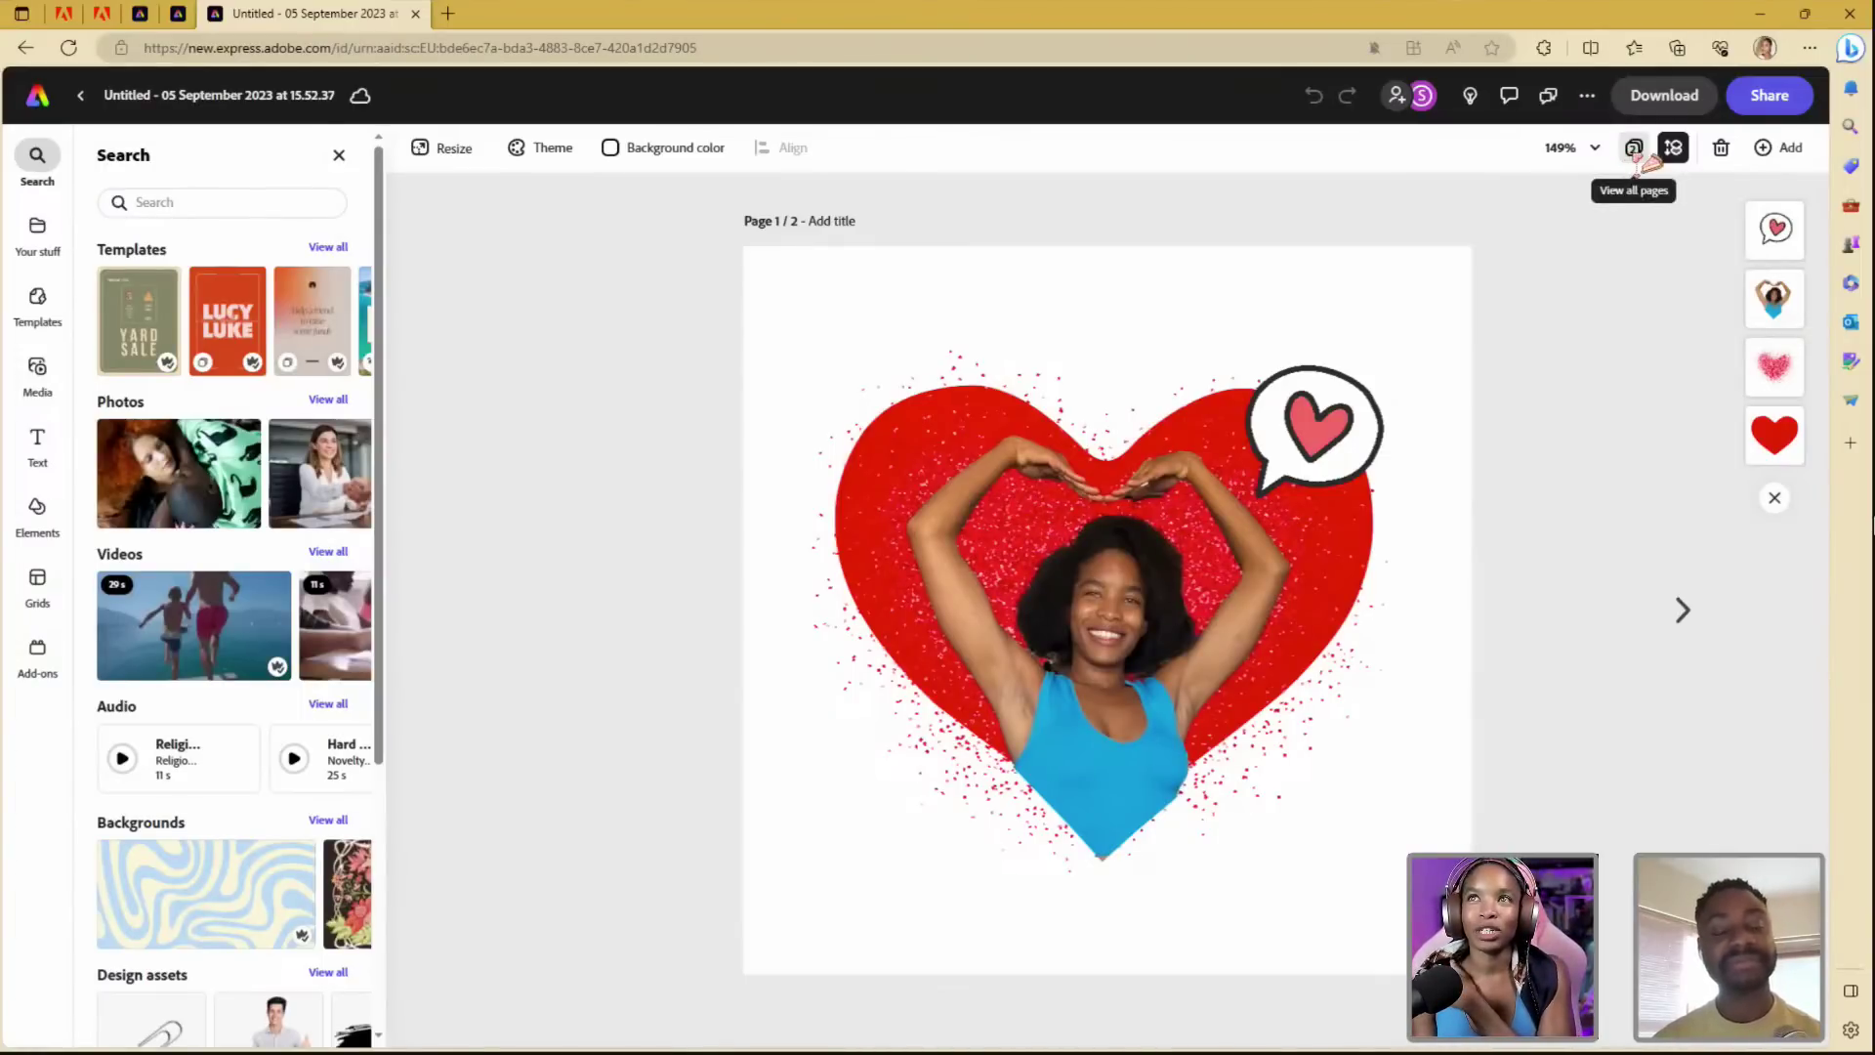
# - Show all pages of the design and open page 2 with the "Hmm" artwork
pyautogui.click(1630, 149)
pyautogui.click(512, 357)
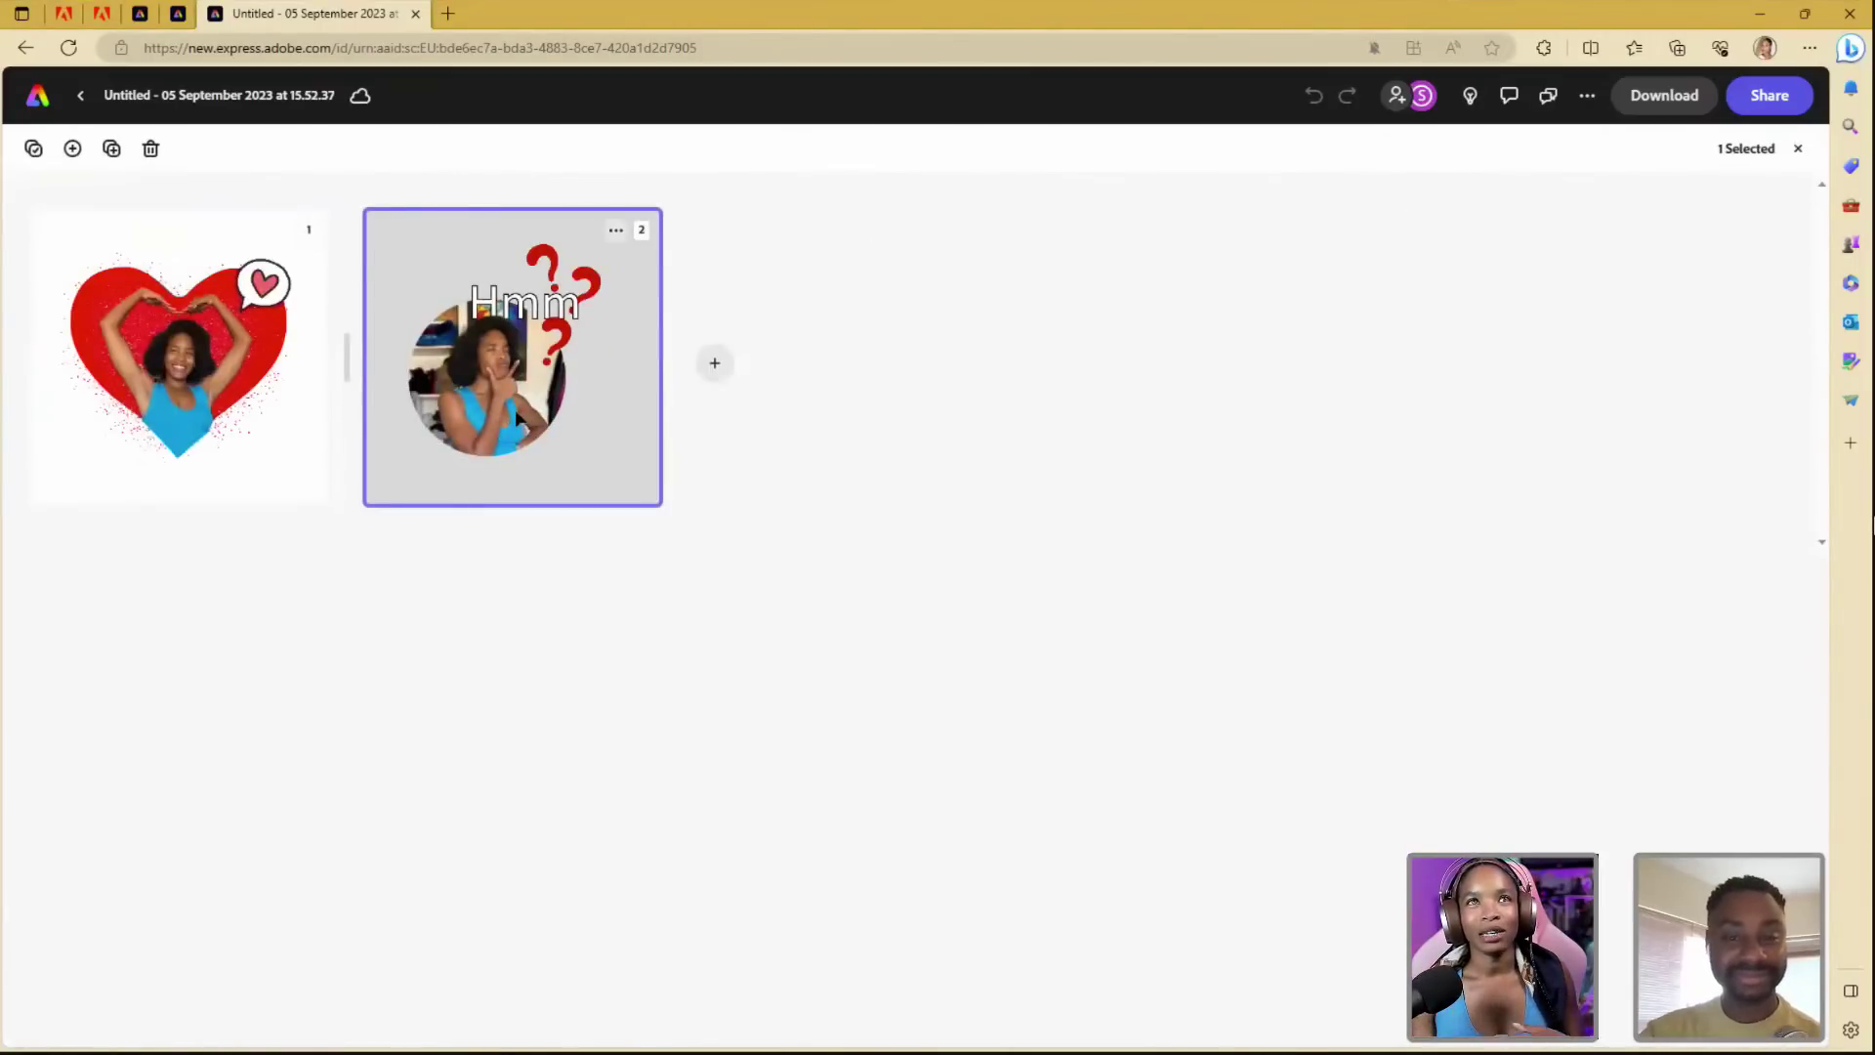
pyautogui.doubleClick(527, 422)
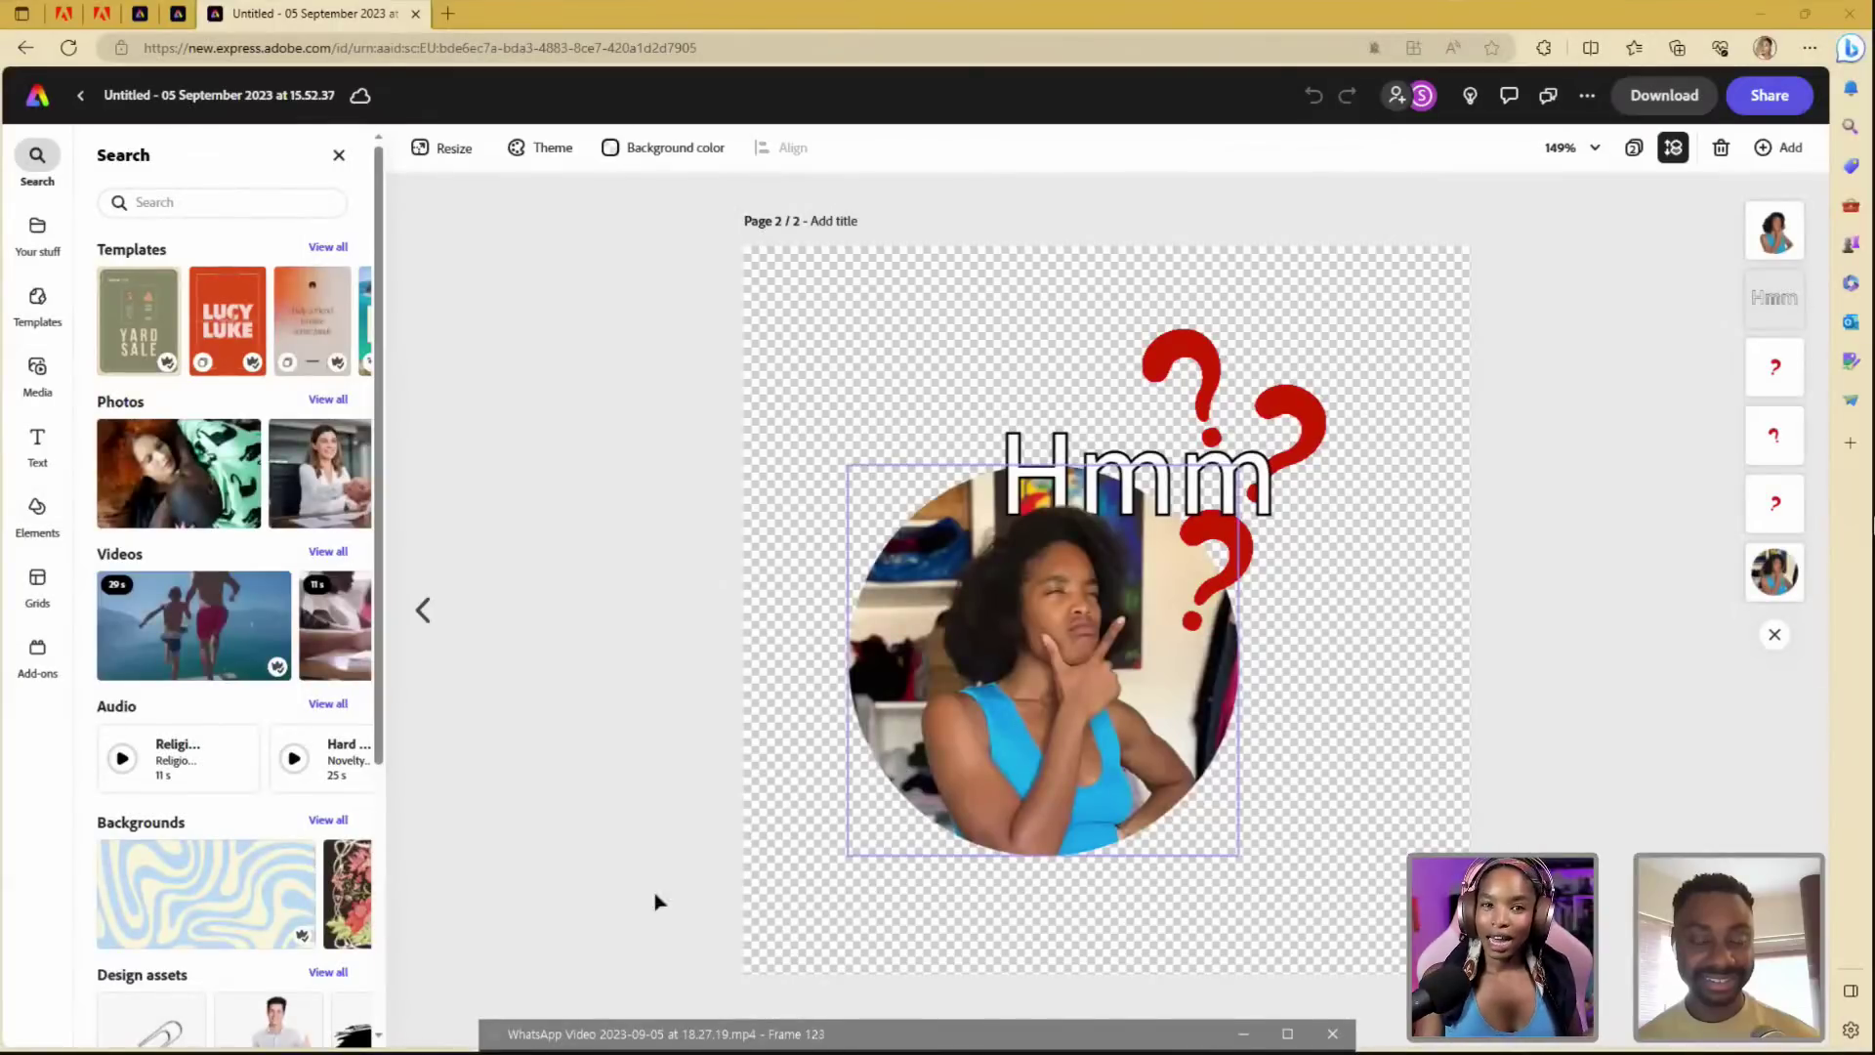
# - Switch to Photoshop and maximize its window showing the smiling portrait photo
pyautogui.click(653, 895)
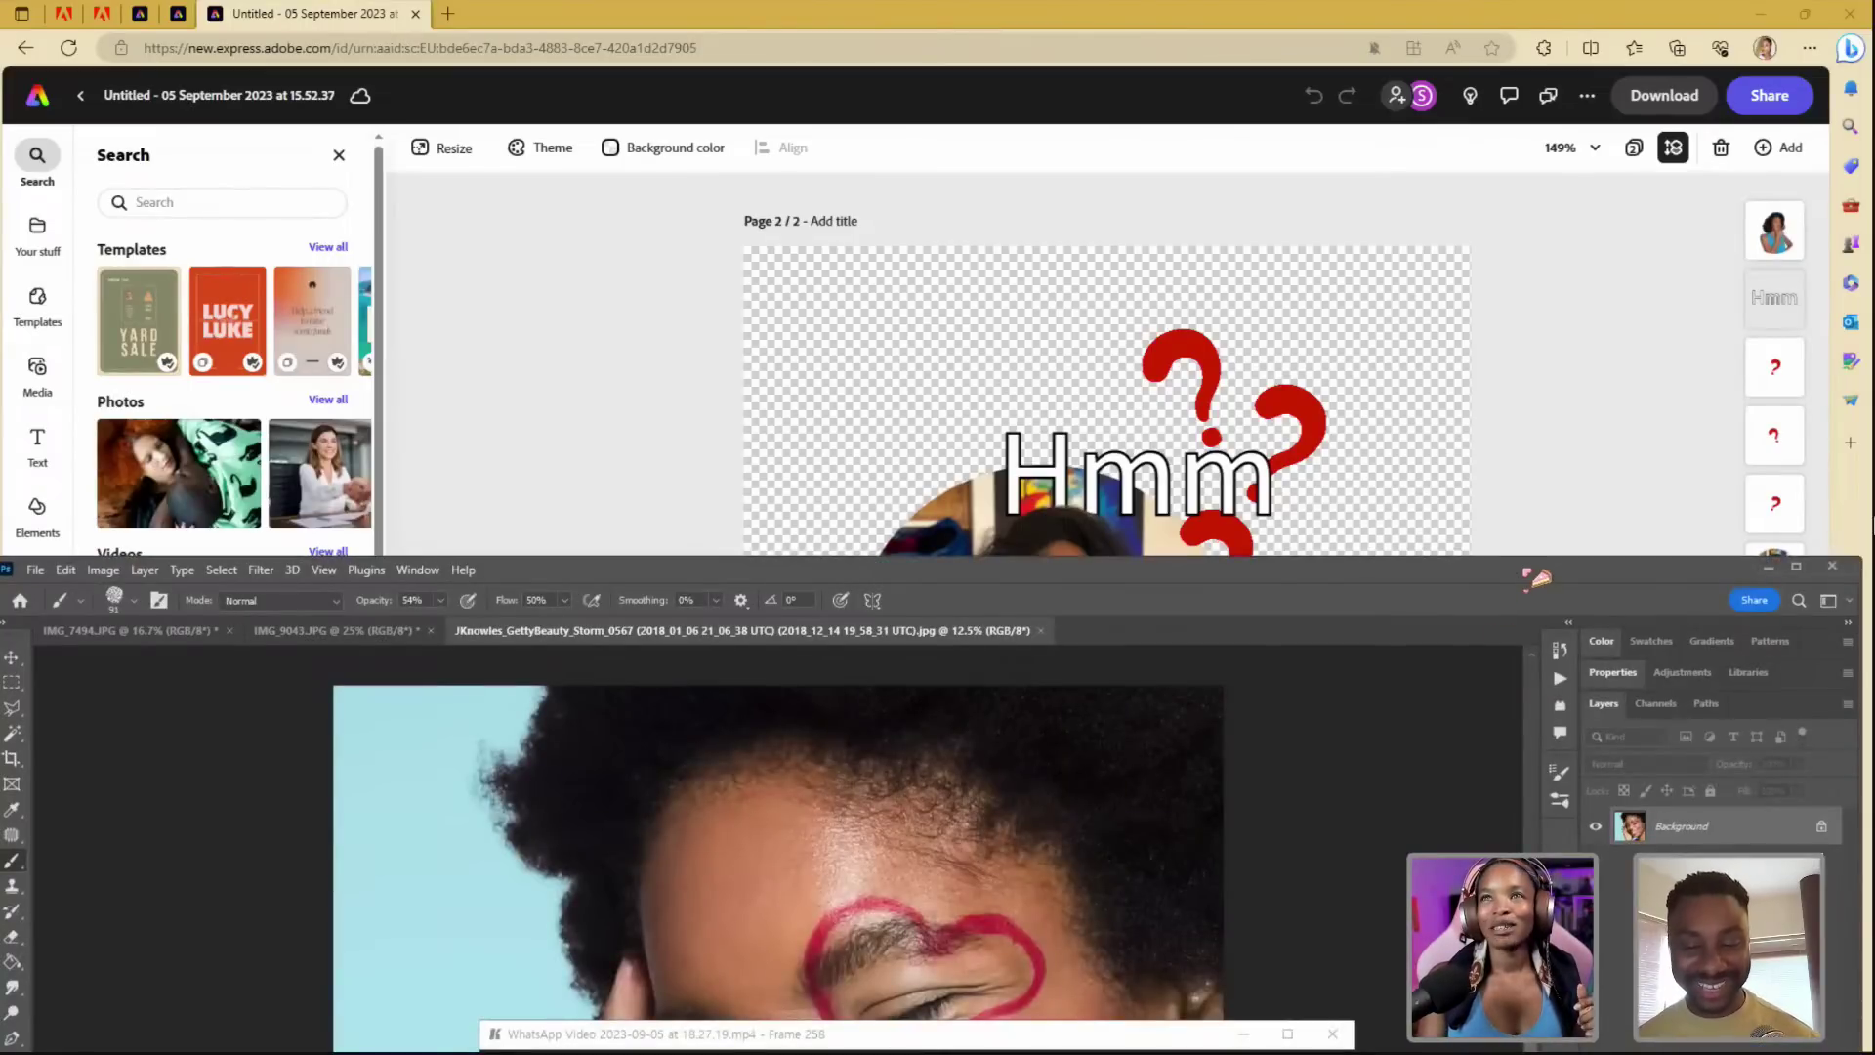
pyautogui.doubleClick(1536, 578)
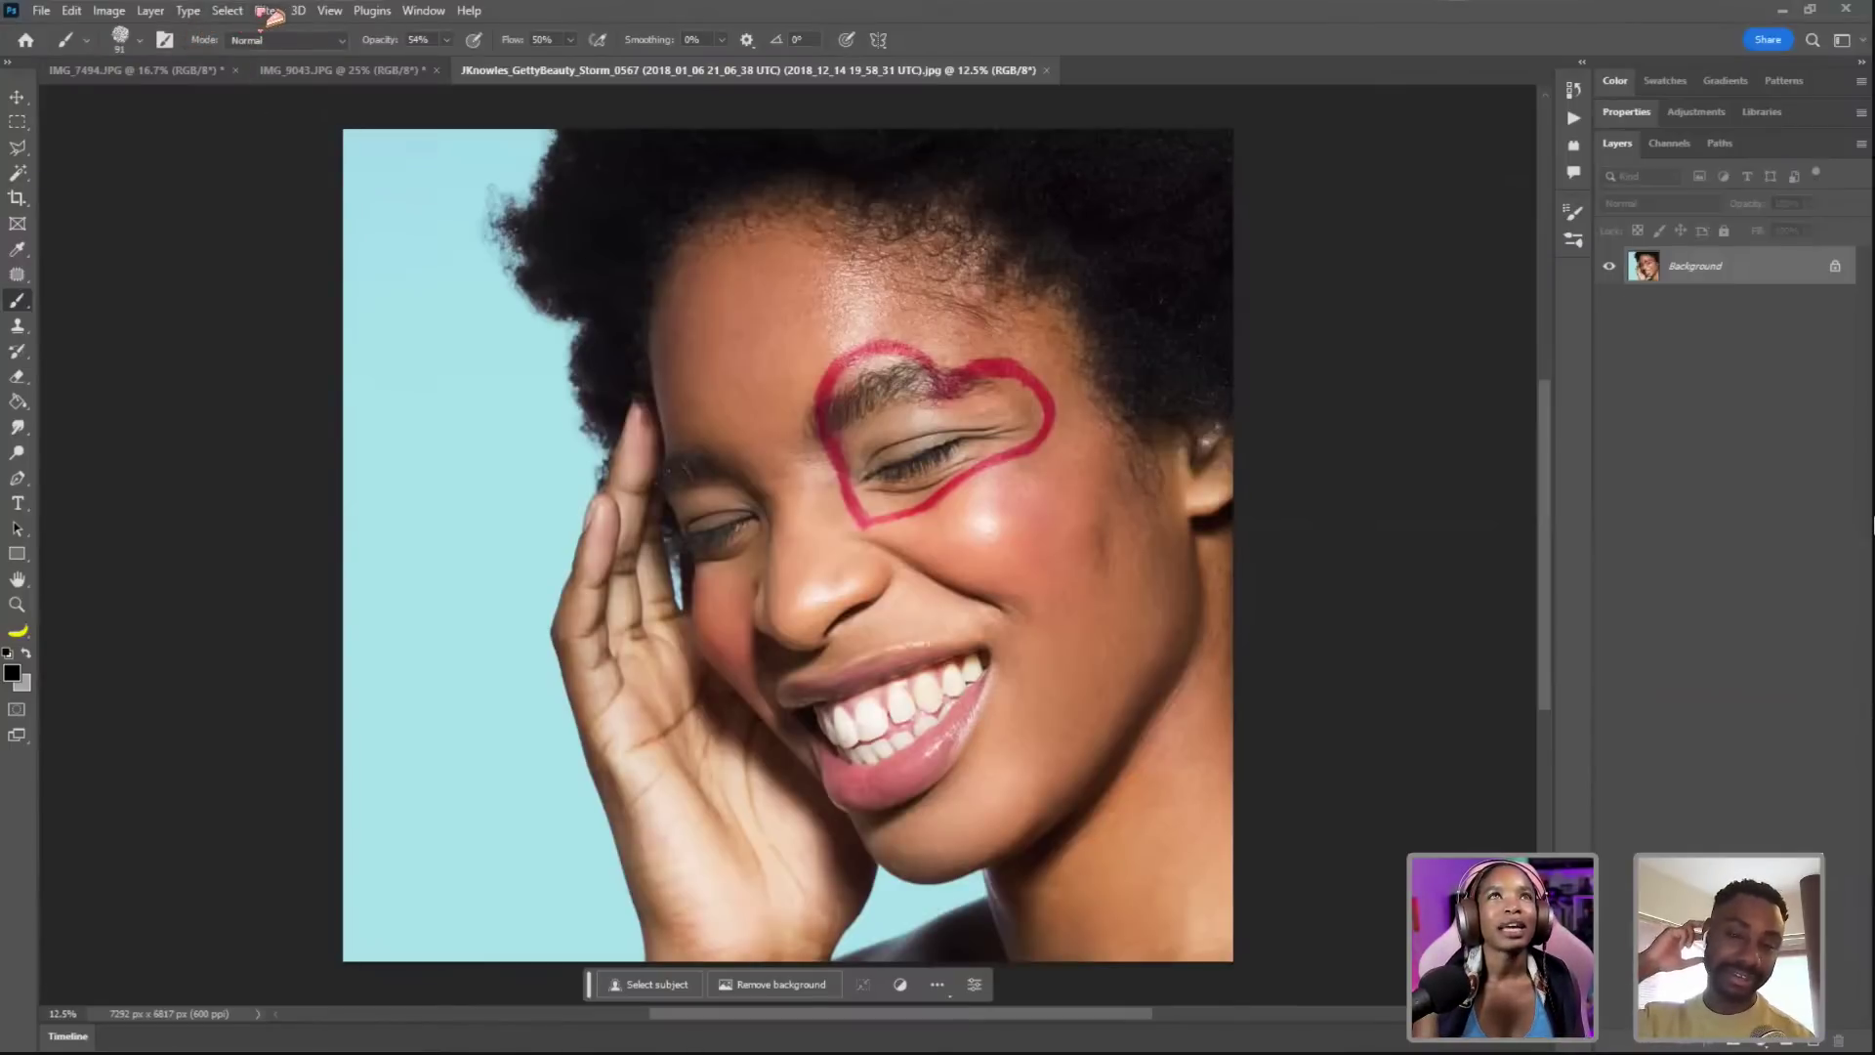
pyautogui.click(266, 12)
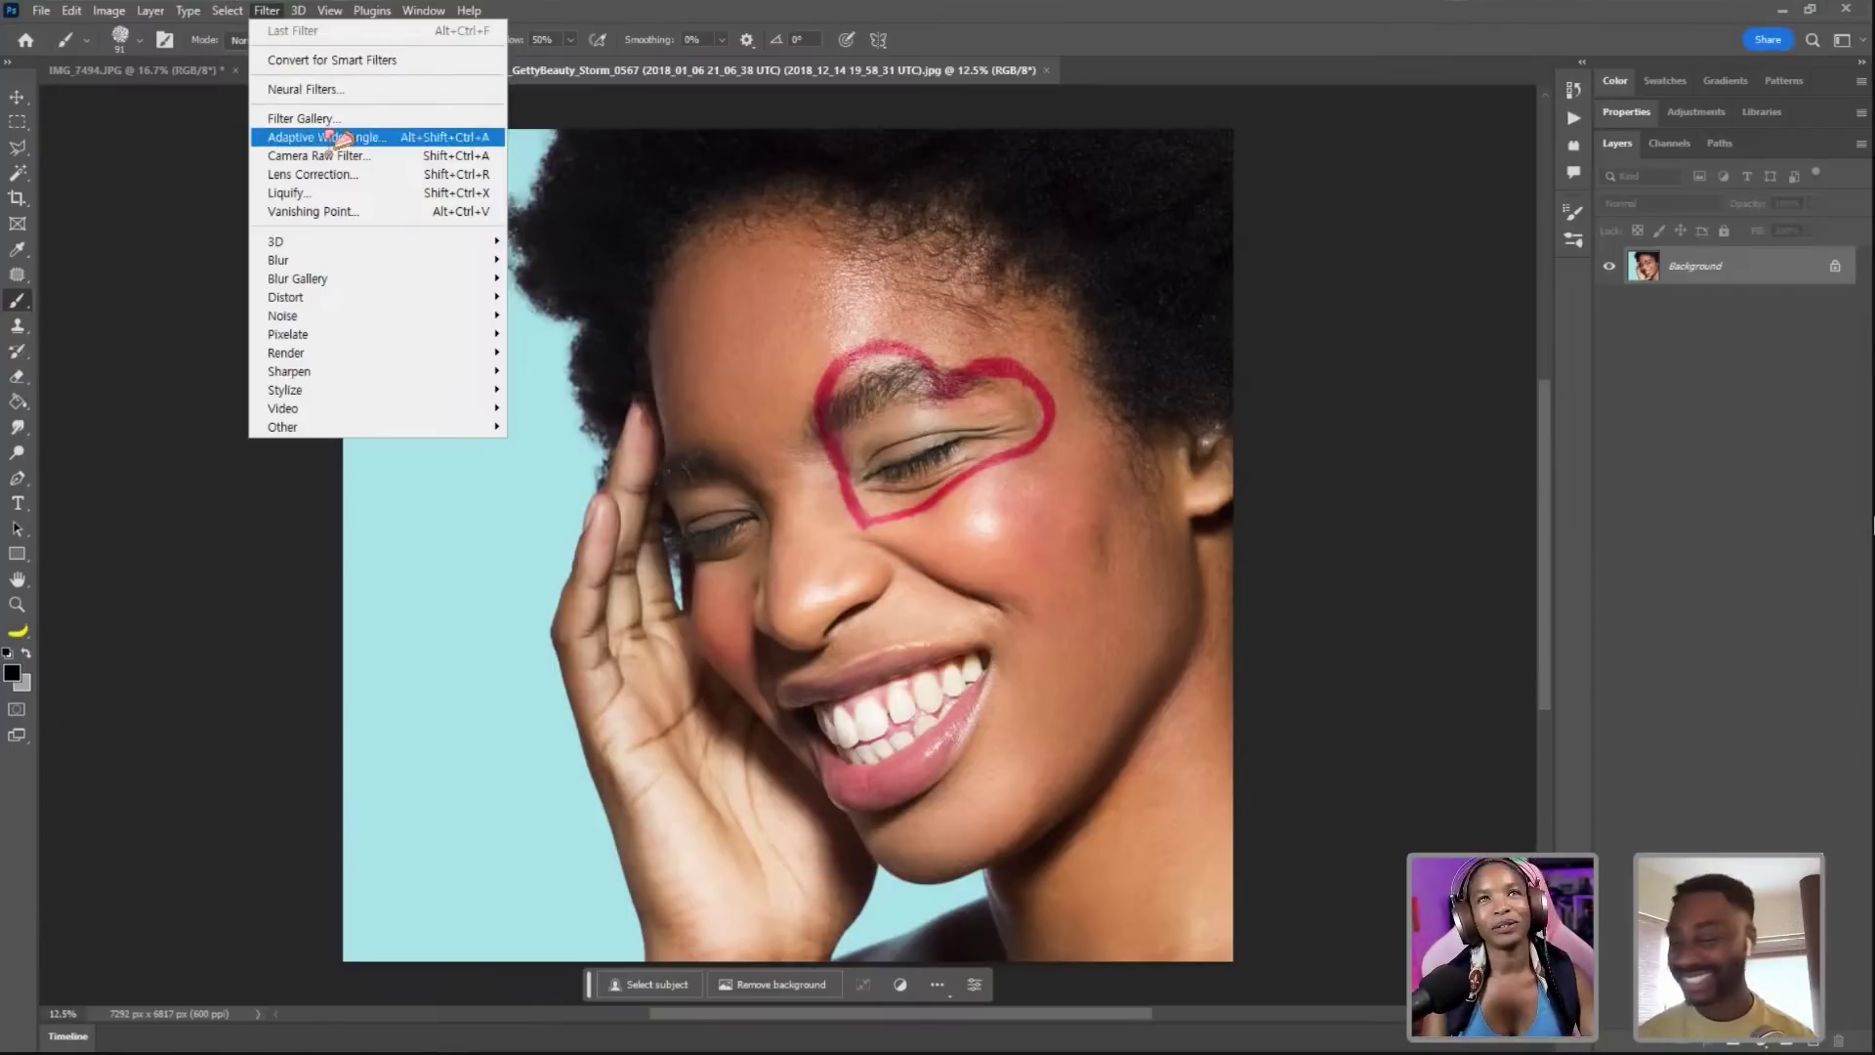
pyautogui.moveTo(386, 246)
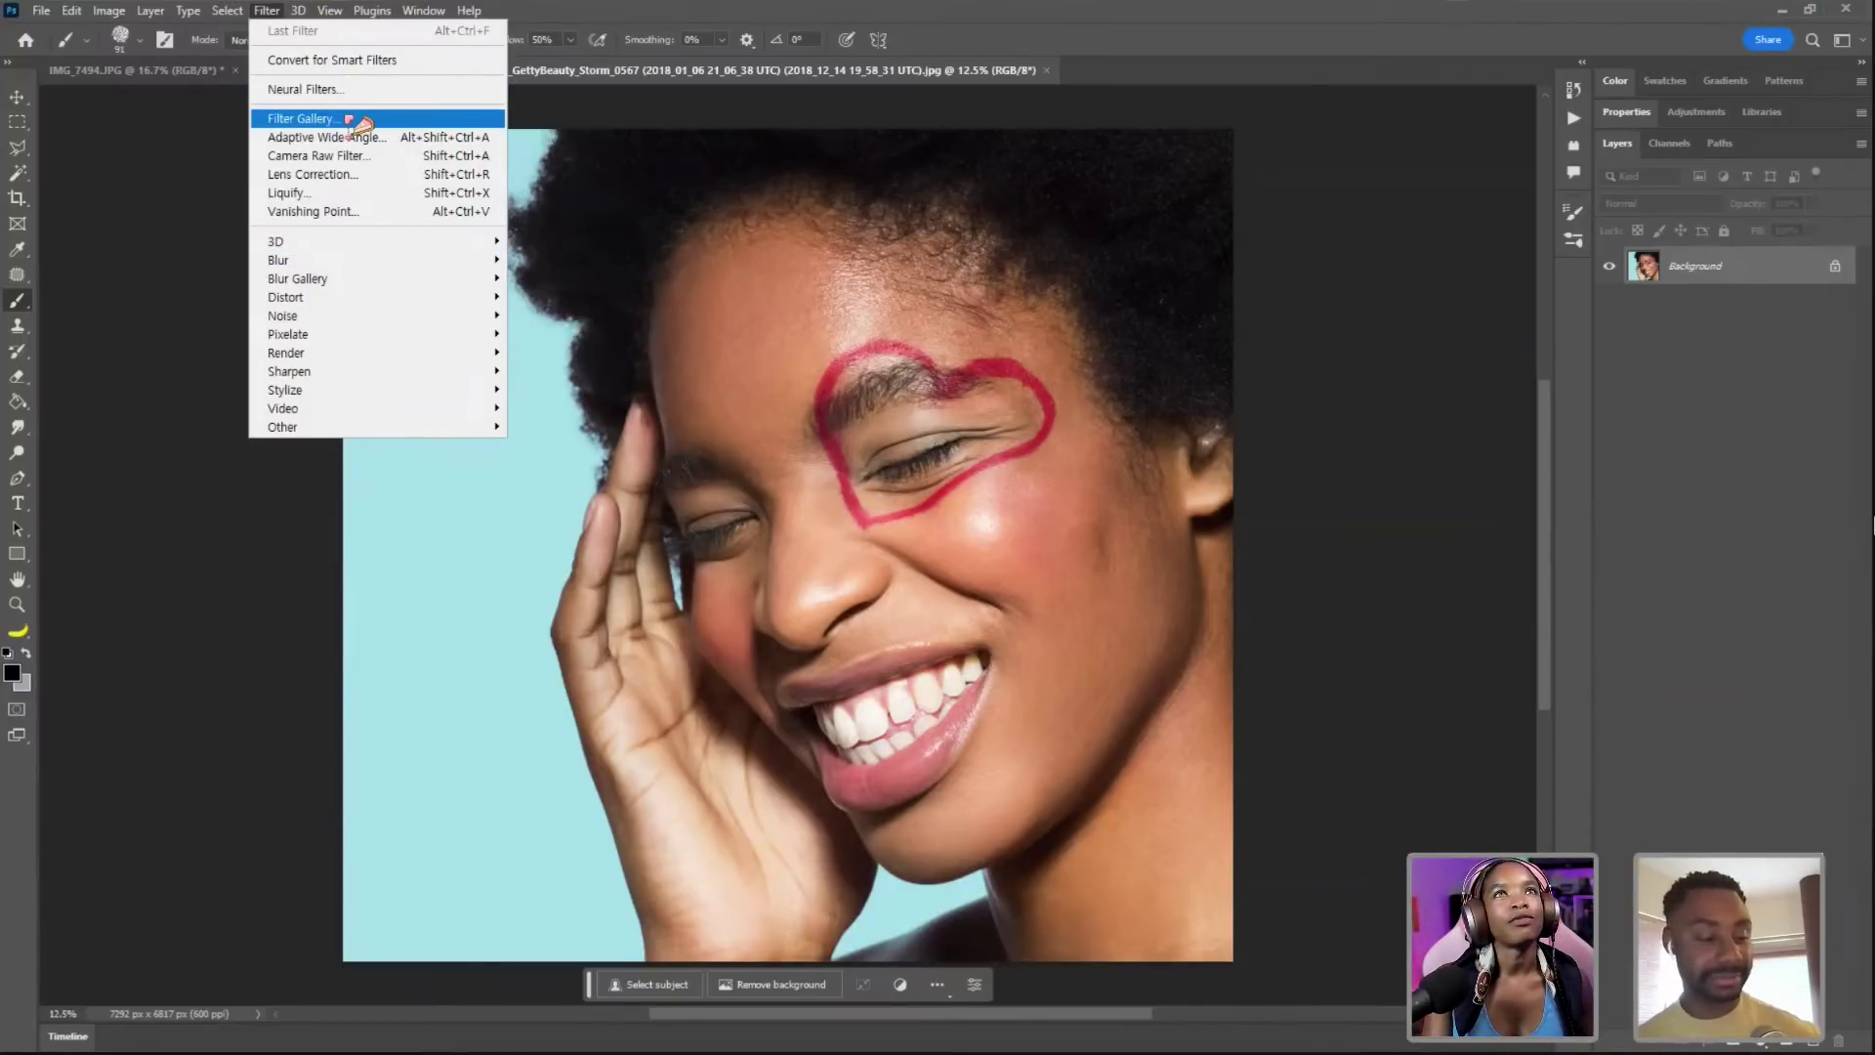
pyautogui.click(352, 120)
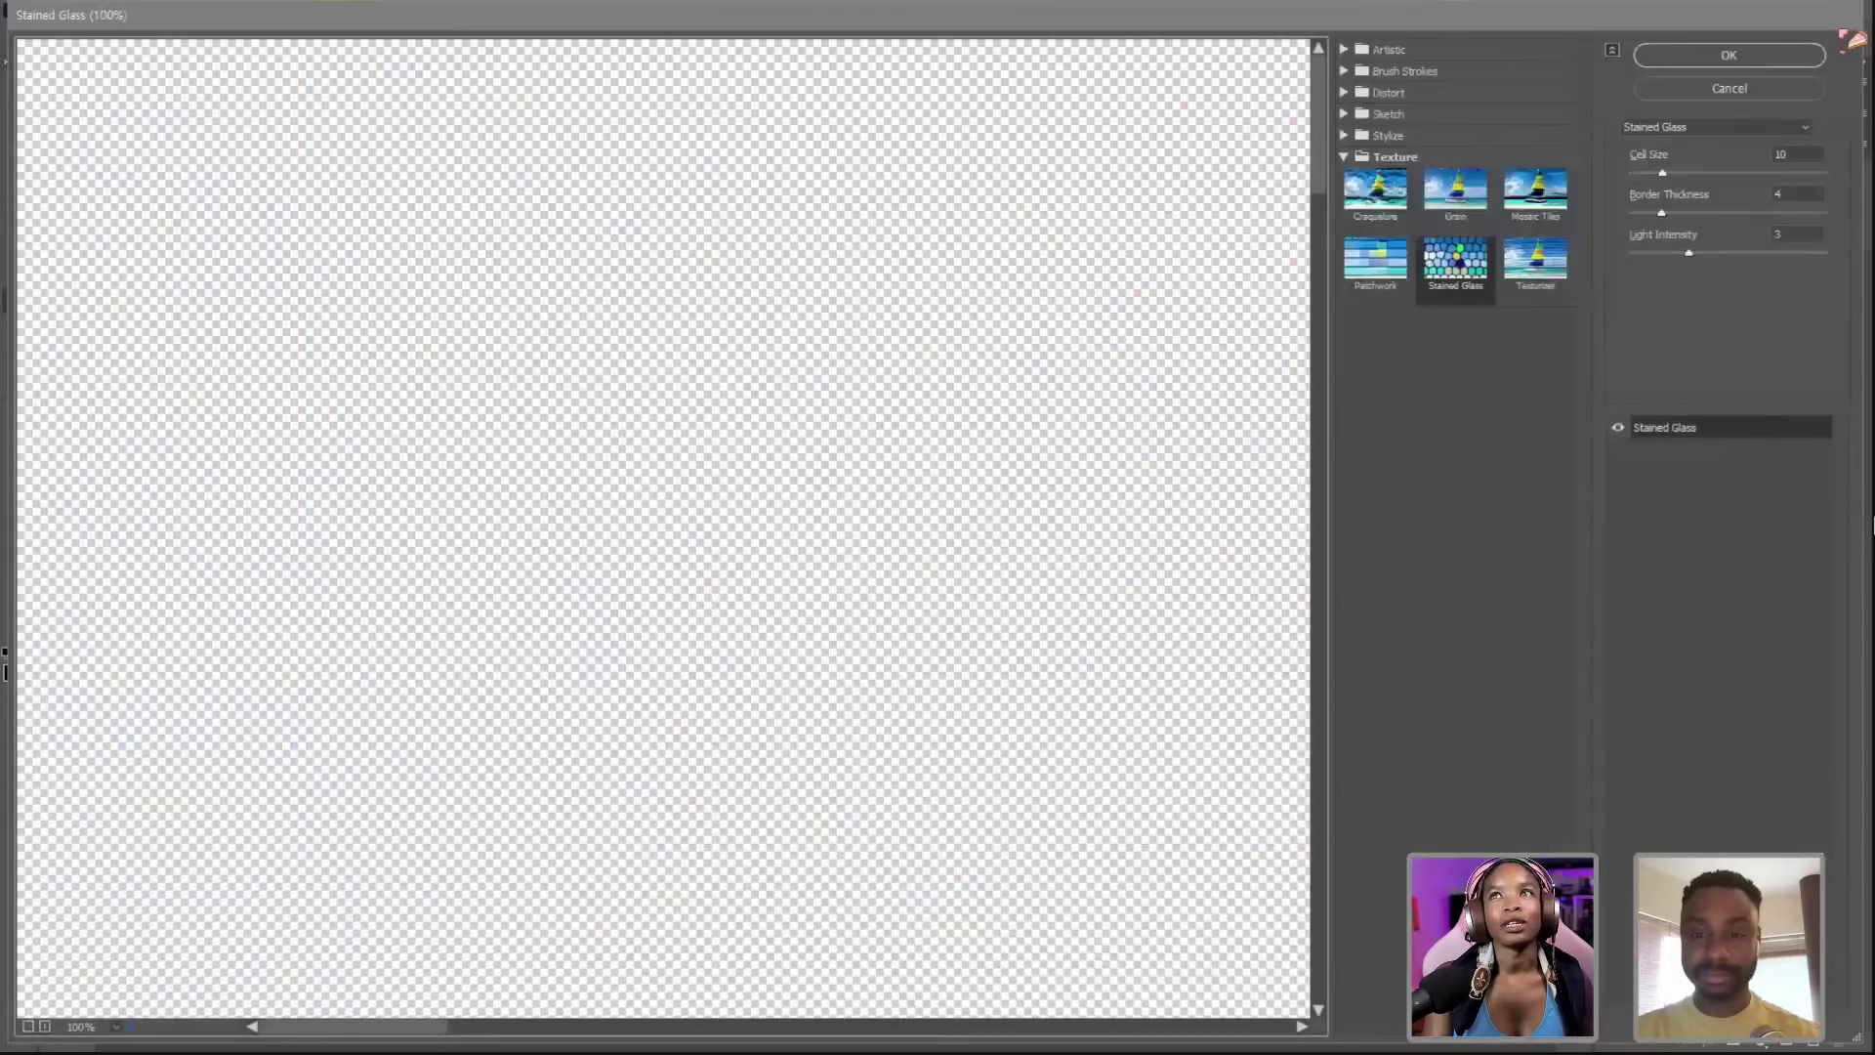
pyautogui.click(1796, 94)
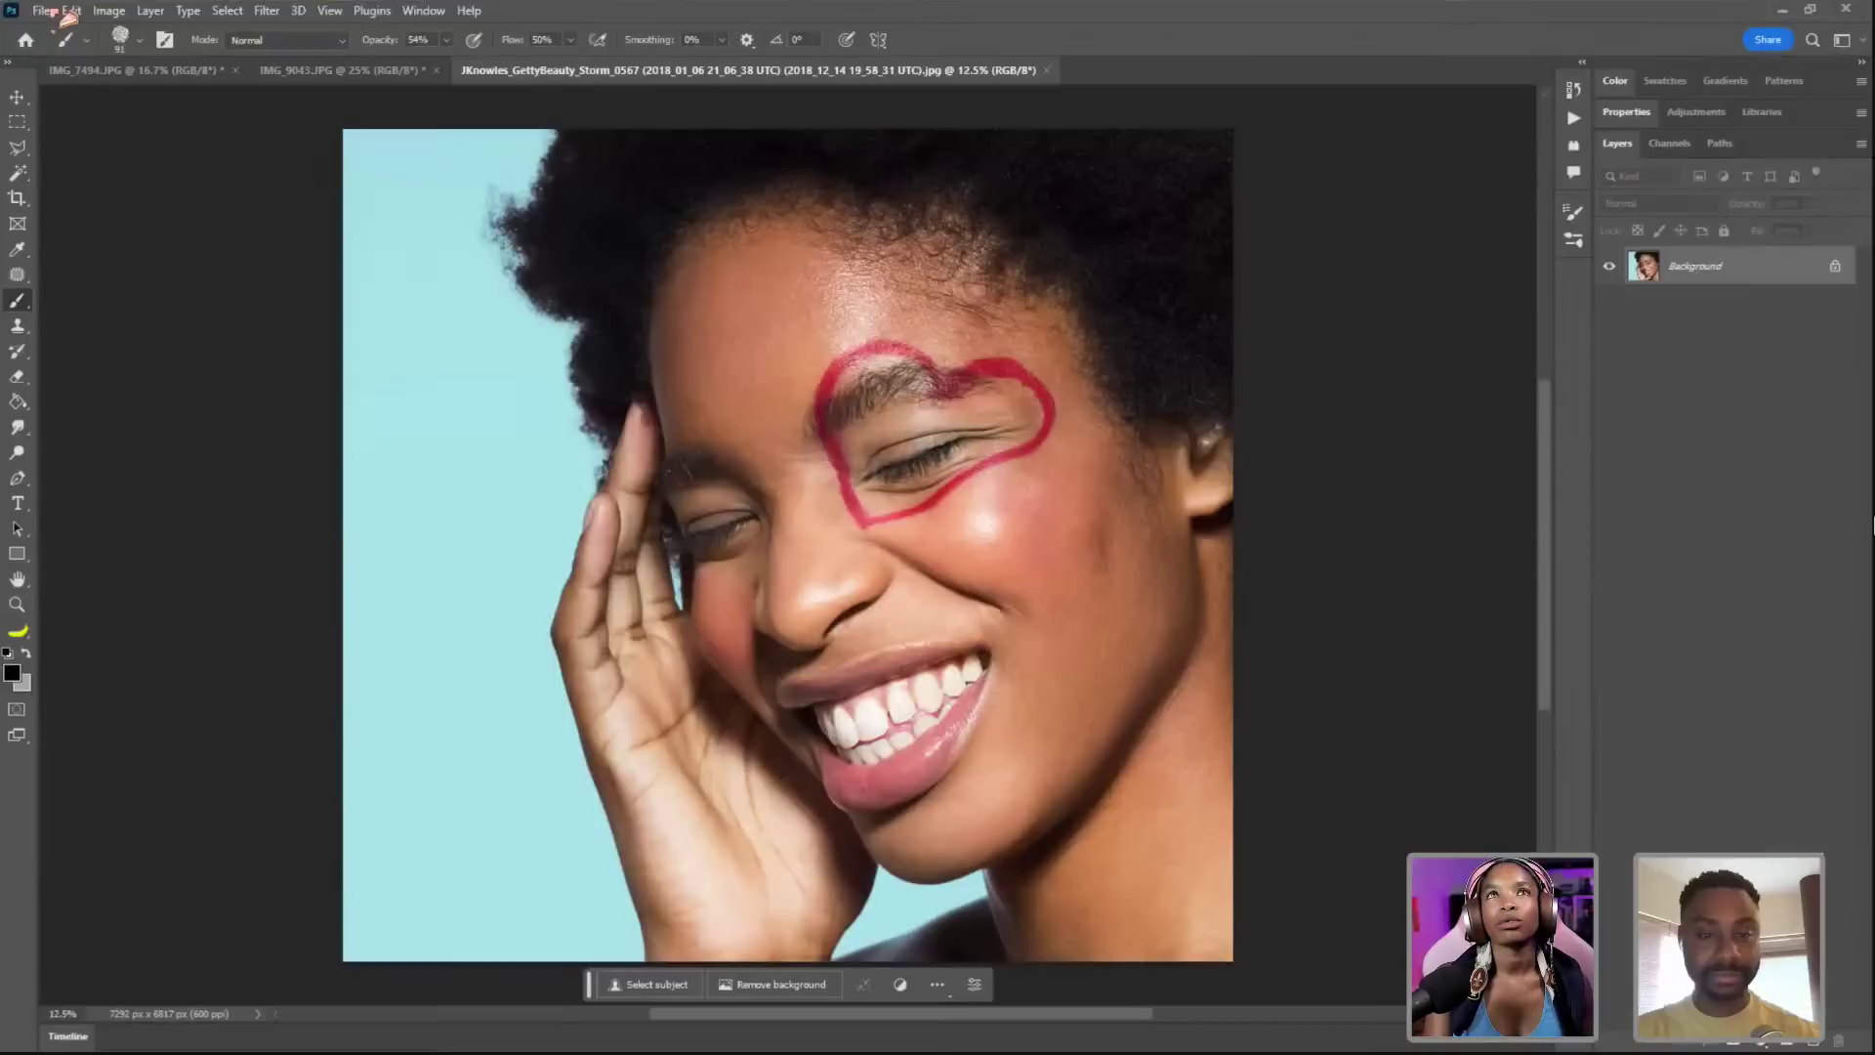
# - Open Neural Filters for the portrait, skip the introductory tour and download the Skin Smoothing filter
pyautogui.click(269, 11)
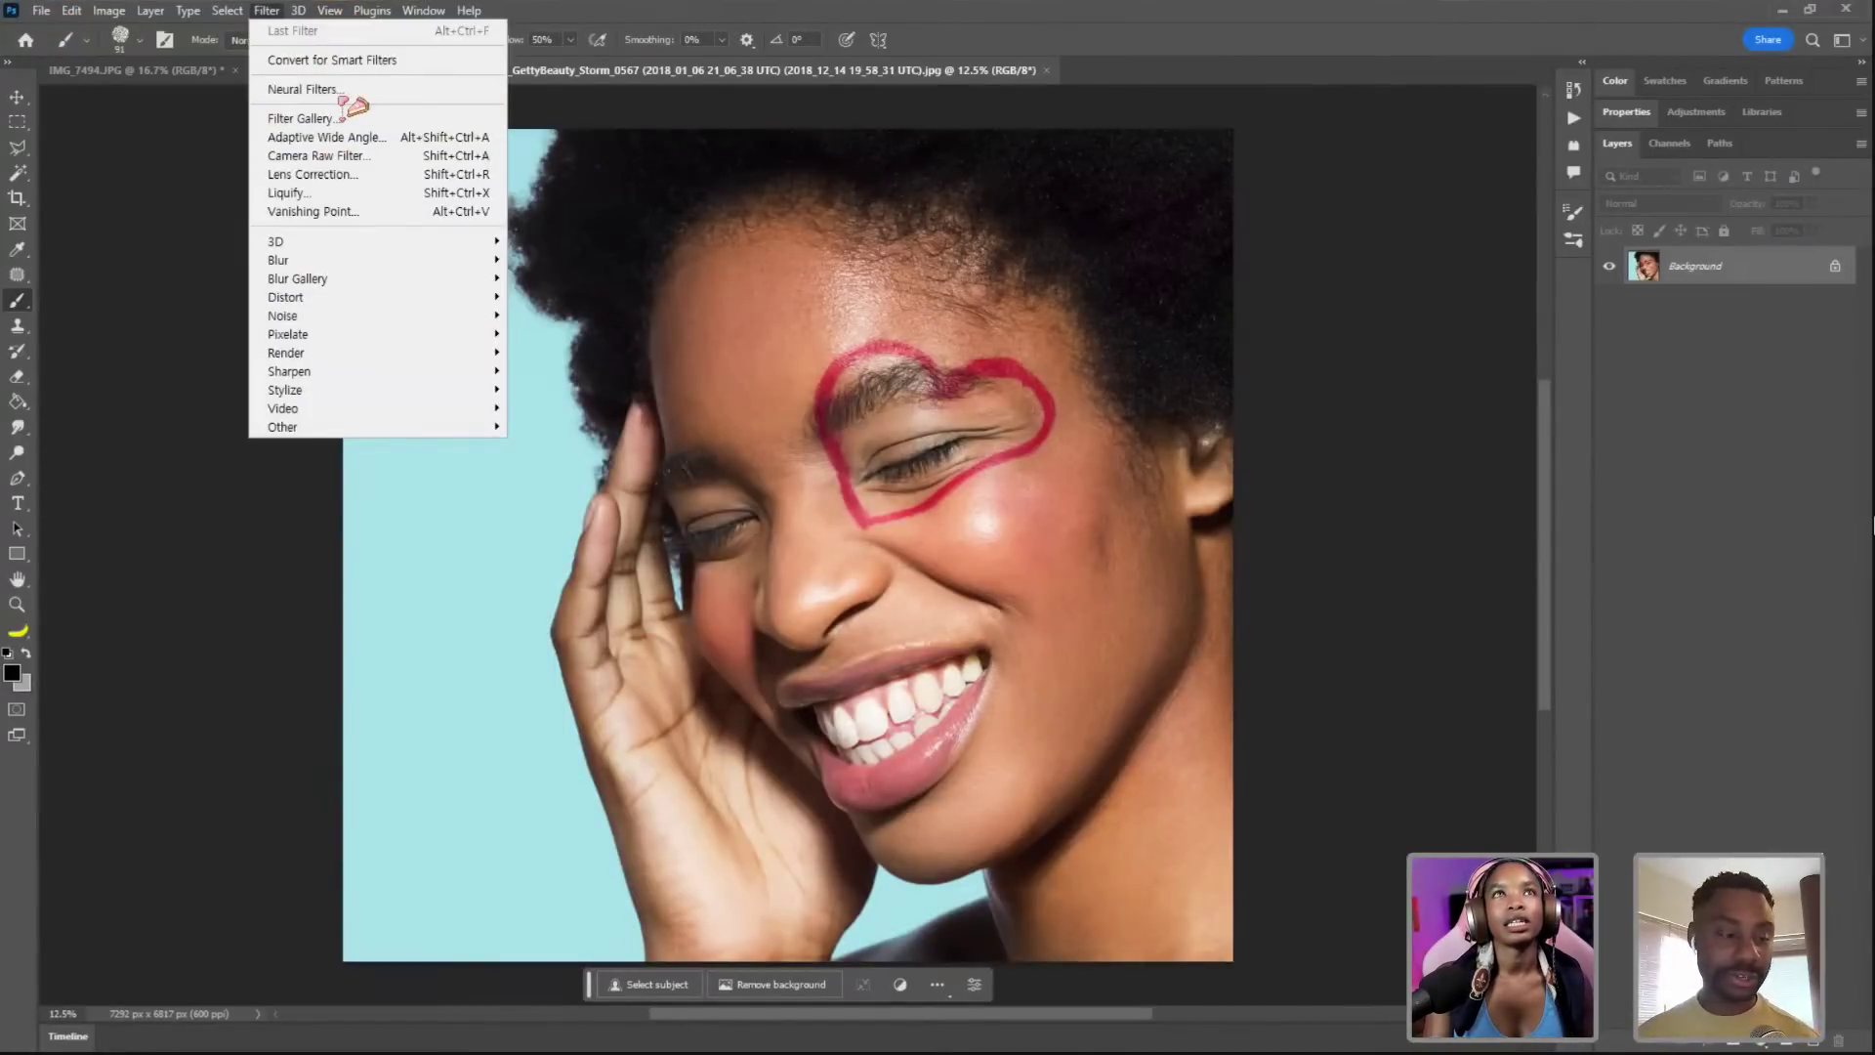
pyautogui.click(344, 94)
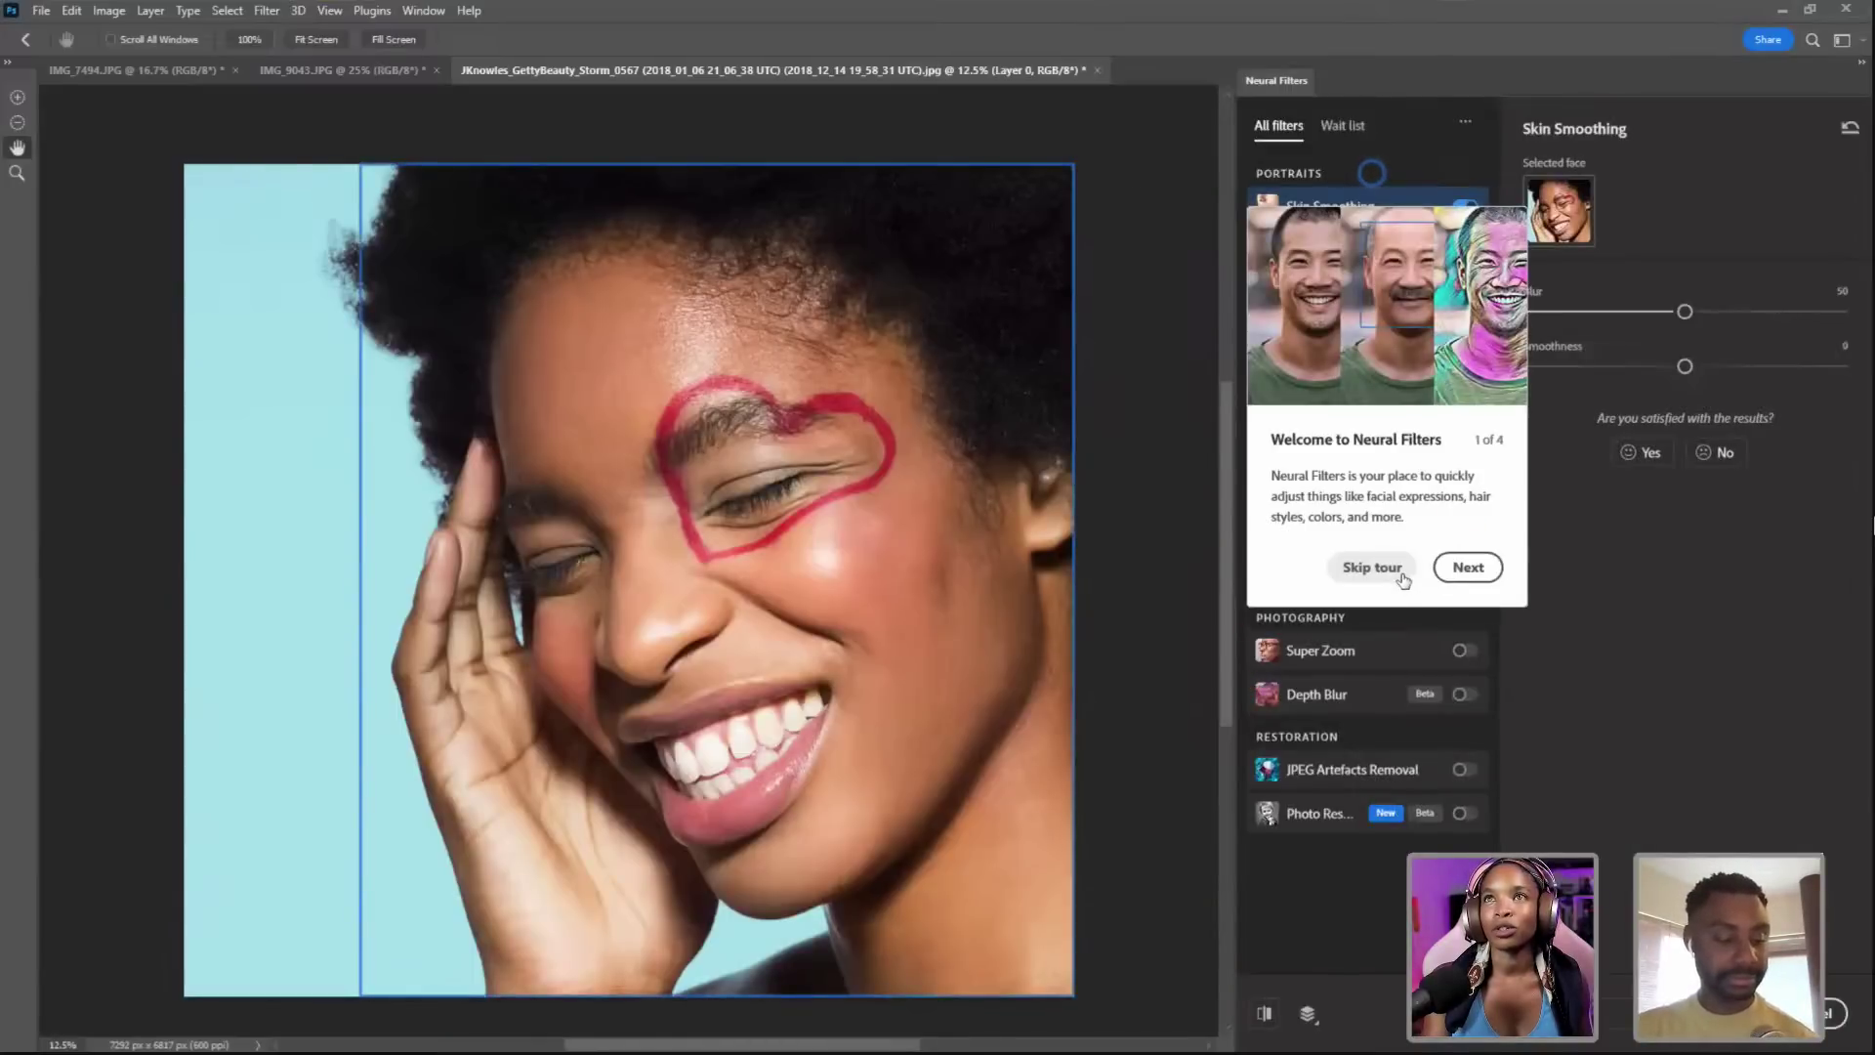
pyautogui.click(1372, 568)
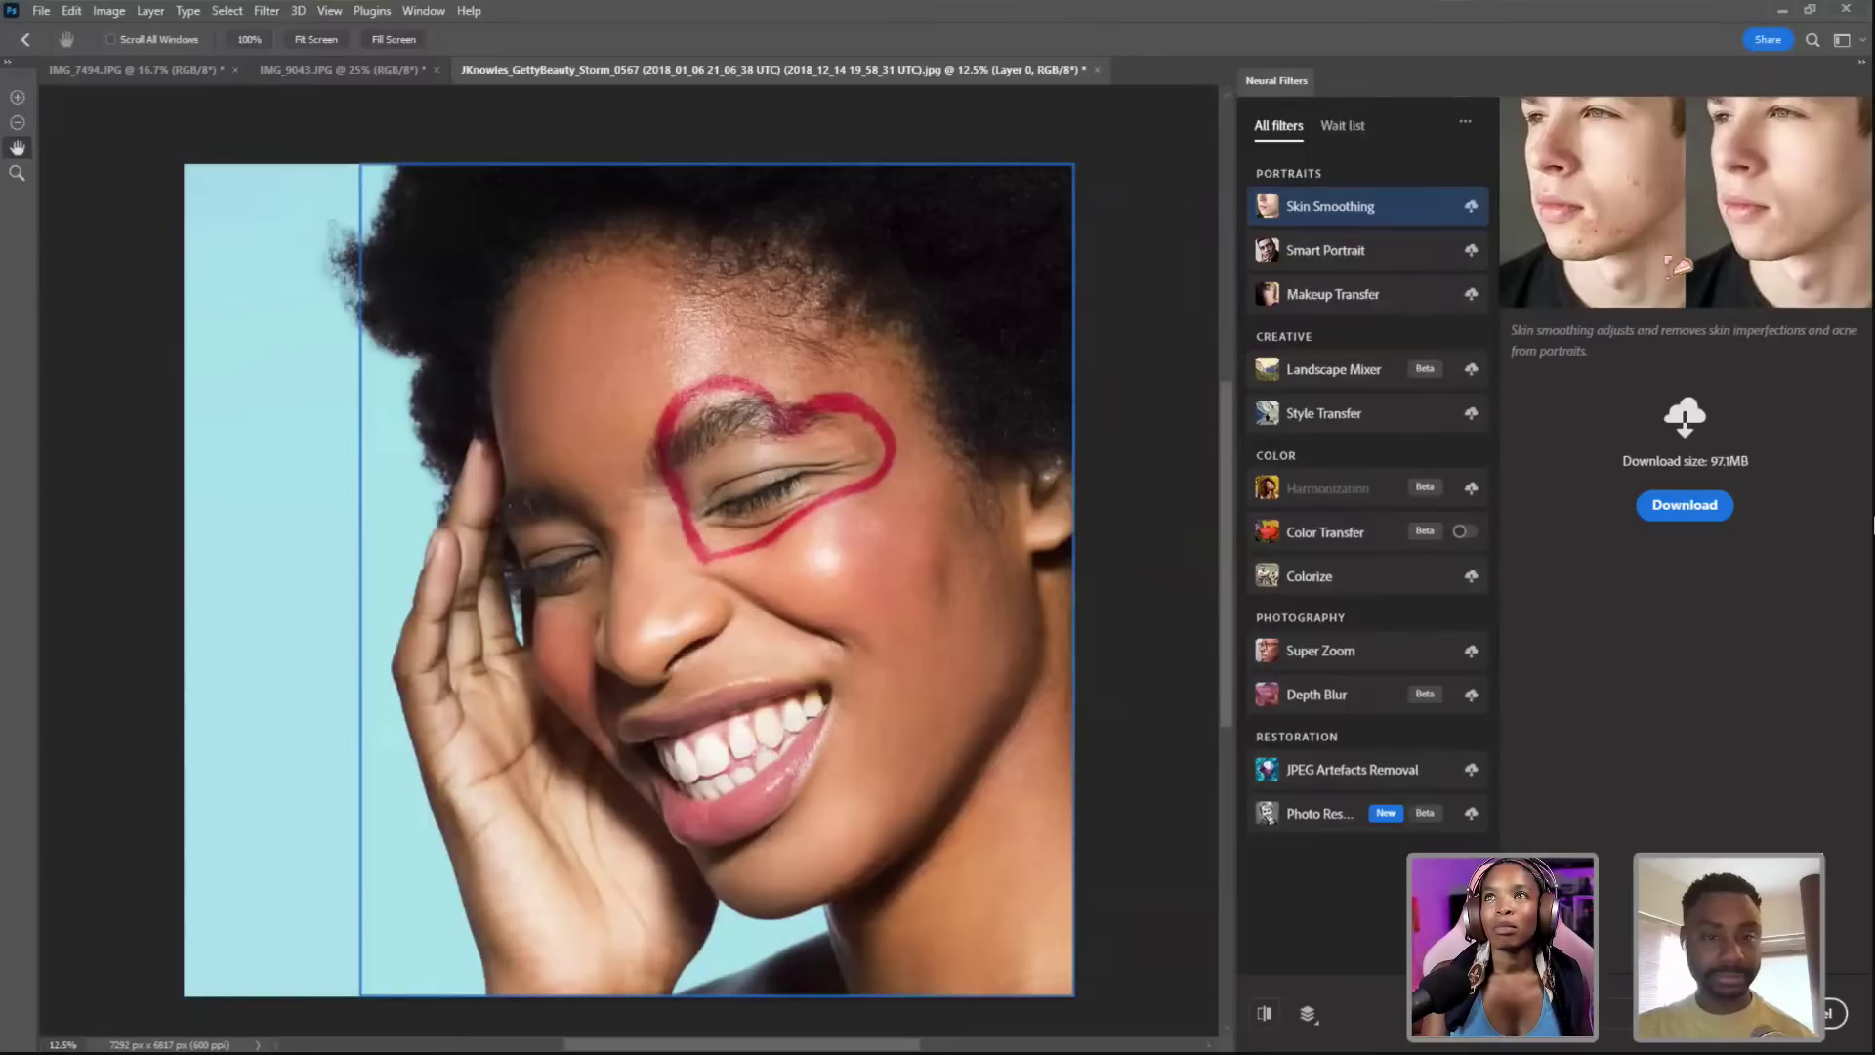
pyautogui.click(1682, 505)
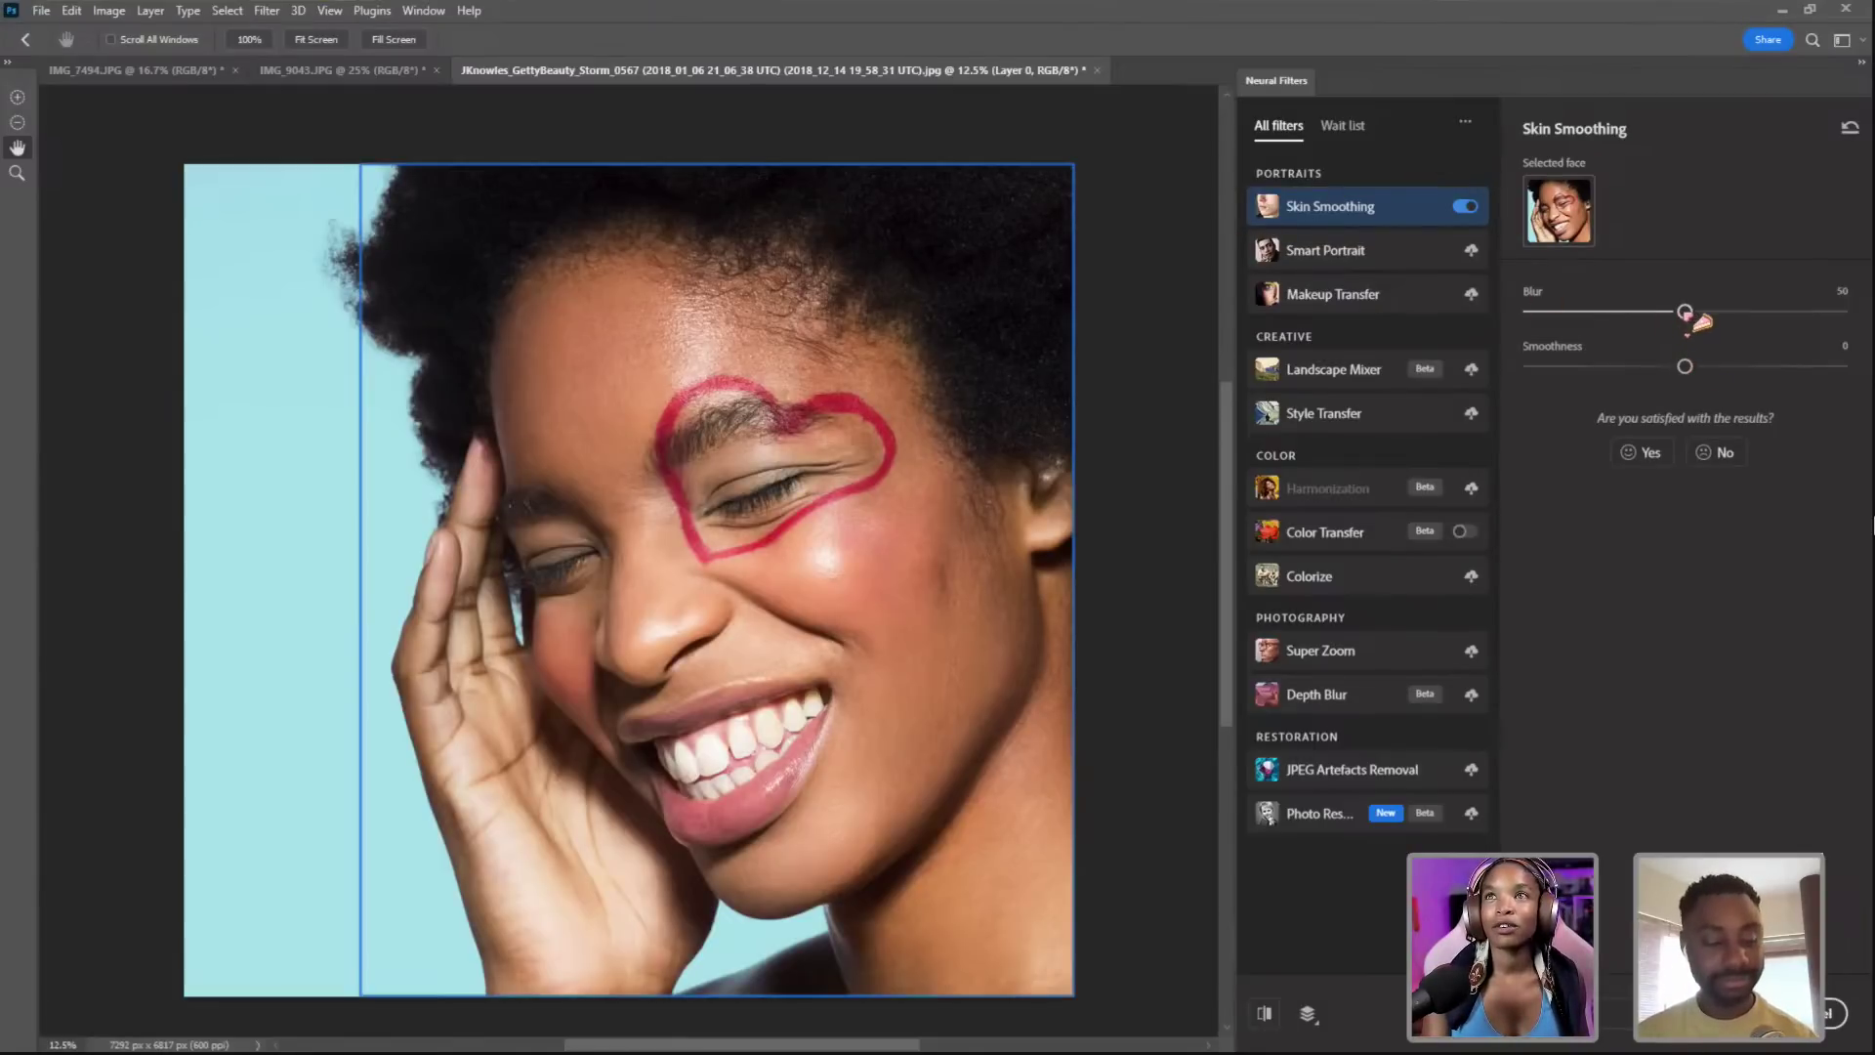
# - Try Skin Smoothing with Blur 71 and Smoothness +6, and return Blur to 50 and Smoothness to 0
pyautogui.moveTo(1695, 317); pyautogui.dragTo(1760, 321)
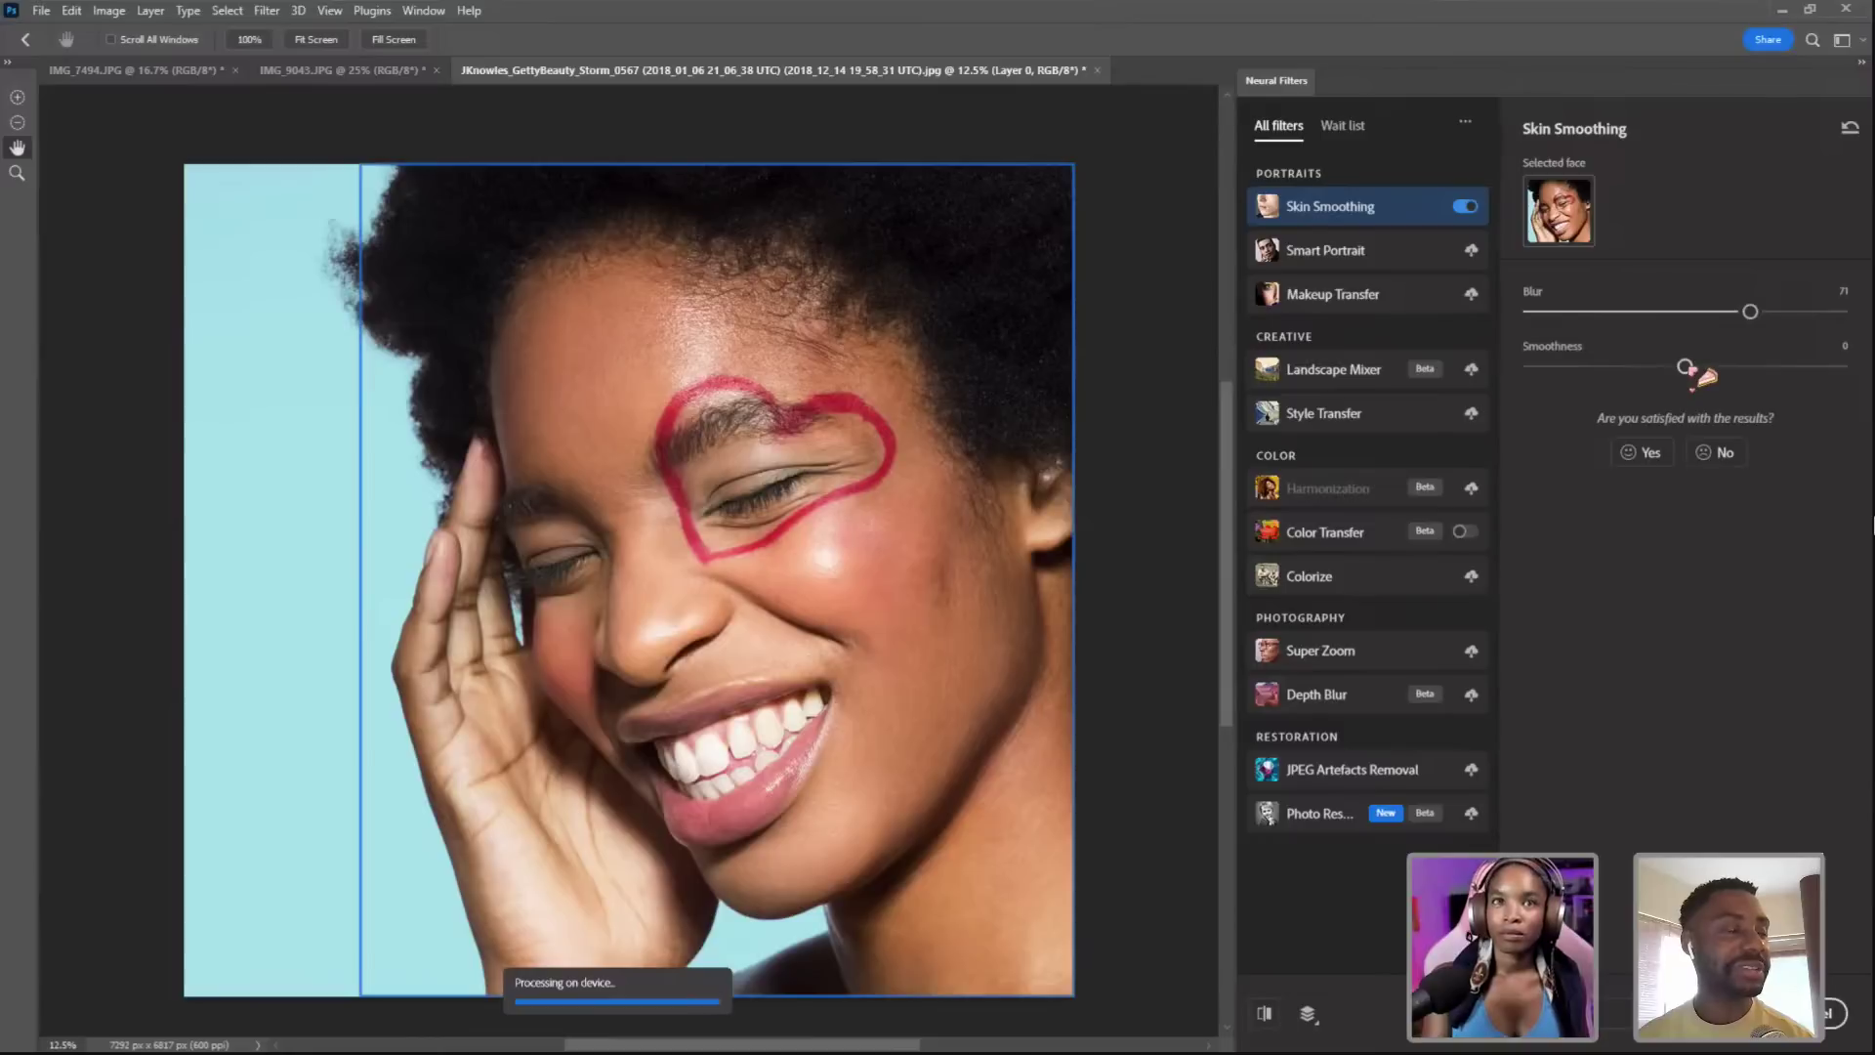
pyautogui.moveTo(1687, 368); pyautogui.dragTo(1703, 369)
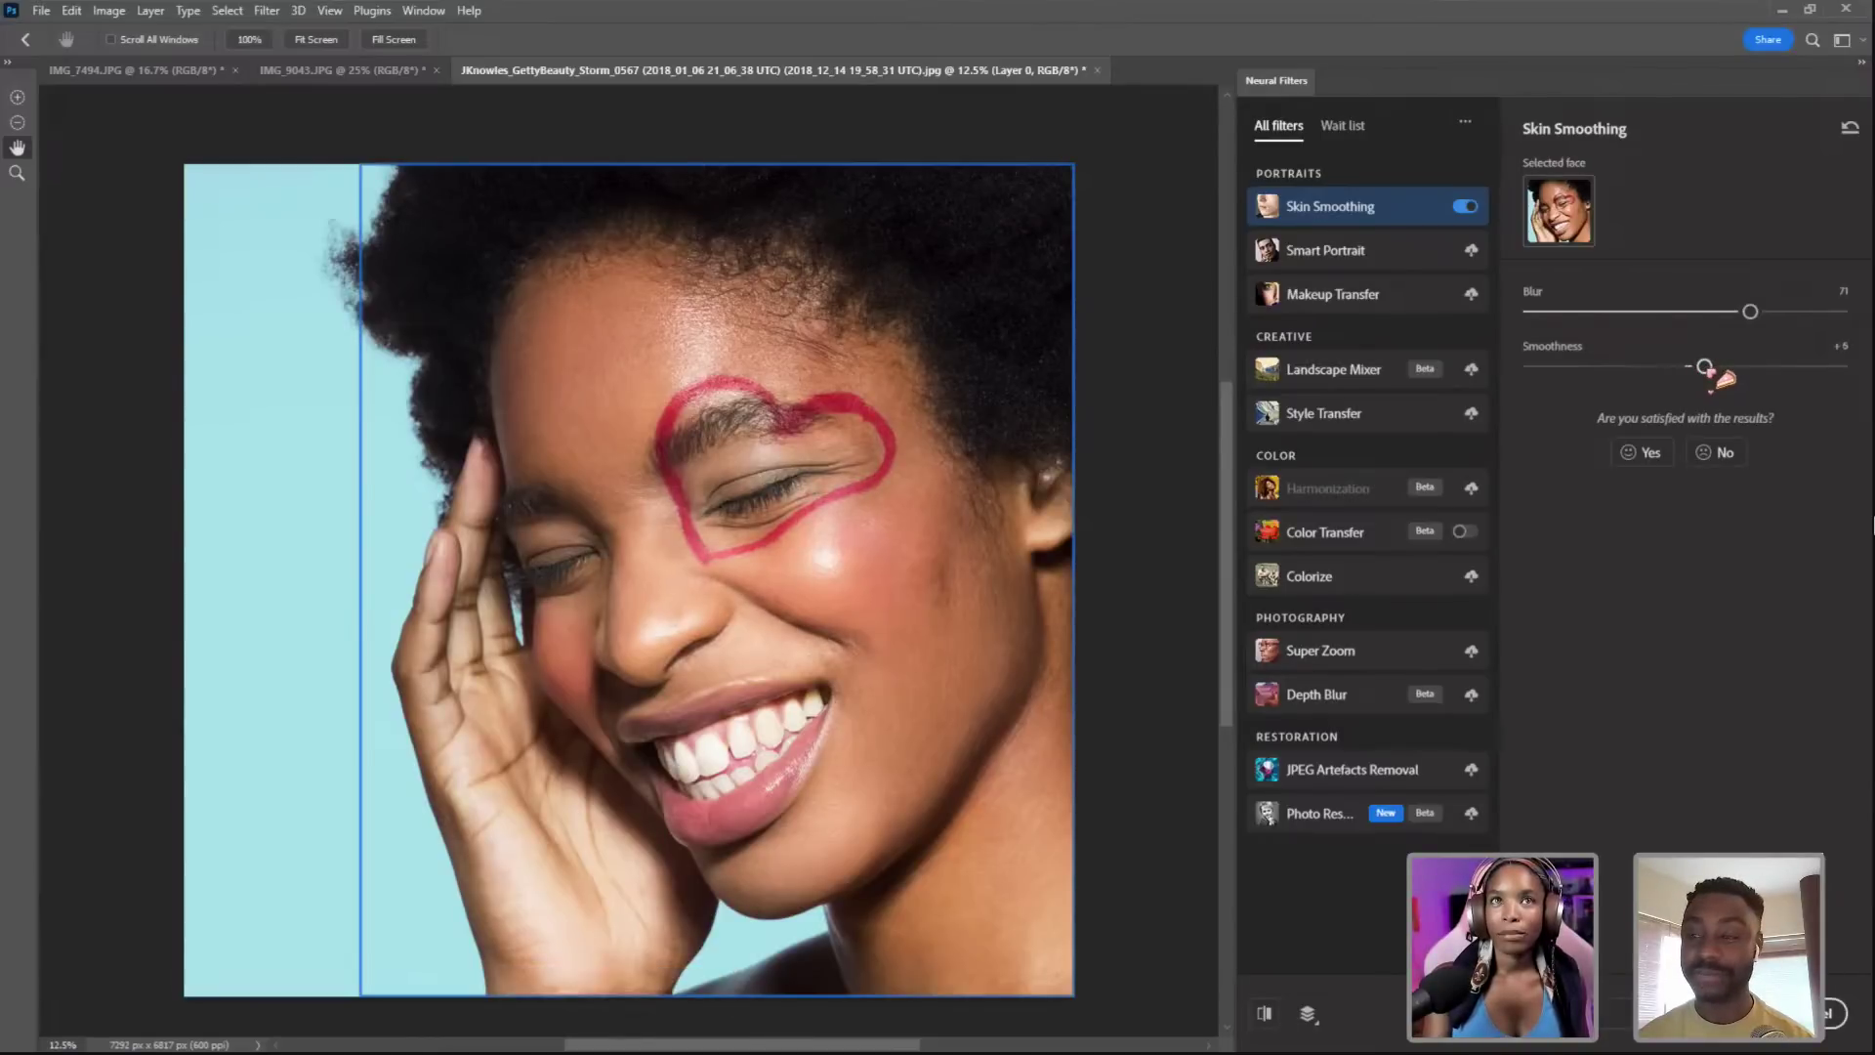
pyautogui.moveTo(1750, 312); pyautogui.dragTo(1684, 313)
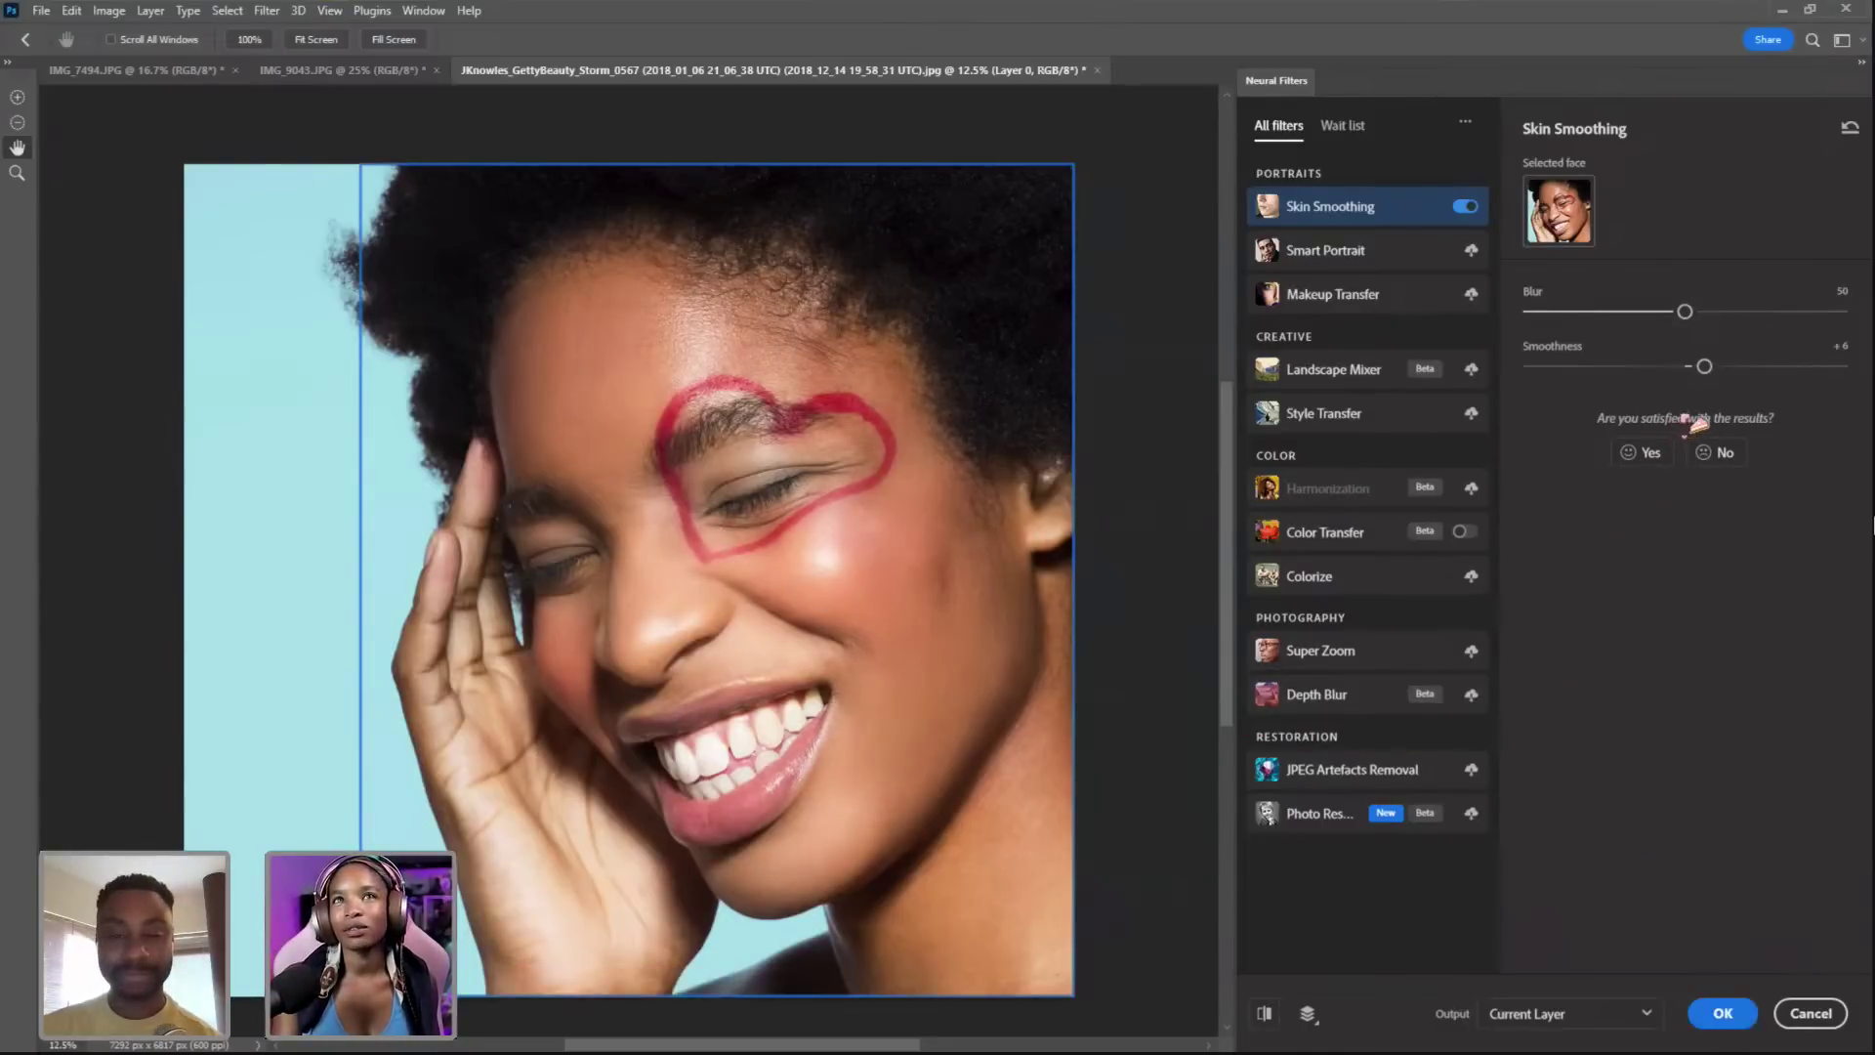
pyautogui.moveTo(1716, 376); pyautogui.dragTo(1699, 379)
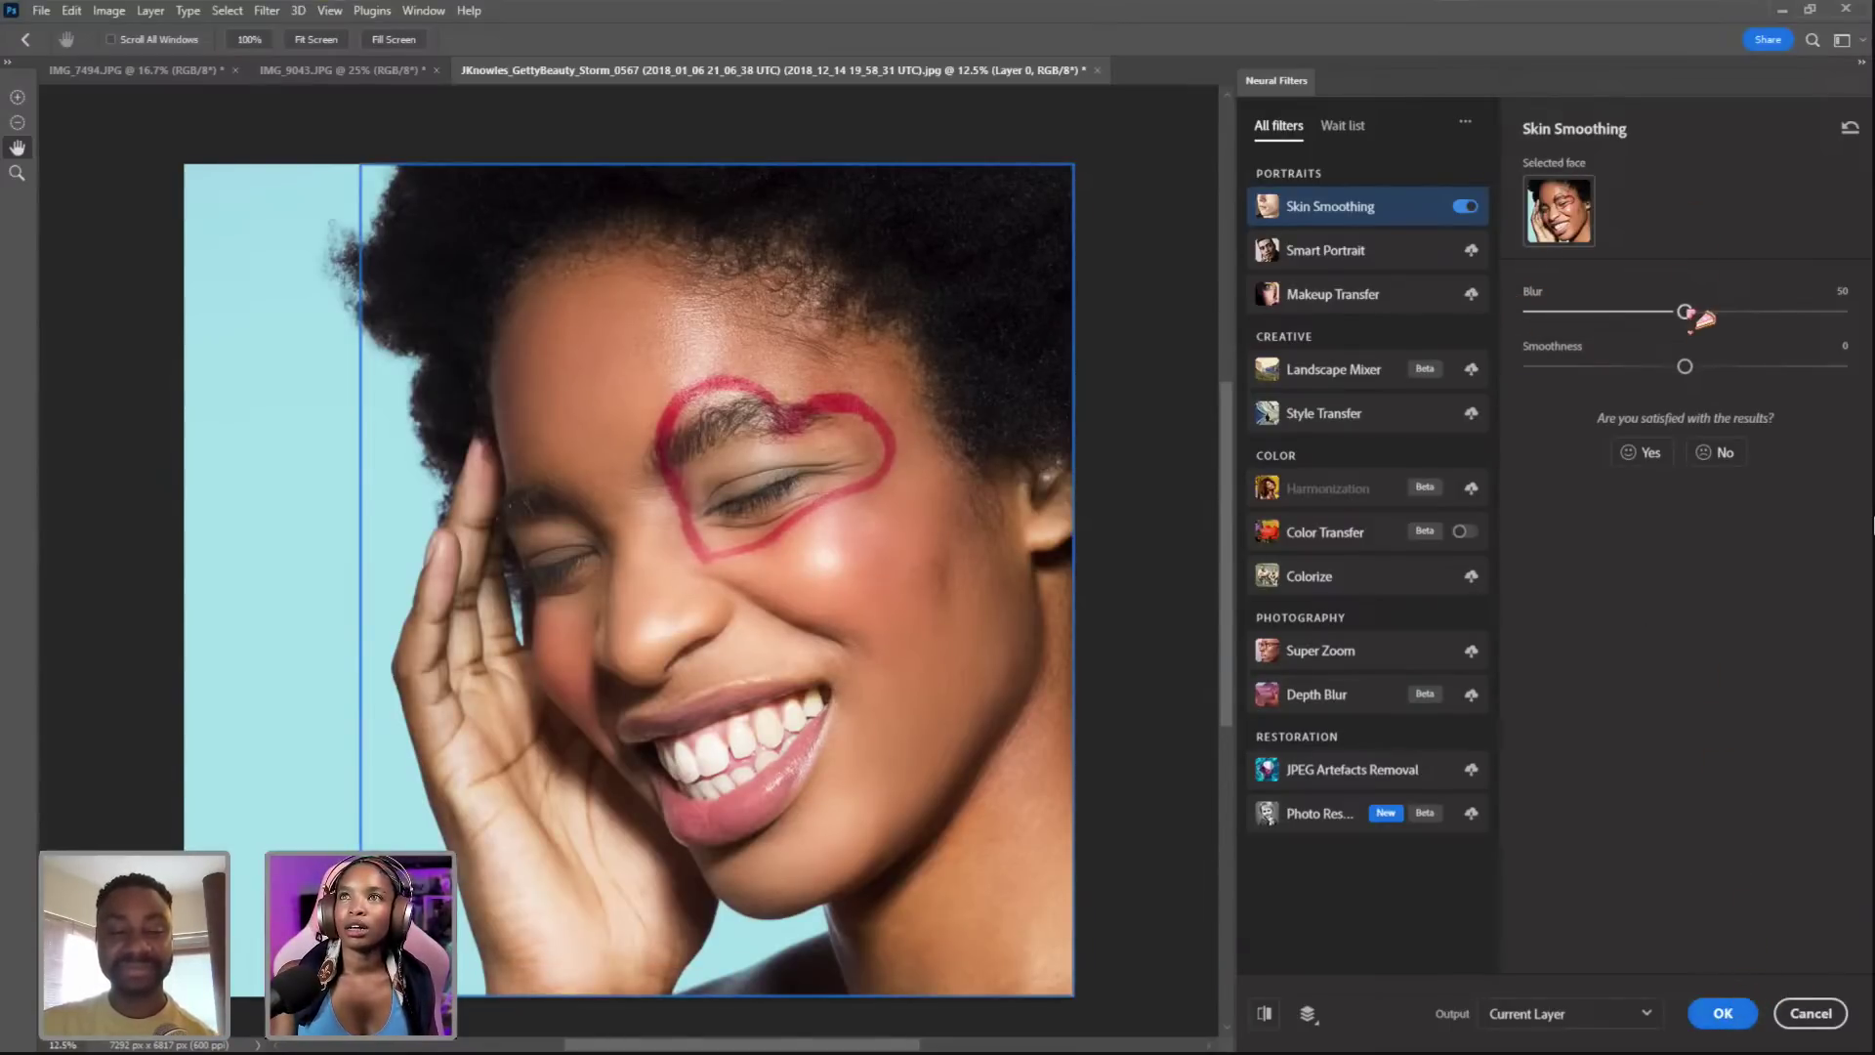
# - Set the Skin Smoothing Blur to 48 and apply the filter to the current layer
pyautogui.moveTo(1684, 311); pyautogui.dragTo(1681, 313)
pyautogui.click(1720, 1015)
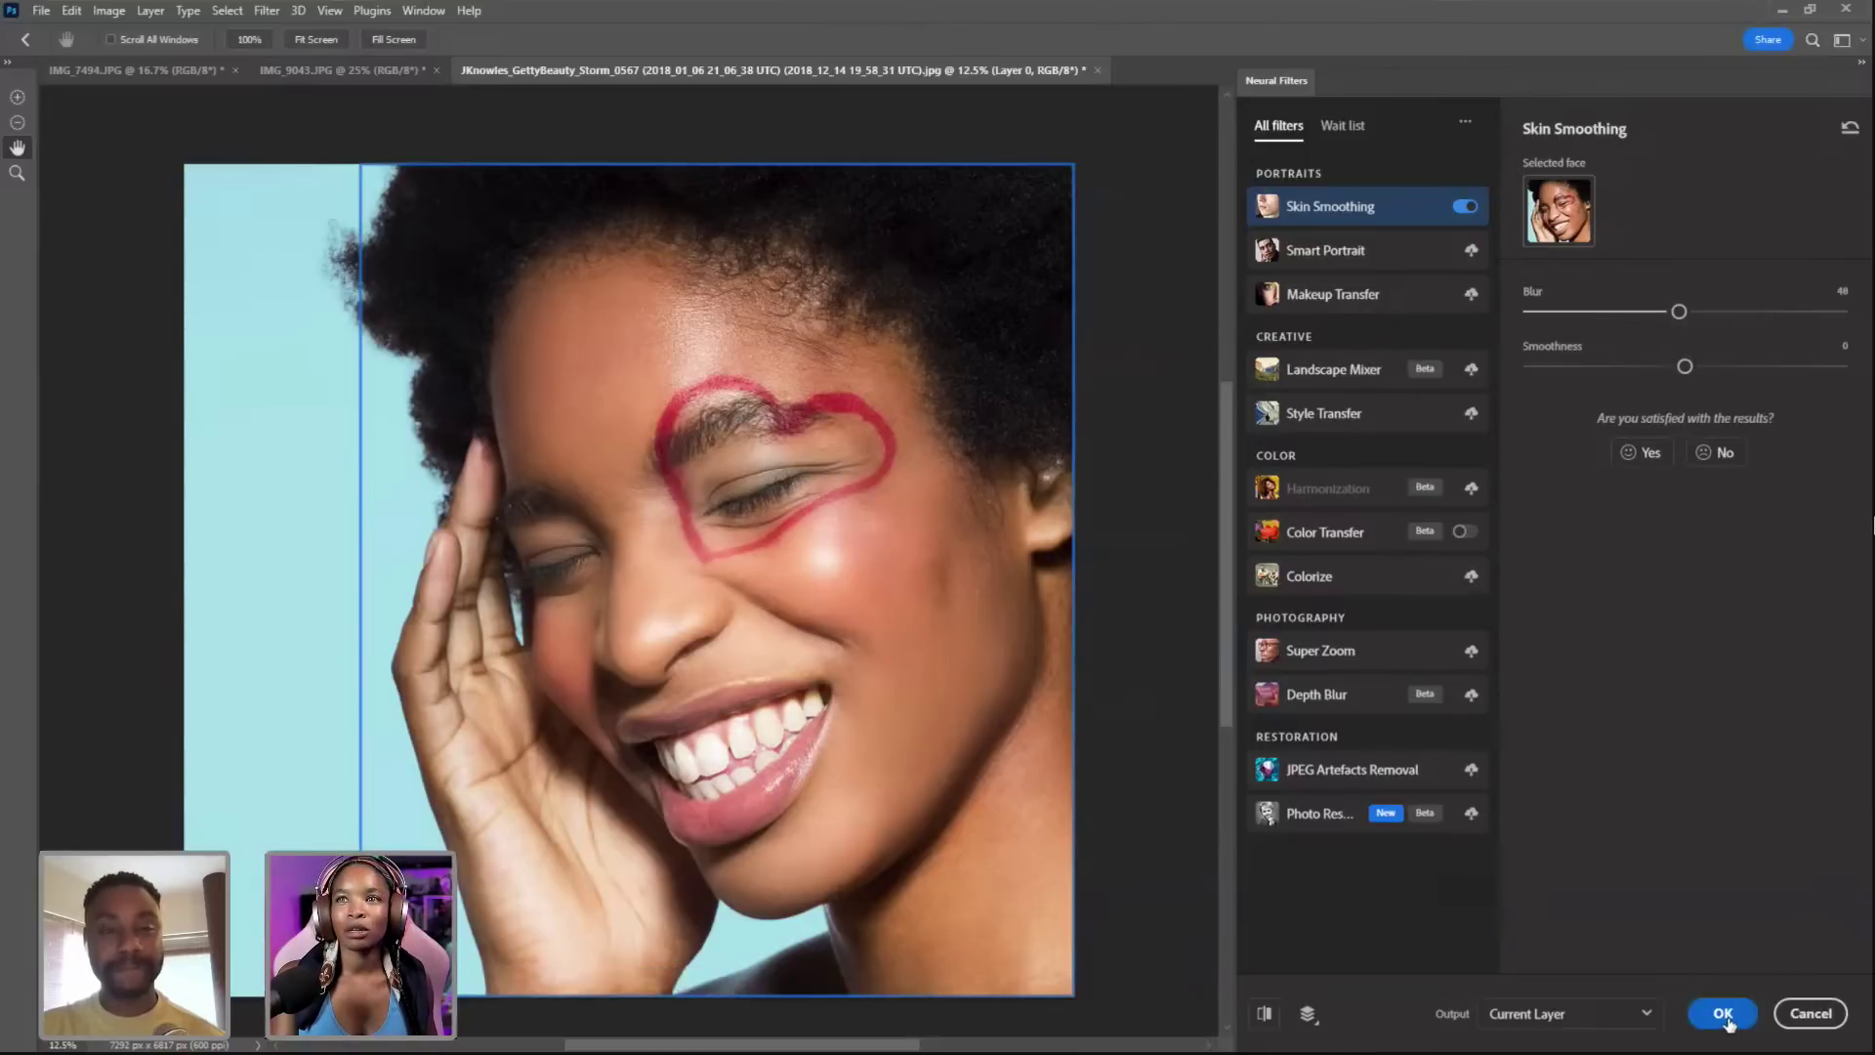
pyautogui.click(1723, 1017)
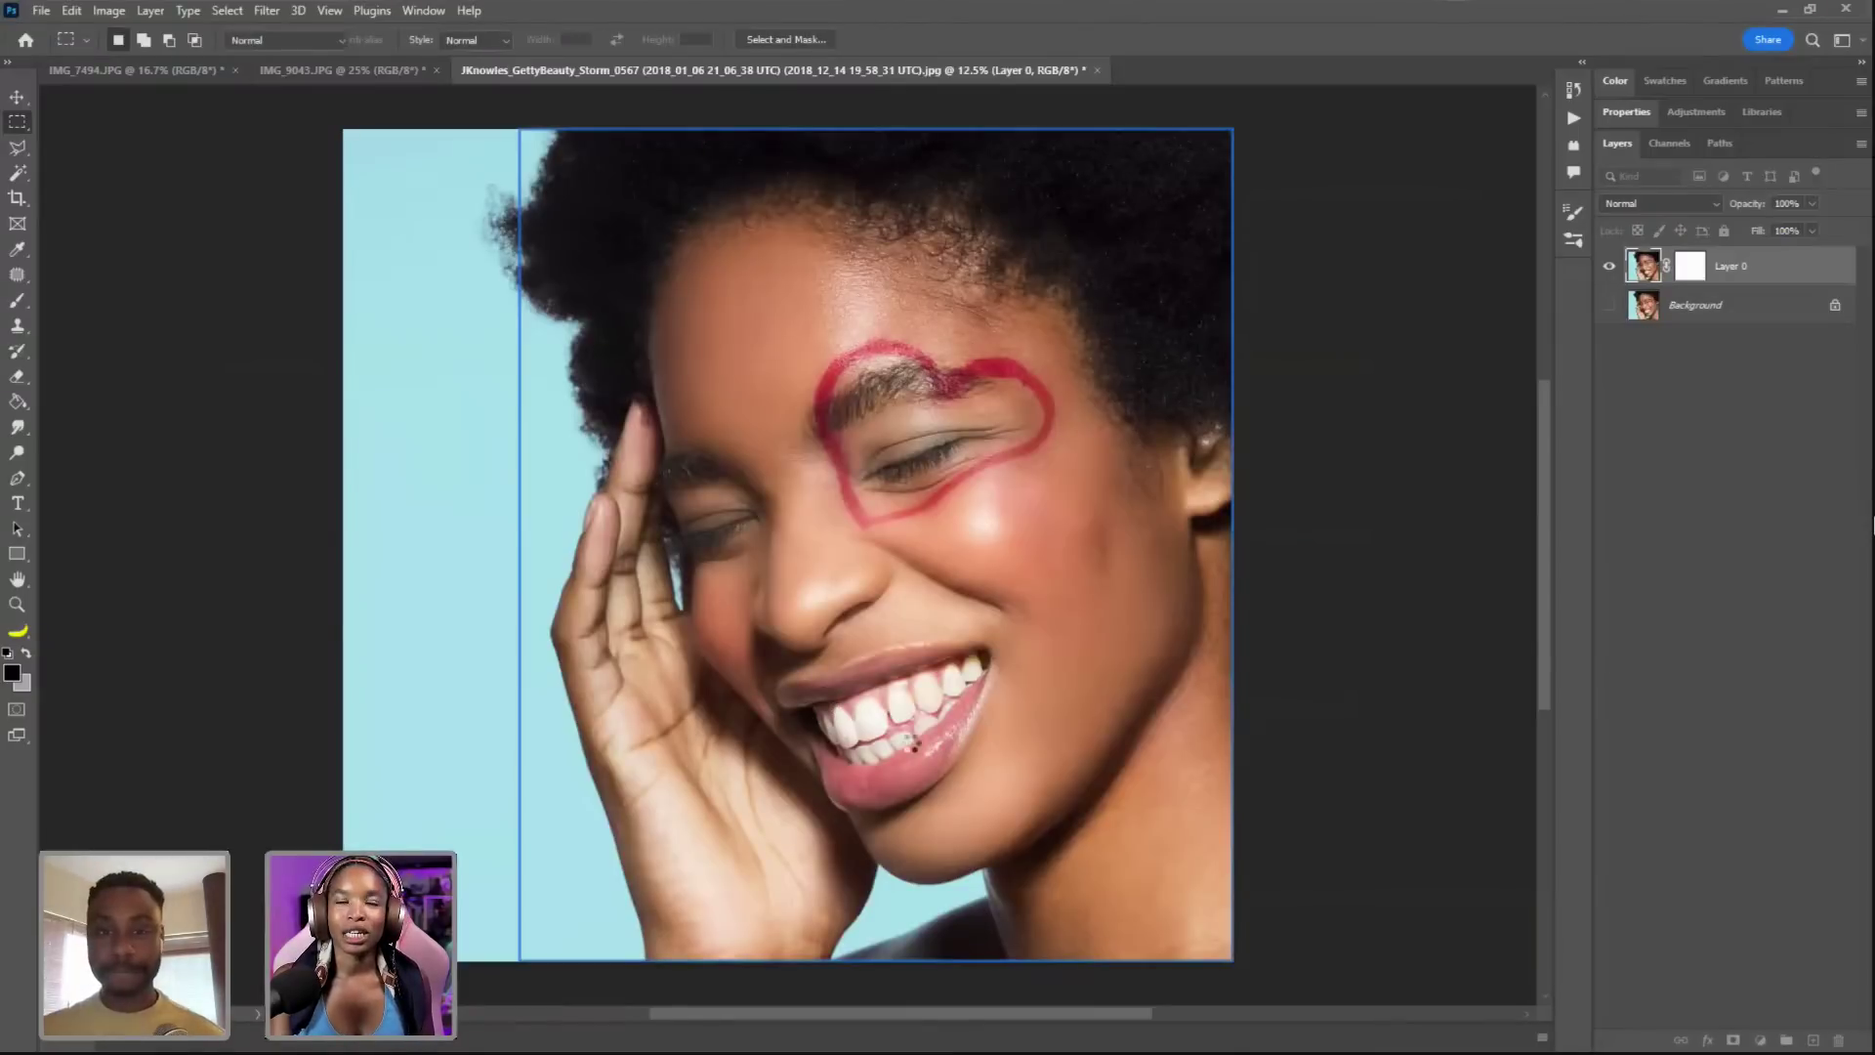
# - Retouch the faint marks on the large upper front tooth with the Healing Brush, sampling clean enamel on the same tooth
pyautogui.hotkey('ctrl', 'z')
pyautogui.press('z')
pyautogui.moveTo(827, 705); pyautogui.dragTo(917, 617)
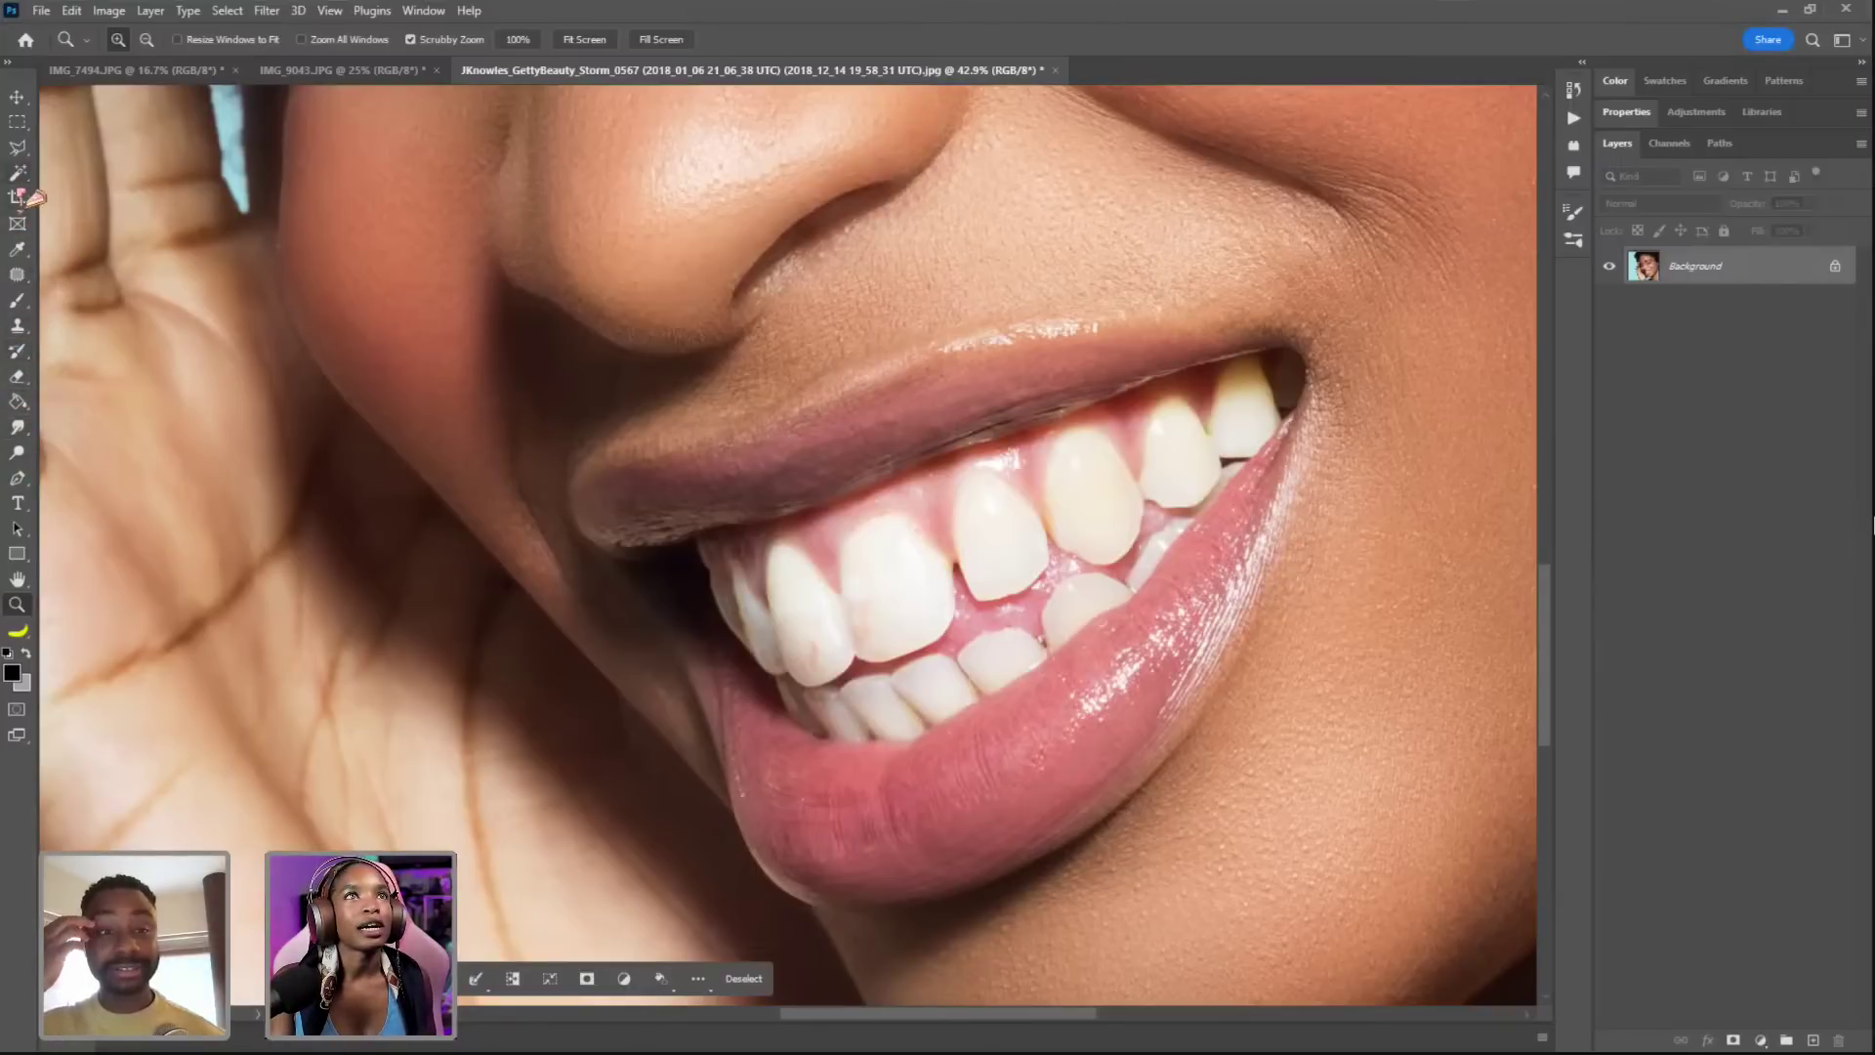
pyautogui.click(31, 381)
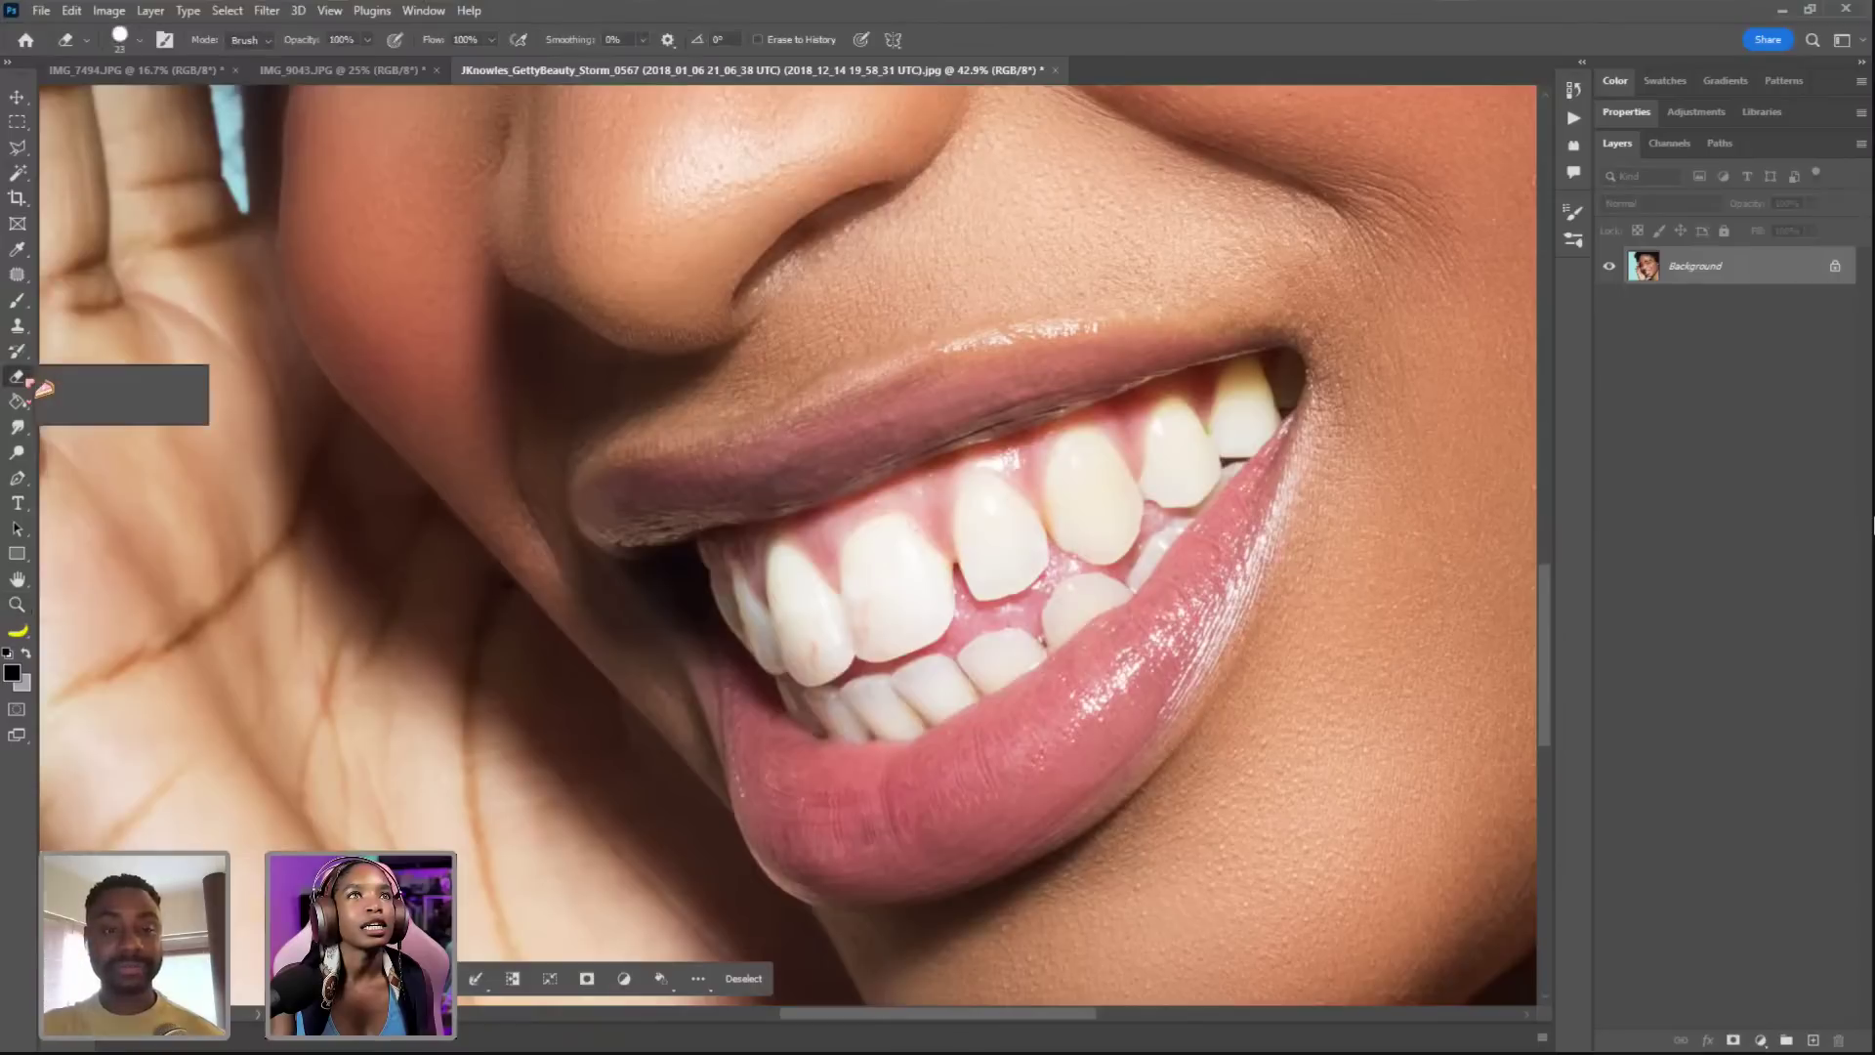
pyautogui.click(29, 281)
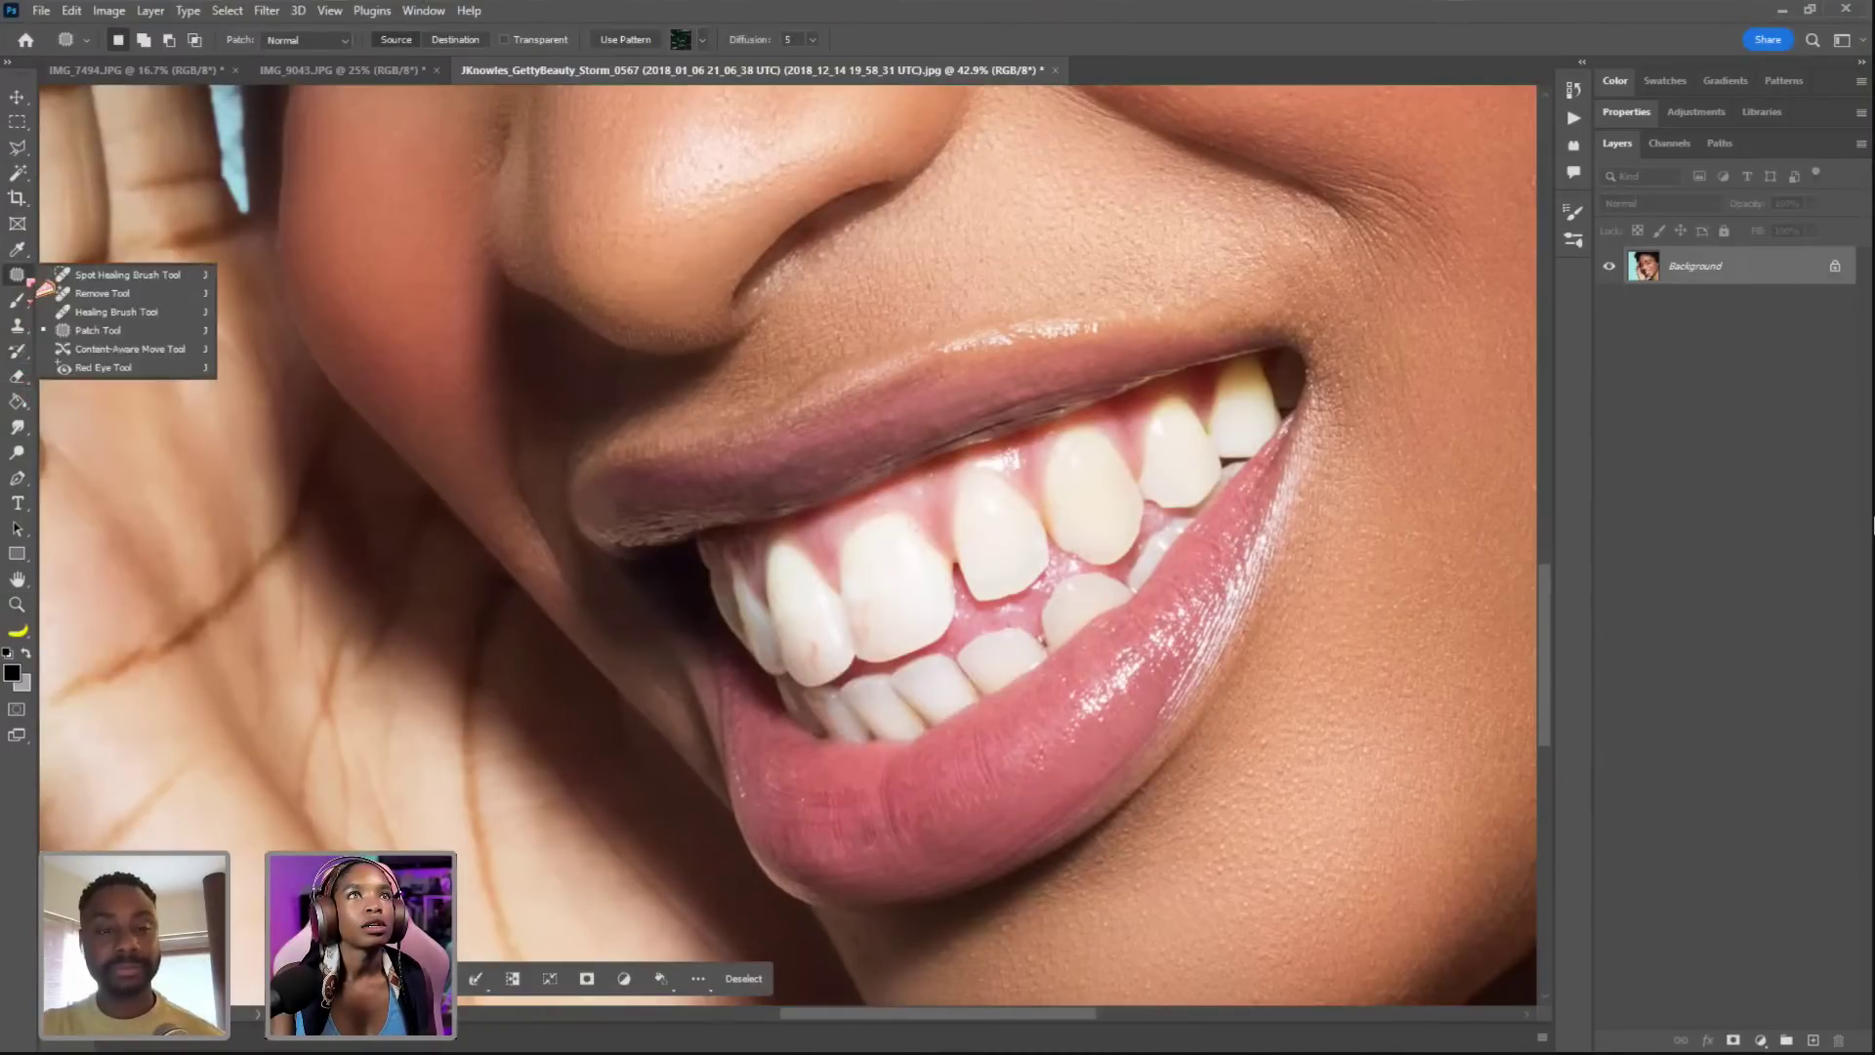
pyautogui.click(125, 313)
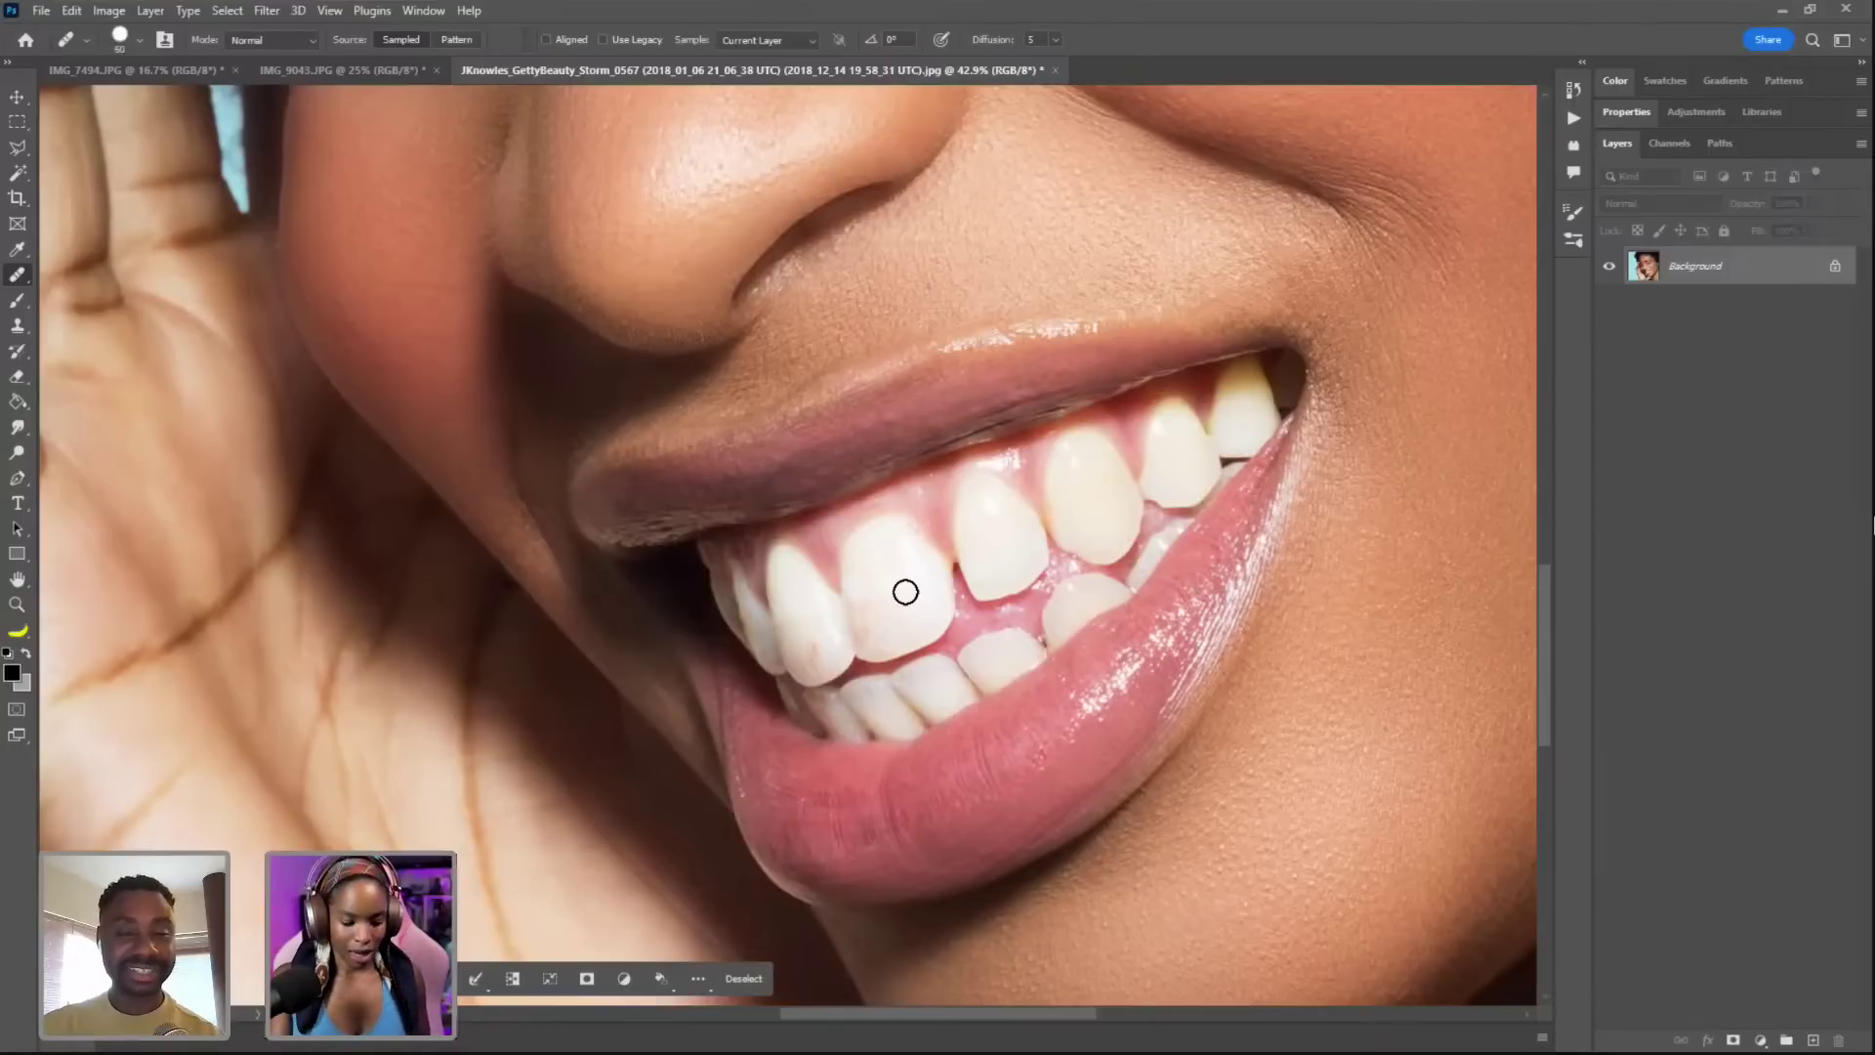
pyautogui.click(894, 565)
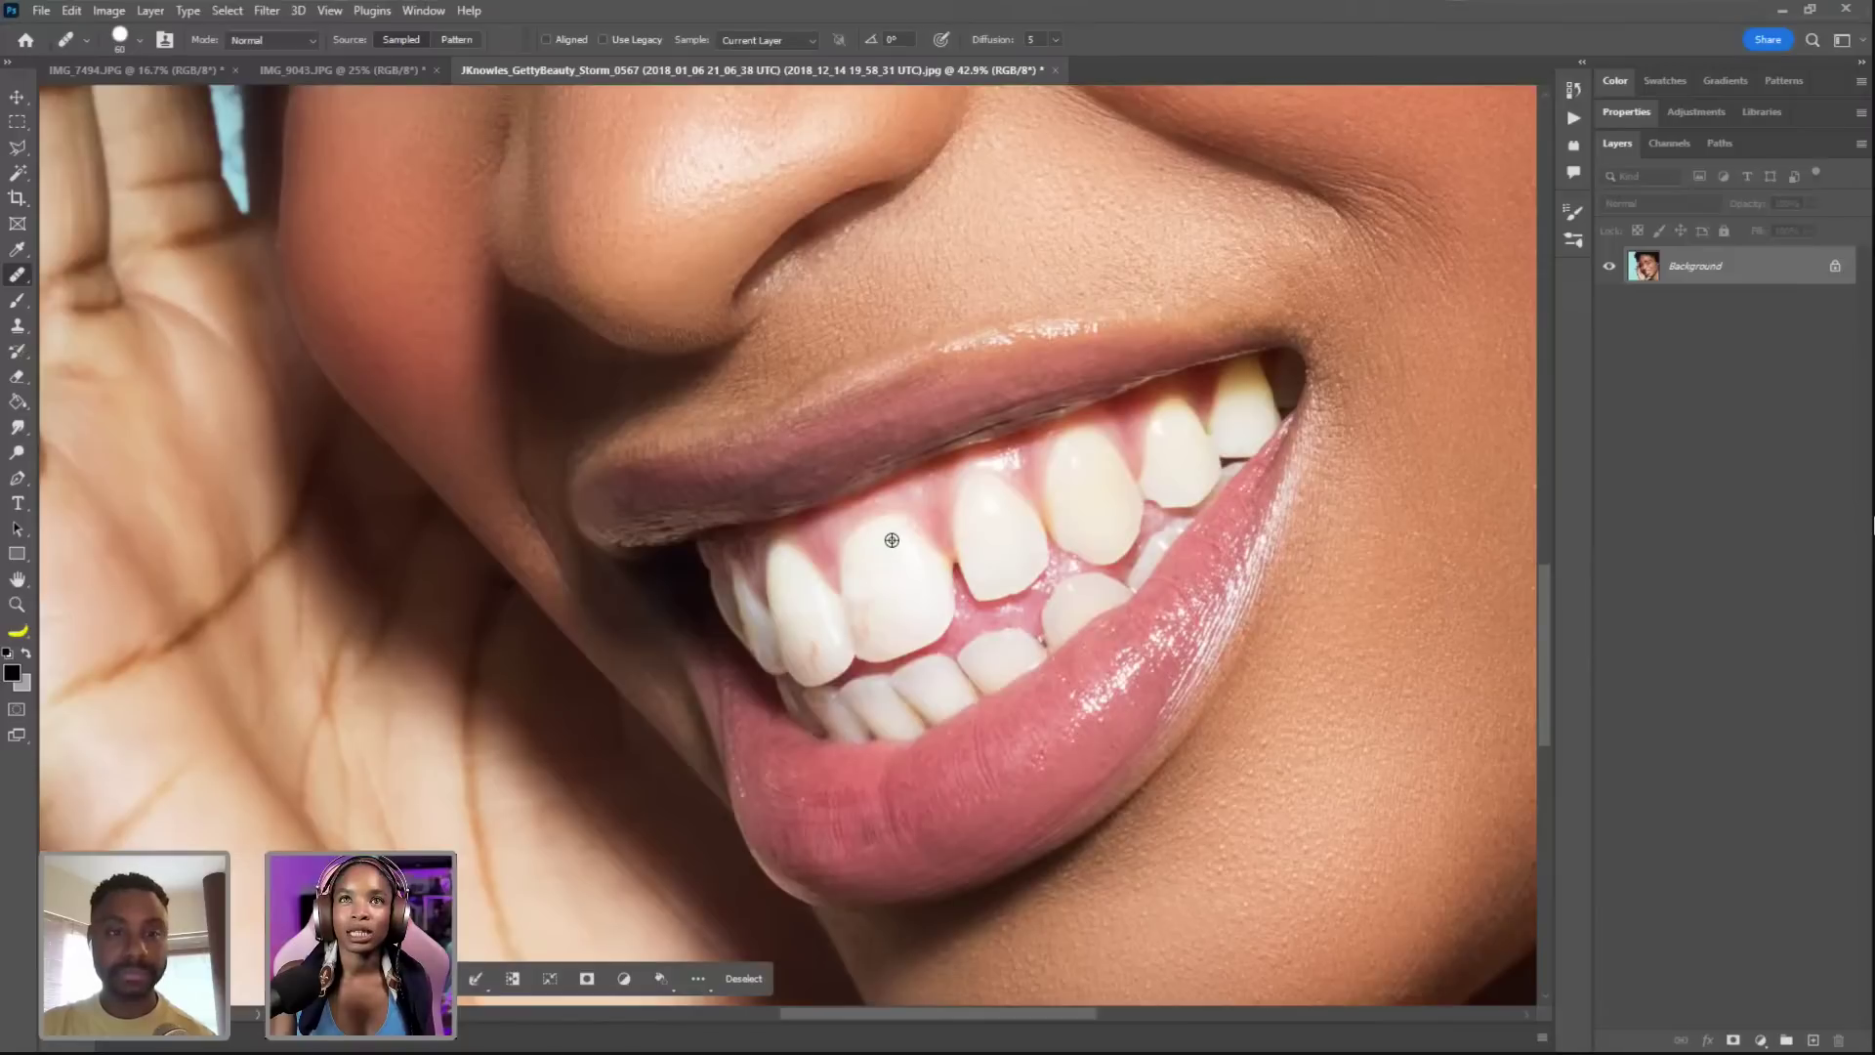
pyautogui.keyDown('alt'); pyautogui.click(891, 540); pyautogui.keyUp('alt')
pyautogui.moveTo(888, 552)
pyautogui.mouseDown()
pyautogui.moveTo(870, 606)
pyautogui.moveTo(858, 595)
pyautogui.moveTo(866, 640)
pyautogui.moveTo(869, 606)
pyautogui.mouseUp()
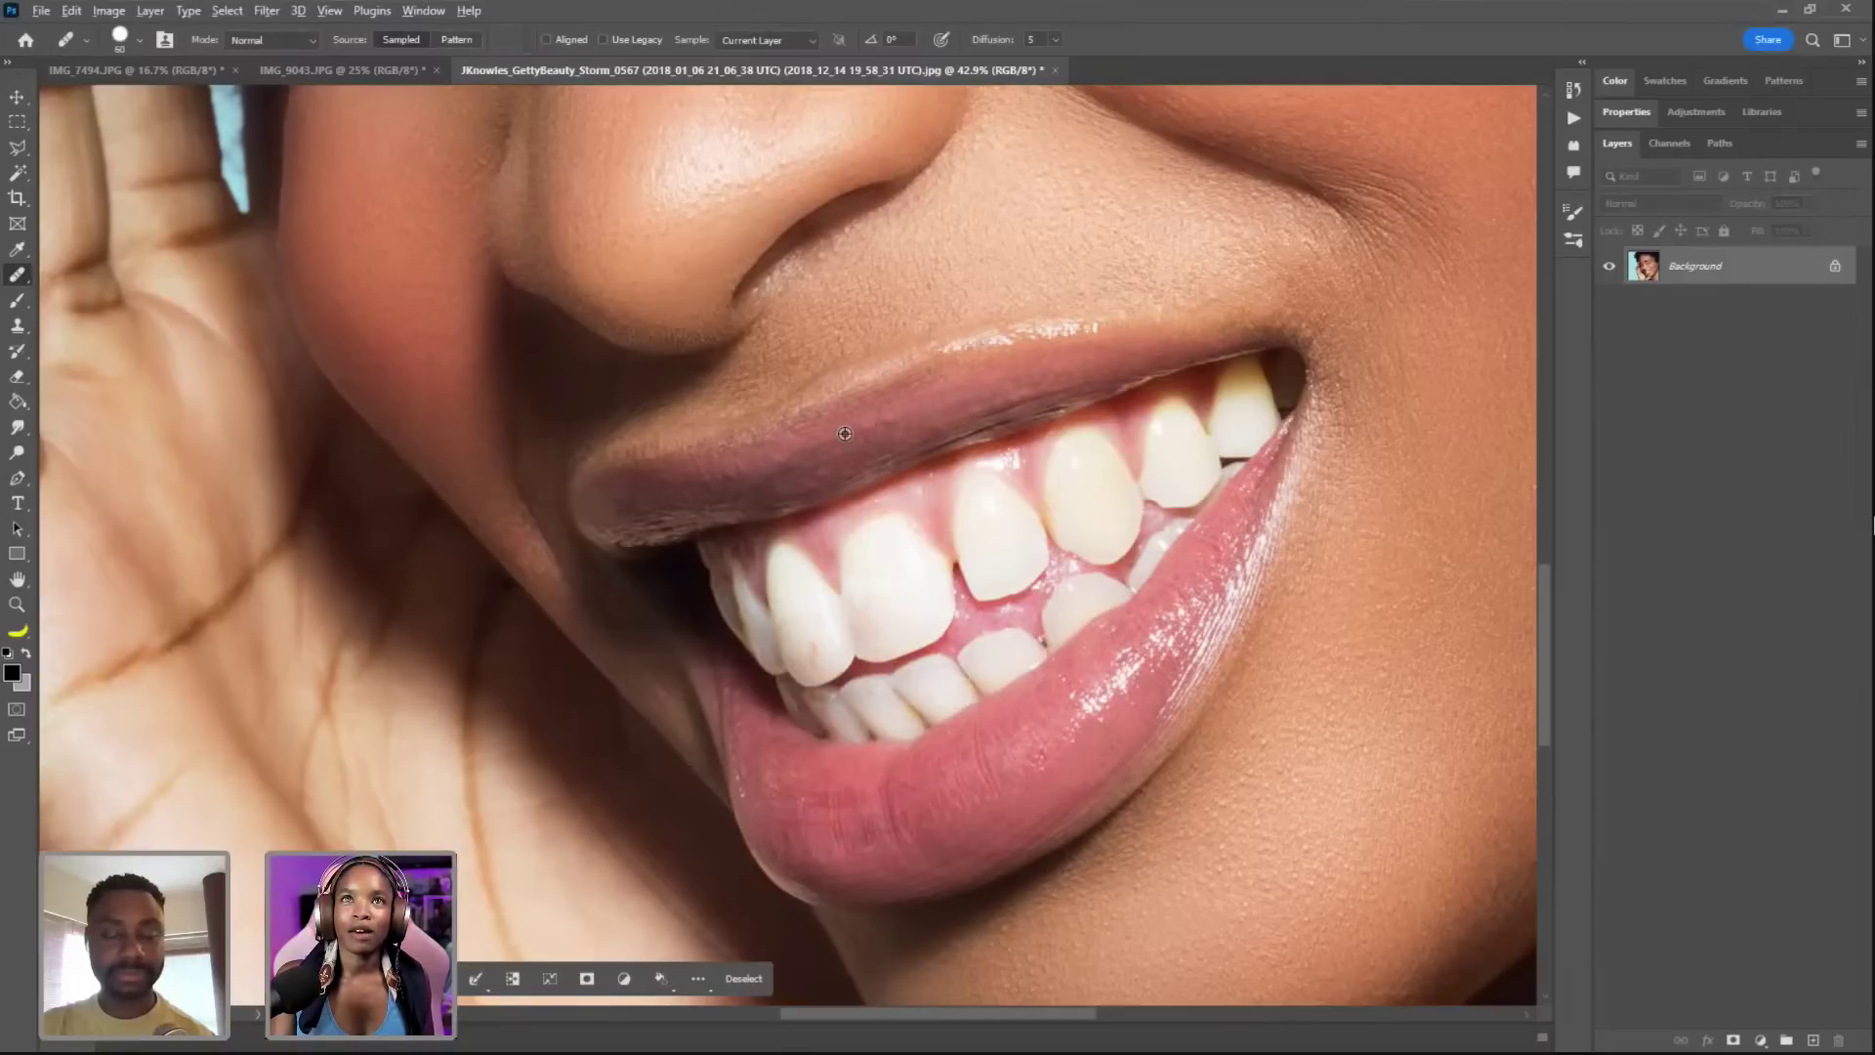
pyautogui.keyDown('alt'); pyautogui.click(878, 547); pyautogui.keyUp('alt')
pyautogui.moveTo(899, 582)
pyautogui.mouseDown()
pyautogui.moveTo(940, 605)
pyautogui.moveTo(857, 619)
pyautogui.moveTo(951, 654)
pyautogui.moveTo(855, 652)
pyautogui.moveTo(995, 592)
pyautogui.moveTo(897, 511)
pyautogui.moveTo(920, 473)
pyautogui.mouseUp()
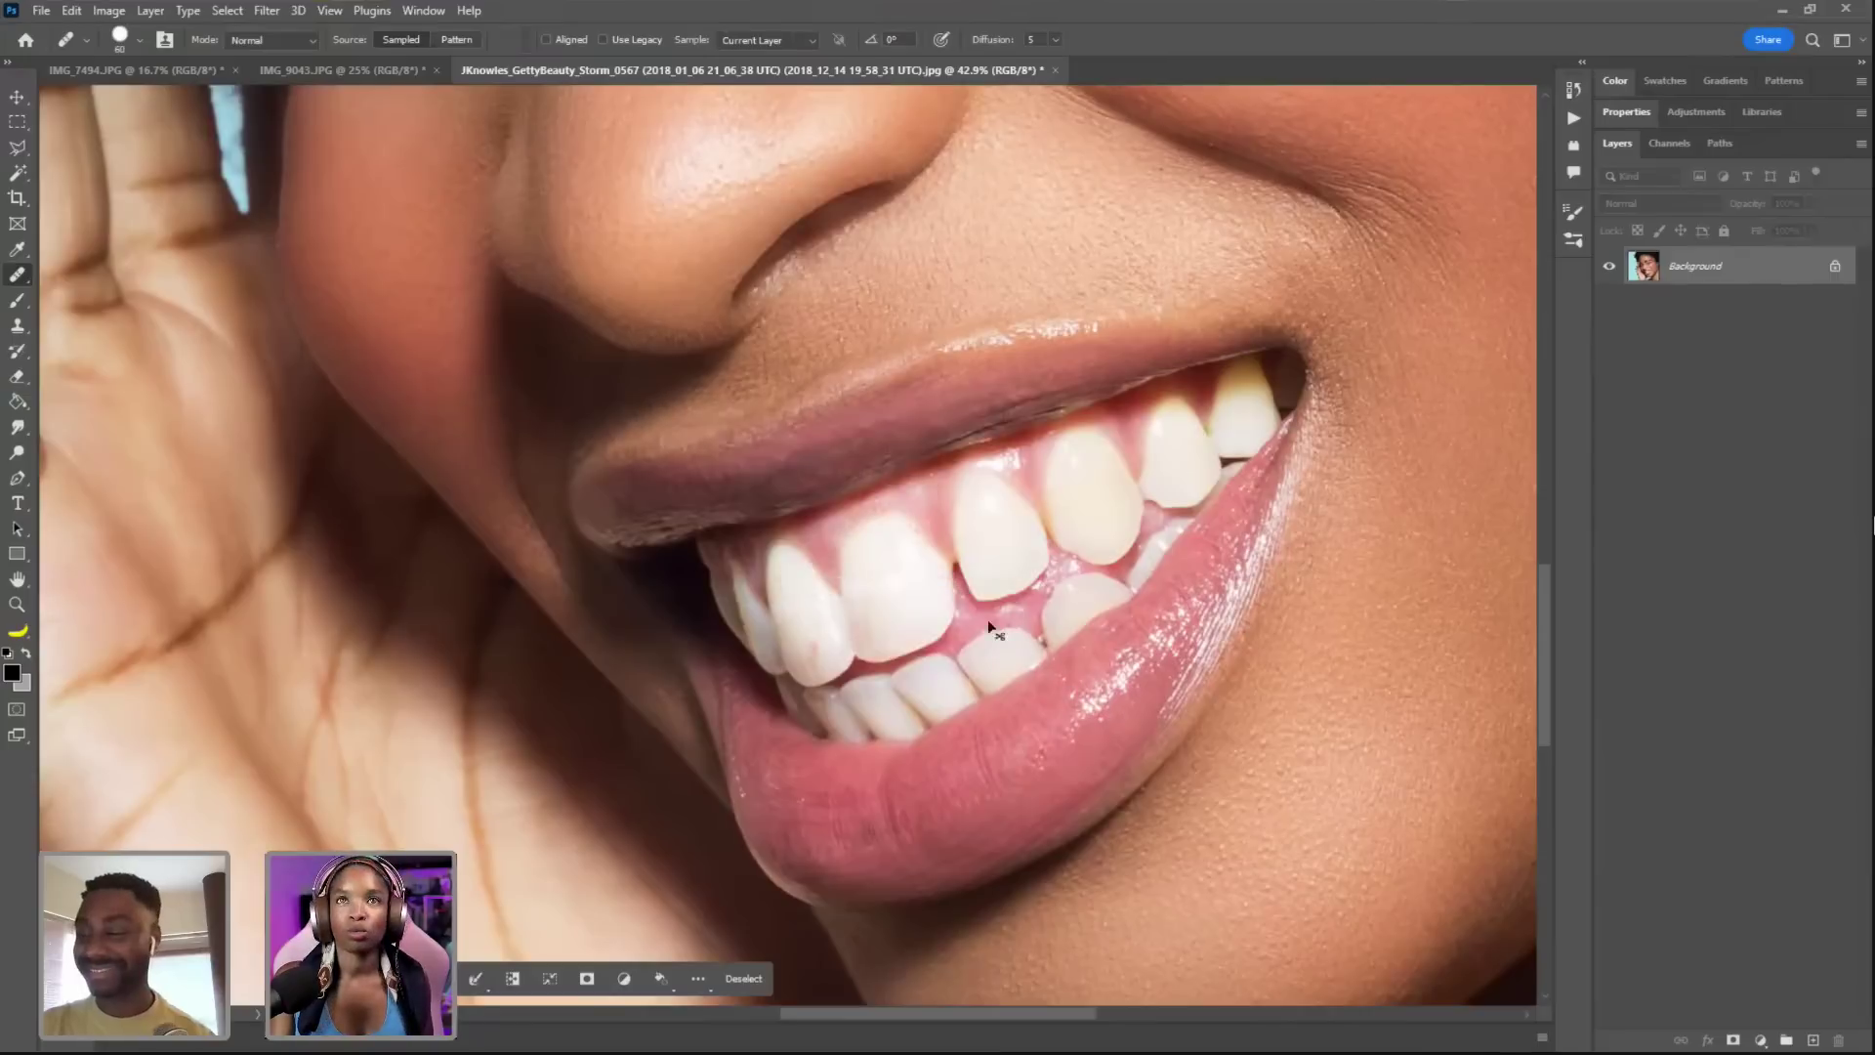
pyautogui.click(910, 574)
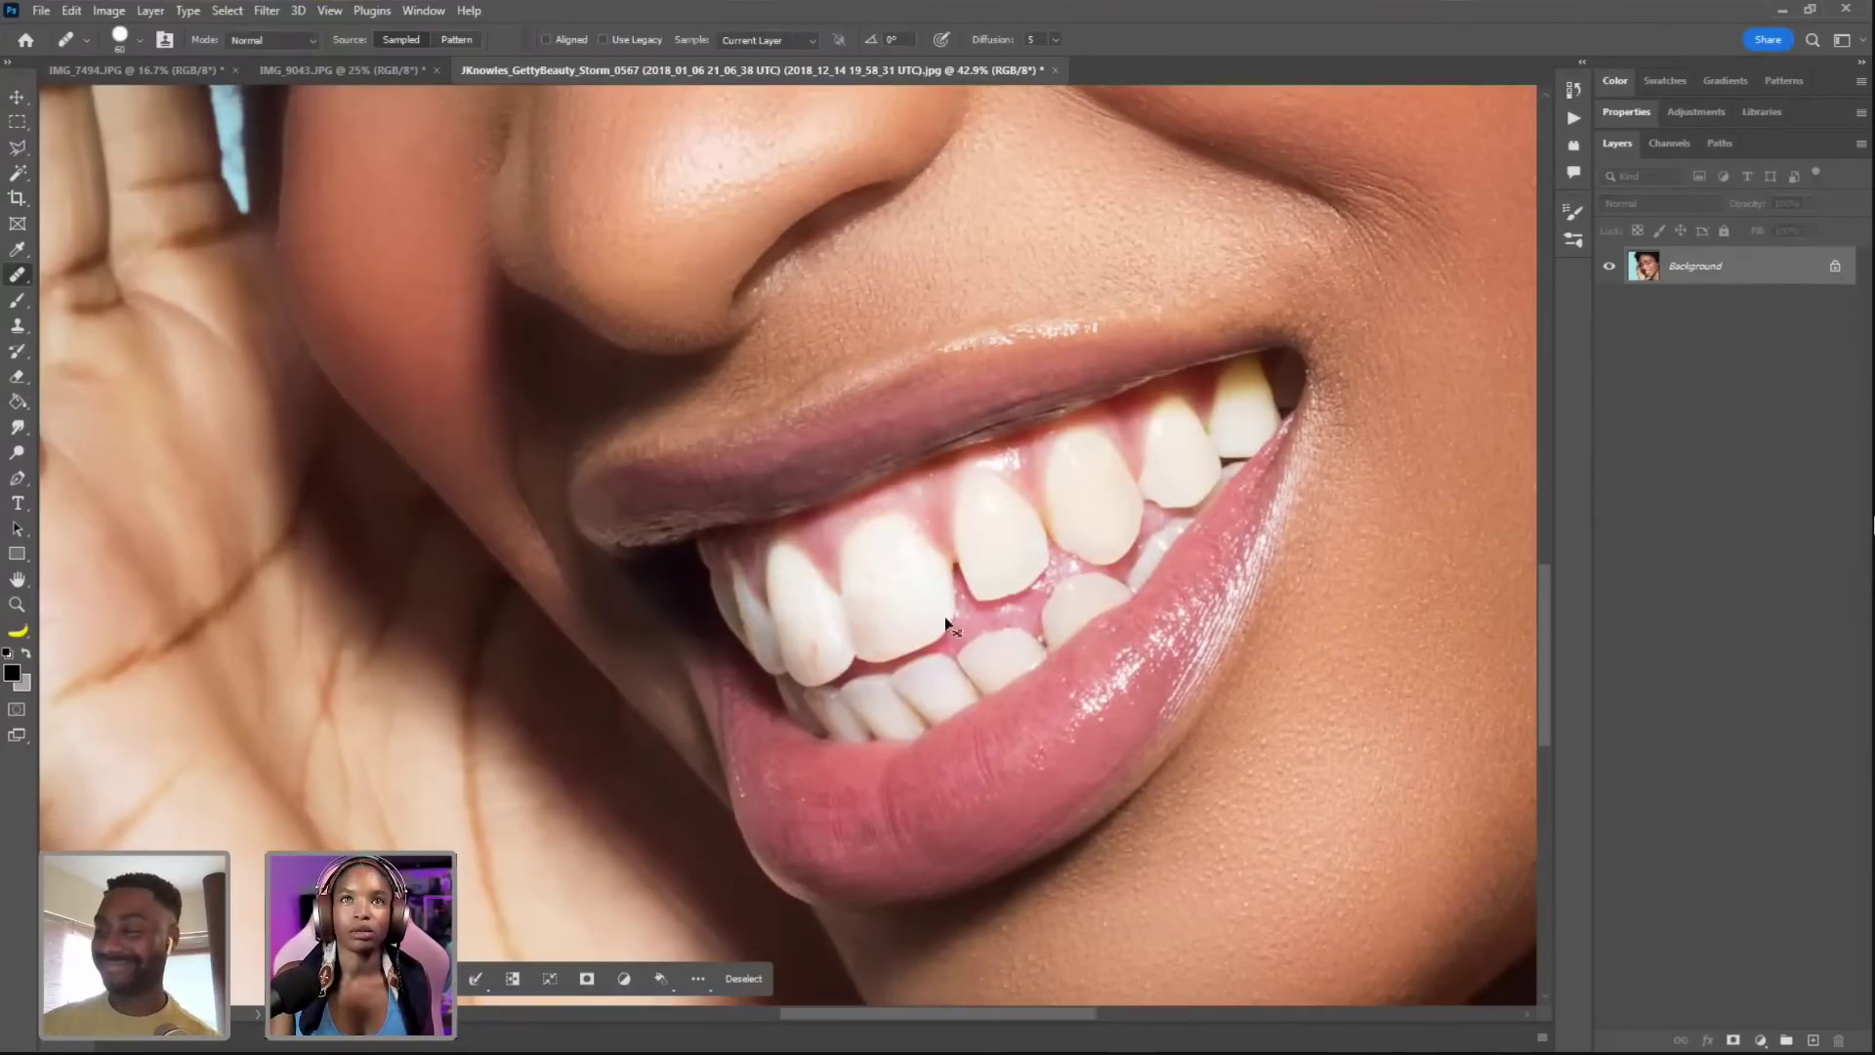
# - Heal the reddish spot near the tip of the neighbouring upper tooth, sampling clean enamel above the spot
pyautogui.click(794, 595)
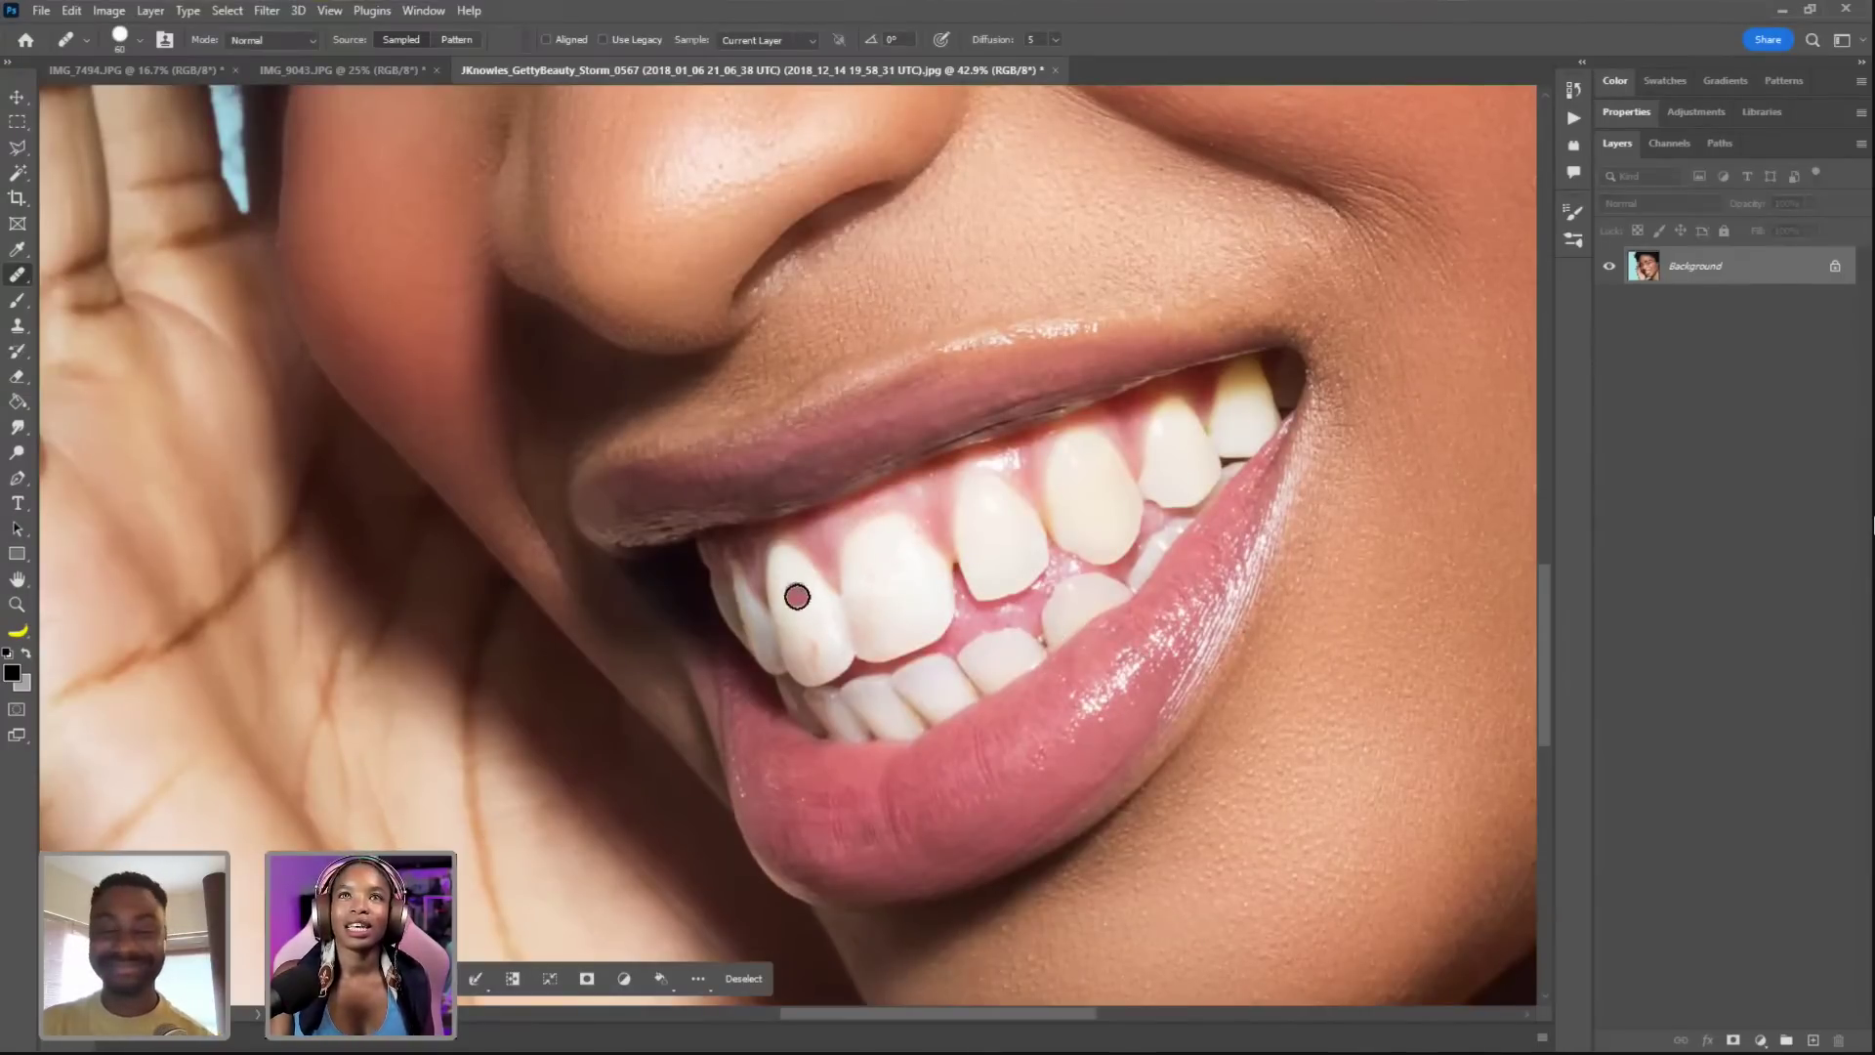
pyautogui.click(855, 612)
pyautogui.keyDown('alt'); pyautogui.click(791, 579); pyautogui.keyUp('alt')
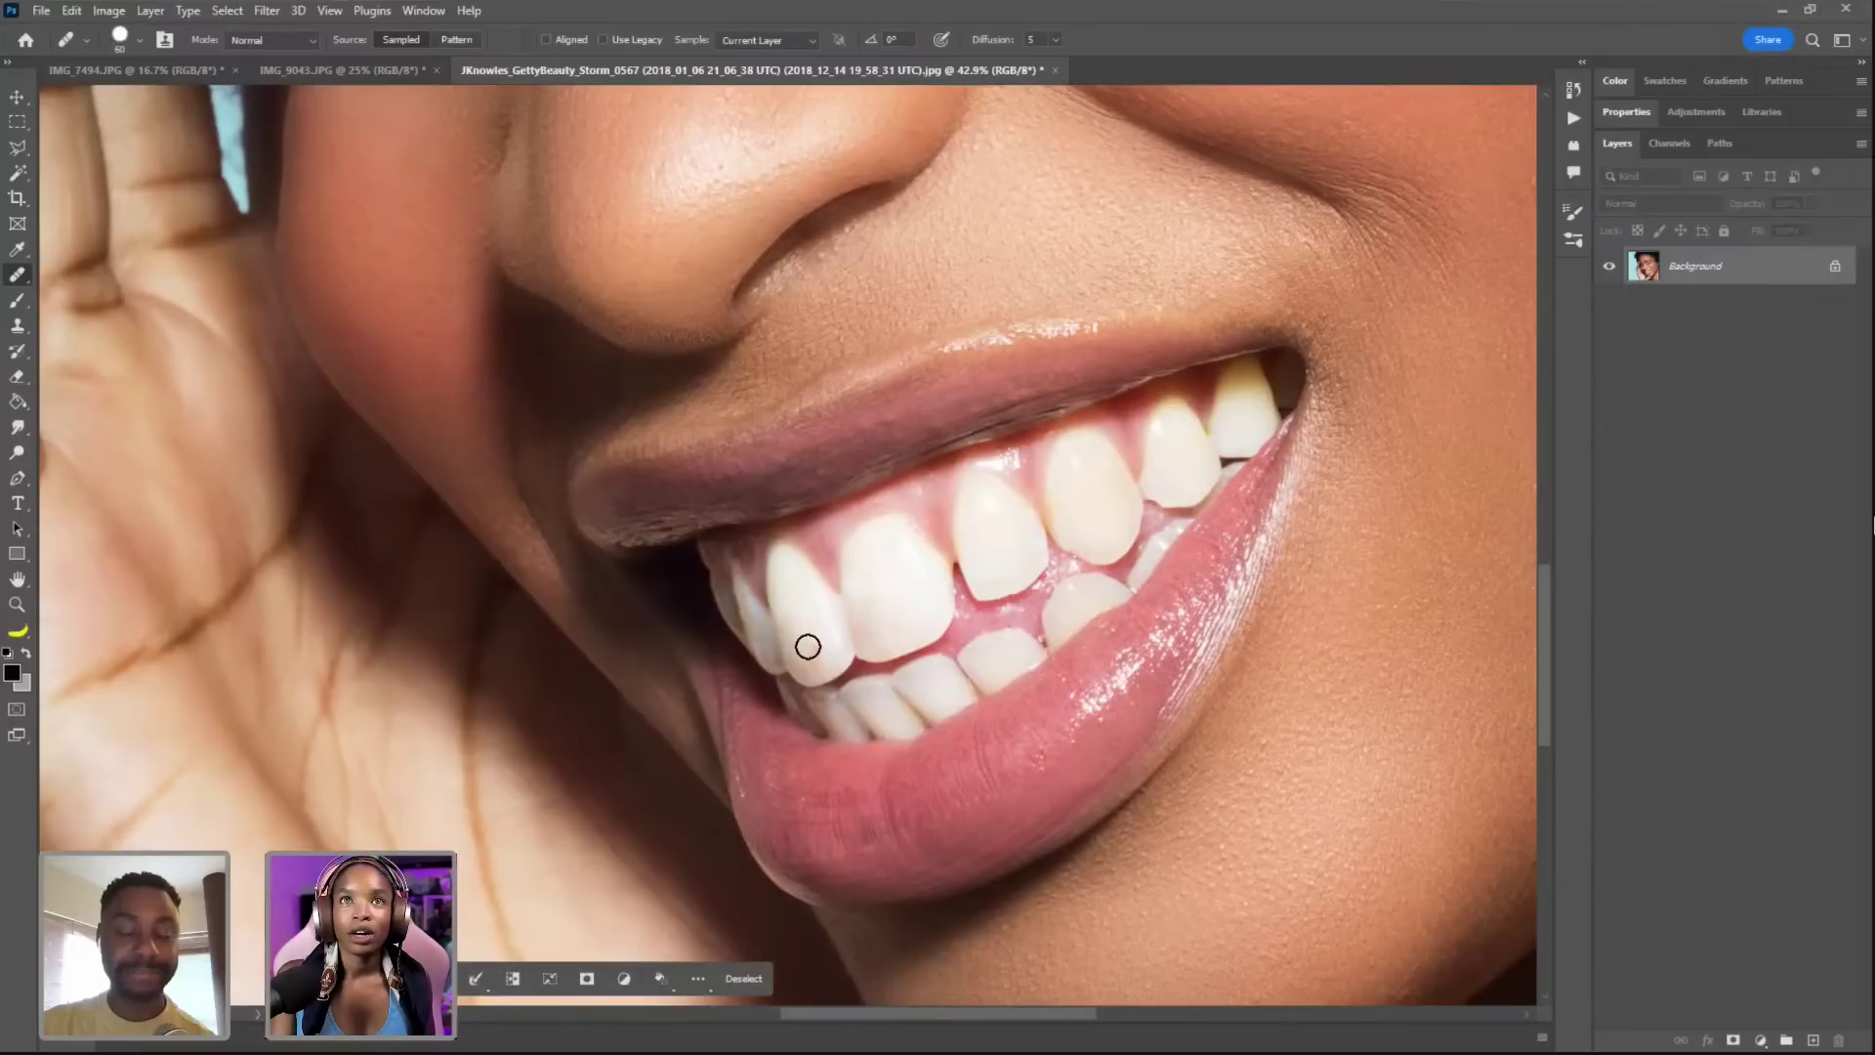
pyautogui.moveTo(800, 632)
pyautogui.mouseDown()
pyautogui.moveTo(796, 666)
pyautogui.moveTo(807, 636)
pyautogui.mouseUp()
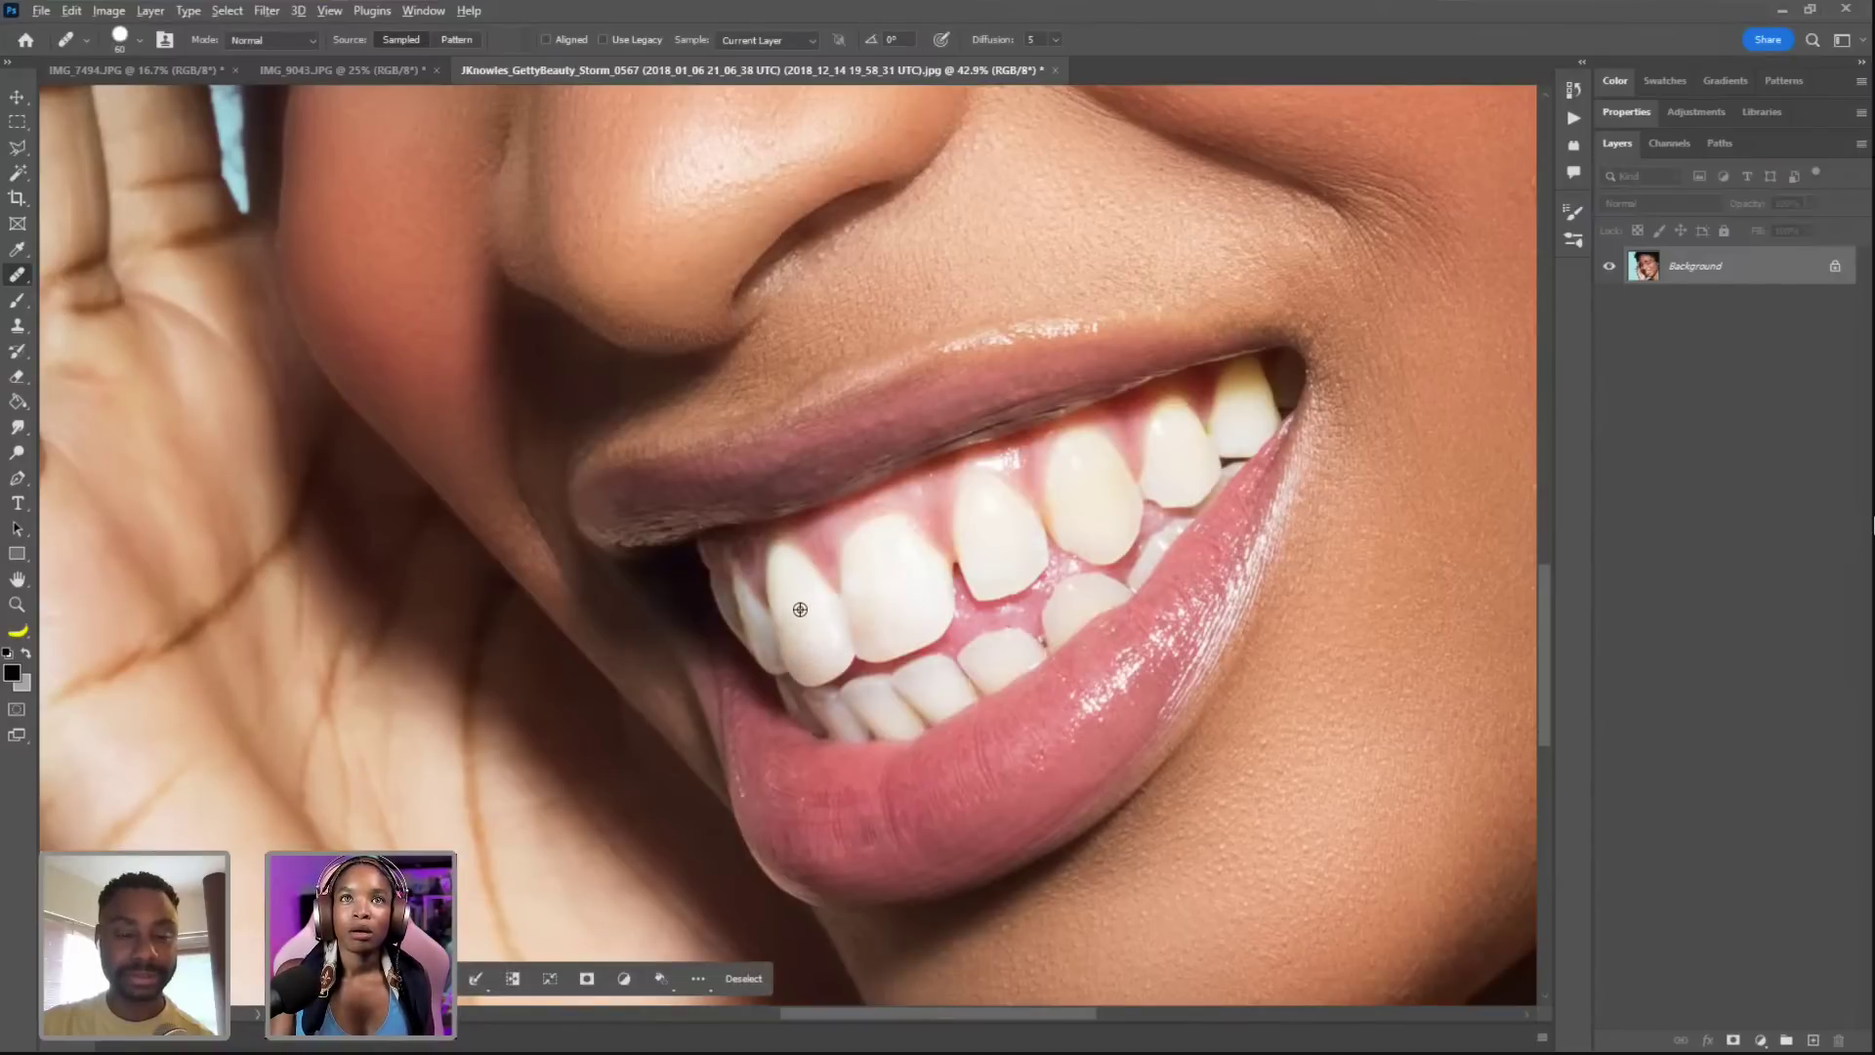
pyautogui.keyDown('alt'); pyautogui.click(800, 610); pyautogui.keyUp('alt')
pyautogui.moveTo(809, 647); pyautogui.dragTo(811, 657)
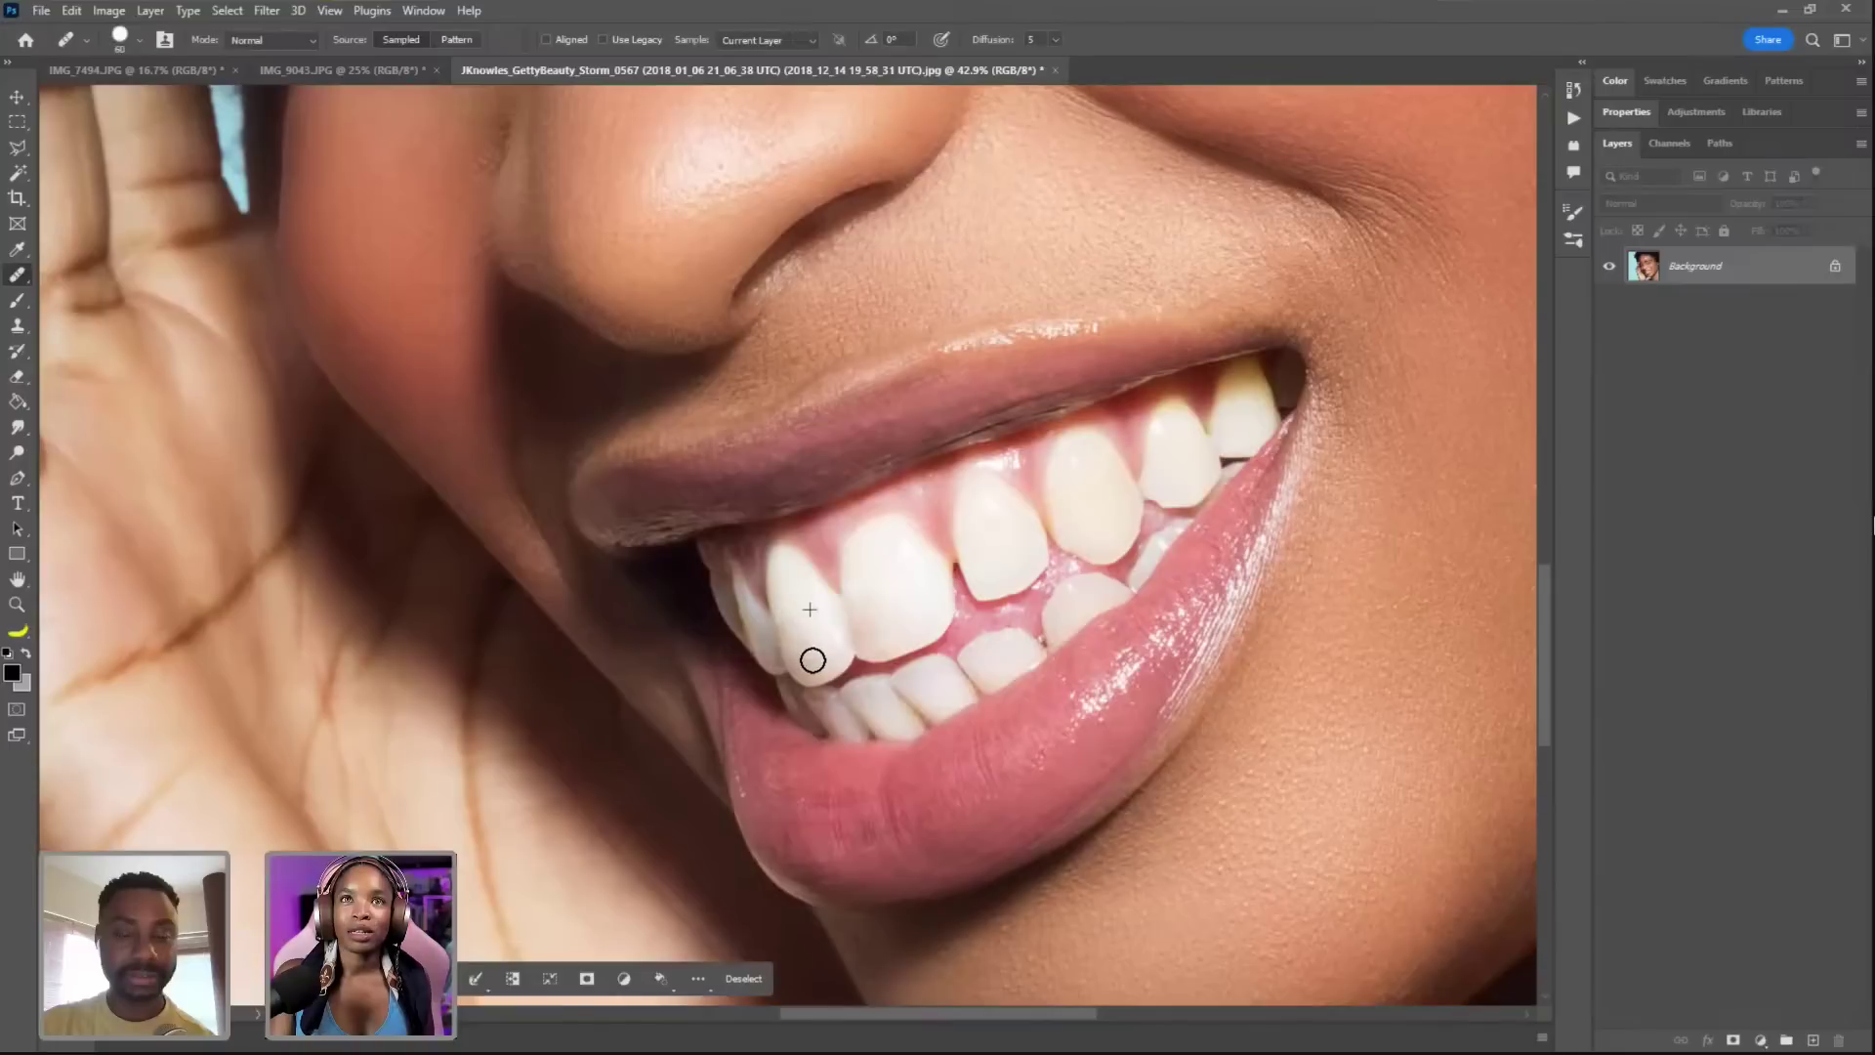
pyautogui.keyDown('alt'); pyautogui.click(897, 587); pyautogui.keyUp('alt')
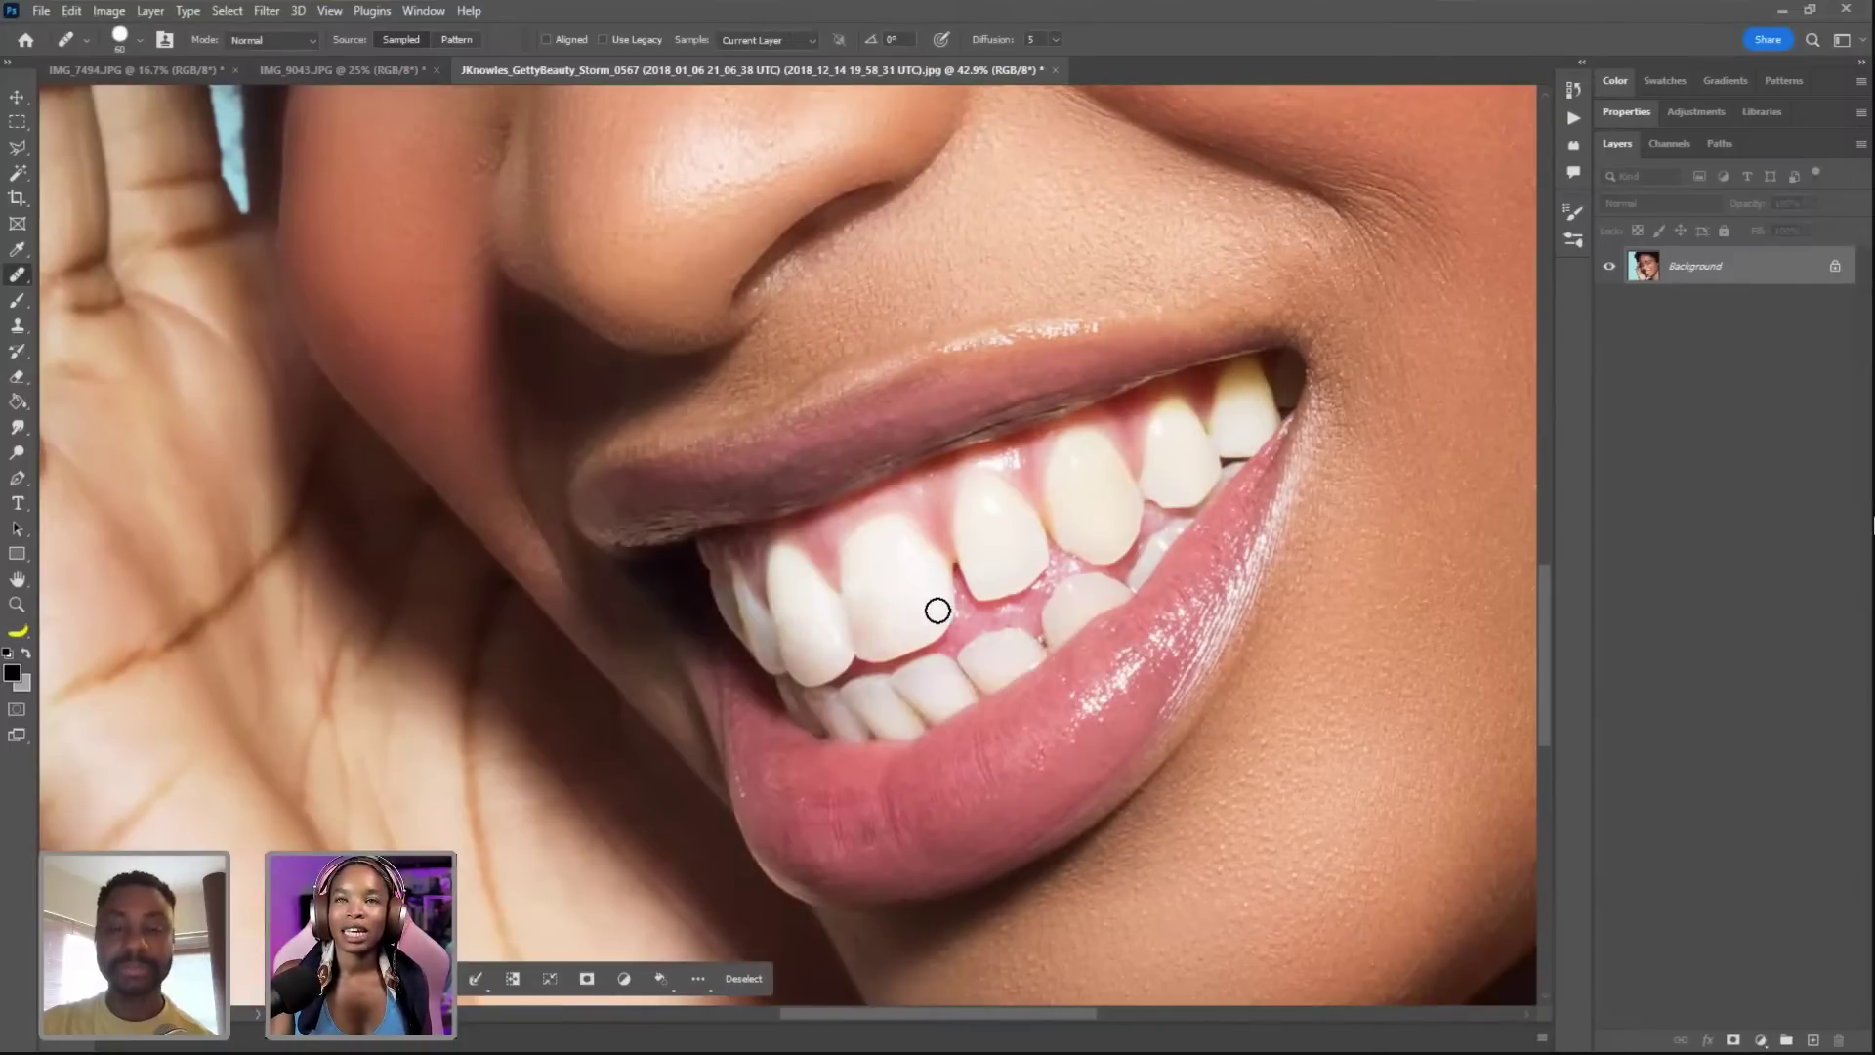
# - Start a Brightness/Contrast adjustment on the whole portrait and try a contrast of 46
pyautogui.press('z')
pyautogui.moveTo(1011, 666); pyautogui.dragTo(849, 677)
pyautogui.moveTo(1040, 528); pyautogui.dragTo(913, 658)
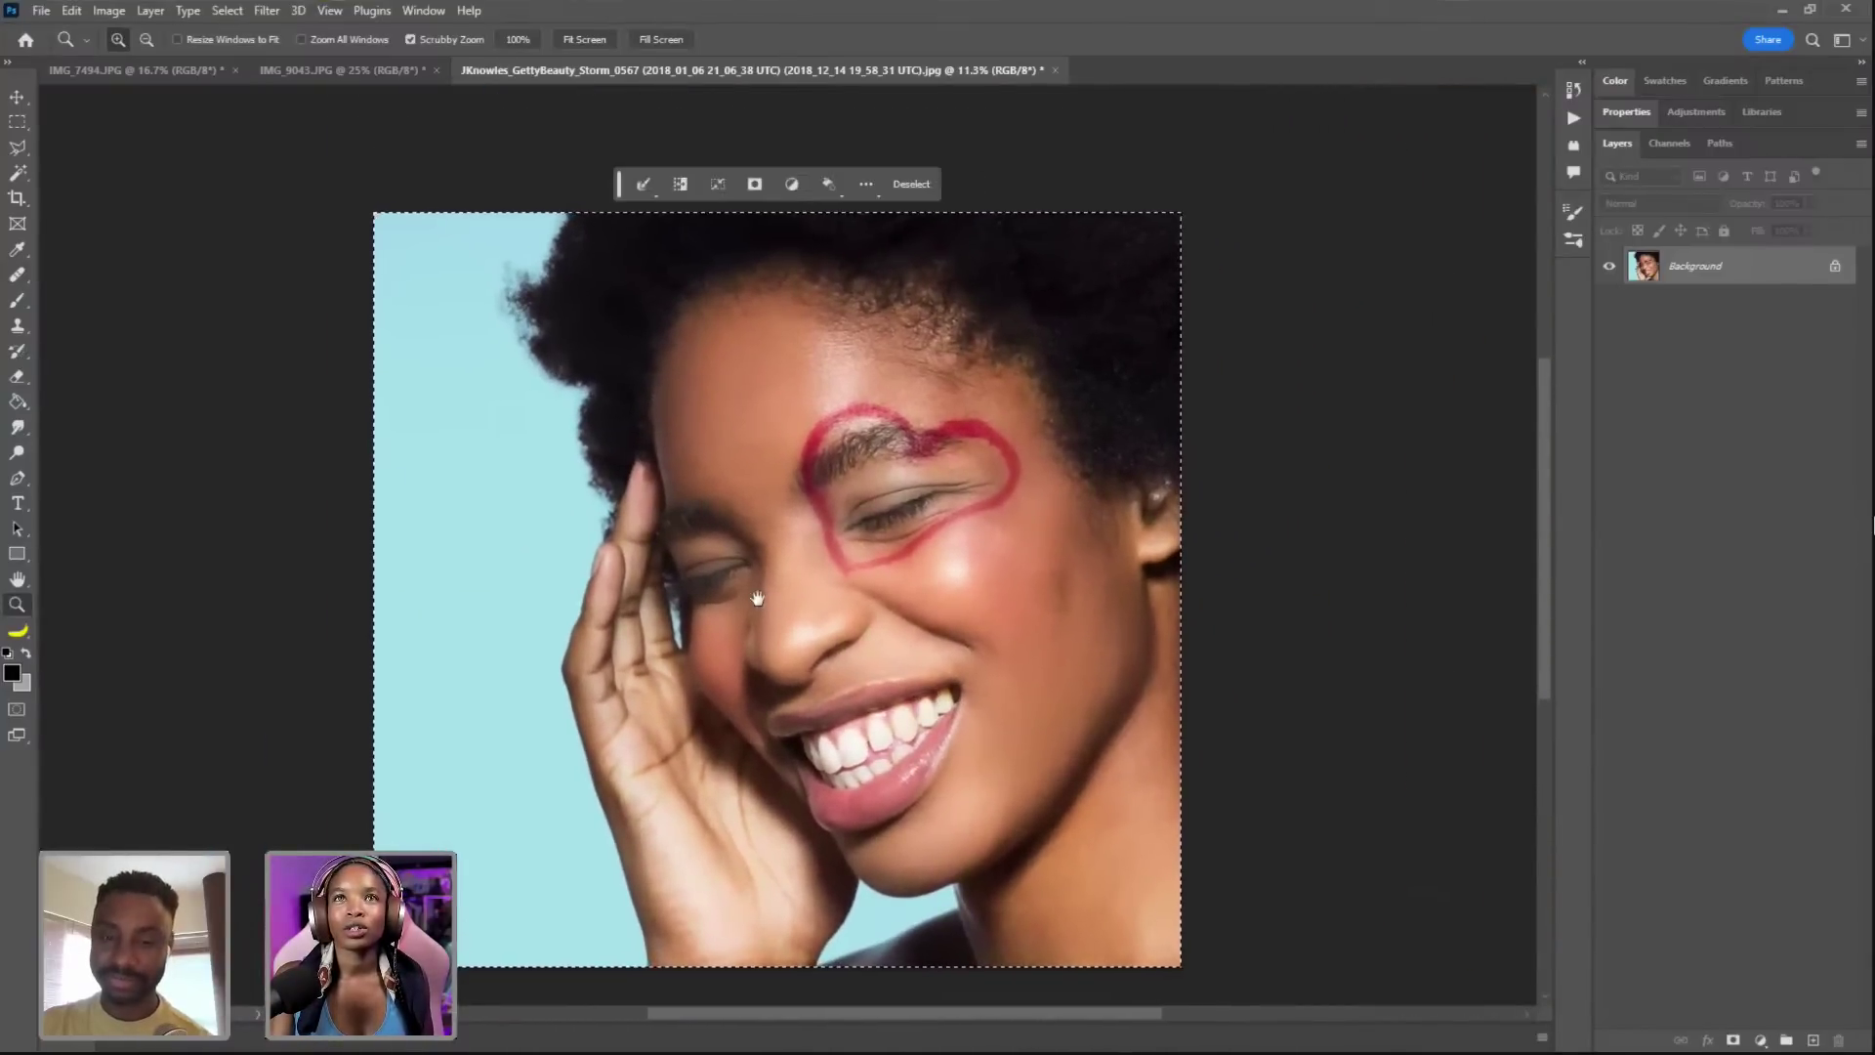
pyautogui.moveTo(757, 597); pyautogui.dragTo(683, 586)
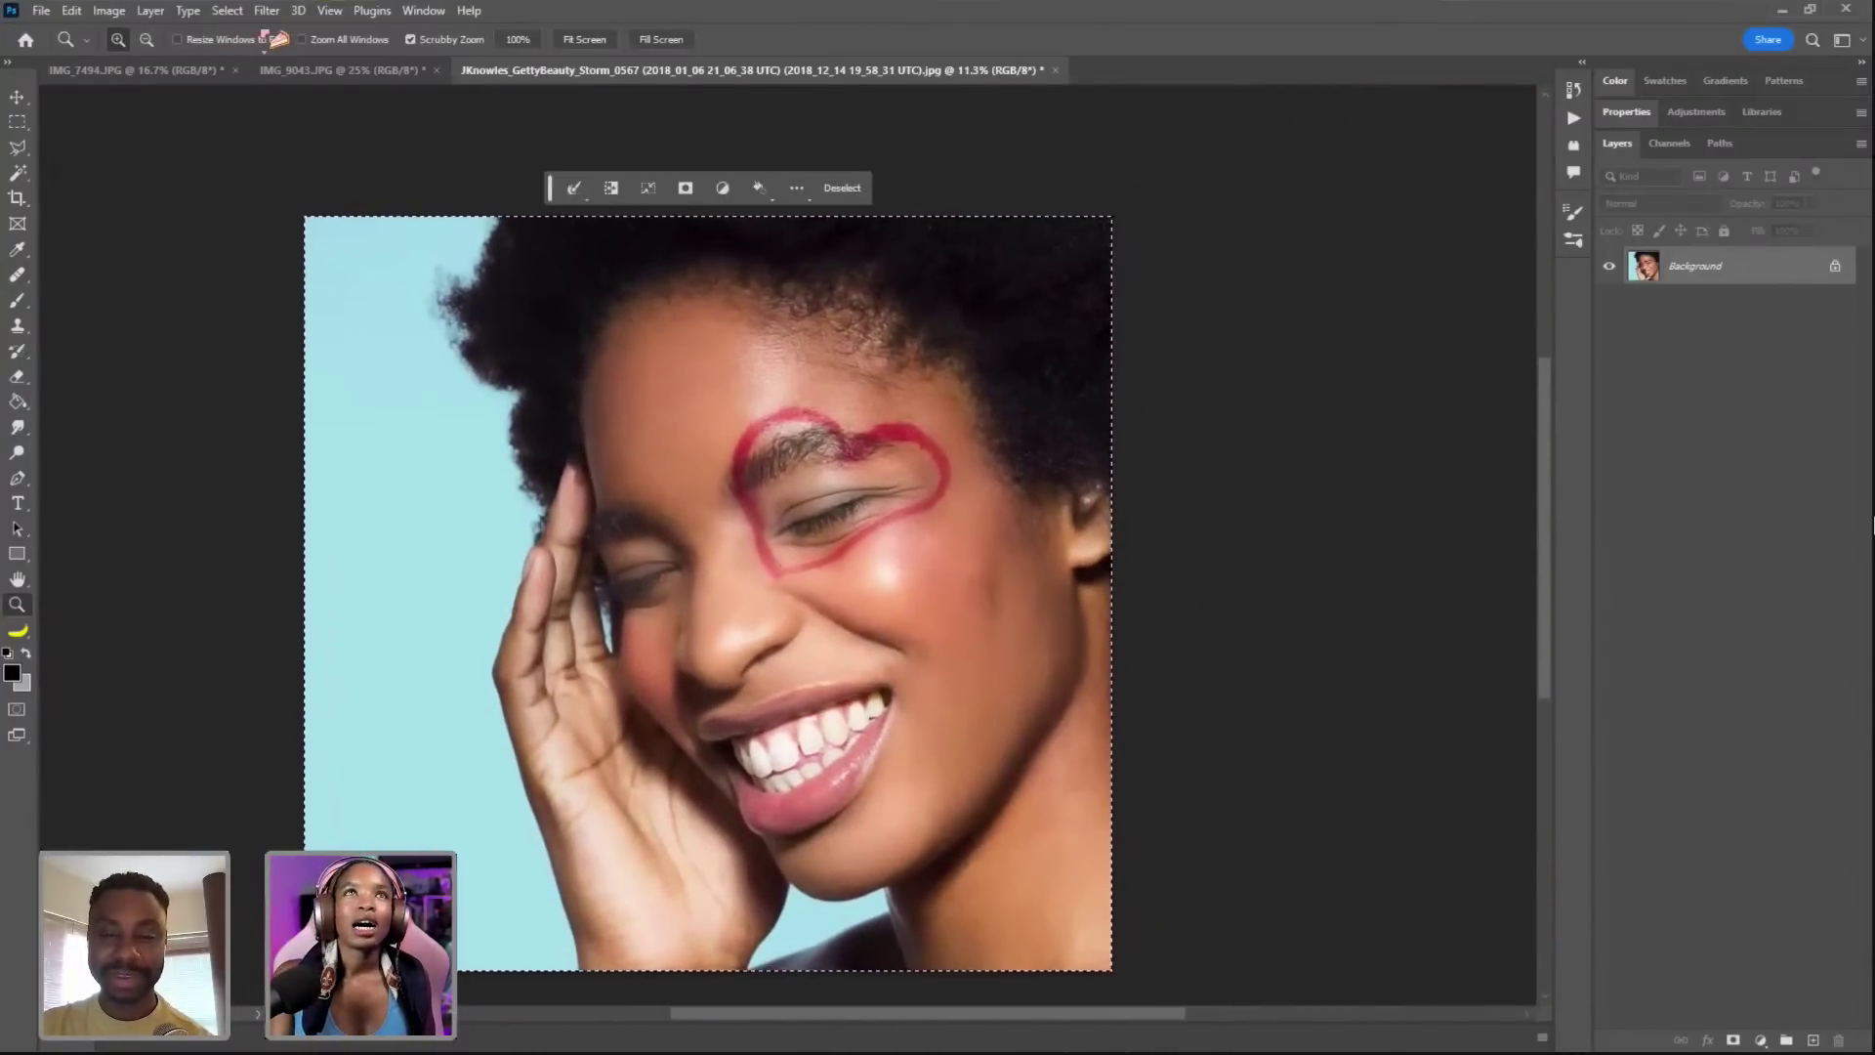
pyautogui.click(227, 9)
pyautogui.click(266, 10)
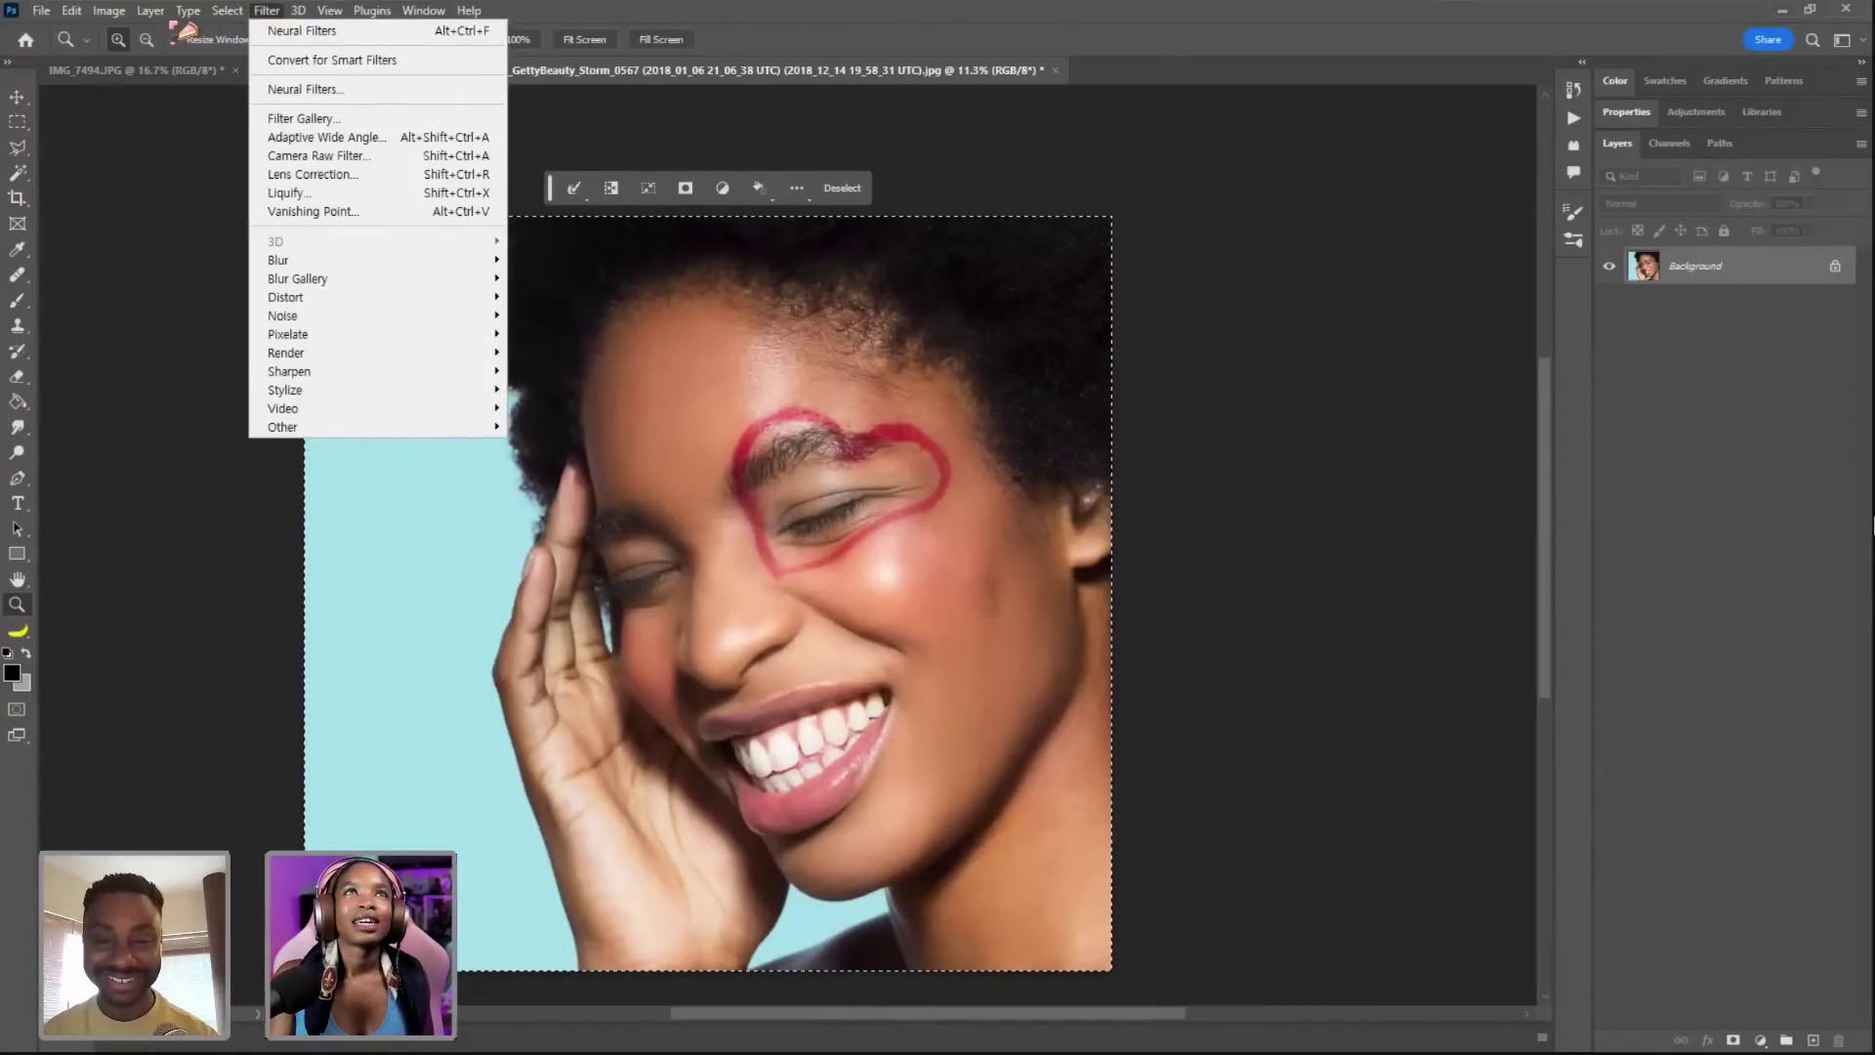
pyautogui.click(108, 9)
pyautogui.moveTo(154, 67)
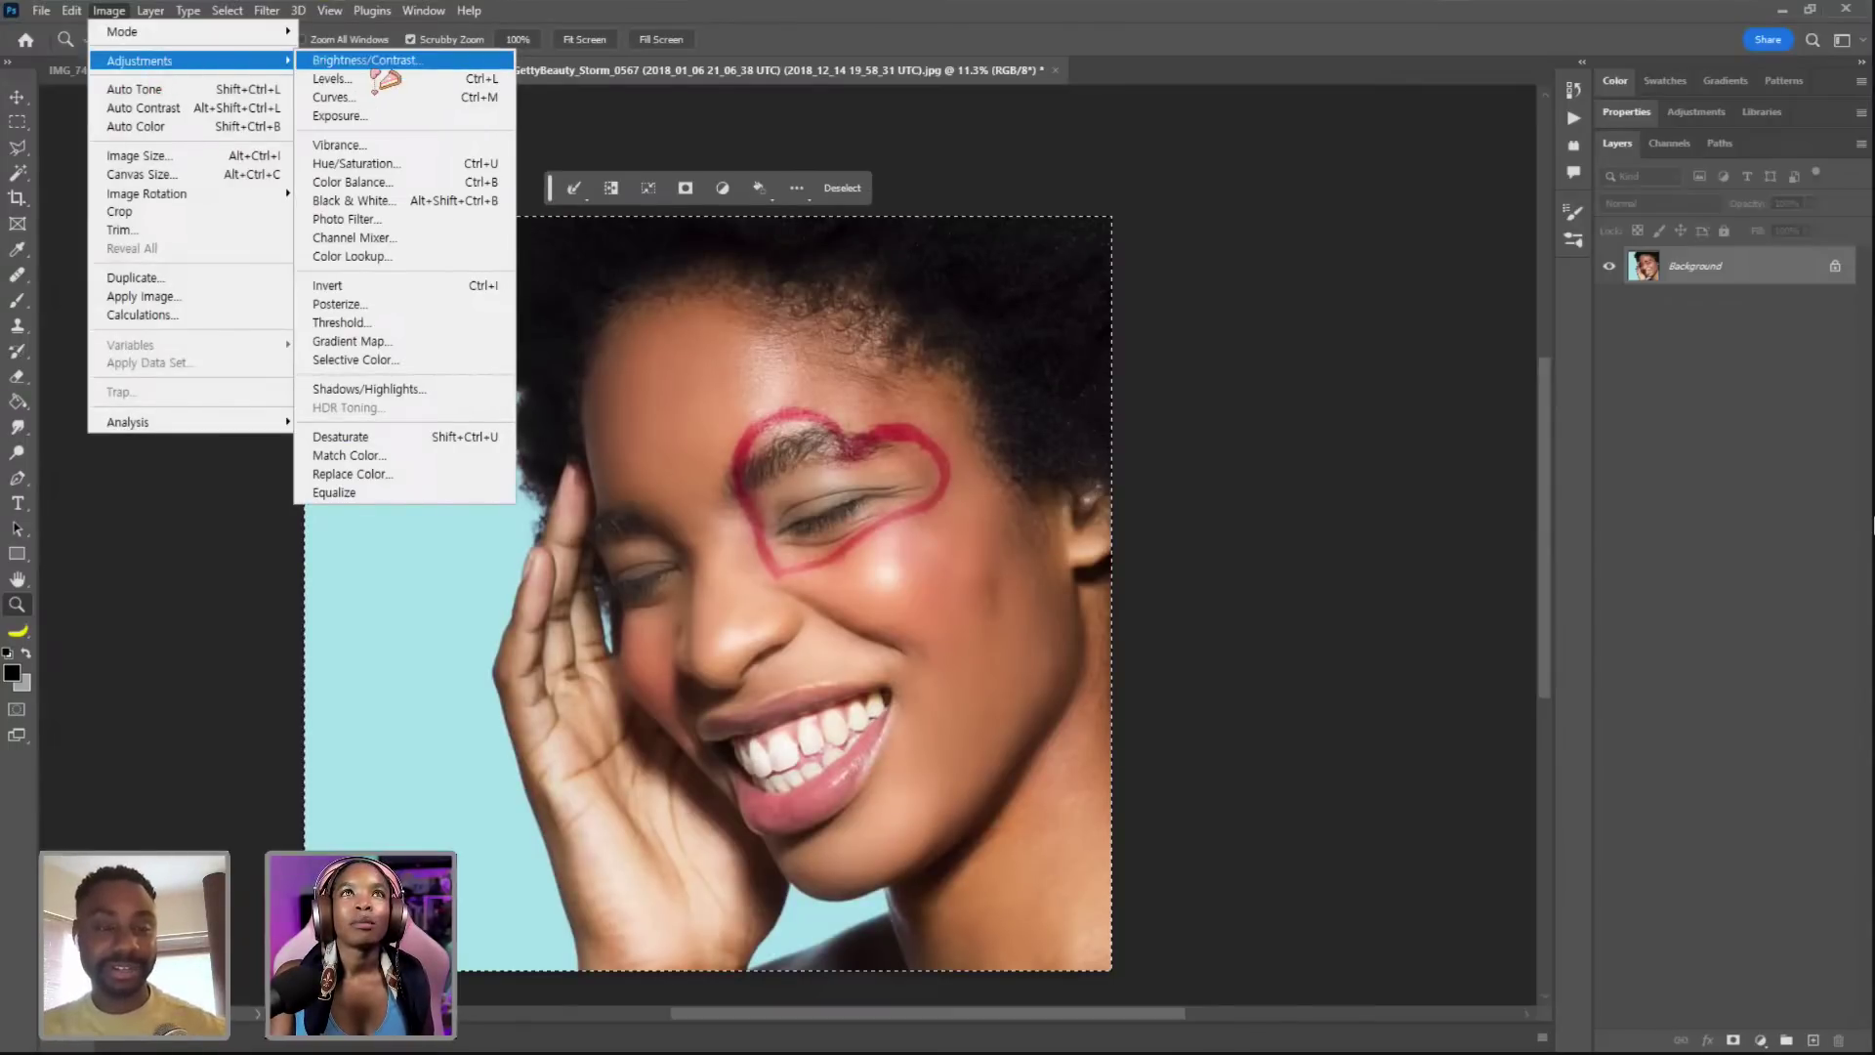
pyautogui.click(377, 65)
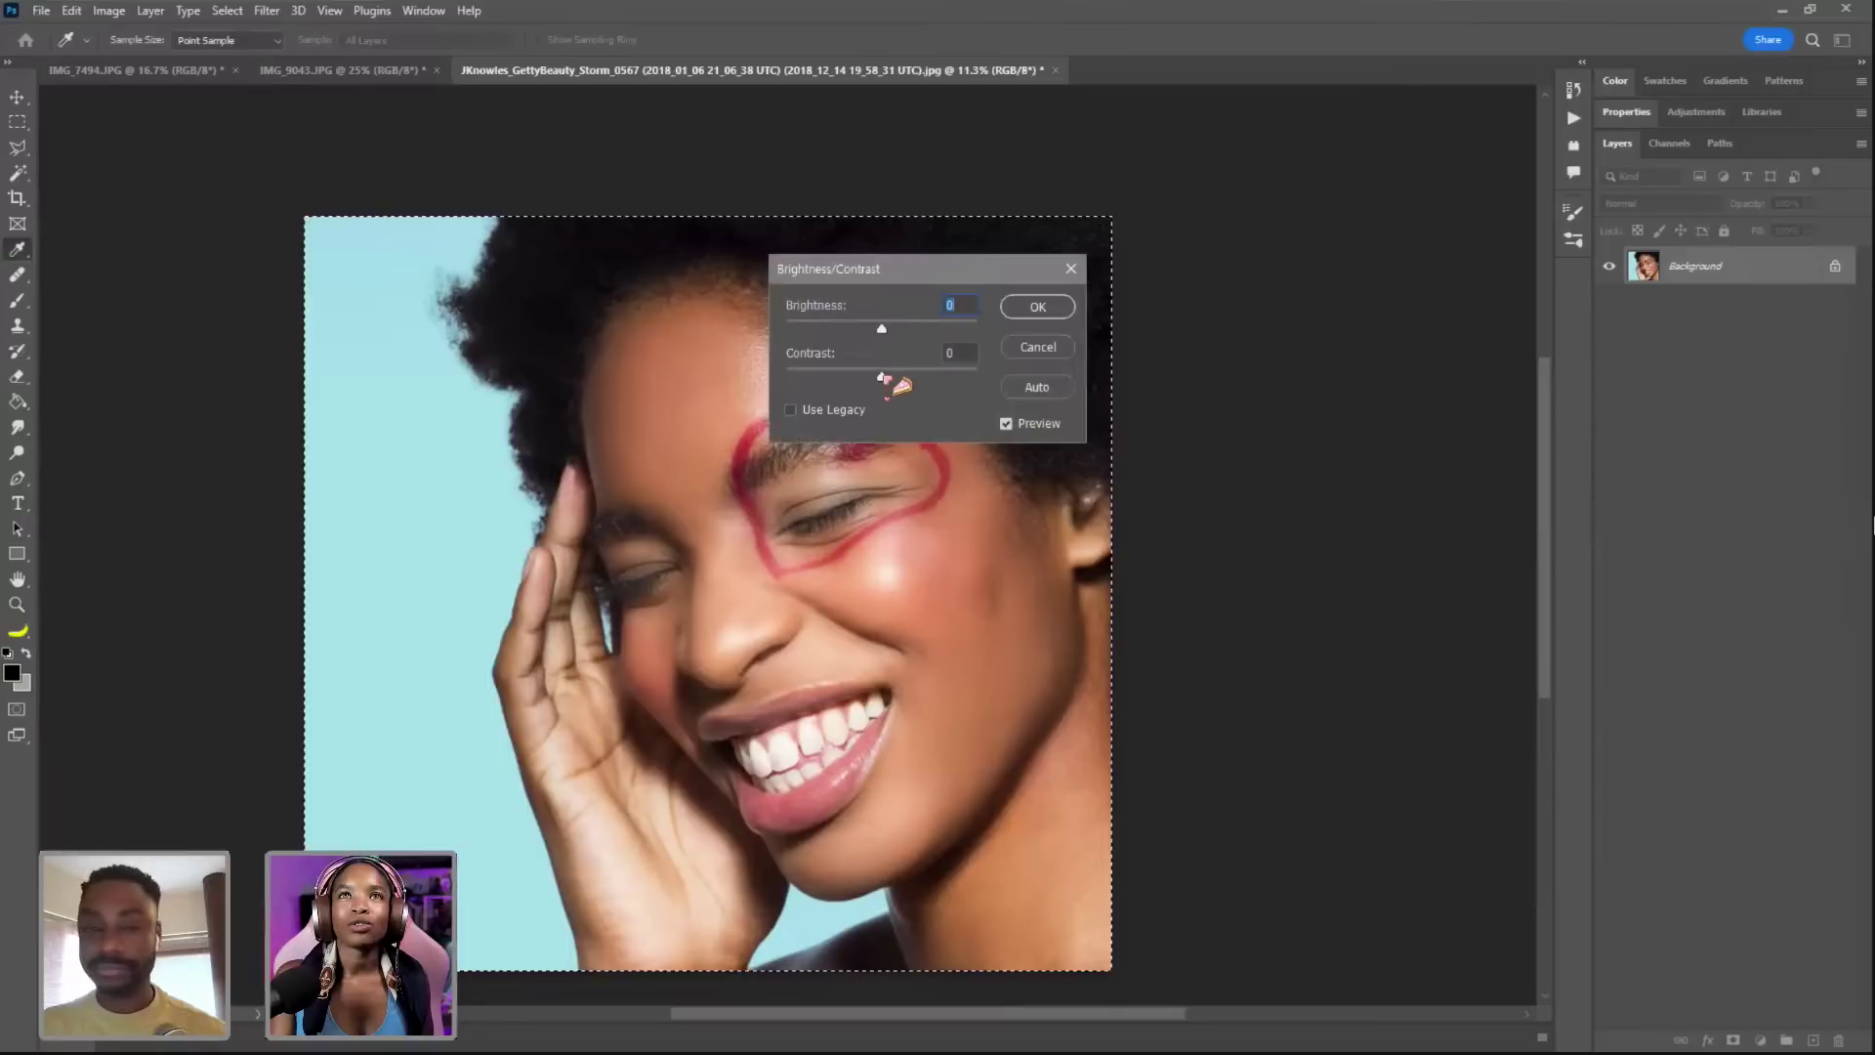
pyautogui.moveTo(897, 376); pyautogui.dragTo(925, 375)
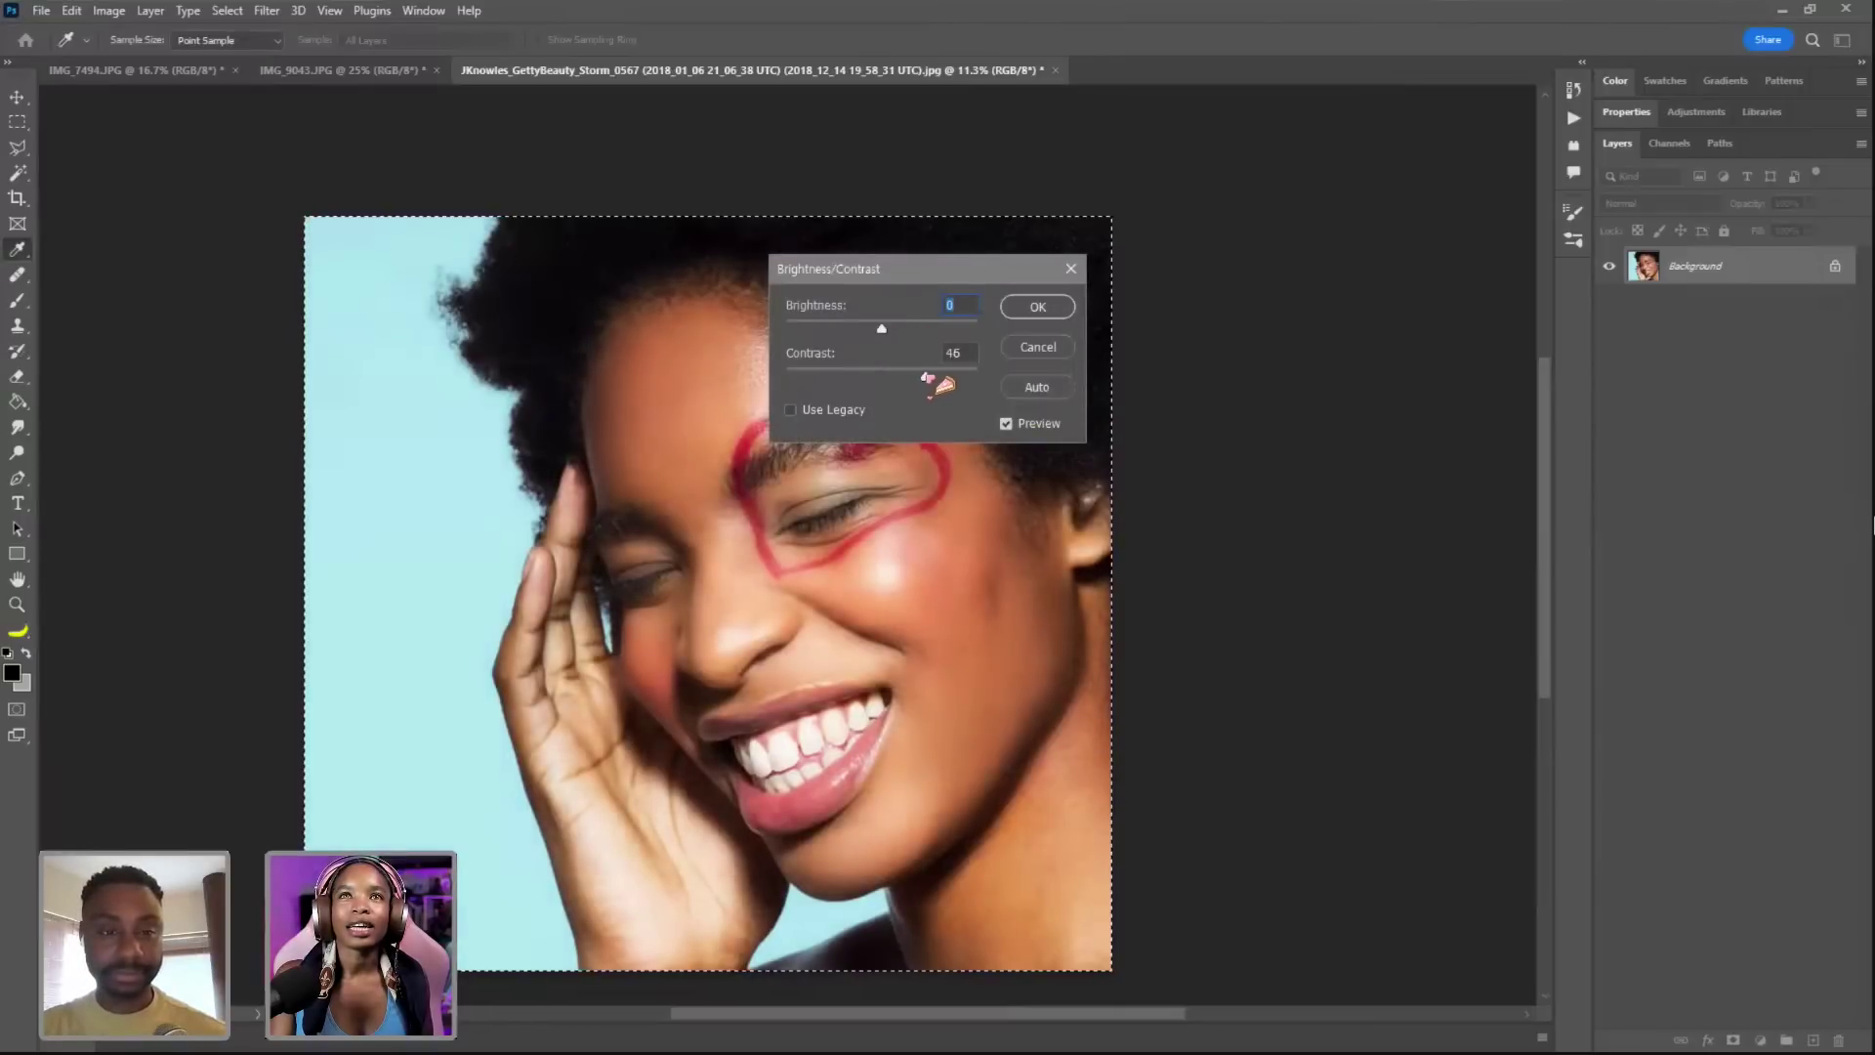
pyautogui.press('Tab')
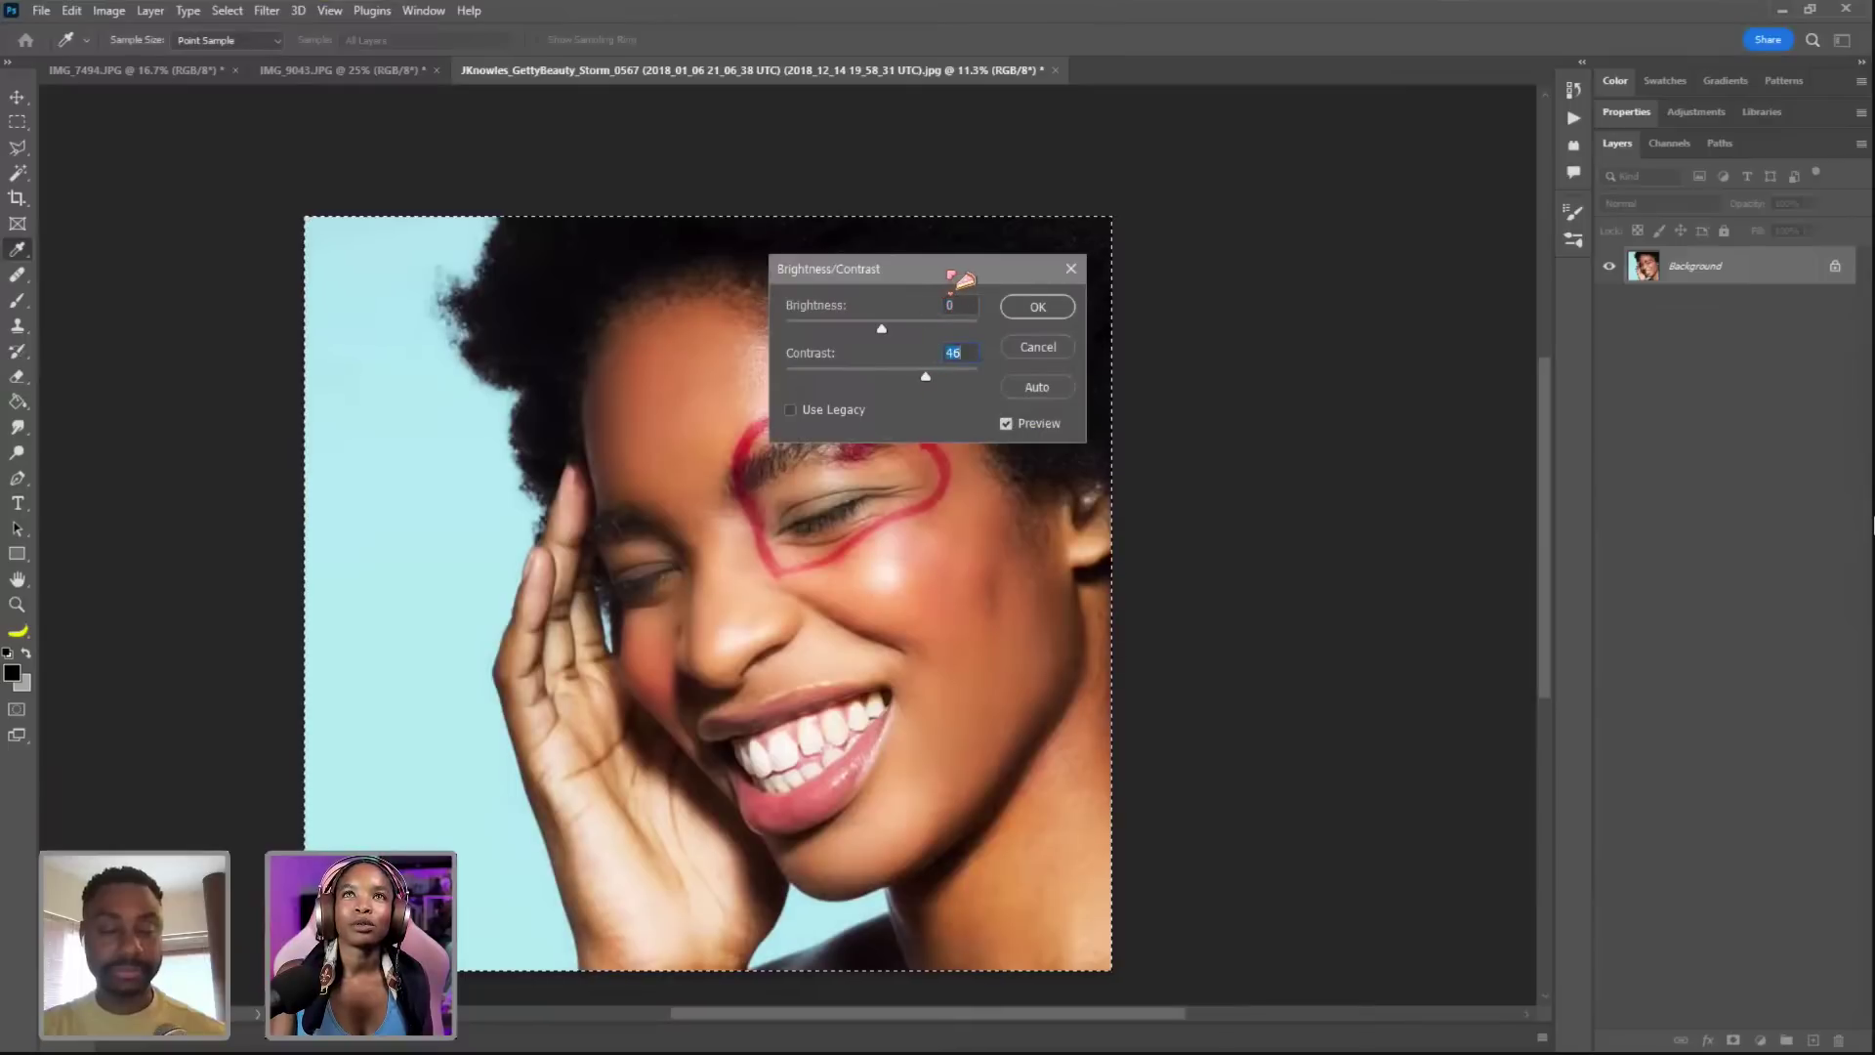
# - Reduce the contrast to 36 and apply the adjustment, moving the dialog clear of the face for preview
pyautogui.moveTo(859, 269); pyautogui.dragTo(1351, 311)
pyautogui.moveTo(1416, 423); pyautogui.dragTo(1407, 420)
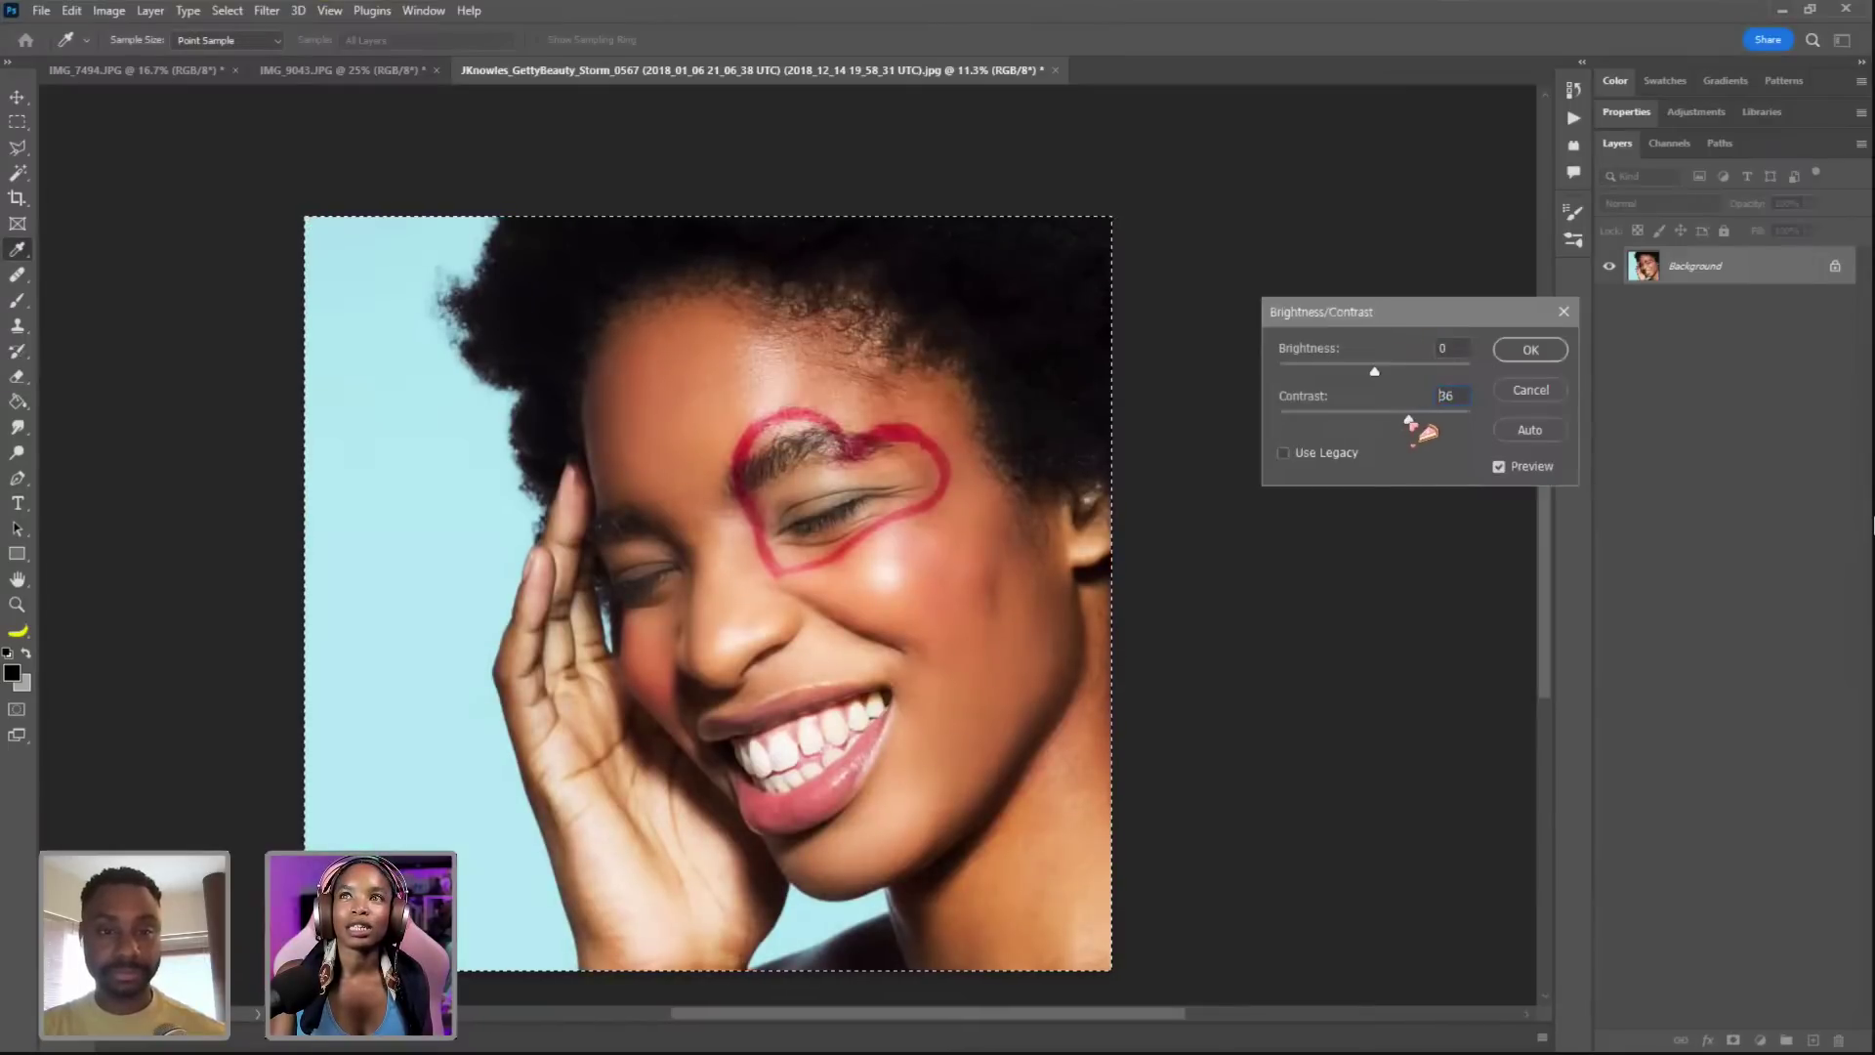
pyautogui.write('30')
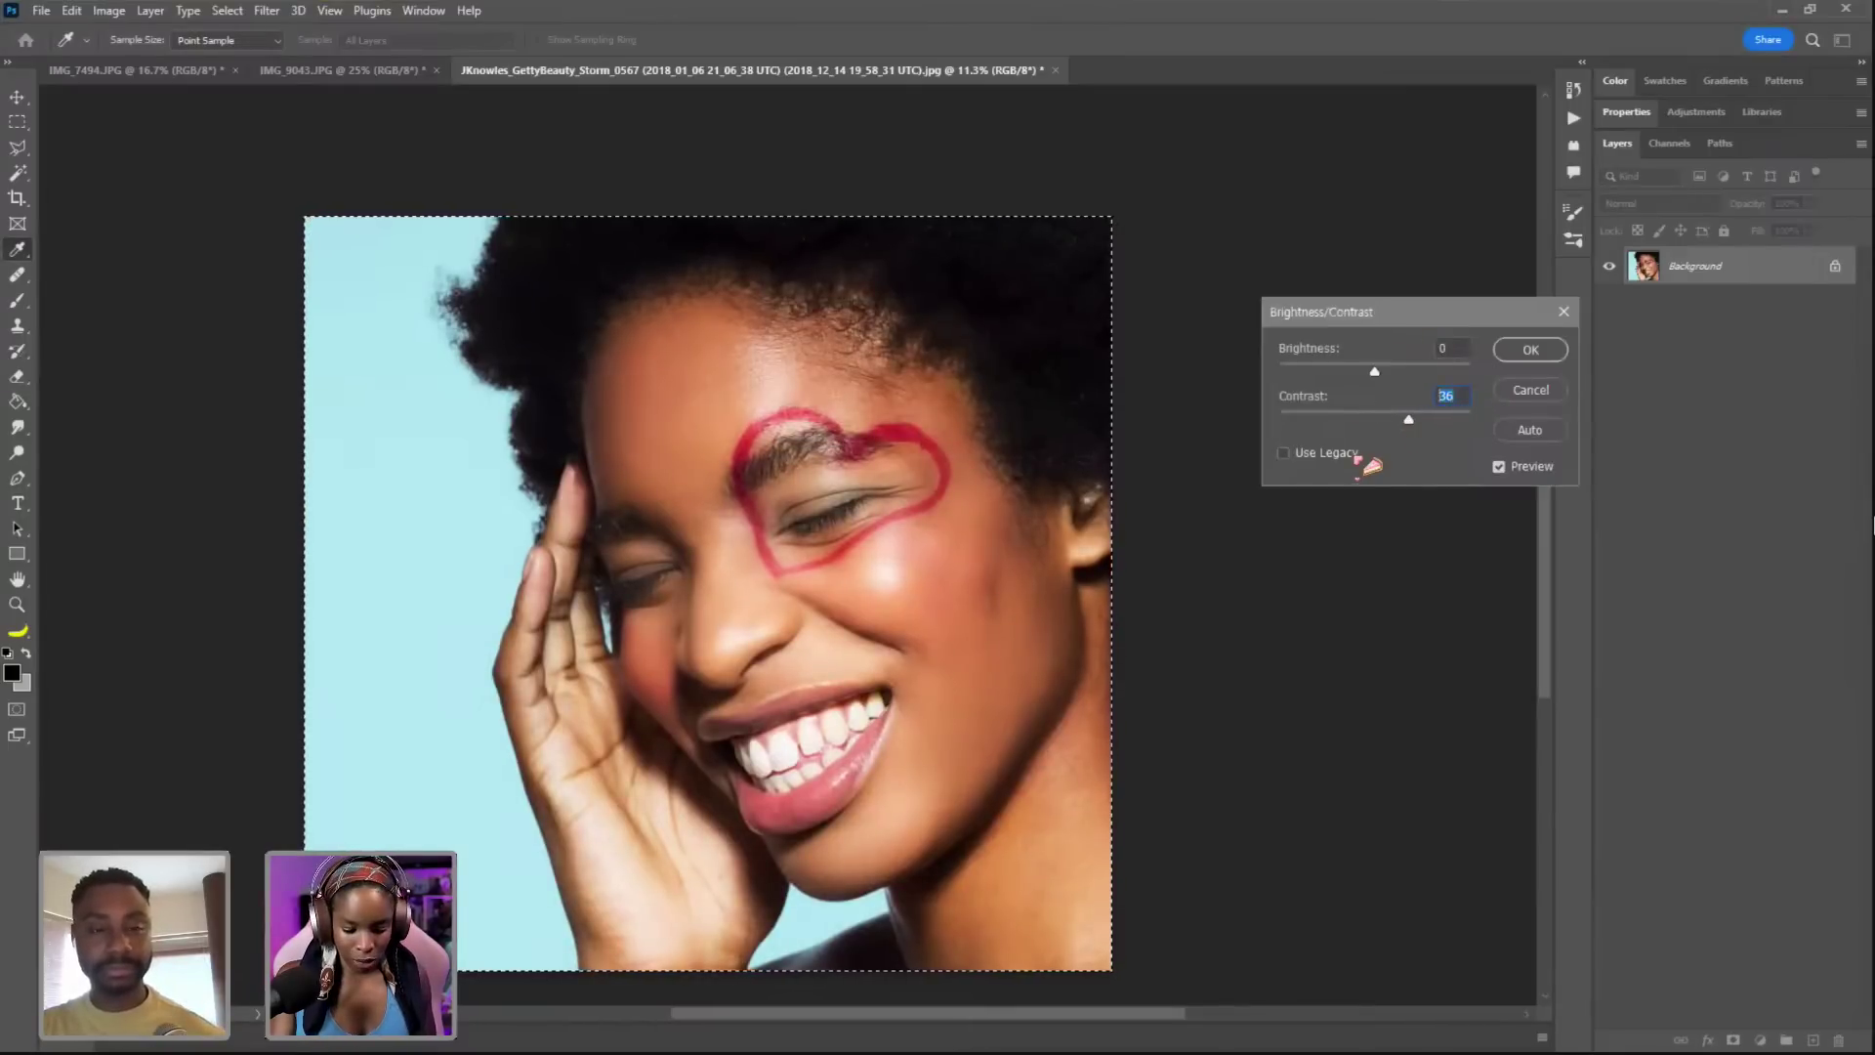
pyautogui.click(1530, 350)
# - Save the retouched portrait as a separate JPEG named heart eyes in the Adobe Live Stream folder
pyautogui.press('z')
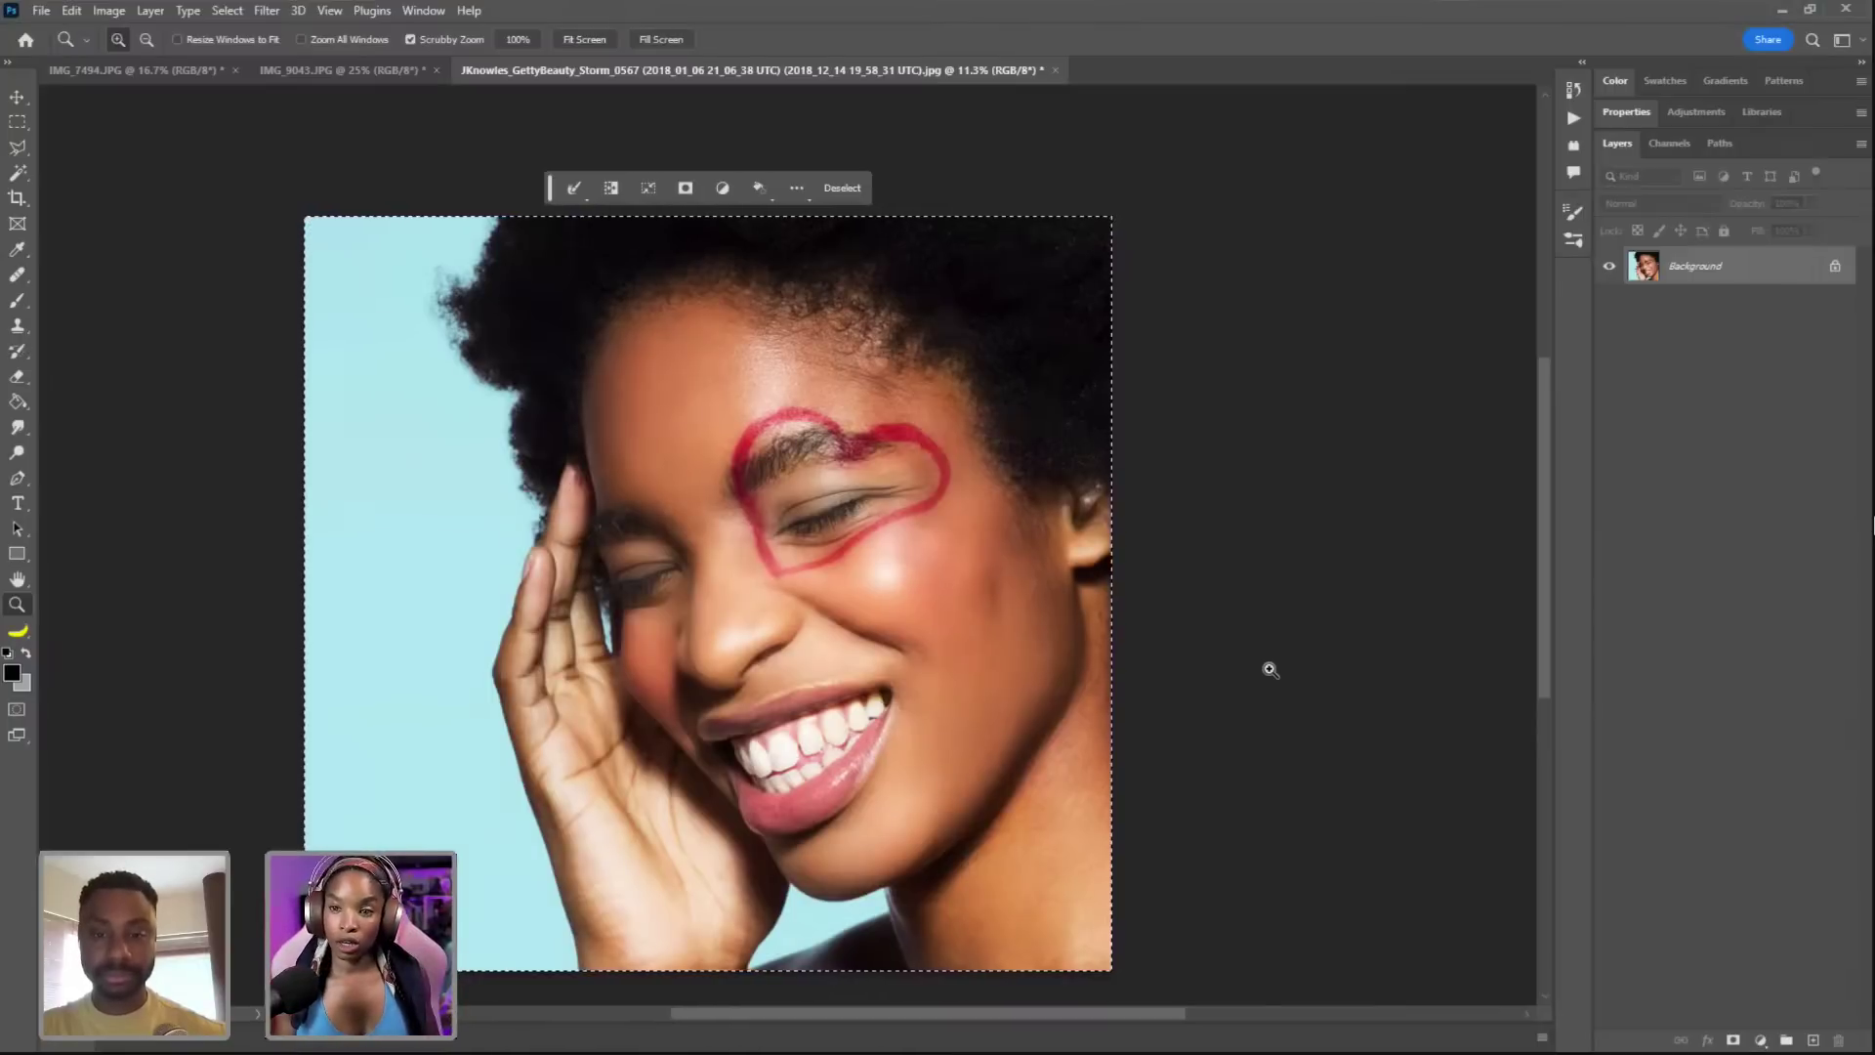
pyautogui.scroll(1, 1291, 569)
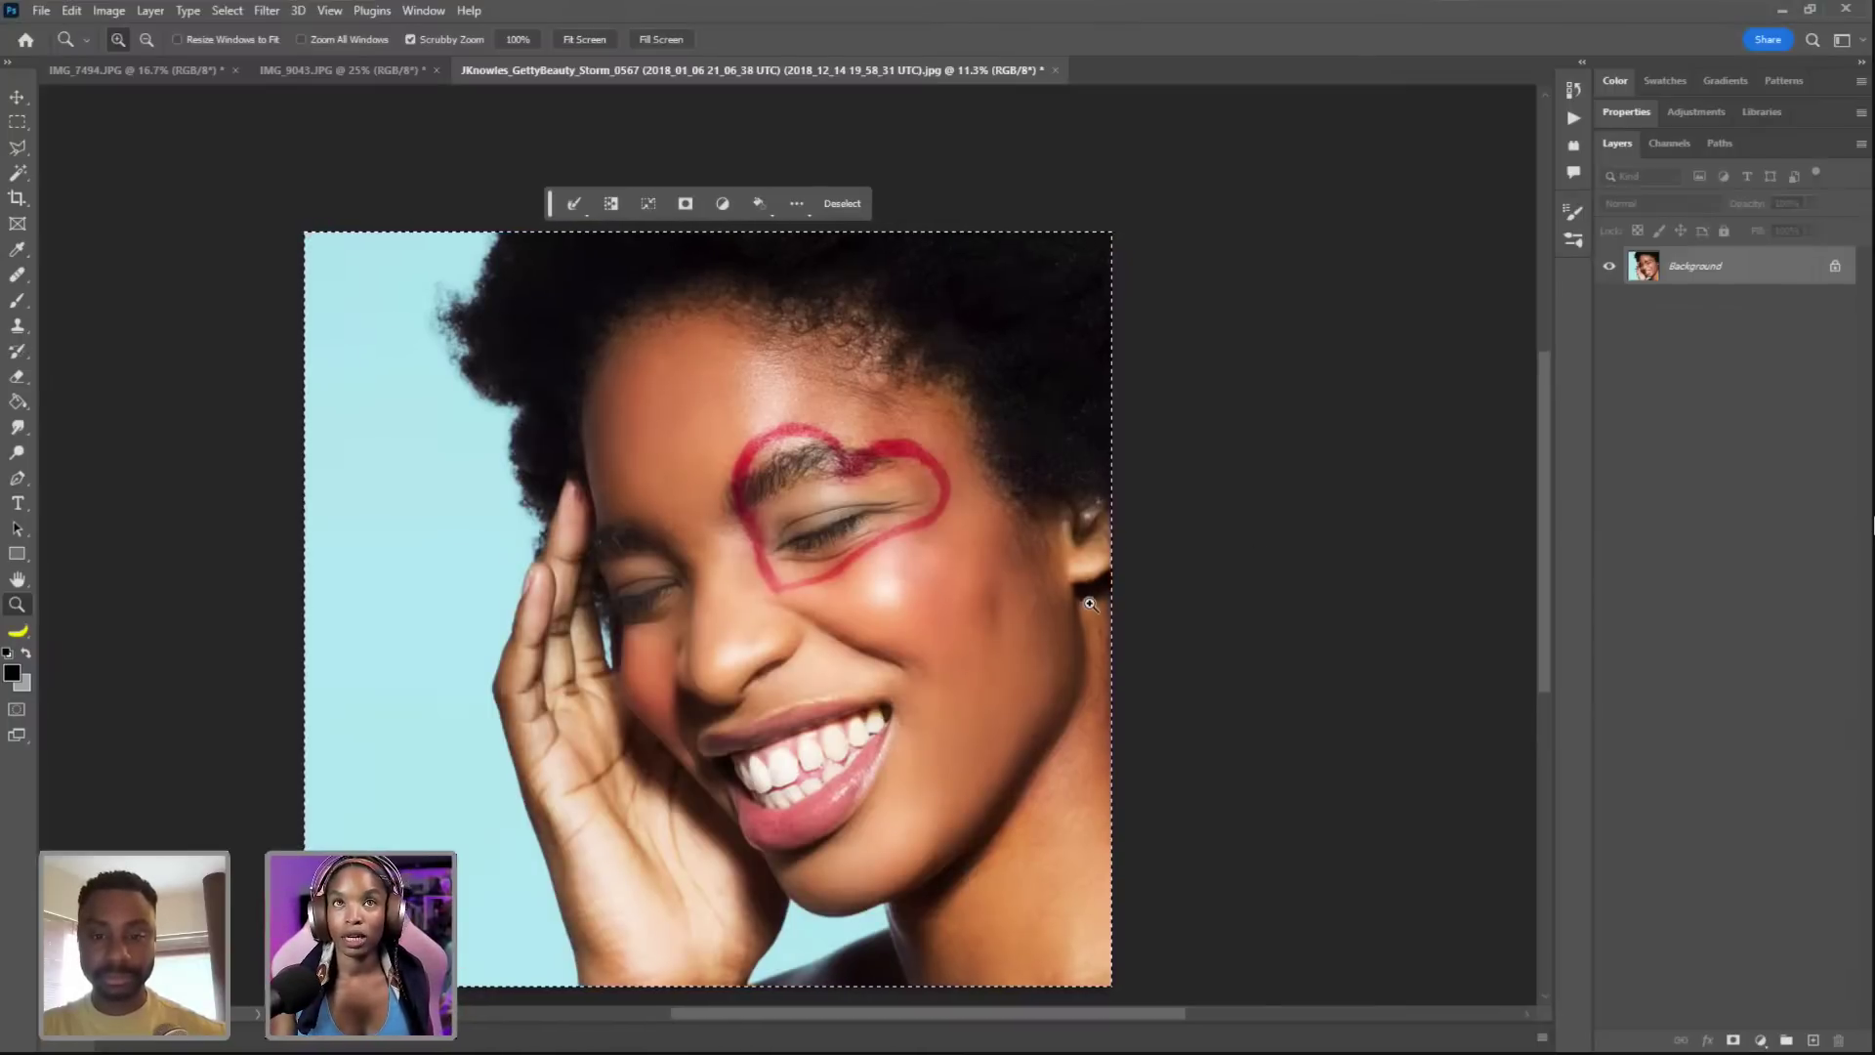
pyautogui.scroll(-1, 1025, 554)
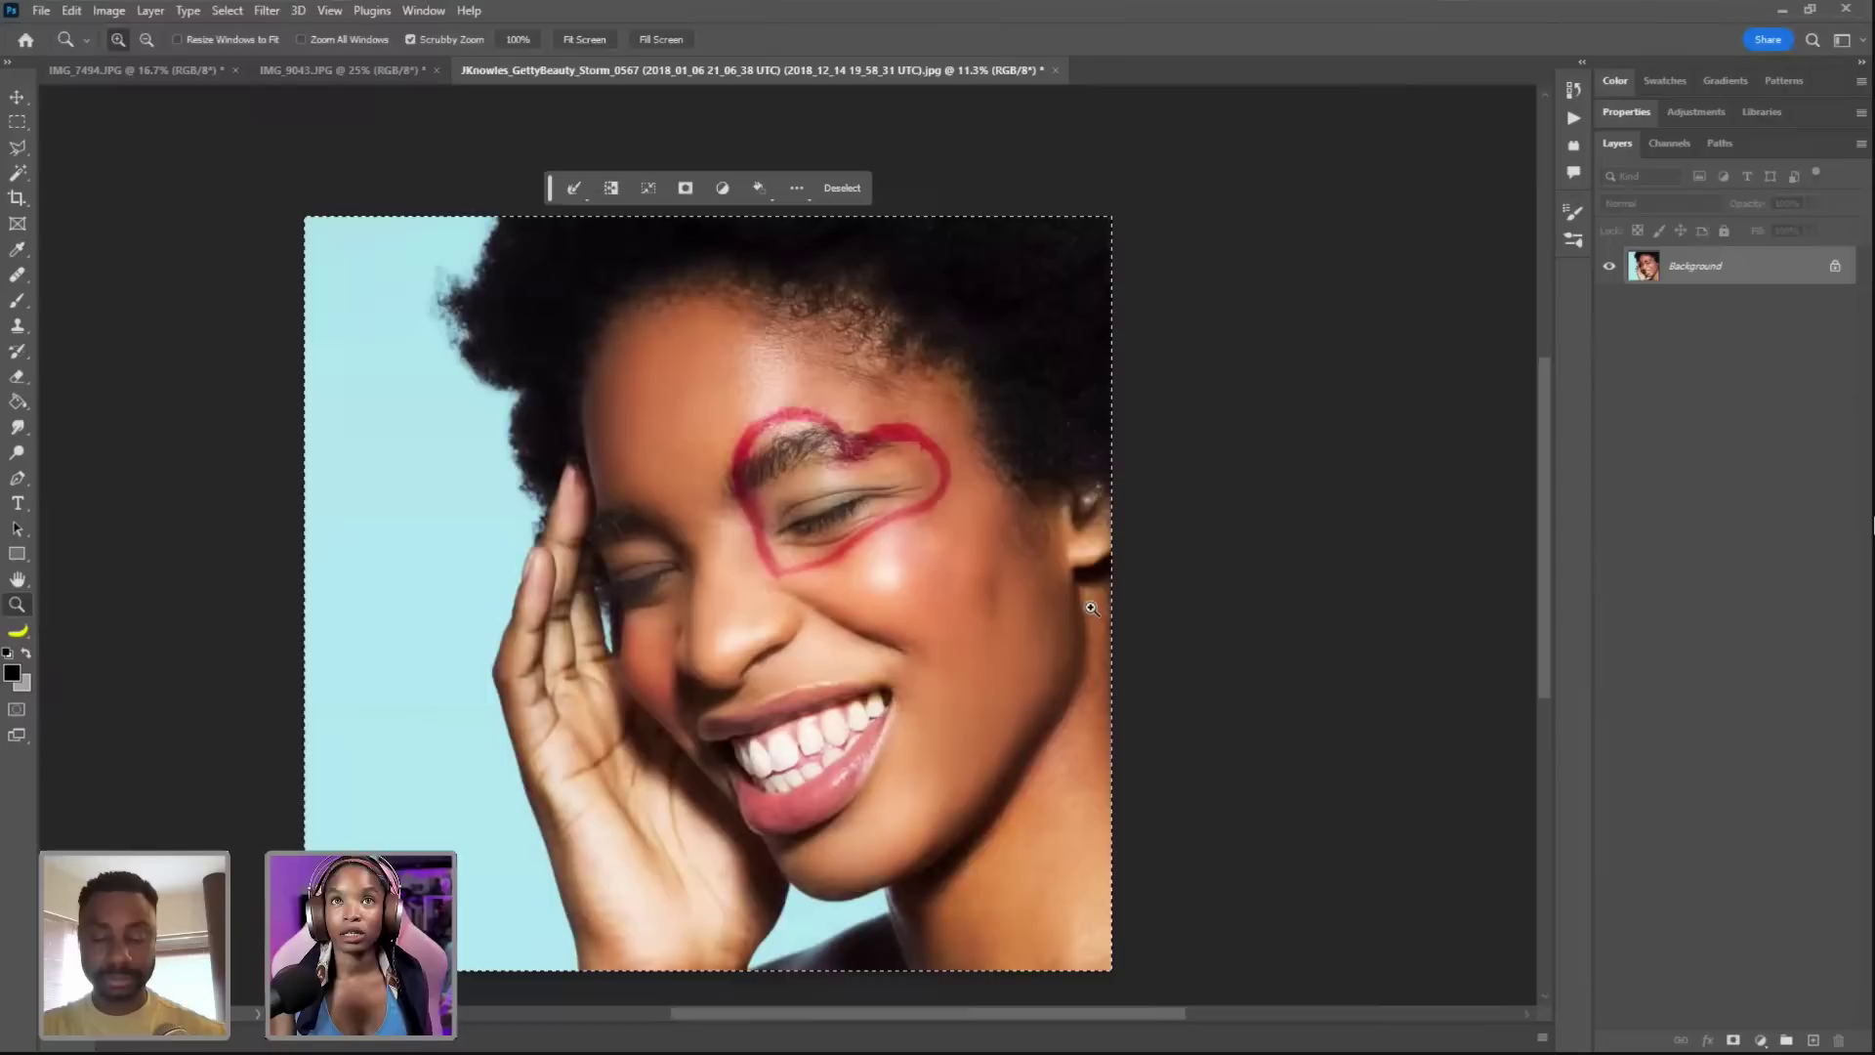
pyautogui.click(42, 10)
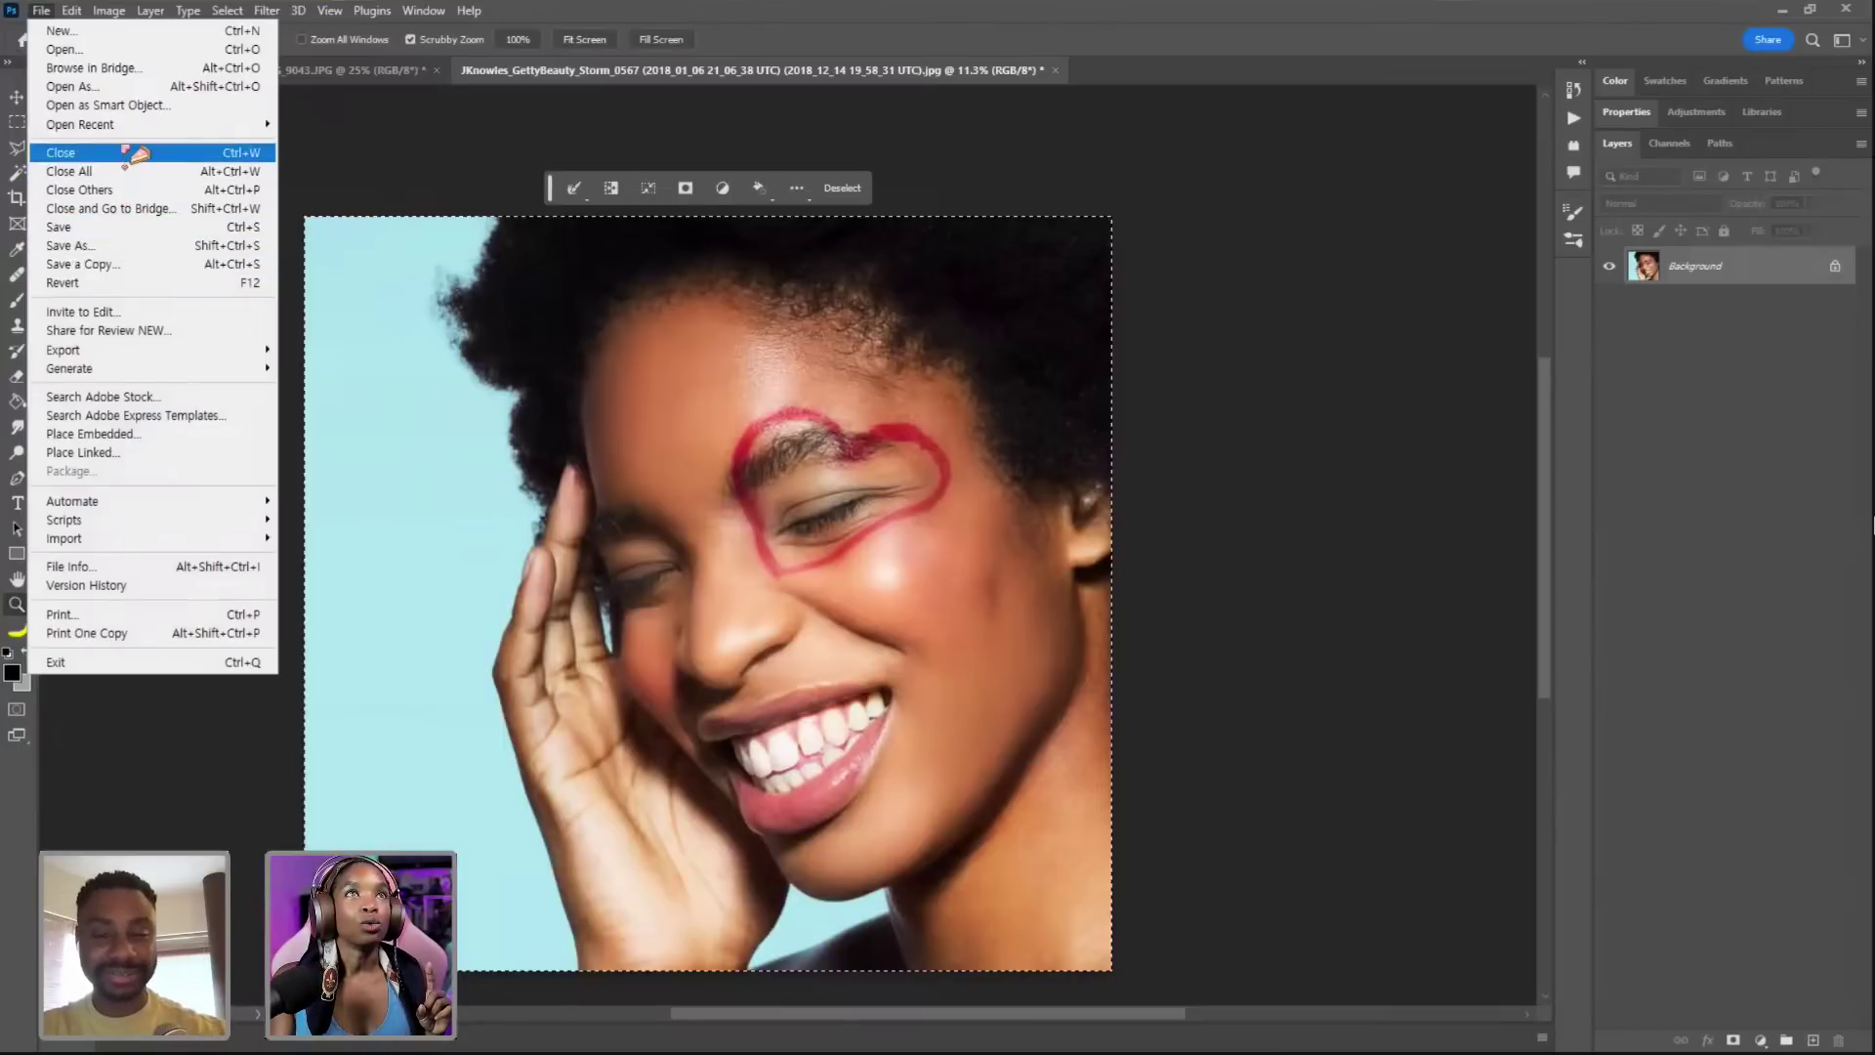
pyautogui.click(141, 230)
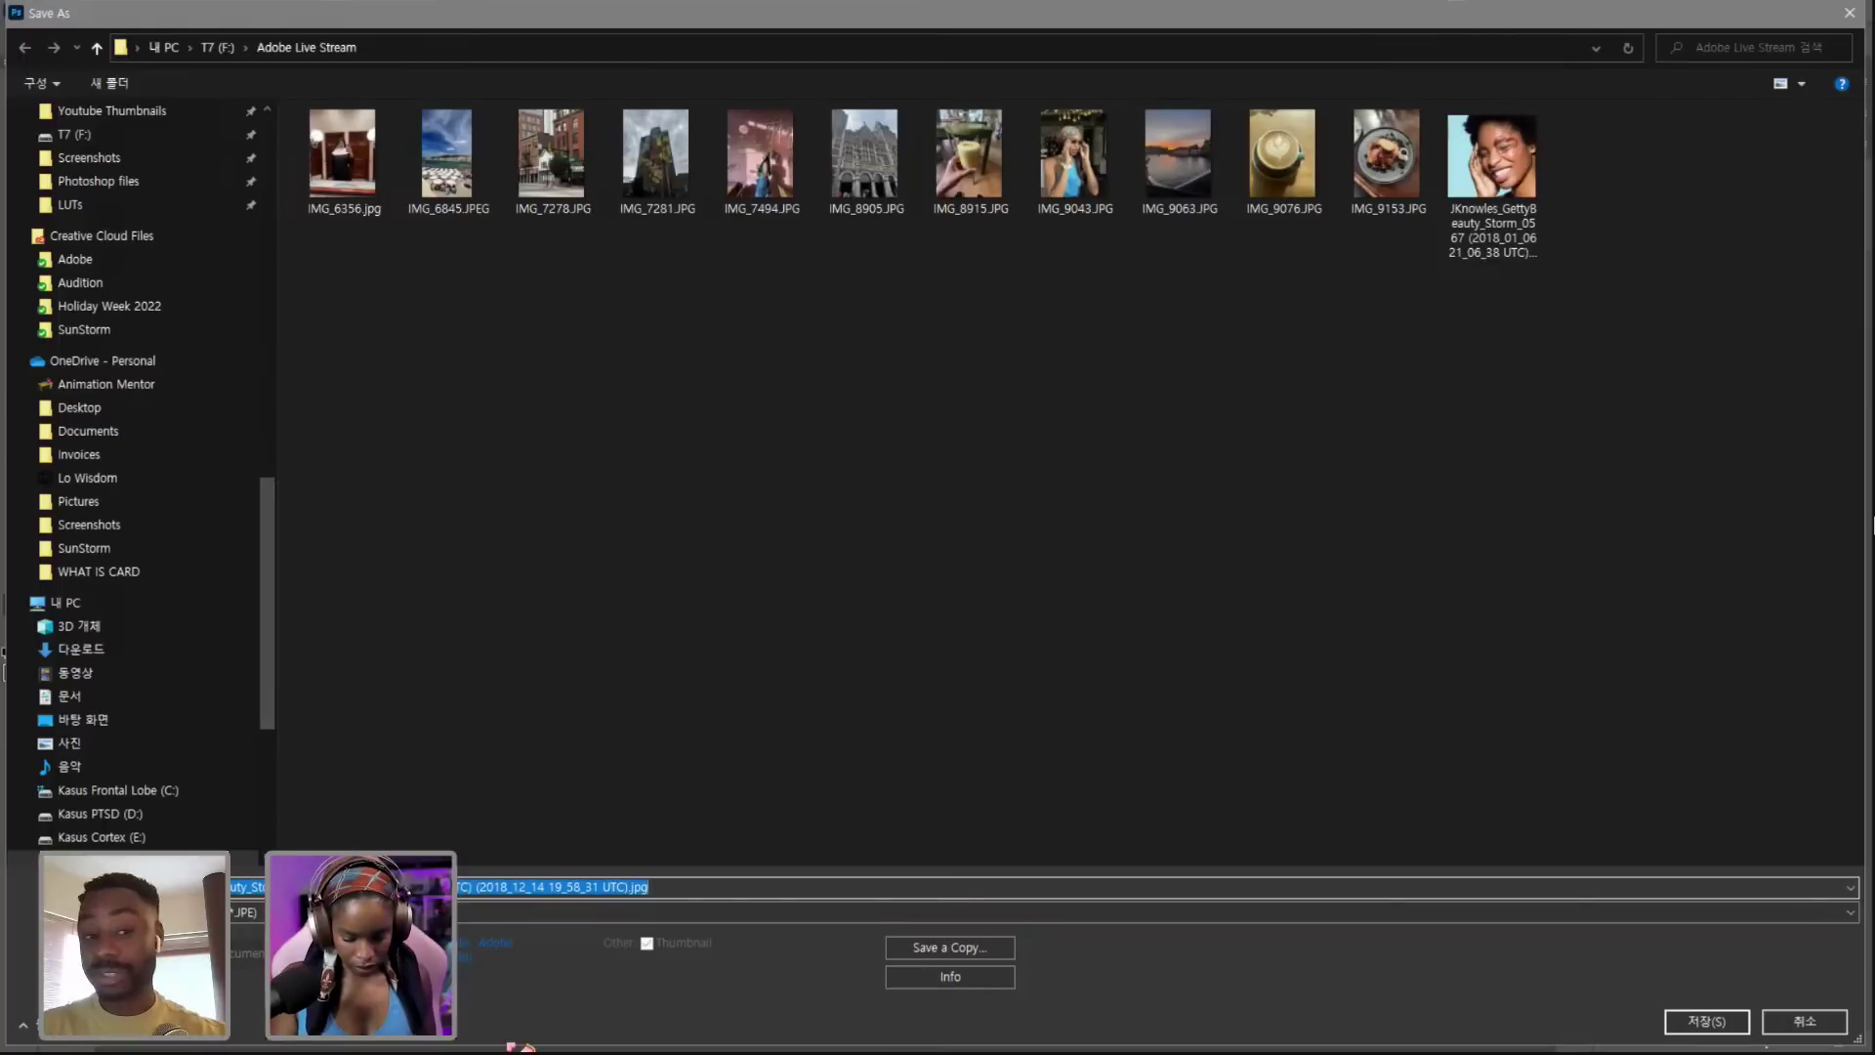
pyautogui.press('BackSpace')
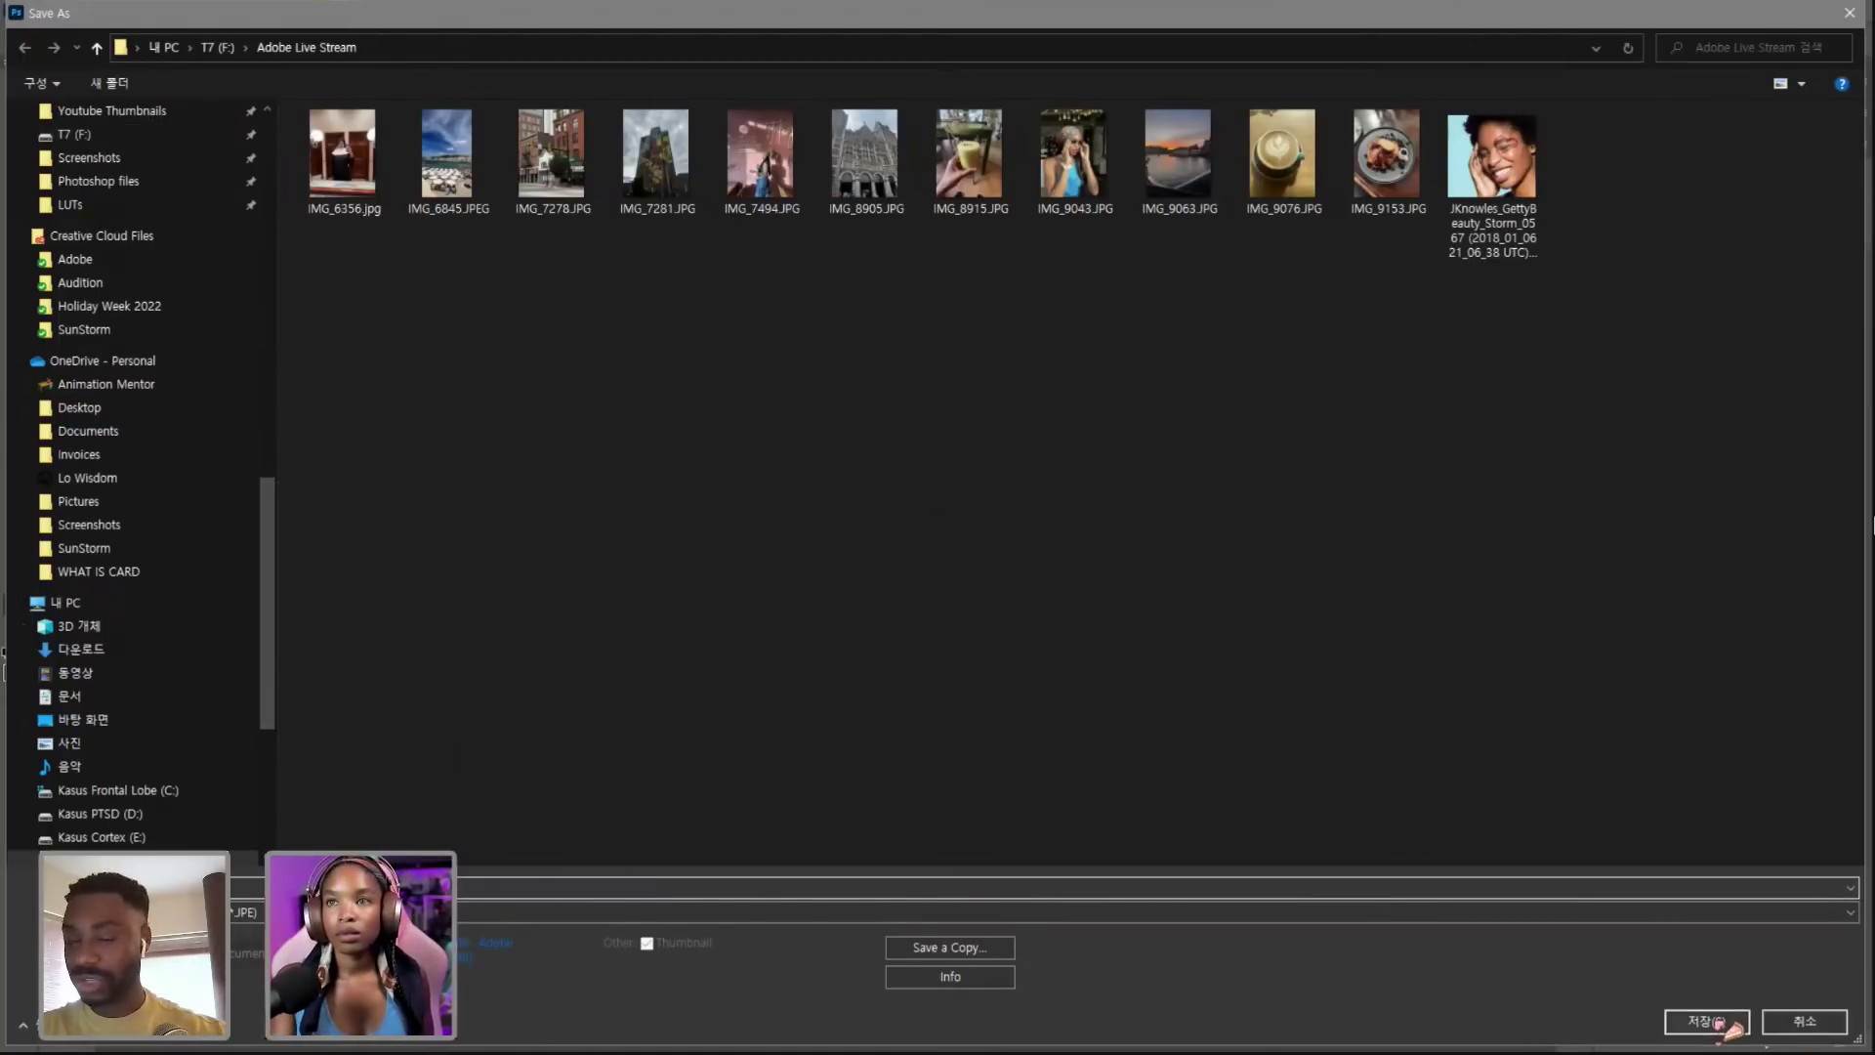
pyautogui.click(1714, 1022)
pyautogui.press('h')
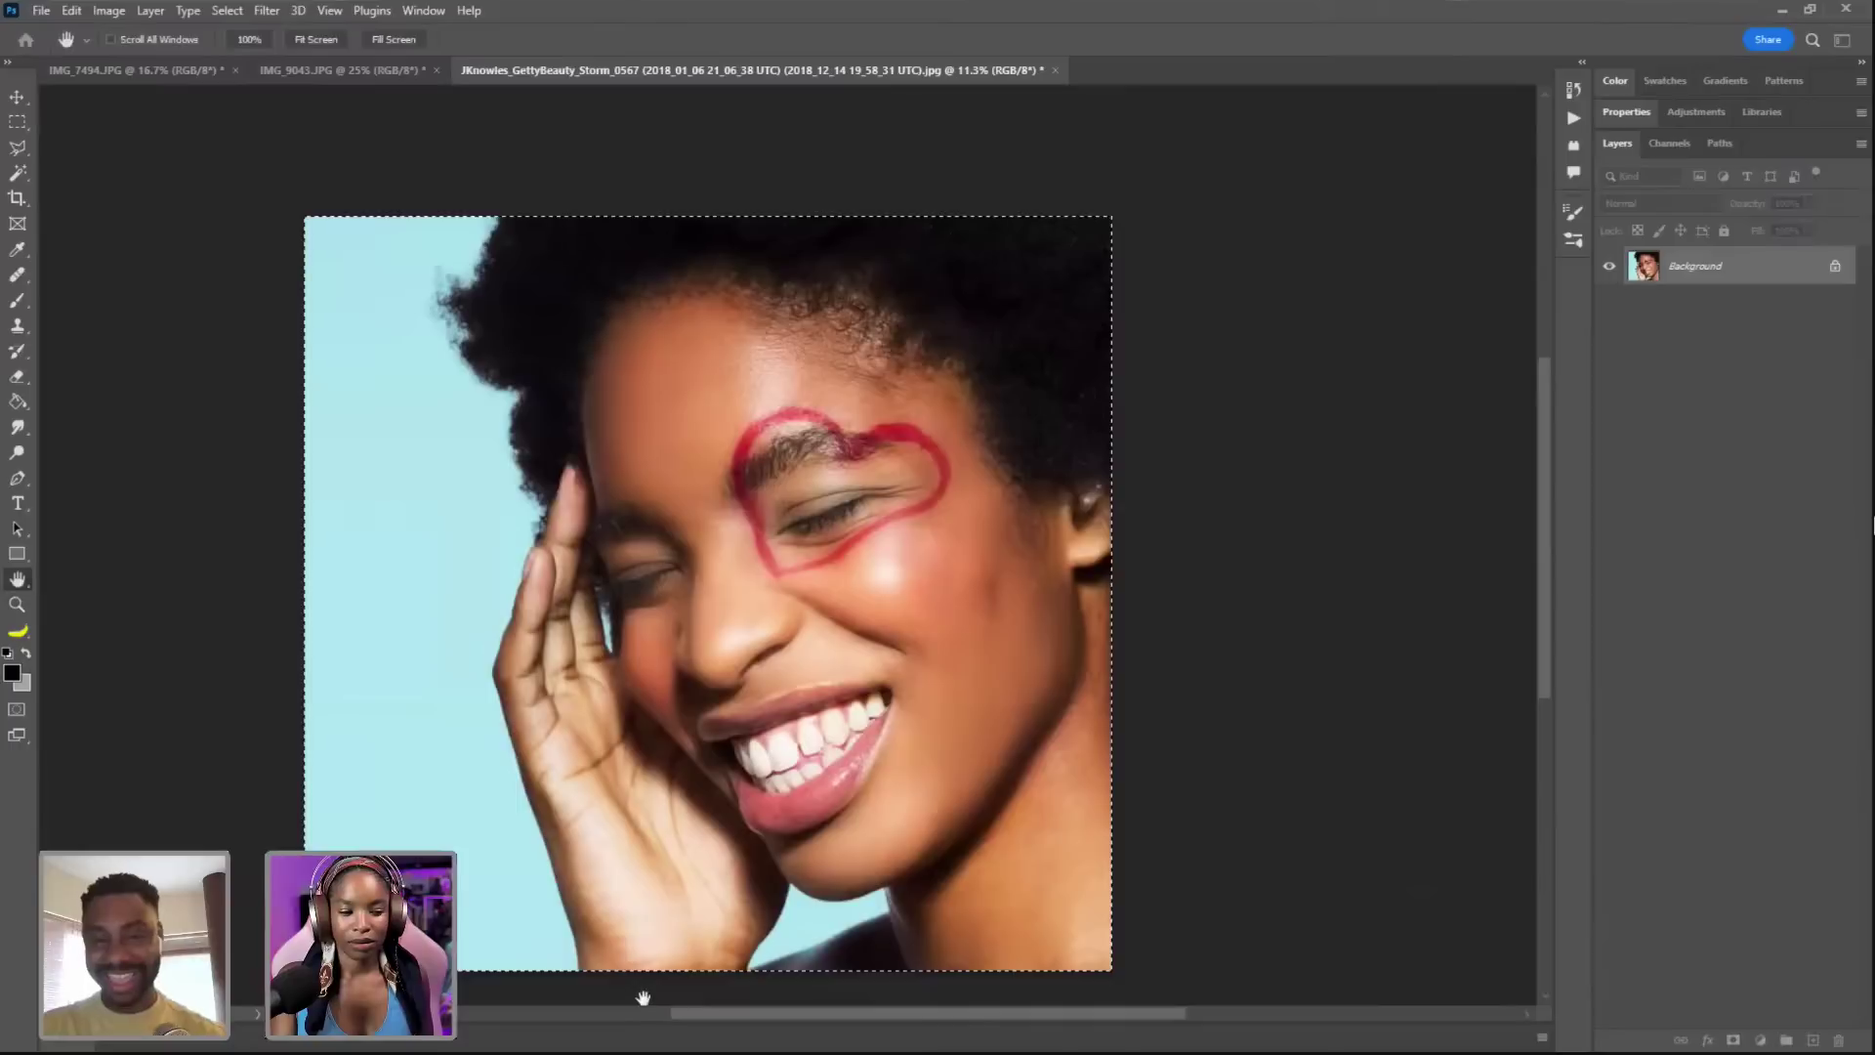
# - Switch to the Adobe Express sticker project, view the overview of its pages, and return to the home page
pyautogui.hotkey('alt', 'Tab')
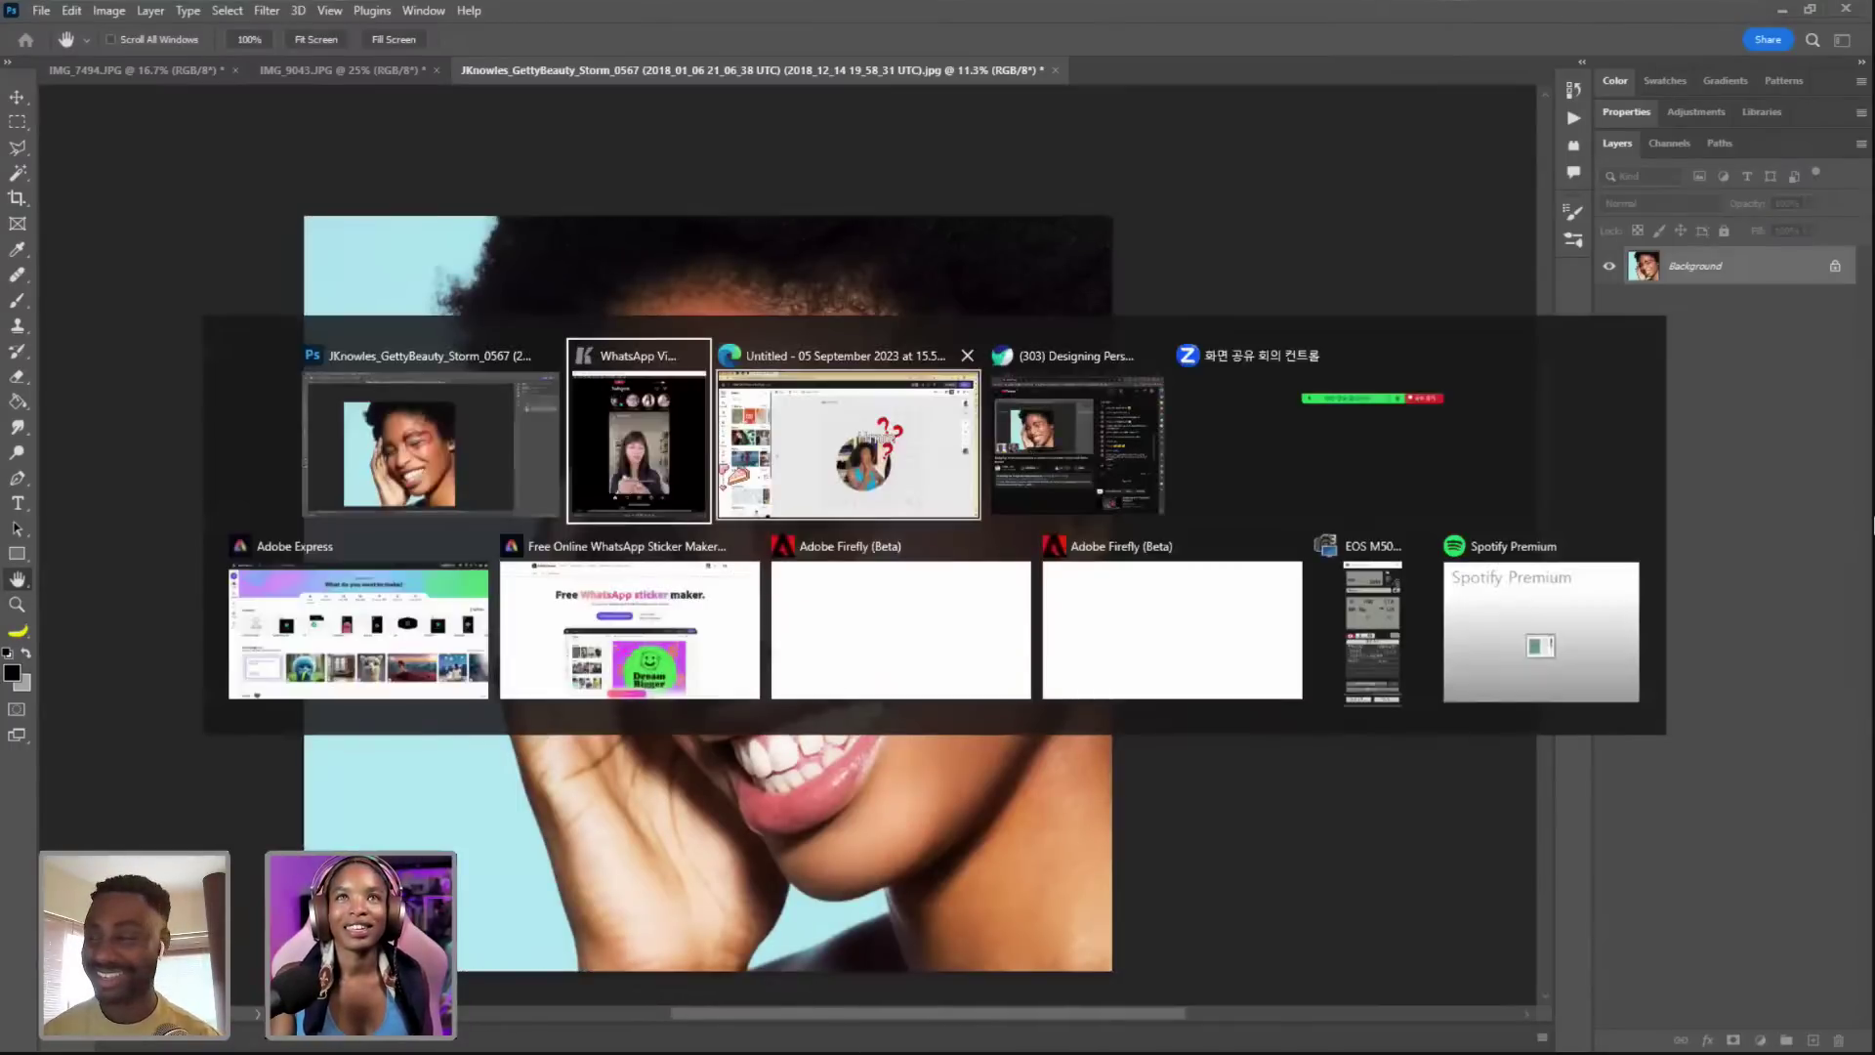
pyautogui.click(793, 431)
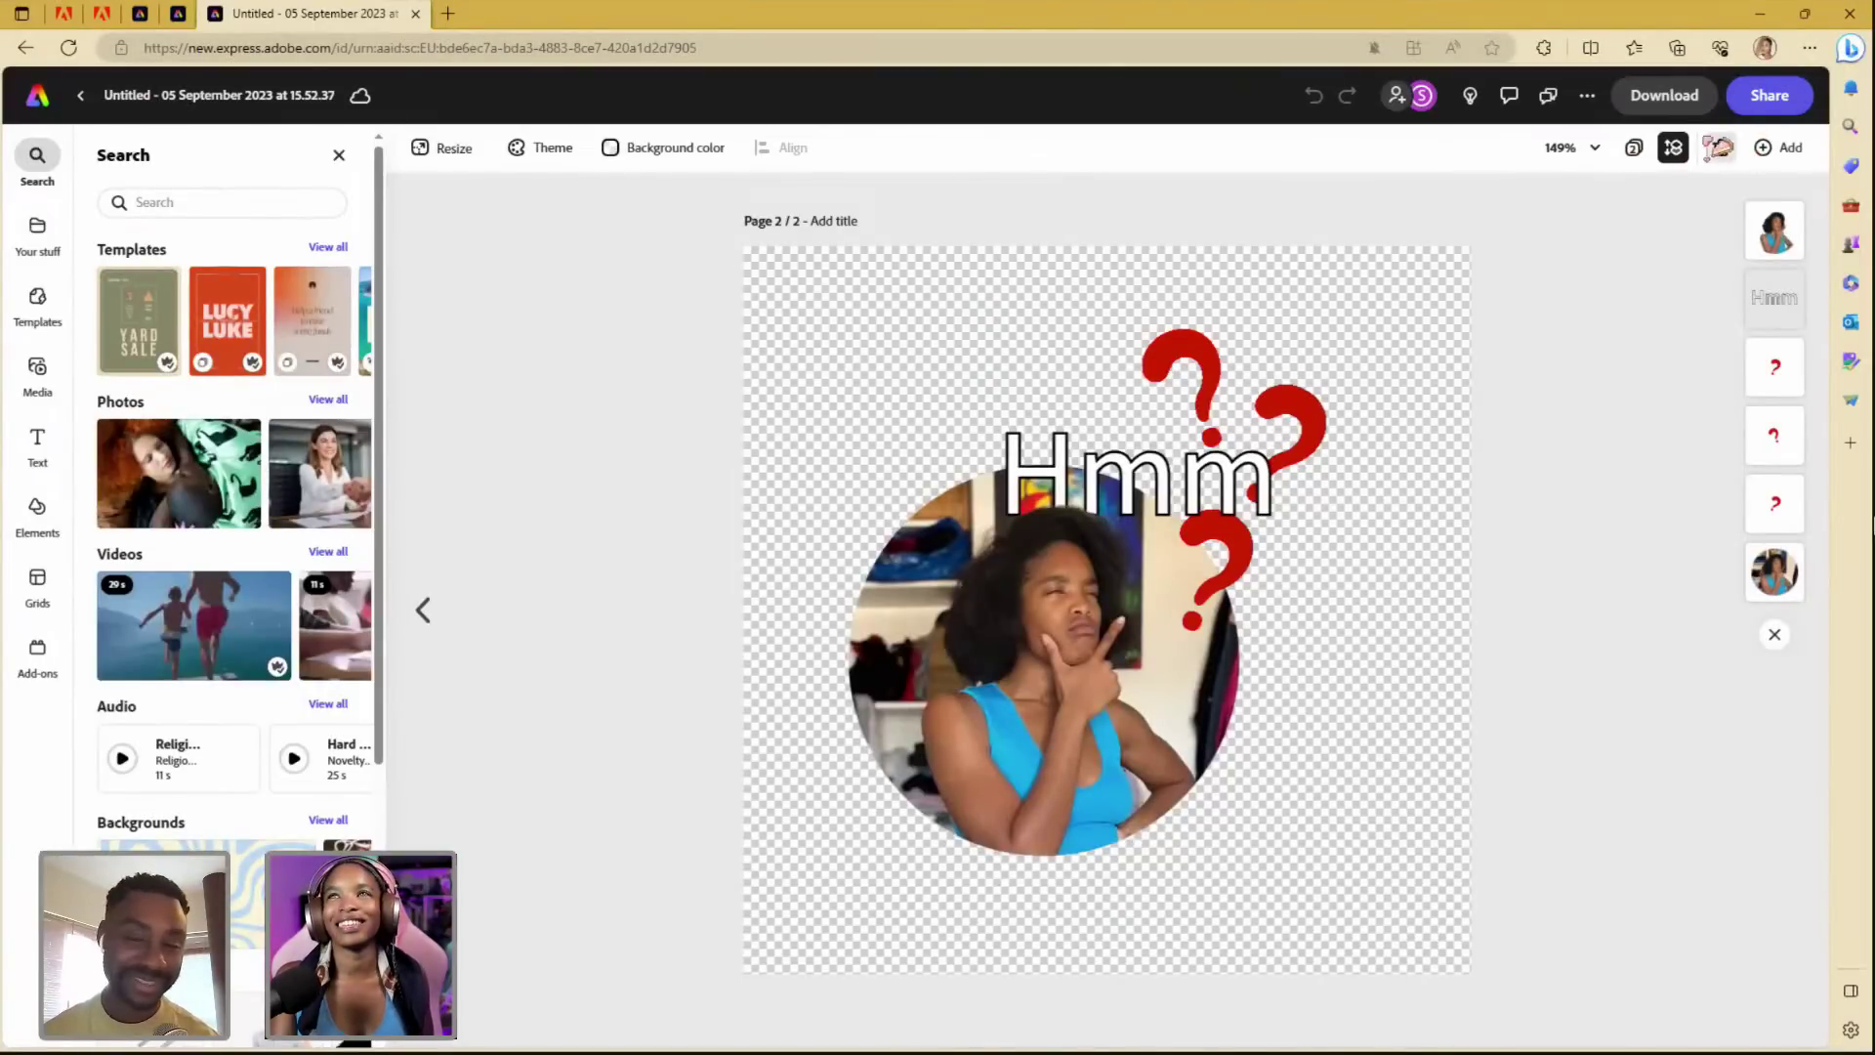
pyautogui.click(338, 155)
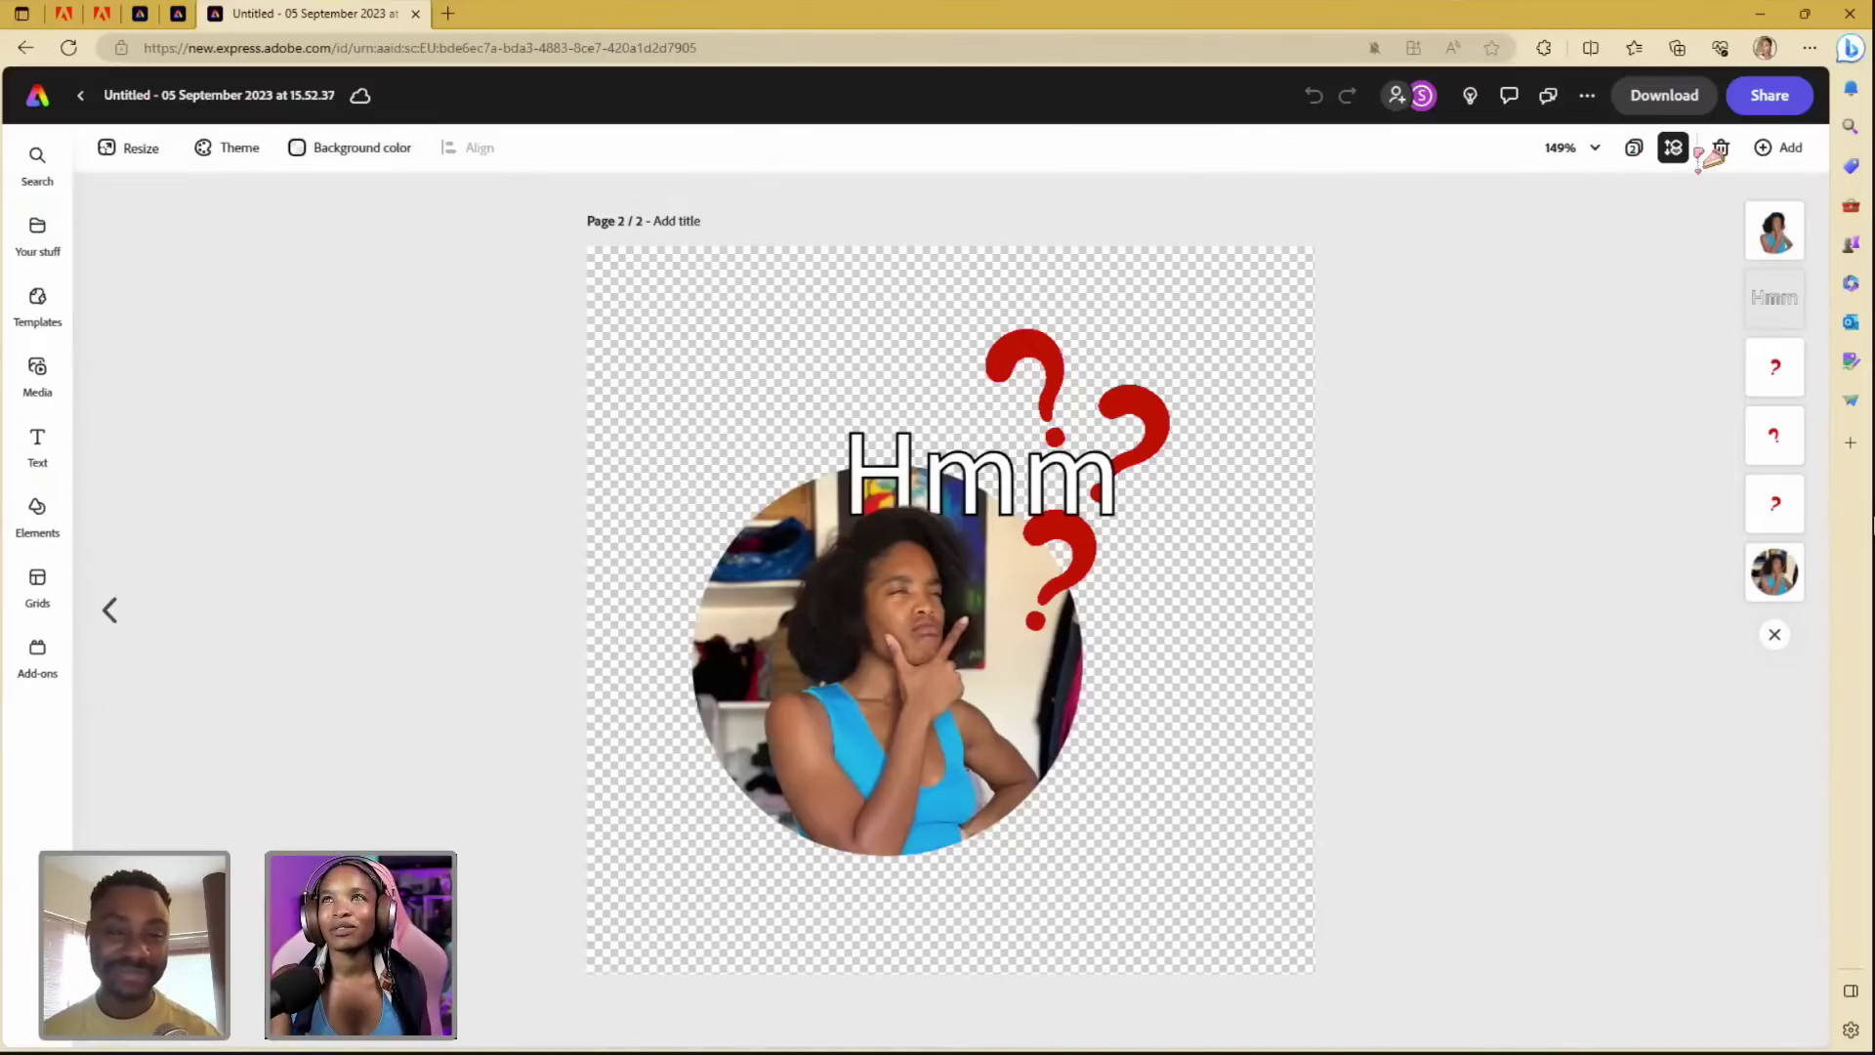
pyautogui.click(1632, 147)
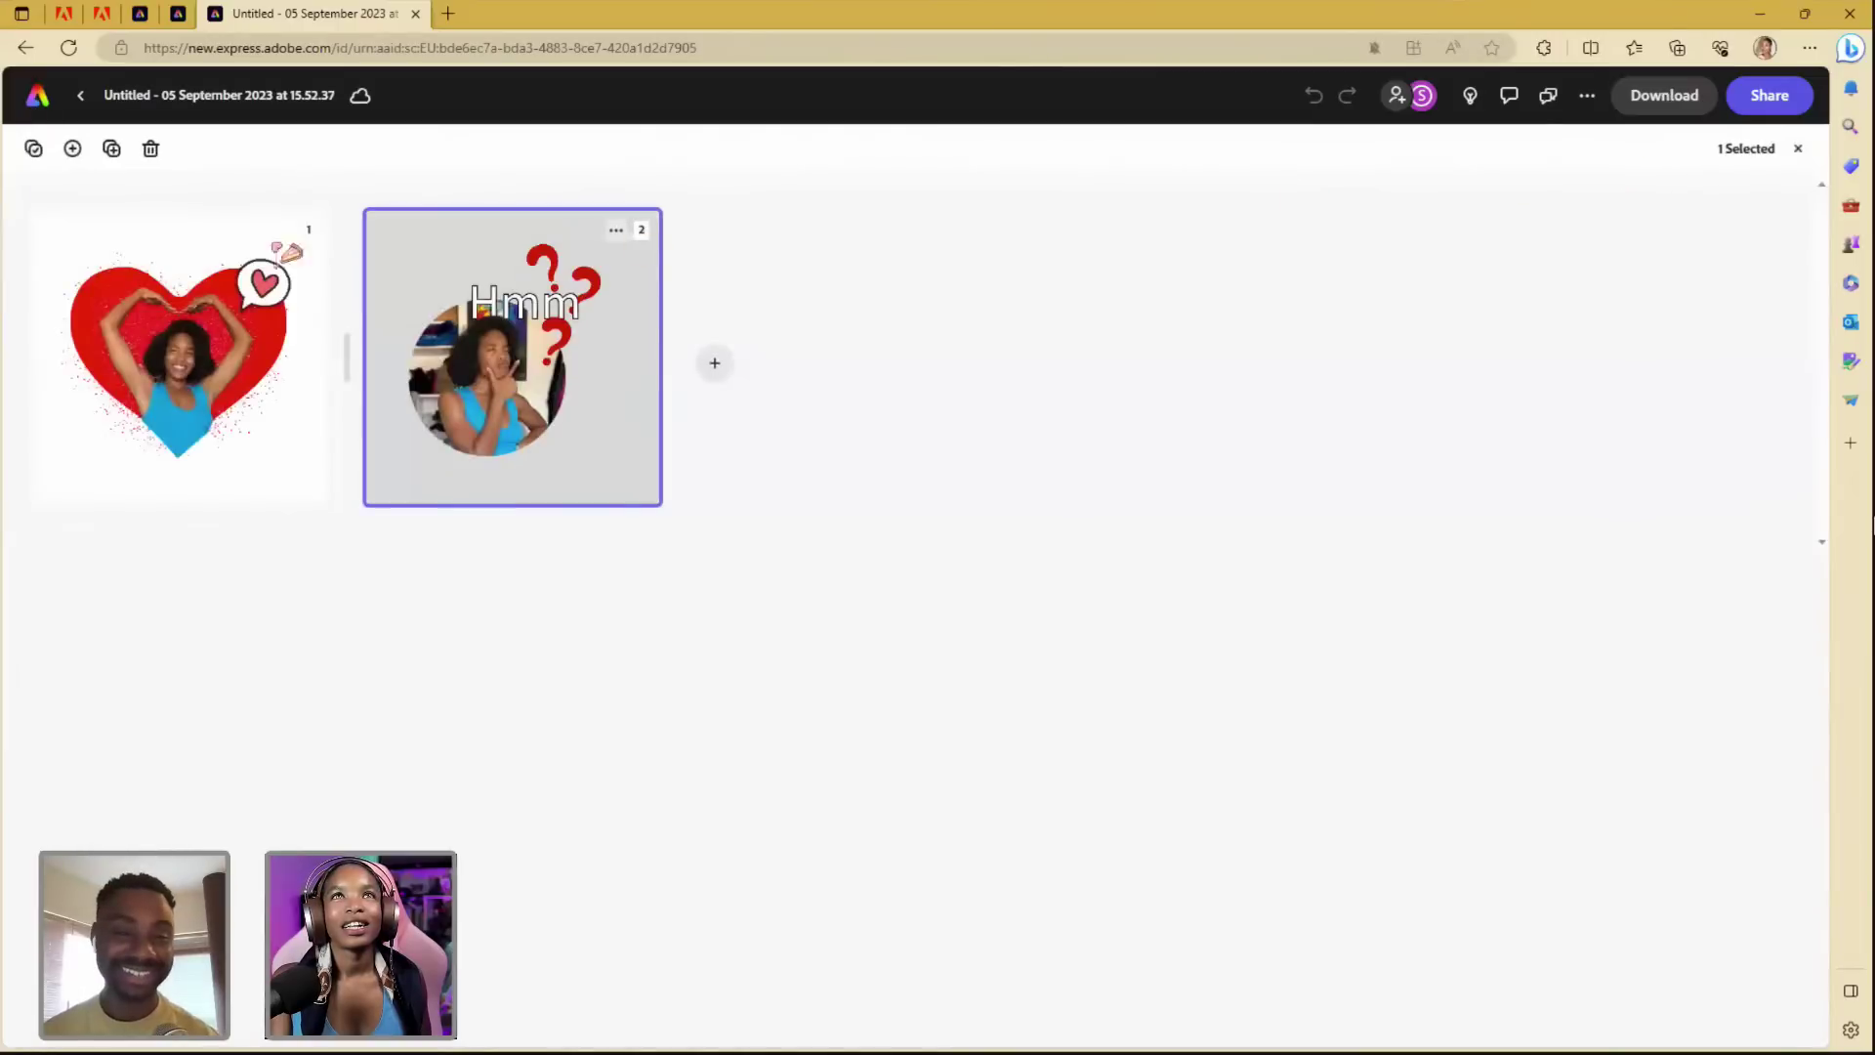
pyautogui.click(73, 148)
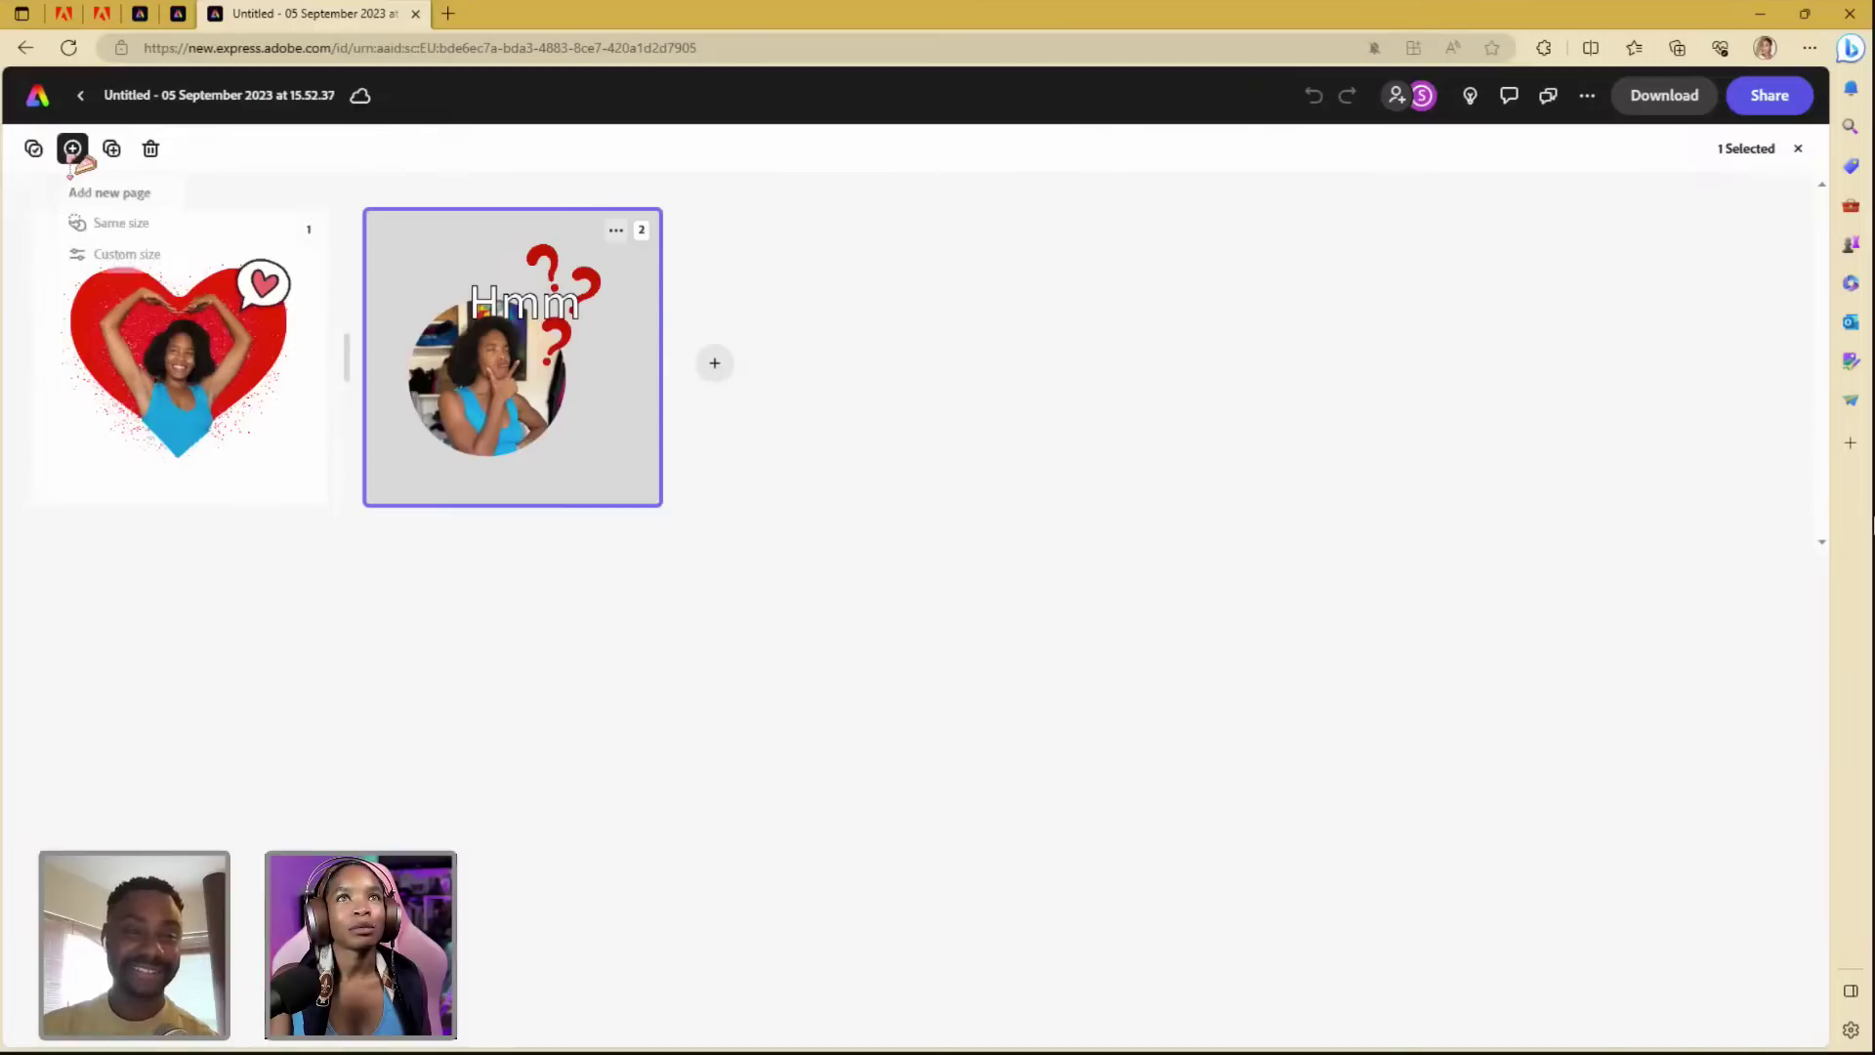
pyautogui.click(1008, 530)
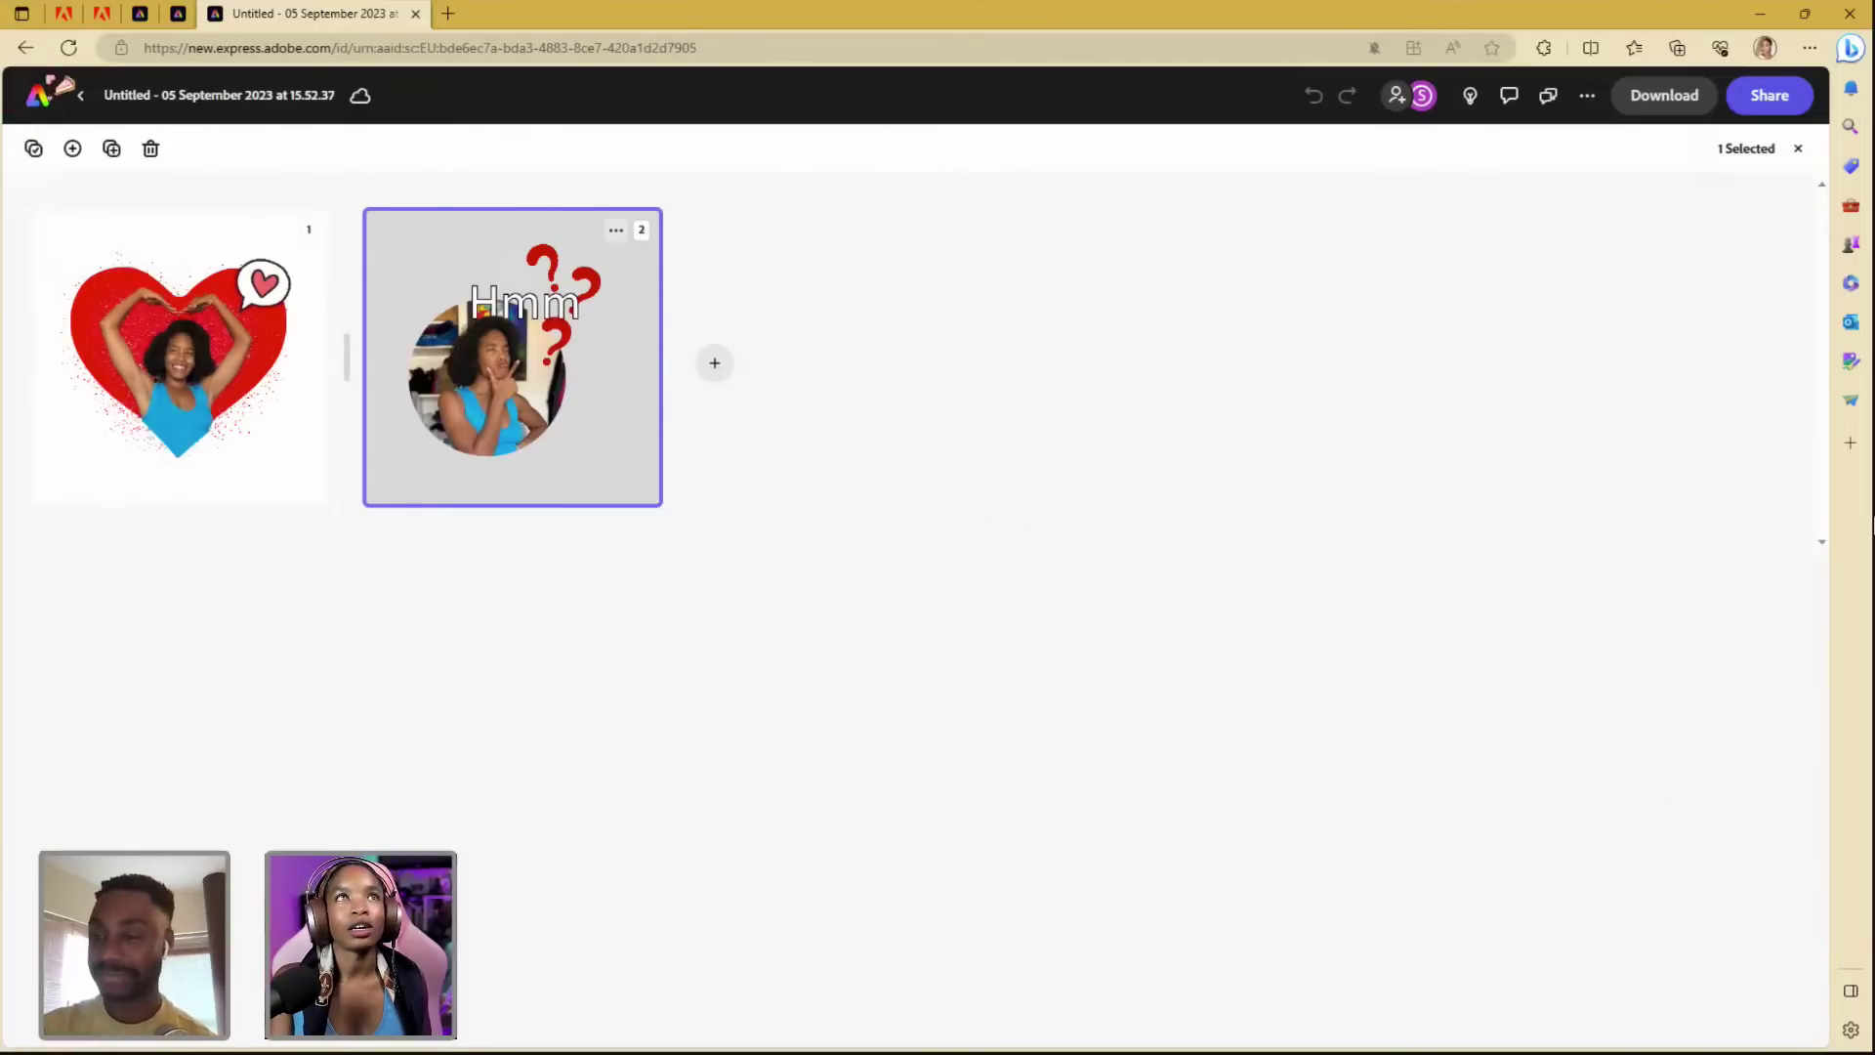
pyautogui.click(39, 98)
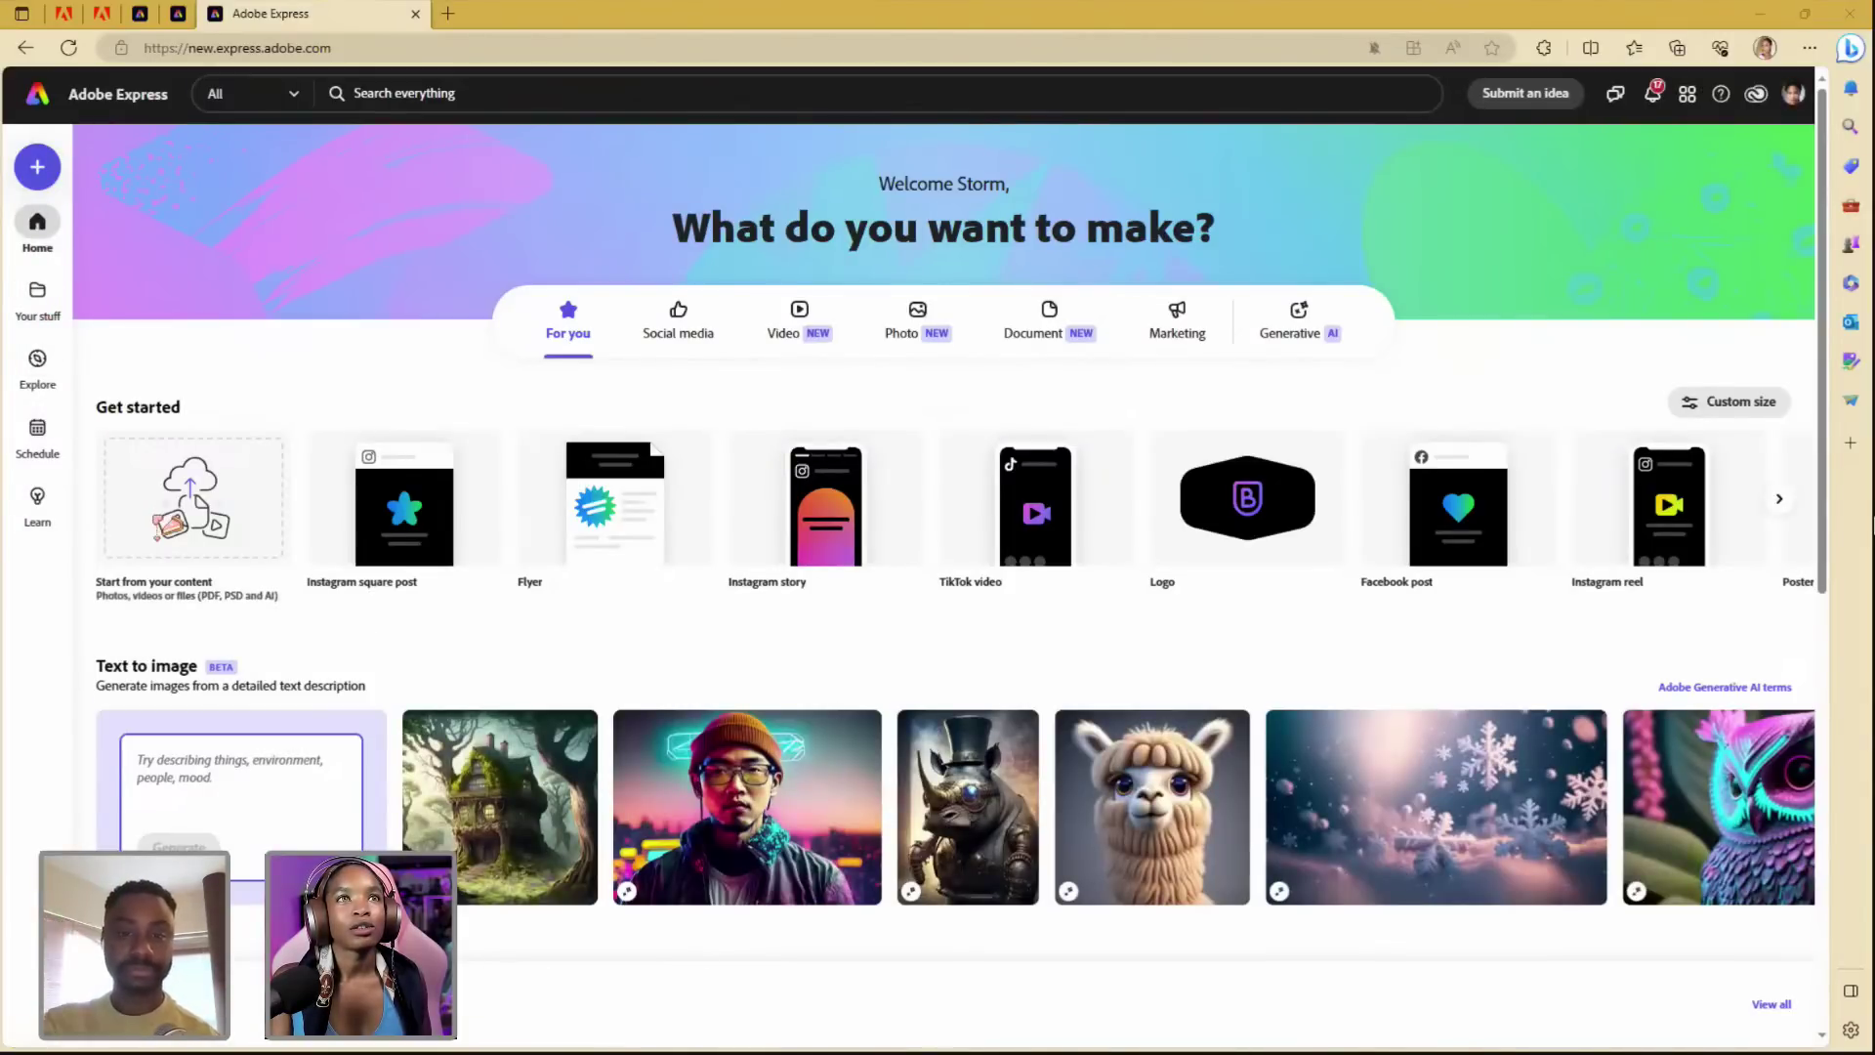
# - Create a blank 1080 x 1080 px Instagram square post in Adobe Express and dismiss the template suggestions
pyautogui.click(157, 522)
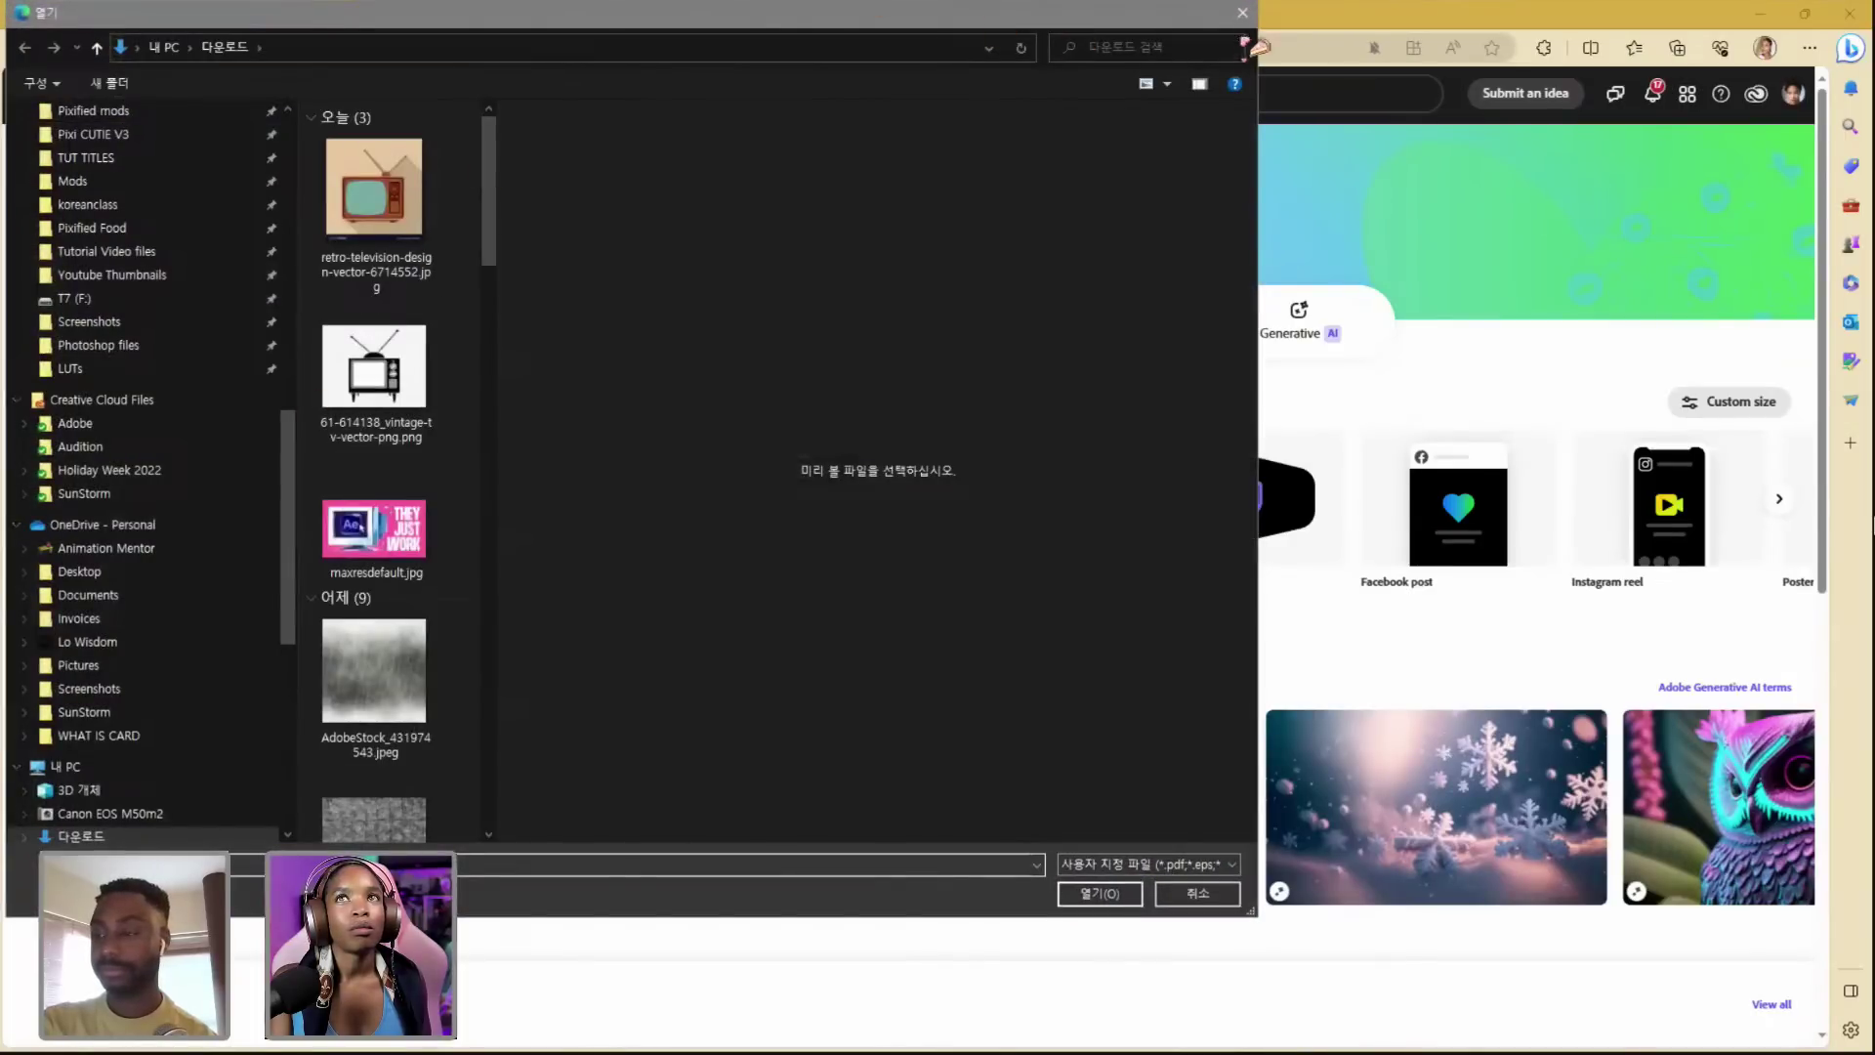
pyautogui.click(1242, 13)
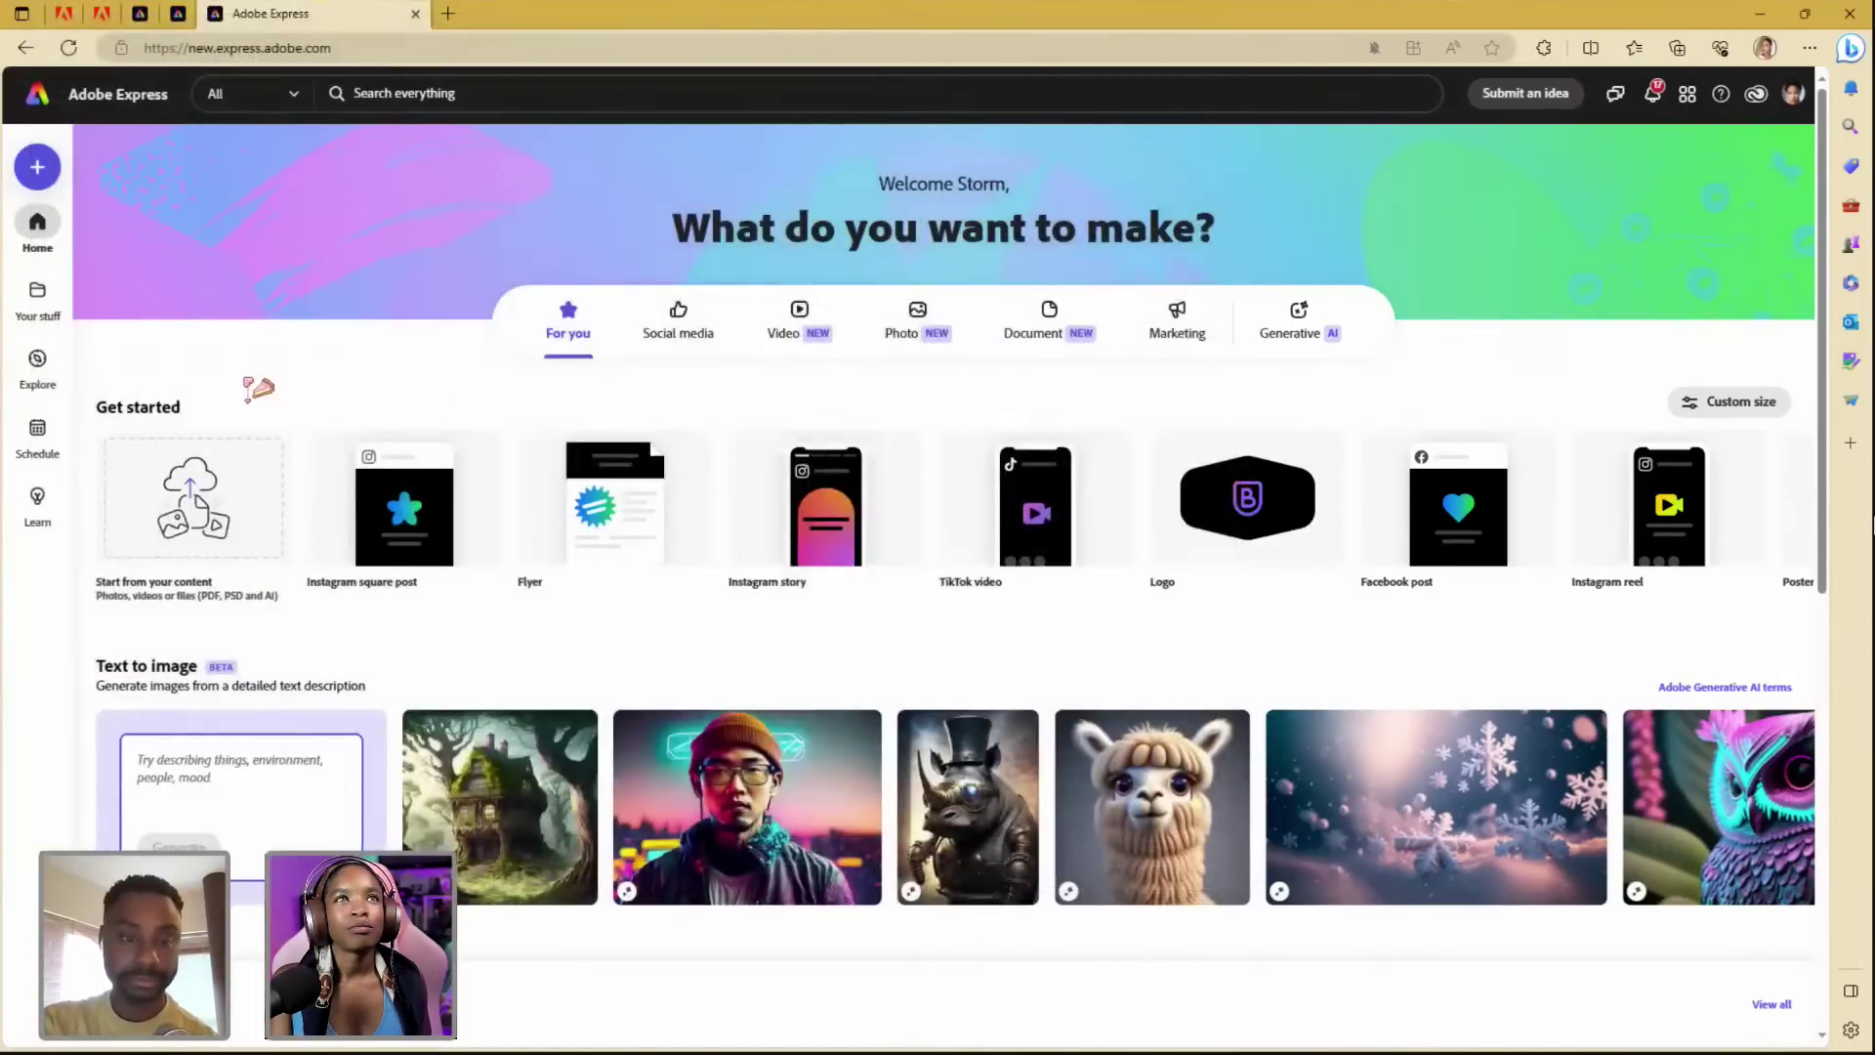
pyautogui.click(37, 293)
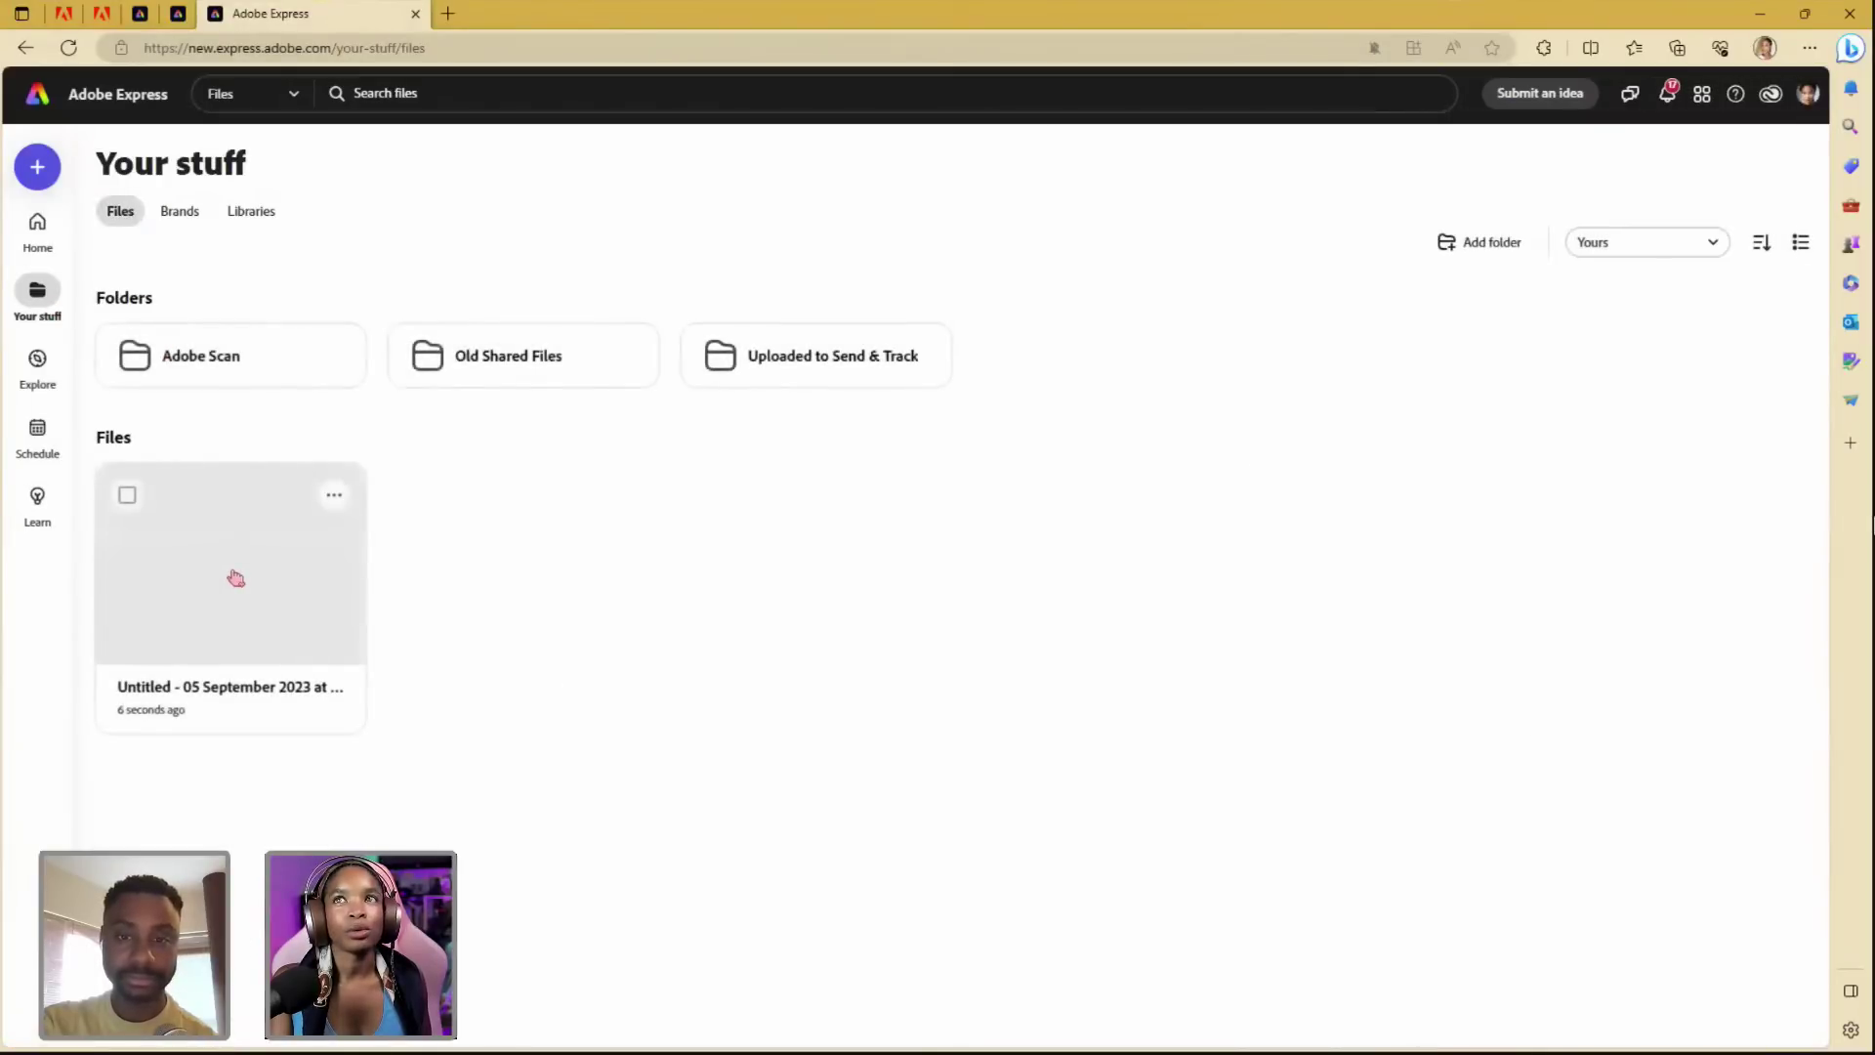
pyautogui.click(51, 170)
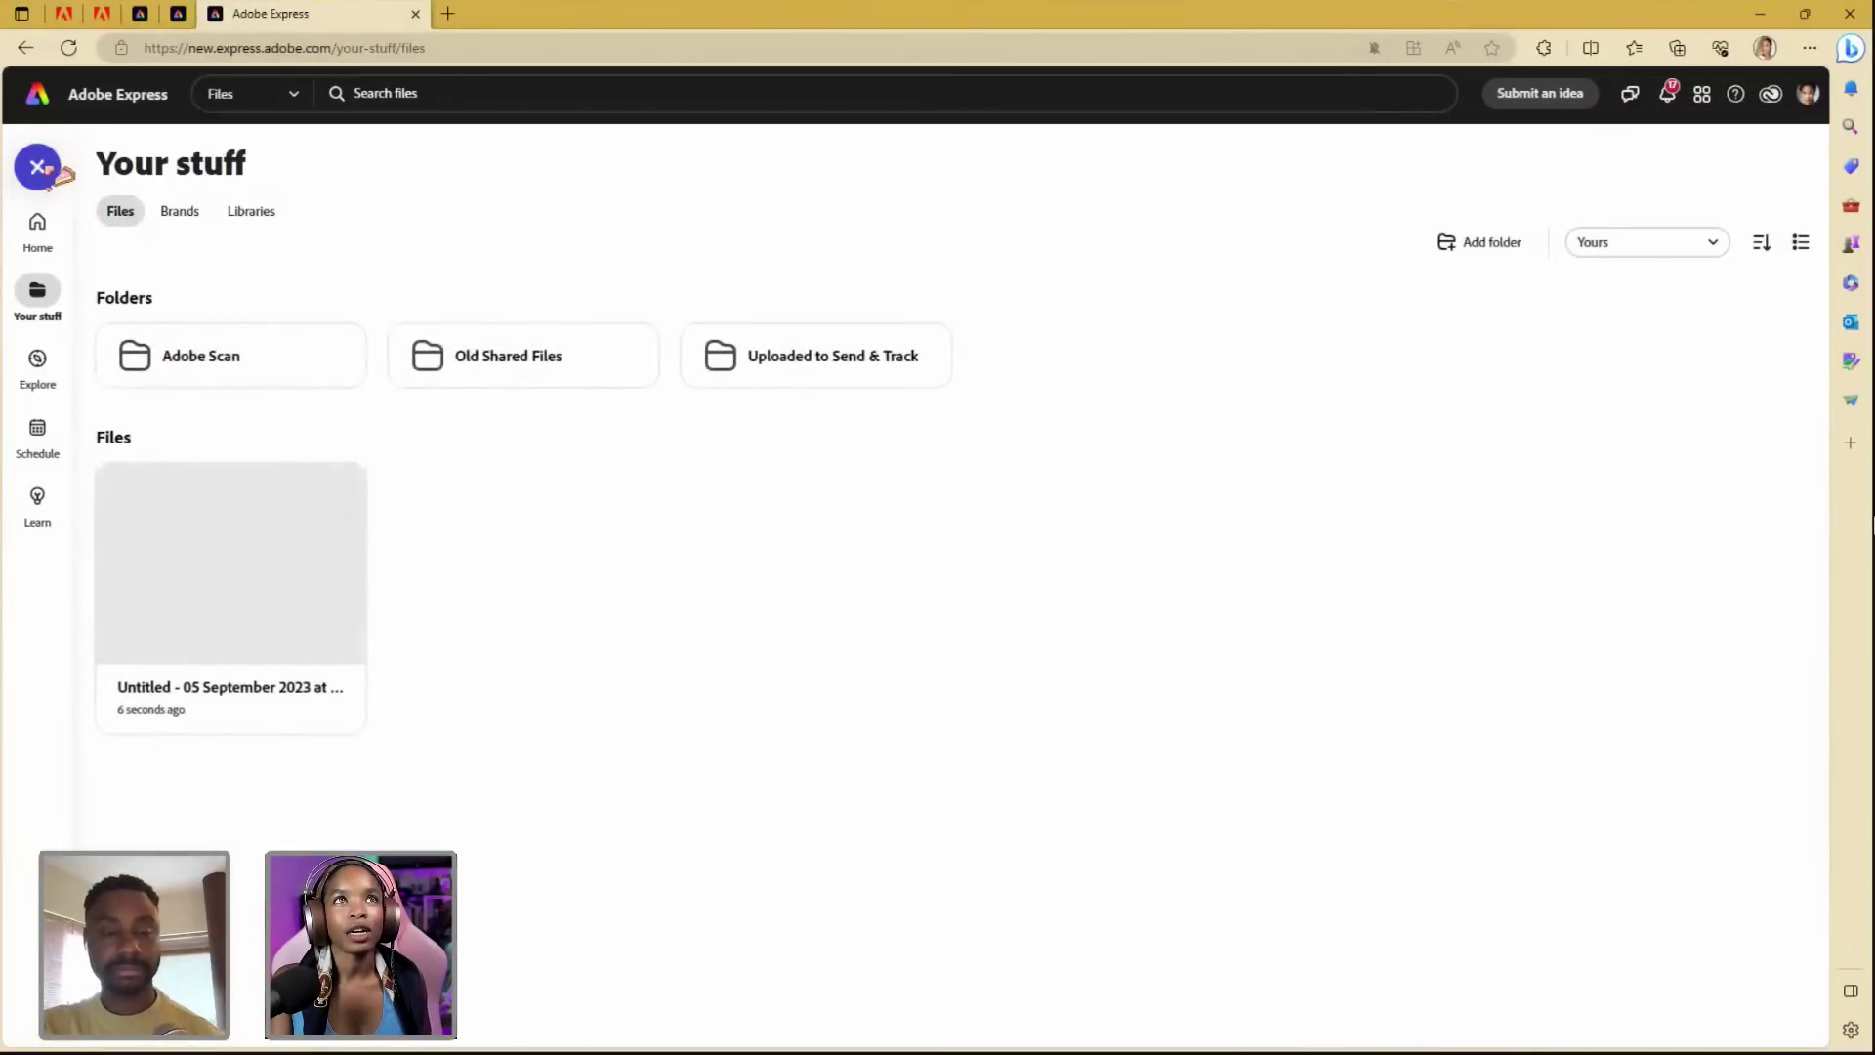
pyautogui.click(61, 391)
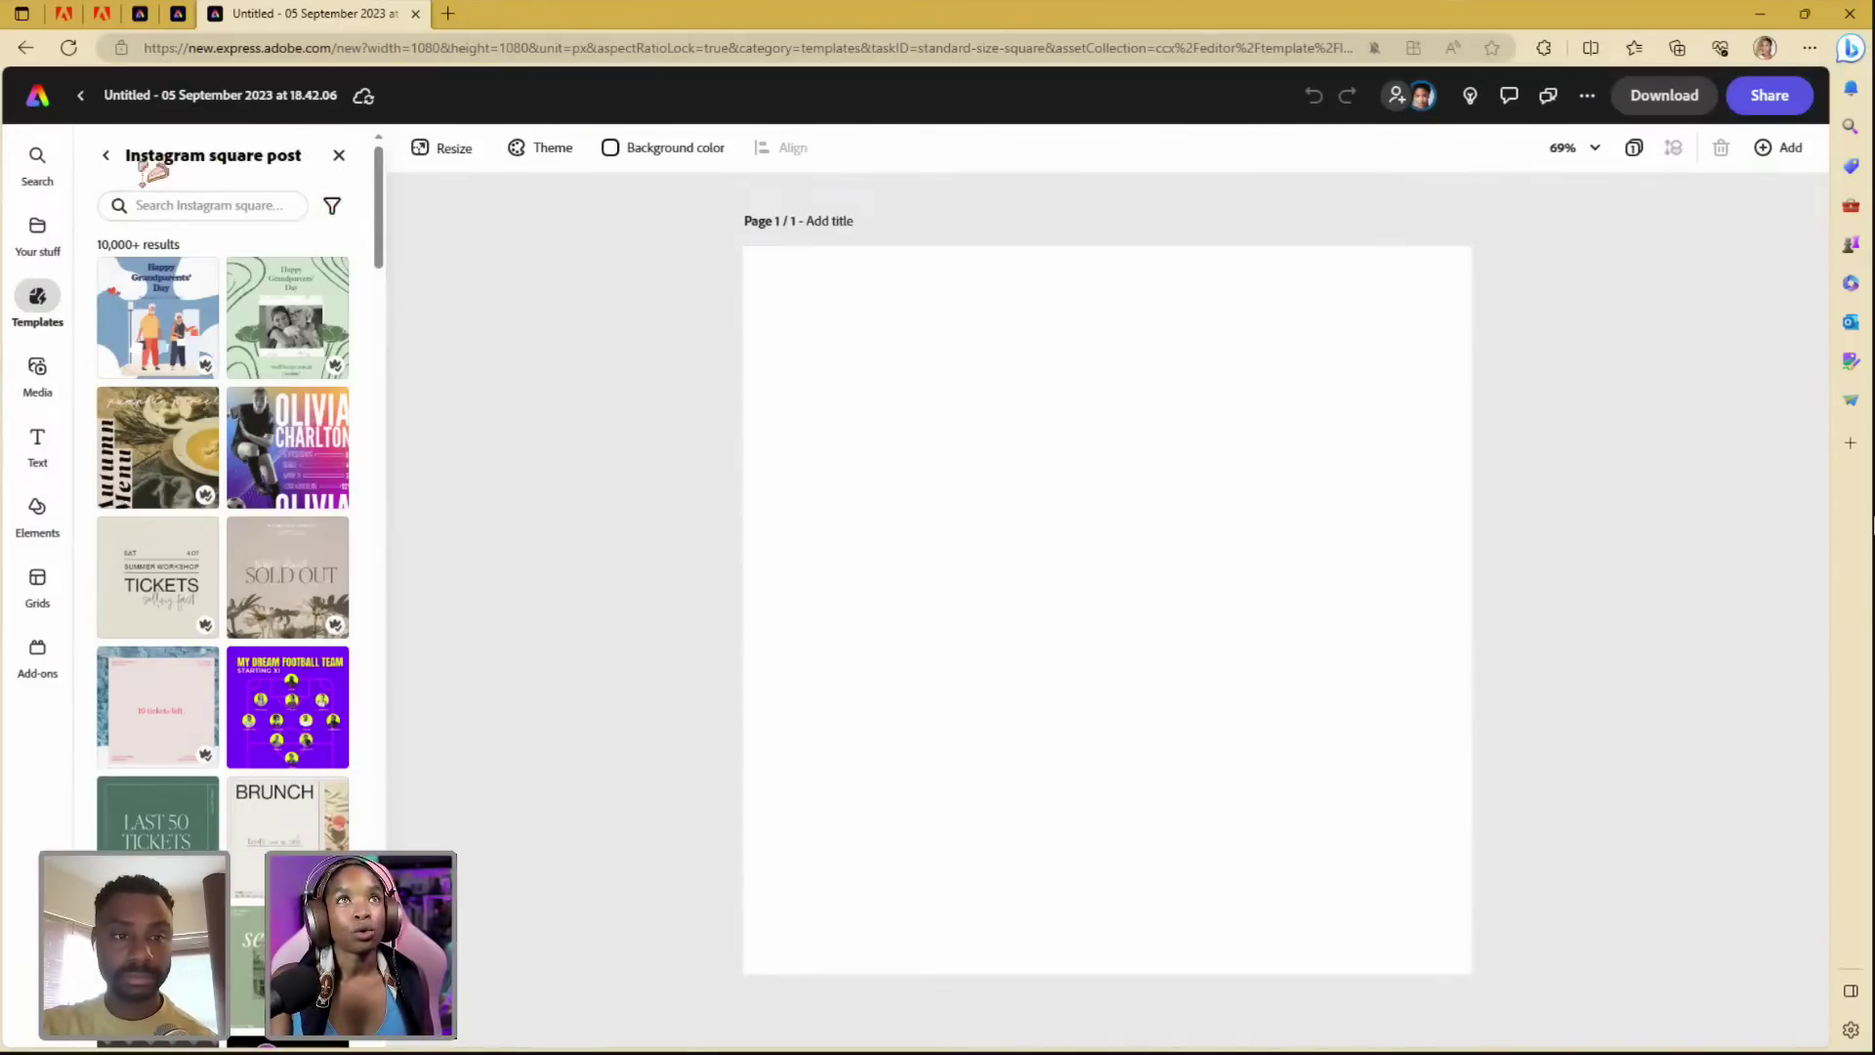
pyautogui.click(339, 154)
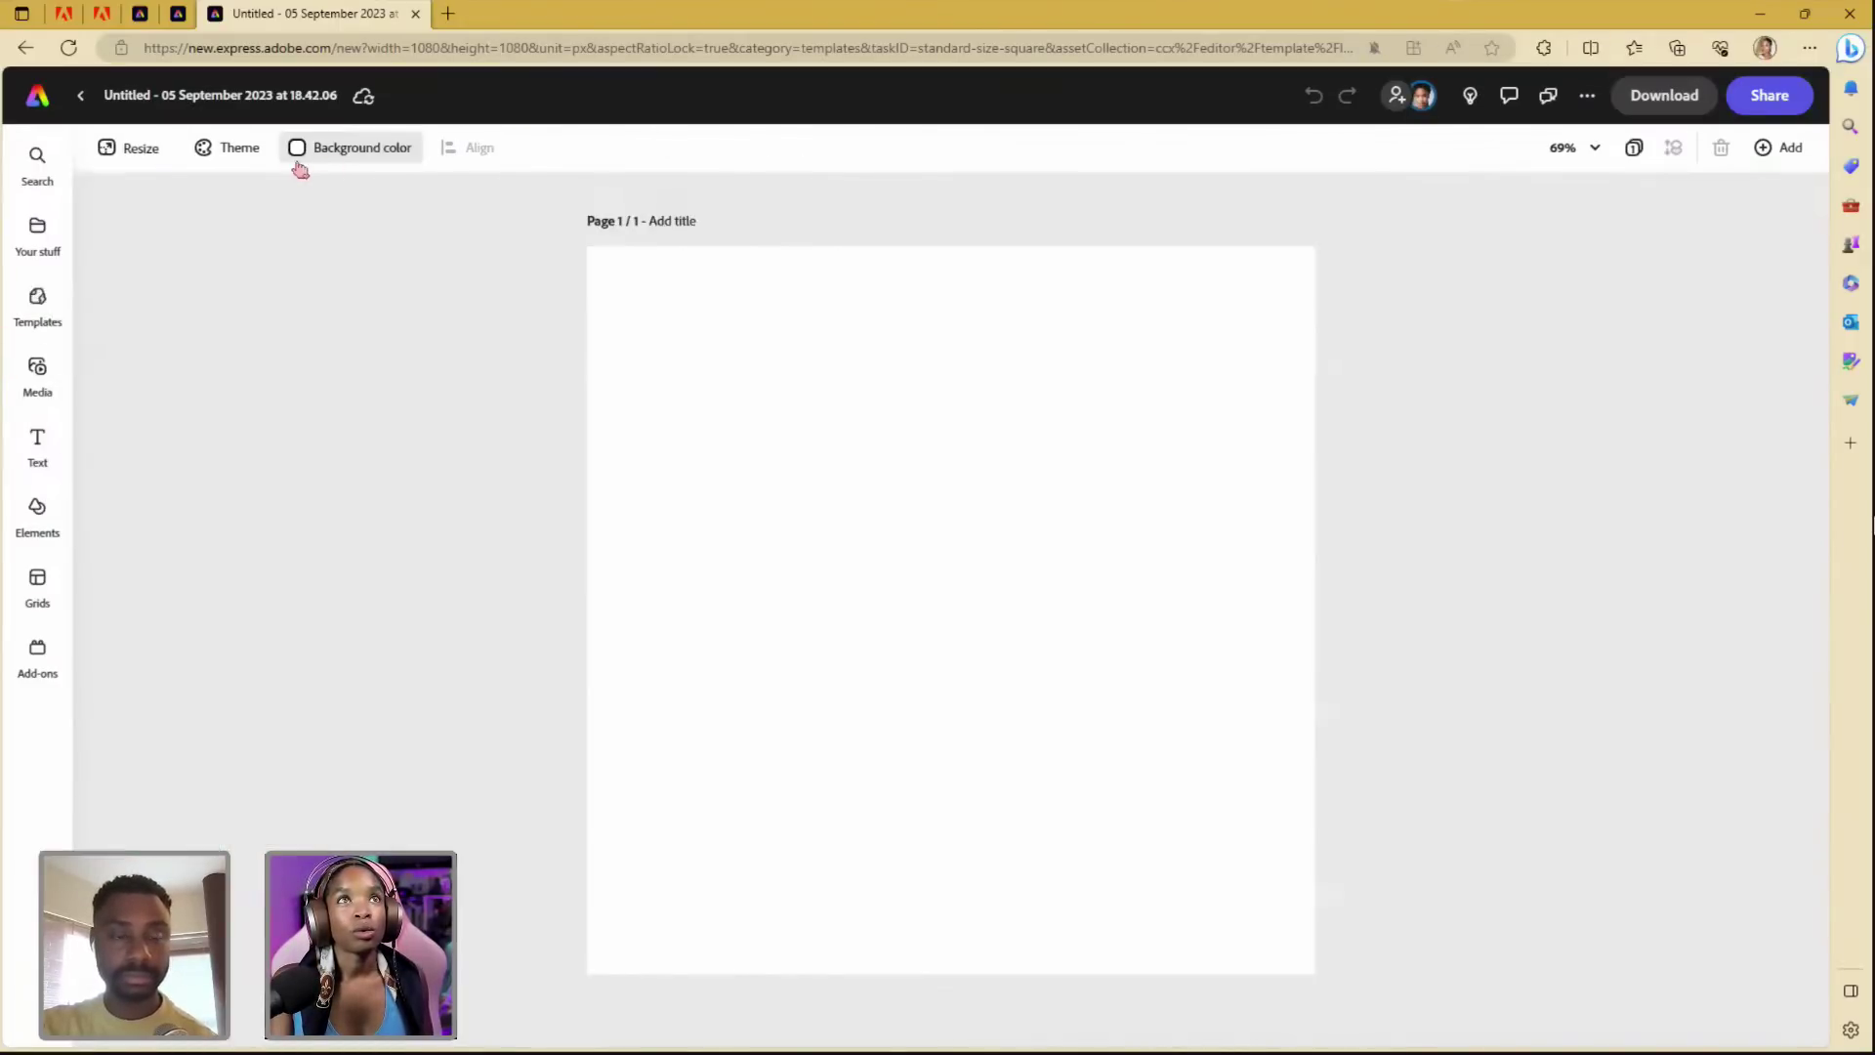
# - Start a media upload for the square post, browse to Adobe Live Stream on drive T7 (F:), and widen the file list
pyautogui.click(38, 380)
pyautogui.click(236, 250)
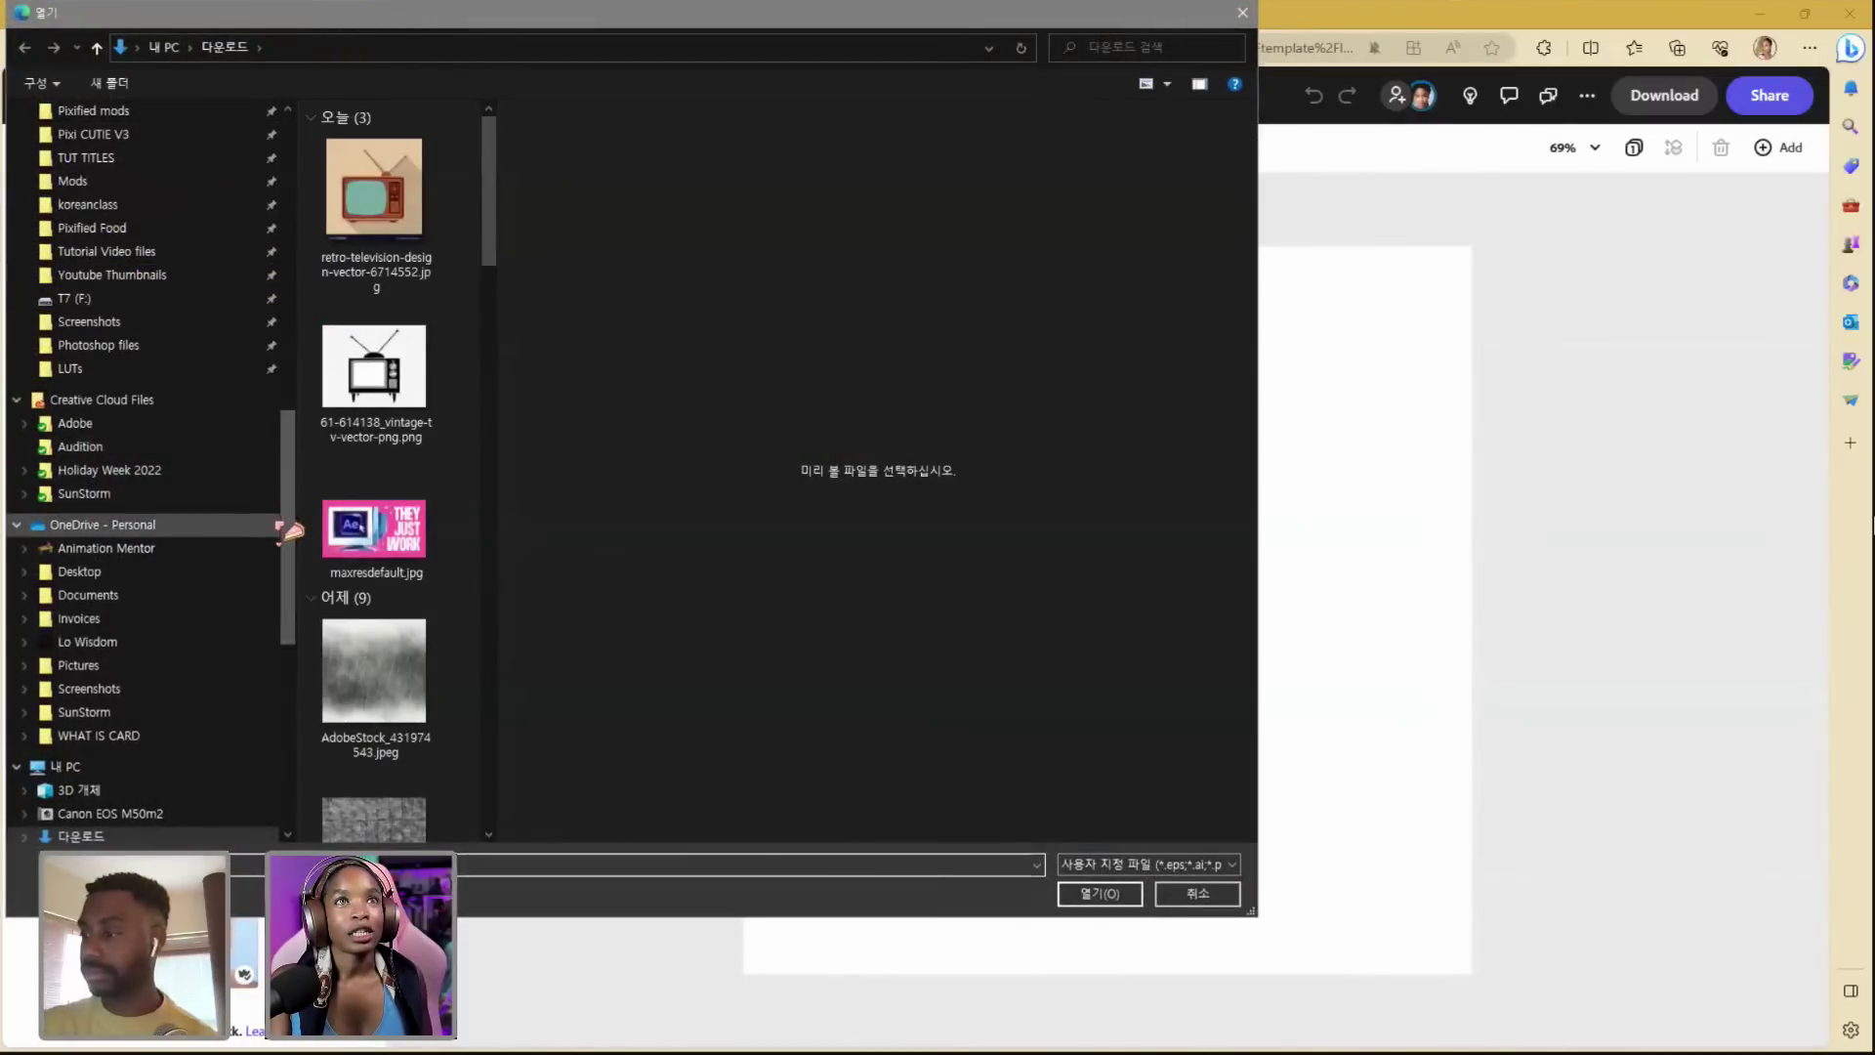
pyautogui.scroll(-8, 289, 530)
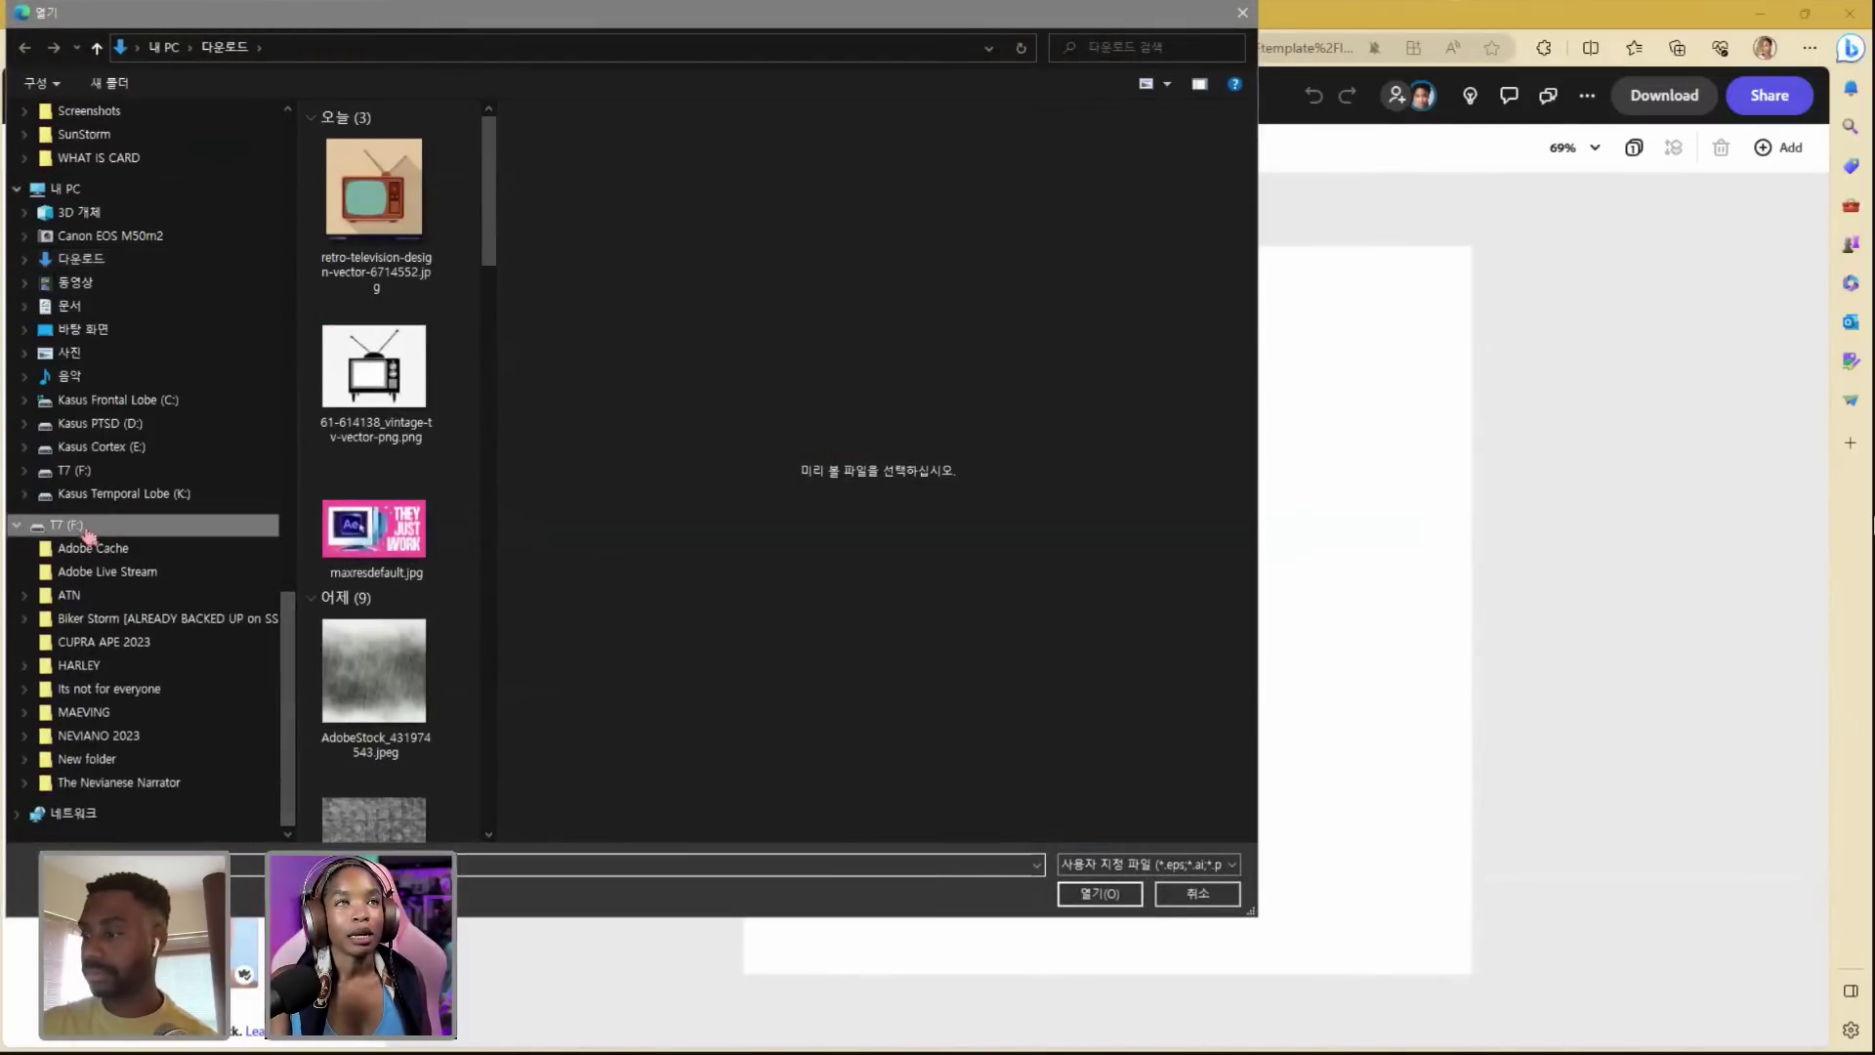
pyautogui.click(85, 528)
pyautogui.click(125, 574)
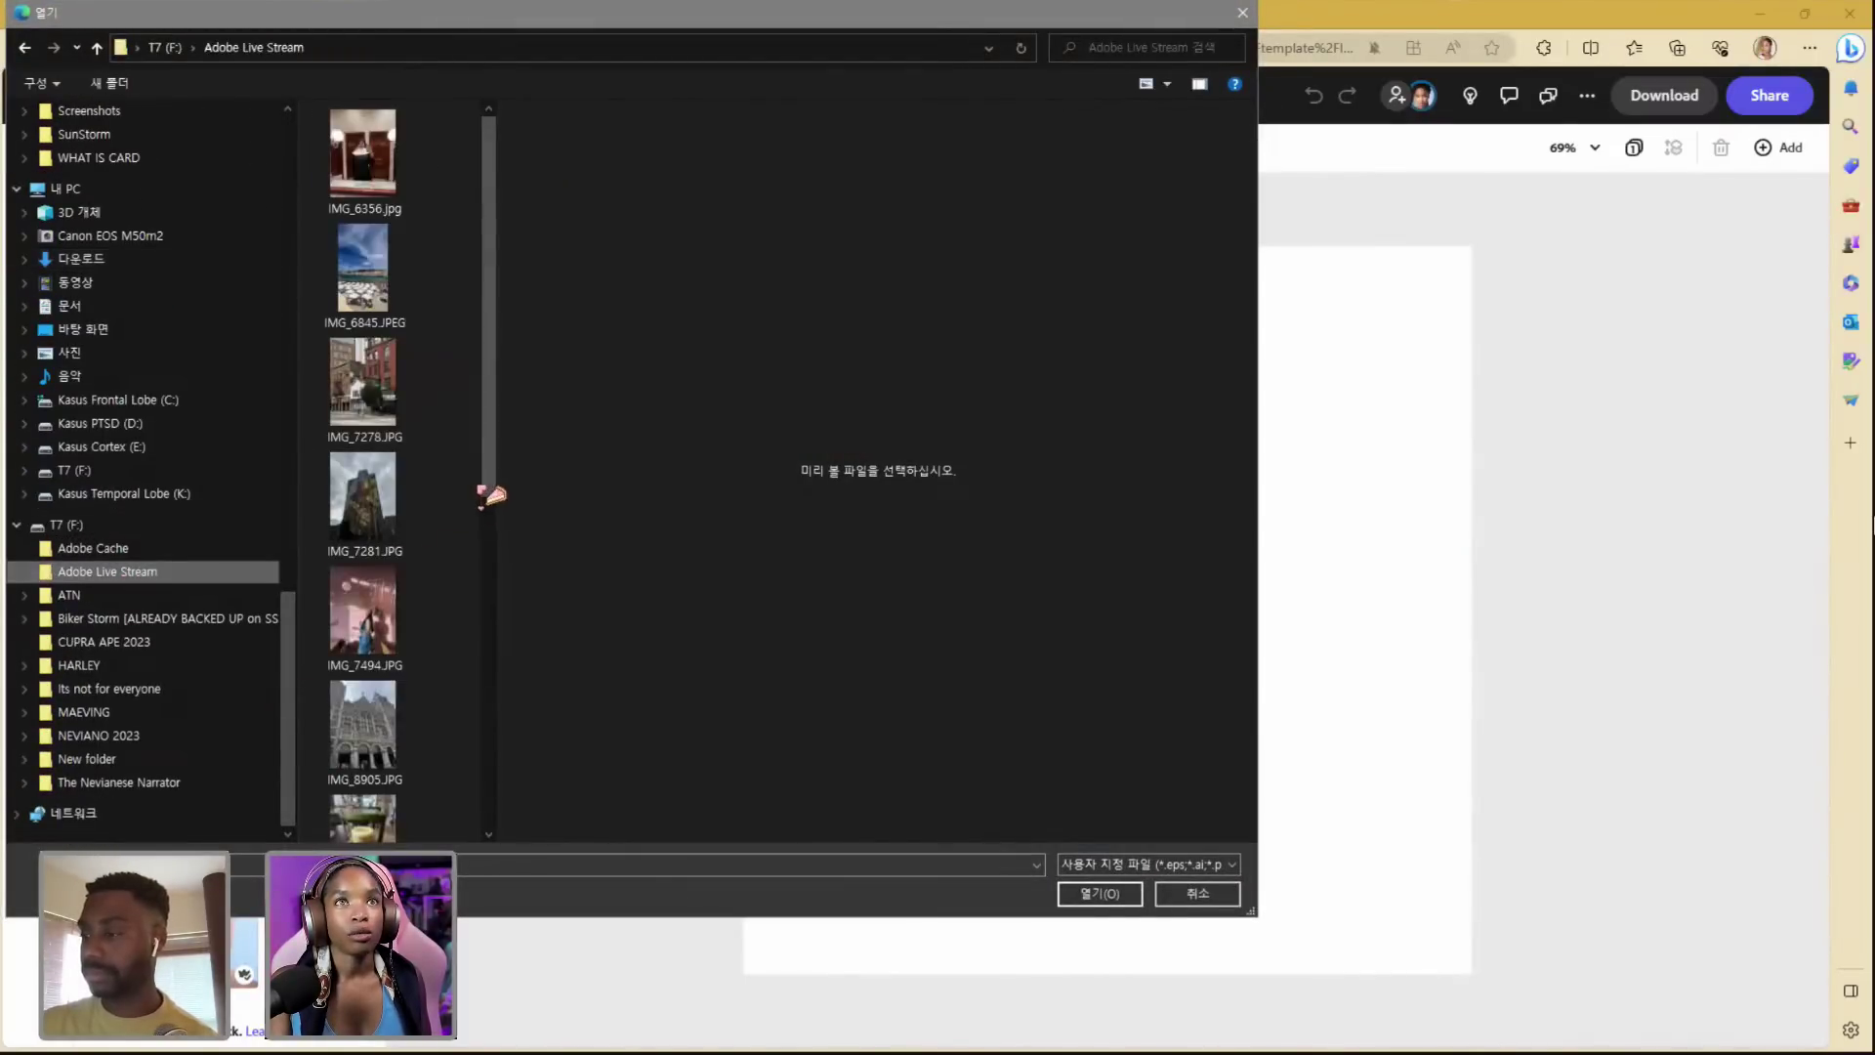
pyautogui.moveTo(491, 496); pyautogui.dragTo(867, 465)
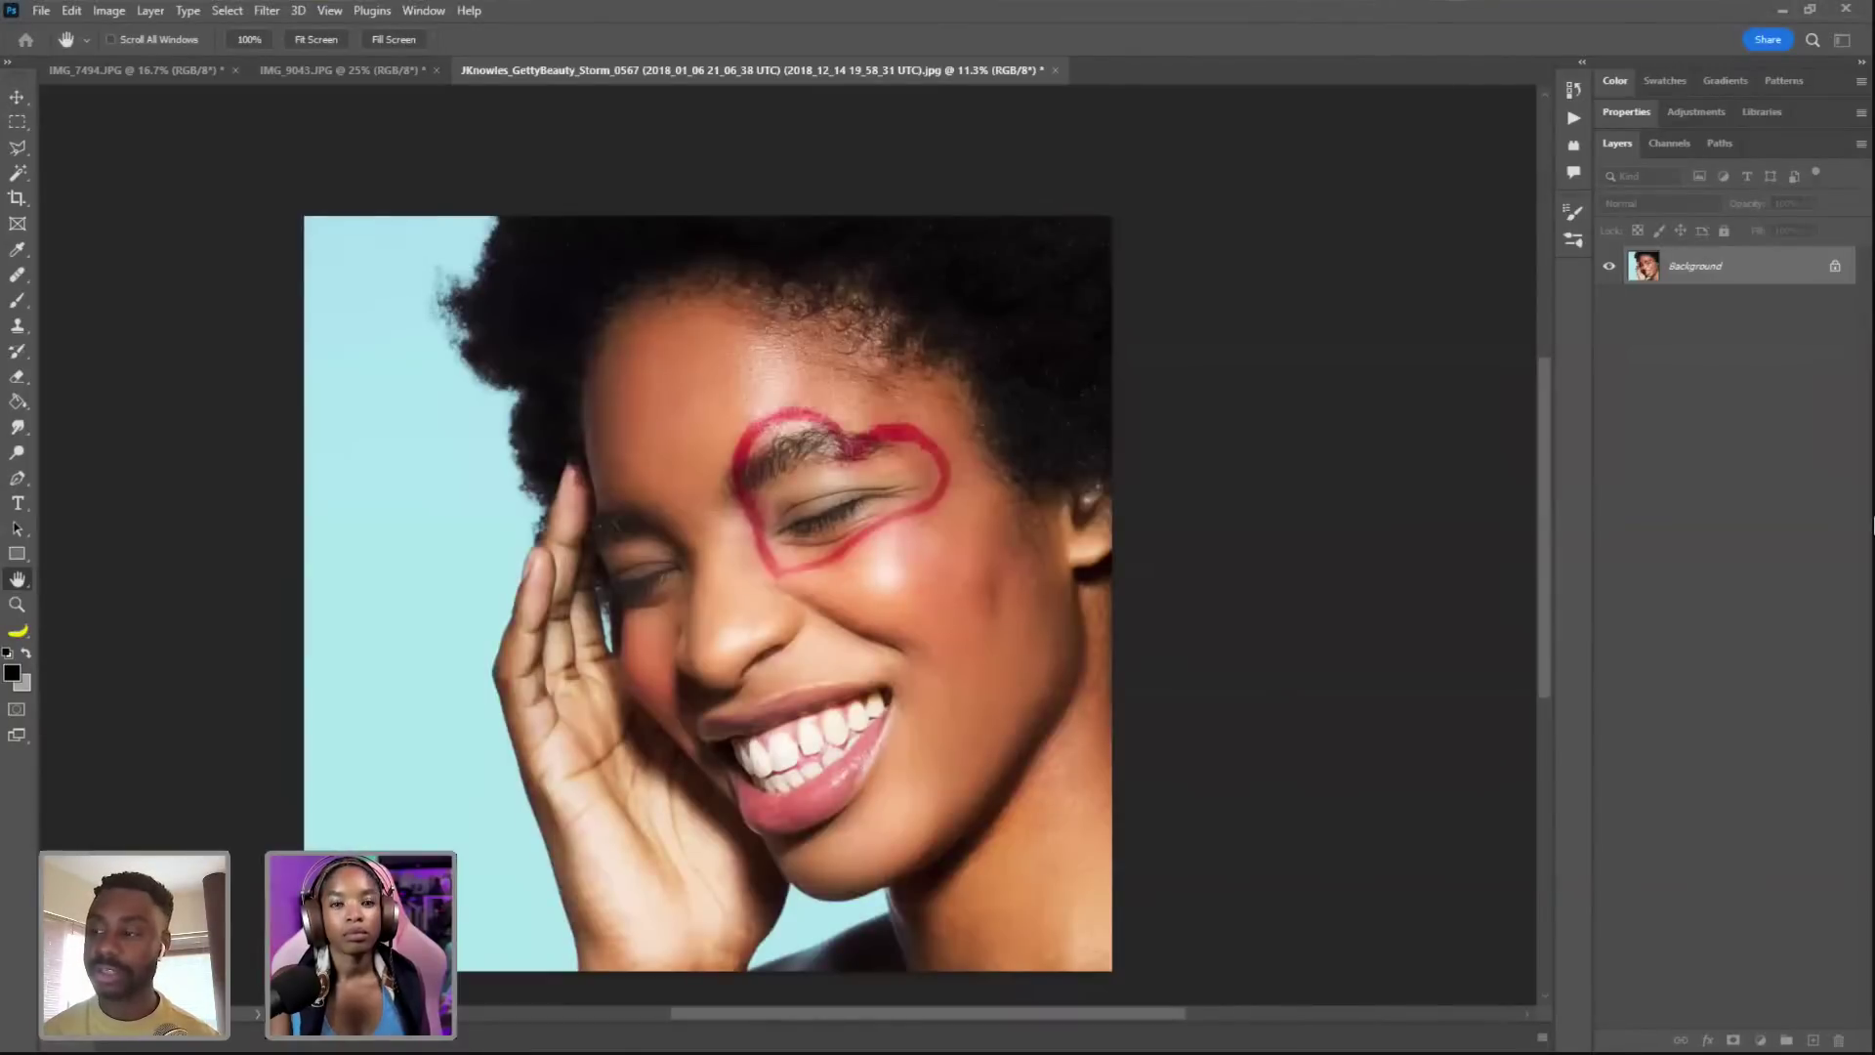
# - Switch to Photoshop to complete the save of heart eyes.jpg, and return to the Adobe Express upload
pyautogui.press('z')
pyautogui.hotkey('ctrl', 'a')
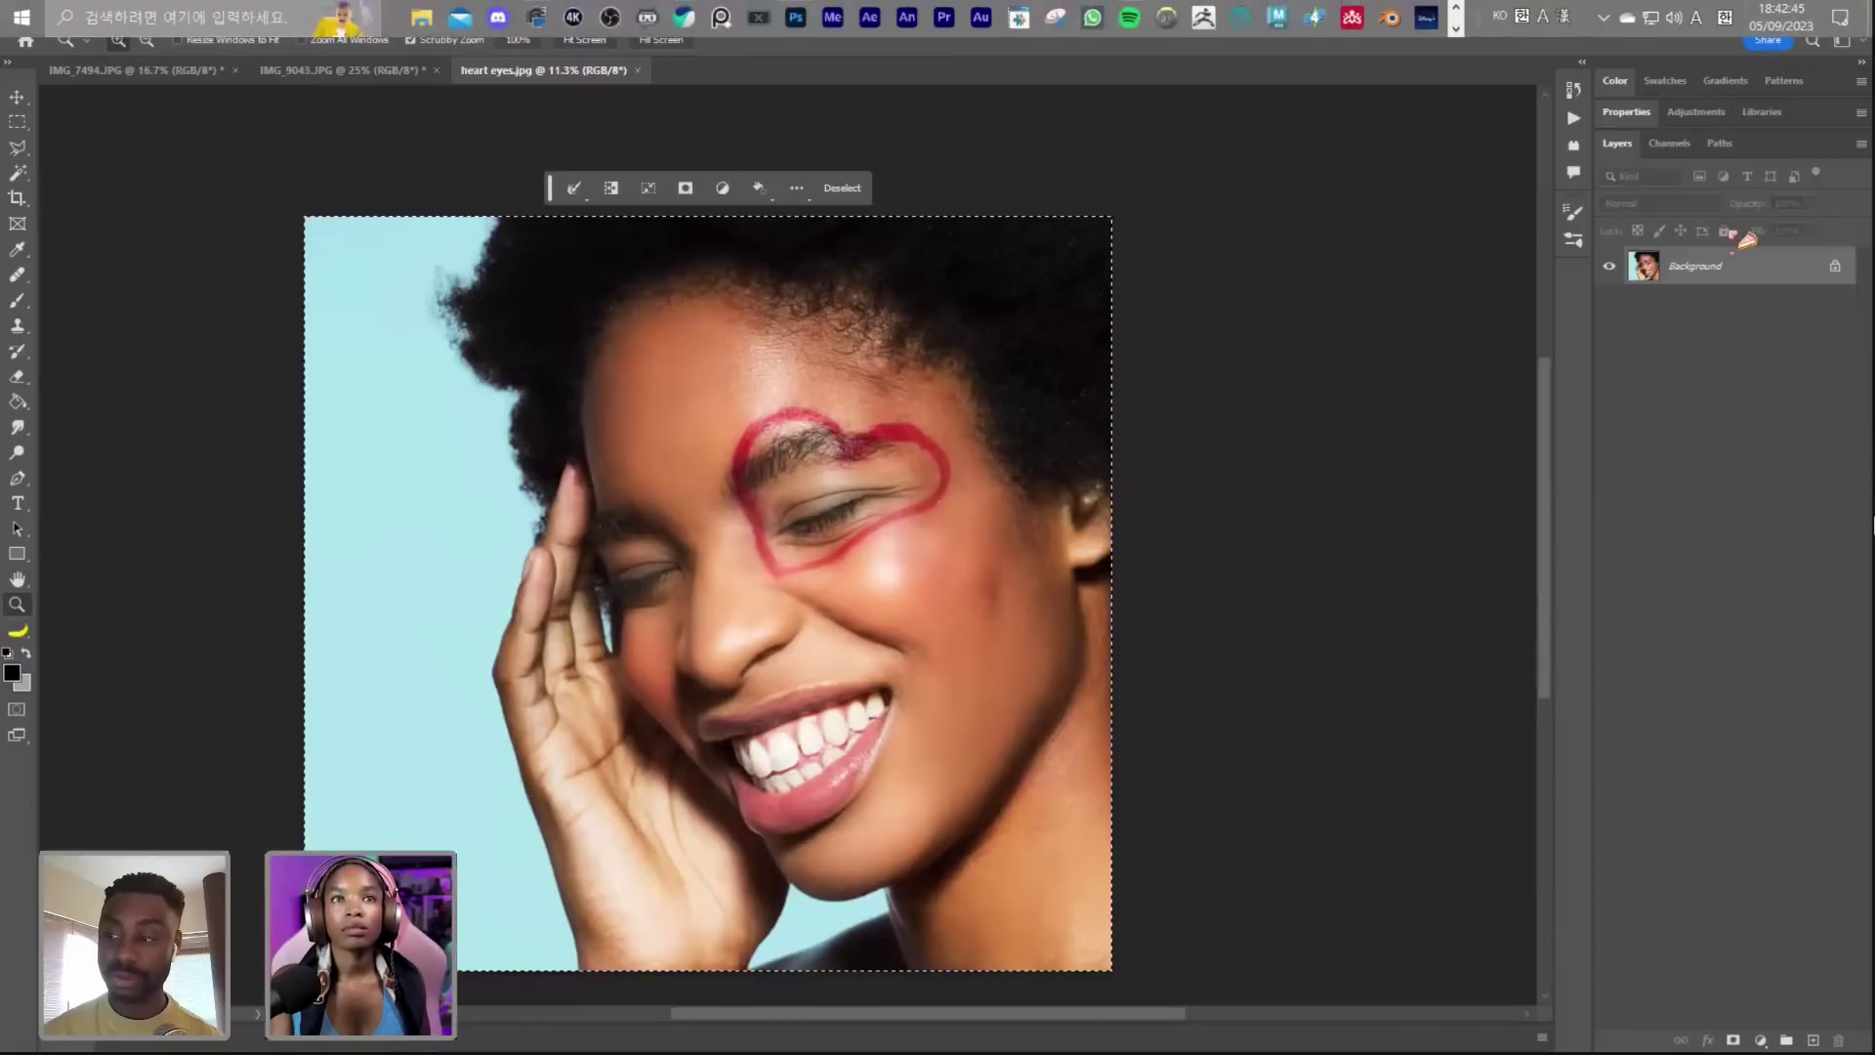
pyautogui.click(1781, 12)
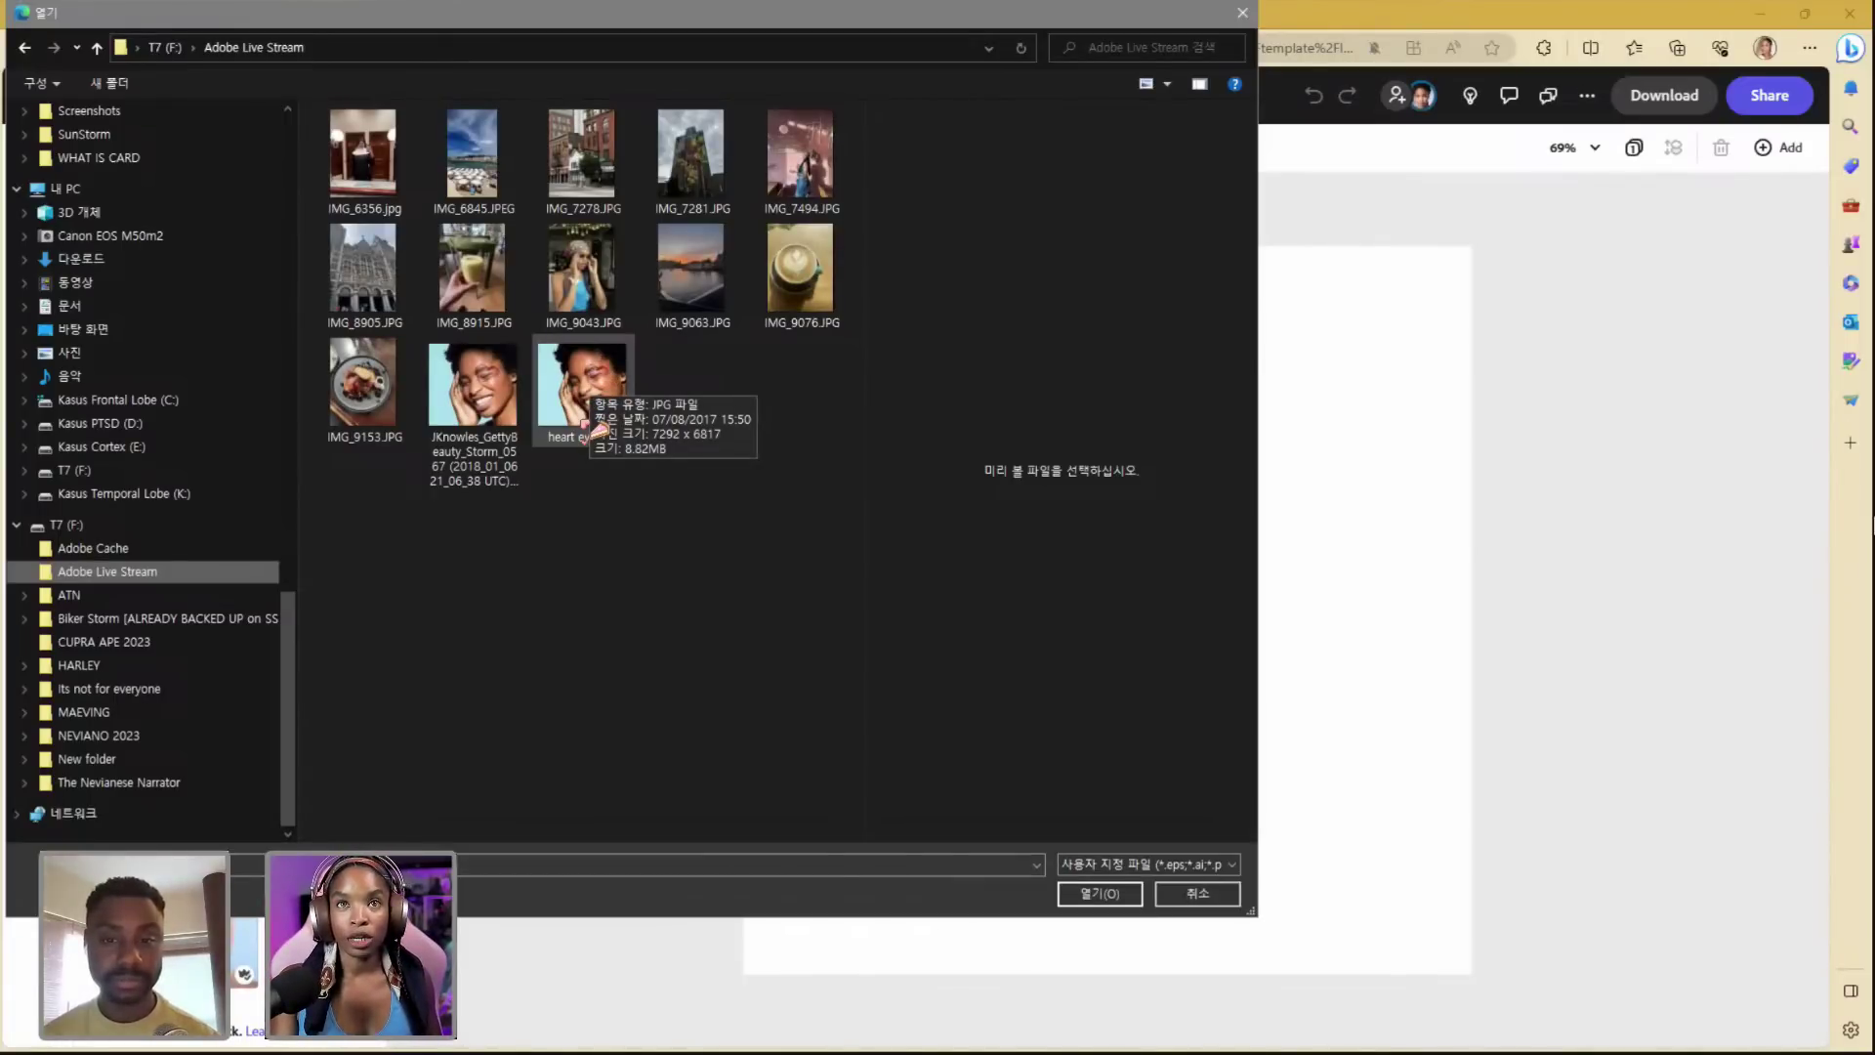
# - Upload heart eyes.jpg to the square page and enlarge the portrait, keeping it centered on the page
pyautogui.doubleClick(582, 400)
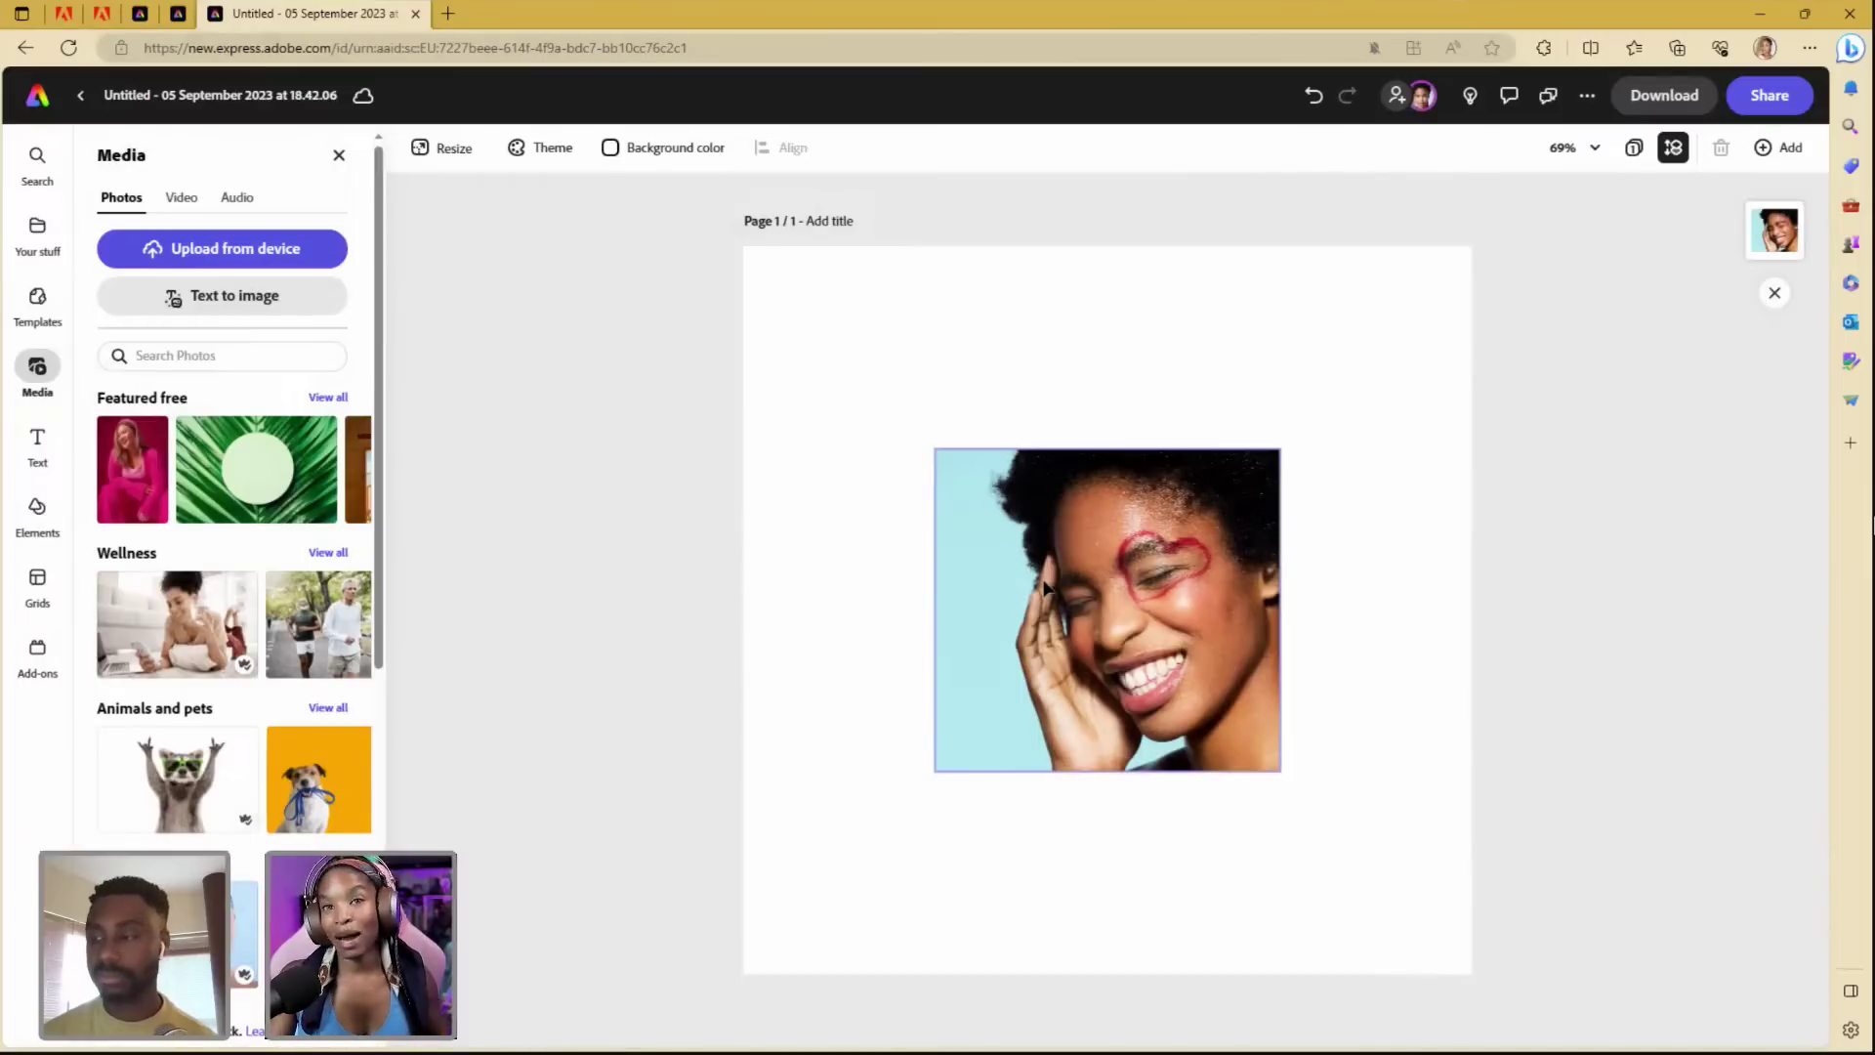
pyautogui.click(981, 520)
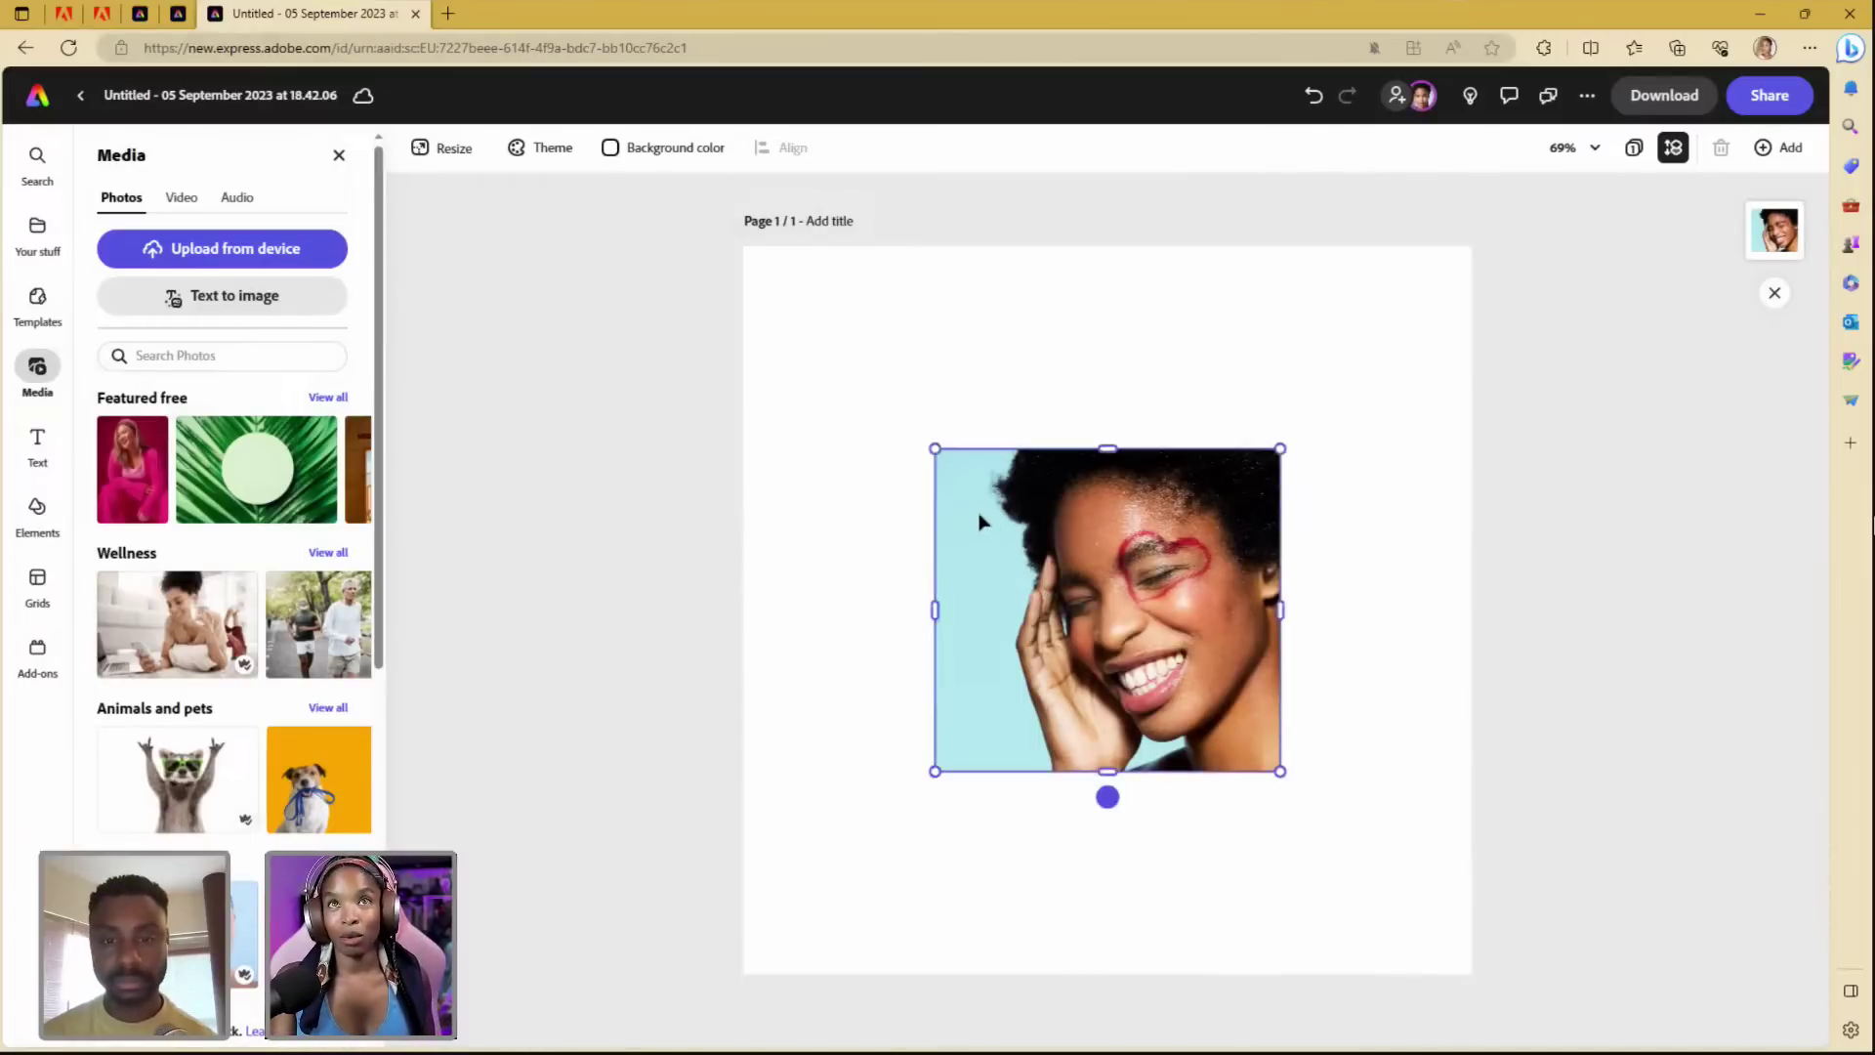
pyautogui.moveTo(936, 449); pyautogui.dragTo(774, 368)
pyautogui.moveTo(1162, 700); pyautogui.dragTo(1171, 714)
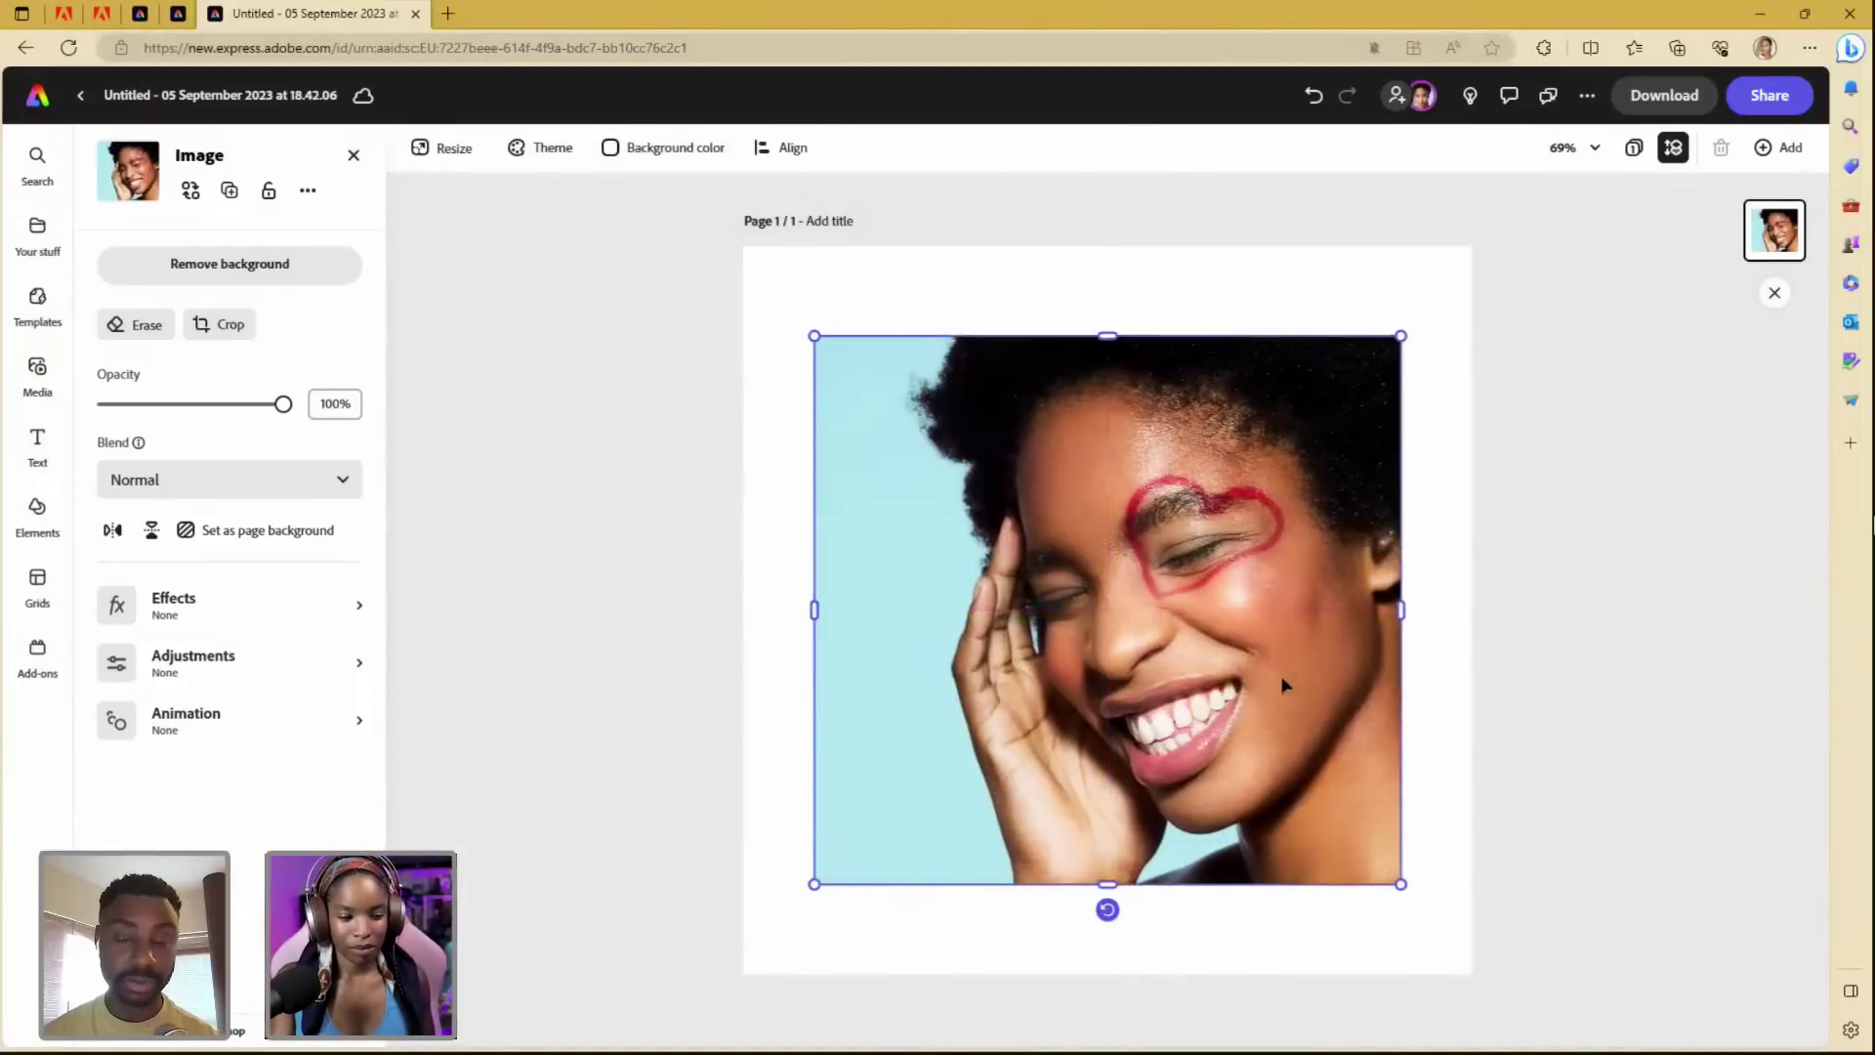
pyautogui.click(722, 648)
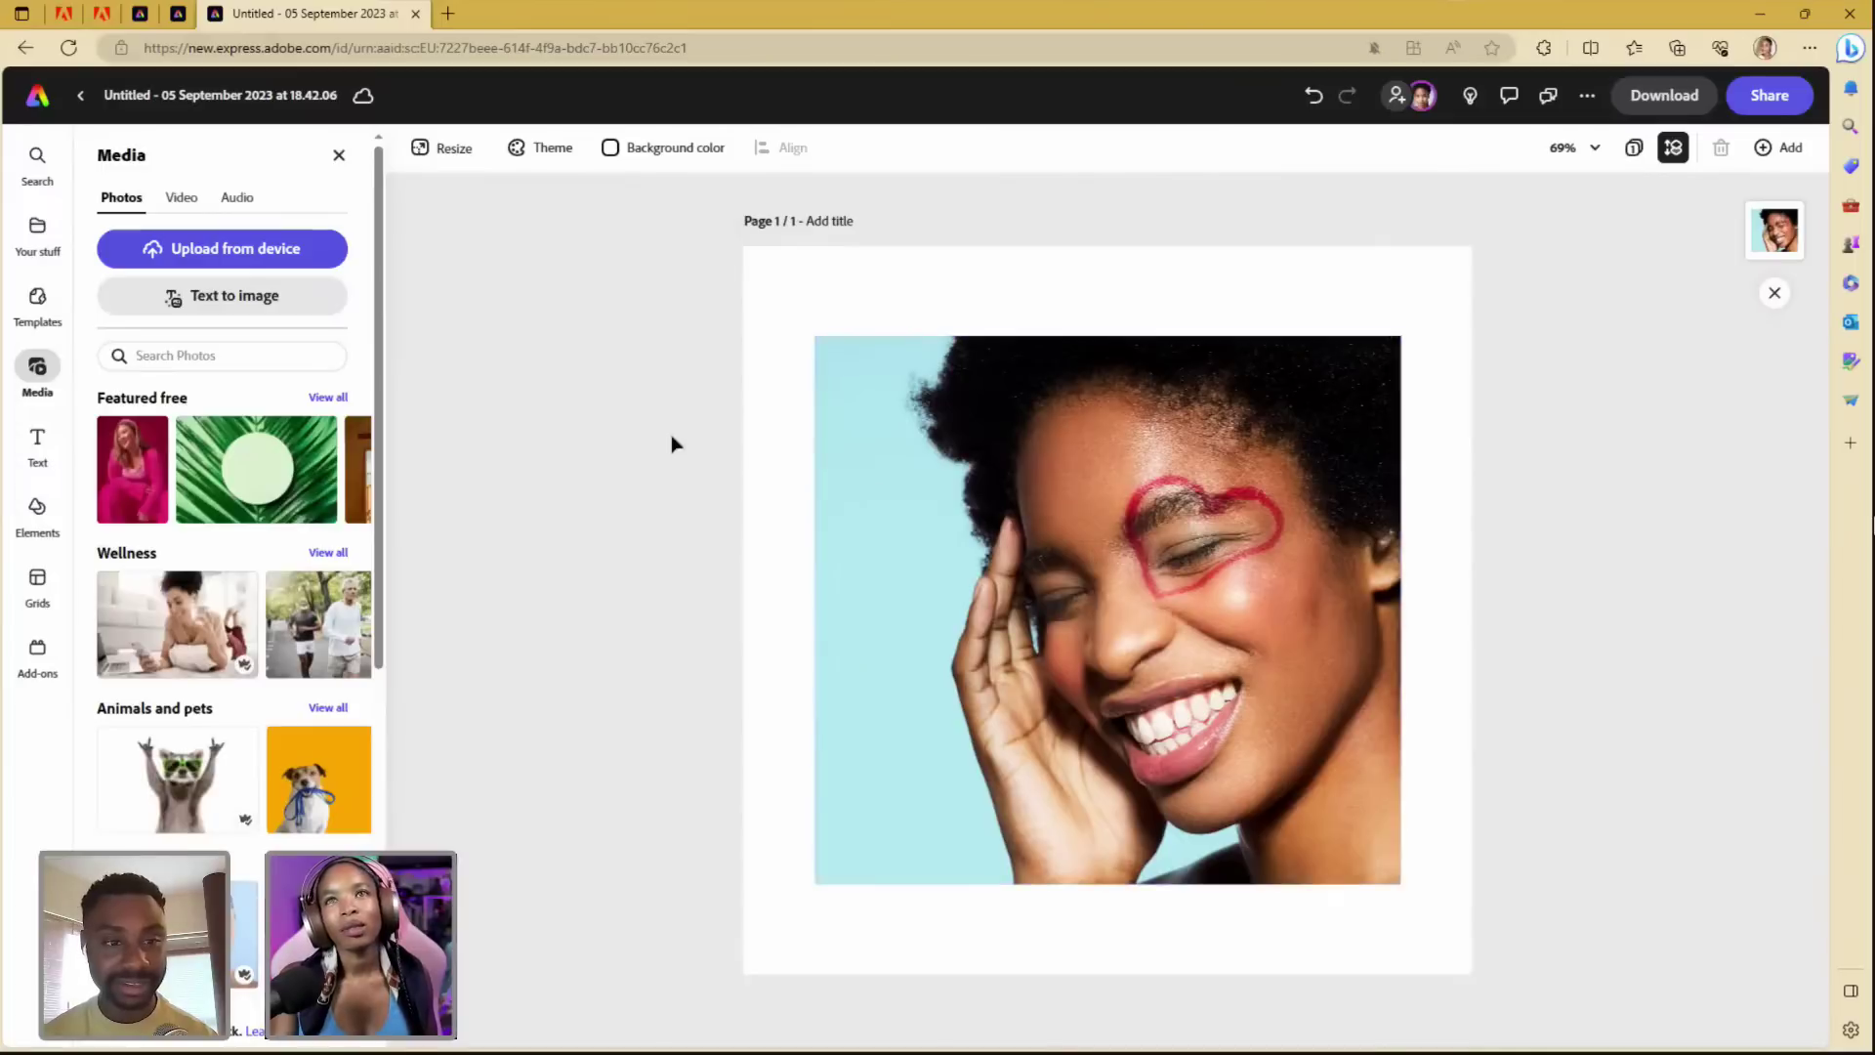
# - Crop the portrait to a heart shape, tightening the crop around the face and shifting the photo slightly down inside it
pyautogui.click(1267, 666)
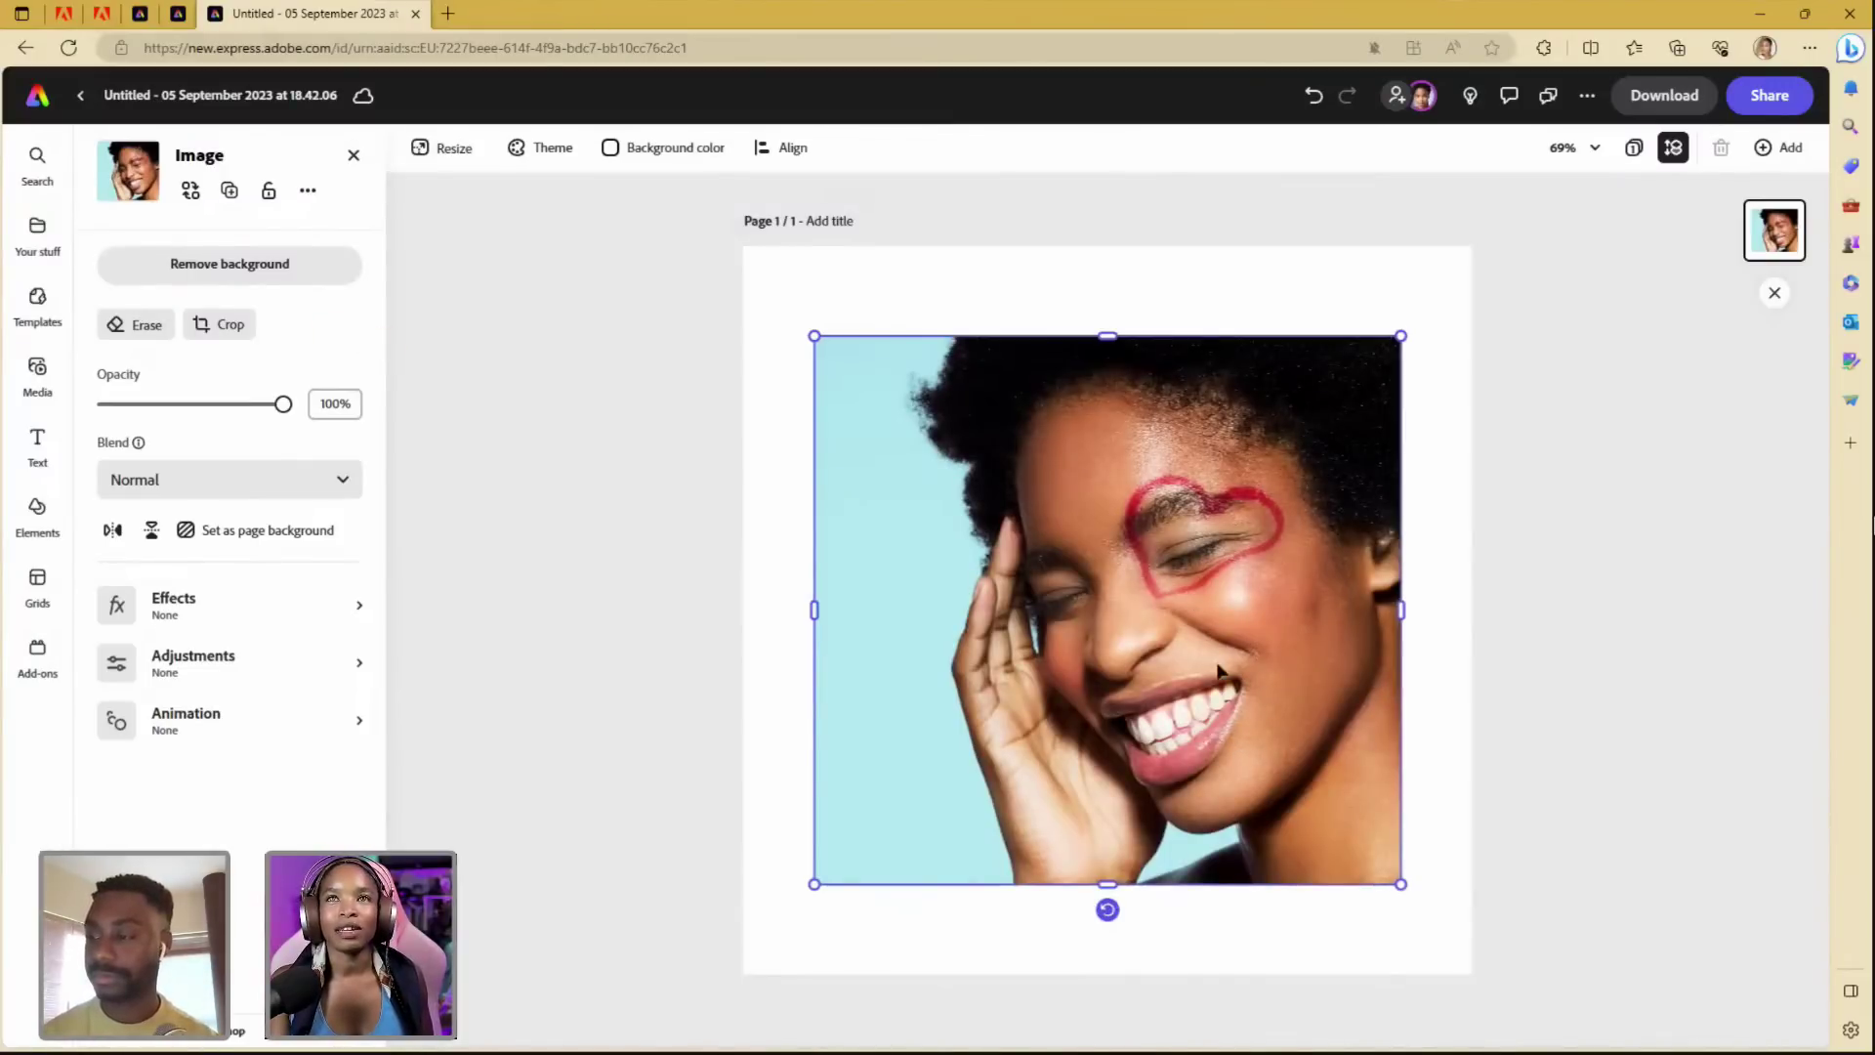
pyautogui.click(231, 332)
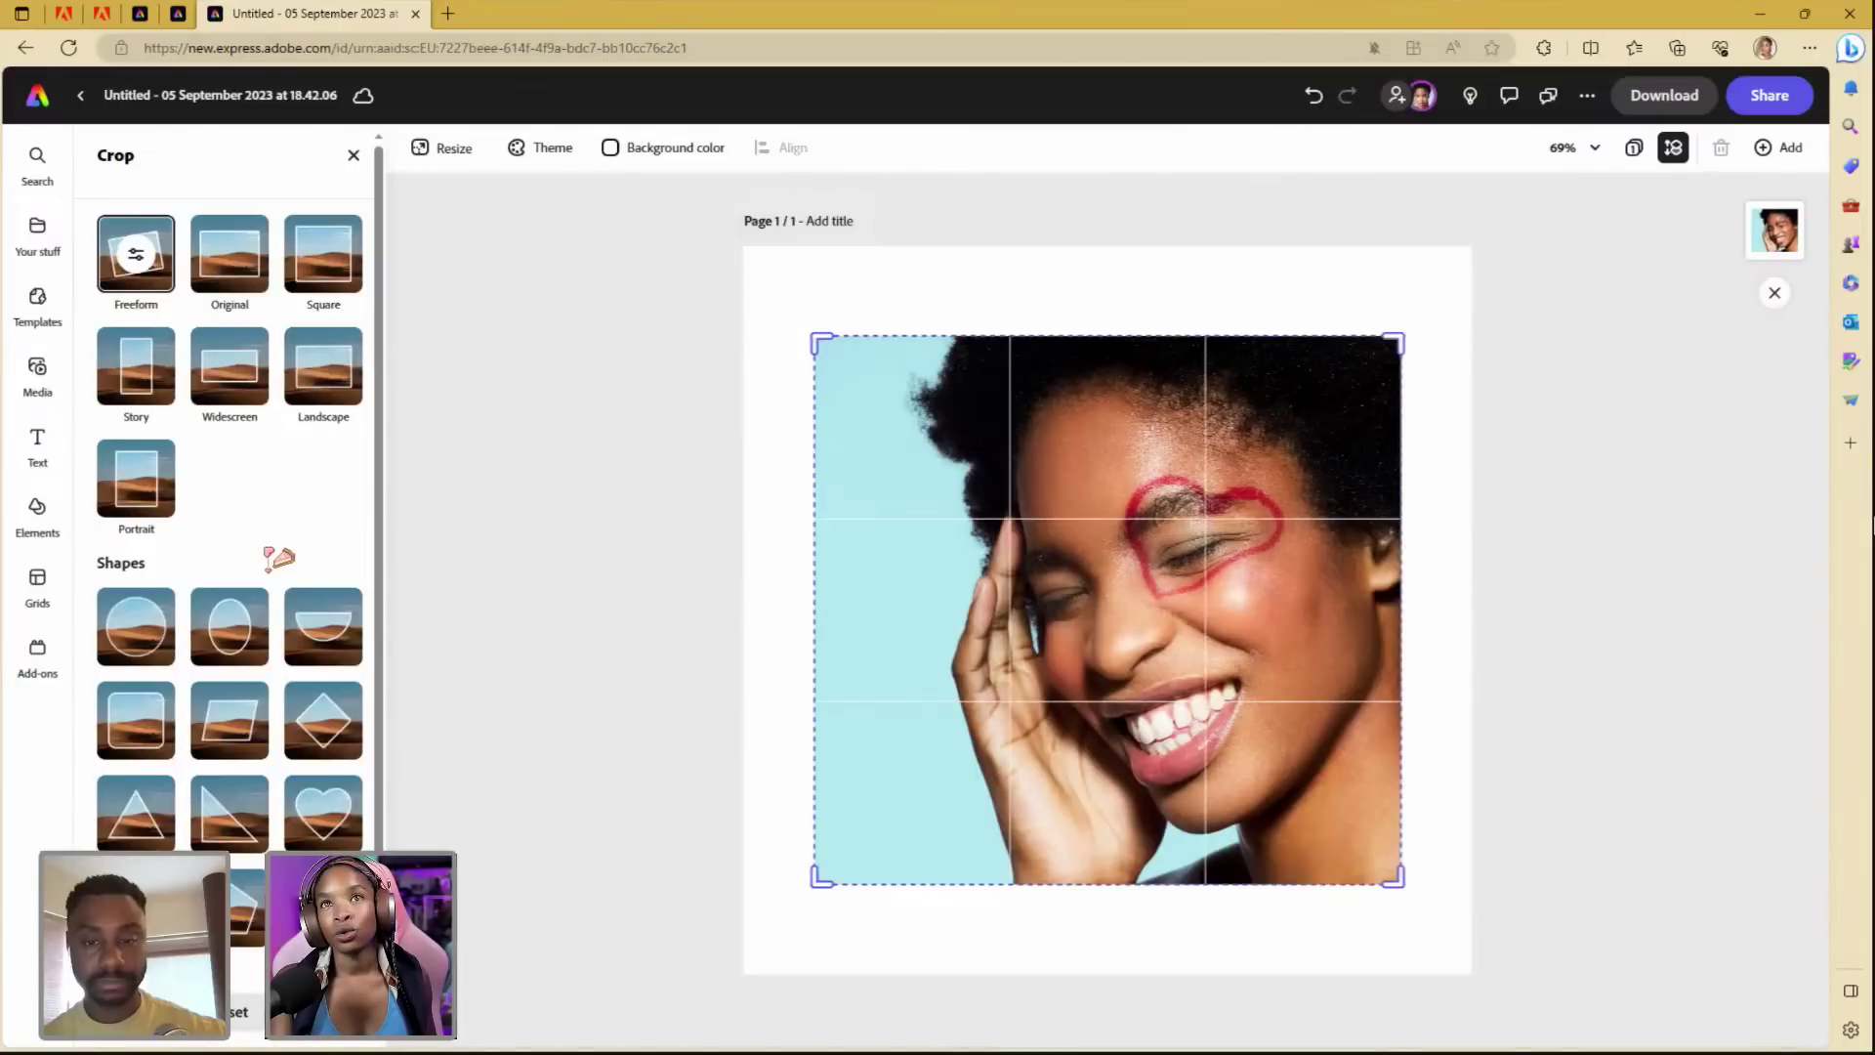
pyautogui.click(327, 826)
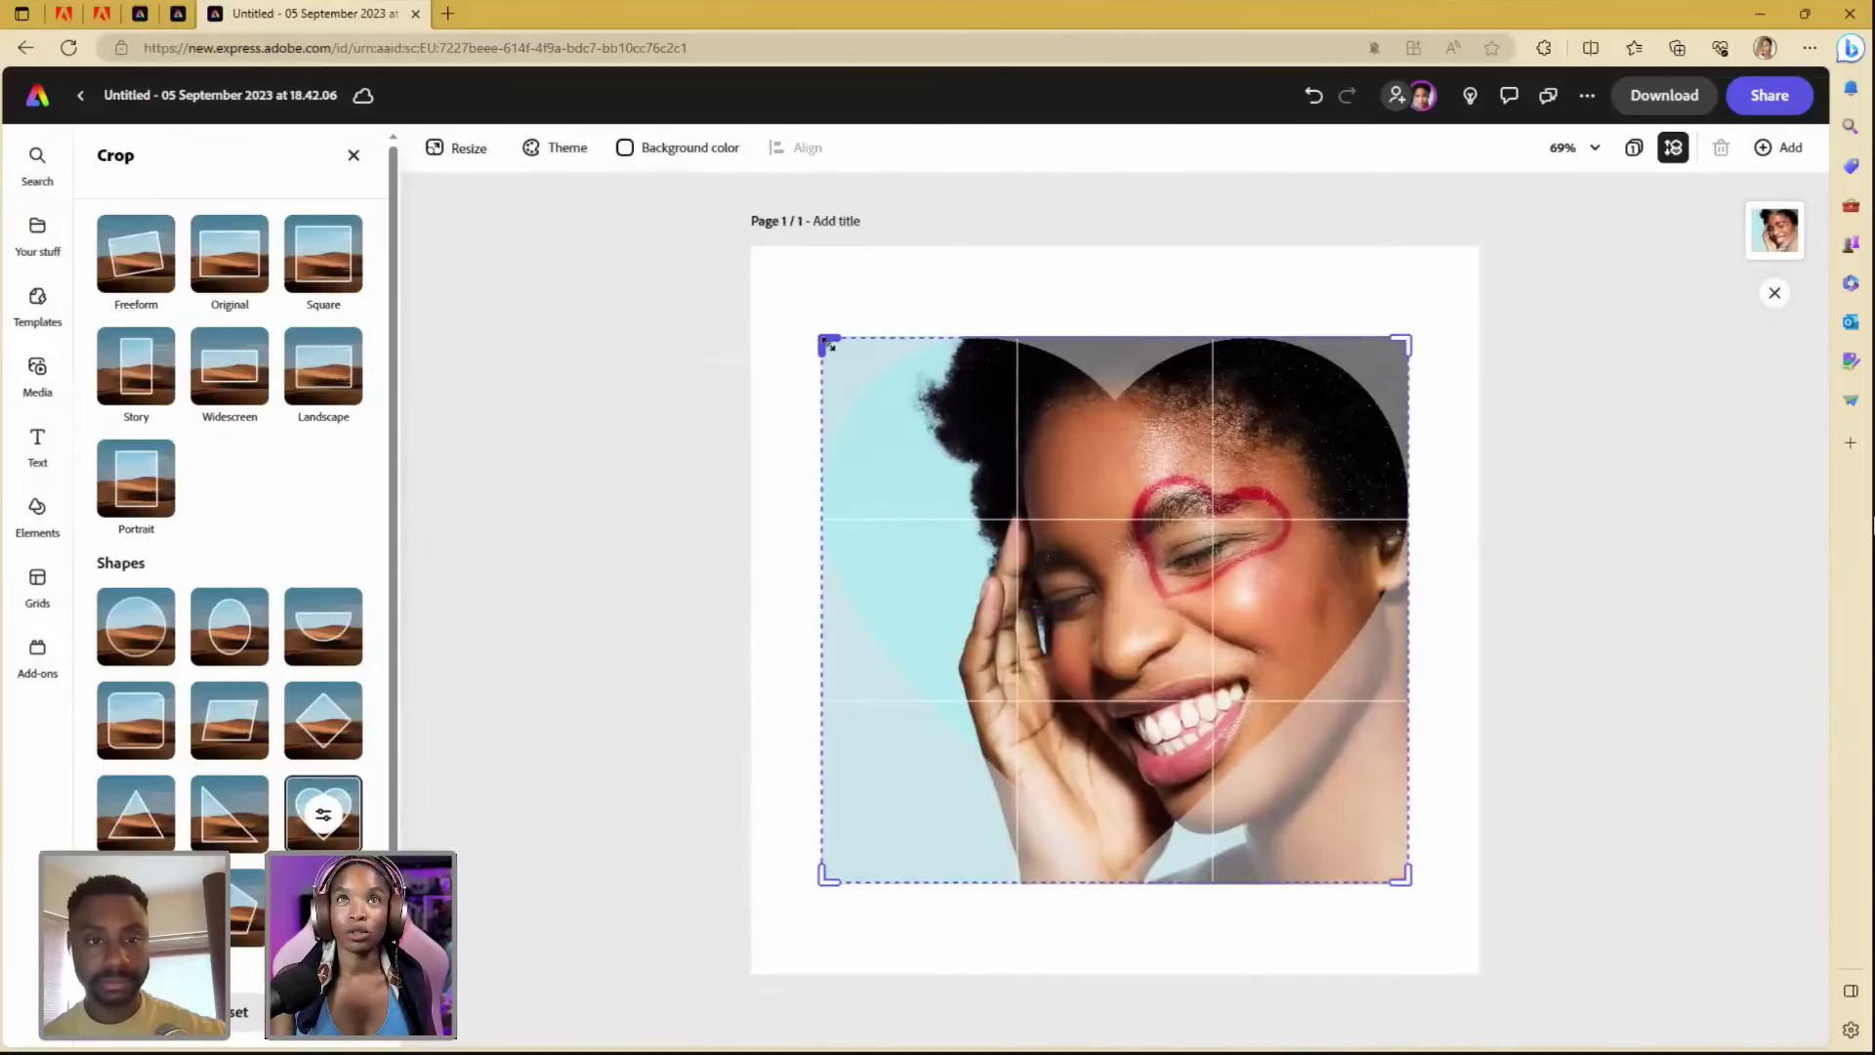
pyautogui.moveTo(829, 343); pyautogui.dragTo(939, 447)
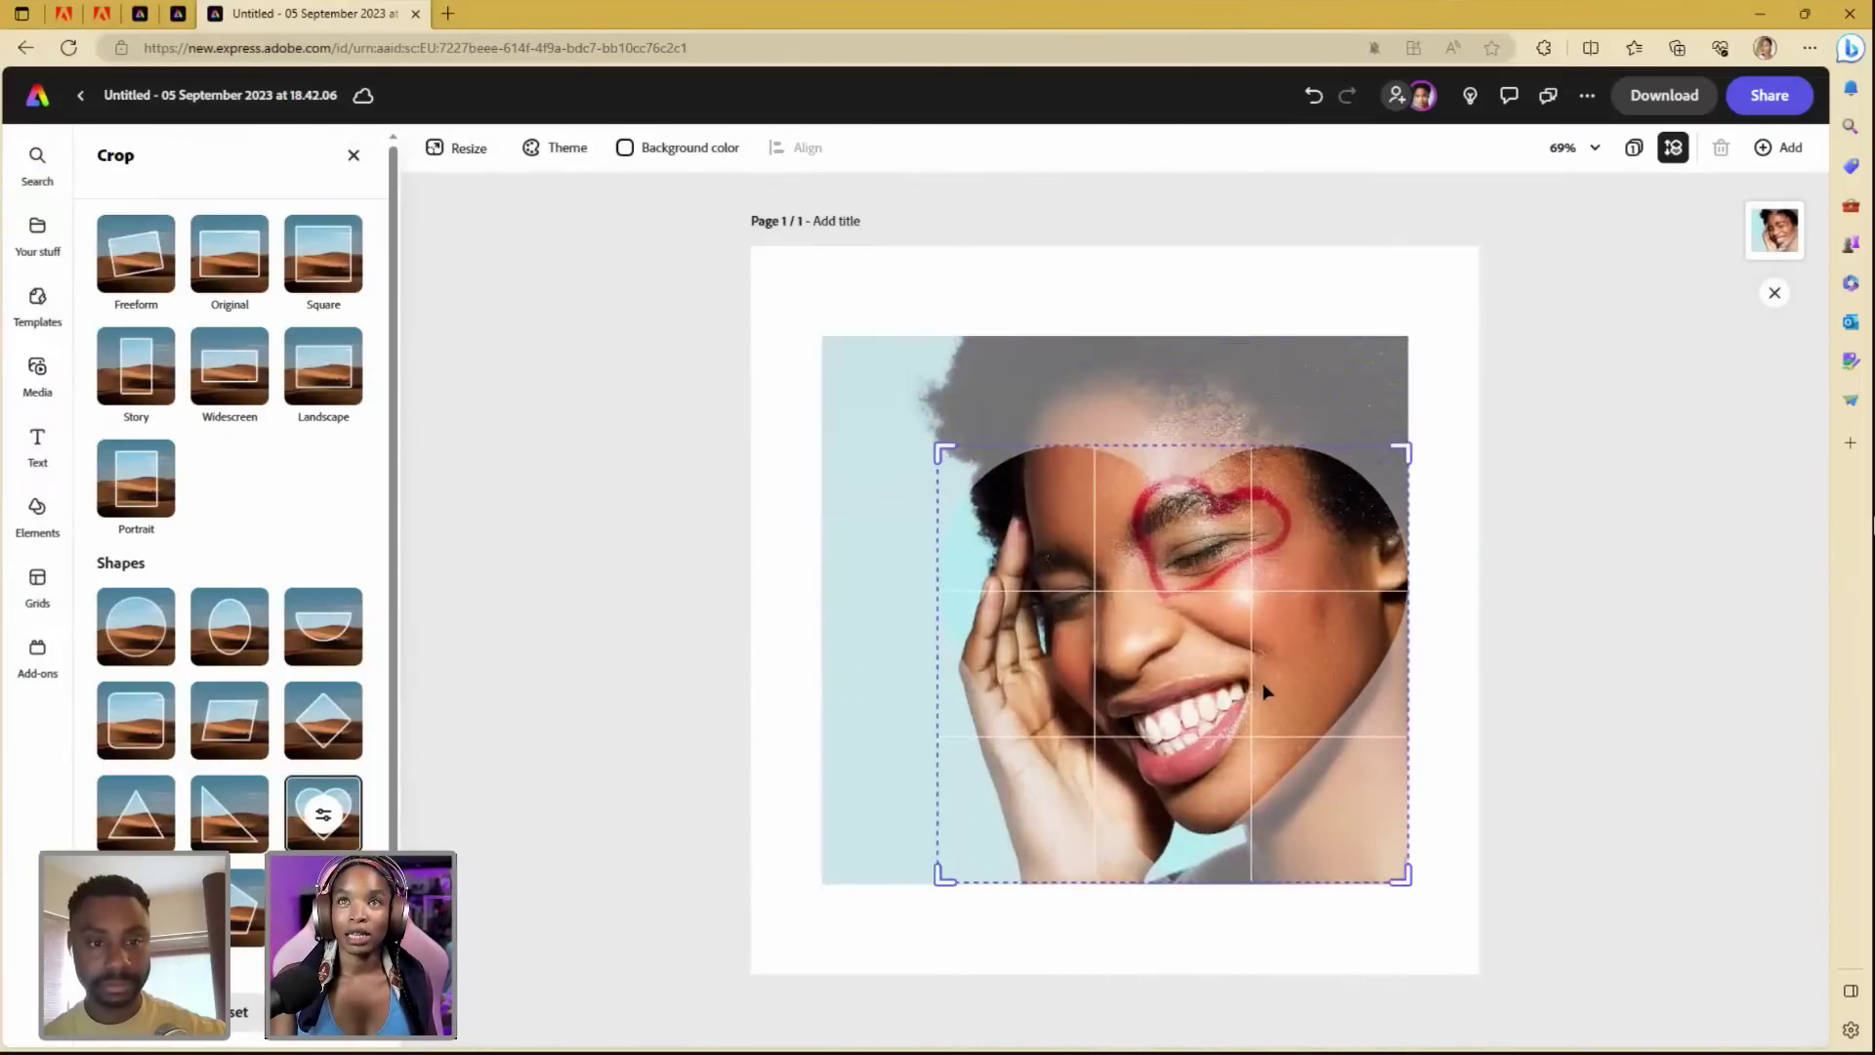
pyautogui.moveTo(1262, 686)
pyautogui.mouseDown()
pyautogui.moveTo(1193, 633)
pyautogui.moveTo(1235, 726)
pyautogui.moveTo(1265, 718)
pyautogui.mouseUp()
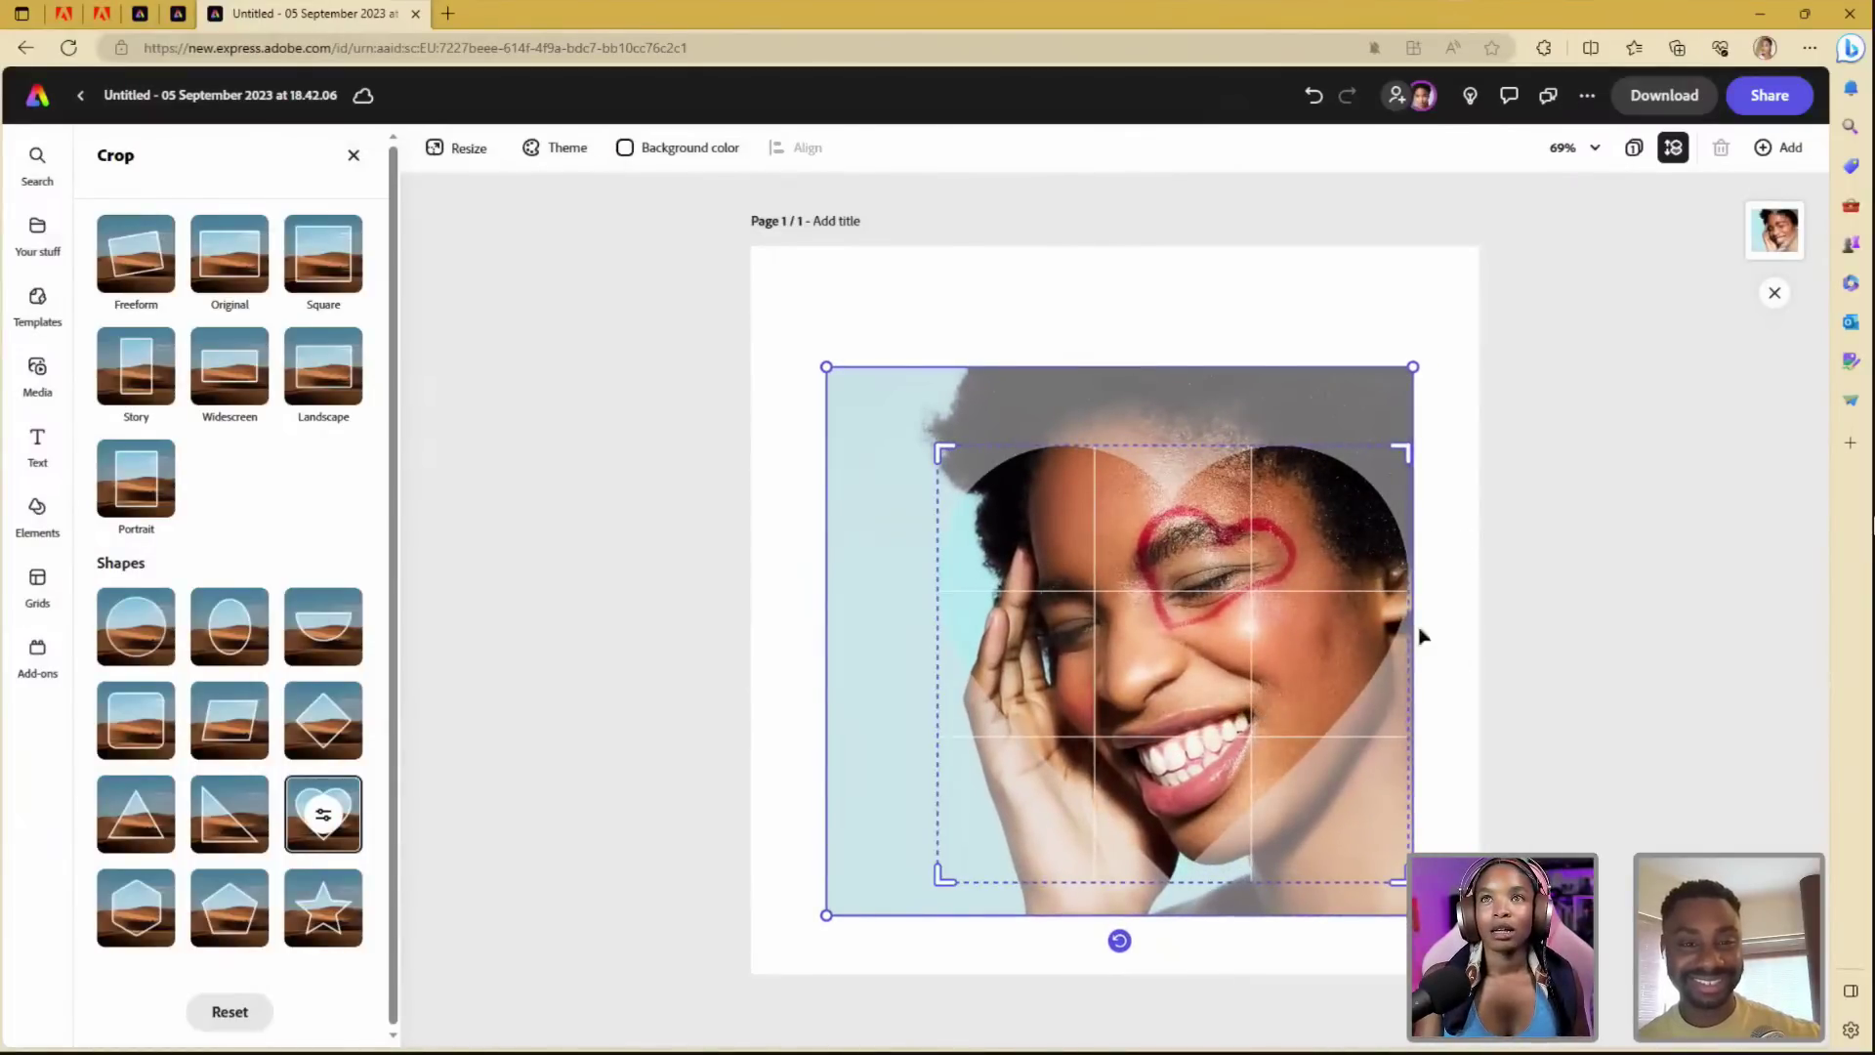
pyautogui.click(1464, 460)
# - Scale the heart-shaped portrait down slightly and center it on the page
pyautogui.moveTo(1253, 641); pyautogui.dragTo(1197, 636)
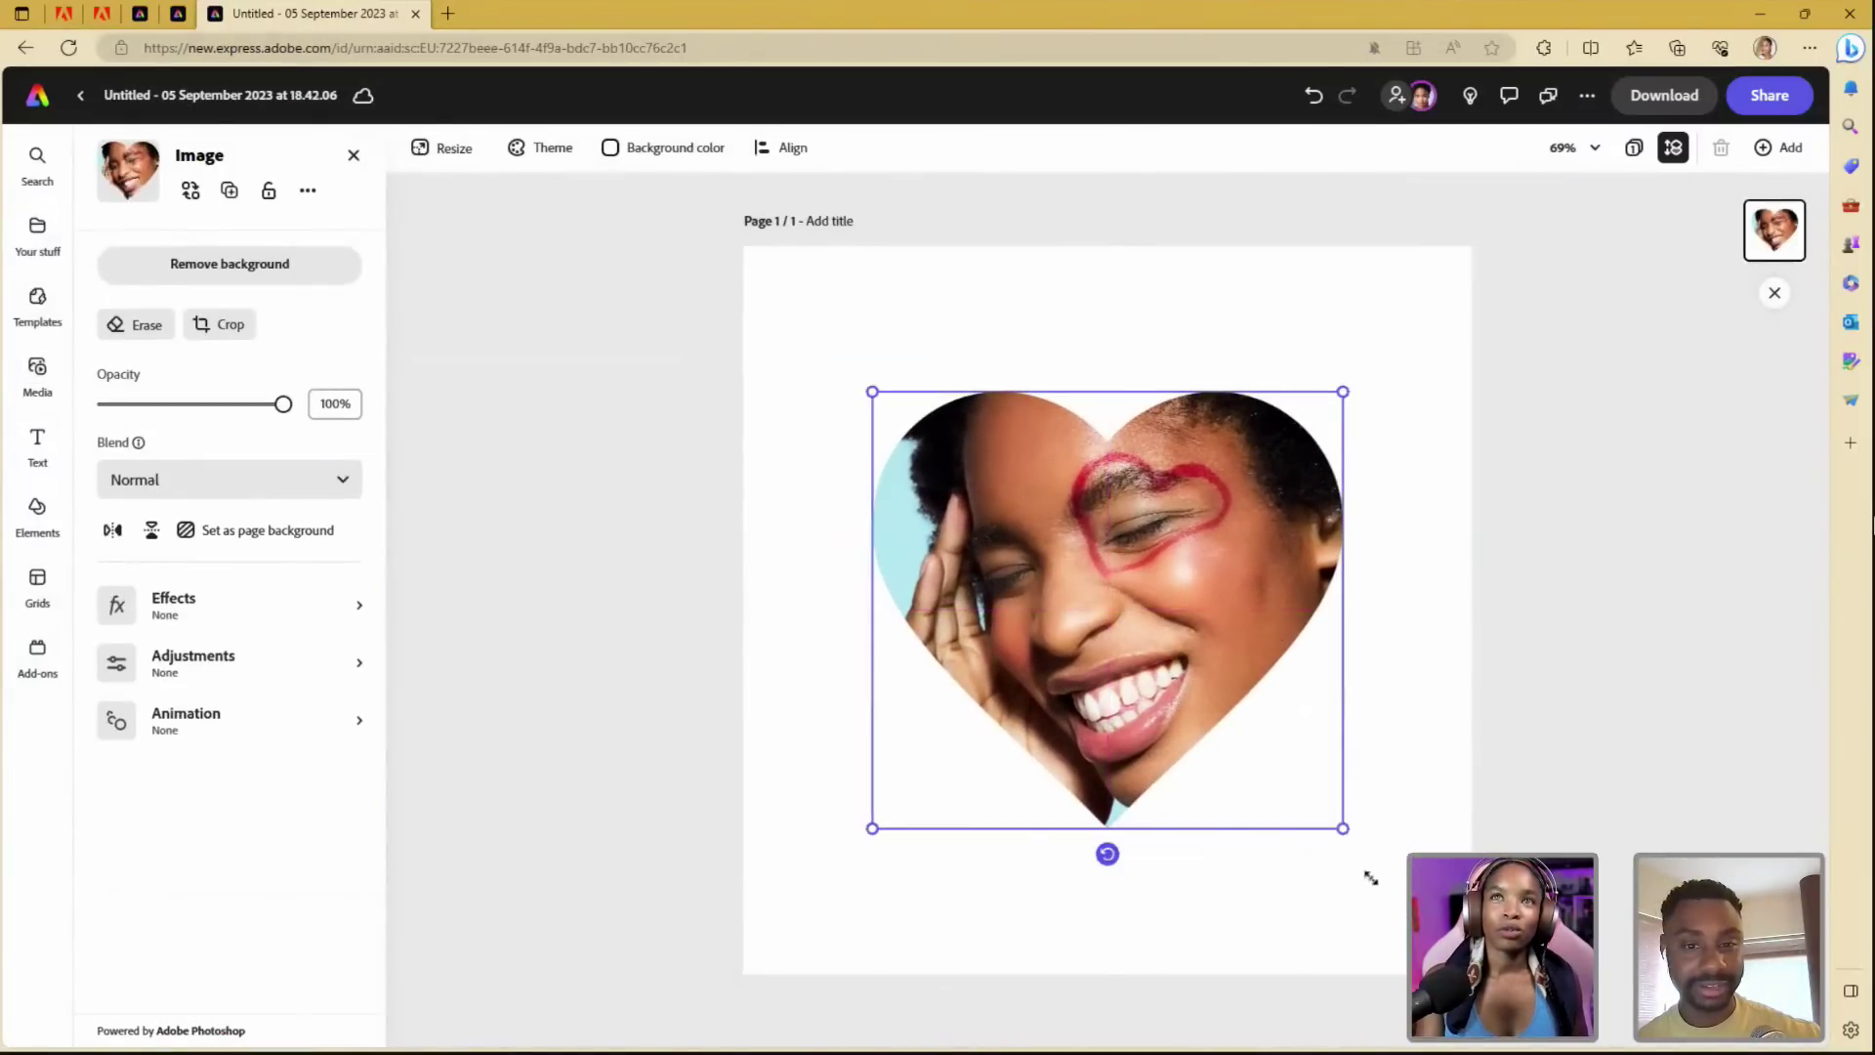
pyautogui.moveTo(1338, 830); pyautogui.dragTo(1339, 829)
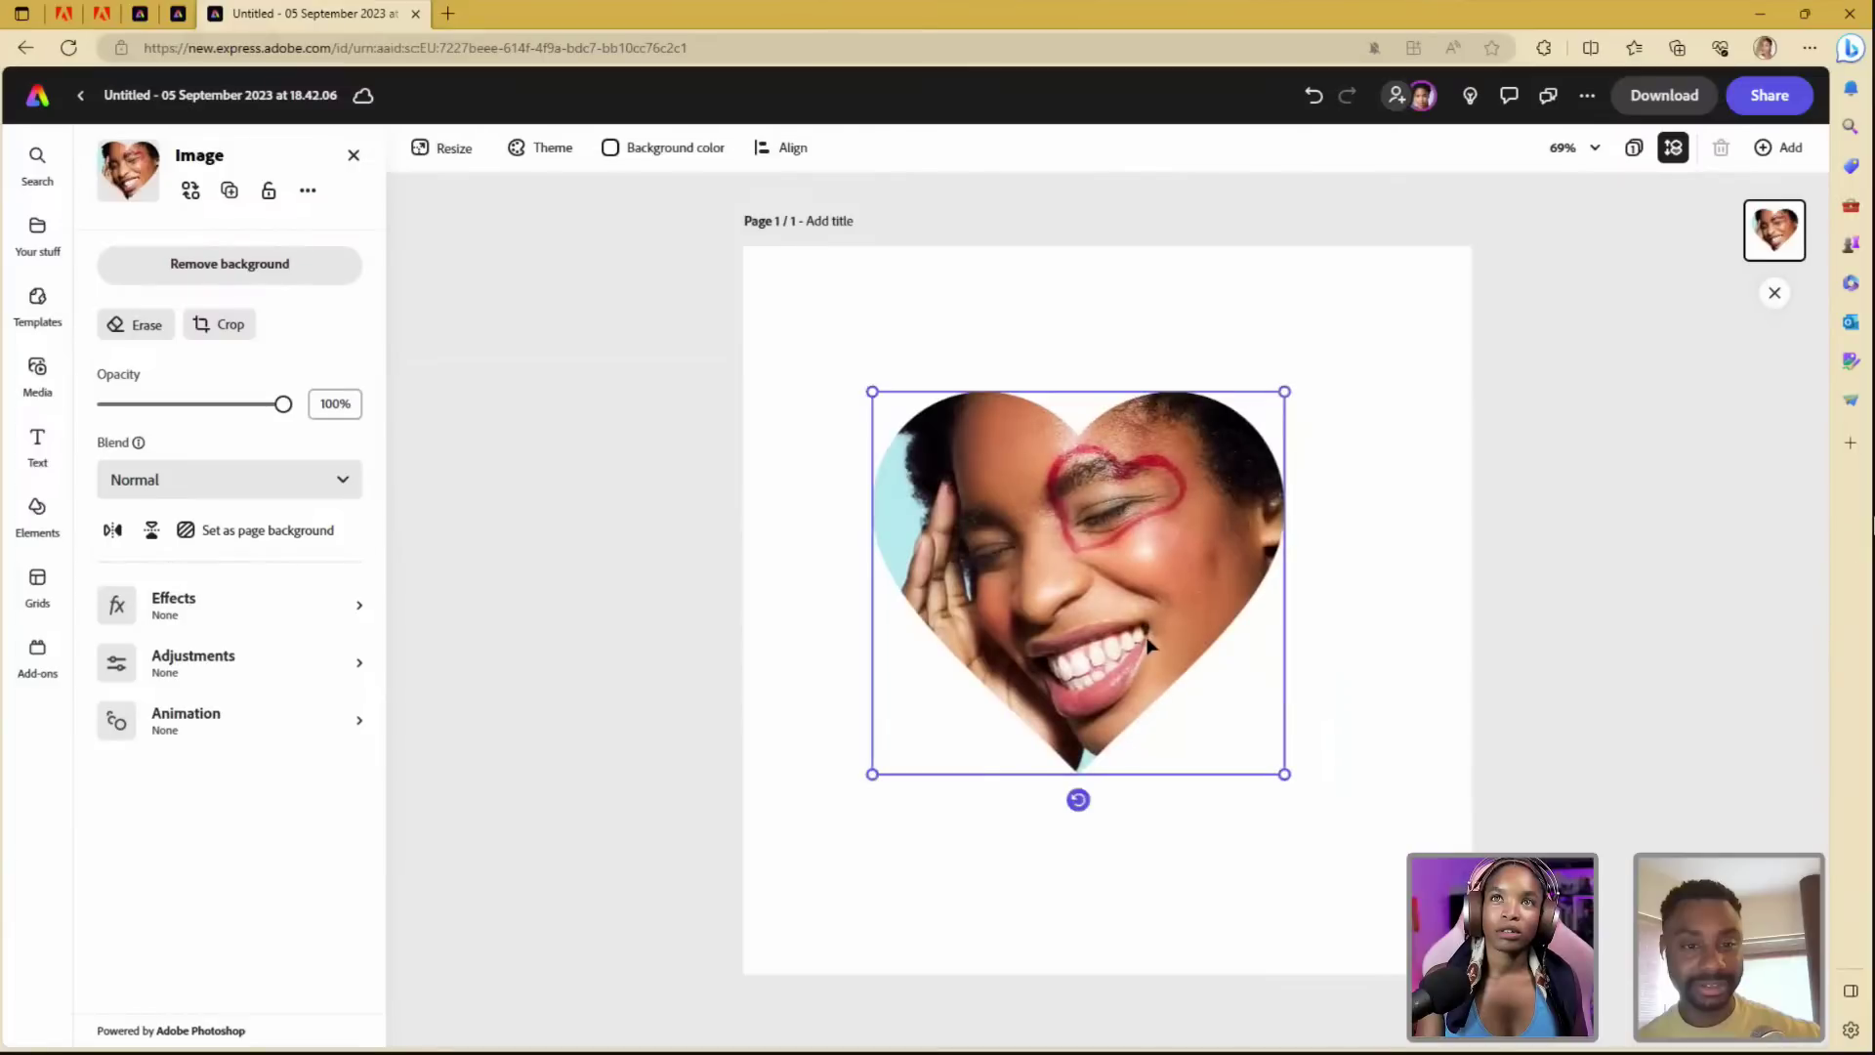
pyautogui.moveTo(1152, 642); pyautogui.dragTo(1174, 657)
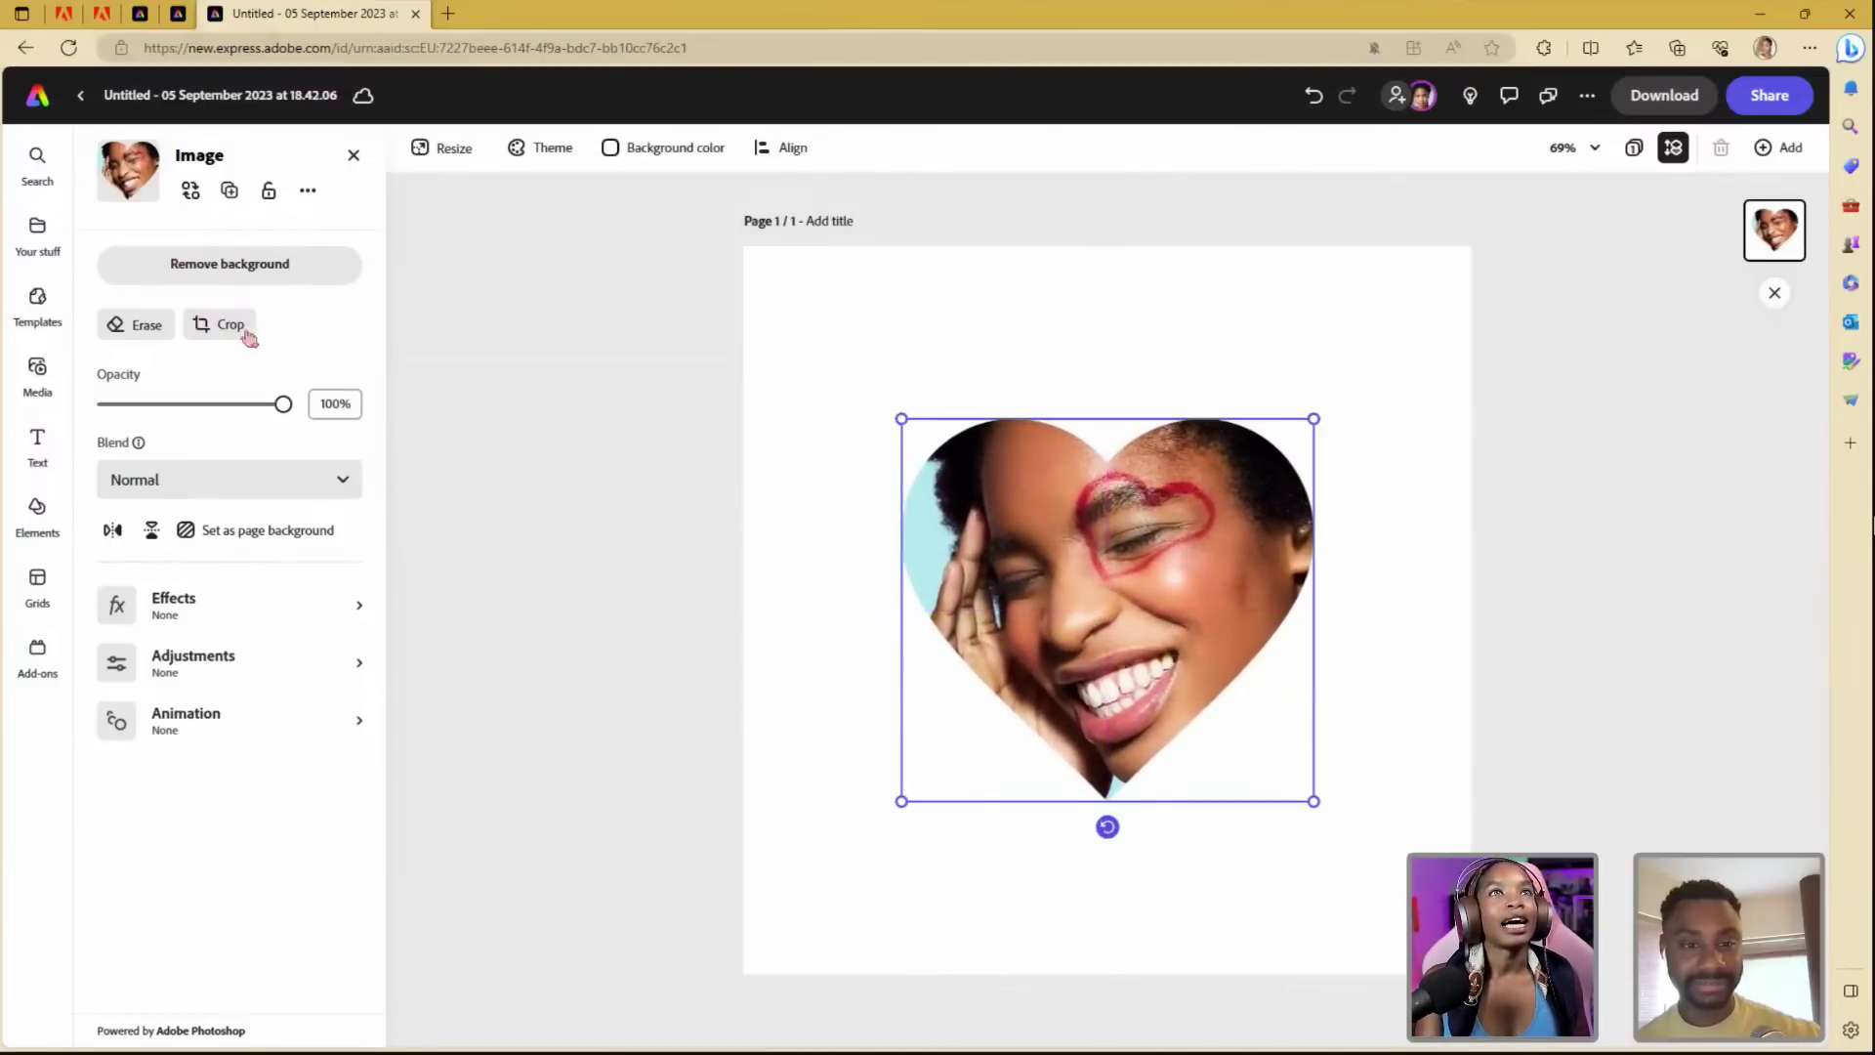
pyautogui.click(1154, 893)
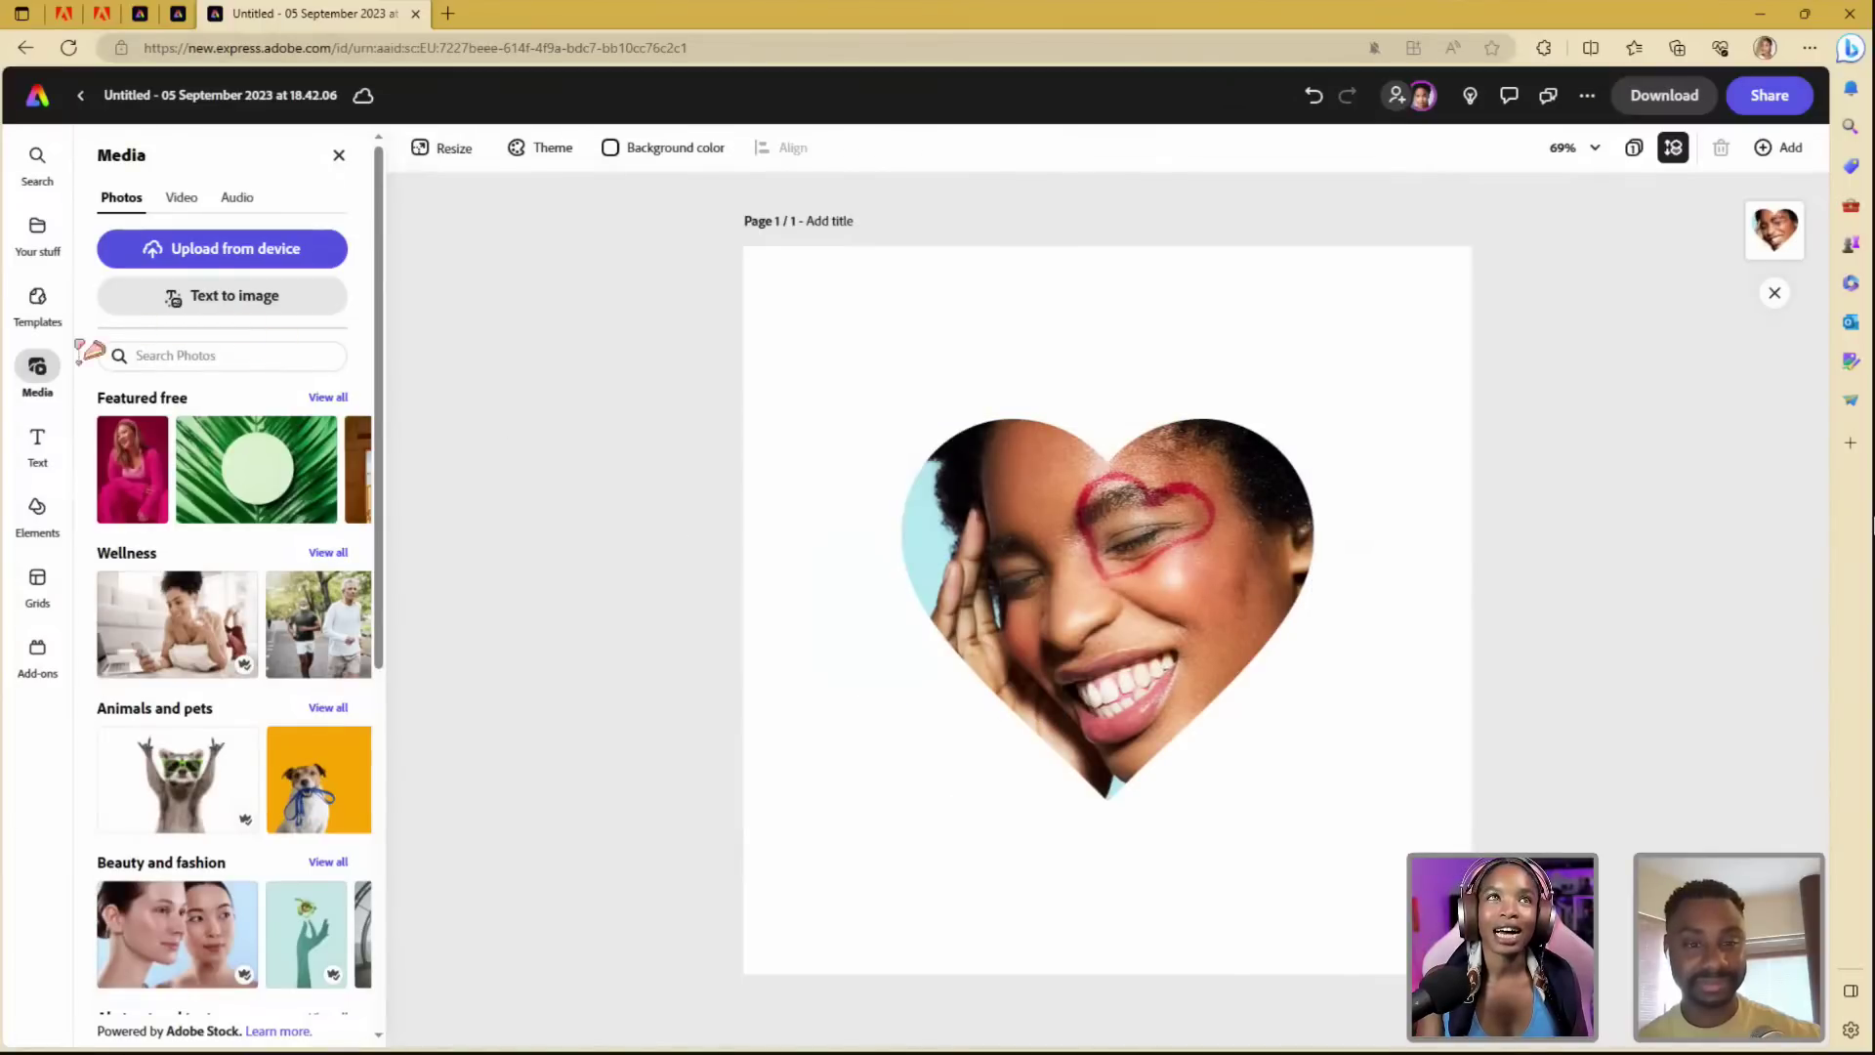
# - Search the design assets for "heart" and add the solid red heart to the page
pyautogui.click(37, 508)
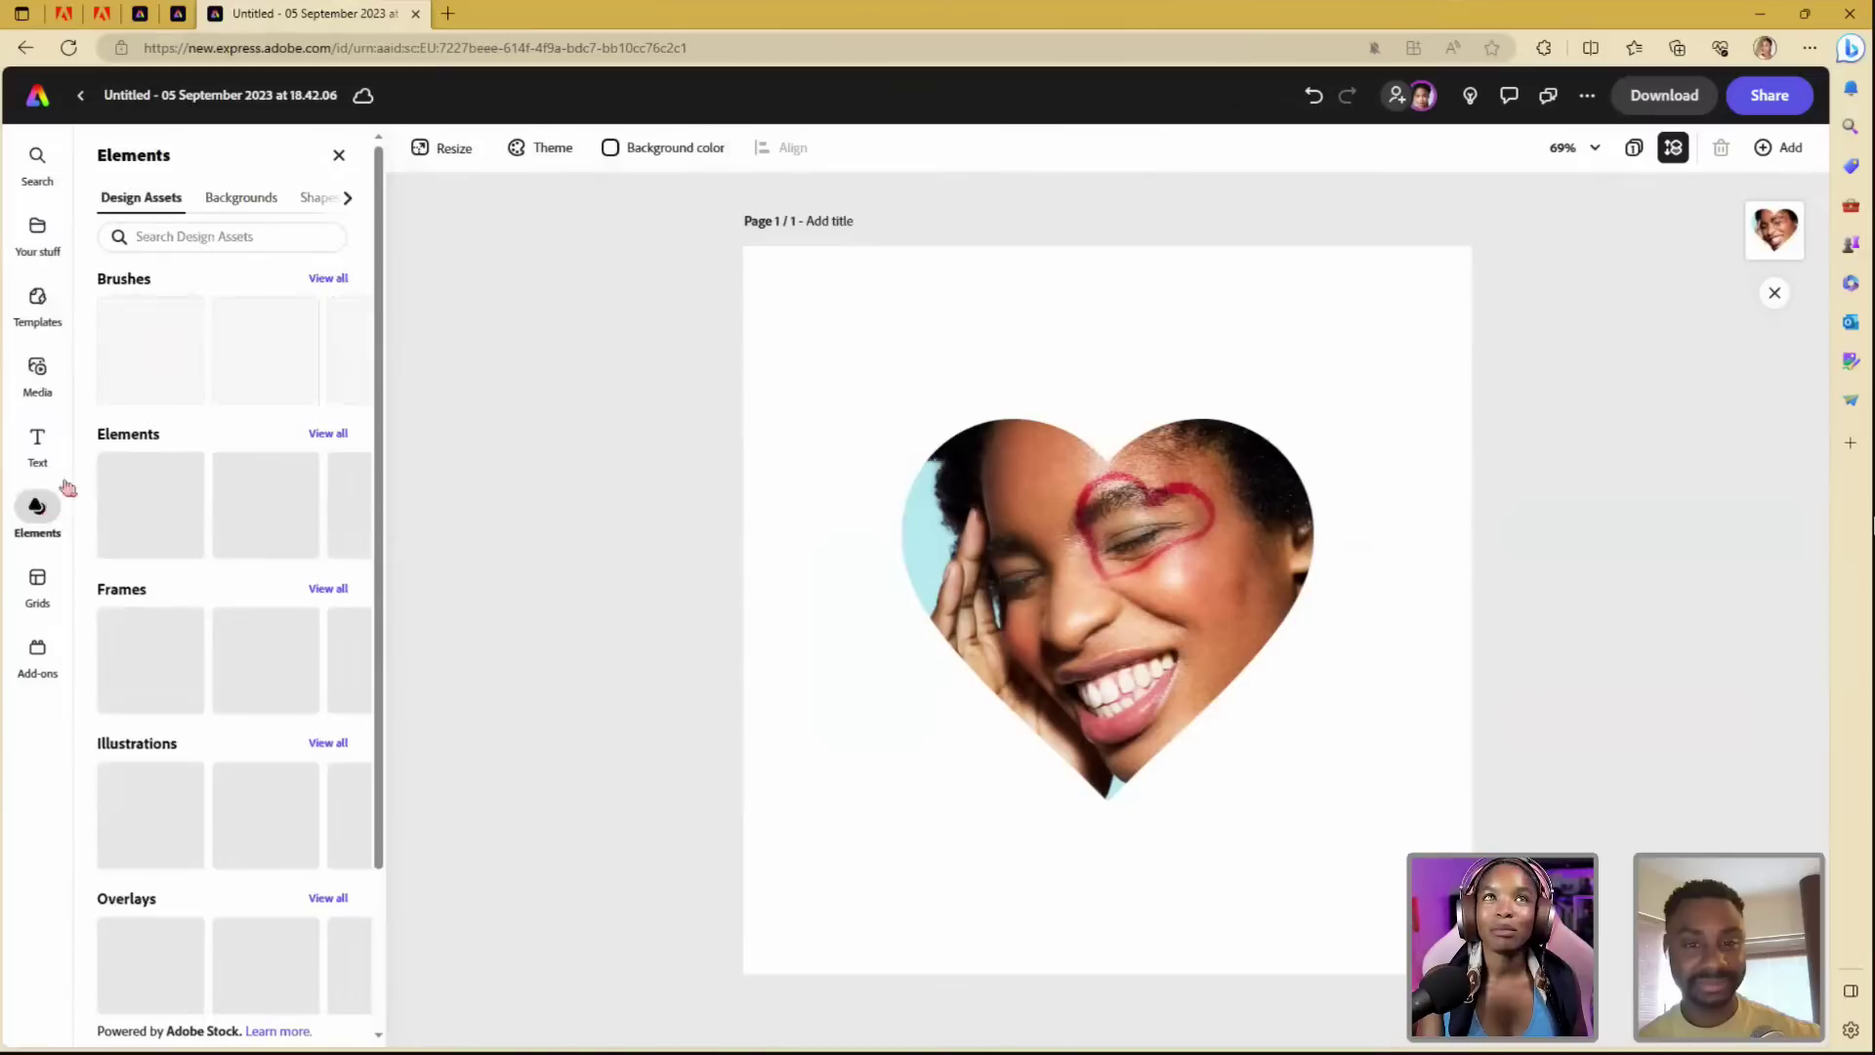
pyautogui.click(227, 240)
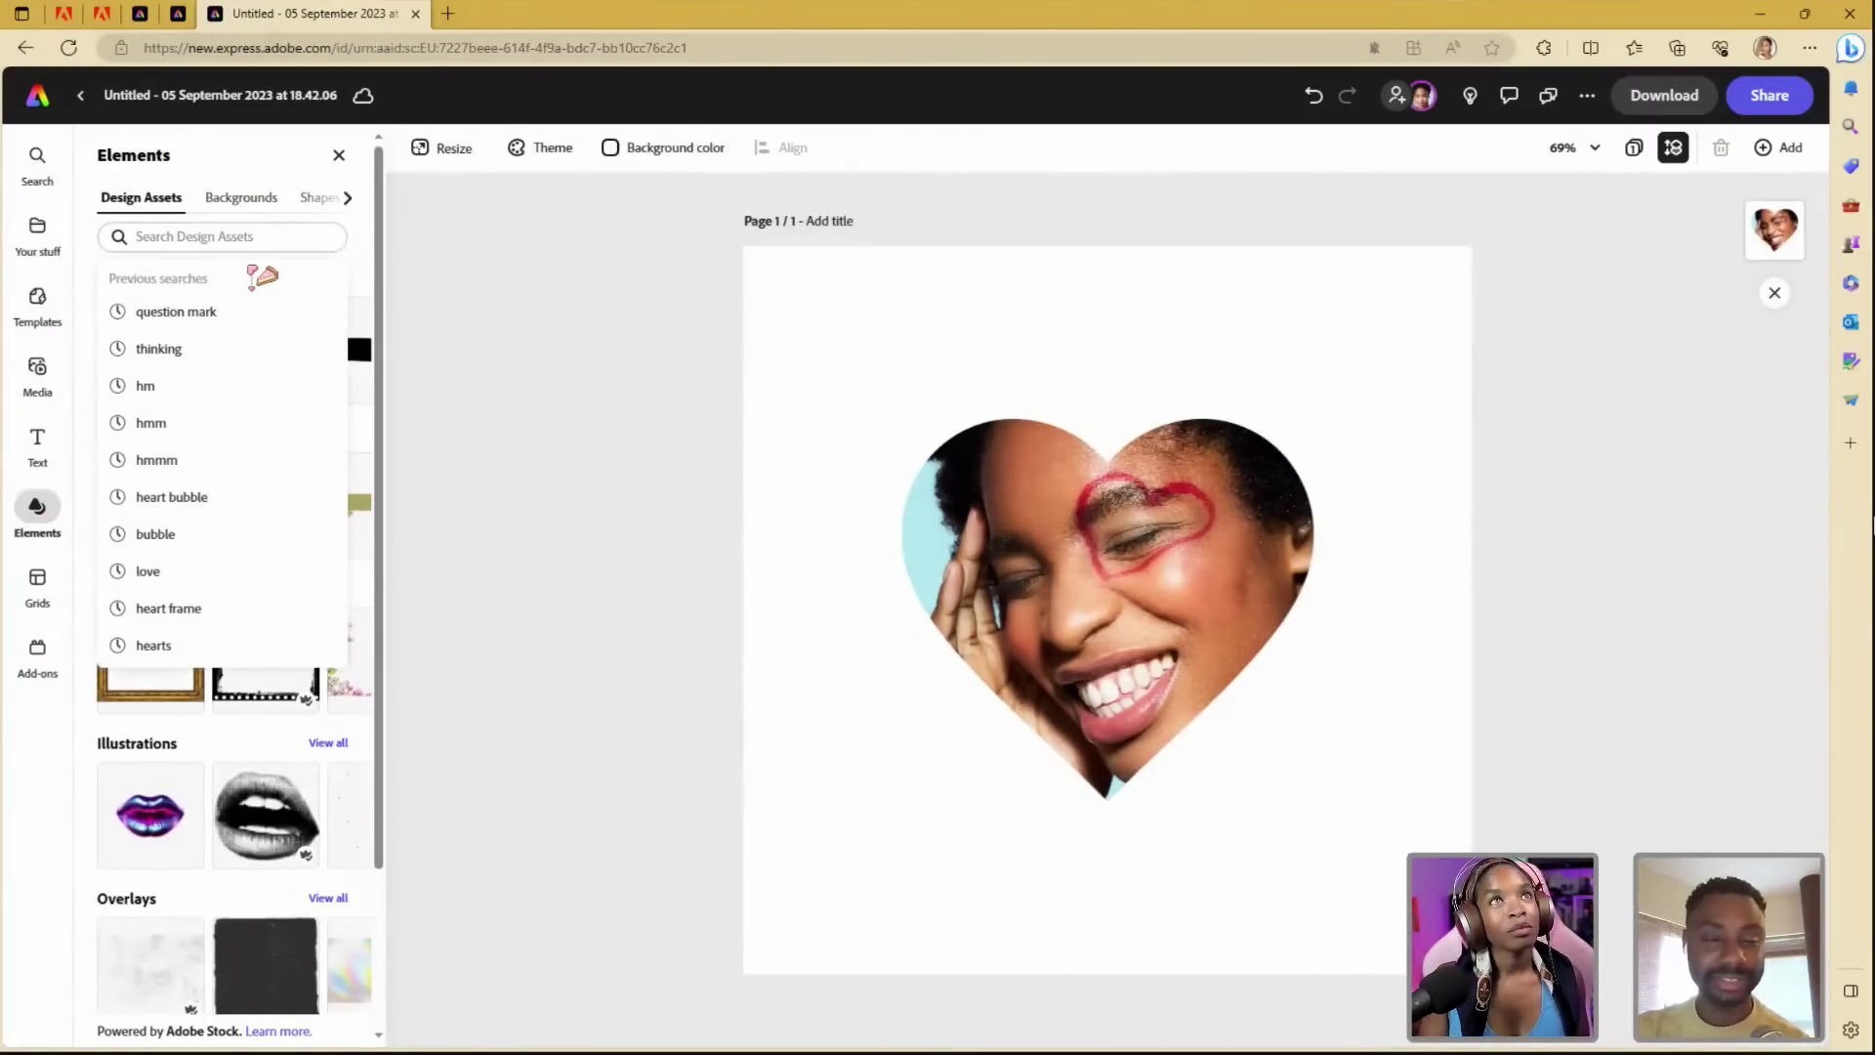
pyautogui.write('heart')
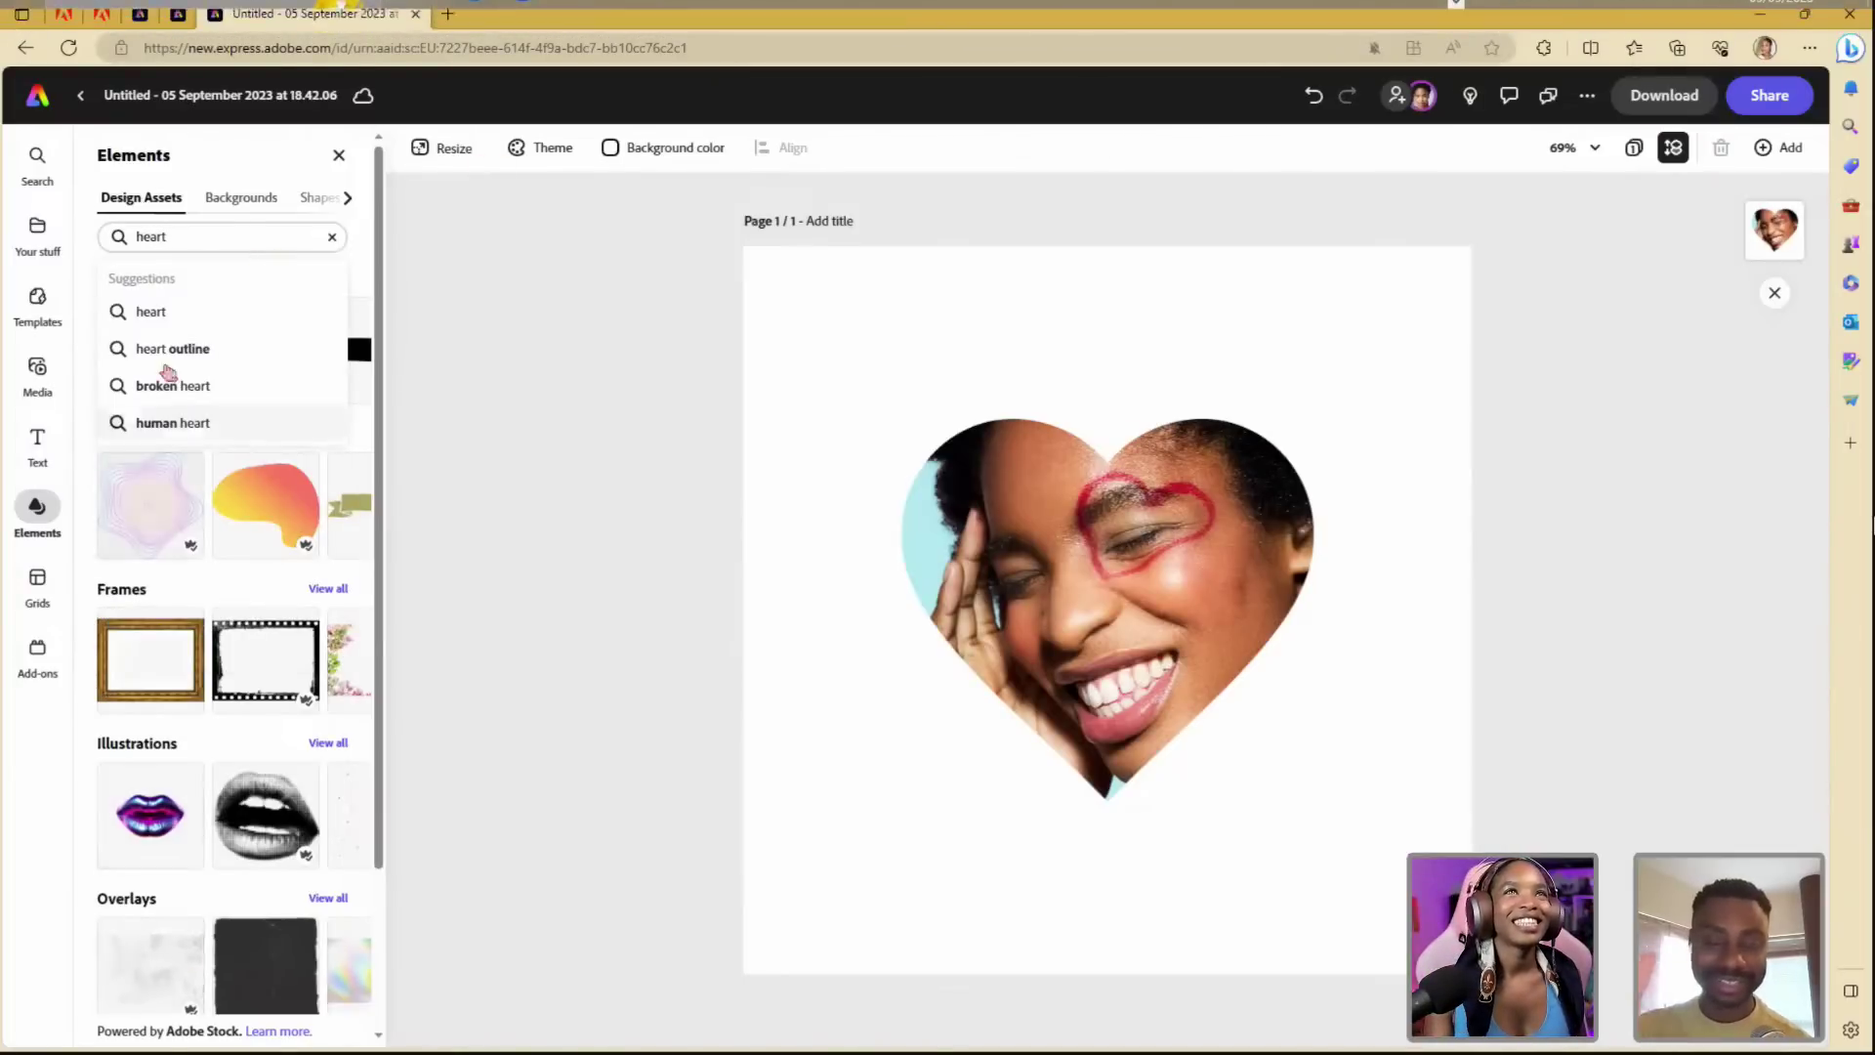
pyautogui.click(200, 311)
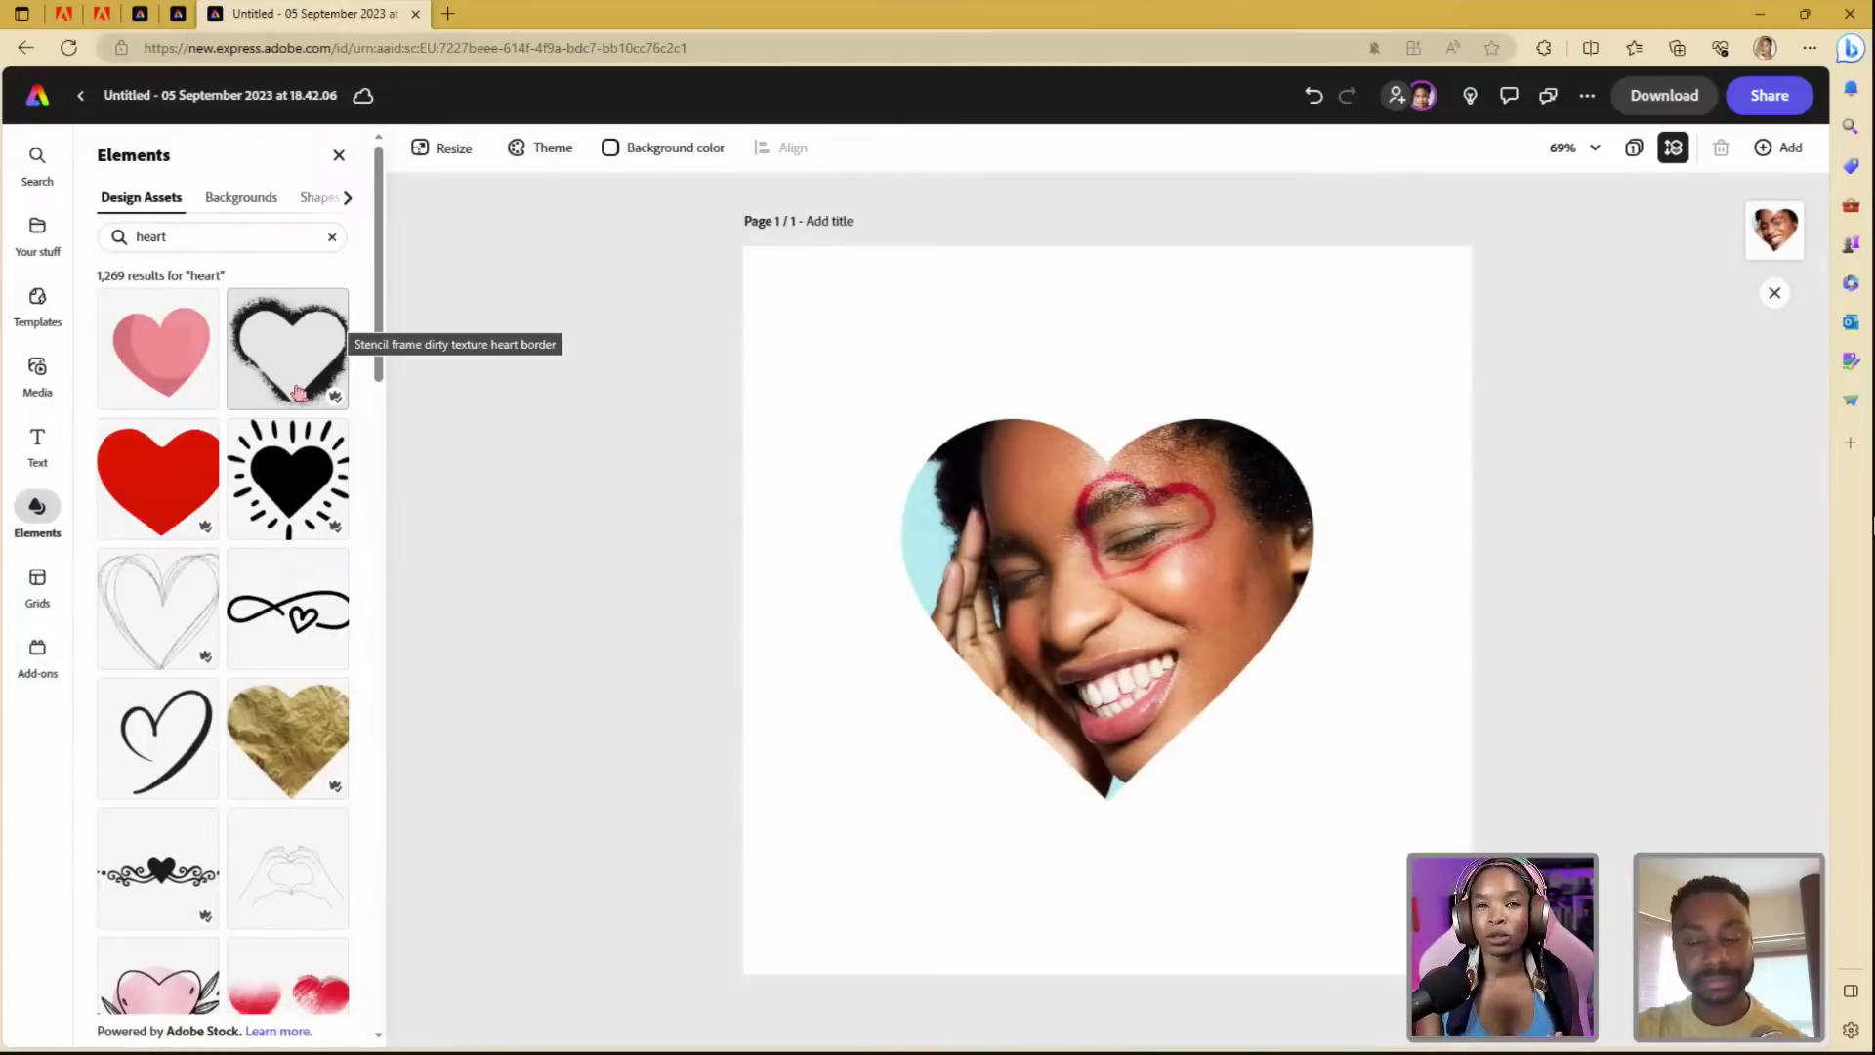
pyautogui.click(159, 480)
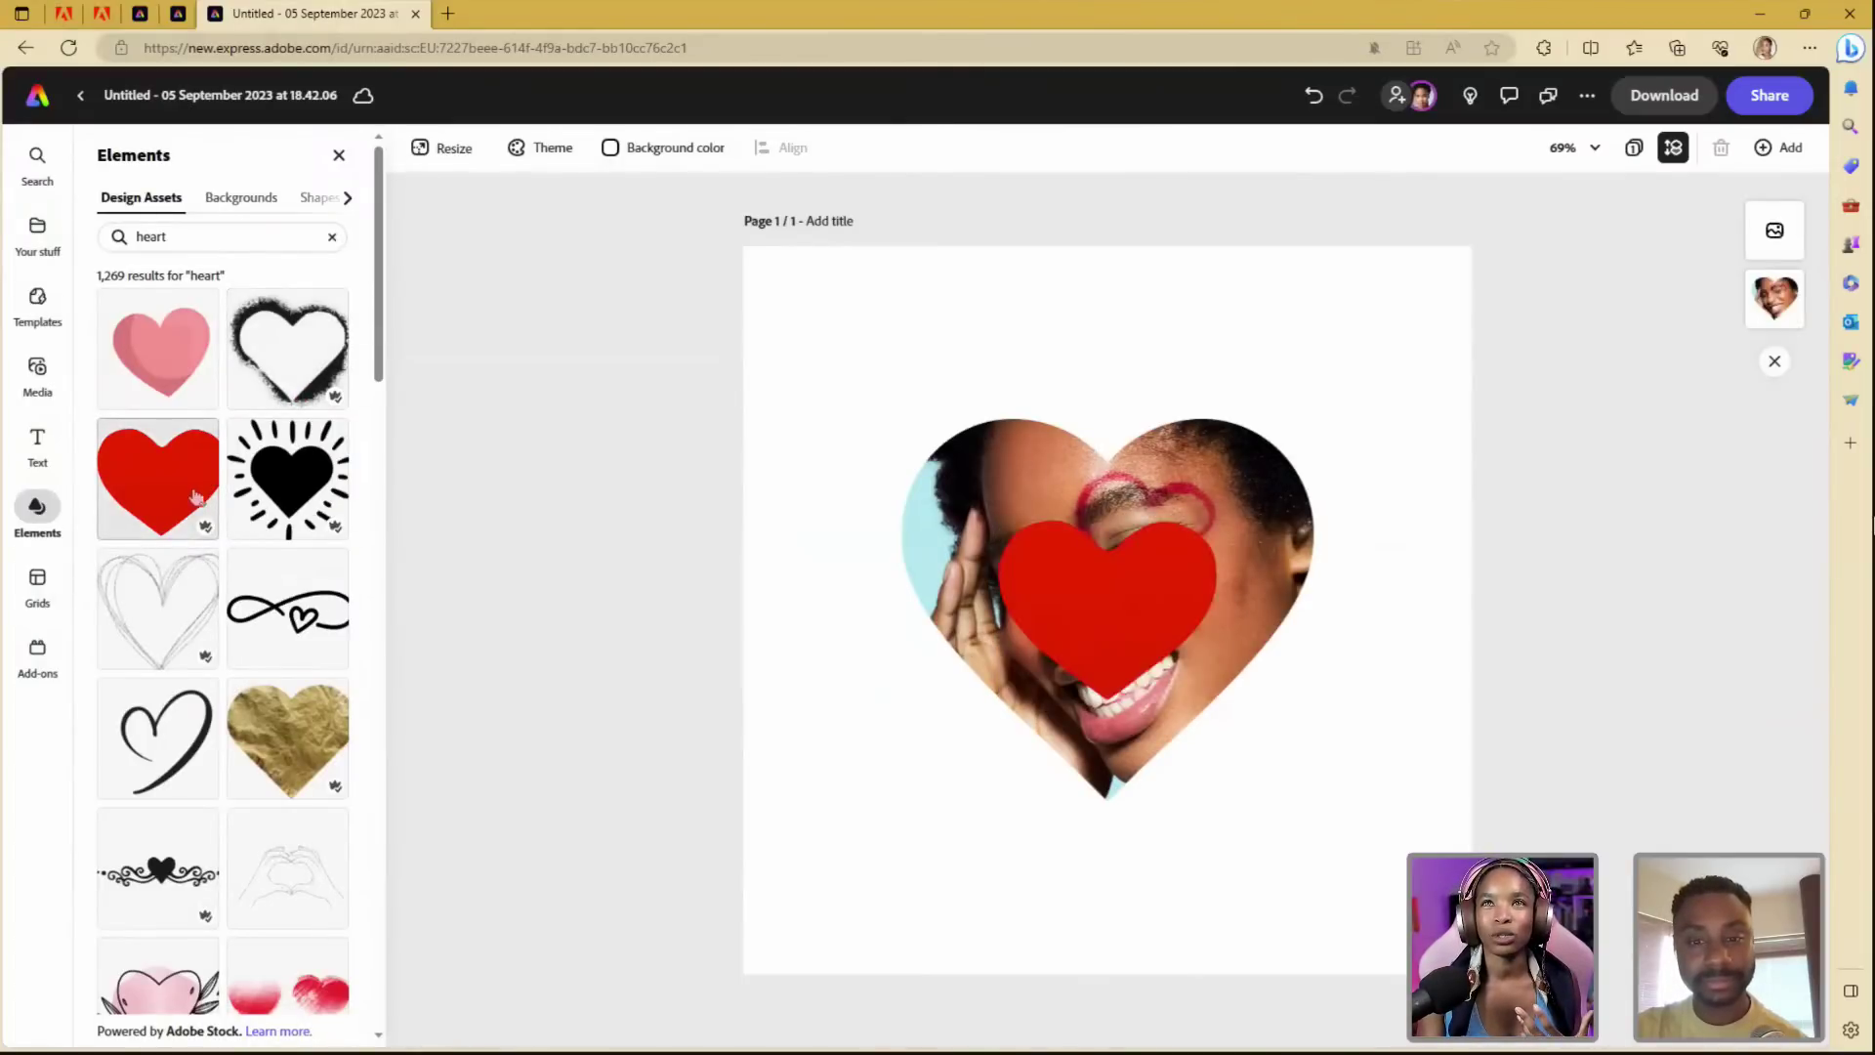
# - Enlarge the red heart beyond the portrait's edges and move its layer behind the portrait
pyautogui.click(1134, 628)
pyautogui.moveTo(1221, 701); pyautogui.dragTo(1370, 912)
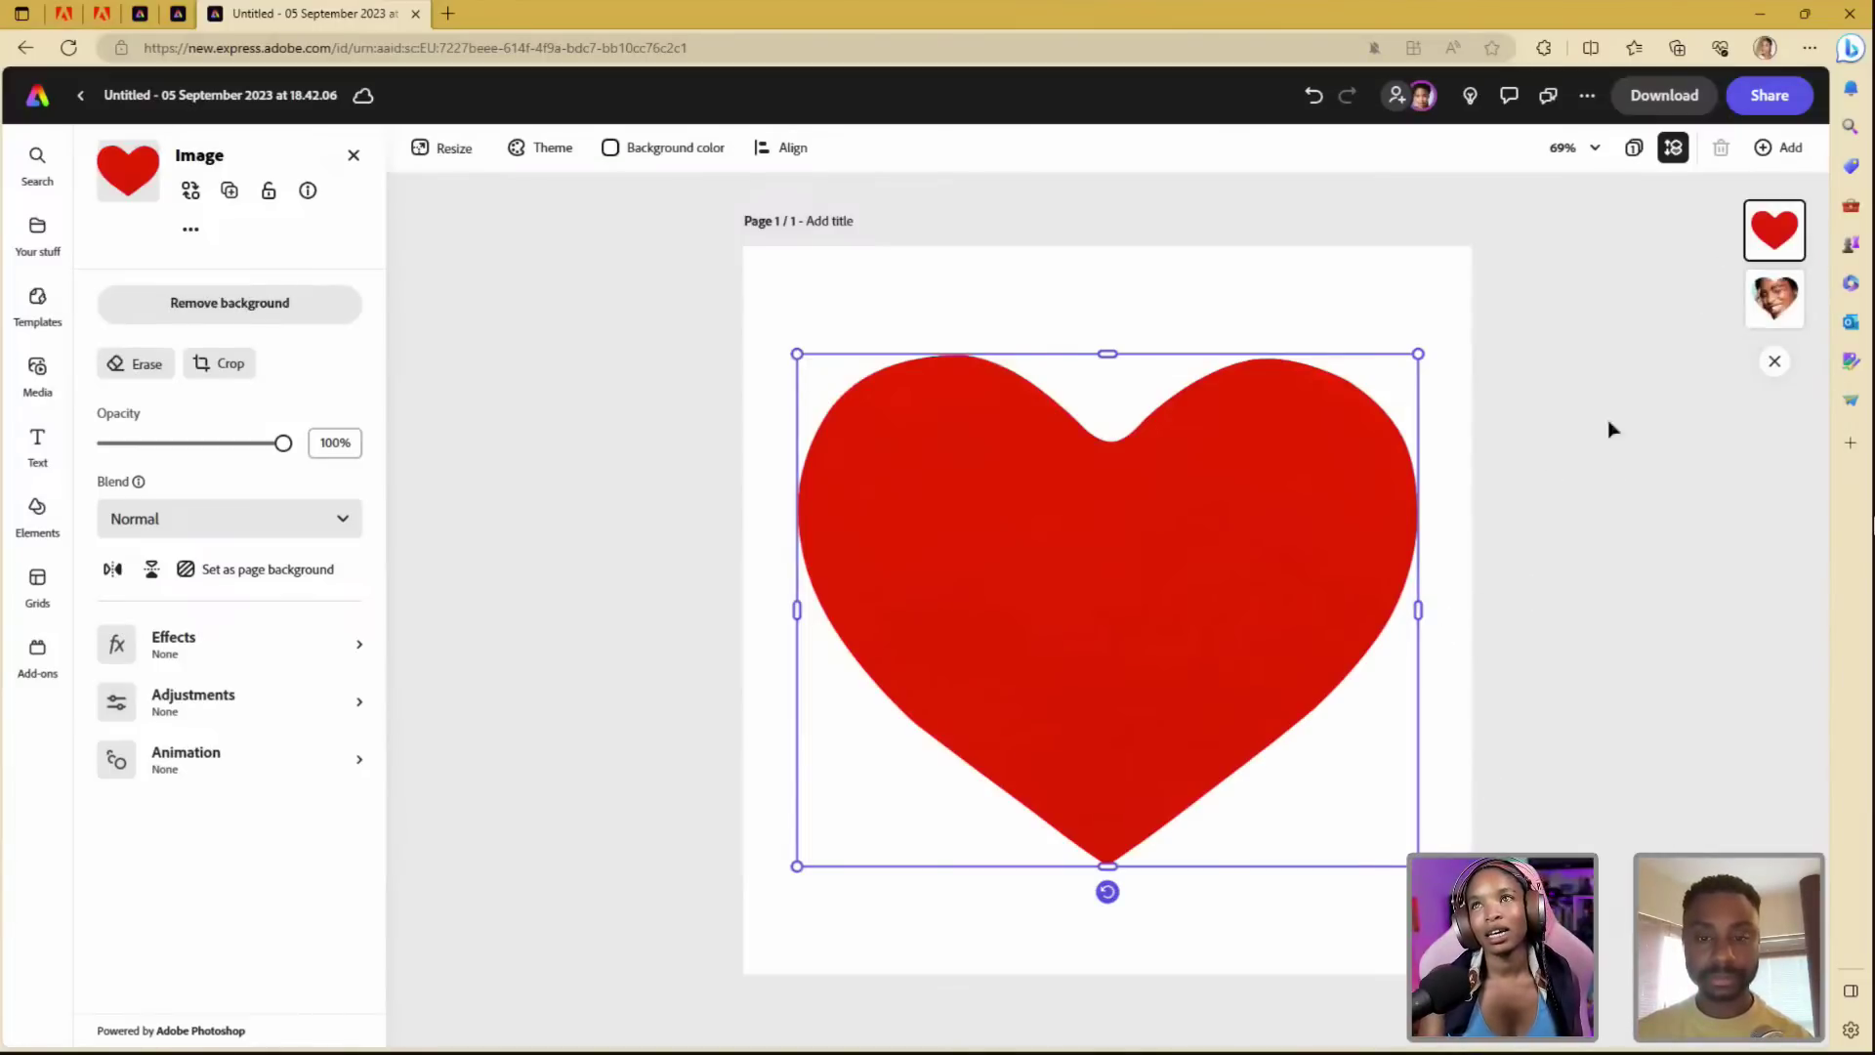
pyautogui.moveTo(1779, 210); pyautogui.dragTo(1765, 307)
pyautogui.click(1681, 301)
pyautogui.click(1648, 378)
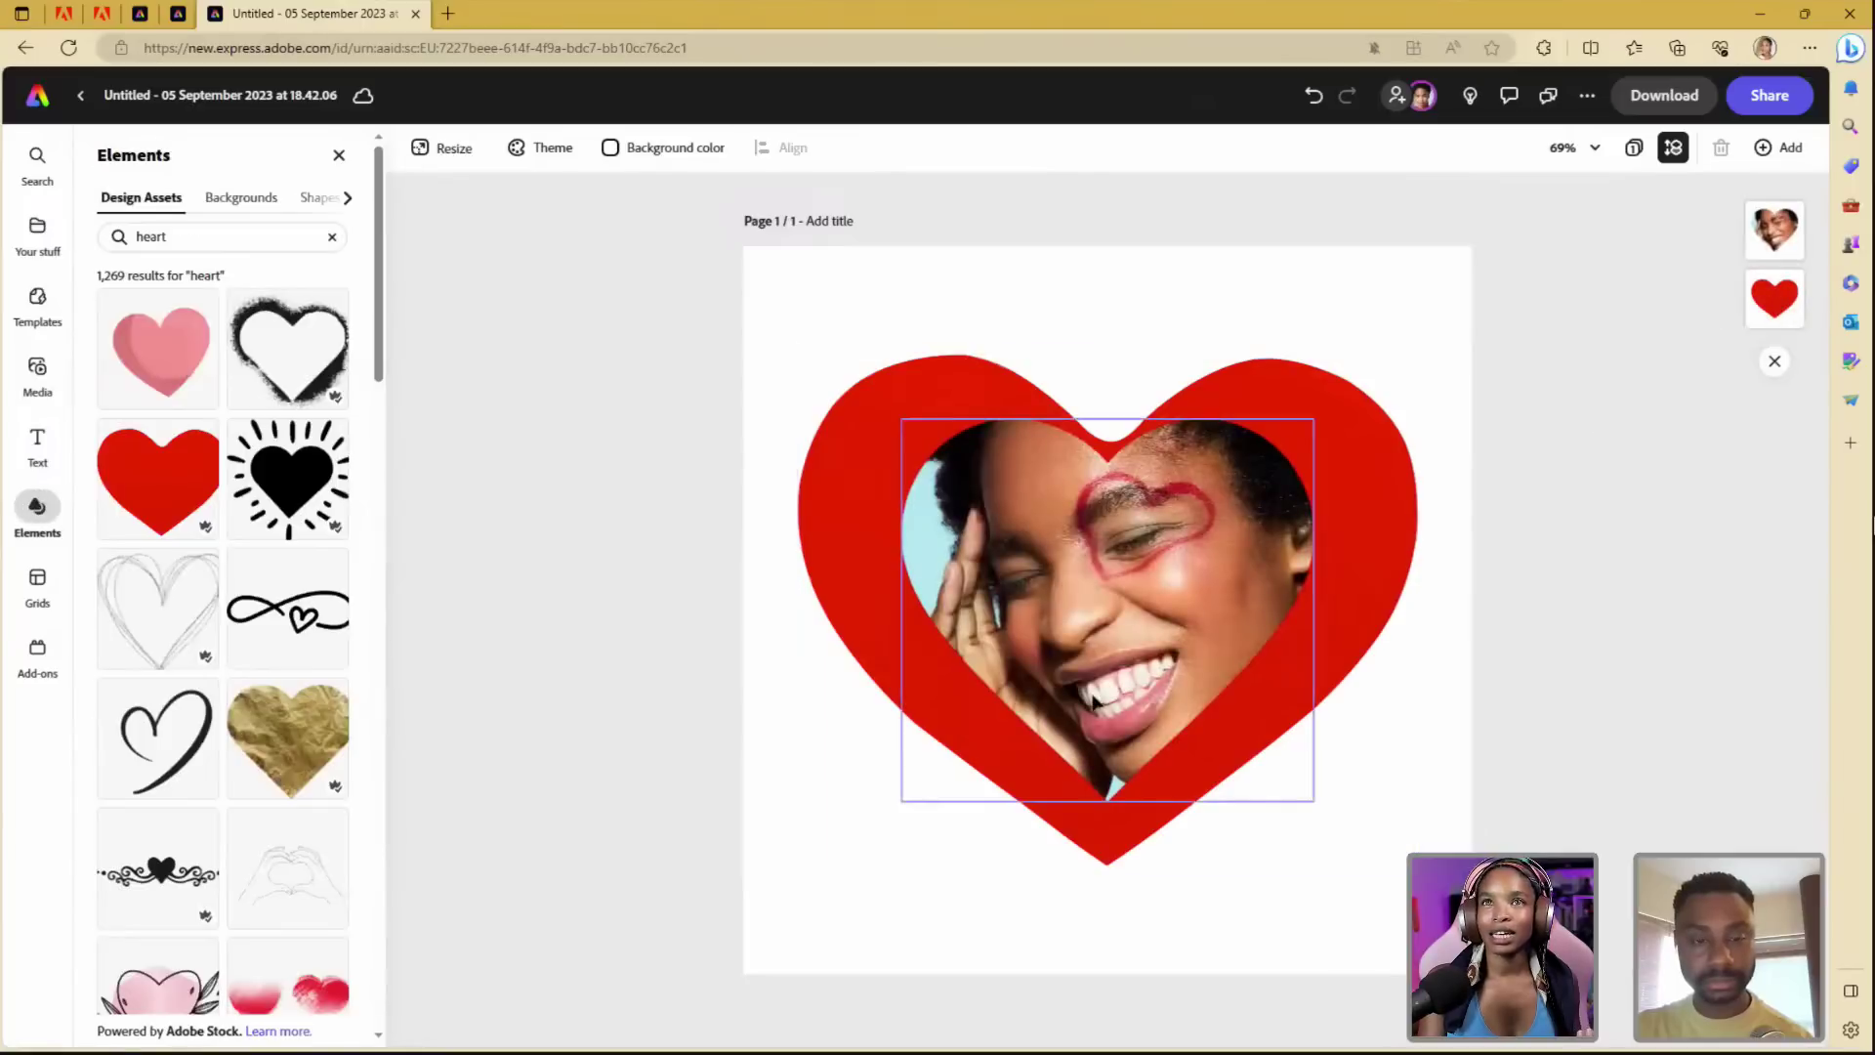
# - Enlarge the heart-shaped portrait slightly and move it down inside the red heart
pyautogui.click(1243, 791)
pyautogui.moveTo(1317, 810)
pyautogui.mouseDown()
pyautogui.moveTo(1344, 841)
pyautogui.moveTo(1329, 817)
pyautogui.mouseUp()
pyautogui.moveTo(1133, 567); pyautogui.dragTo(1133, 598)
# - Shrink the red heart and lower it so it frames the portrait as a narrow border
pyautogui.click(868, 350)
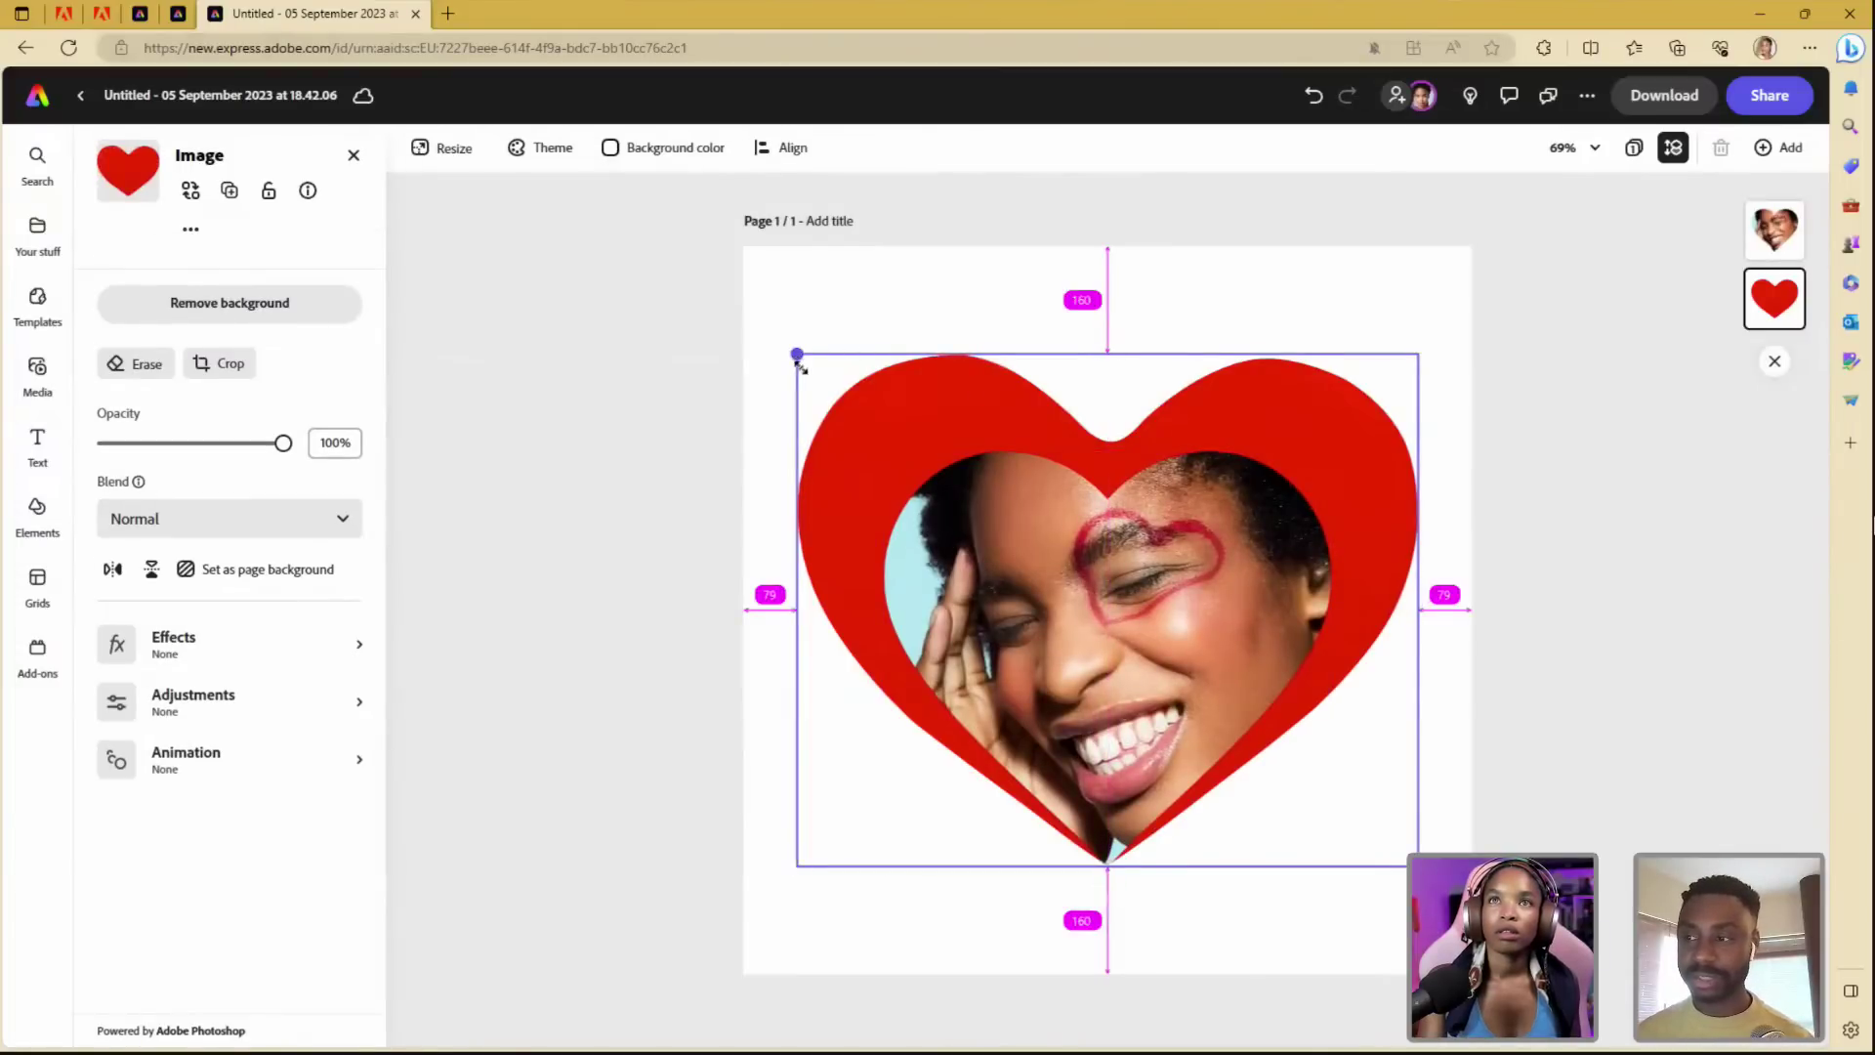
pyautogui.moveTo(798, 364); pyautogui.dragTo(837, 395)
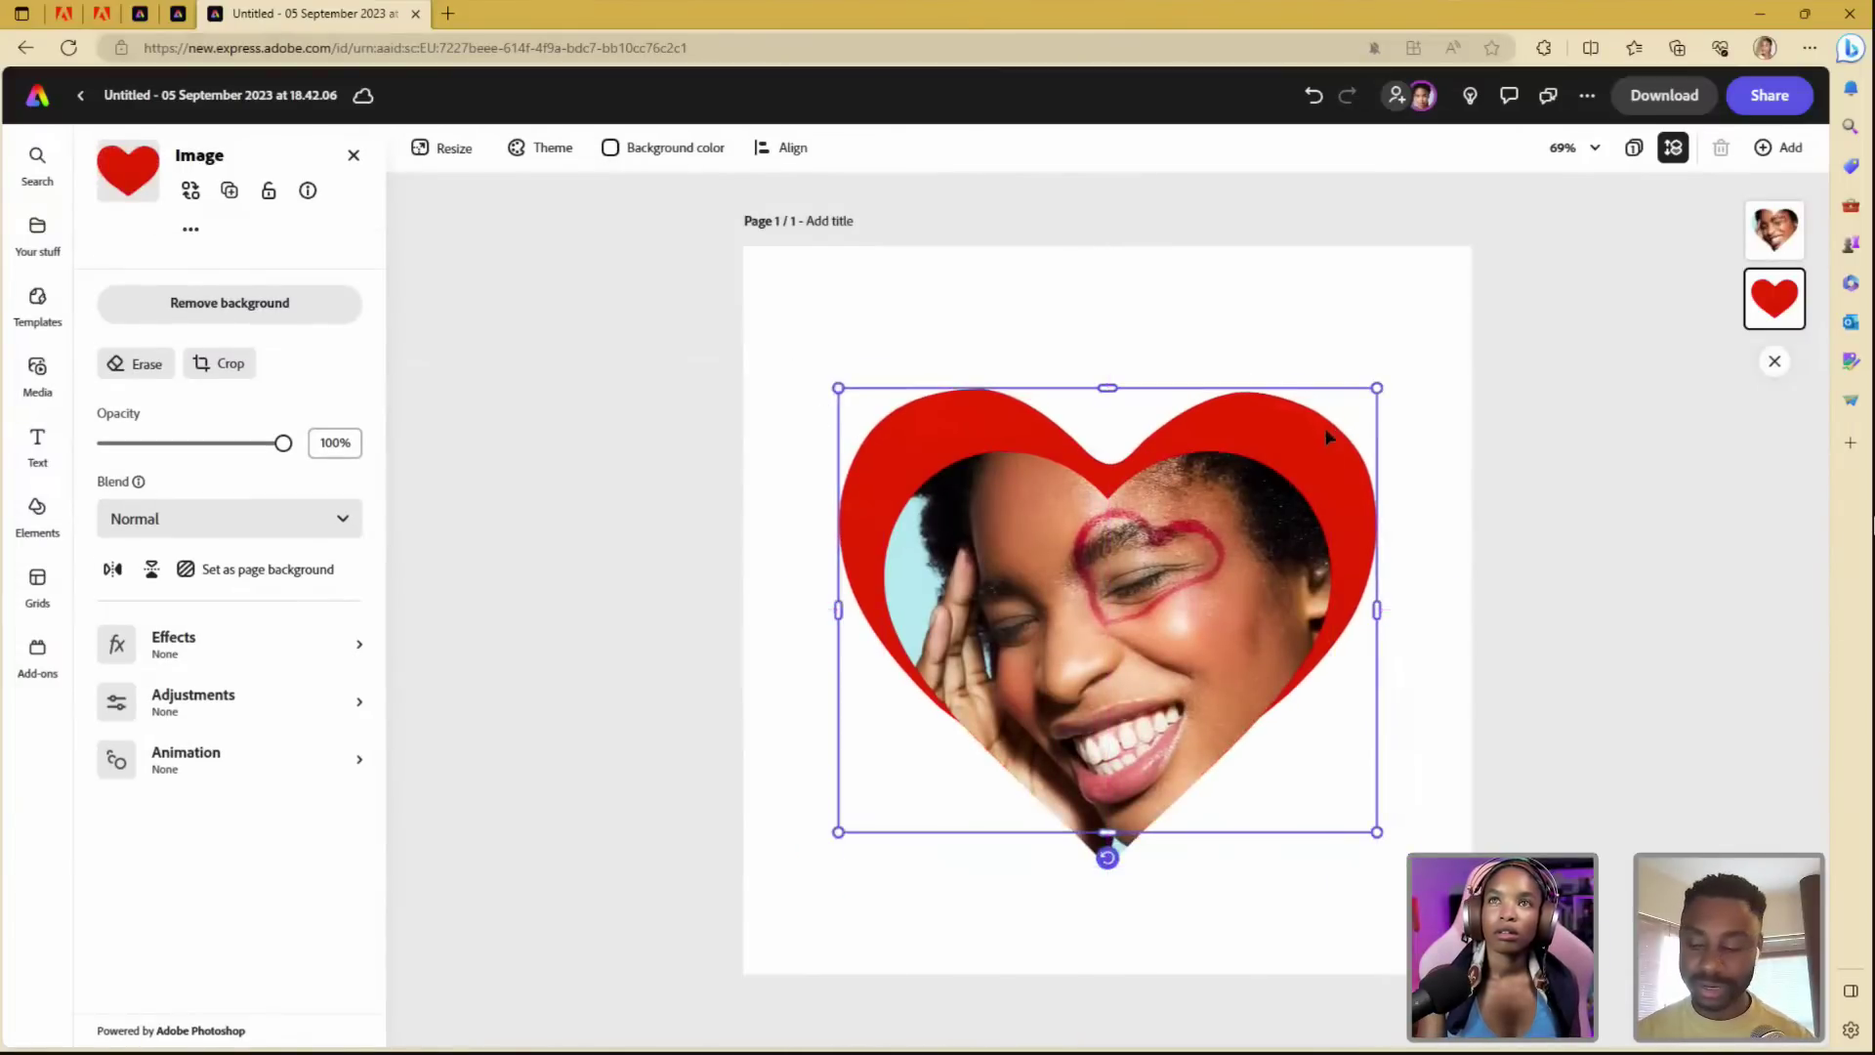
pyautogui.moveTo(1328, 437); pyautogui.dragTo(1329, 455)
pyautogui.click(1510, 606)
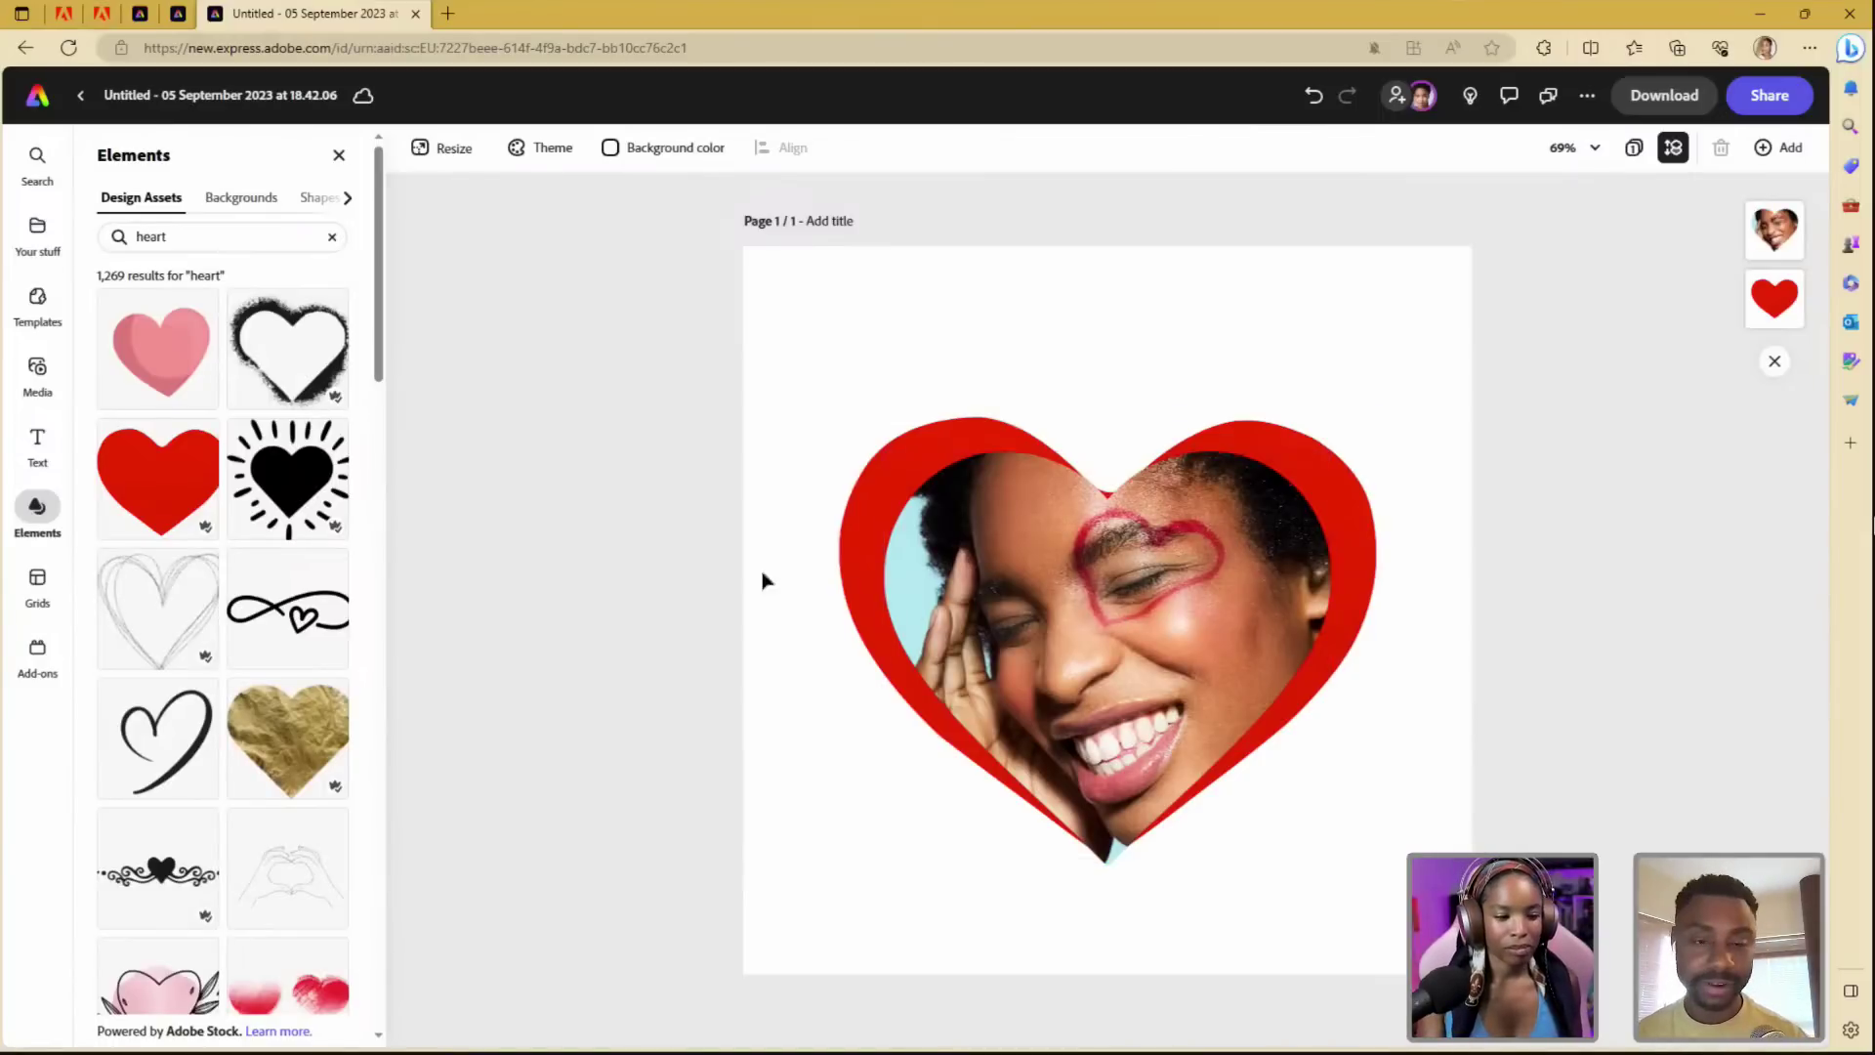
# - Browse the heart design assets for further decorations that suit the framed portrait
pyautogui.scroll(-1, 176, 394)
pyautogui.scroll(-5, 175, 394)
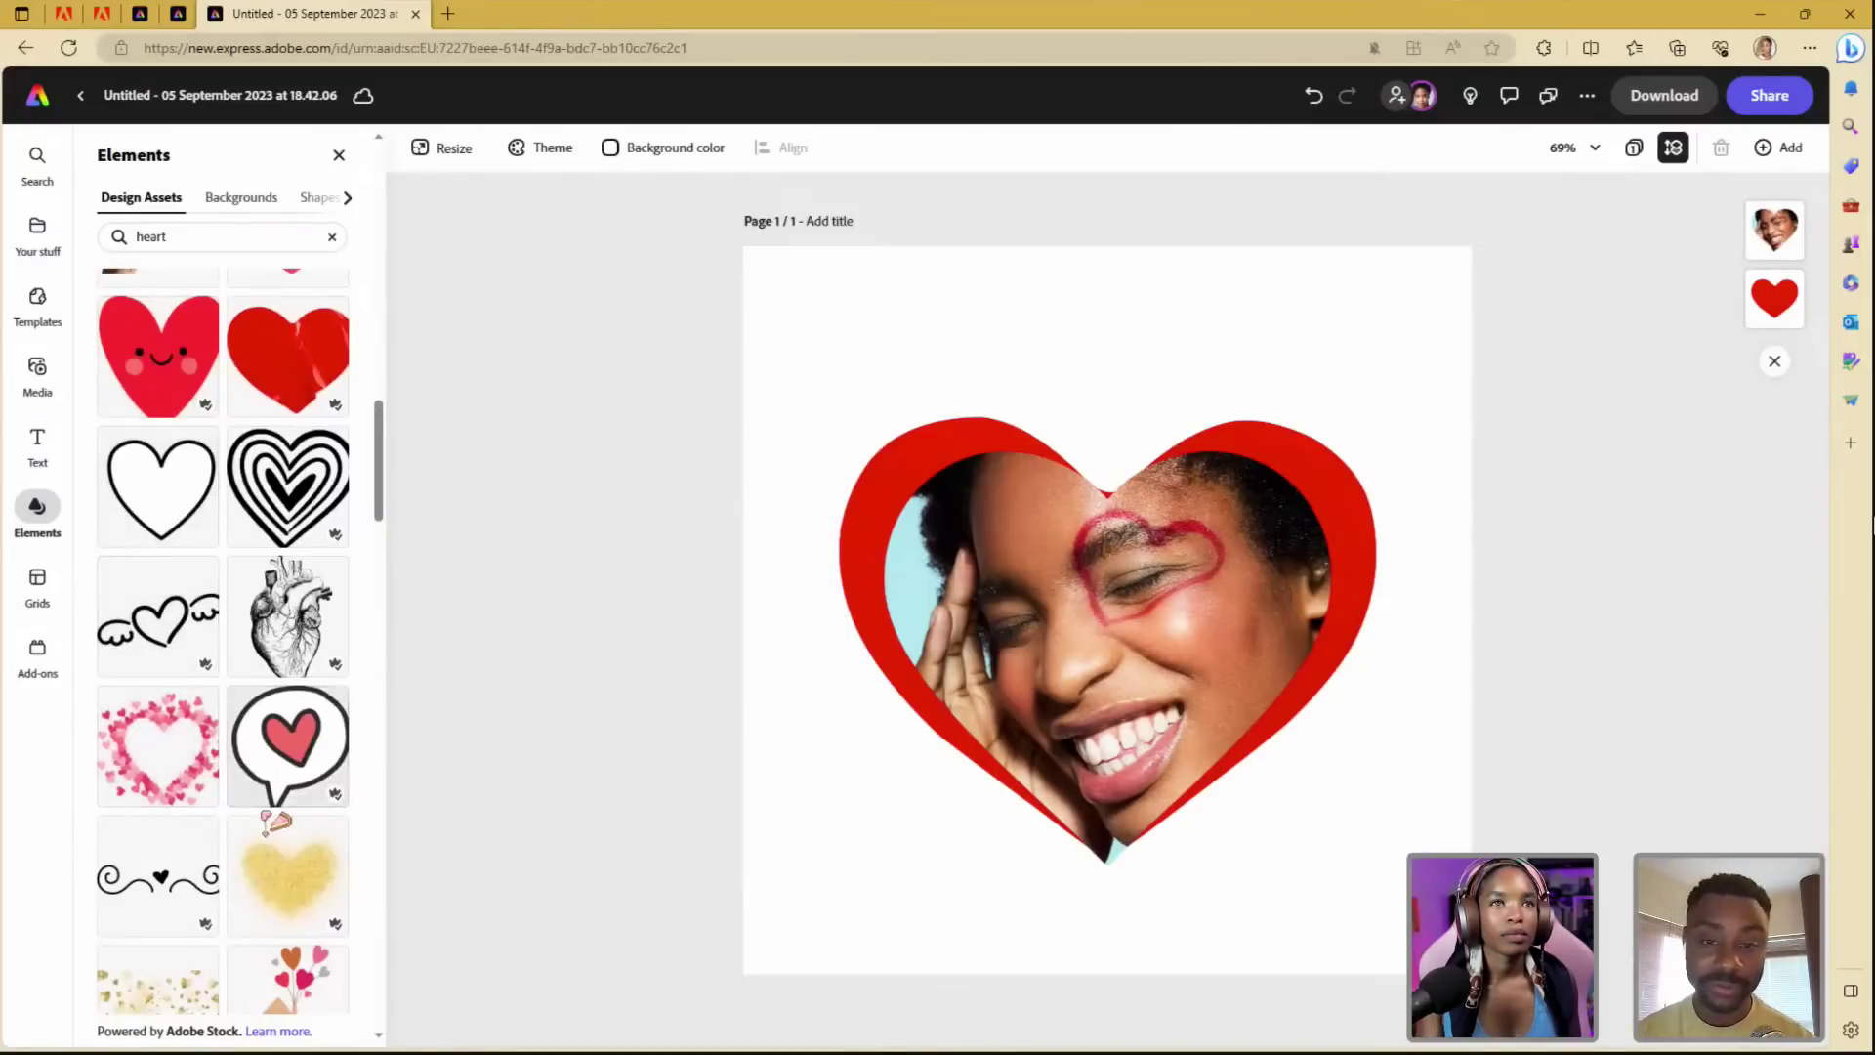
pyautogui.scroll(-6, 266, 830)
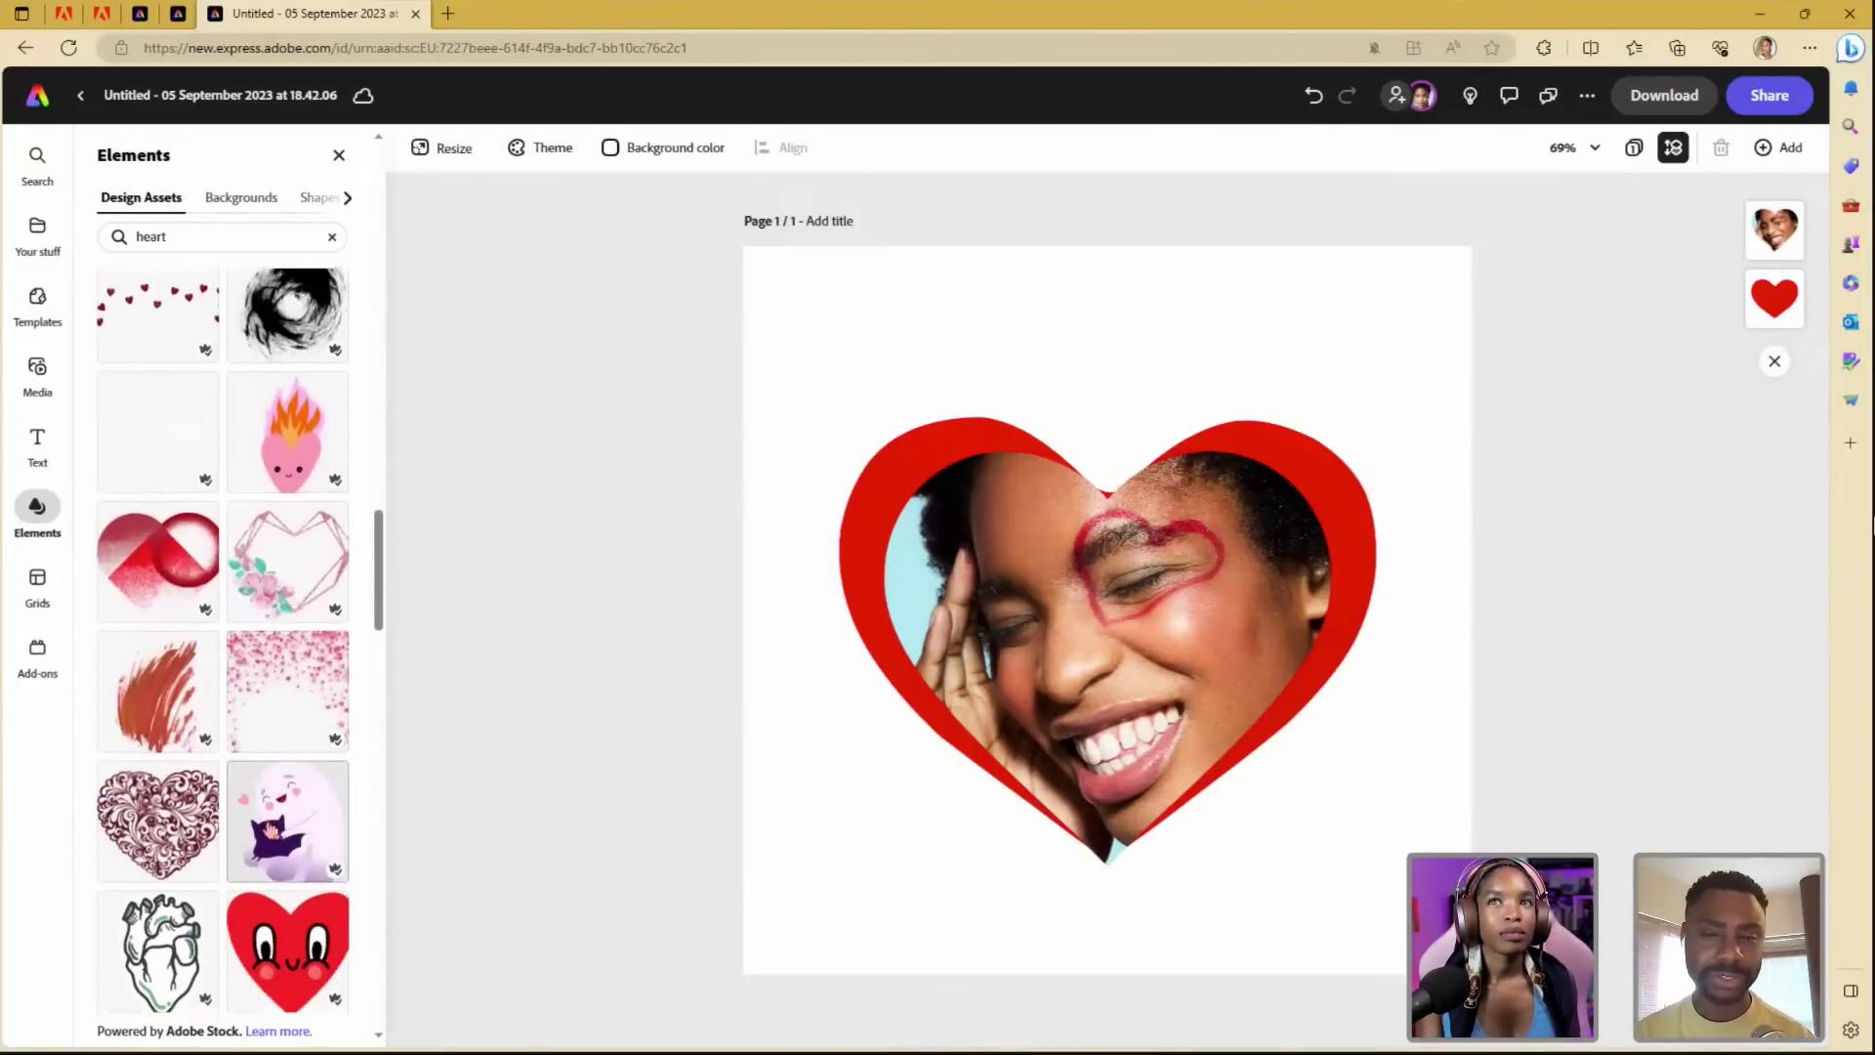
pyautogui.scroll(-6, 271, 829)
pyautogui.scroll(-8, 270, 828)
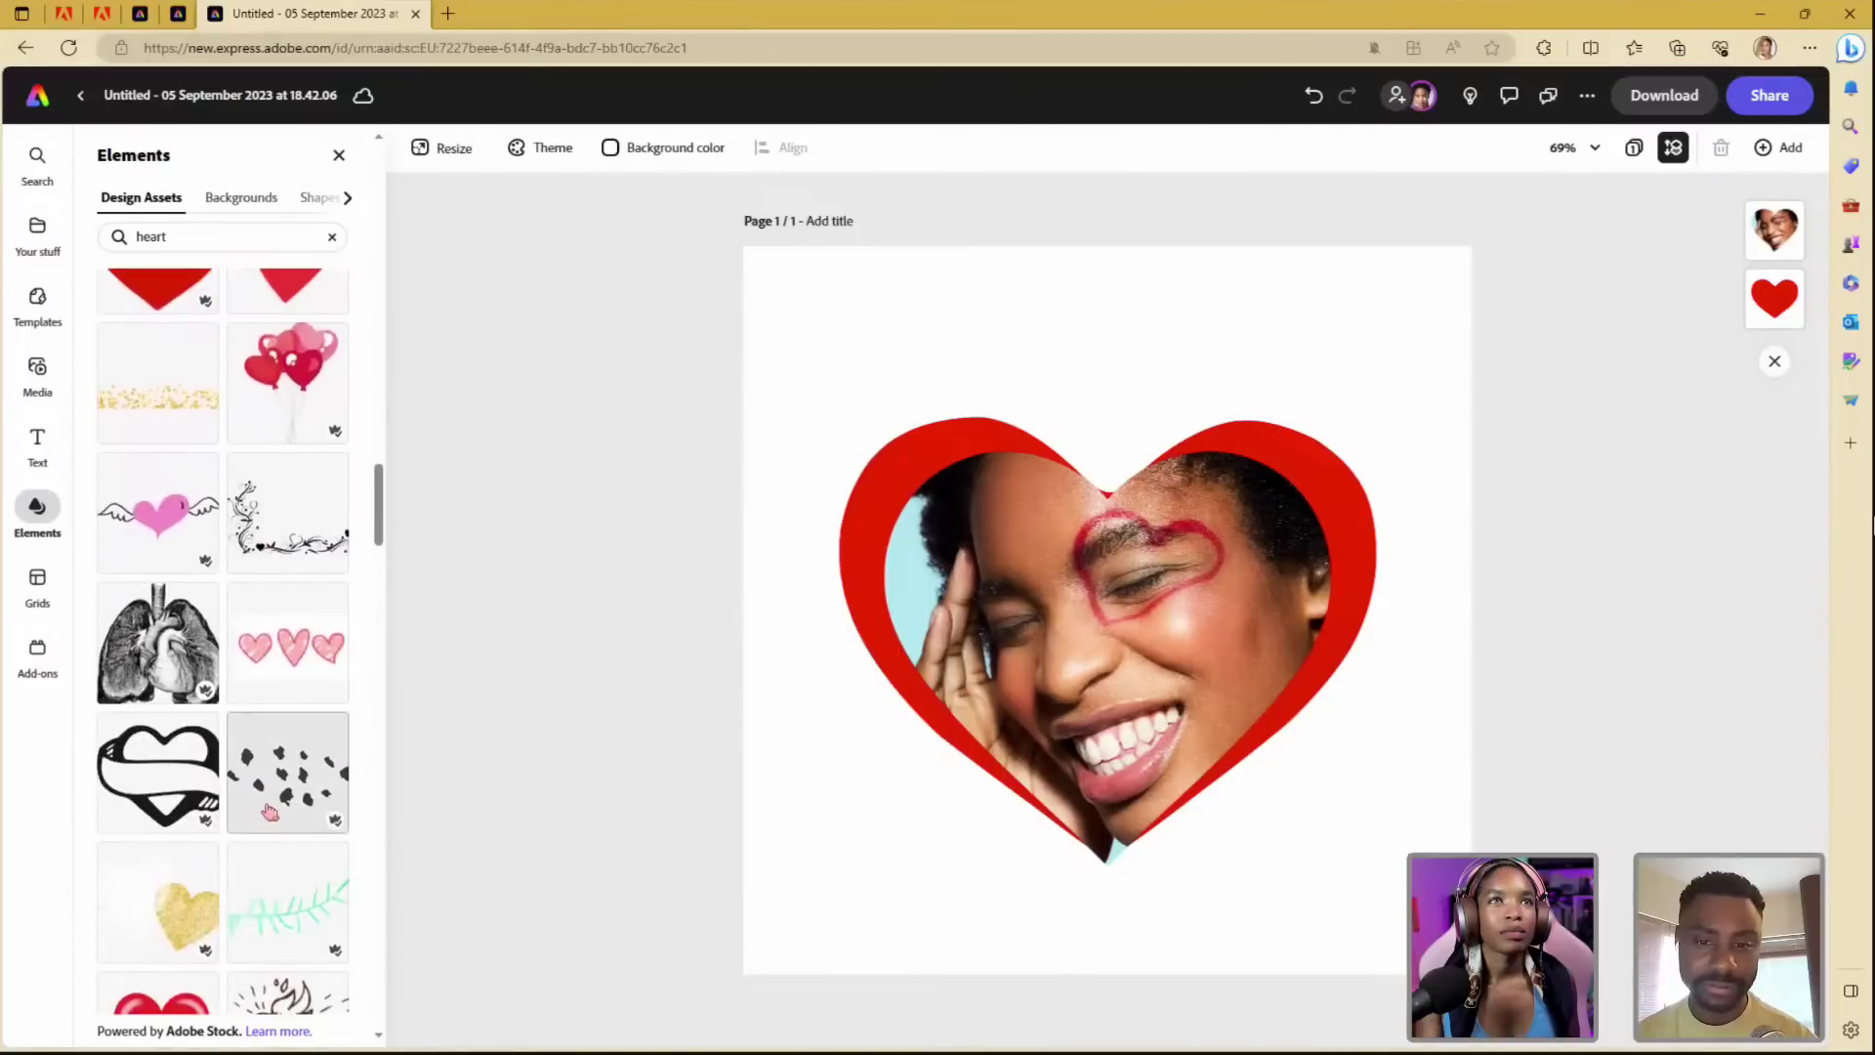
pyautogui.scroll(-5, 266, 783)
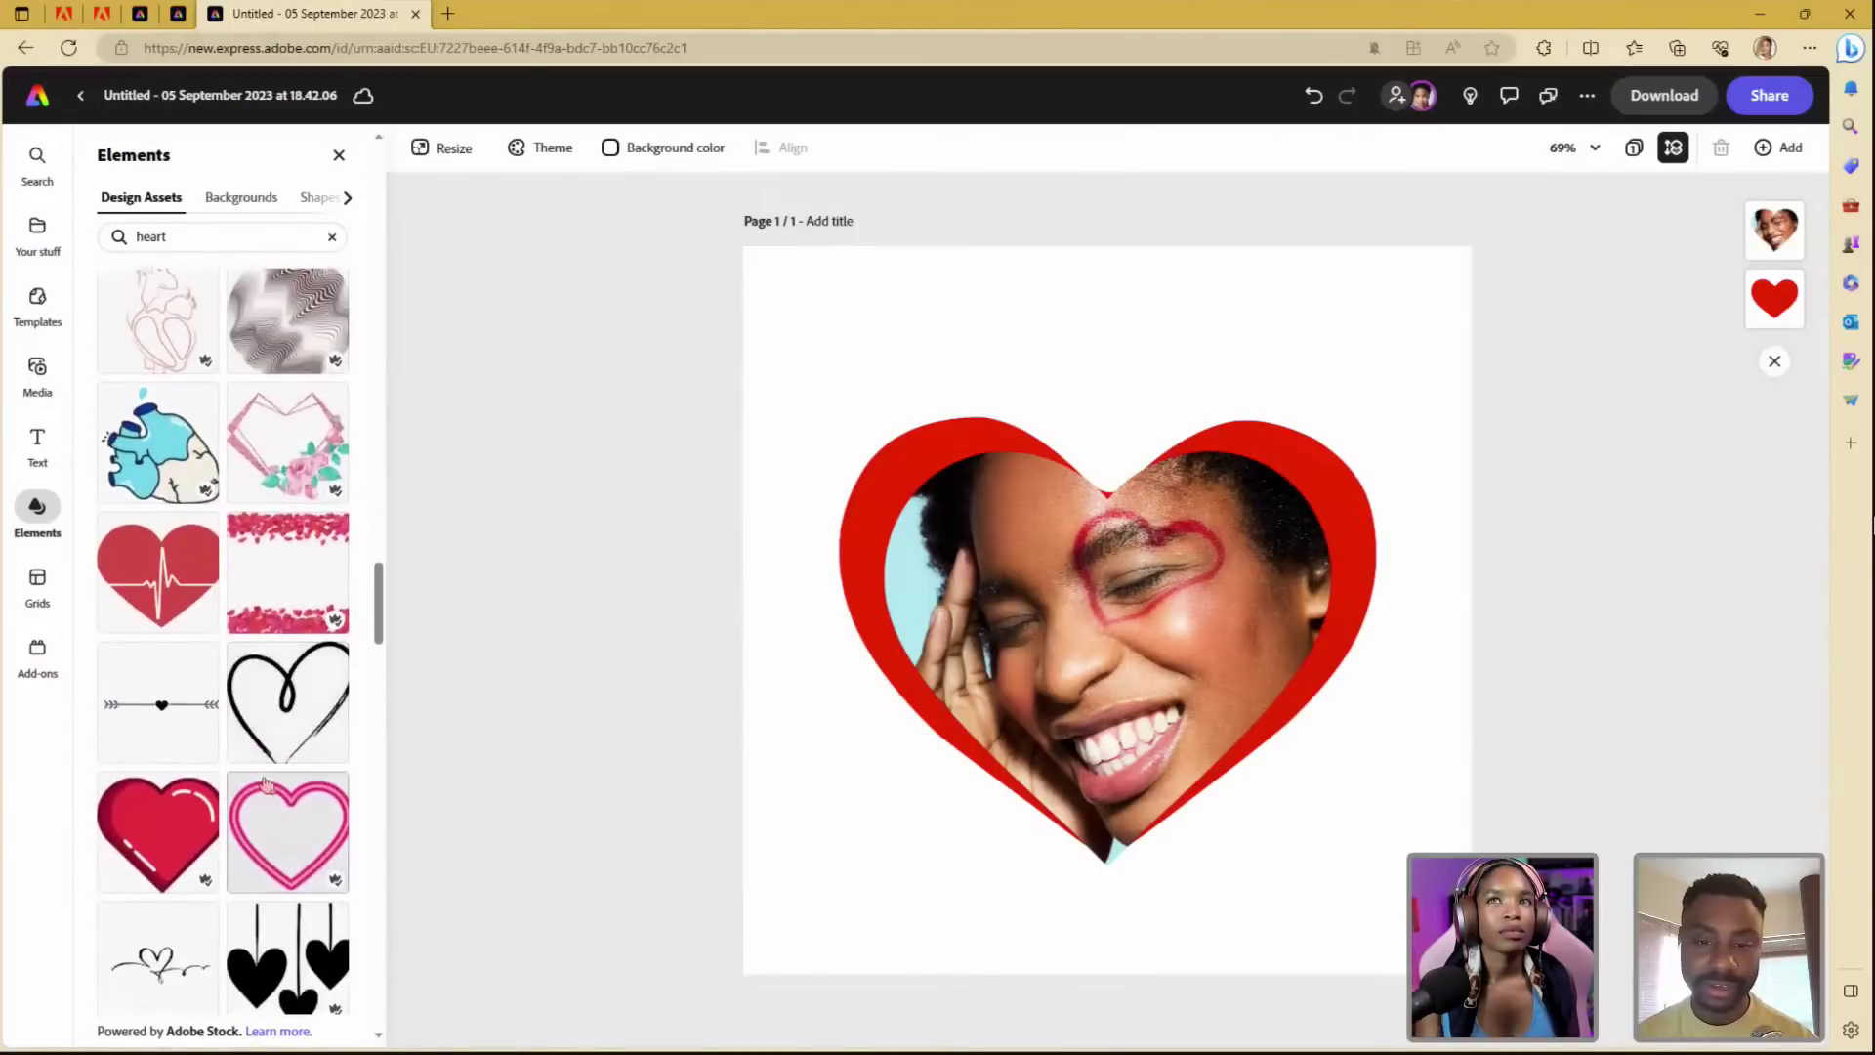
pyautogui.scroll(3, 266, 783)
# - Search the design assets for "wings", add the outlined angel wings, and enlarge and place them over the right side of the heart
pyautogui.click(113, 236)
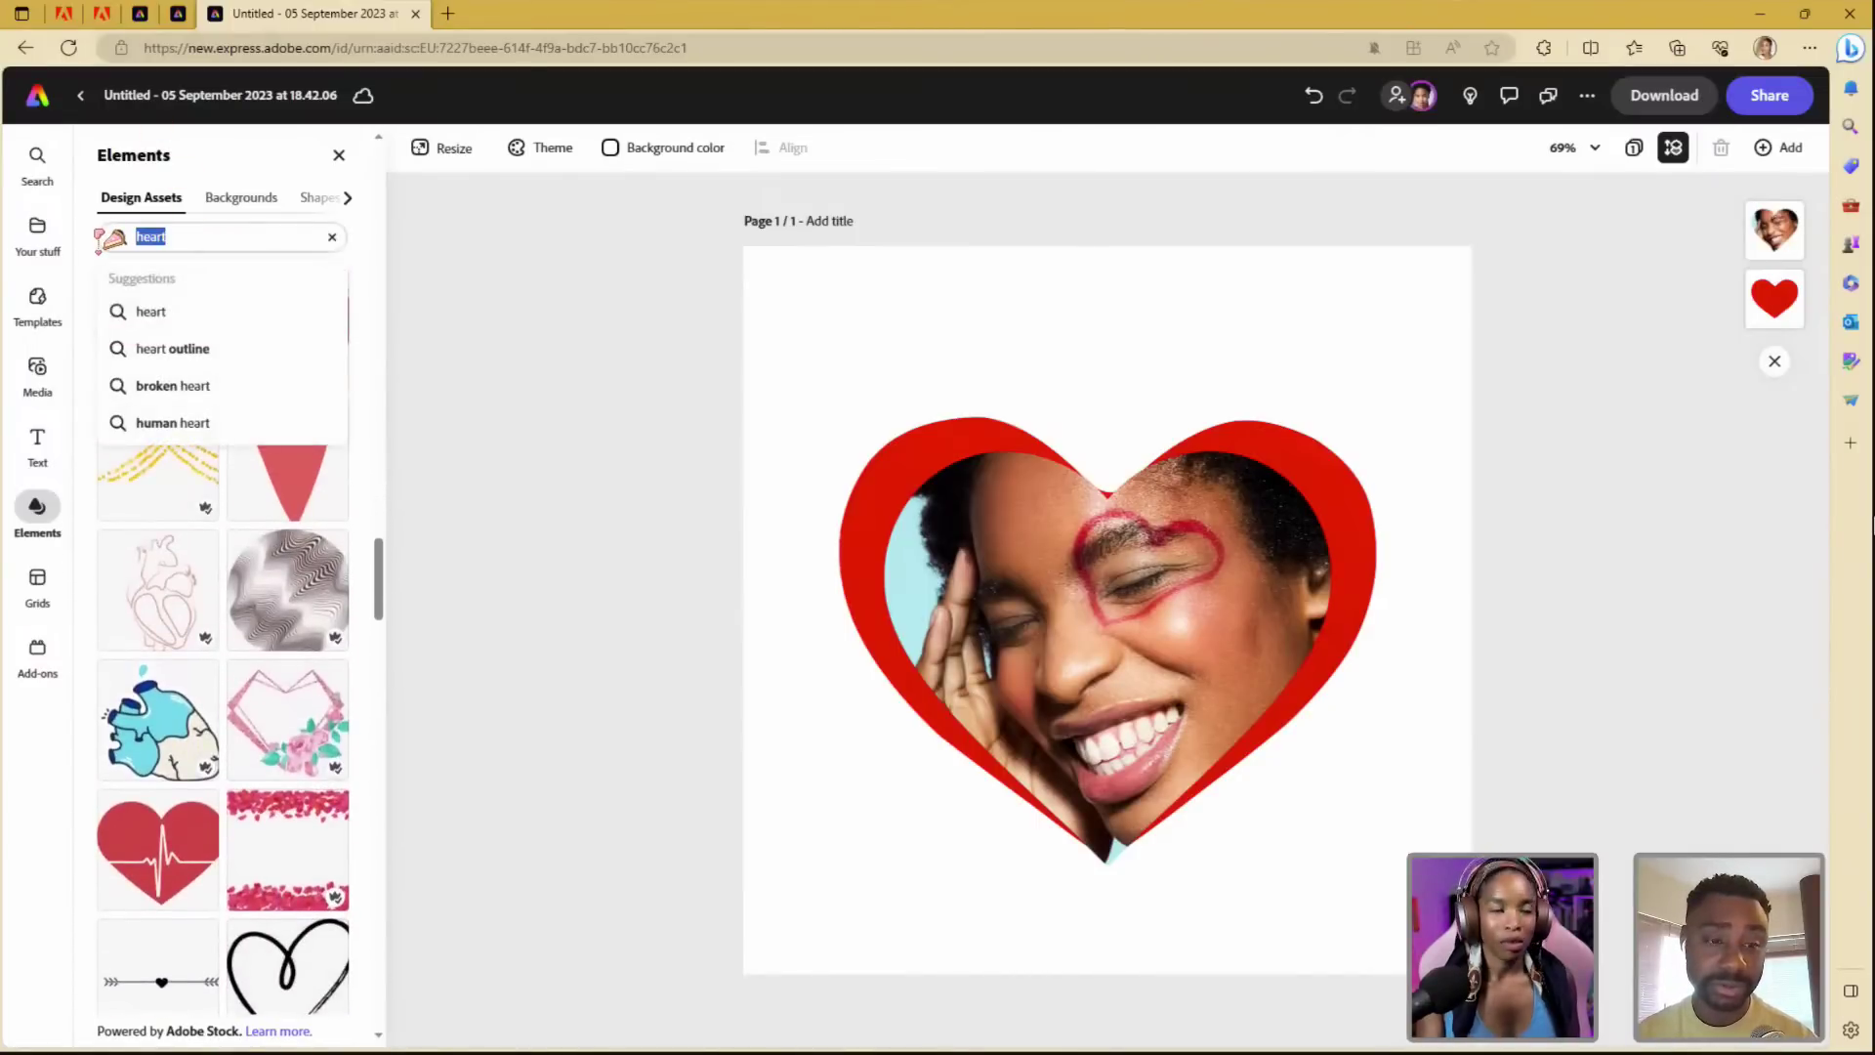
pyautogui.write('wings')
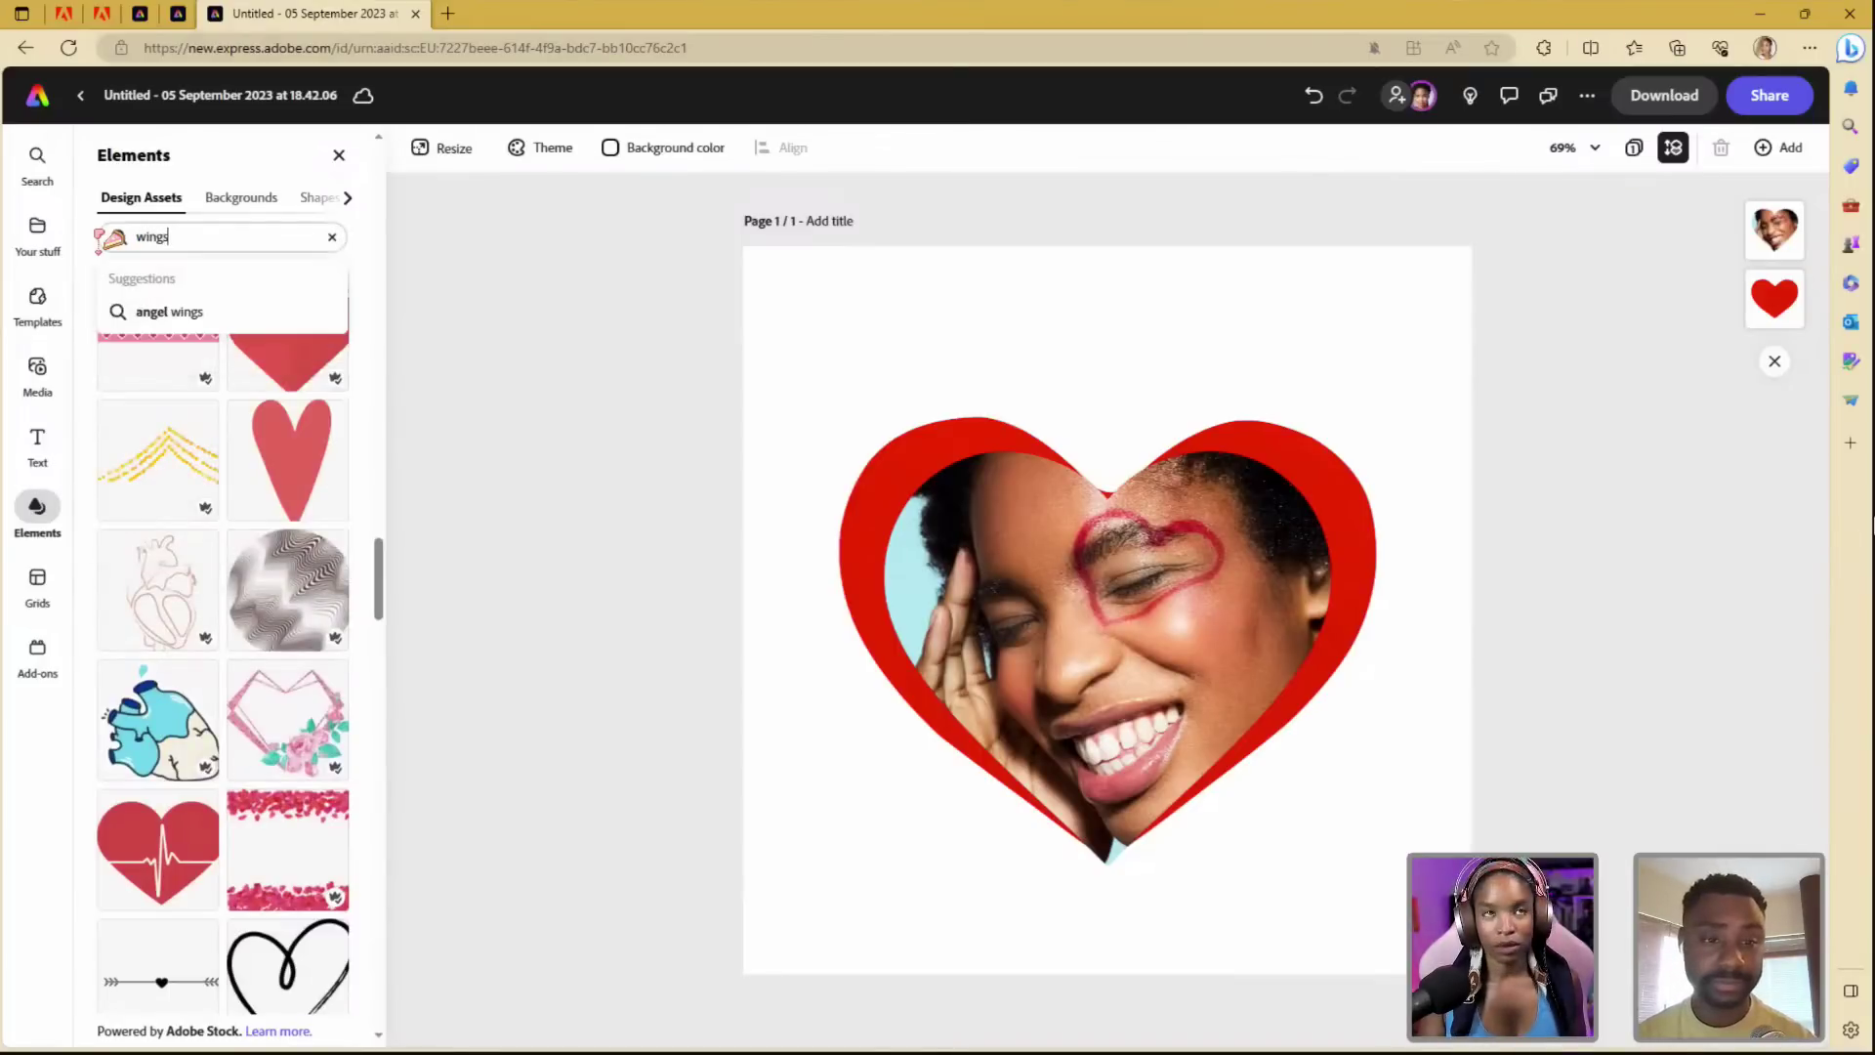
pyautogui.scroll(10, 283, 410)
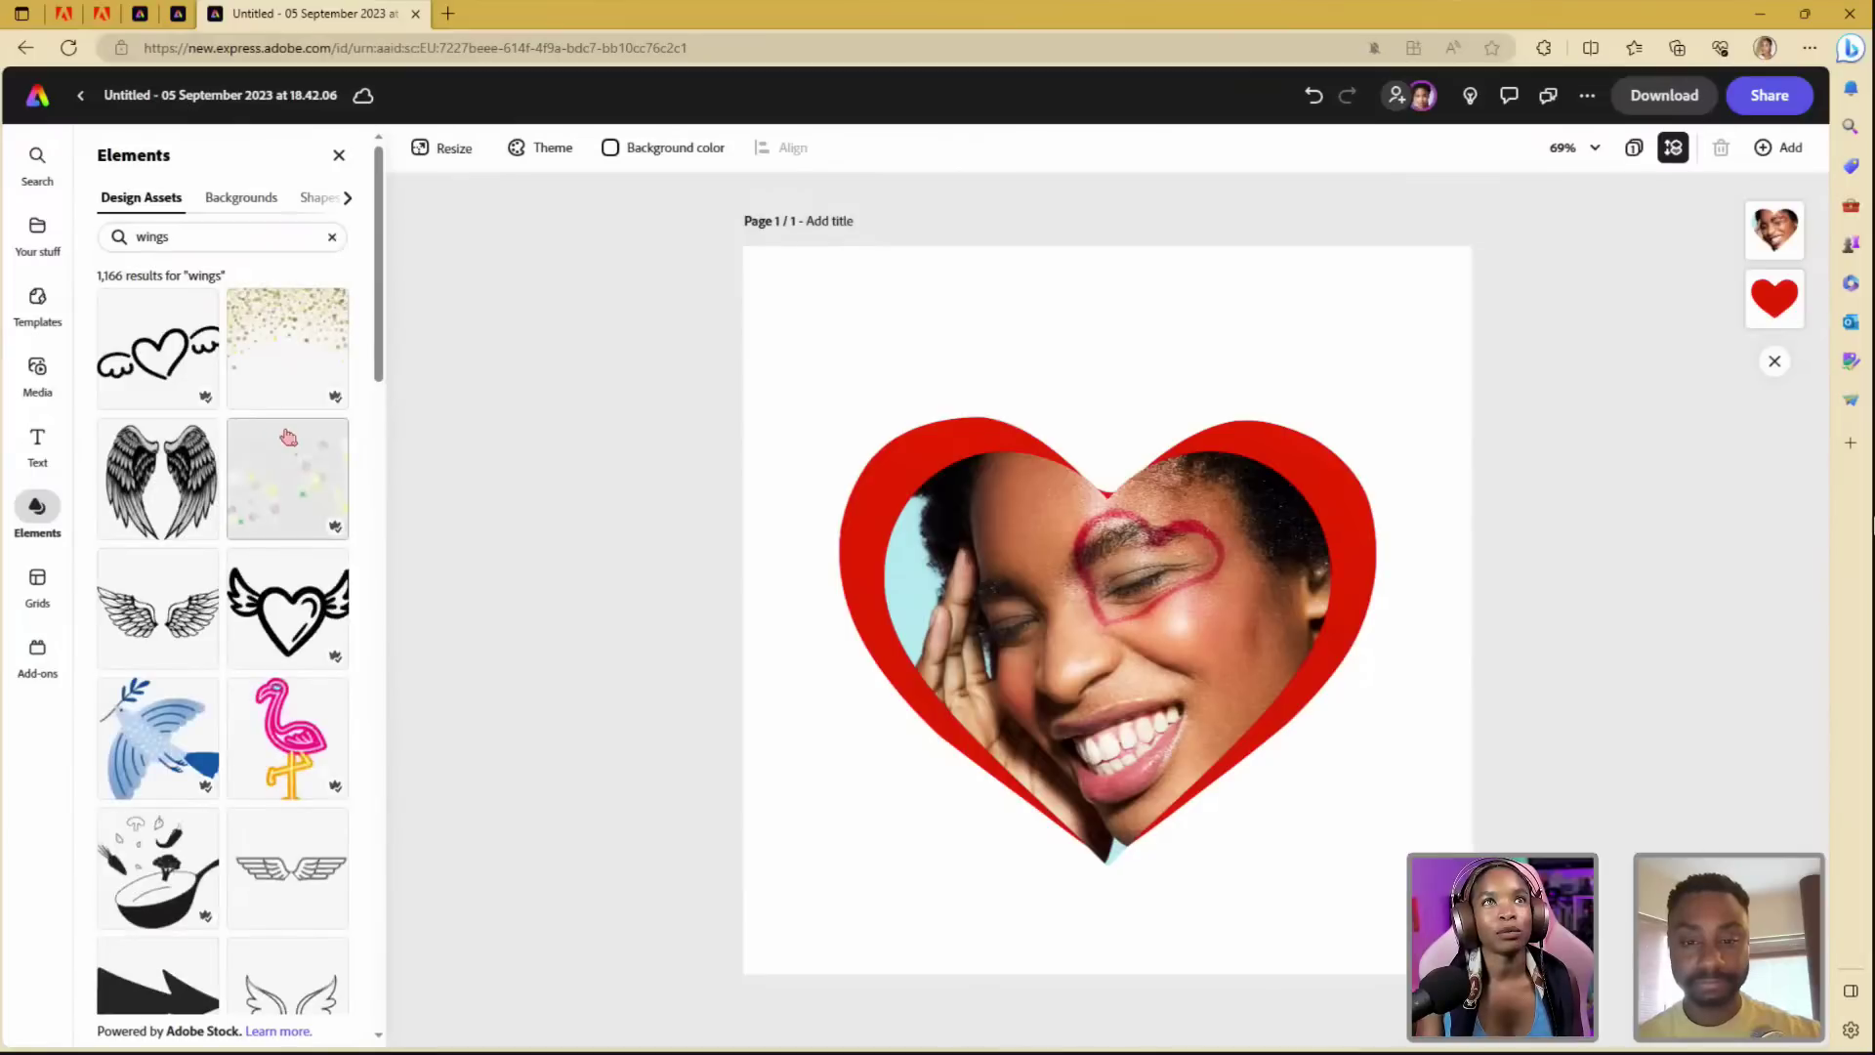
pyautogui.scroll(-5, 293, 478)
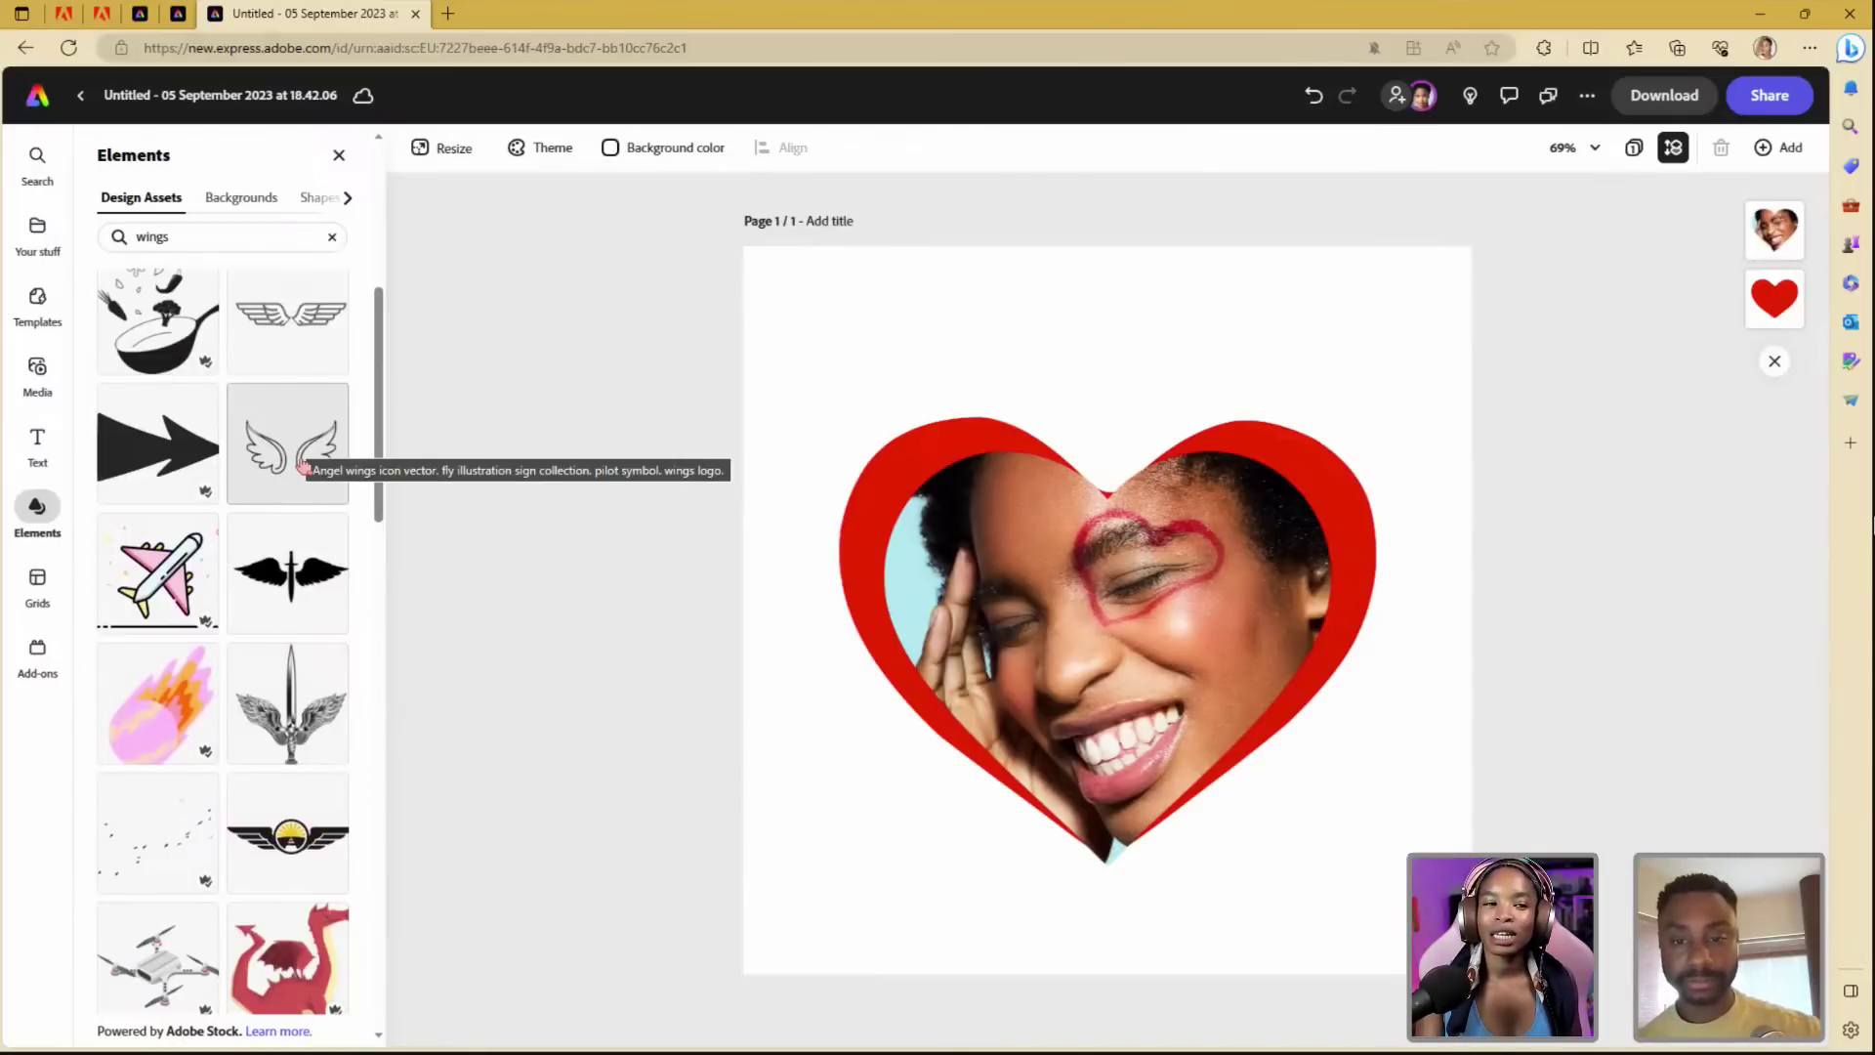
pyautogui.scroll(-10, 292, 567)
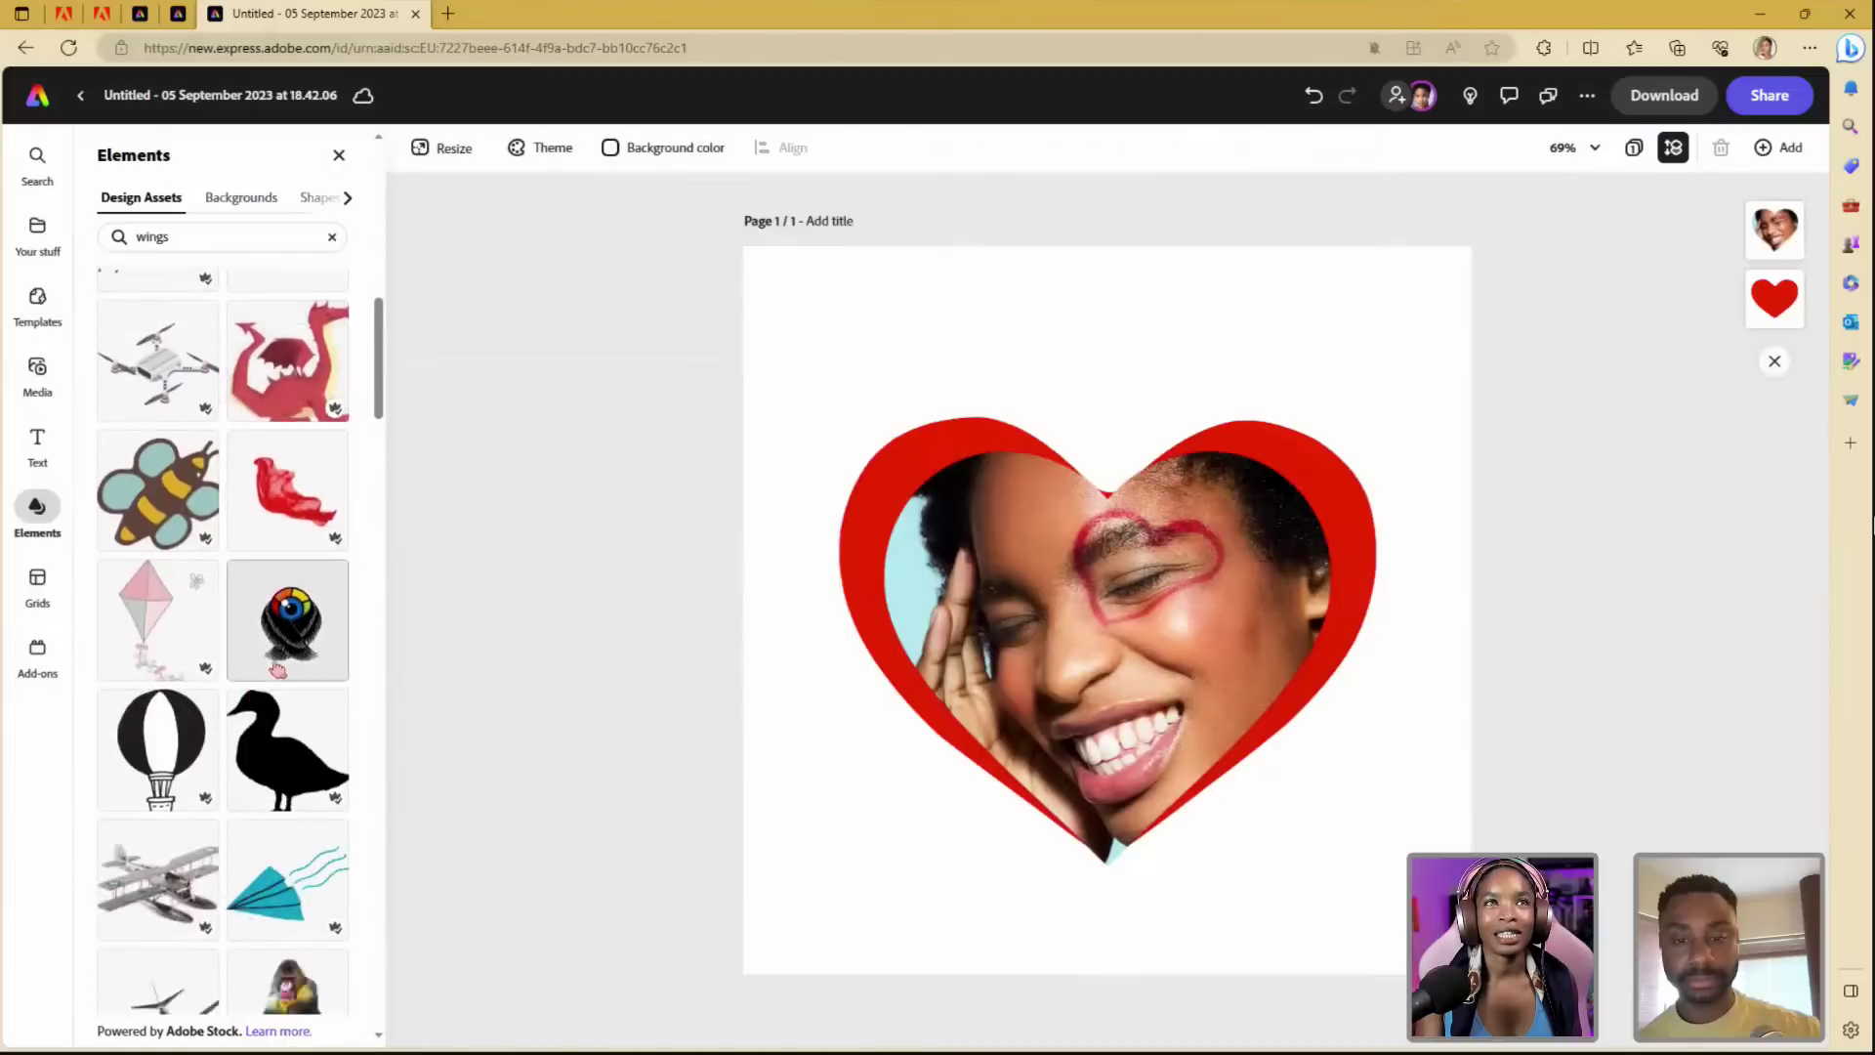
pyautogui.scroll(-15, 277, 669)
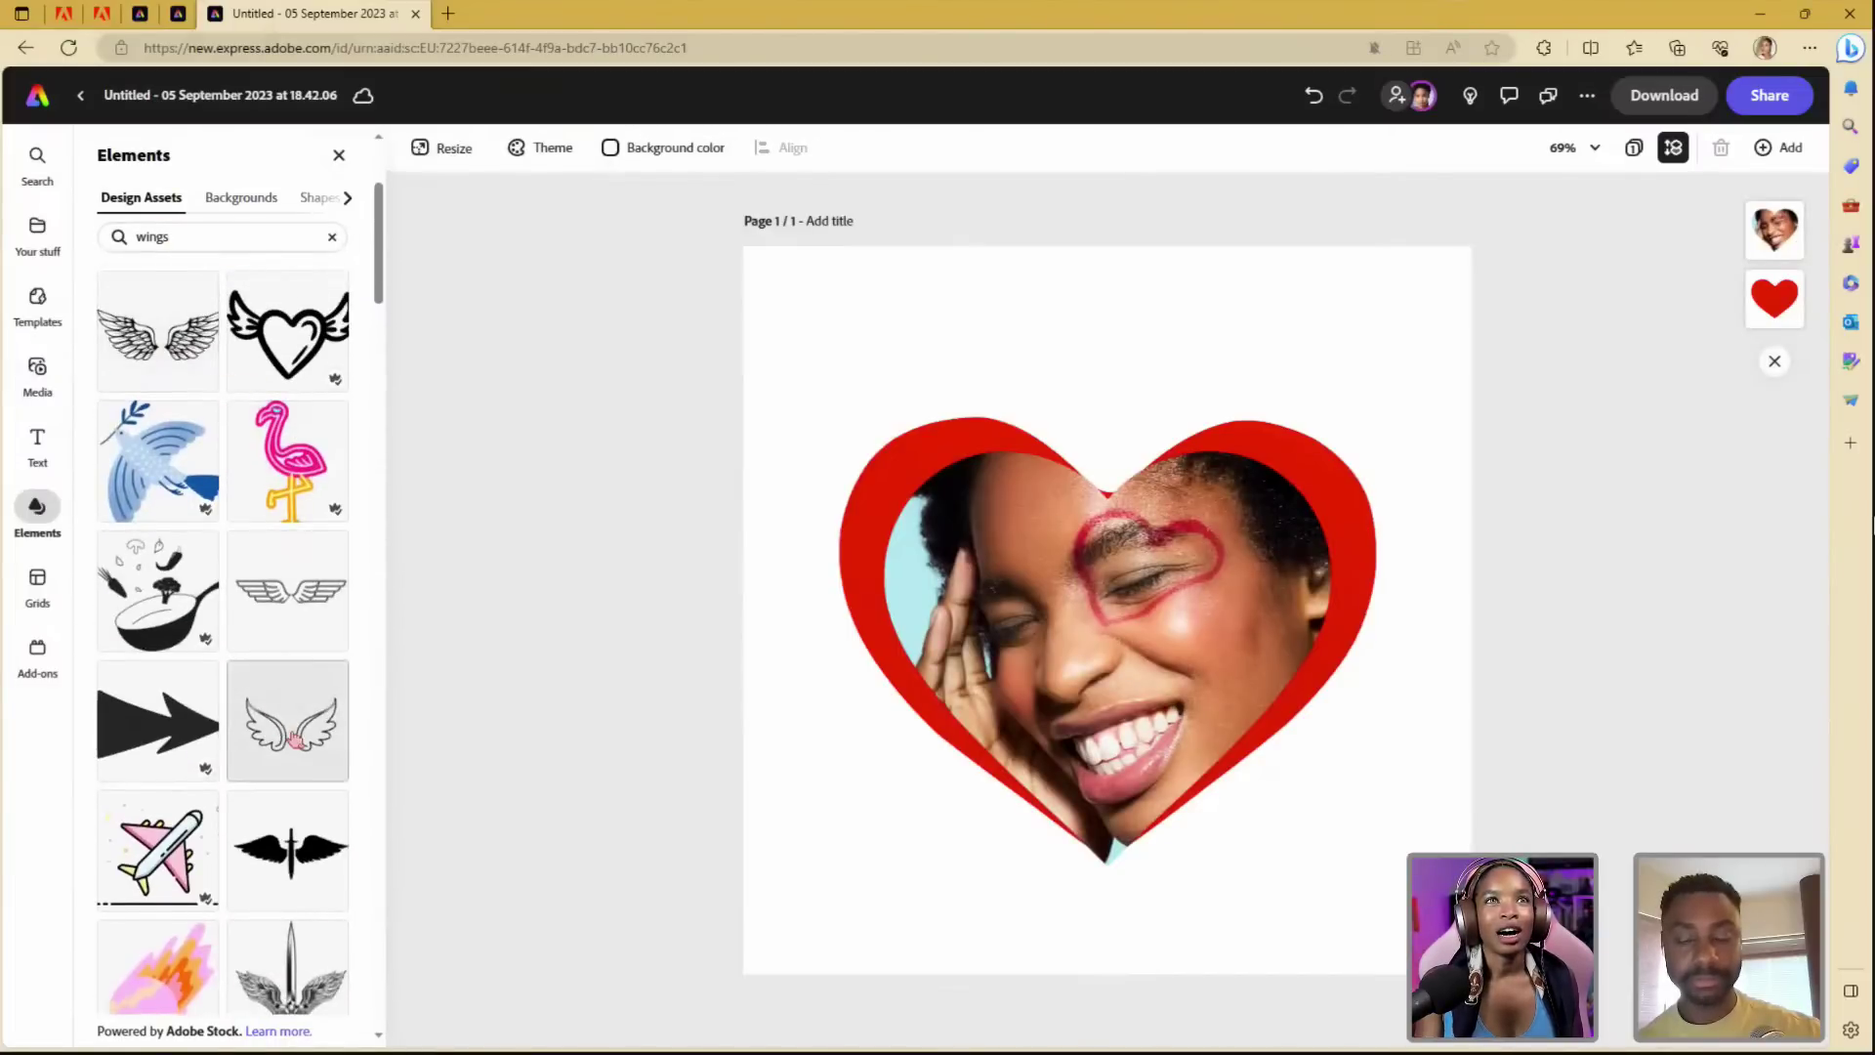
pyautogui.click(288, 721)
pyautogui.moveTo(1210, 701); pyautogui.dragTo(1442, 781)
pyautogui.moveTo(1315, 580); pyautogui.dragTo(1376, 637)
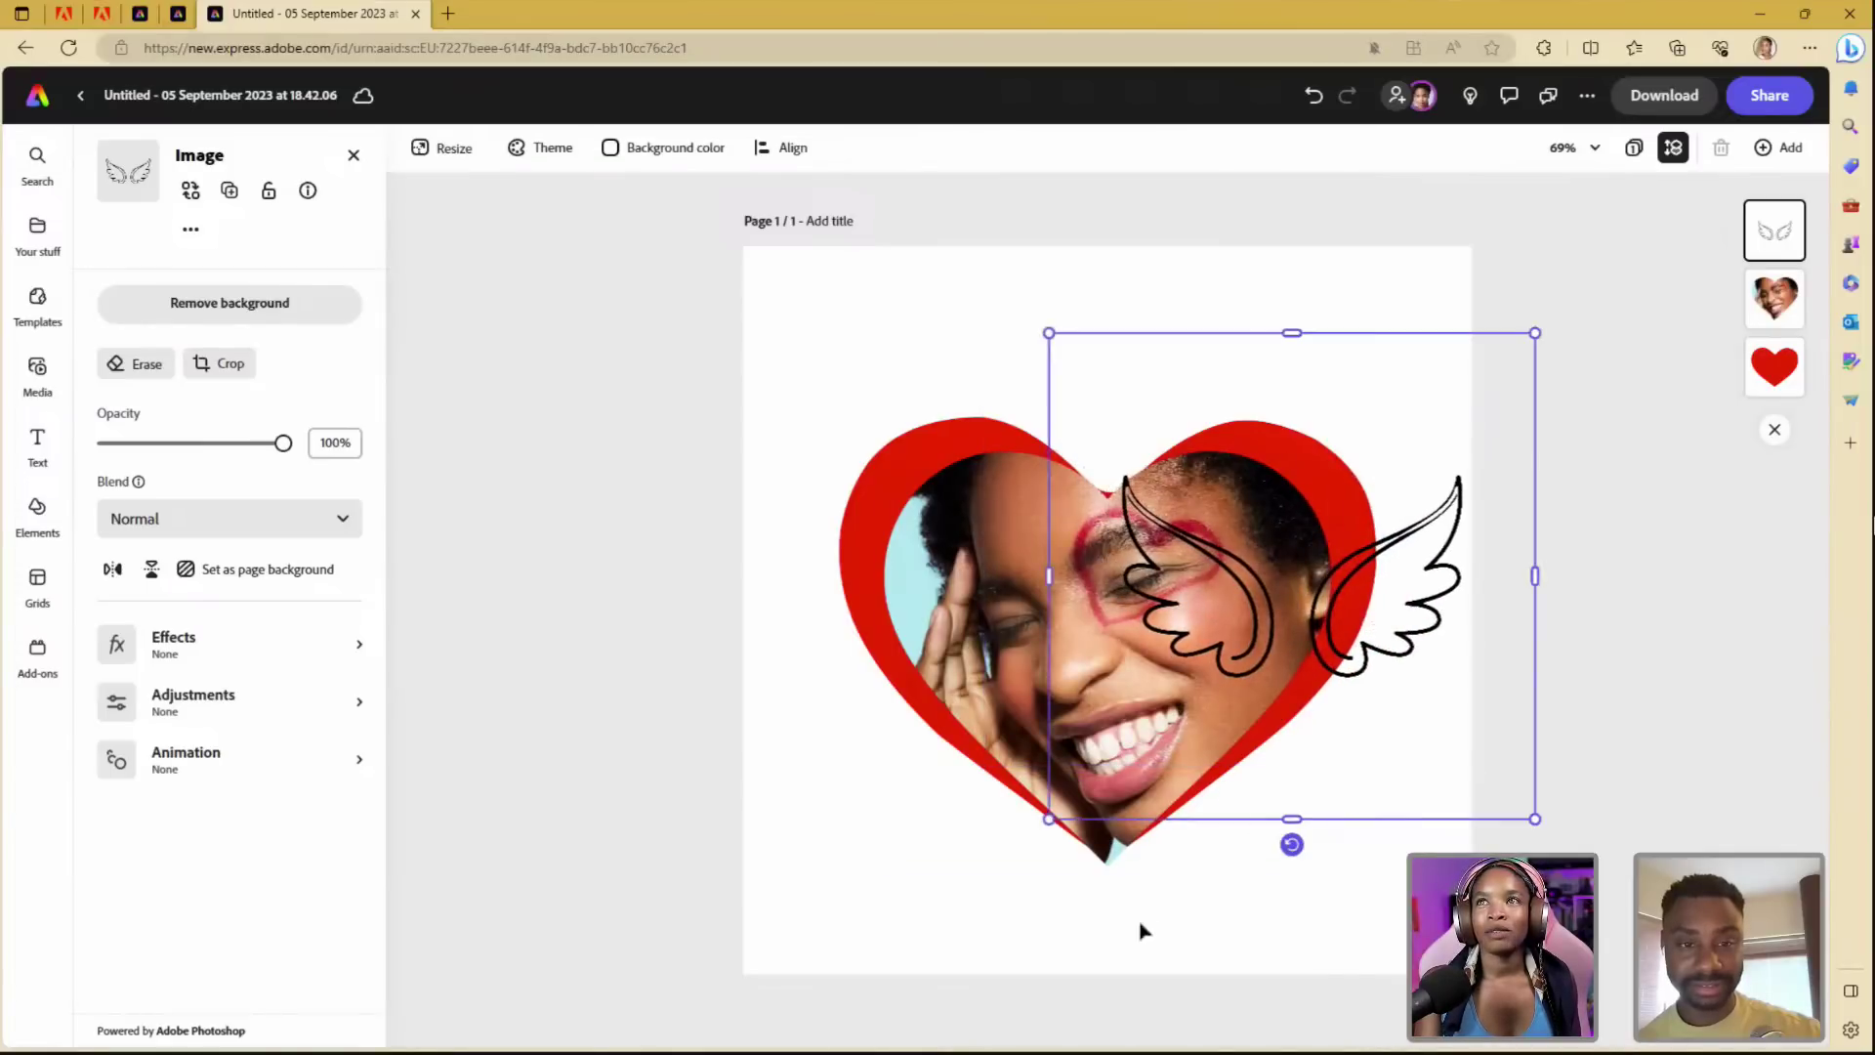
# - Shrink the heart-shaped portrait and its red heart border together around their shared center
pyautogui.moveTo(761, 364); pyautogui.dragTo(932, 682)
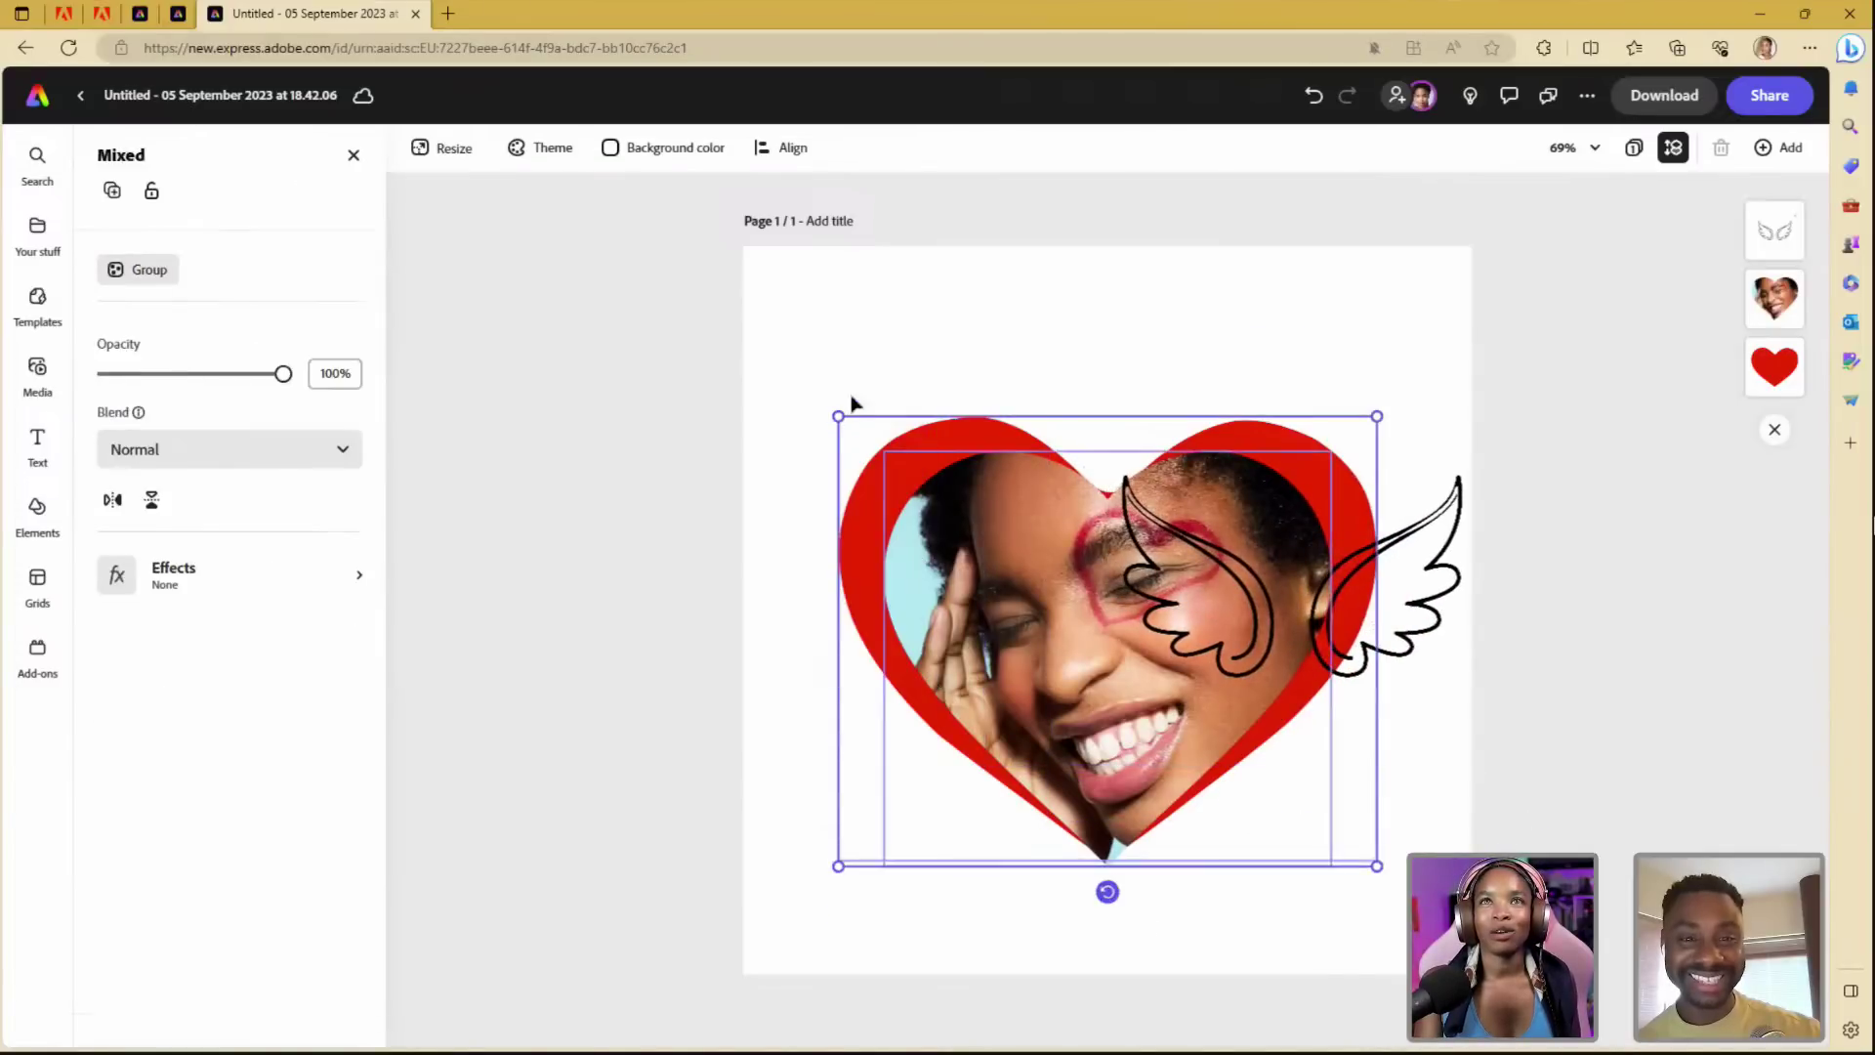
pyautogui.moveTo(837, 416); pyautogui.dragTo(904, 469)
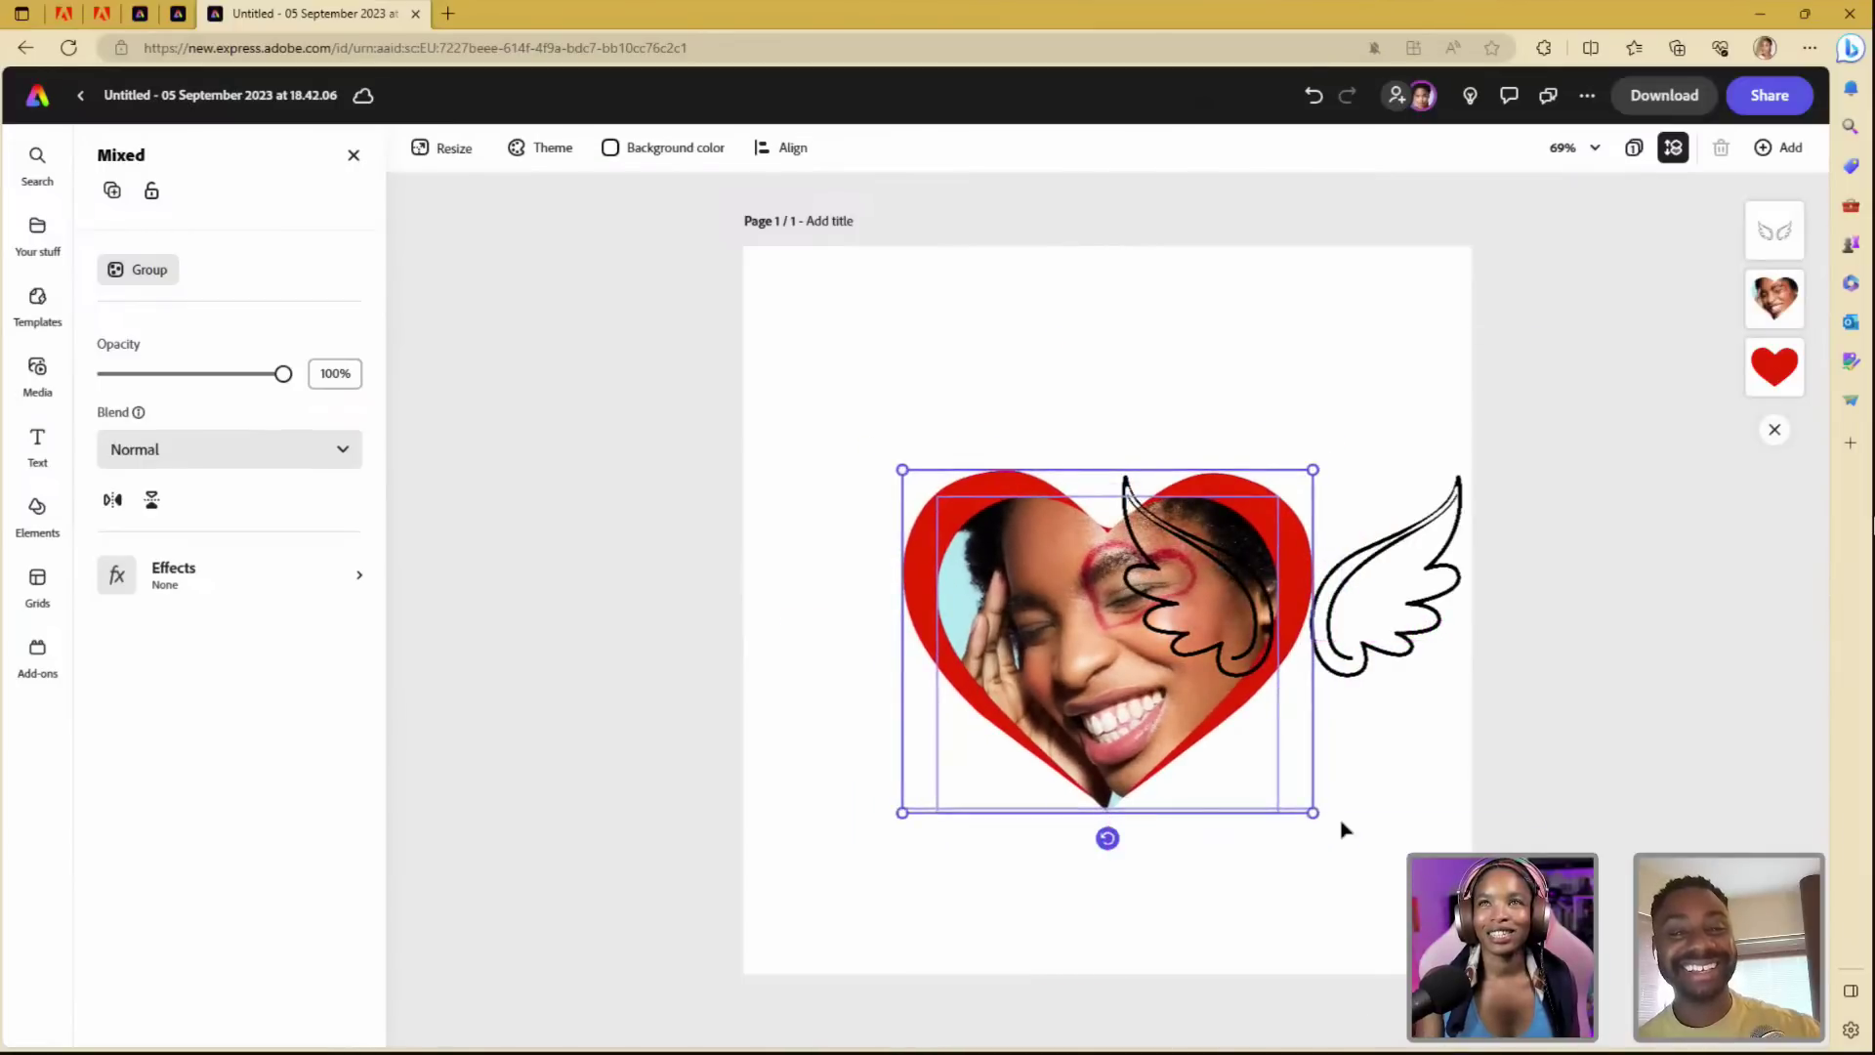
# - Reduce the angel wings slightly, align them beside the heart, and send them behind the red heart
pyautogui.click(1426, 652)
pyautogui.moveTo(1425, 652); pyautogui.dragTo(1411, 634)
pyautogui.moveTo(1522, 317); pyautogui.dragTo(1474, 372)
pyautogui.moveTo(1373, 640); pyautogui.dragTo(1380, 622)
pyautogui.moveTo(1775, 230); pyautogui.dragTo(1773, 367)
pyautogui.click(1548, 701)
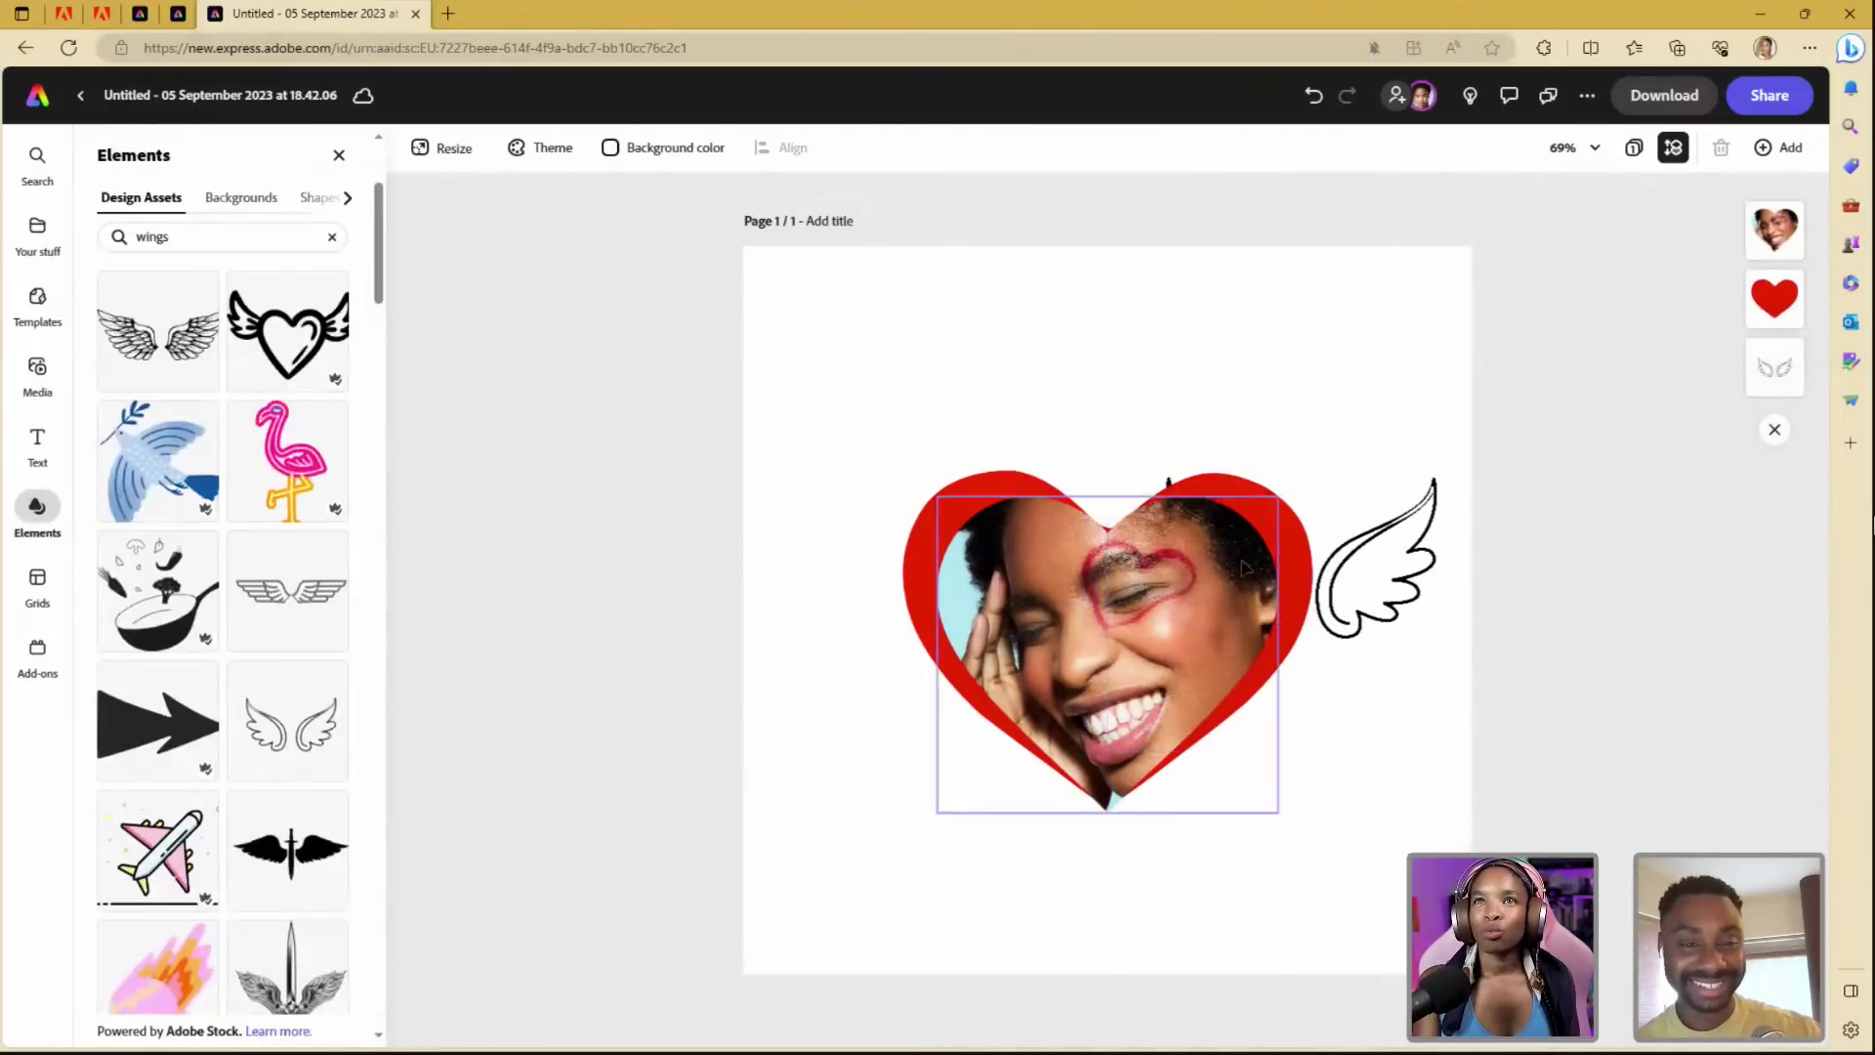
# - Crop the angel wings image so only the right wing remains beside the heart
pyautogui.click(1403, 590)
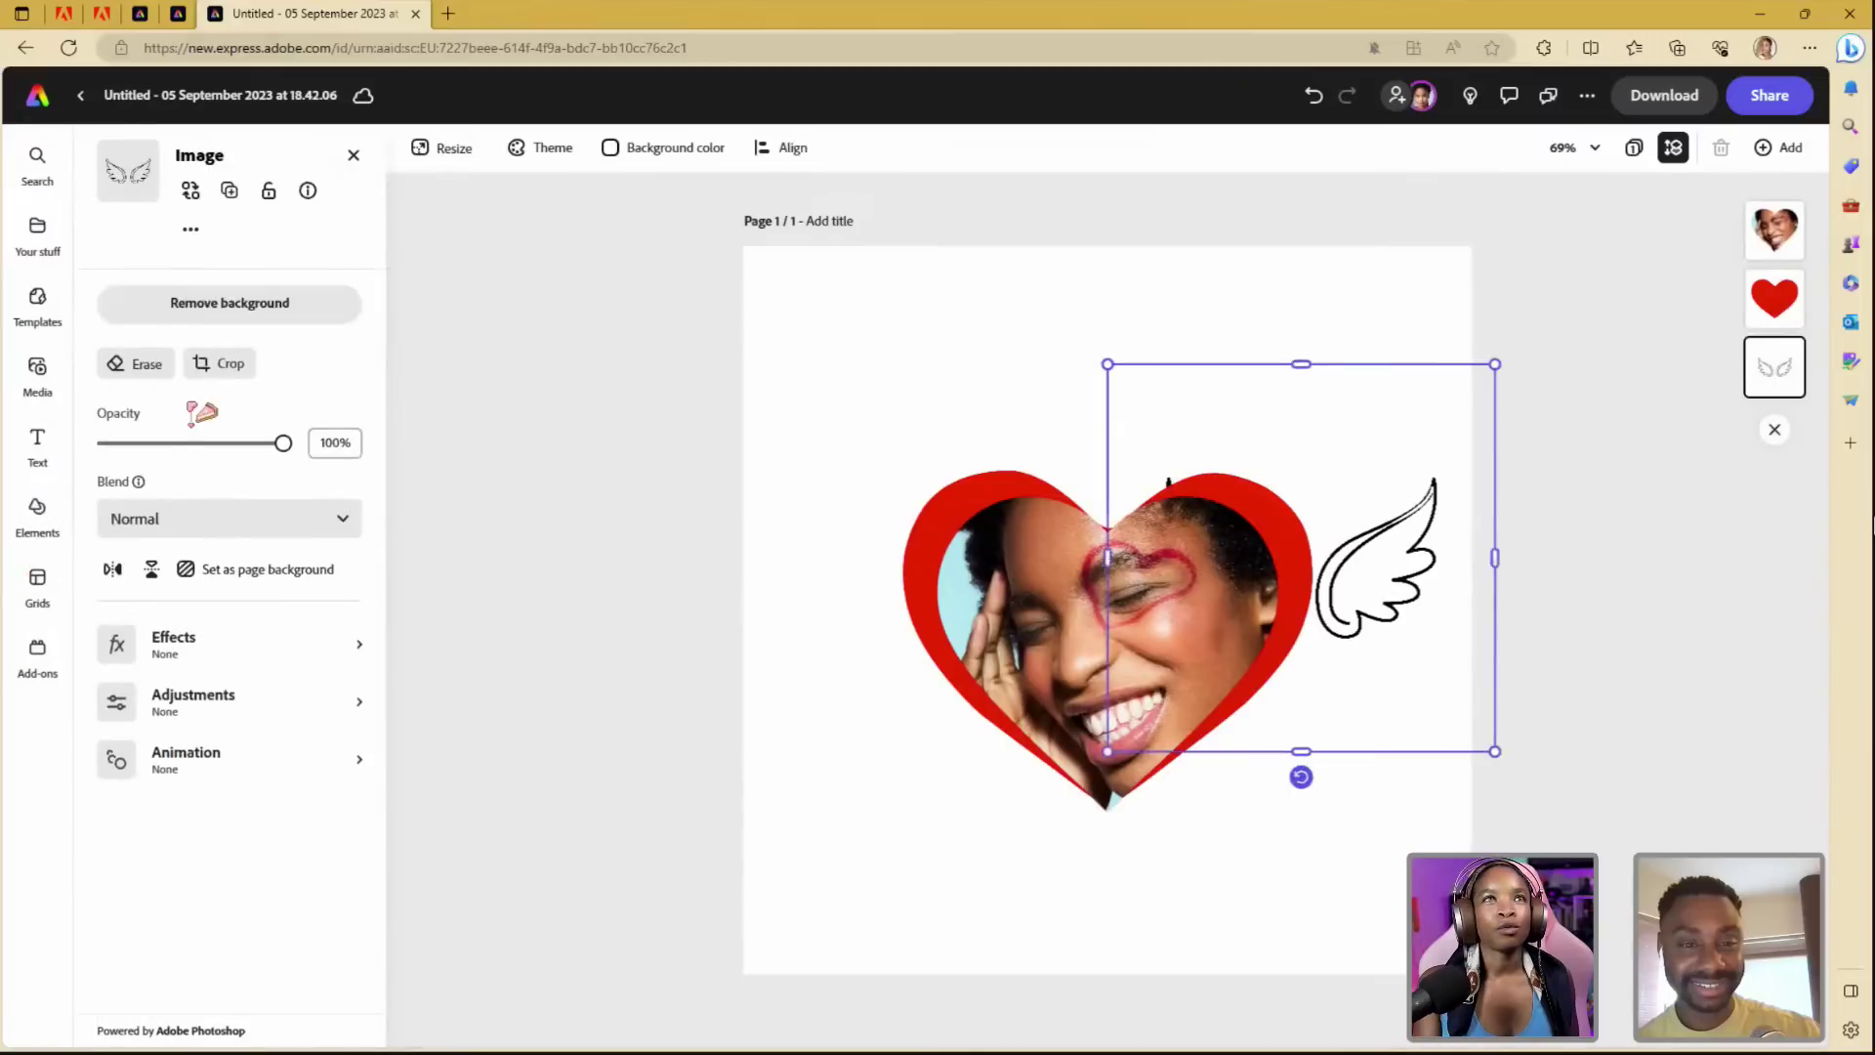
pyautogui.click(207, 367)
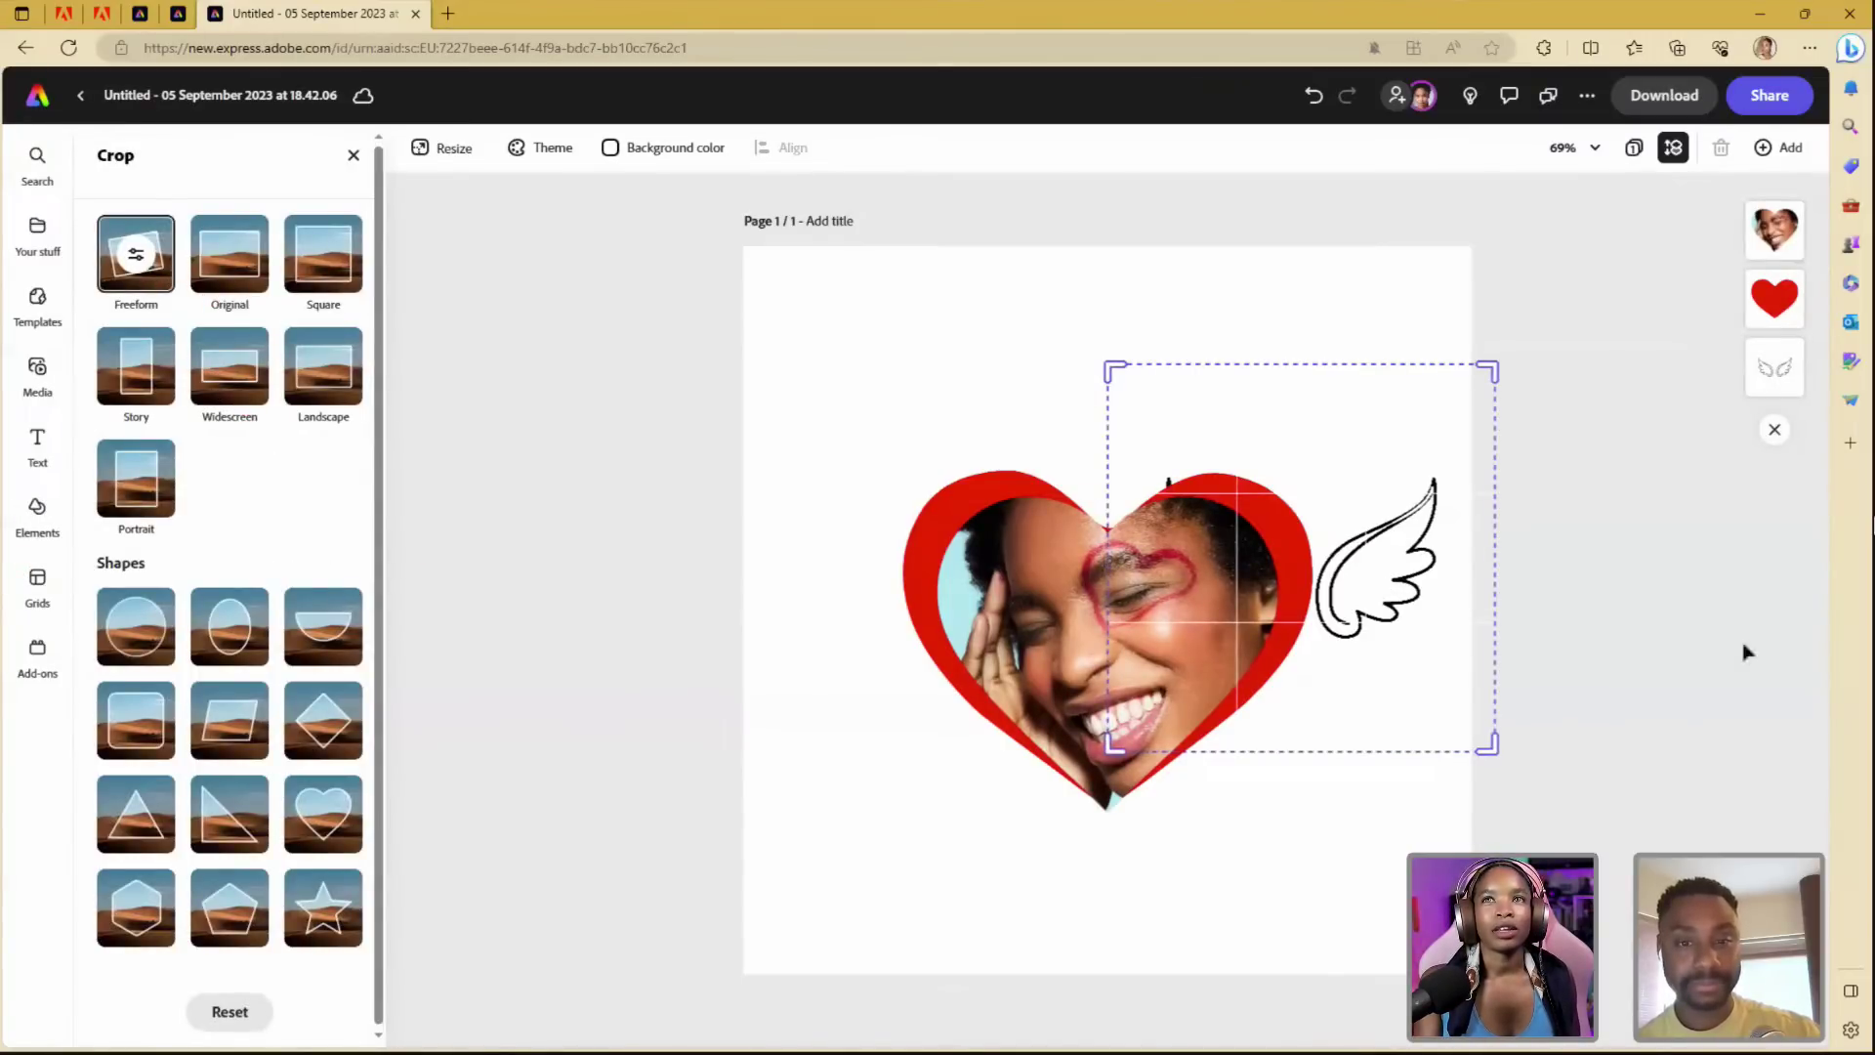
pyautogui.moveTo(1119, 363); pyautogui.dragTo(1314, 367)
pyautogui.click(1572, 619)
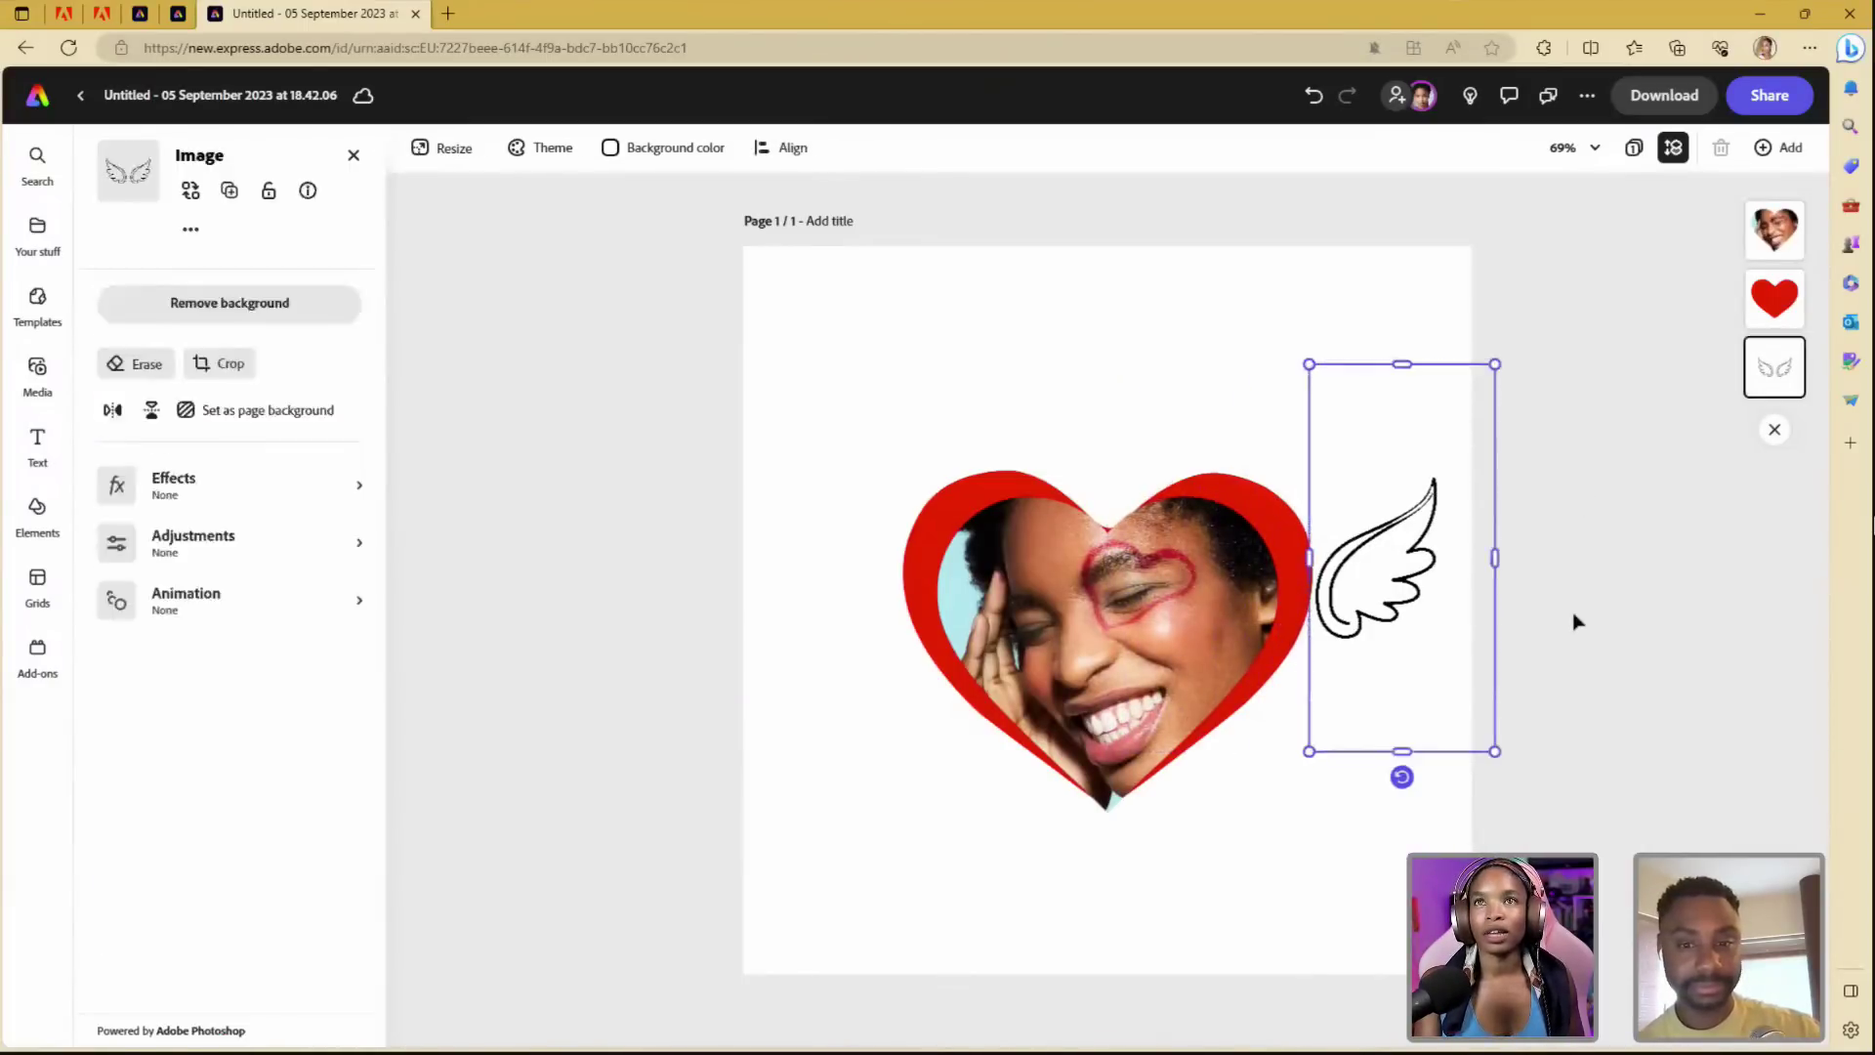
pyautogui.click(1226, 427)
# - Duplicate the right wing, flip the copy horizontally, and place it on the opposite side of the heart
pyautogui.click(1364, 598)
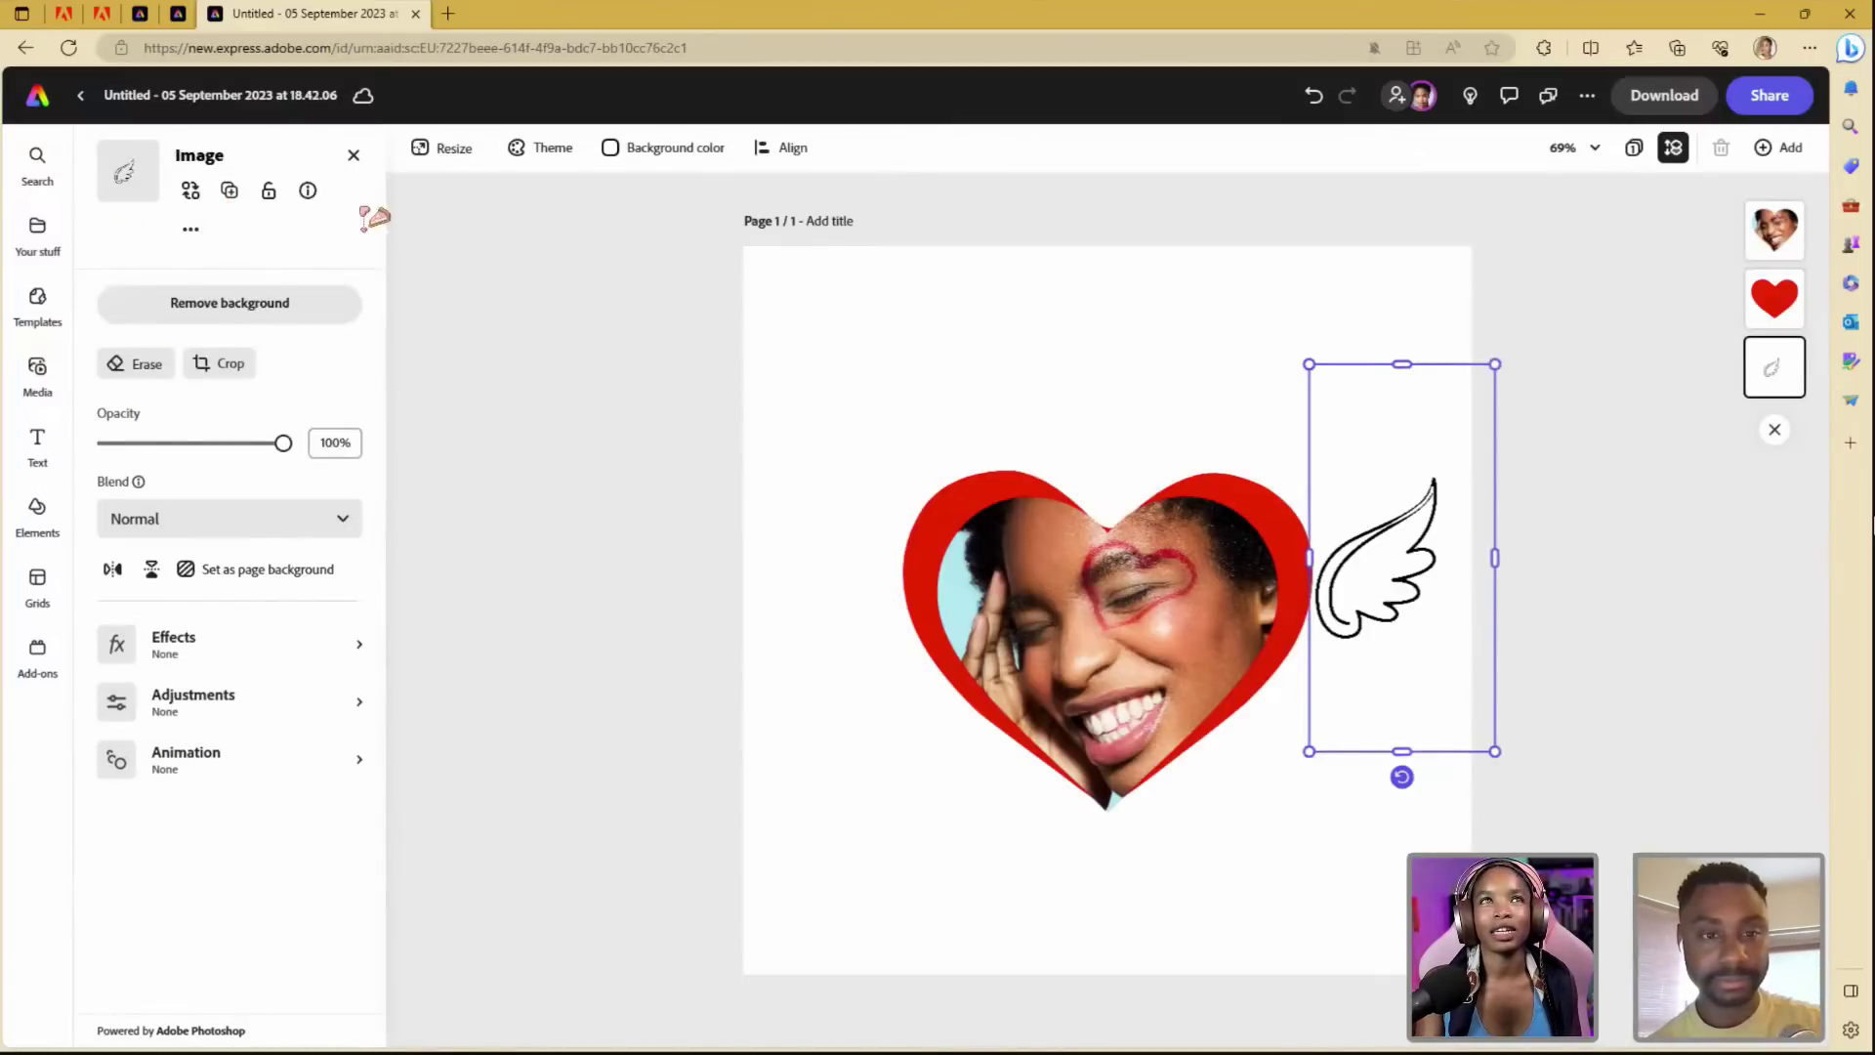
pyautogui.click(230, 191)
pyautogui.moveTo(1428, 634); pyautogui.dragTo(922, 607)
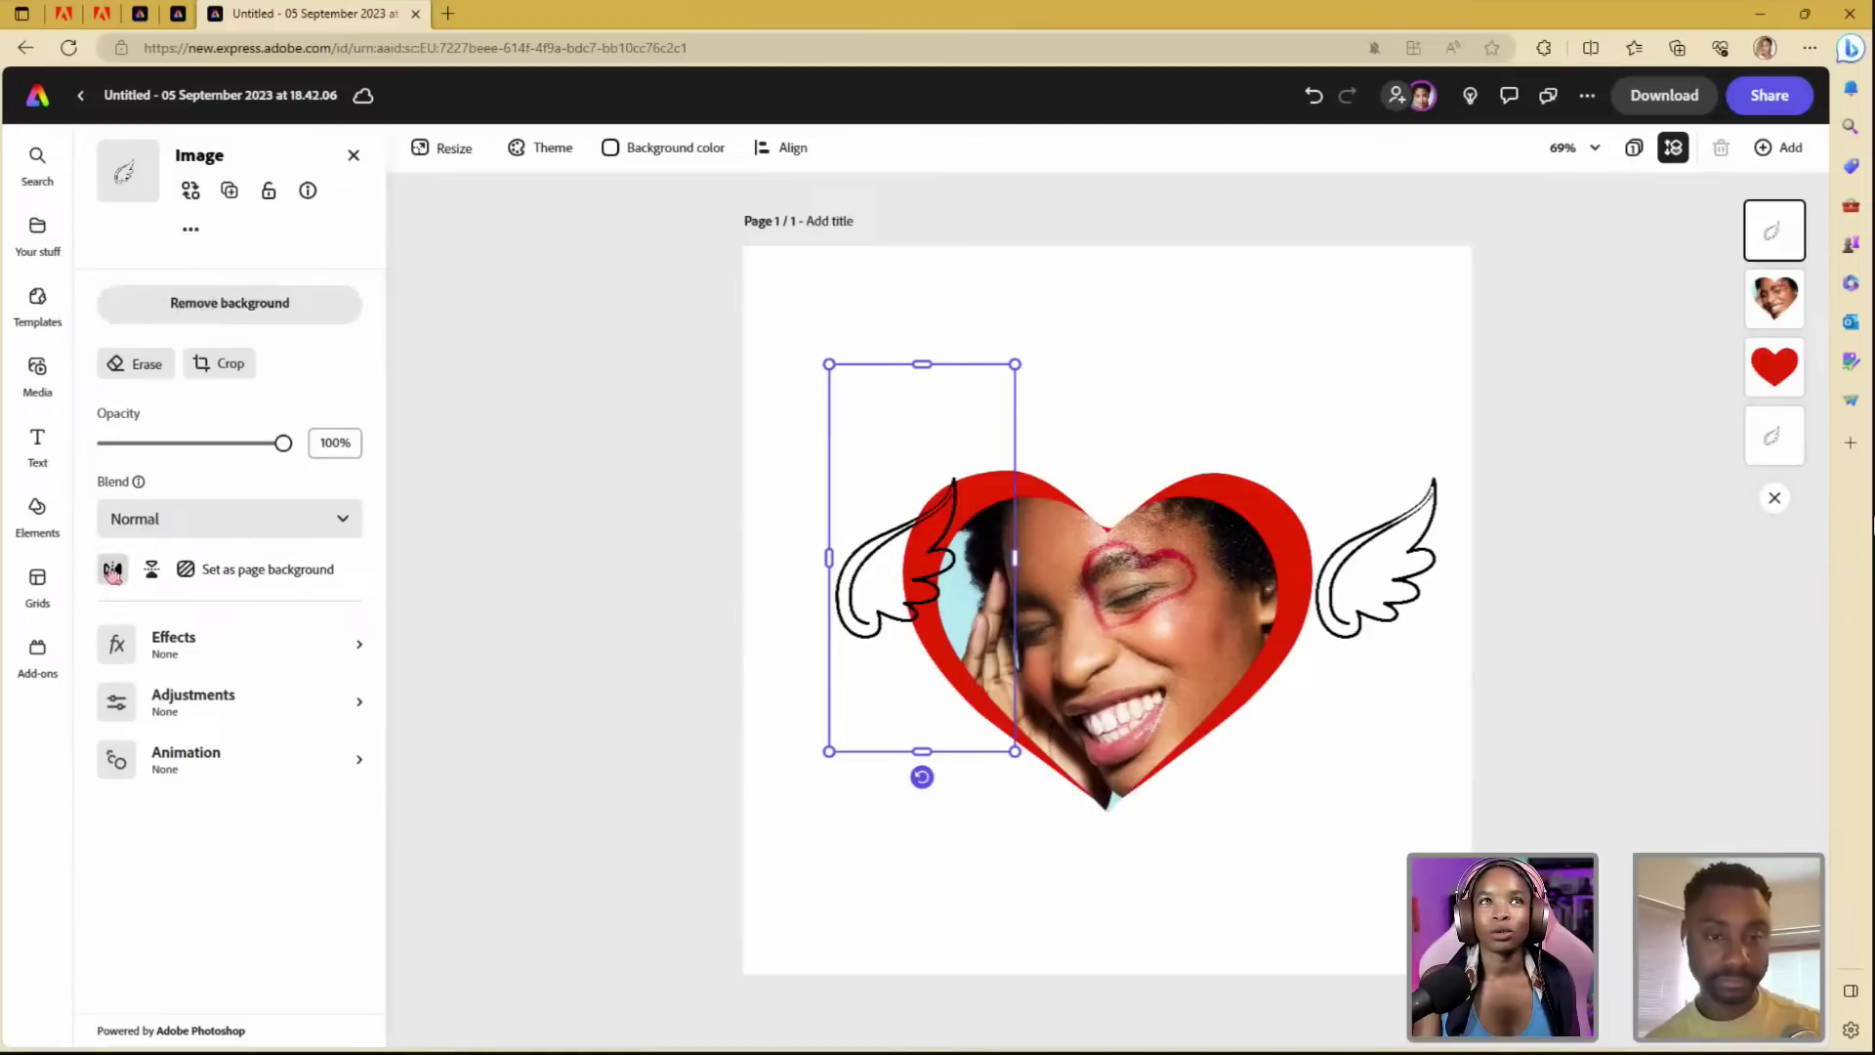
pyautogui.click(113, 570)
pyautogui.moveTo(989, 622); pyautogui.dragTo(878, 617)
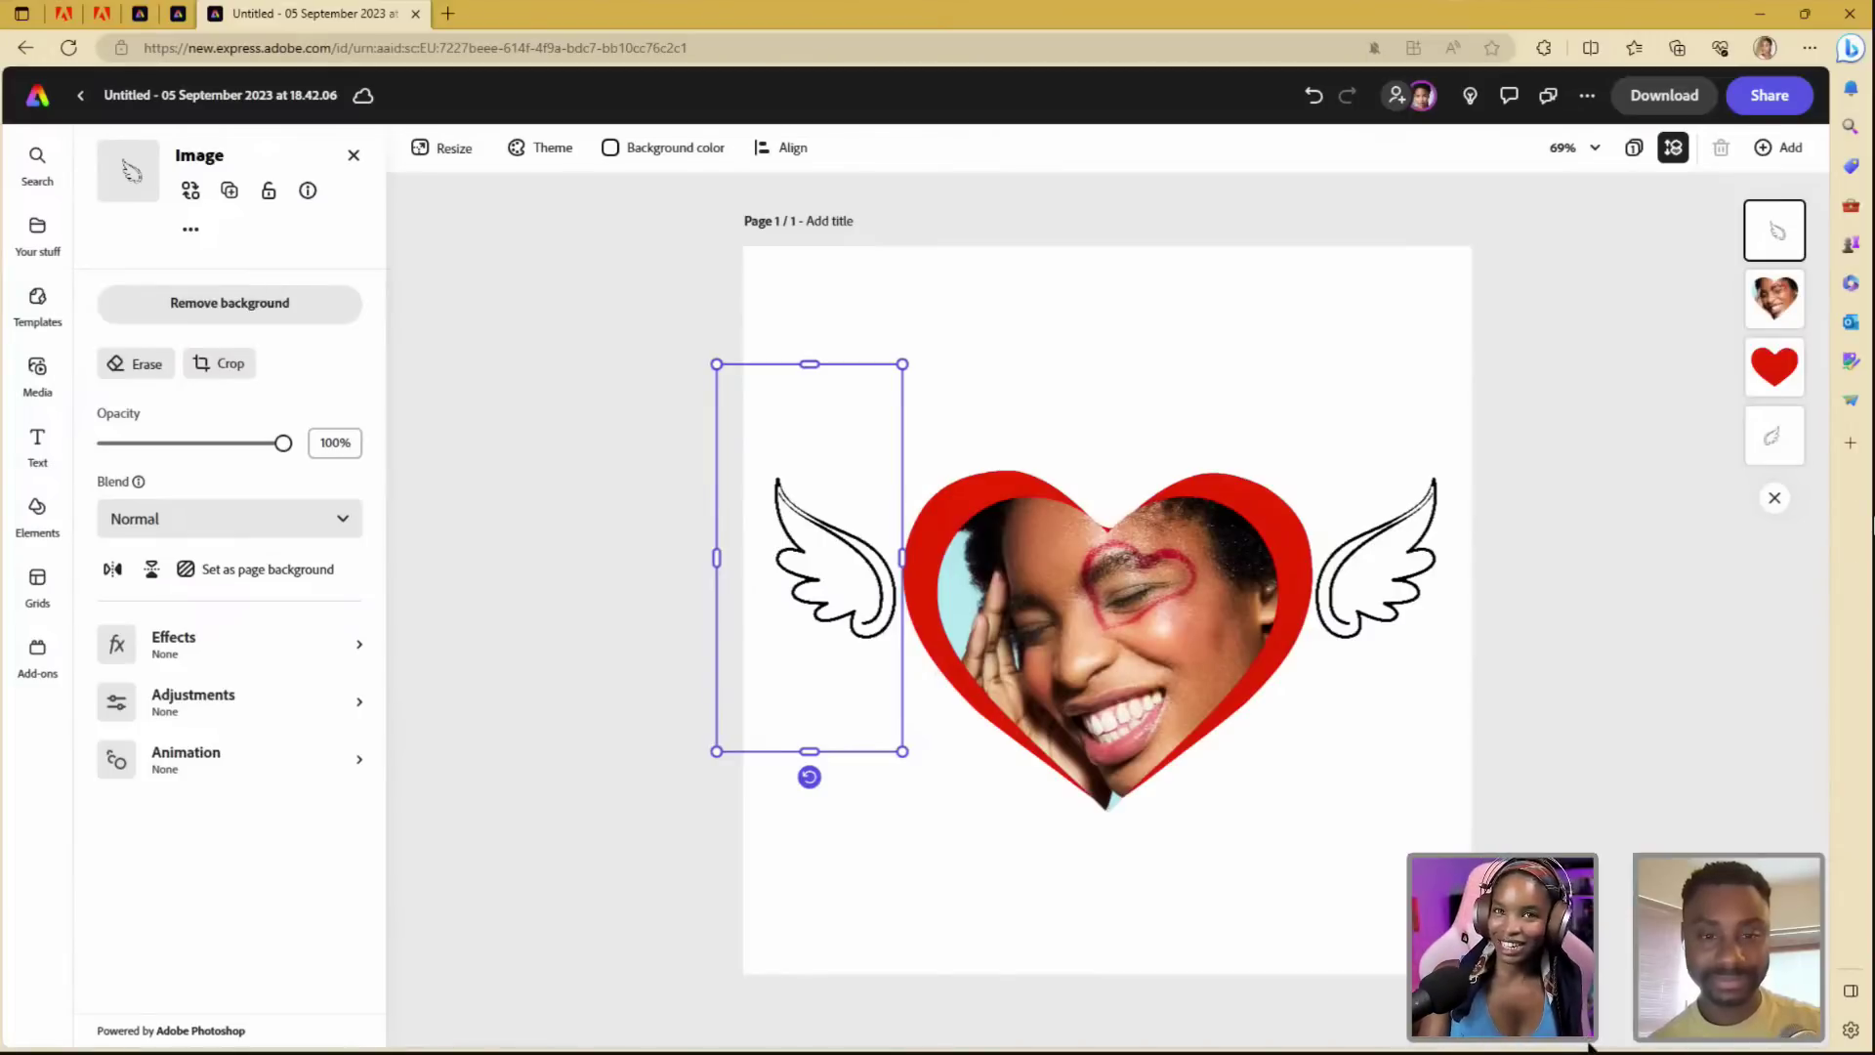
pyautogui.click(1544, 787)
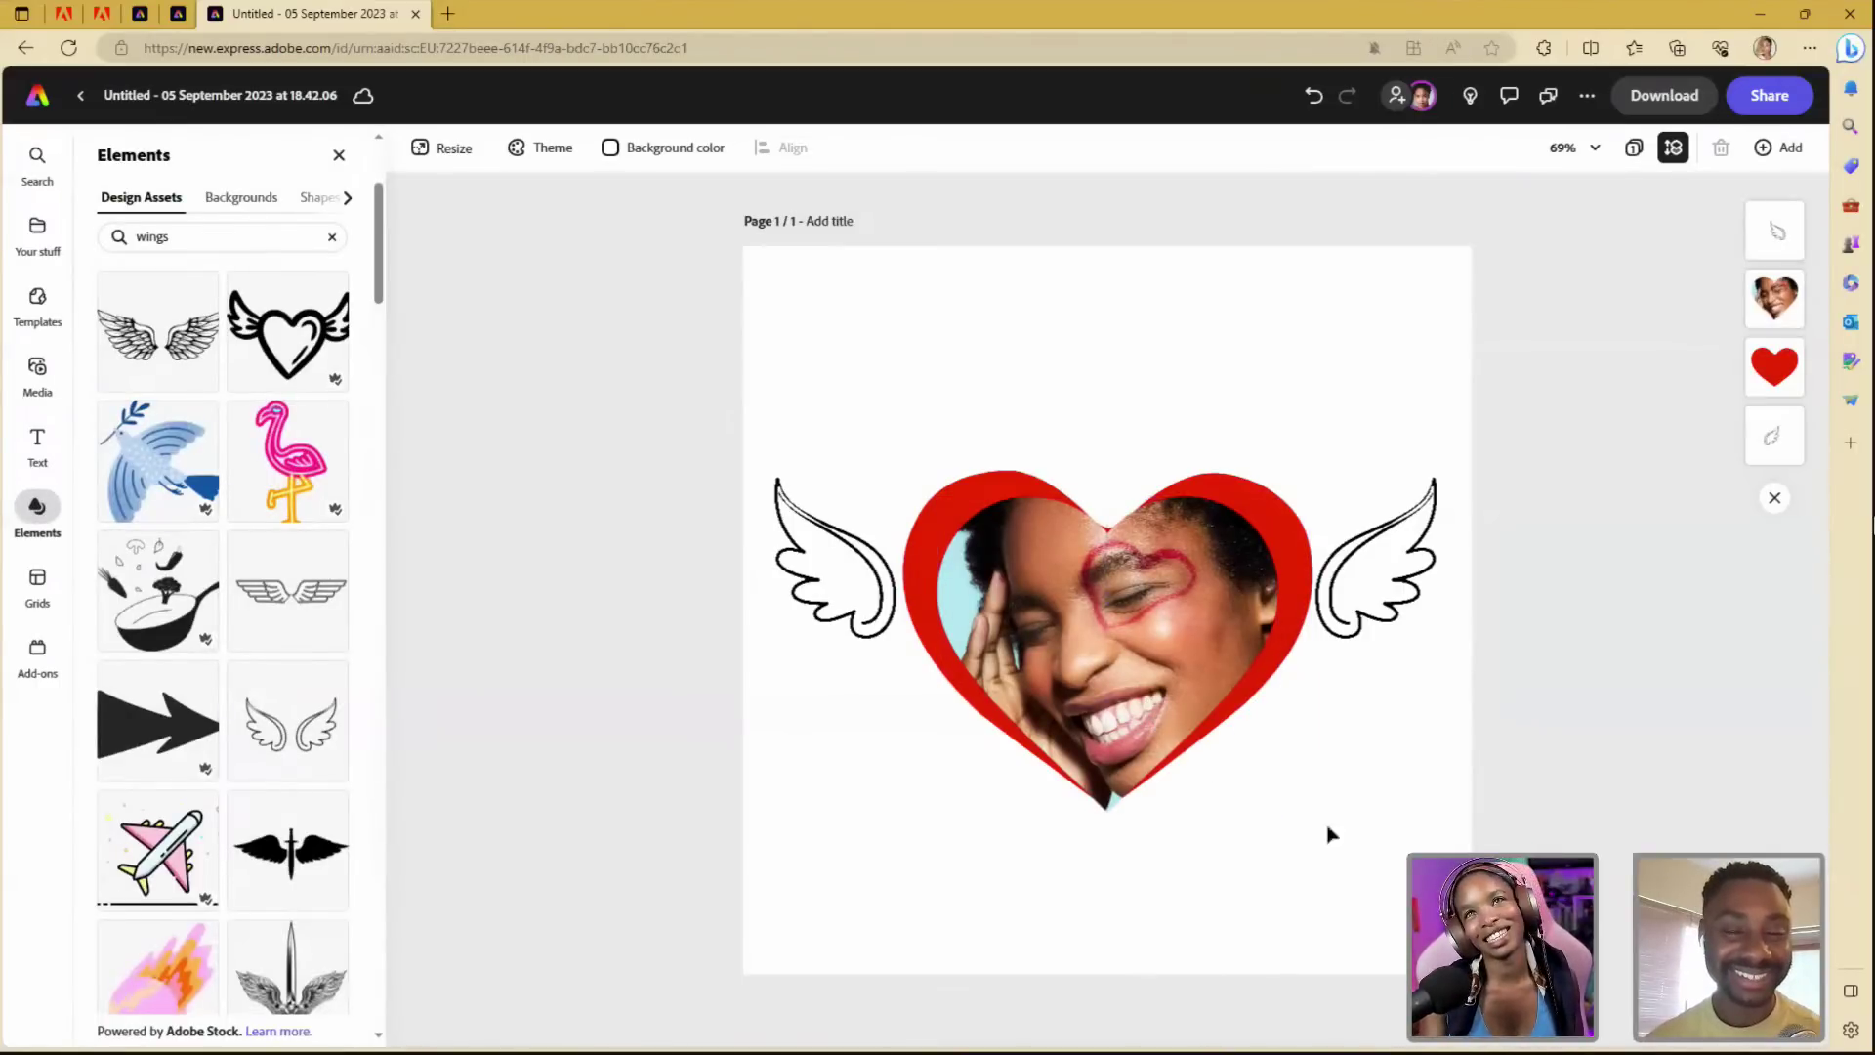
# - Nudge both wings inward so they touch the edges of the red heart symmetrically
pyautogui.moveTo(1390, 587); pyautogui.dragTo(1376, 583)
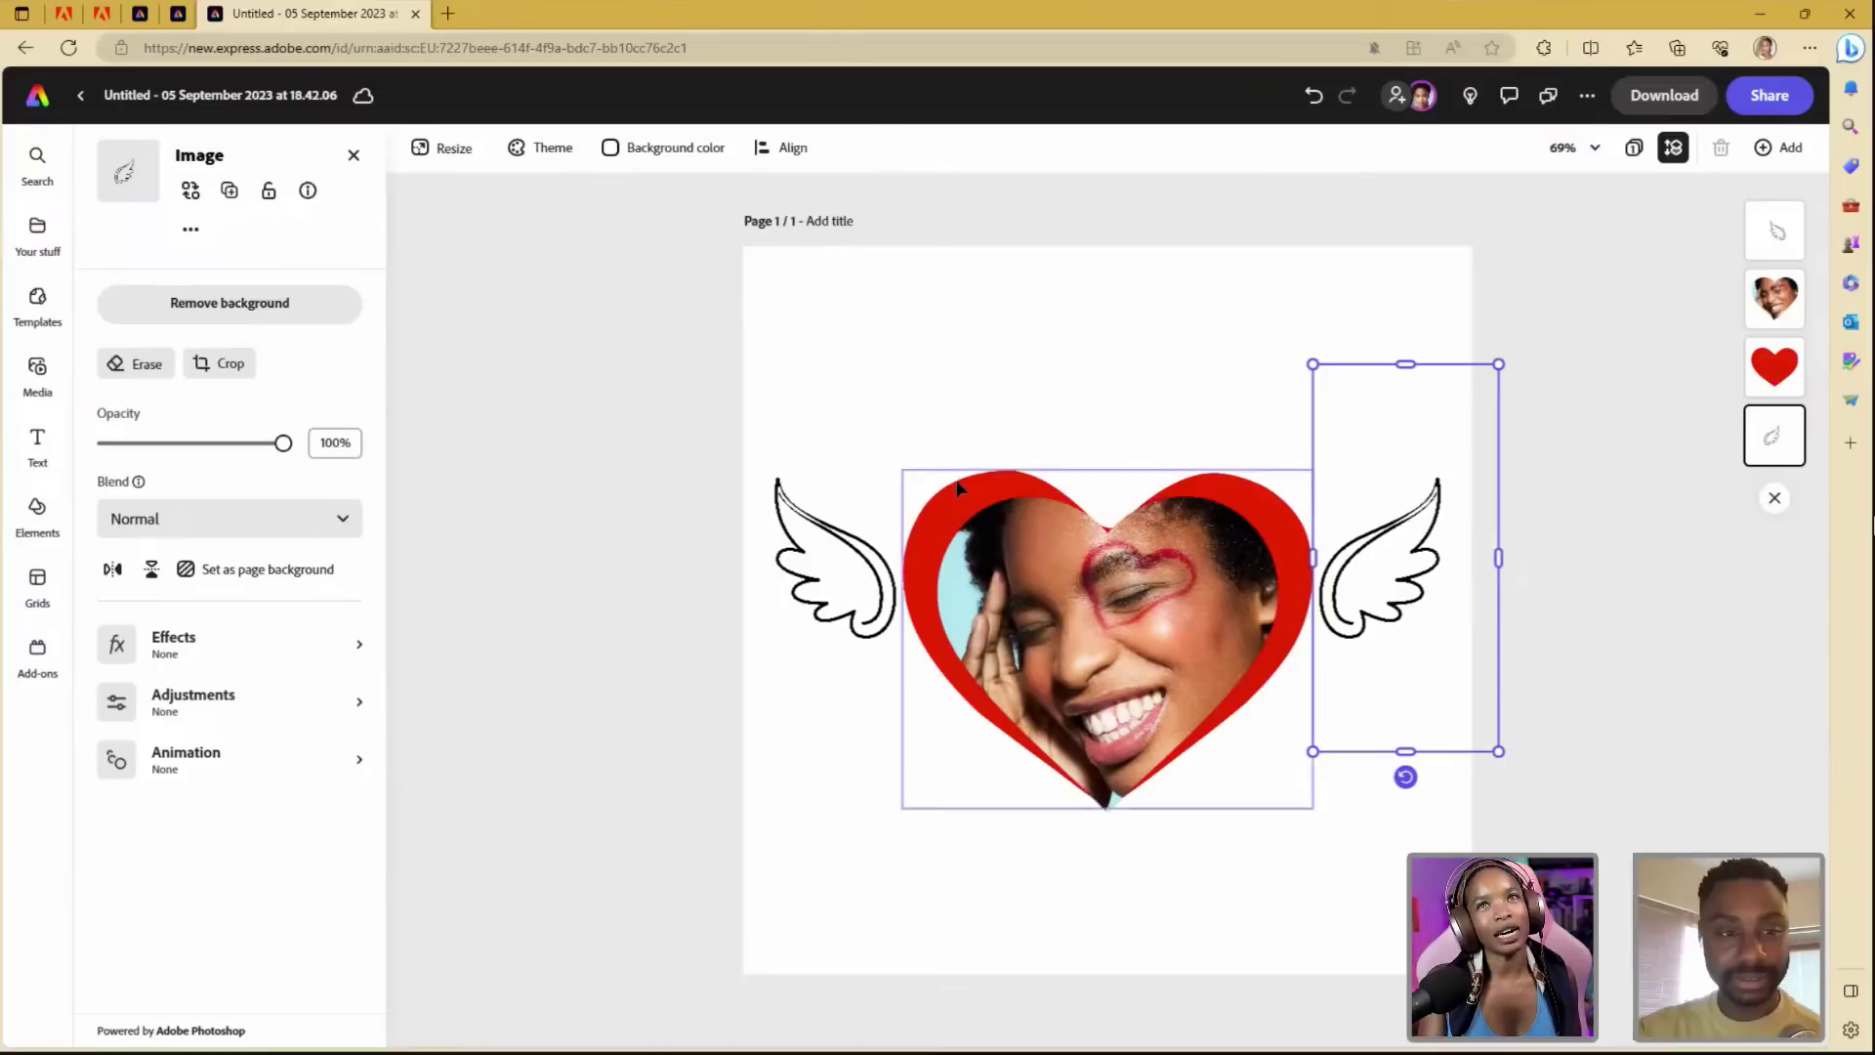
pyautogui.click(1037, 680)
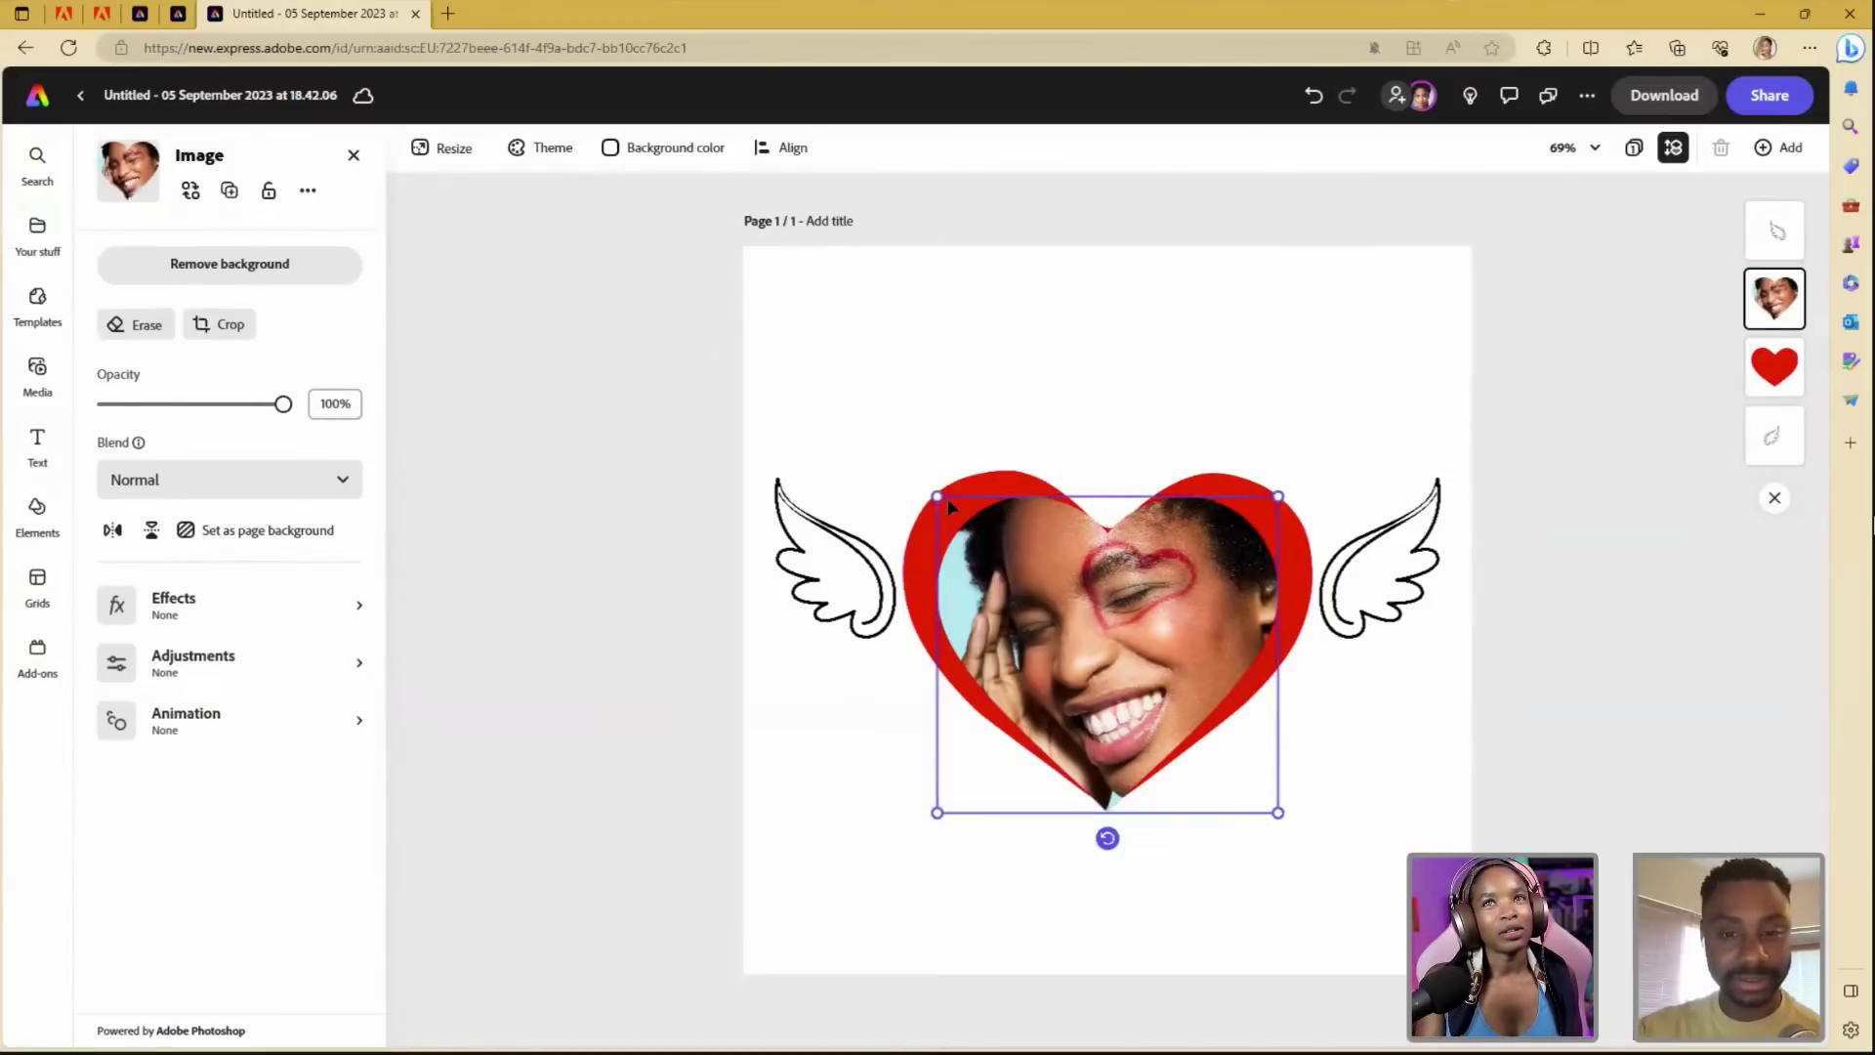
pyautogui.click(979, 479)
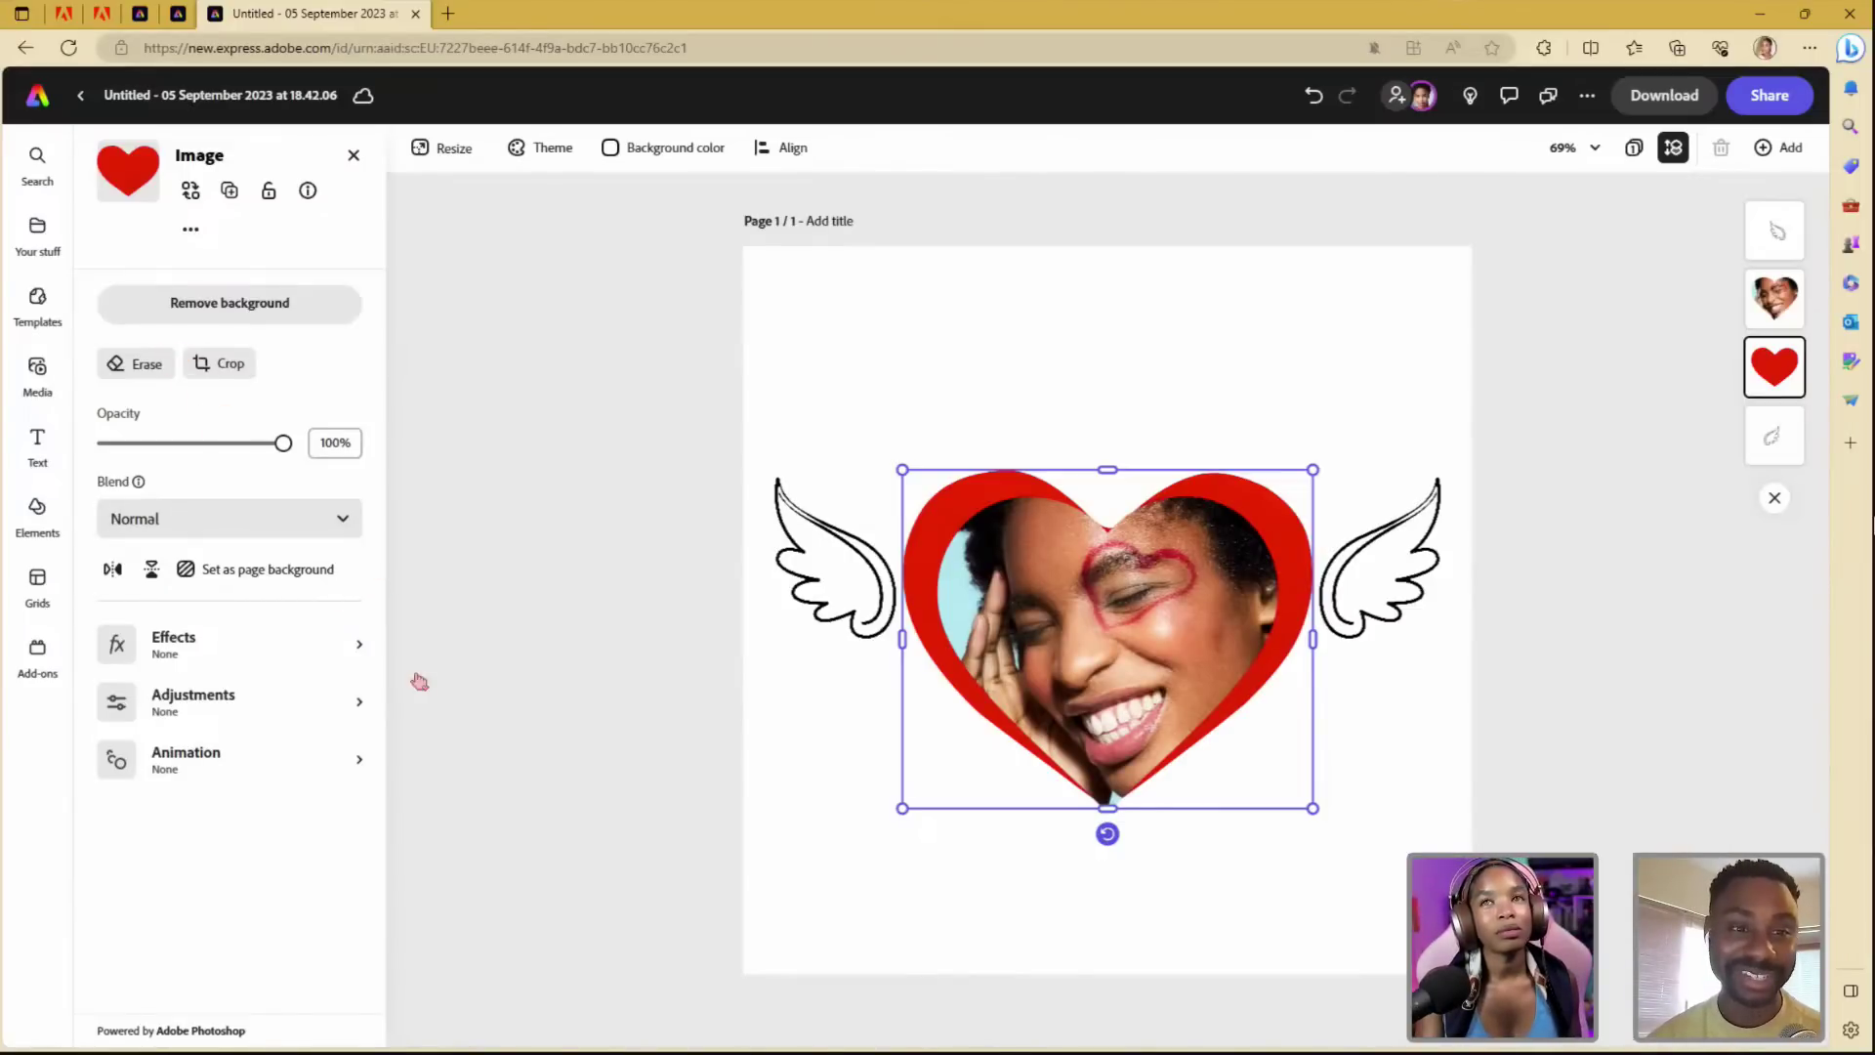
pyautogui.moveTo(1396, 620); pyautogui.dragTo(1388, 615)
pyautogui.moveTo(748, 542); pyautogui.dragTo(755, 542)
pyautogui.click(1346, 902)
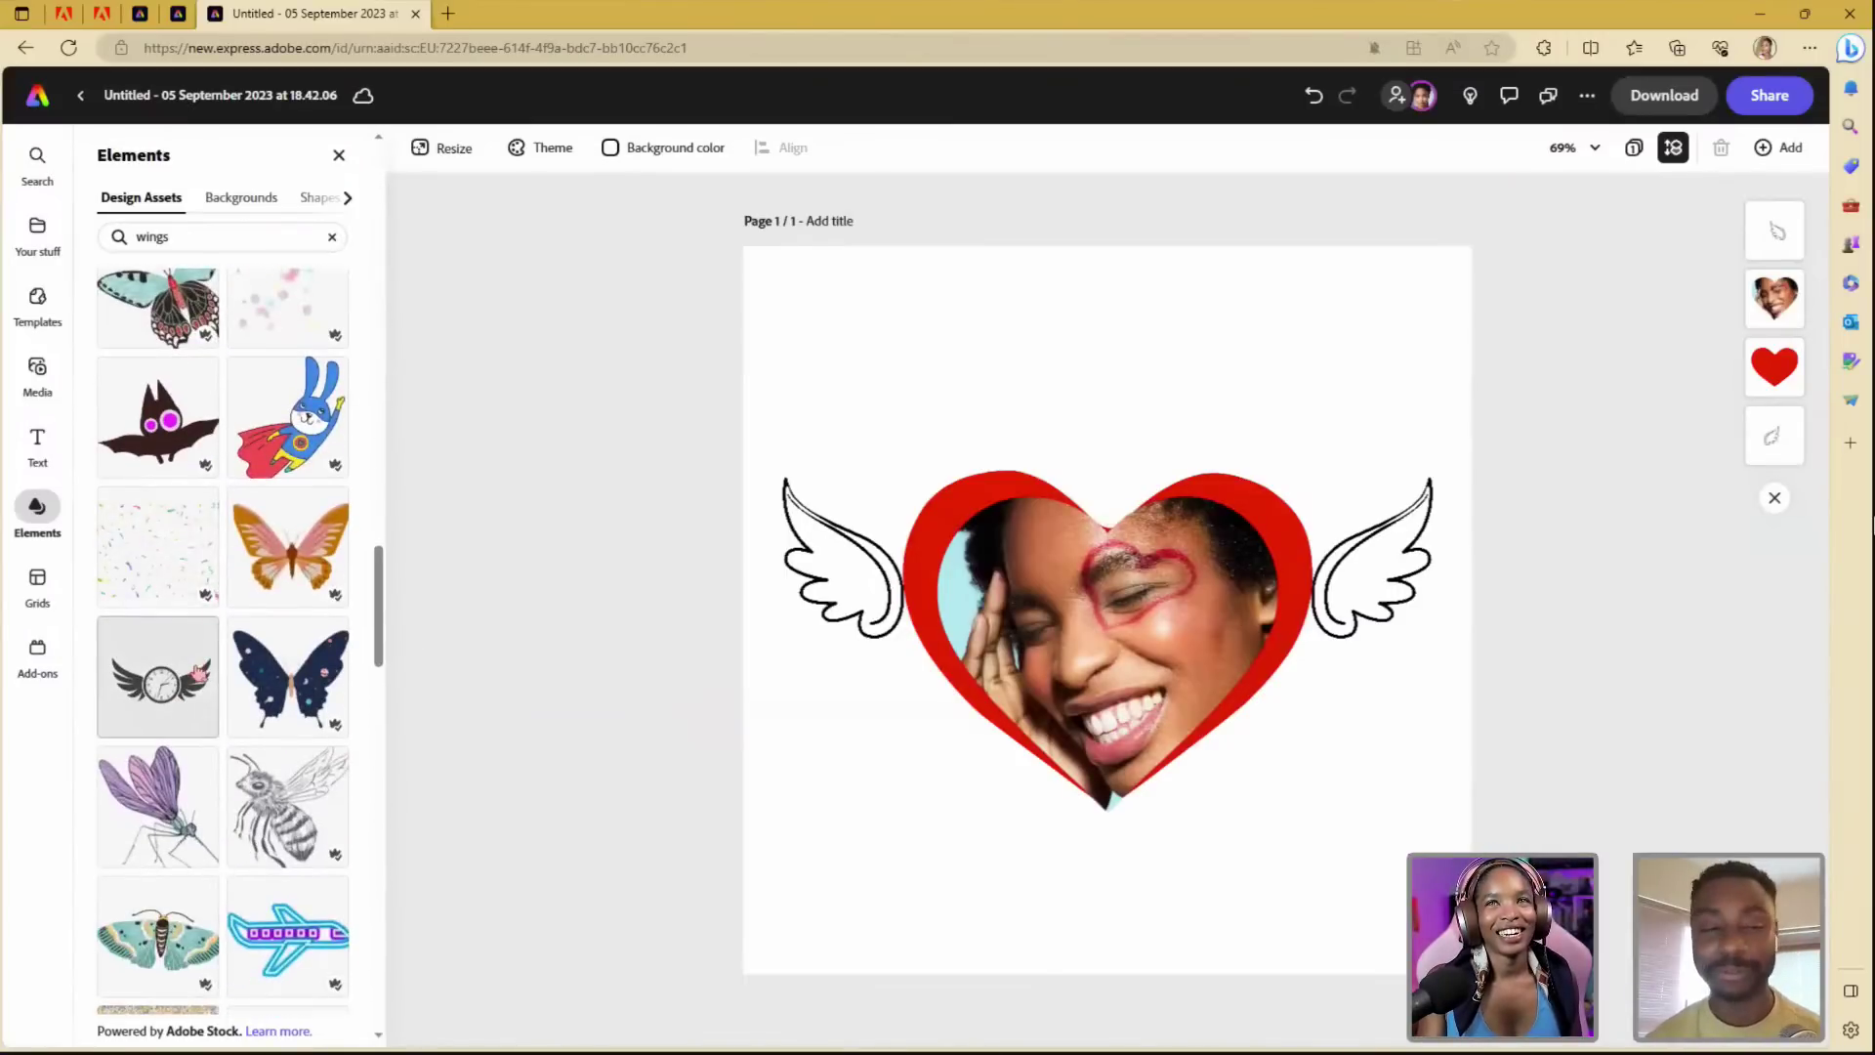
# - Browse the wing assets, the shape categories with the search cleared, and the backgrounds for further sticker decorations
pyautogui.scroll(5, 198, 670)
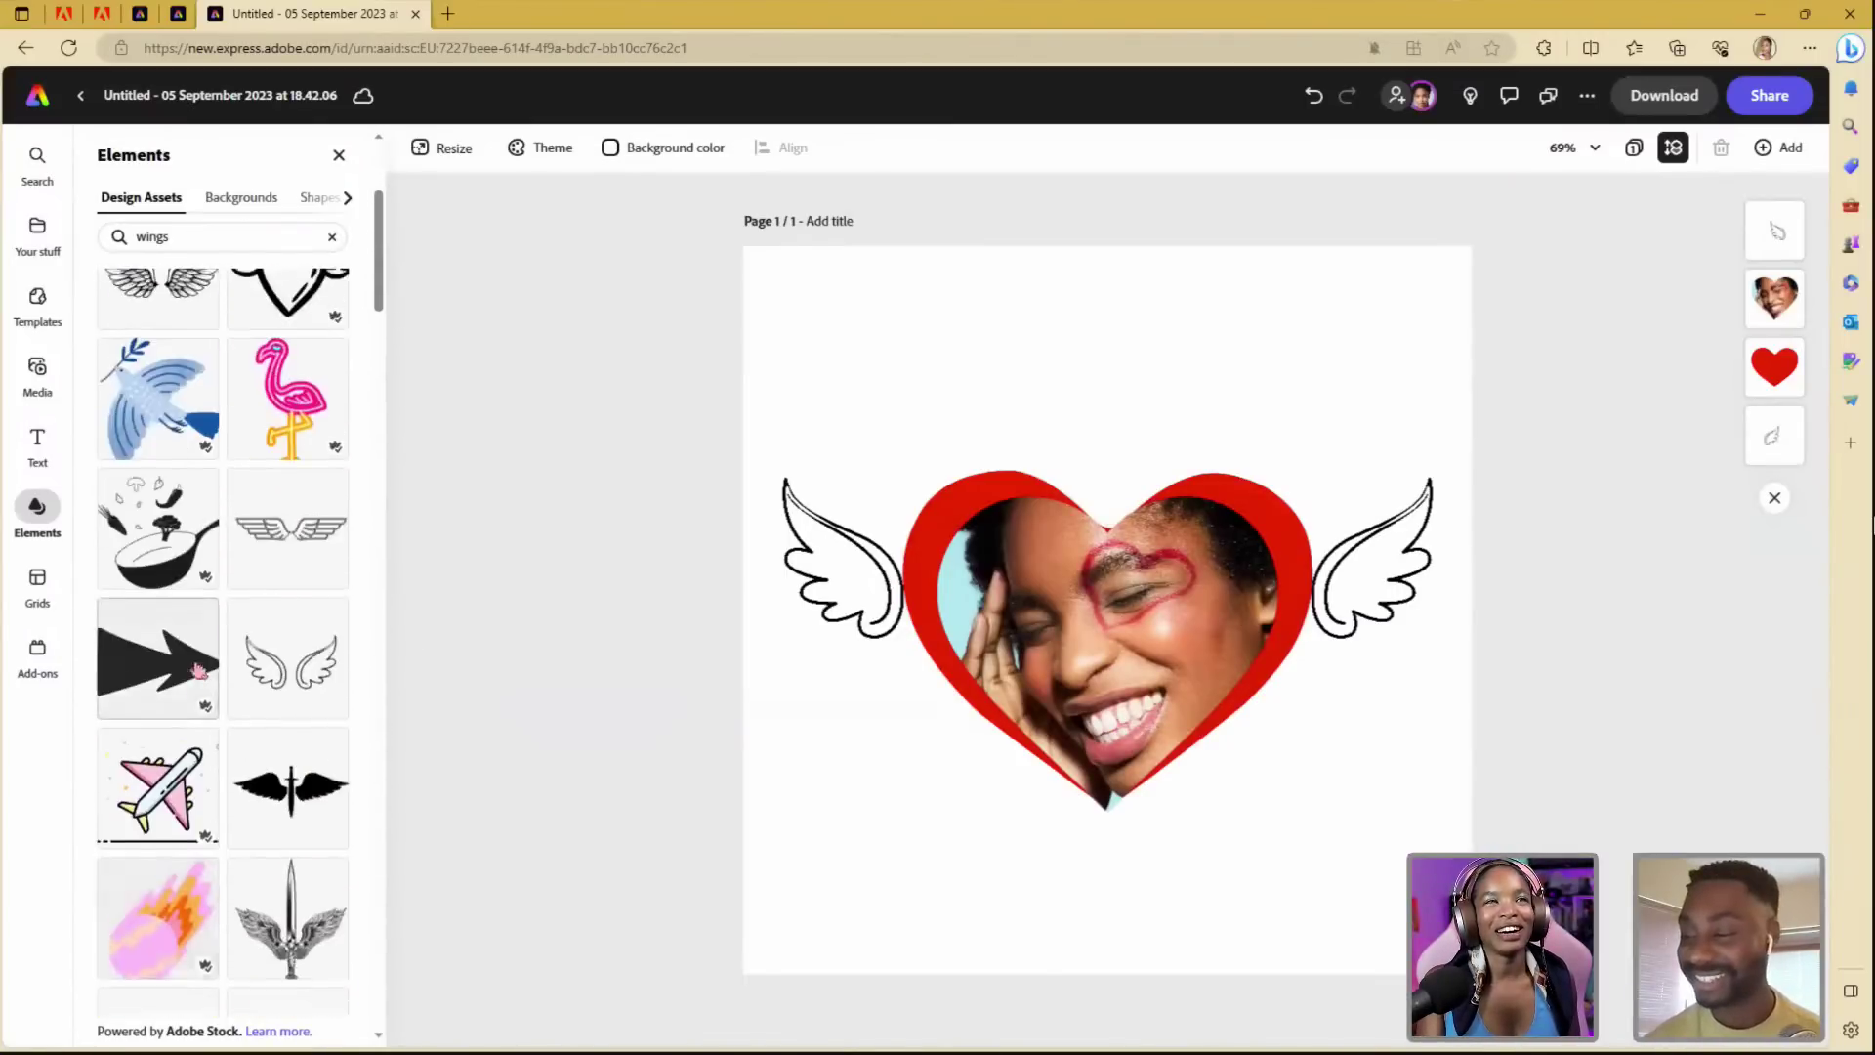
pyautogui.scroll(3, 198, 670)
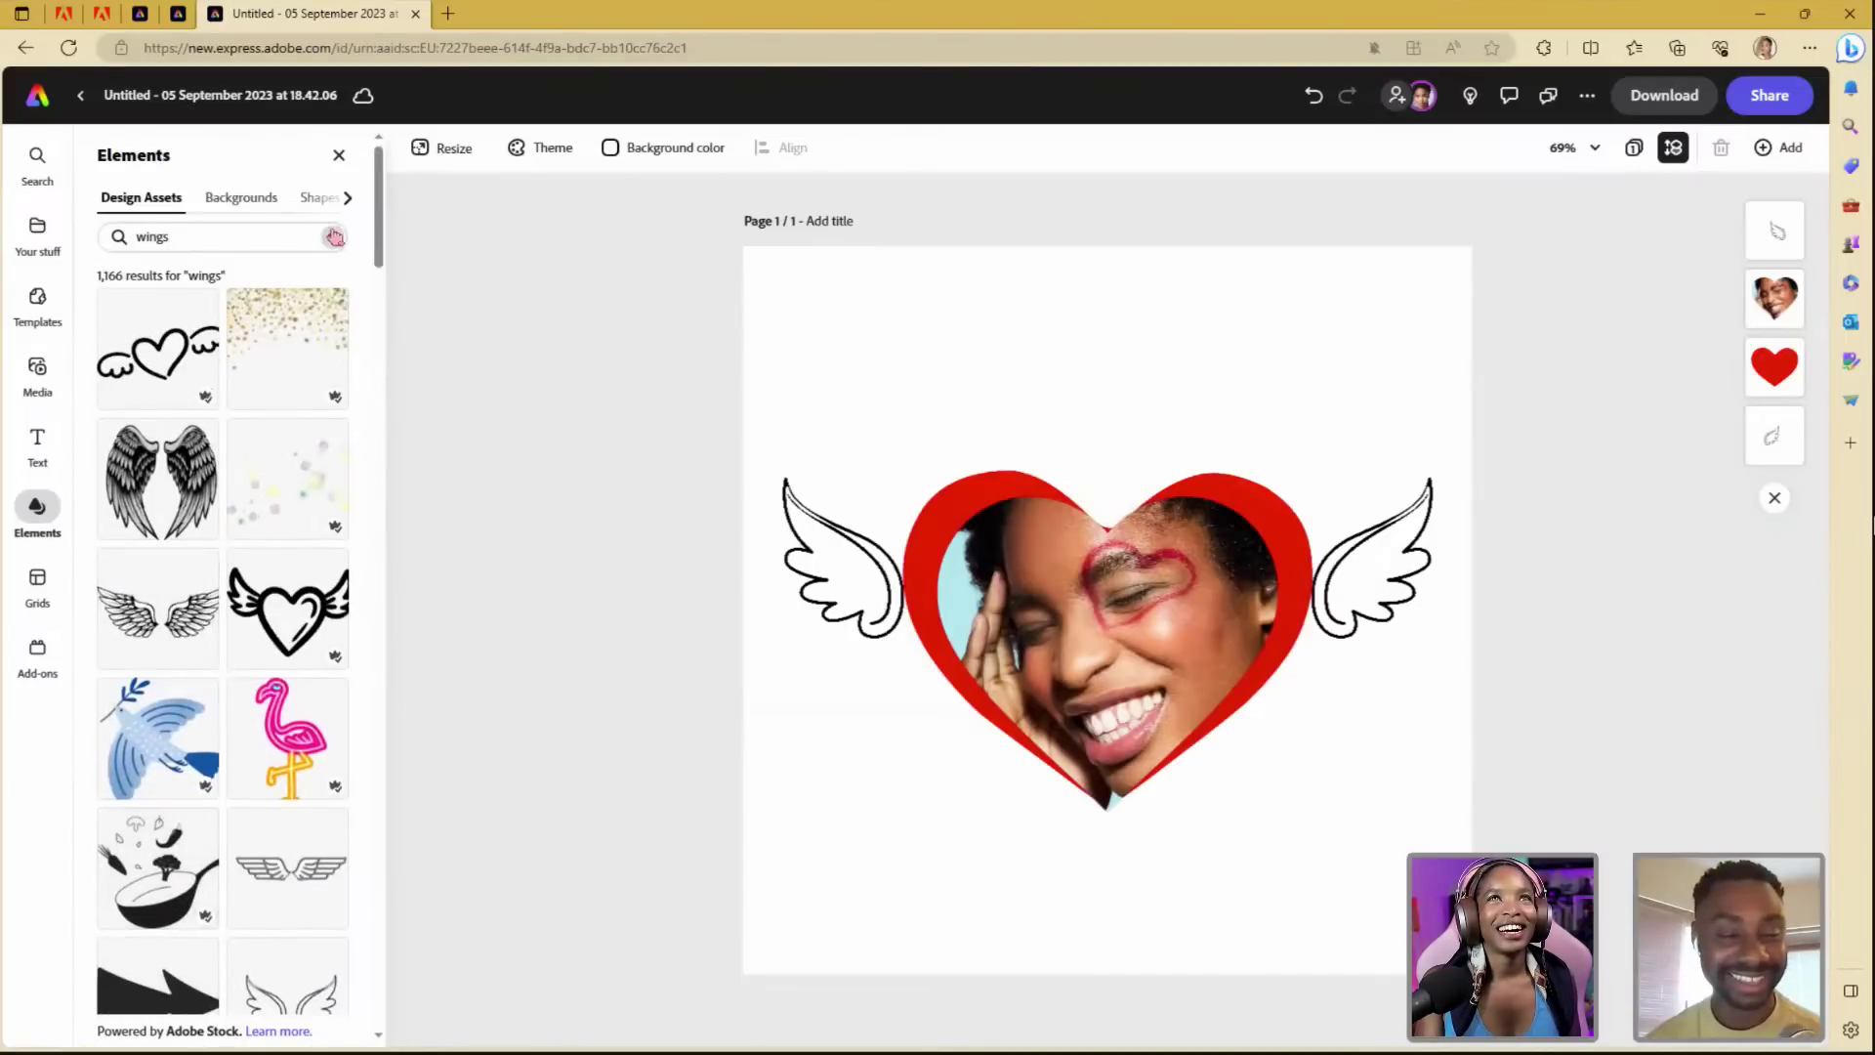
pyautogui.click(306, 209)
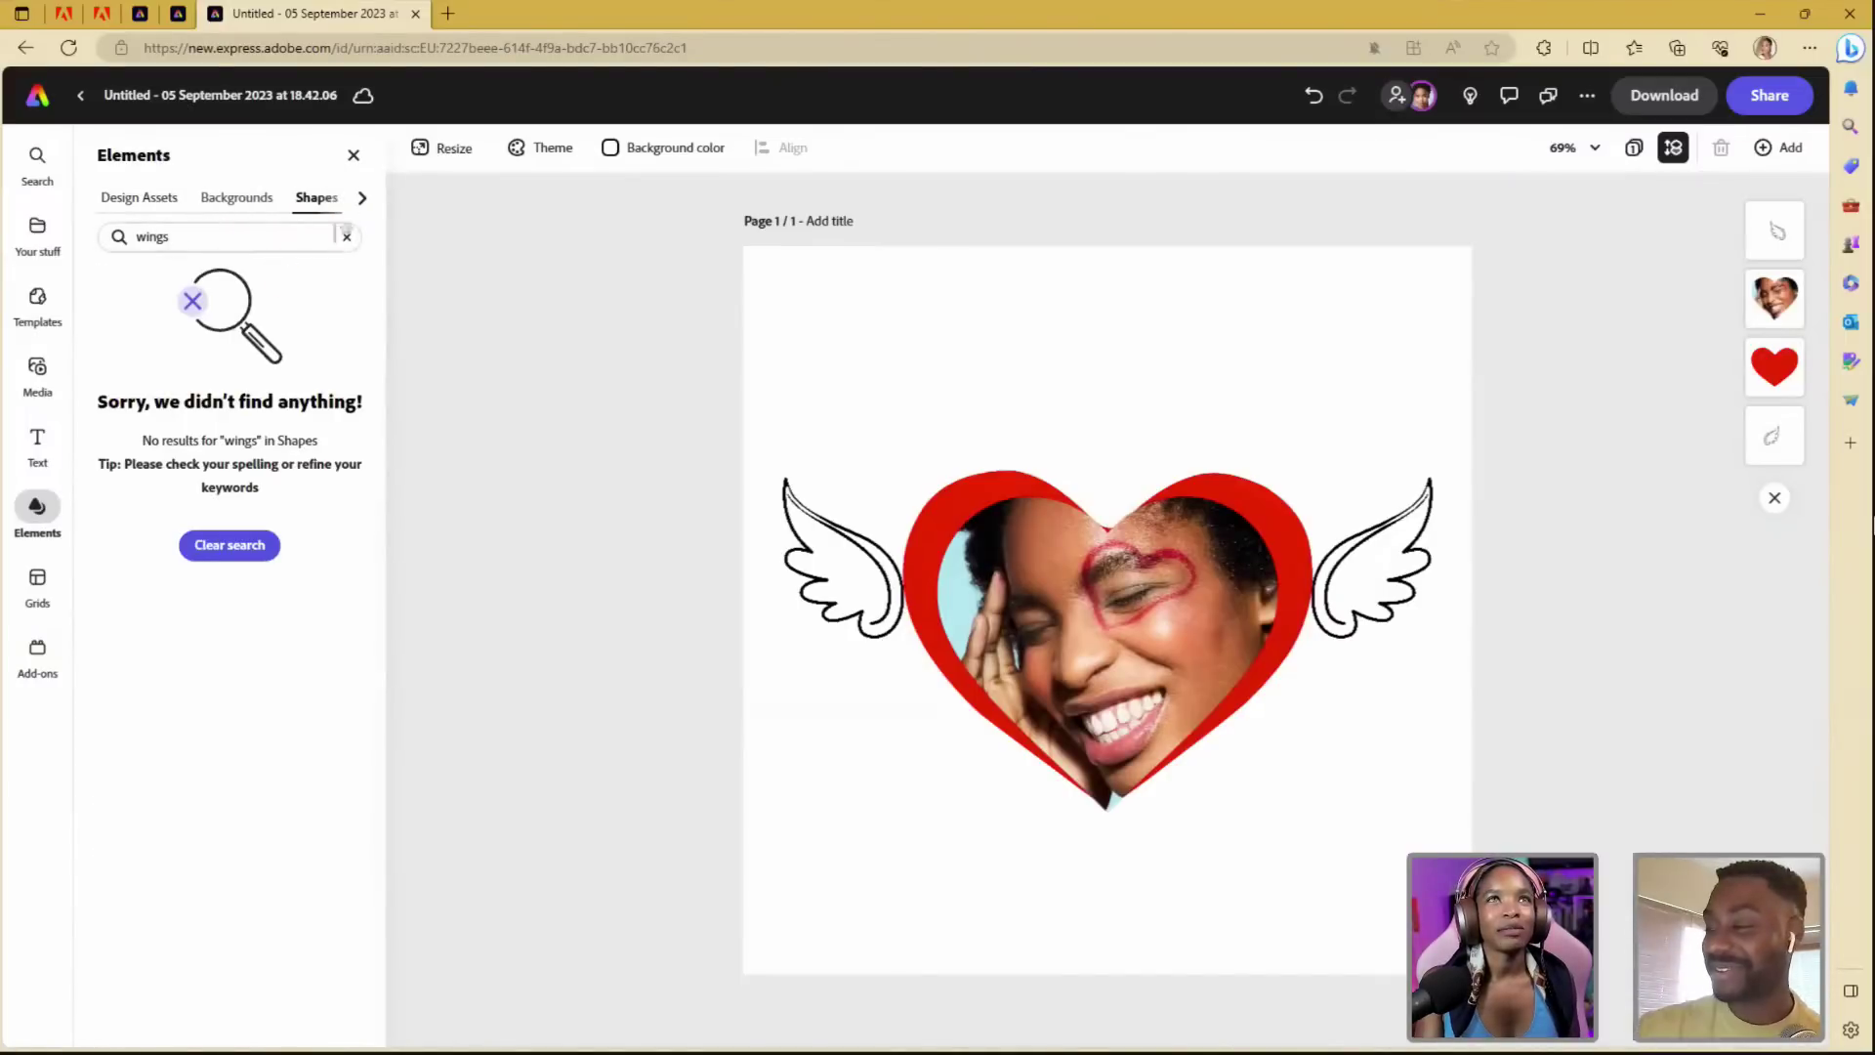
pyautogui.click(347, 236)
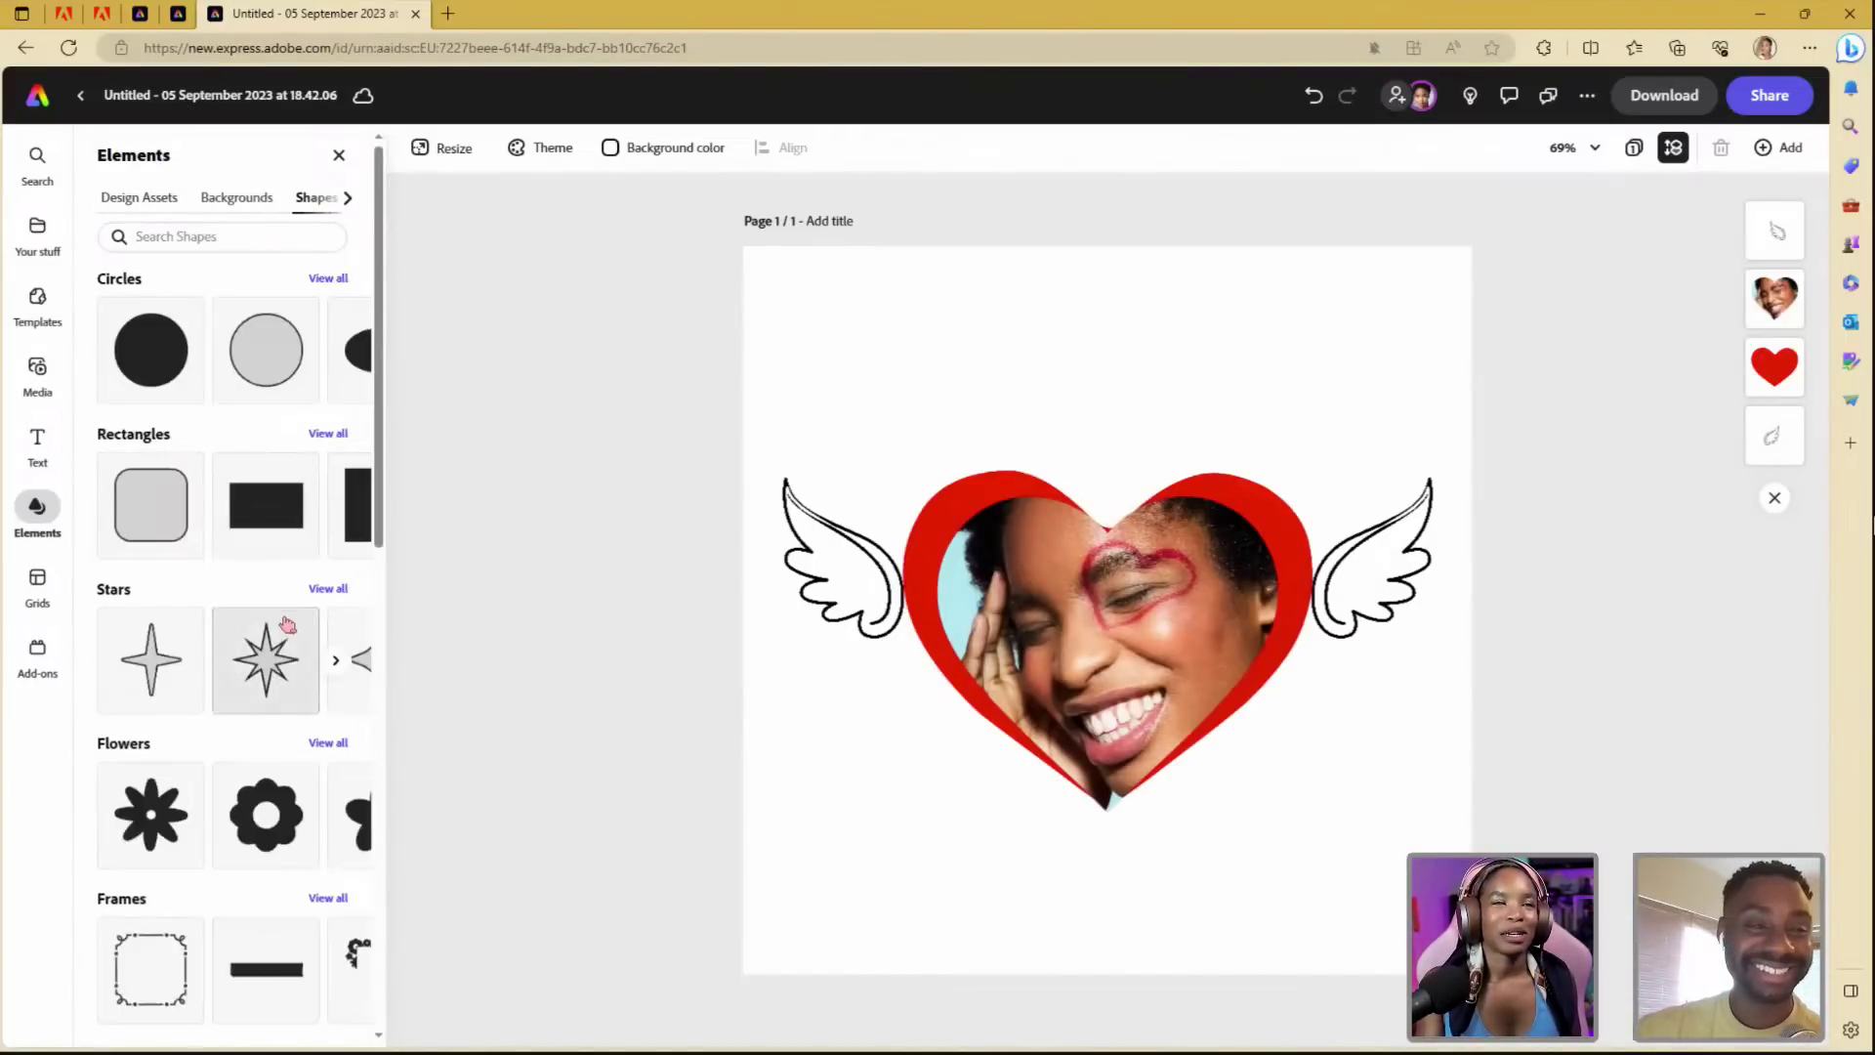
pyautogui.scroll(-6, 289, 633)
pyautogui.scroll(3, 289, 635)
pyautogui.scroll(-1, 290, 638)
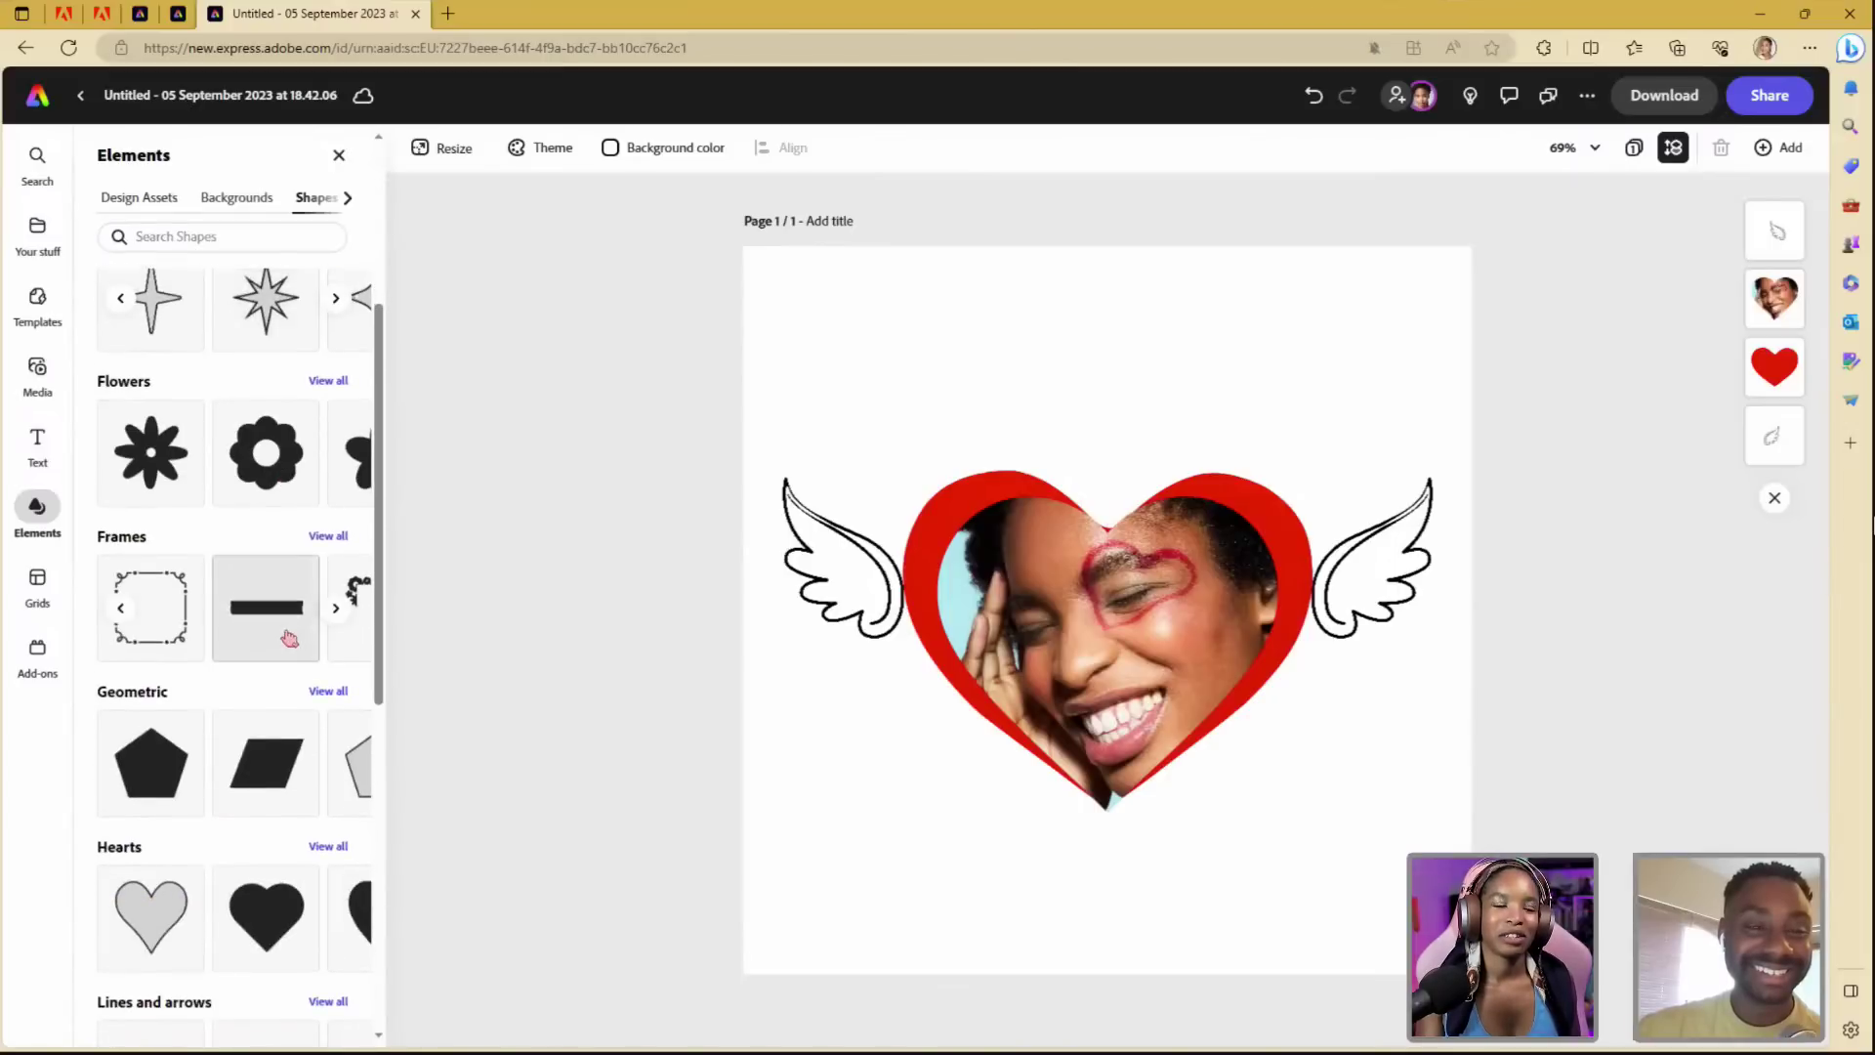
pyautogui.scroll(-6, 278, 636)
pyautogui.scroll(9, 274, 637)
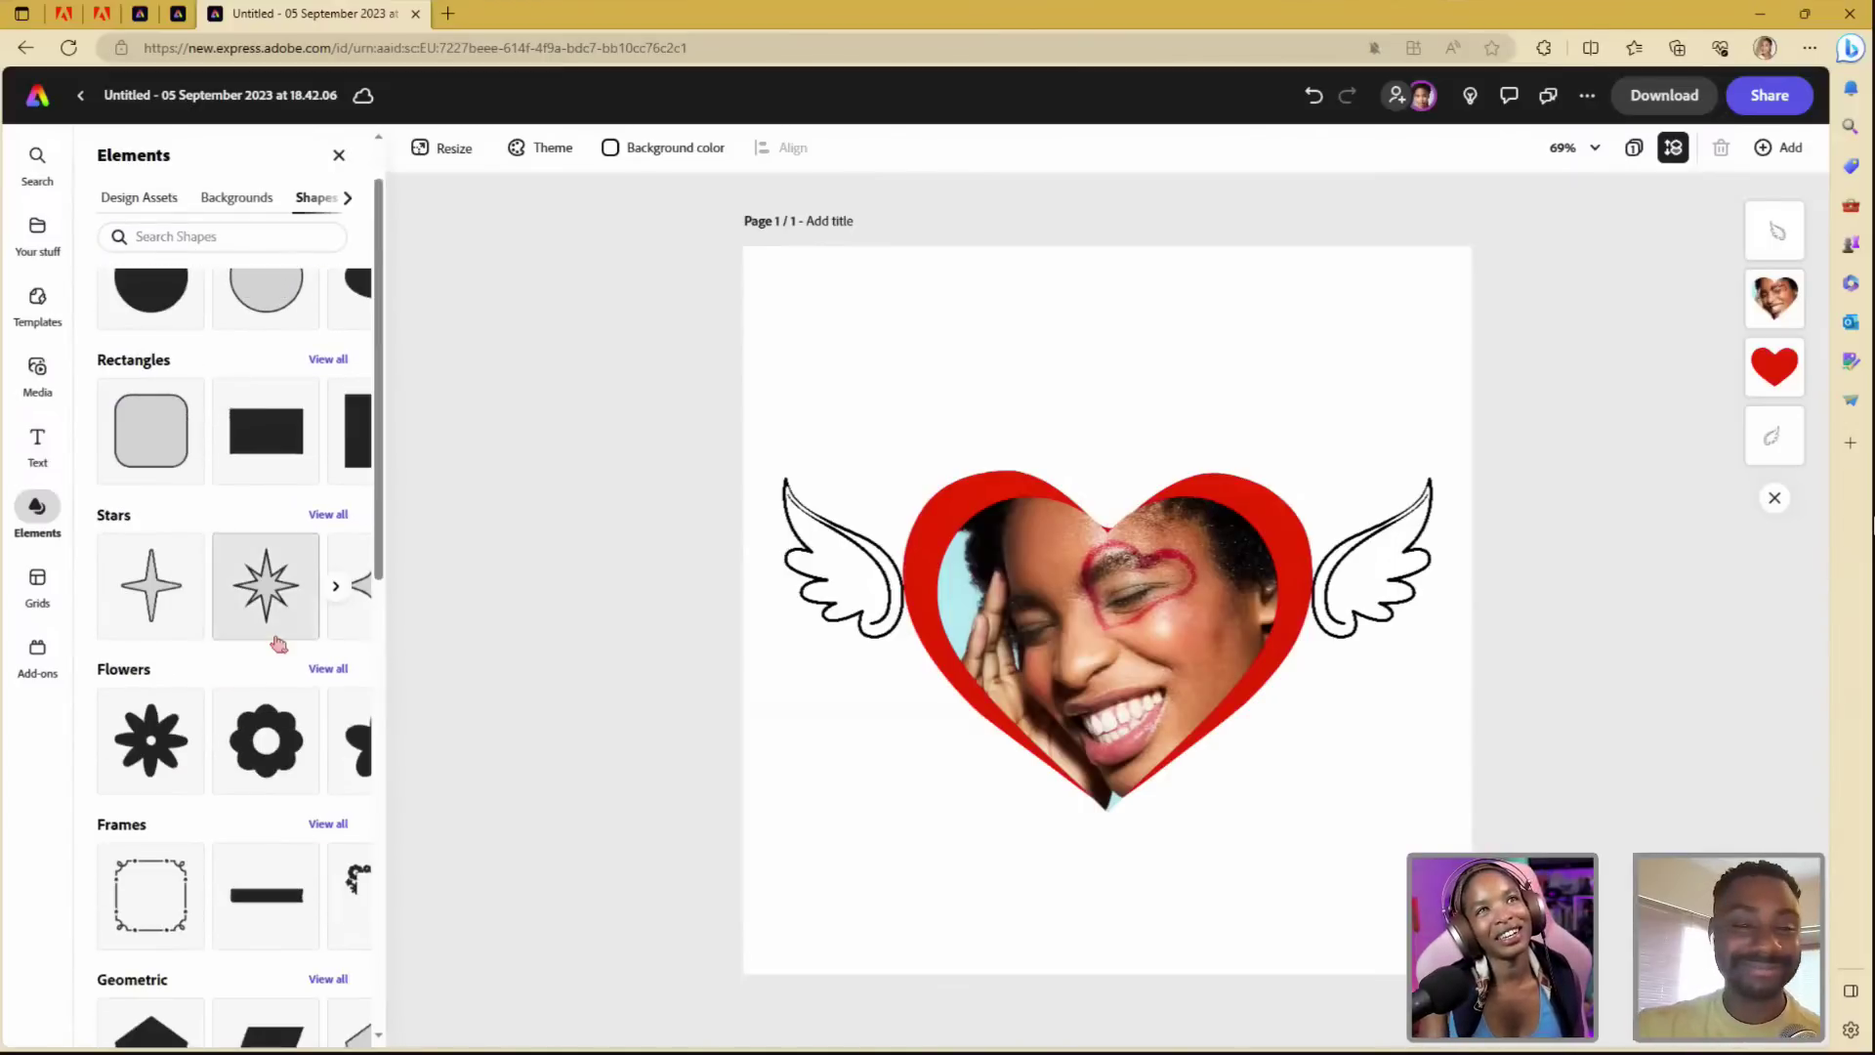
pyautogui.scroll(-8, 283, 656)
pyautogui.scroll(8, 273, 663)
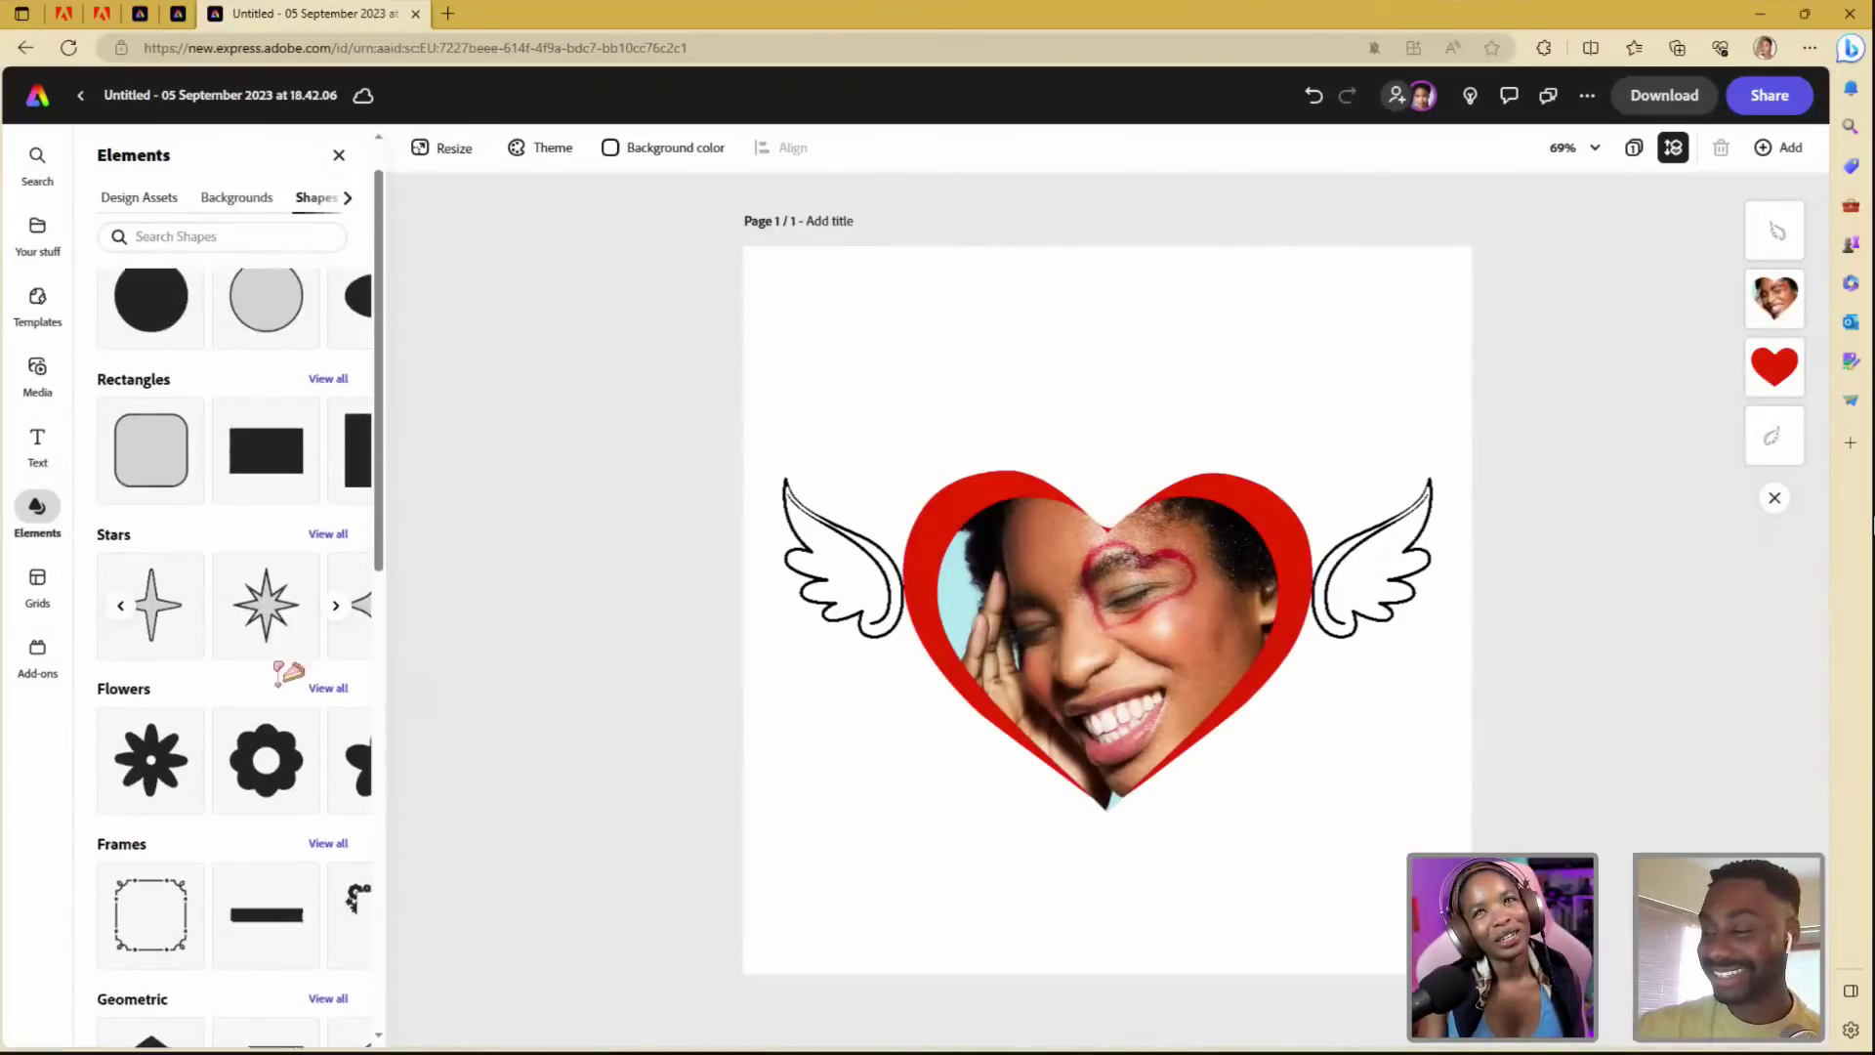
pyautogui.scroll(-2, 283, 635)
pyautogui.scroll(2, 269, 596)
pyautogui.click(244, 197)
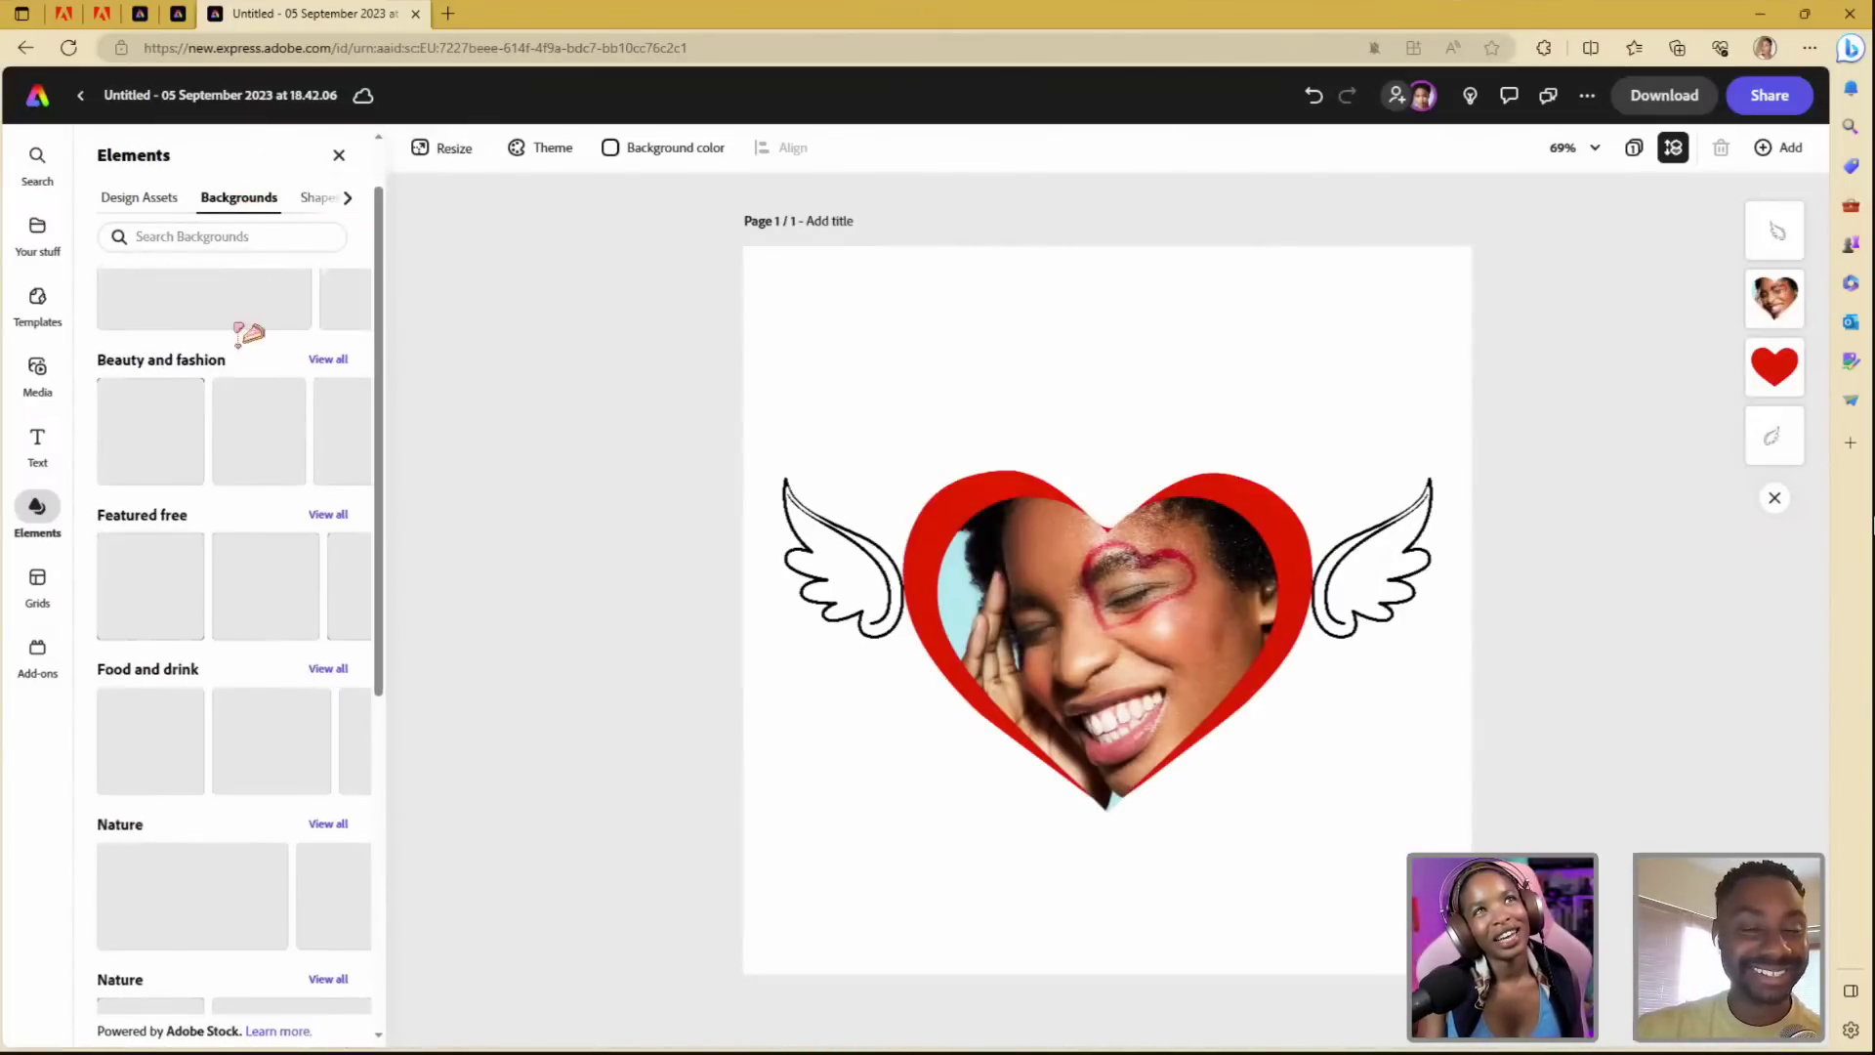
# - Add the text "I" and place it centered above the heart
pyautogui.click(38, 440)
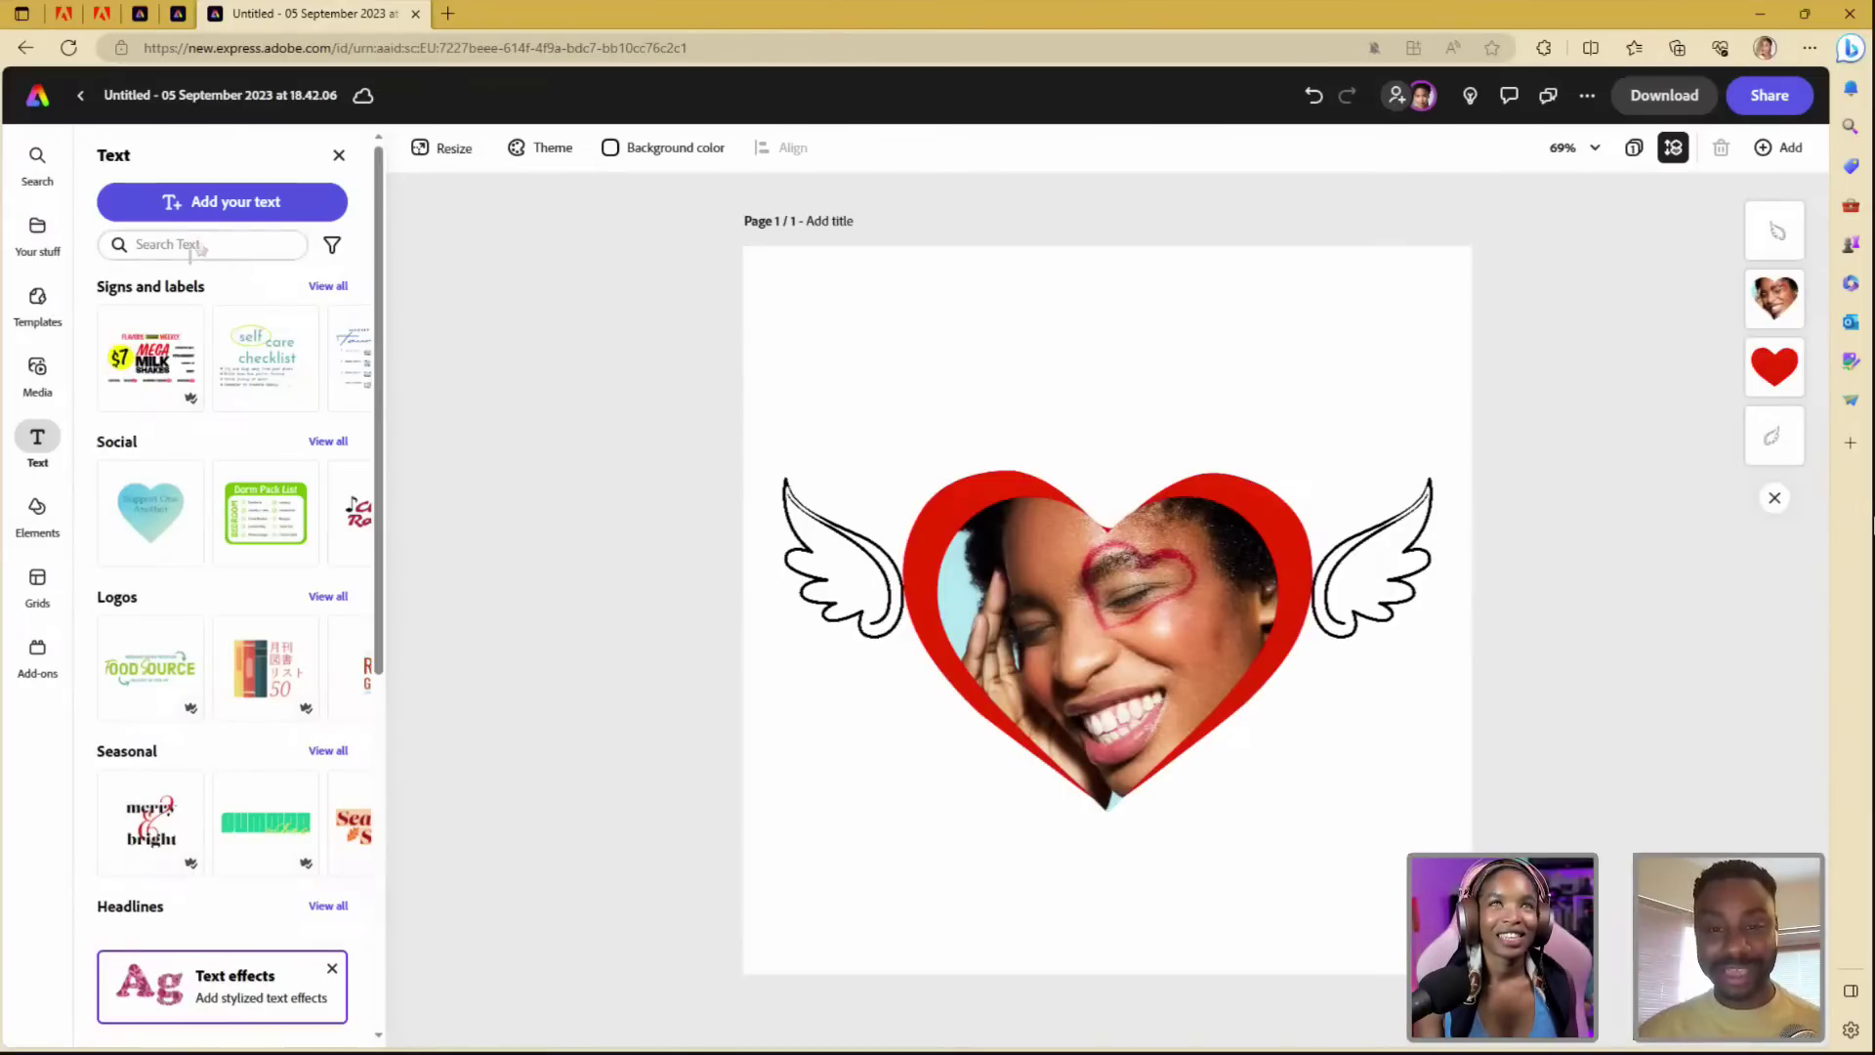
pyautogui.press('t')
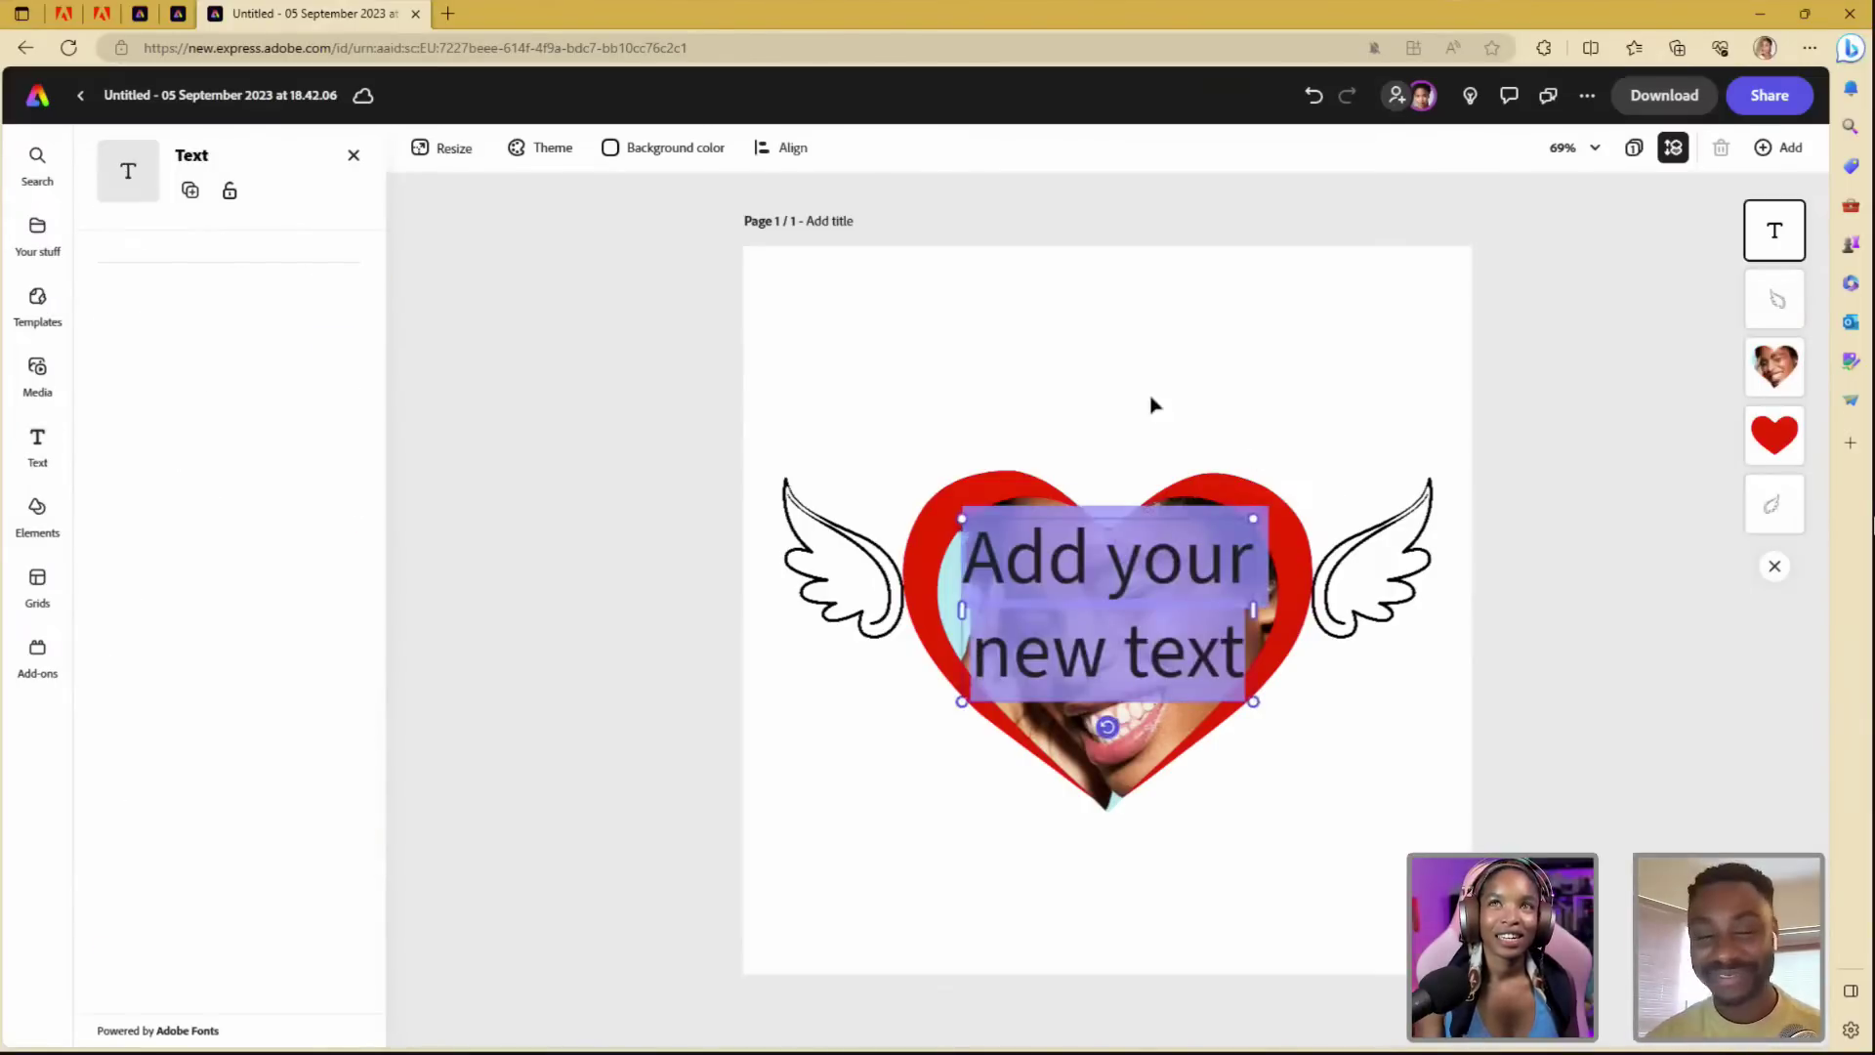
pyautogui.press('BackSpace')
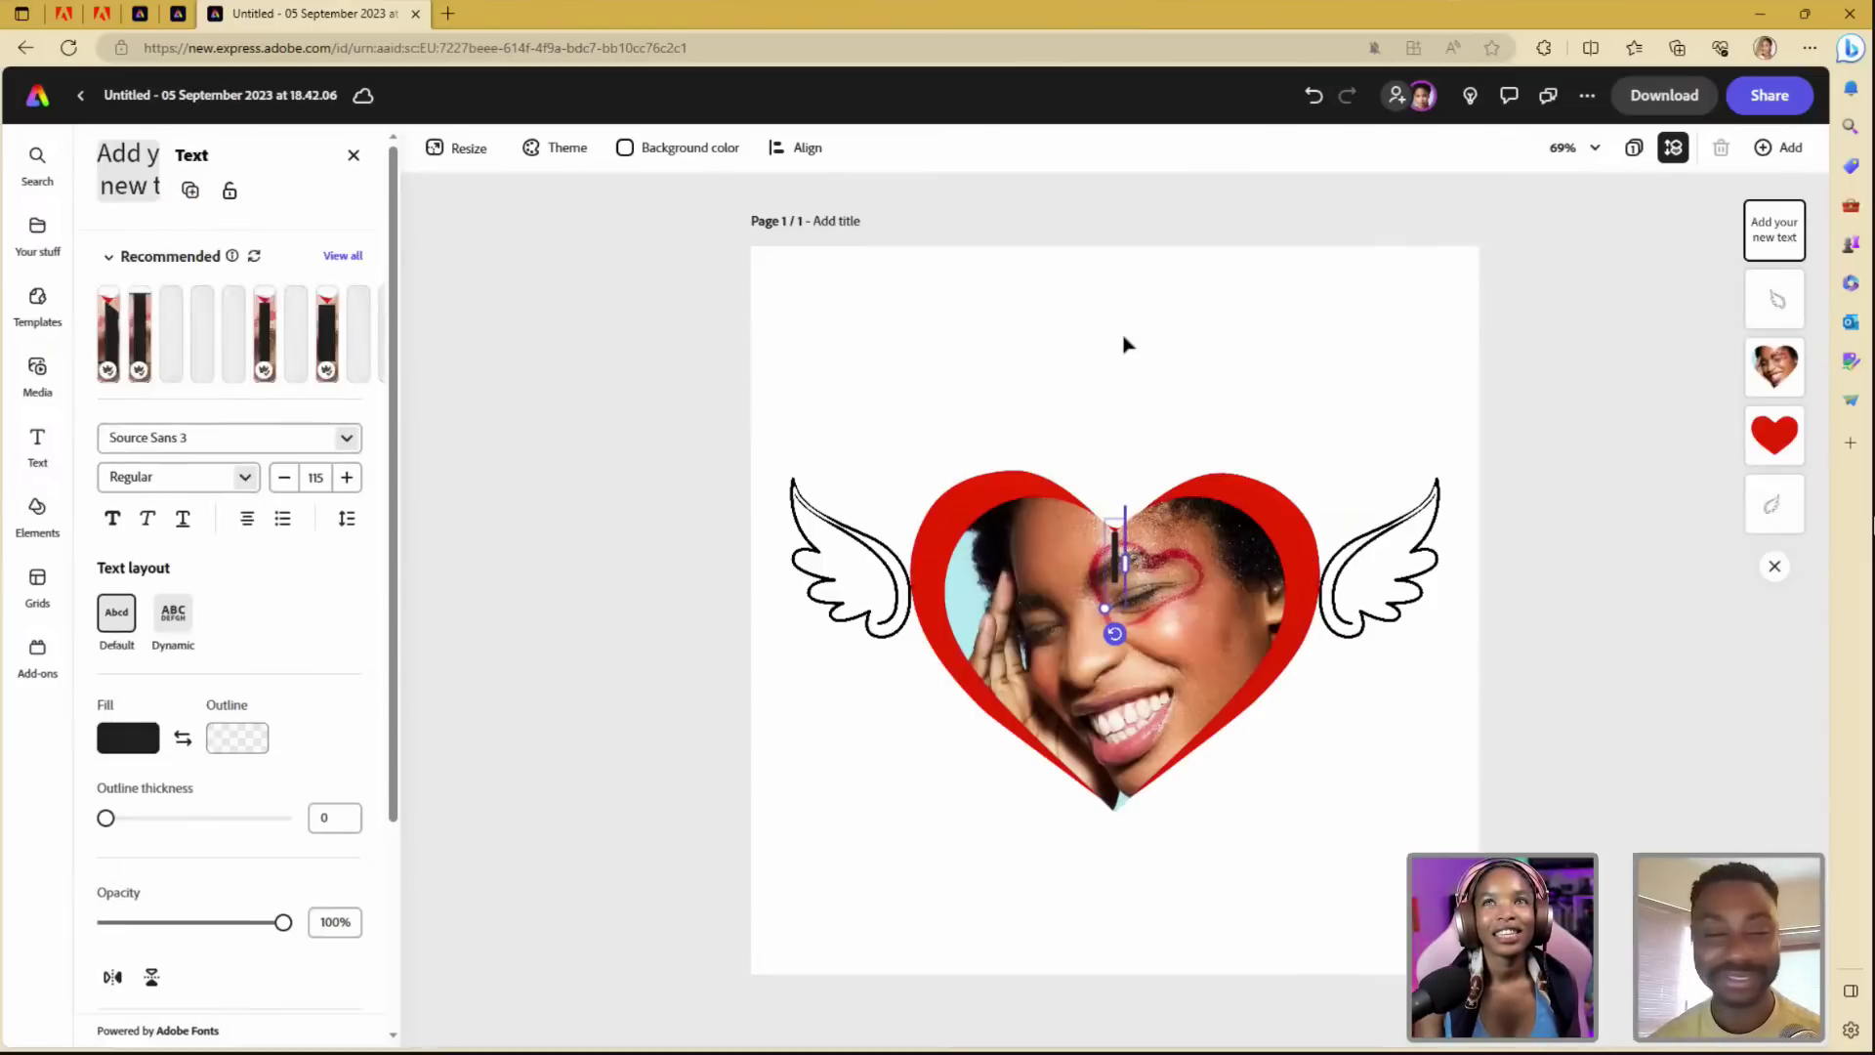
pyautogui.moveTo(1116, 542); pyautogui.dragTo(1116, 412)
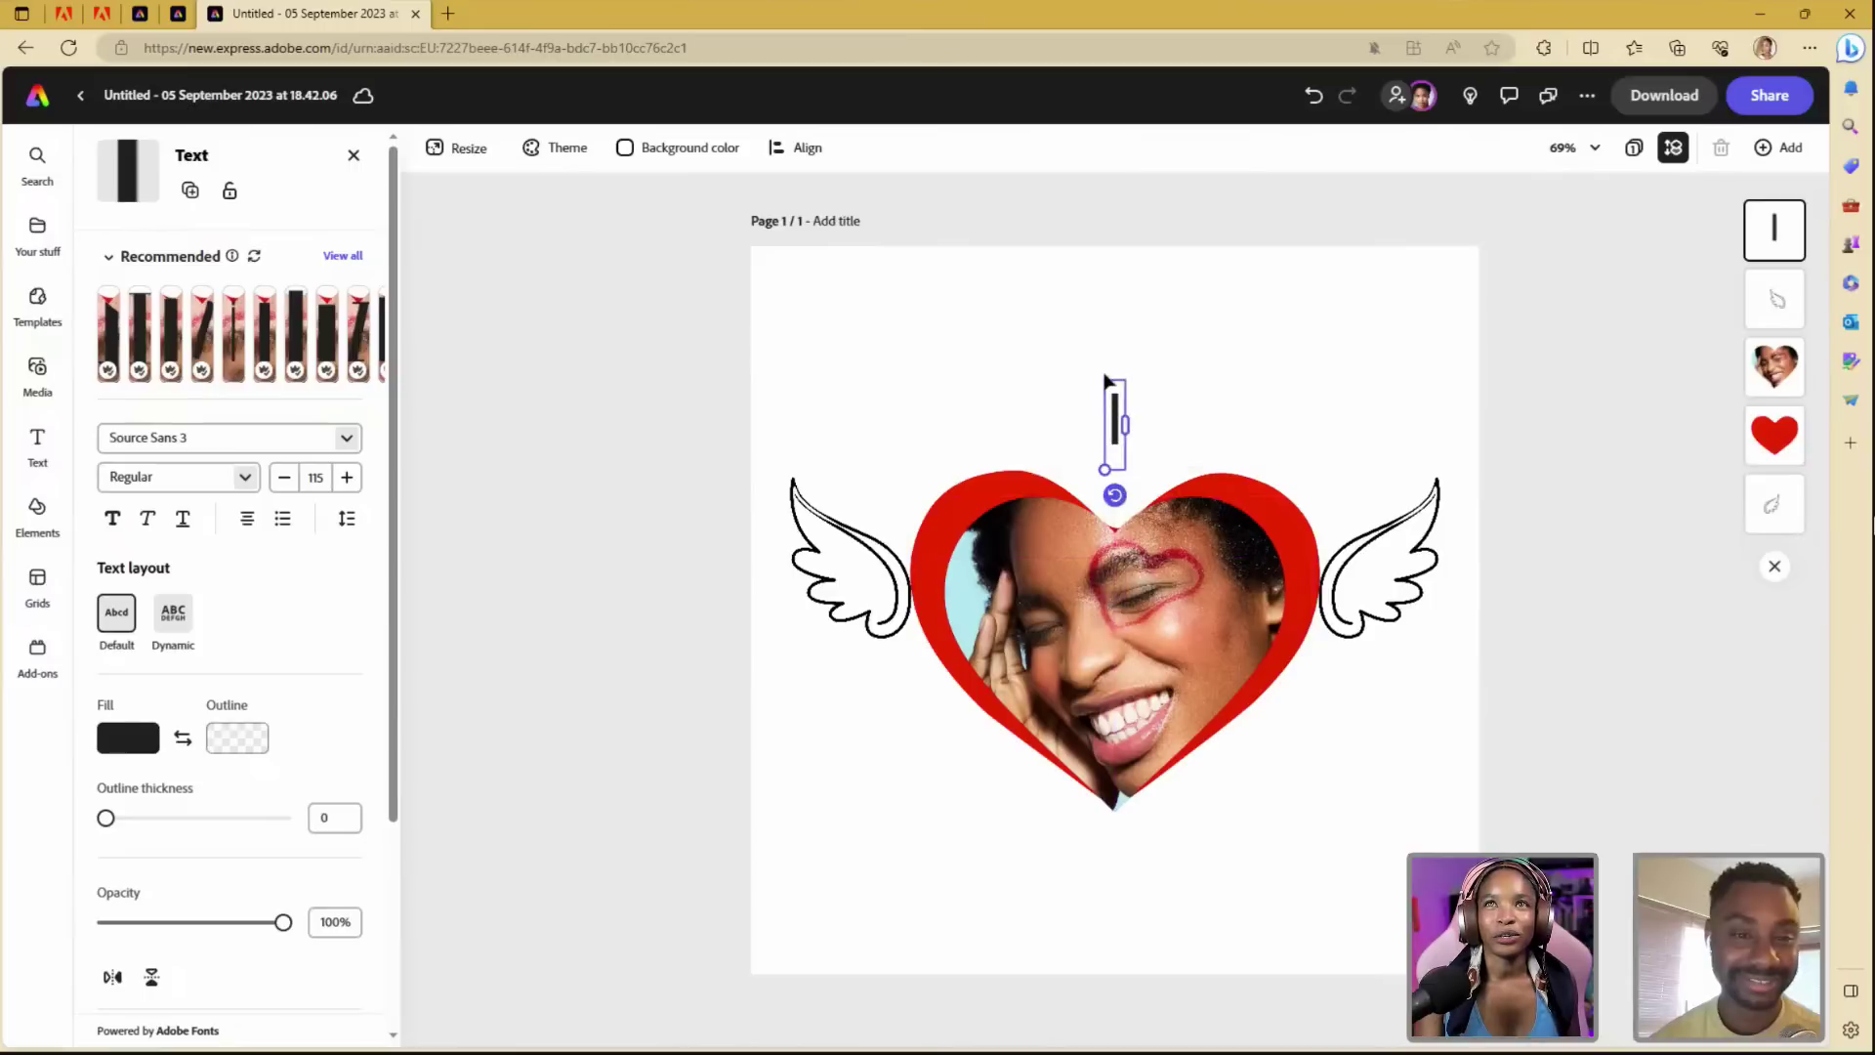
pyautogui.click(1146, 892)
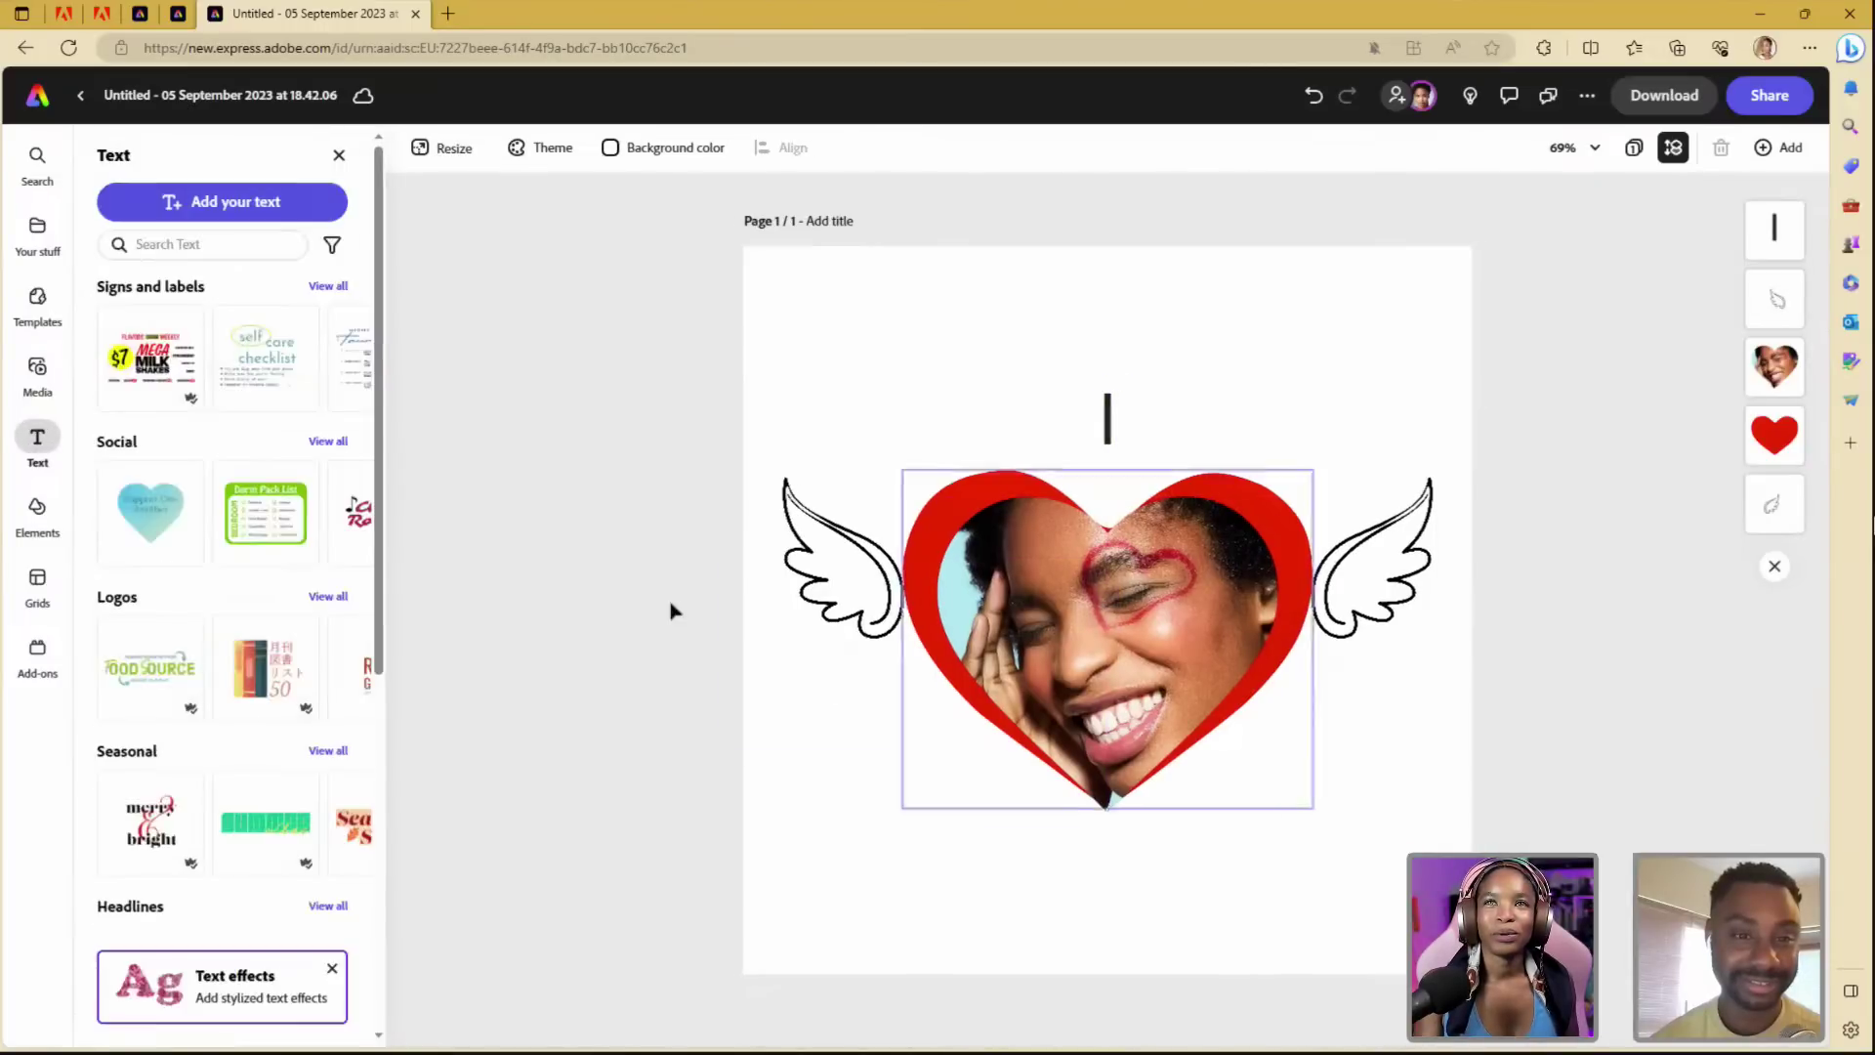
pyautogui.click(1108, 410)
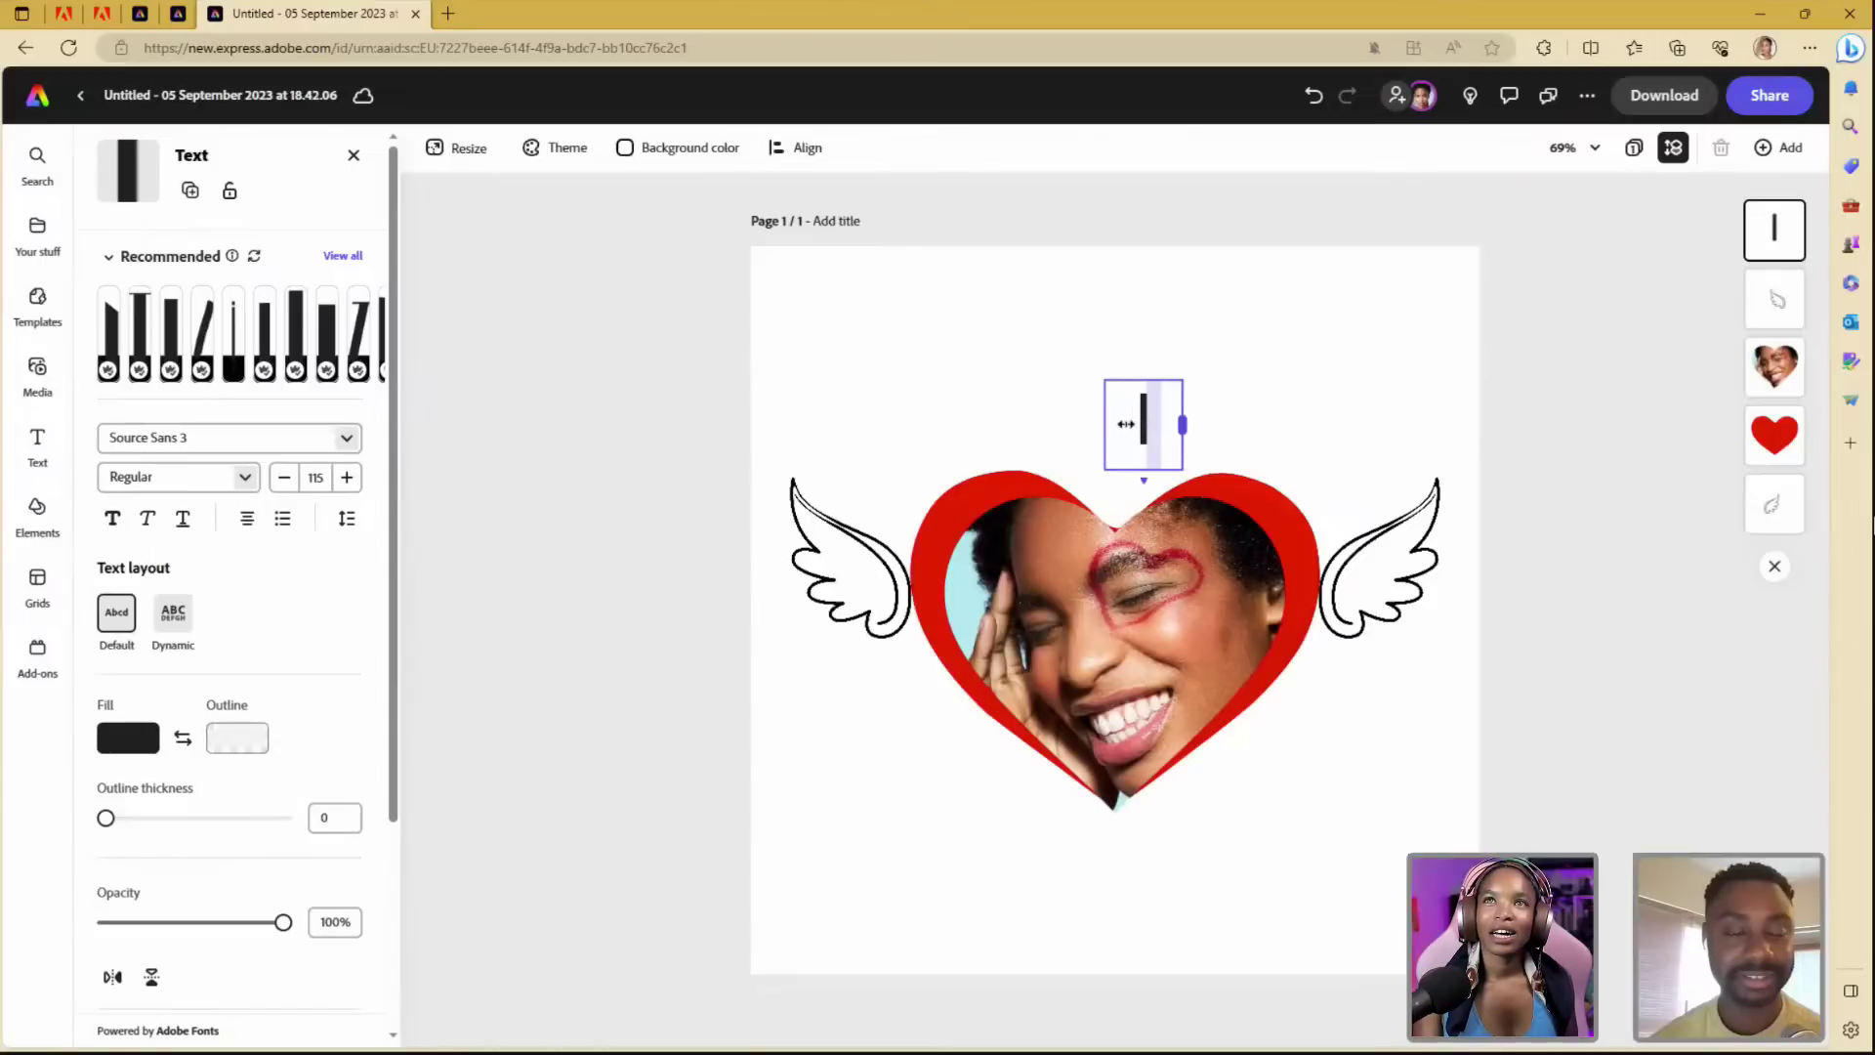
pyautogui.moveTo(1126, 424); pyautogui.dragTo(1126, 424)
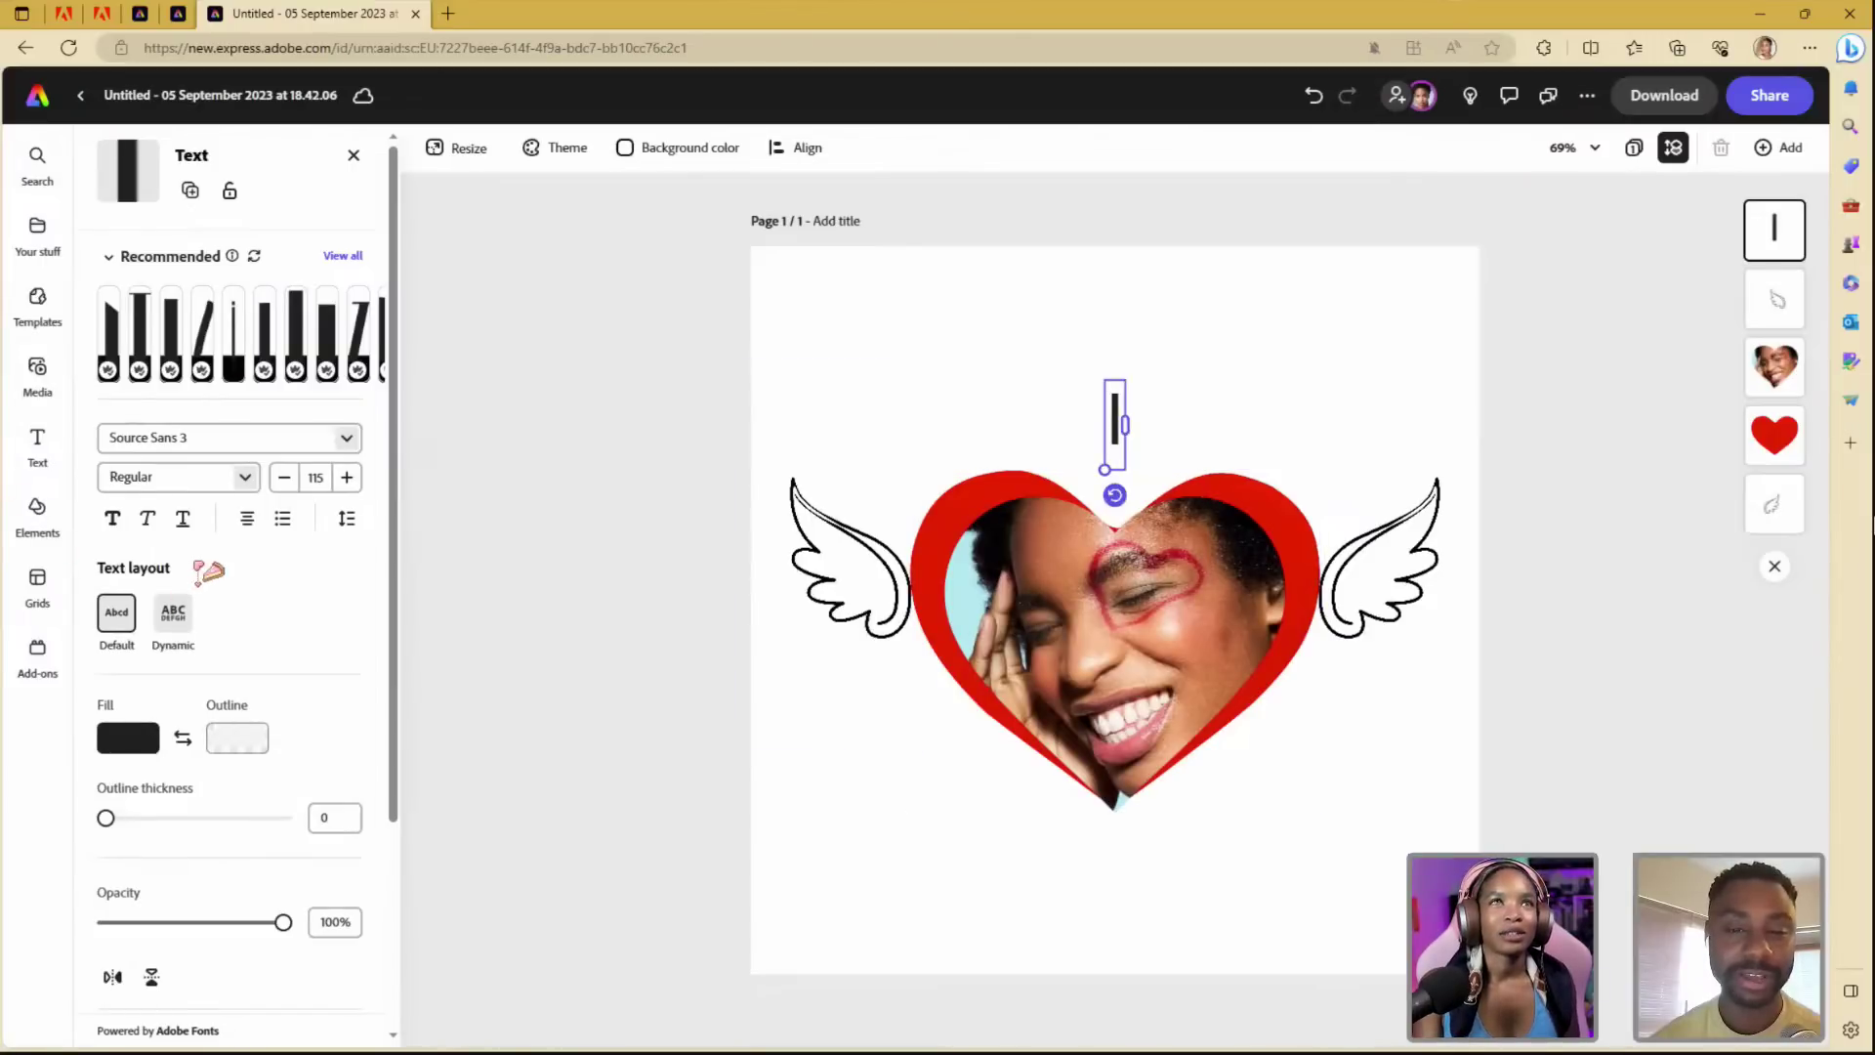
pyautogui.scroll(-5, 230, 620)
pyautogui.click(1223, 413)
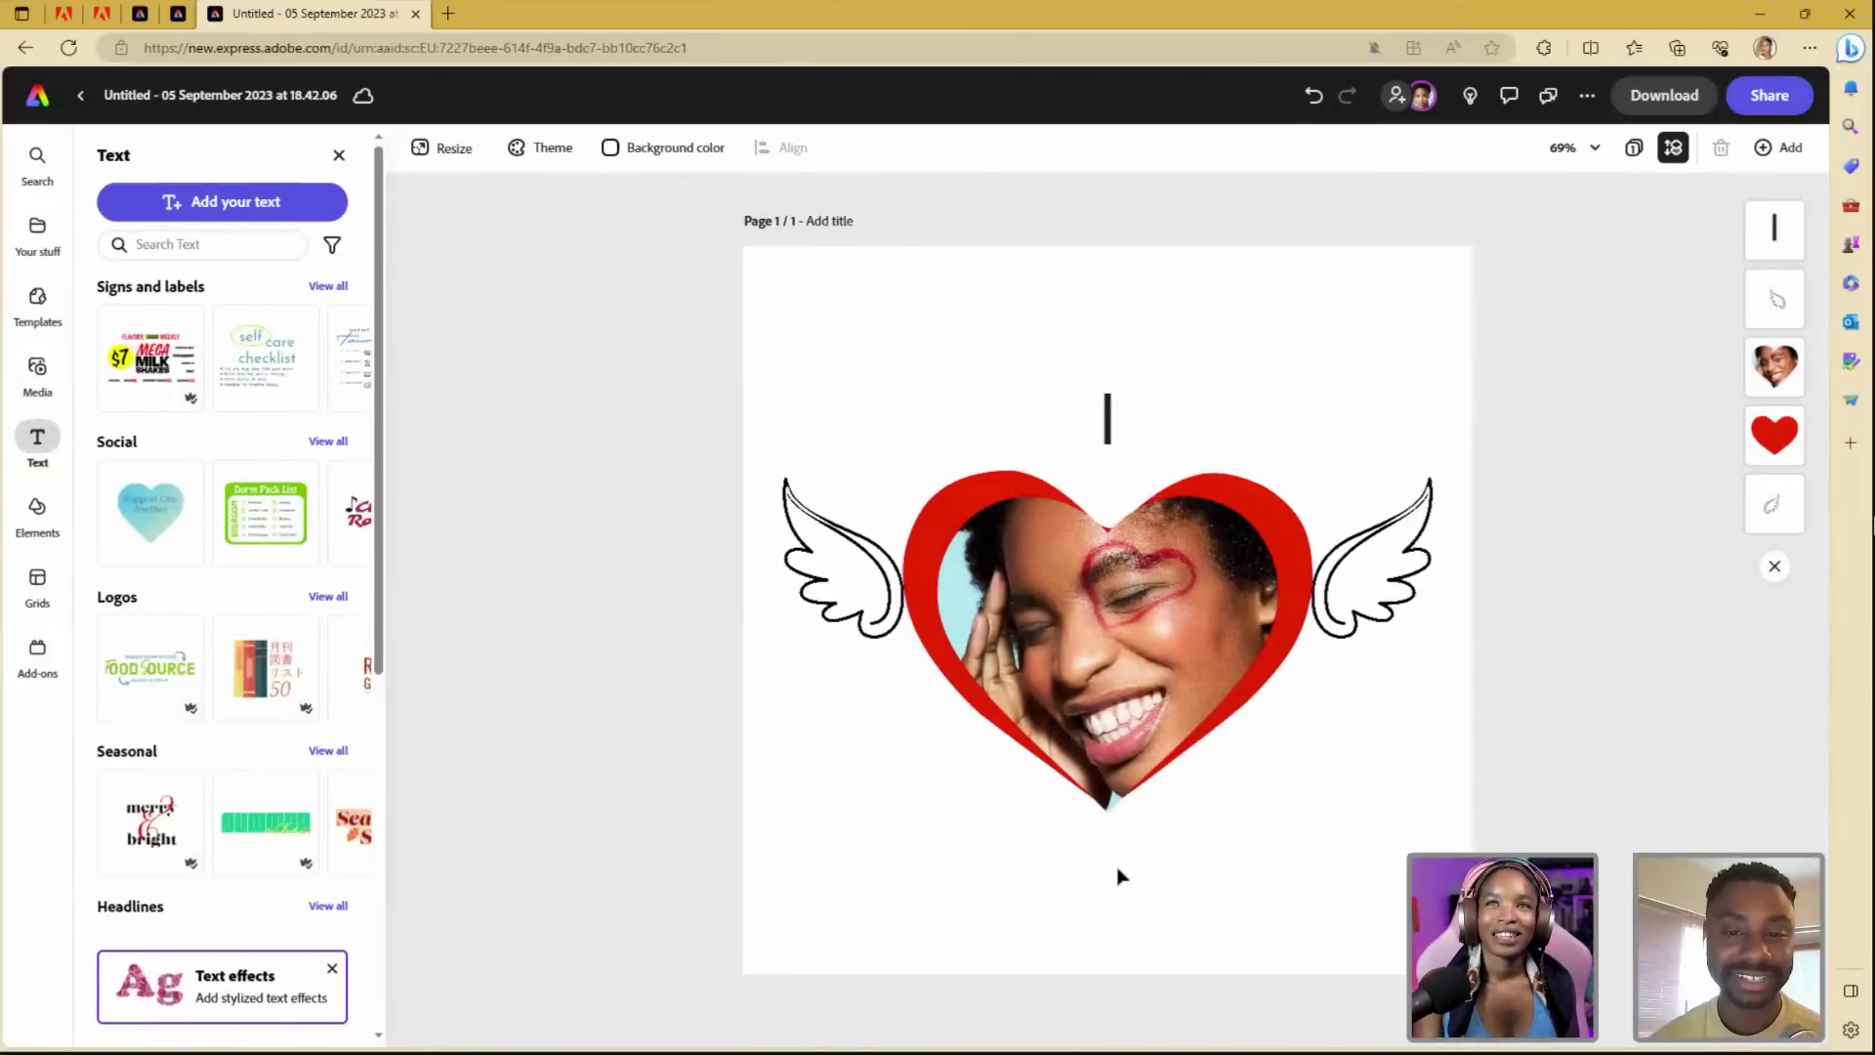
# - Add the text "you" and place it centered just below the tip of the heart
pyautogui.click(221, 201)
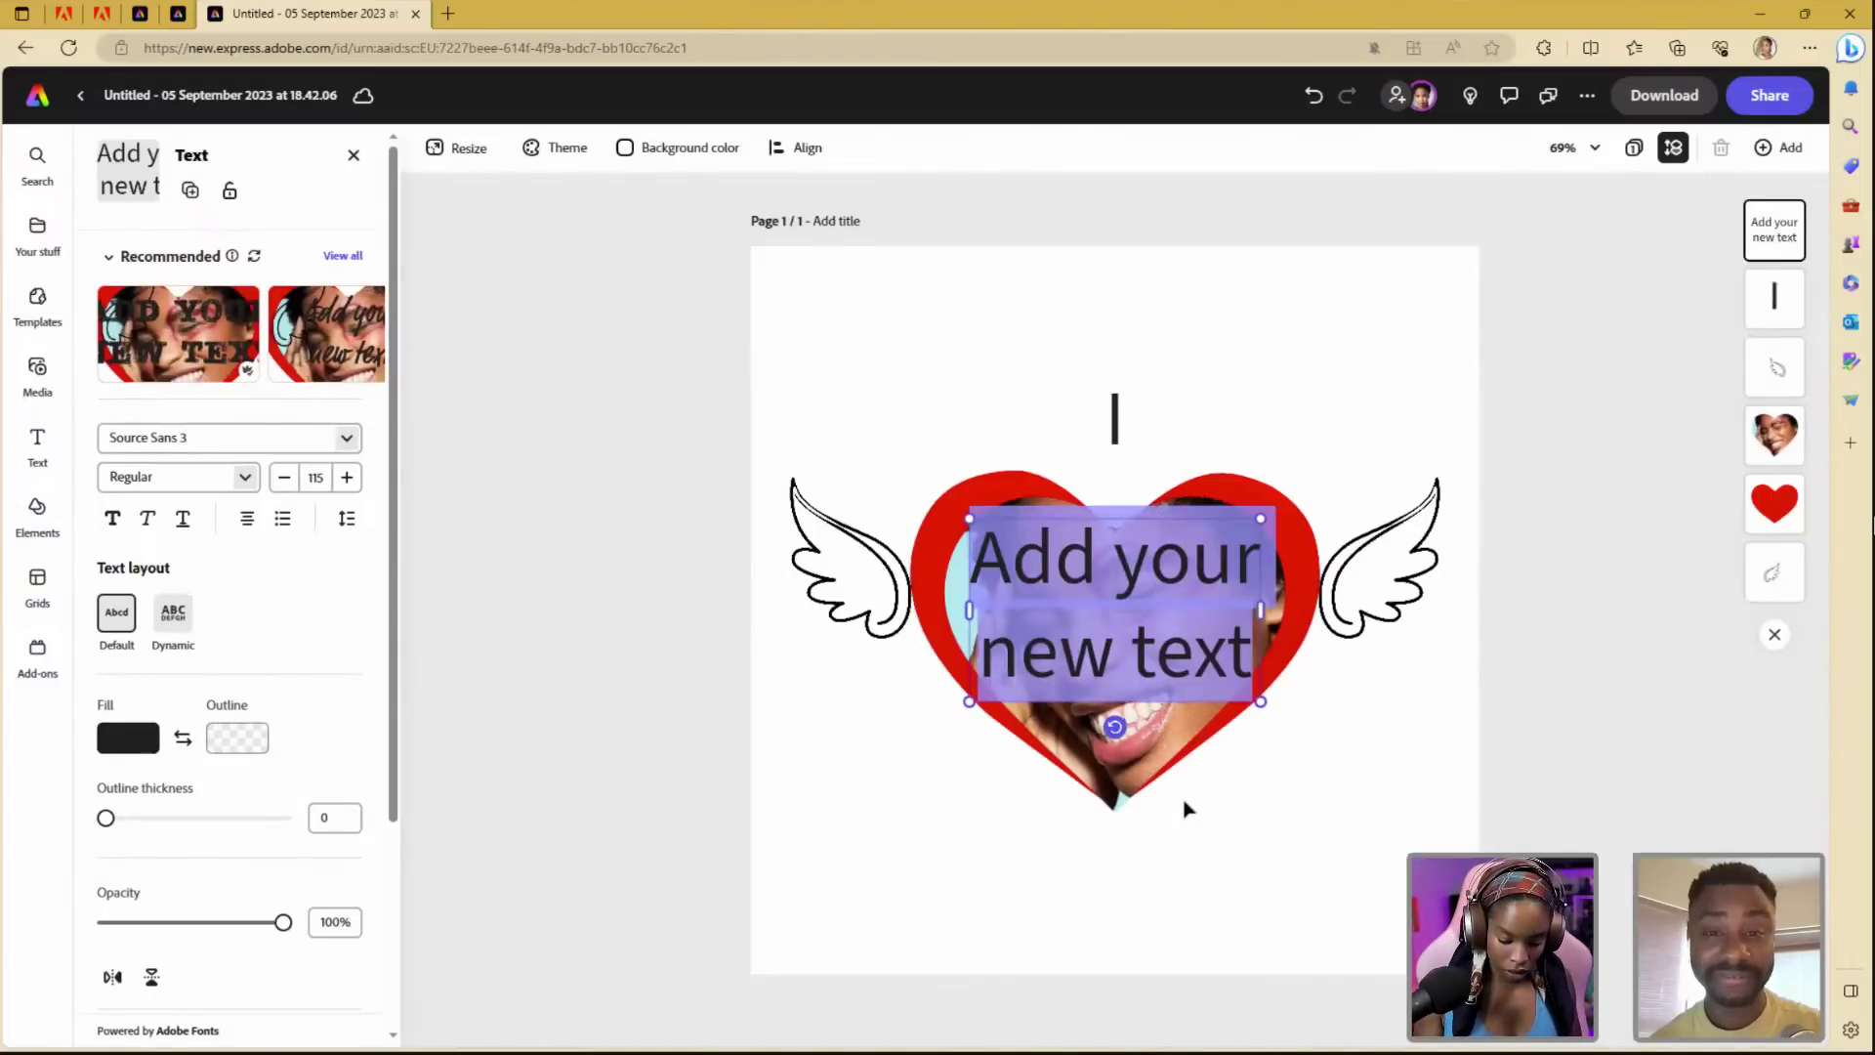
pyautogui.write('you')
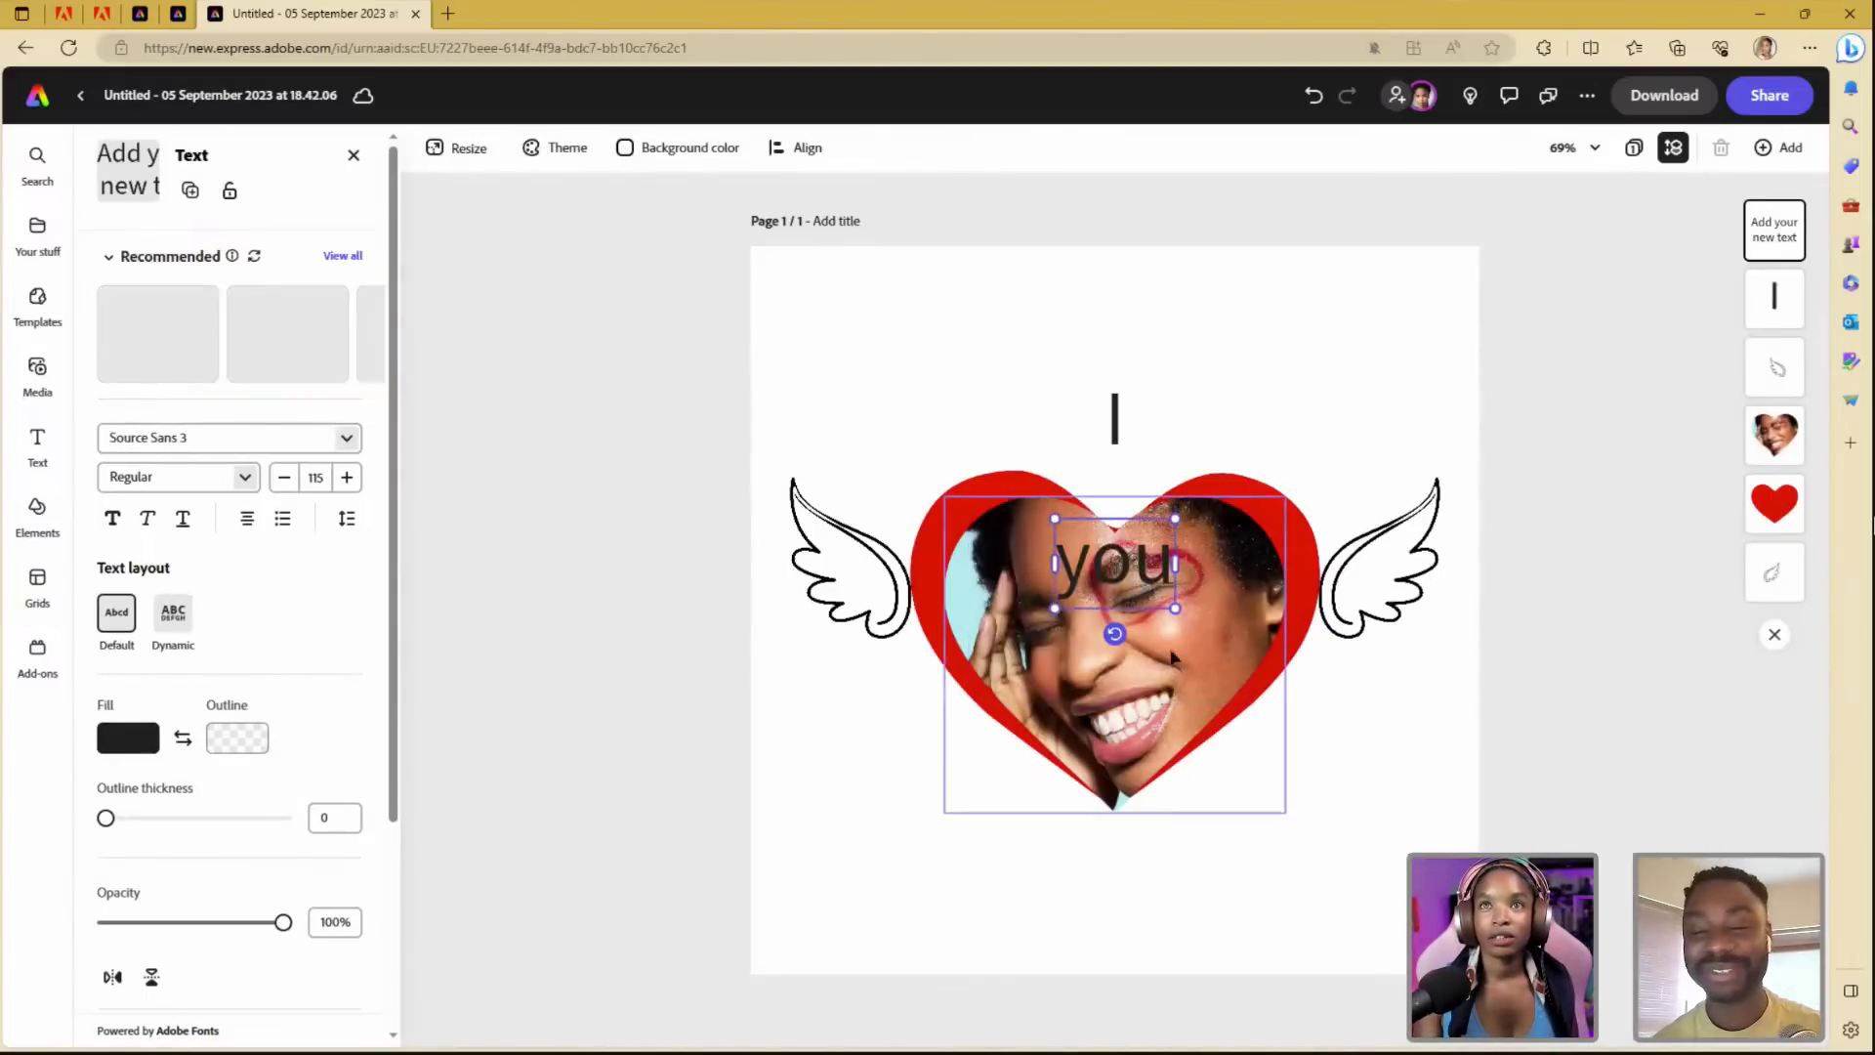
pyautogui.moveTo(1141, 557); pyautogui.dragTo(1135, 846)
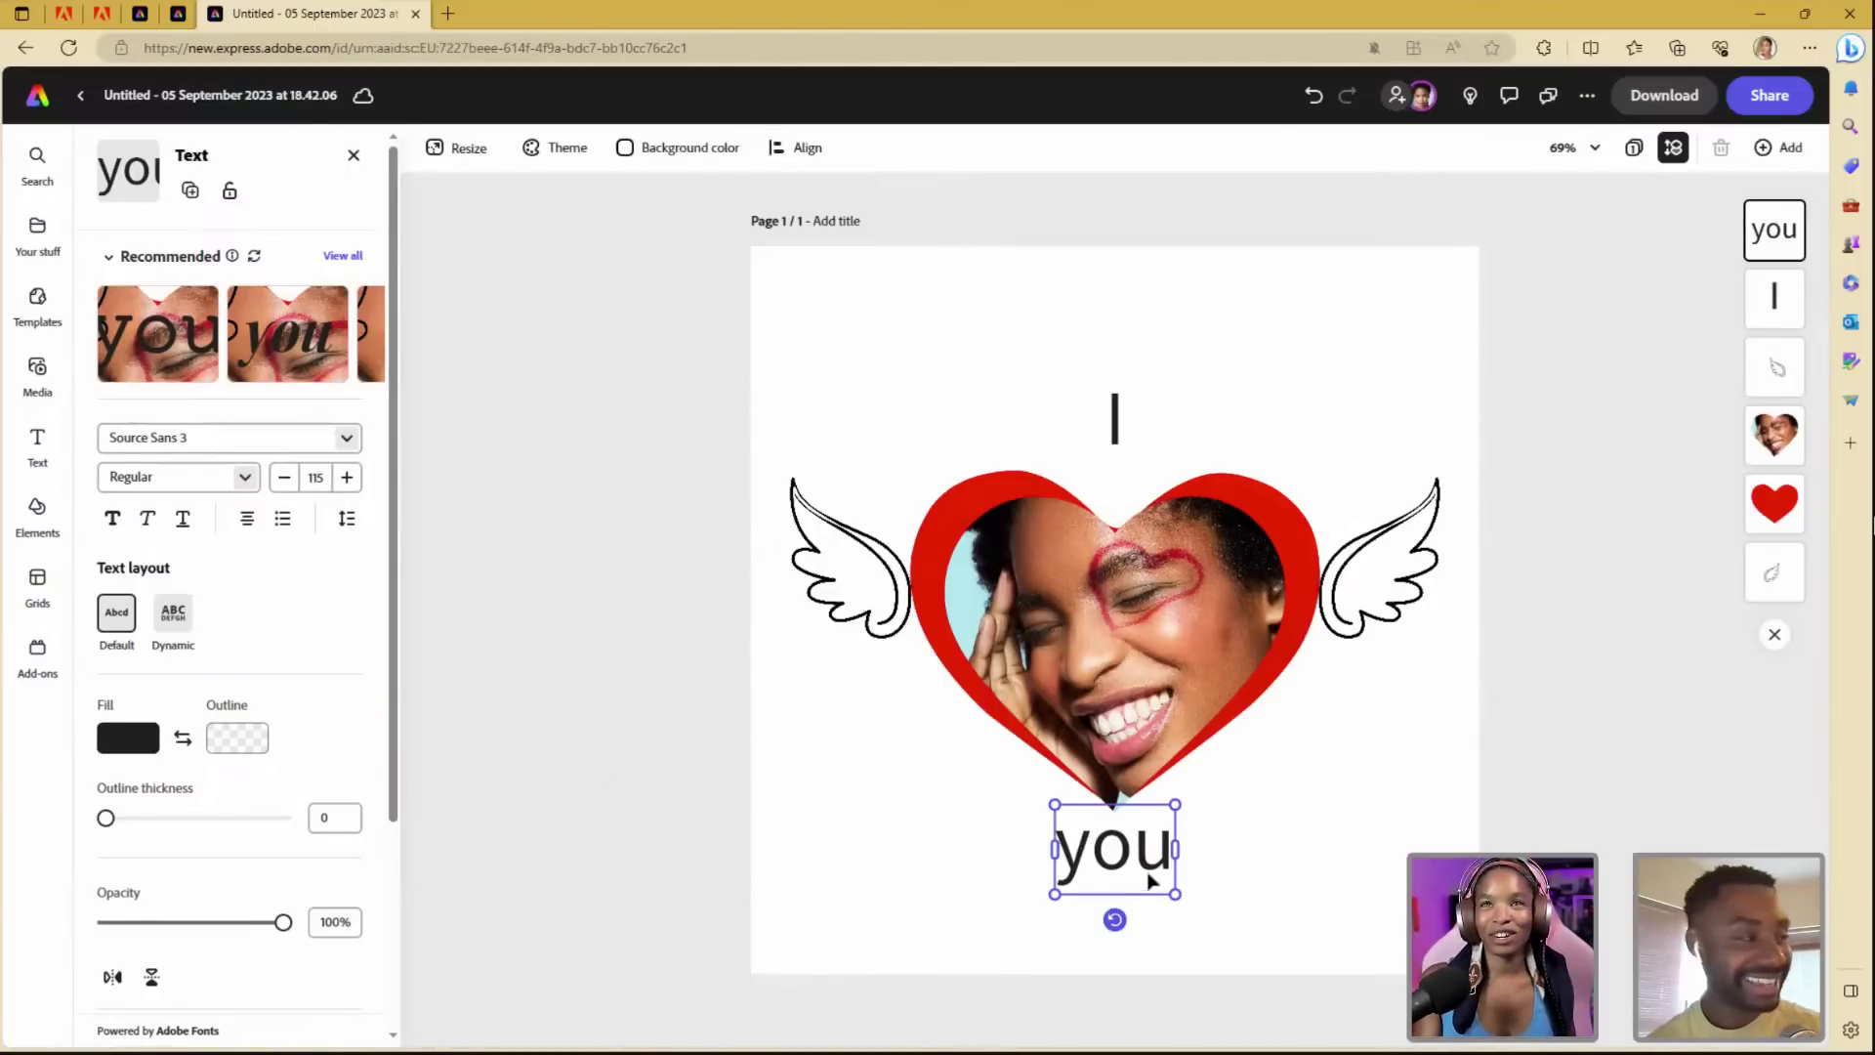
pyautogui.moveTo(1150, 879); pyautogui.dragTo(1144, 855)
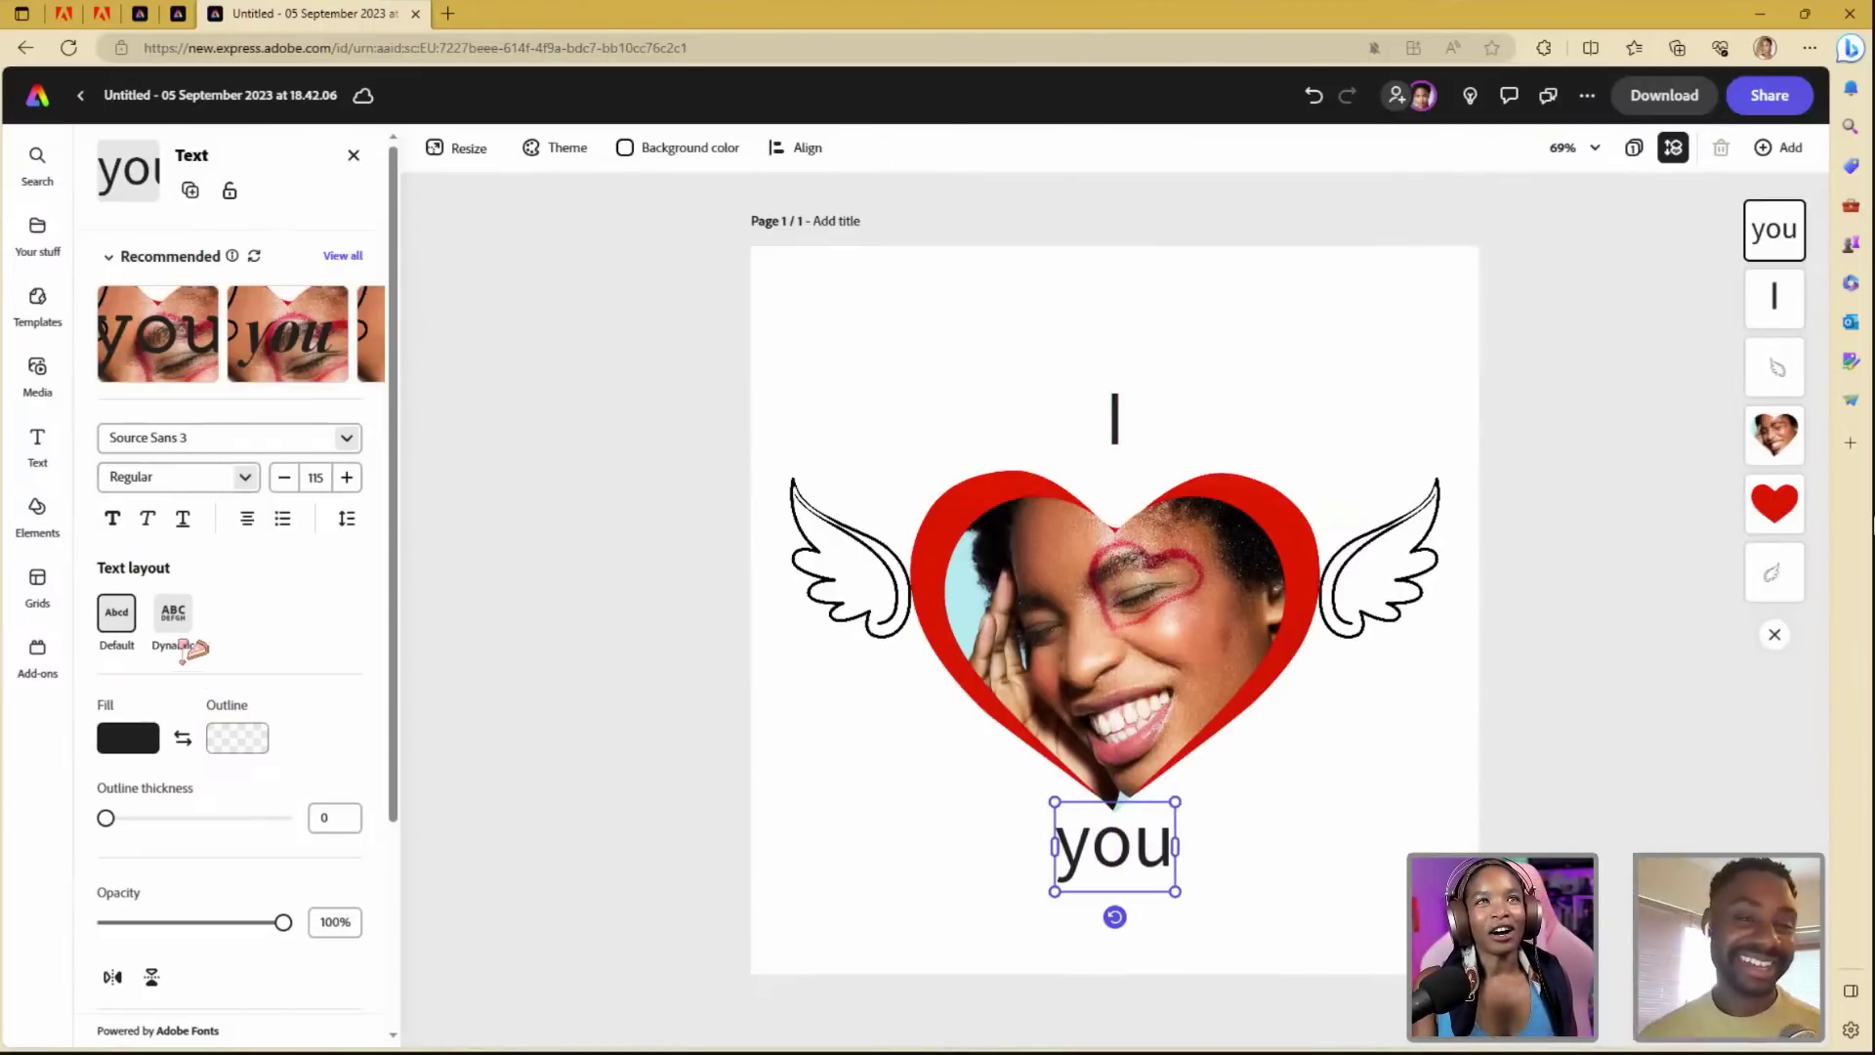
# - Try the Classic, Smooth, Glow and Halo shadows on the "you" text and apply the Lift shadow
pyautogui.scroll(-3, 195, 683)
pyautogui.scroll(3, 185, 660)
pyautogui.scroll(-3, 205, 698)
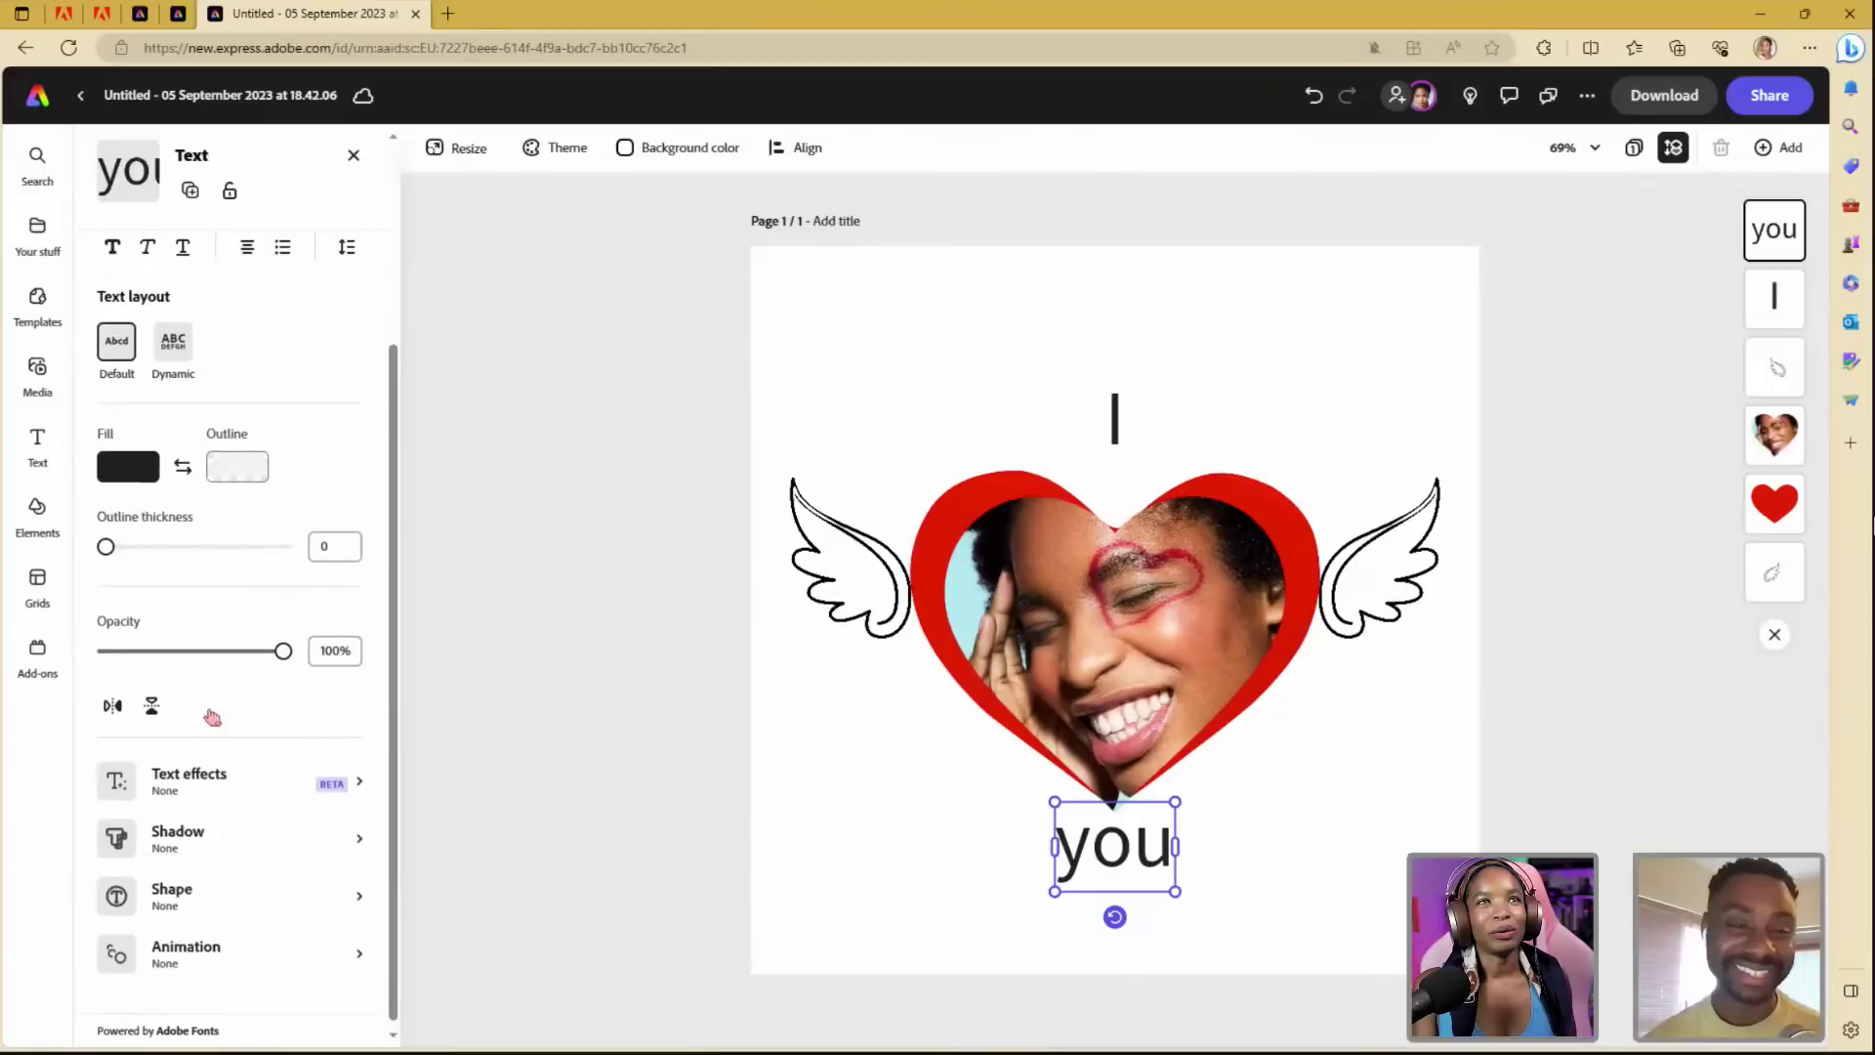
pyautogui.click(209, 837)
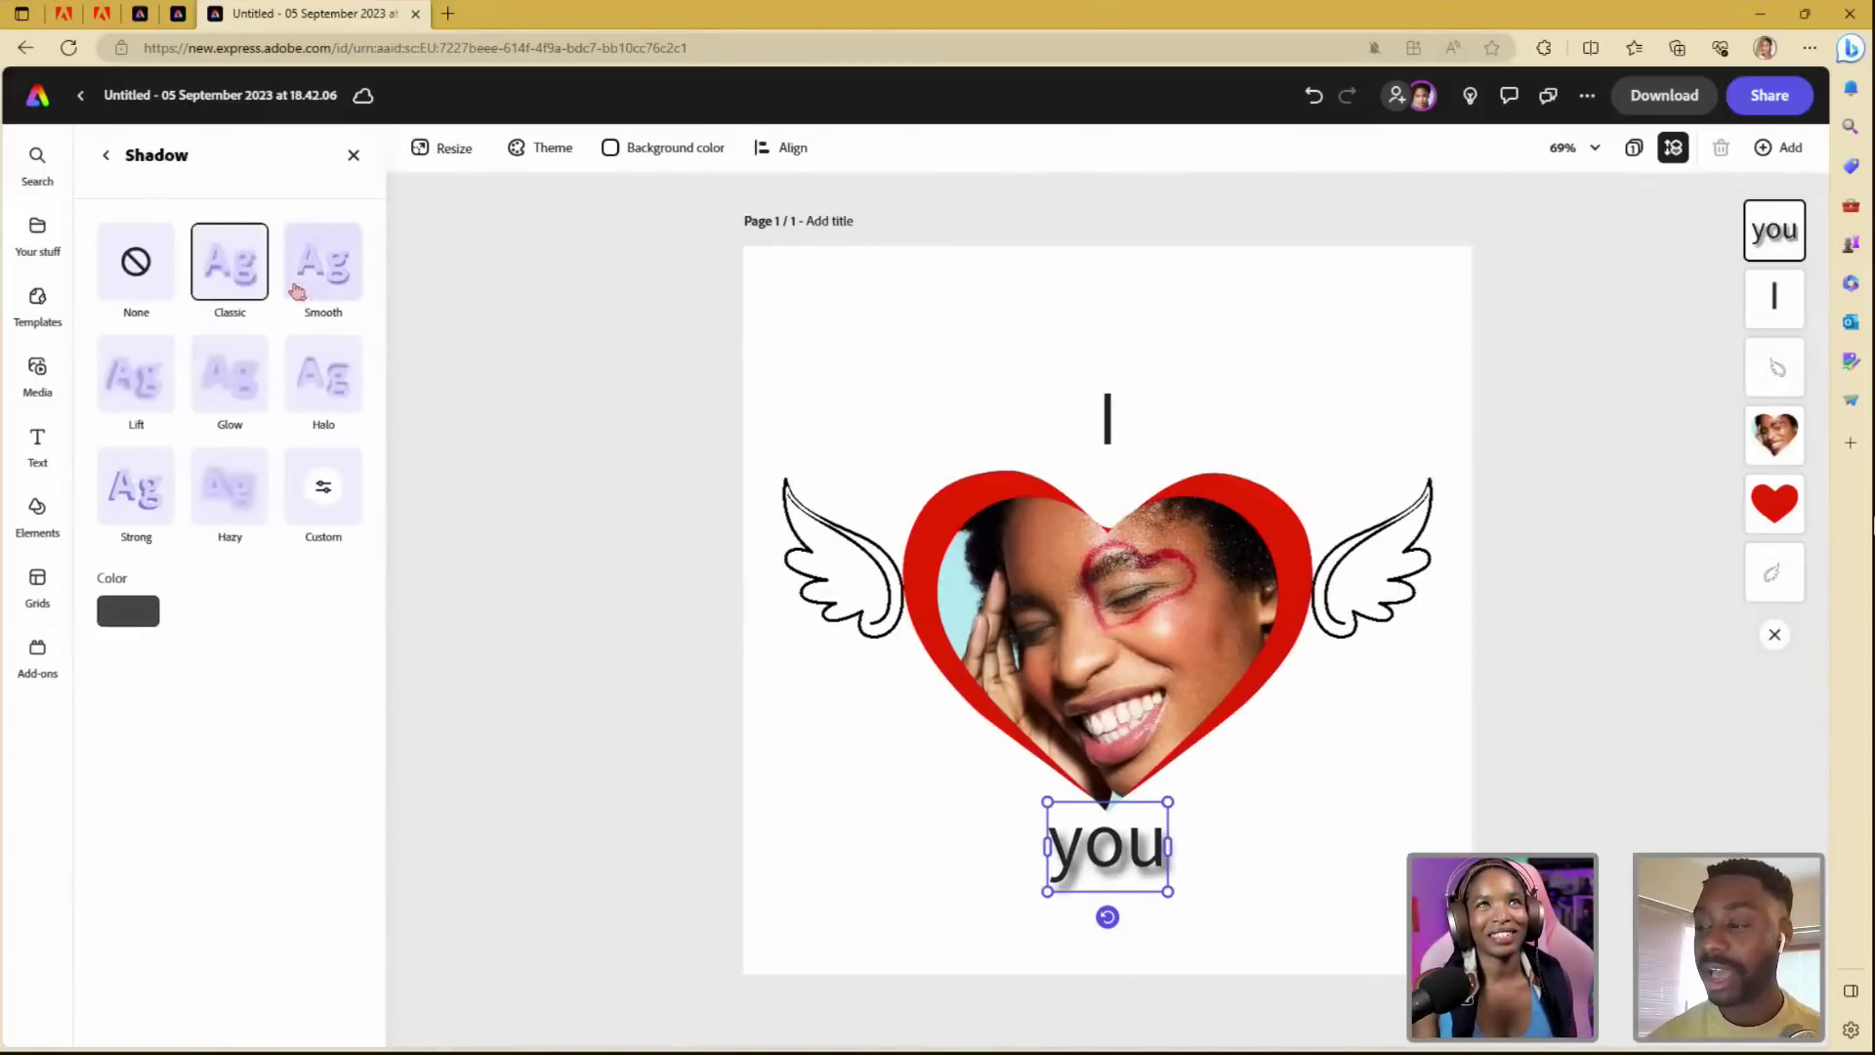
pyautogui.click(298, 287)
pyautogui.click(266, 391)
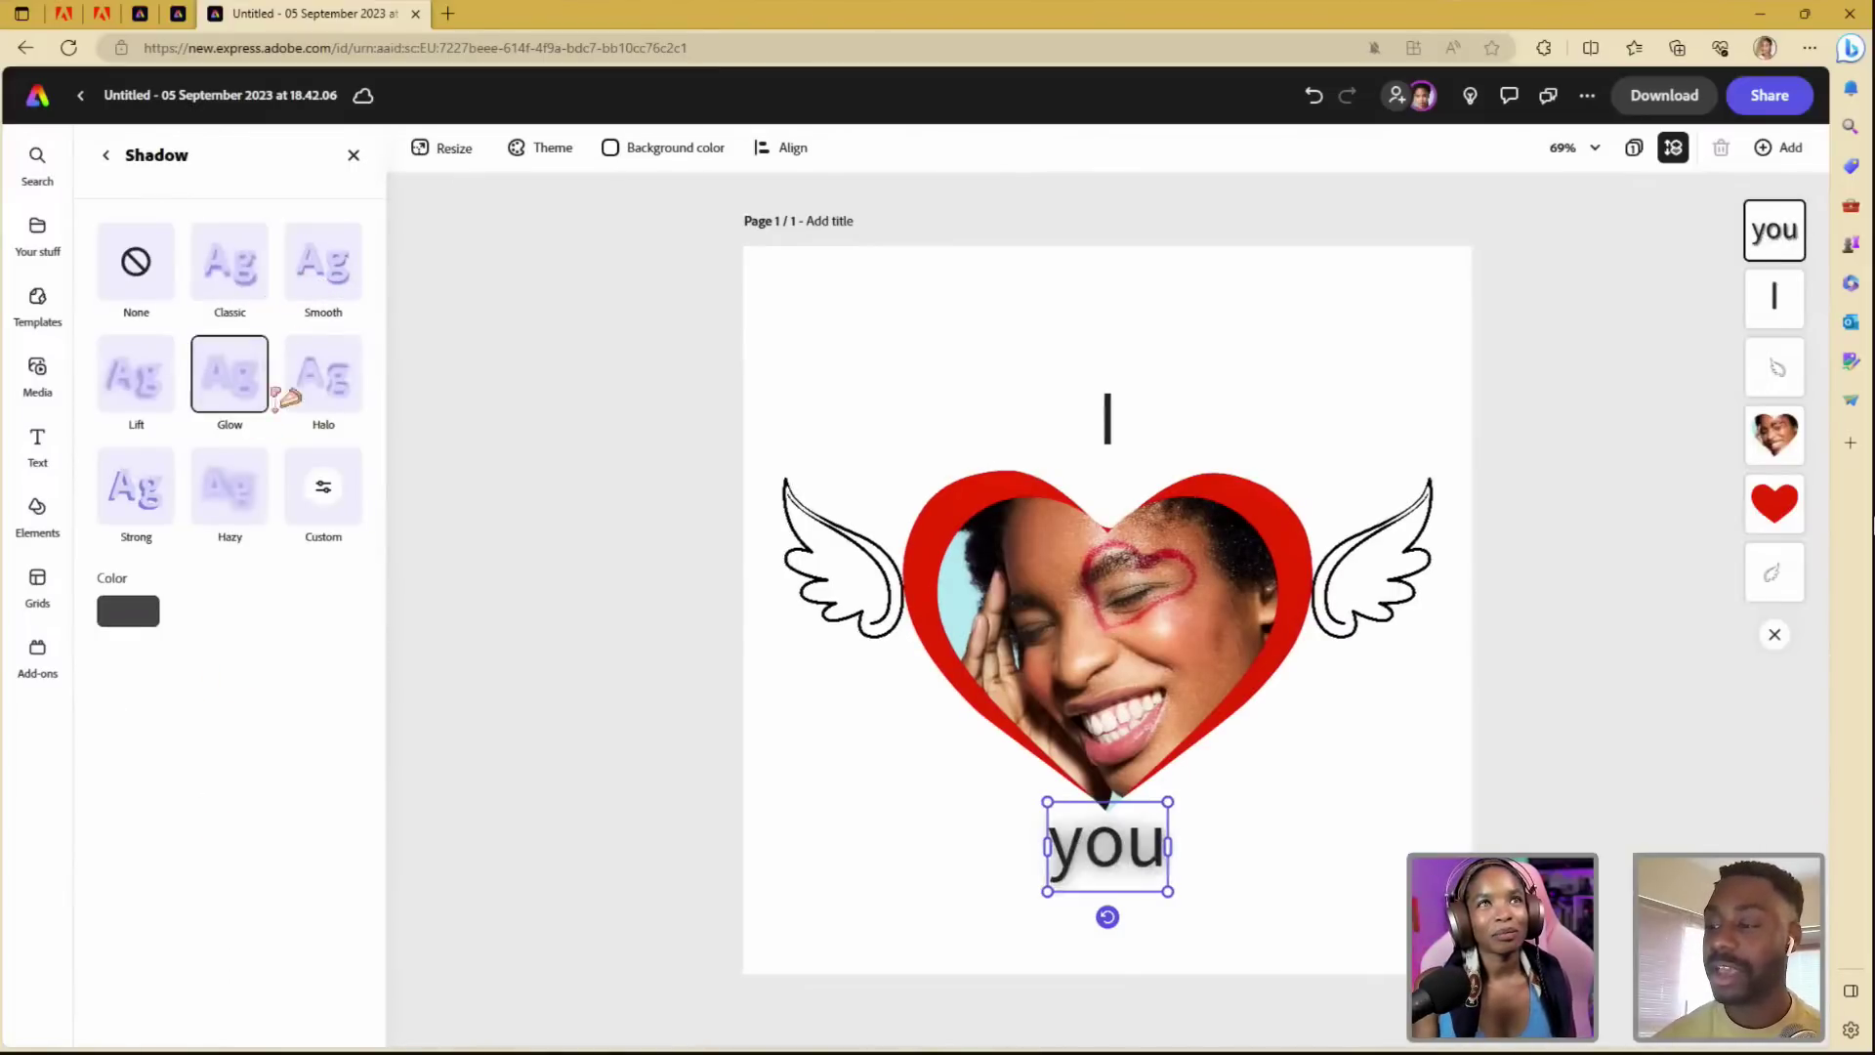
pyautogui.click(298, 385)
pyautogui.click(171, 388)
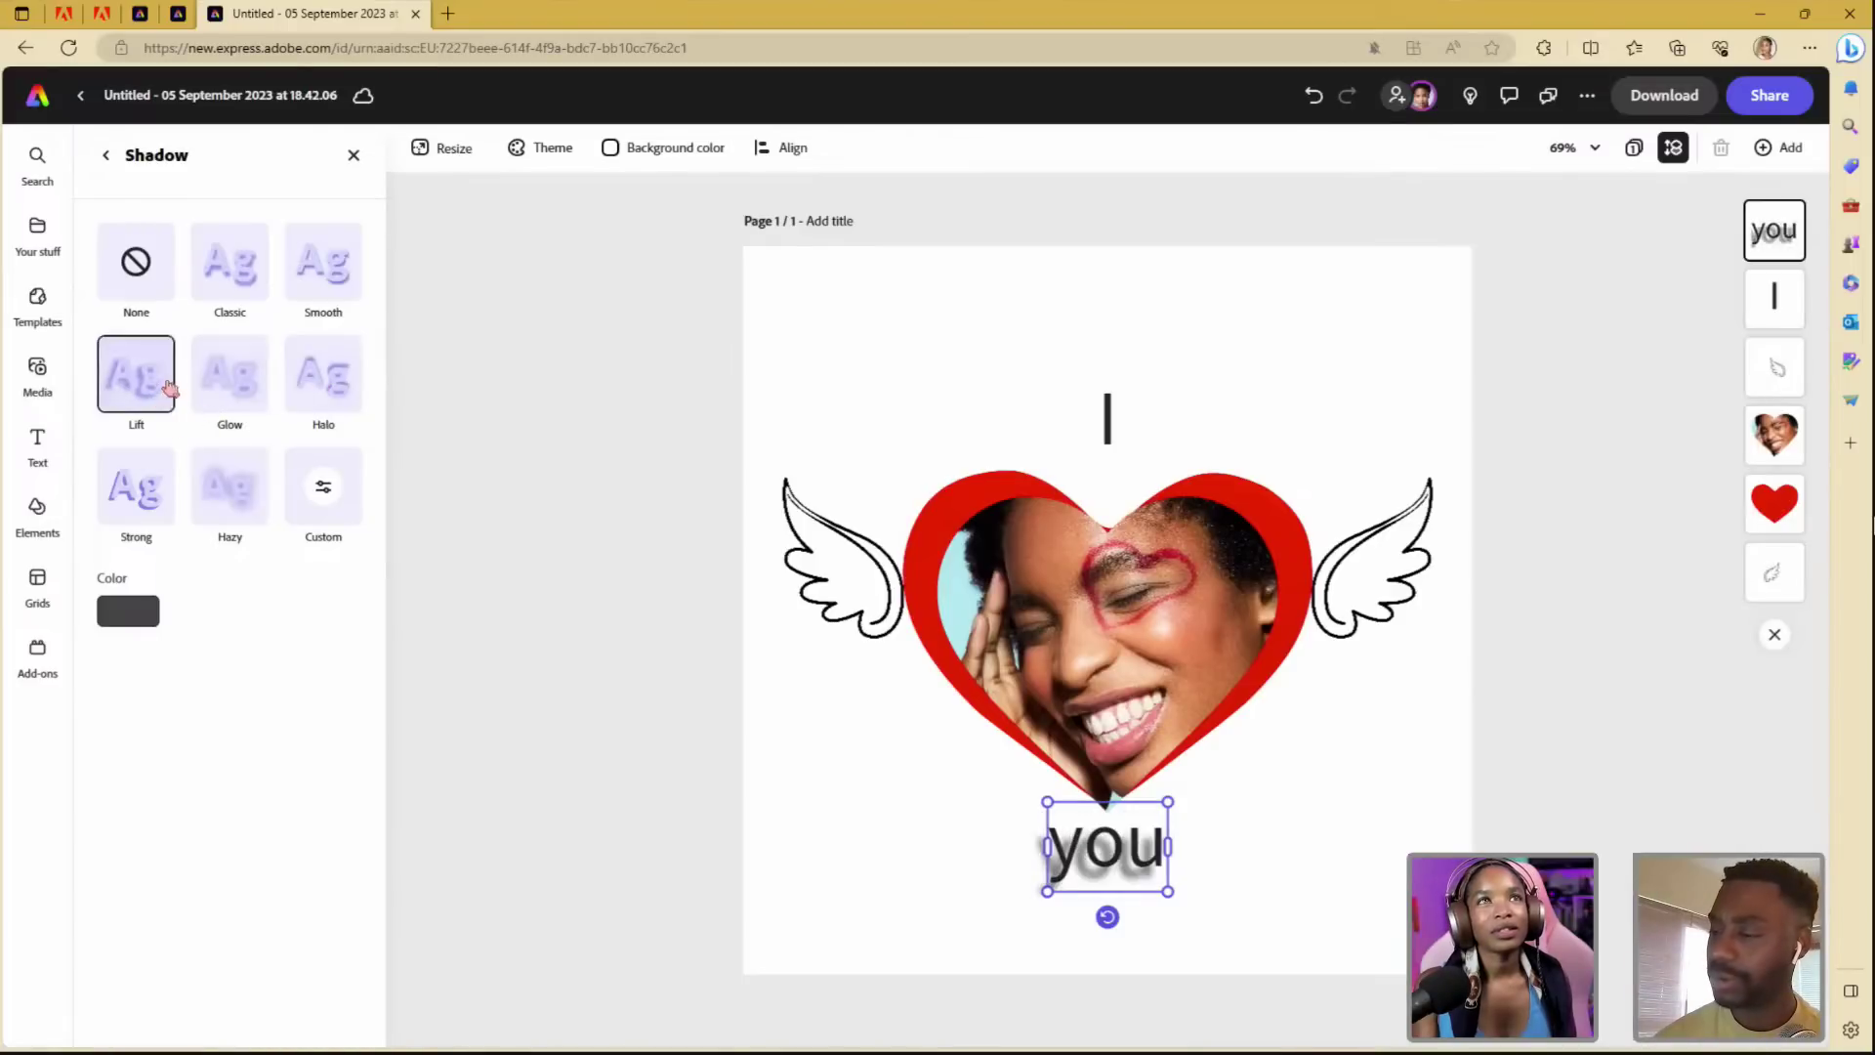
pyautogui.click(105, 155)
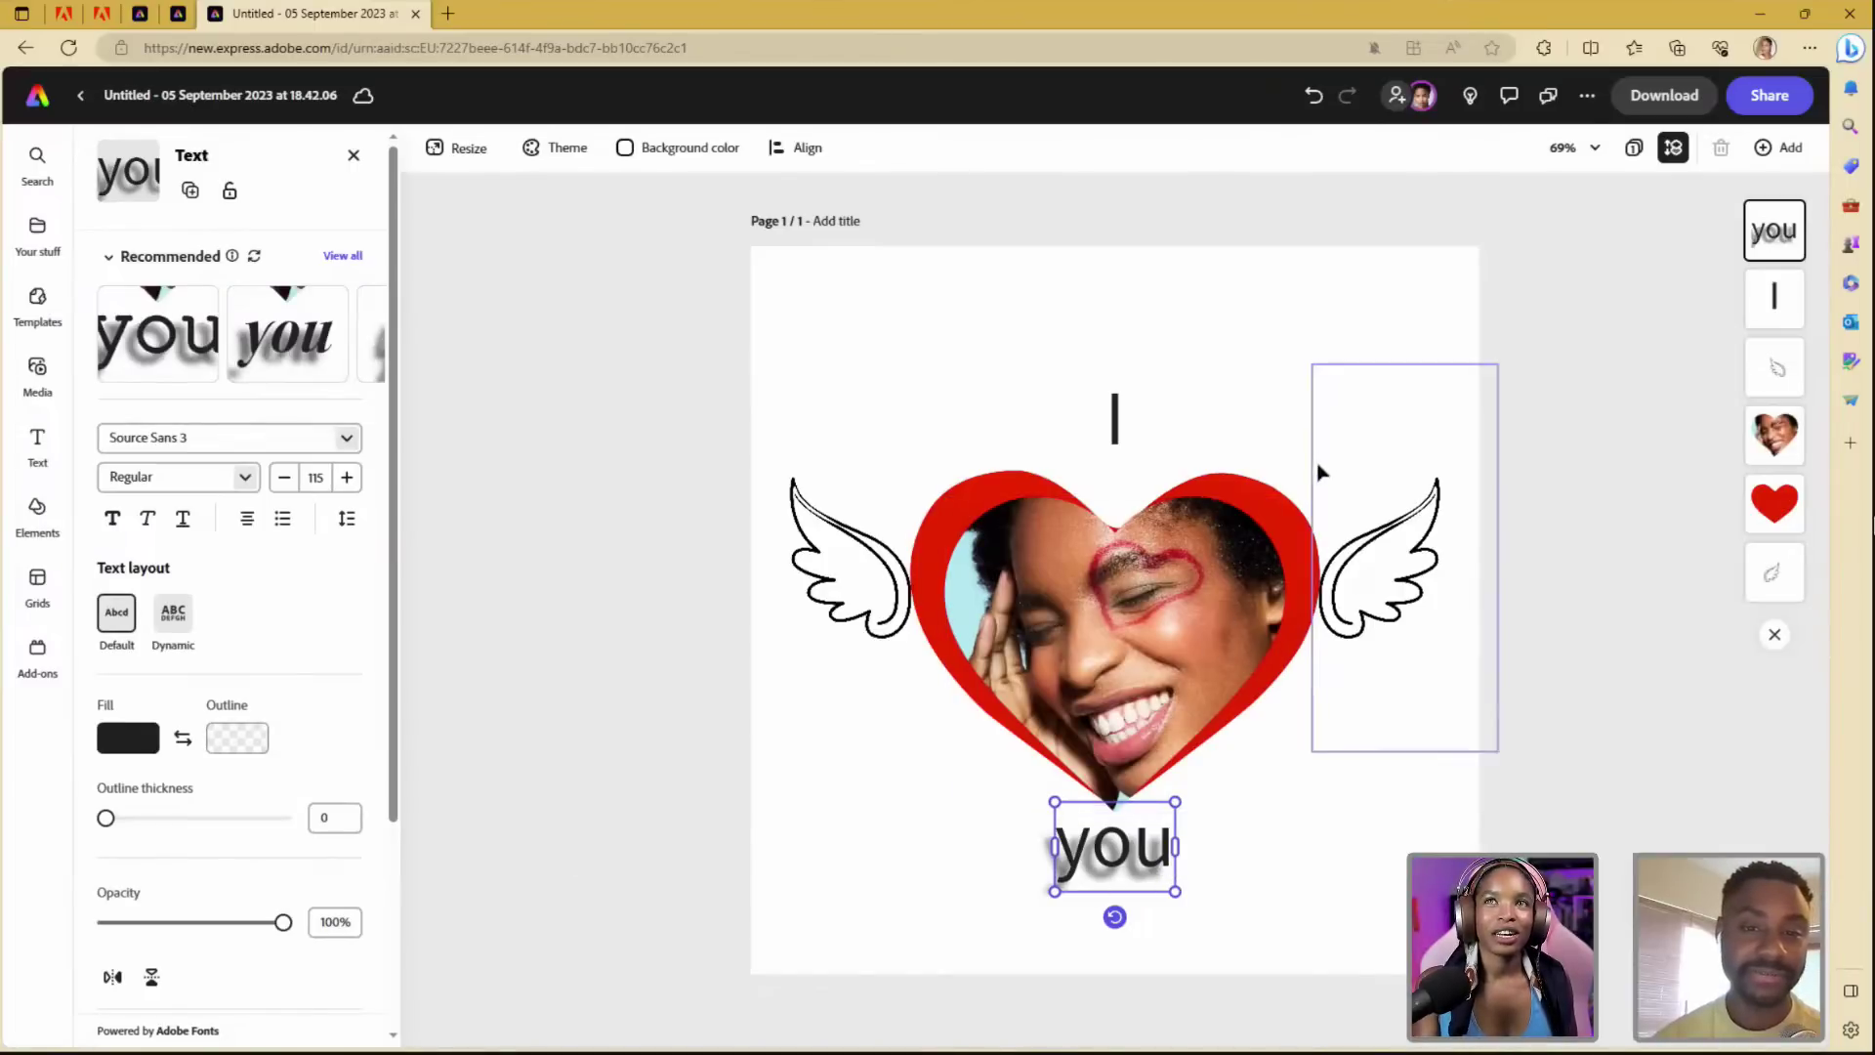
# - Search the design assets for "confetti" and add the gold heart-shaped confetti graphic to the page
pyautogui.click(1289, 546)
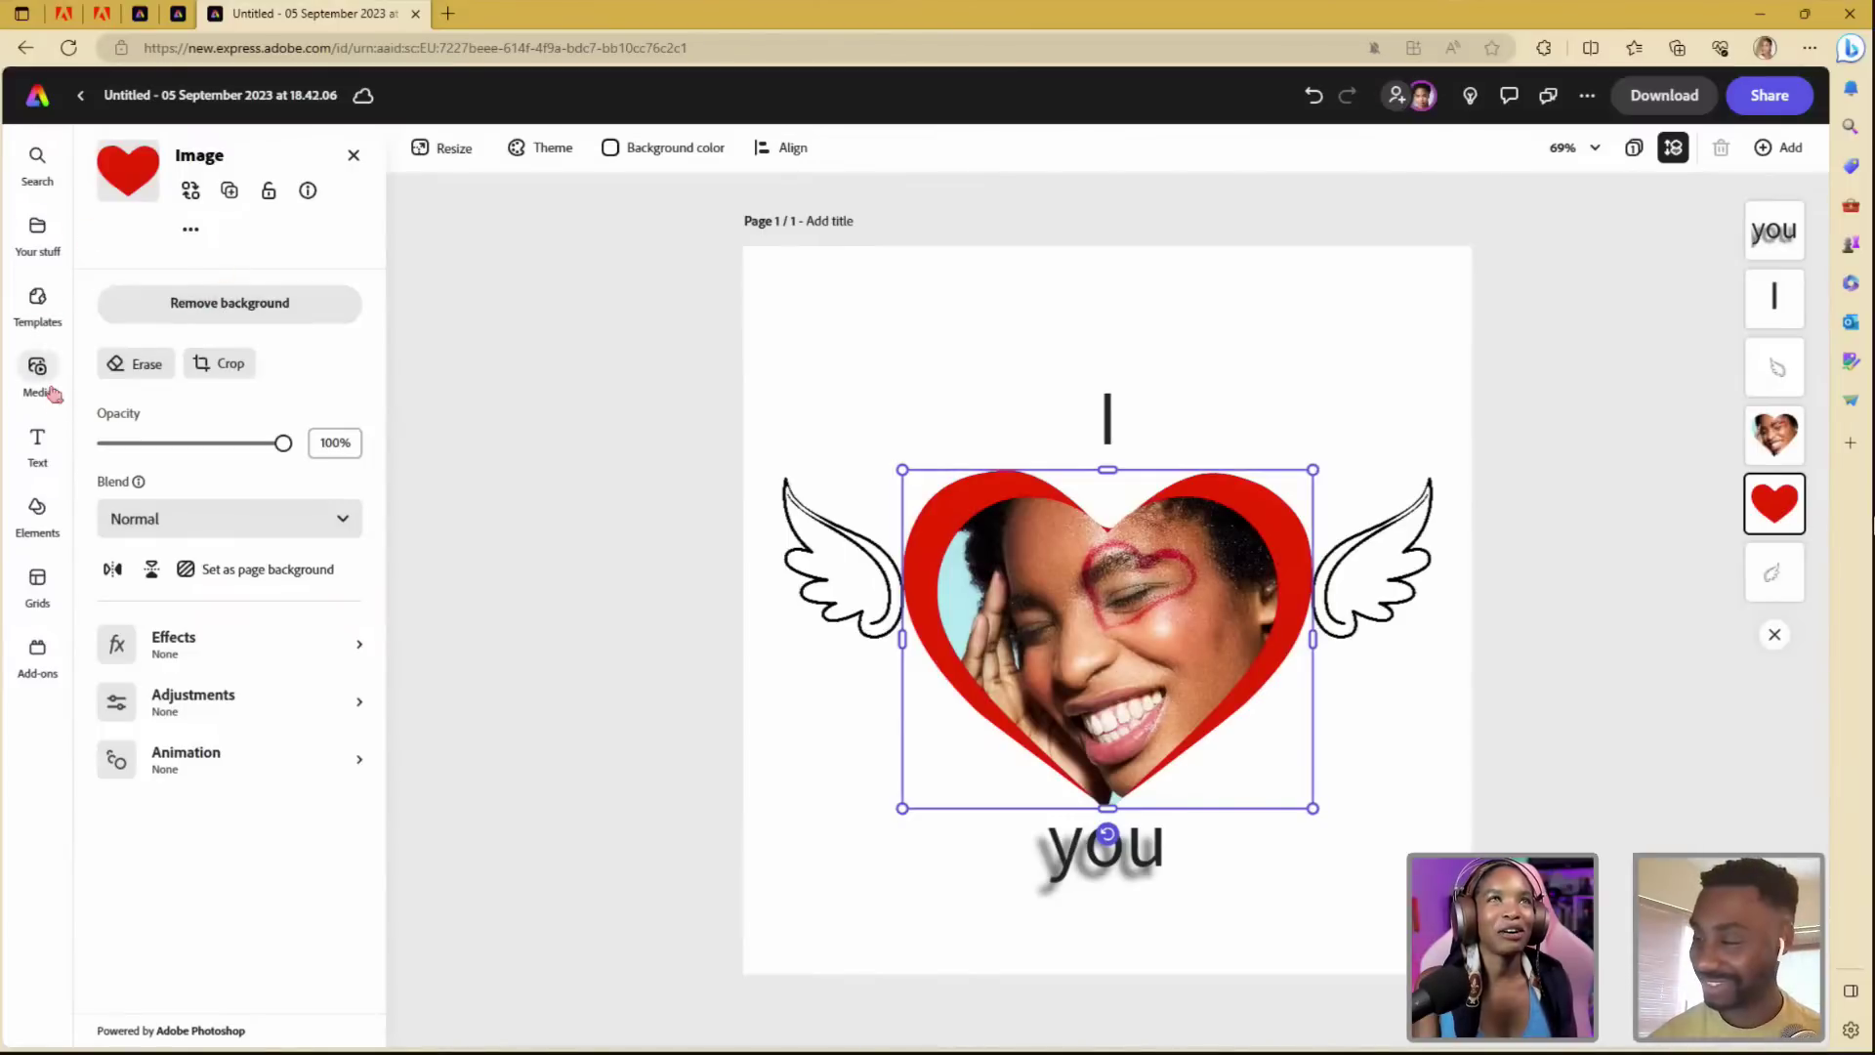
pyautogui.click(37, 512)
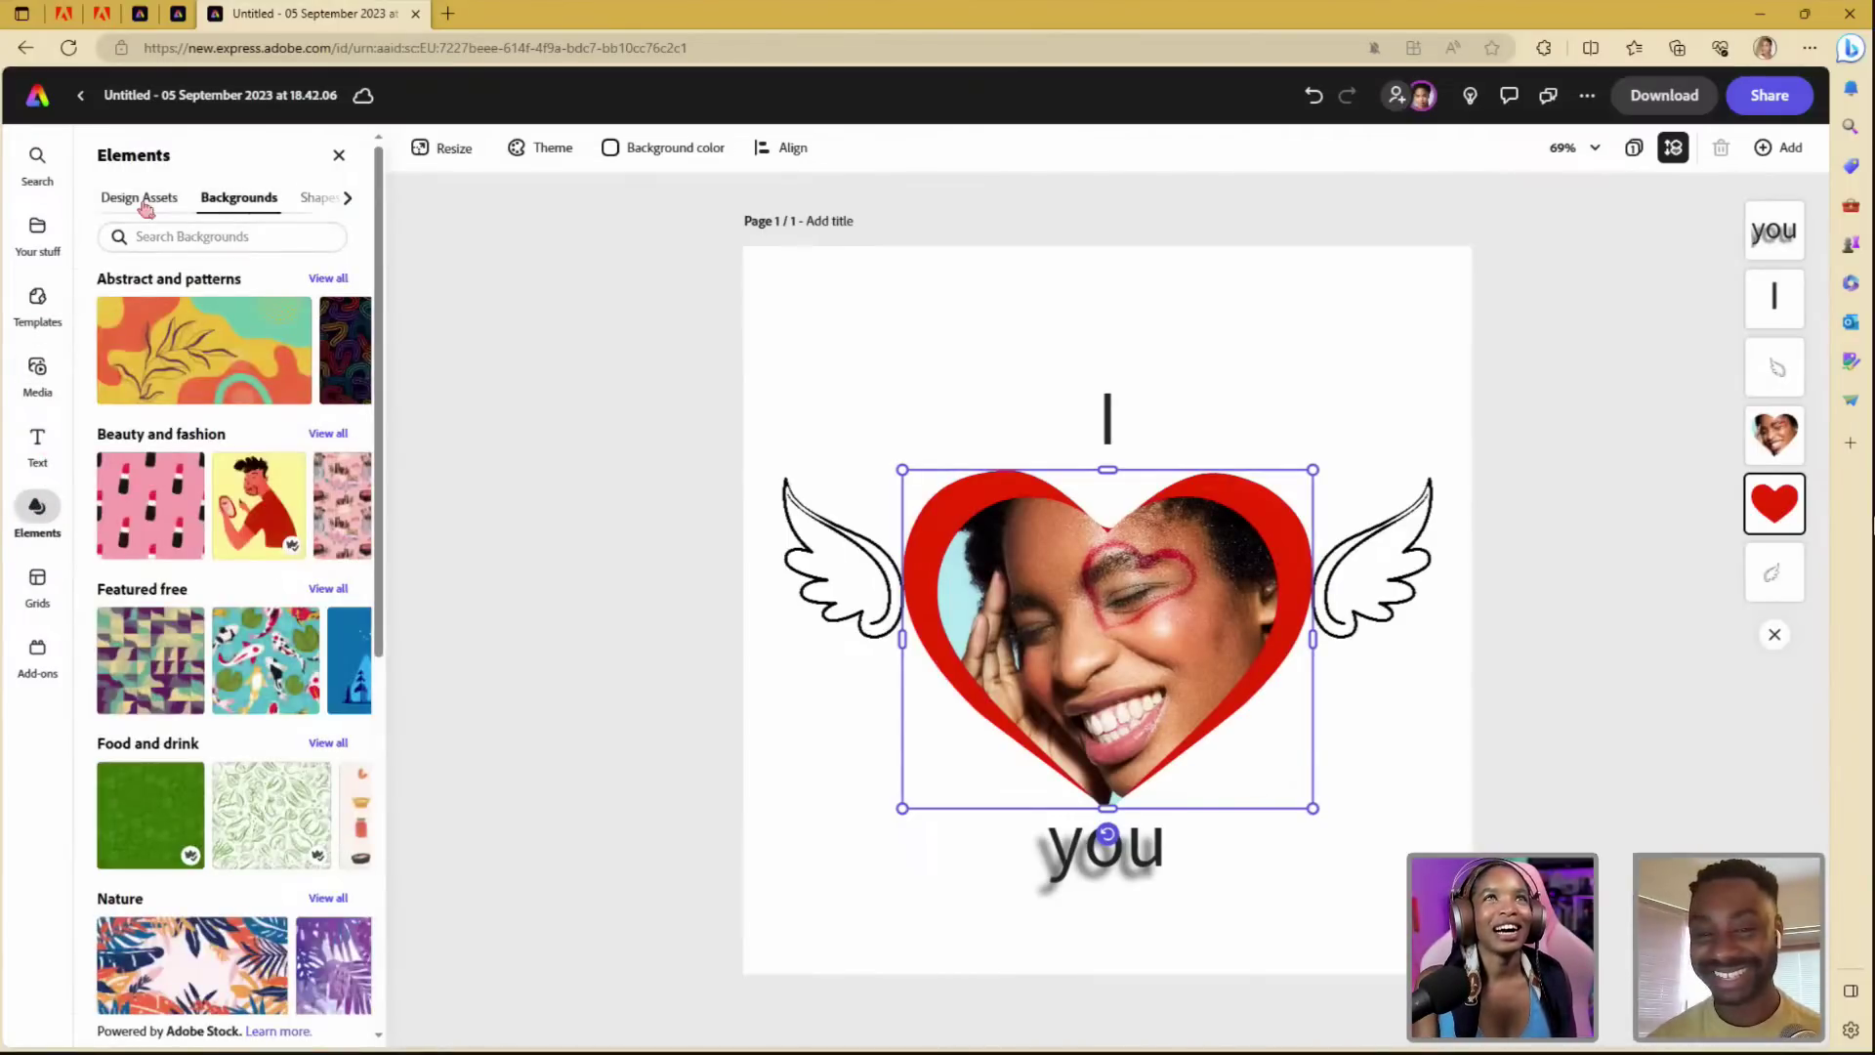
pyautogui.click(138, 197)
pyautogui.click(227, 244)
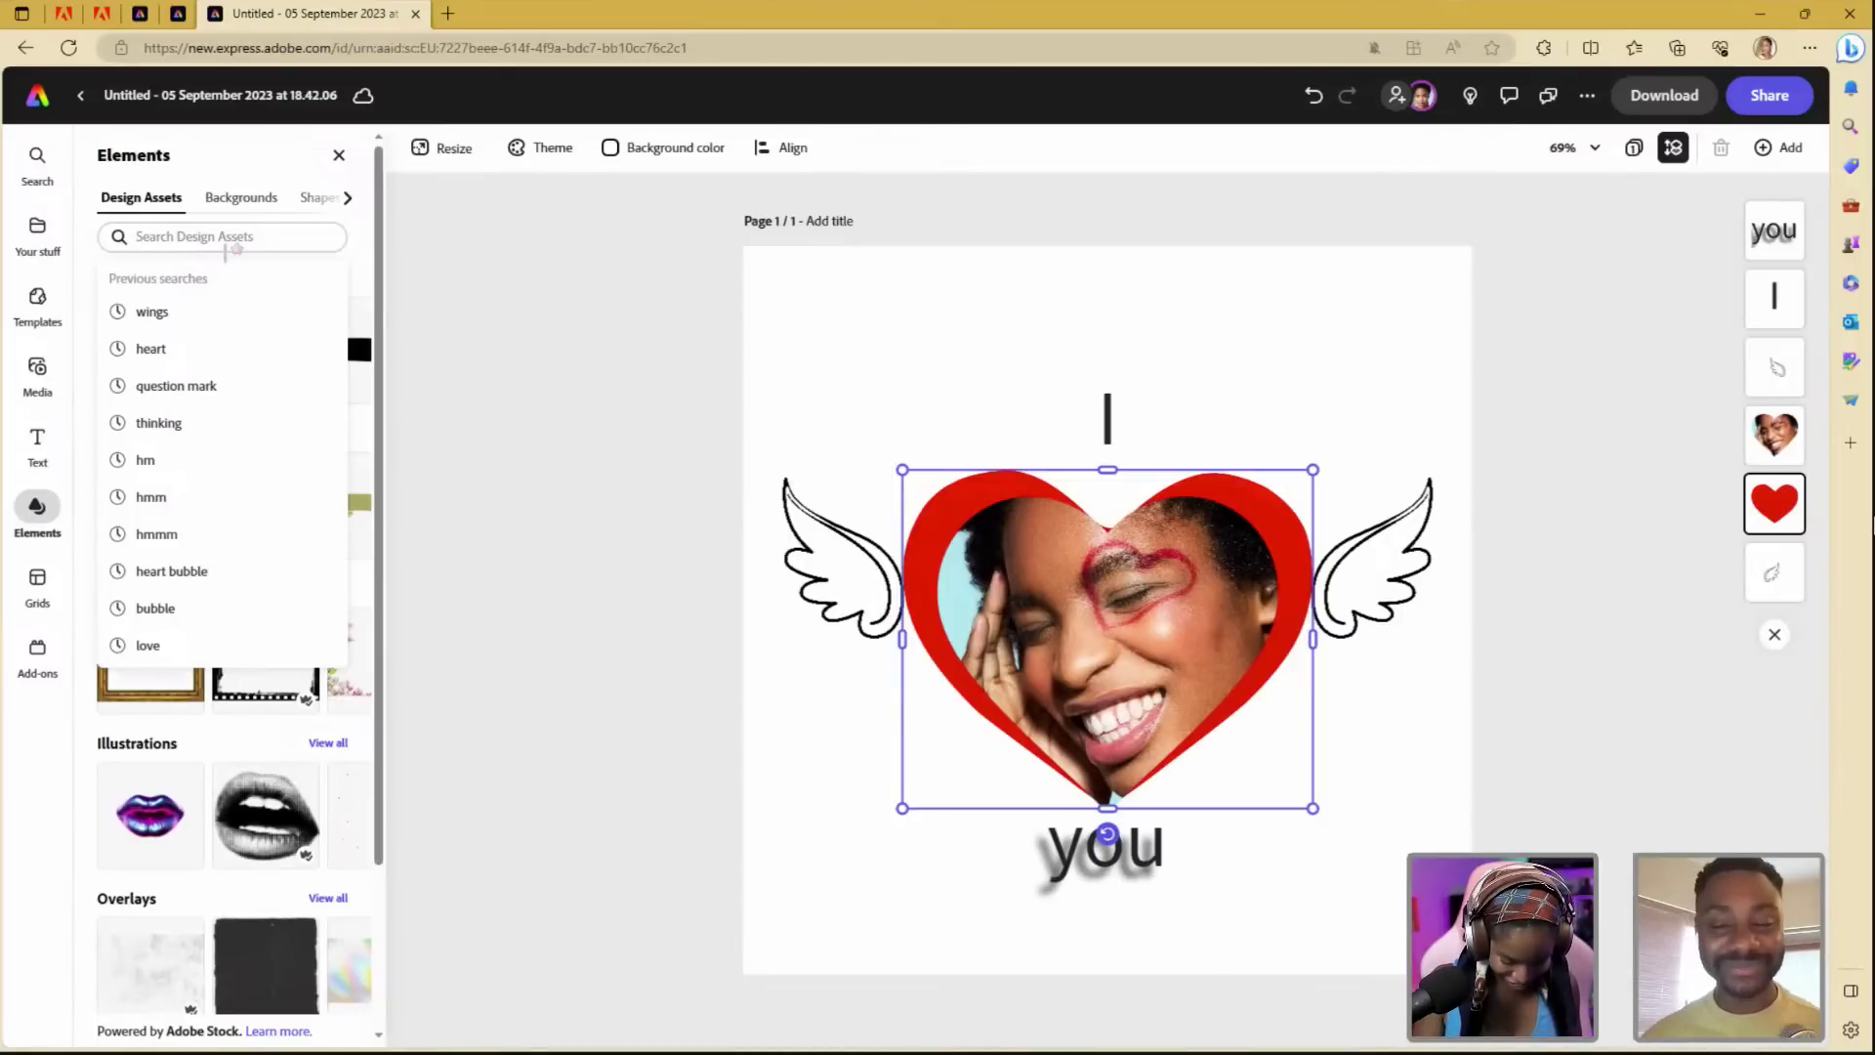
pyautogui.write('confetti')
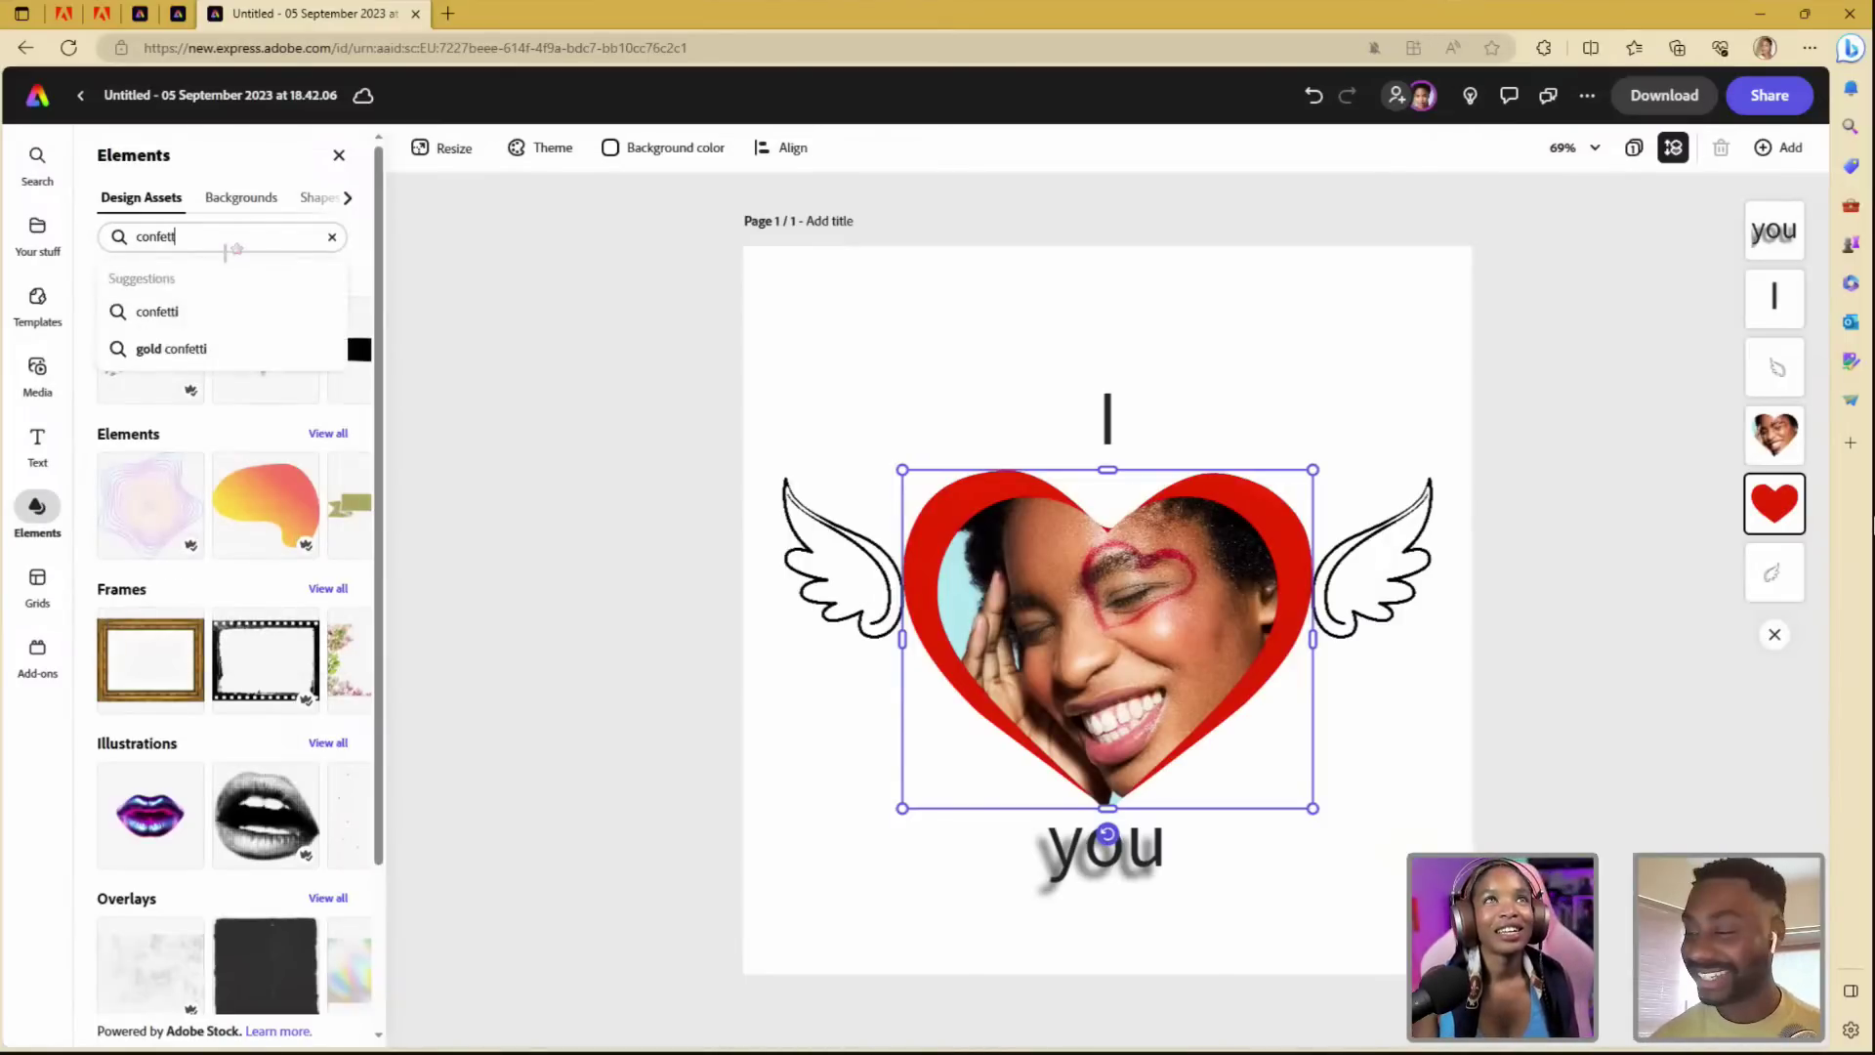
pyautogui.click(221, 312)
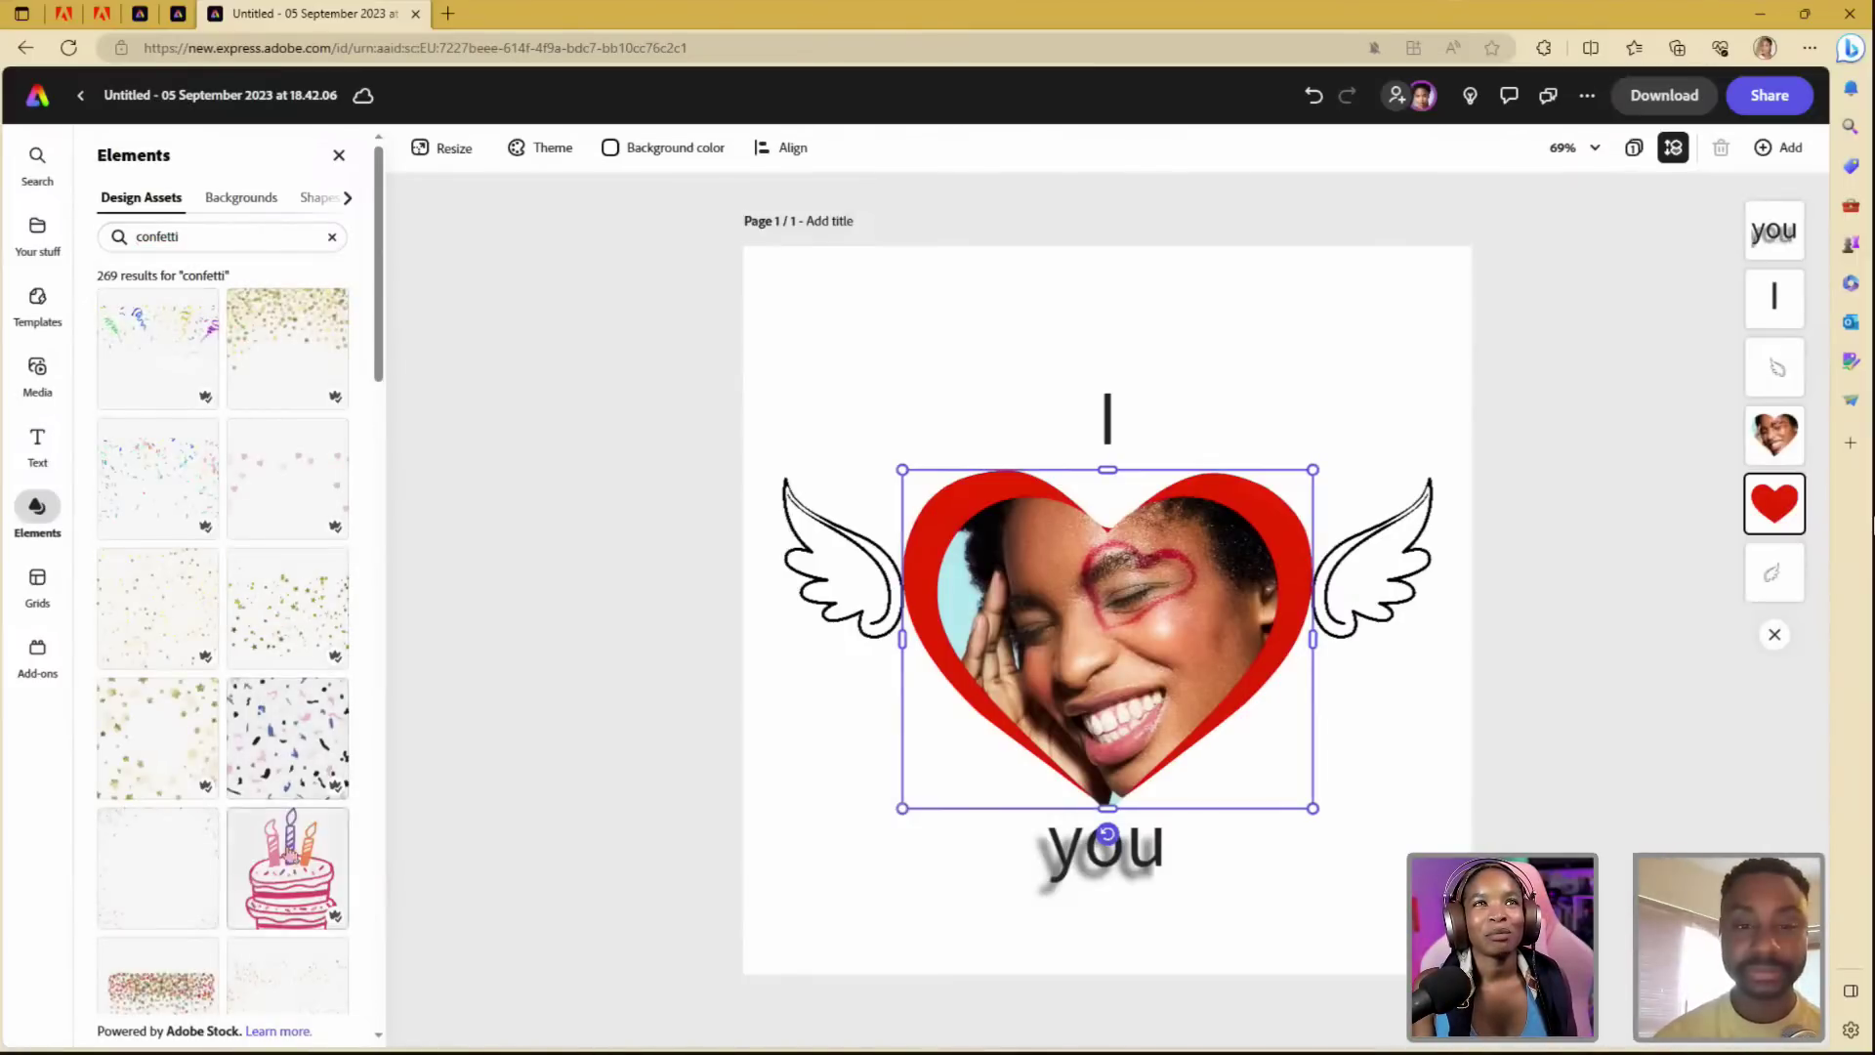
pyautogui.scroll(-1, 293, 893)
pyautogui.scroll(-5, 293, 894)
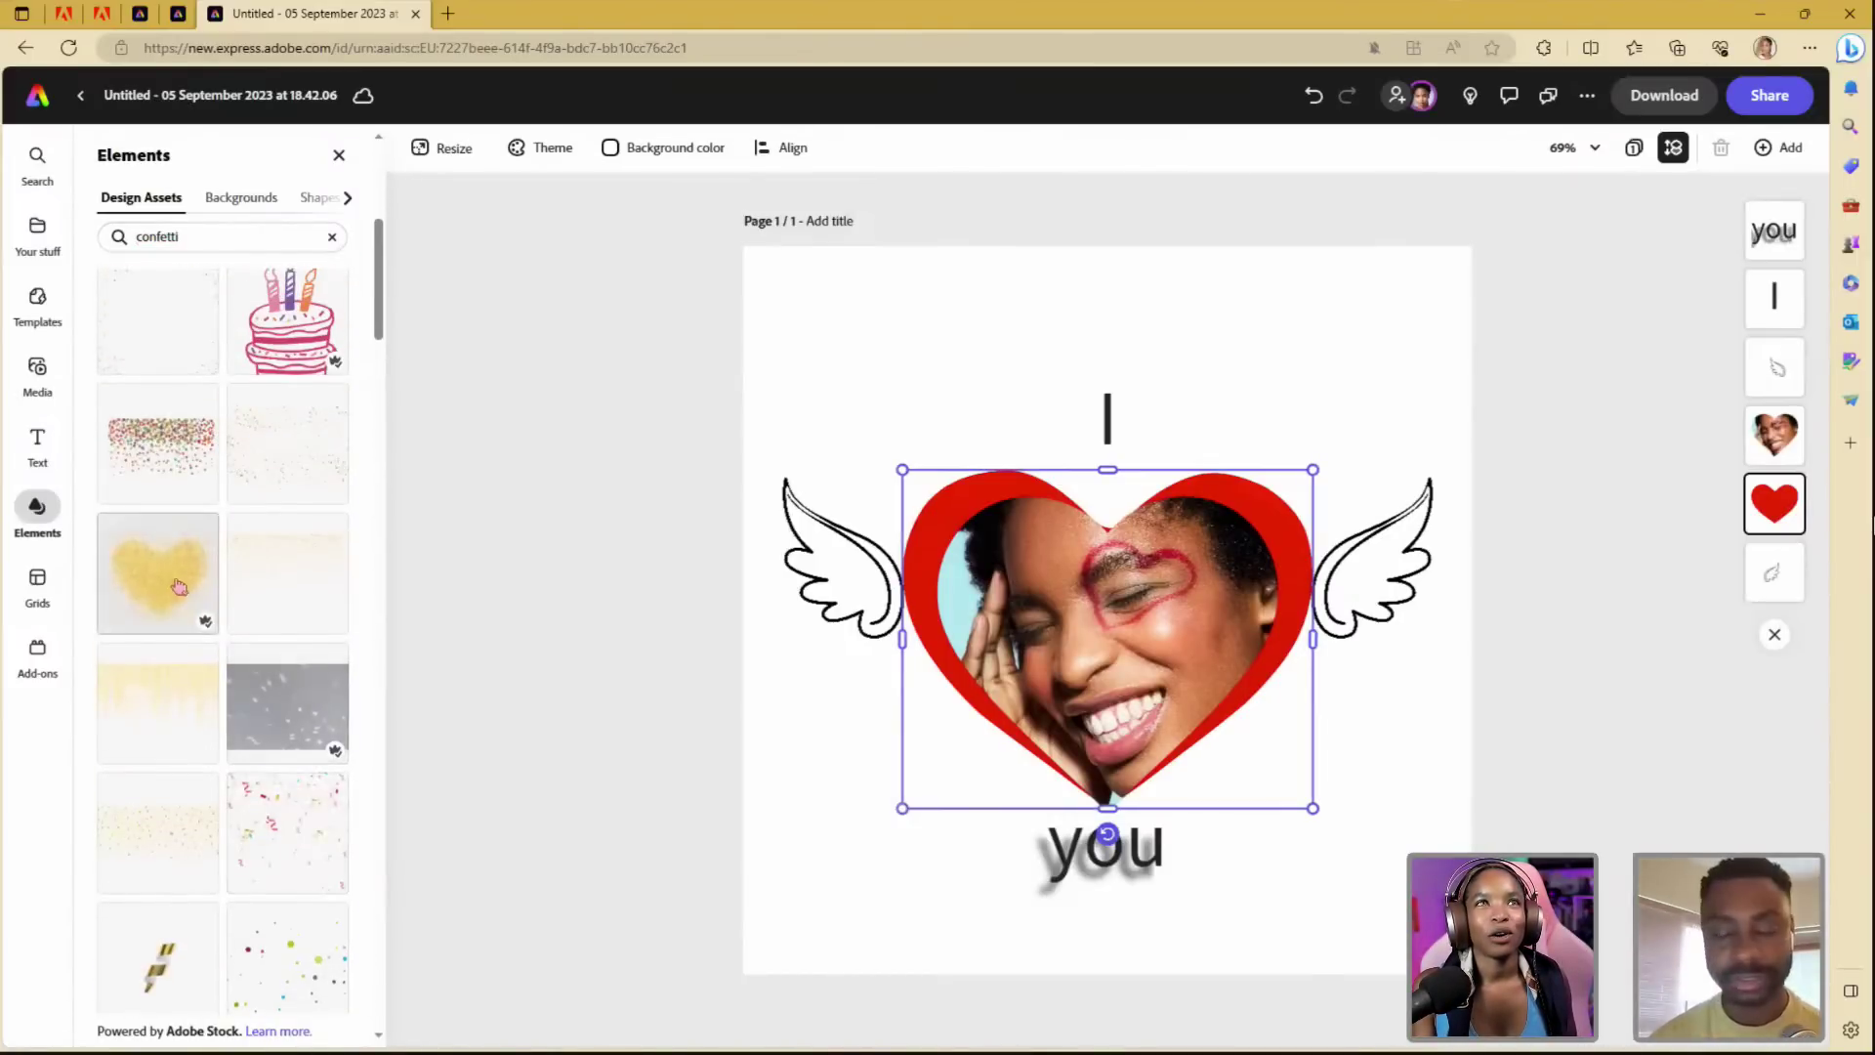
pyautogui.click(176, 583)
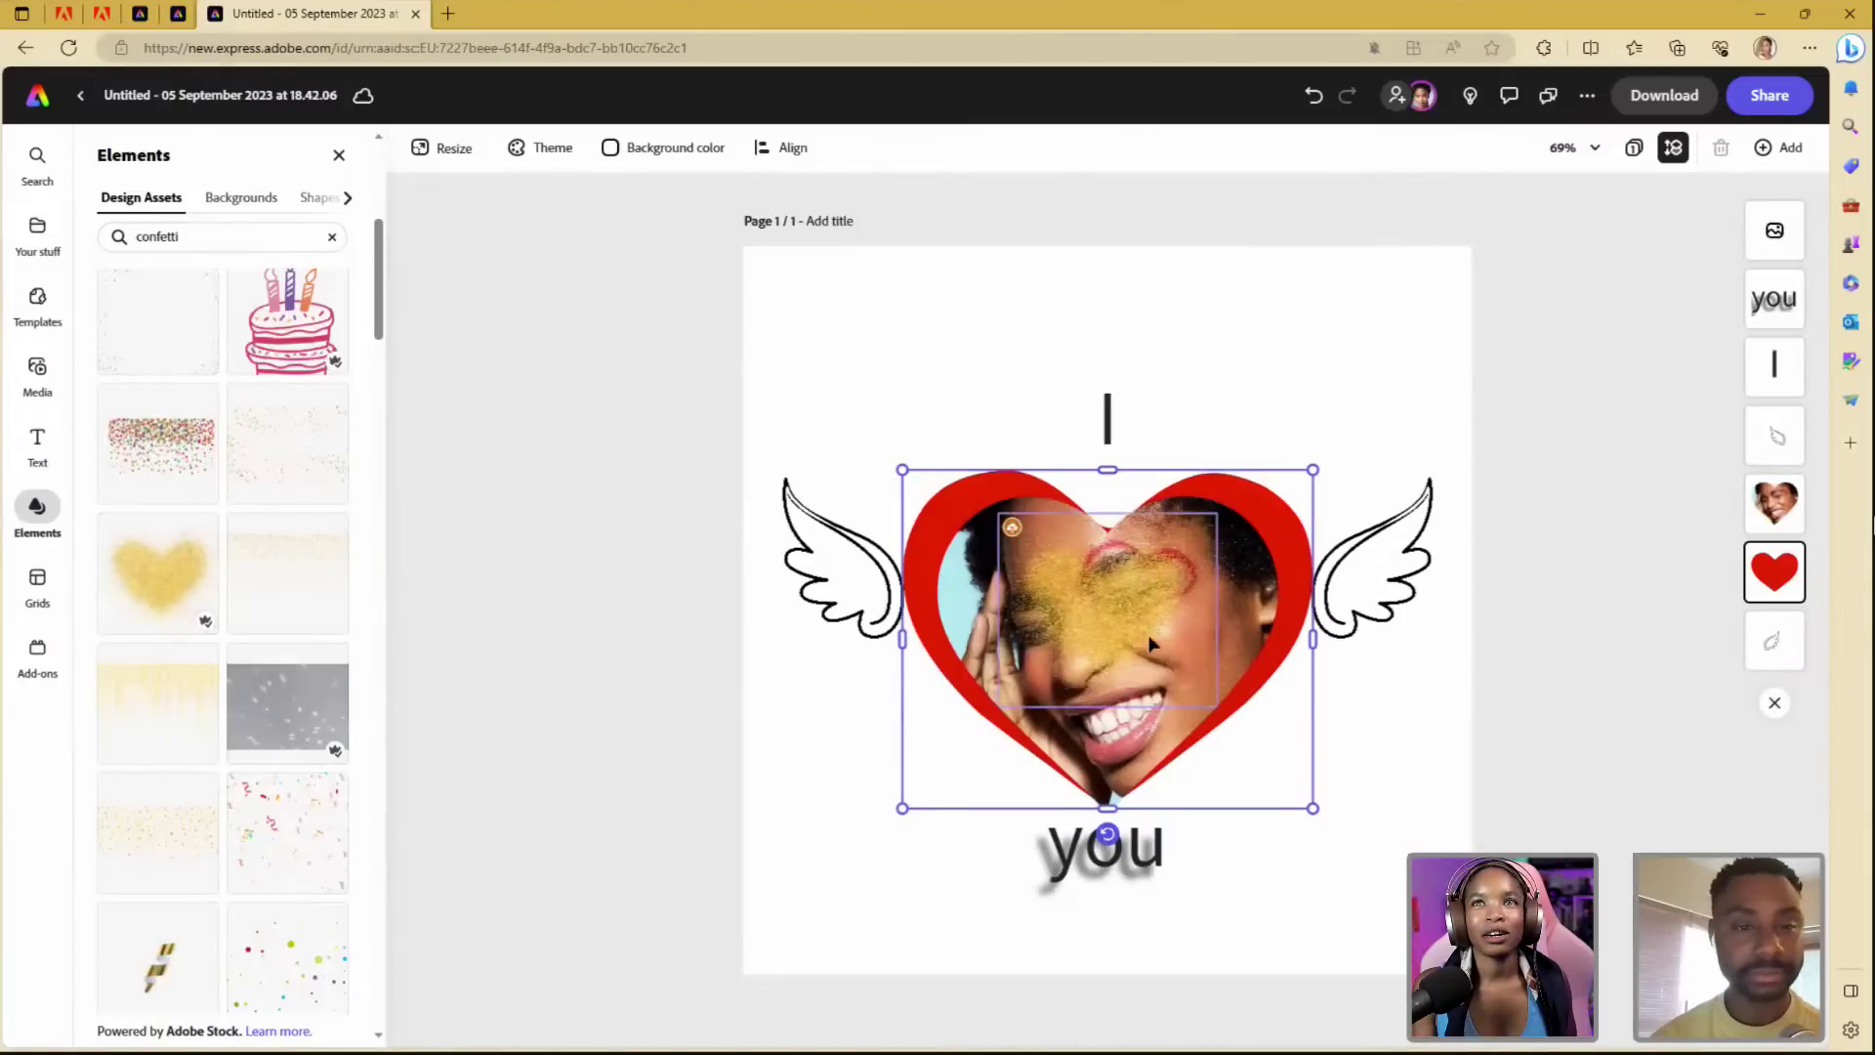
# - Enlarge the gold confetti heart to slightly wider than the red heart and center it over the portrait heart
pyautogui.moveTo(1125, 635); pyautogui.dragTo(1145, 457)
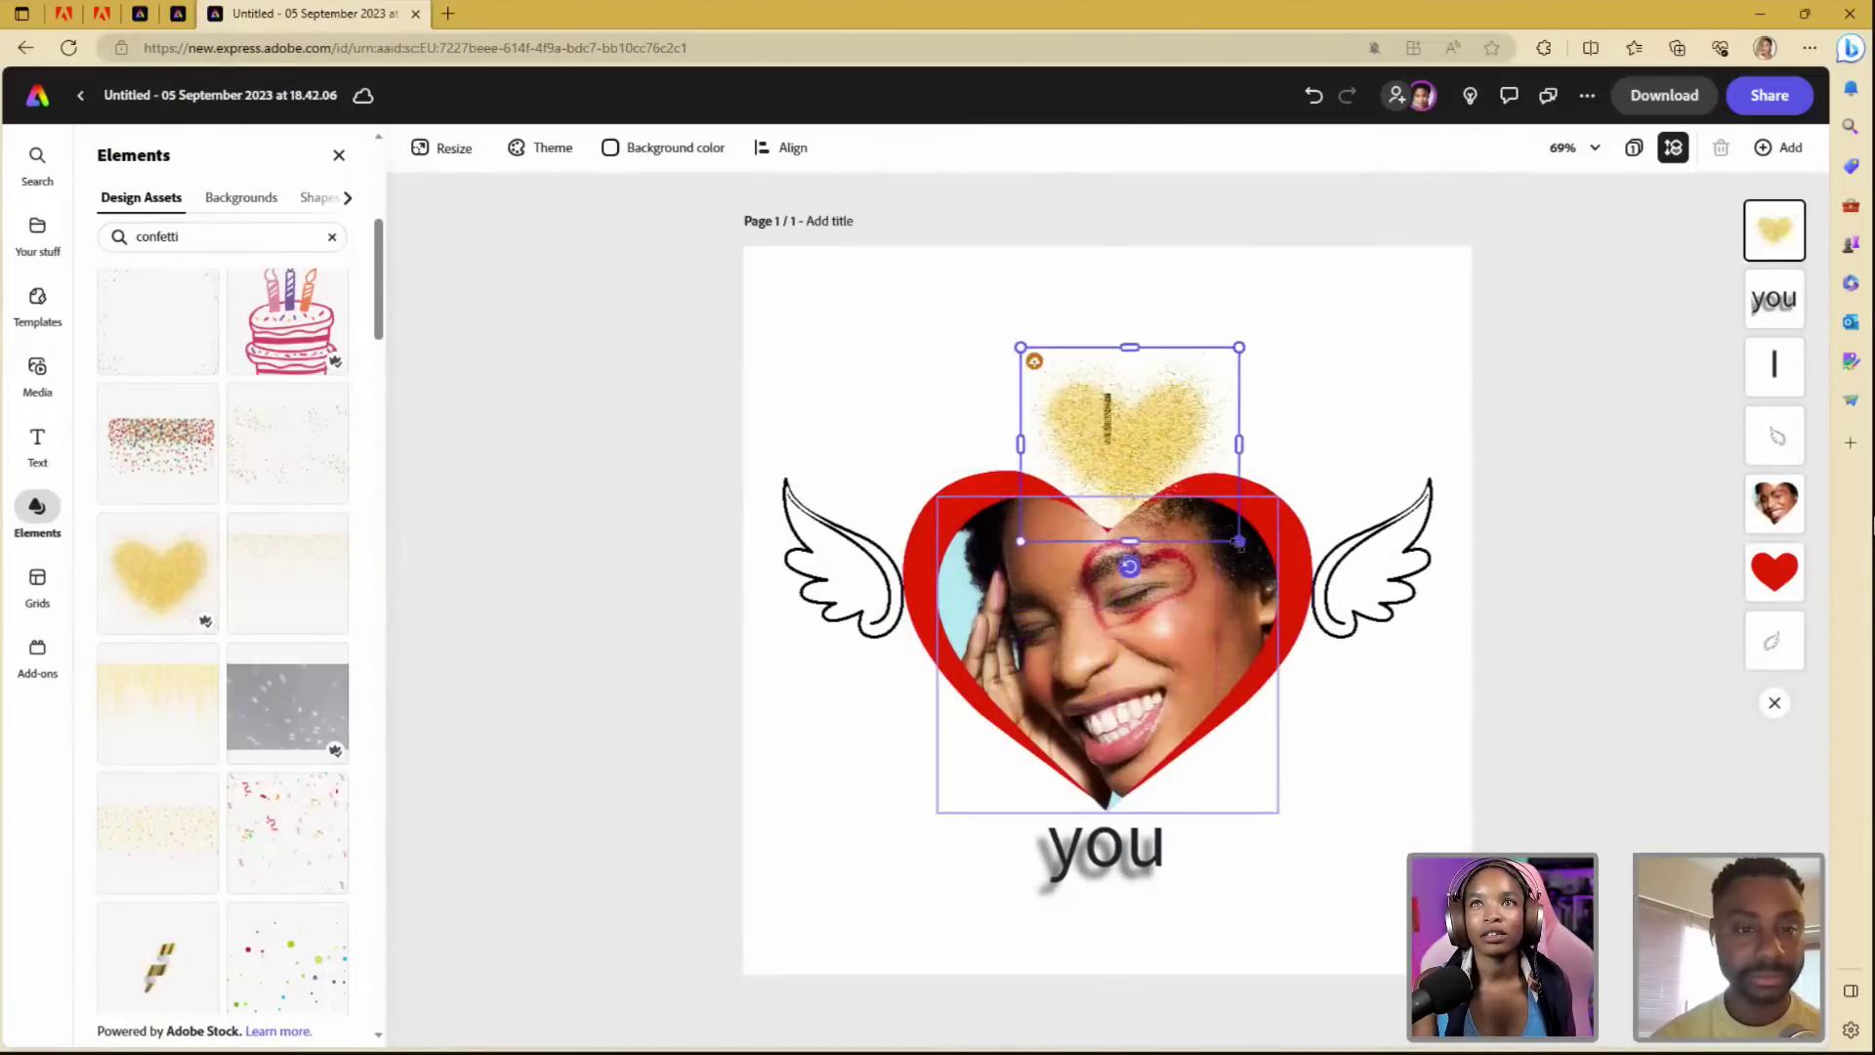
pyautogui.moveTo(1242, 546); pyautogui.dragTo(1347, 690)
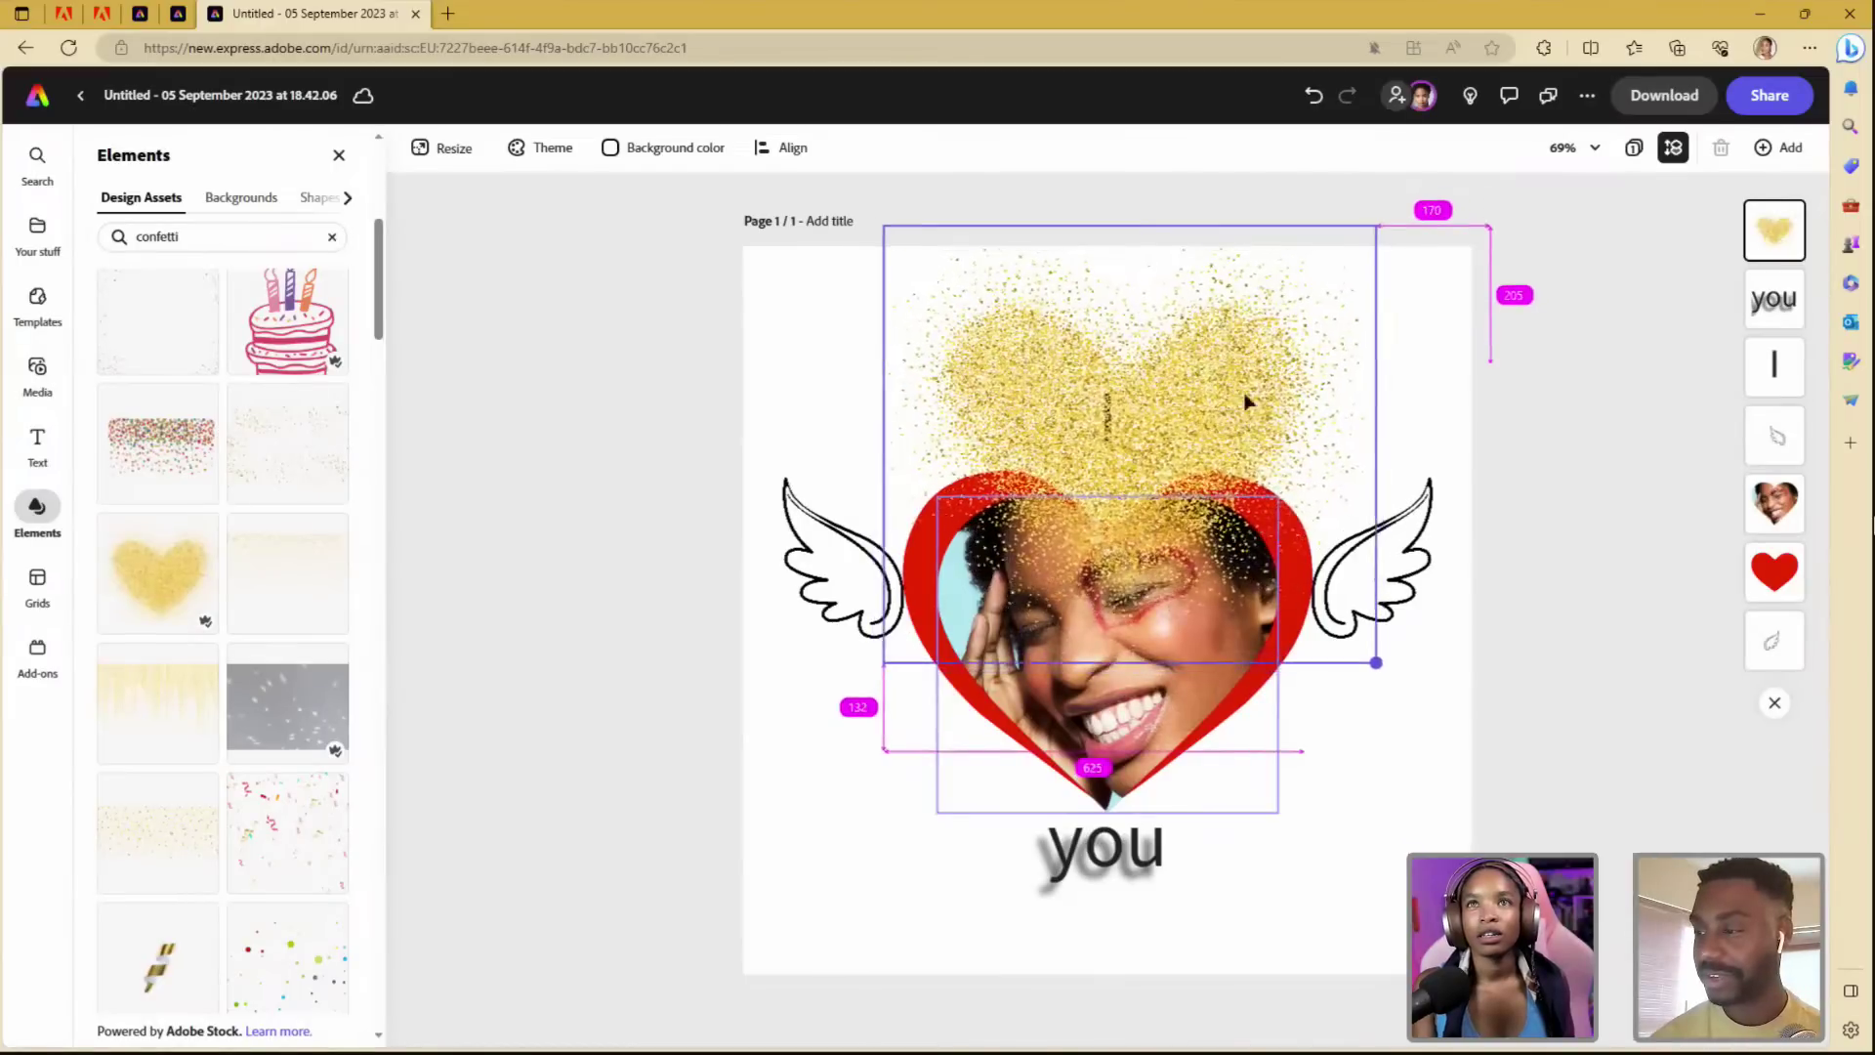
pyautogui.moveTo(1243, 402); pyautogui.dragTo(1214, 555)
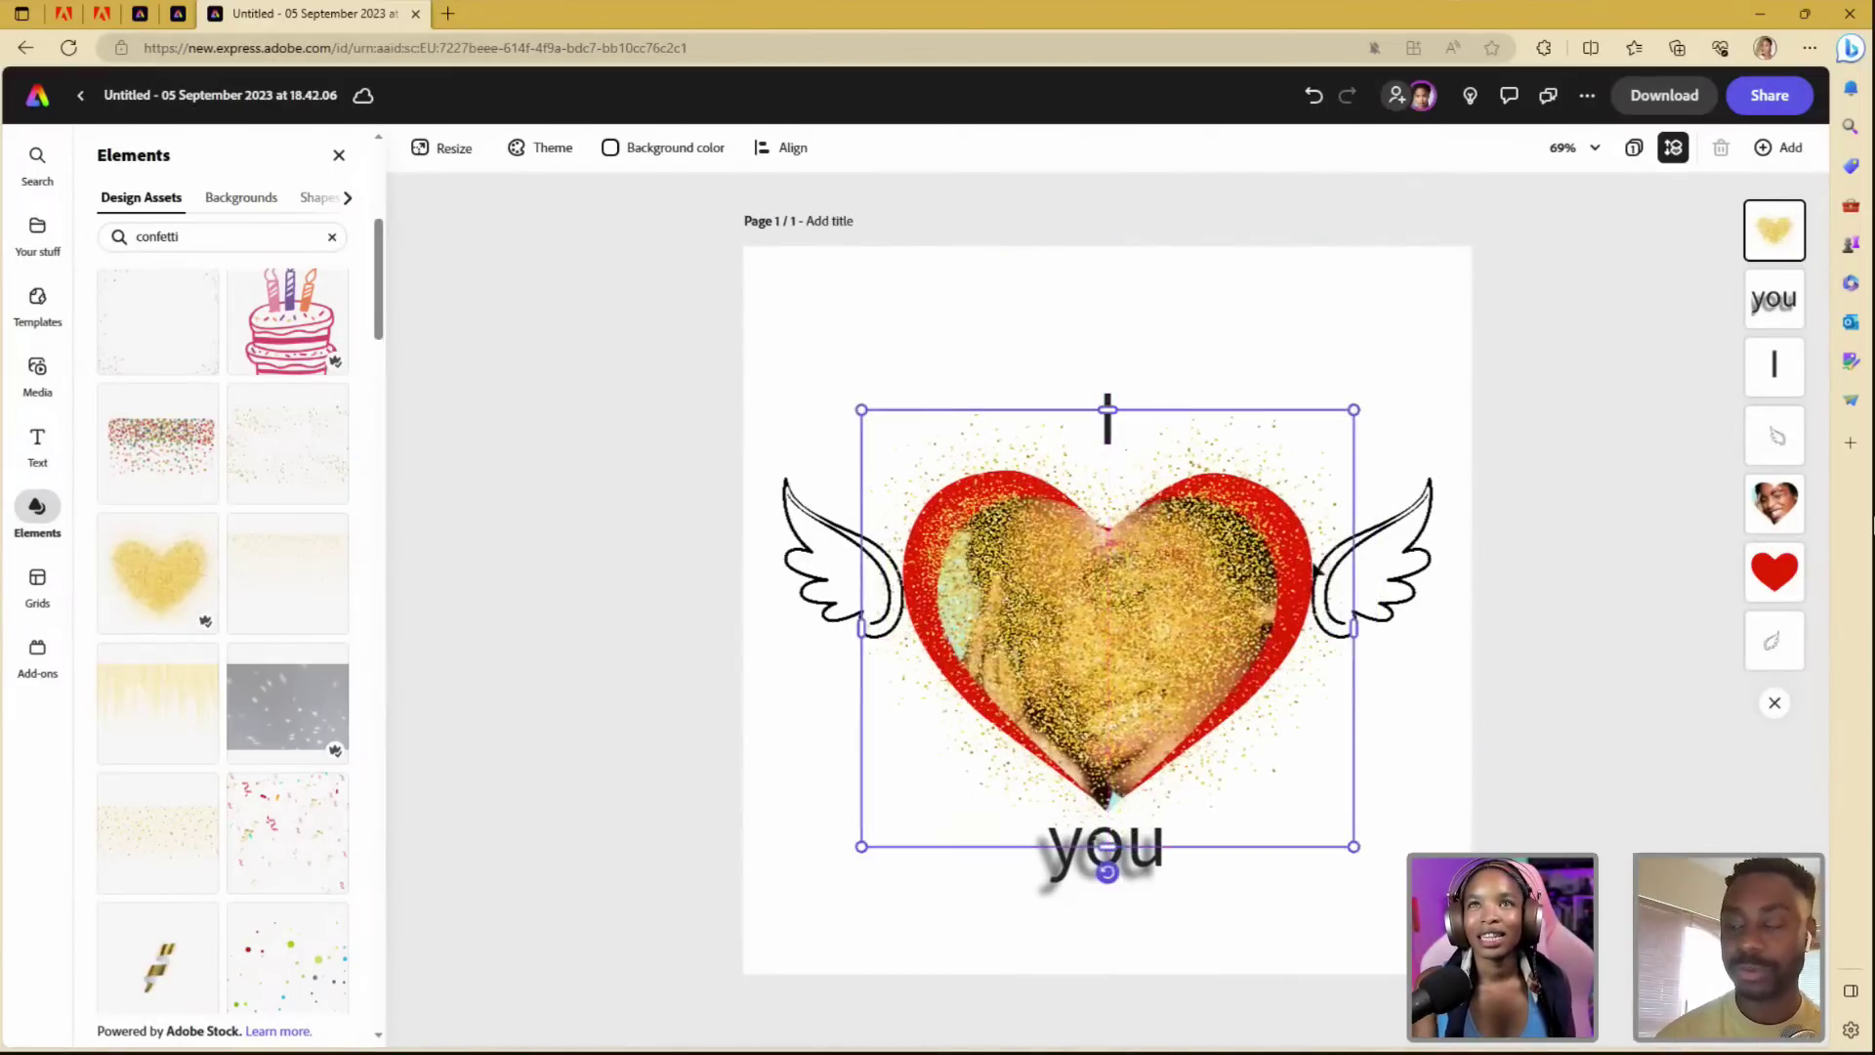
# - Move the confetti layer between the portrait and the red heart, then shrink it slightly and recenter it around the heart
pyautogui.moveTo(1774, 231); pyautogui.dragTo(1774, 503)
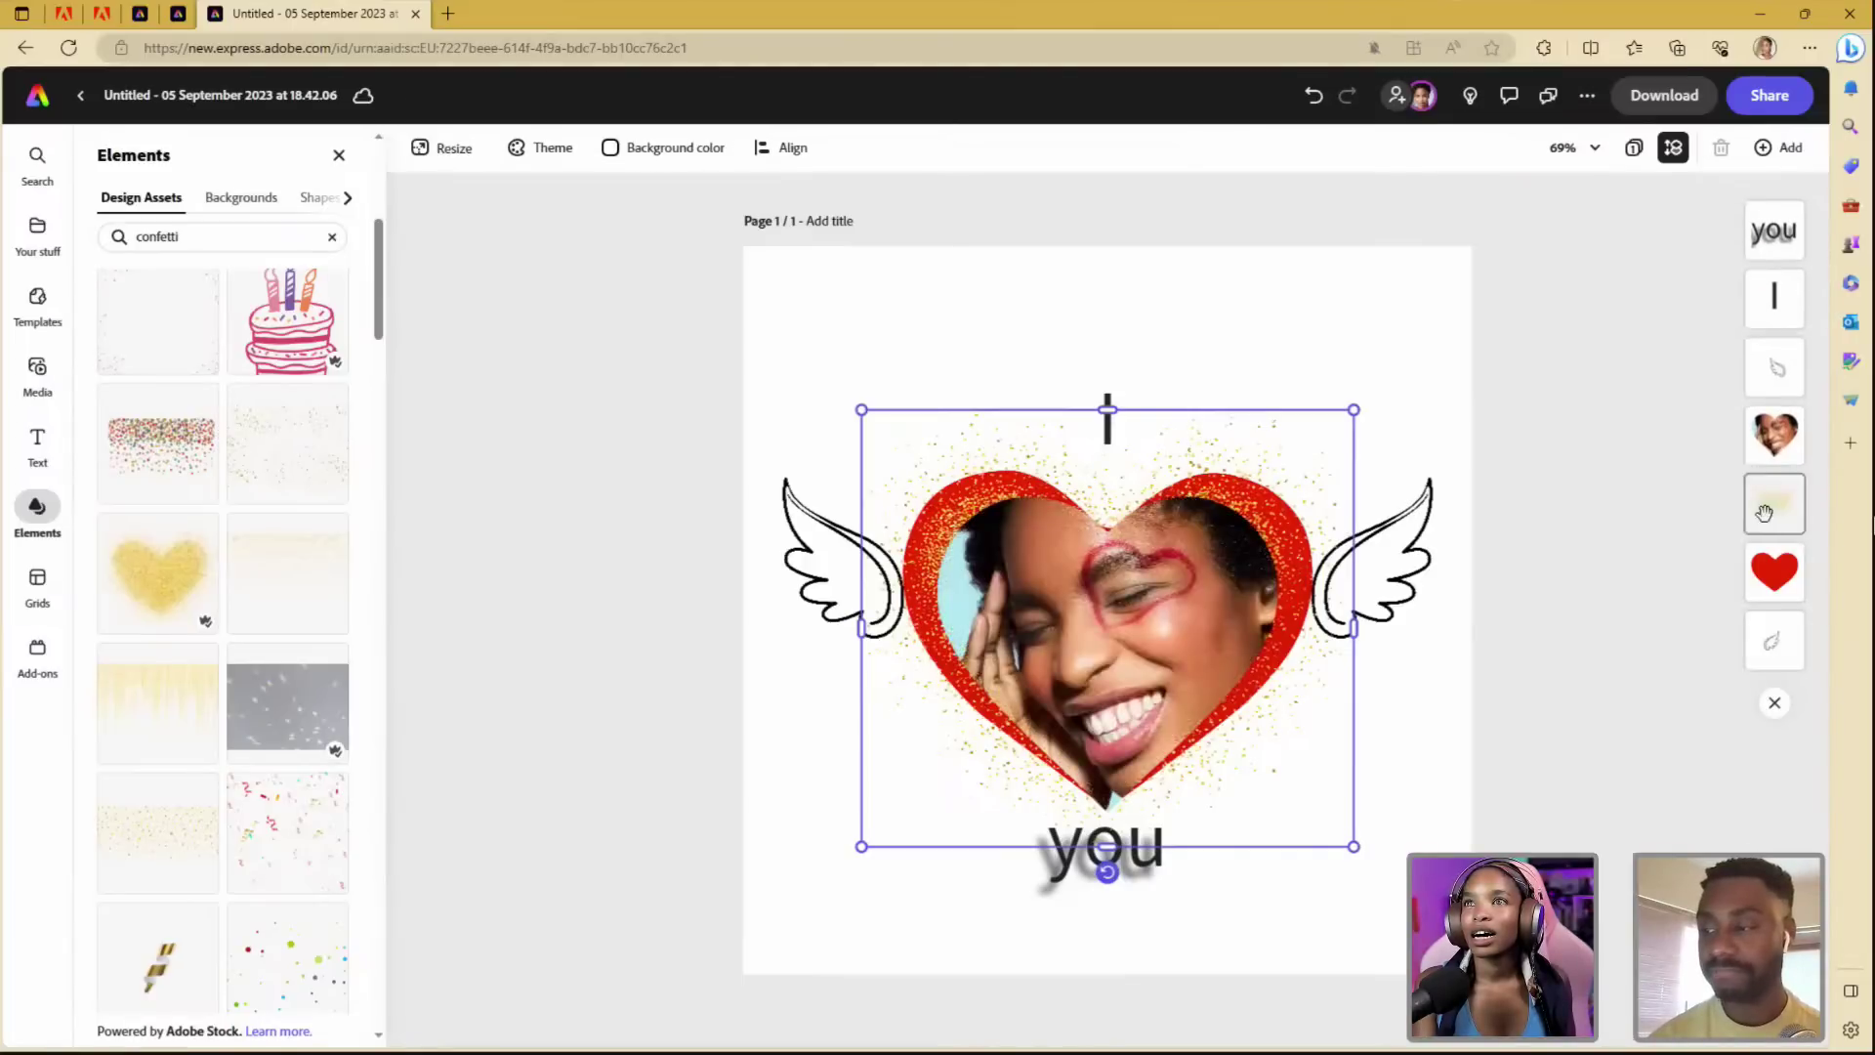
pyautogui.click(1526, 324)
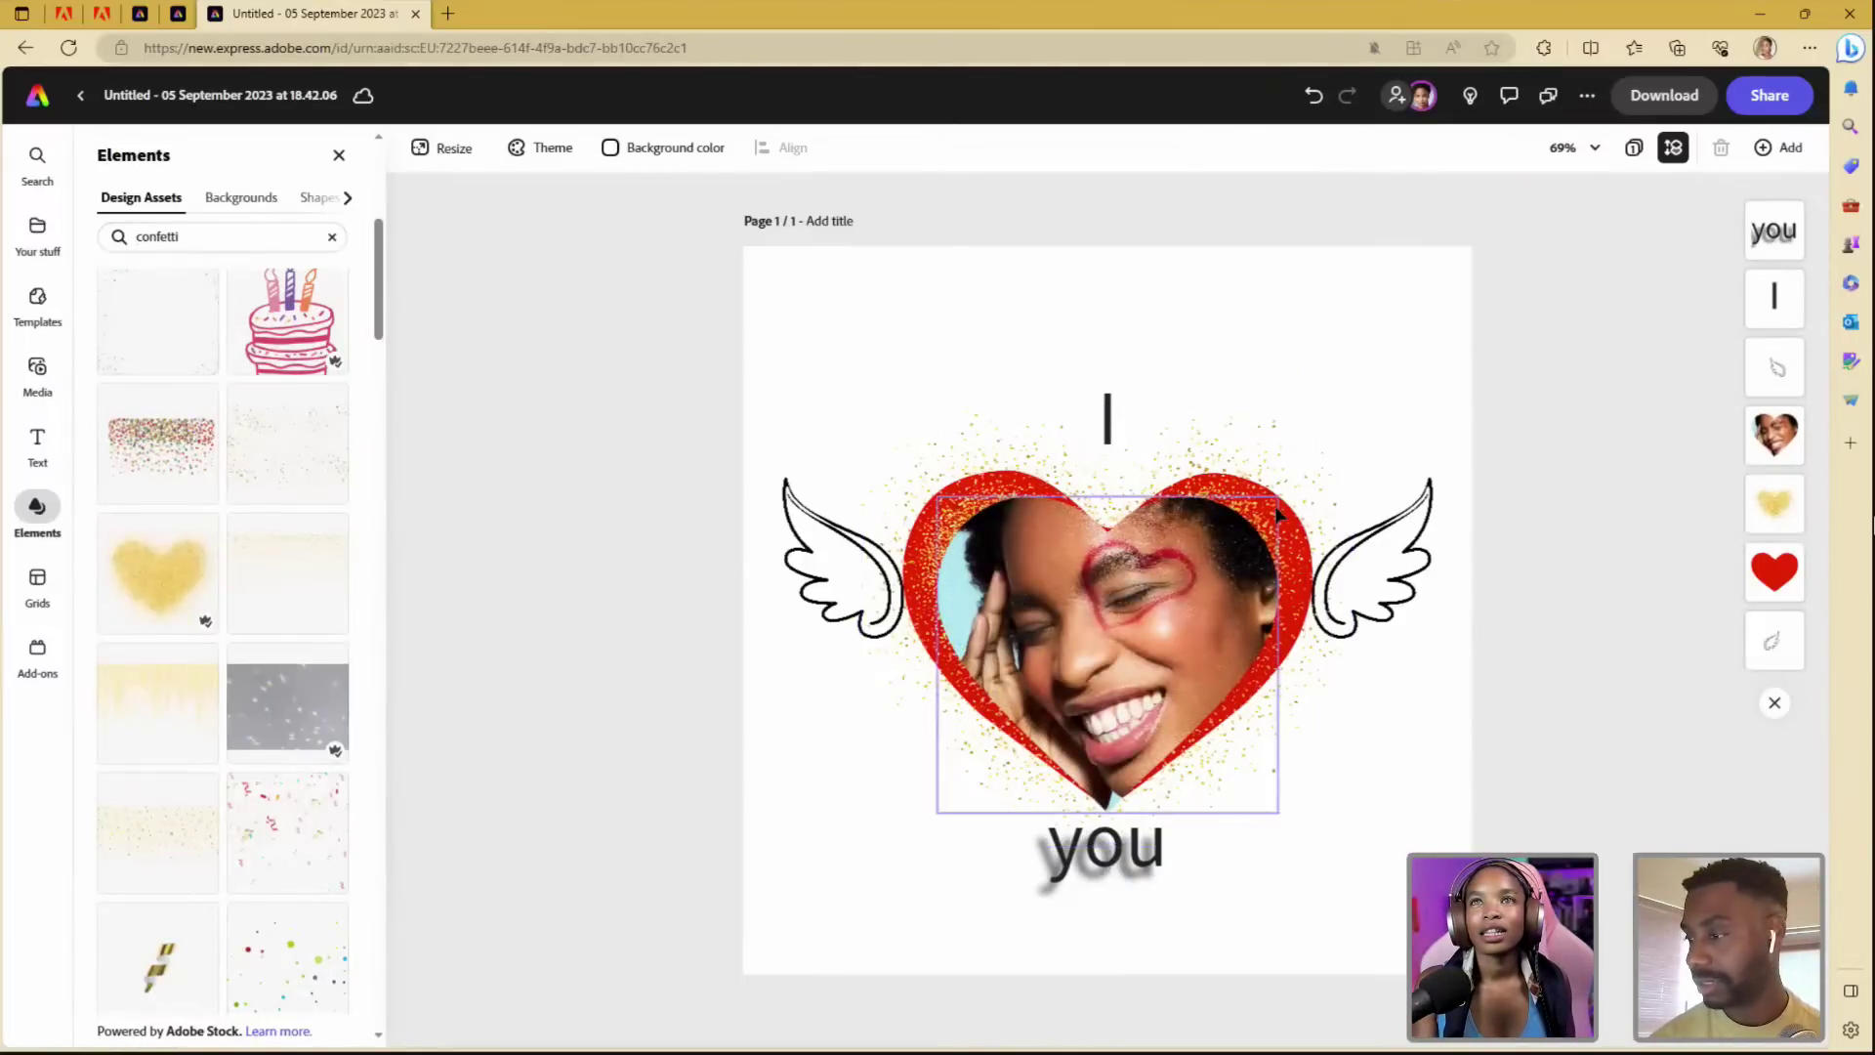
pyautogui.click(1772, 498)
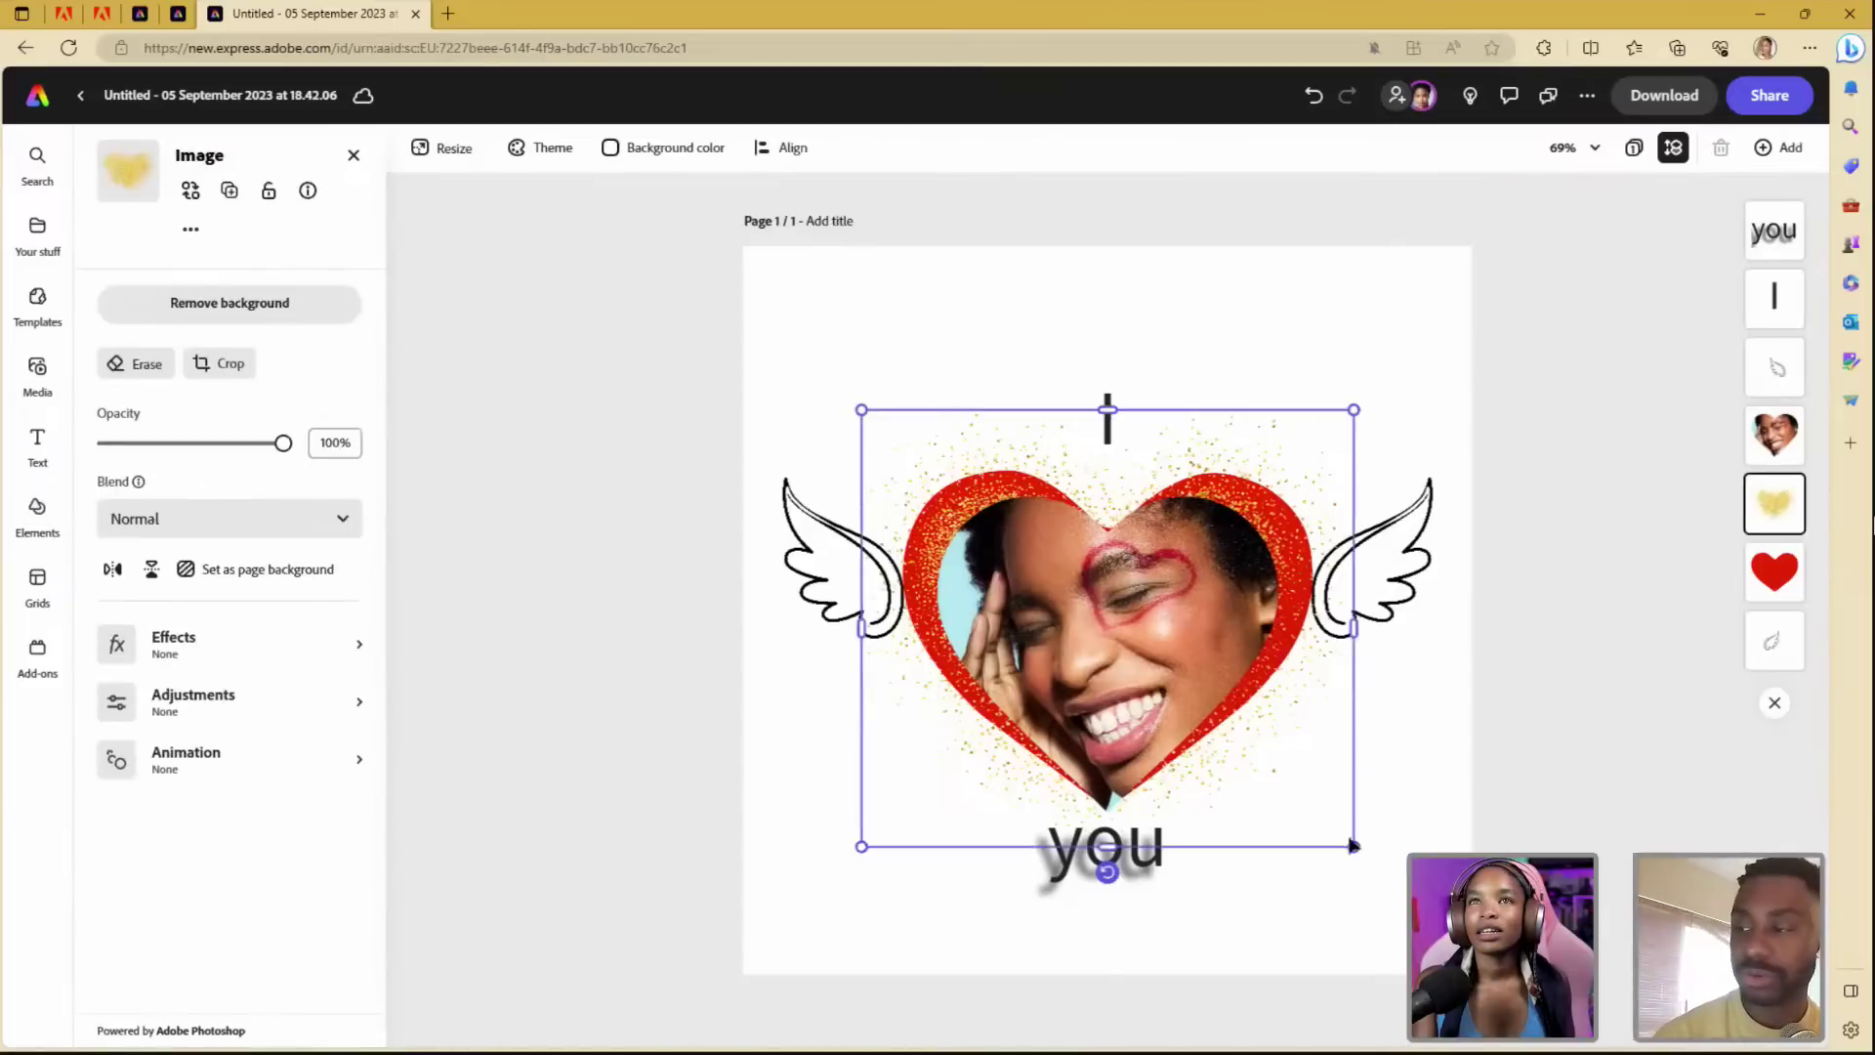
pyautogui.moveTo(1352, 844); pyautogui.dragTo(1343, 817)
pyautogui.moveTo(1256, 460); pyautogui.dragTo(1255, 453)
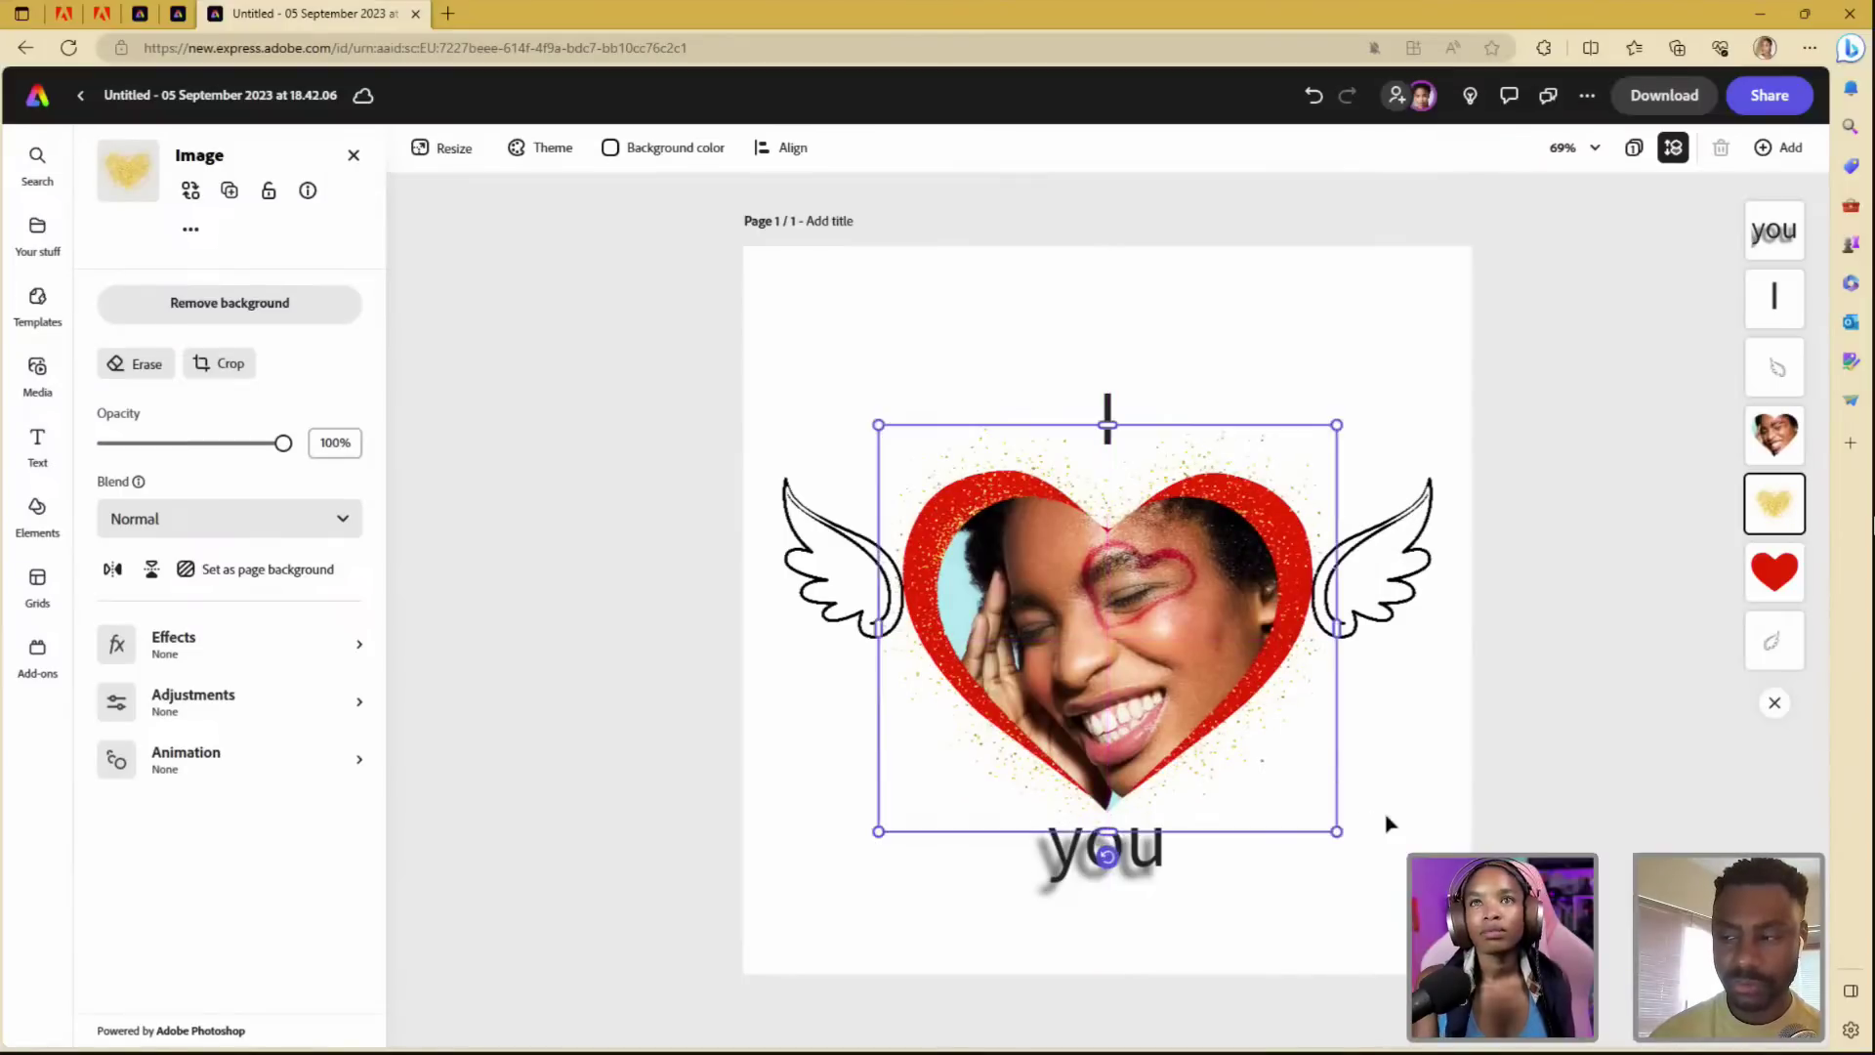
# - Give the "you" text below the heart a black outline and a white fill
pyautogui.click(1185, 893)
pyautogui.click(1148, 883)
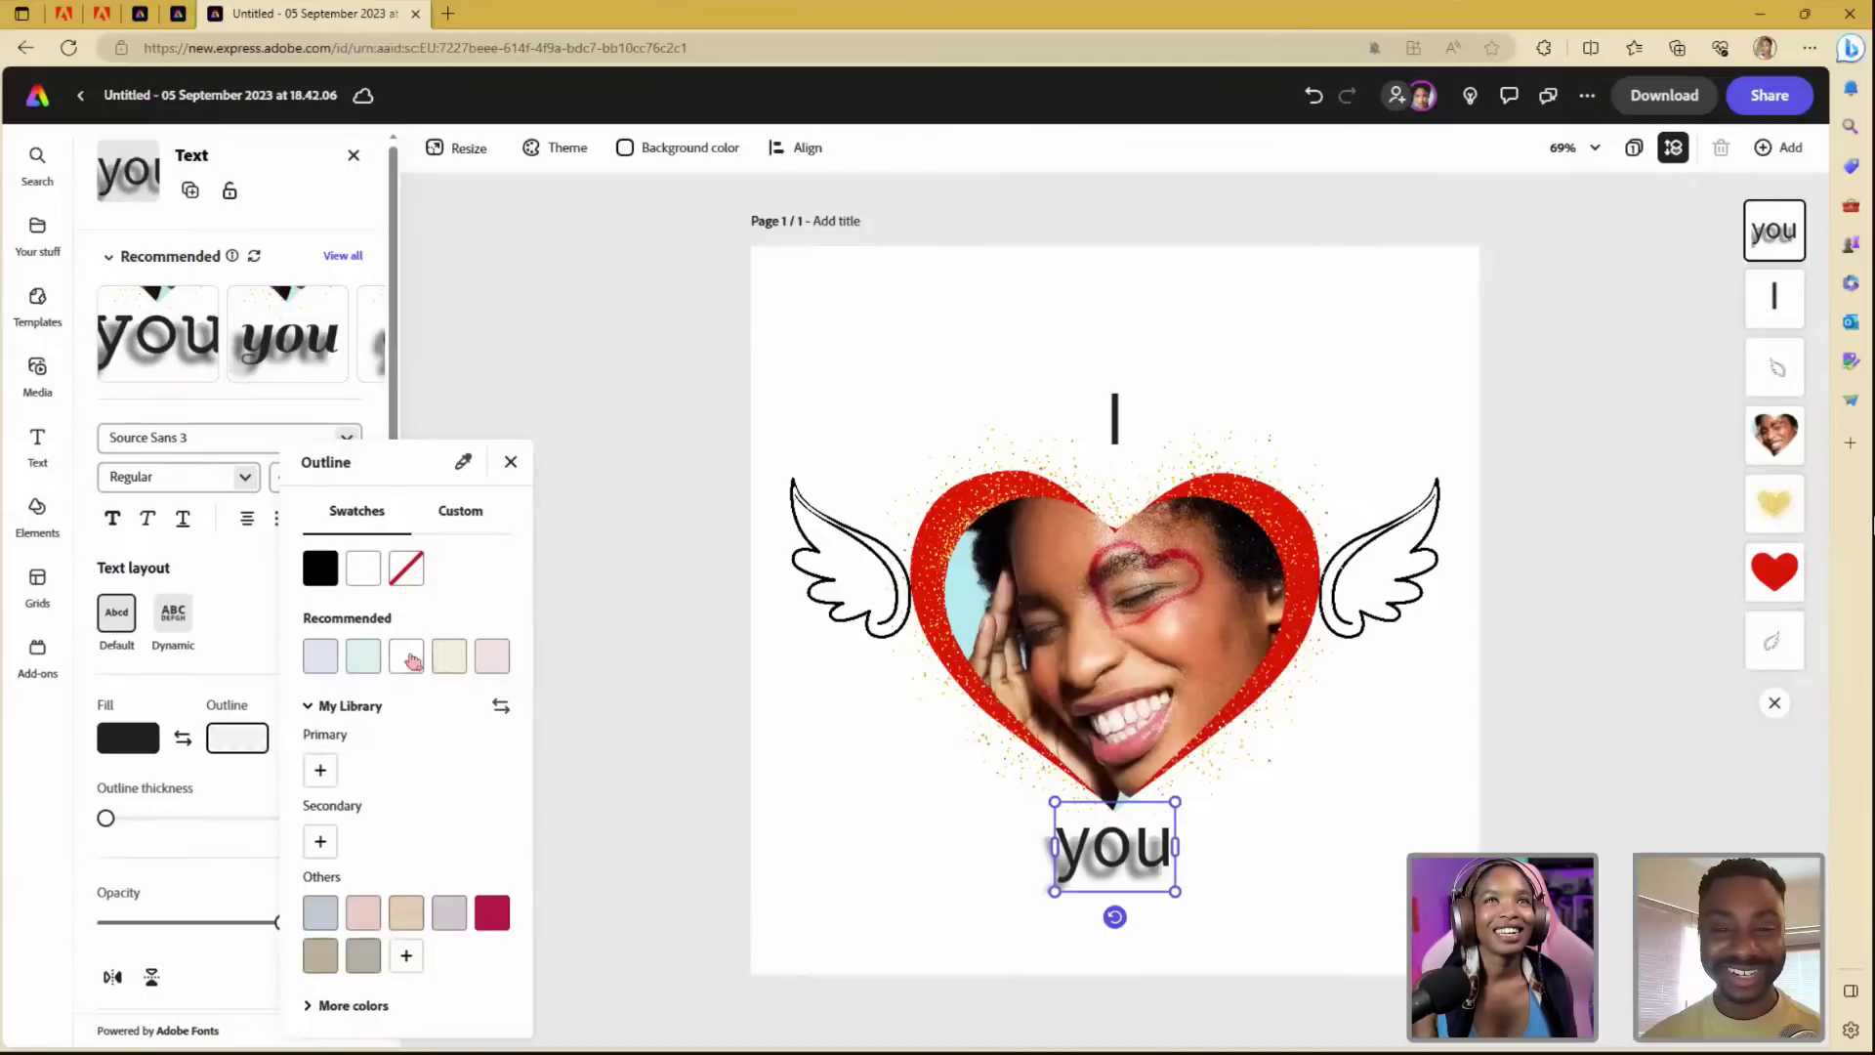
pyautogui.click(320, 568)
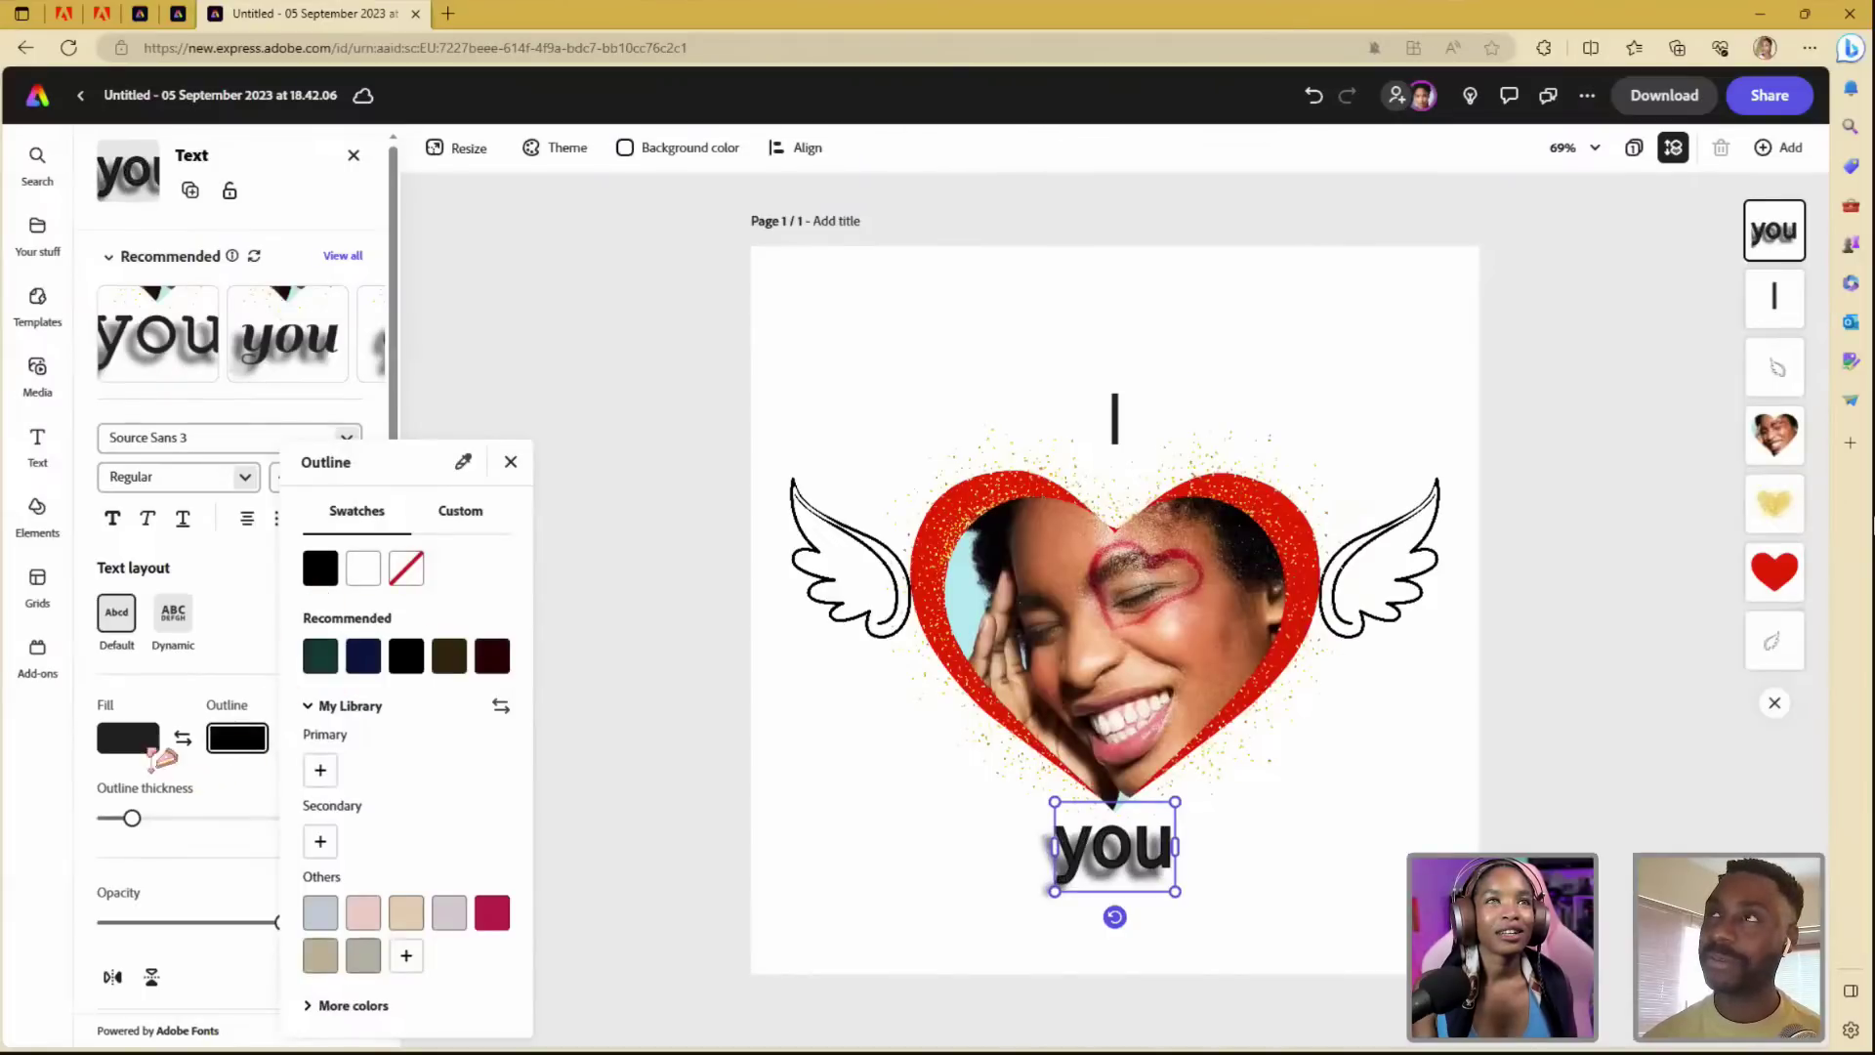
pyautogui.click(137, 747)
pyautogui.click(128, 737)
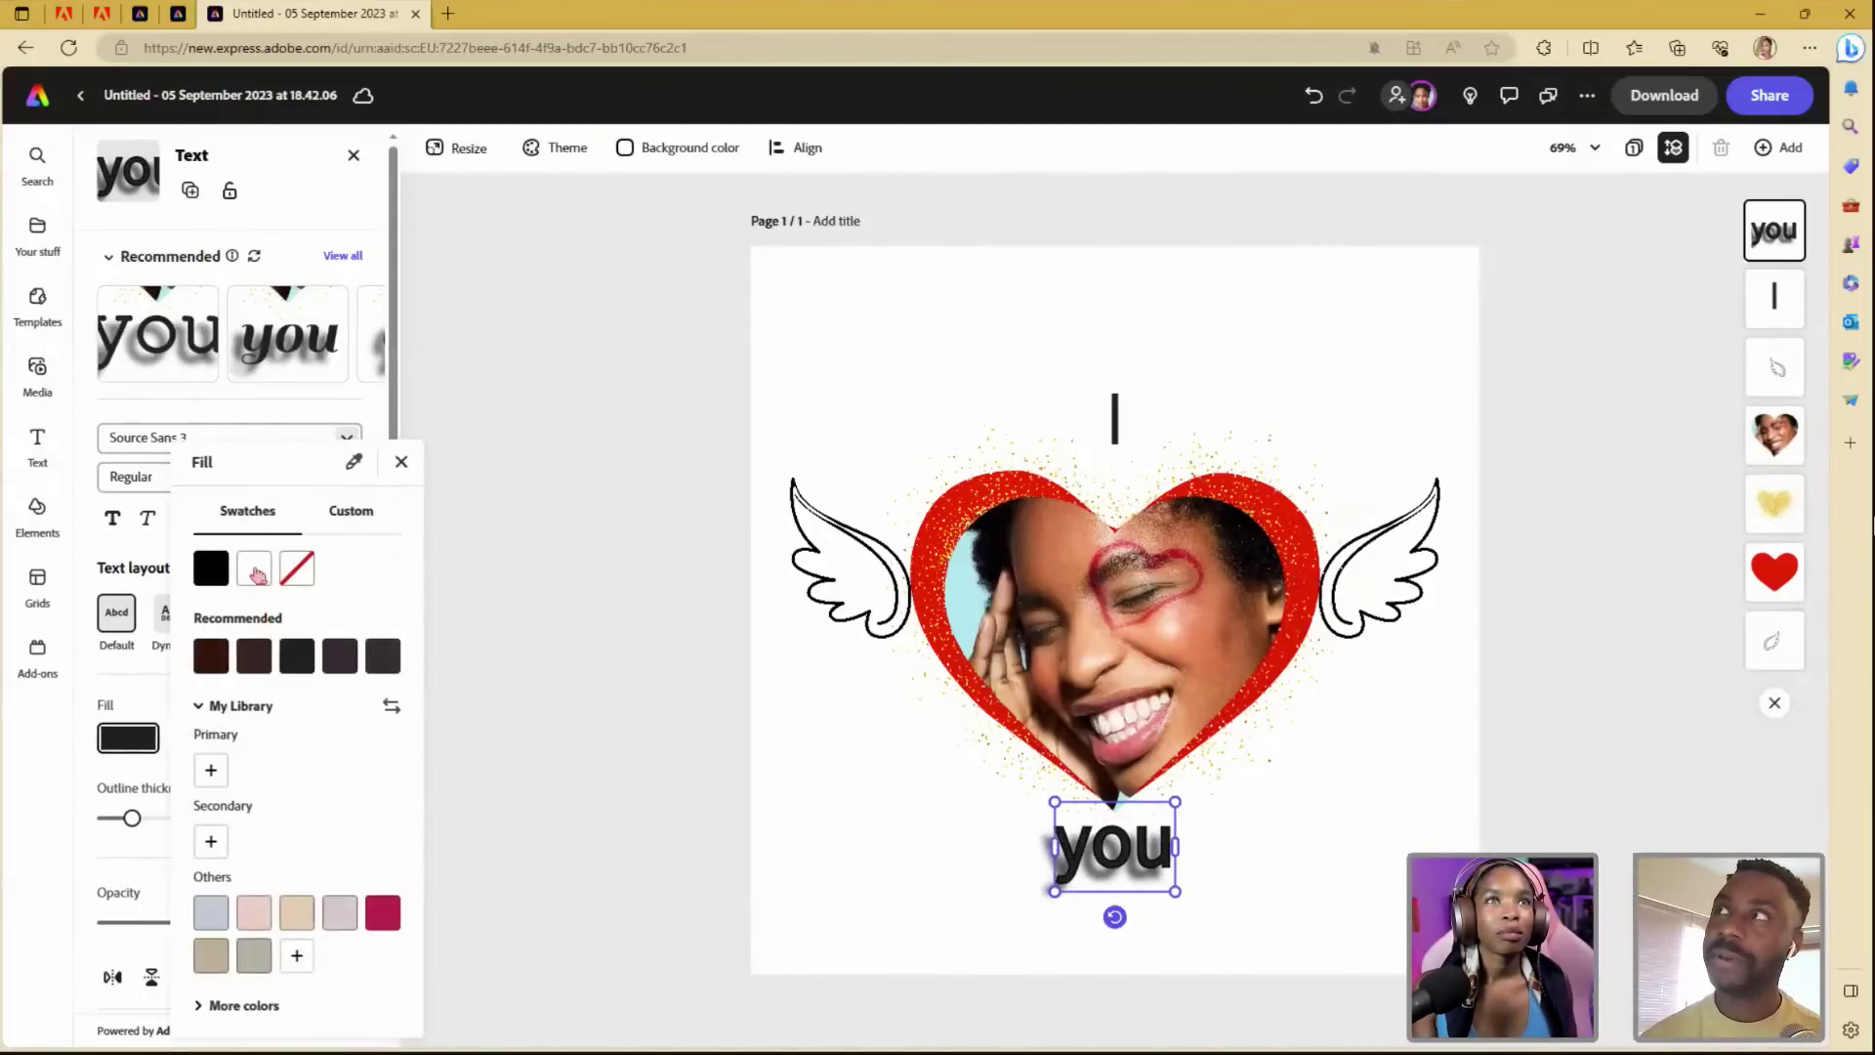
pyautogui.click(255, 572)
pyautogui.click(478, 778)
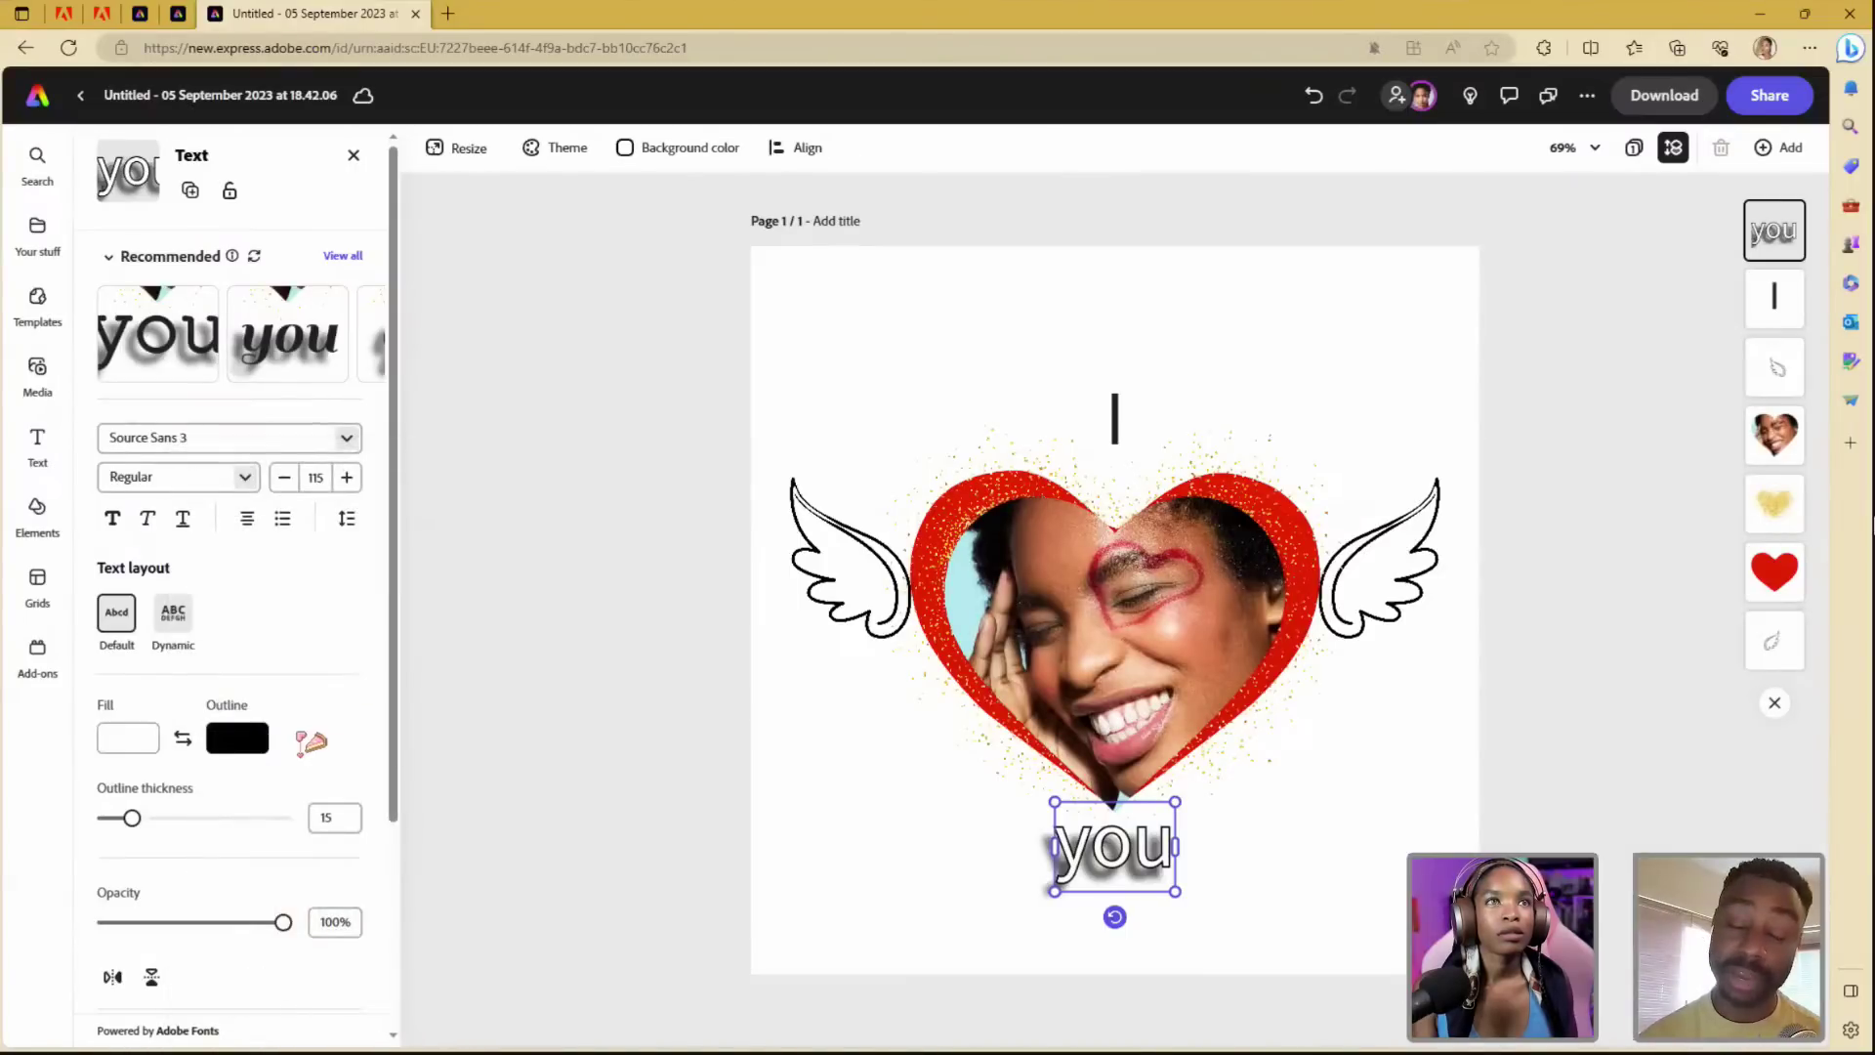
# - Increase the outline thickness of the "you" text to 53 and remove its shadow
pyautogui.scroll(-3, 303, 741)
pyautogui.moveTo(131, 539); pyautogui.dragTo(203, 543)
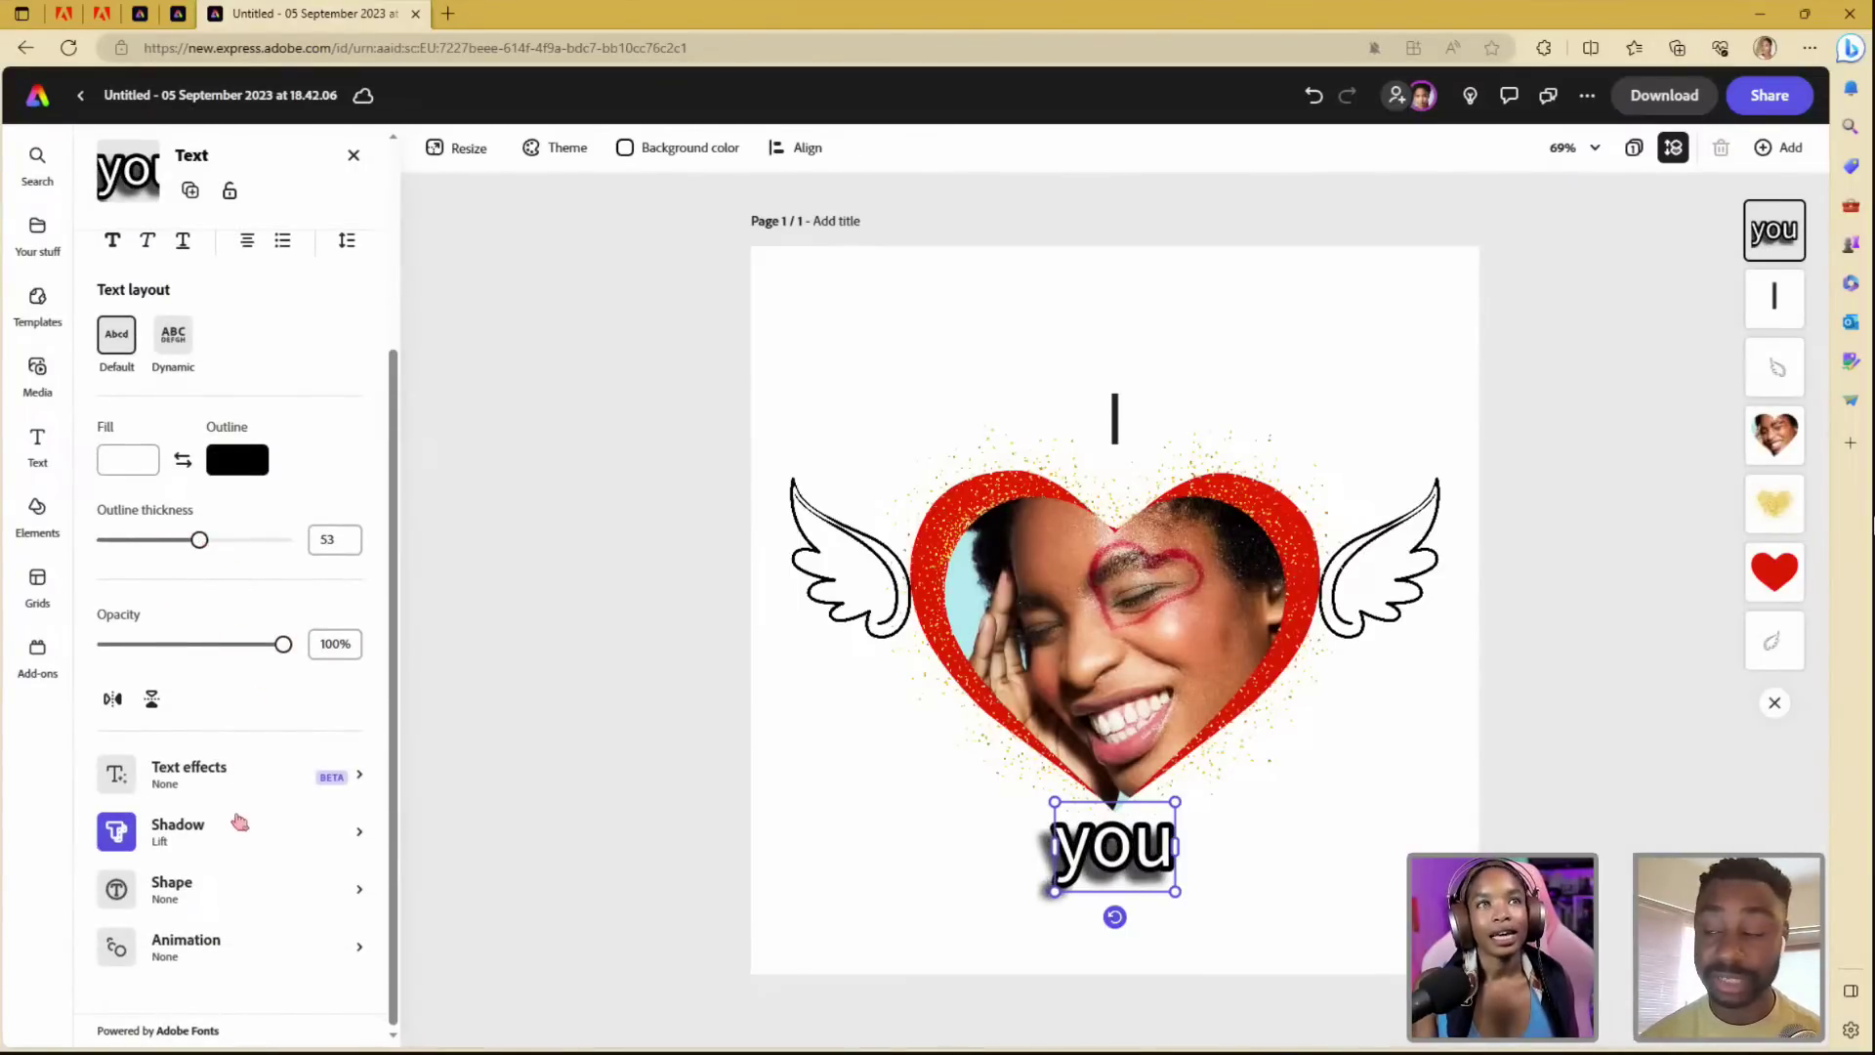
pyautogui.click(247, 840)
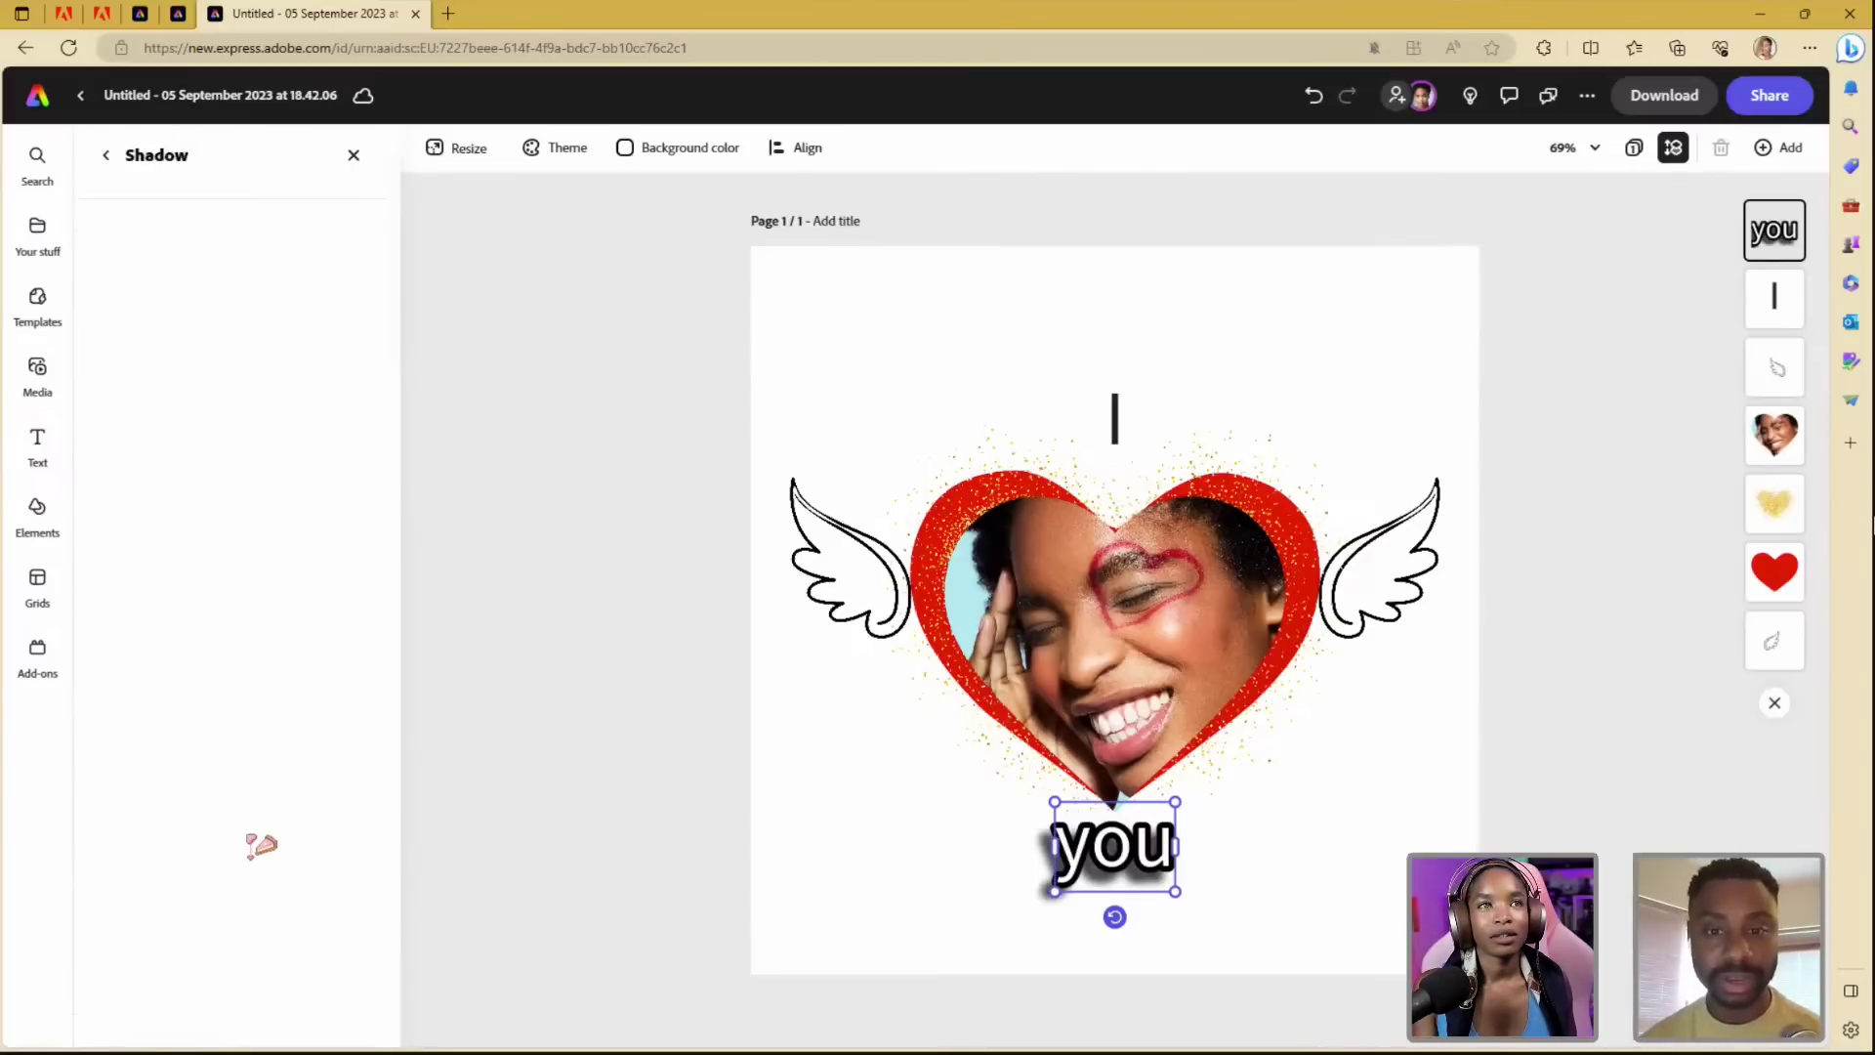
pyautogui.click(136, 264)
pyautogui.click(105, 155)
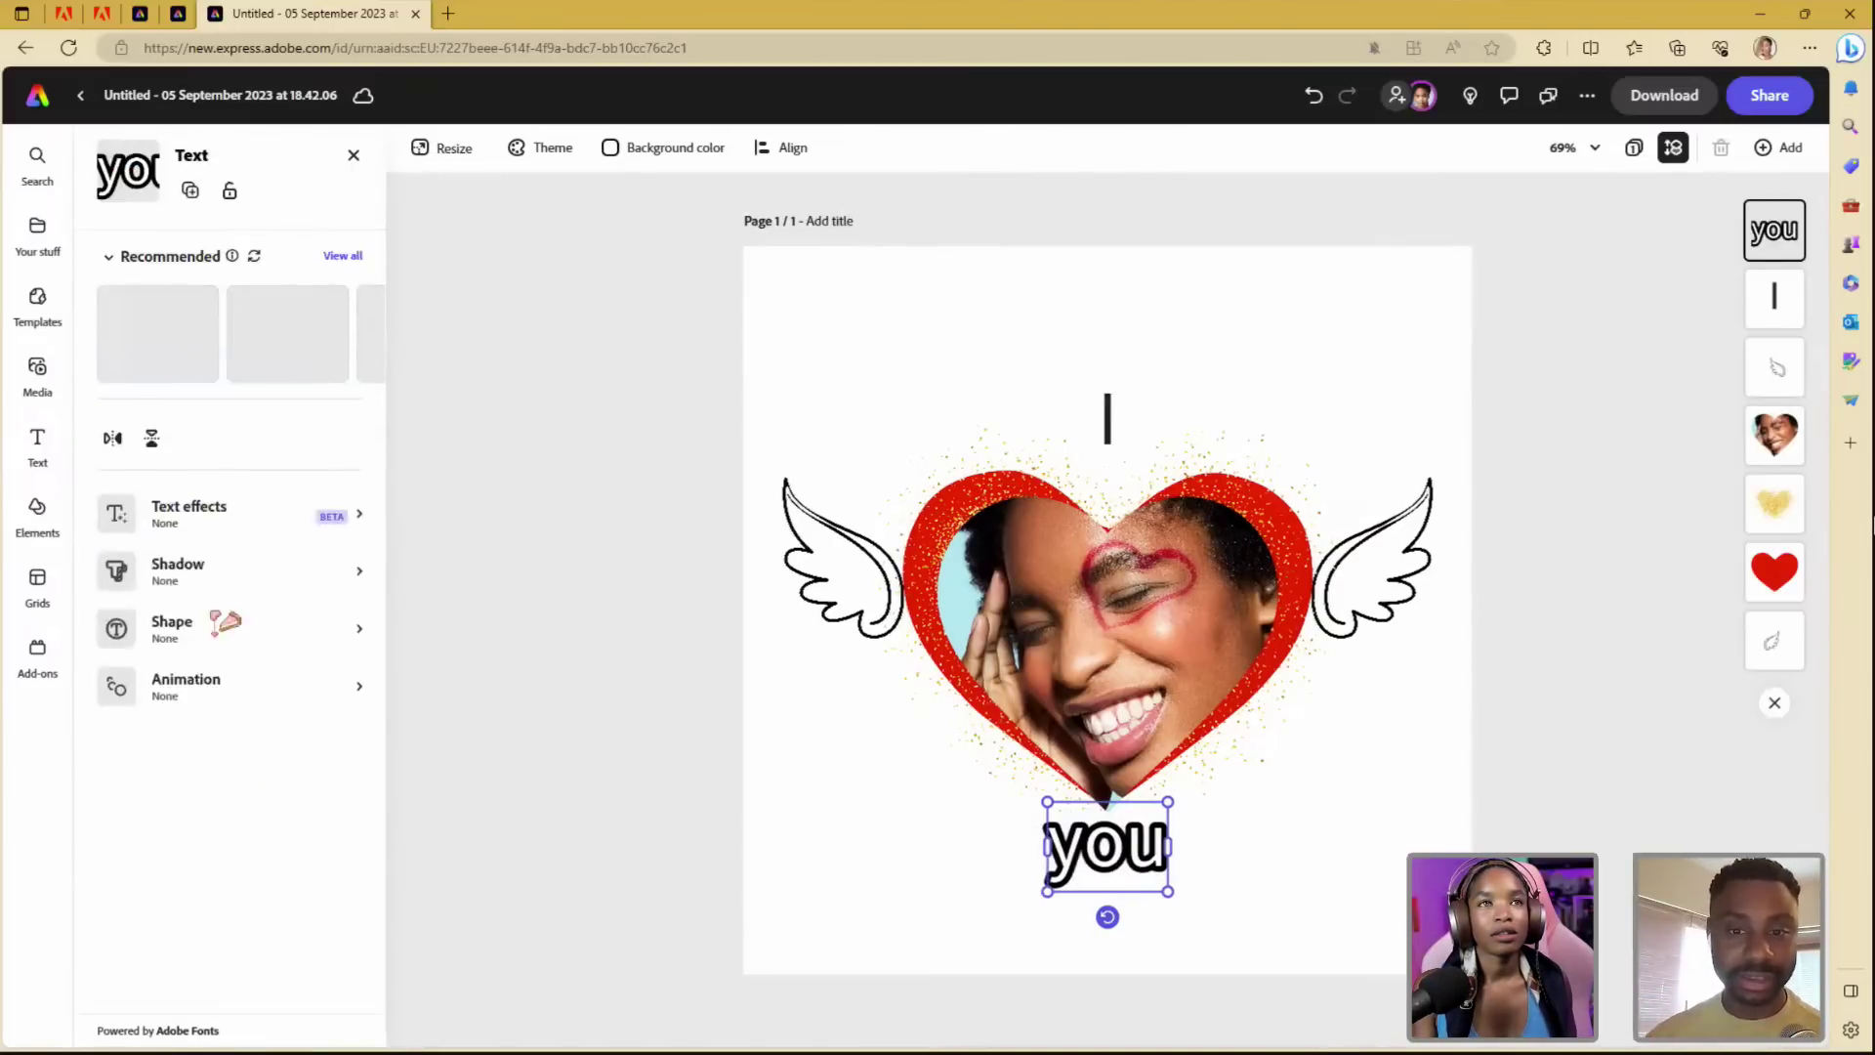
pyautogui.click(968, 871)
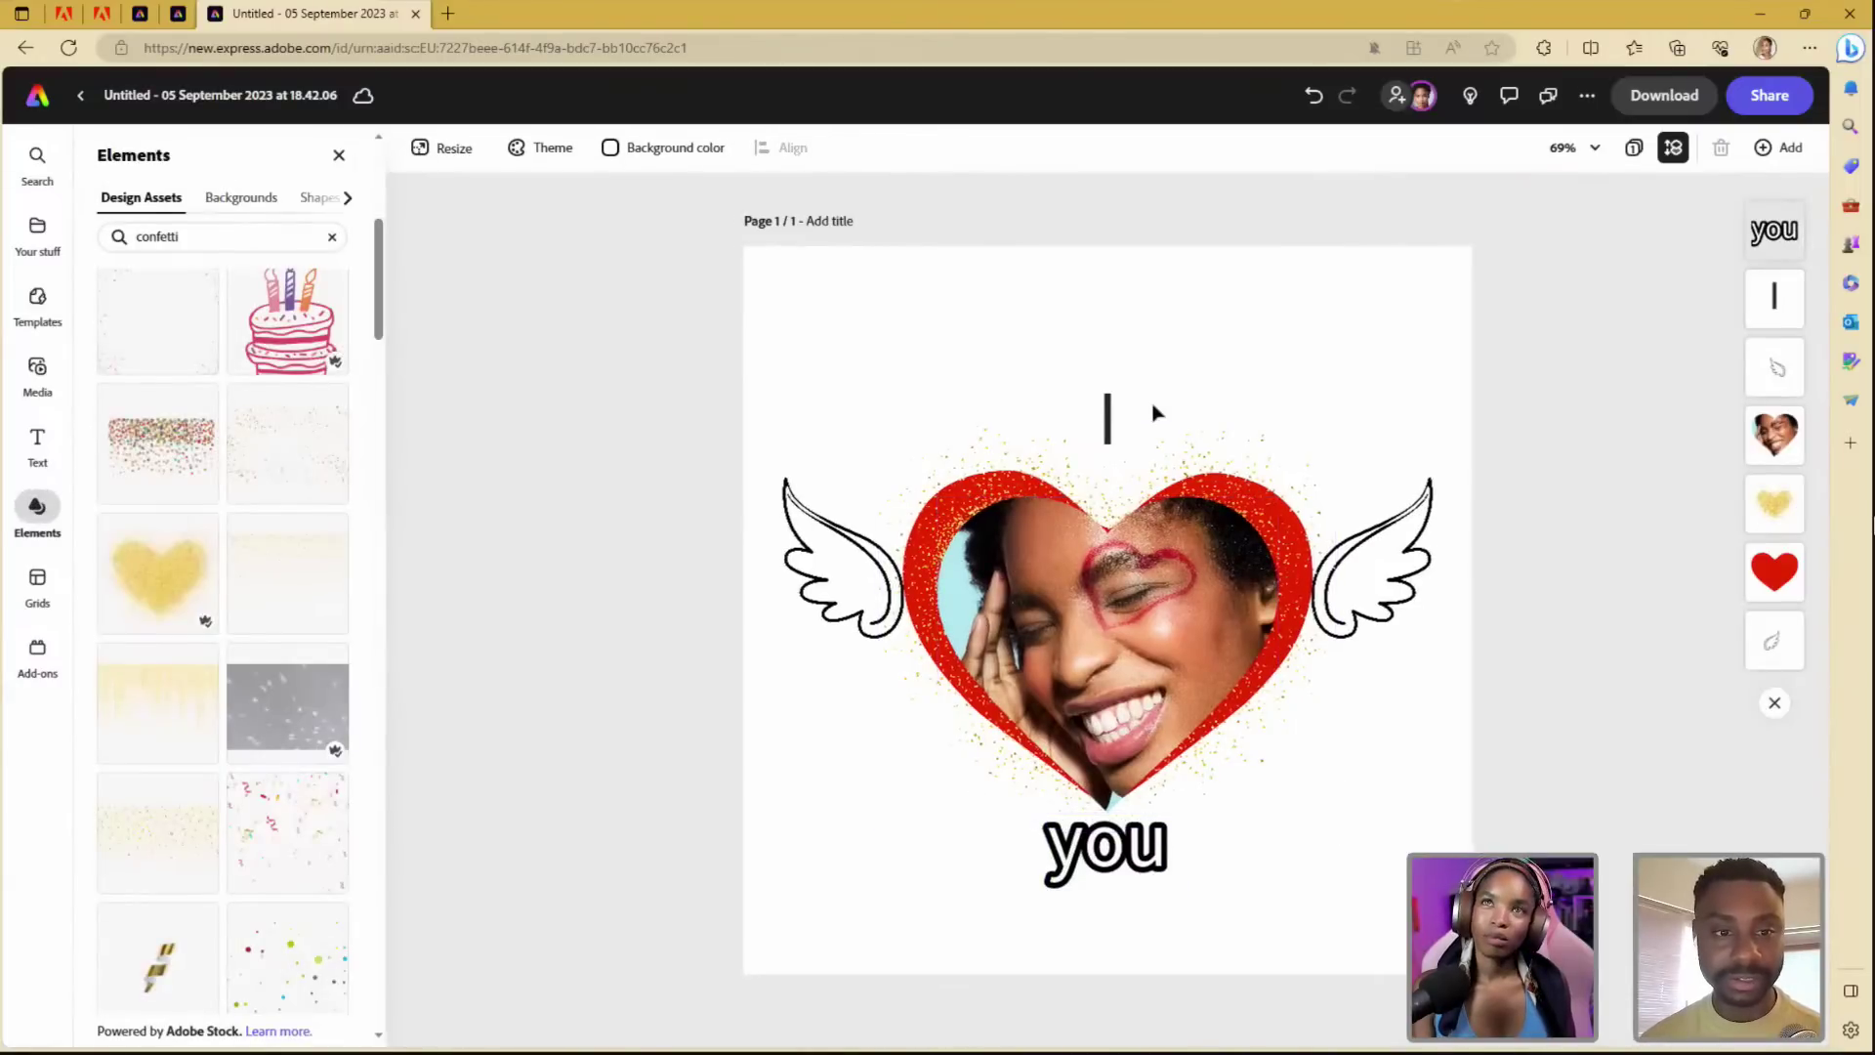
# - Give the "I" text above the heart a black outline and a white fill
pyautogui.click(1108, 420)
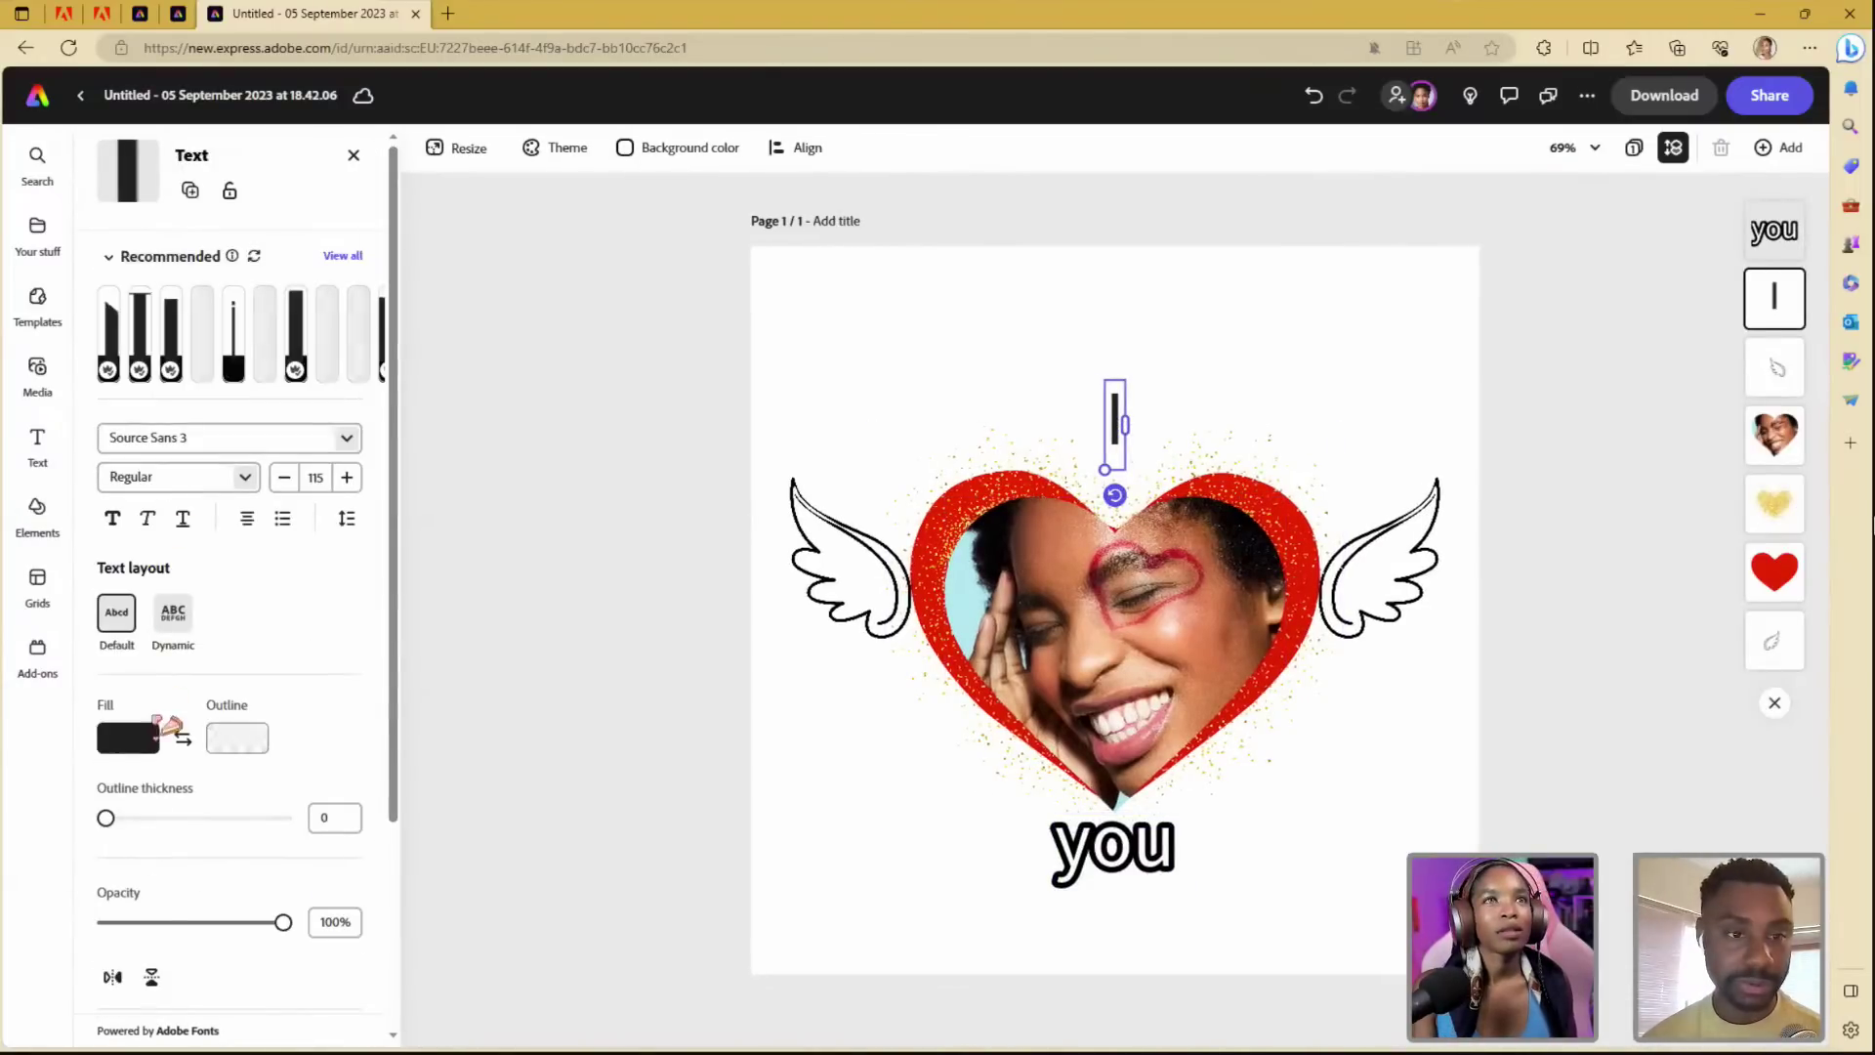
pyautogui.click(244, 747)
pyautogui.click(326, 563)
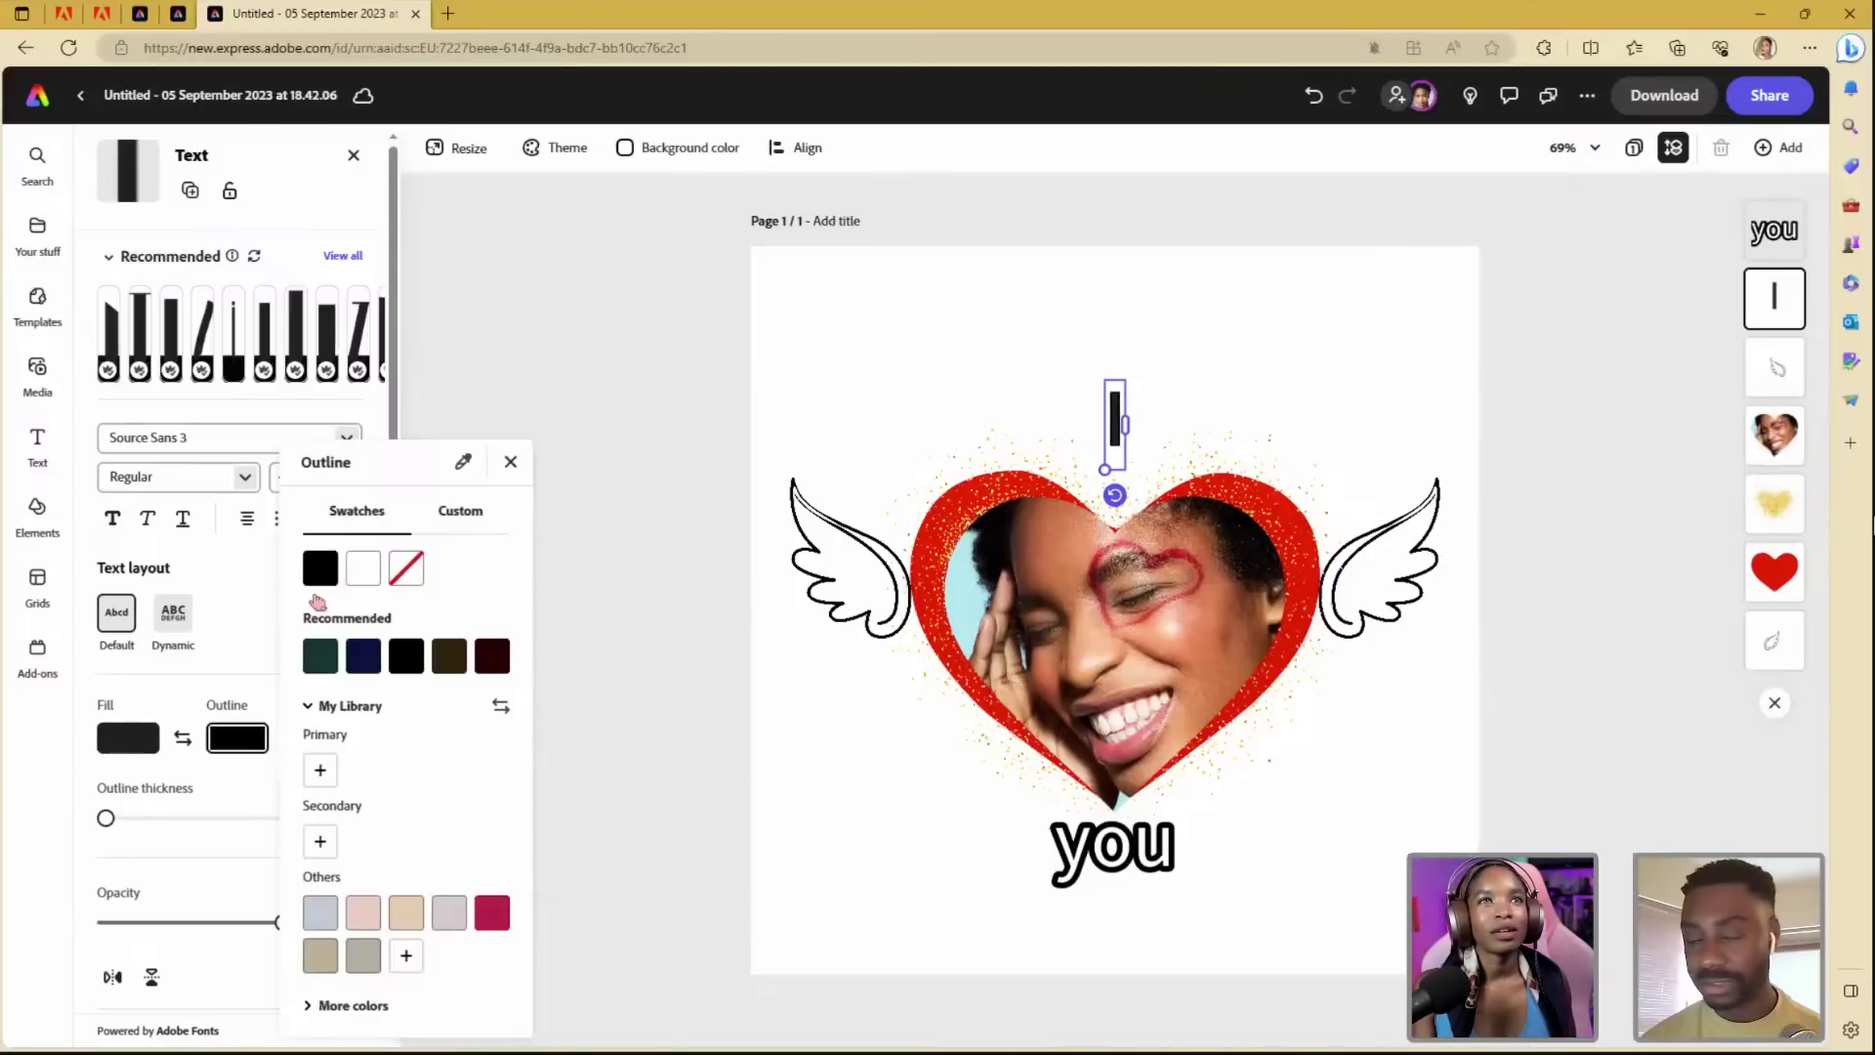
pyautogui.click(151, 739)
pyautogui.click(149, 741)
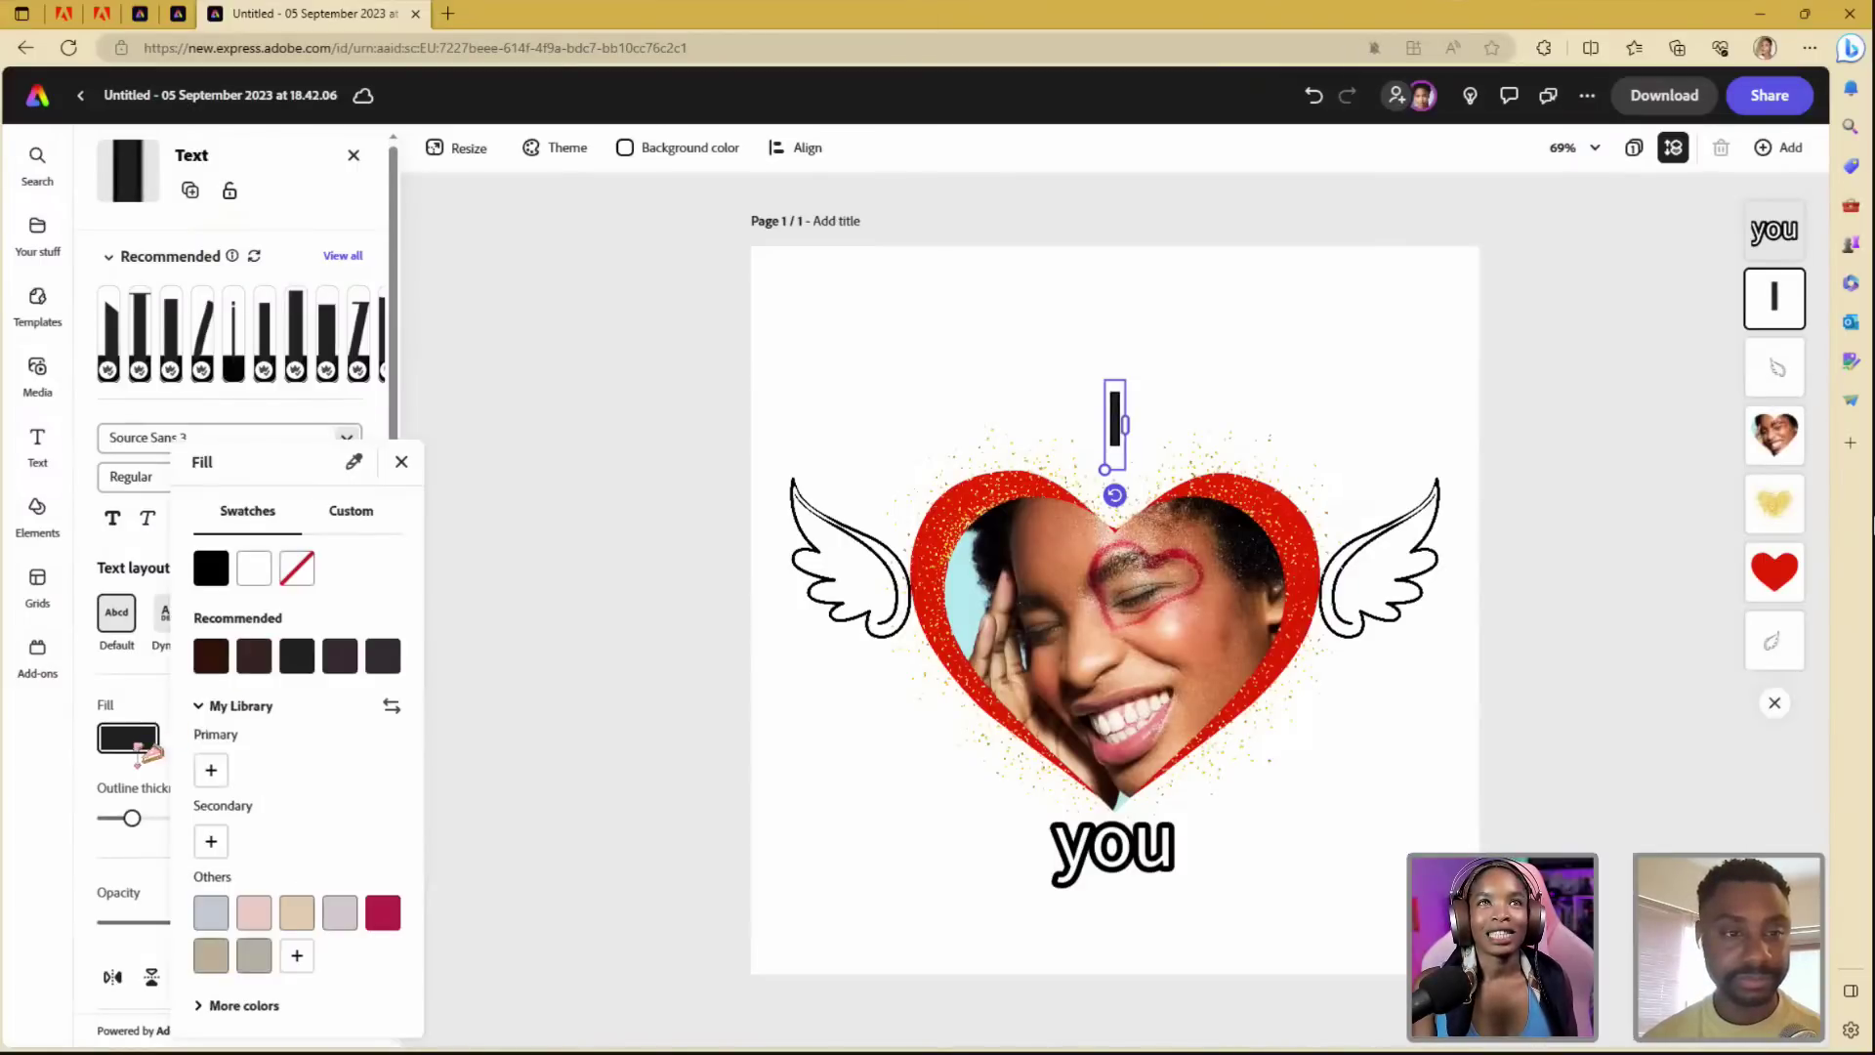
pyautogui.click(255, 569)
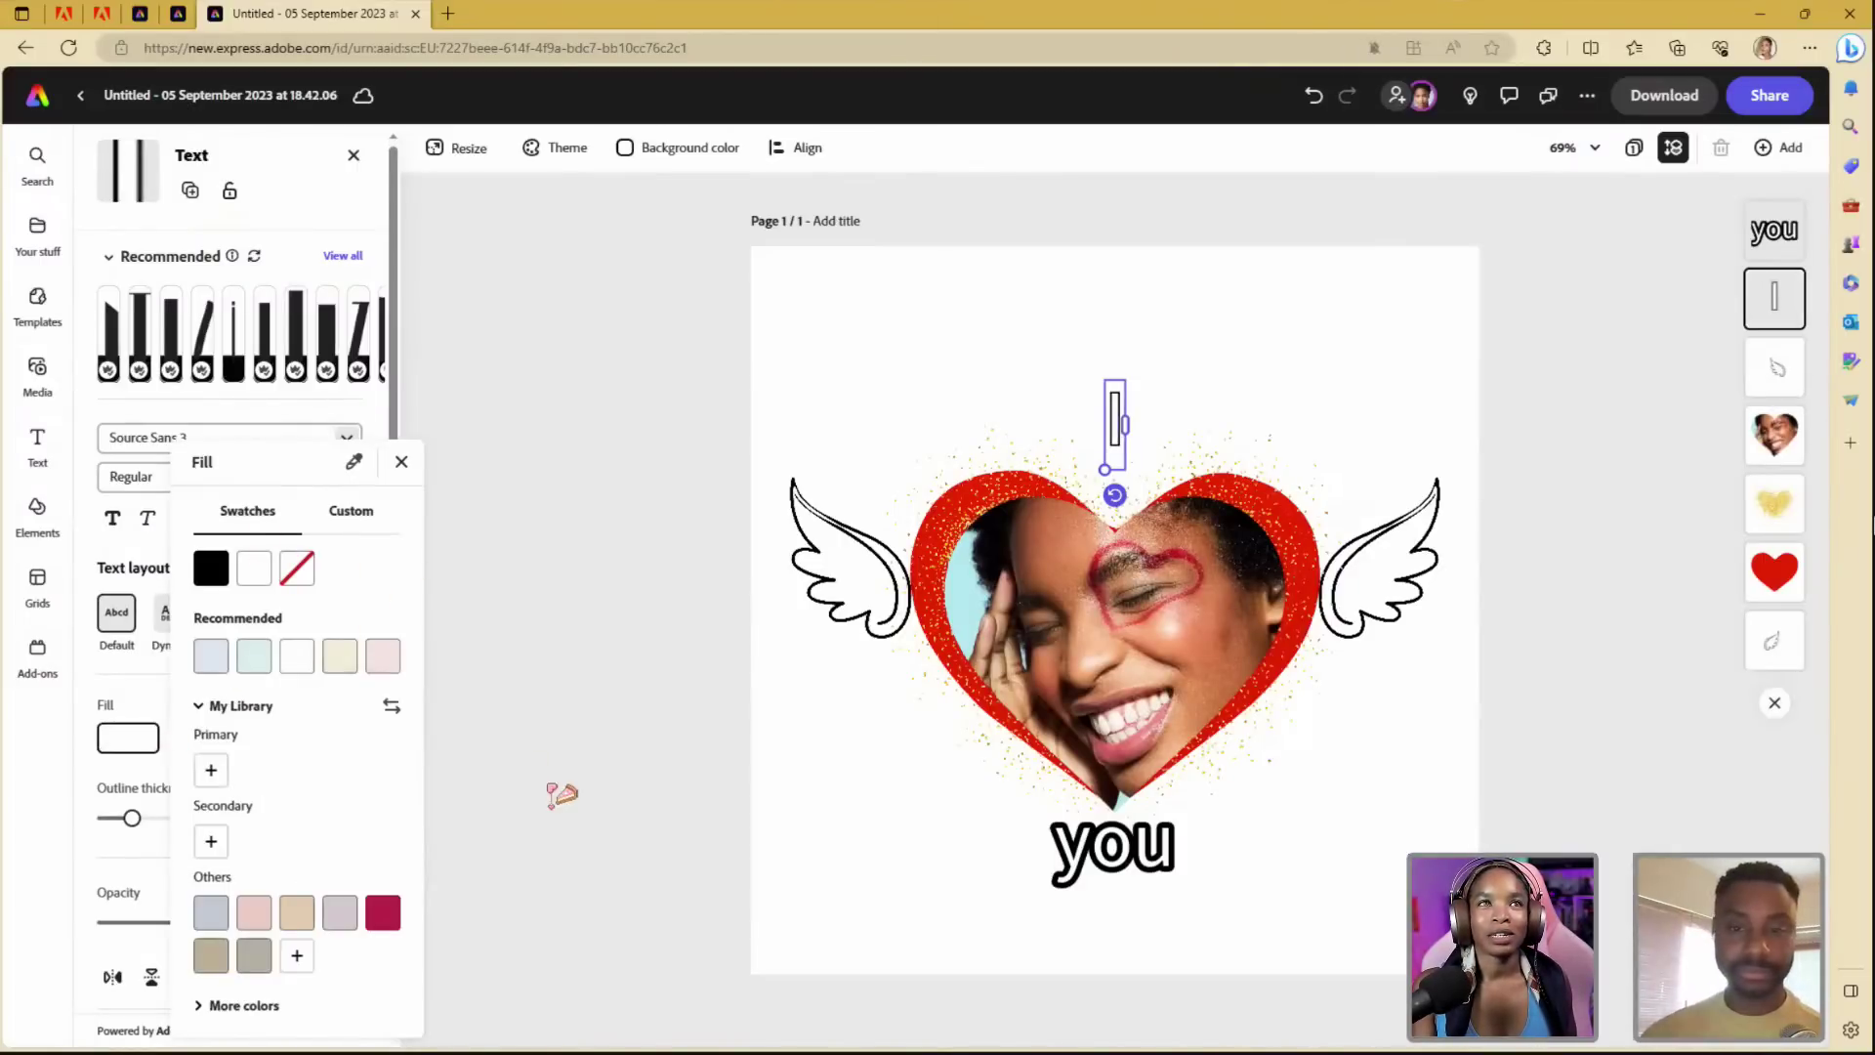
# - Set the outline thickness of both the "you" and the "I" text to 50
pyautogui.click(1098, 847)
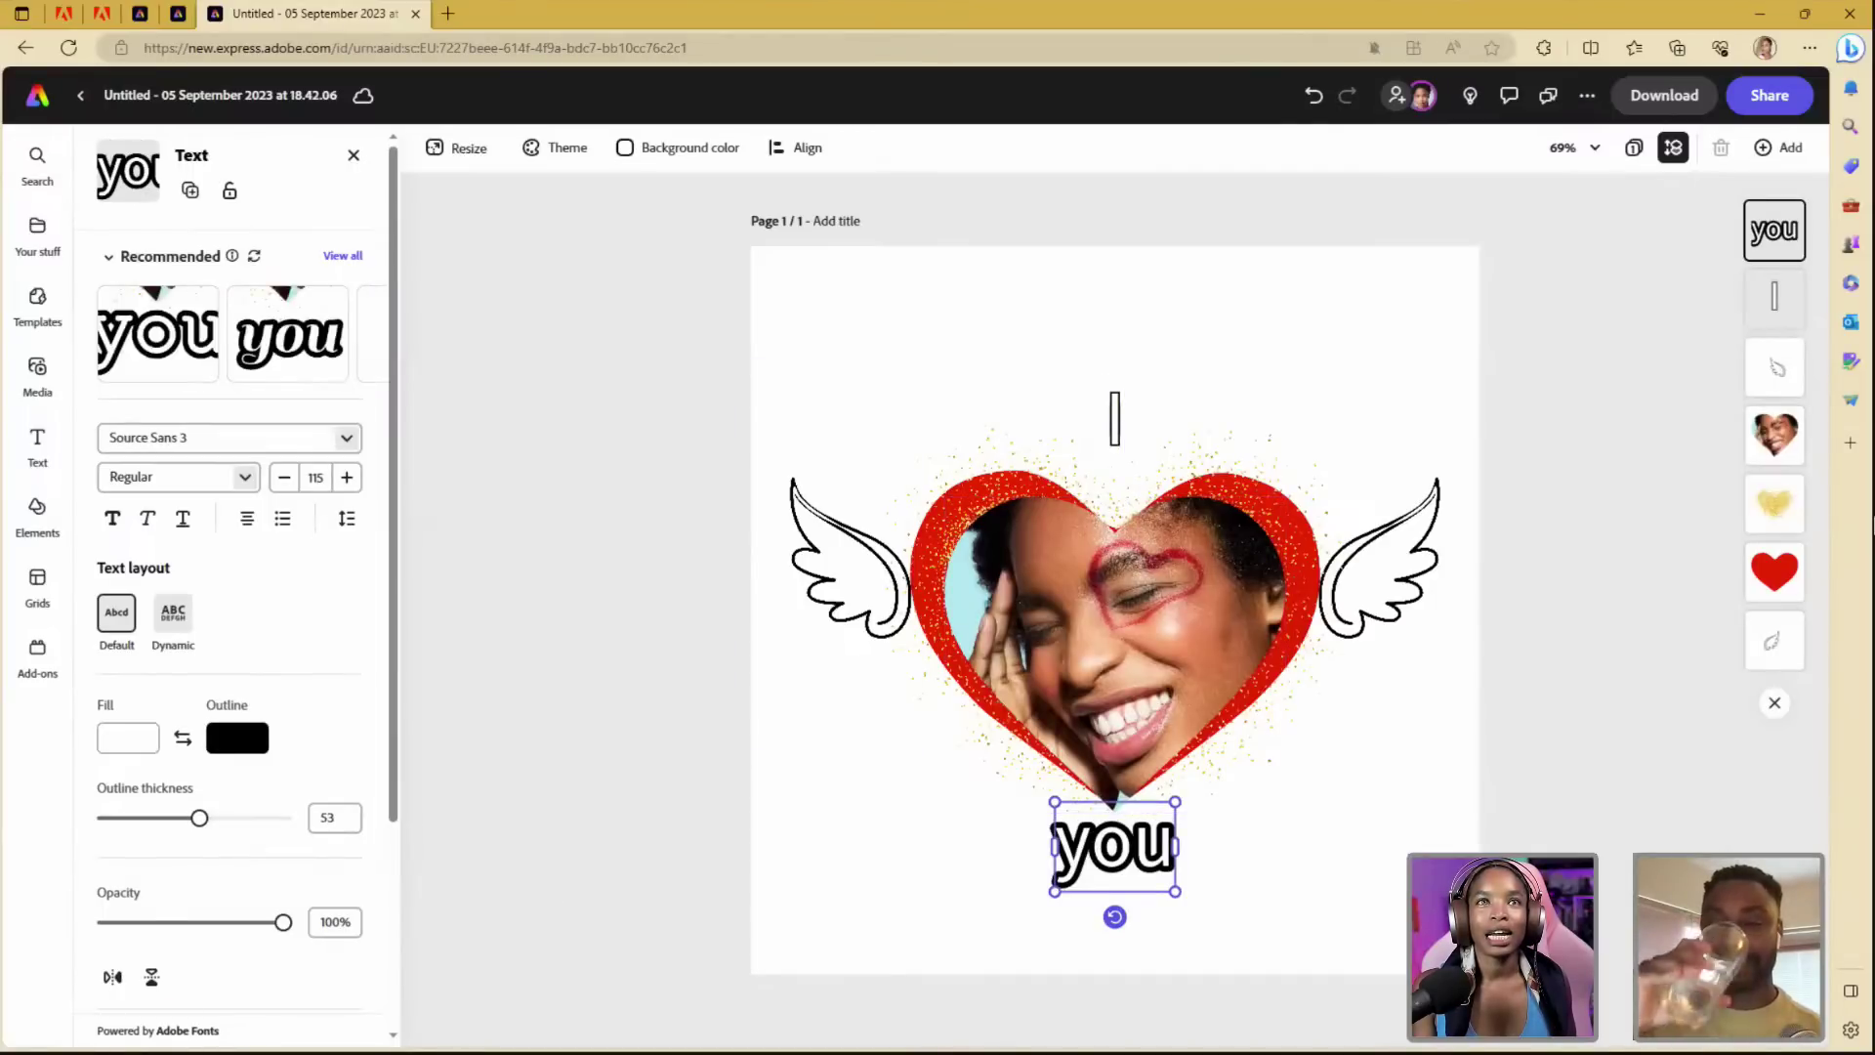
pyautogui.click(342, 819)
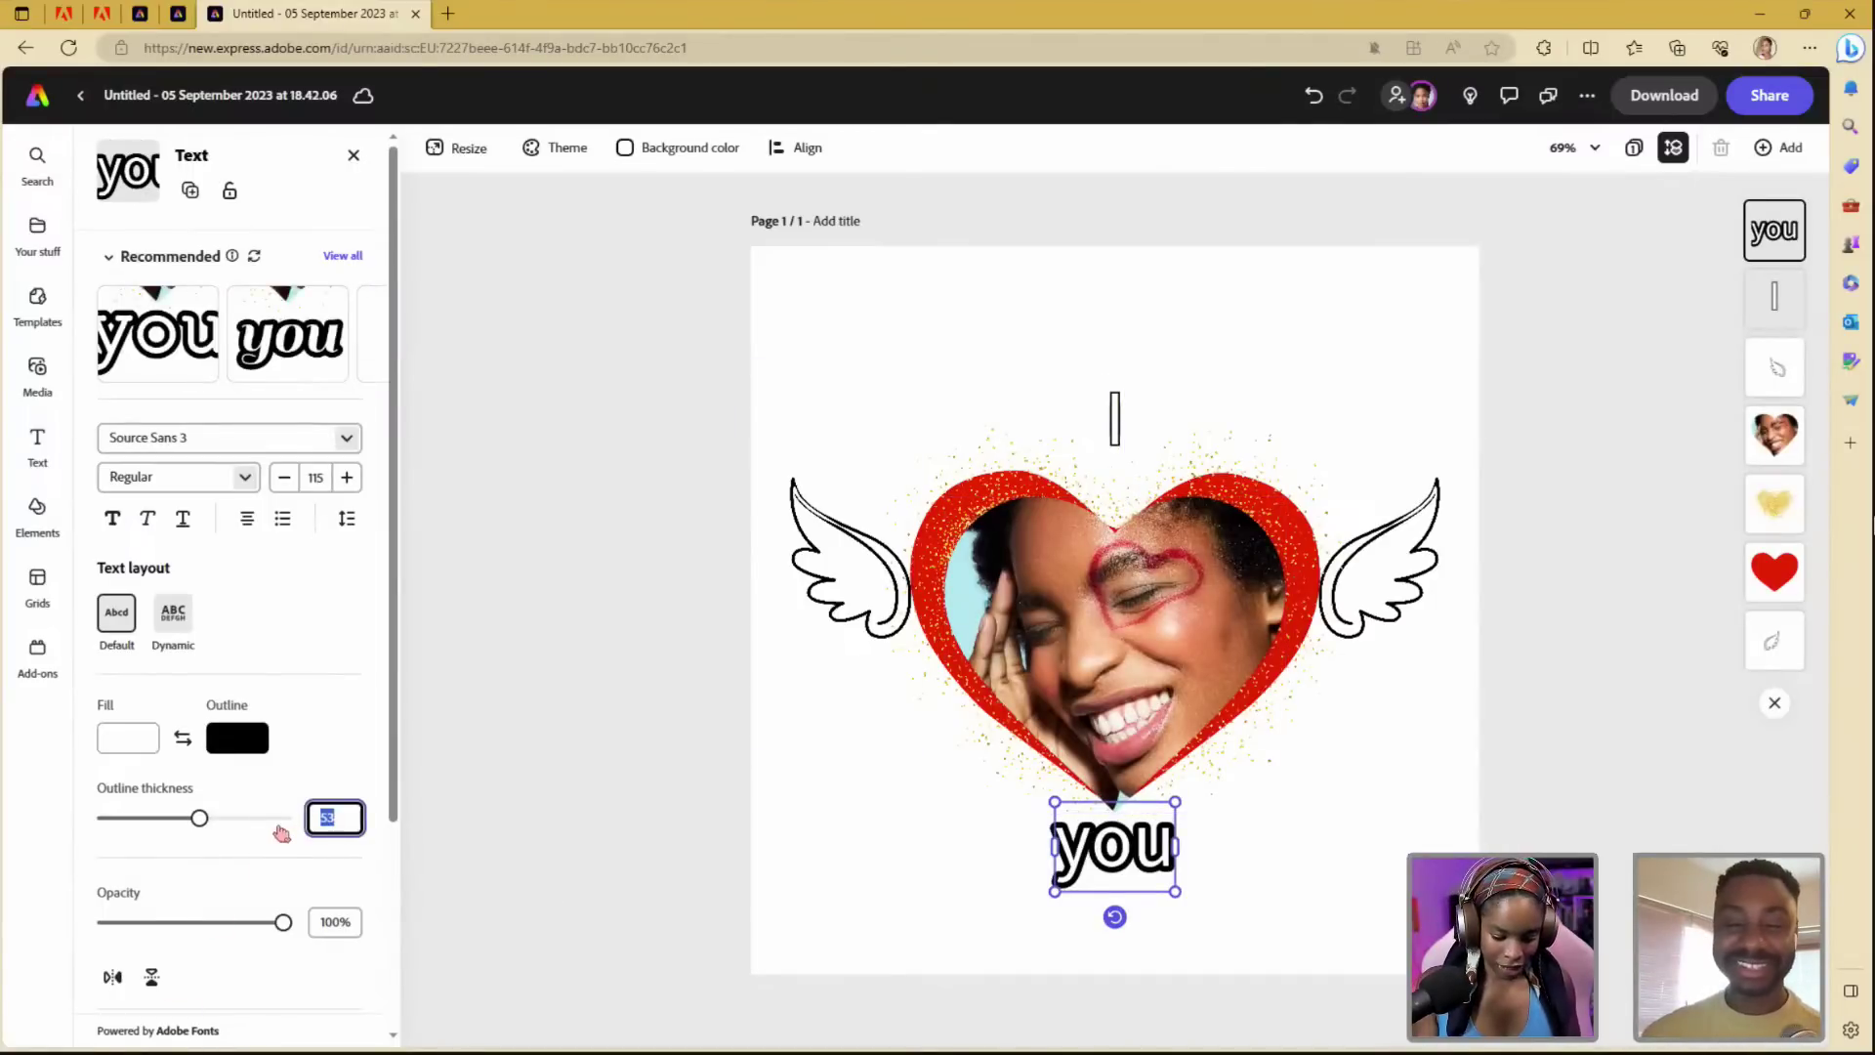
pyautogui.click(1114, 418)
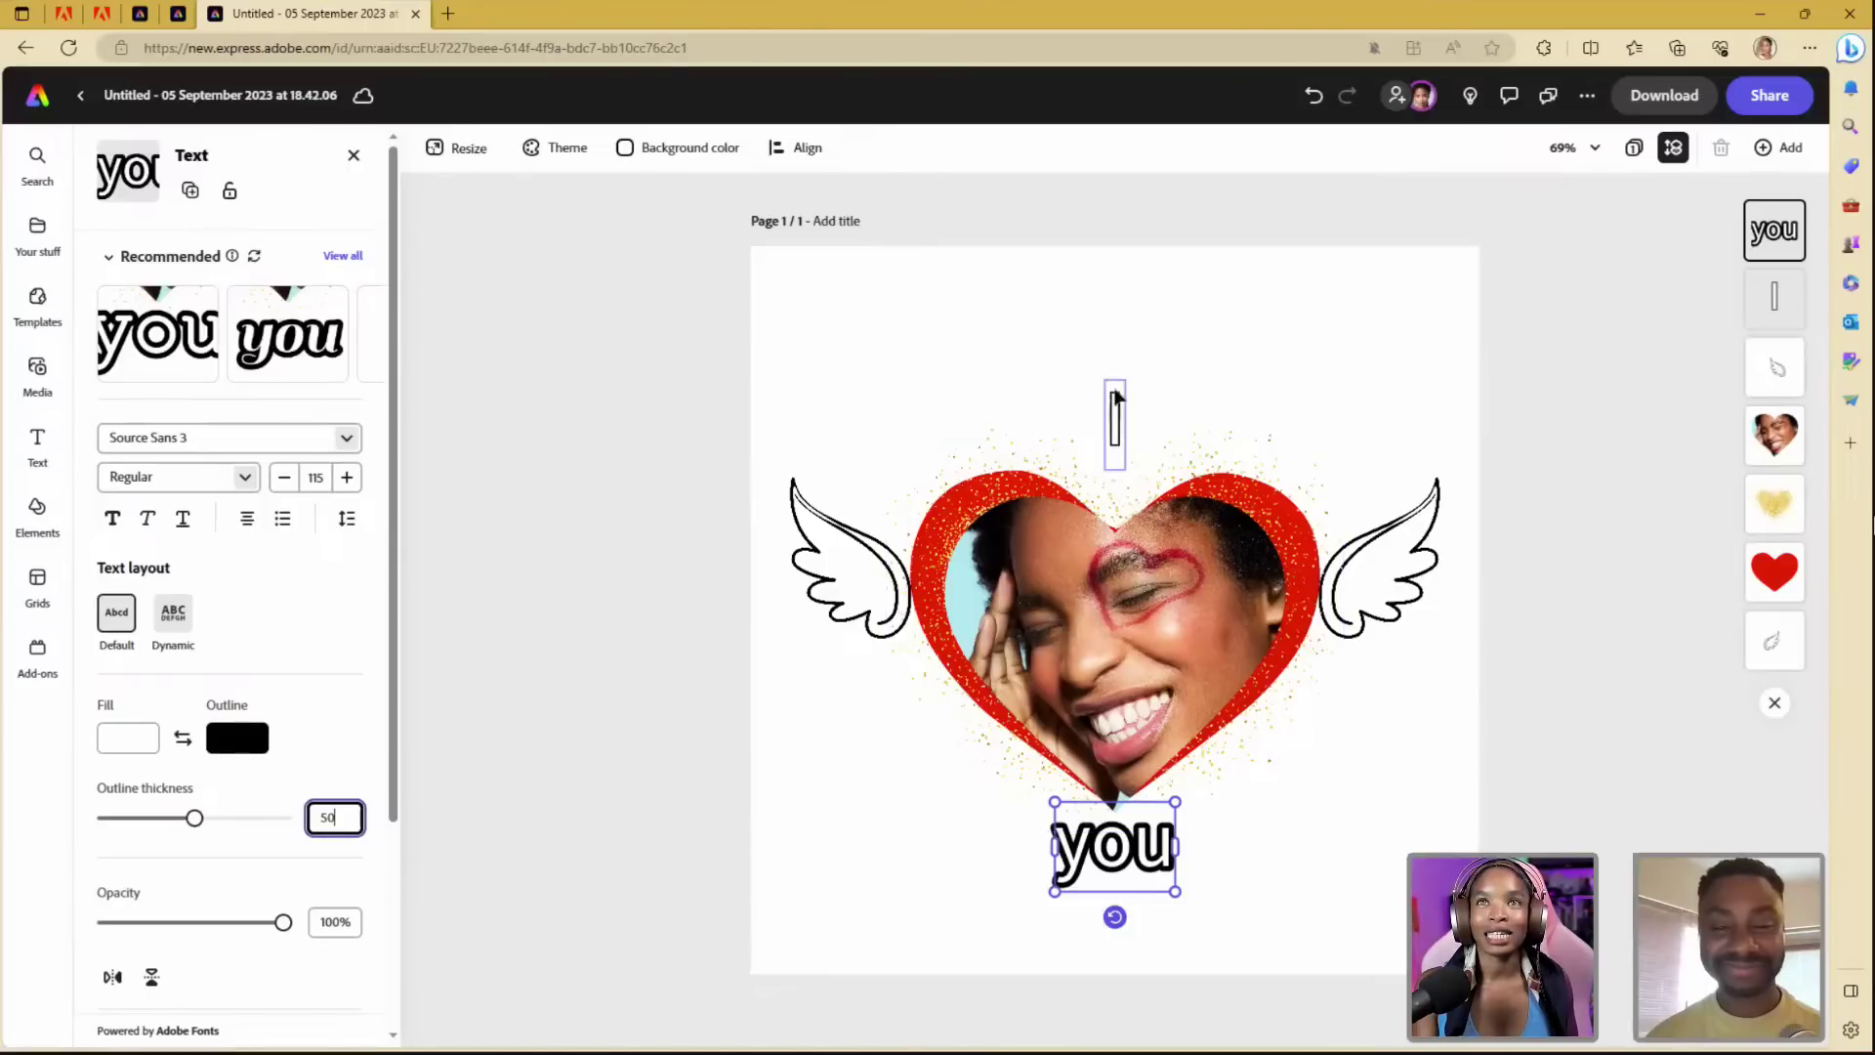
pyautogui.click(330, 817)
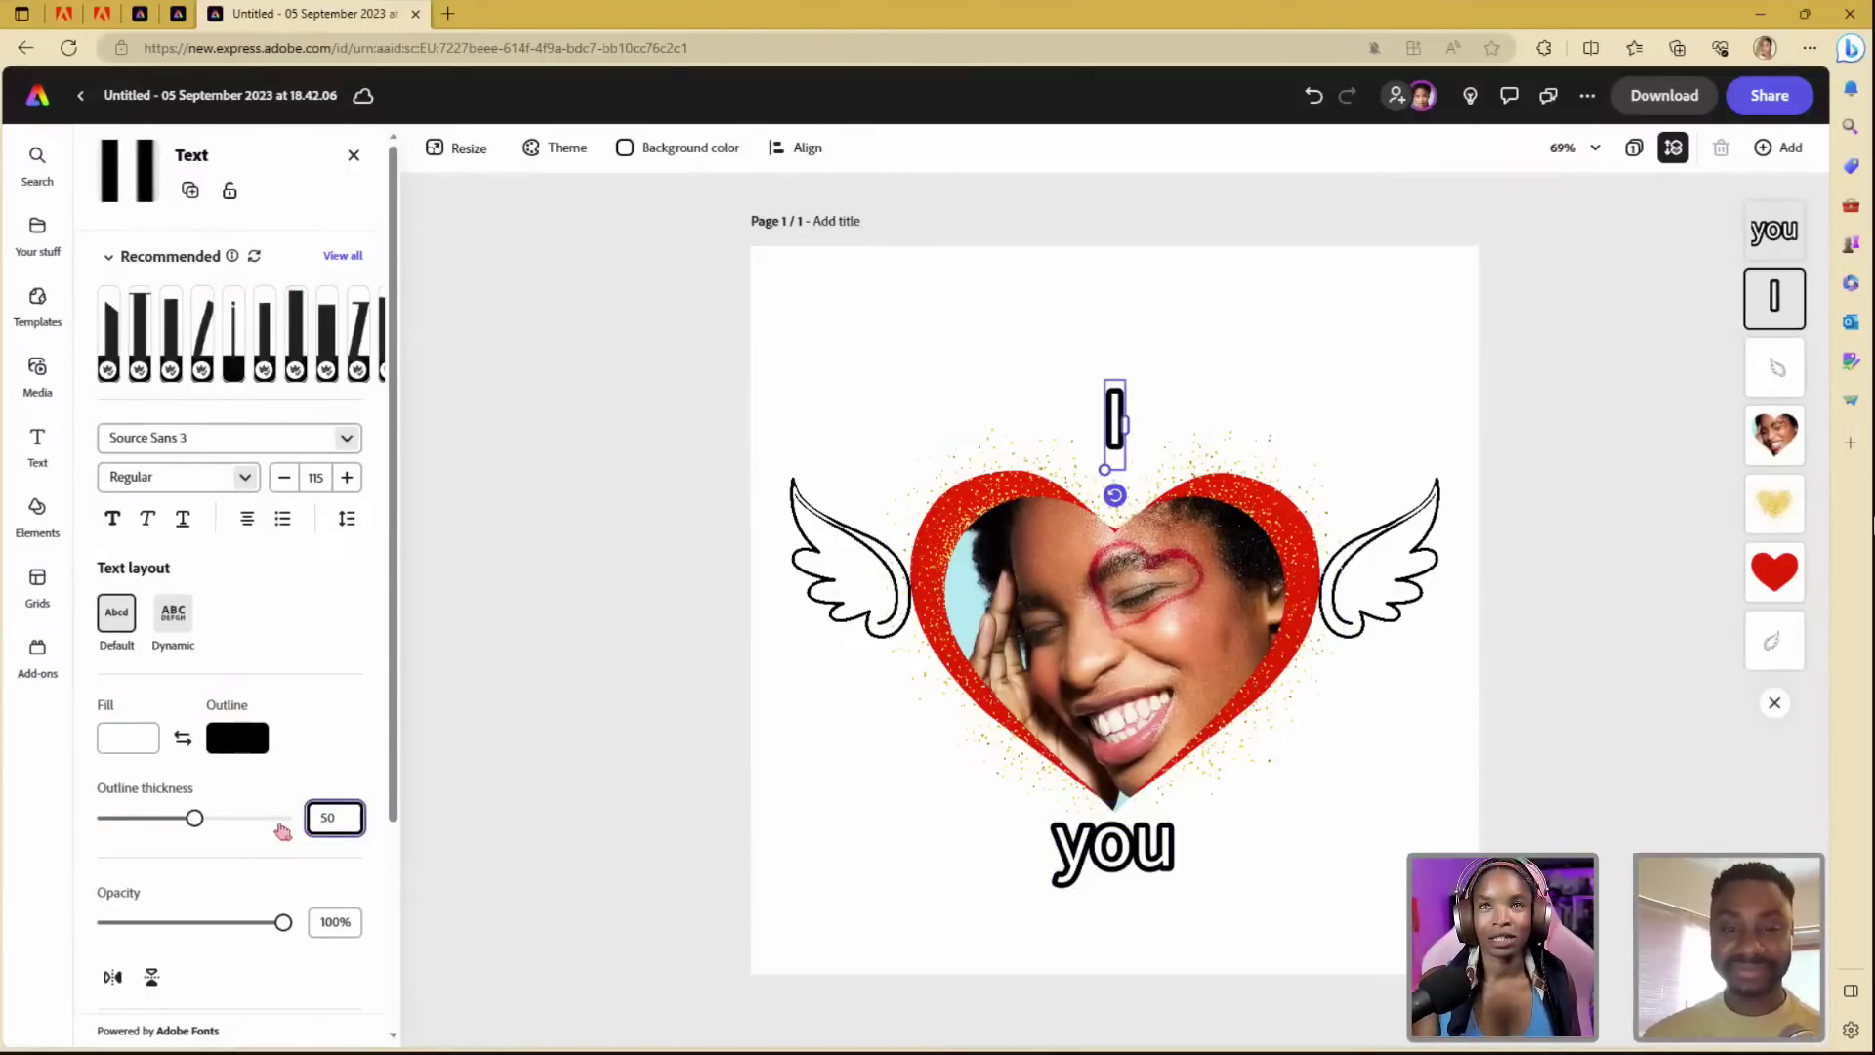
pyautogui.click(1302, 366)
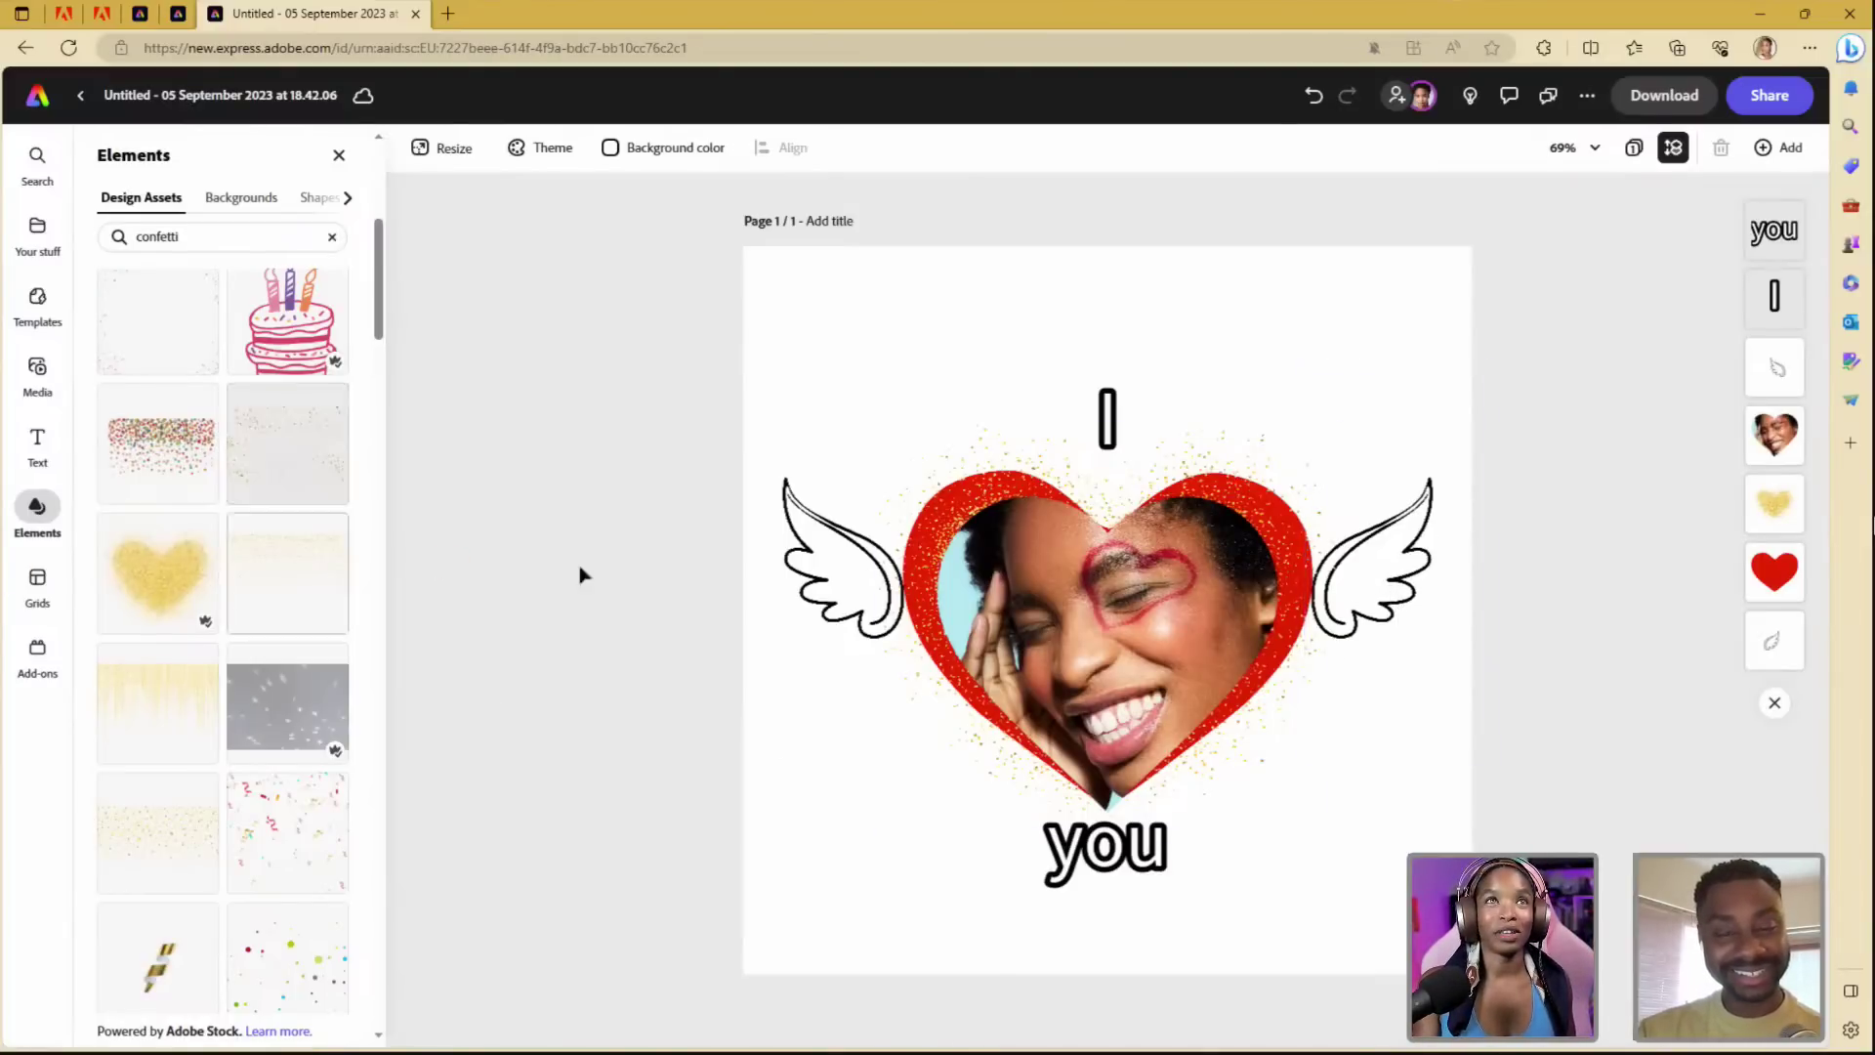
pyautogui.click(1242, 678)
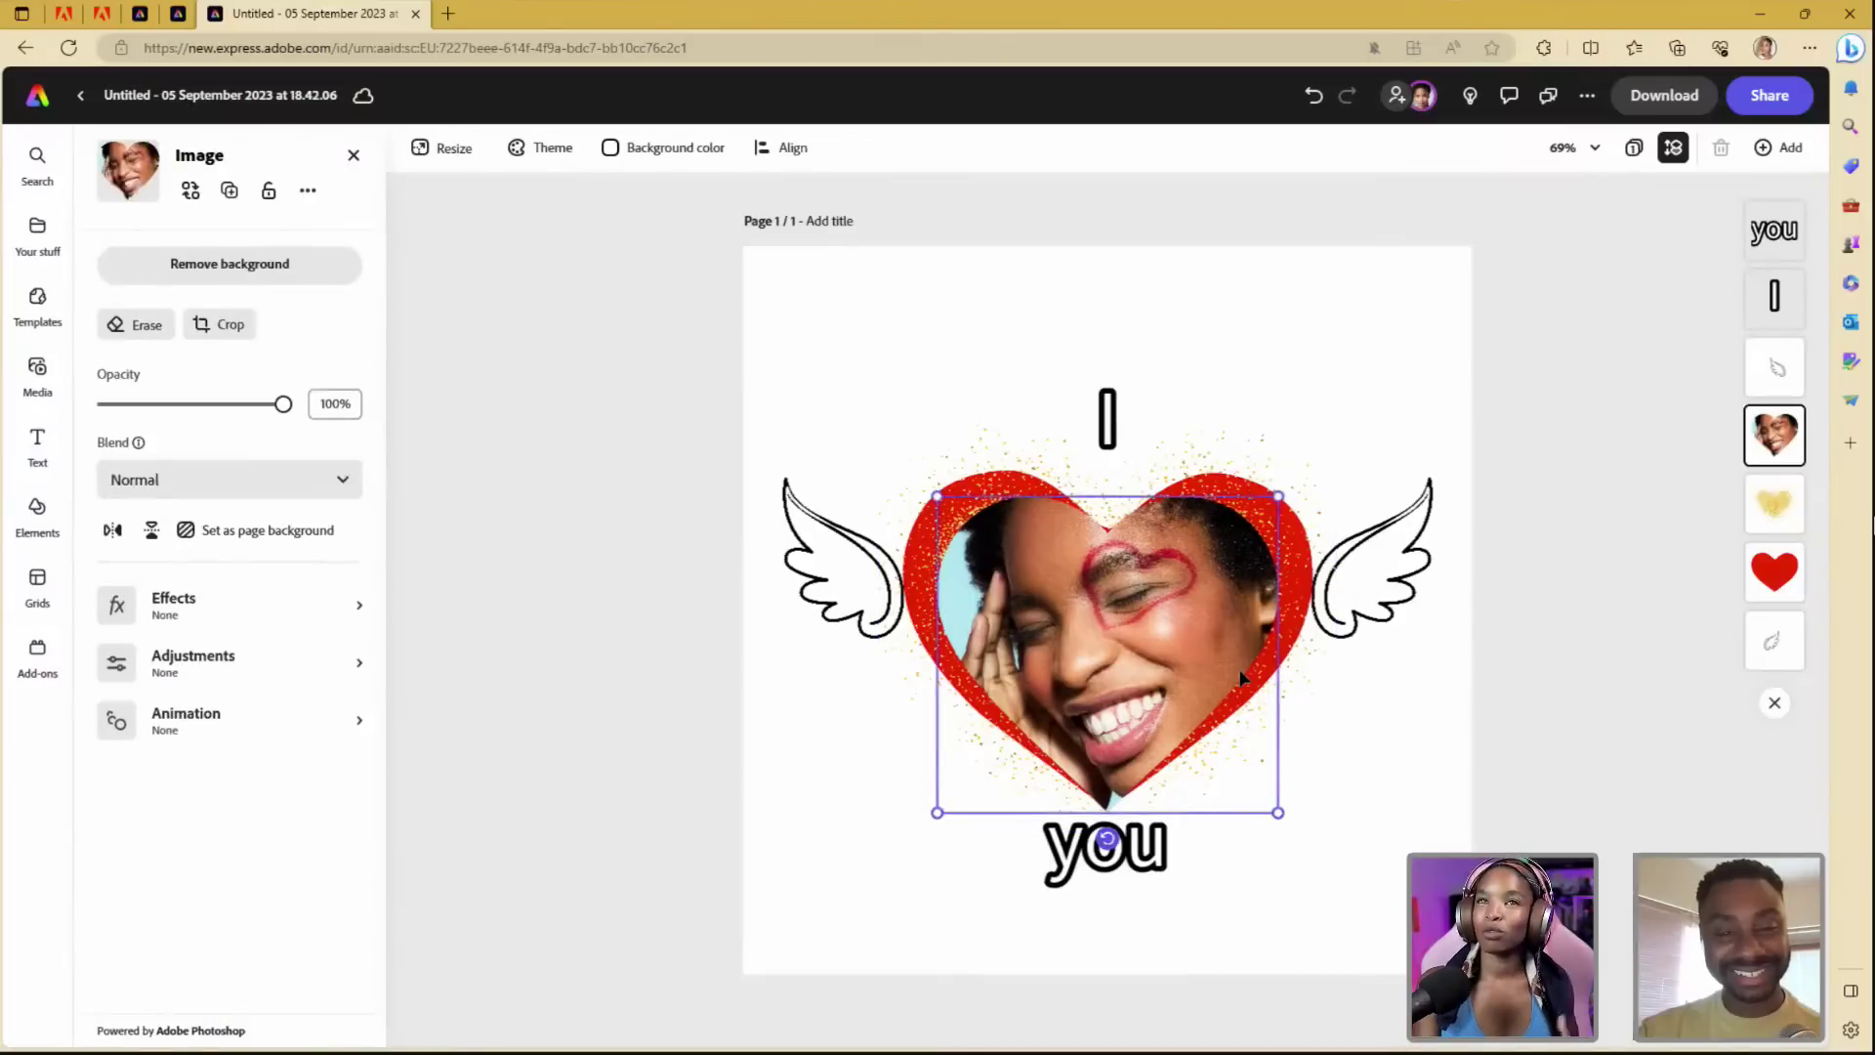
pyautogui.click(1365, 816)
pyautogui.click(1313, 607)
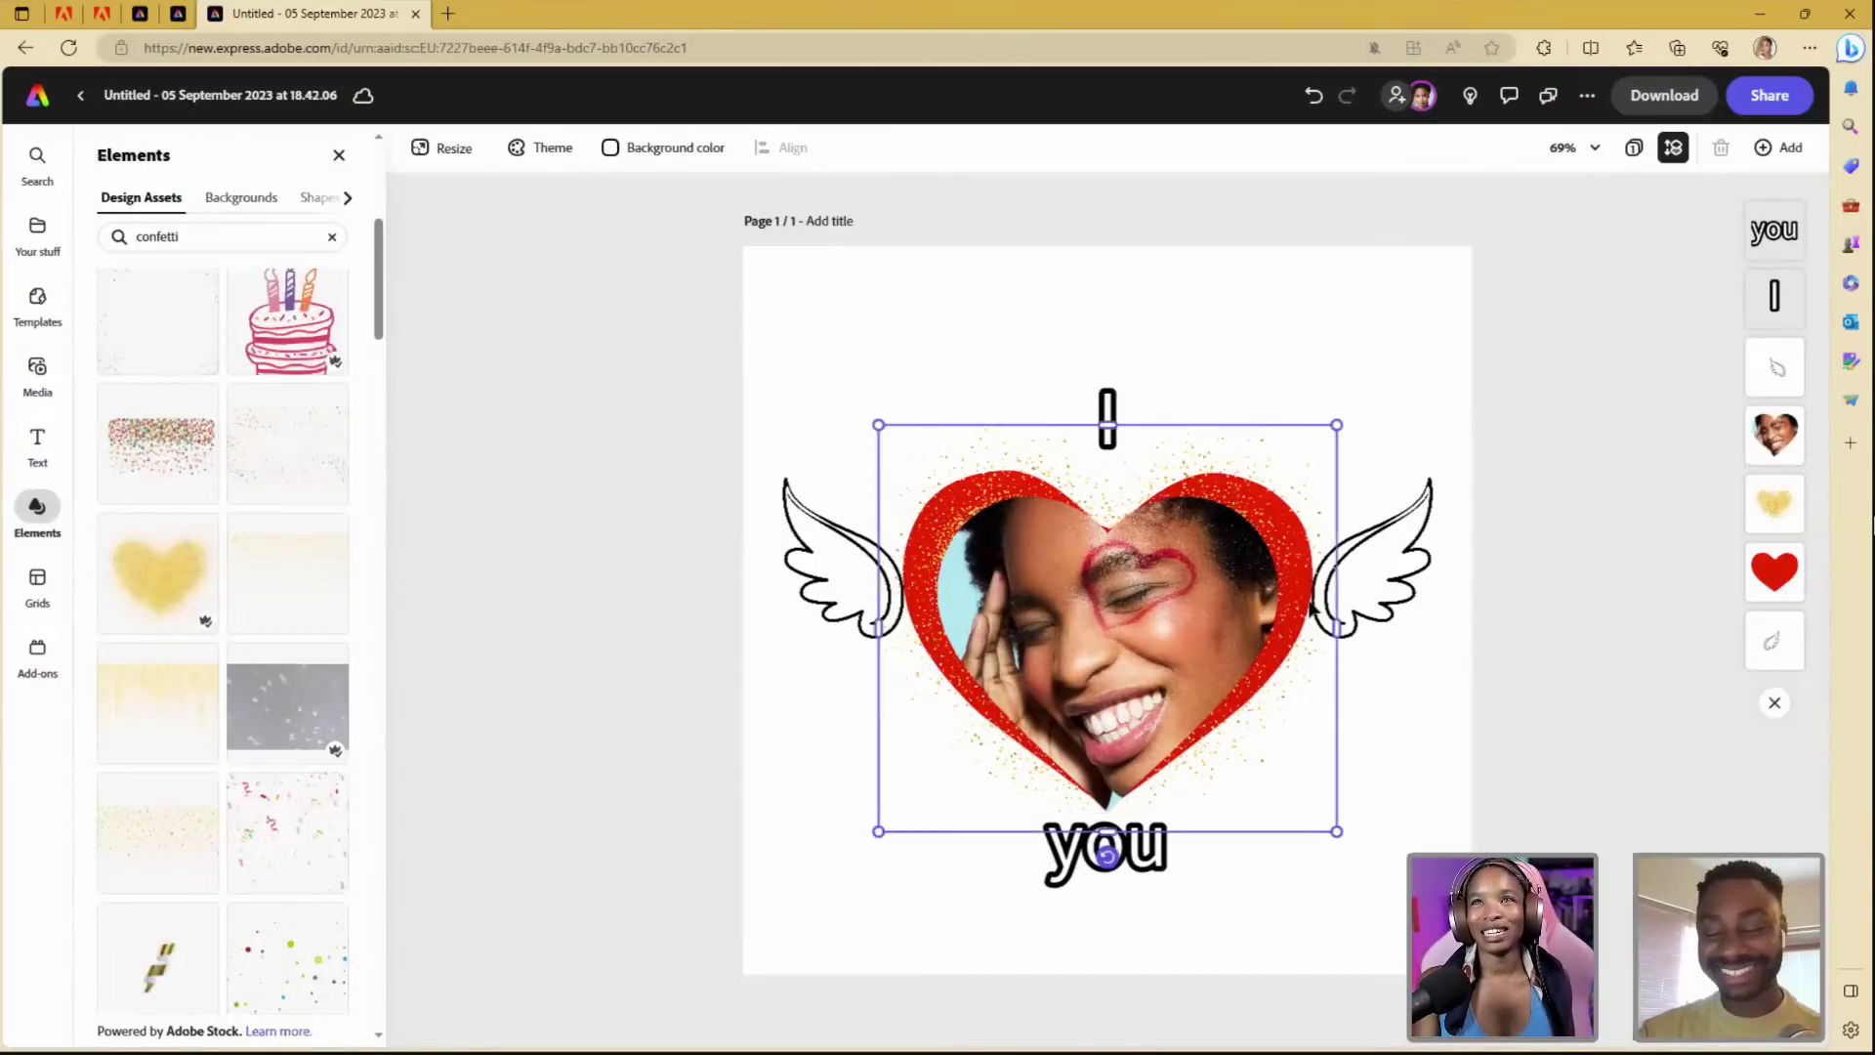
pyautogui.click(1403, 852)
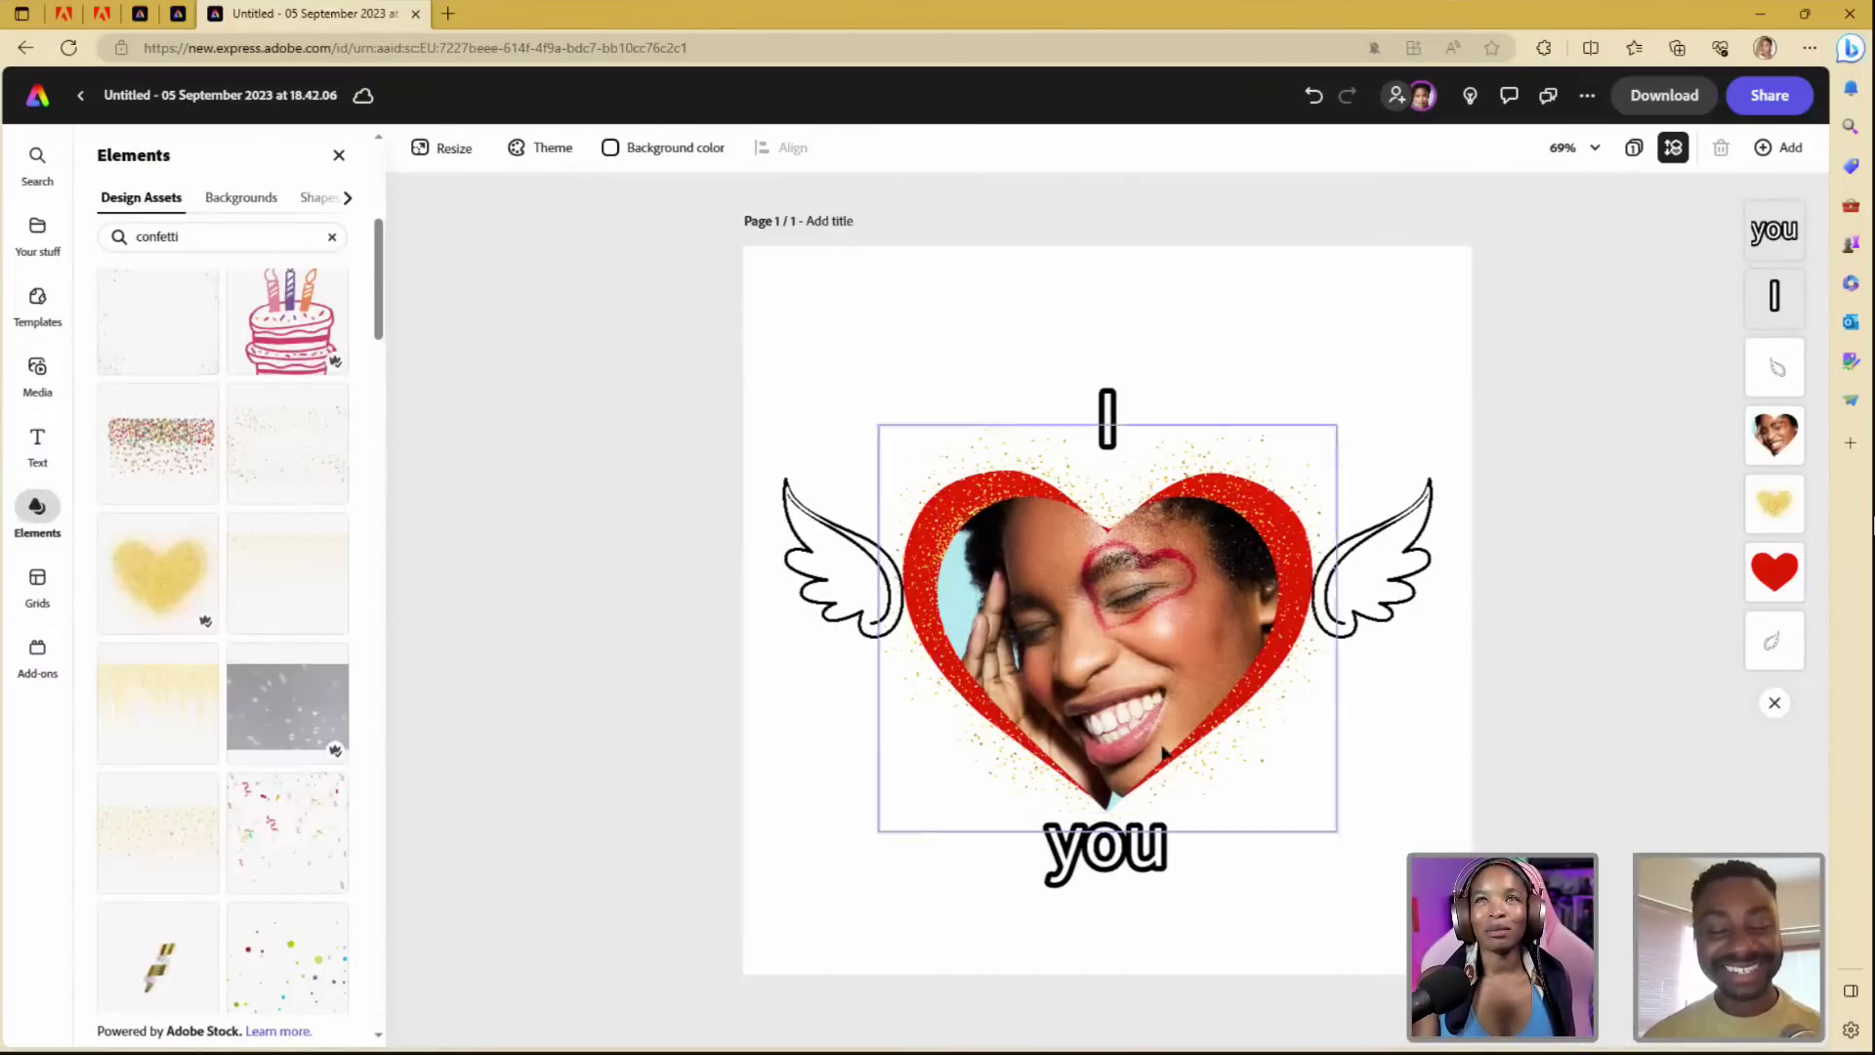
# - Move the "you" text slightly further down below the heart
pyautogui.click(1153, 876)
pyautogui.click(578, 401)
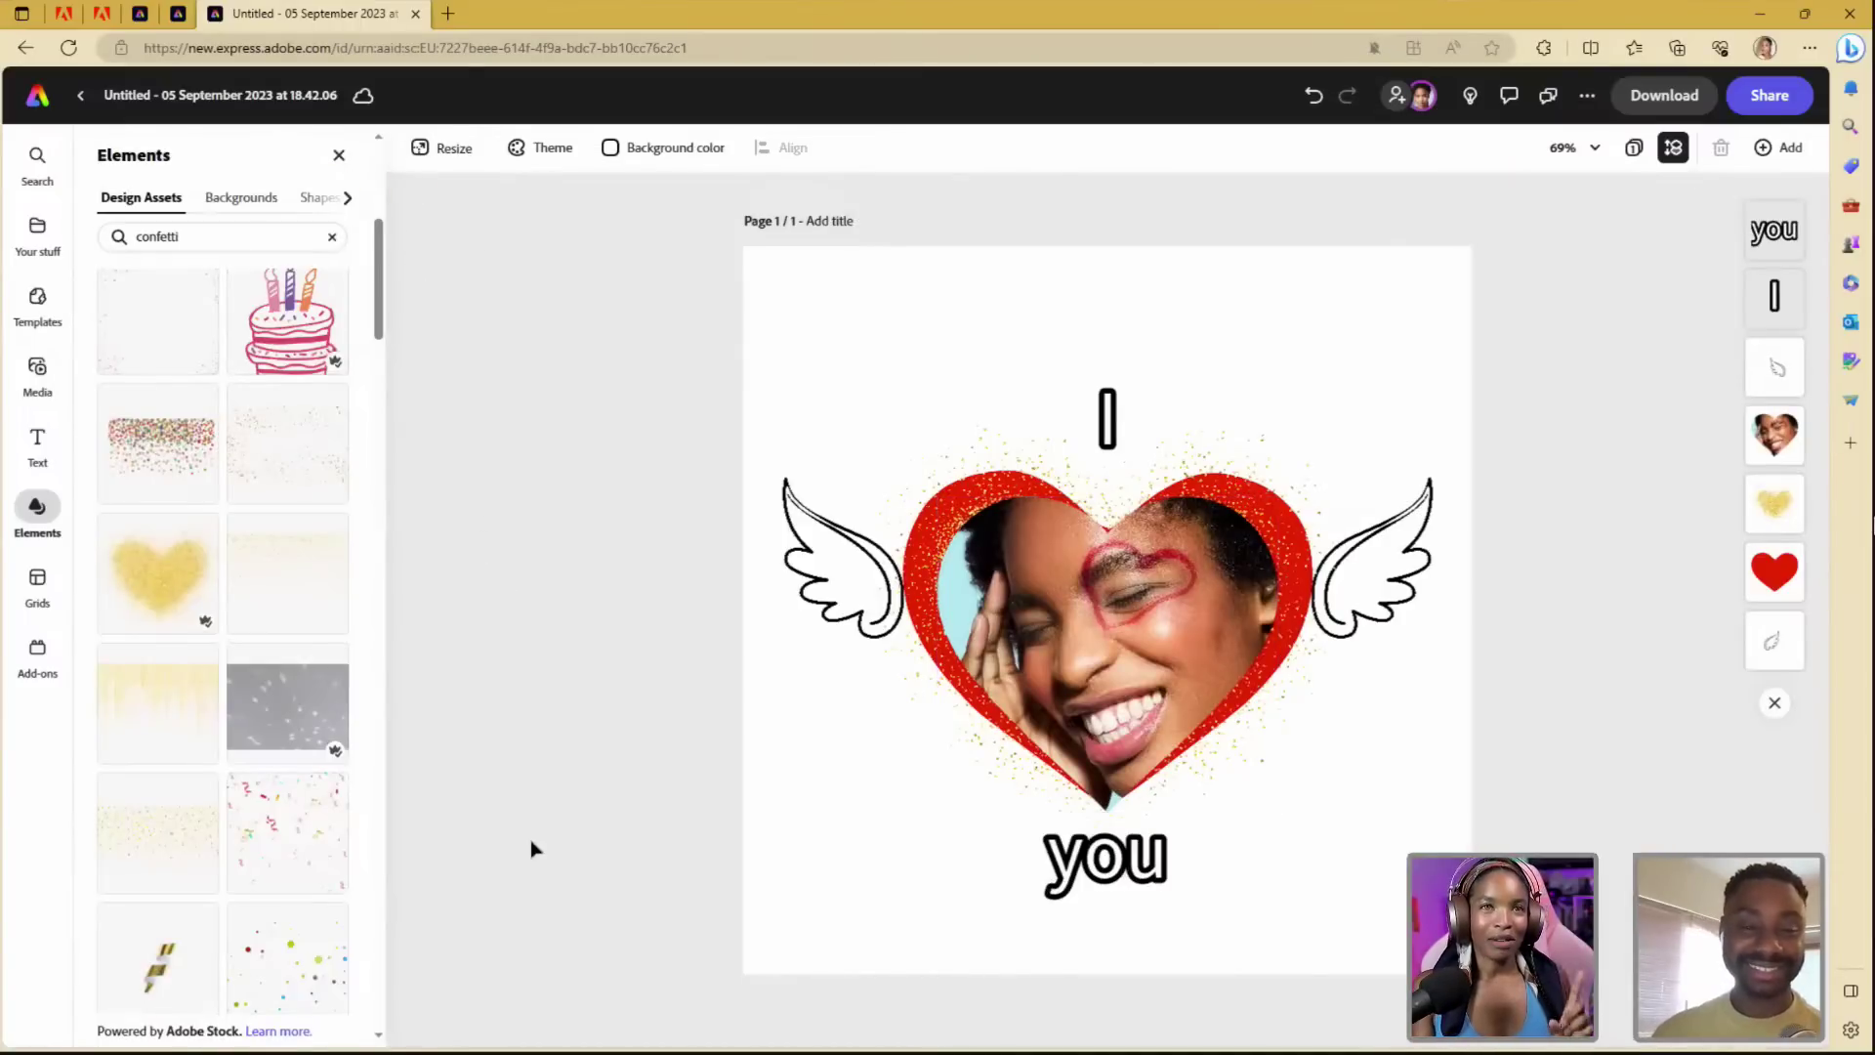
pyautogui.click(338, 158)
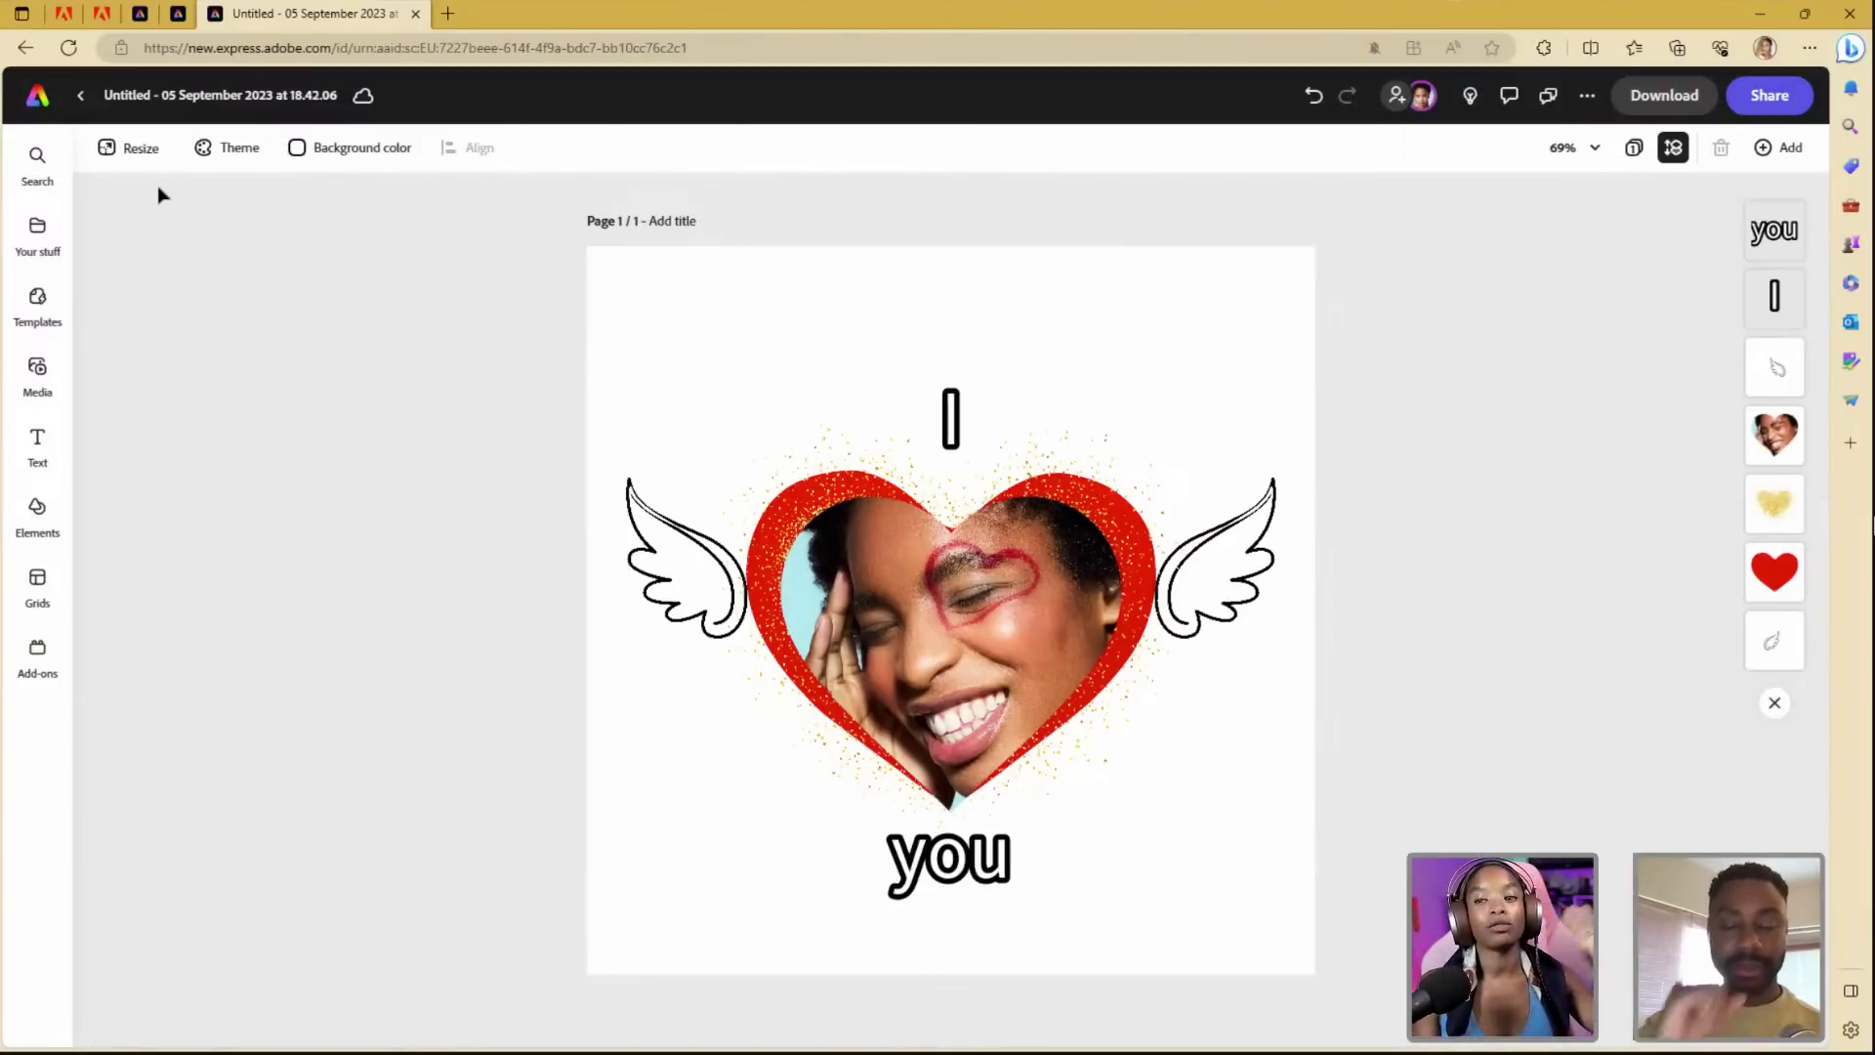
# - Make the page background of the heart sticker transparent
pyautogui.click(1210, 368)
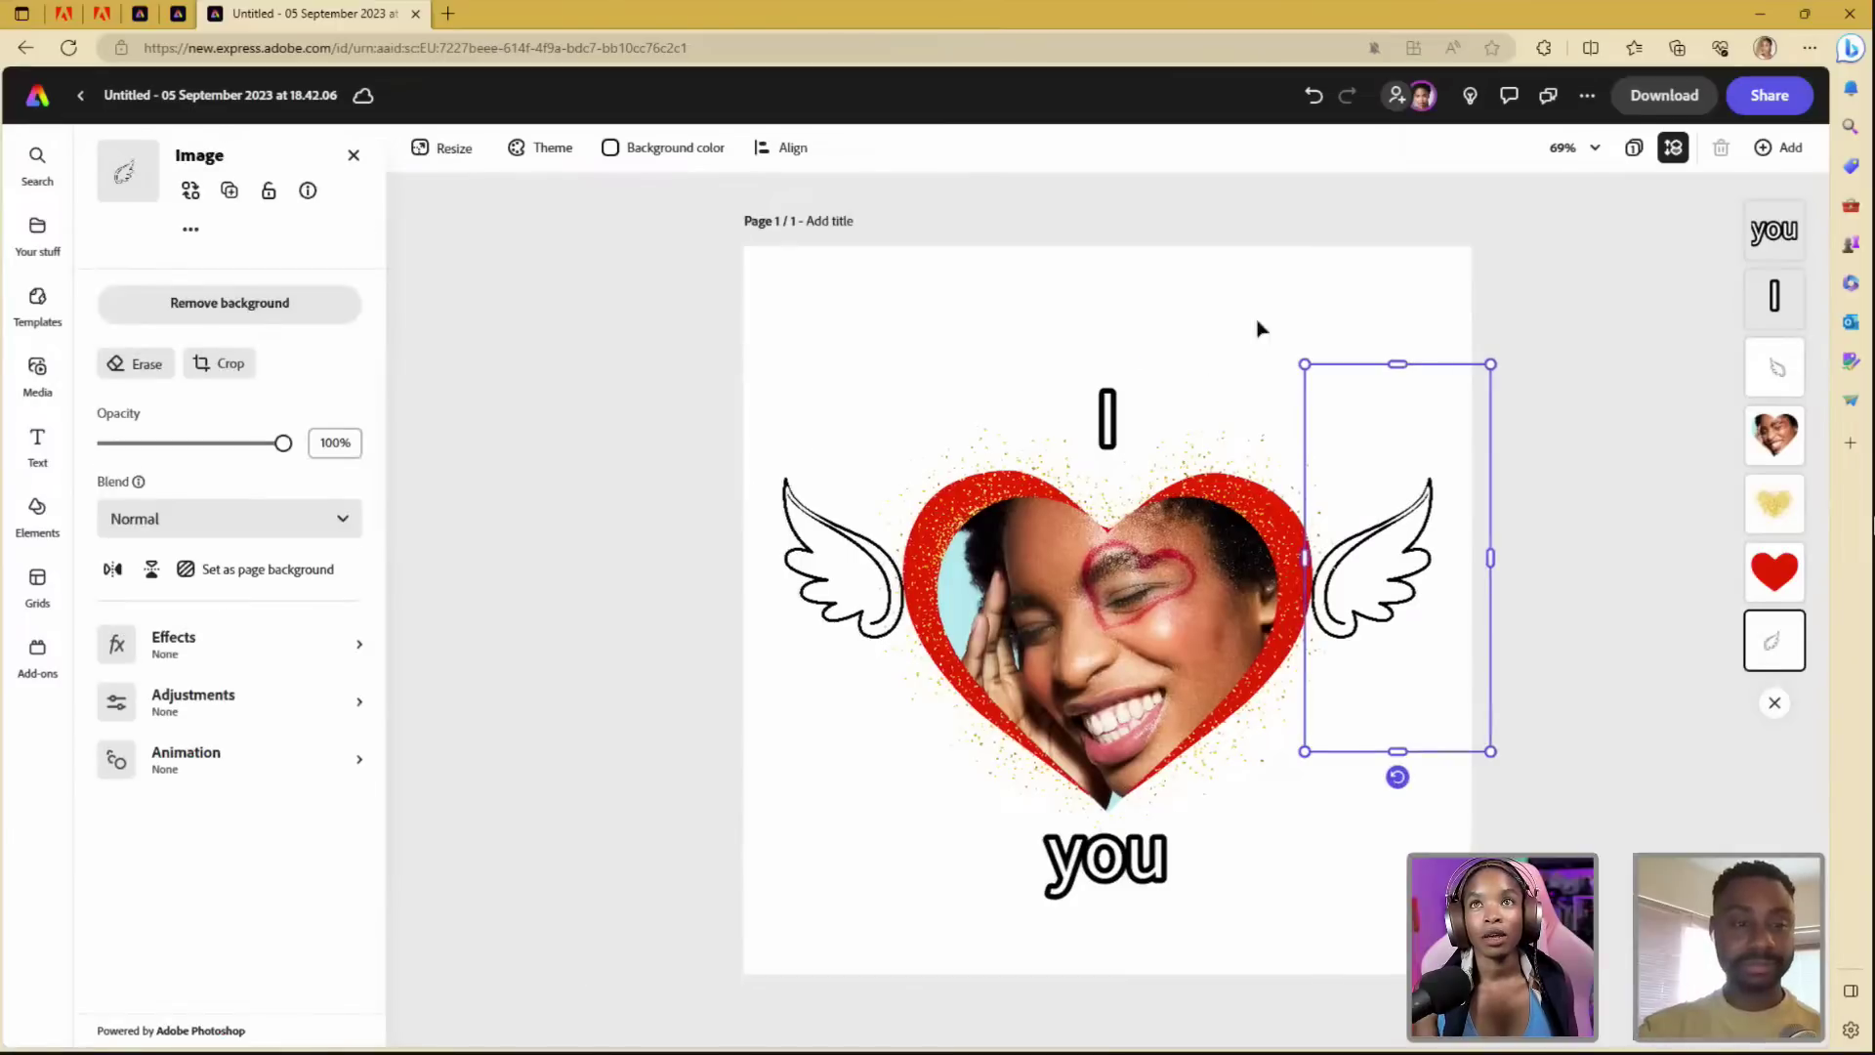
pyautogui.click(1514, 309)
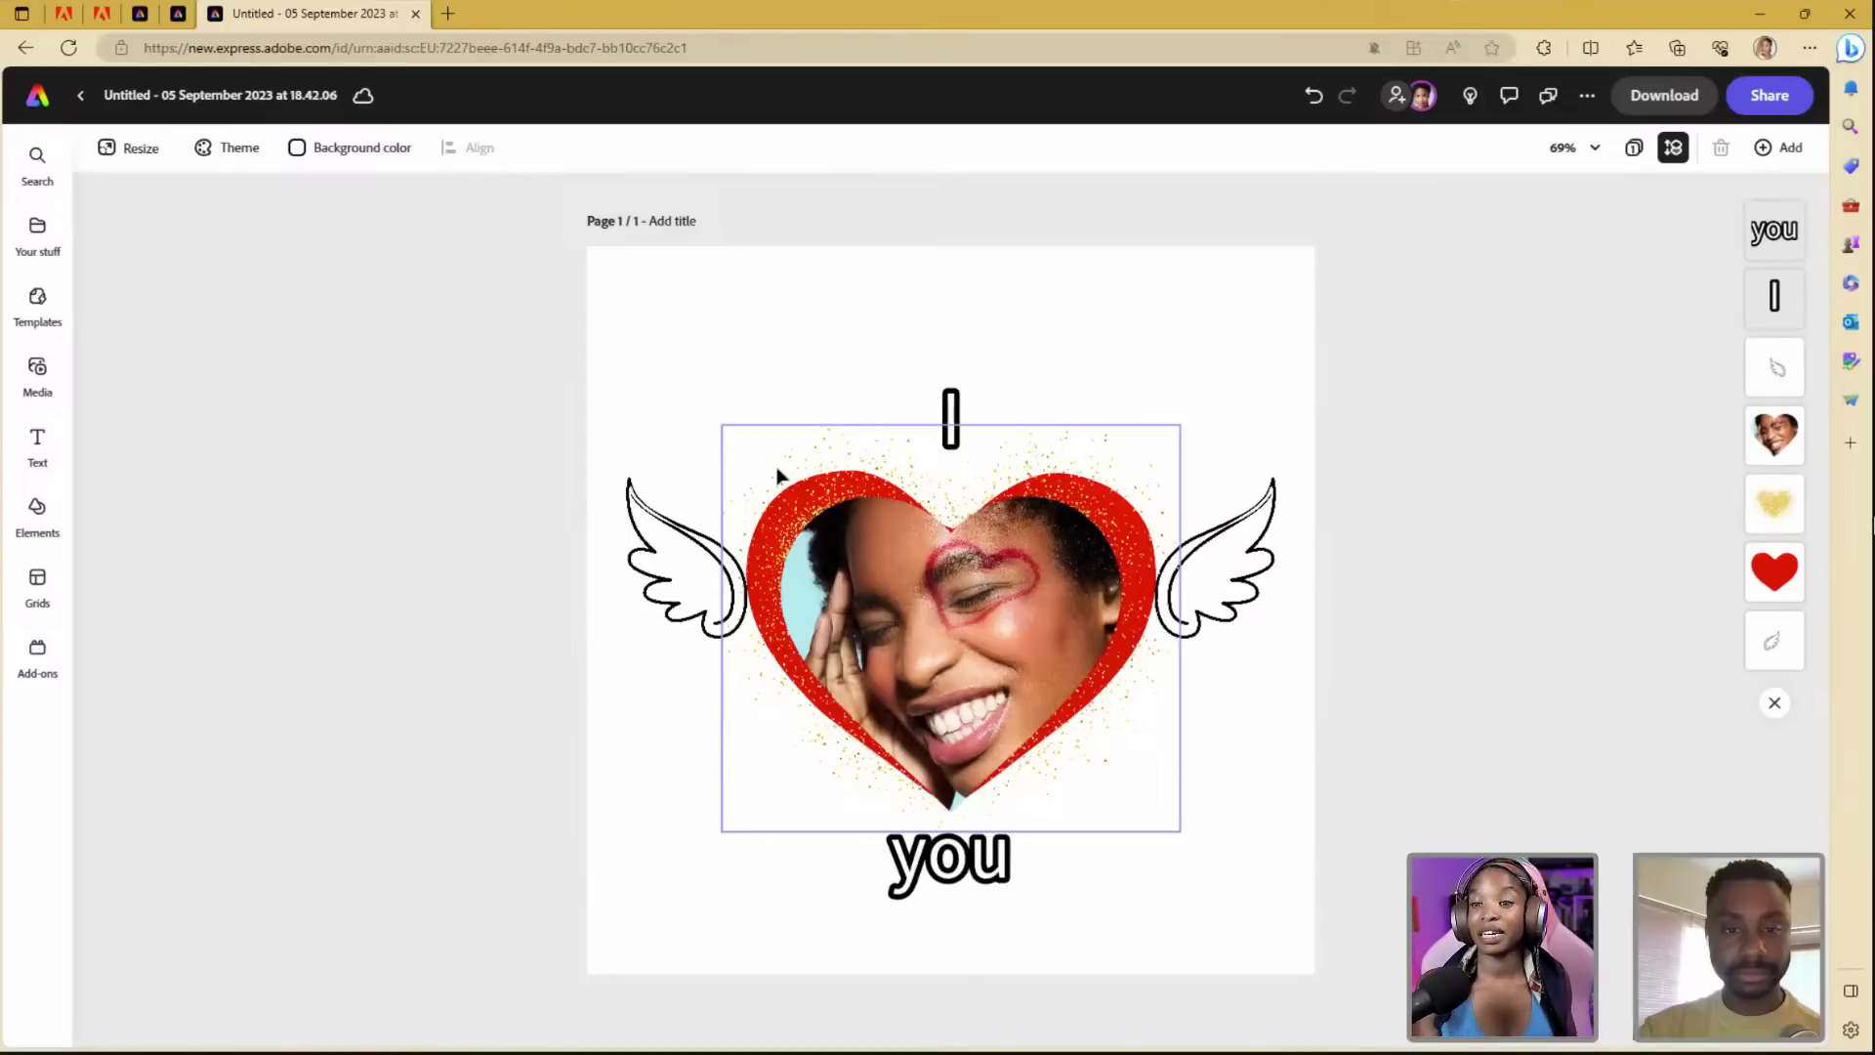
pyautogui.click(347, 157)
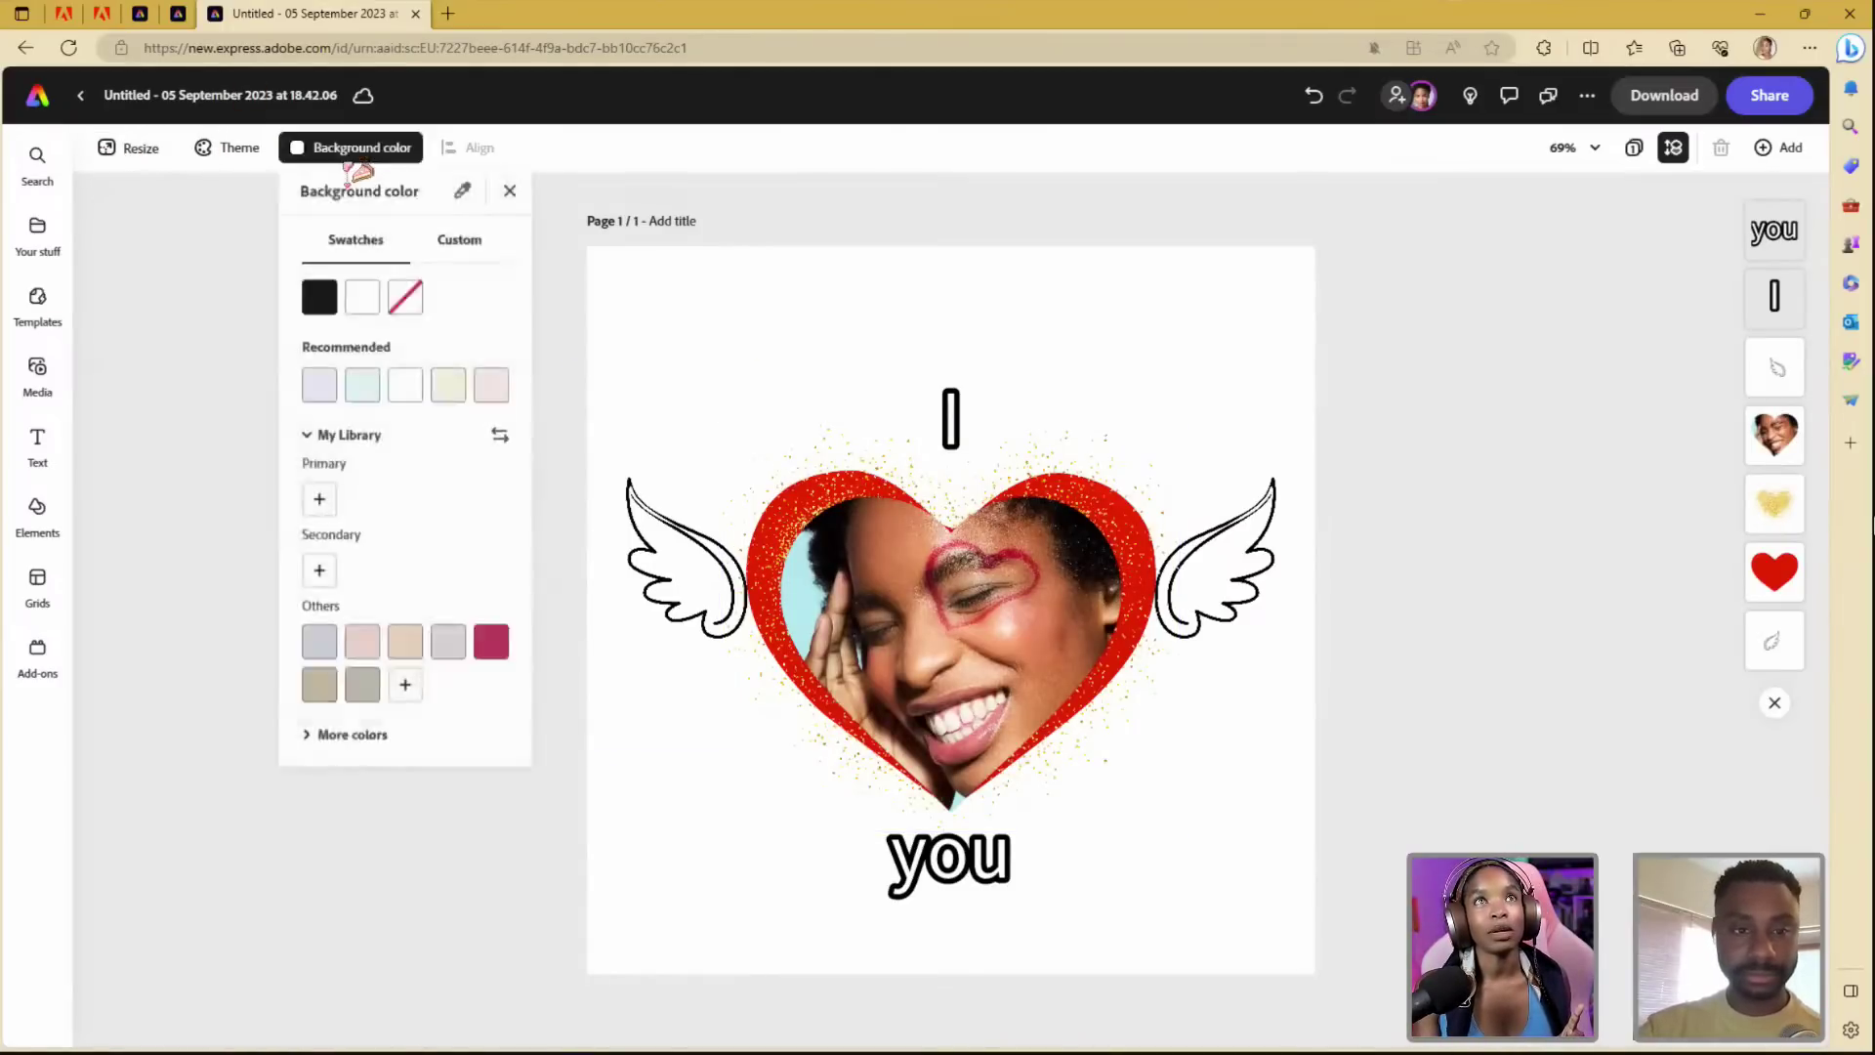
pyautogui.click(406, 308)
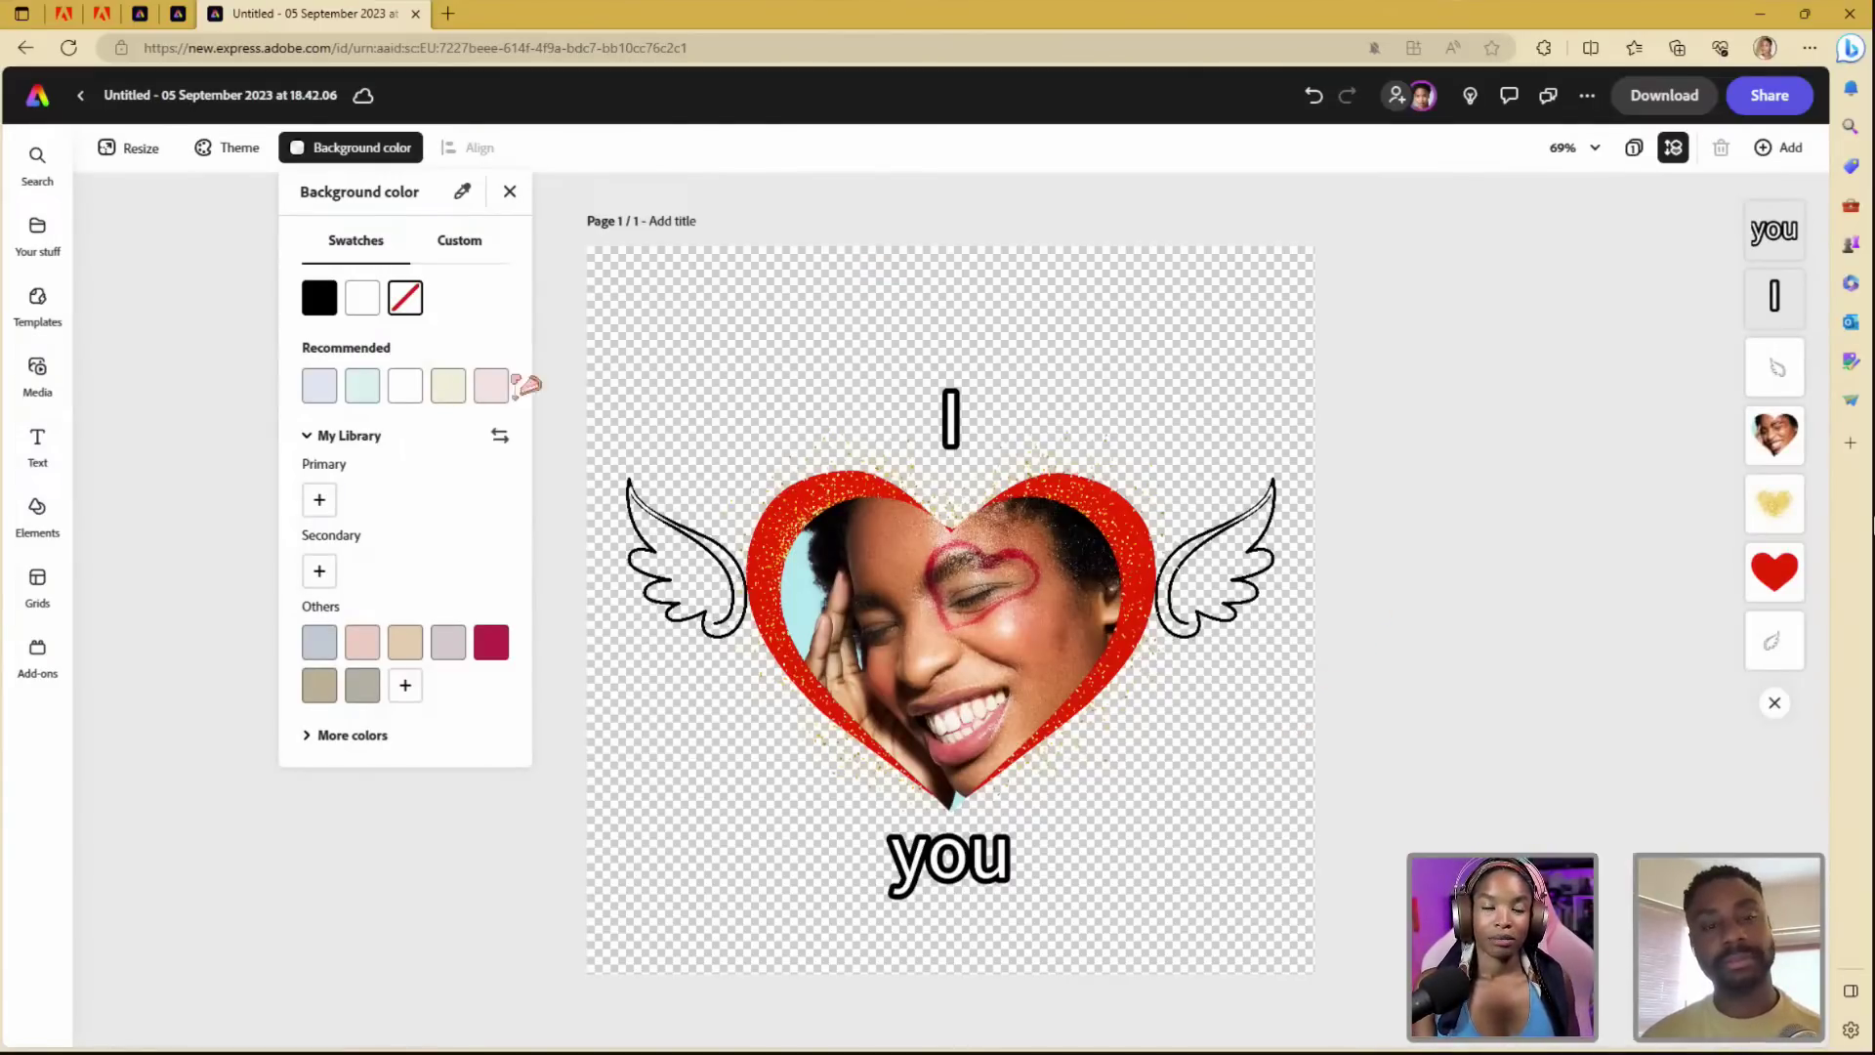
pyautogui.click(121, 245)
pyautogui.click(37, 158)
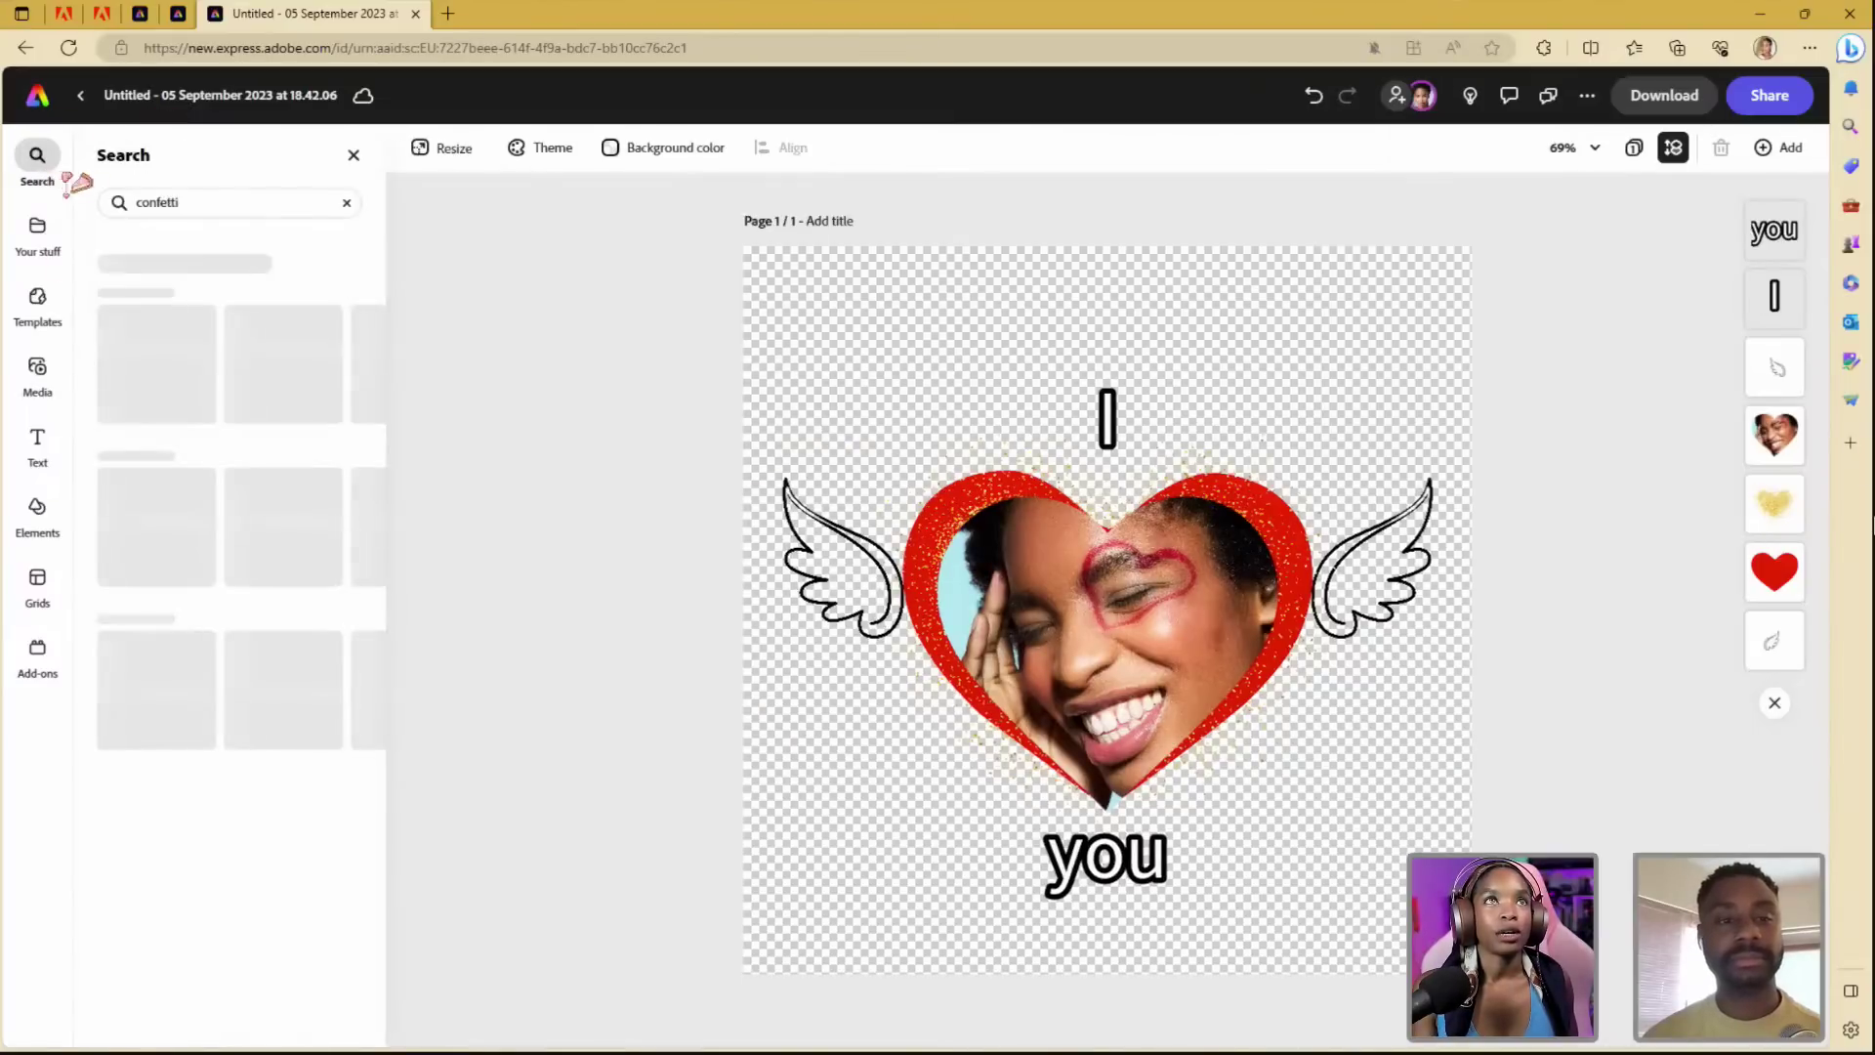
pyautogui.click(347, 204)
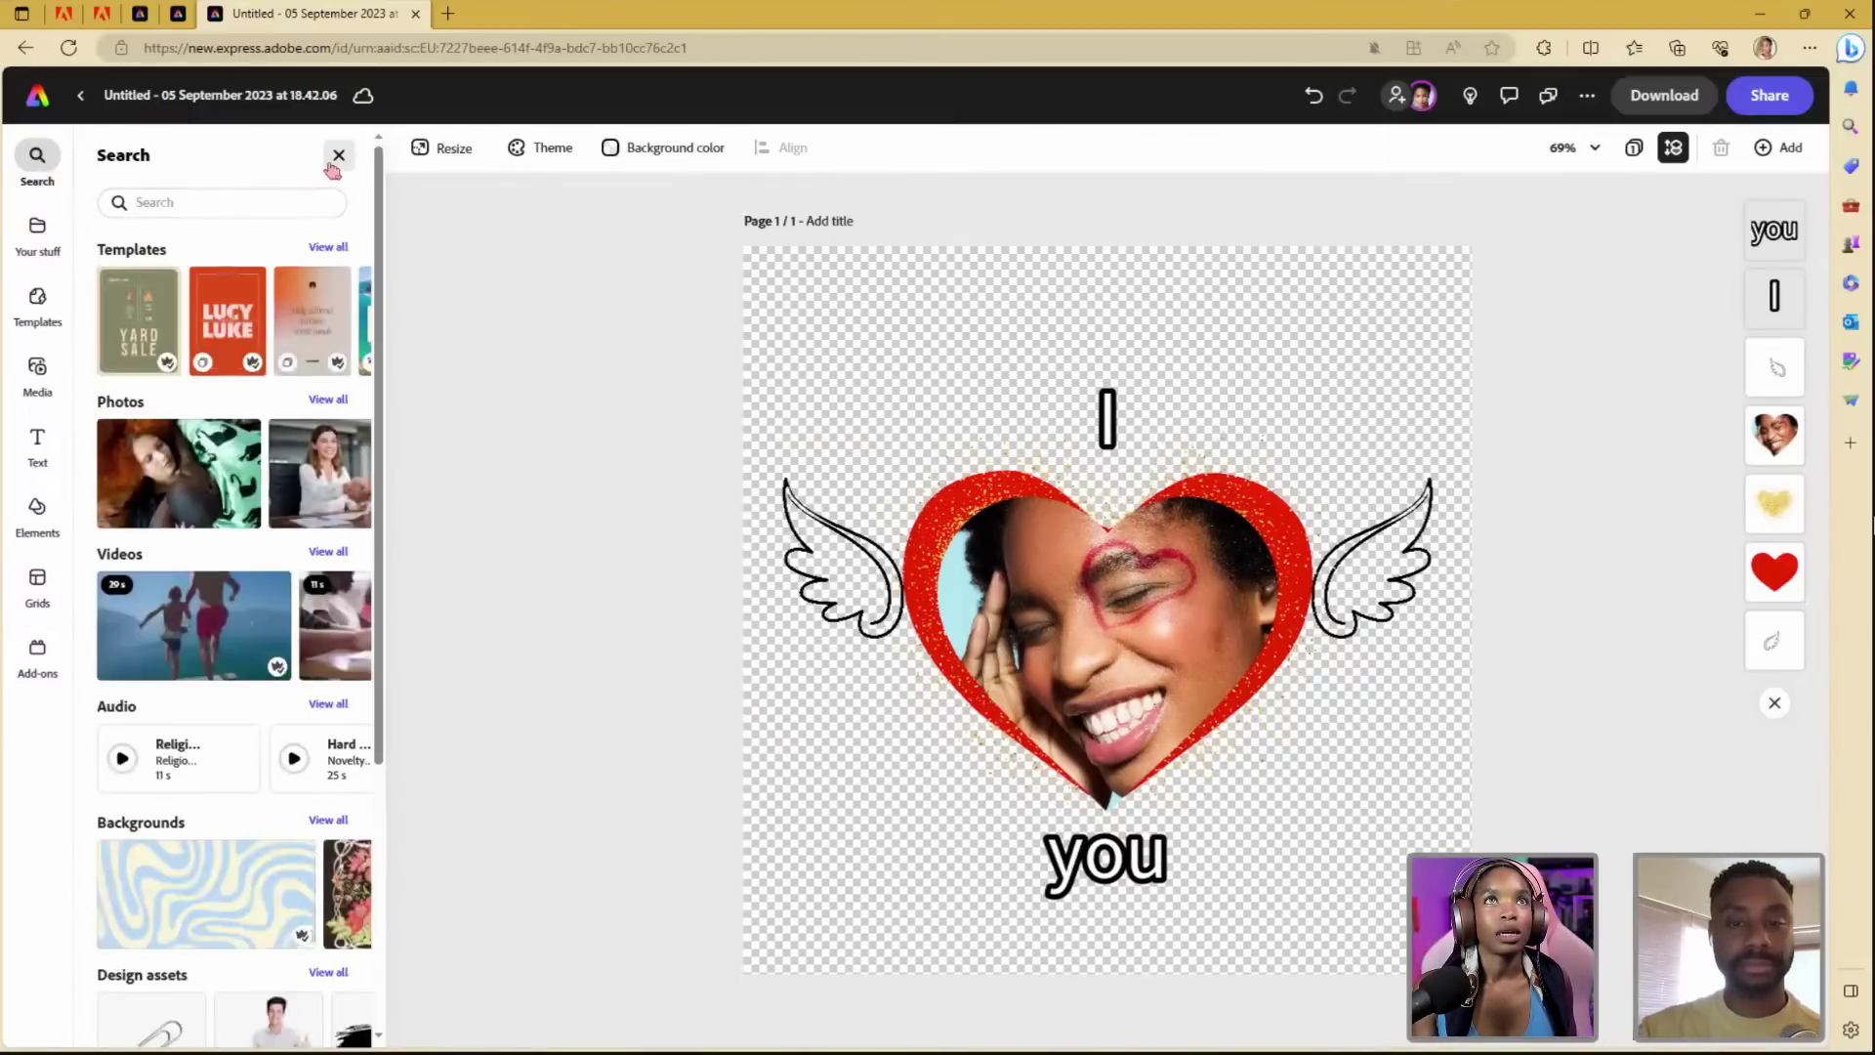
pyautogui.click(354, 154)
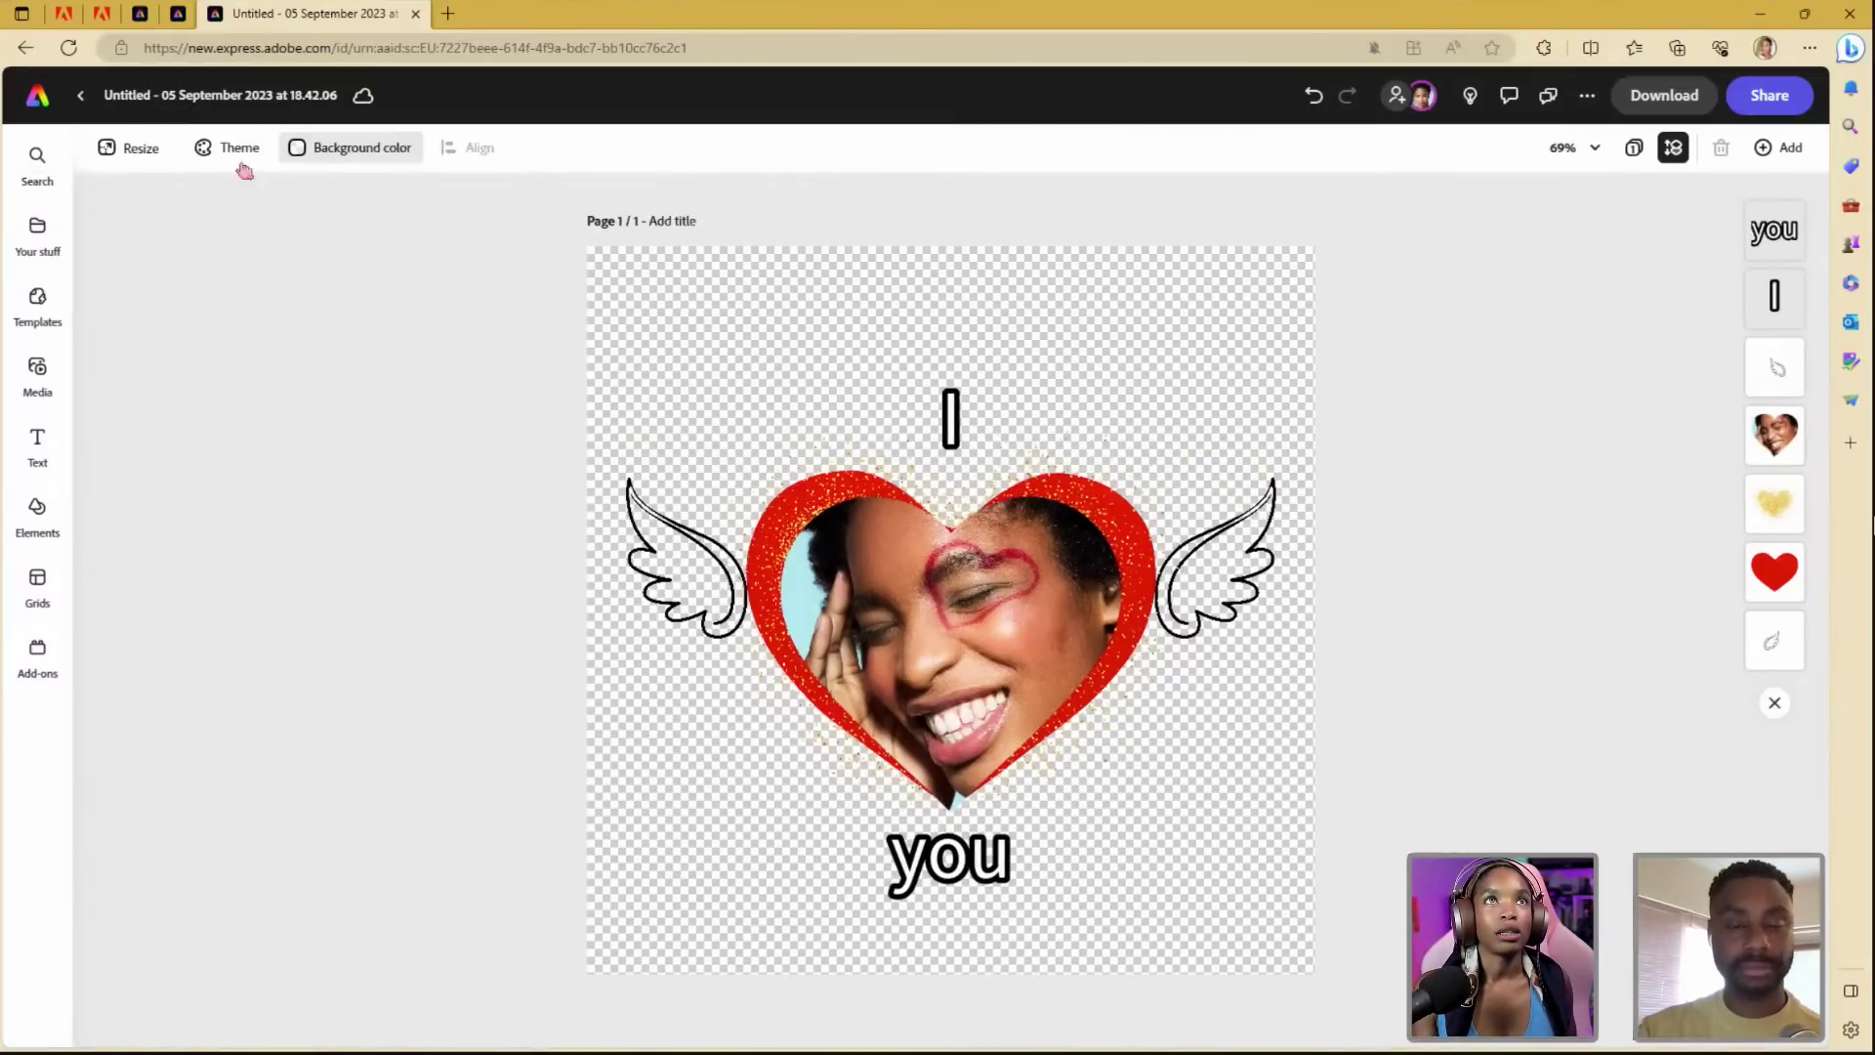
# - Leave the heart sticker design and create a new blank design in the standard 1:1 square size
pyautogui.click(80, 95)
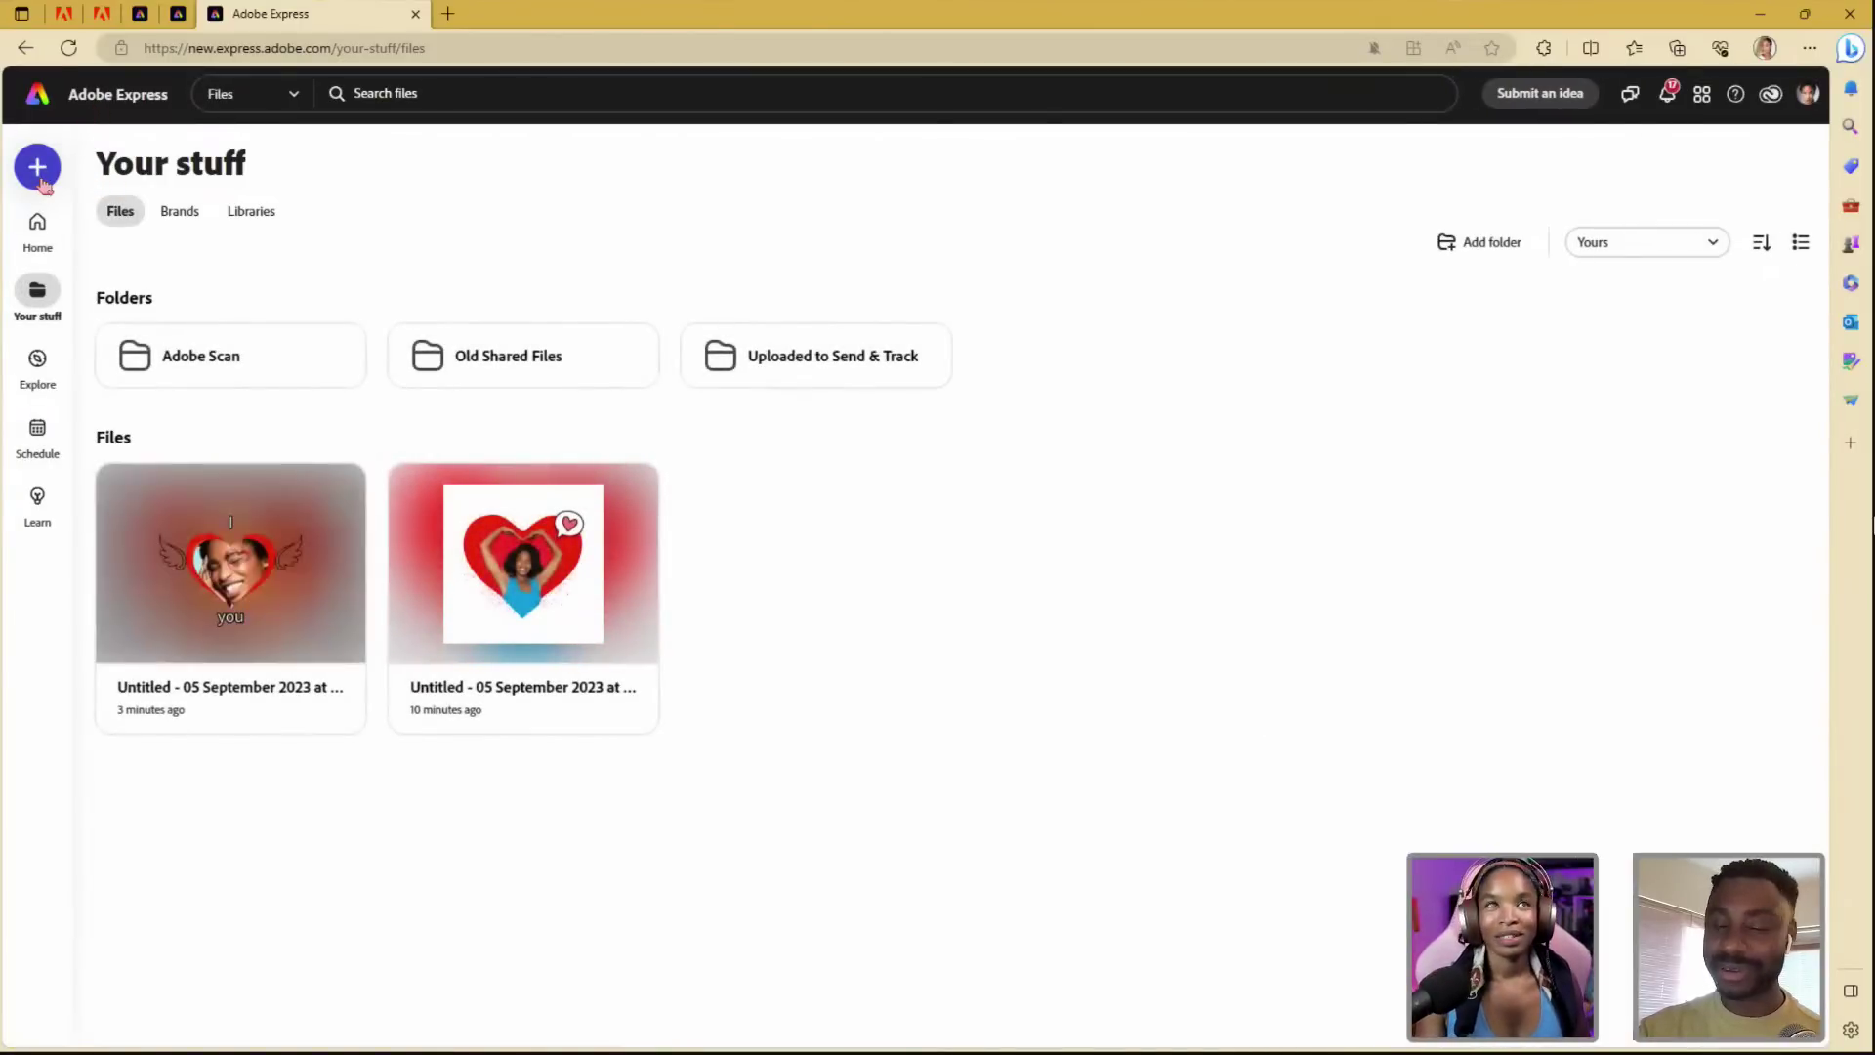
pyautogui.click(39, 176)
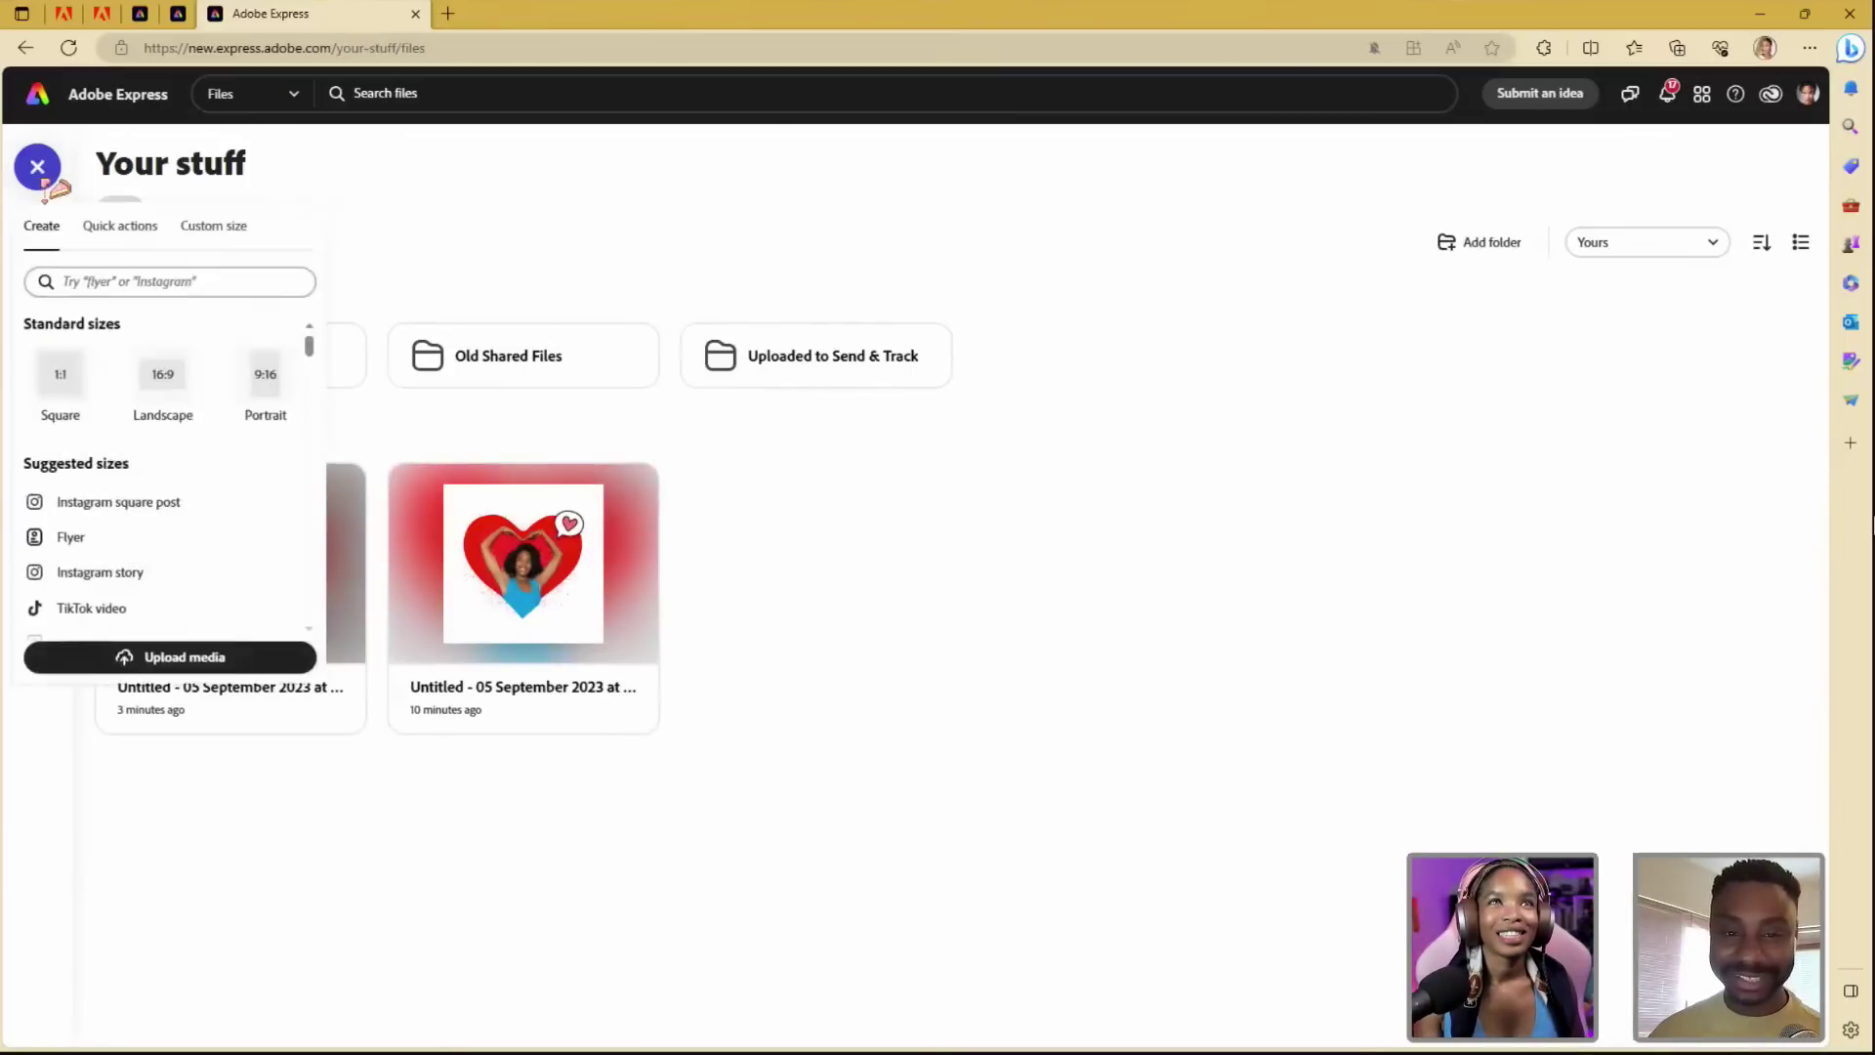
pyautogui.click(70, 377)
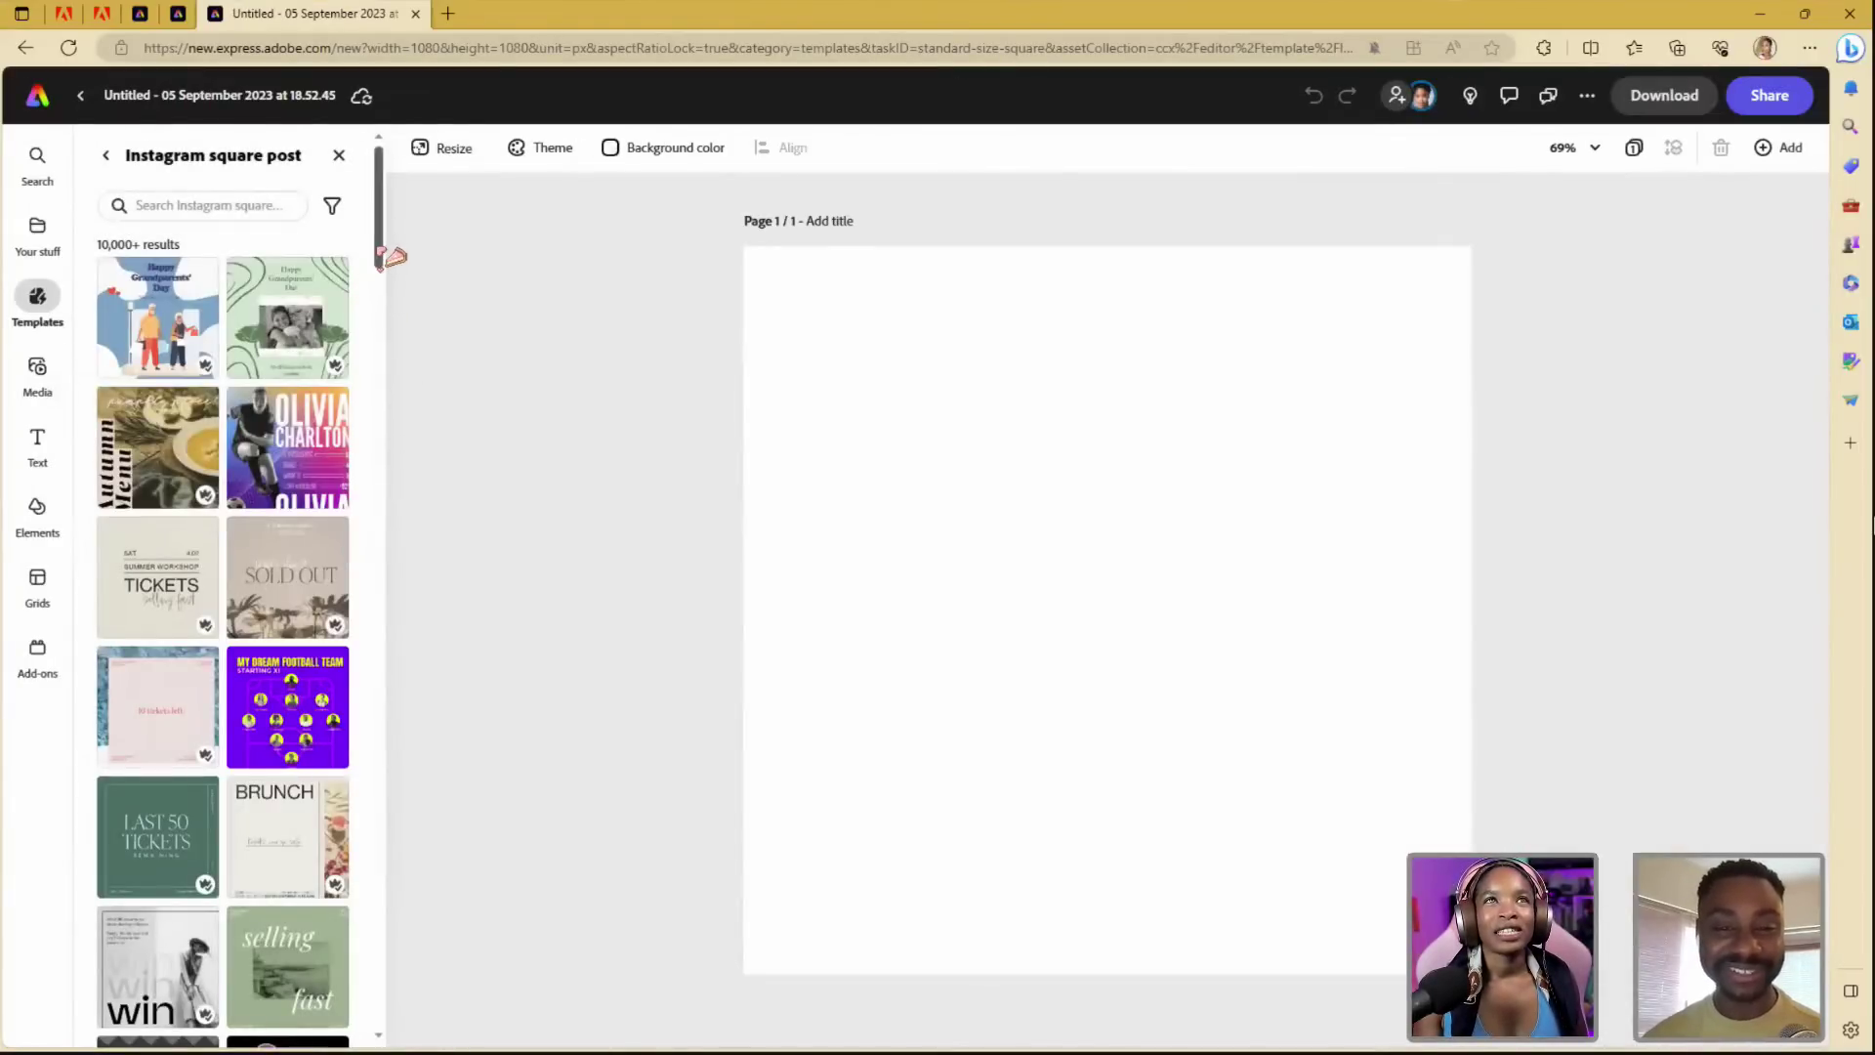
# - Upload the photo IMG_9043.JPG from the Adobe Live Stream folder onto the blank page
pyautogui.click(37, 369)
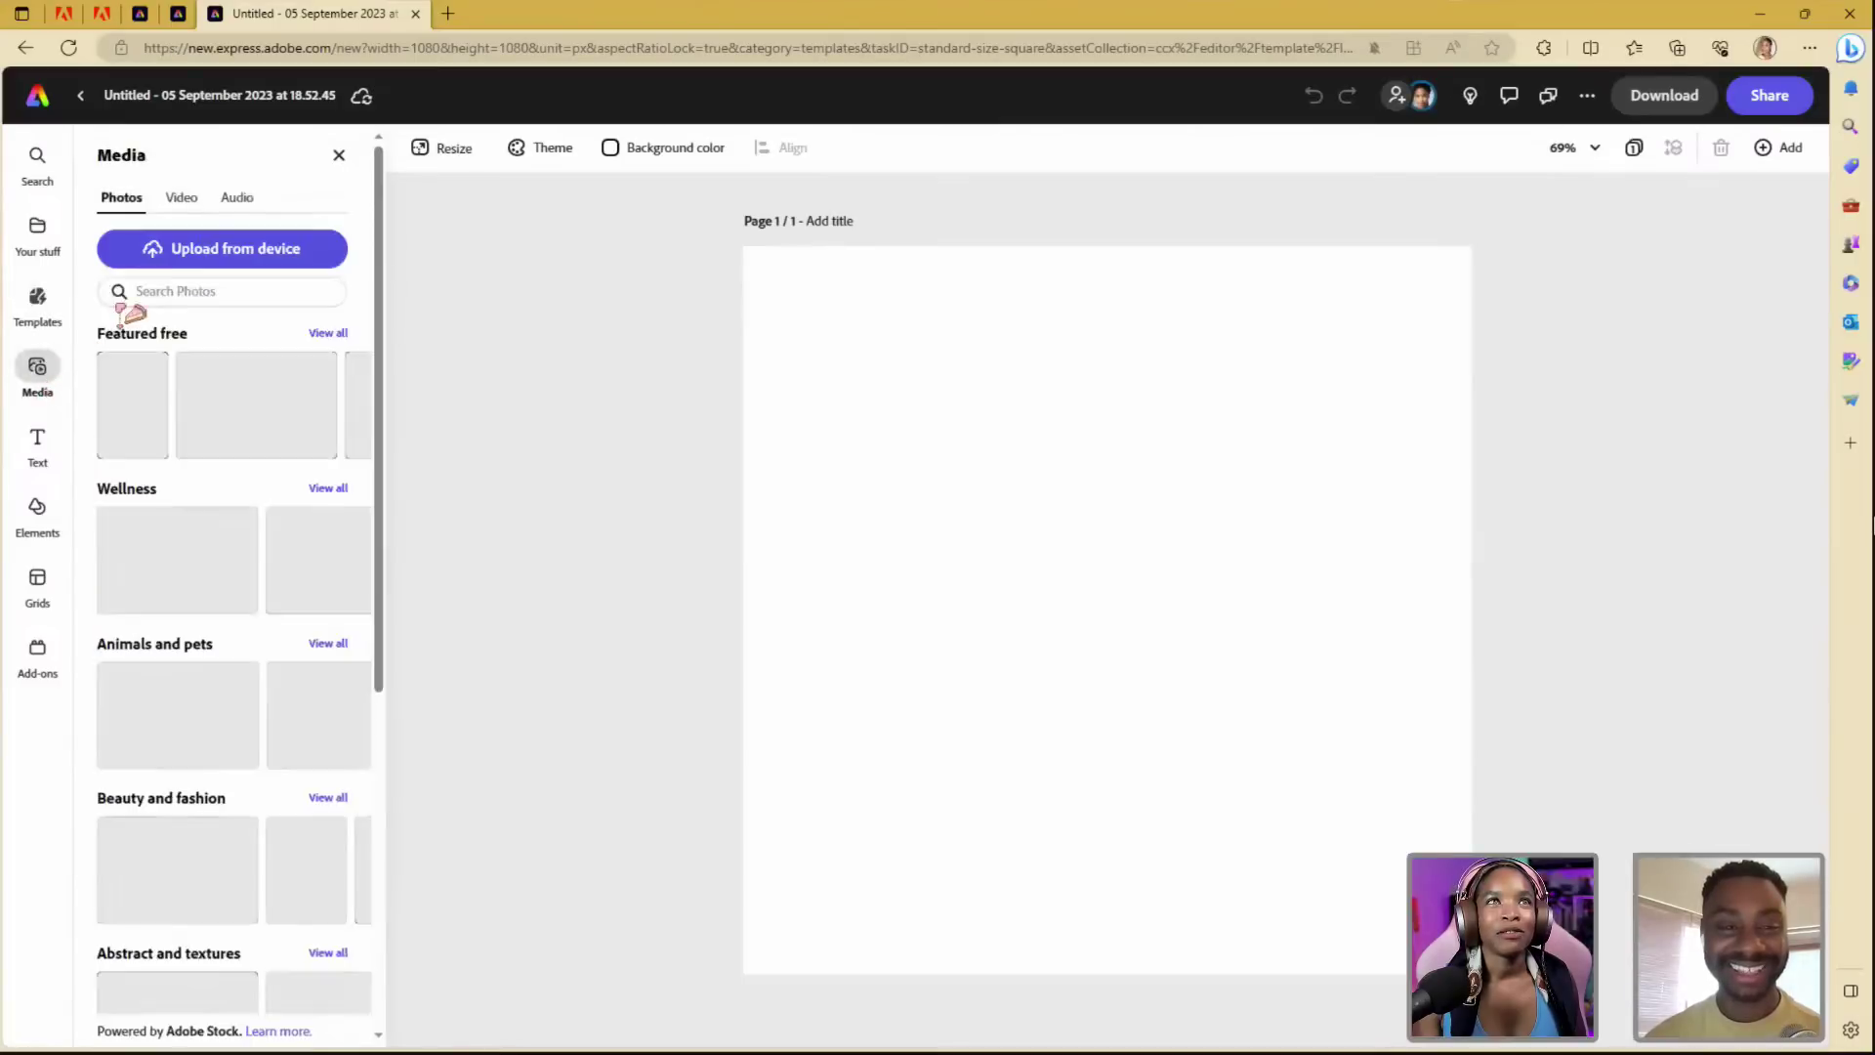
pyautogui.click(231, 249)
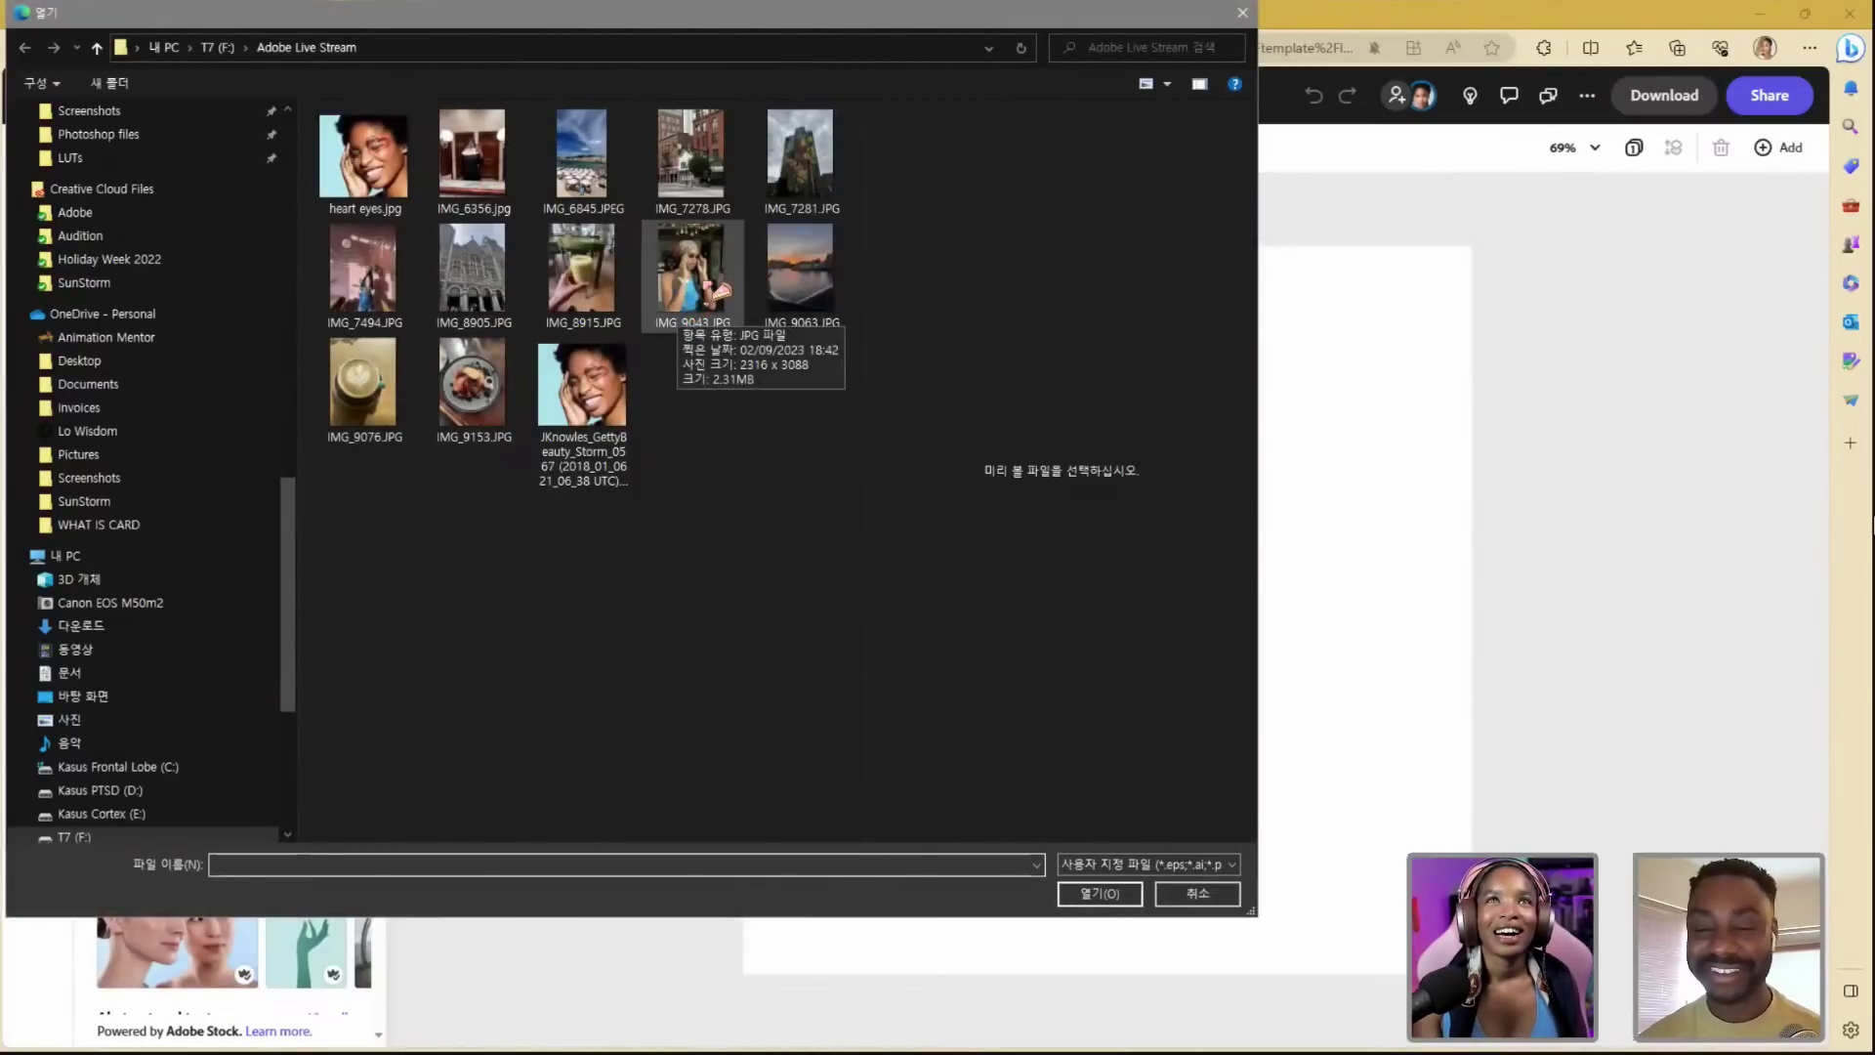
pyautogui.click(707, 283)
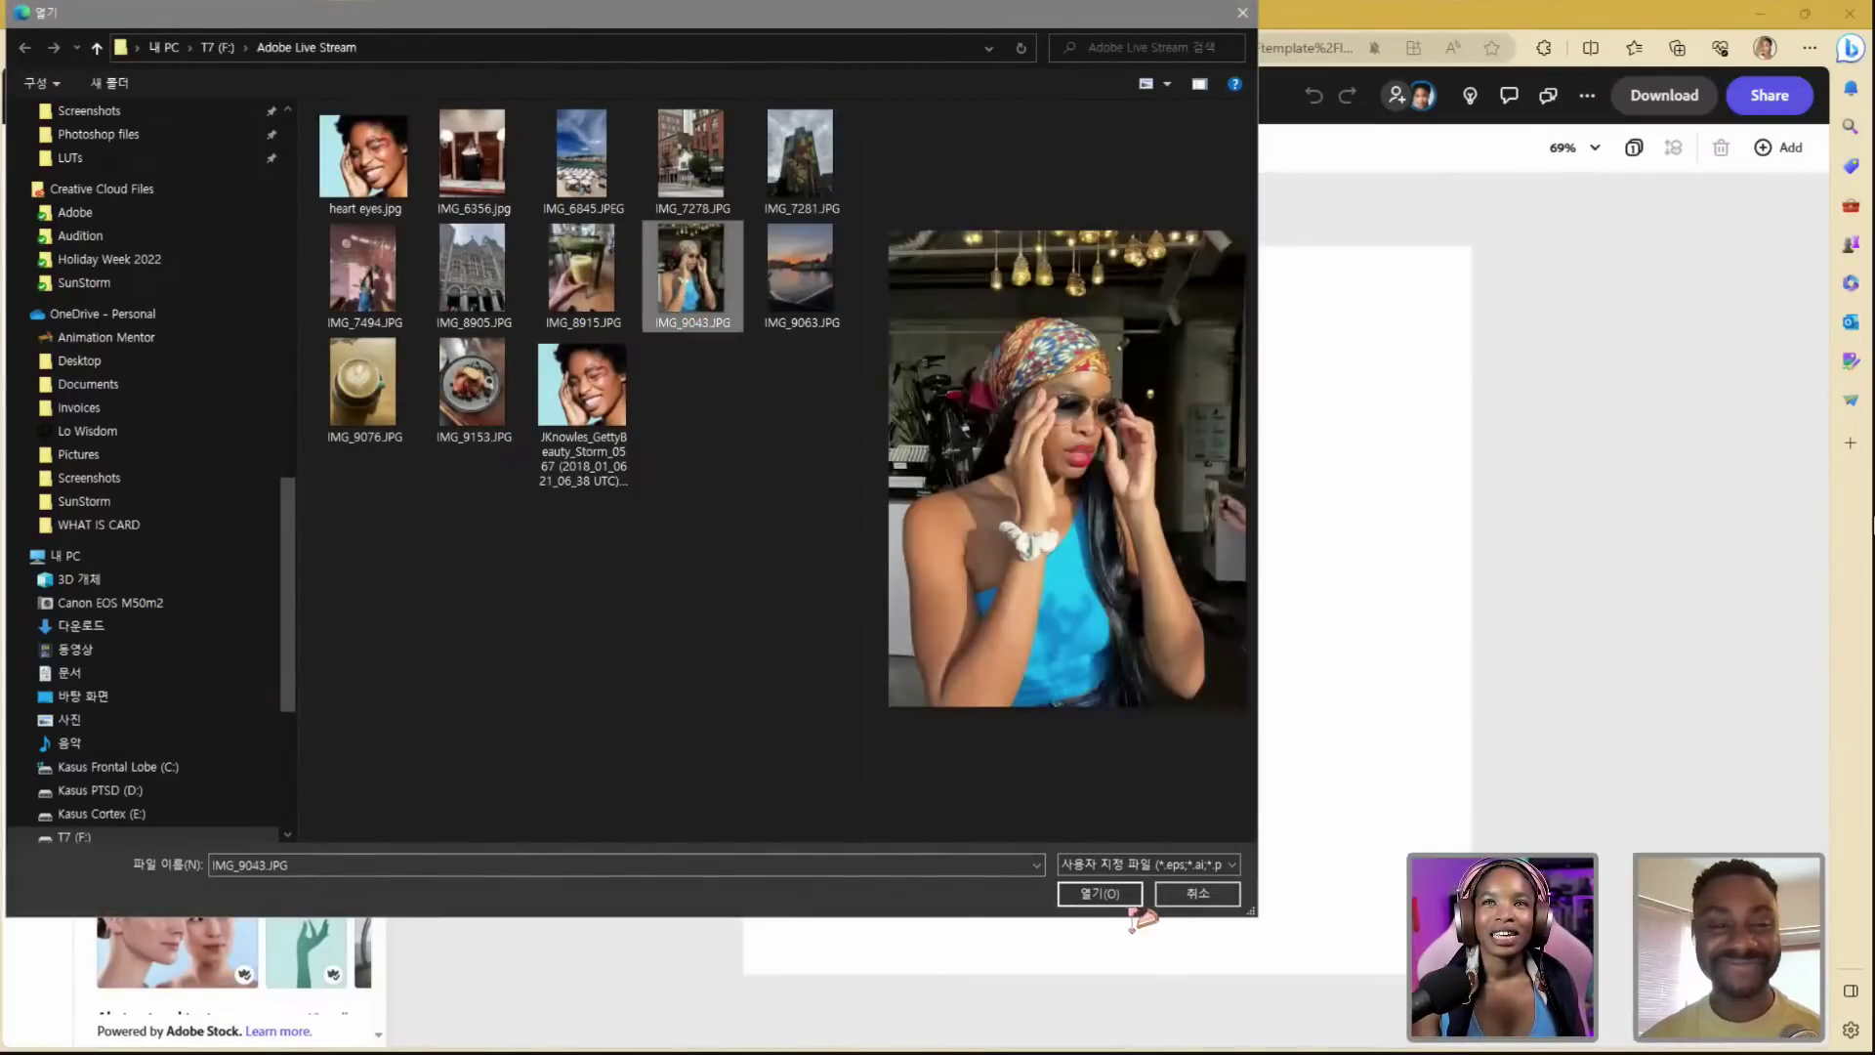
pyautogui.click(1104, 893)
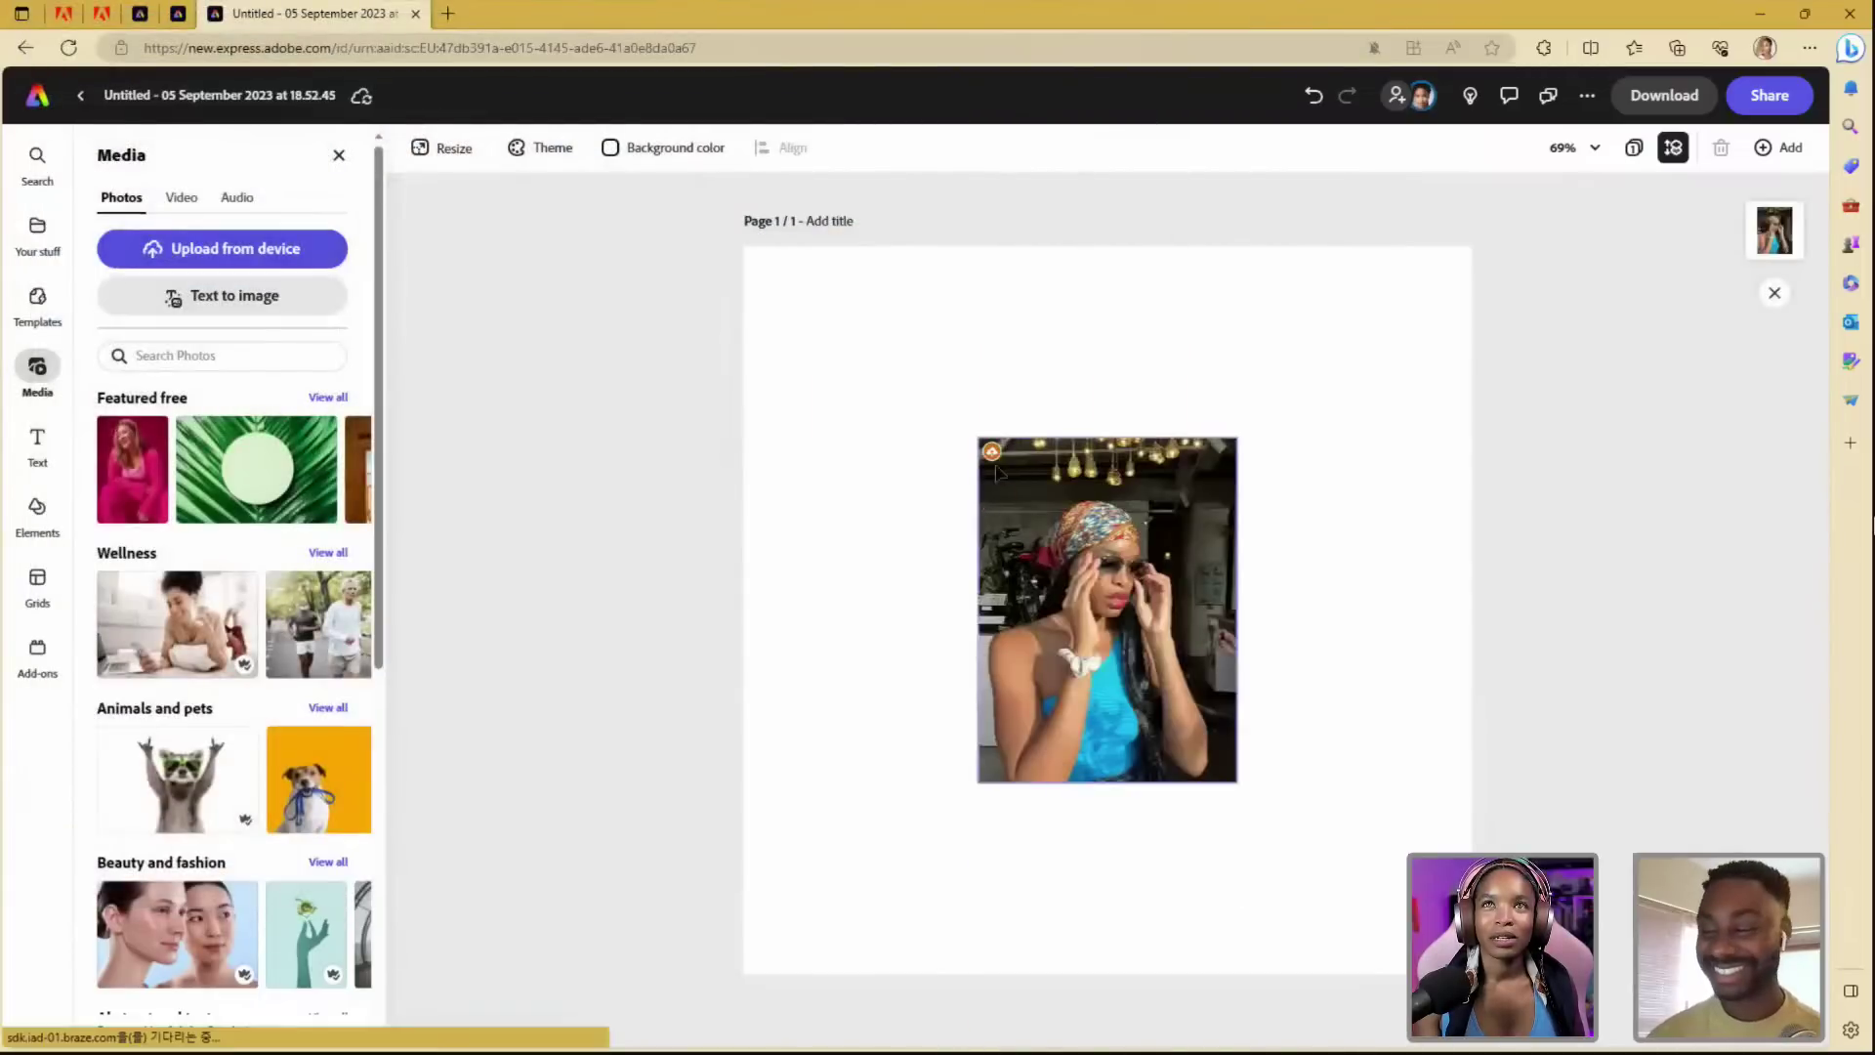
# - Enlarge the uploaded photo proportionally until it nearly fills the height of the page
pyautogui.click(1067, 762)
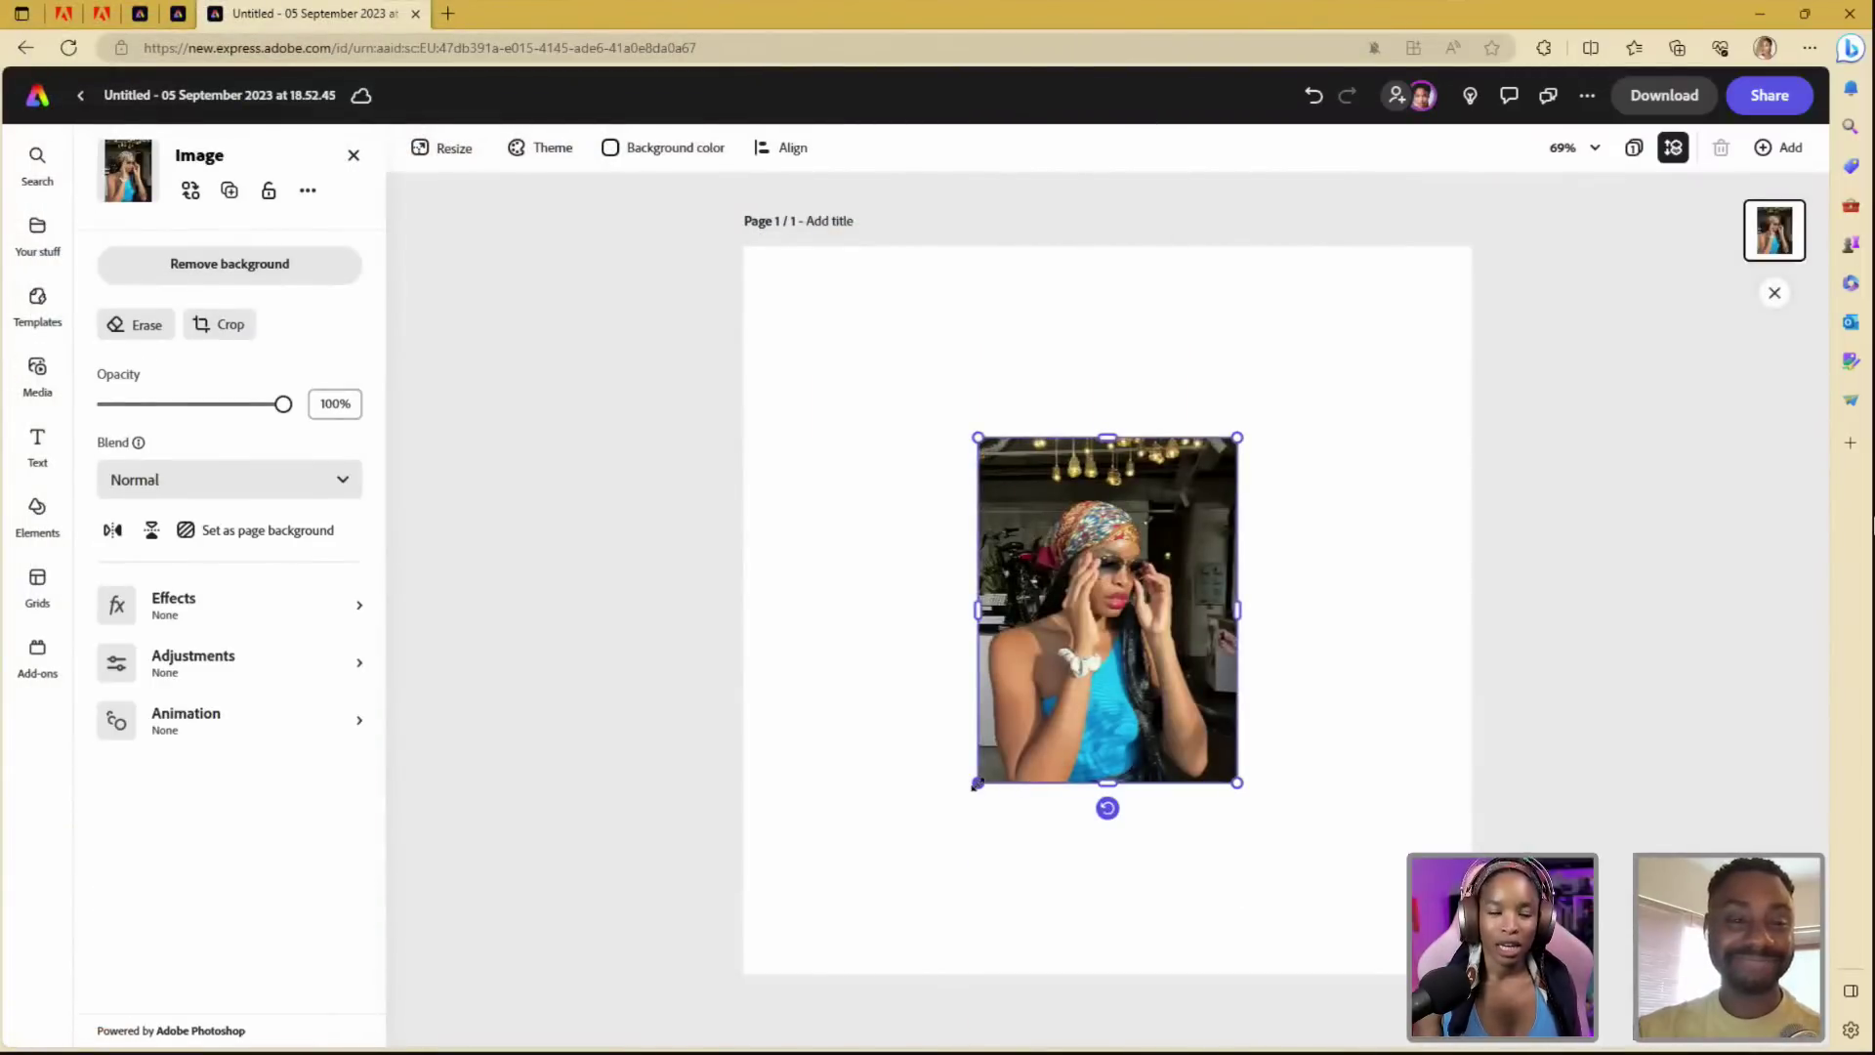
pyautogui.moveTo(977, 782); pyautogui.dragTo(881, 911)
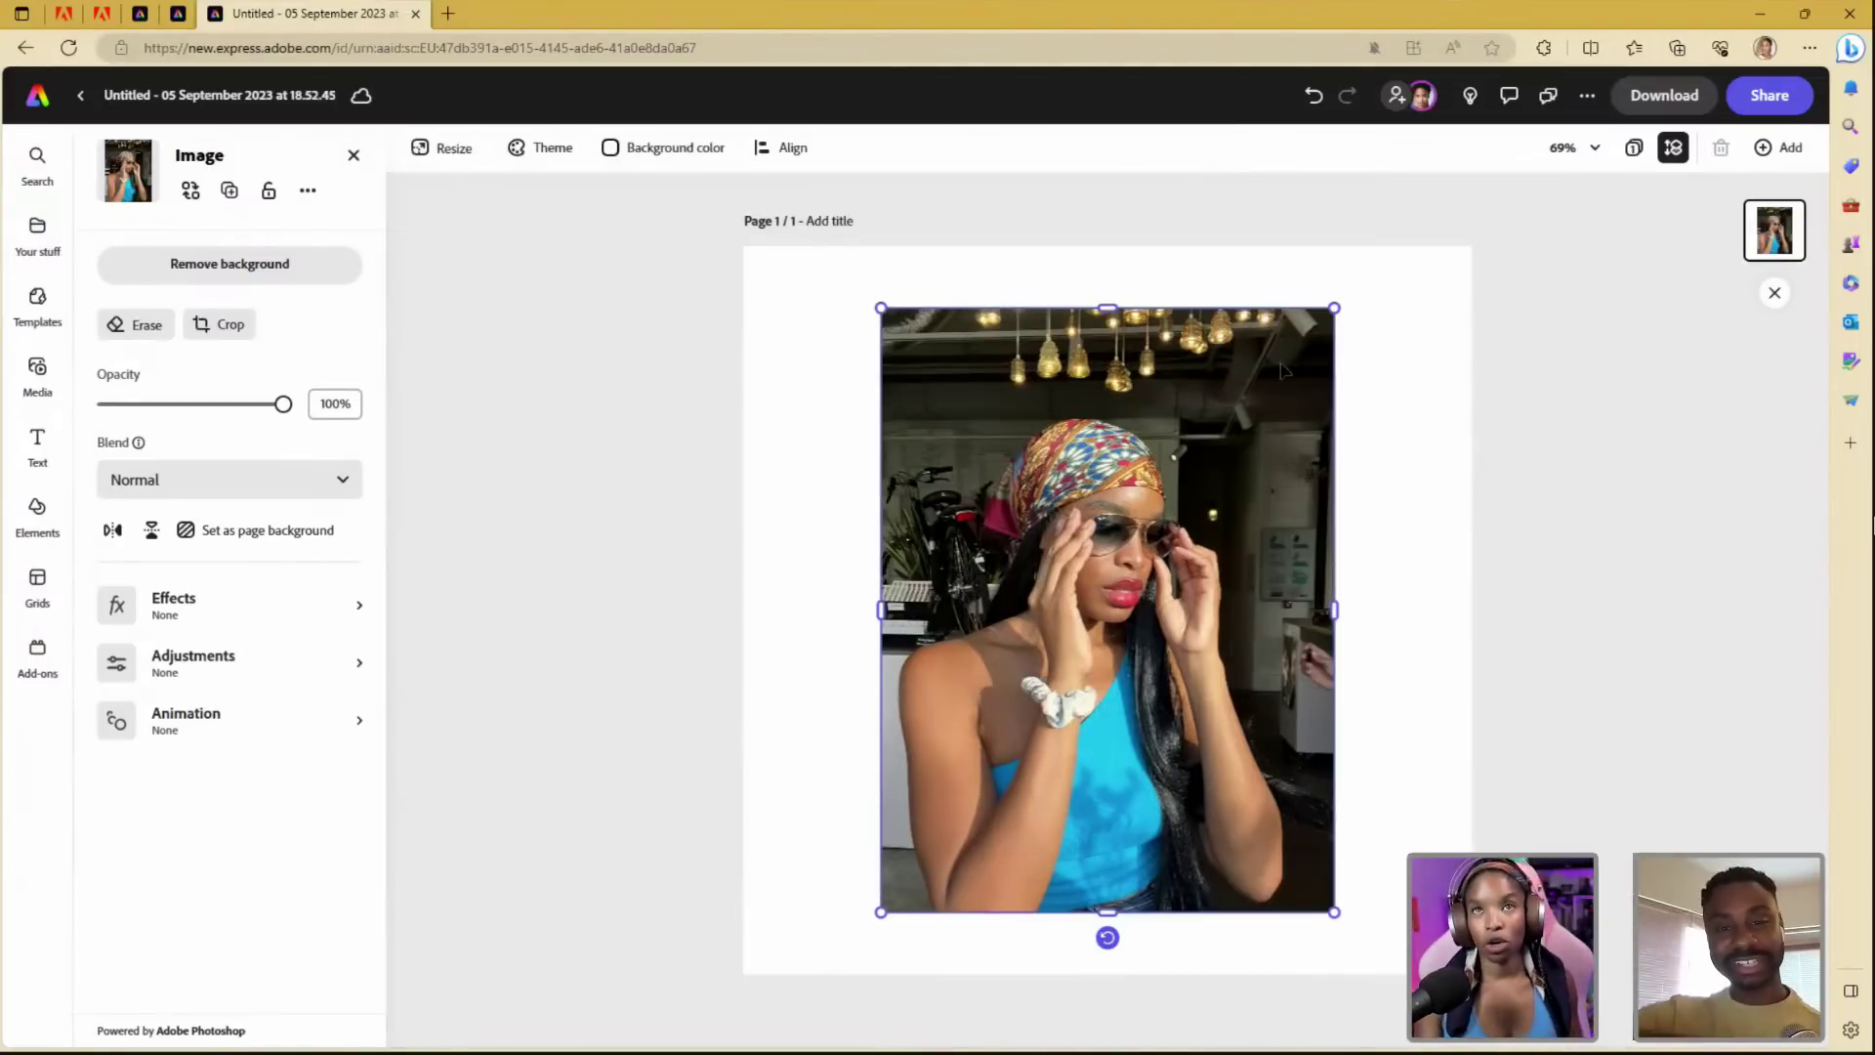
pyautogui.moveTo(882, 305); pyautogui.dragTo(851, 269)
pyautogui.click(1626, 549)
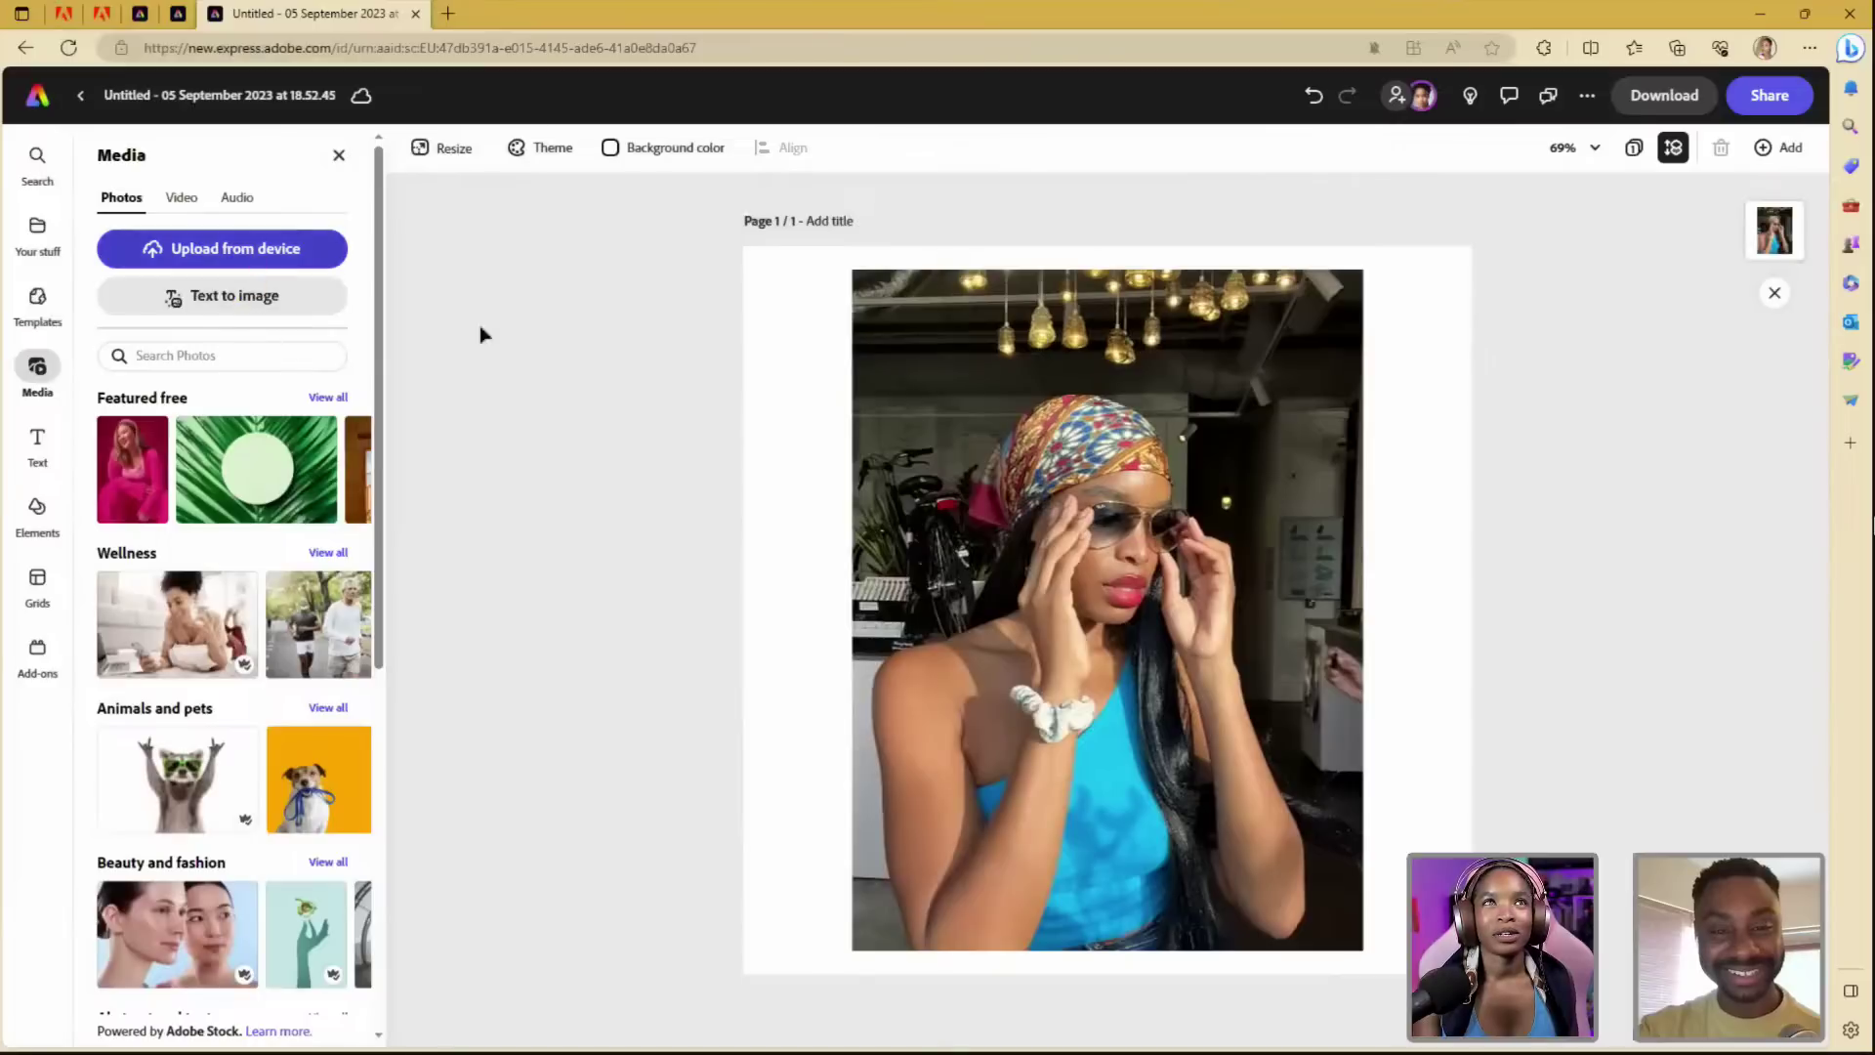
# - Crop the photo to a circle framing the woman's head and hands, repositioning the image inside the crop
pyautogui.click(908, 410)
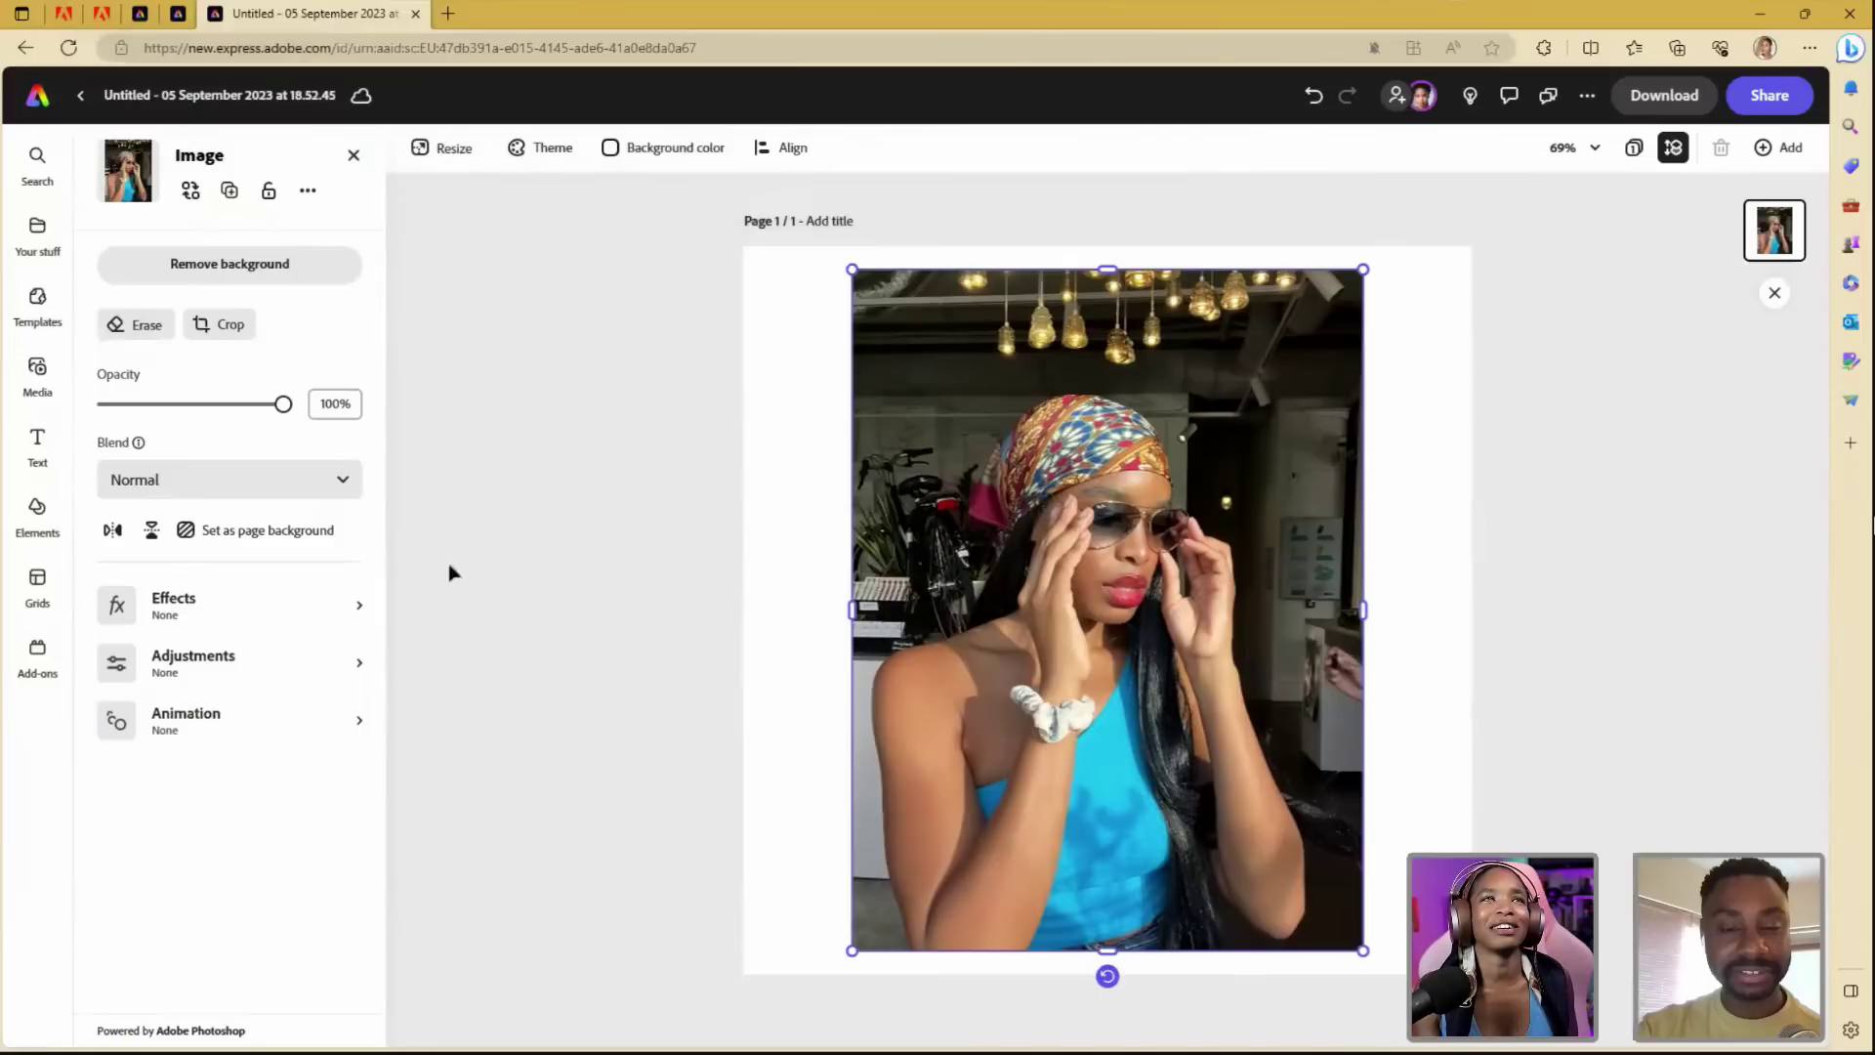
pyautogui.click(222, 324)
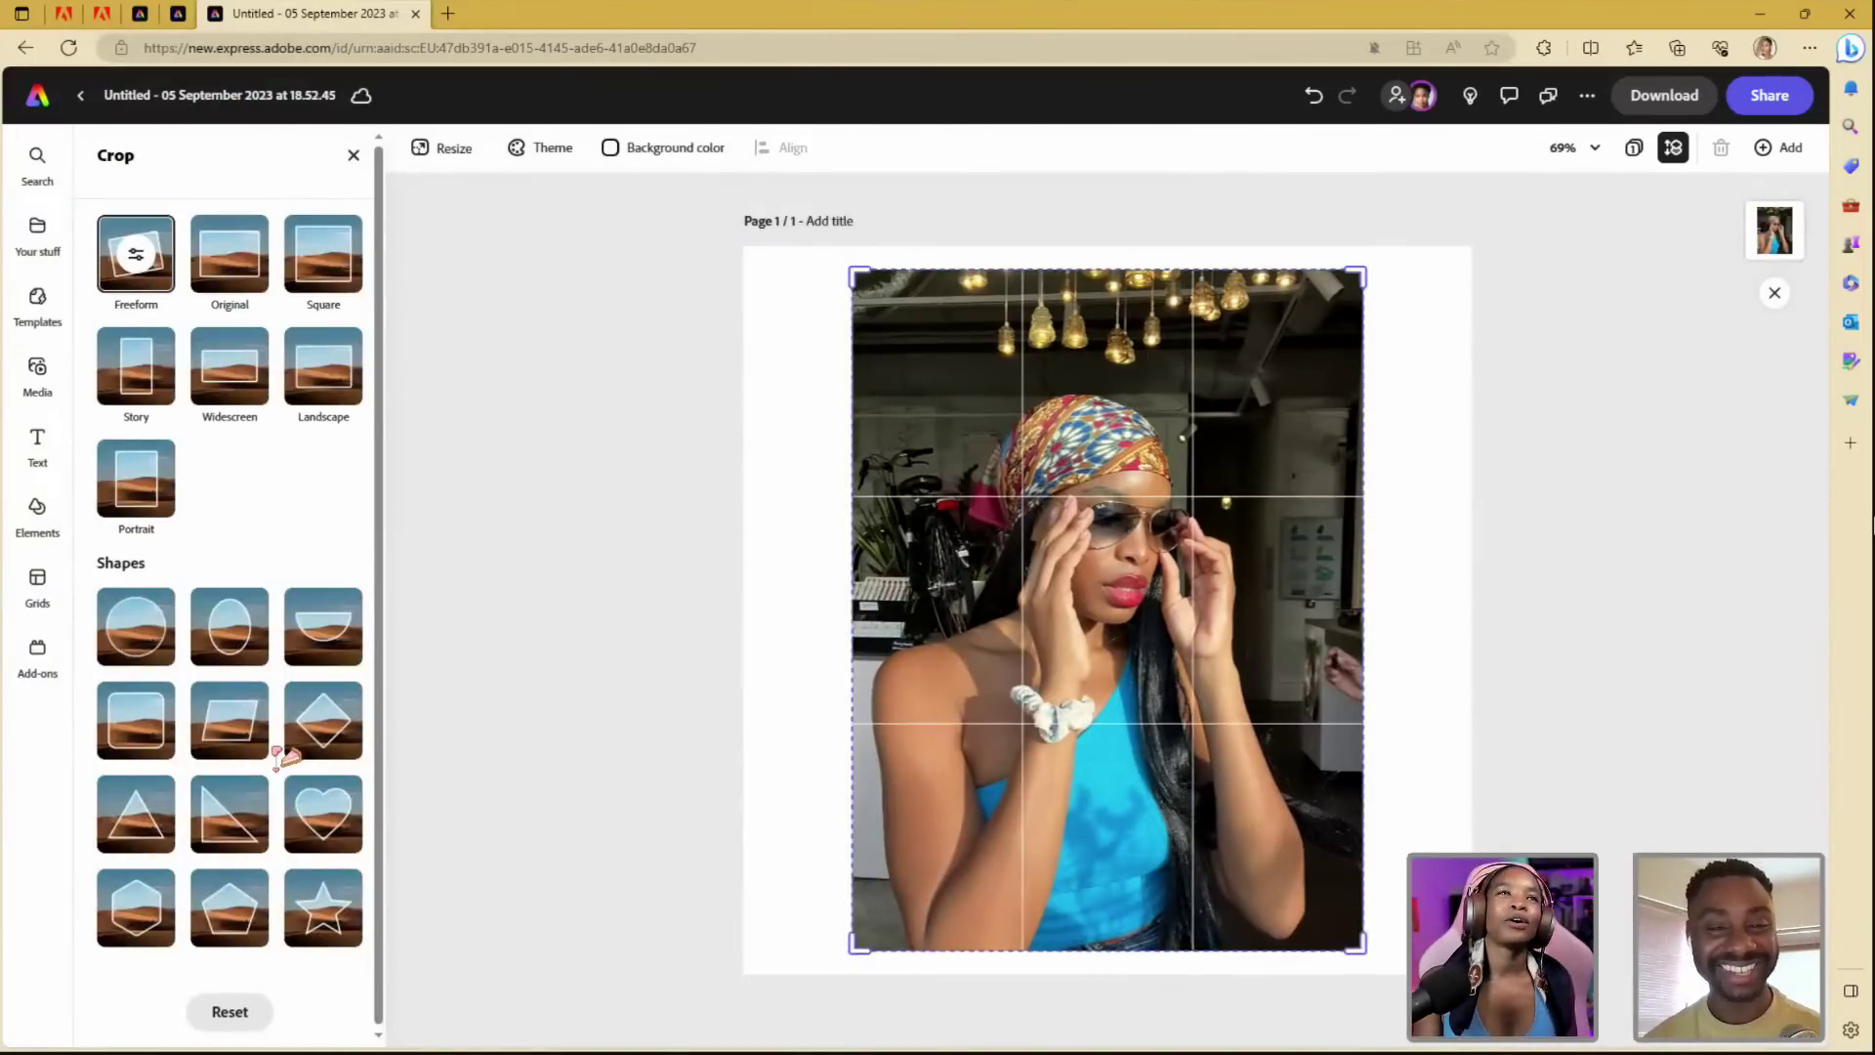
pyautogui.click(154, 637)
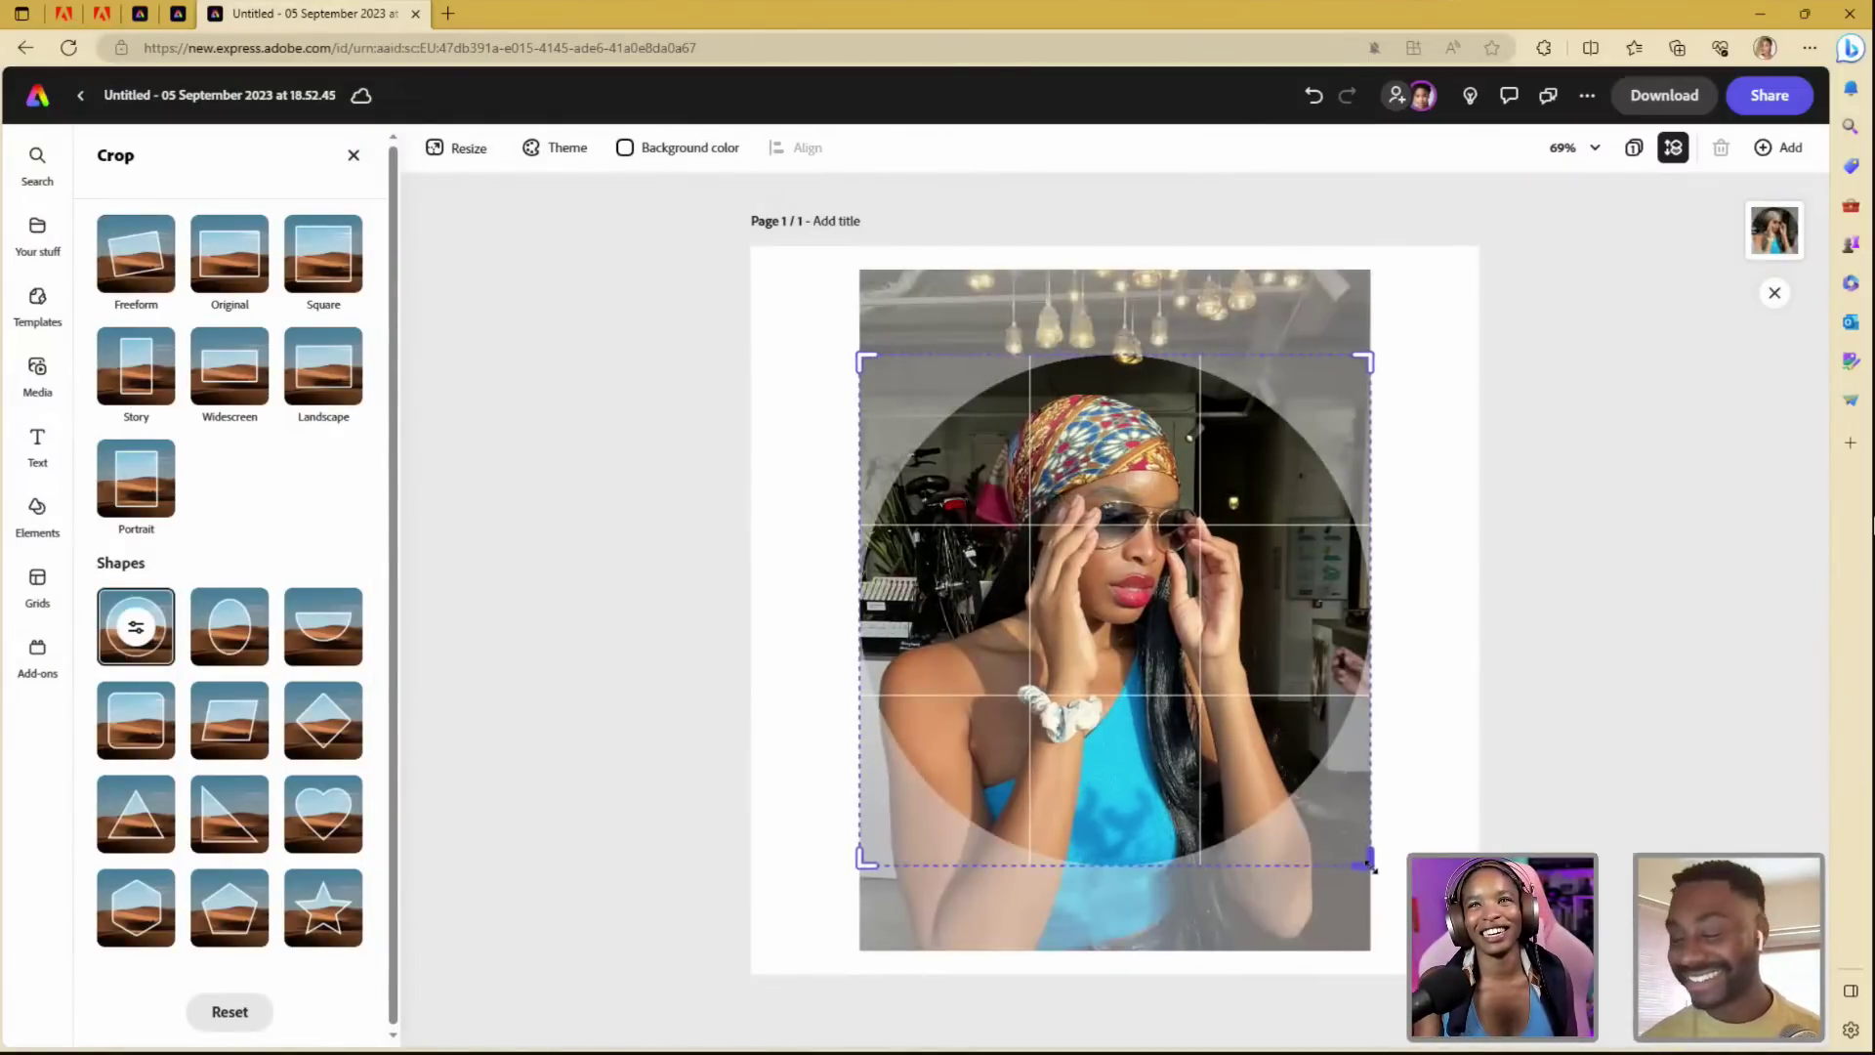
pyautogui.moveTo(1373, 867); pyautogui.dragTo(1332, 828)
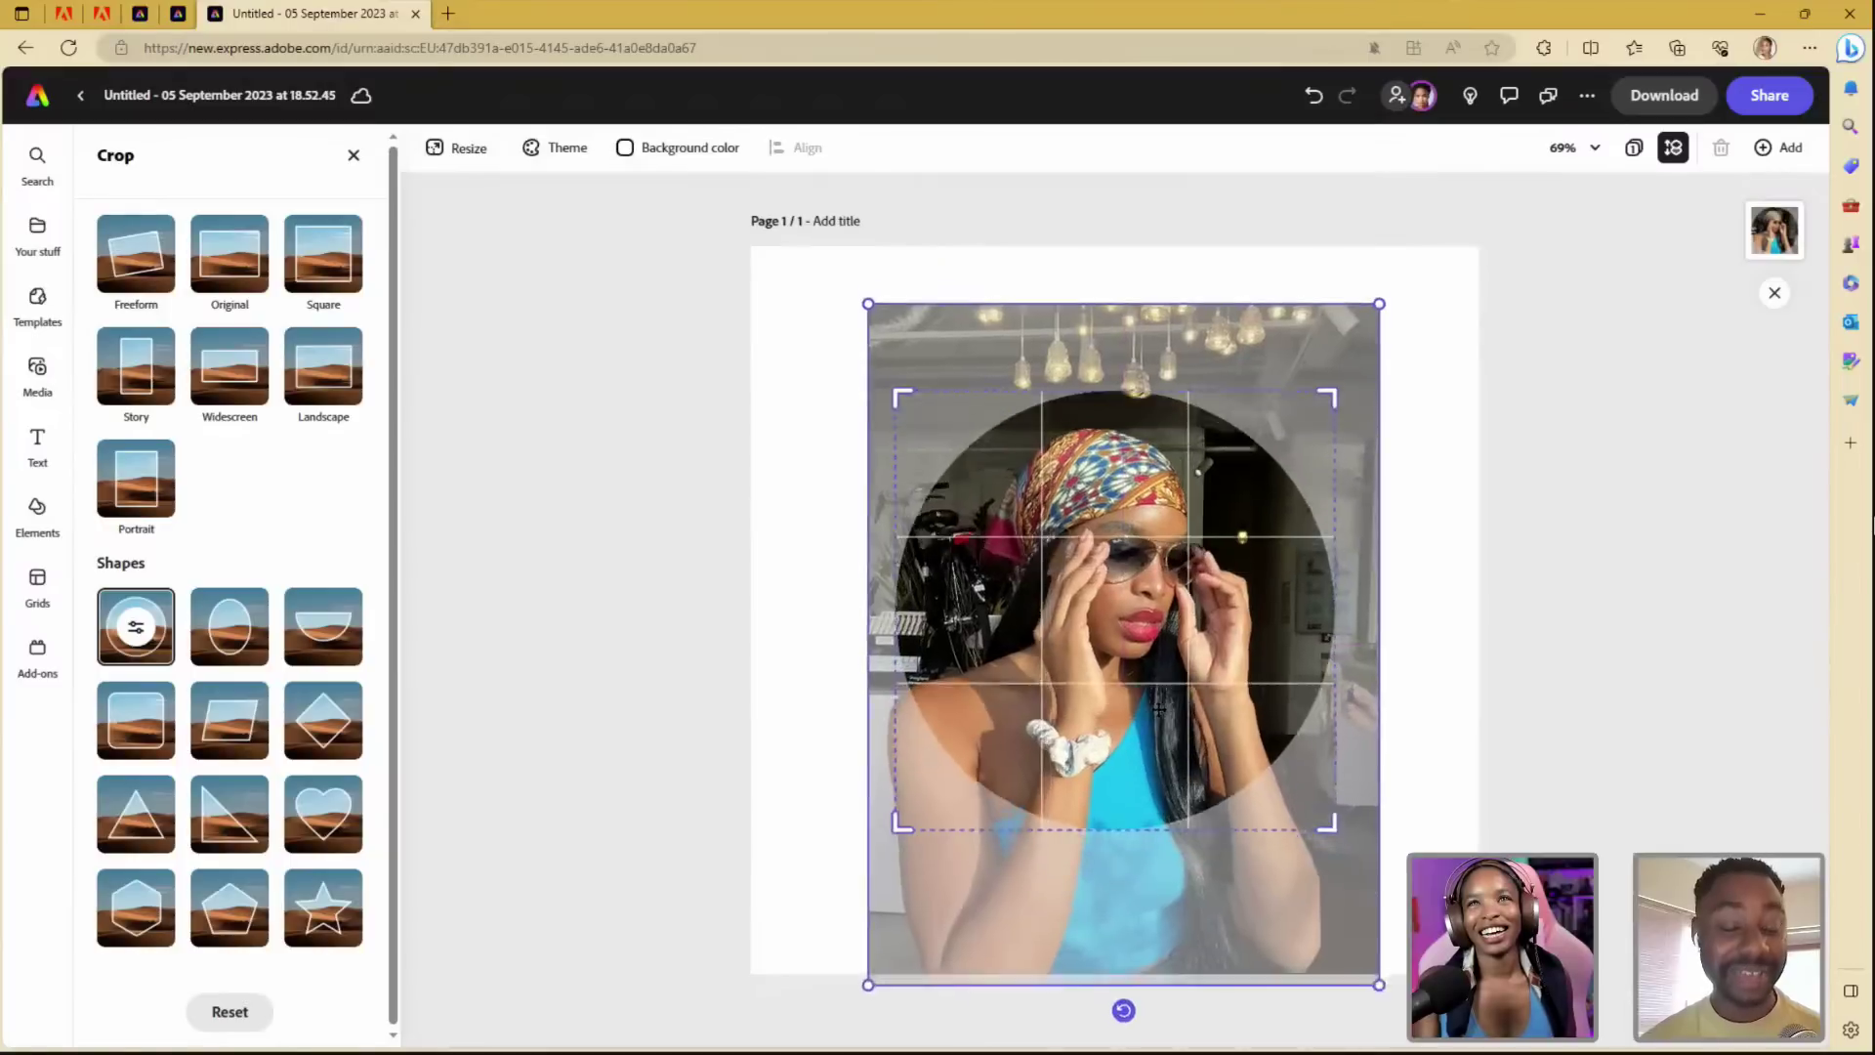
pyautogui.moveTo(1158, 707); pyautogui.dragTo(1158, 718)
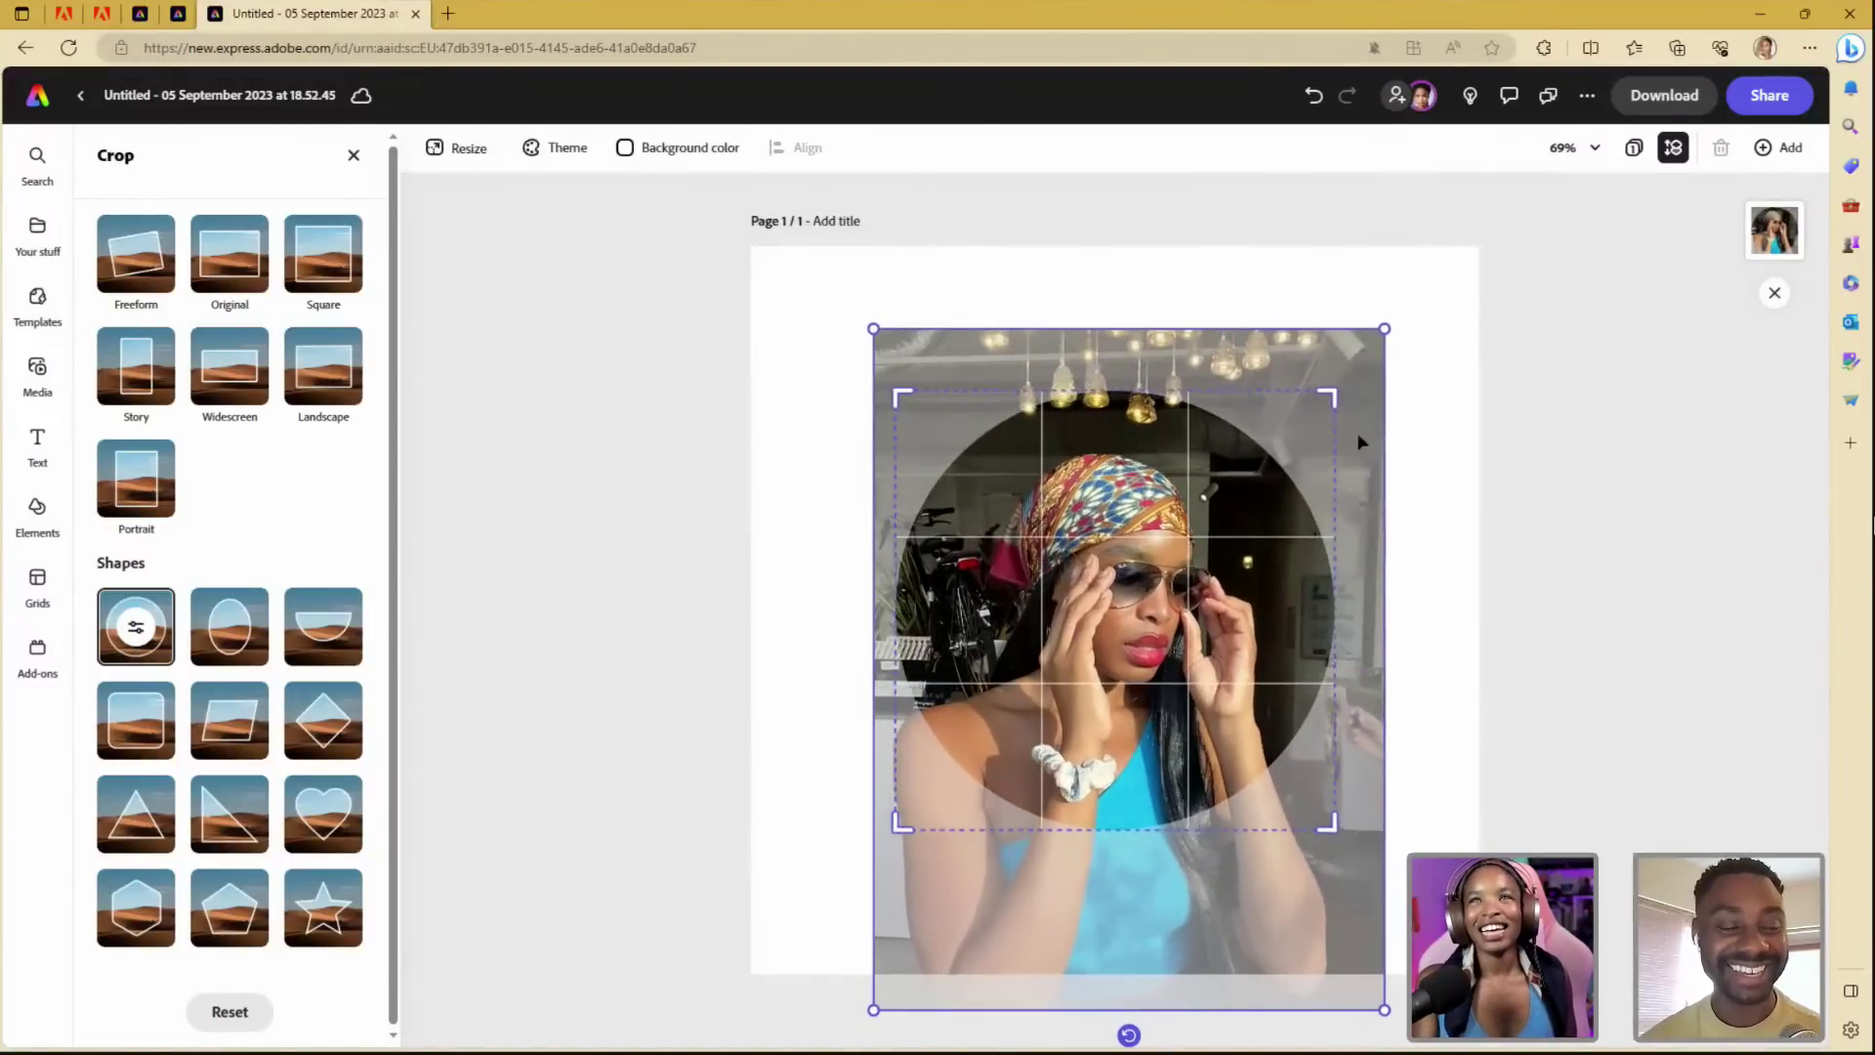
pyautogui.moveTo(1343, 409)
pyautogui.mouseDown()
pyautogui.moveTo(1328, 408)
pyautogui.moveTo(1357, 381)
pyautogui.mouseUp()
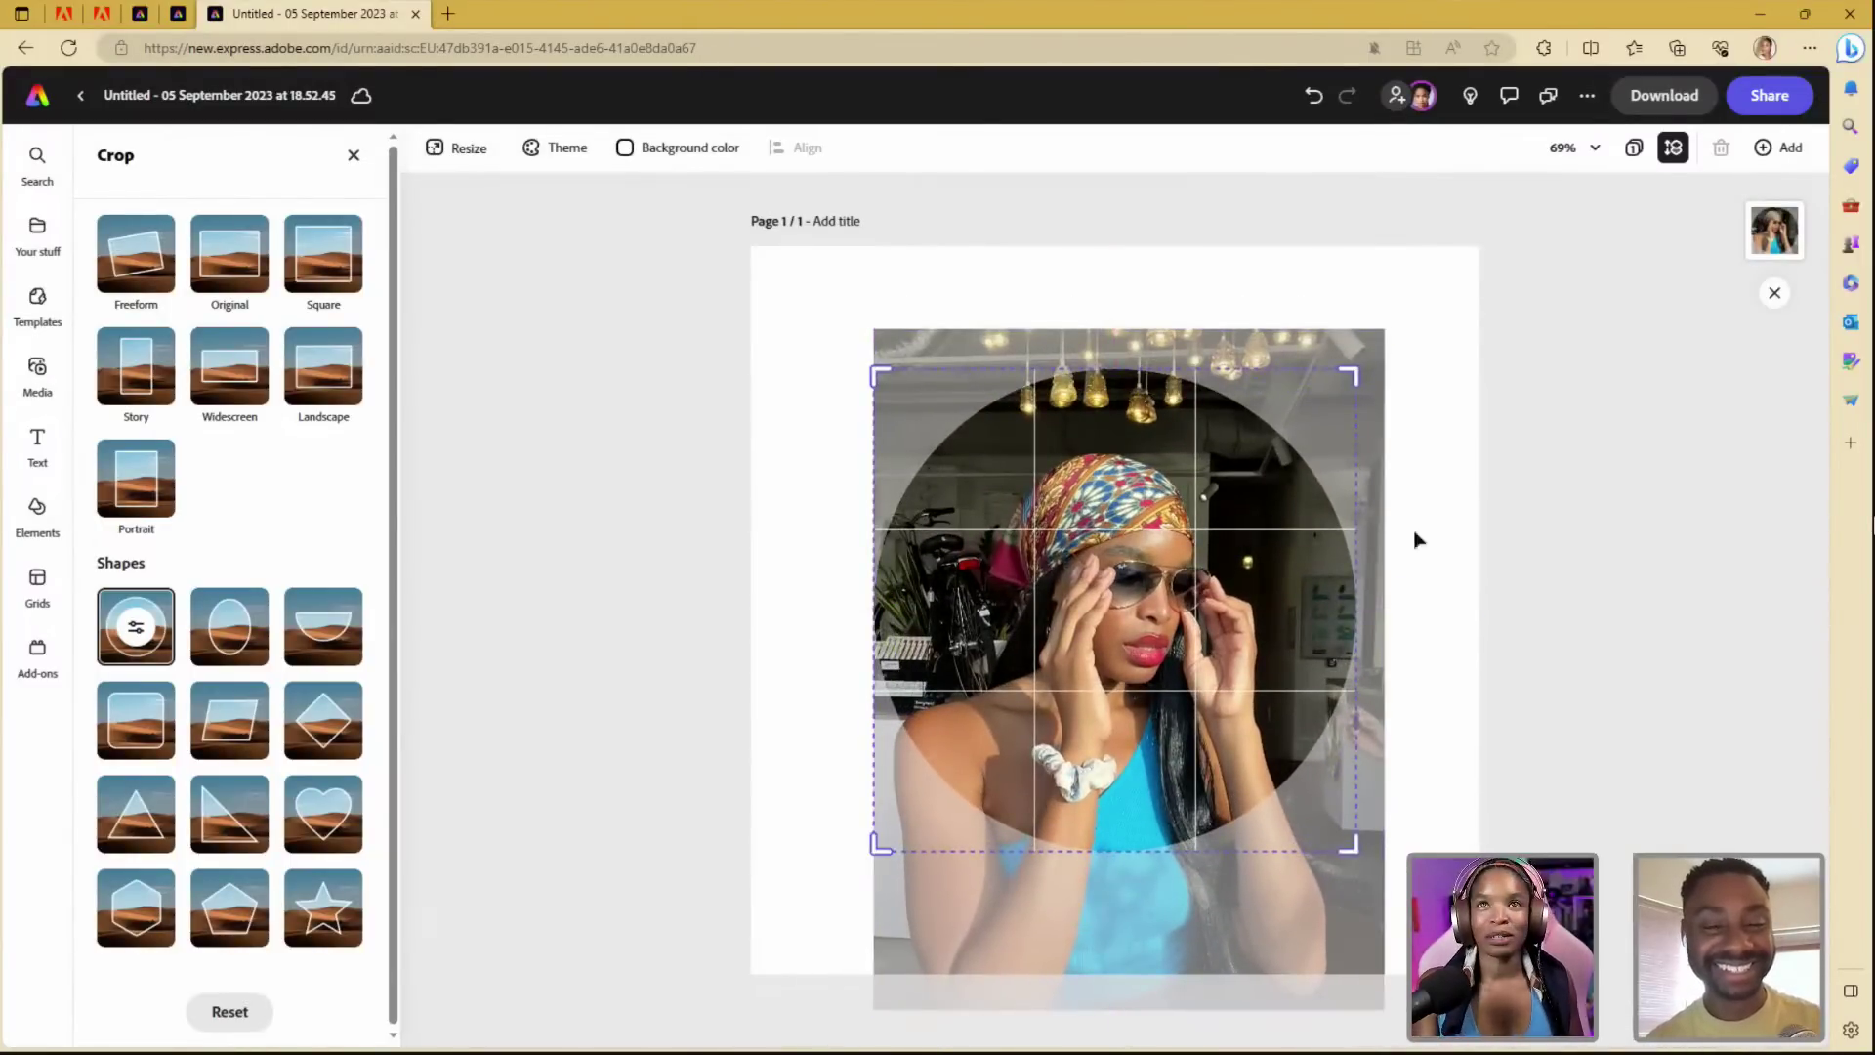
pyautogui.click(1545, 602)
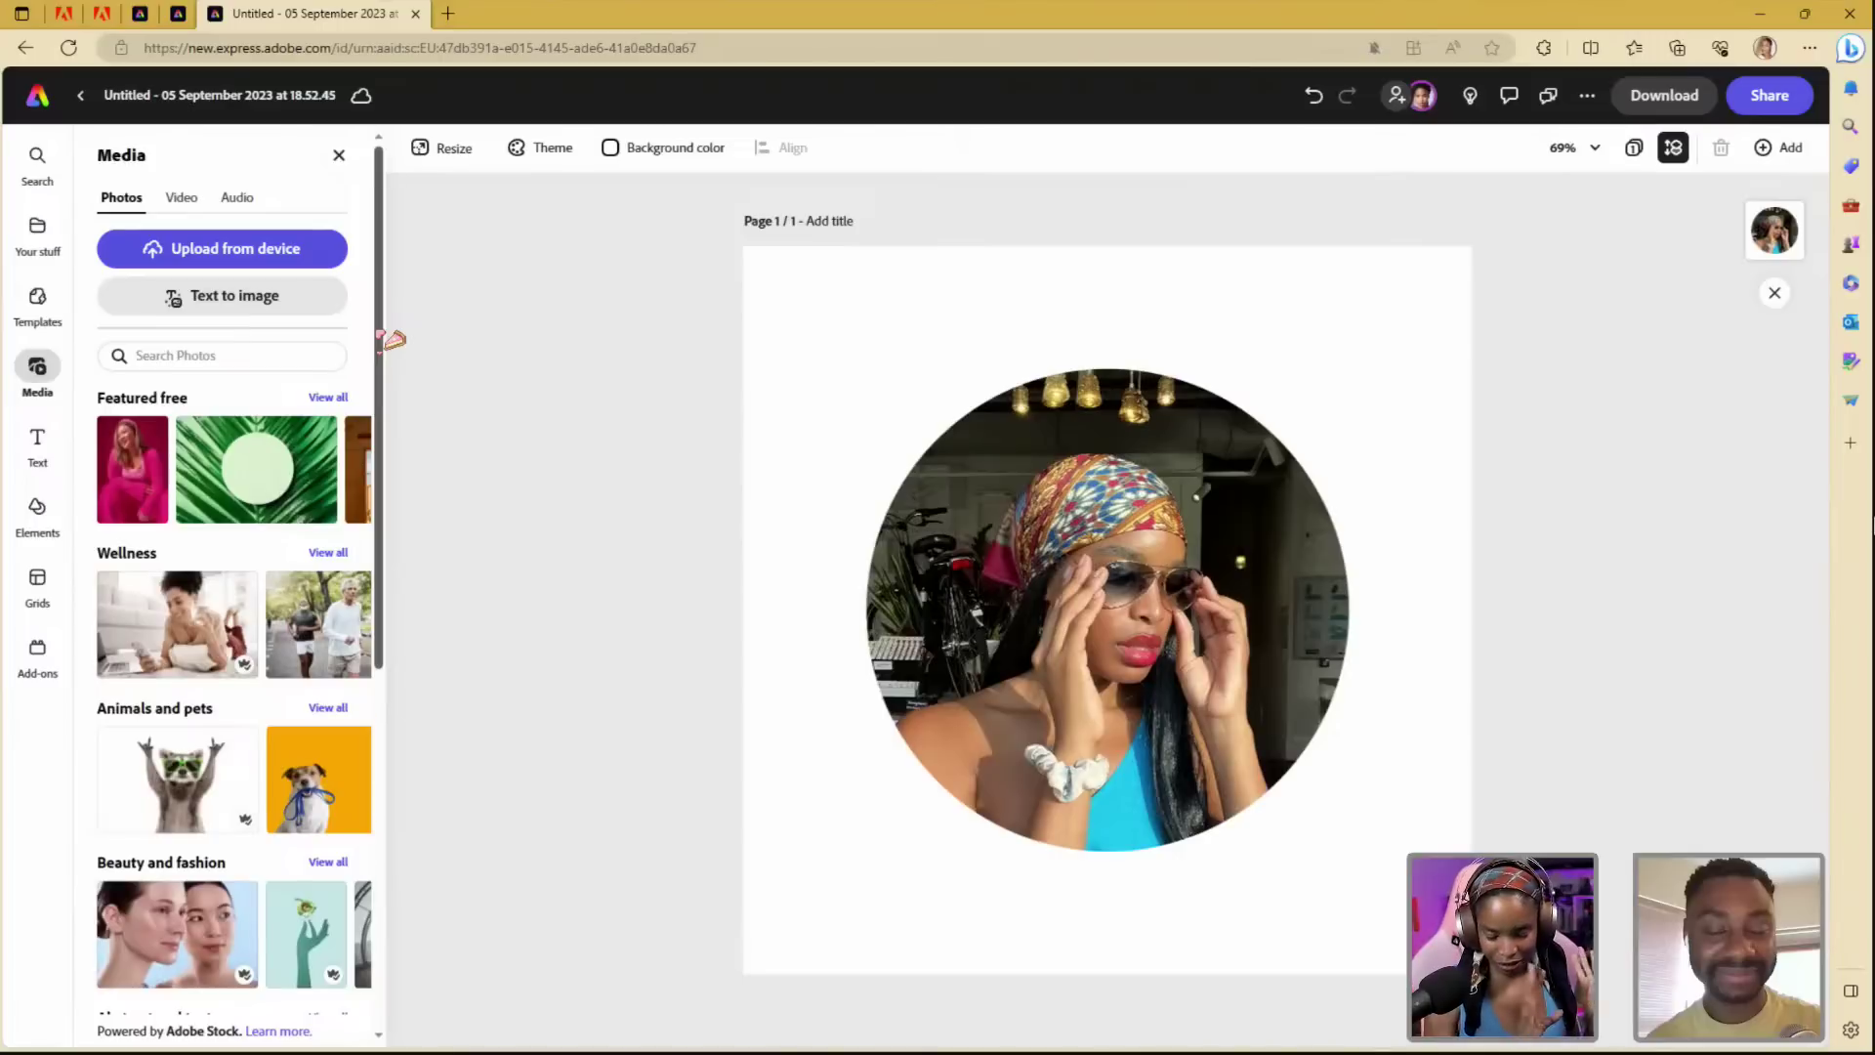
# - Enlarge the circular photo slightly, keeping it centered on the page
pyautogui.click(1079, 371)
pyautogui.click(781, 147)
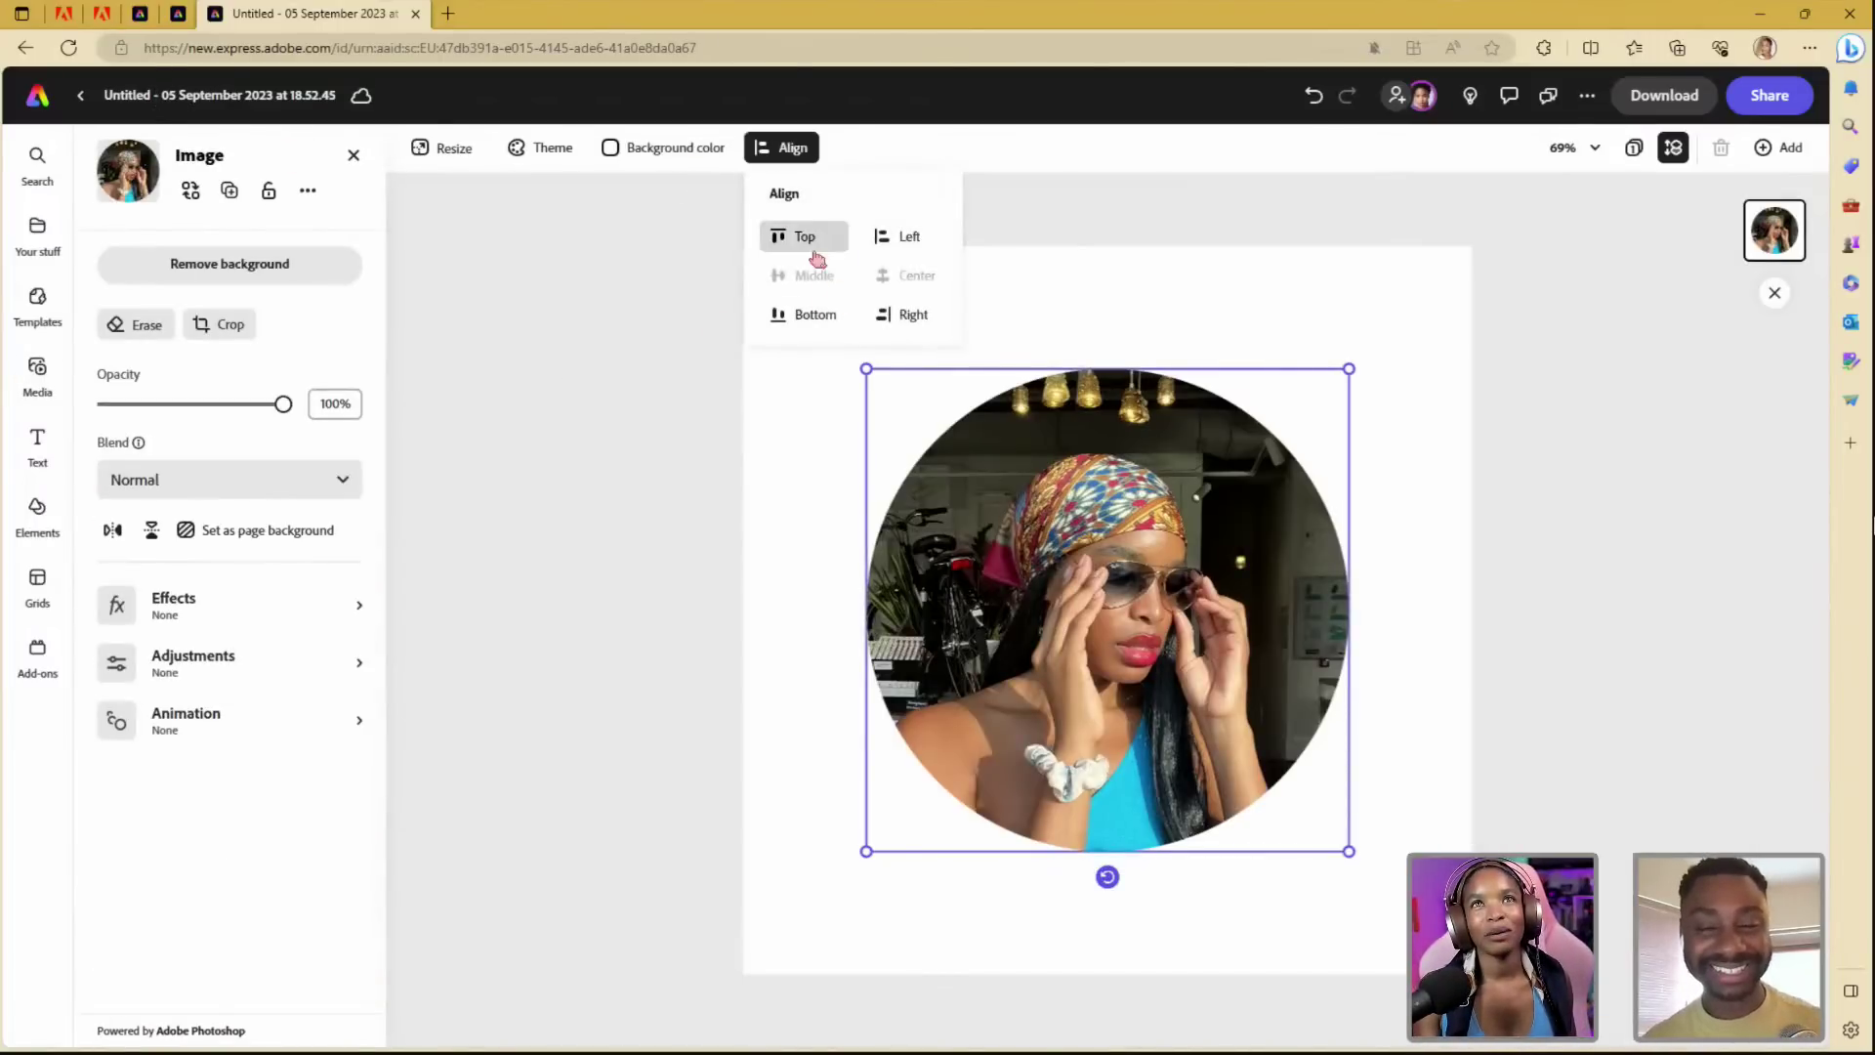
pyautogui.click(1113, 603)
pyautogui.moveTo(1113, 604)
pyautogui.mouseDown()
pyautogui.moveTo(1104, 583)
pyautogui.moveTo(1099, 599)
pyautogui.mouseUp()
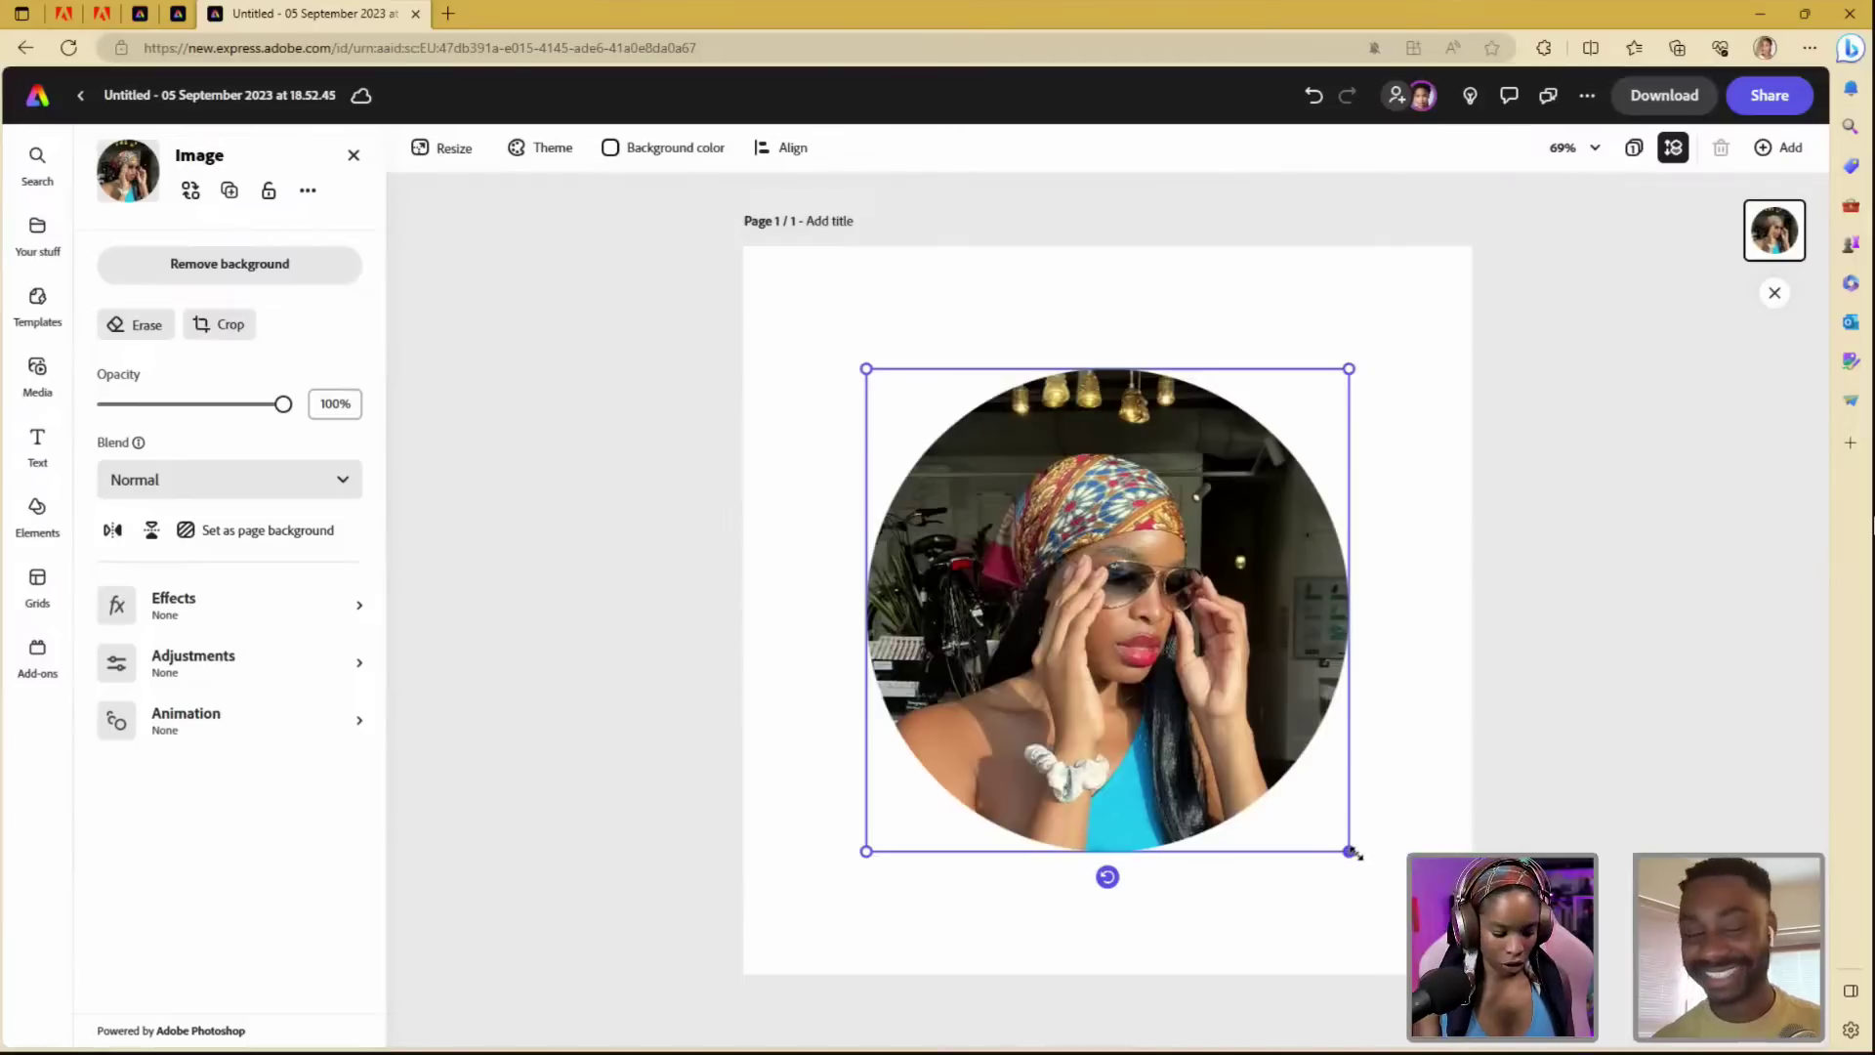
pyautogui.moveTo(1350, 851); pyautogui.dragTo(1380, 883)
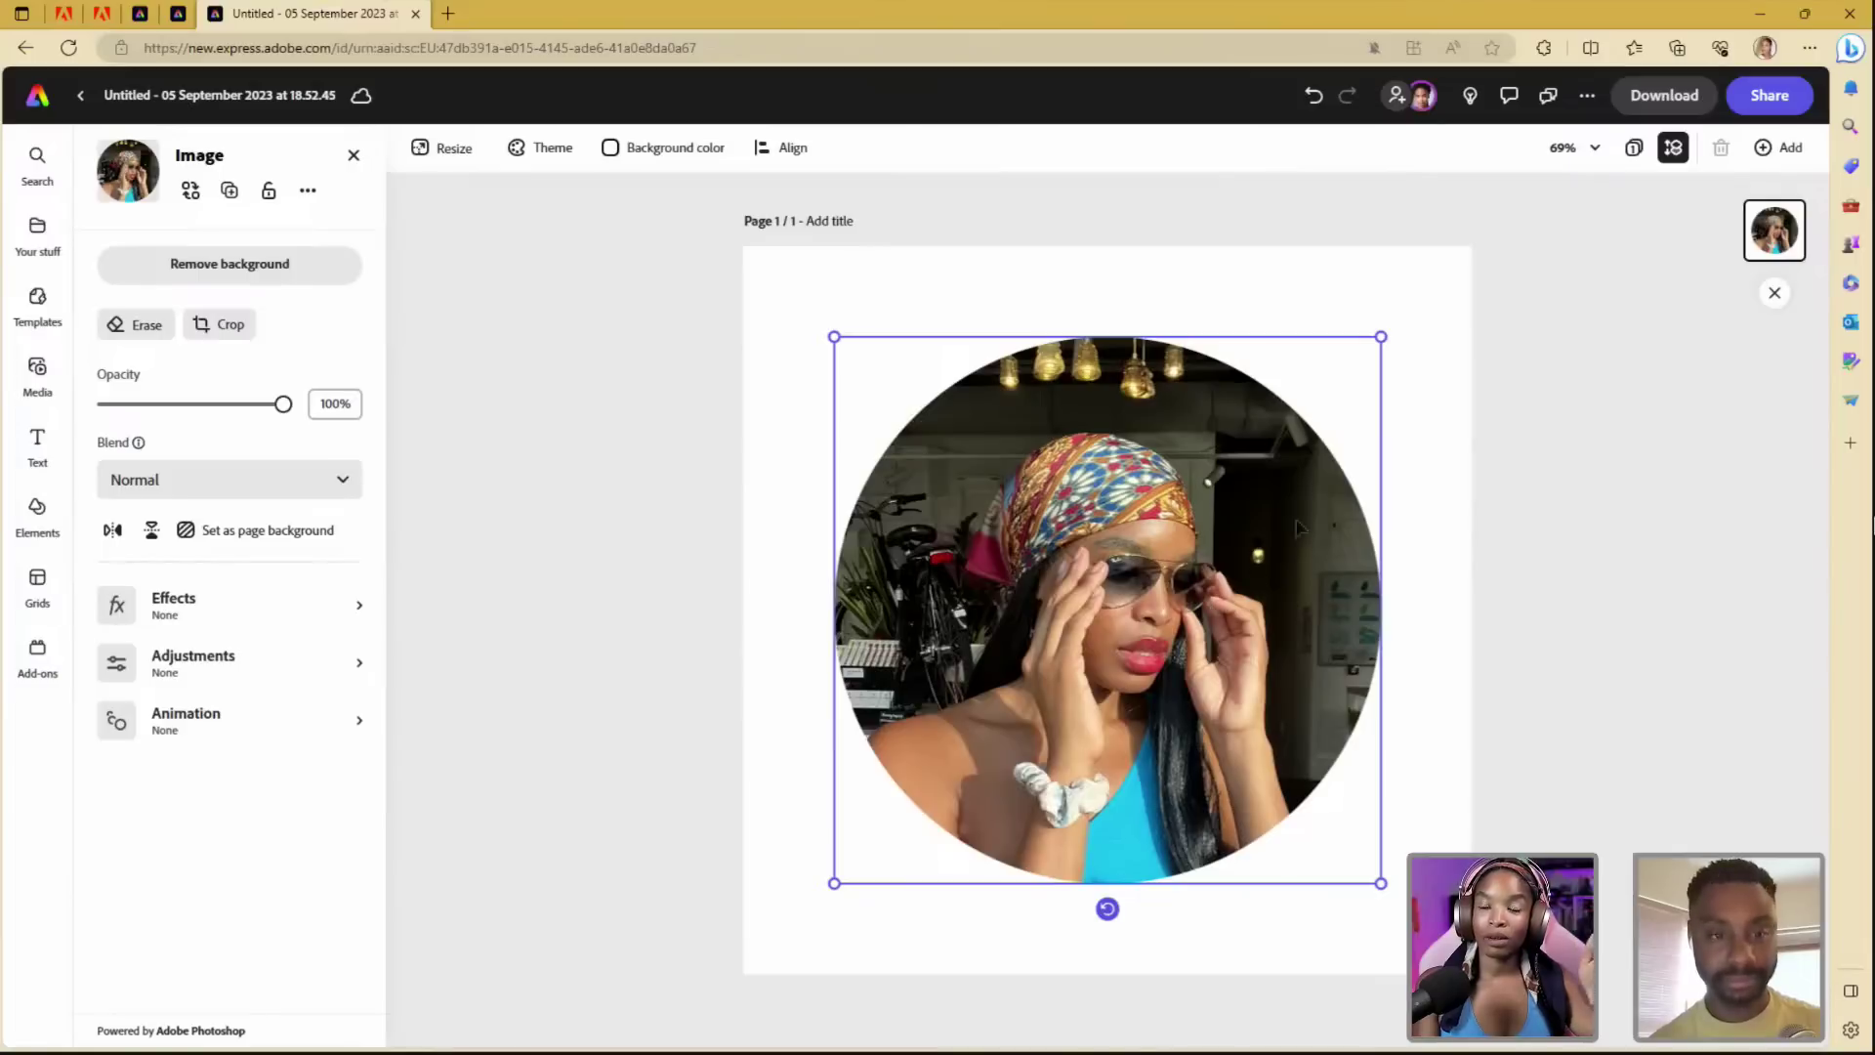
pyautogui.rightClick(1781, 230)
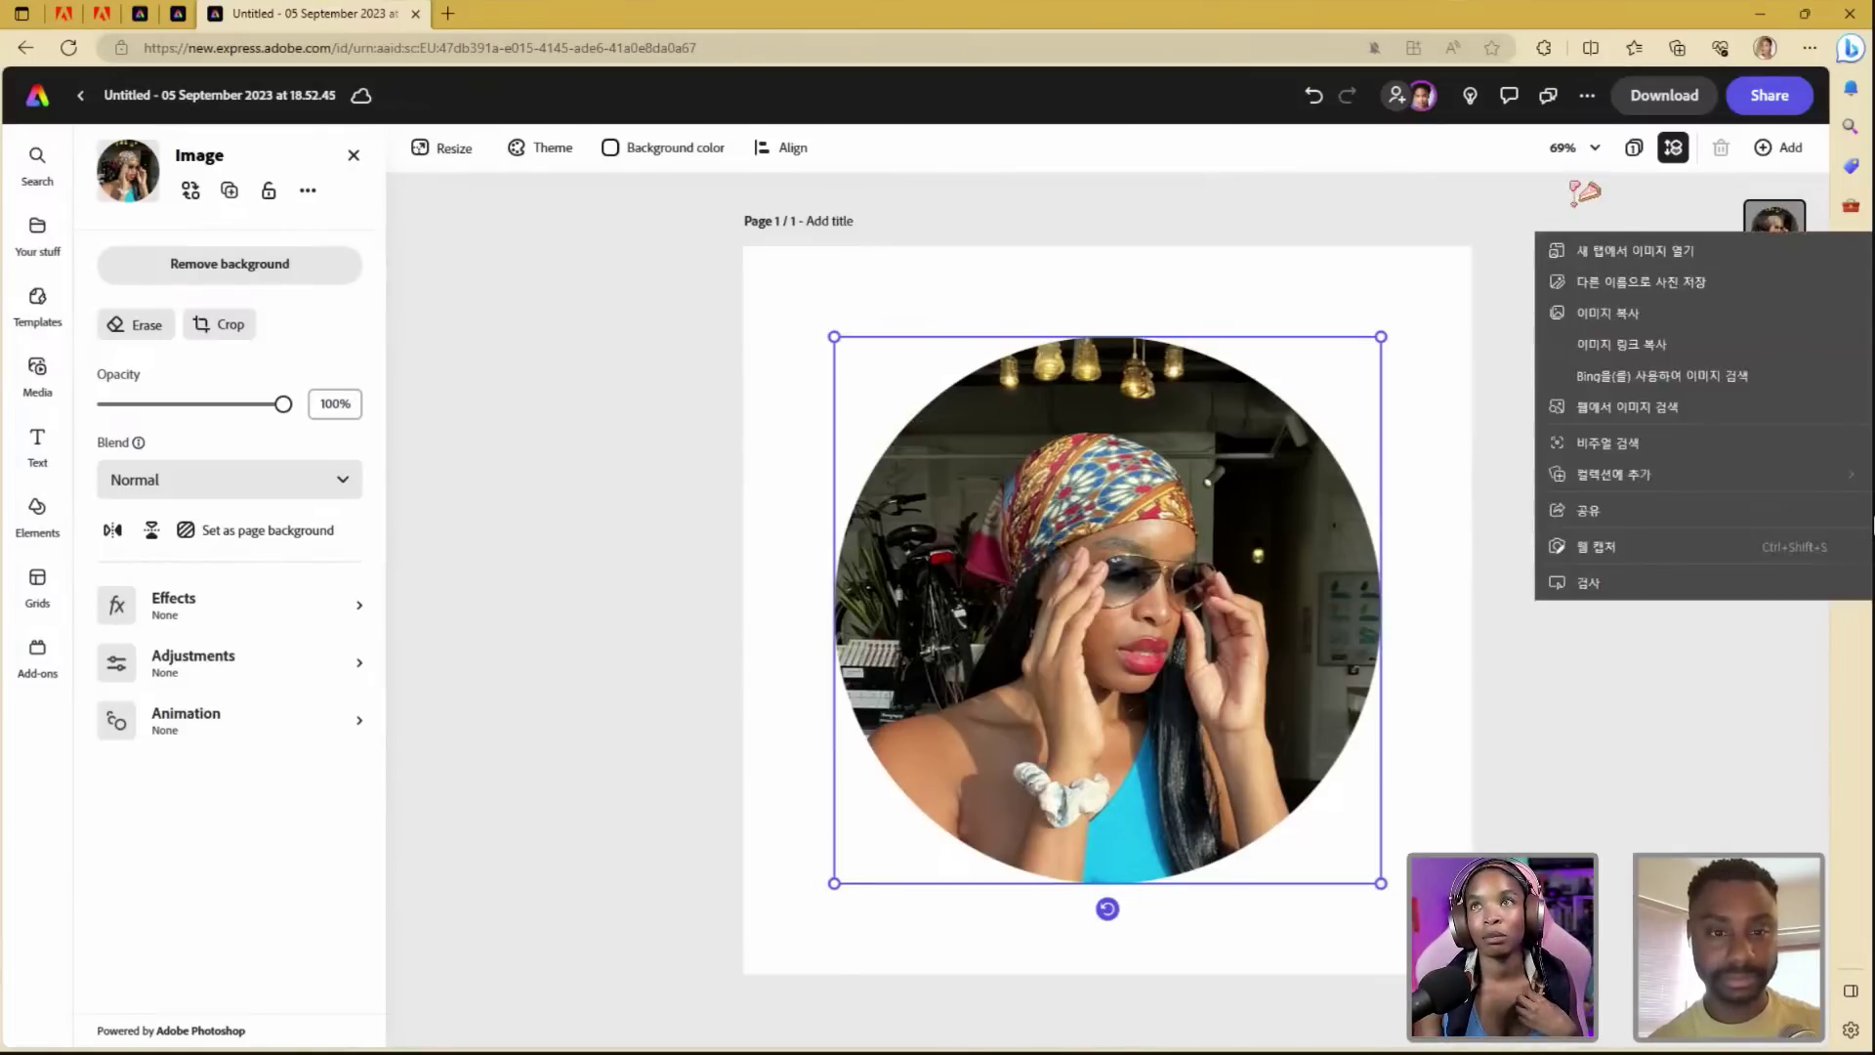
pyautogui.press('Escape')
pyautogui.click(37, 371)
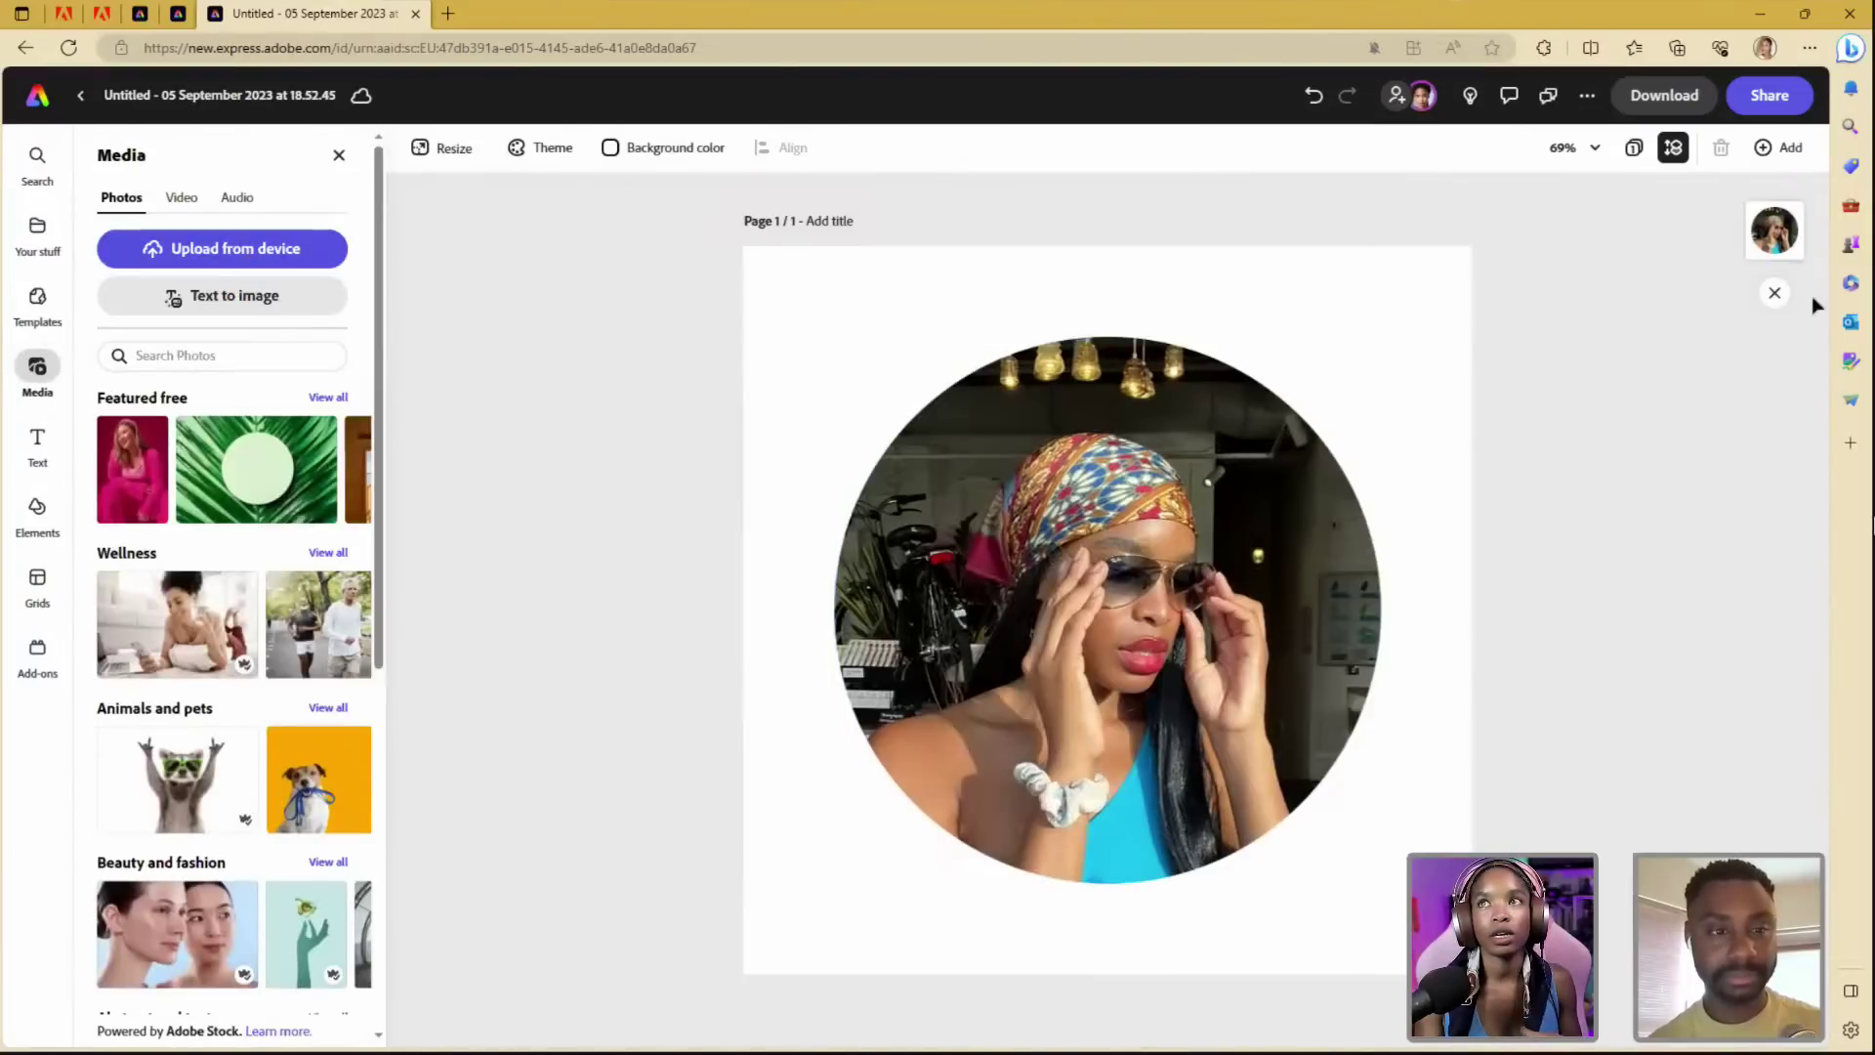
# - Duplicate the circular photo, align the copy exactly over the original, and remove the copy's background
pyautogui.click(1774, 229)
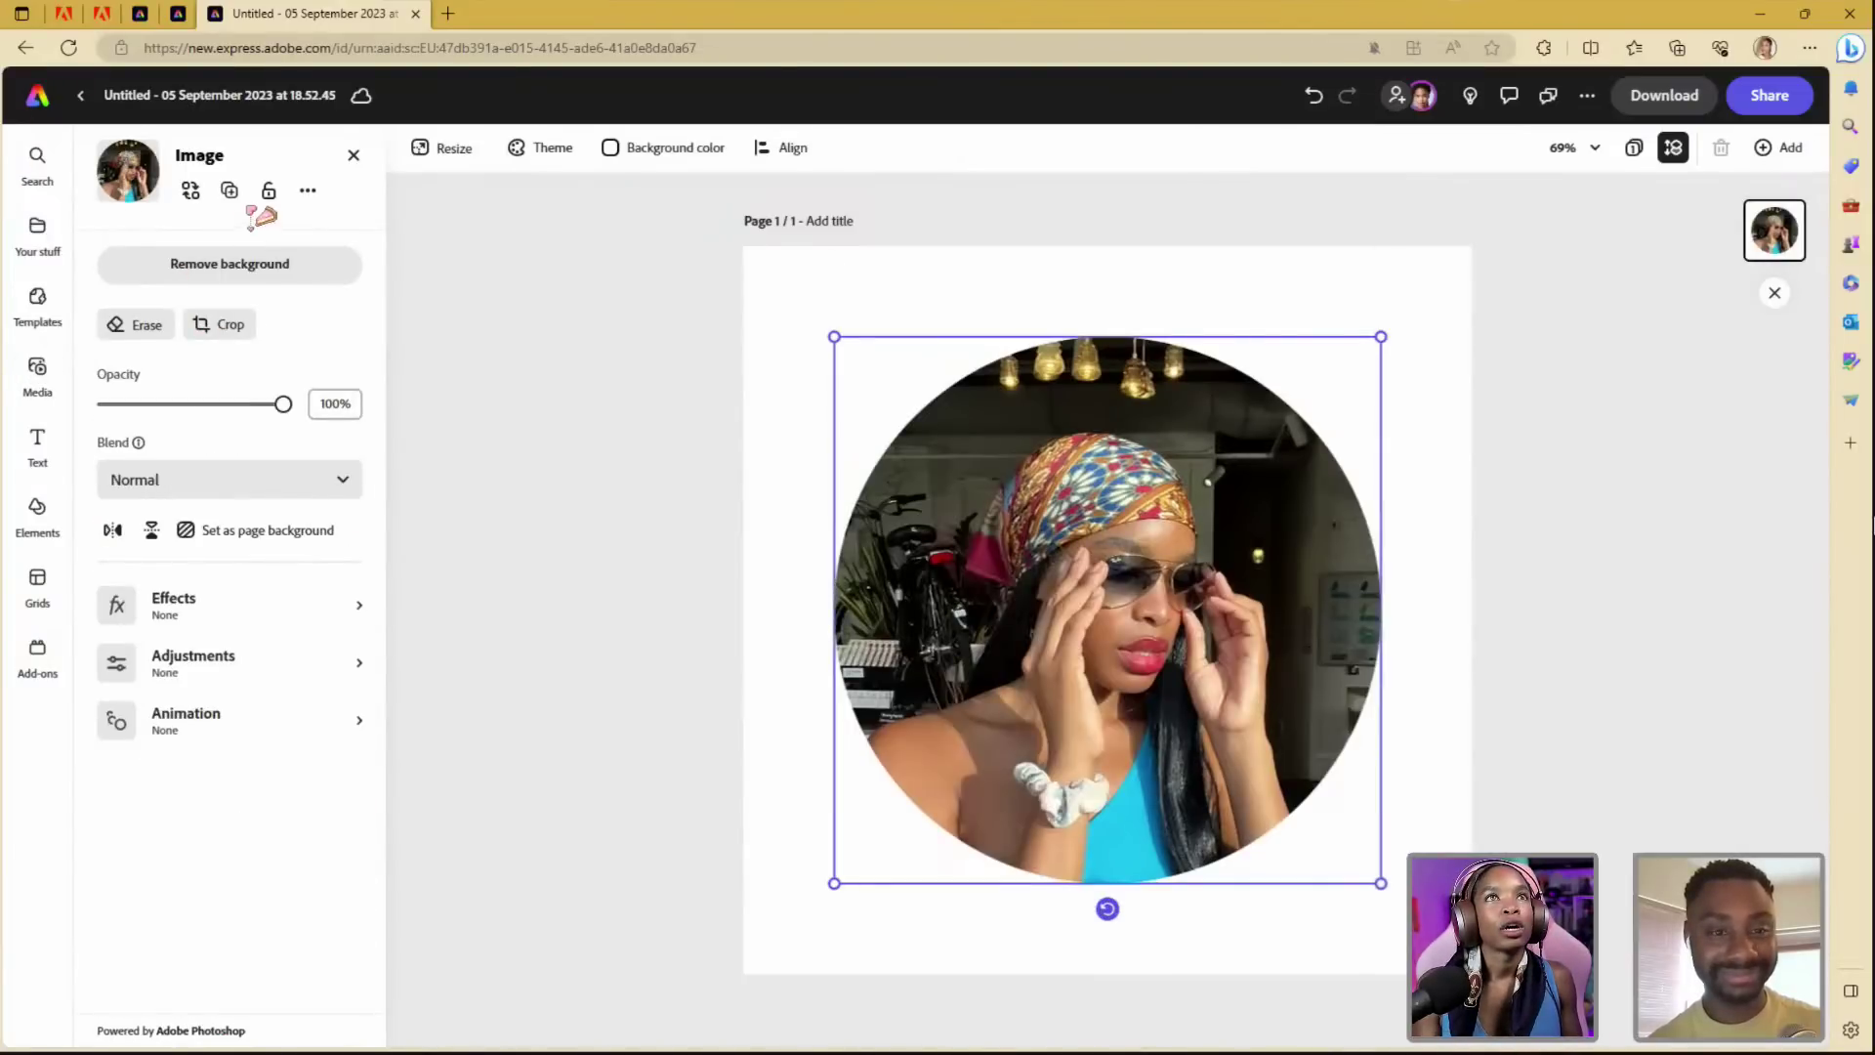
pyautogui.click(230, 189)
pyautogui.moveTo(1303, 782); pyautogui.dragTo(1286, 770)
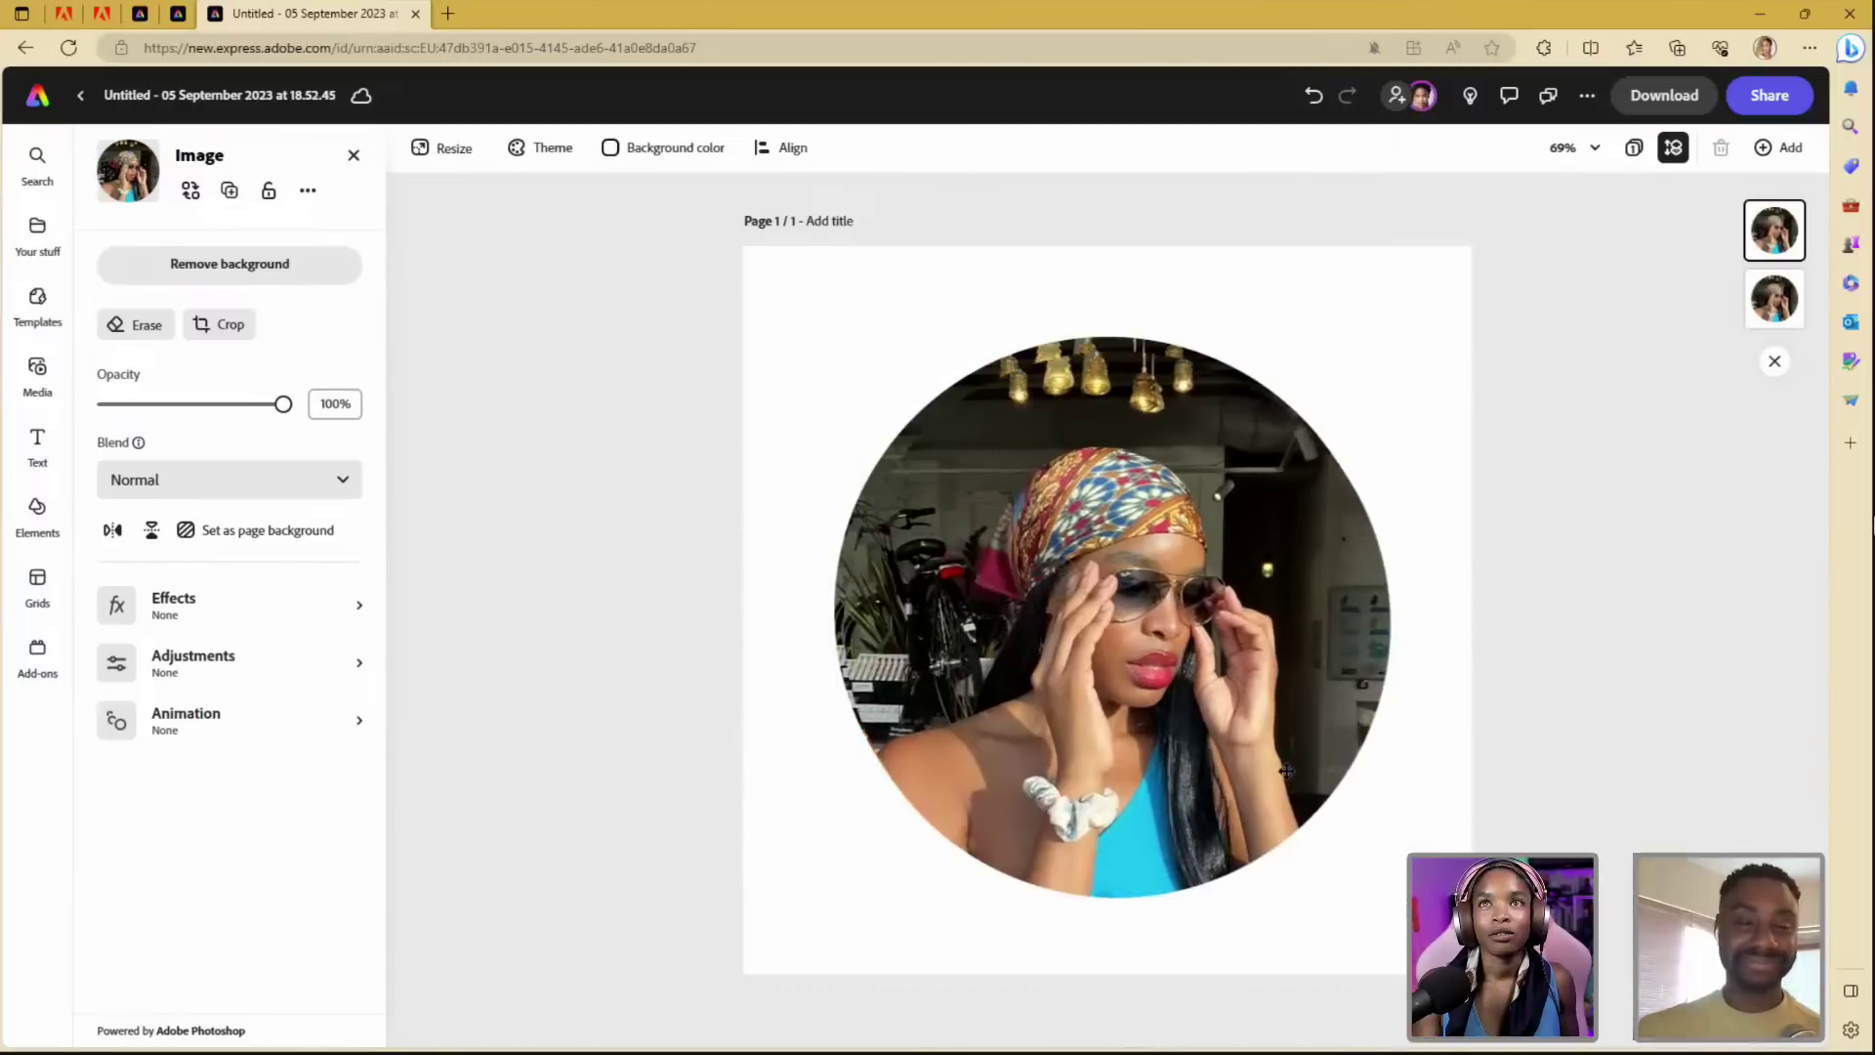
pyautogui.click(1286, 770)
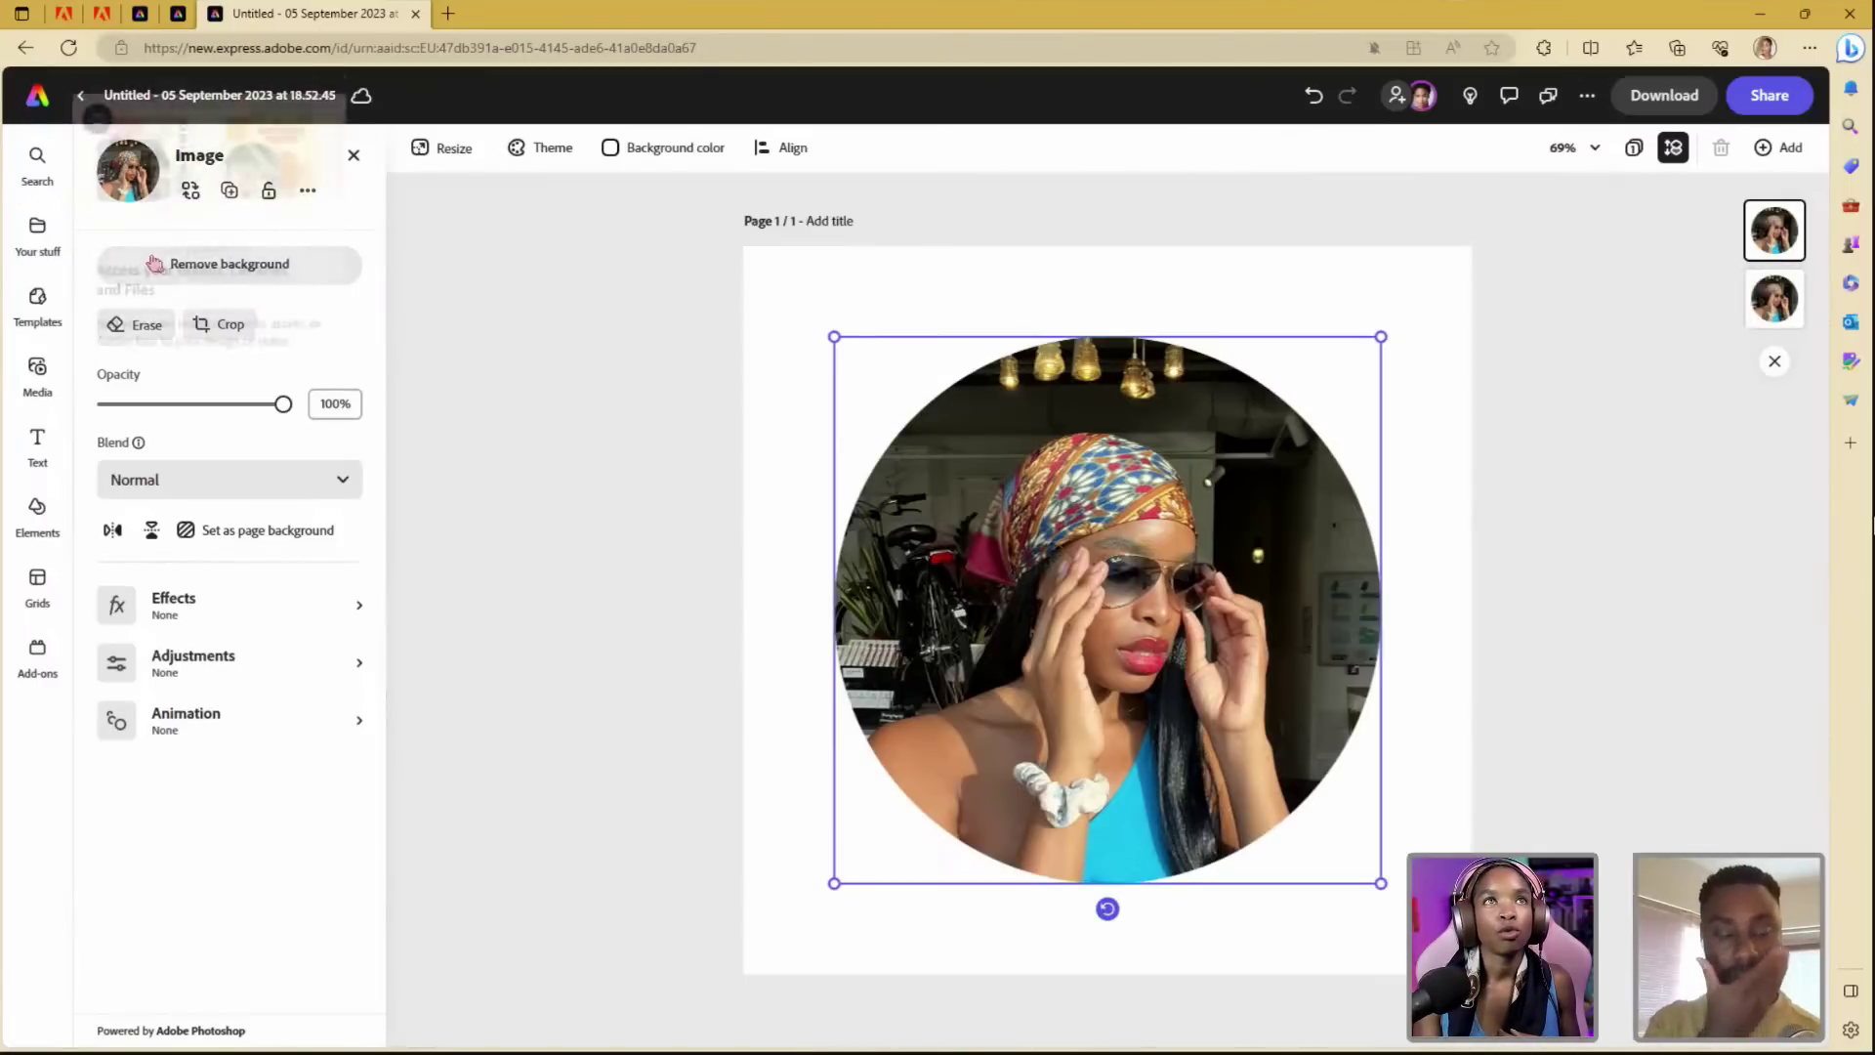
pyautogui.click(176, 281)
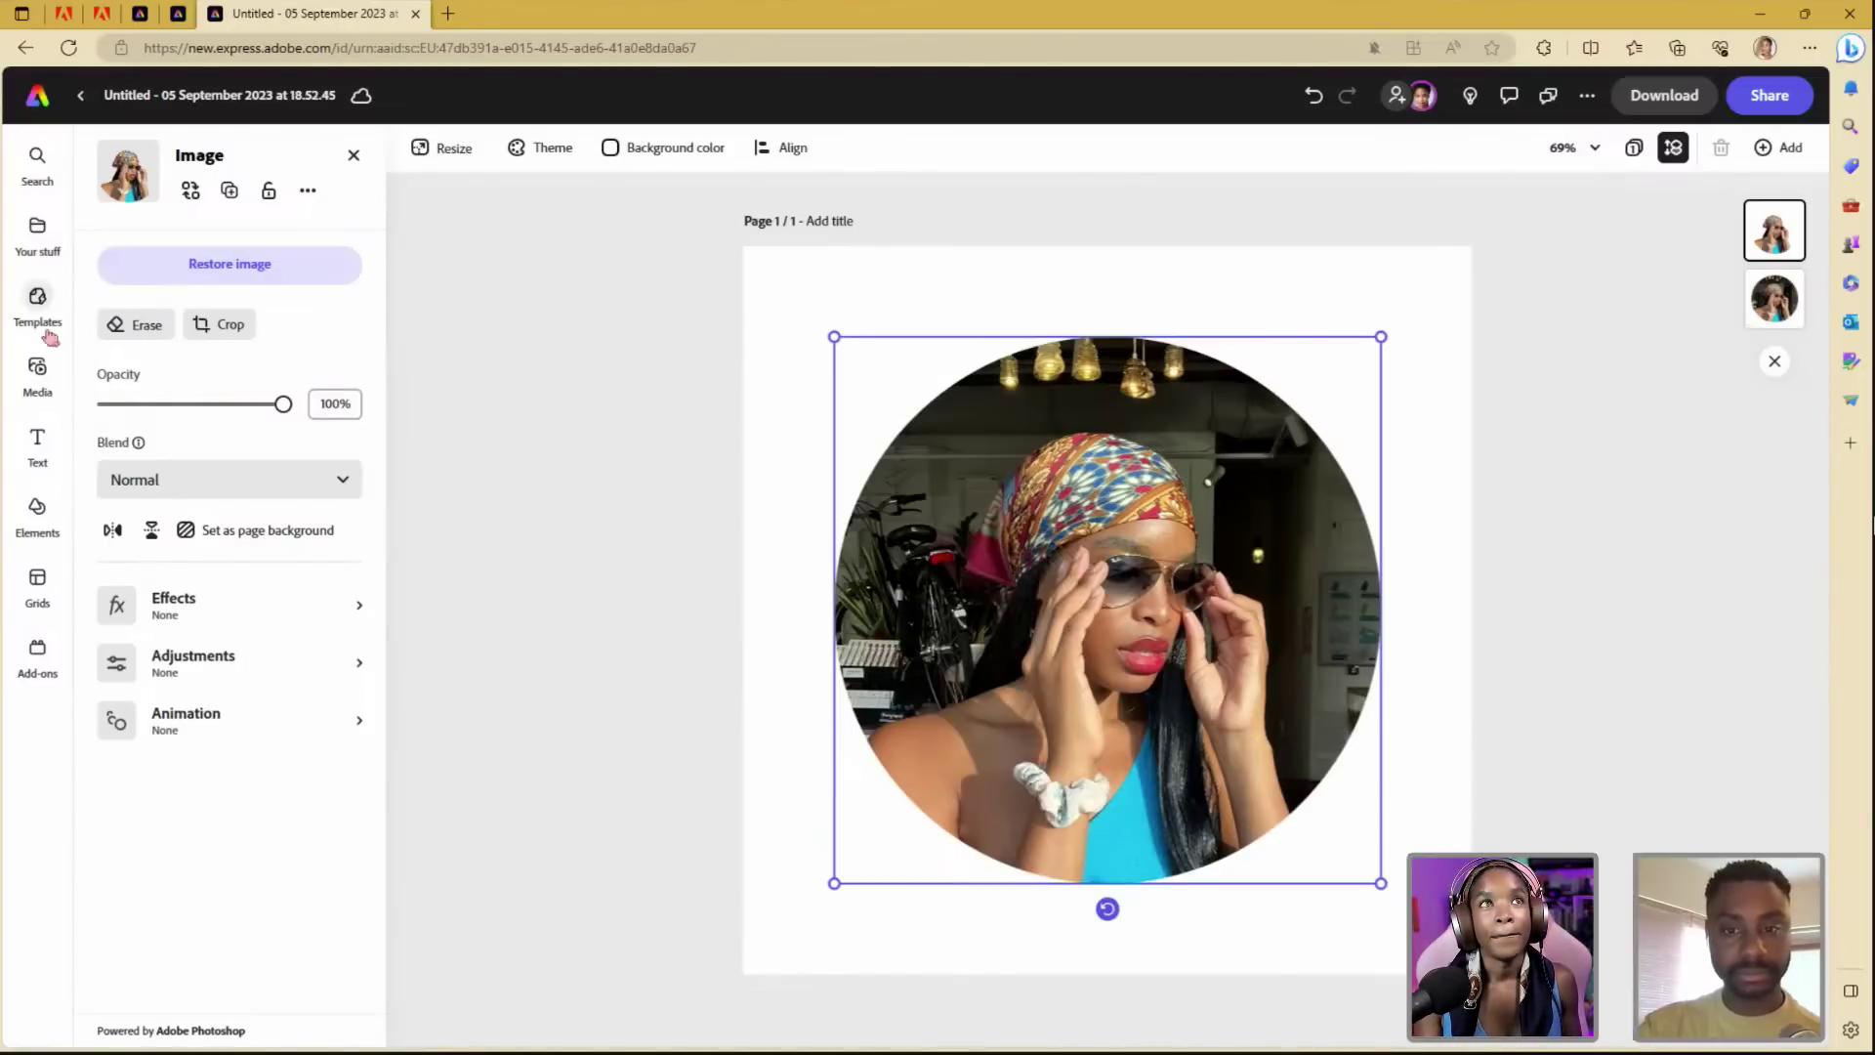
# - Add a text element reading "Summer" and place it just above the circular photo
pyautogui.click(37, 441)
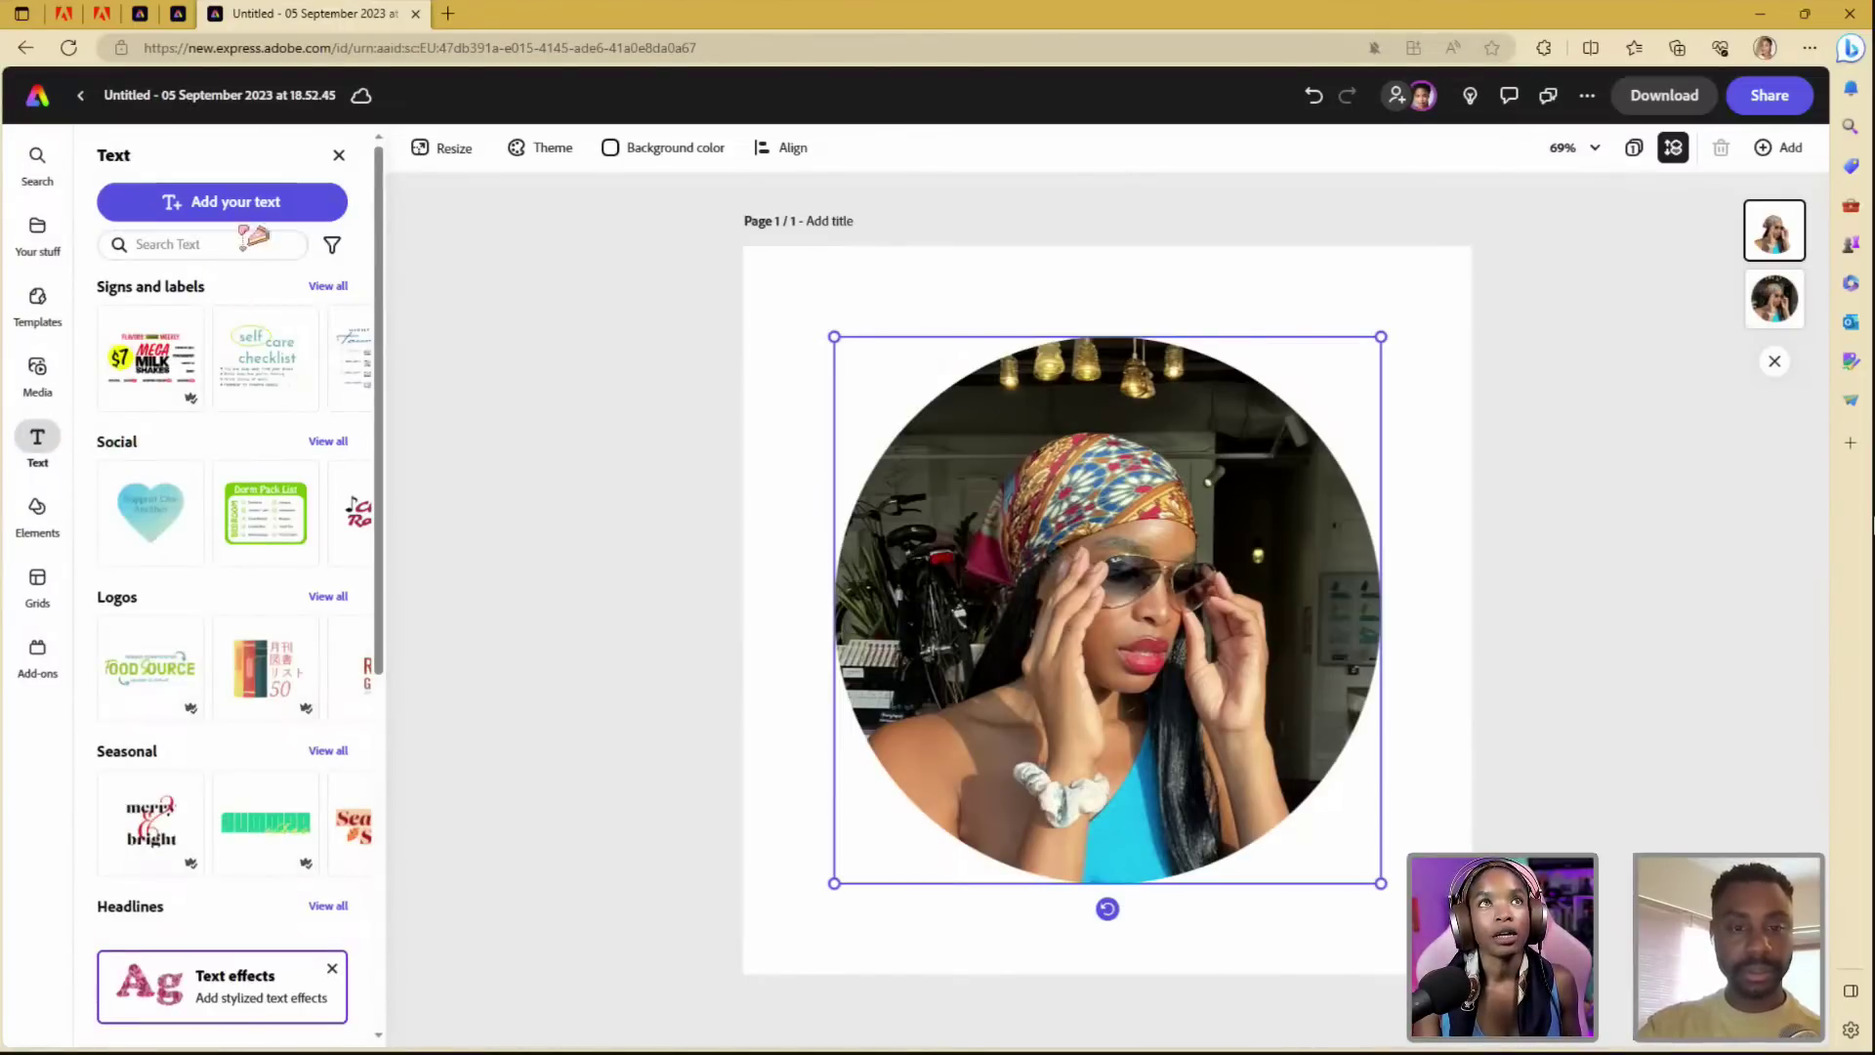
pyautogui.click(222, 201)
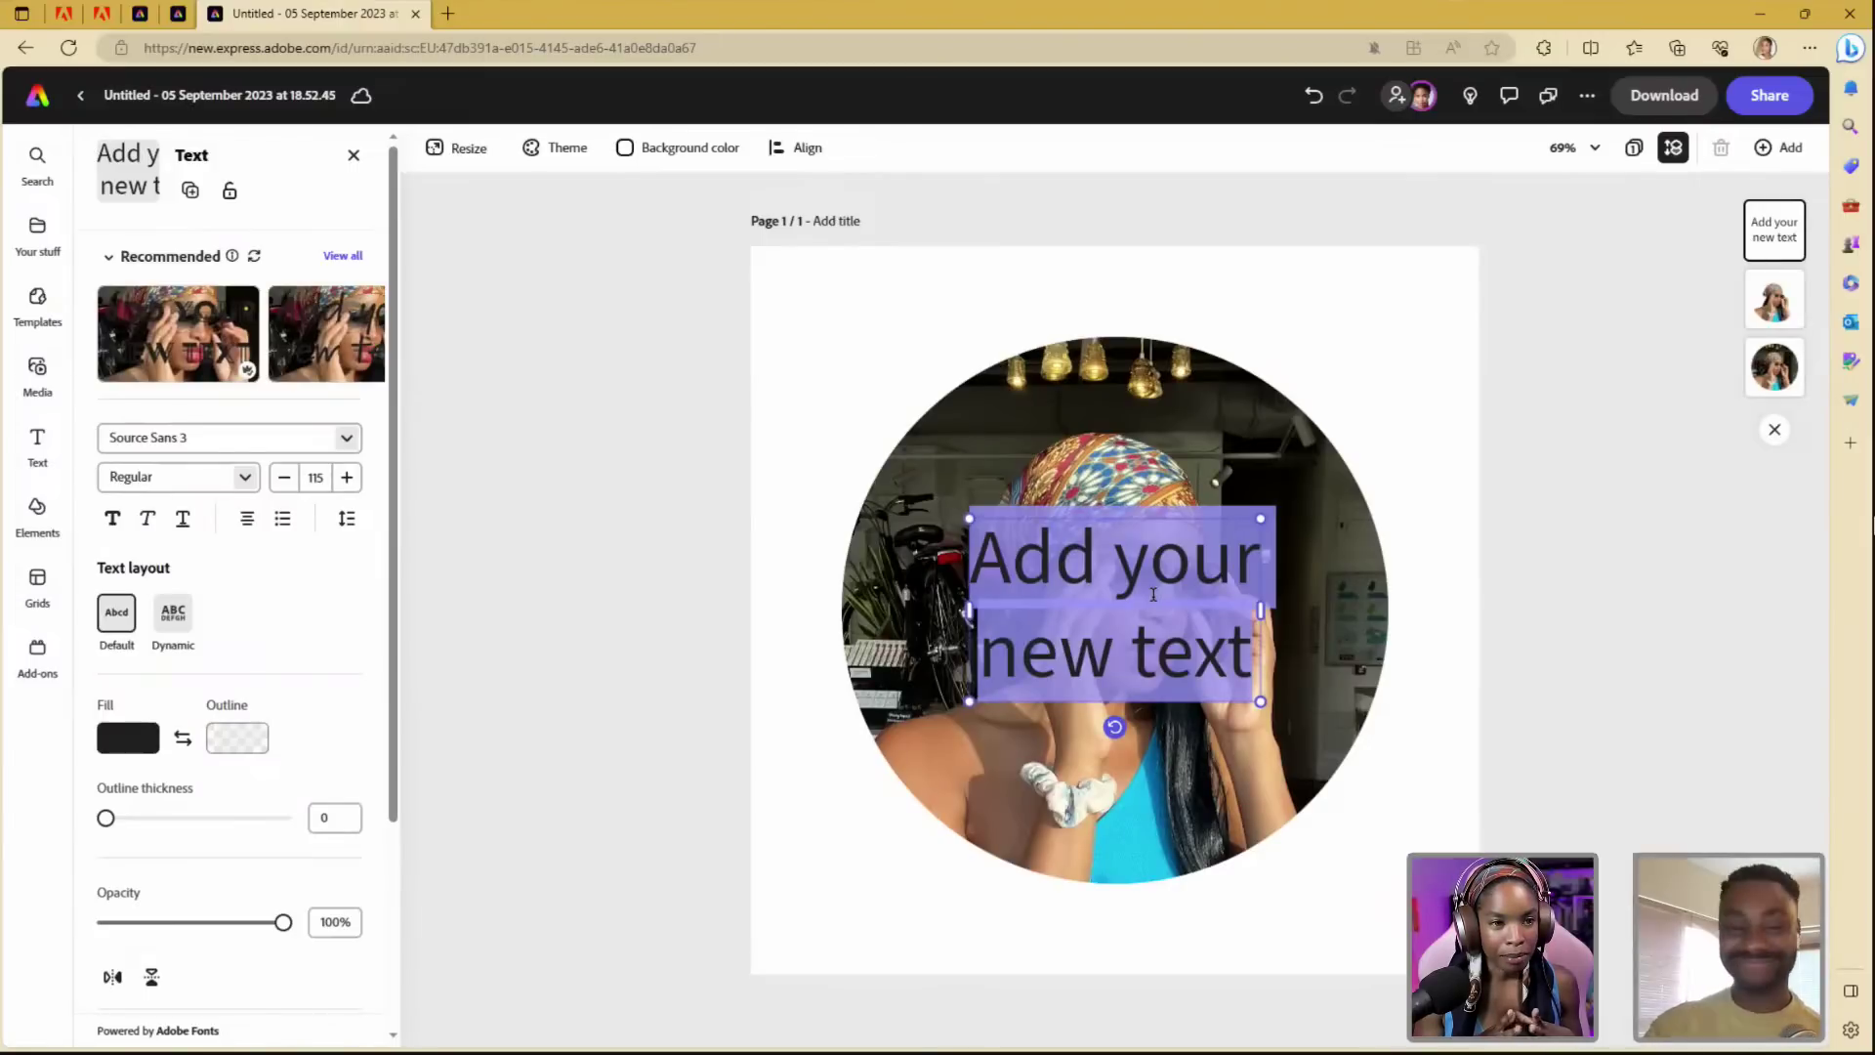
pyautogui.write('Su')
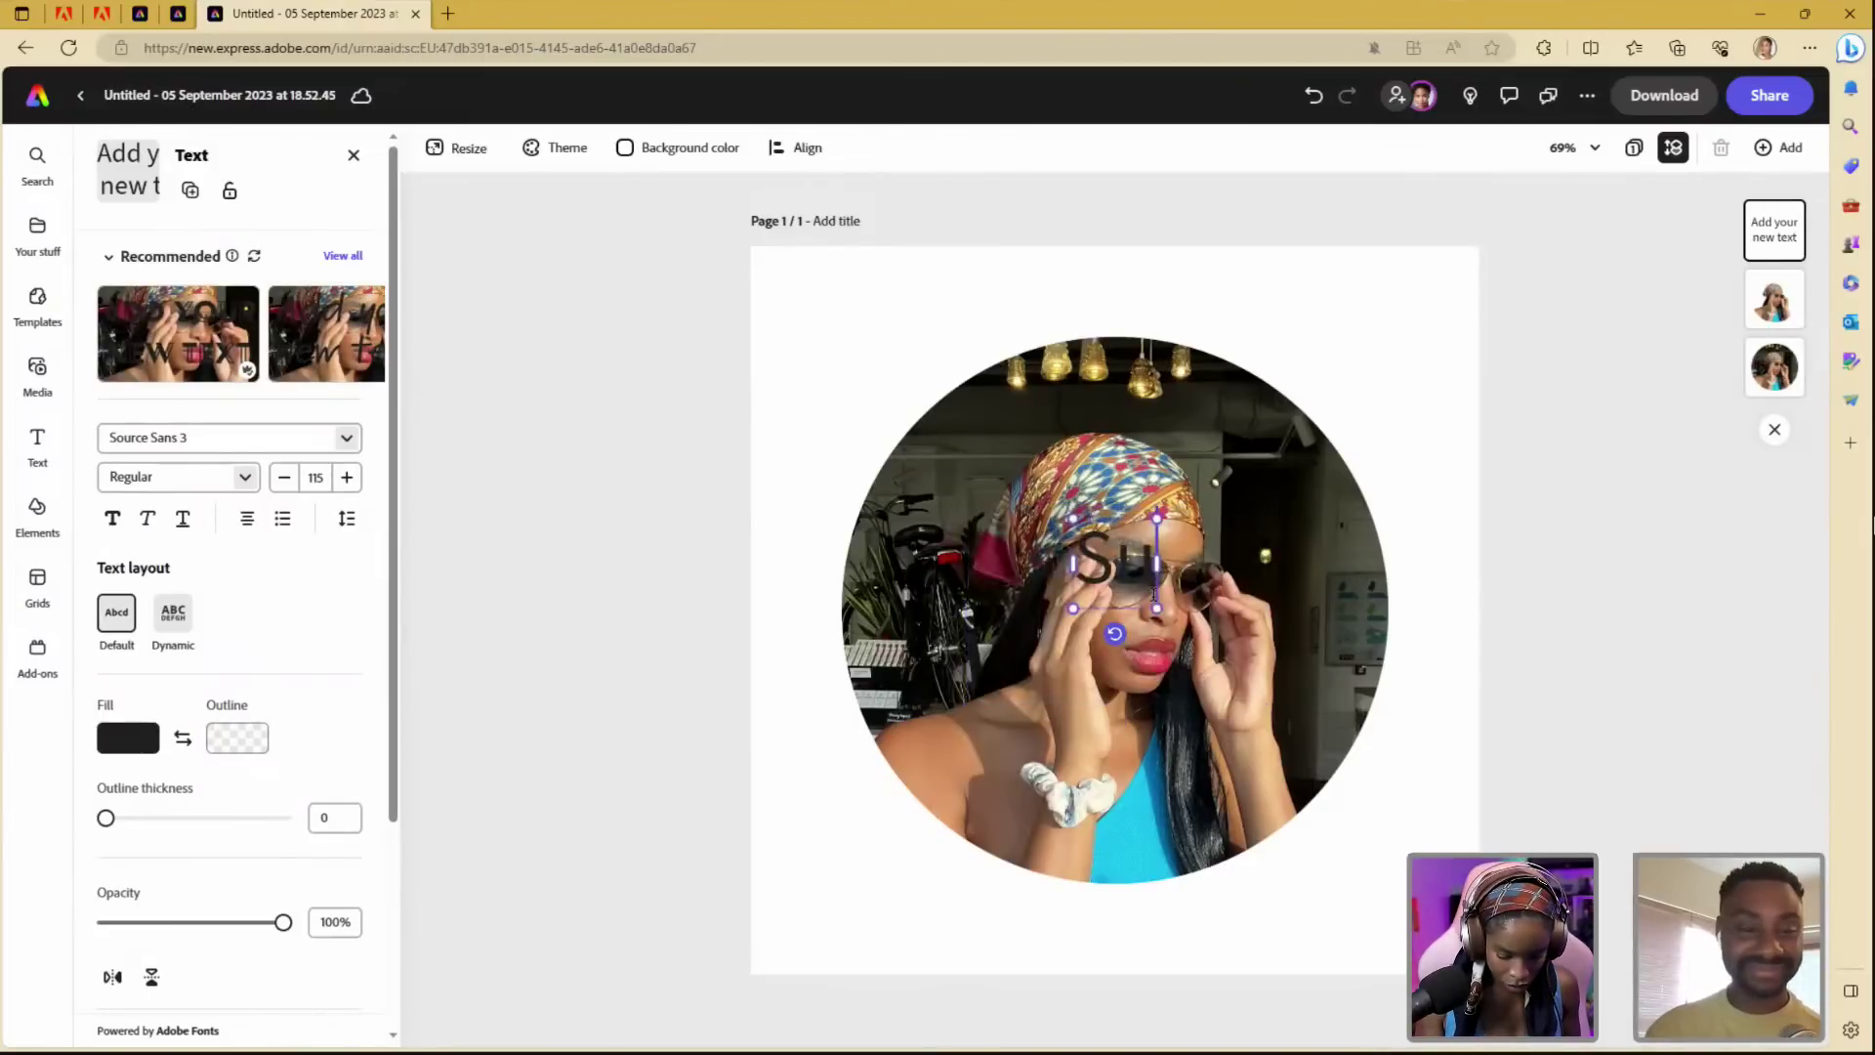
pyautogui.write('mmer')
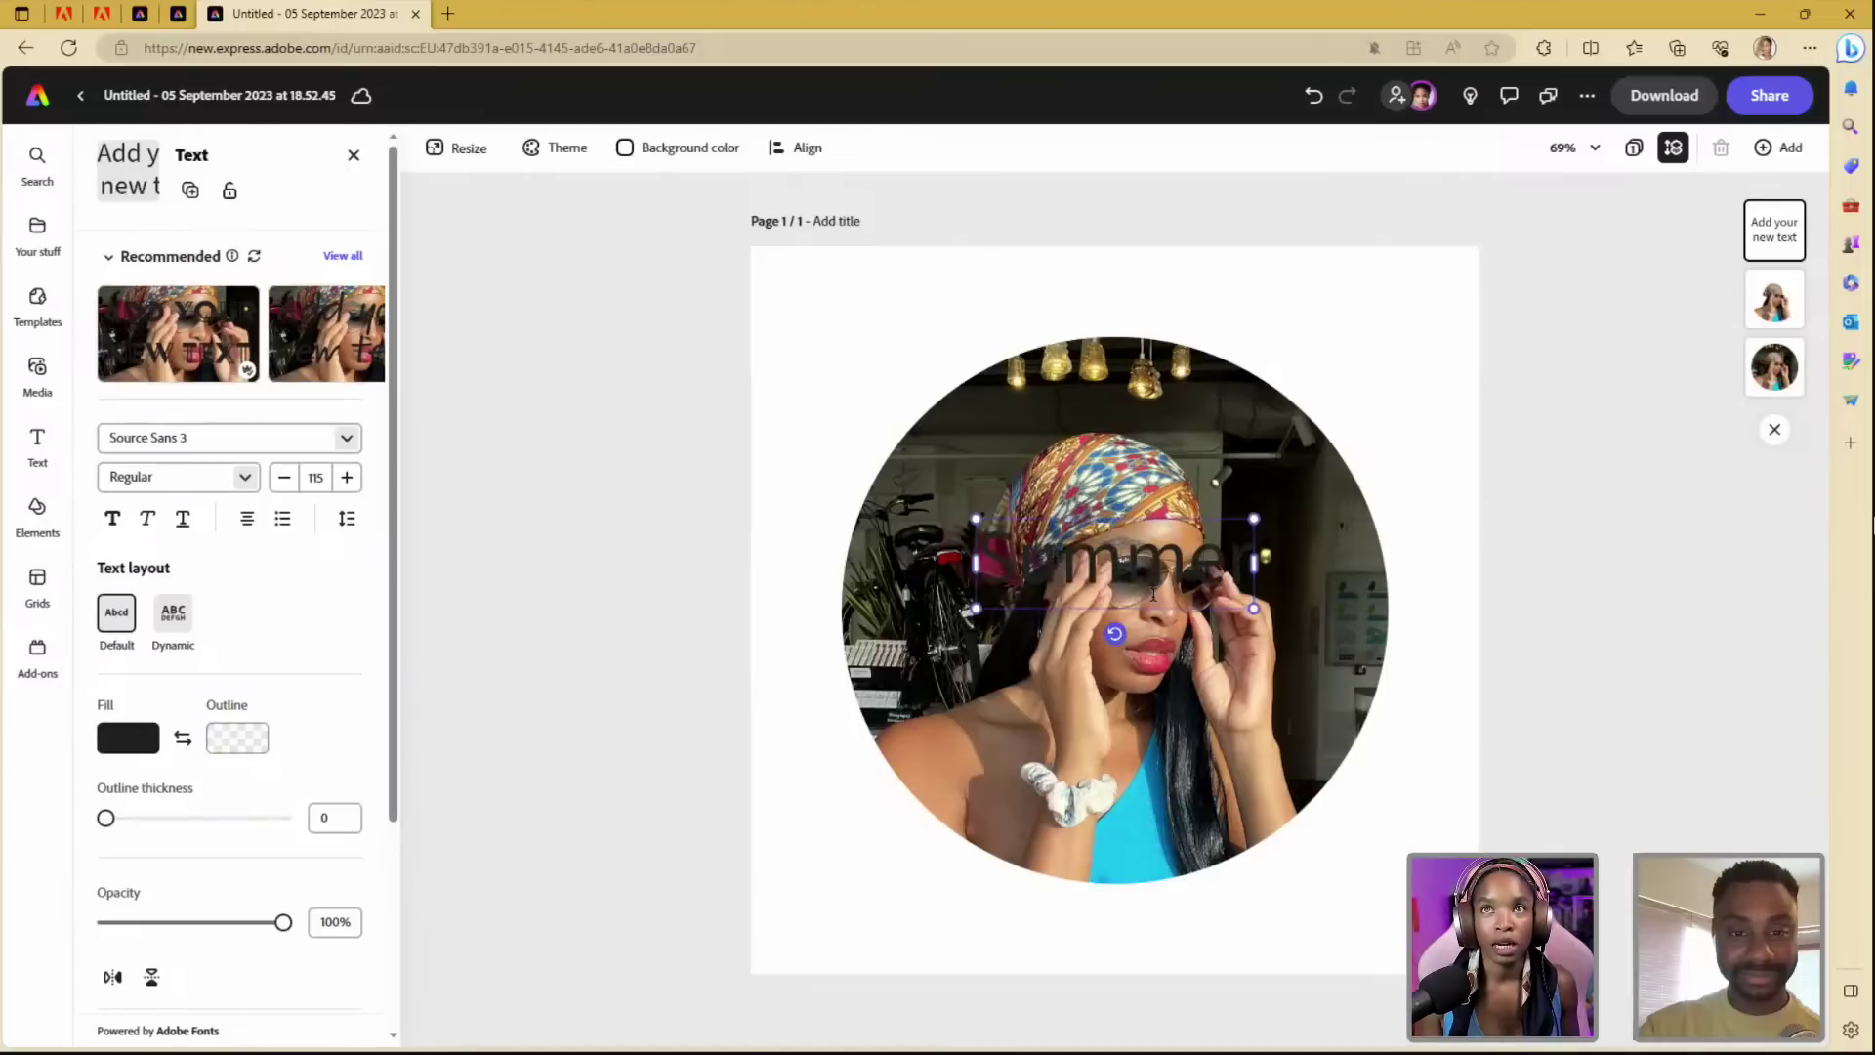
pyautogui.press('BackSpace')
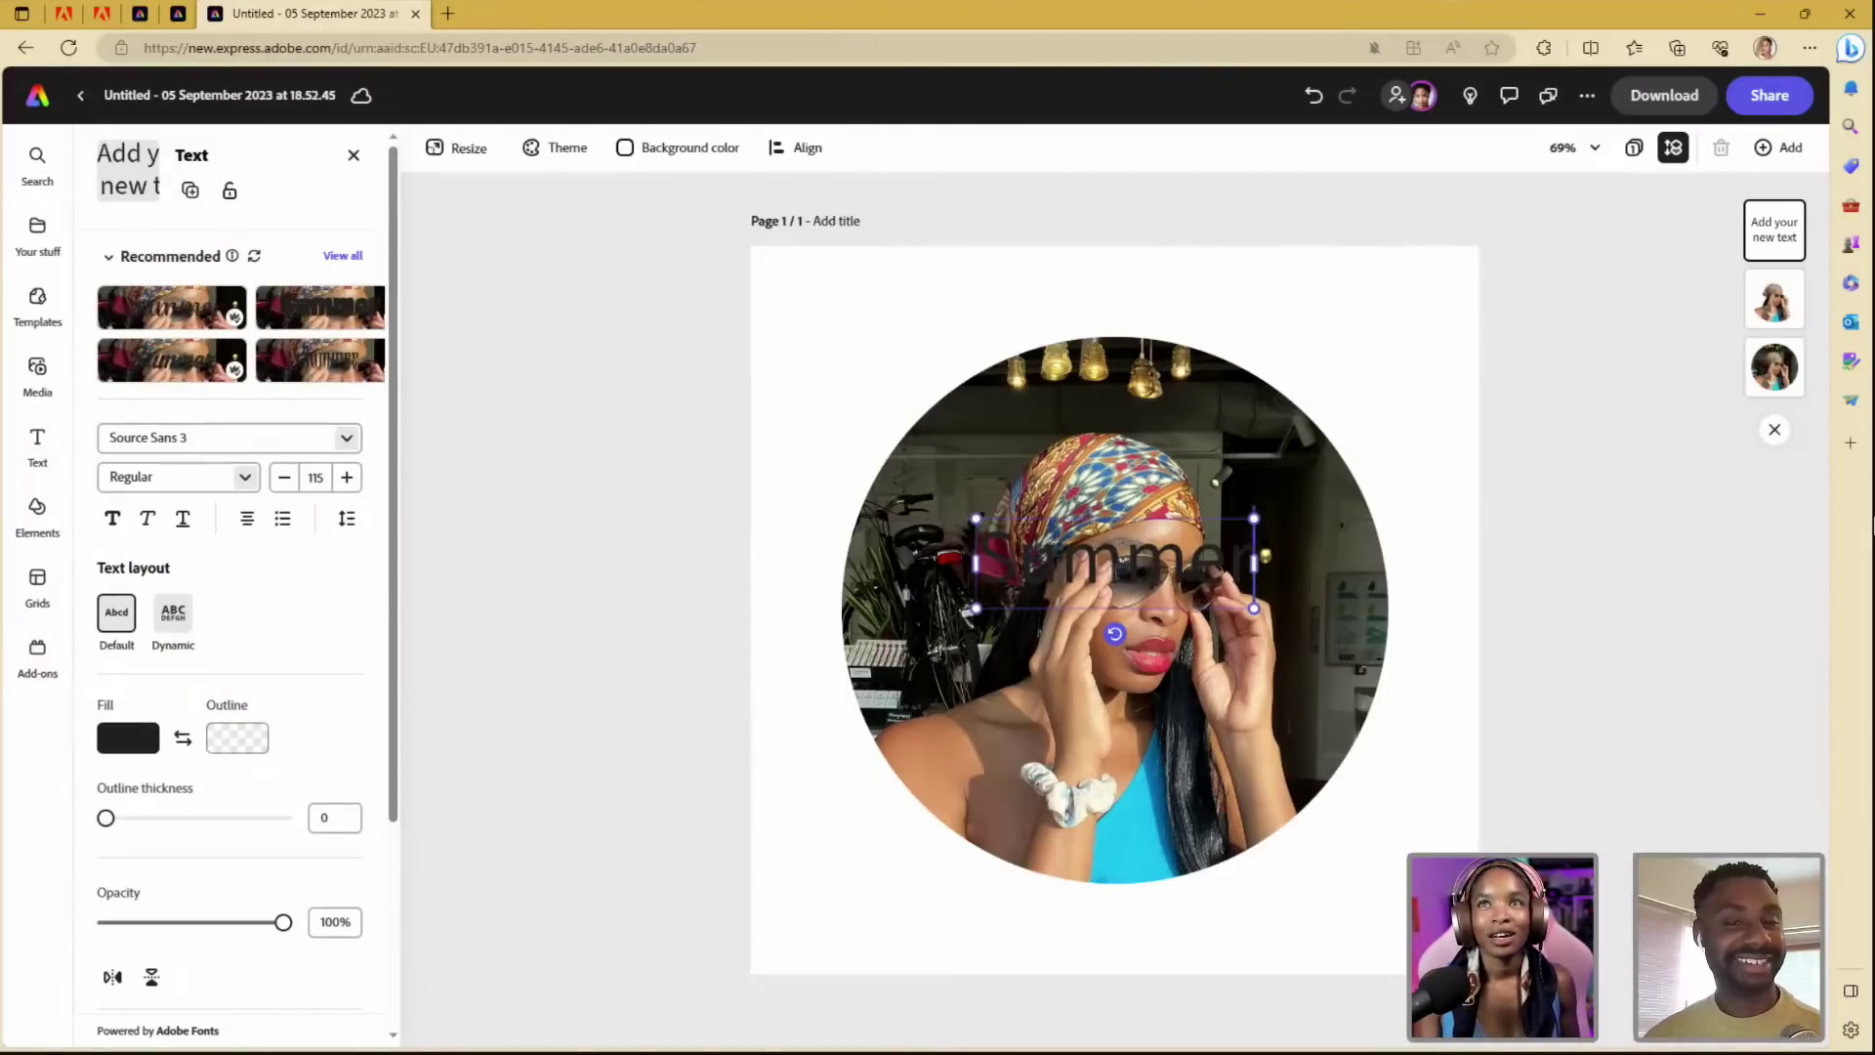
pyautogui.moveTo(1097, 519); pyautogui.dragTo(1103, 261)
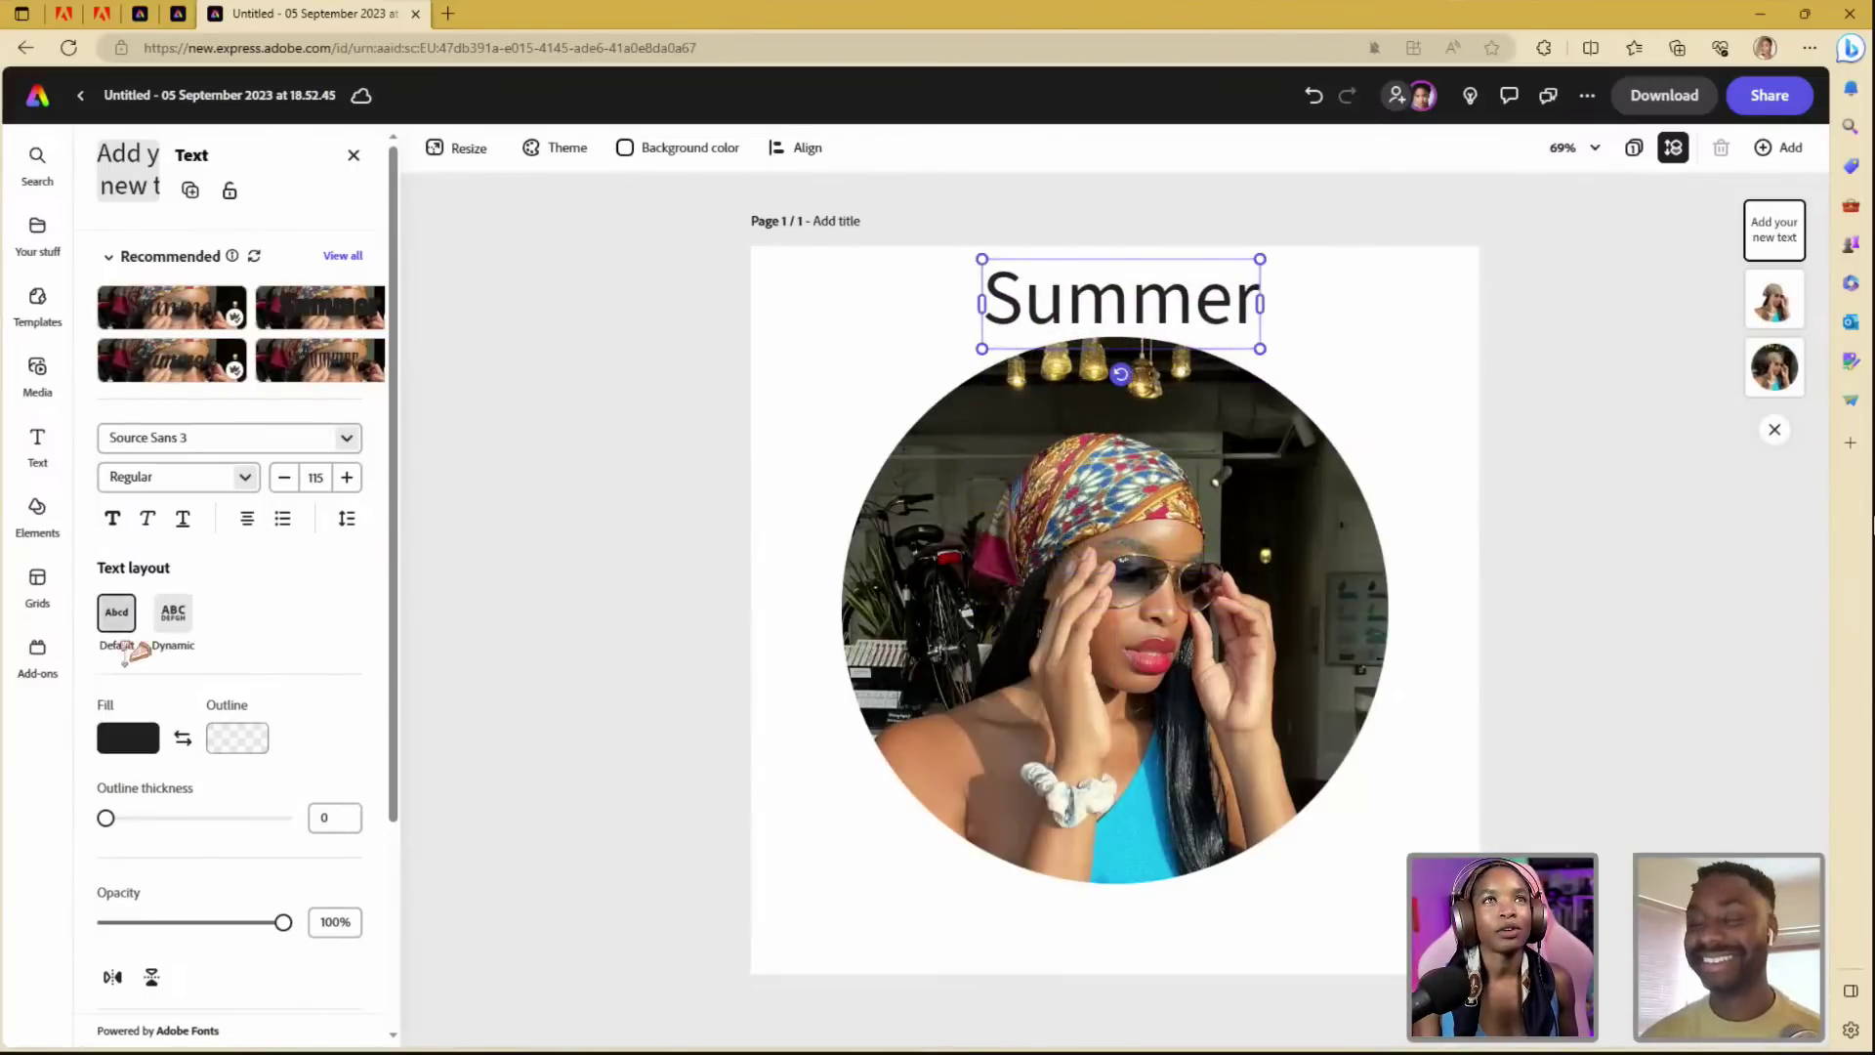
# - Try to fill the "Summer" text with a dark magenta swatch
pyautogui.click(142, 742)
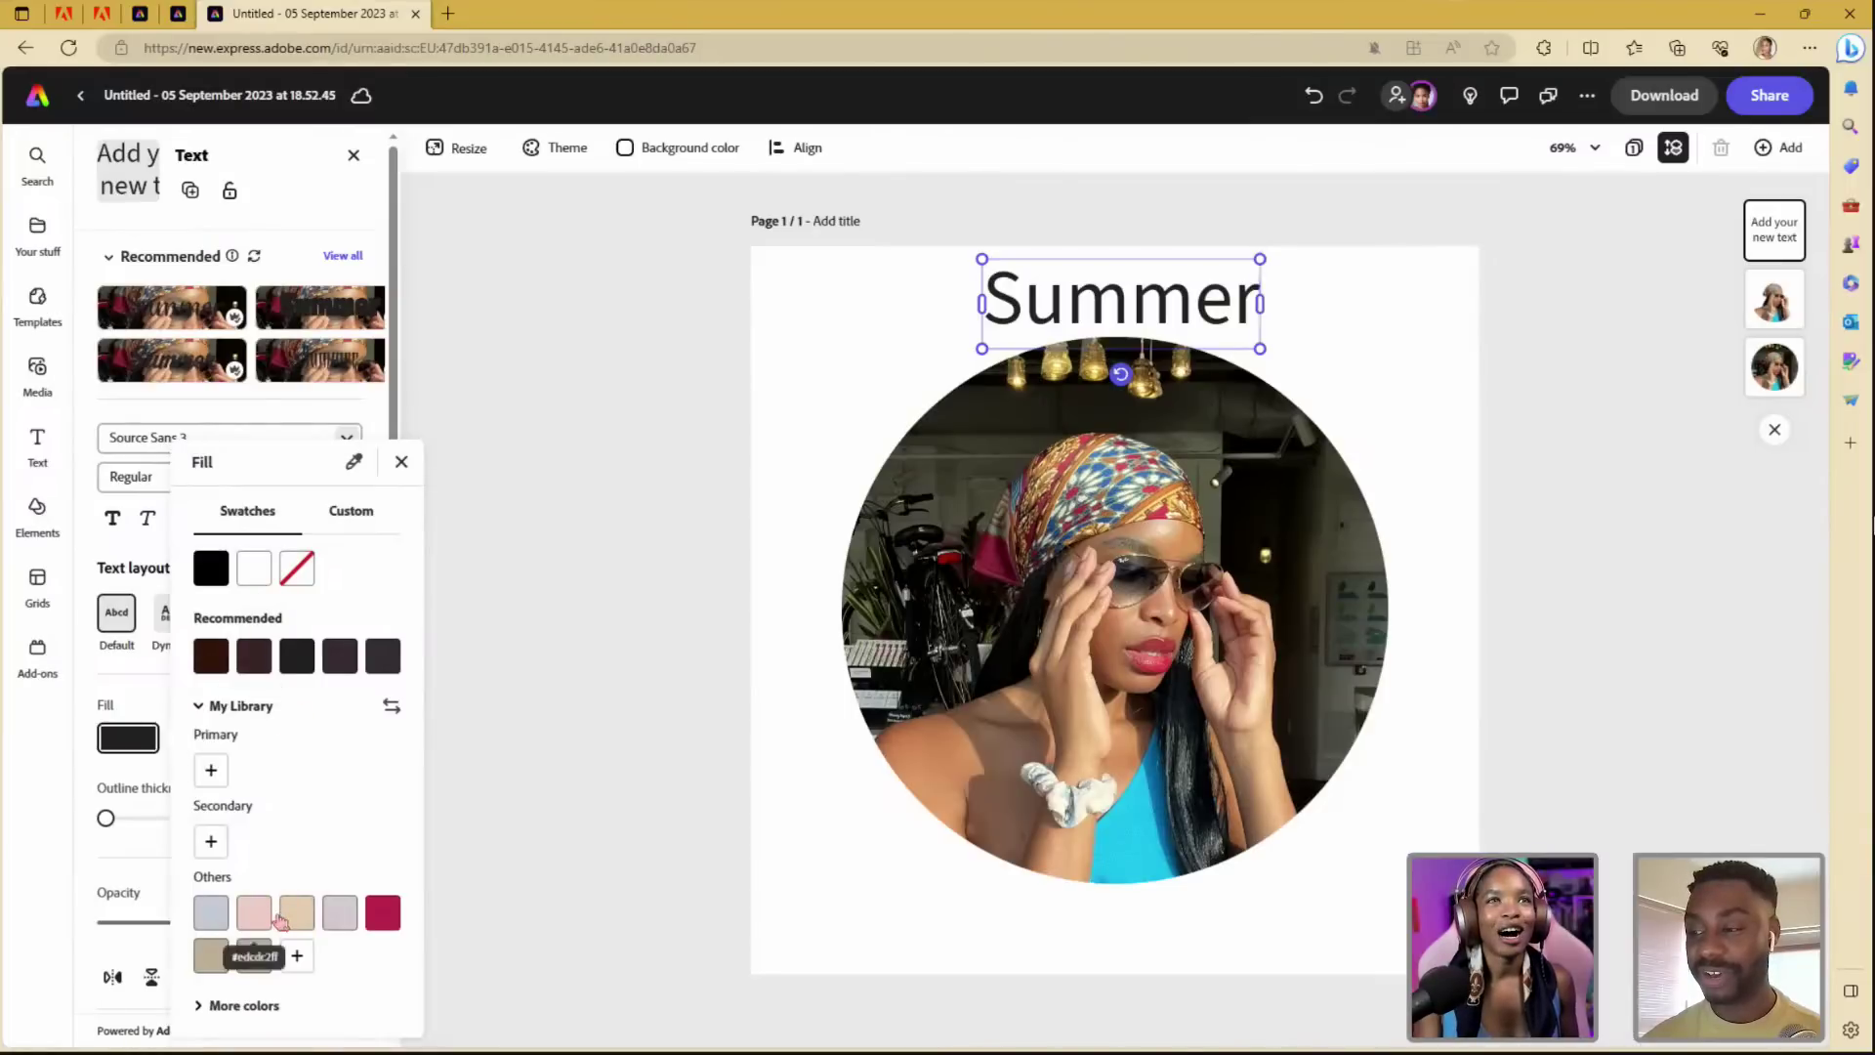
pyautogui.click(229, 1011)
pyautogui.scroll(-5, 244, 966)
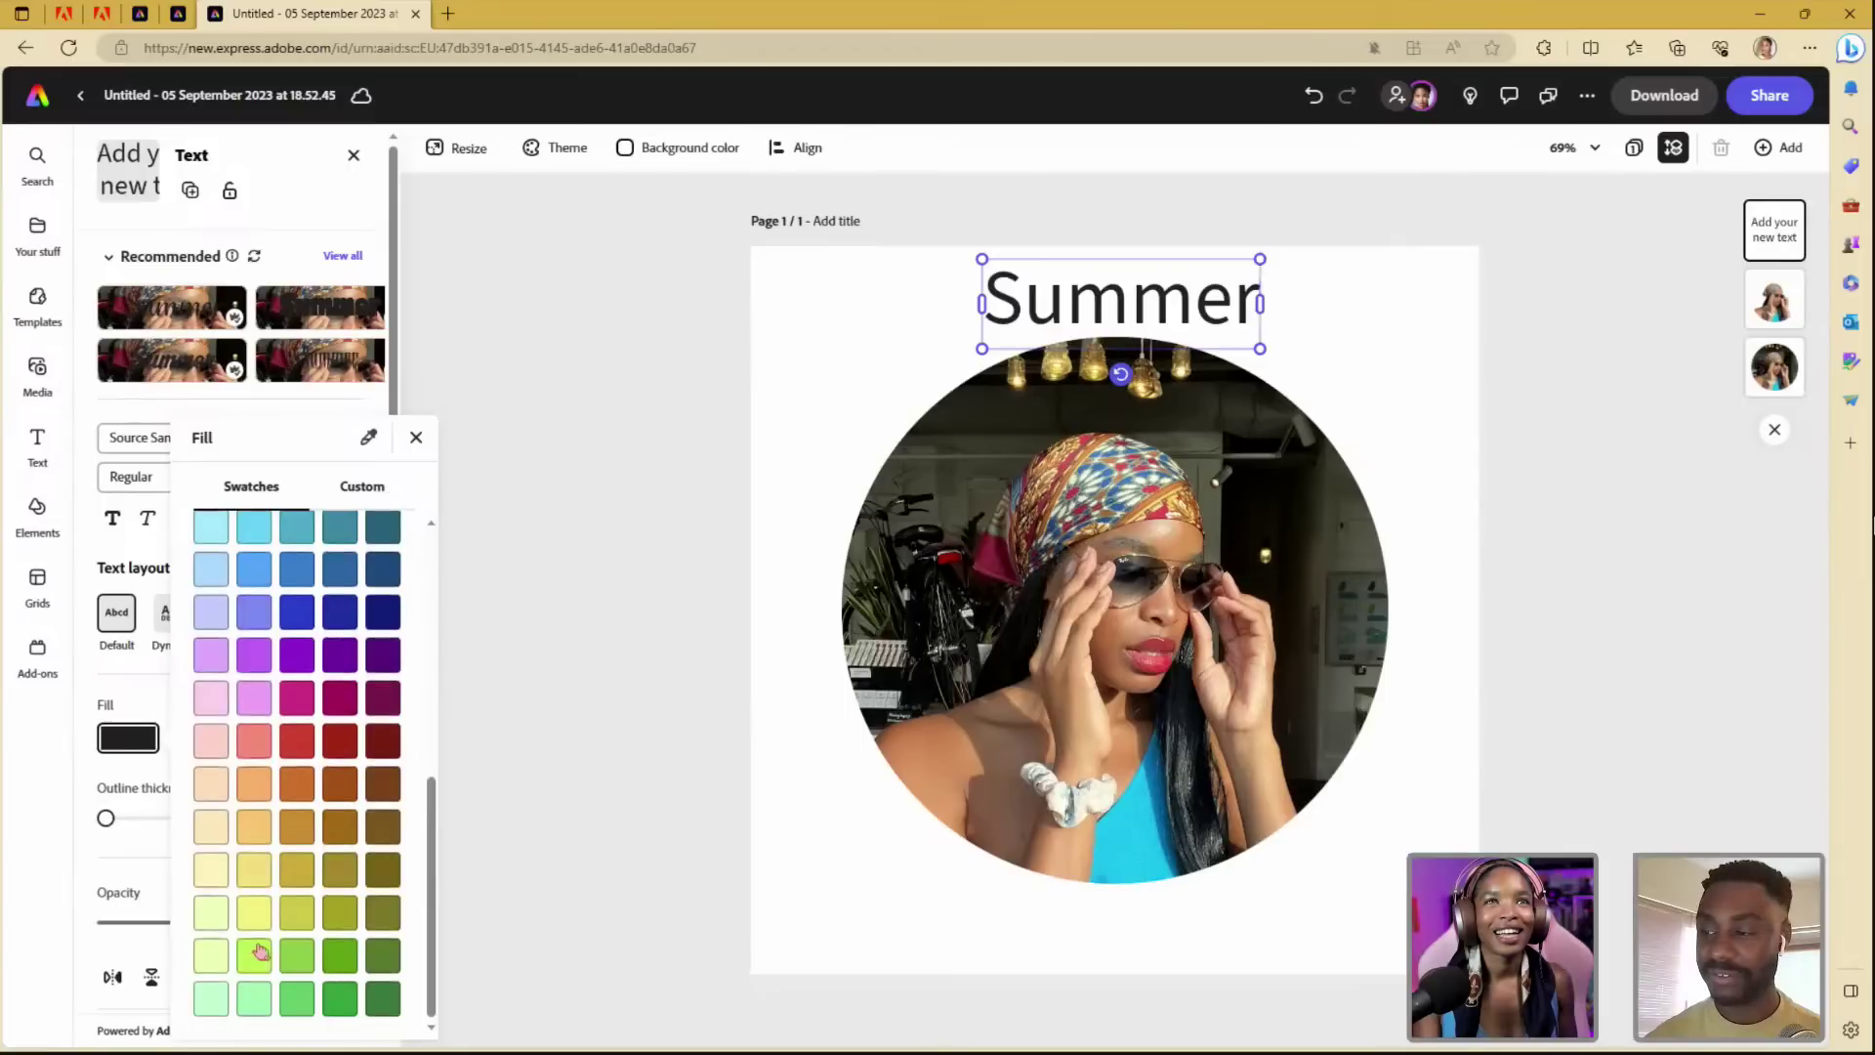
pyautogui.click(338, 704)
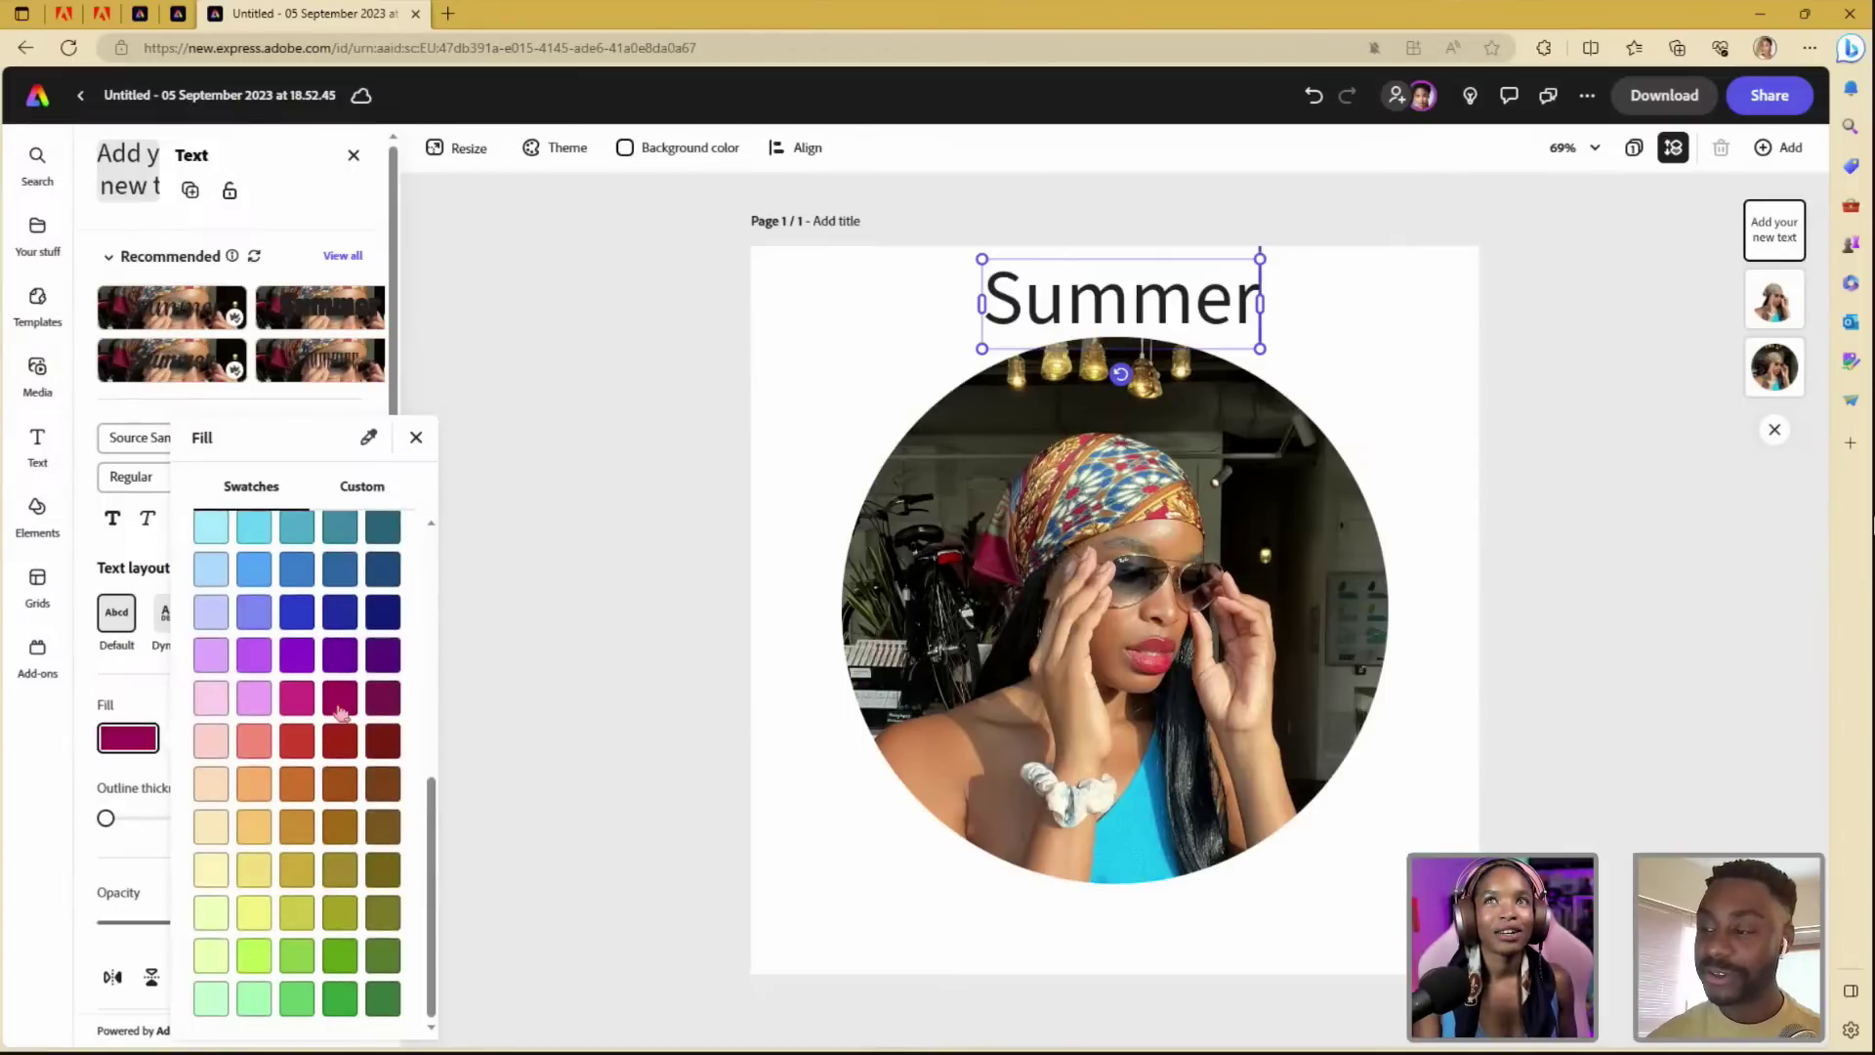
# - Fill the whole "Summer" text with a dark maroon sampled from the reddish object beside the headscarf in the photo
pyautogui.click(996, 283)
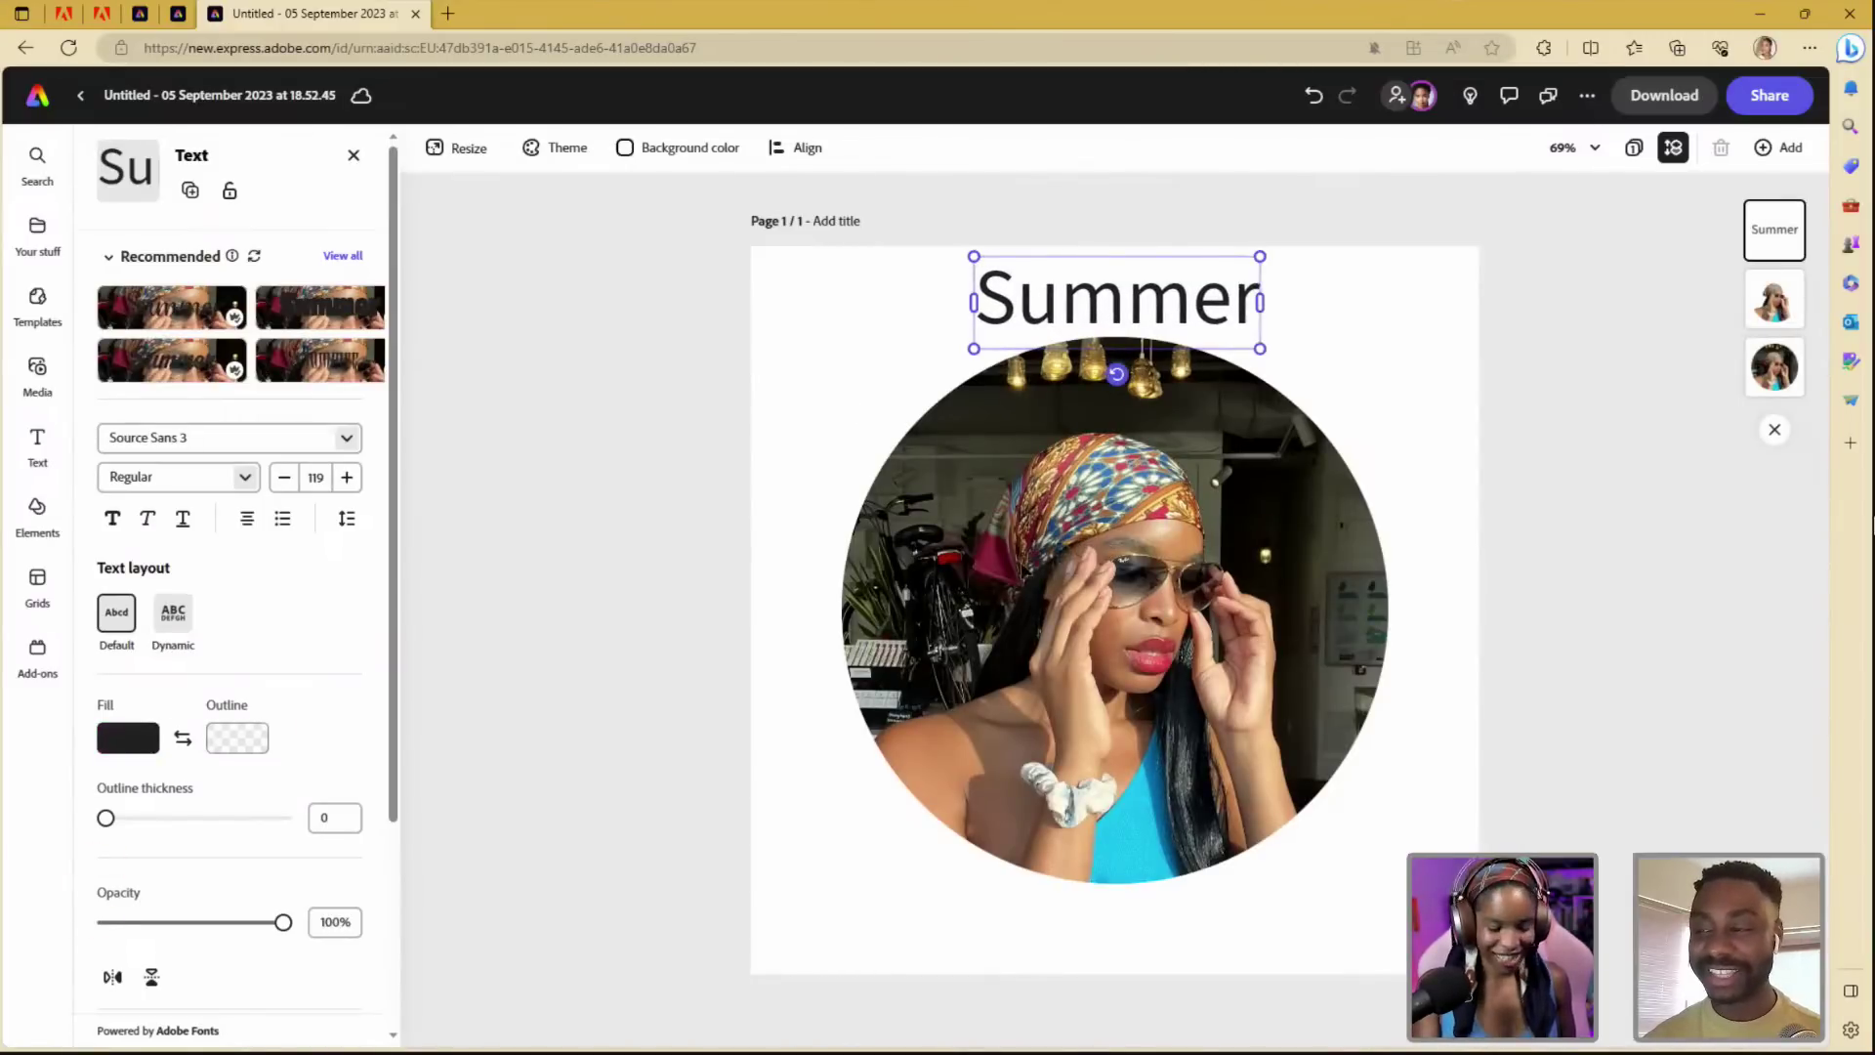
pyautogui.hotkey('ctrl', 'a')
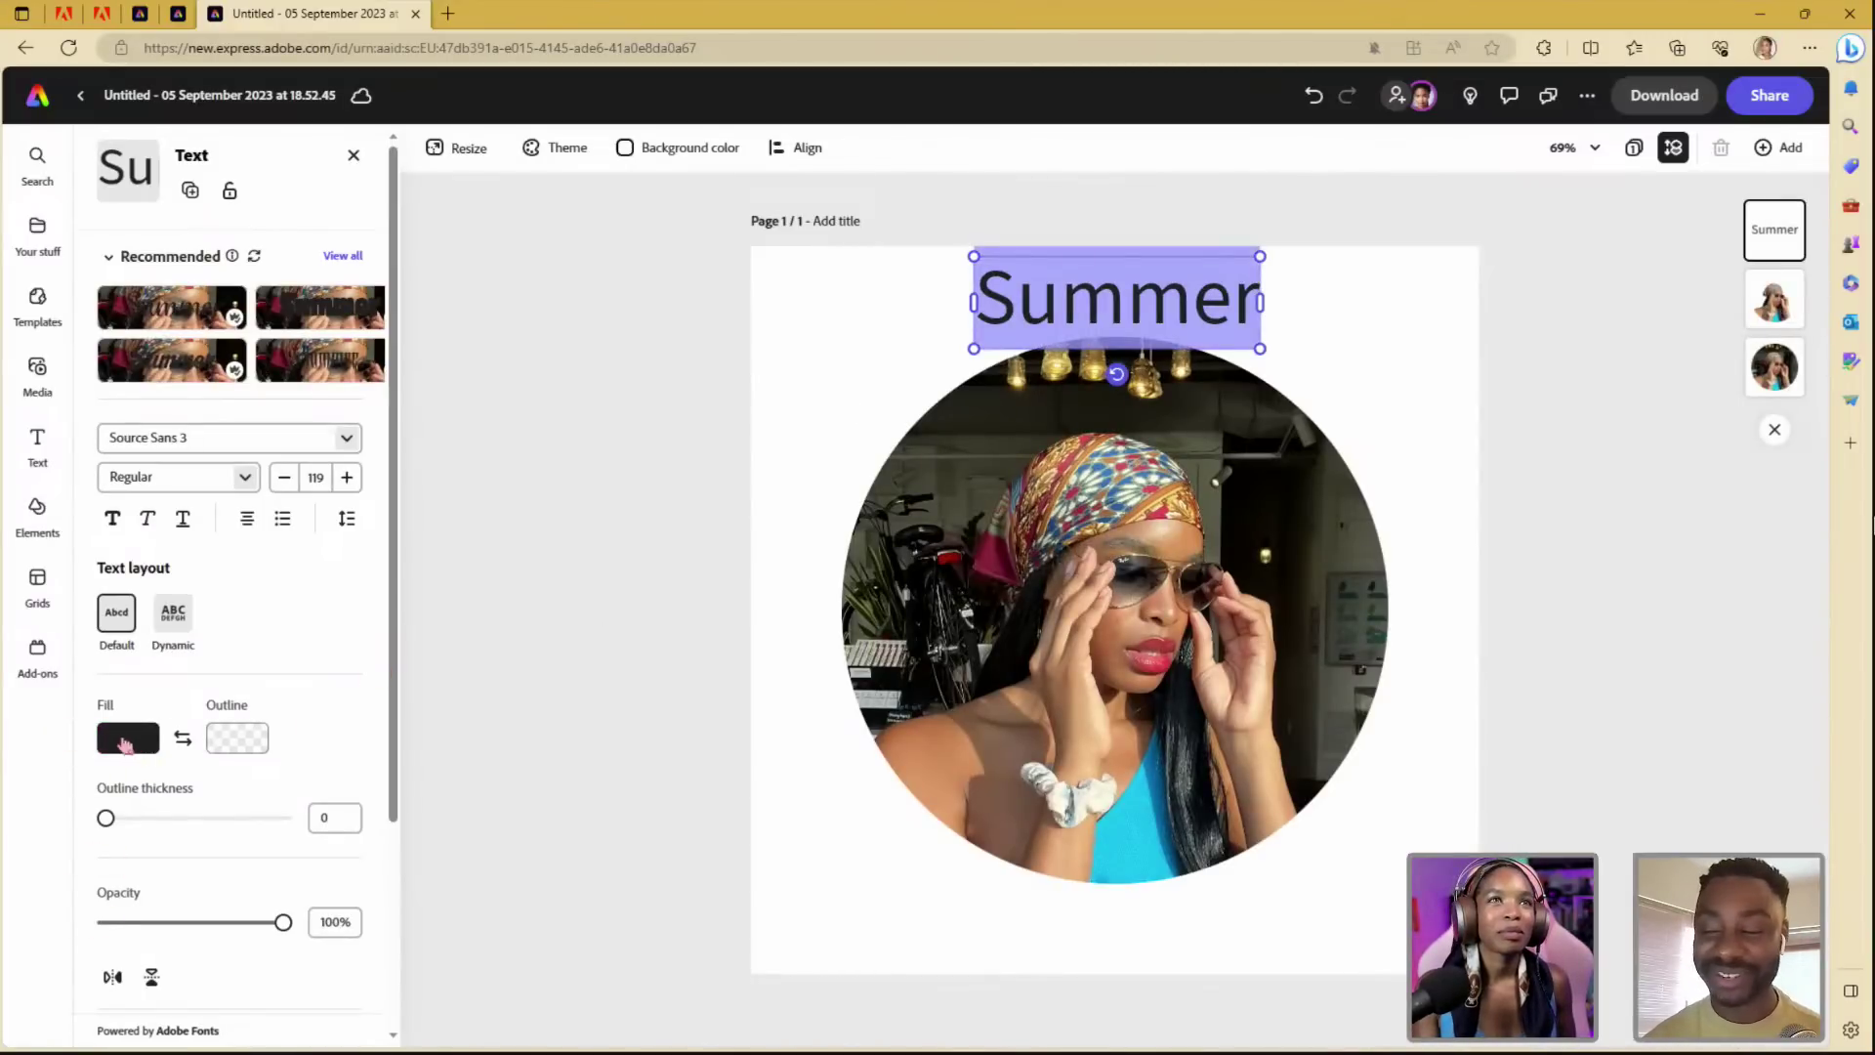
pyautogui.click(126, 748)
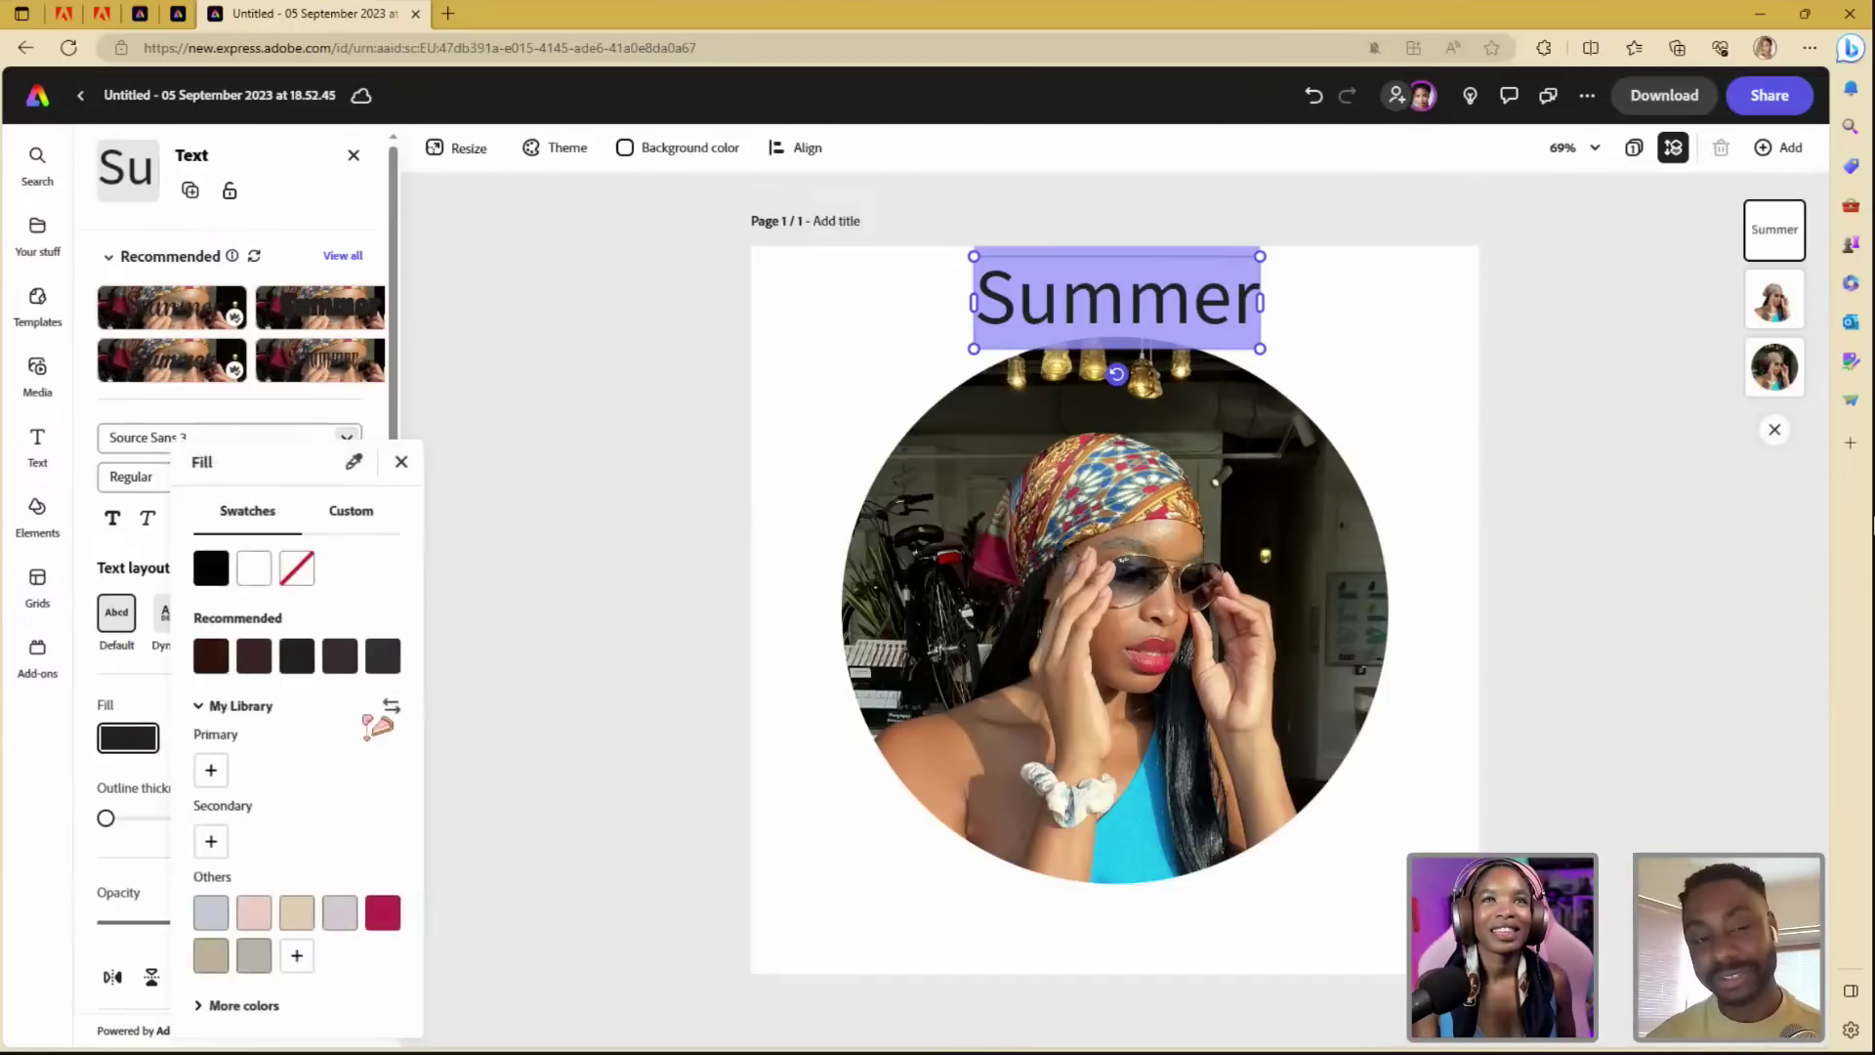
pyautogui.click(354, 463)
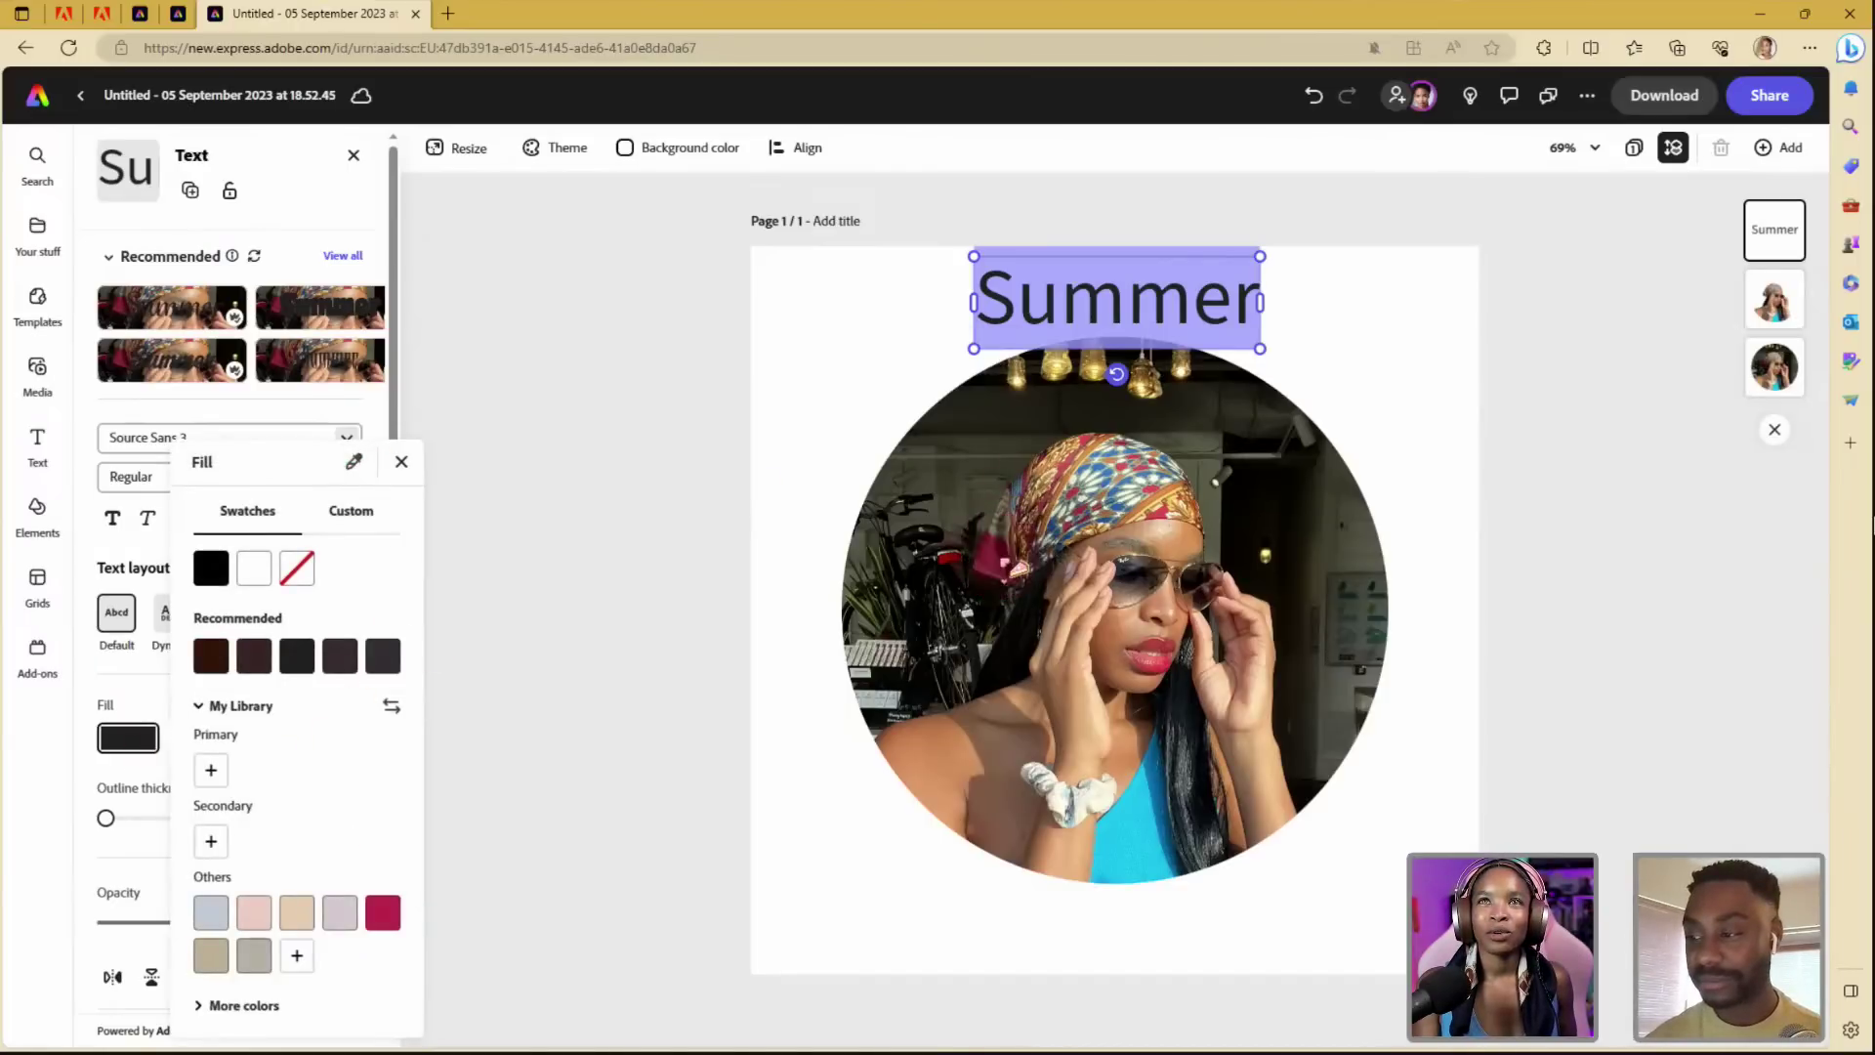
pyautogui.click(1006, 571)
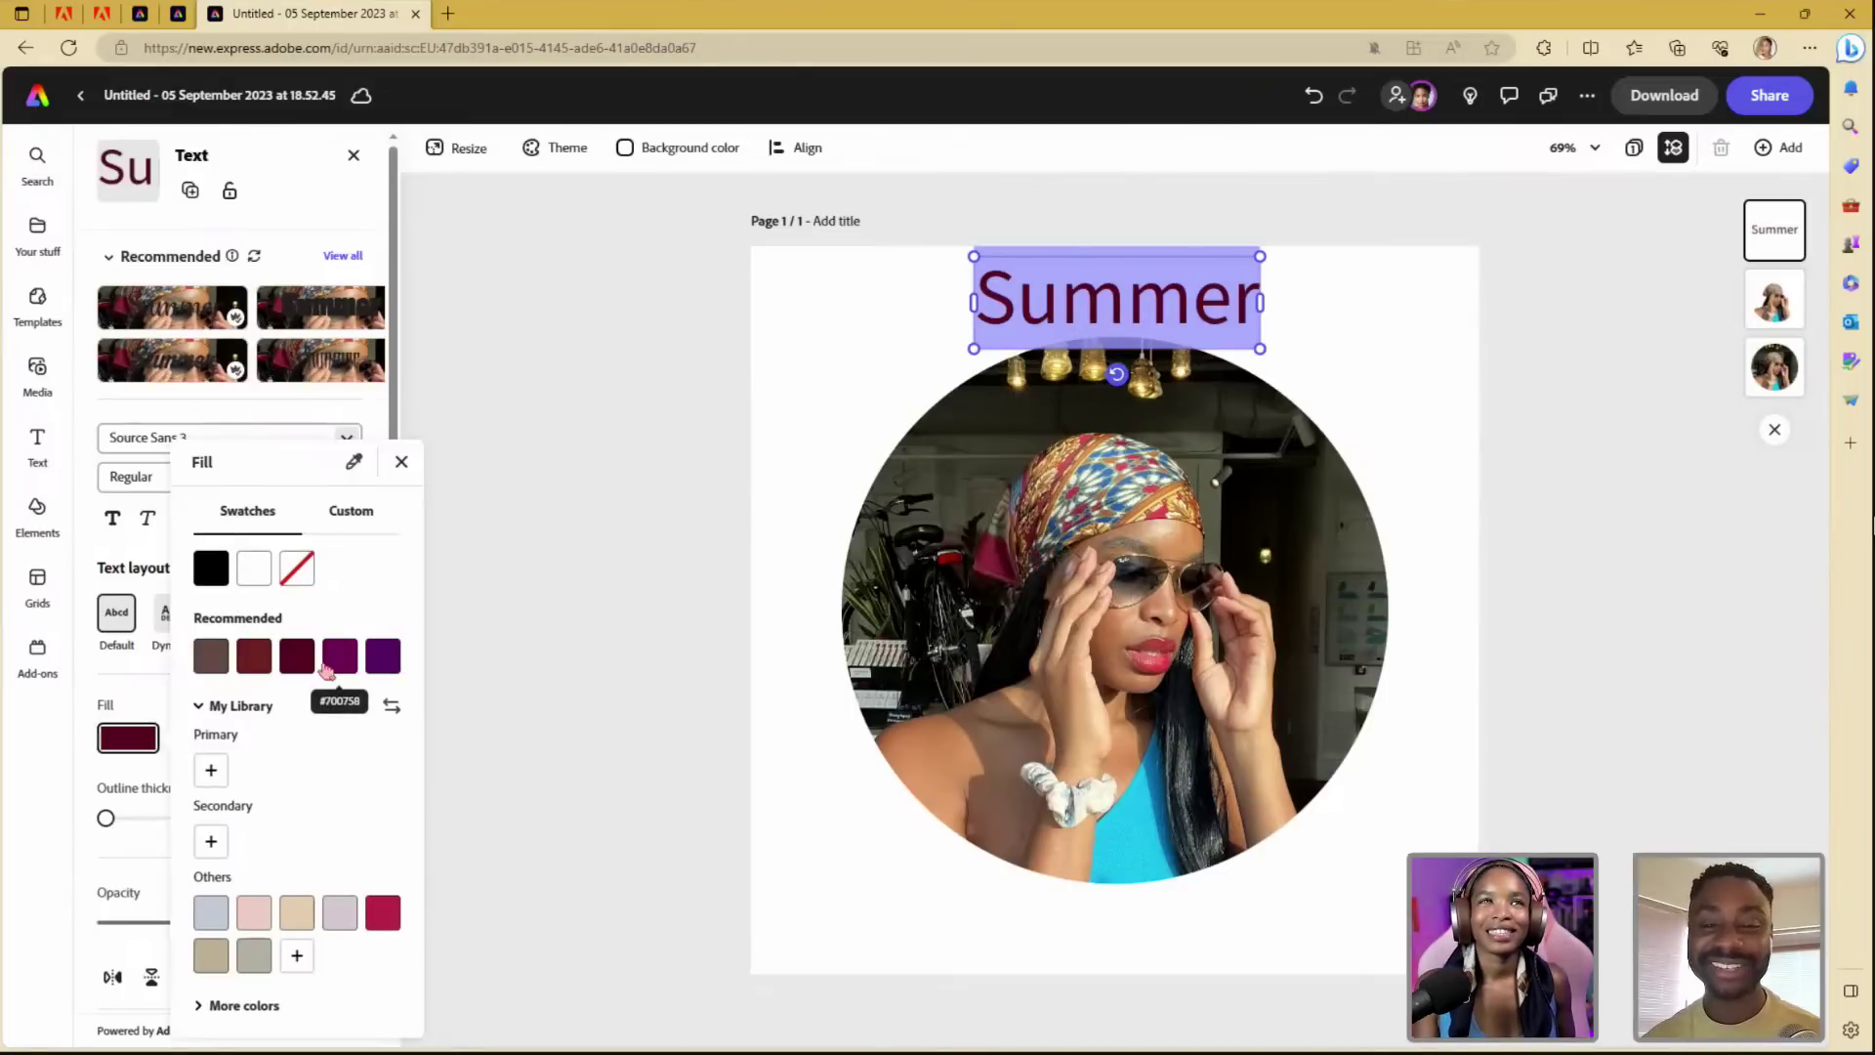
pyautogui.click(128, 737)
# - Give the "Summer" text a white outline with a thickness of 50
pyautogui.click(238, 737)
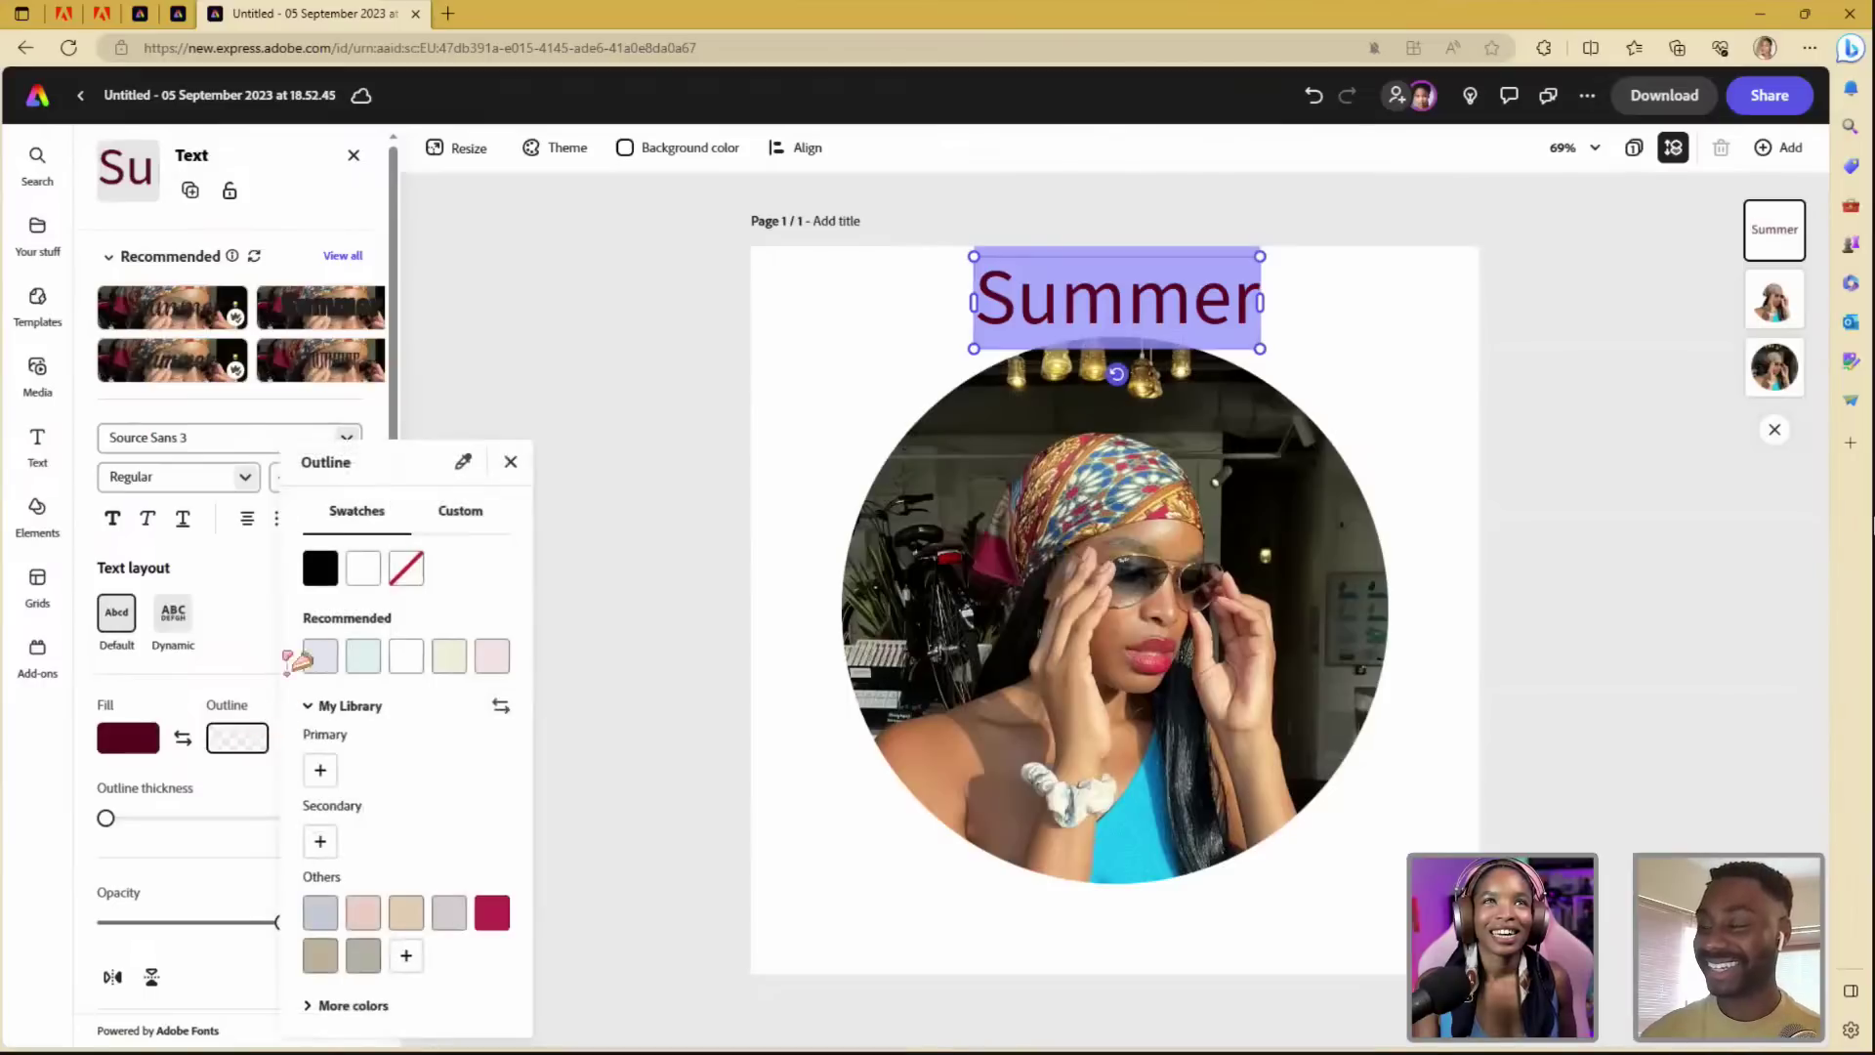
pyautogui.click(320, 567)
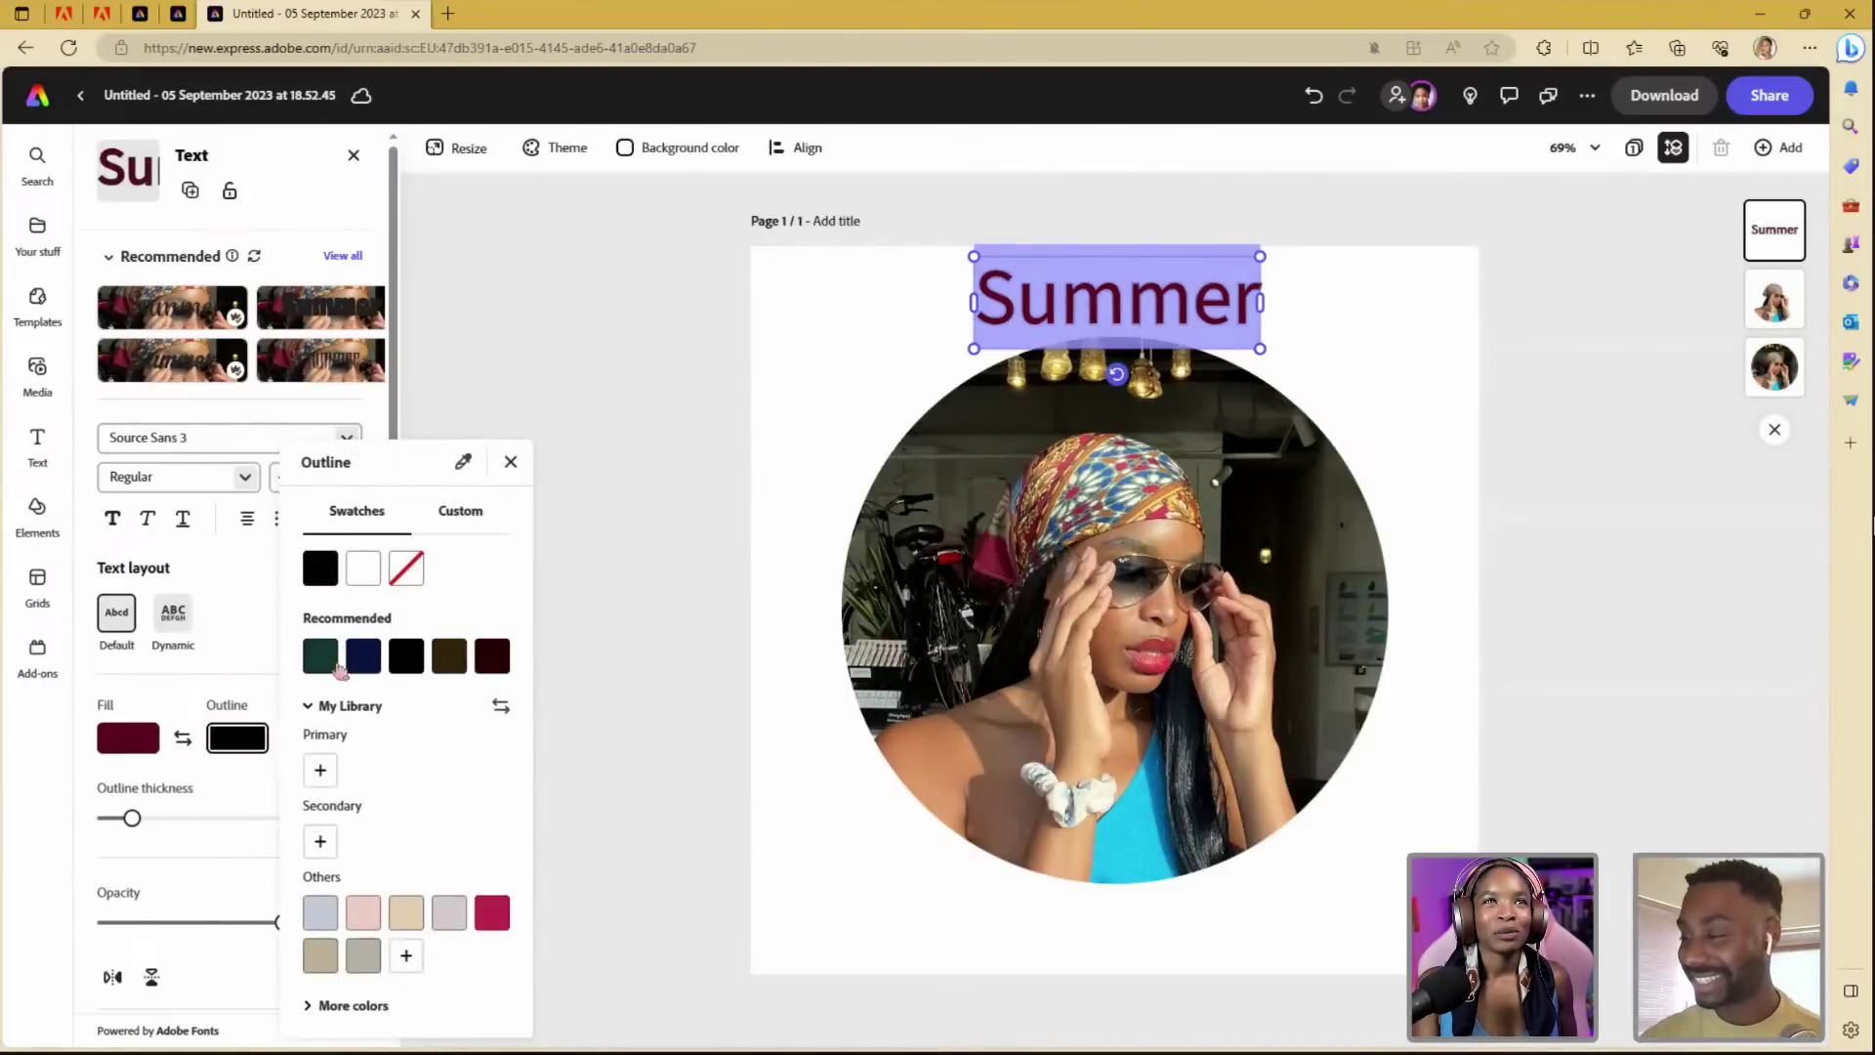
pyautogui.click(363, 567)
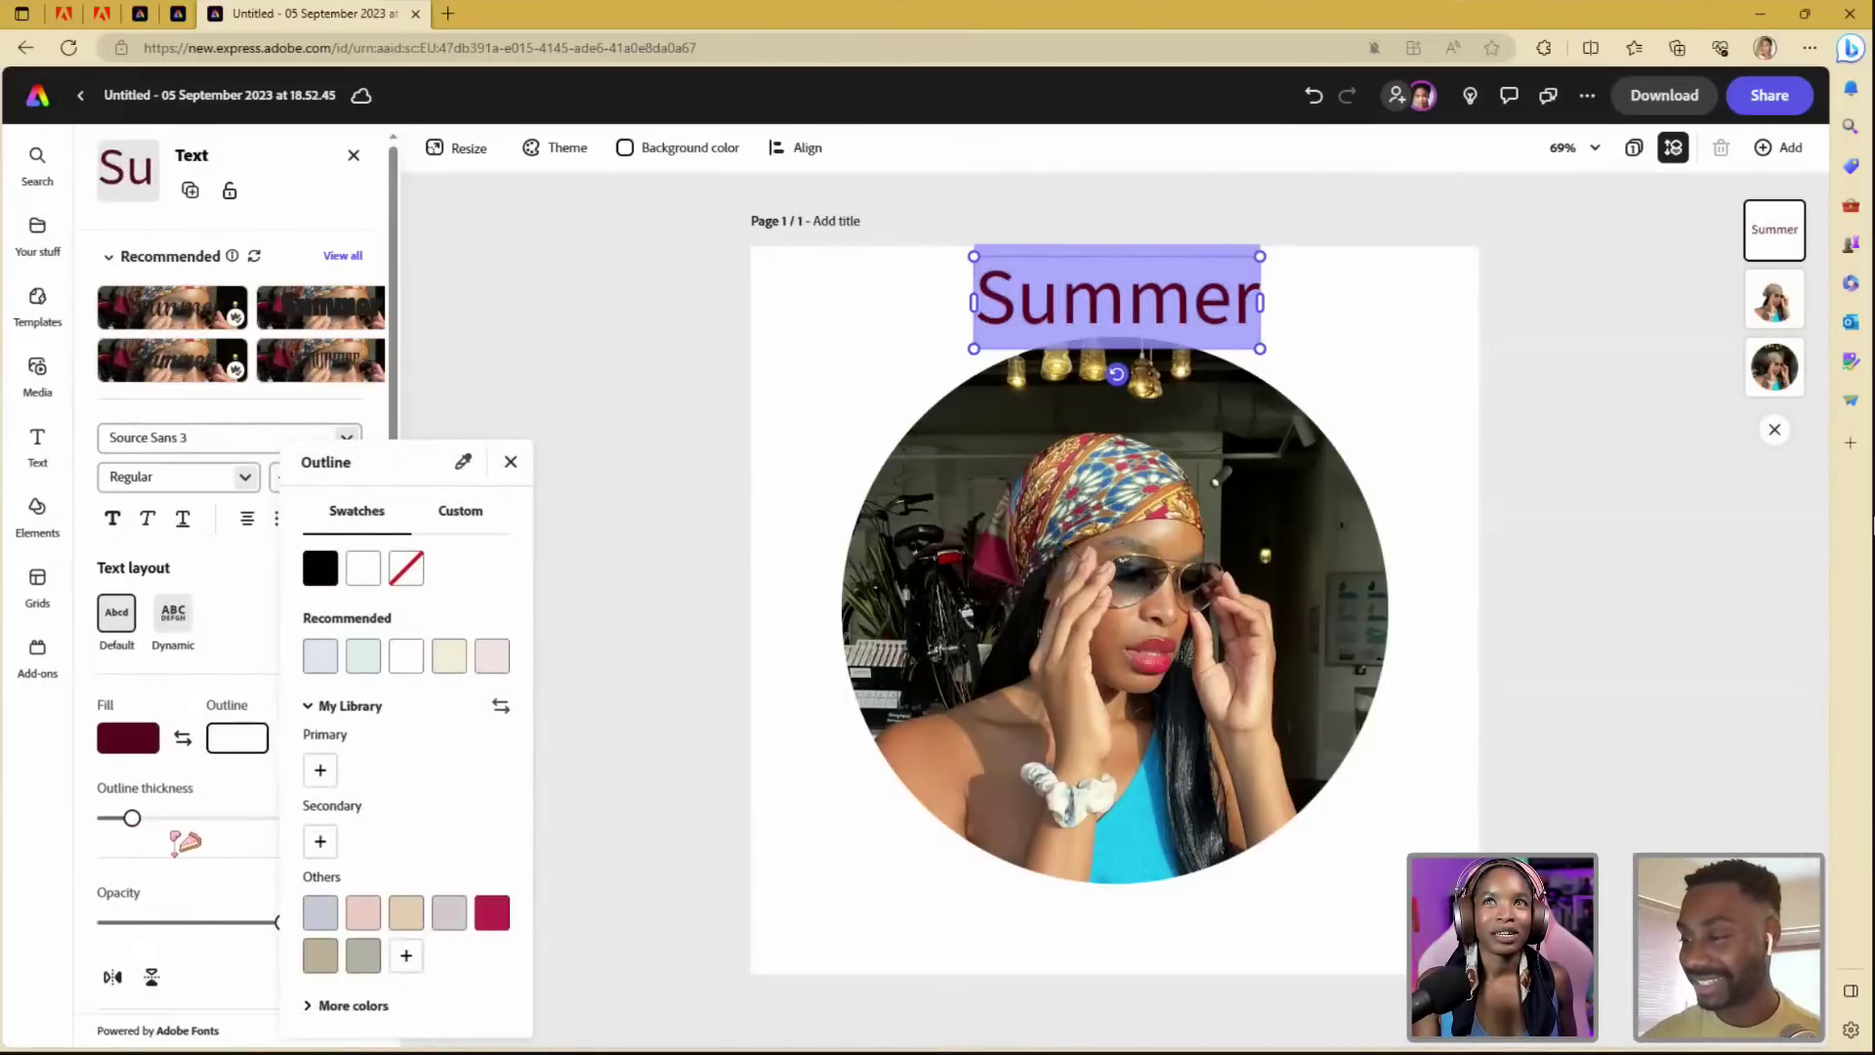
pyautogui.click(180, 838)
pyautogui.moveTo(137, 818); pyautogui.dragTo(176, 820)
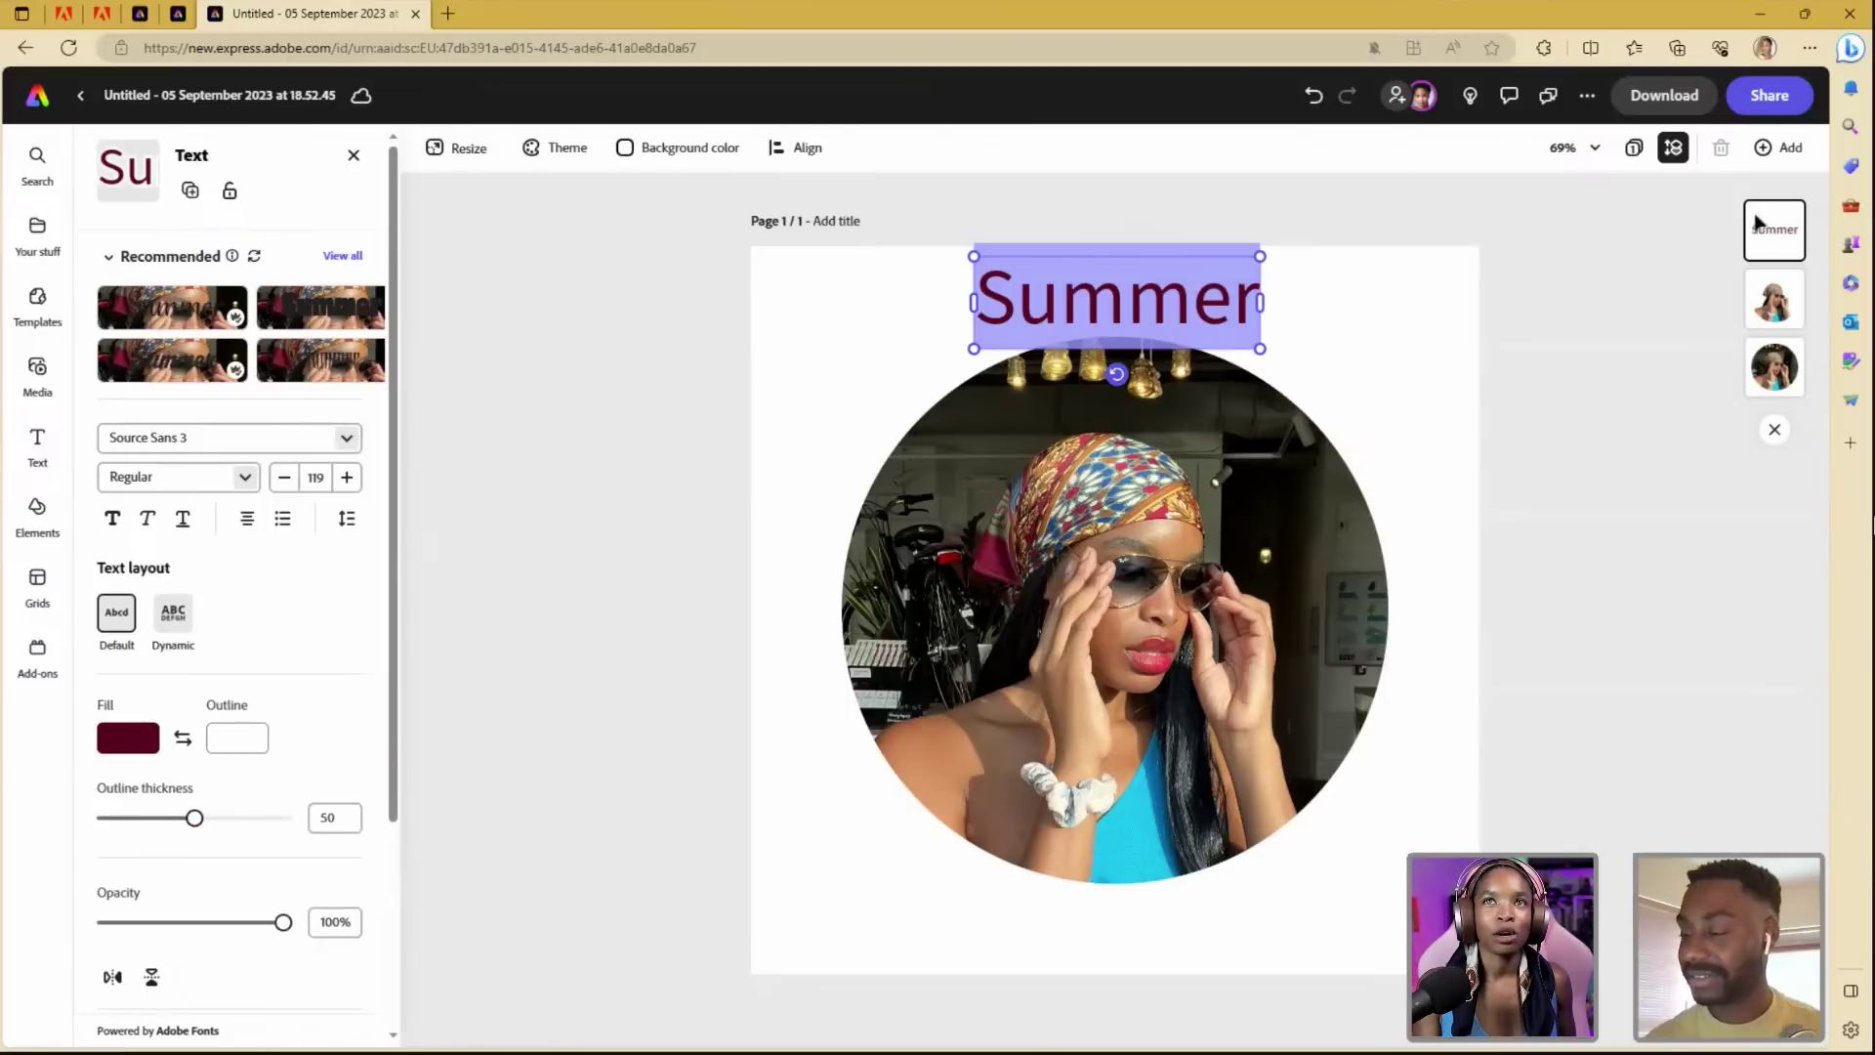
# - Enlarge the "Summer" text to size 153 across the upper part of the circle and layer it behind the woman's cutout
pyautogui.moveTo(1210, 303); pyautogui.dragTo(1393, 532)
pyautogui.moveTo(1289, 472); pyautogui.dragTo(1207, 448)
pyautogui.moveTo(1785, 237); pyautogui.dragTo(1791, 310)
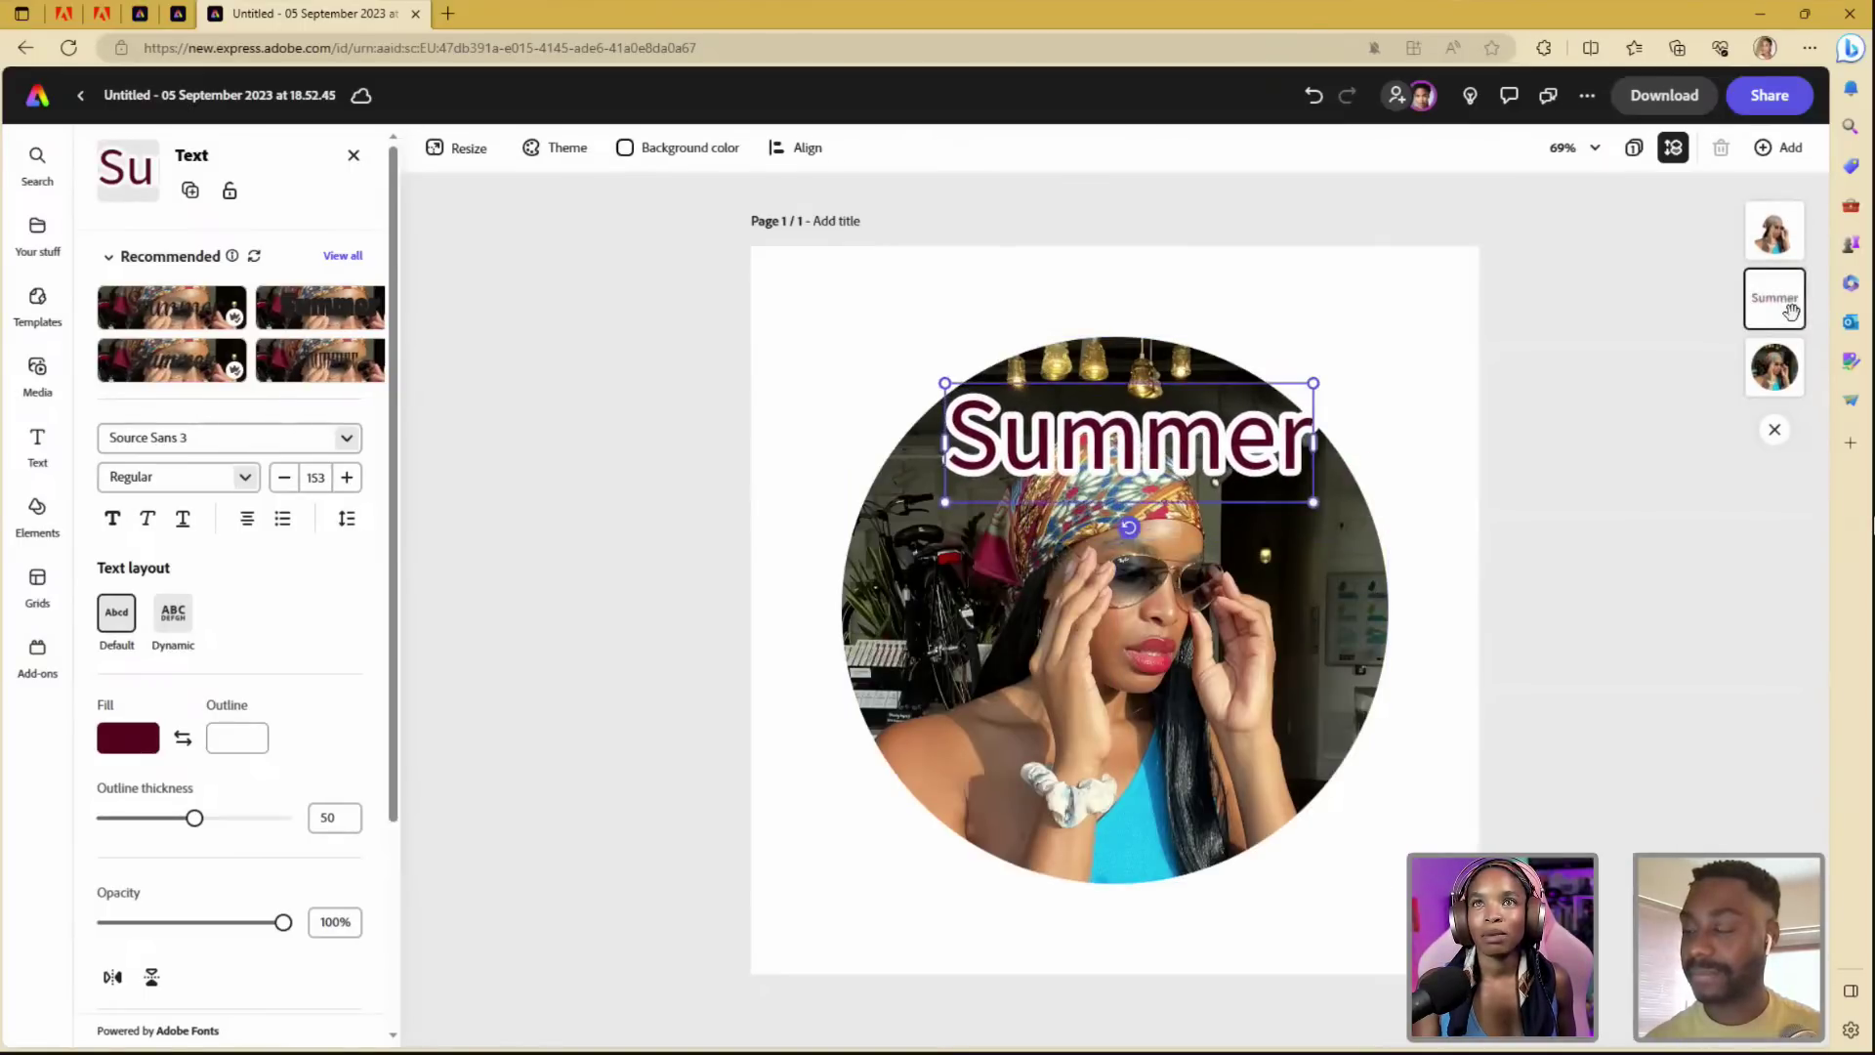
pyautogui.hotkey('ctrl', 'z')
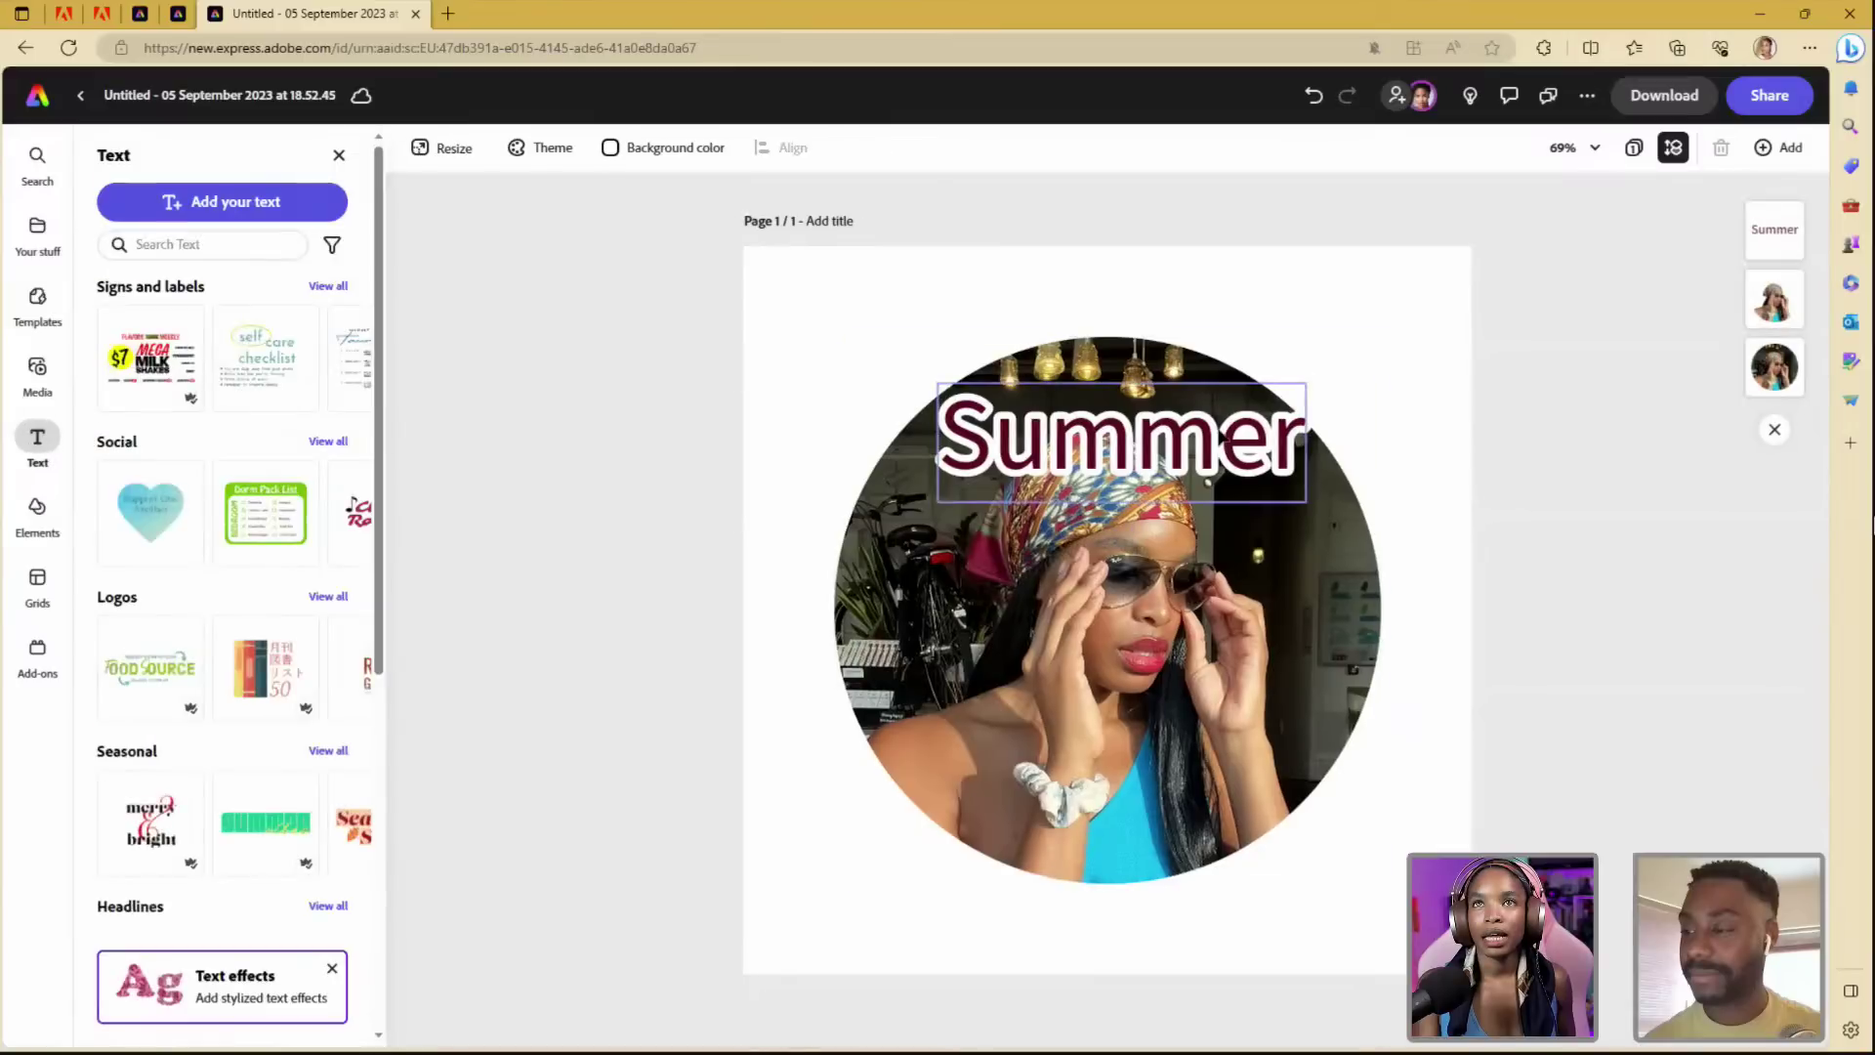
pyautogui.hotkey('ctrl', 'shift', 'z')
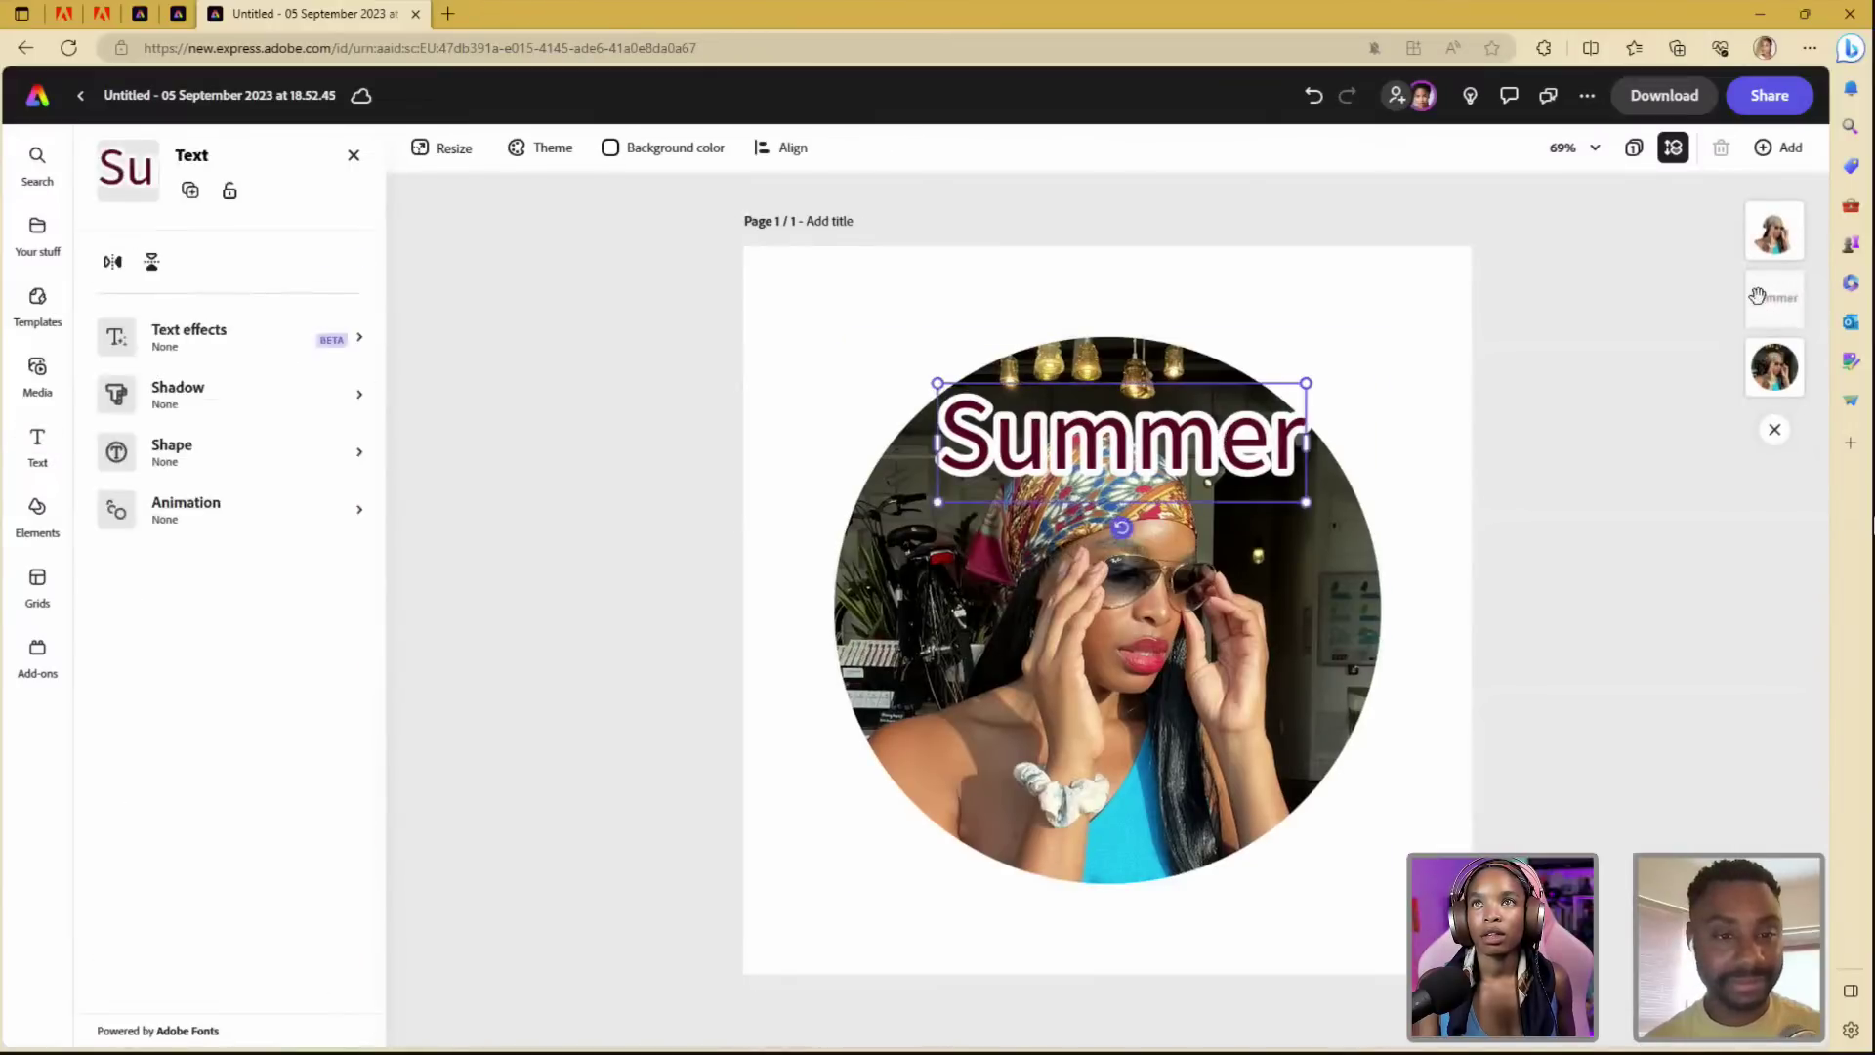
# - Try to move the "Summer" text behind the cutout and undo the accidental photo moves
pyautogui.moveTo(1187, 436); pyautogui.dragTo(1207, 435)
pyautogui.hotkey('ctrl', 'z')
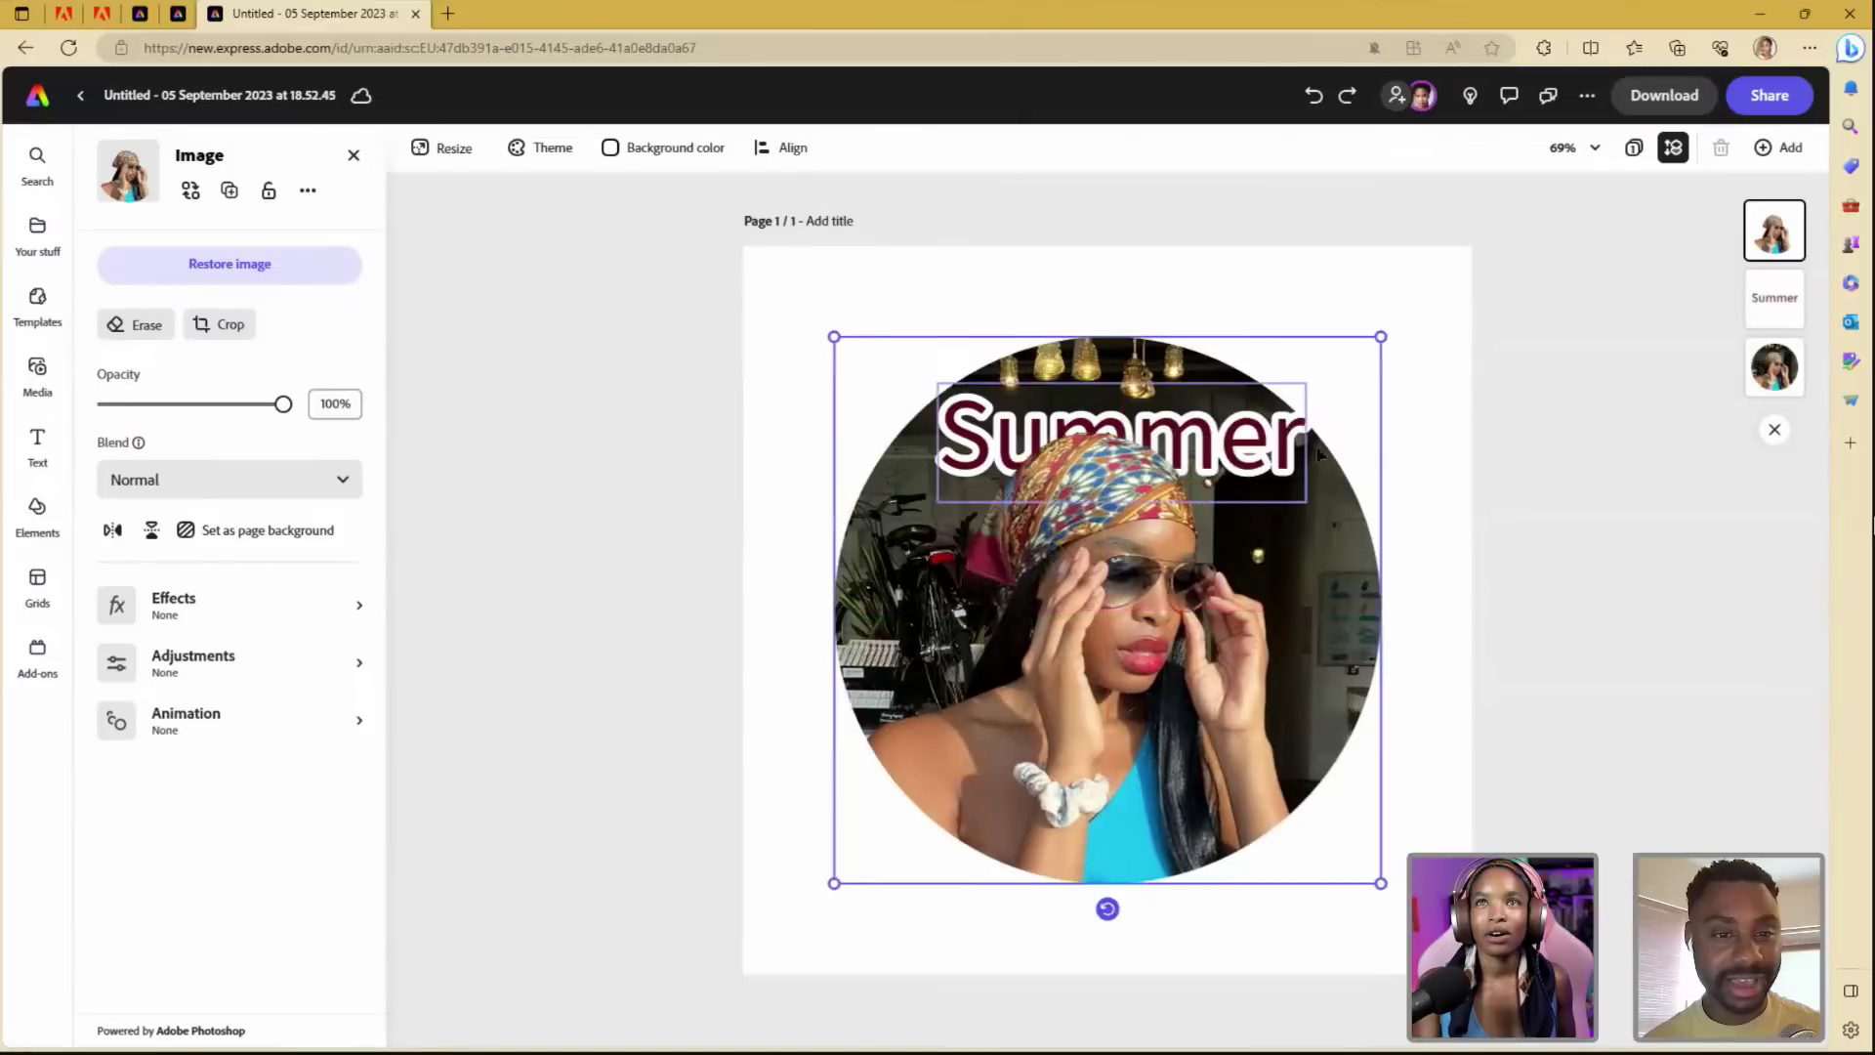
pyautogui.click(1780, 296)
pyautogui.hotkey('ctrl', 'shift', 'z')
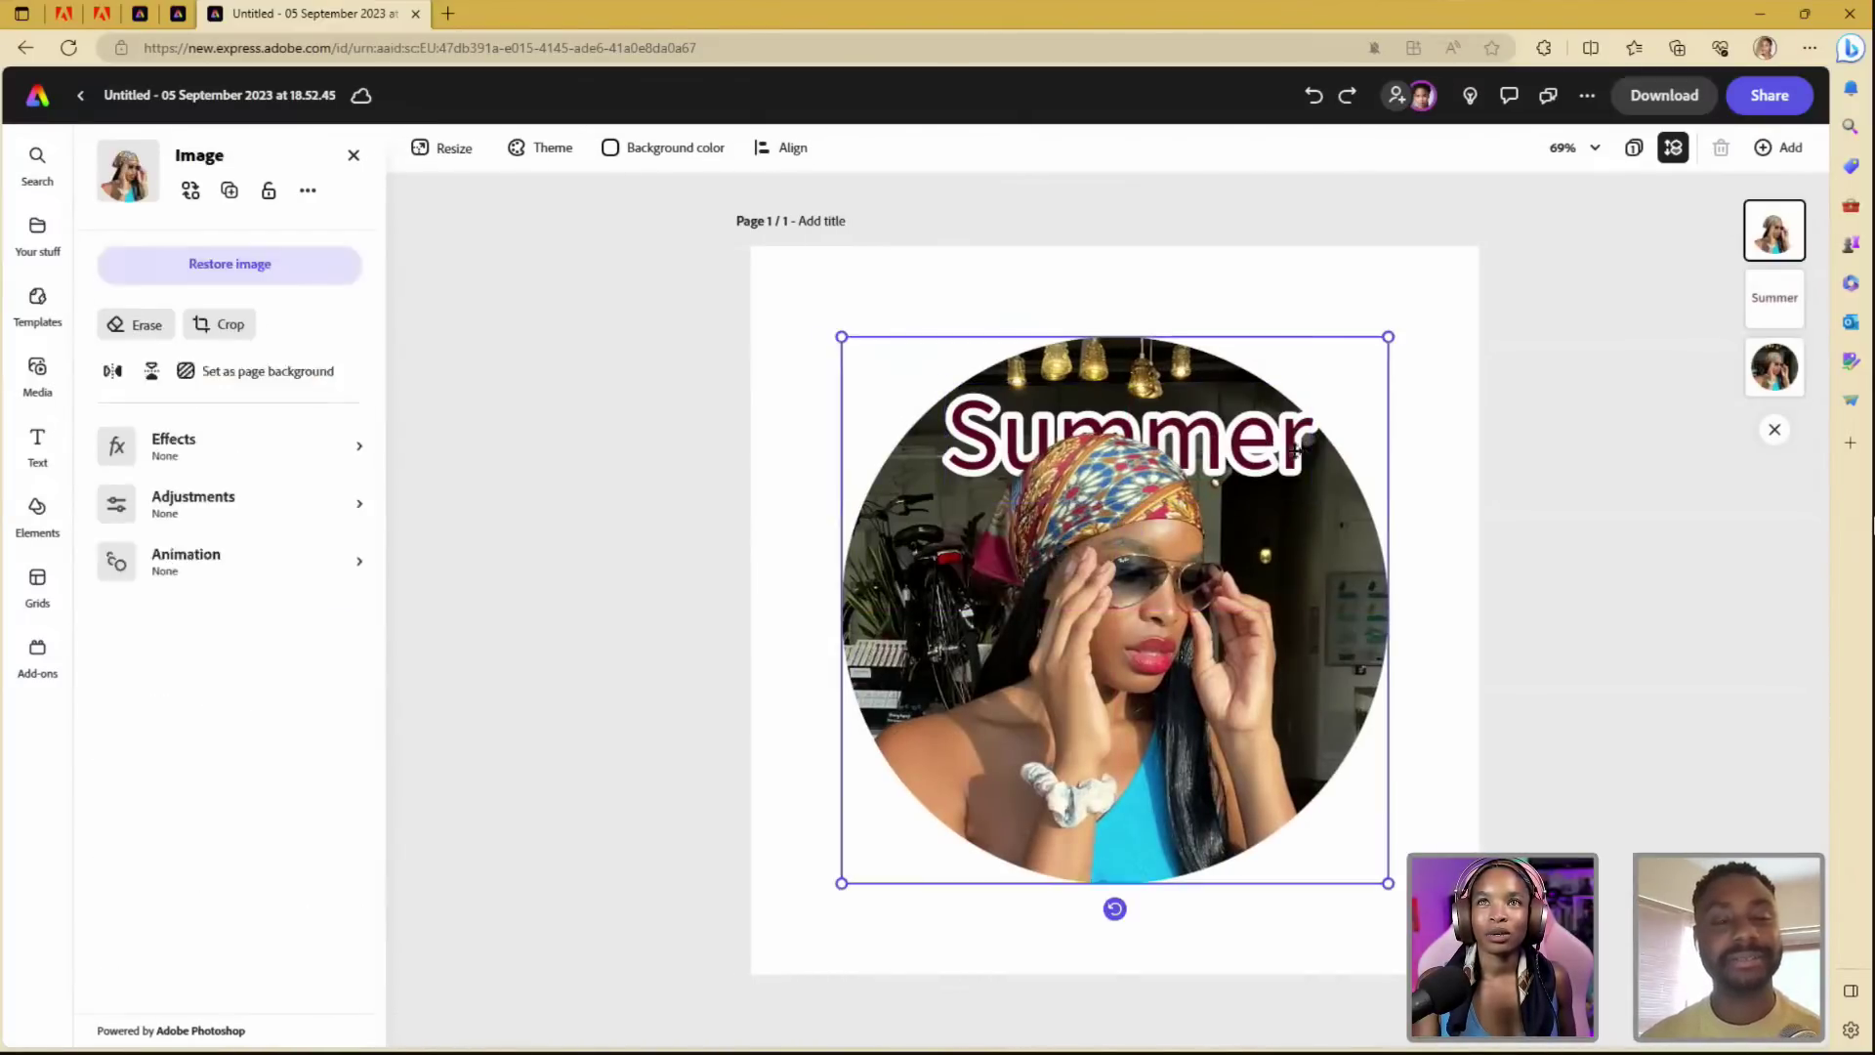
pyautogui.hotkey('ctrl', 'z')
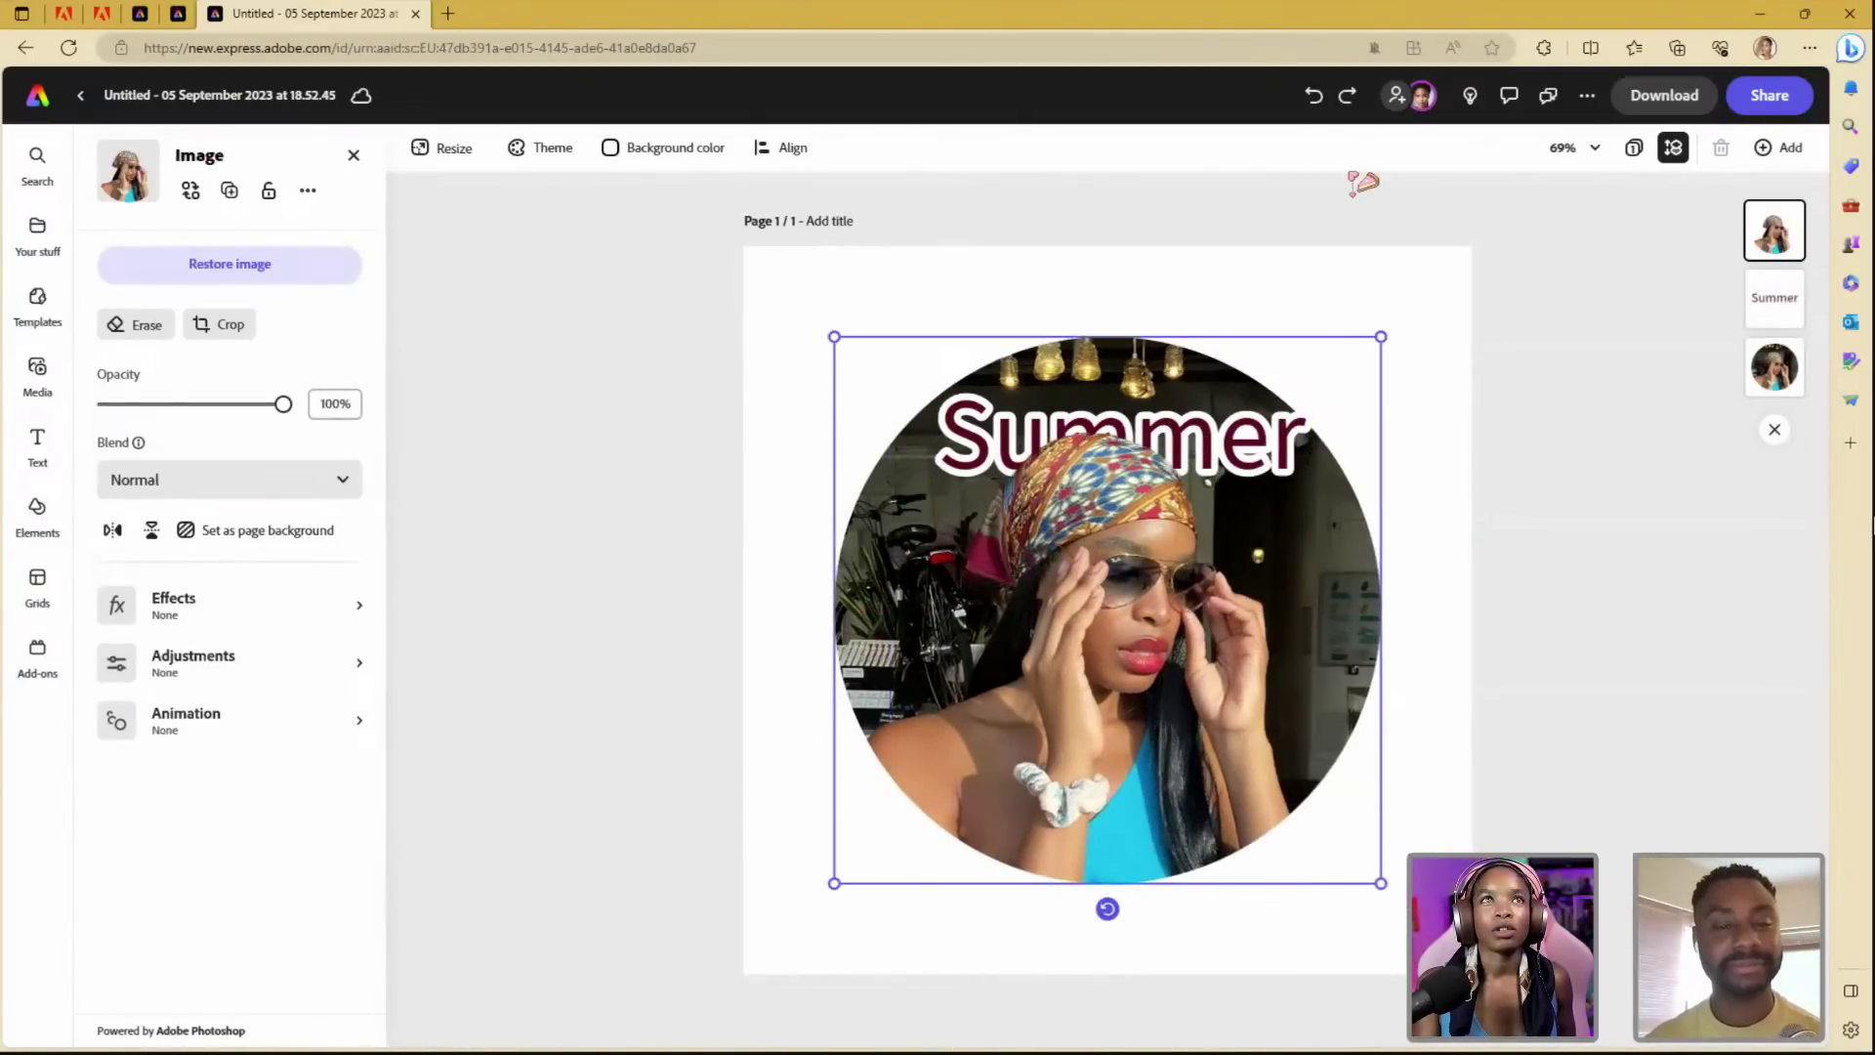
# - Lock both the woman's cutout and the circular background photo so that only the "Summer" text stays editable
pyautogui.click(268, 191)
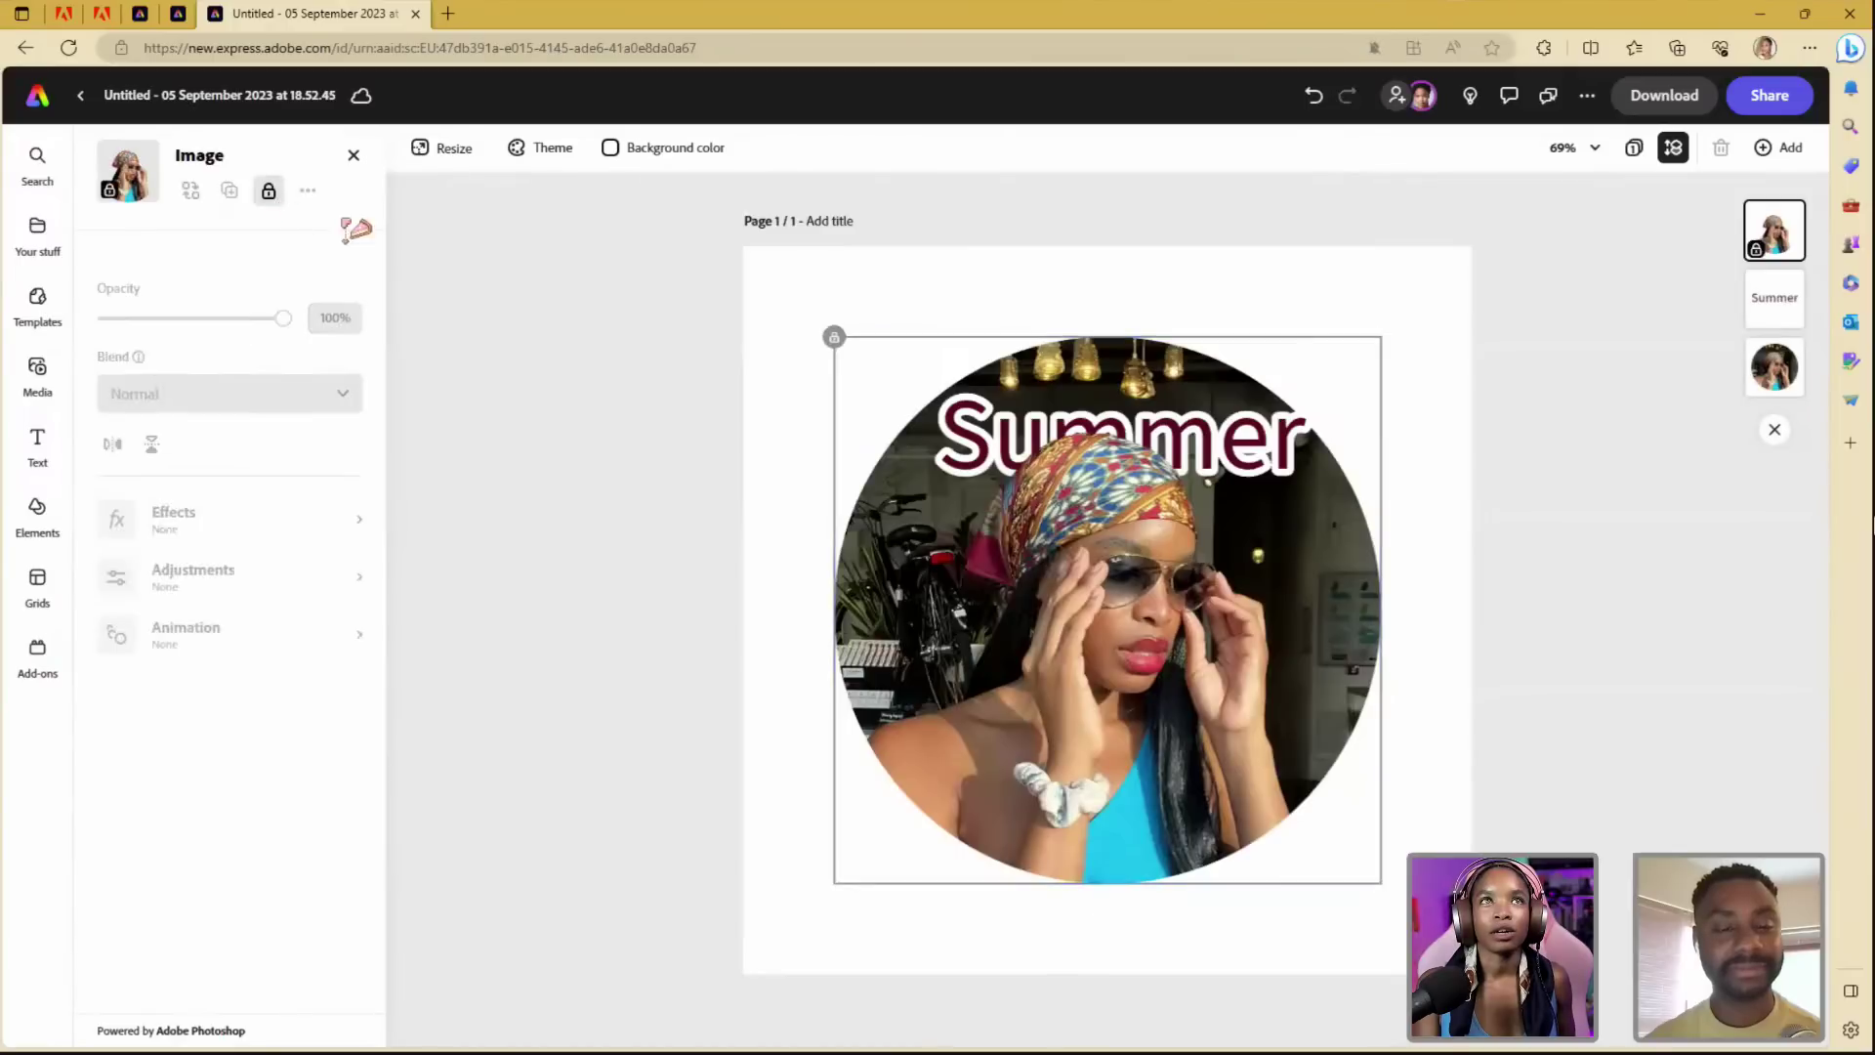
pyautogui.click(1779, 293)
pyautogui.click(1260, 438)
pyautogui.moveTo(1269, 436); pyautogui.dragTo(1245, 440)
pyautogui.click(1246, 443)
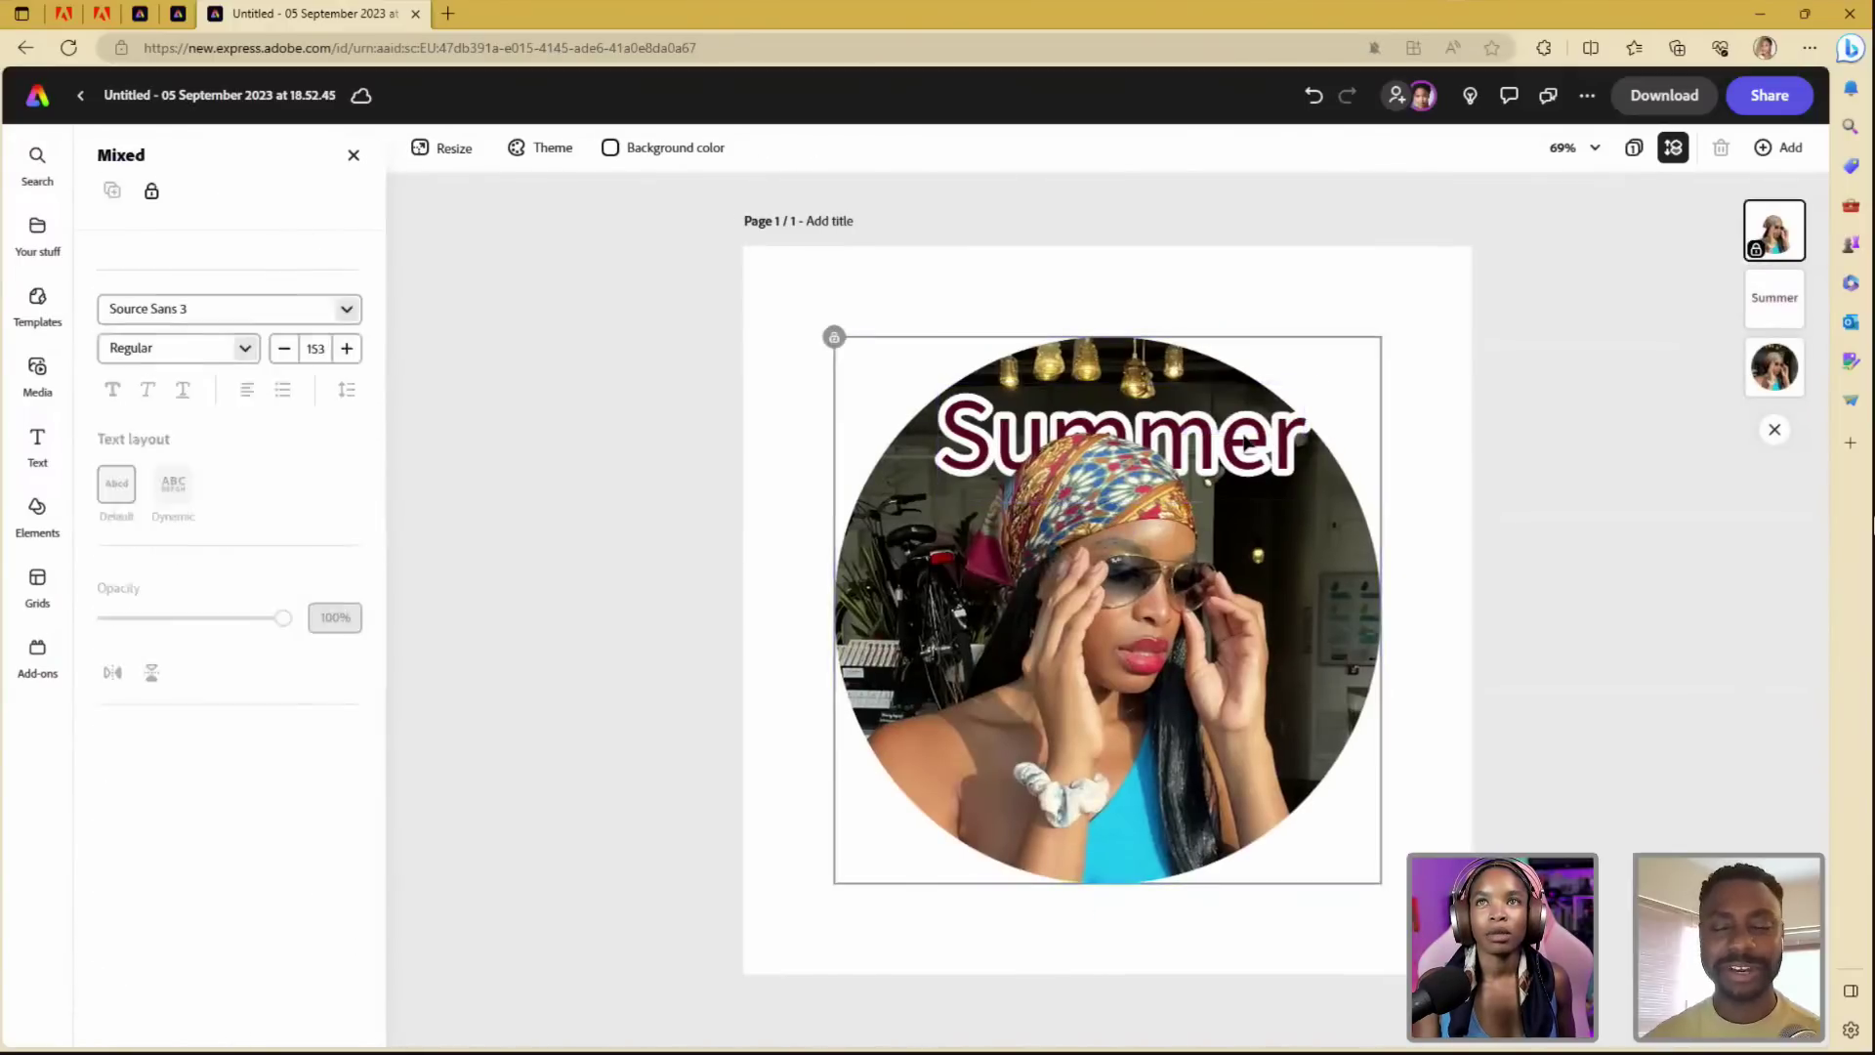
pyautogui.click(1774, 366)
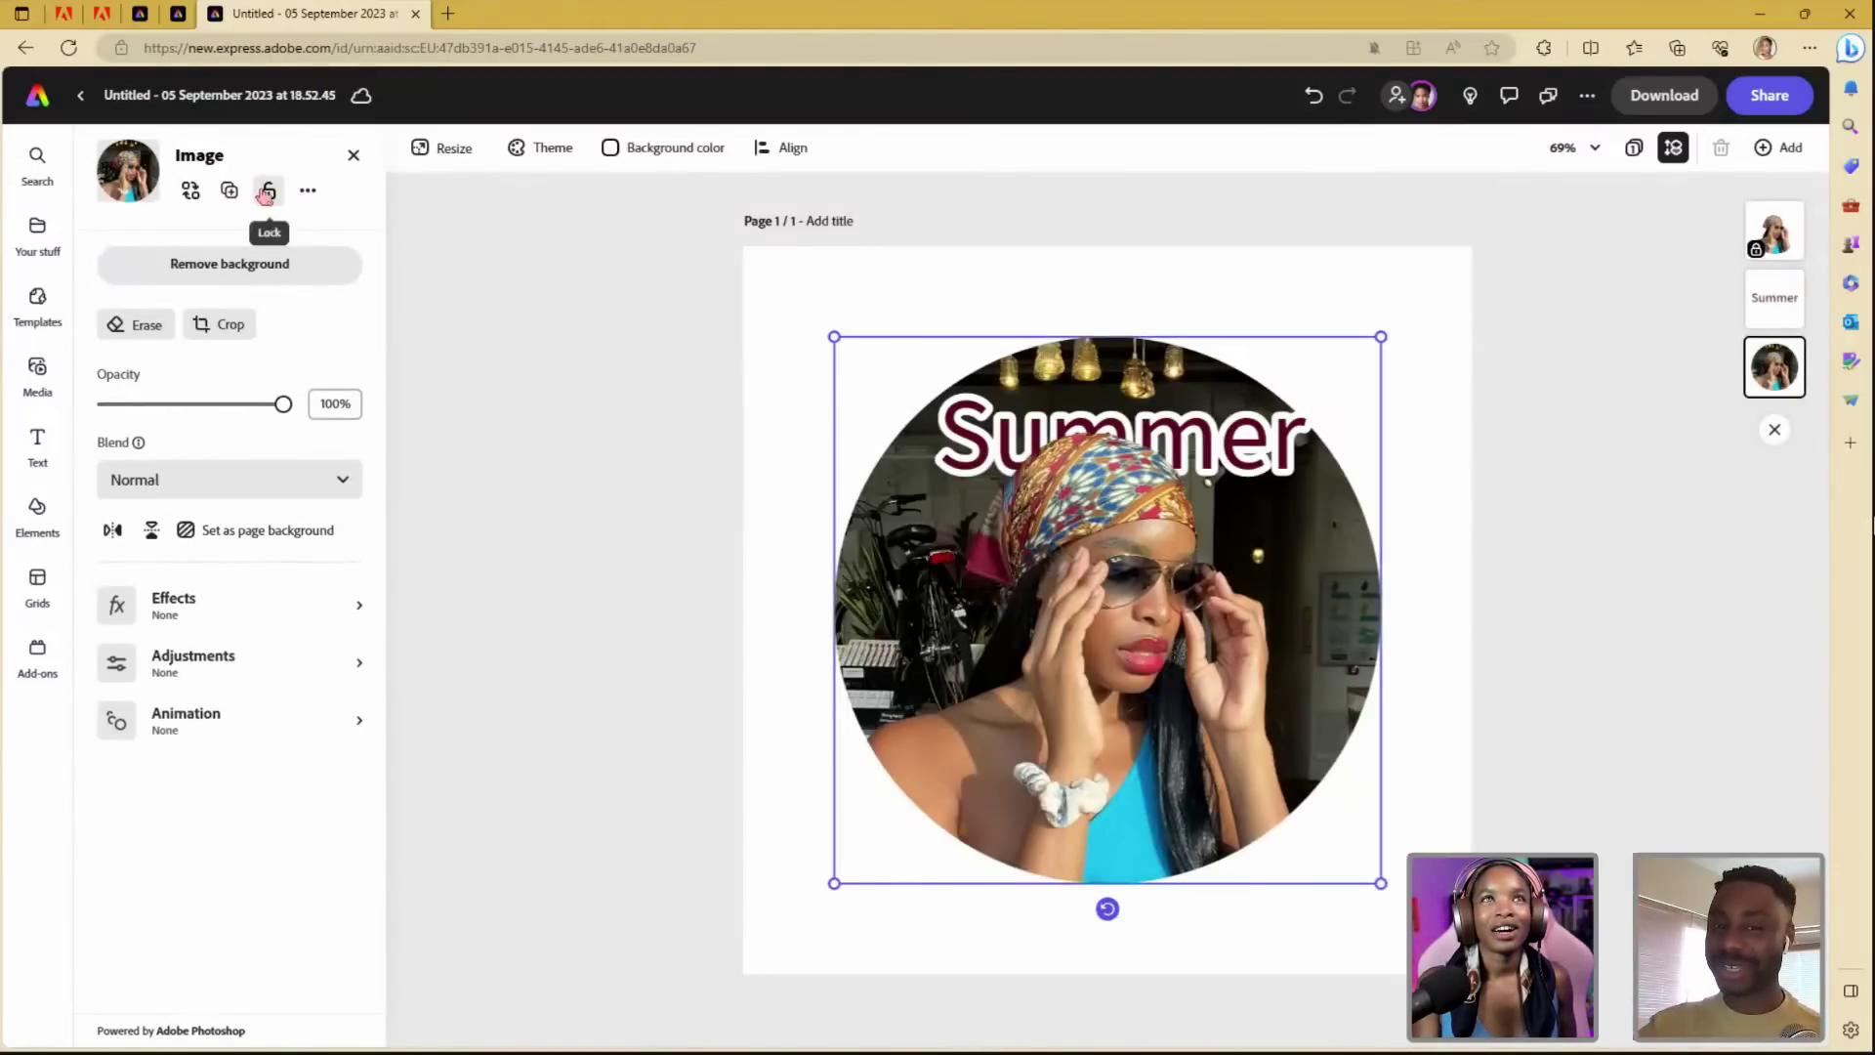
pyautogui.click(267, 191)
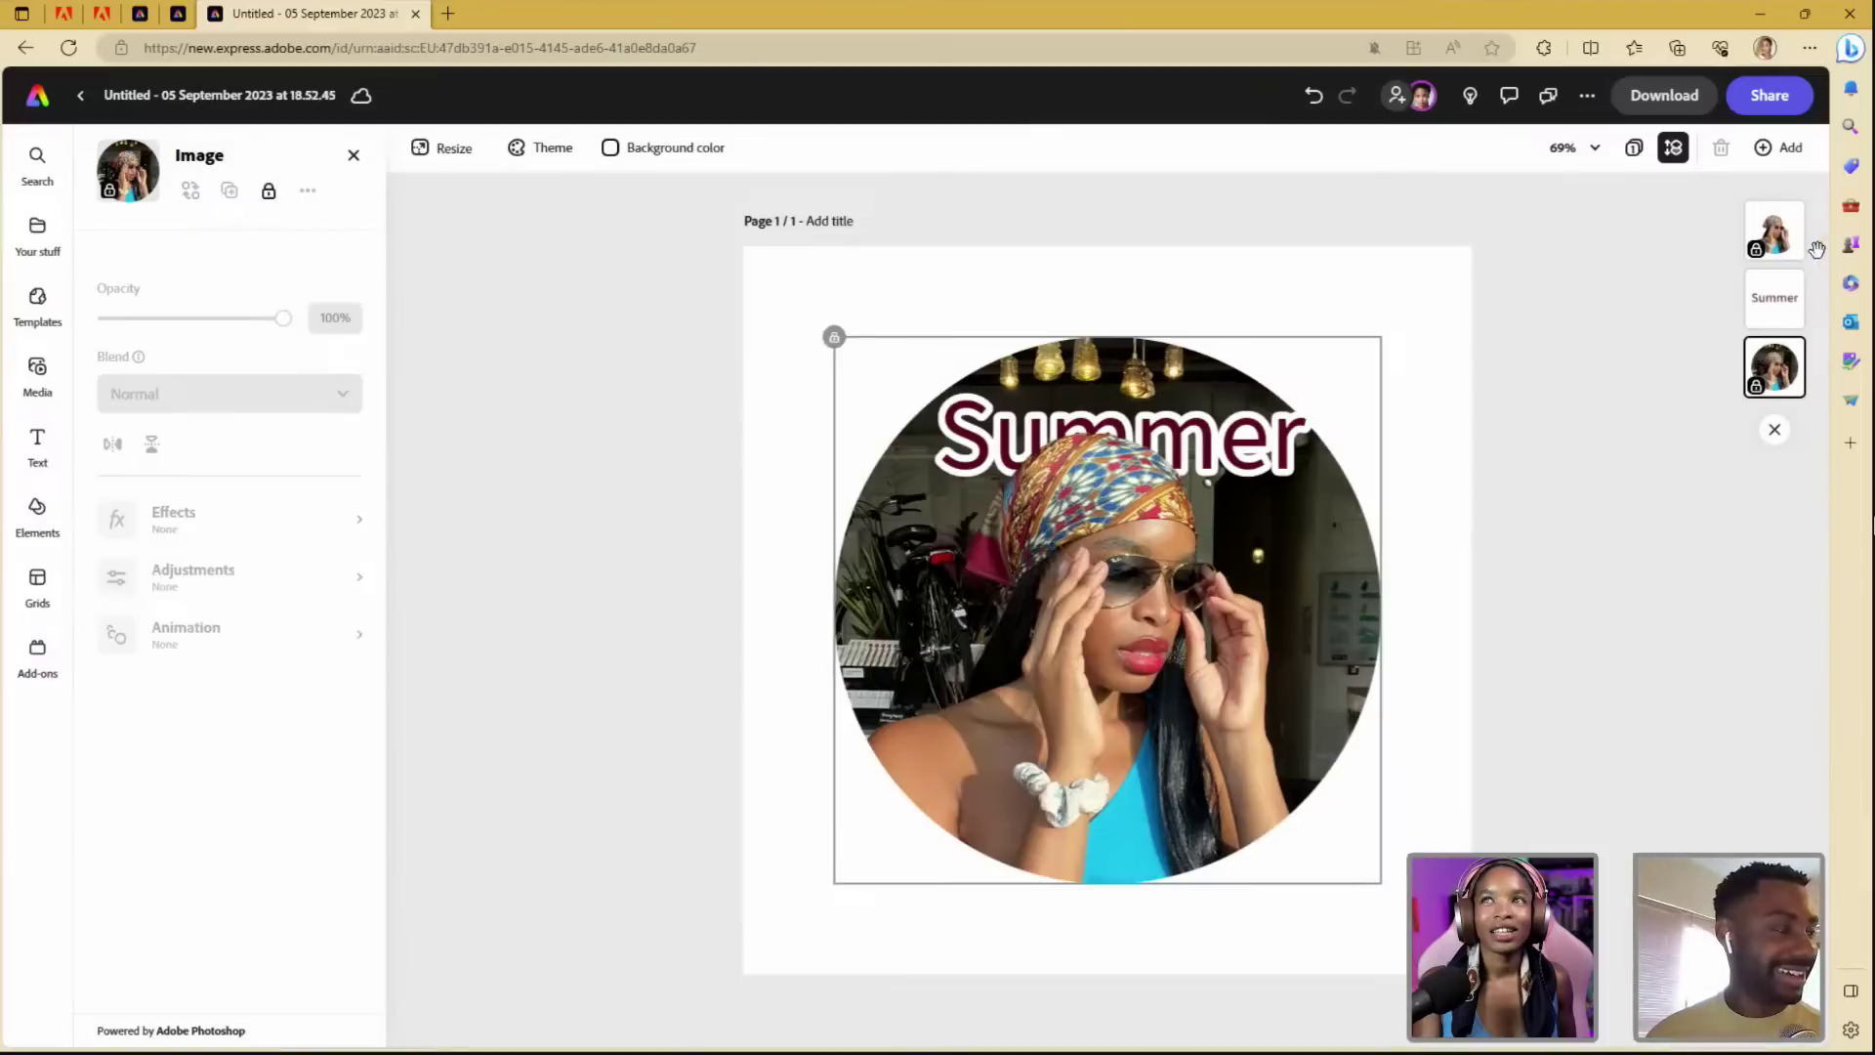
pyautogui.click(1775, 298)
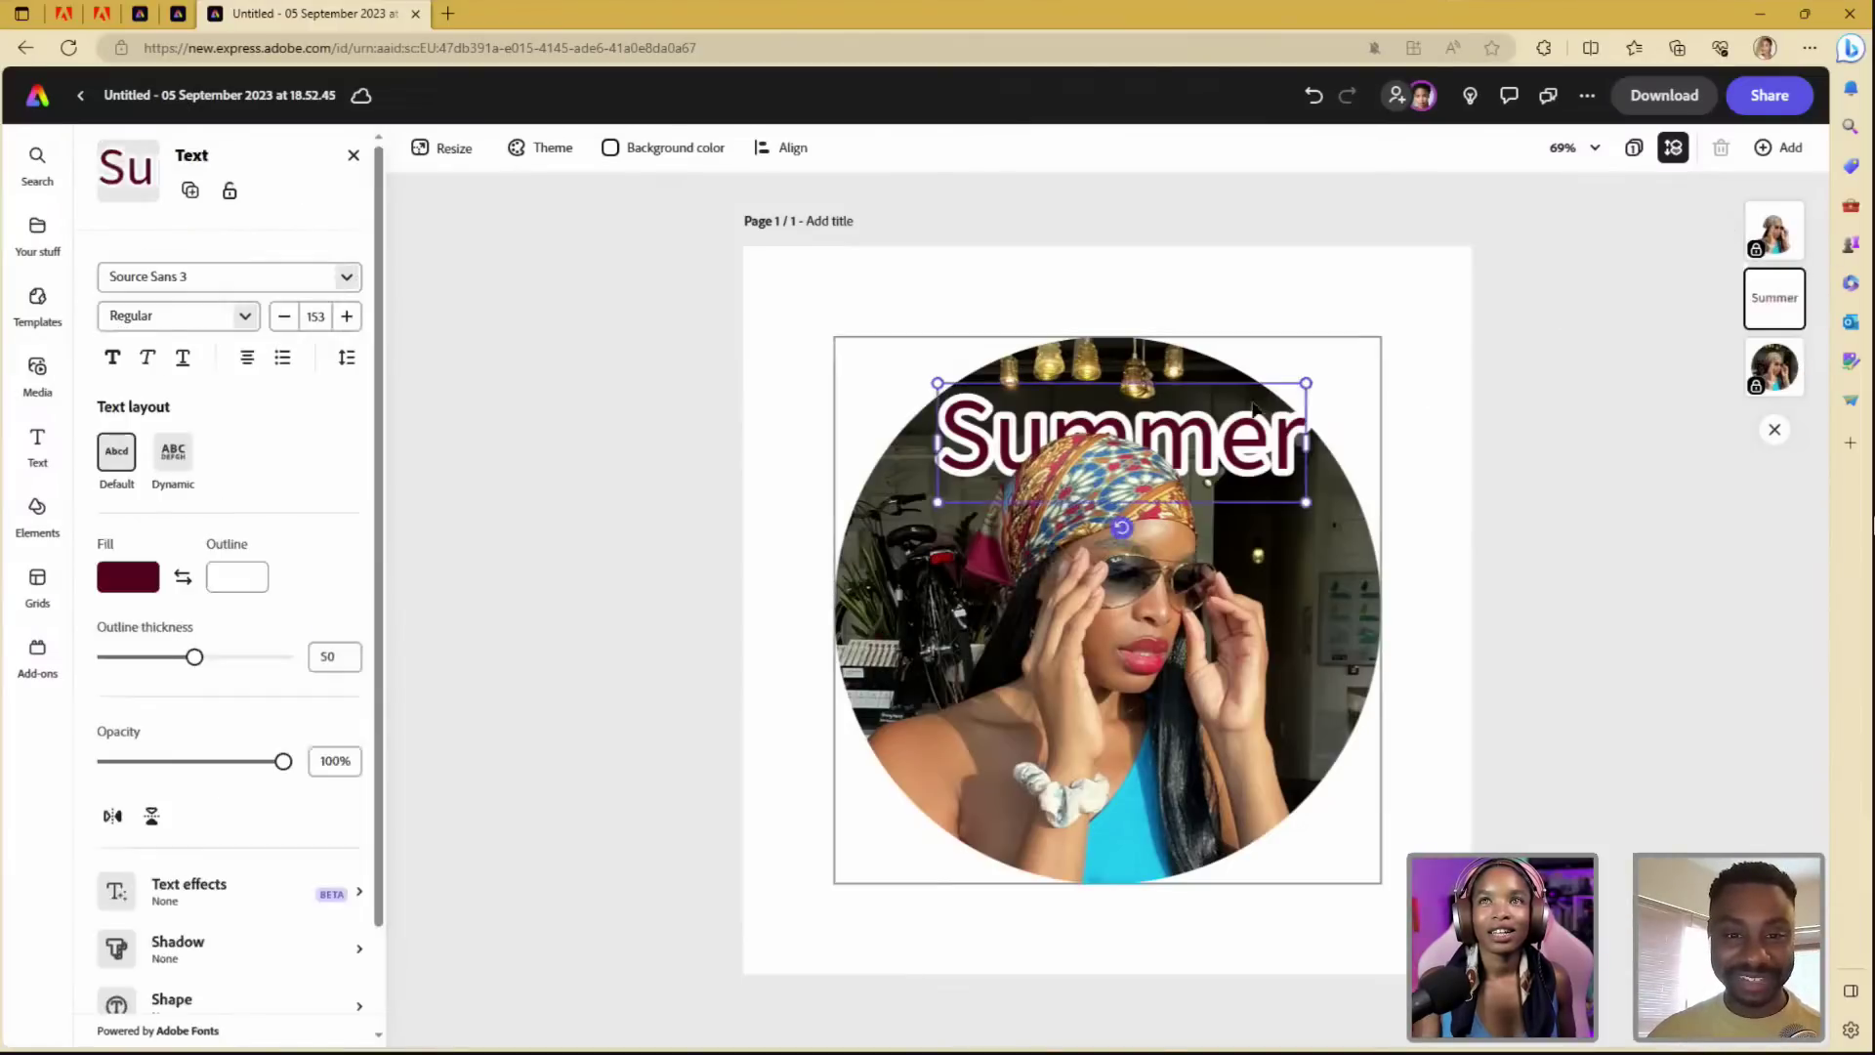
pyautogui.click(1301, 448)
pyautogui.click(1299, 450)
pyautogui.click(1300, 450)
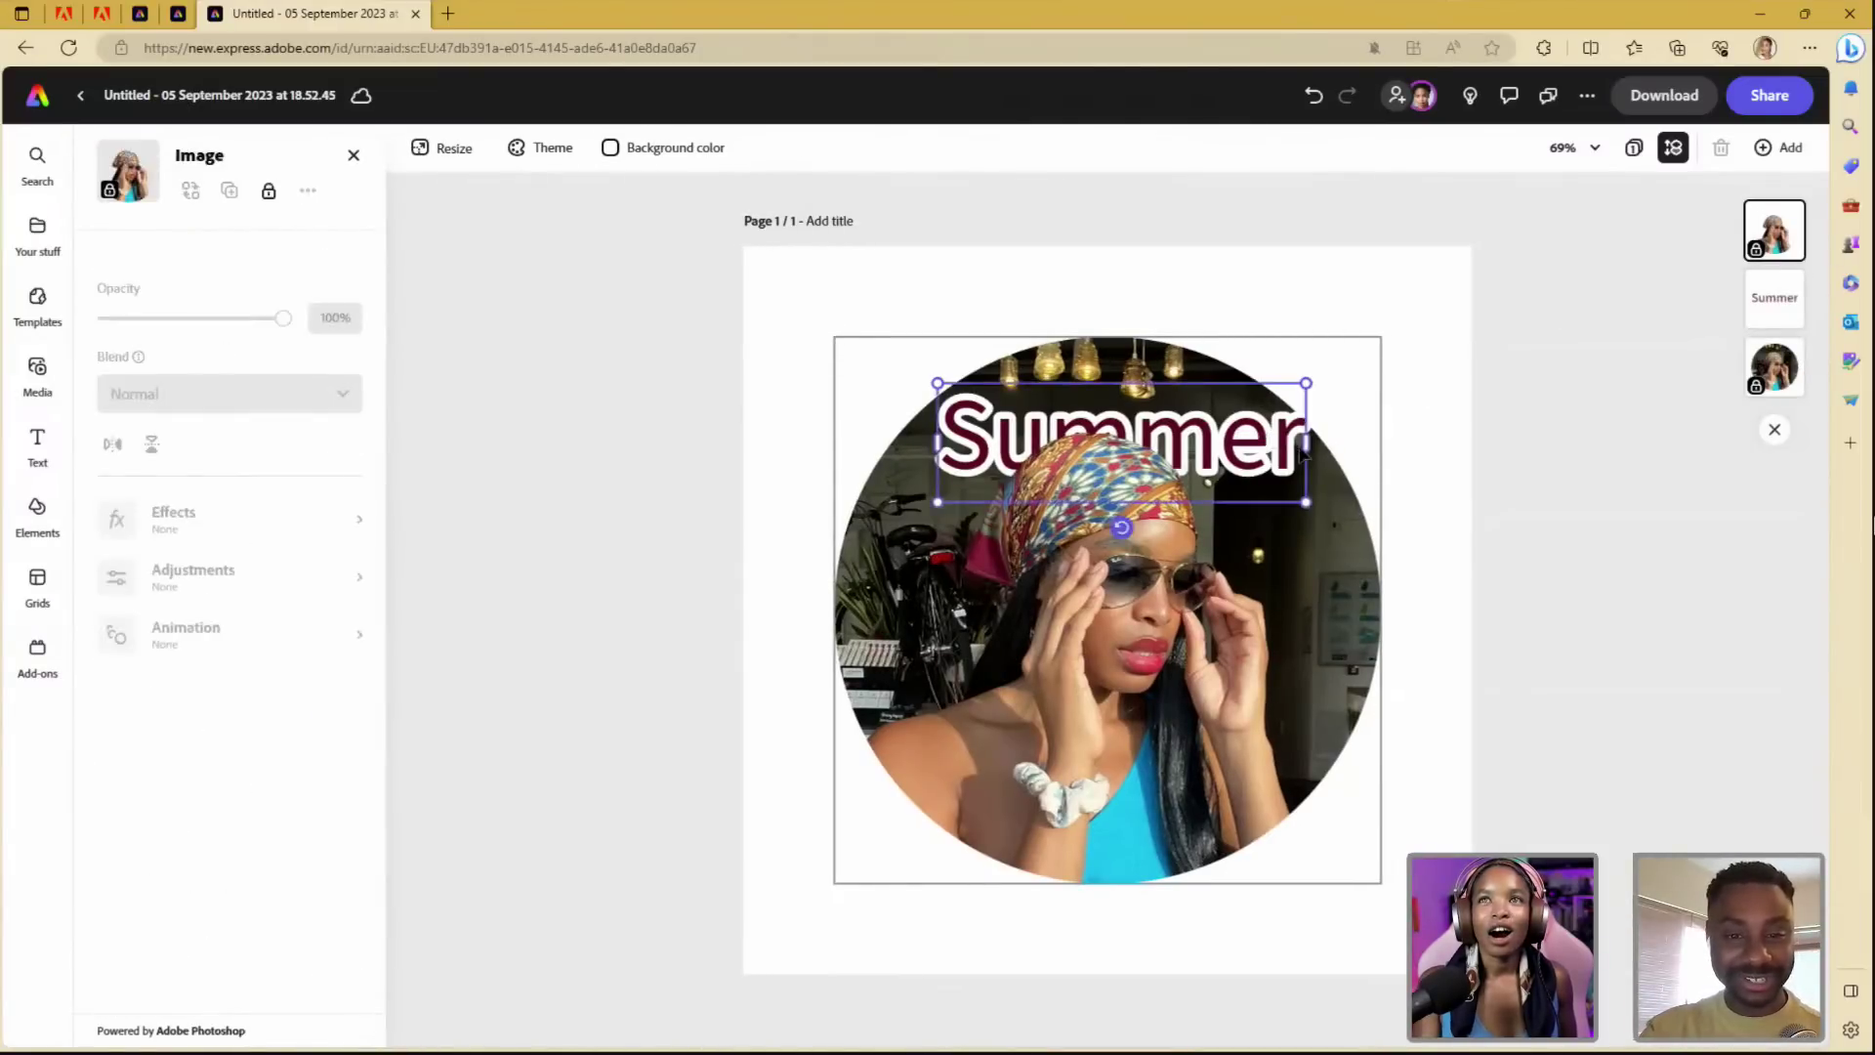
pyautogui.click(1256, 459)
pyautogui.click(1256, 460)
pyautogui.click(1257, 460)
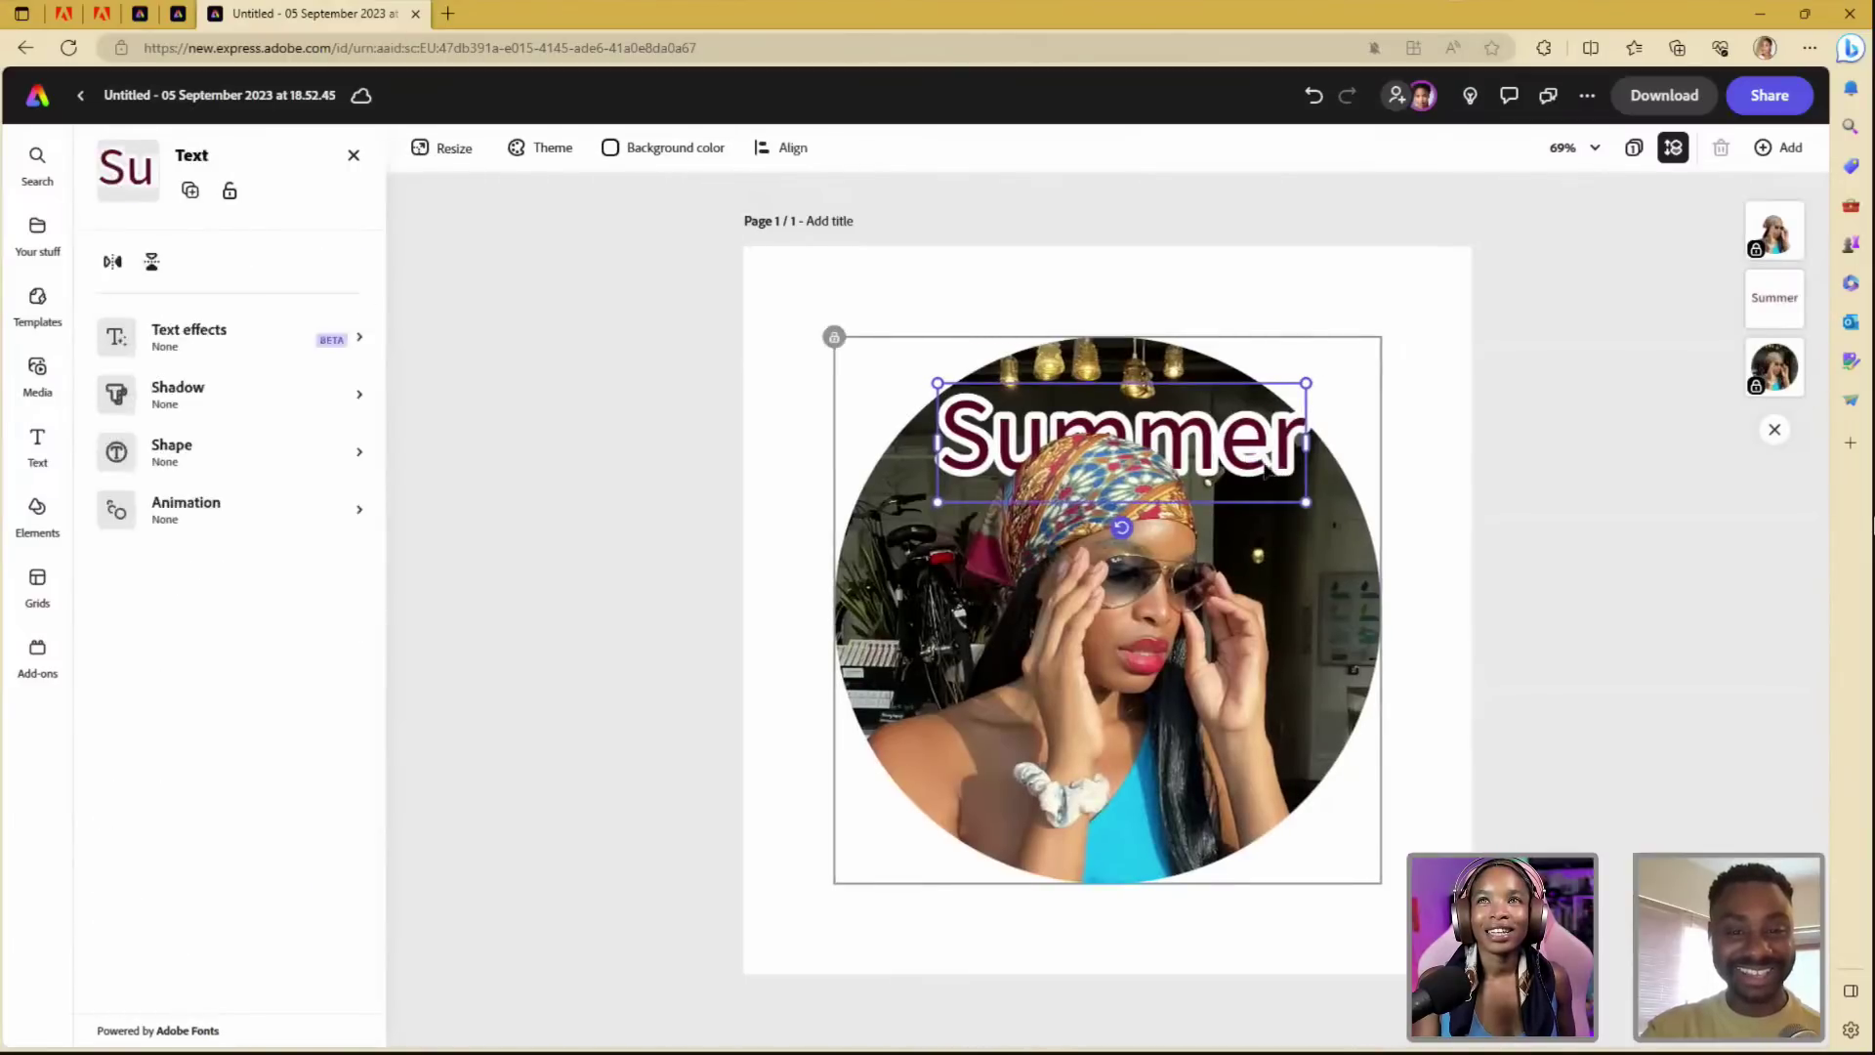
pyautogui.click(1276, 446)
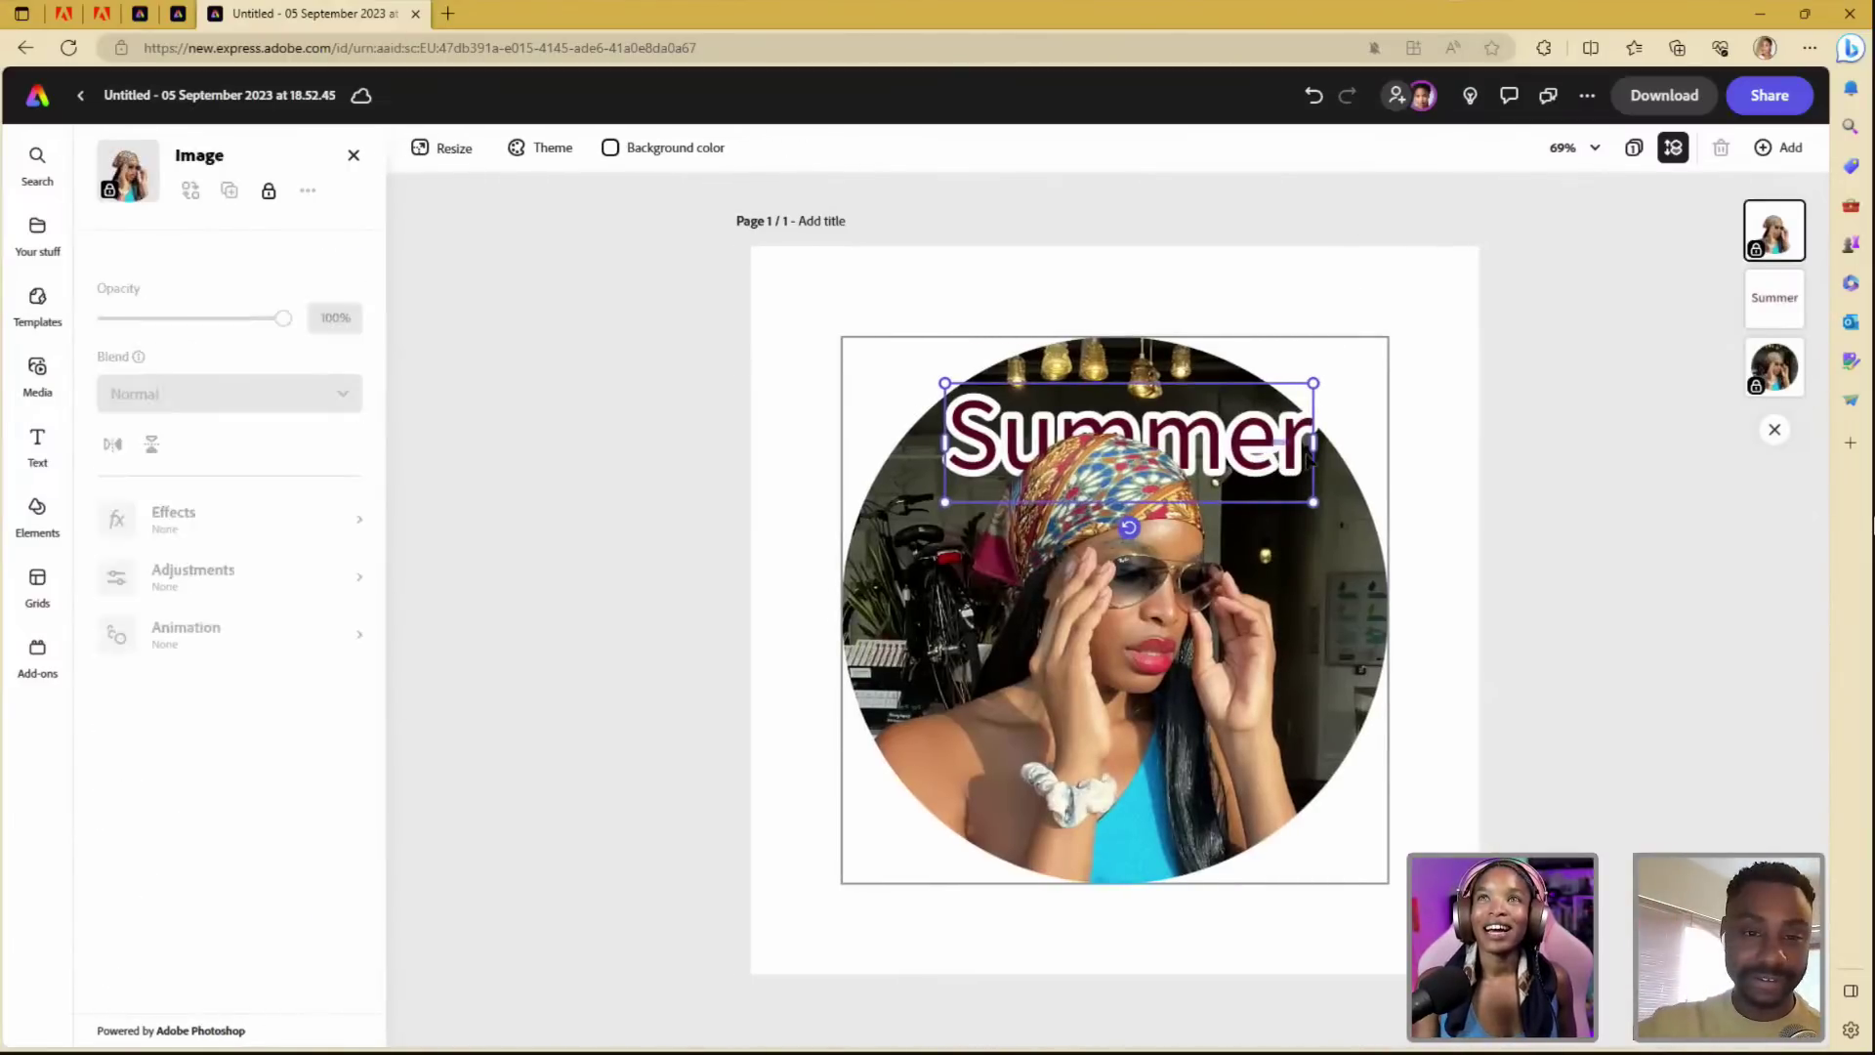
pyautogui.click(1276, 447)
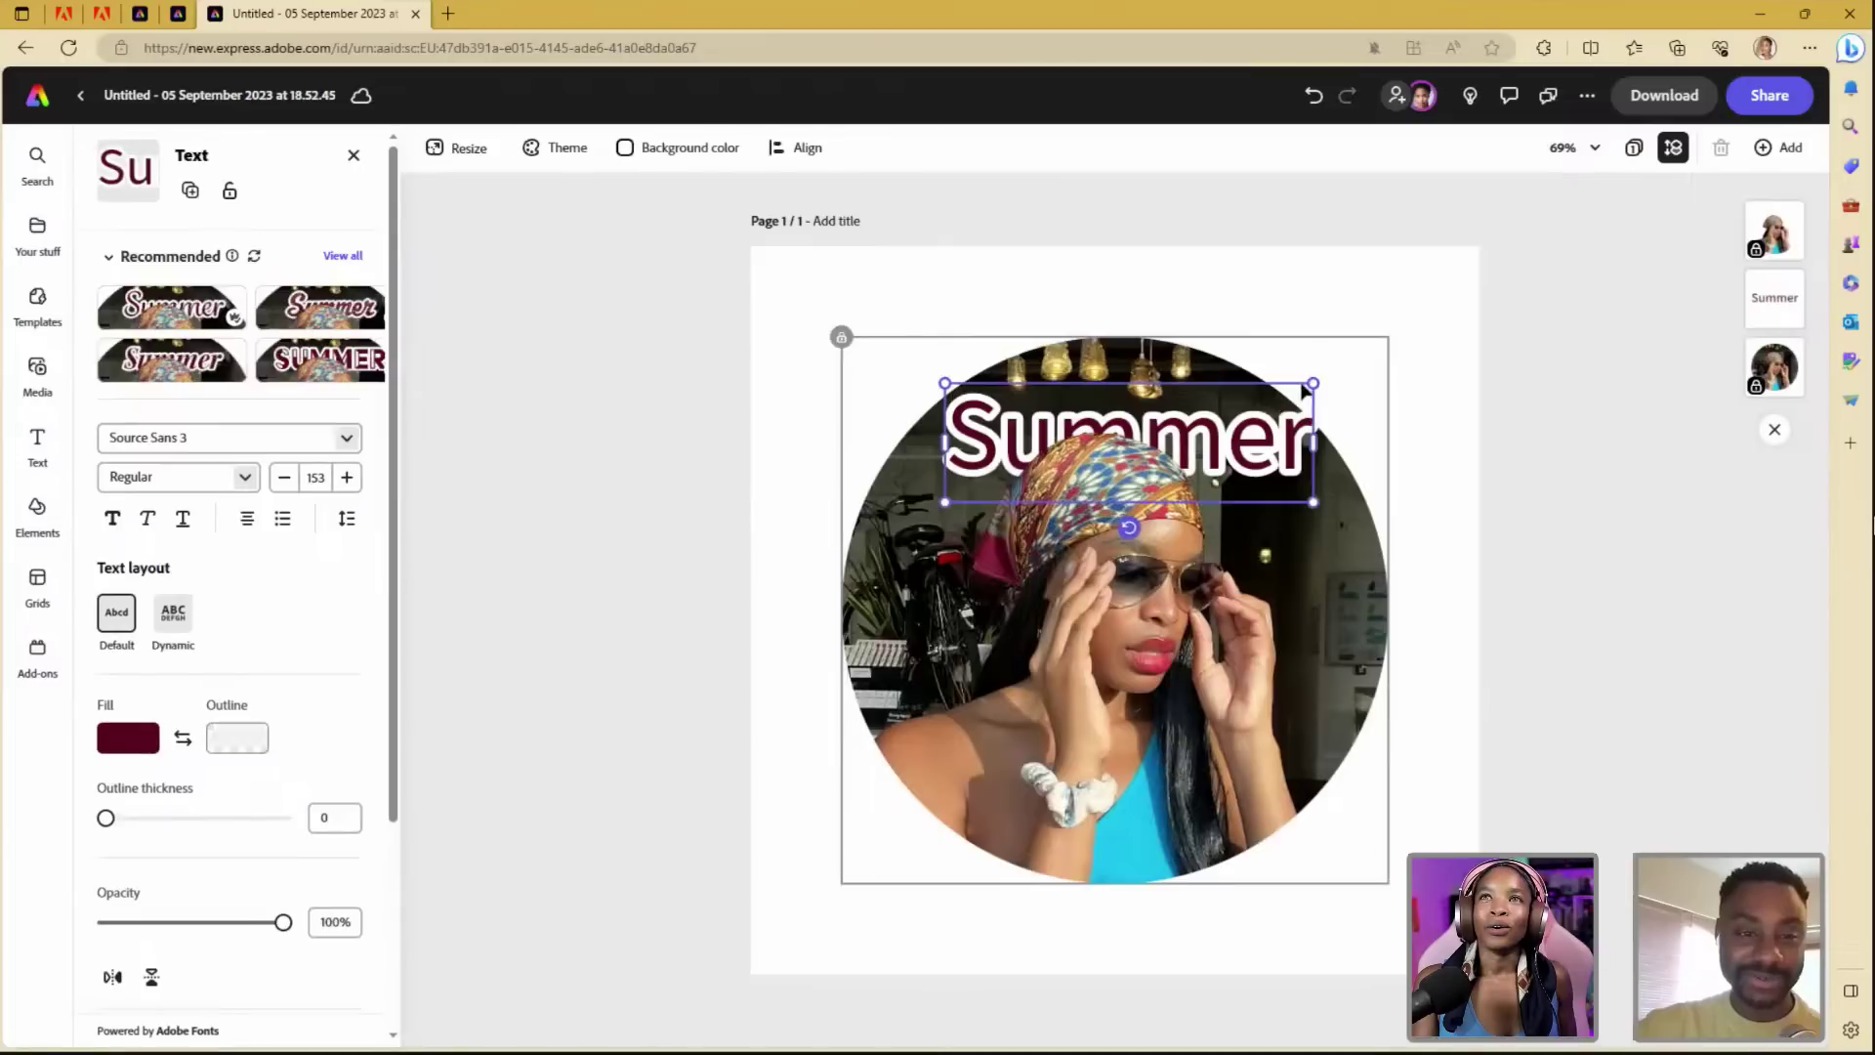
pyautogui.click(1345, 394)
pyautogui.click(1302, 389)
pyautogui.click(1347, 392)
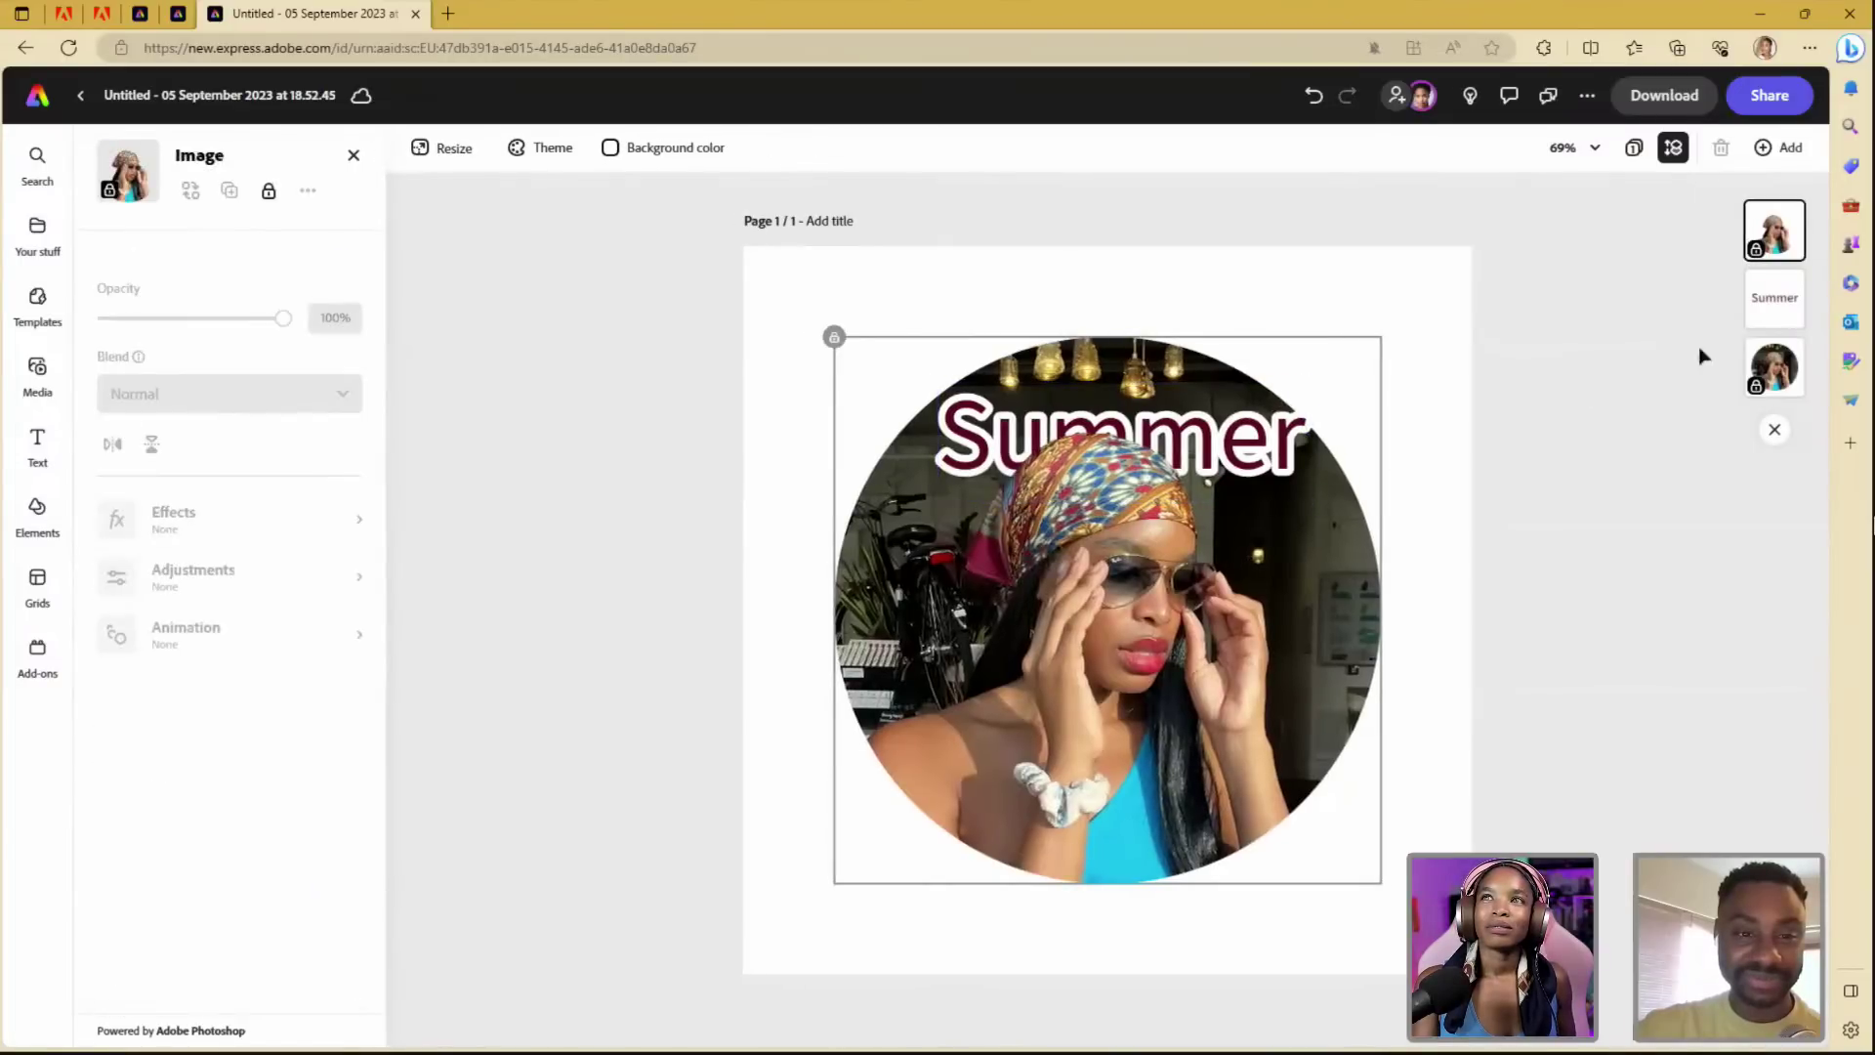
# - Enlarge the "Summer" text to size 184 and shift it up and left so it overhangs the circle's upper-left edge
pyautogui.click(1774, 298)
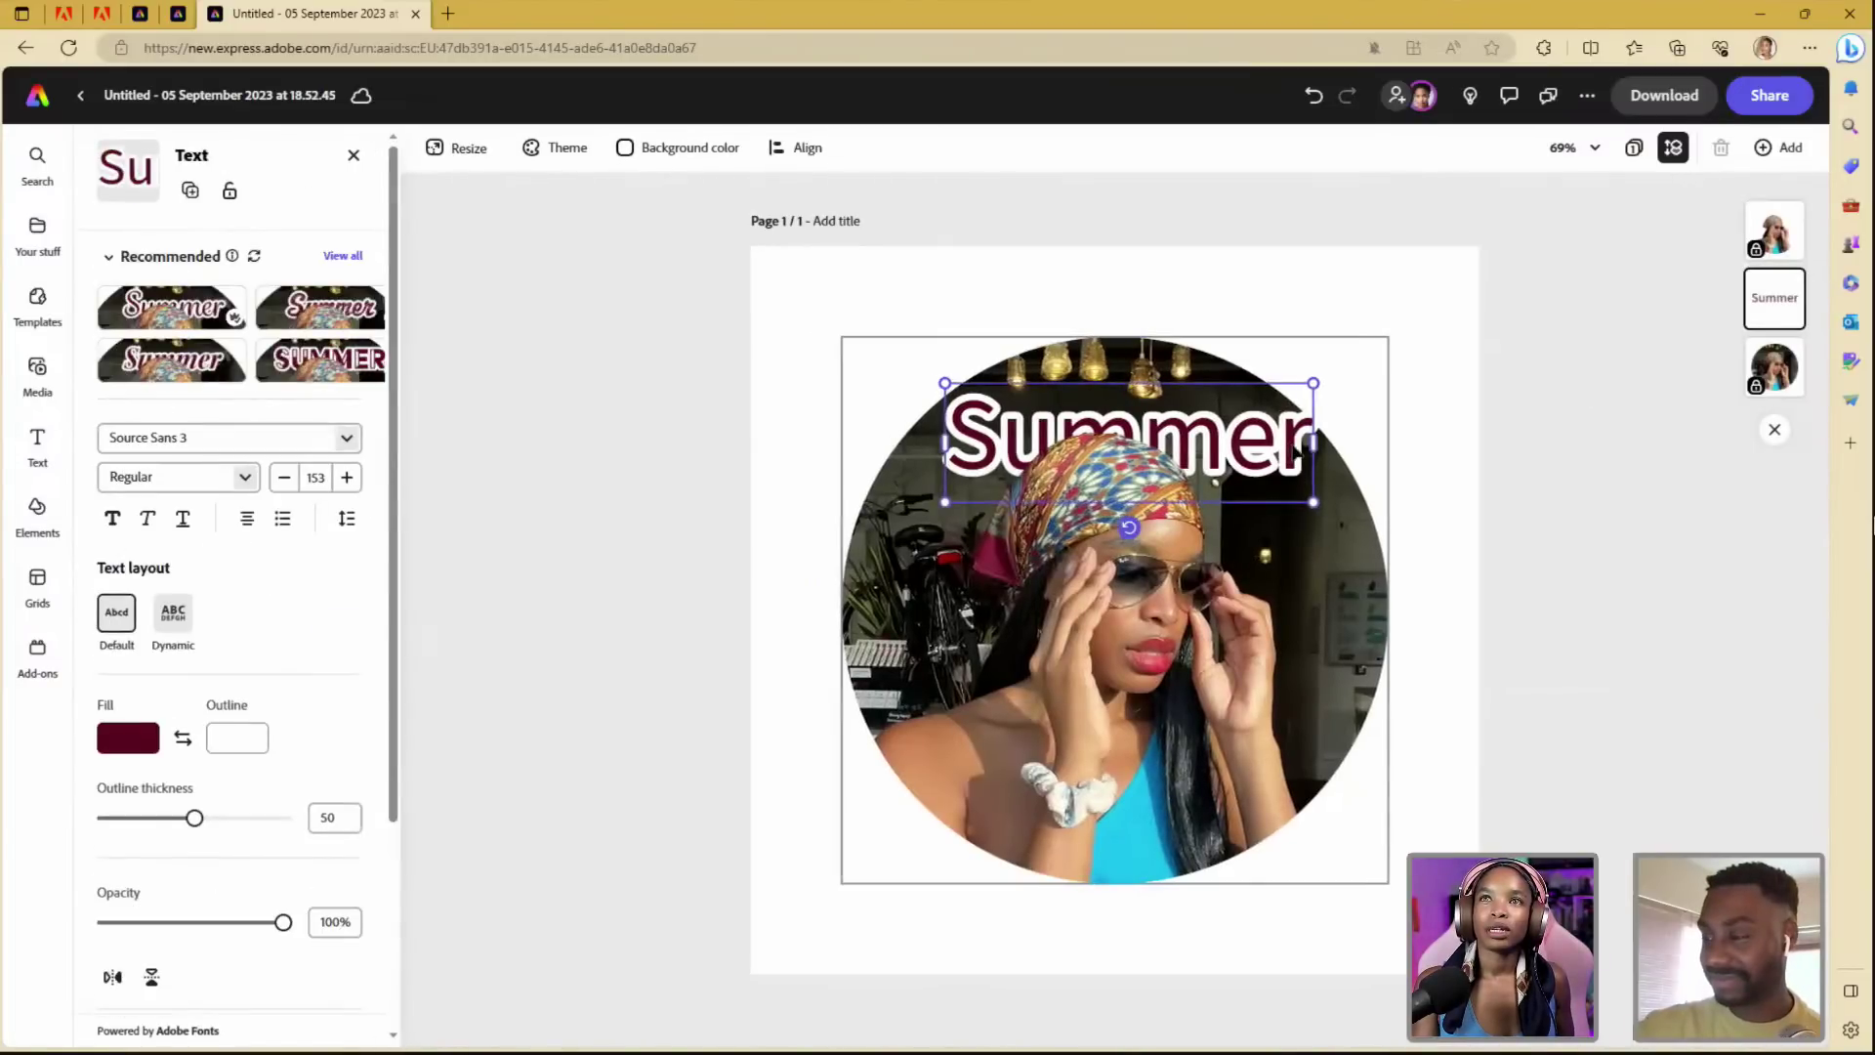
pyautogui.click(1294, 454)
pyautogui.click(1316, 465)
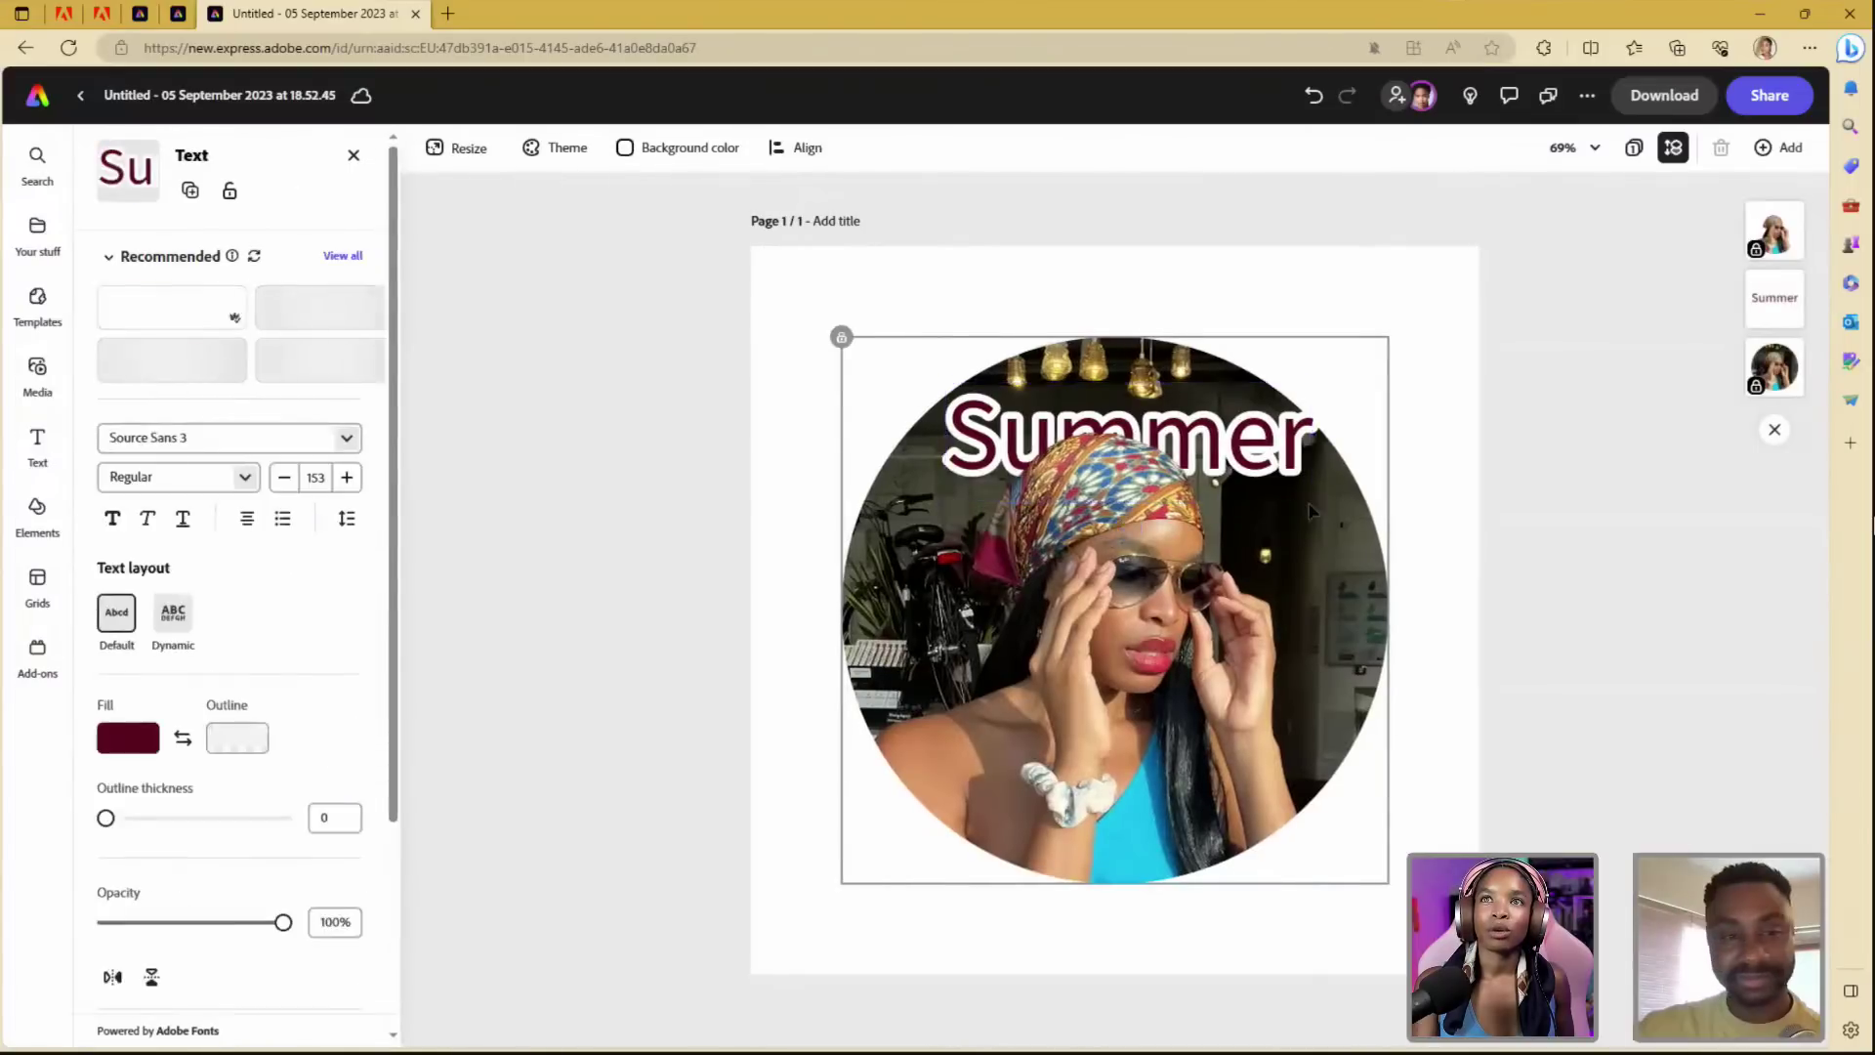
pyautogui.moveTo(1315, 512); pyautogui.dragTo(1379, 547)
pyautogui.click(1331, 469)
pyautogui.click(1365, 473)
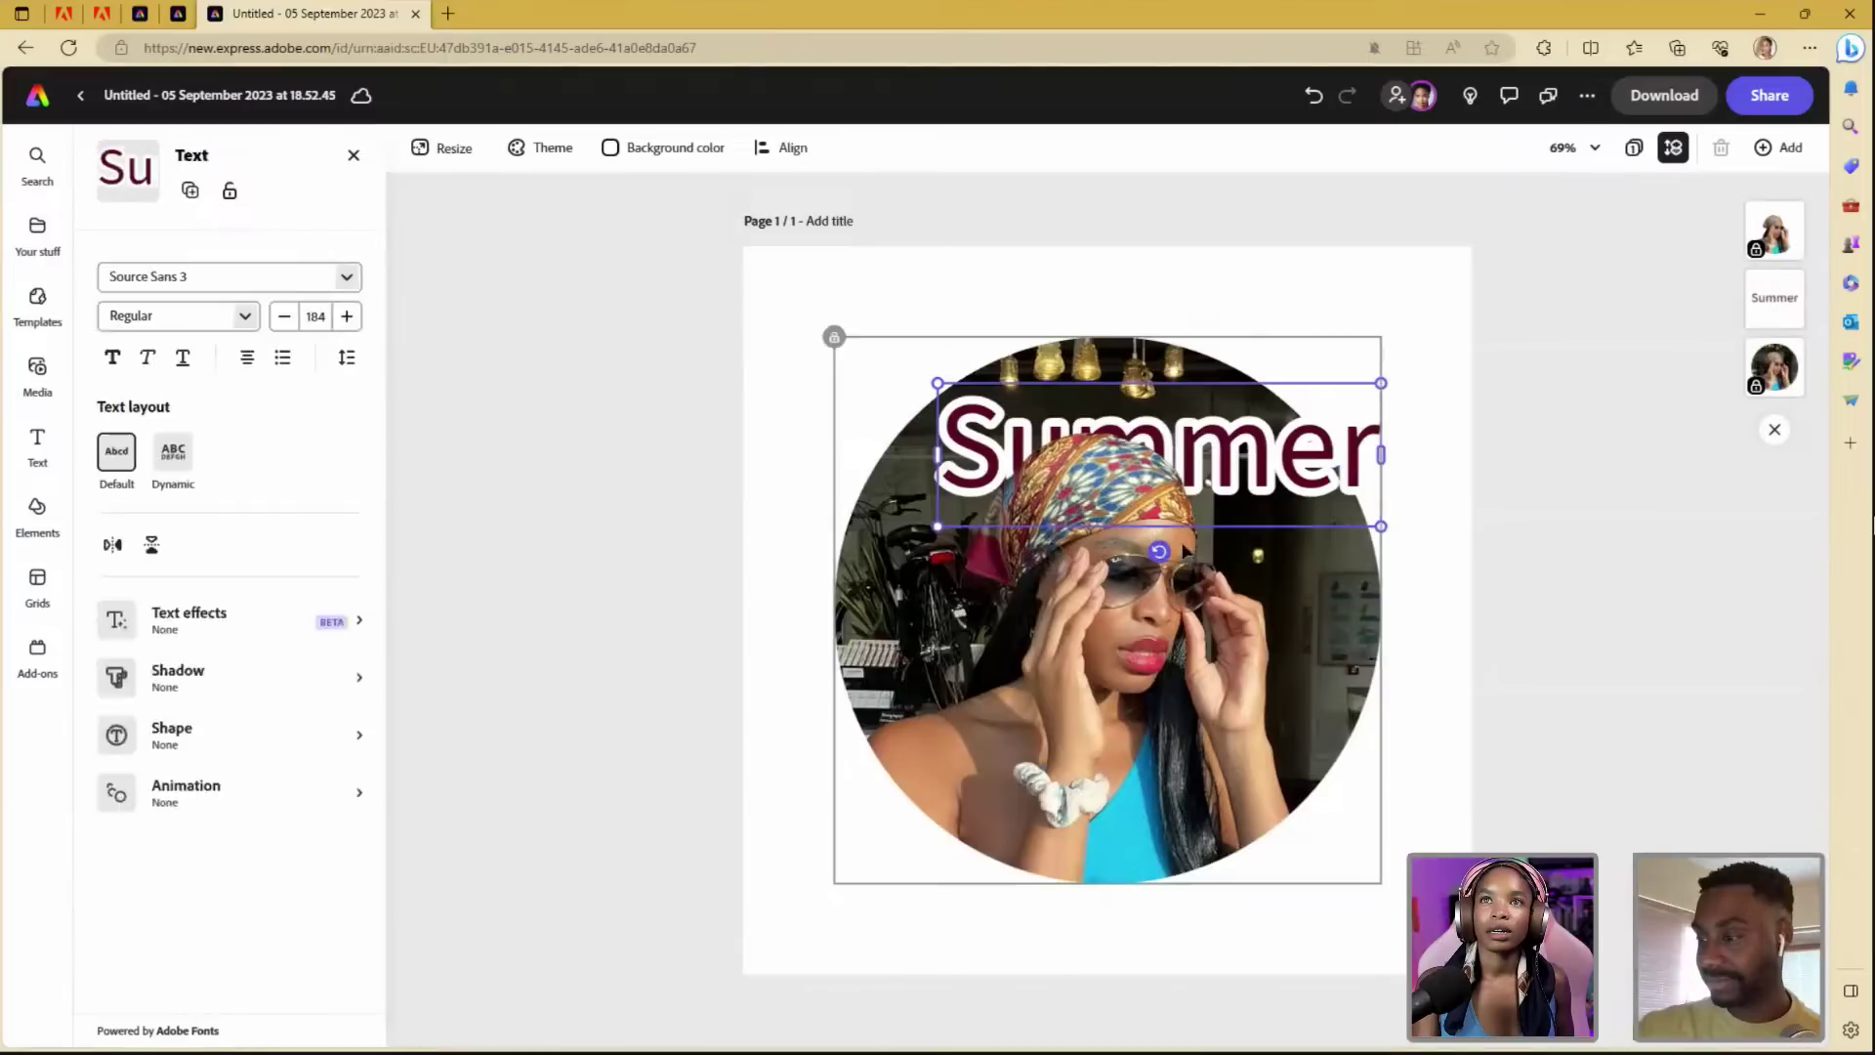
pyautogui.click(1365, 472)
pyautogui.click(1774, 298)
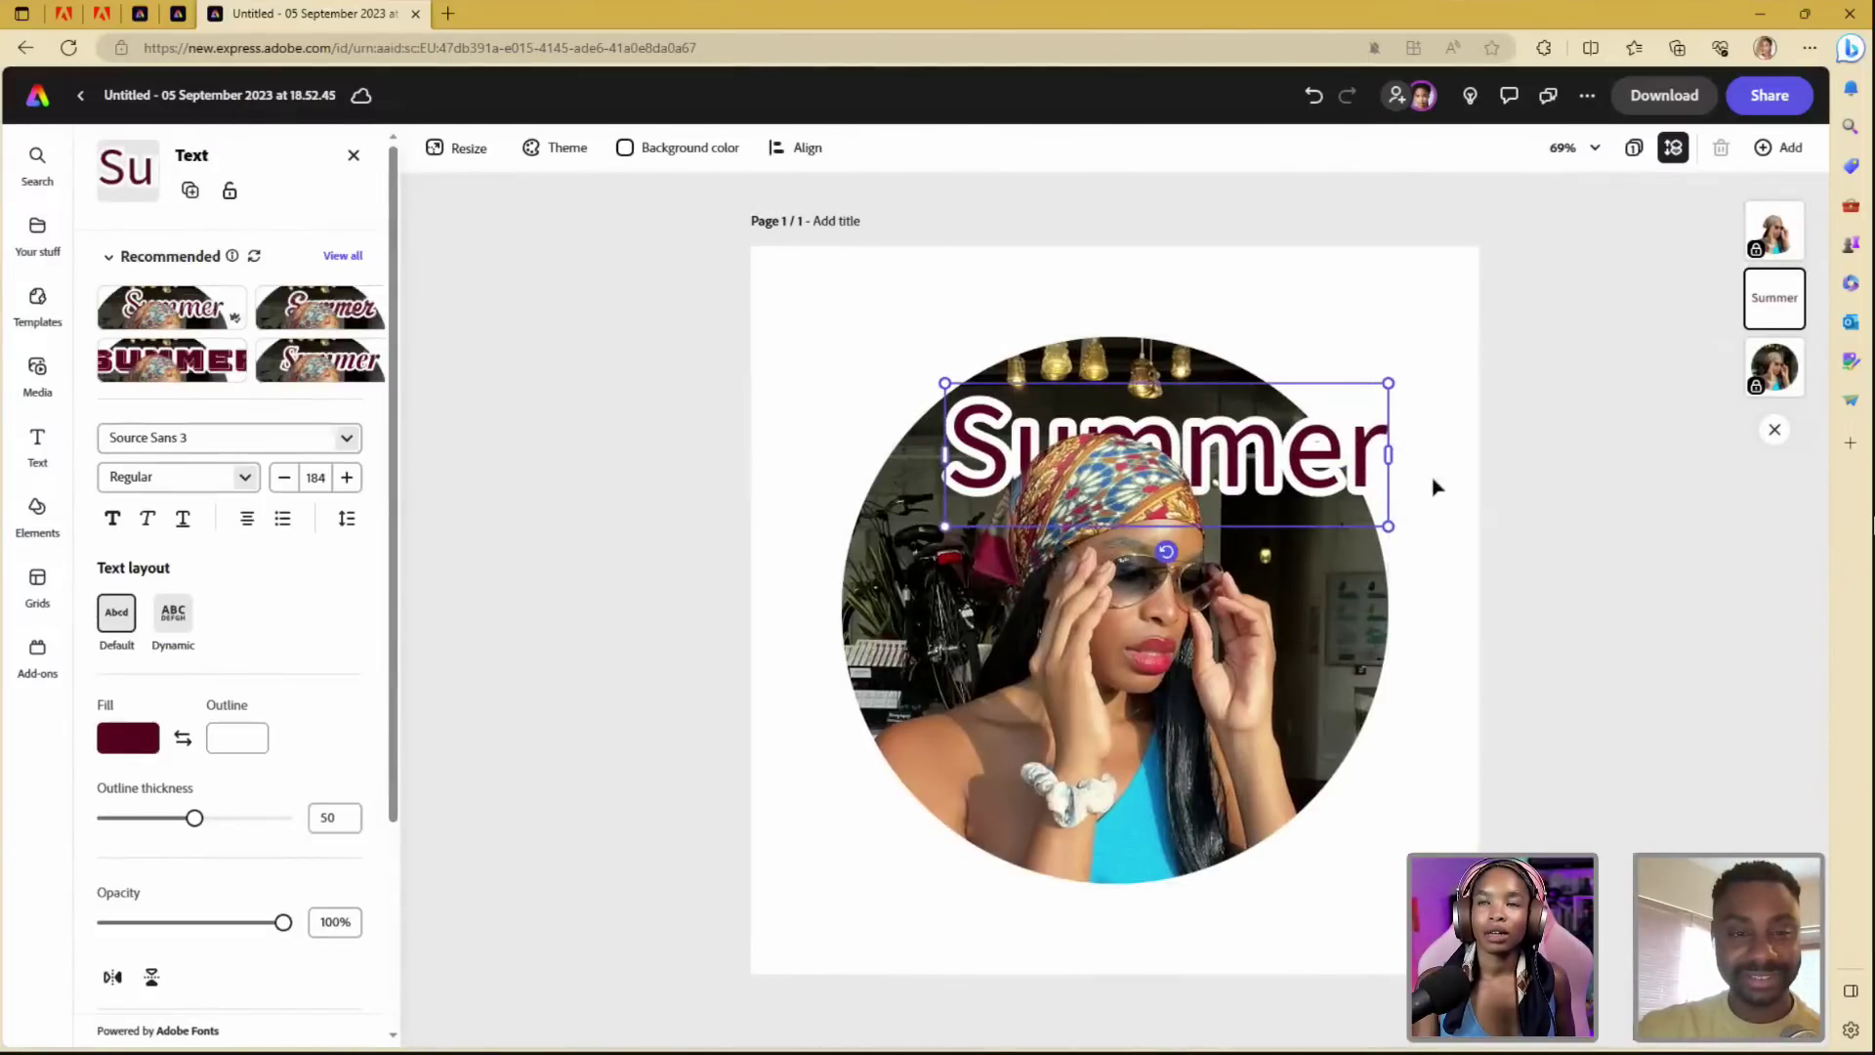
pyautogui.moveTo(1365, 448); pyautogui.dragTo(1191, 413)
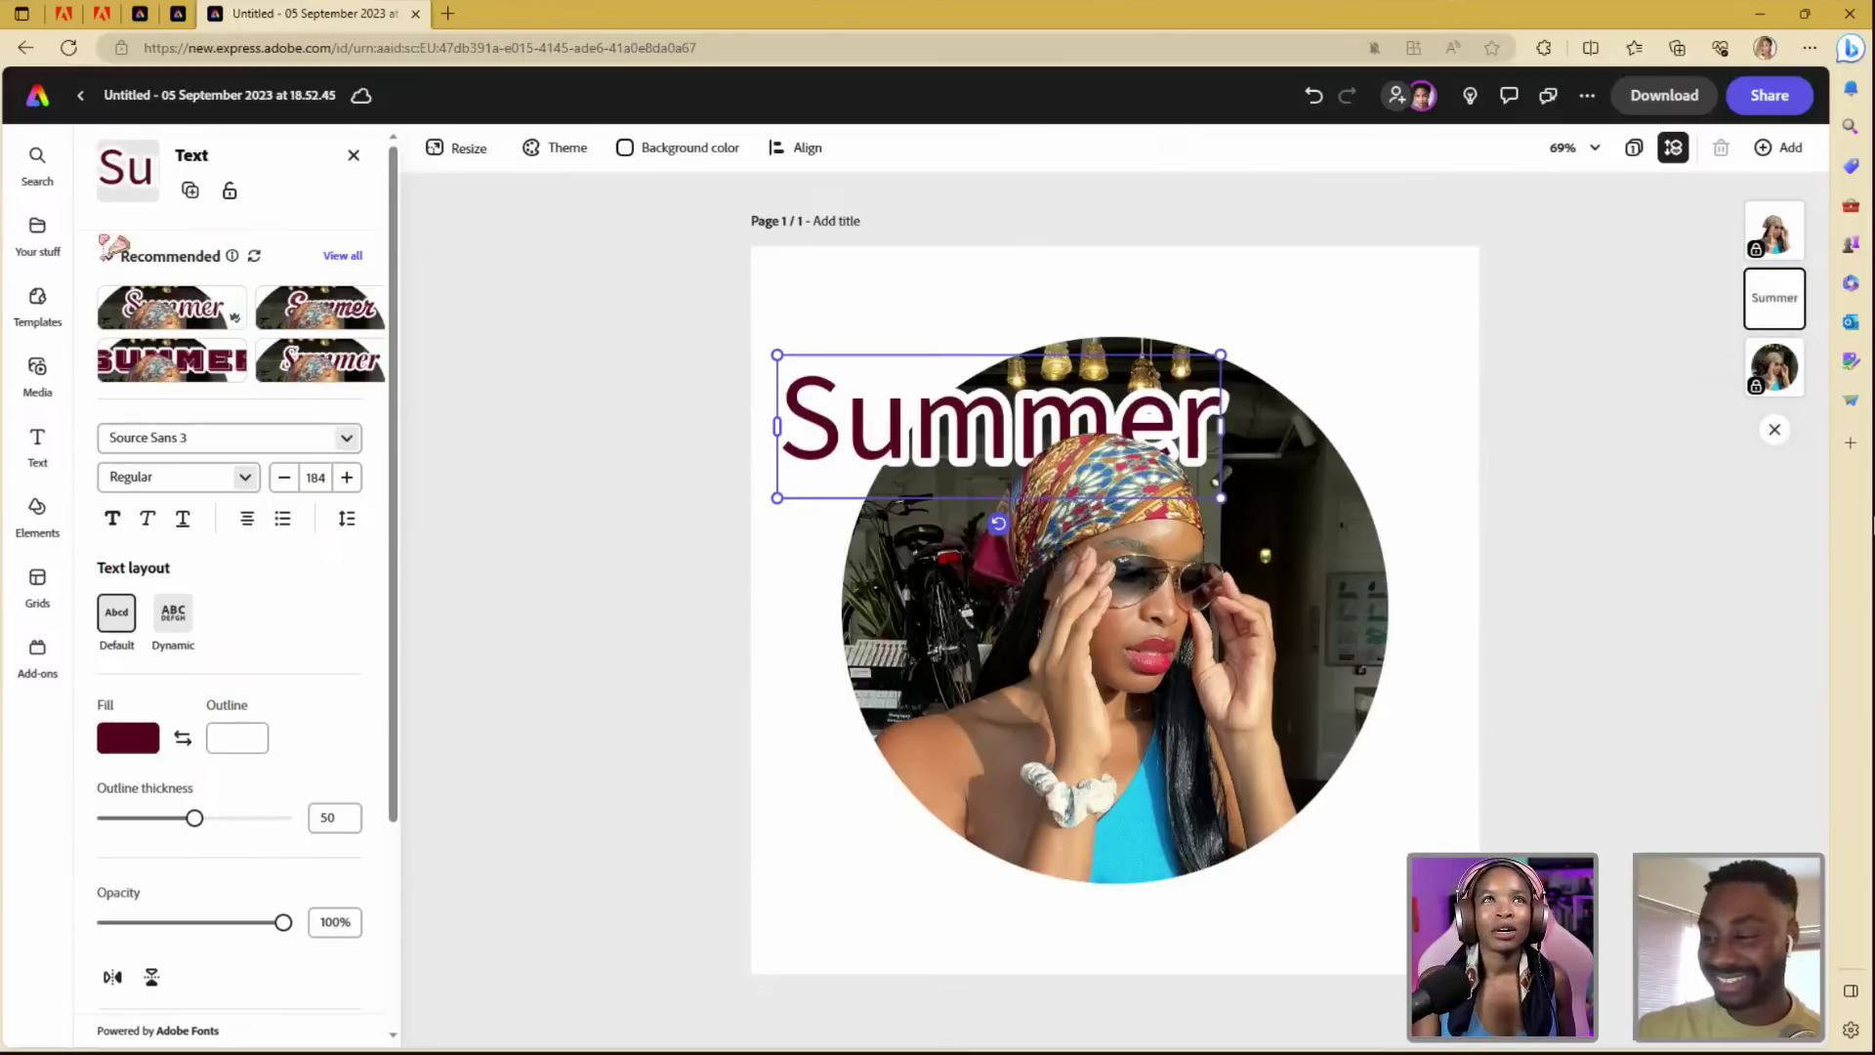
# - Duplicate the "Summer" text and change the copy's wording to "Bae"
pyautogui.click(191, 189)
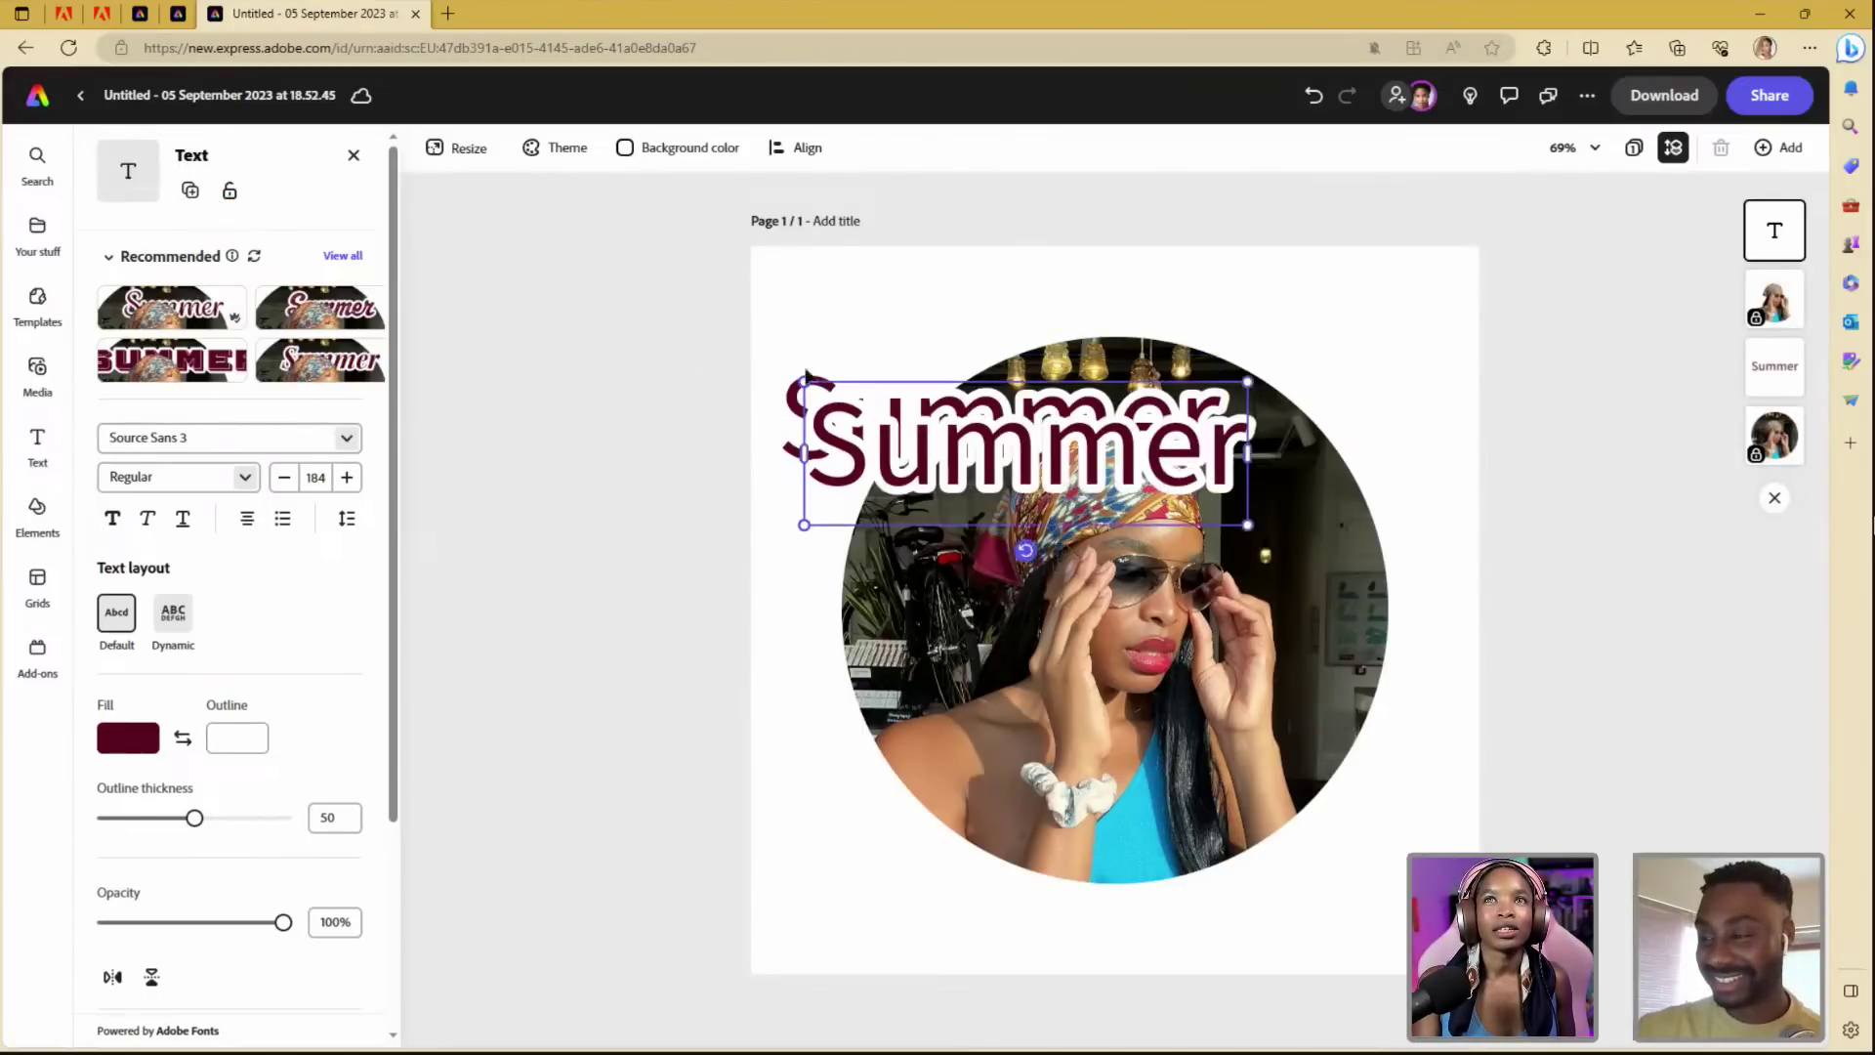
pyautogui.doubleClick(1044, 466)
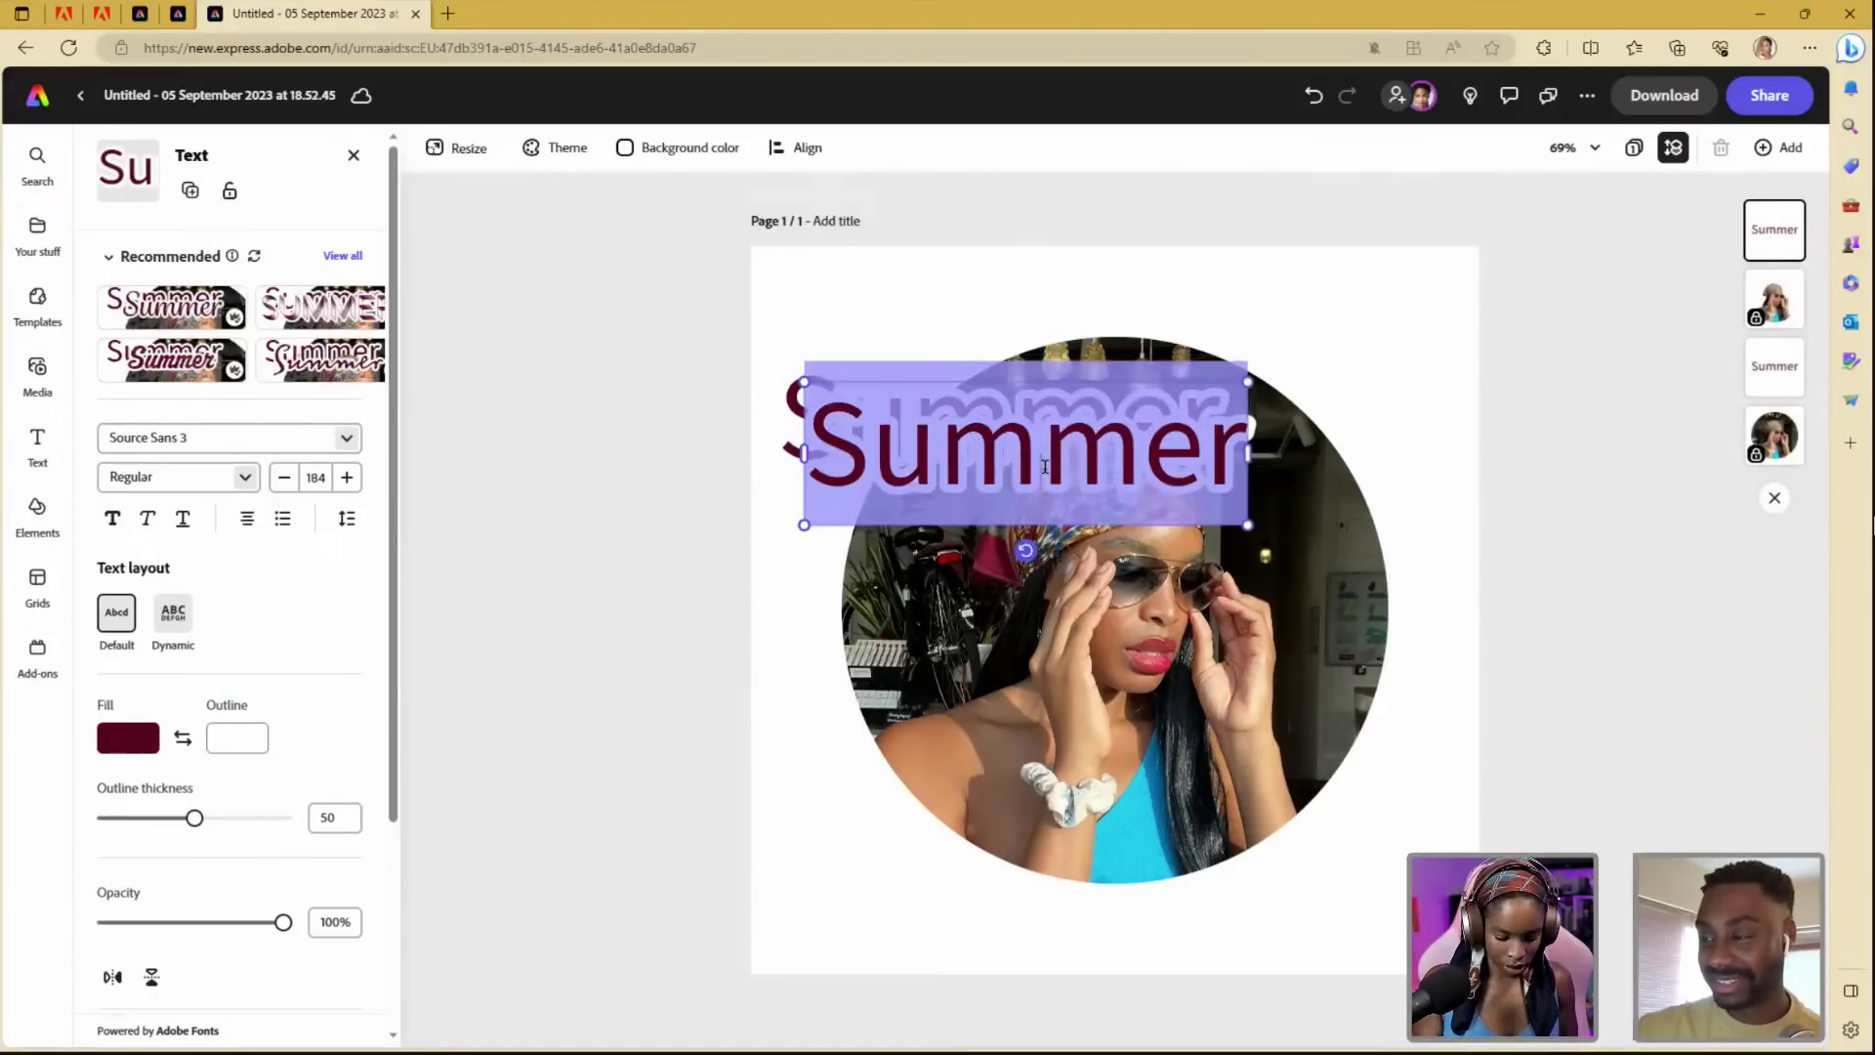
pyautogui.write('Bae')
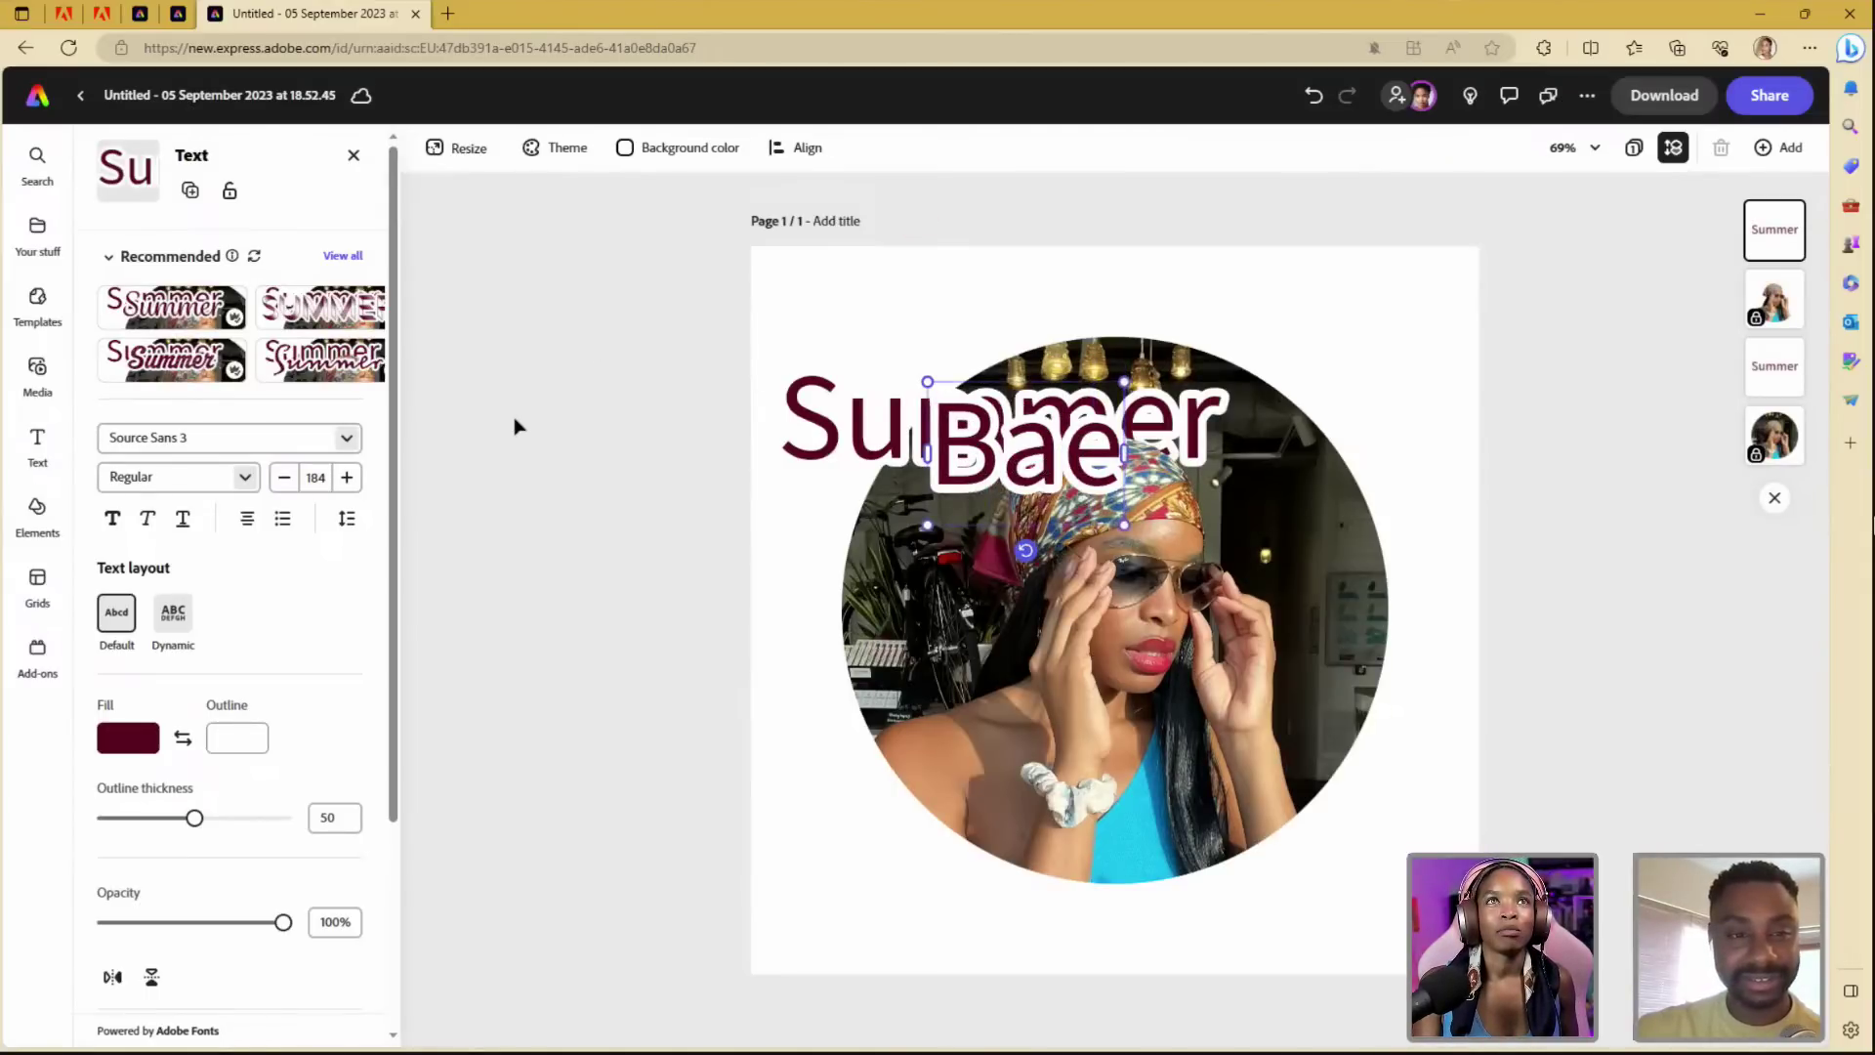
# - Move the "Bae" text to the circle's lower-right area and layer it directly behind the woman's cutout
pyautogui.moveTo(976, 449); pyautogui.dragTo(1235, 743)
pyautogui.moveTo(1775, 229); pyautogui.dragTo(1799, 363)
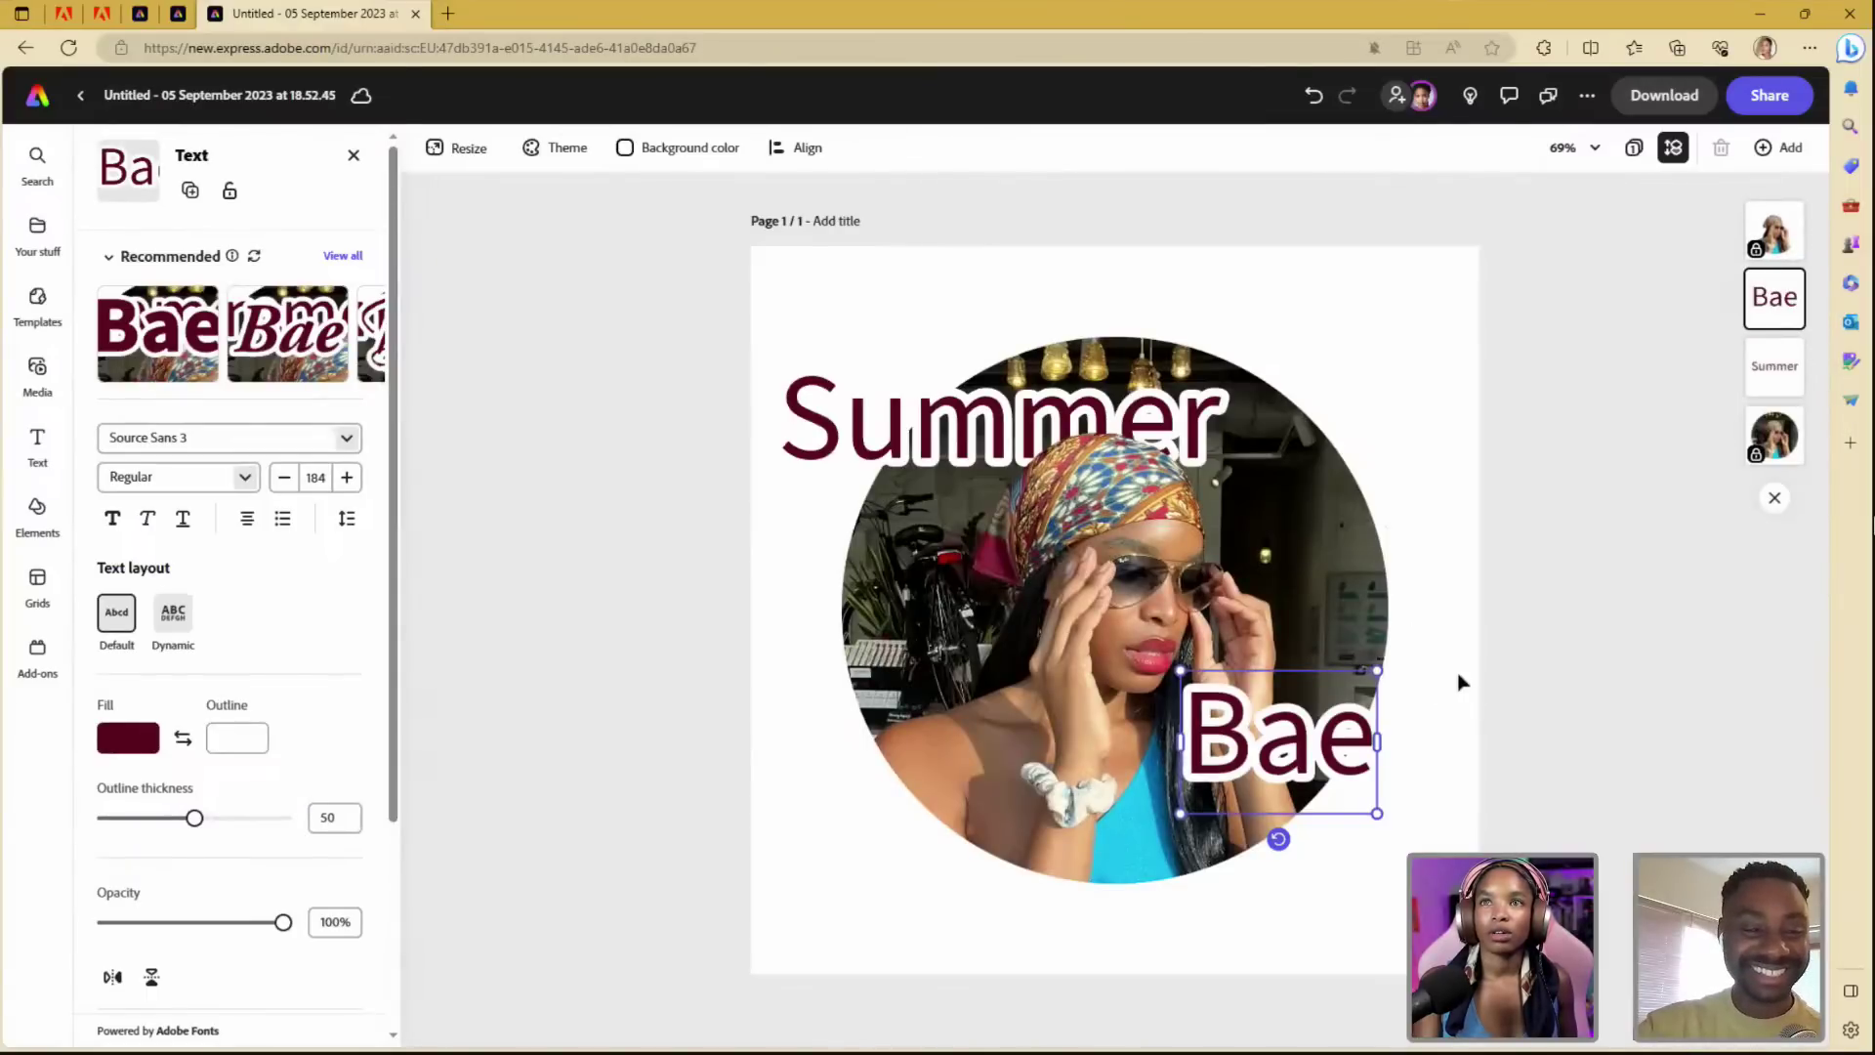
pyautogui.click(1406, 695)
pyautogui.moveTo(1782, 230); pyautogui.dragTo(1774, 298)
pyautogui.click(1330, 782)
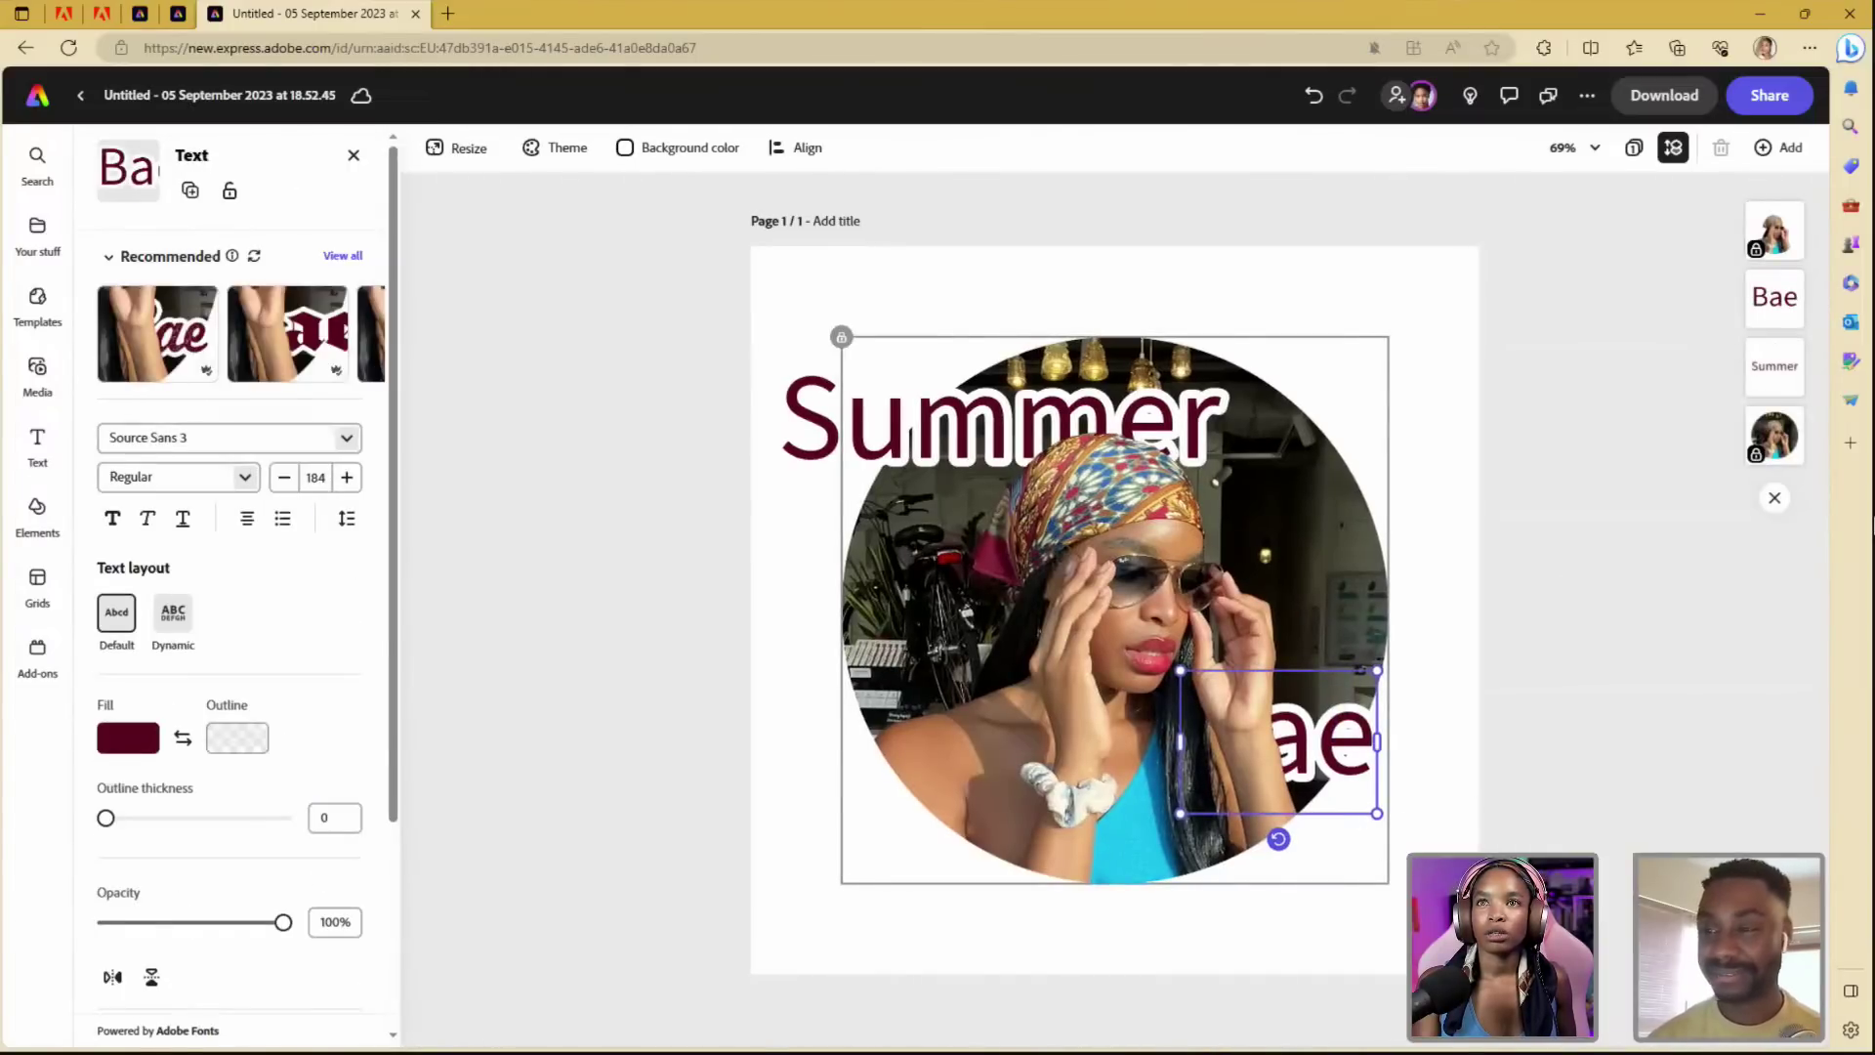
pyautogui.click(1393, 852)
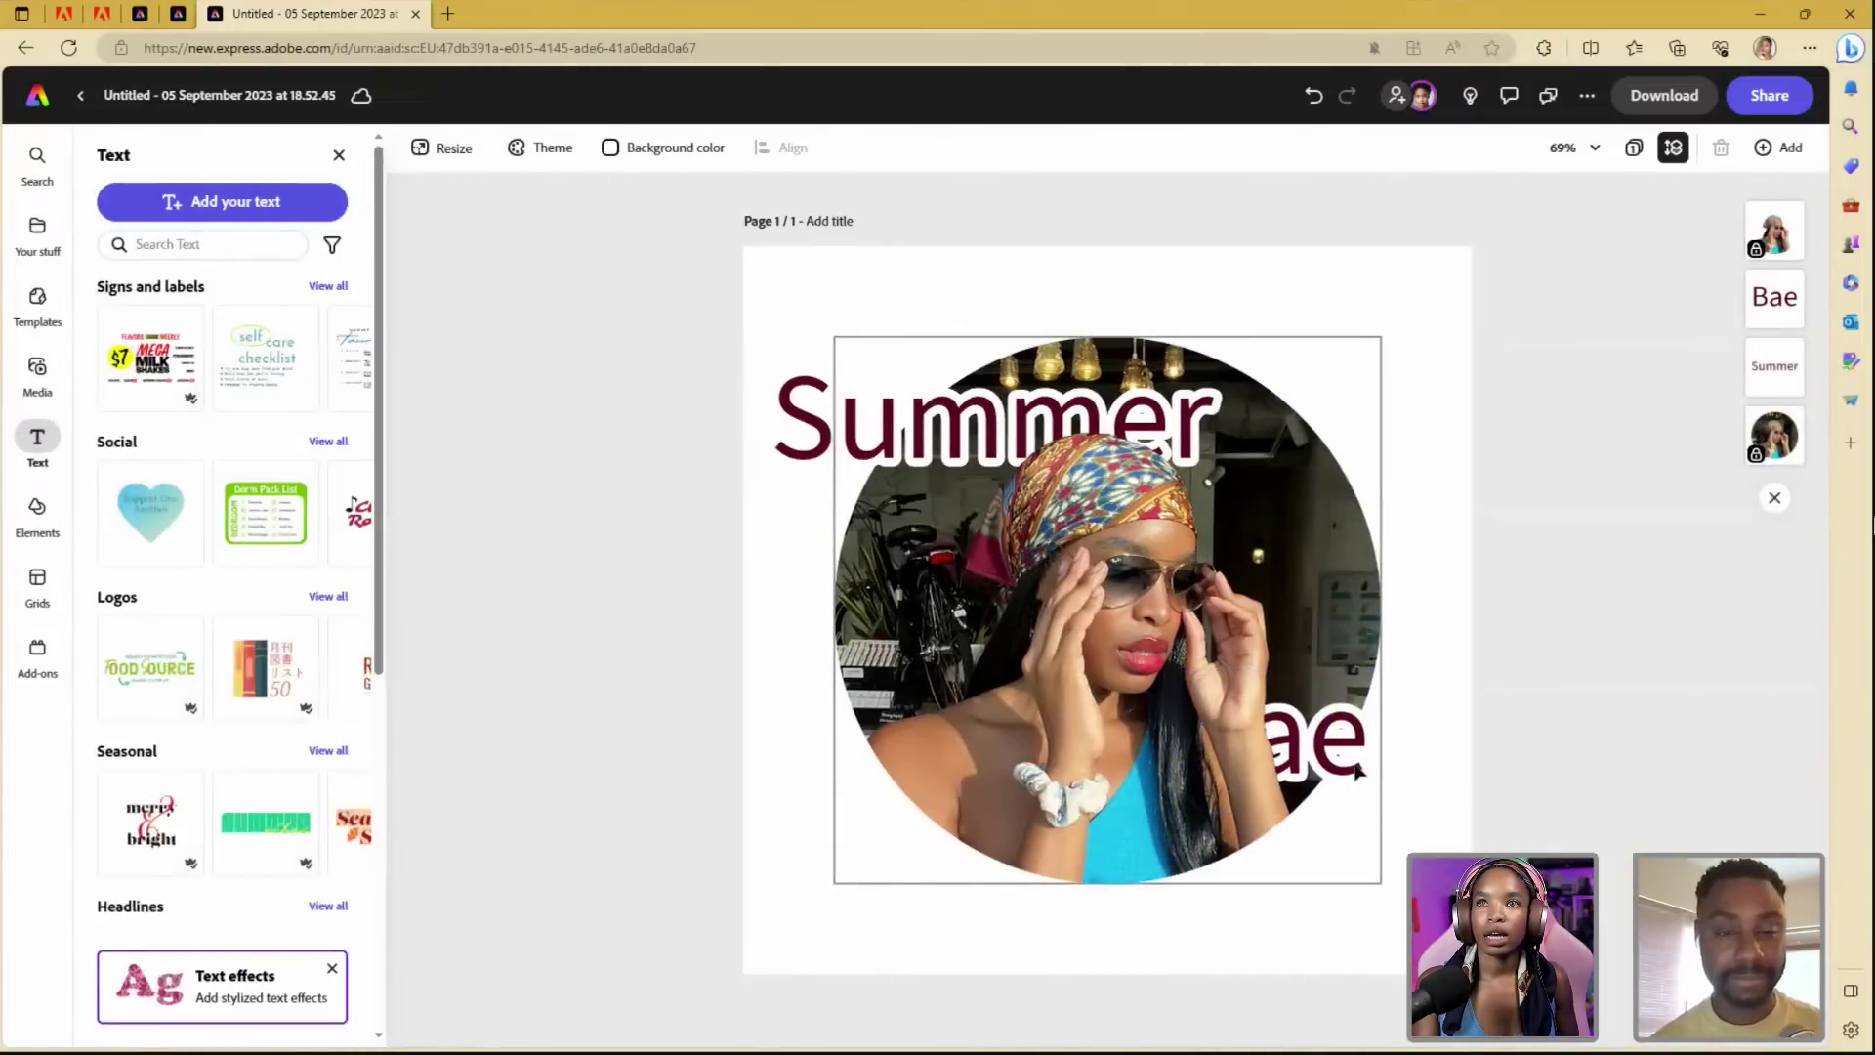
# - Reposition the "Bae" text beside the woman's sunglasses, slightly overlapping the circle's right edge
pyautogui.click(1774, 296)
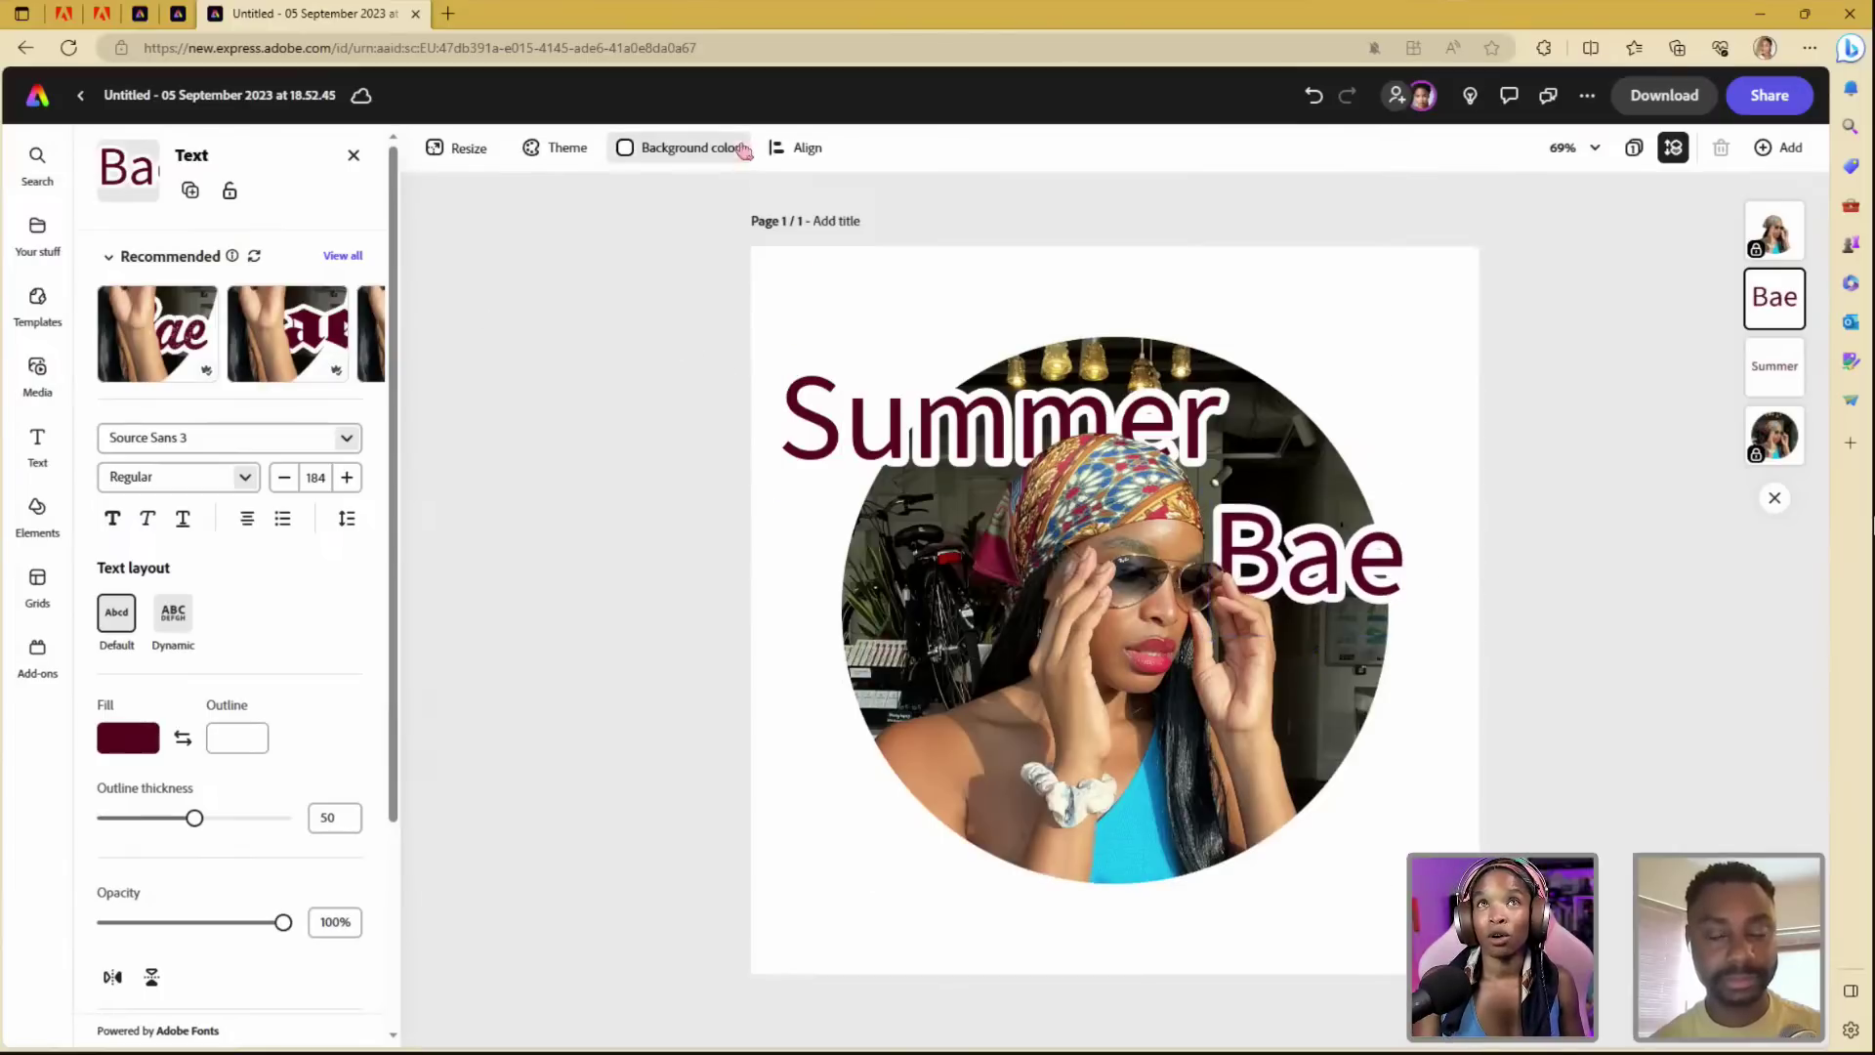
pyautogui.click(795, 151)
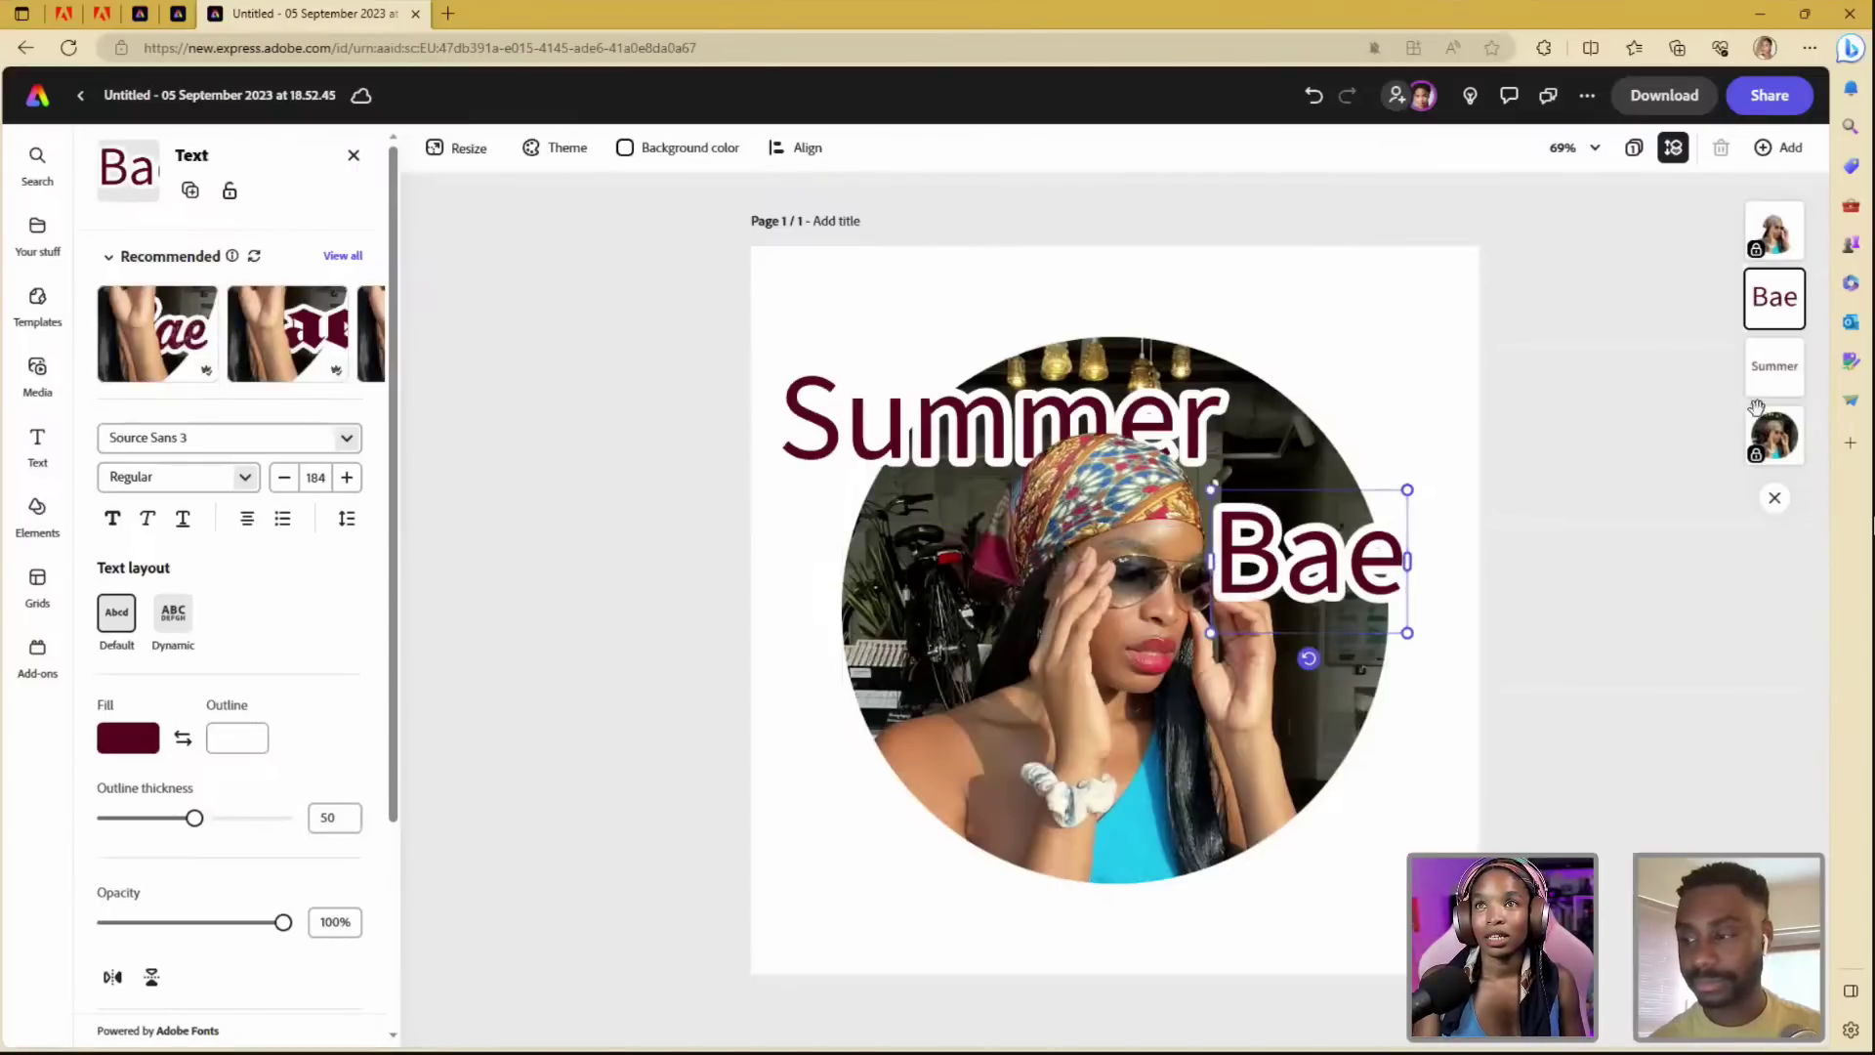
pyautogui.click(1631, 539)
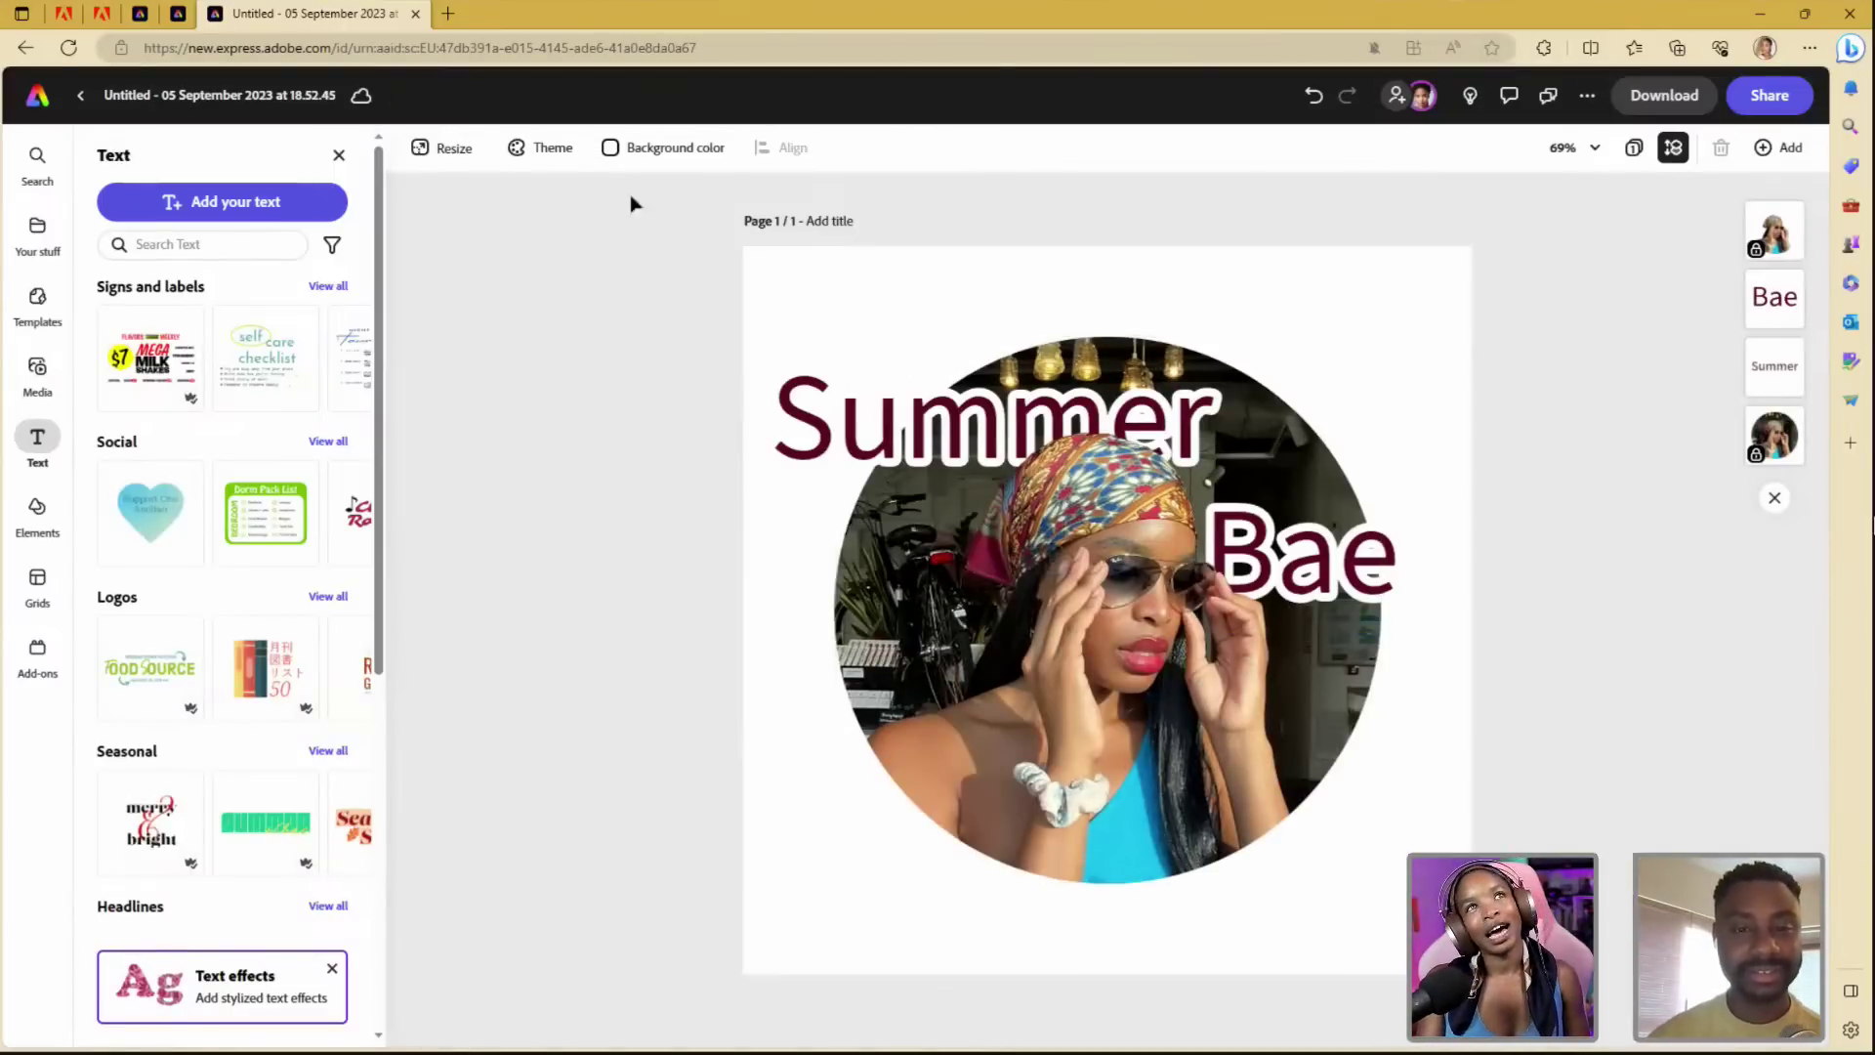
# - Make the page background transparent
pyautogui.click(697, 154)
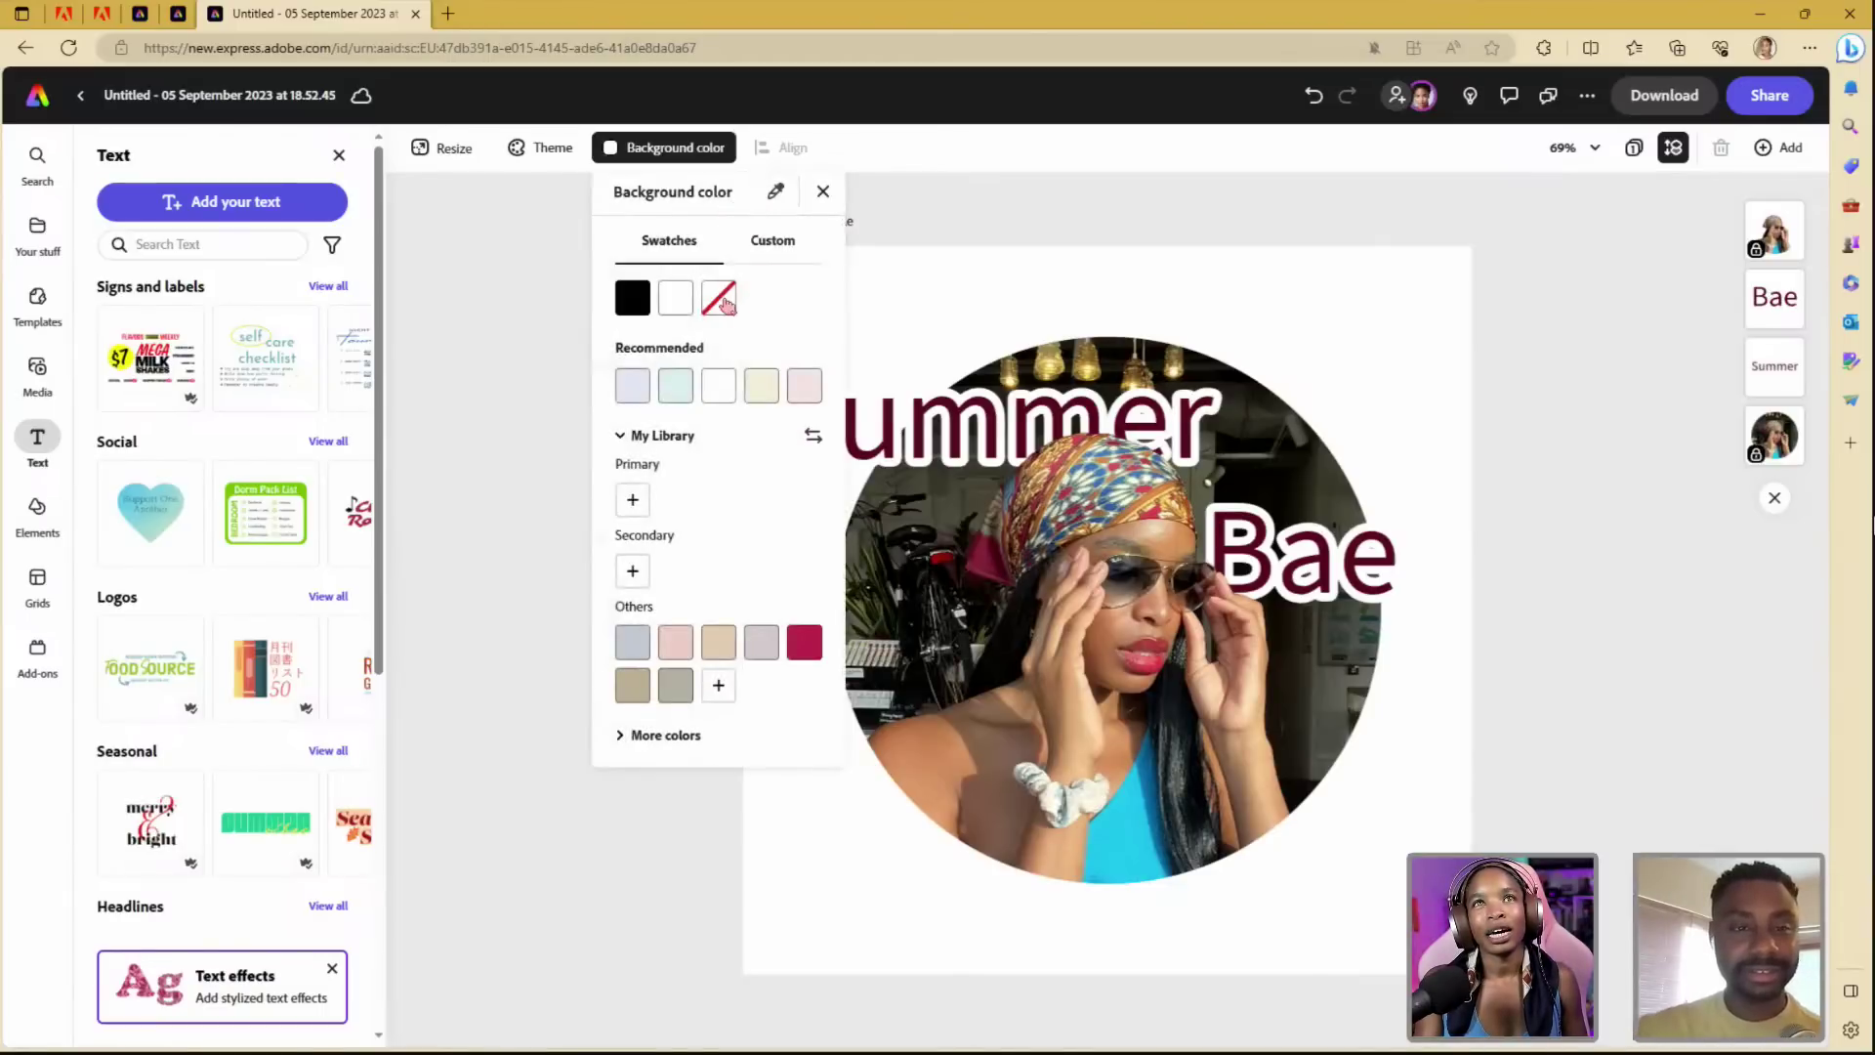
pyautogui.click(718, 296)
pyautogui.click(1572, 523)
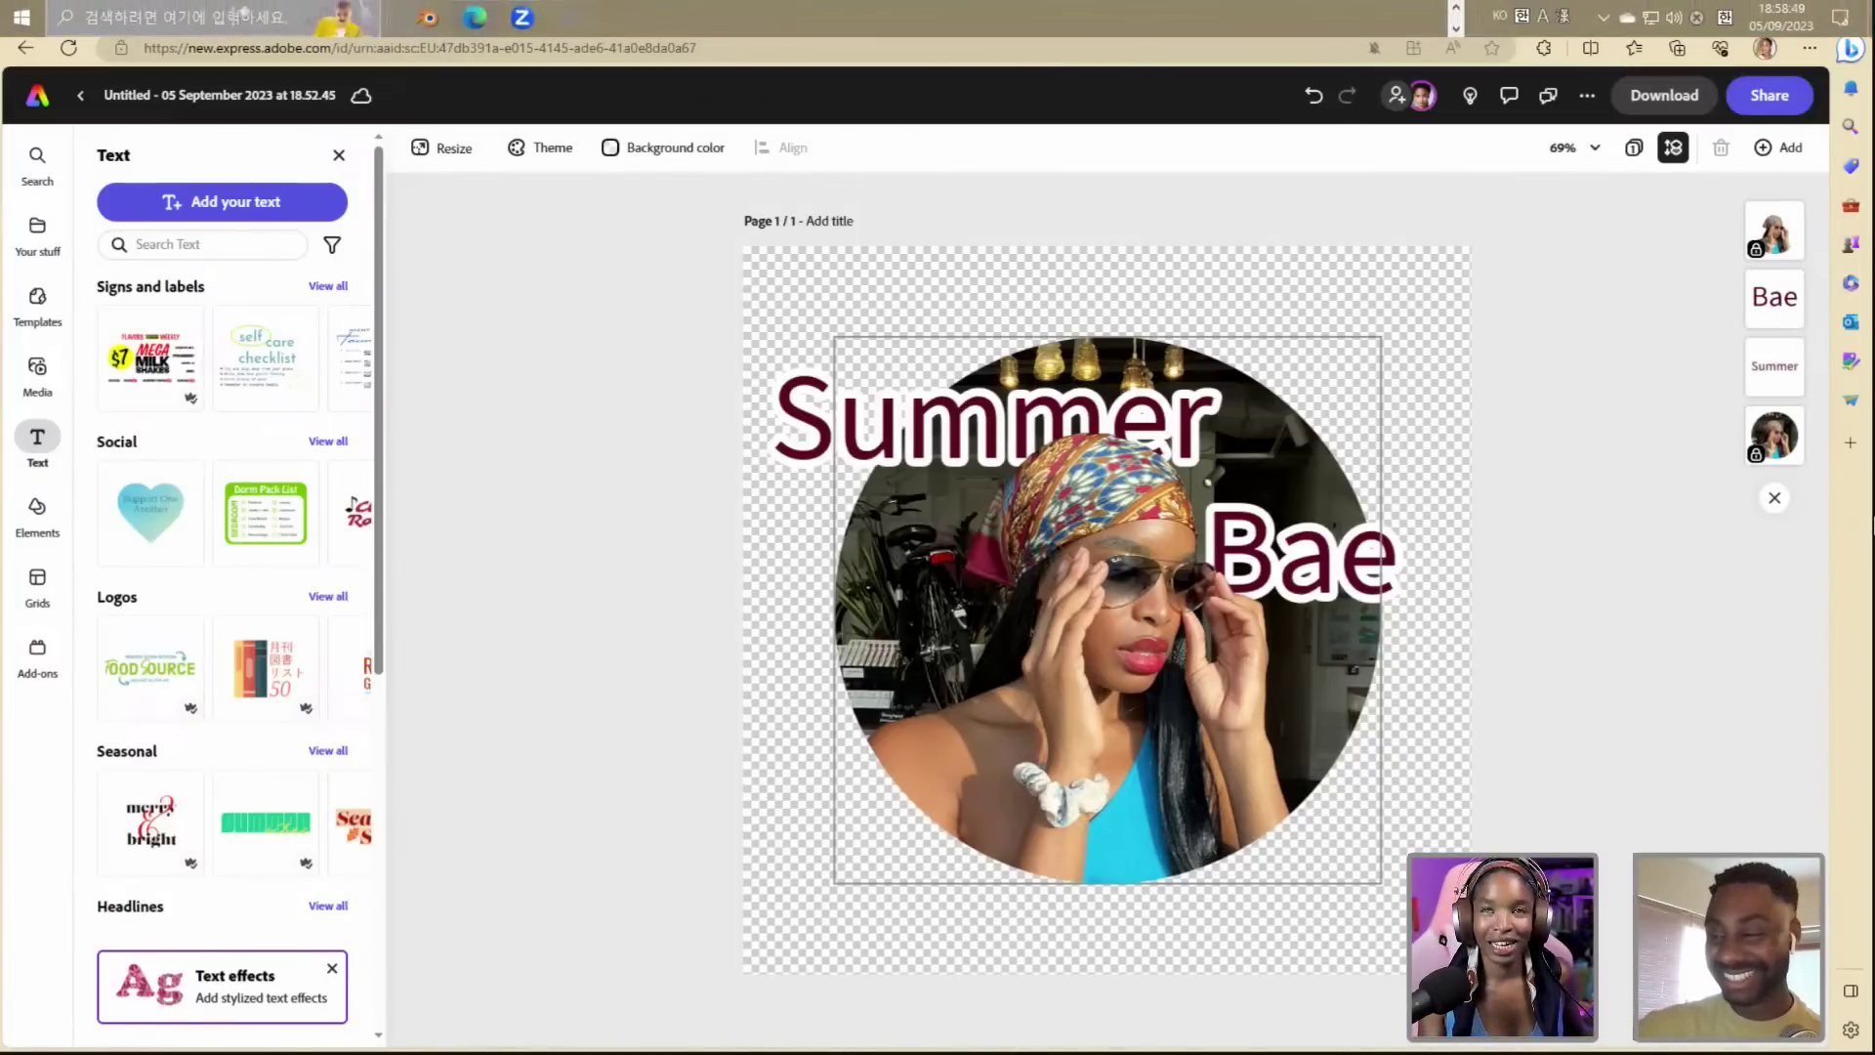
# - Nudge the "Bae" text slightly upward and move the "Summer" text a little up and to the right
pyautogui.click(1392, 543)
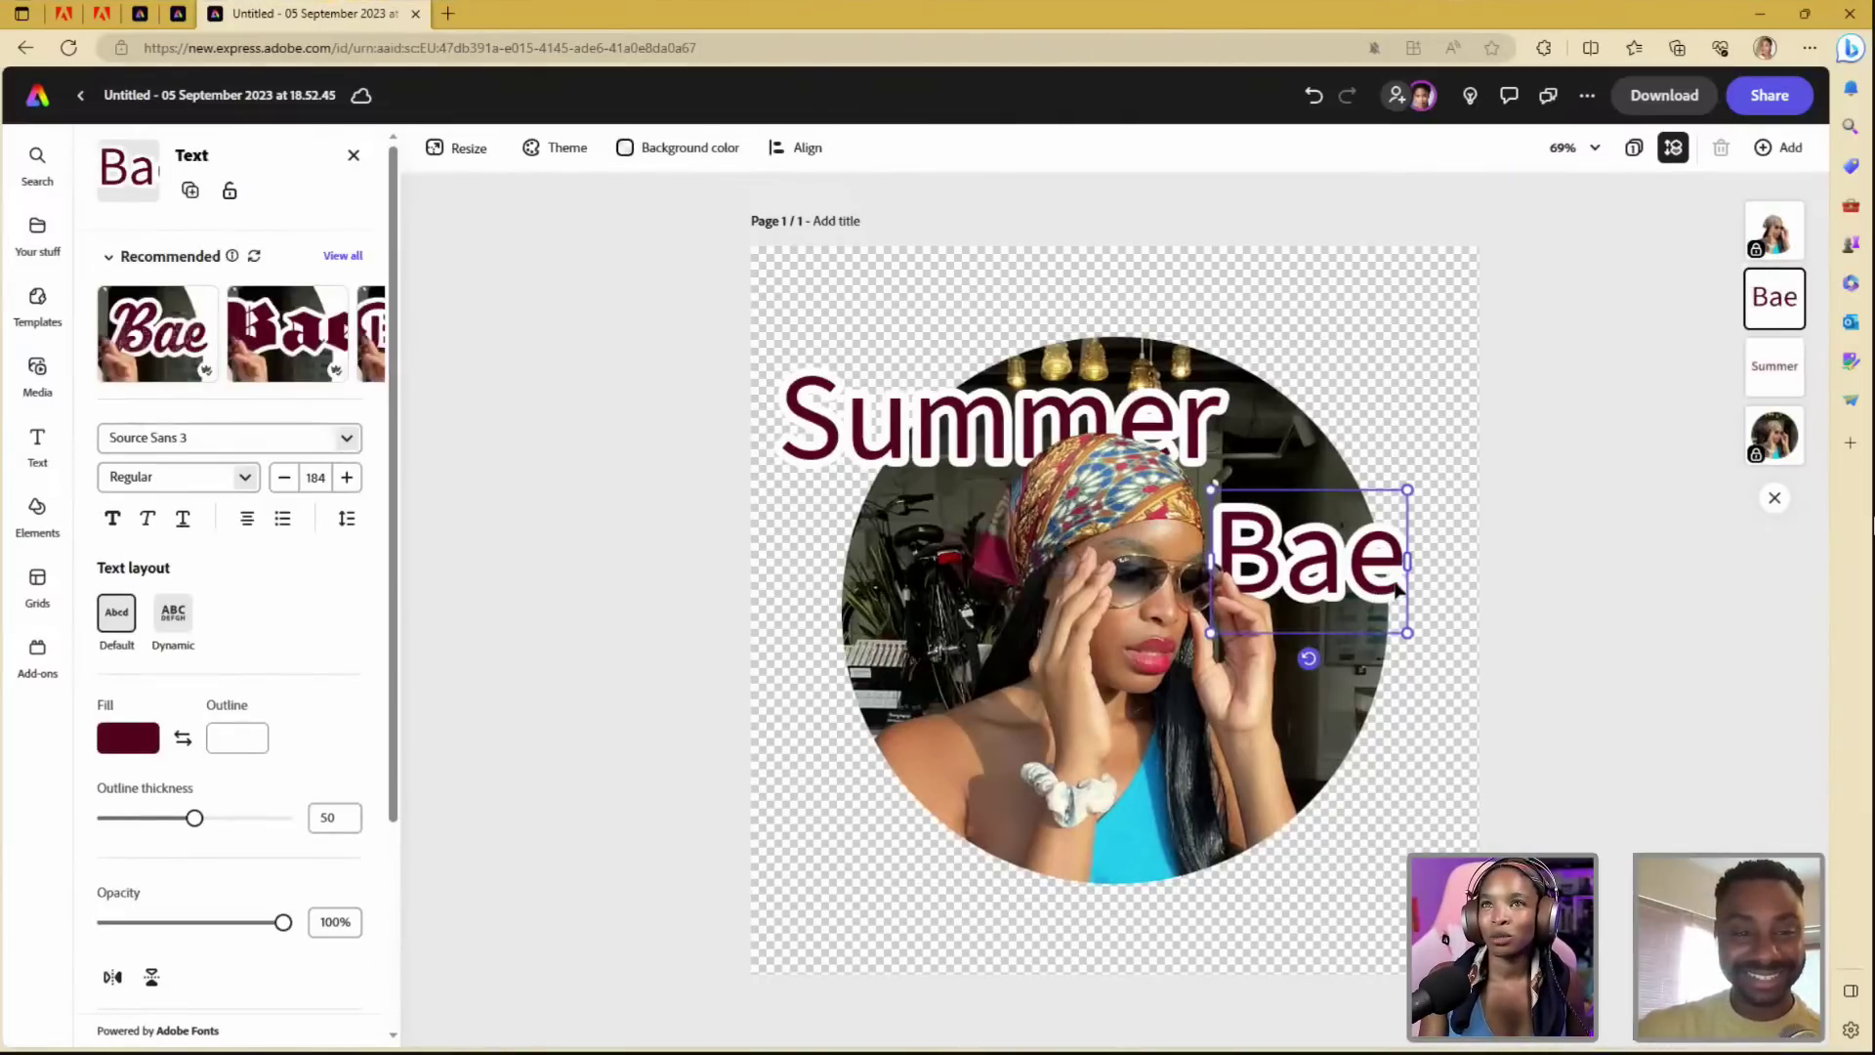
pyautogui.moveTo(1392, 580); pyautogui.dragTo(1397, 564)
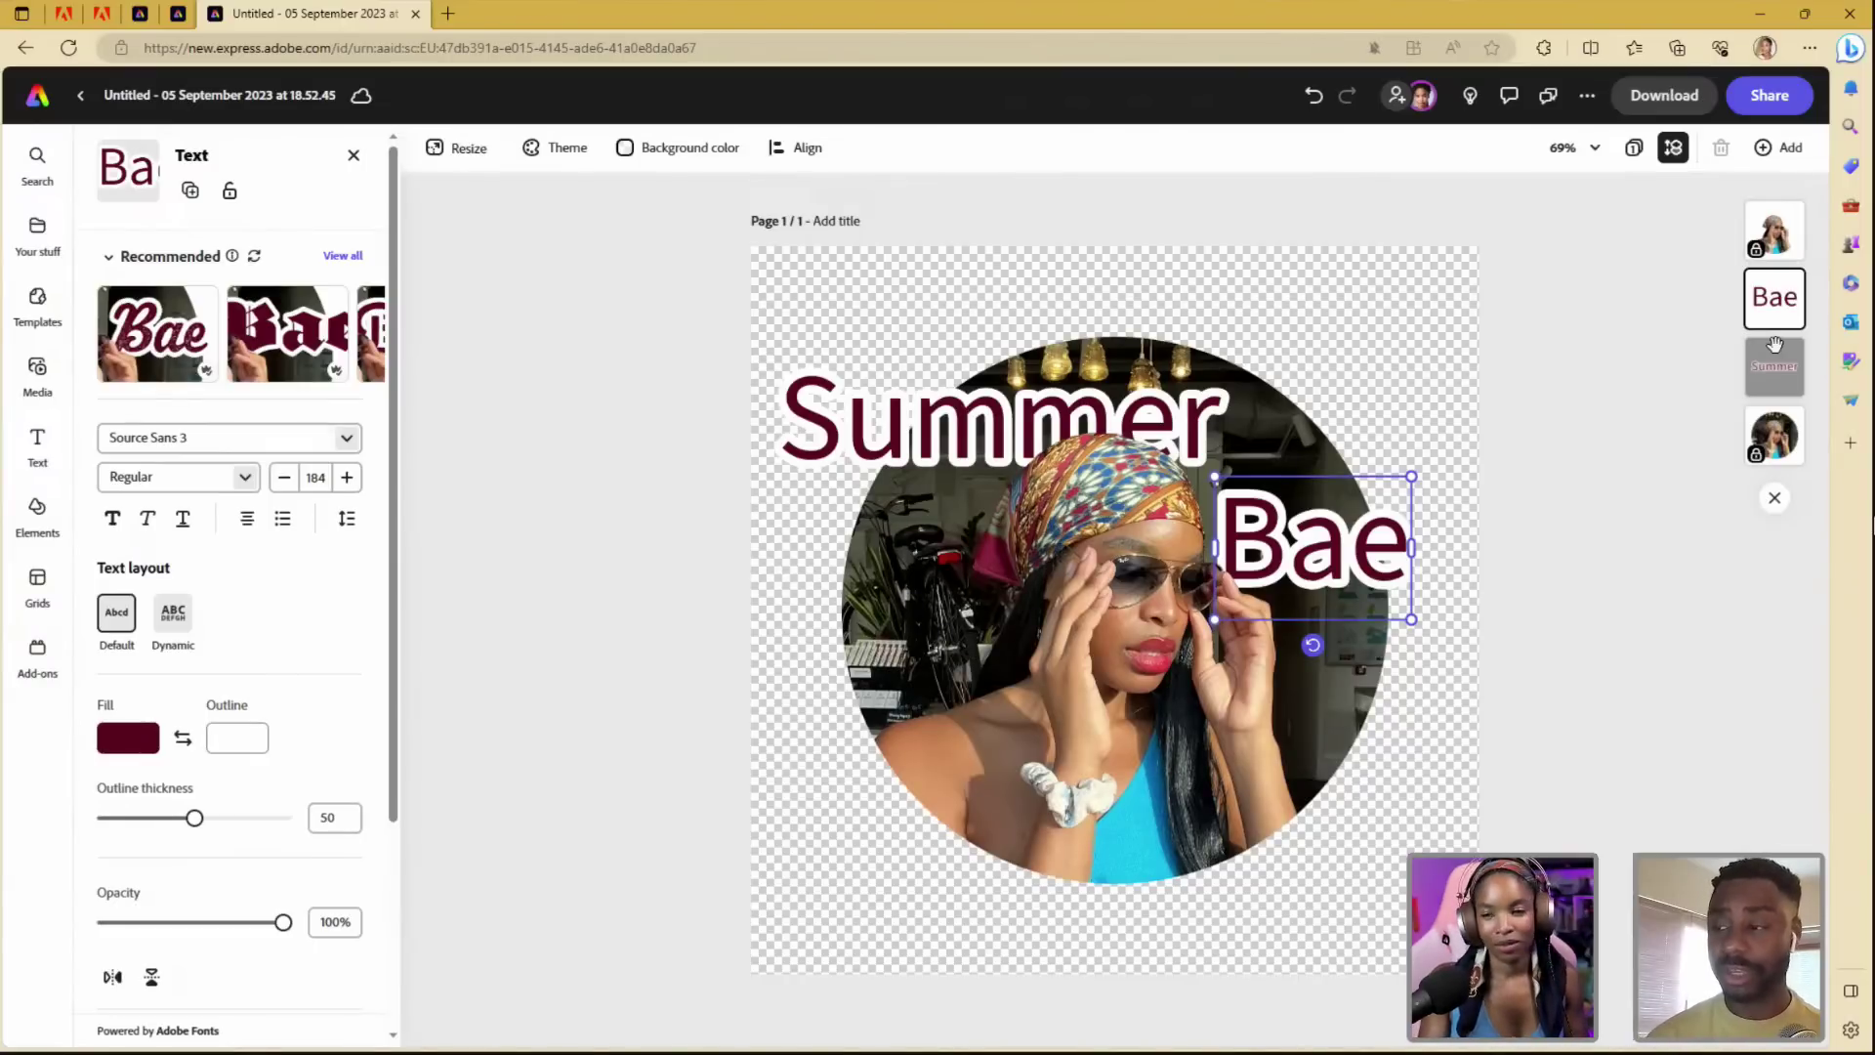
pyautogui.click(814, 445)
pyautogui.moveTo(813, 445); pyautogui.dragTo(851, 429)
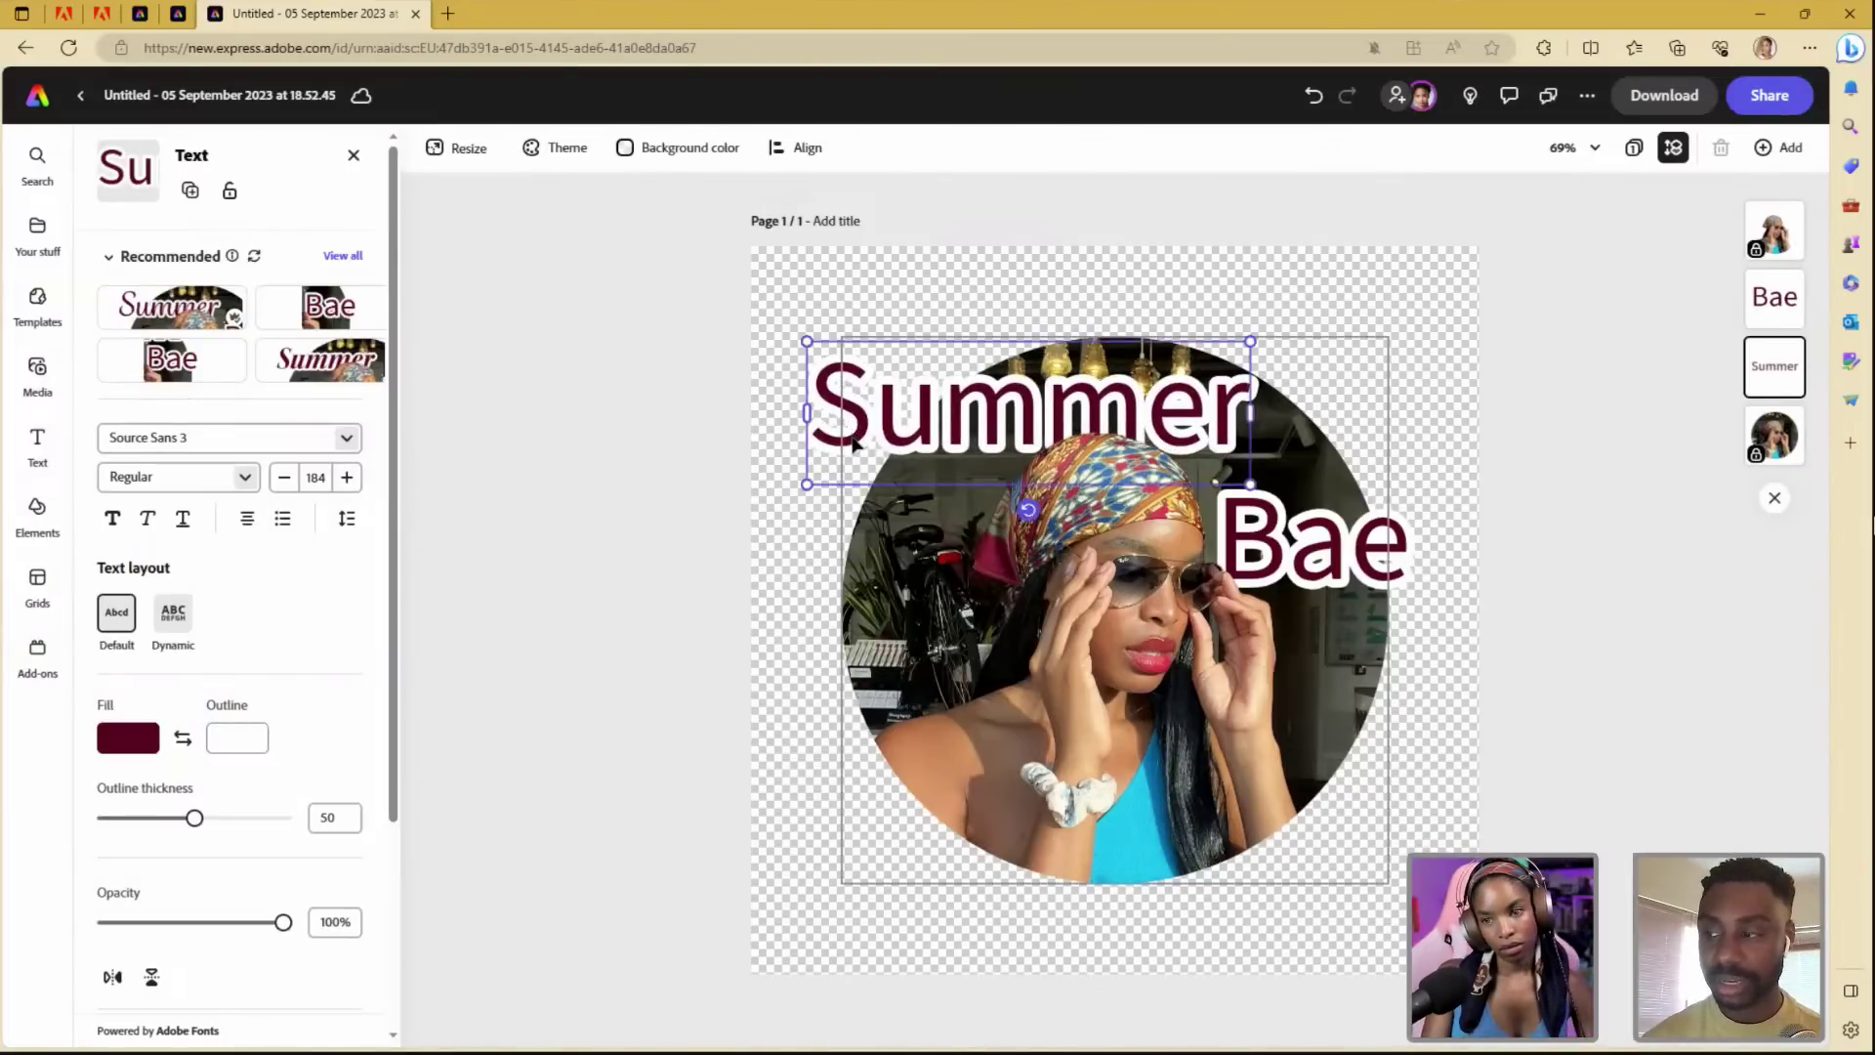
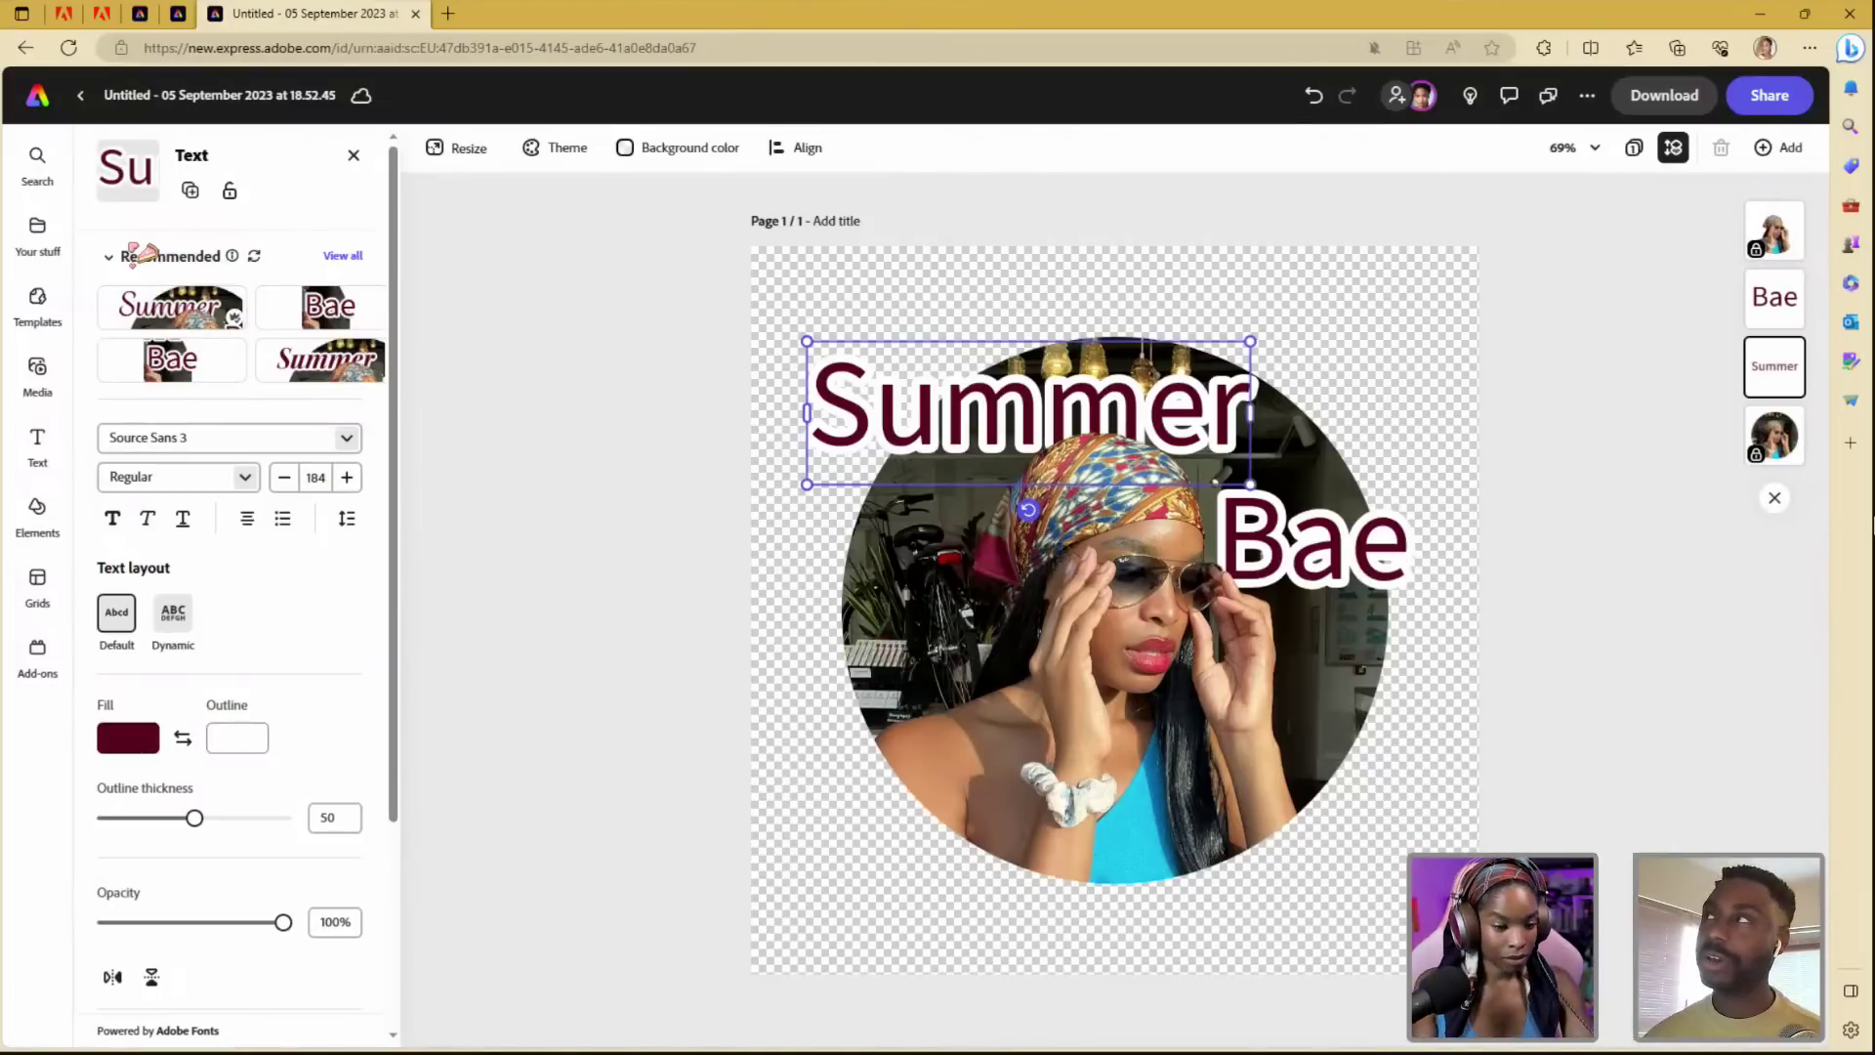
pyautogui.click(1584, 650)
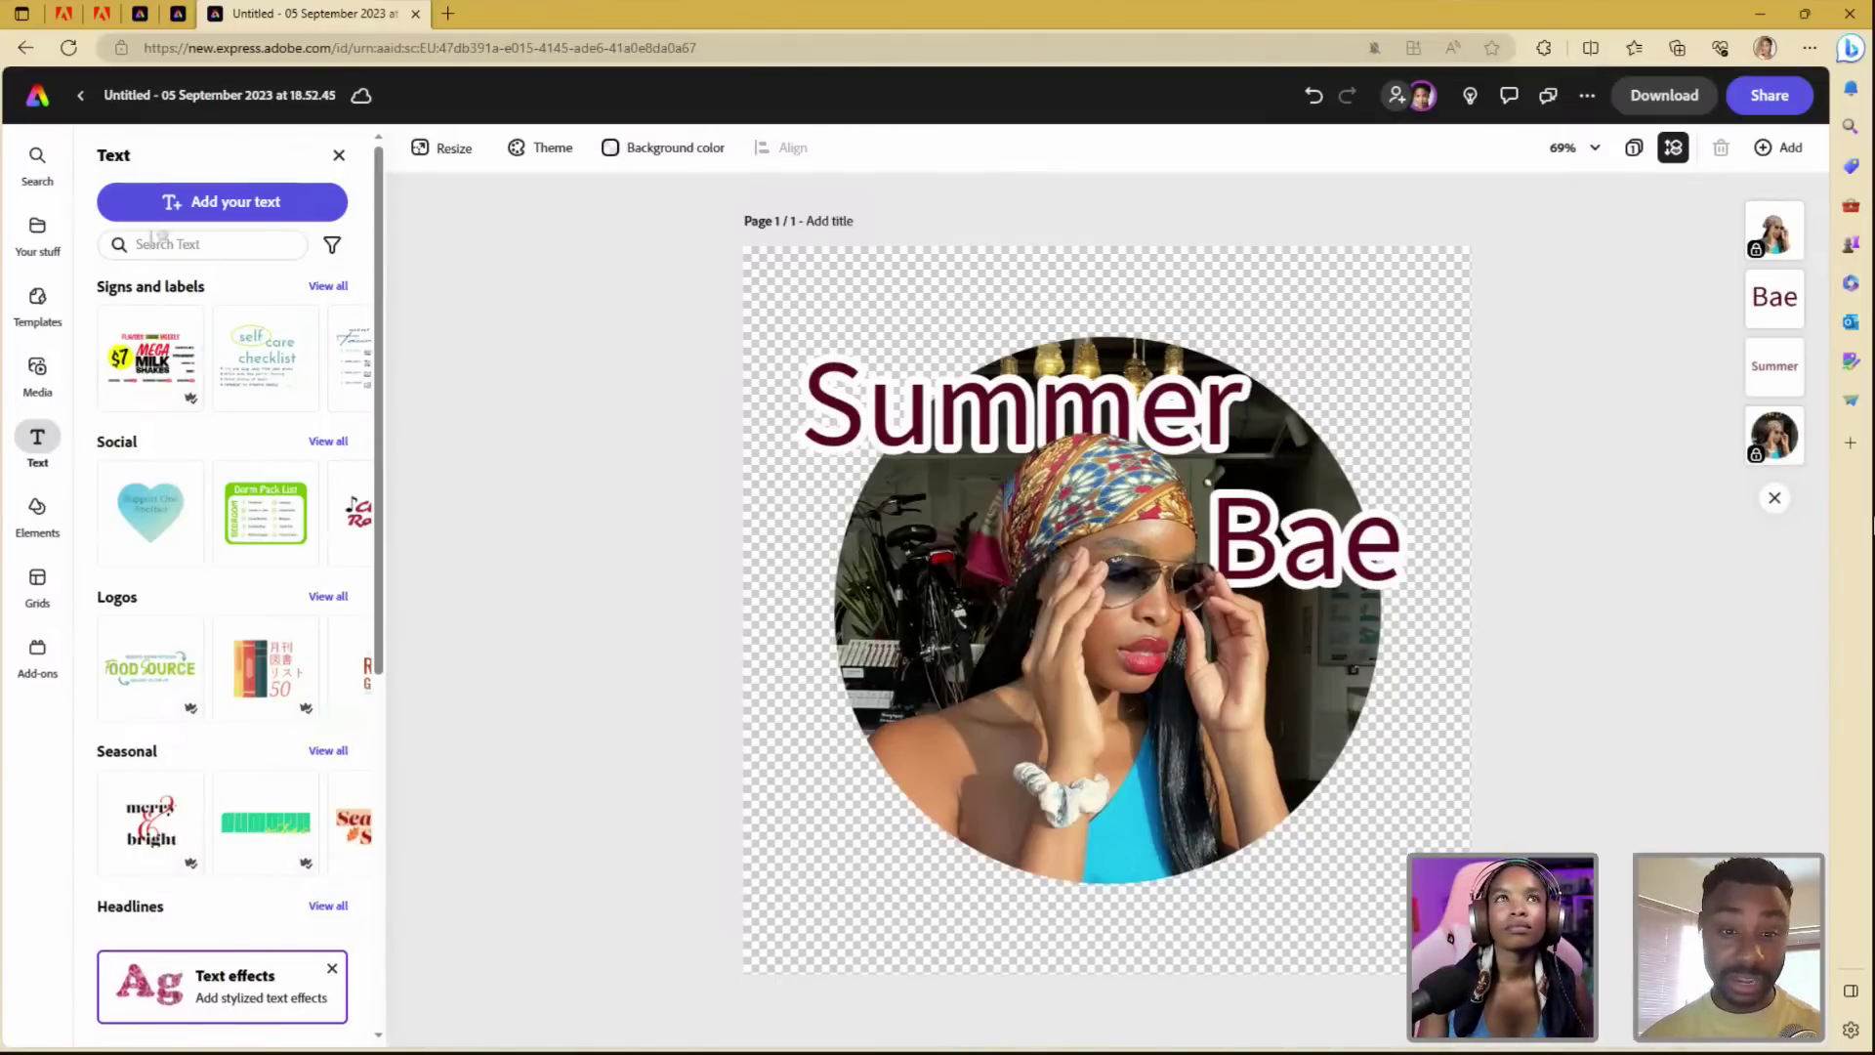
# - Browse the brush design assets, the shapes and the general asset search for possible sticker decorations
pyautogui.click(37, 510)
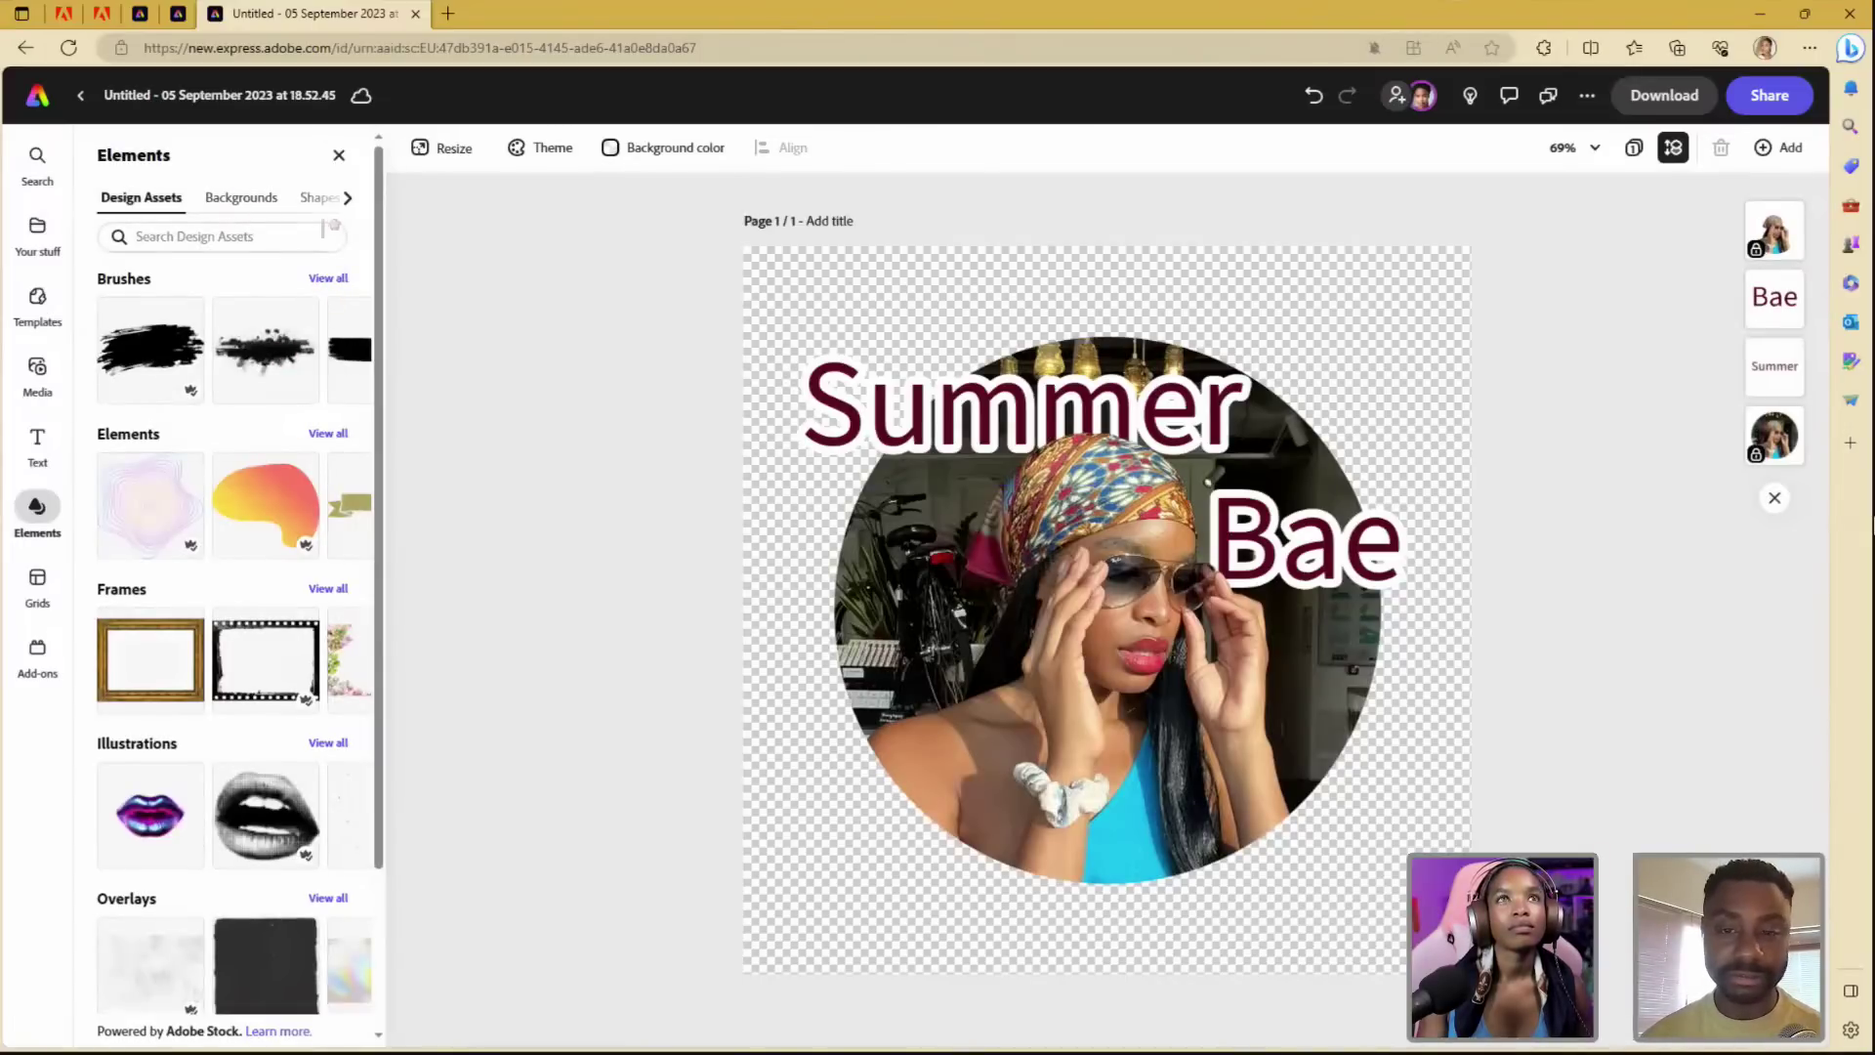
pyautogui.moveTo(368, 393)
pyautogui.click(336, 351)
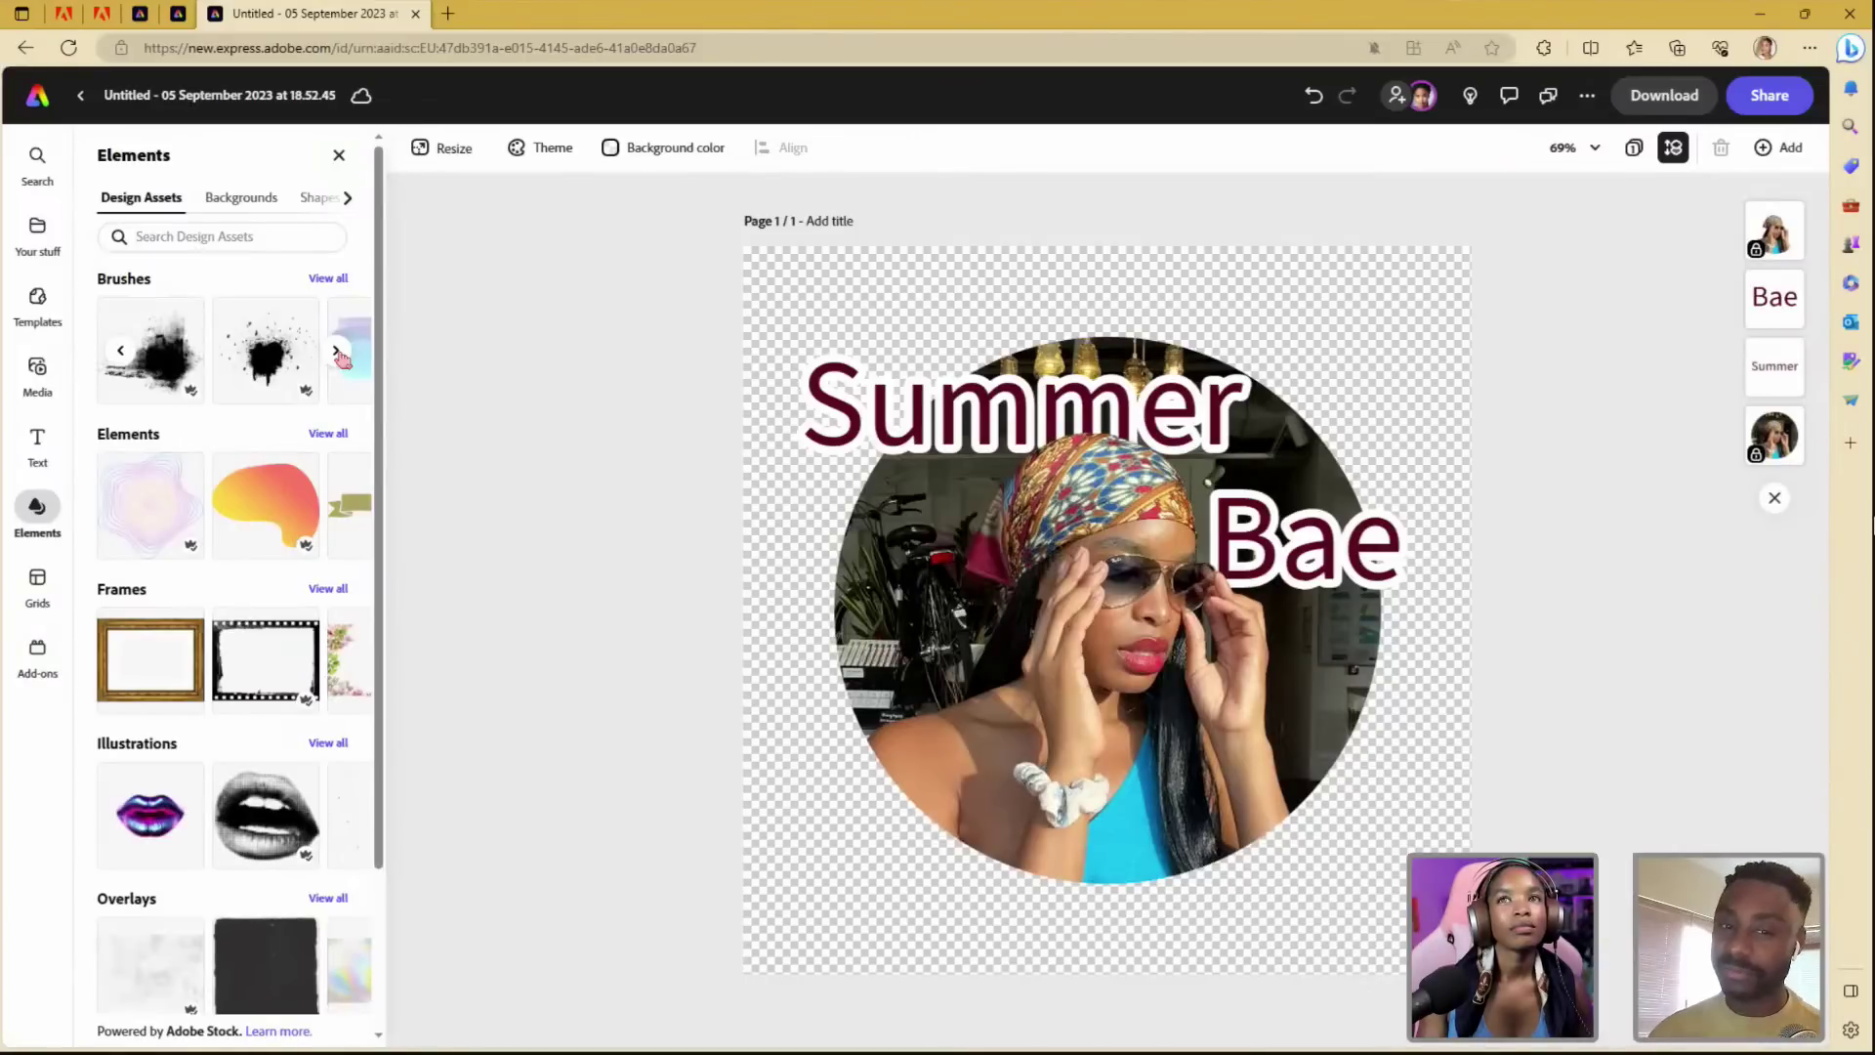
pyautogui.click(315, 200)
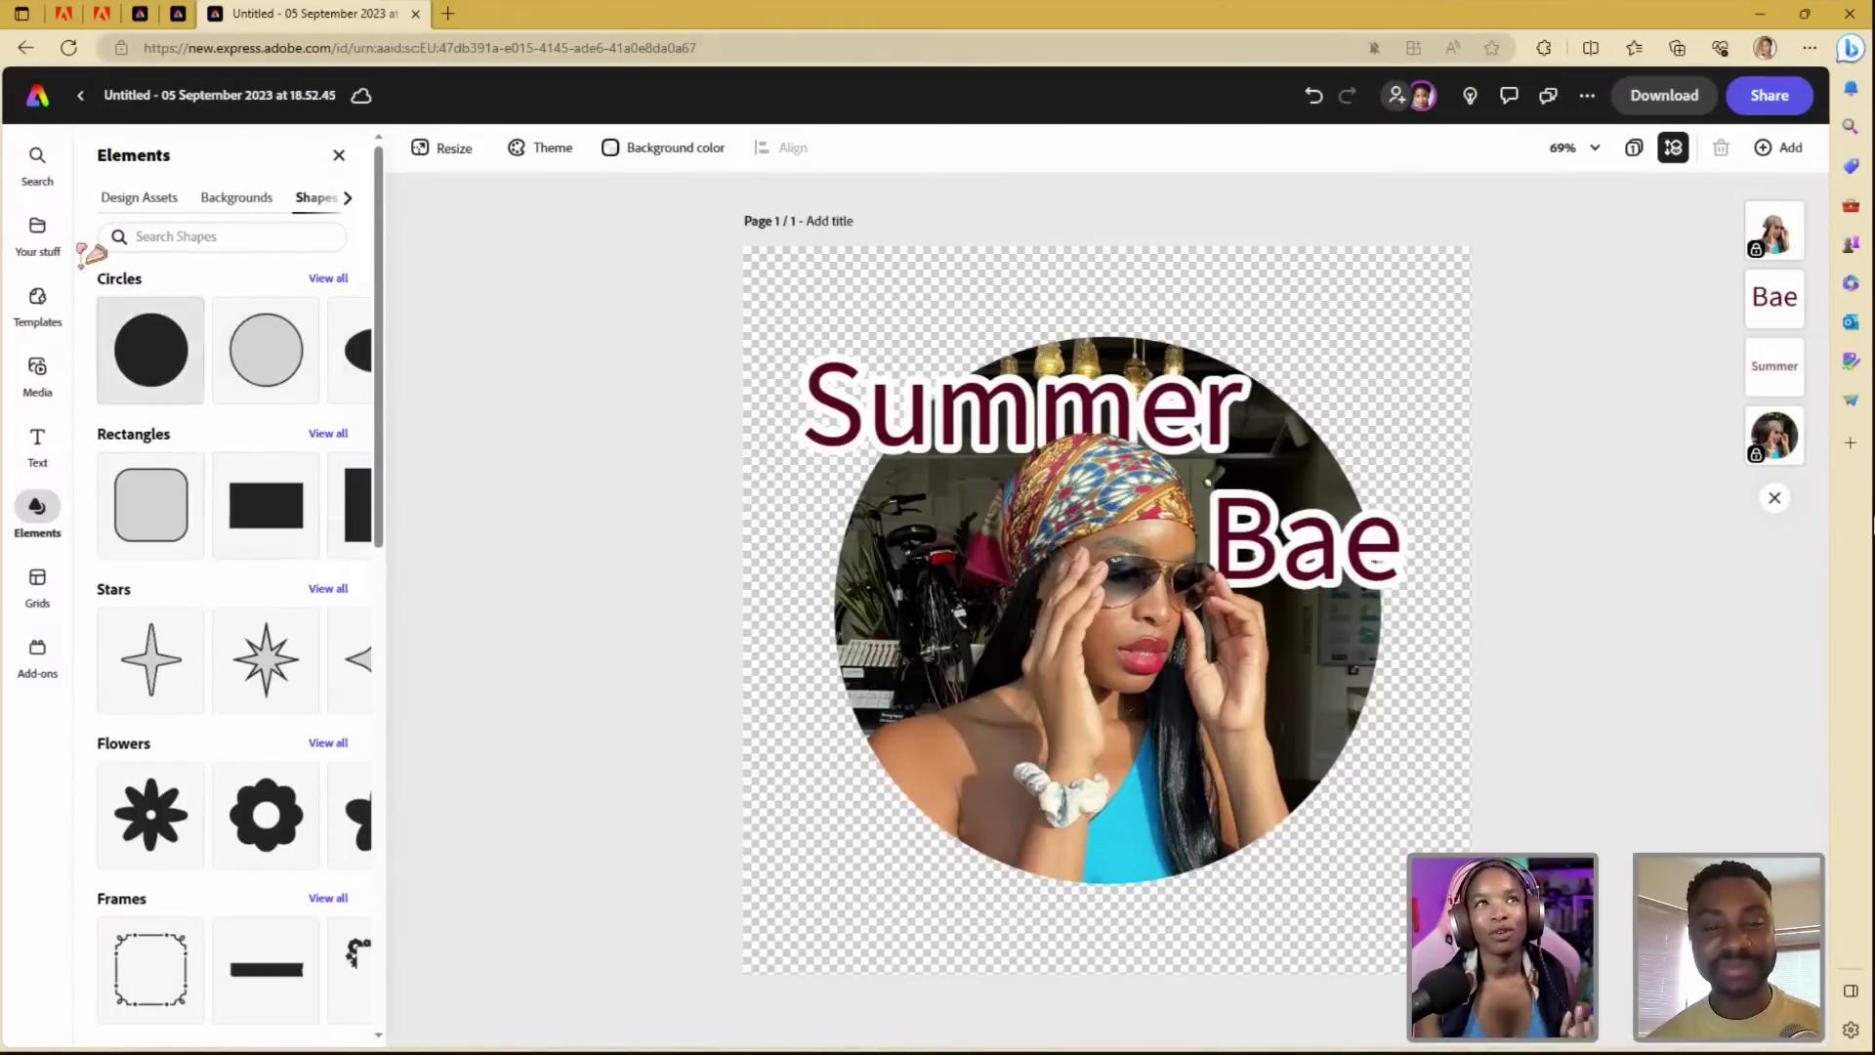
pyautogui.click(339, 156)
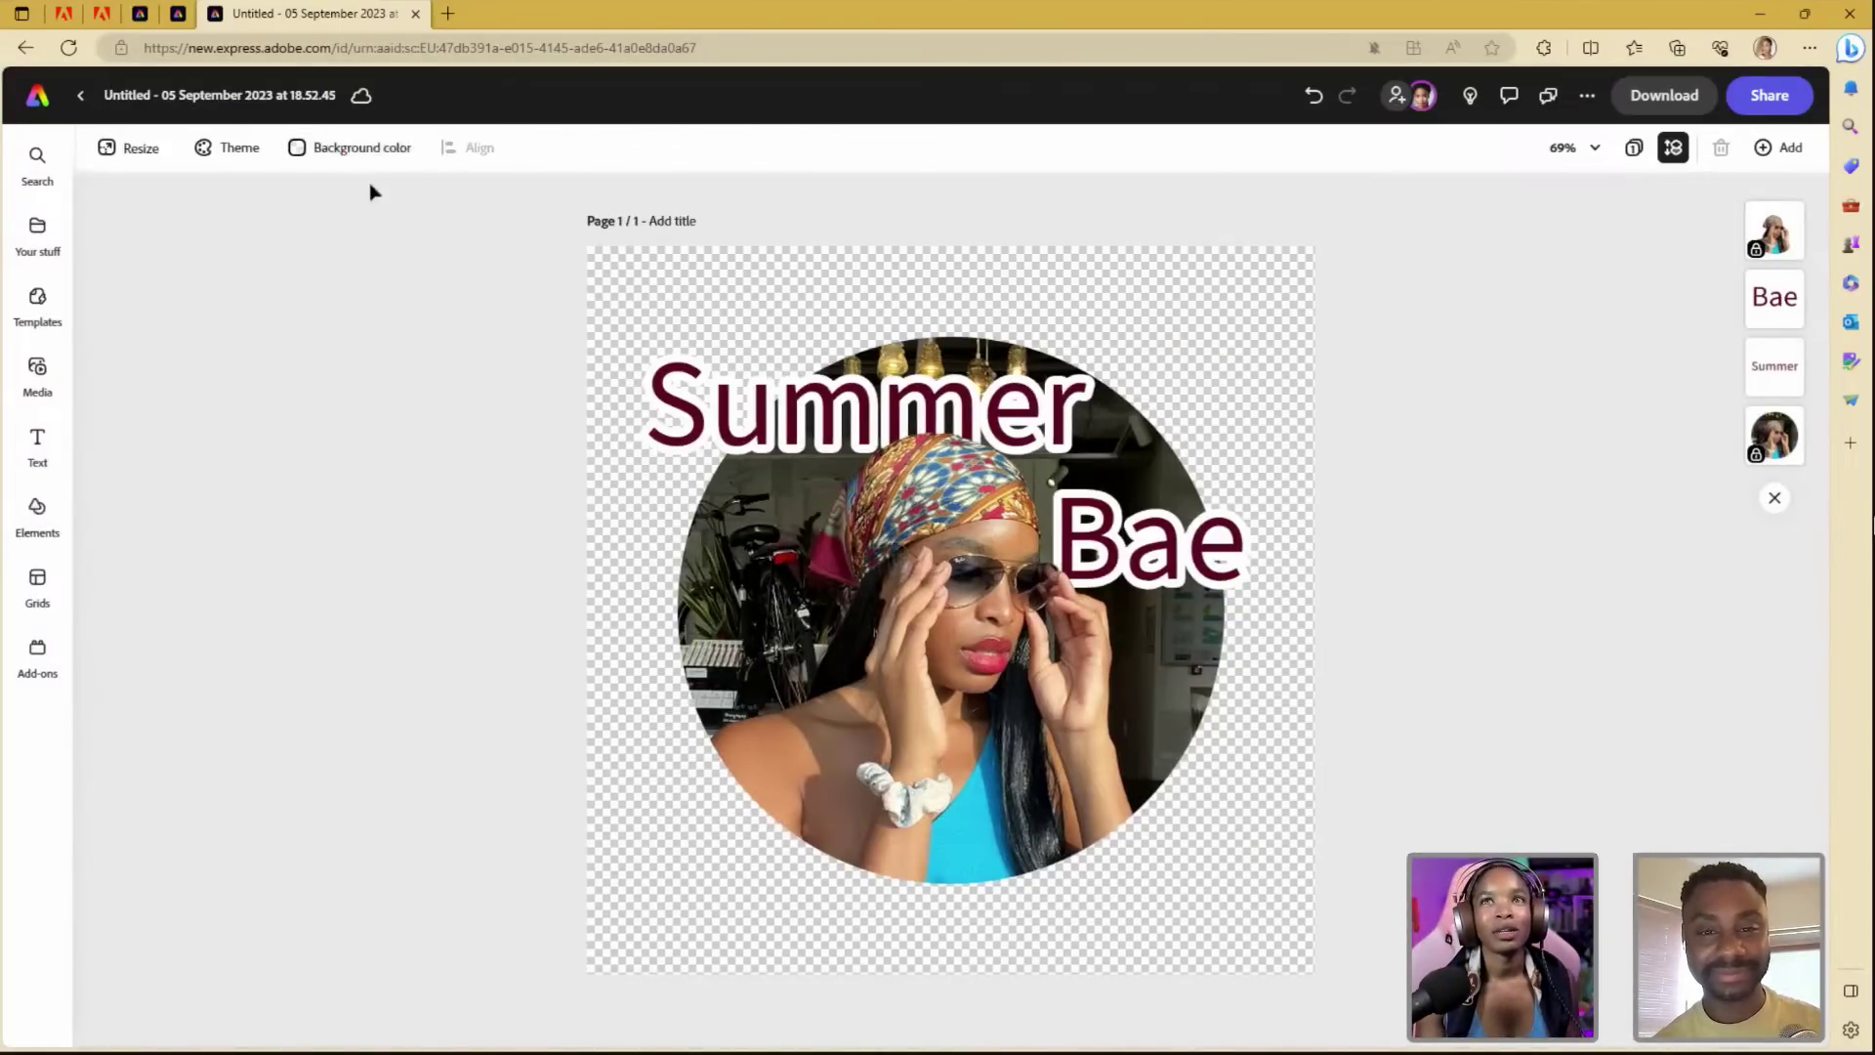
pyautogui.click(40, 156)
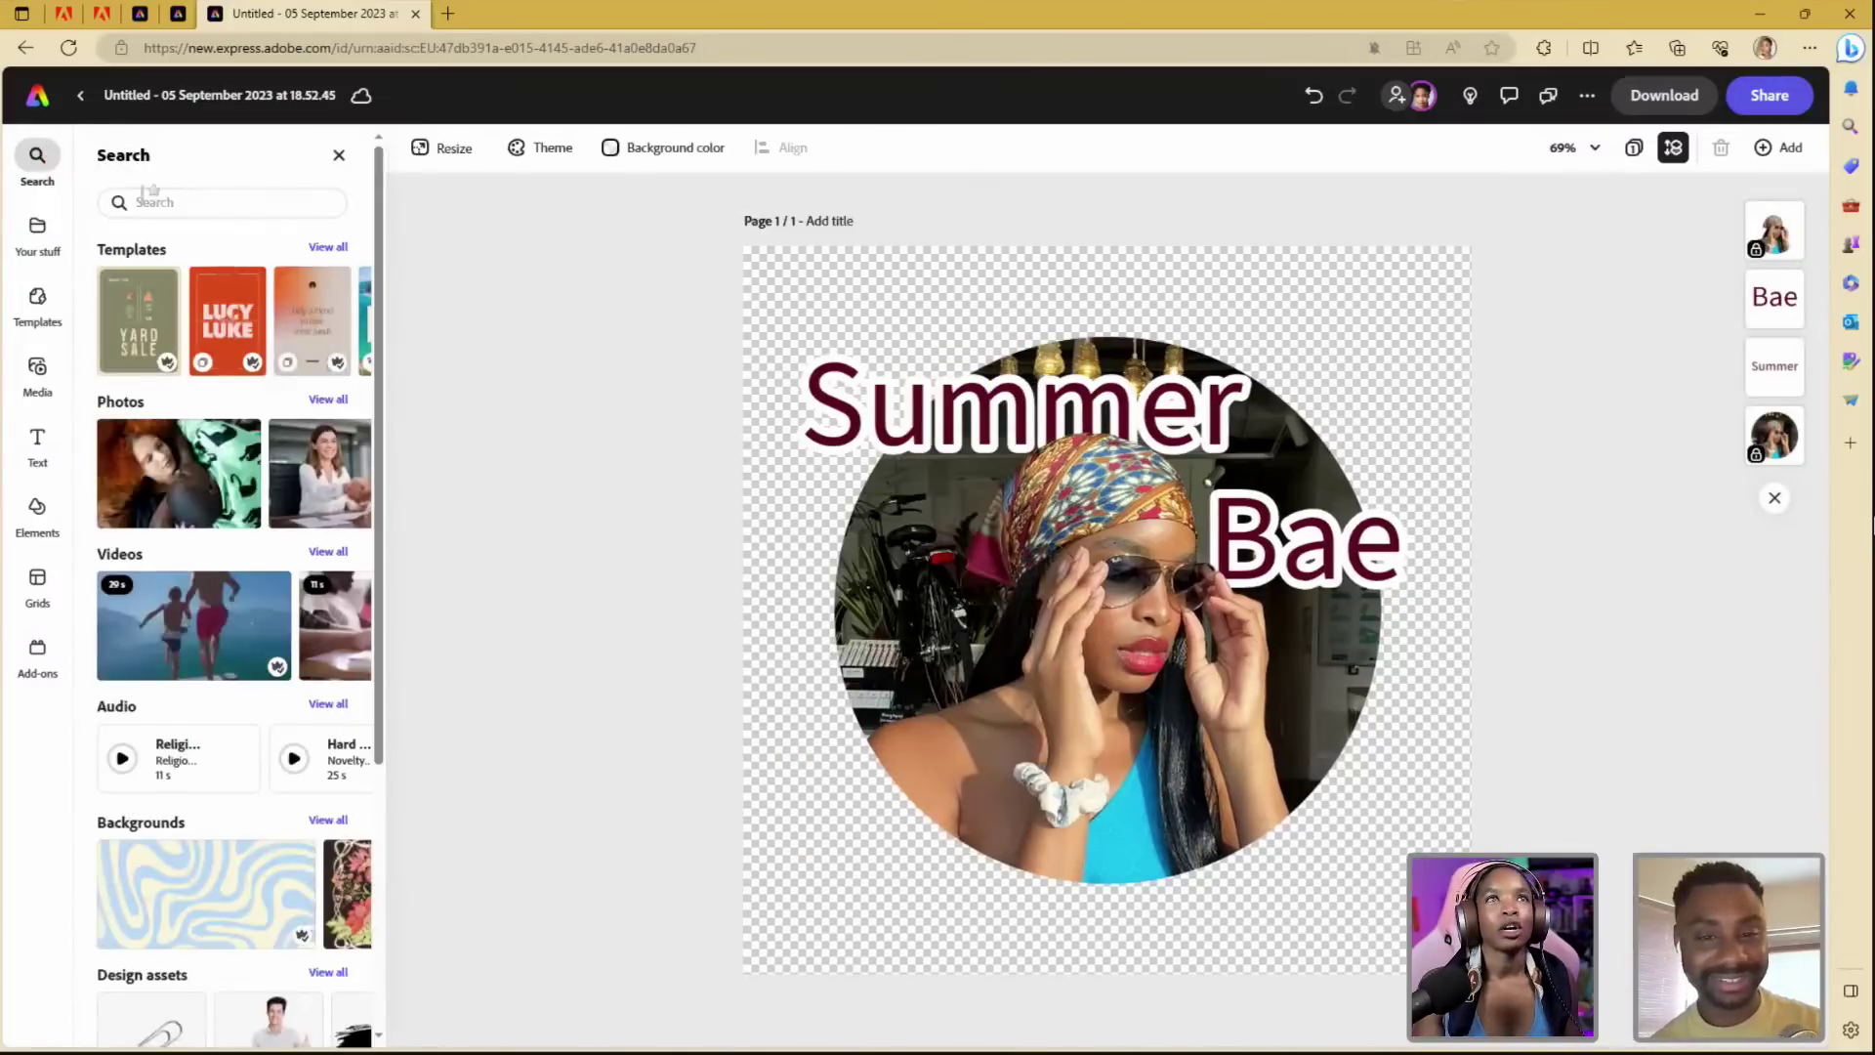
pyautogui.click(338, 156)
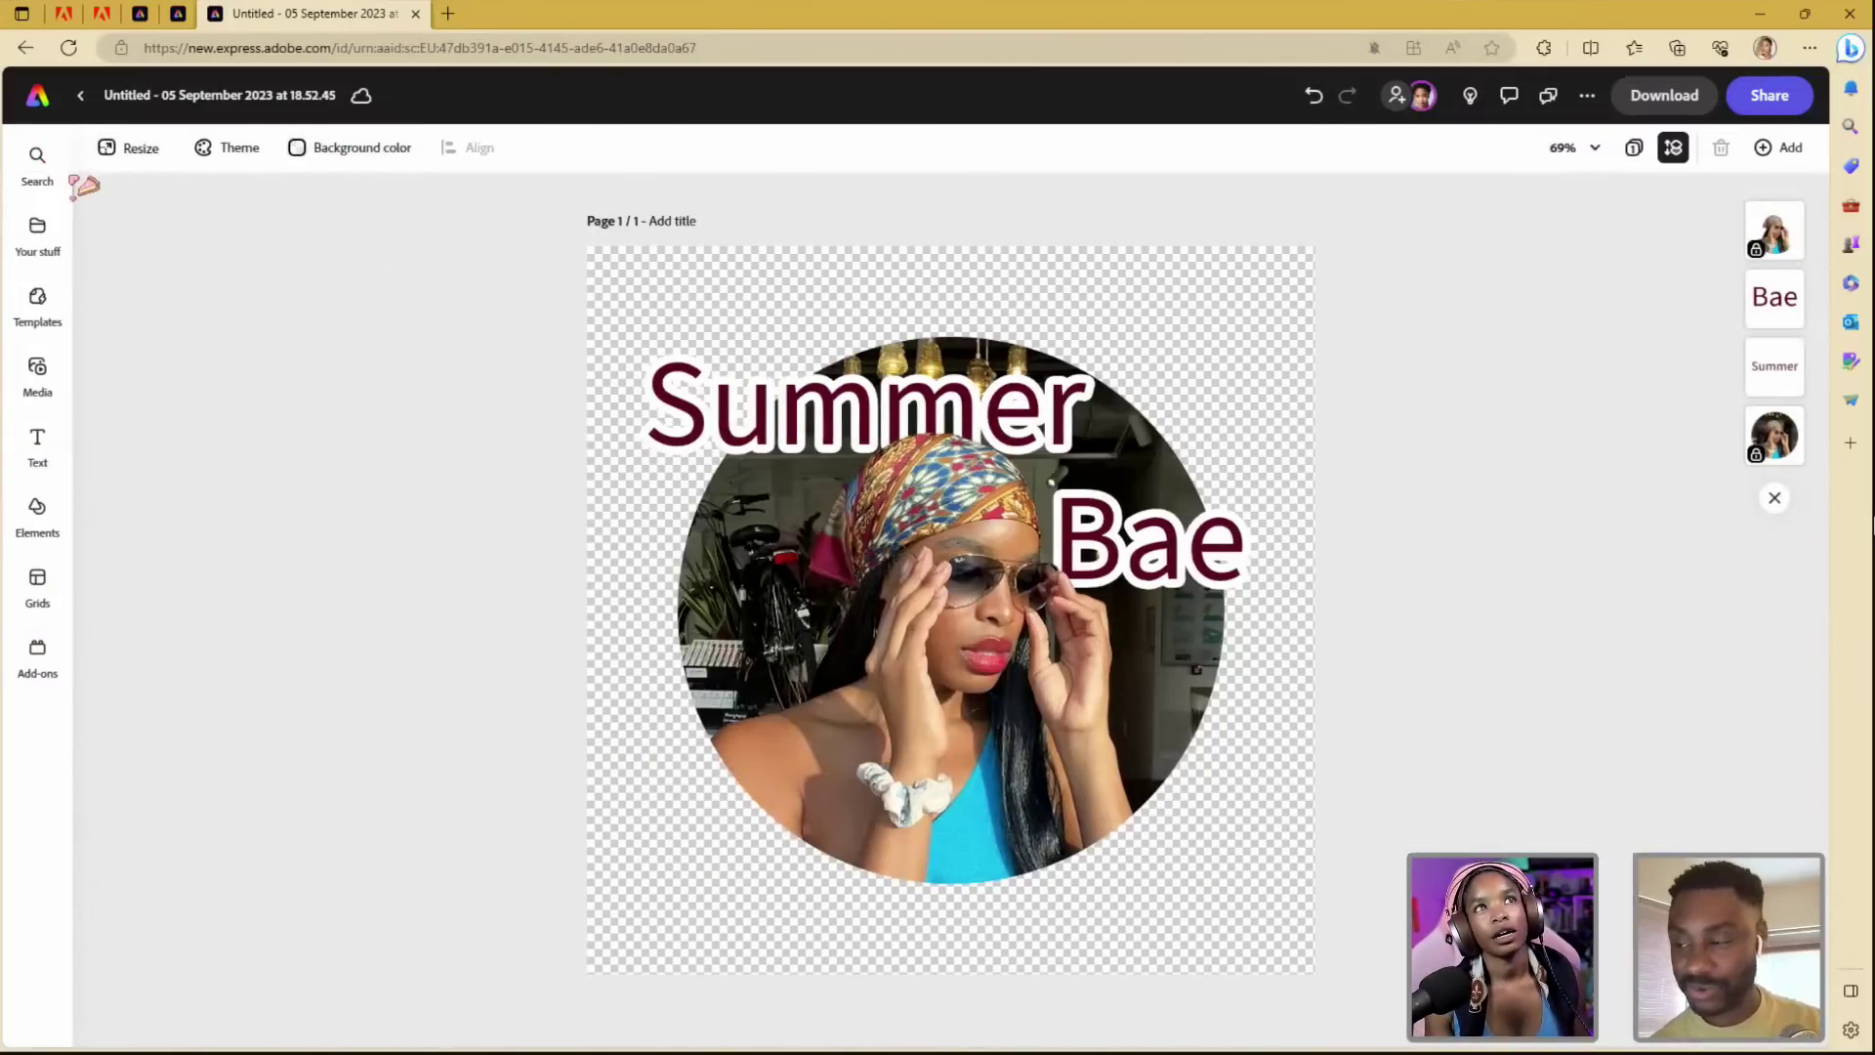
# - Leave the design for the saved files overview and reopen the "Summer Bae" sticker file
pyautogui.click(74, 101)
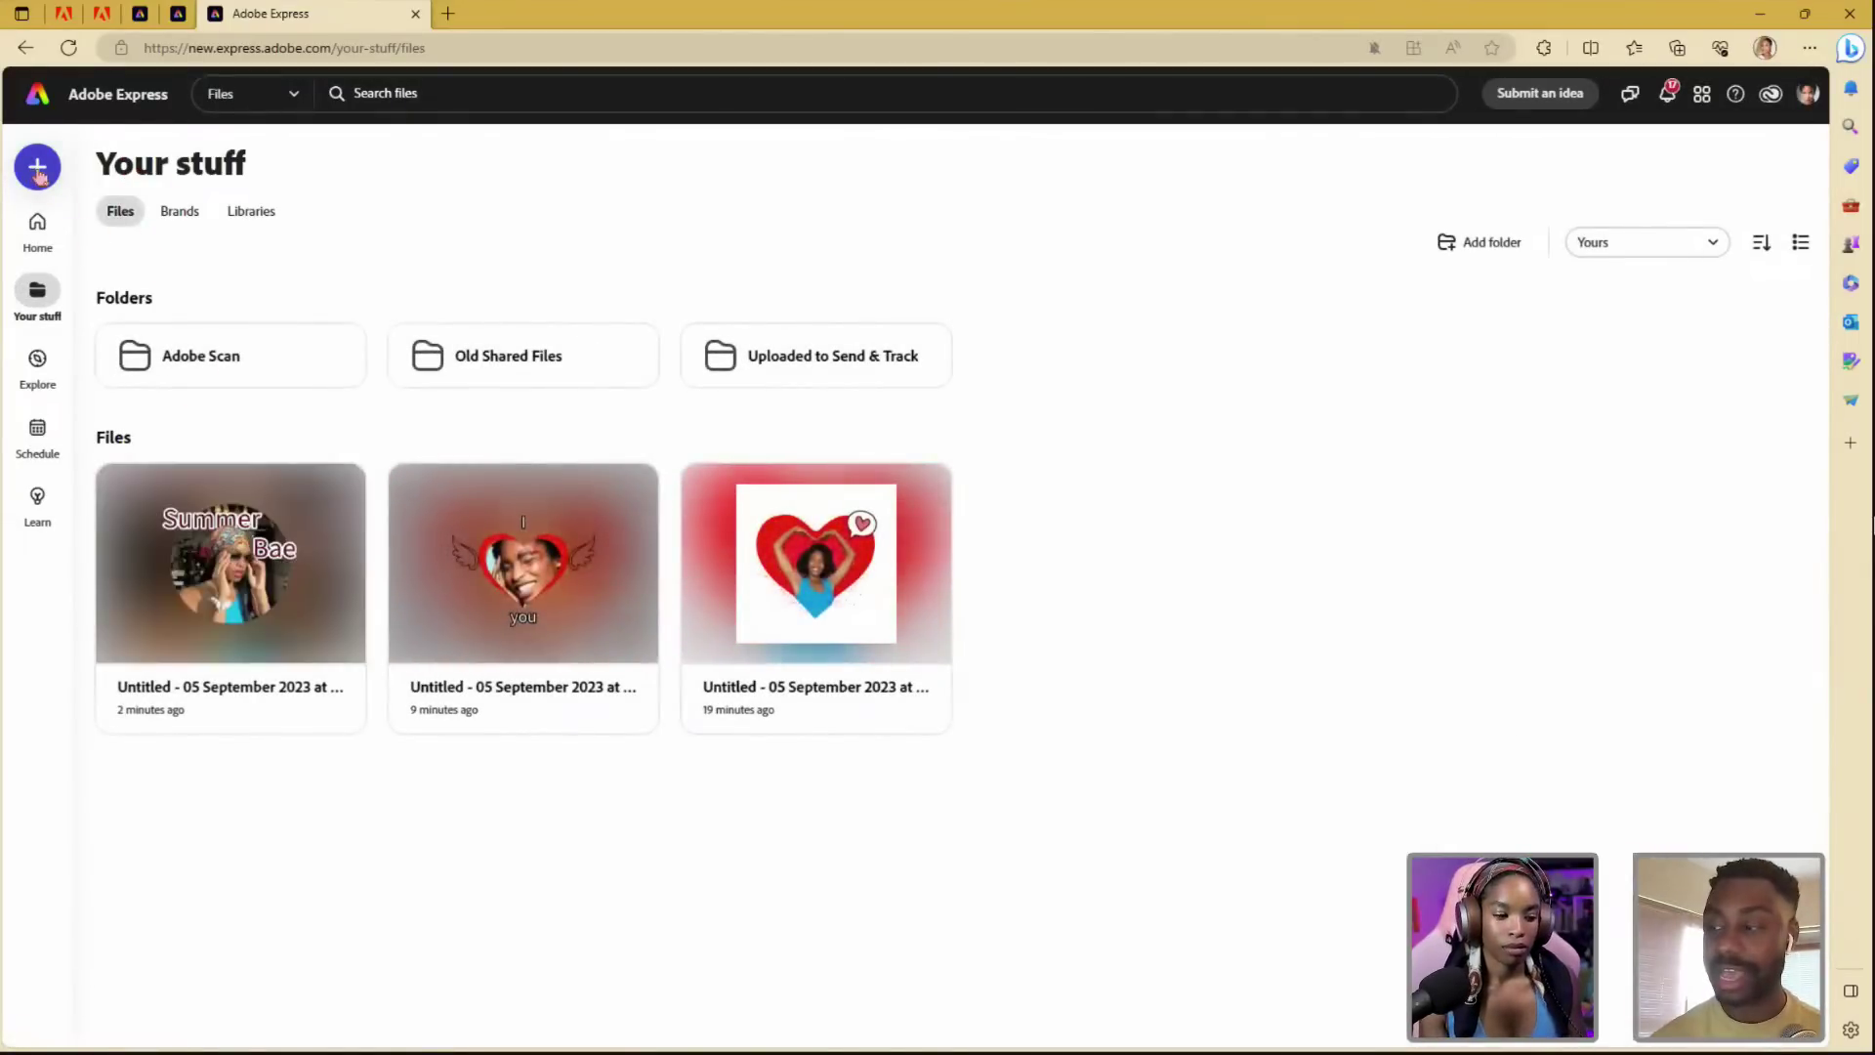
pyautogui.click(230, 557)
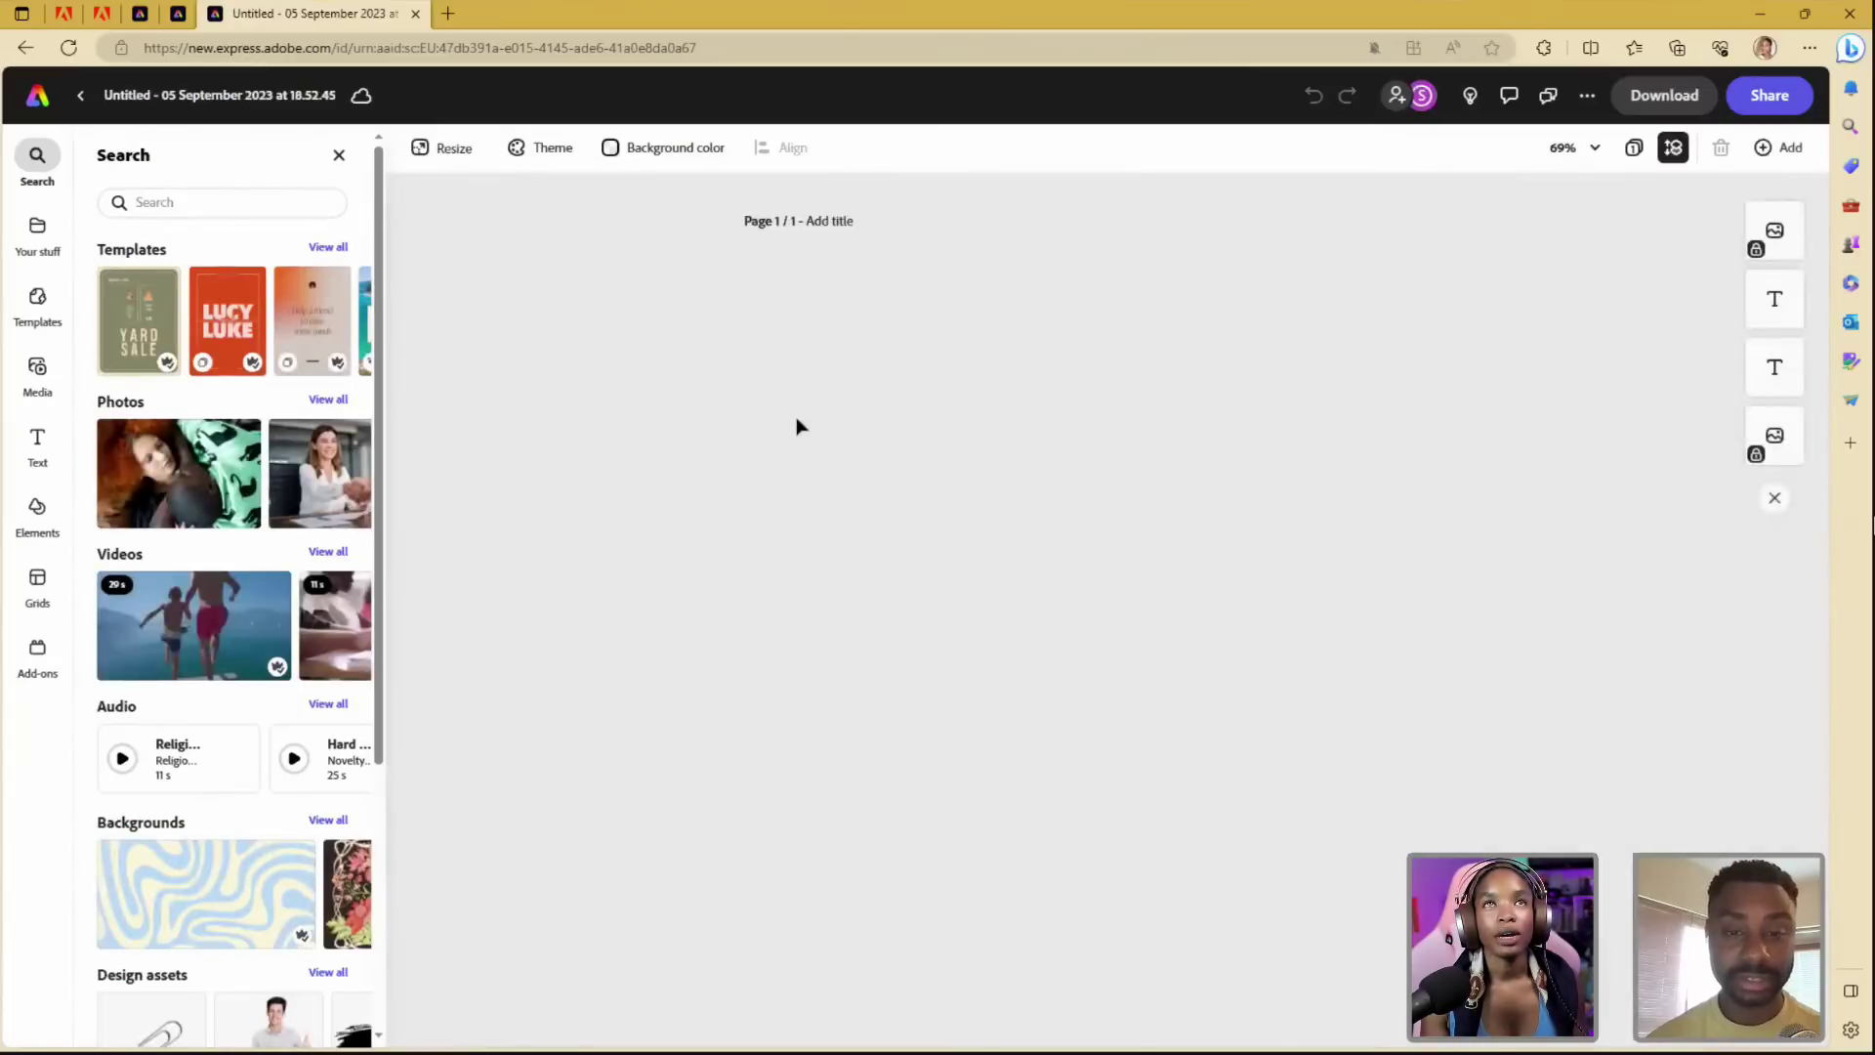
# - Make the "Summer" text bold and look through its text settings and effects
pyautogui.click(853, 415)
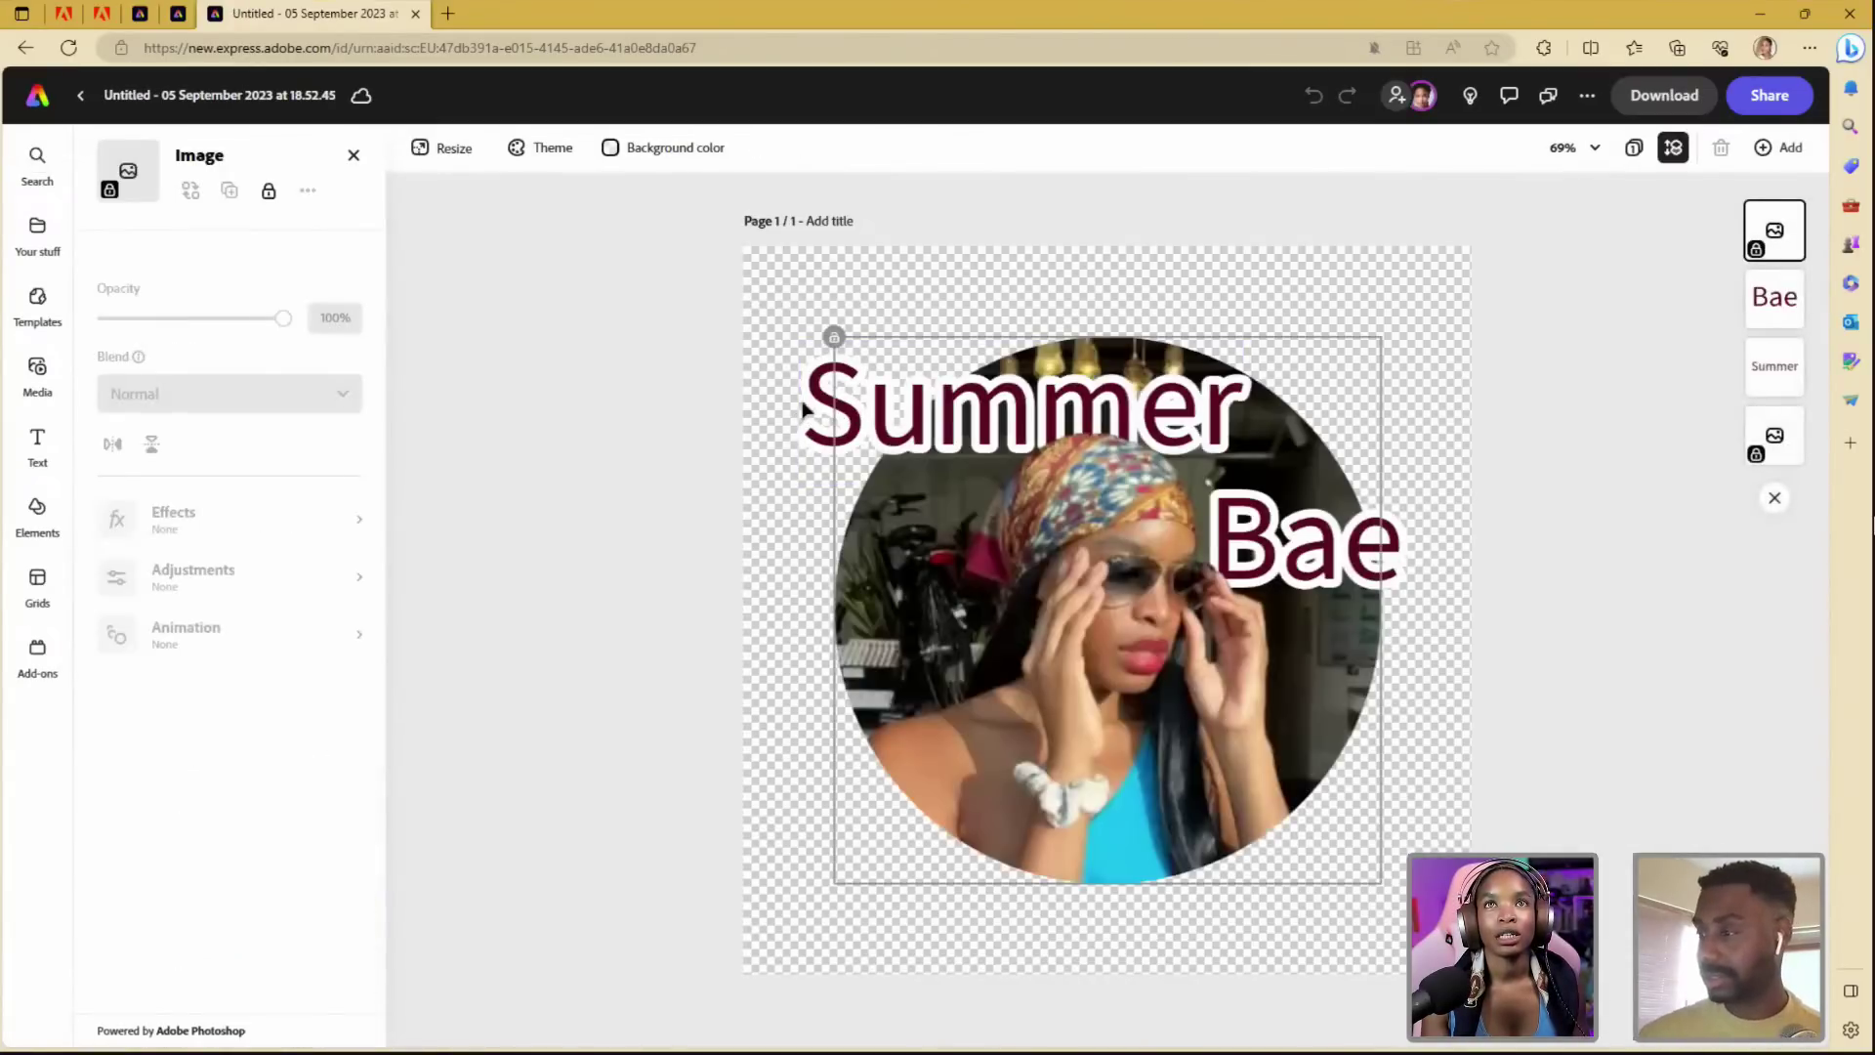
pyautogui.click(838, 410)
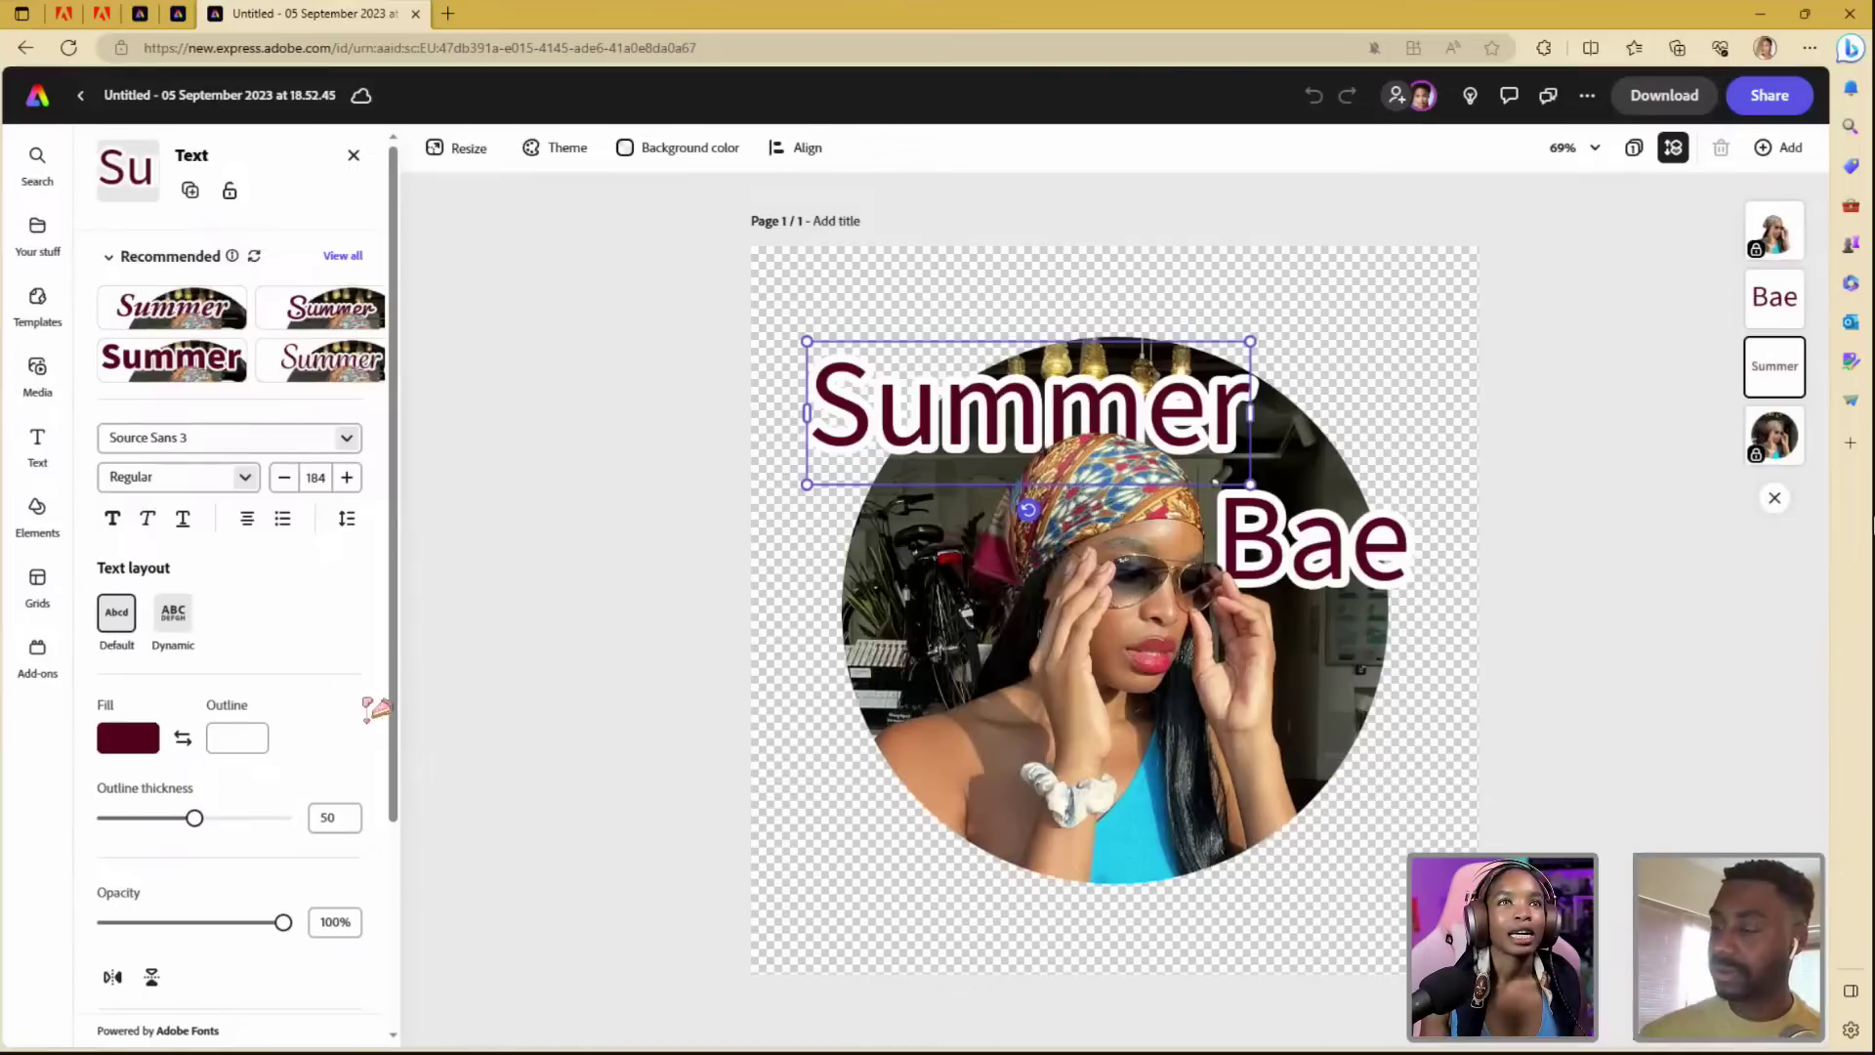
pyautogui.scroll(-3, 385, 837)
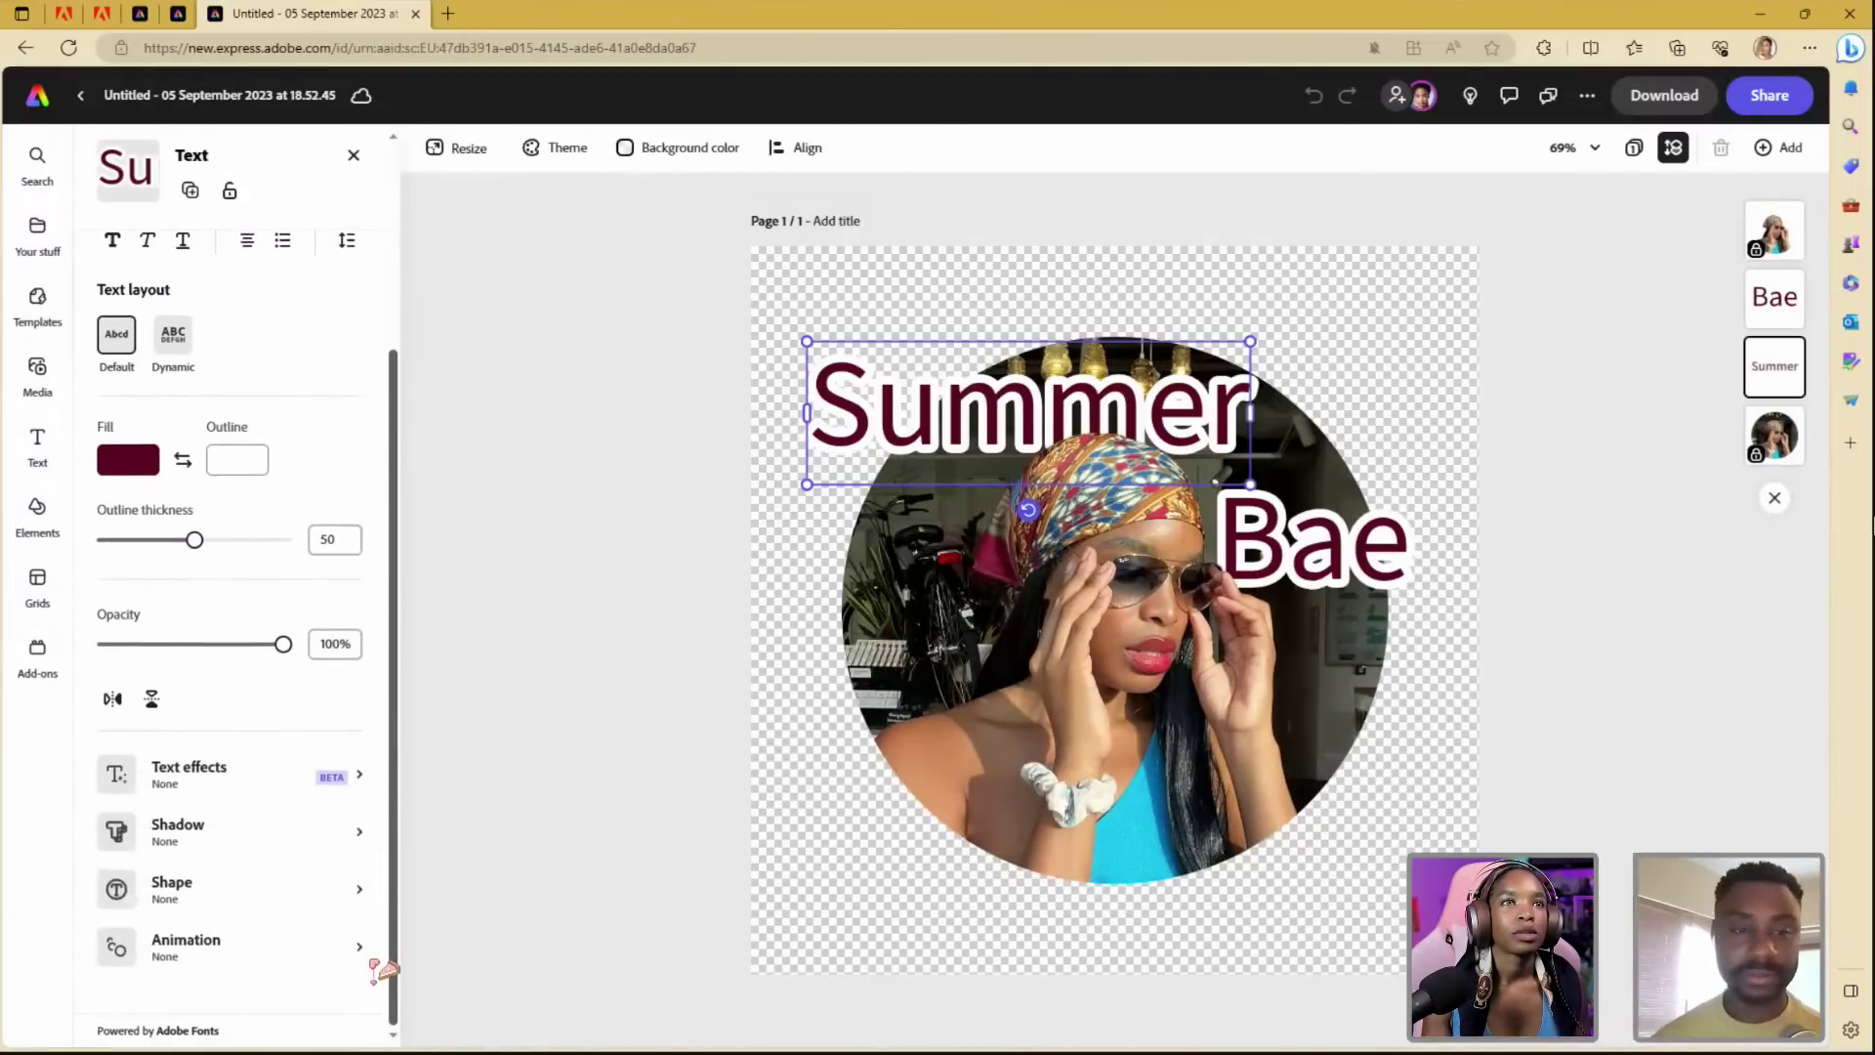
pyautogui.moveTo(388, 928); pyautogui.dragTo(395, 661)
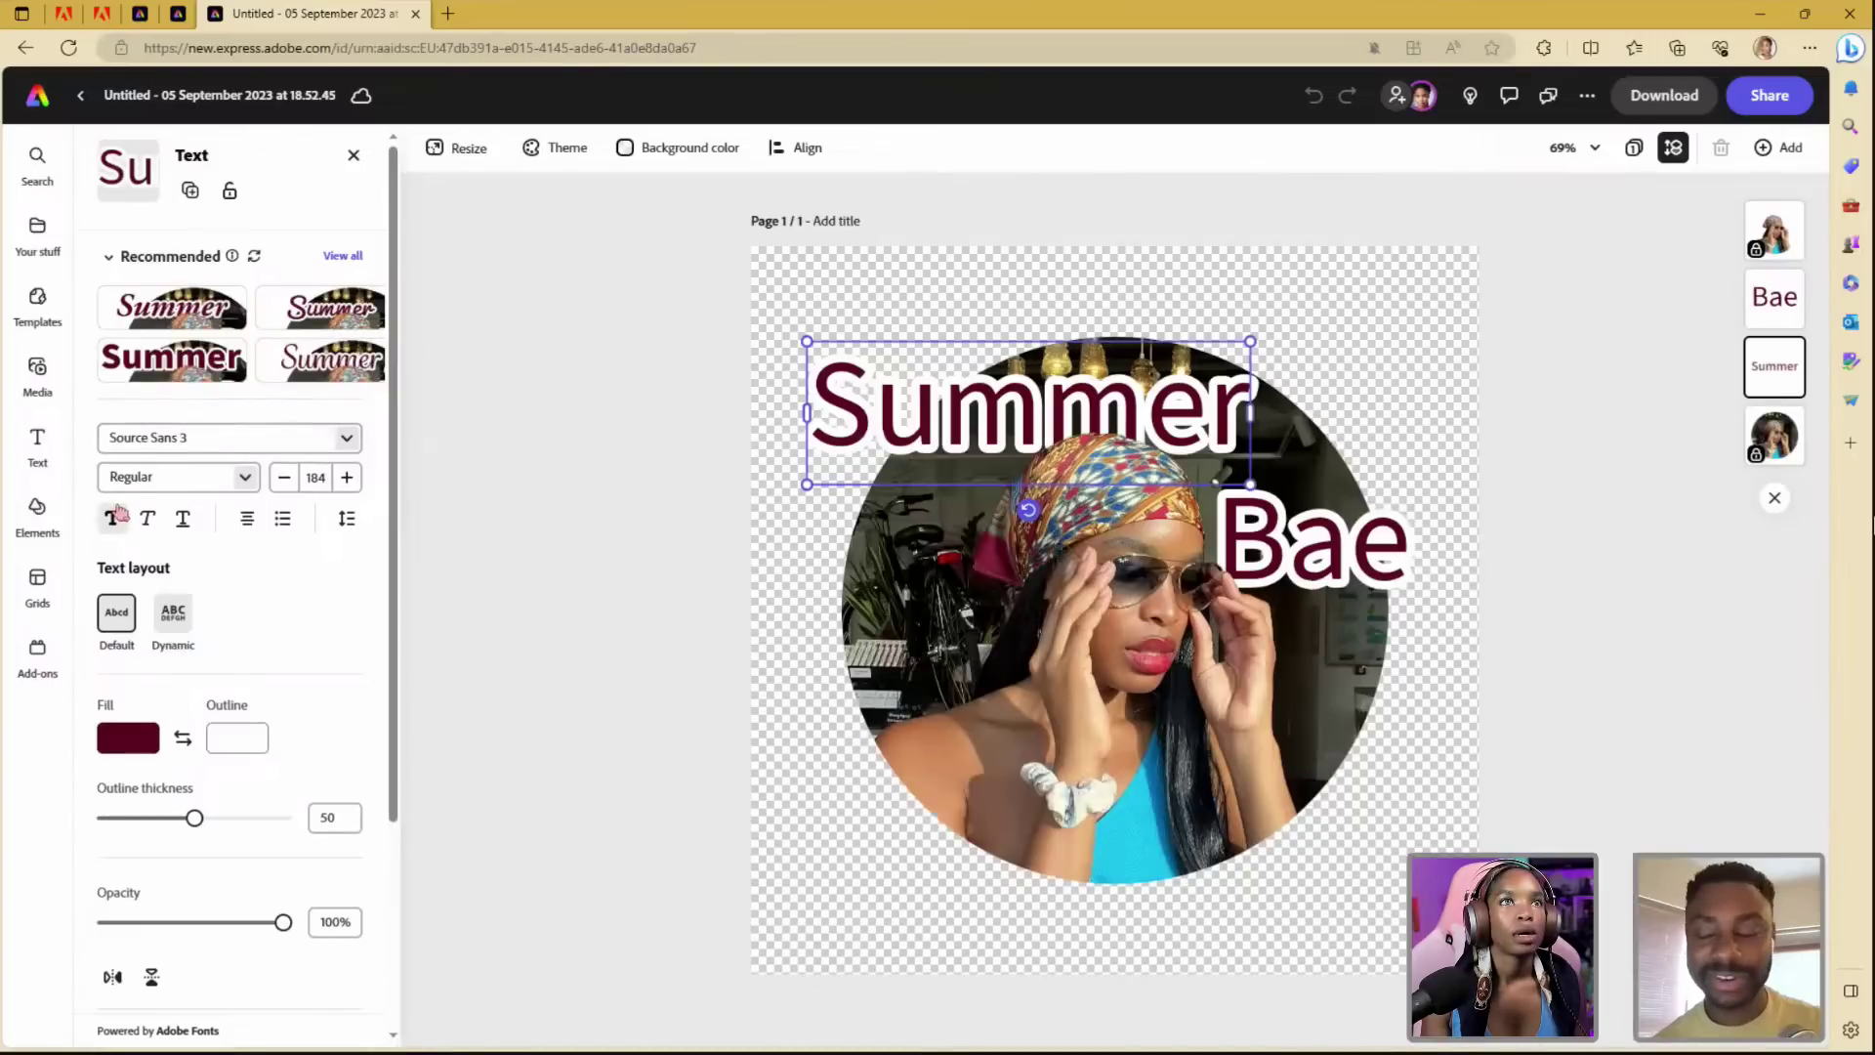
pyautogui.click(107, 259)
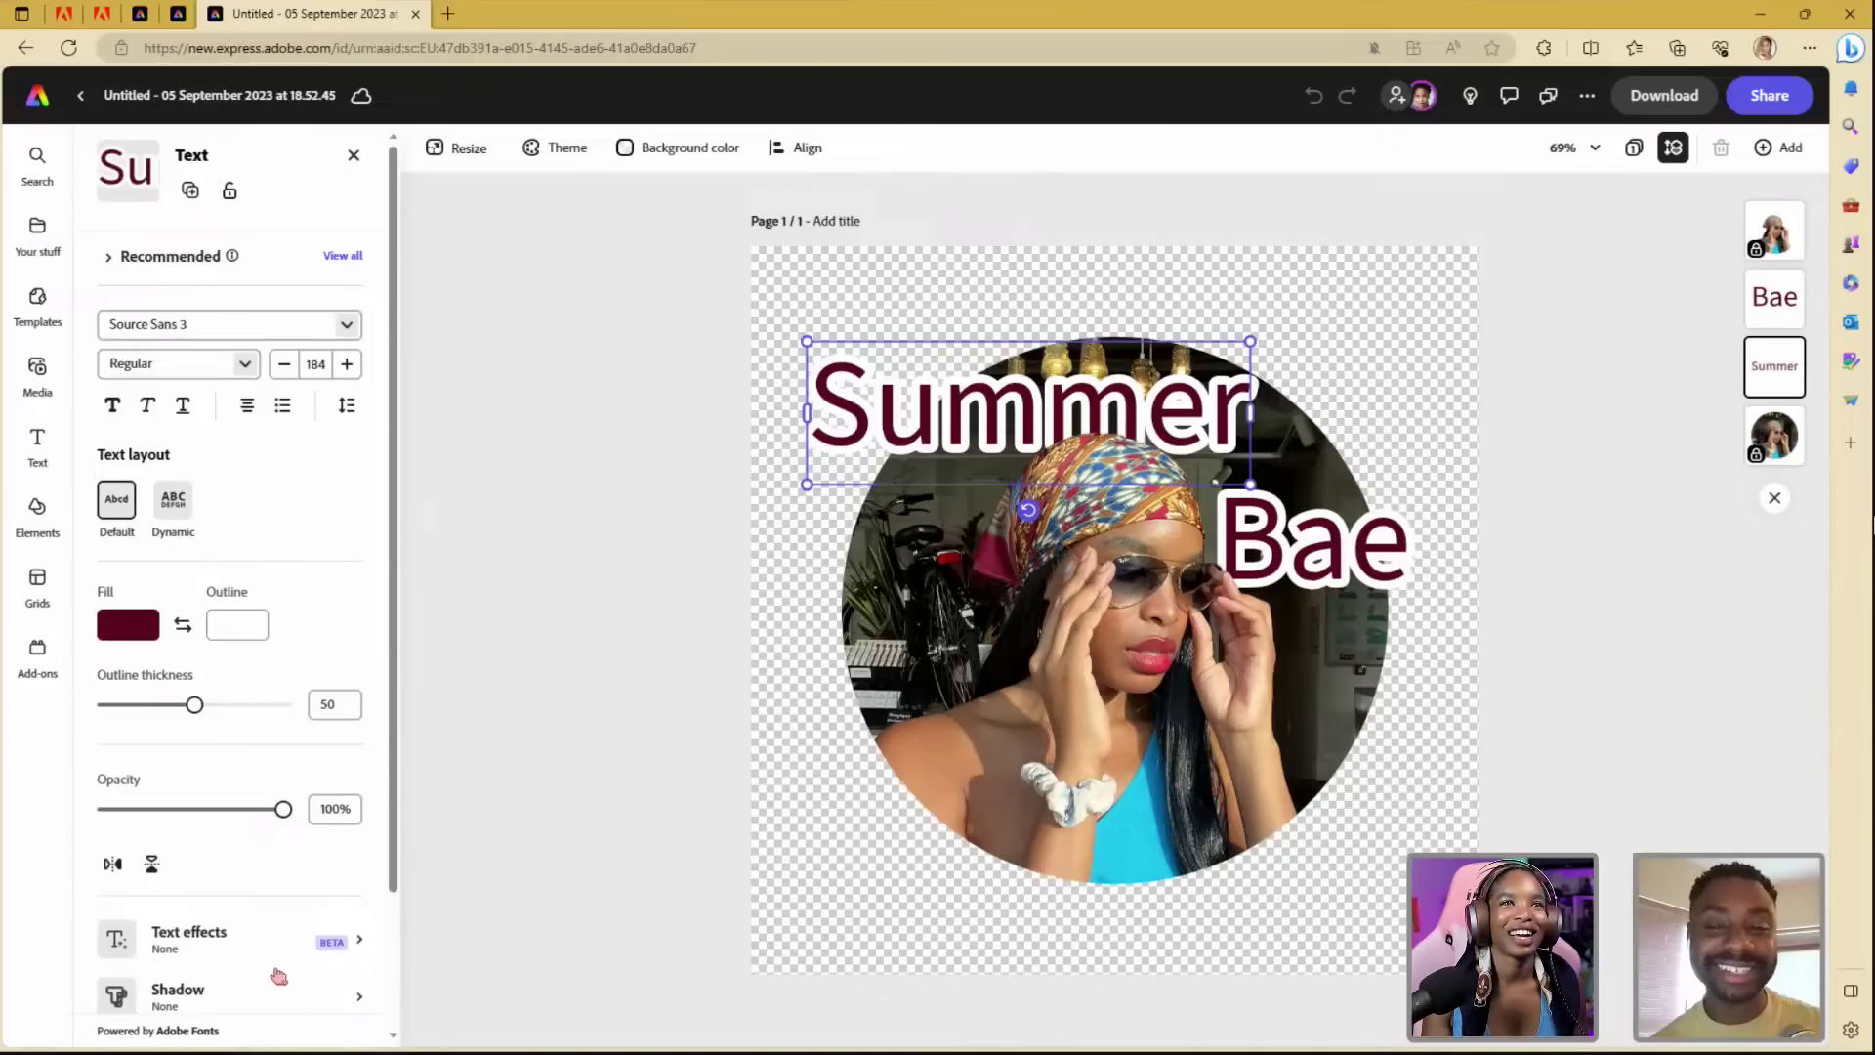
pyautogui.click(261, 935)
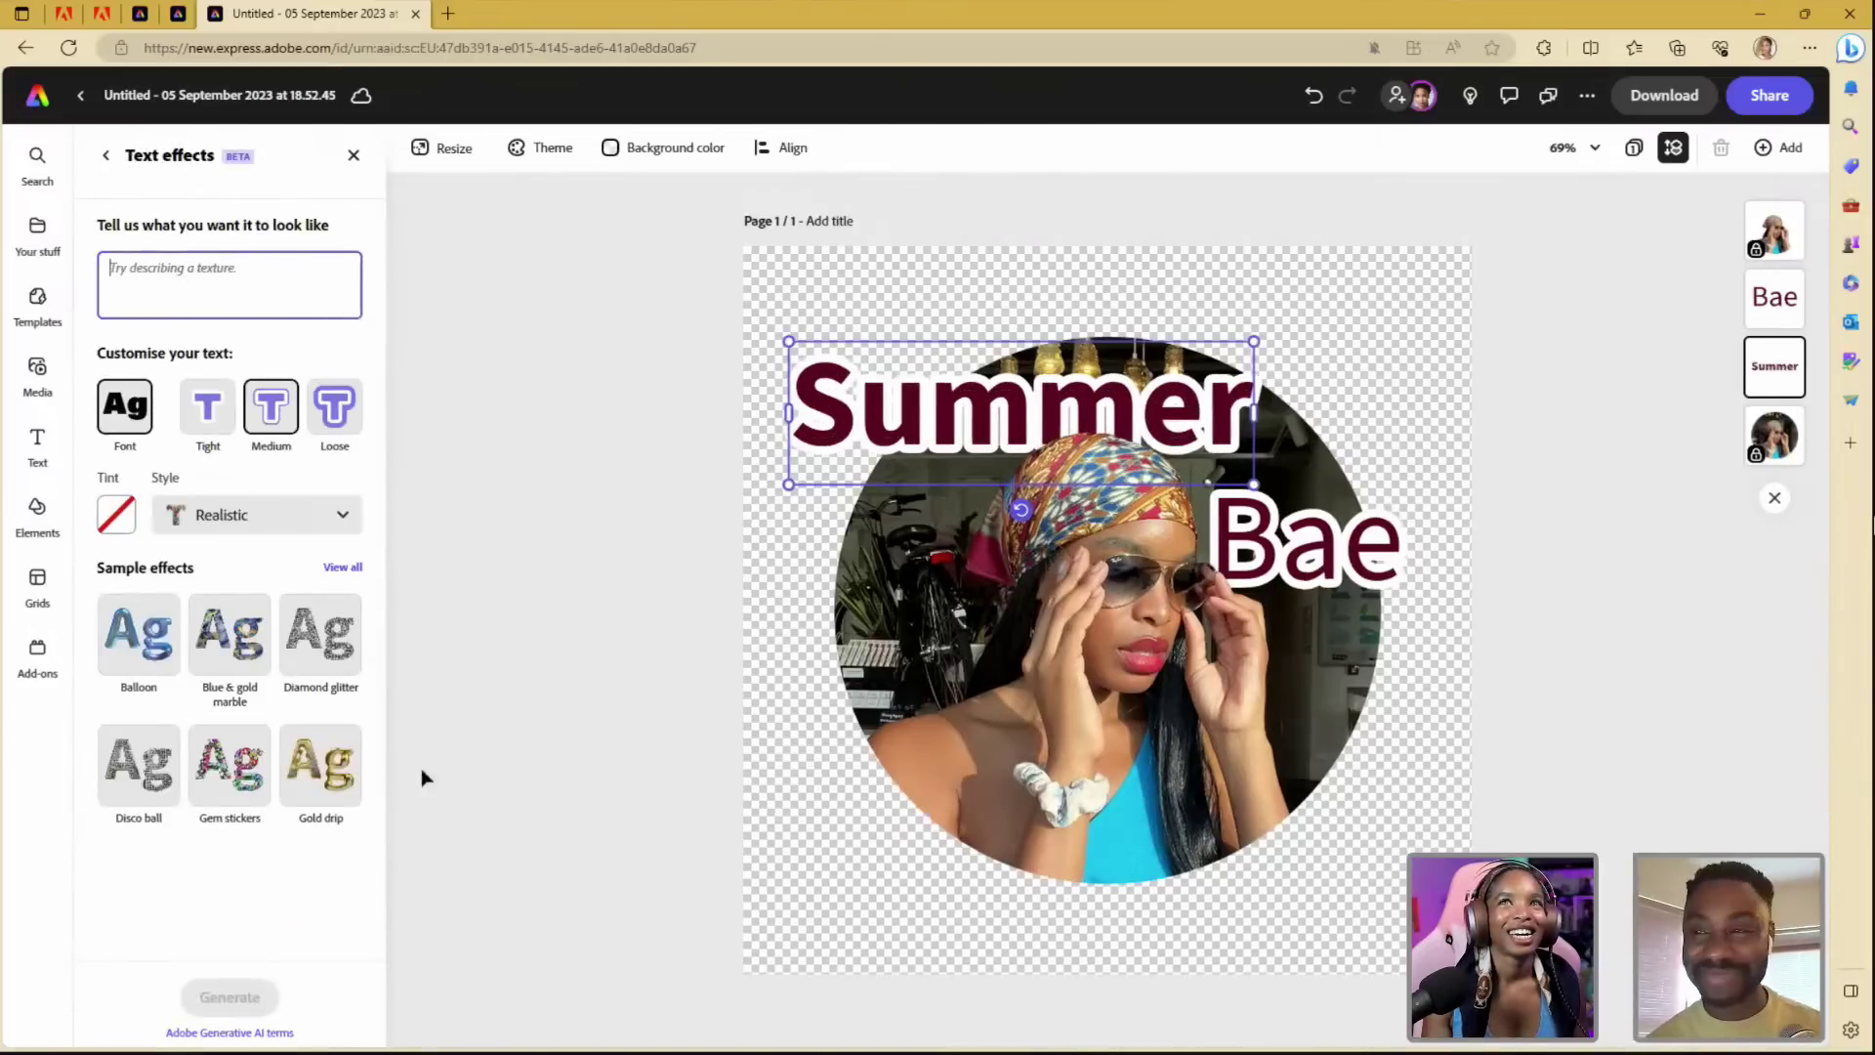
pyautogui.click(106, 155)
pyautogui.scroll(-2, 383, 443)
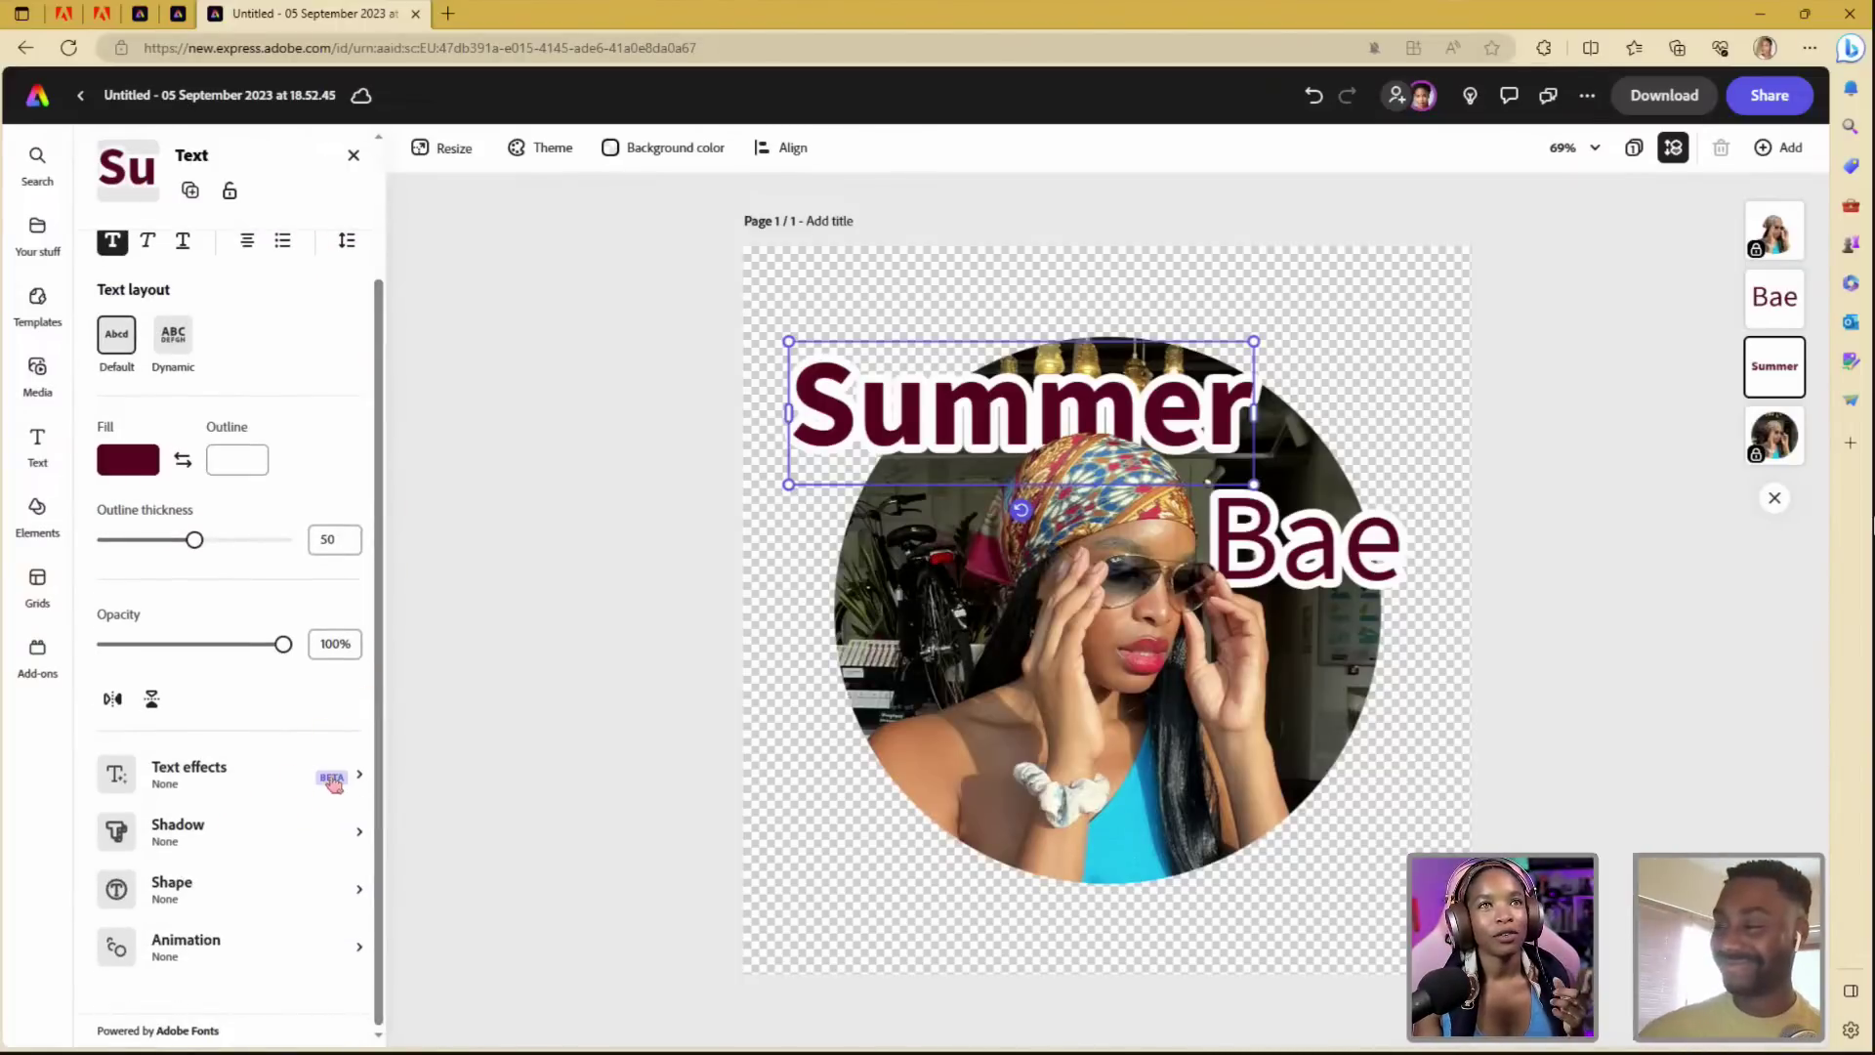
# - Generate an "ice cream" text effect for the "Summer" text
pyautogui.click(194, 784)
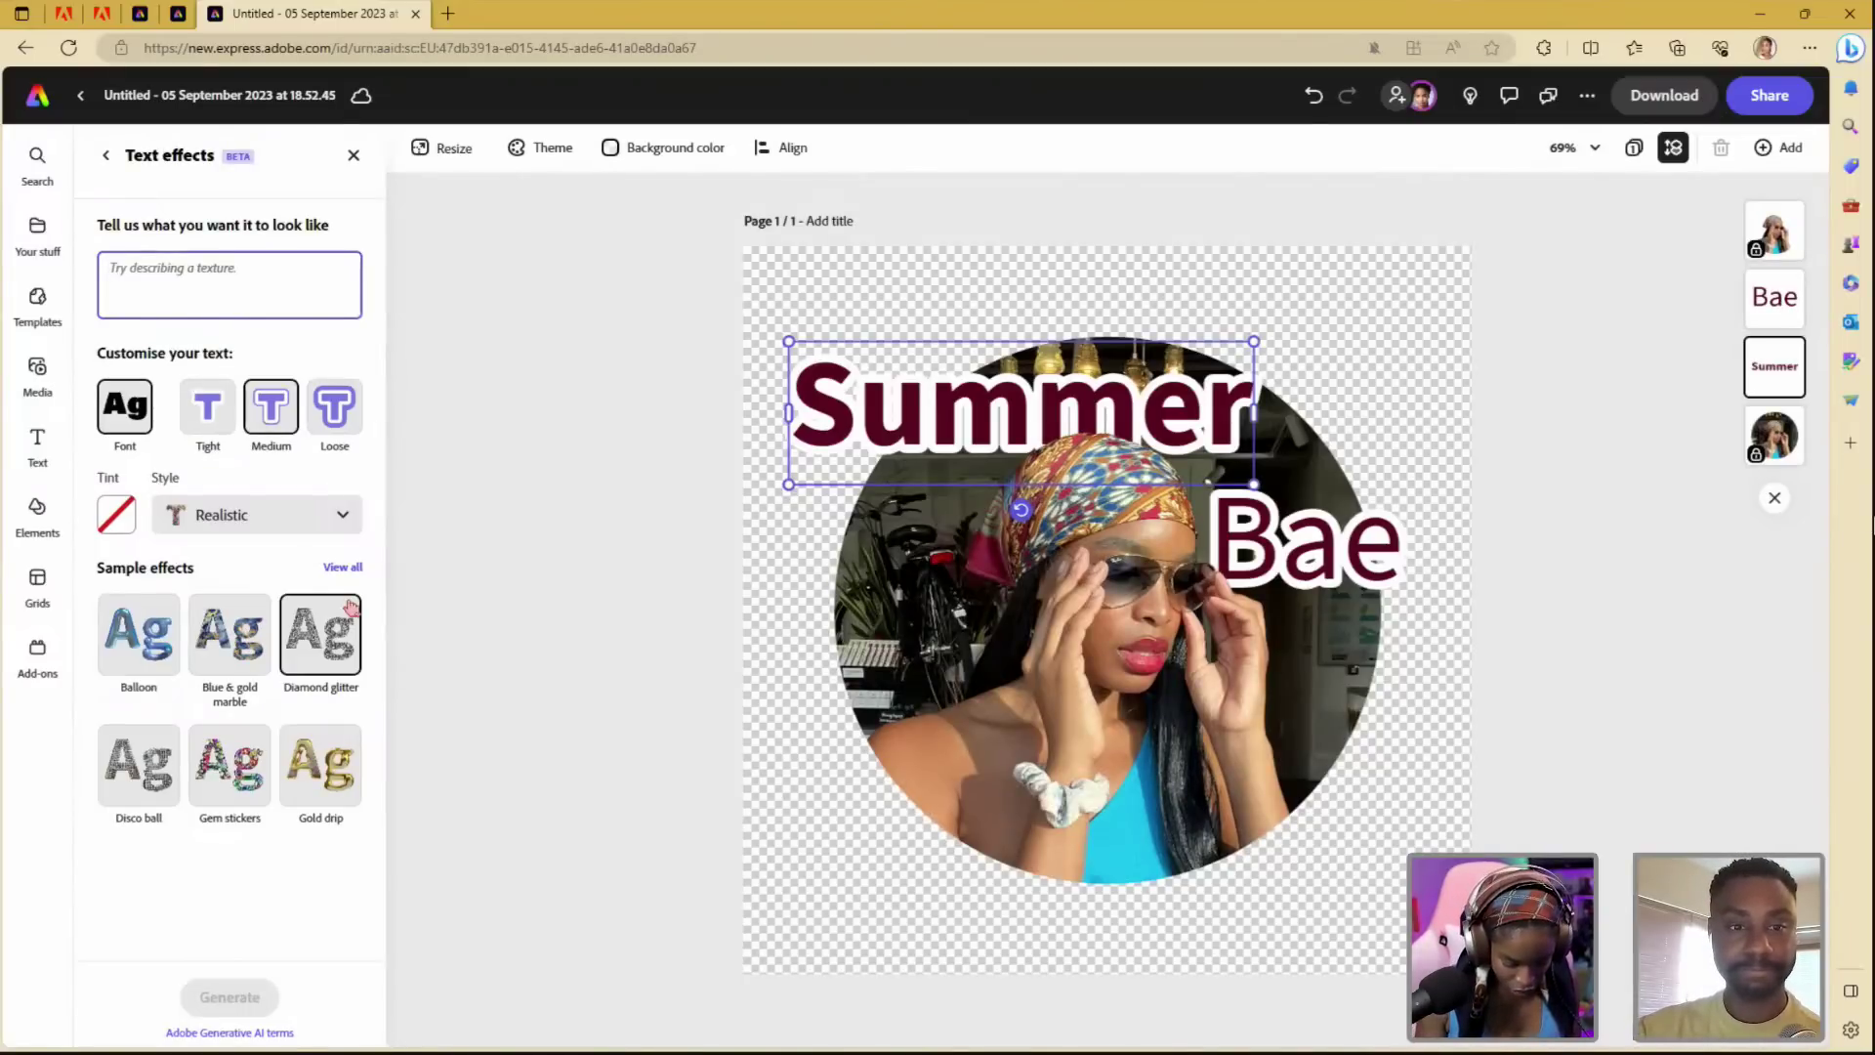
pyautogui.write('ice cream')
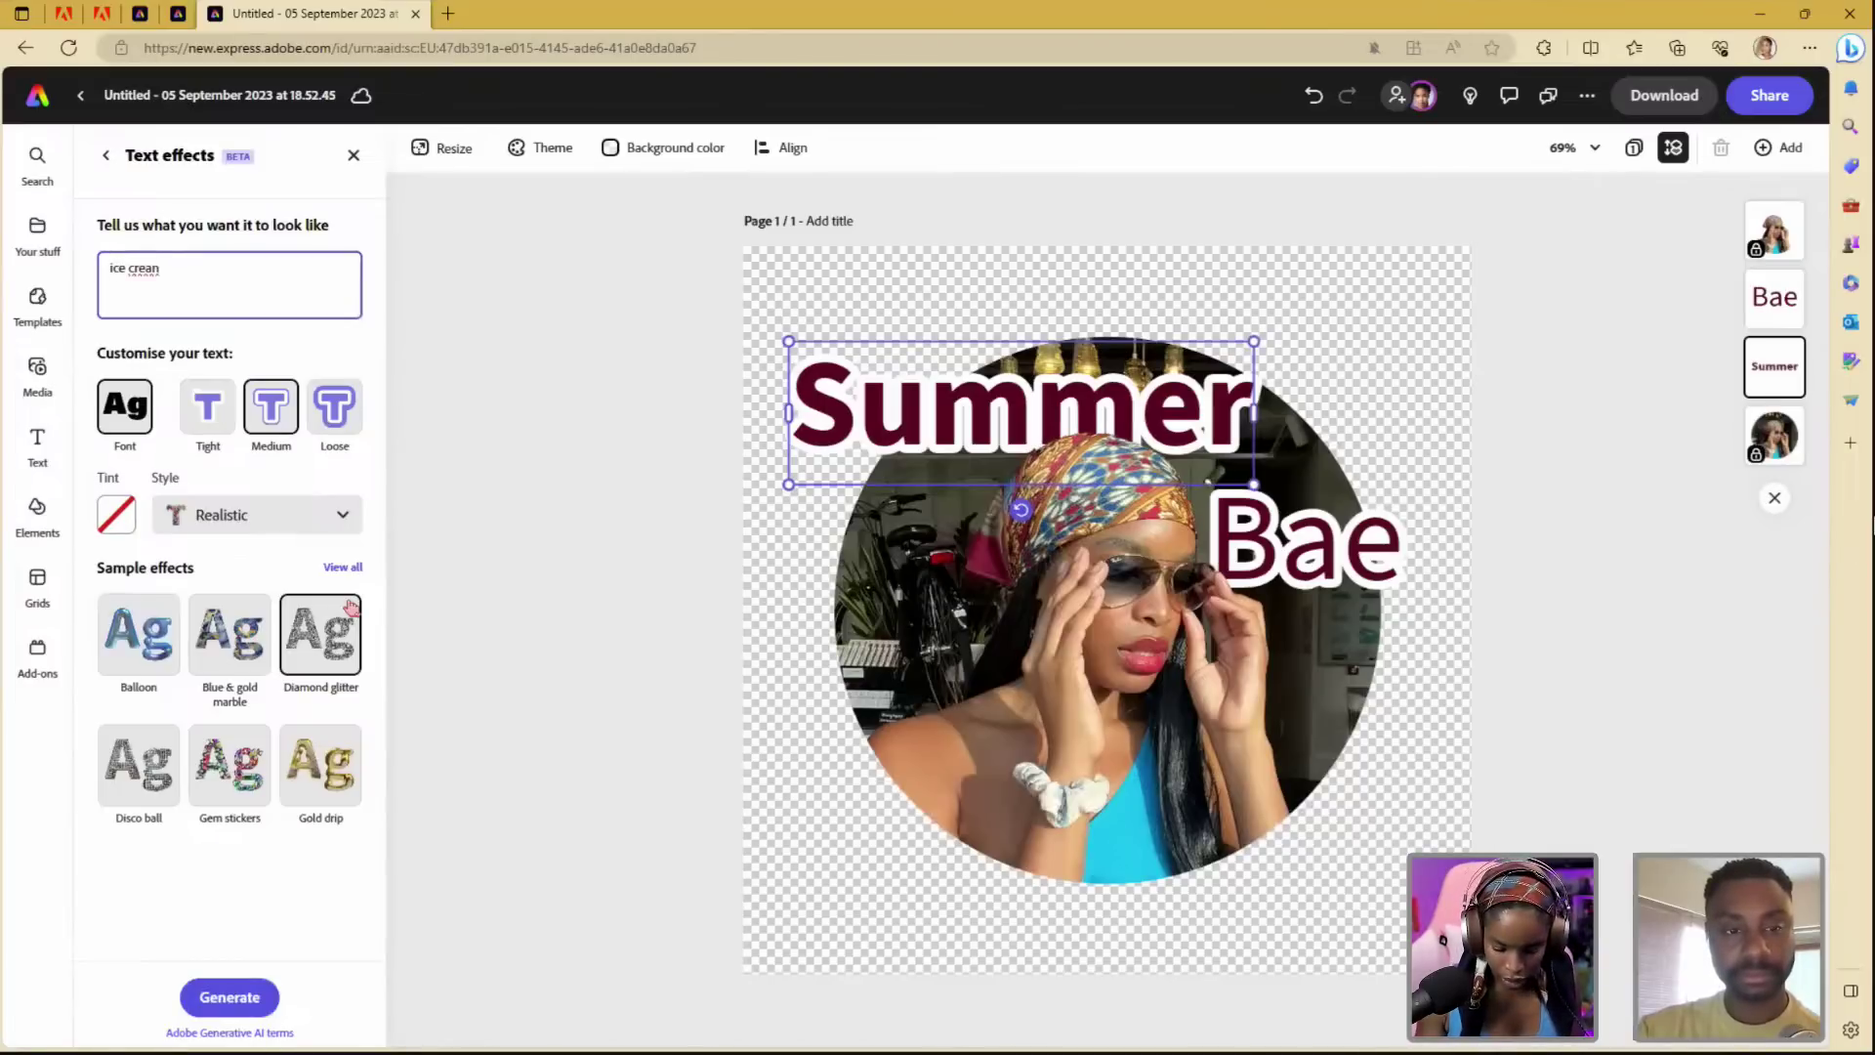
pyautogui.click(349, 608)
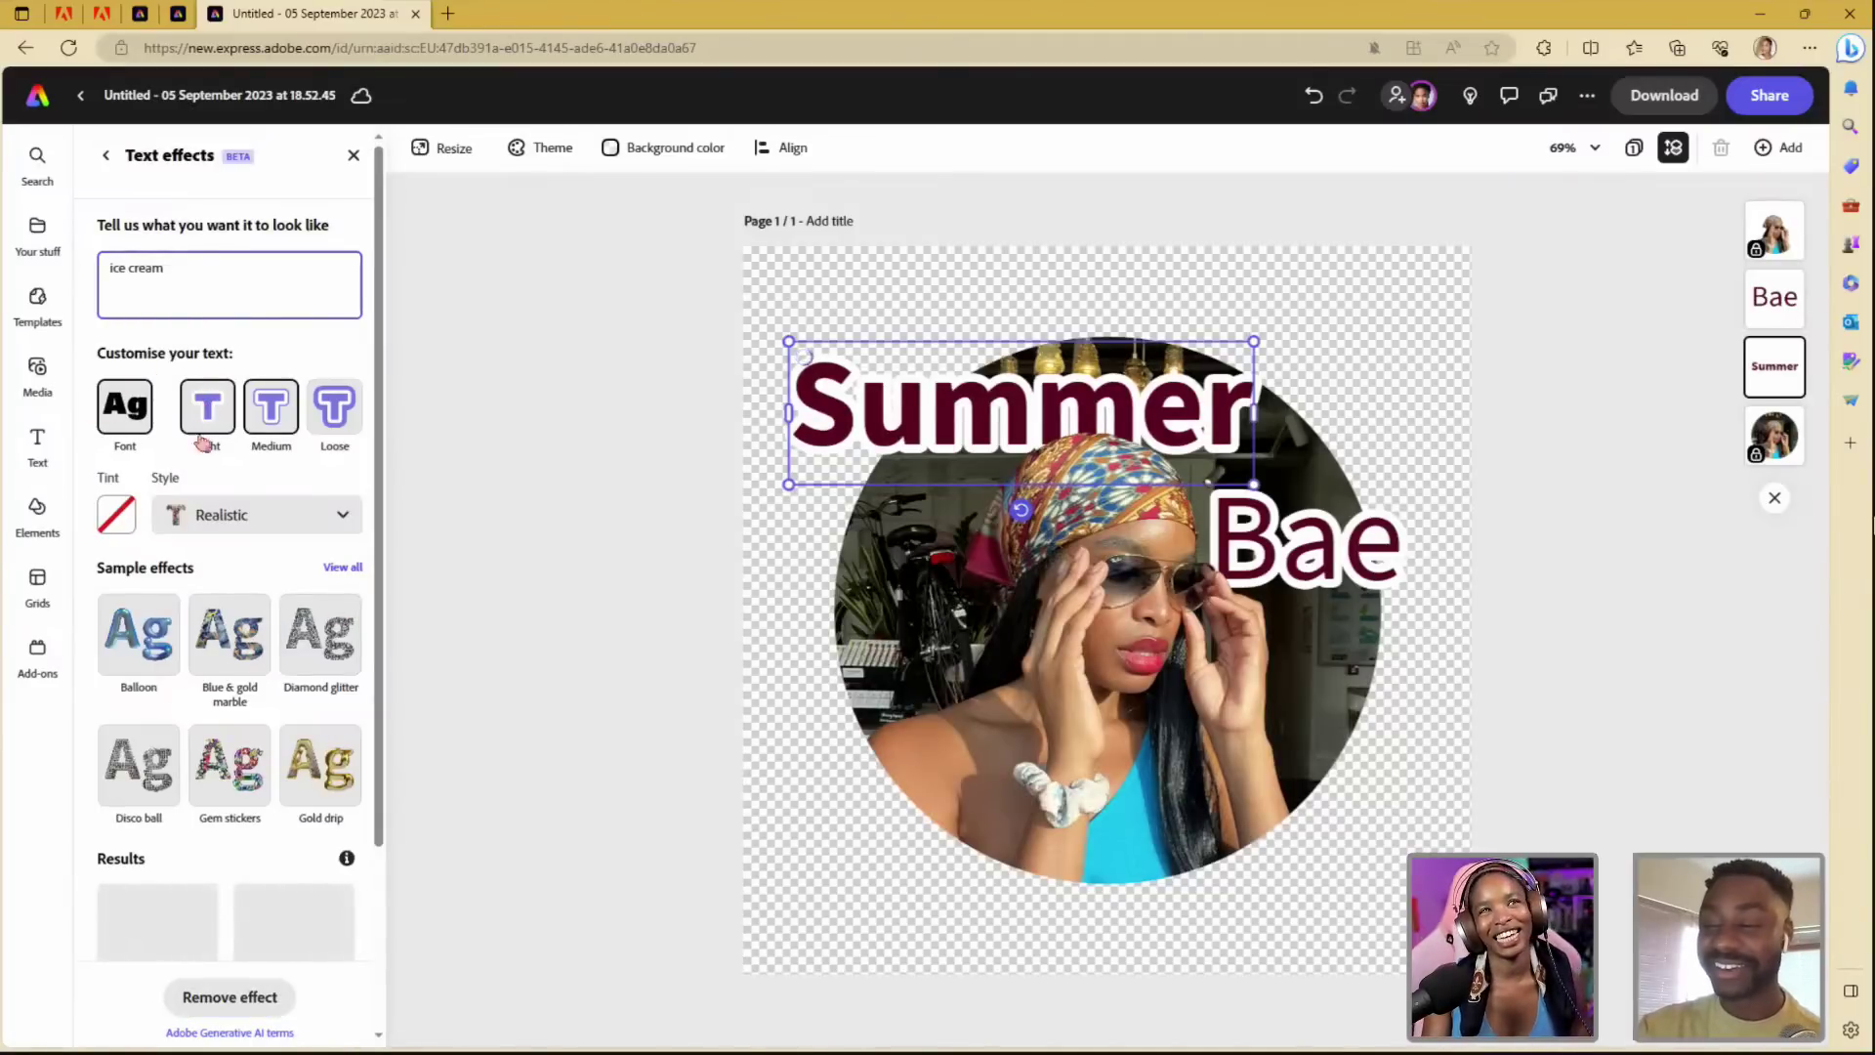
# - Dismiss the tip about rating results and load more ice cream effect variations for the "Summer" text
pyautogui.scroll(-2, 251, 488)
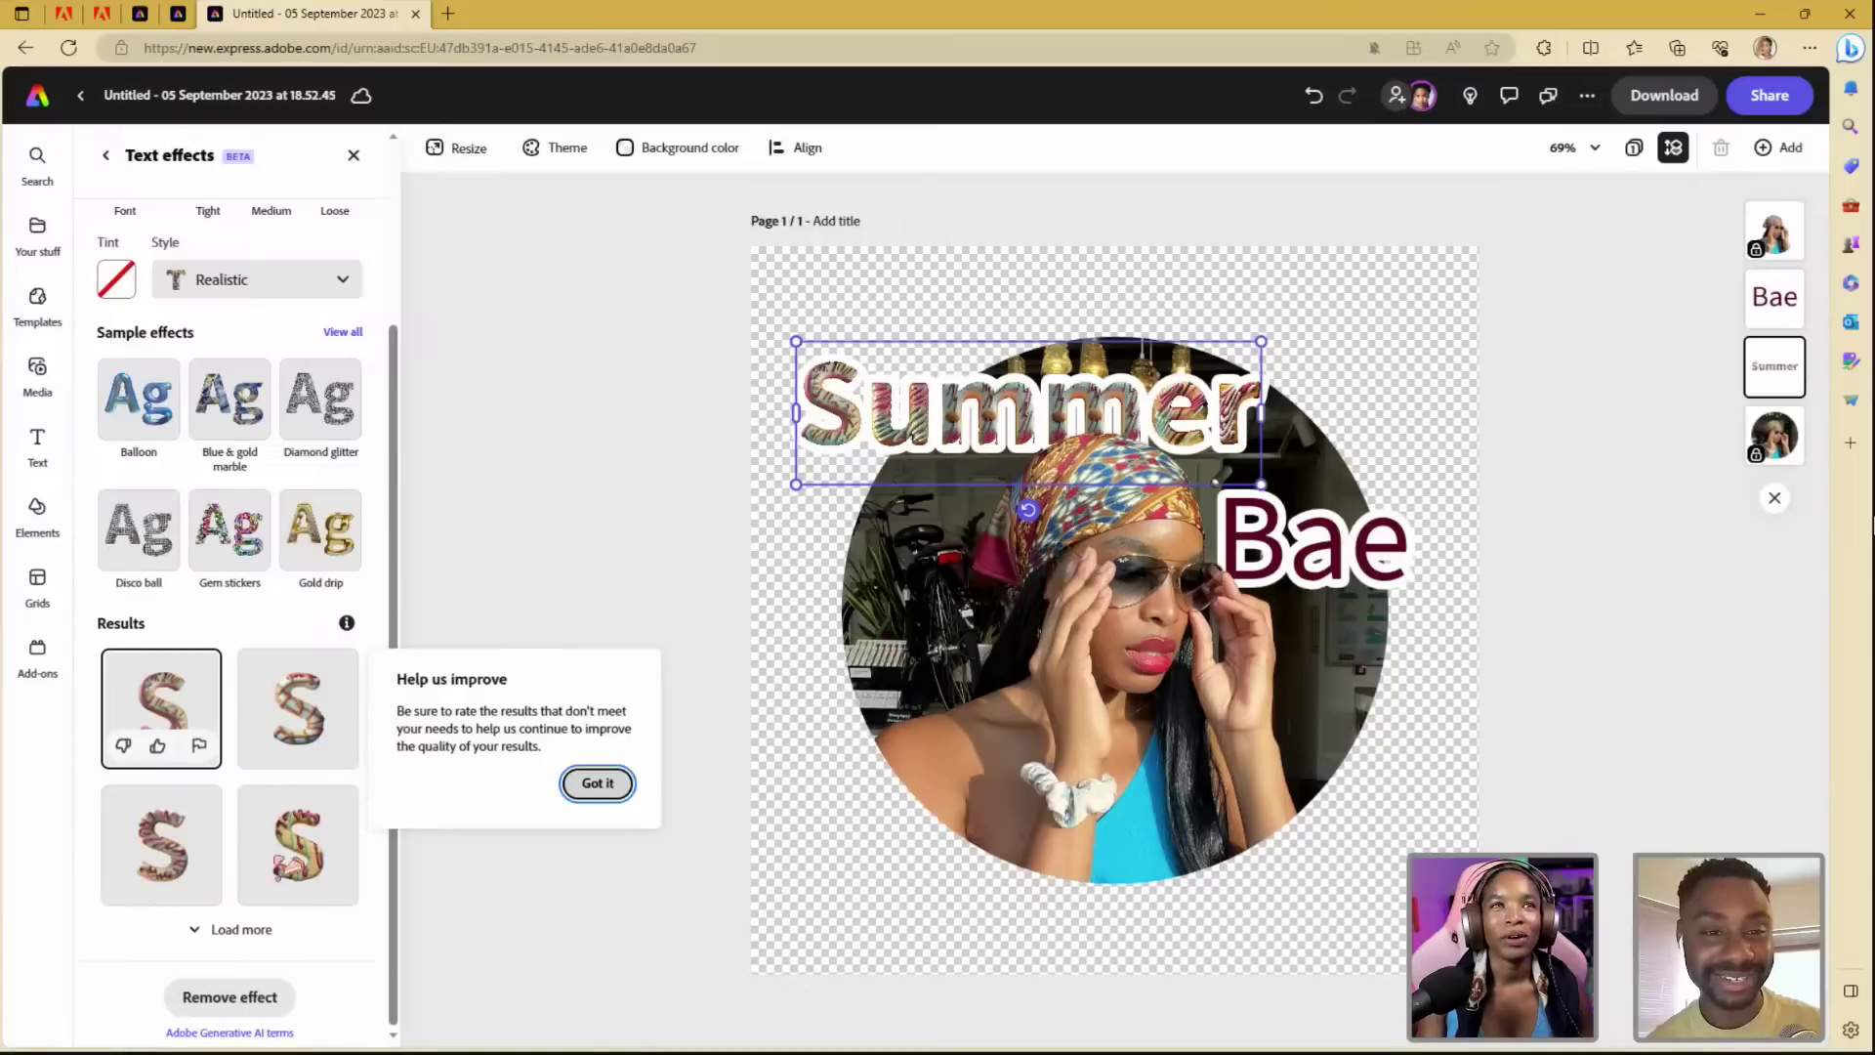
pyautogui.click(244, 949)
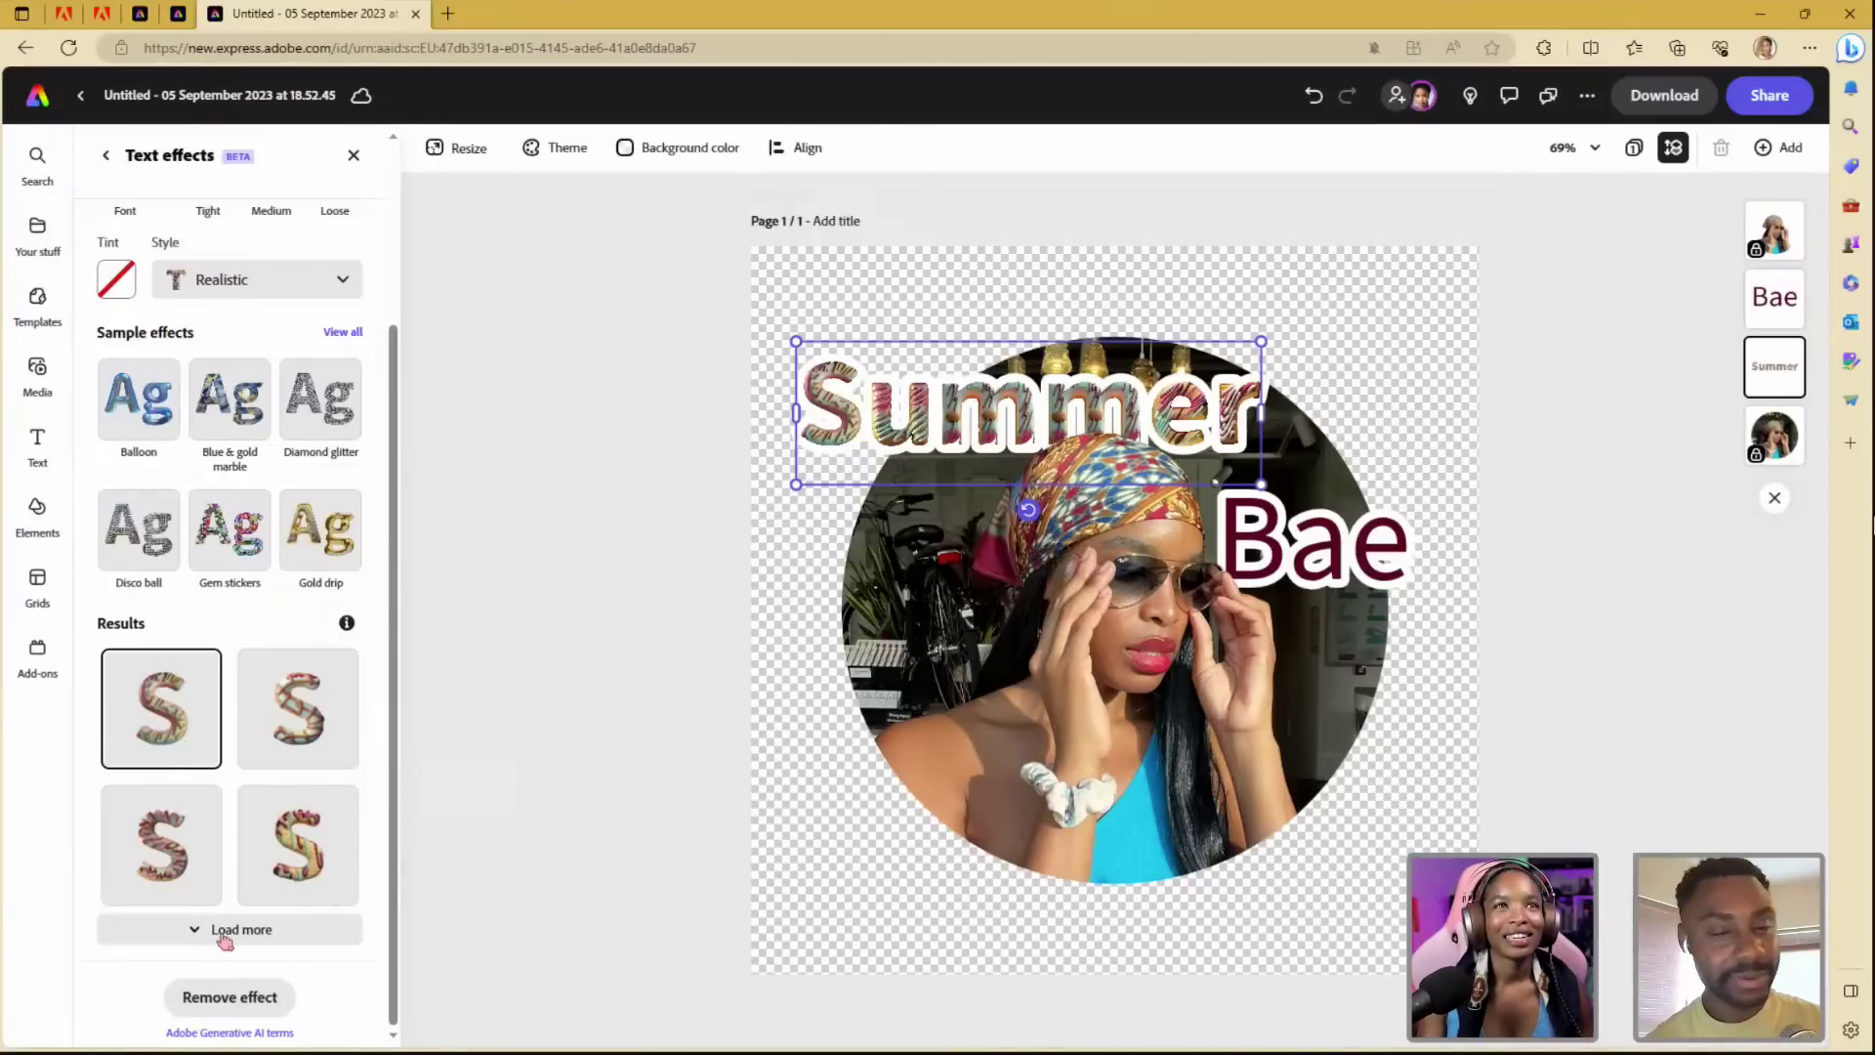
pyautogui.click(198, 932)
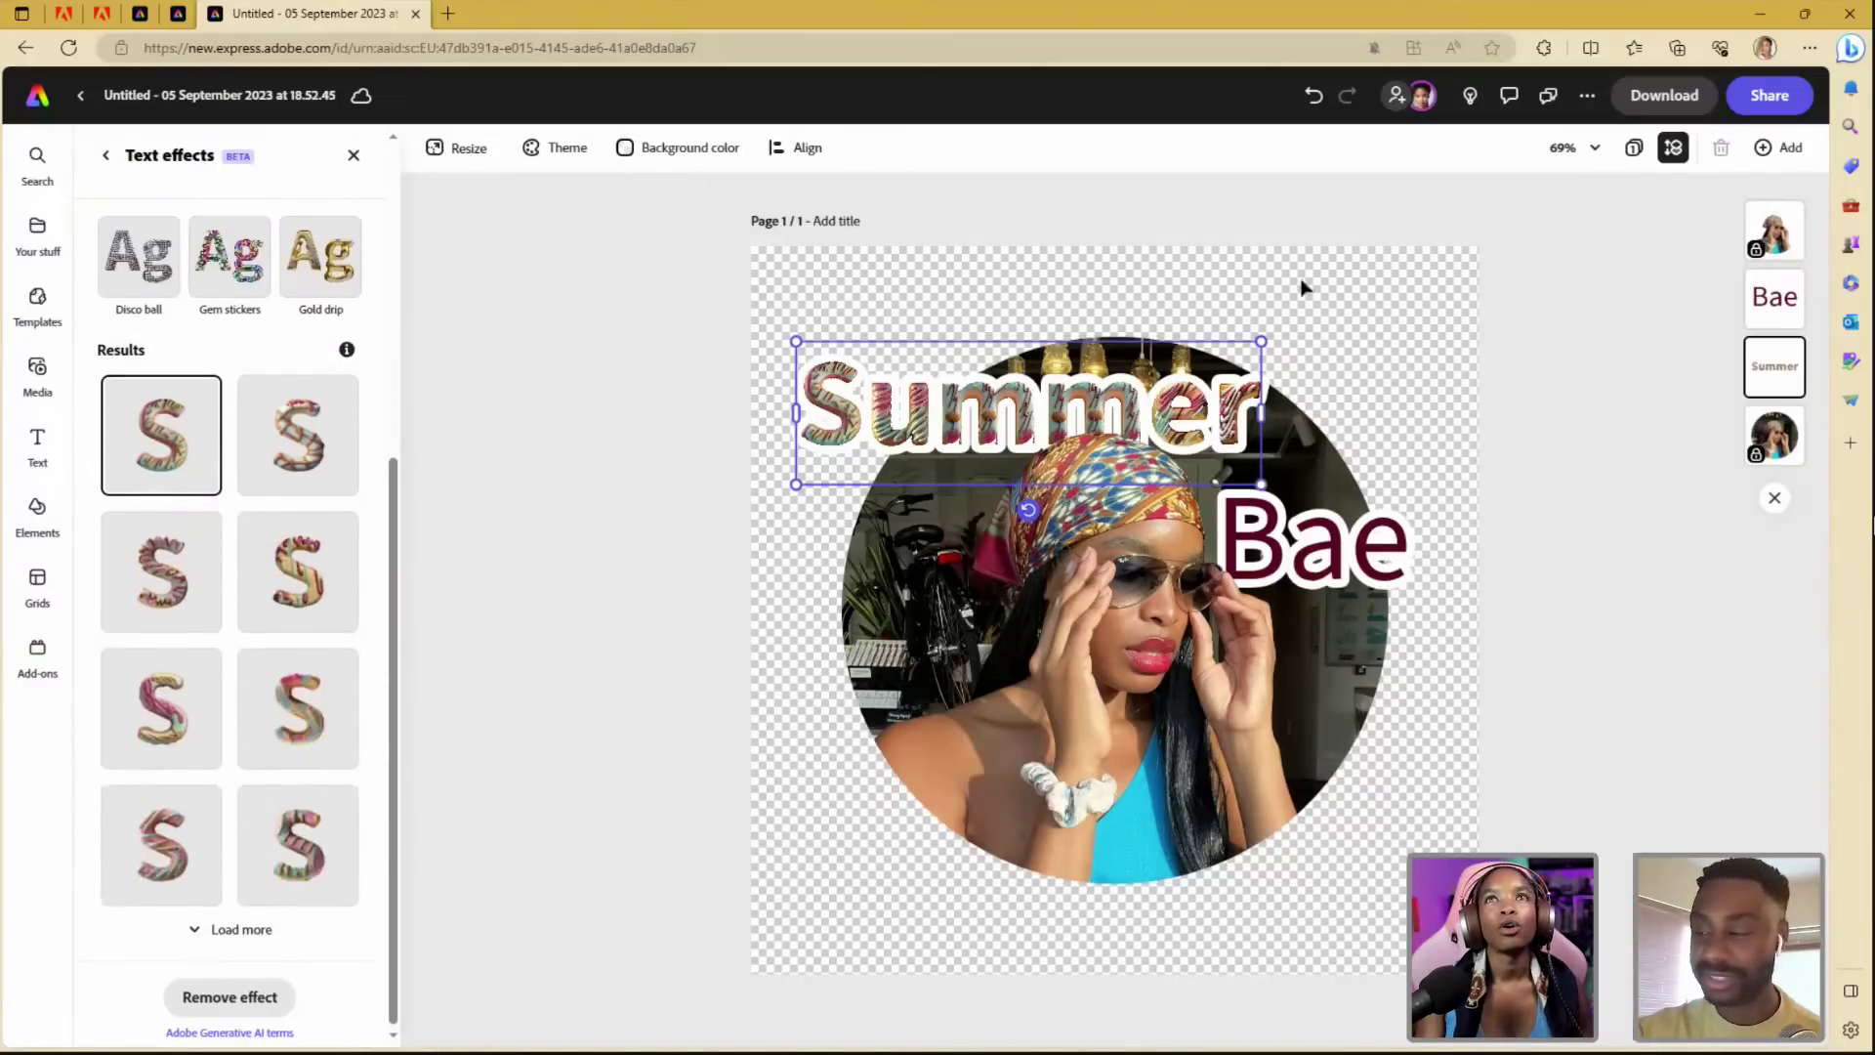
# - Examine the ice cream effect on the "Summer" lettering up close at 150% zoom
pyautogui.click(1581, 148)
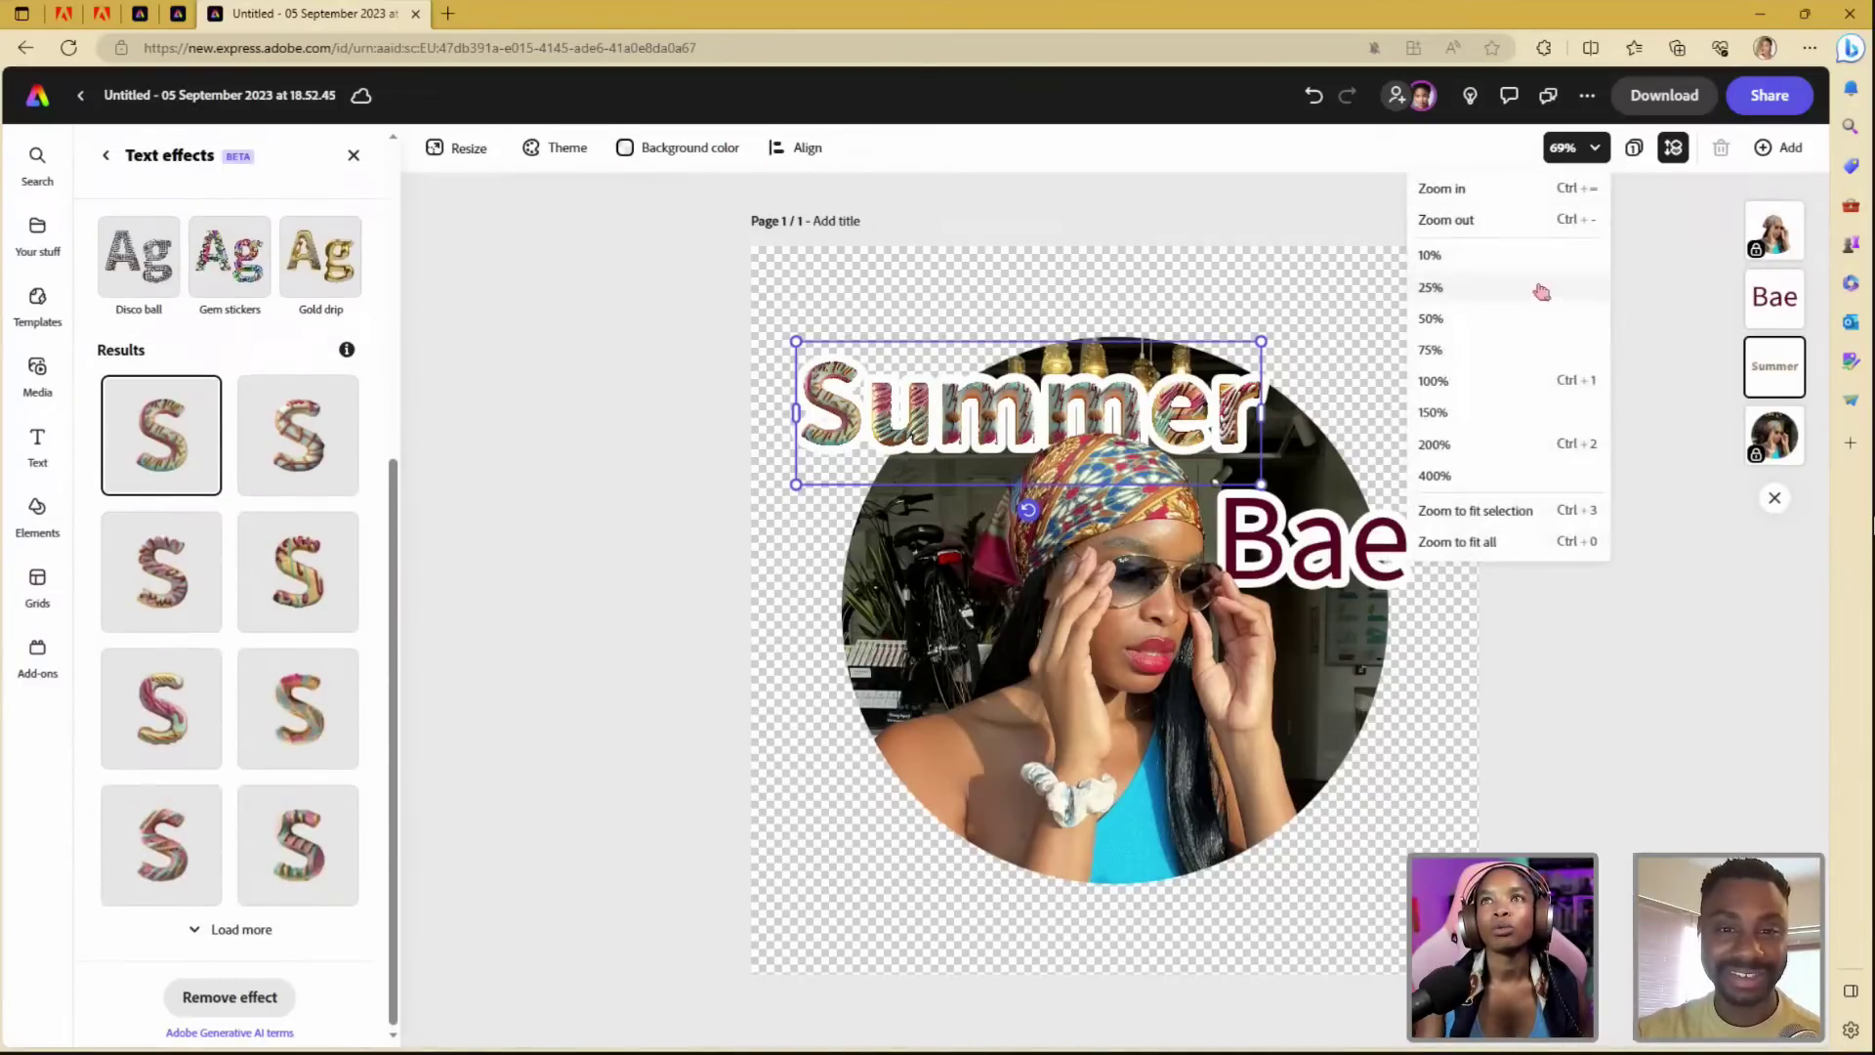
pyautogui.click(1543, 203)
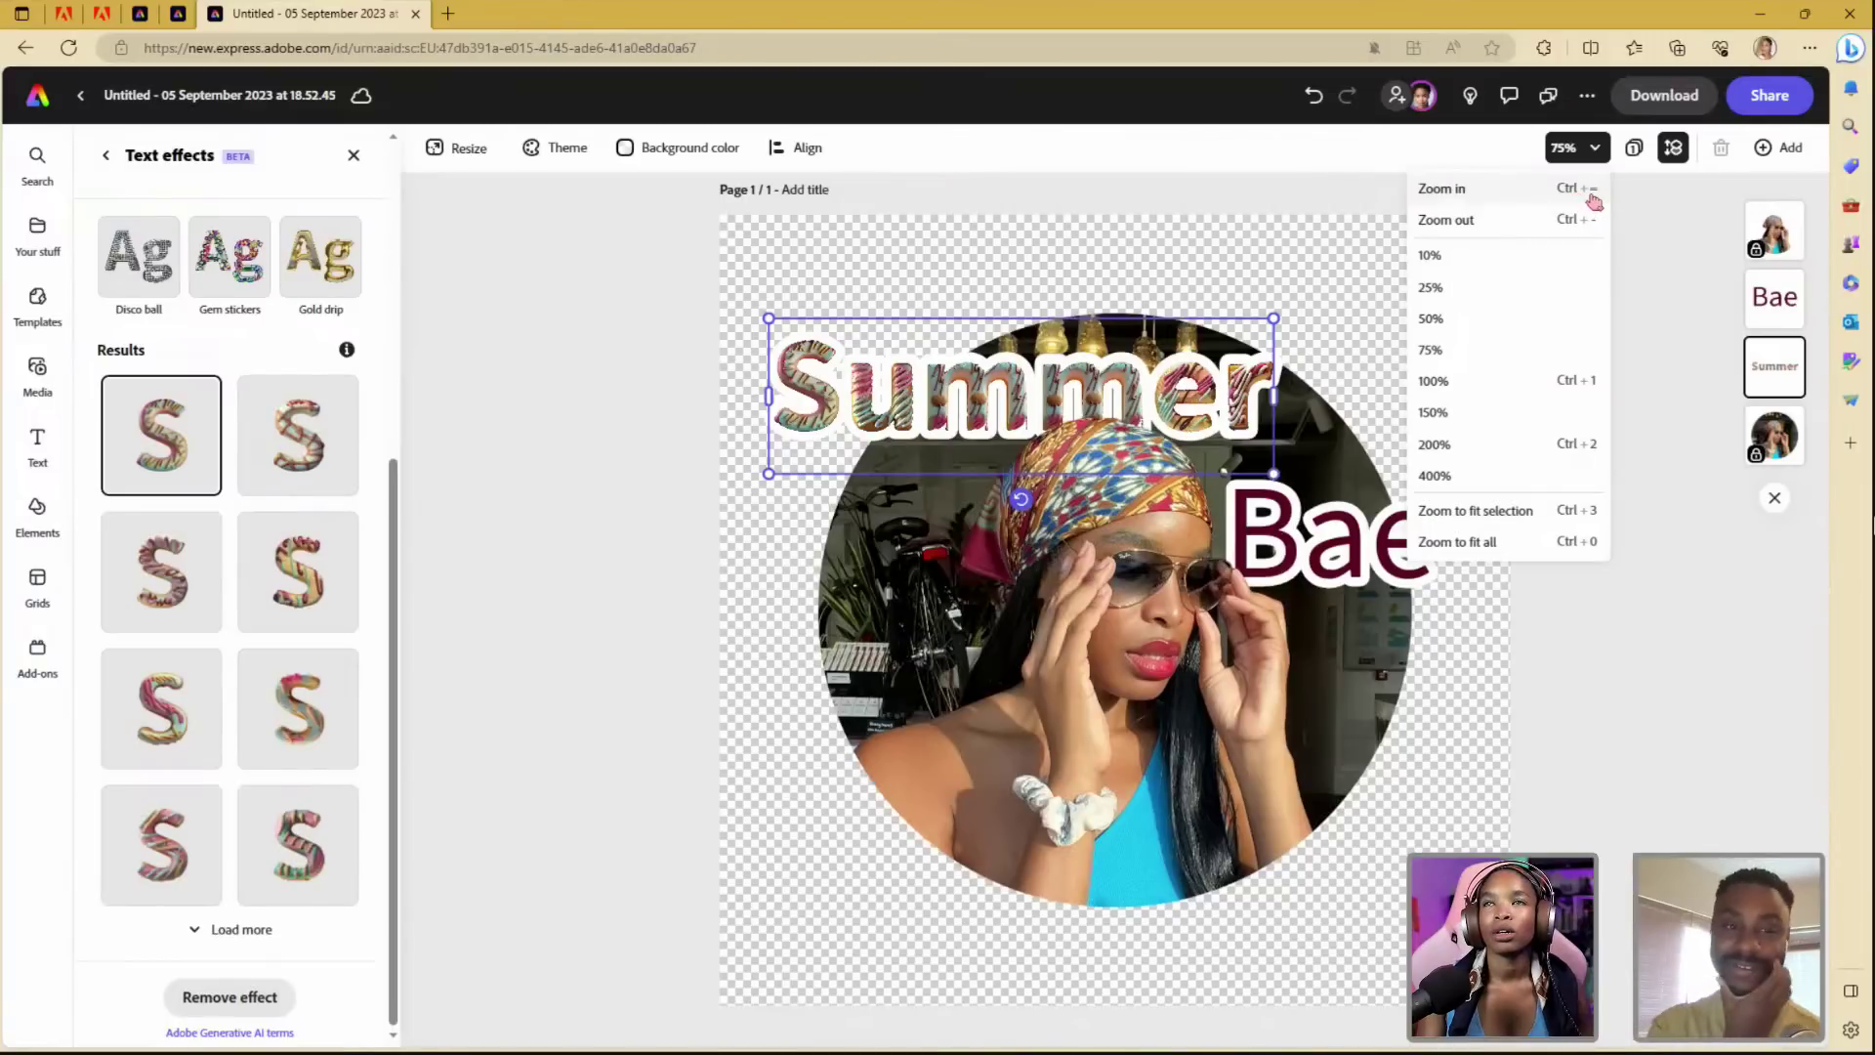
pyautogui.click(1562, 195)
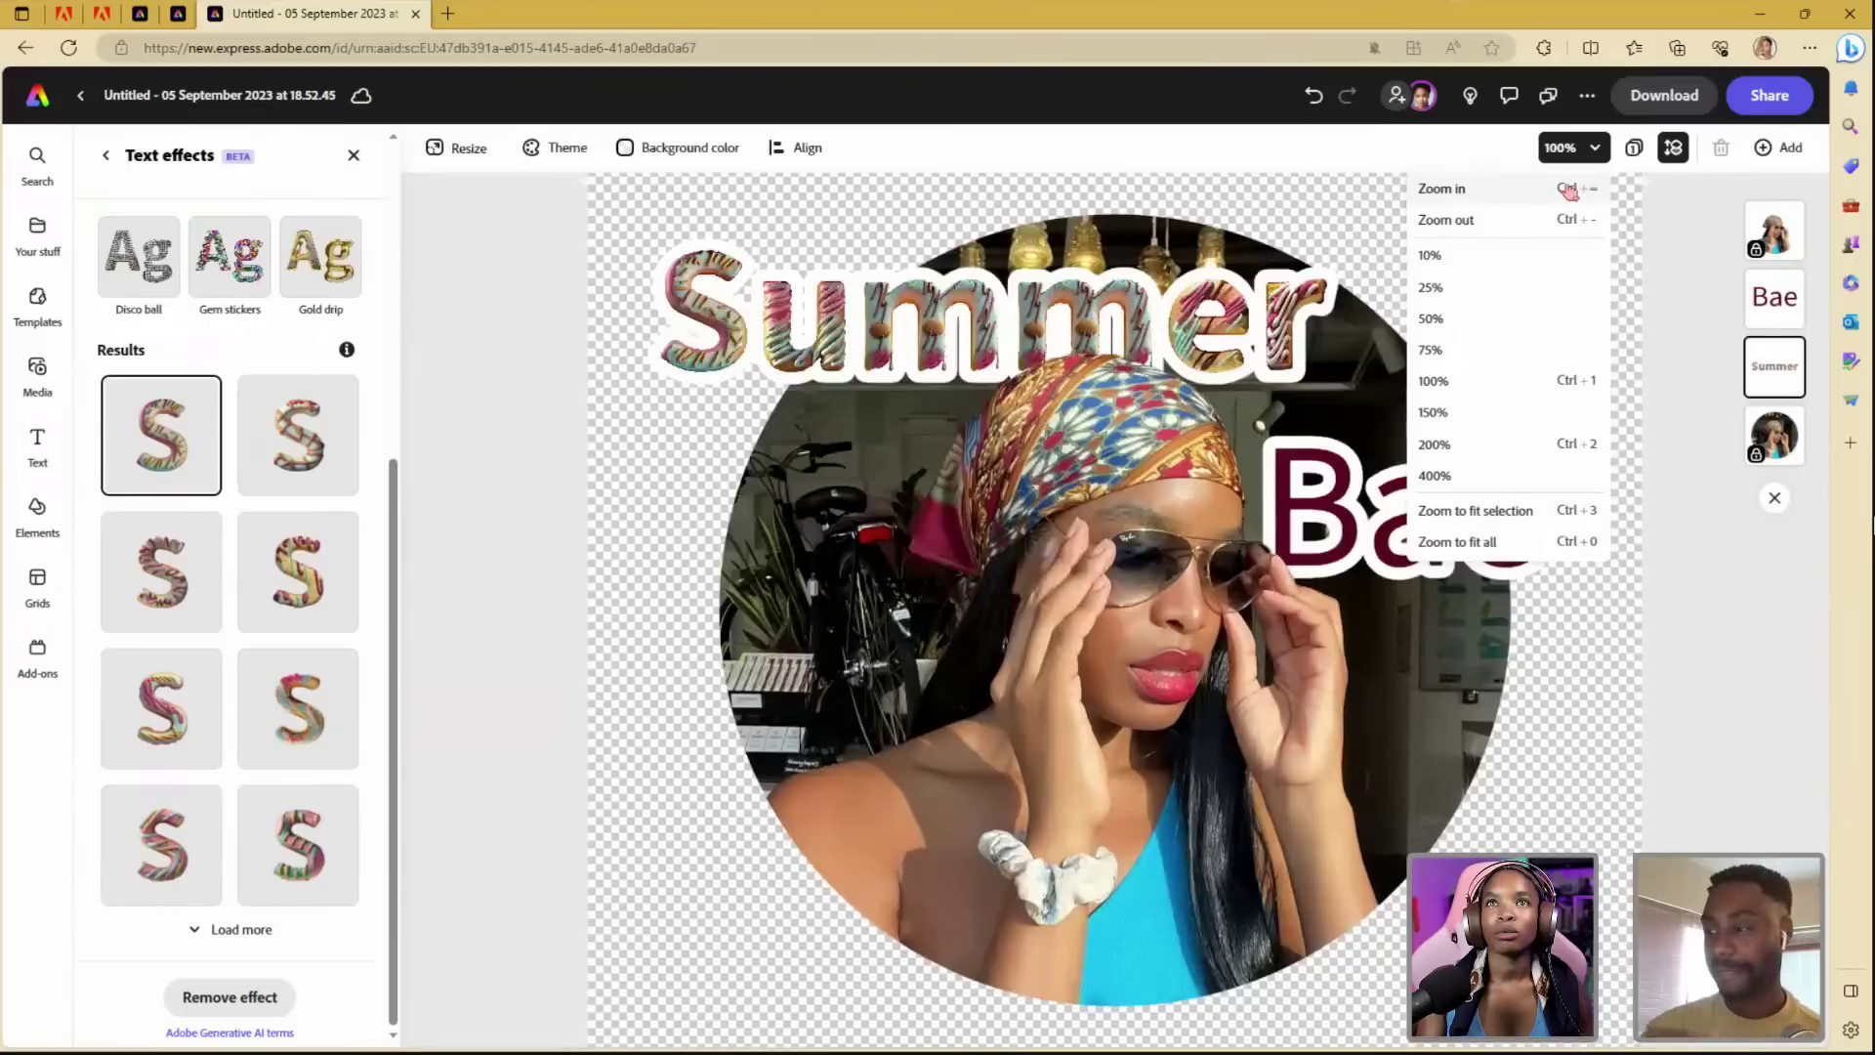
pyautogui.click(1563, 195)
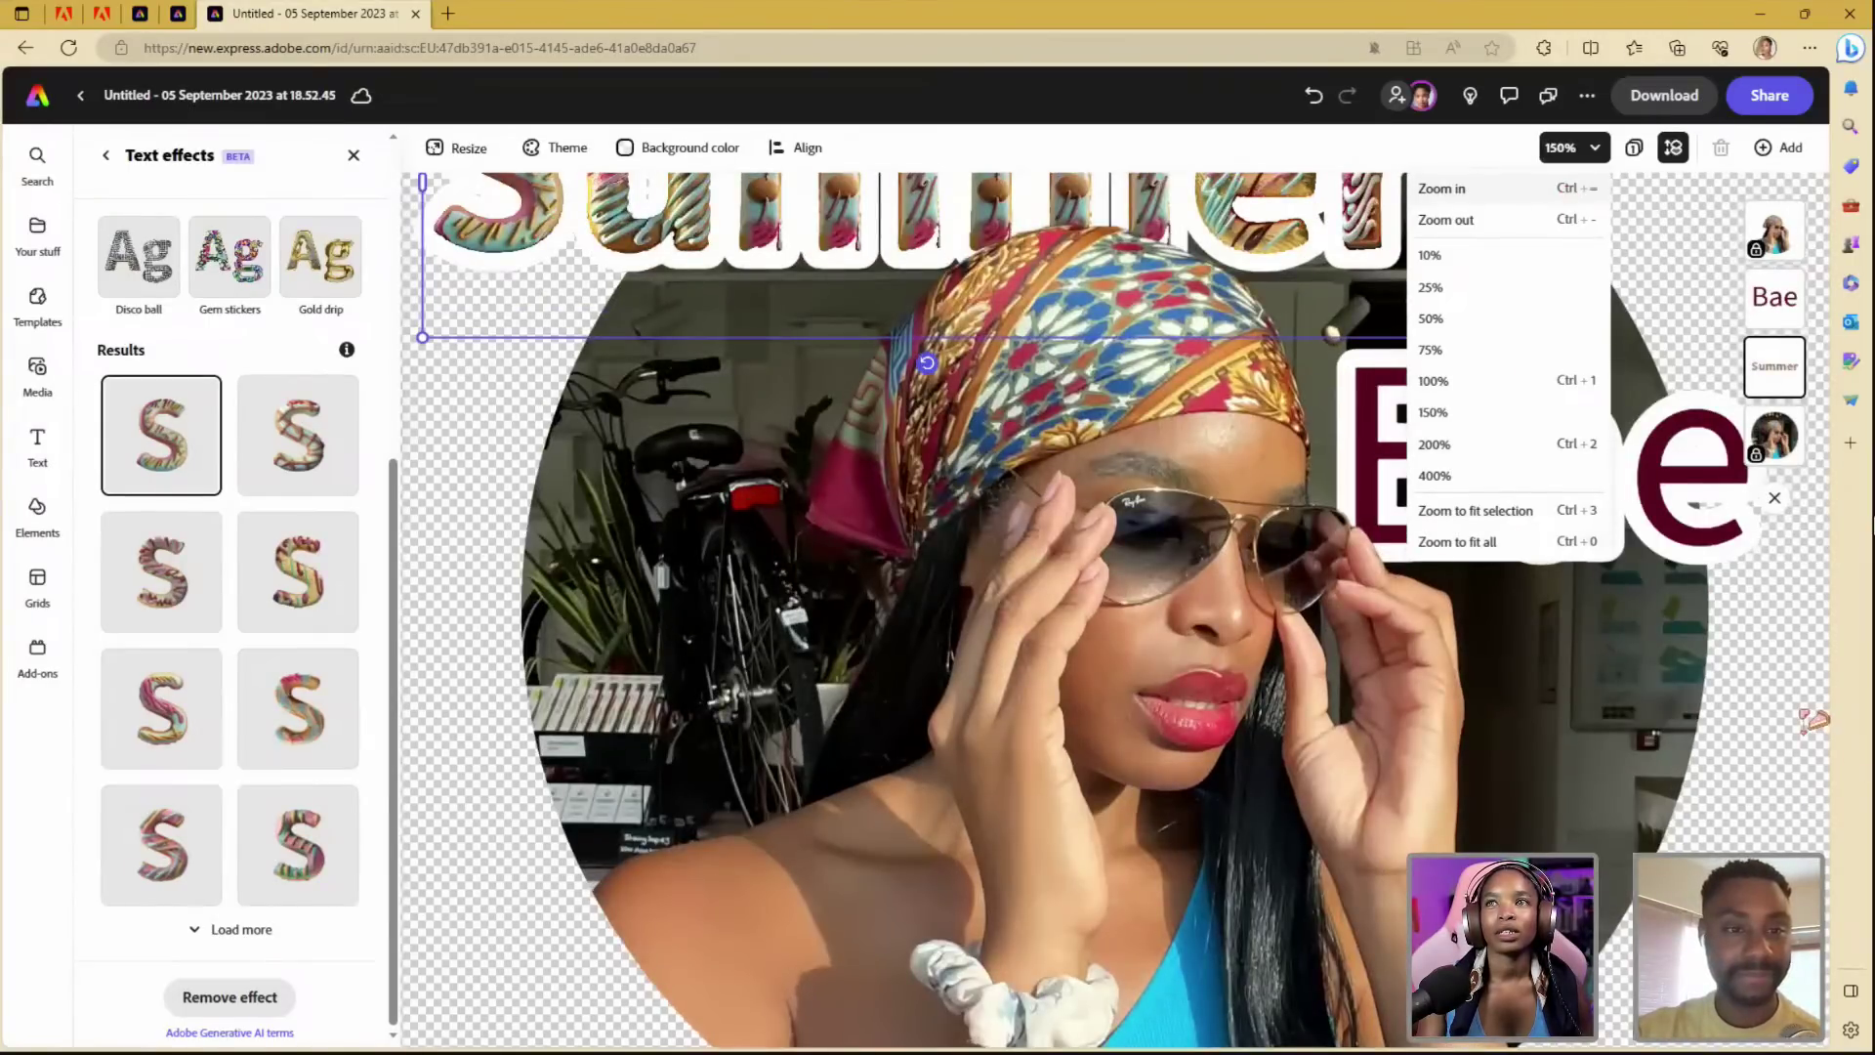
pyautogui.click(1409, 479)
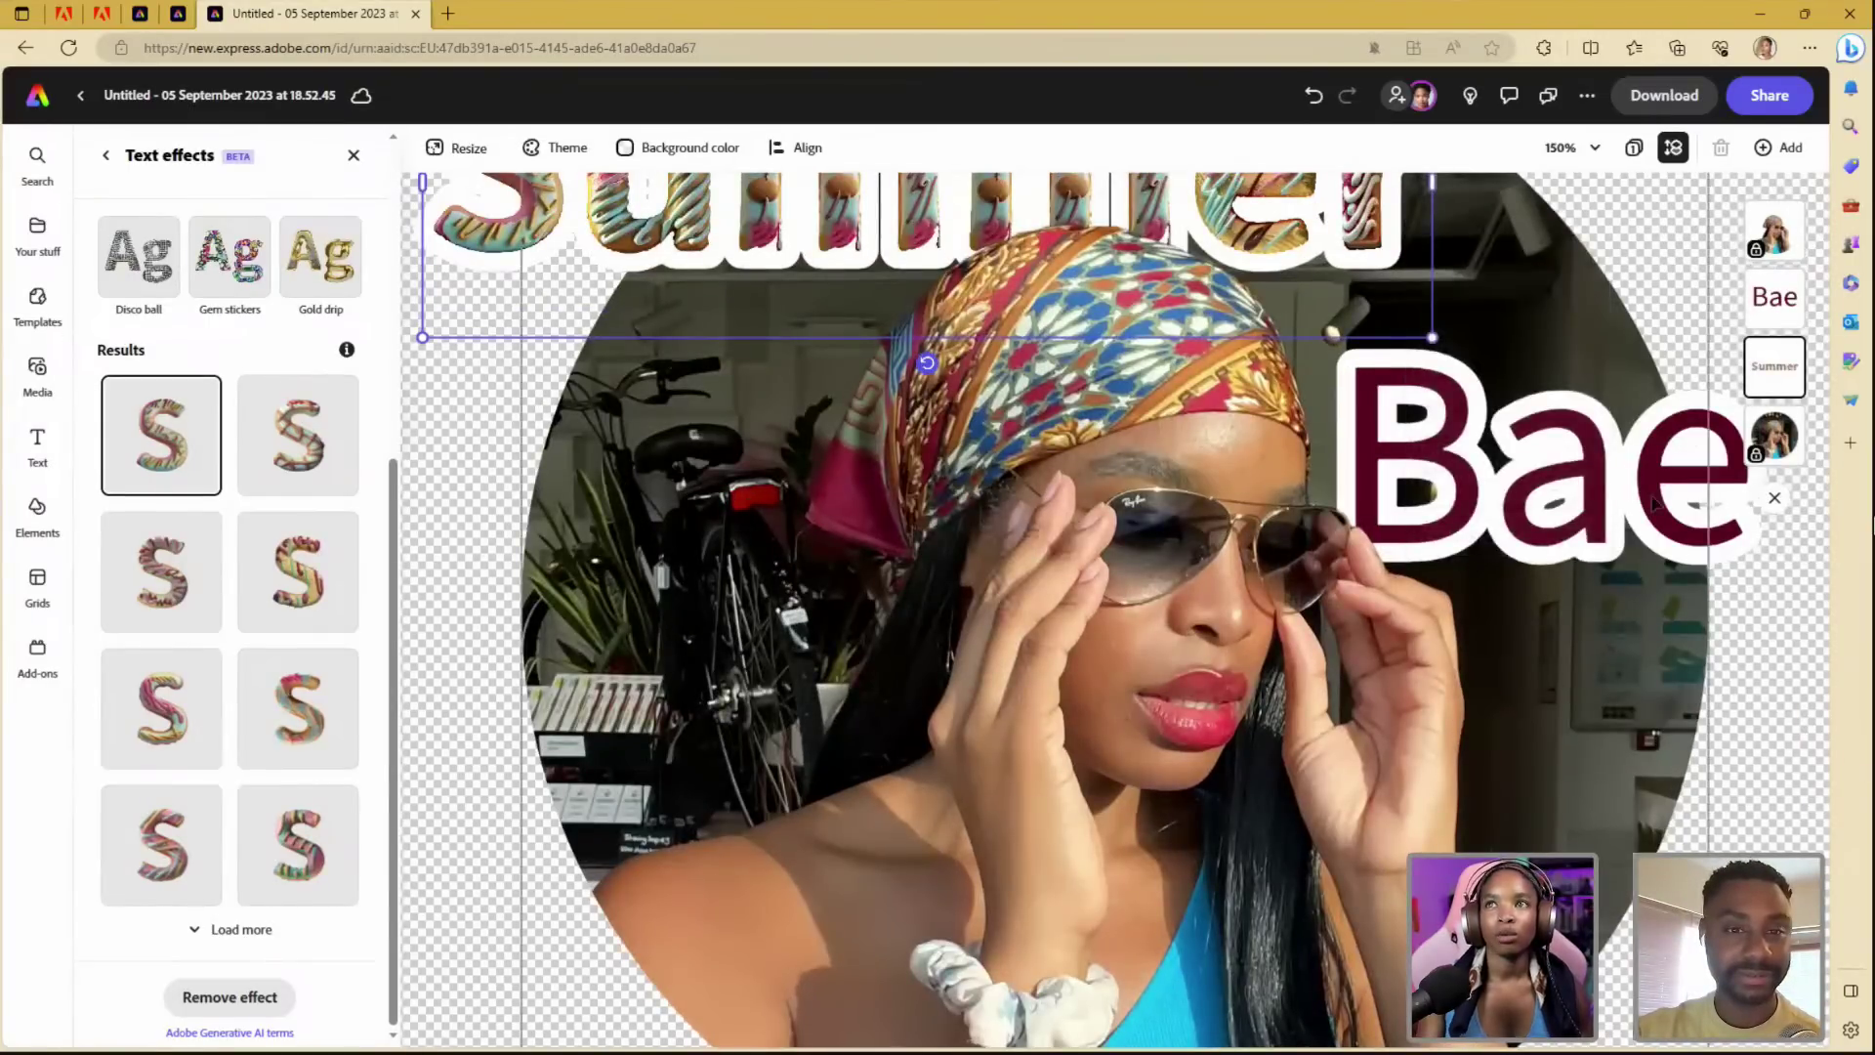
pyautogui.click(1572, 148)
pyautogui.click(1572, 147)
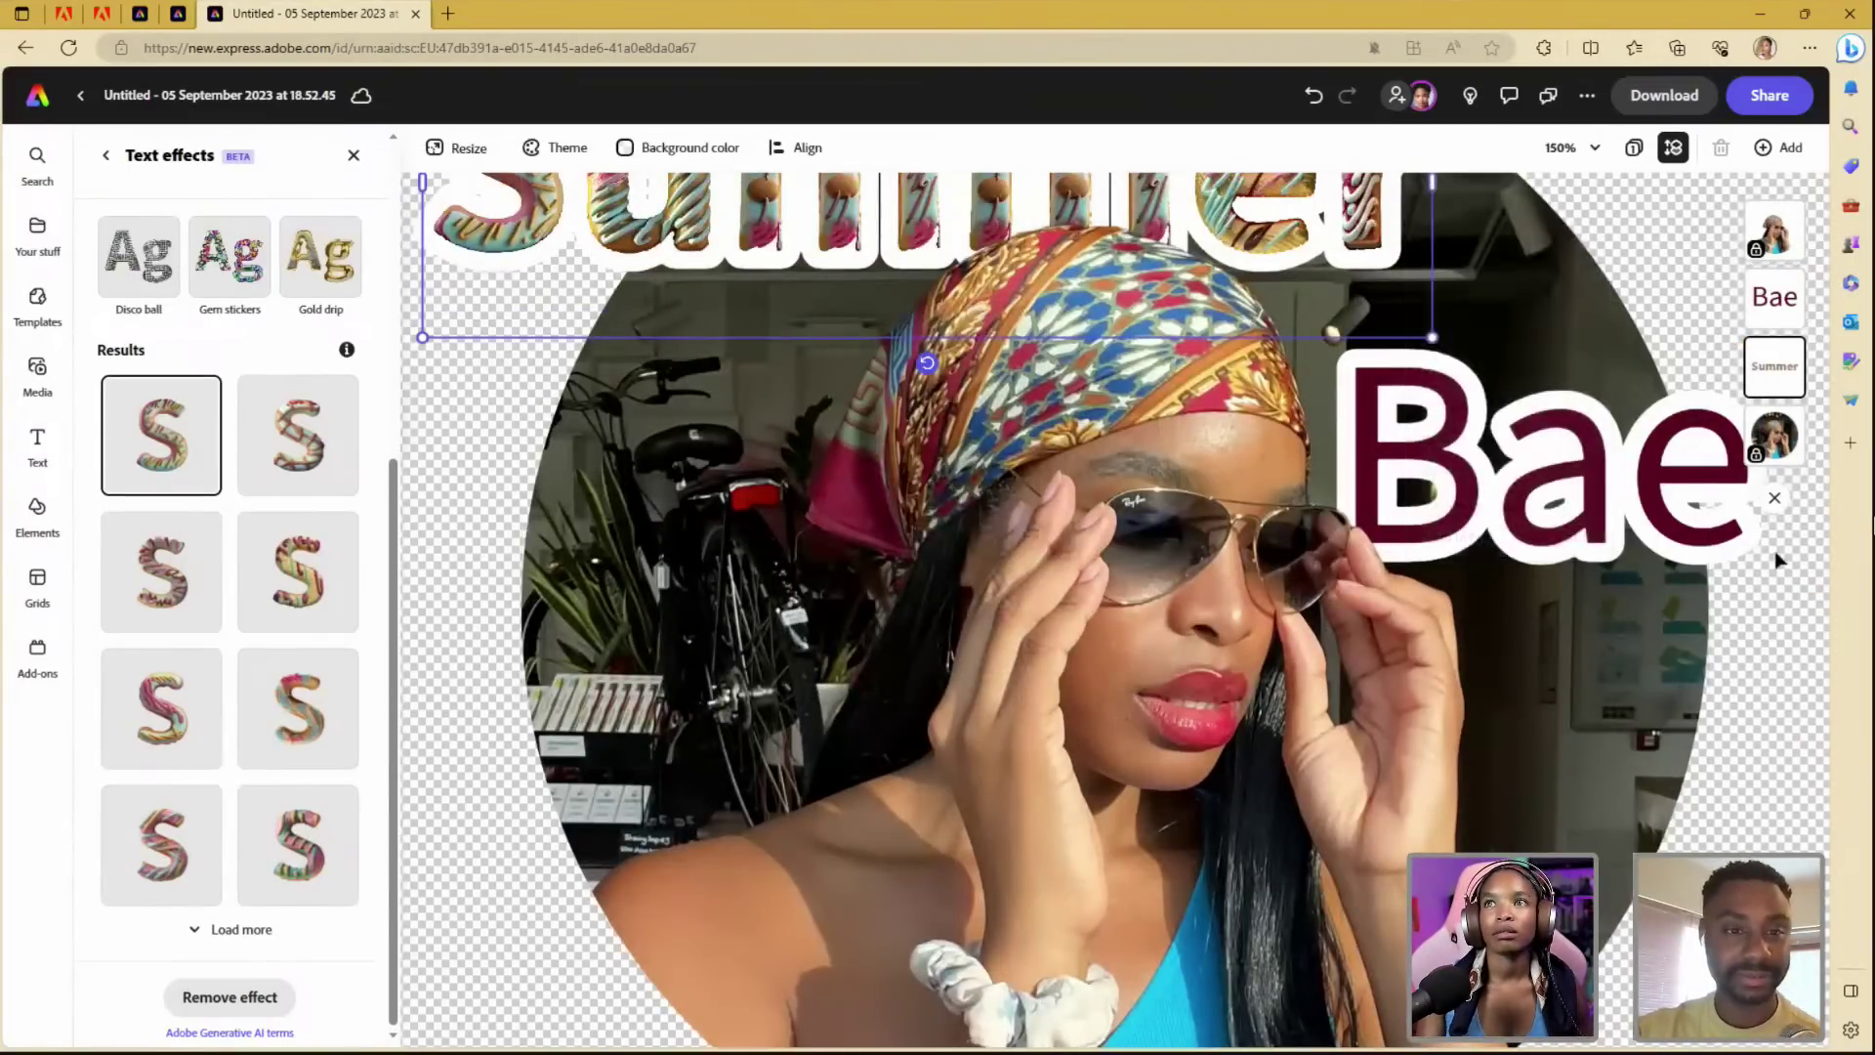
pyautogui.click(1792, 578)
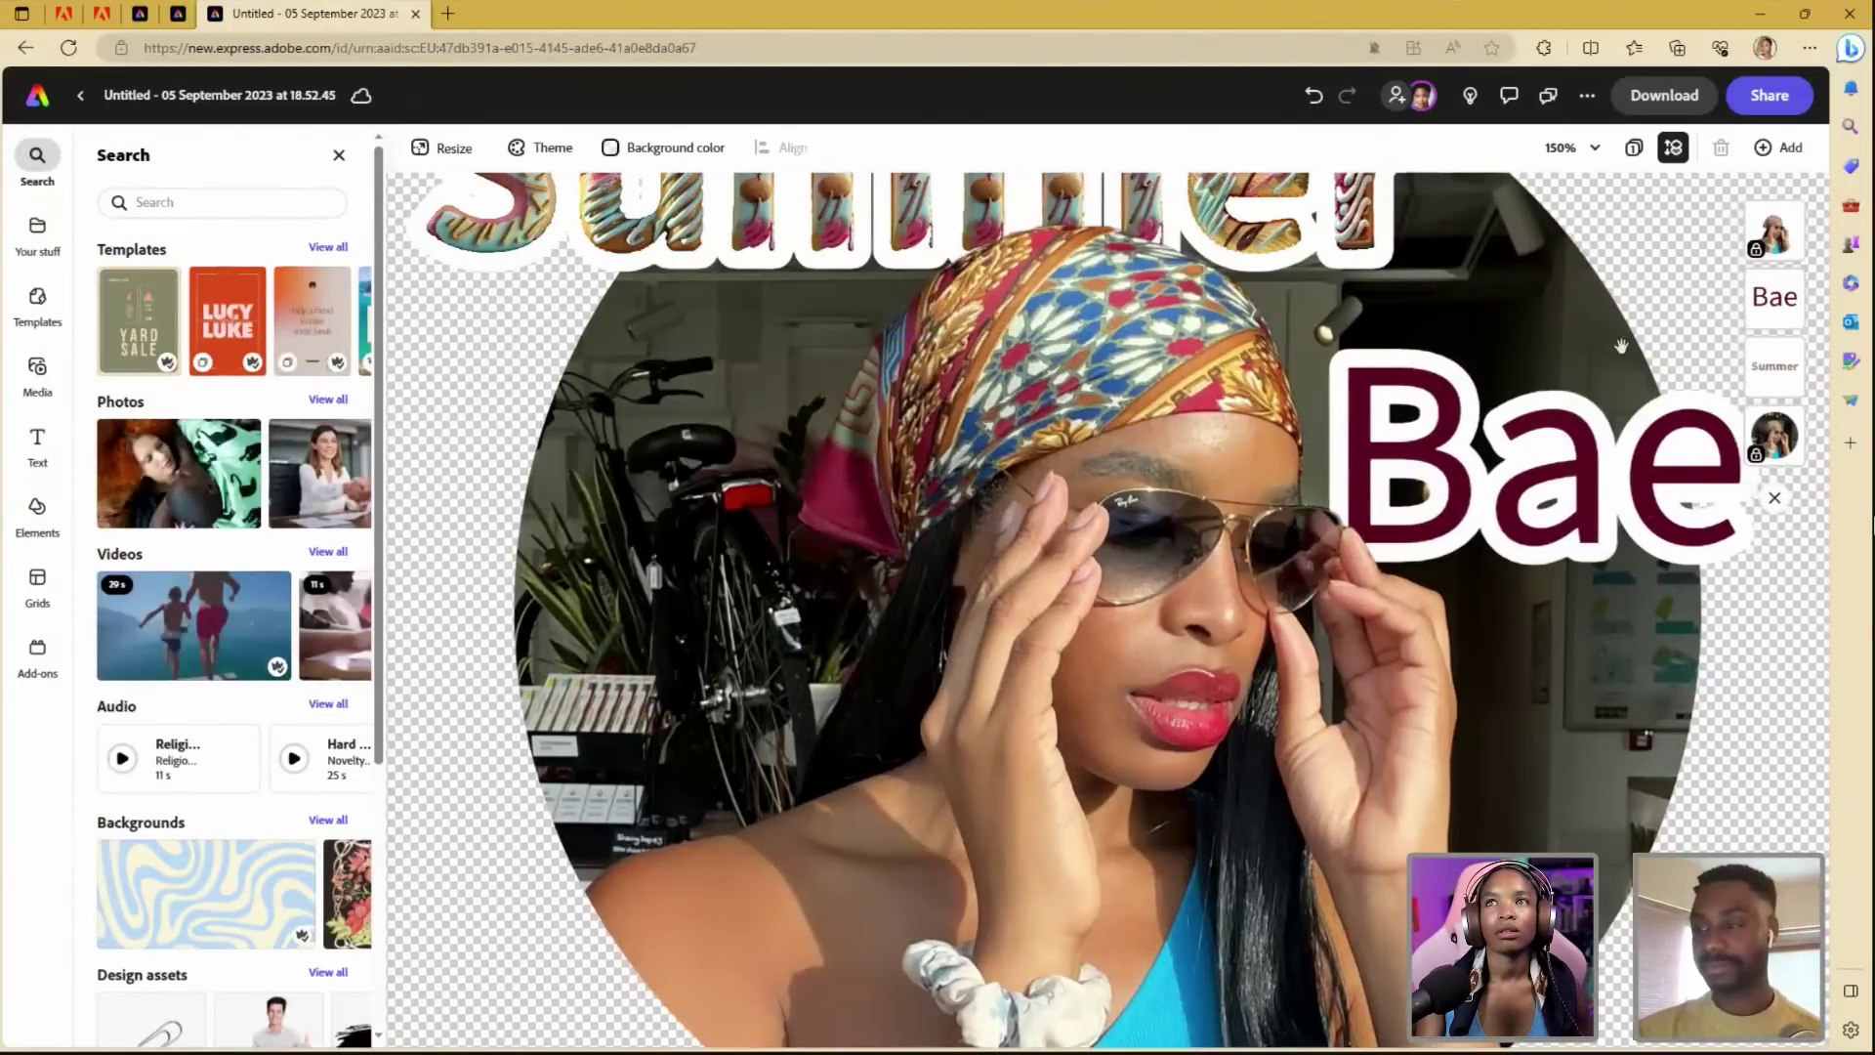
pyautogui.scroll(4, 1711, 576)
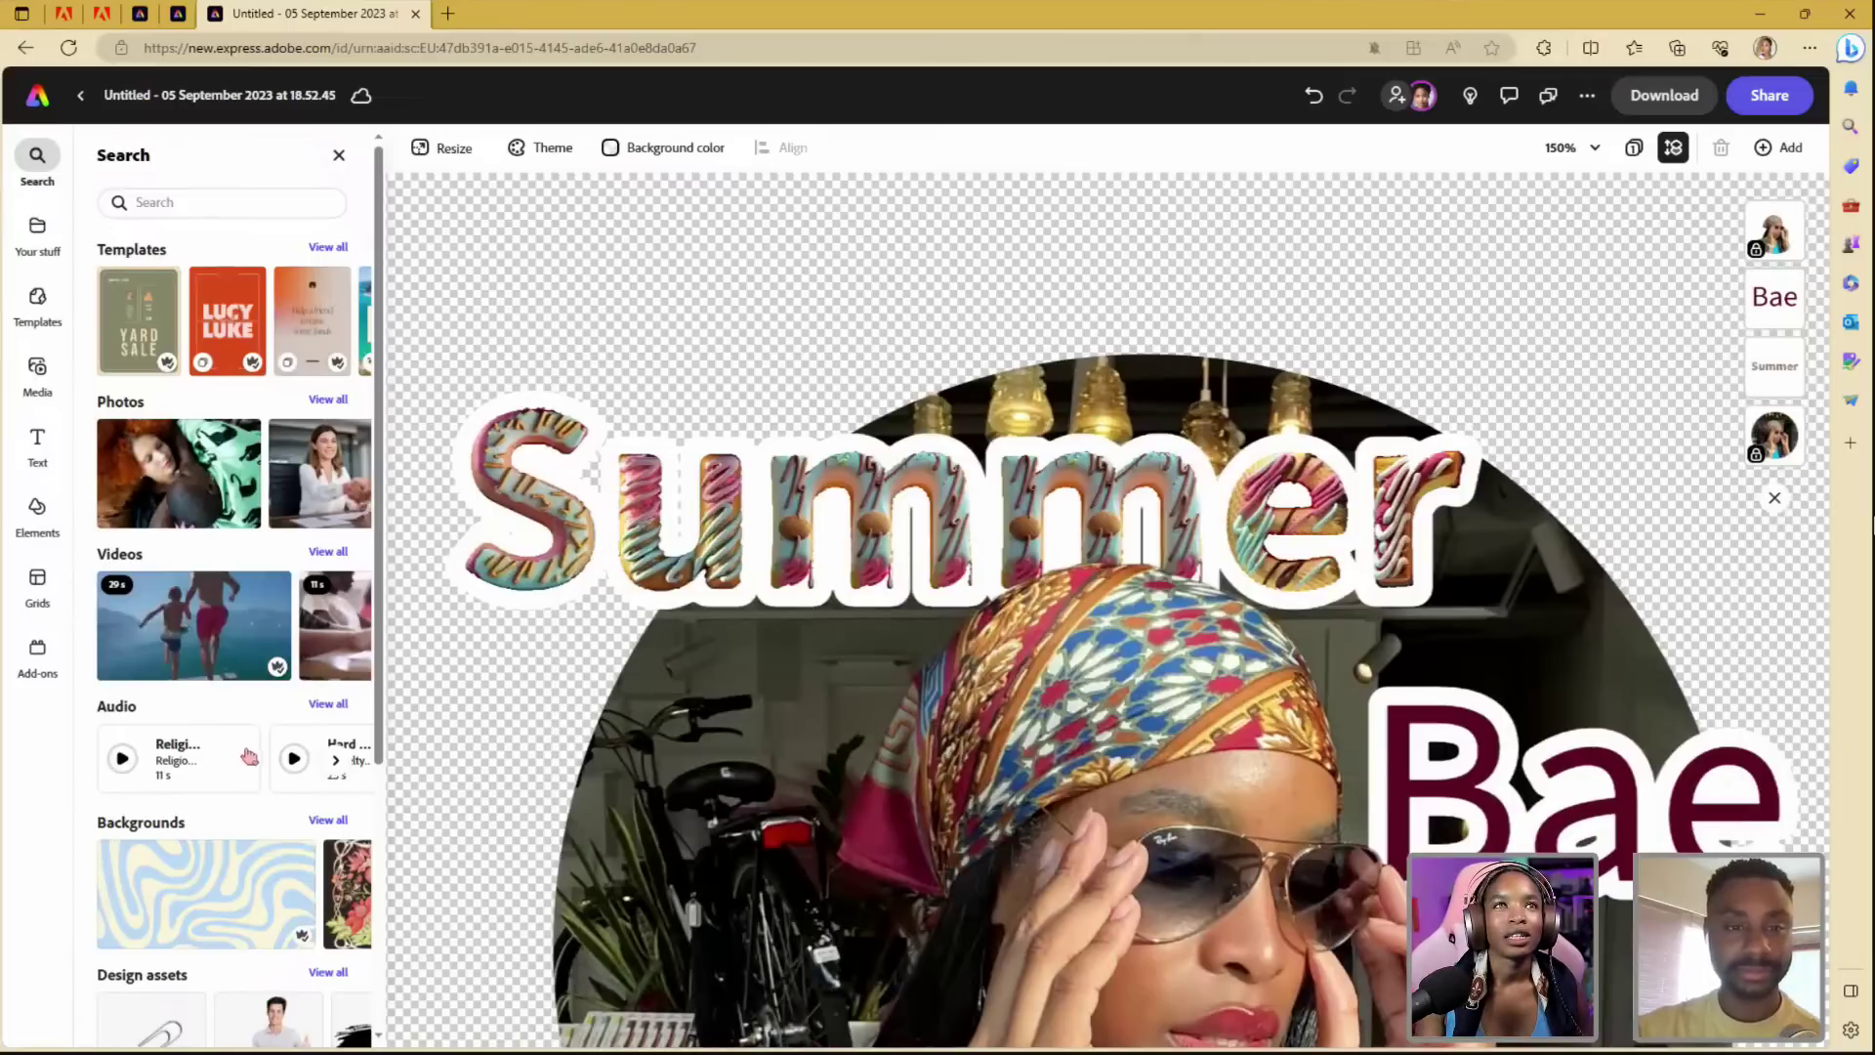
# - Reopen the text effects of "Summer", cancel the feedback form and apply the last loaded ice cream variation
pyautogui.click(451, 551)
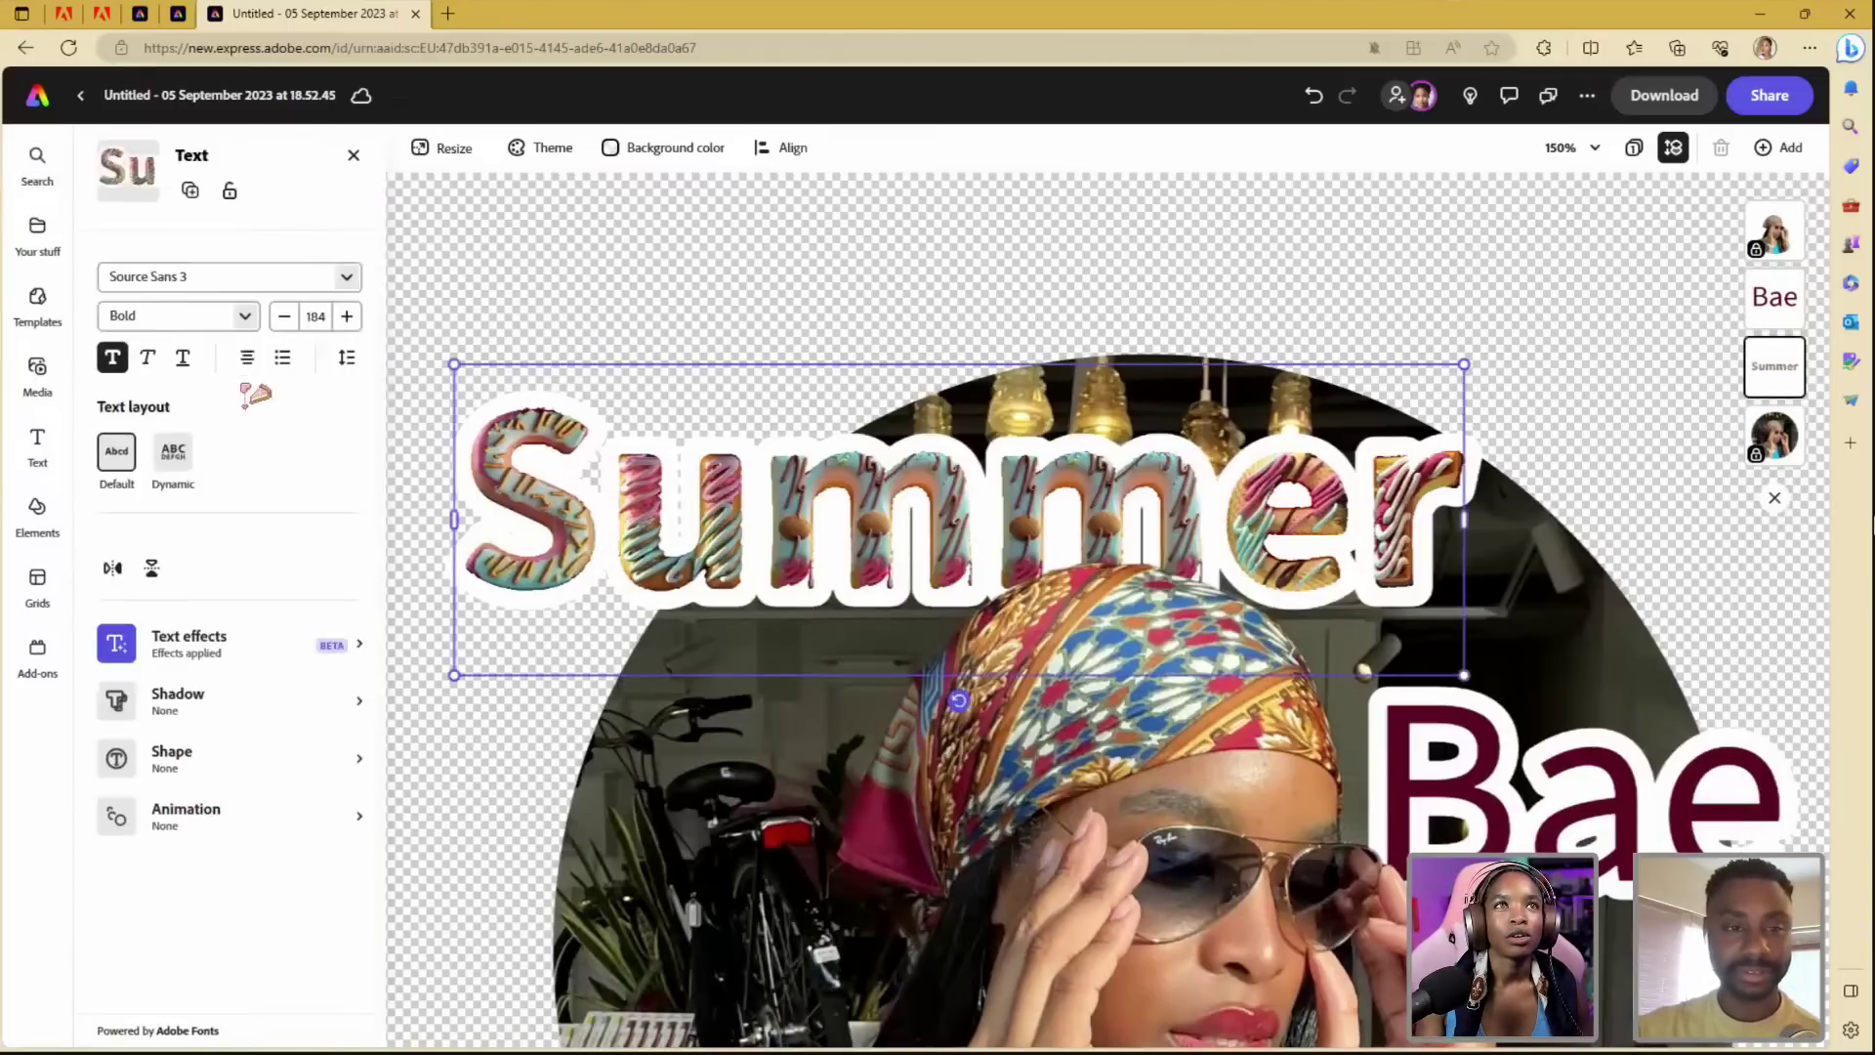
pyautogui.click(188, 906)
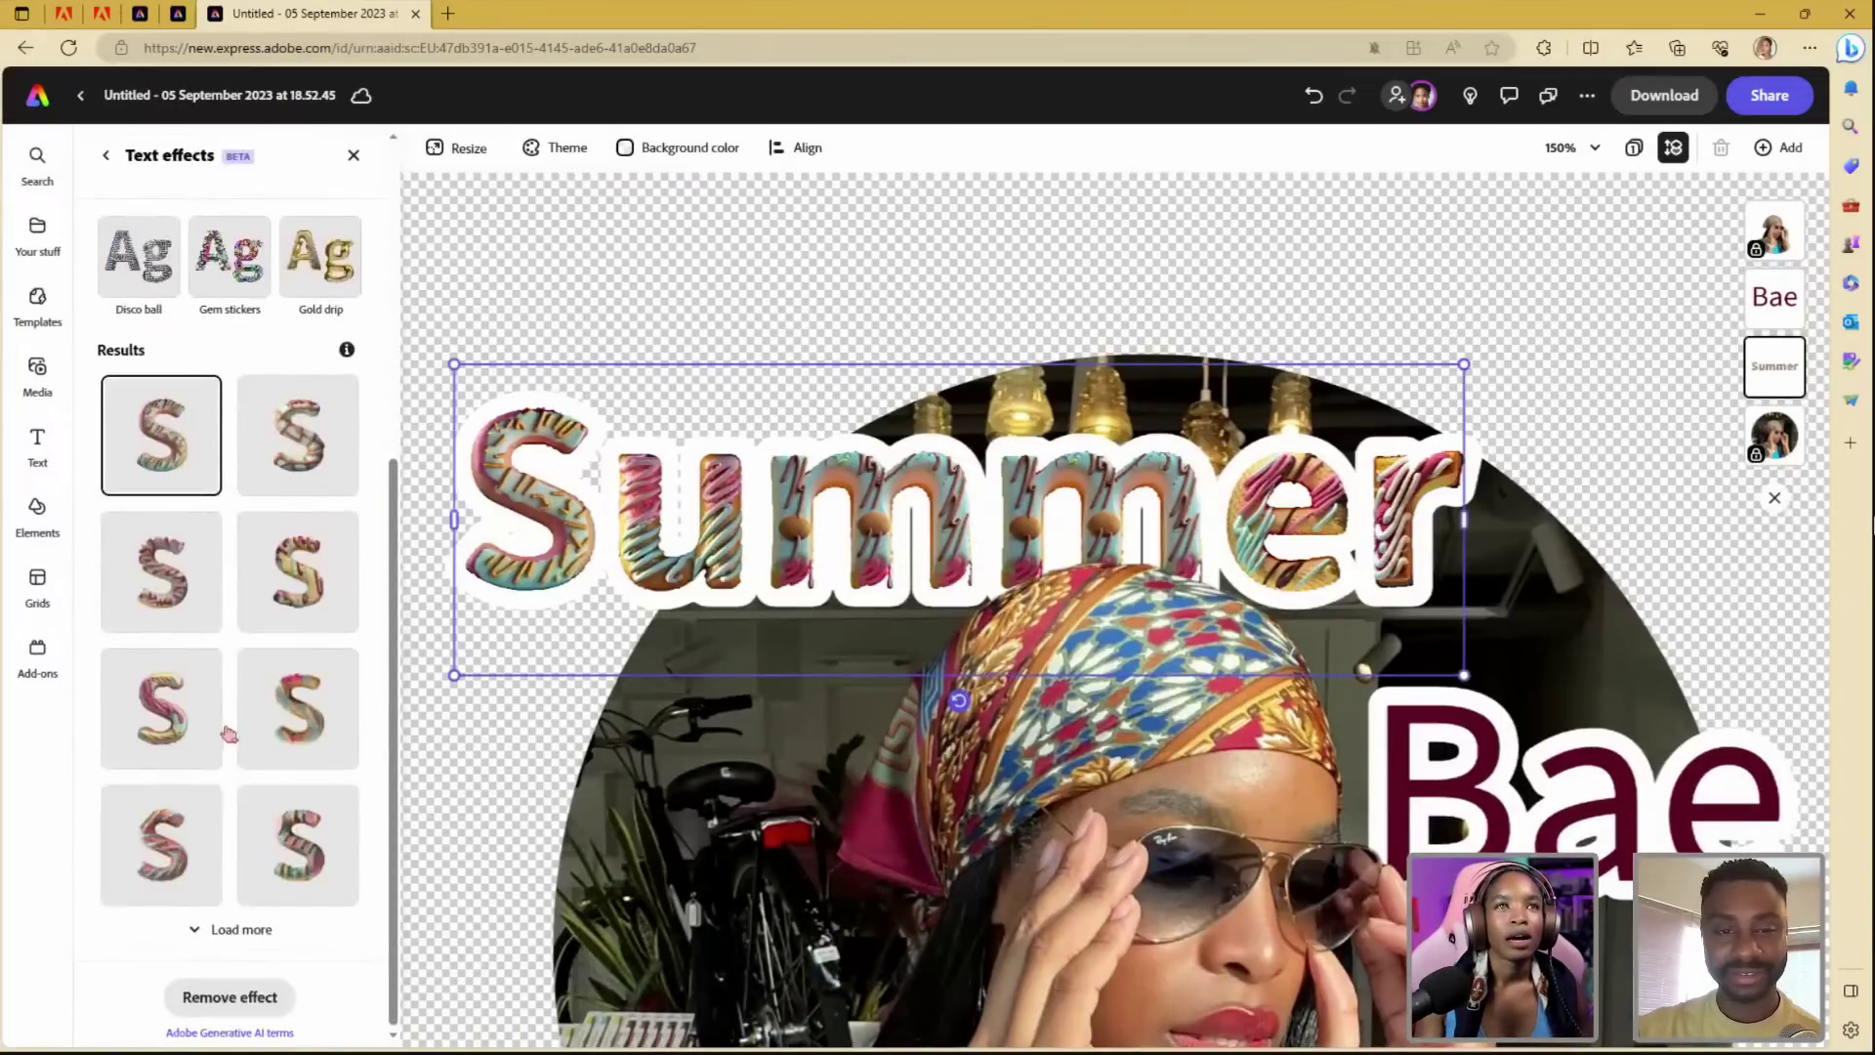
pyautogui.click(285, 873)
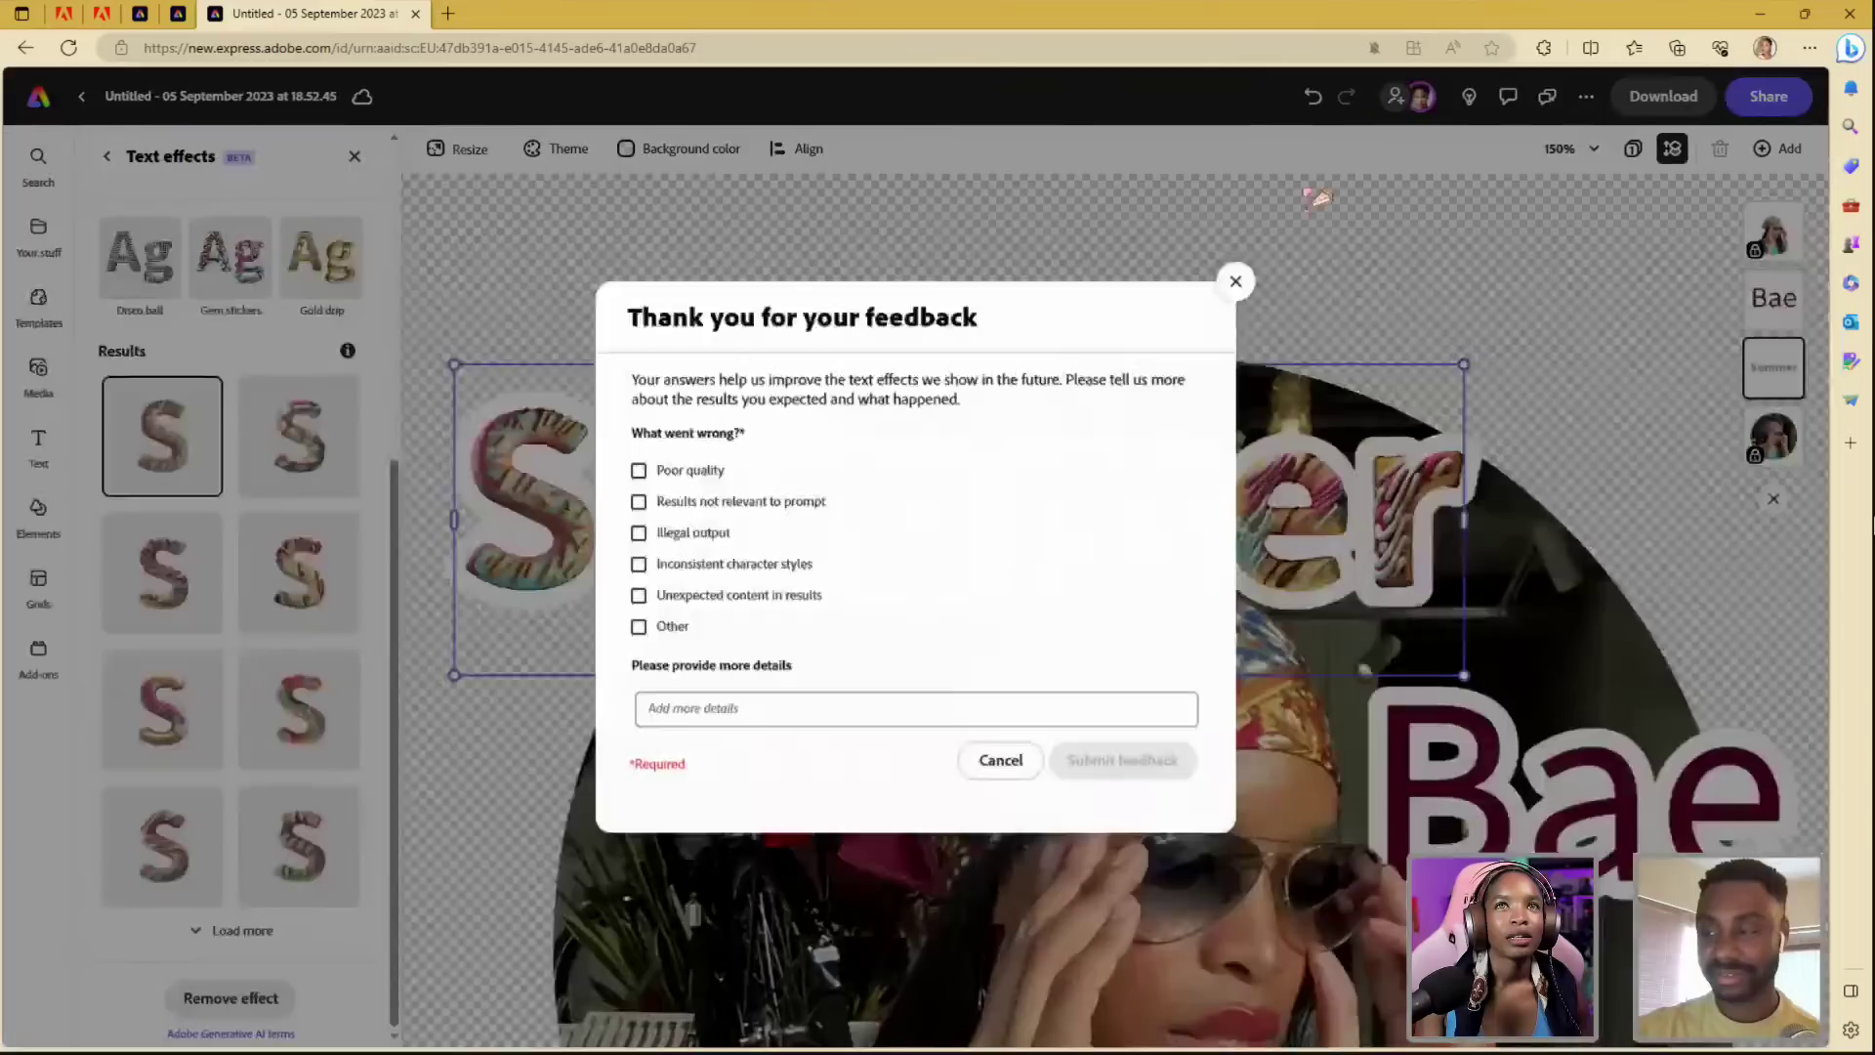
pyautogui.click(1232, 284)
pyautogui.click(288, 837)
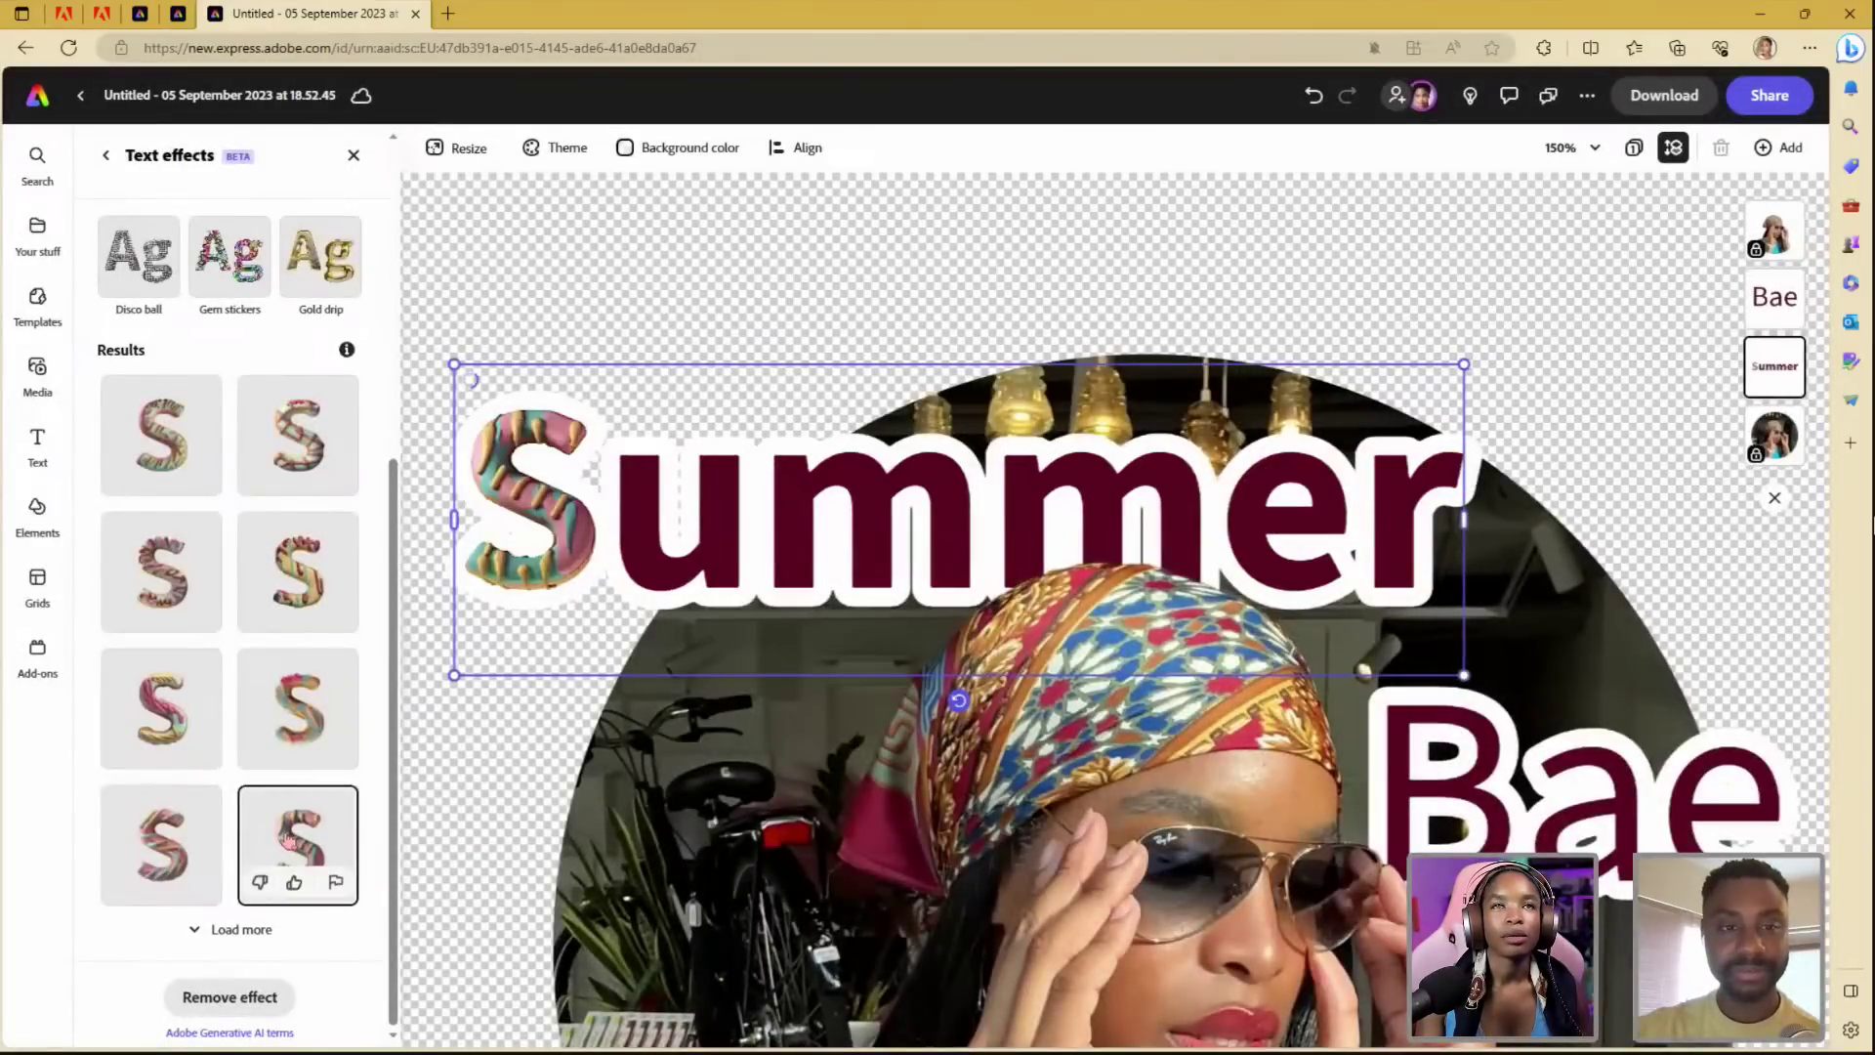
# - Load more ice cream variations and apply the one with crisscross icing lines to "Summer"
pyautogui.click(210, 928)
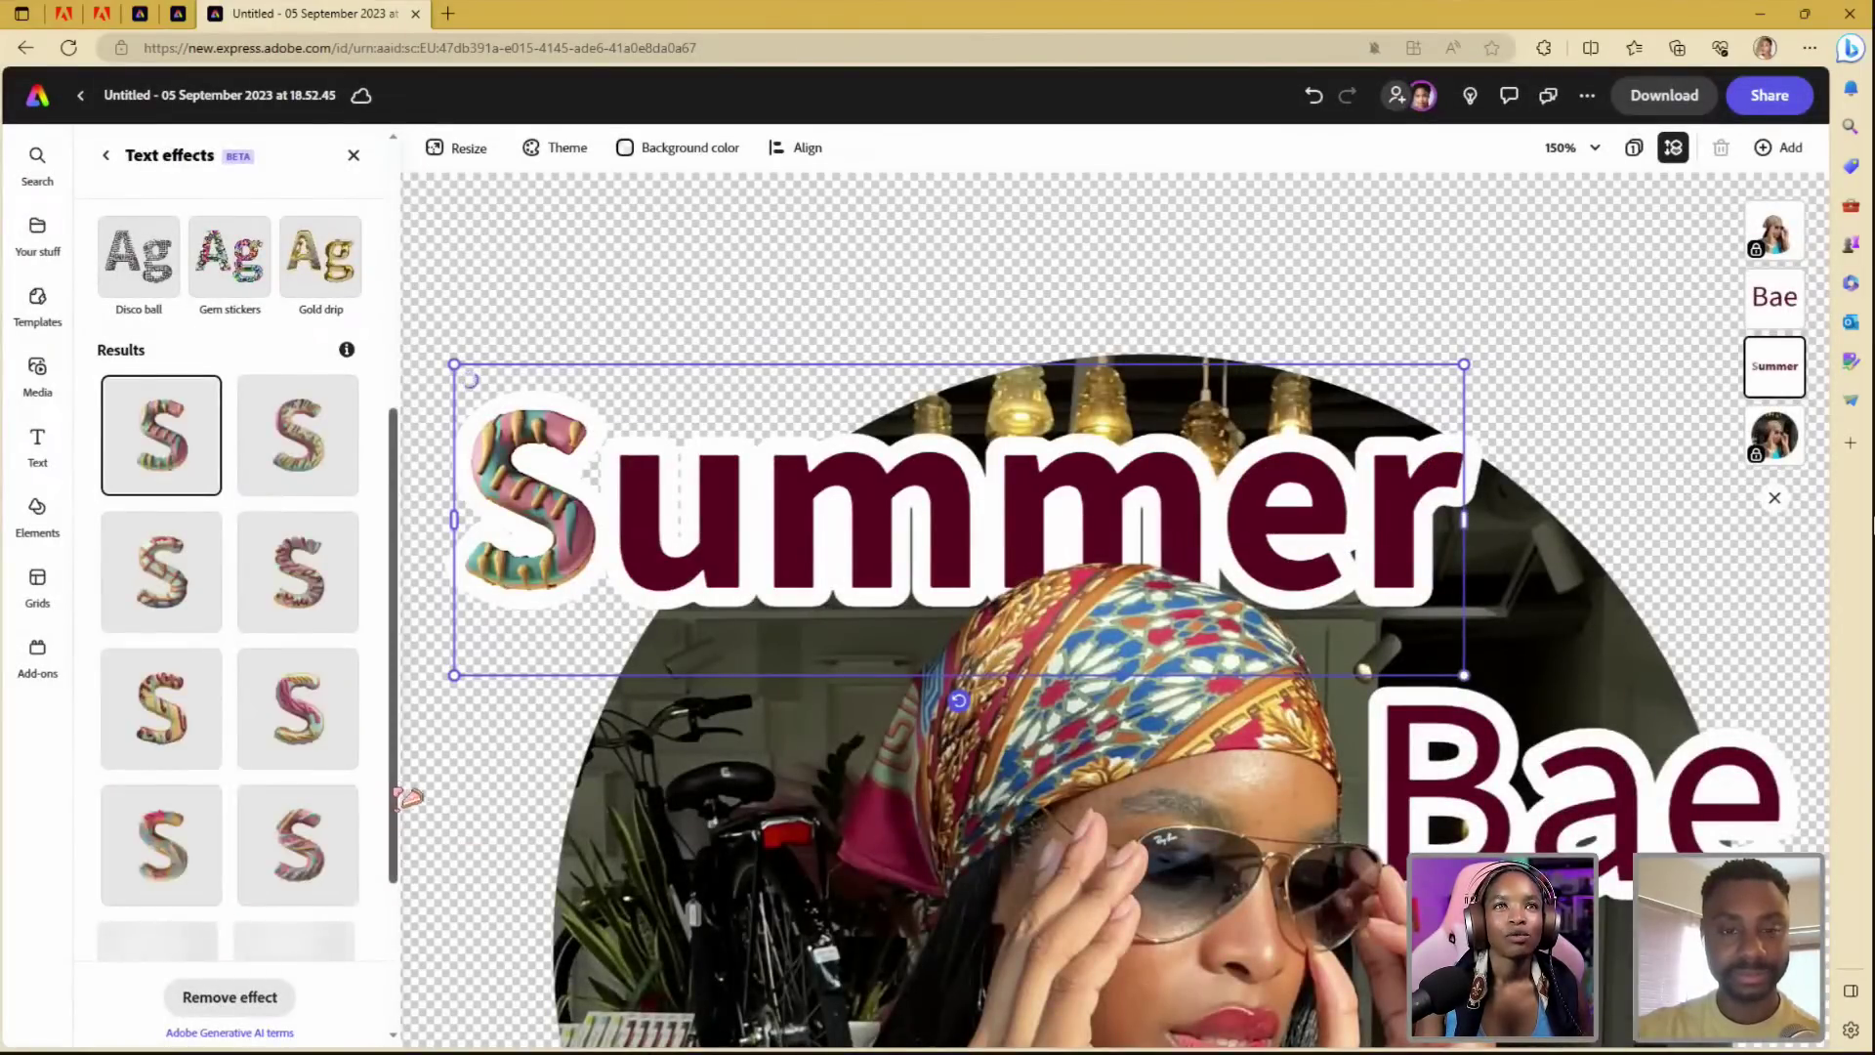
pyautogui.moveTo(396, 795); pyautogui.dragTo(405, 916)
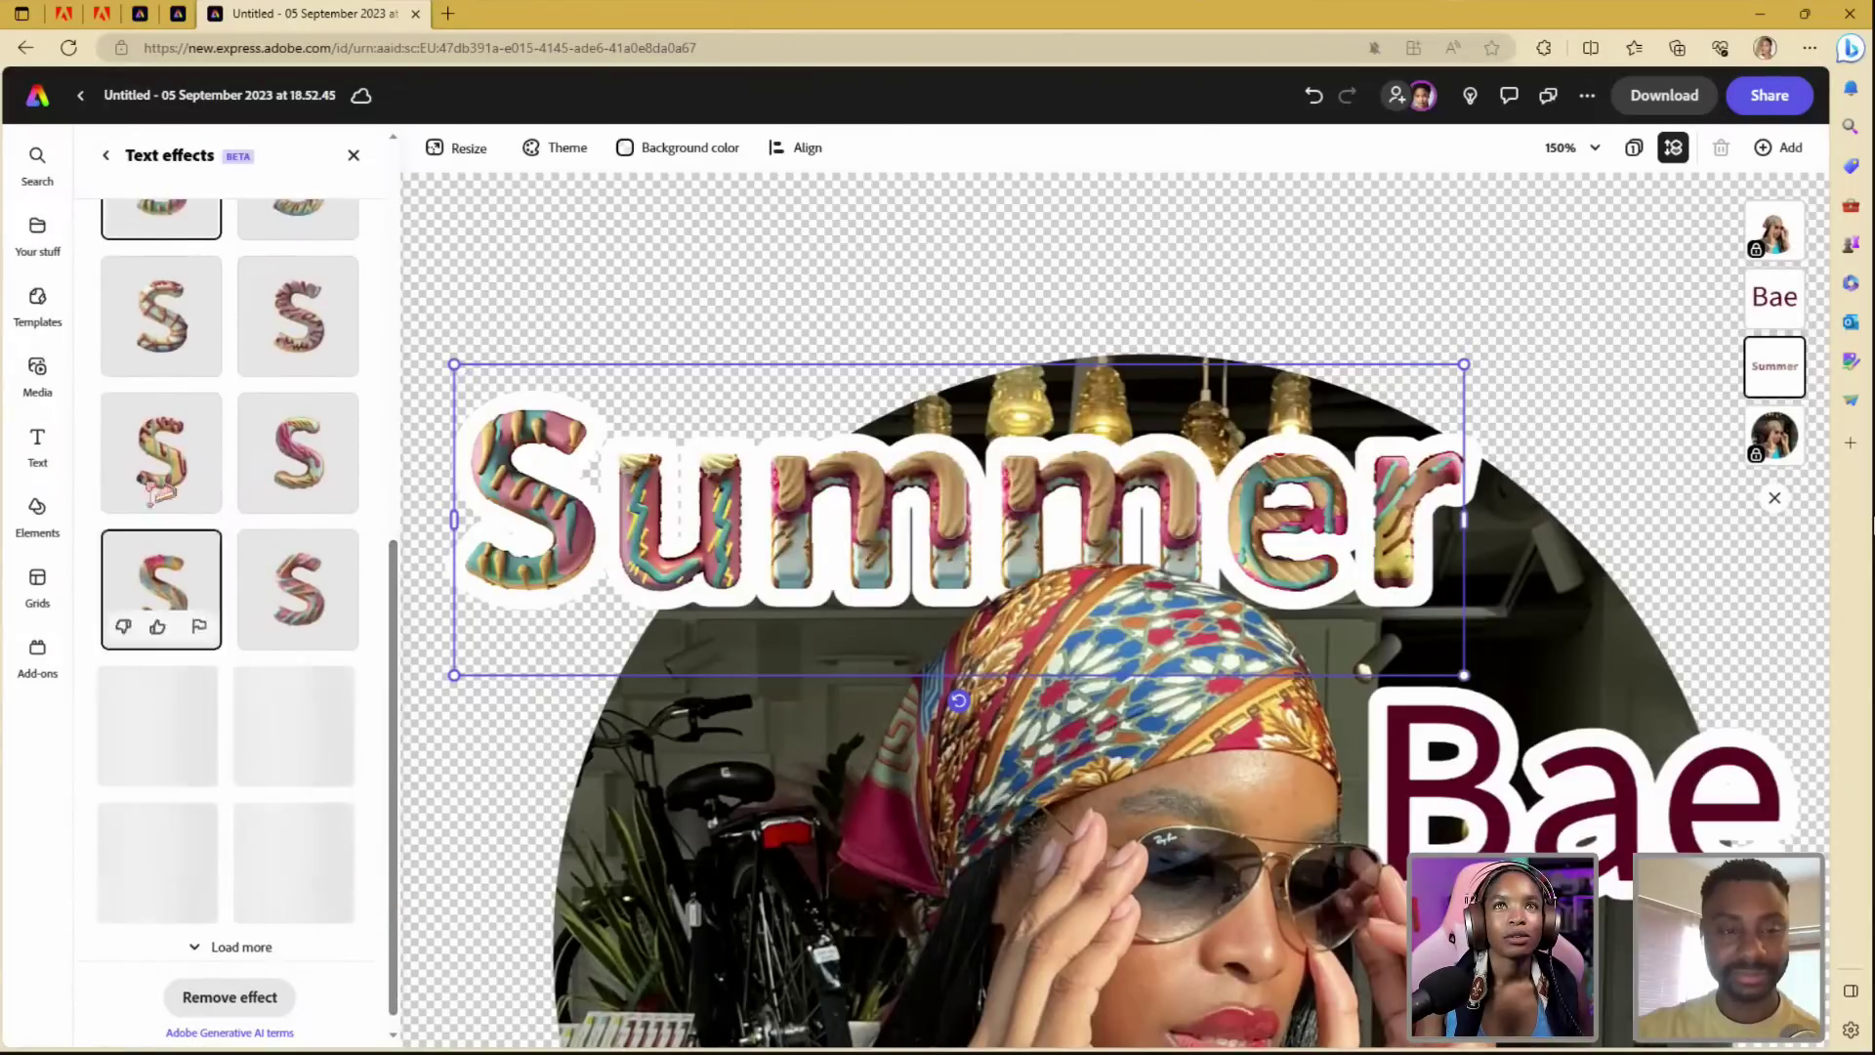
pyautogui.click(163, 303)
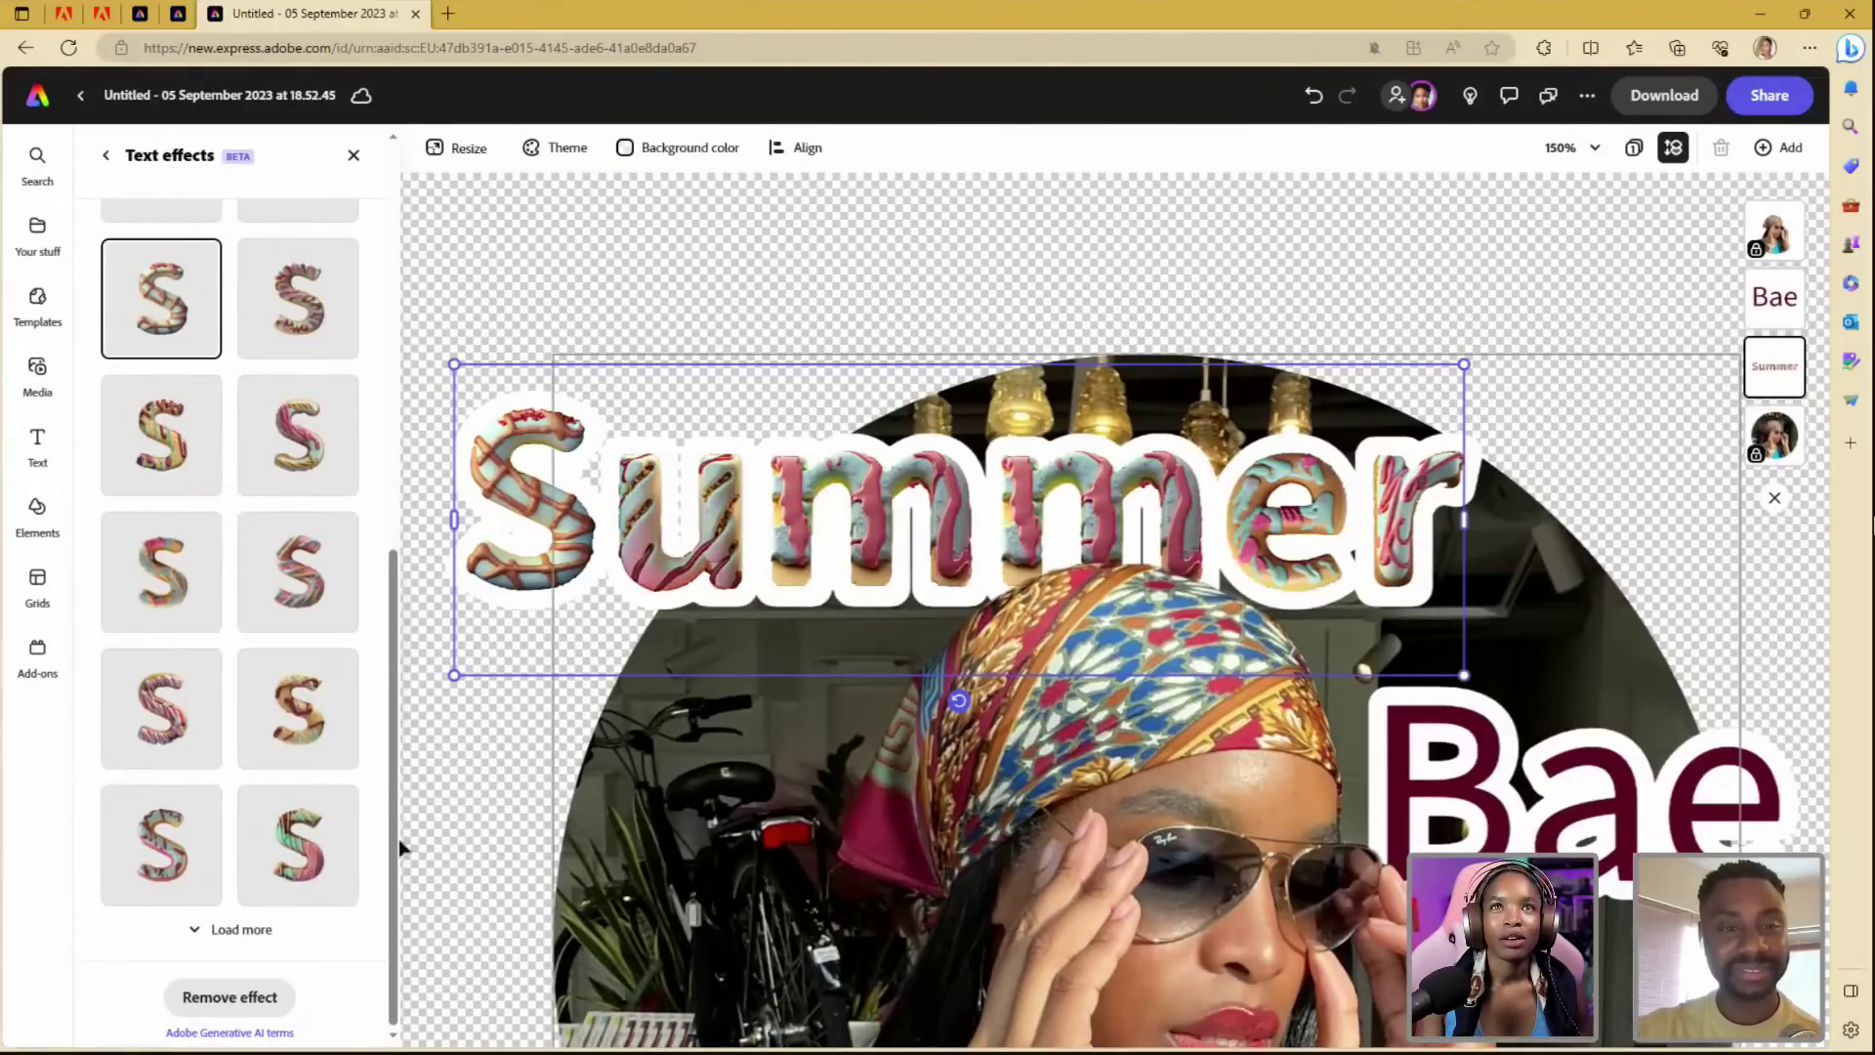
# - Load another batch of ice cream variations and apply the diagonally striped pink and cream one to "Summer"
pyautogui.click(238, 928)
pyautogui.scroll(-1, 391, 897)
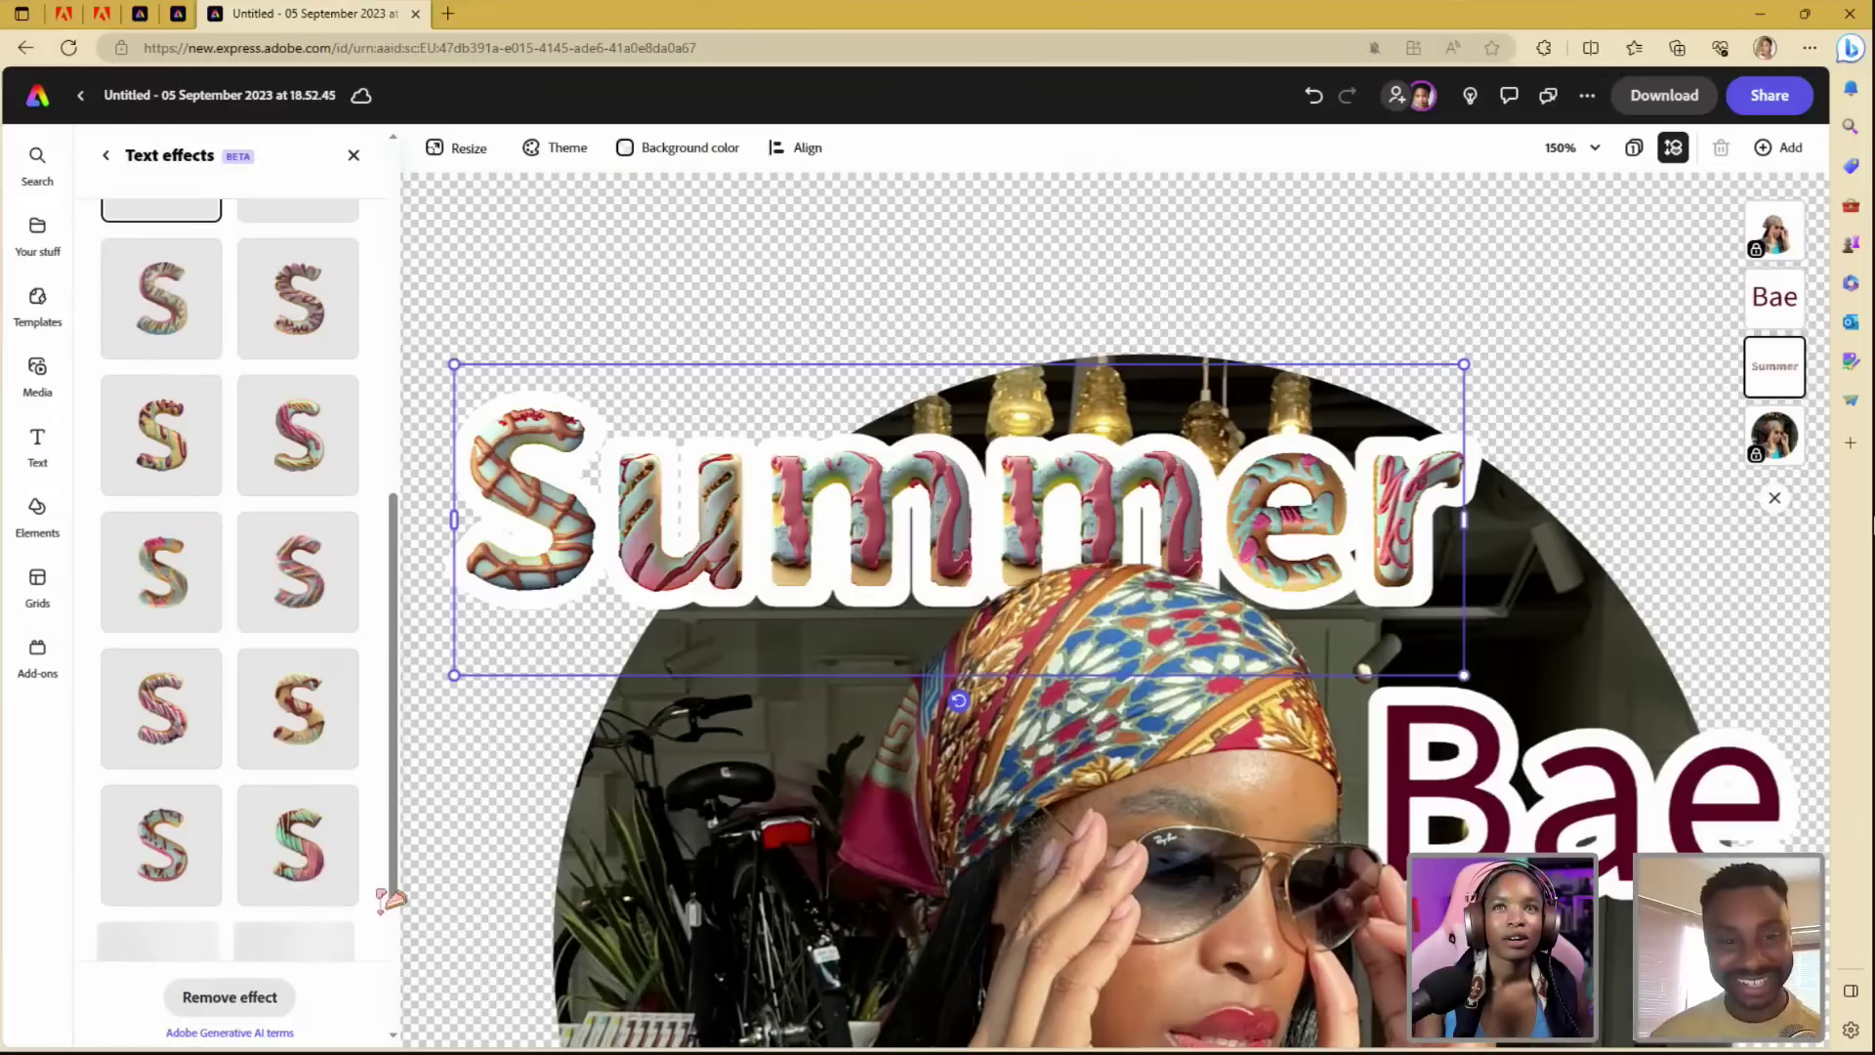
pyautogui.scroll(-2, 400, 918)
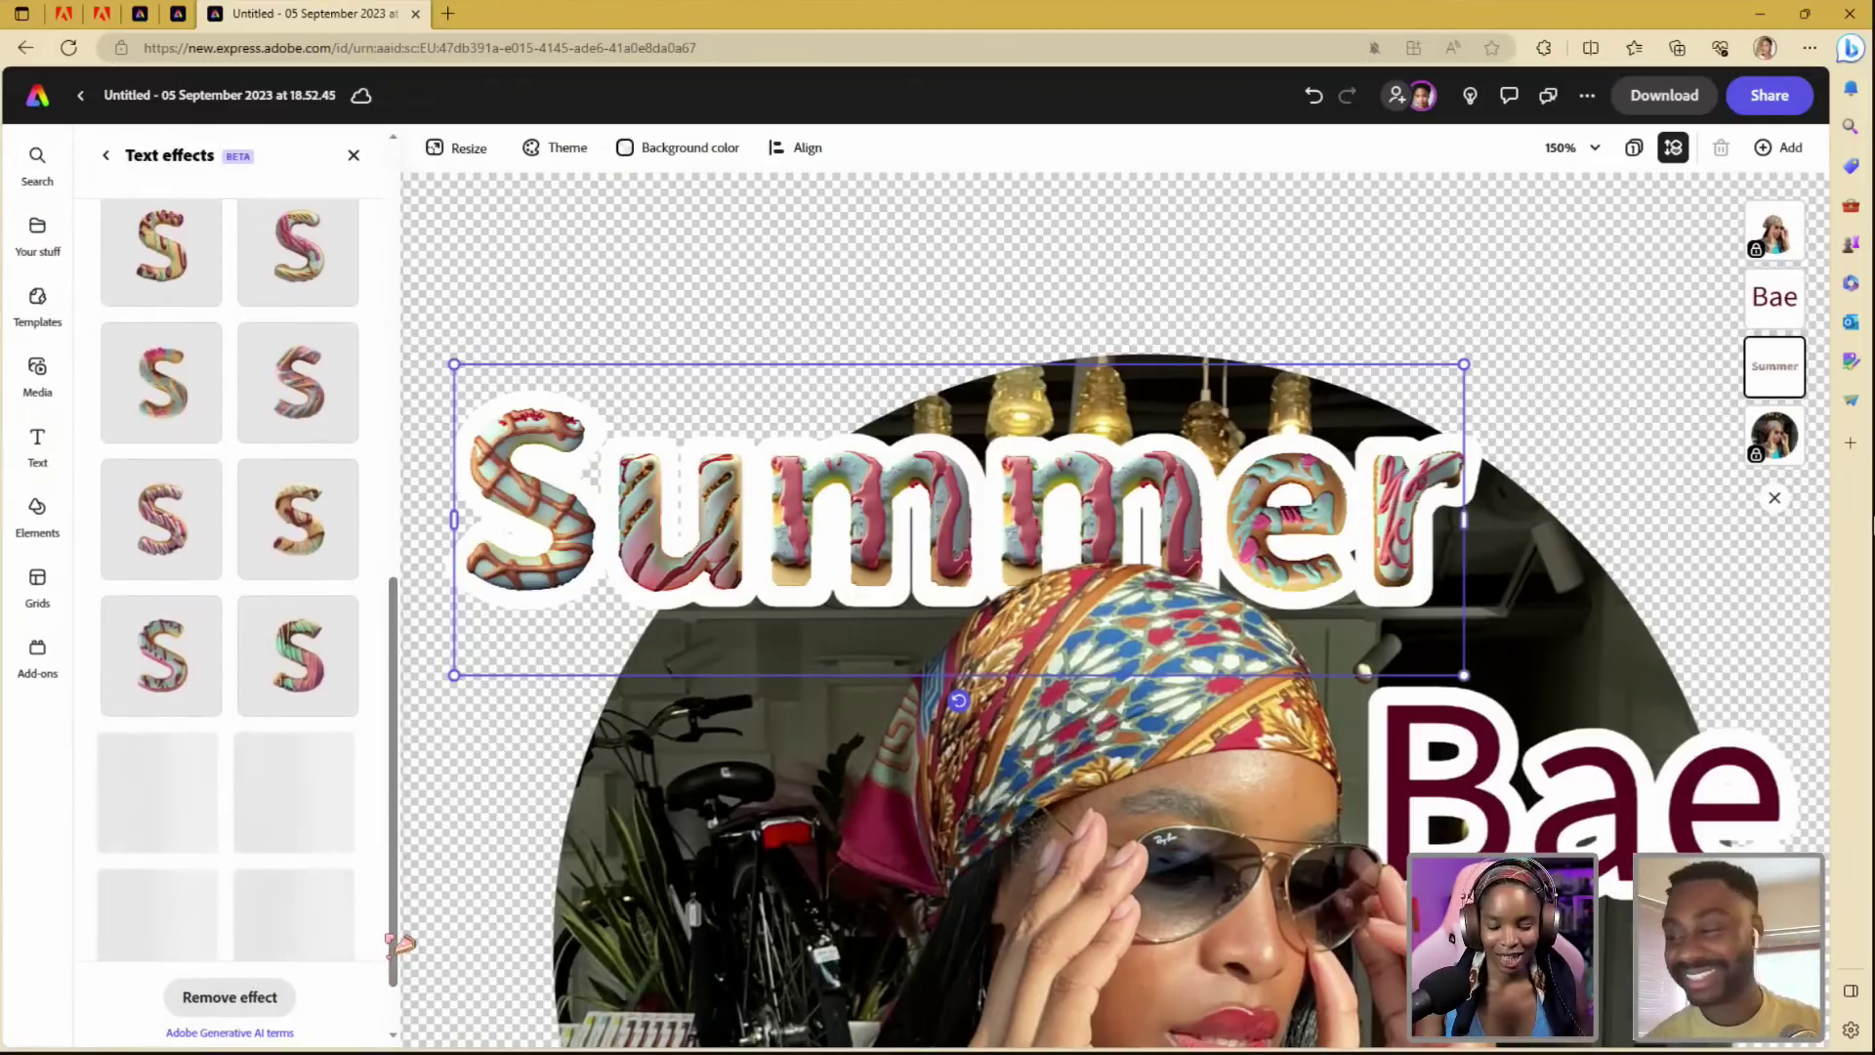
pyautogui.scroll(-1, 395, 944)
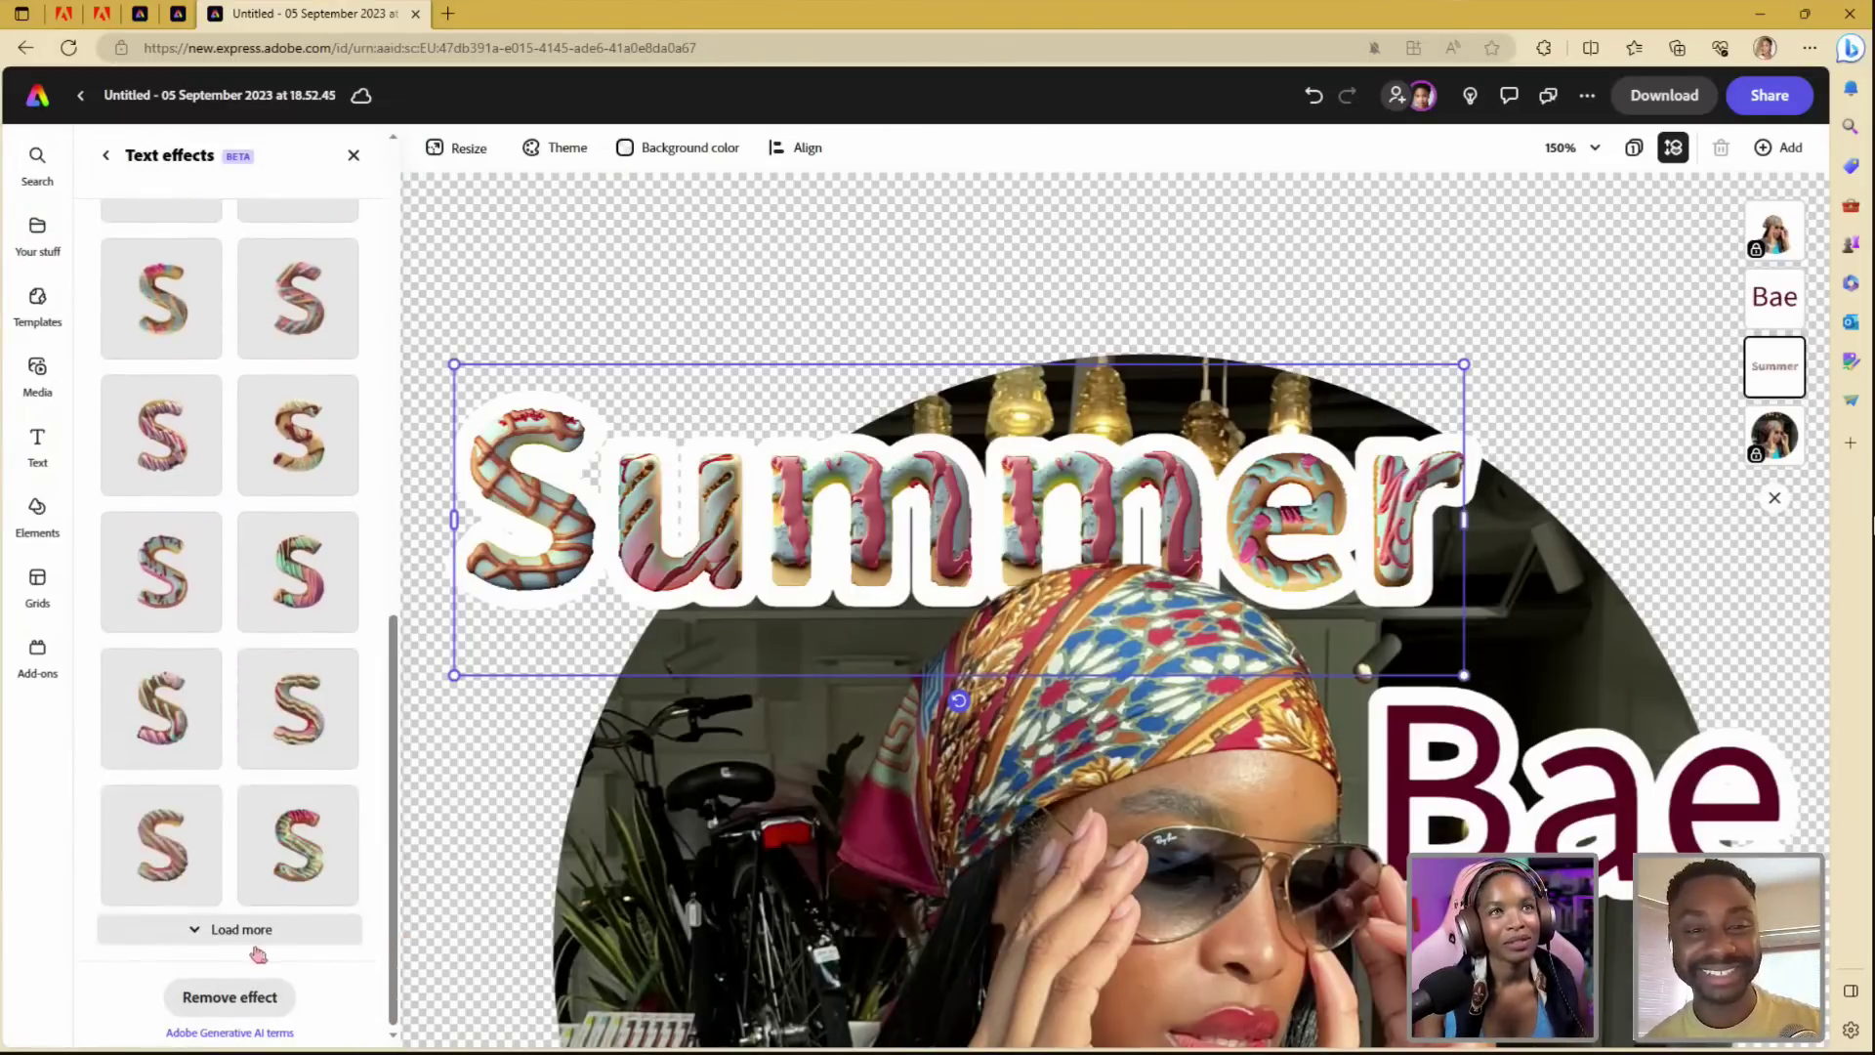
pyautogui.click(176, 872)
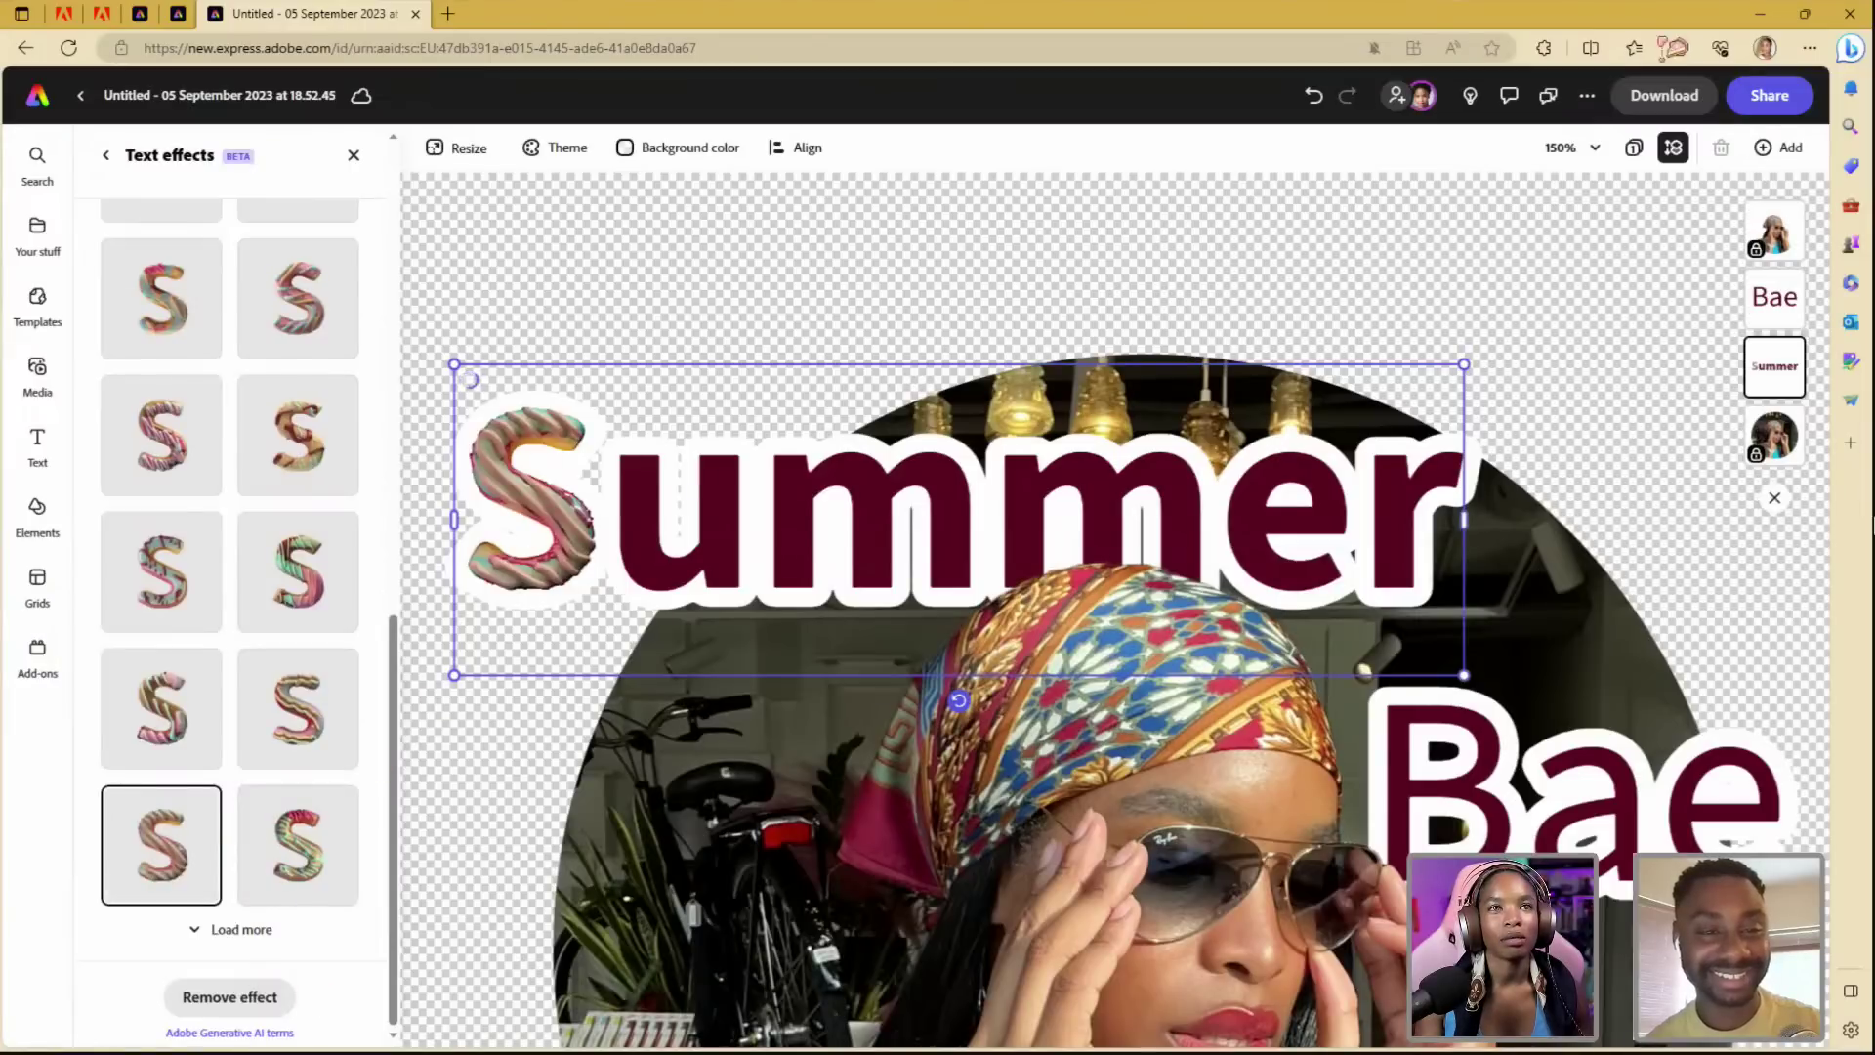
# - Fit the entire Summer Bae sticker design in view with nothing selected and the side panel closed
pyautogui.click(1569, 147)
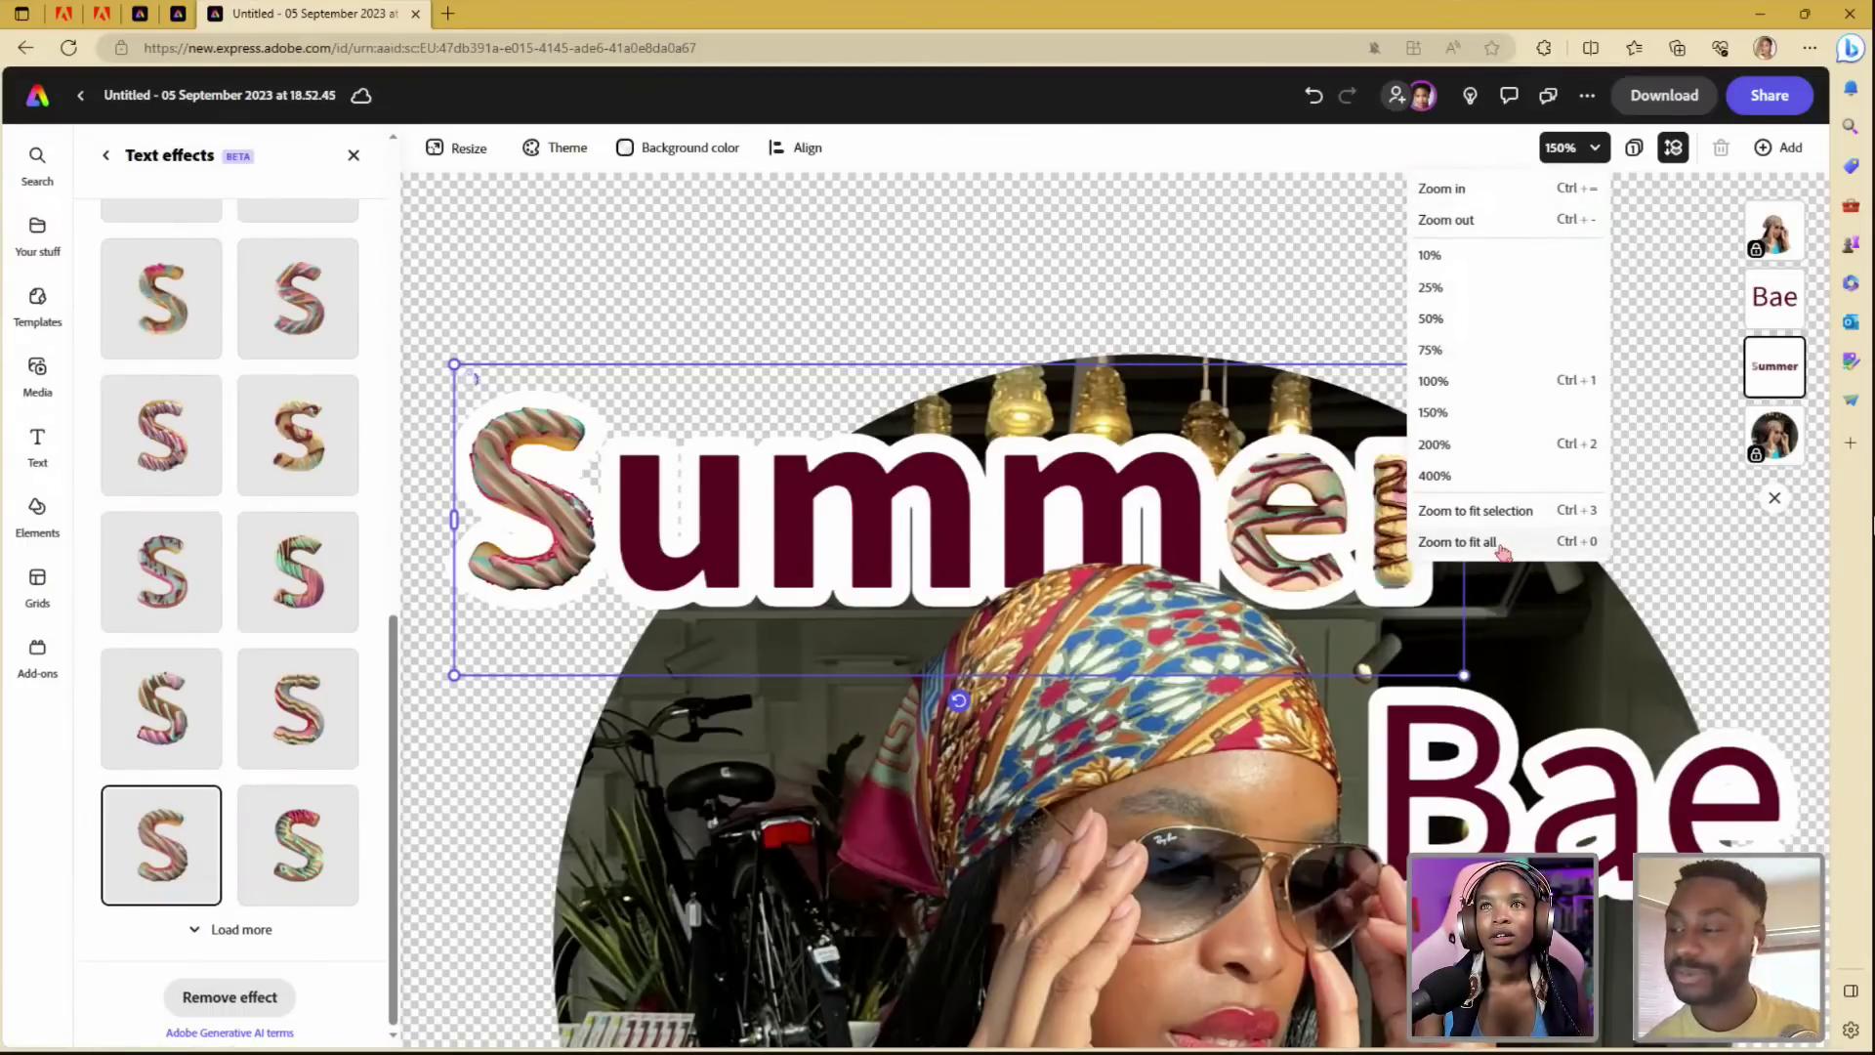
pyautogui.click(1497, 541)
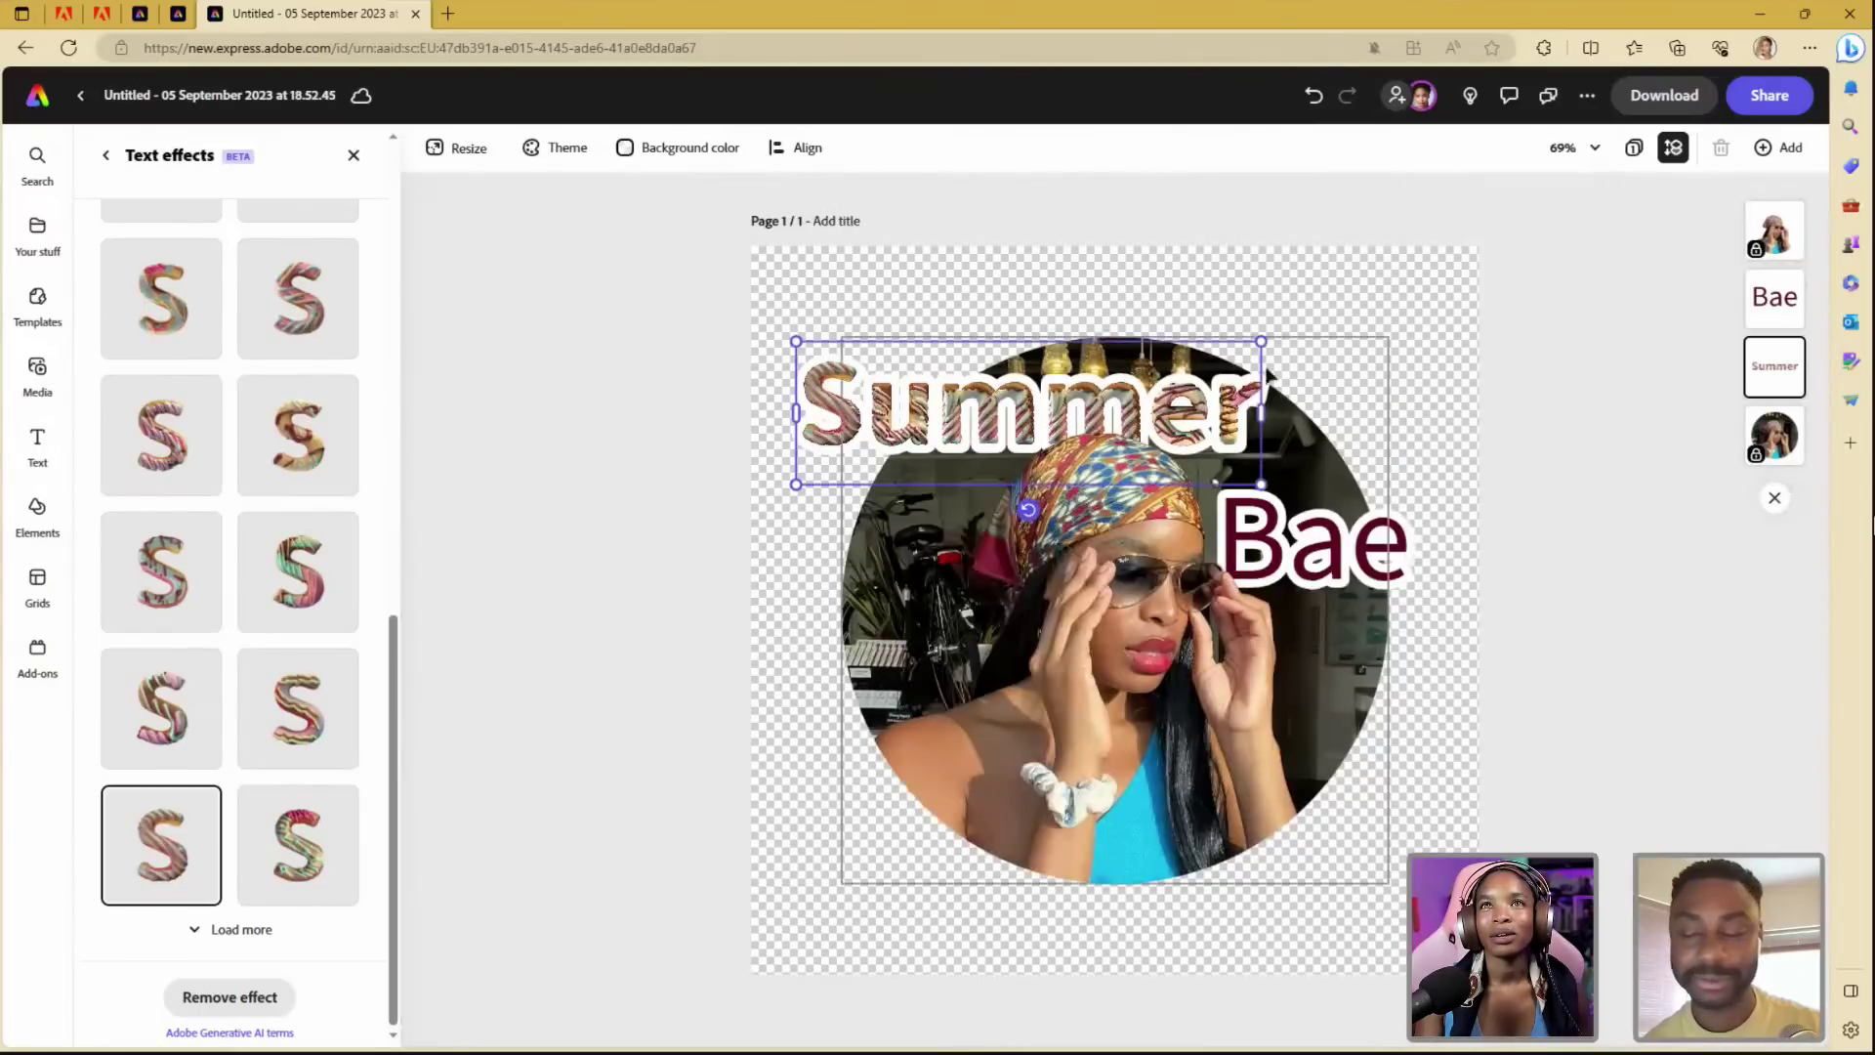
pyautogui.click(1489, 744)
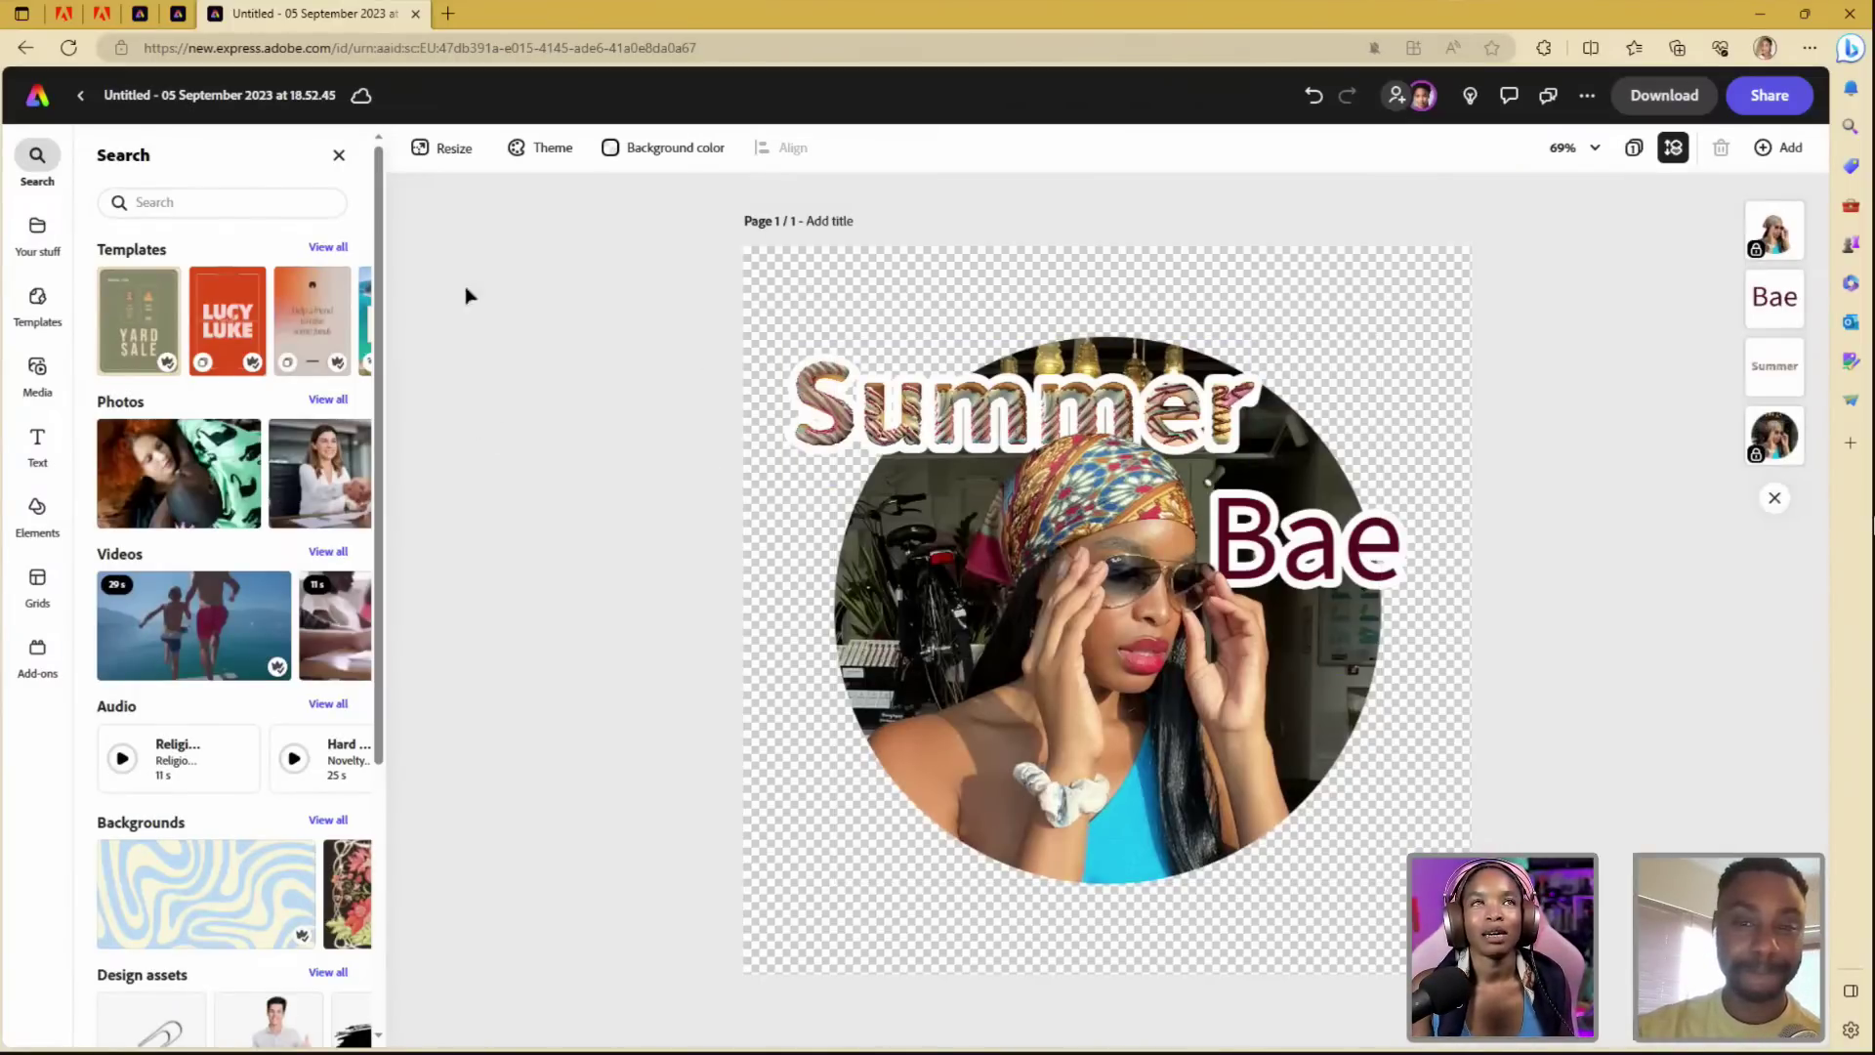
pyautogui.click(338, 156)
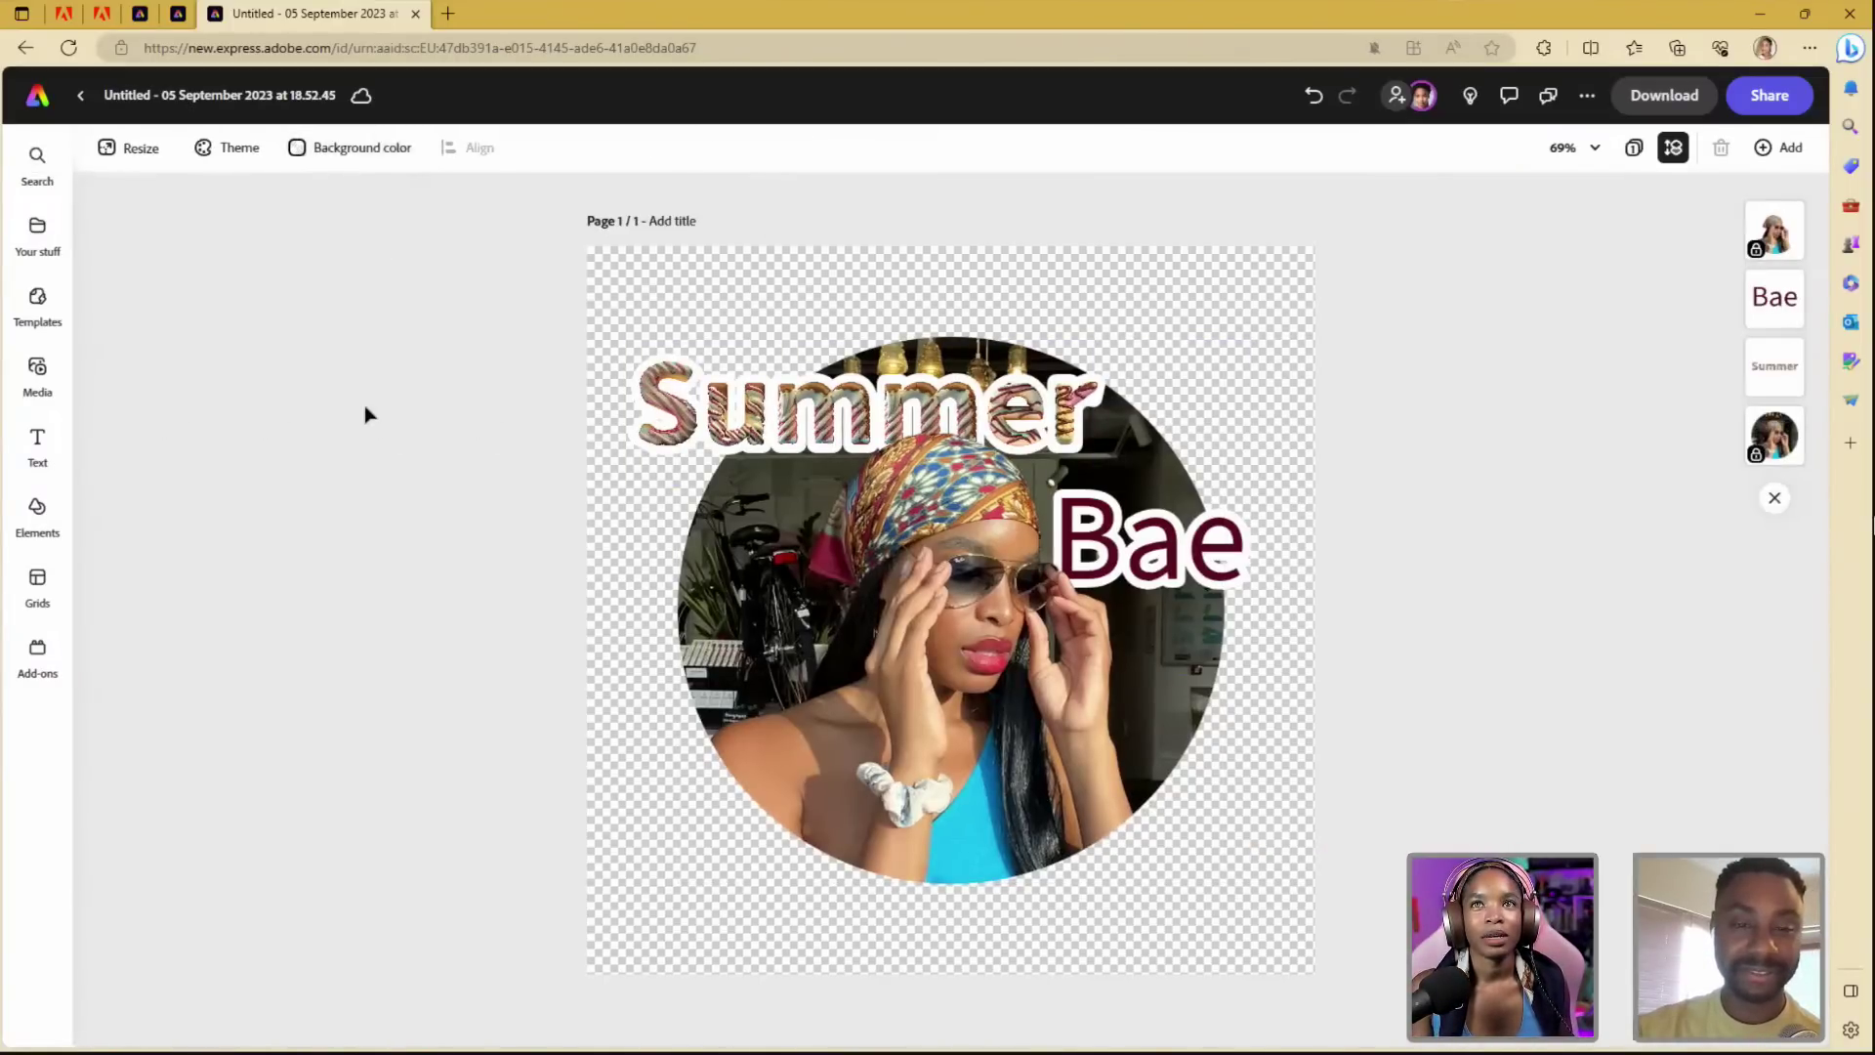
# - Leave the sticker design and create a new blank square 1:1 design, dismissing the template suggestions
pyautogui.click(82, 98)
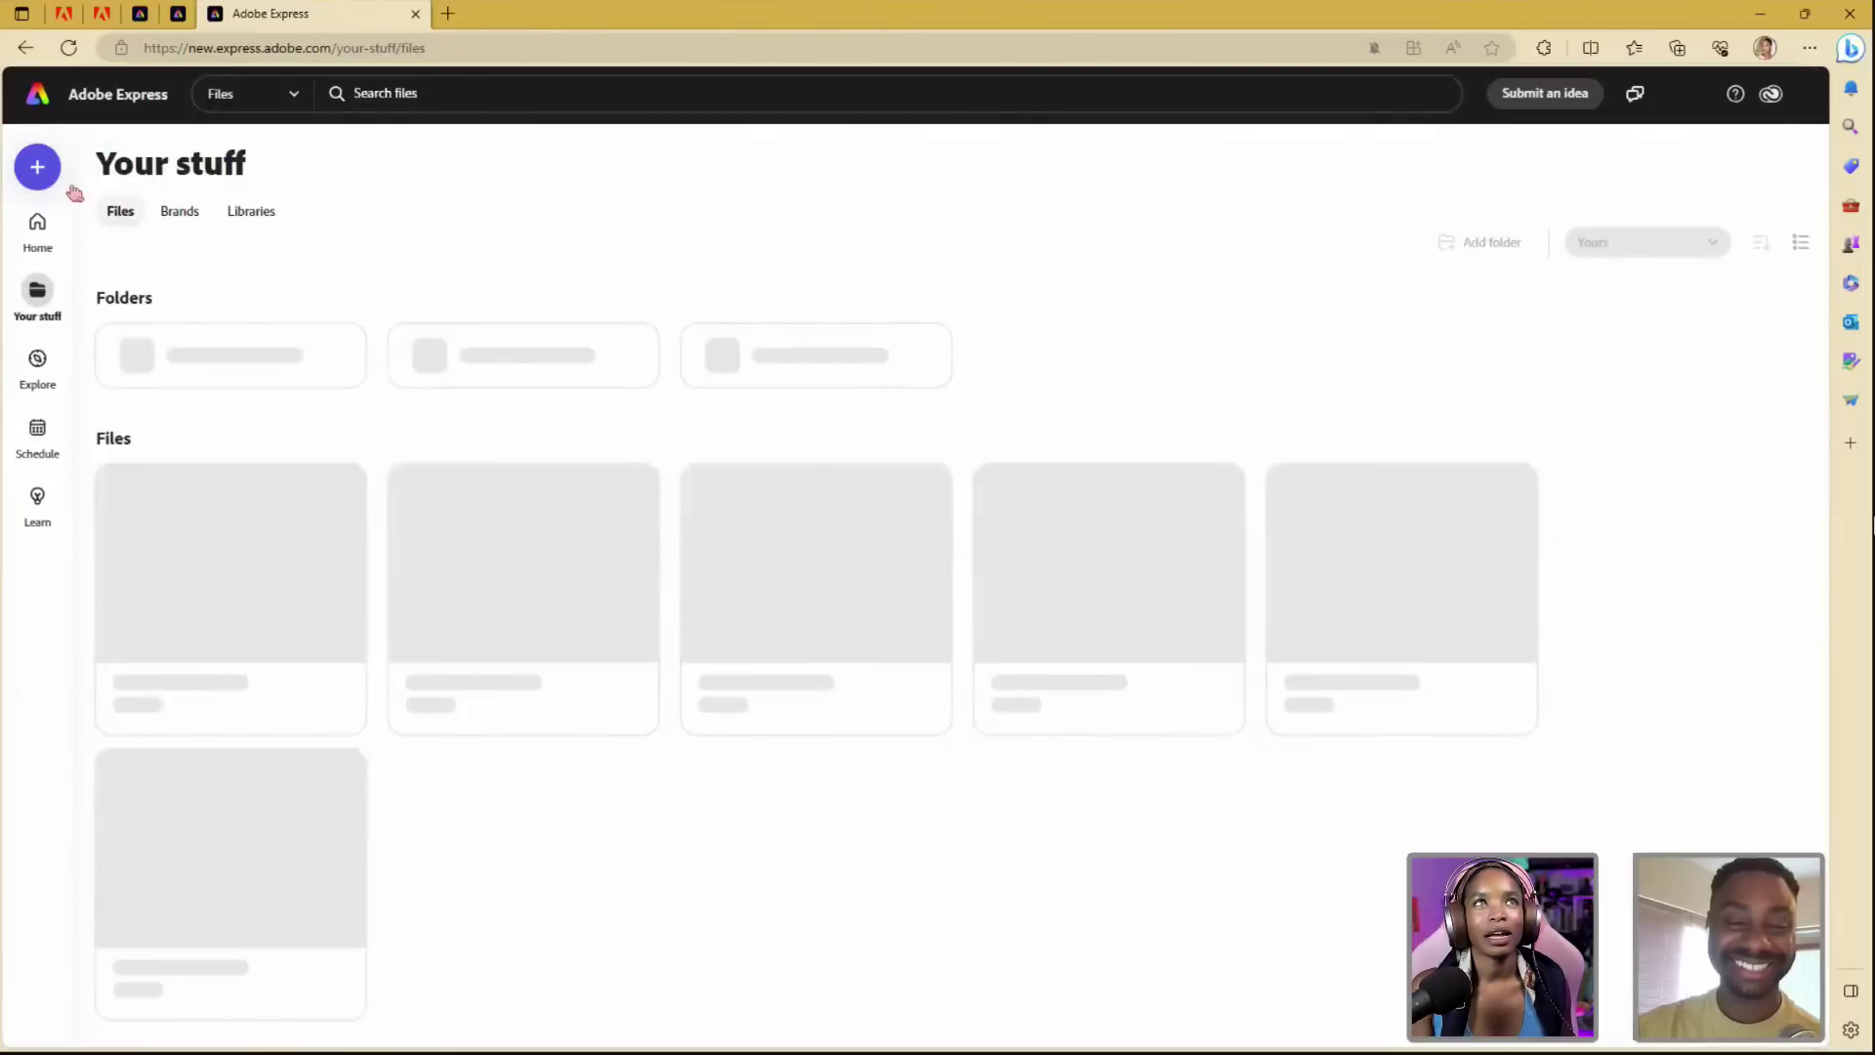
pyautogui.click(54, 173)
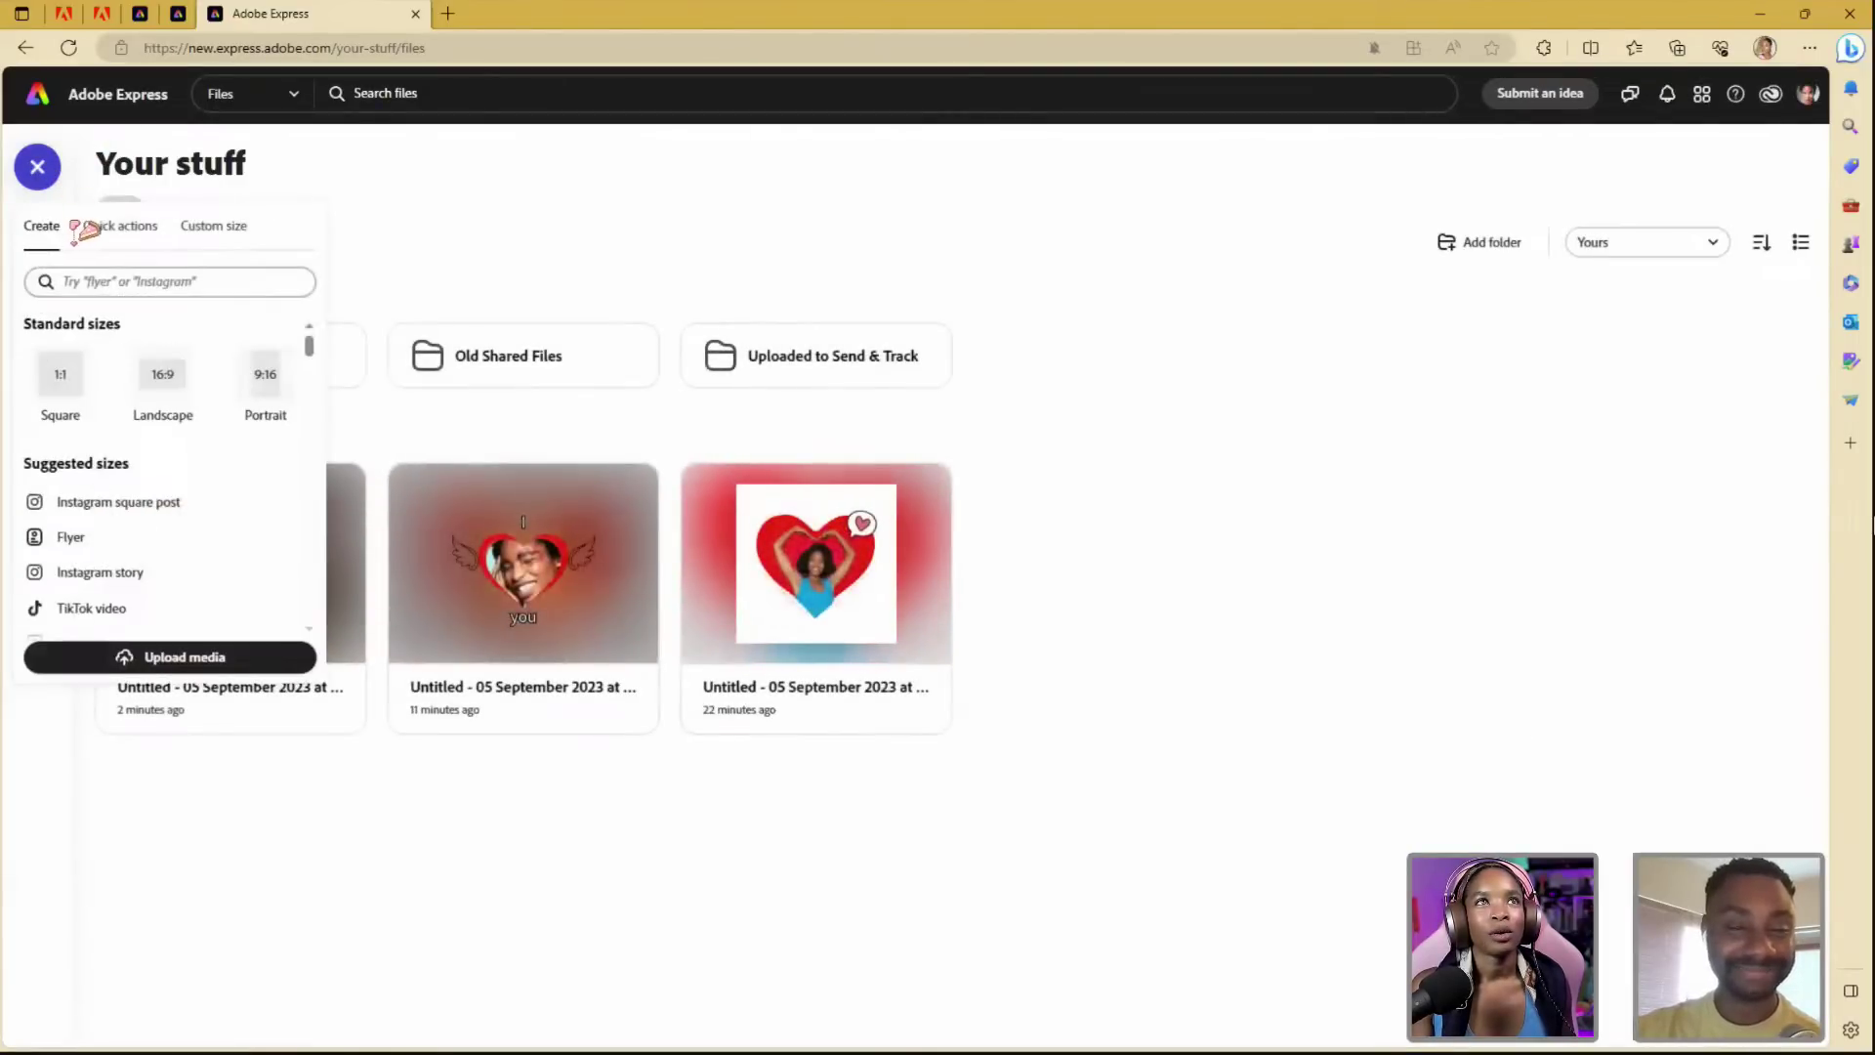
pyautogui.click(59, 385)
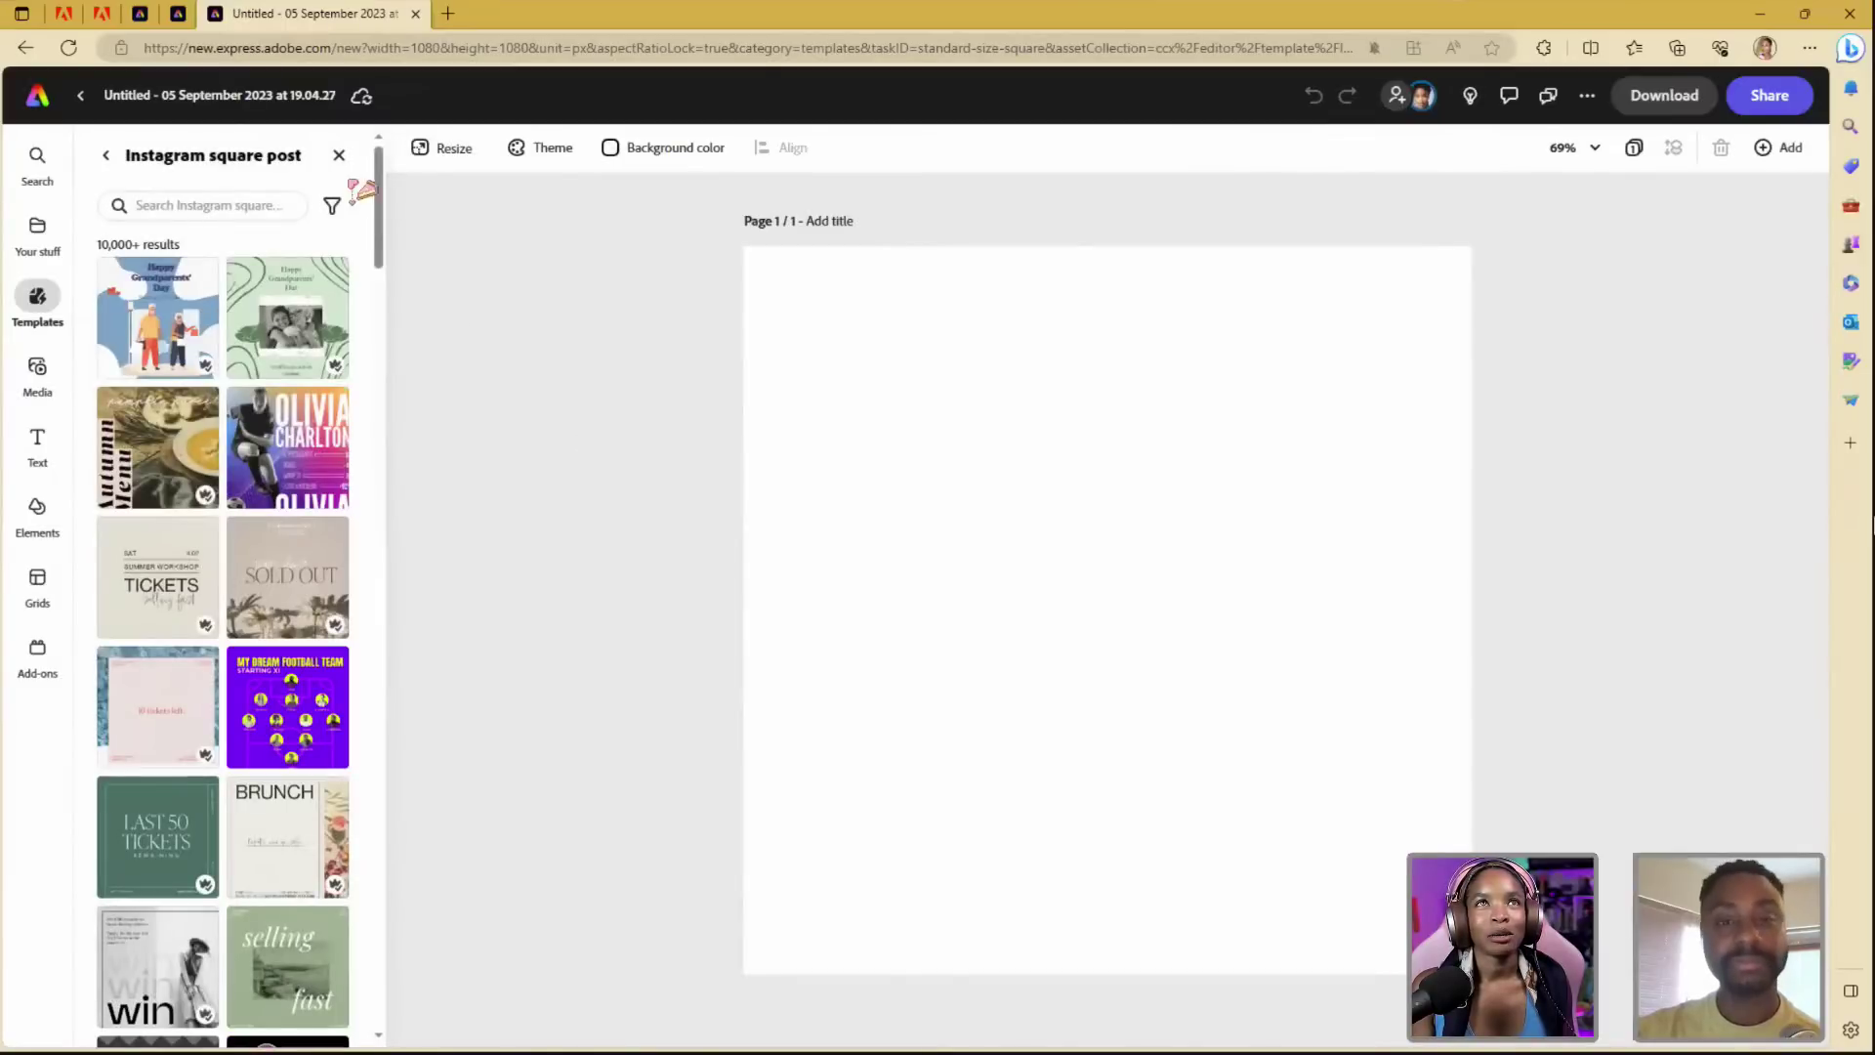
pyautogui.click(339, 154)
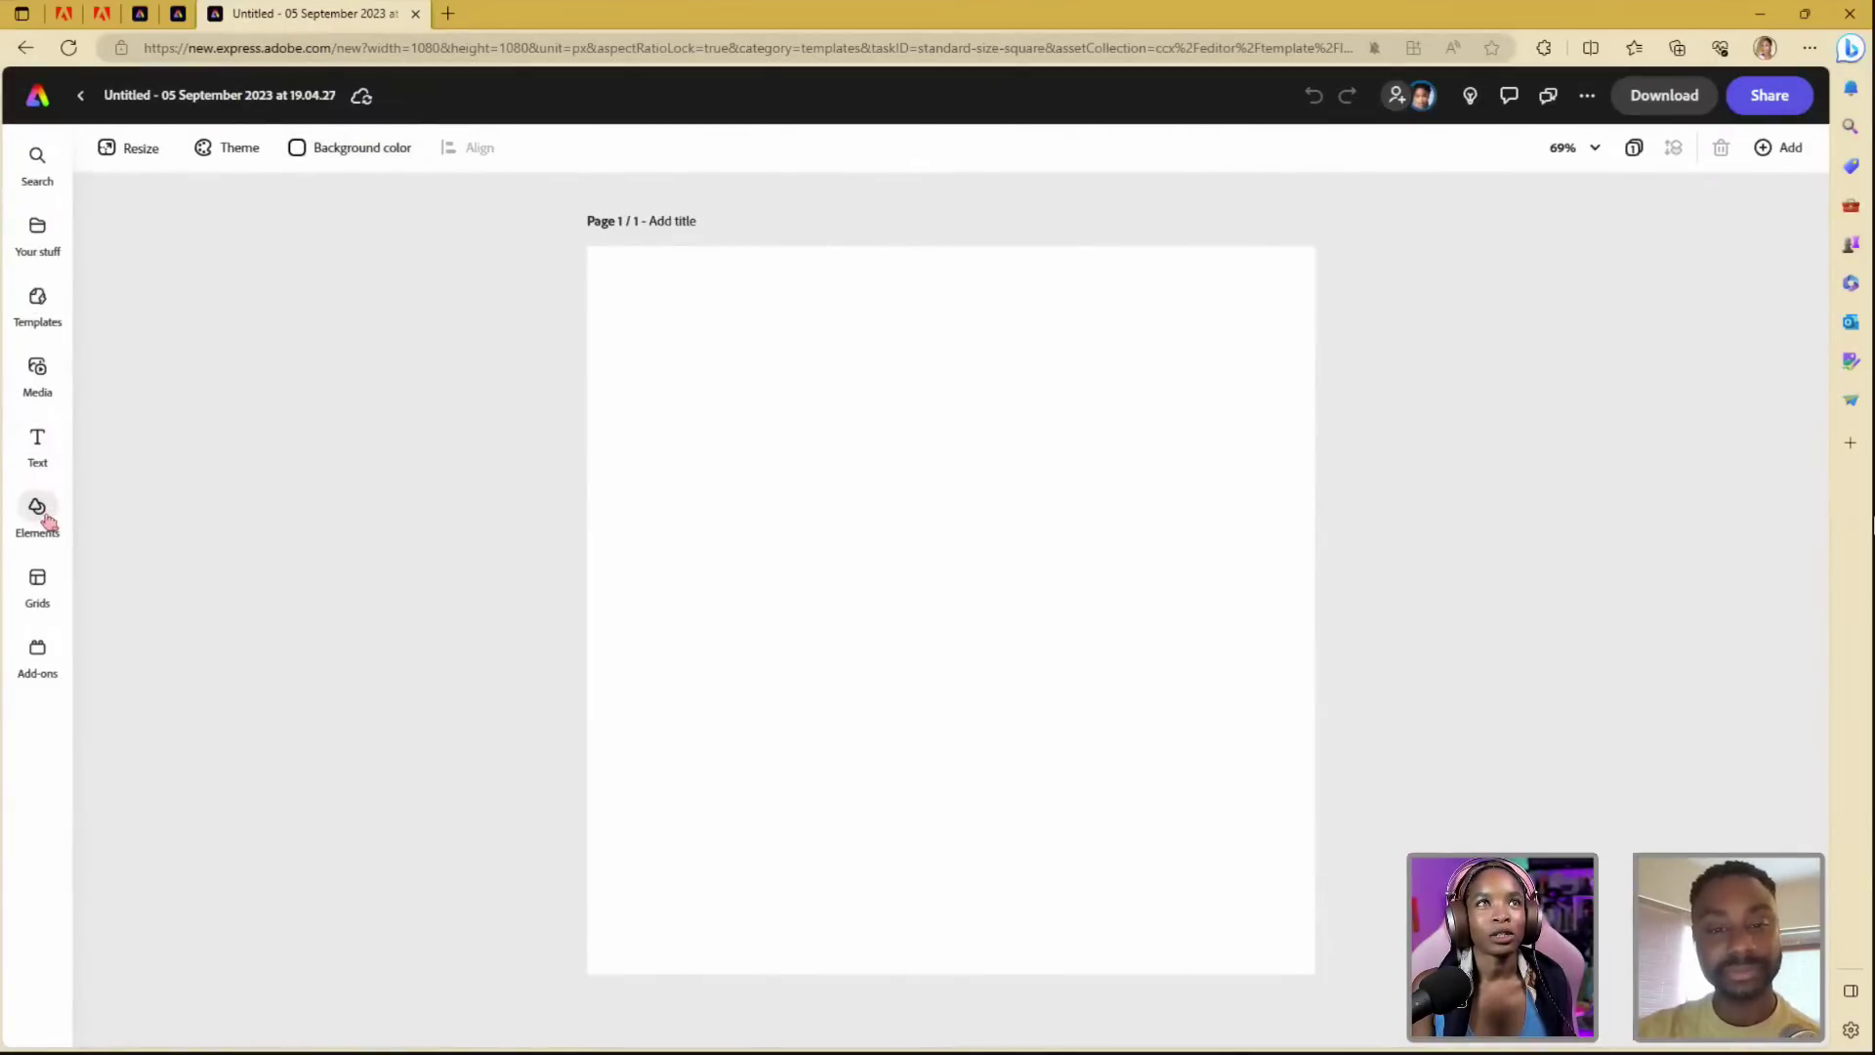
# - Upload the beach photo IMG_6845.JPEG from the Adobe Live Stream folder onto the blank page
pyautogui.click(37, 369)
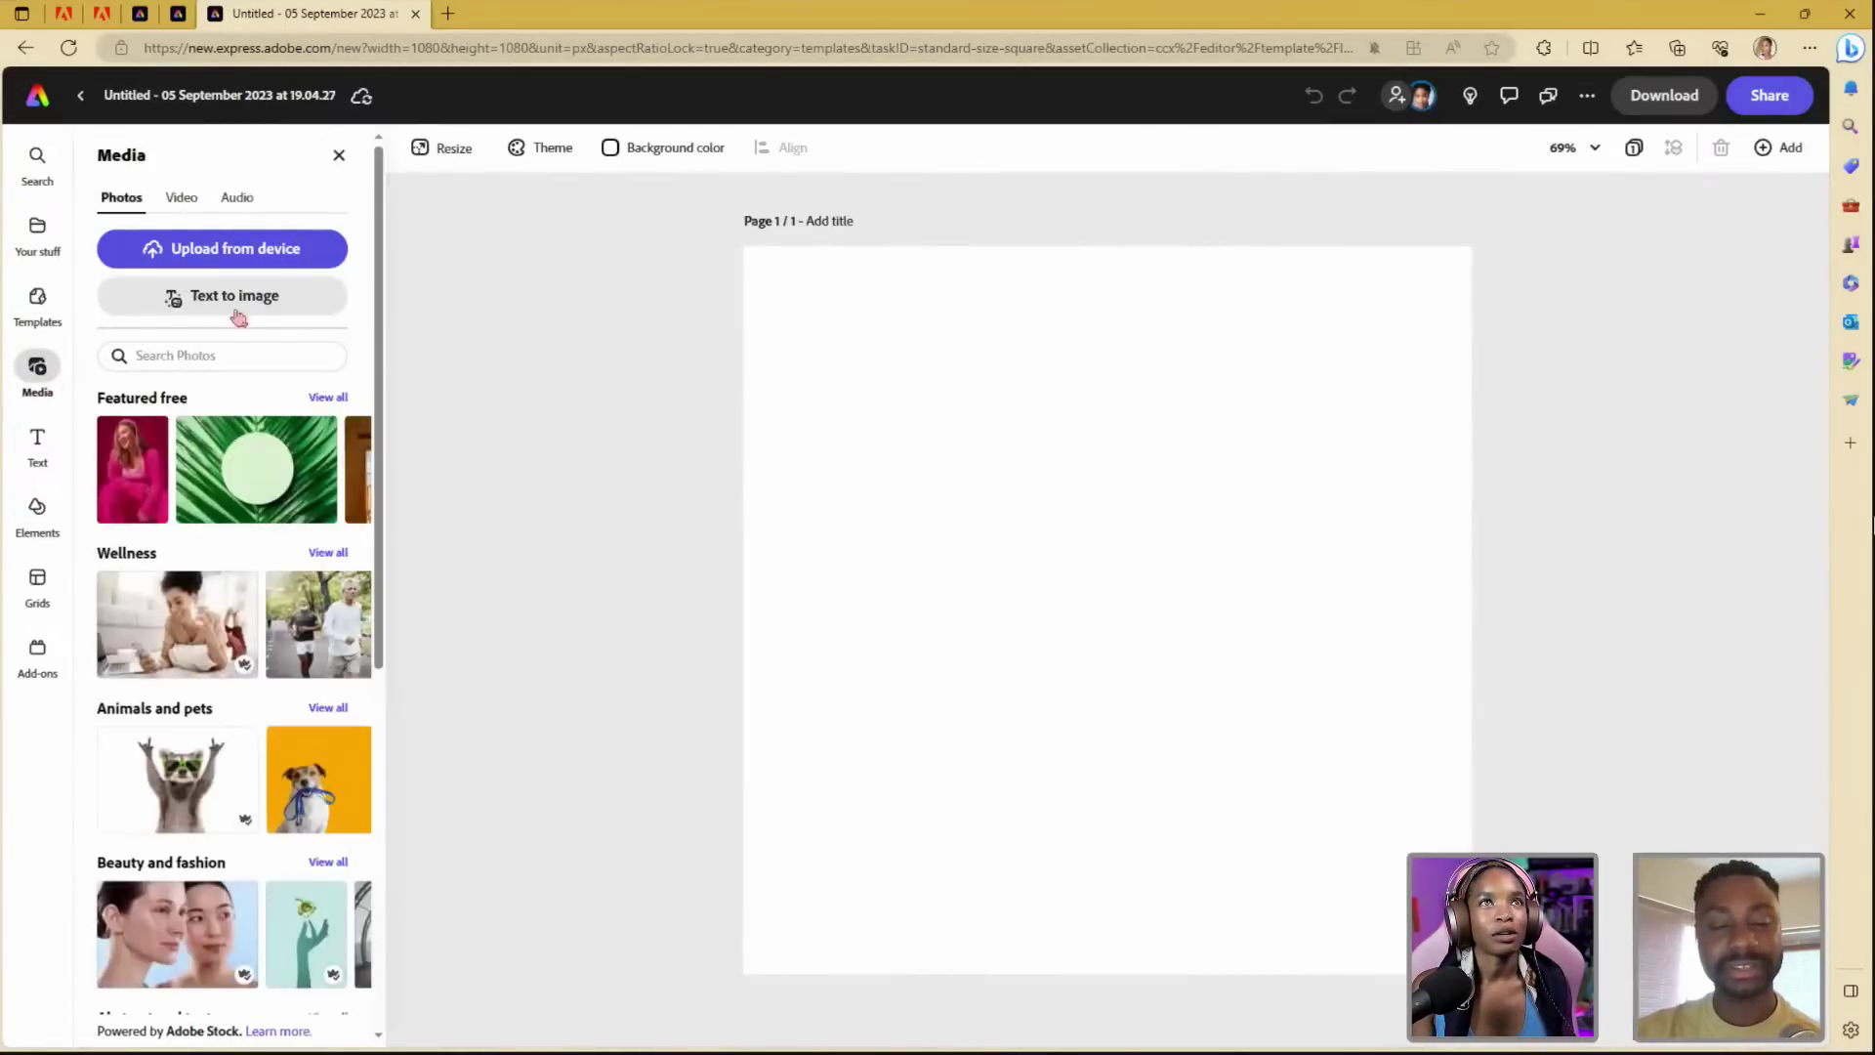
pyautogui.click(285, 251)
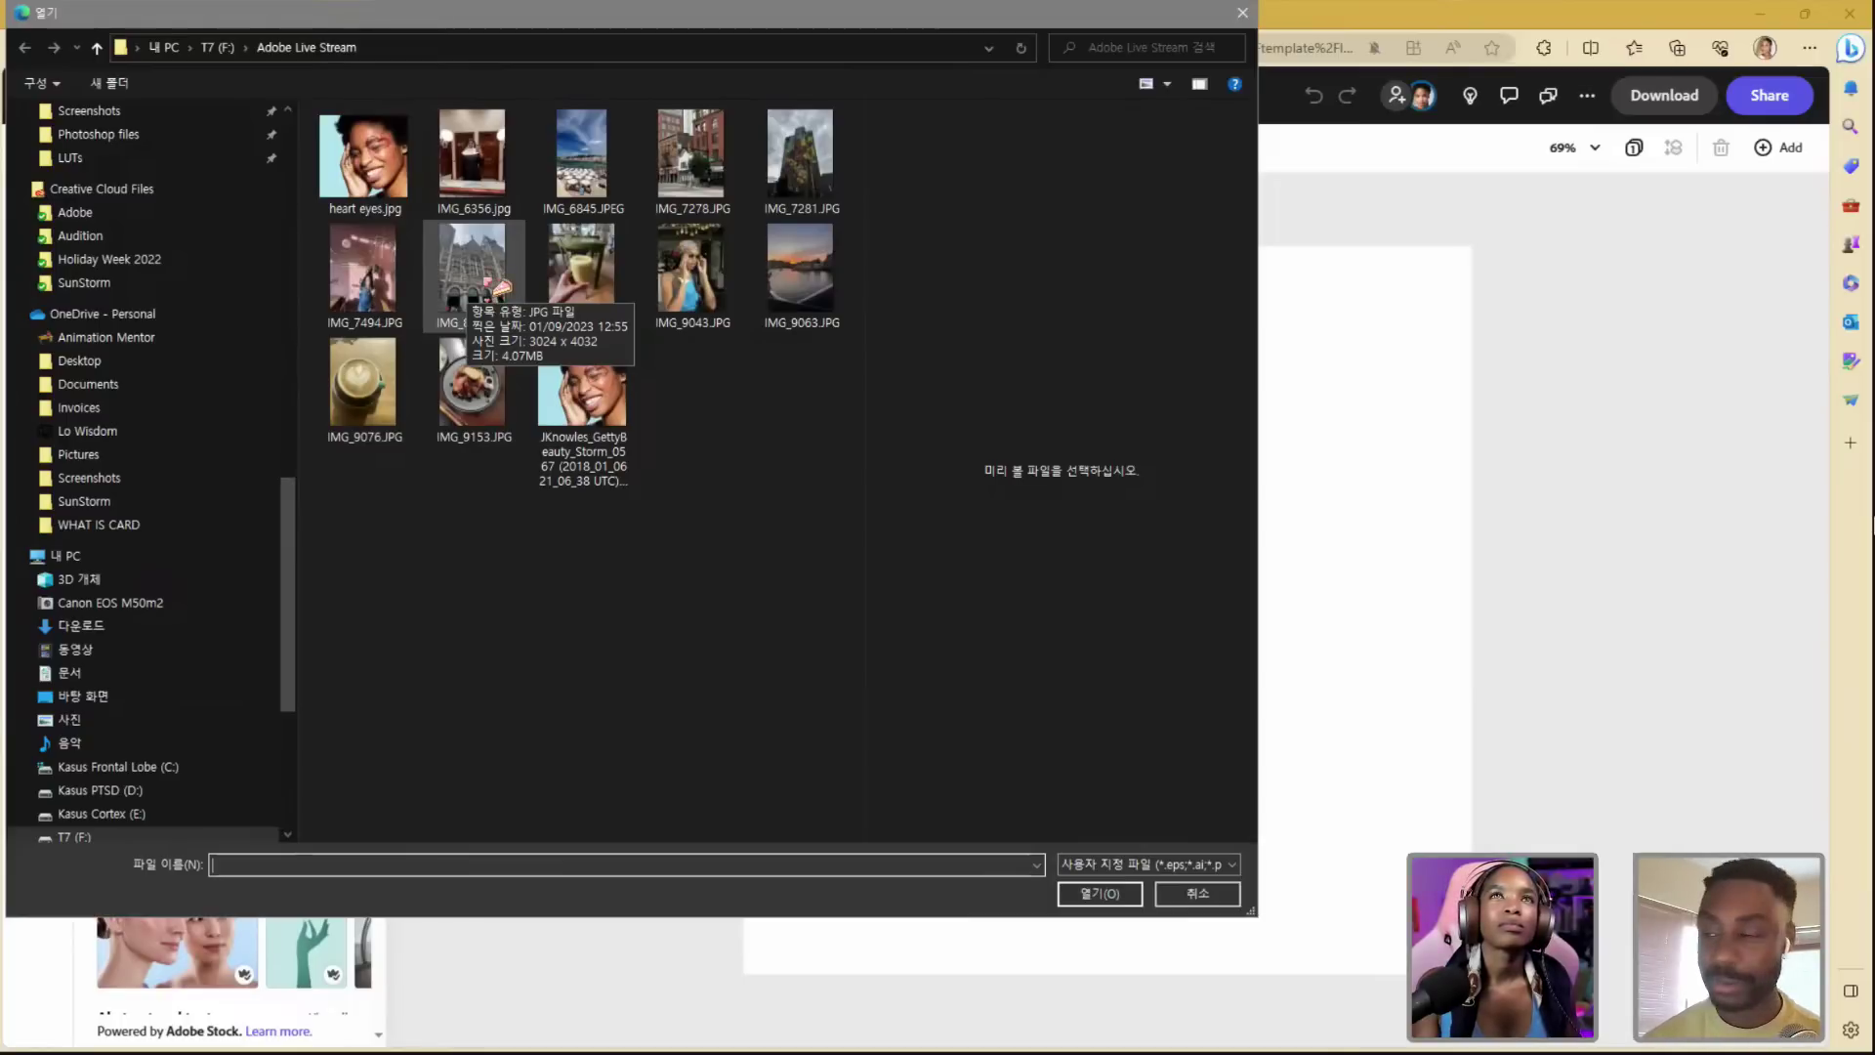
pyautogui.click(608, 164)
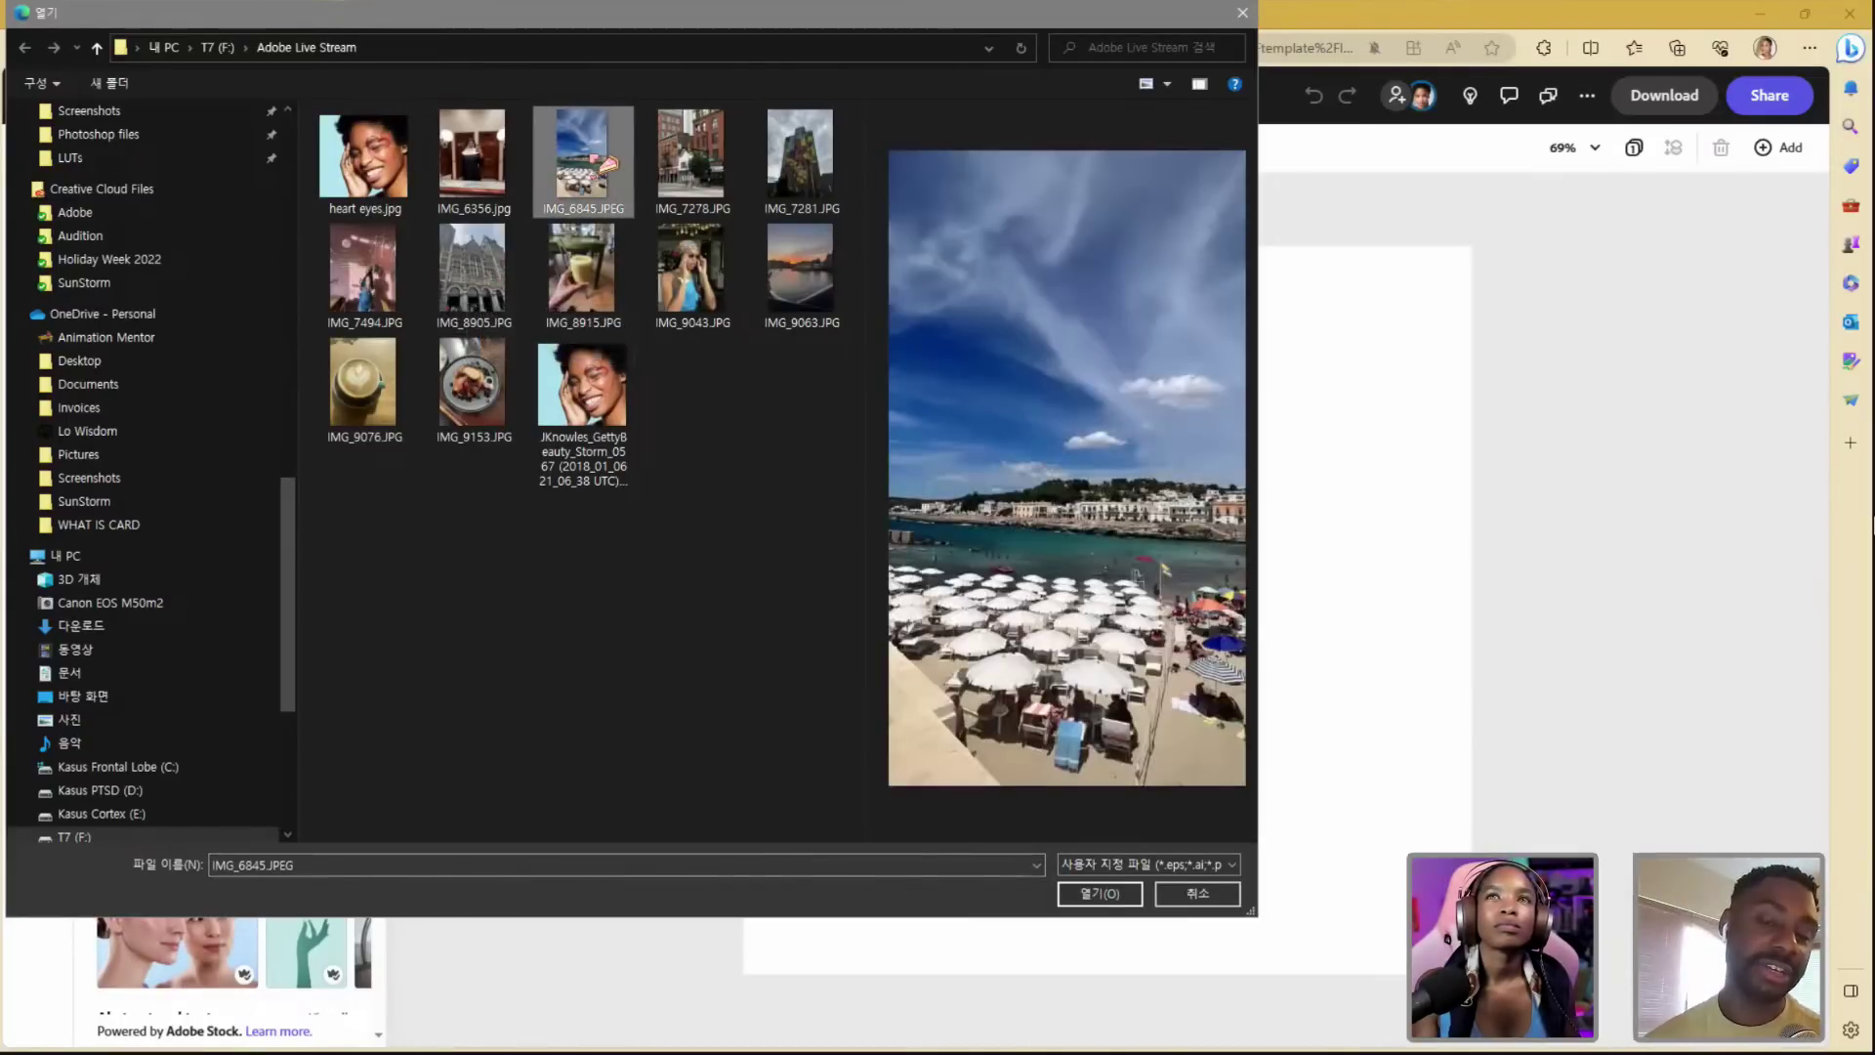
pyautogui.click(1113, 896)
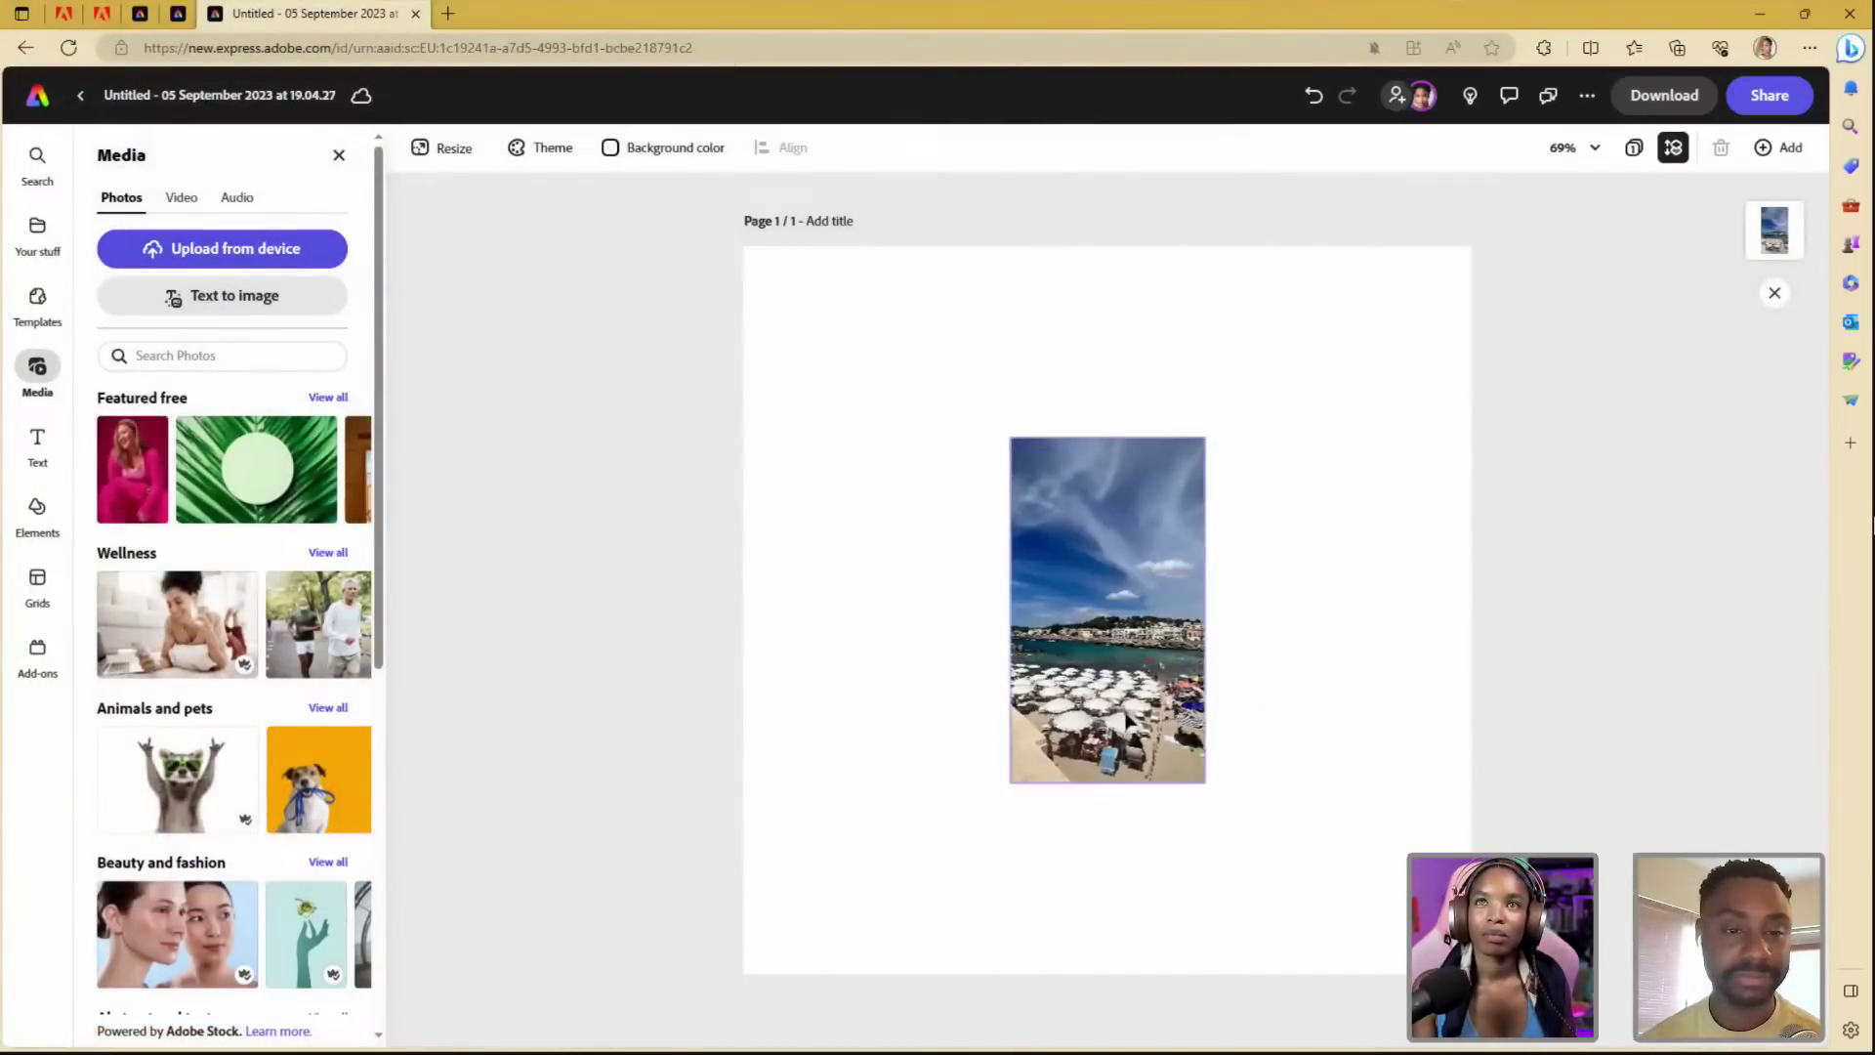
# - Enlarge the beach photo to the full page height, centred on the page
pyautogui.click(1127, 720)
pyautogui.moveTo(1205, 436); pyautogui.dragTo(1381, 280)
pyautogui.click(1504, 676)
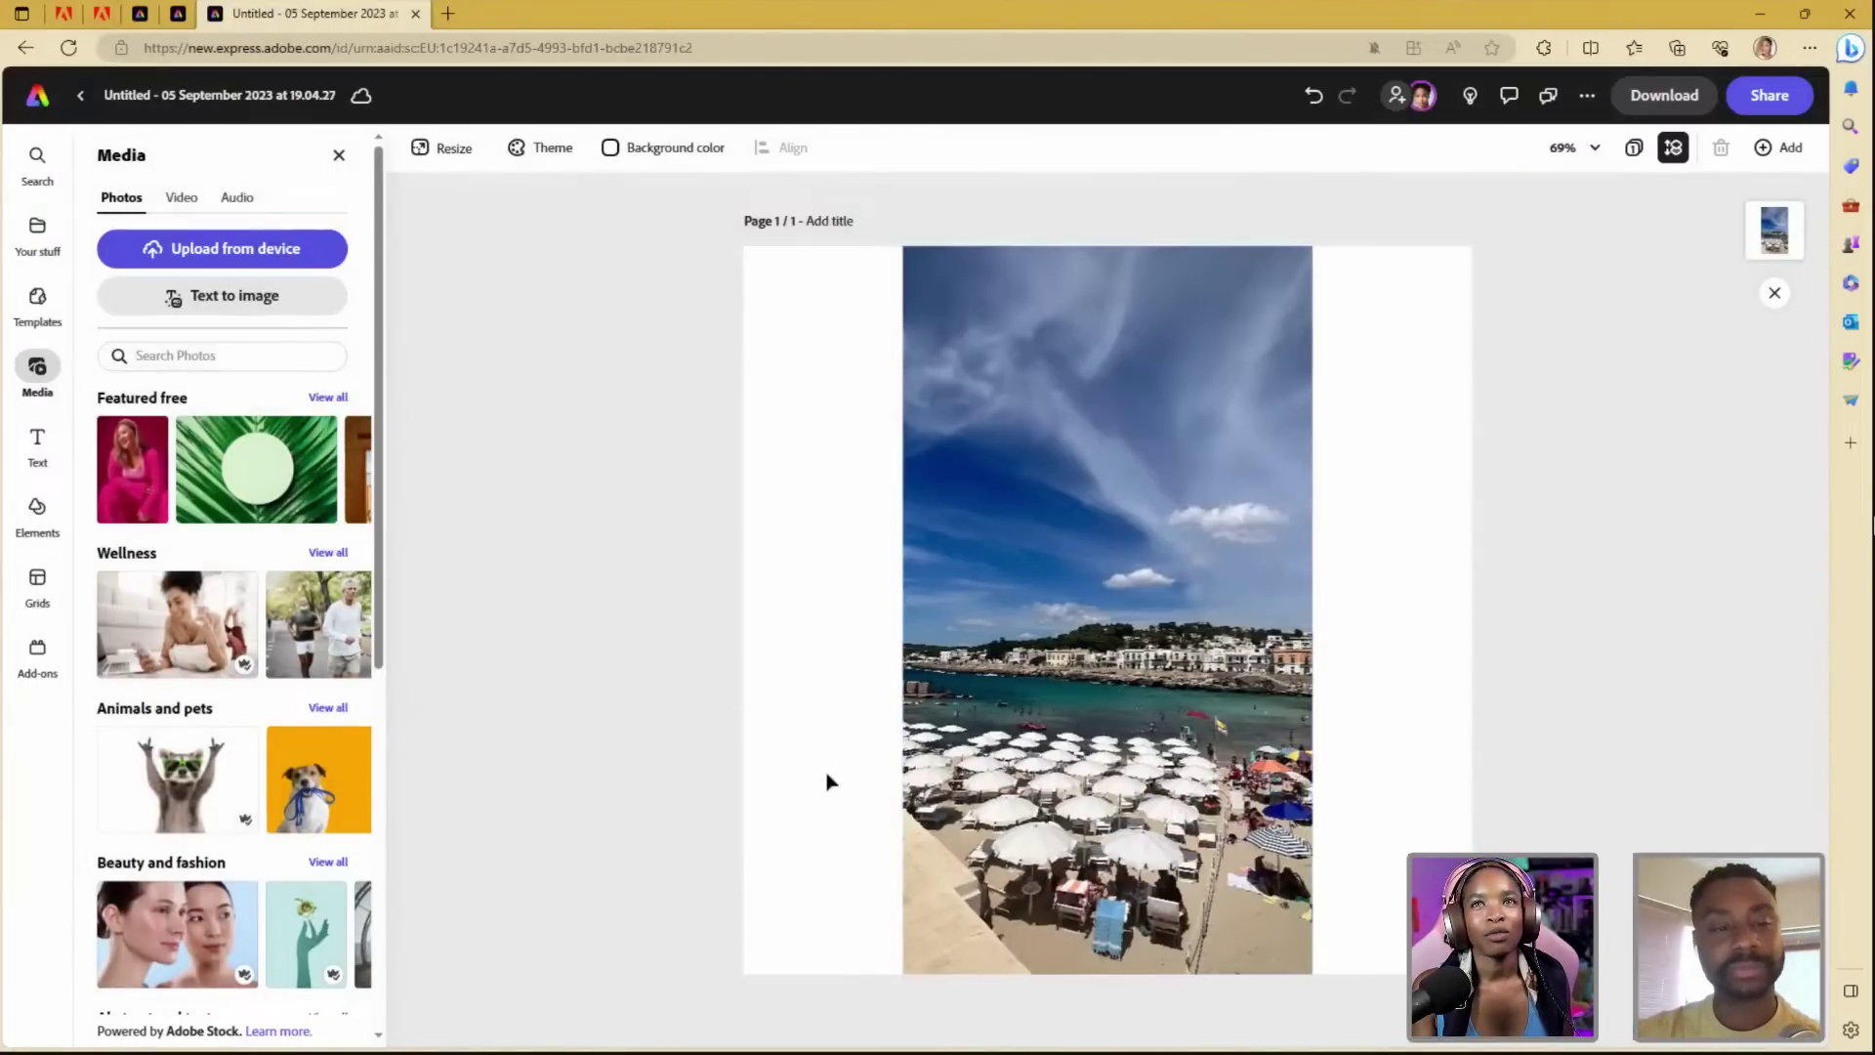
pyautogui.click(1121, 591)
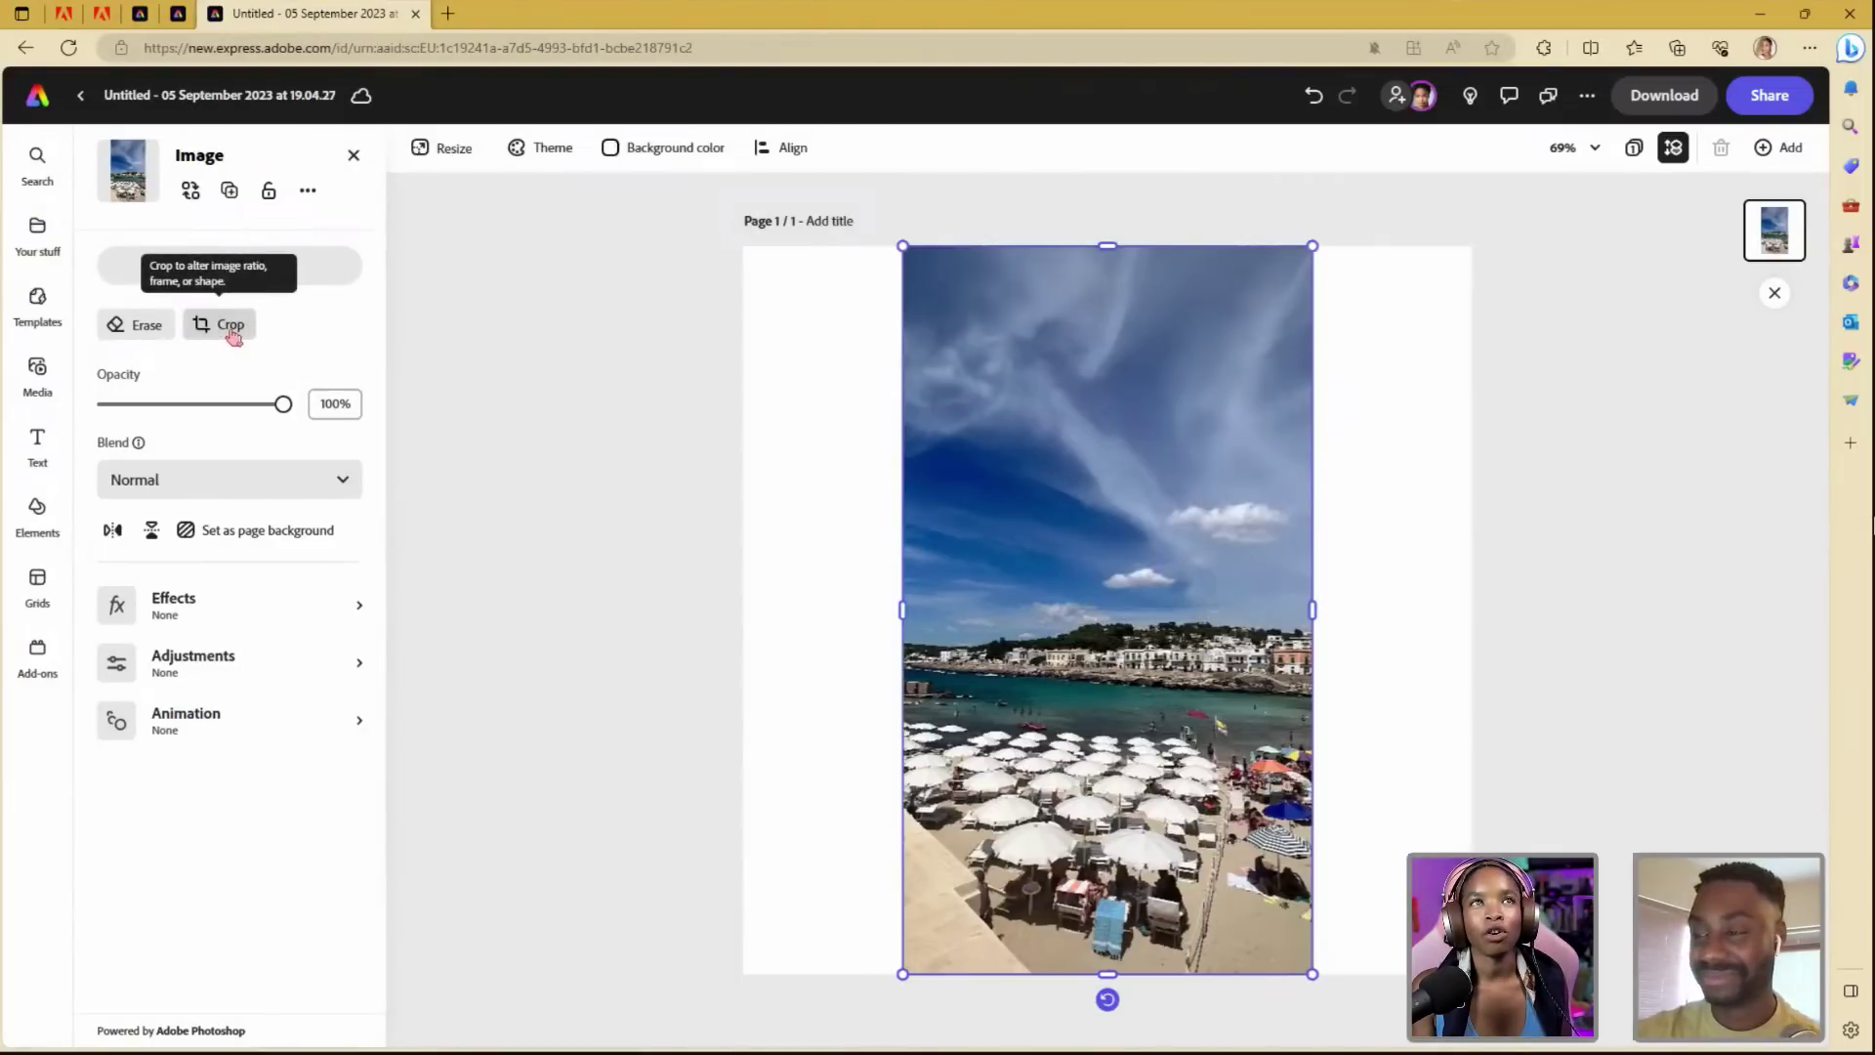
pyautogui.click(230, 325)
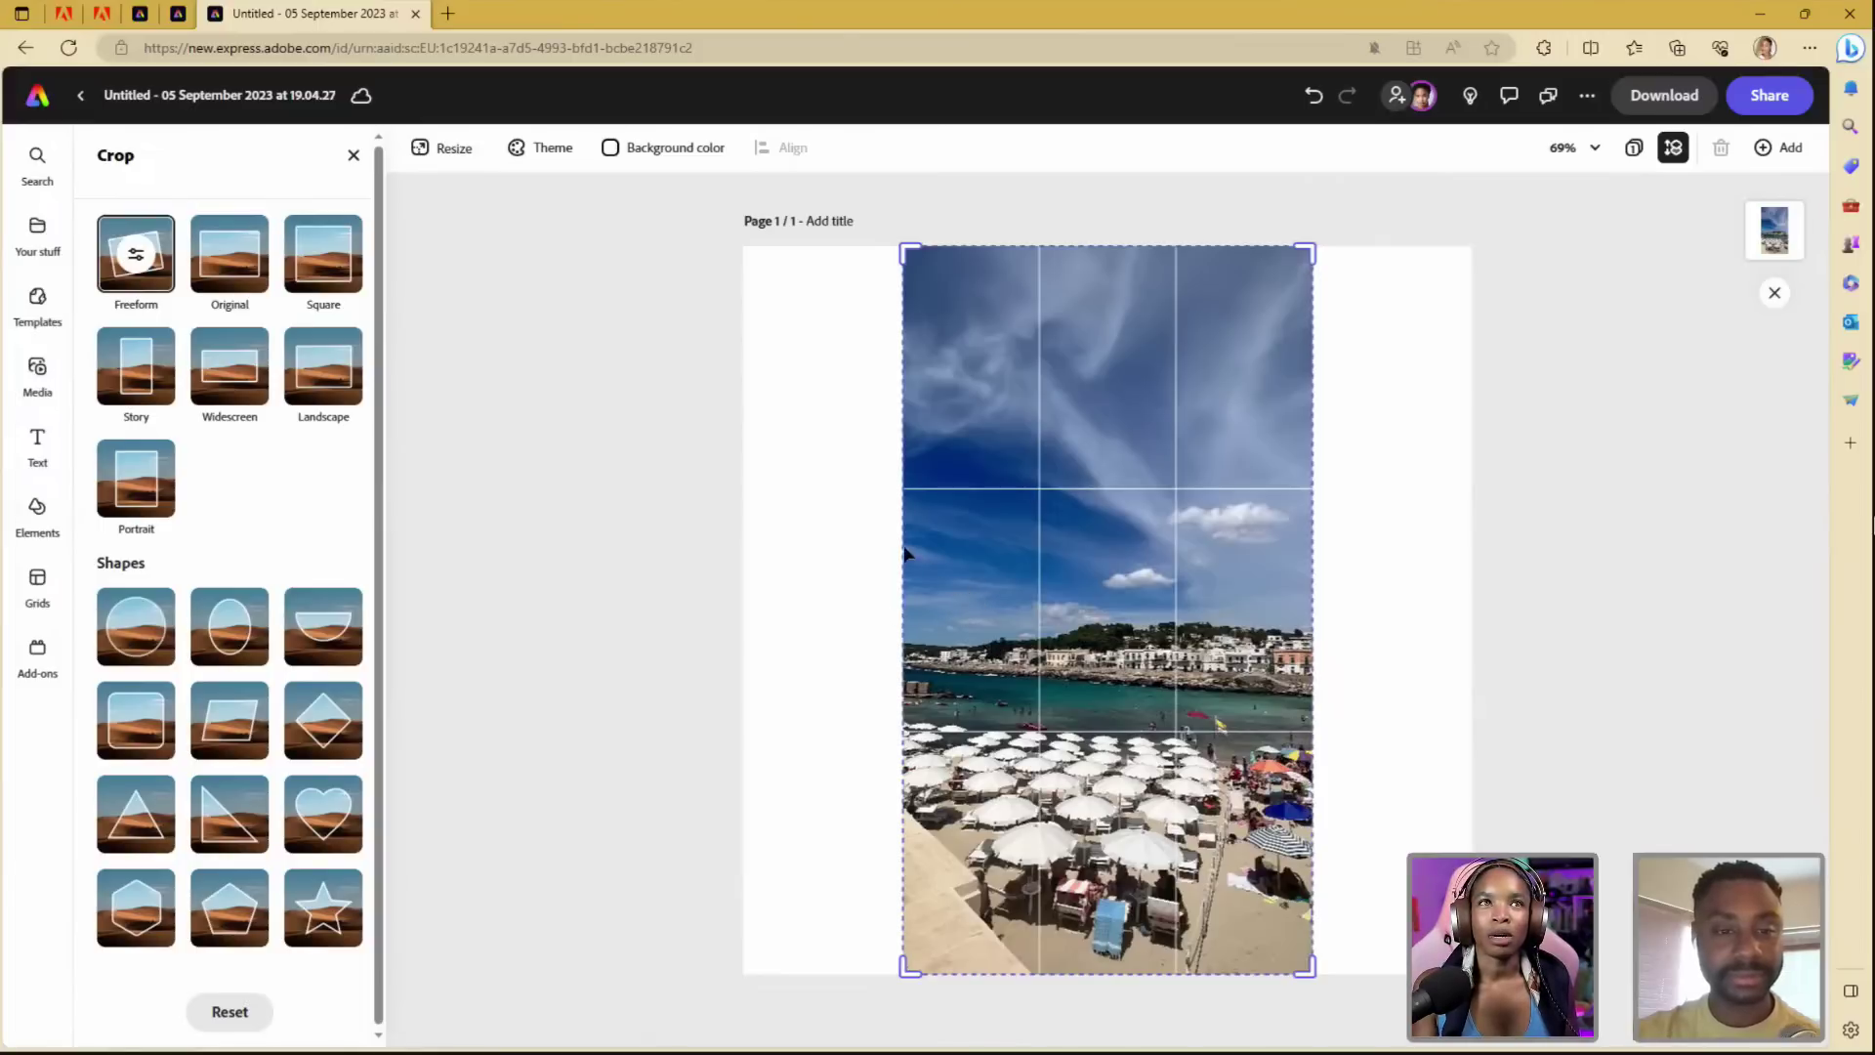
pyautogui.click(354, 154)
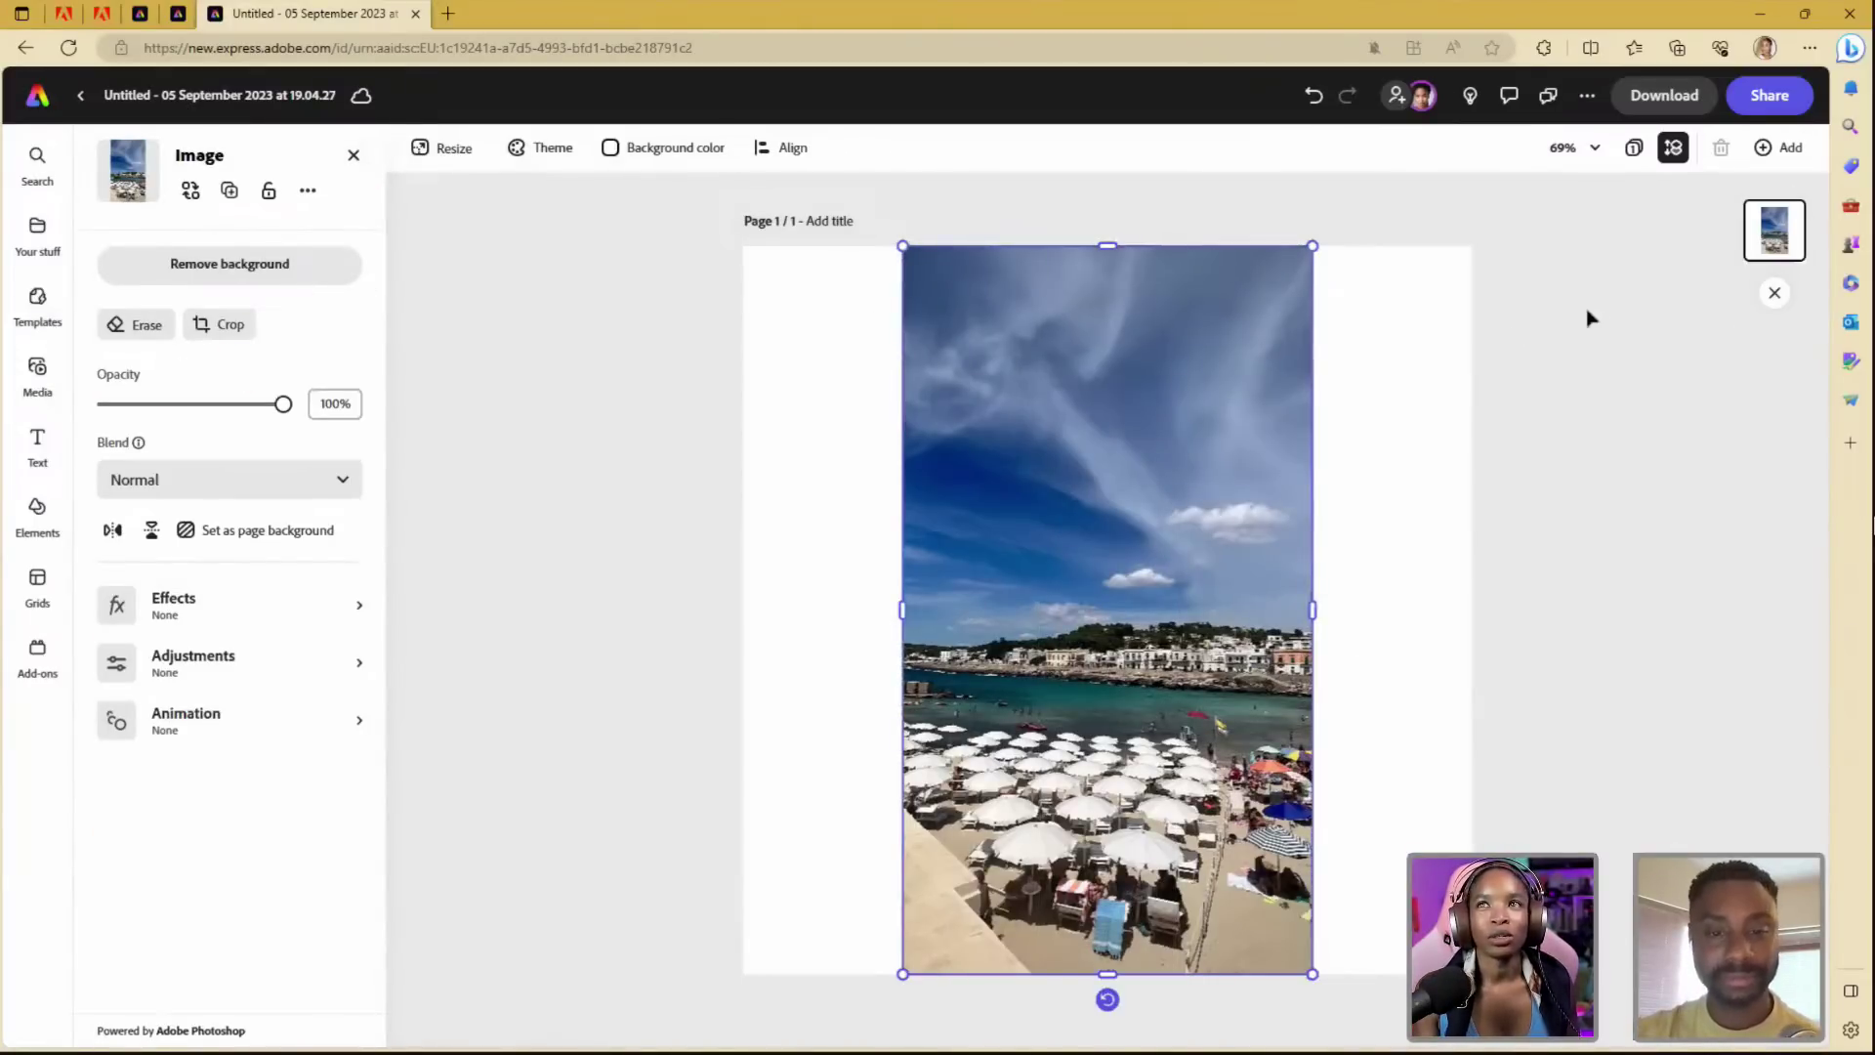
pyautogui.rightClick(1775, 228)
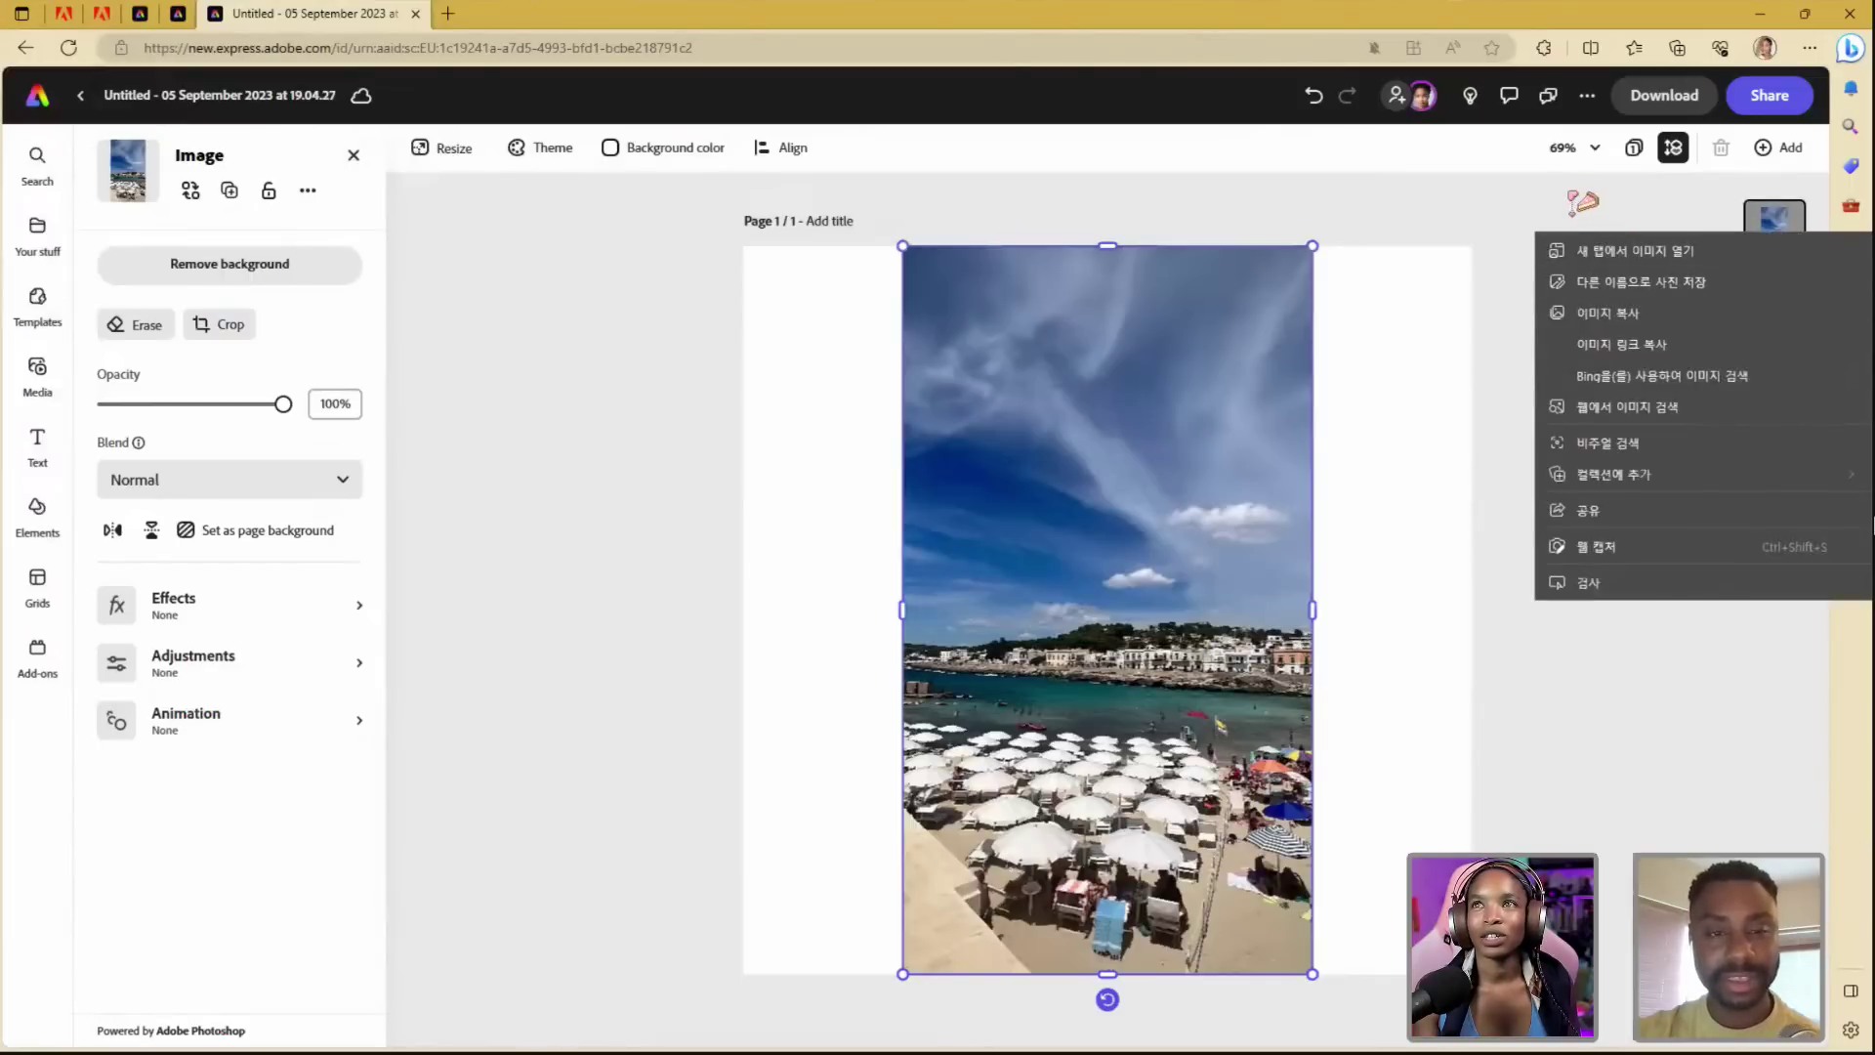
pyautogui.click(1452, 231)
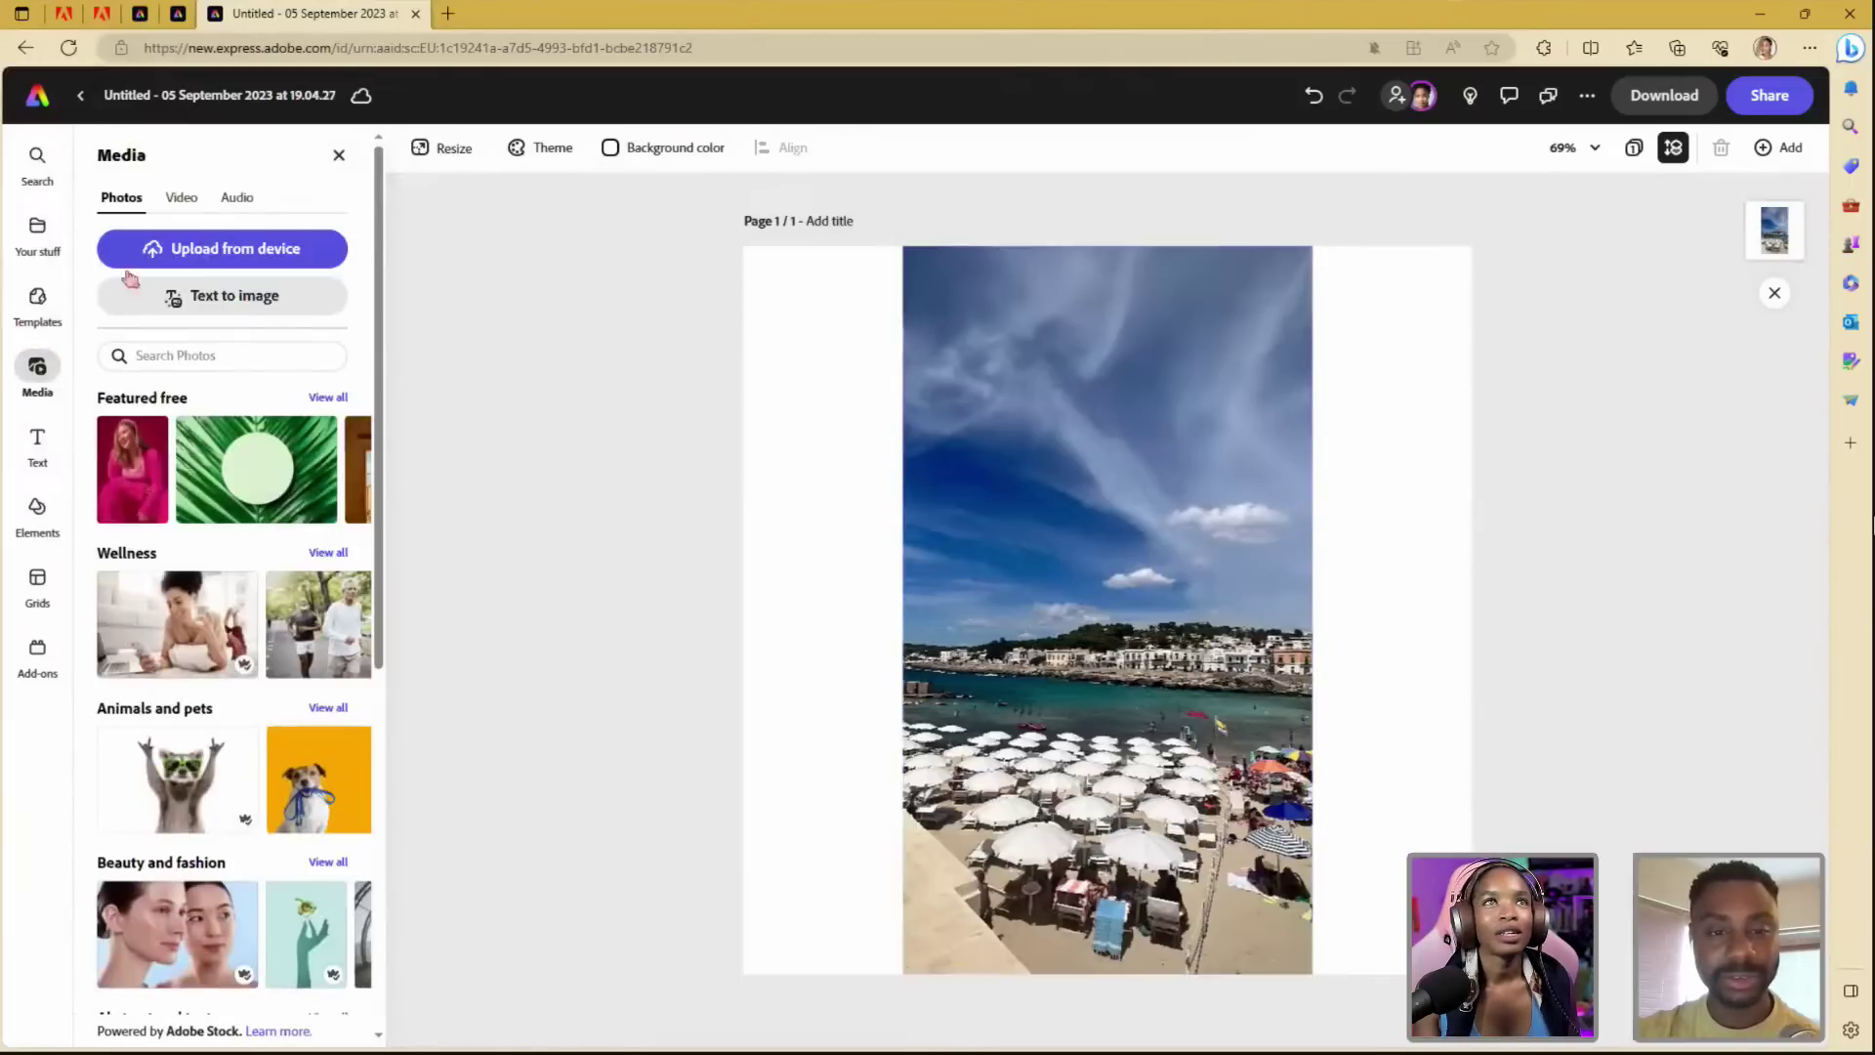
# - Duplicate the beach photo and align the copy exactly over the original
pyautogui.click(1774, 231)
pyautogui.click(230, 191)
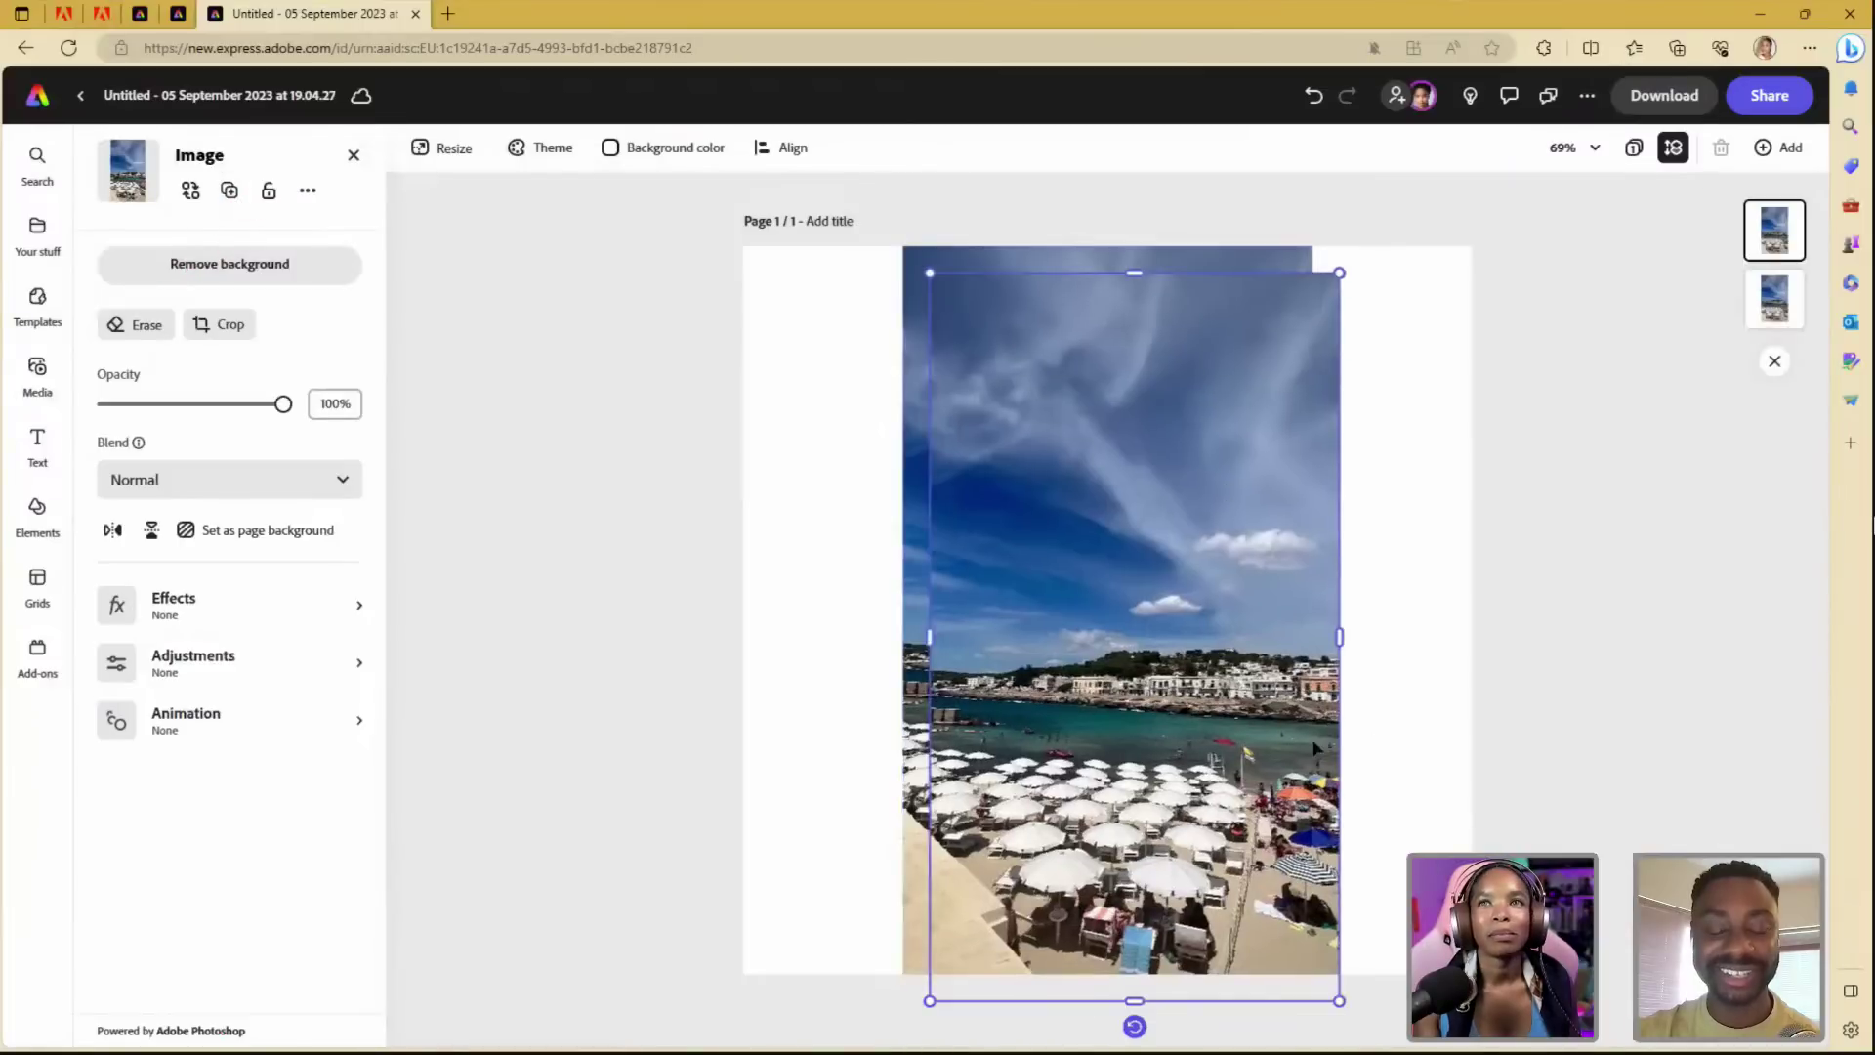
pyautogui.moveTo(1259, 703); pyautogui.dragTo(1236, 723)
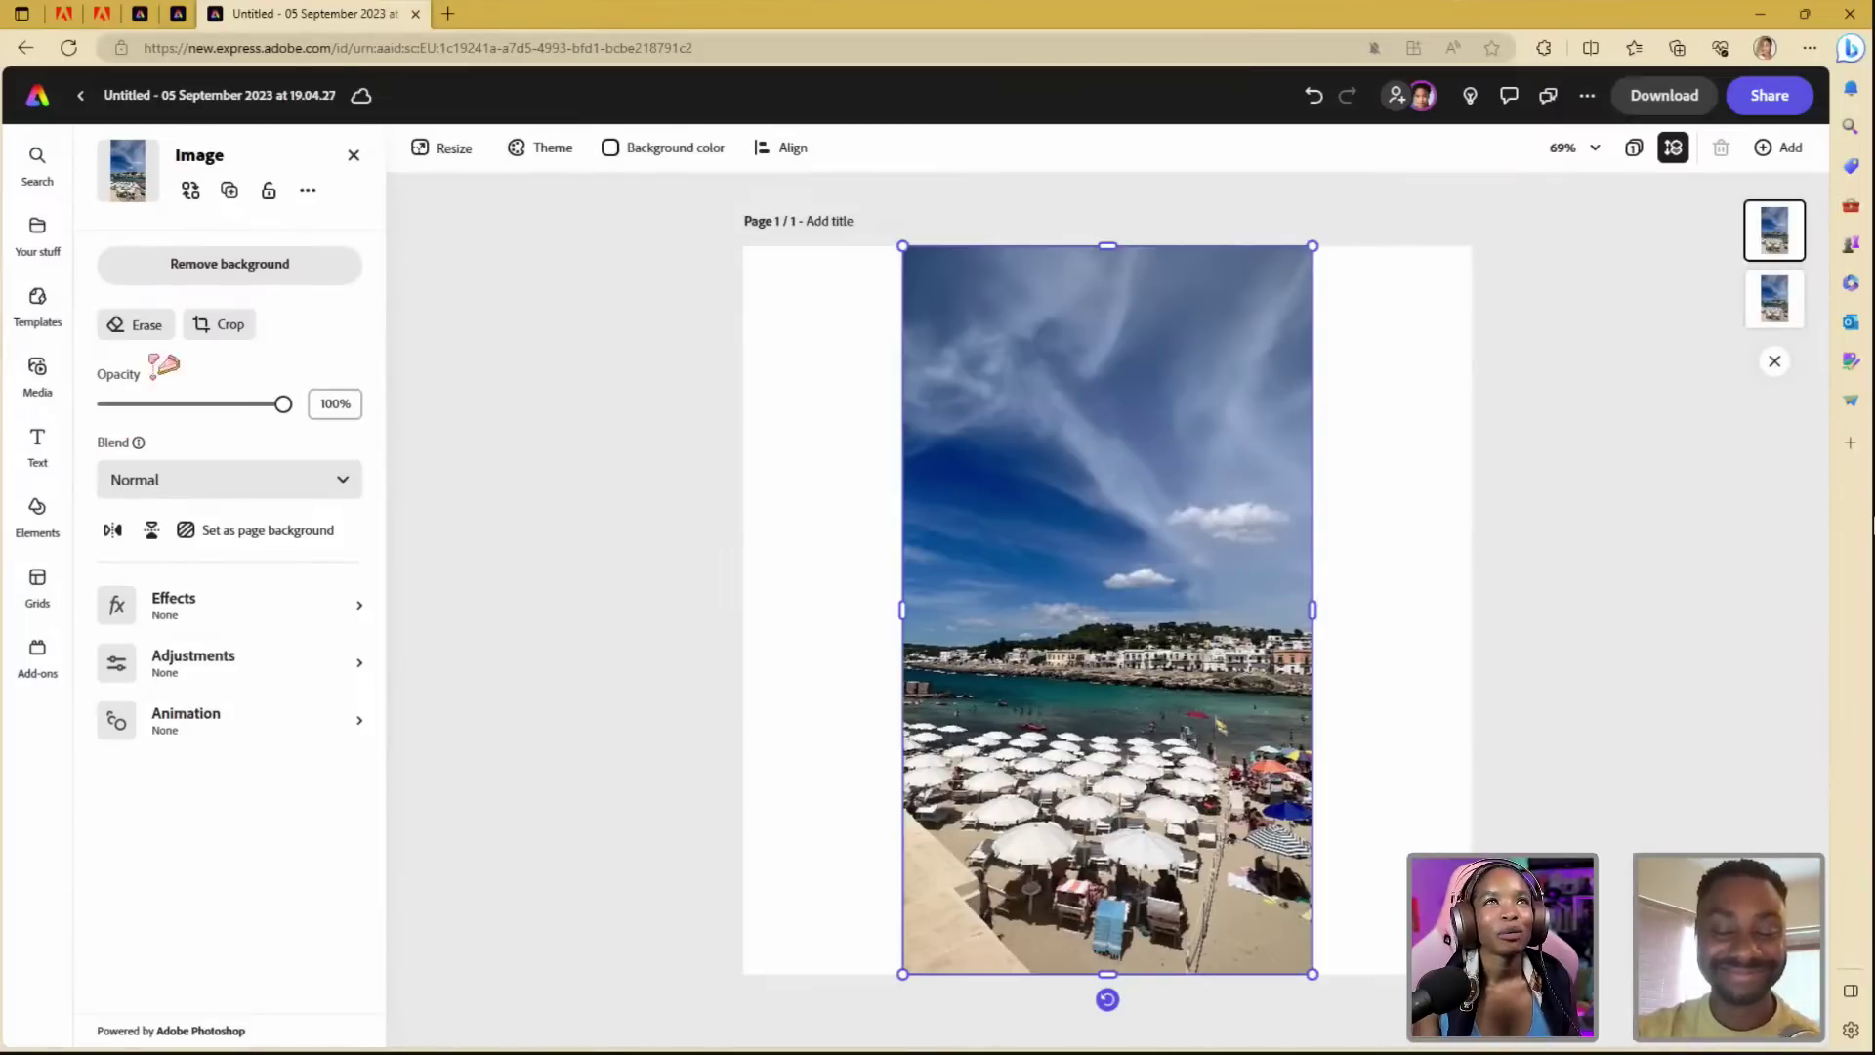
# - Crop the upper copy of the beach photo to the Square ratio and delete the uncropped photo beneath it
pyautogui.click(227, 325)
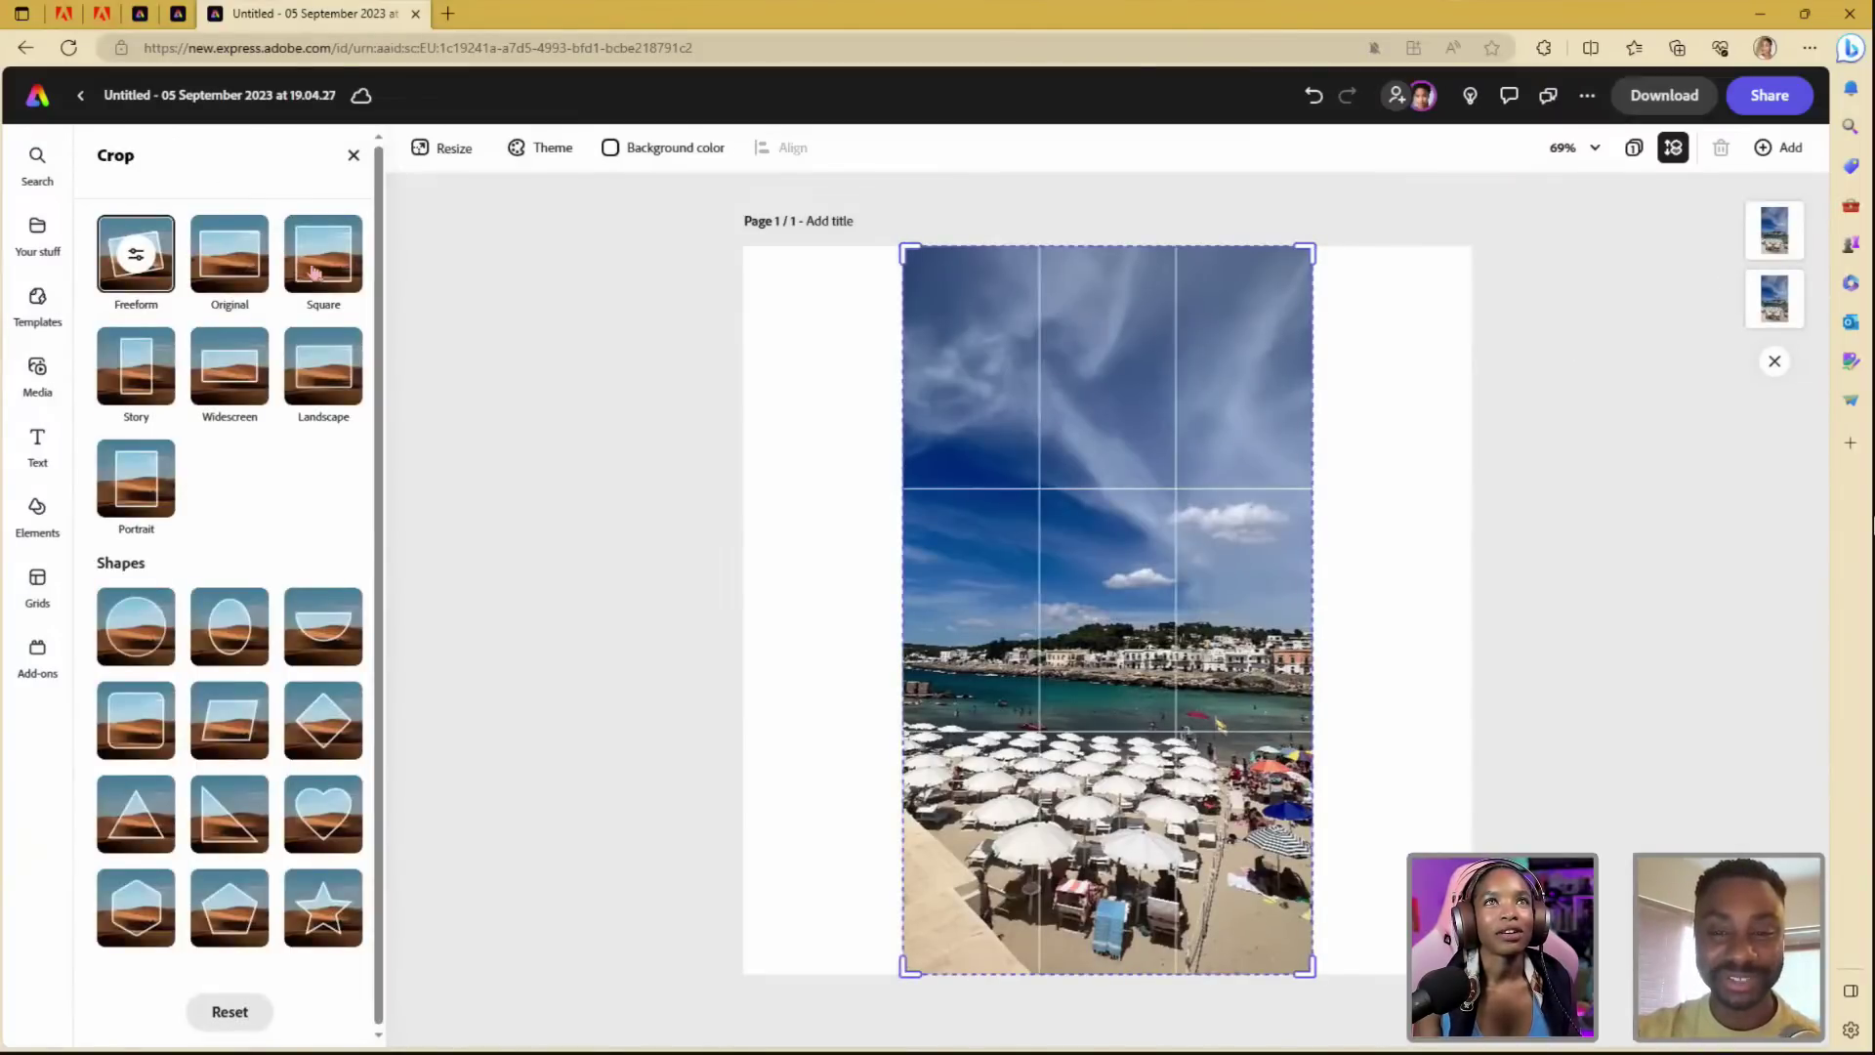
pyautogui.click(323, 276)
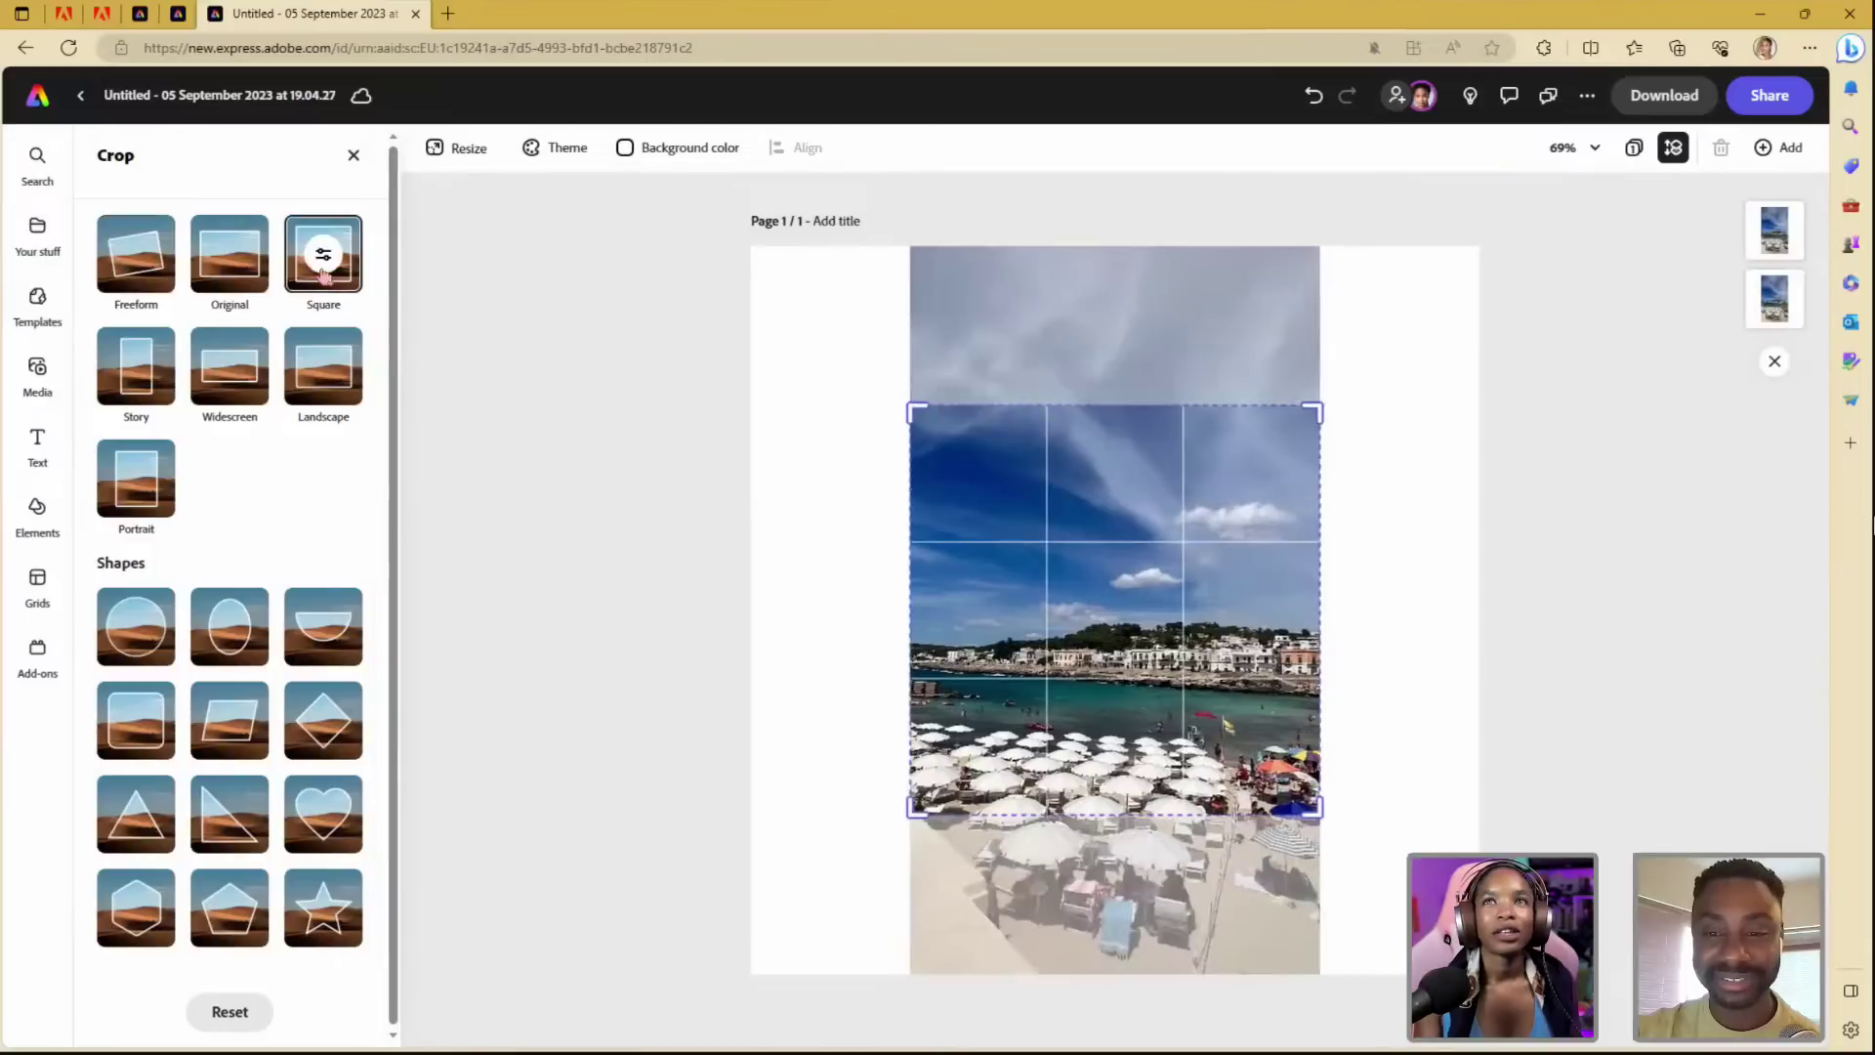
pyautogui.click(1758, 317)
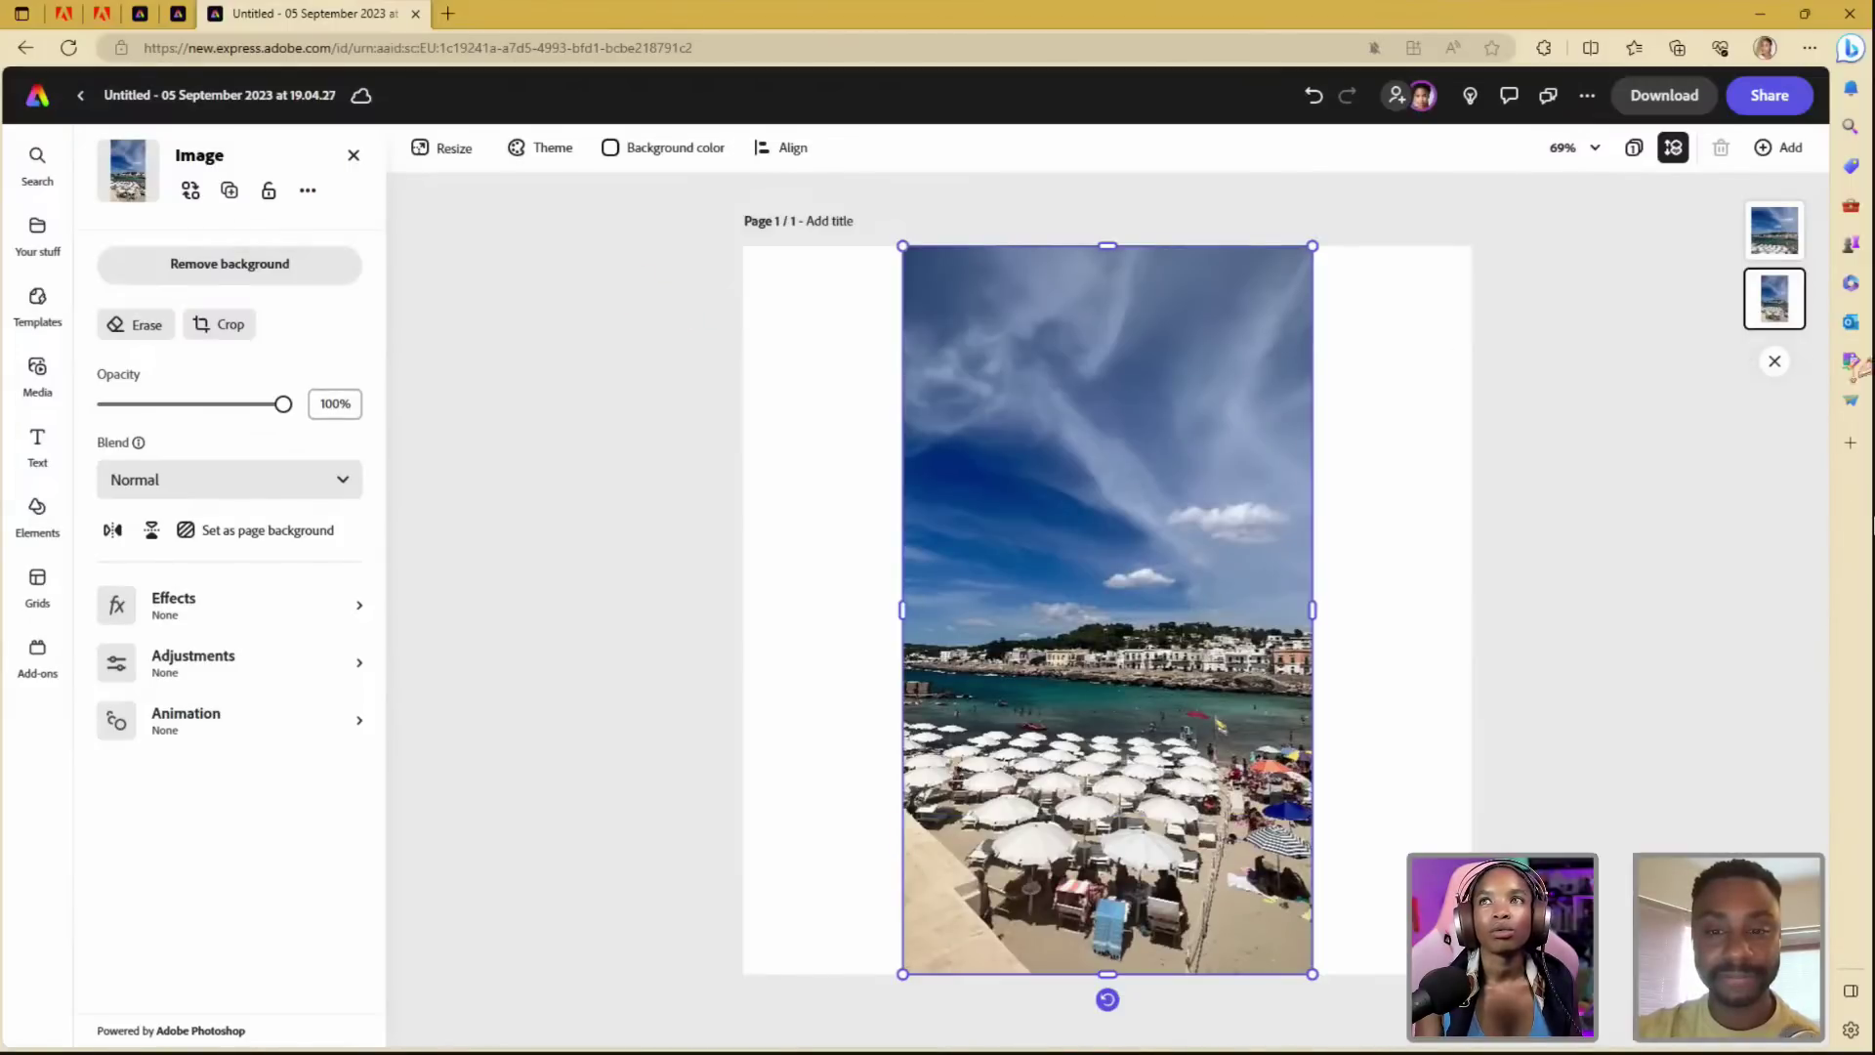
pyautogui.click(1702, 348)
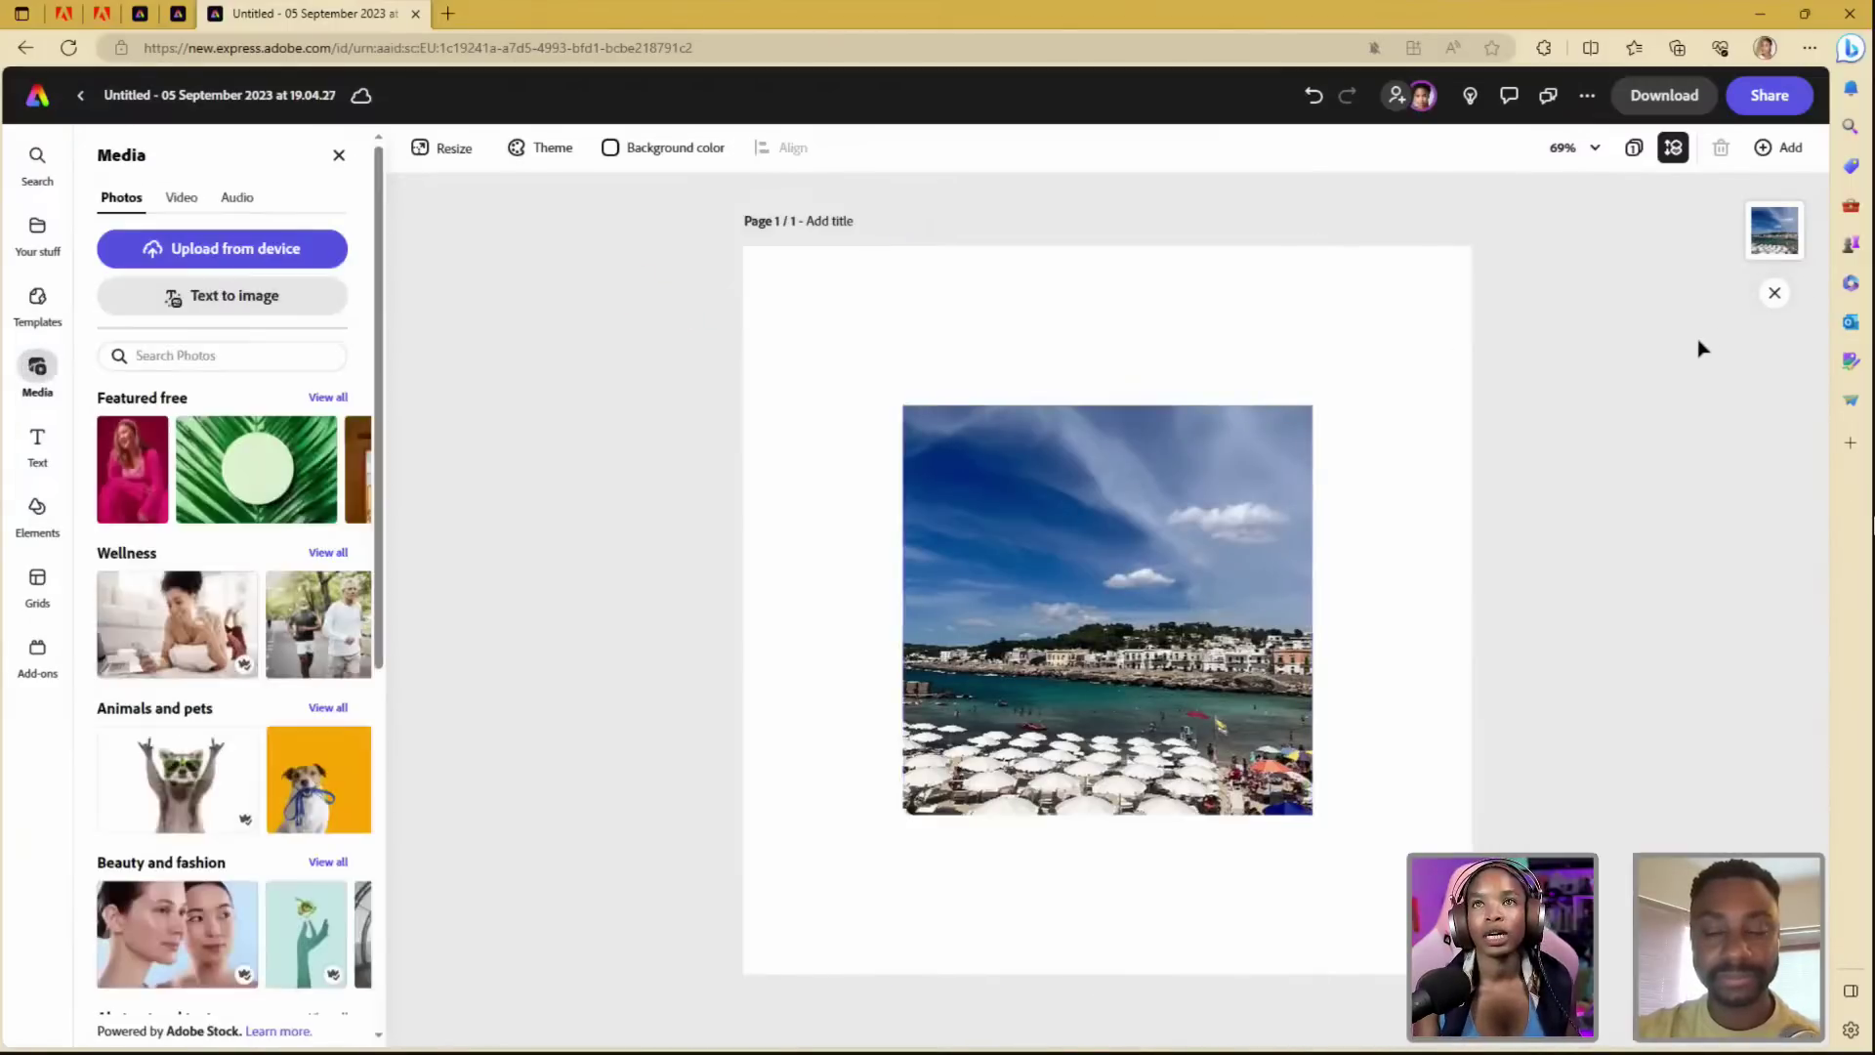
# - Duplicate the square beach photo and align the copy exactly over the original
pyautogui.click(1774, 230)
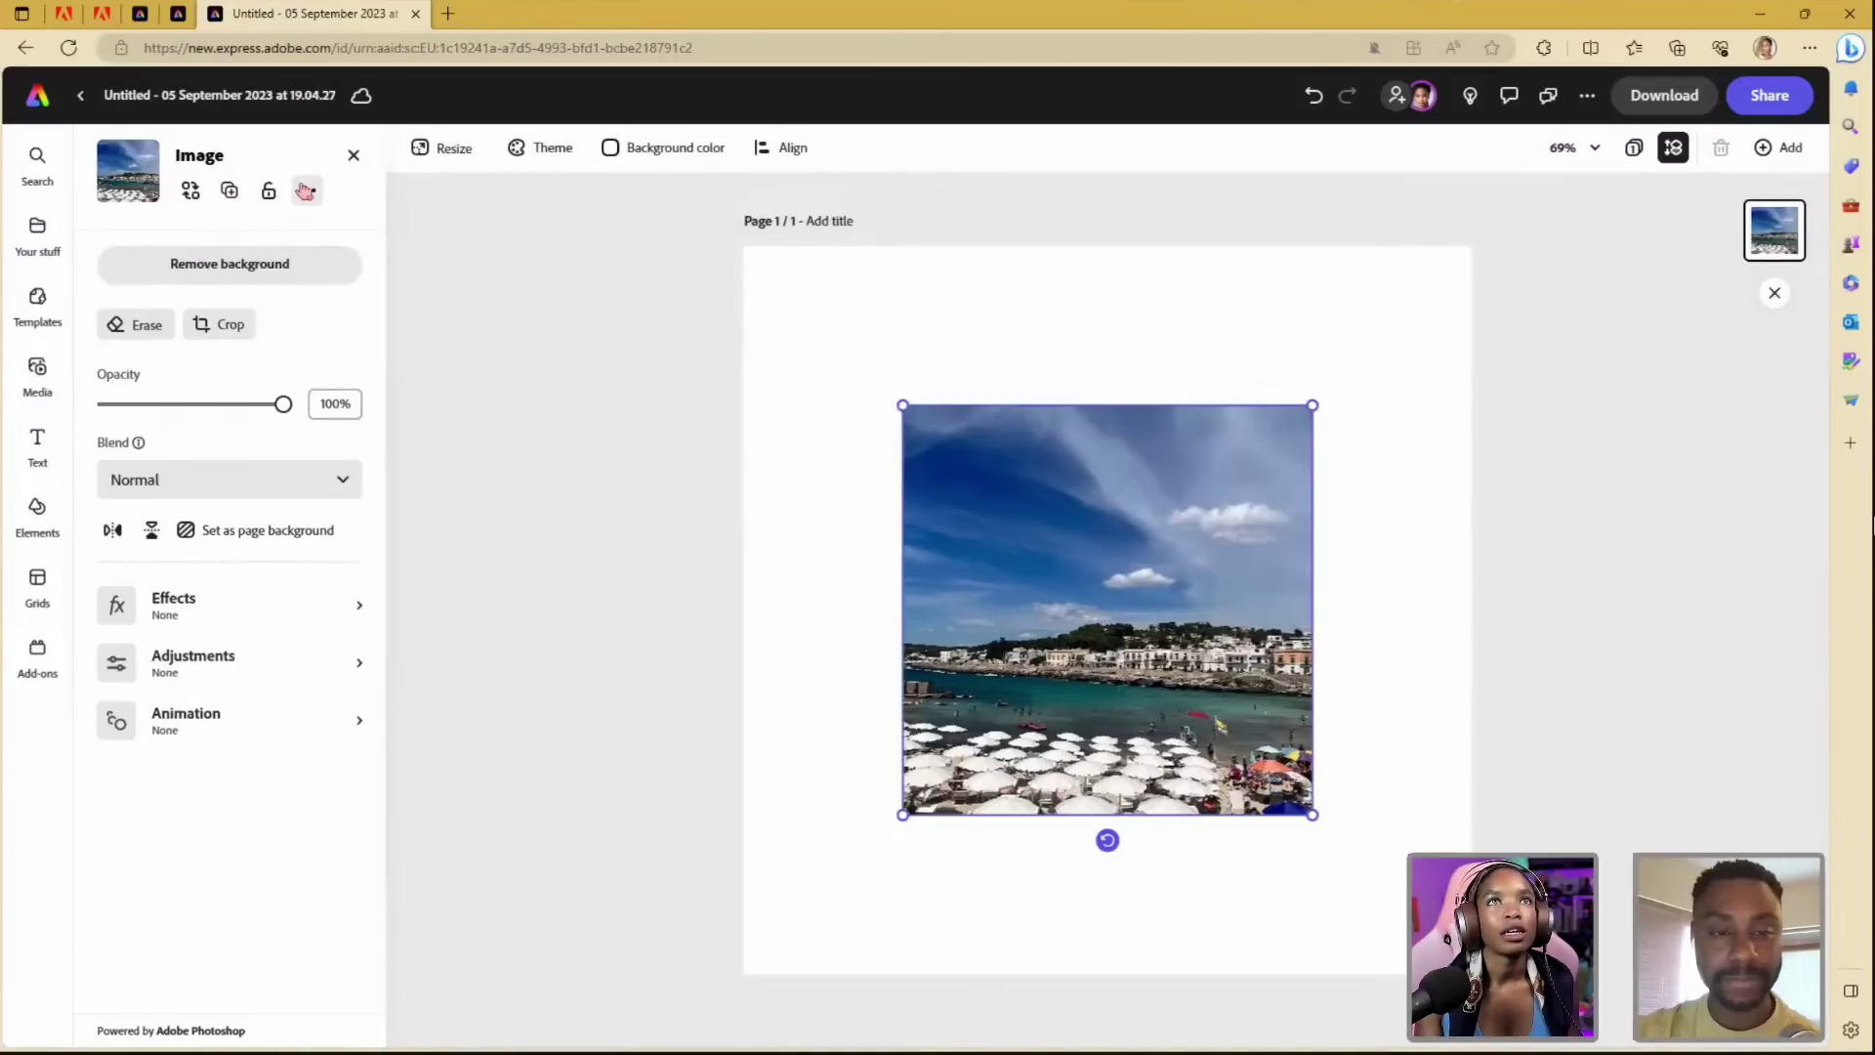
pyautogui.click(231, 191)
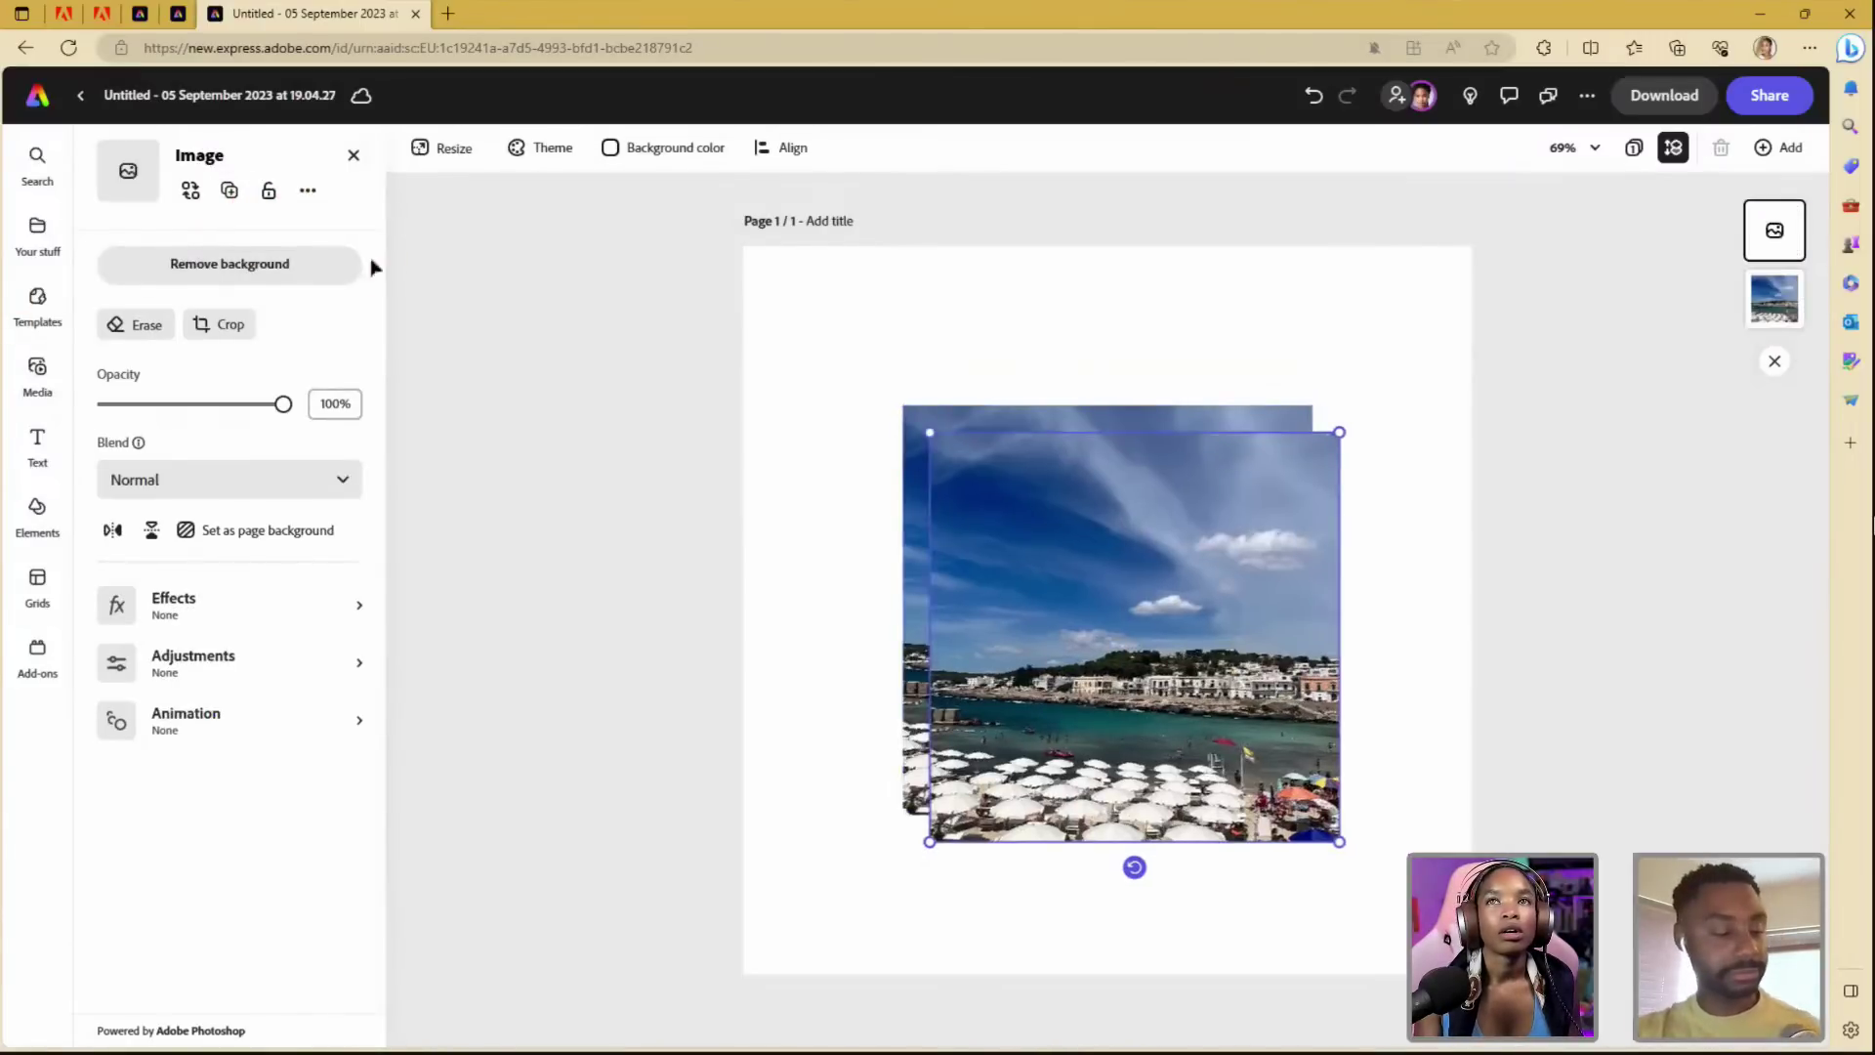
pyautogui.moveTo(1246, 720); pyautogui.dragTo(1226, 702)
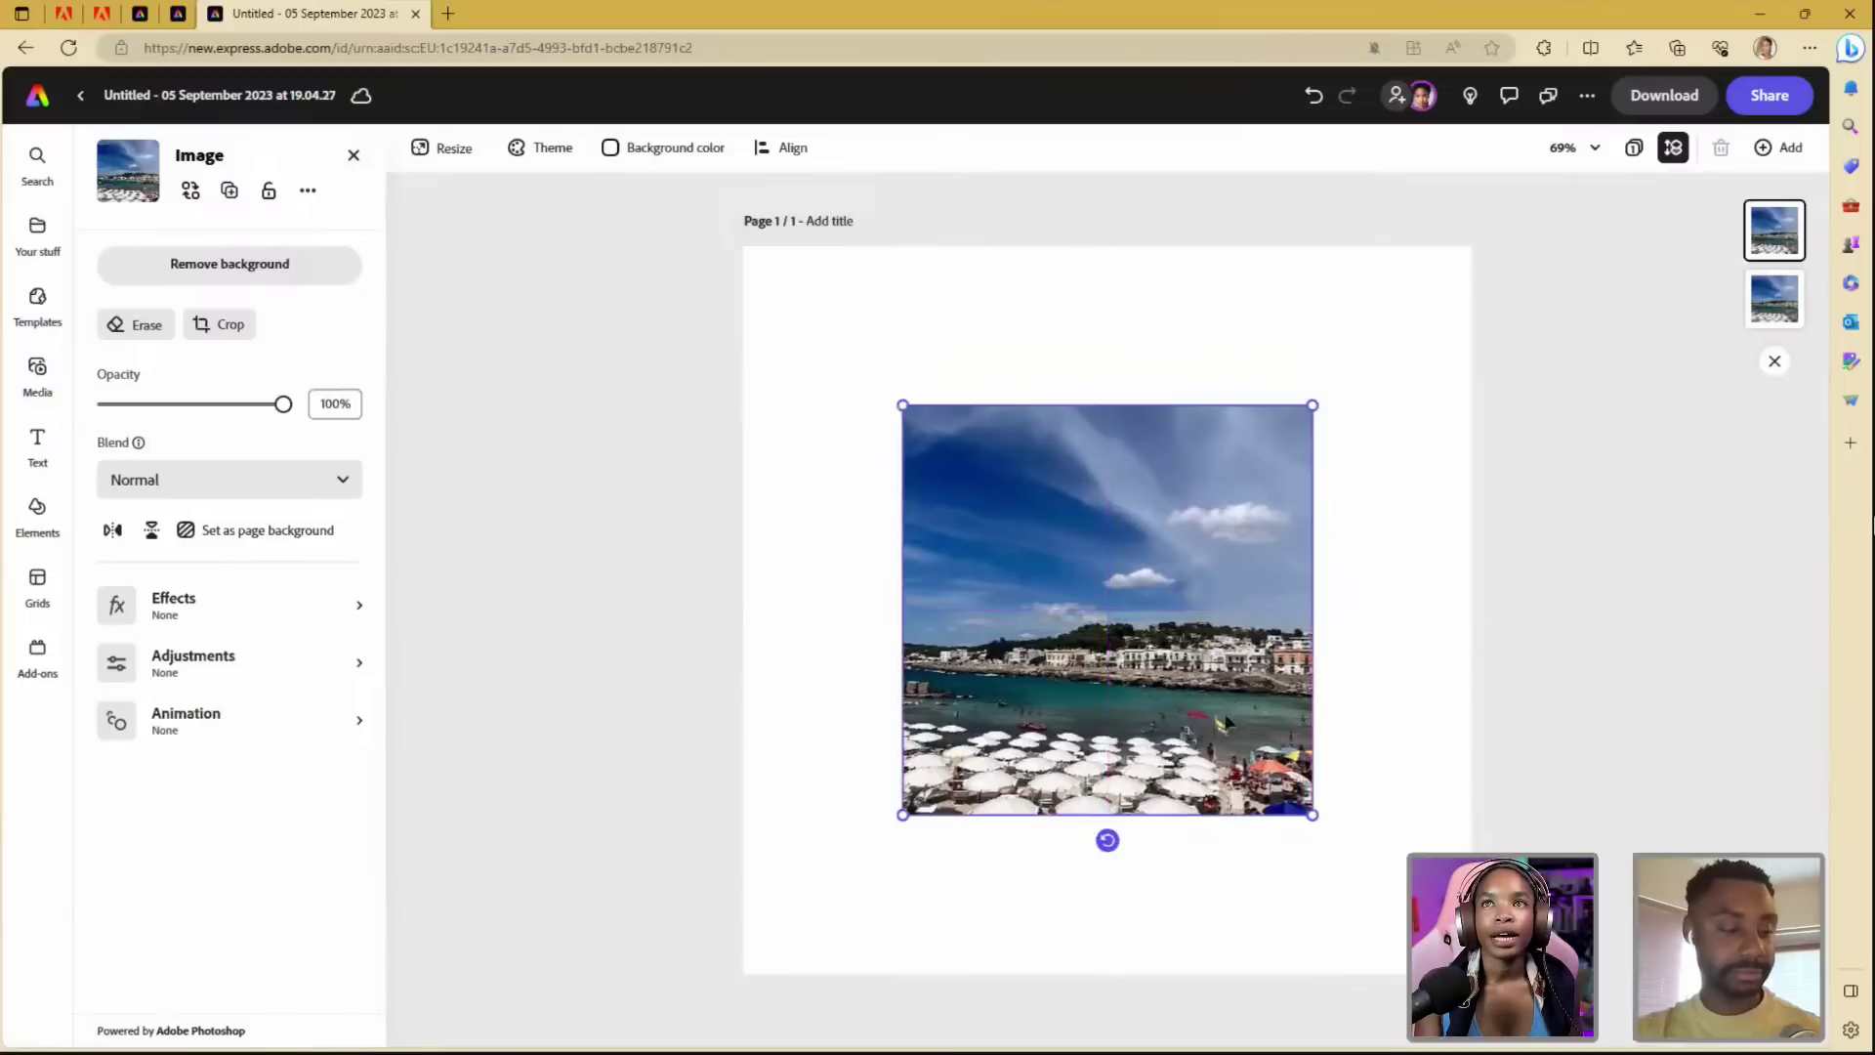
# - Try removing the background from the upper square photo, and undo the removal
pyautogui.click(219, 266)
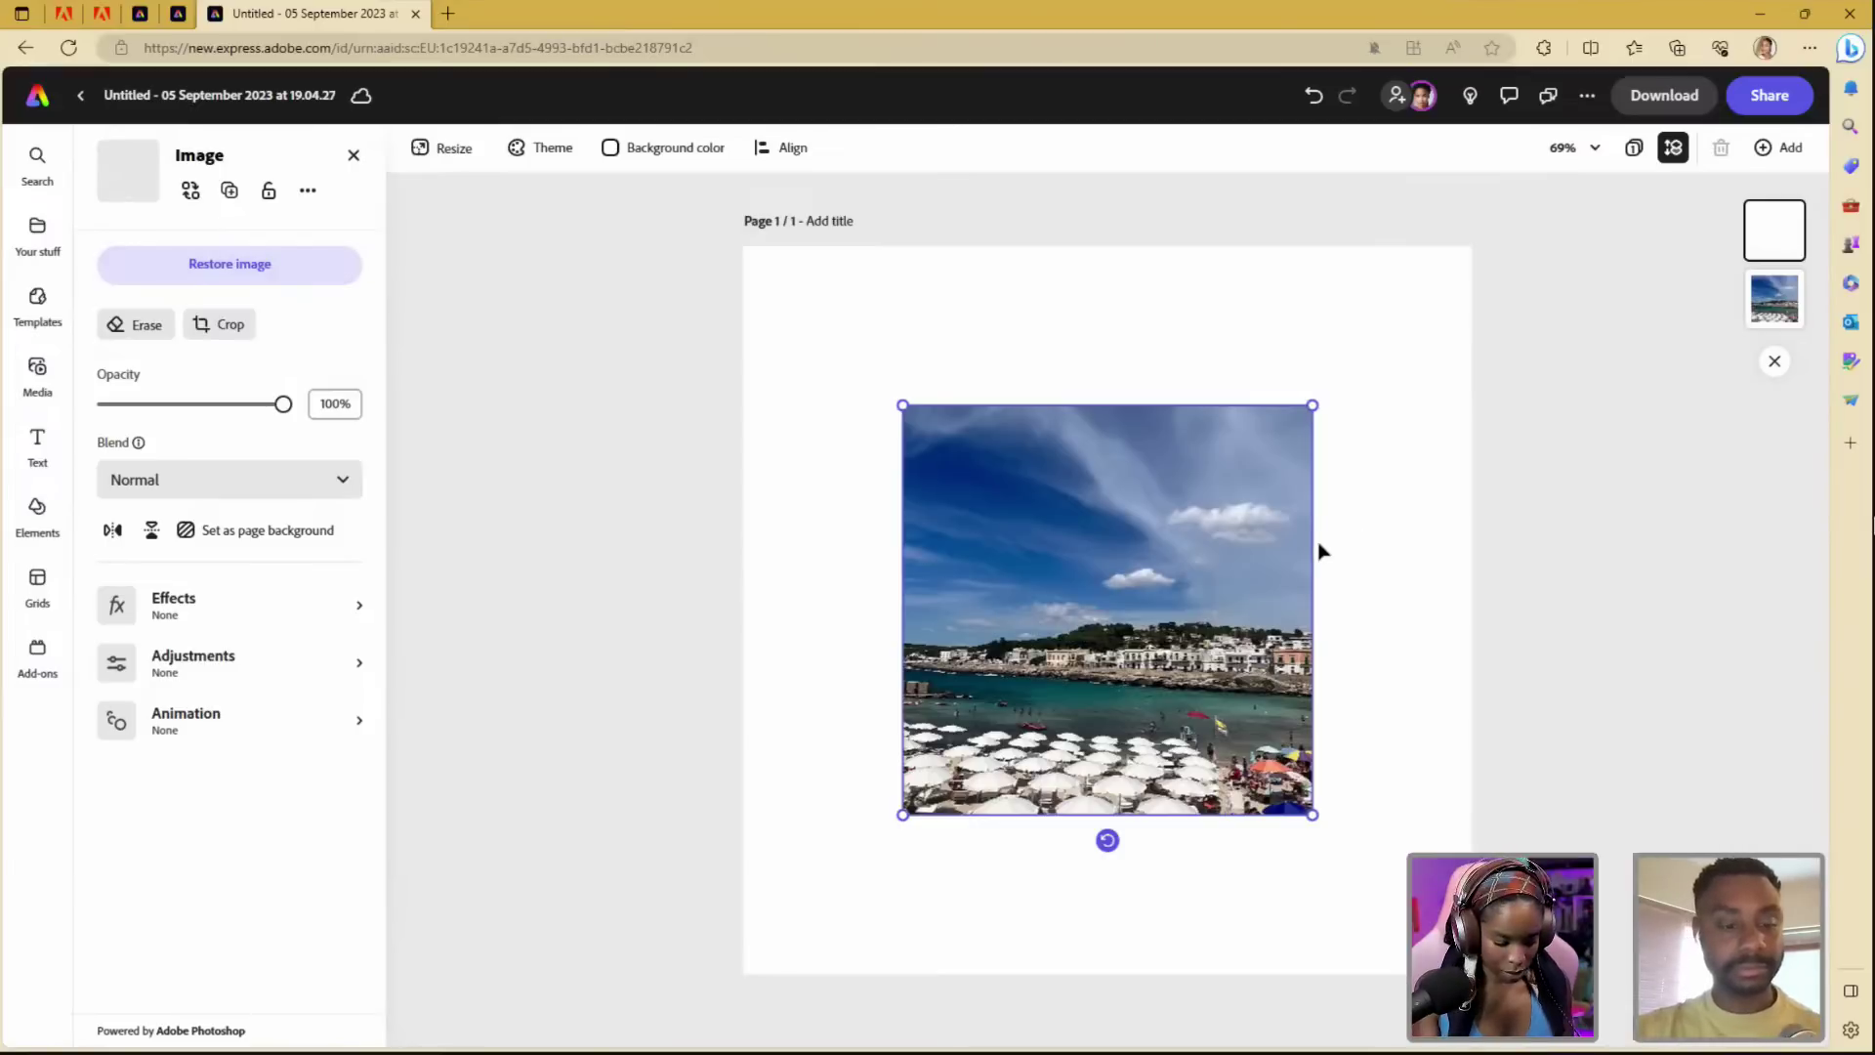
pyautogui.hotkey('ctrl', 'z')
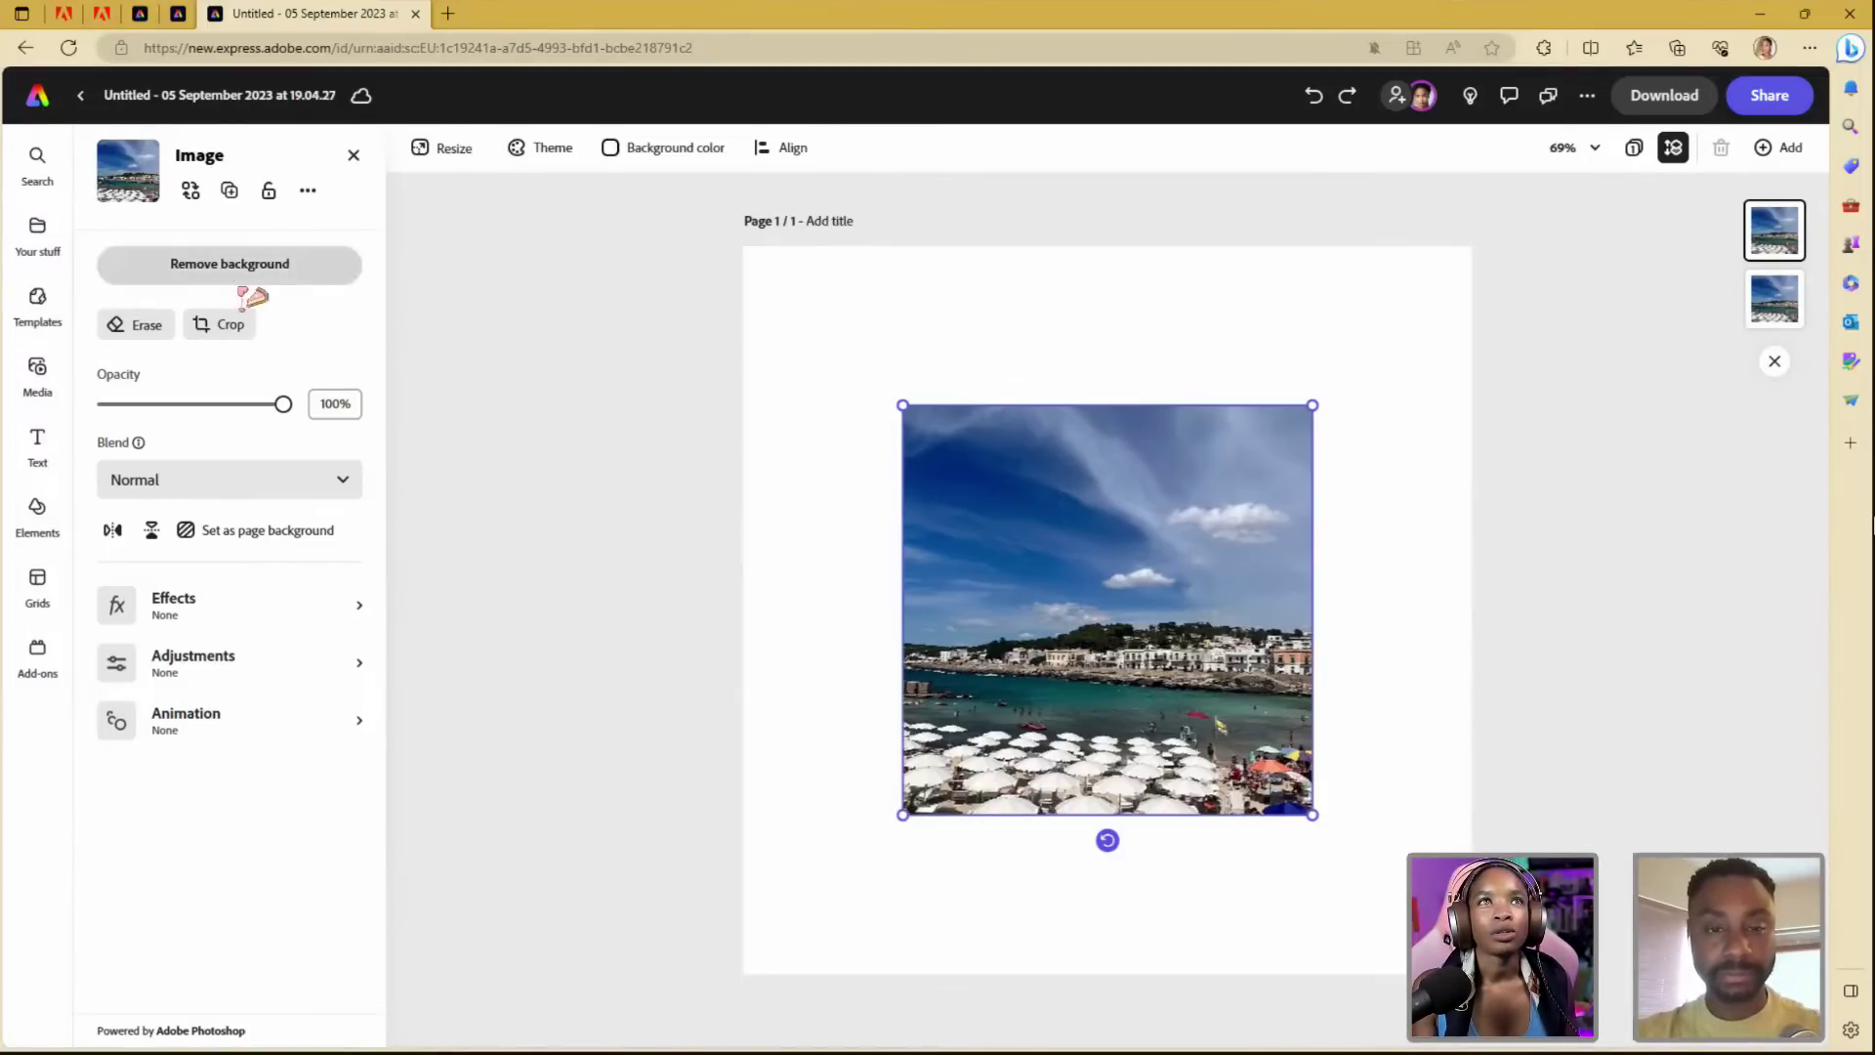
# - Crop the upper square photo in Freeform, cutting off the sky down to the treetops and keeping the town, sea and umbrellas
pyautogui.click(231, 326)
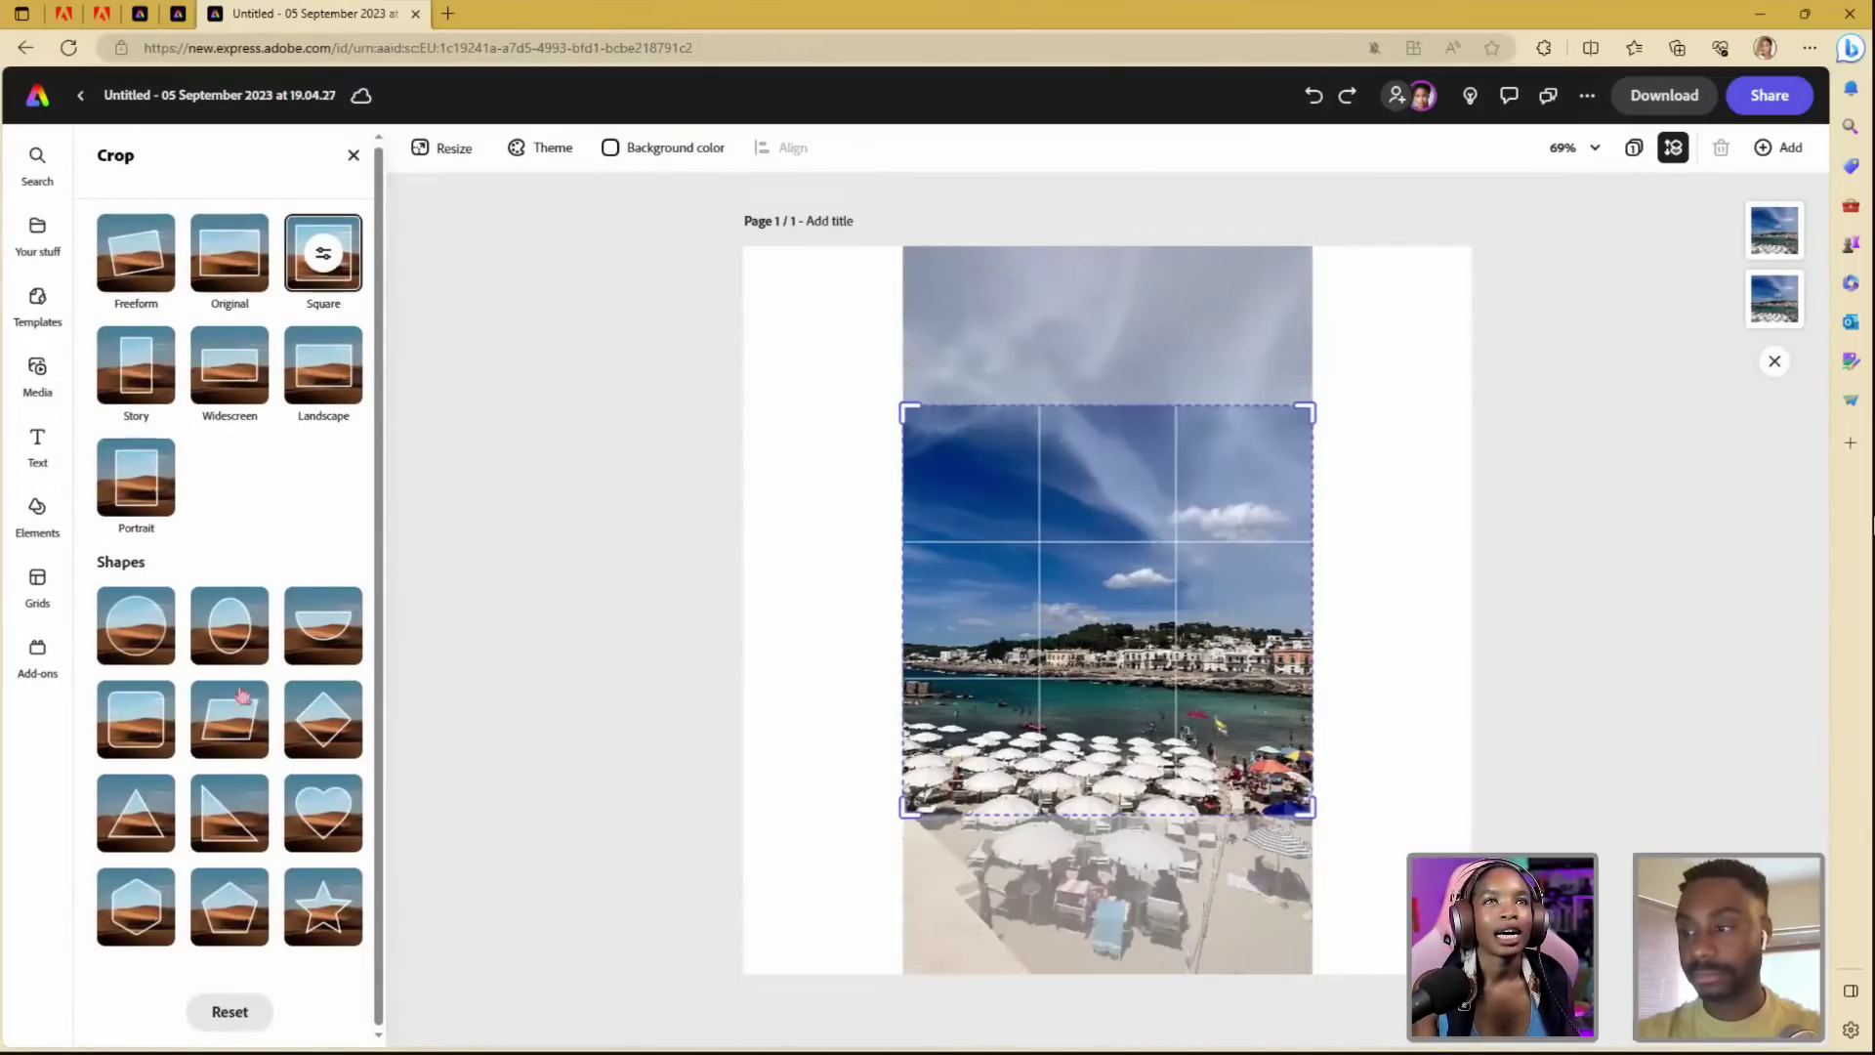
pyautogui.click(137, 261)
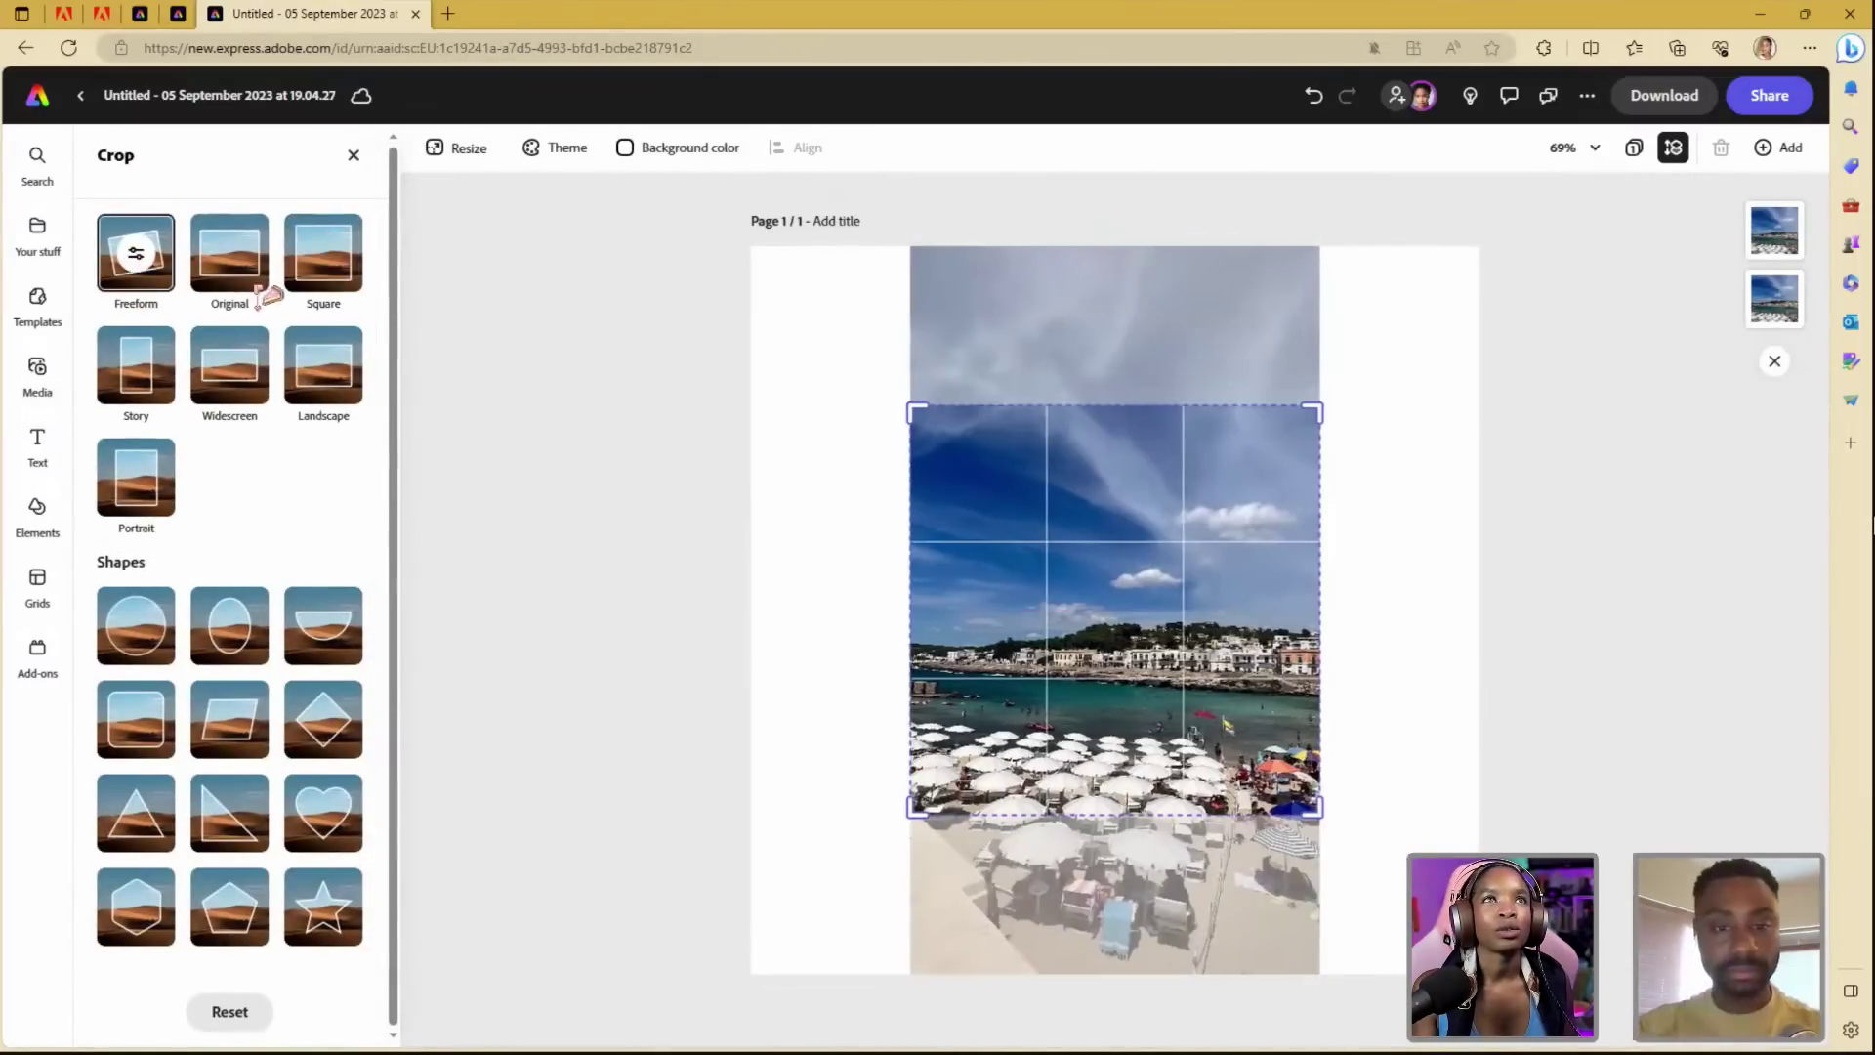
pyautogui.moveTo(1311, 406); pyautogui.dragTo(1315, 619)
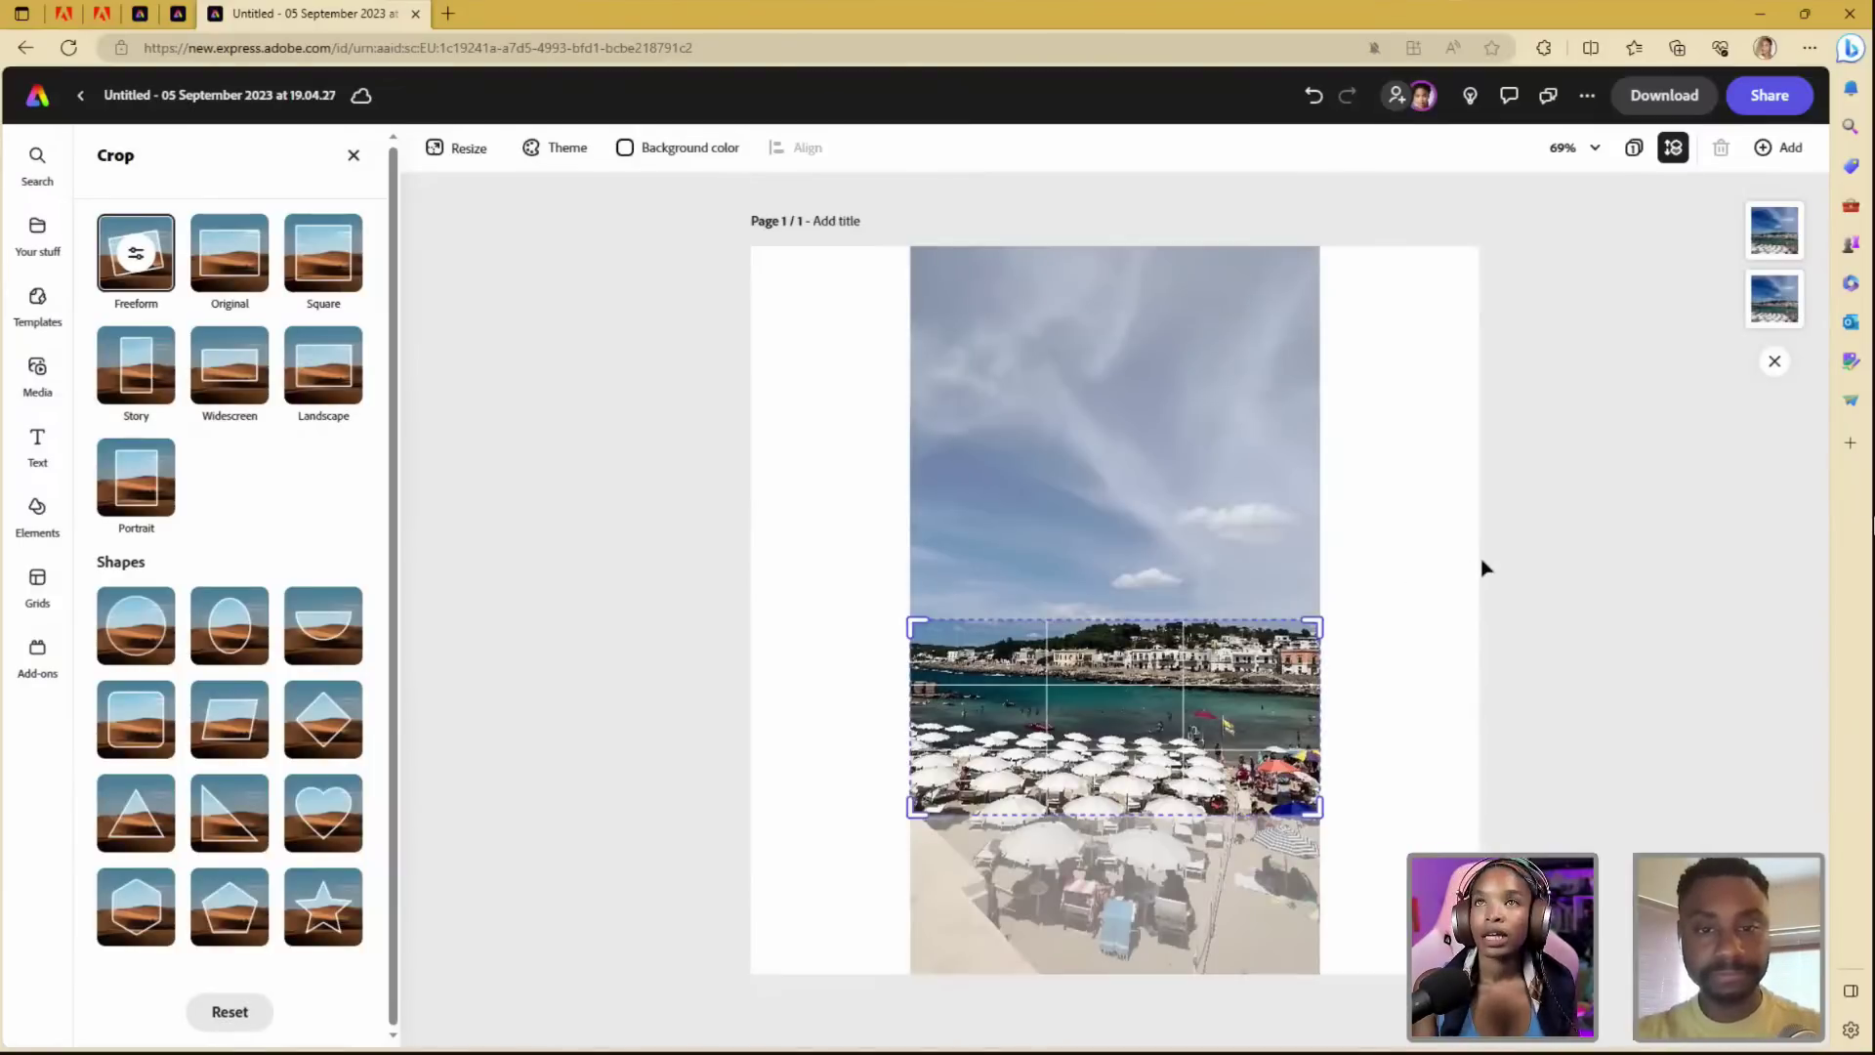
pyautogui.click(1436, 579)
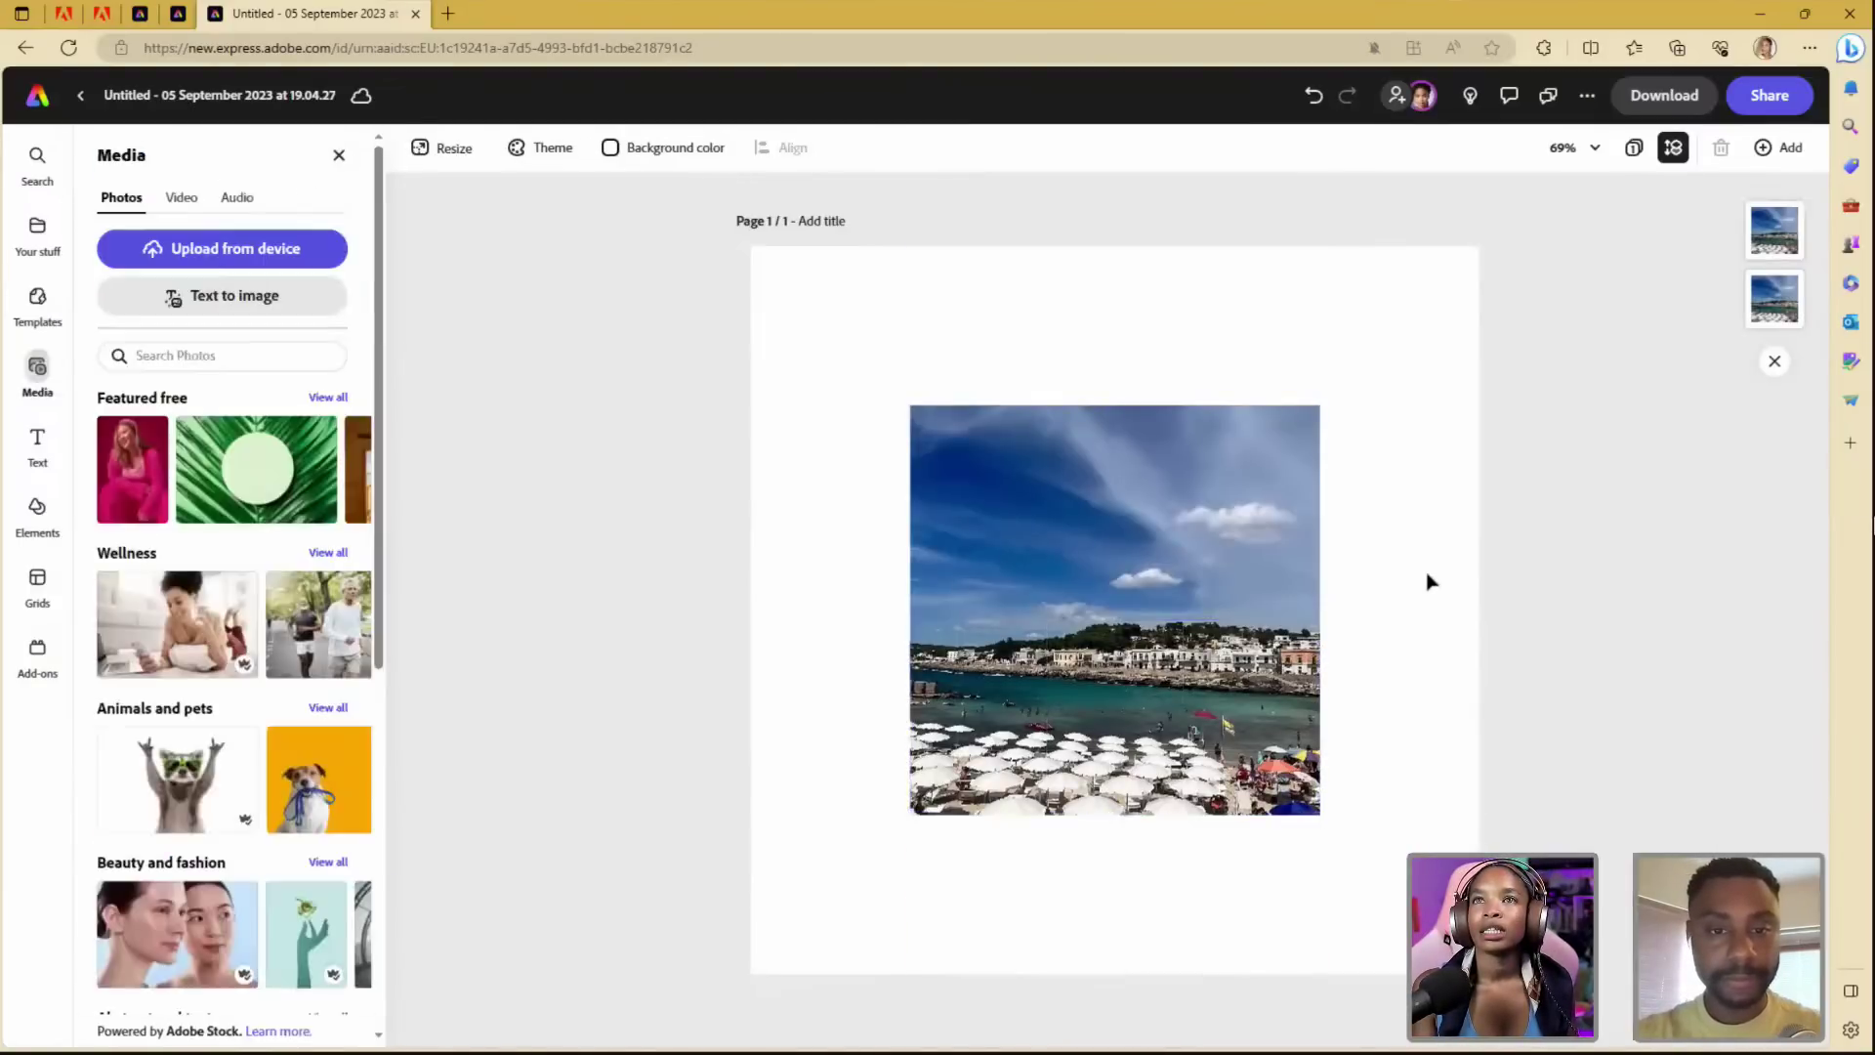
pyautogui.click(1774, 232)
pyautogui.click(1784, 308)
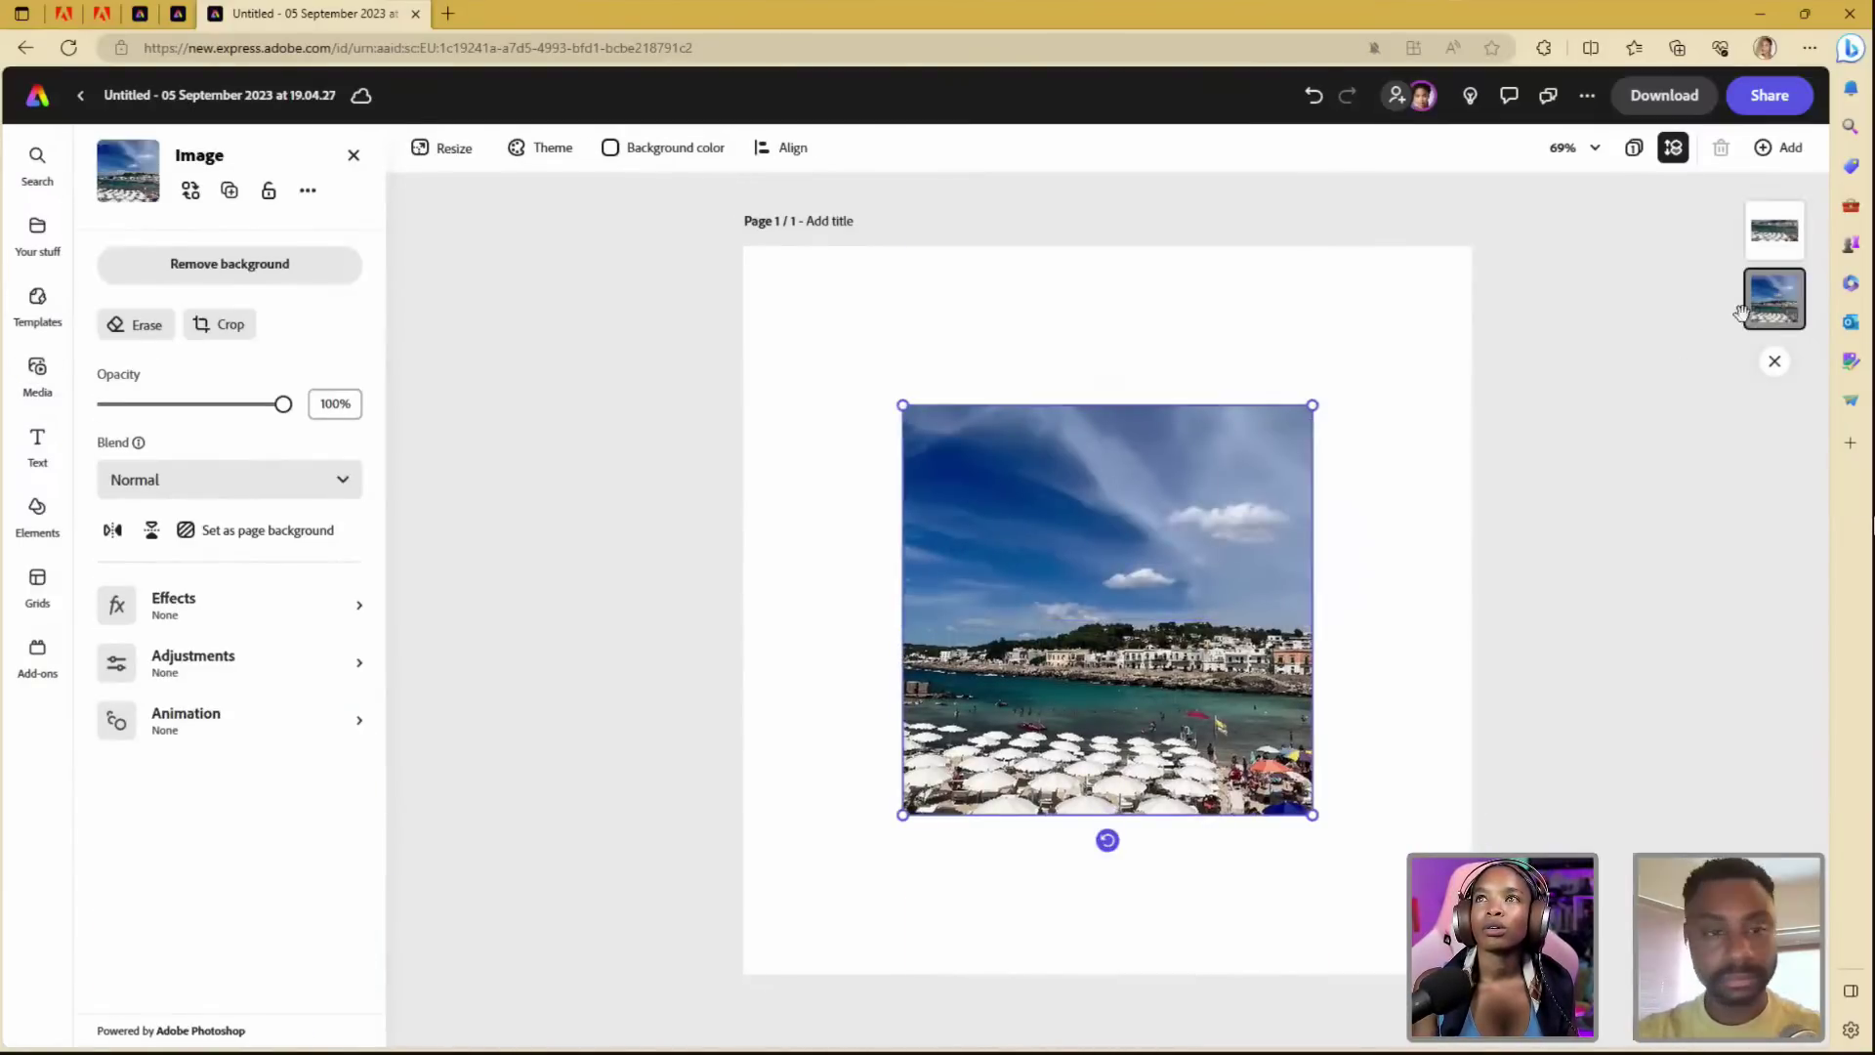
pyautogui.click(1579, 549)
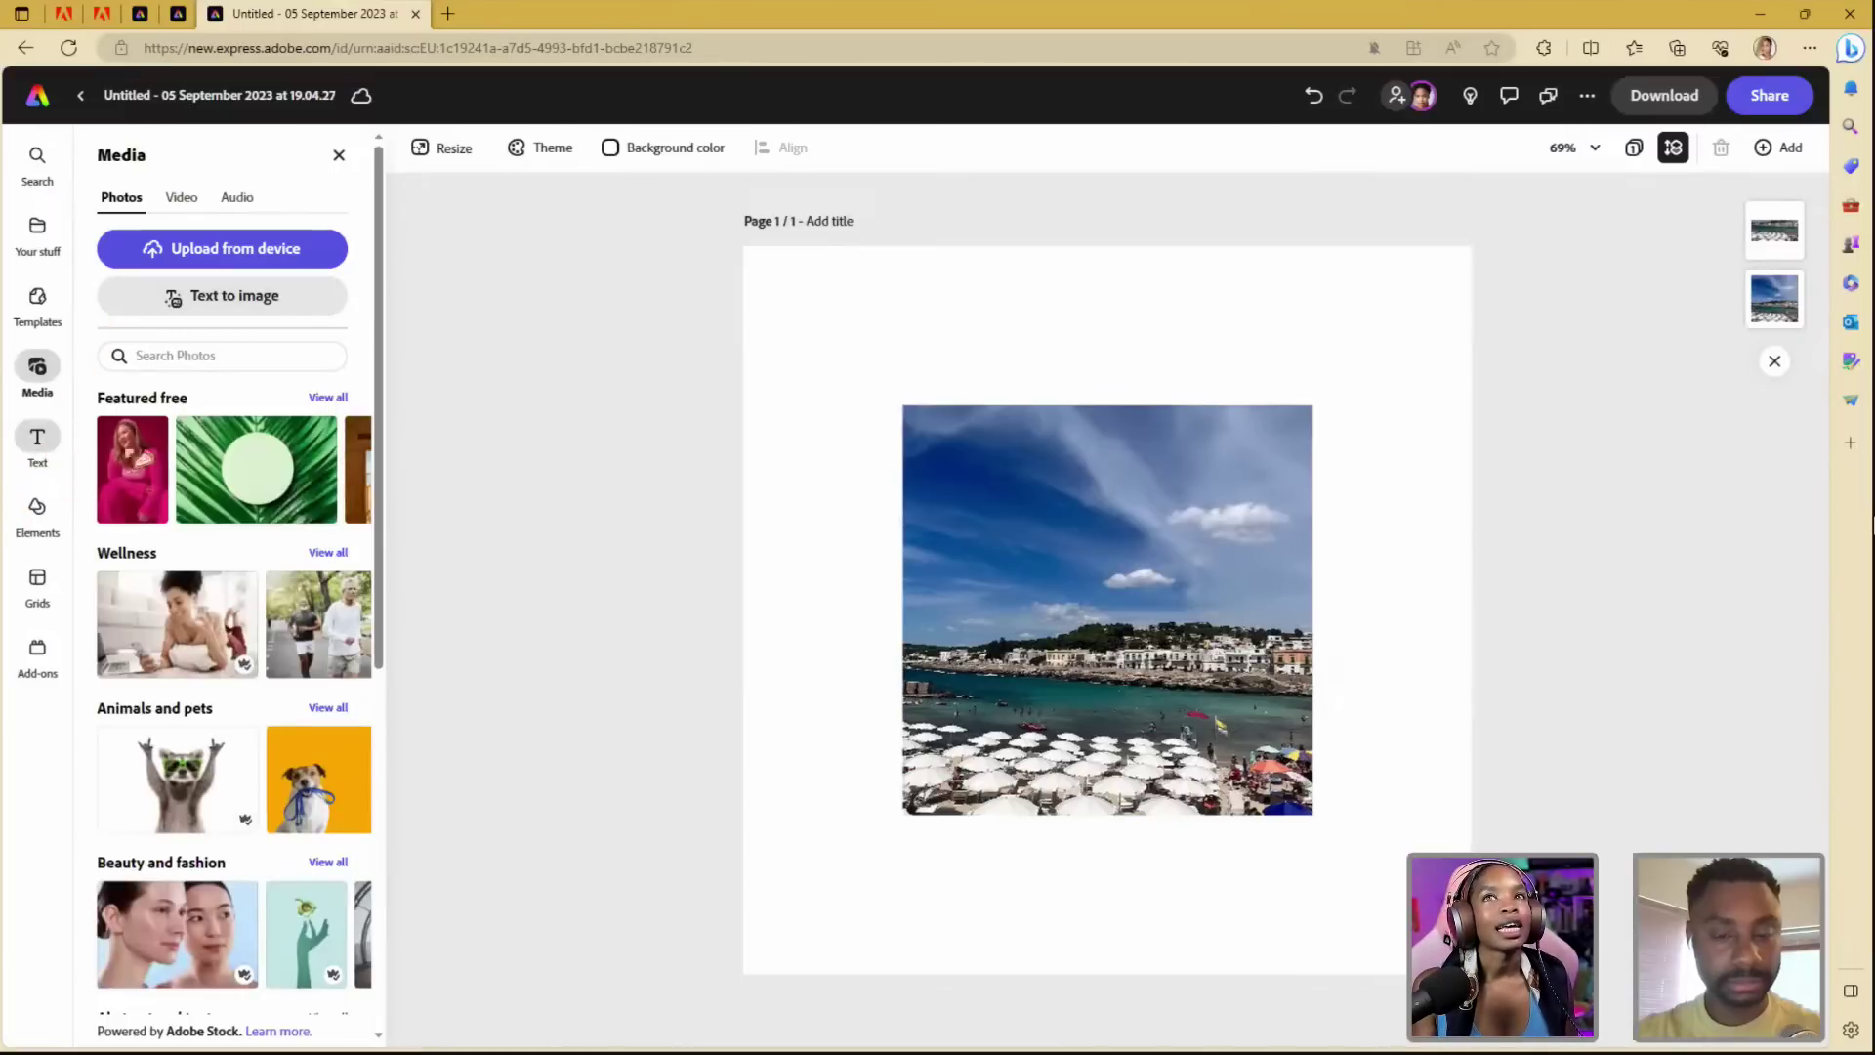
# - Add a new text object reading "Puglia" over the beach photo
pyautogui.click(37, 441)
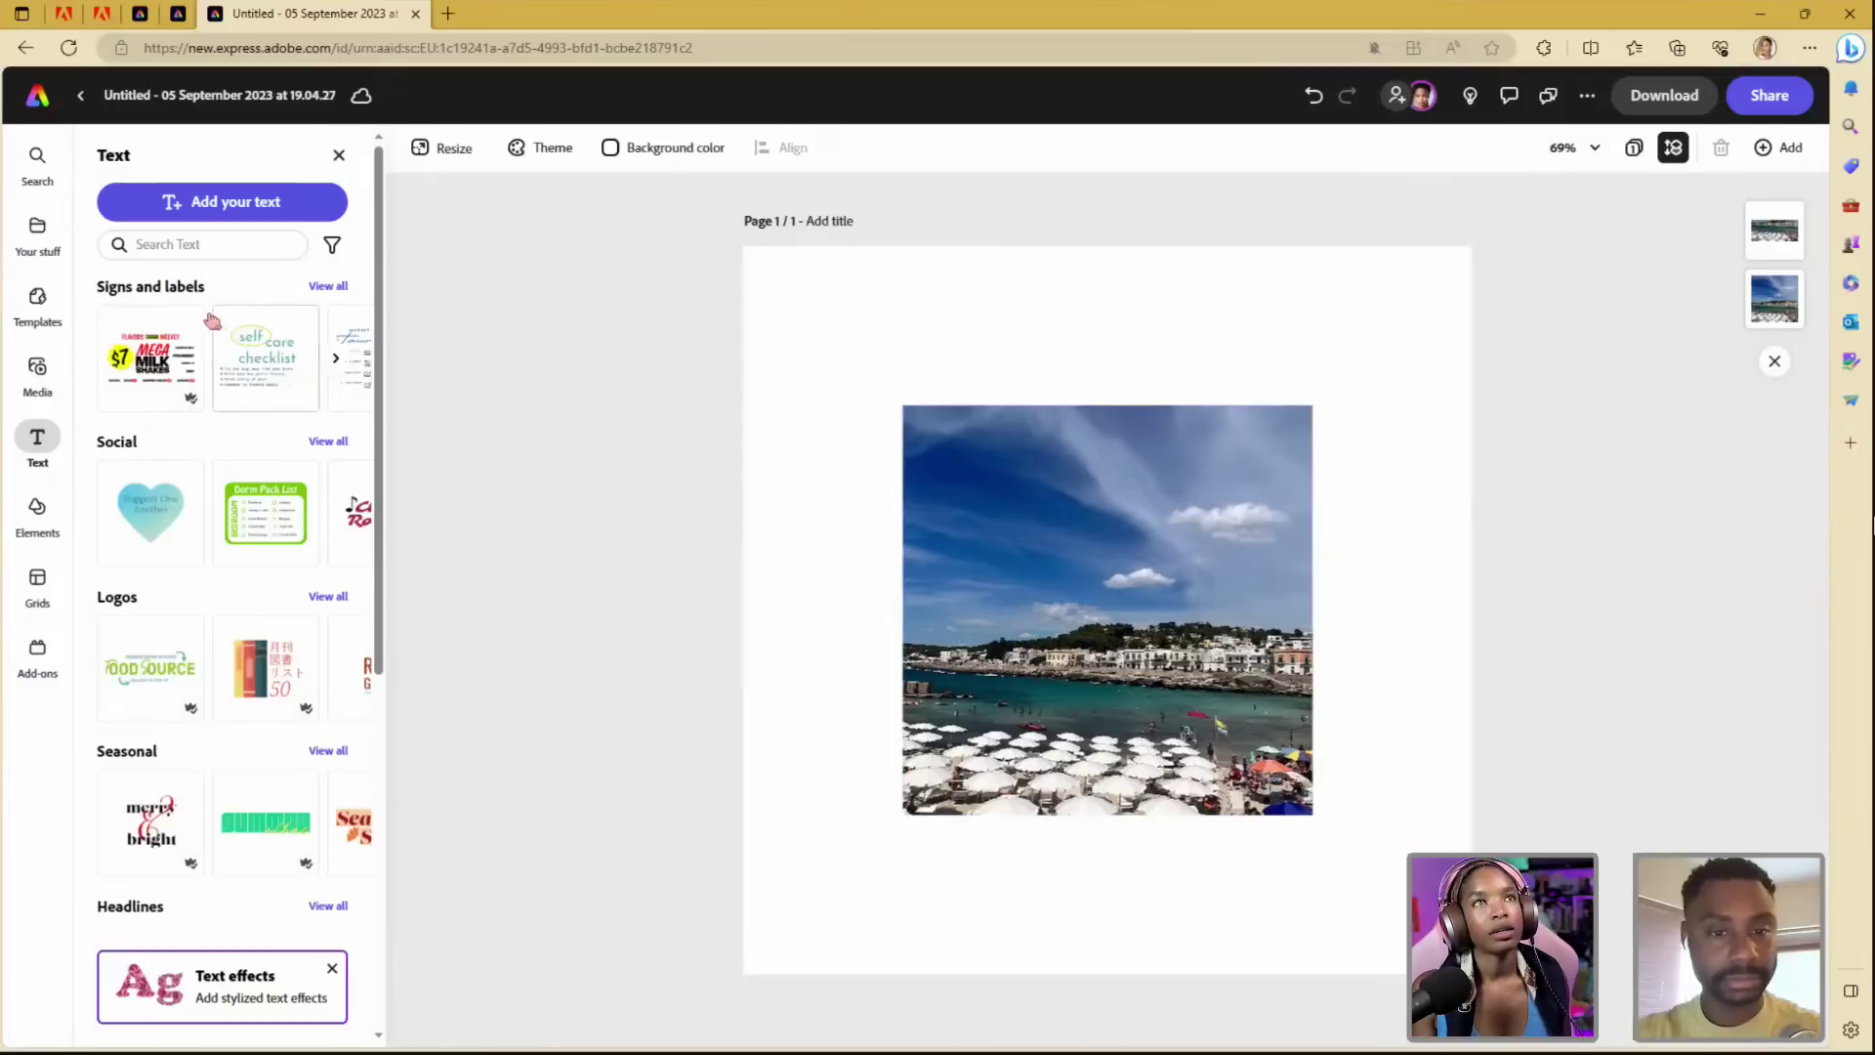
pyautogui.click(239, 207)
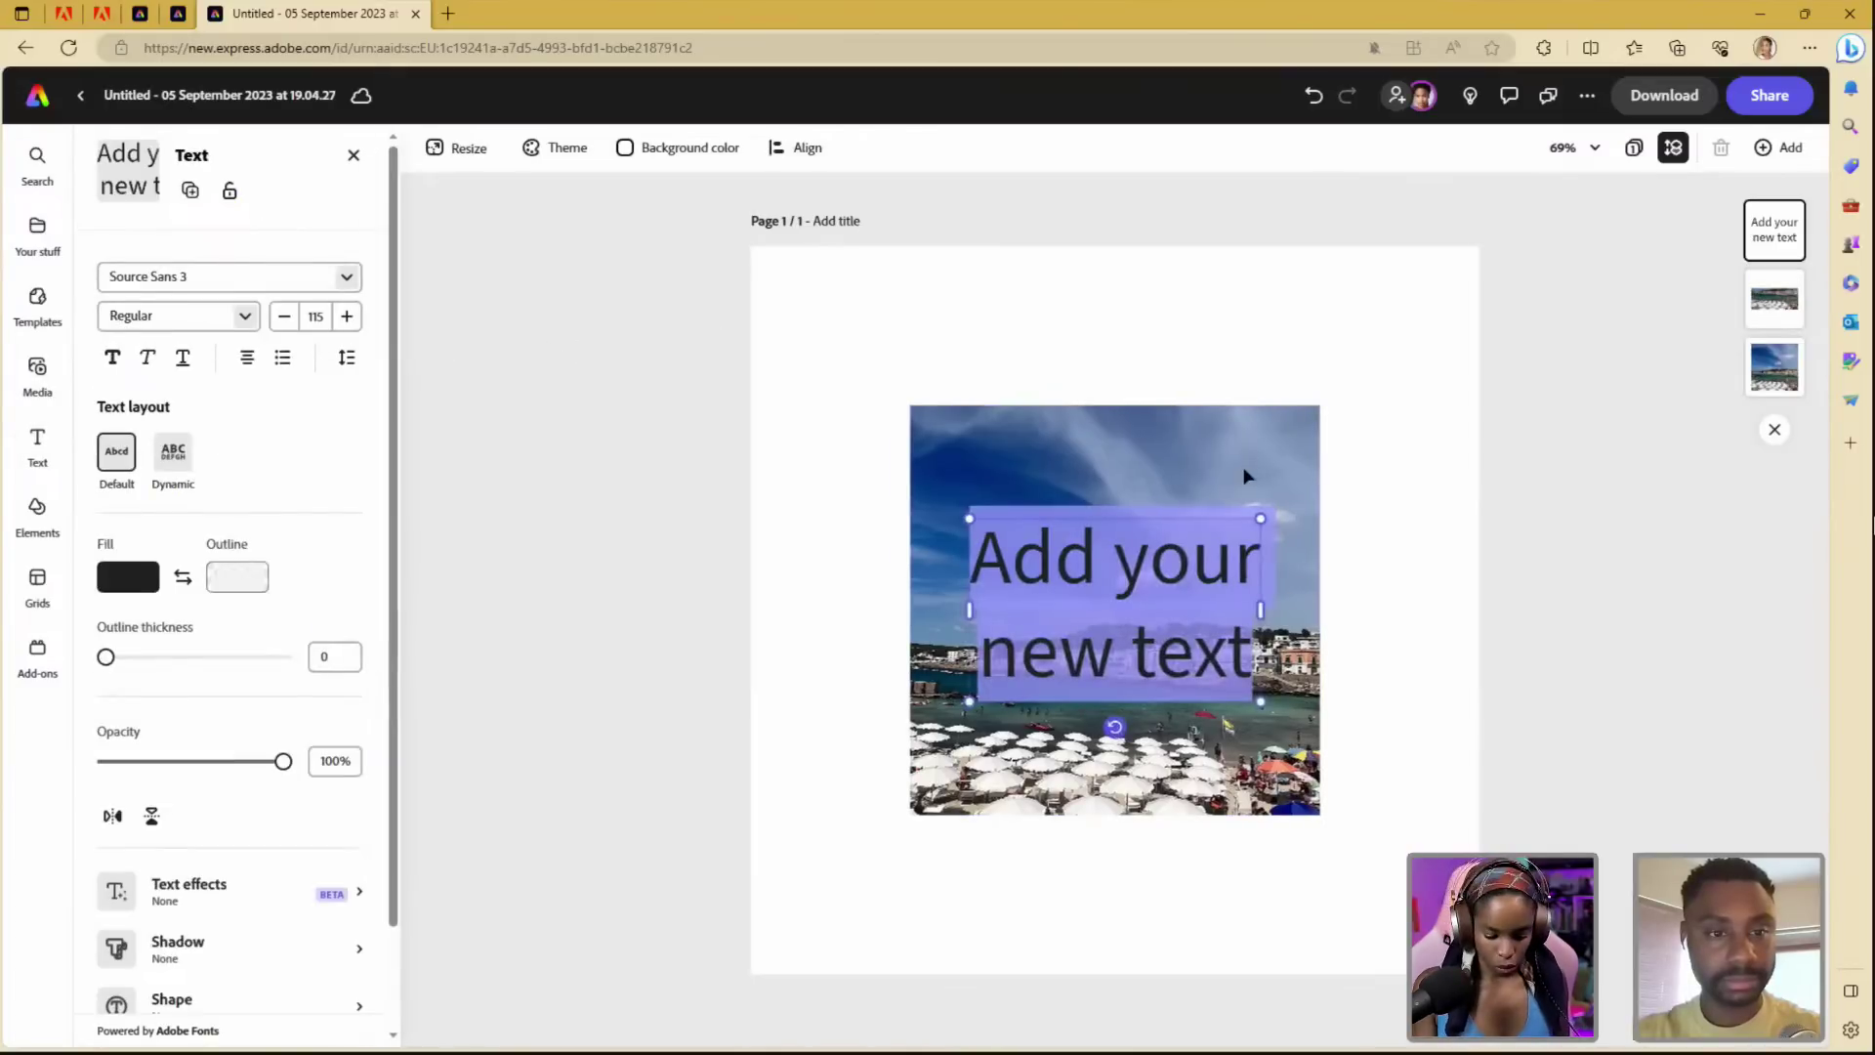
pyautogui.write('Puglia')
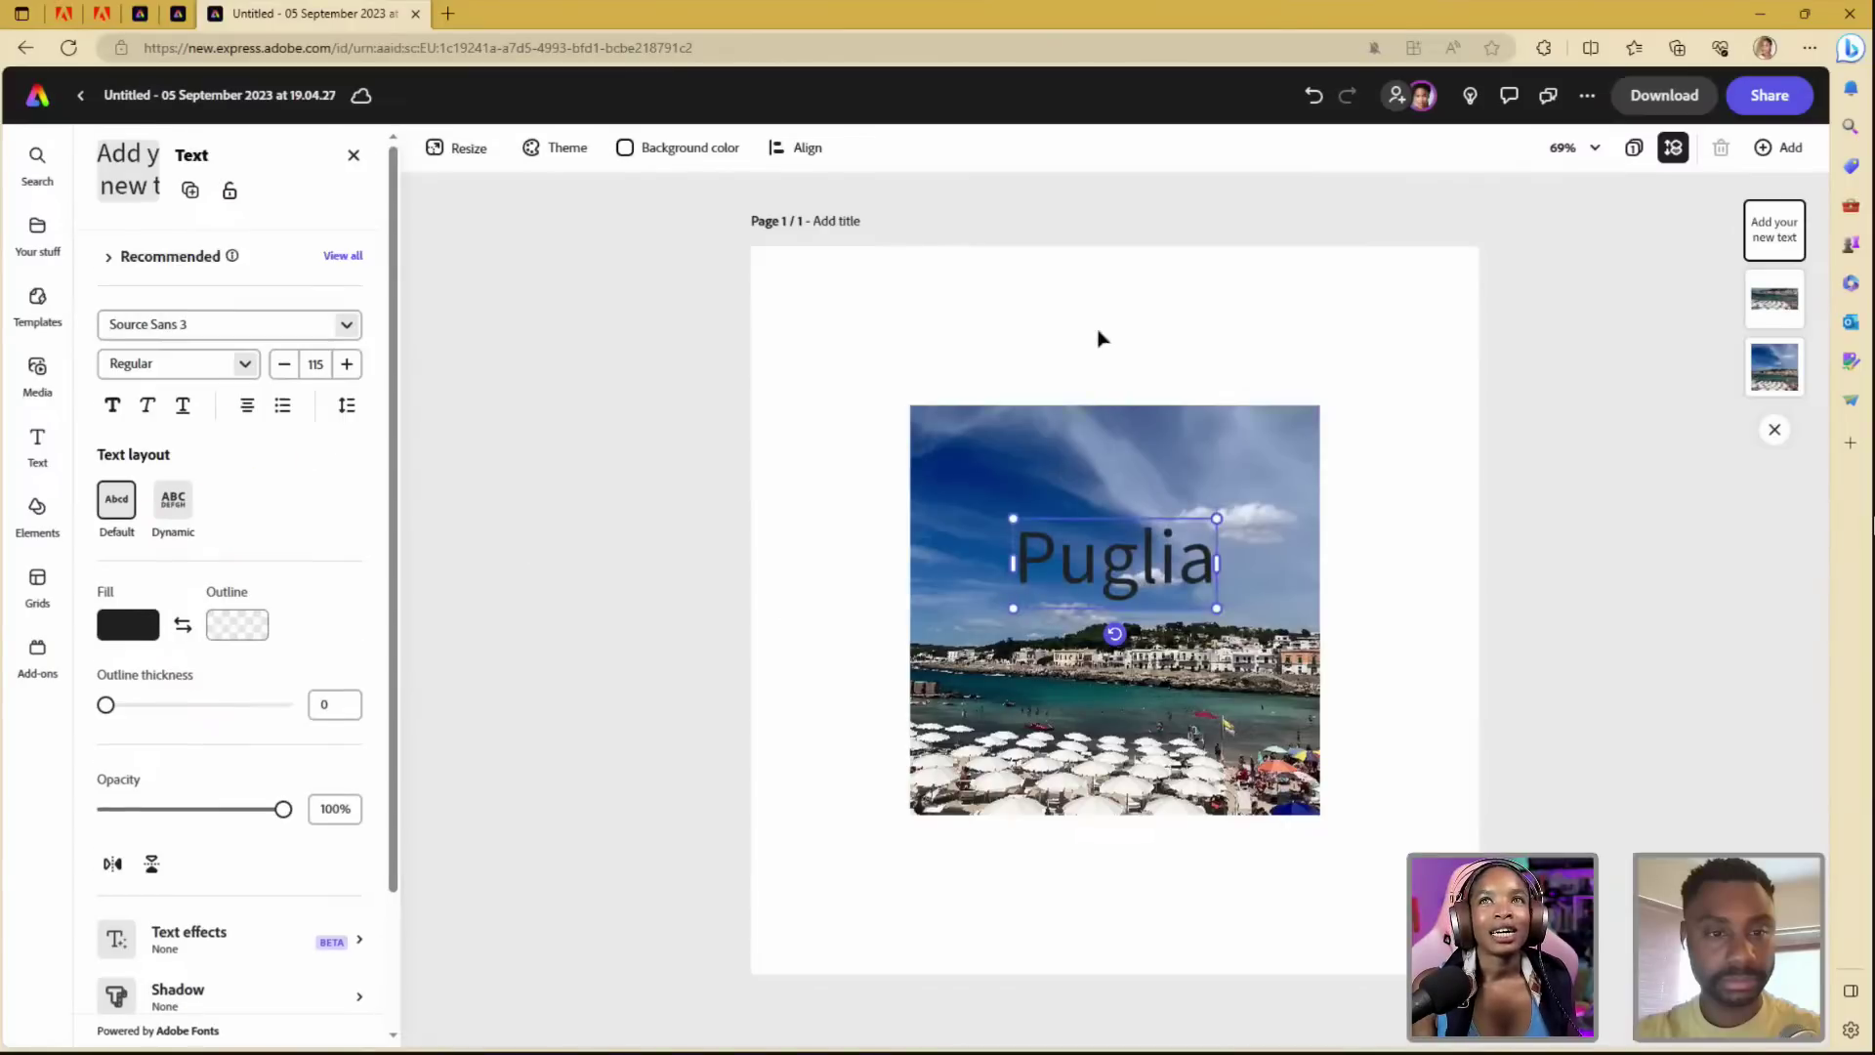
# - Enlarge the Puglia text to size 156 and center it horizontally over the sky
pyautogui.moveTo(1121, 562); pyautogui.dragTo(1043, 574)
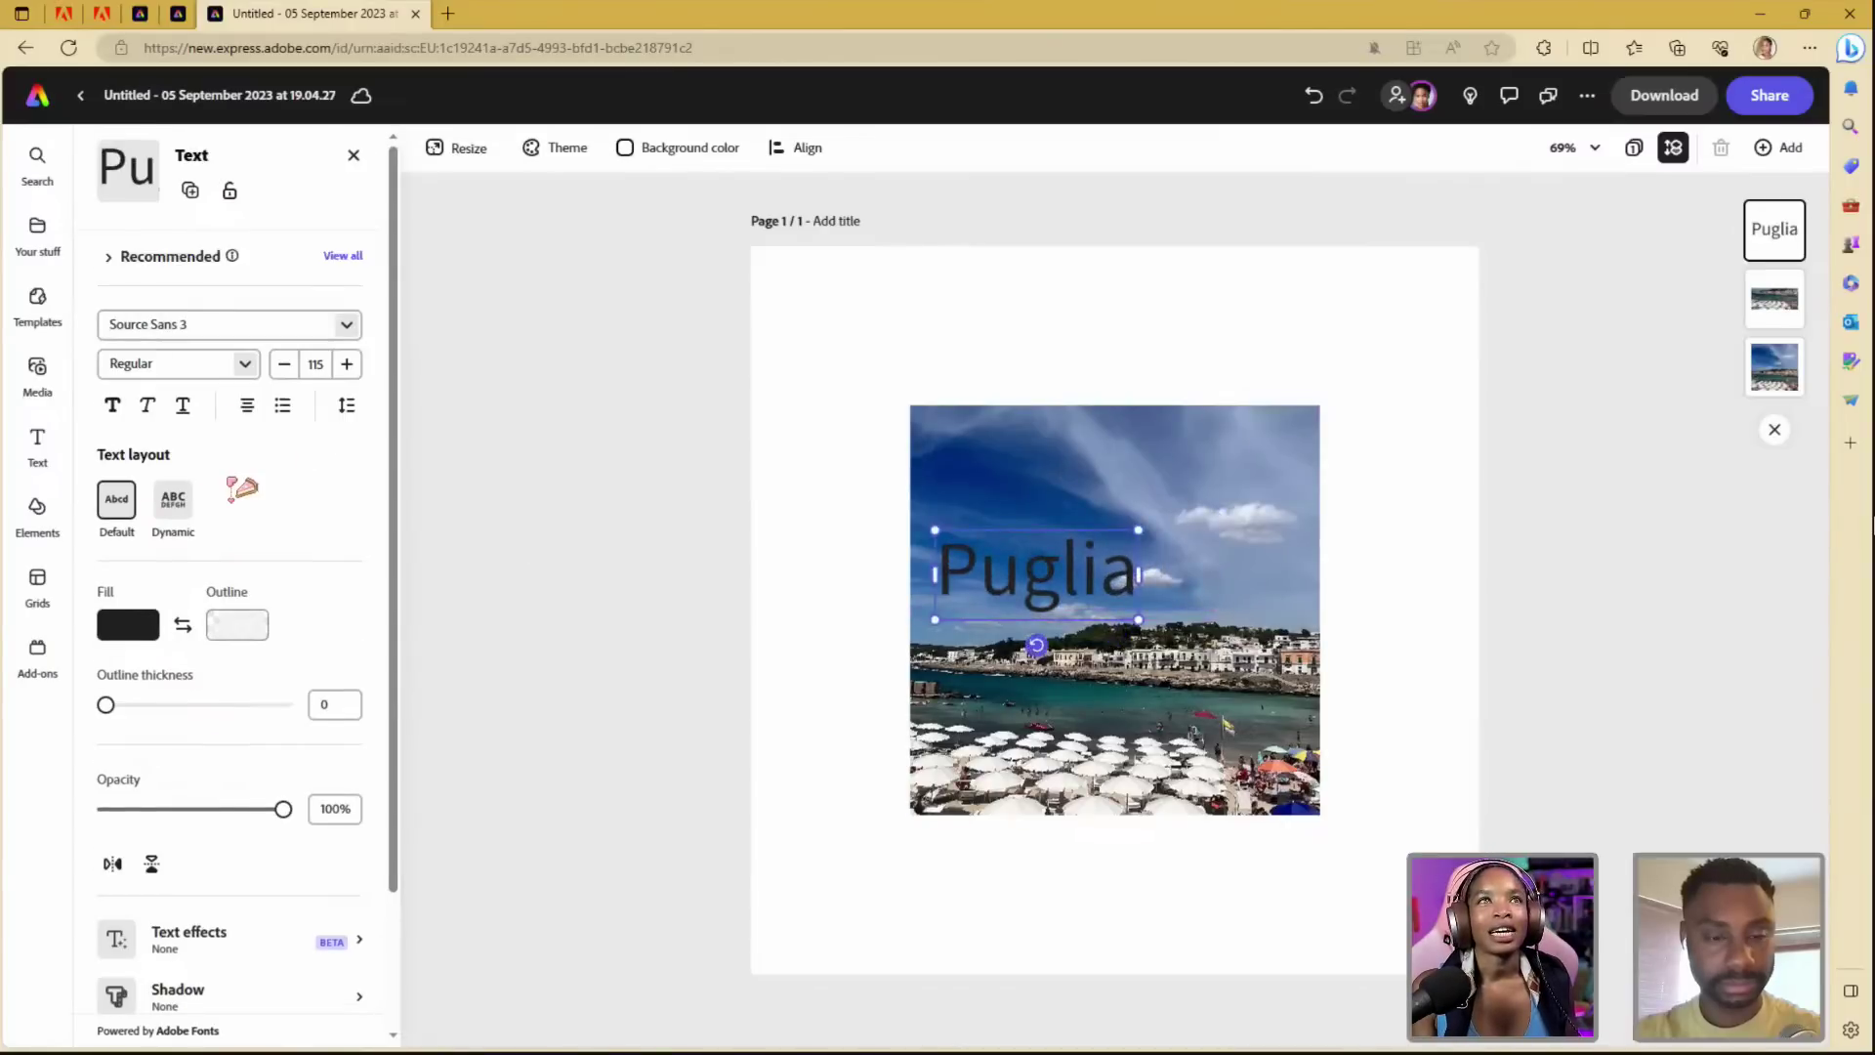
pyautogui.scroll(-2, 262, 532)
pyautogui.scroll(2, 262, 532)
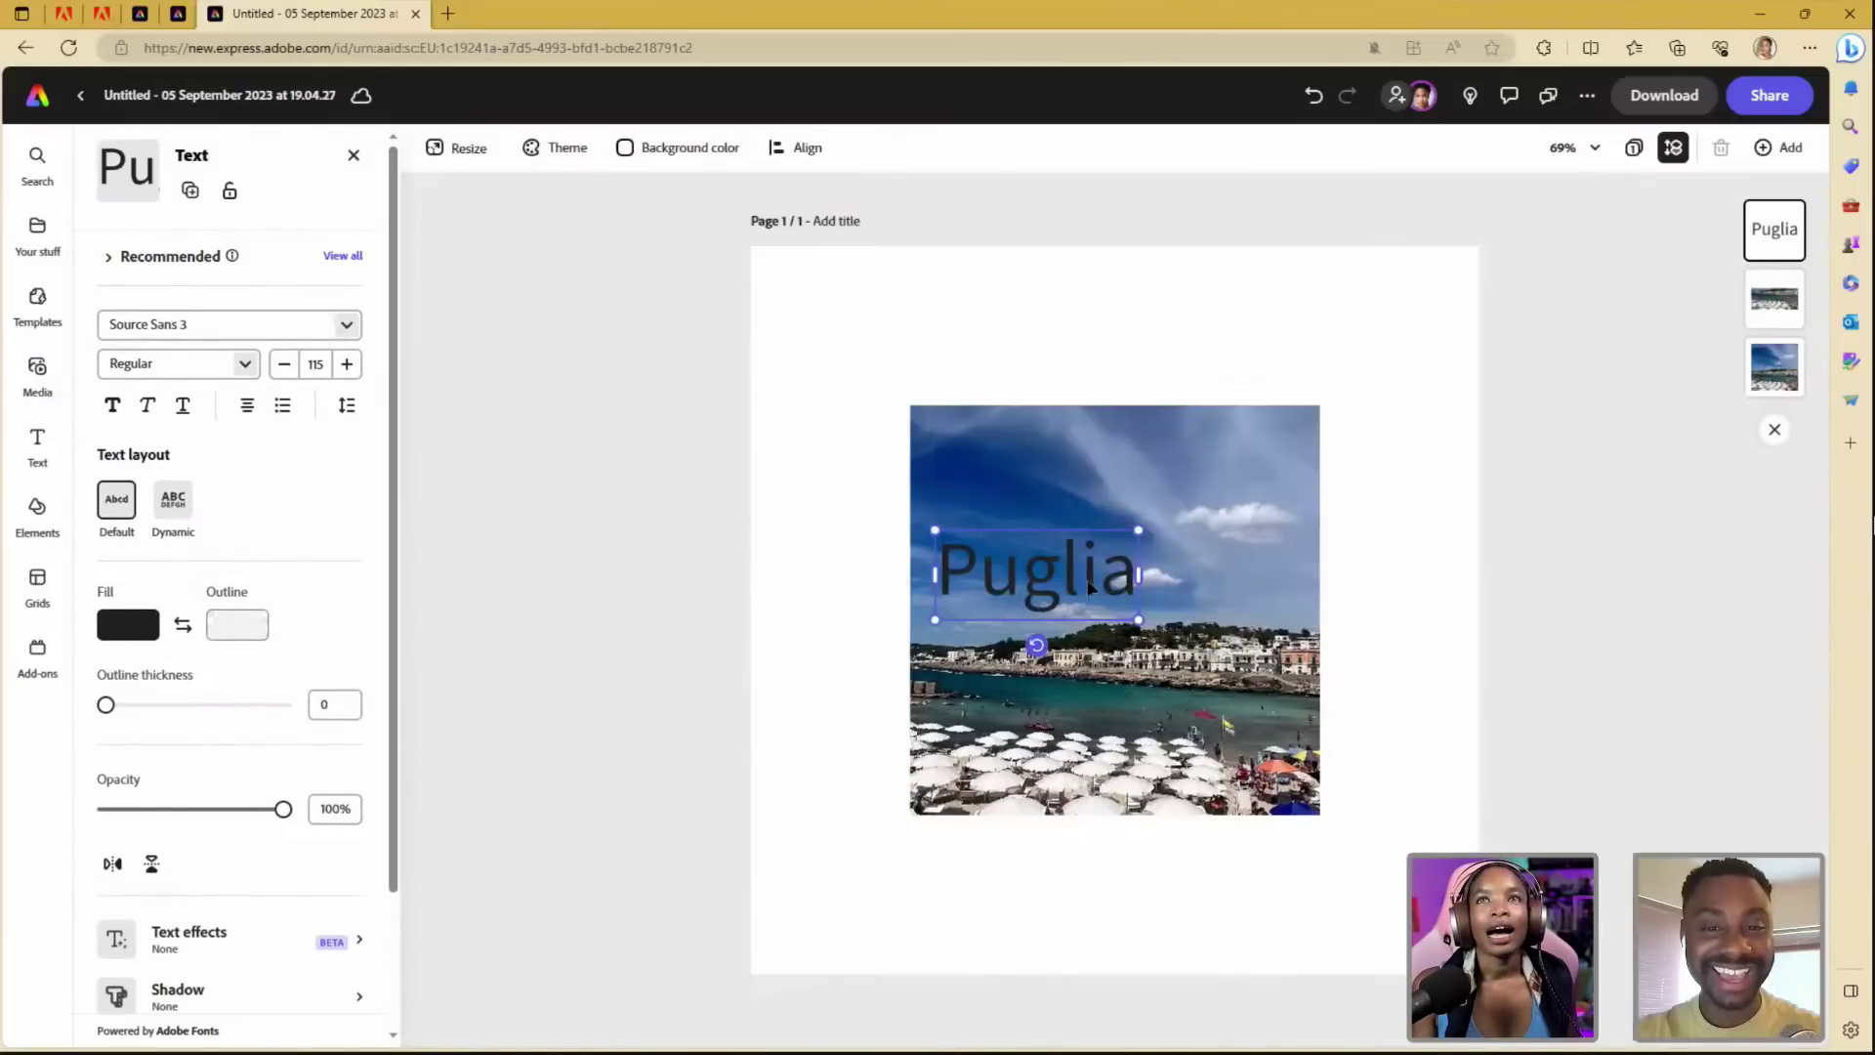
pyautogui.moveTo(1084, 574); pyautogui.dragTo(1269, 612)
pyautogui.moveTo(1203, 557)
pyautogui.mouseDown()
pyautogui.moveTo(1189, 616)
pyautogui.moveTo(1189, 563)
pyautogui.mouseUp()
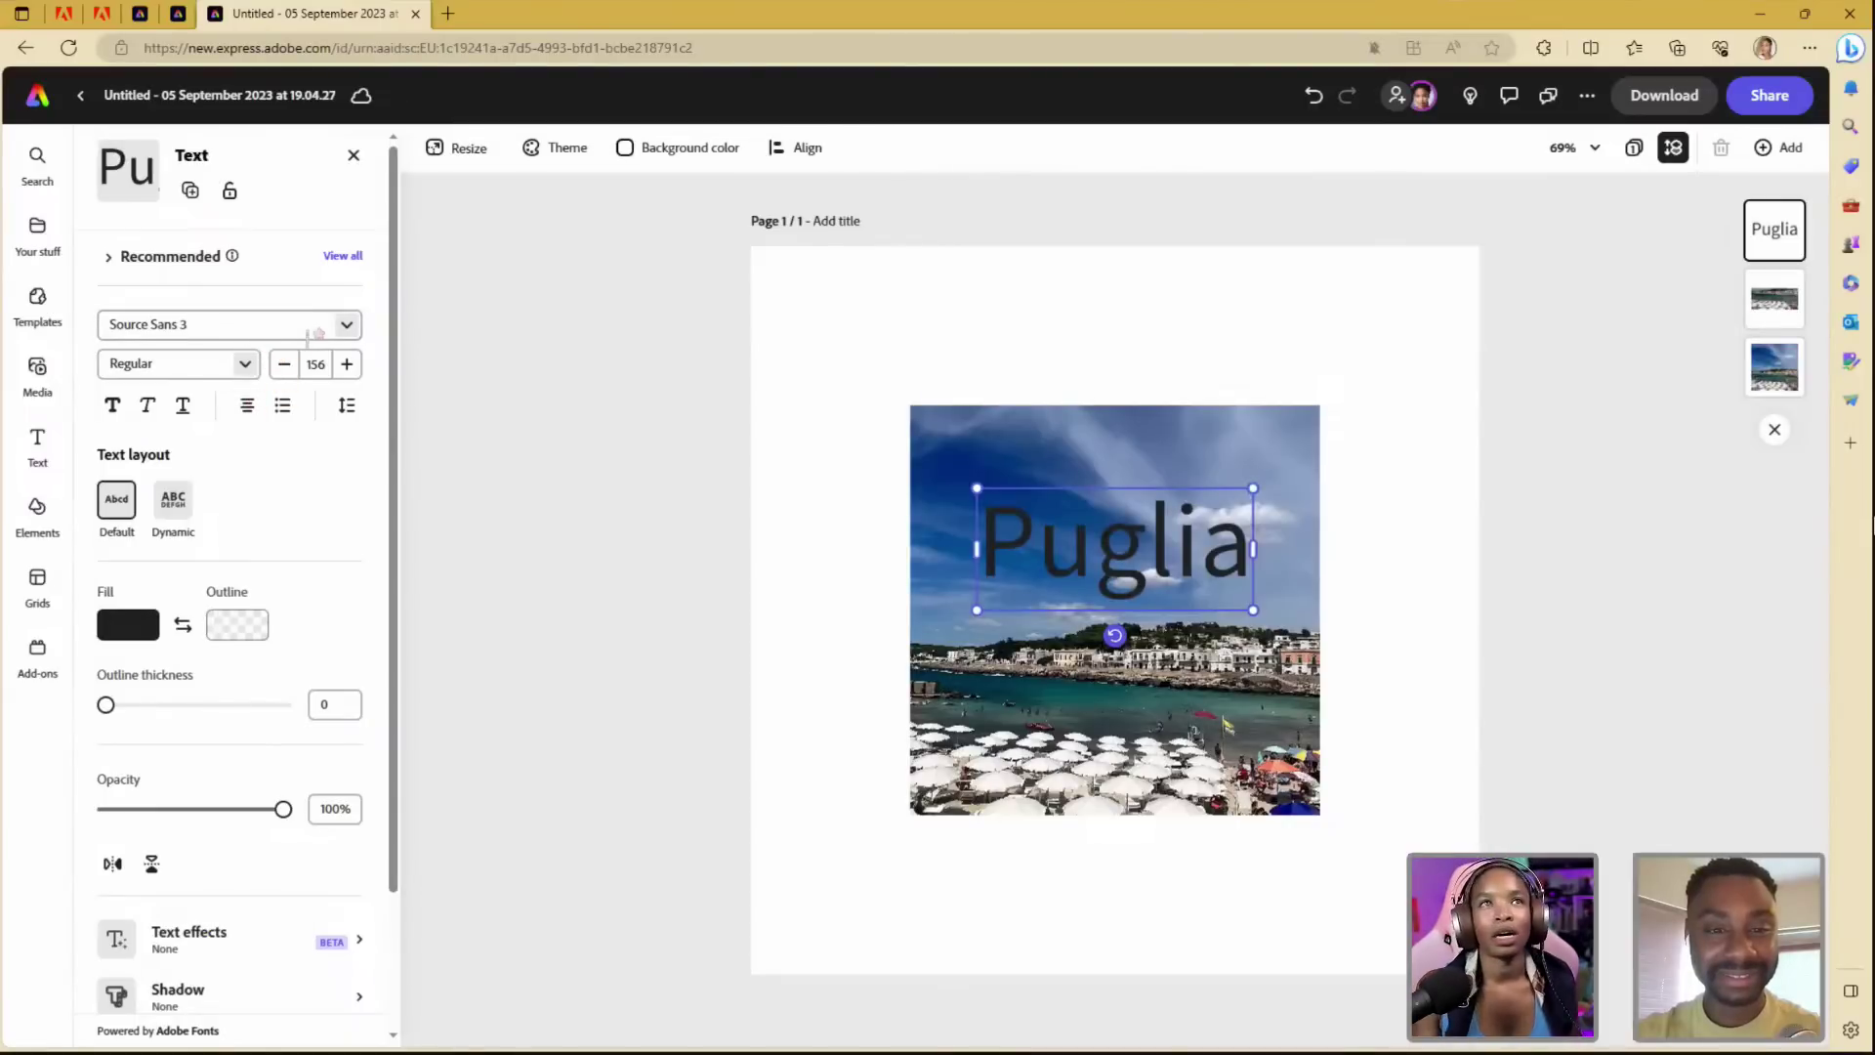
# - Apply the recommended Muli Black Italic font to the Puglia text
pyautogui.click(109, 257)
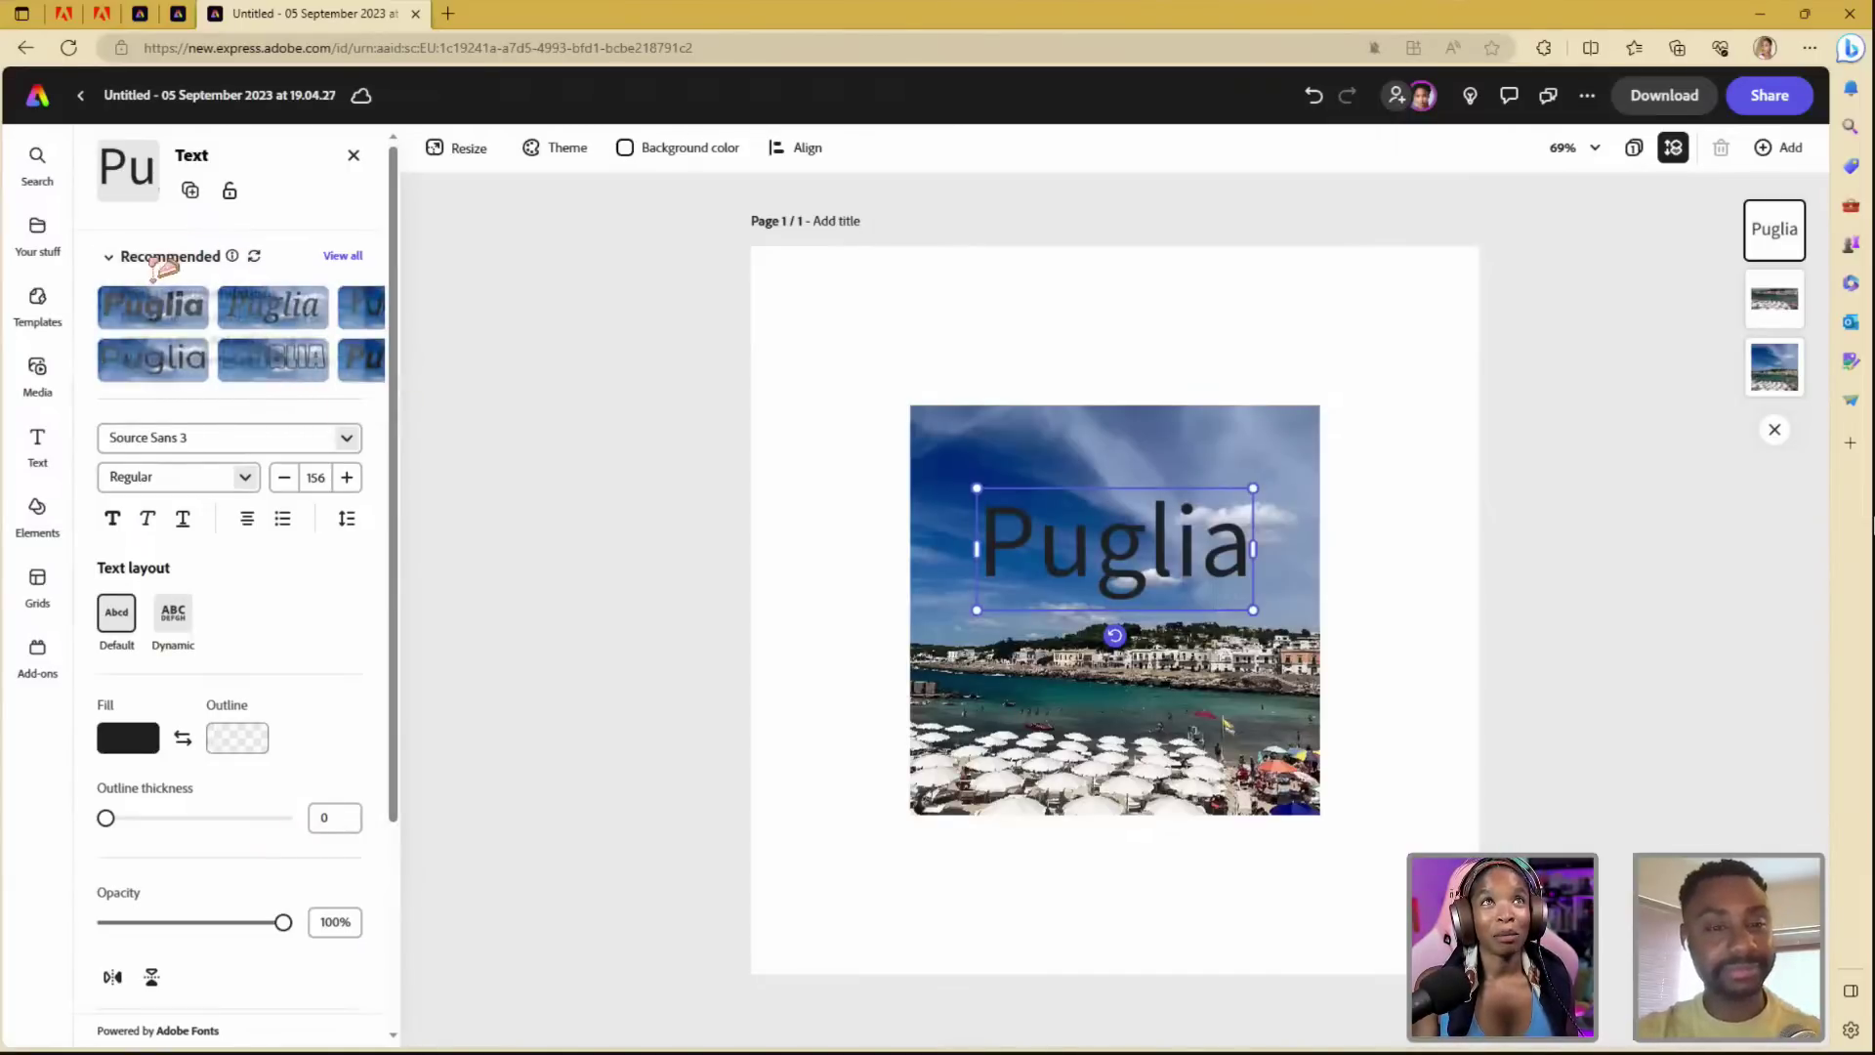
pyautogui.click(342, 257)
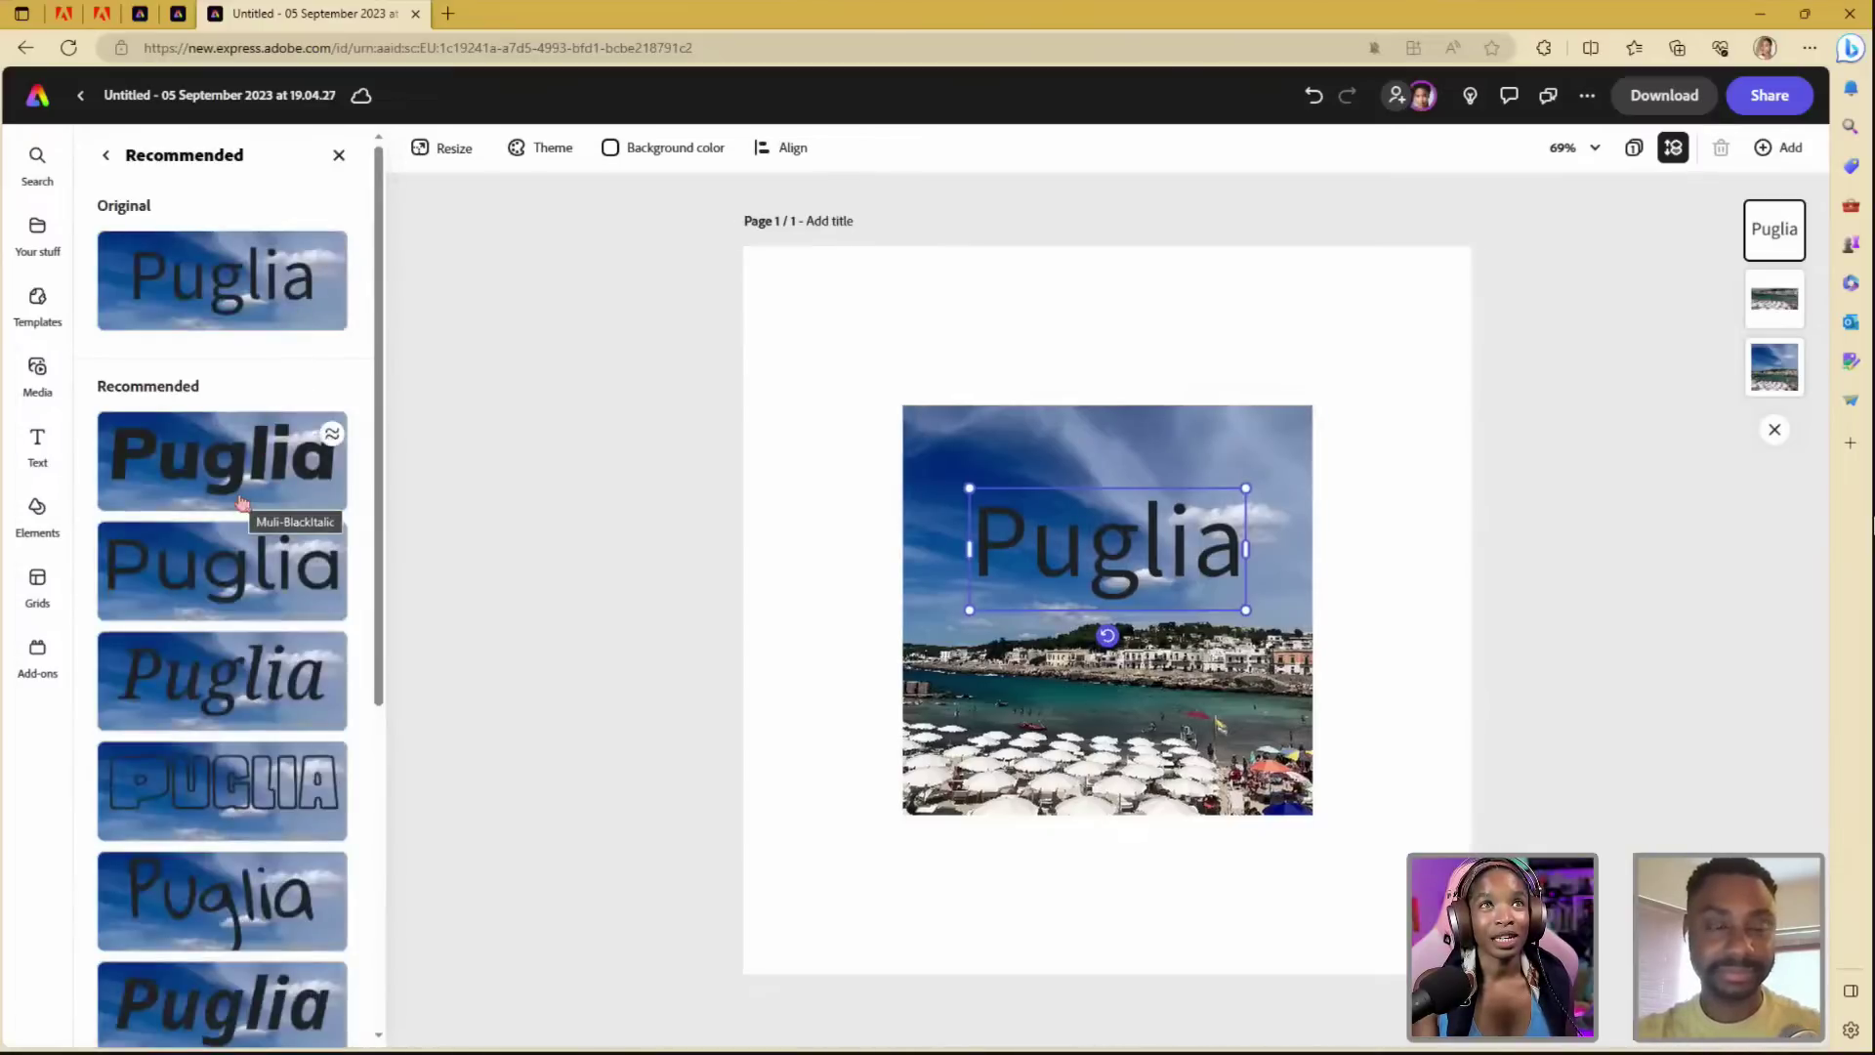
pyautogui.click(241, 500)
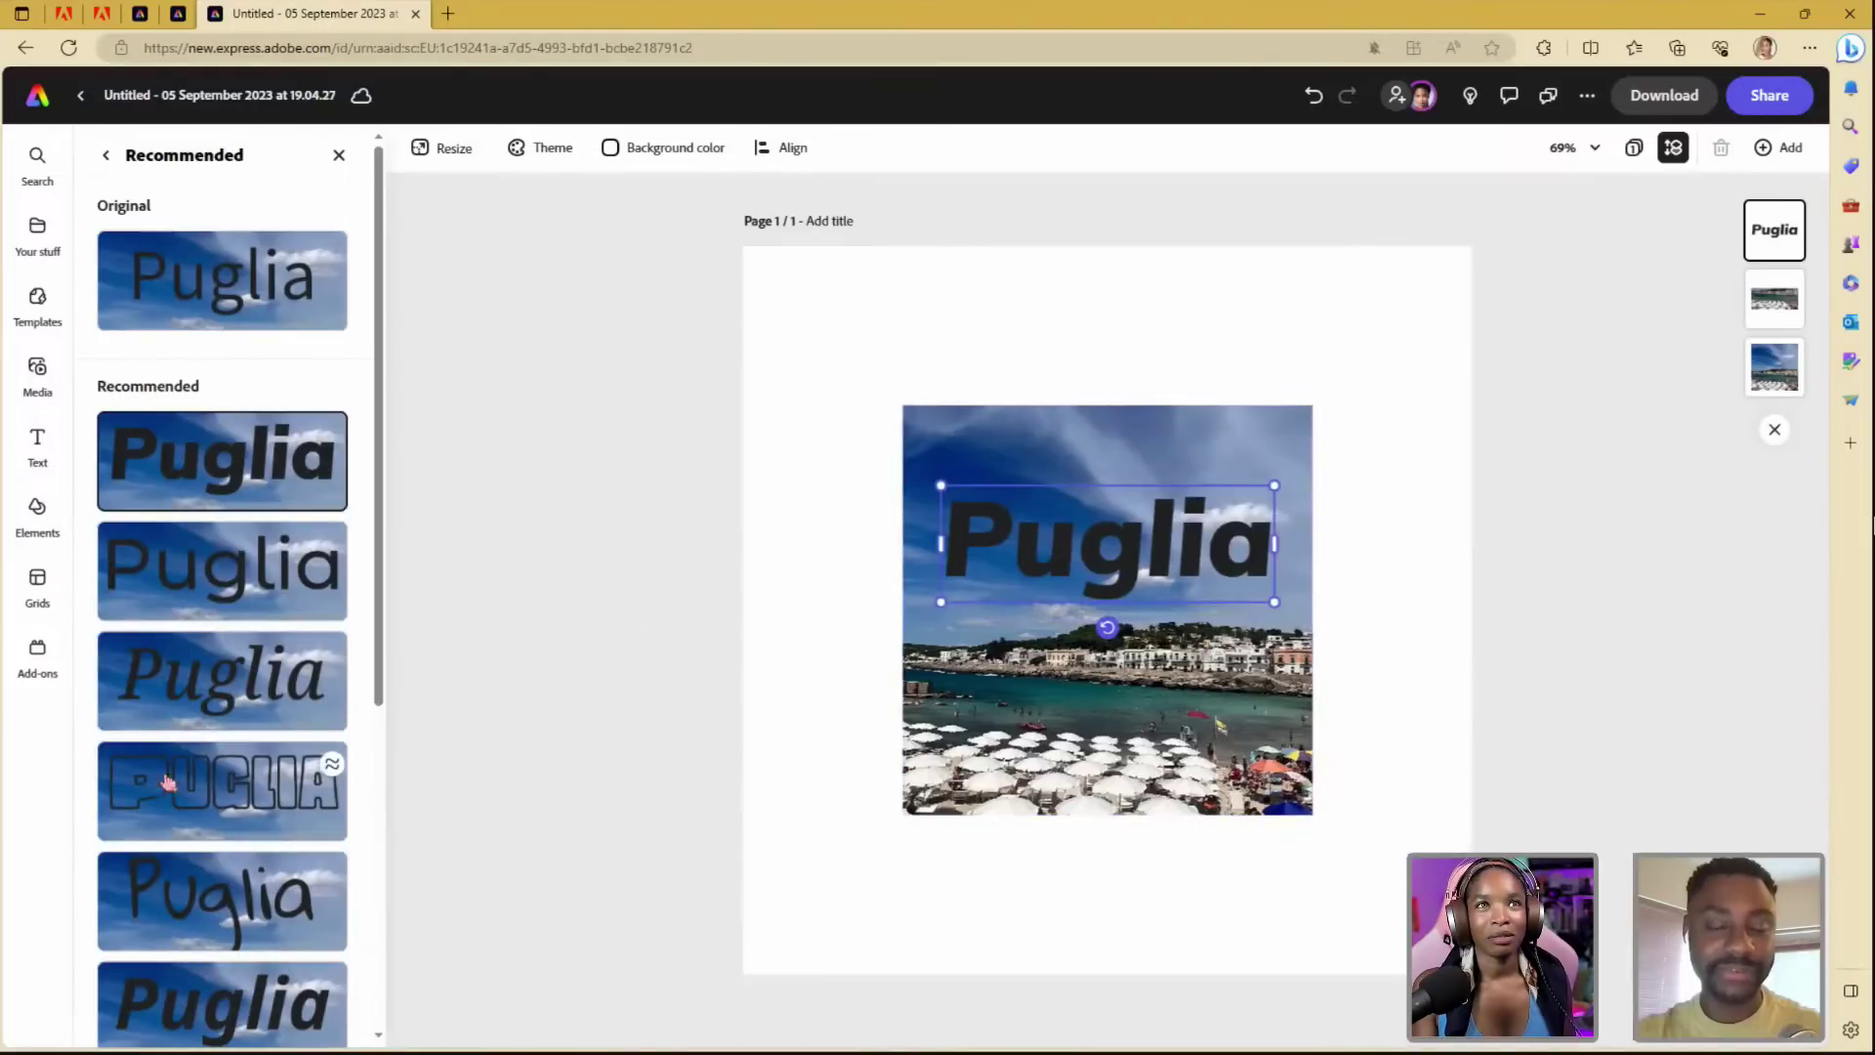
# - Browse the other recommended fonts and the fonts similar to Muli Black Italic, then return to the text settings
pyautogui.scroll(-5, 249, 849)
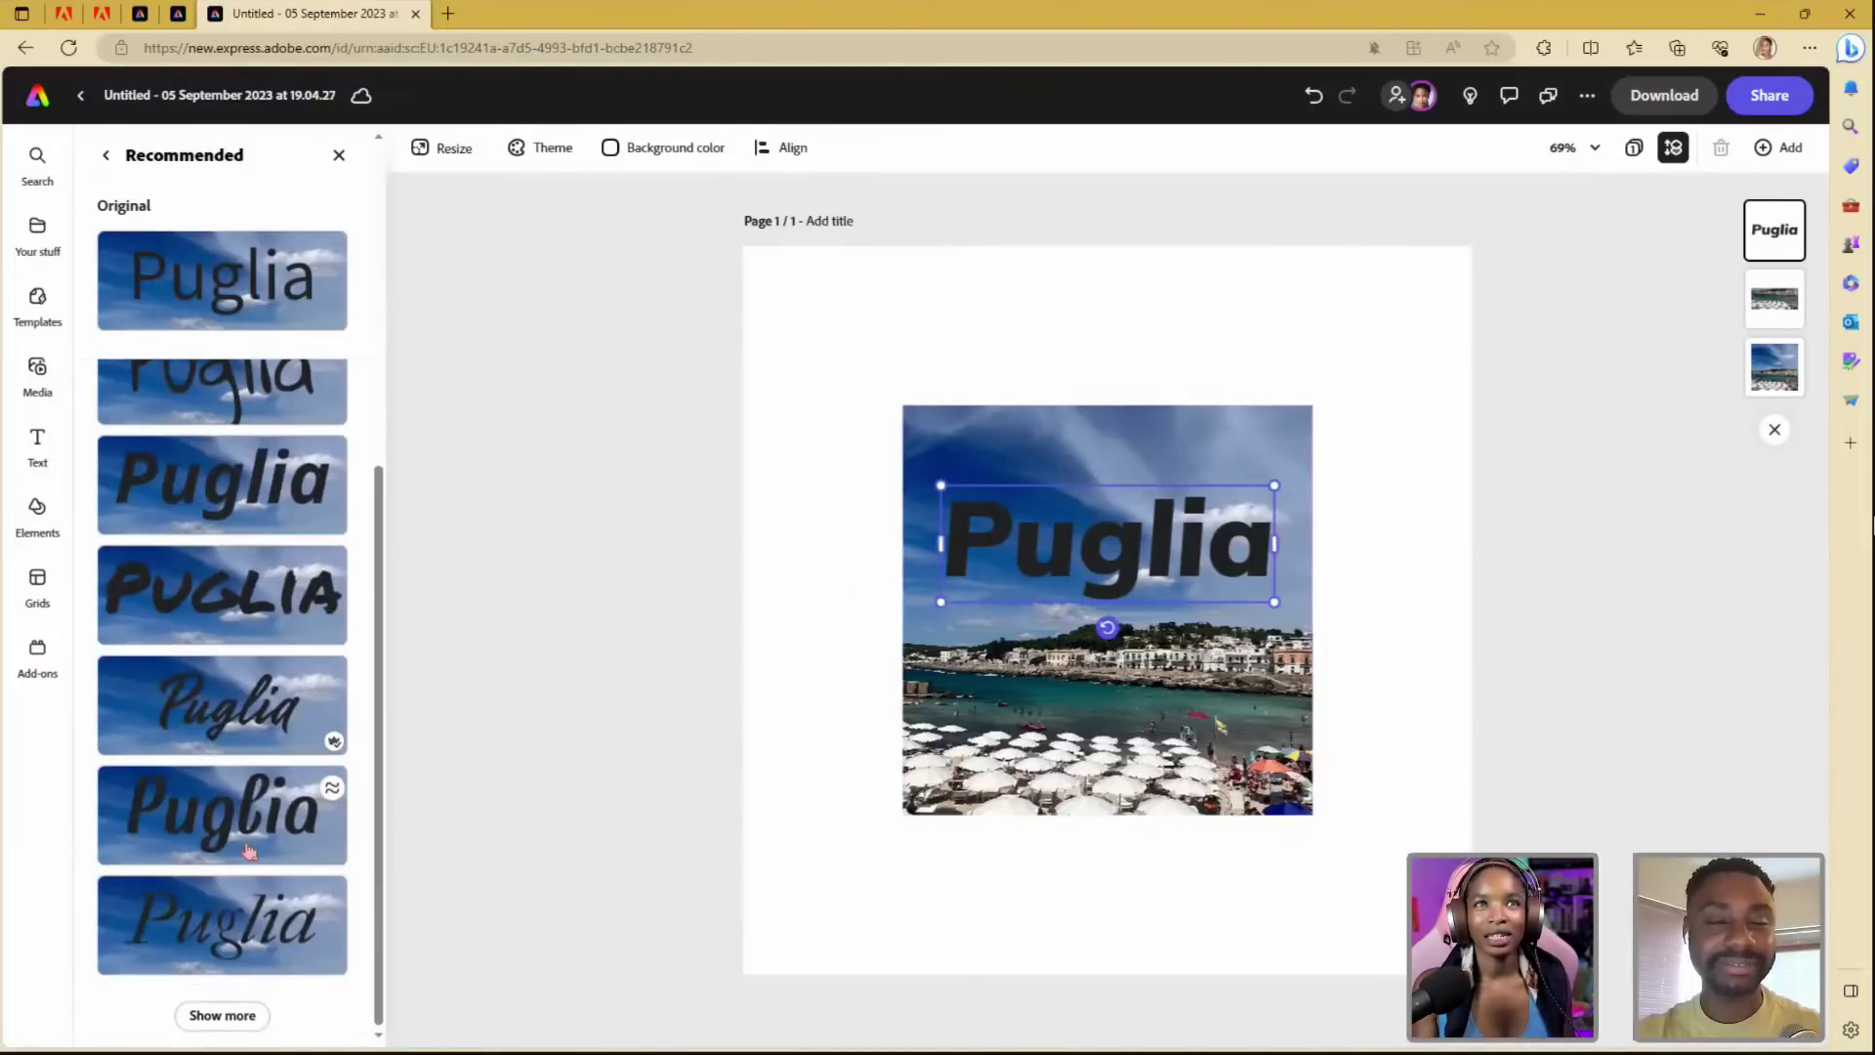
pyautogui.scroll(5, 257, 857)
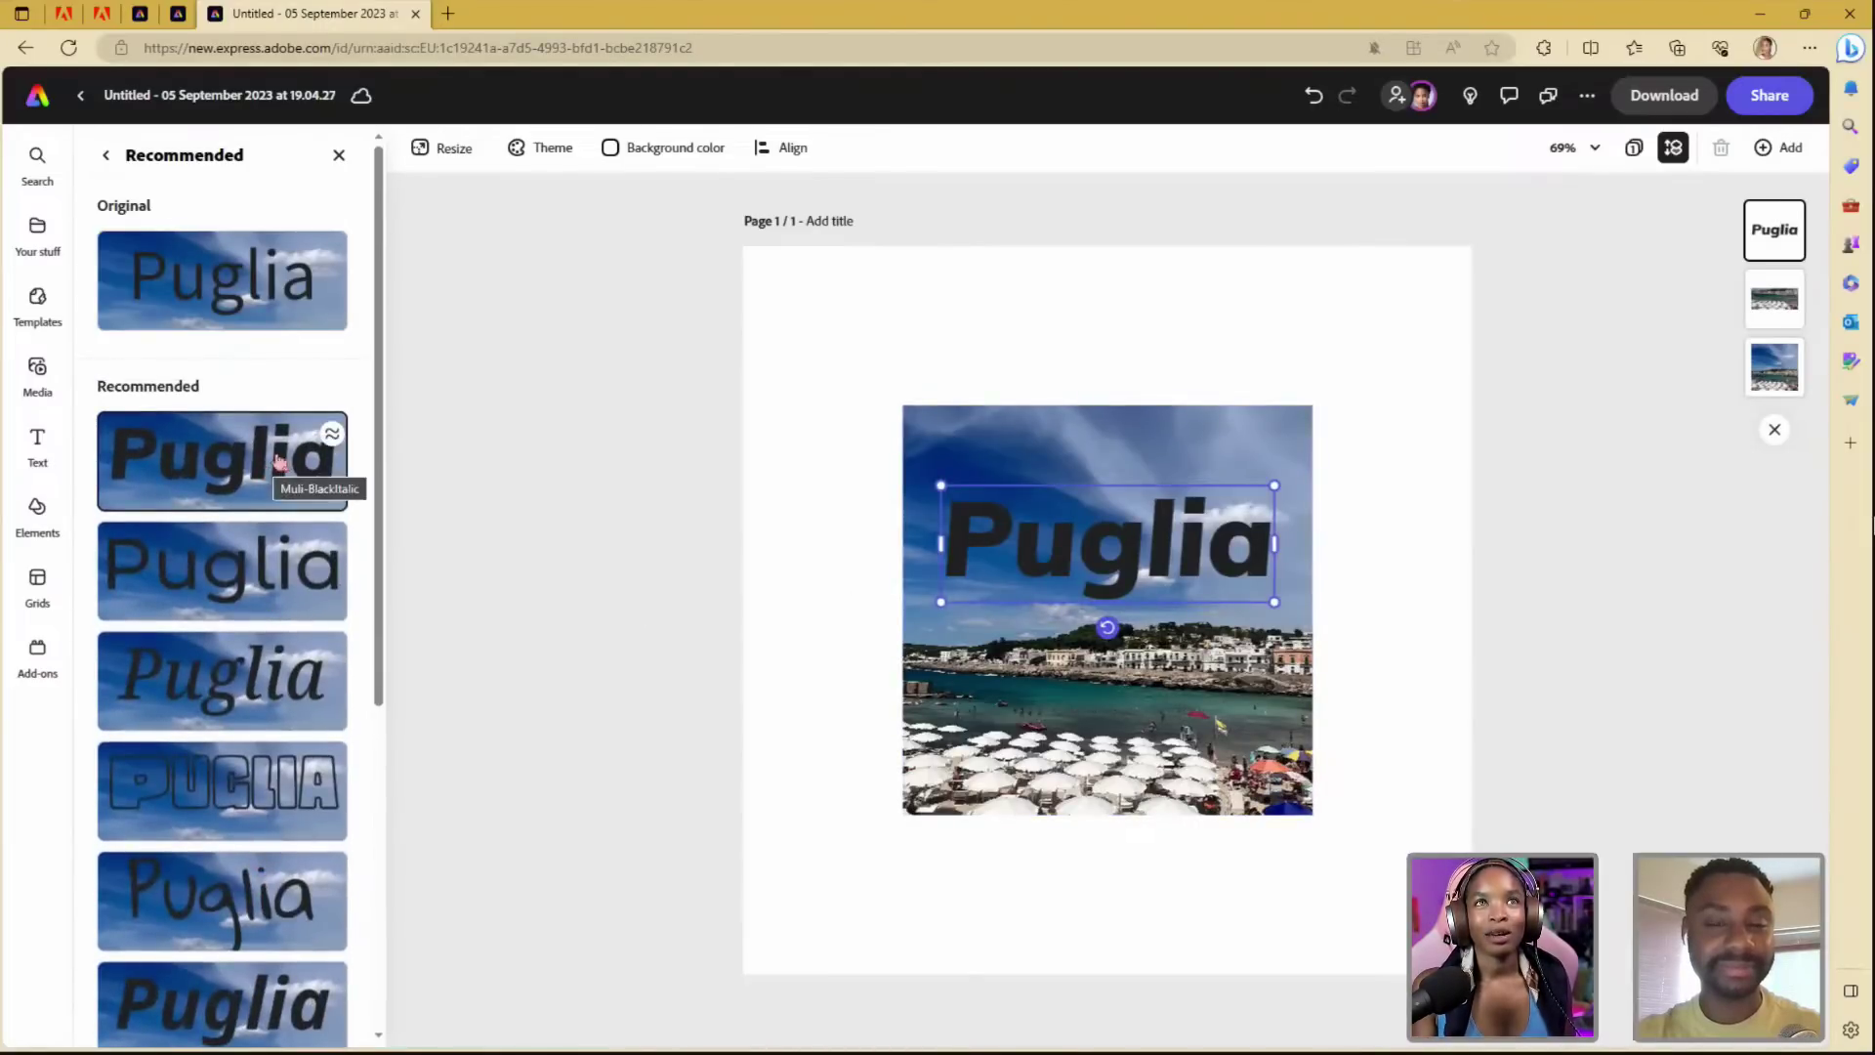
pyautogui.click(333, 435)
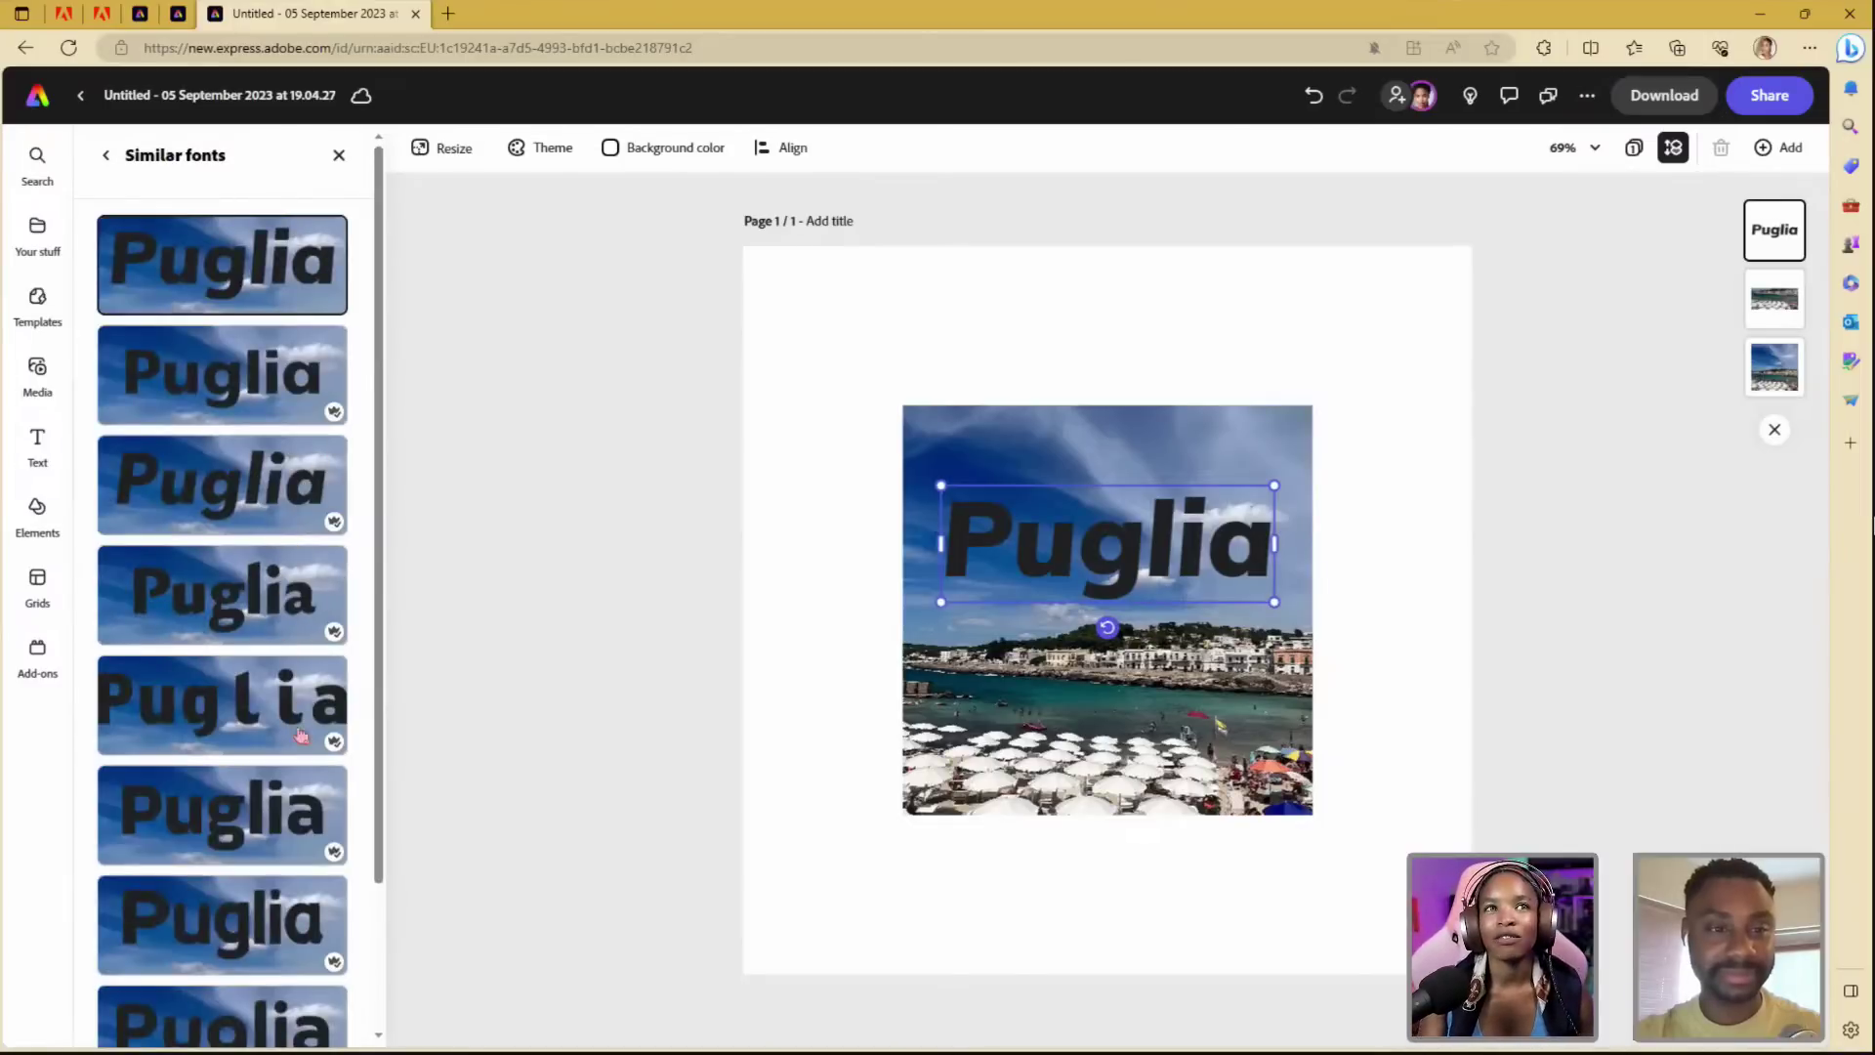
pyautogui.scroll(-2, 293, 893)
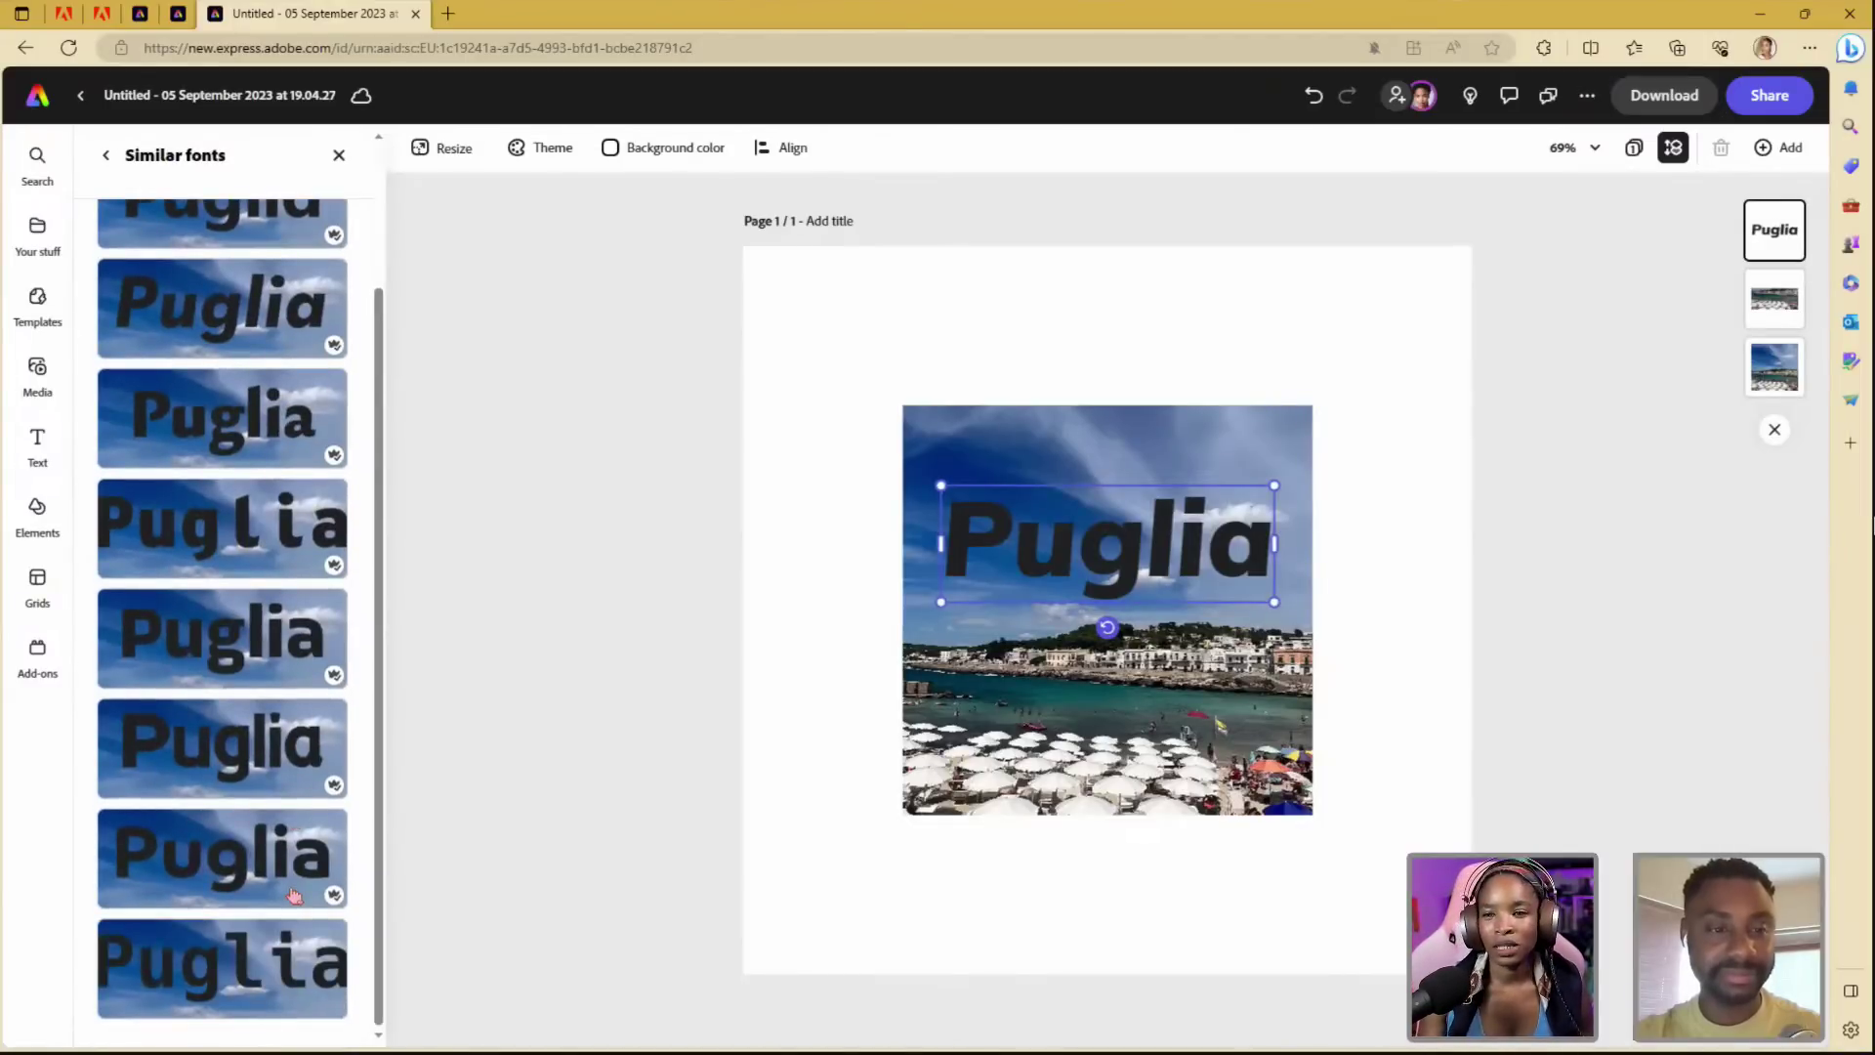
pyautogui.scroll(3, 293, 894)
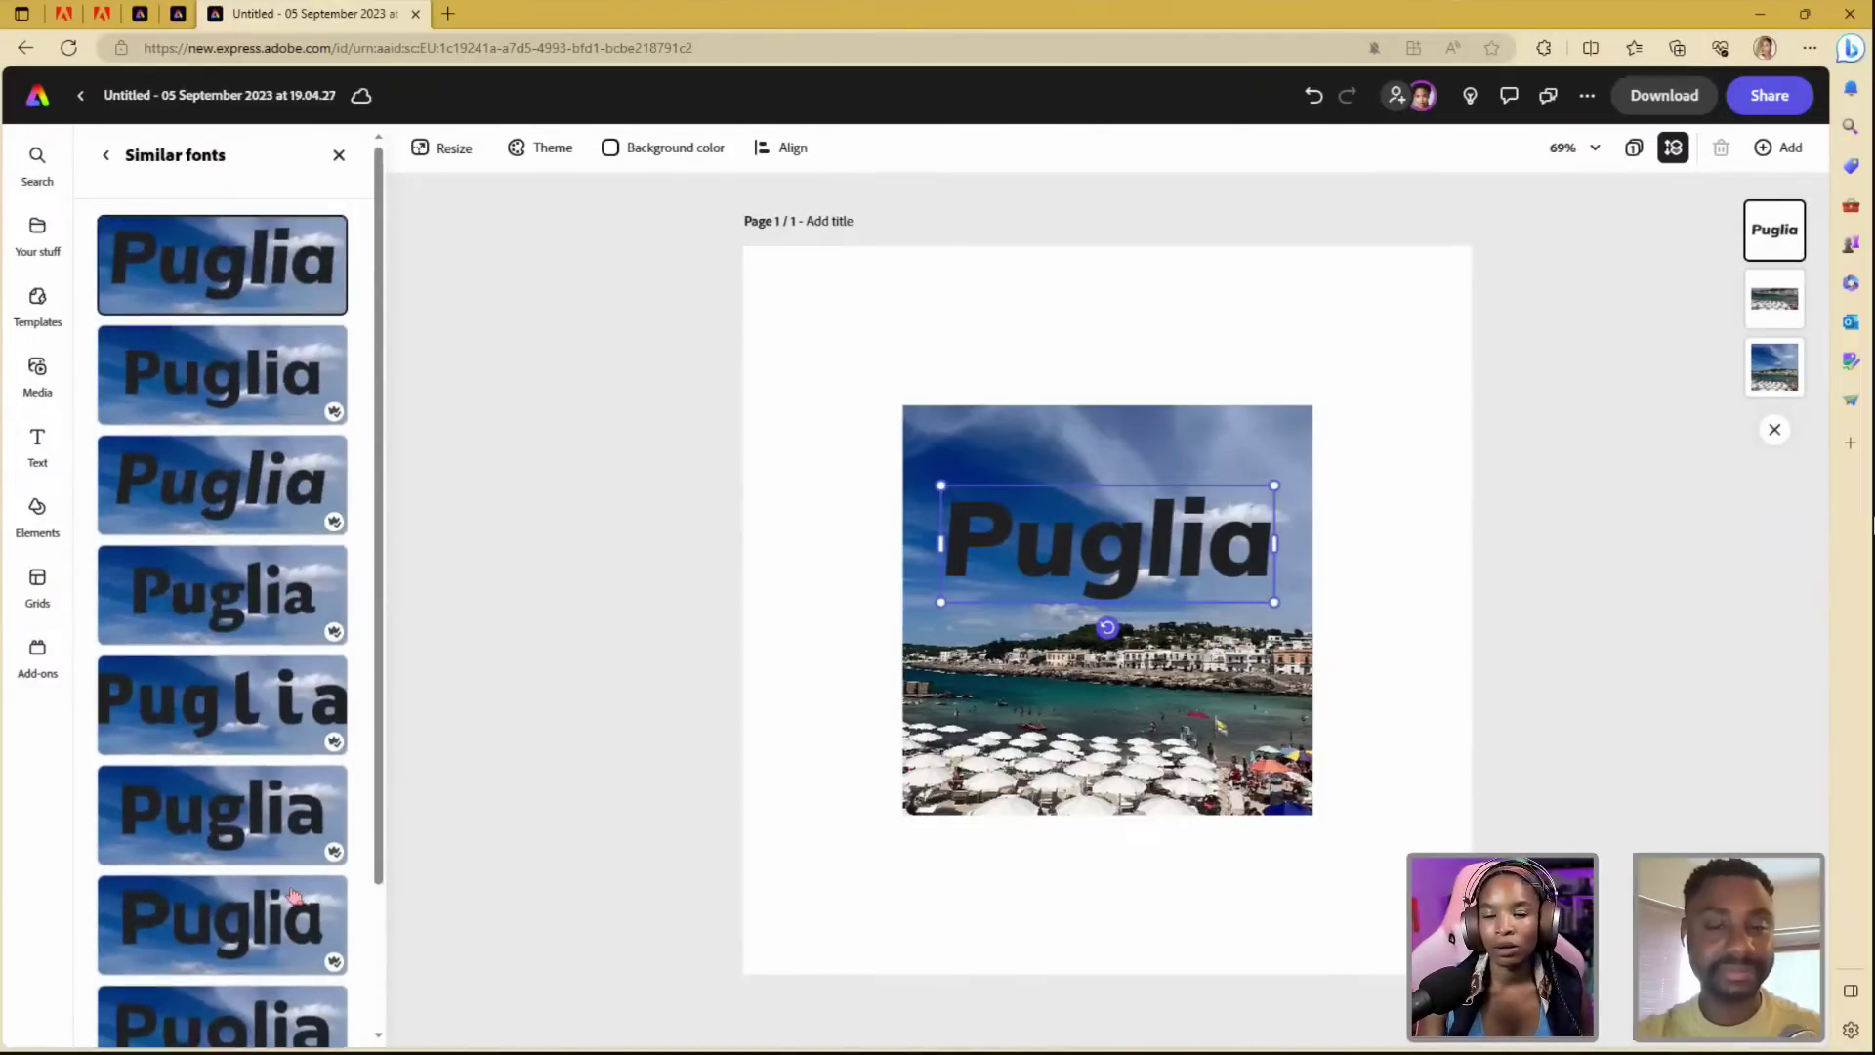
pyautogui.click(106, 155)
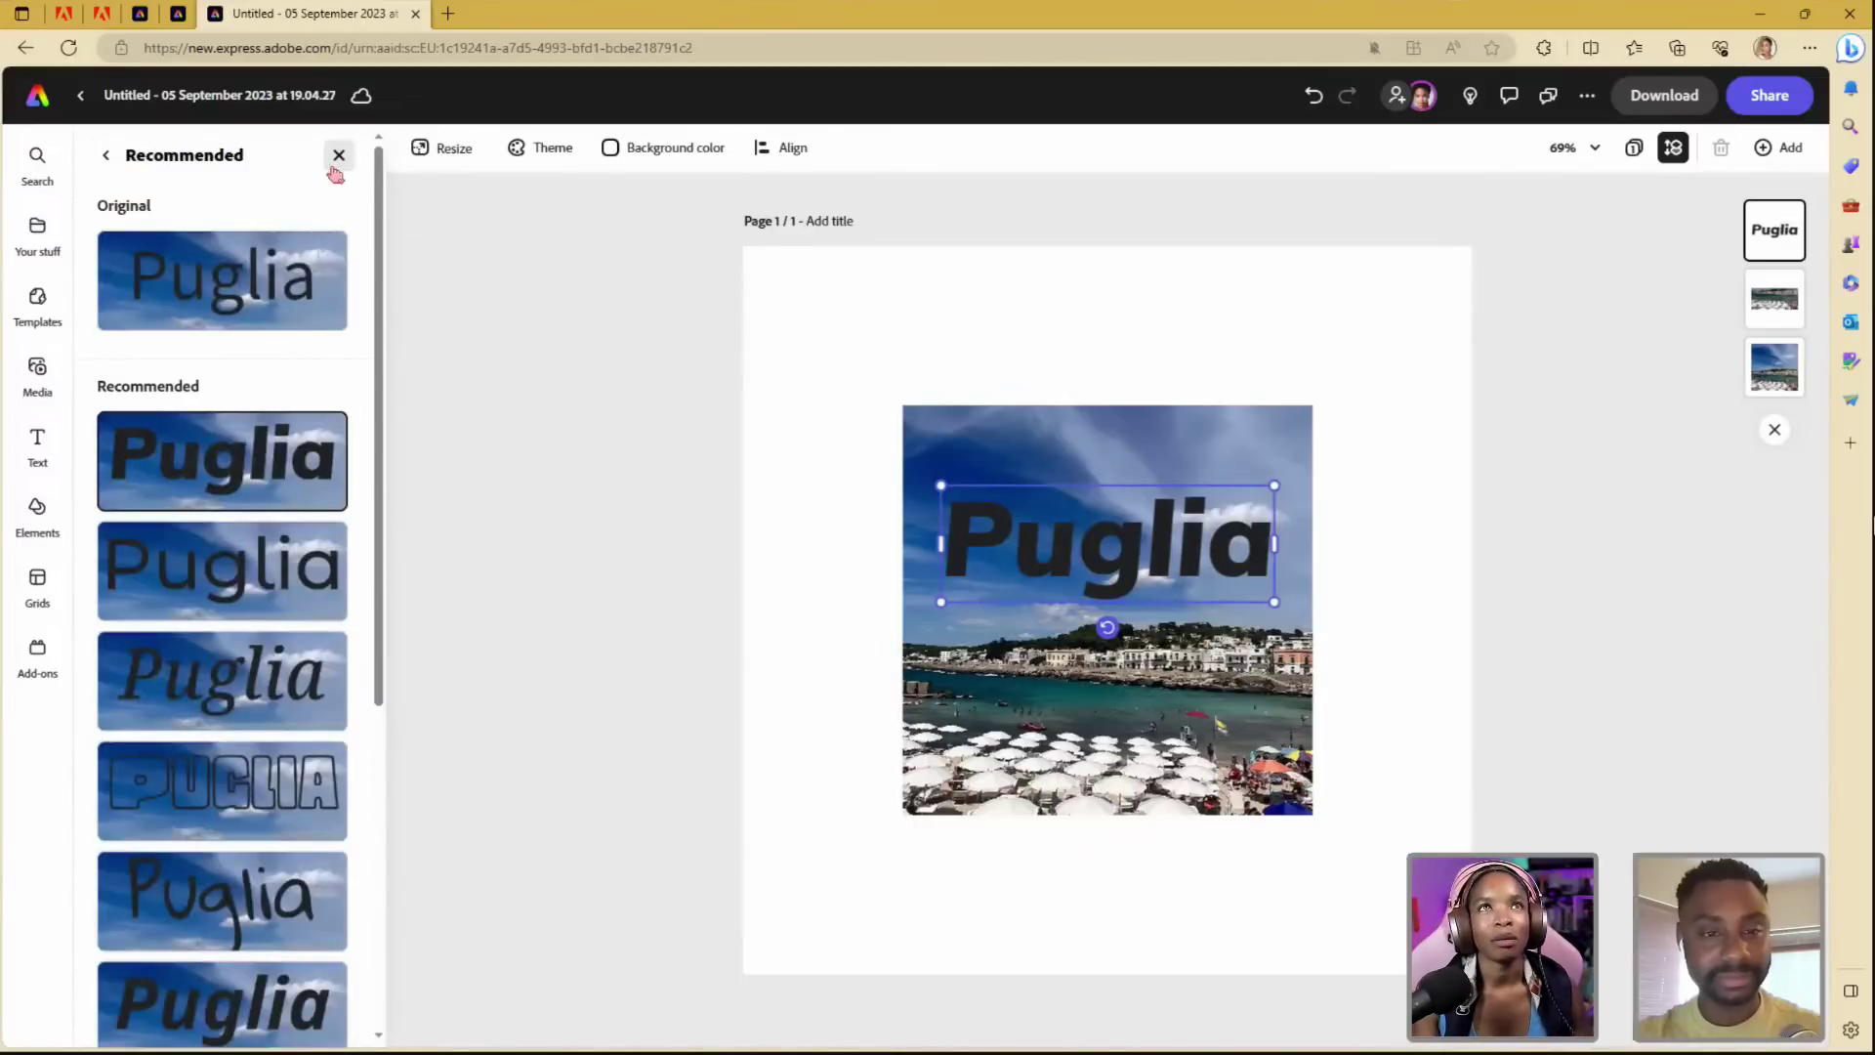
pyautogui.click(107, 156)
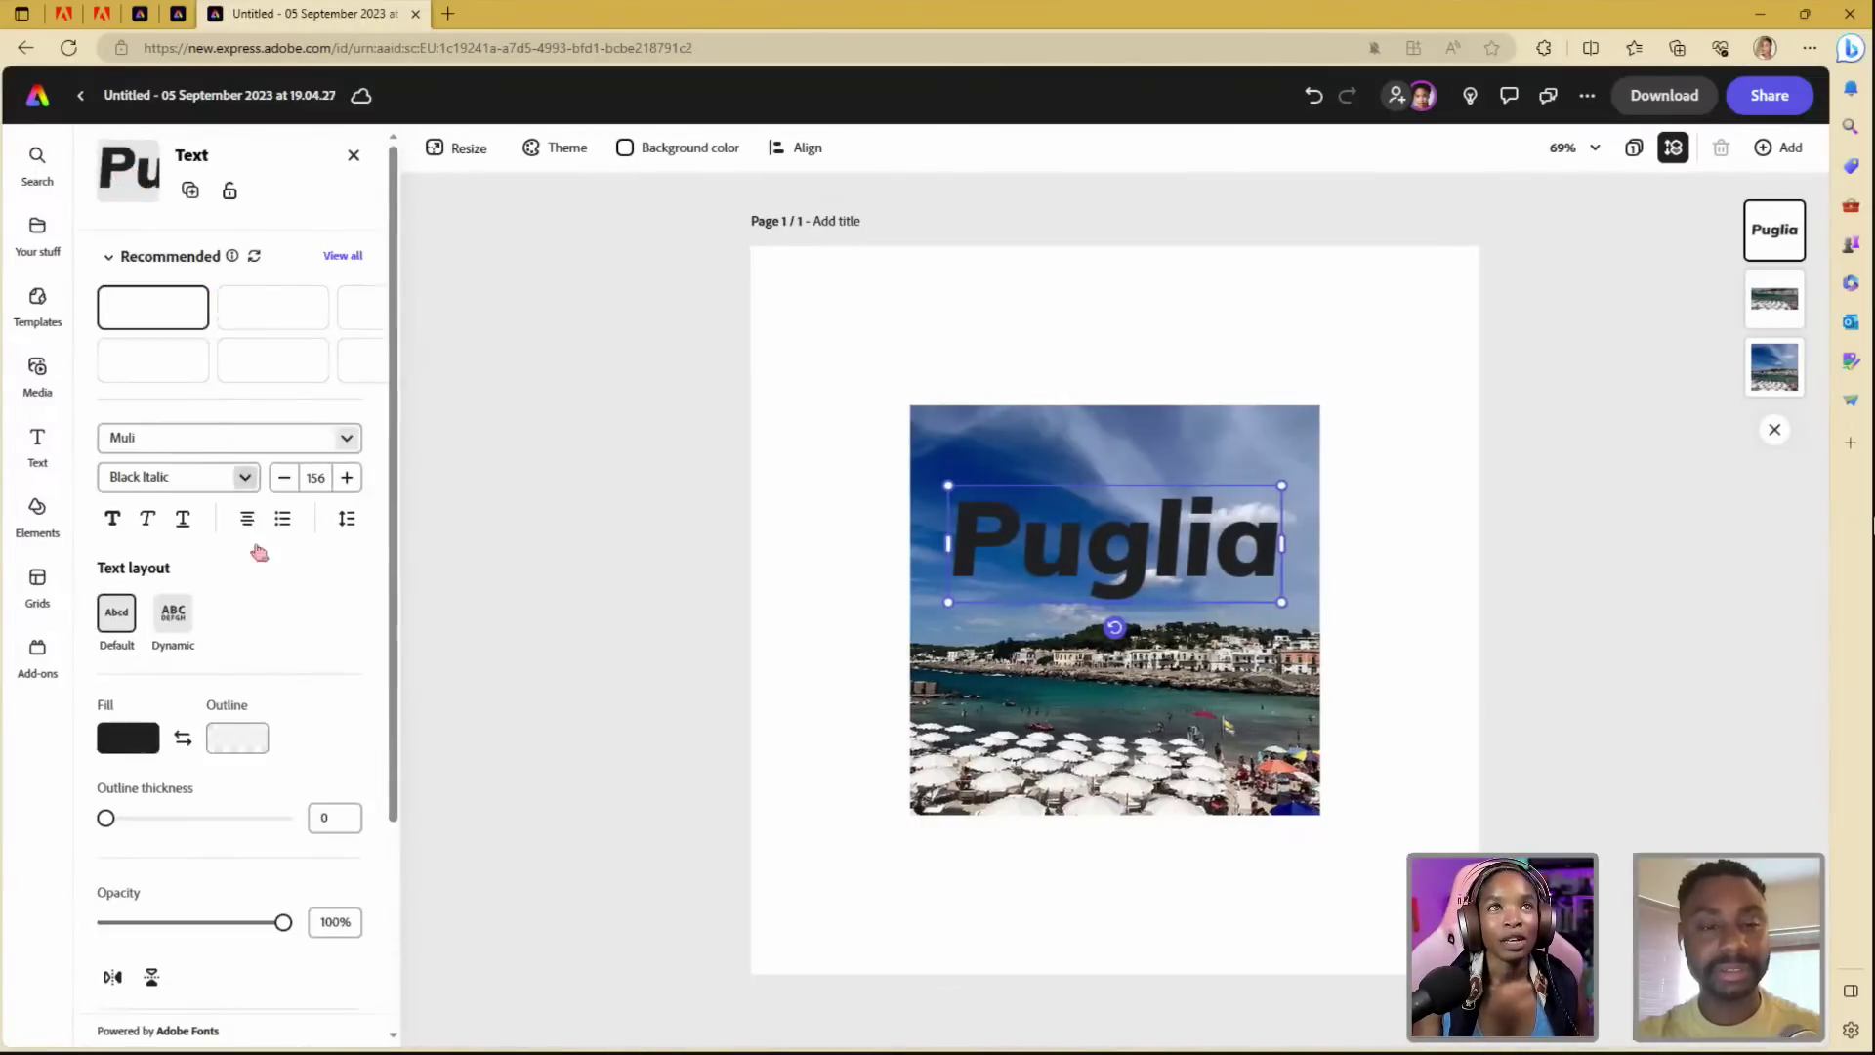
# - Lower the Puglia text slightly and fill it with the off-white color sampled from a beach umbrella in the photo
pyautogui.scroll(-3, 264, 703)
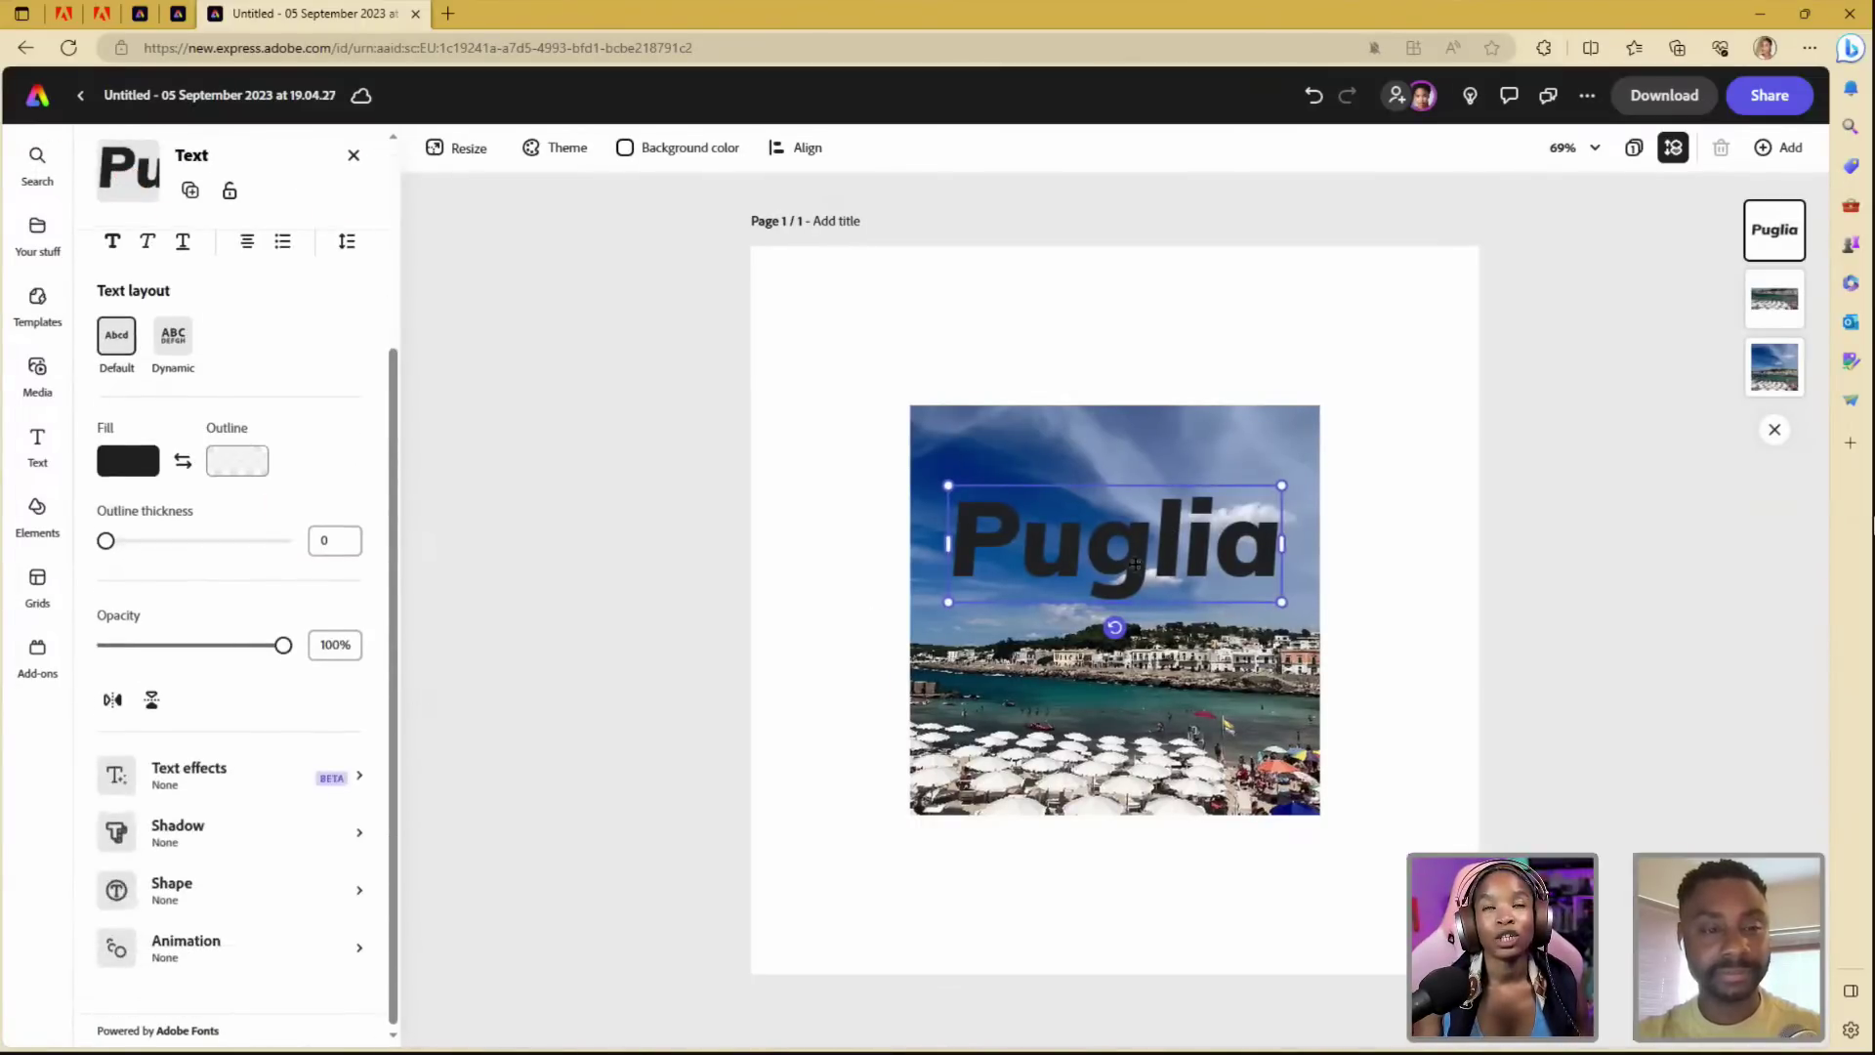
pyautogui.moveTo(1135, 564); pyautogui.dragTo(1138, 578)
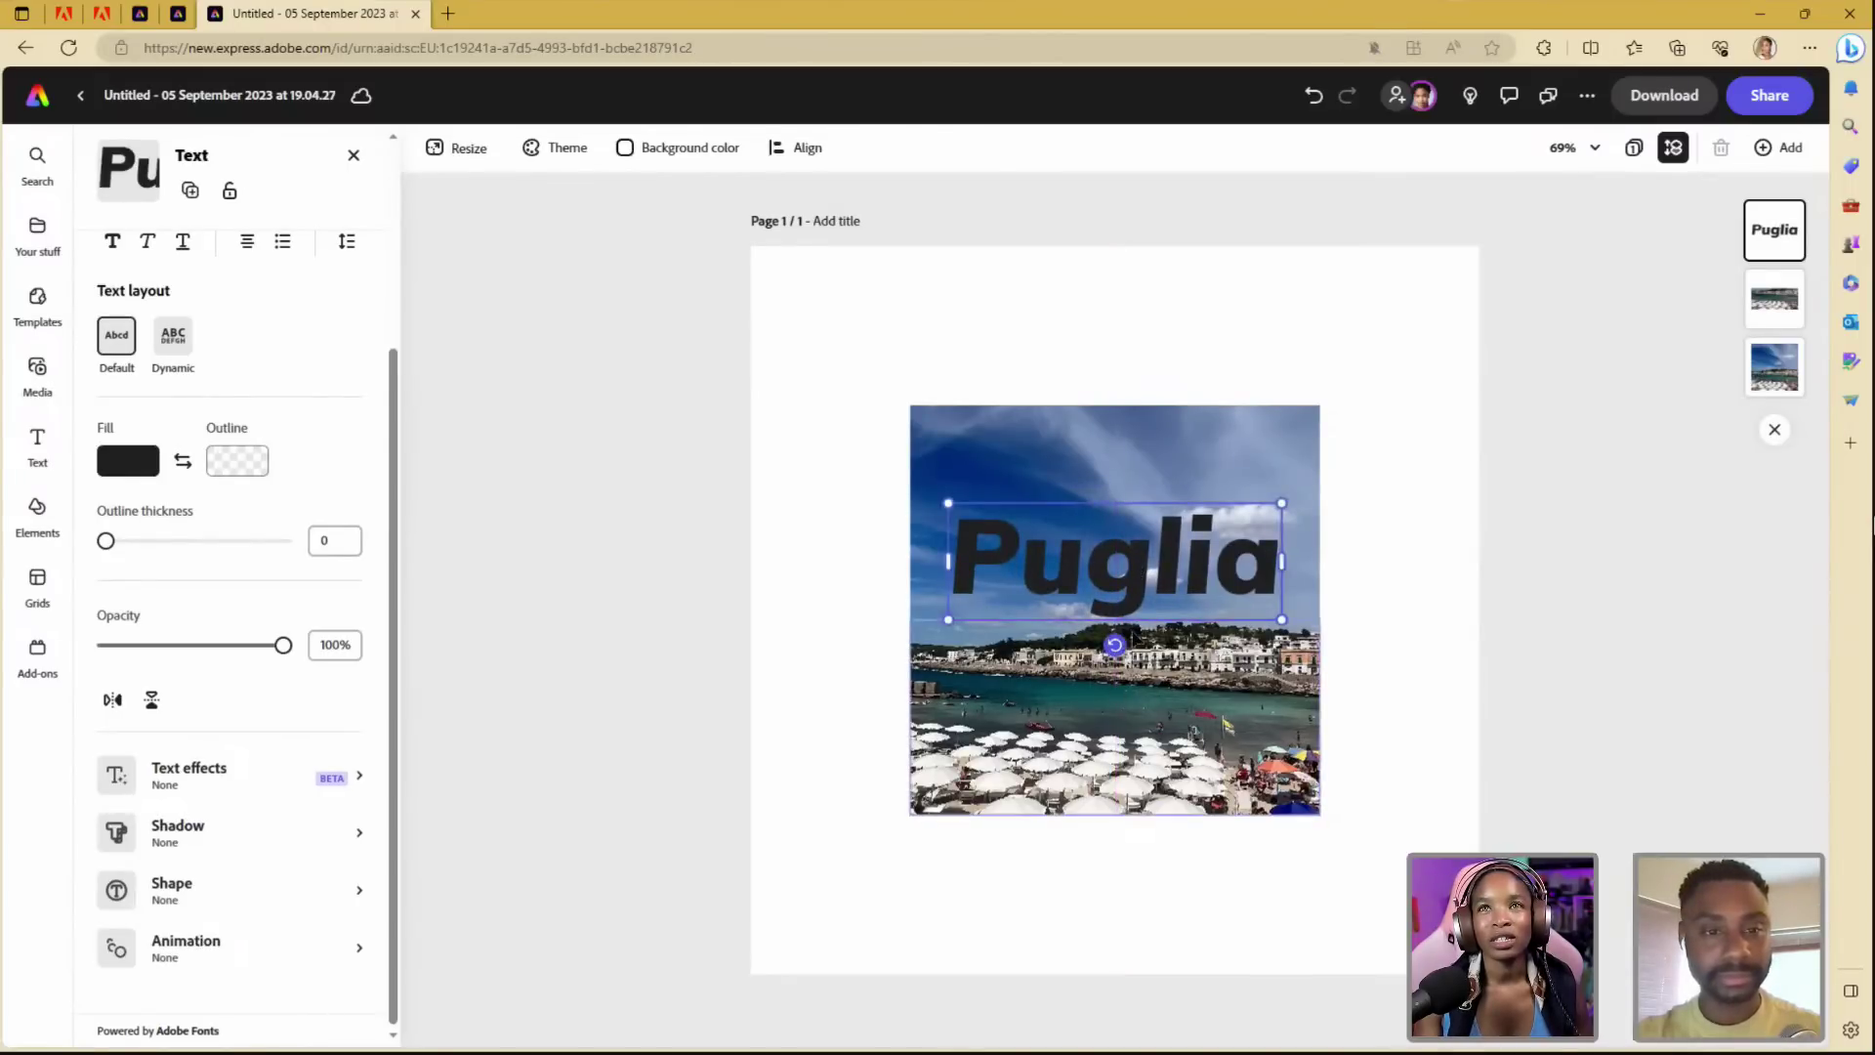
pyautogui.click(135, 473)
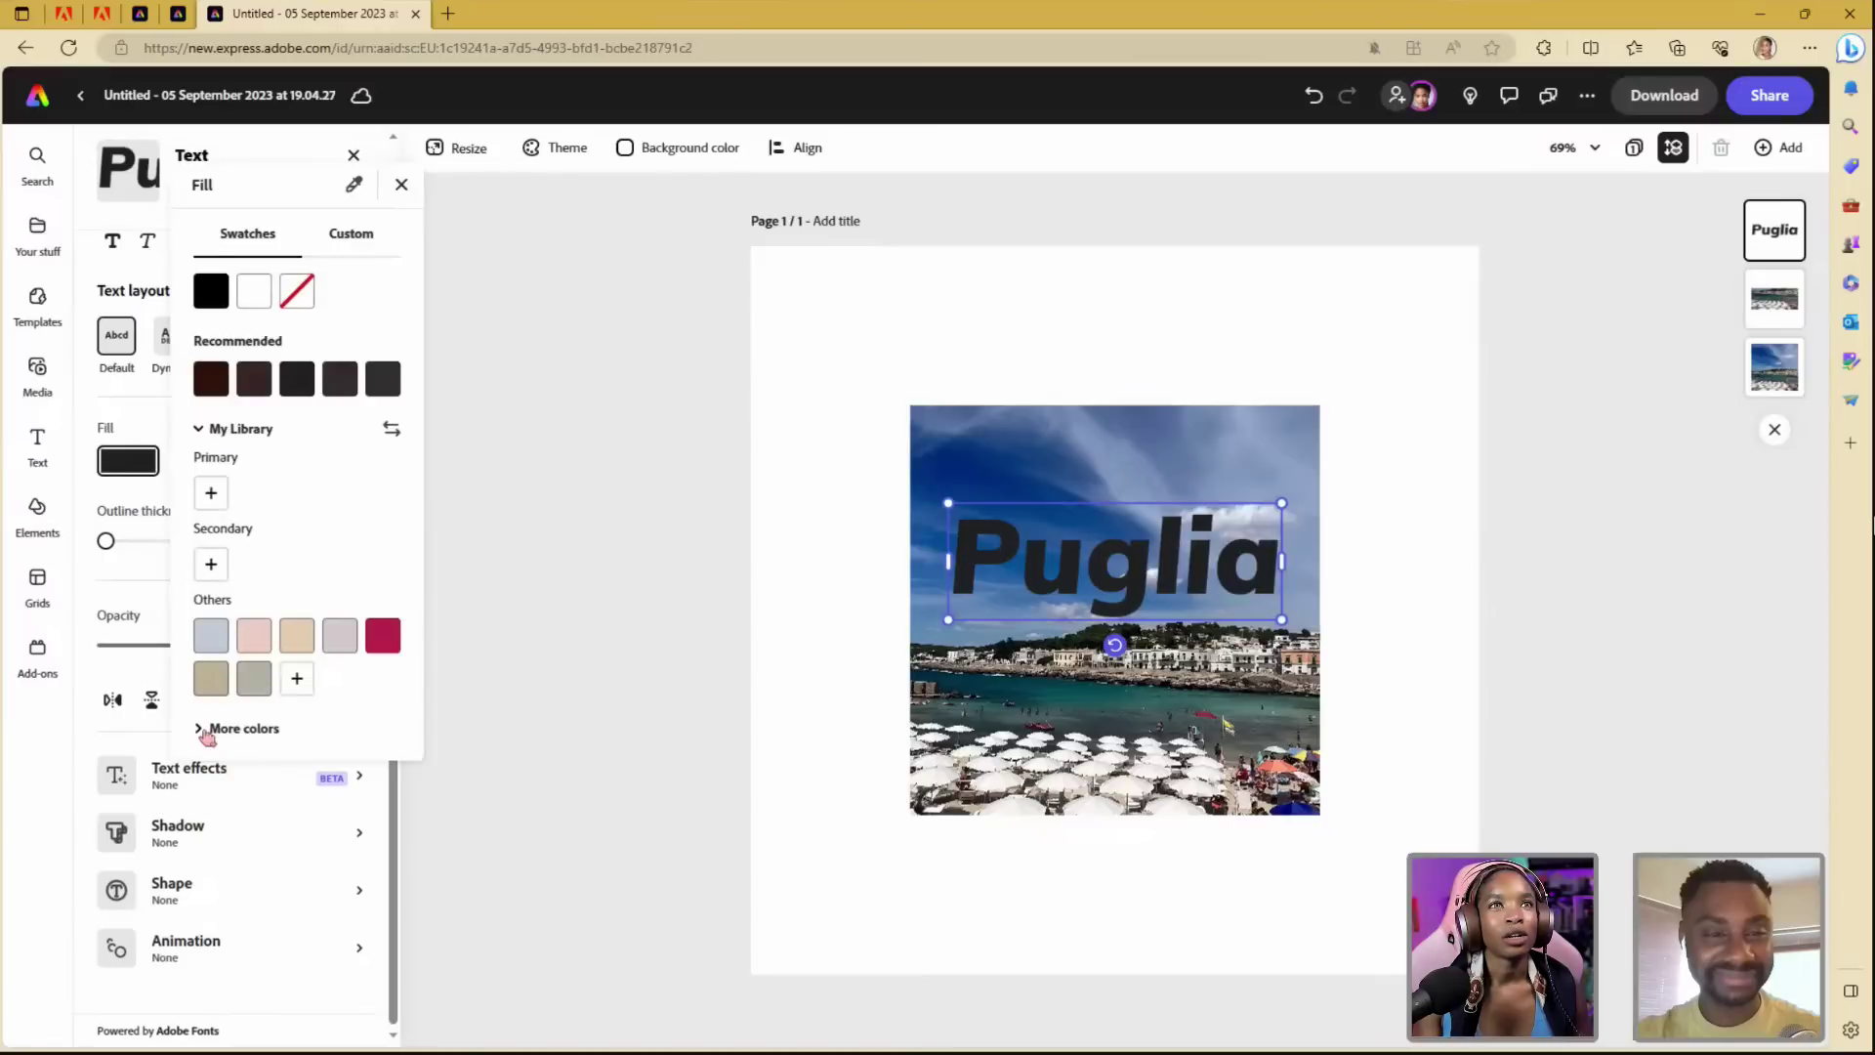
pyautogui.click(207, 729)
pyautogui.scroll(-5, 239, 732)
pyautogui.scroll(5, 245, 728)
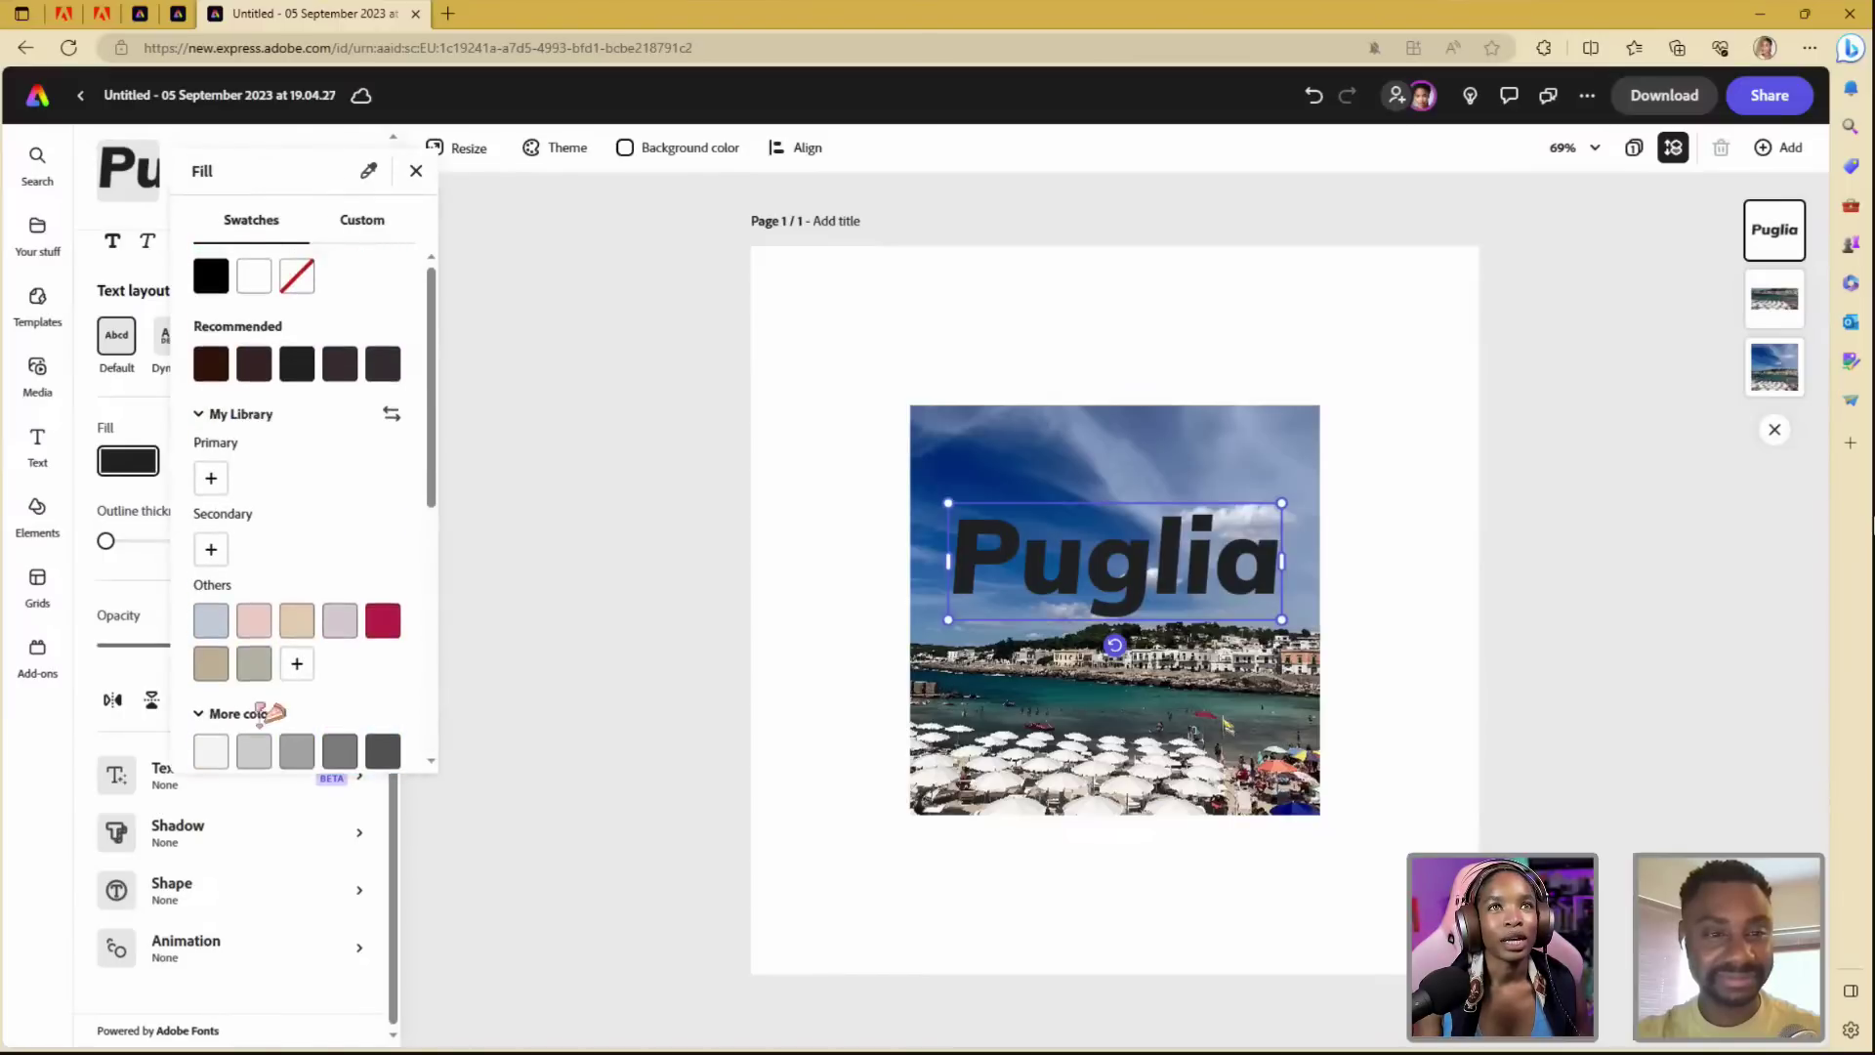
pyautogui.click(368, 171)
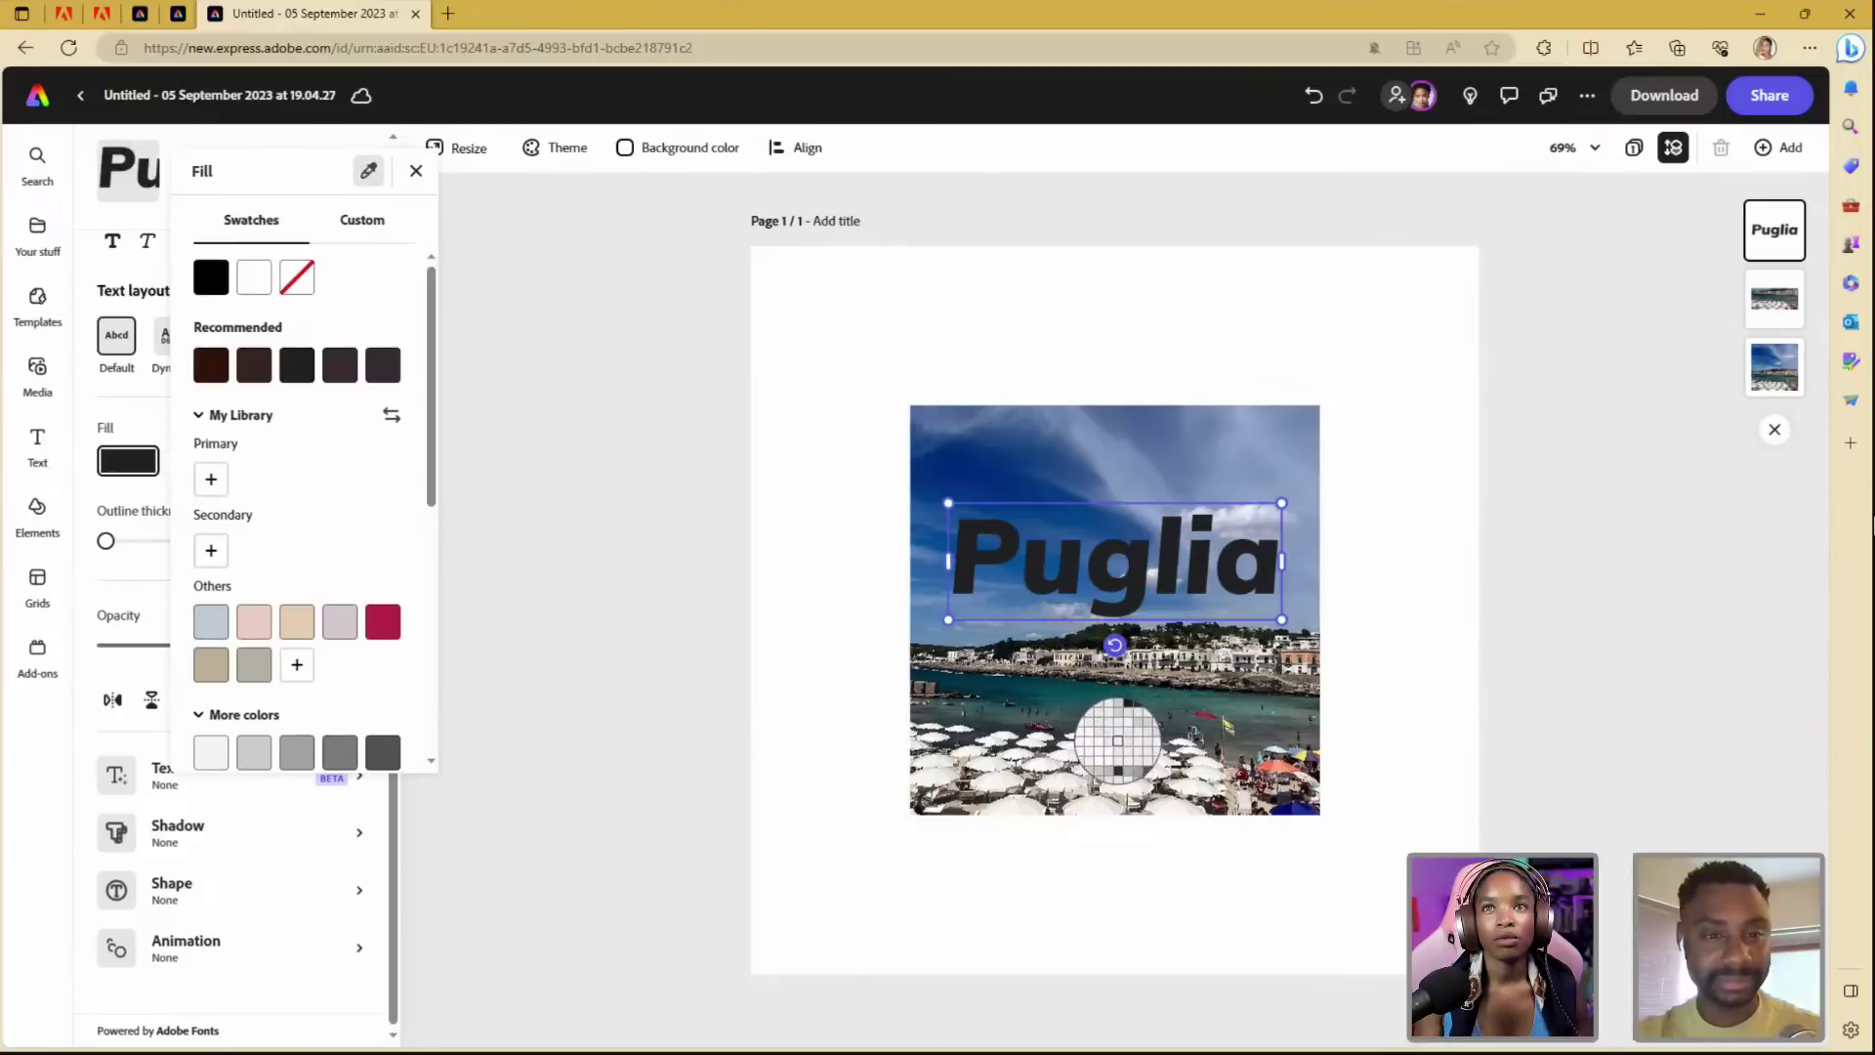
pyautogui.click(1111, 748)
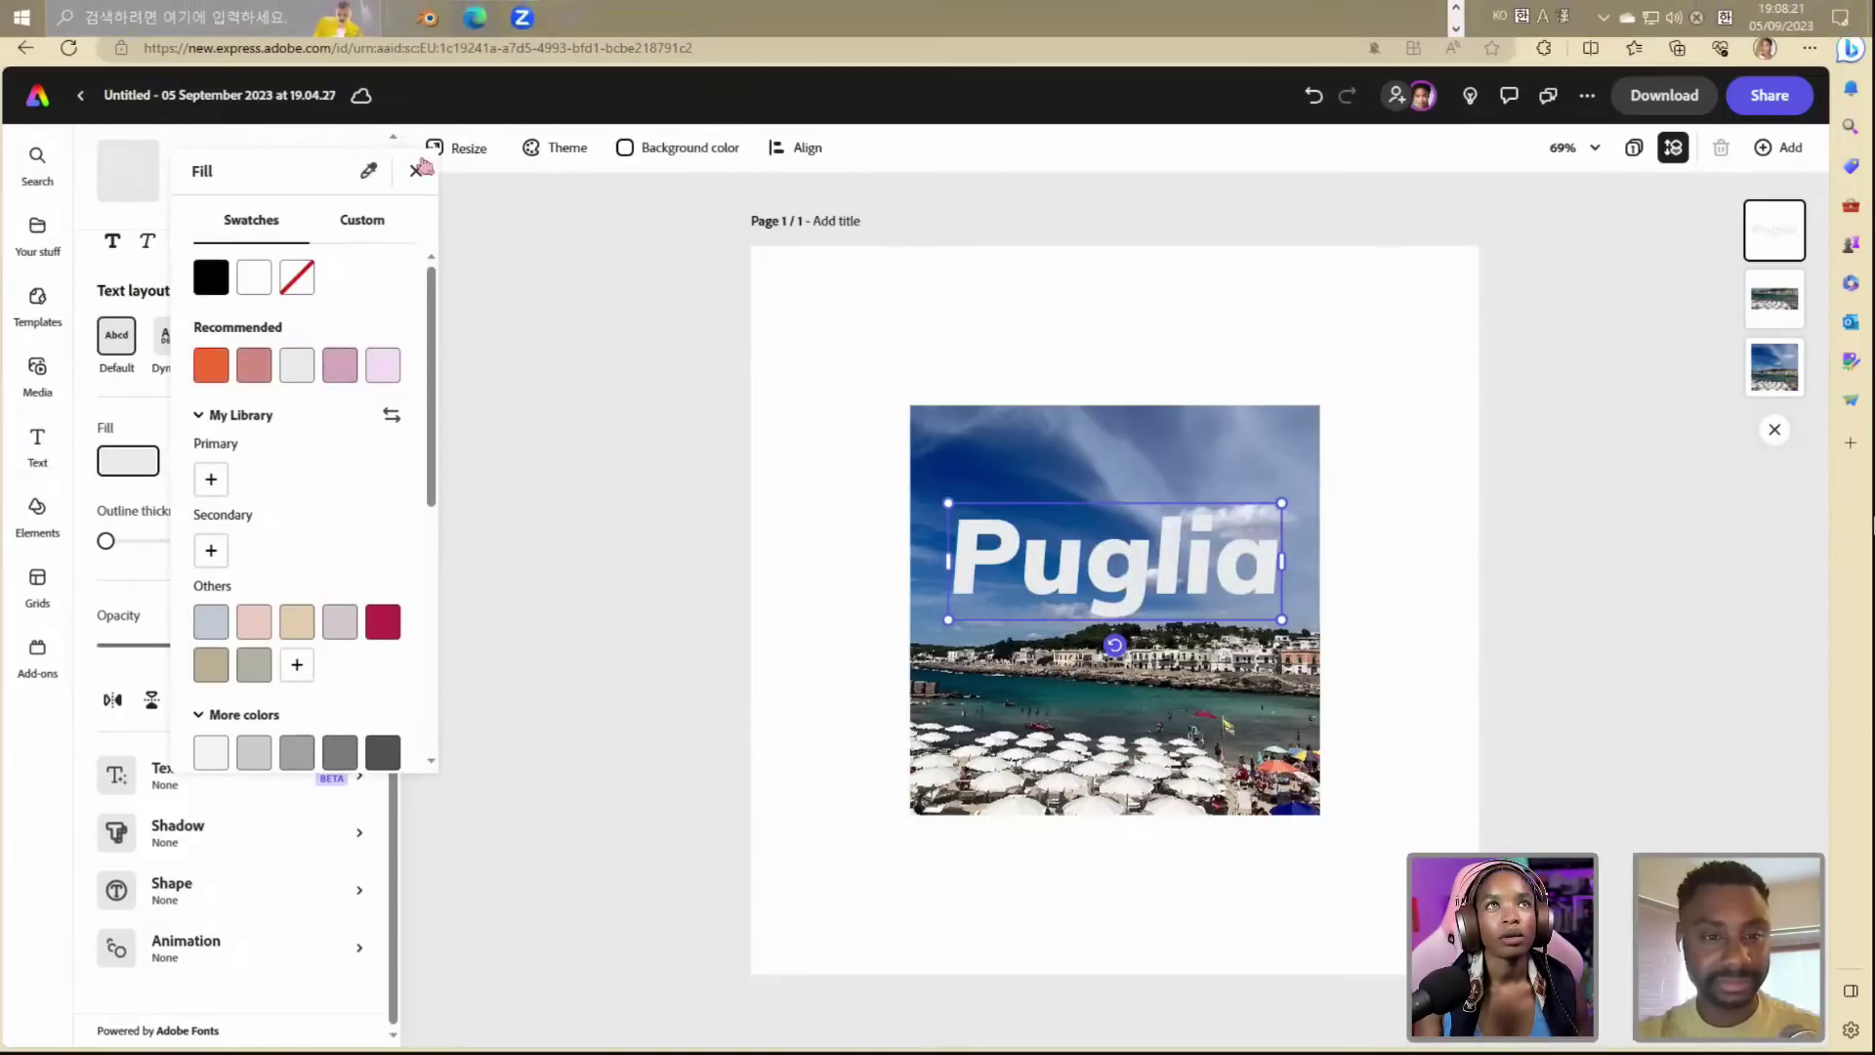
pyautogui.press('Escape')
# - Move the Puglia text down toward the treetops and place its layer between the cropped photo and the full square photo
pyautogui.moveTo(1186, 565); pyautogui.dragTo(1215, 572)
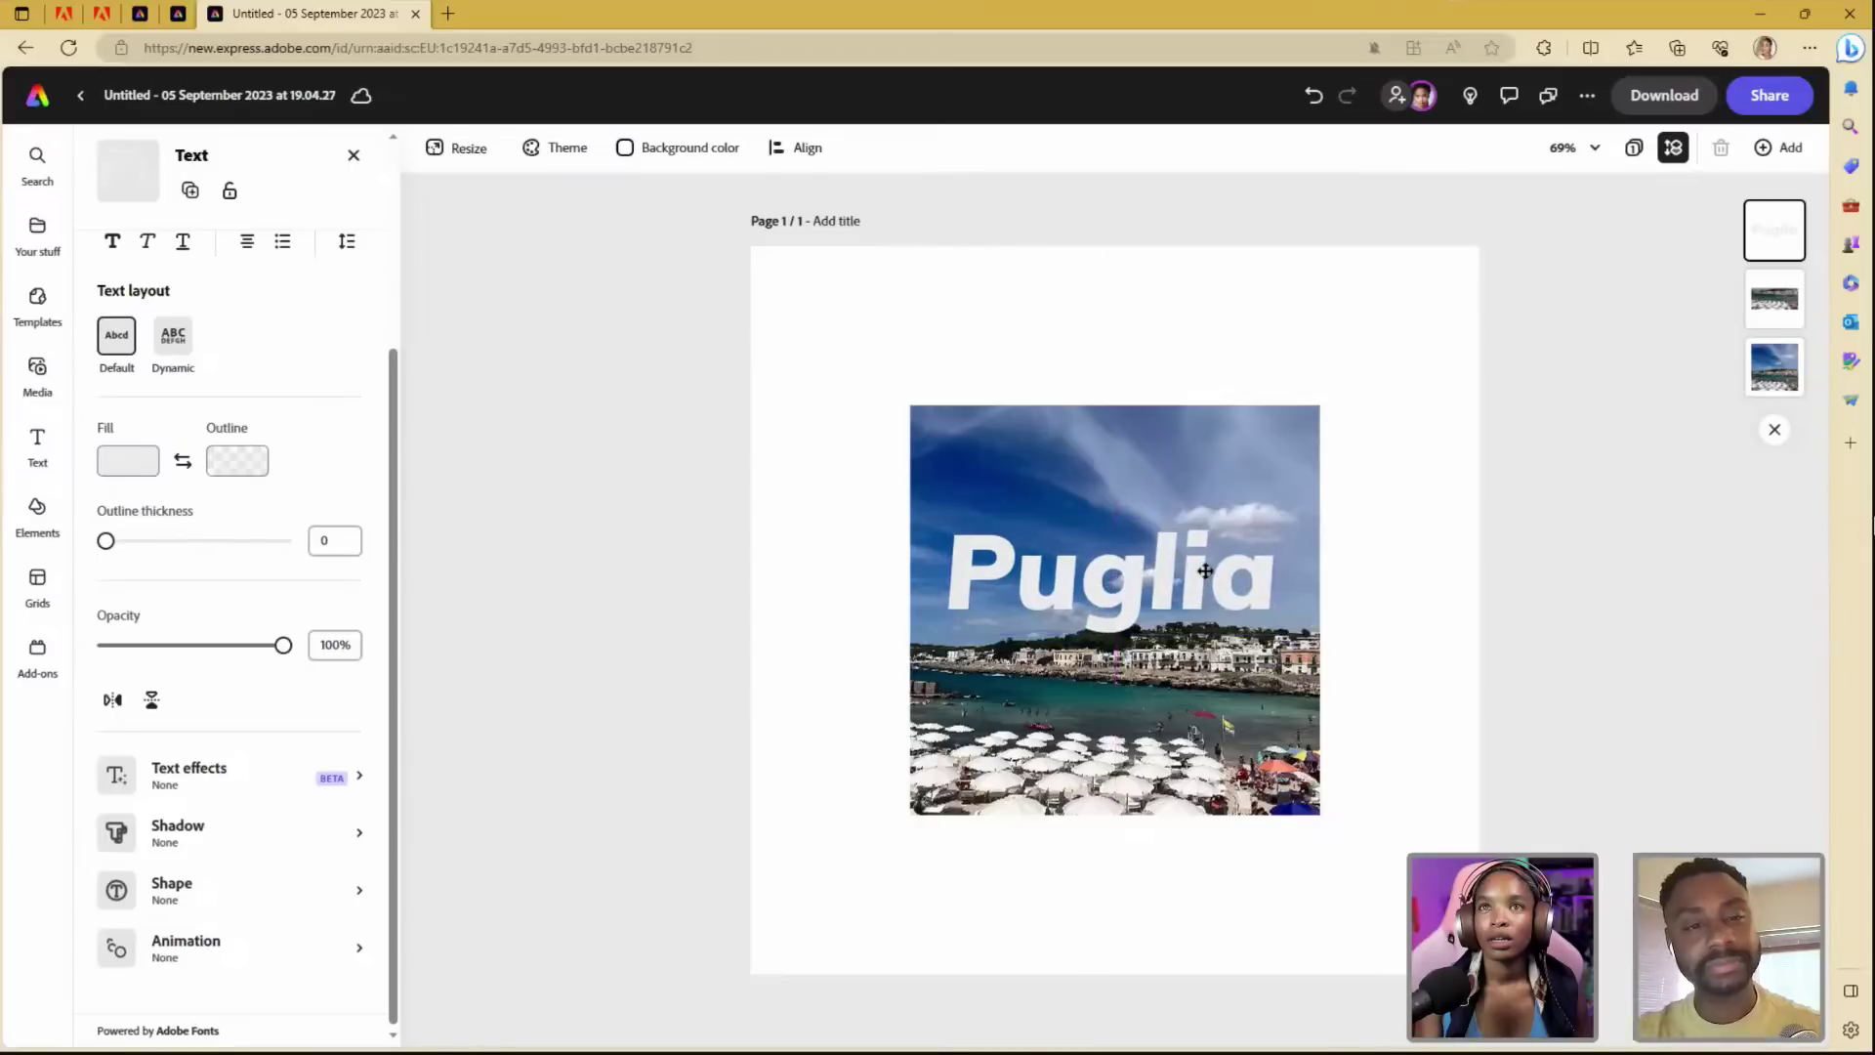
pyautogui.click(1646, 510)
pyautogui.moveTo(1774, 229); pyautogui.dragTo(1774, 298)
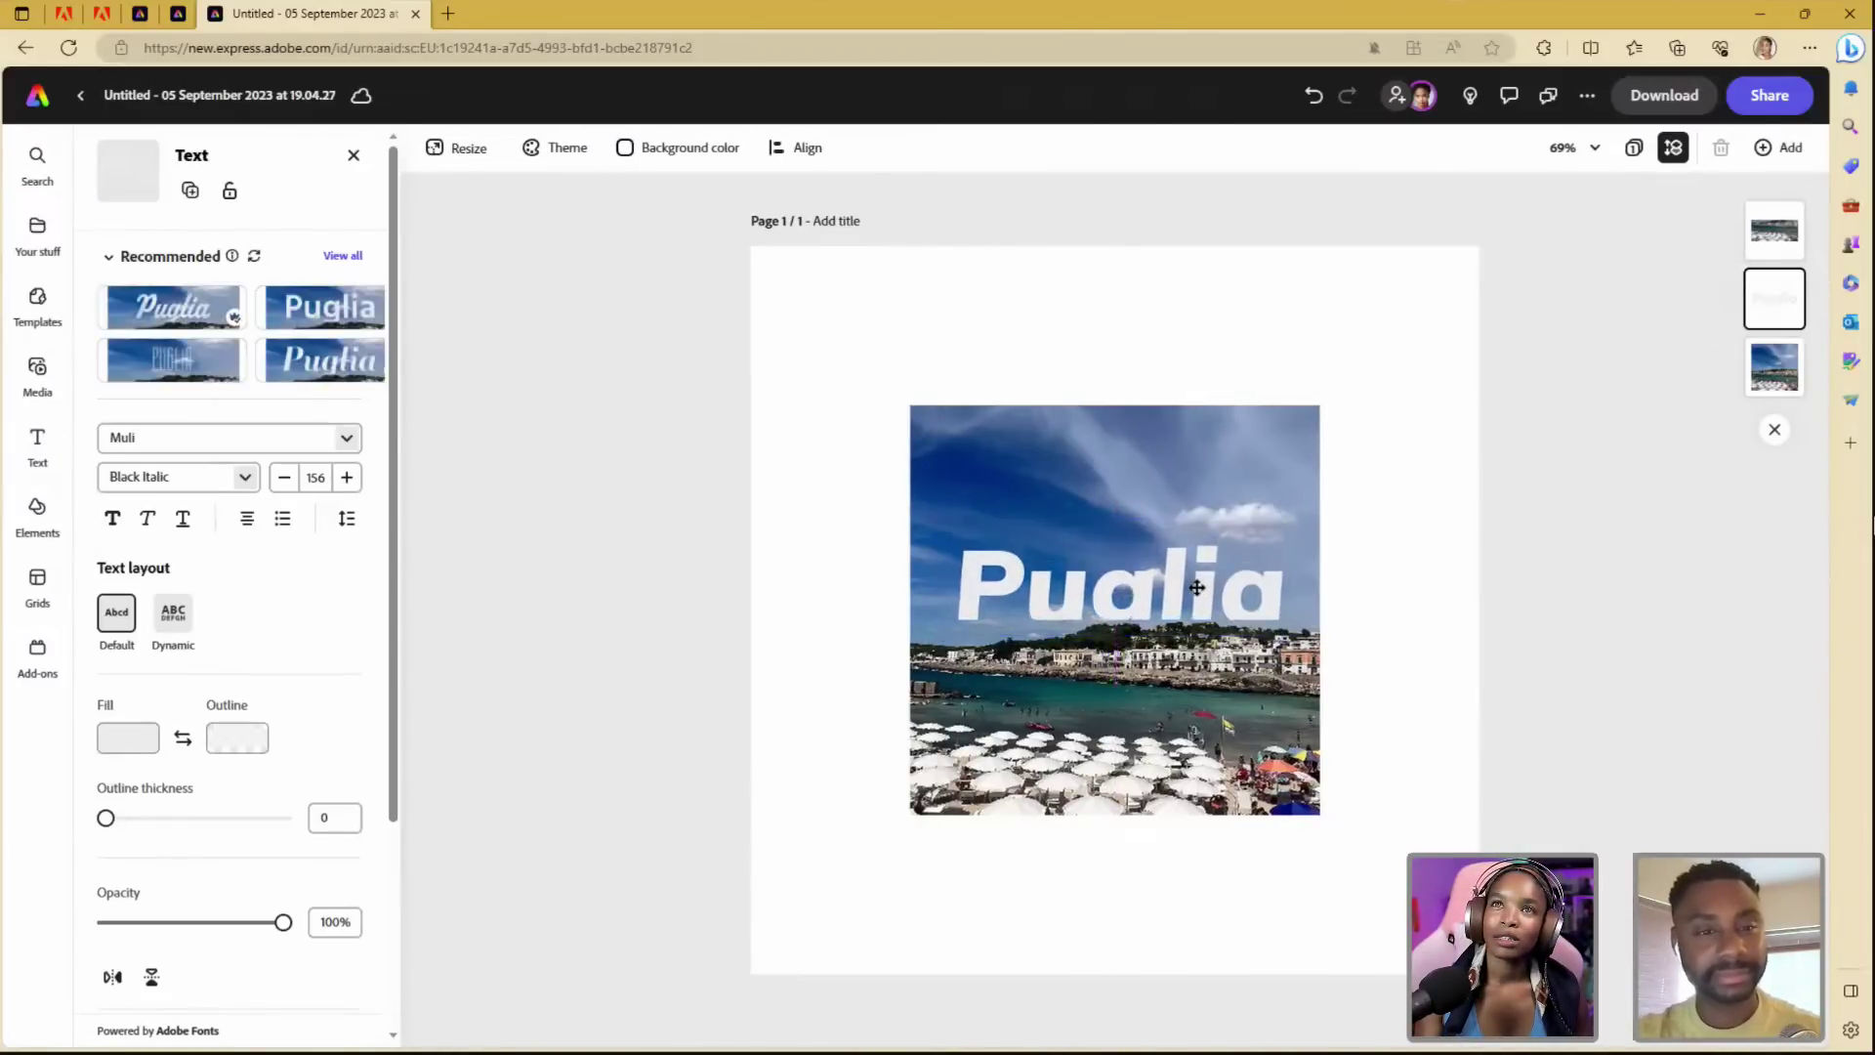
pyautogui.moveTo(1186, 568); pyautogui.dragTo(1193, 563)
# - Erase the remaining strip of sky above the treetops from the cropped upper photo with the Quick selection brush at size 20
pyautogui.click(1035, 676)
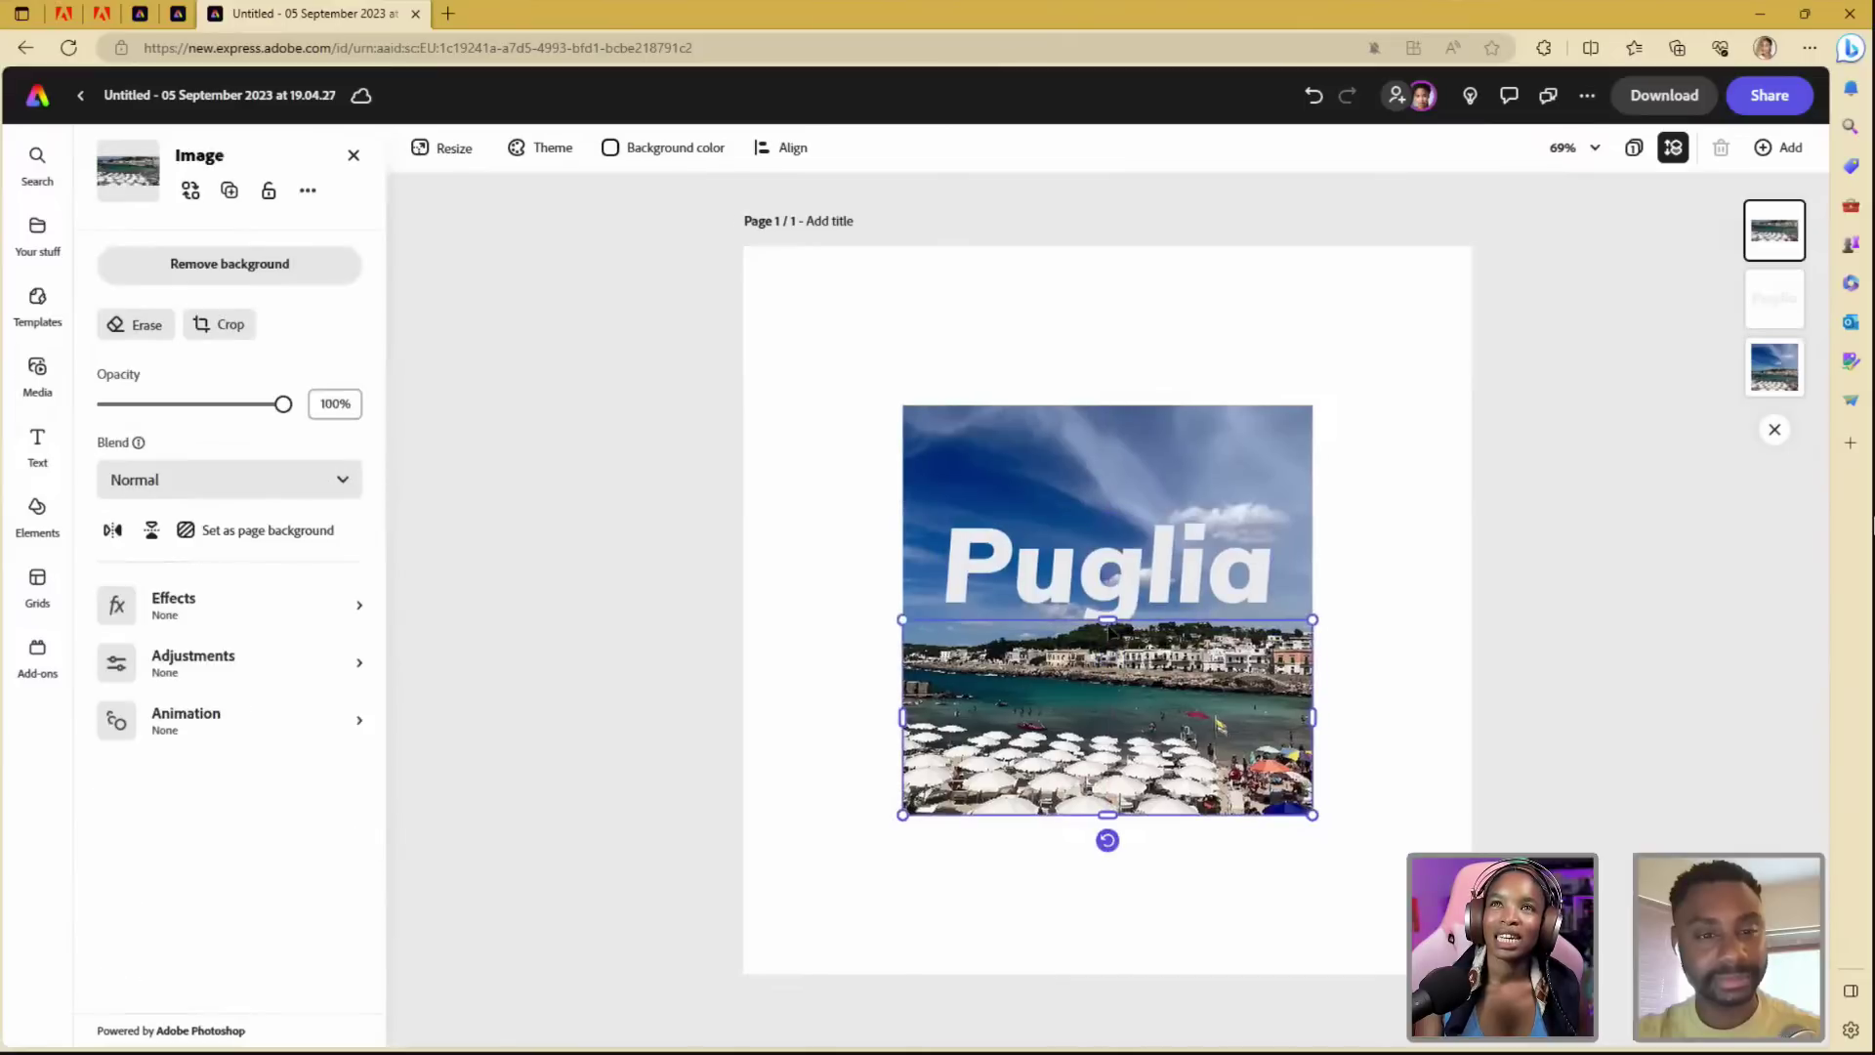
pyautogui.click(146, 325)
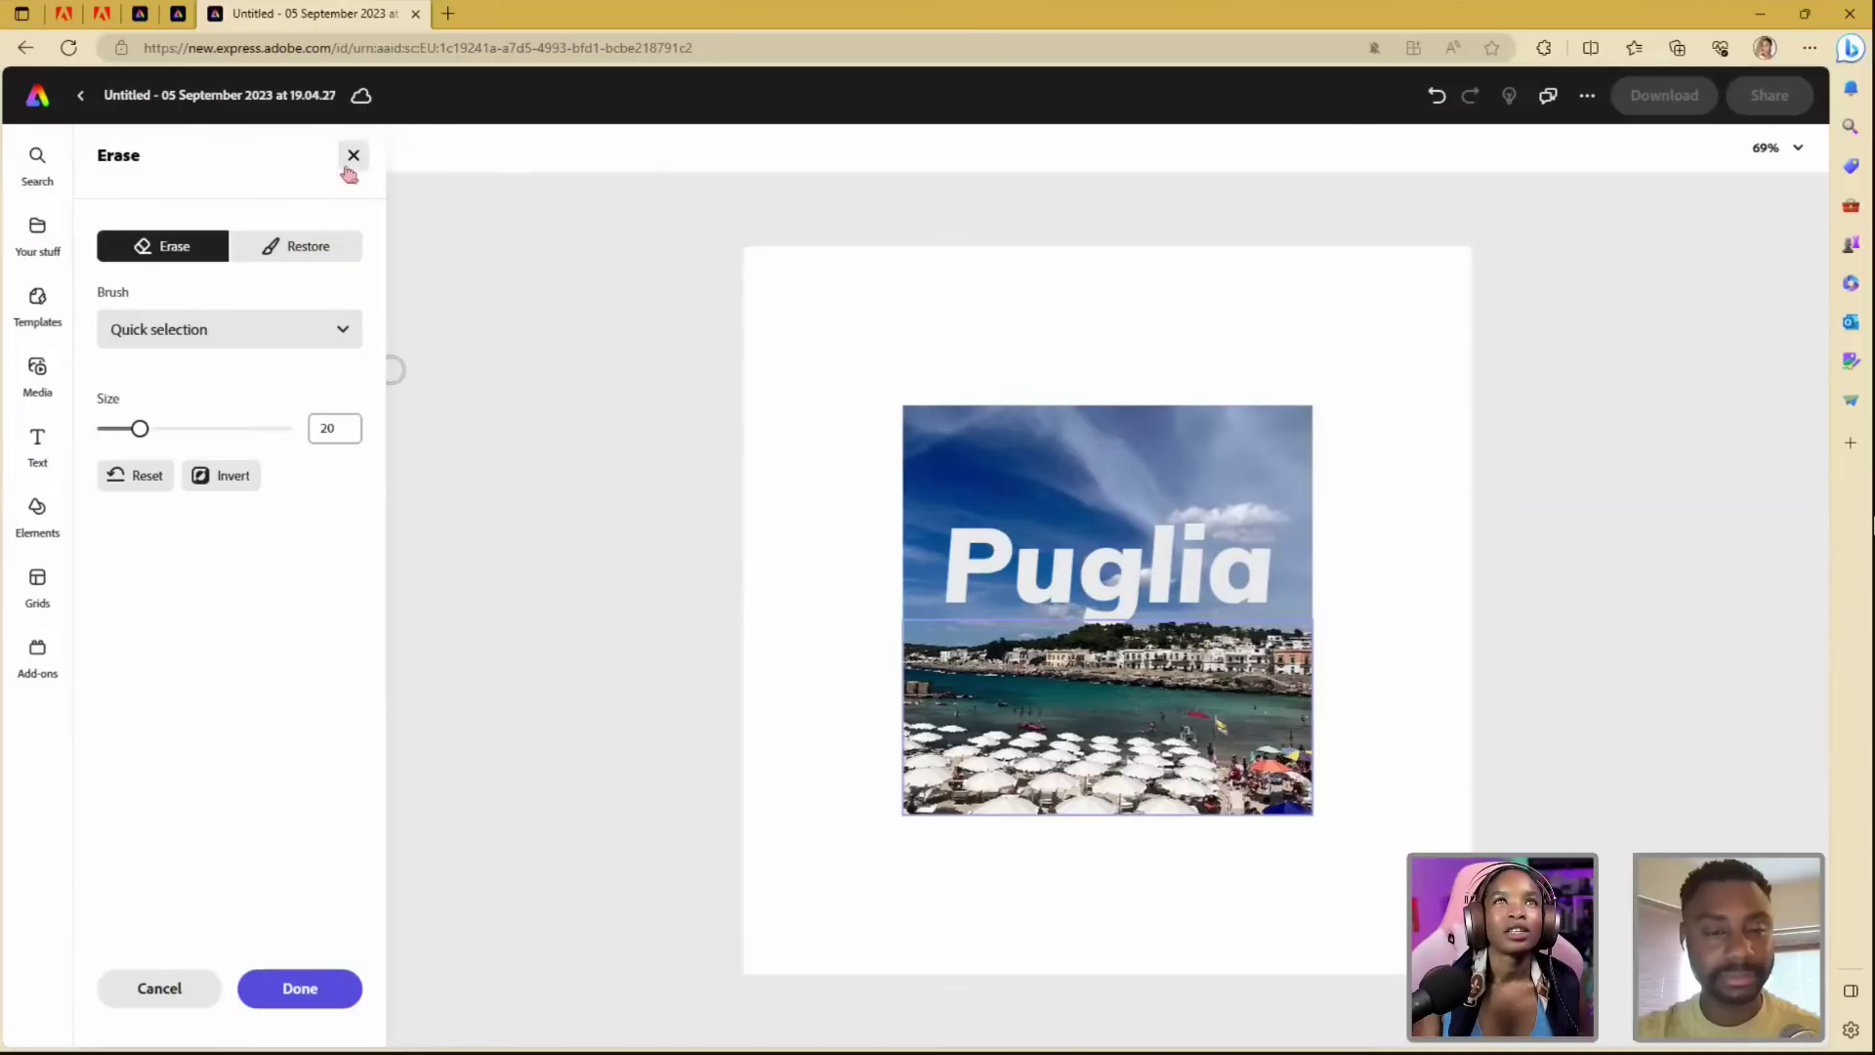
pyautogui.click(299, 1004)
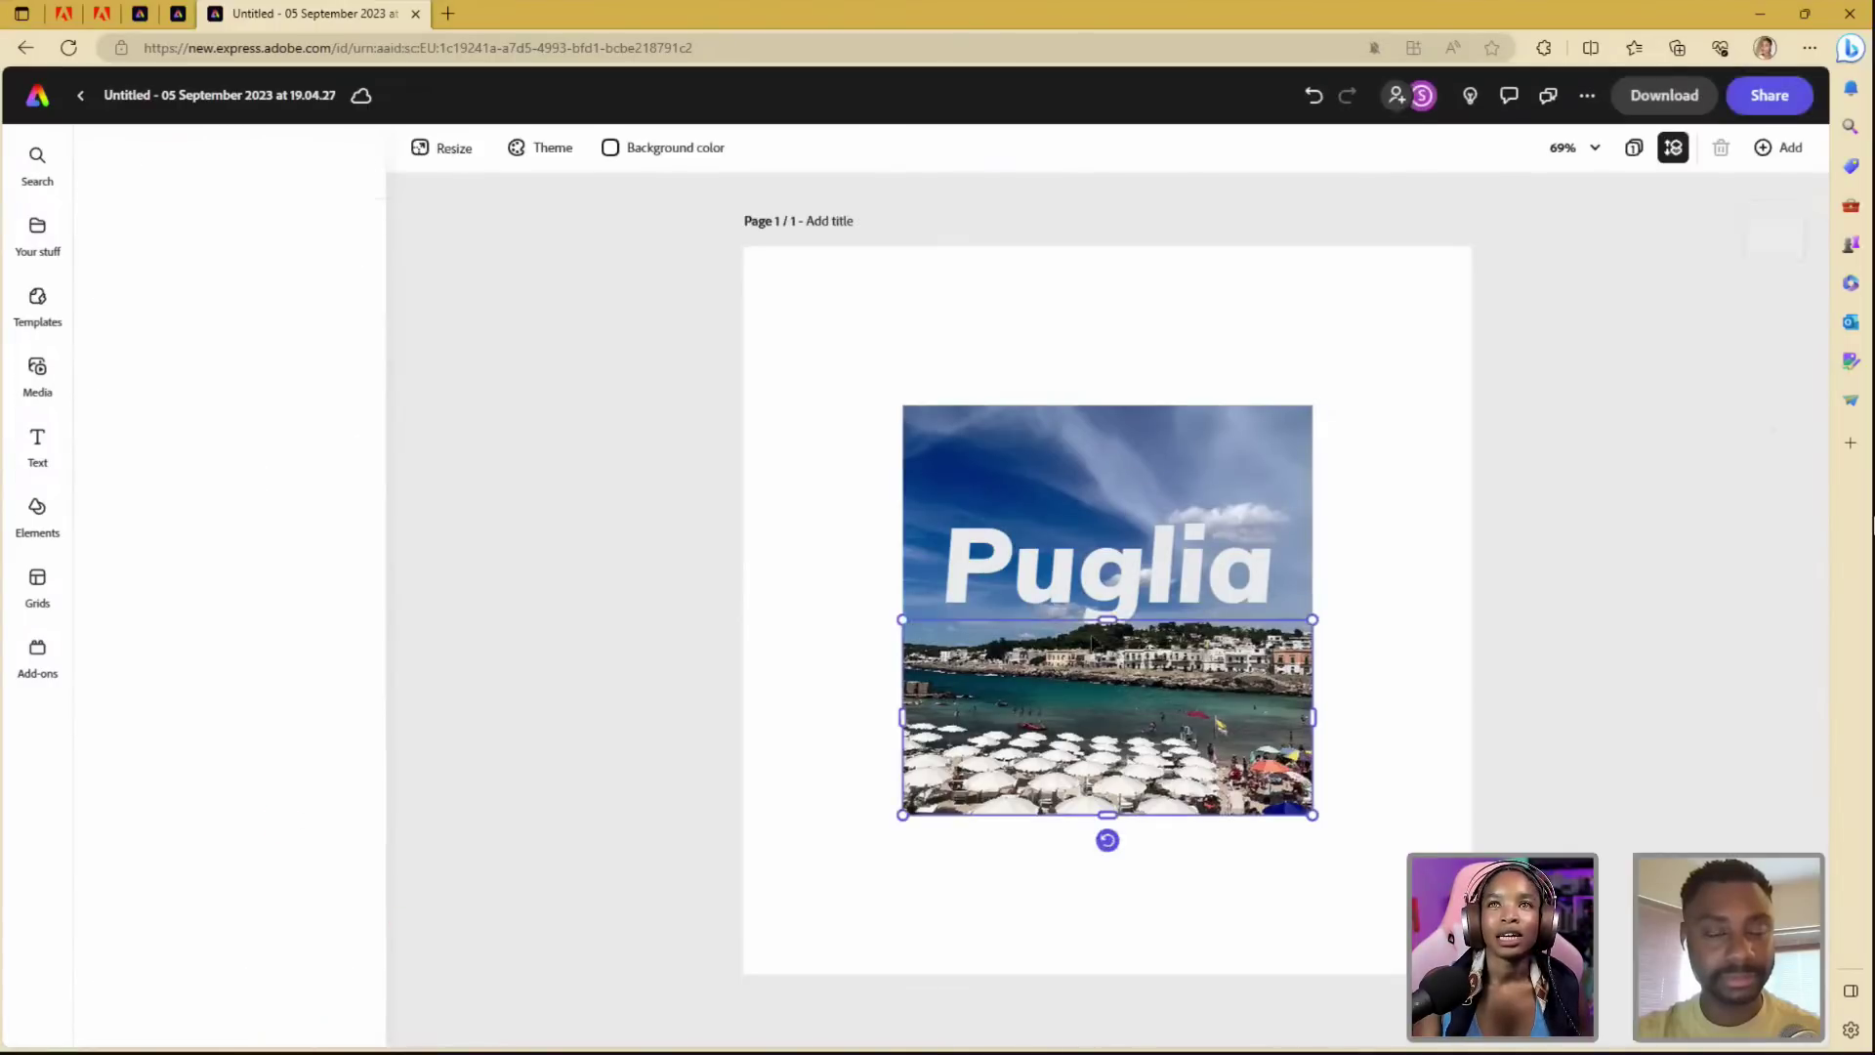
# - Reposition the Puglia text just behind the treetops and enlarge it to size 174, nearly spanning the photo's width
pyautogui.click(1134, 584)
pyautogui.moveTo(1134, 583)
pyautogui.mouseDown()
pyautogui.moveTo(1134, 608)
pyautogui.moveTo(1140, 587)
pyautogui.moveTo(1120, 593)
pyautogui.moveTo(1156, 586)
pyautogui.moveTo(1141, 586)
pyautogui.mouseUp()
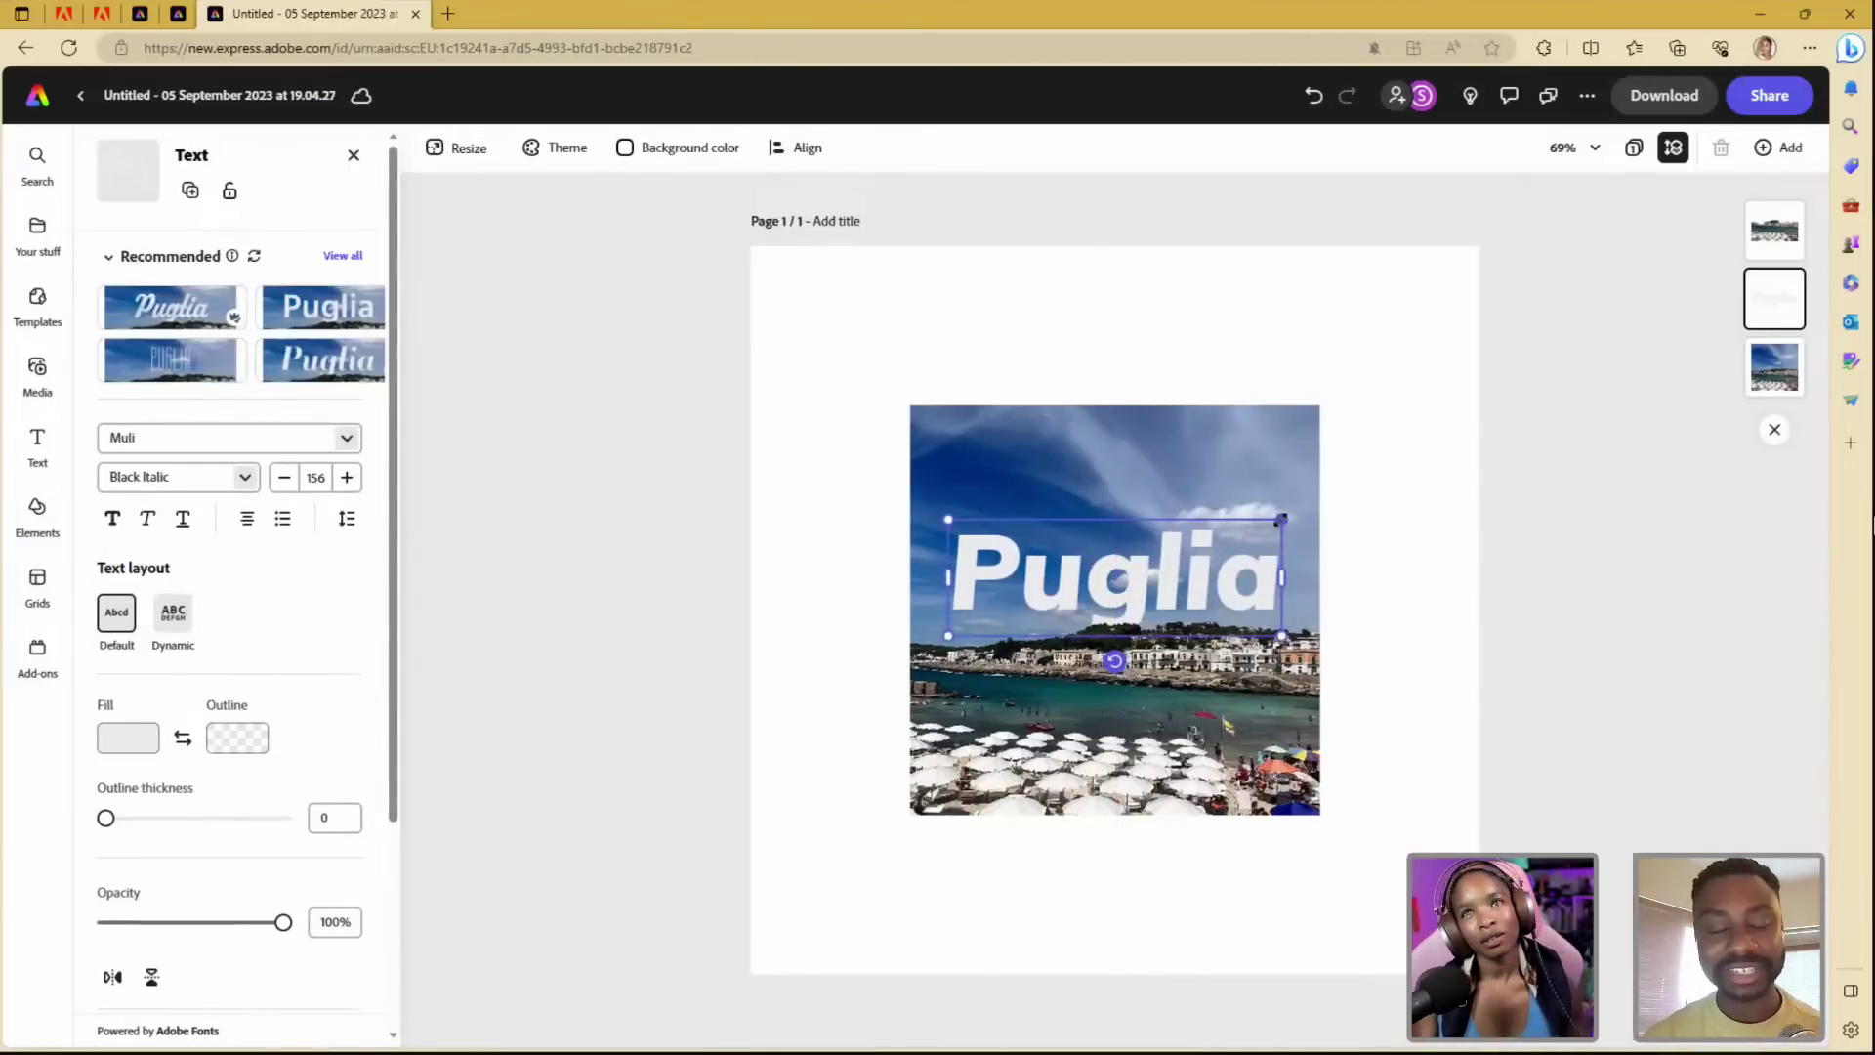
pyautogui.moveTo(1280, 519); pyautogui.dragTo(1298, 509)
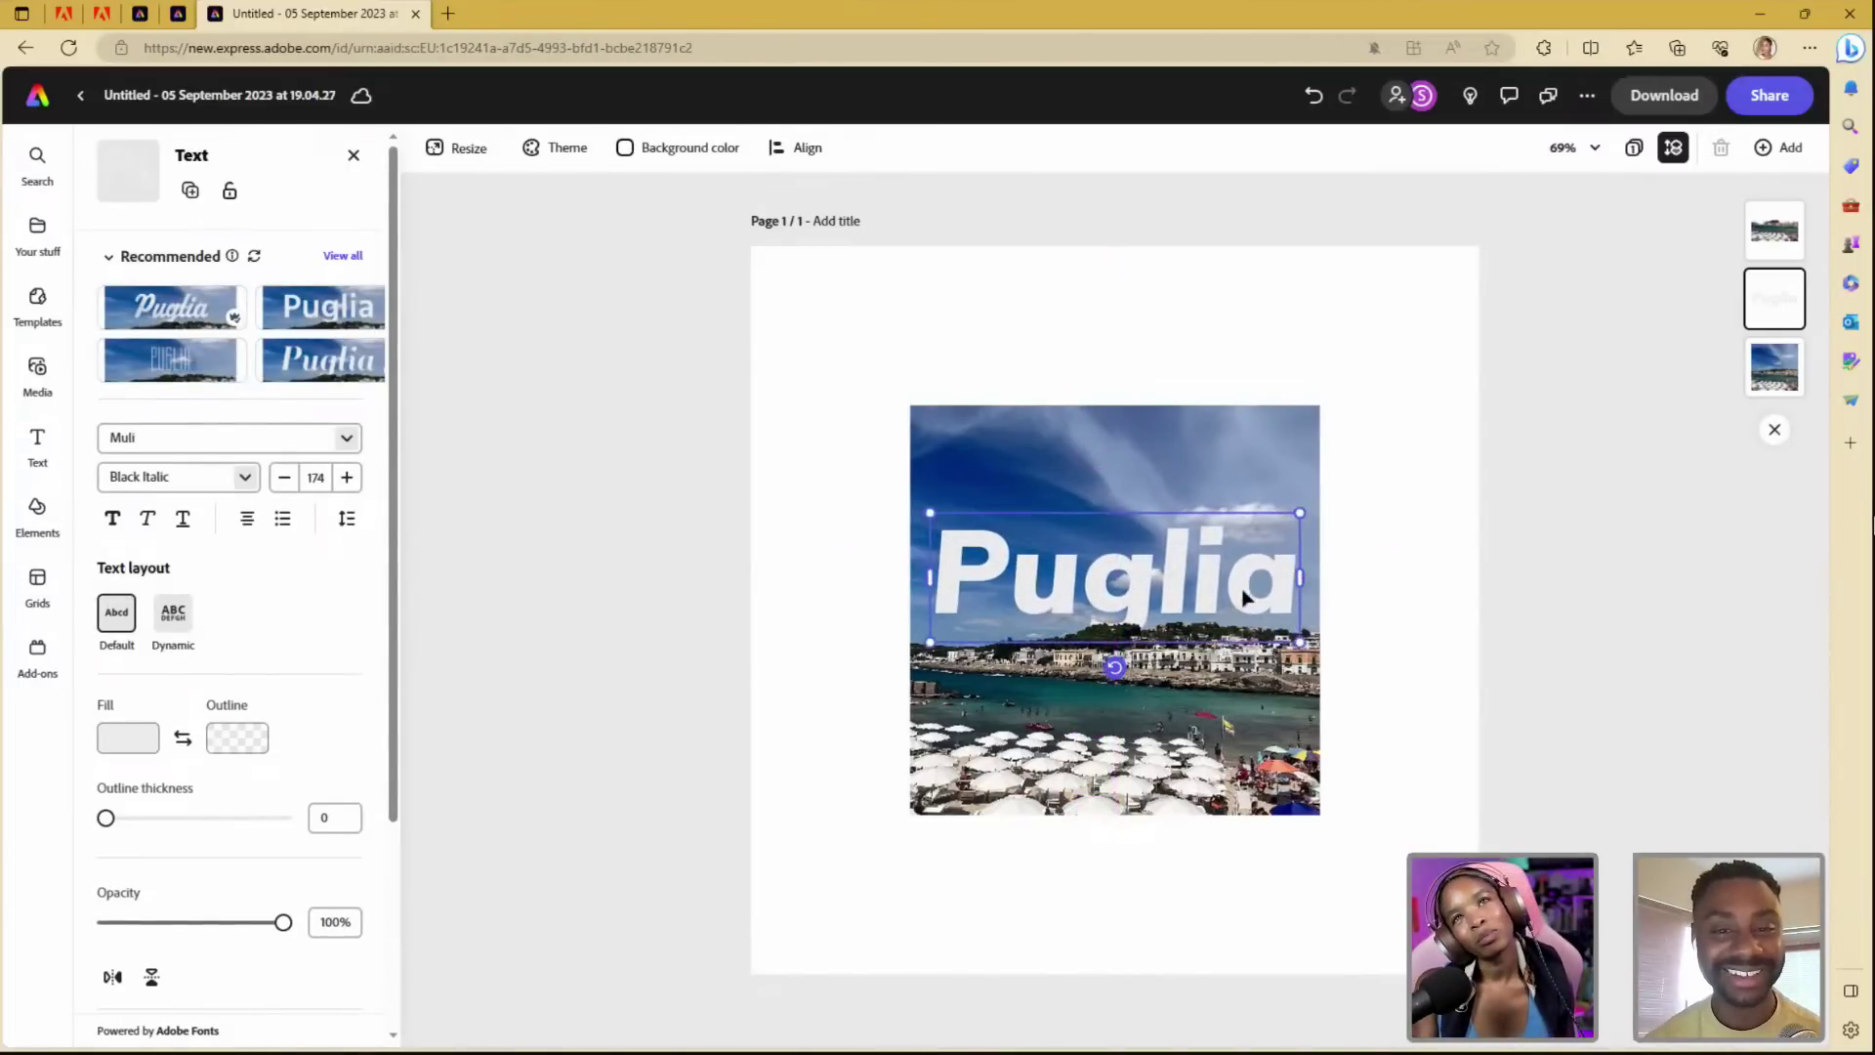
pyautogui.moveTo(1243, 588); pyautogui.dragTo(1245, 593)
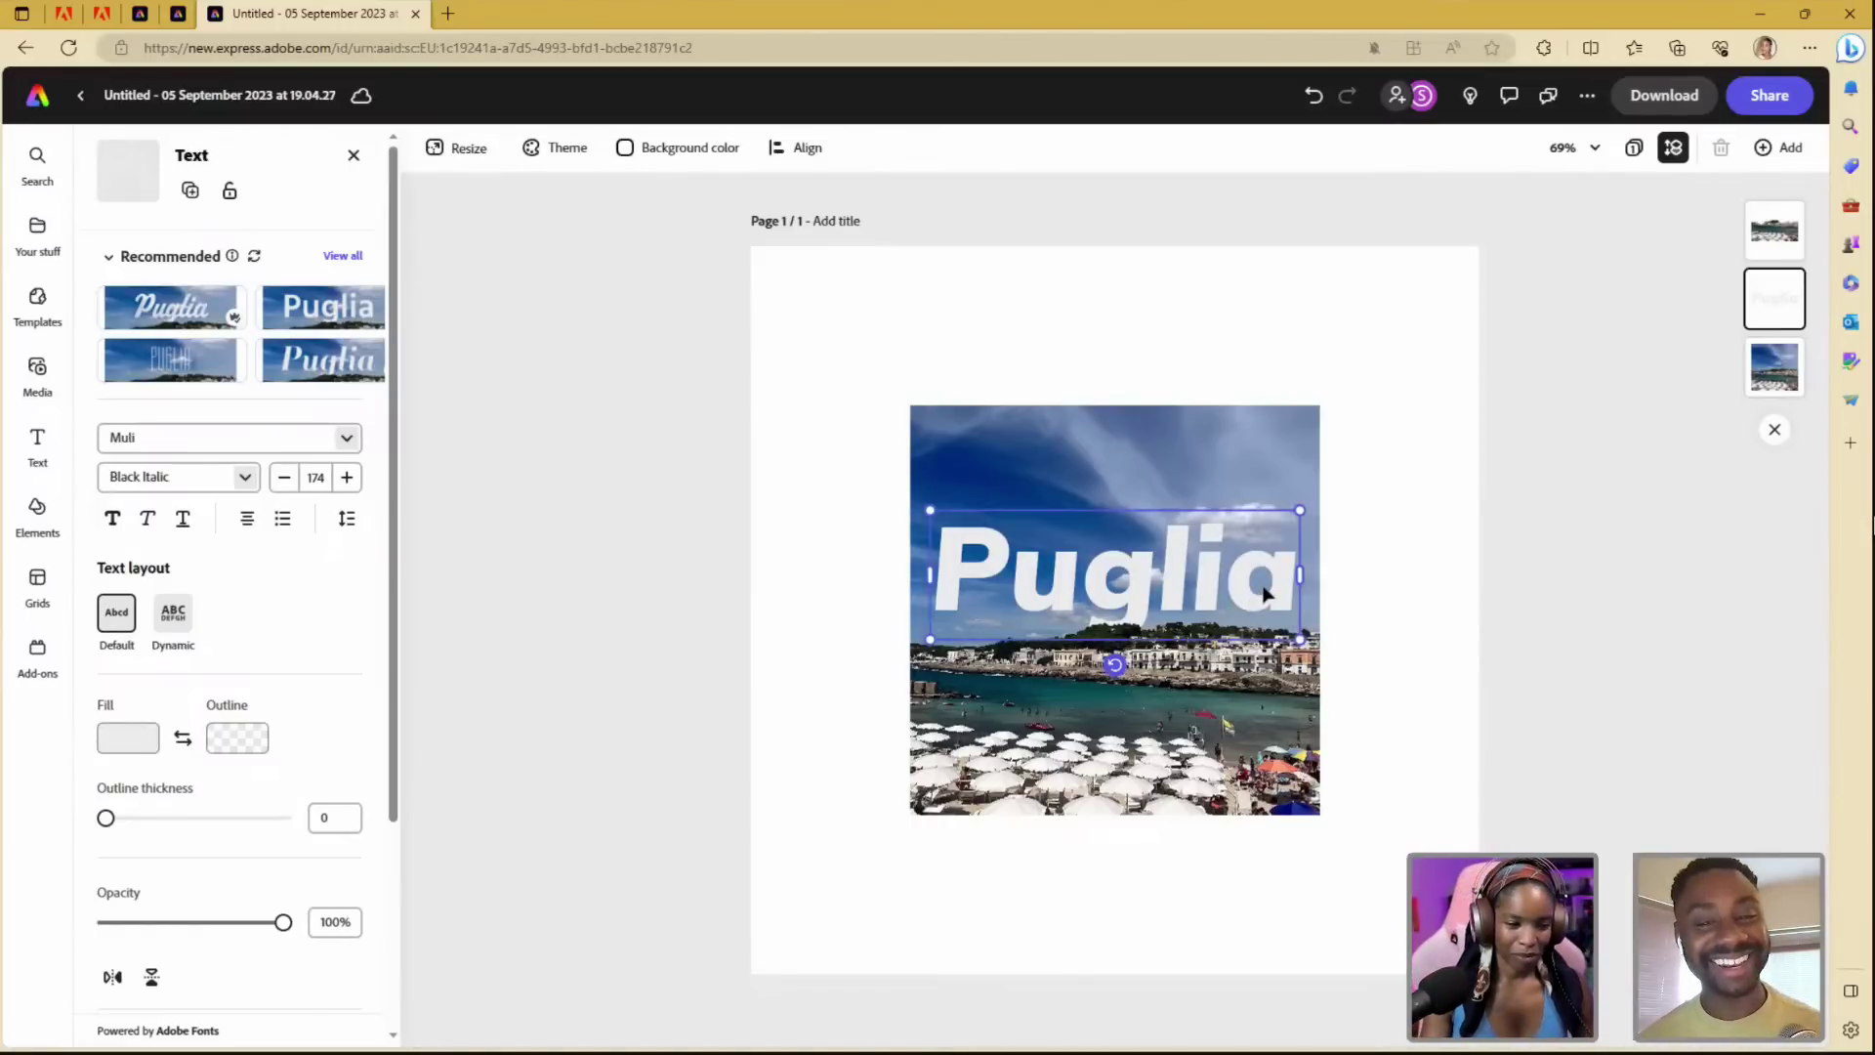
# - Select the full square photo's layer and add a solid black square shape to the design
pyautogui.click(1396, 551)
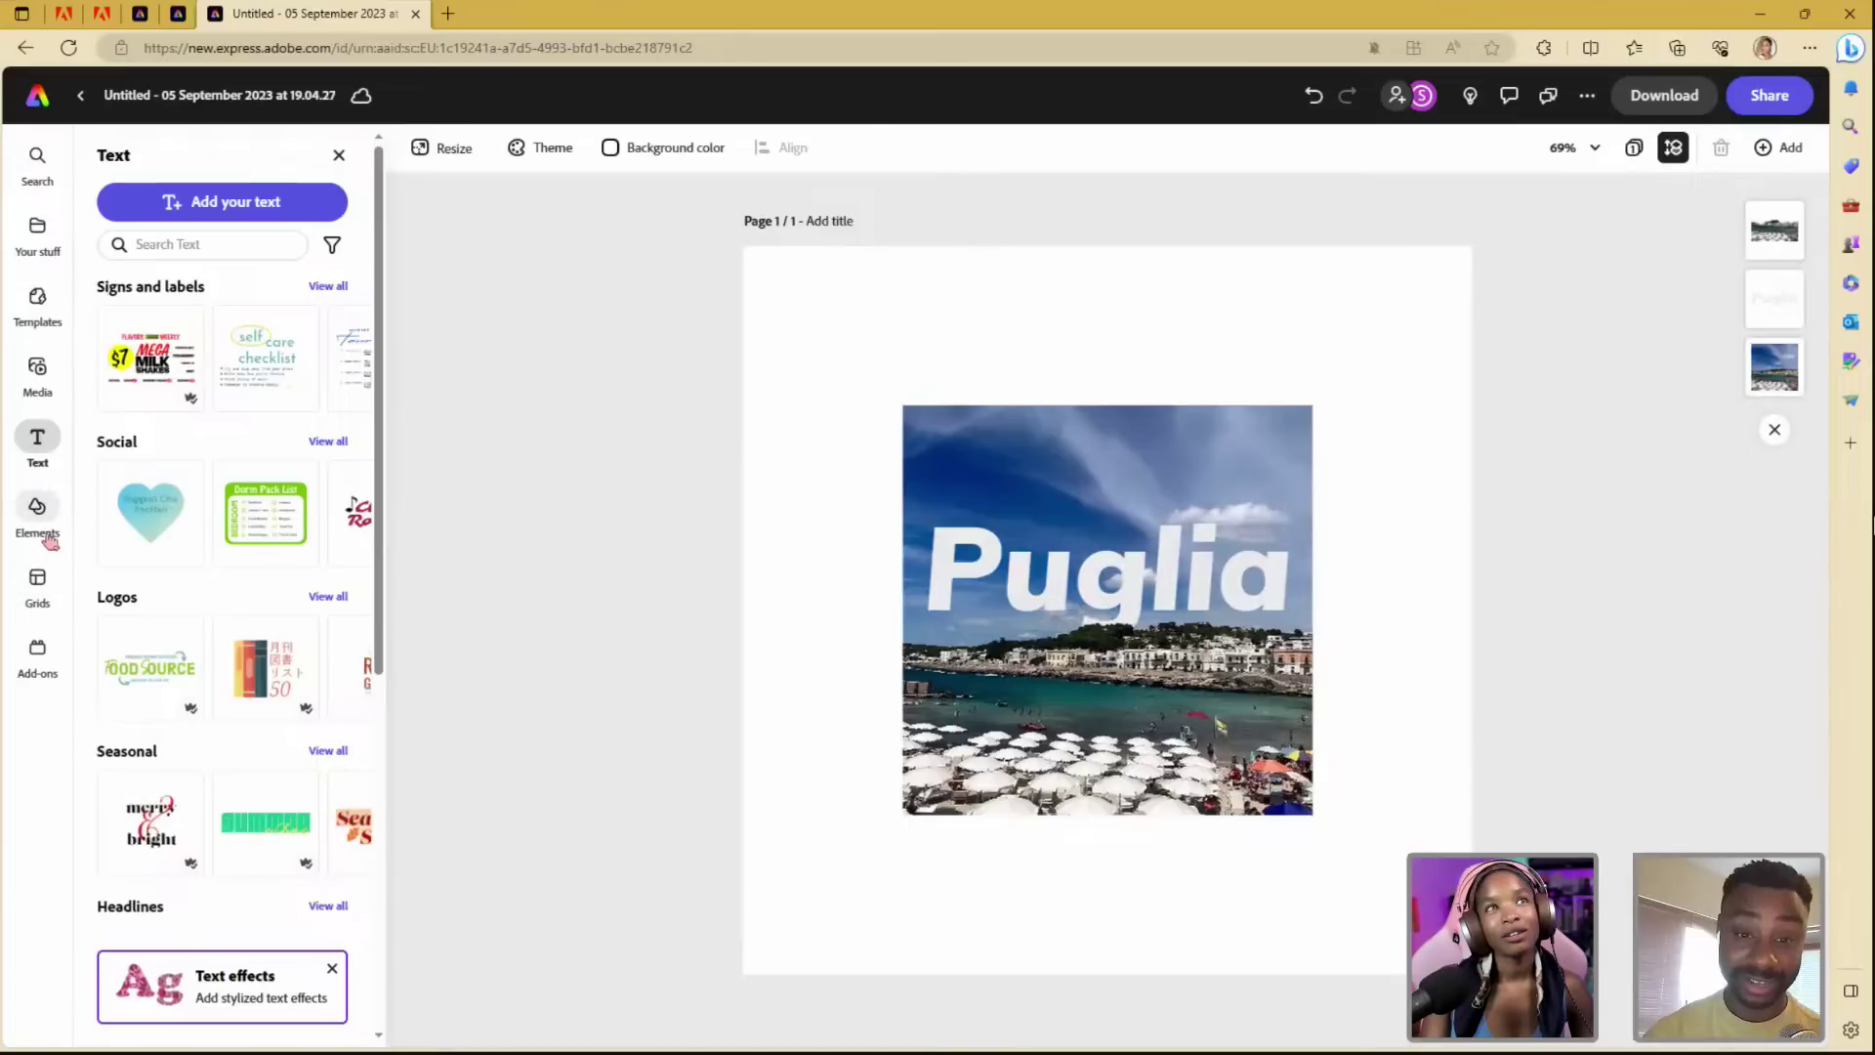
pyautogui.click(1774, 366)
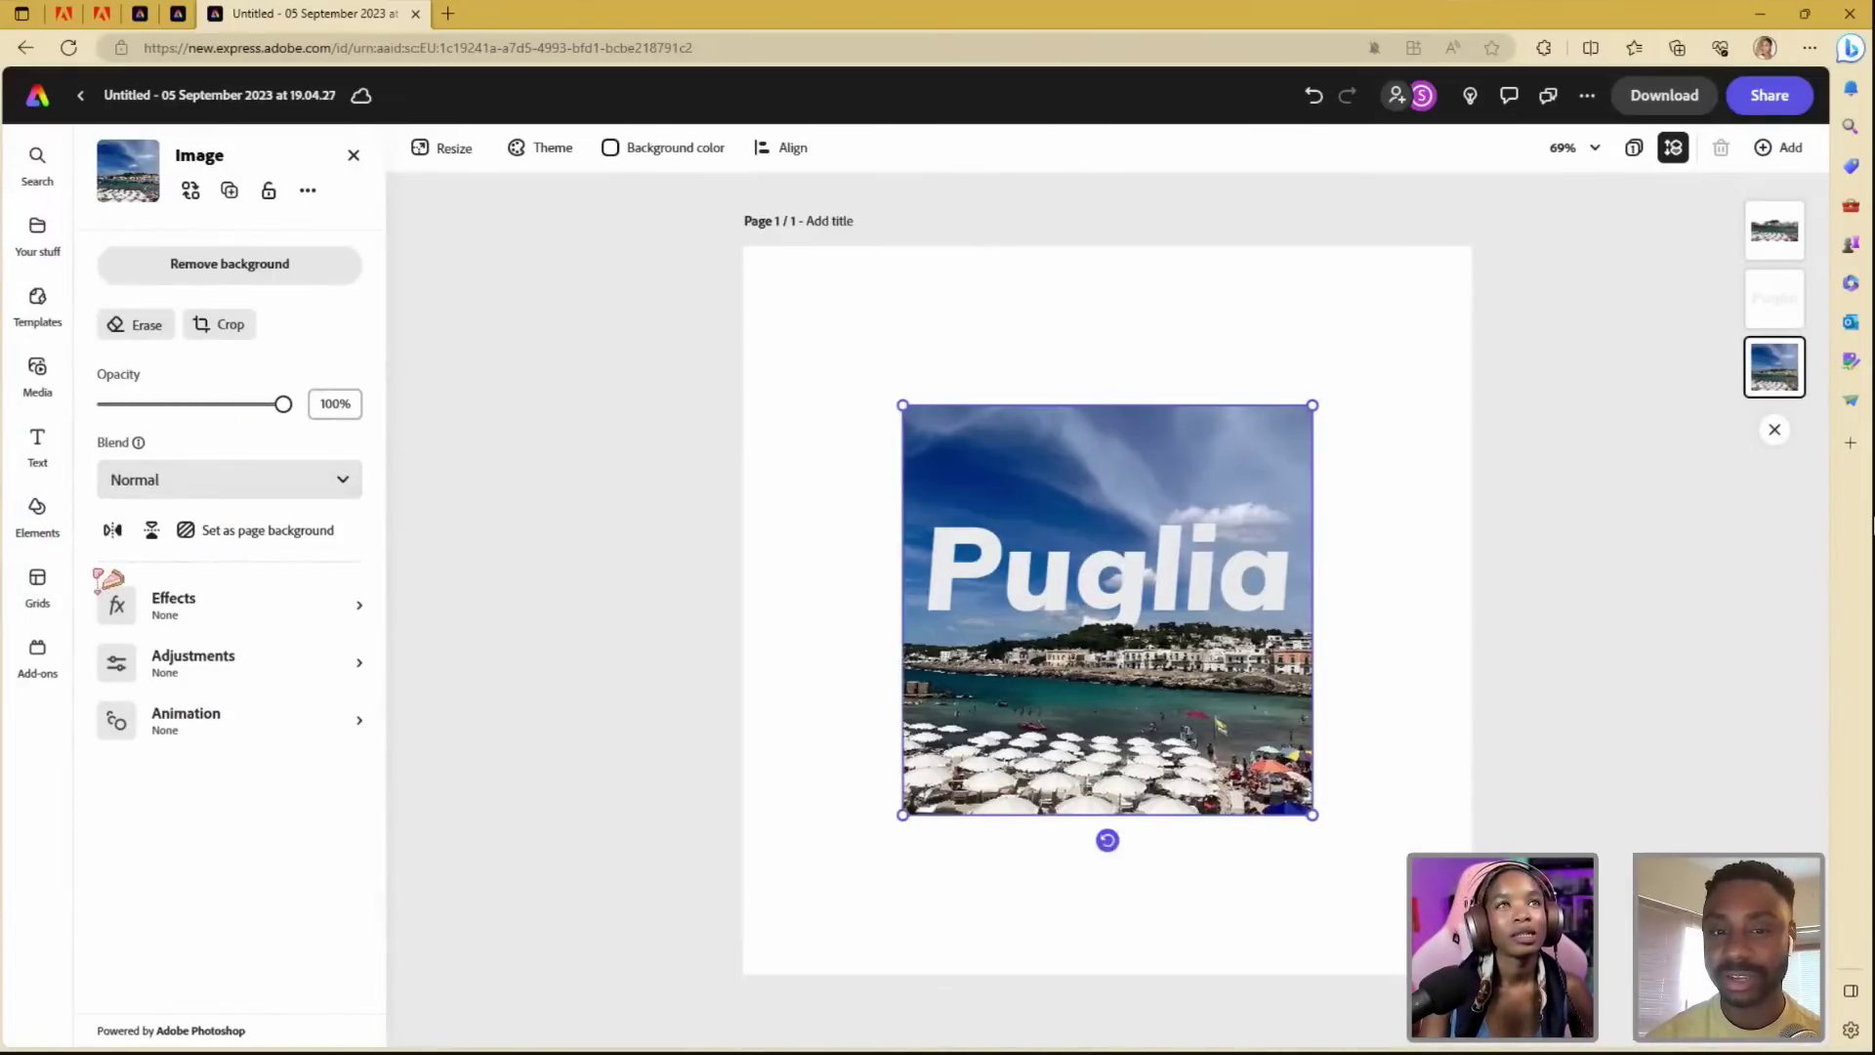
pyautogui.click(39, 512)
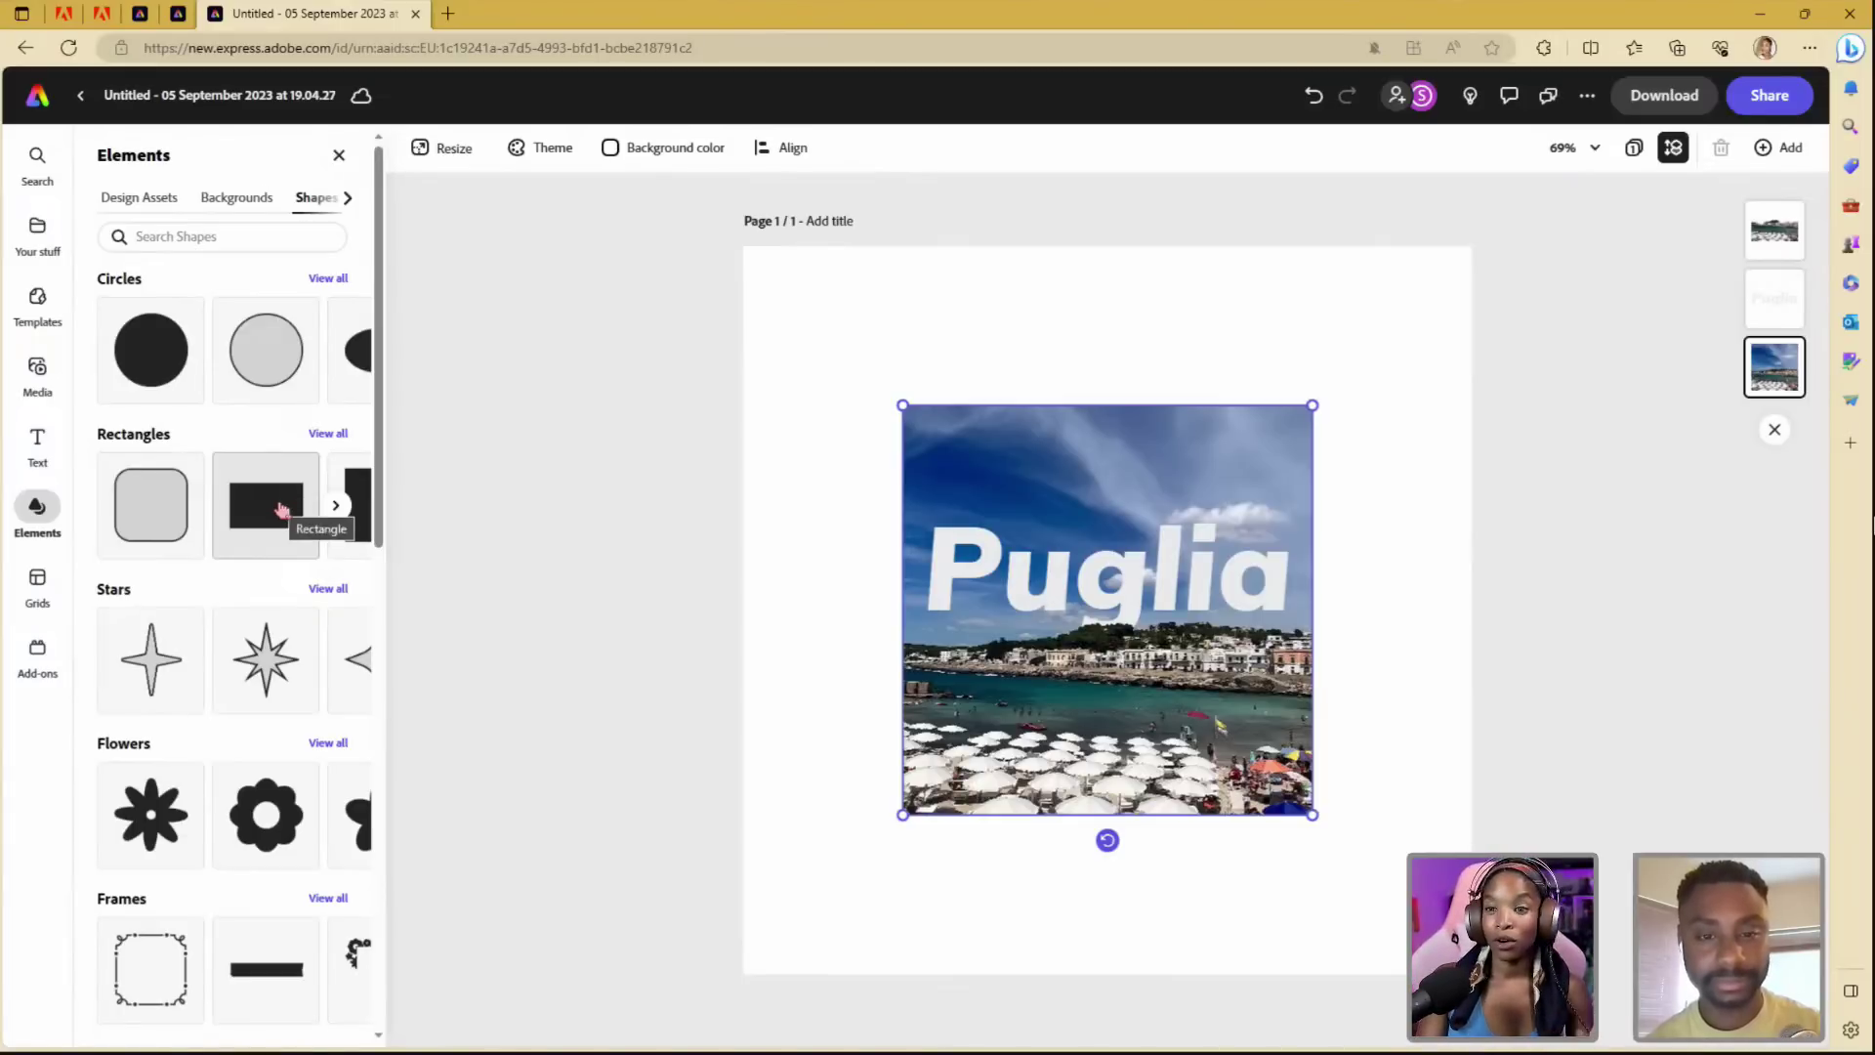
pyautogui.click(332, 508)
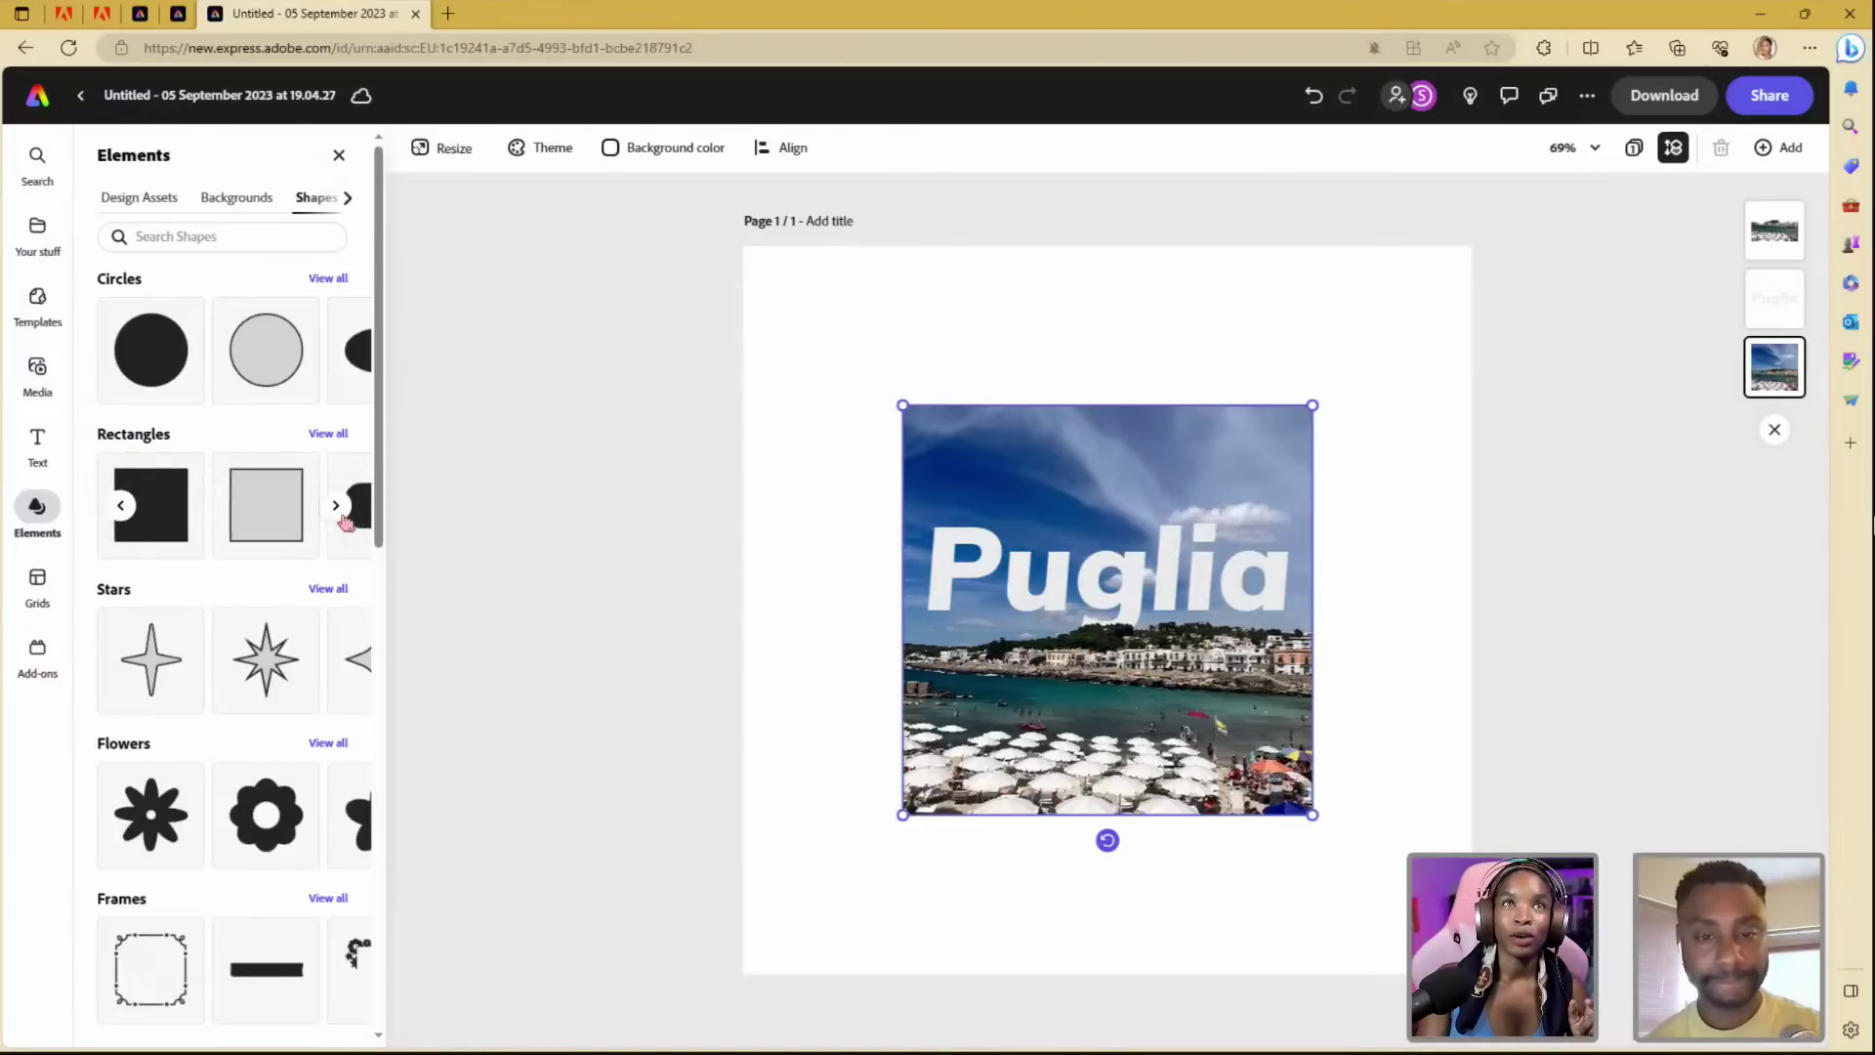
pyautogui.click(185, 543)
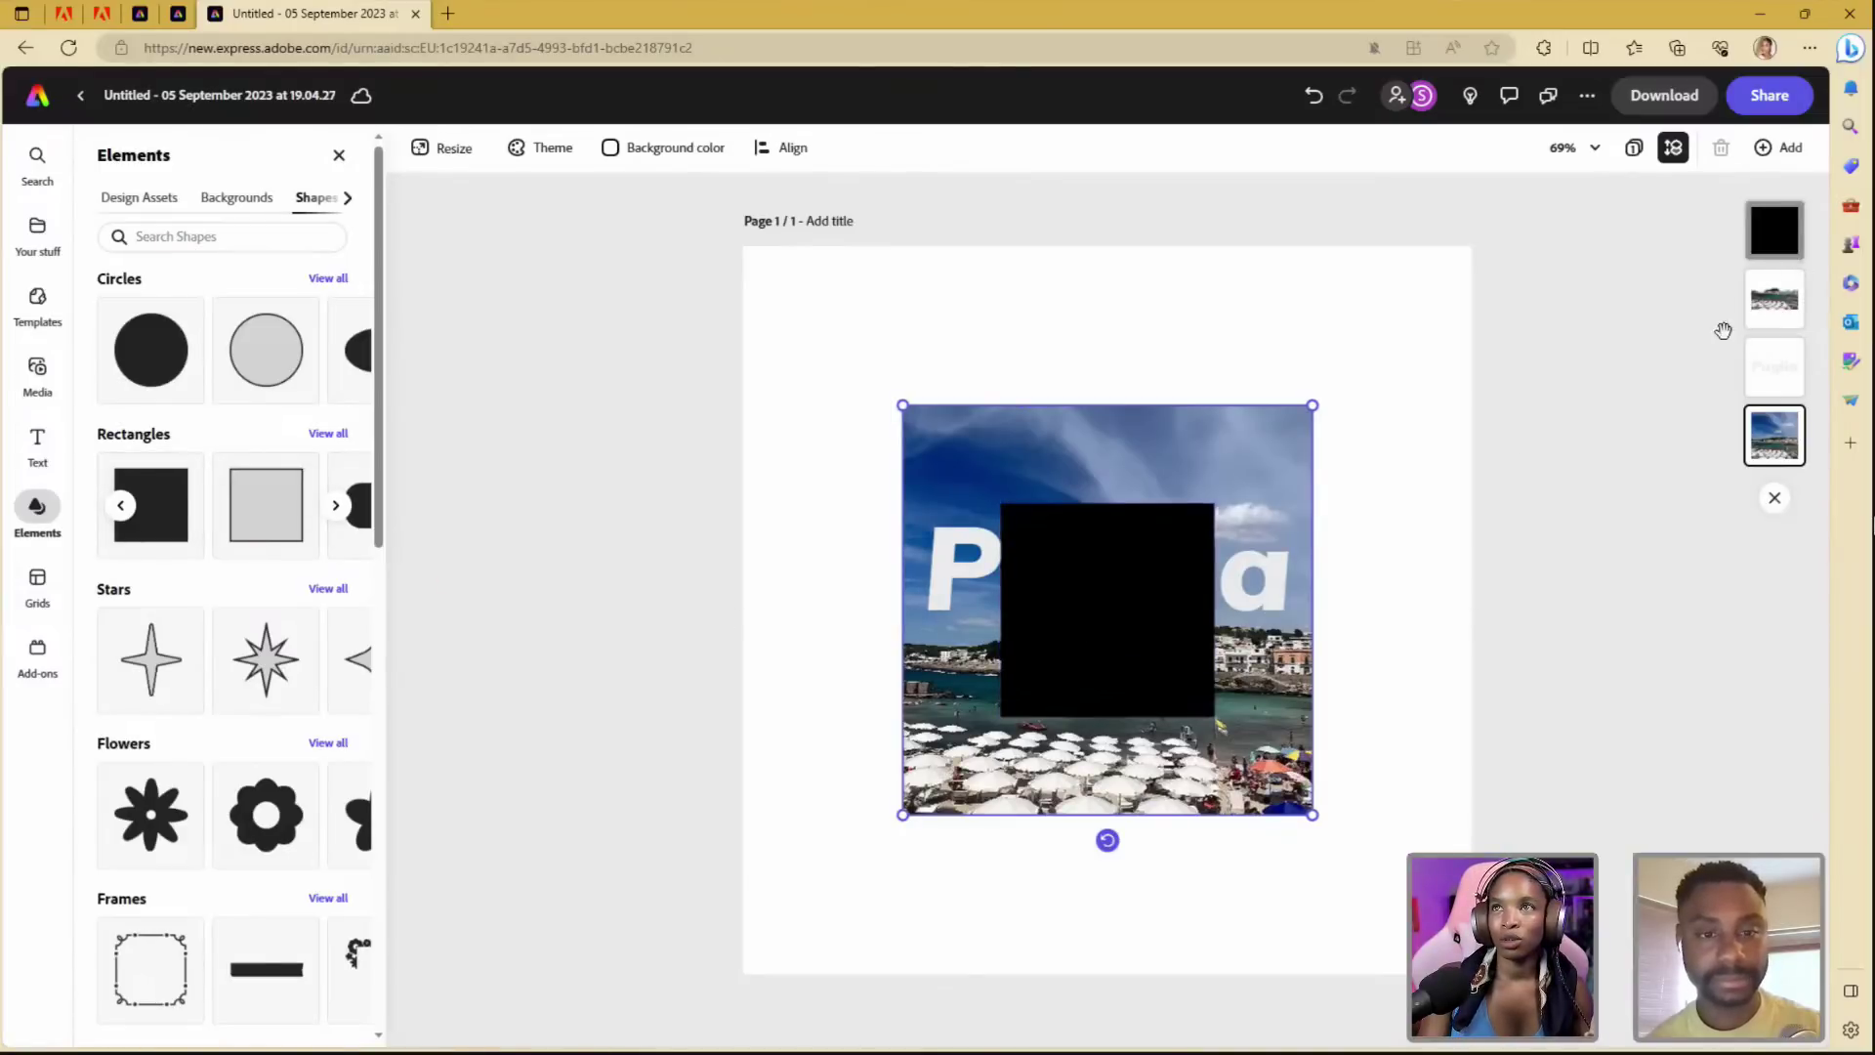
pyautogui.click(1202, 528)
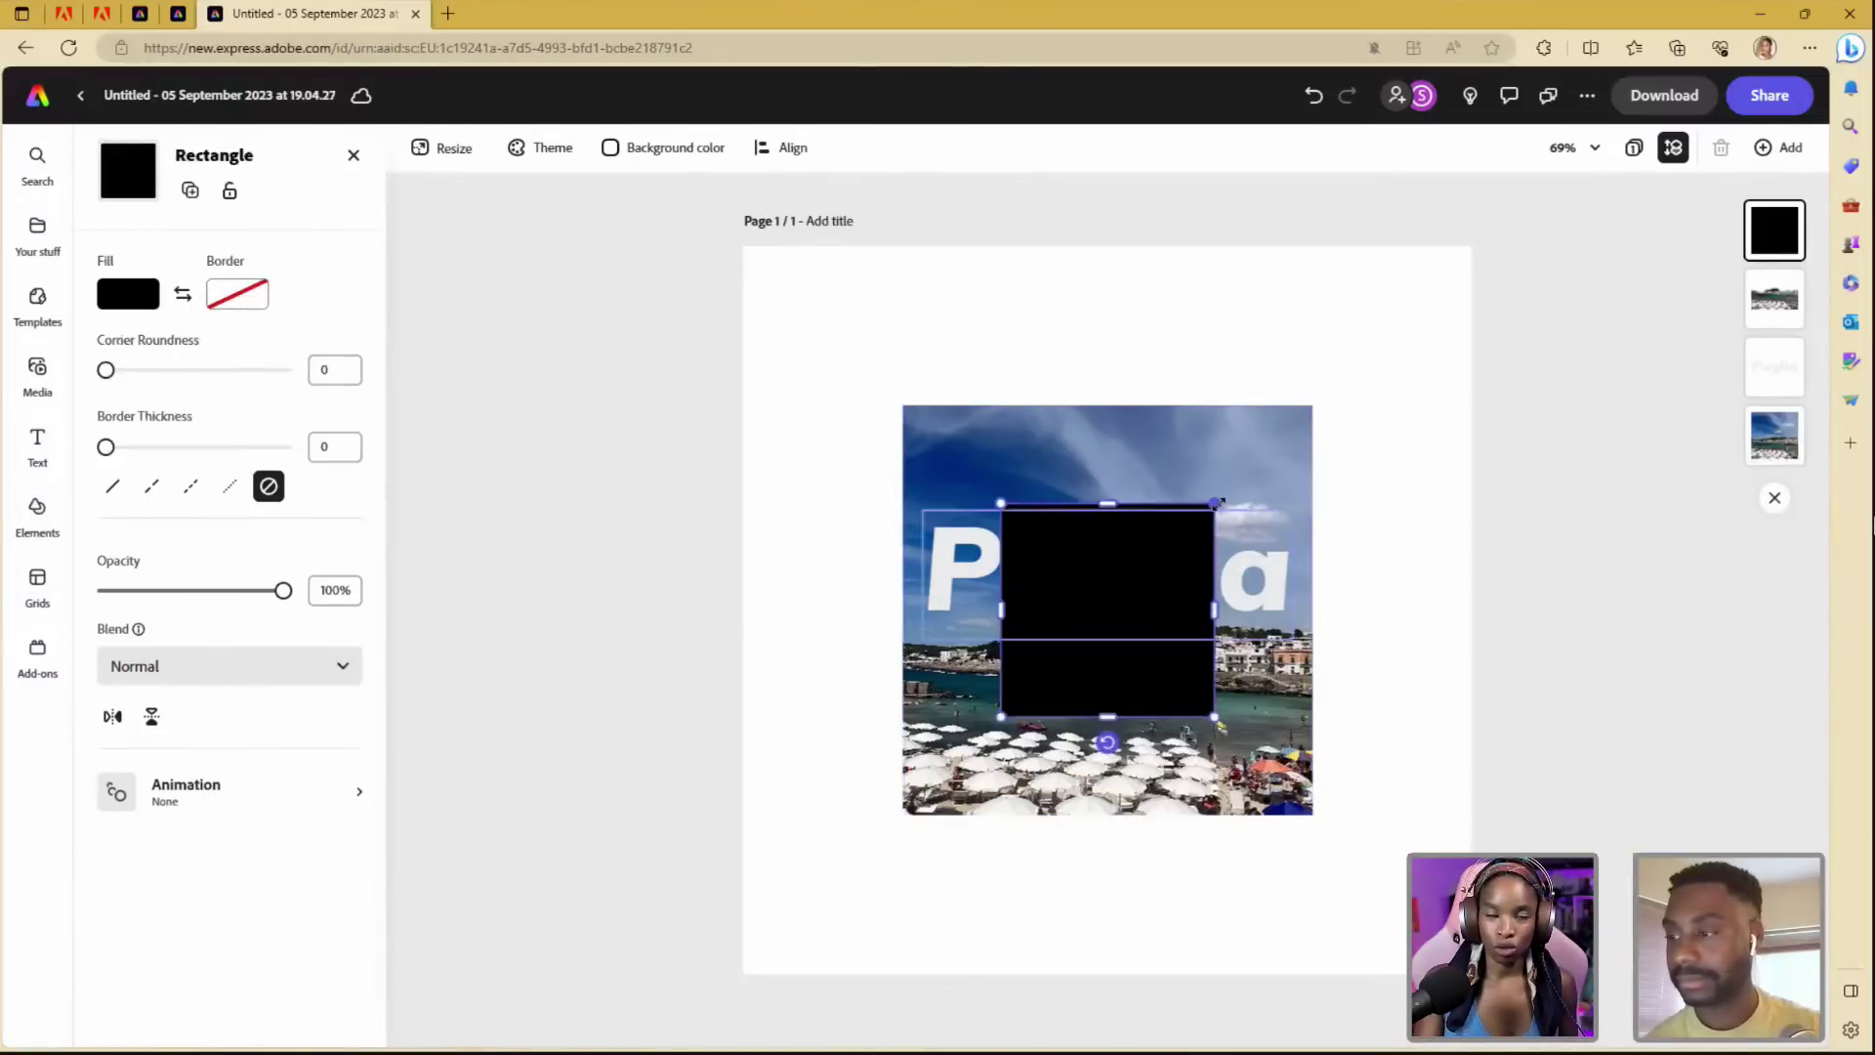
pyautogui.moveTo(1225, 508); pyautogui.dragTo(1255, 481)
pyautogui.hotkey('ctrl', 'z')
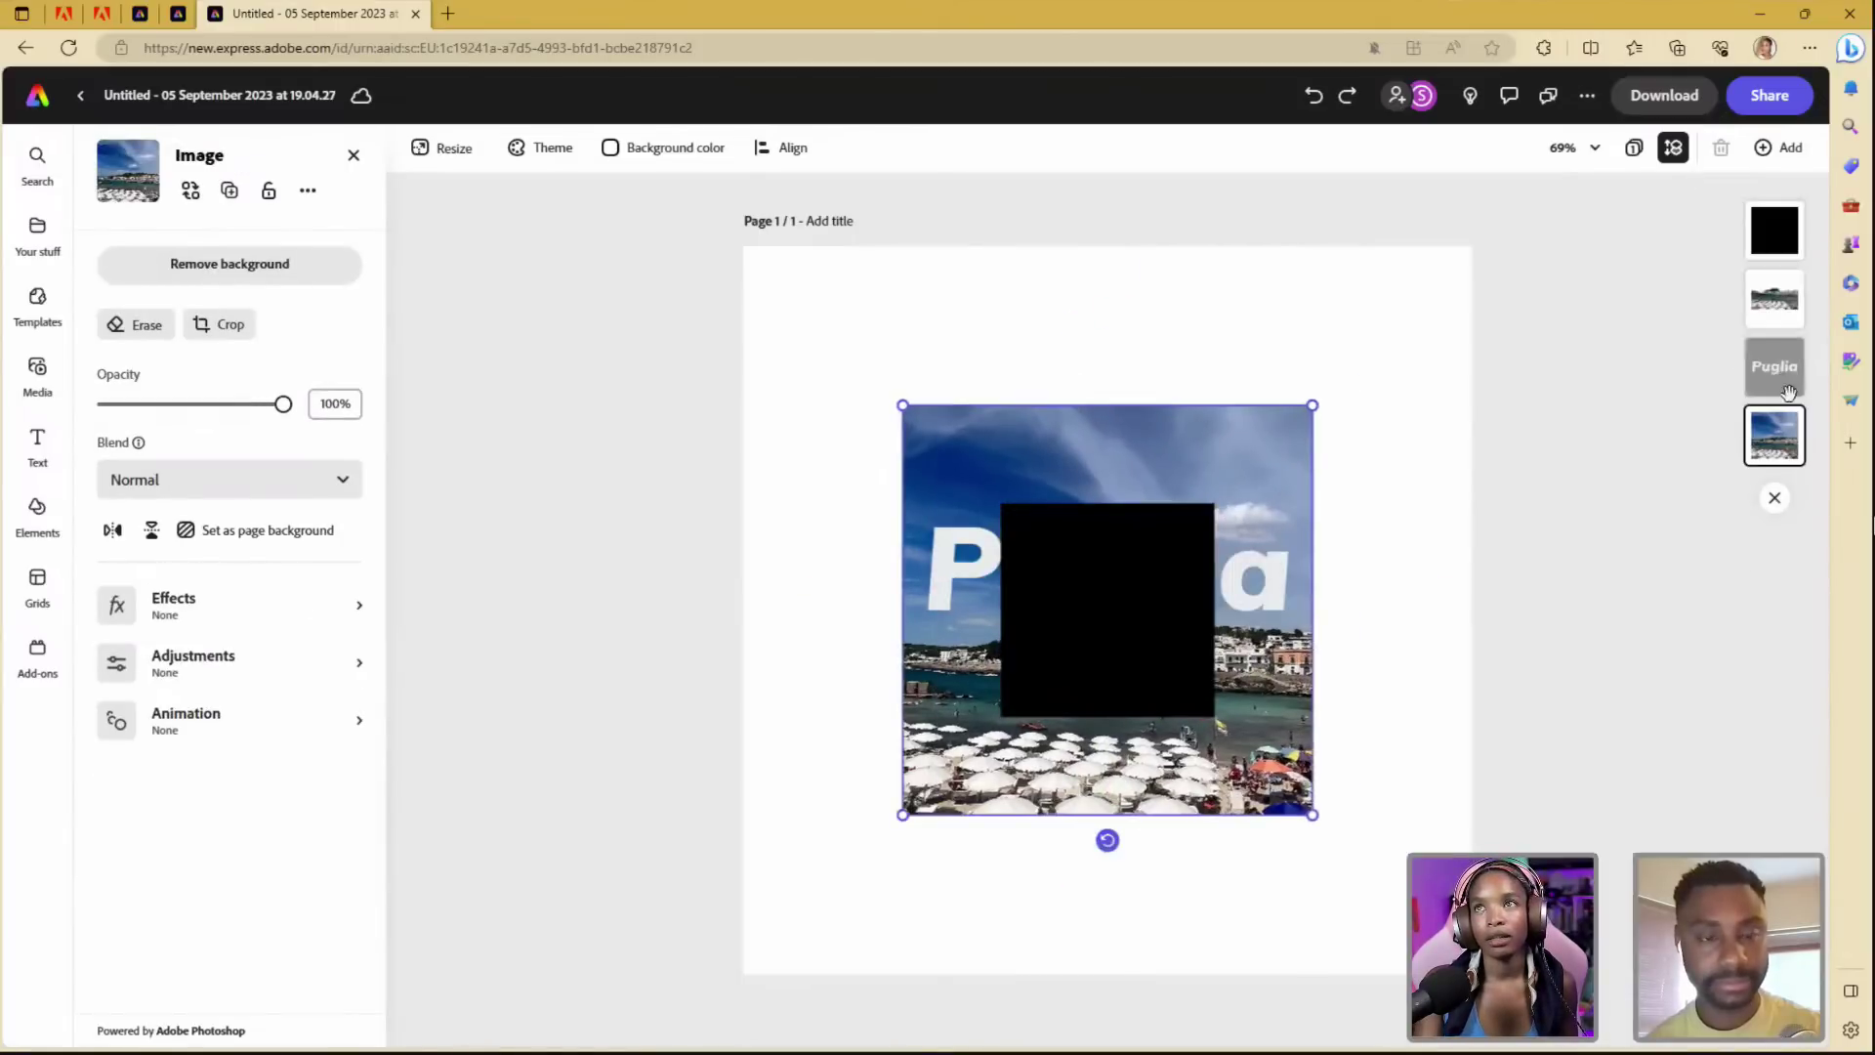
# - Lock the full square photo, and make the black square its frame by enlarging it slightly beyond the photo and moving its layer to the back
pyautogui.click(268, 191)
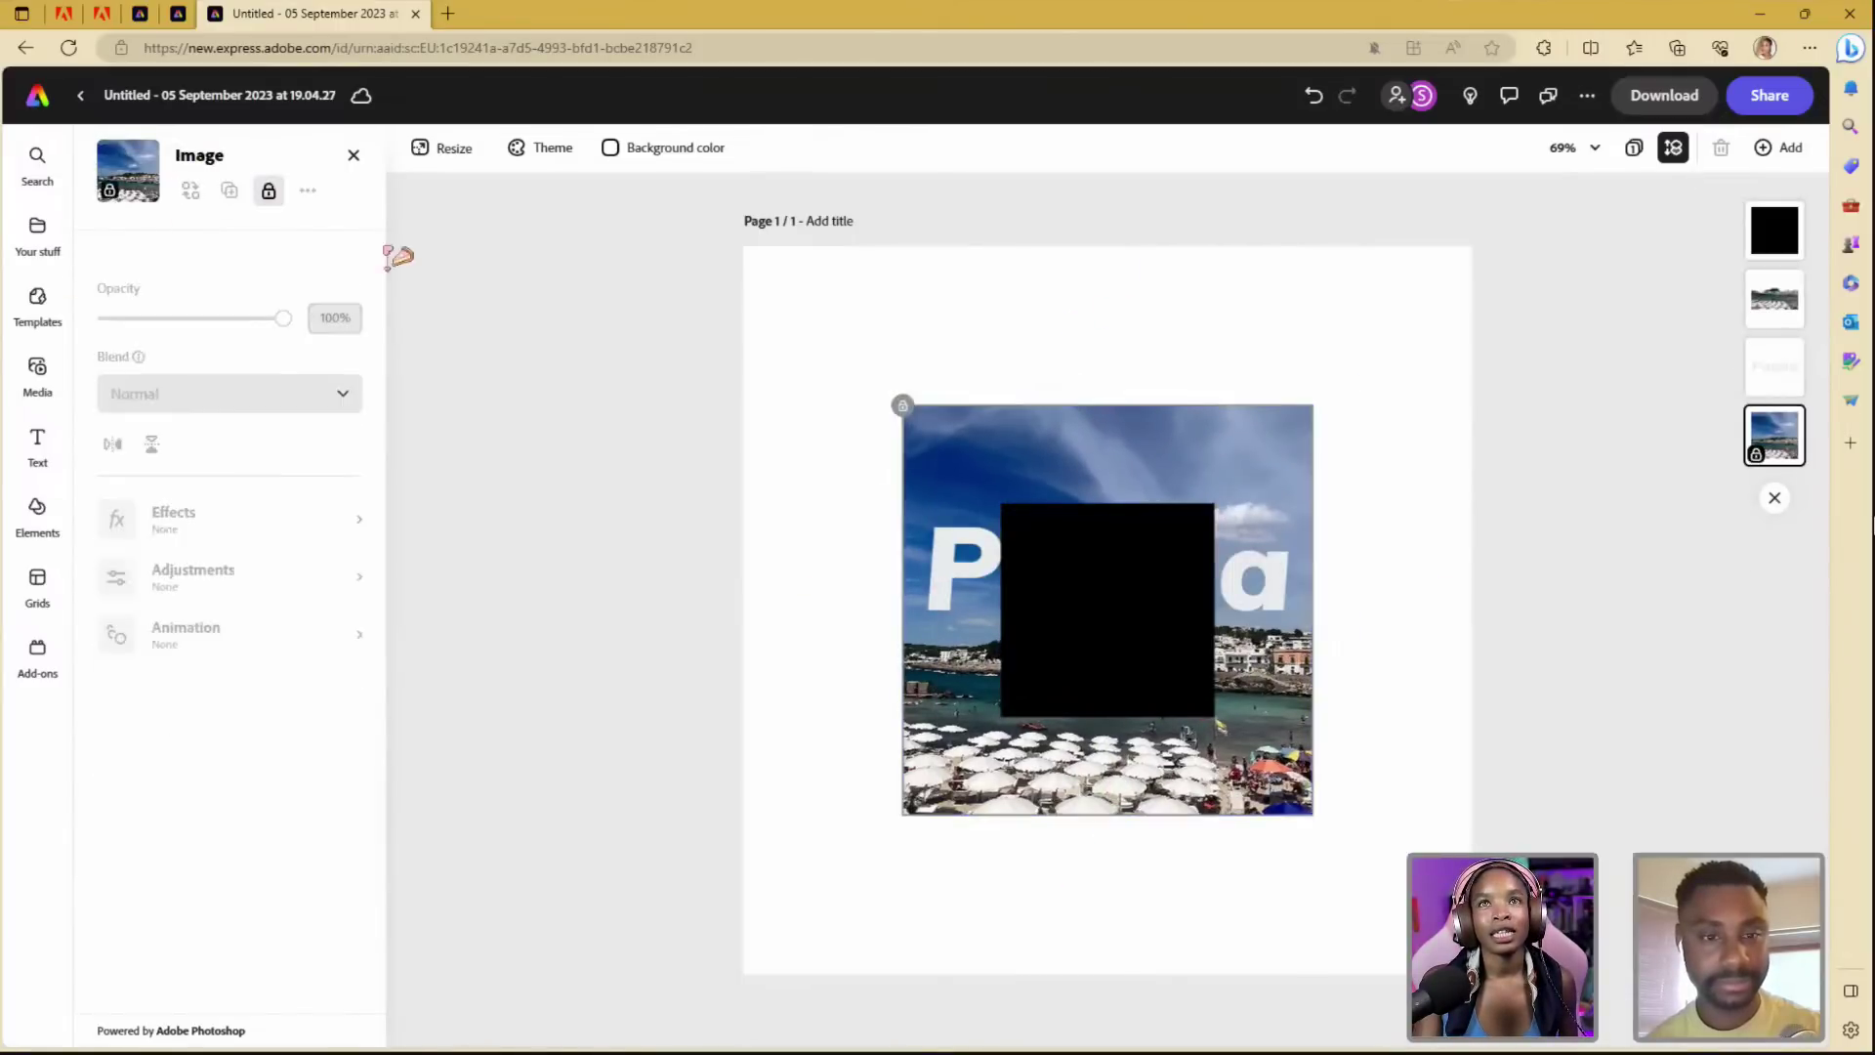
pyautogui.click(1106, 609)
pyautogui.moveTo(1211, 493); pyautogui.dragTo(1320, 381)
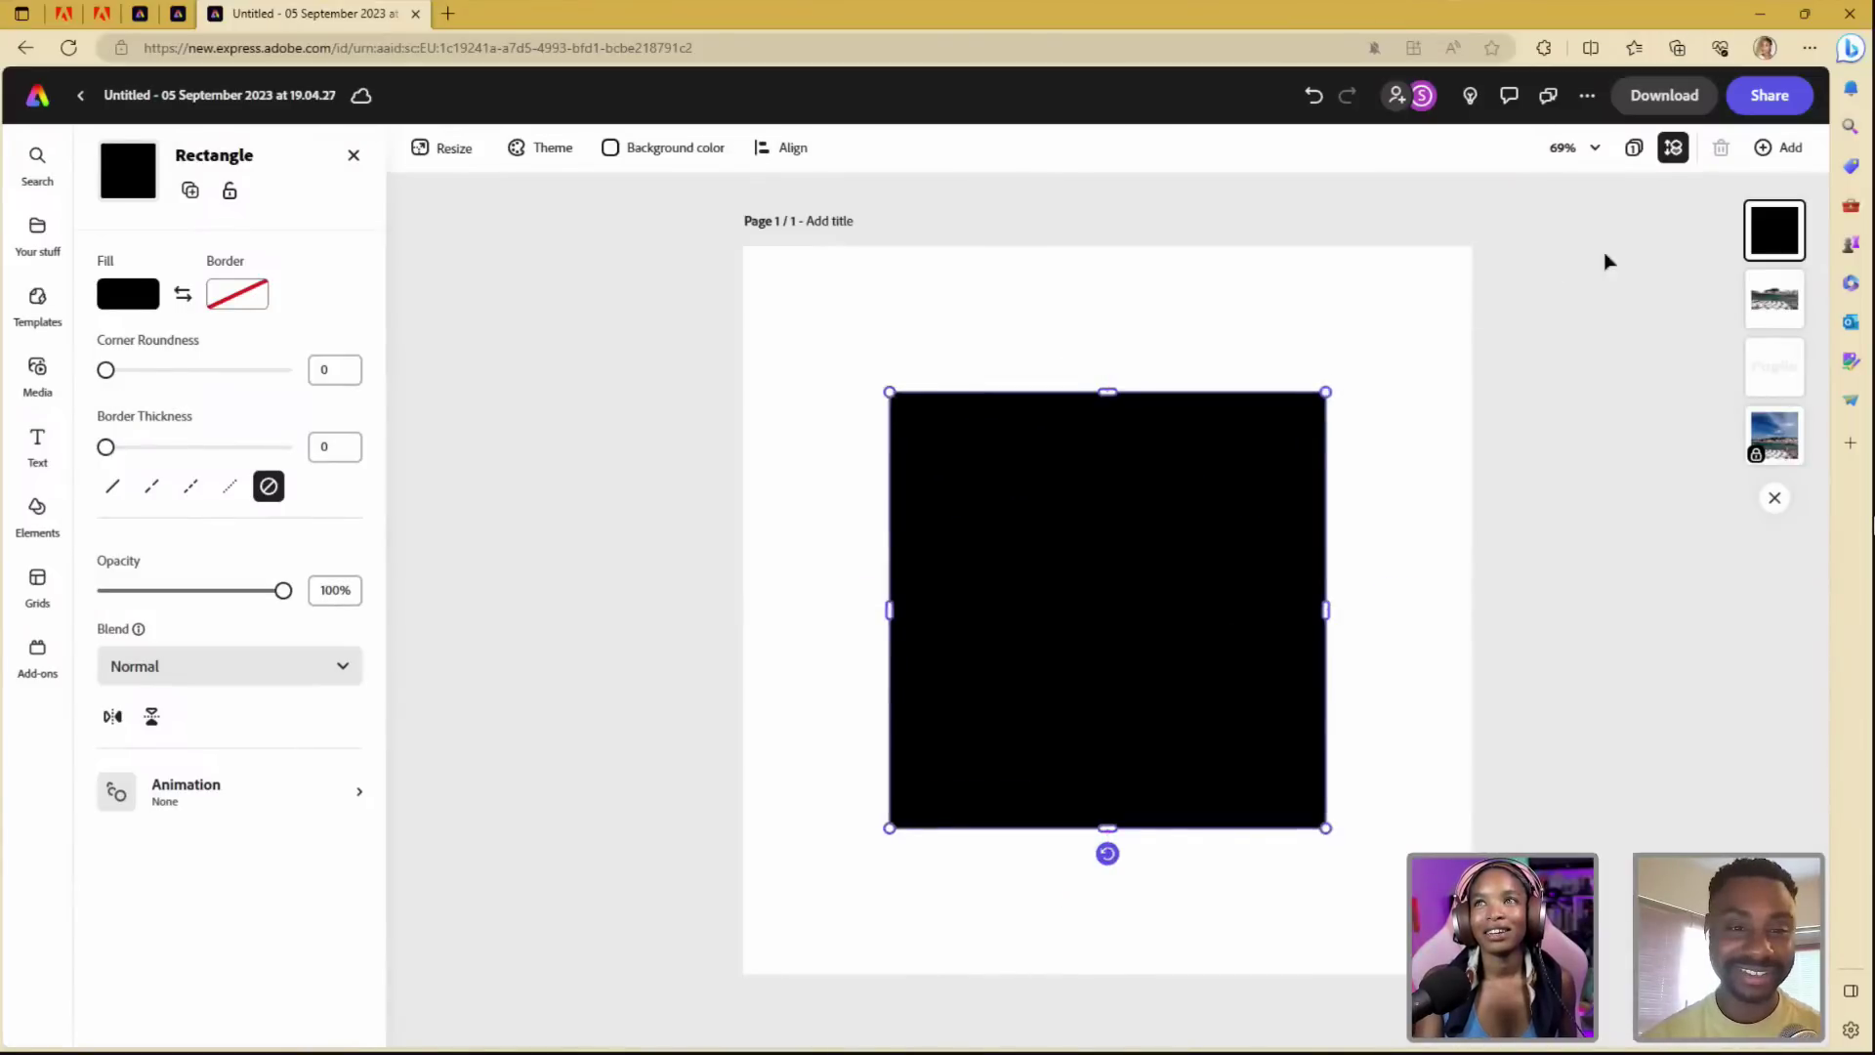
pyautogui.moveTo(1774, 230); pyautogui.dragTo(1779, 446)
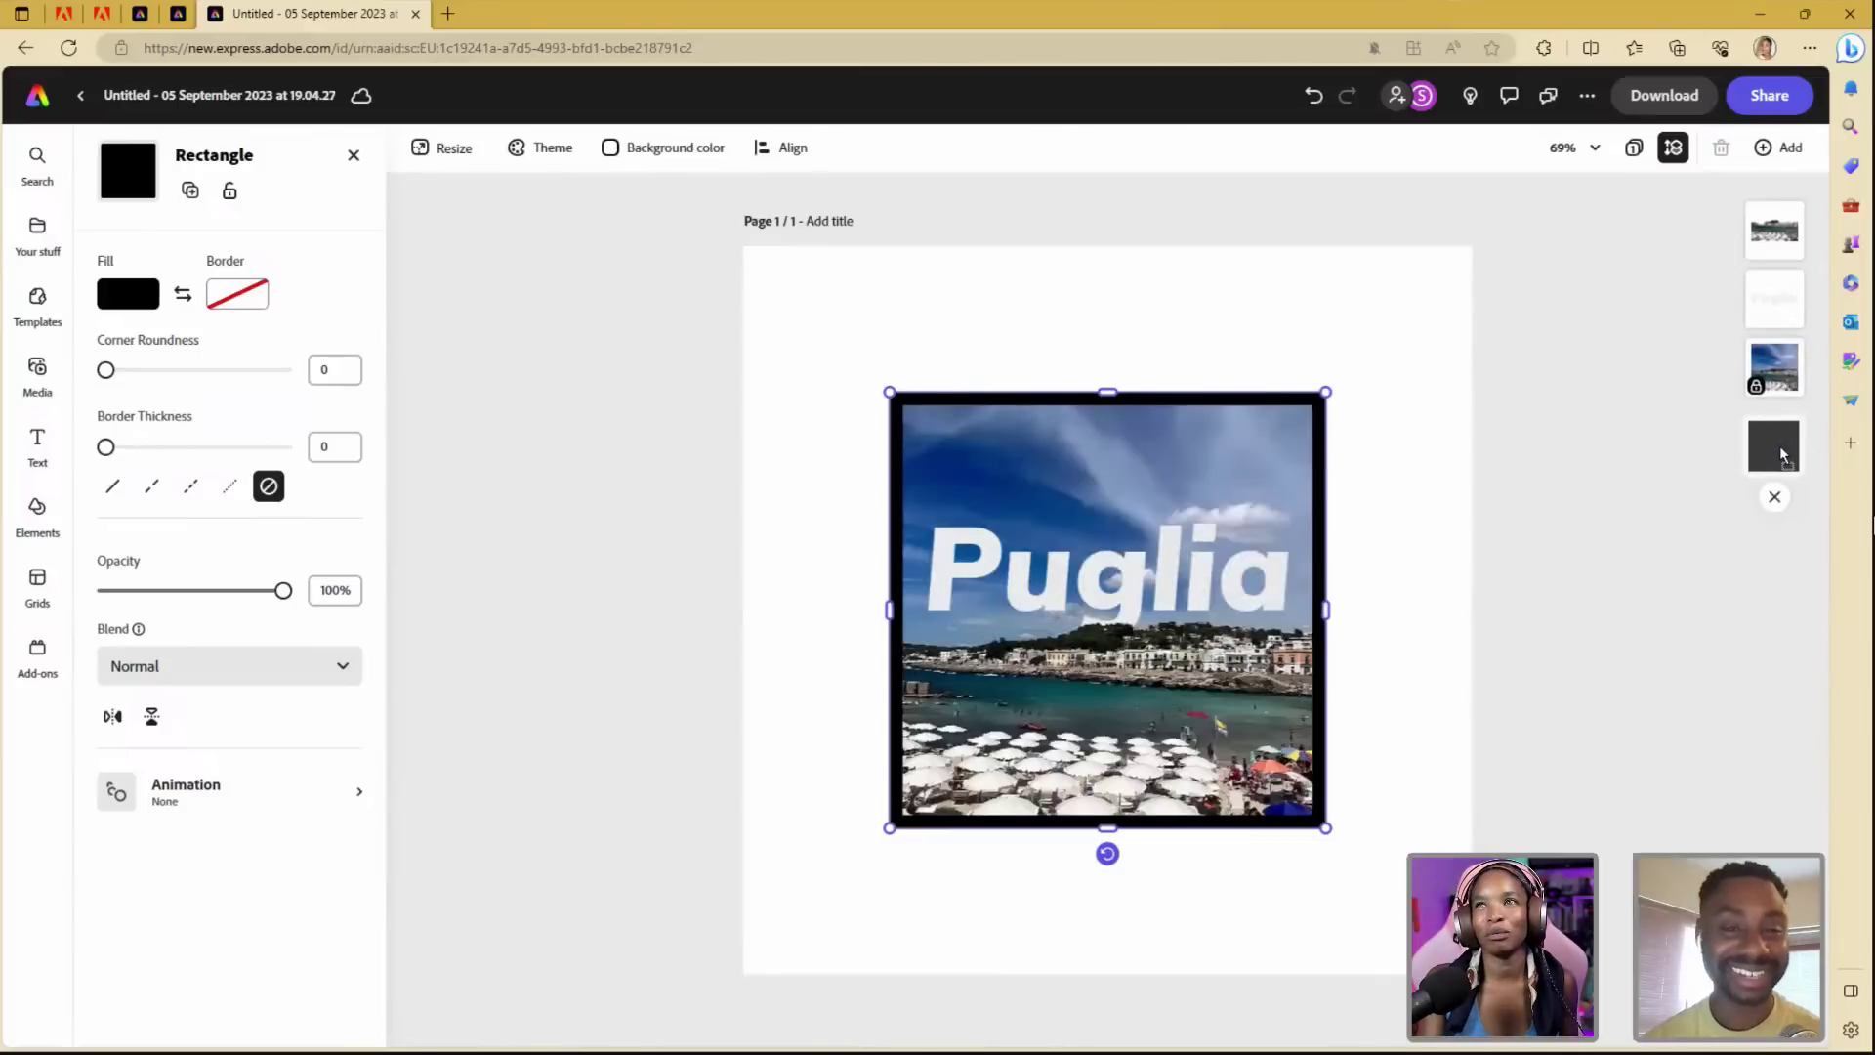
pyautogui.click(1572, 478)
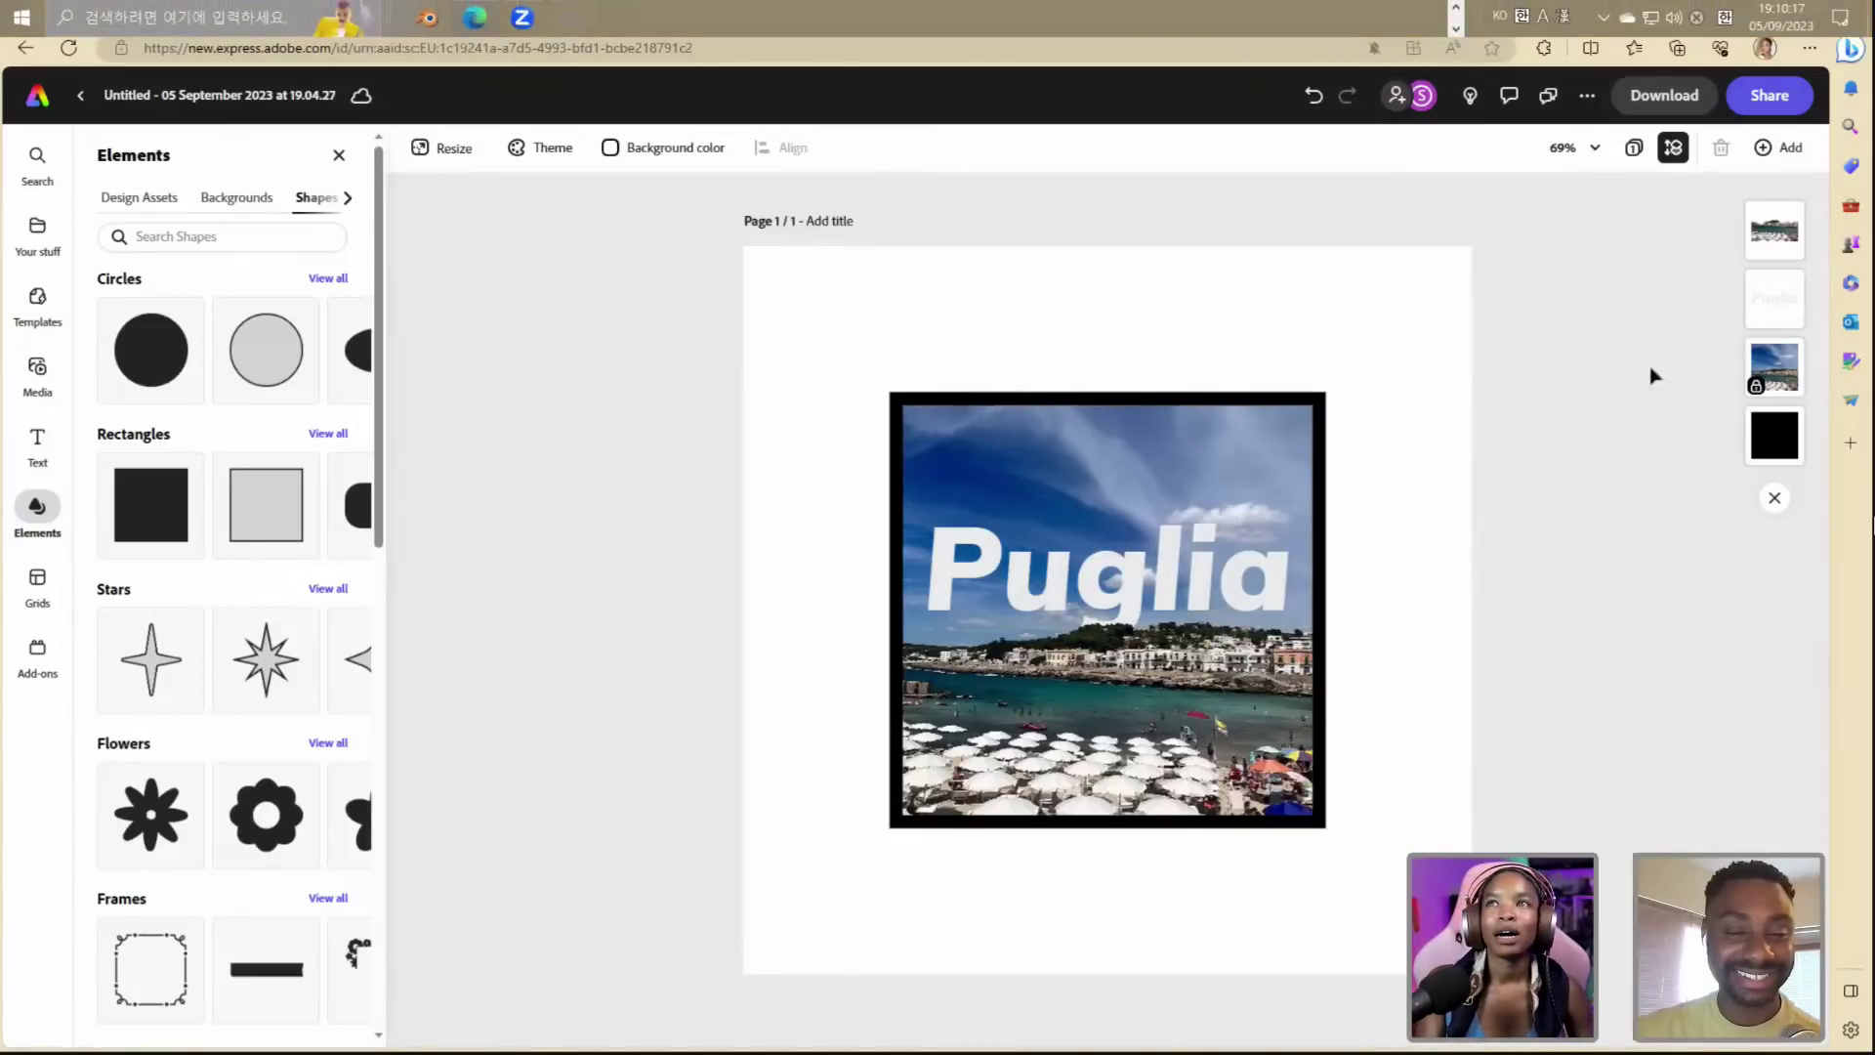
# - Give the black square a crimson border from the library colors, with thickness 10 and a dashed line style
pyautogui.click(1774, 434)
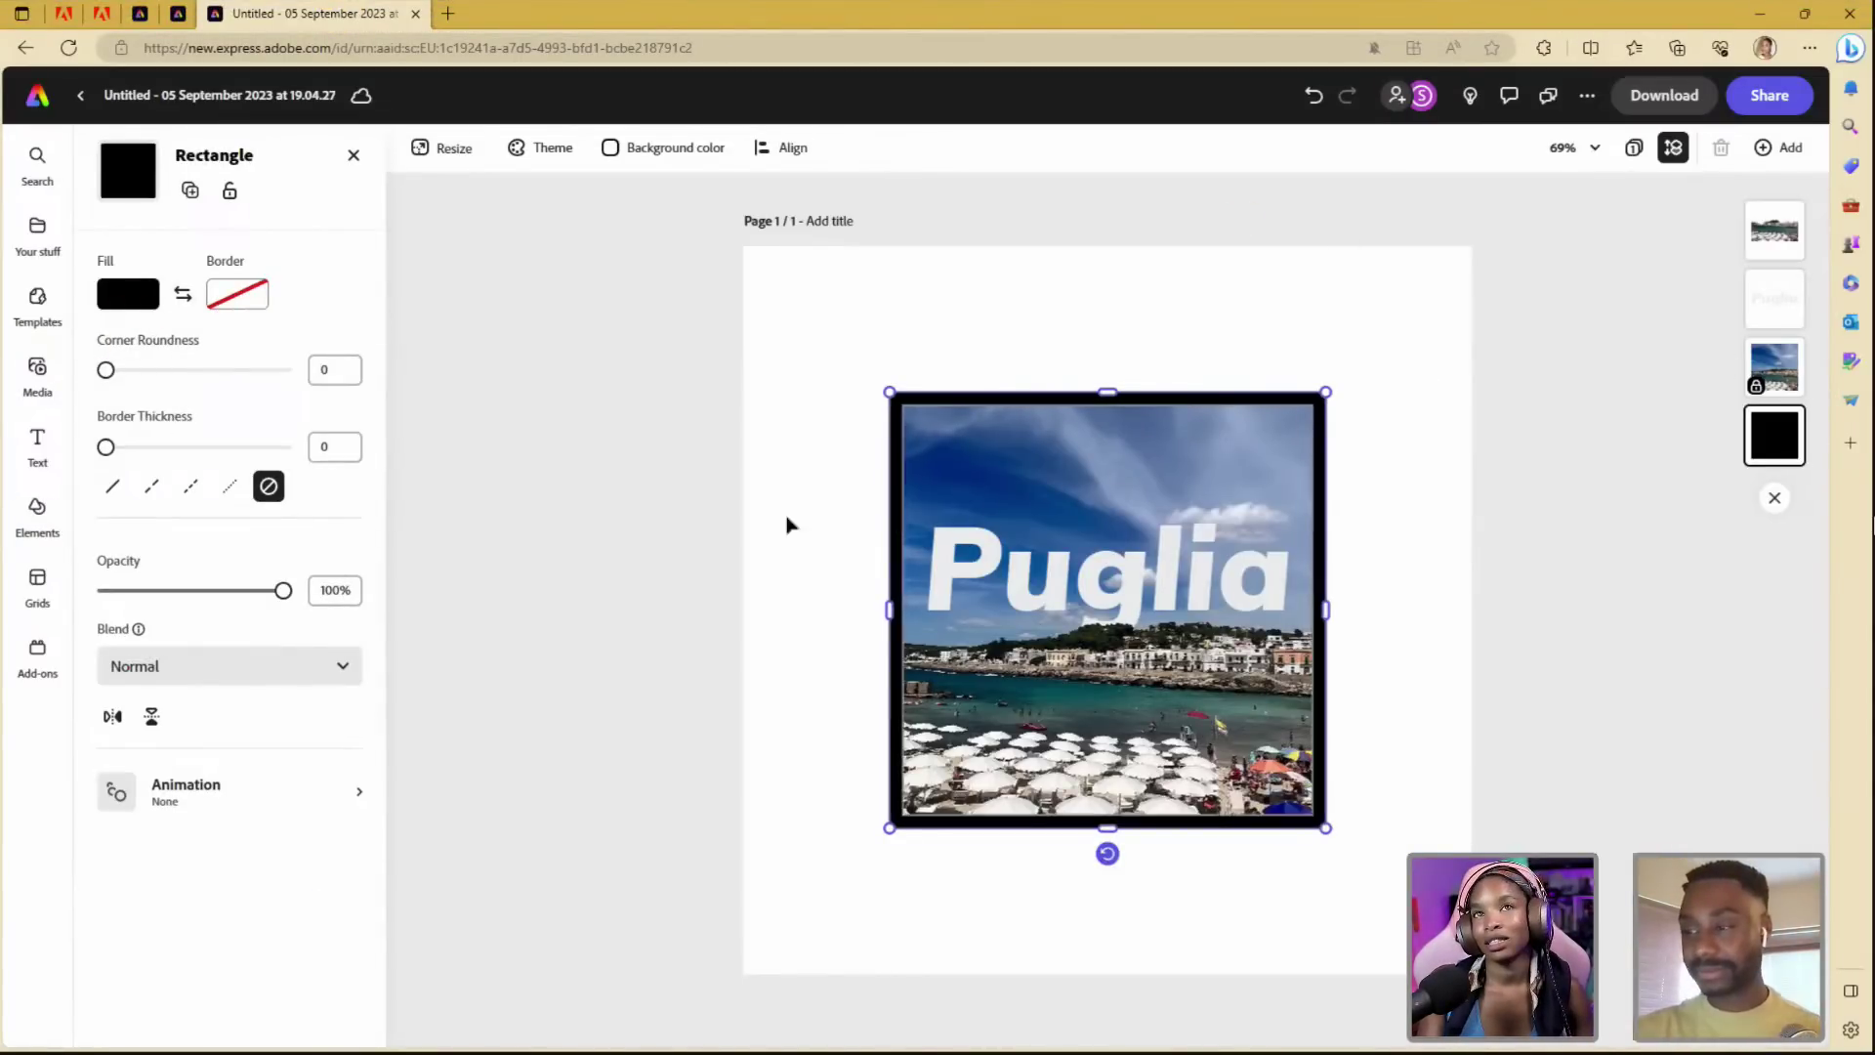
pyautogui.click(235, 299)
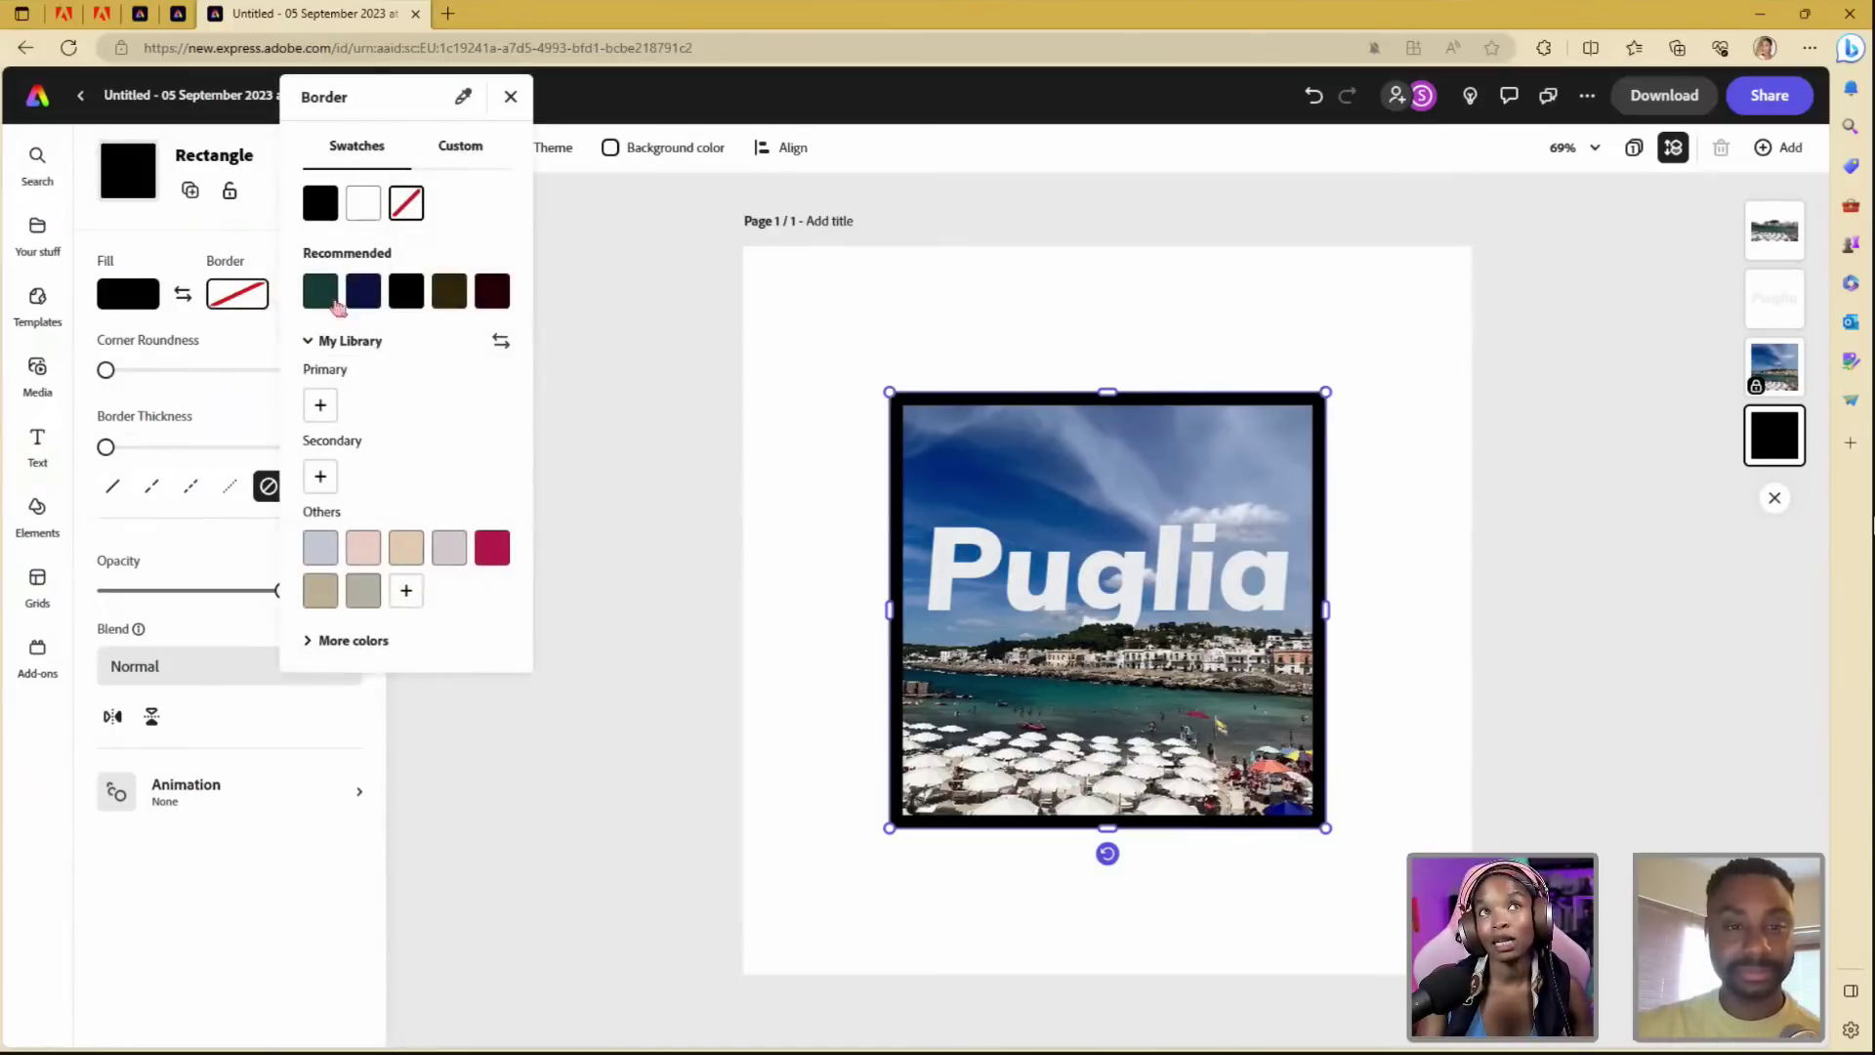
pyautogui.click(495, 549)
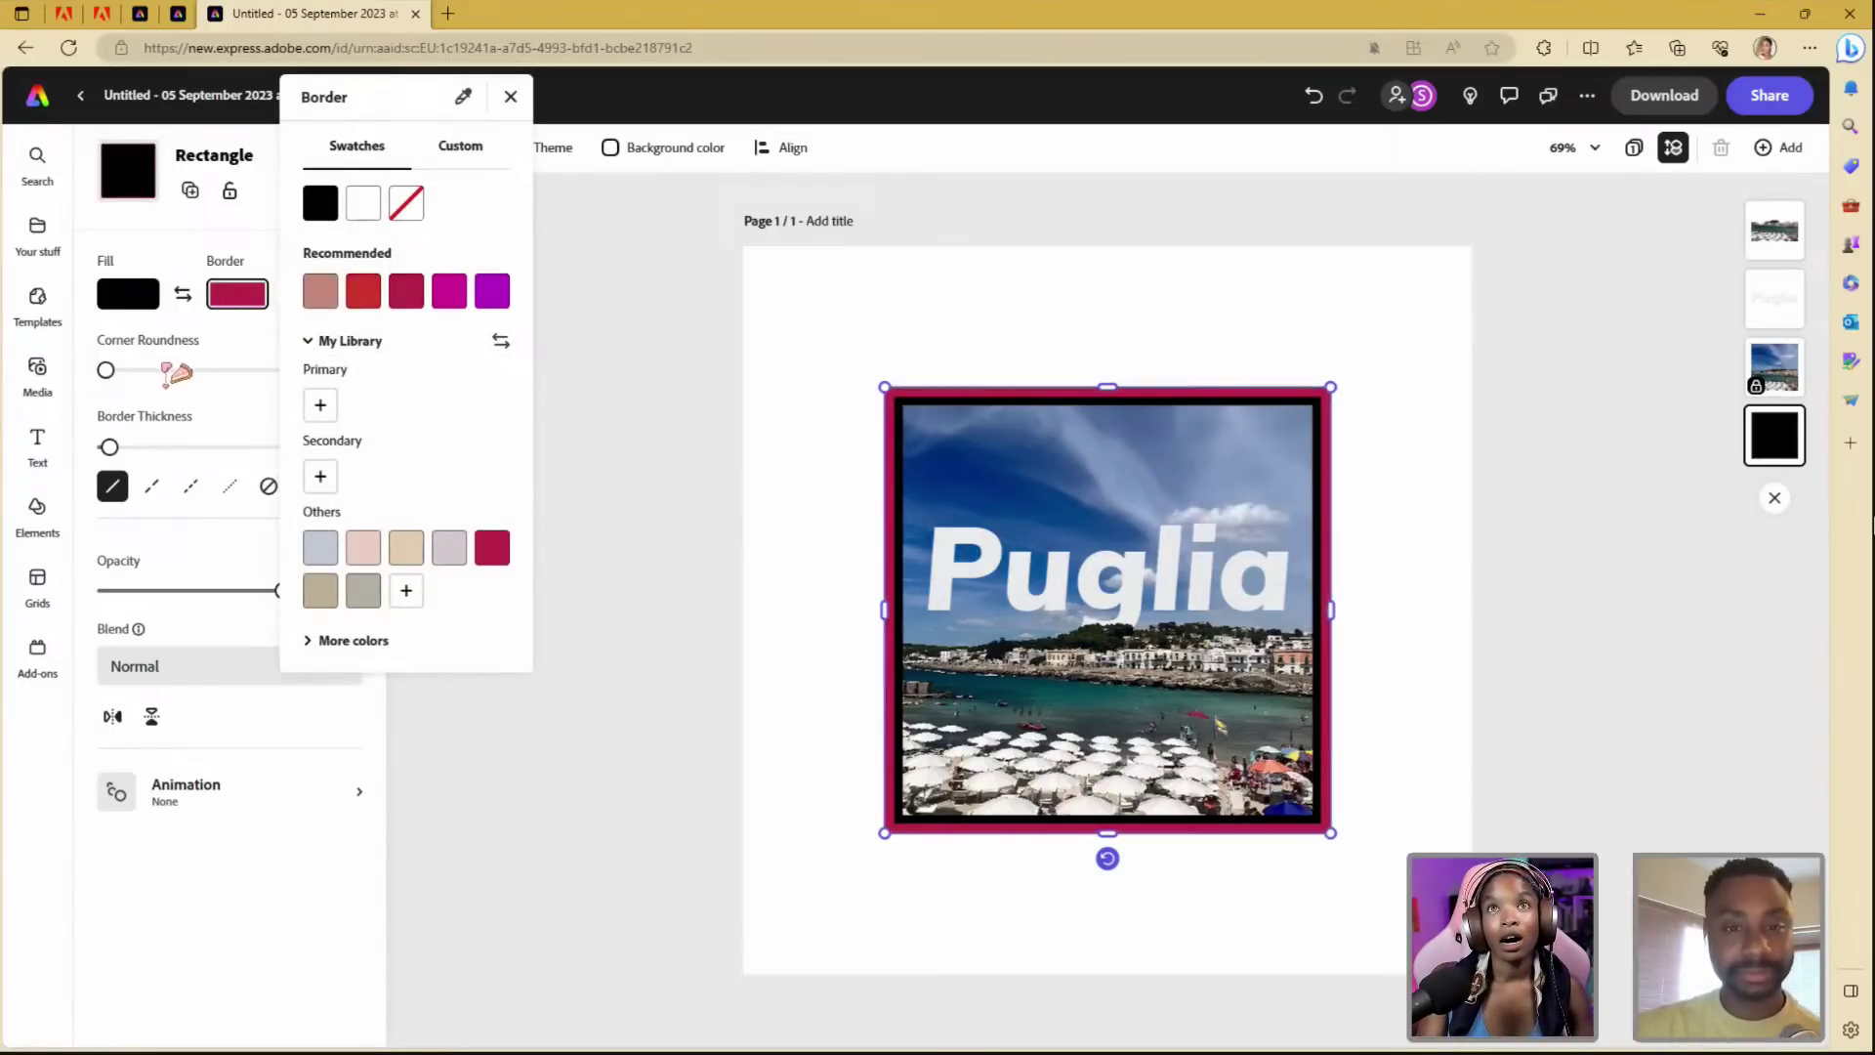
pyautogui.click(156, 382)
pyautogui.moveTo(108, 371); pyautogui.dragTo(94, 483)
pyautogui.click(101, 485)
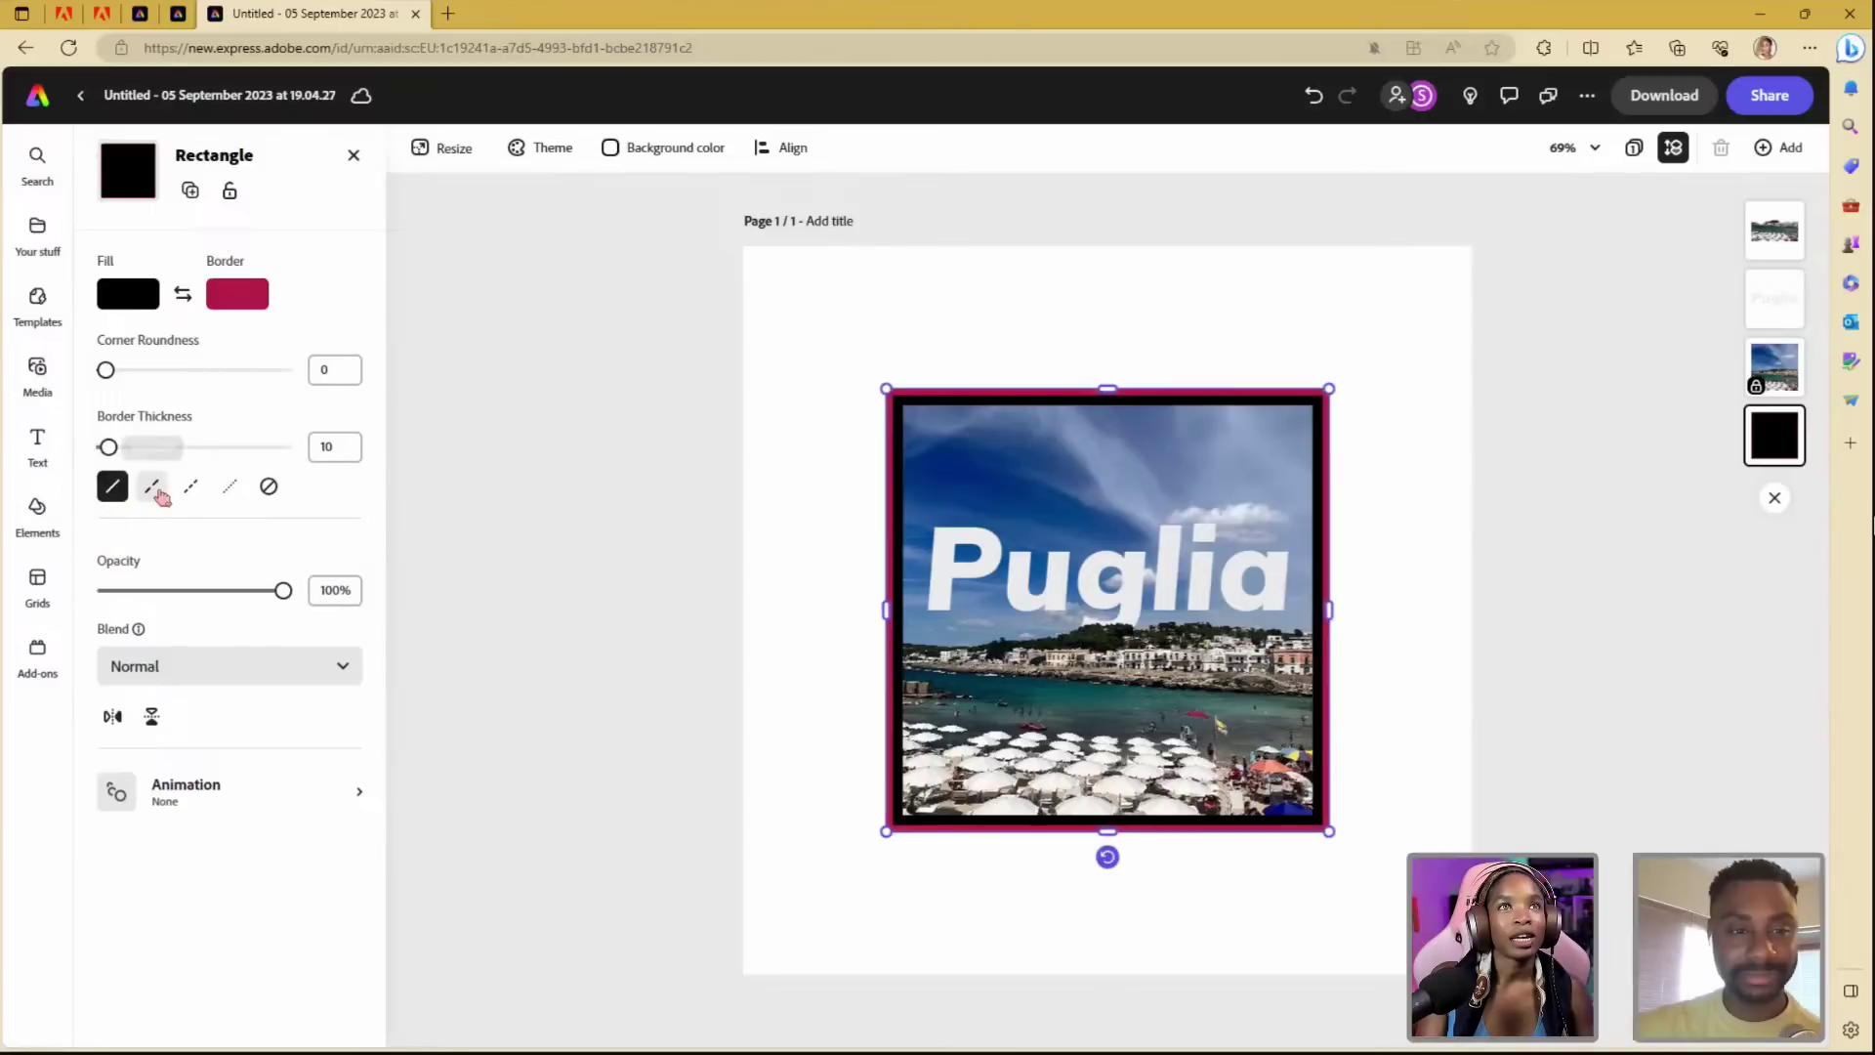
pyautogui.click(152, 487)
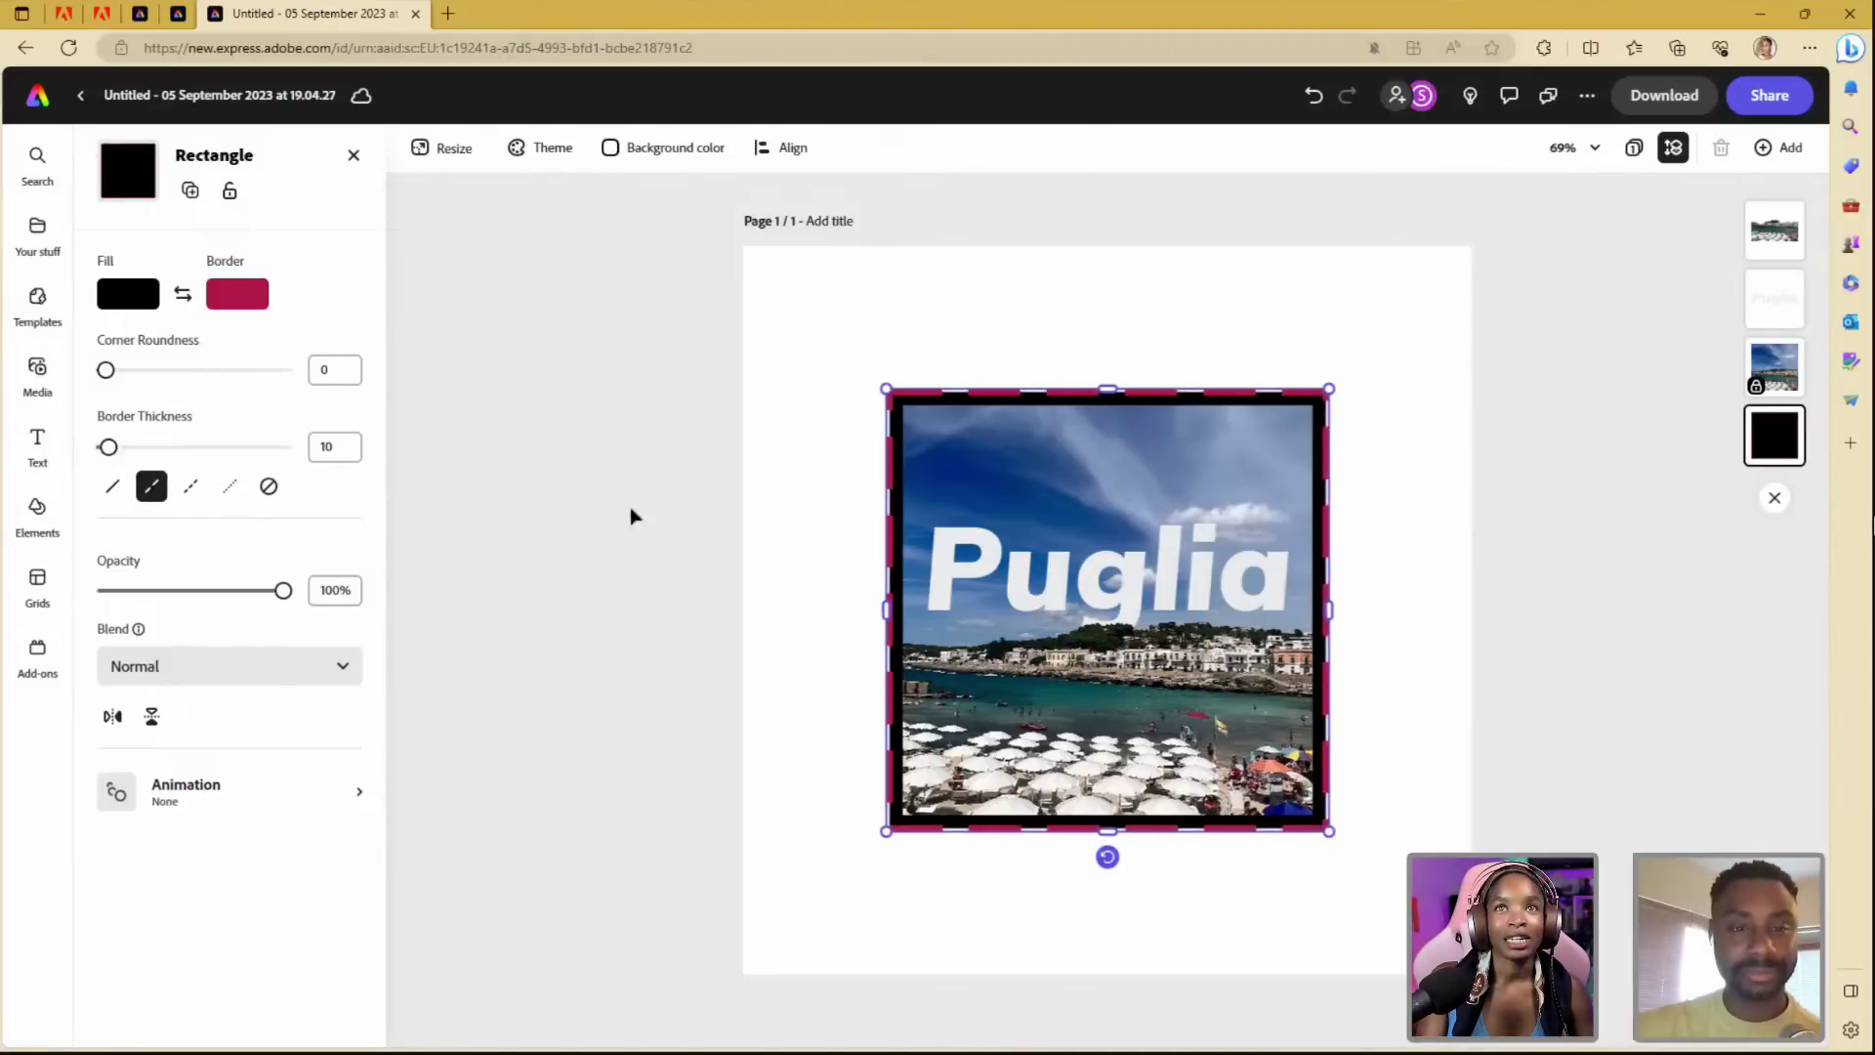
pyautogui.click(816, 566)
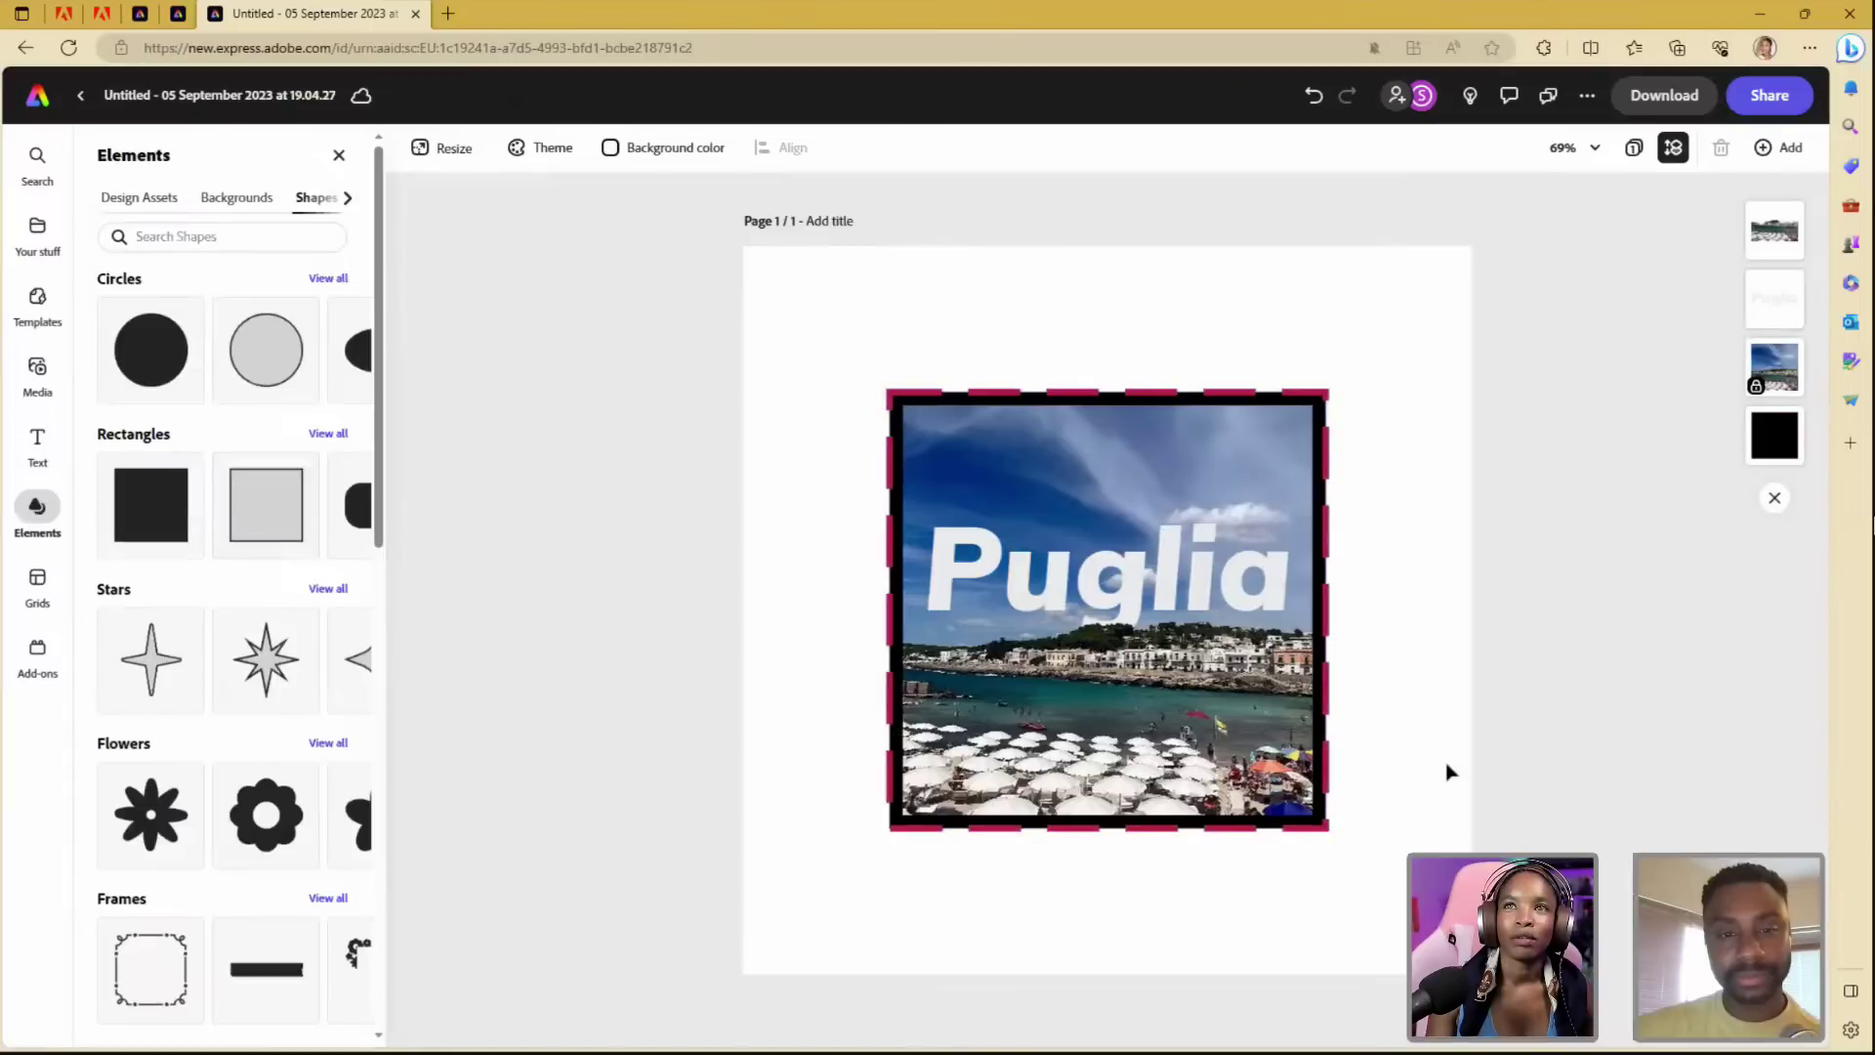
# - Try white, black and pale pink on the black square's dashed border, and return it to the library crimson
pyautogui.click(1327, 710)
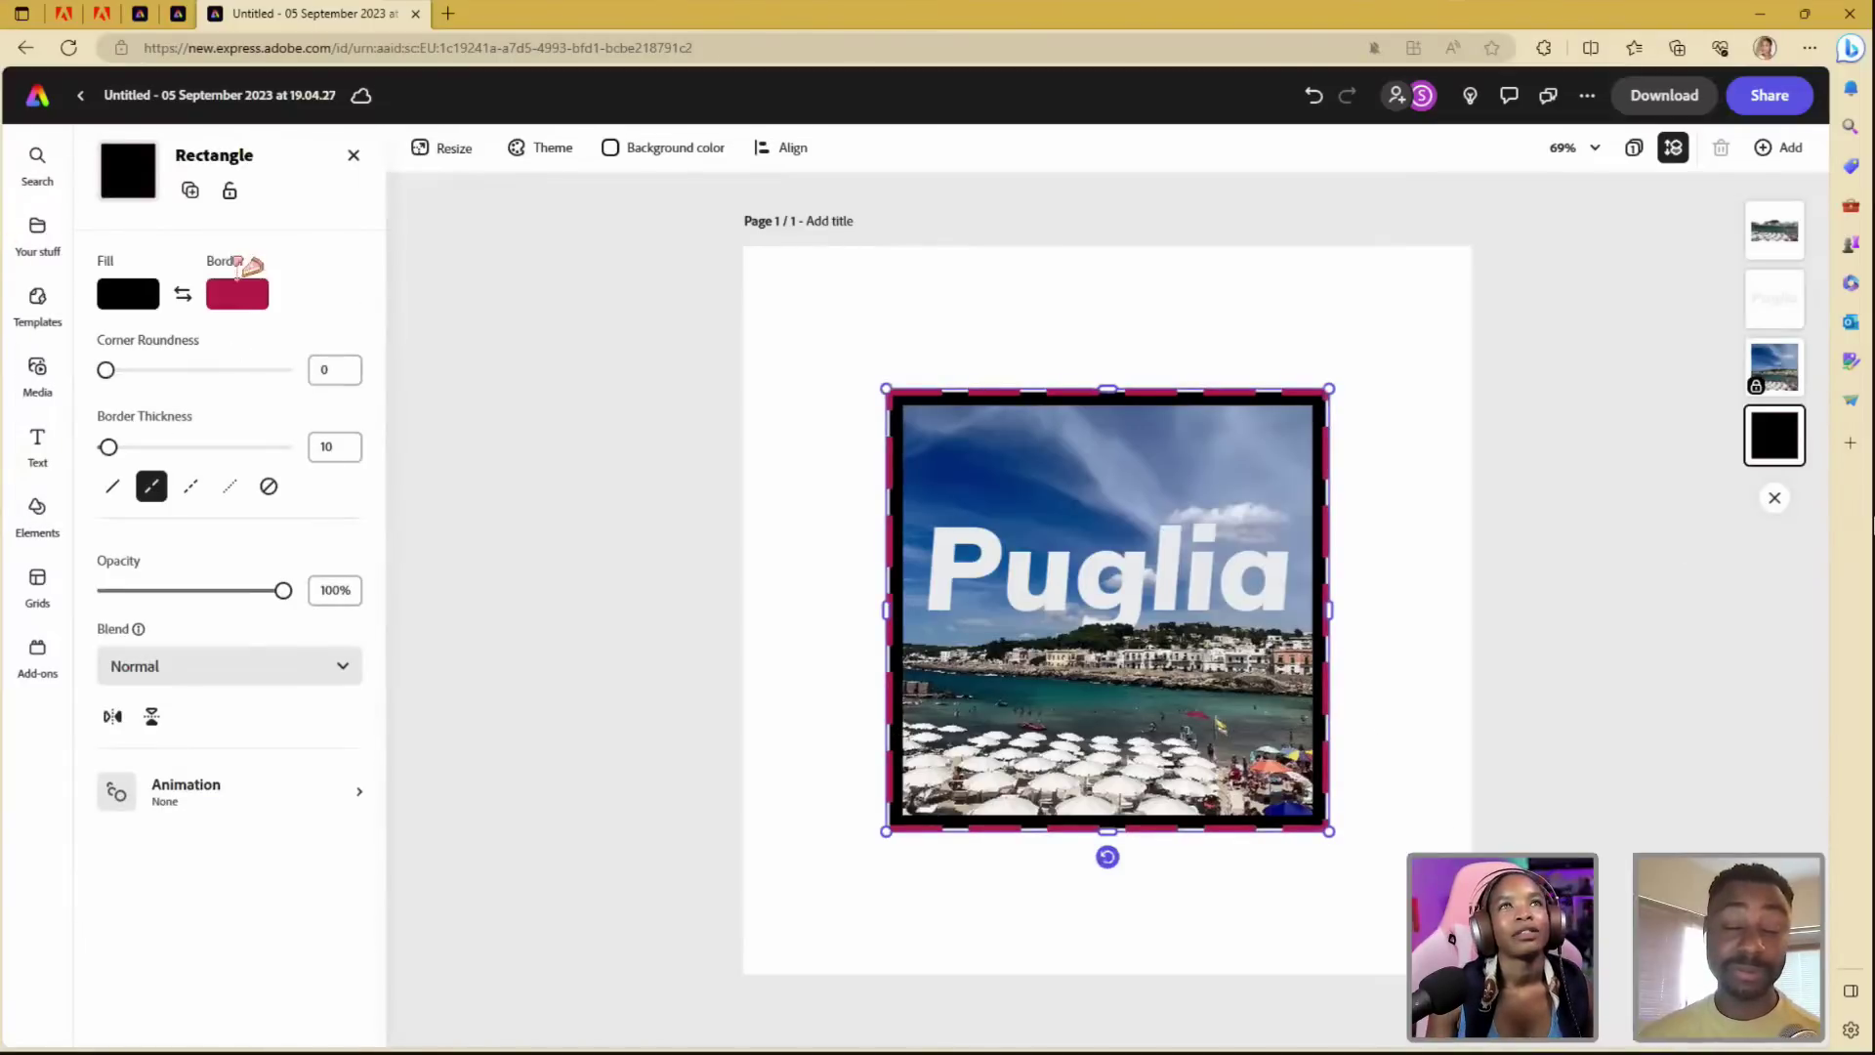
pyautogui.click(244, 297)
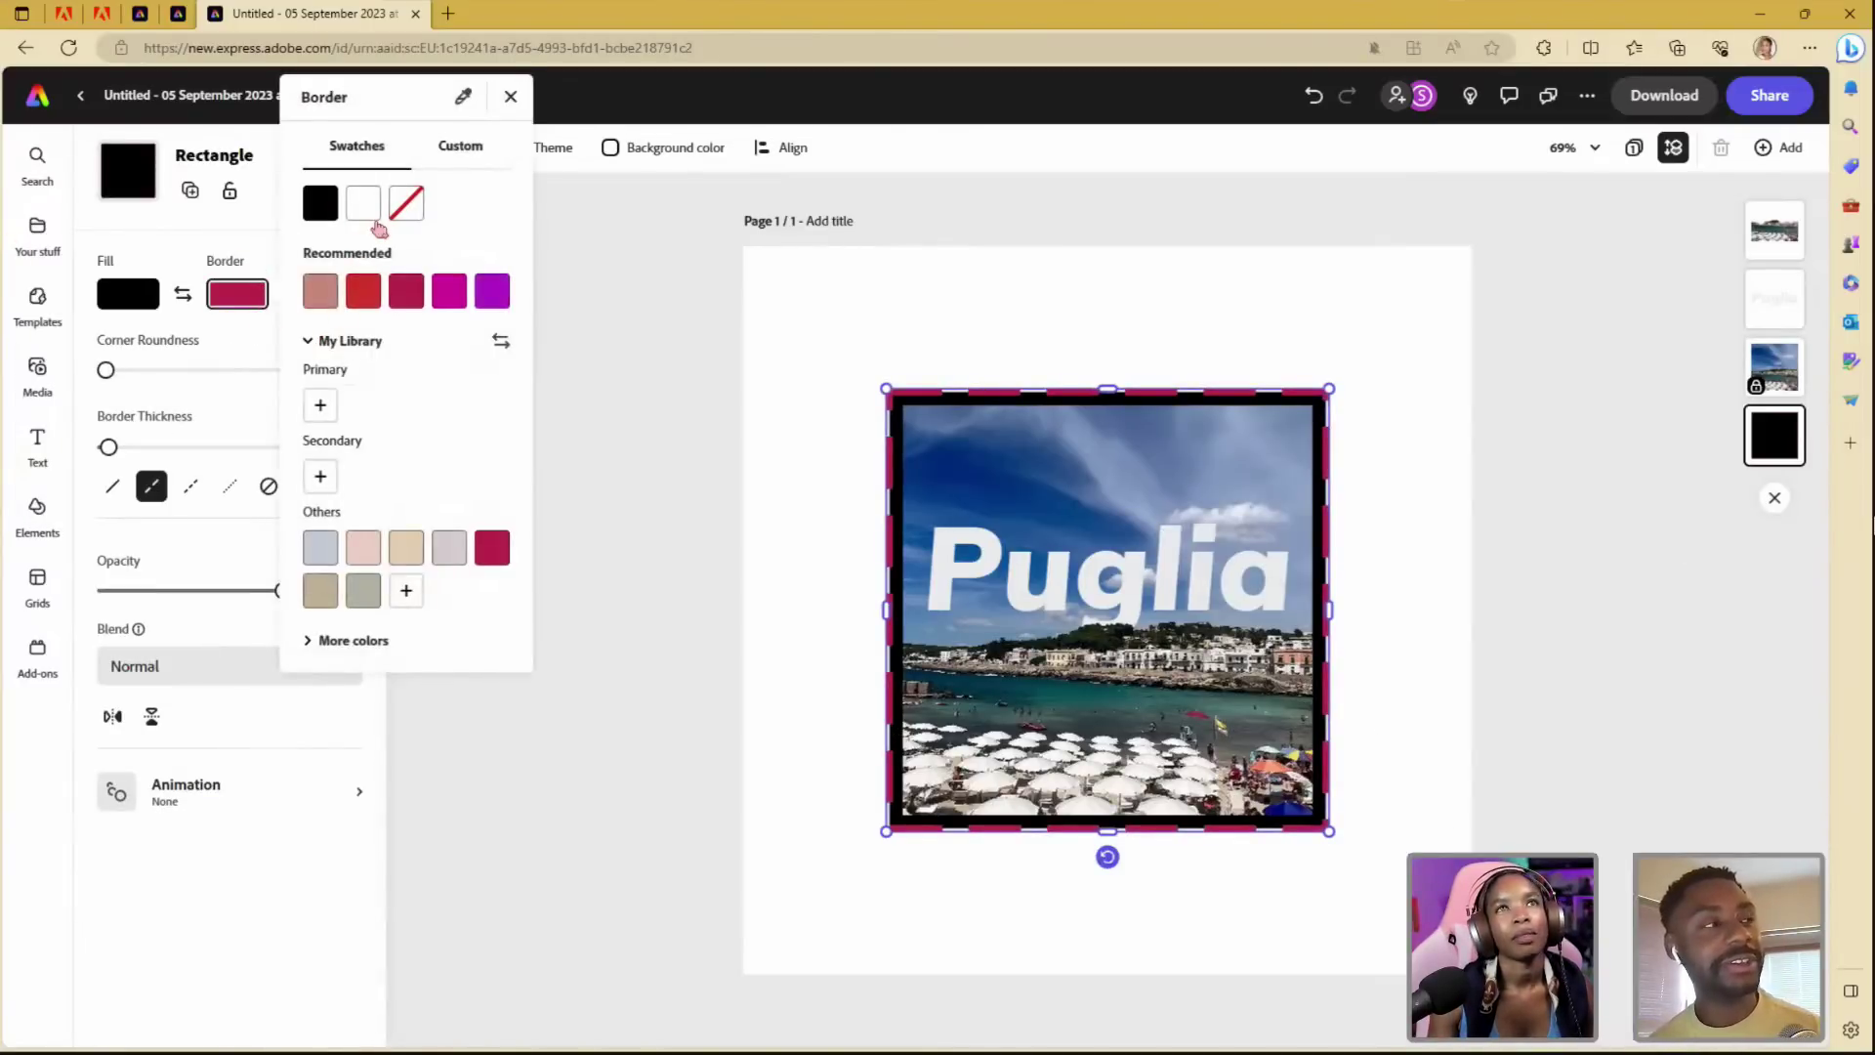
pyautogui.click(363, 207)
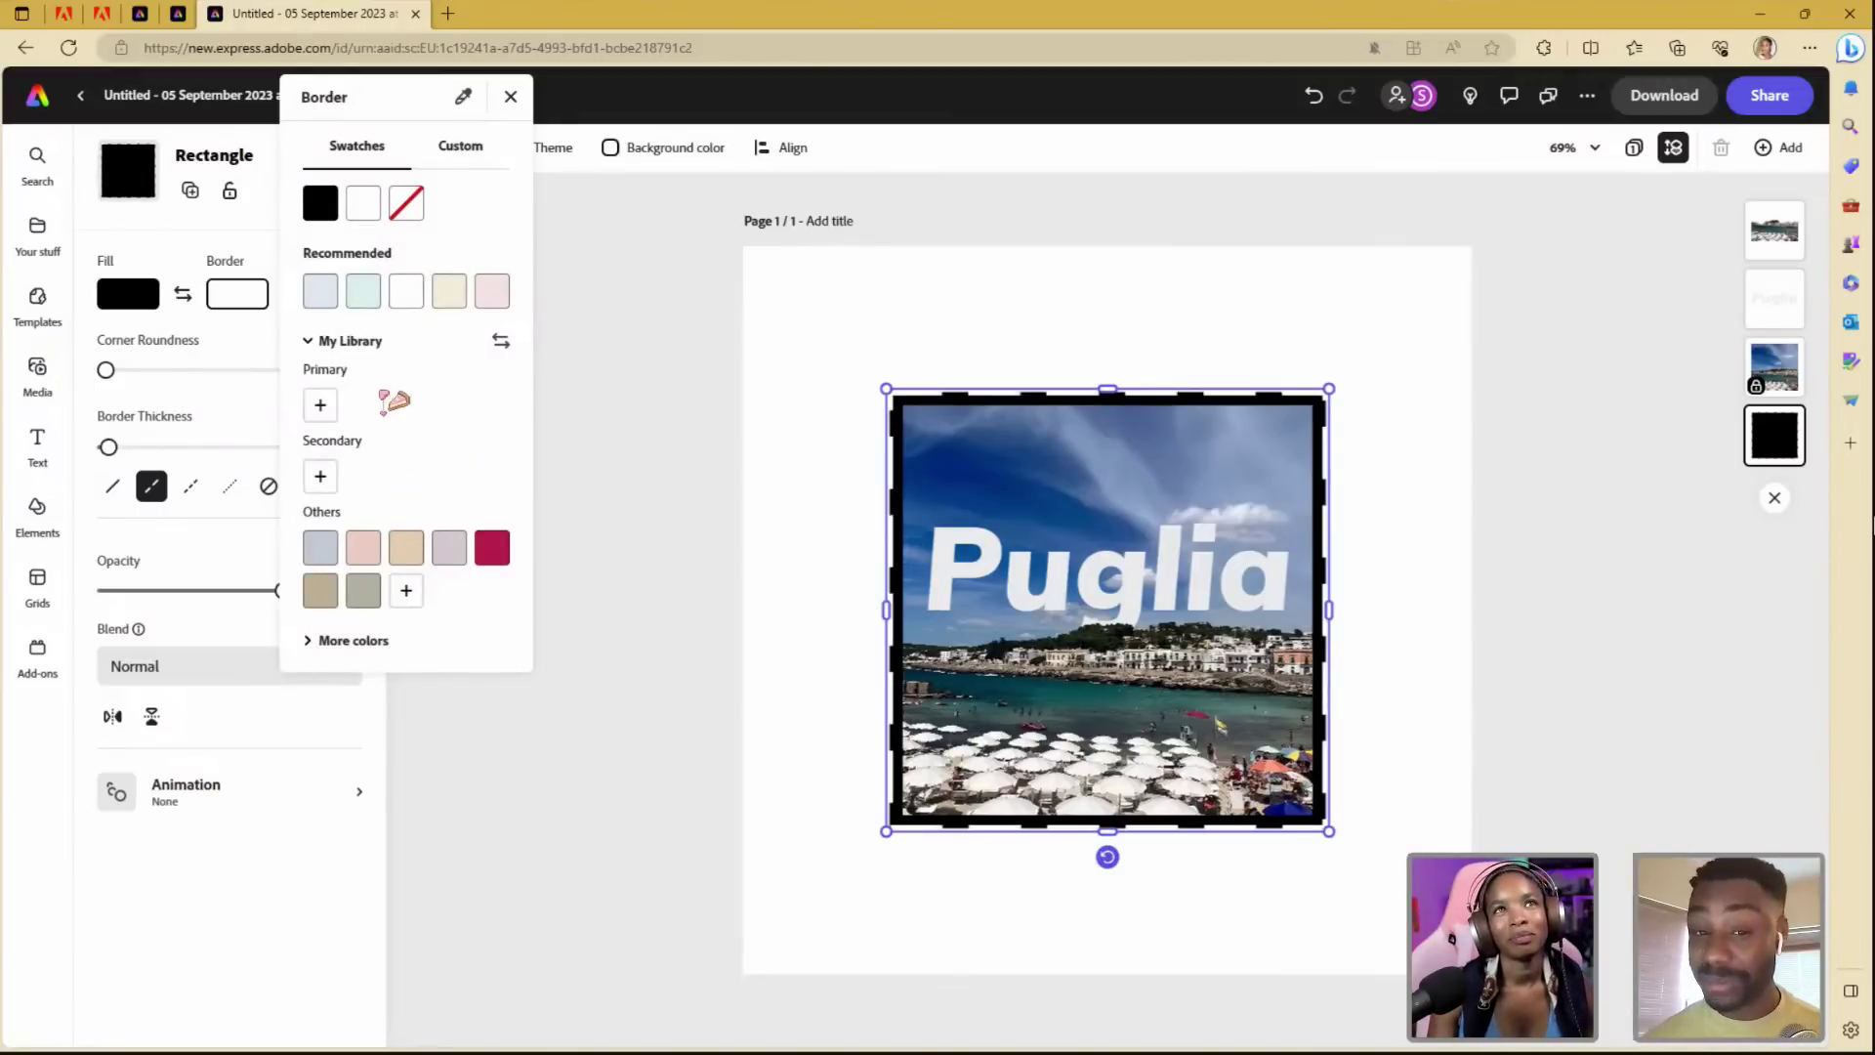
pyautogui.click(325, 215)
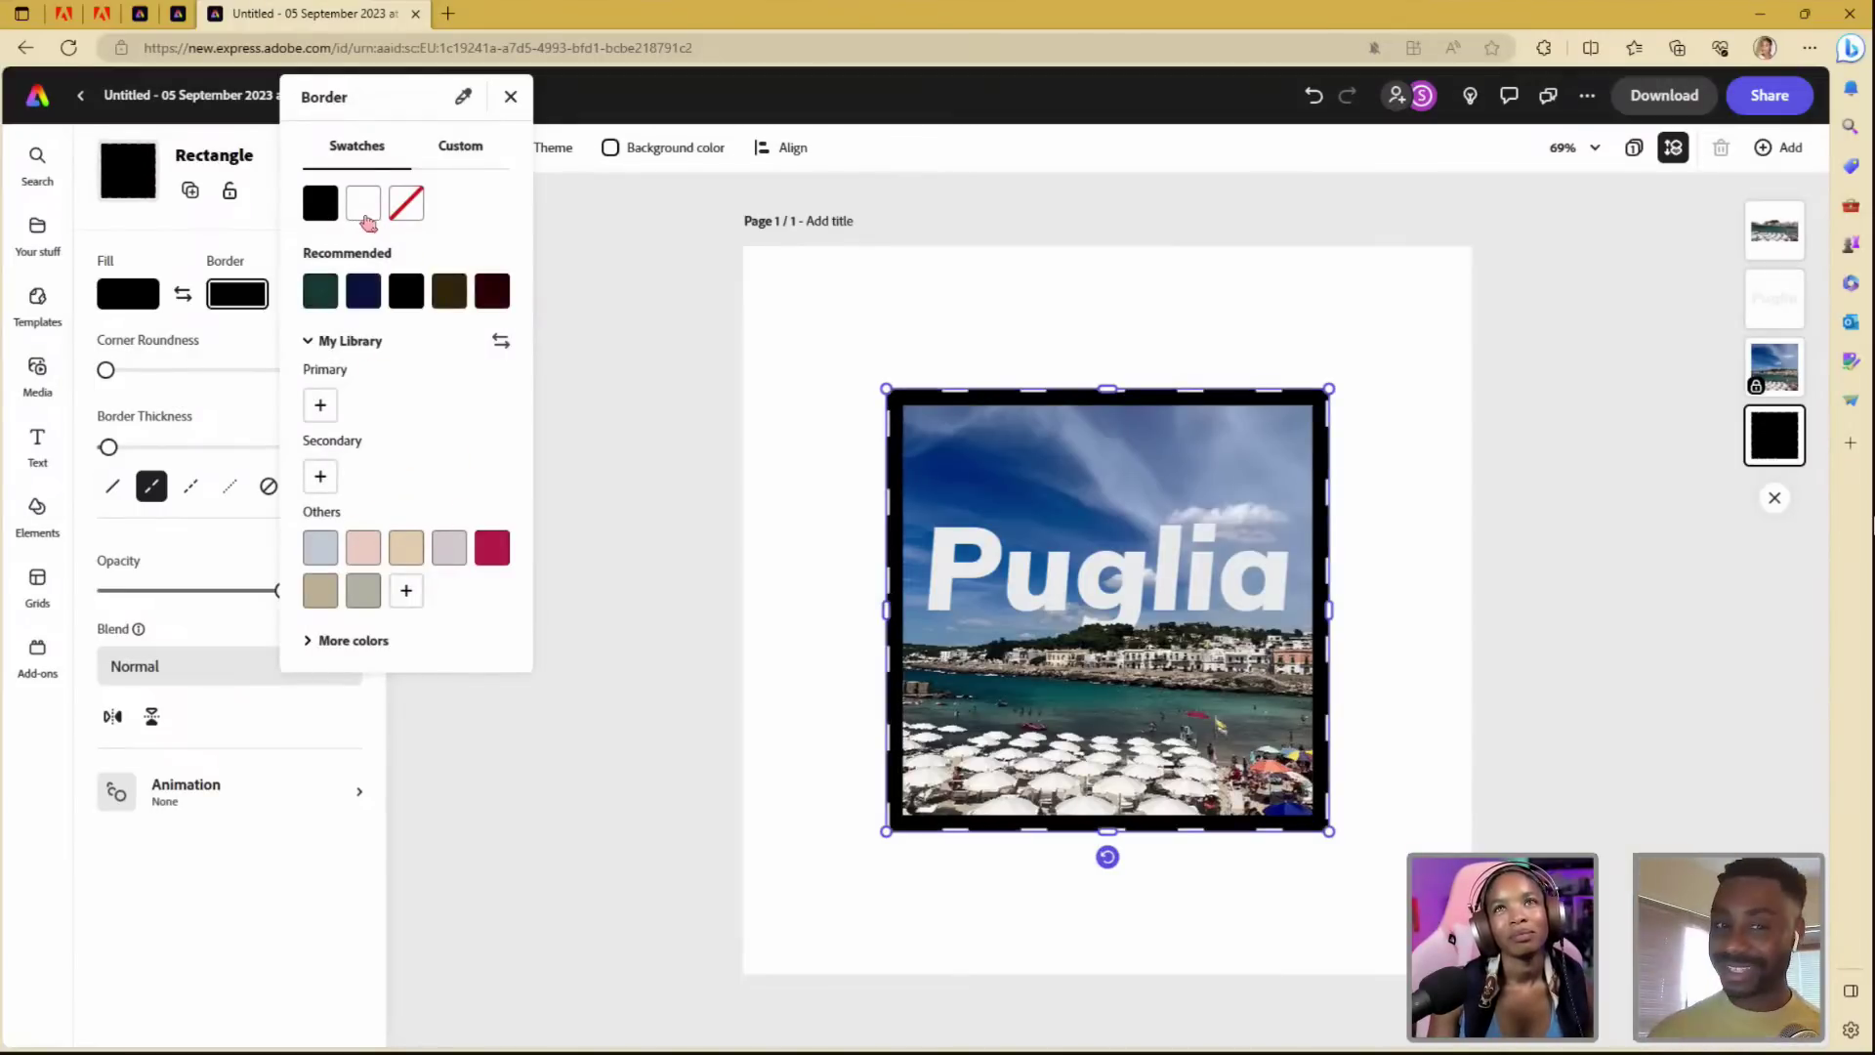
pyautogui.click(366, 213)
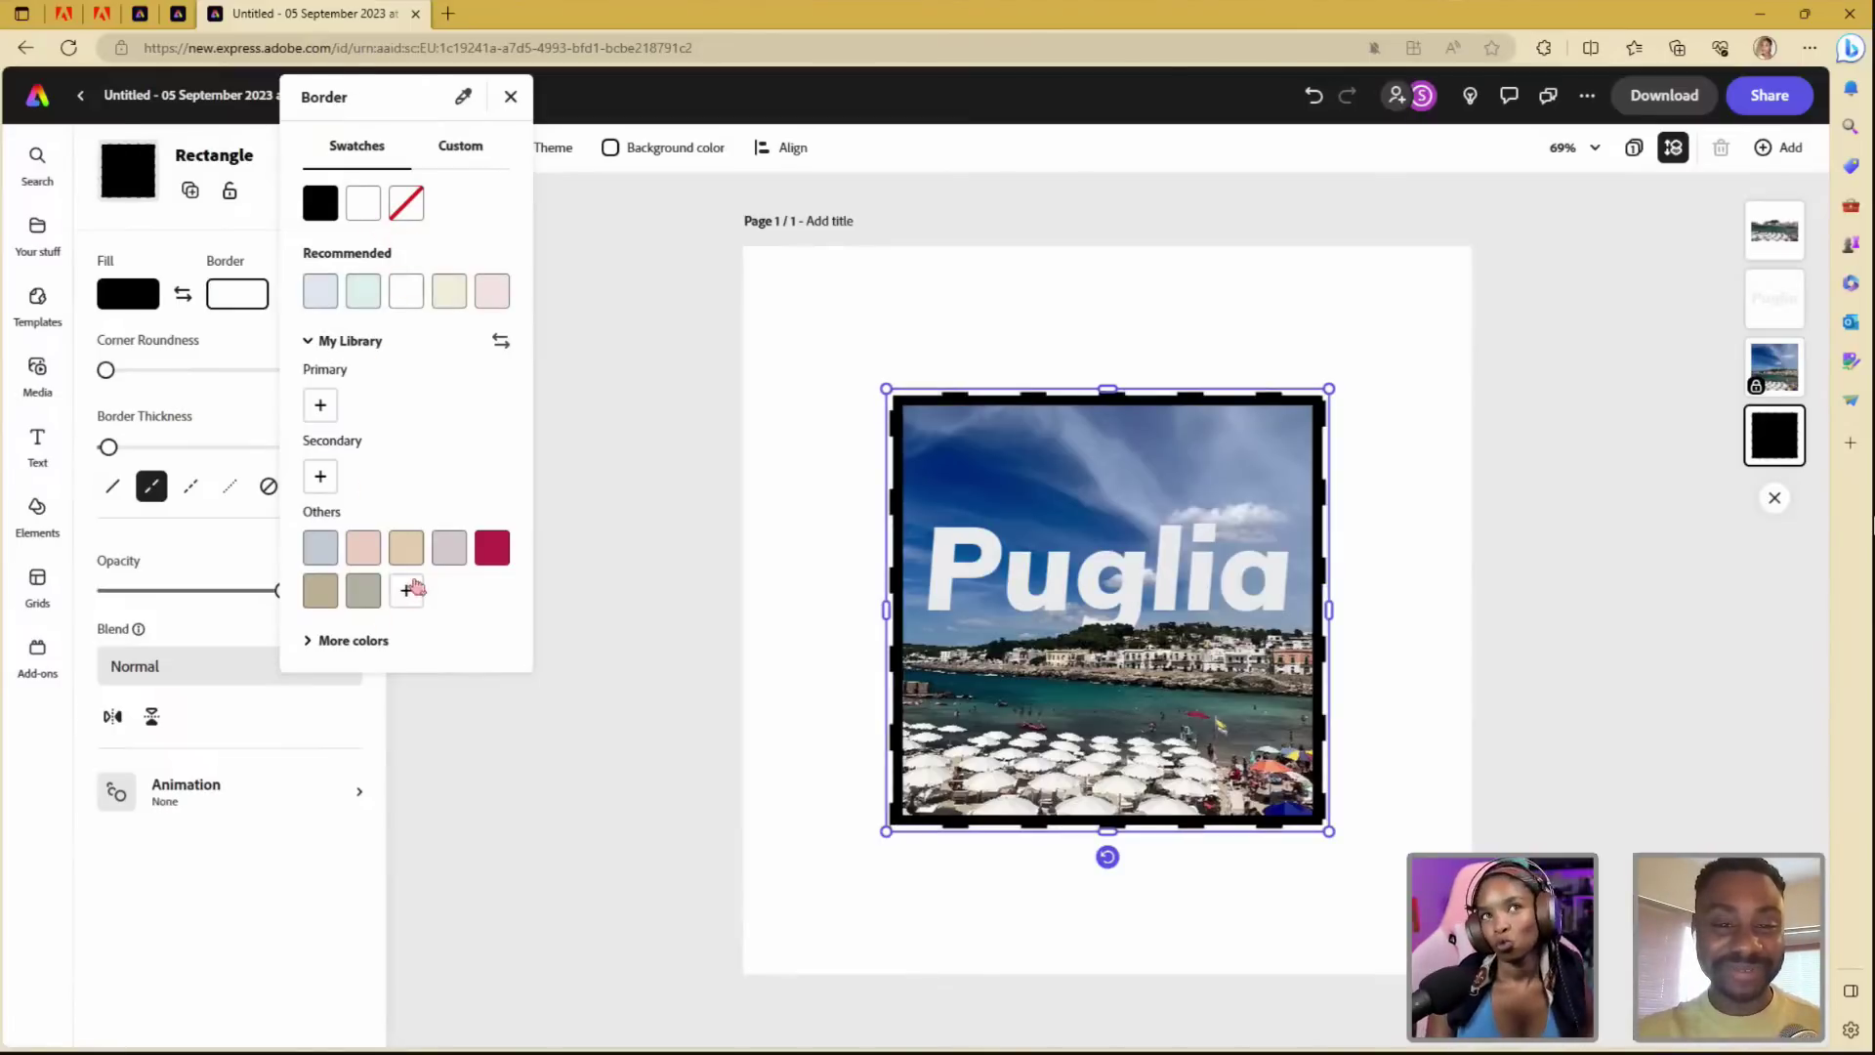
pyautogui.click(352, 644)
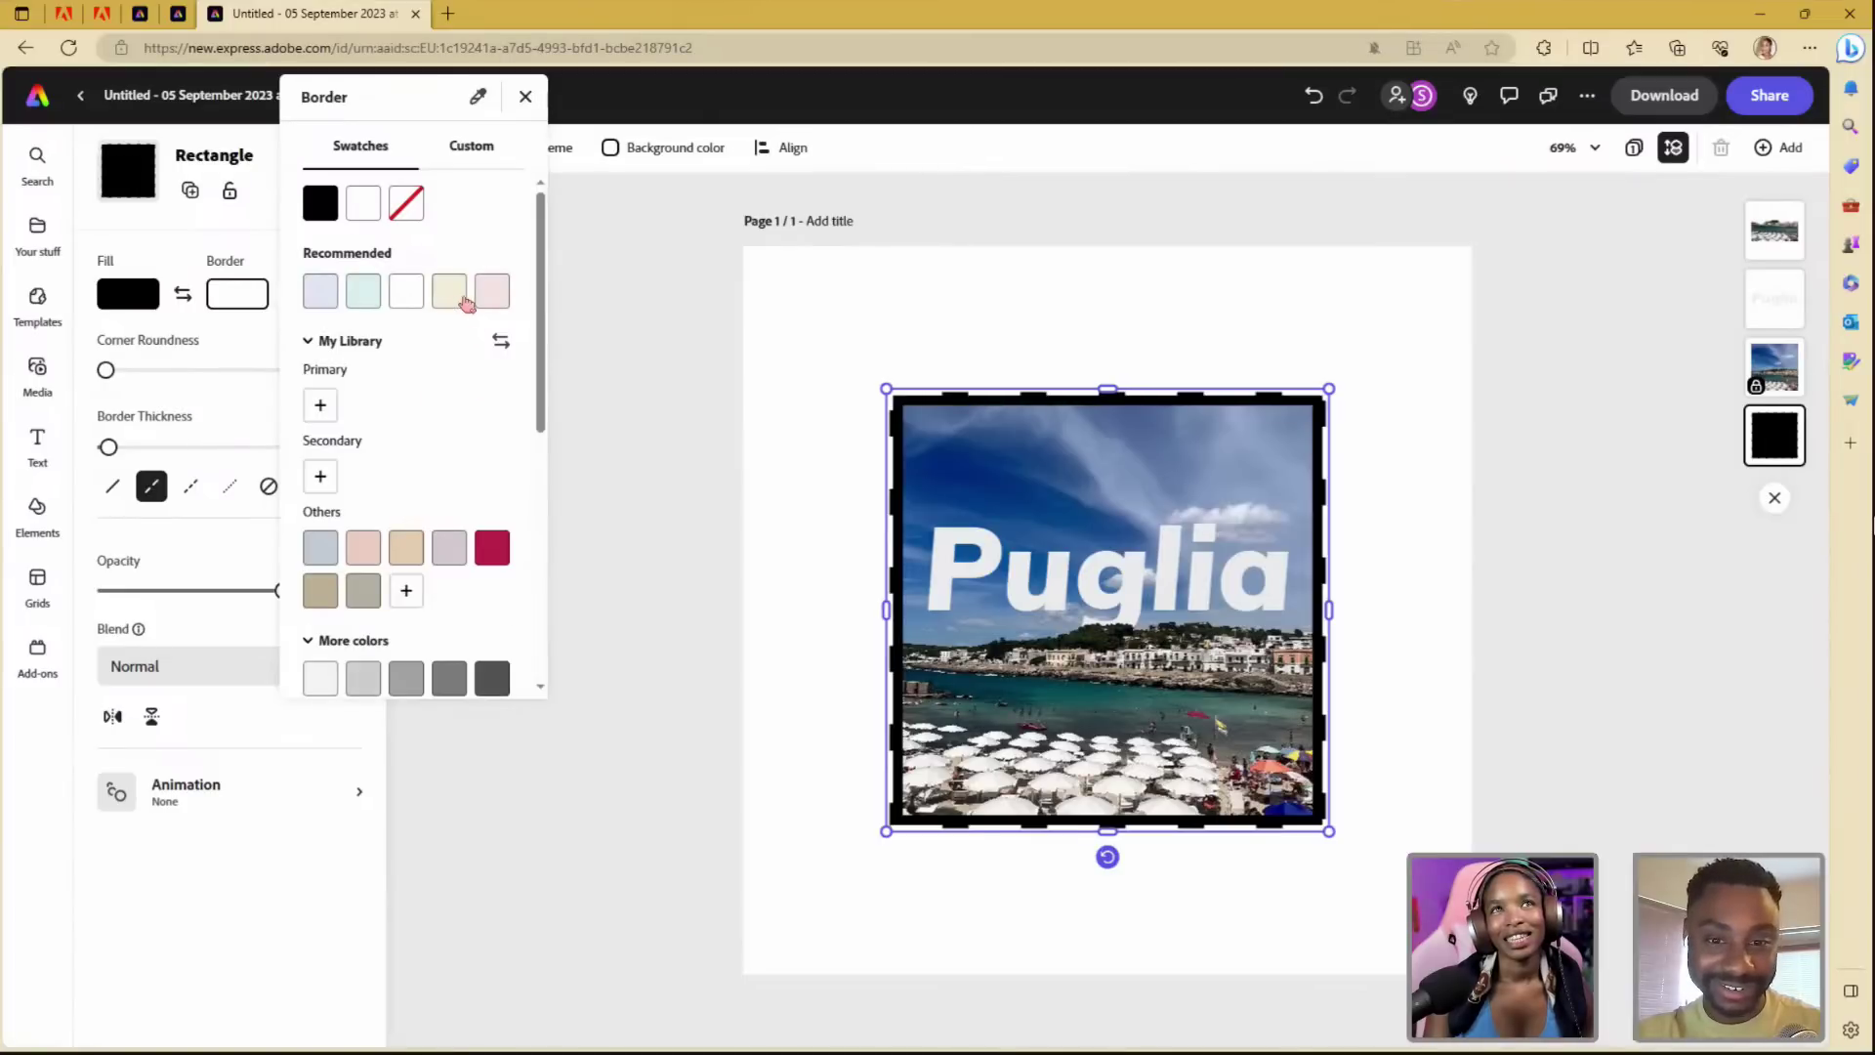
pyautogui.click(496, 304)
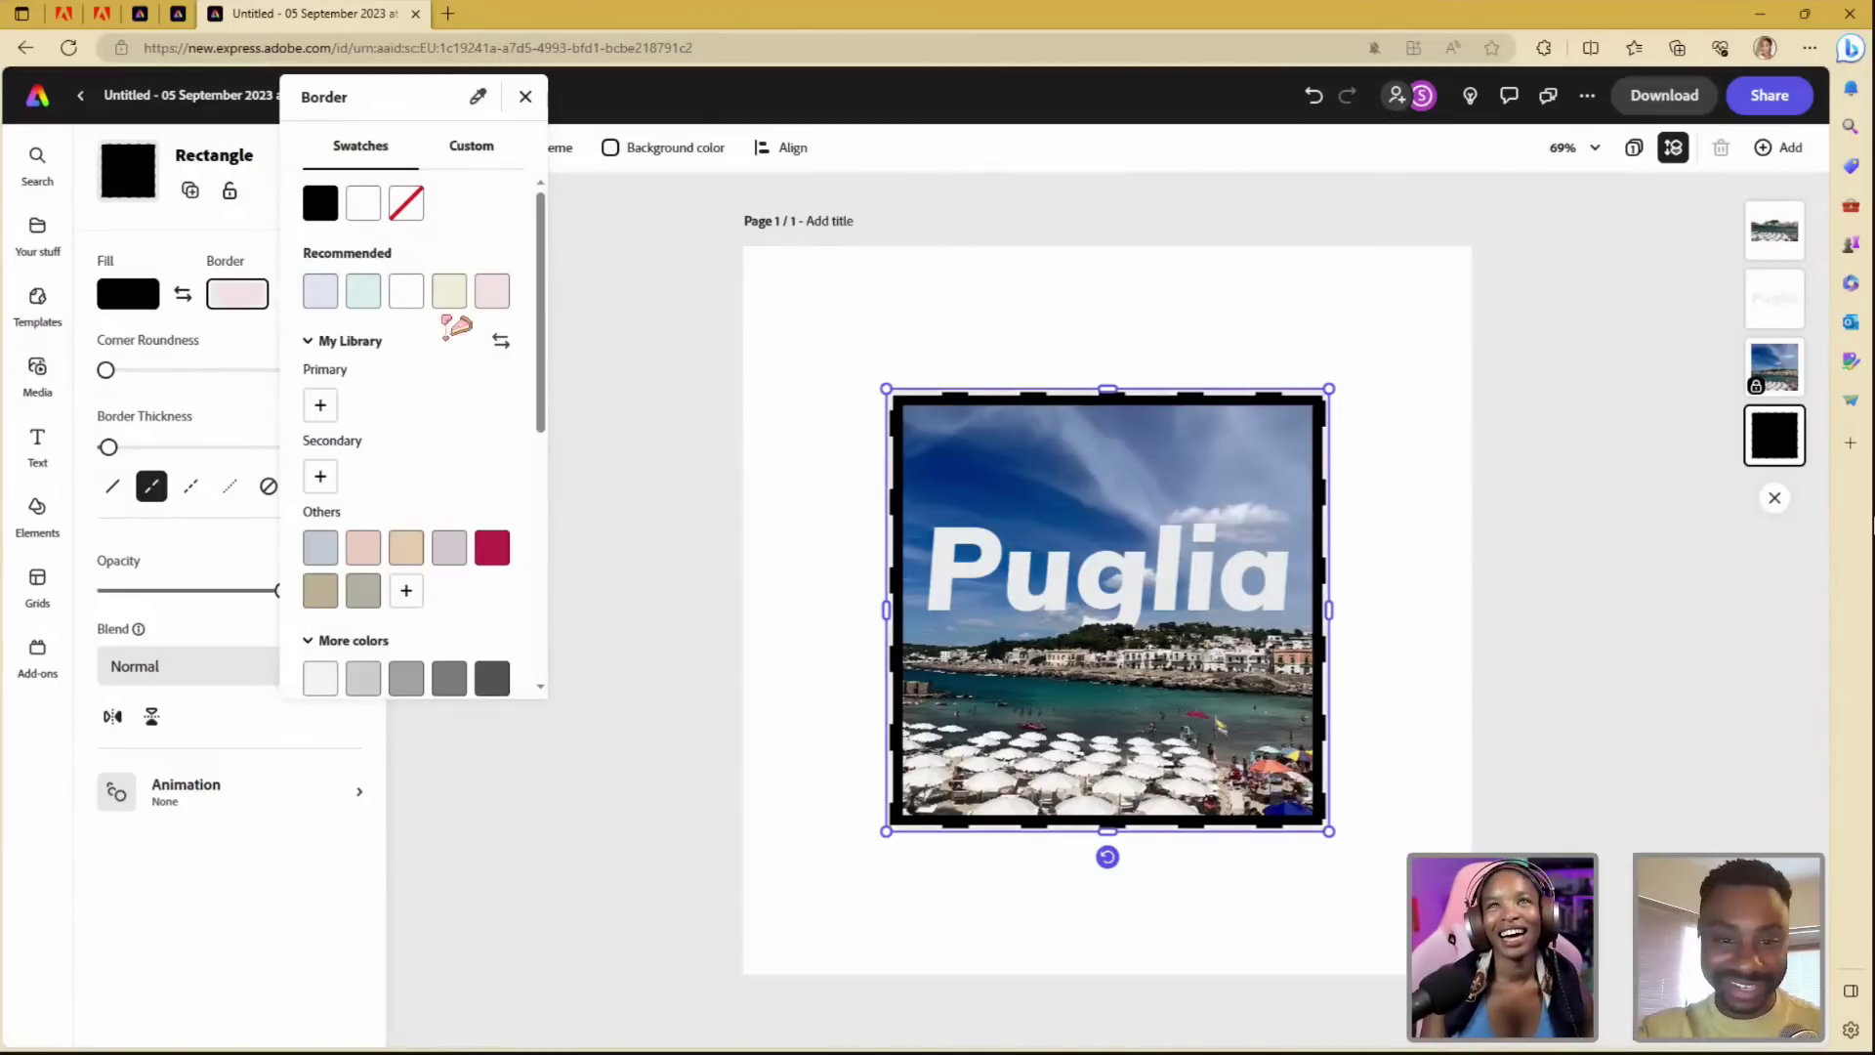
pyautogui.click(493, 551)
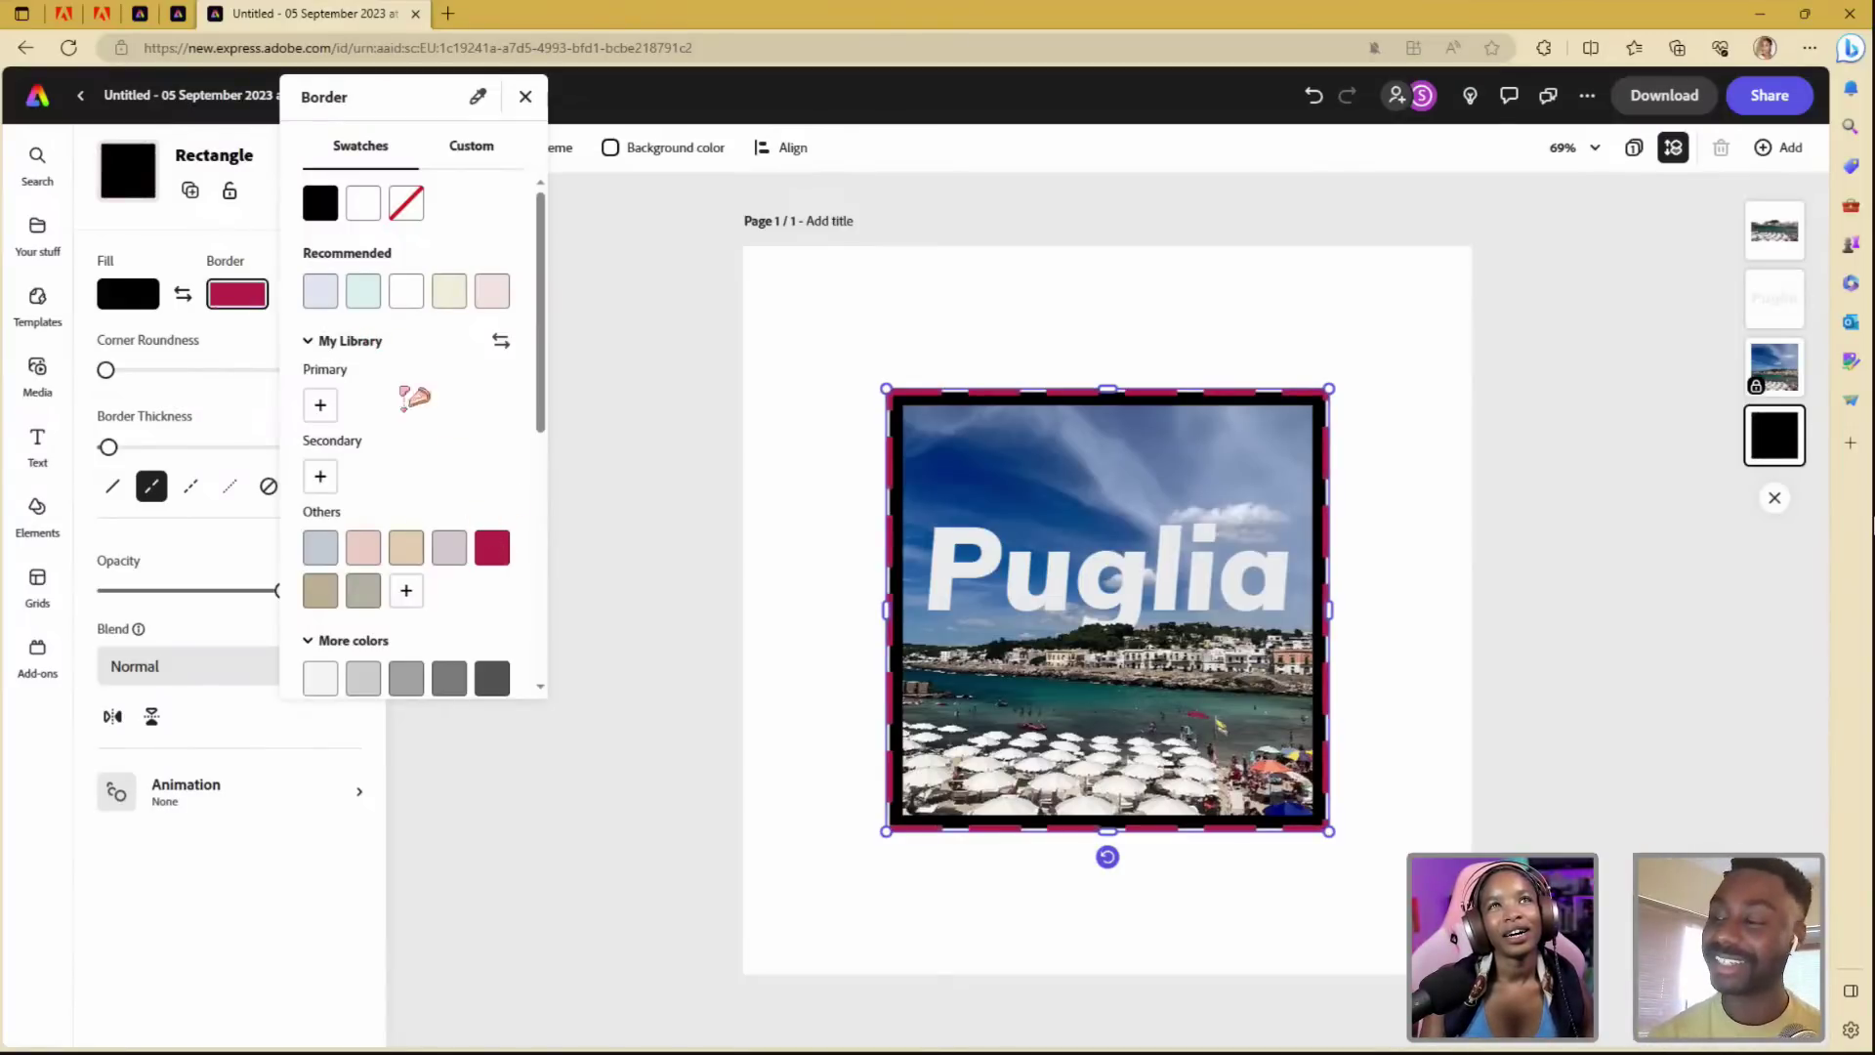
# - Try a dotted line on the square's crimson border and set the border style to a solid line
pyautogui.click(234, 496)
pyautogui.click(234, 495)
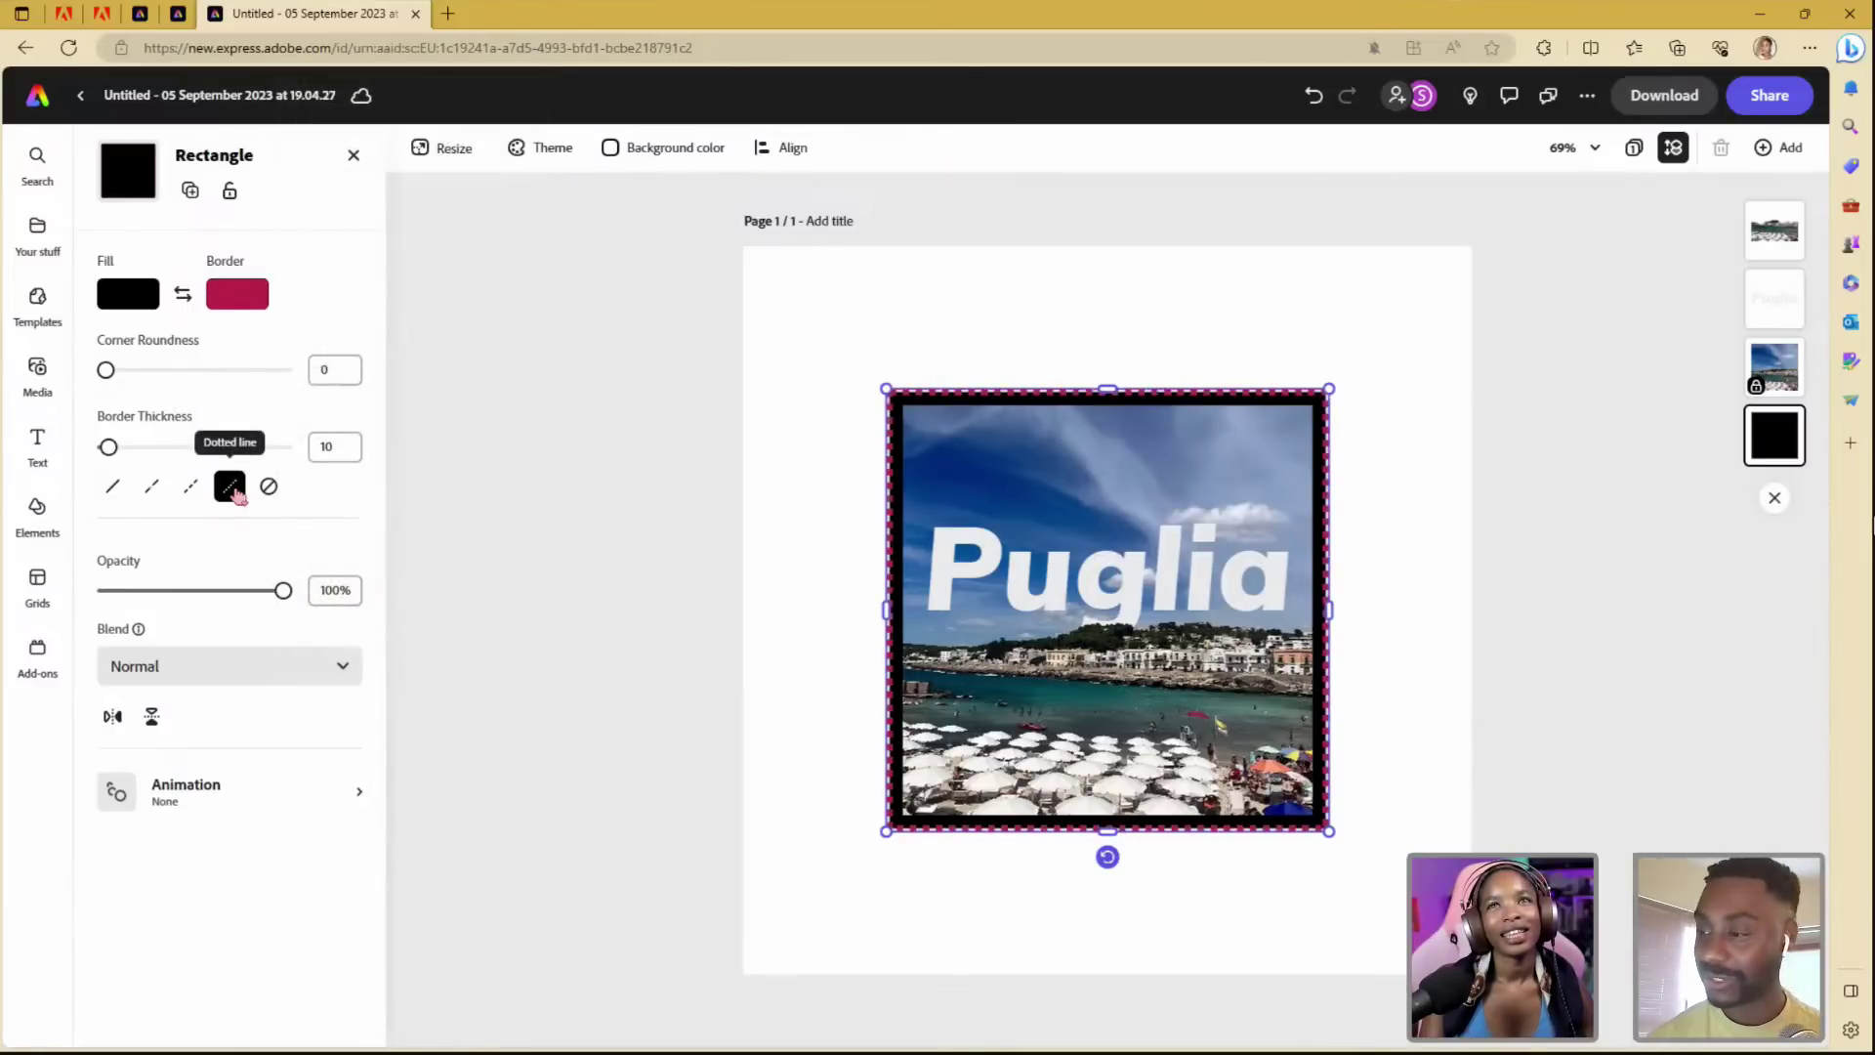
pyautogui.click(115, 494)
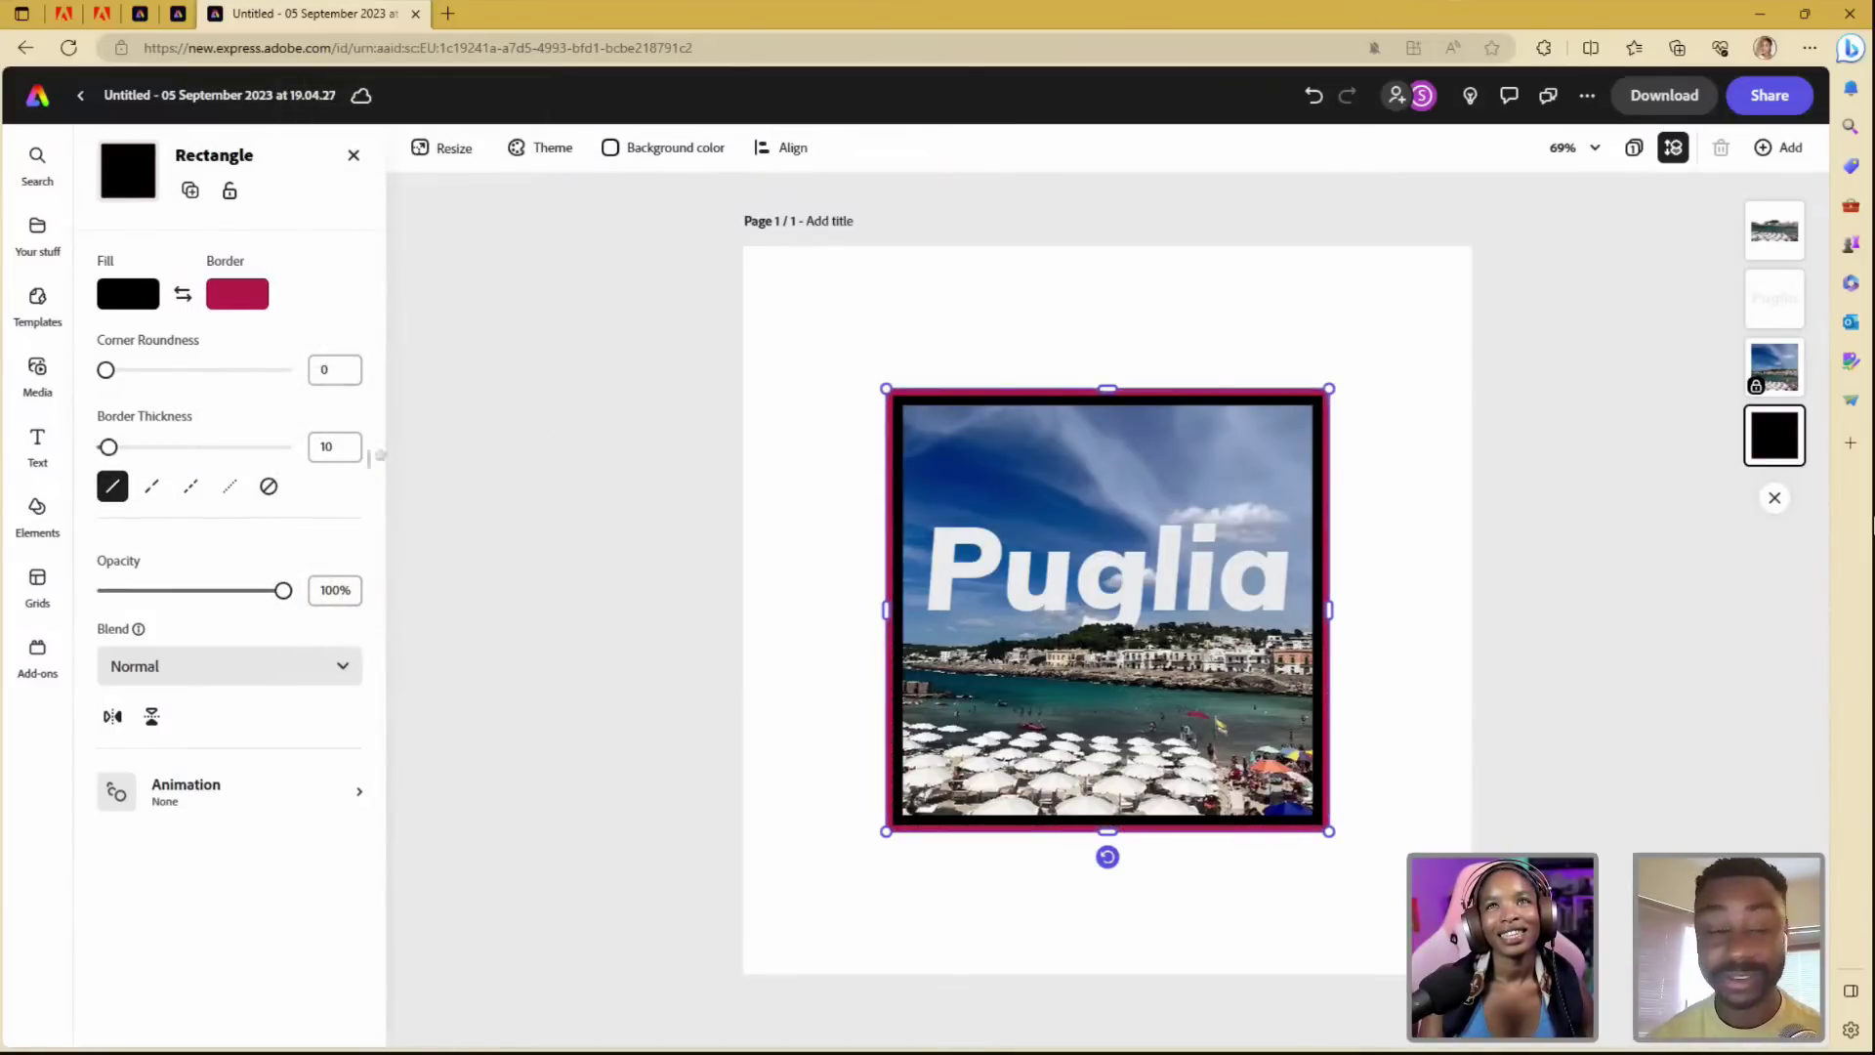
pyautogui.click(772, 524)
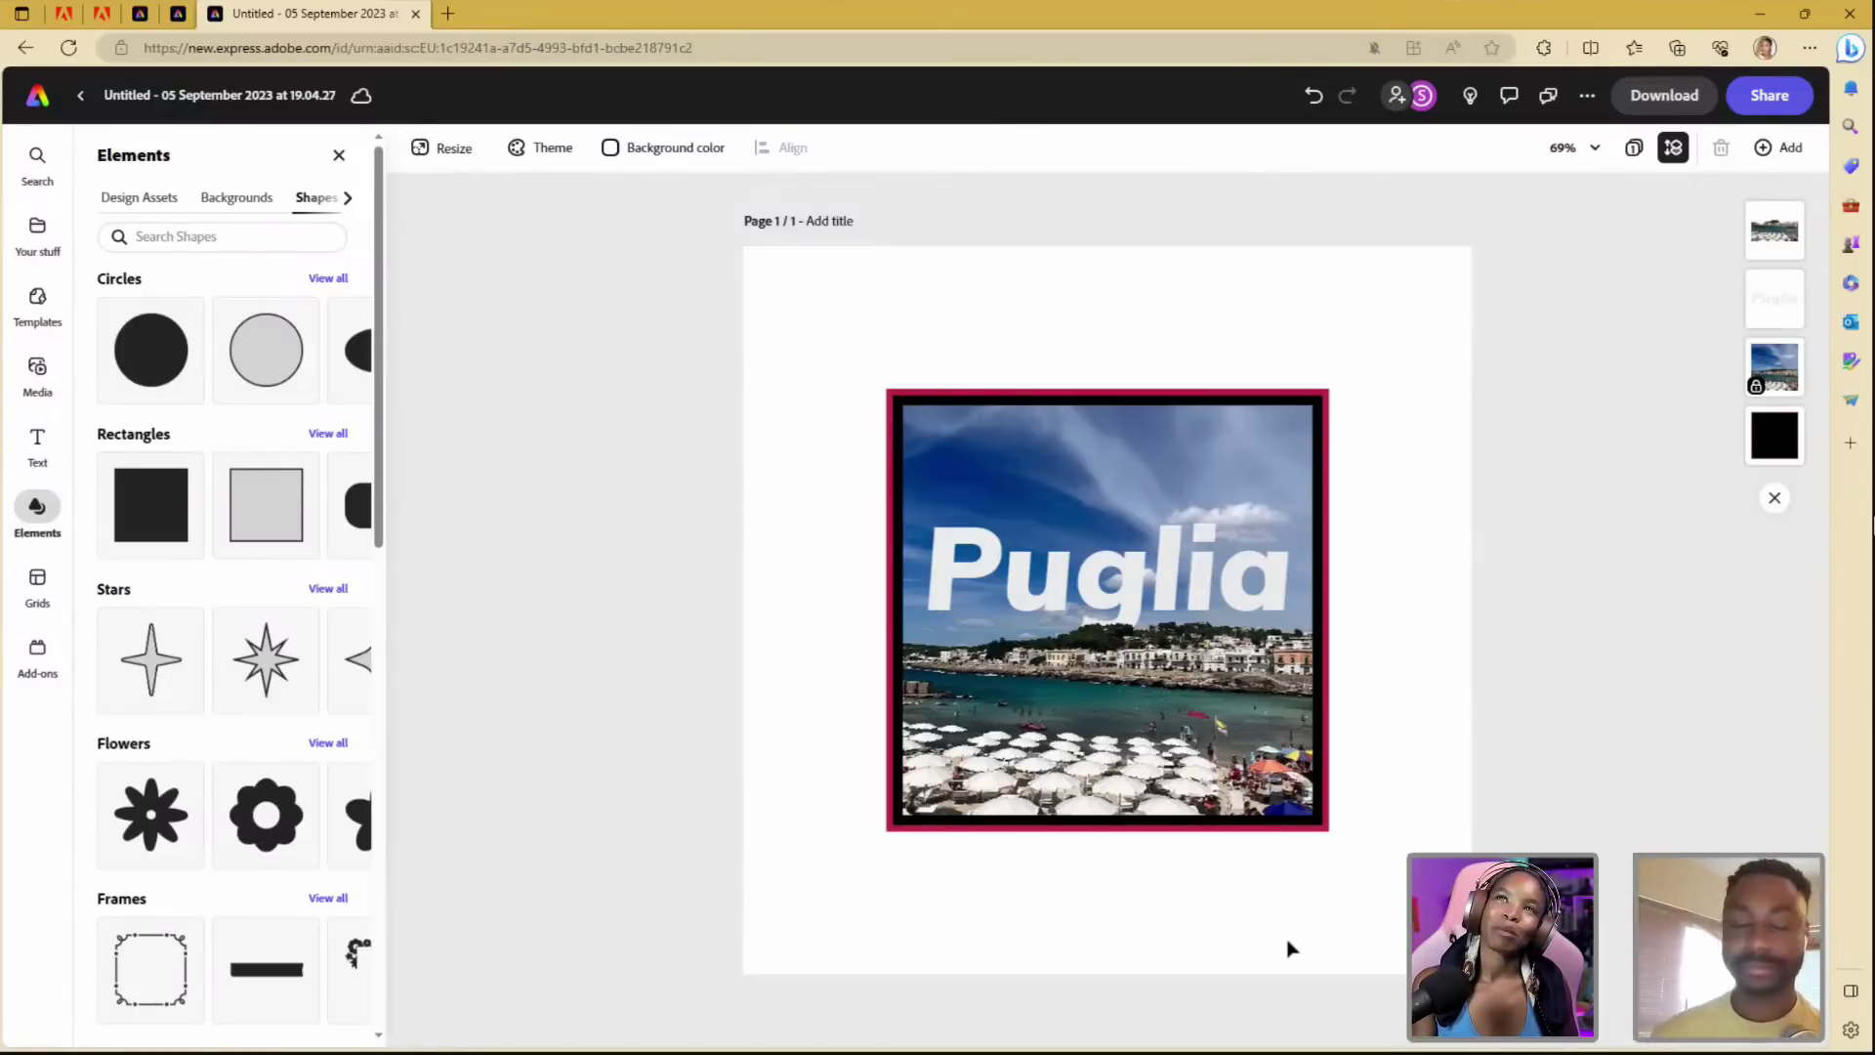
# - Search the design assets for "stamp"
pyautogui.click(228, 237)
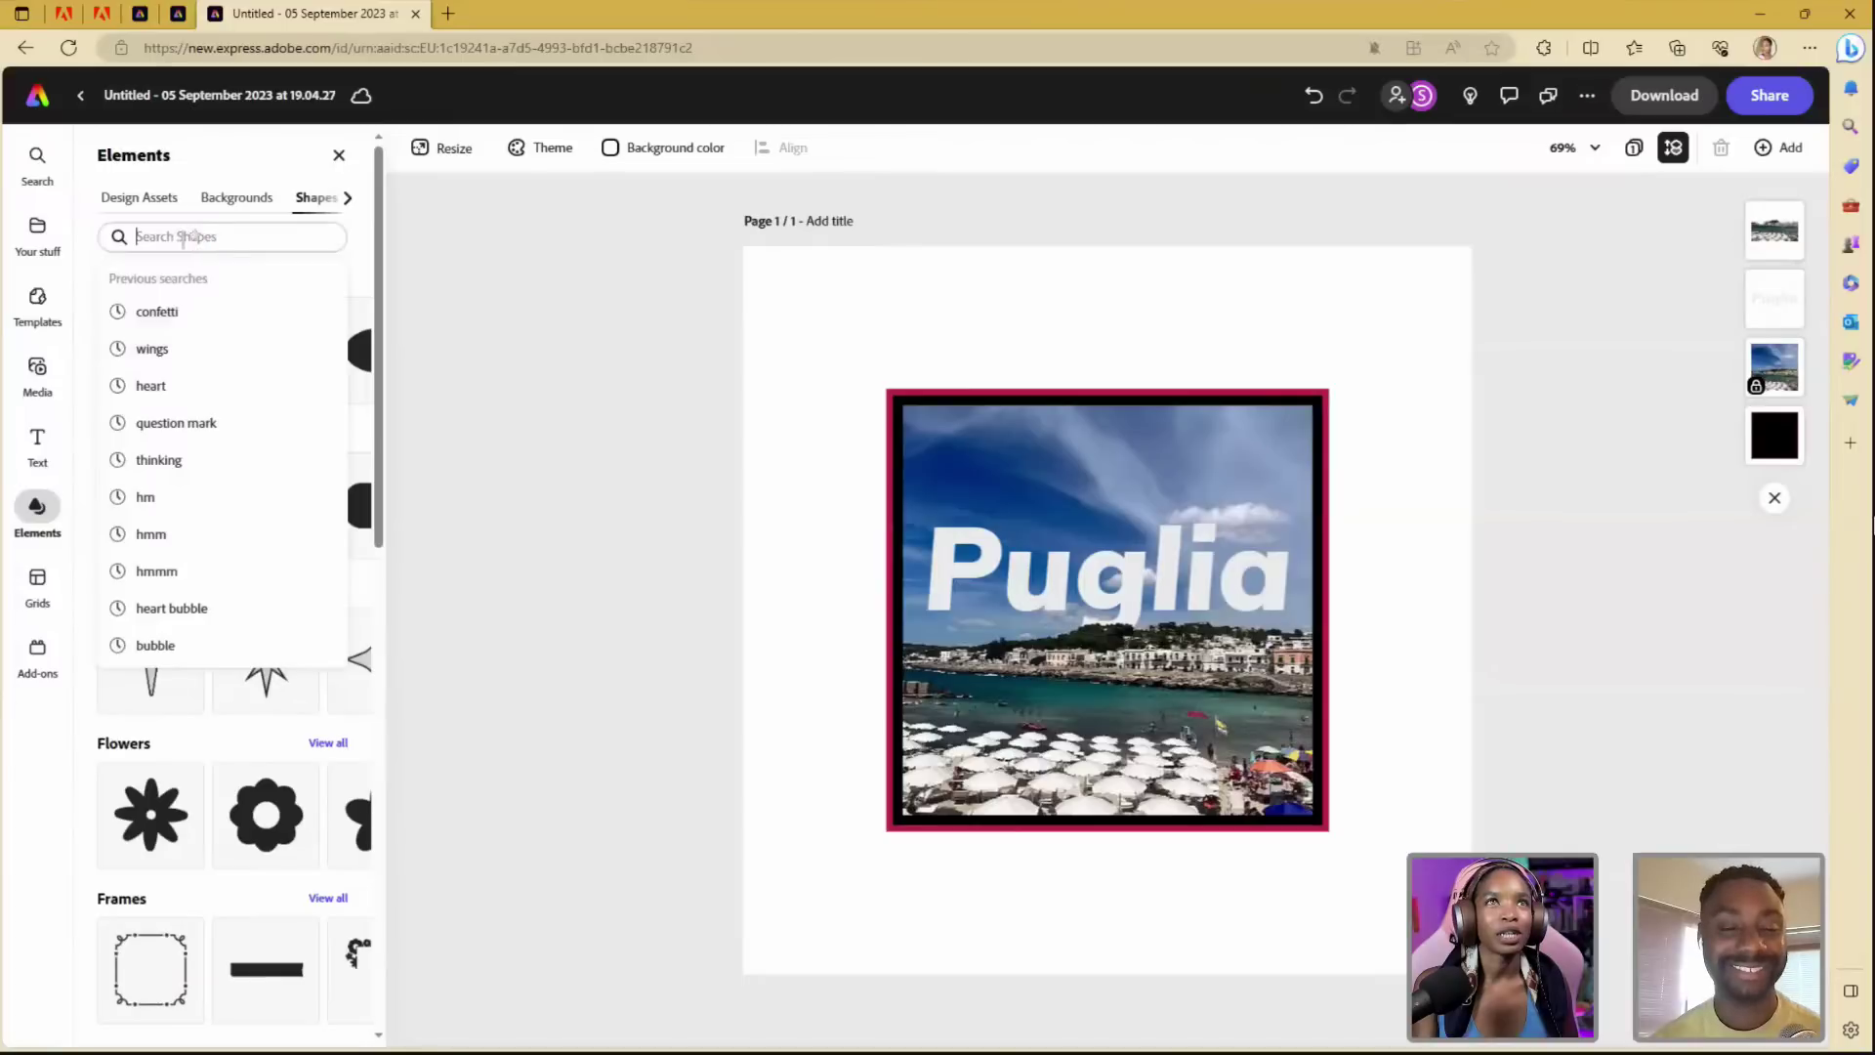
pyautogui.click(139, 198)
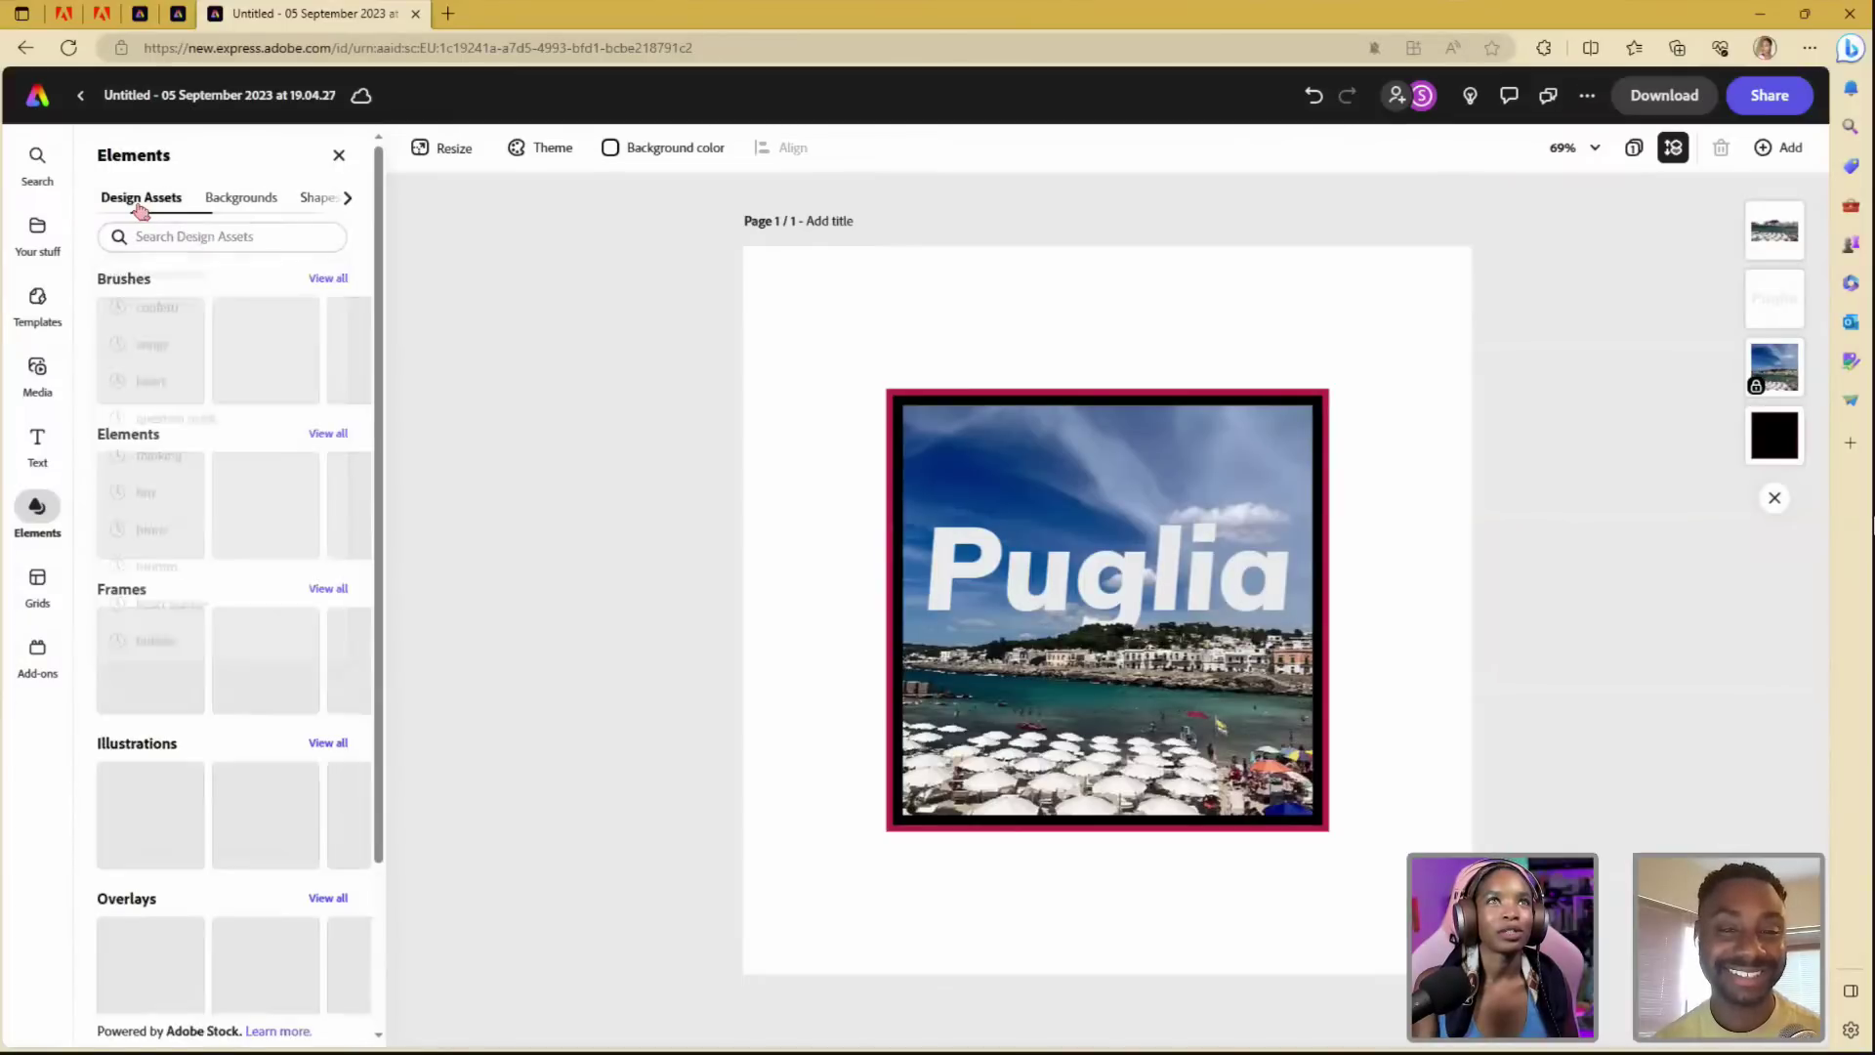
pyautogui.click(214, 242)
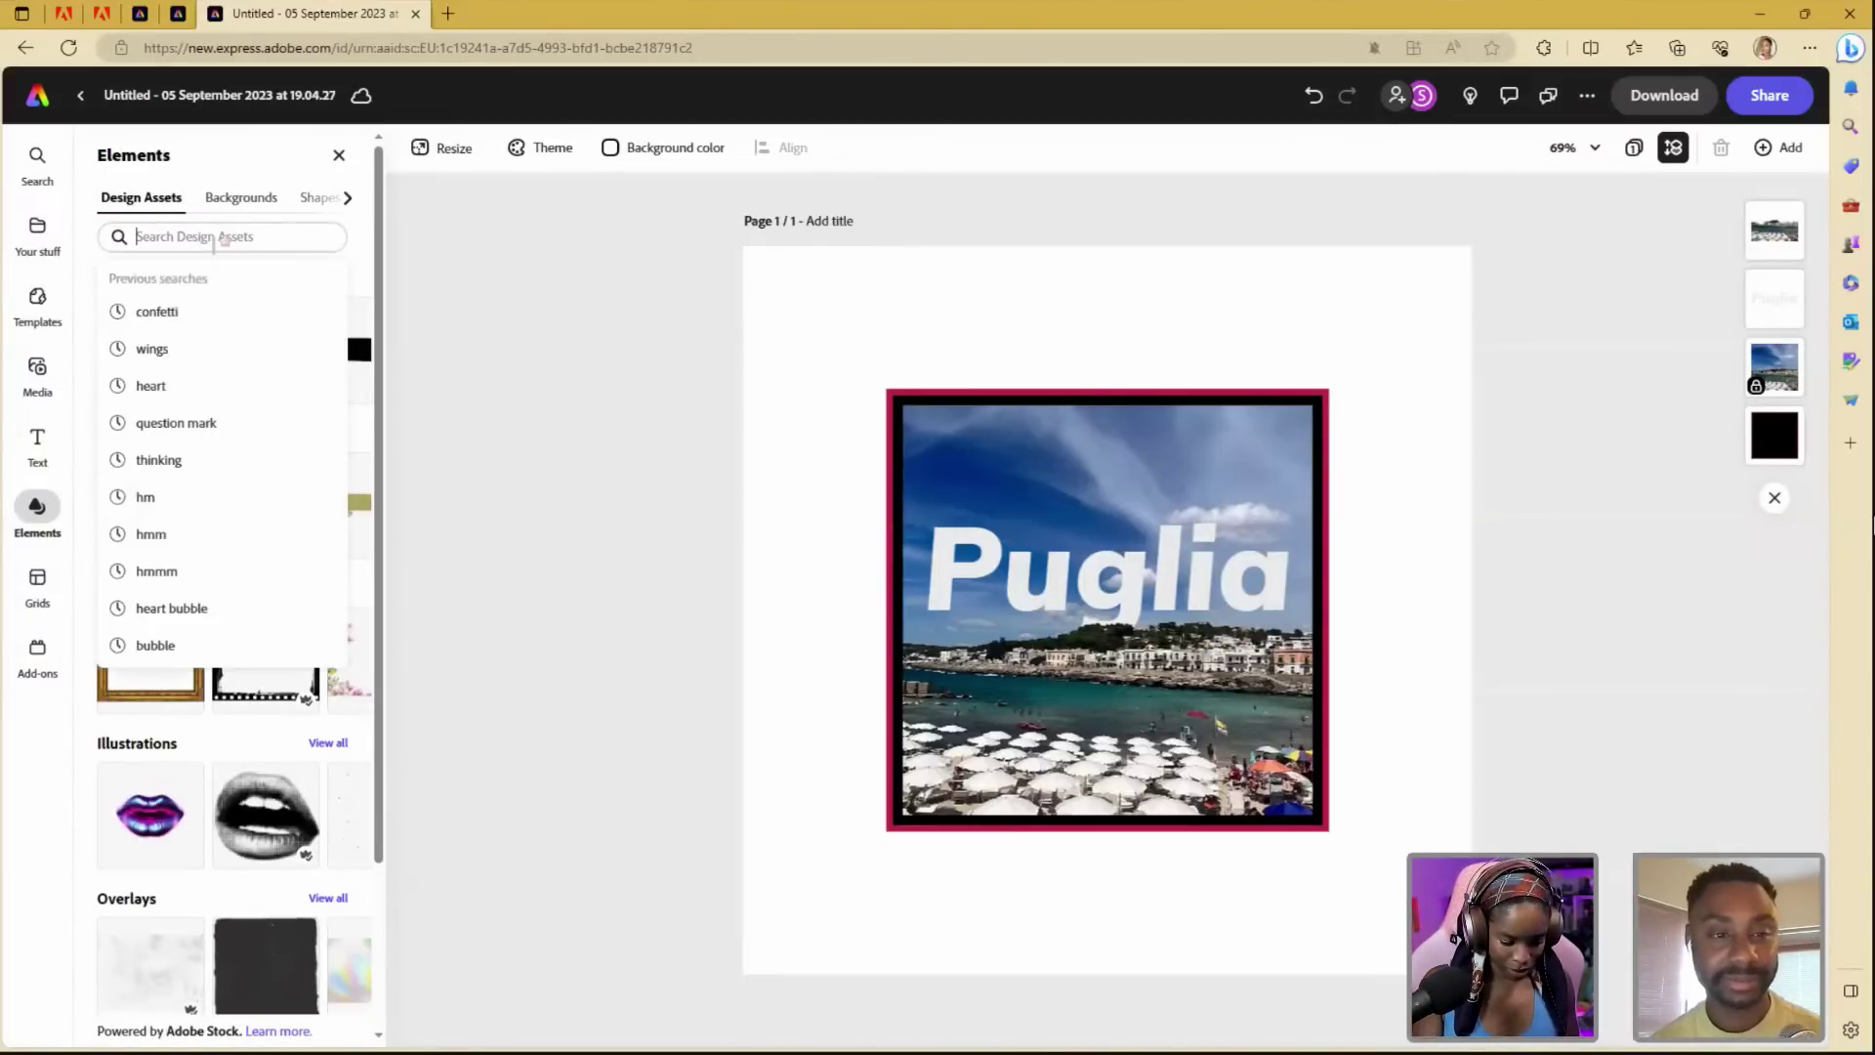
pyautogui.write('stamp')
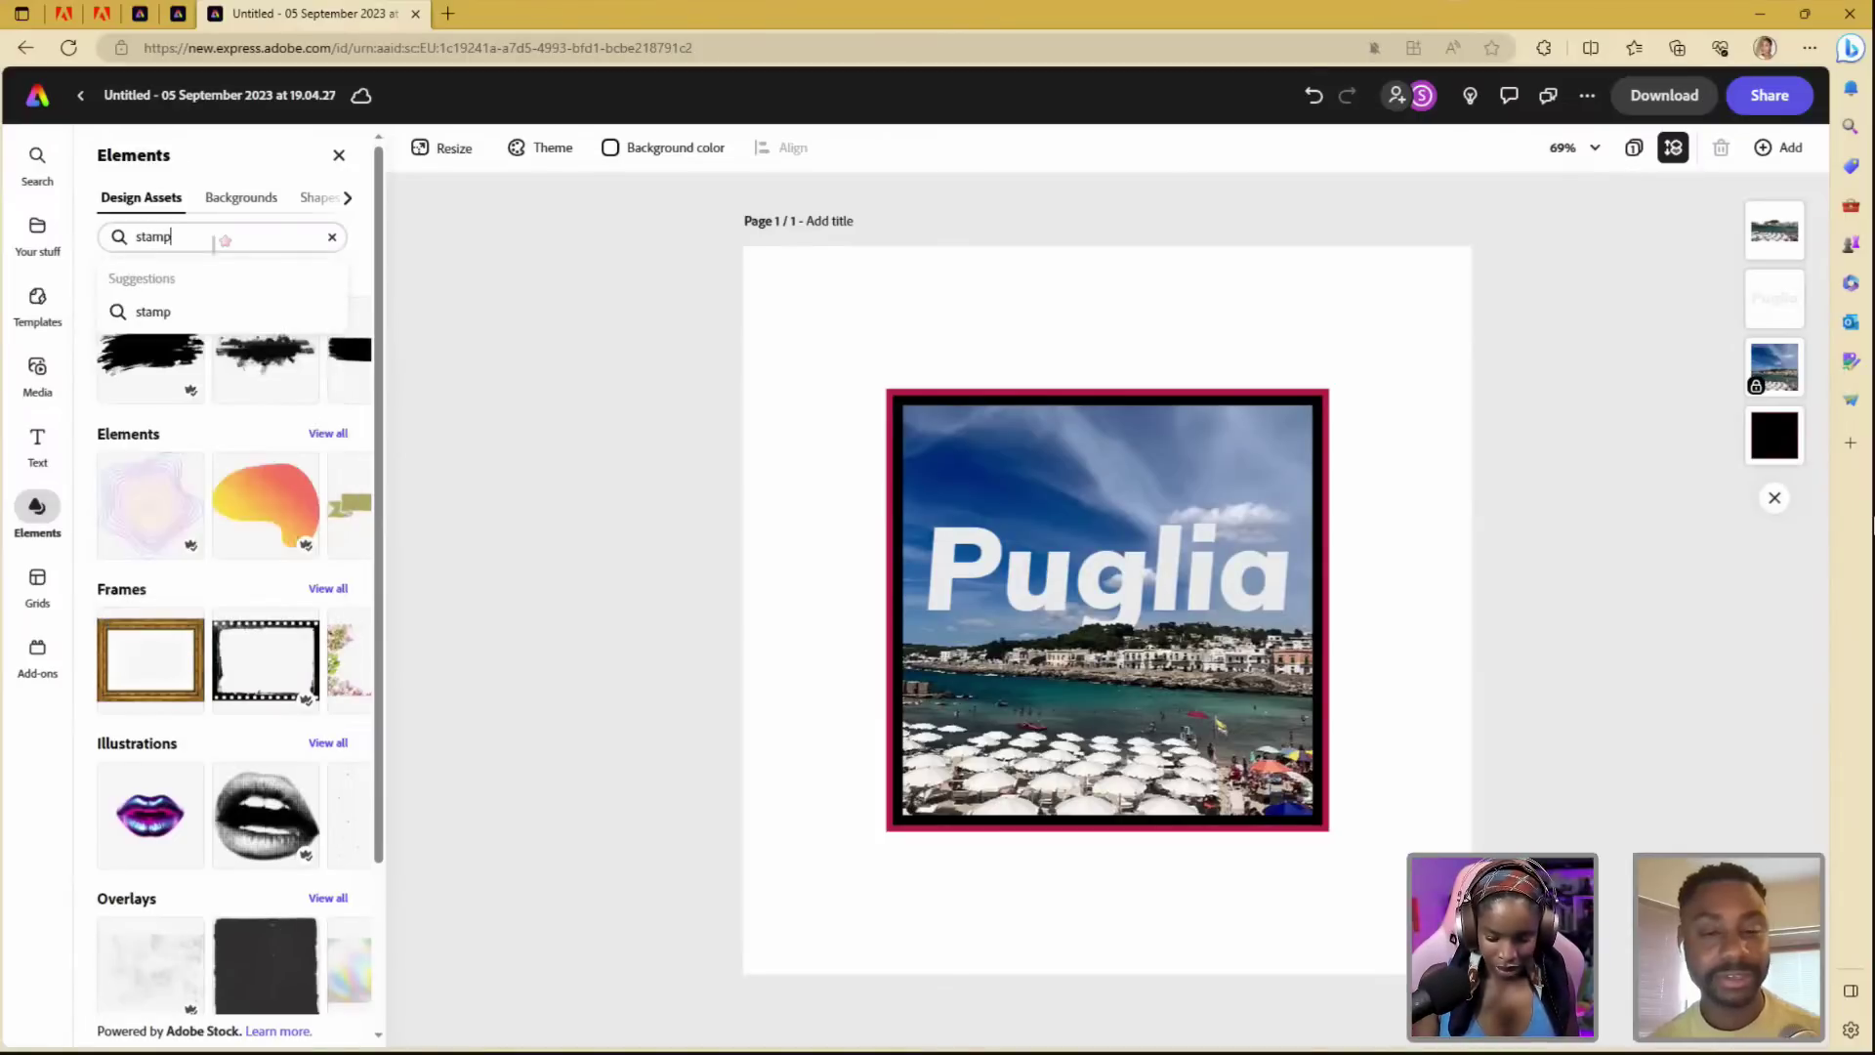
pyautogui.press('Return')
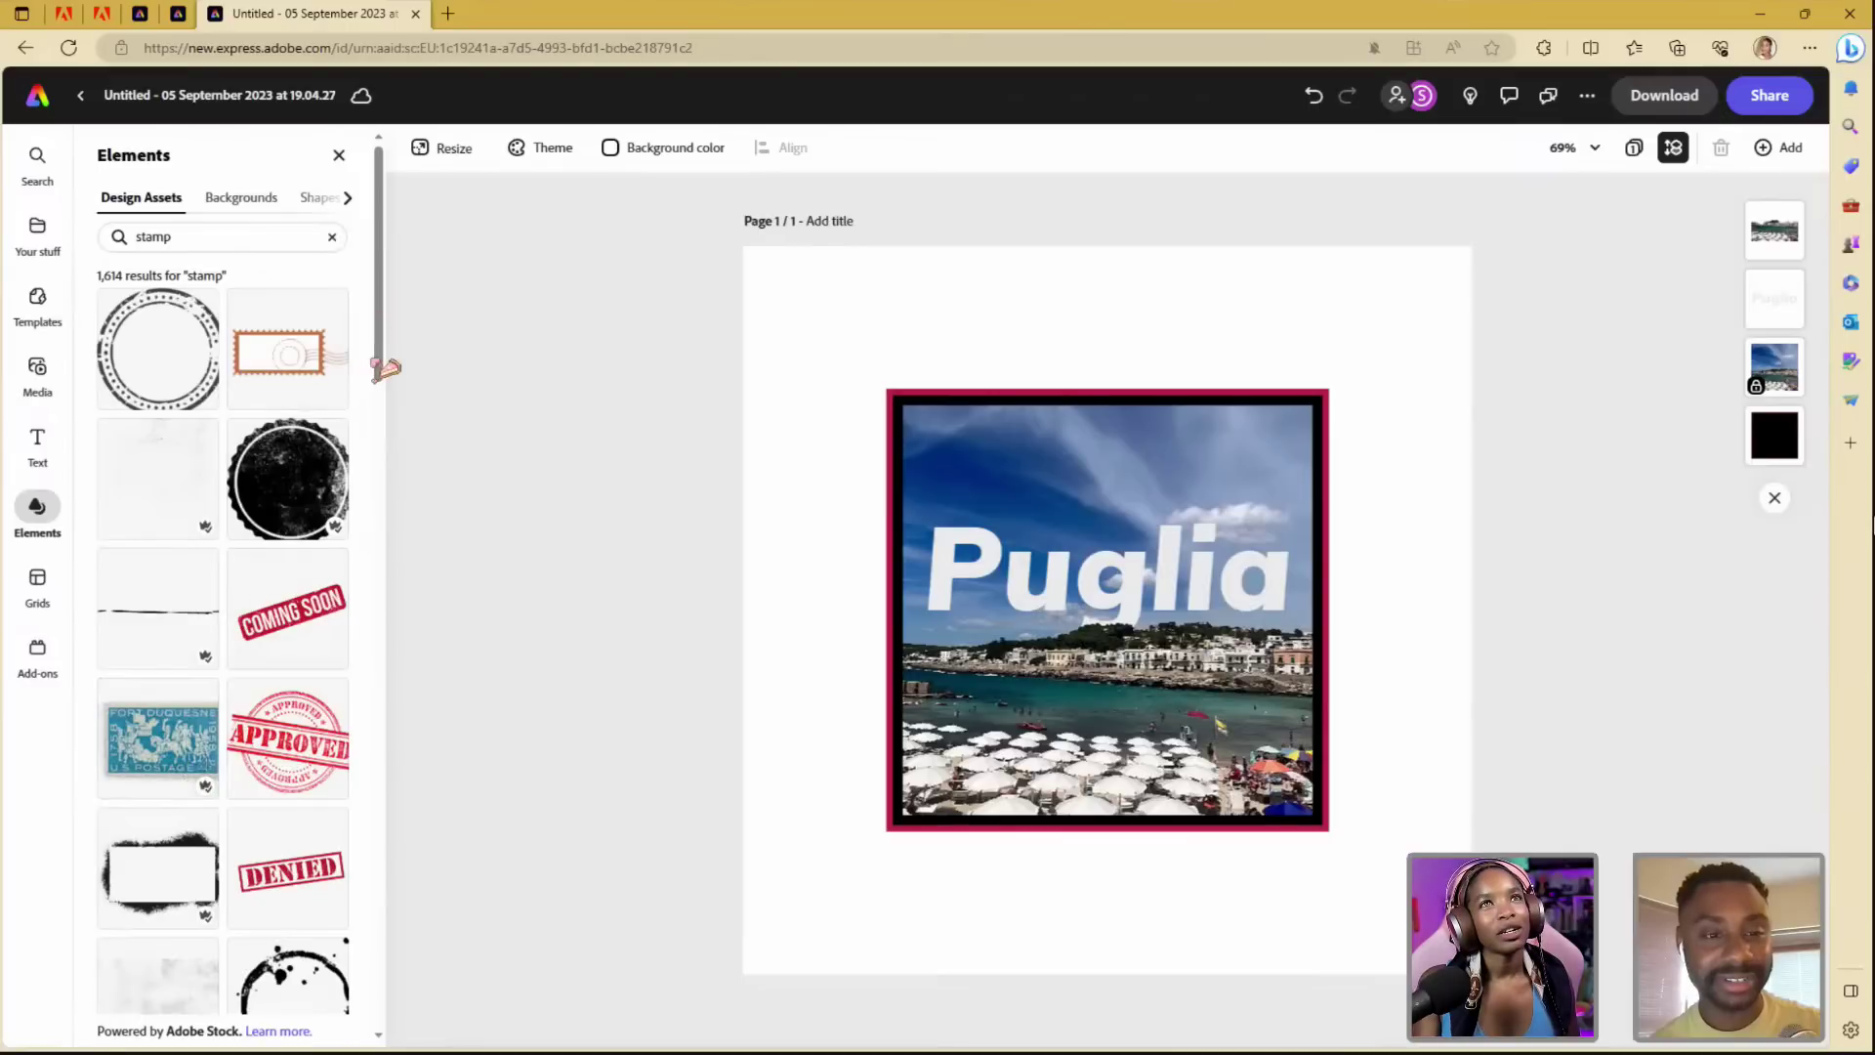
# - Look through the stamp design assets for artwork that suits the beach-photo design
pyautogui.moveTo(377, 368); pyautogui.dragTo(388, 569)
pyautogui.scroll(-6, 387, 572)
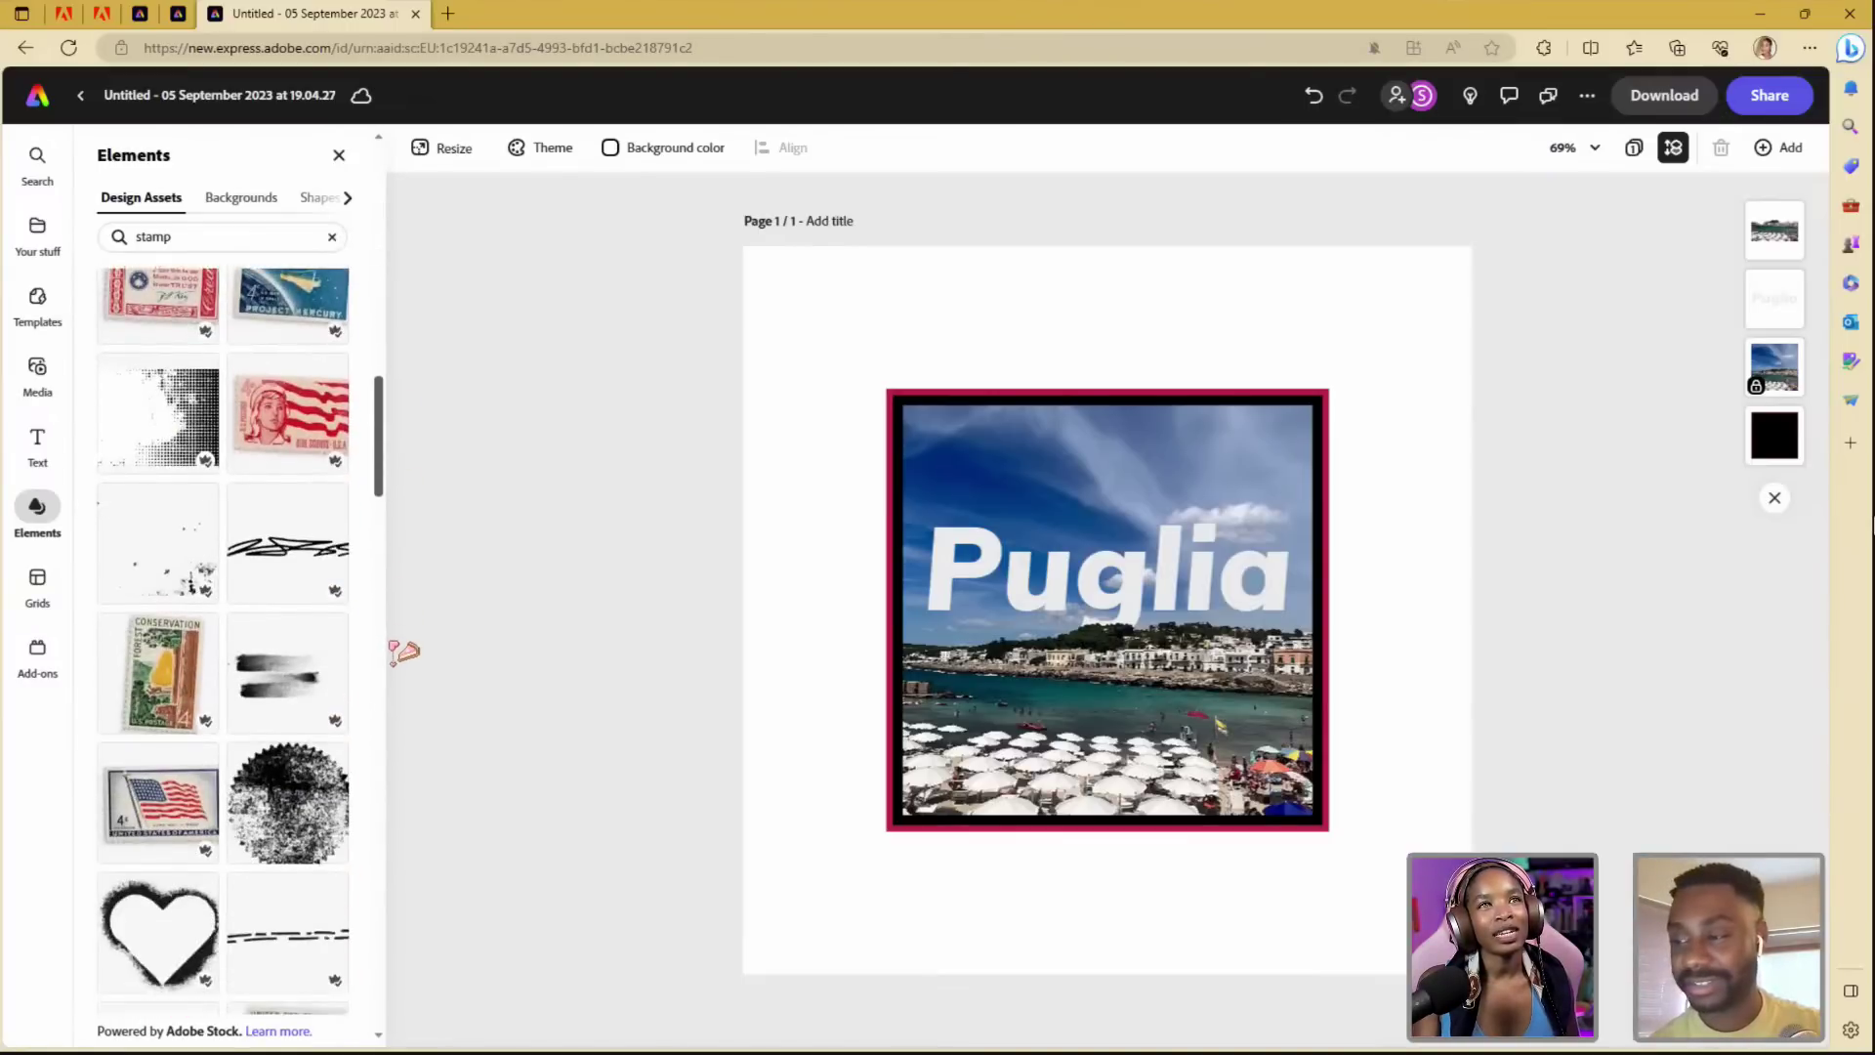
pyautogui.moveTo(388, 493); pyautogui.dragTo(387, 786)
pyautogui.scroll(-1, 380, 786)
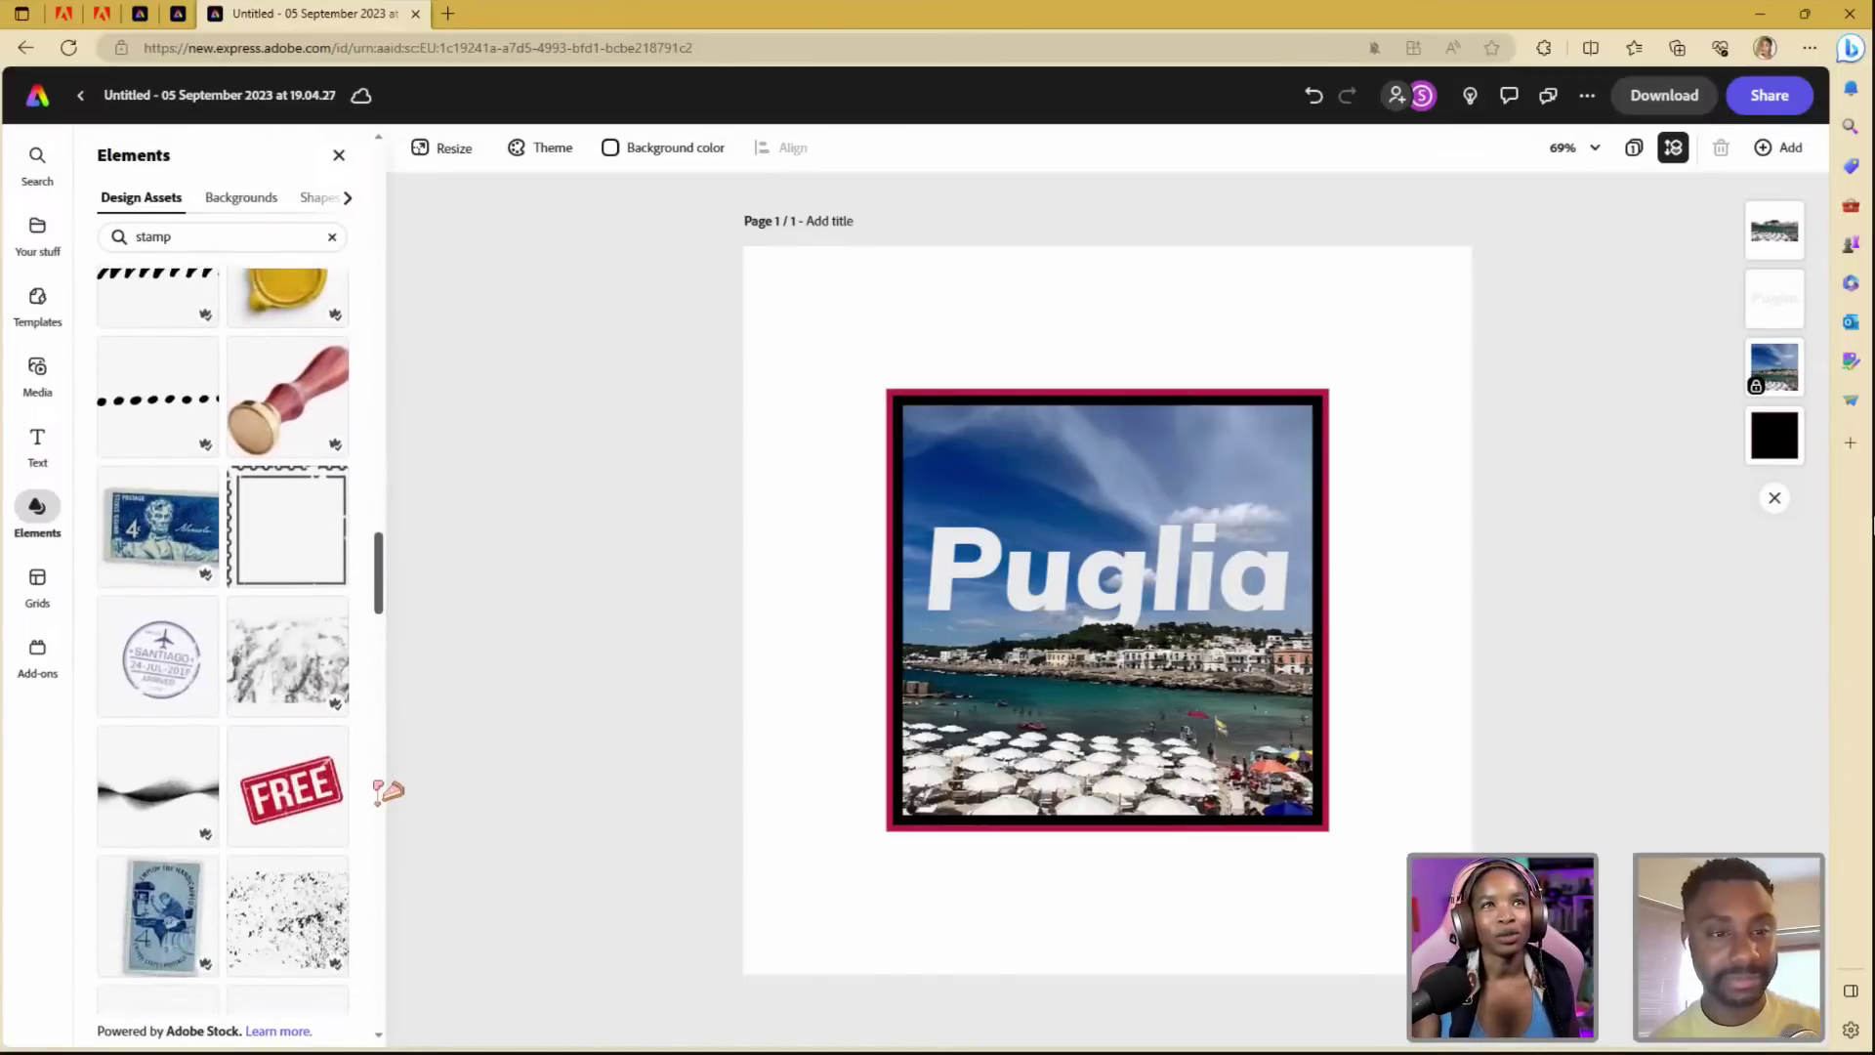
pyautogui.scroll(-6, 378, 796)
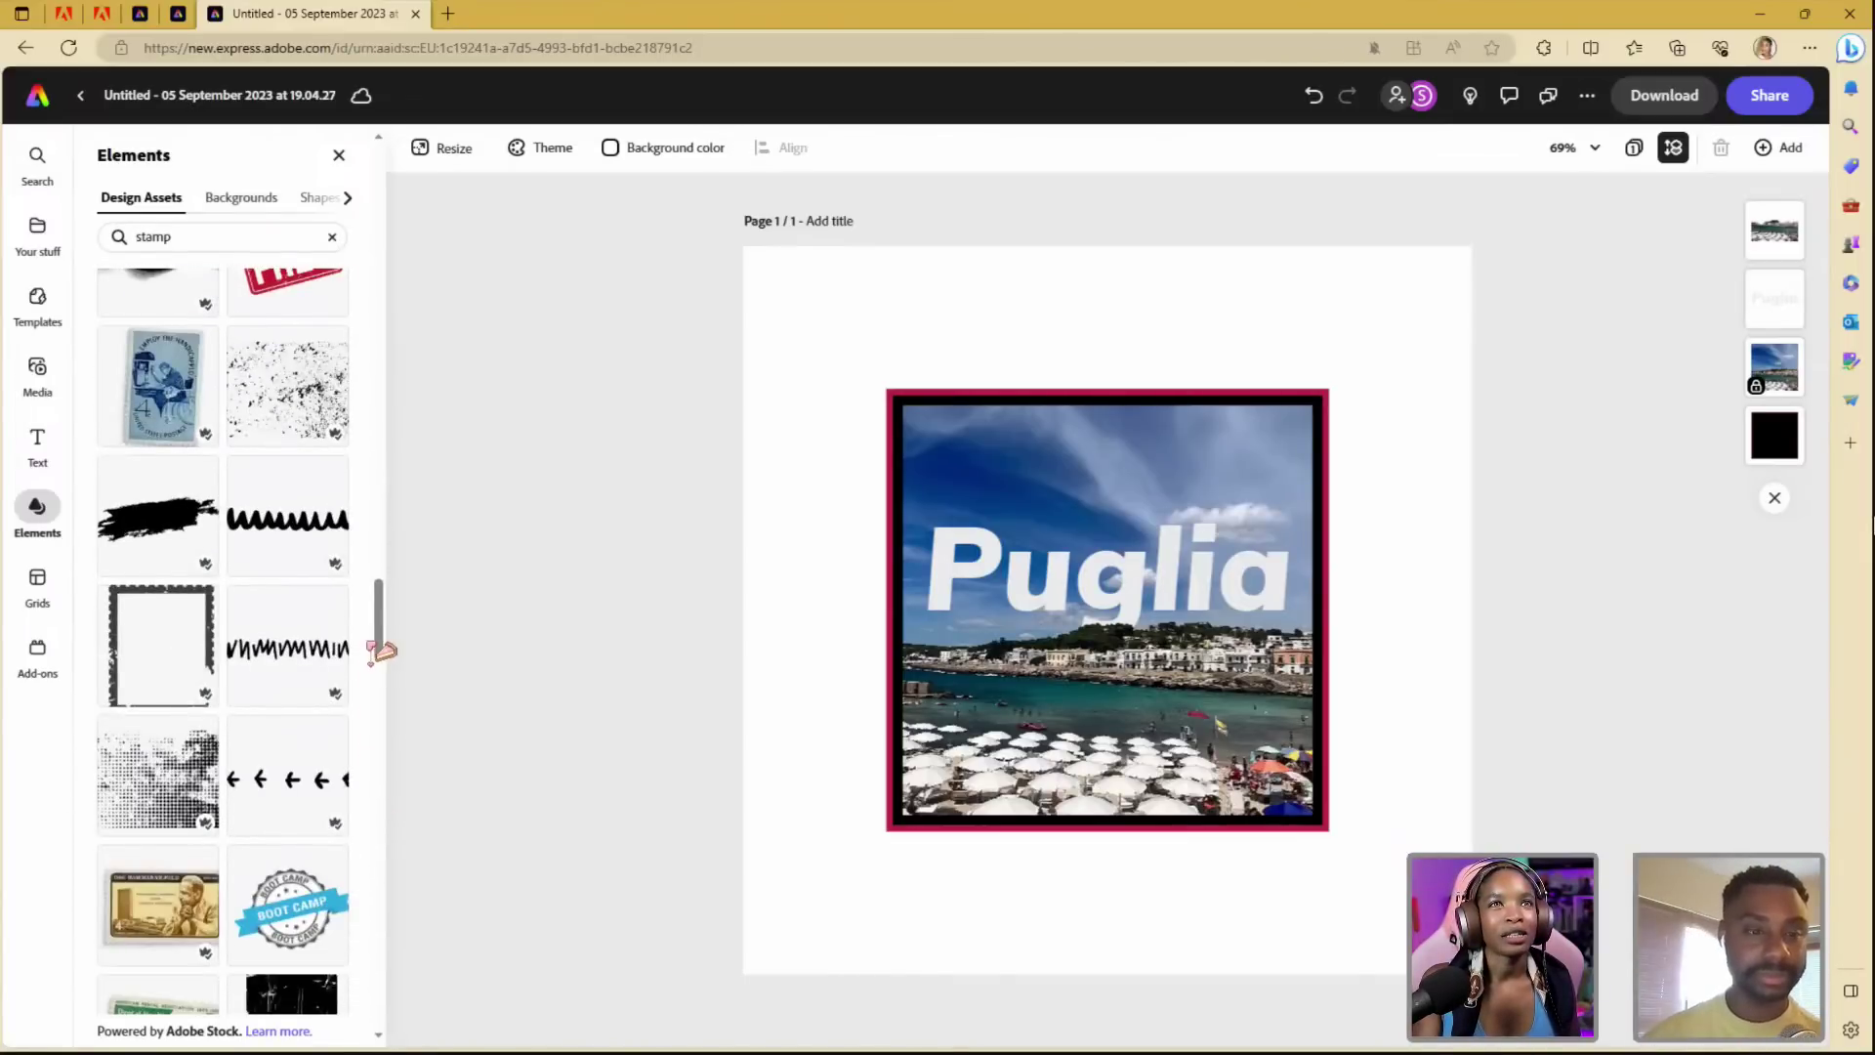
pyautogui.moveTo(384, 662); pyautogui.dragTo(386, 709)
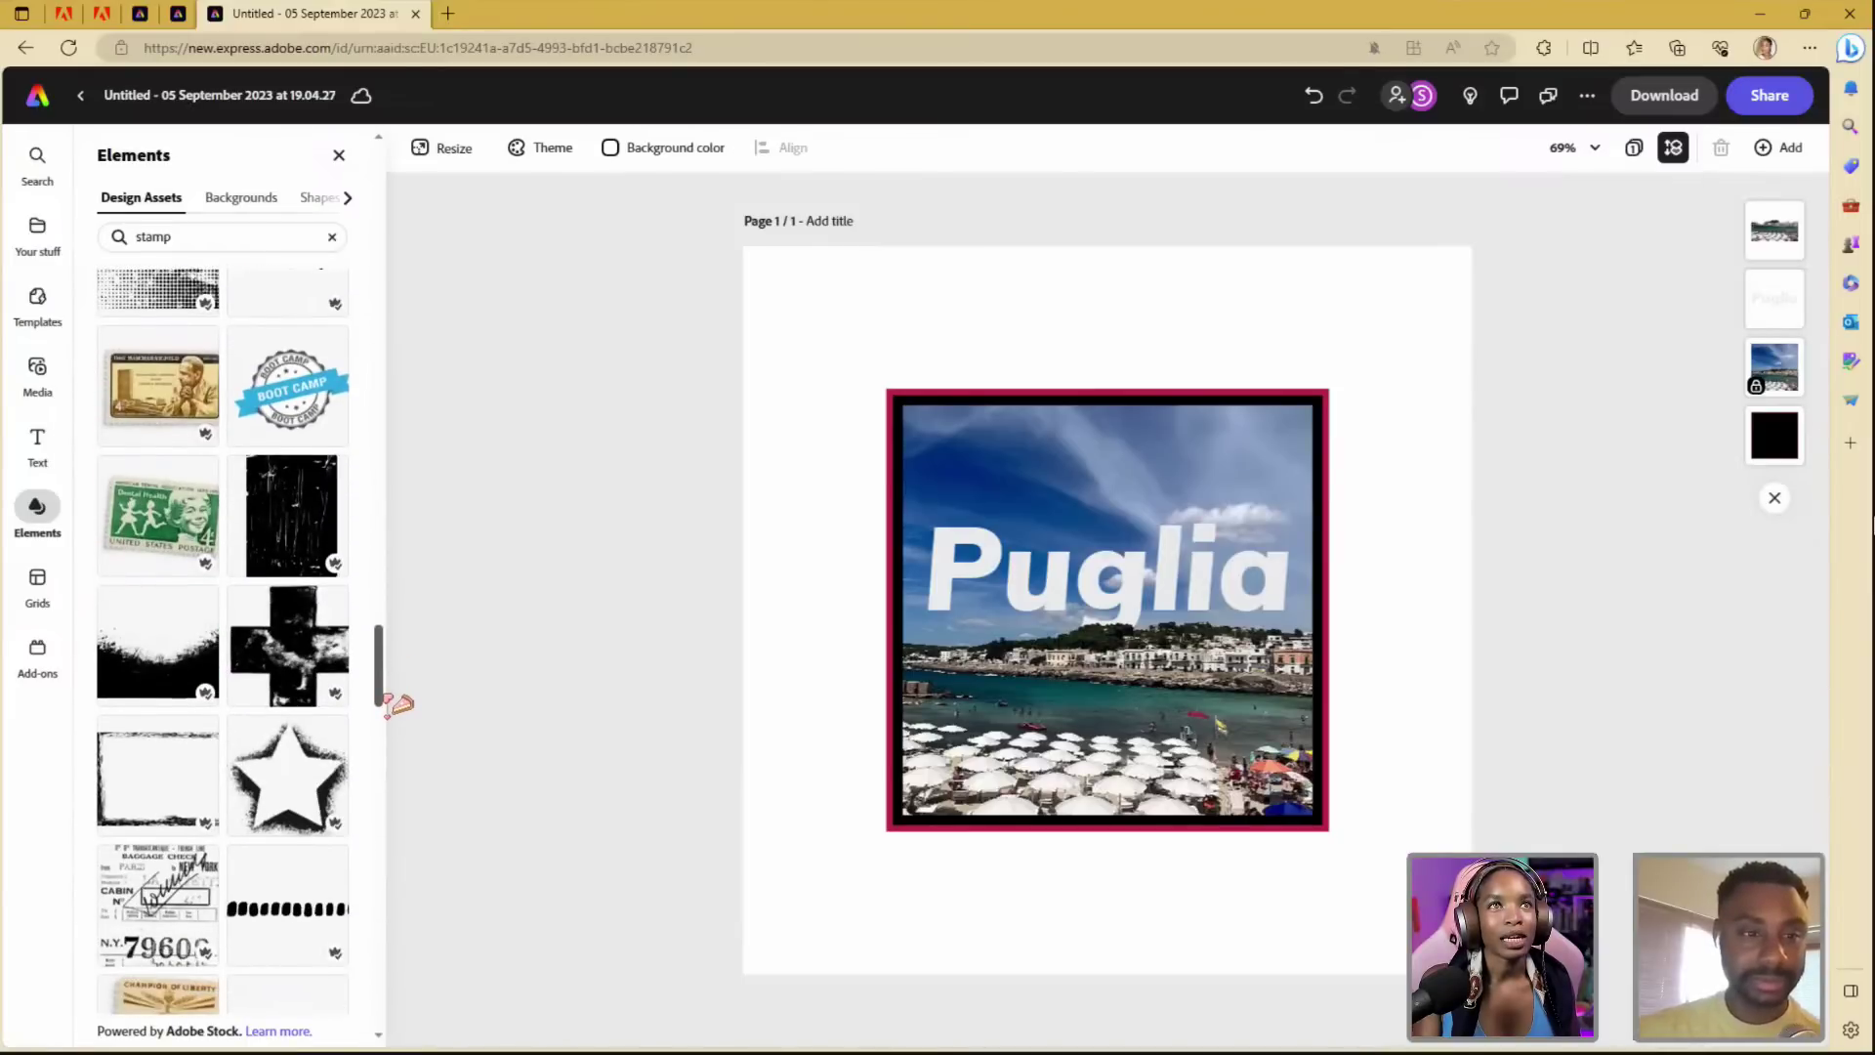
pyautogui.scroll(-8, 387, 707)
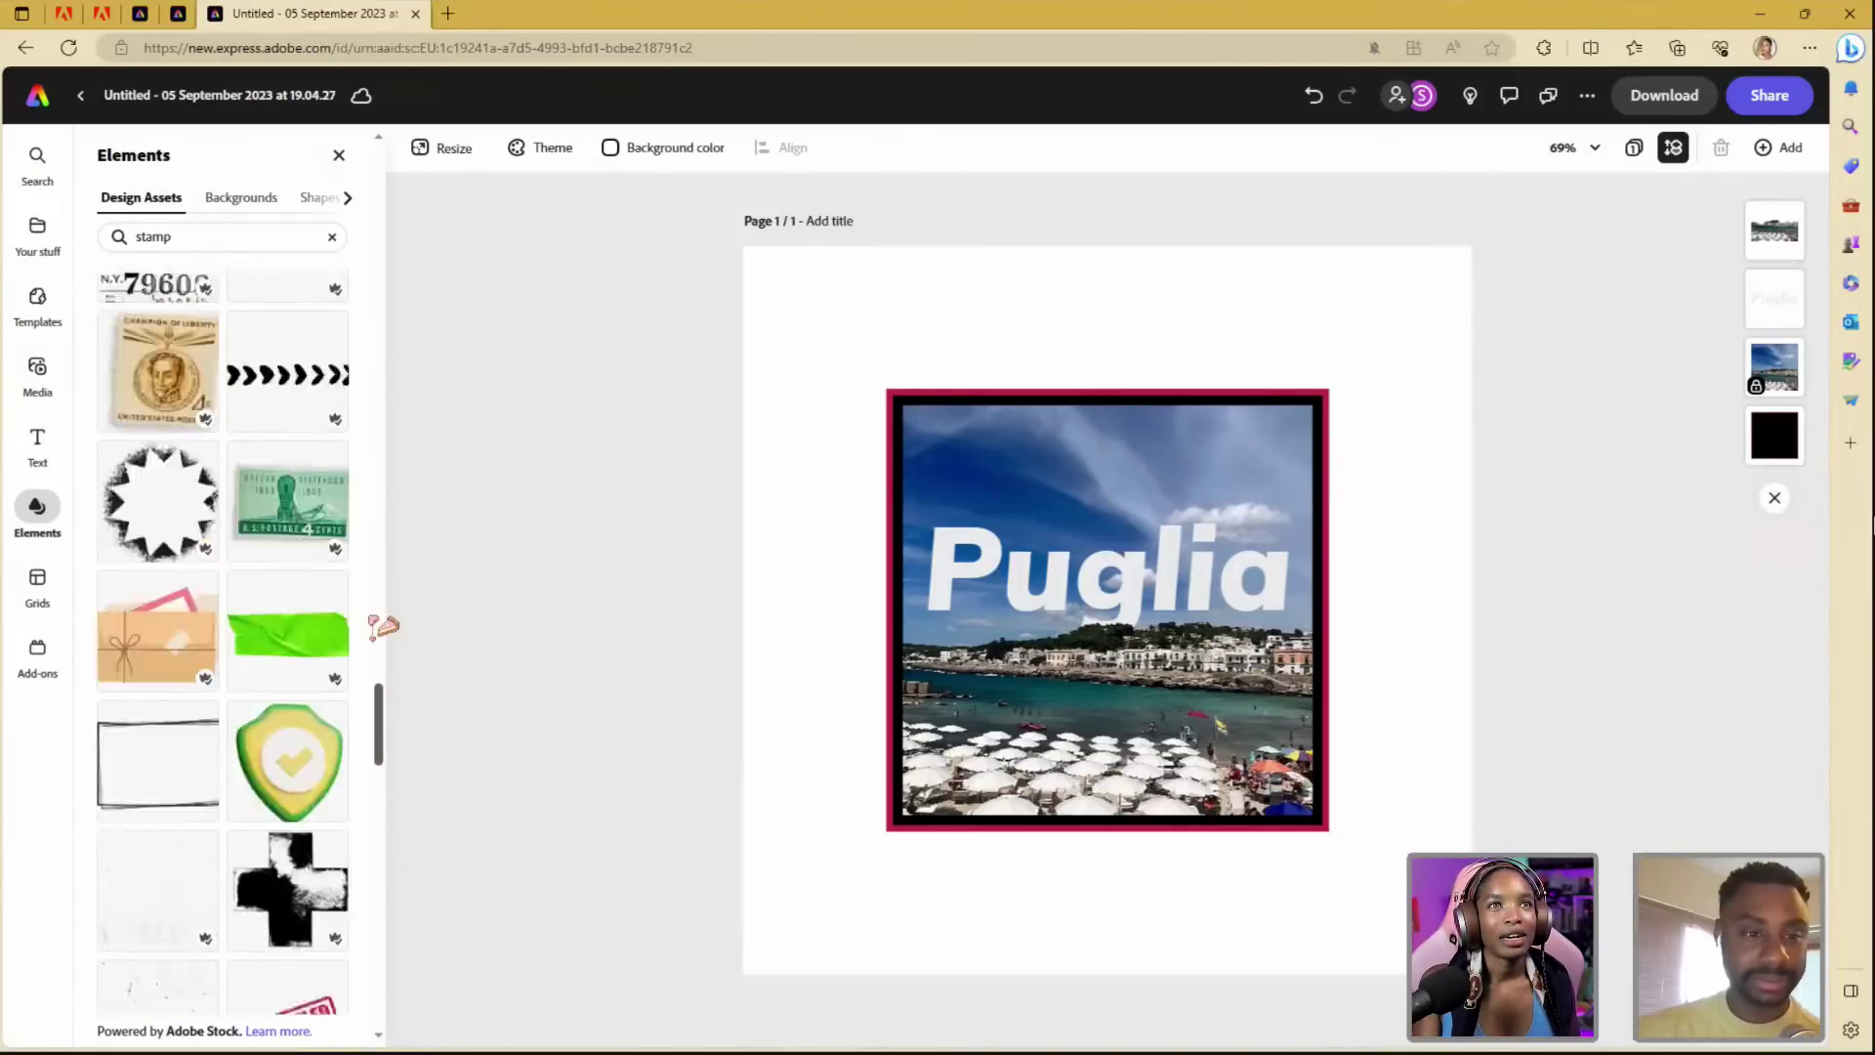
pyautogui.scroll(20, 384, 626)
pyautogui.moveTo(363, 302); pyautogui.dragTo(377, 218)
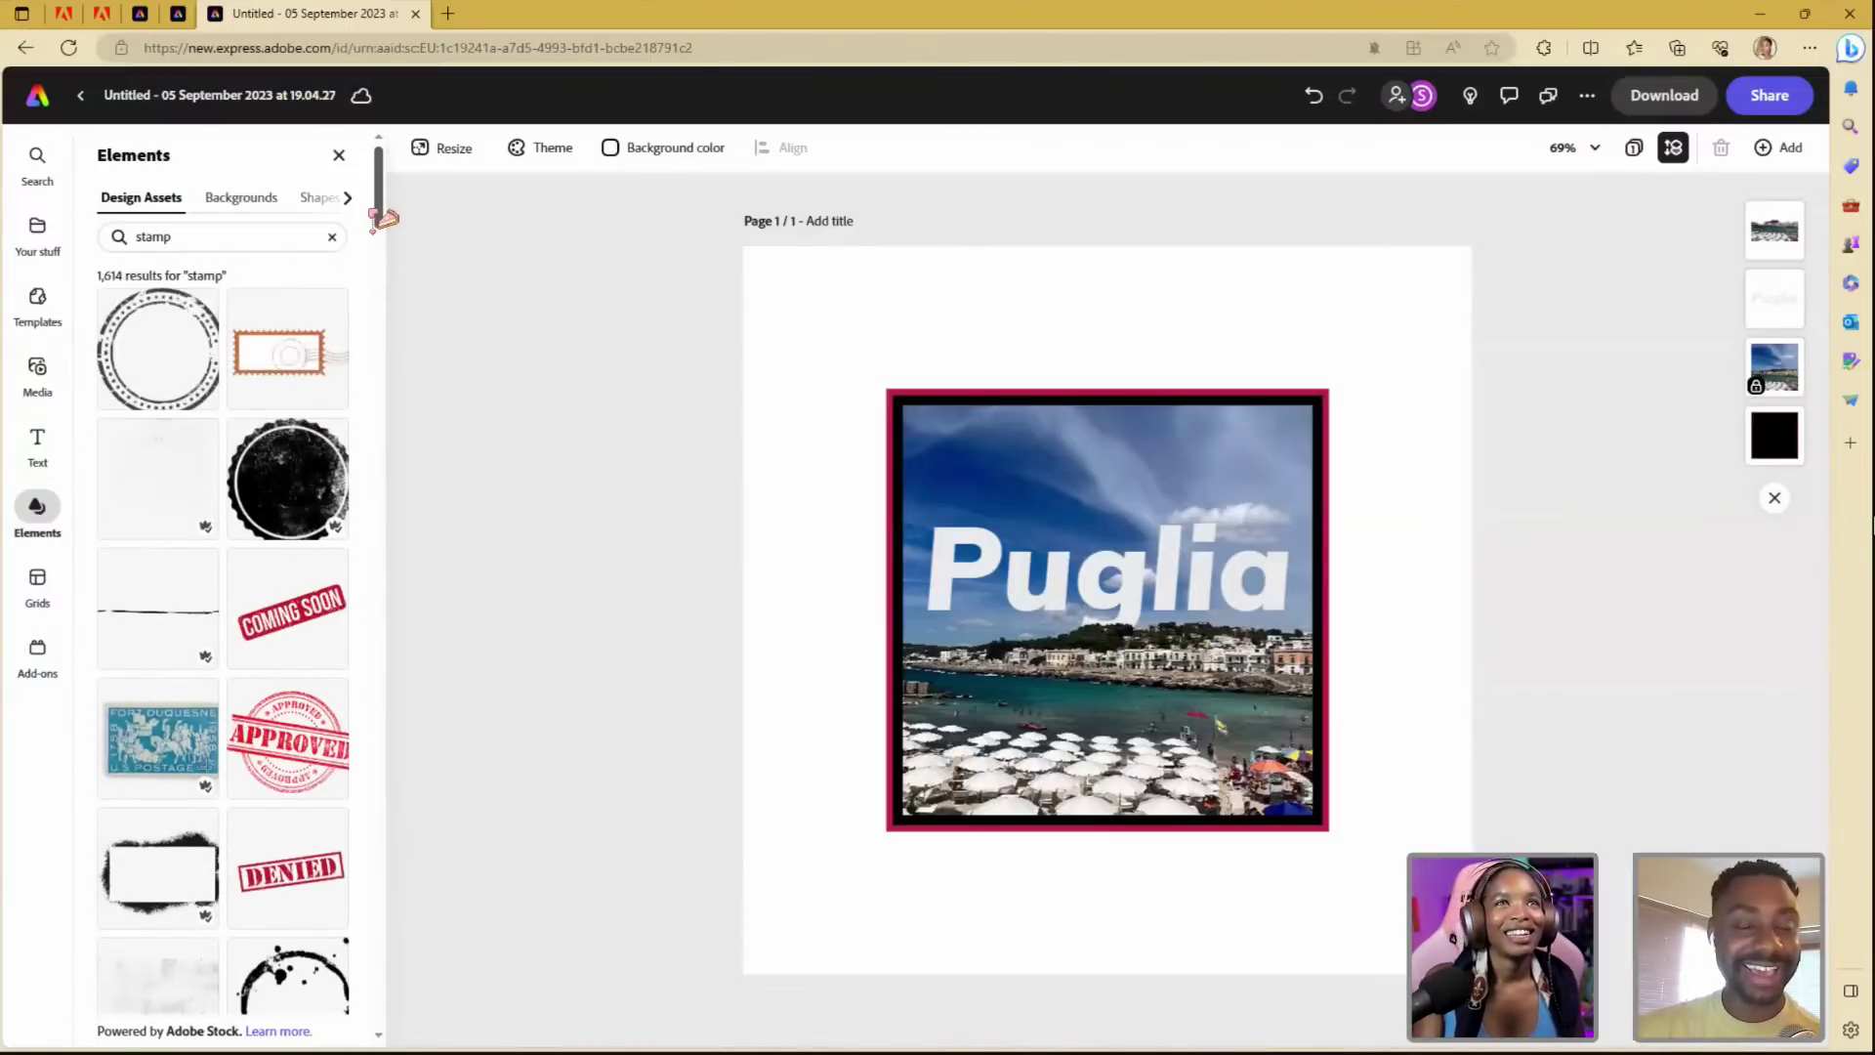
# - Add the blue Fort Duquesne postage stamp and shrink it into the upper-right corner of the beach photo
pyautogui.click(181, 735)
pyautogui.moveTo(1181, 539); pyautogui.dragTo(1256, 382)
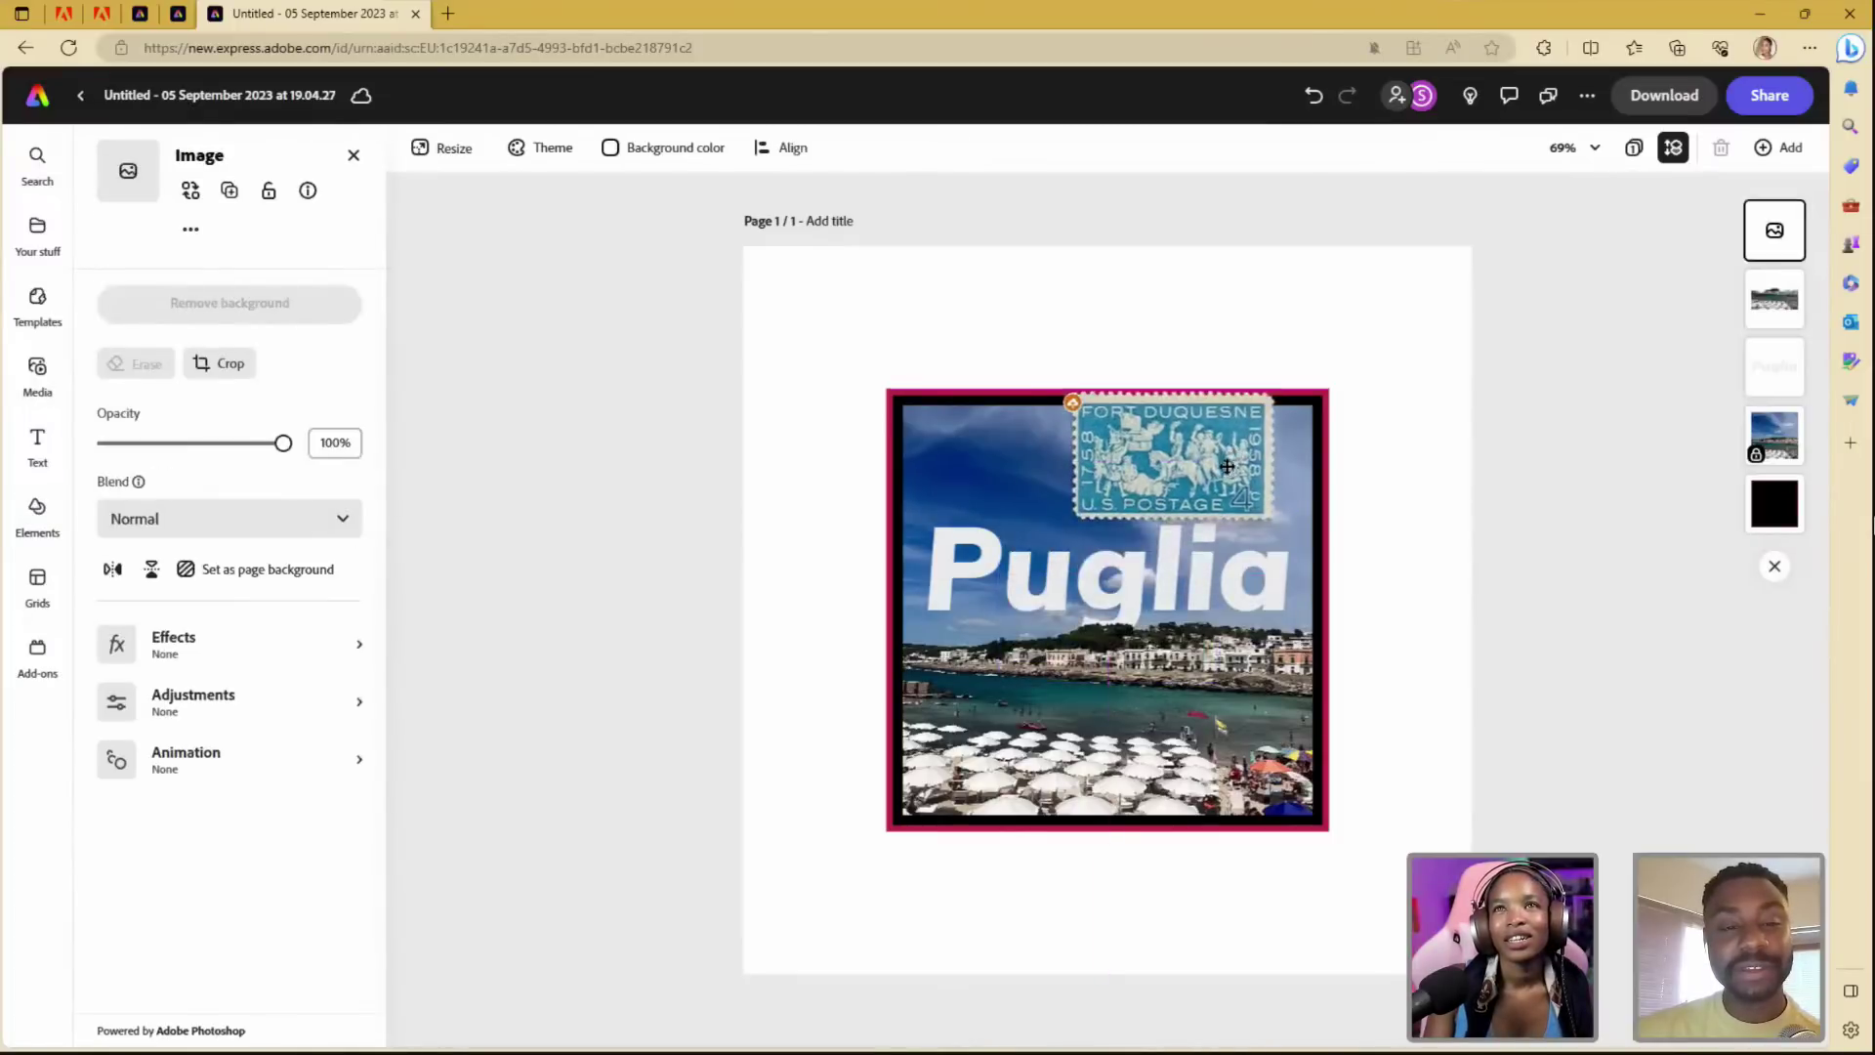
pyautogui.moveTo(1075, 526); pyautogui.dragTo(1251, 454)
pyautogui.click(1385, 465)
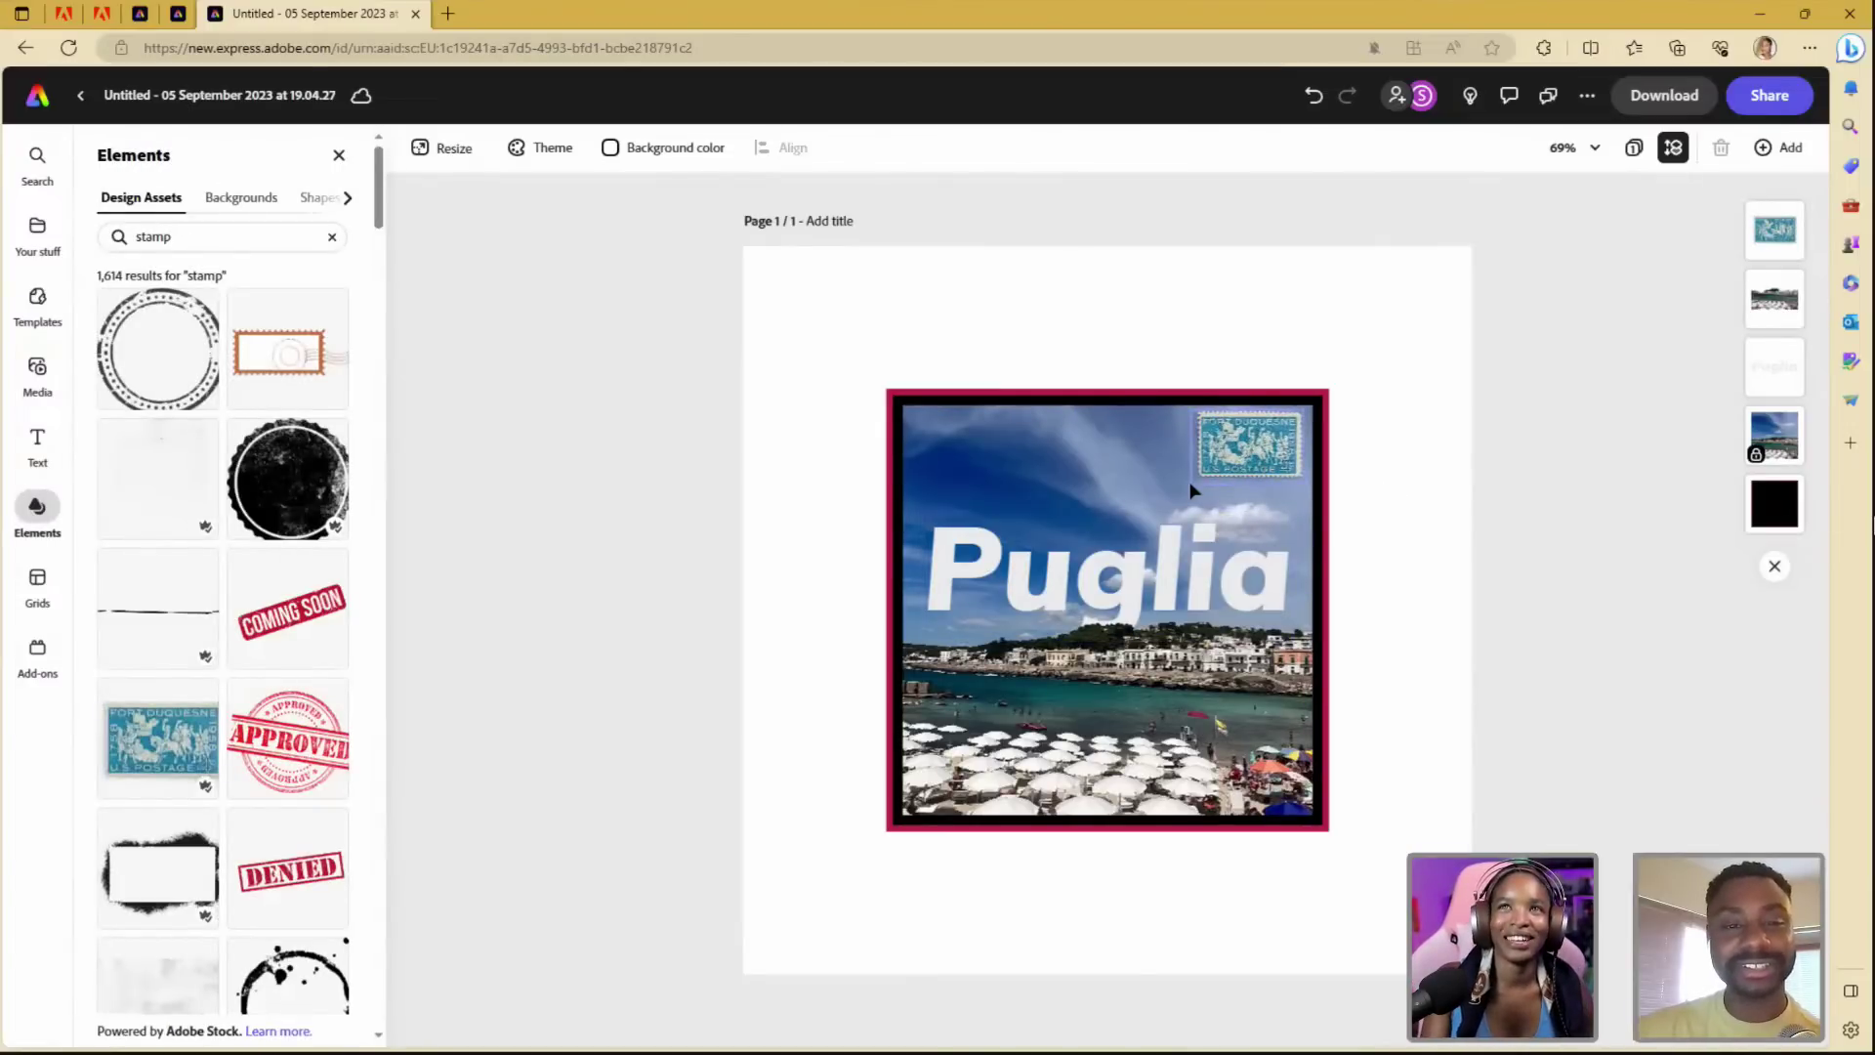
pyautogui.click(1252, 451)
pyautogui.moveTo(1198, 478); pyautogui.dragTo(1185, 489)
# - Look through the effects and adjustments available for the blue postage stamp
pyautogui.click(234, 646)
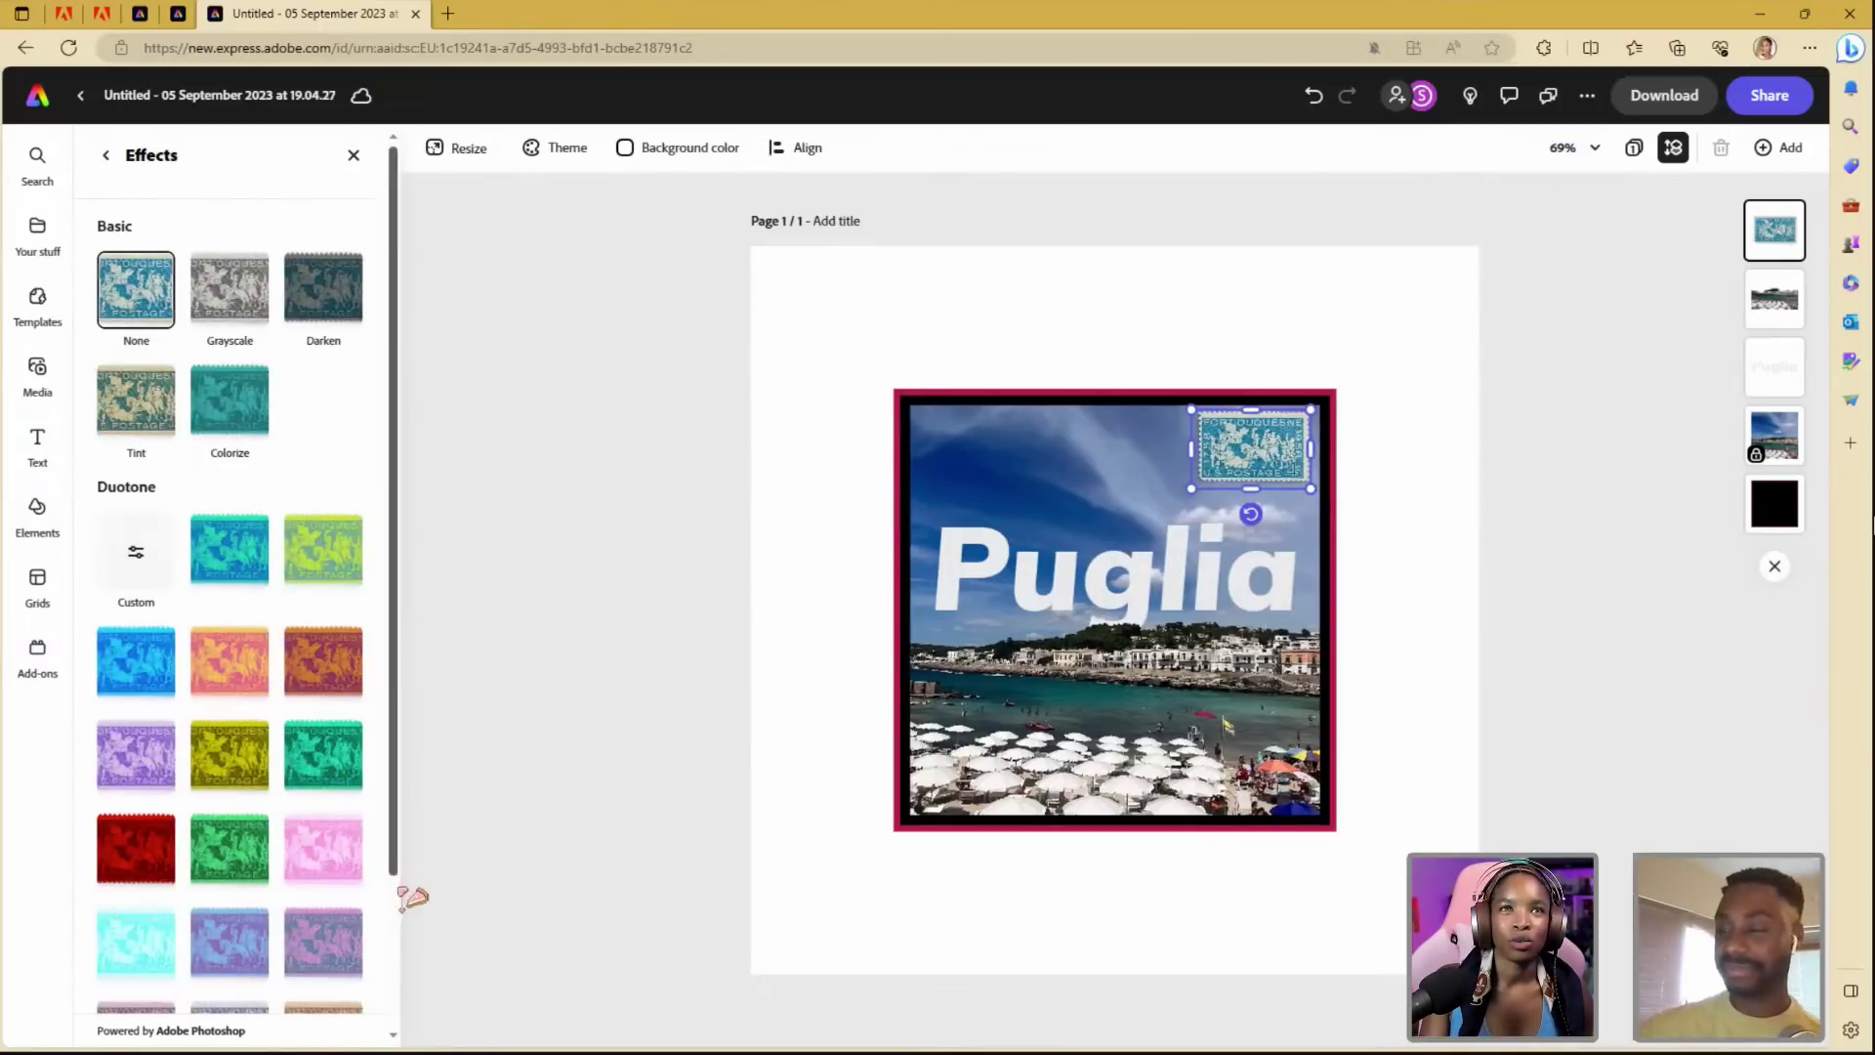
pyautogui.scroll(-2, 401, 895)
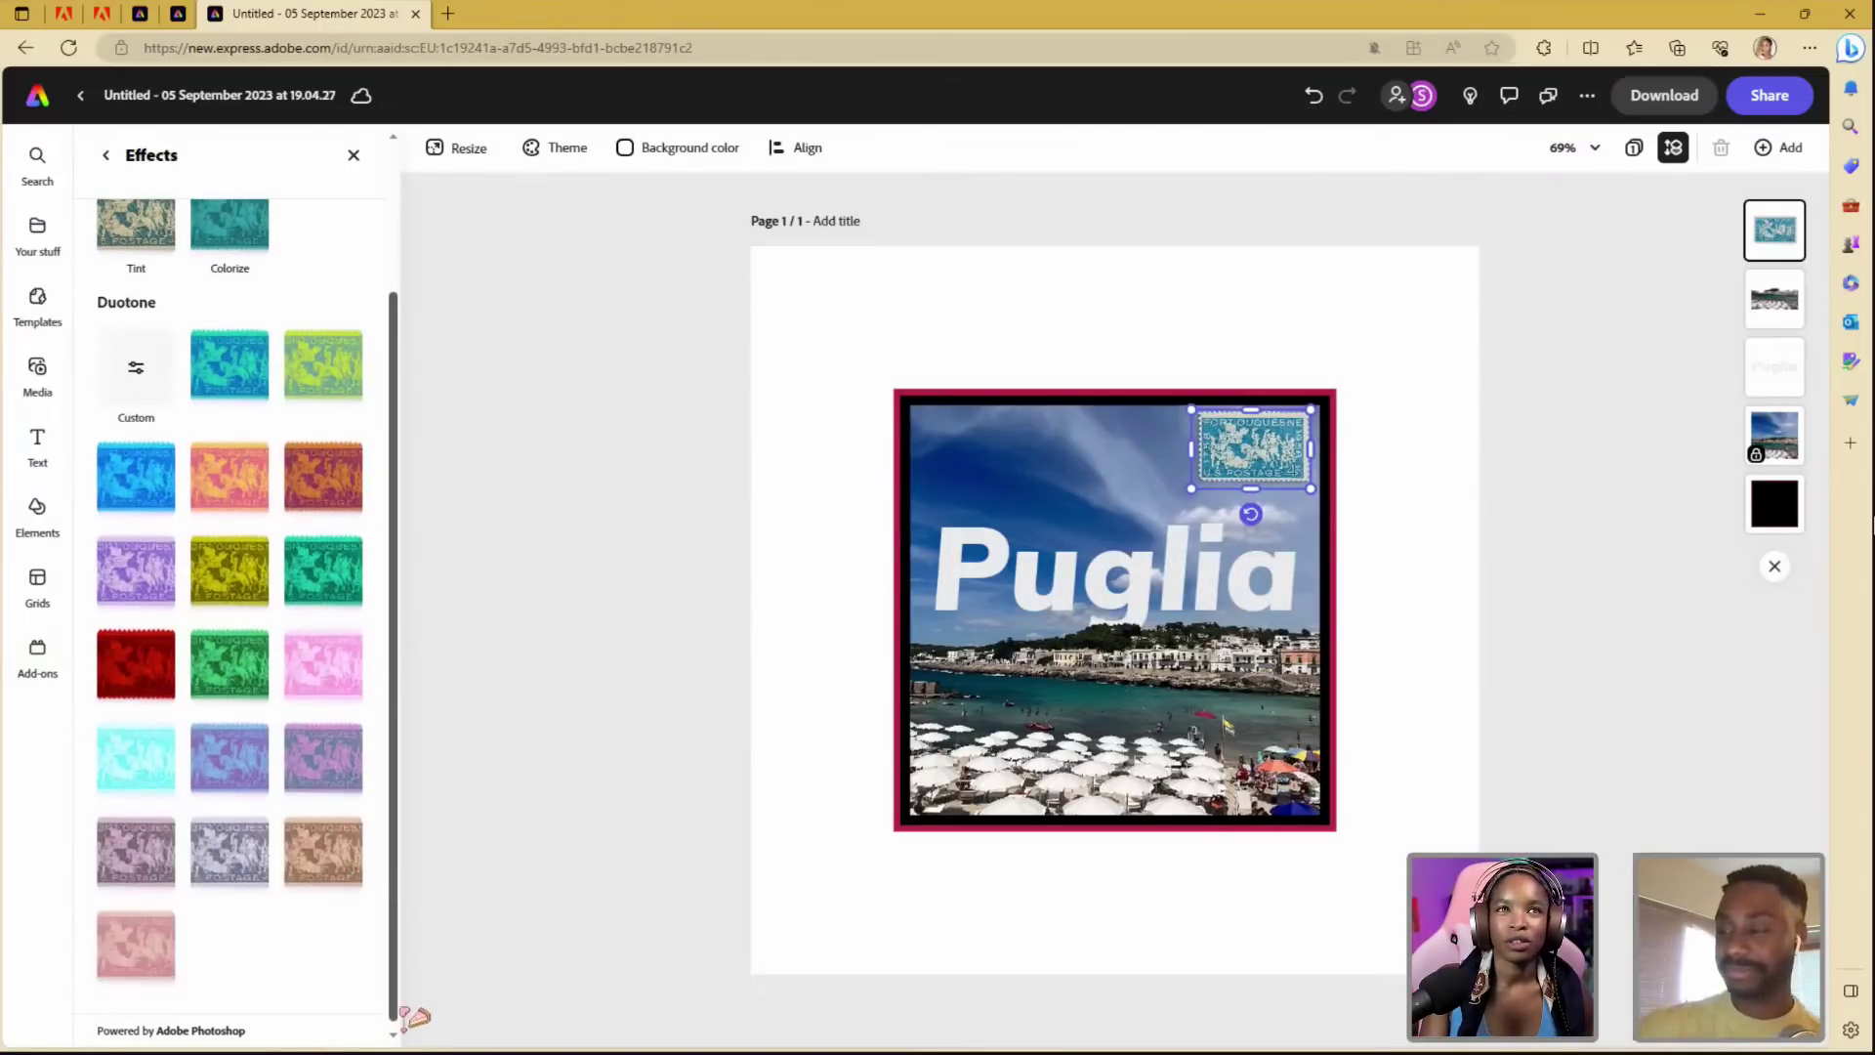
pyautogui.click(103, 161)
pyautogui.click(239, 722)
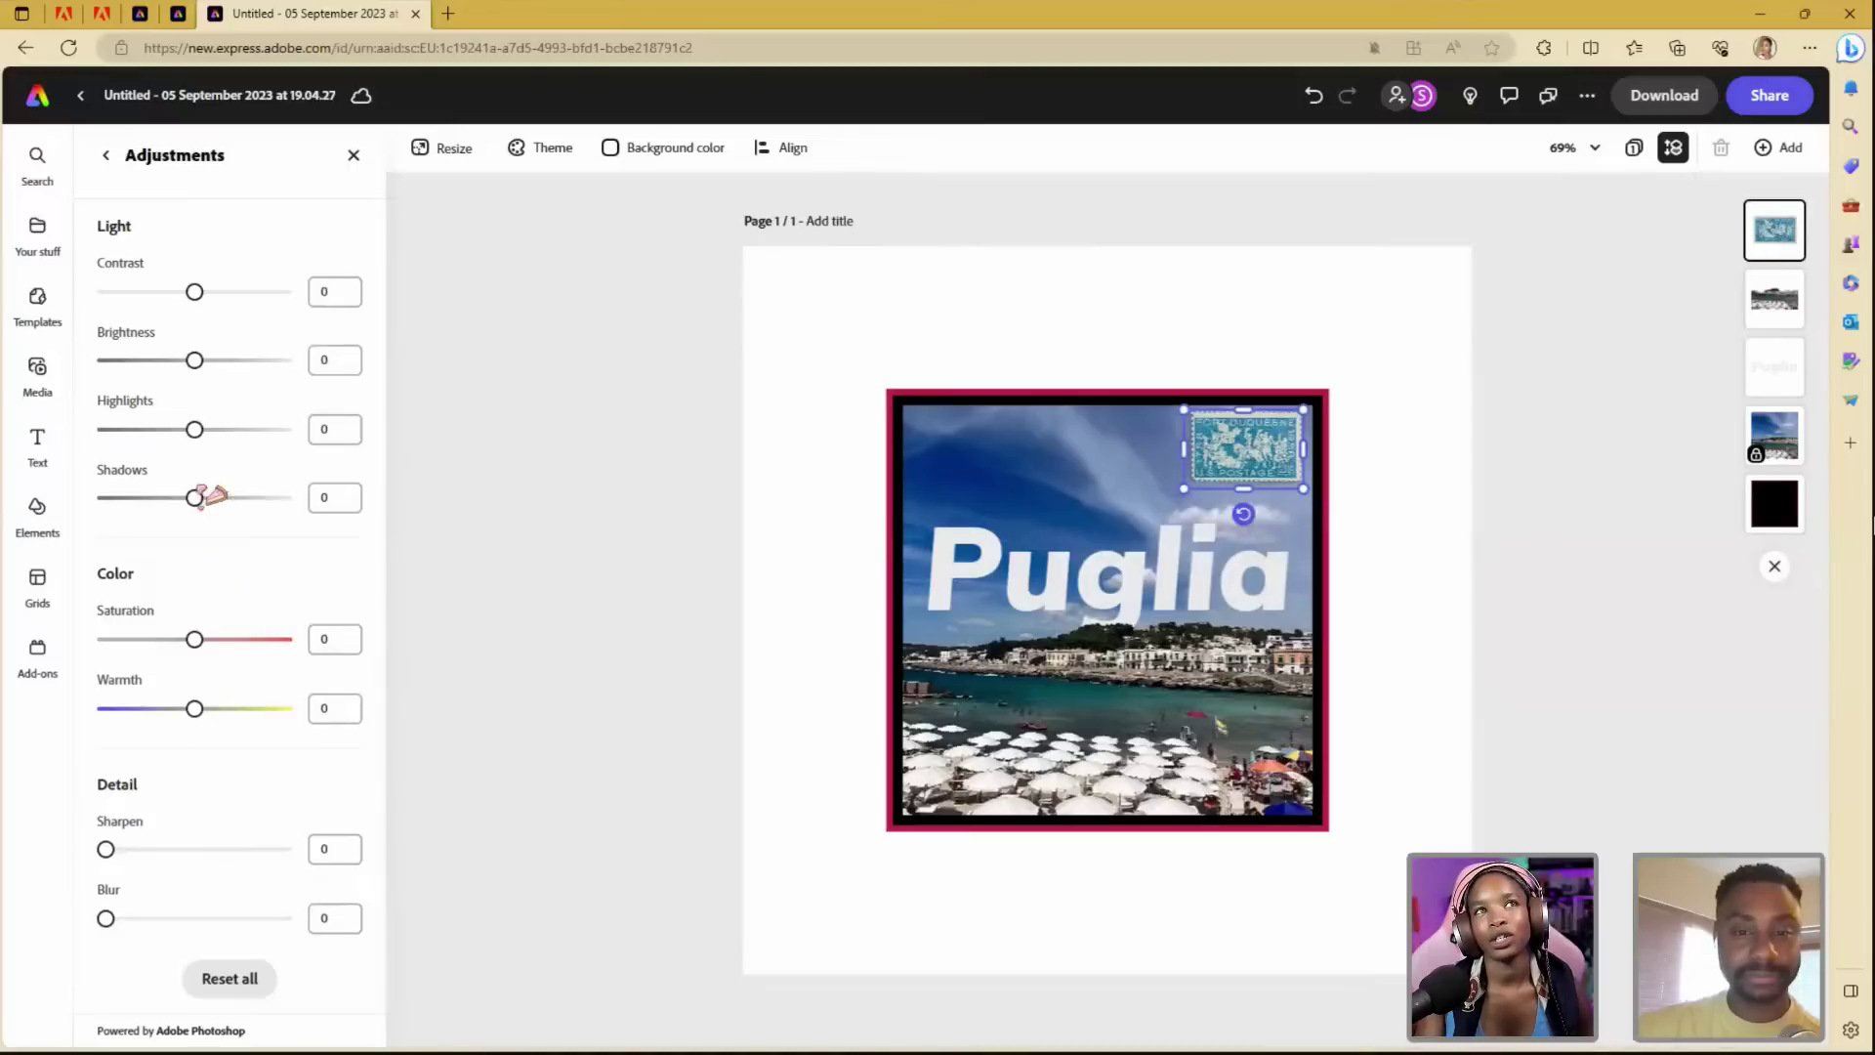
pyautogui.click(106, 159)
pyautogui.click(1504, 849)
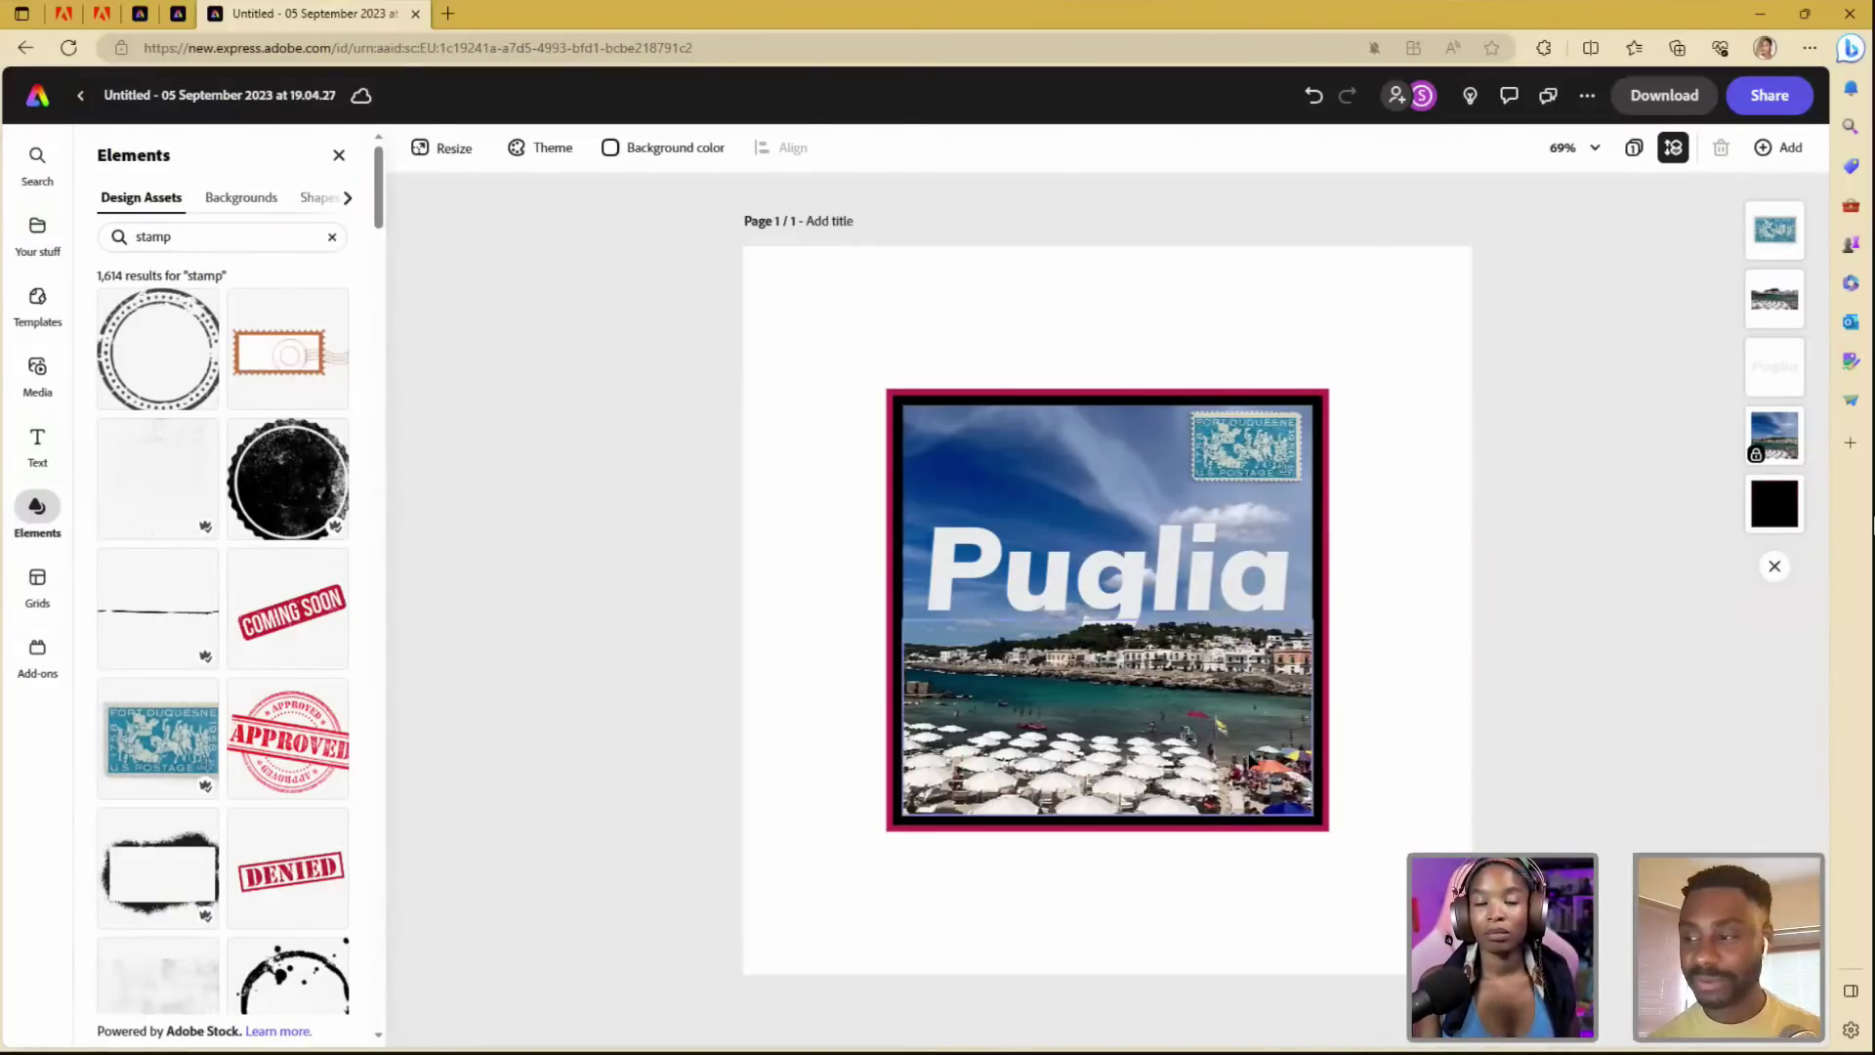
# - Search the design assets for "square stamp"
pyautogui.moveTo(1238, 476)
pyautogui.mouseDown()
pyautogui.moveTo(1199, 469)
pyautogui.moveTo(1252, 469)
pyautogui.mouseUp()
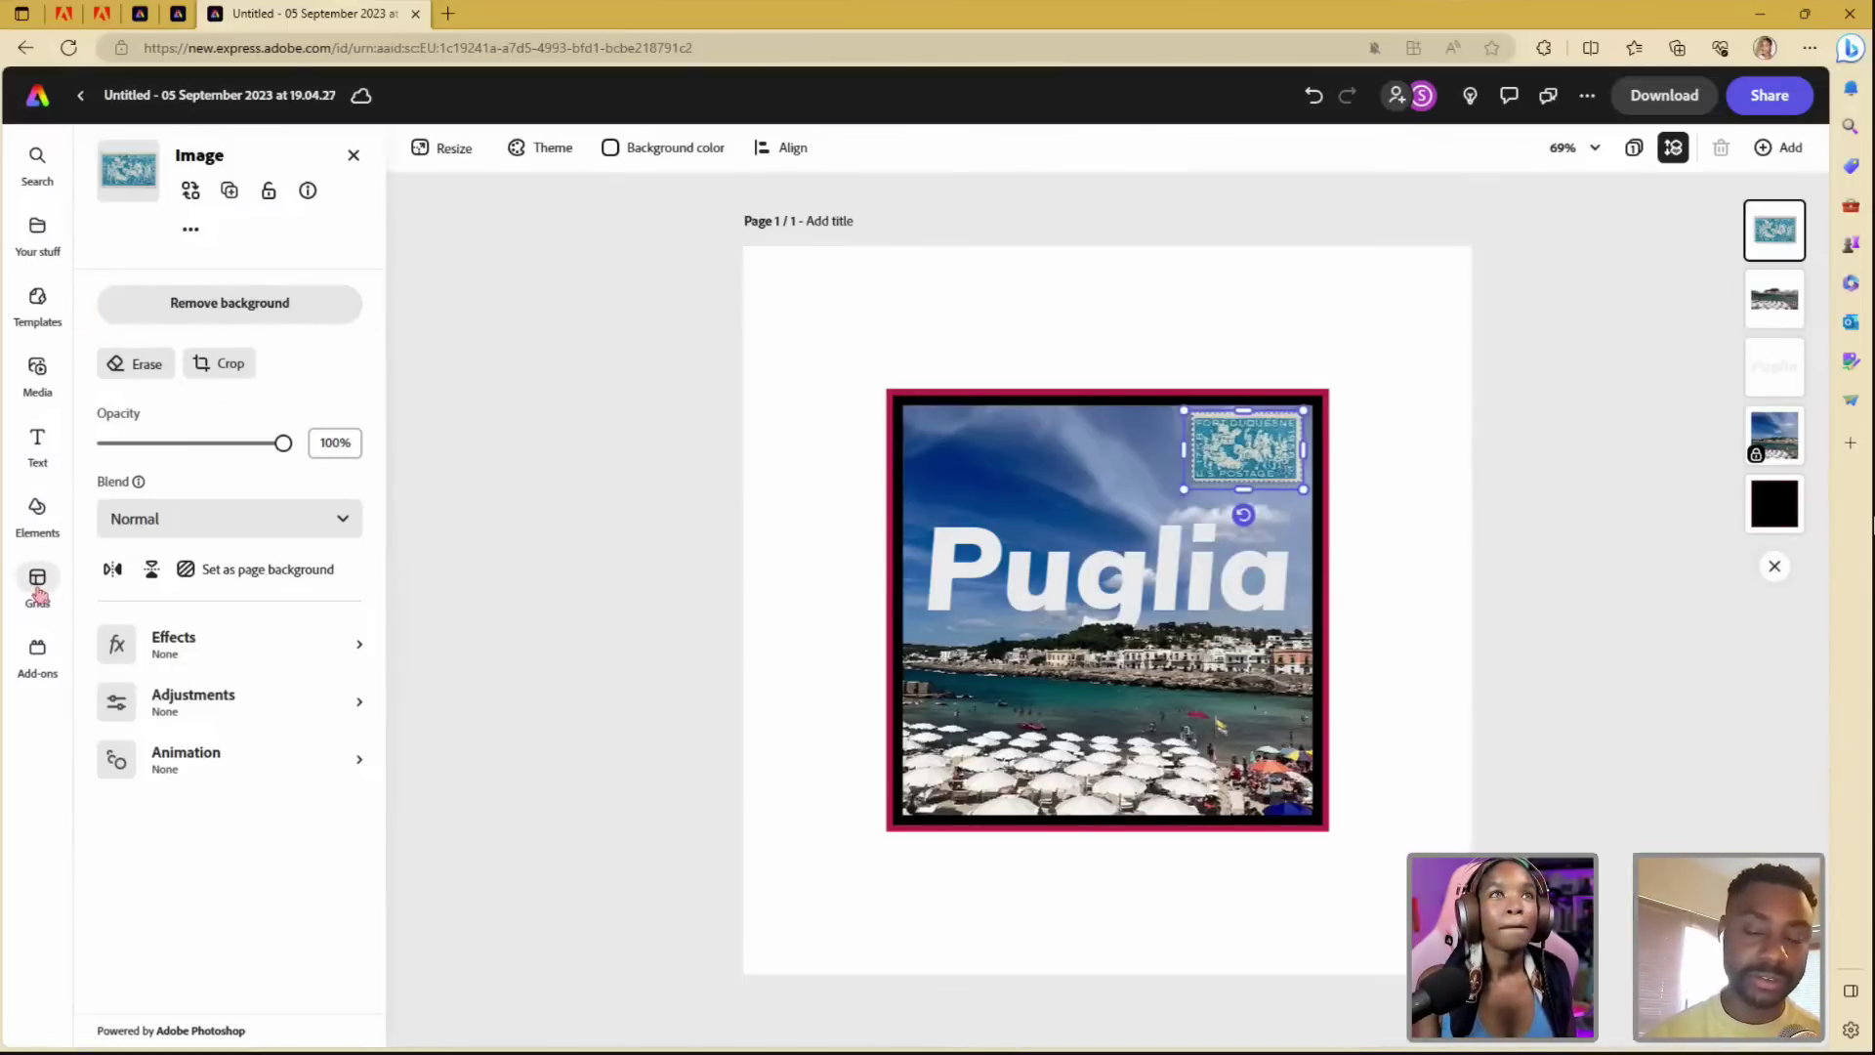
pyautogui.click(39, 509)
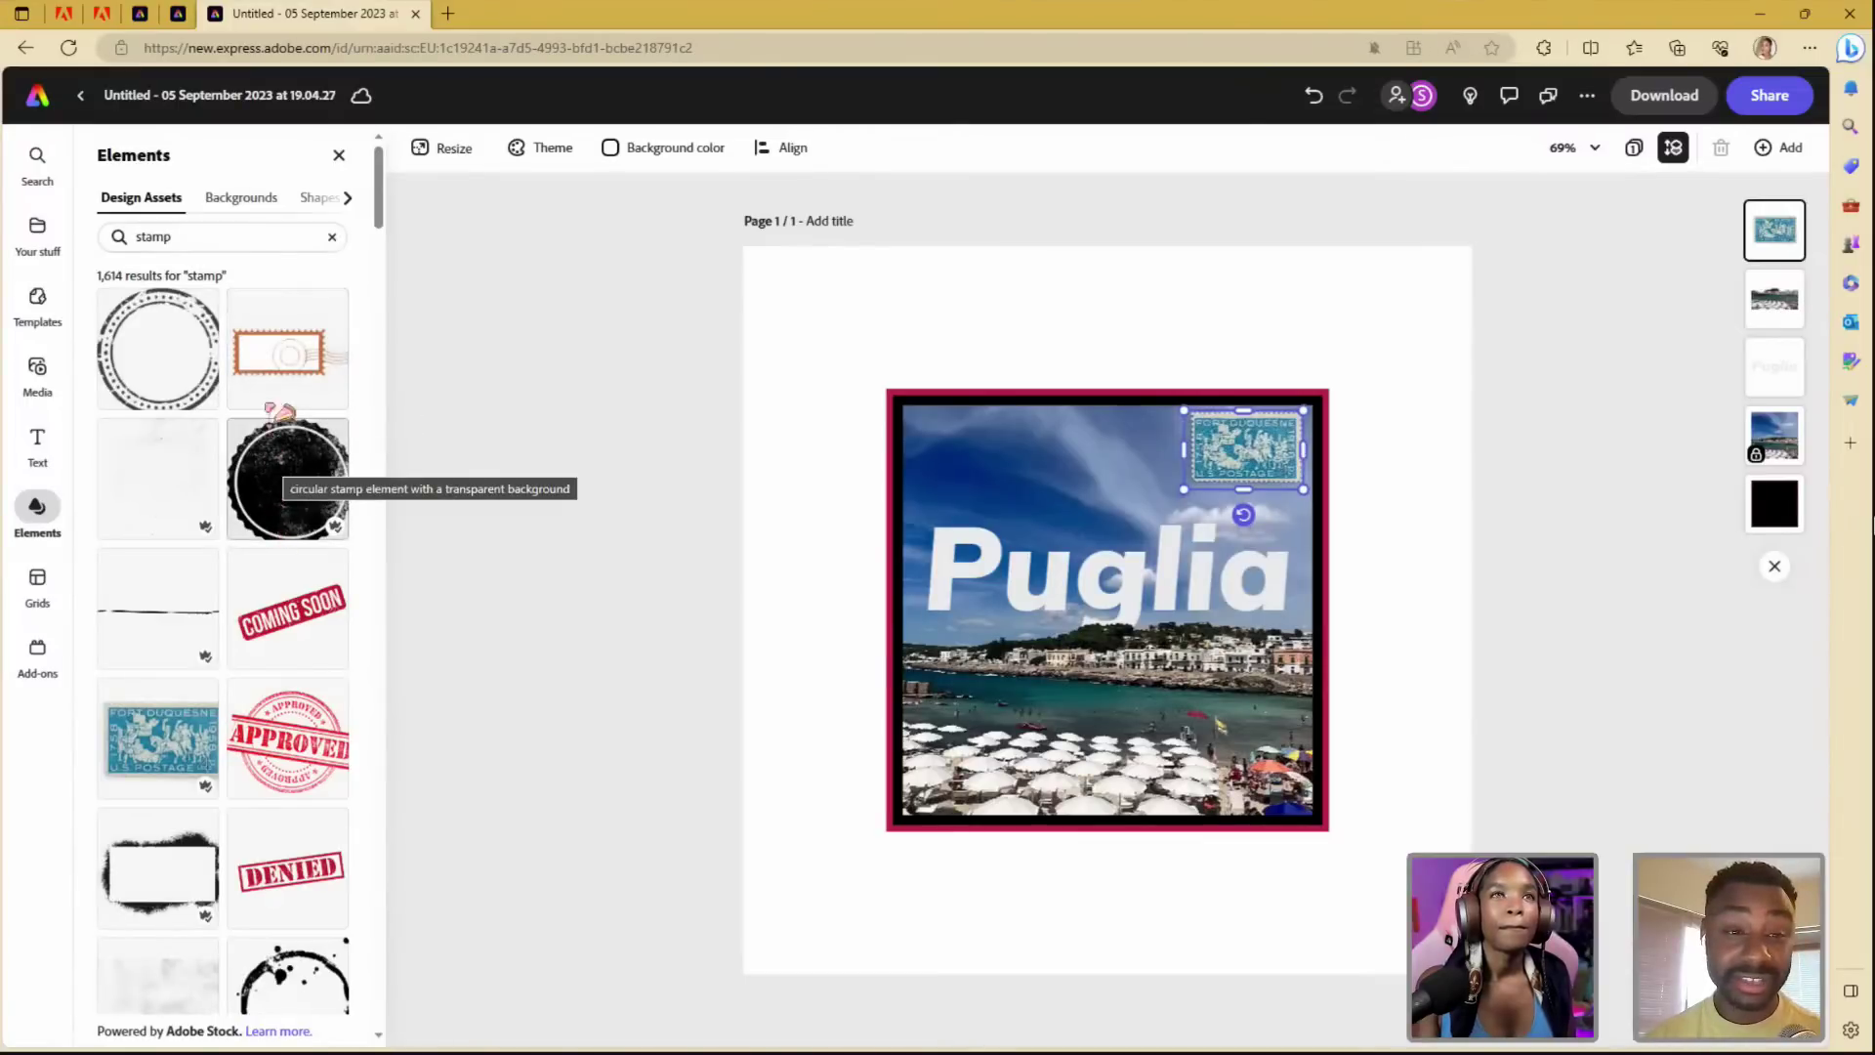
pyautogui.click(136, 236)
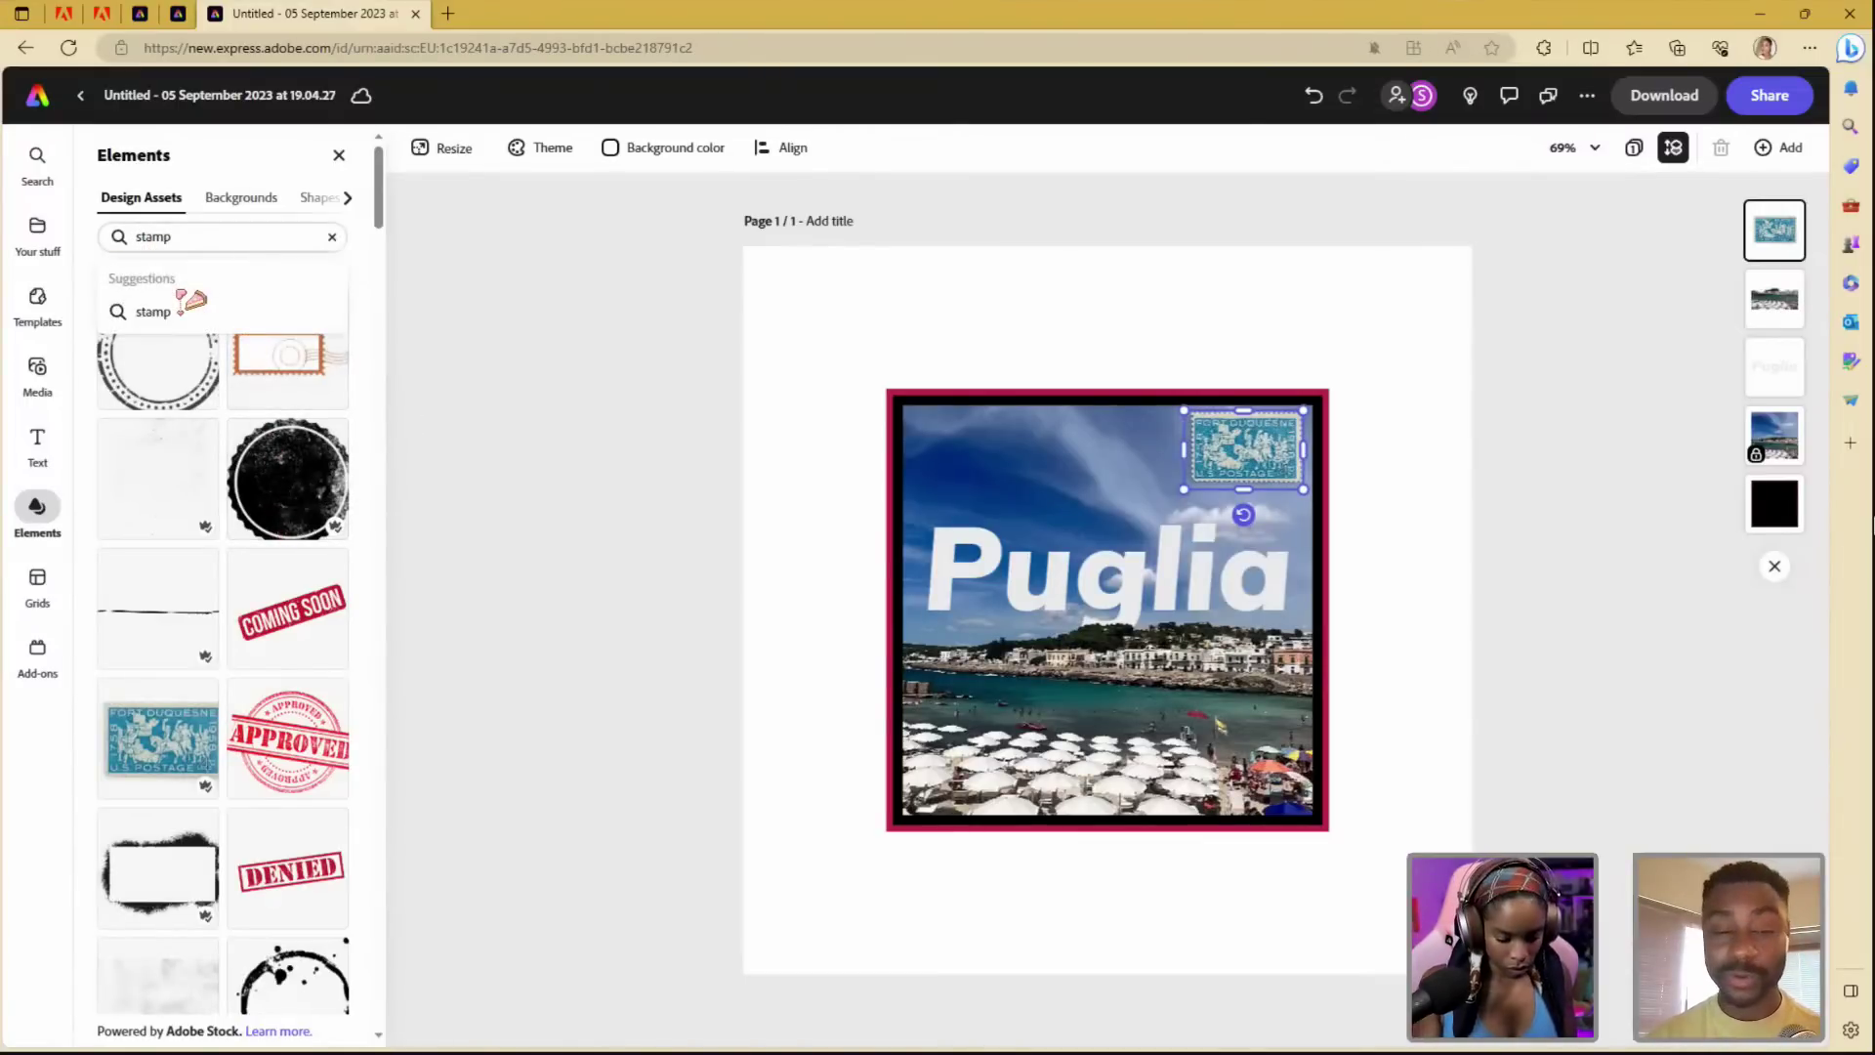
pyautogui.write('square')
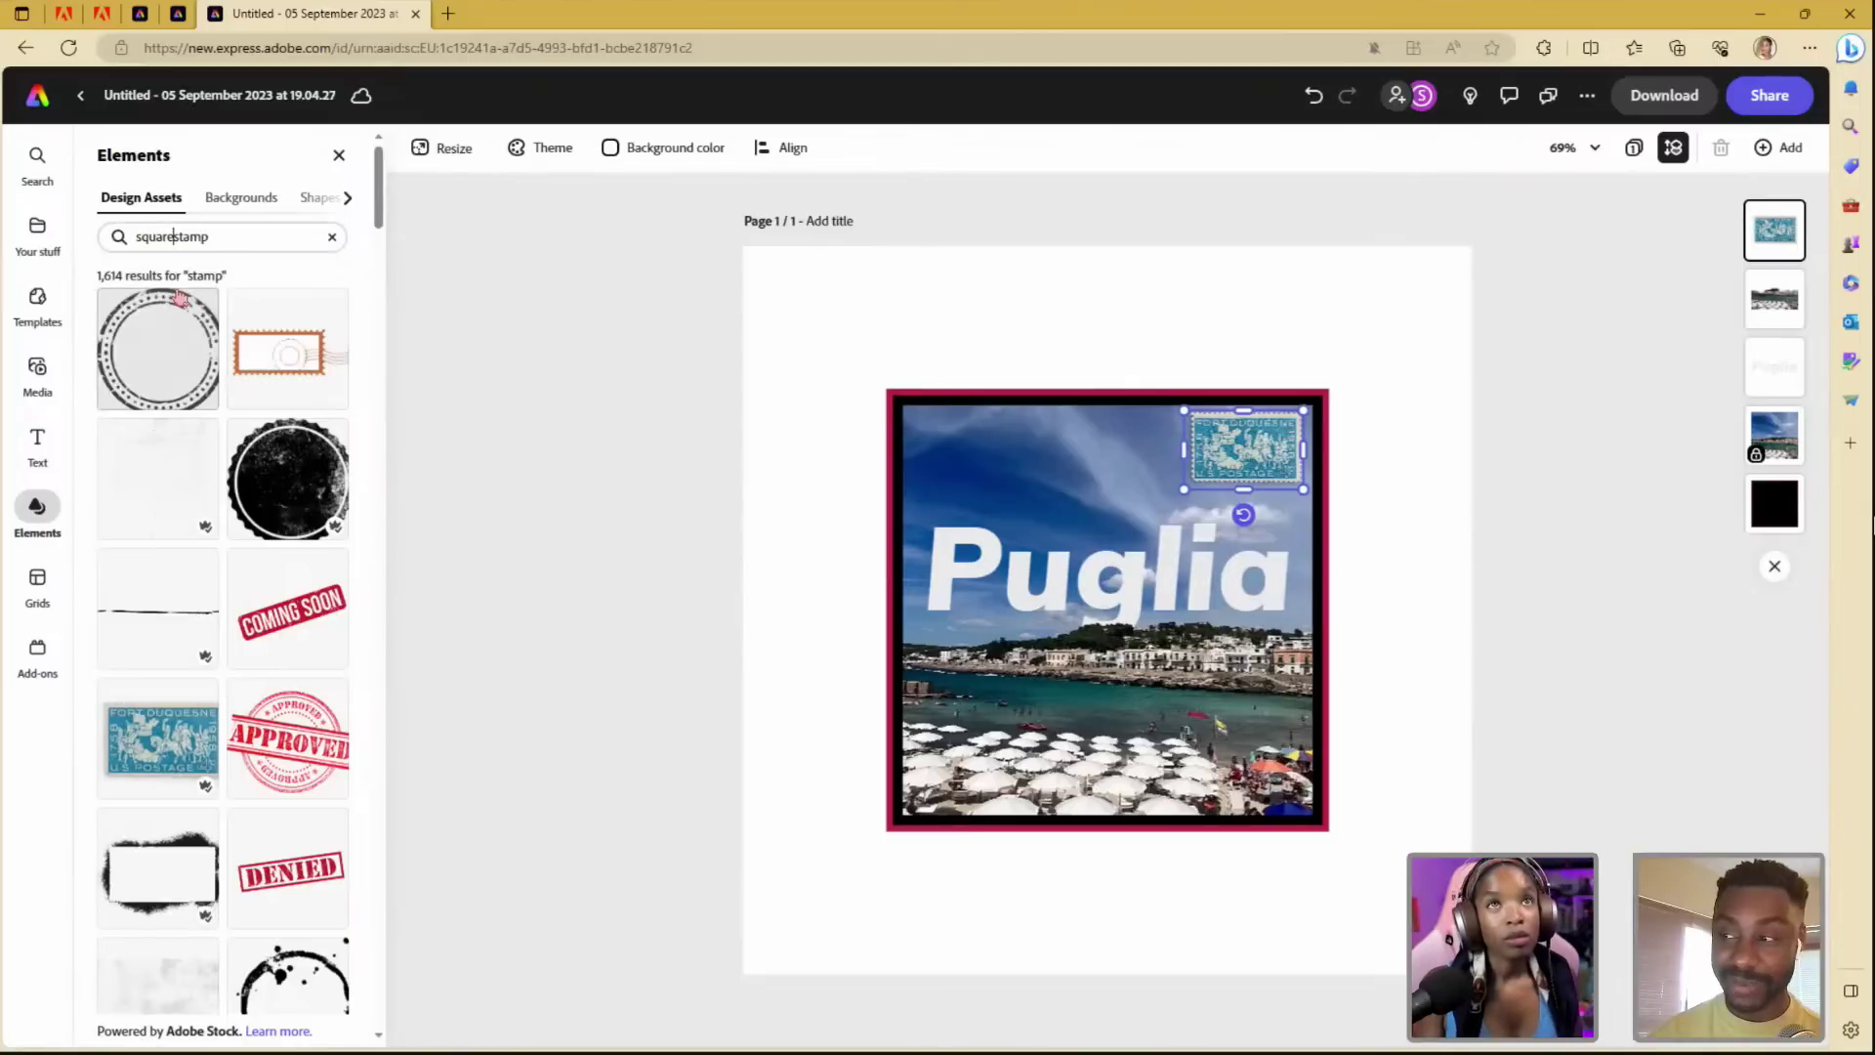
pyautogui.press('Return')
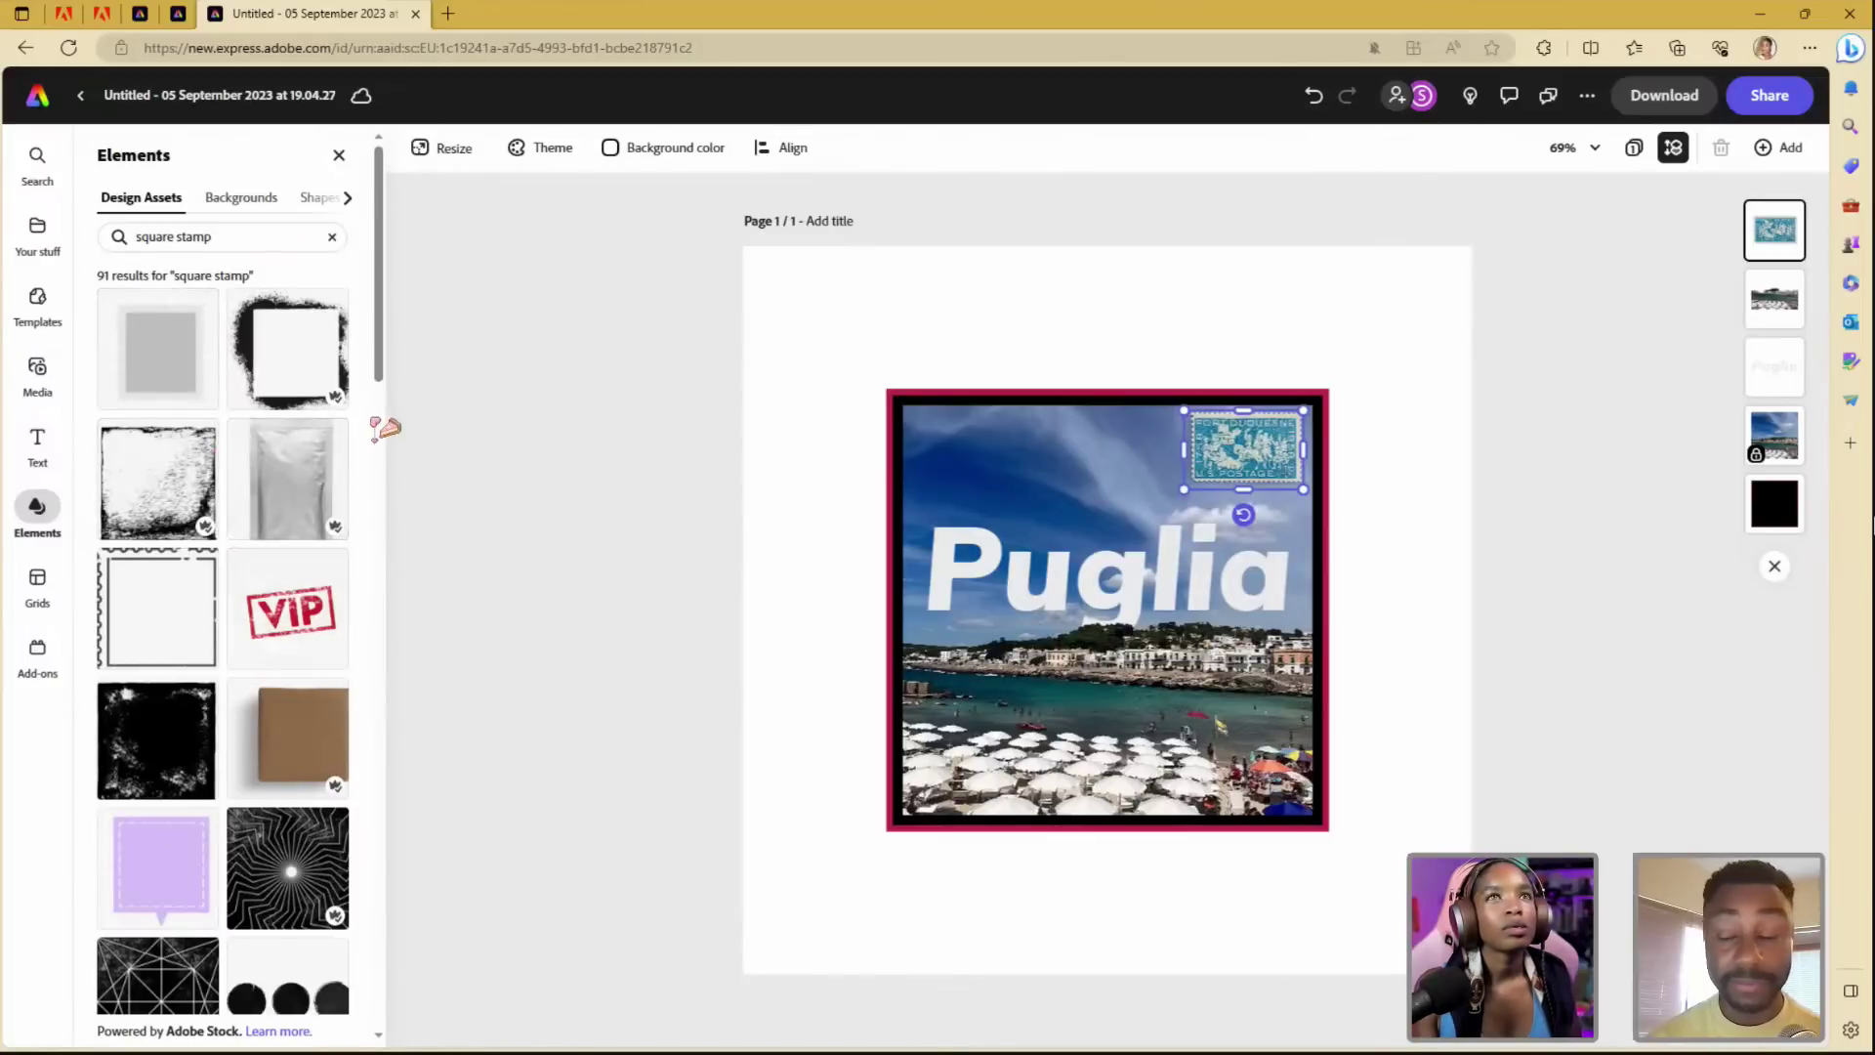
# - Add the grey perforated stamp frame, enlarged to cover the whole design at the page's centre
pyautogui.moveTo(378, 364); pyautogui.dragTo(360, 406)
pyautogui.click(195, 380)
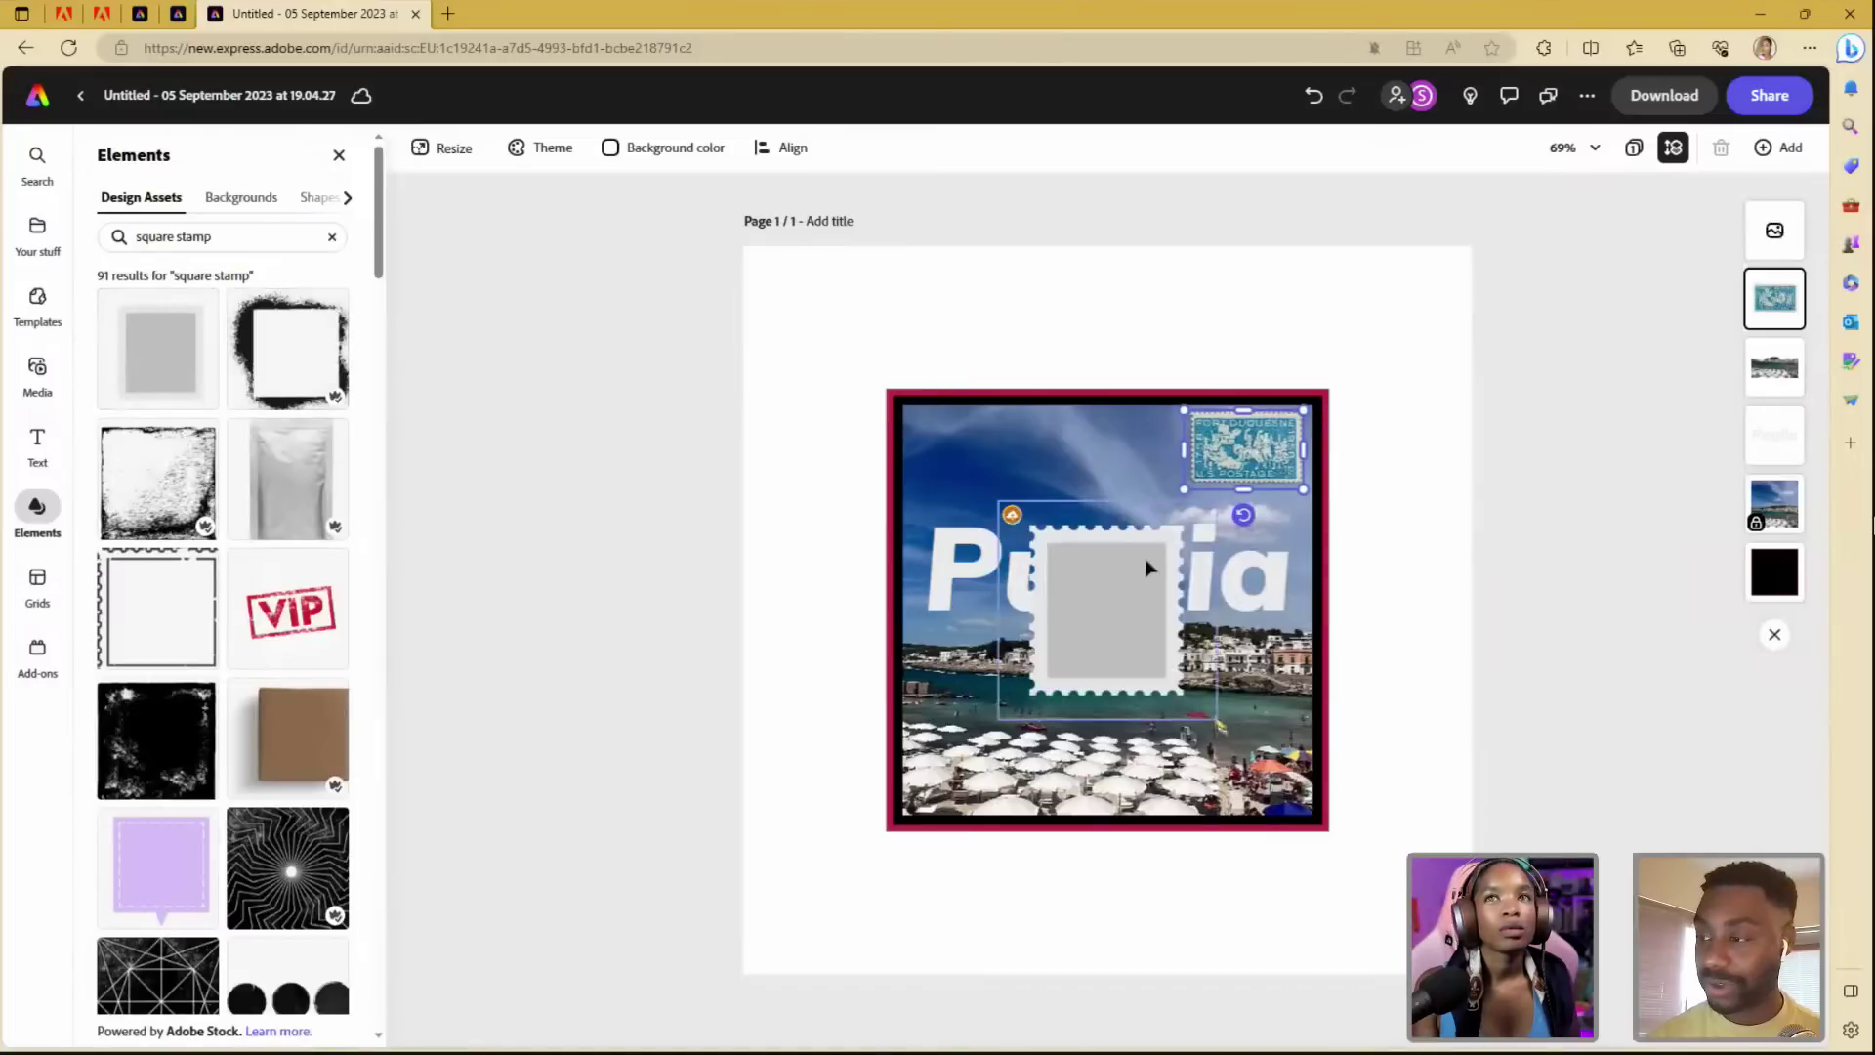
pyautogui.moveTo(1116, 613); pyautogui.dragTo(970, 449)
pyautogui.moveTo(1057, 559); pyautogui.dragTo(1229, 828)
pyautogui.moveTo(1399, 925); pyautogui.dragTo(1452, 977)
pyautogui.moveTo(1317, 846); pyautogui.dragTo(1298, 845)
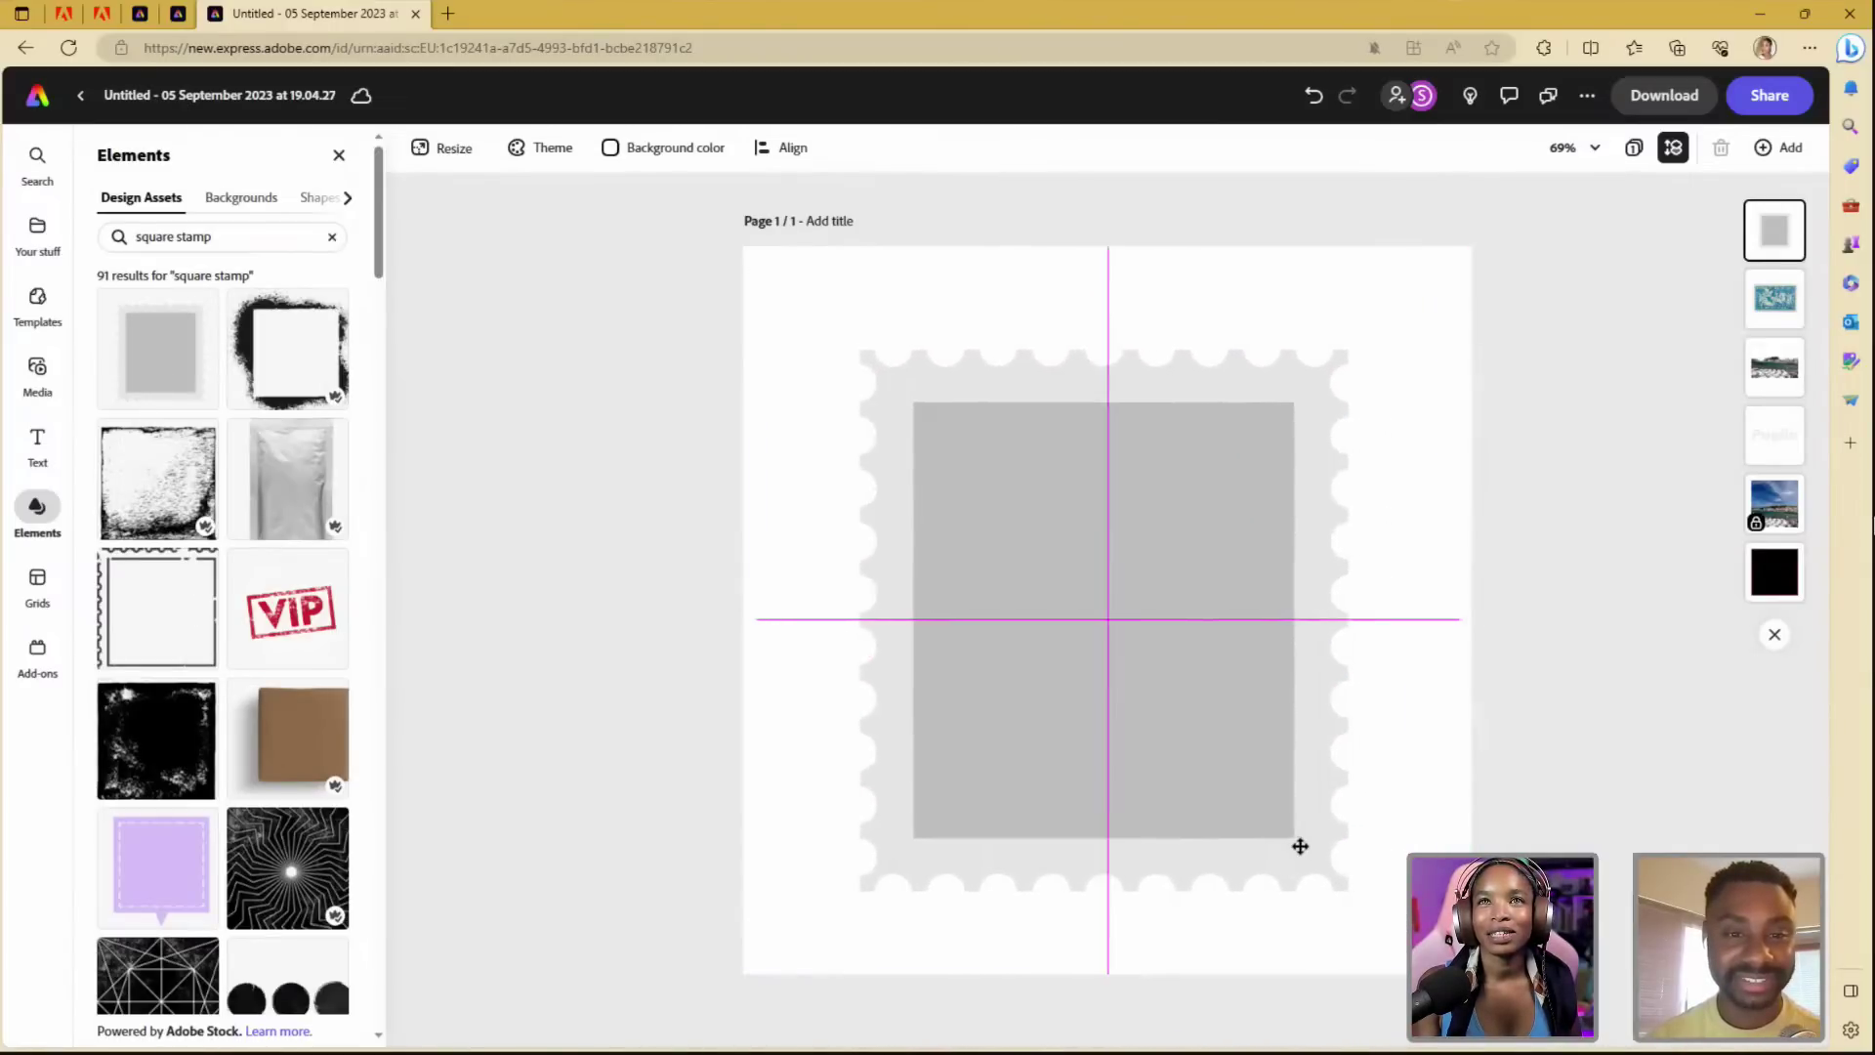
# - Move the grey stamp frame between the beach photo and the black square, and adjust its size and position around the photo
pyautogui.moveTo(1774, 231); pyautogui.dragTo(1801, 508)
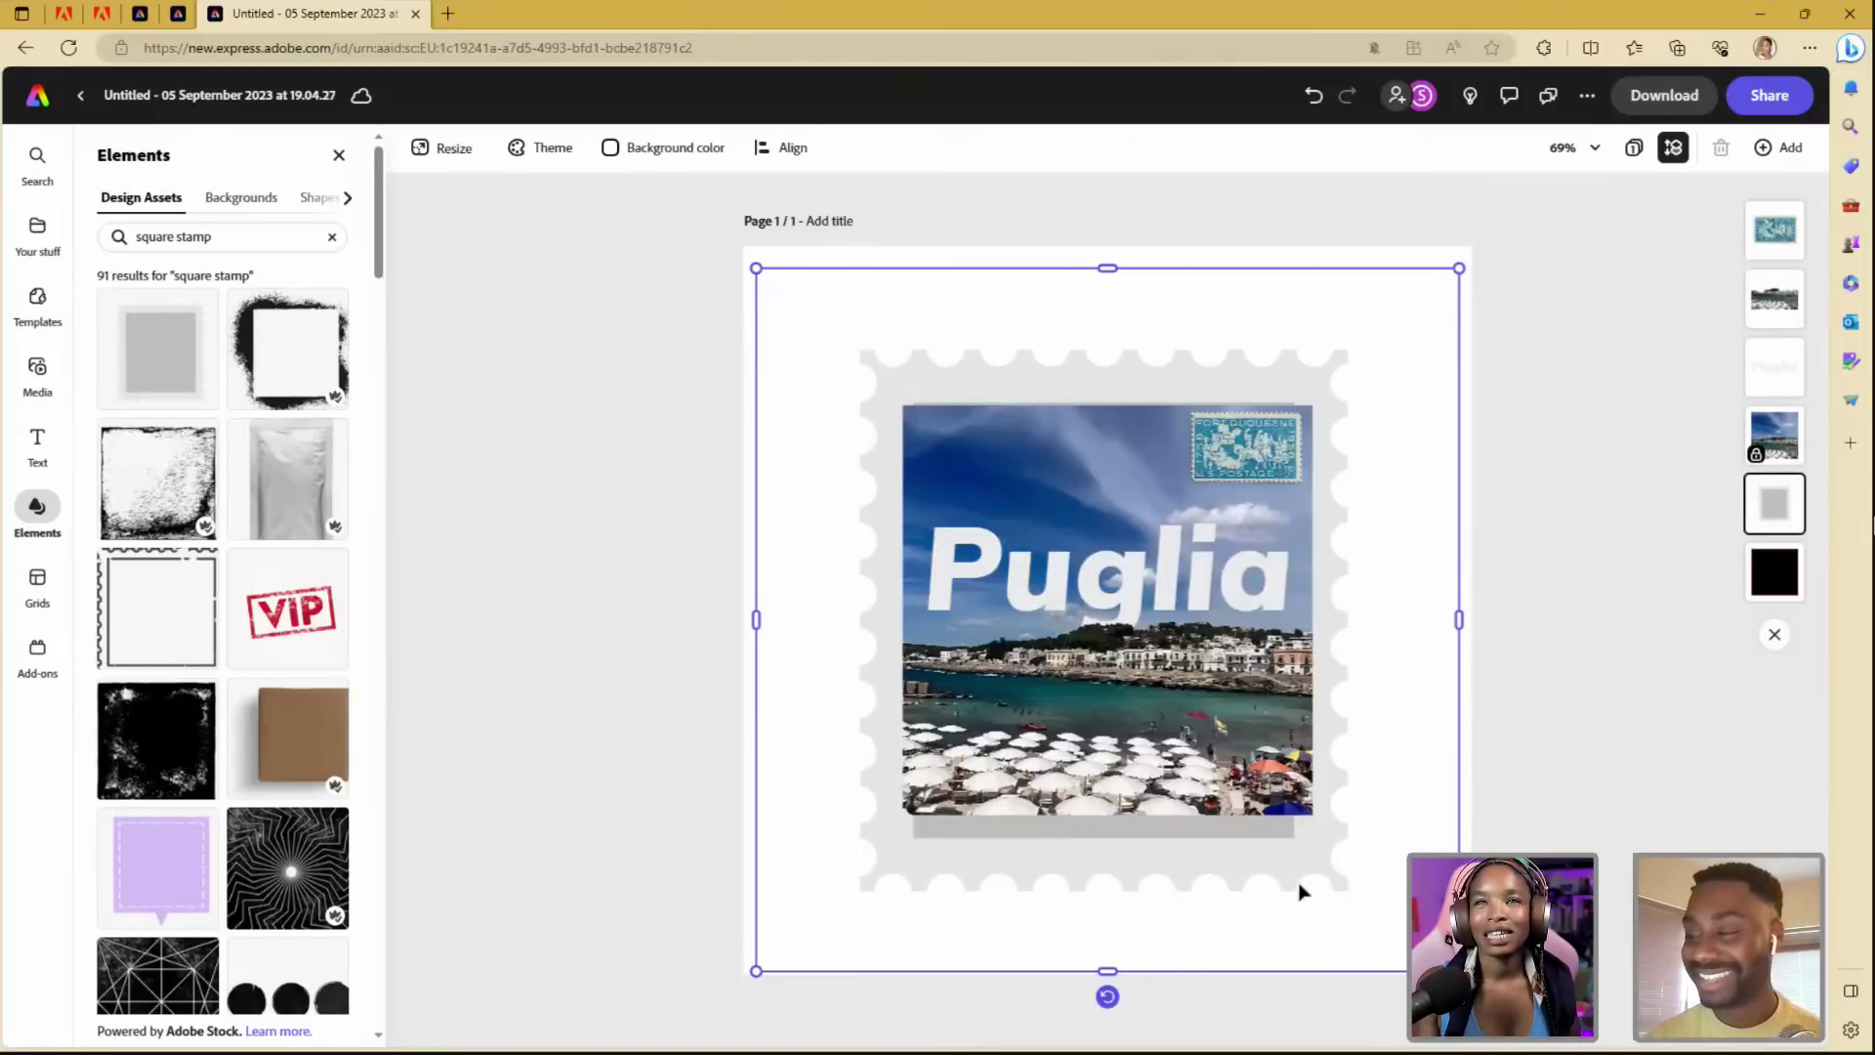
pyautogui.moveTo(1318, 867)
pyautogui.mouseDown()
pyautogui.moveTo(1324, 846)
pyautogui.moveTo(1319, 867)
pyautogui.mouseUp()
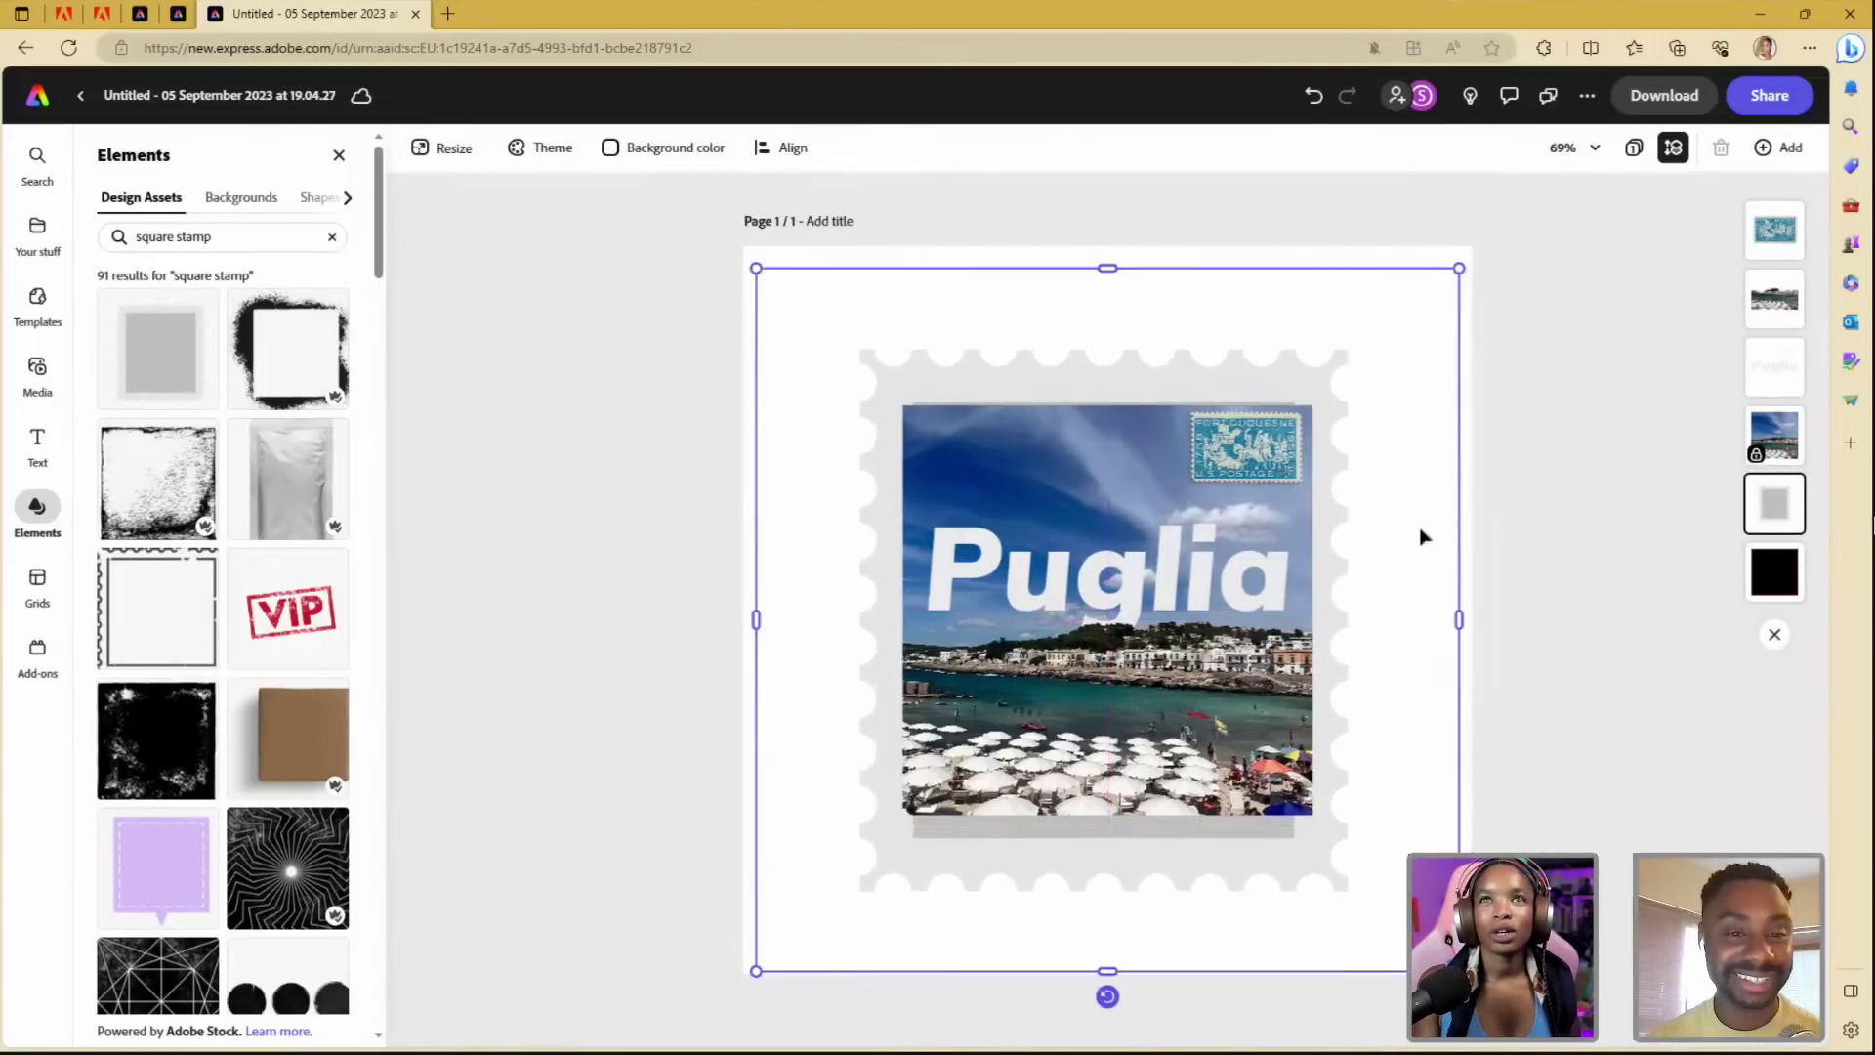
pyautogui.moveTo(1115, 271); pyautogui.dragTo(1118, 295)
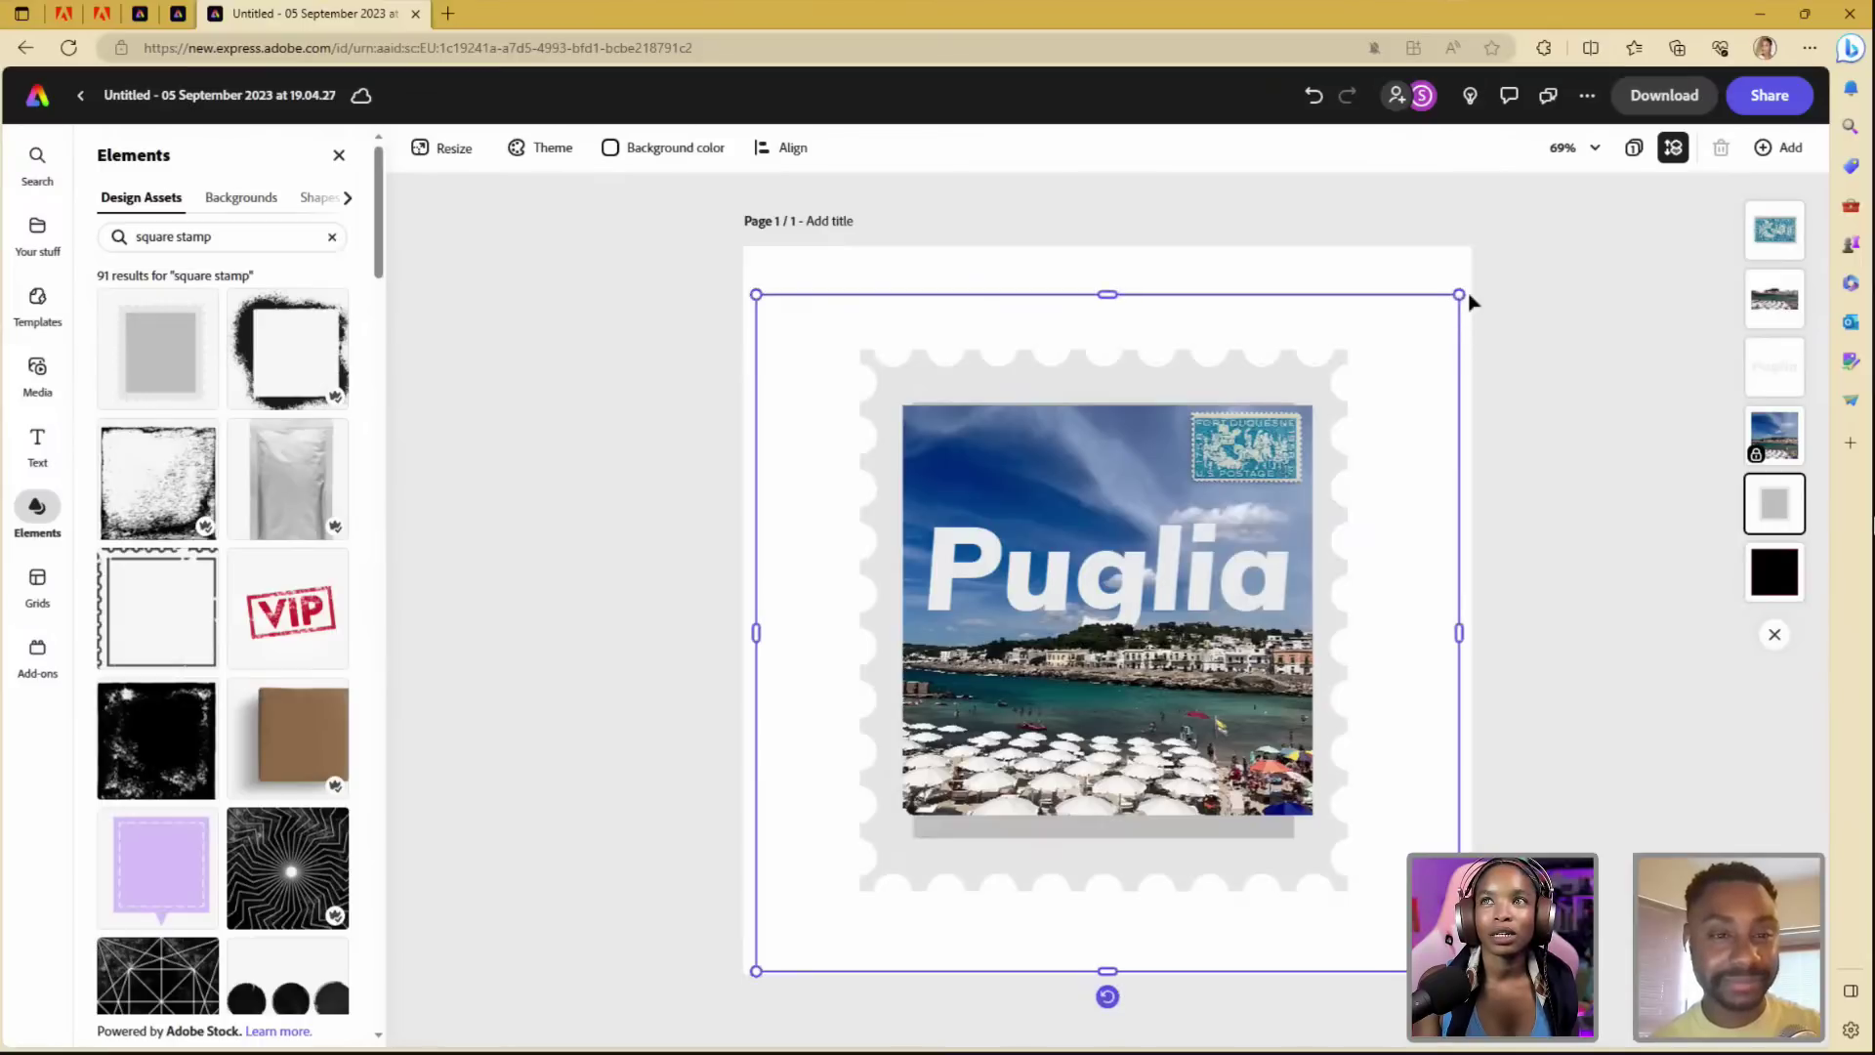
pyautogui.moveTo(1459, 294)
pyautogui.mouseDown()
pyautogui.moveTo(1439, 309)
pyautogui.moveTo(1454, 300)
pyautogui.mouseUp()
pyautogui.moveTo(1320, 869); pyautogui.dragTo(1323, 842)
pyautogui.moveTo(1458, 275)
pyautogui.mouseDown()
pyautogui.moveTo(1436, 305)
pyautogui.moveTo(1442, 287)
pyautogui.mouseUp()
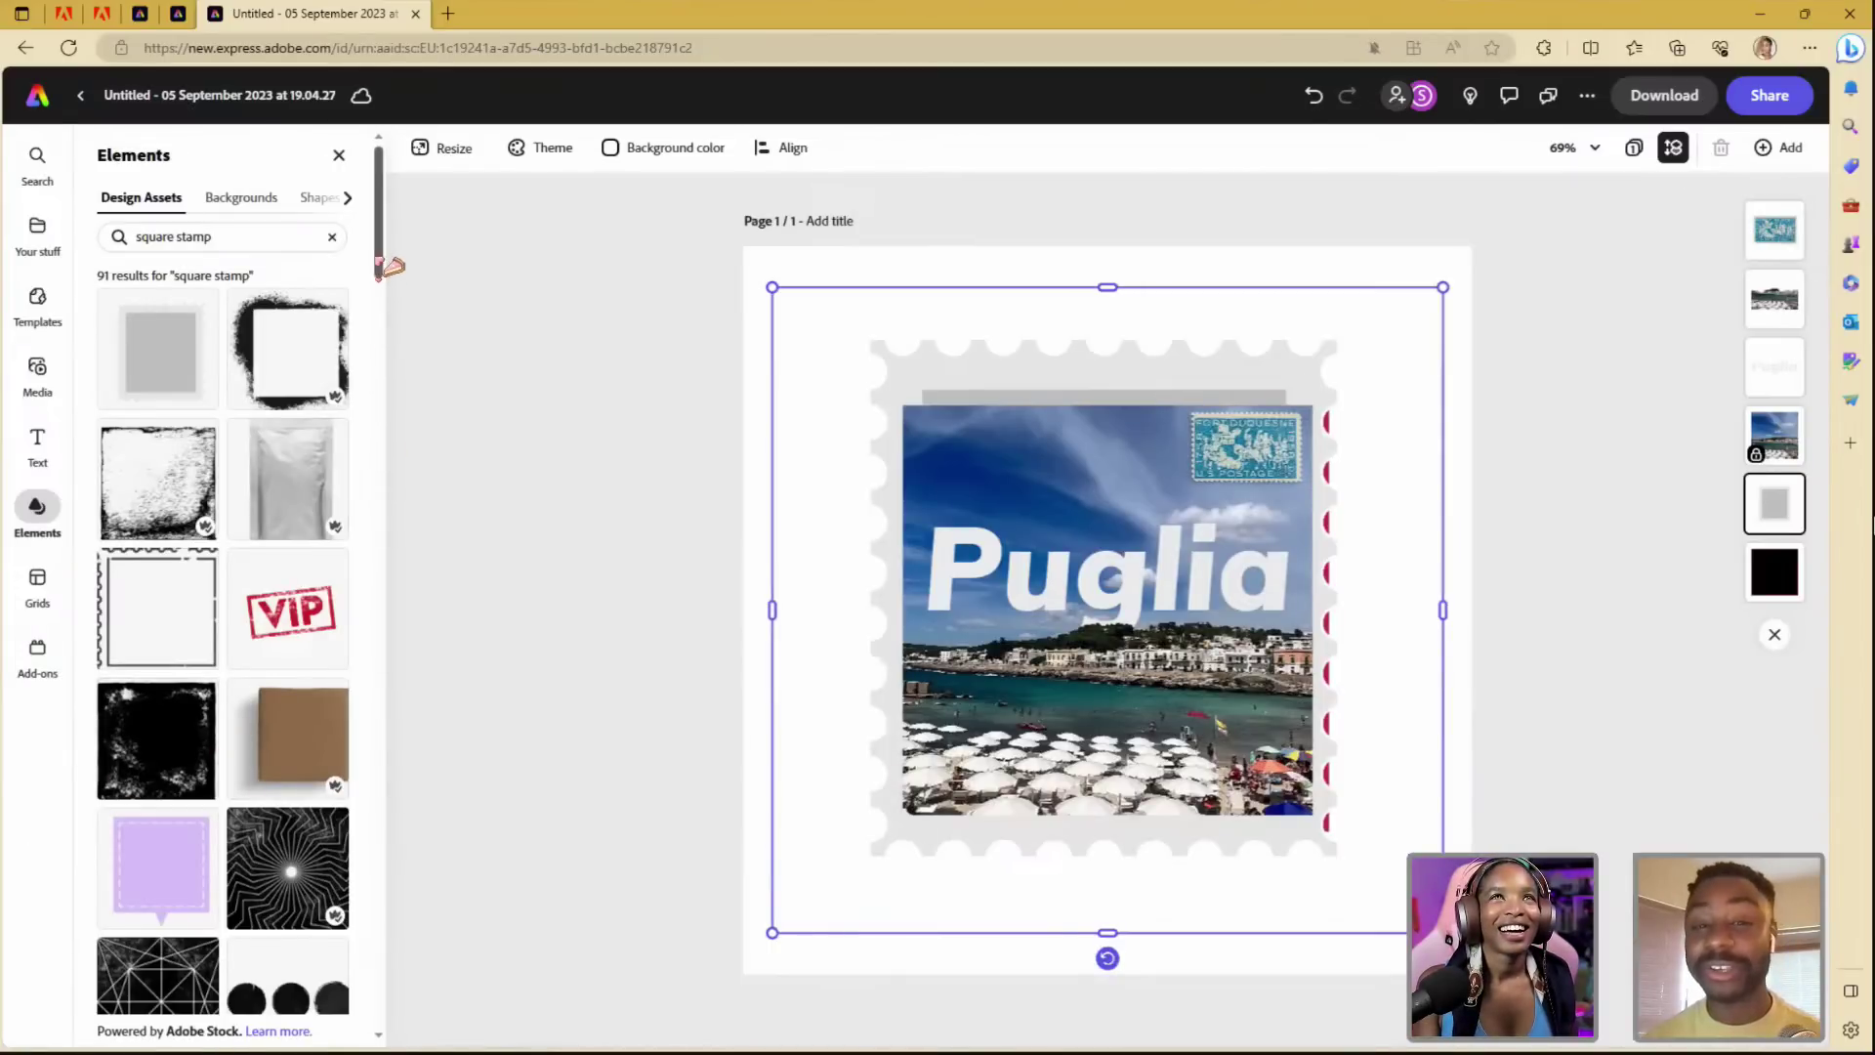
# - Try further size and position adjustments on the grey stamp frame around the photo, and delete the frame
pyautogui.moveTo(390, 266); pyautogui.dragTo(394, 947)
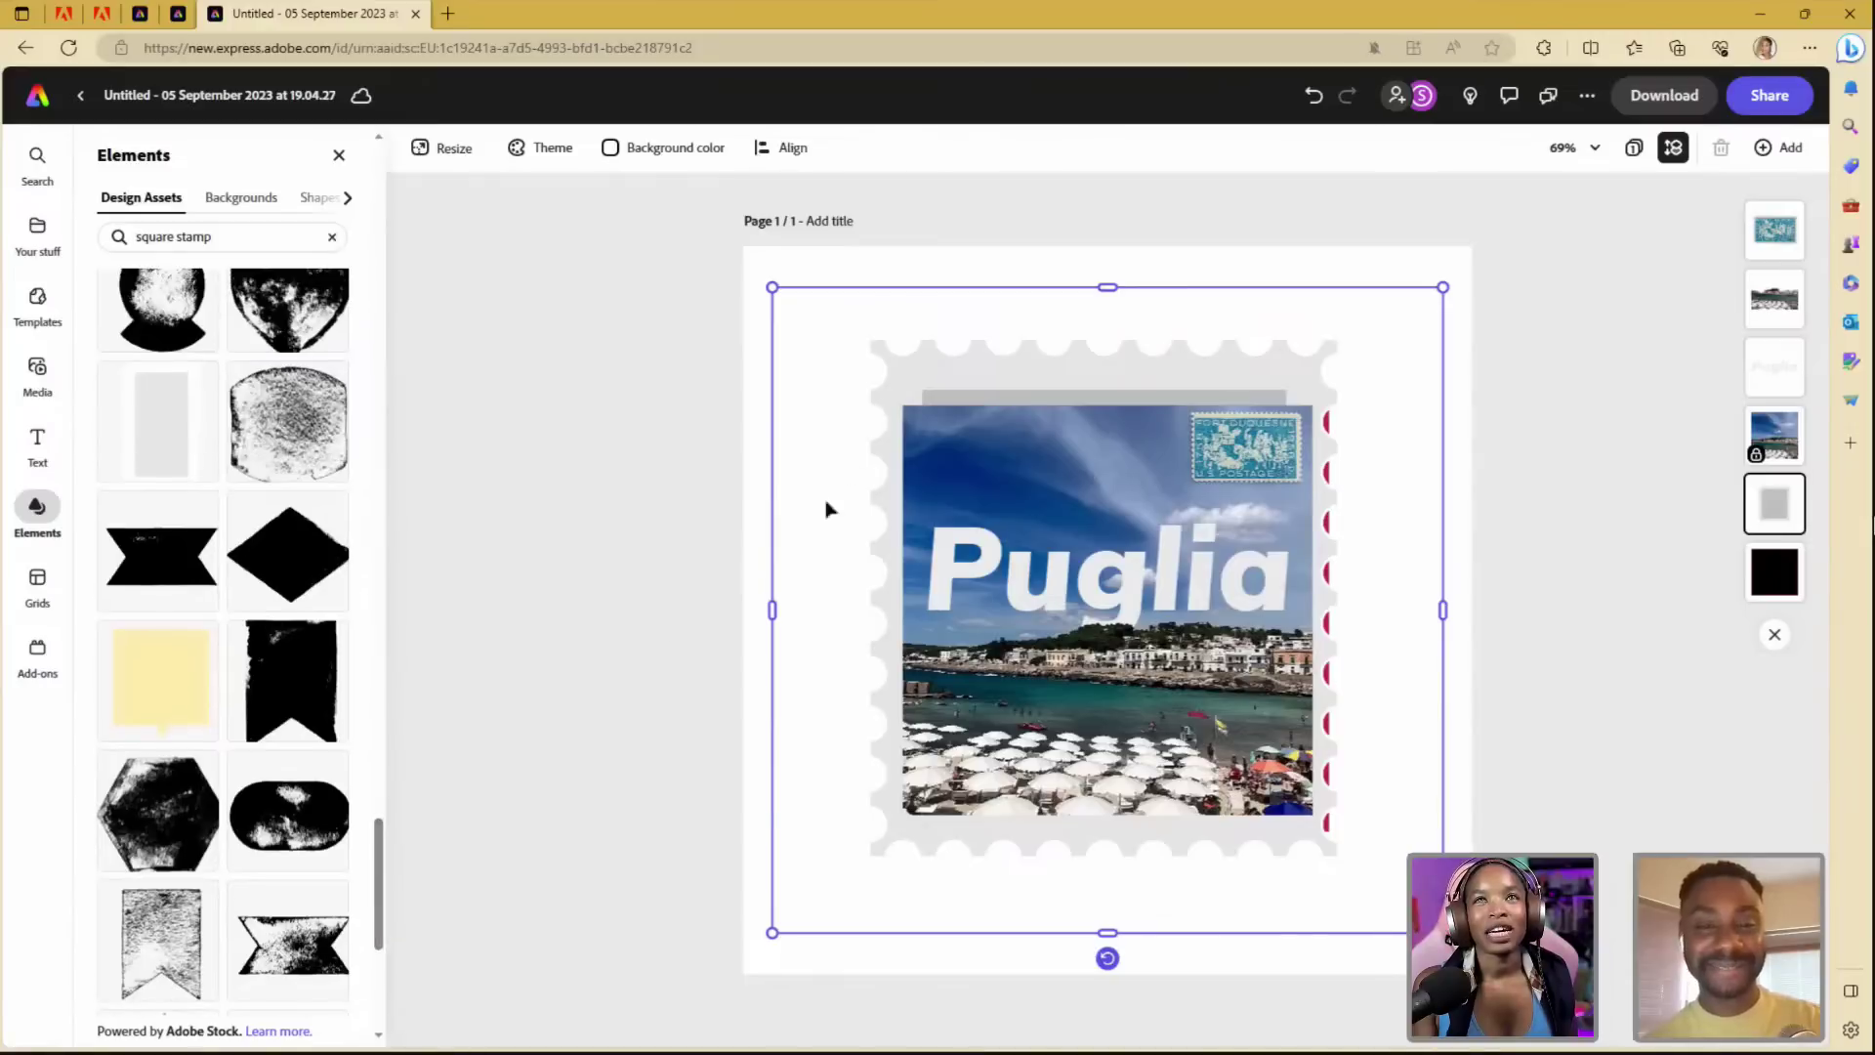
pyautogui.moveTo(901, 363); pyautogui.dragTo(892, 384)
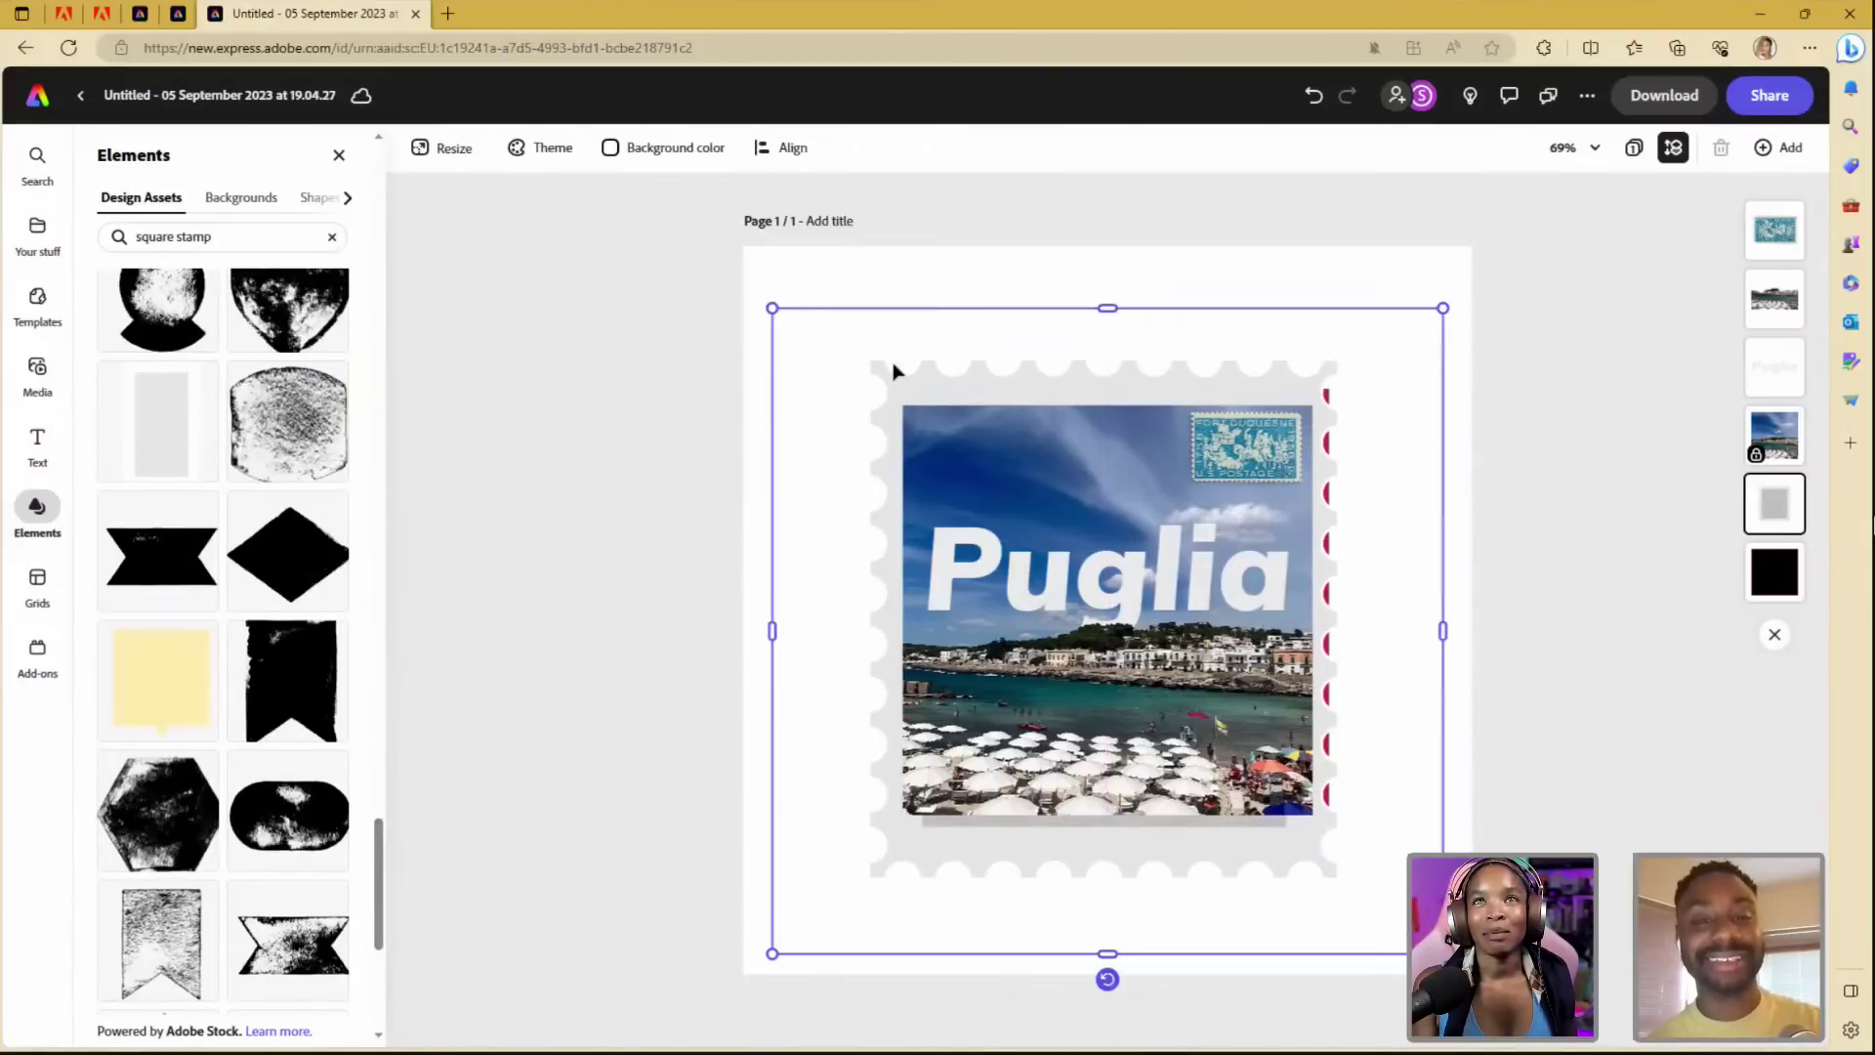
pyautogui.moveTo(771, 307); pyautogui.dragTo(752, 293)
pyautogui.moveTo(887, 381); pyautogui.dragTo(896, 366)
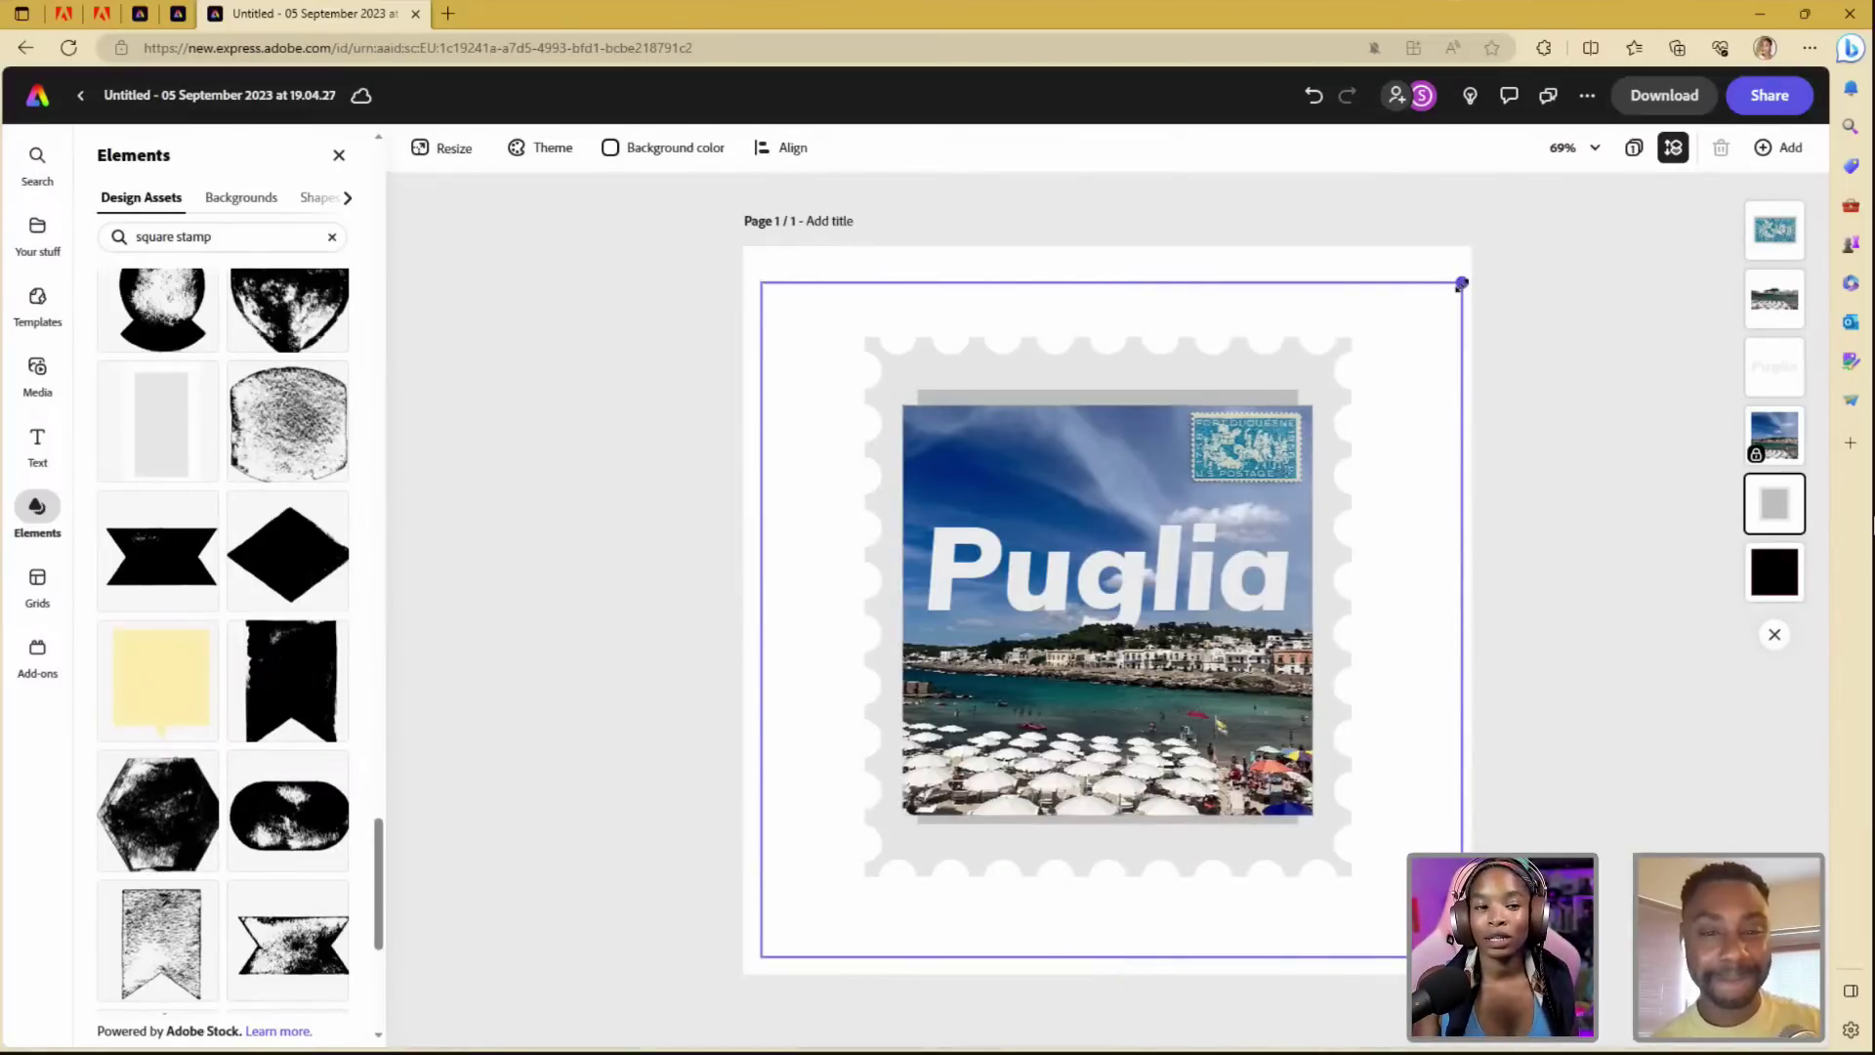
pyautogui.moveTo(1461, 283); pyautogui.dragTo(1418, 305)
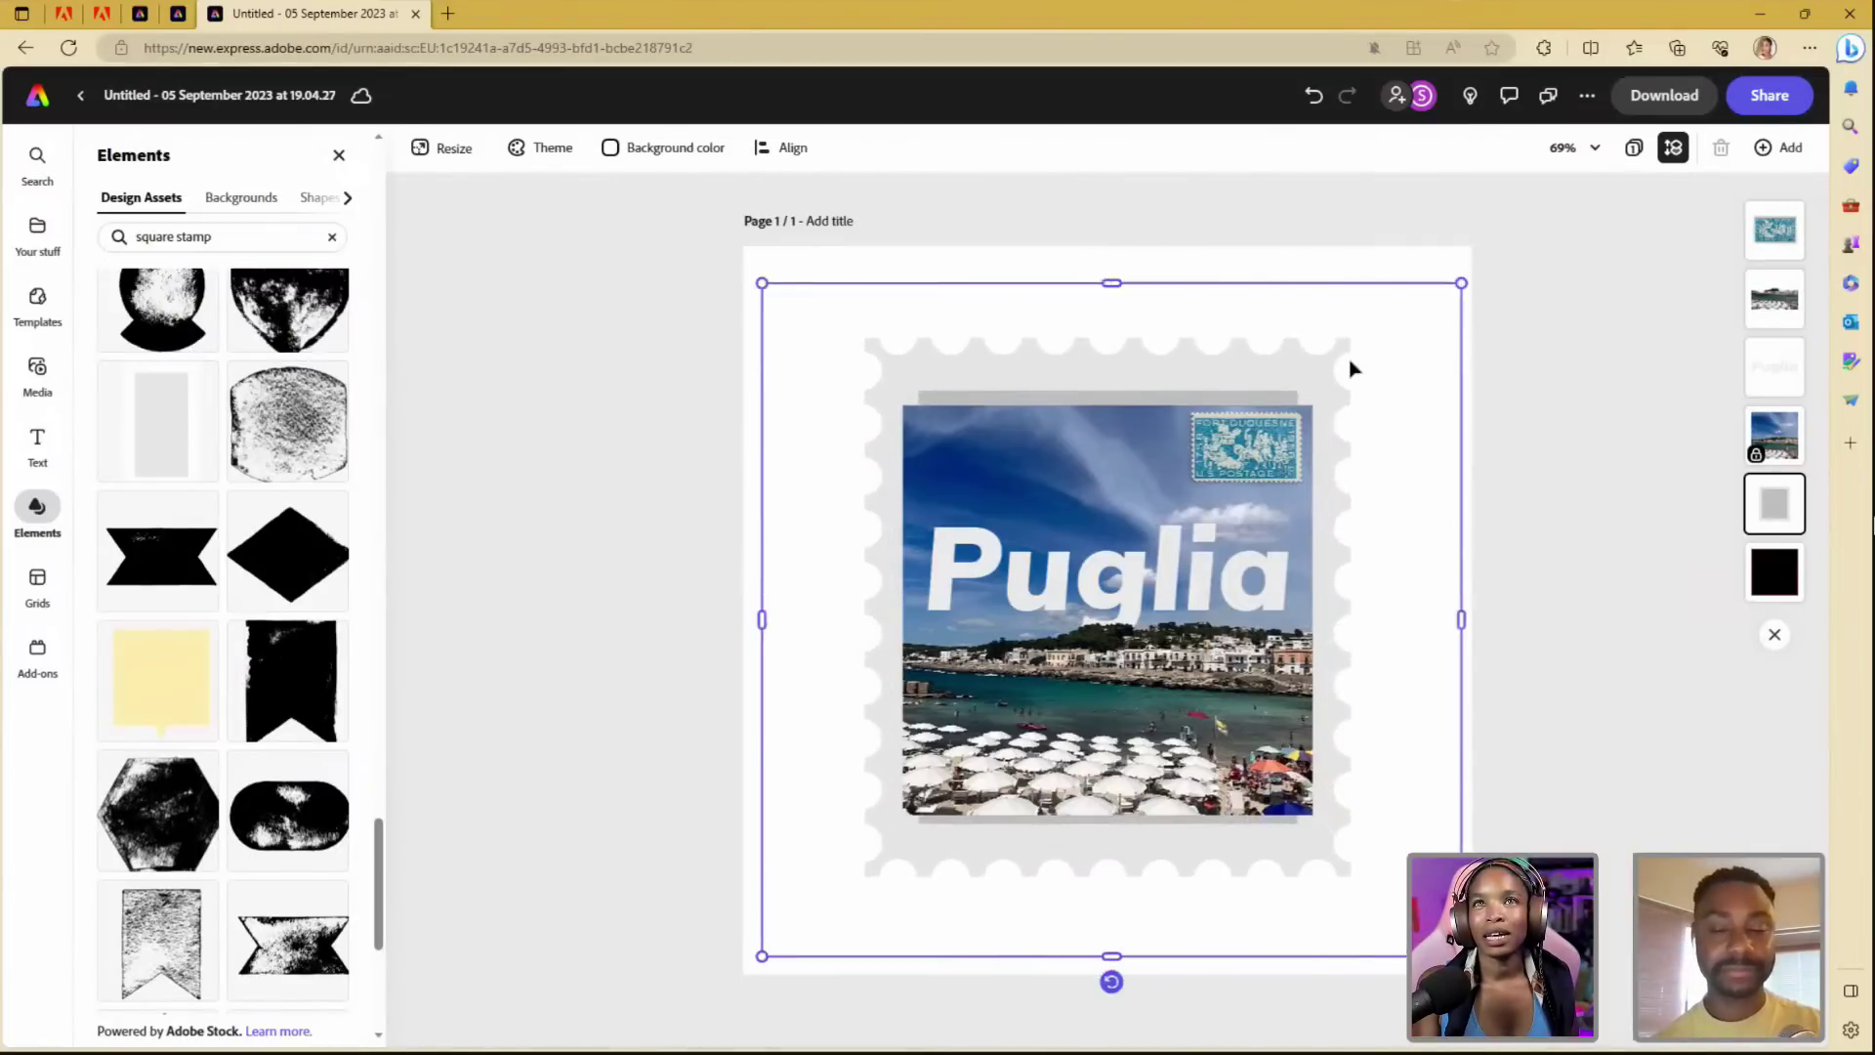
pyautogui.moveTo(1351, 364); pyautogui.dragTo(1353, 371)
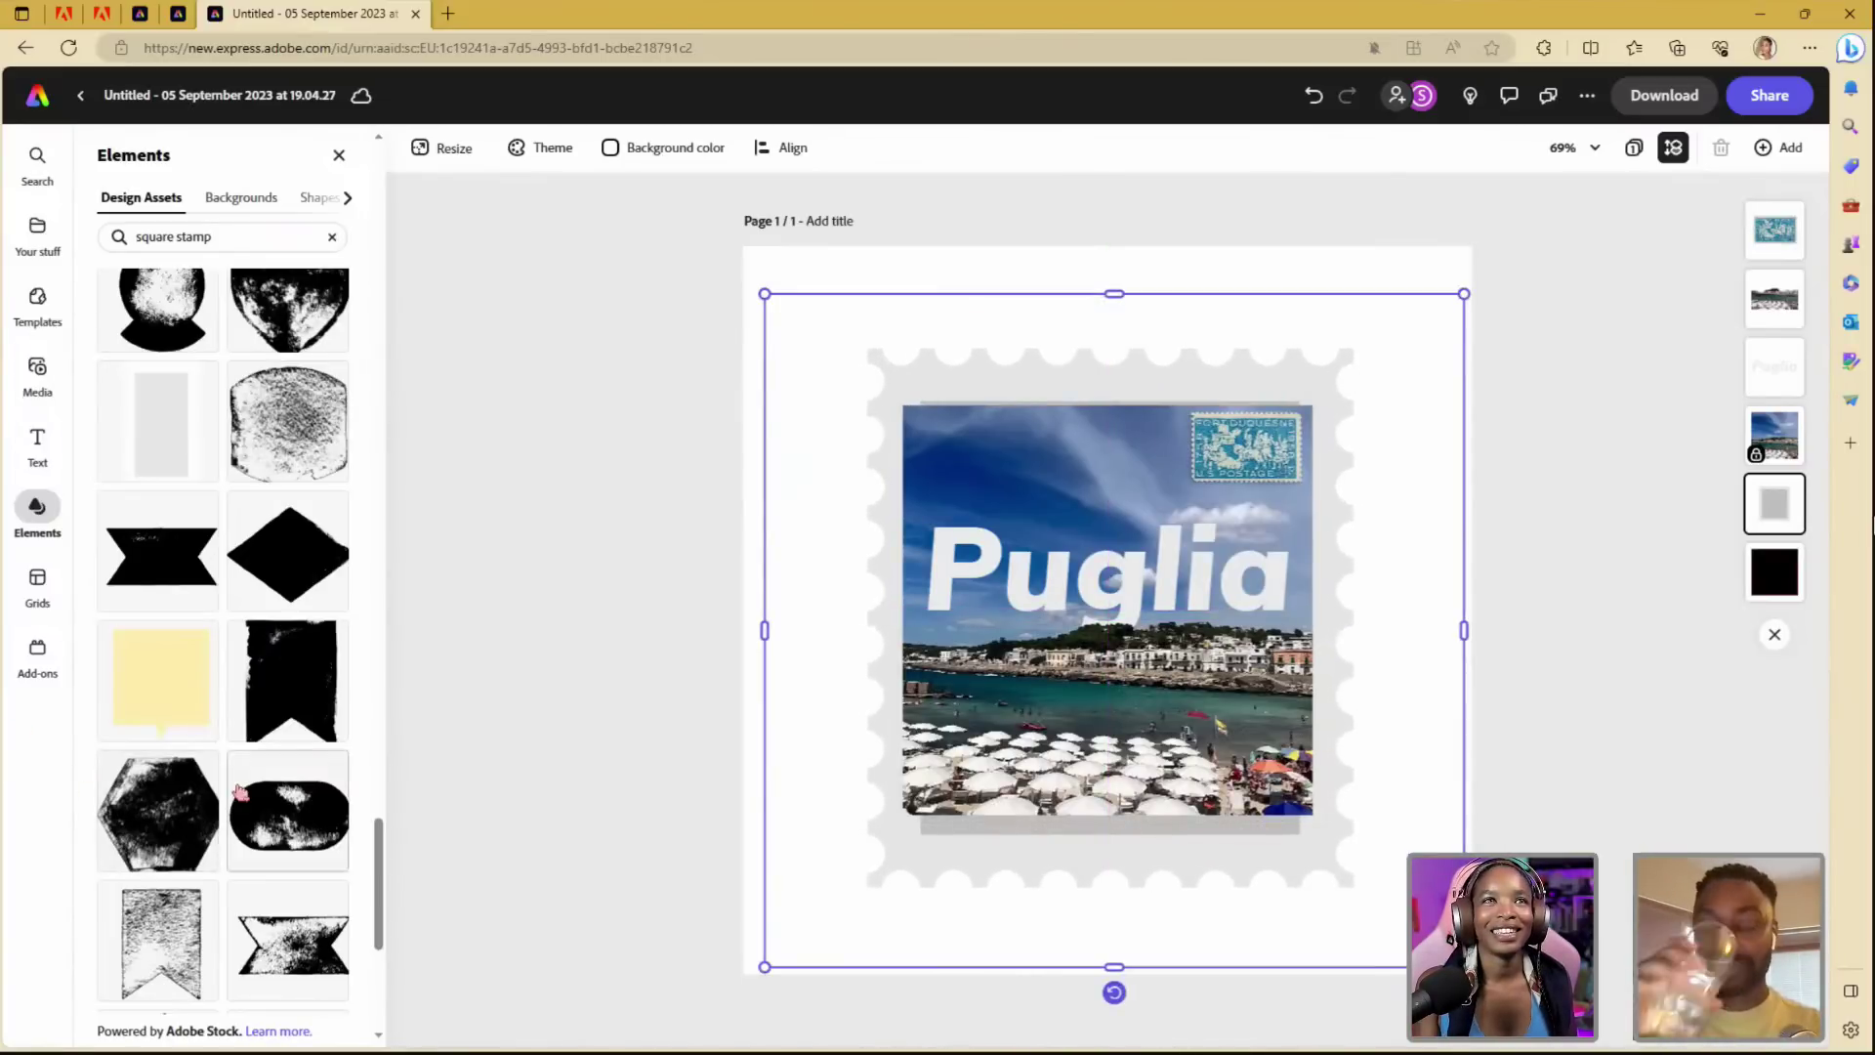
pyautogui.moveTo(388, 875); pyautogui.dragTo(798, 473)
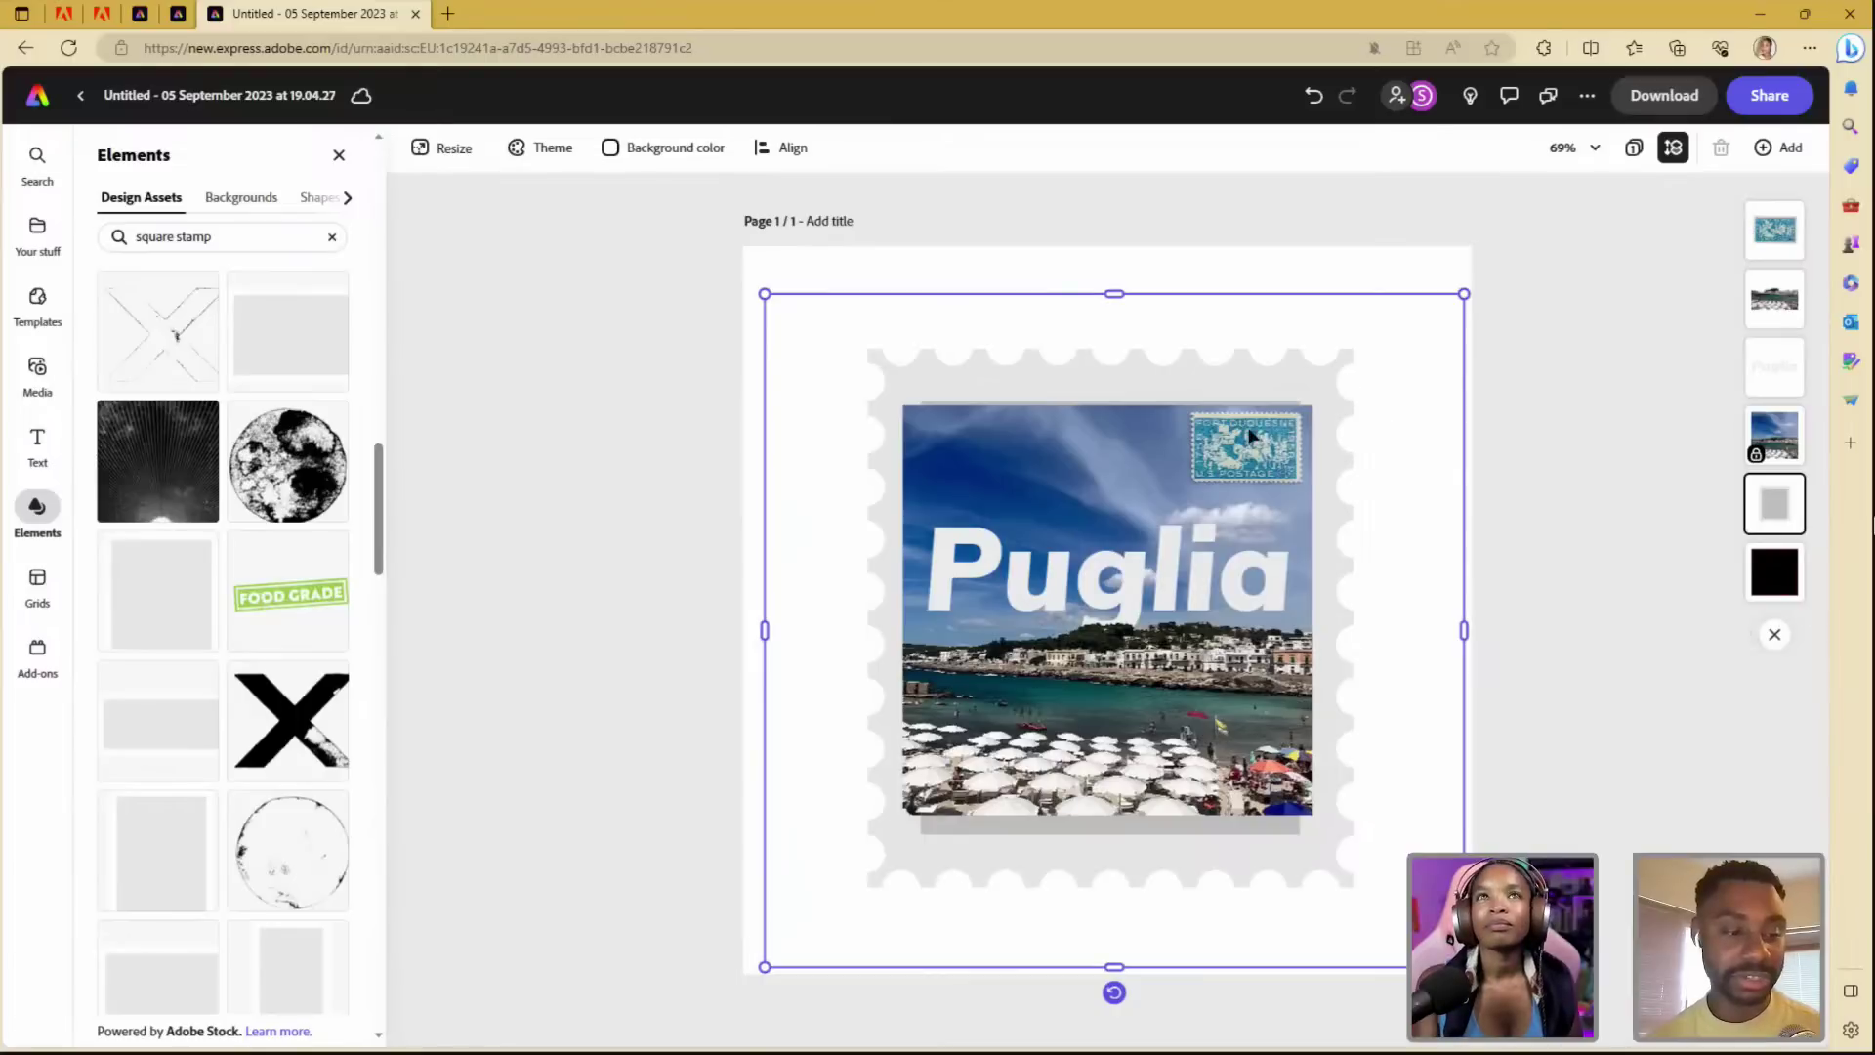
pyautogui.press('Delete')
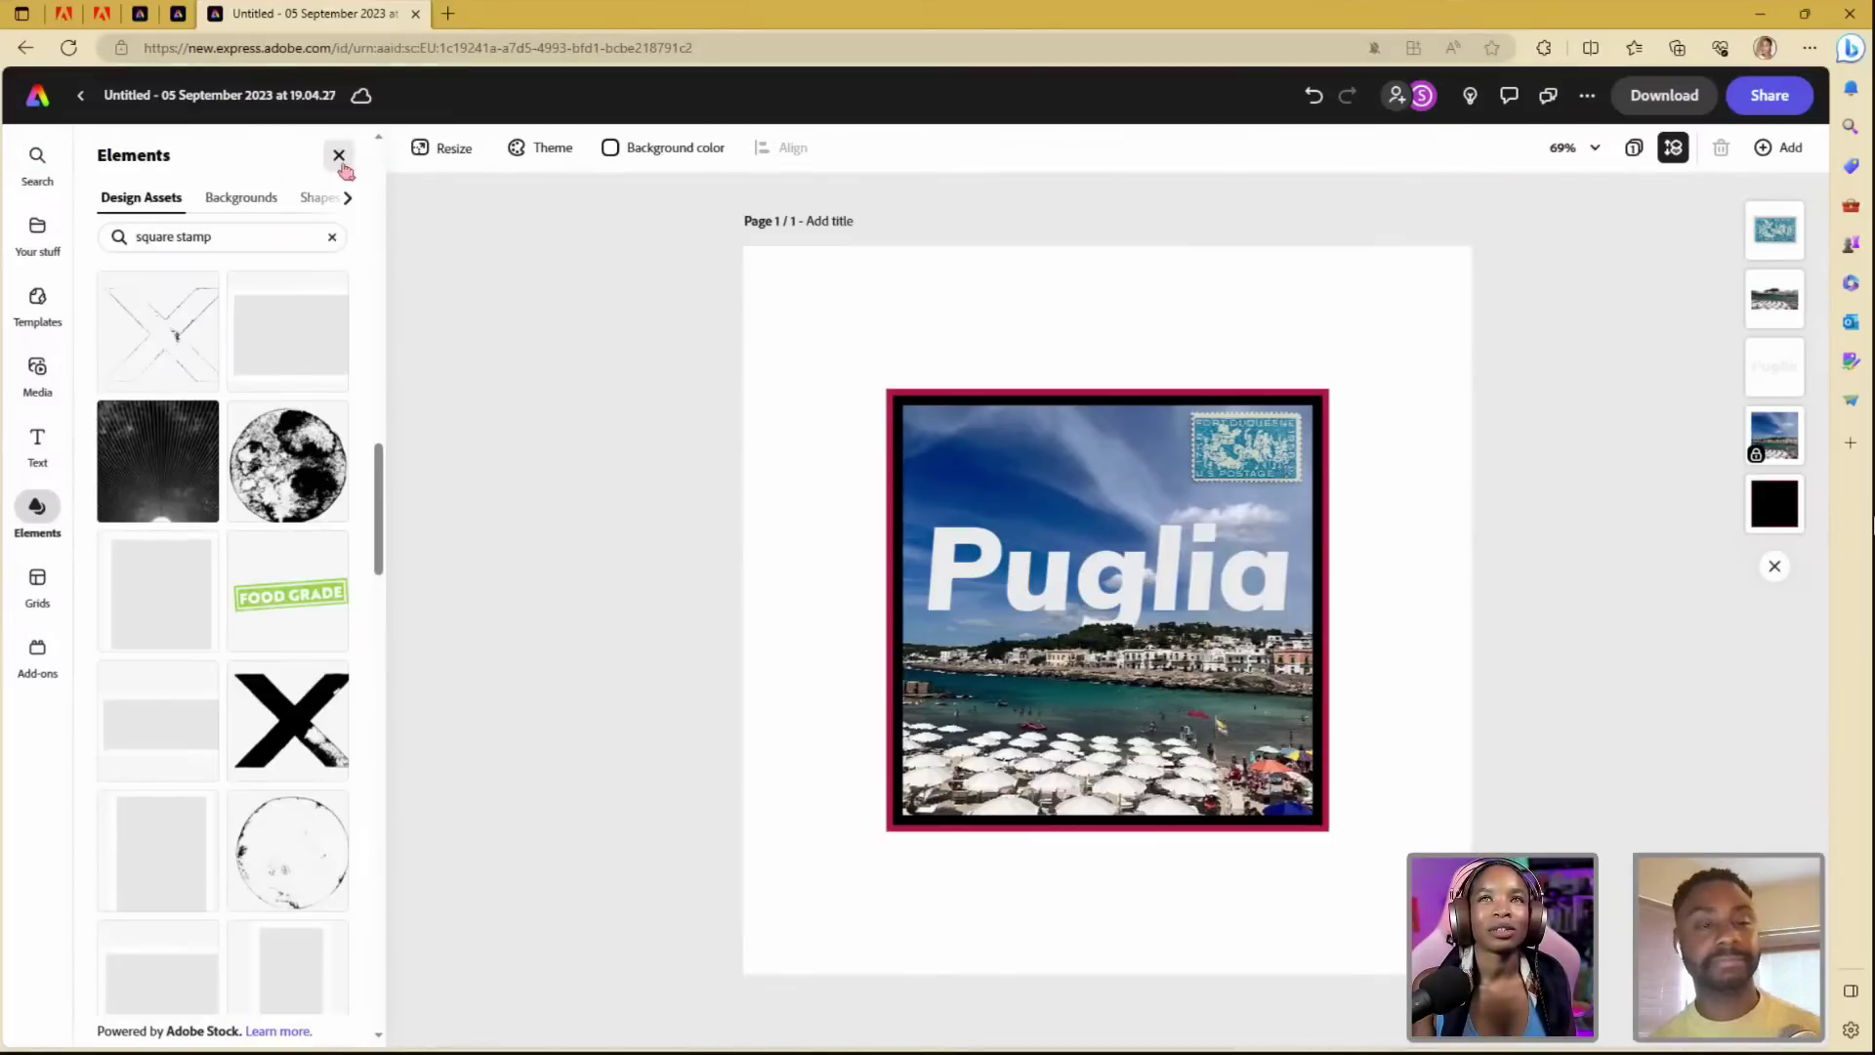
# - Set the page background to transparent
pyautogui.click(635, 147)
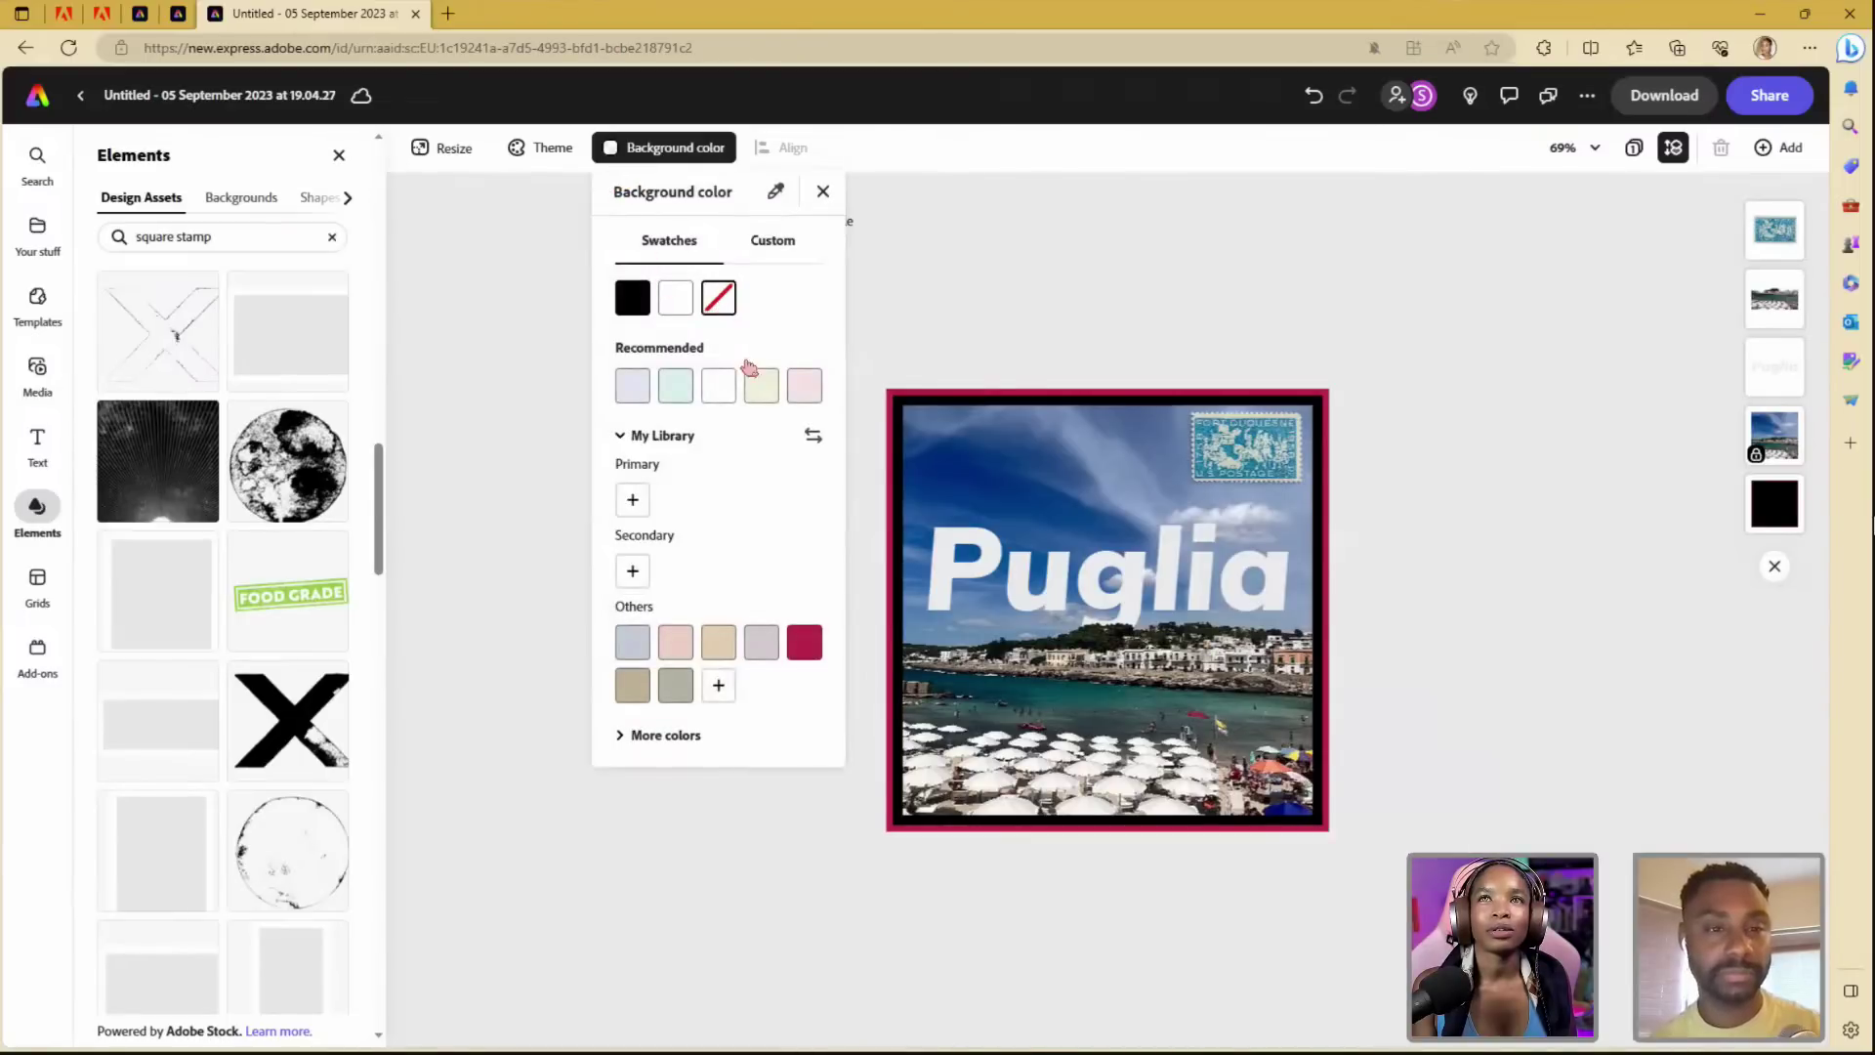
pyautogui.click(1478, 640)
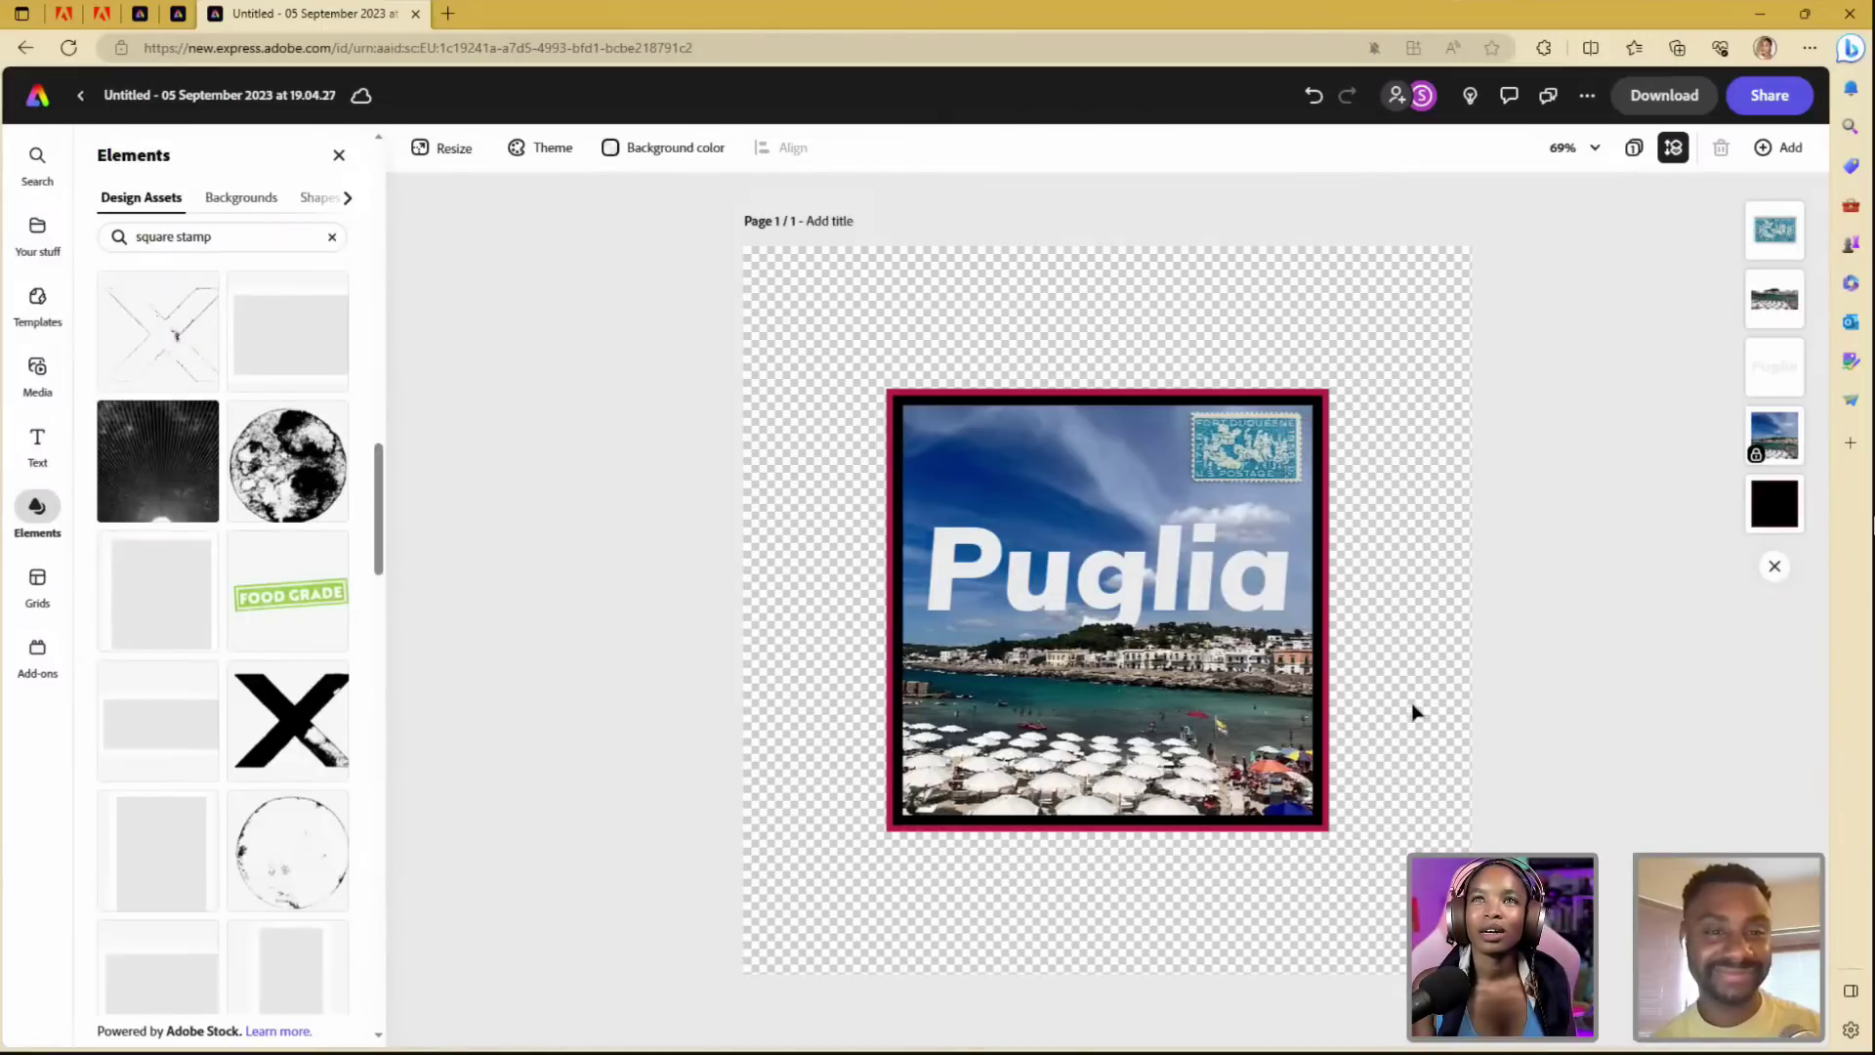
# - Select all the design elements on the page and group them
pyautogui.click(1080, 464)
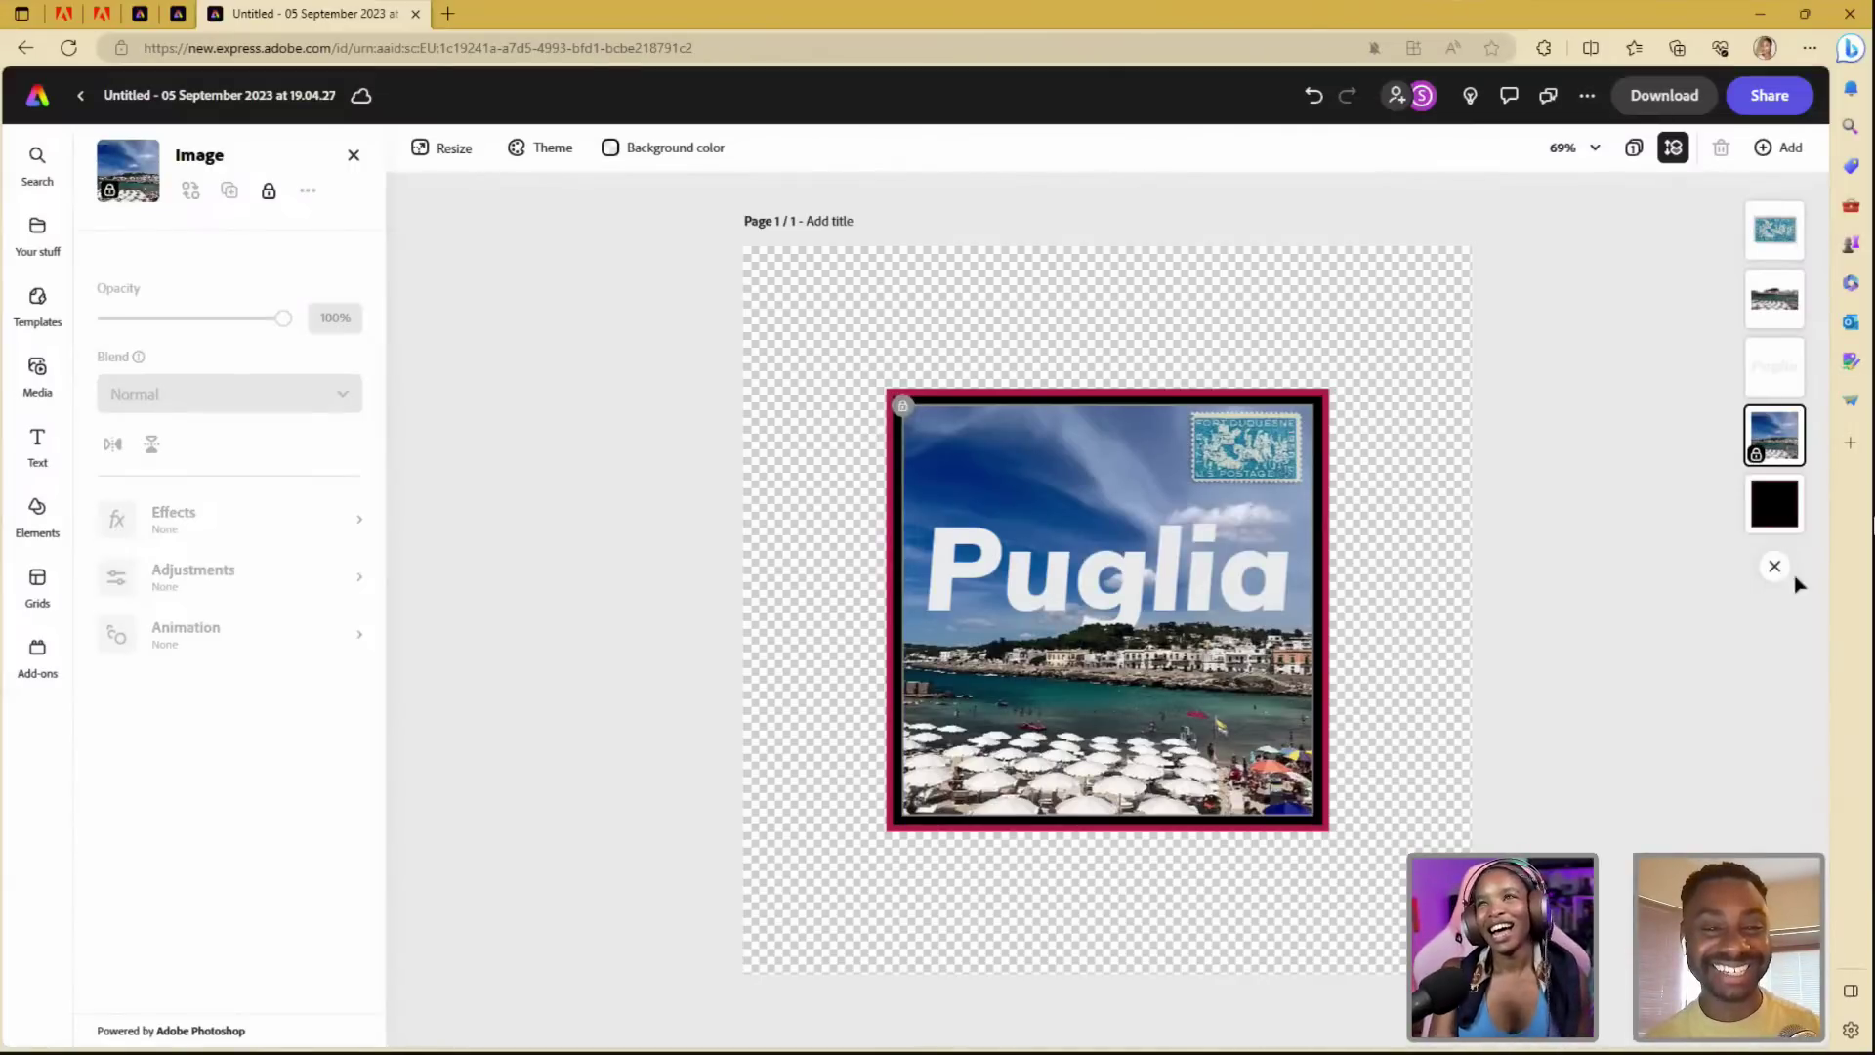
pyautogui.moveTo(1501, 341); pyautogui.dragTo(932, 930)
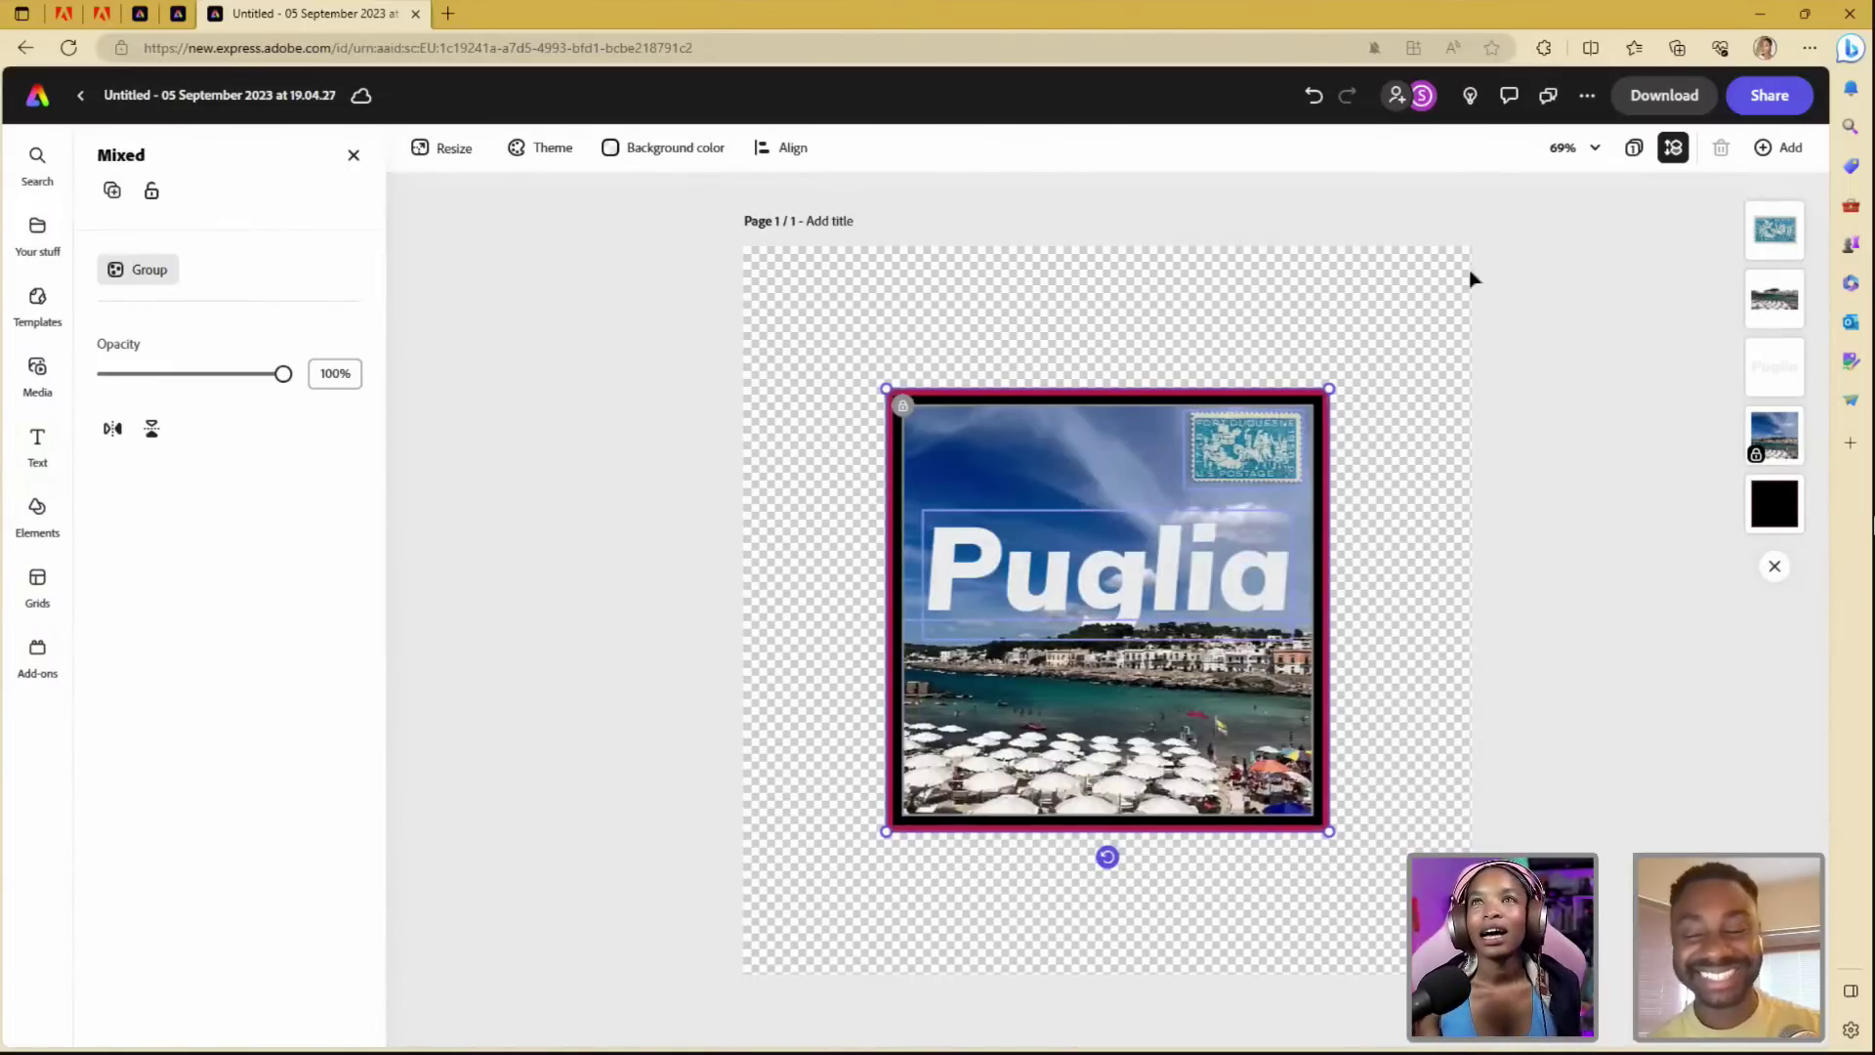
pyautogui.moveTo(1504, 297); pyautogui.dragTo(791, 903)
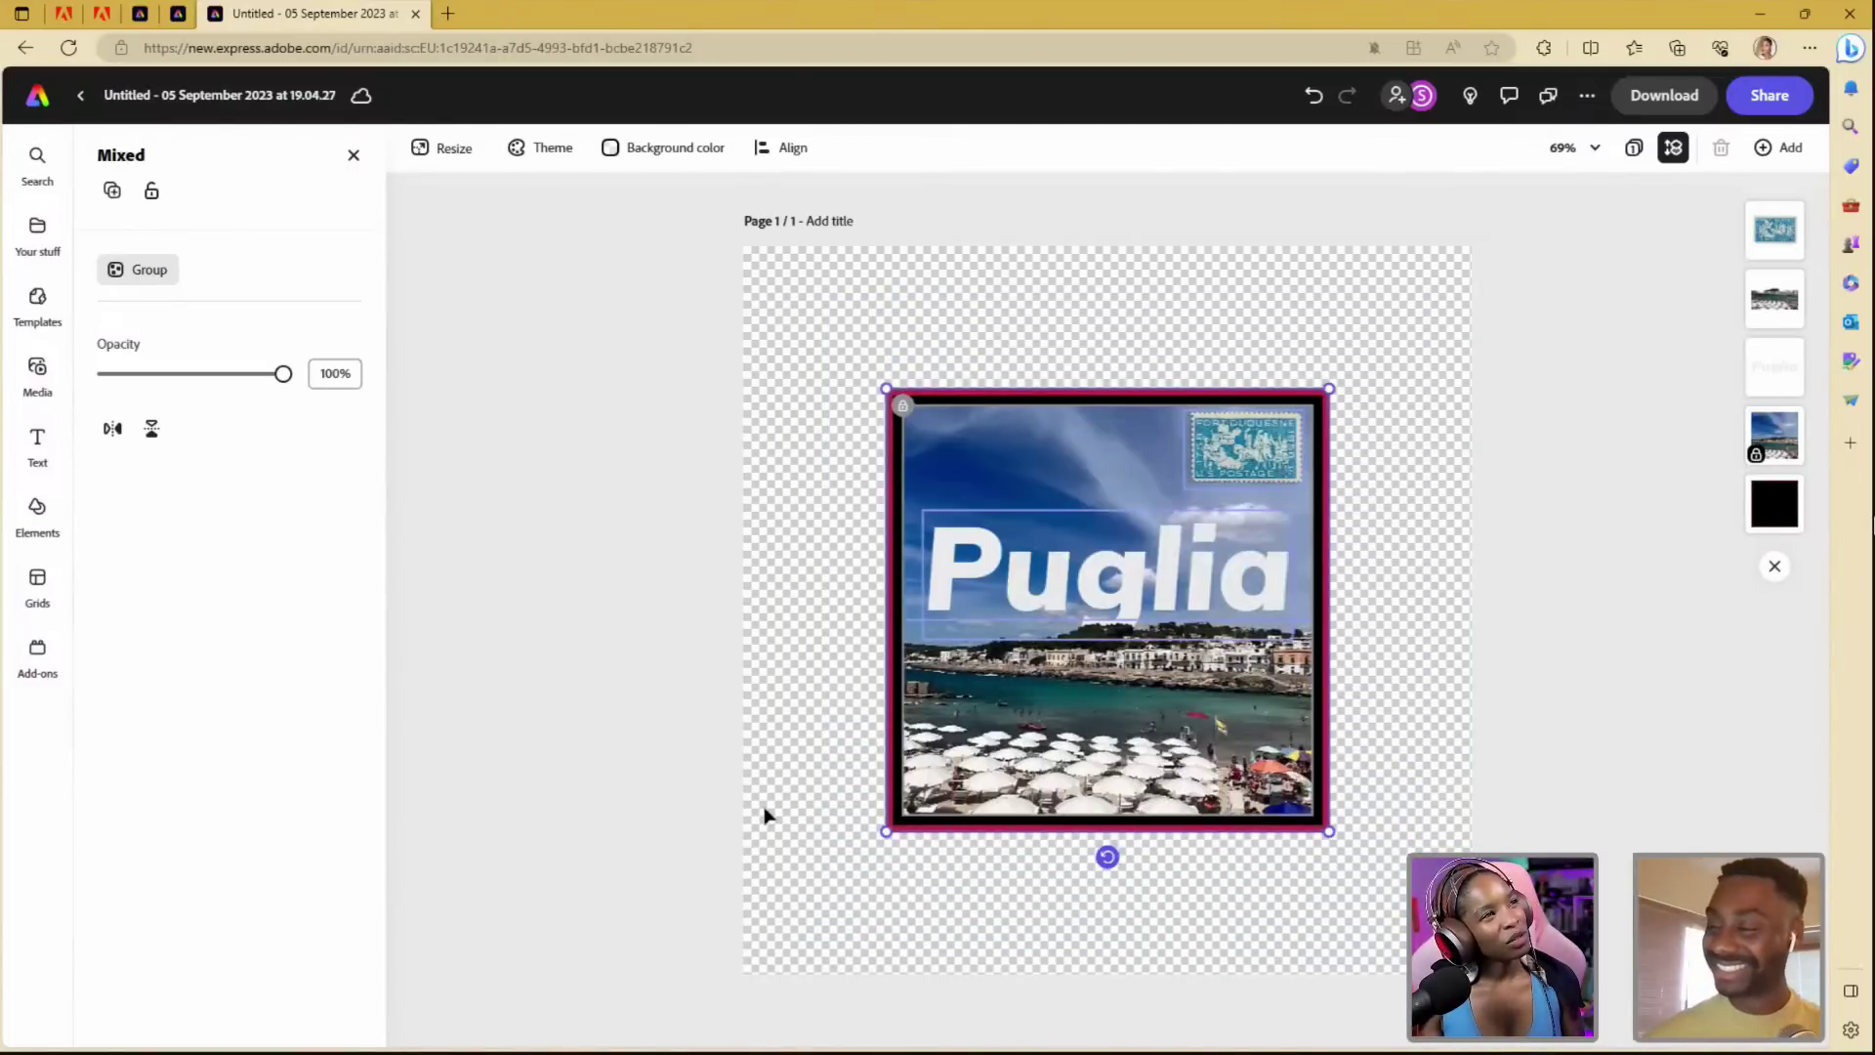
pyautogui.moveTo(737, 326); pyautogui.dragTo(1489, 939)
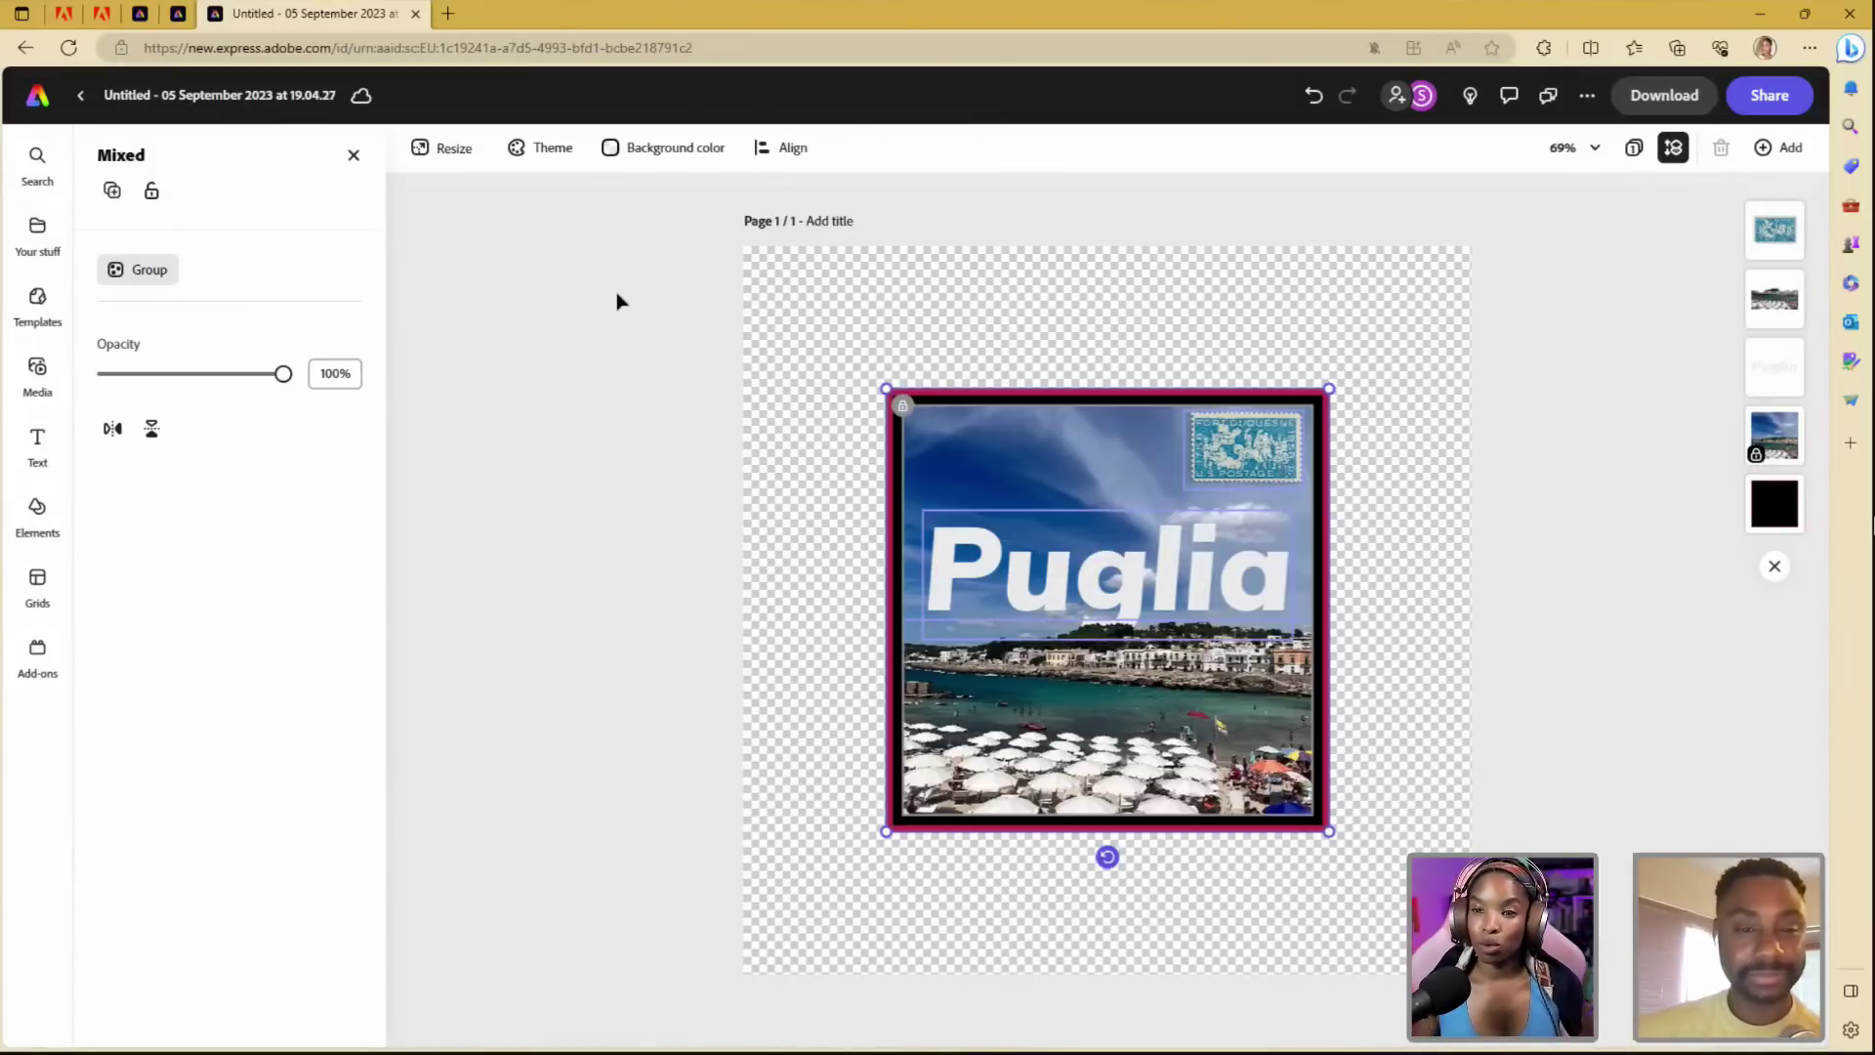
pyautogui.moveTo(786, 301); pyautogui.dragTo(1494, 891)
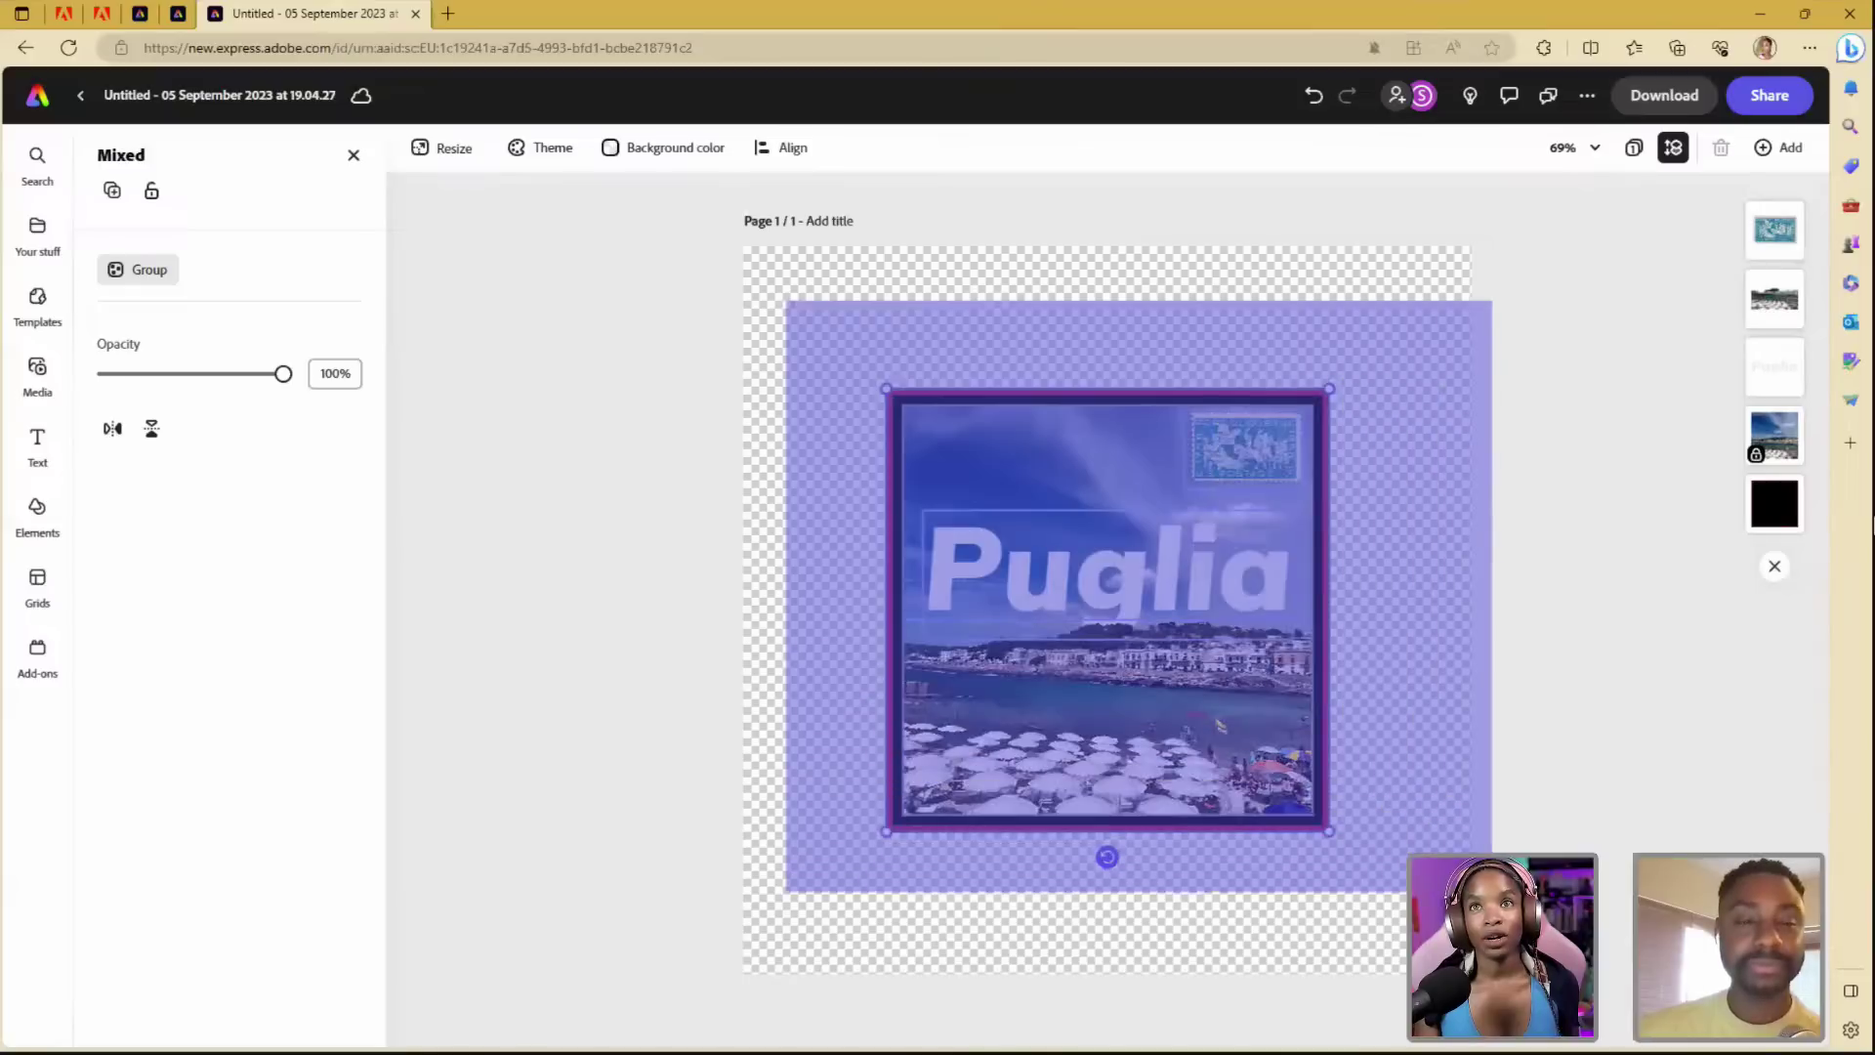
pyautogui.click(146, 270)
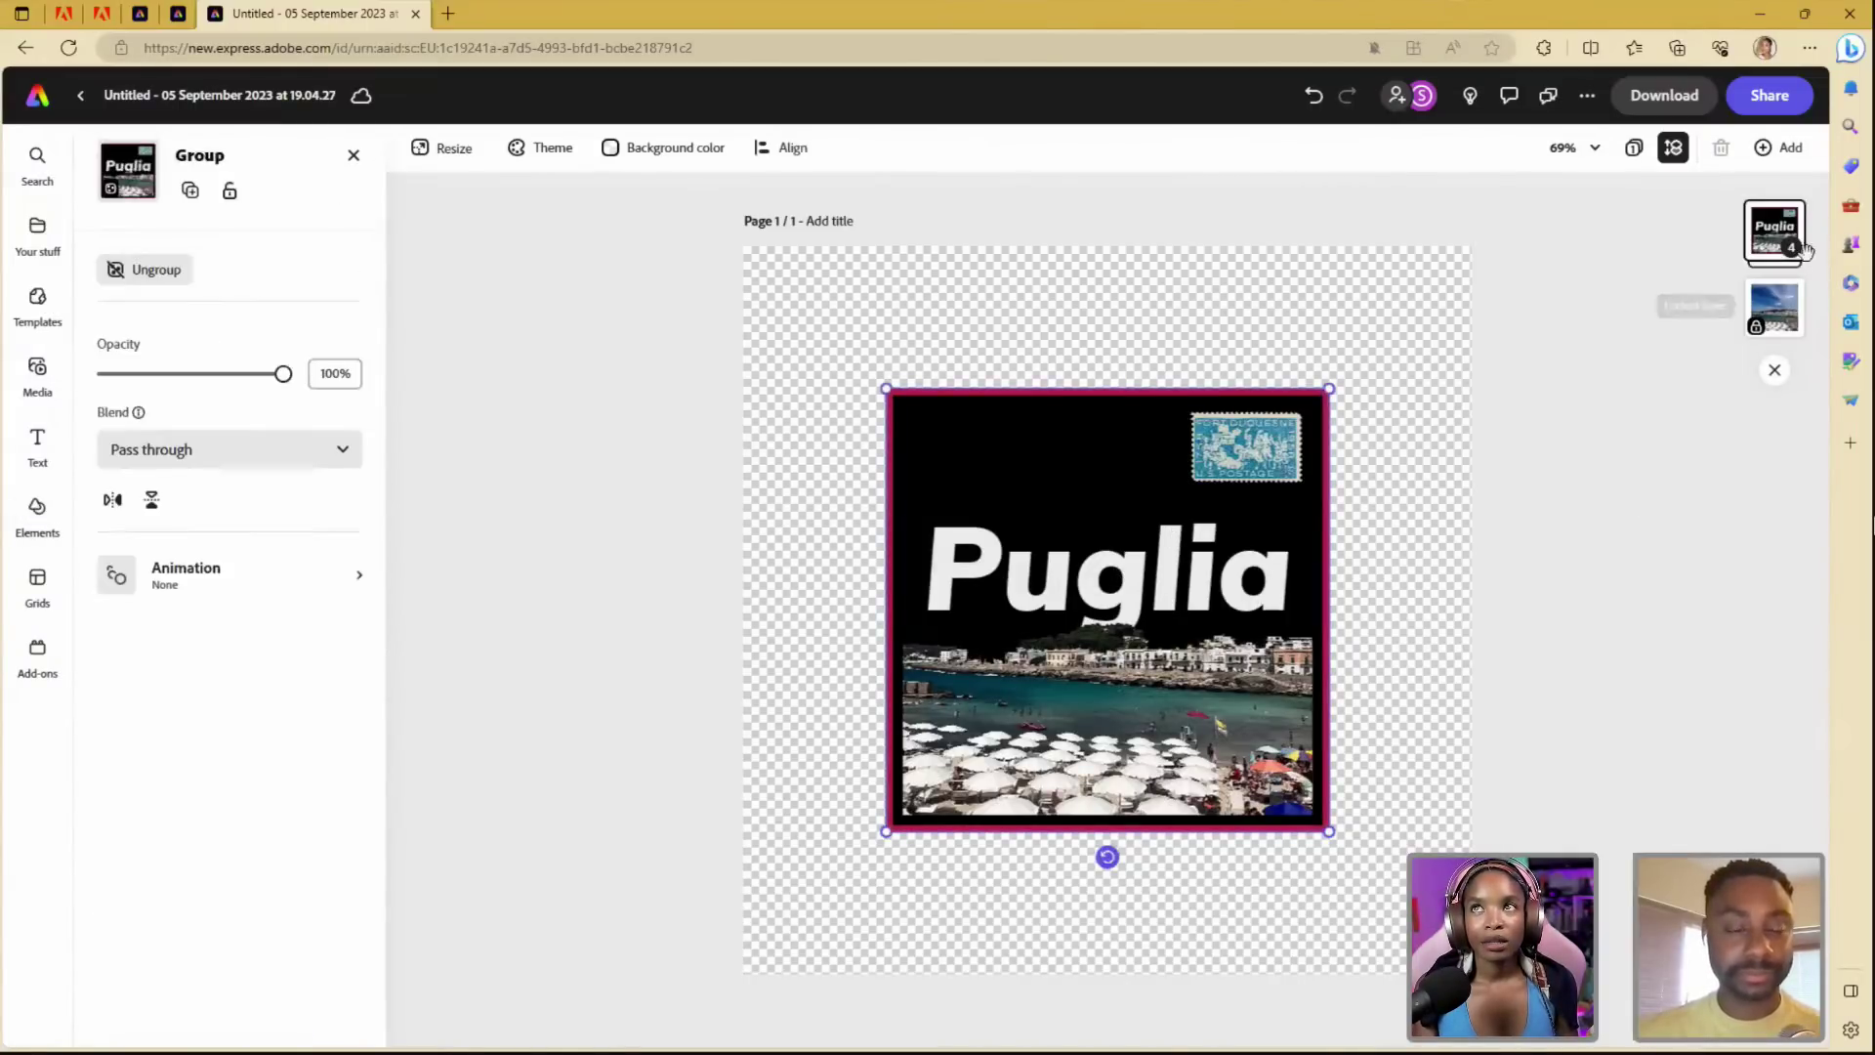
# - Open the group's layer stack, inspect the stamp and the black rectangle inside it, and return to the main layers
pyautogui.click(1763, 243)
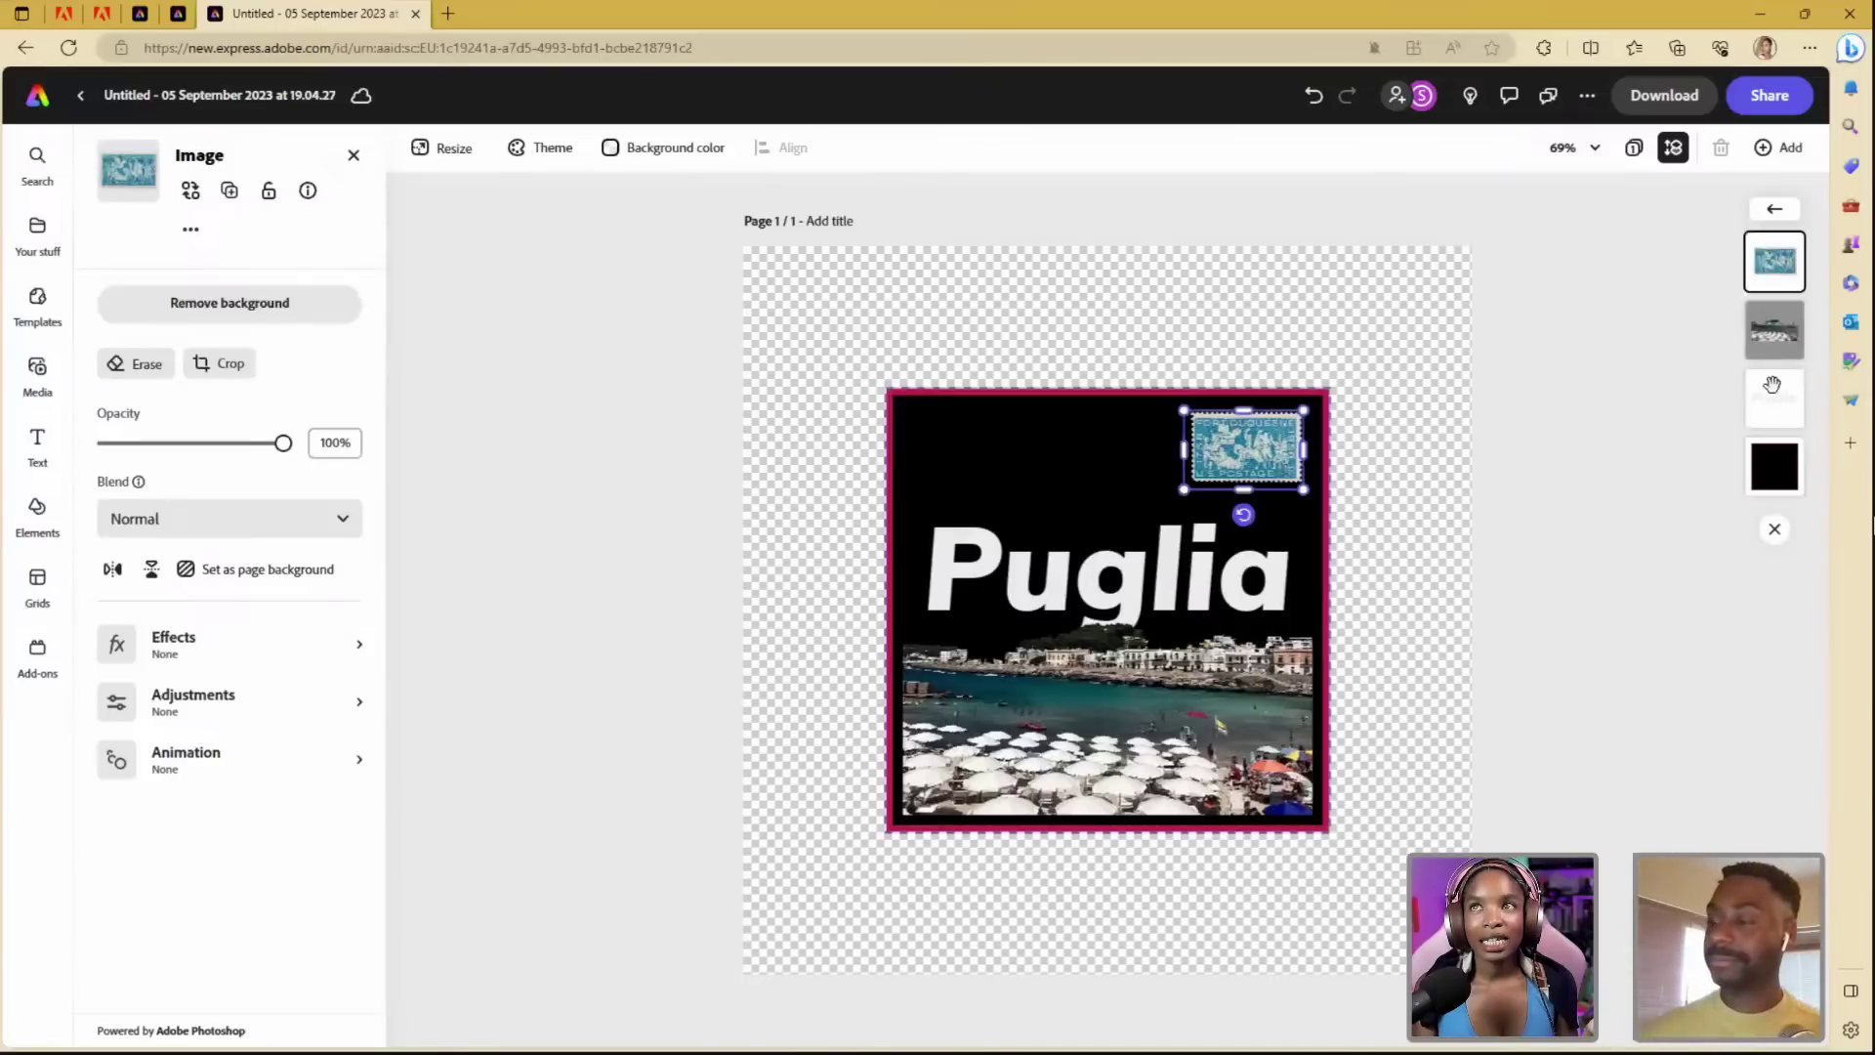
pyautogui.click(1775, 469)
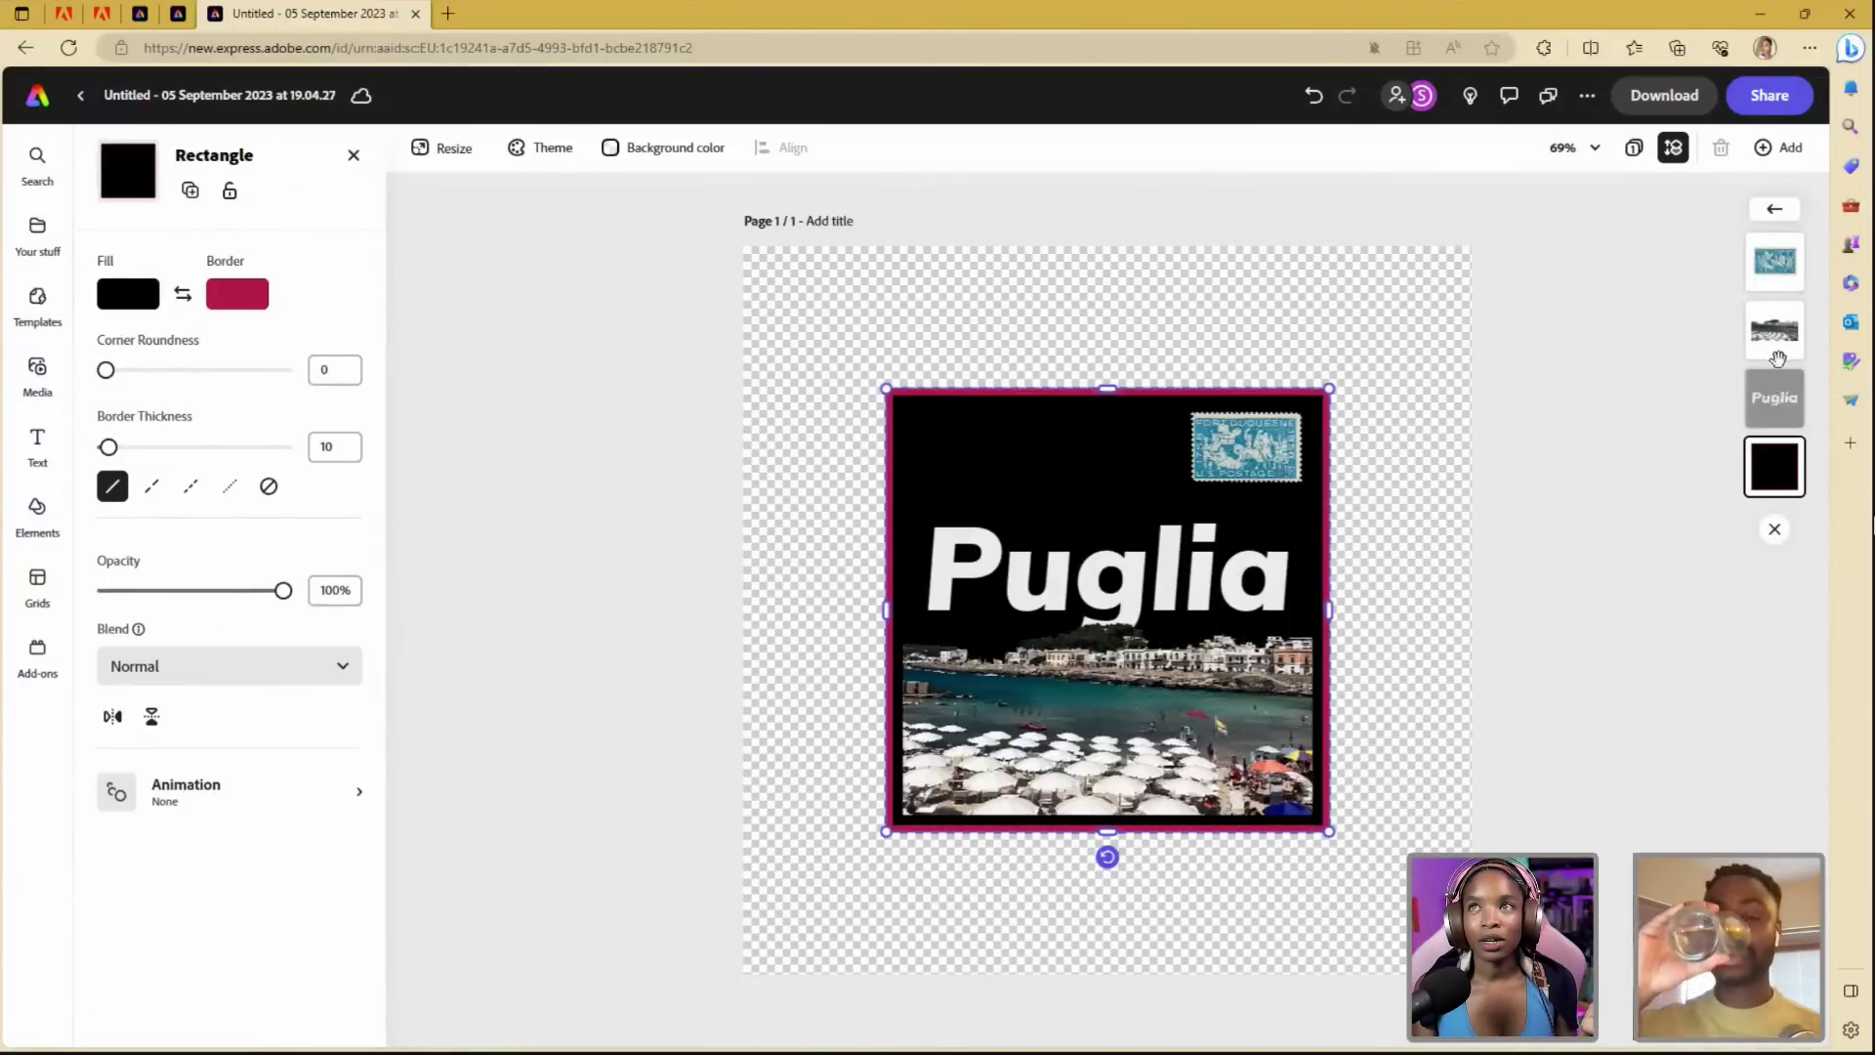
pyautogui.click(1774, 209)
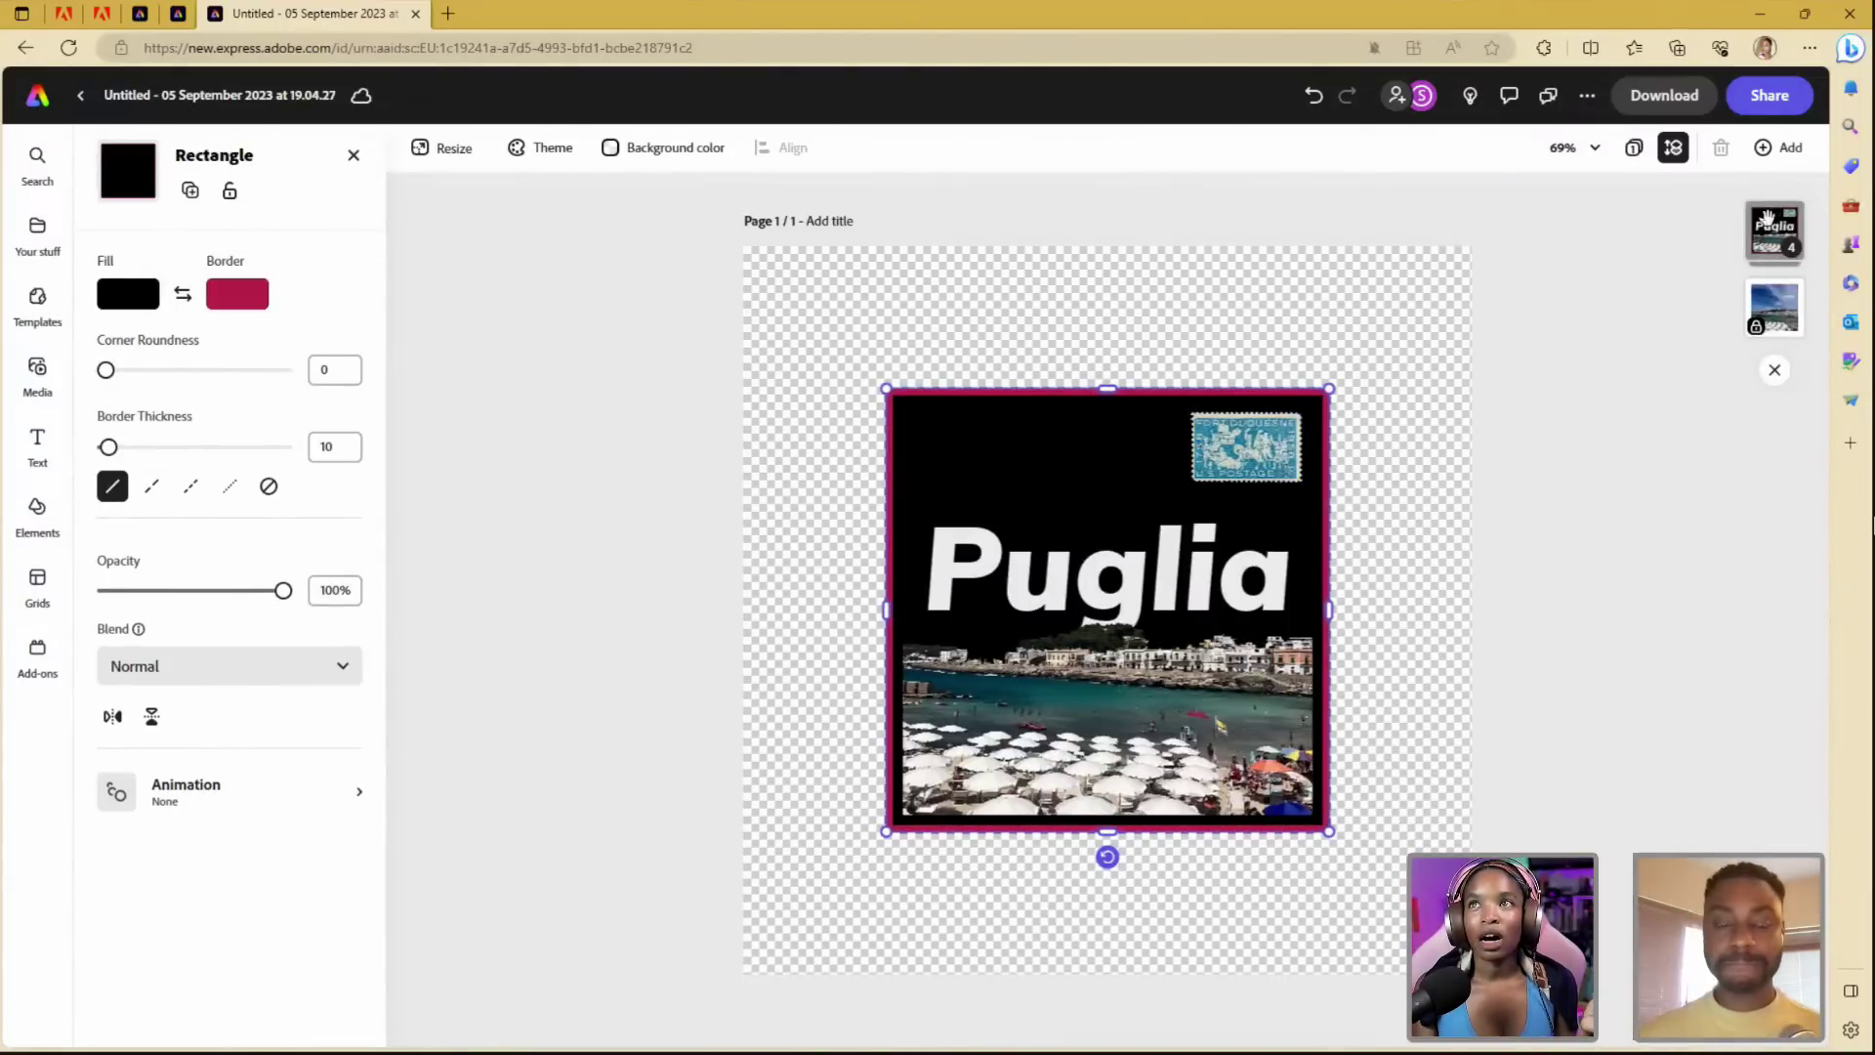
# - Undo the grouping, and regroup all the design elements with the beach photo unlocked and included
pyautogui.hotkey('ctrl', 'z')
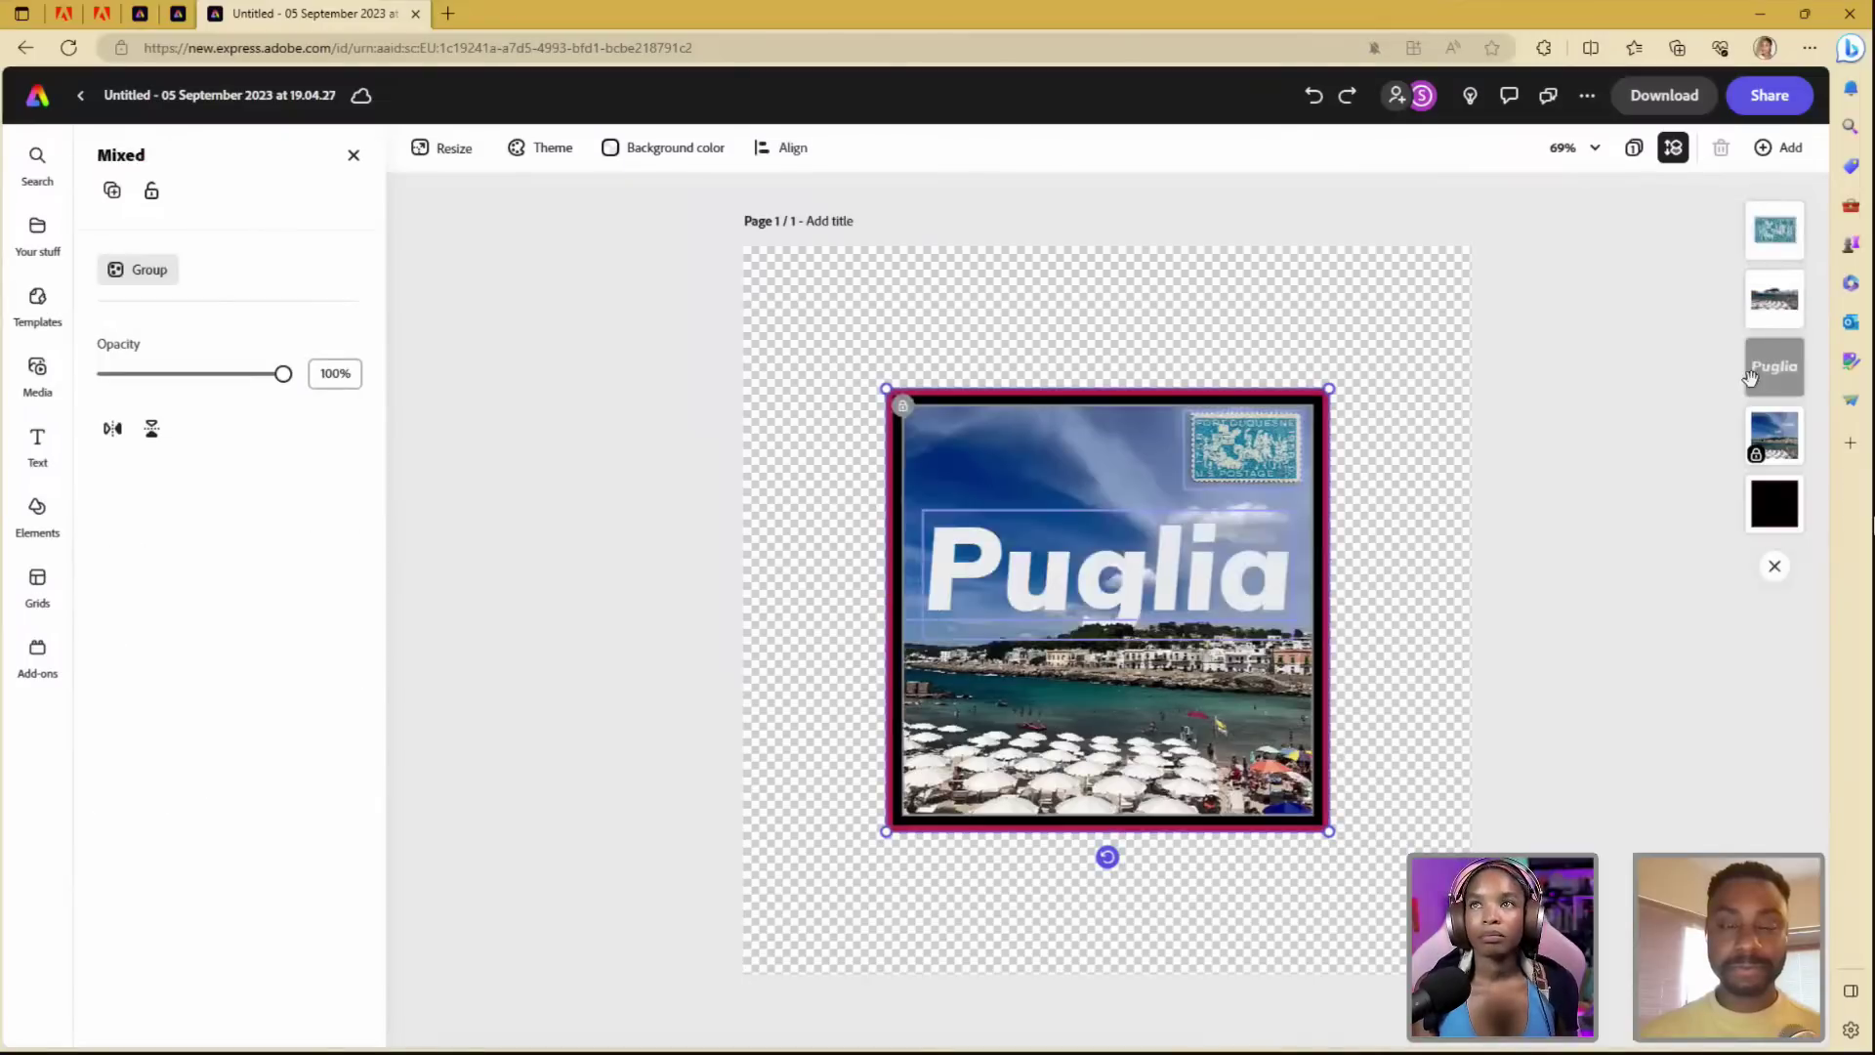
pyautogui.click(1769, 435)
pyautogui.click(268, 191)
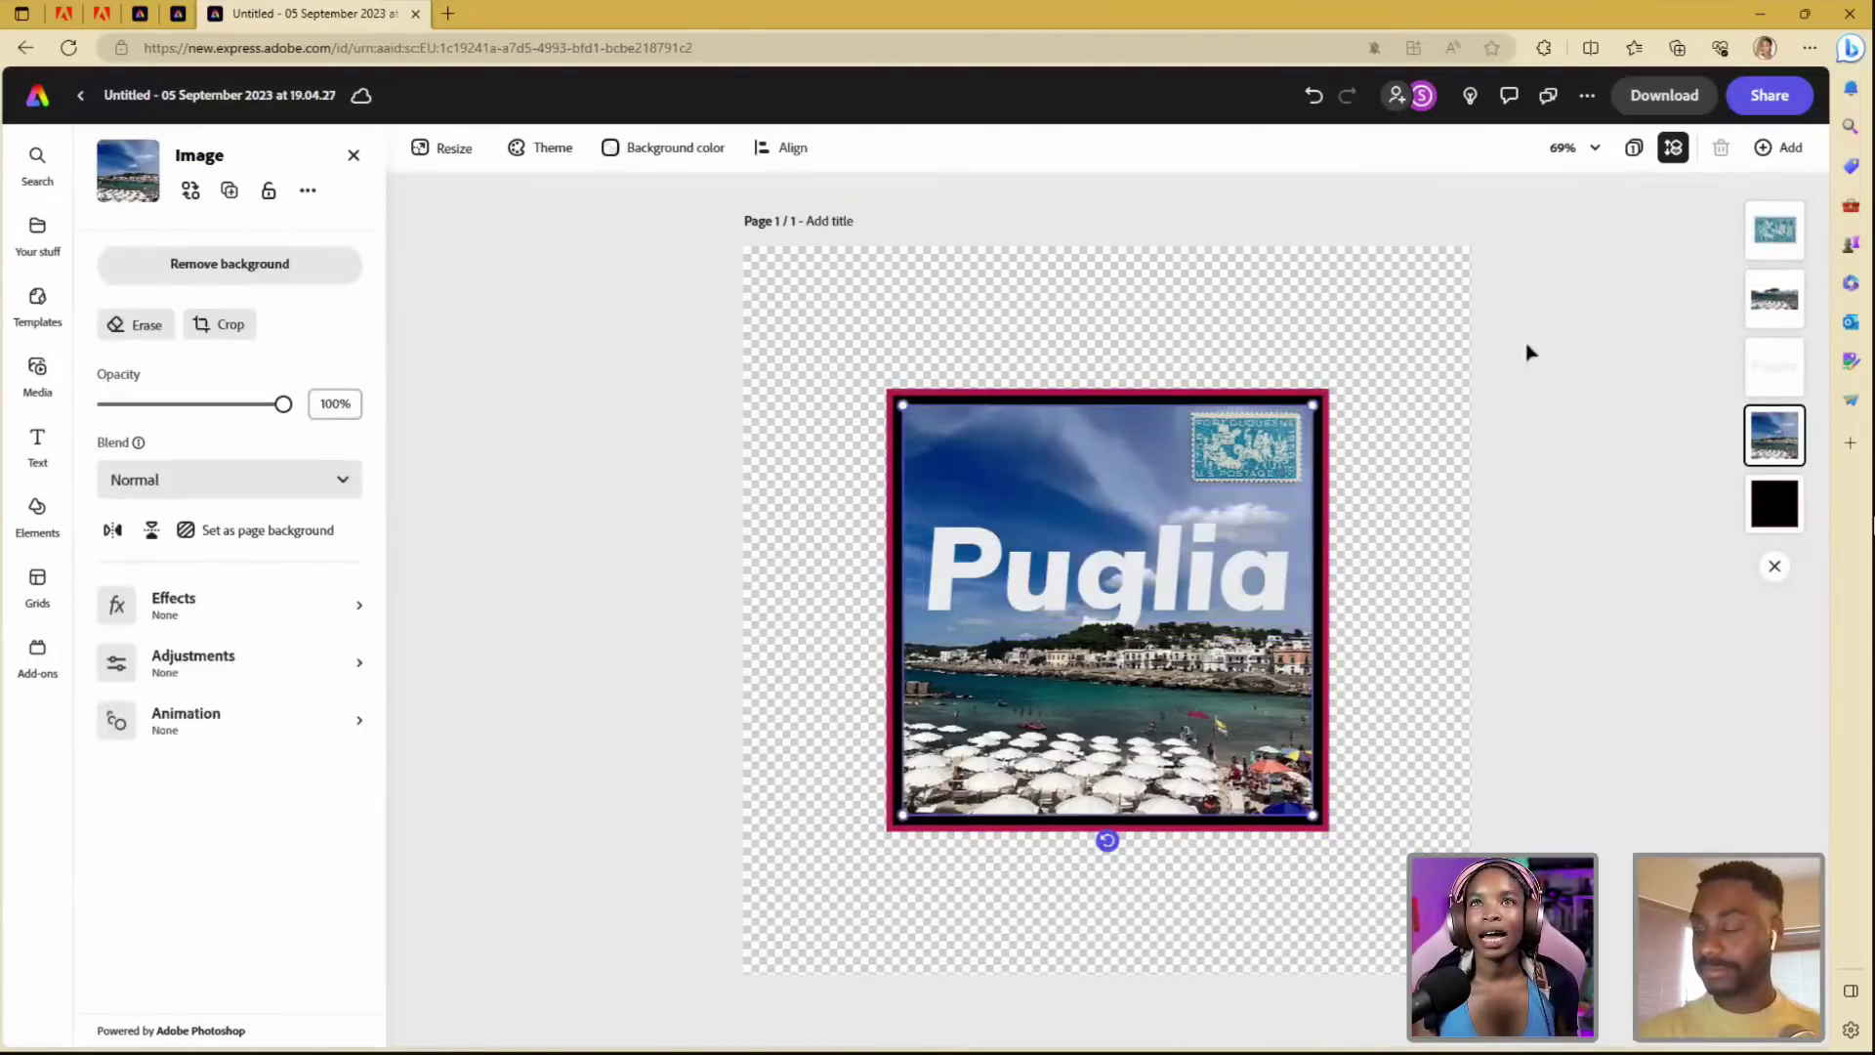
pyautogui.moveTo(1504, 897); pyautogui.dragTo(502, 255)
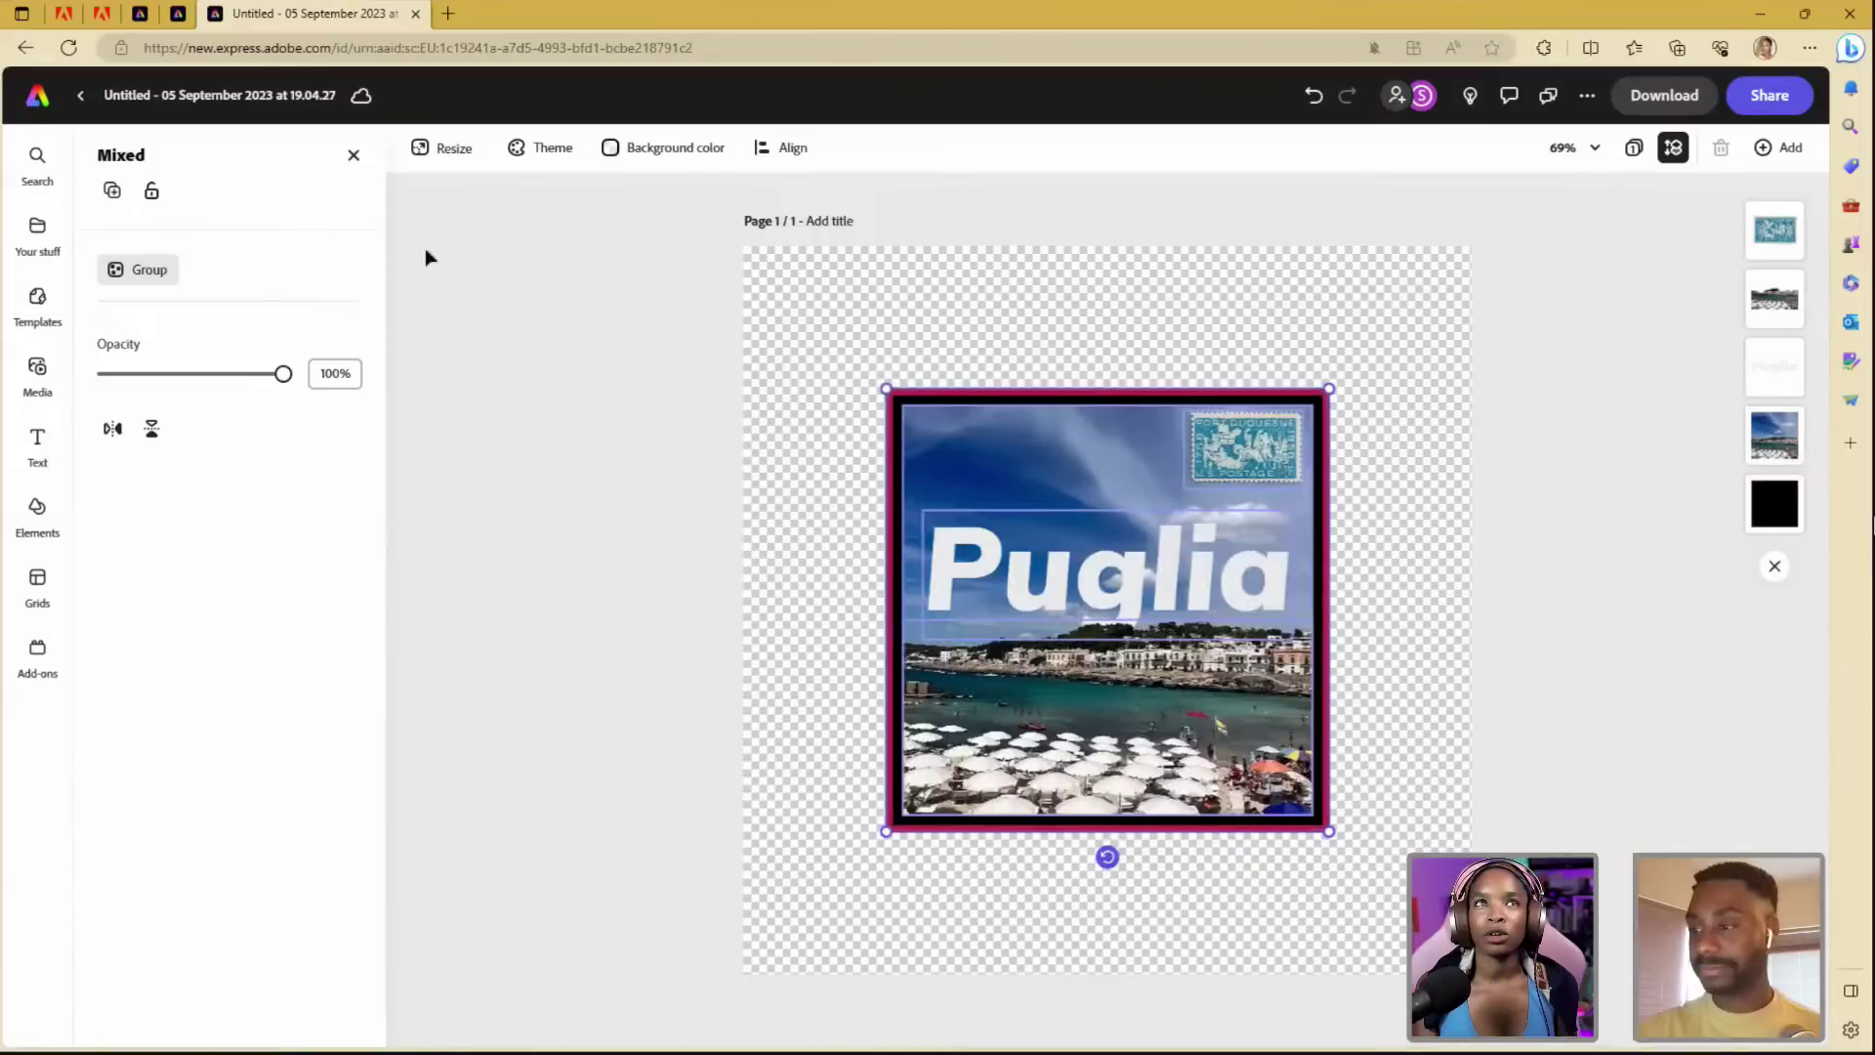
pyautogui.click(158, 289)
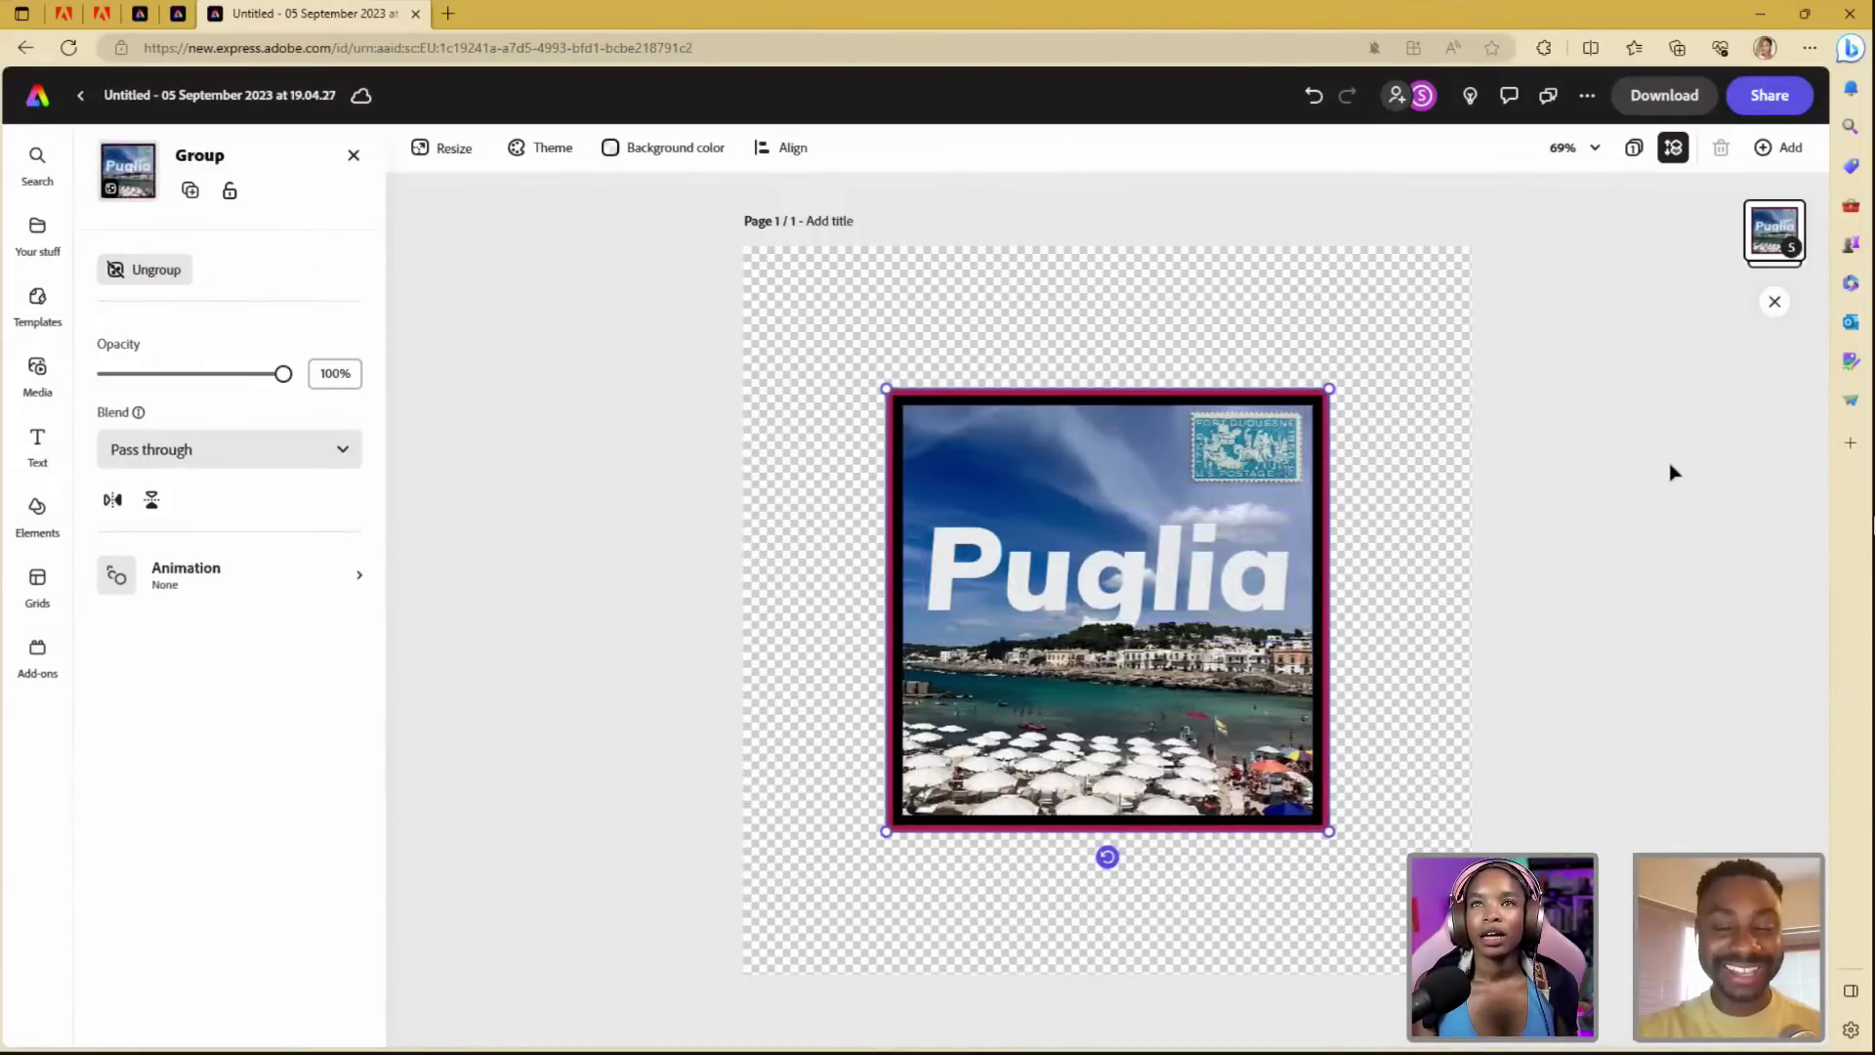
pyautogui.click(1509, 547)
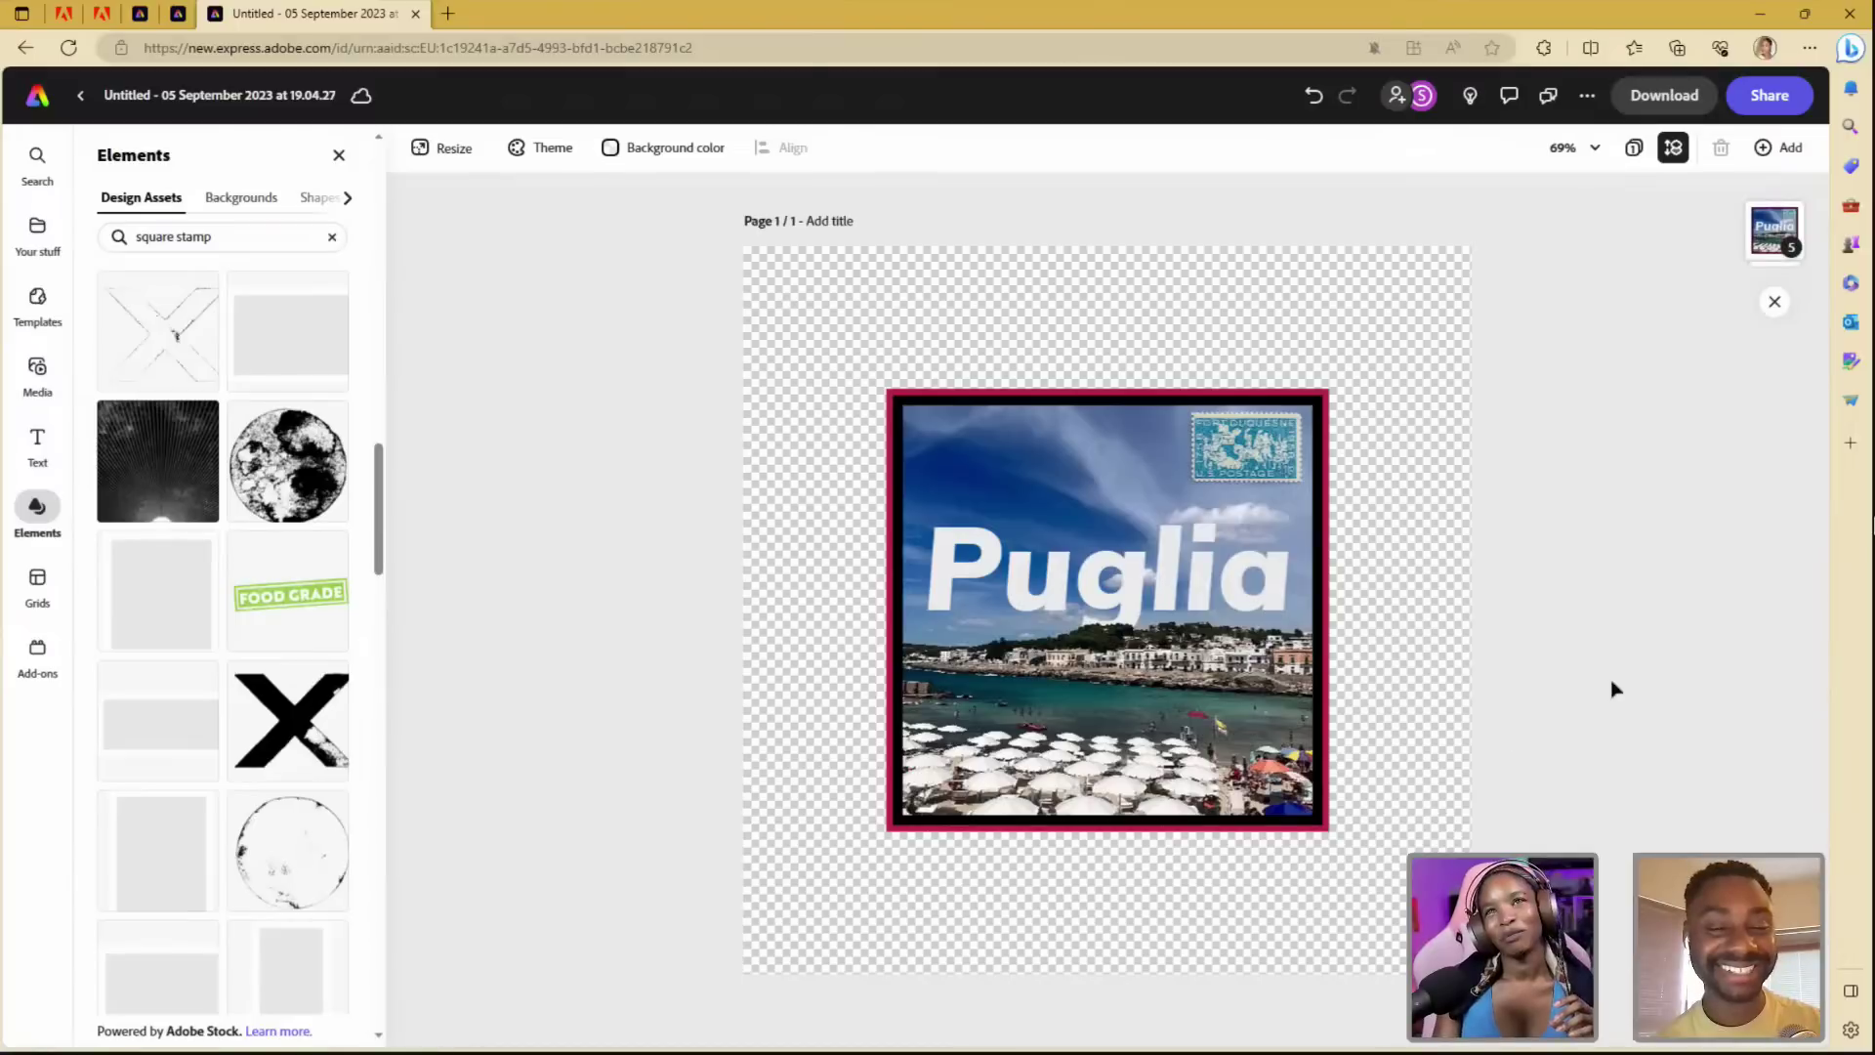
# - Apply the Wiggle looping animation to the grouped Puglia design
pyautogui.moveTo(1528, 864); pyautogui.dragTo(870, 368)
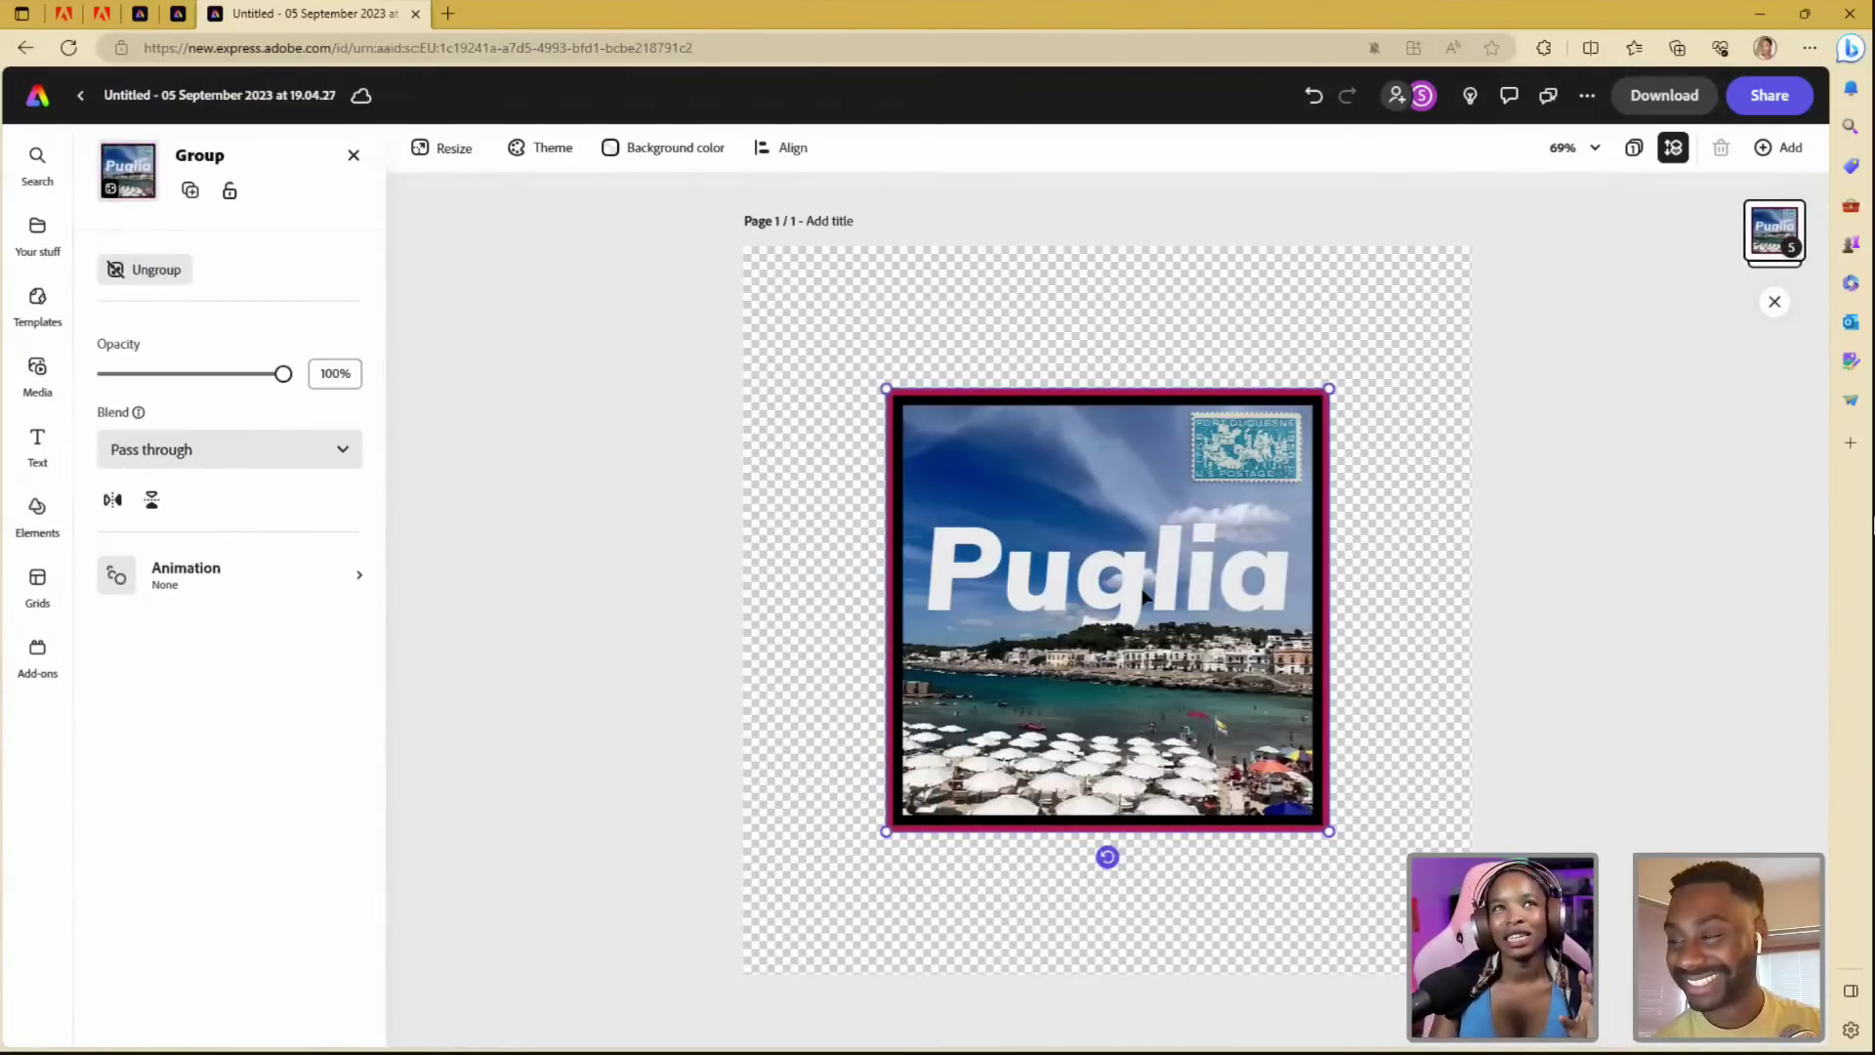
pyautogui.click(1418, 605)
pyautogui.click(1250, 610)
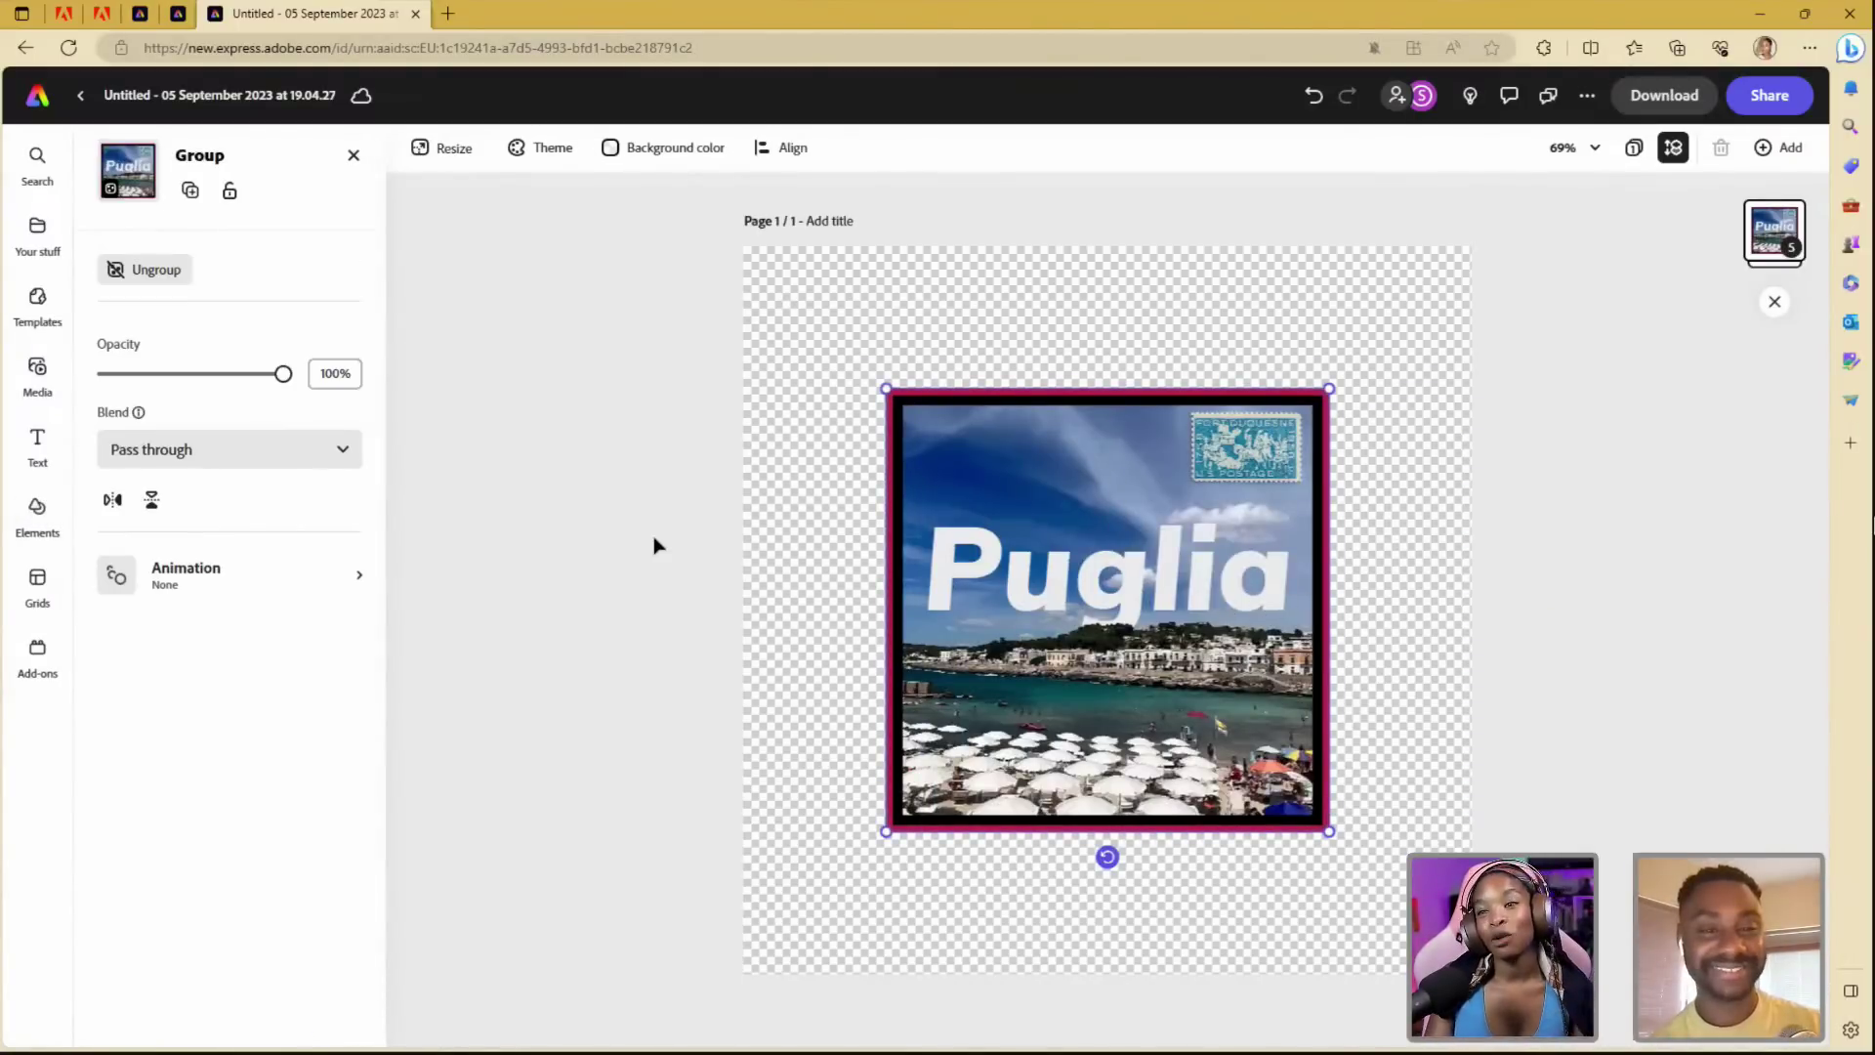
pyautogui.click(175, 583)
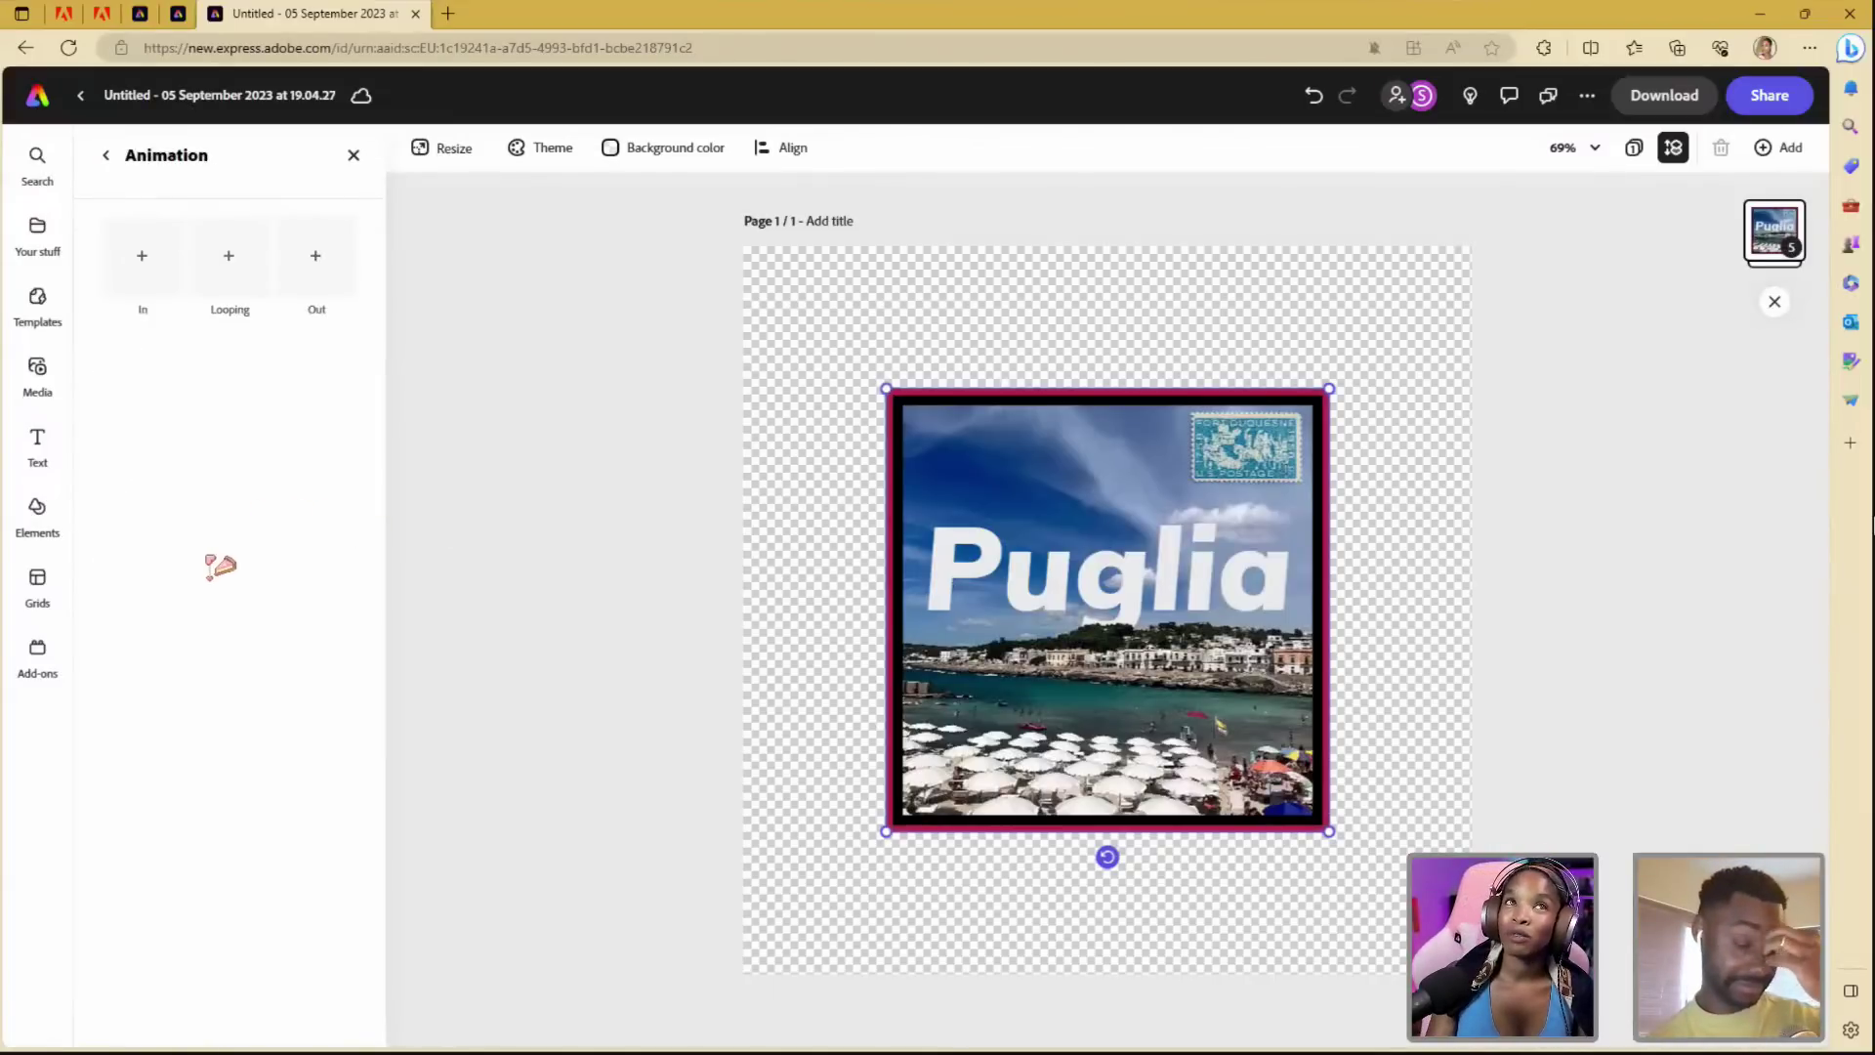
pyautogui.click(107, 155)
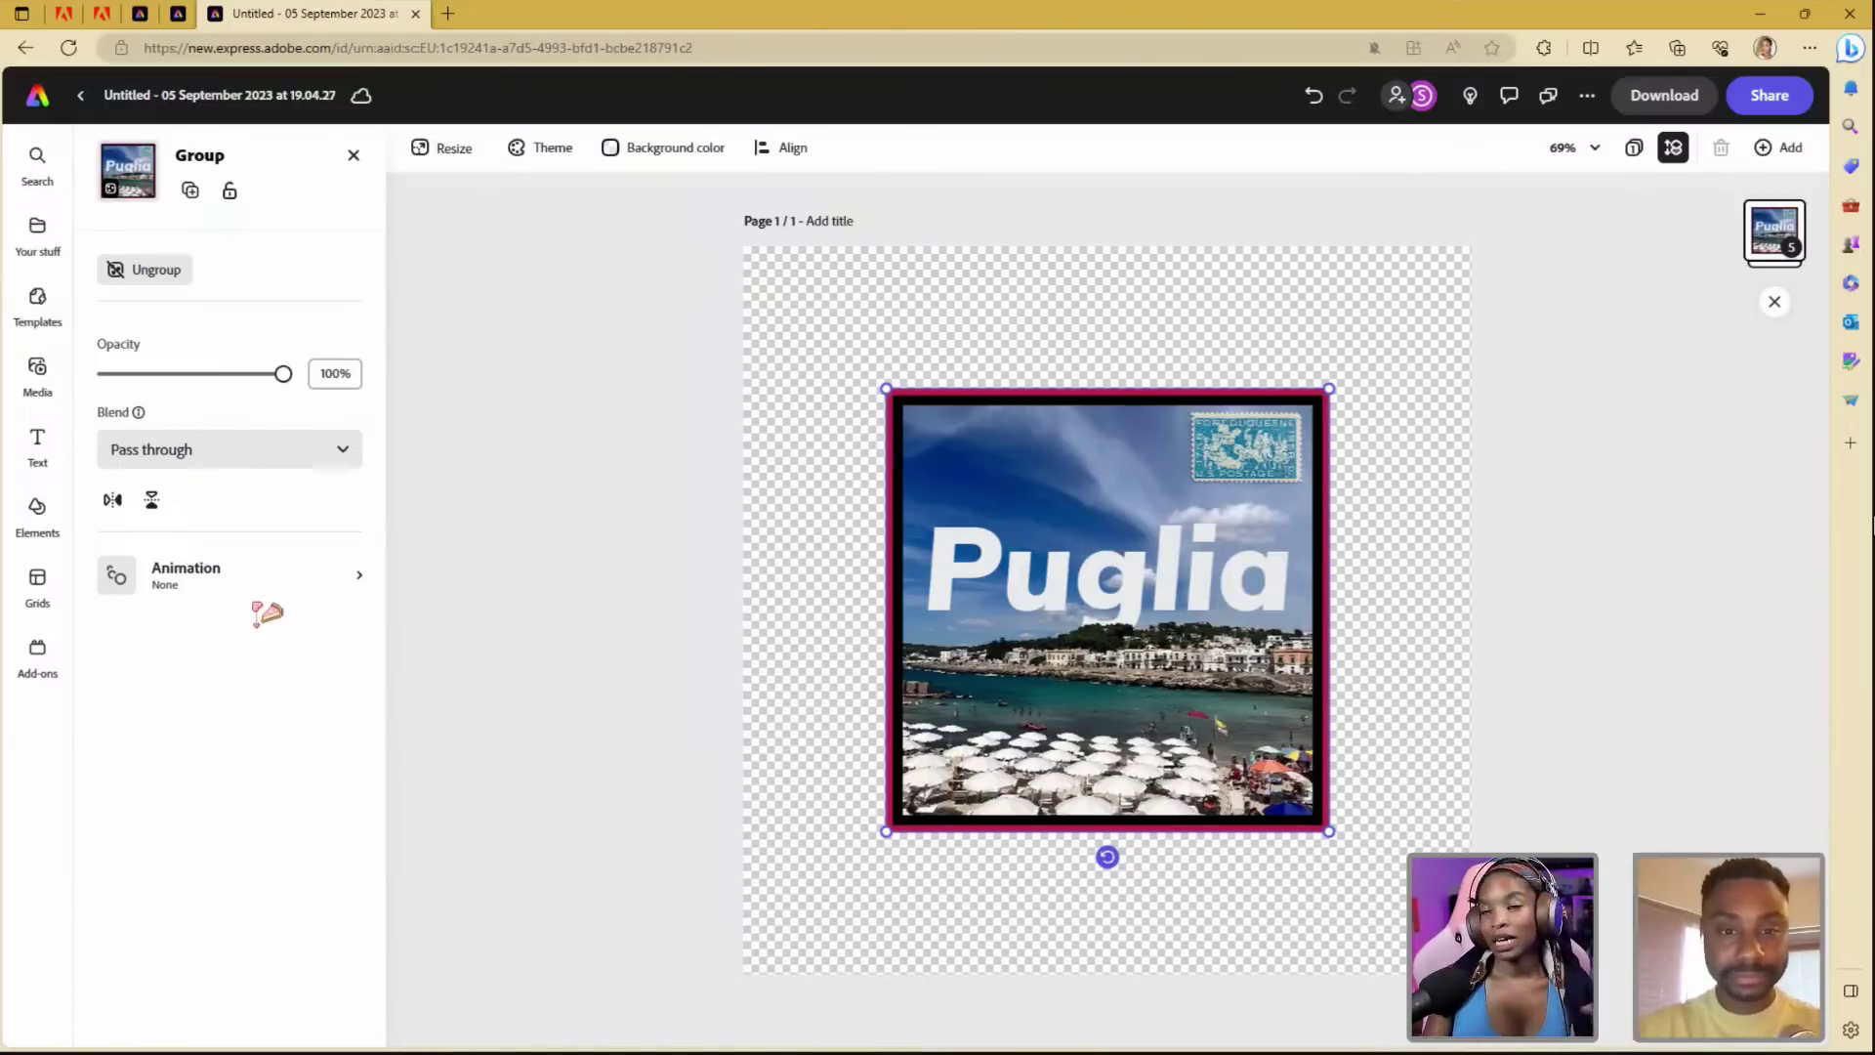
pyautogui.click(313, 582)
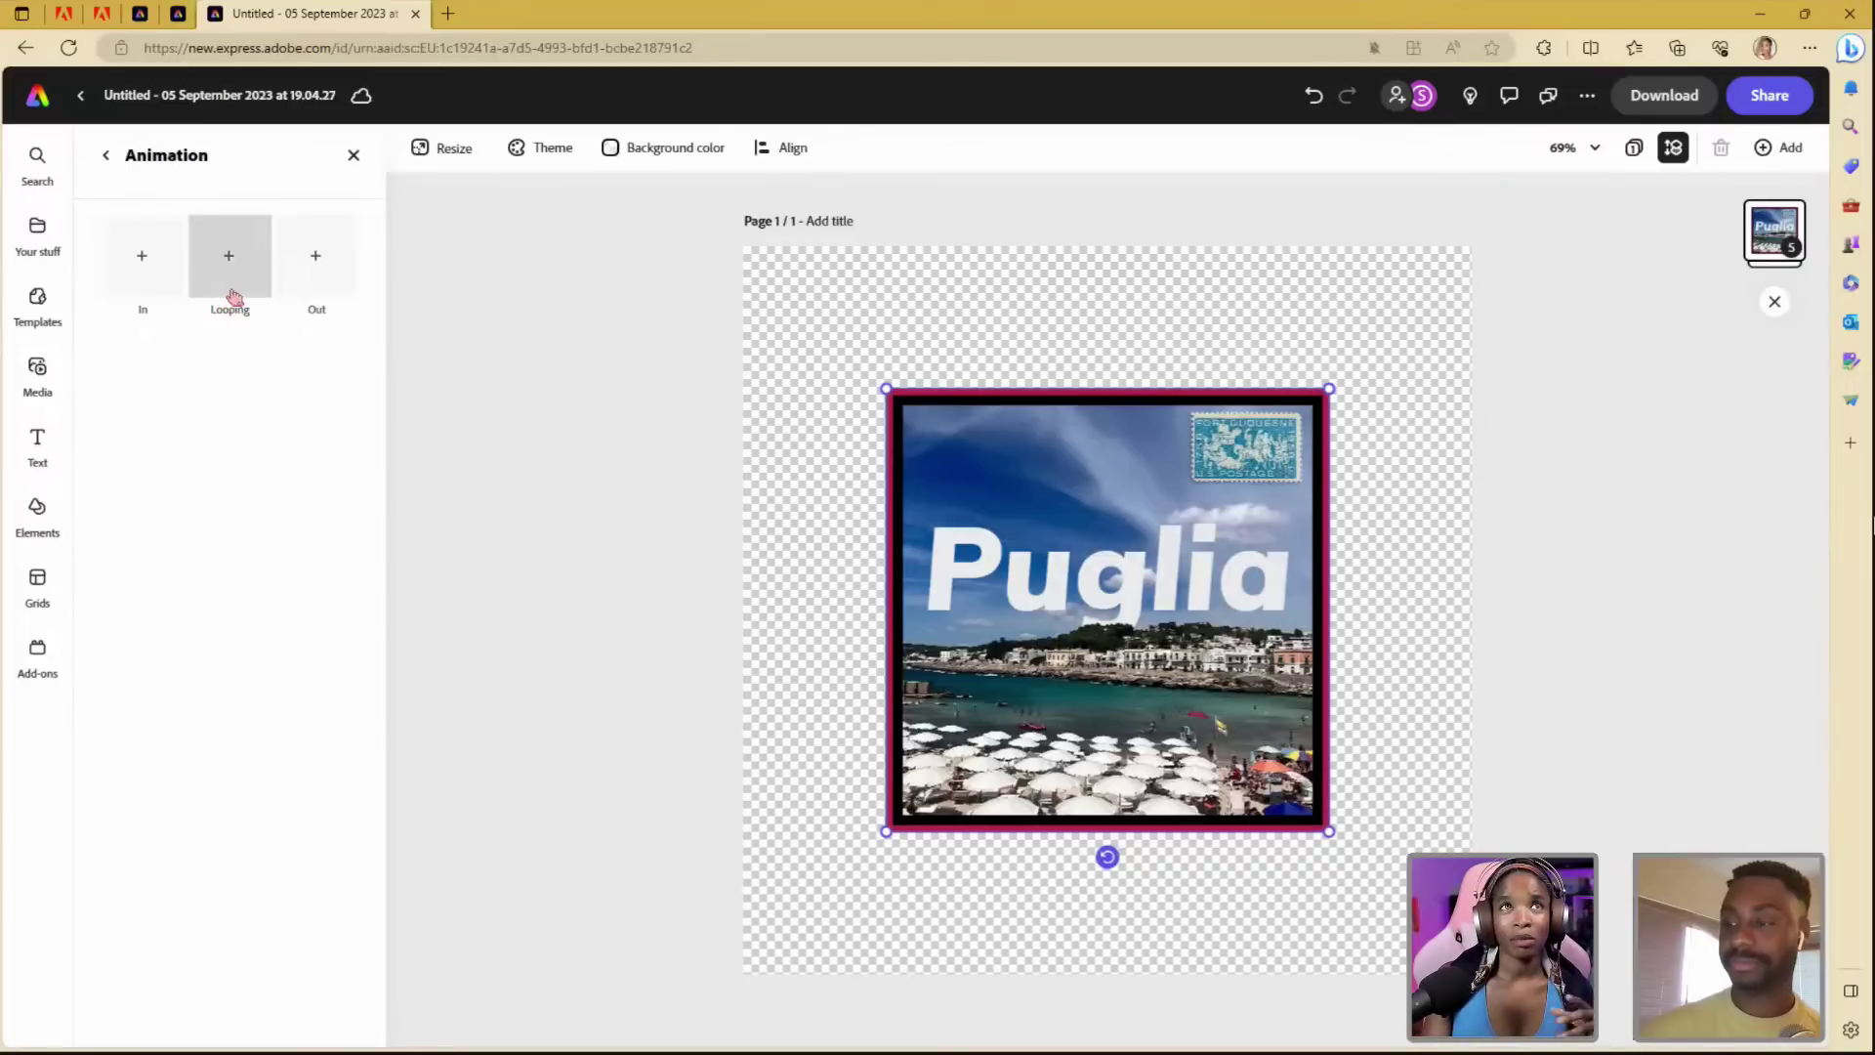
pyautogui.click(246, 264)
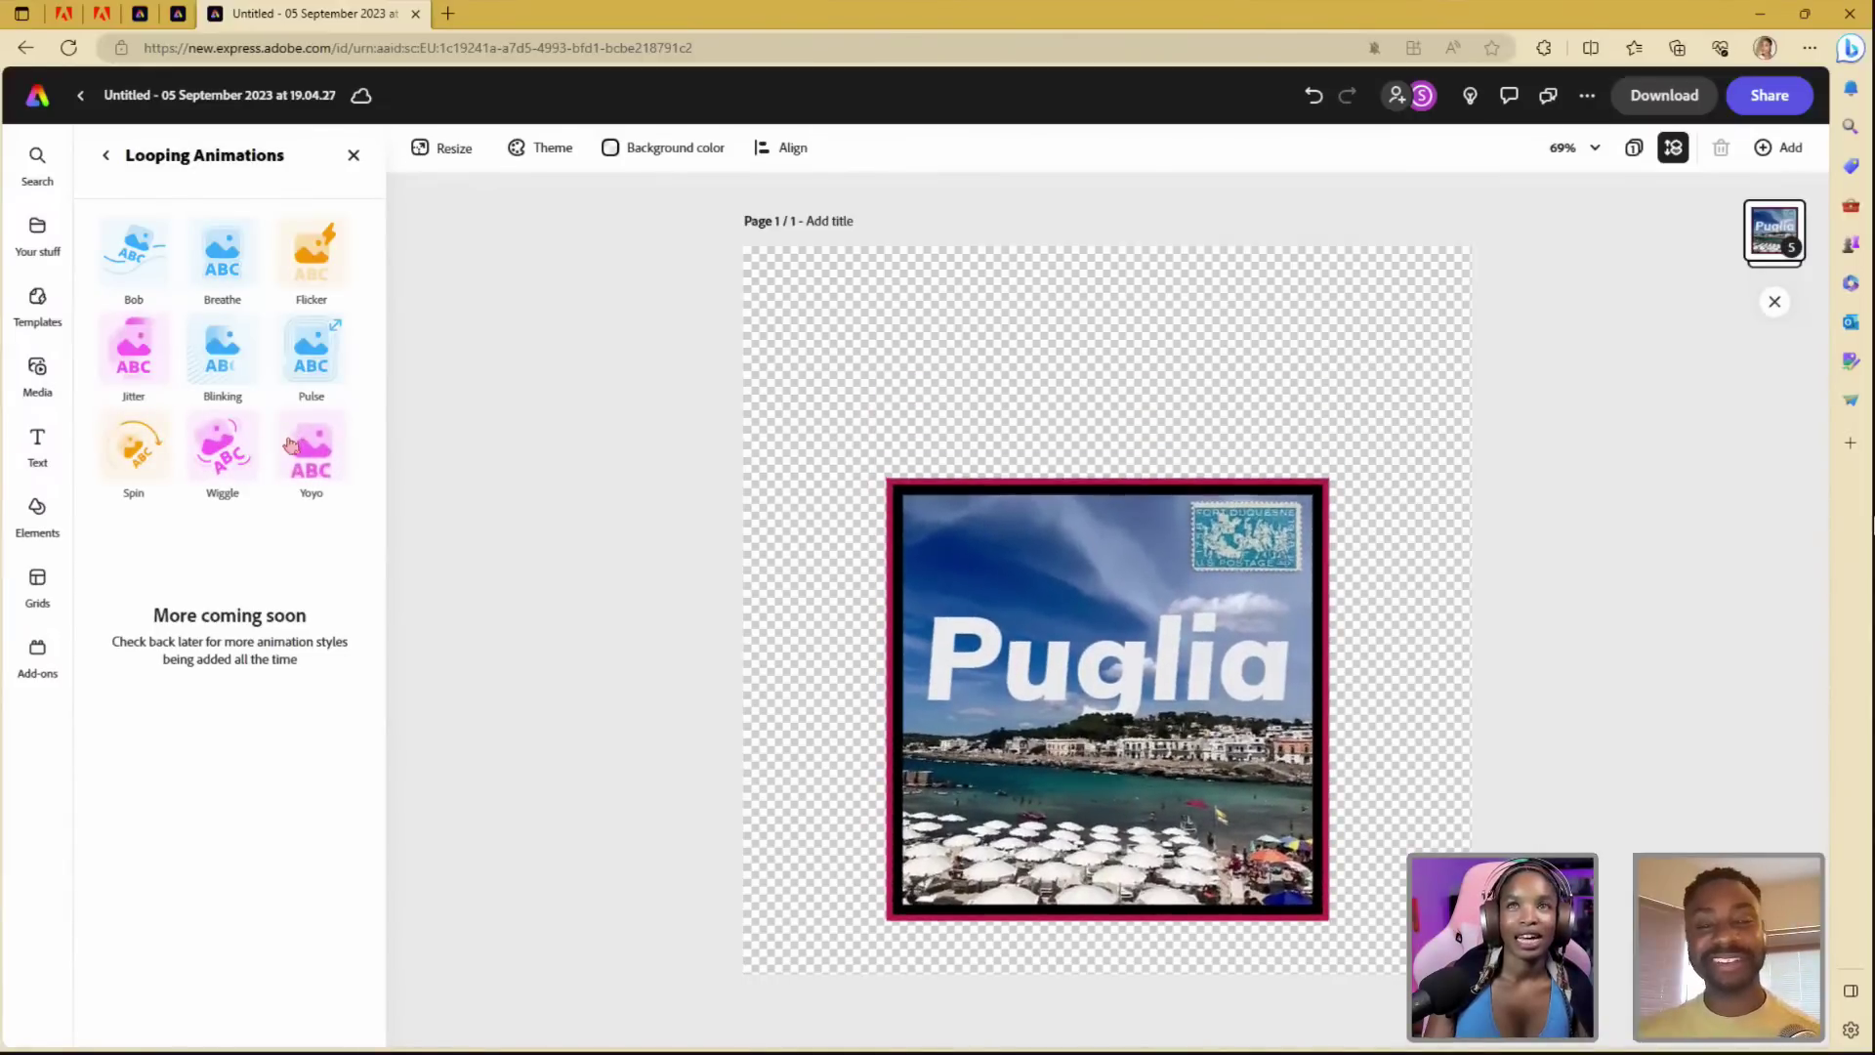
pyautogui.click(222, 454)
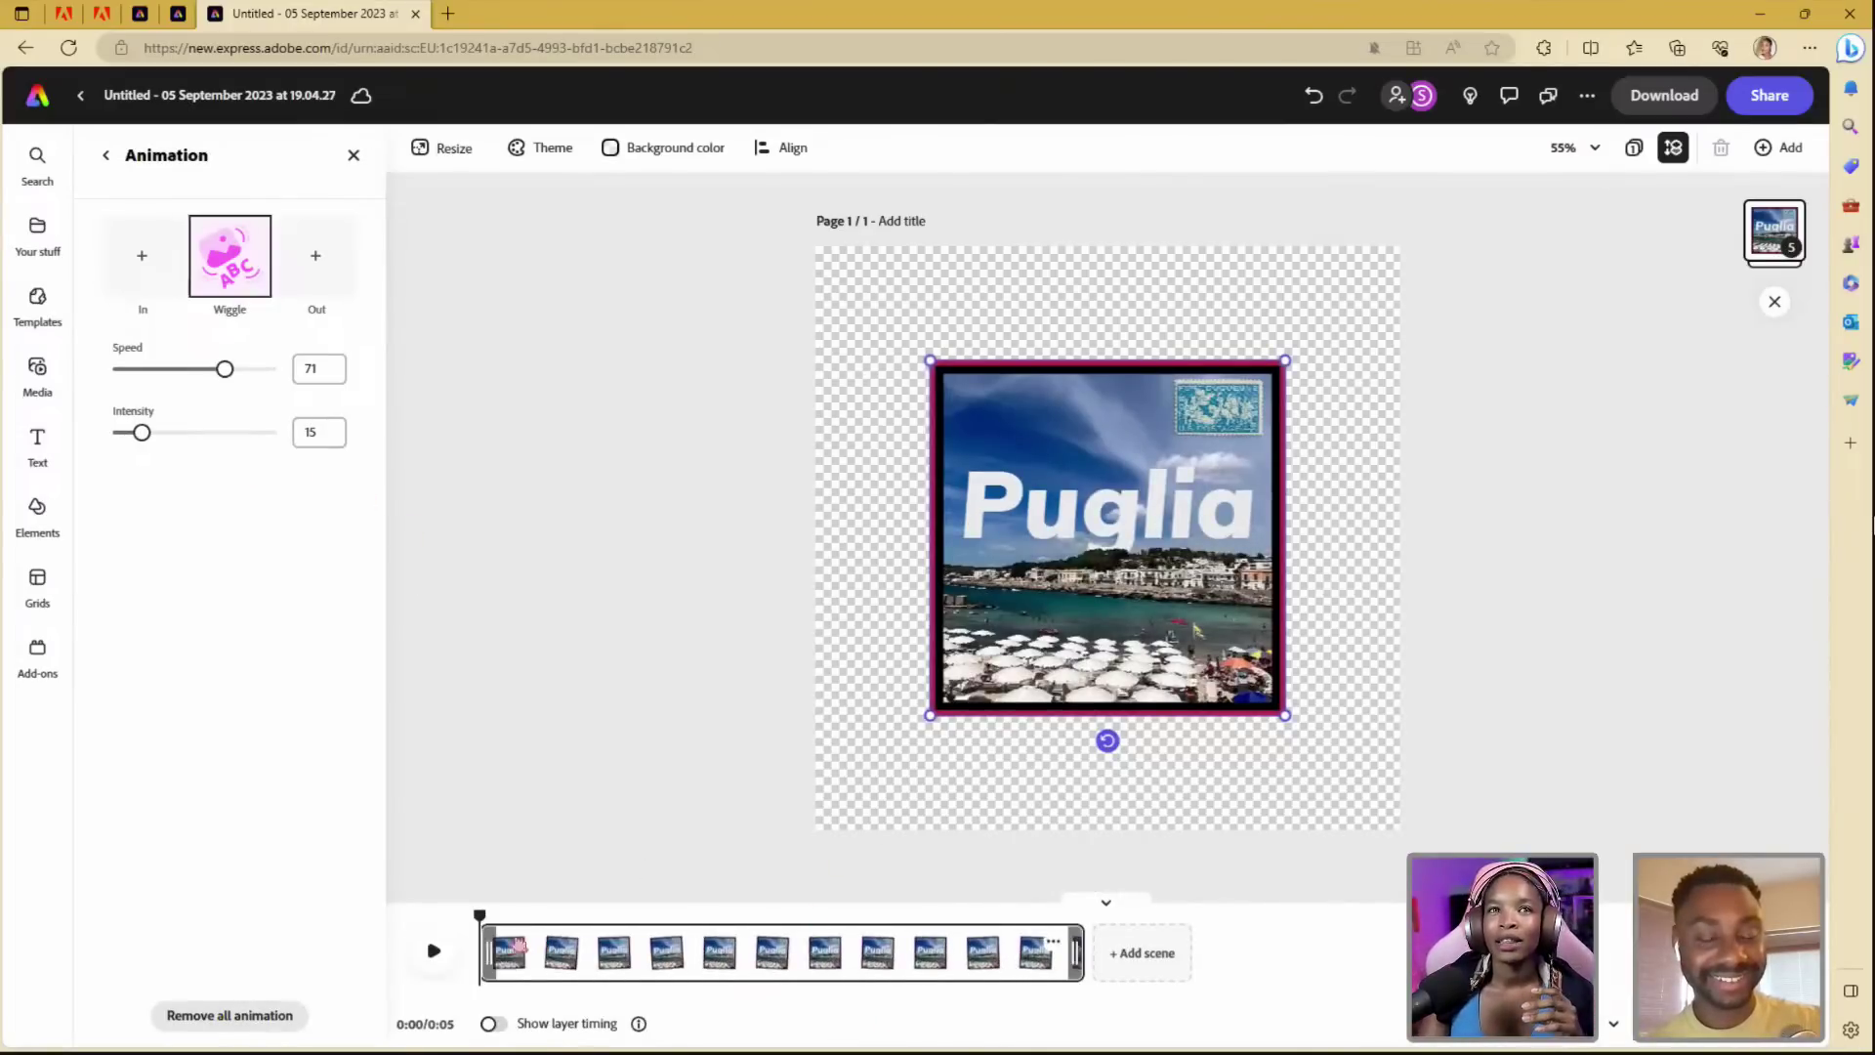
# - Preview the Wiggle animation on the timeline and examine the end of the scene
pyautogui.click(436, 955)
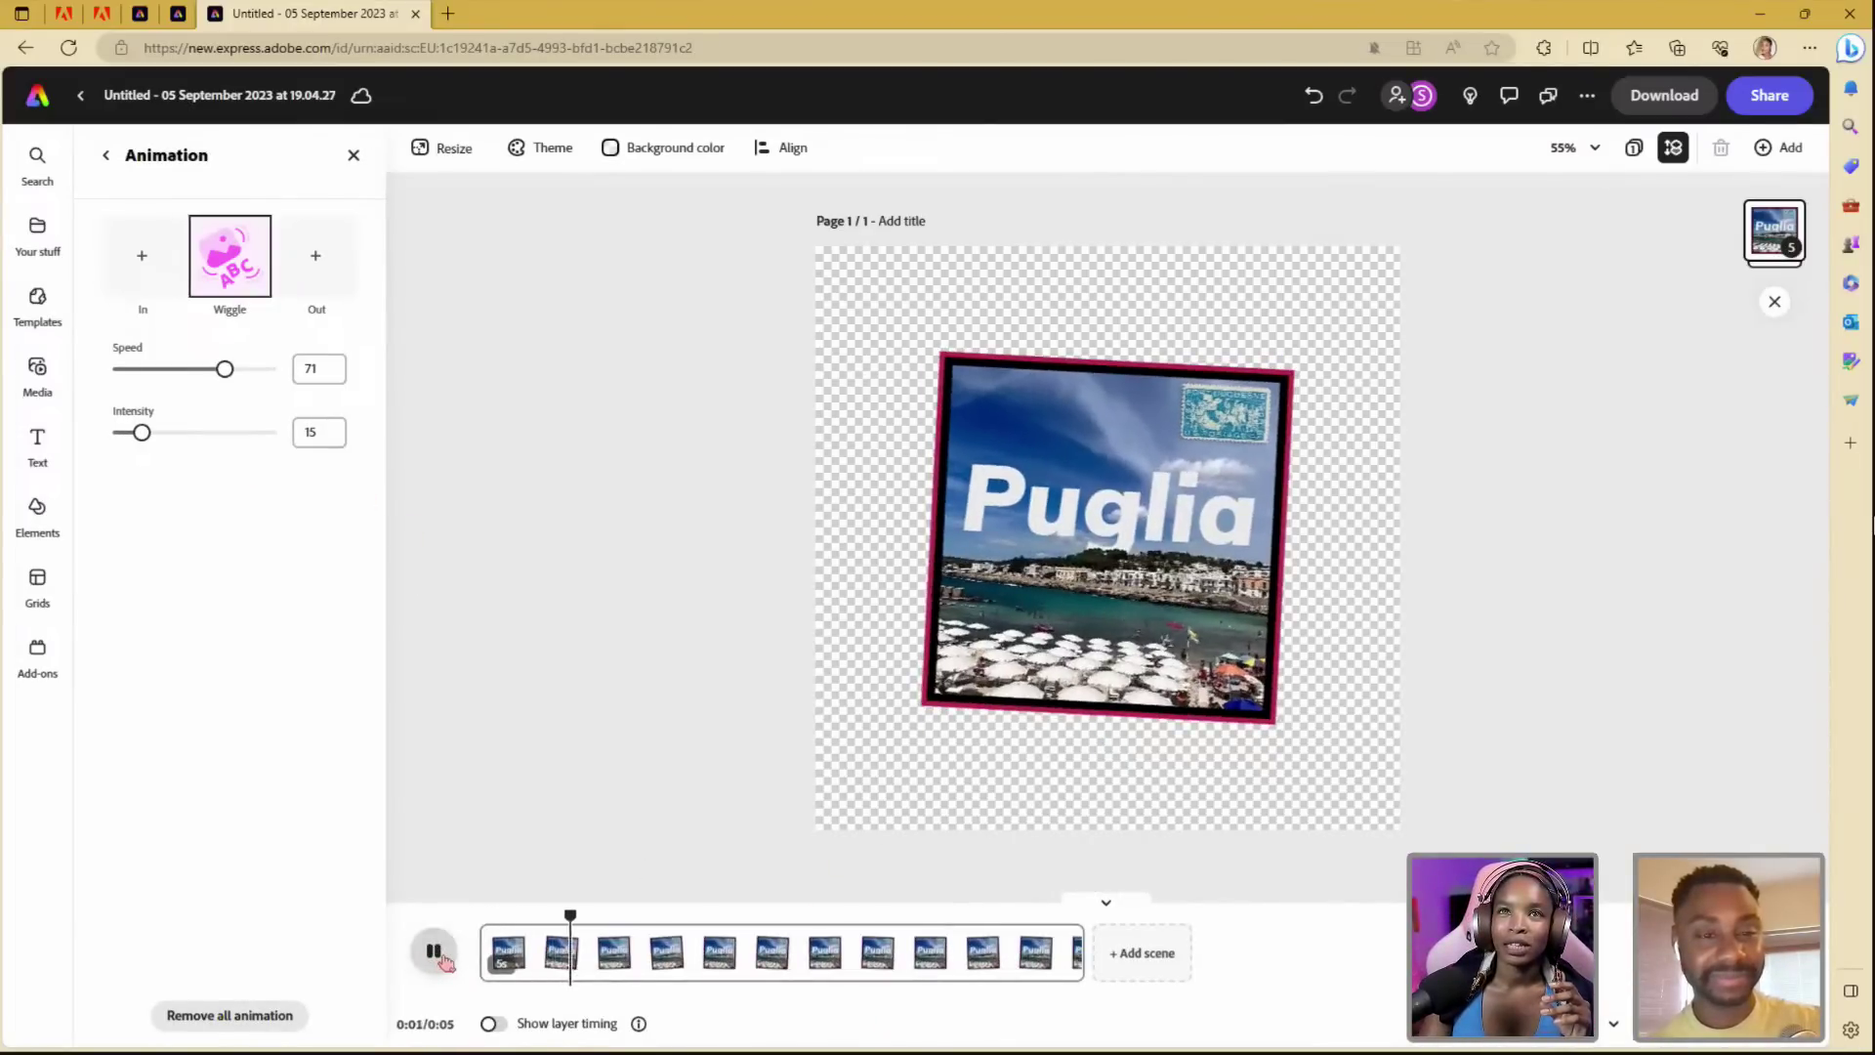
pyautogui.click(434, 952)
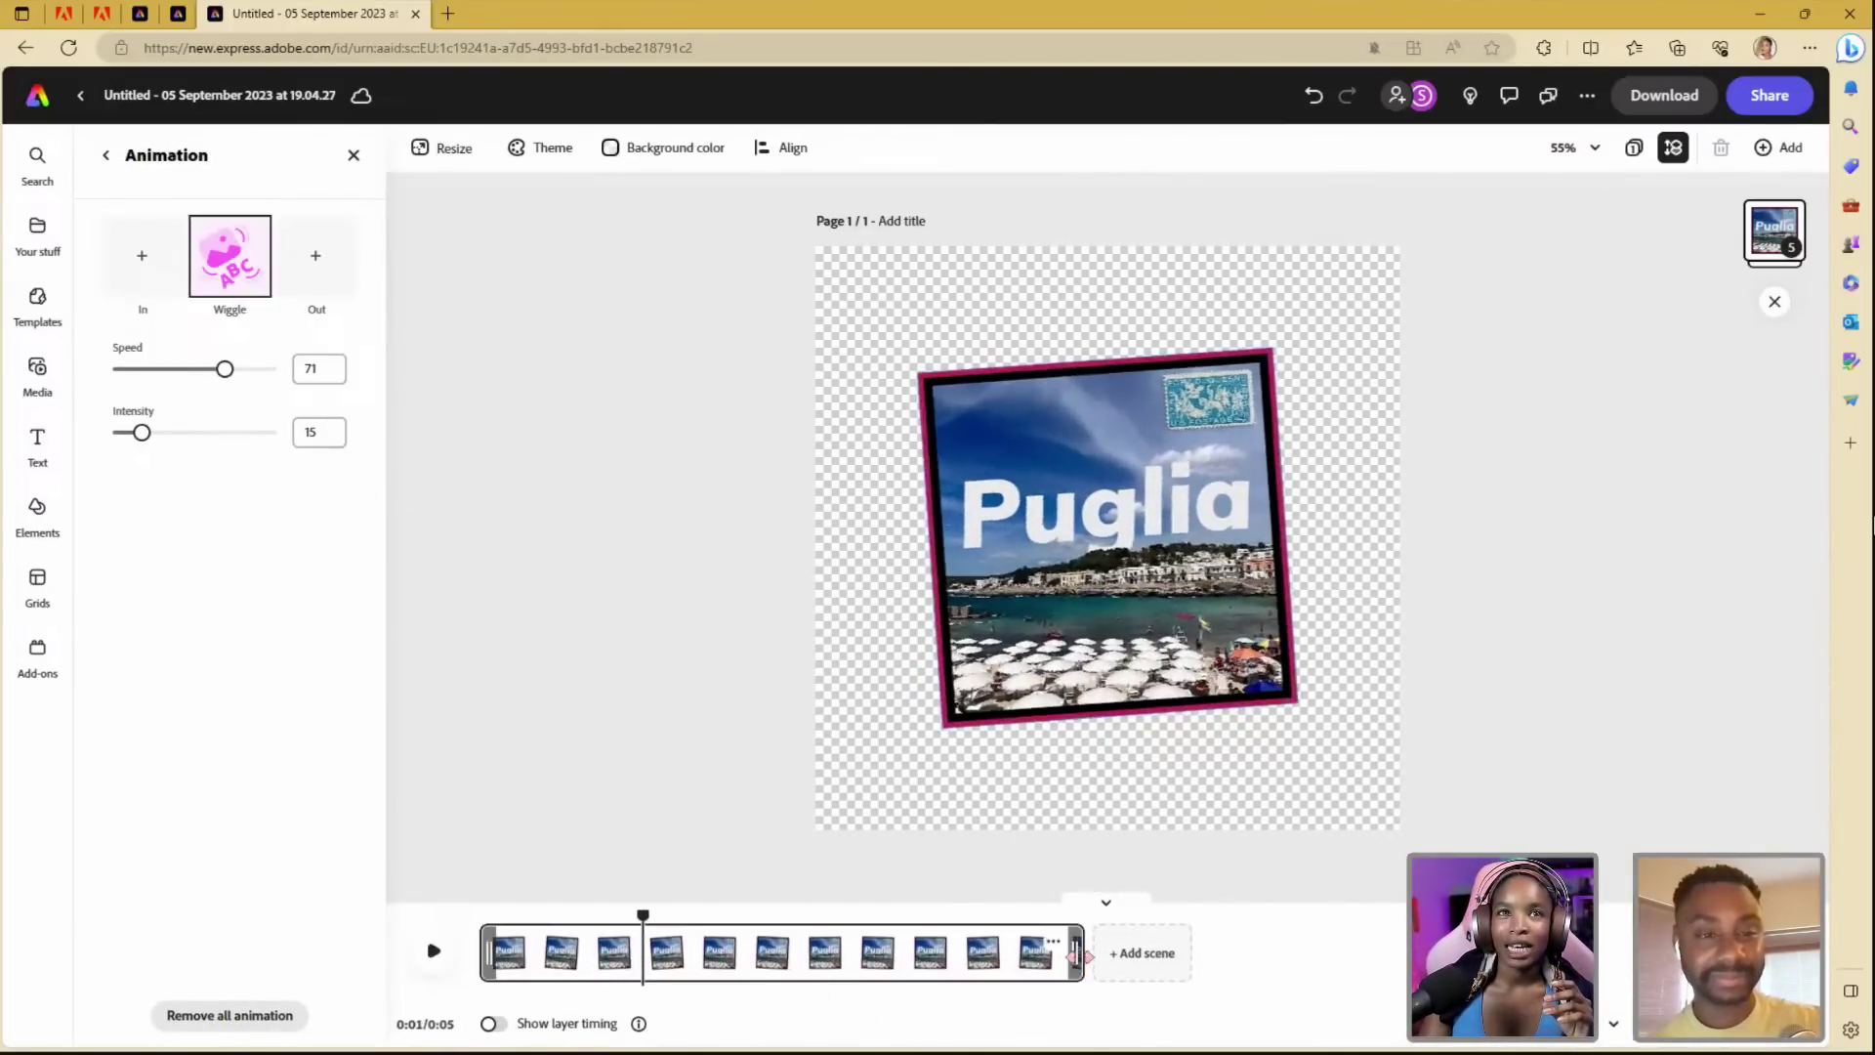
pyautogui.moveTo(1080, 968)
pyautogui.moveTo(1082, 959)
pyautogui.mouseDown()
pyautogui.moveTo(1030, 962)
pyautogui.moveTo(1084, 965)
pyautogui.mouseUp()
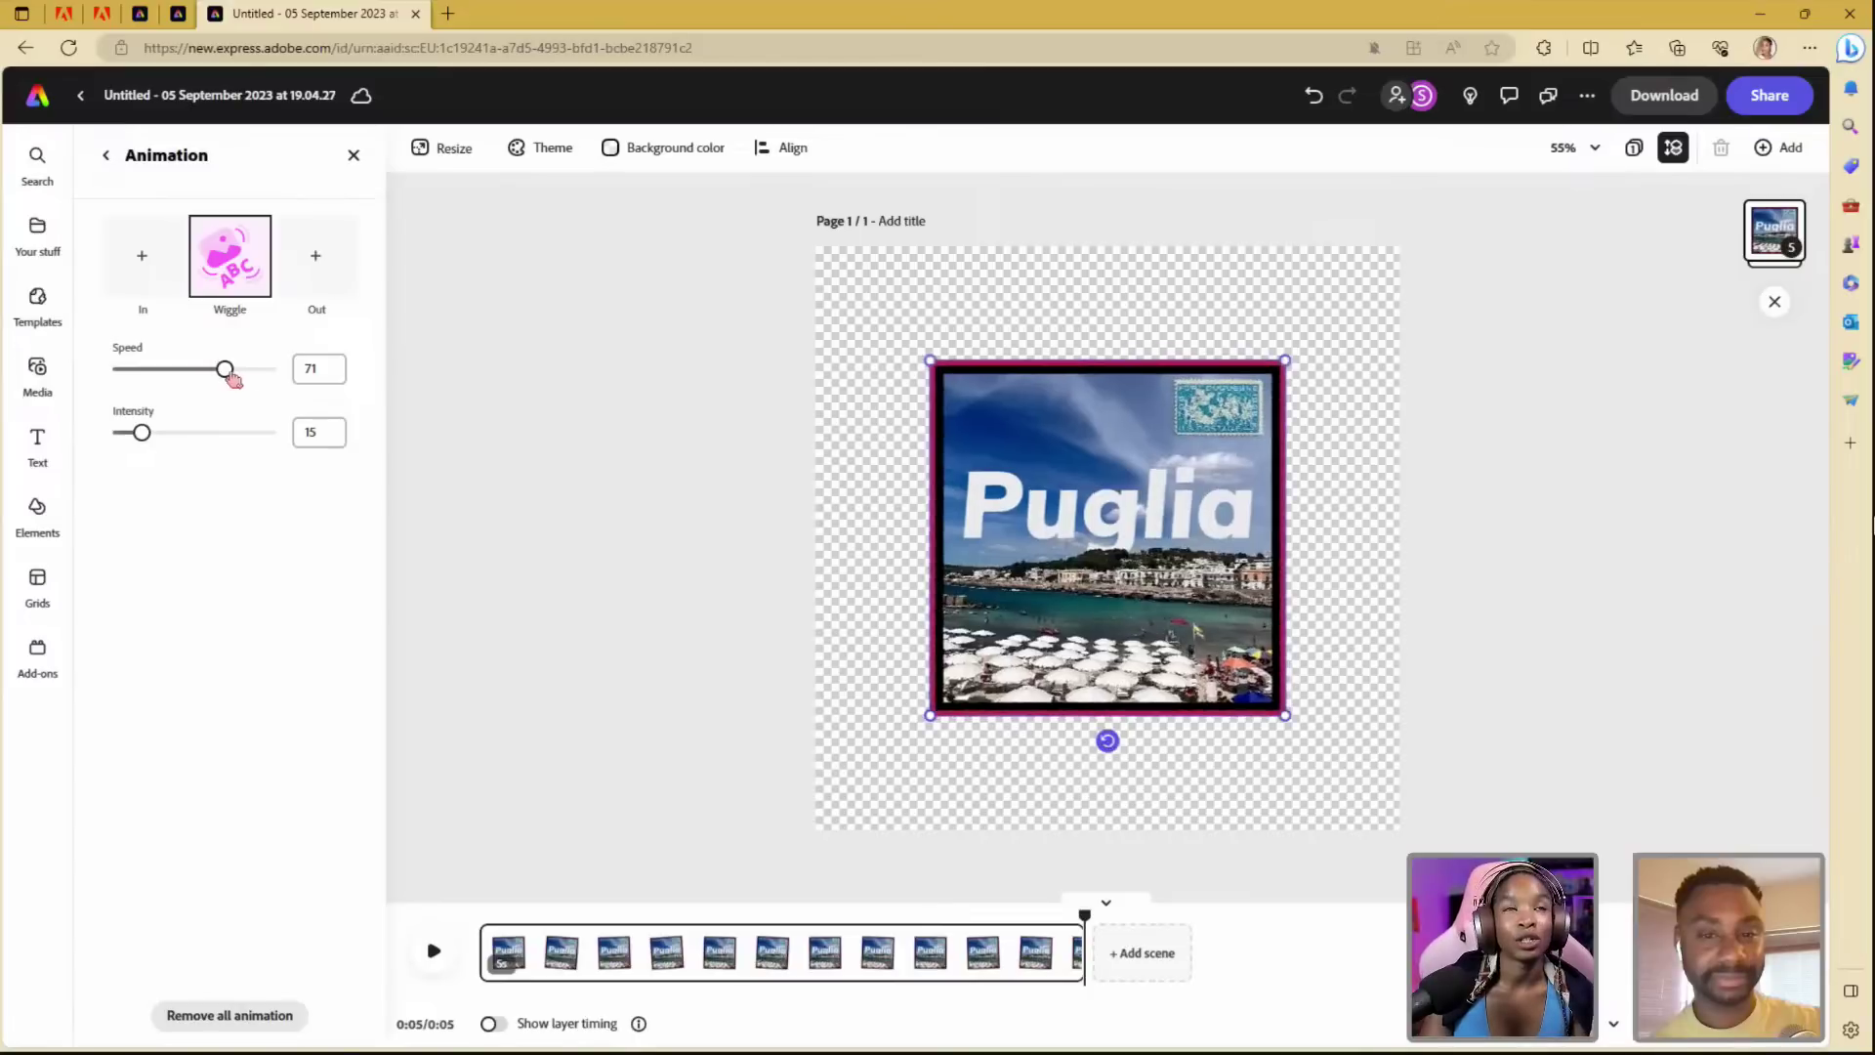
# - Try Wiggle animation speeds of 100 and 50, and undo both changes
pyautogui.moveTo(230, 368); pyautogui.dragTo(310, 371)
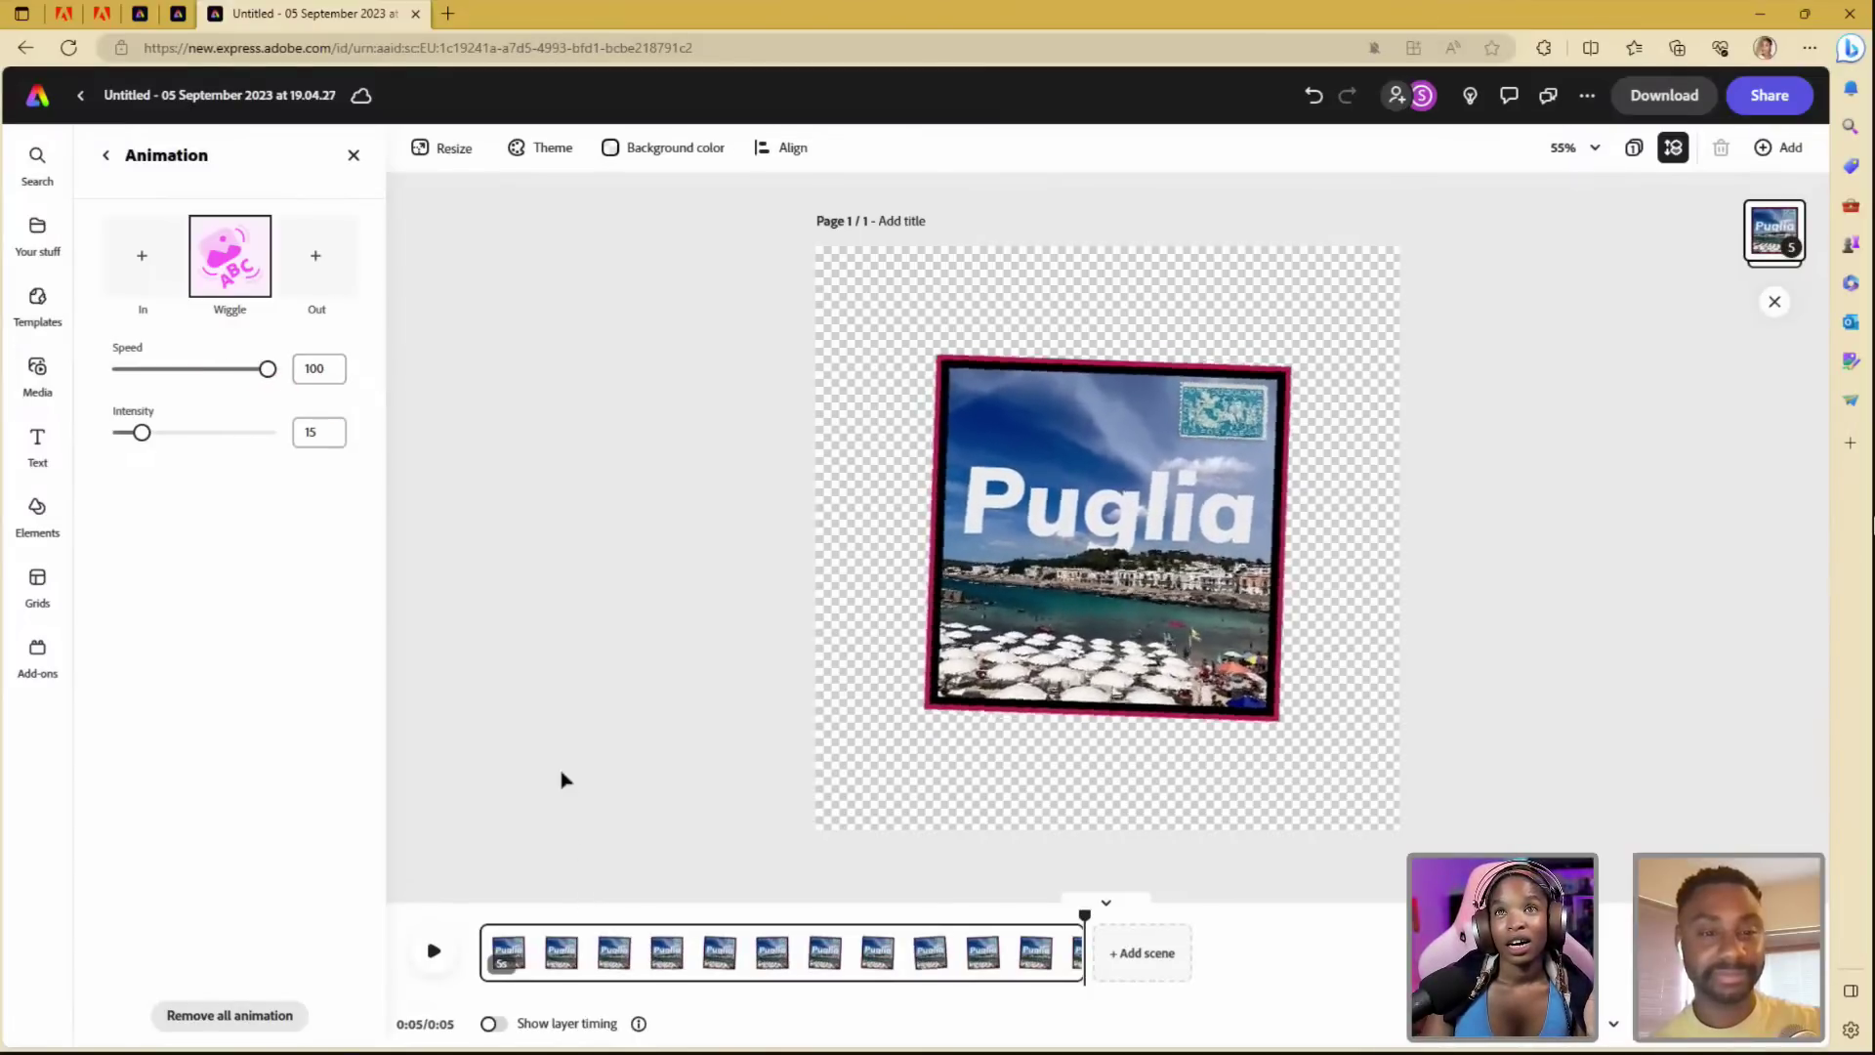
pyautogui.doubleClick(315, 369)
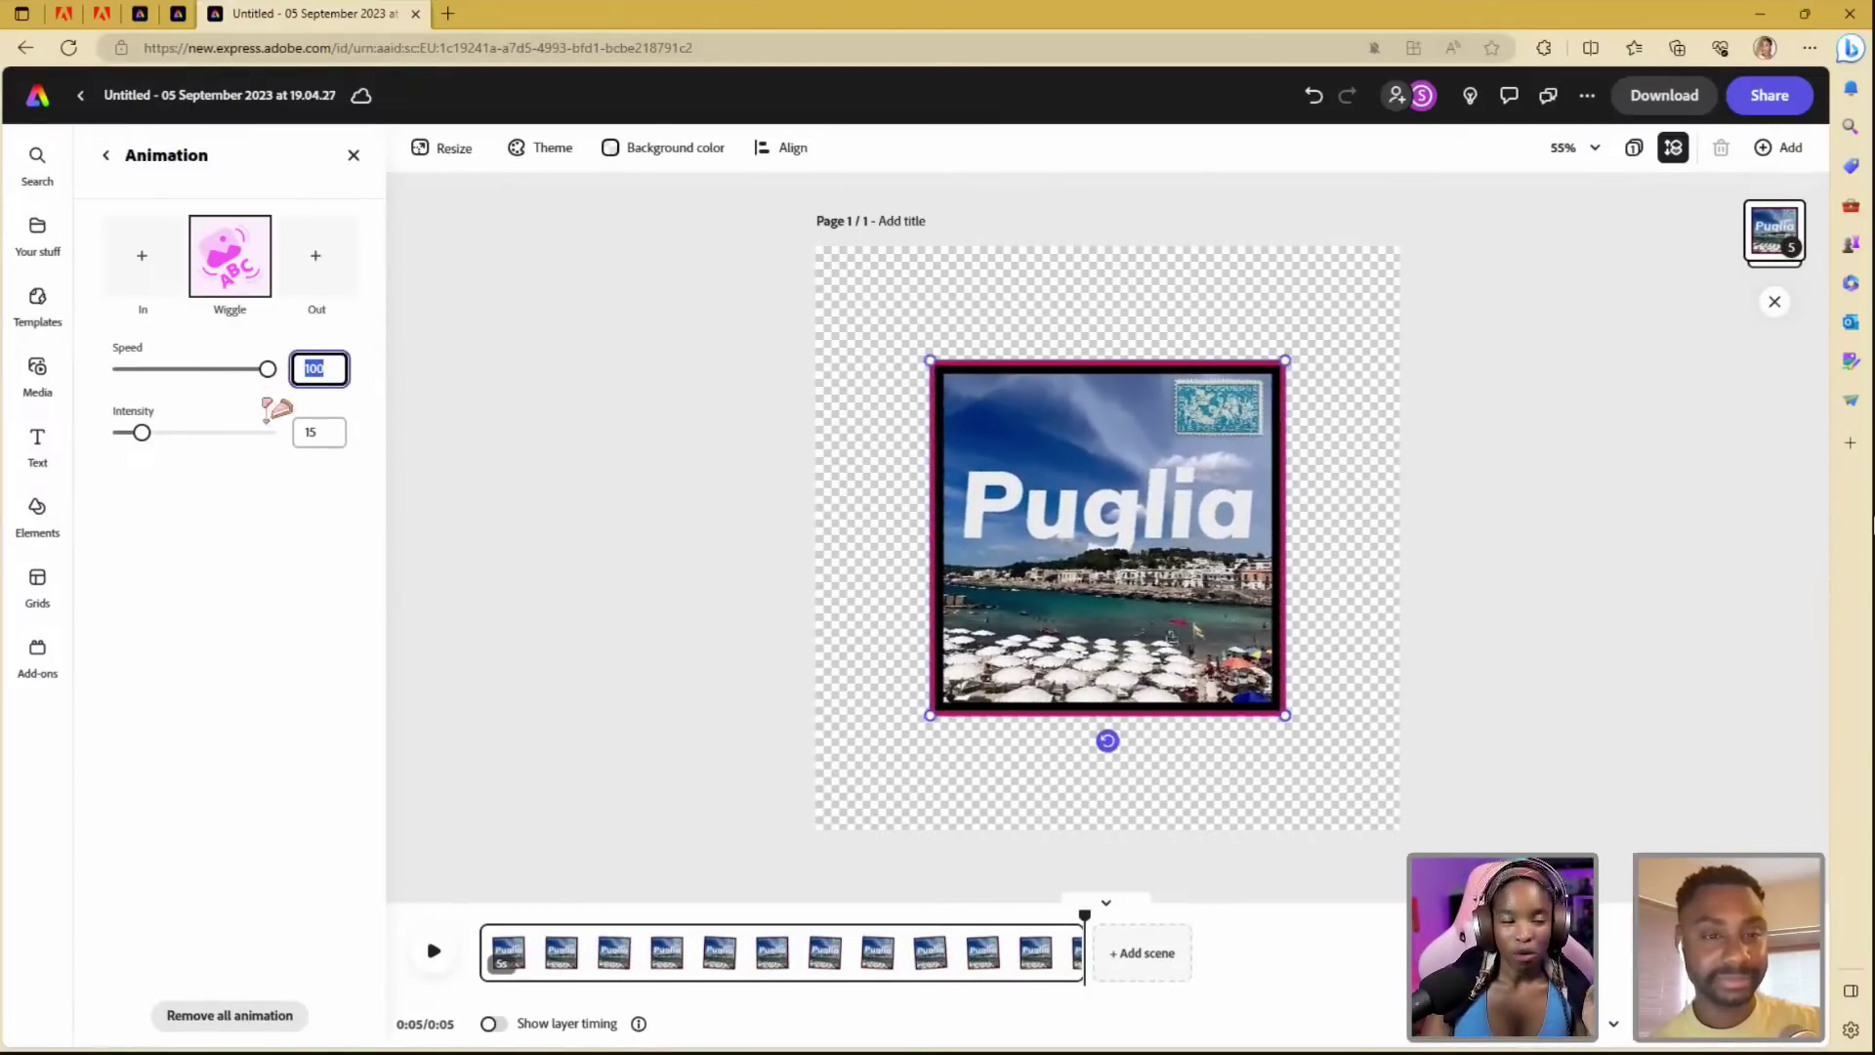
pyautogui.write('50')
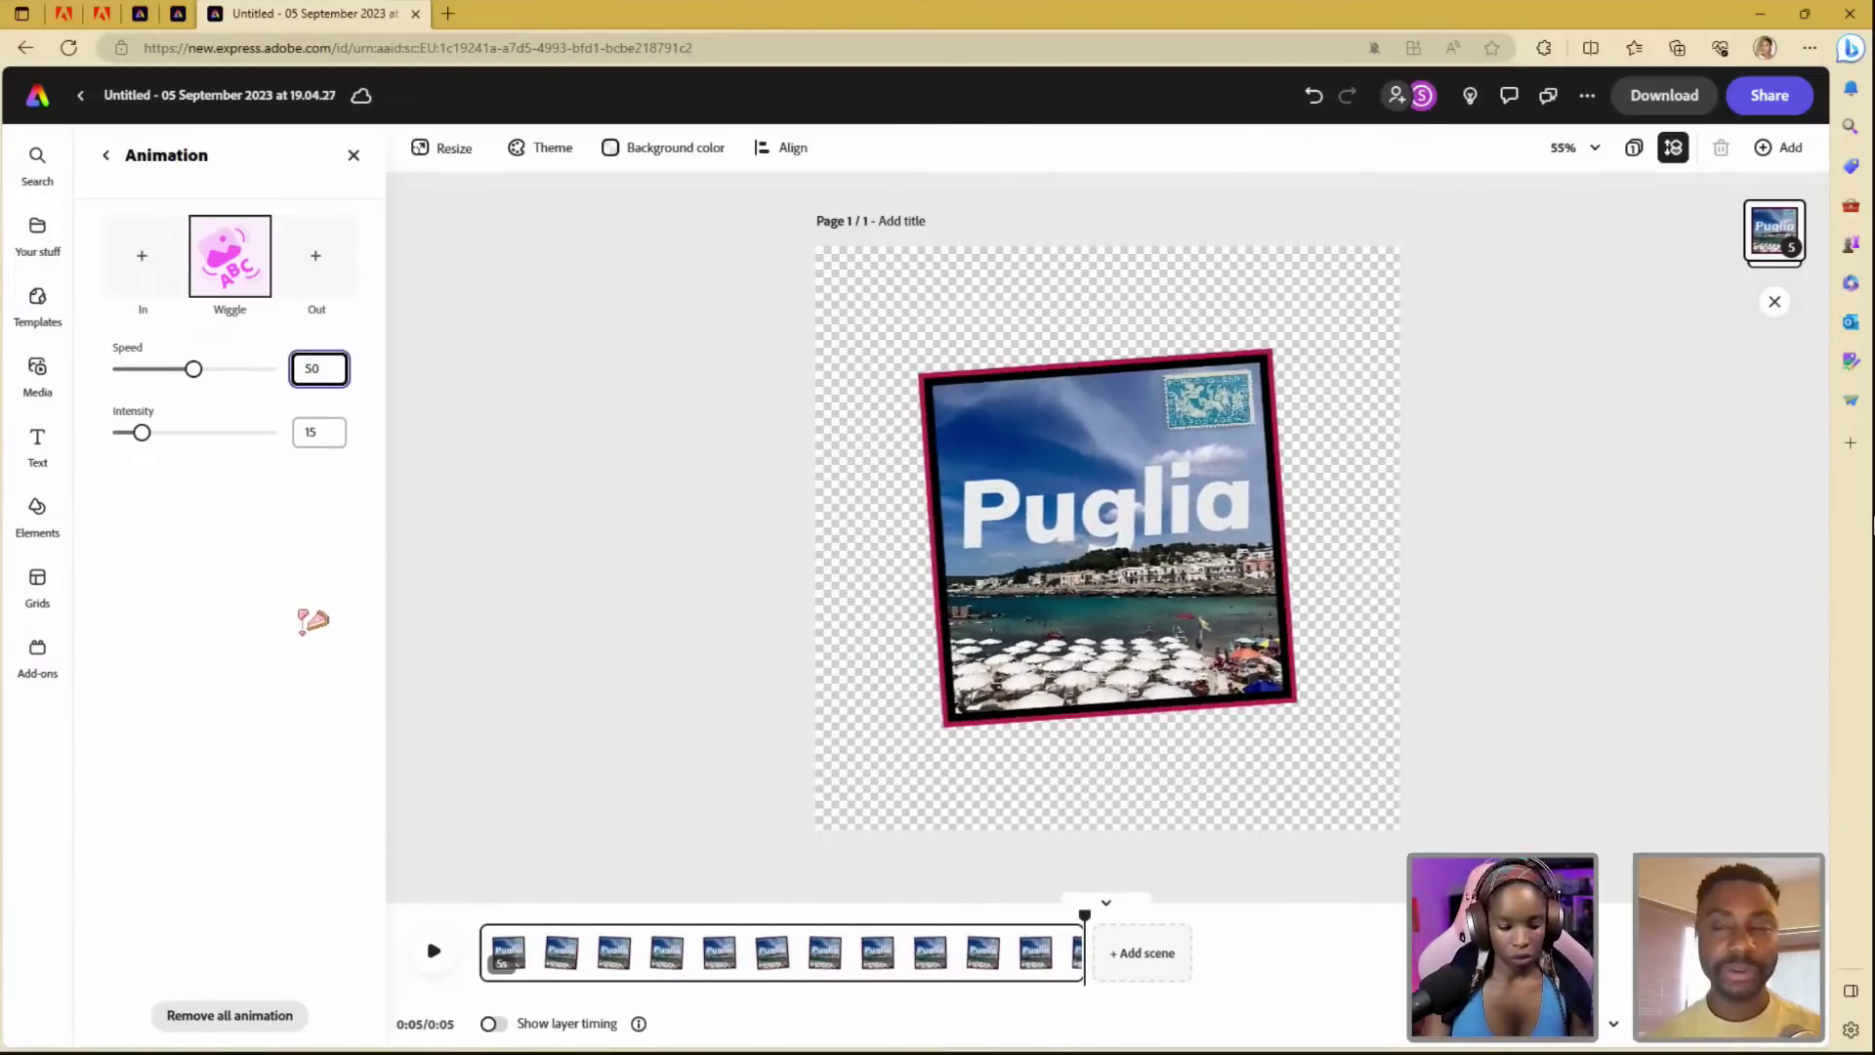
pyautogui.hotkey('ctrl', 'z')
pyautogui.hotkey('ctrl', 'z')
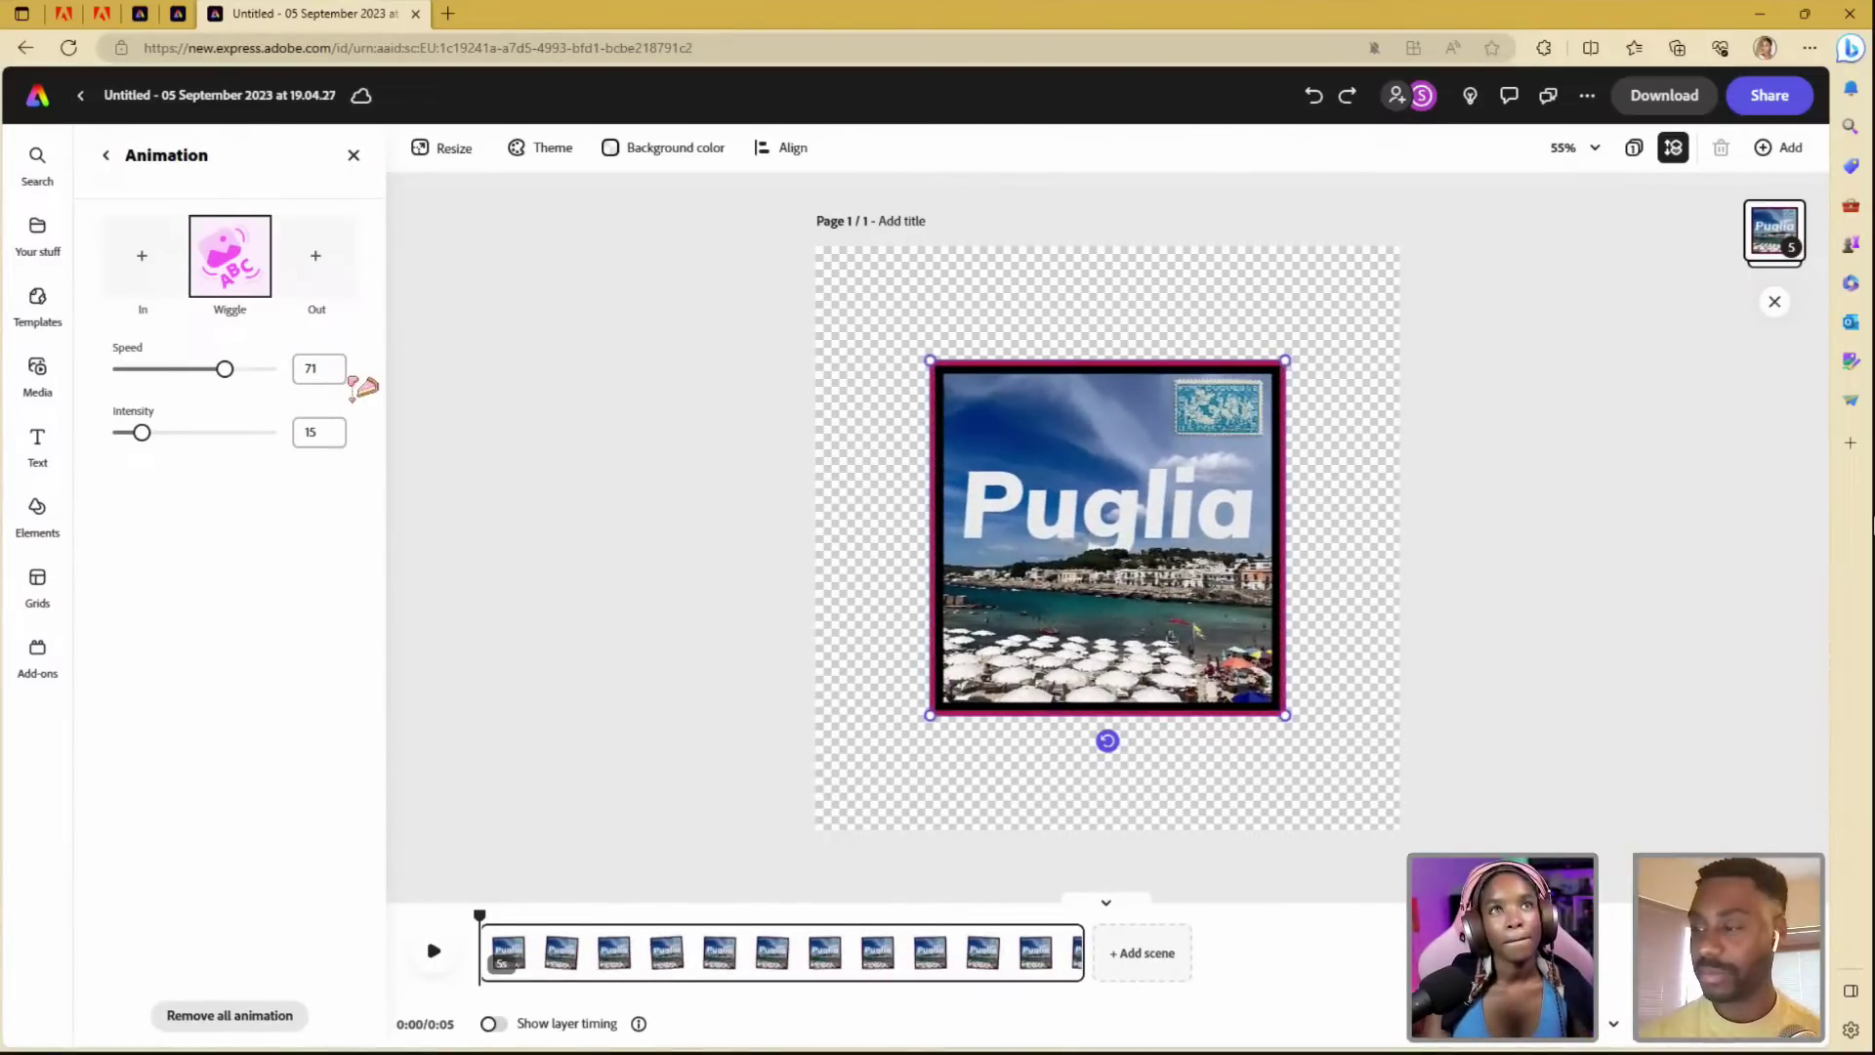
# - Set the Wiggle animation's speed to 70 and its intensity to 20
pyautogui.doubleClick(320, 369)
pyautogui.write('70')
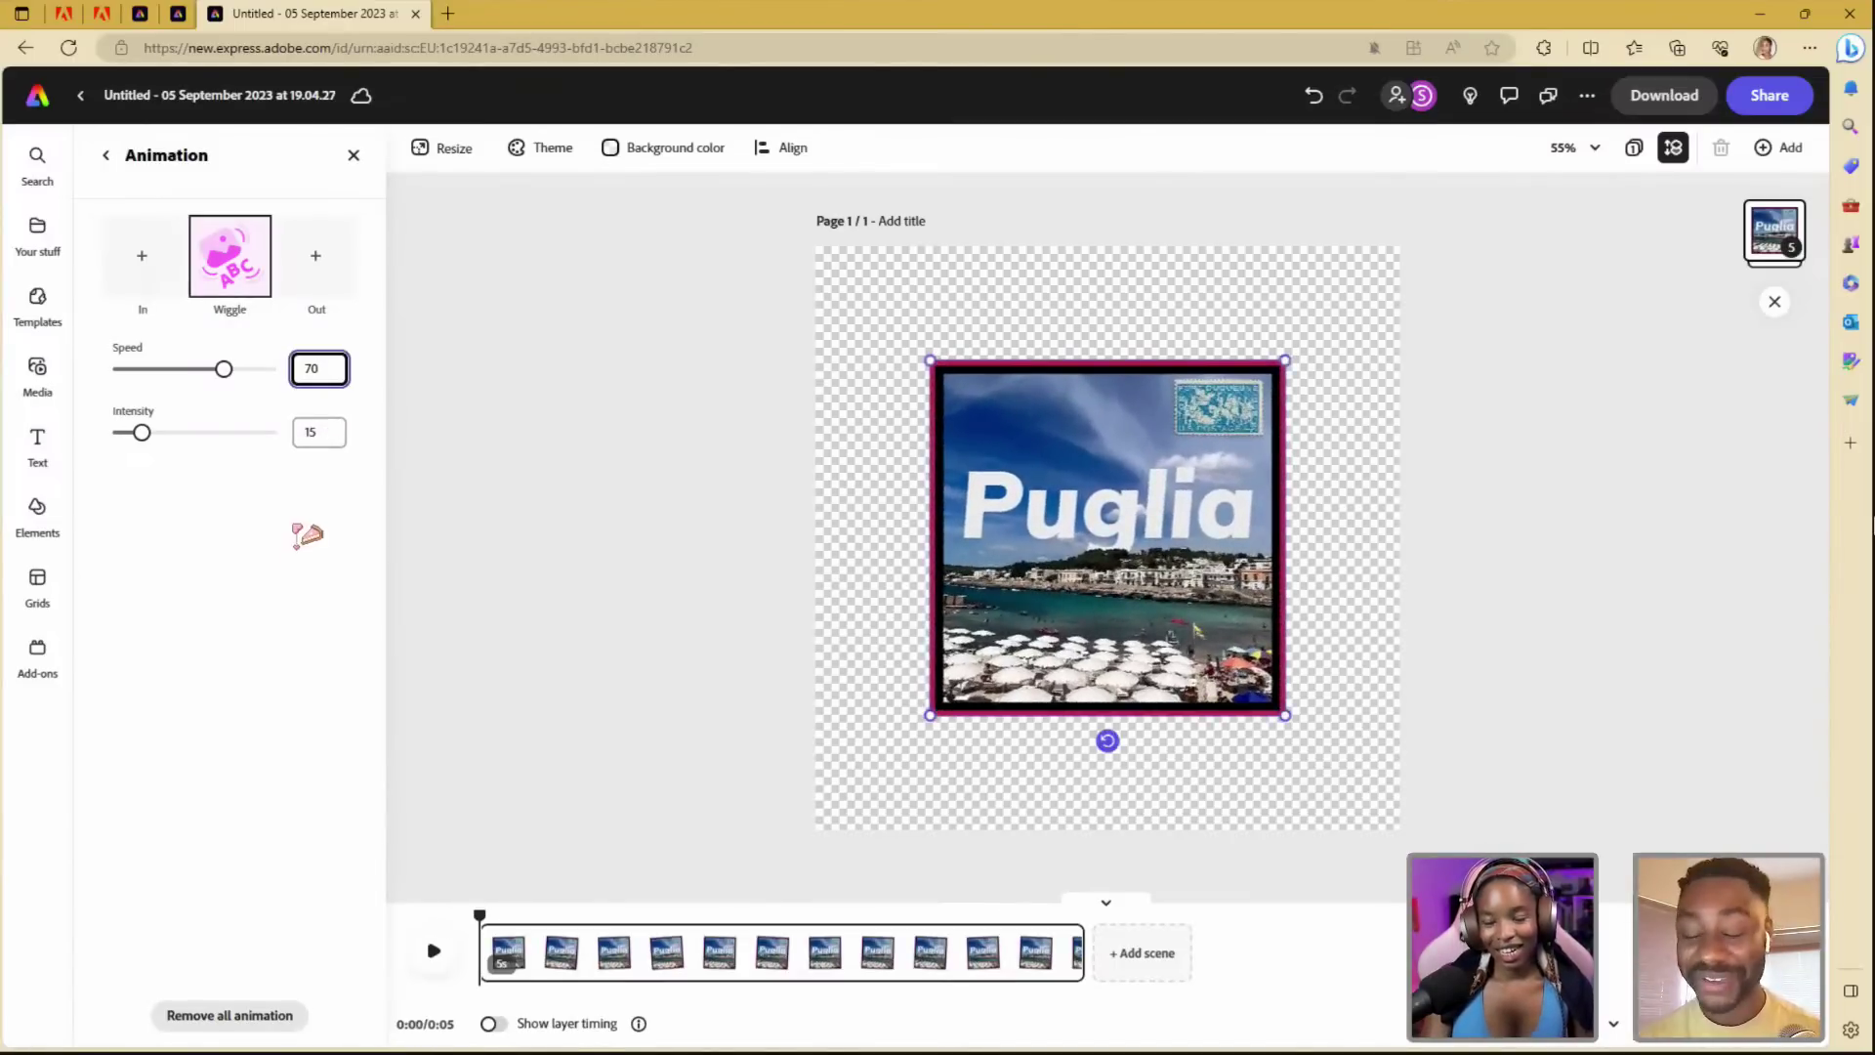
pyautogui.click(283, 552)
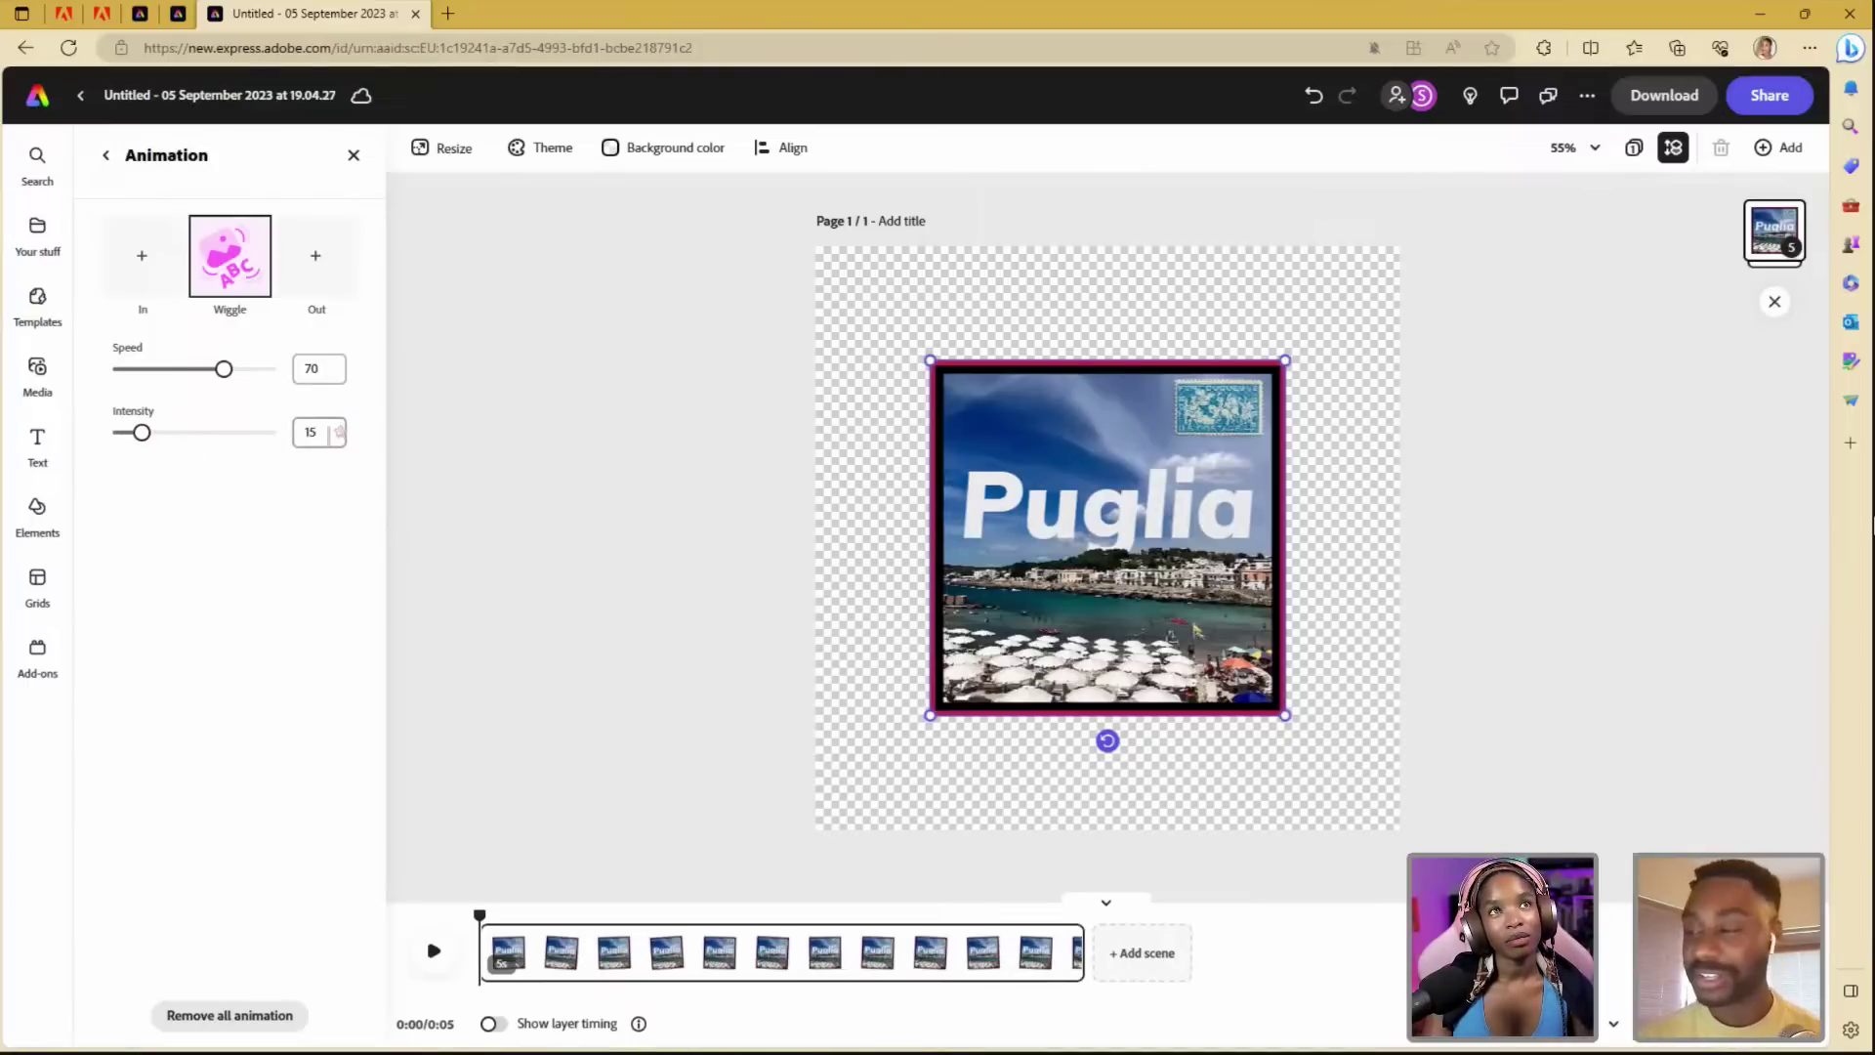
pyautogui.doubleClick(337, 435)
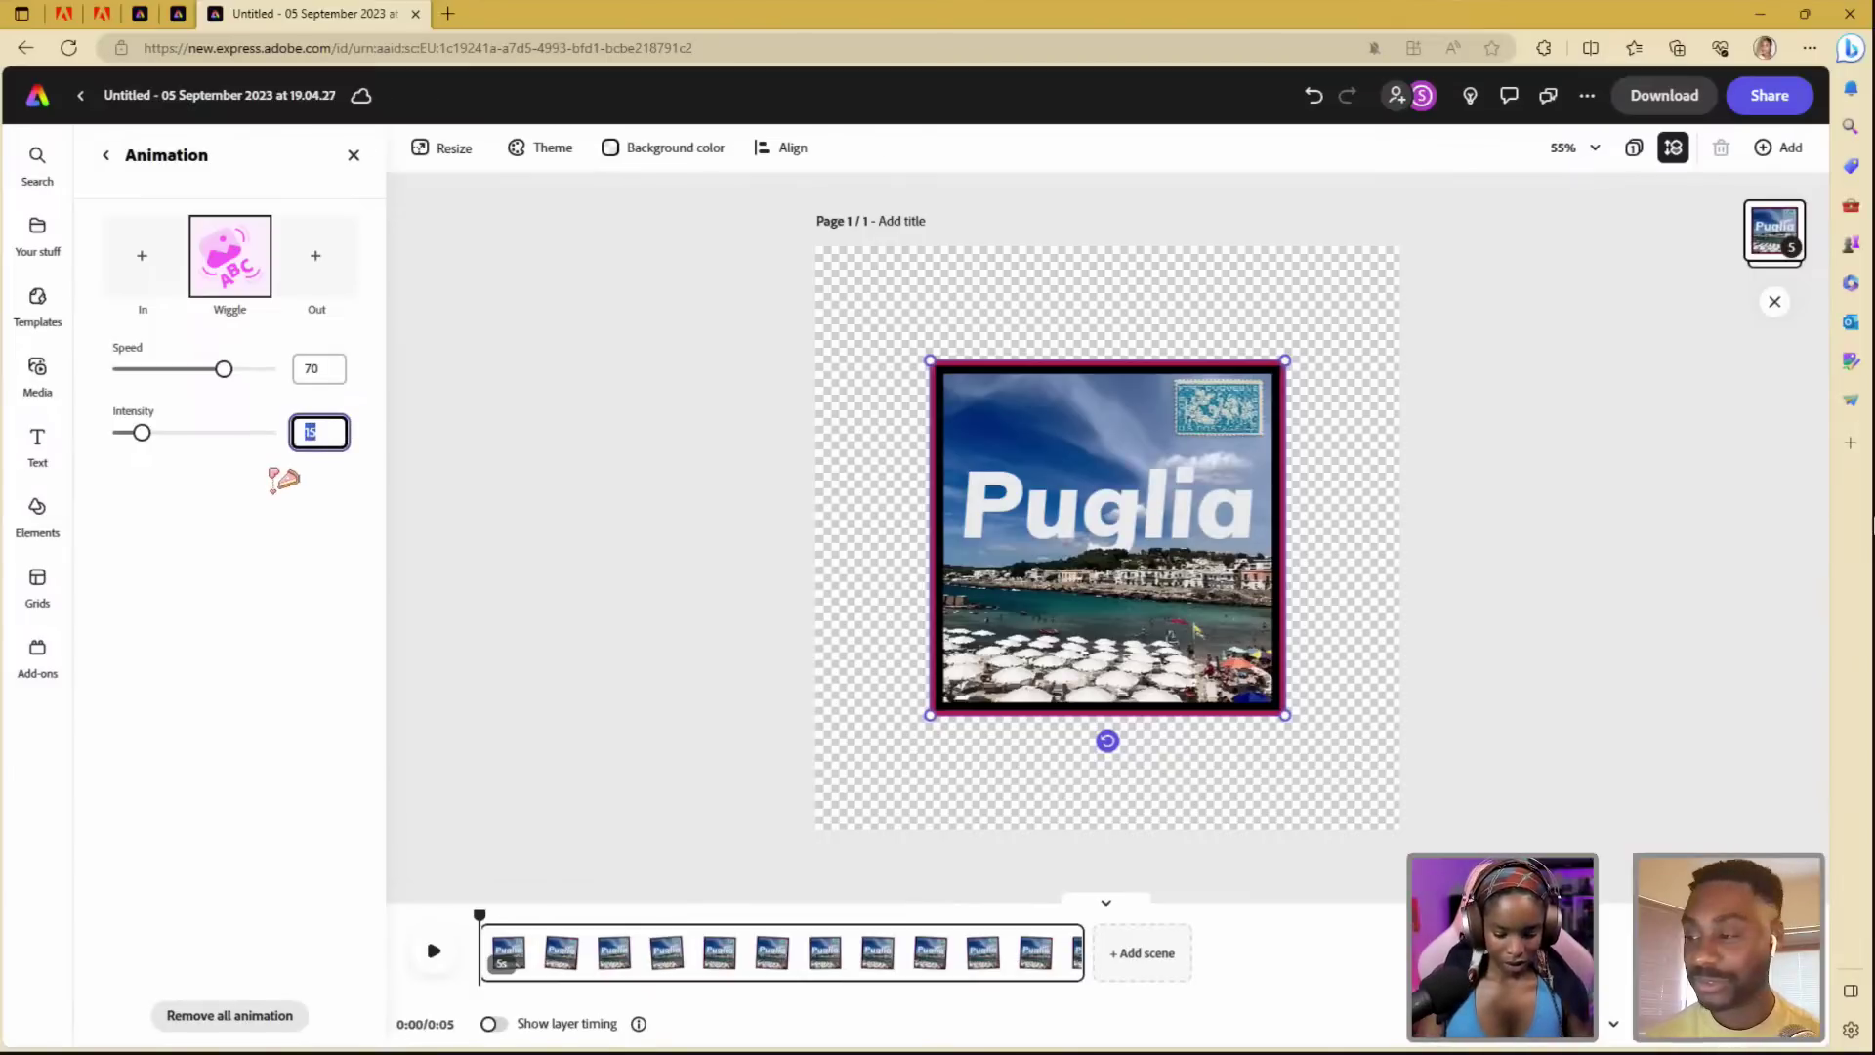
pyautogui.write('20')
pyautogui.press('Return')
pyautogui.click(579, 636)
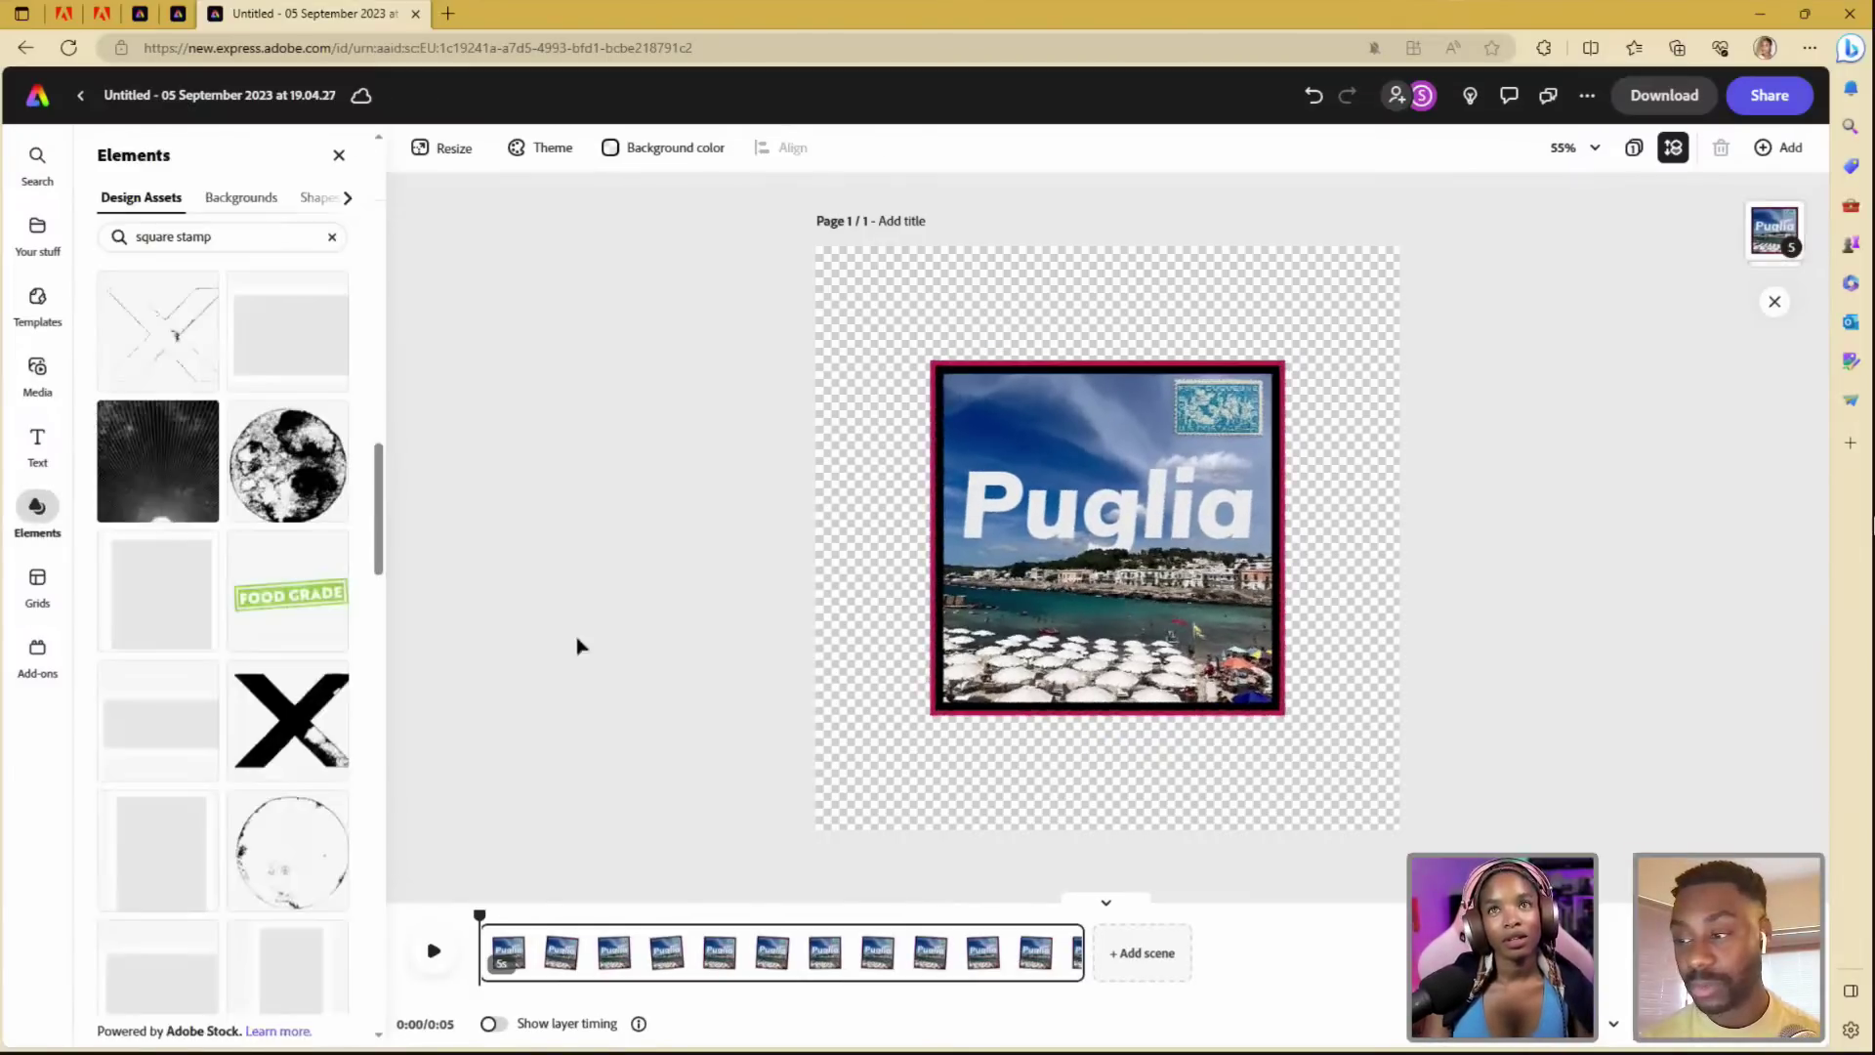
# - Play the animated scene to check the group's adjusted wiggle motion
pyautogui.click(438, 954)
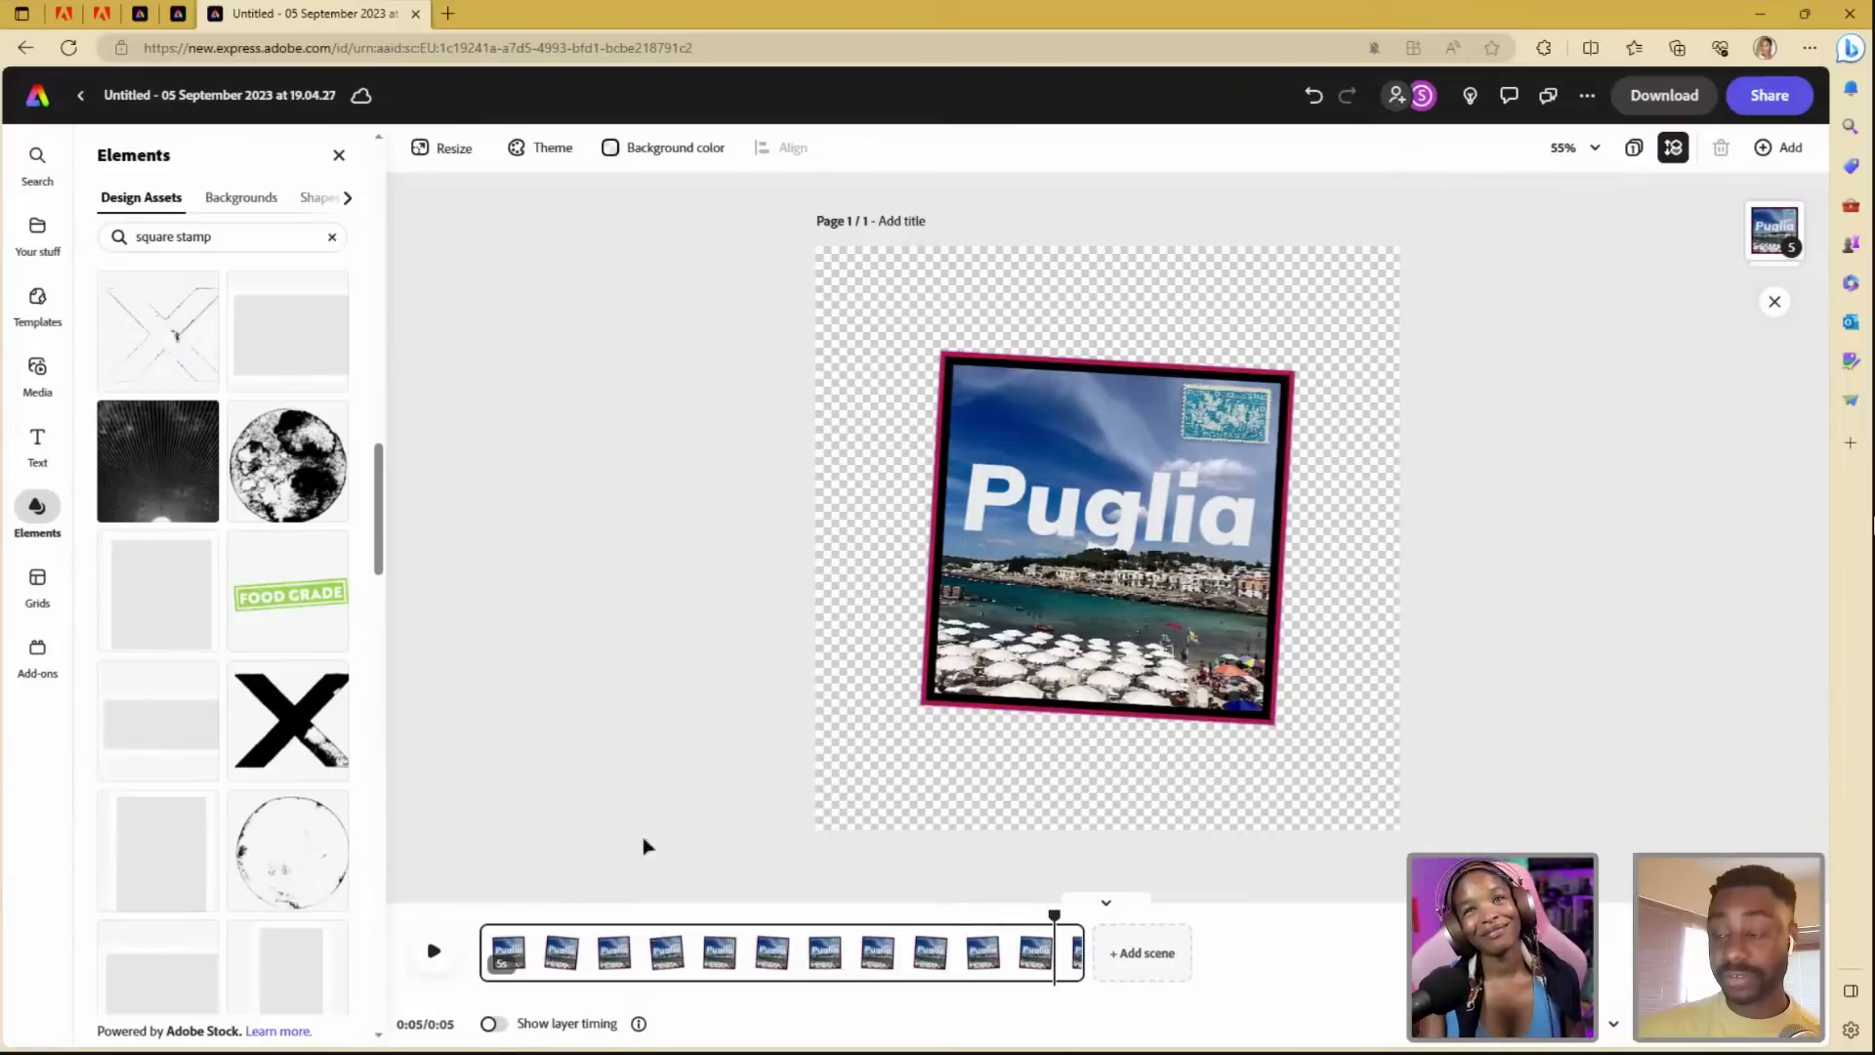
pyautogui.click(434, 959)
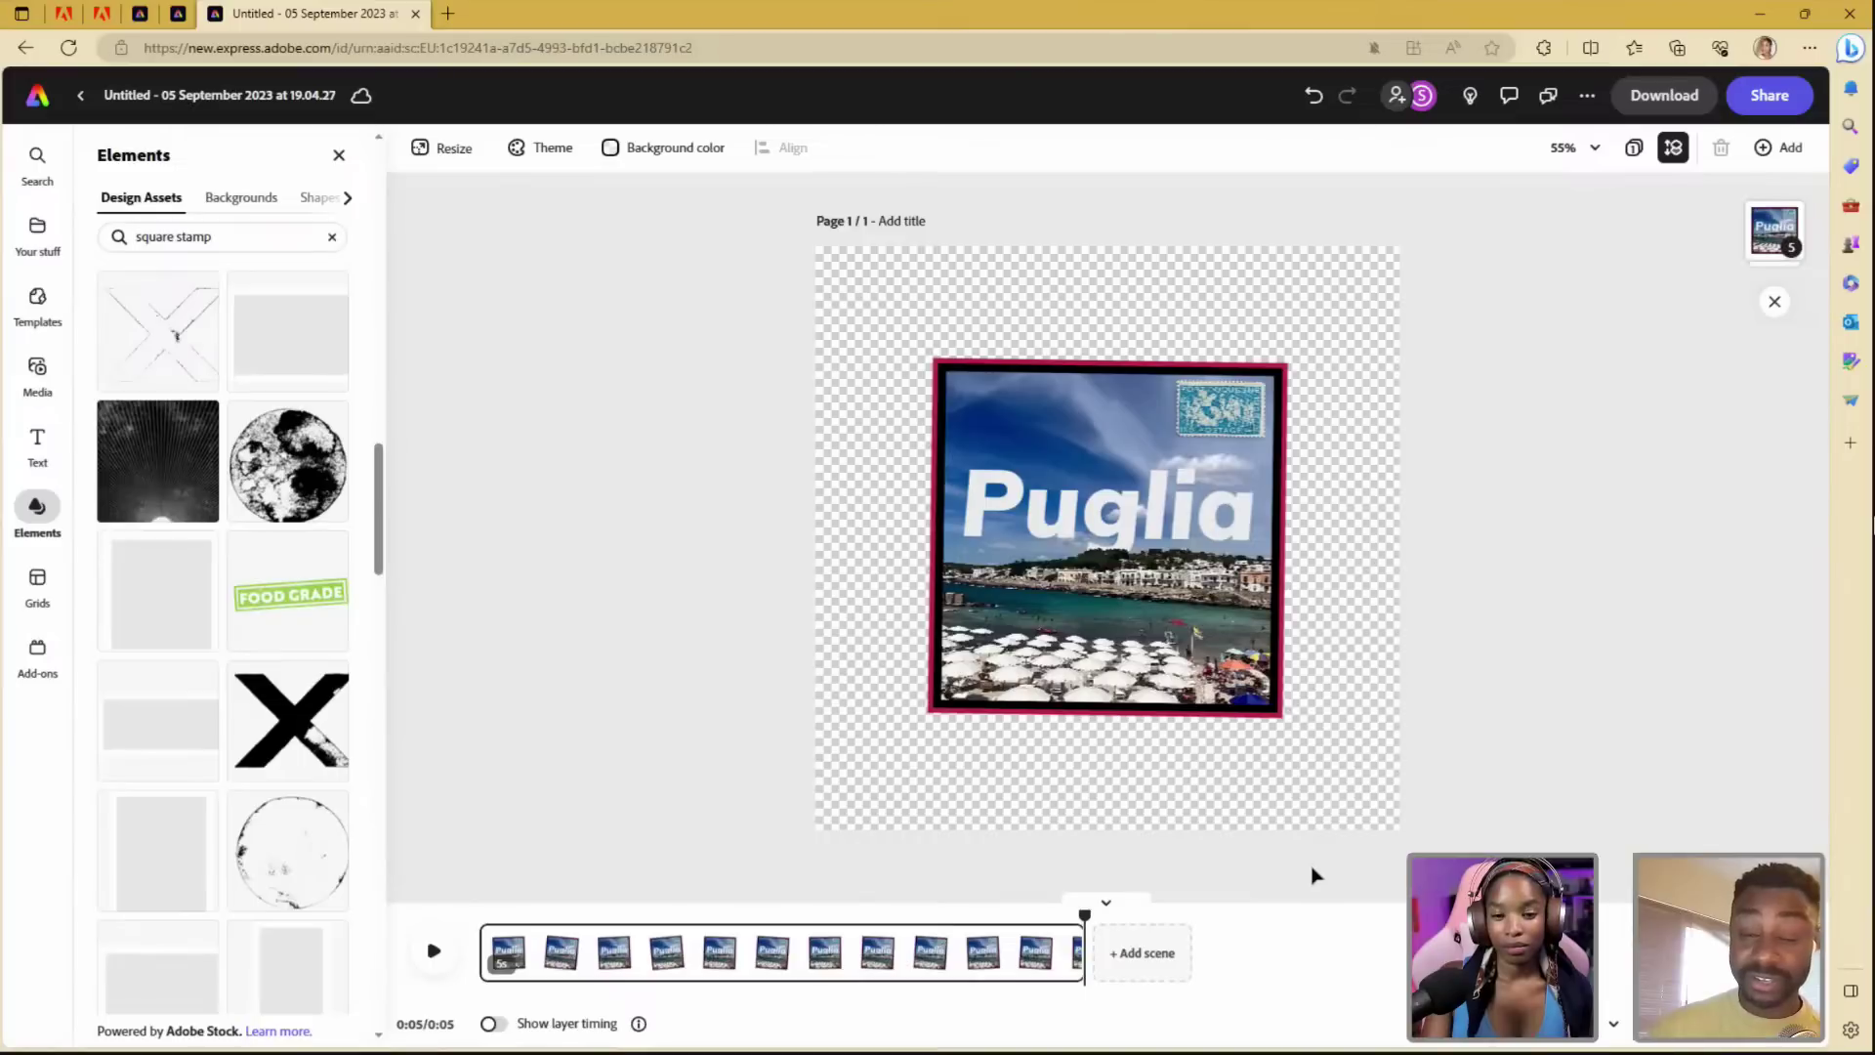
pyautogui.press('space')
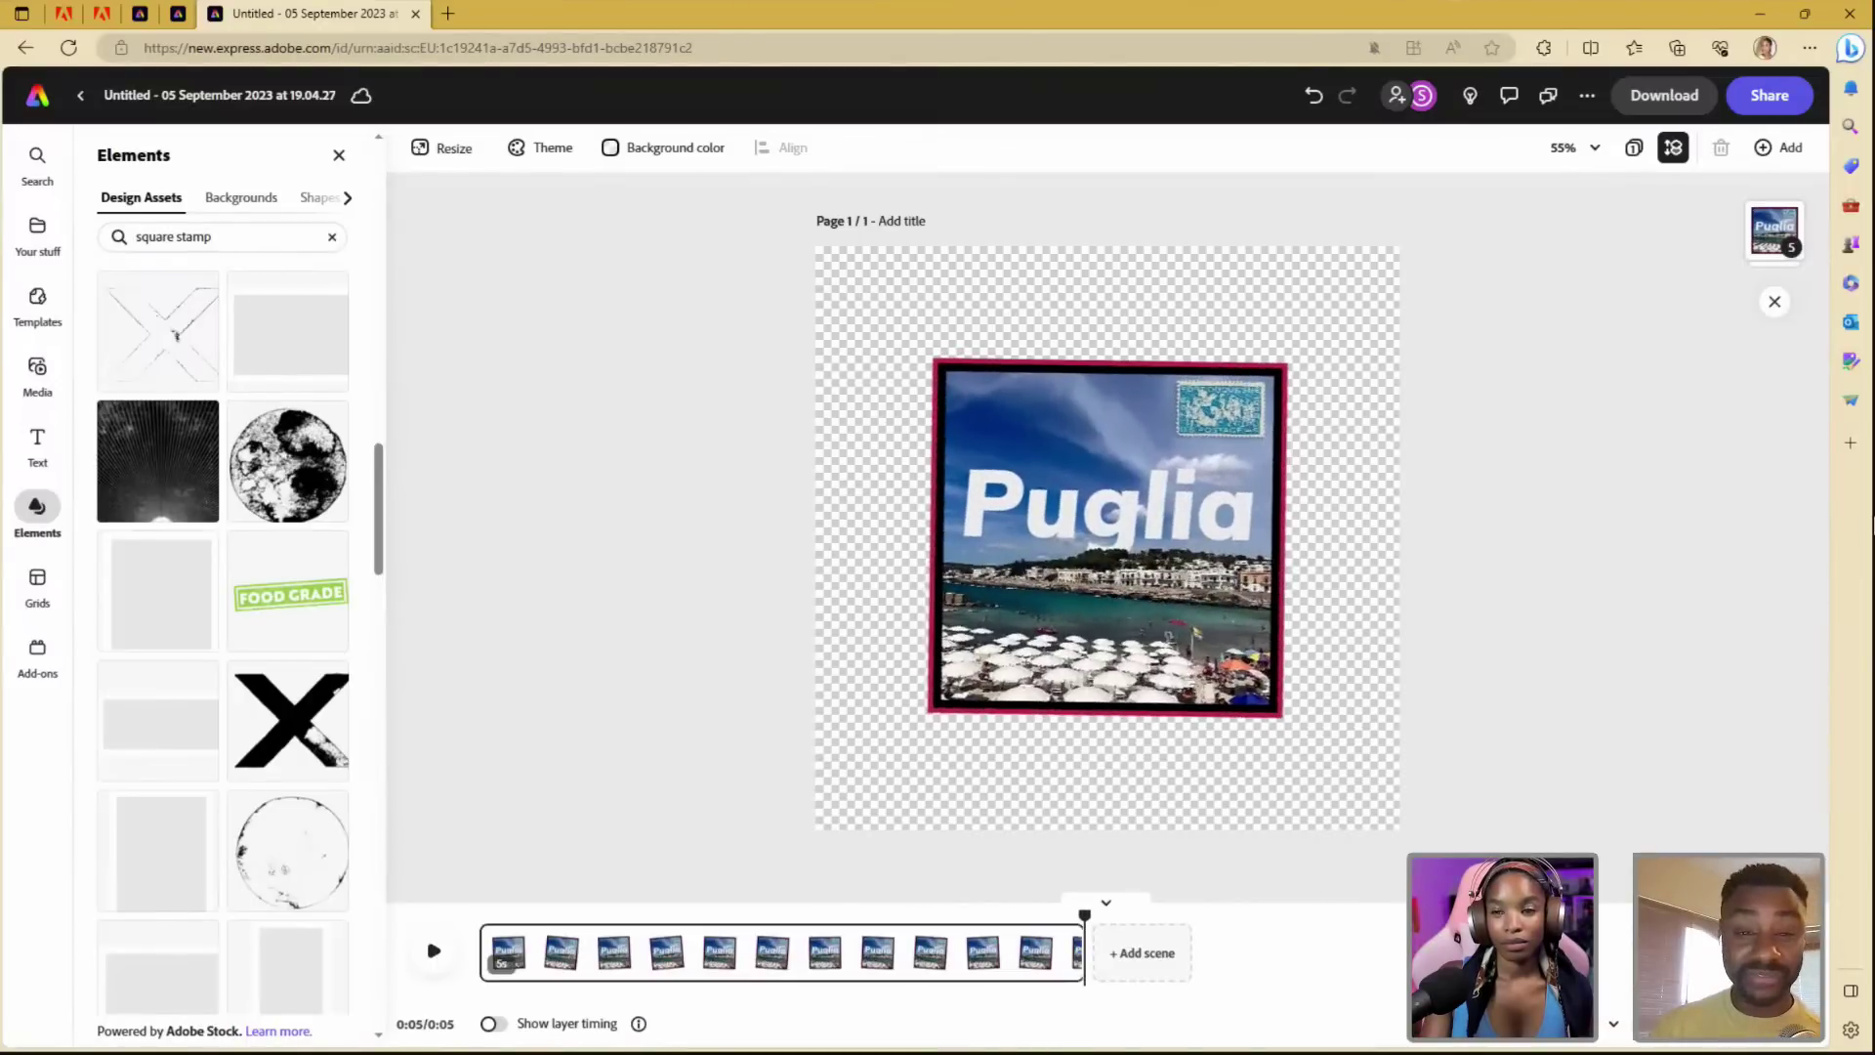
pyautogui.press('space')
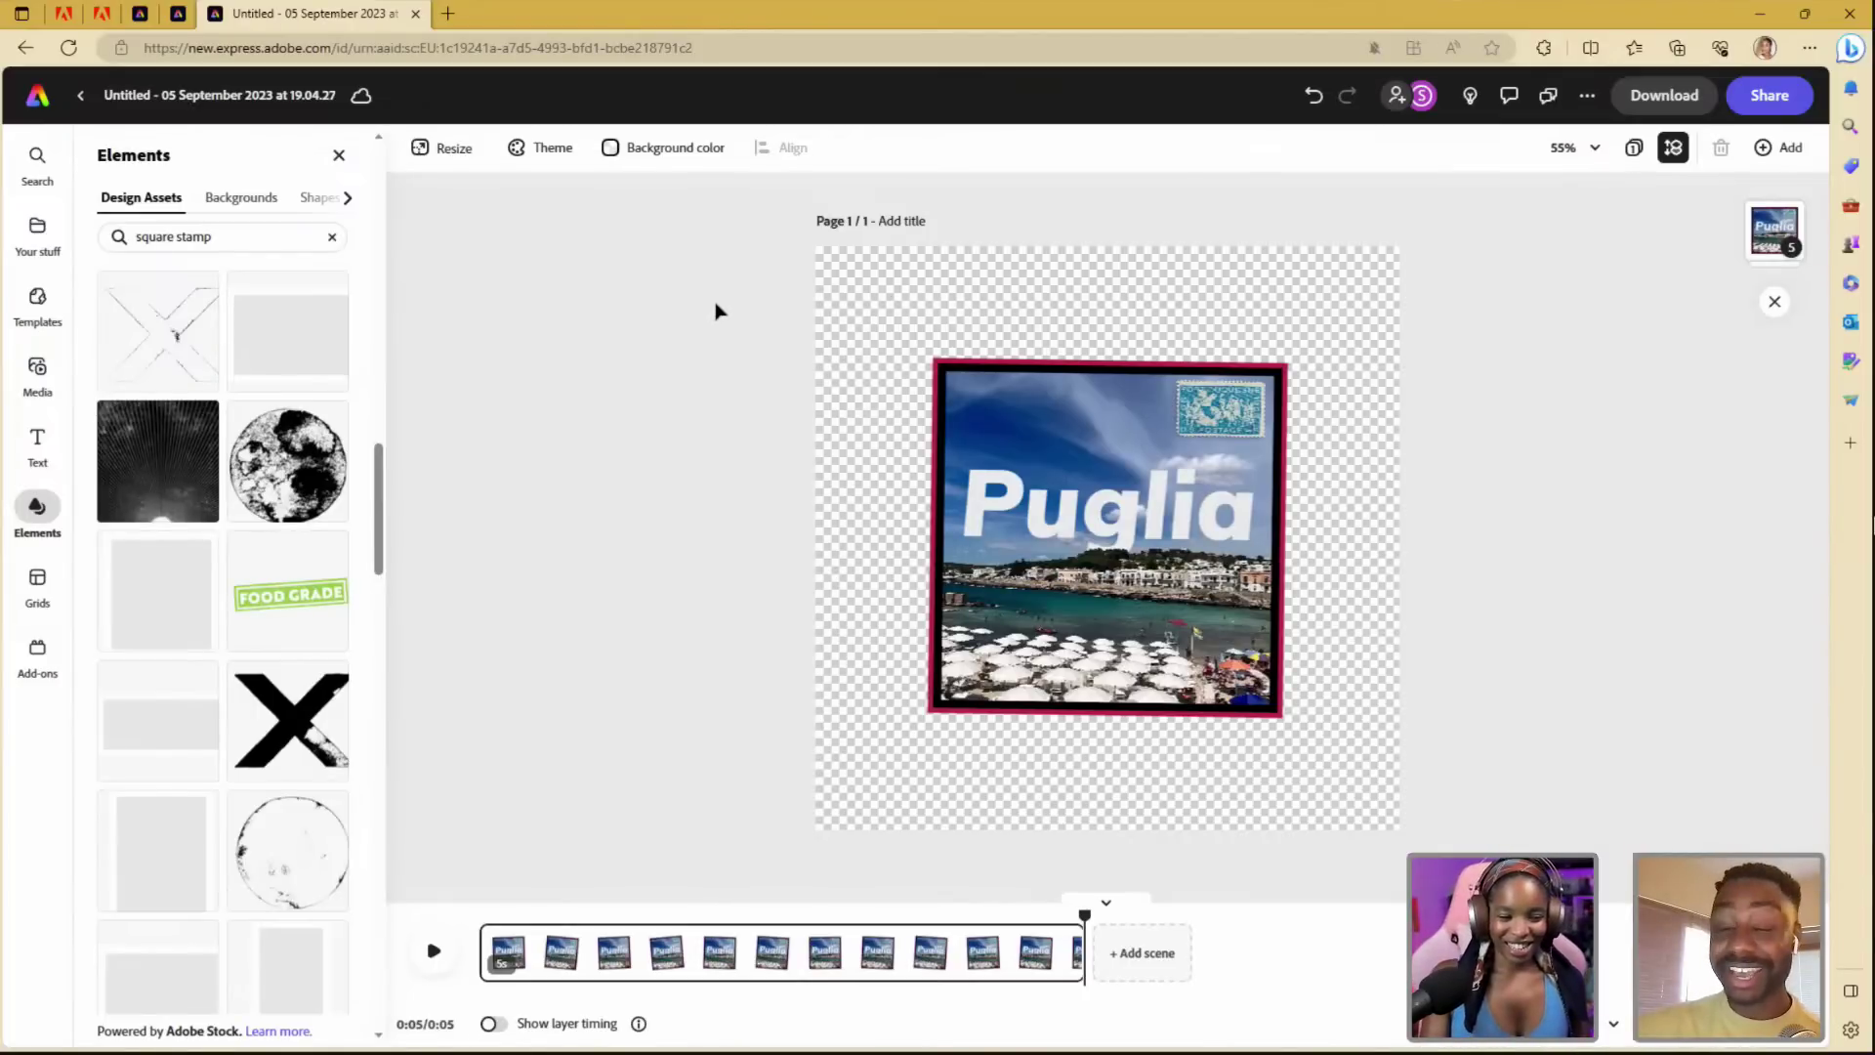
# - Leave the Puglia design and create a new blank Instagram square post, 1080 by 1080 px
pyautogui.click(340, 157)
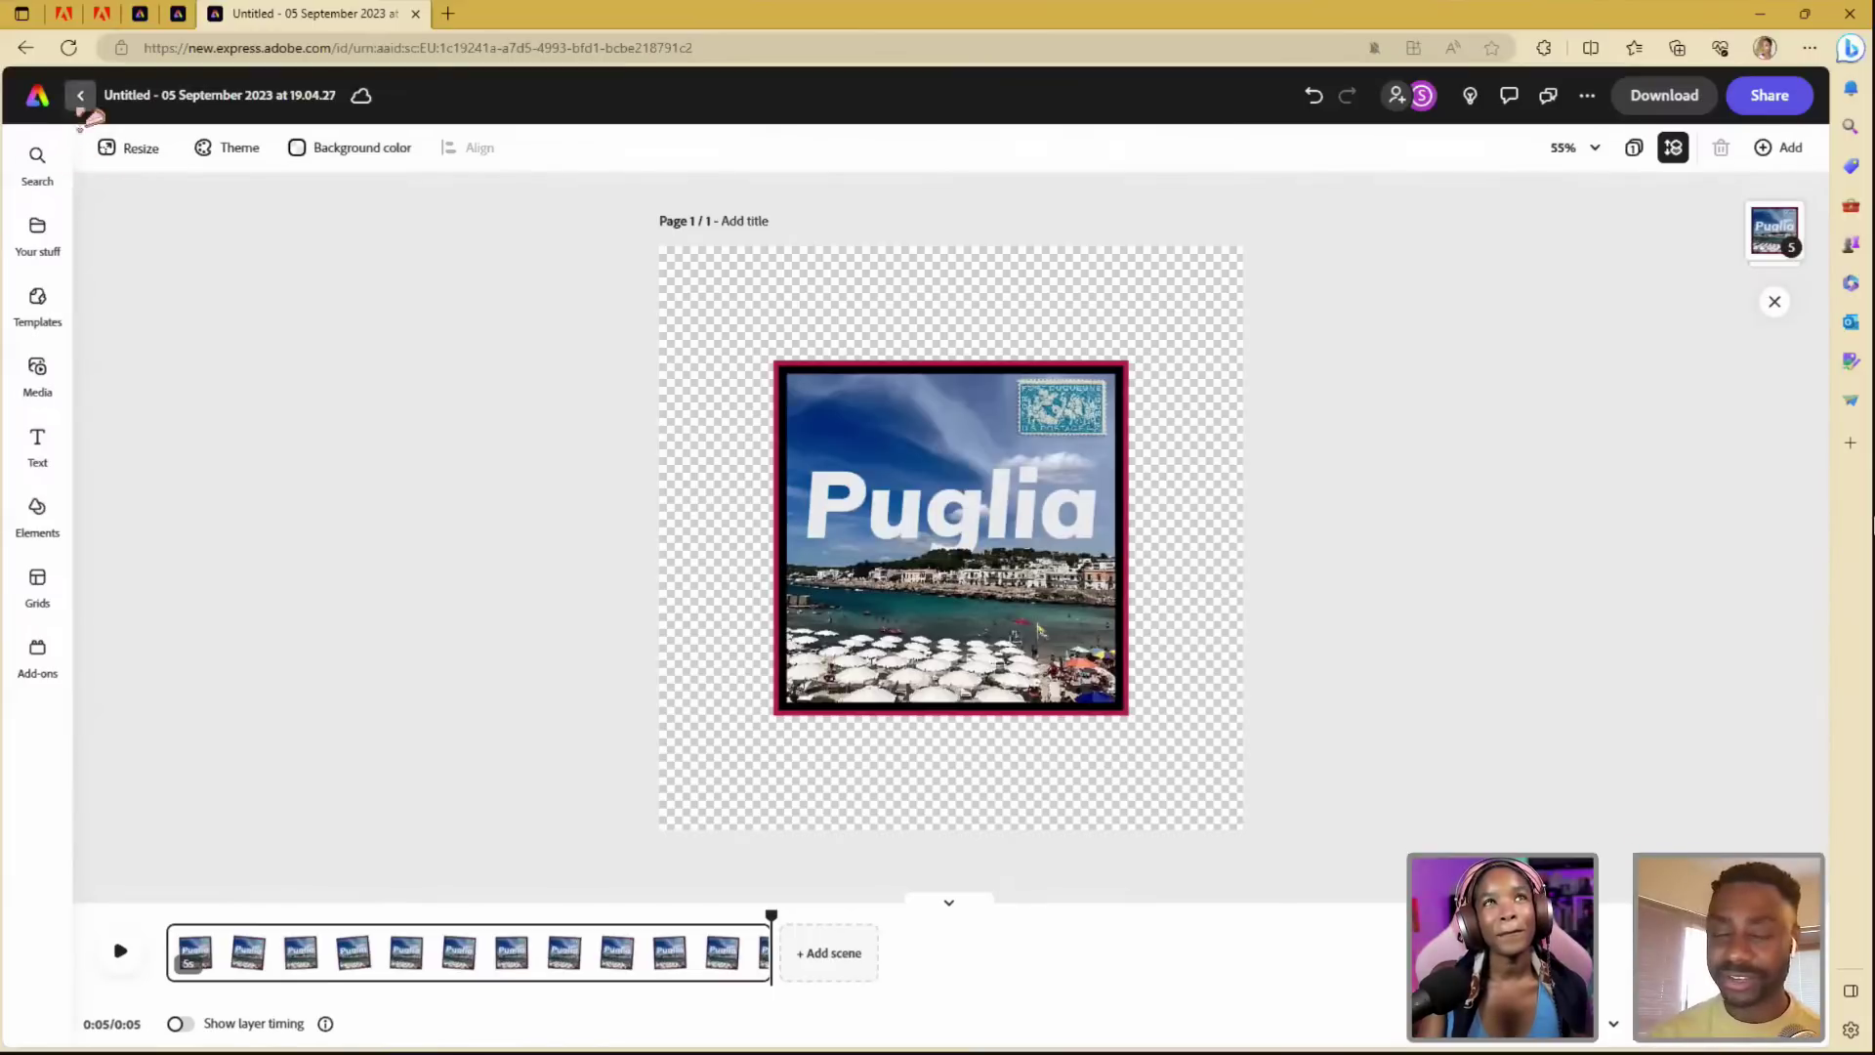
pyautogui.click(80, 94)
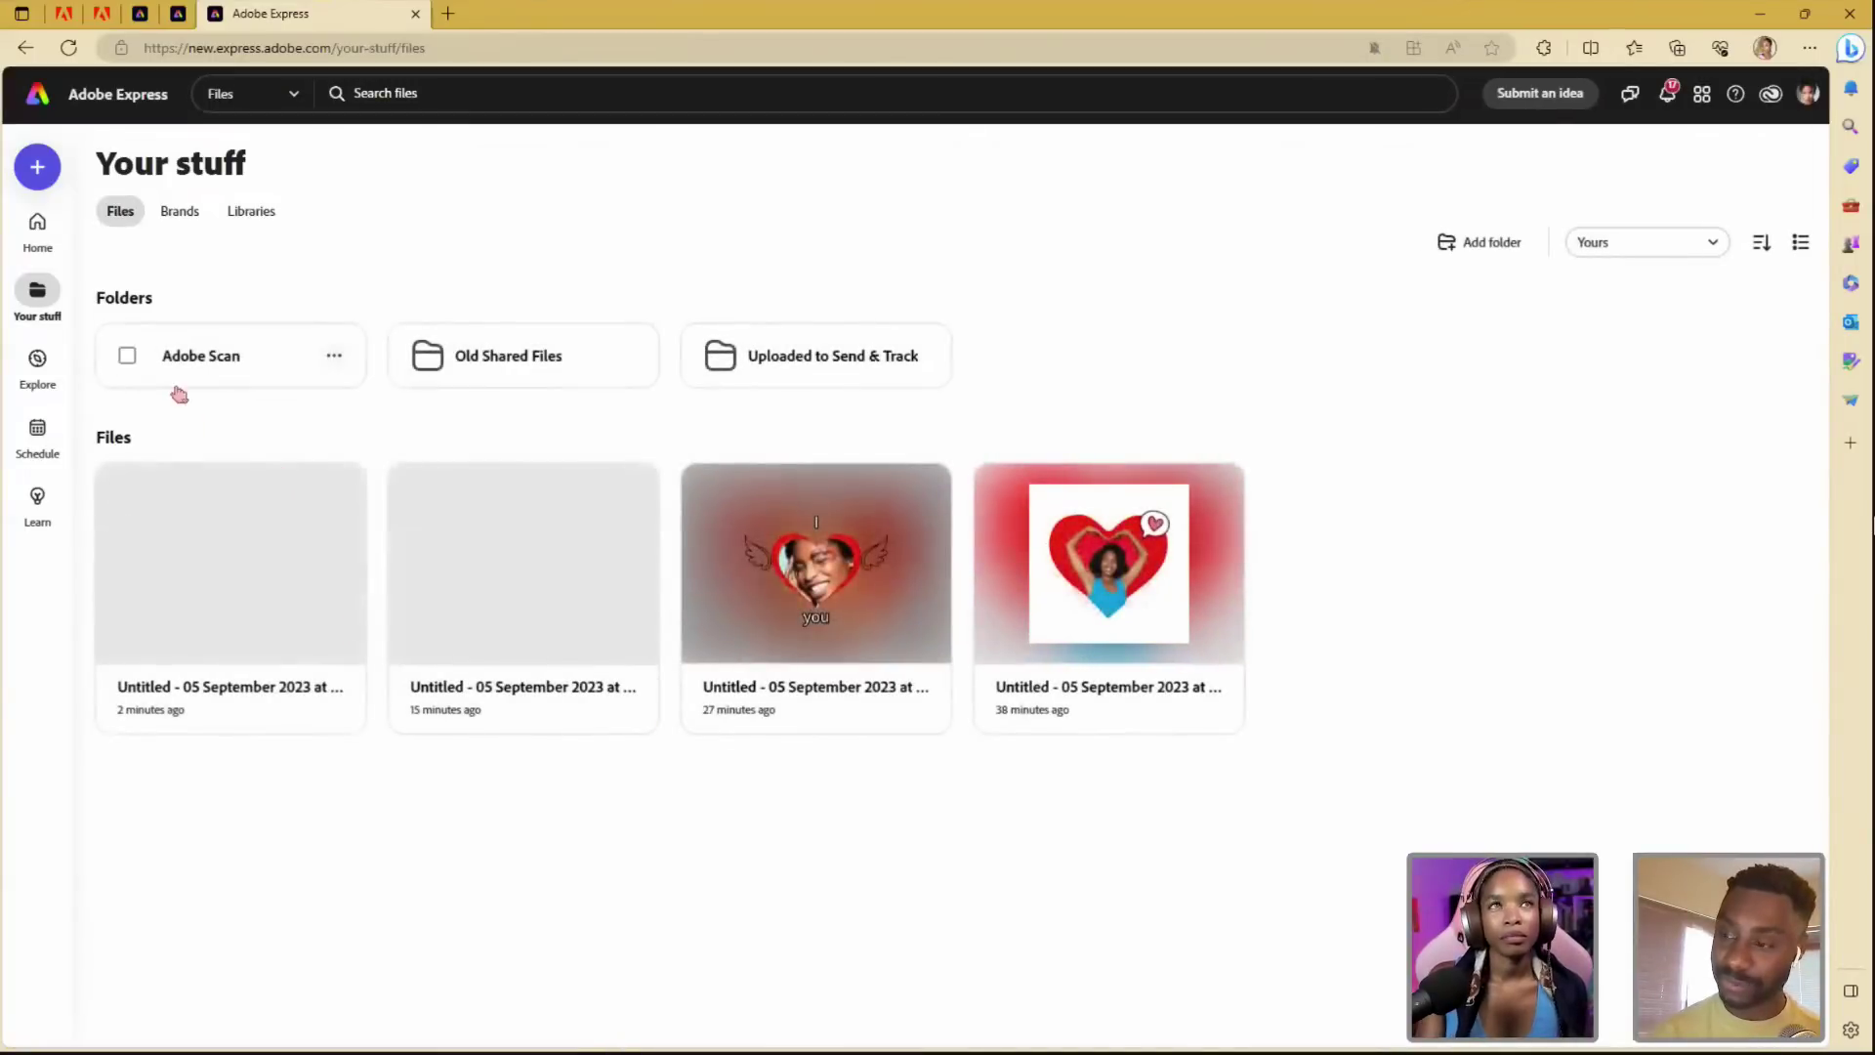
pyautogui.click(37, 168)
pyautogui.click(66, 381)
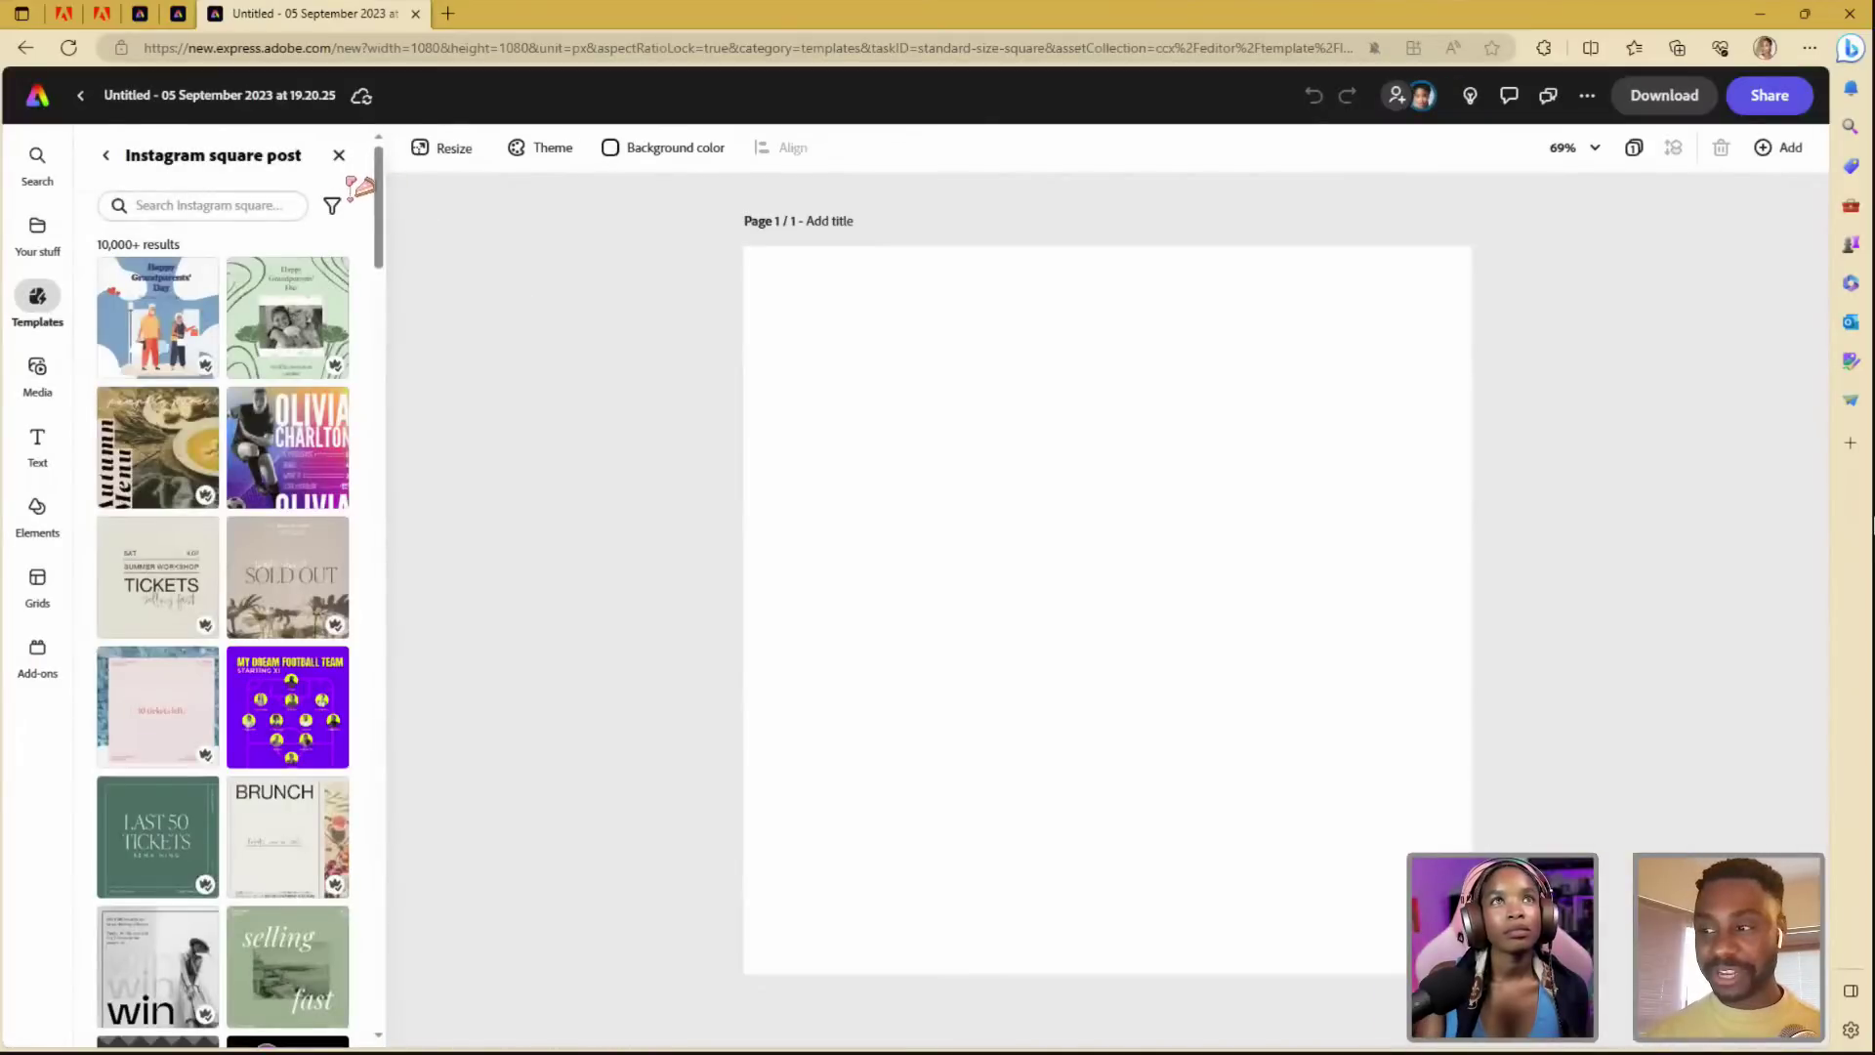
pyautogui.click(339, 155)
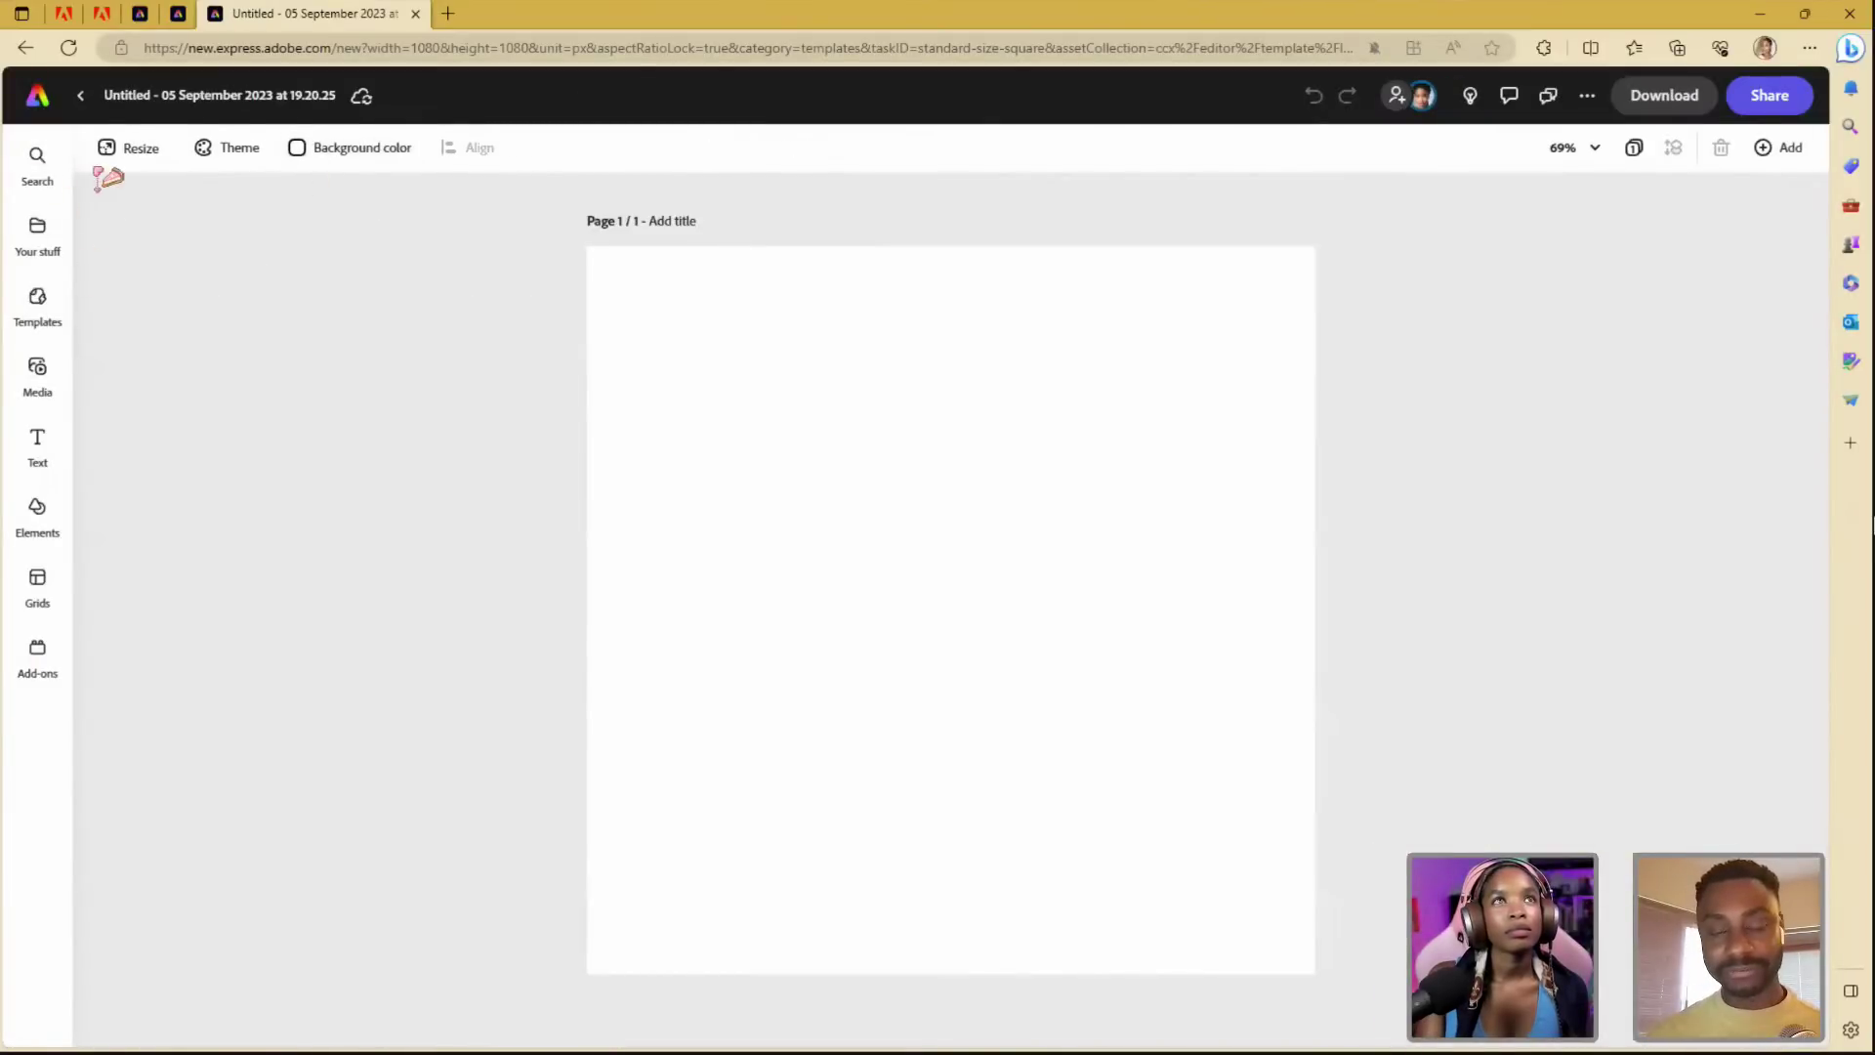
# - Upload the building mural photo IMG_7281.JPG from the device onto the blank page and select it
pyautogui.click(37, 368)
pyautogui.click(200, 248)
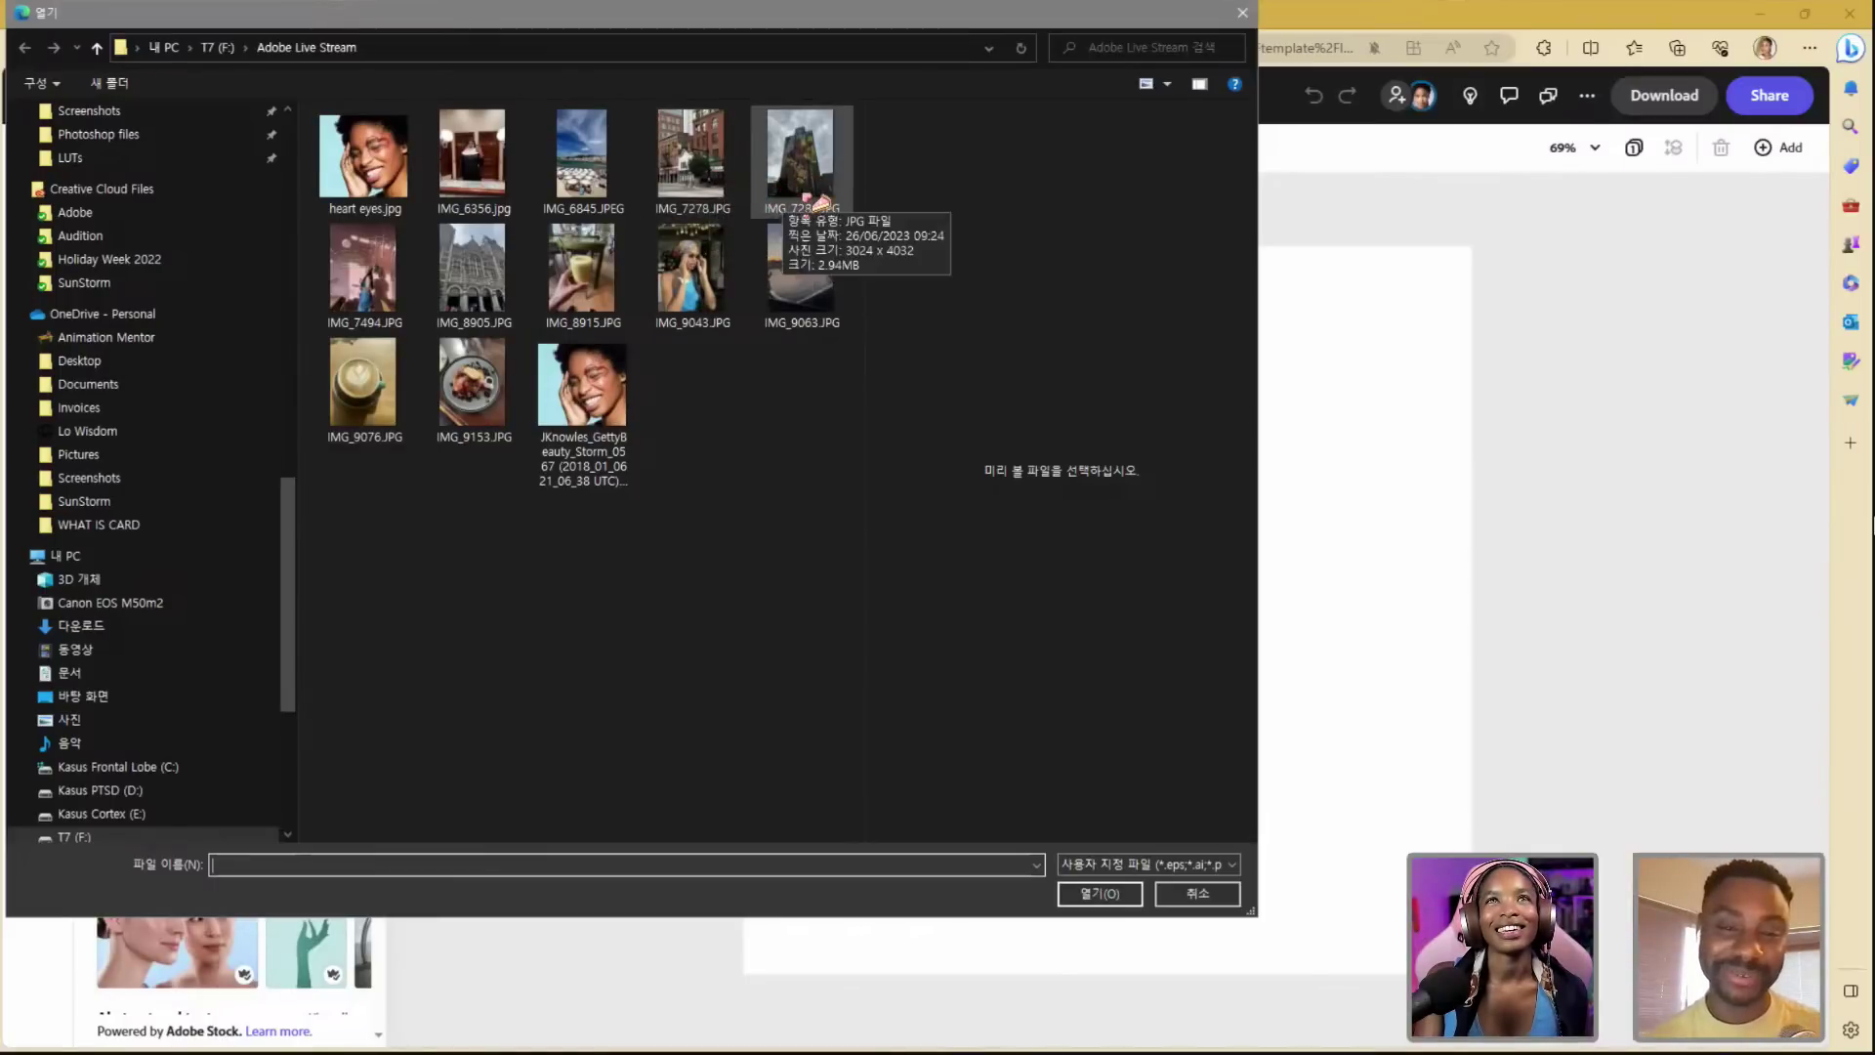
pyautogui.click(816, 203)
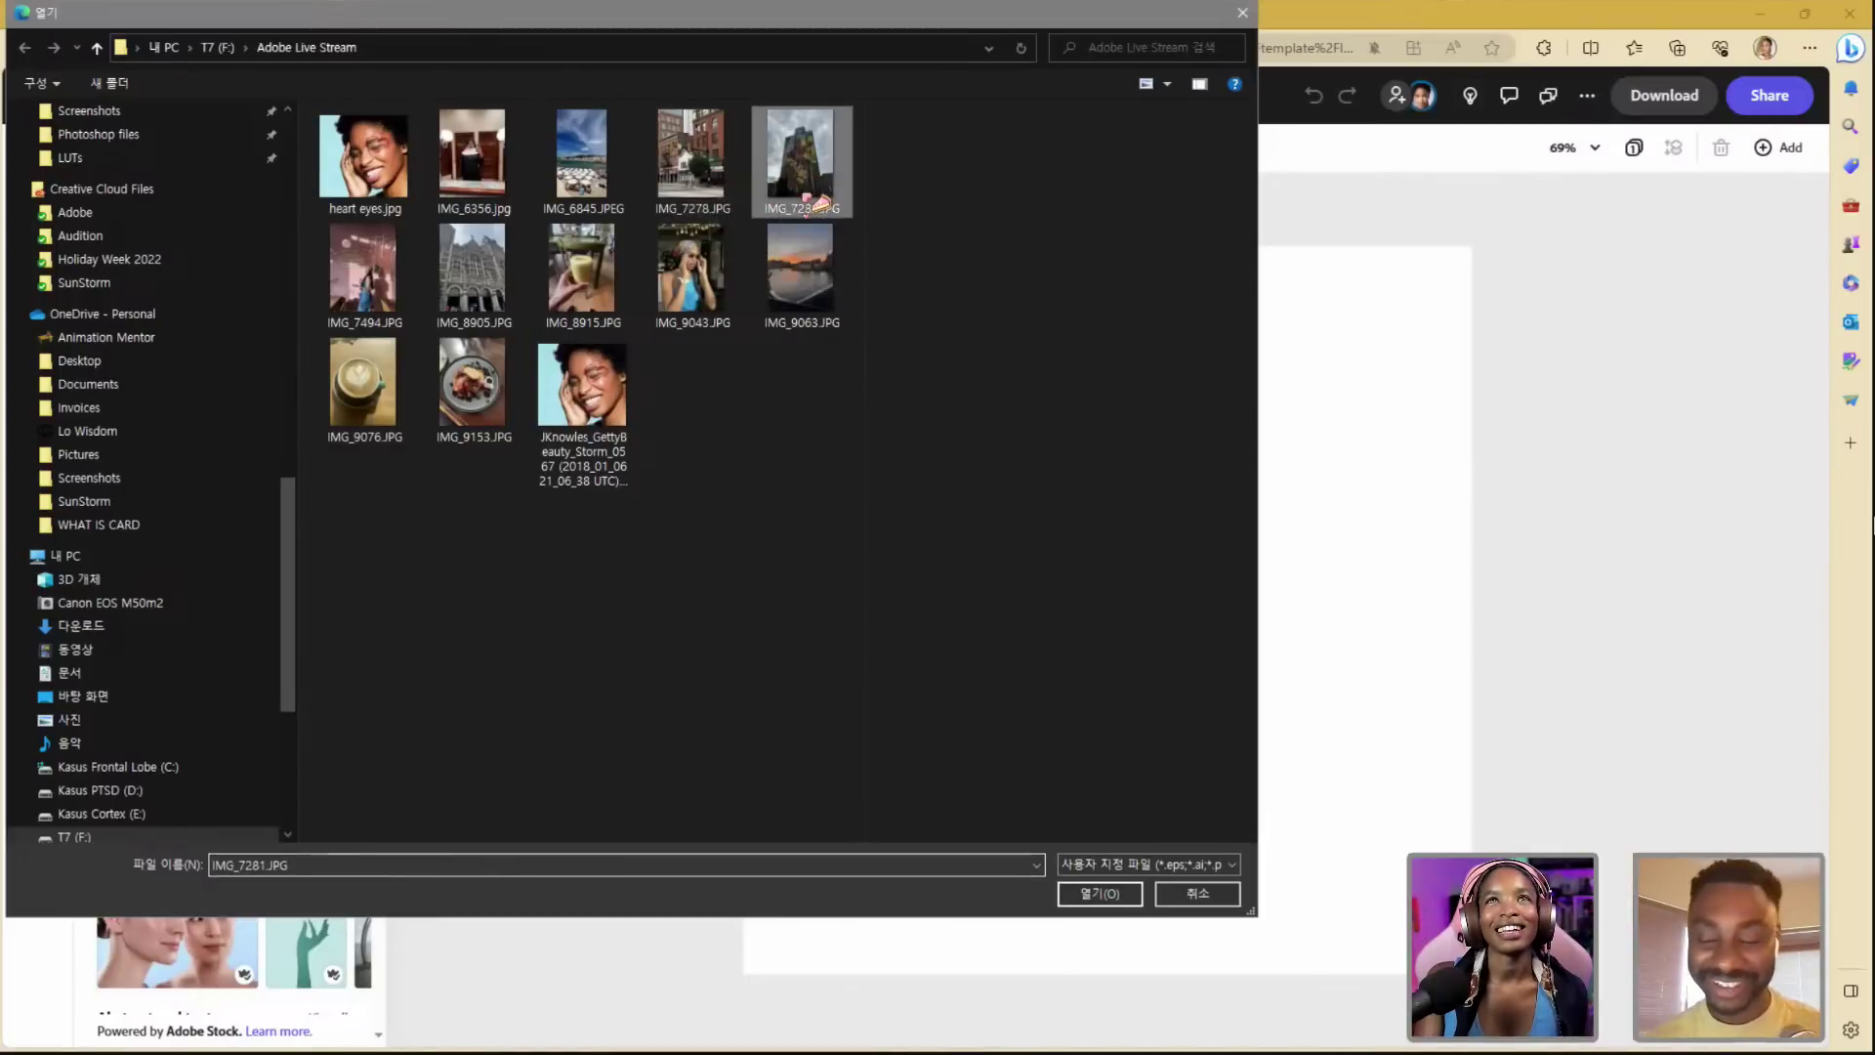
pyautogui.click(1111, 897)
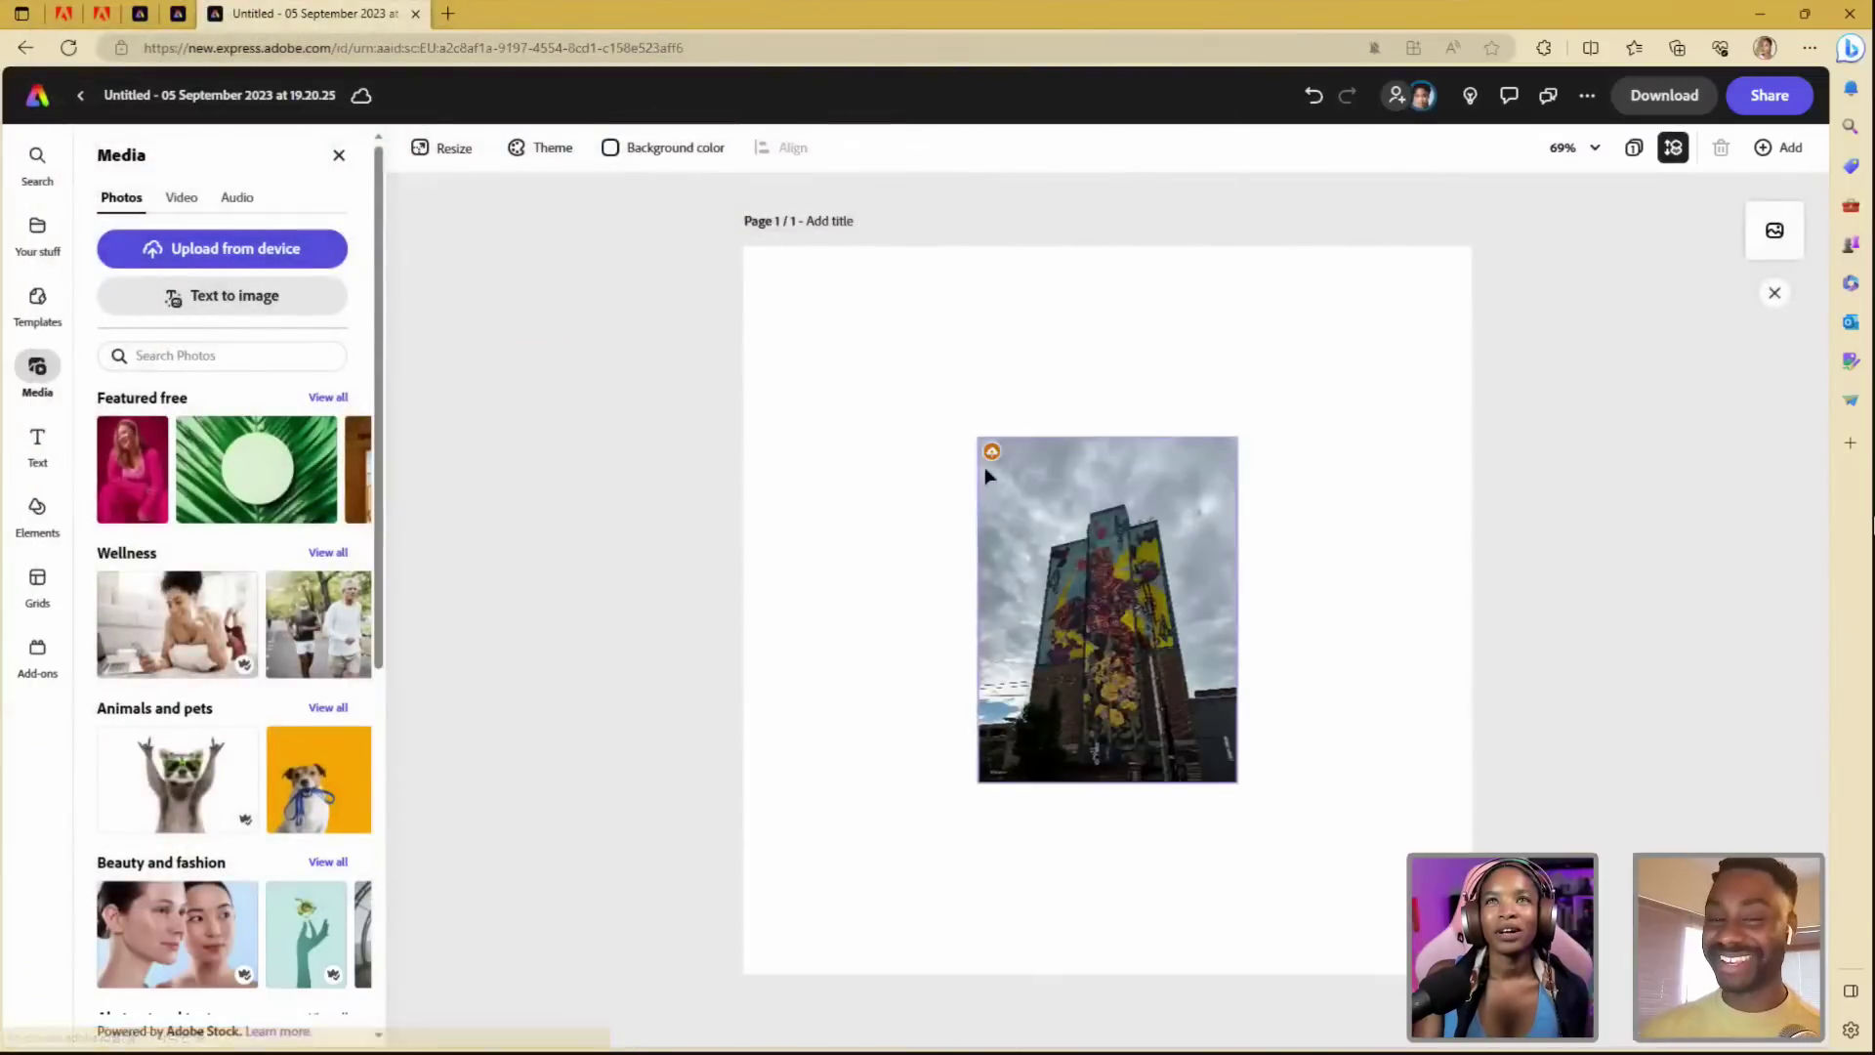
pyautogui.click(988, 459)
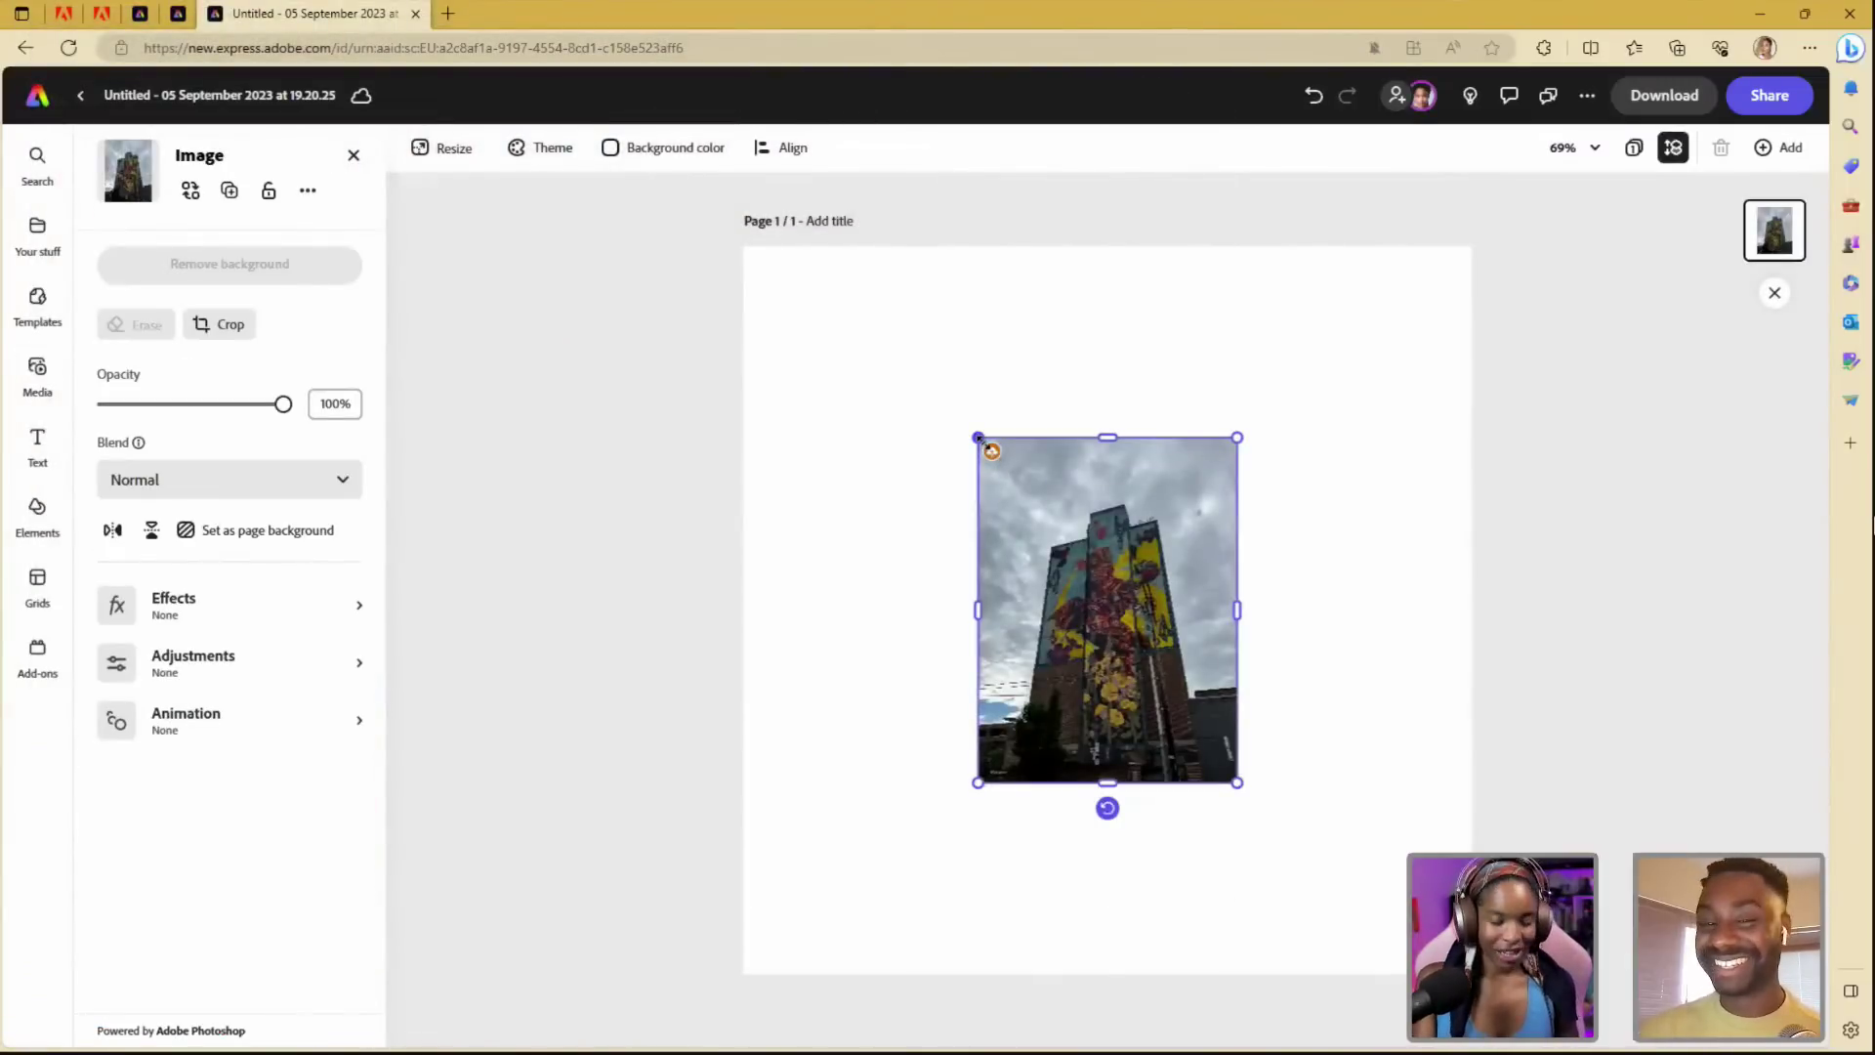
# - Enlarge the building mural photo proportionally until it fills most of the page's height, centred on the page
pyautogui.moveTo(978, 438)
pyautogui.mouseDown()
pyautogui.moveTo(817, 305)
pyautogui.moveTo(728, 263)
pyautogui.moveTo(872, 367)
pyautogui.moveTo(816, 264)
pyautogui.mouseUp()
pyautogui.moveTo(811, 315); pyautogui.dragTo(861, 305)
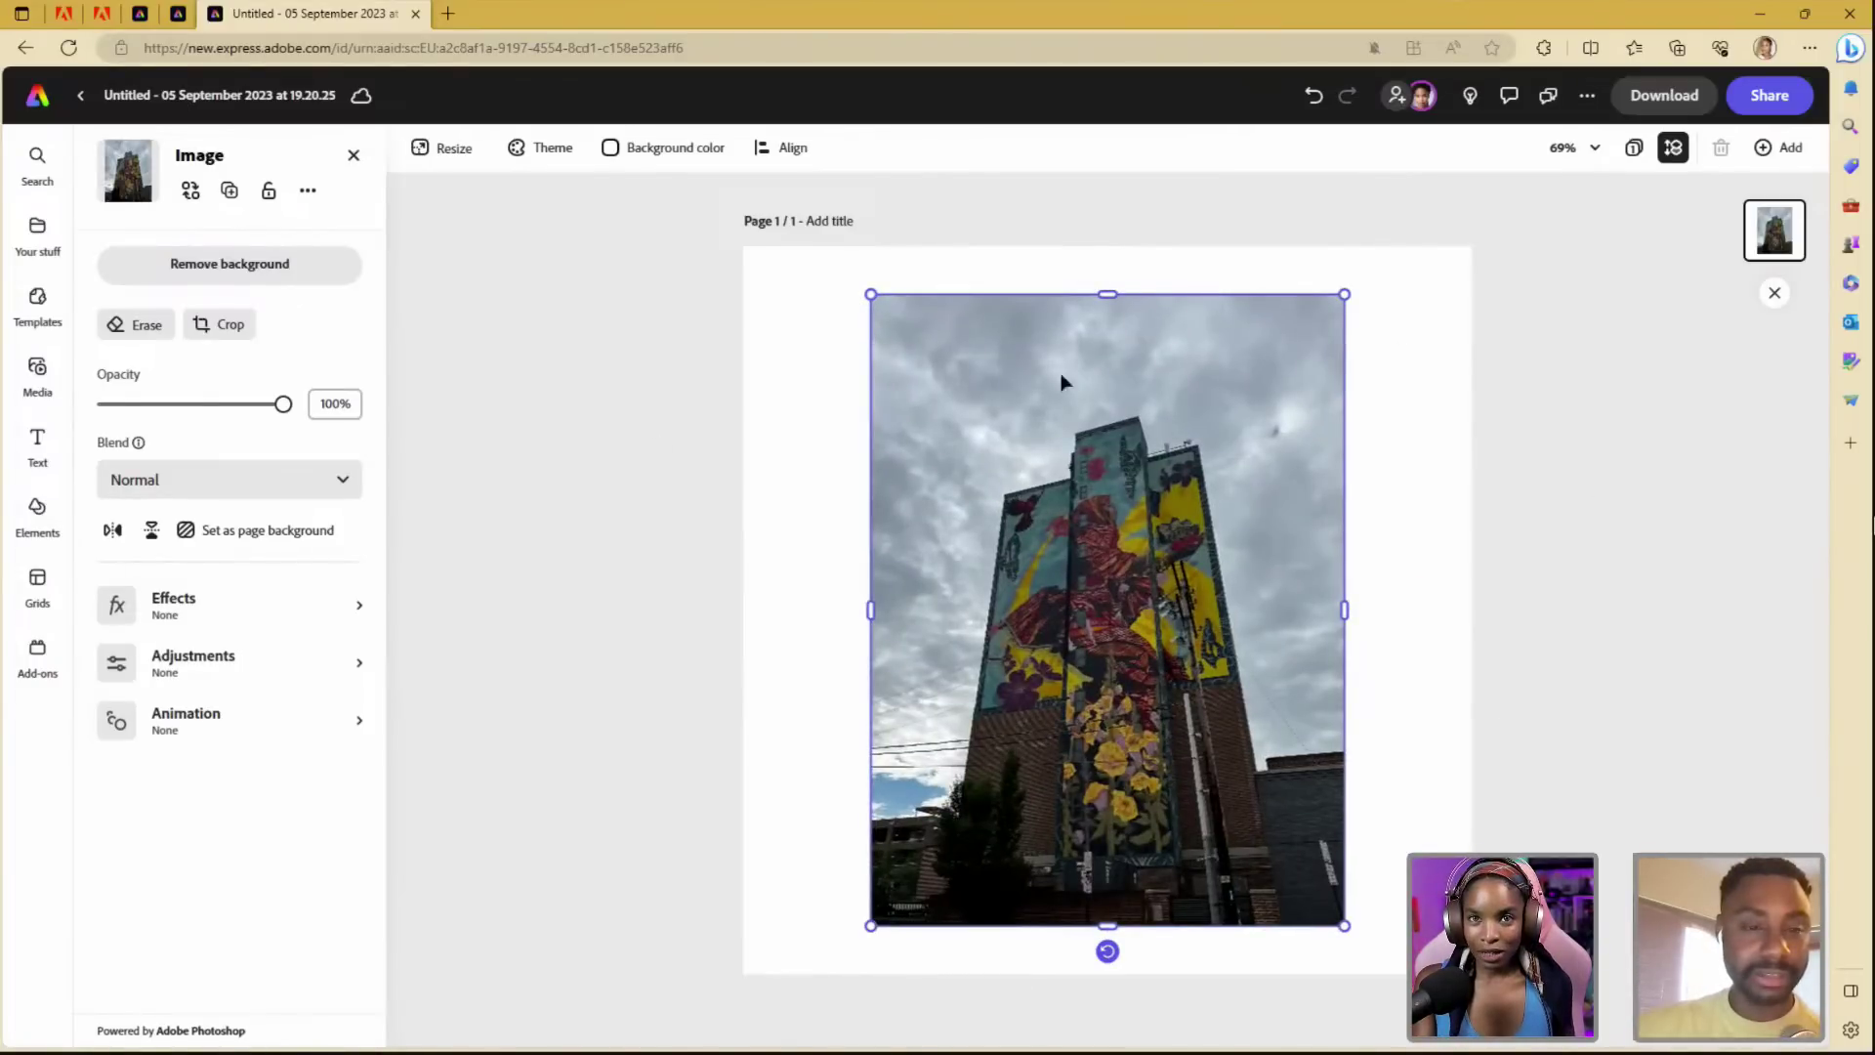
pyautogui.click(1523, 620)
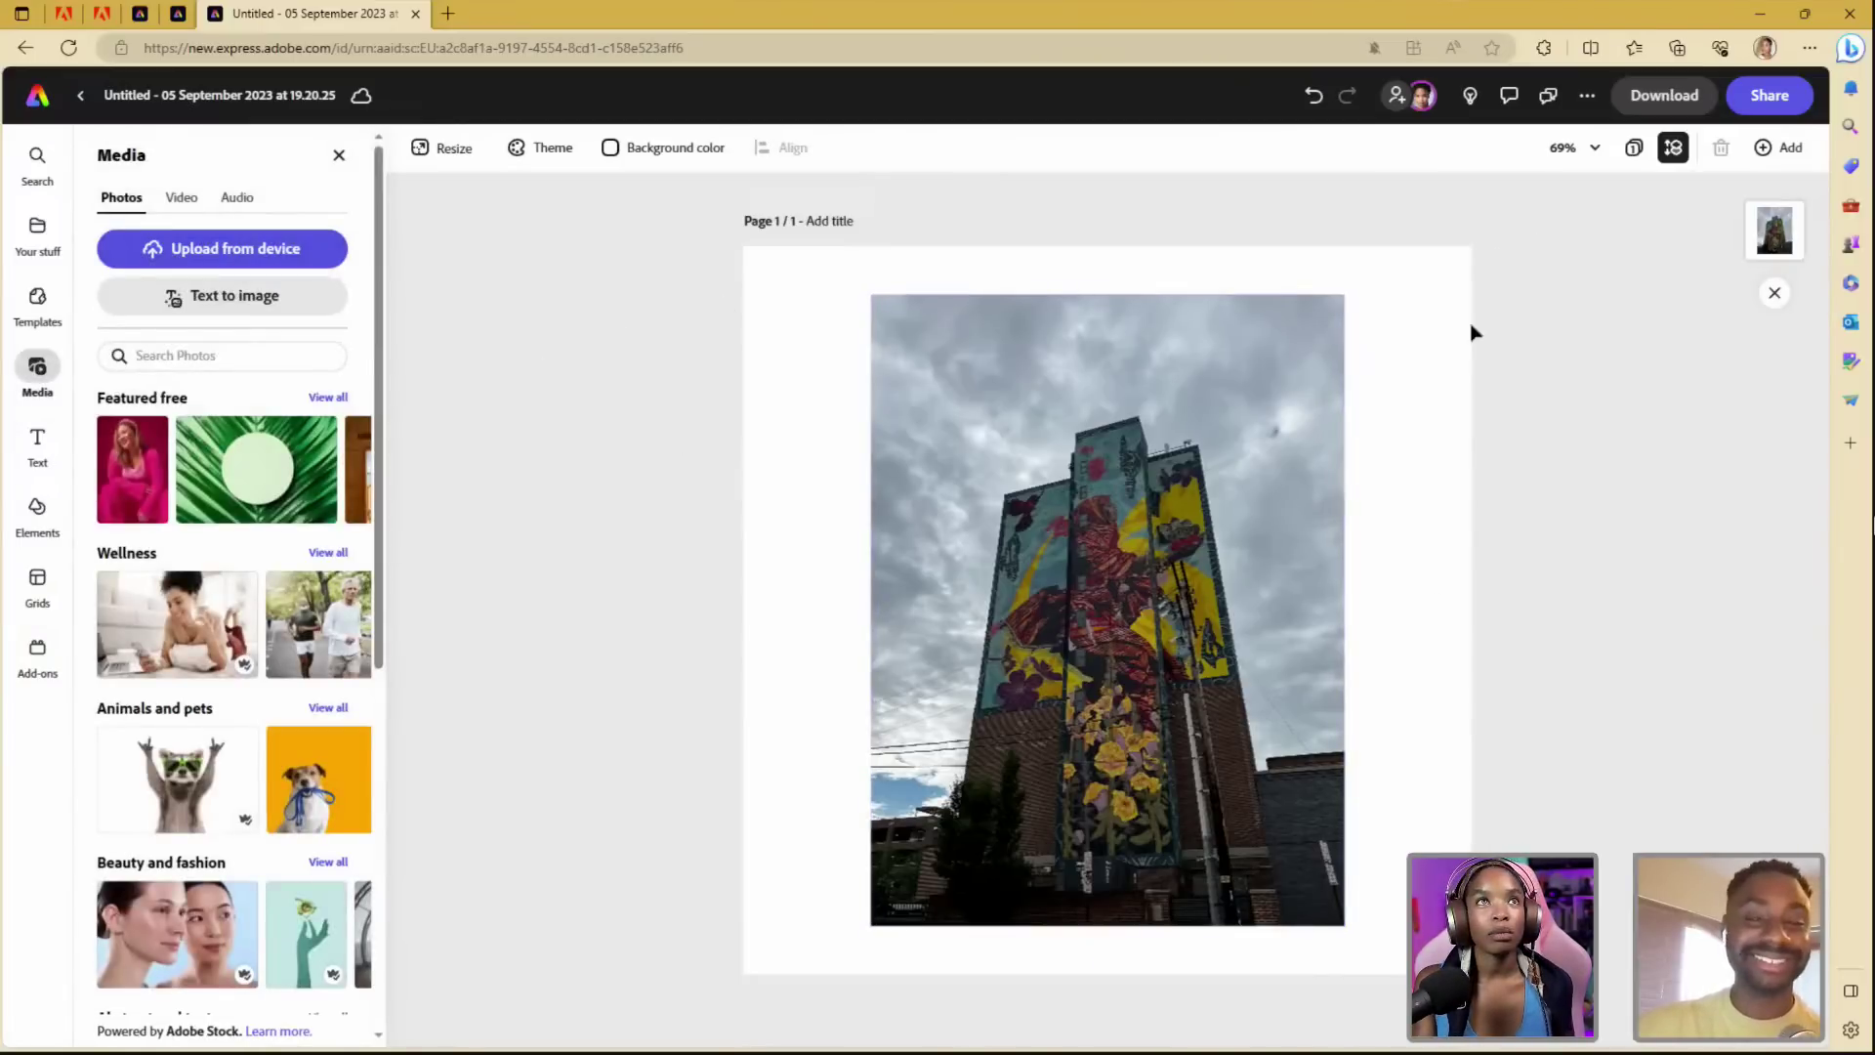
# - Duplicate the mural photo directly over the original and remove the background from the copy to isolate the building
pyautogui.rightClick(1769, 233)
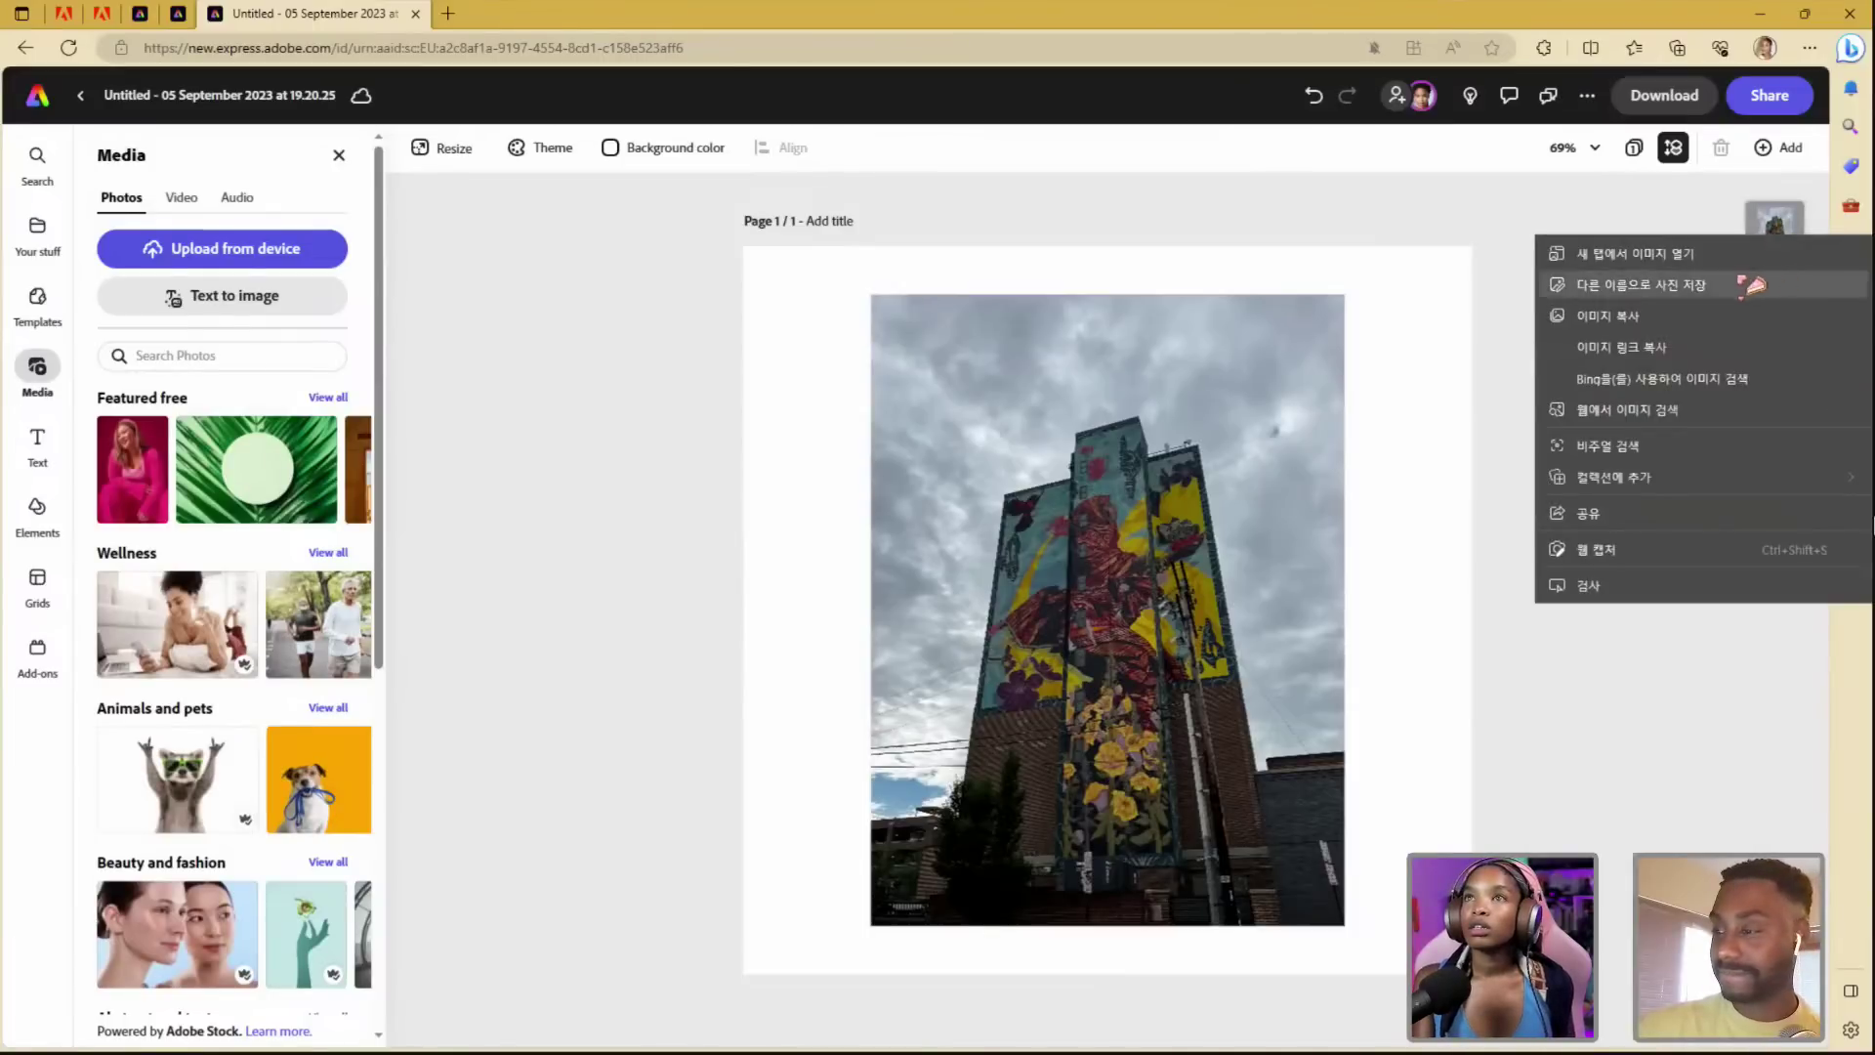
pyautogui.click(1660, 207)
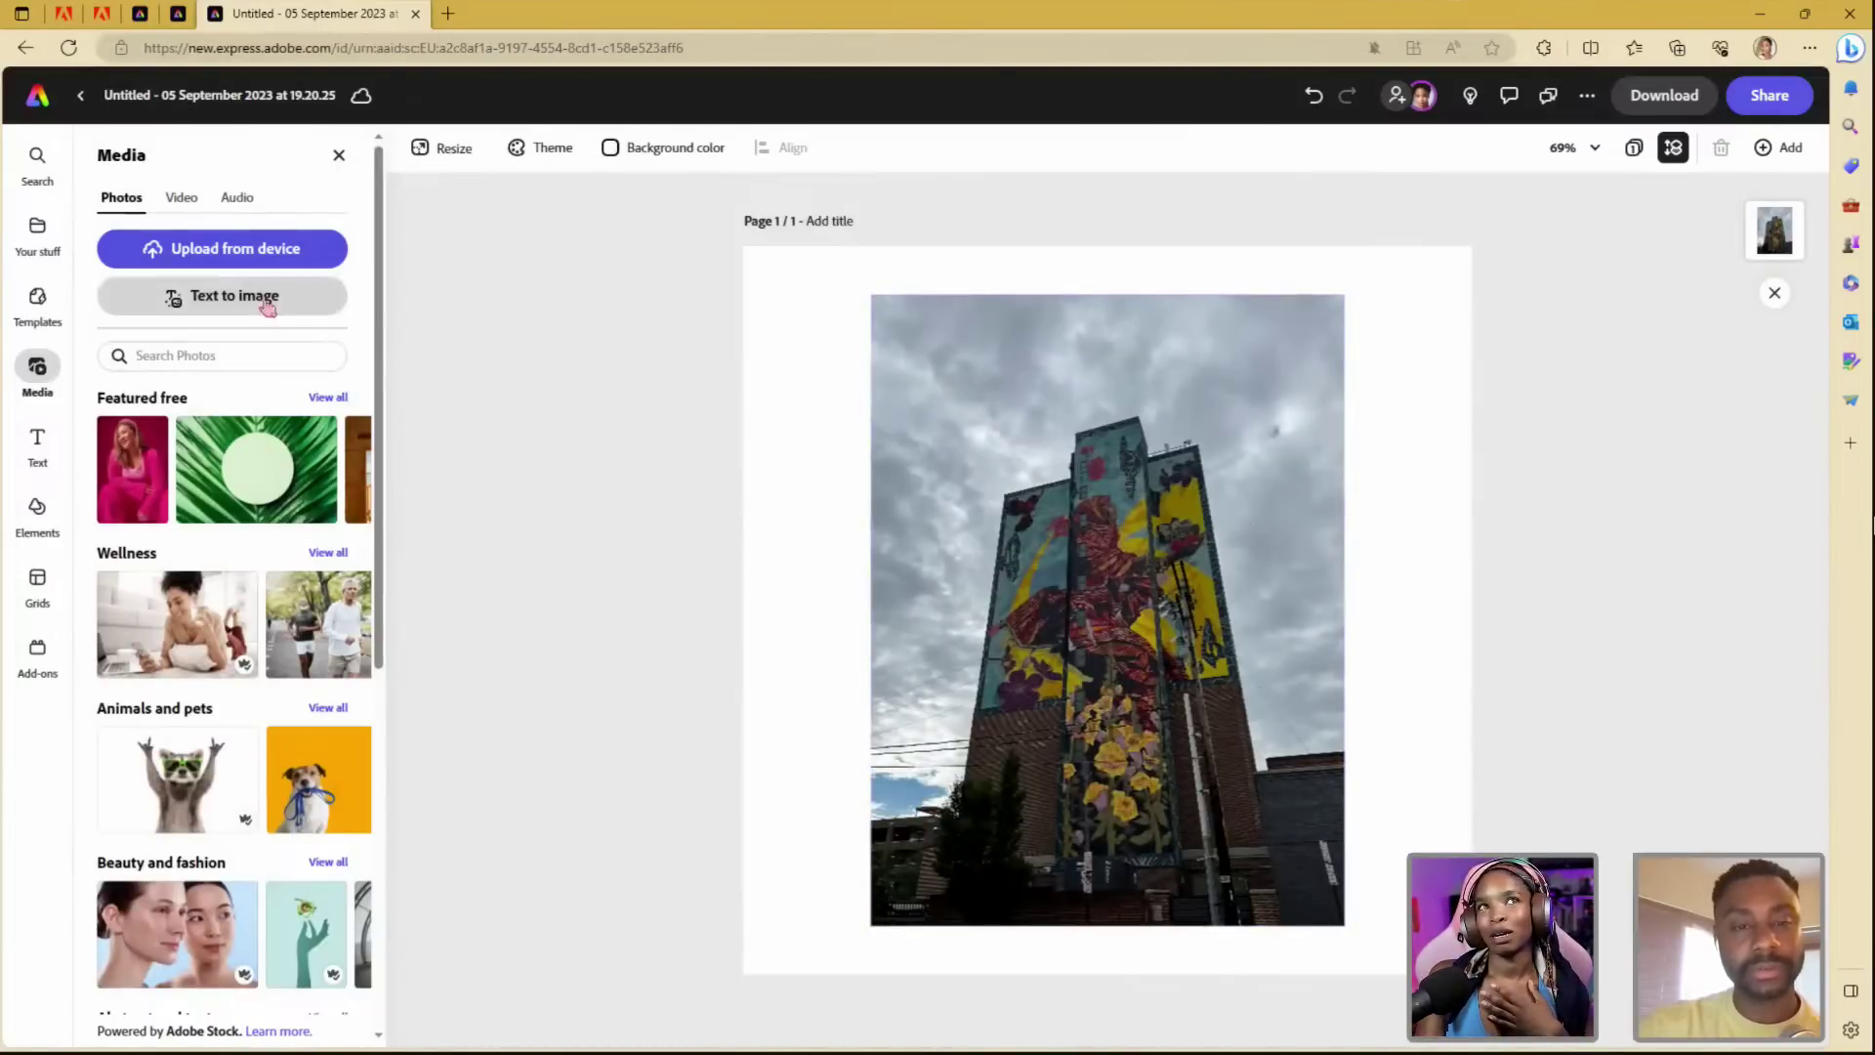
pyautogui.click(1772, 233)
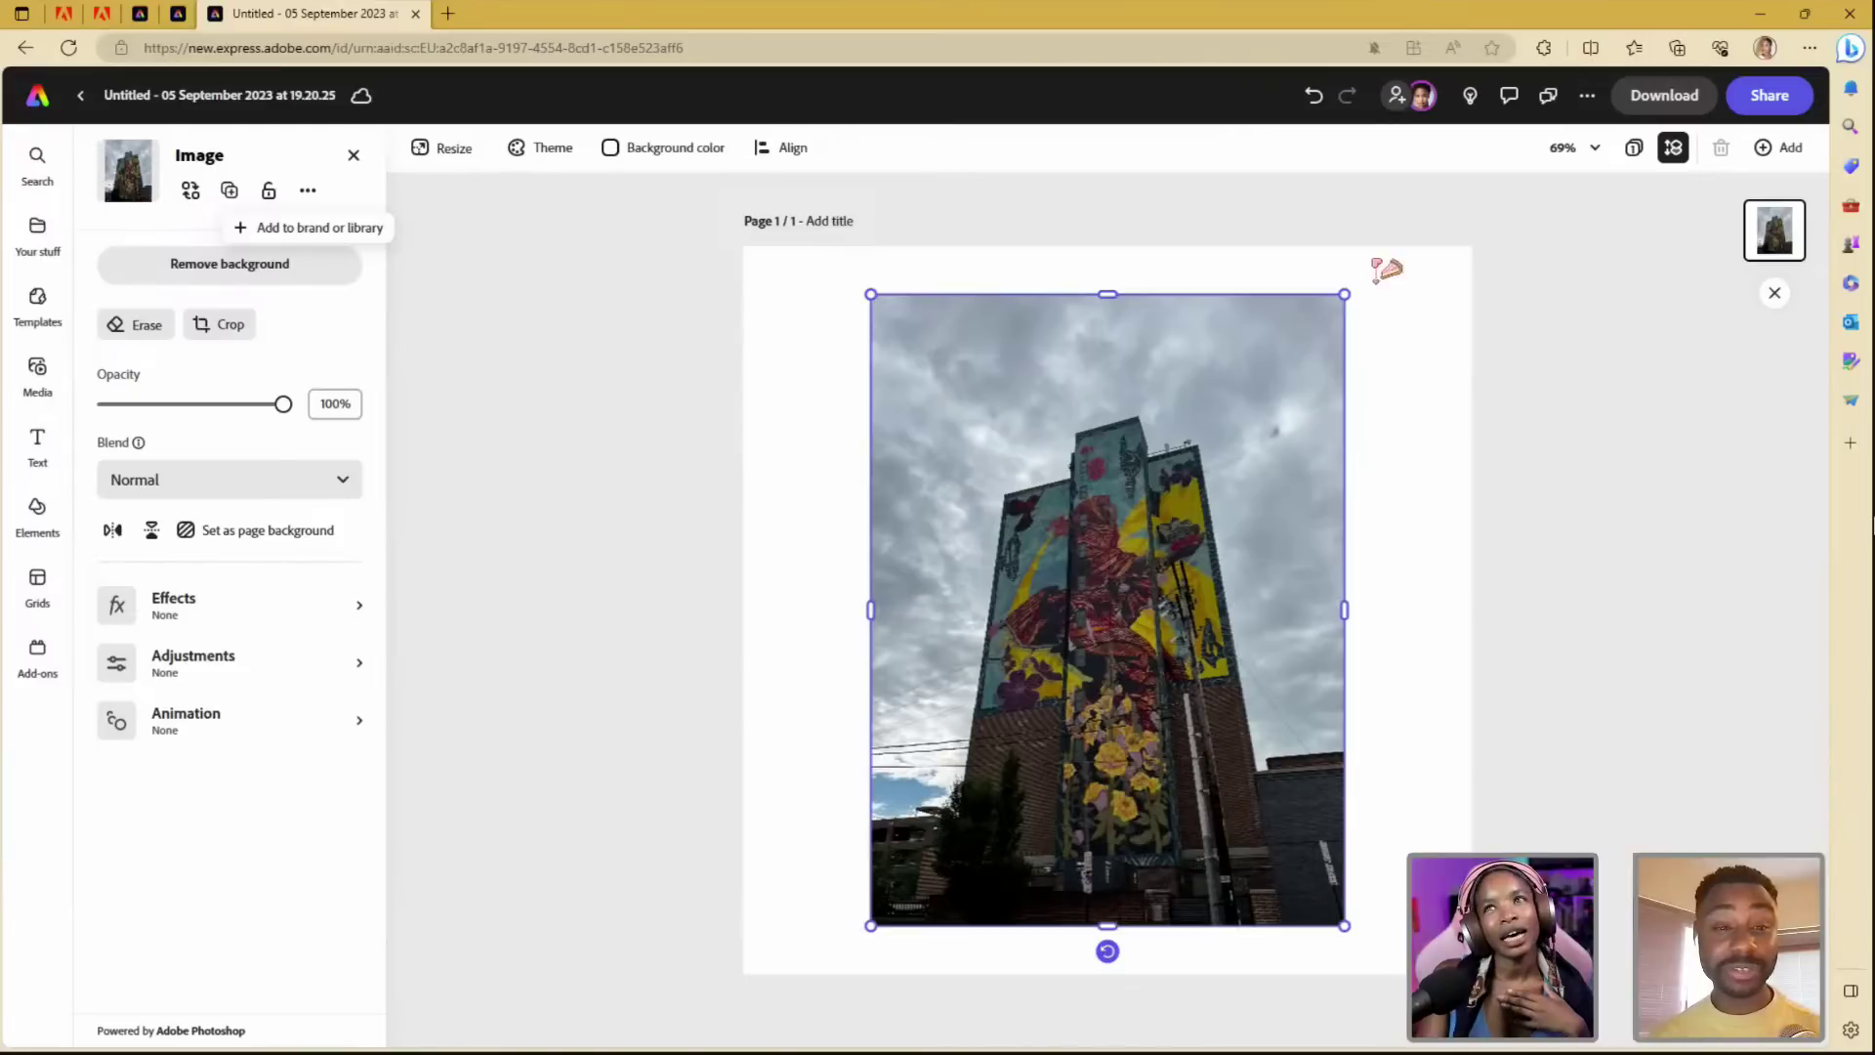
pyautogui.click(231, 191)
pyautogui.moveTo(1098, 679); pyautogui.dragTo(1081, 658)
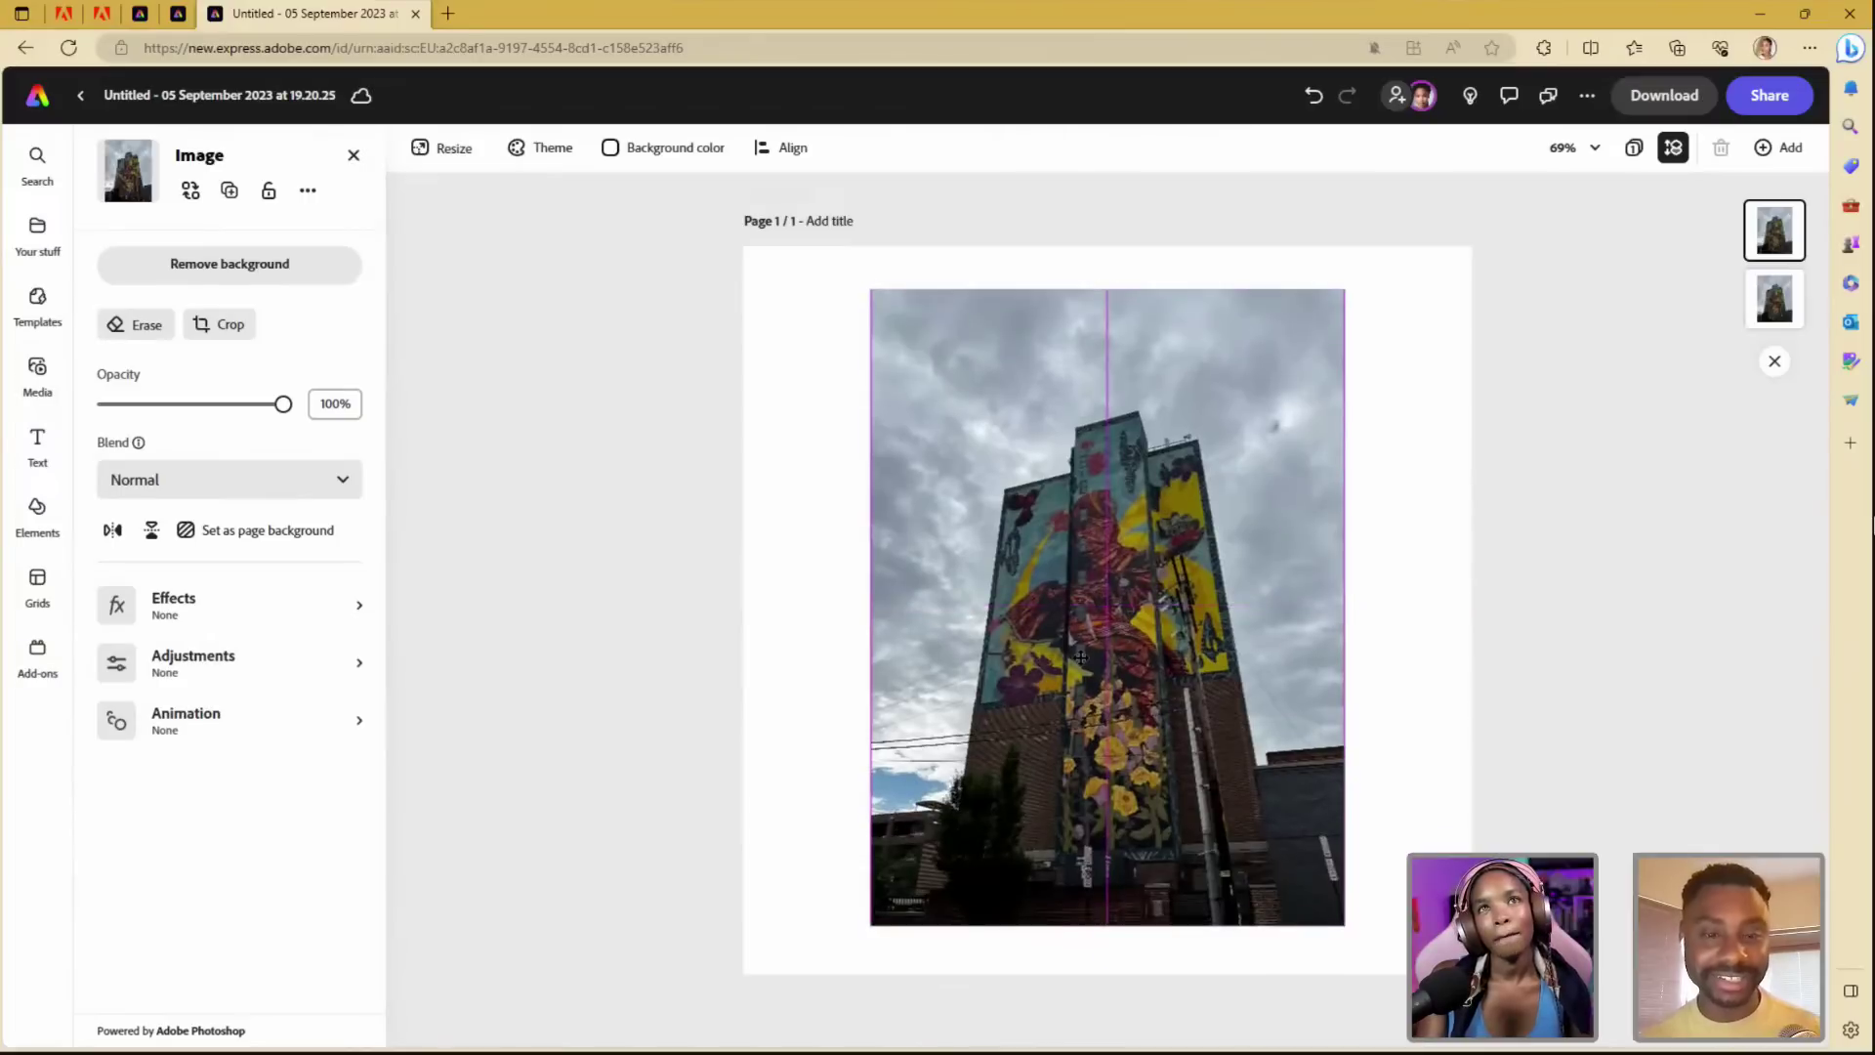
pyautogui.click(262, 272)
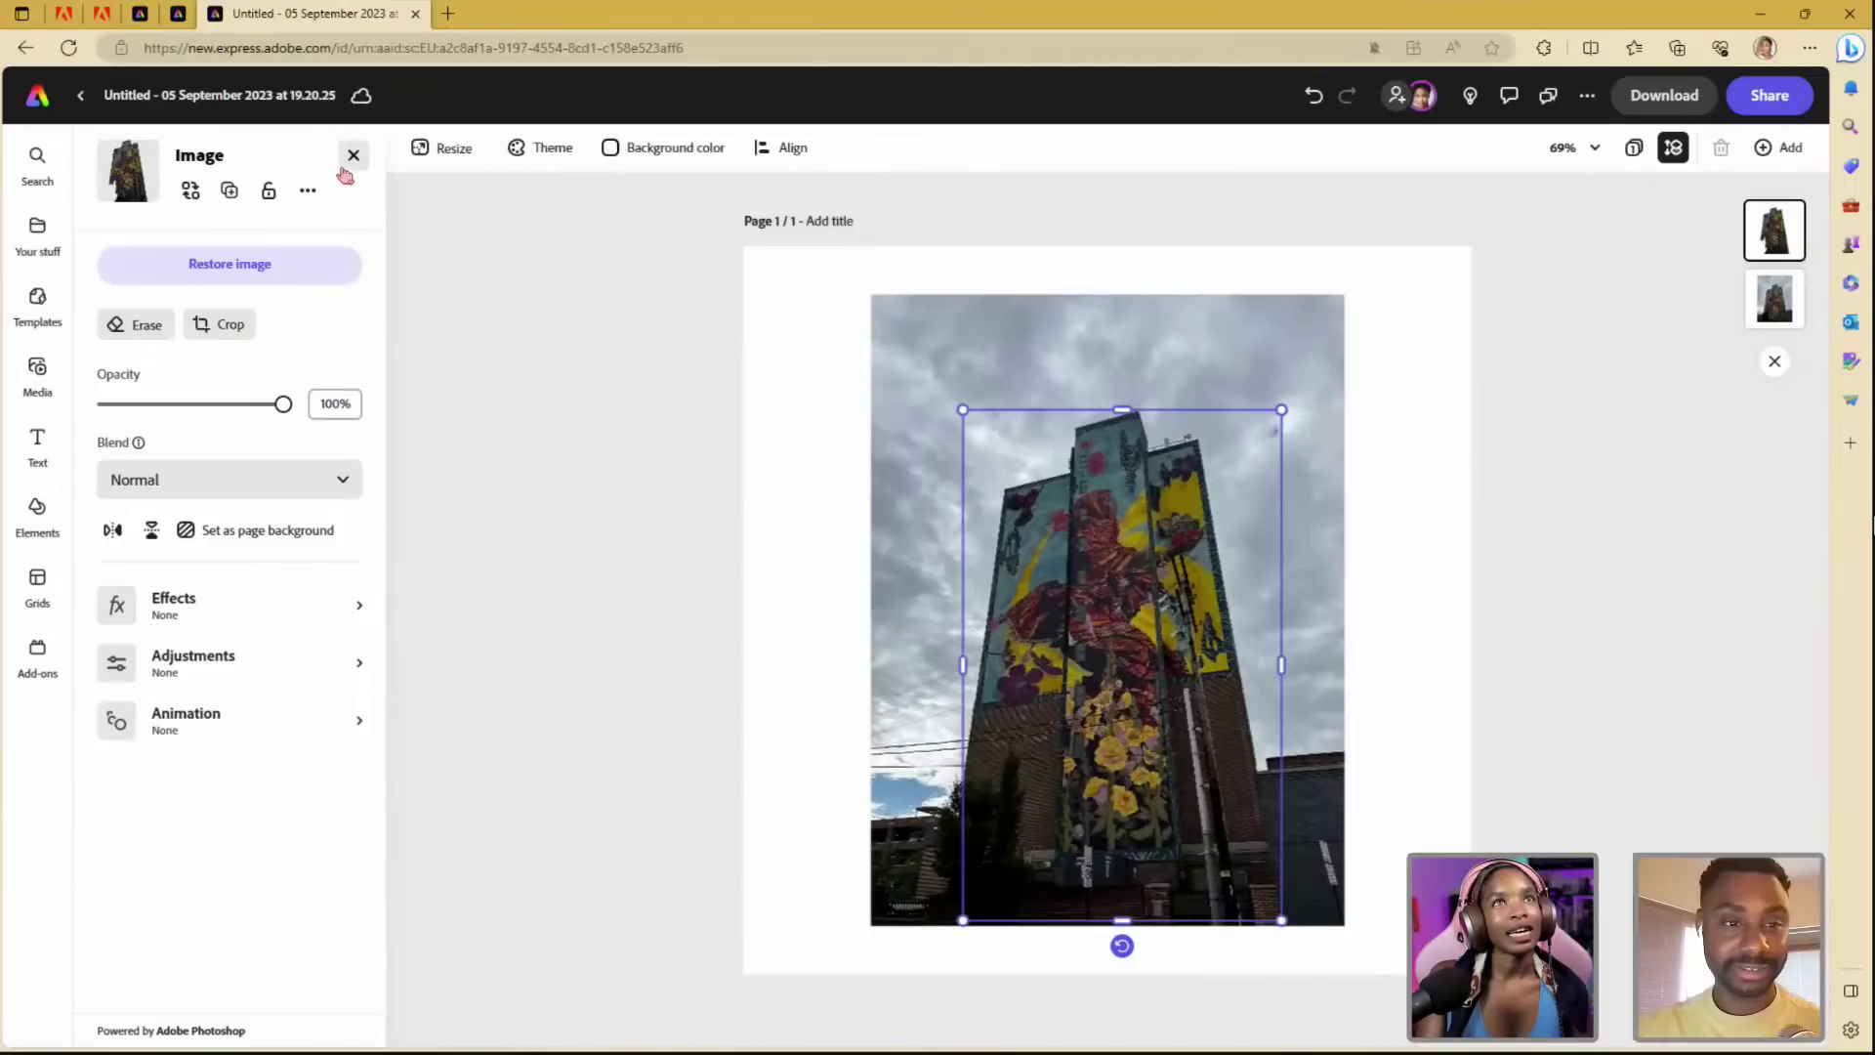
# - Search the icon elements for "bear" and look through the results for a suitable figure
pyautogui.click(53, 503)
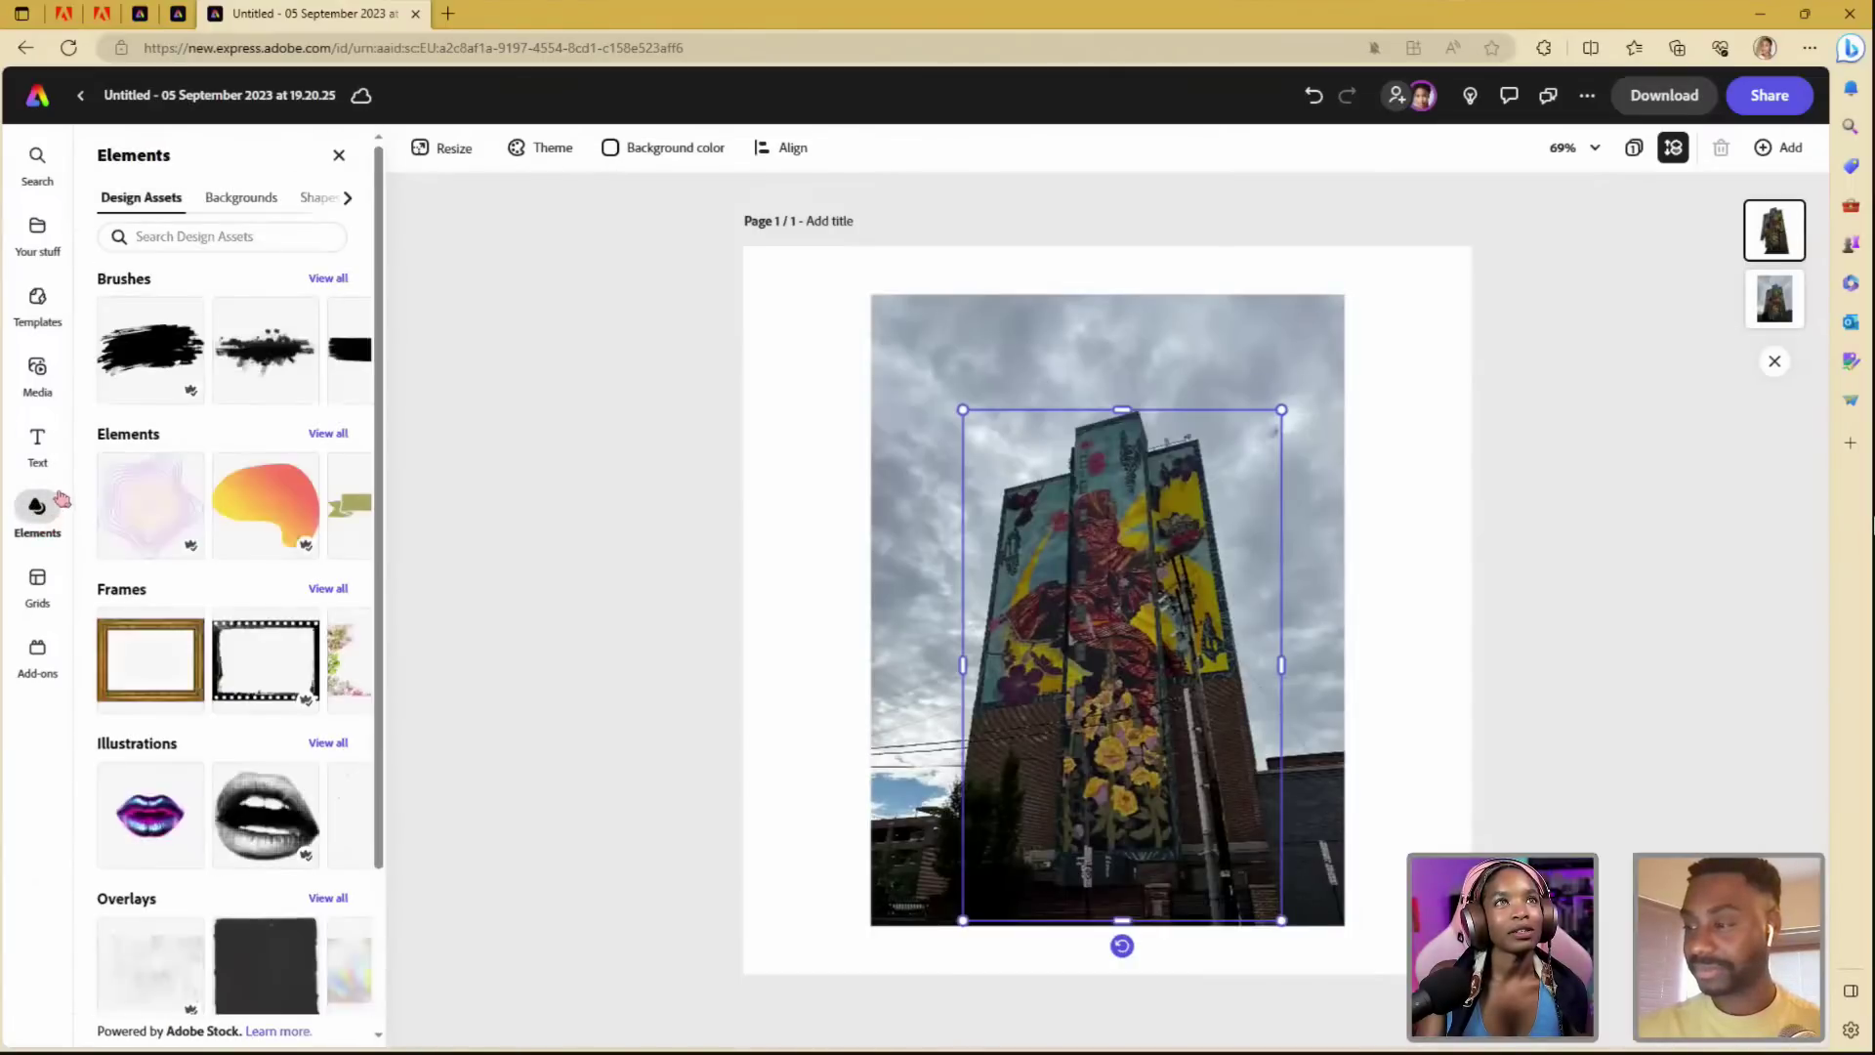
pyautogui.click(348, 199)
pyautogui.click(349, 200)
pyautogui.click(320, 199)
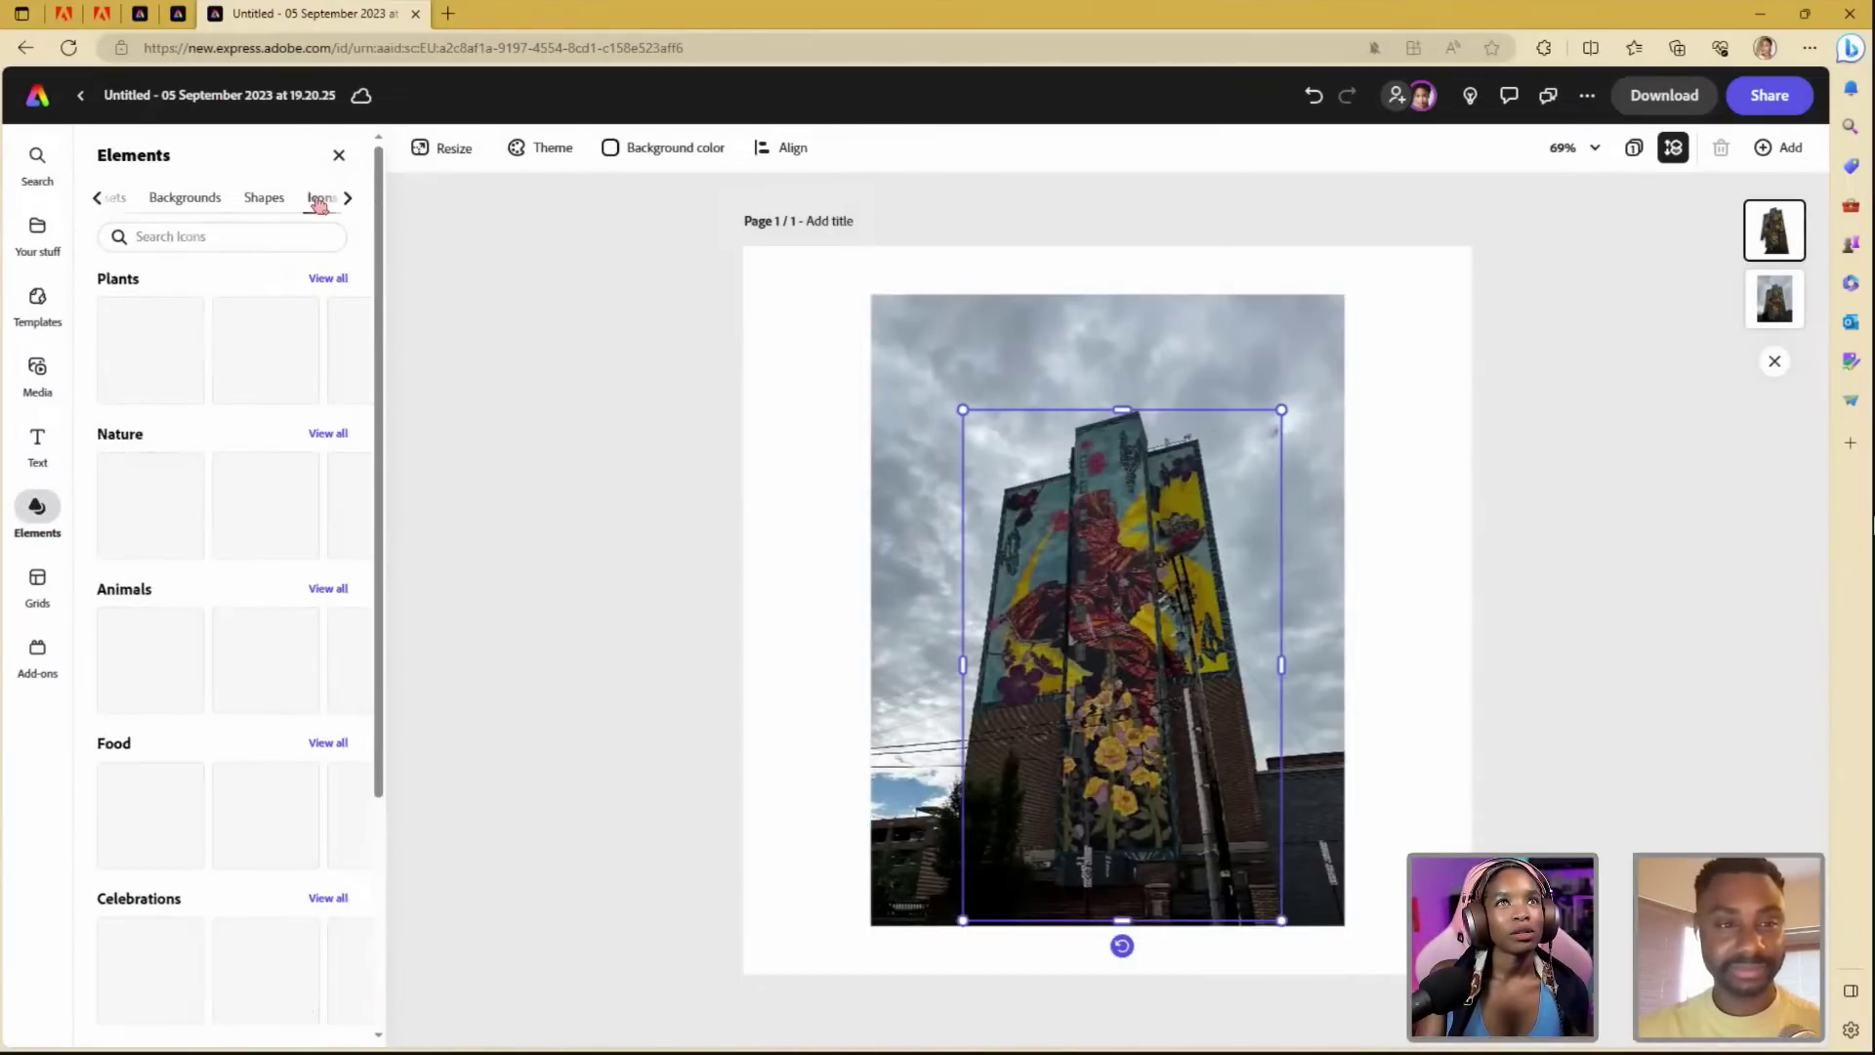
pyautogui.scroll(-3, 185, 474)
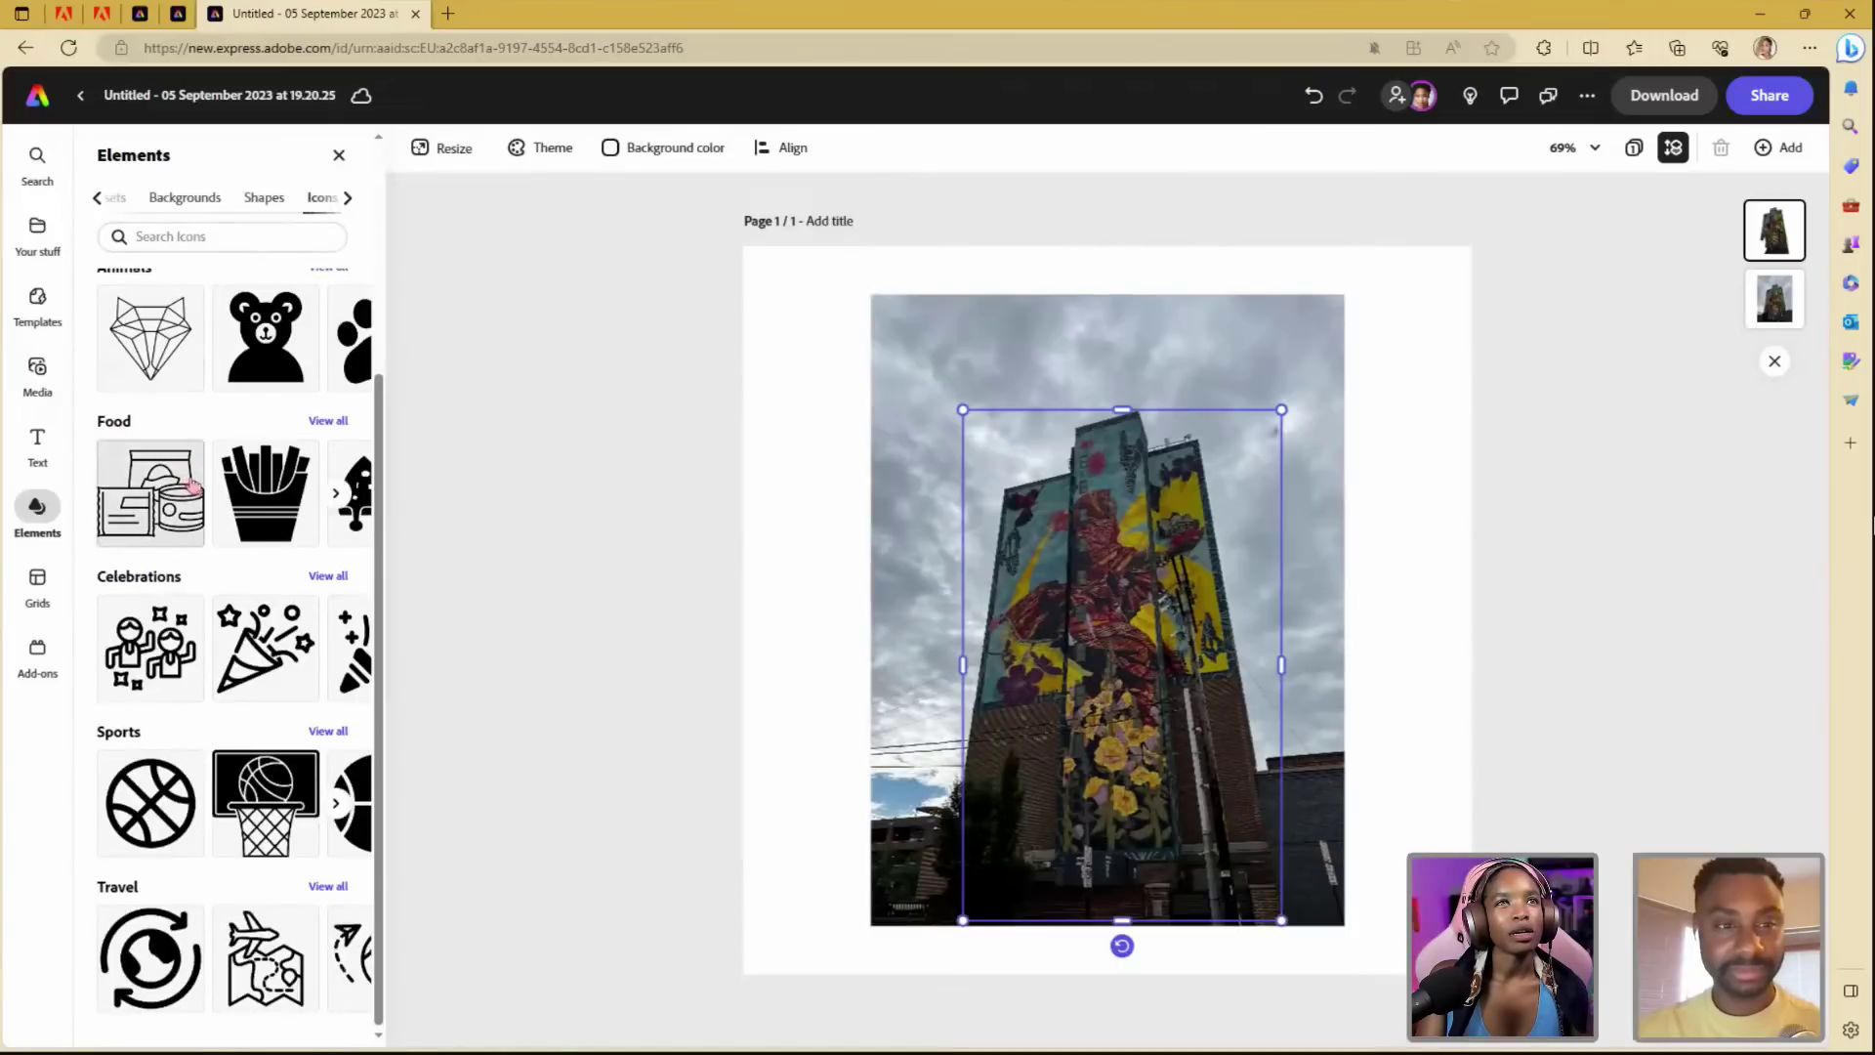
pyautogui.scroll(1, 192, 485)
pyautogui.scroll(-1, 195, 293)
pyautogui.click(200, 235)
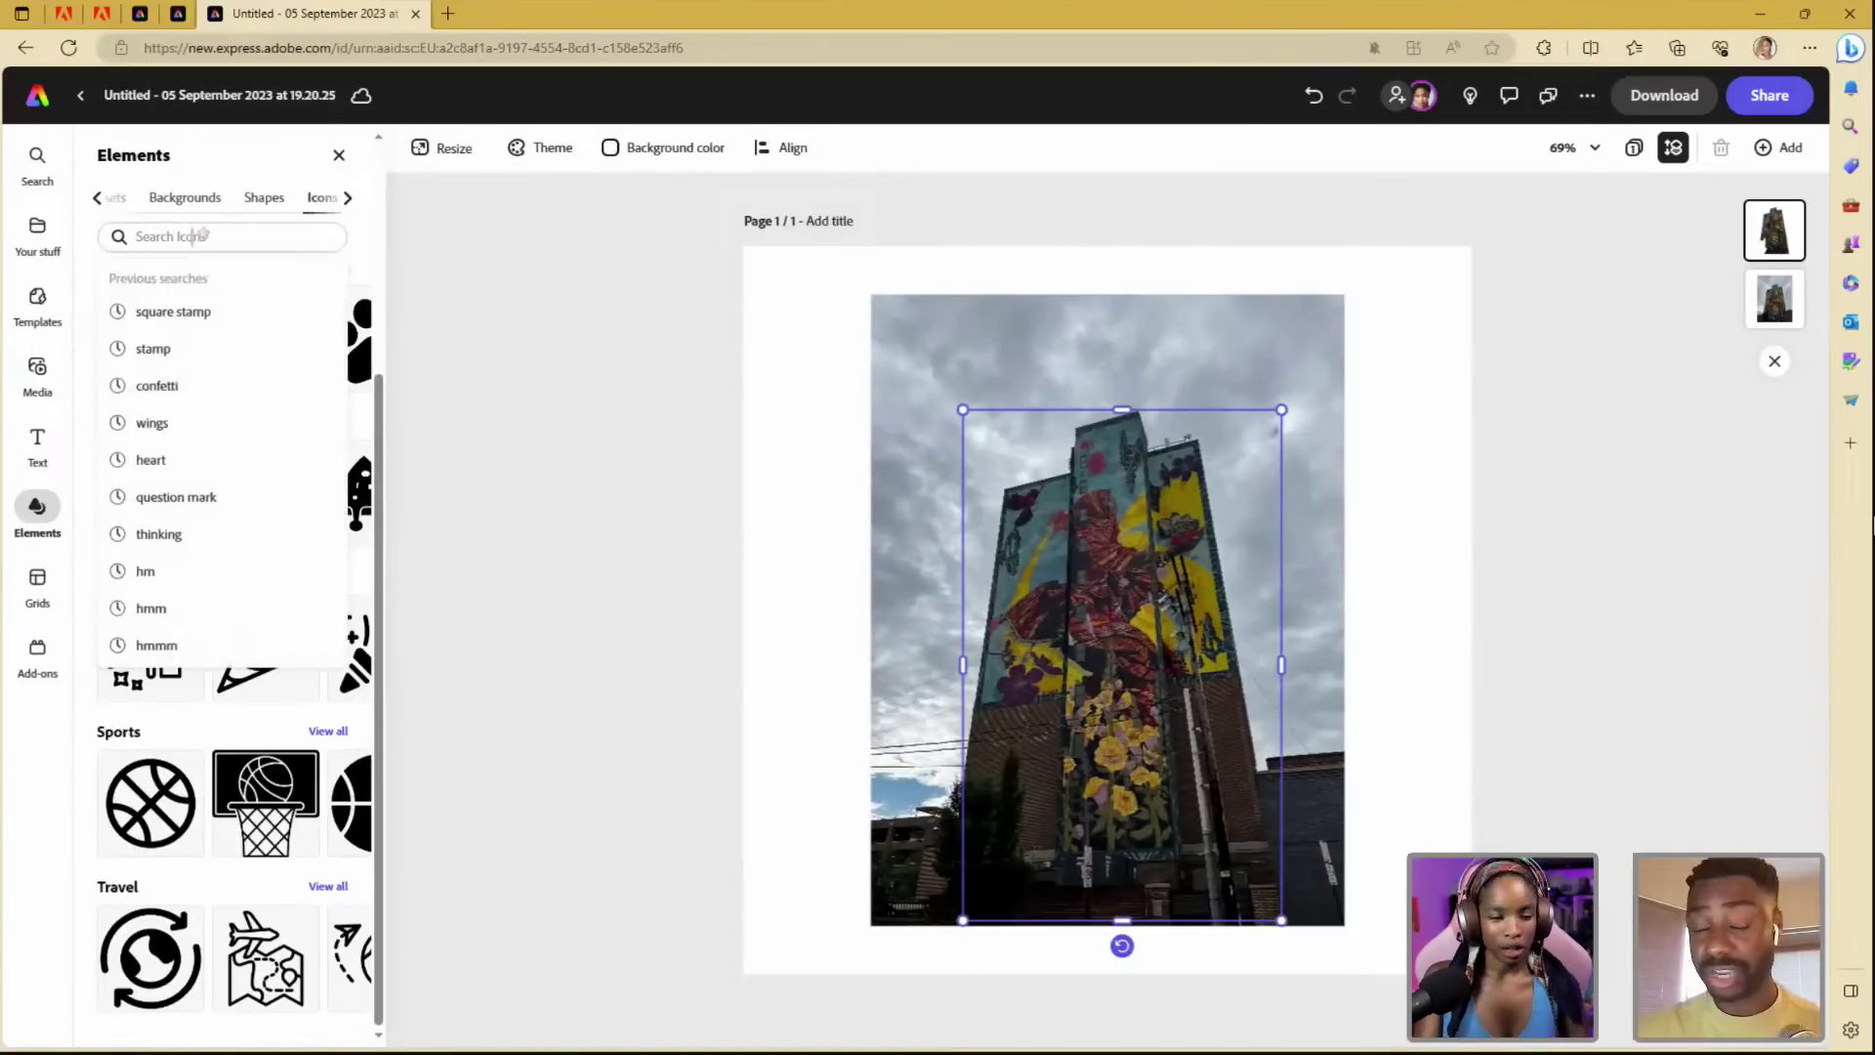
pyautogui.write('bear')
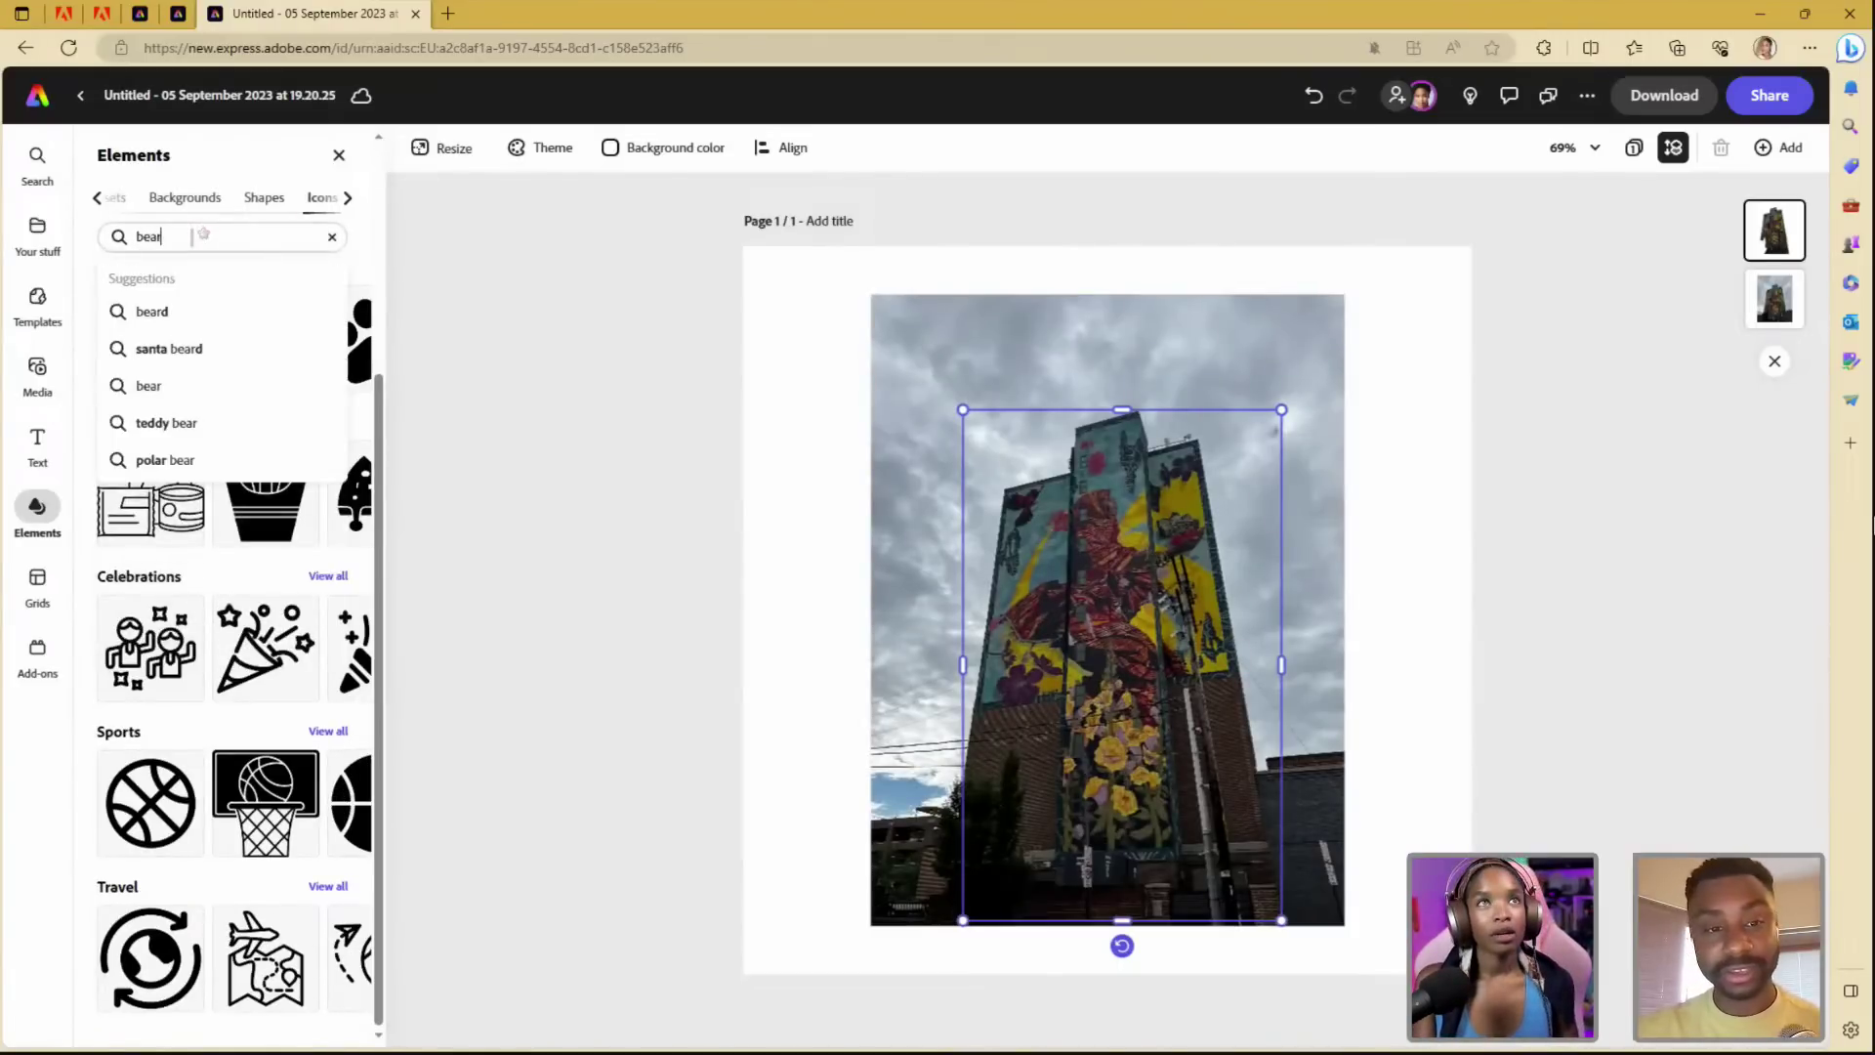
pyautogui.press('Return')
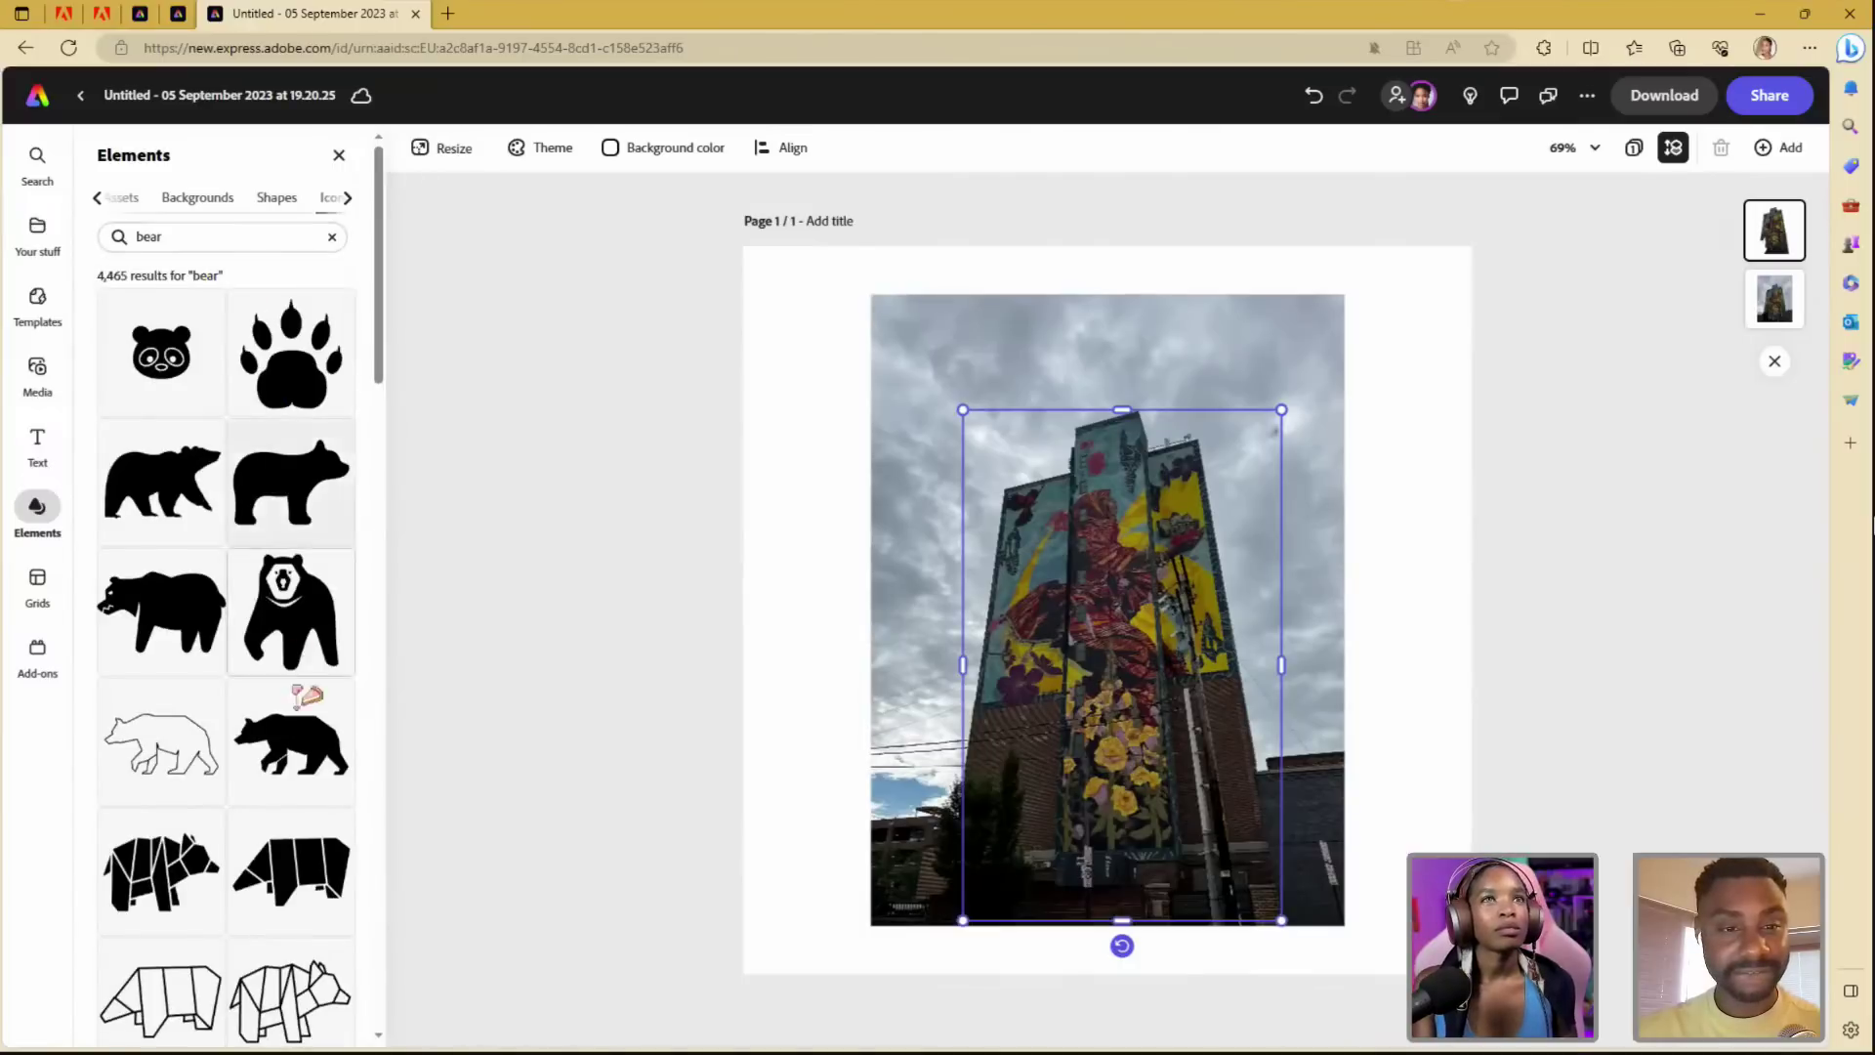
pyautogui.scroll(-3, 288, 796)
pyautogui.scroll(-3, 288, 795)
pyautogui.scroll(-4, 286, 799)
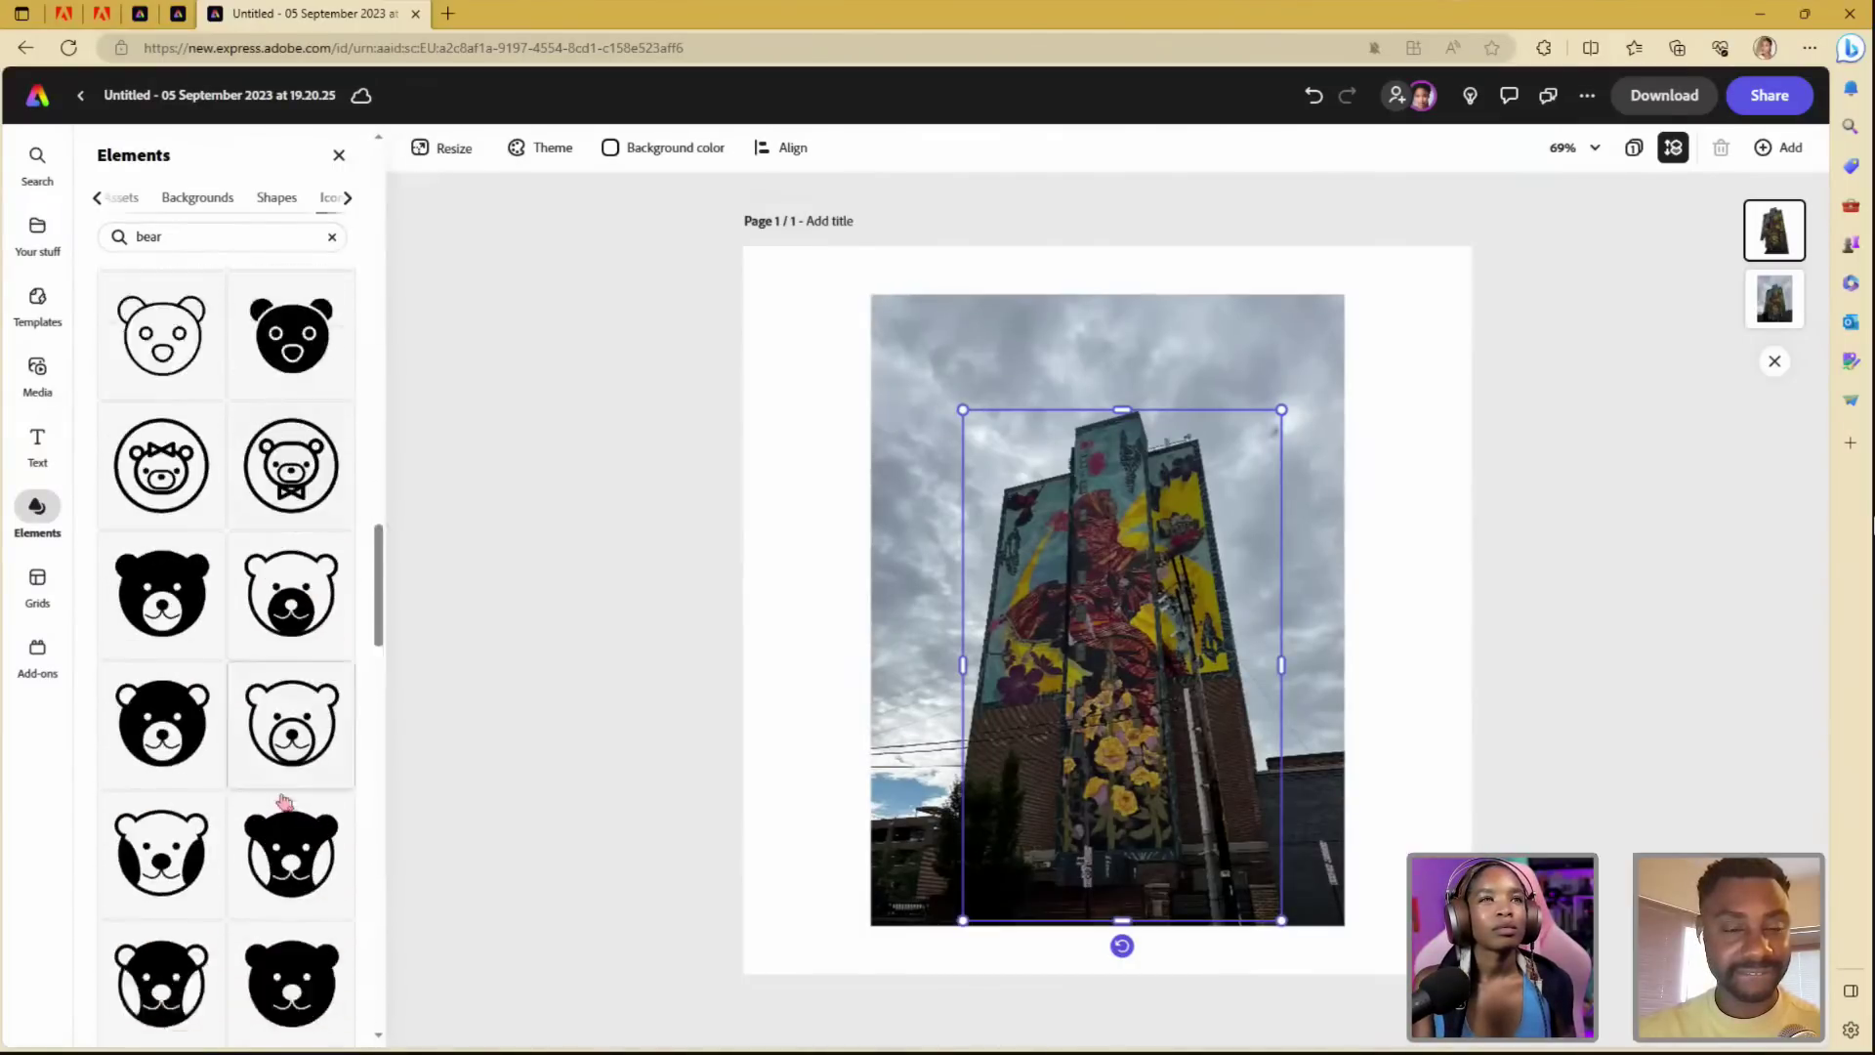
pyautogui.scroll(-10, 285, 800)
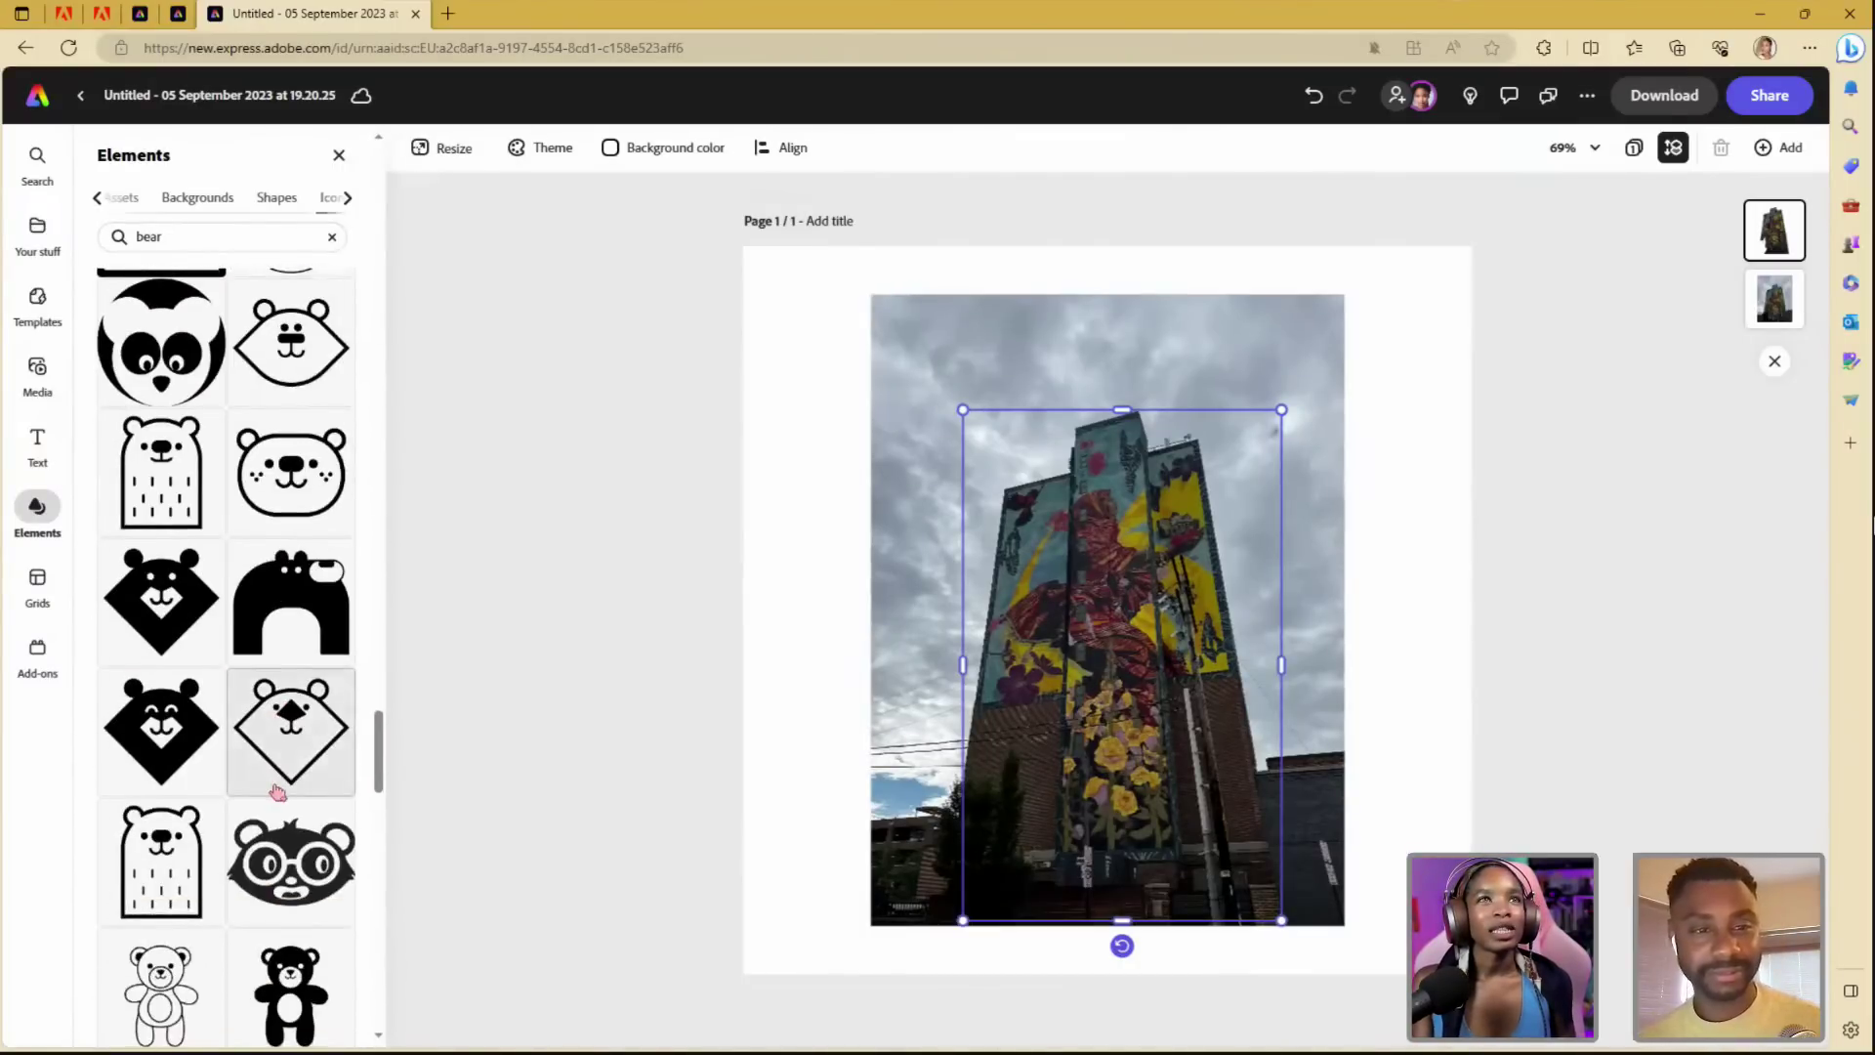
pyautogui.scroll(-10, 278, 793)
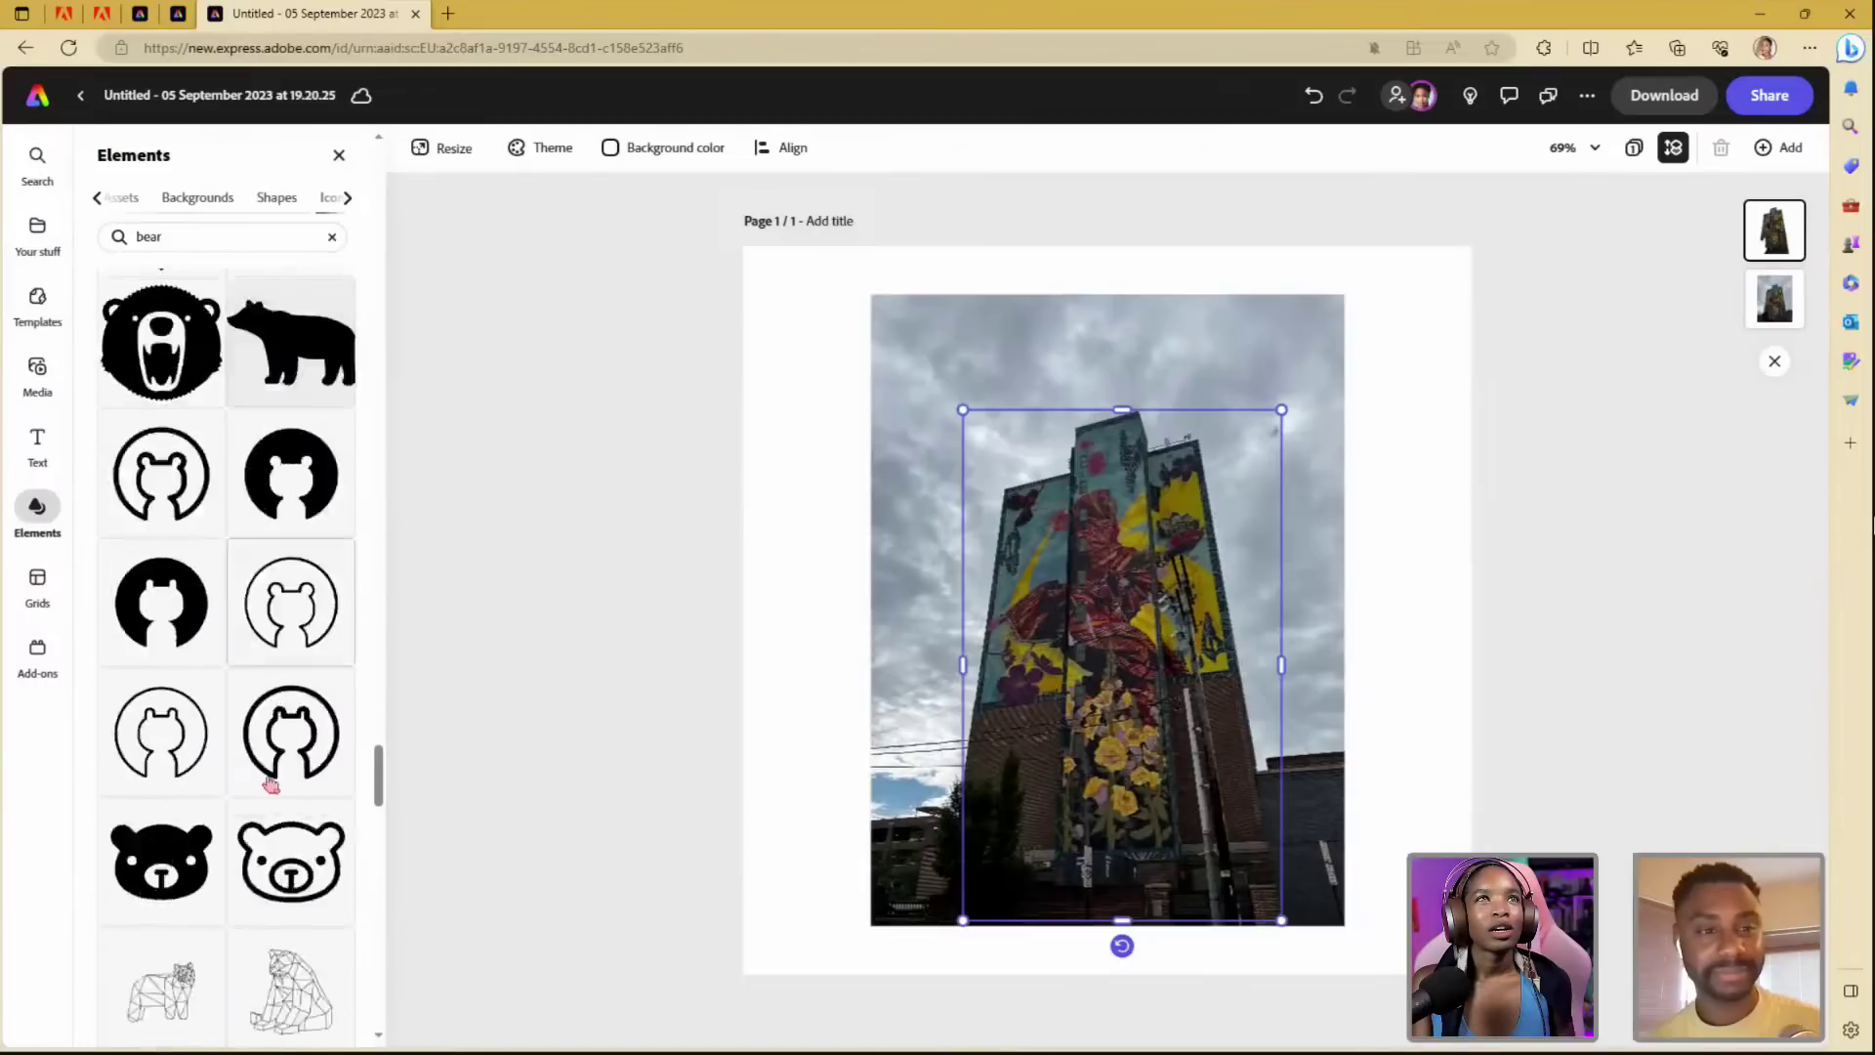
pyautogui.scroll(-3, 271, 781)
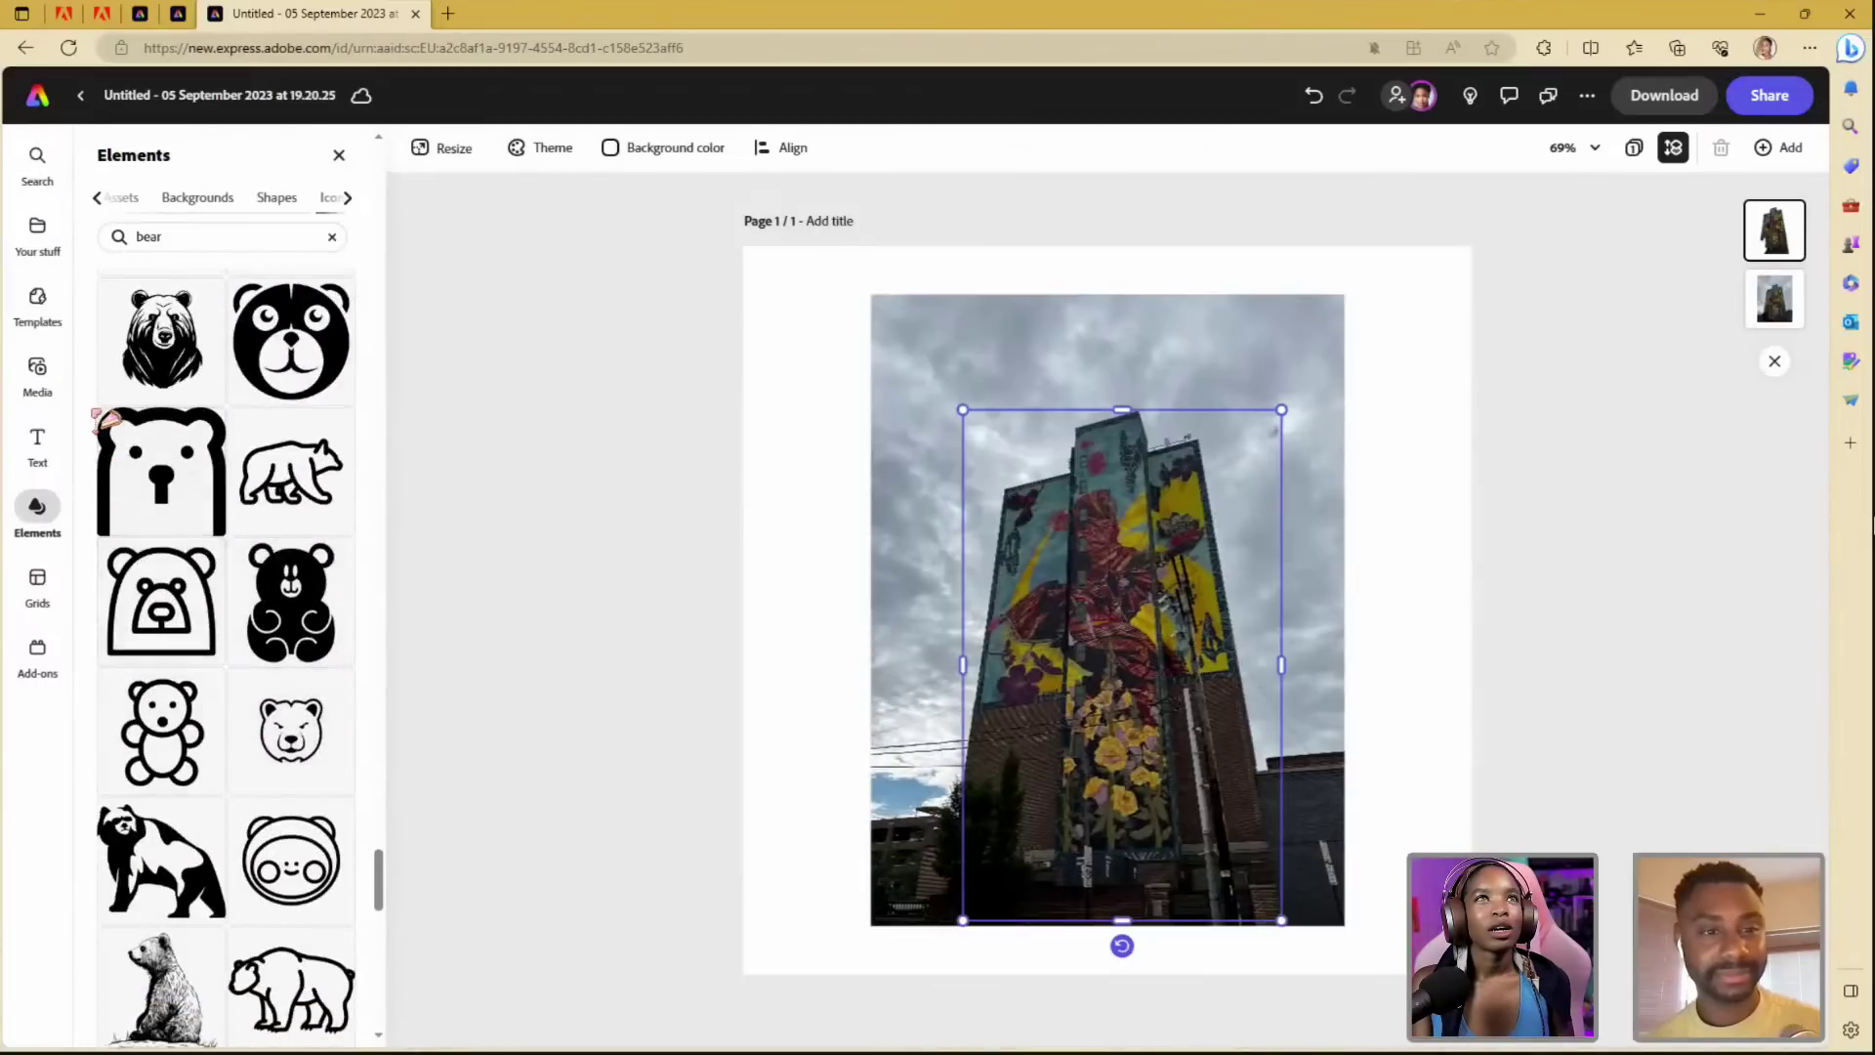
# - Add the upside-down brown puppy stock photo from the Animals and pets collection and enlarge it near the page's upper-left corner
pyautogui.click(41, 377)
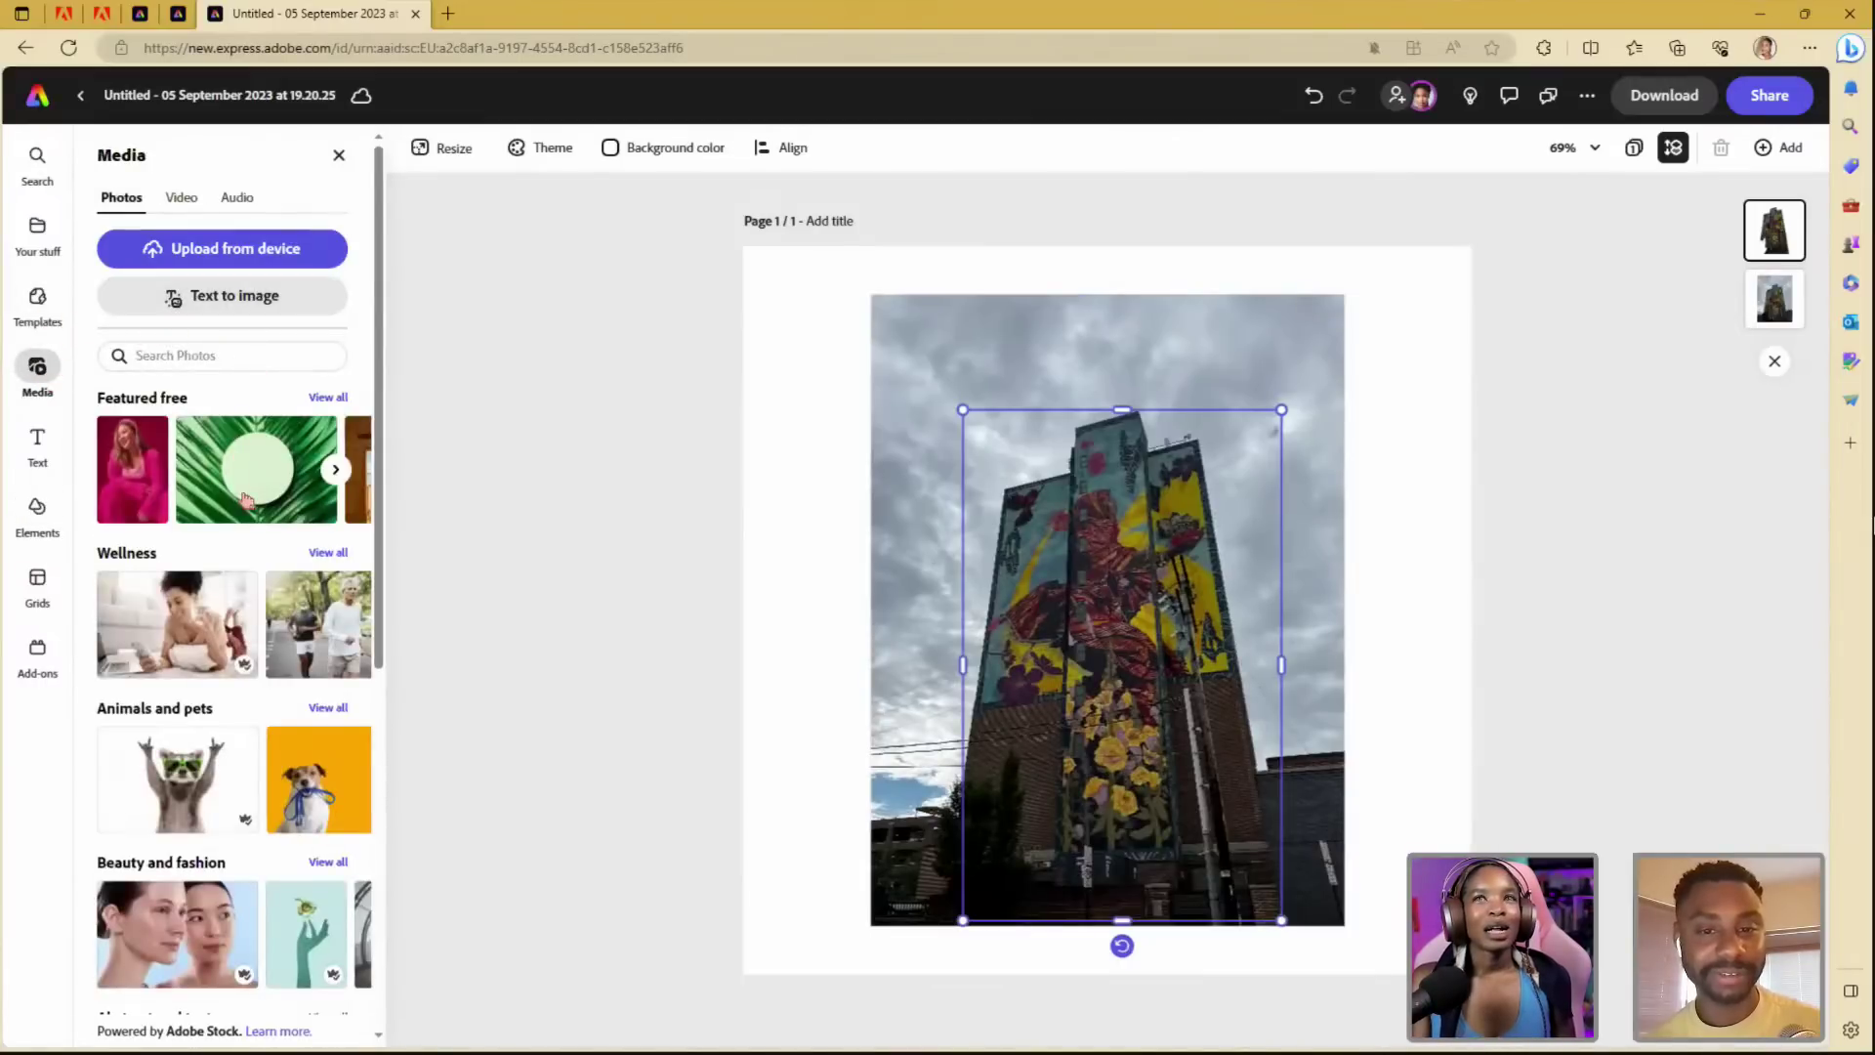
pyautogui.scroll(-5, 251, 543)
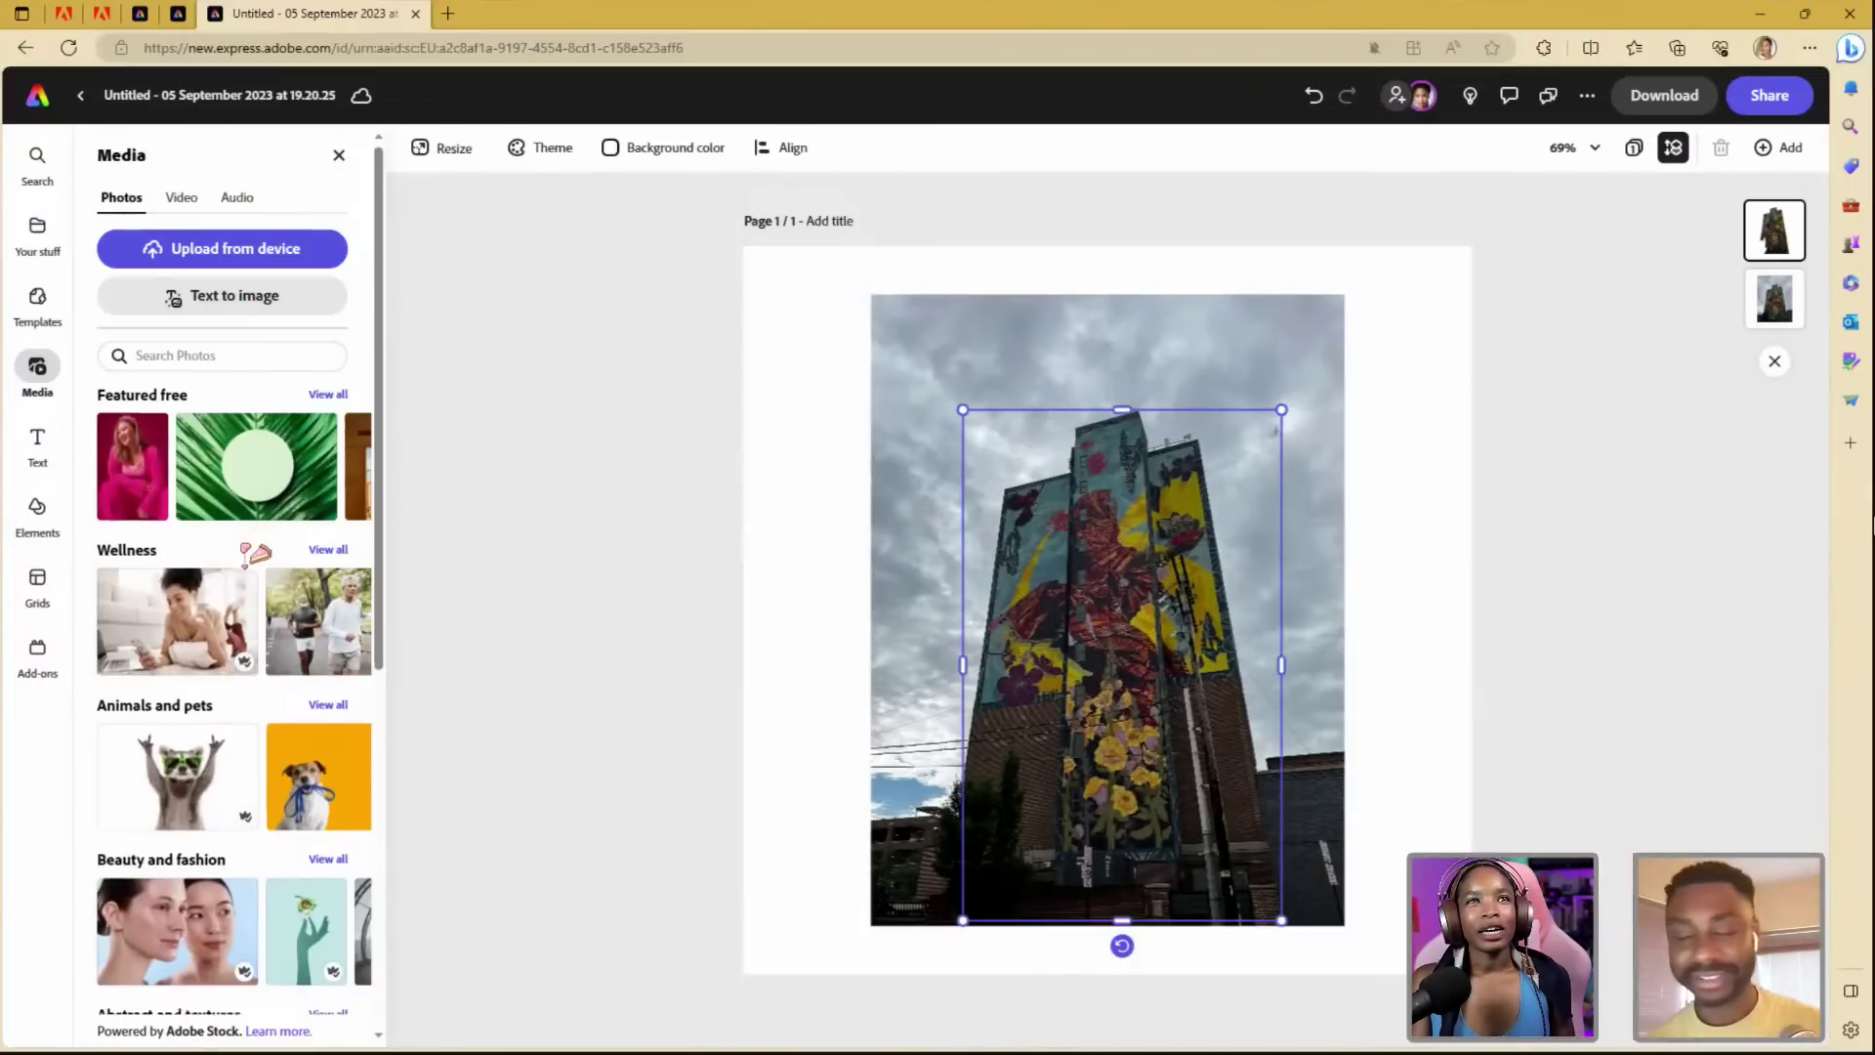
pyautogui.scroll(4, 244, 552)
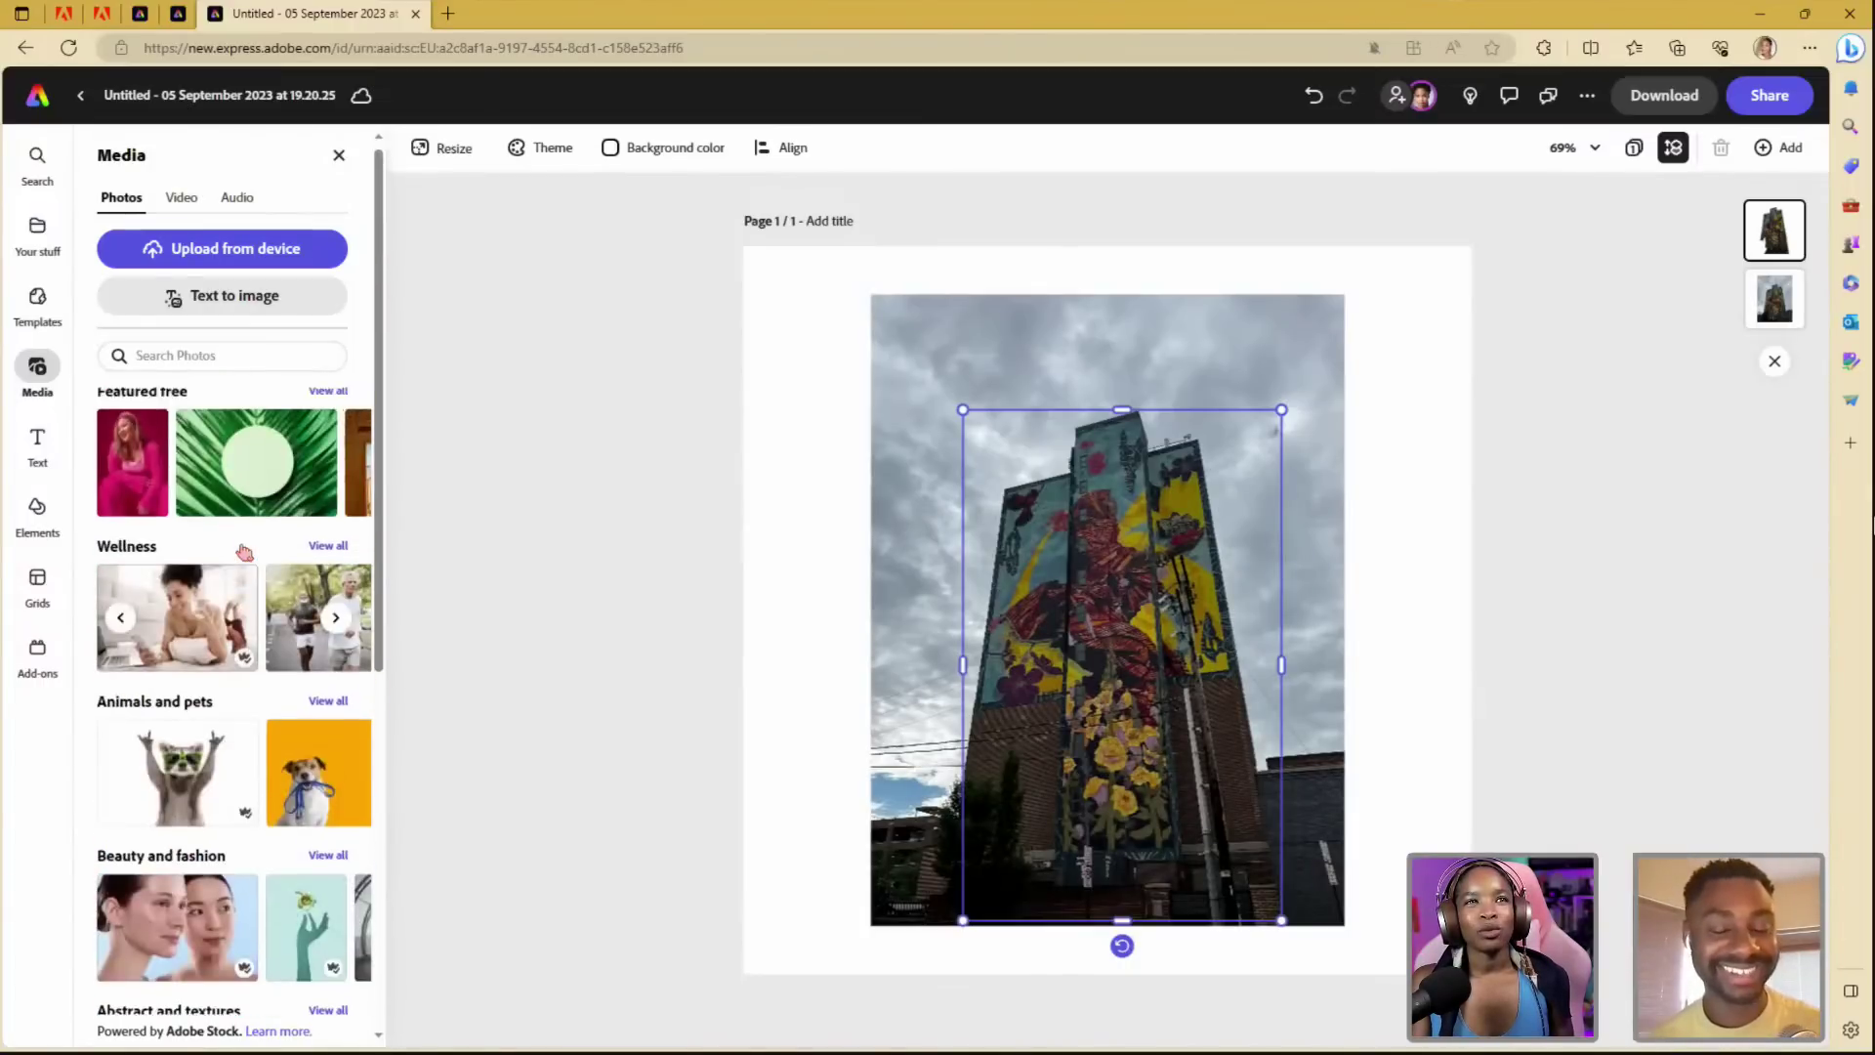
pyautogui.scroll(-6, 244, 553)
pyautogui.scroll(3, 244, 552)
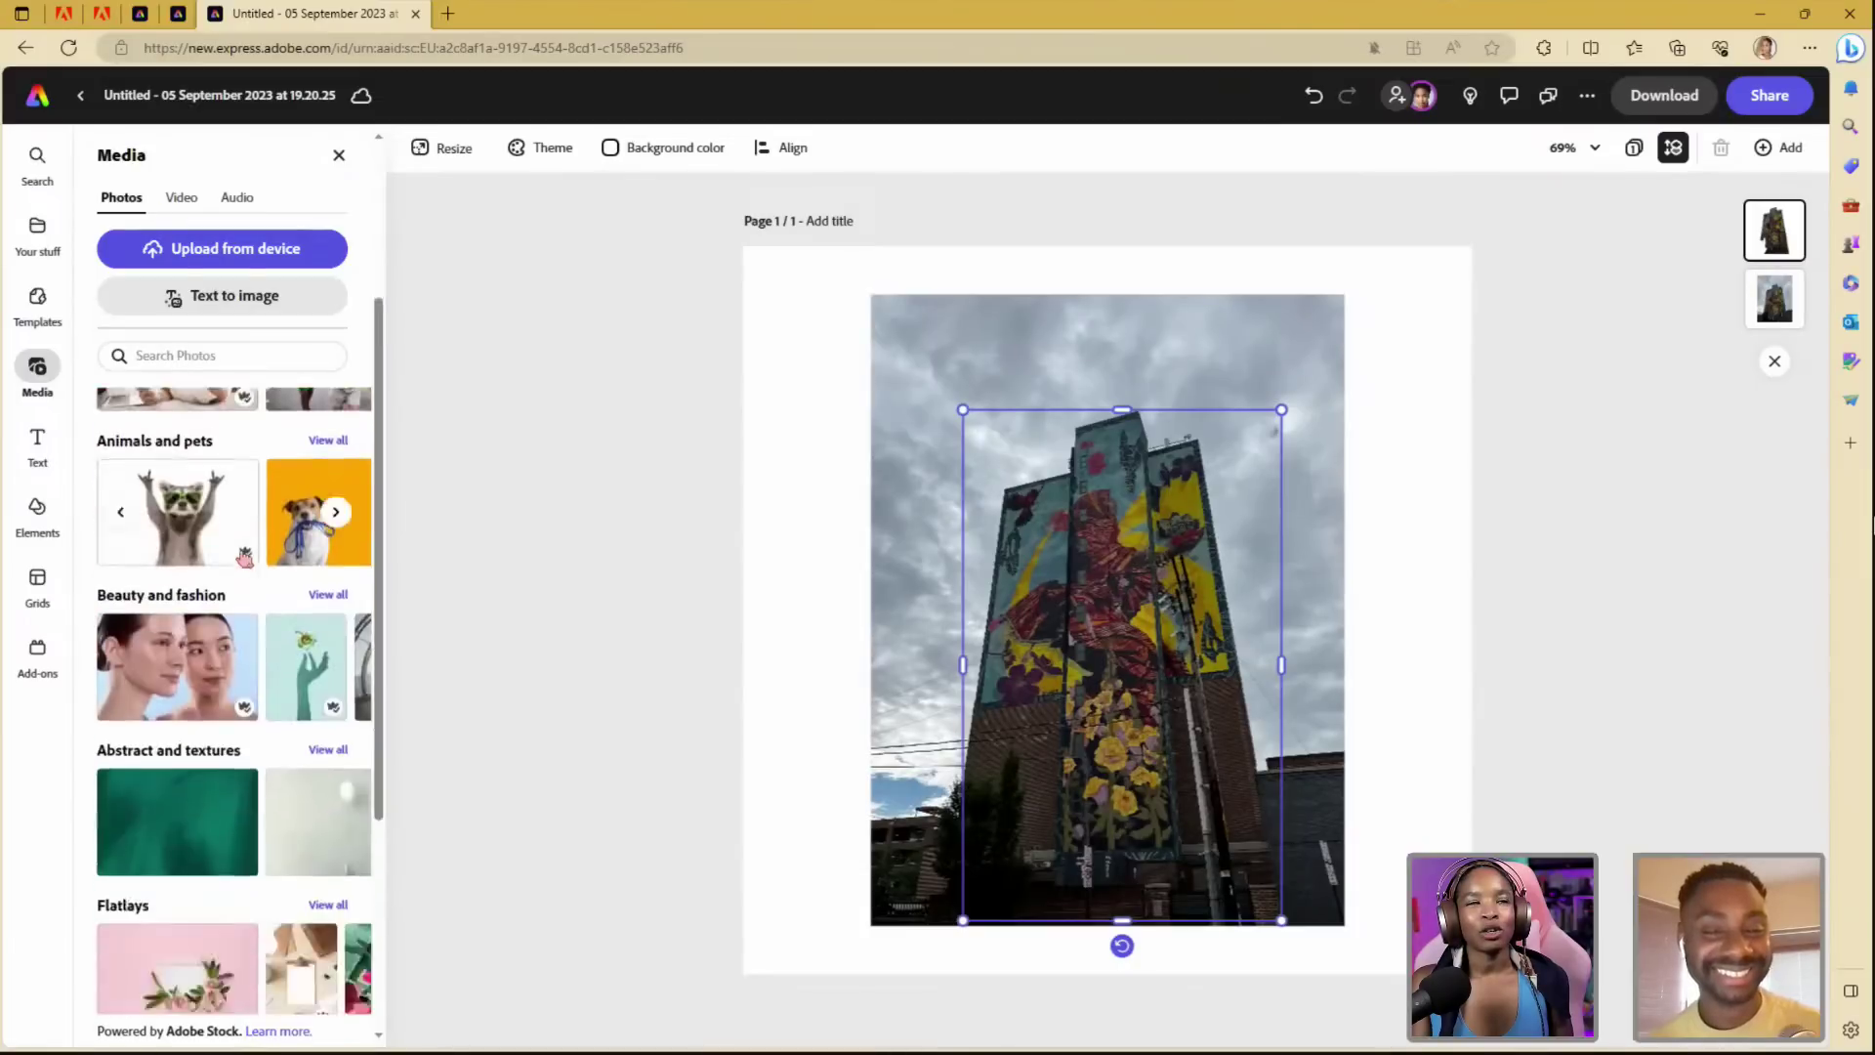
pyautogui.scroll(-3, 244, 553)
pyautogui.scroll(5, 244, 557)
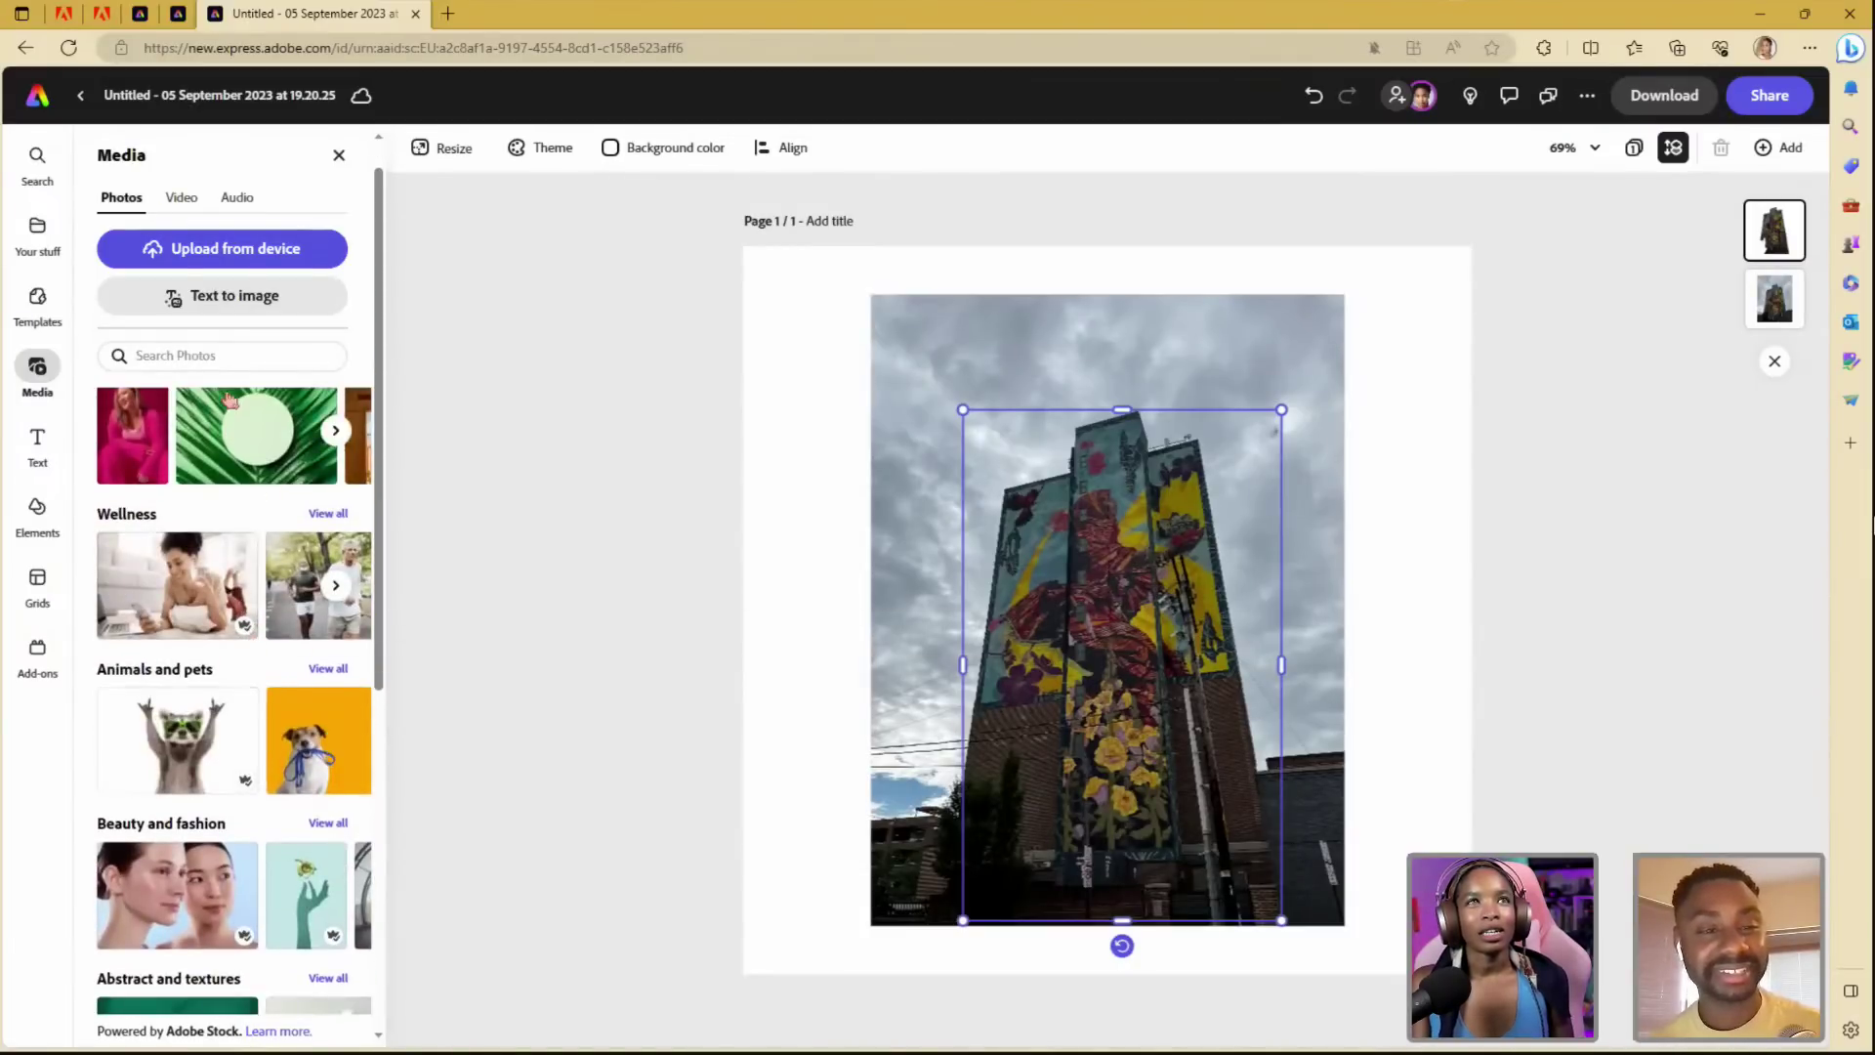
pyautogui.click(336, 741)
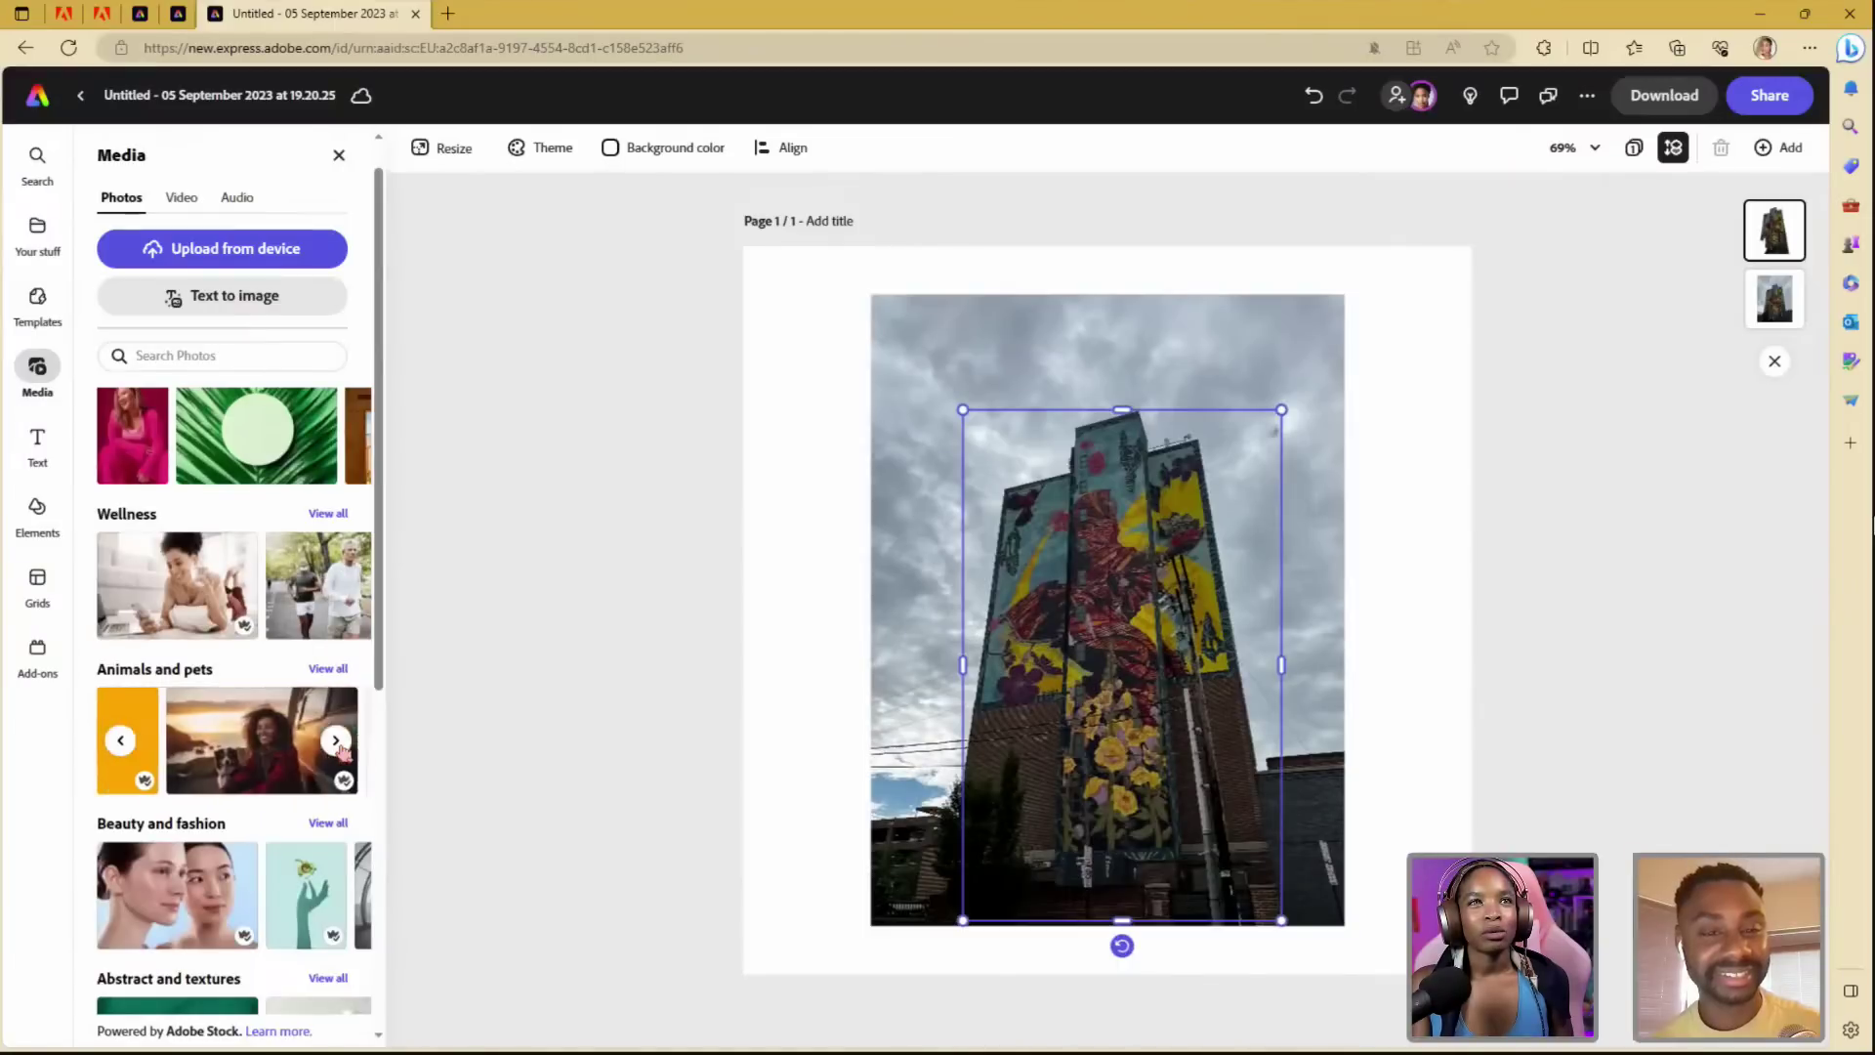
pyautogui.click(336, 741)
pyautogui.click(336, 741)
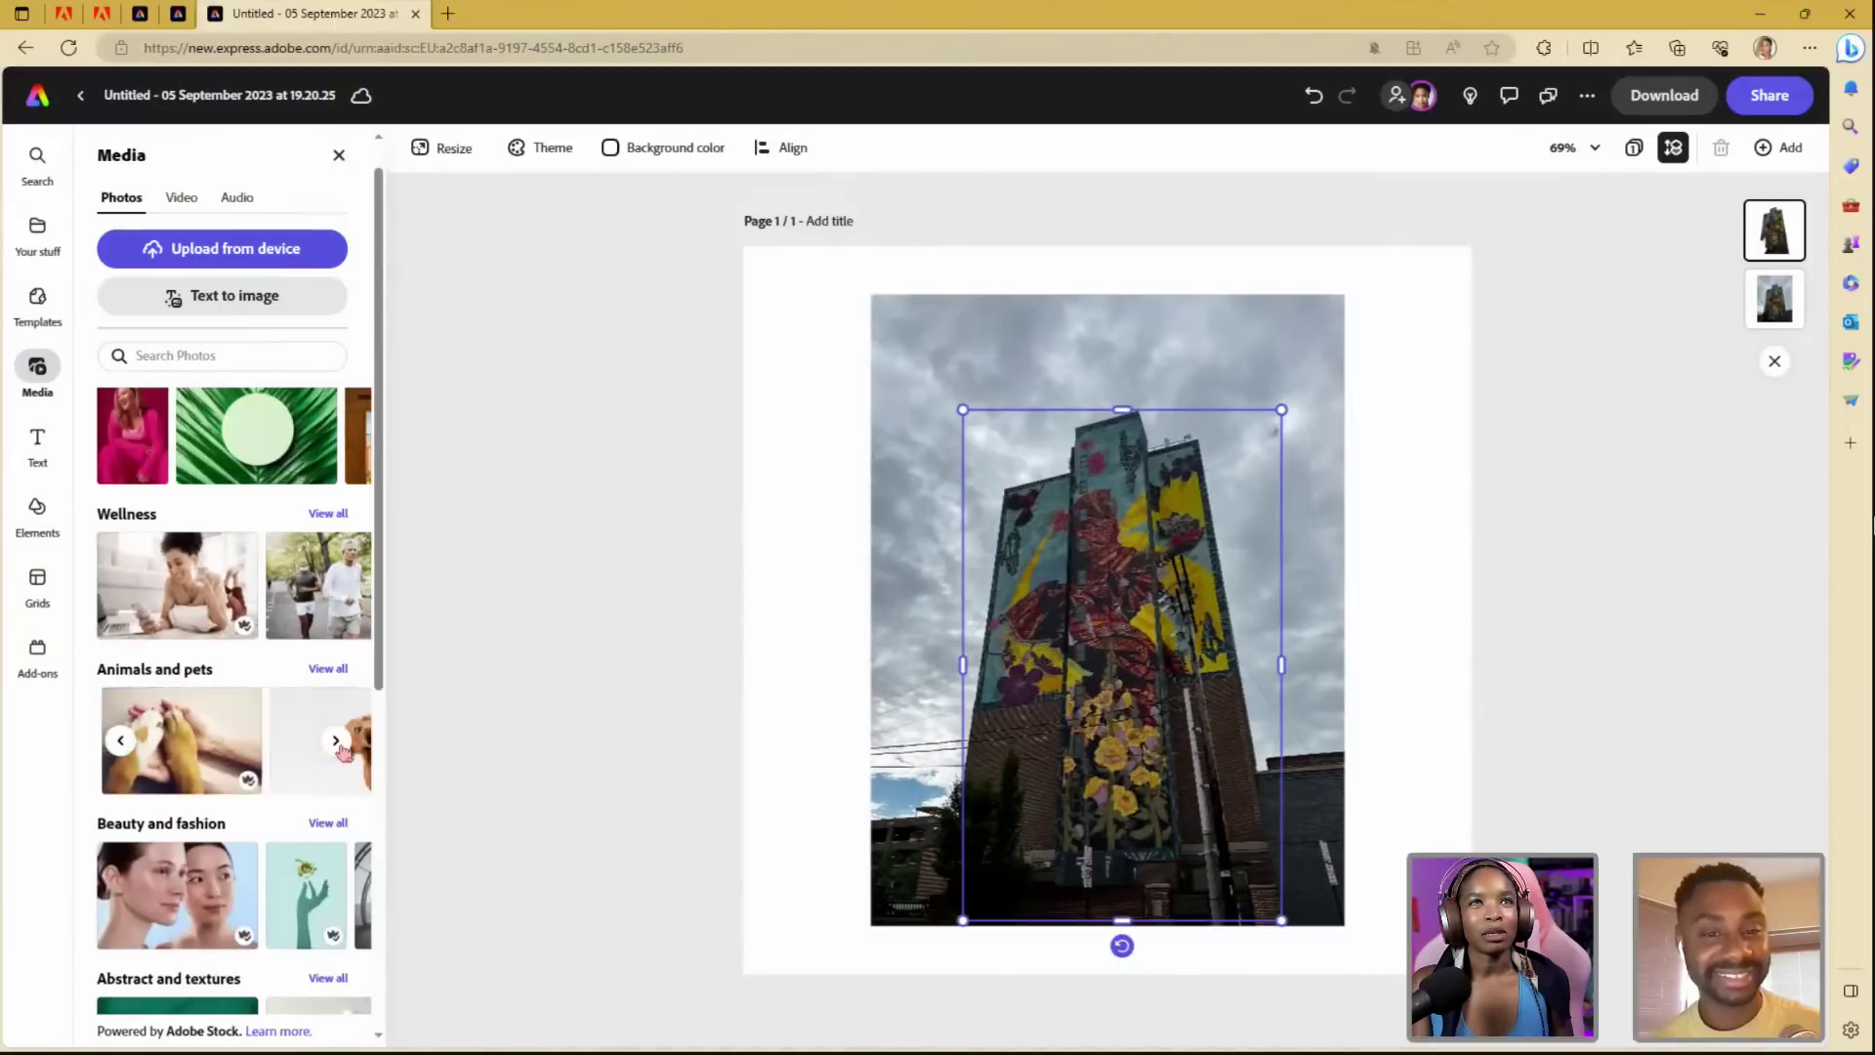
pyautogui.click(336, 741)
pyautogui.click(336, 741)
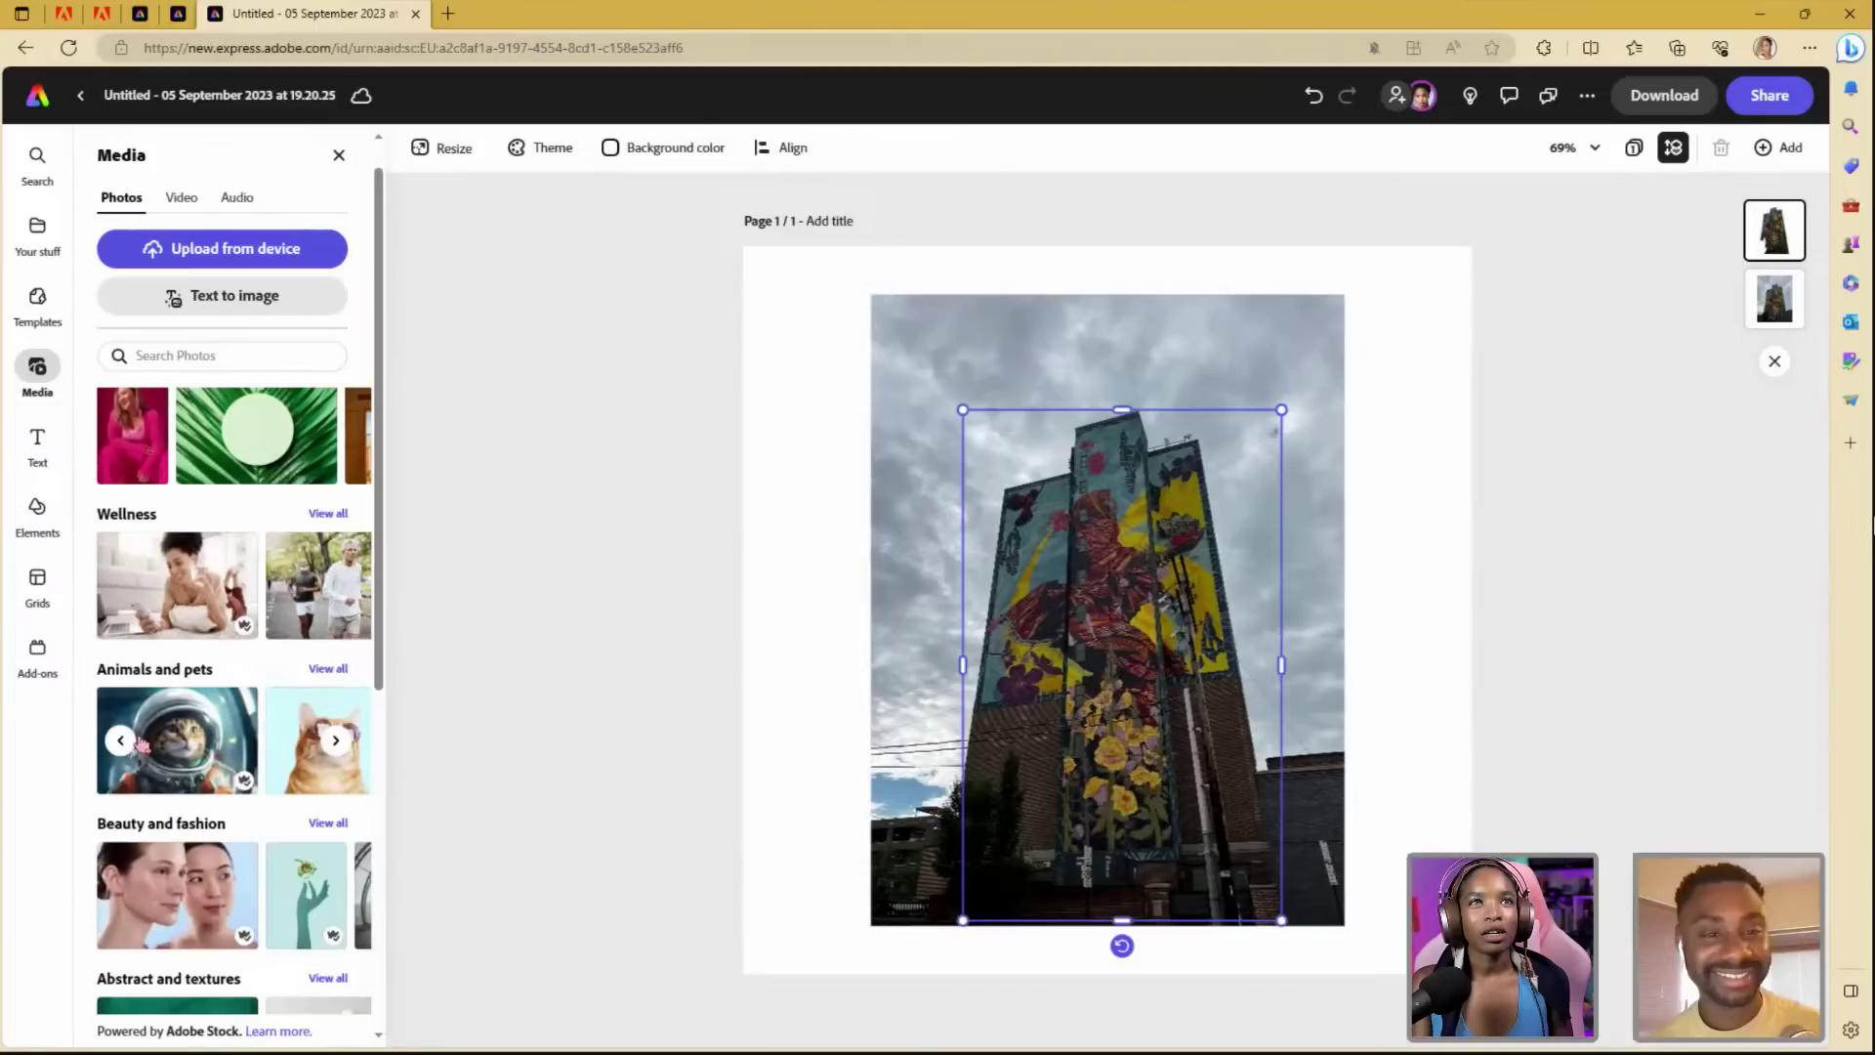
pyautogui.click(336, 741)
pyautogui.click(295, 747)
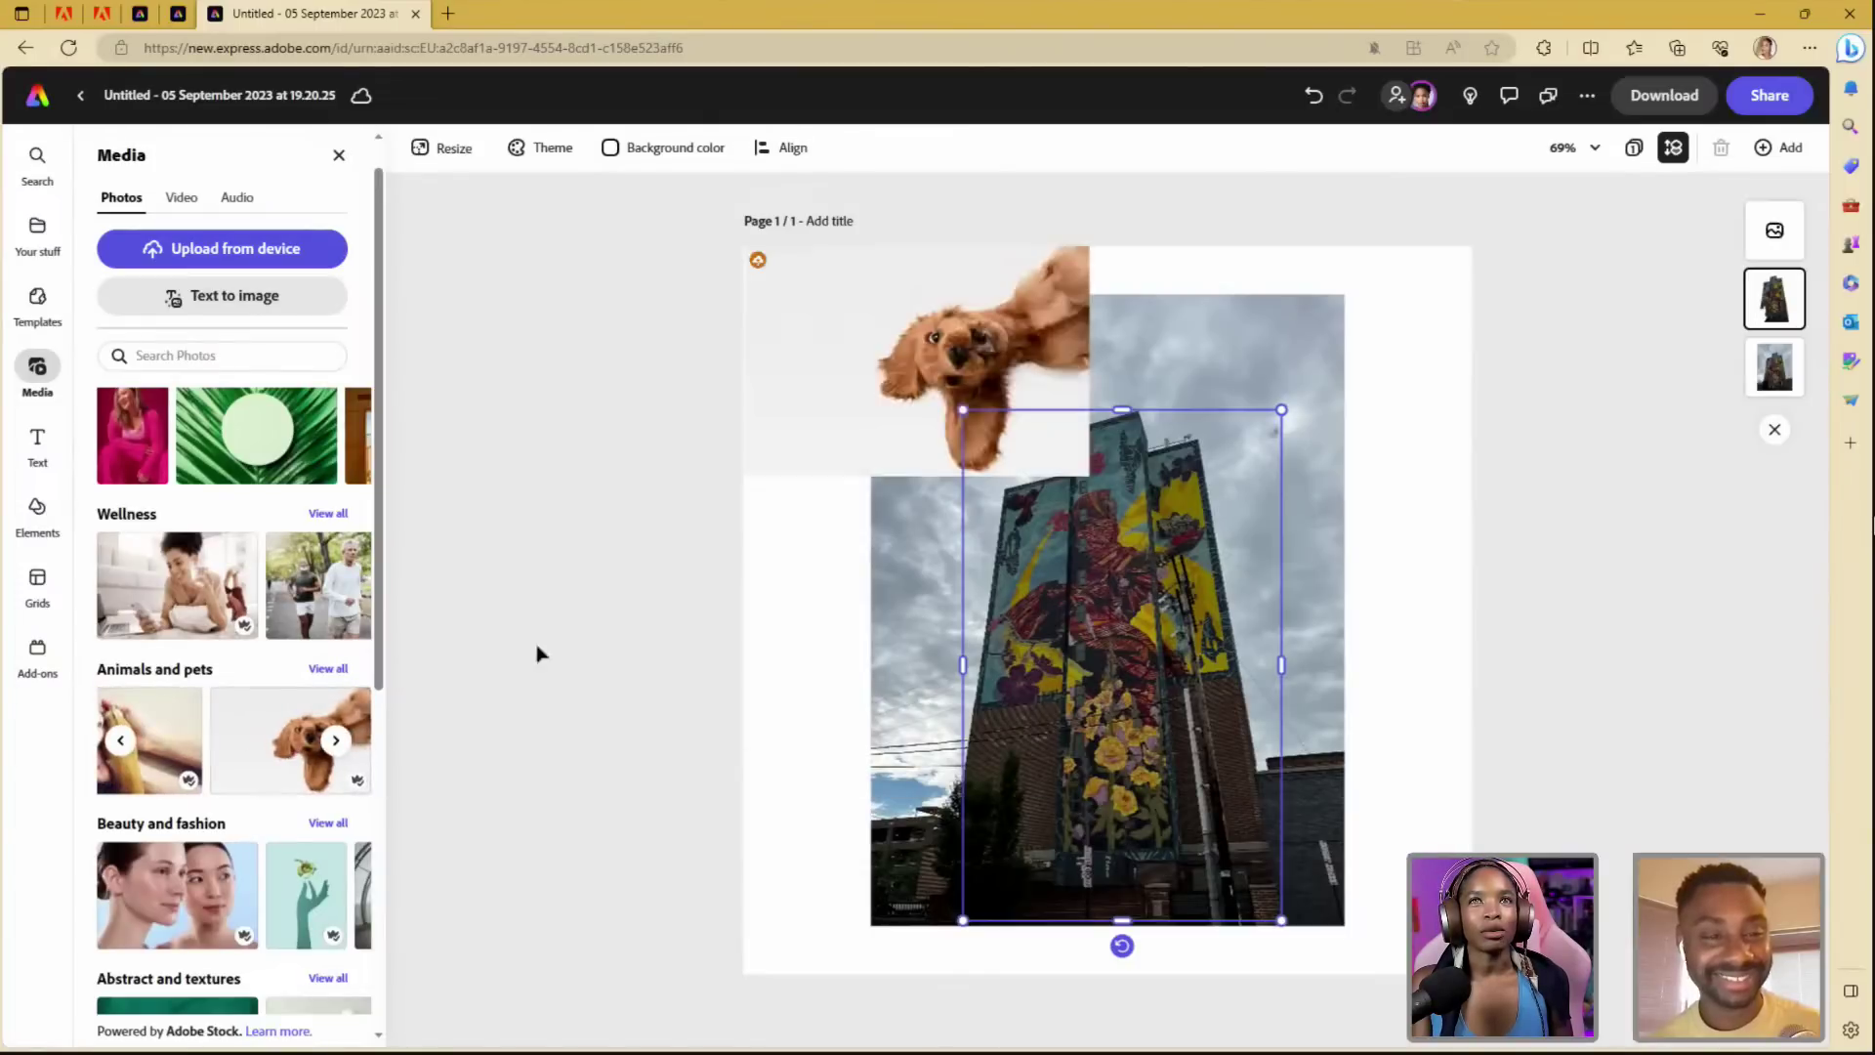
pyautogui.click(891, 361)
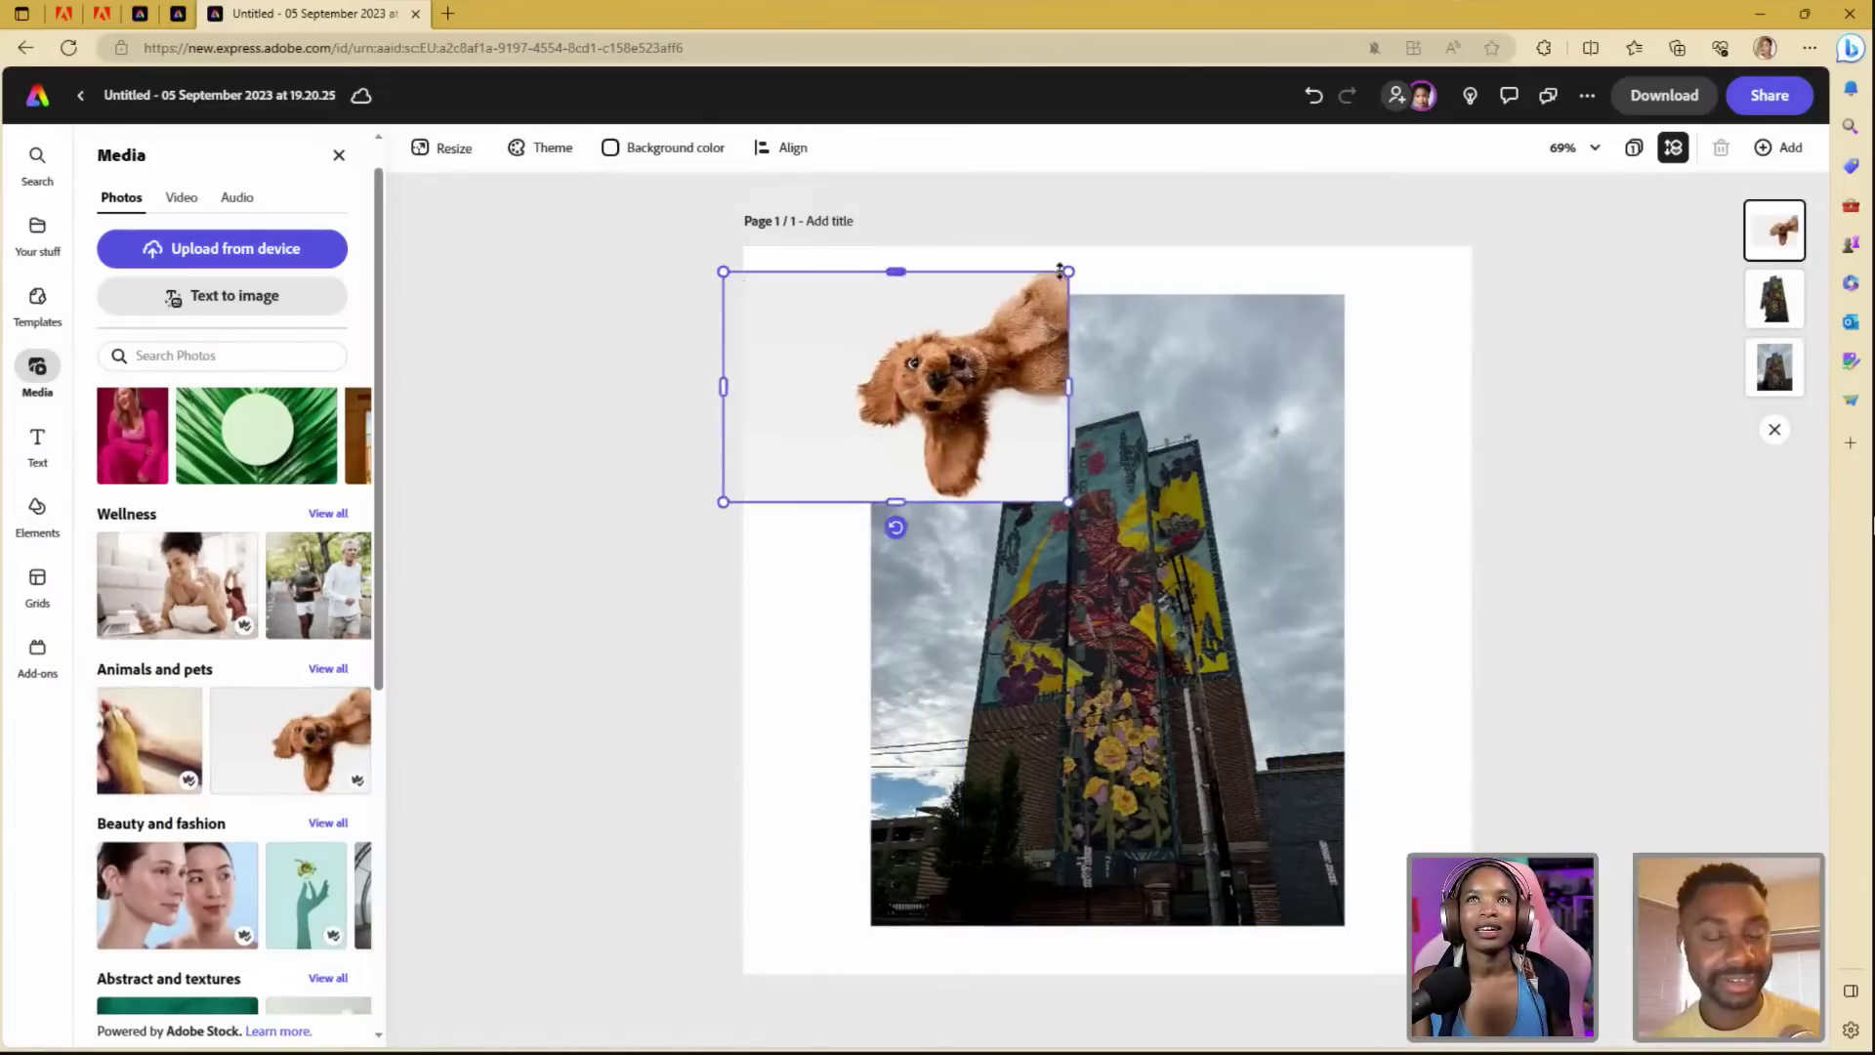
pyautogui.moveTo(1074, 265); pyautogui.dragTo(1161, 283)
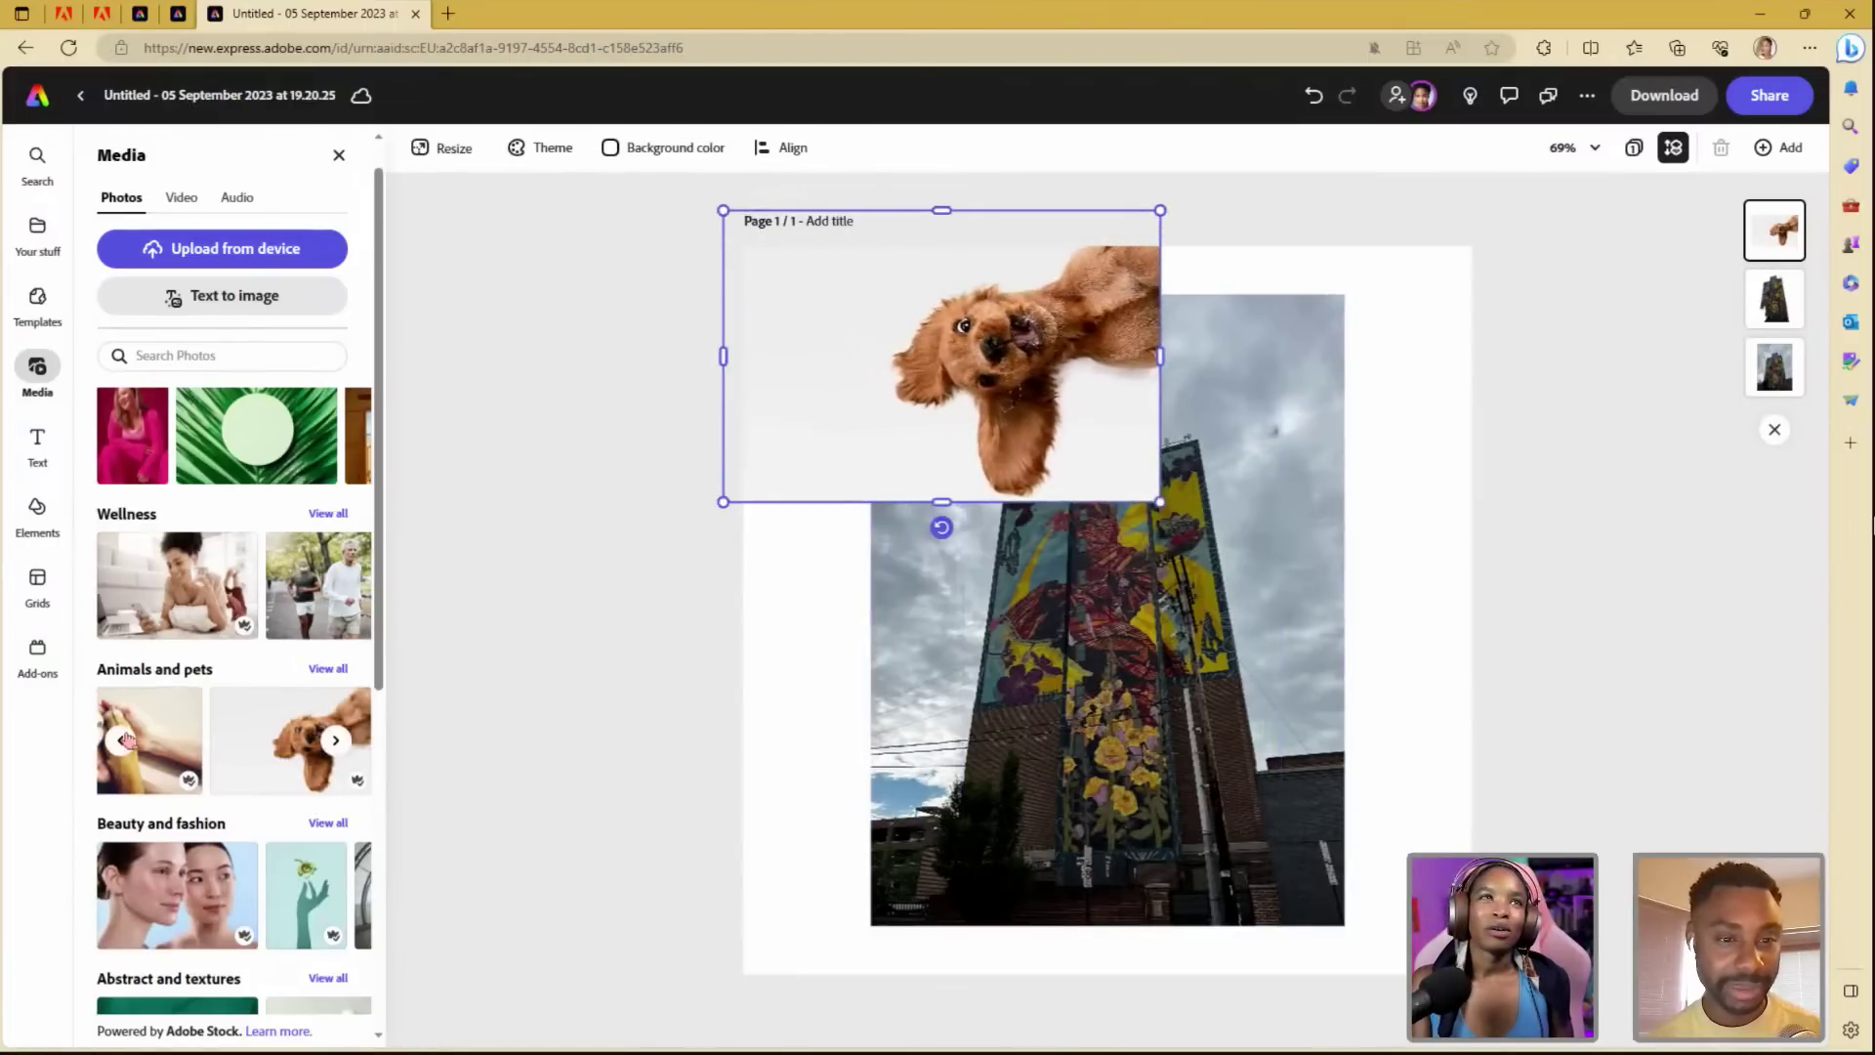
pyautogui.click(121, 739)
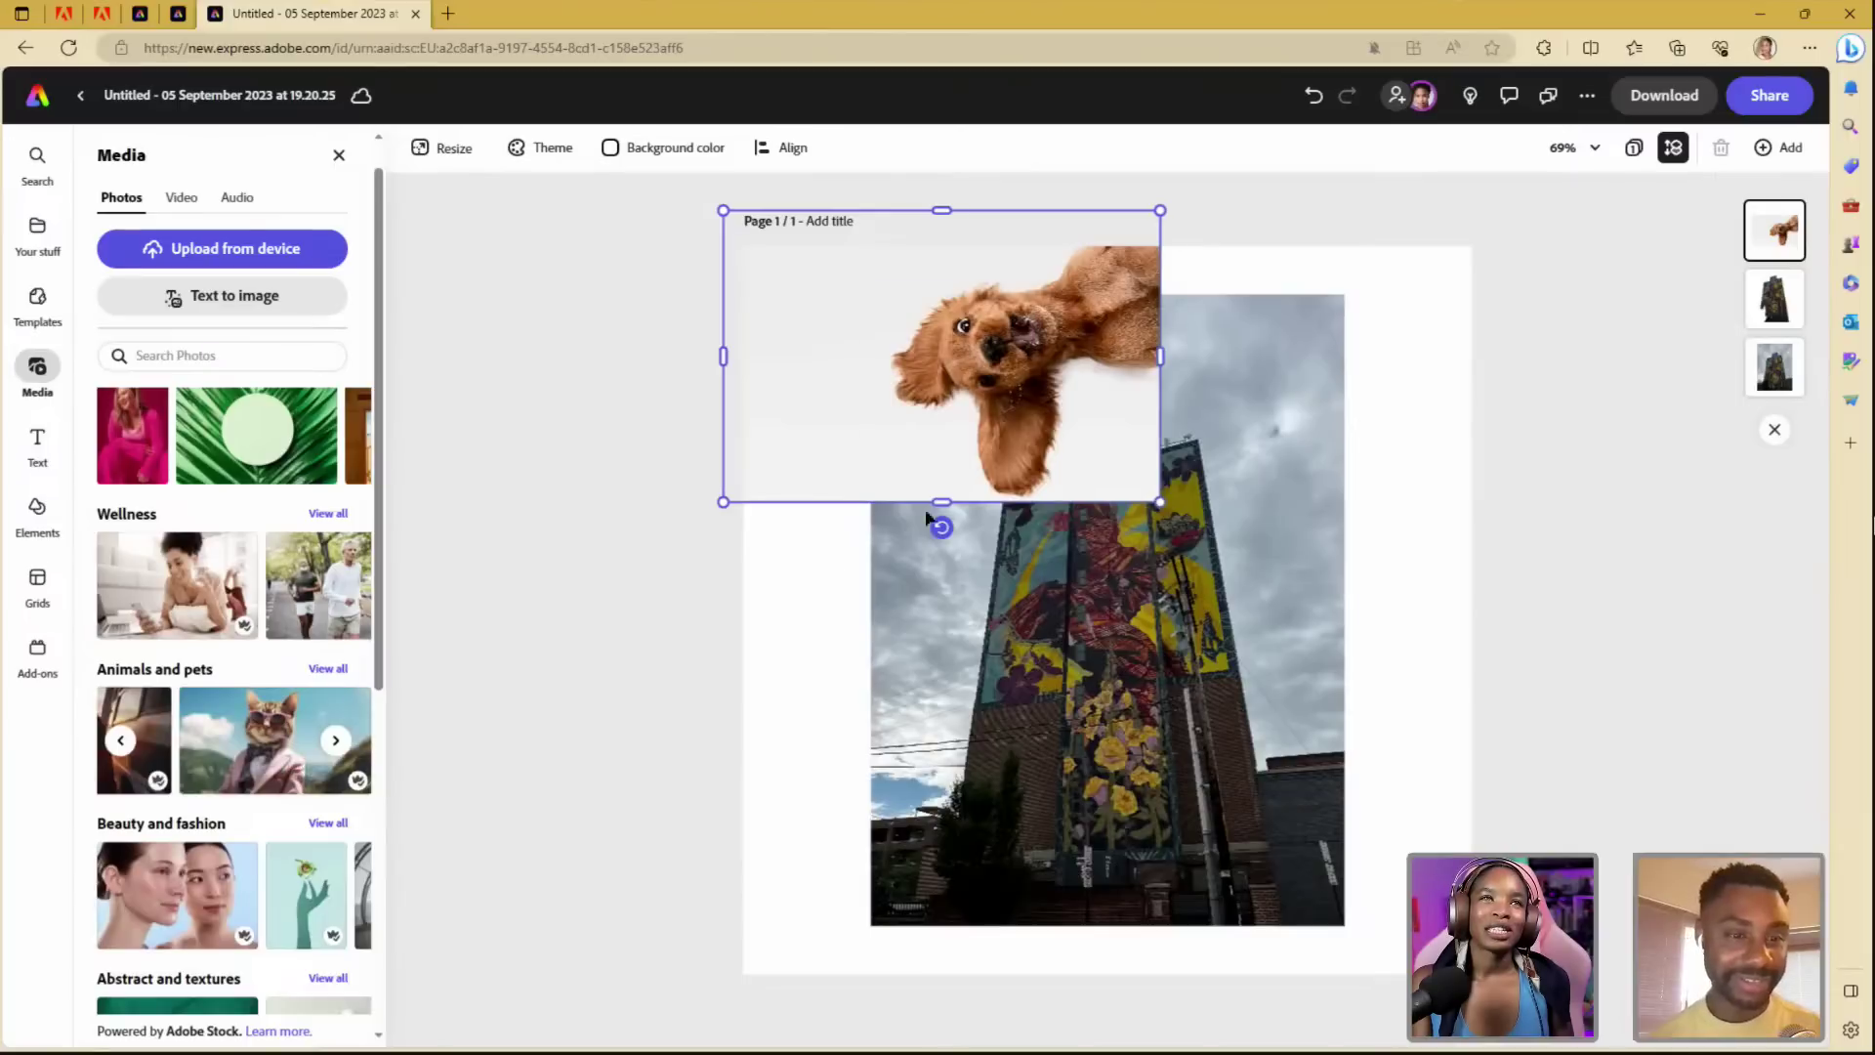
pyautogui.click(334, 741)
pyautogui.click(334, 741)
pyautogui.click(334, 741)
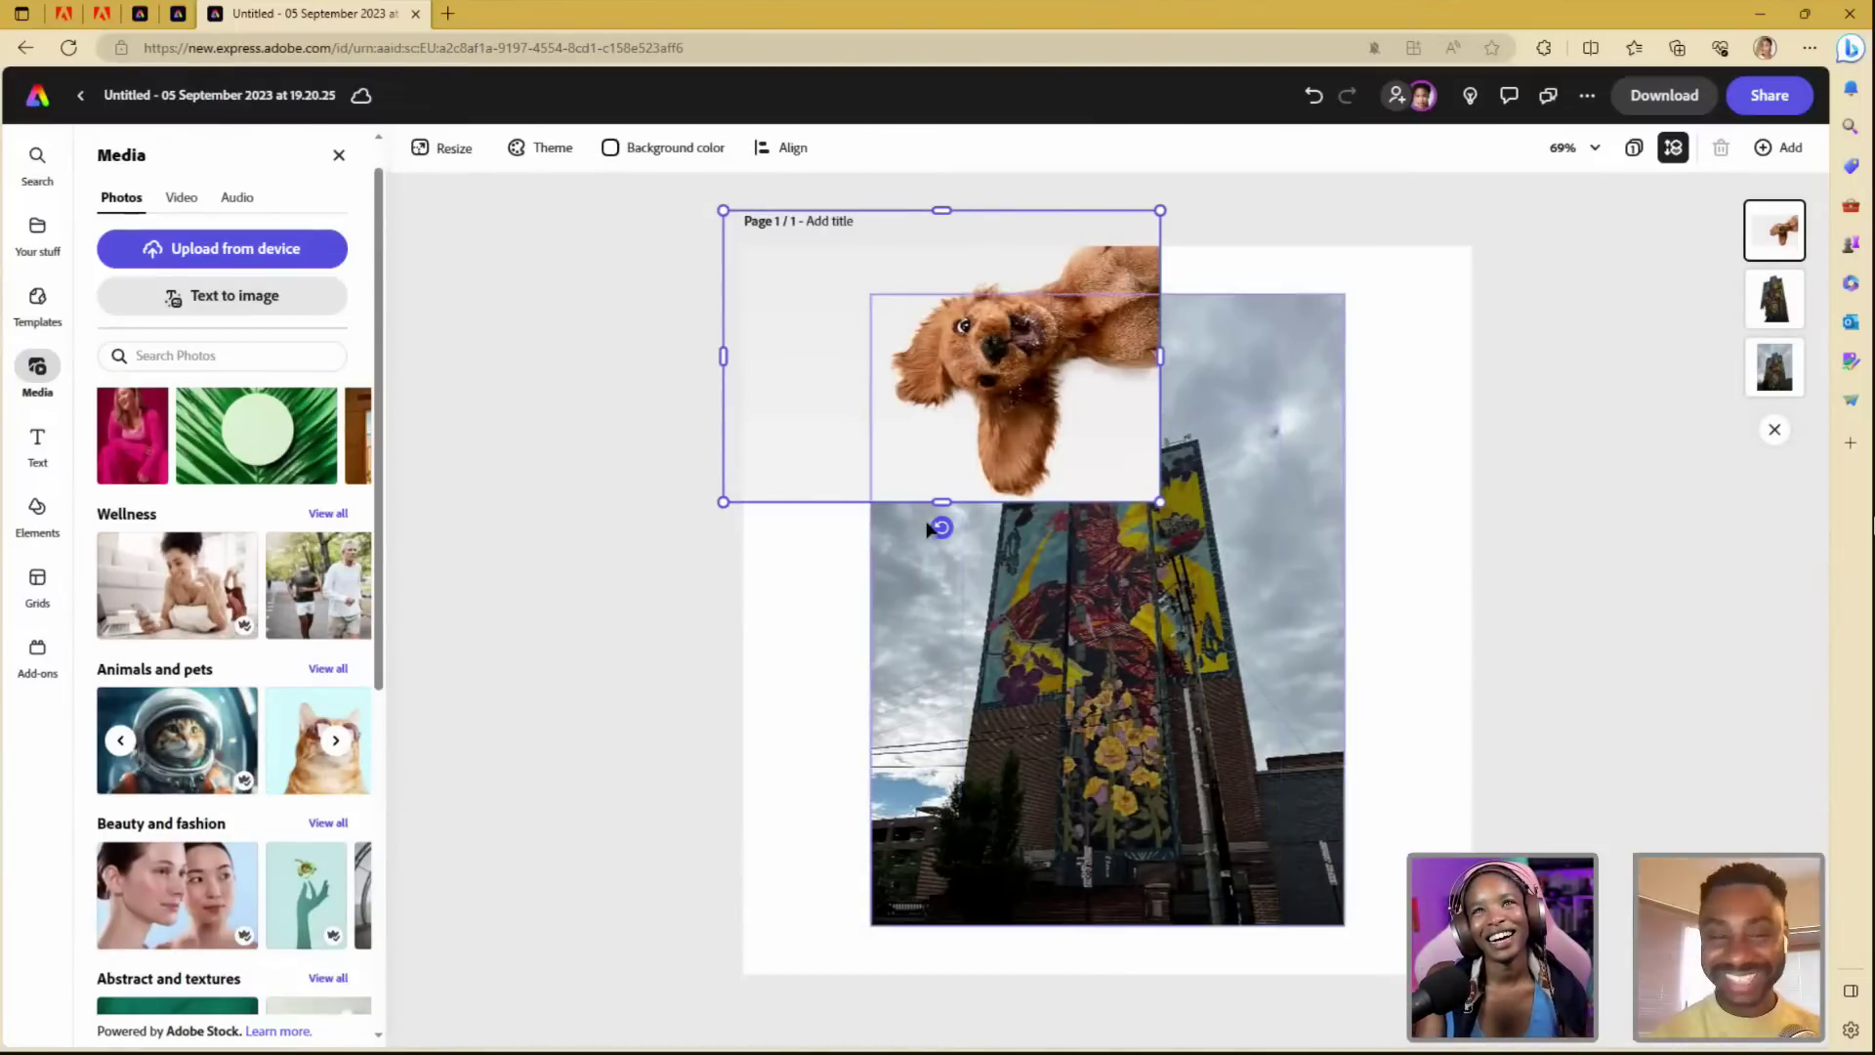
# - Rotate the puppy photo clockwise over the building's left side and remove its background
pyautogui.moveTo(942, 528); pyautogui.dragTo(867, 431)
pyautogui.moveTo(814, 344); pyautogui.dragTo(834, 491)
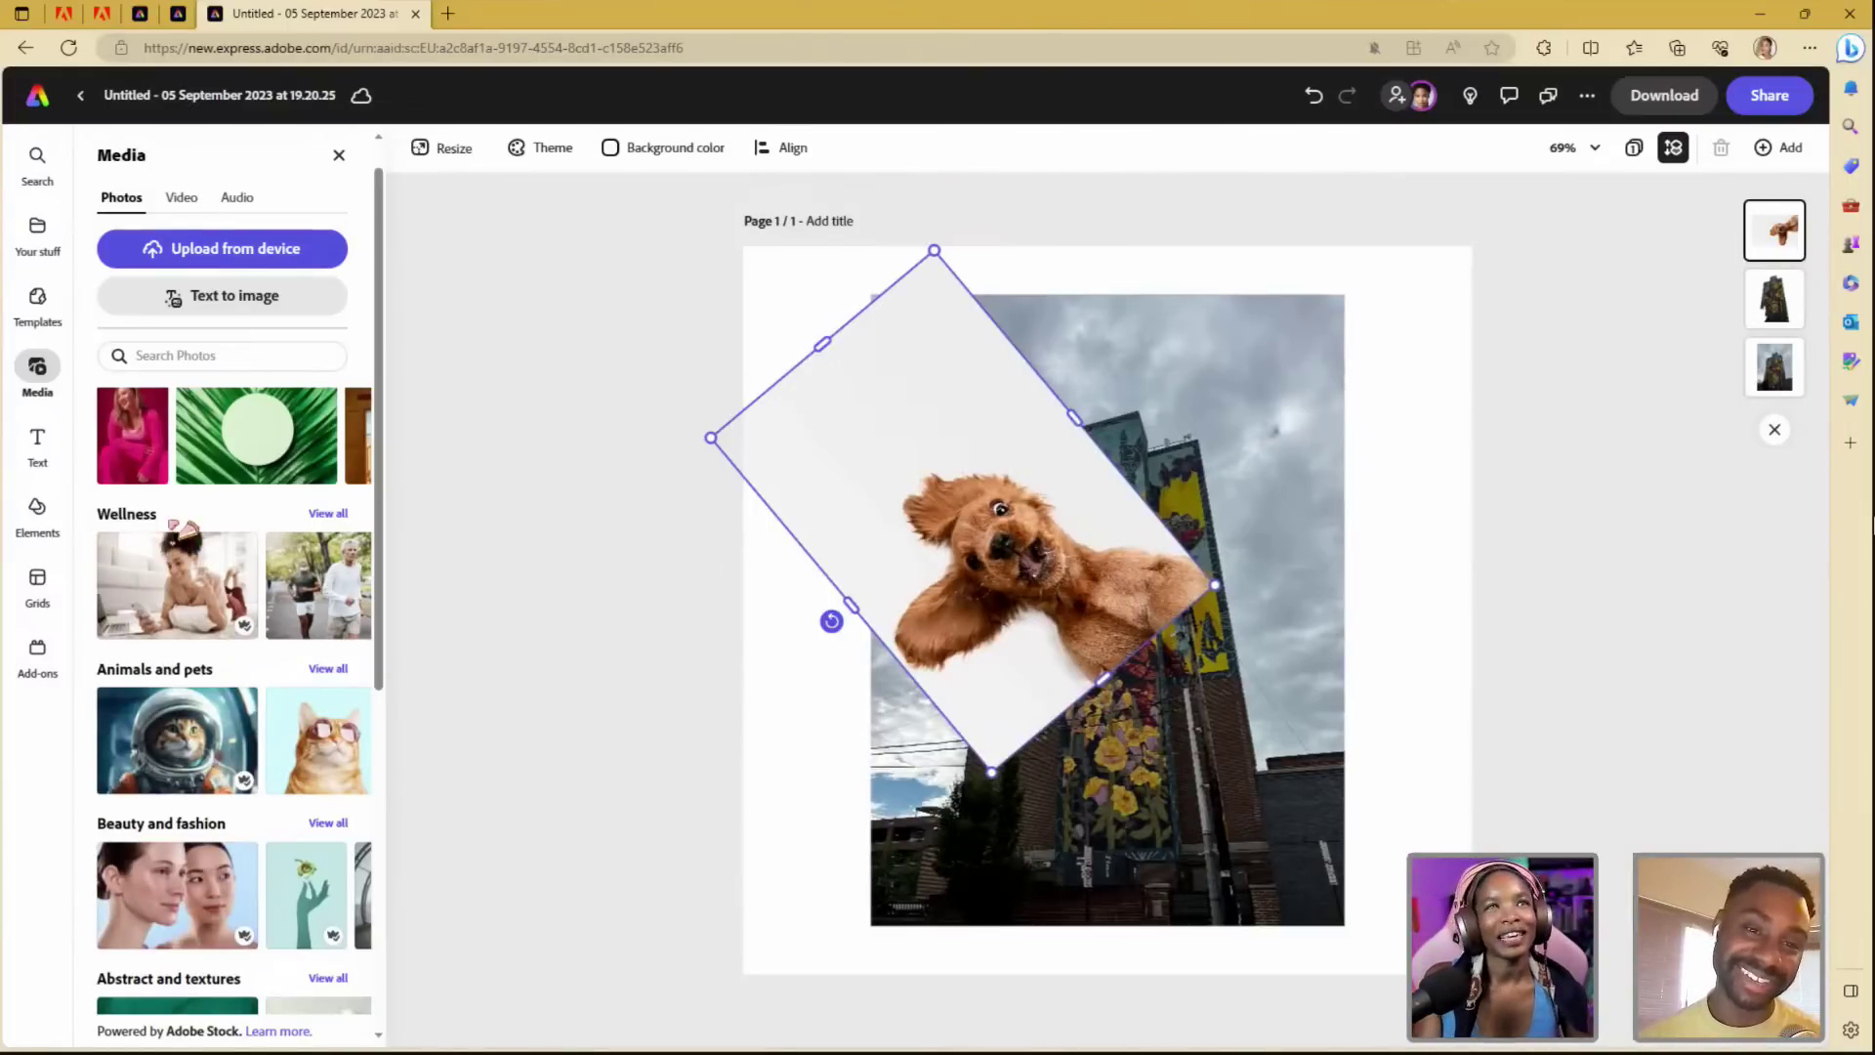
pyautogui.click(843, 447)
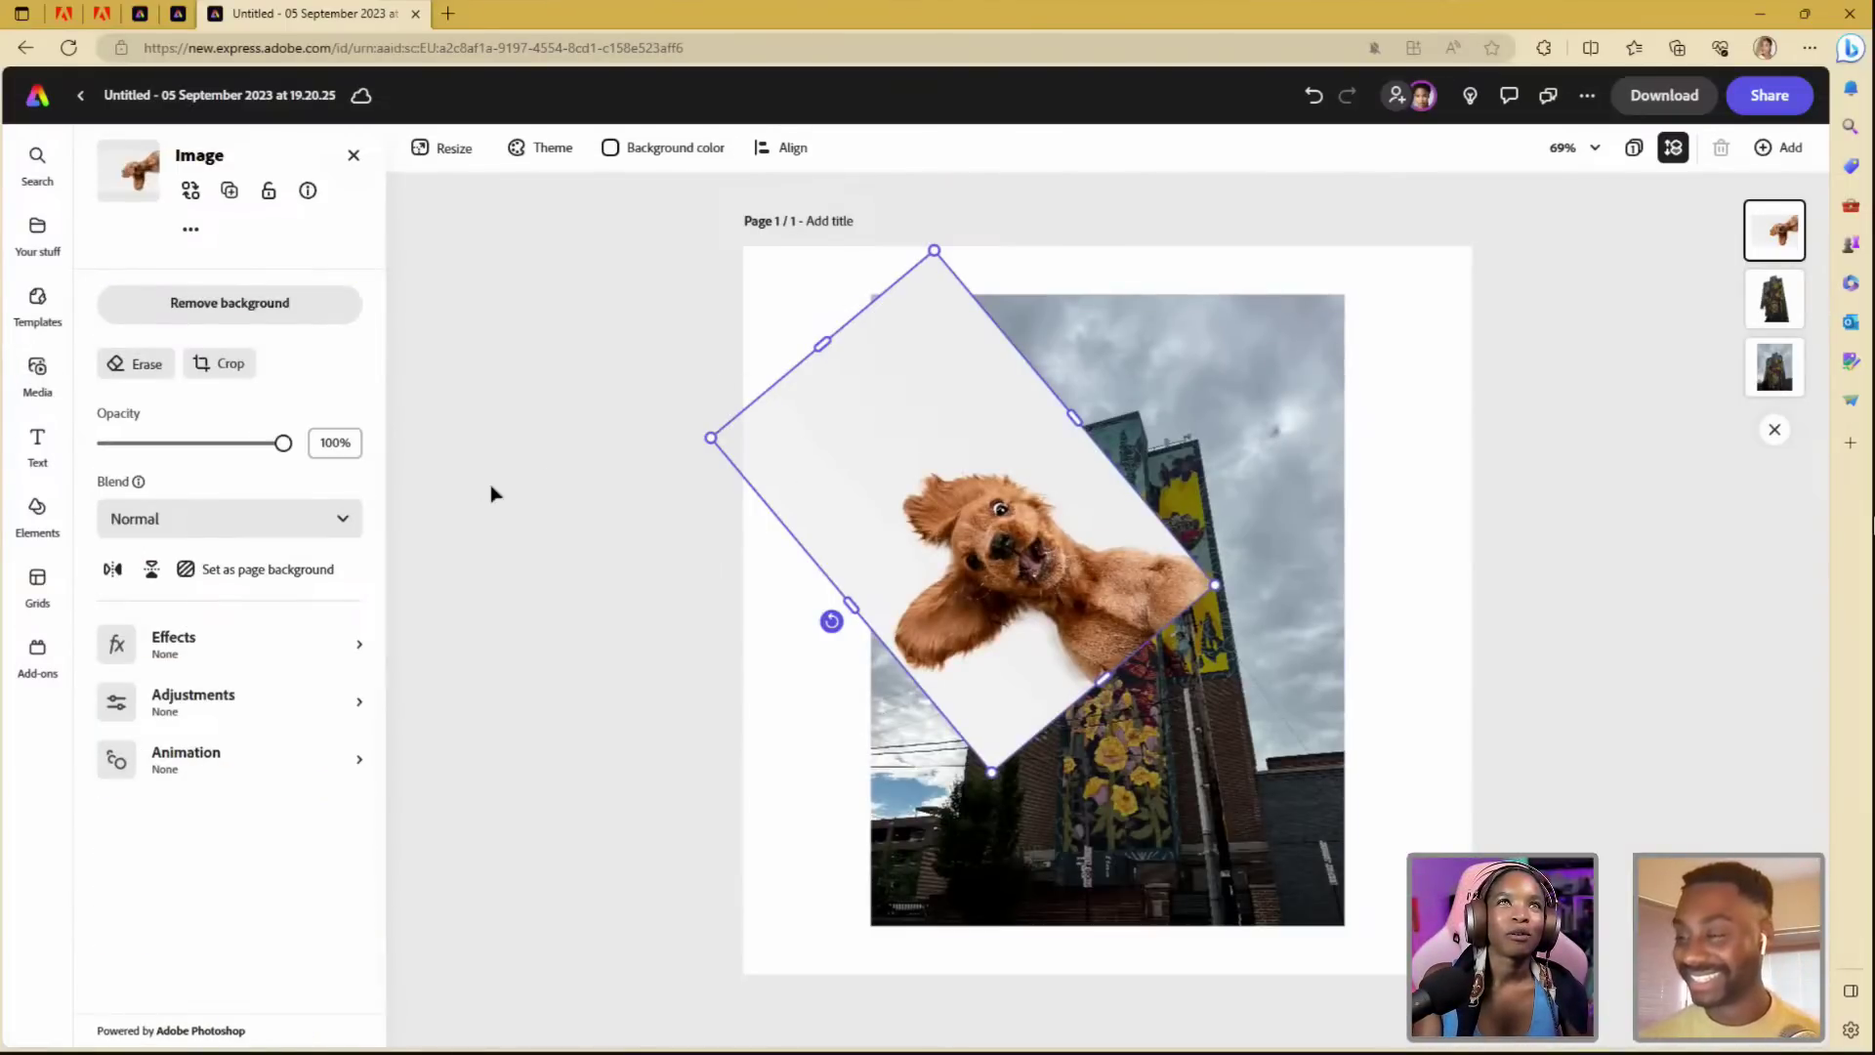
pyautogui.click(259, 311)
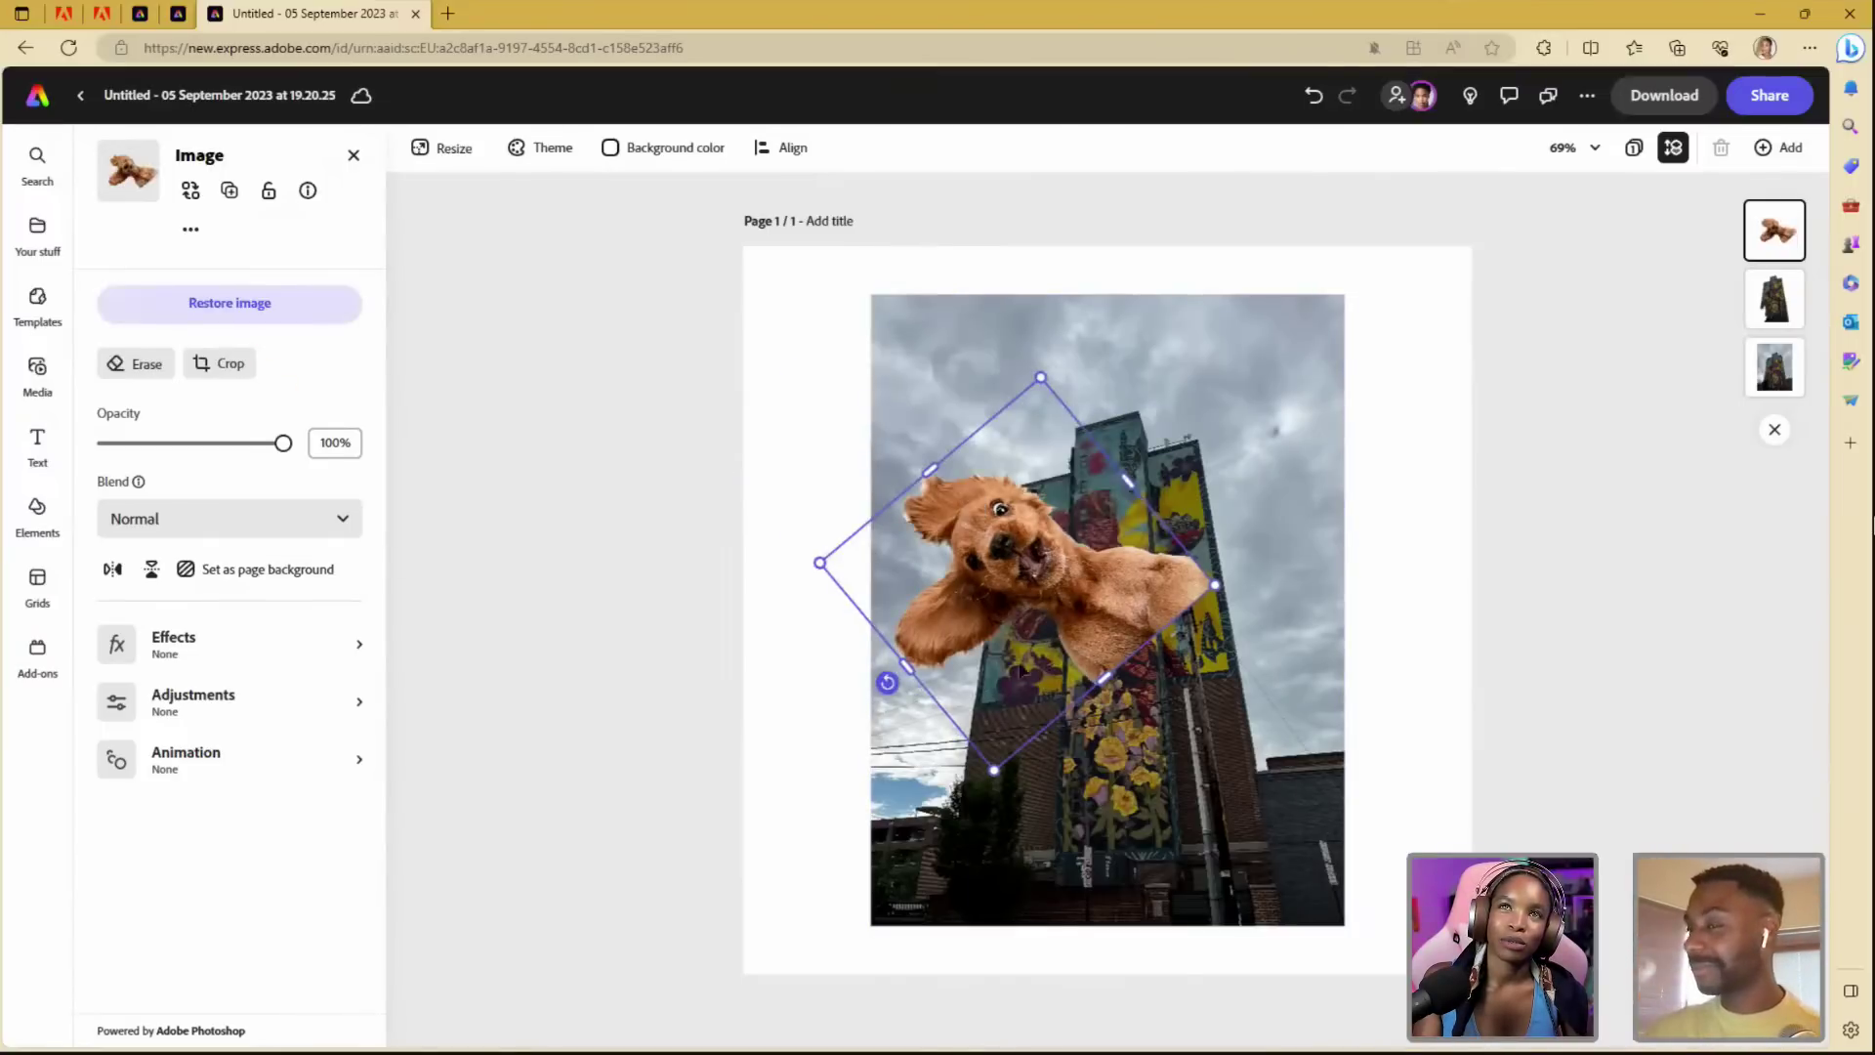
# - Enlarge the puppy cutout at the building's left edge and place it between the building cutout and the original photo
pyautogui.moveTo(1079, 591); pyautogui.dragTo(1025, 674)
pyautogui.moveTo(982, 452); pyautogui.dragTo(989, 401)
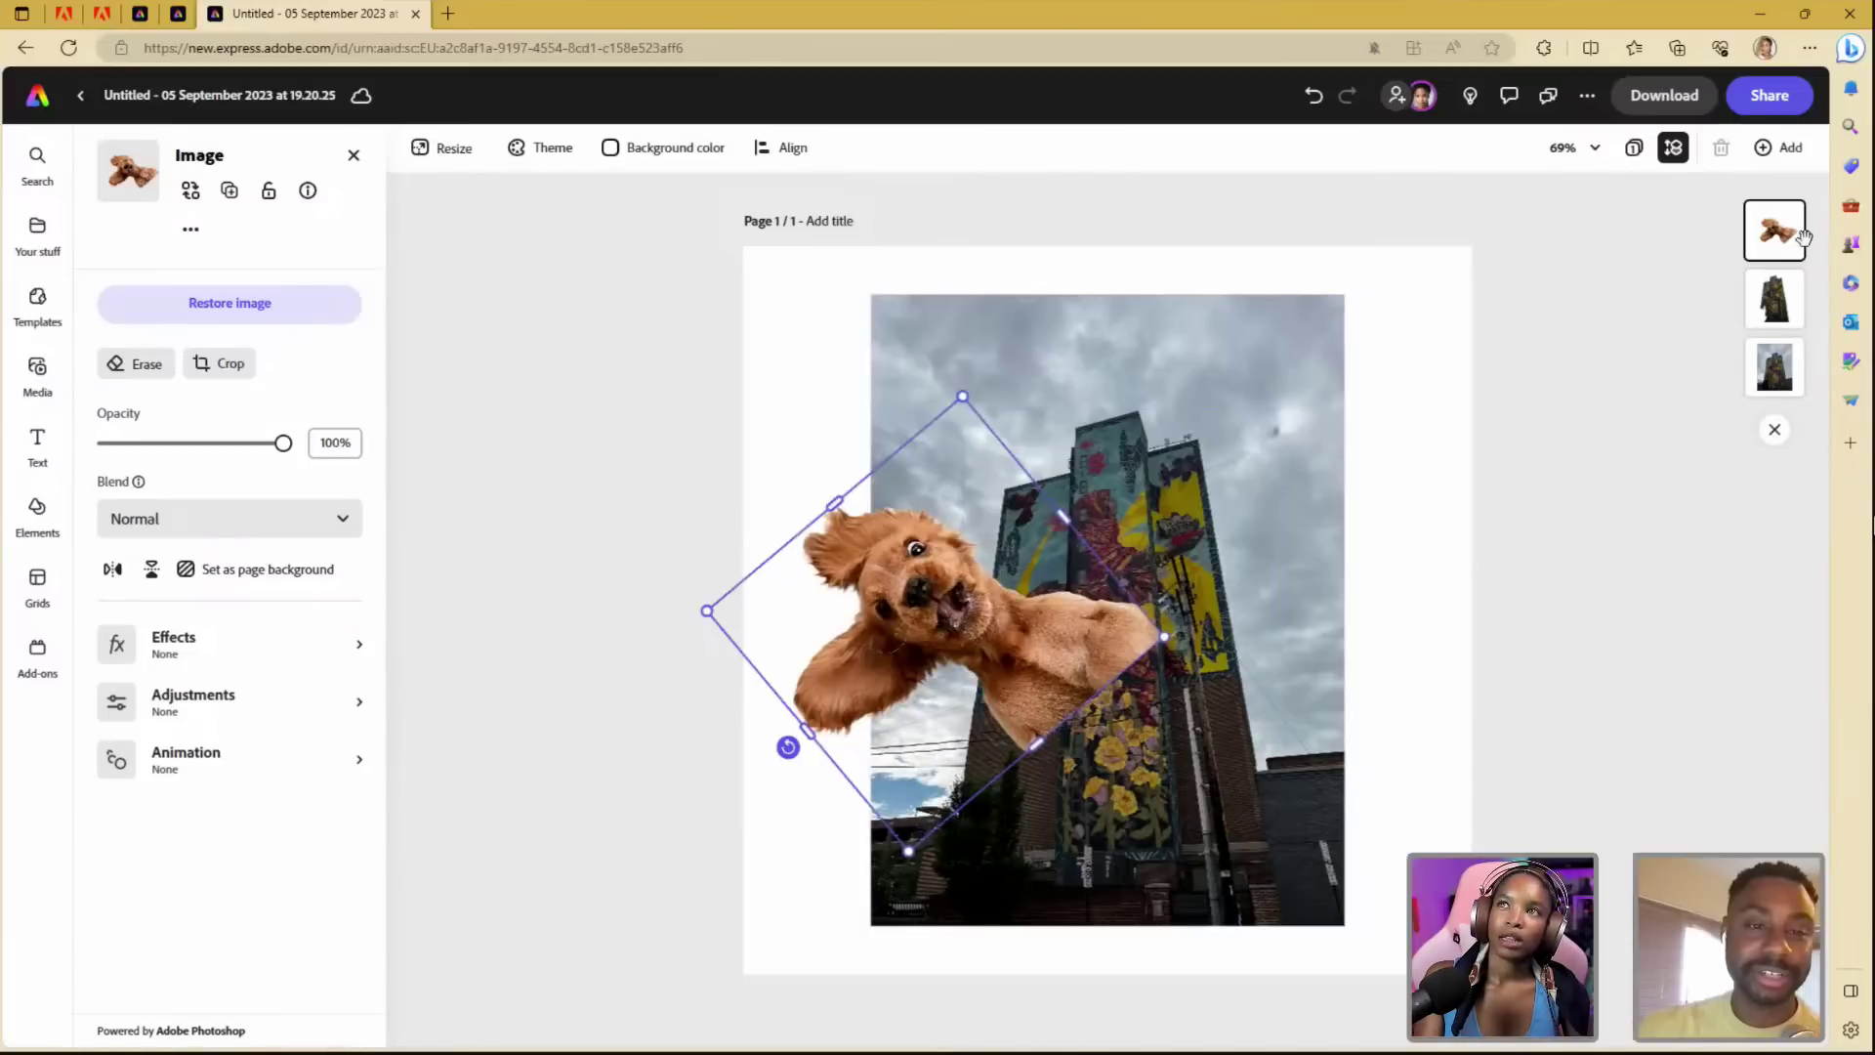
pyautogui.click(1589, 468)
pyautogui.moveTo(1774, 233); pyautogui.dragTo(1774, 299)
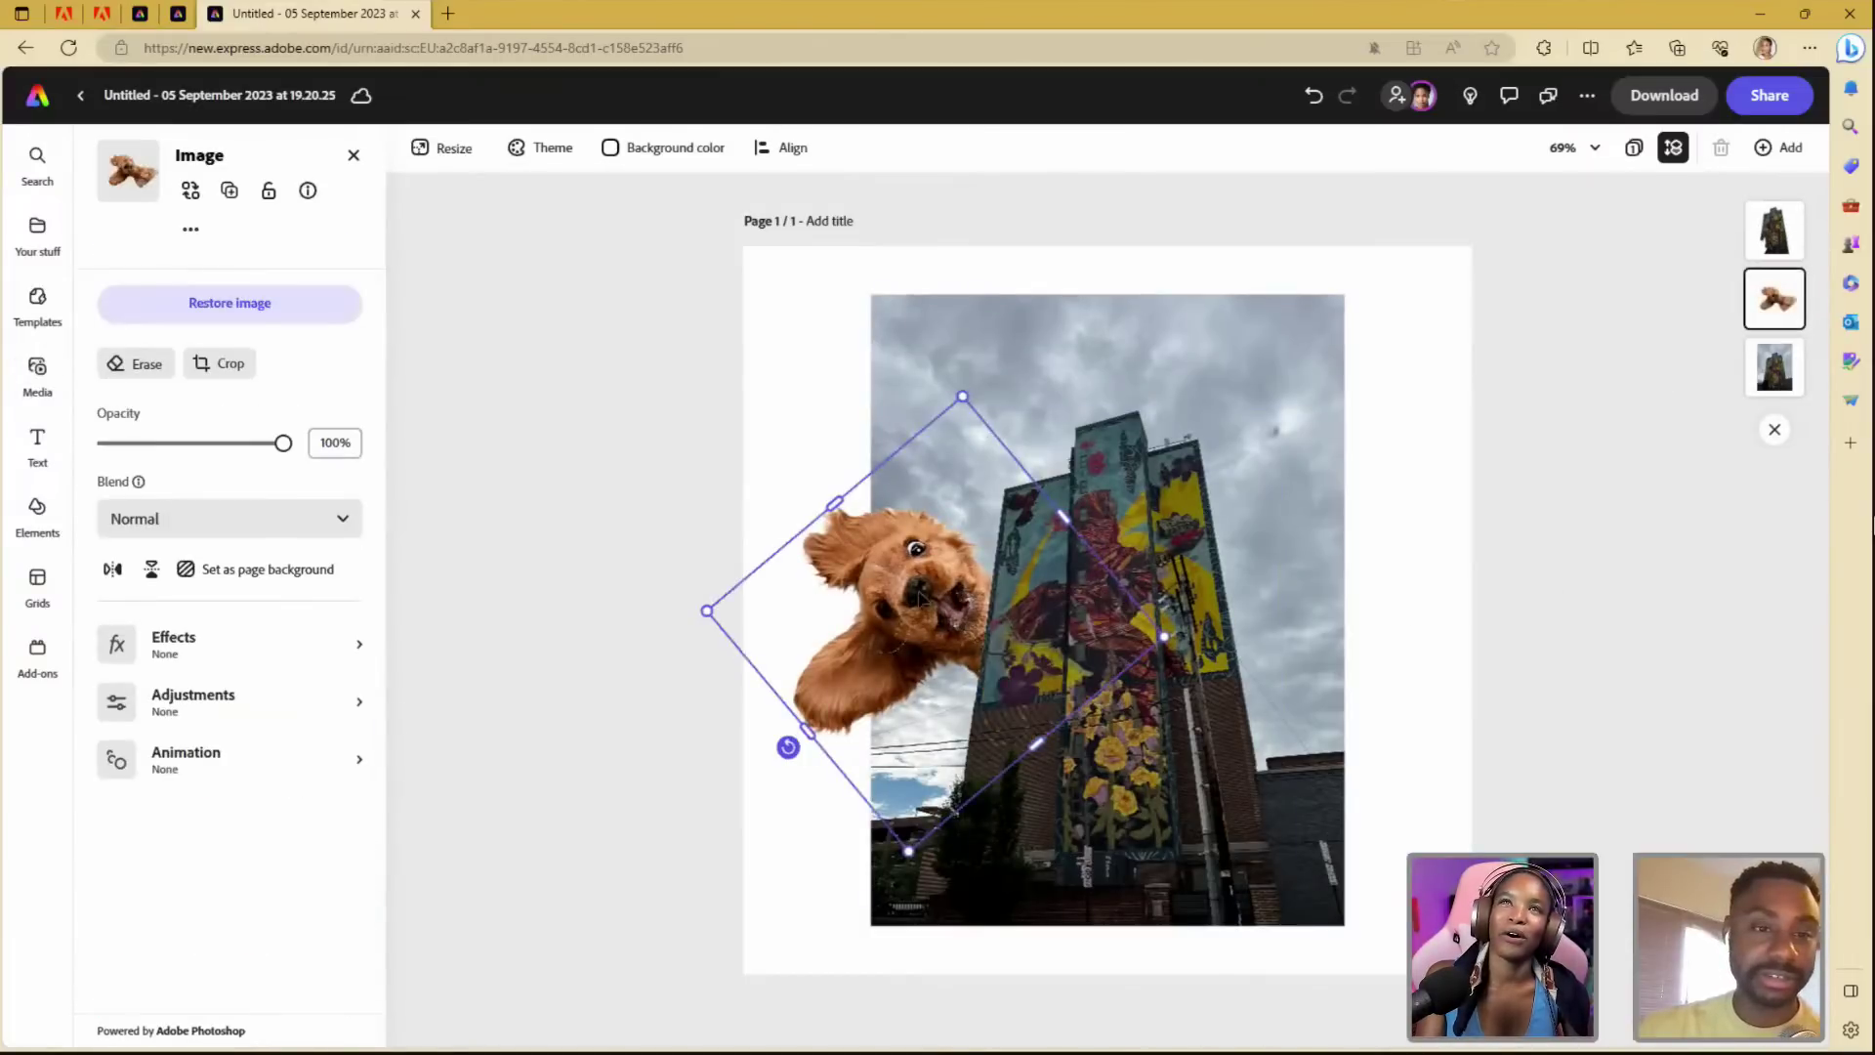
# - Shrink the puppy cutout and position it lower down so it peeks out from the building's left edge
pyautogui.moveTo(920, 598); pyautogui.dragTo(905, 394)
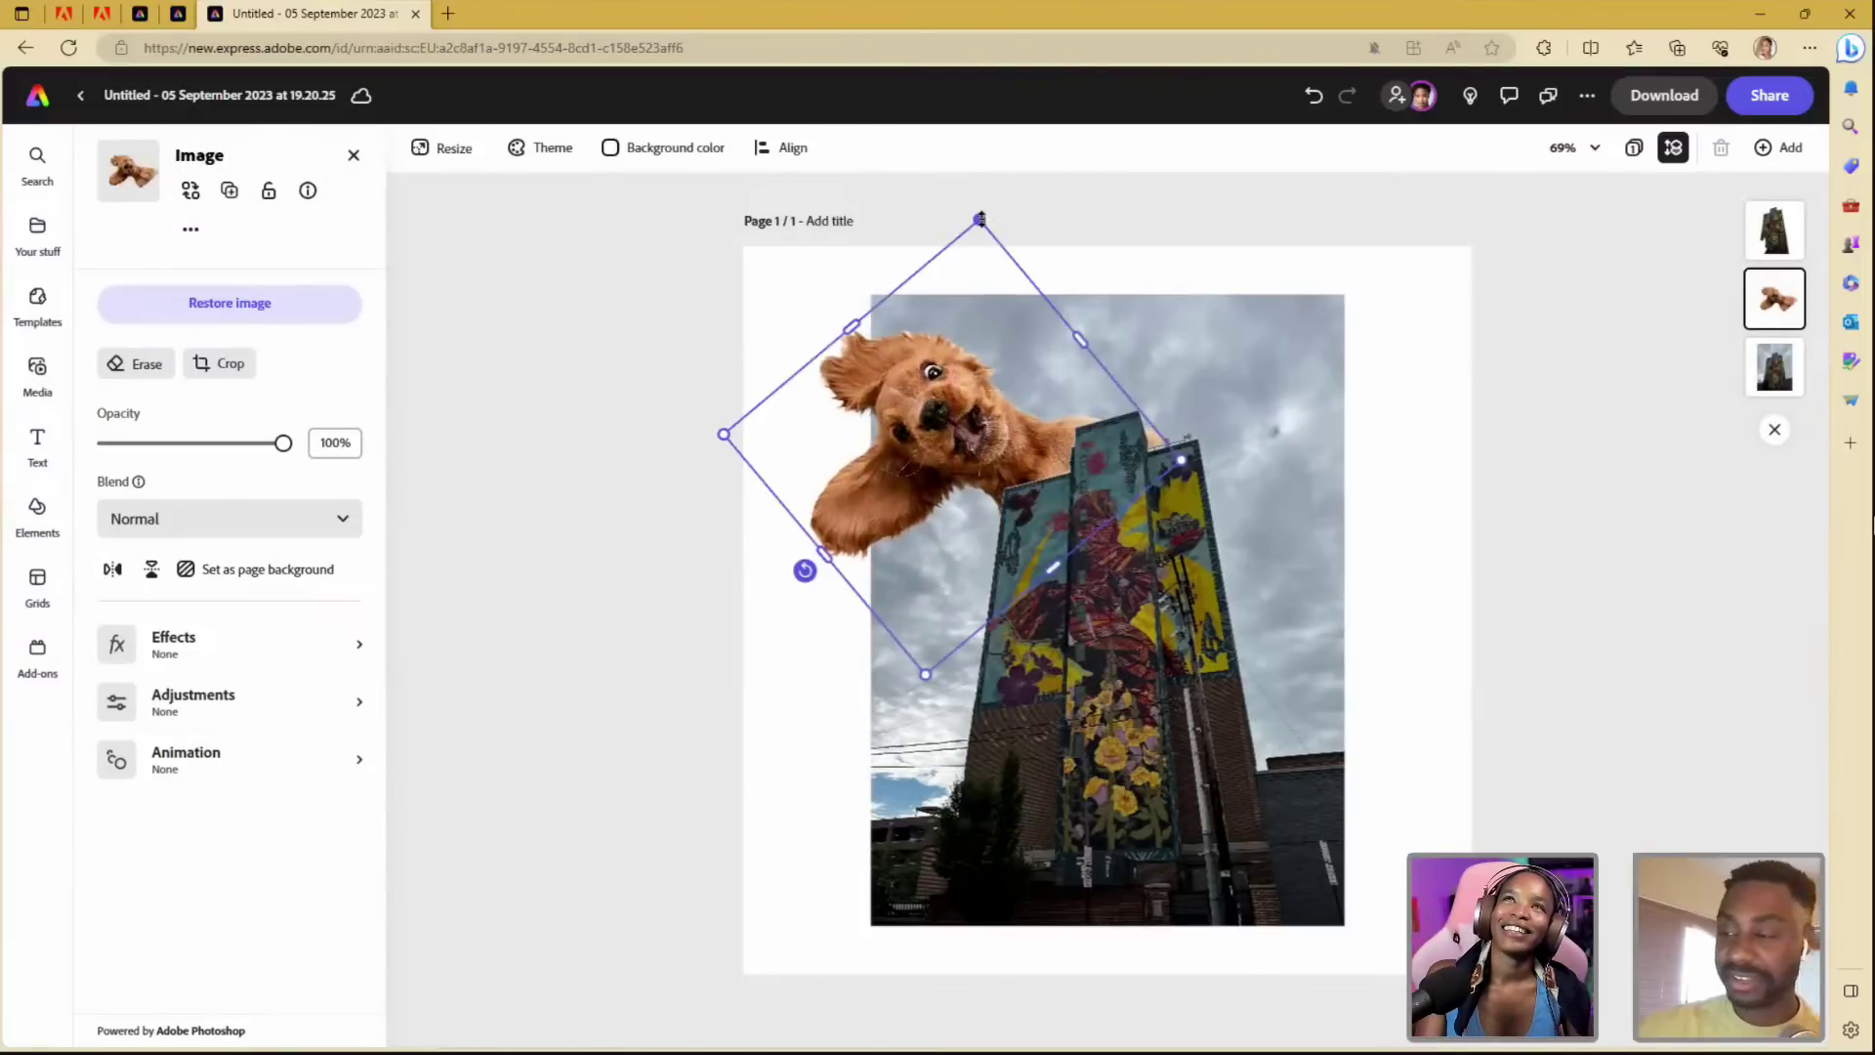
pyautogui.moveTo(980, 219); pyautogui.dragTo(956, 414)
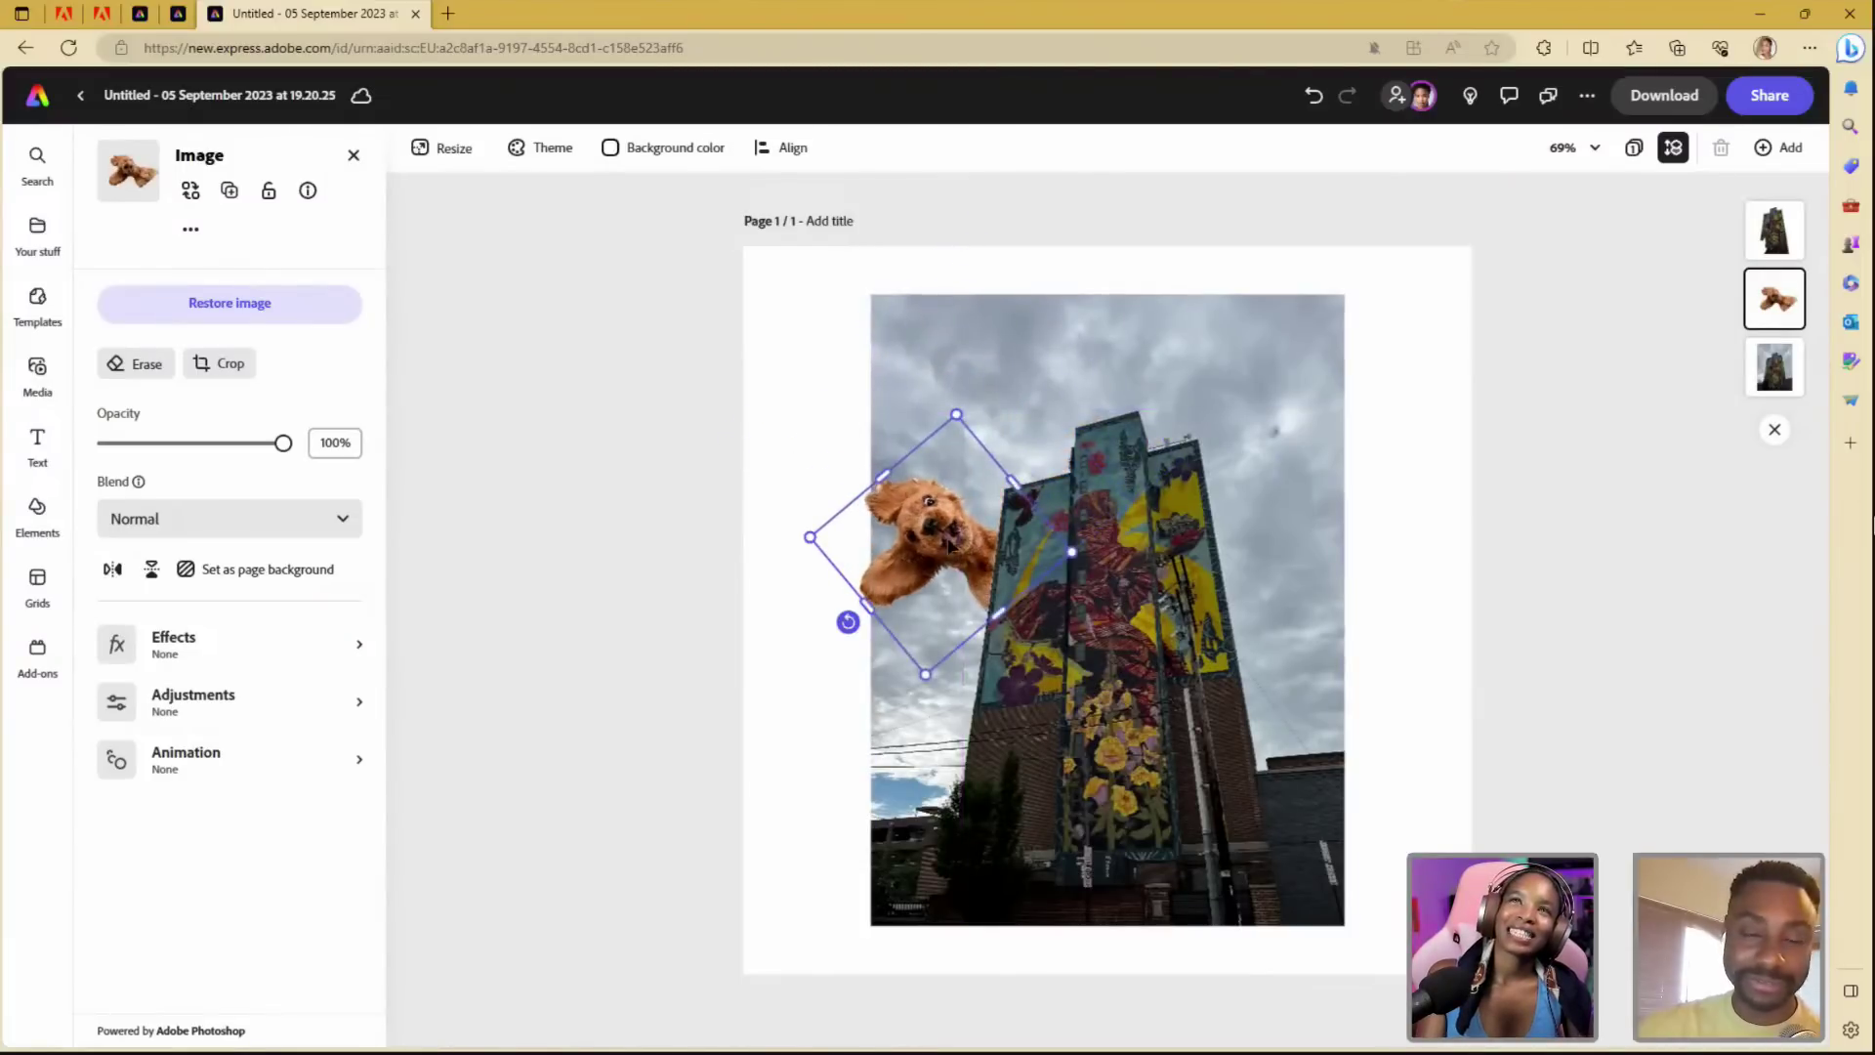
pyautogui.moveTo(949, 544); pyautogui.dragTo(952, 600)
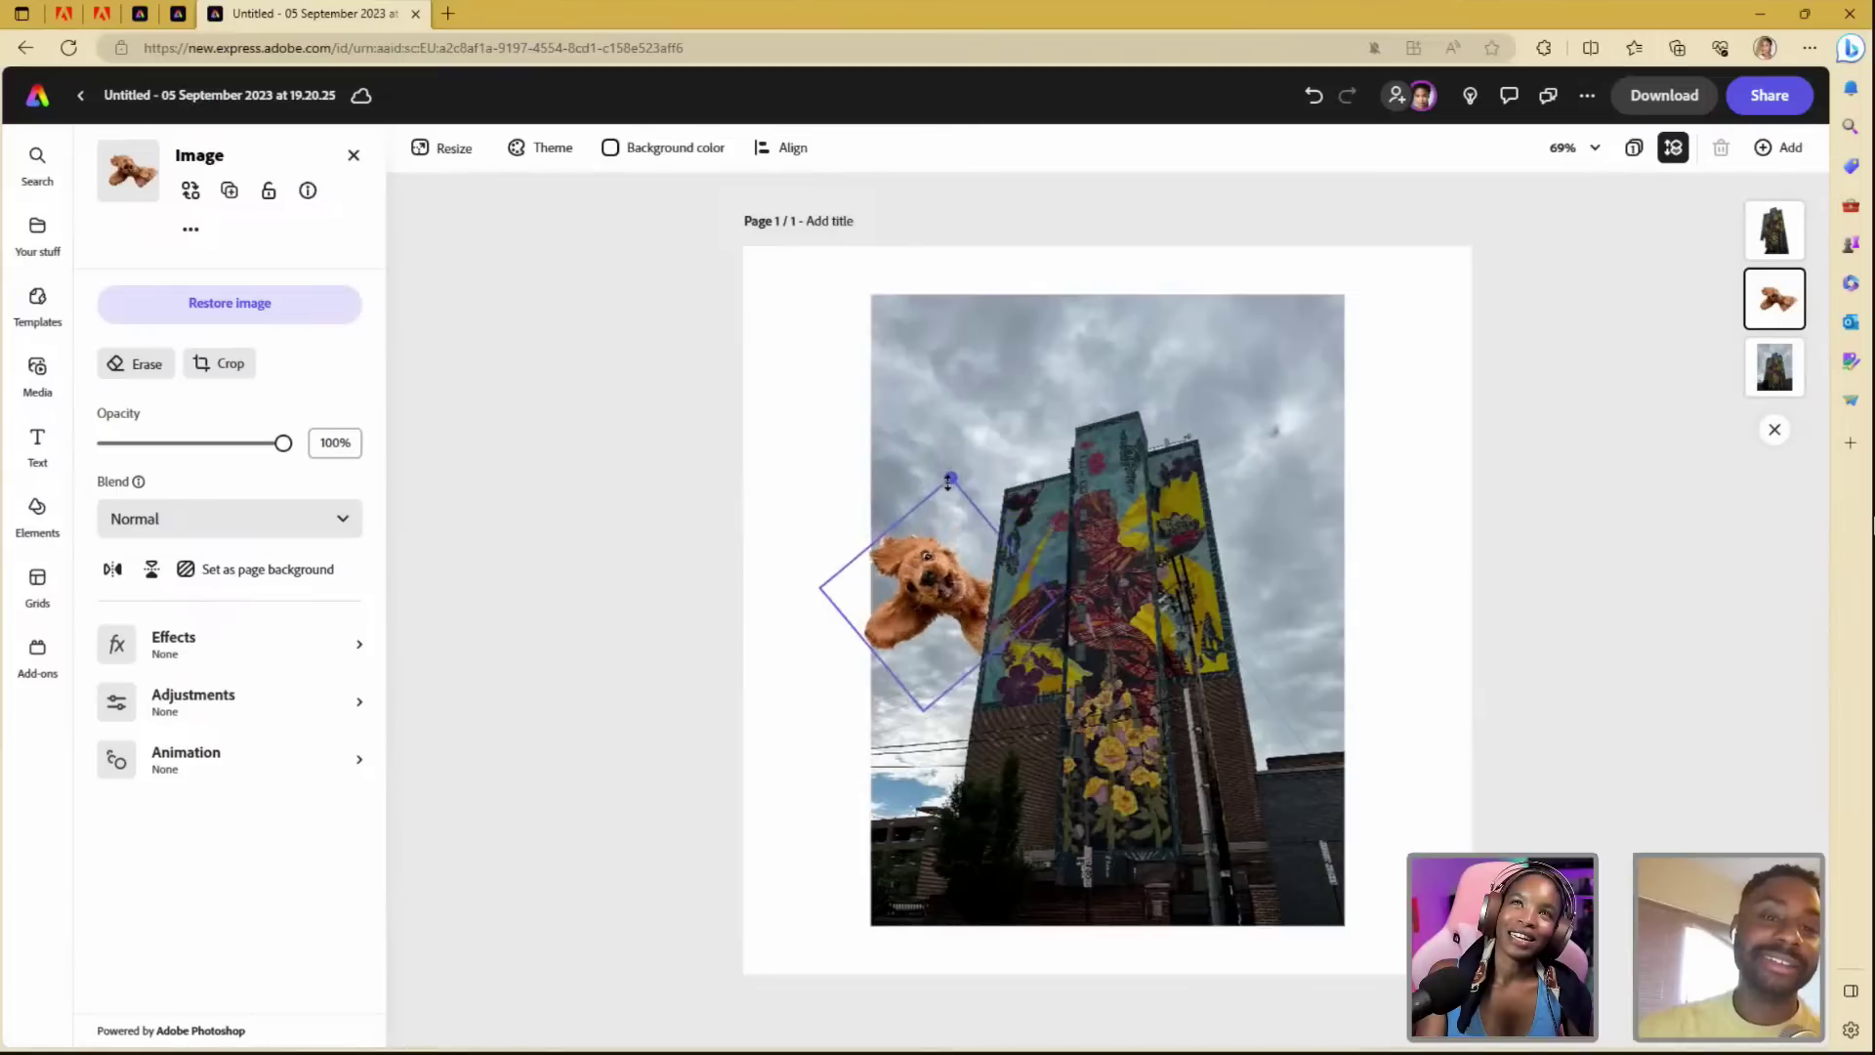
pyautogui.moveTo(947, 482); pyautogui.dragTo(943, 511)
pyautogui.moveTo(925, 599); pyautogui.dragTo(932, 686)
pyautogui.click(784, 674)
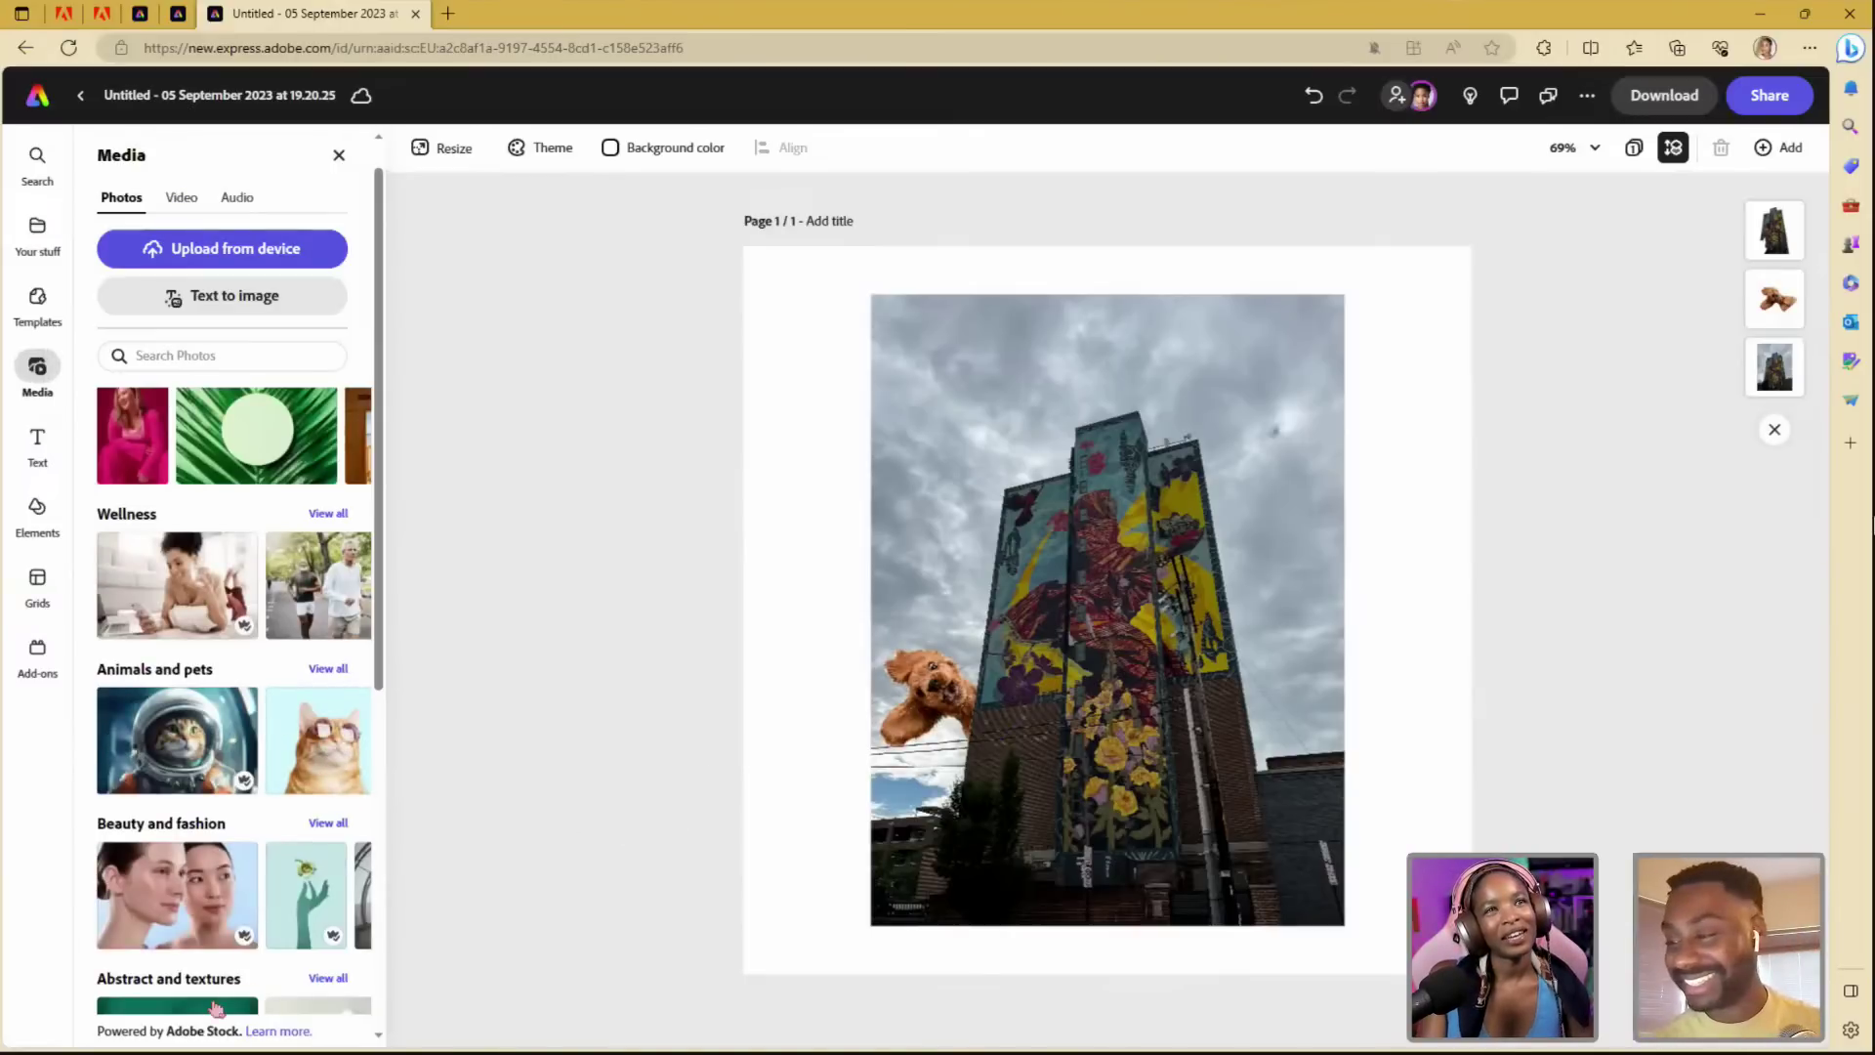
# - Add the stock photo of the ginger cat wearing sunglasses and remove its background
pyautogui.click(295, 776)
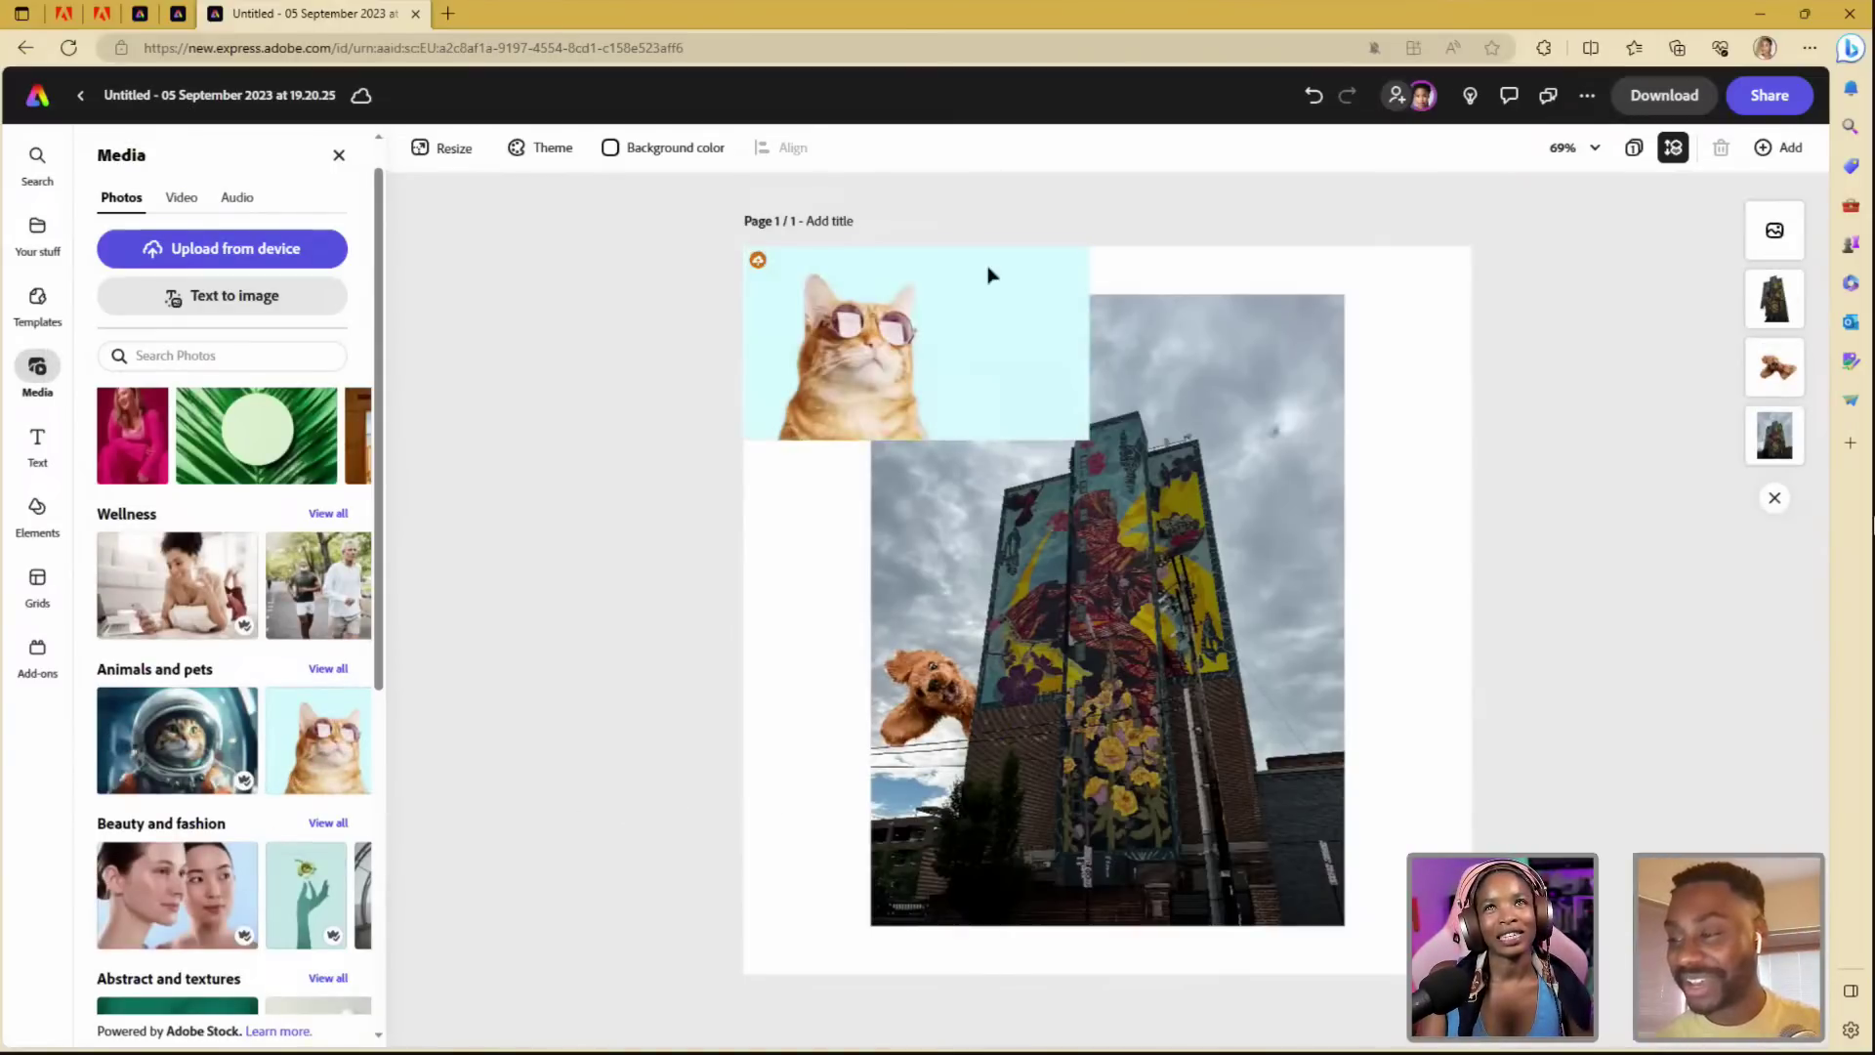
pyautogui.moveTo(940, 353); pyautogui.dragTo(1205, 422)
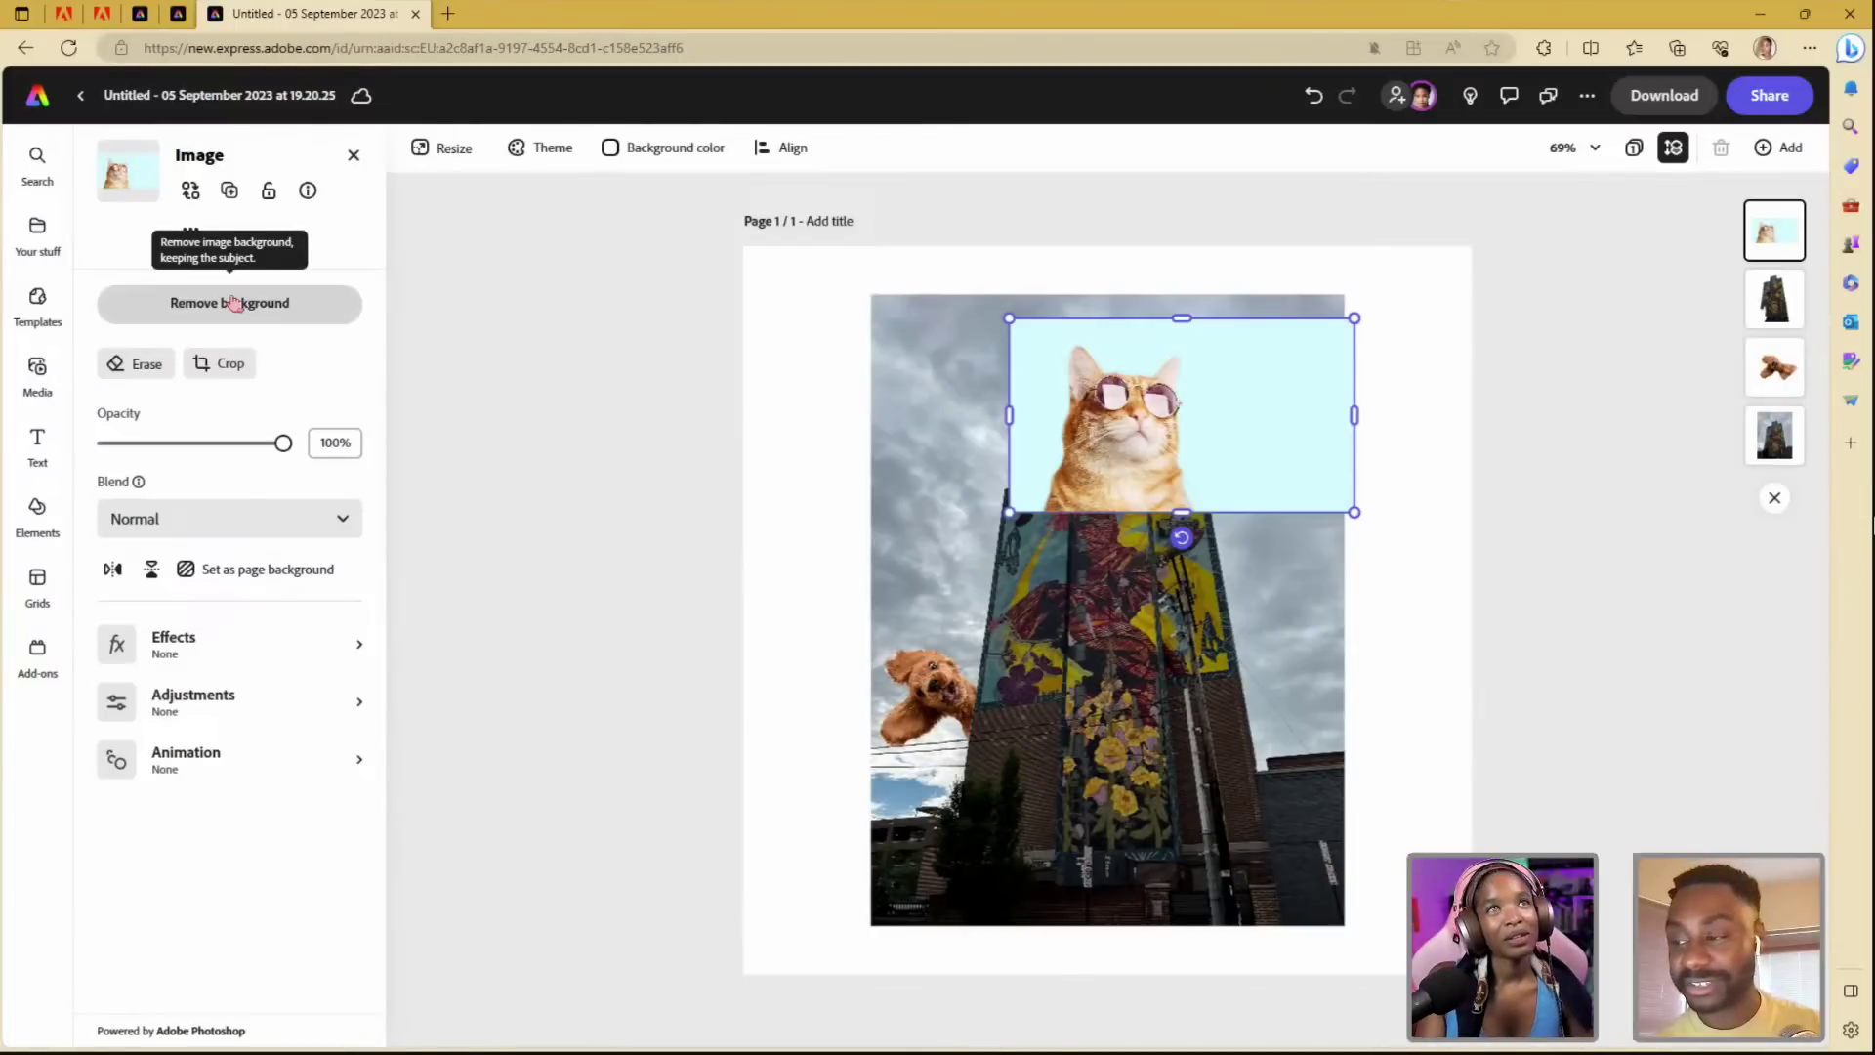
pyautogui.click(234, 305)
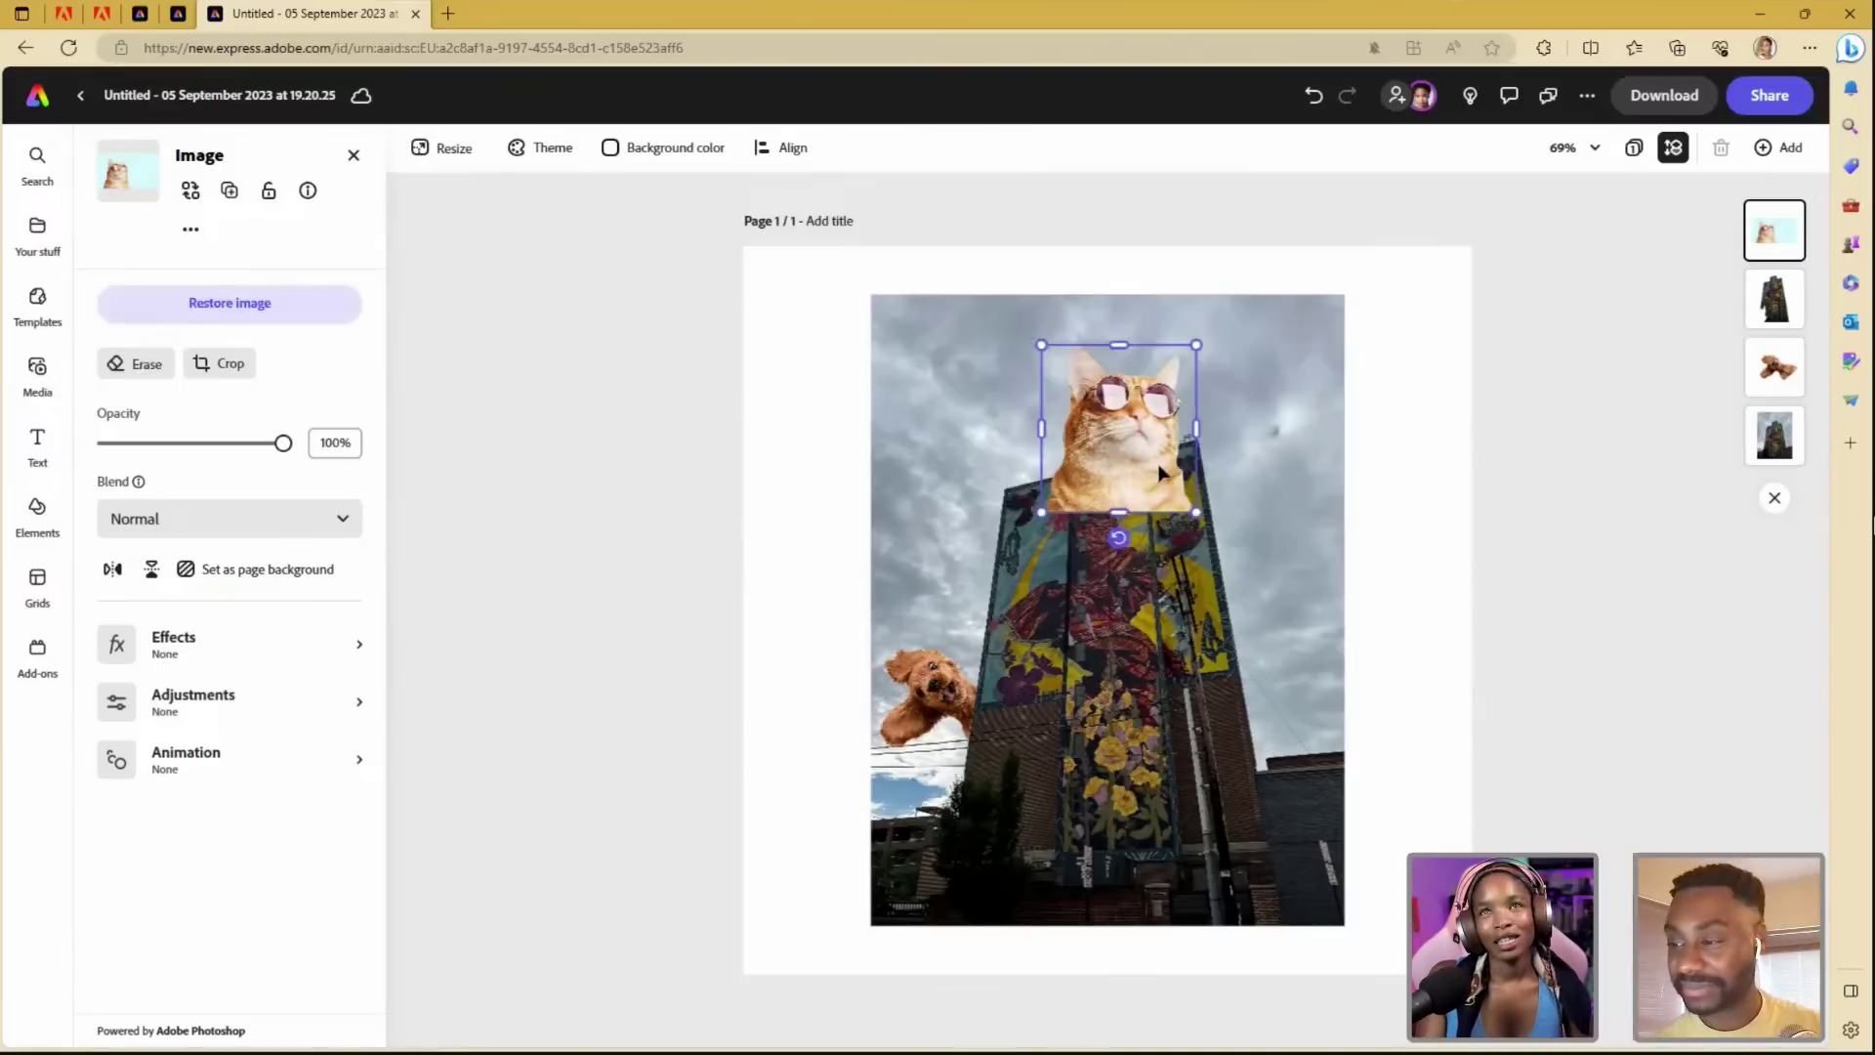
# - Tilt the cat cutout clockwise at the building's upper-right corner, resize it, and layer it behind the building cutout
pyautogui.moveTo(1133, 437); pyautogui.dragTo(1190, 651)
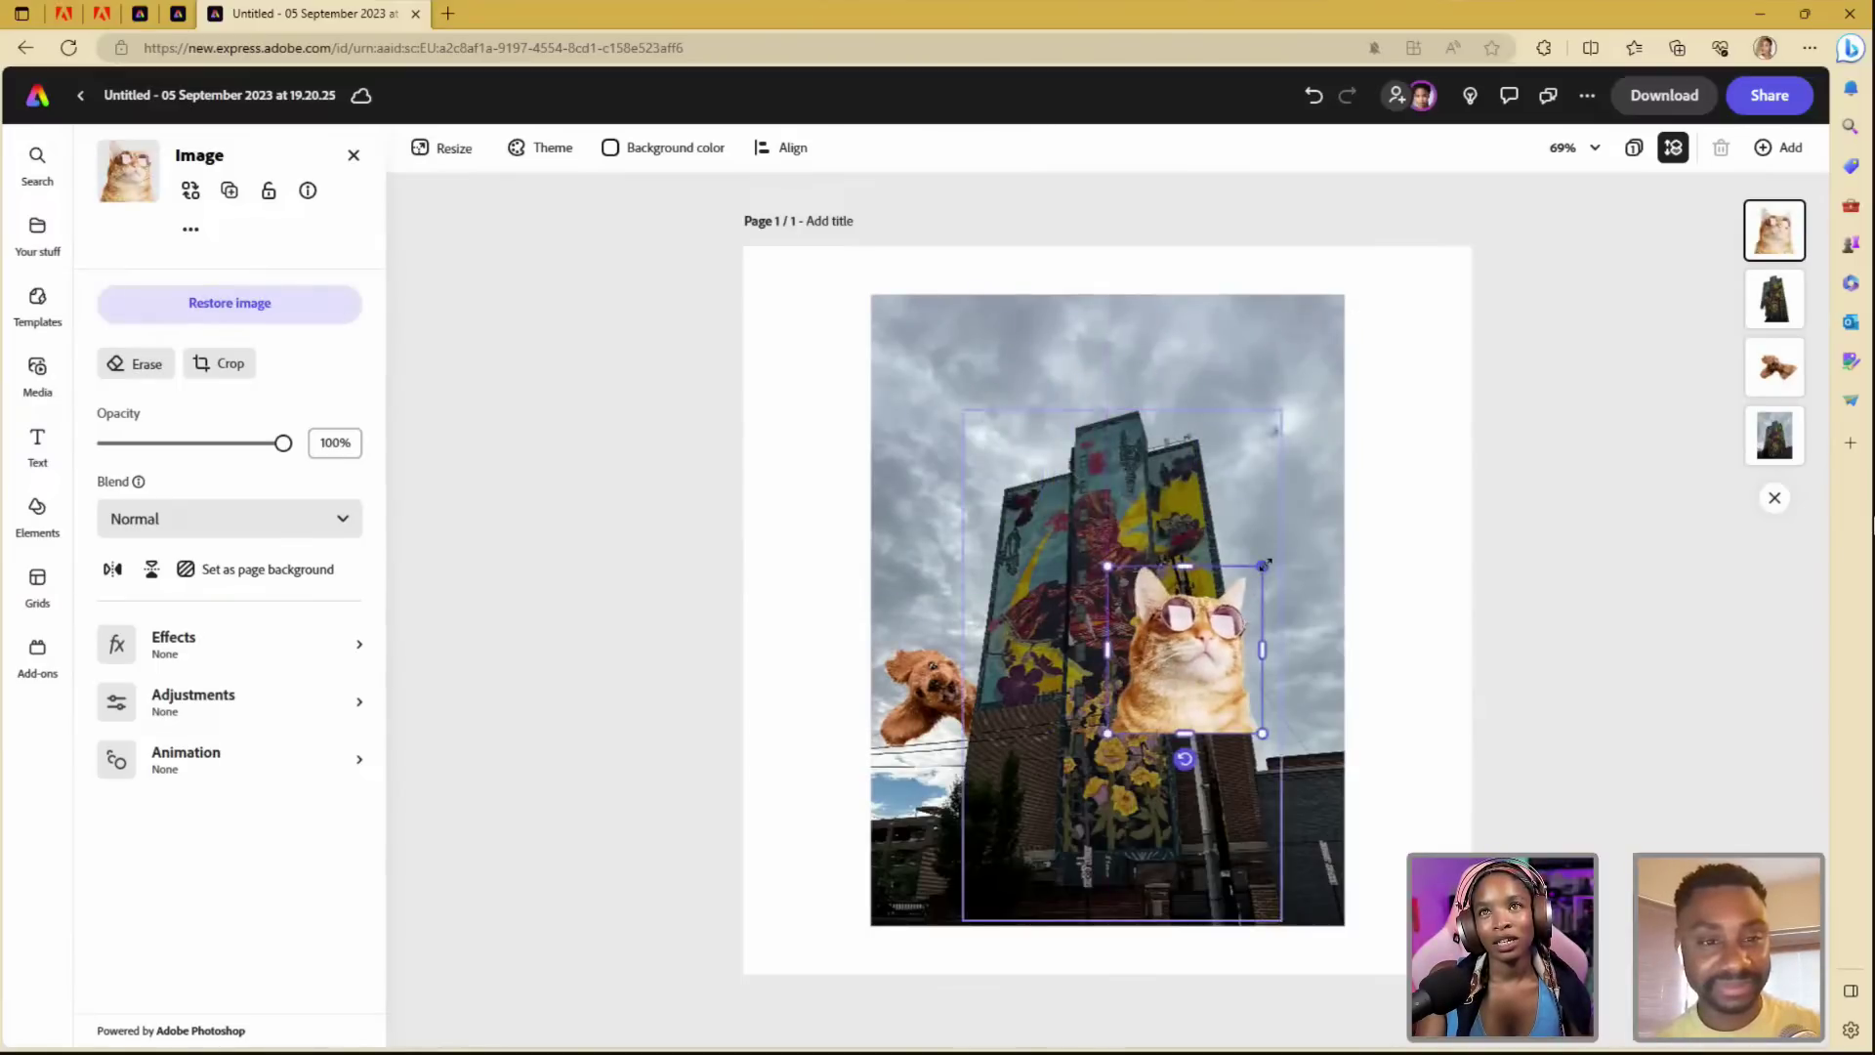
pyautogui.moveTo(1265, 564); pyautogui.dragTo(1320, 514)
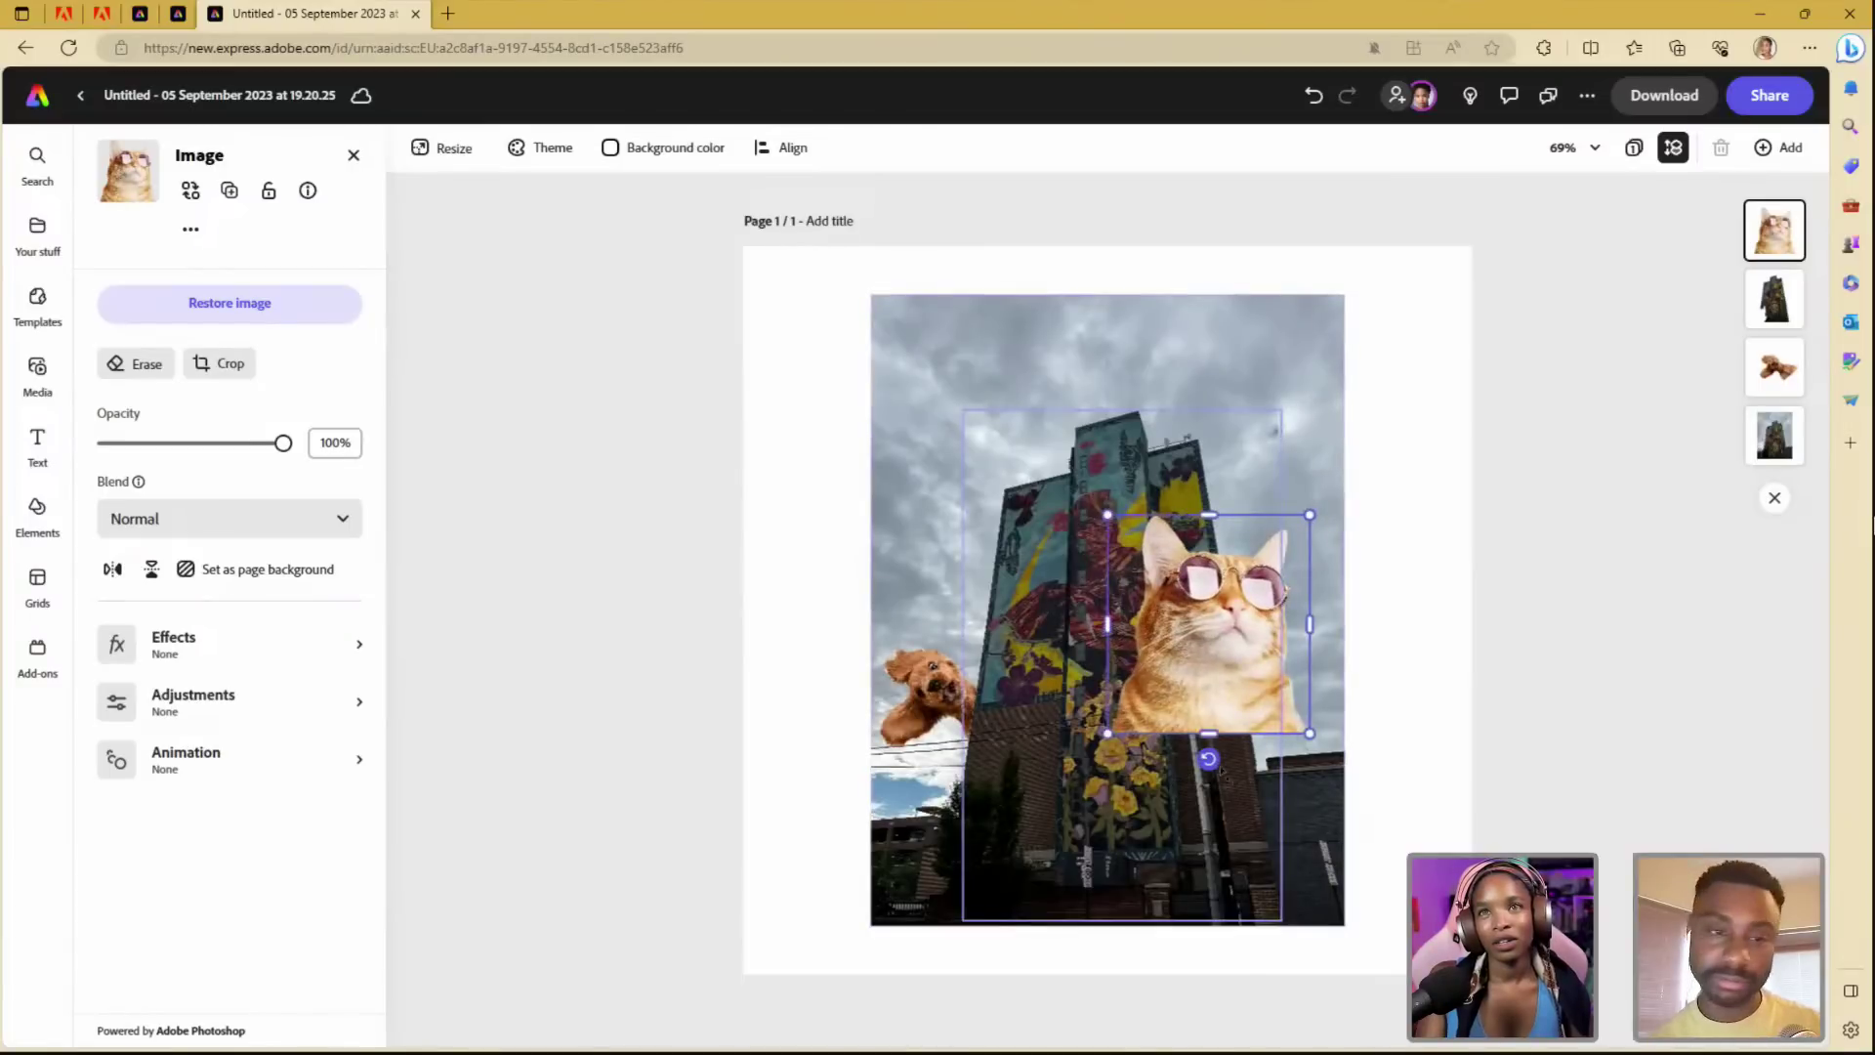
pyautogui.moveTo(1208, 759); pyautogui.dragTo(1152, 746)
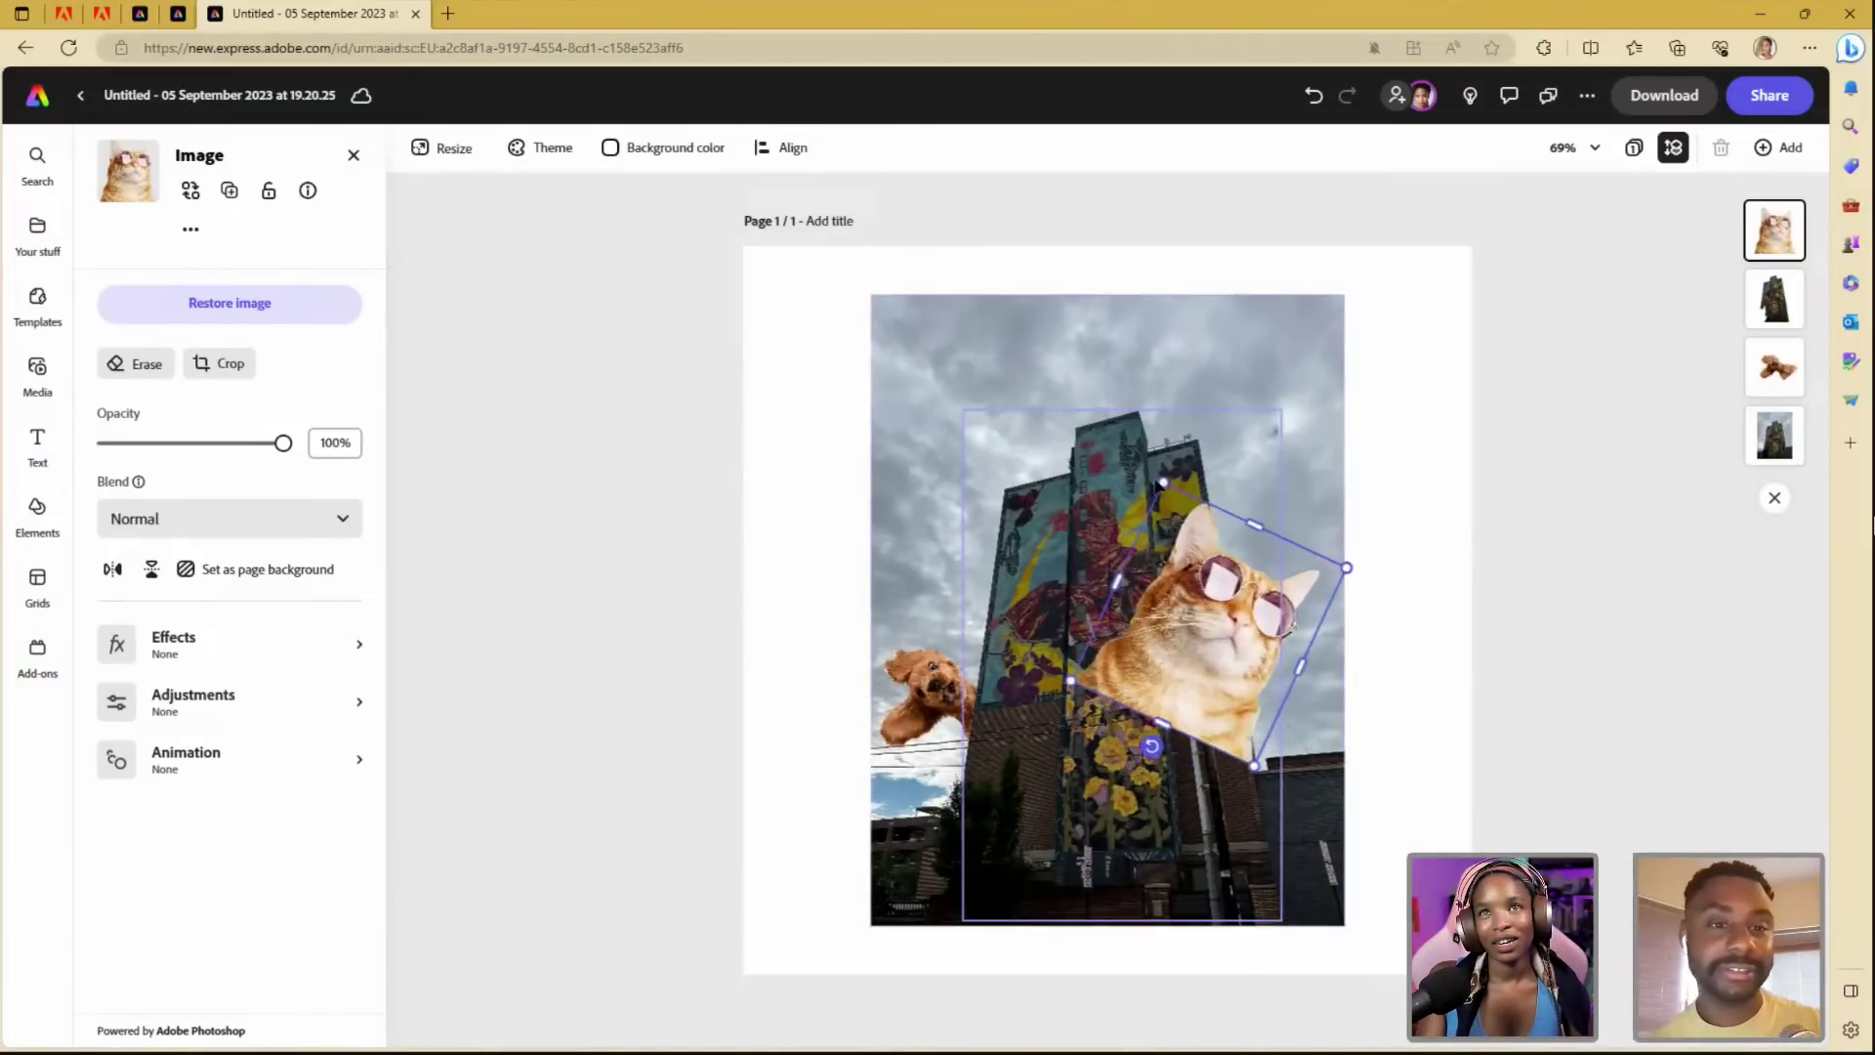
pyautogui.moveTo(1162, 482); pyautogui.dragTo(1208, 391)
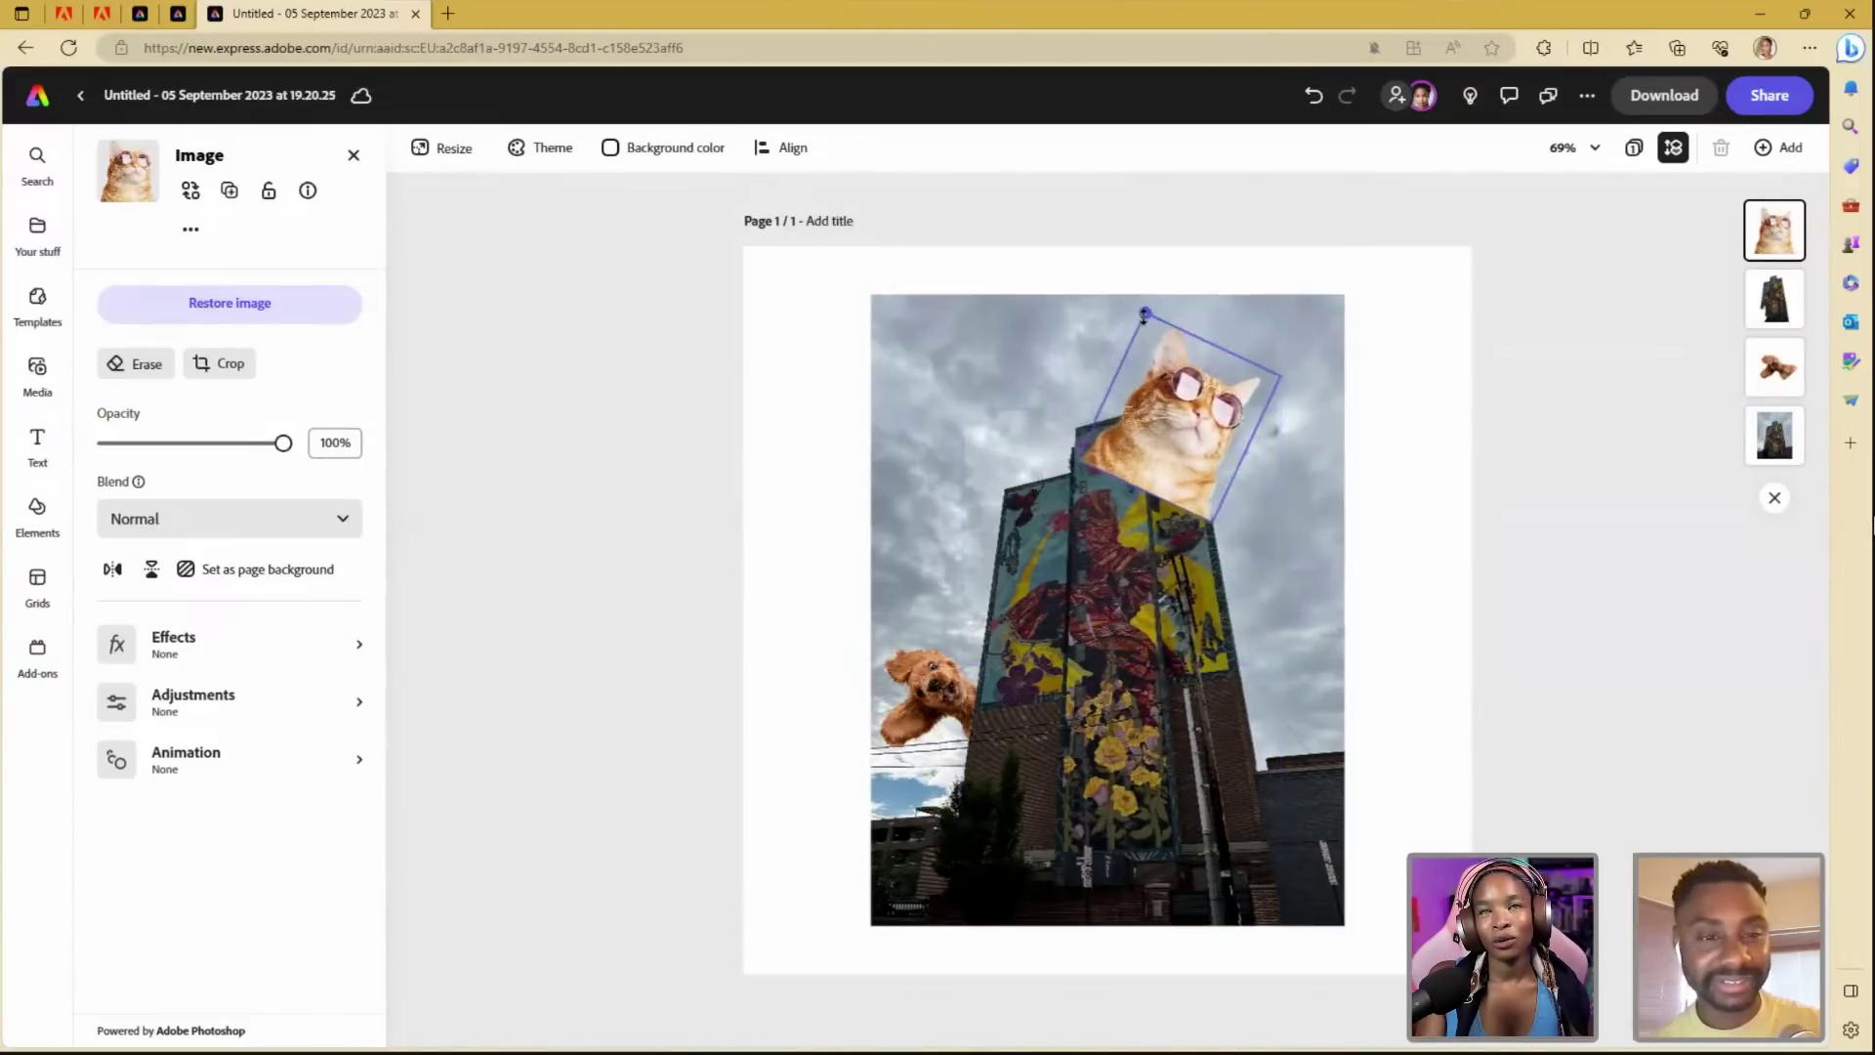
pyautogui.moveTo(1144, 315); pyautogui.dragTo(1118, 322)
pyautogui.moveTo(1186, 411); pyautogui.dragTo(1166, 448)
pyautogui.moveTo(1768, 232); pyautogui.dragTo(1734, 295)
pyautogui.click(1581, 378)
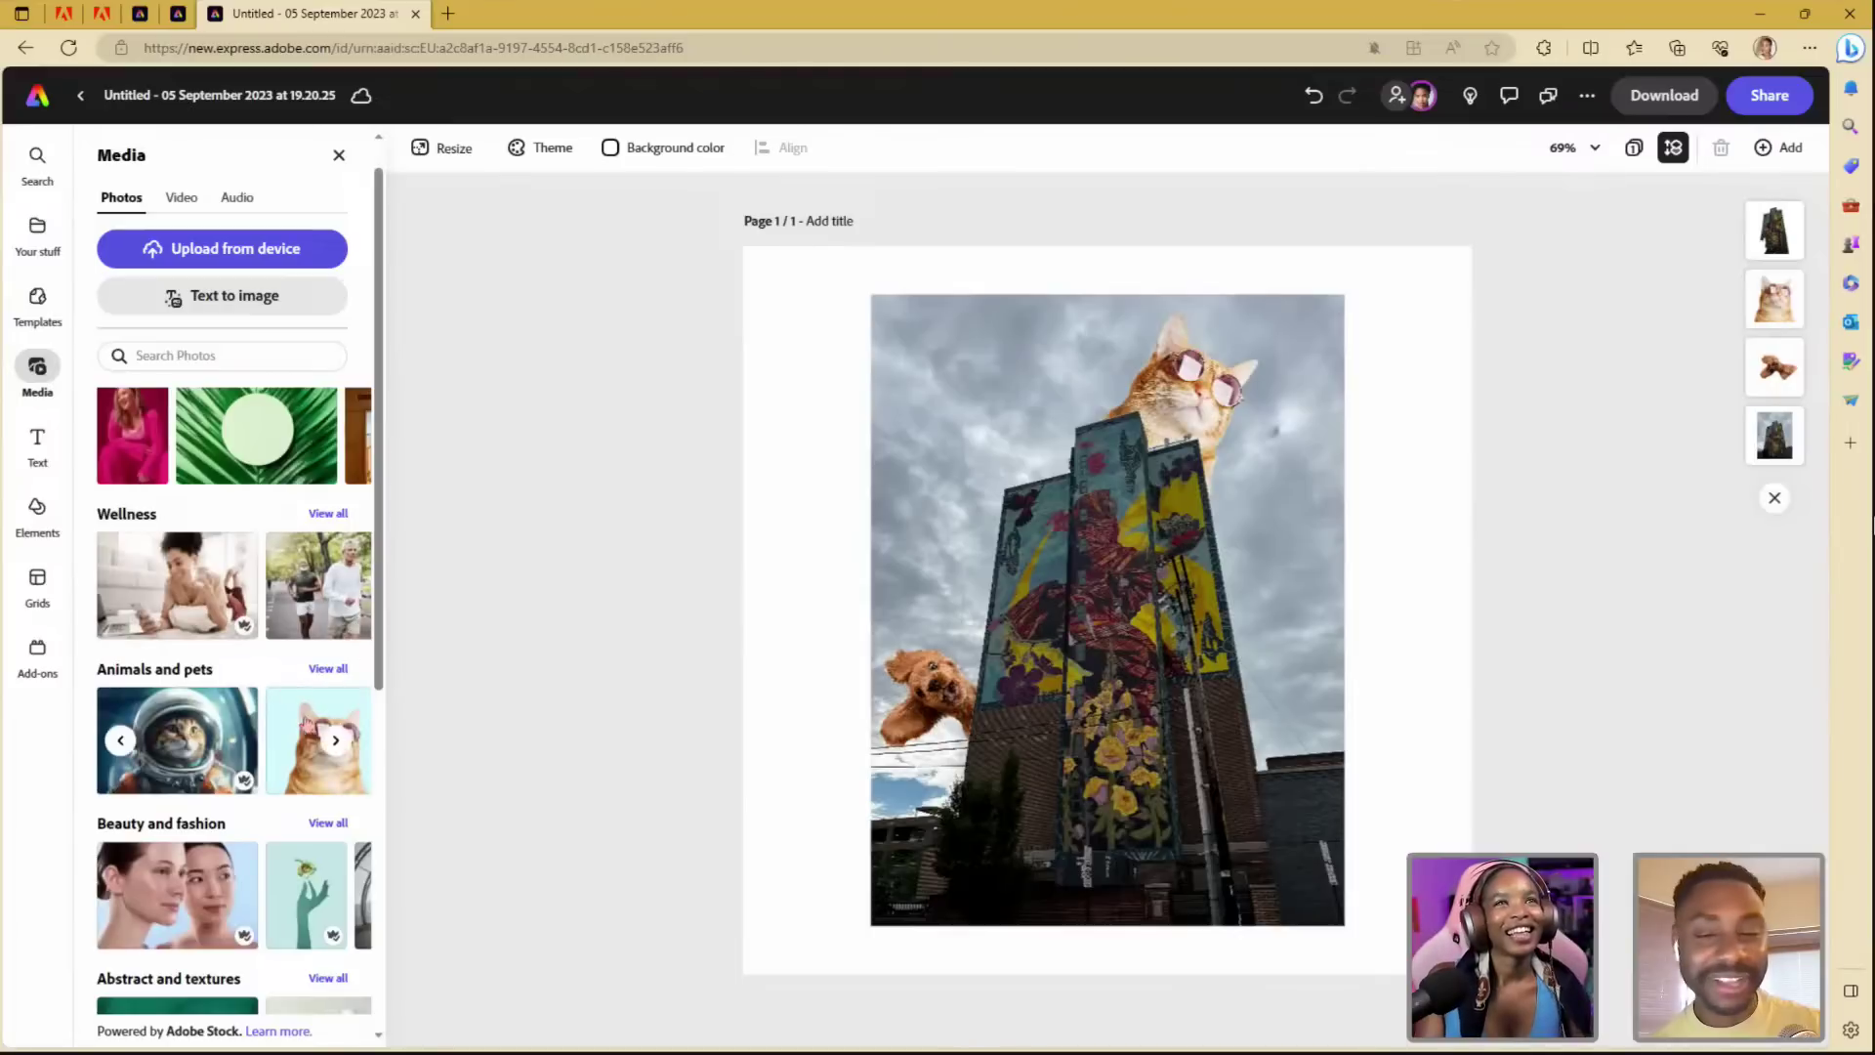
pyautogui.click(336, 740)
pyautogui.click(348, 744)
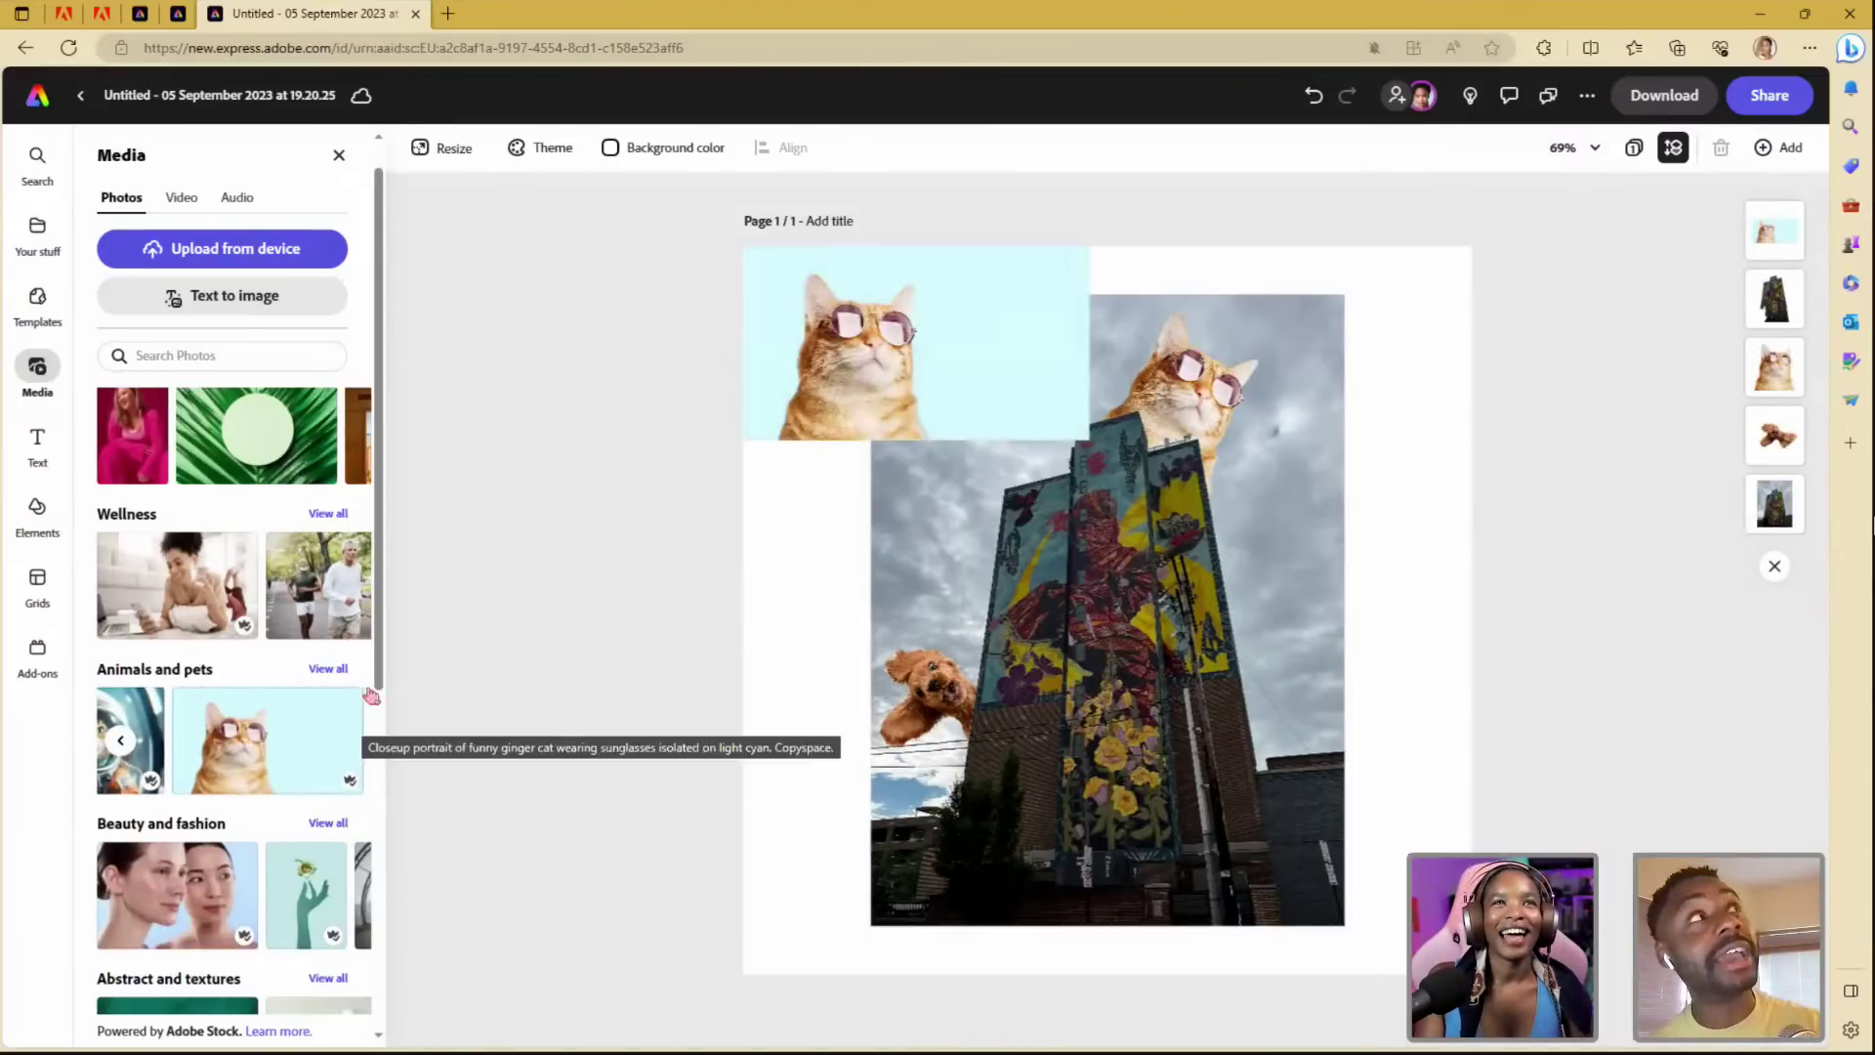
pyautogui.hotkey('ctrl', 'z')
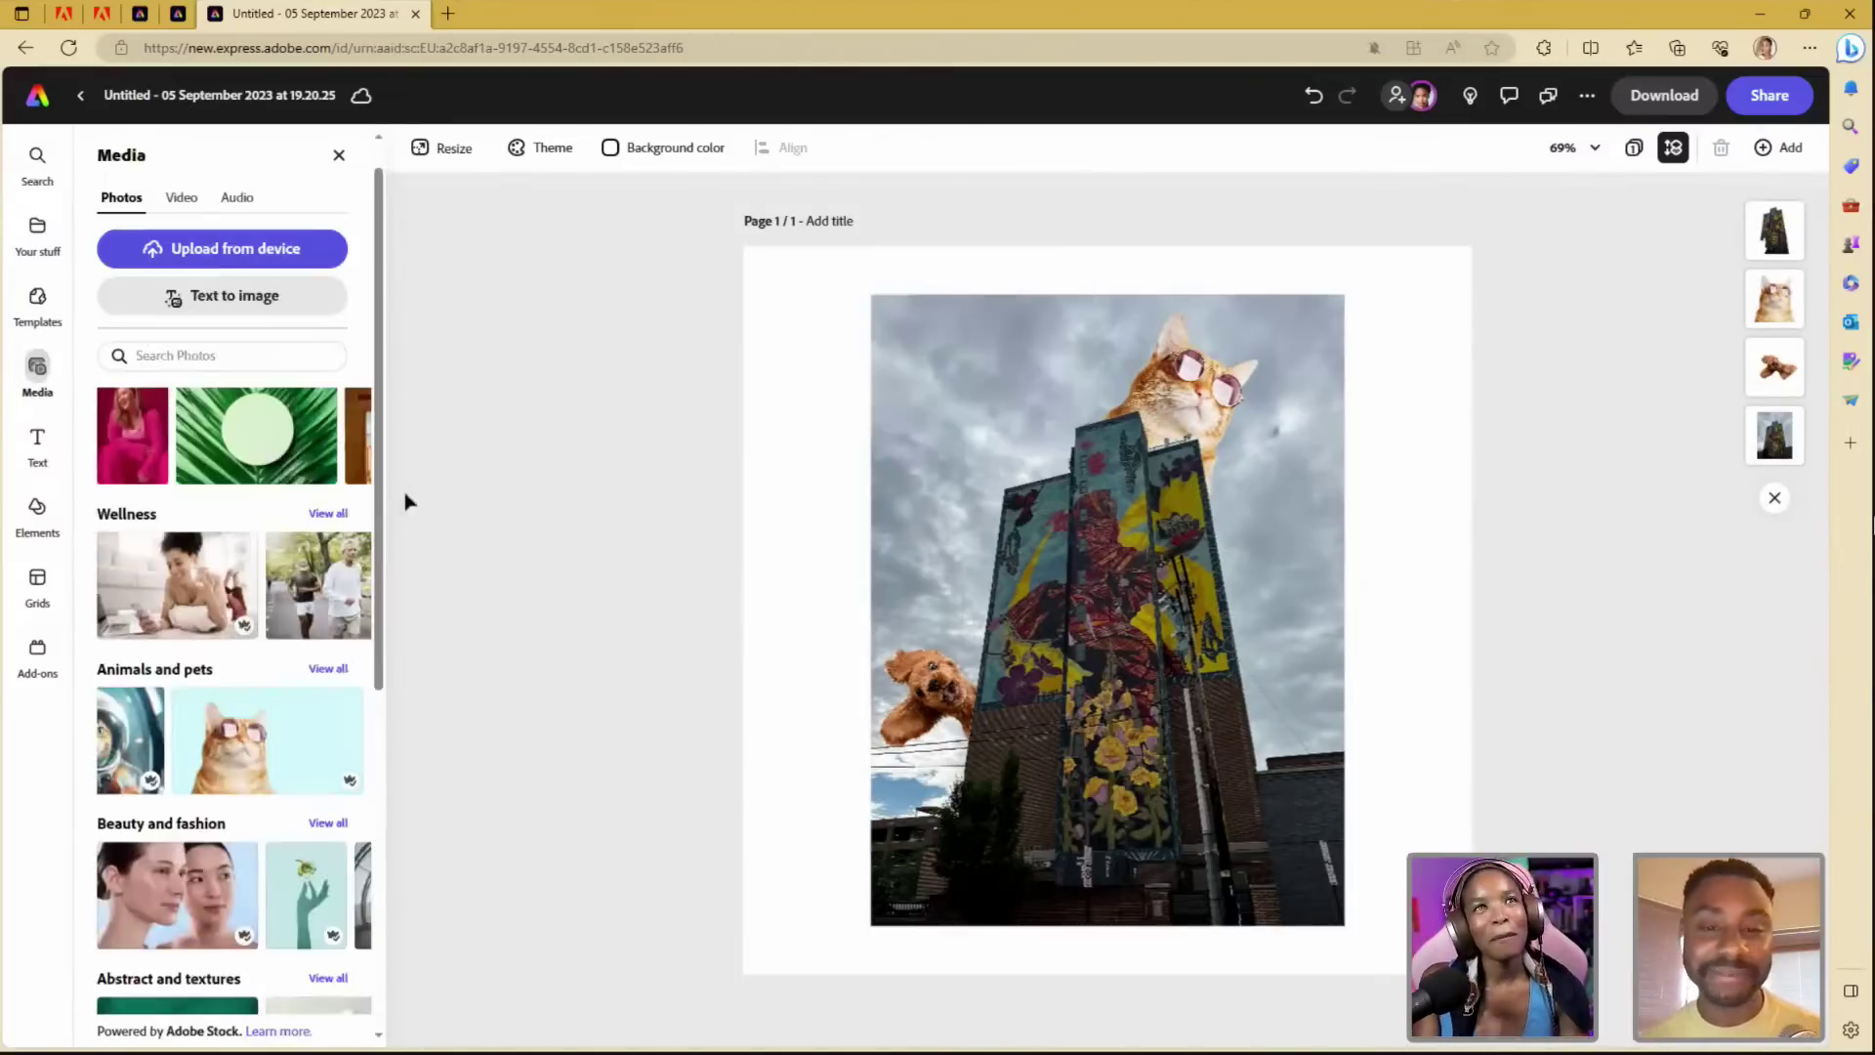
# - Add the green parrot photo from the full Animals and pets collection and remove its background
pyautogui.click(328, 670)
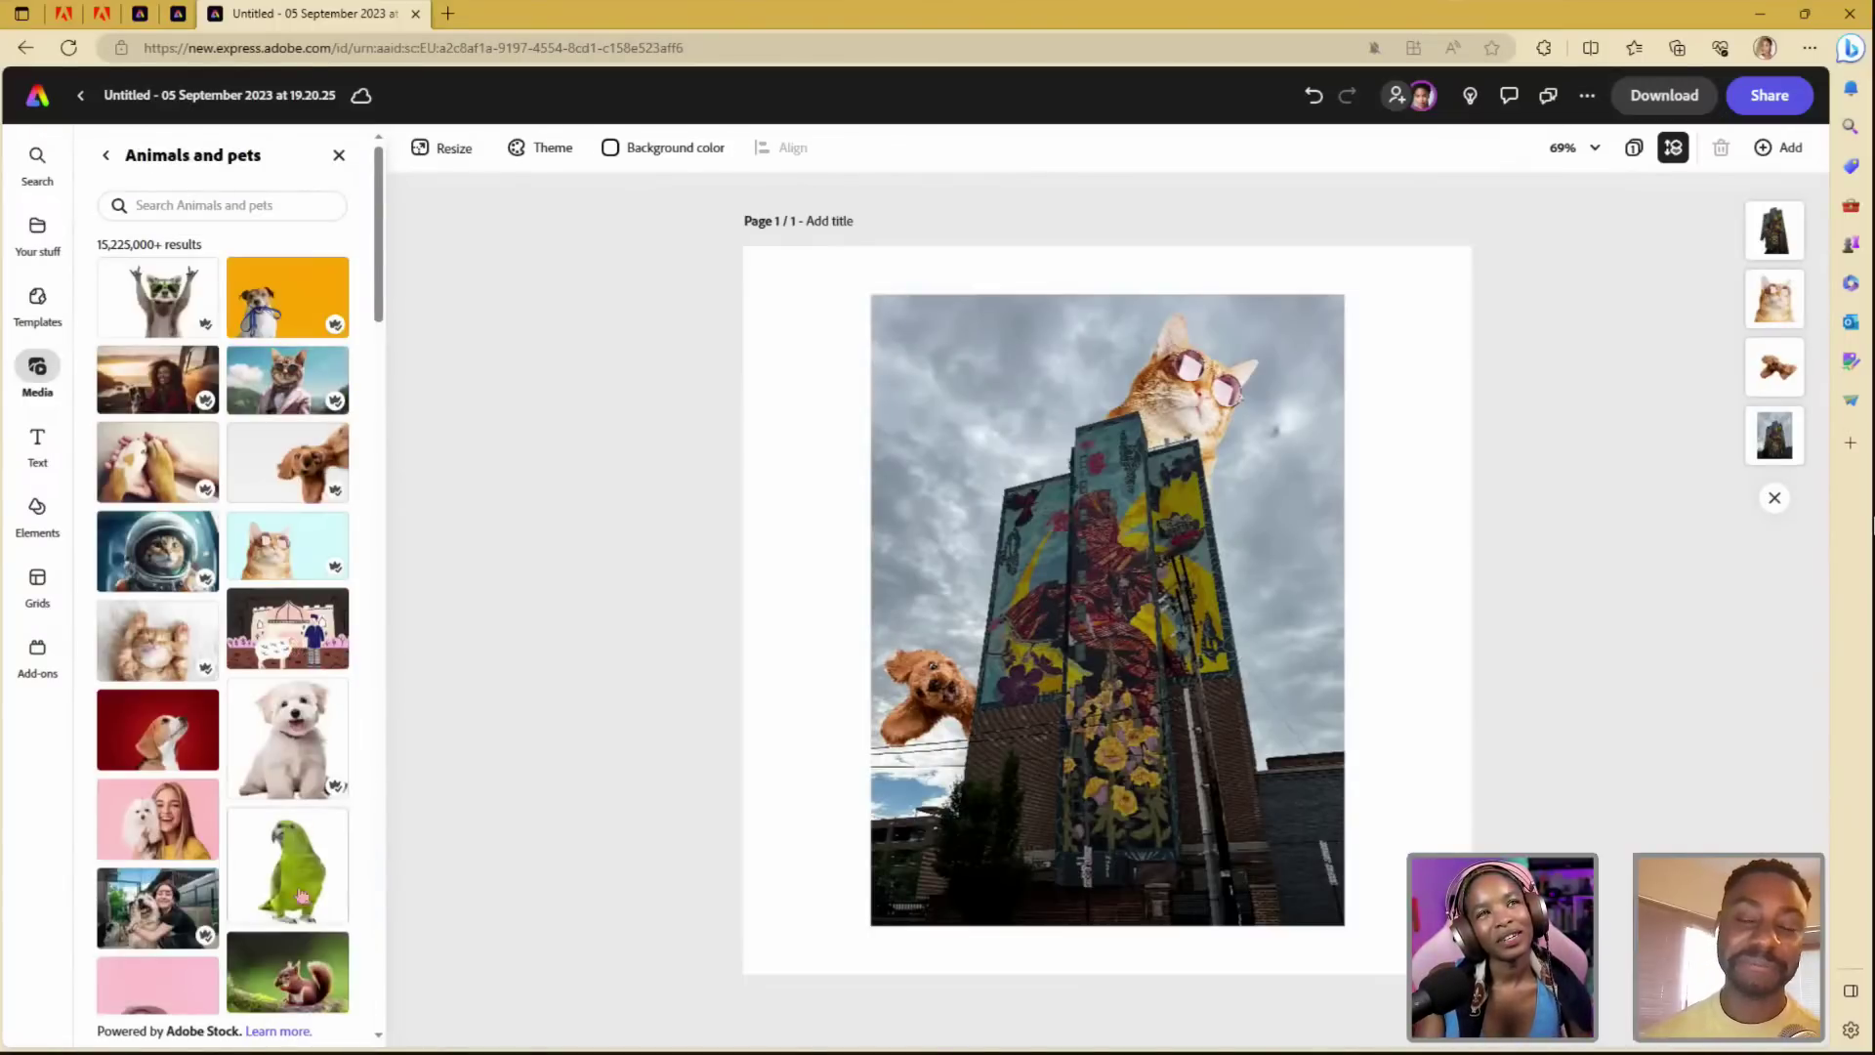
pyautogui.click(301, 893)
pyautogui.click(941, 424)
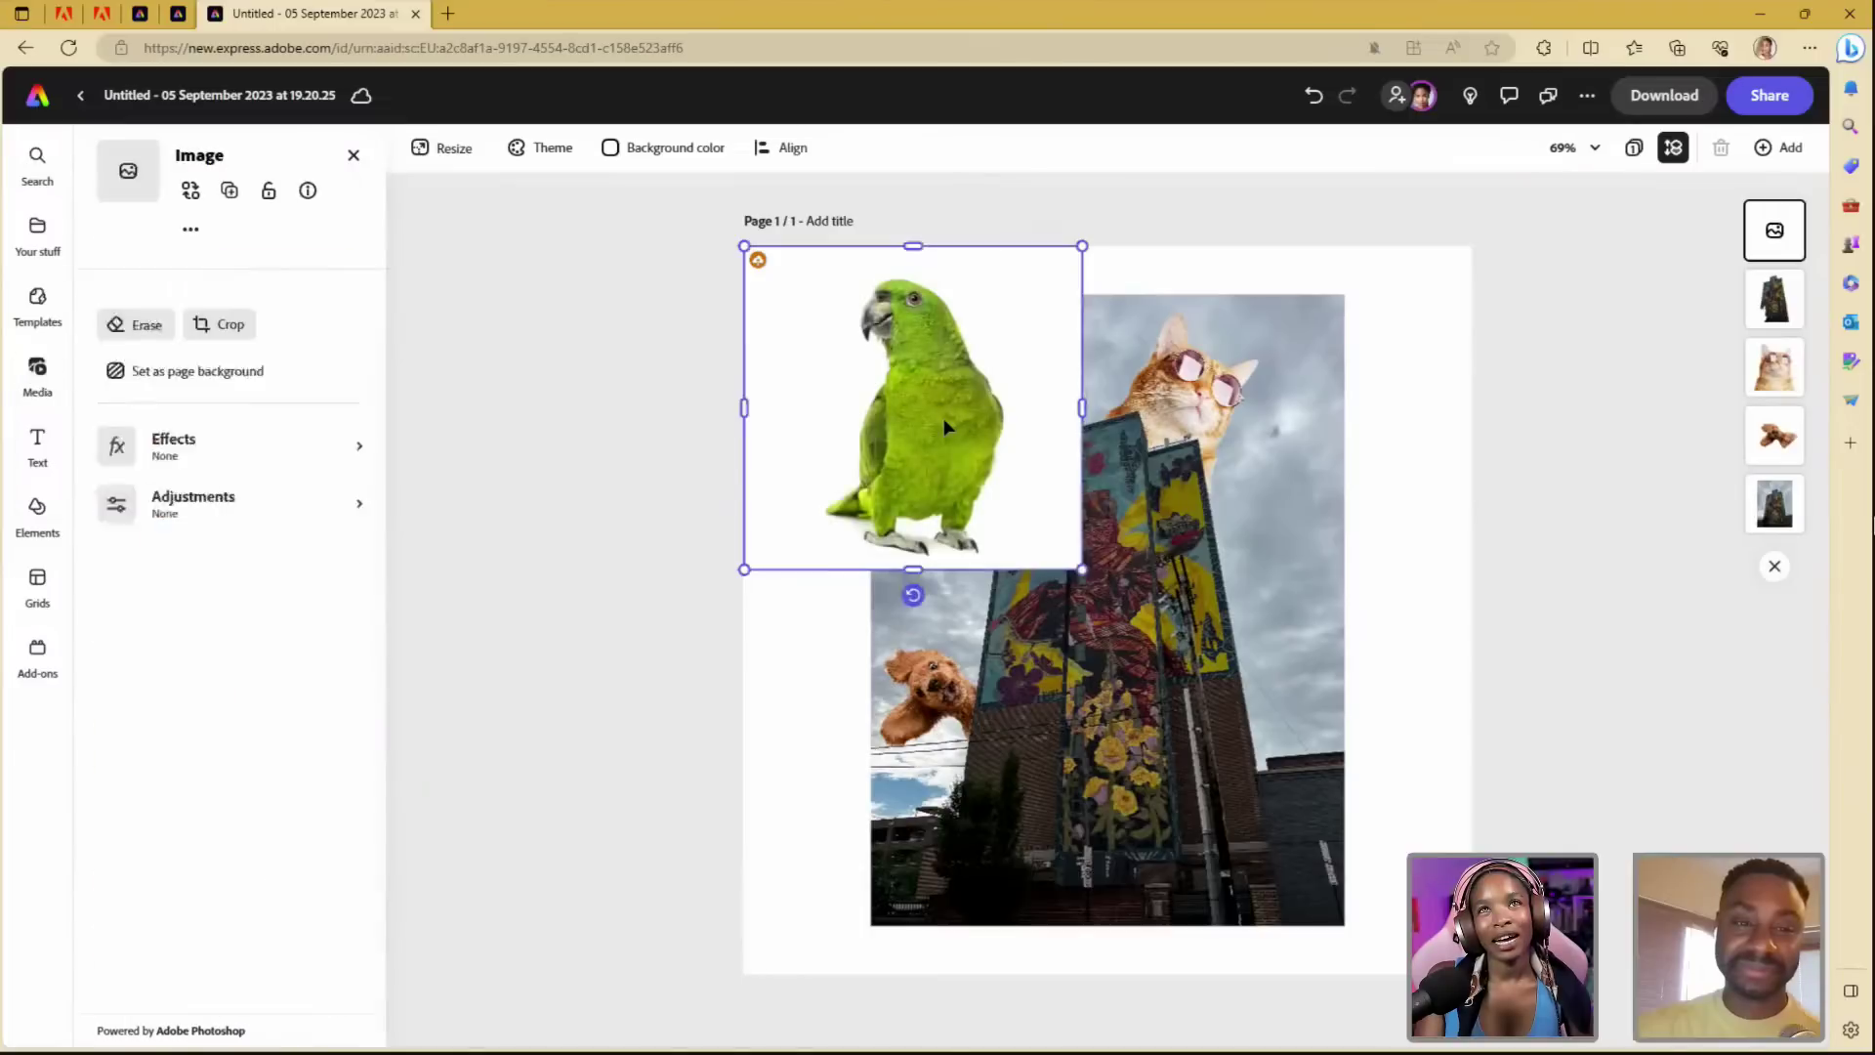
pyautogui.click(257, 309)
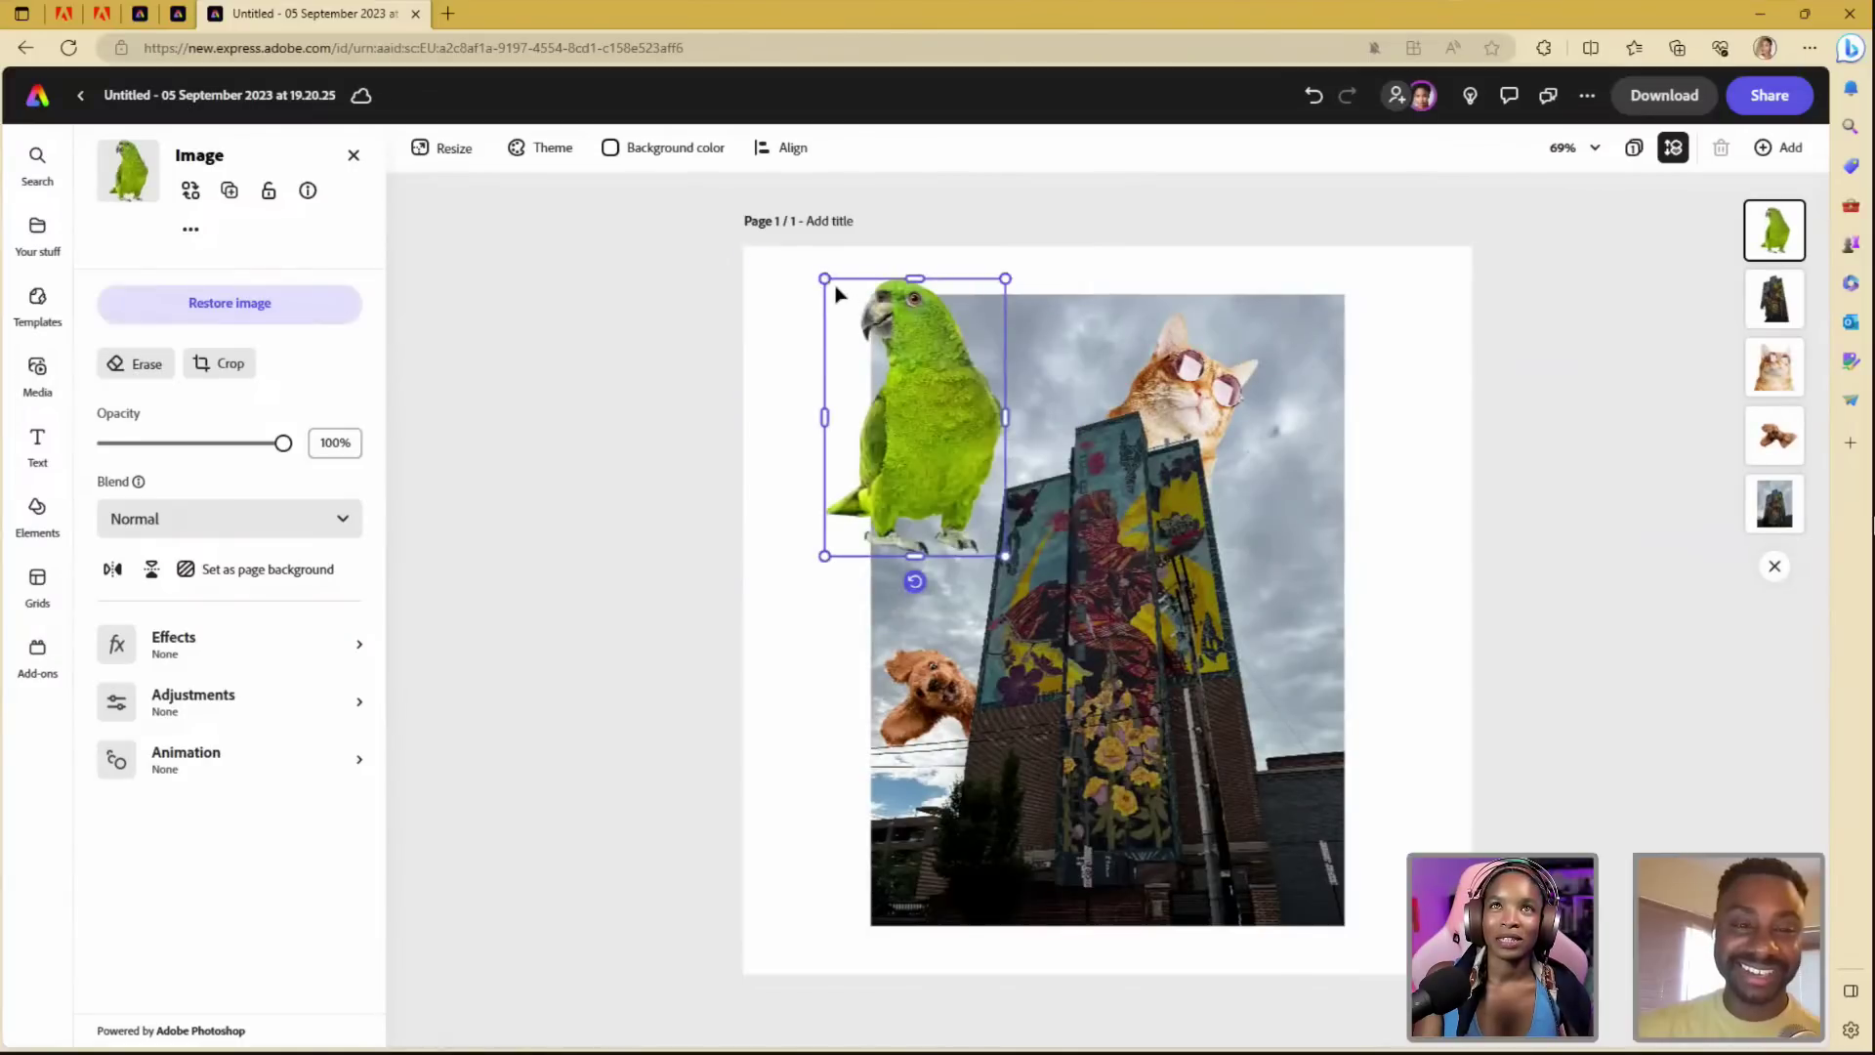
# - Shrink and tilt the parrot cutout counterclockwise at the building's upper-left edge, and layer it behind the building cutout
pyautogui.moveTo(824, 279); pyautogui.dragTo(900, 364)
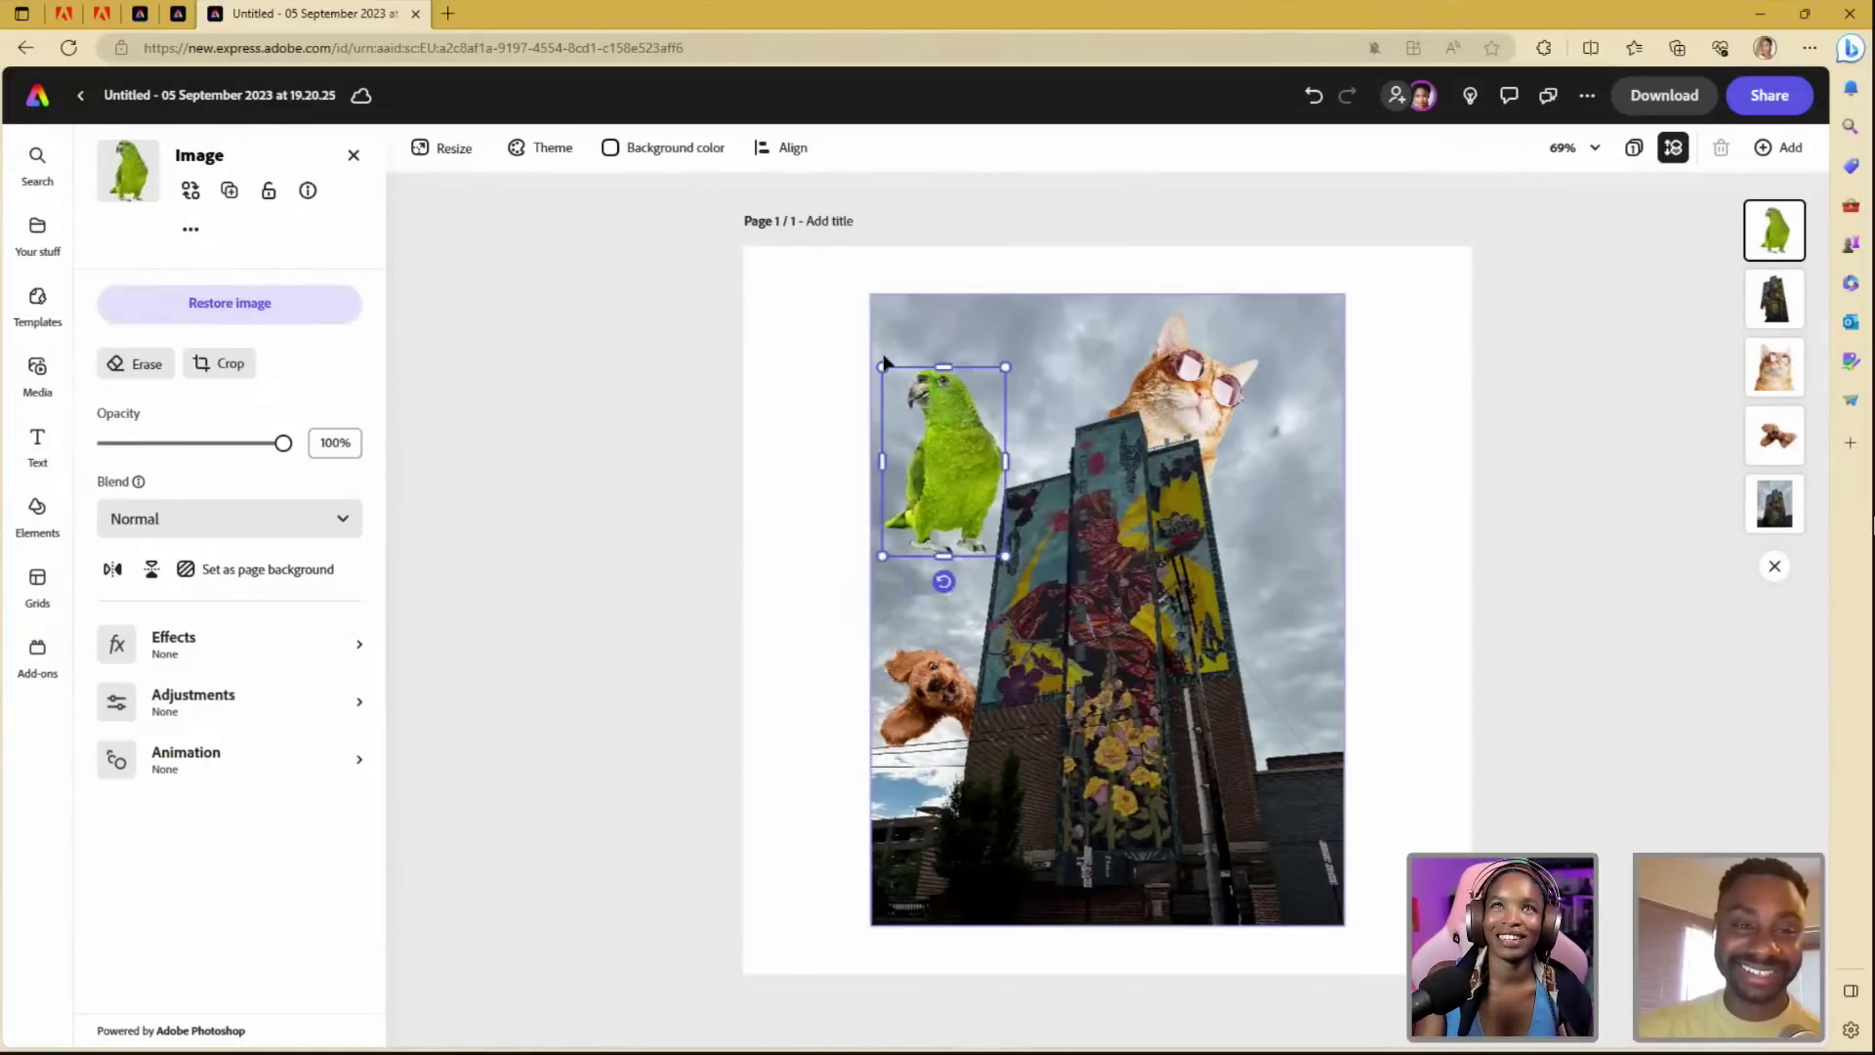
pyautogui.moveTo(943, 581); pyautogui.dragTo(991, 570)
pyautogui.hotkey('ctrl', 'z')
pyautogui.moveTo(961, 449); pyautogui.dragTo(1013, 471)
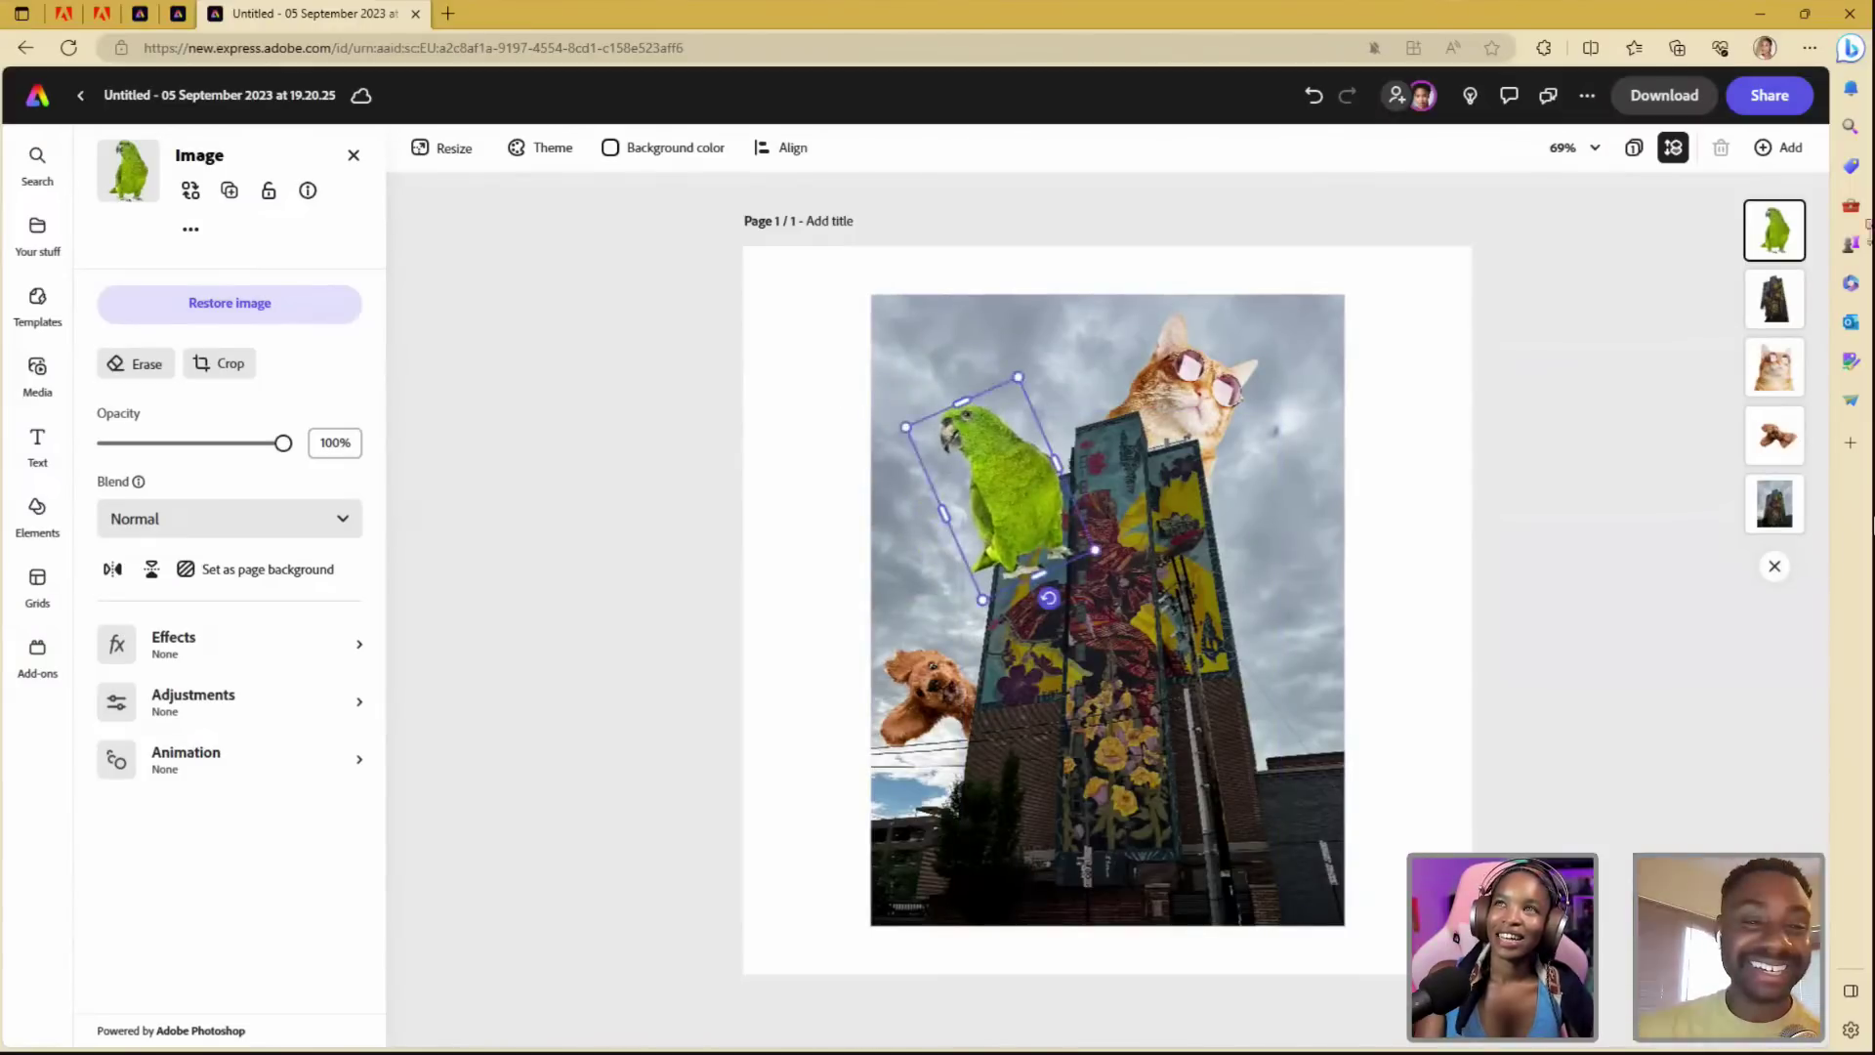
pyautogui.click(1686, 320)
pyautogui.moveTo(1774, 234); pyautogui.dragTo(1774, 302)
pyautogui.click(1623, 355)
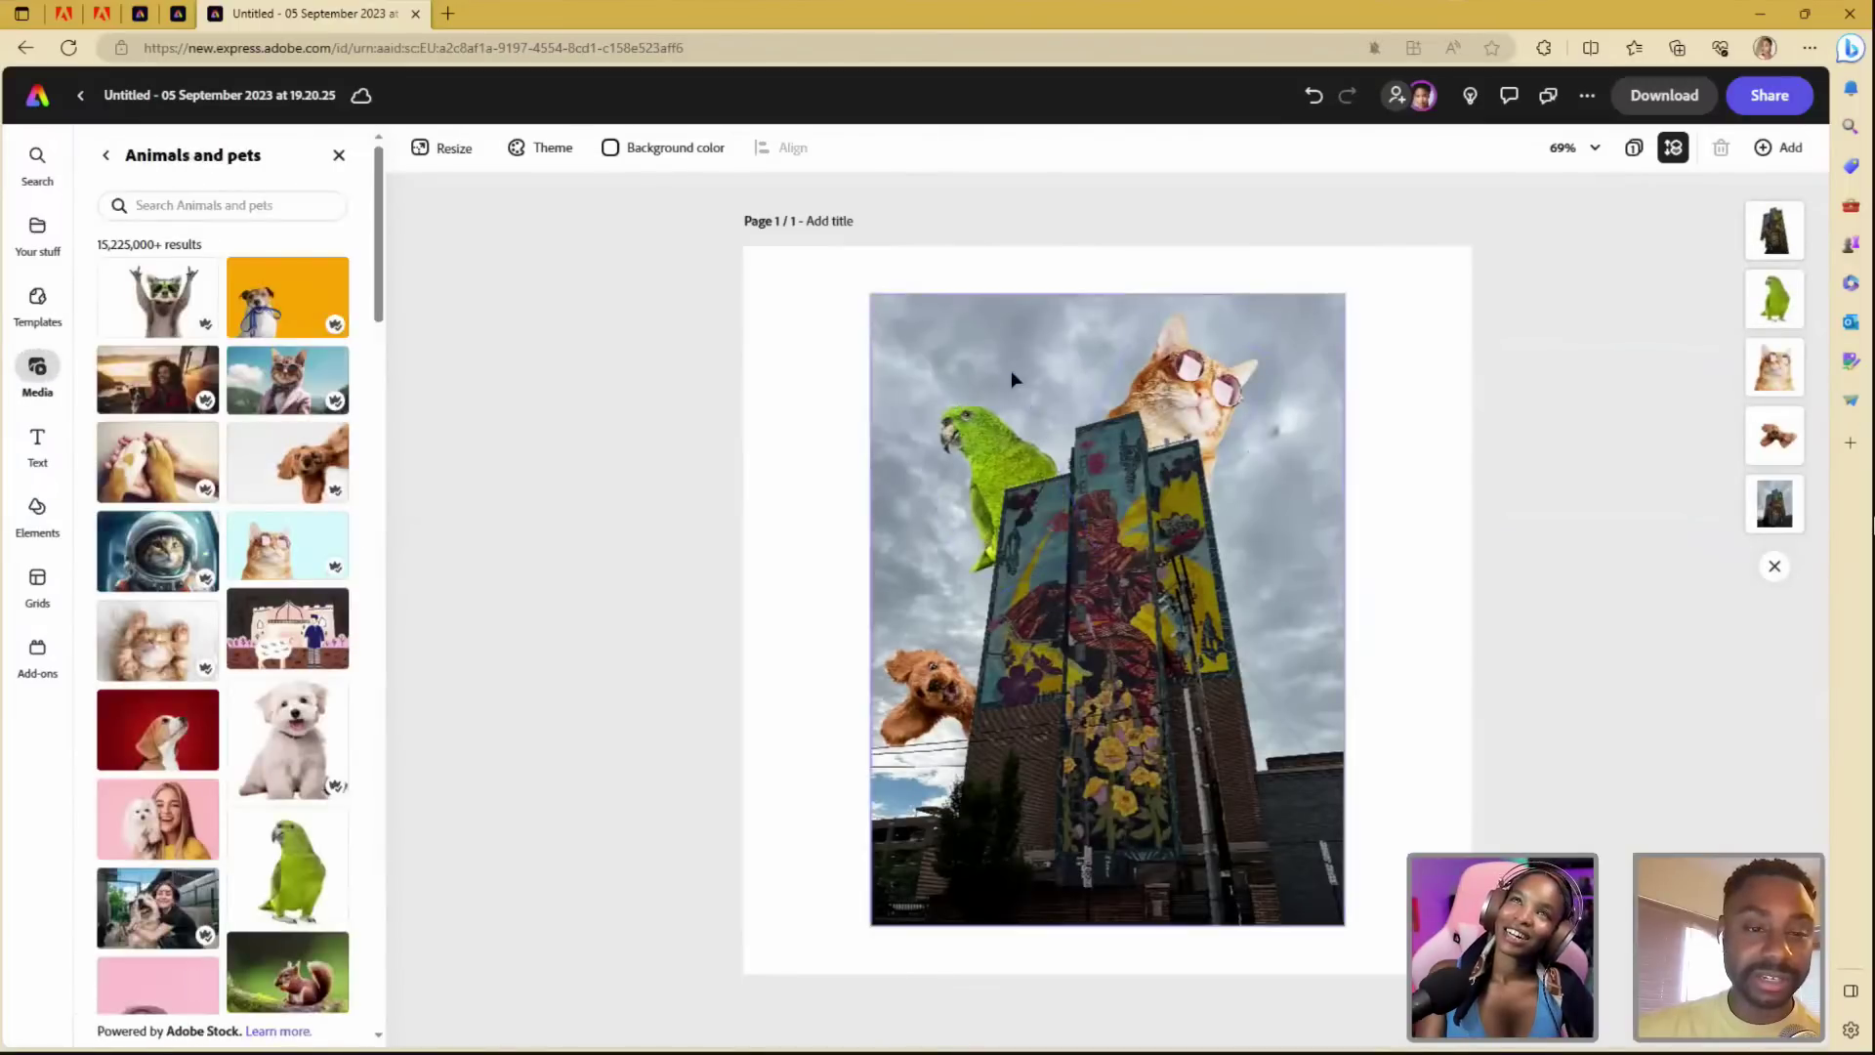
# - Move the parrot cutout slightly up and right so it looks over the building's left shoulder
pyautogui.click(1028, 430)
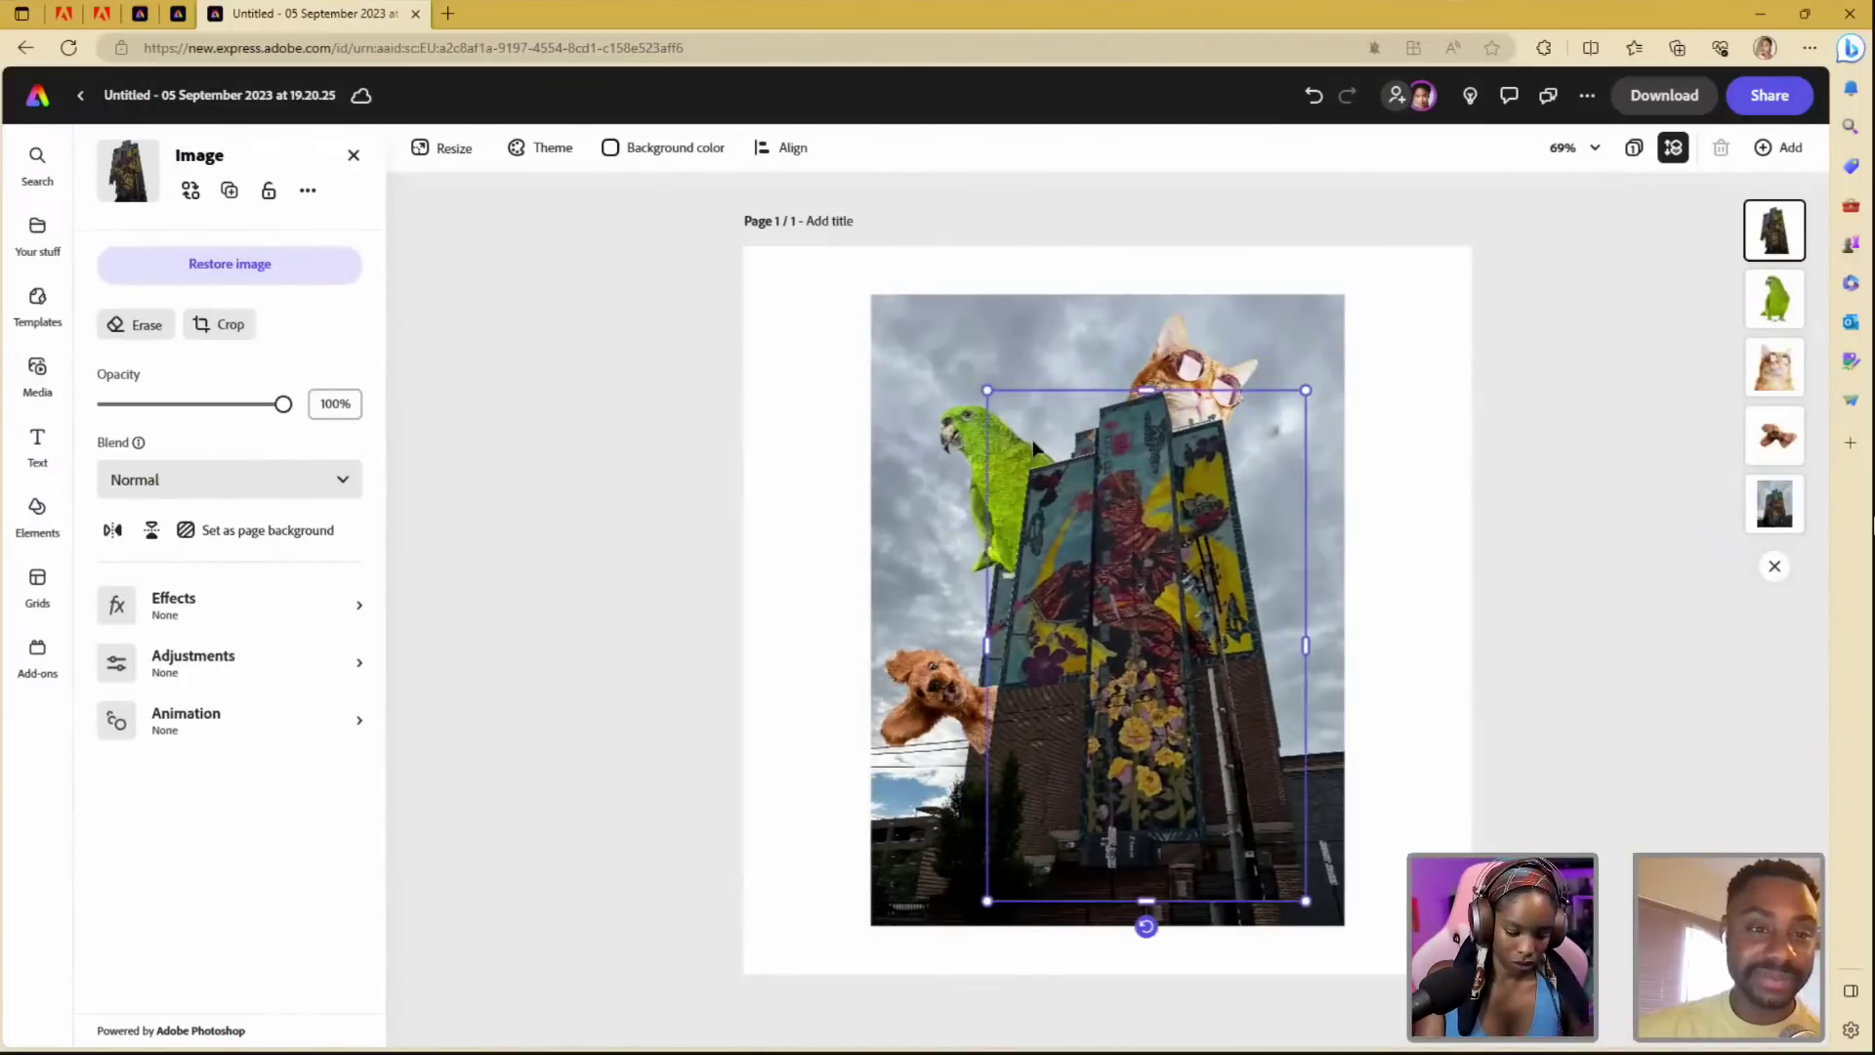
pyautogui.click(748, 428)
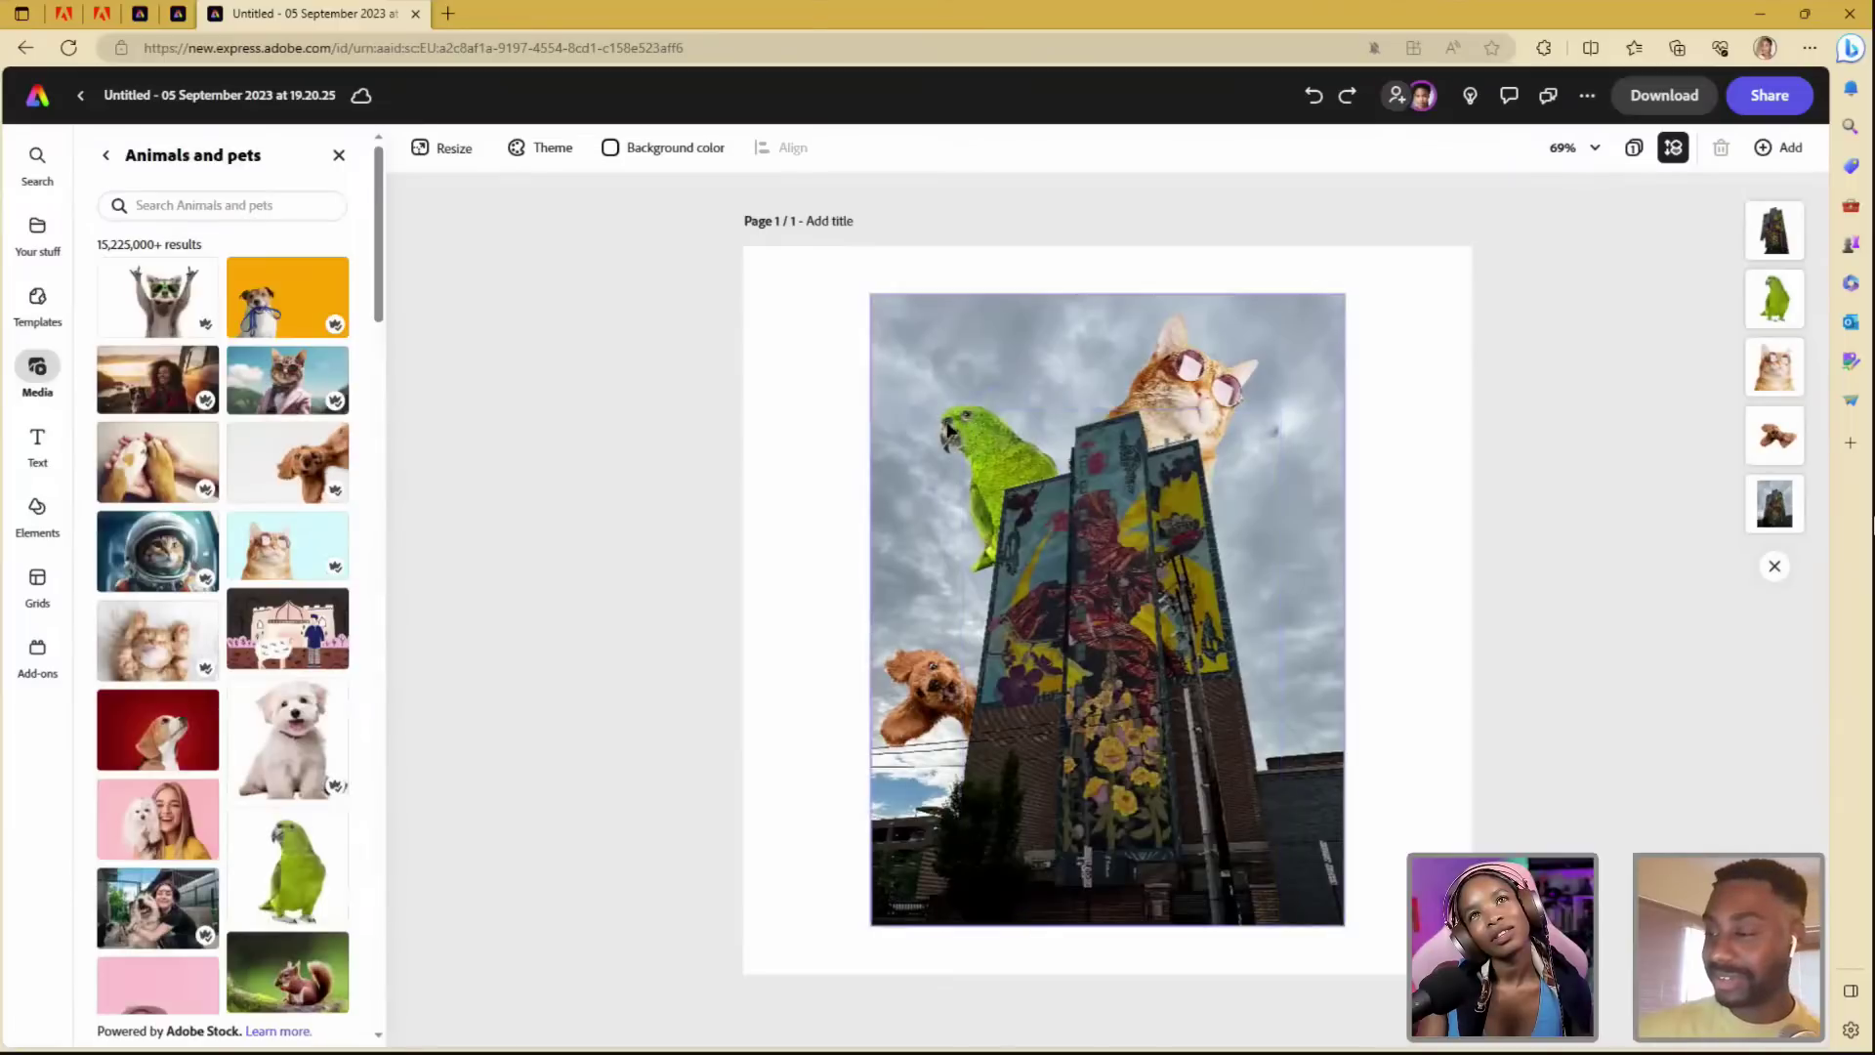
pyautogui.moveTo(948, 430); pyautogui.dragTo(984, 403)
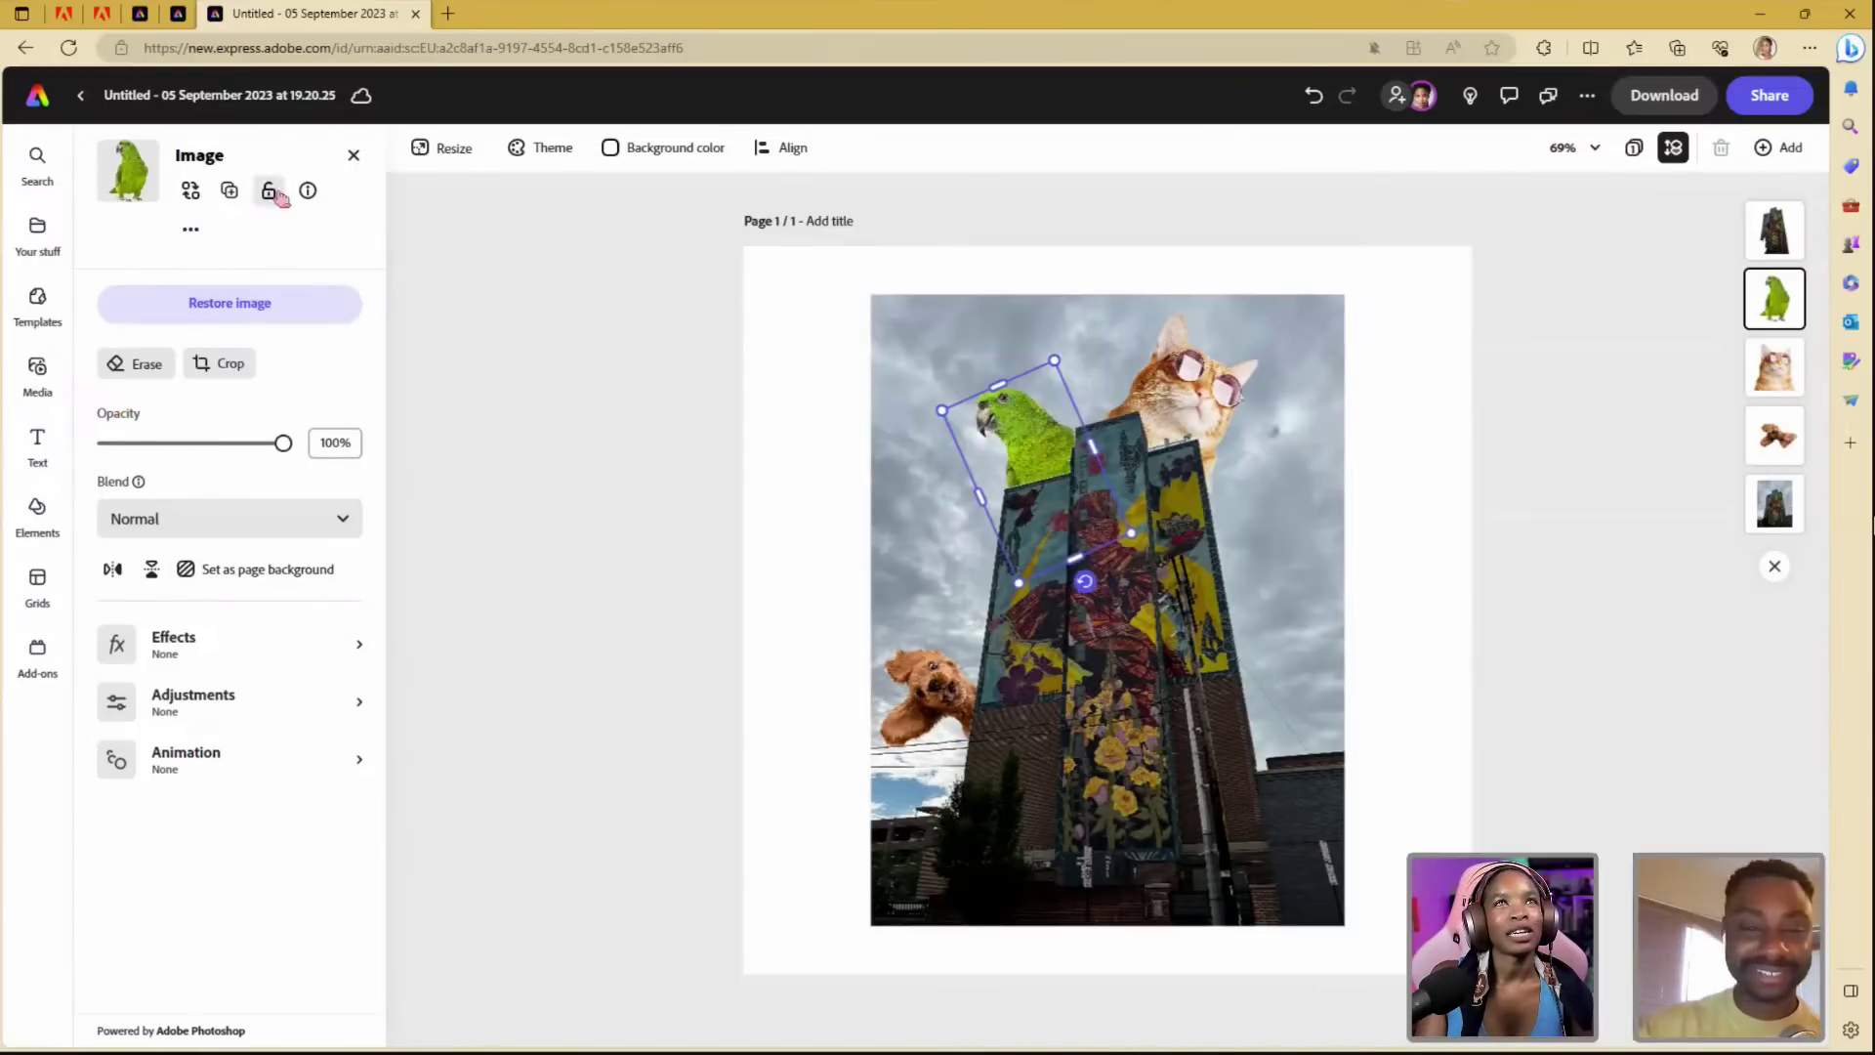
# - Search all stock photos for "potato" and add the single upright yellow potato with its background removed
pyautogui.click(353, 155)
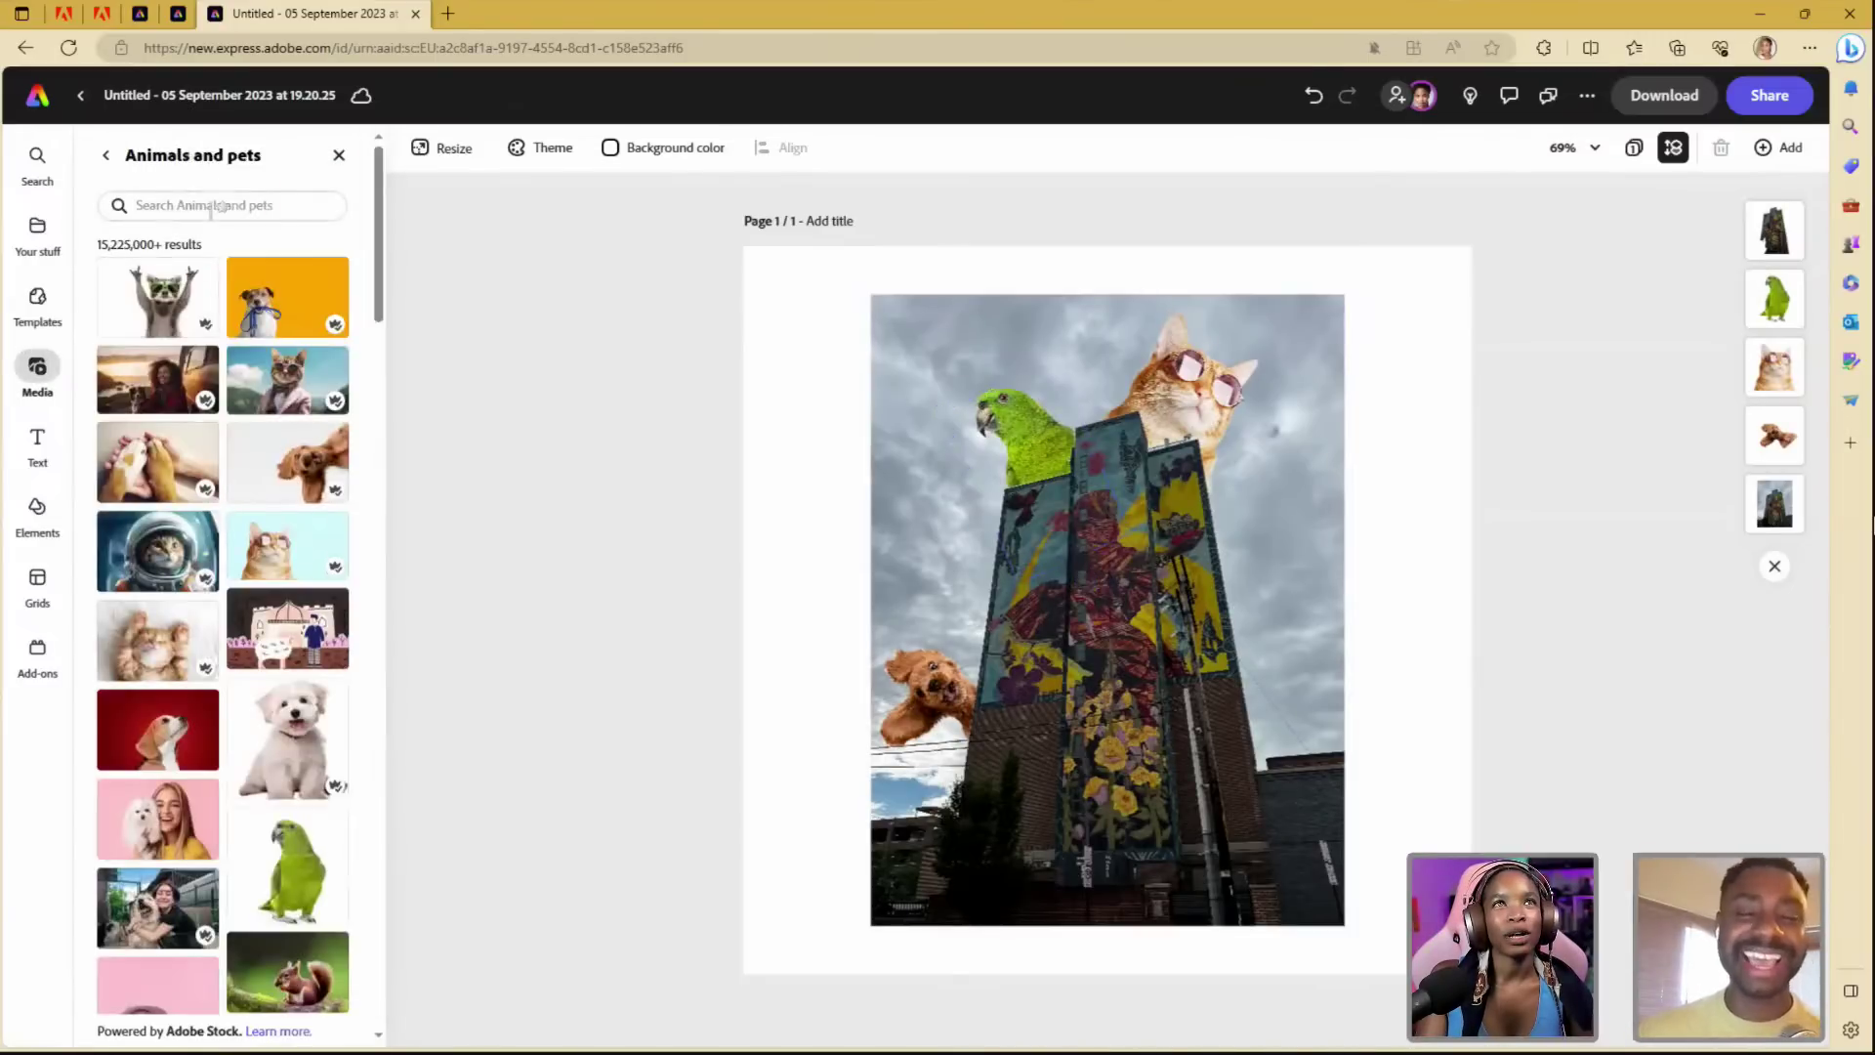
pyautogui.click(106, 156)
pyautogui.click(195, 357)
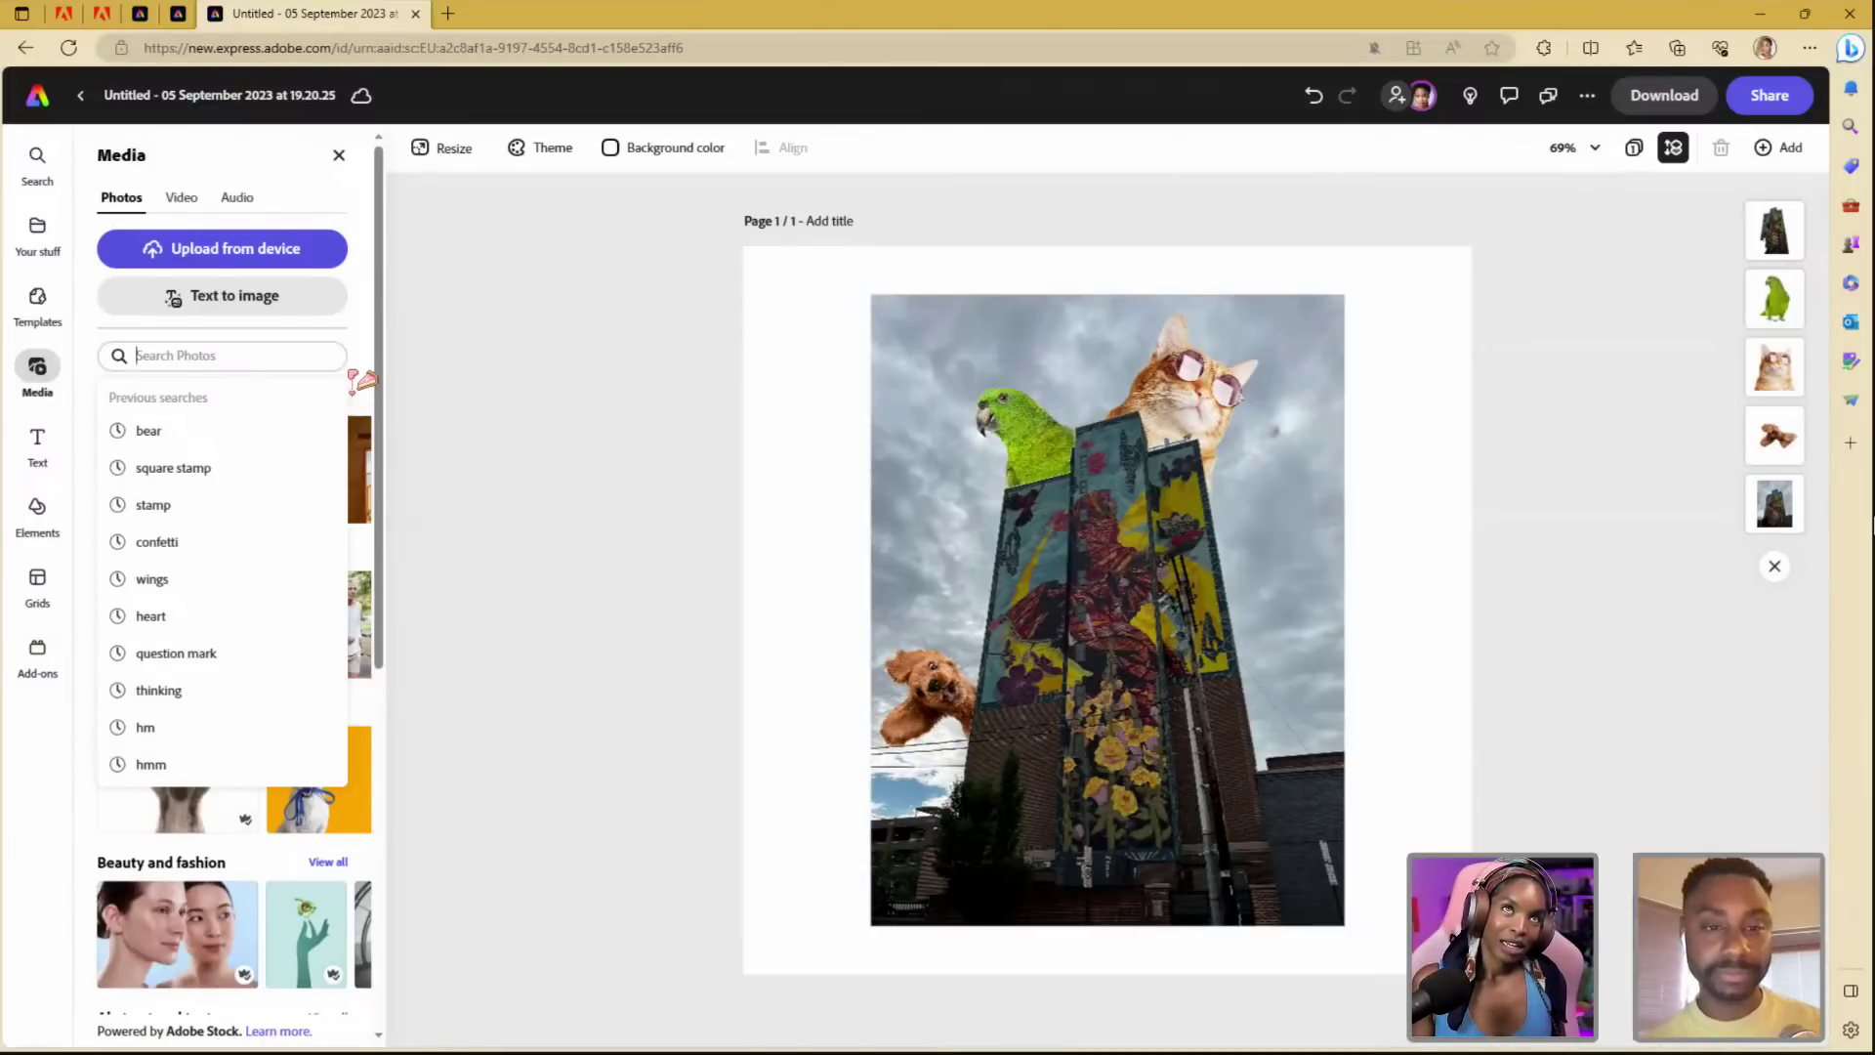
pyautogui.write('potato')
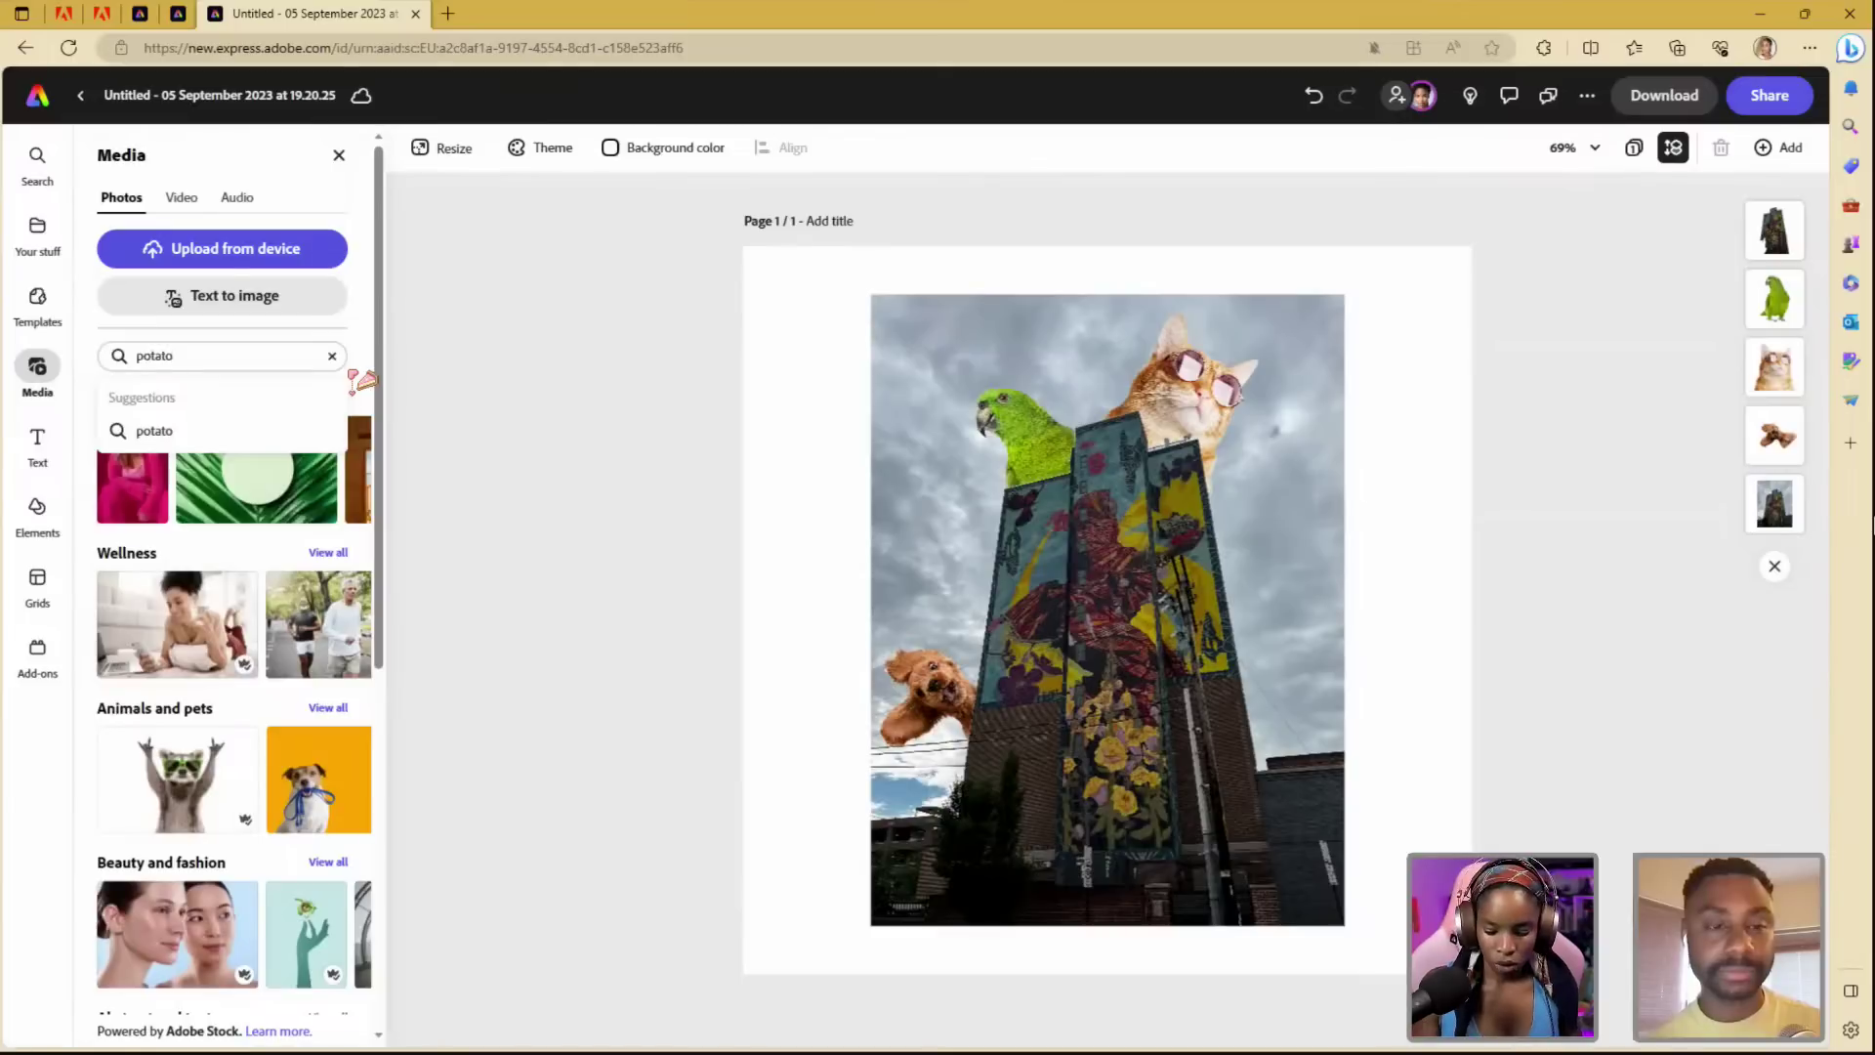
pyautogui.press('Return')
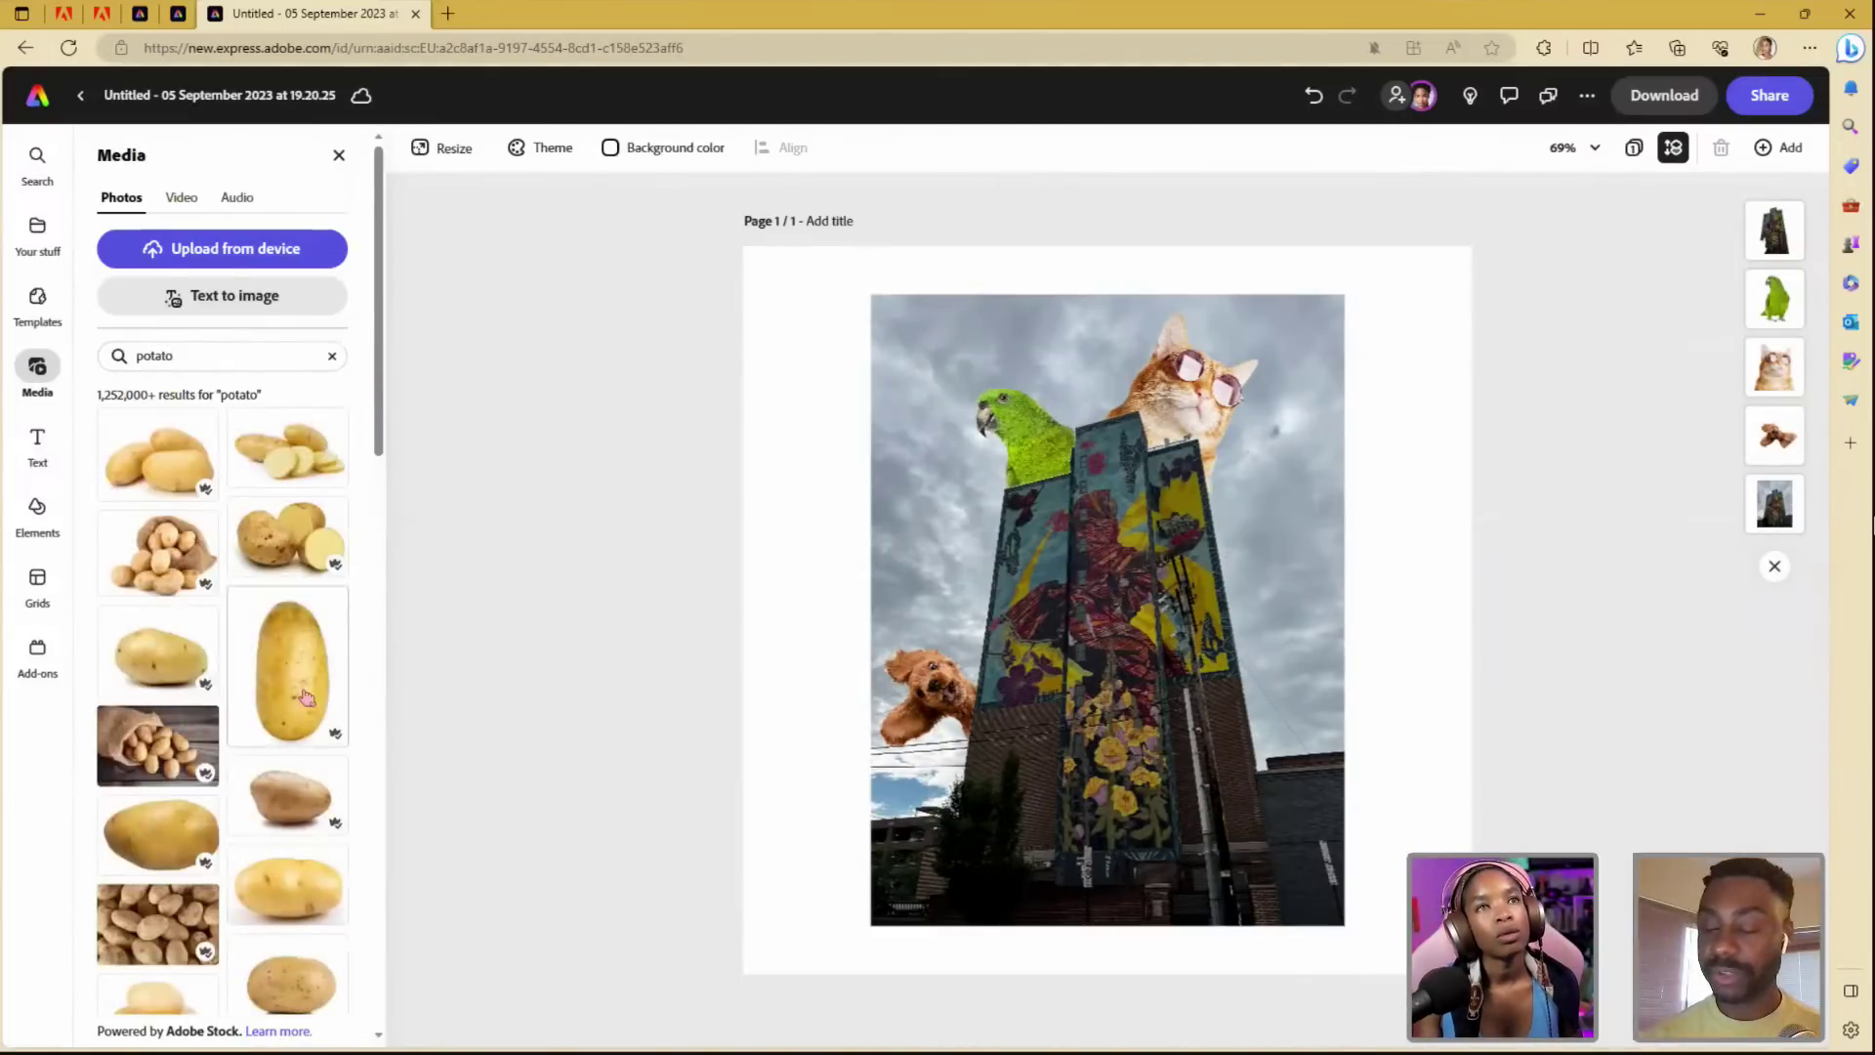
pyautogui.scroll(-3, 291, 705)
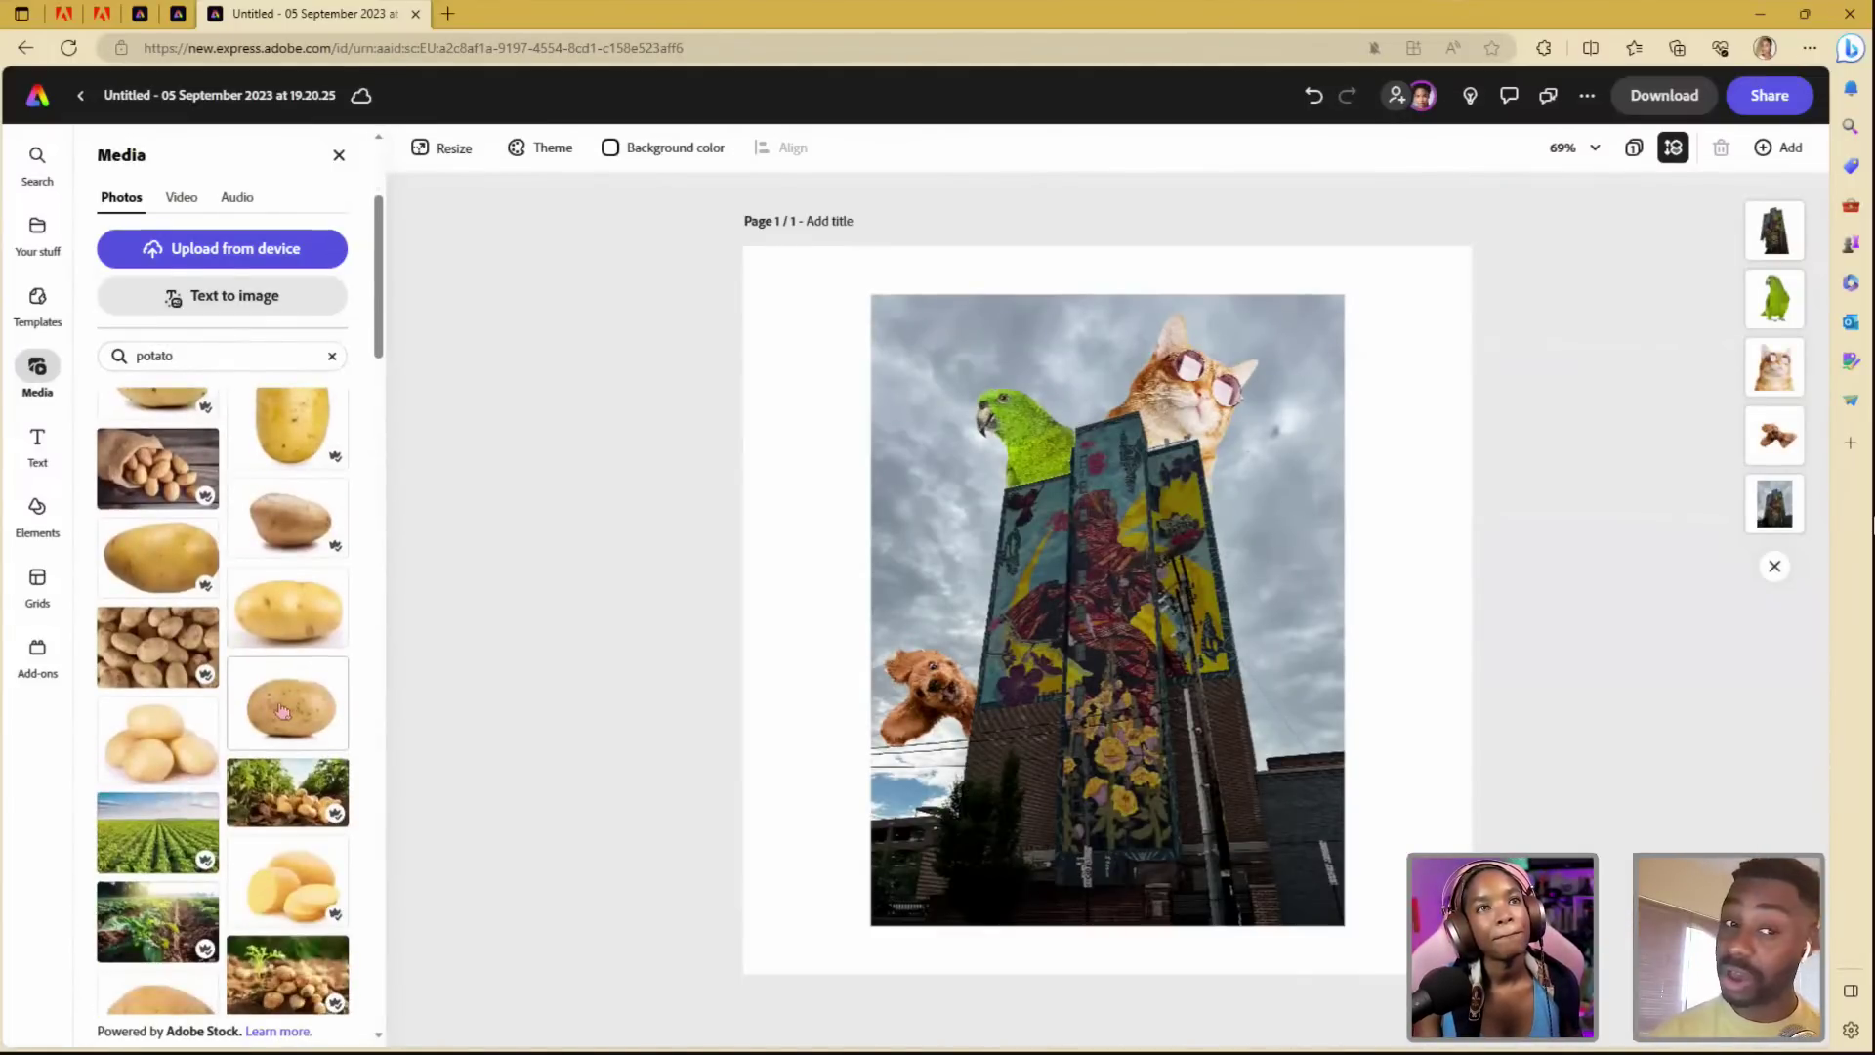
pyautogui.scroll(3, 281, 709)
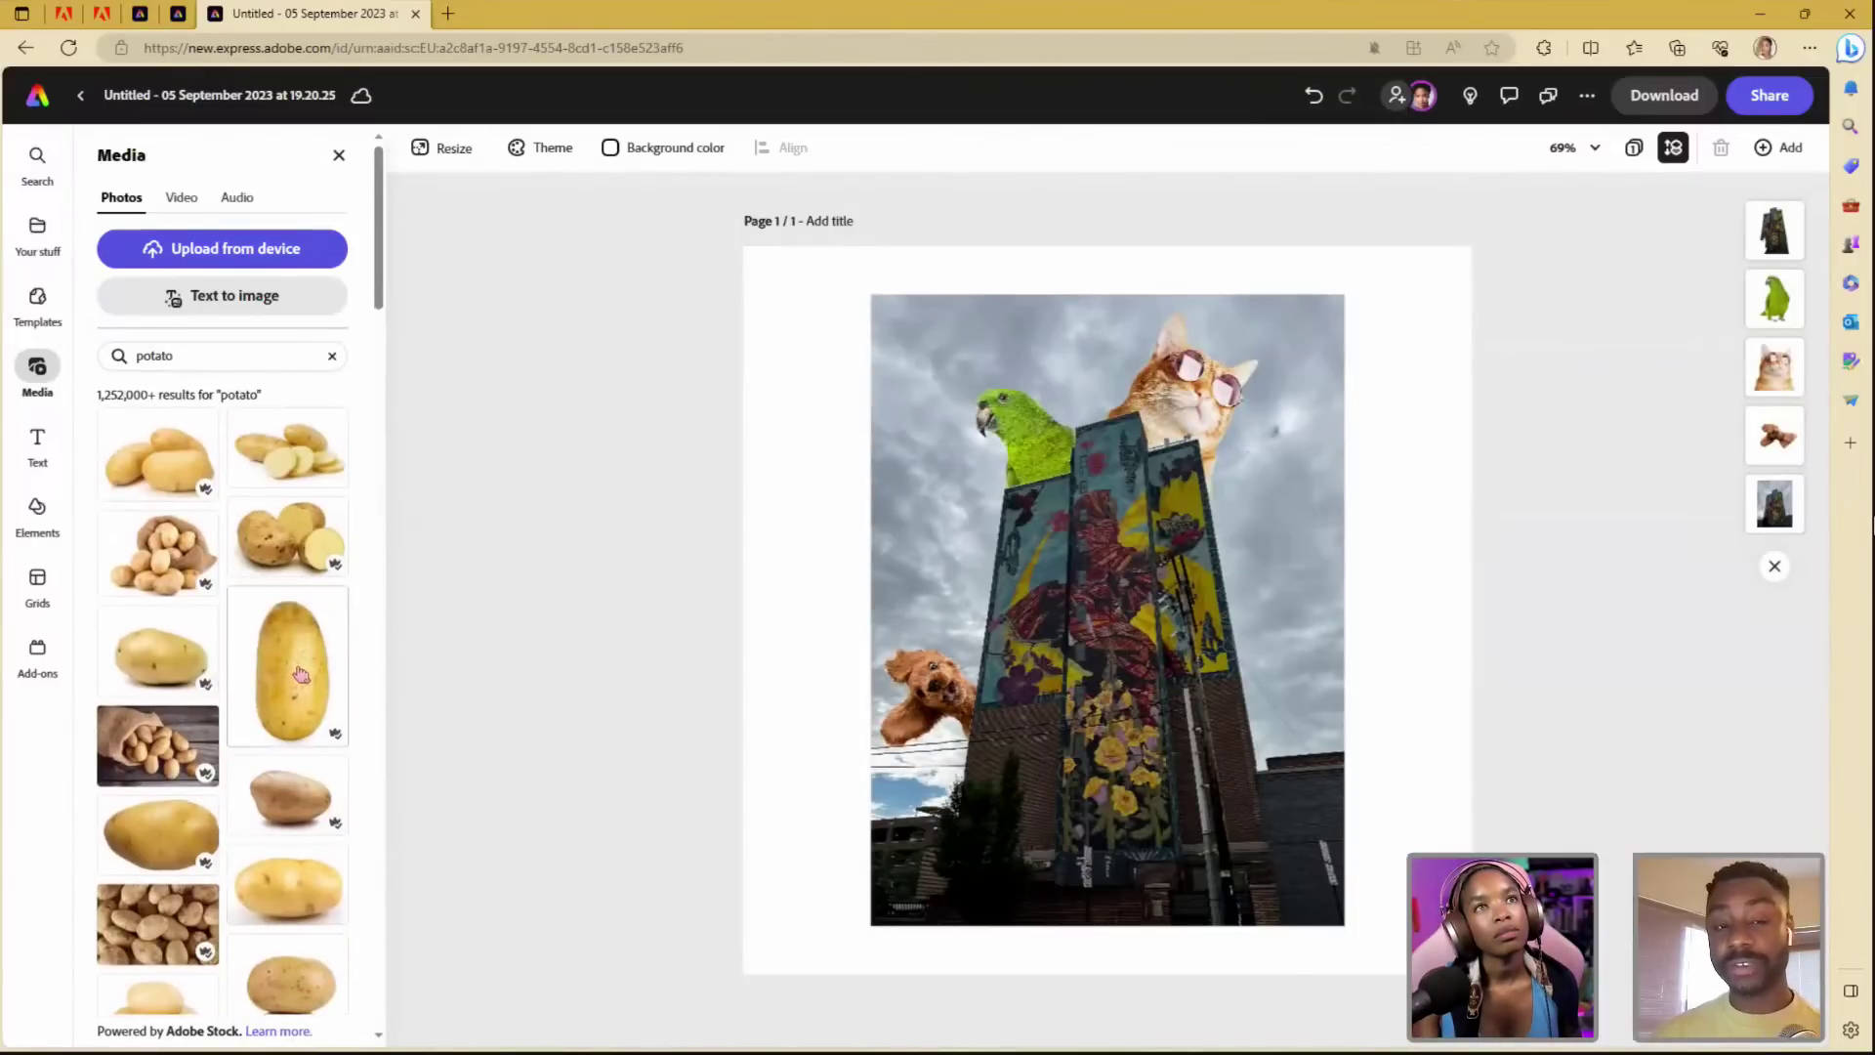
pyautogui.click(293, 674)
pyautogui.click(879, 448)
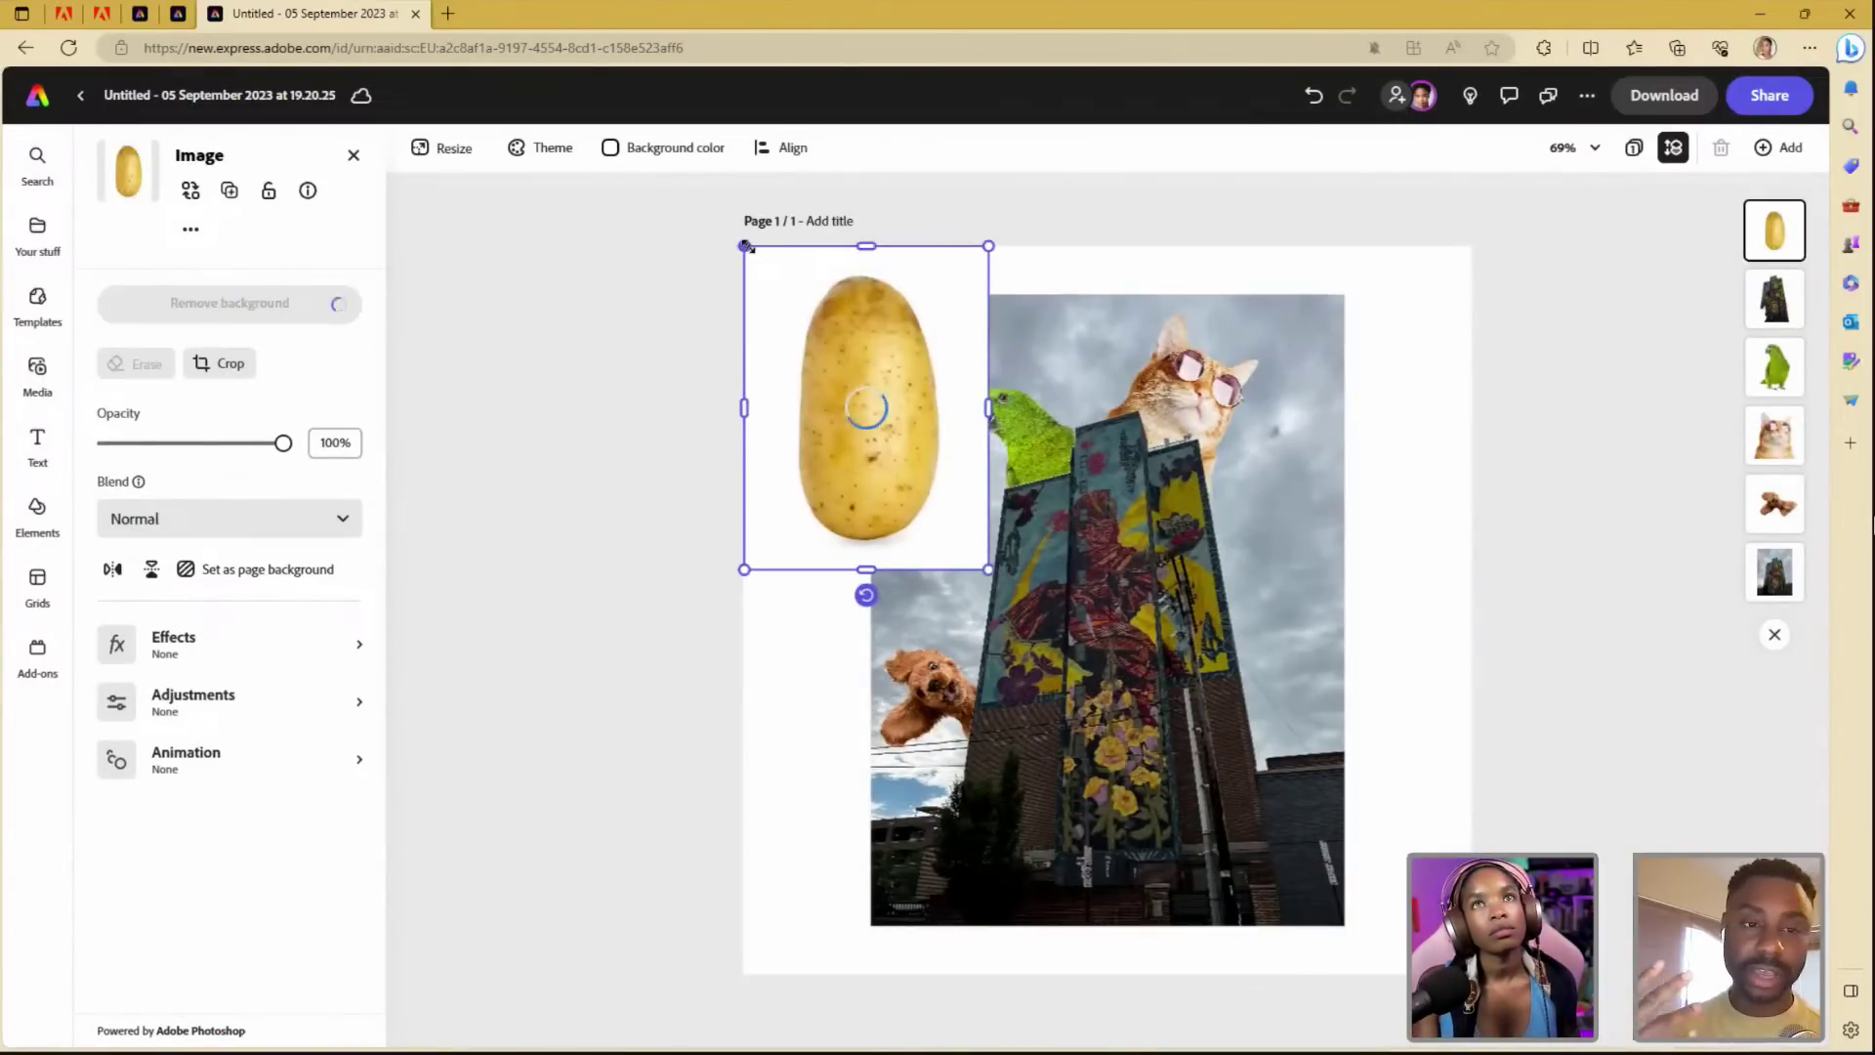
# - Shrink and tilt the potato cutout counterclockwise above the puppy, and layer it behind the building cutout
pyautogui.moveTo(842, 327); pyautogui.dragTo(901, 463)
pyautogui.moveTo(946, 647); pyautogui.dragTo(1016, 624)
pyautogui.moveTo(972, 558); pyautogui.dragTo(984, 618)
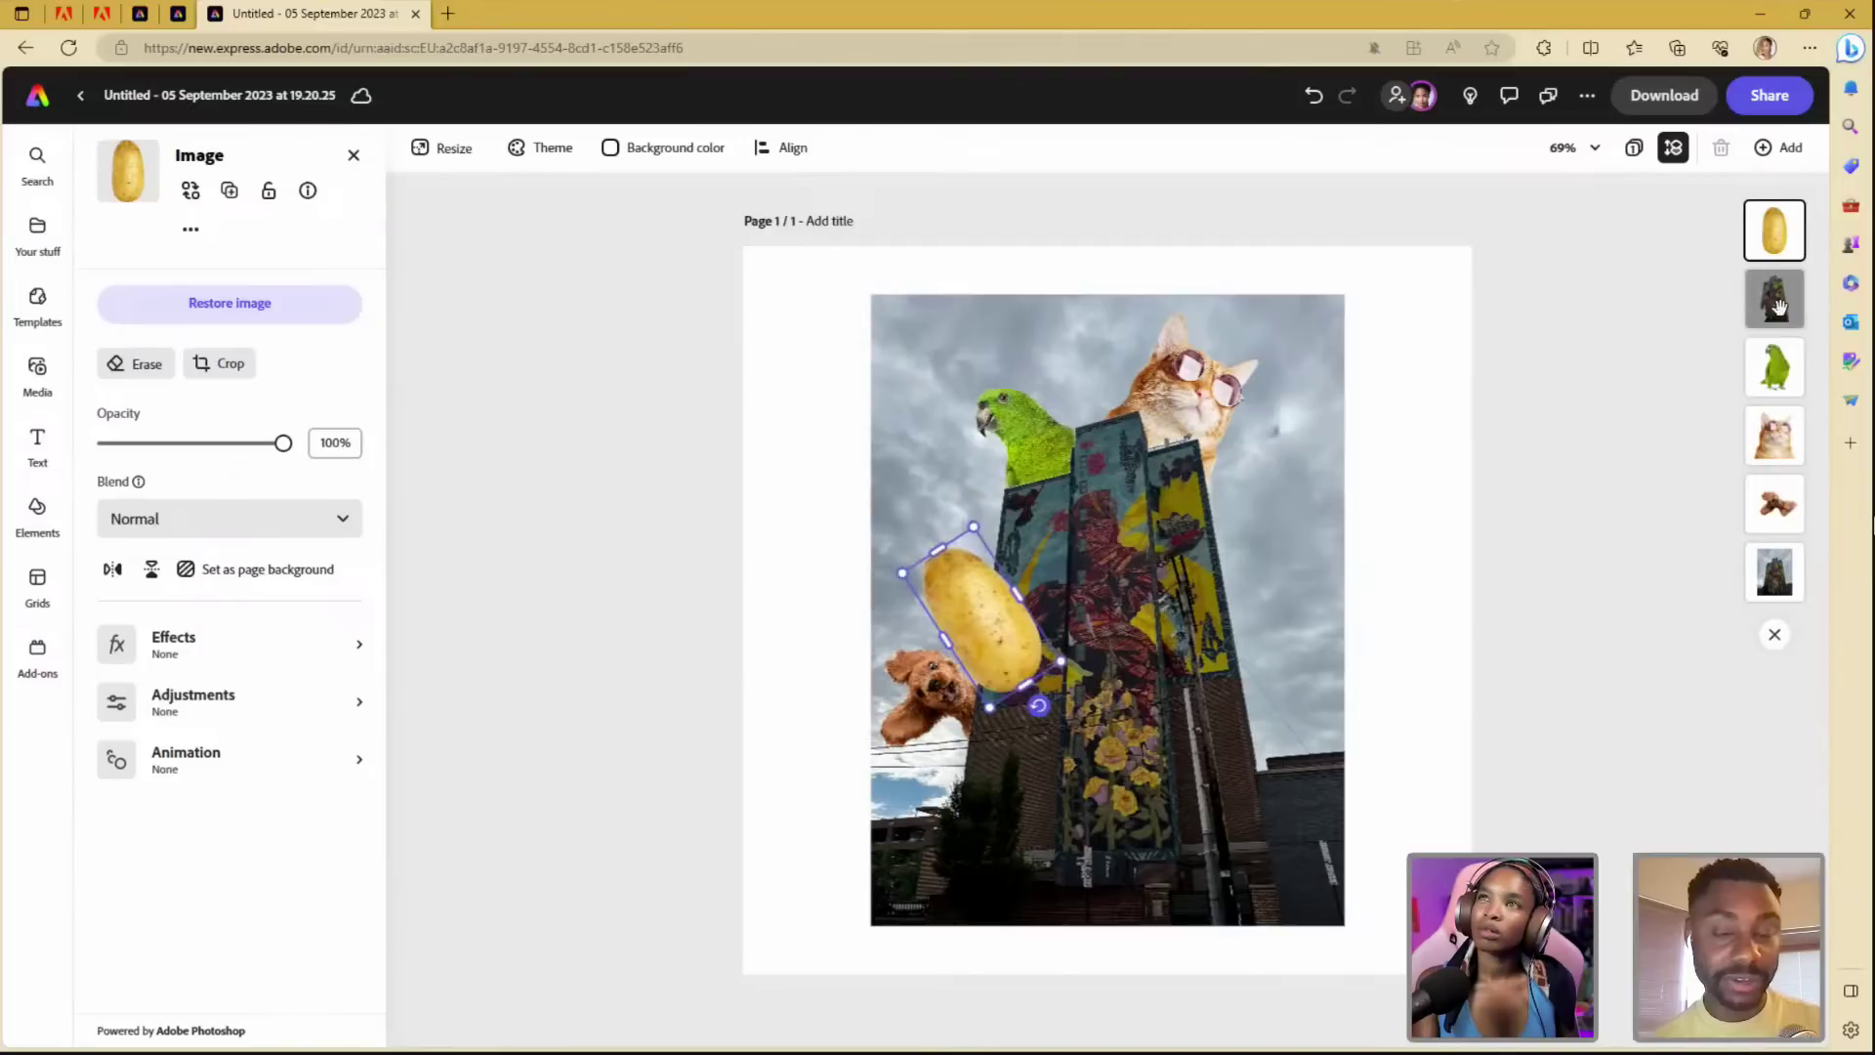
pyautogui.click(1671, 320)
pyautogui.moveTo(1785, 246); pyautogui.dragTo(1775, 302)
pyautogui.click(1403, 514)
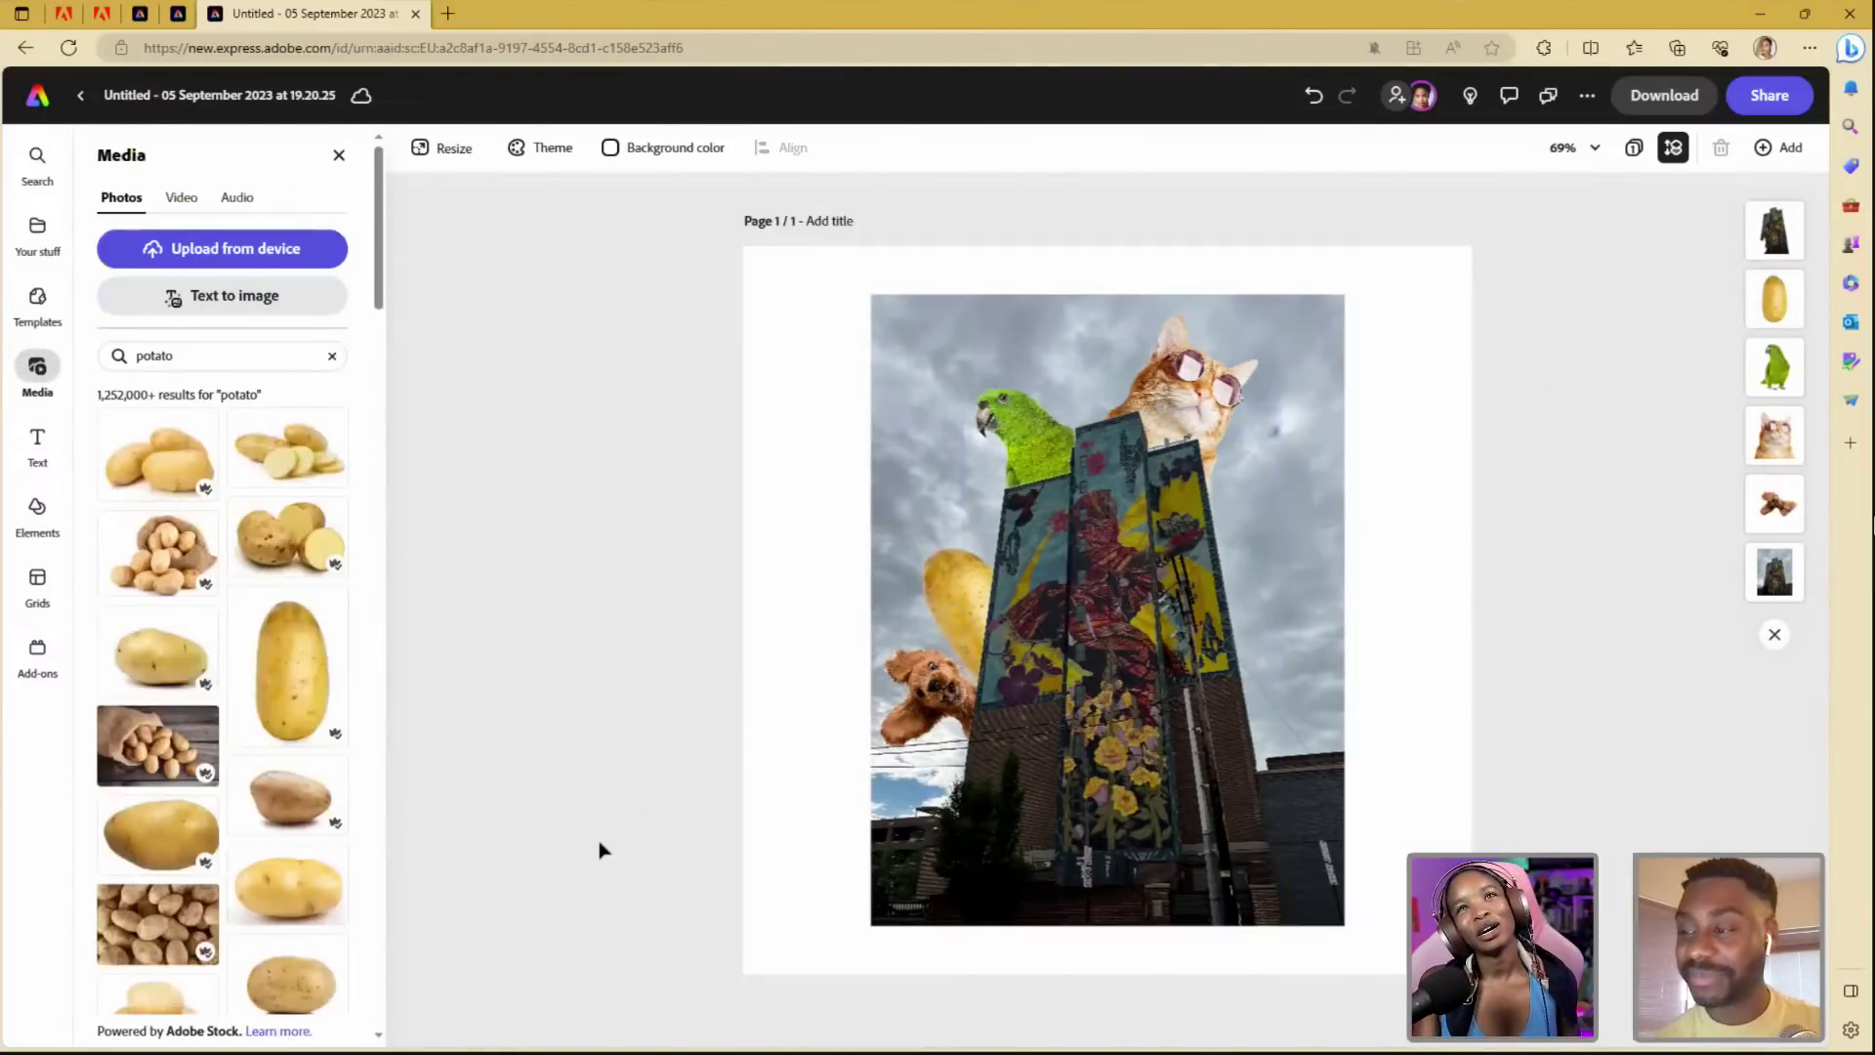
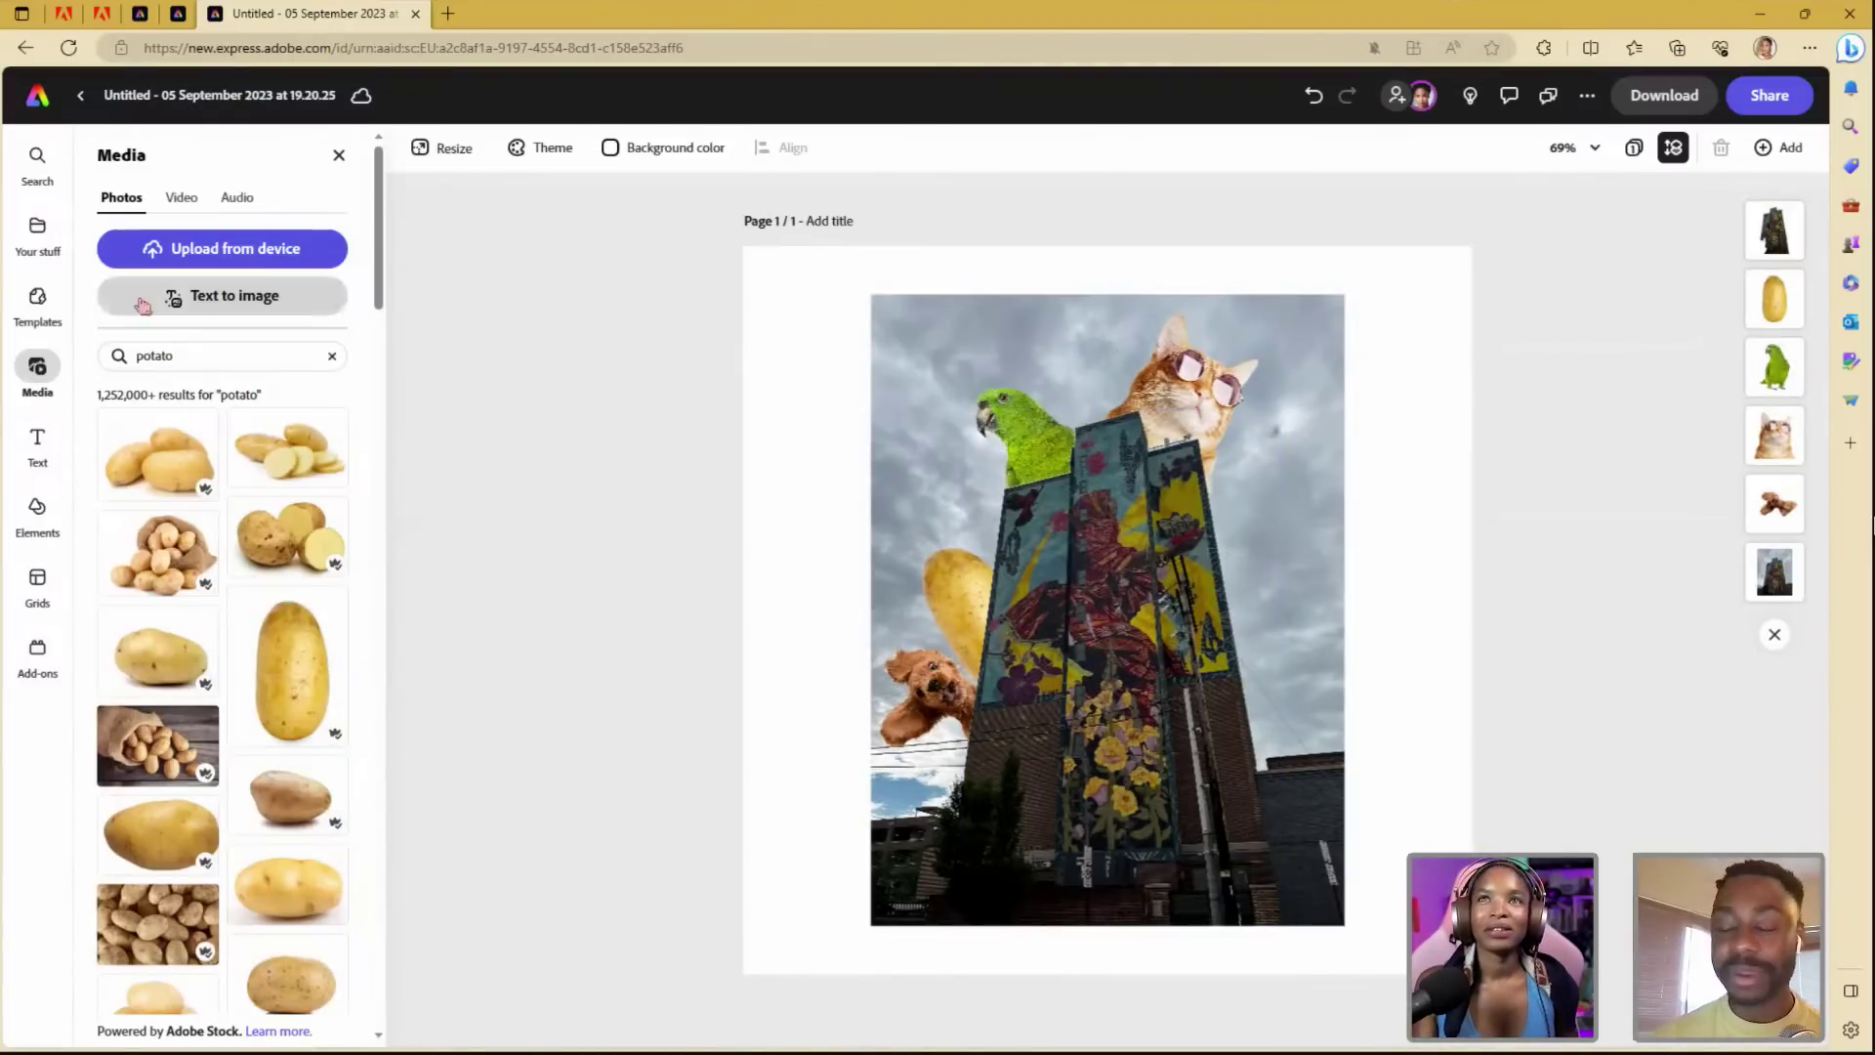
# - Lock the building cutout layer and deselect it
pyautogui.click(1122, 684)
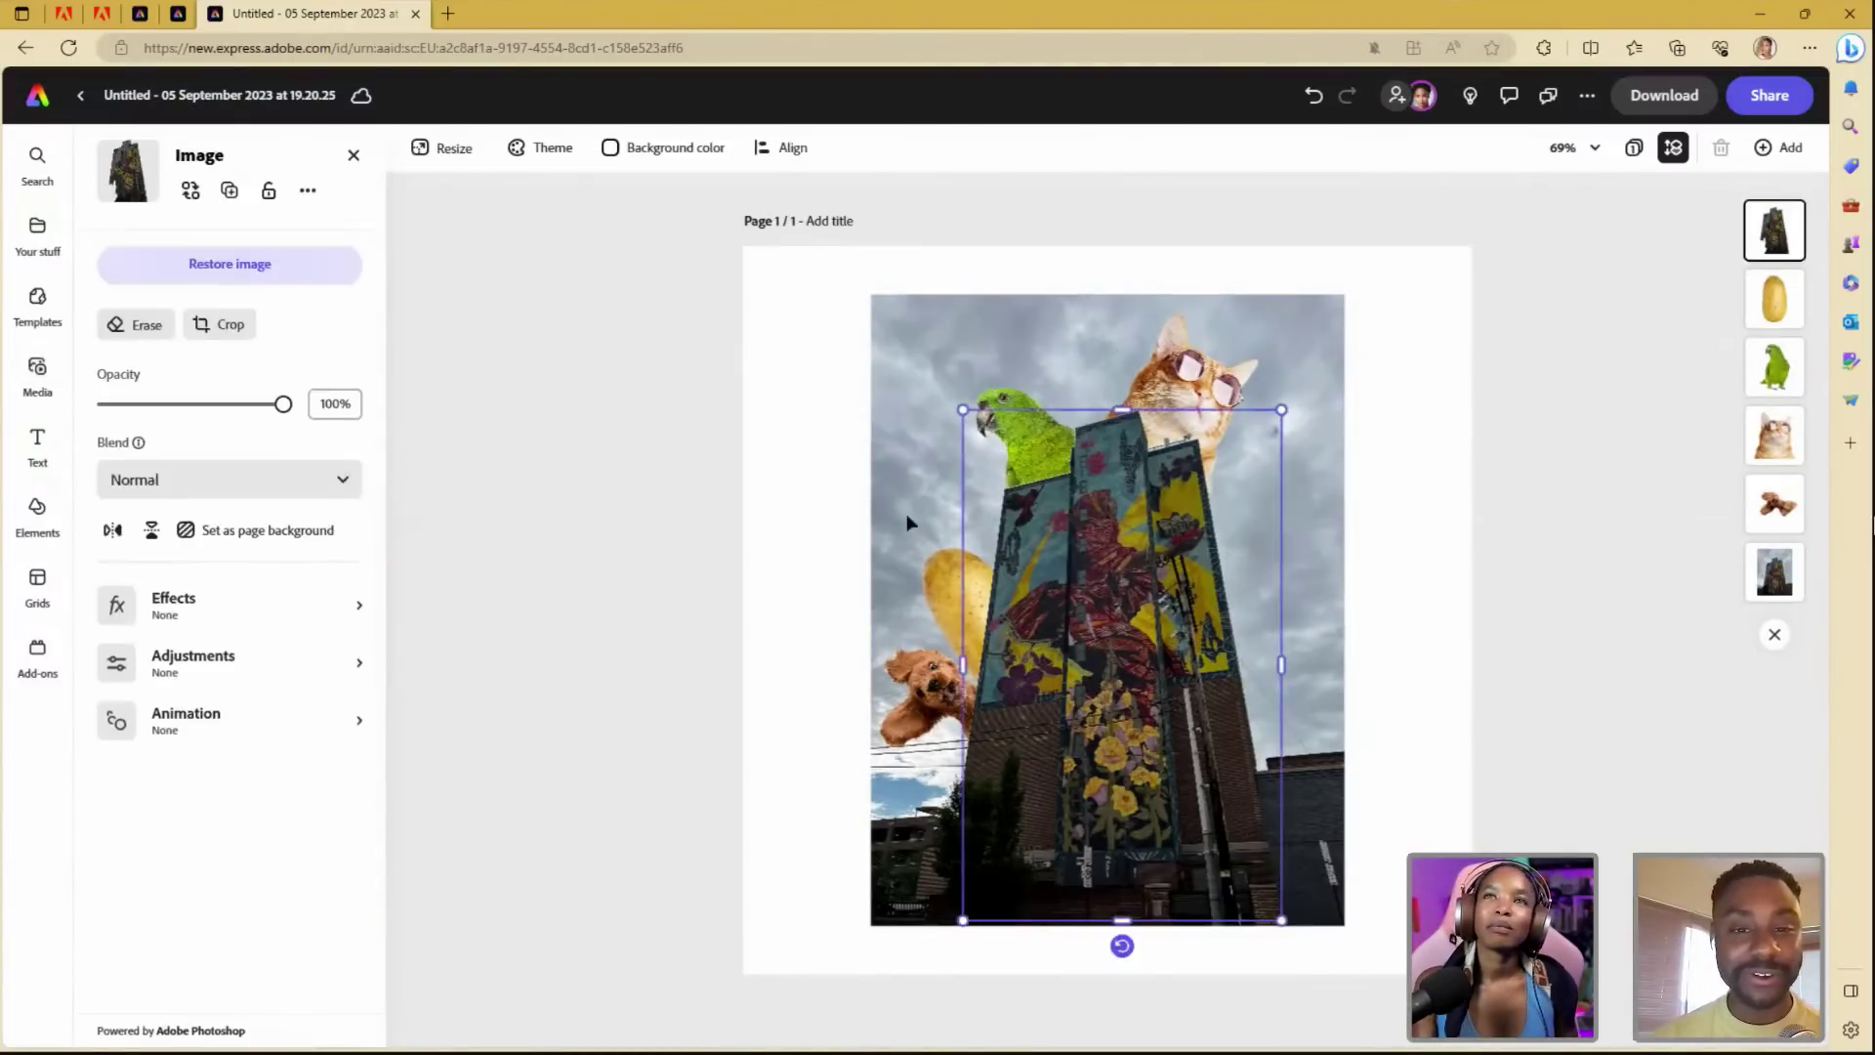
pyautogui.click(266, 192)
pyautogui.click(484, 408)
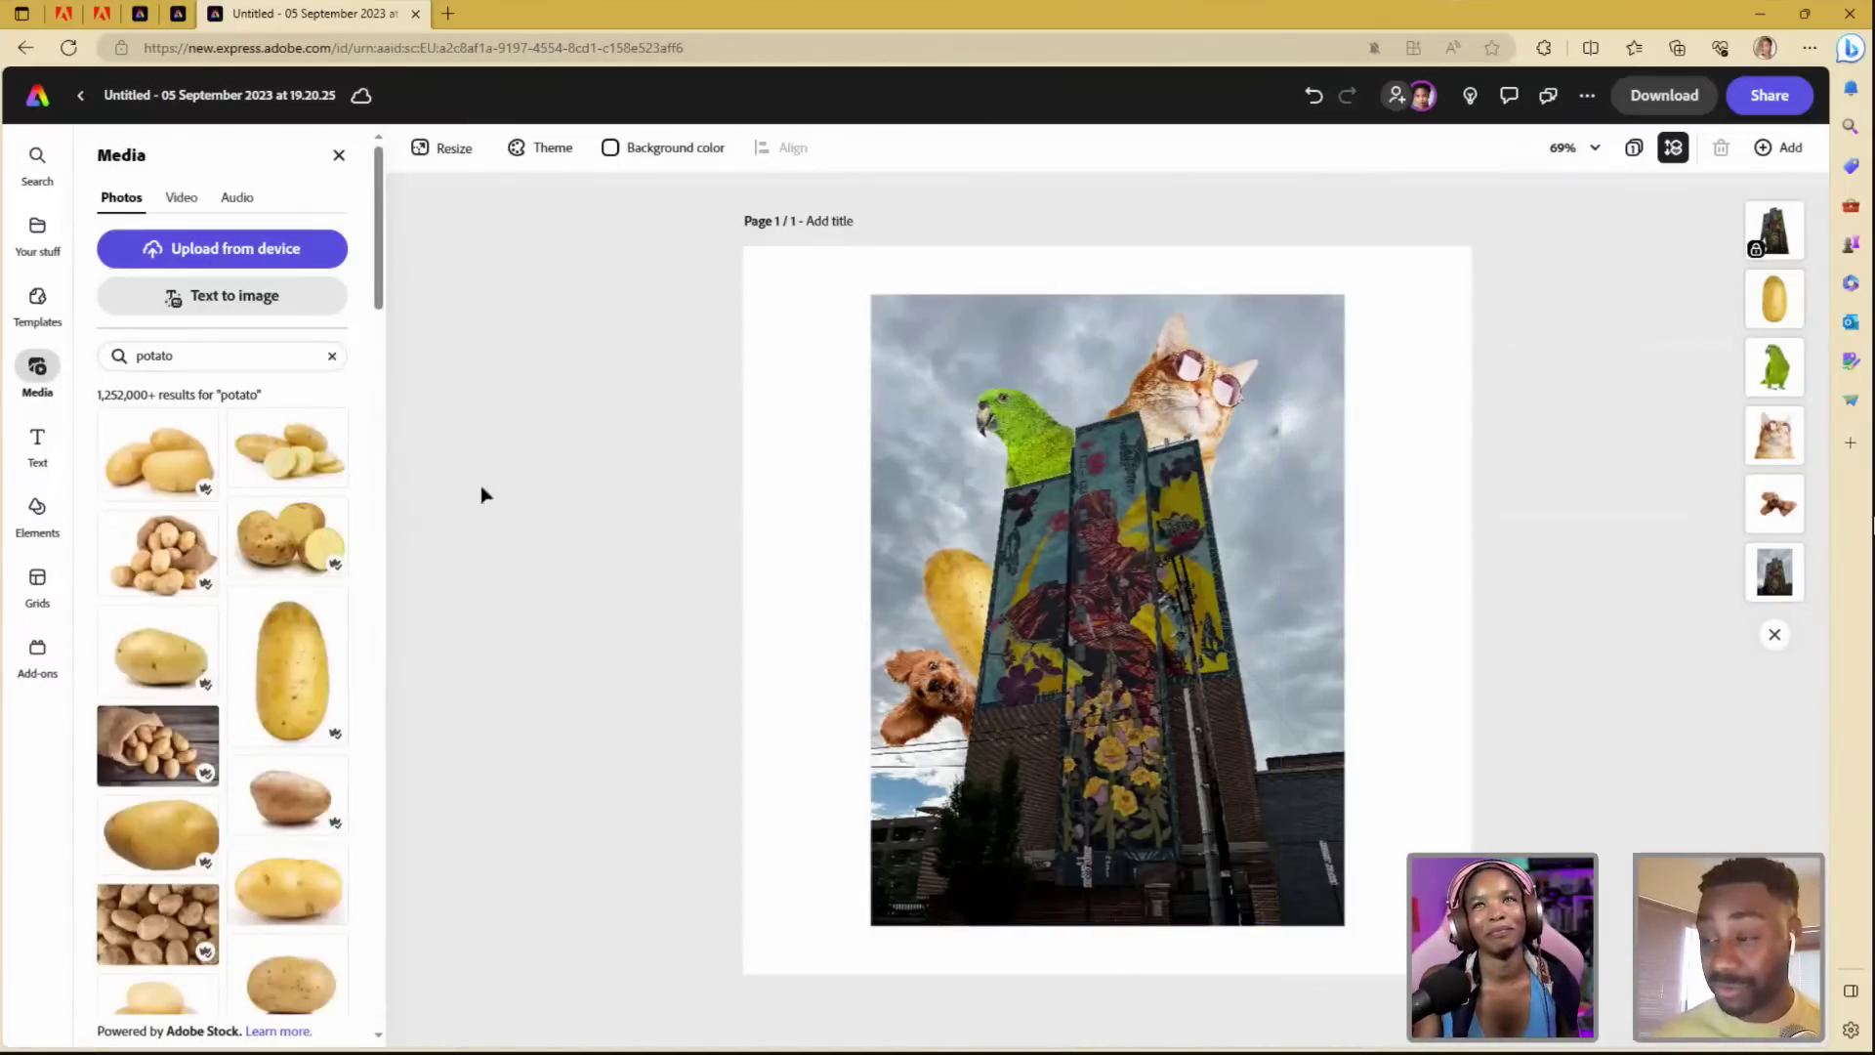
# - Clear the "potato" photo search and browse the photo categories for another subject
pyautogui.click(332, 357)
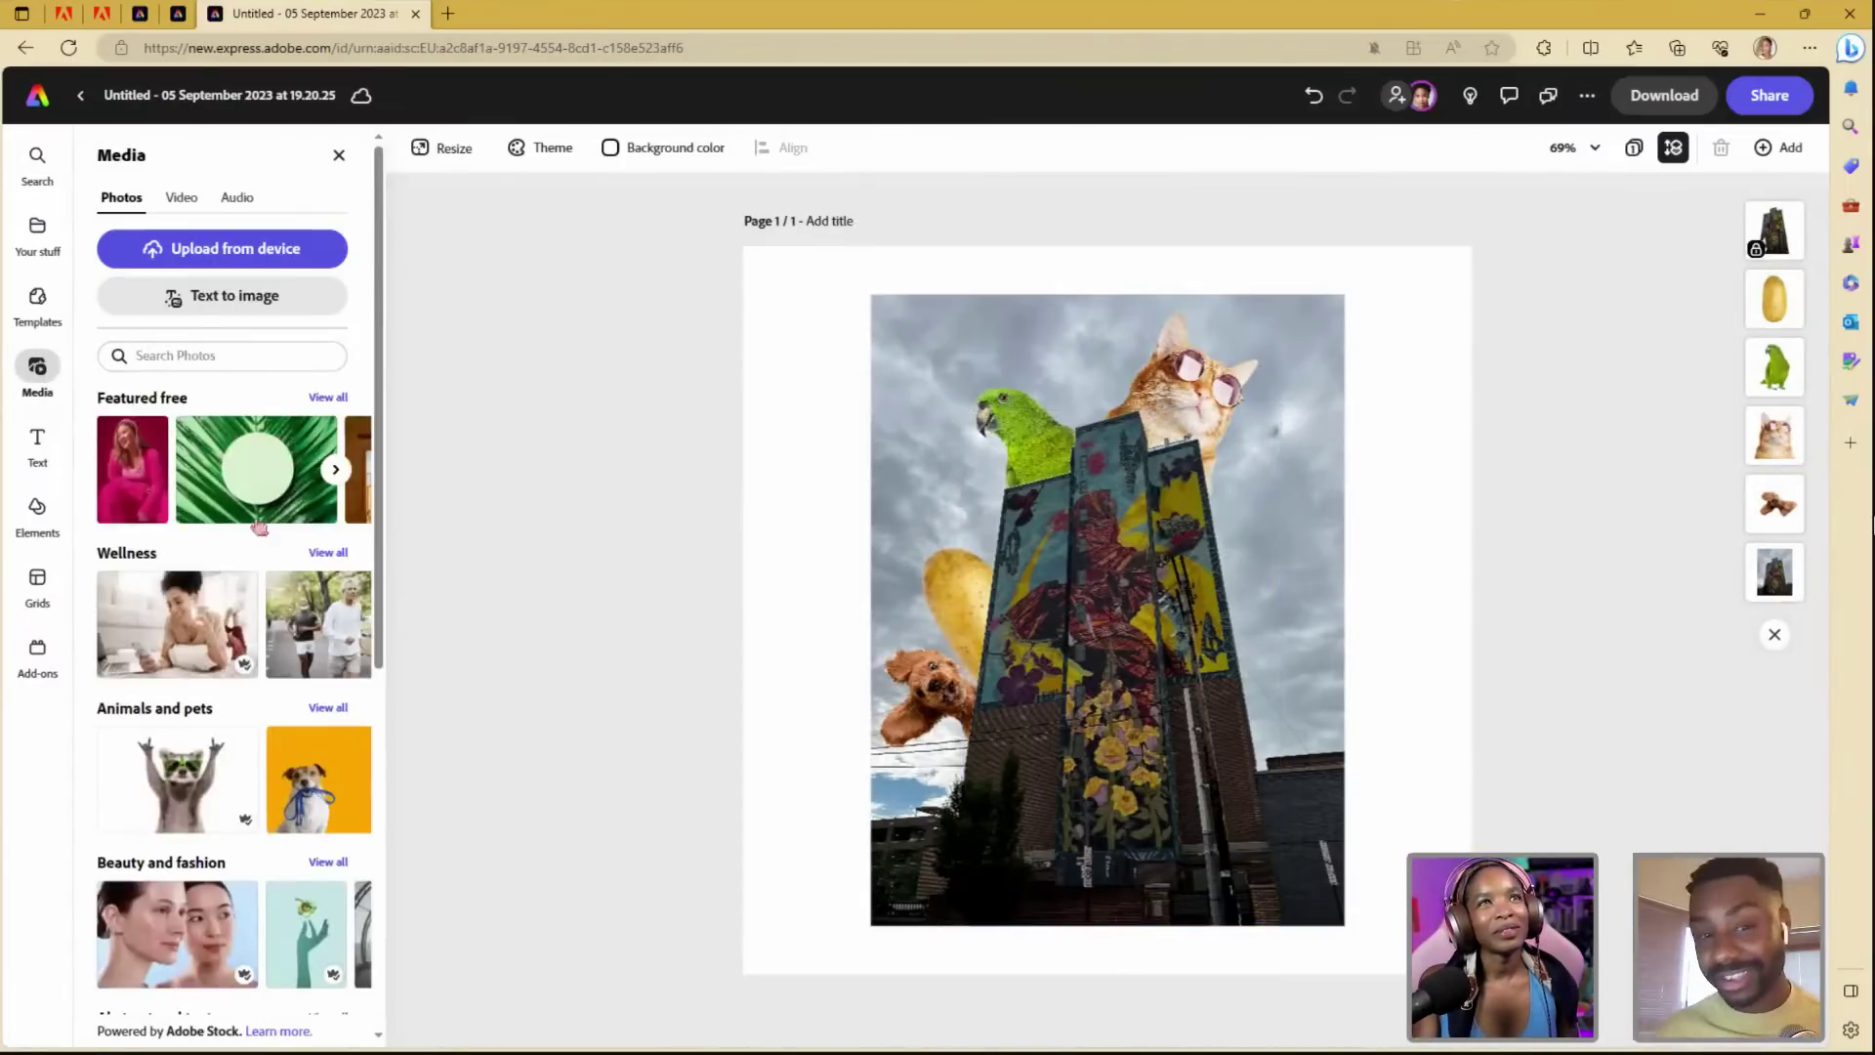
pyautogui.scroll(-5, 249, 606)
pyautogui.scroll(3, 252, 652)
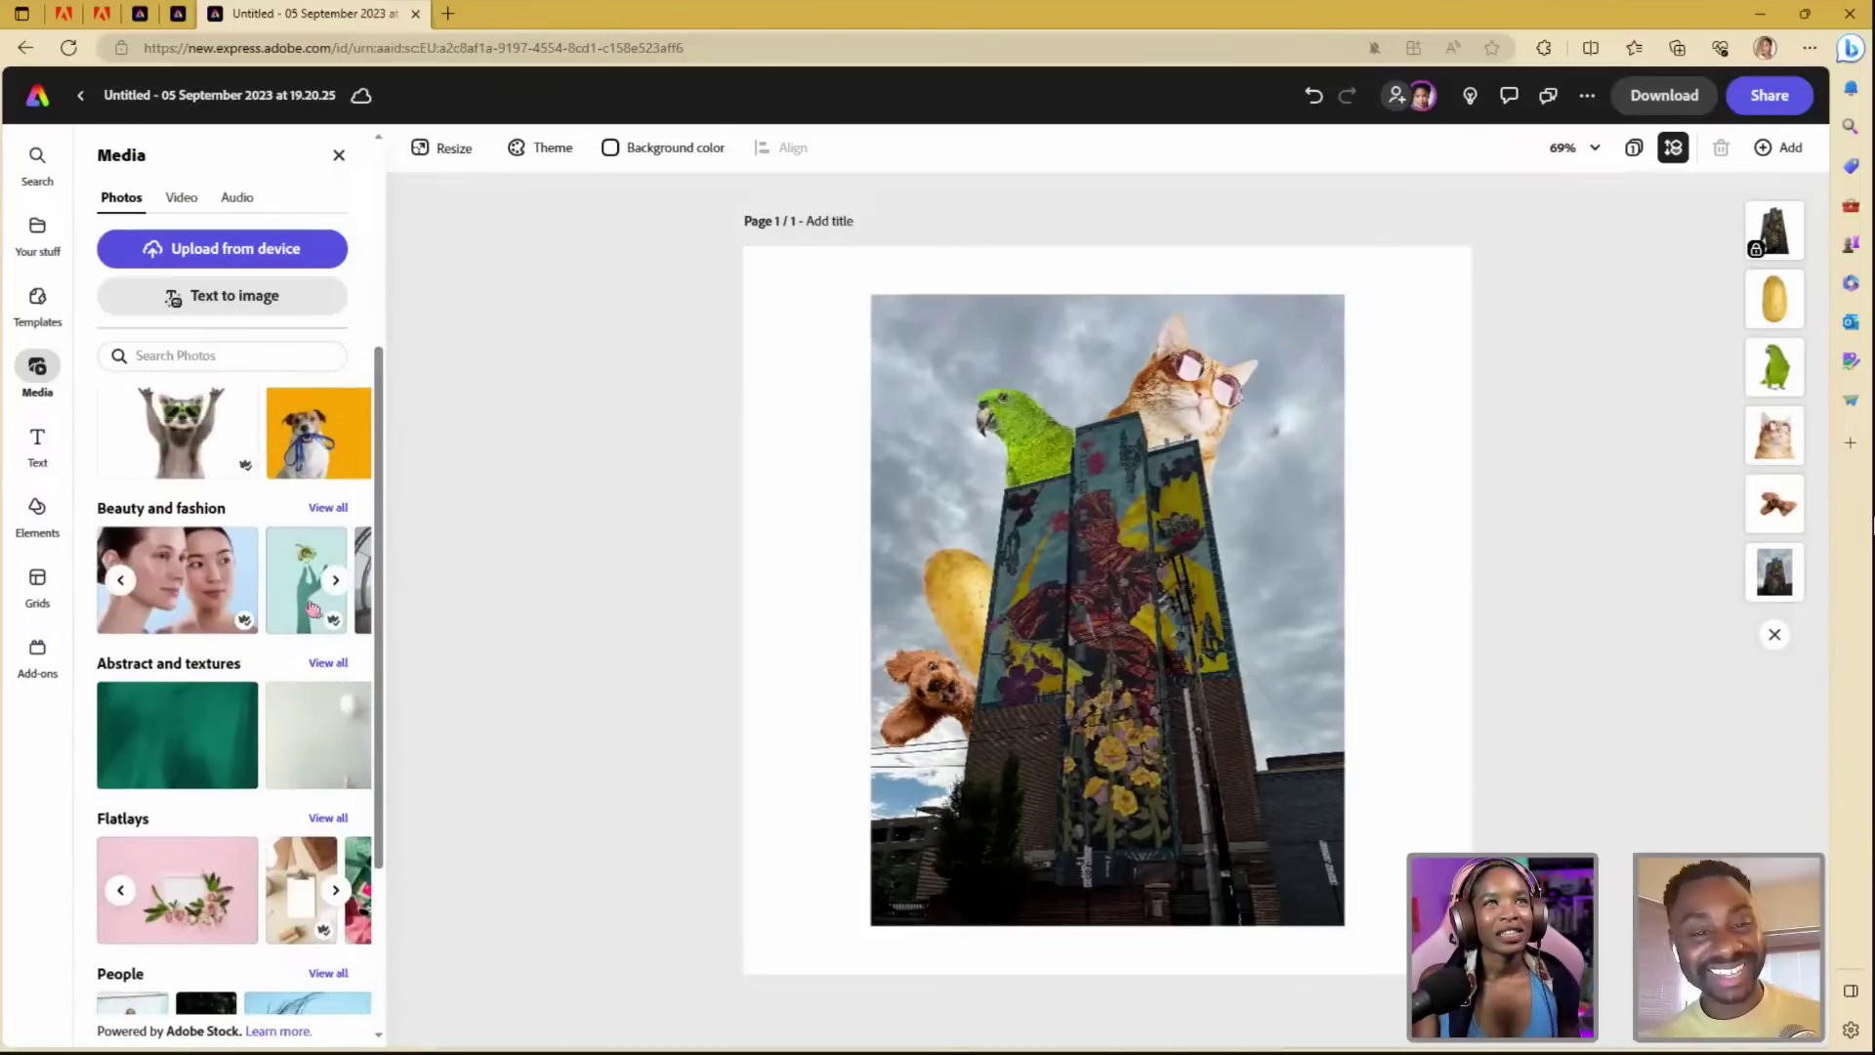
pyautogui.scroll(4, 312, 625)
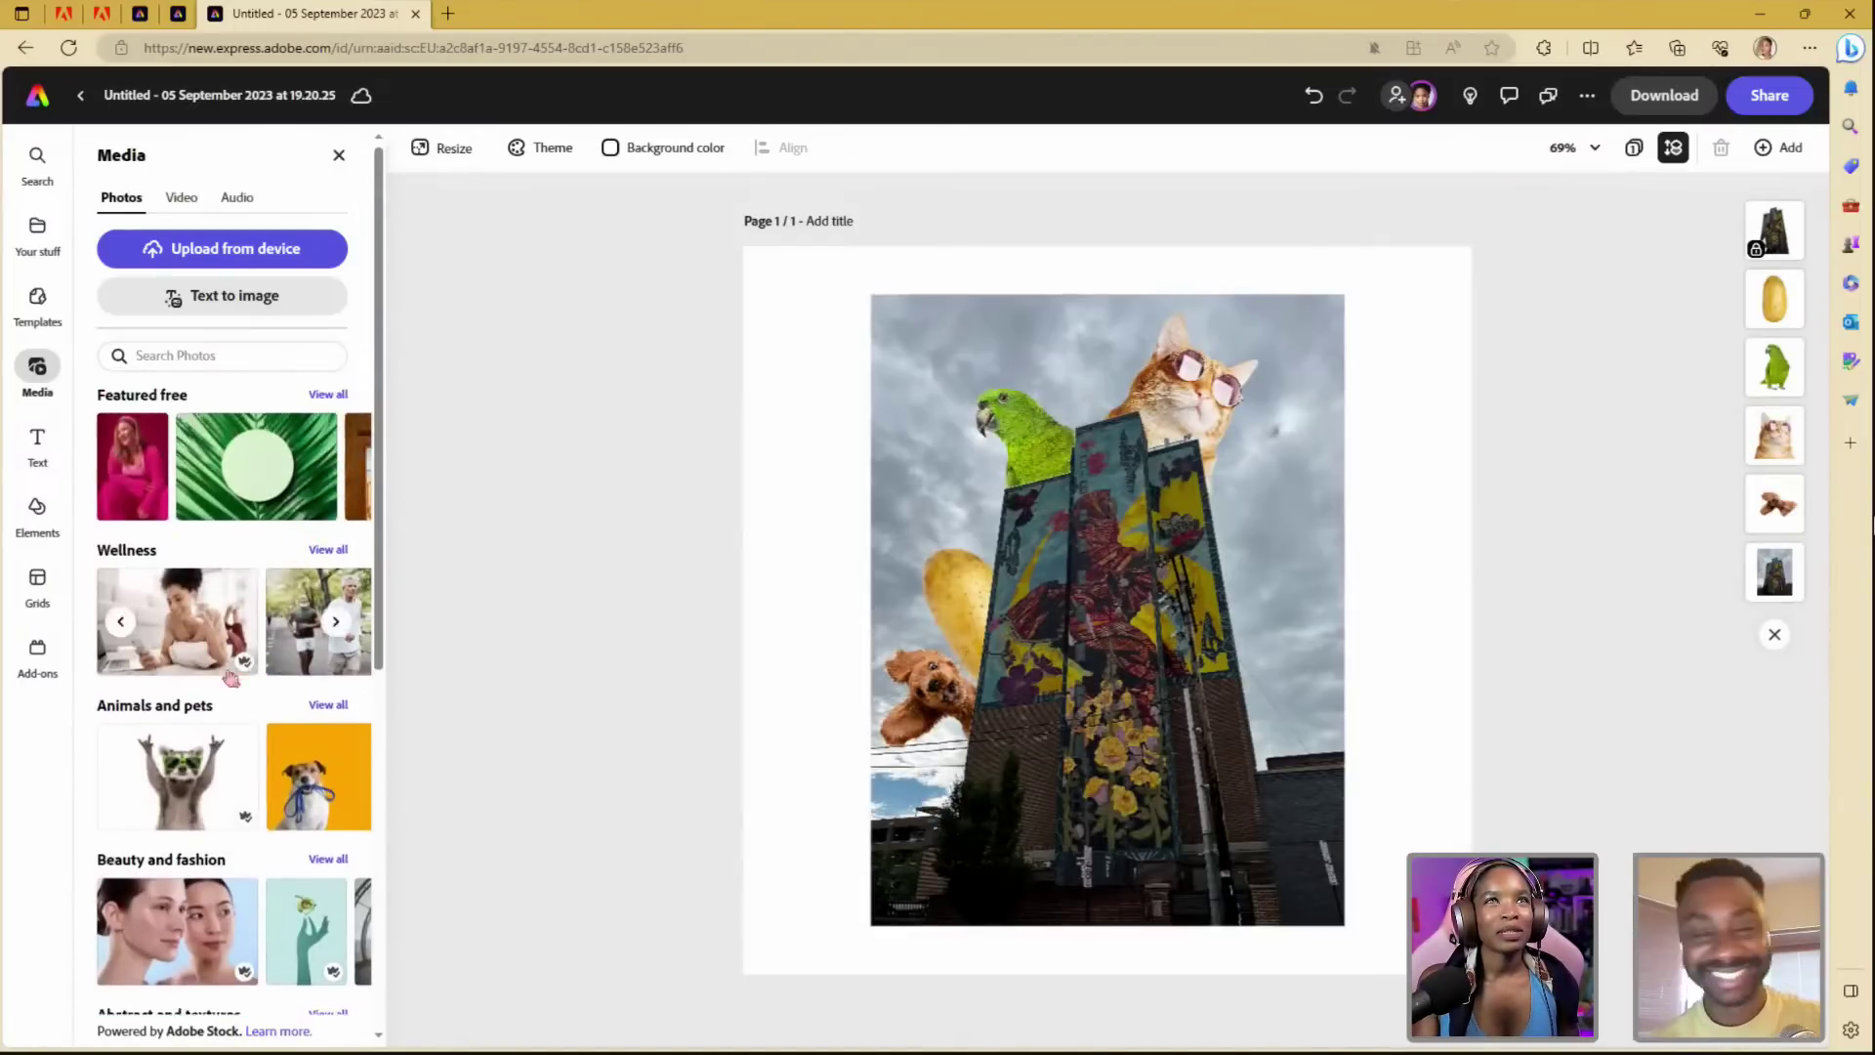
pyautogui.scroll(-7, 235, 723)
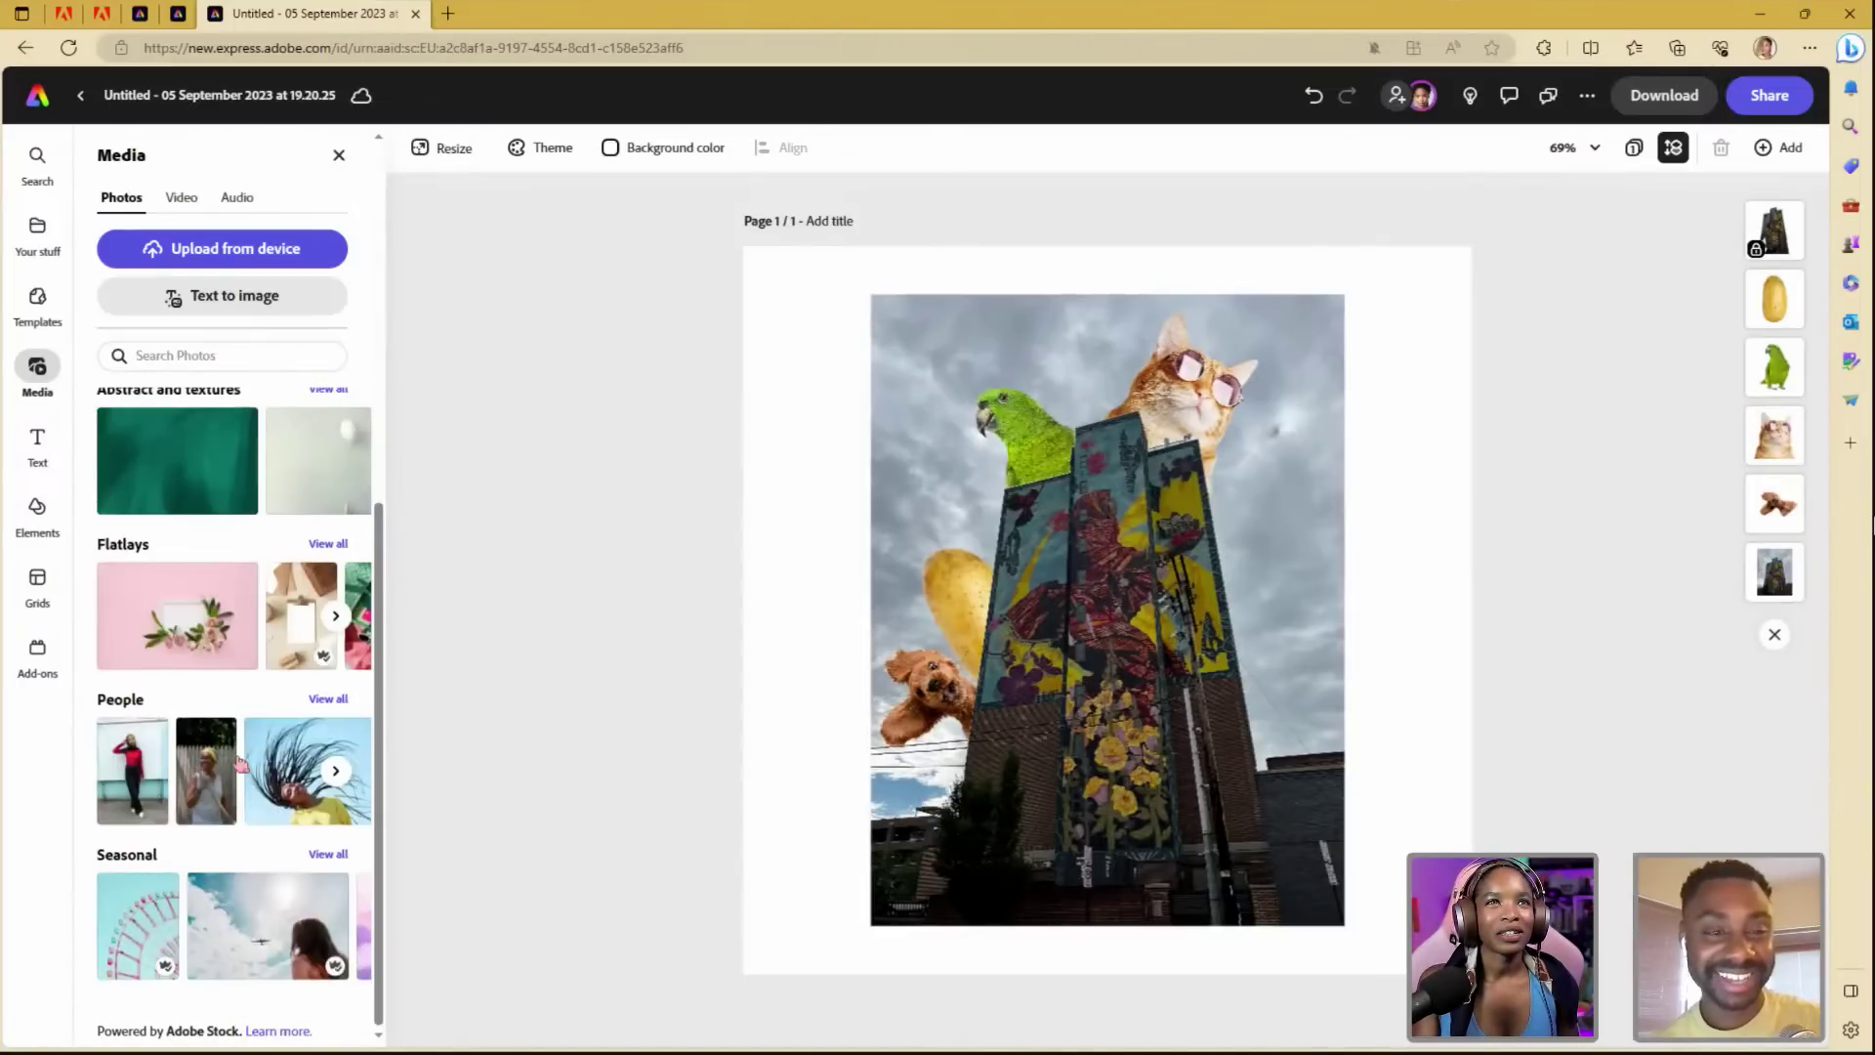
pyautogui.scroll(6, 224, 746)
pyautogui.scroll(-6, 213, 773)
# - Try adding the People photo of the woman in a yellow headscarf, and delete it again
pyautogui.click(209, 771)
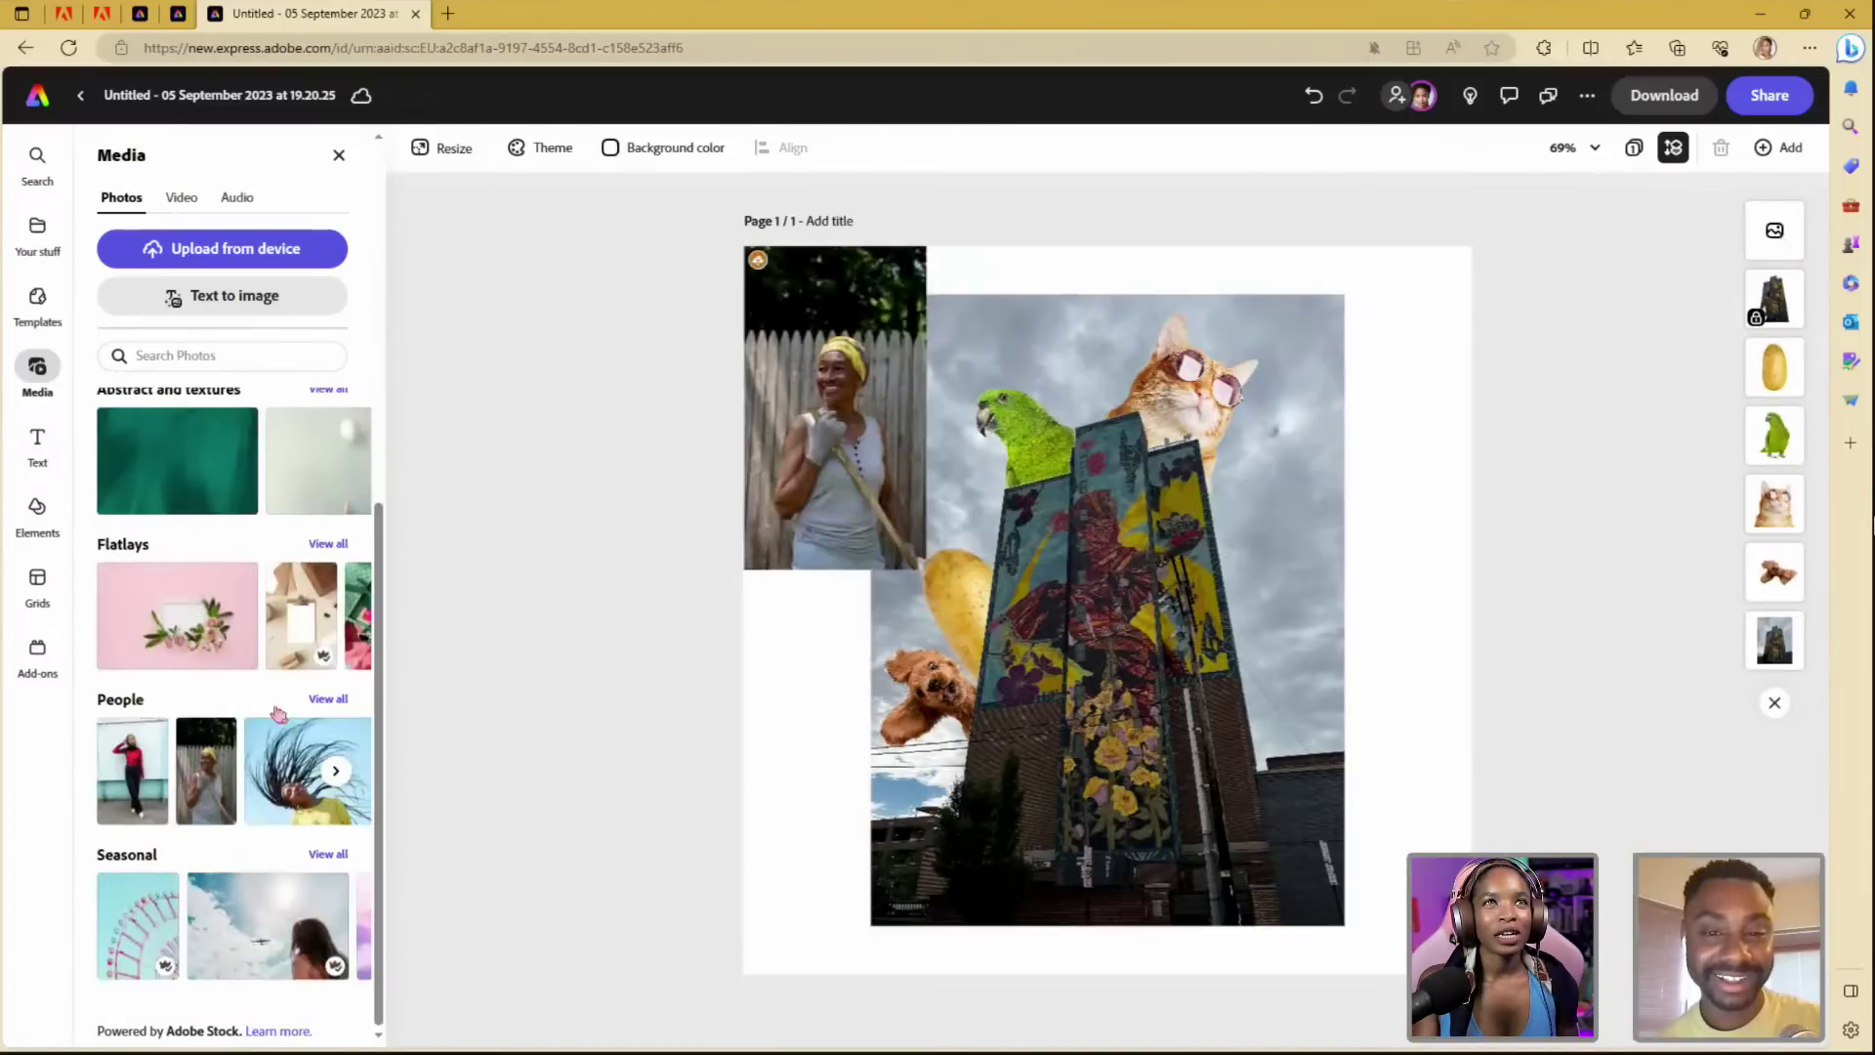
pyautogui.press('Delete')
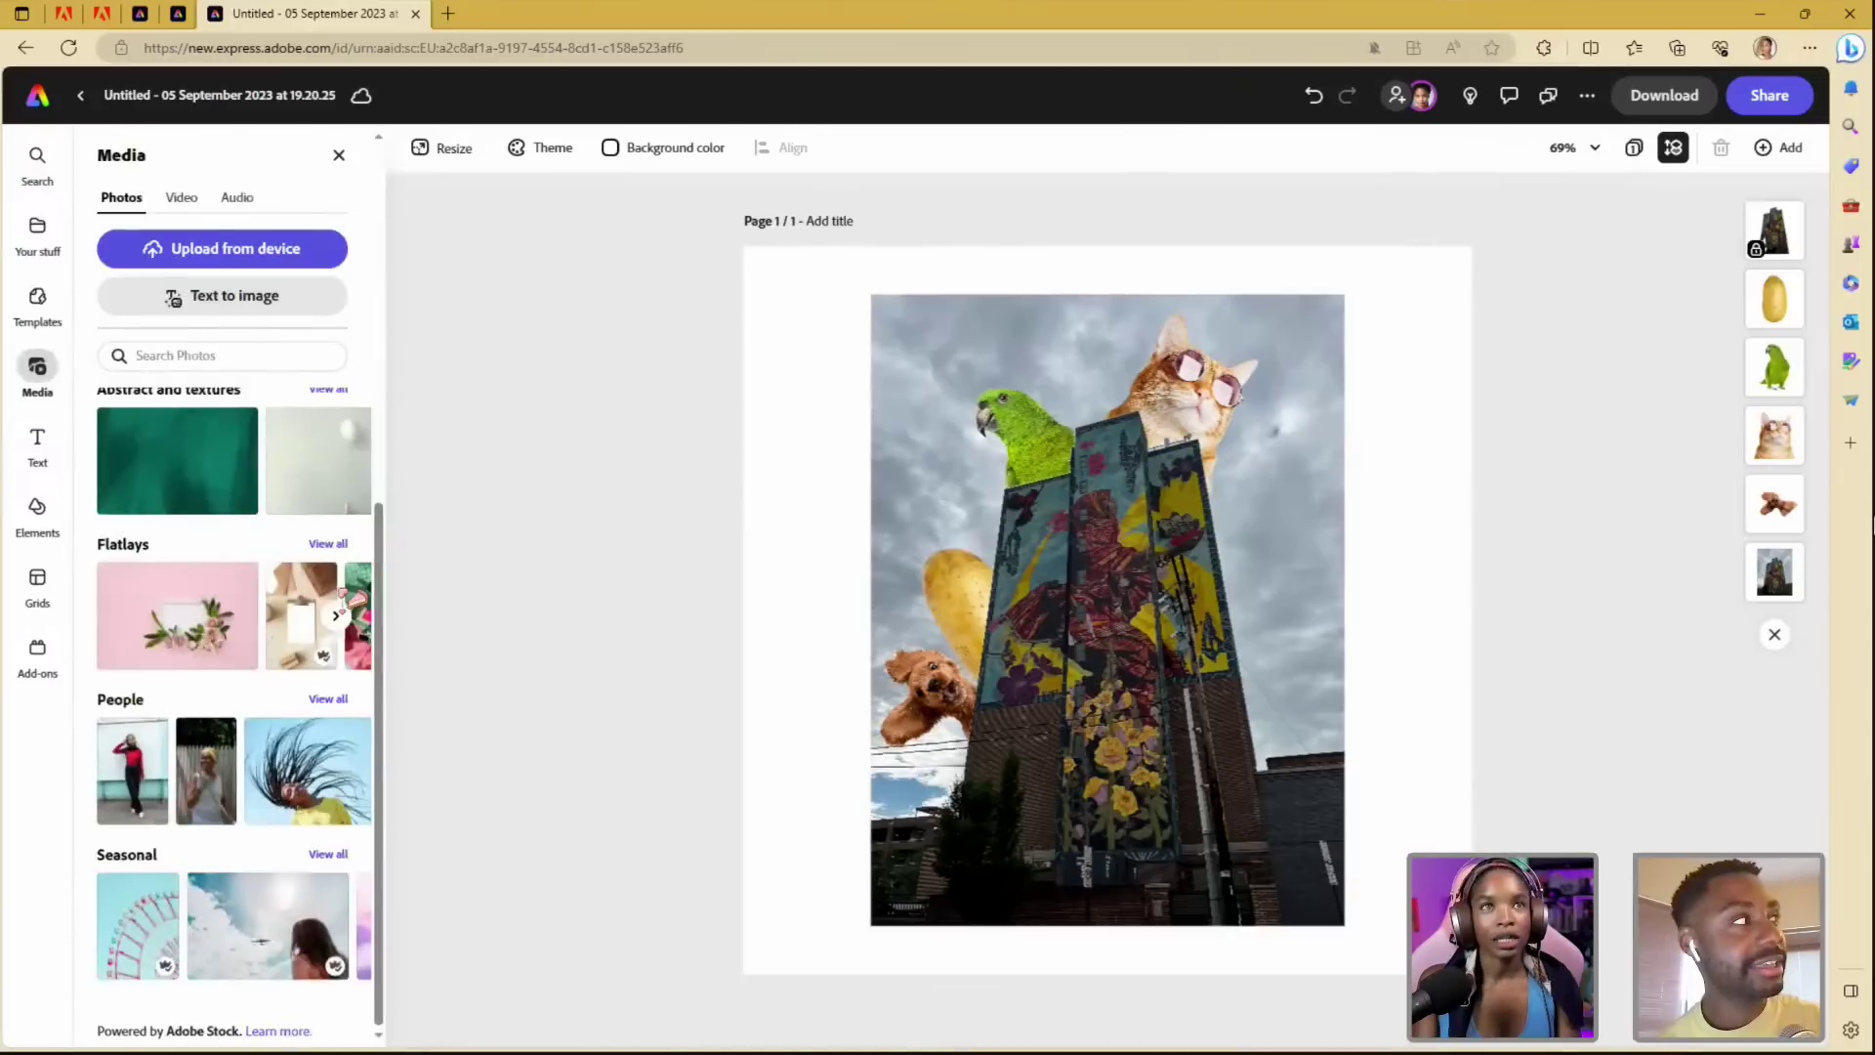
# - Add the raccoon in green sunglasses from the Animals and pets photos and remove its background
pyautogui.scroll(3, 221, 676)
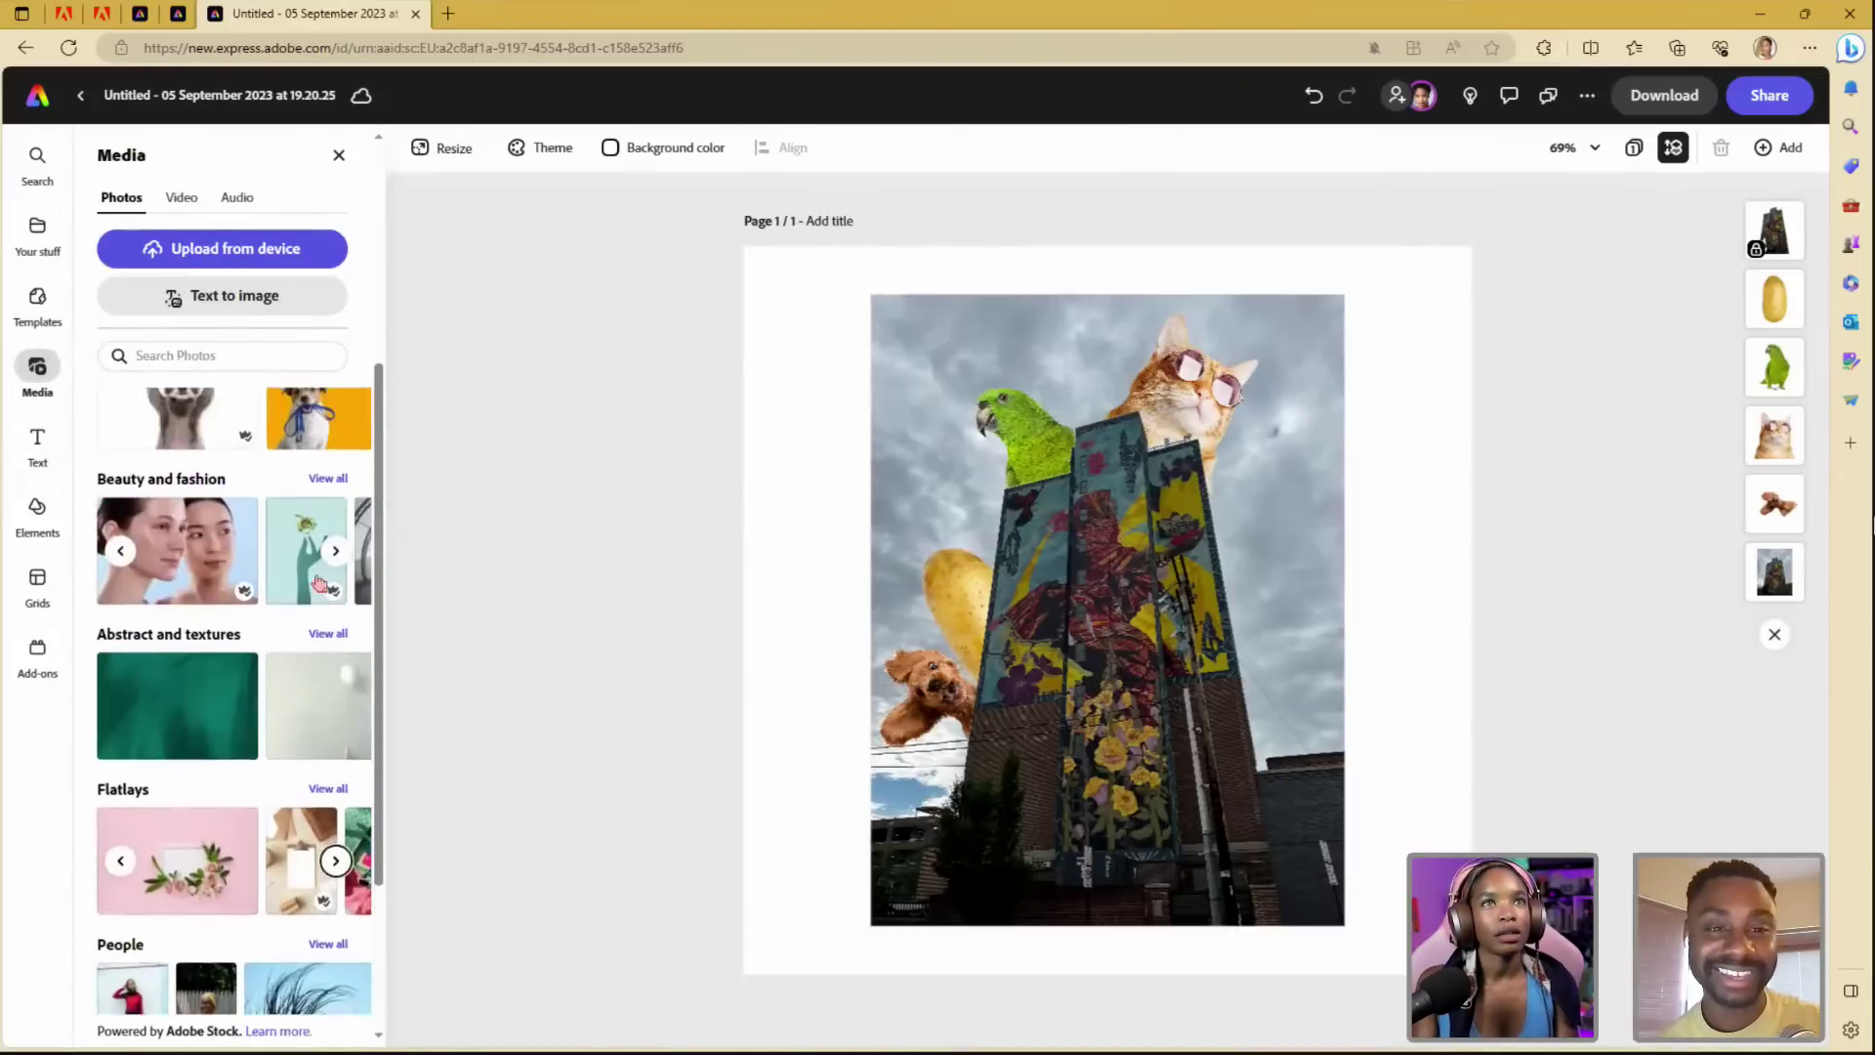
pyautogui.click(189, 430)
pyautogui.click(897, 361)
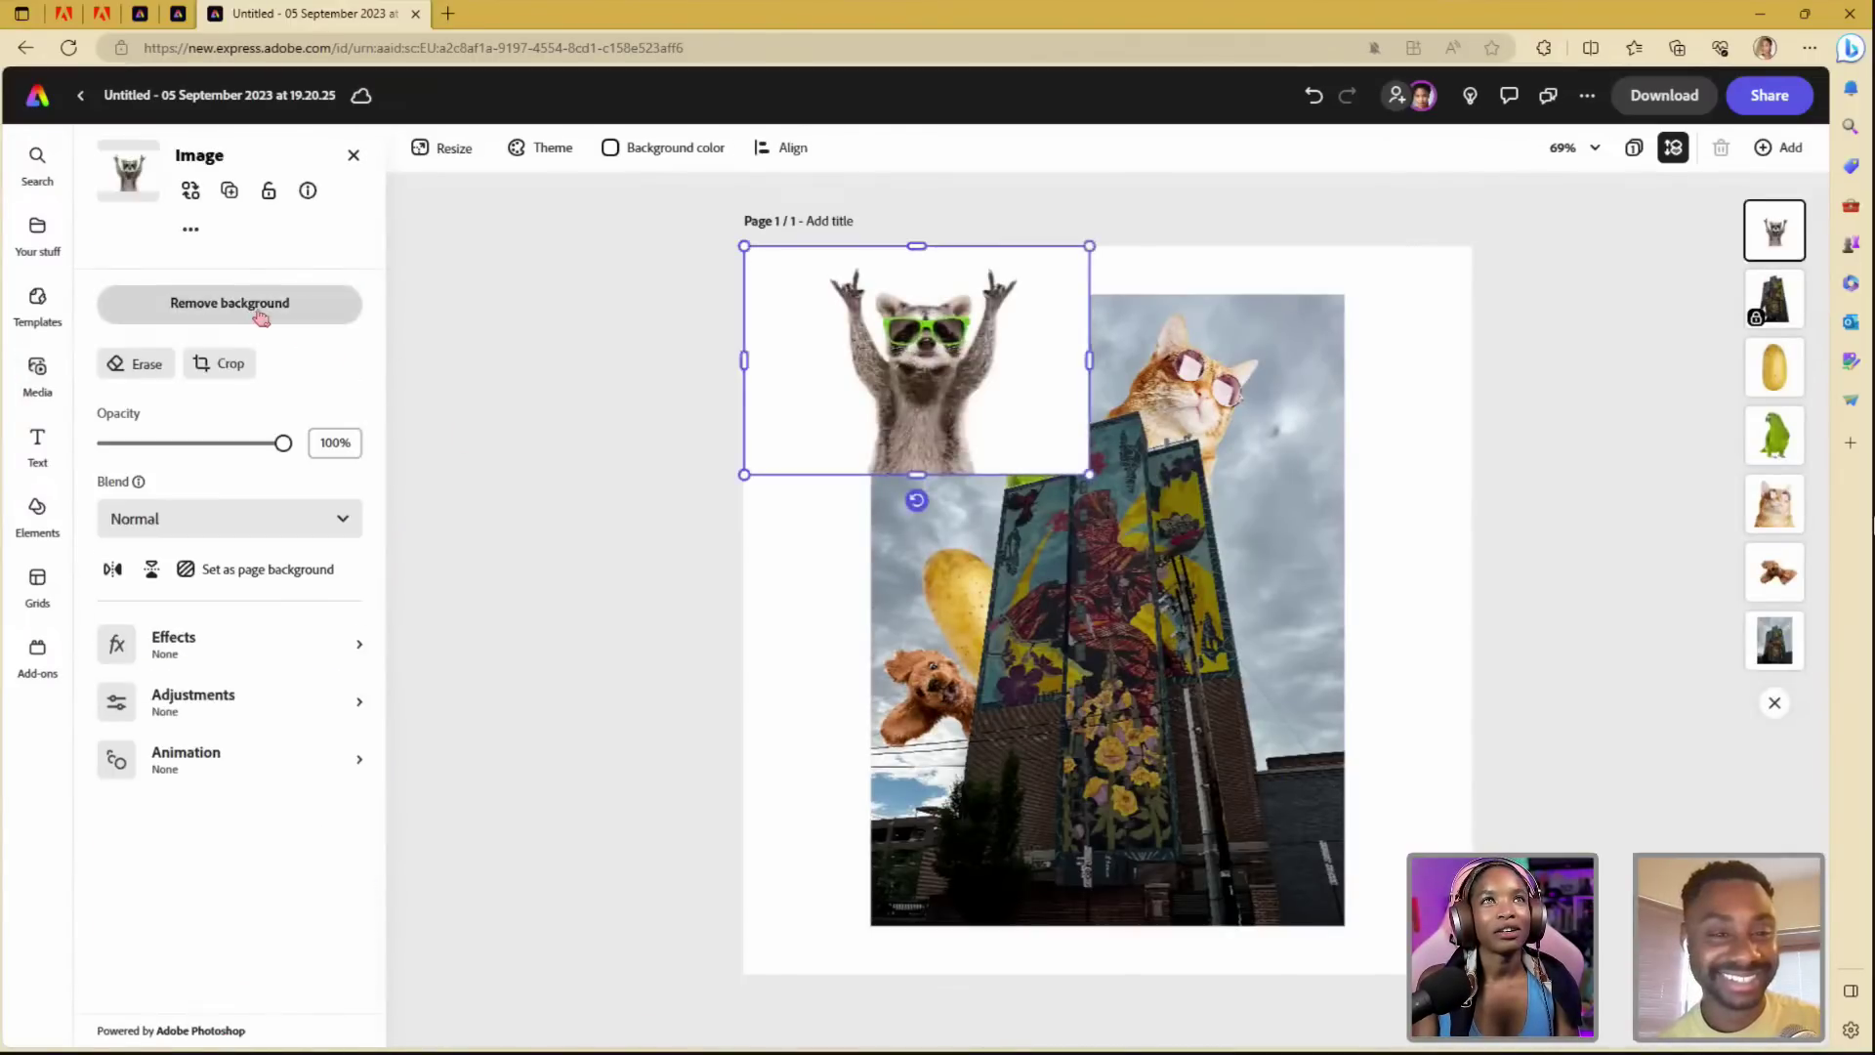
pyautogui.click(256, 303)
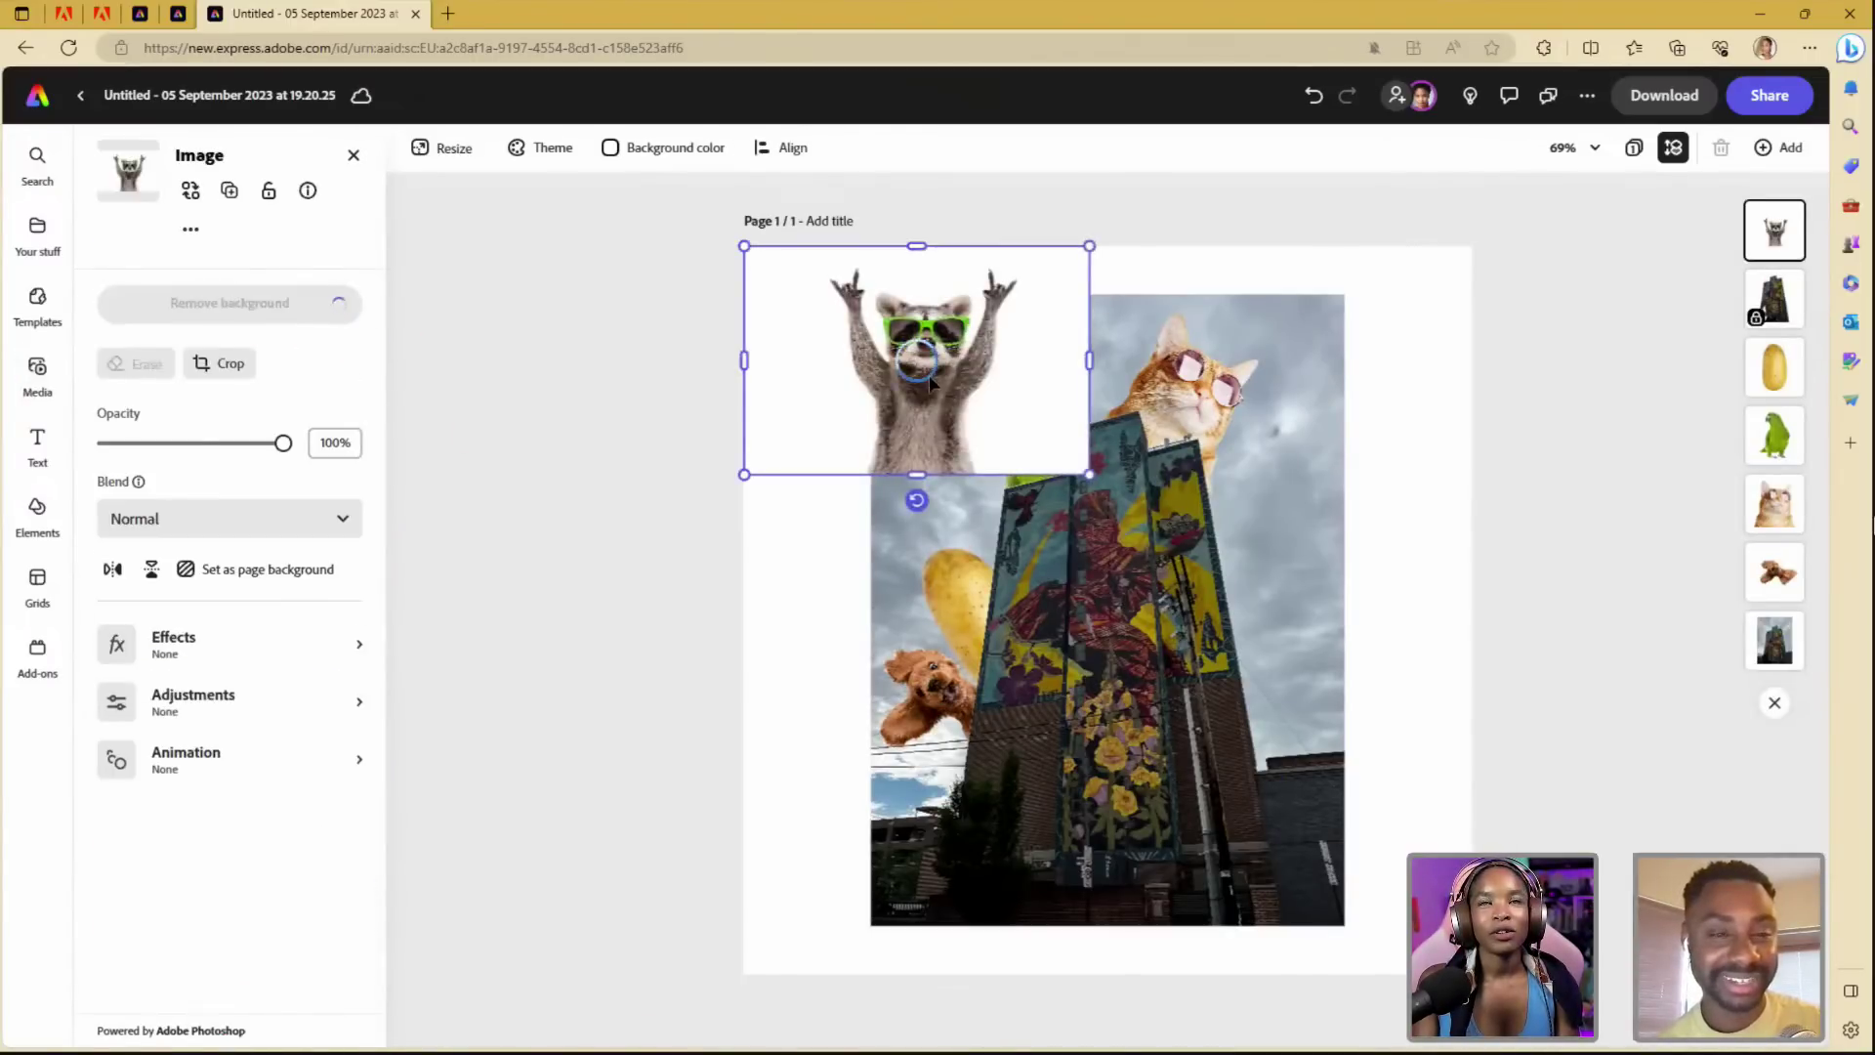
# - Shrink and tilt the raccoon cutout clockwise at the building's right side, and layer it behind the building cutout
pyautogui.moveTo(933, 395); pyautogui.dragTo(1244, 654)
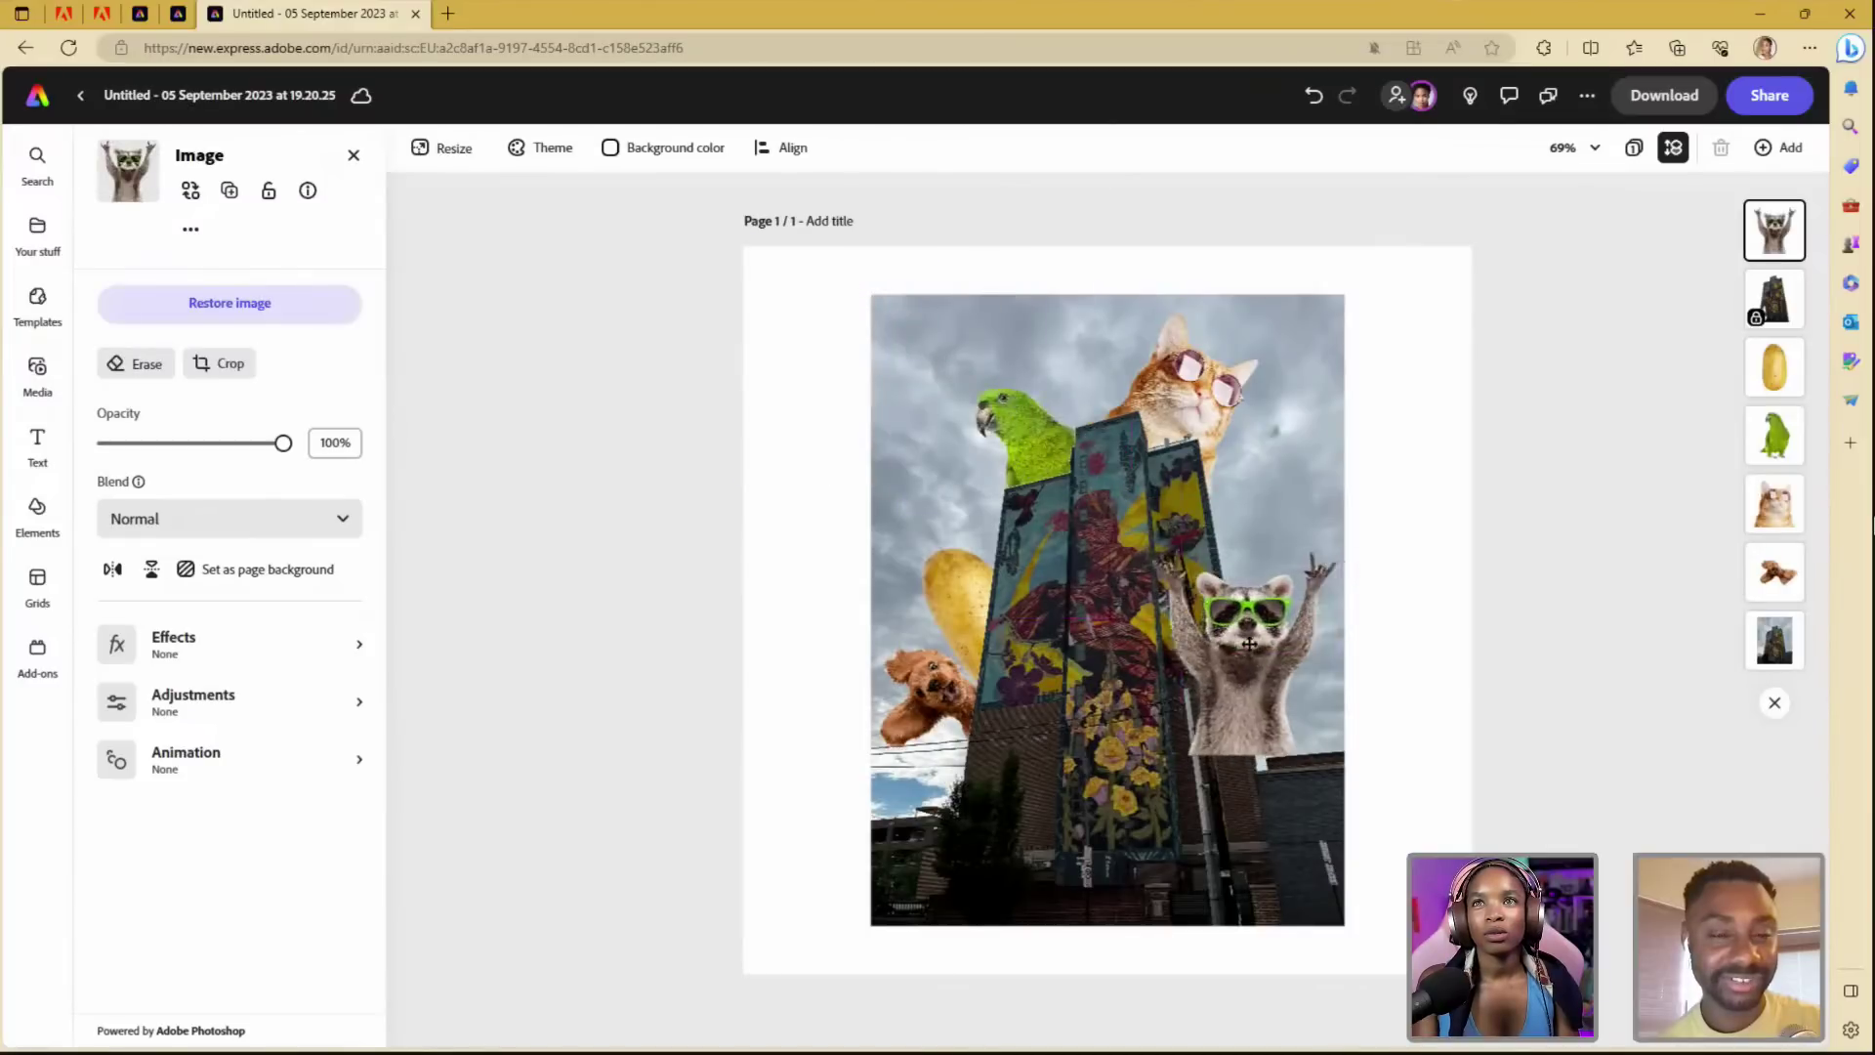
pyautogui.moveTo(1233, 759); pyautogui.dragTo(1257, 707)
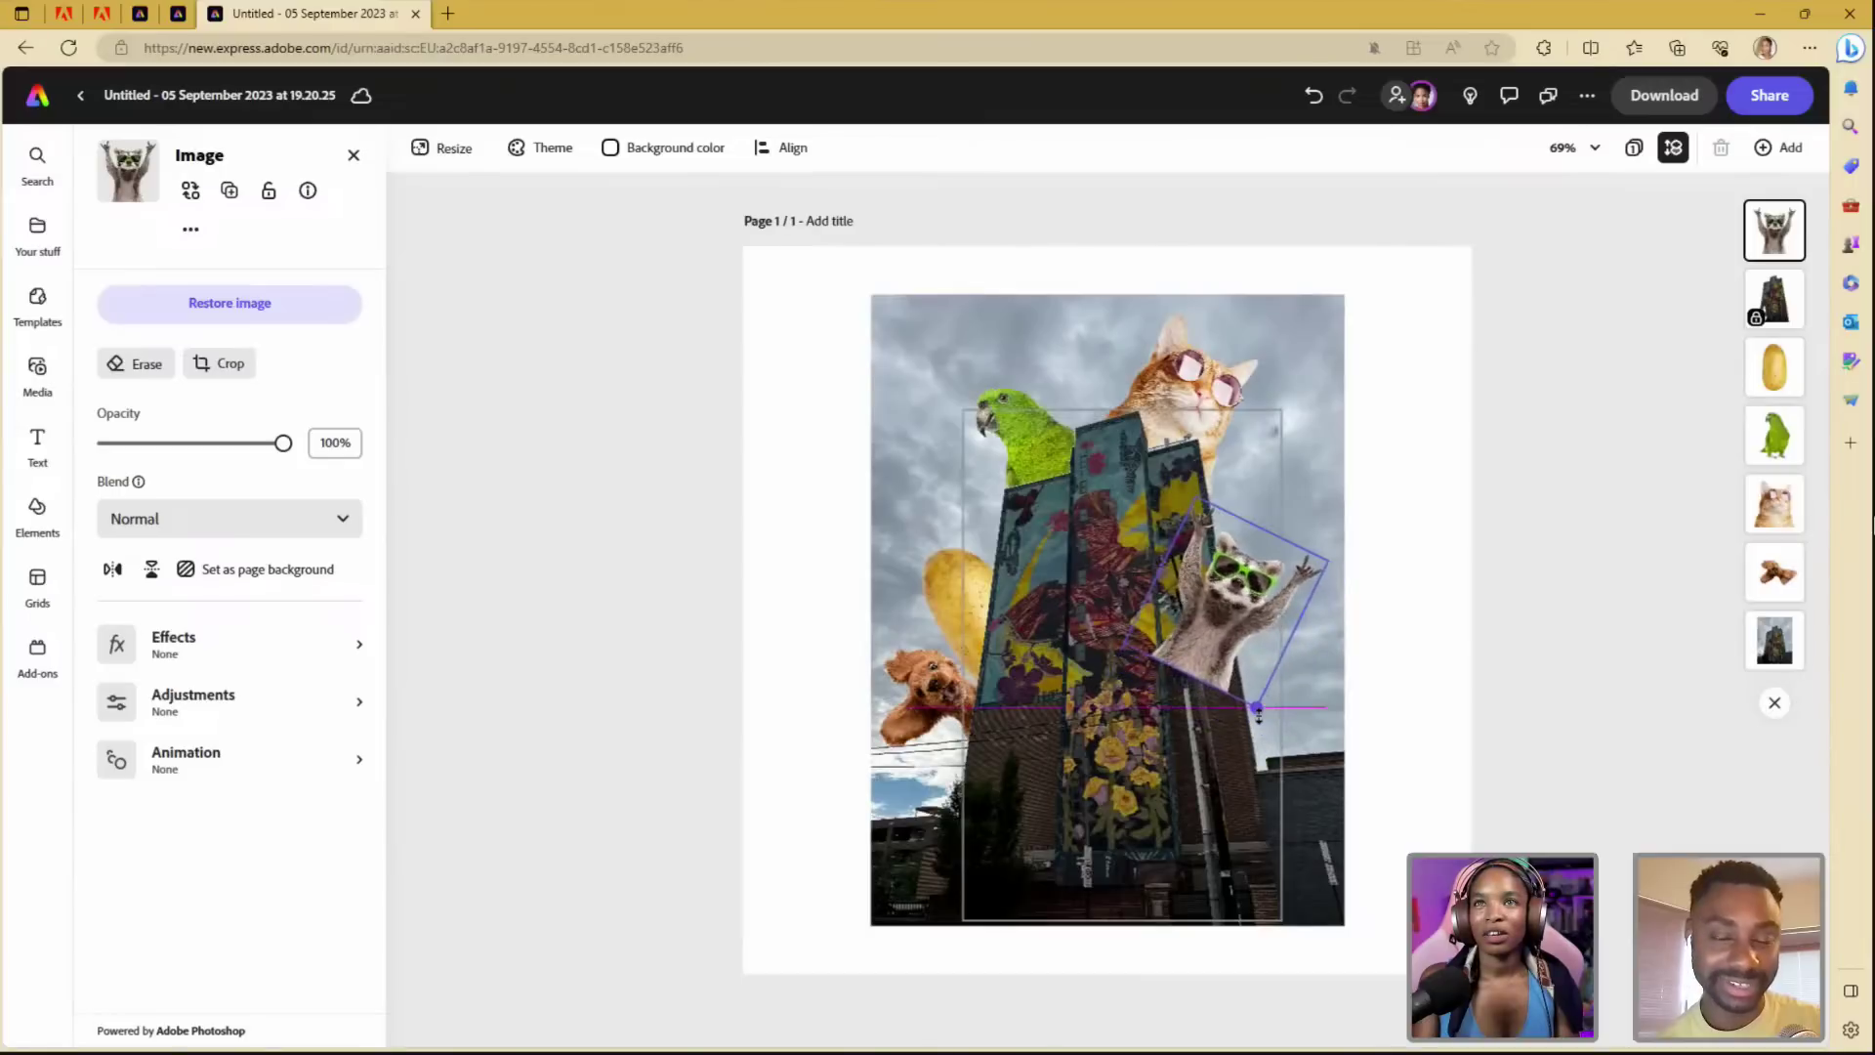
pyautogui.hotkey('ctrl', 'z')
pyautogui.hotkey('ctrl', 'z')
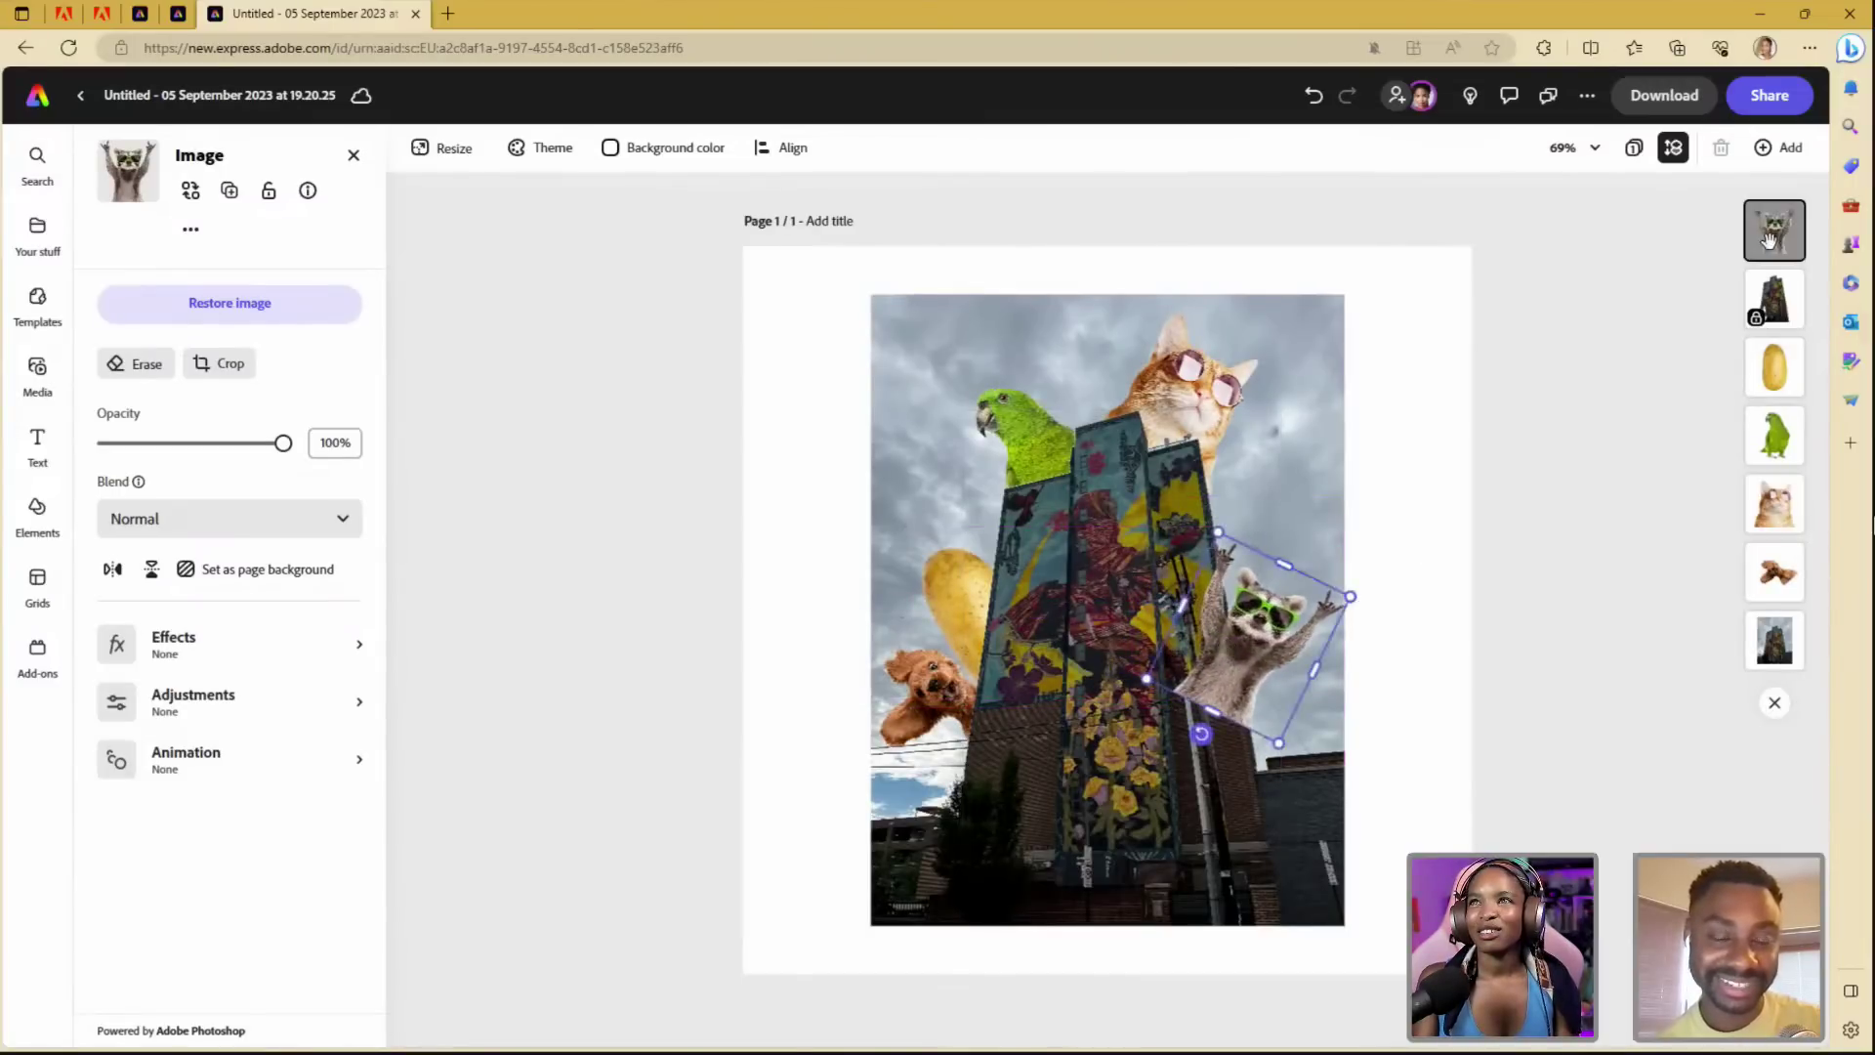
pyautogui.click(1789, 281)
pyautogui.moveTo(1788, 281); pyautogui.dragTo(1775, 305)
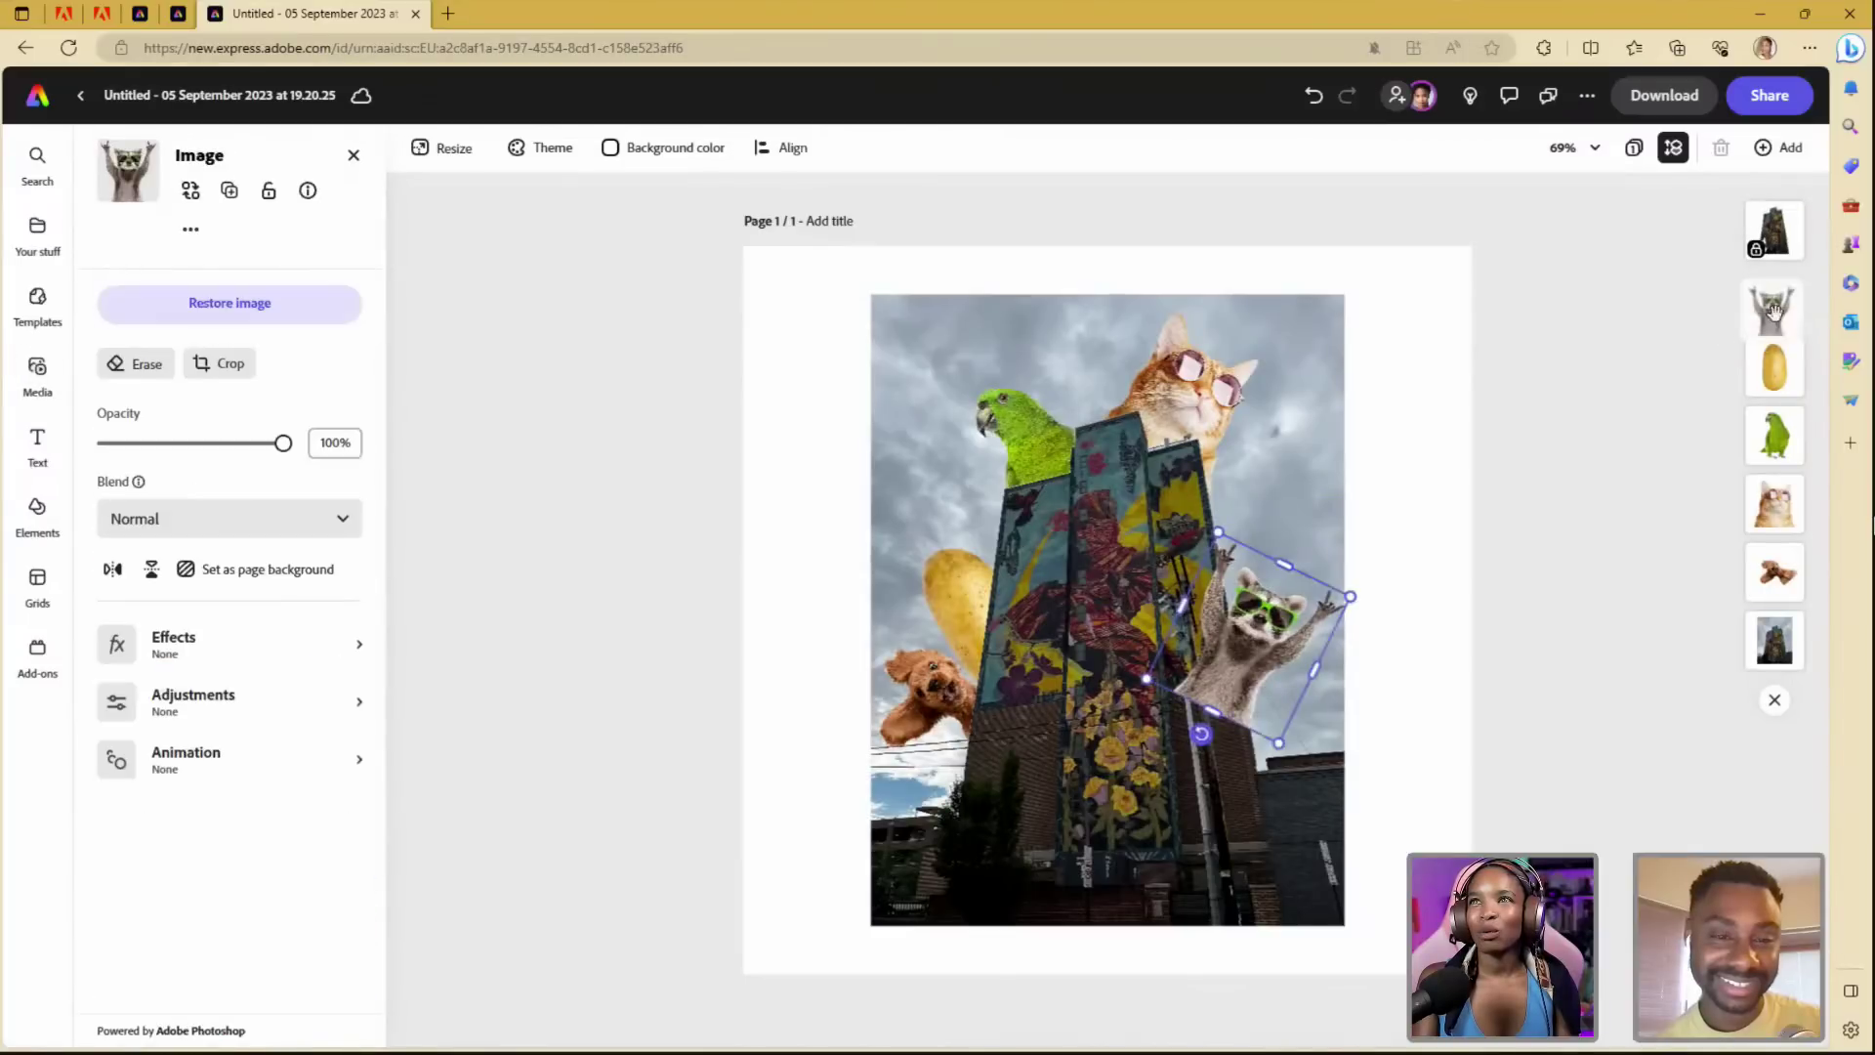
pyautogui.click(1572, 445)
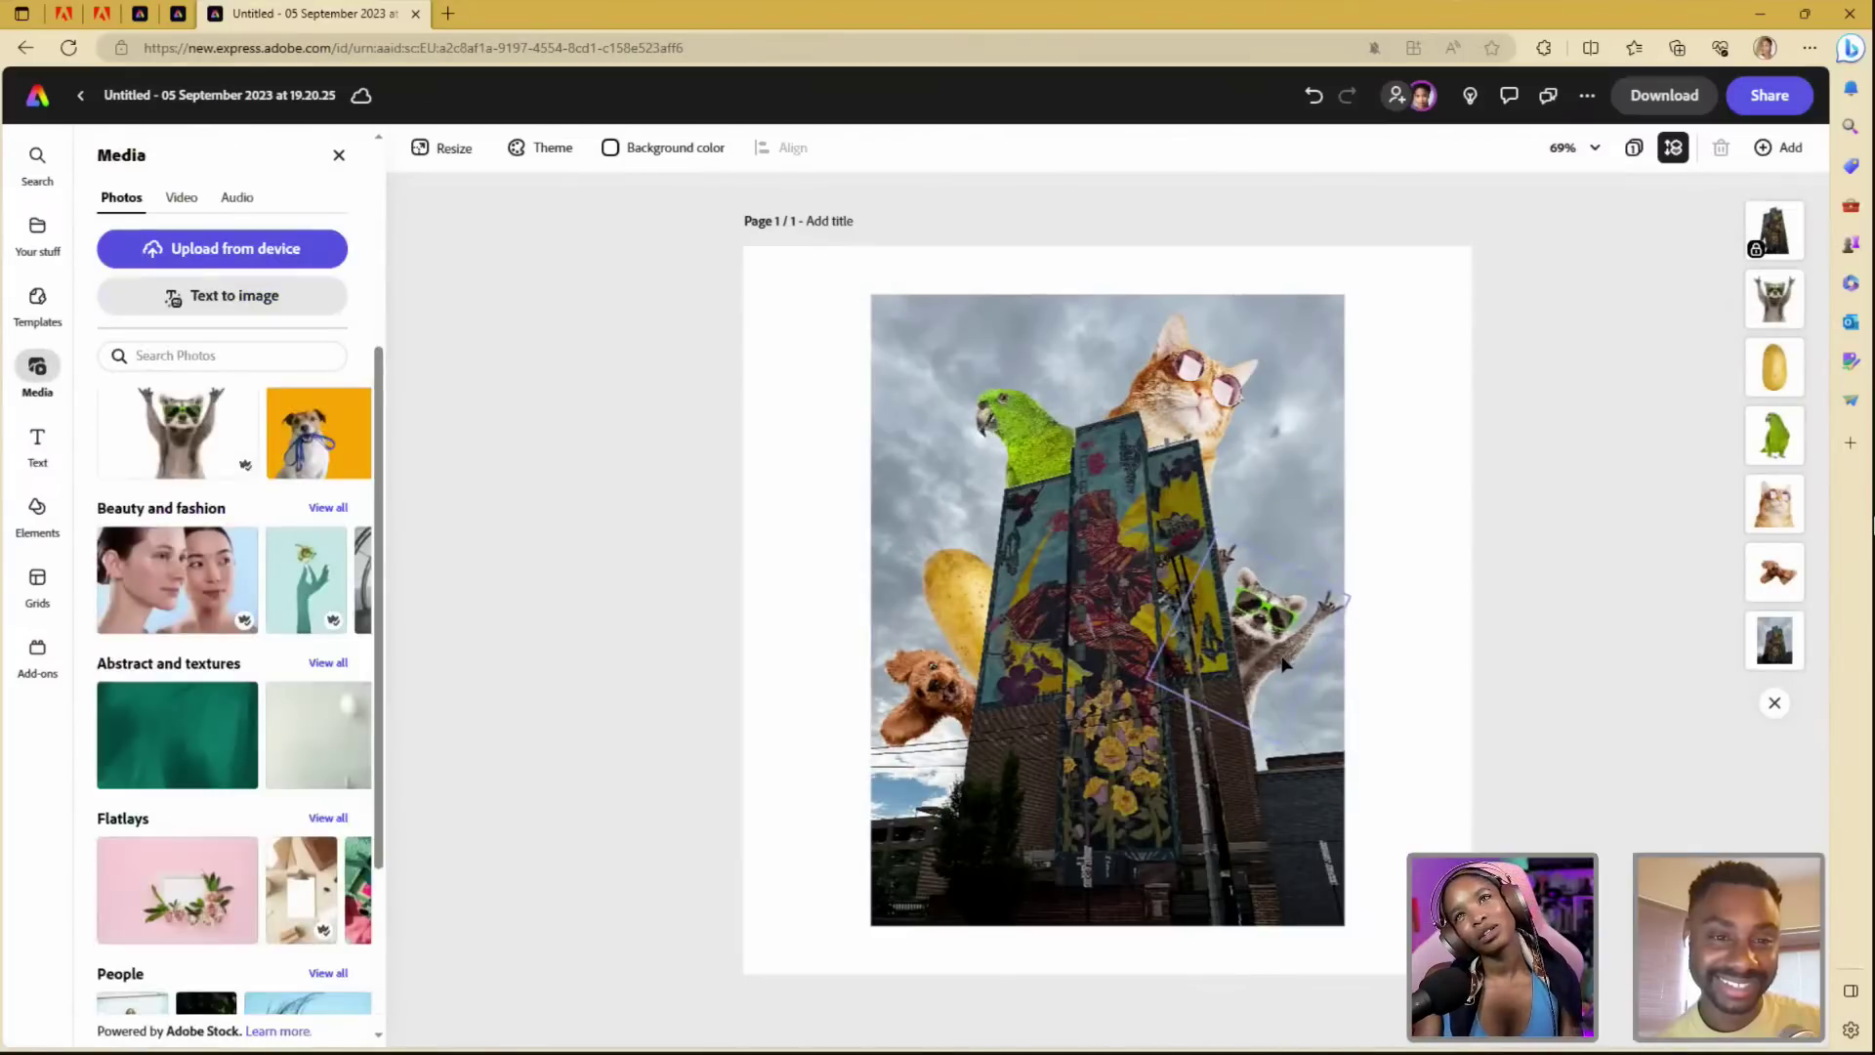
# - Enlarge the raccoon cutout slightly and rotate it a little further clockwise
pyautogui.click(1285, 664)
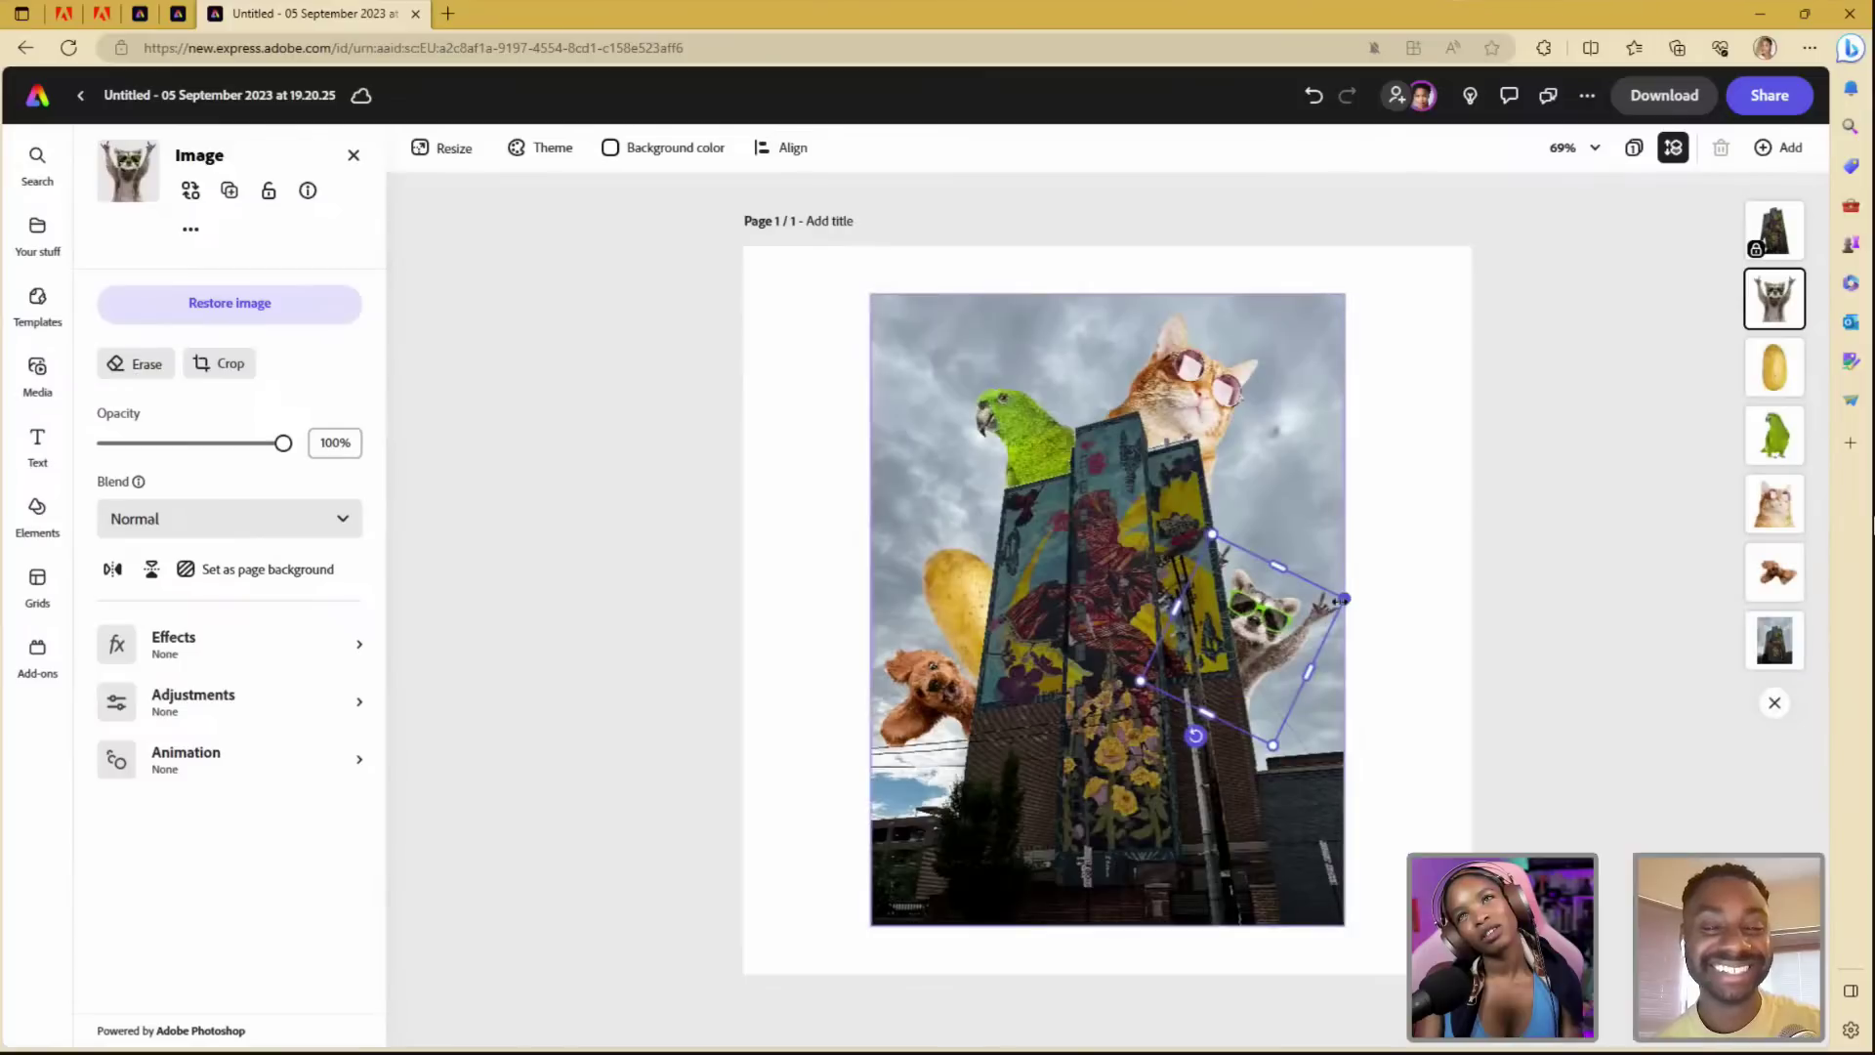
pyautogui.moveTo(1344, 599); pyautogui.dragTo(1339, 602)
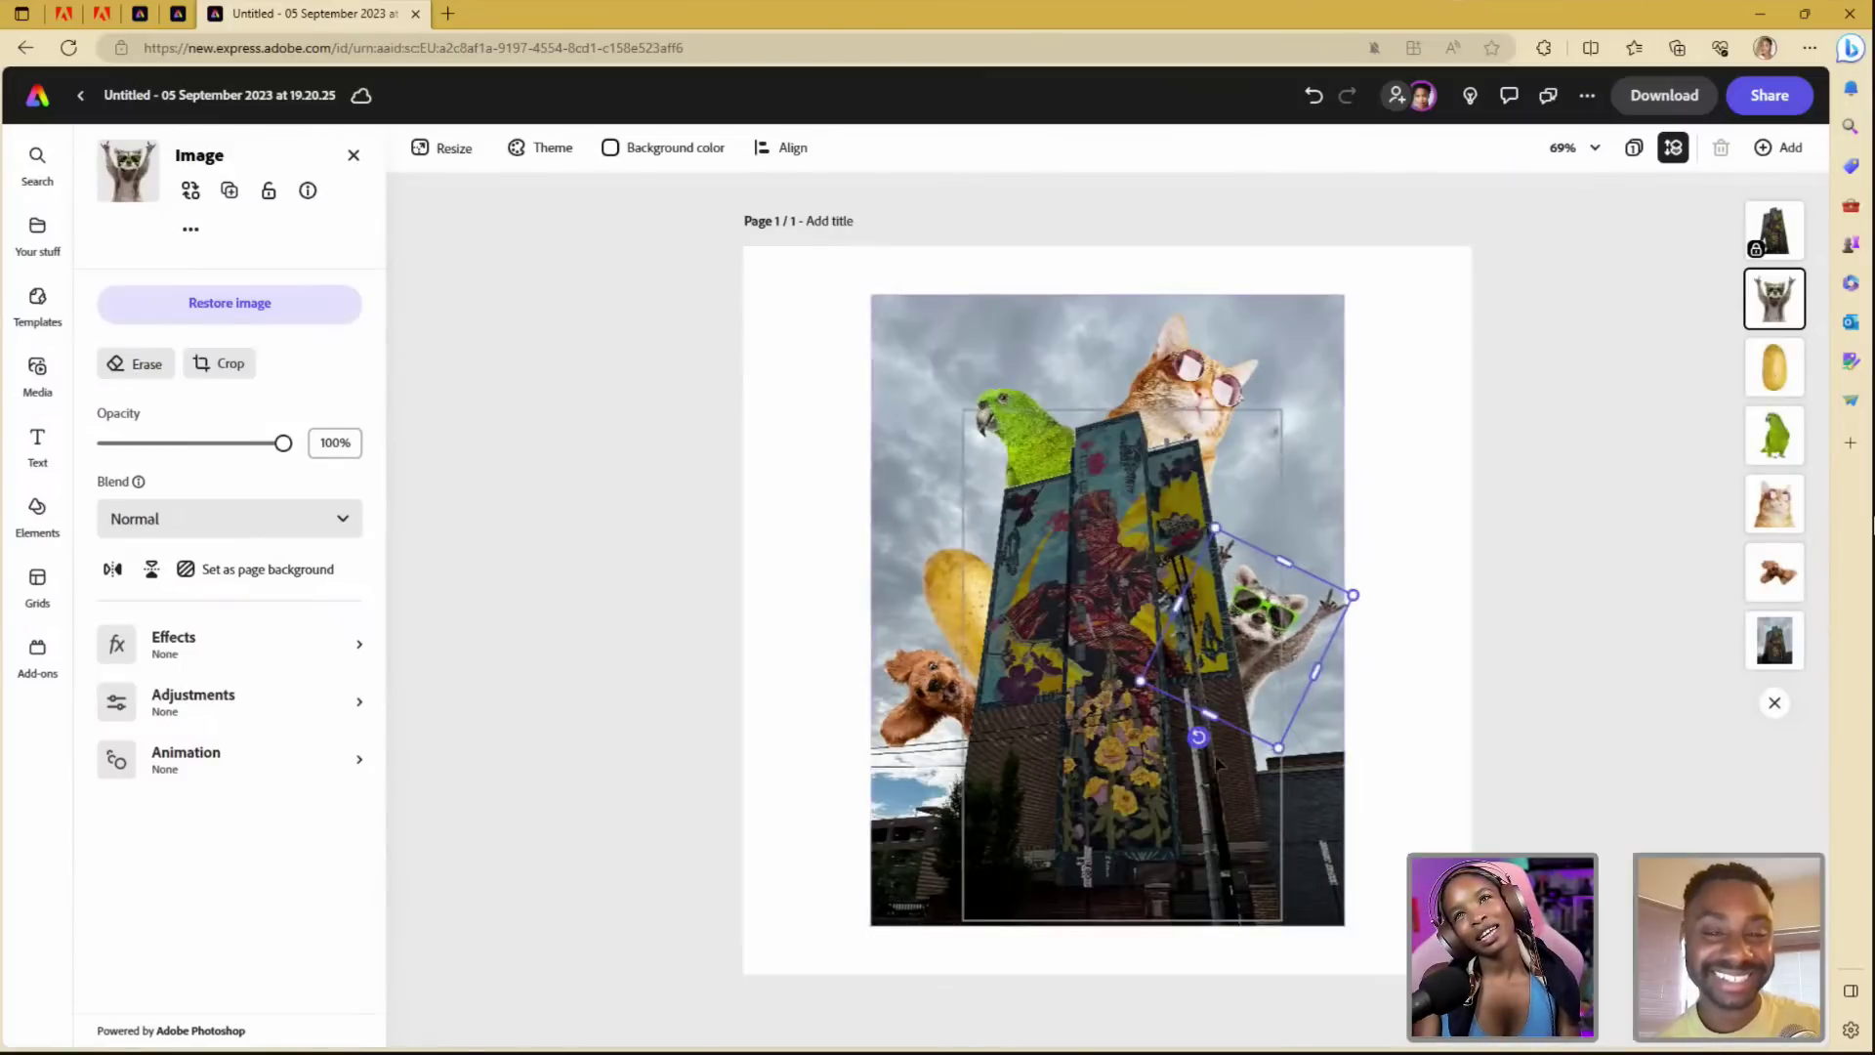
pyautogui.moveTo(1199, 740); pyautogui.dragTo(1180, 730)
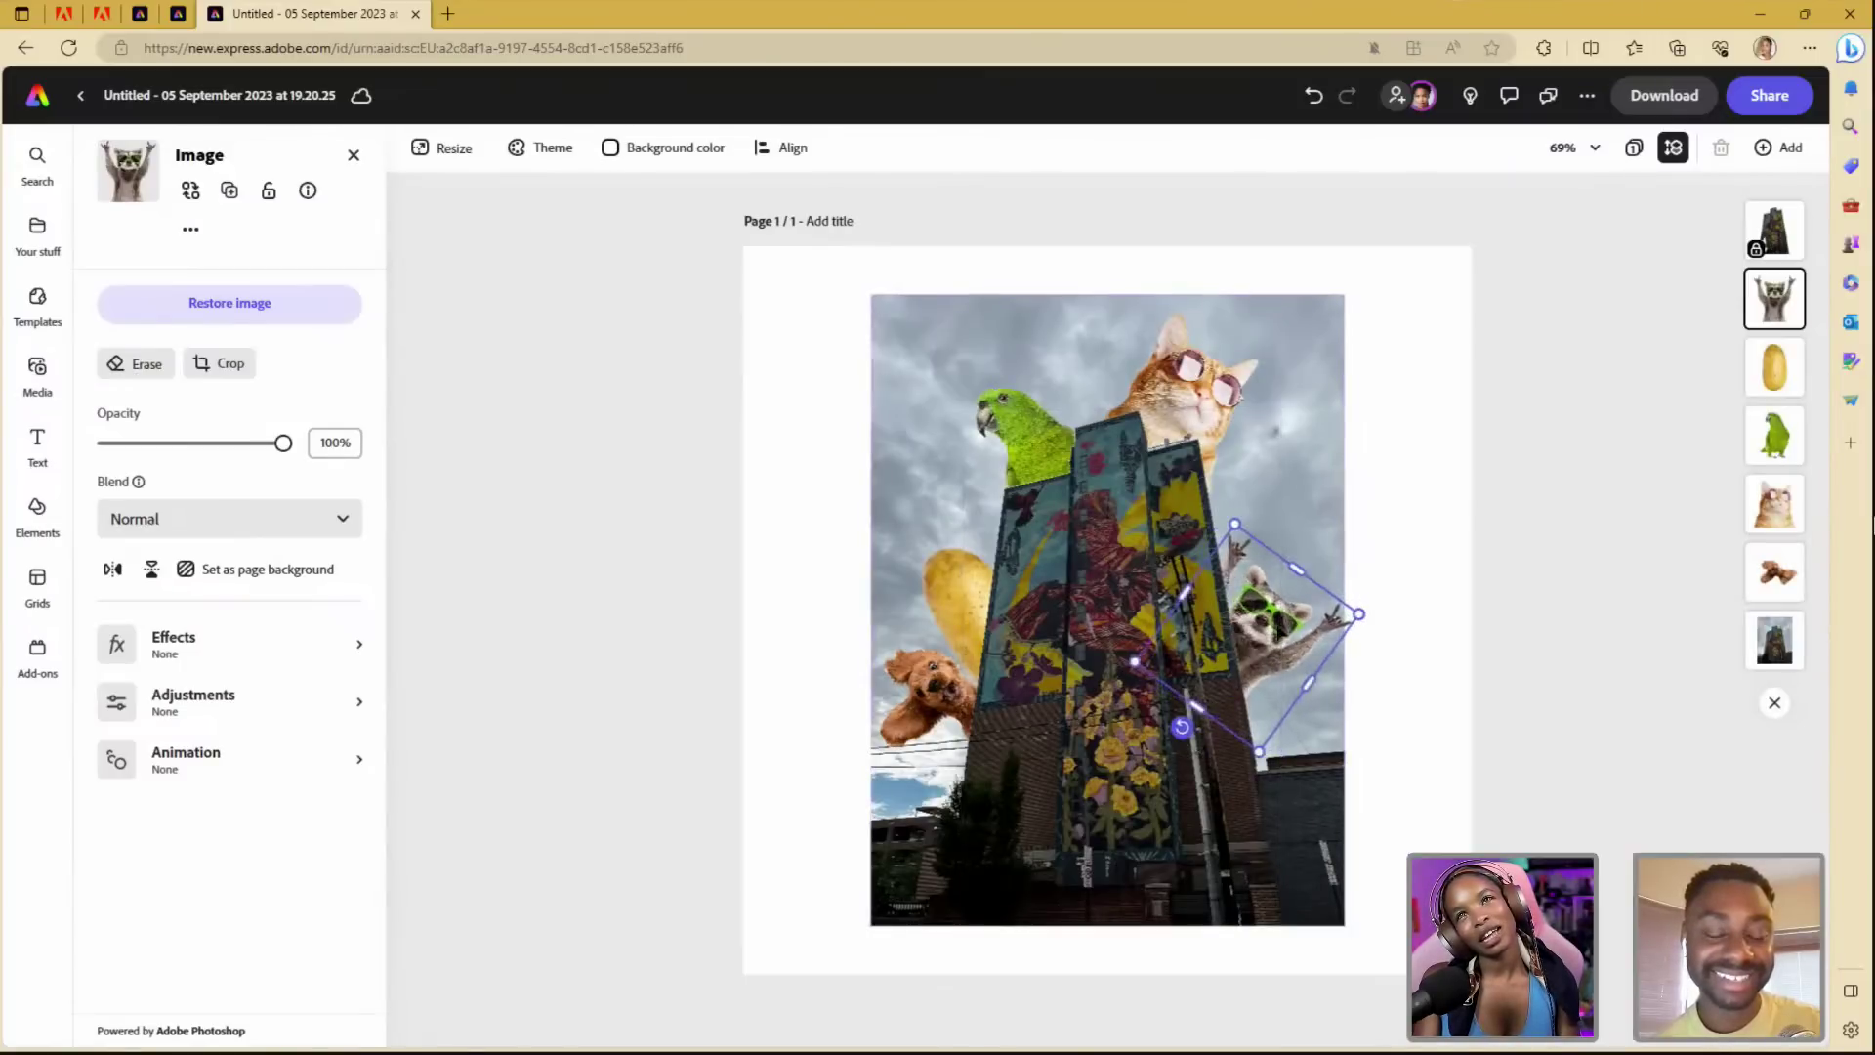
# - Shrink the raccoon cutout slightly and undo the accidental move of the raccoon together with the background photo
pyautogui.click(1254, 594)
pyautogui.keyDown('shift'); pyautogui.click(1254, 594); pyautogui.keyUp('shift')
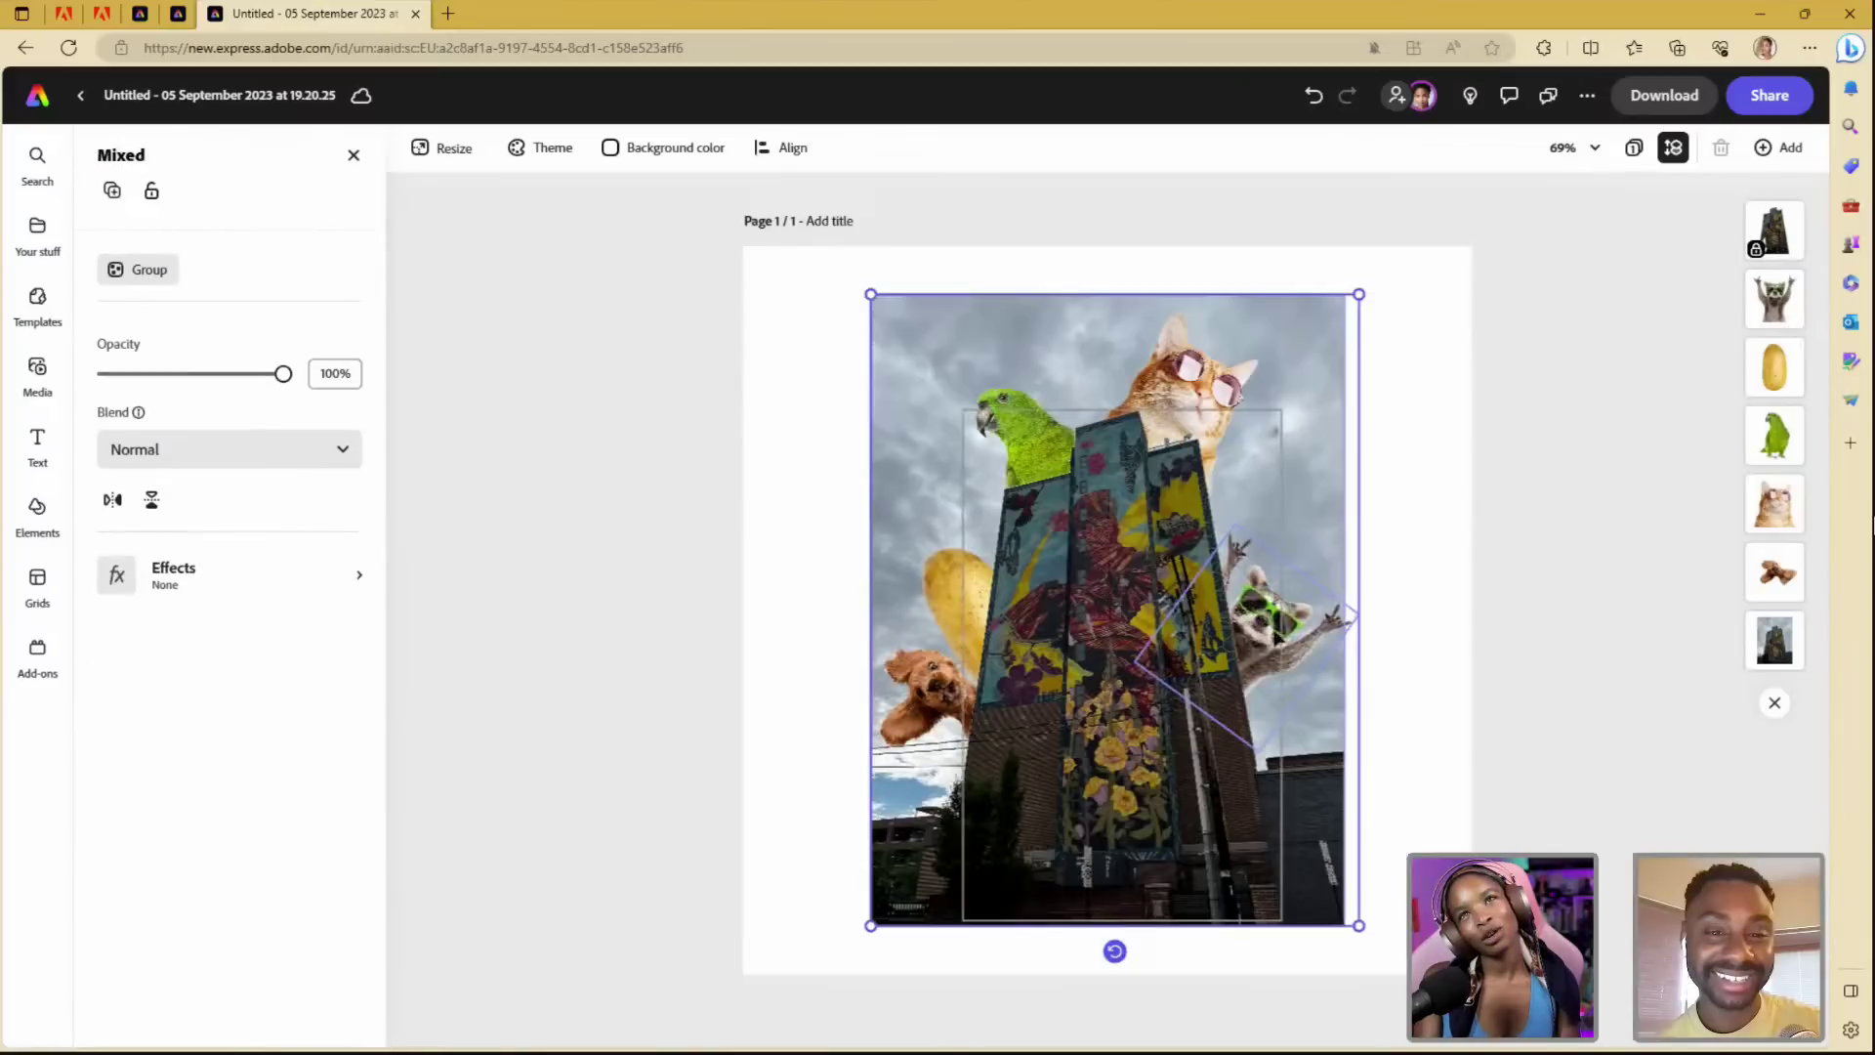
pyautogui.click(1313, 634)
pyautogui.moveTo(1355, 616); pyautogui.dragTo(1313, 609)
pyautogui.keyDown('shift'); pyautogui.click(1296, 645); pyautogui.keyUp('shift')
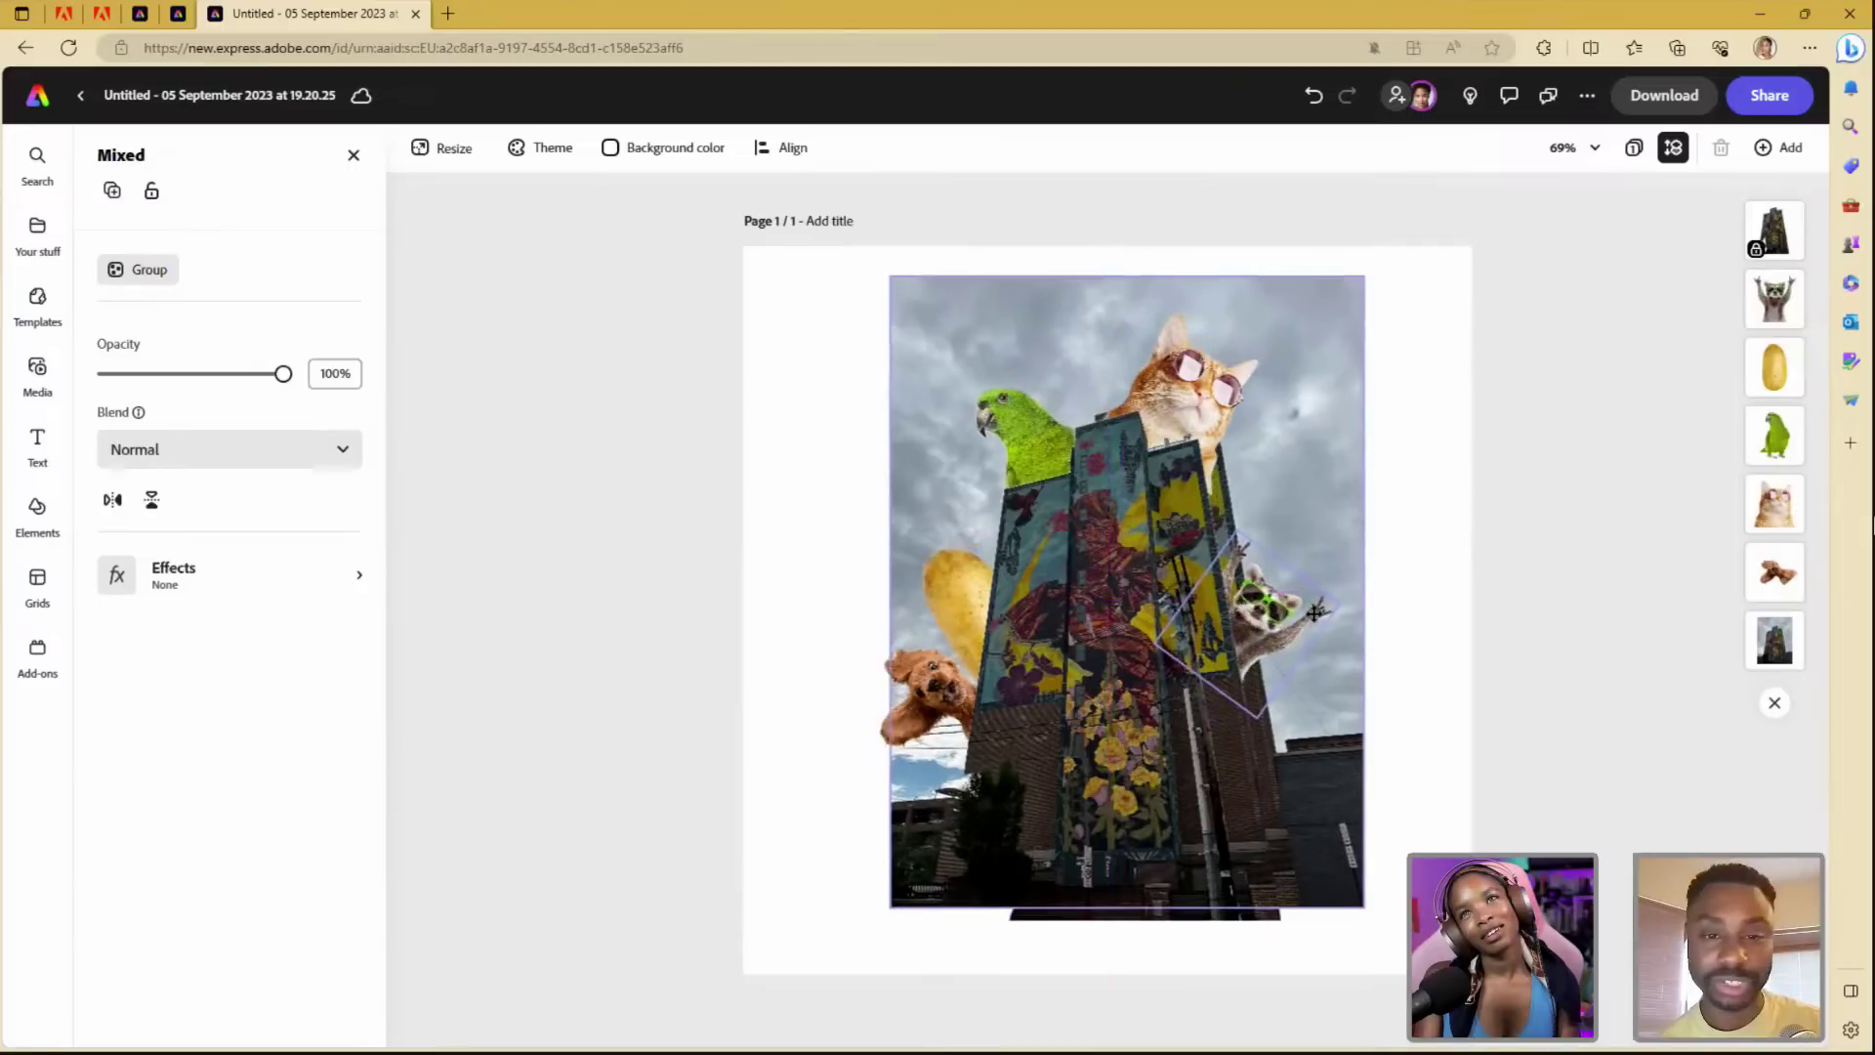
pyautogui.hotkey('ctrl', 'z')
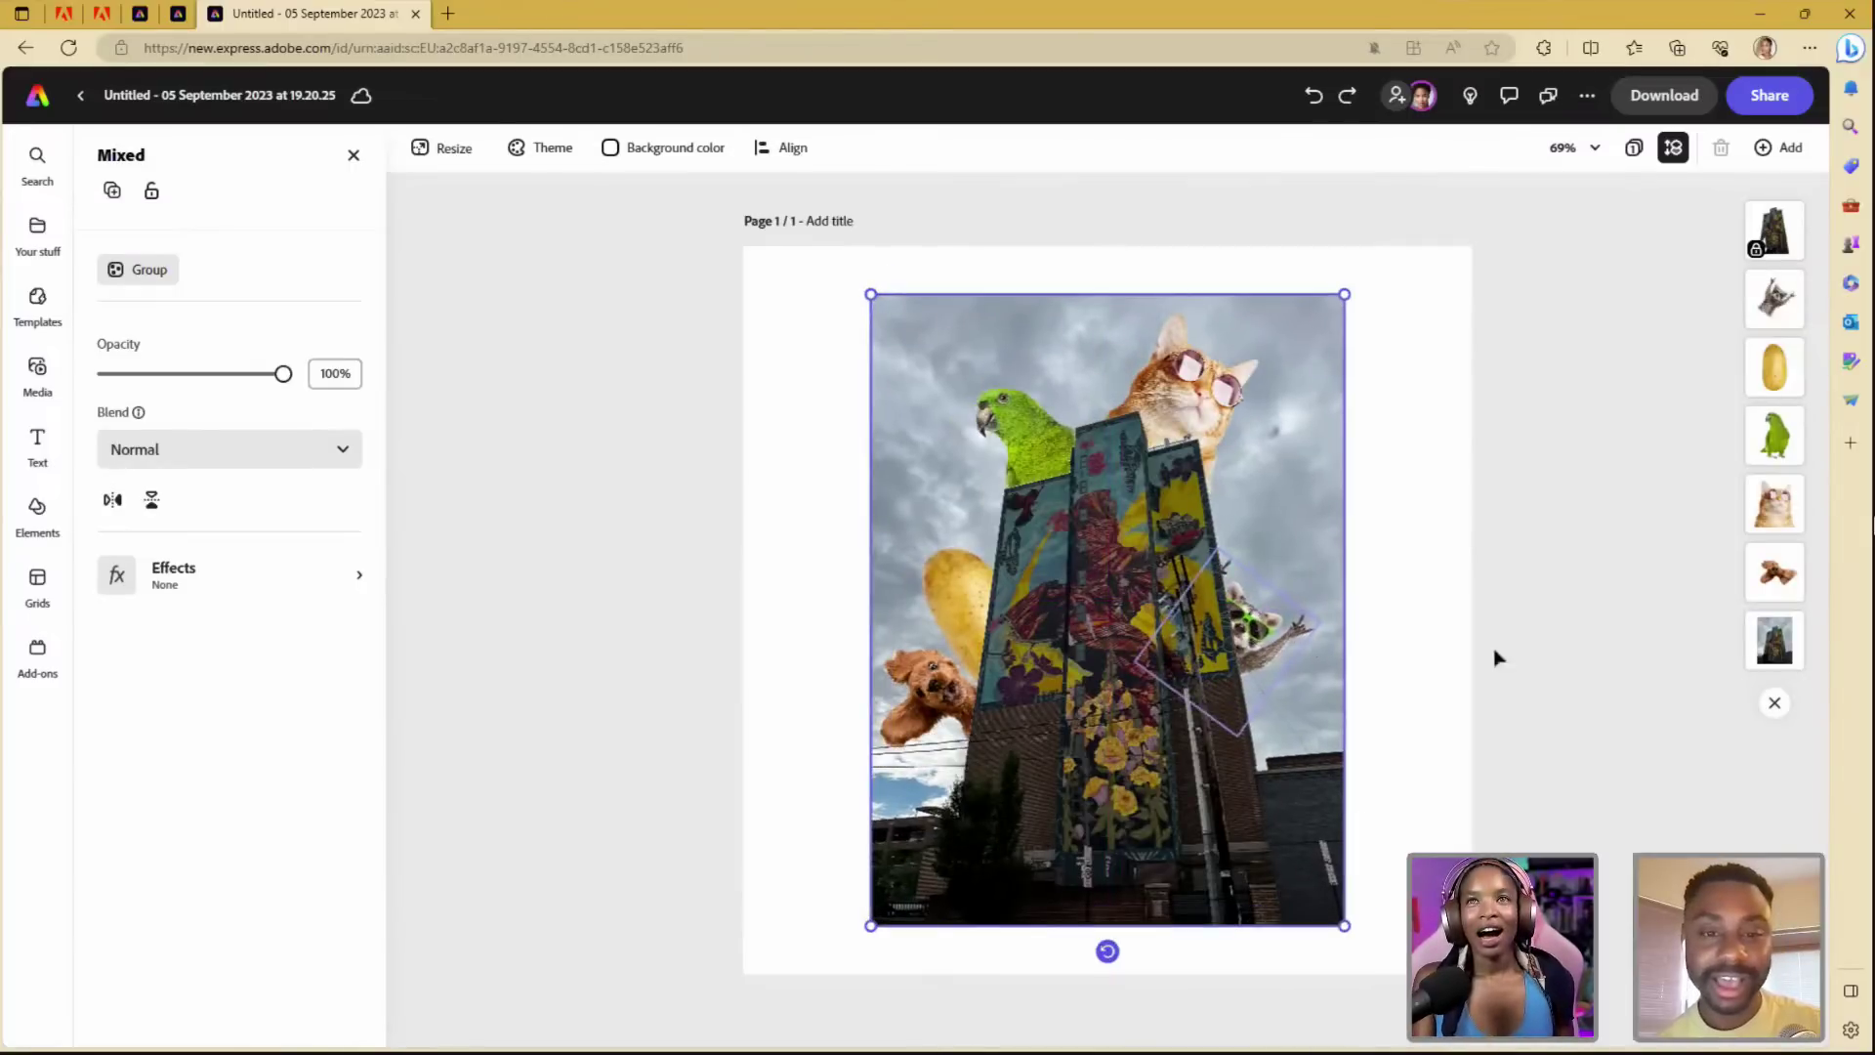
pyautogui.click(1657, 478)
# - Nudge the raccoon cutout up and right so its face and raised paws peek out past the building's right edge
pyautogui.click(1774, 301)
pyautogui.press('Right')
pyautogui.press('Right')
pyautogui.press('Right')
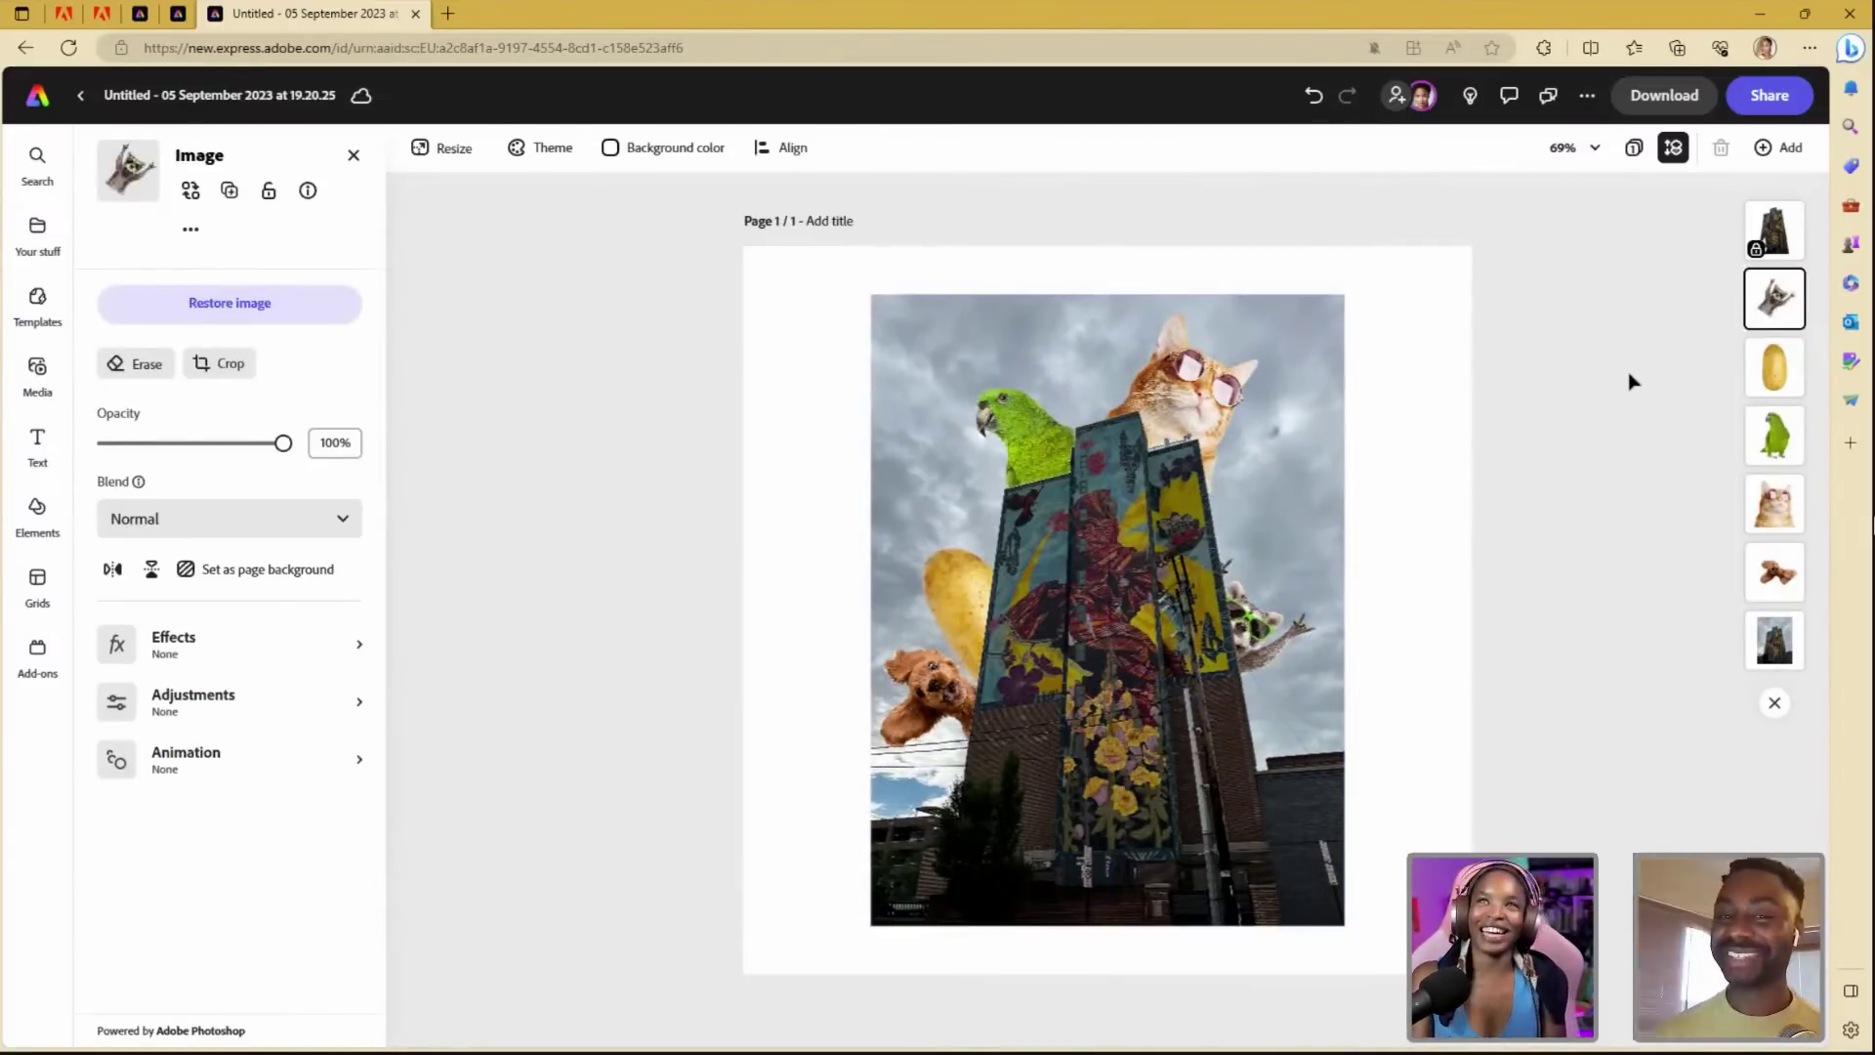
pyautogui.press('Up')
pyautogui.press('Up')
pyautogui.press('Up')
pyautogui.press('Up')
pyautogui.press('Up')
pyautogui.press('Up')
pyautogui.press('Up')
pyautogui.press('Up')
pyautogui.press('Up')
pyautogui.press('Up')
pyautogui.press('Up')
pyautogui.press('Up')
pyautogui.press('Up')
pyautogui.press('Right')
pyautogui.press('Right')
pyautogui.press('Right')
pyautogui.press('Right')
pyautogui.press('Right')
pyautogui.press('Right')
pyautogui.press('Right')
pyautogui.press('Right')
pyautogui.press('Right')
pyautogui.press('Right')
pyautogui.press('Right')
pyautogui.press('Right')
pyautogui.press('Right')
pyautogui.press('Right')
pyautogui.press('Right')
pyautogui.press('Right')
pyautogui.press('Right')
pyautogui.press('Right')
pyautogui.press('Right')
pyautogui.press('Right')
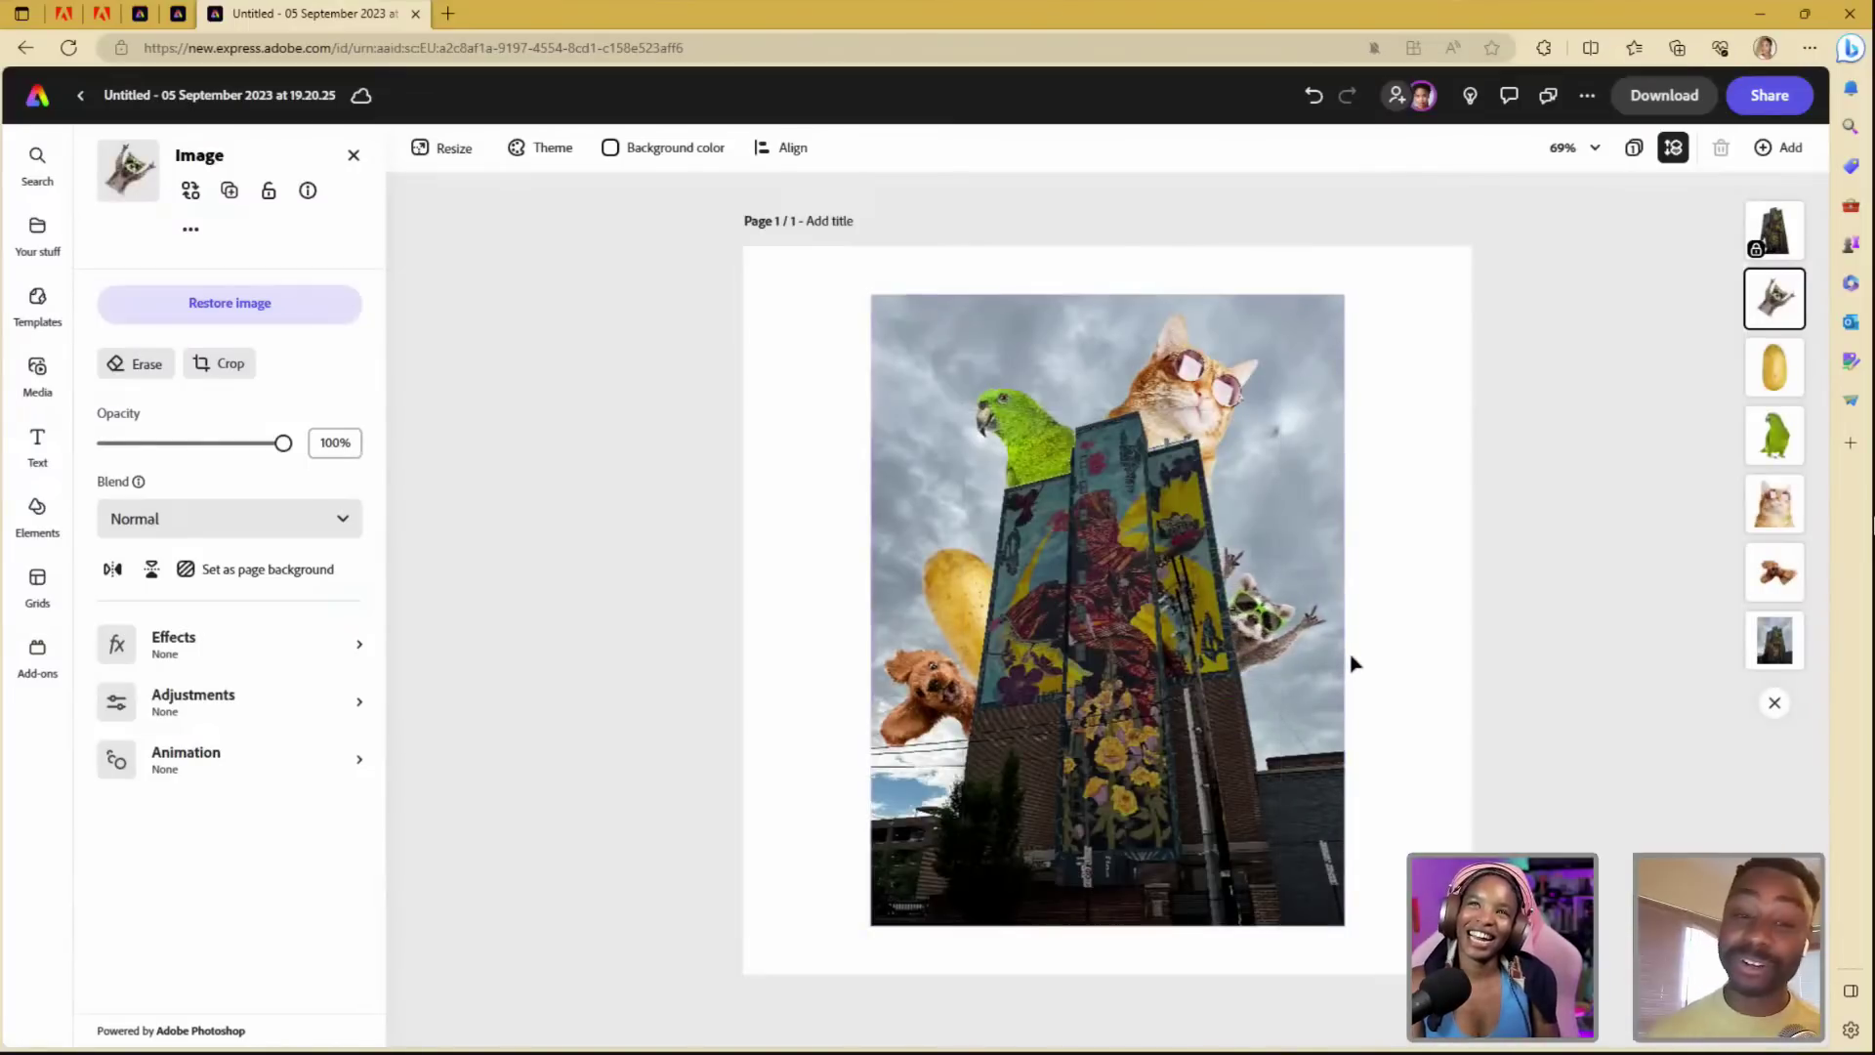
pyautogui.press('Up')
pyautogui.press('Up')
pyautogui.press('Up')
pyautogui.press('Up')
pyautogui.press('Up')
pyautogui.press('Up')
pyautogui.press('Up')
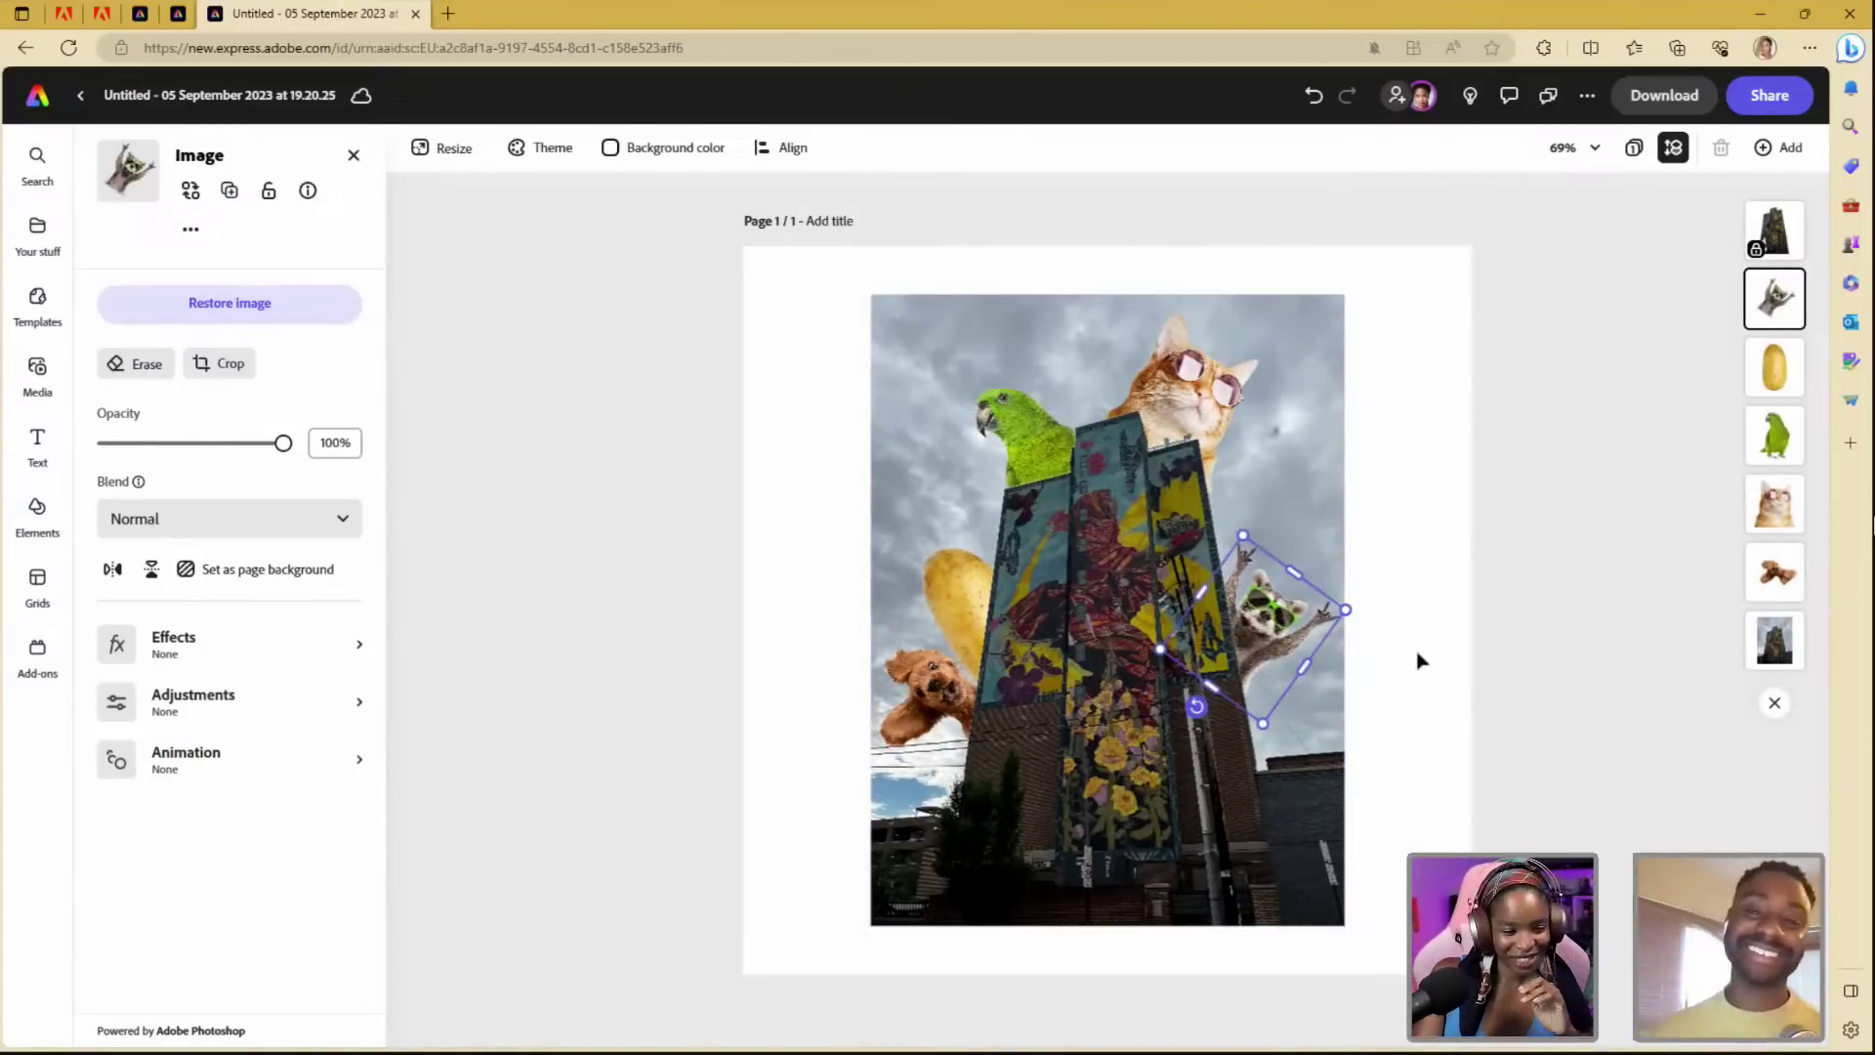
pyautogui.click(1489, 555)
pyautogui.click(267, 359)
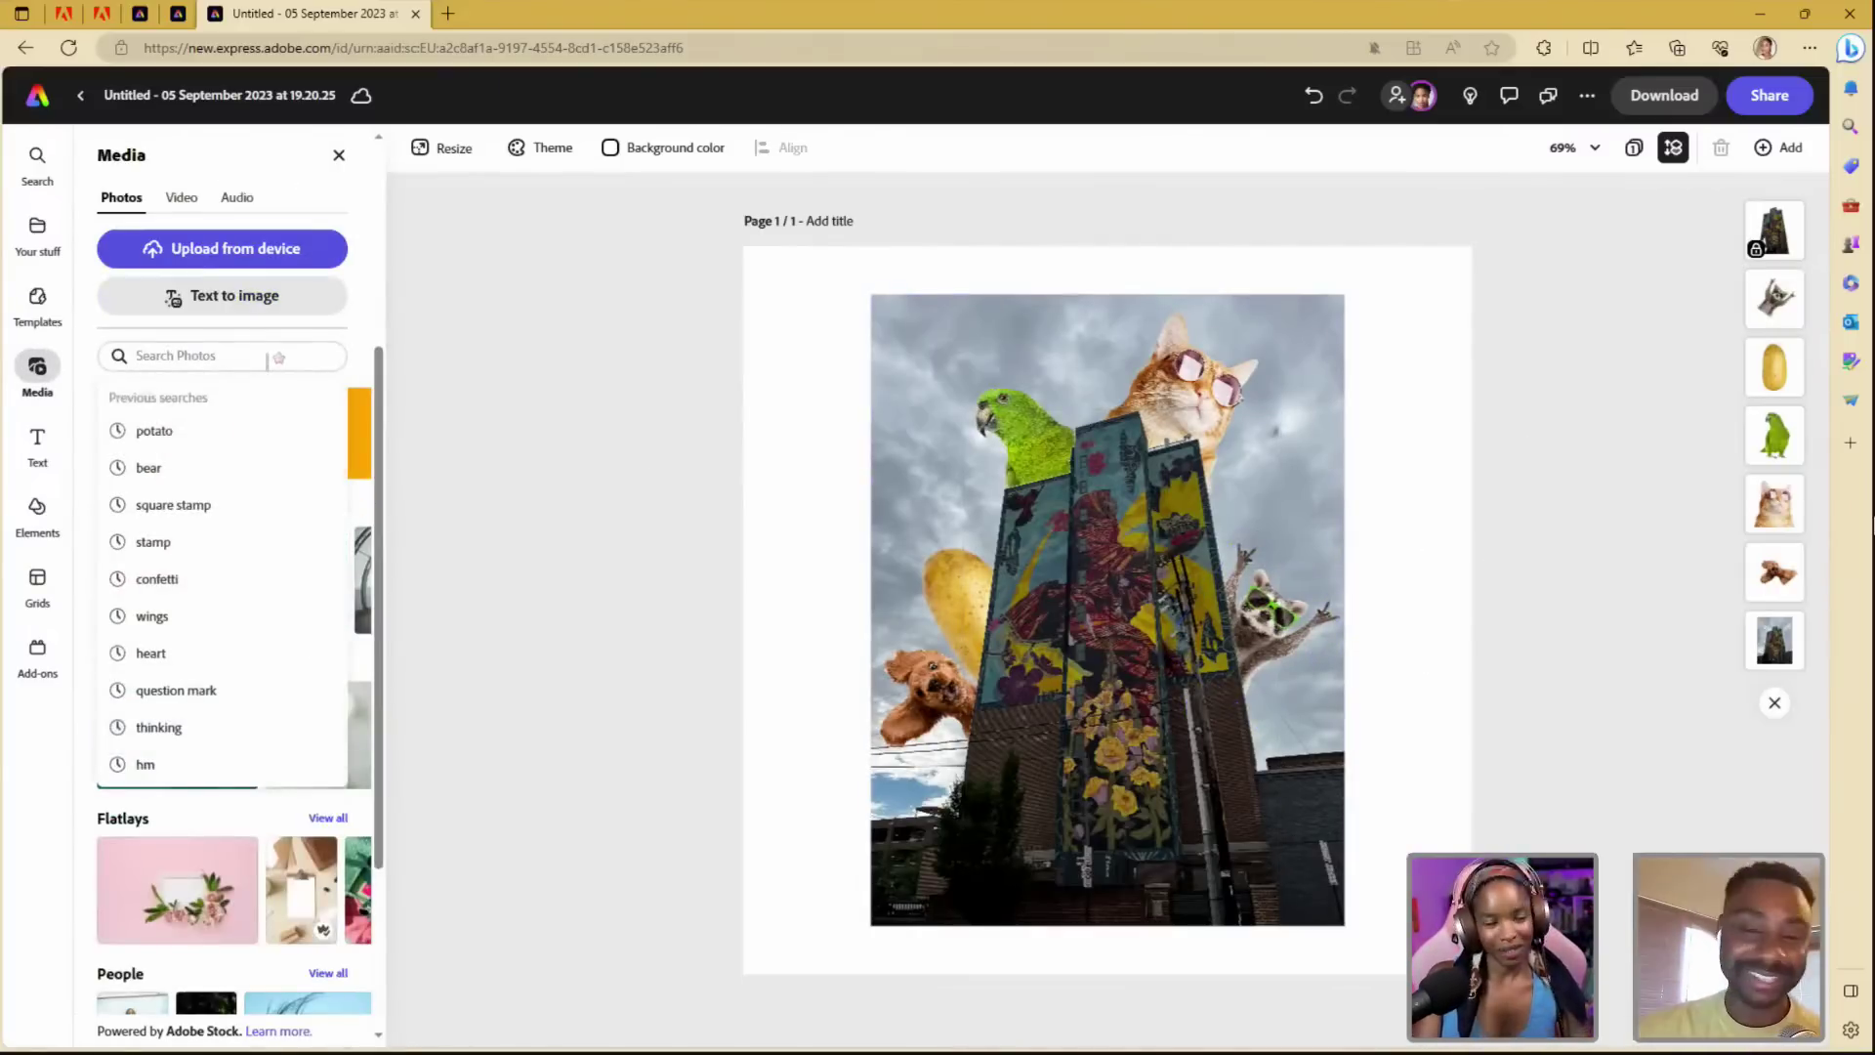
pyautogui.write('m')
pyautogui.scroll(-3, 266, 359)
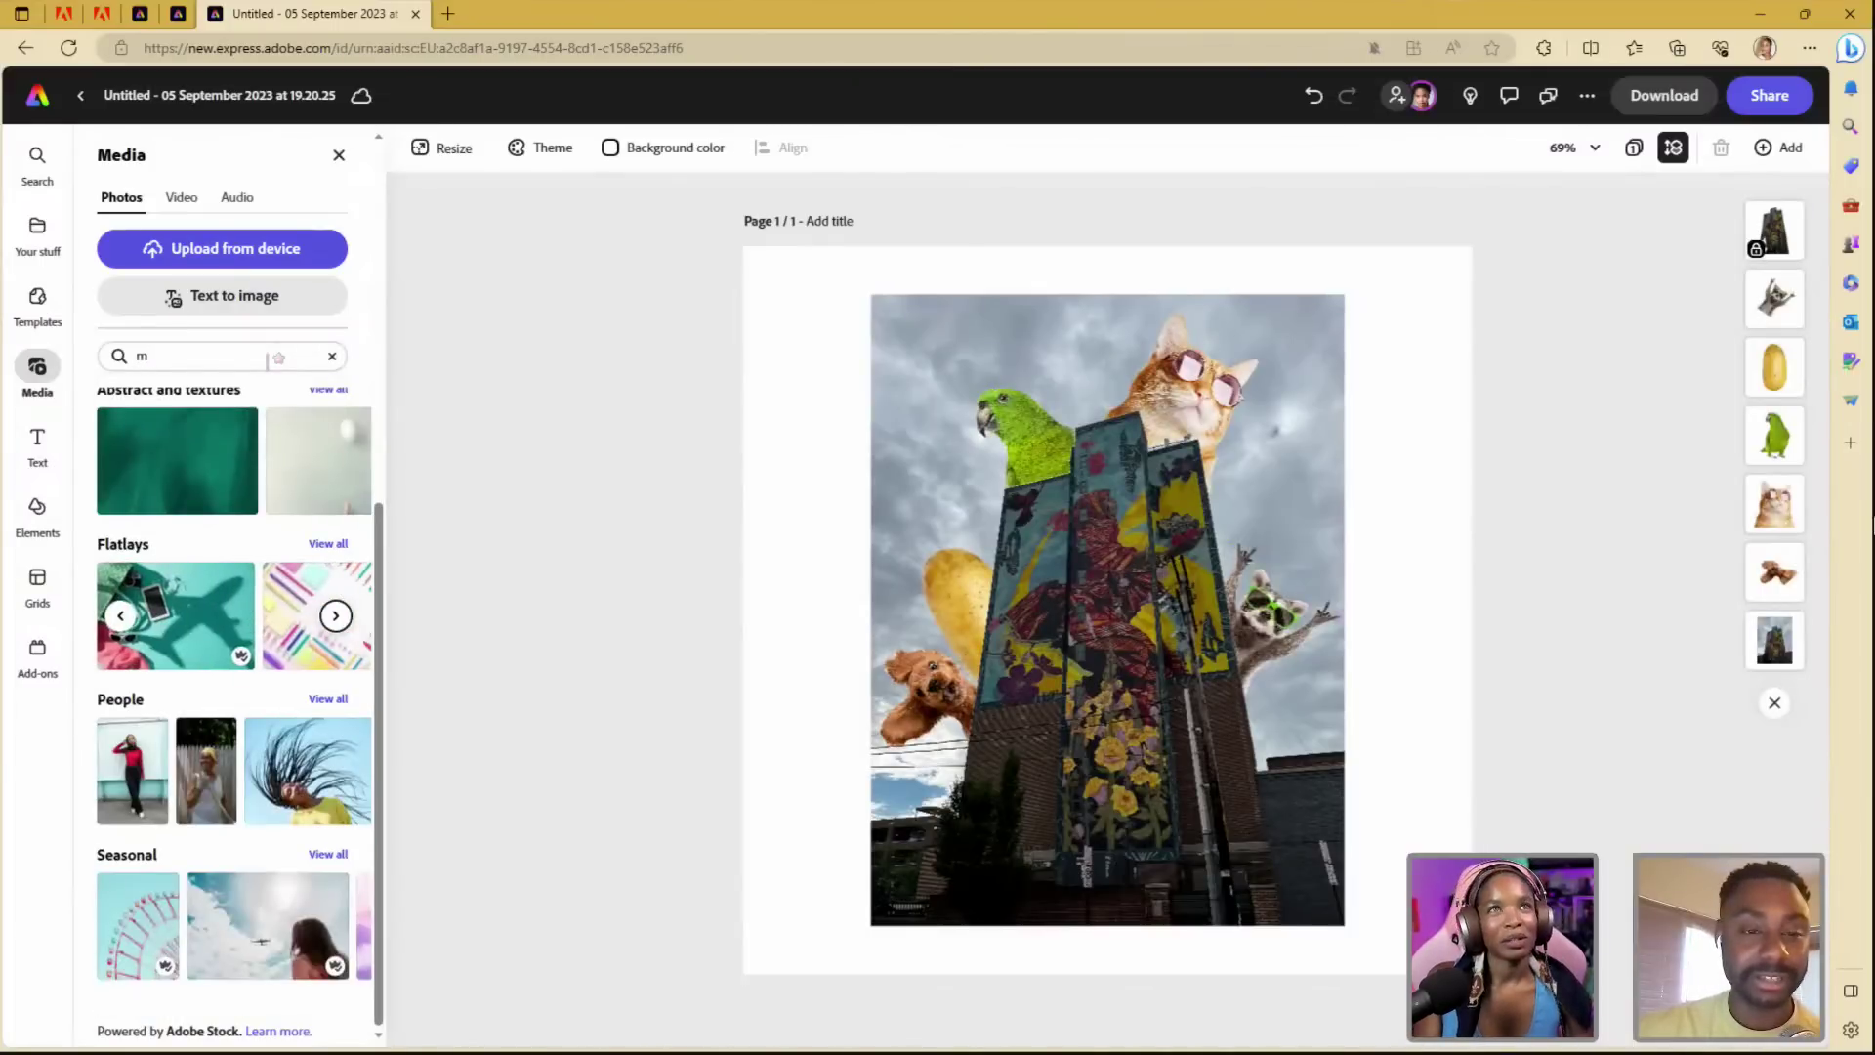
pyautogui.click(332, 355)
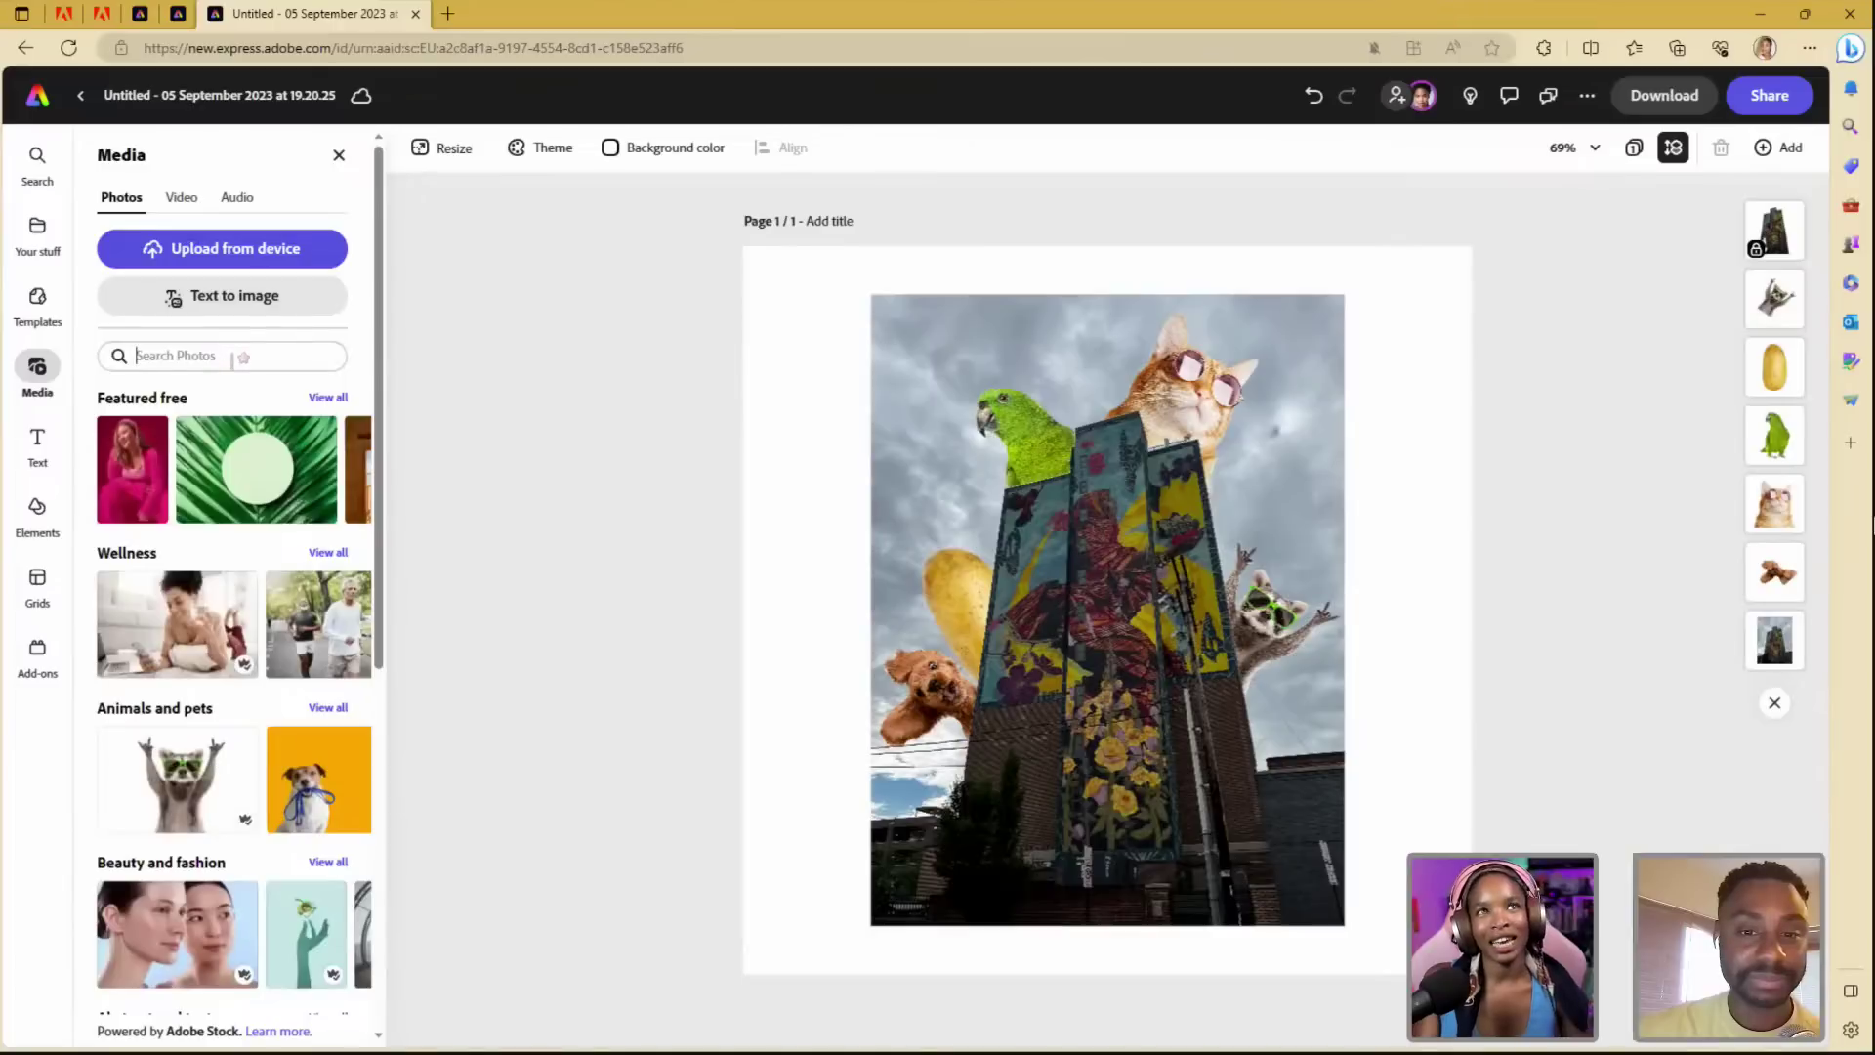
# - Search the photos for "potato head" and add the waving potato toy on black with its background removed
pyautogui.click(232, 359)
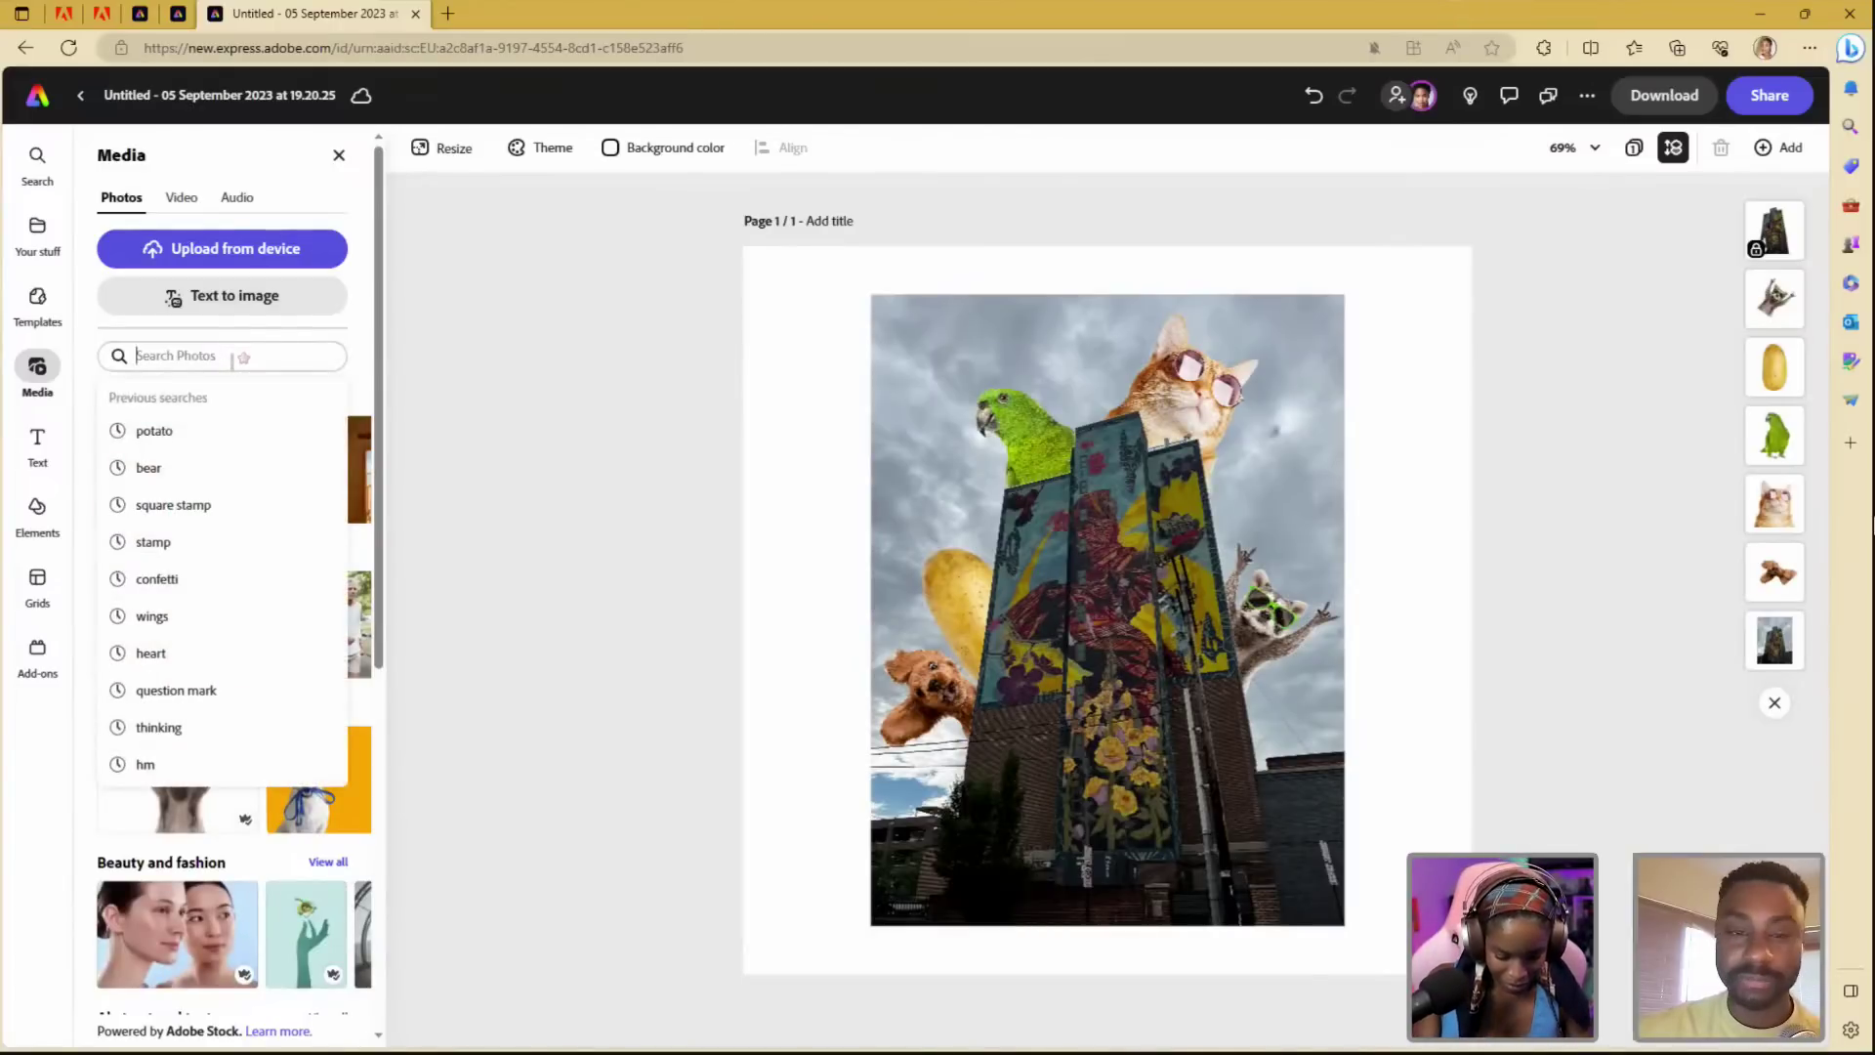
pyautogui.write('pota')
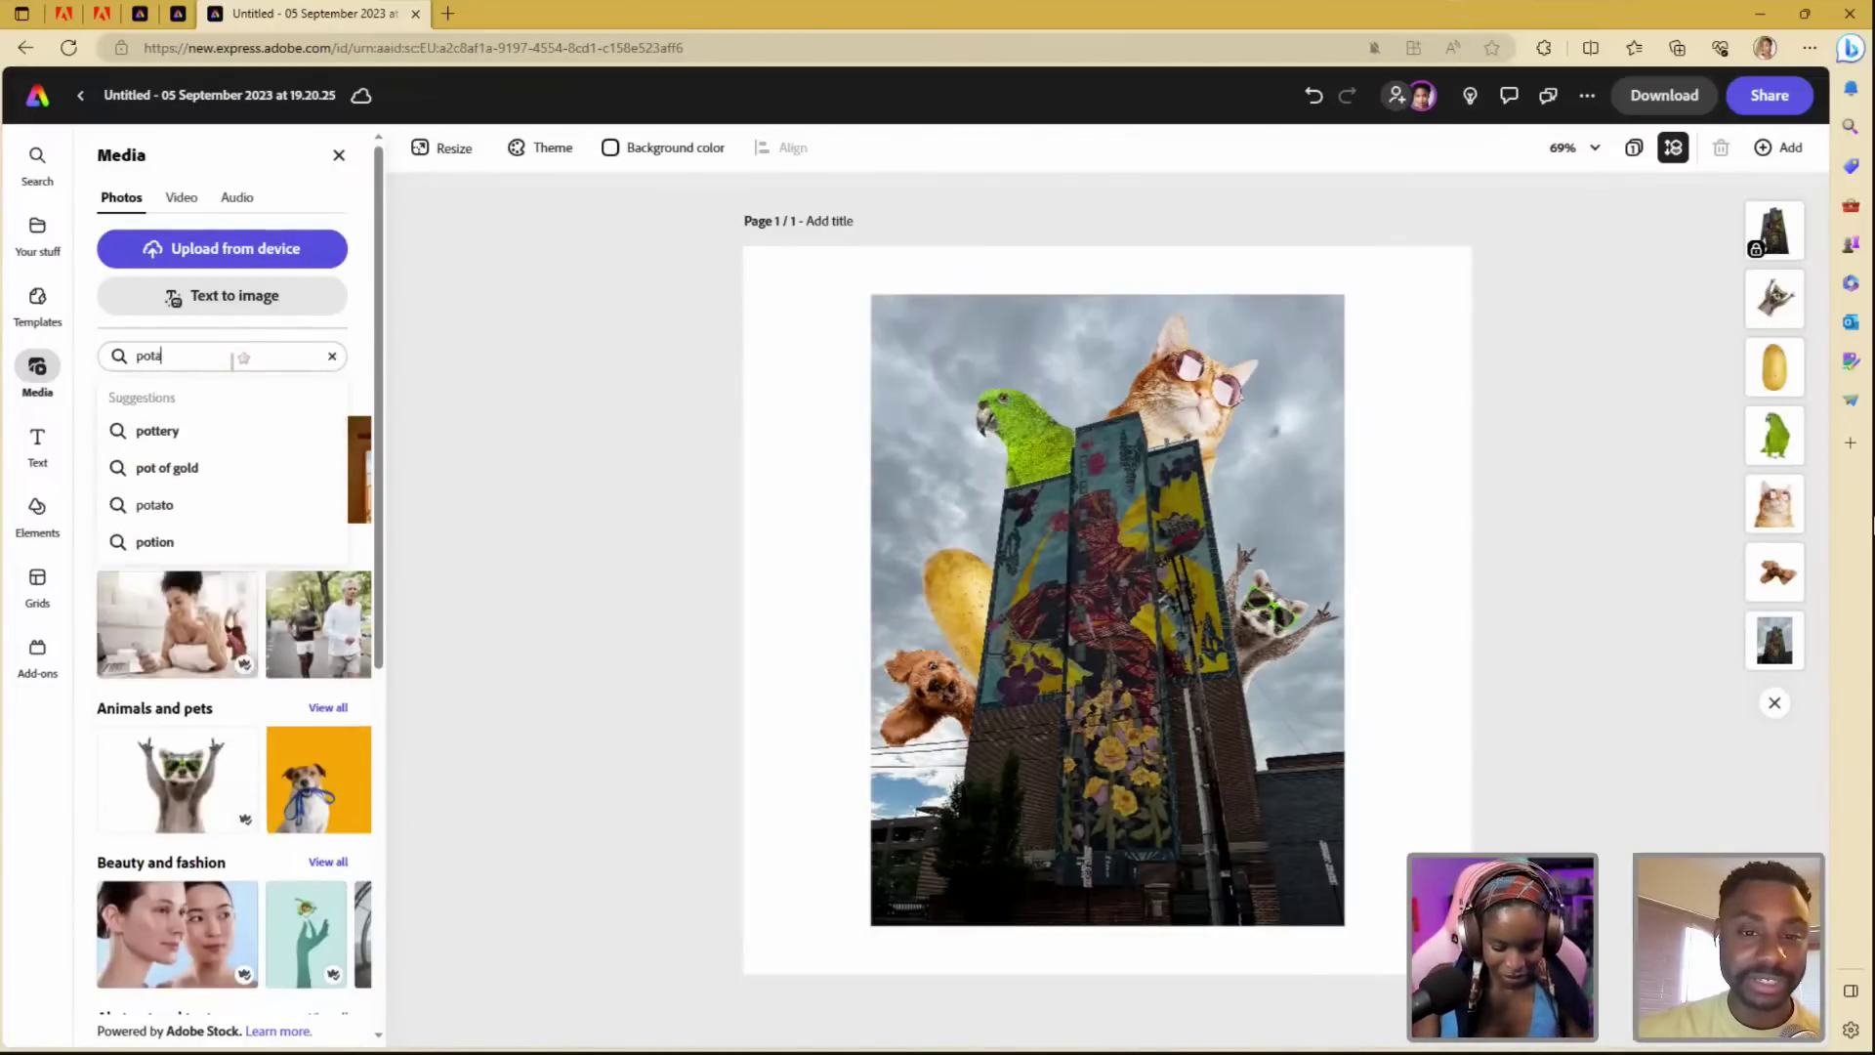
pyautogui.write('to head')
pyautogui.press('Return')
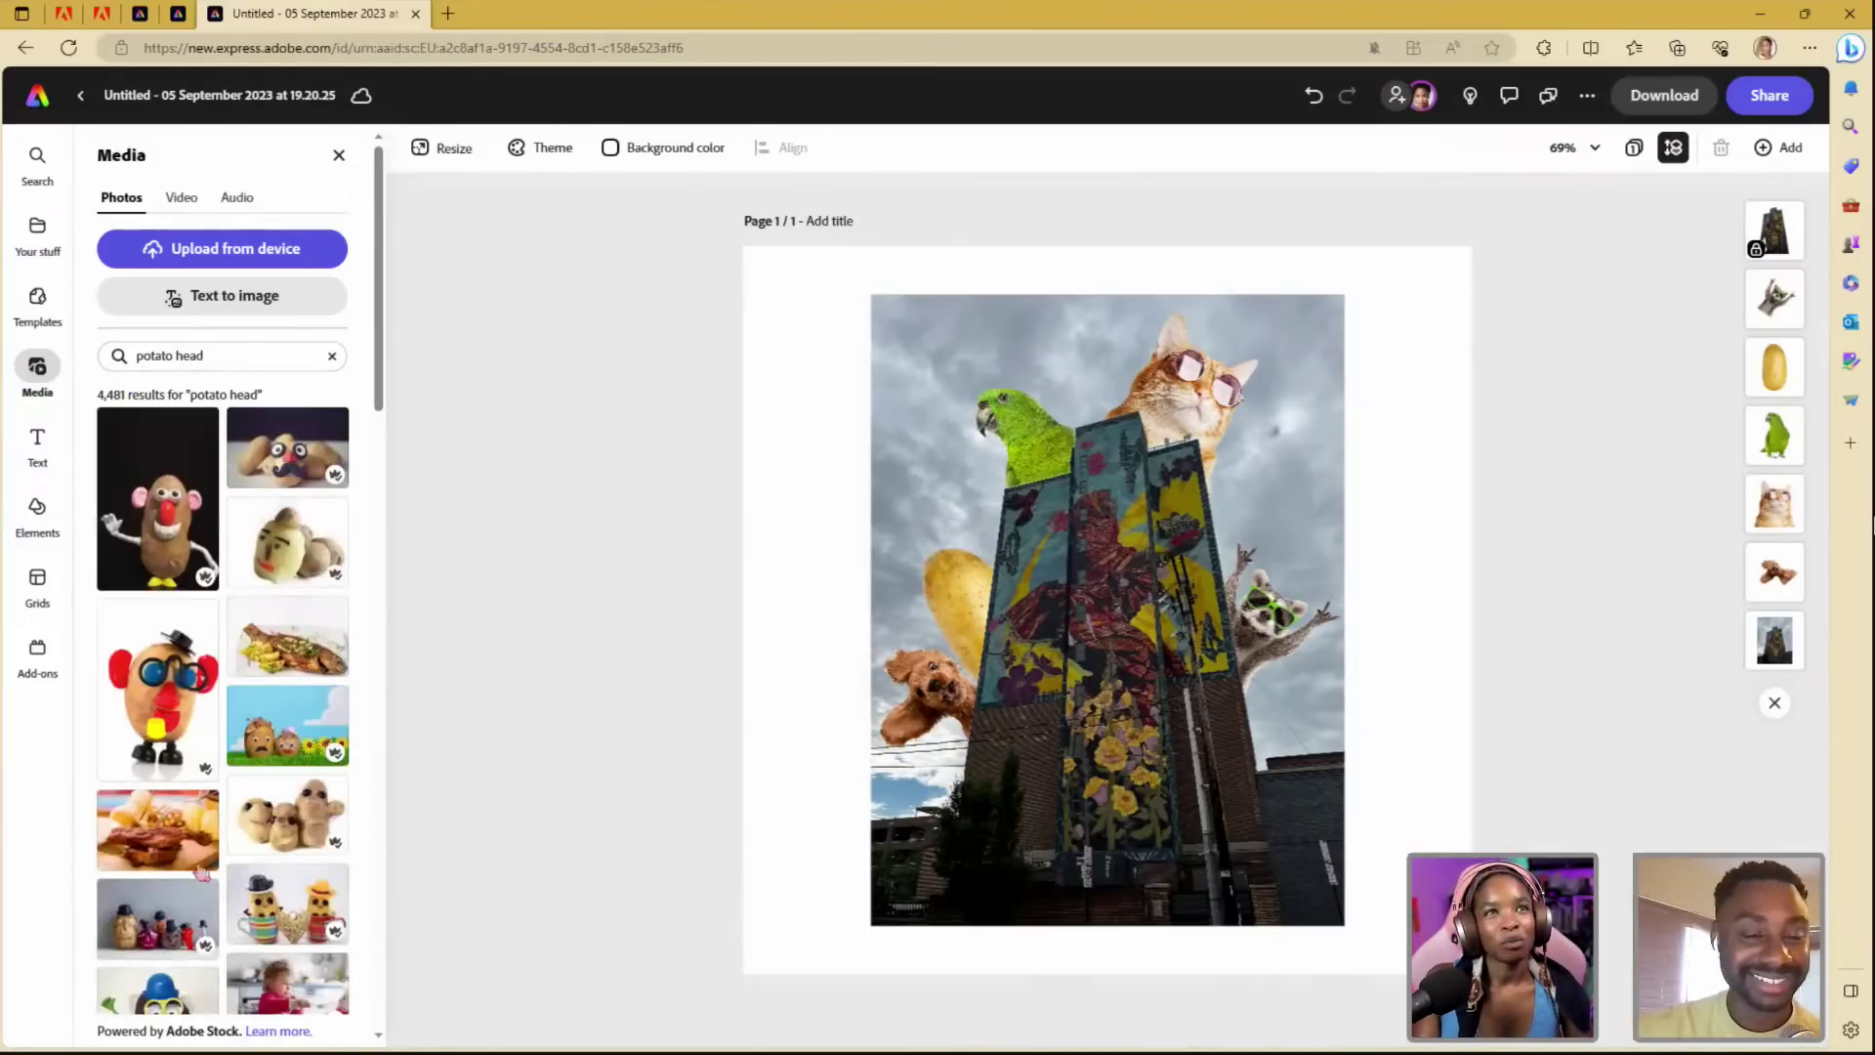
pyautogui.scroll(-5, 273, 945)
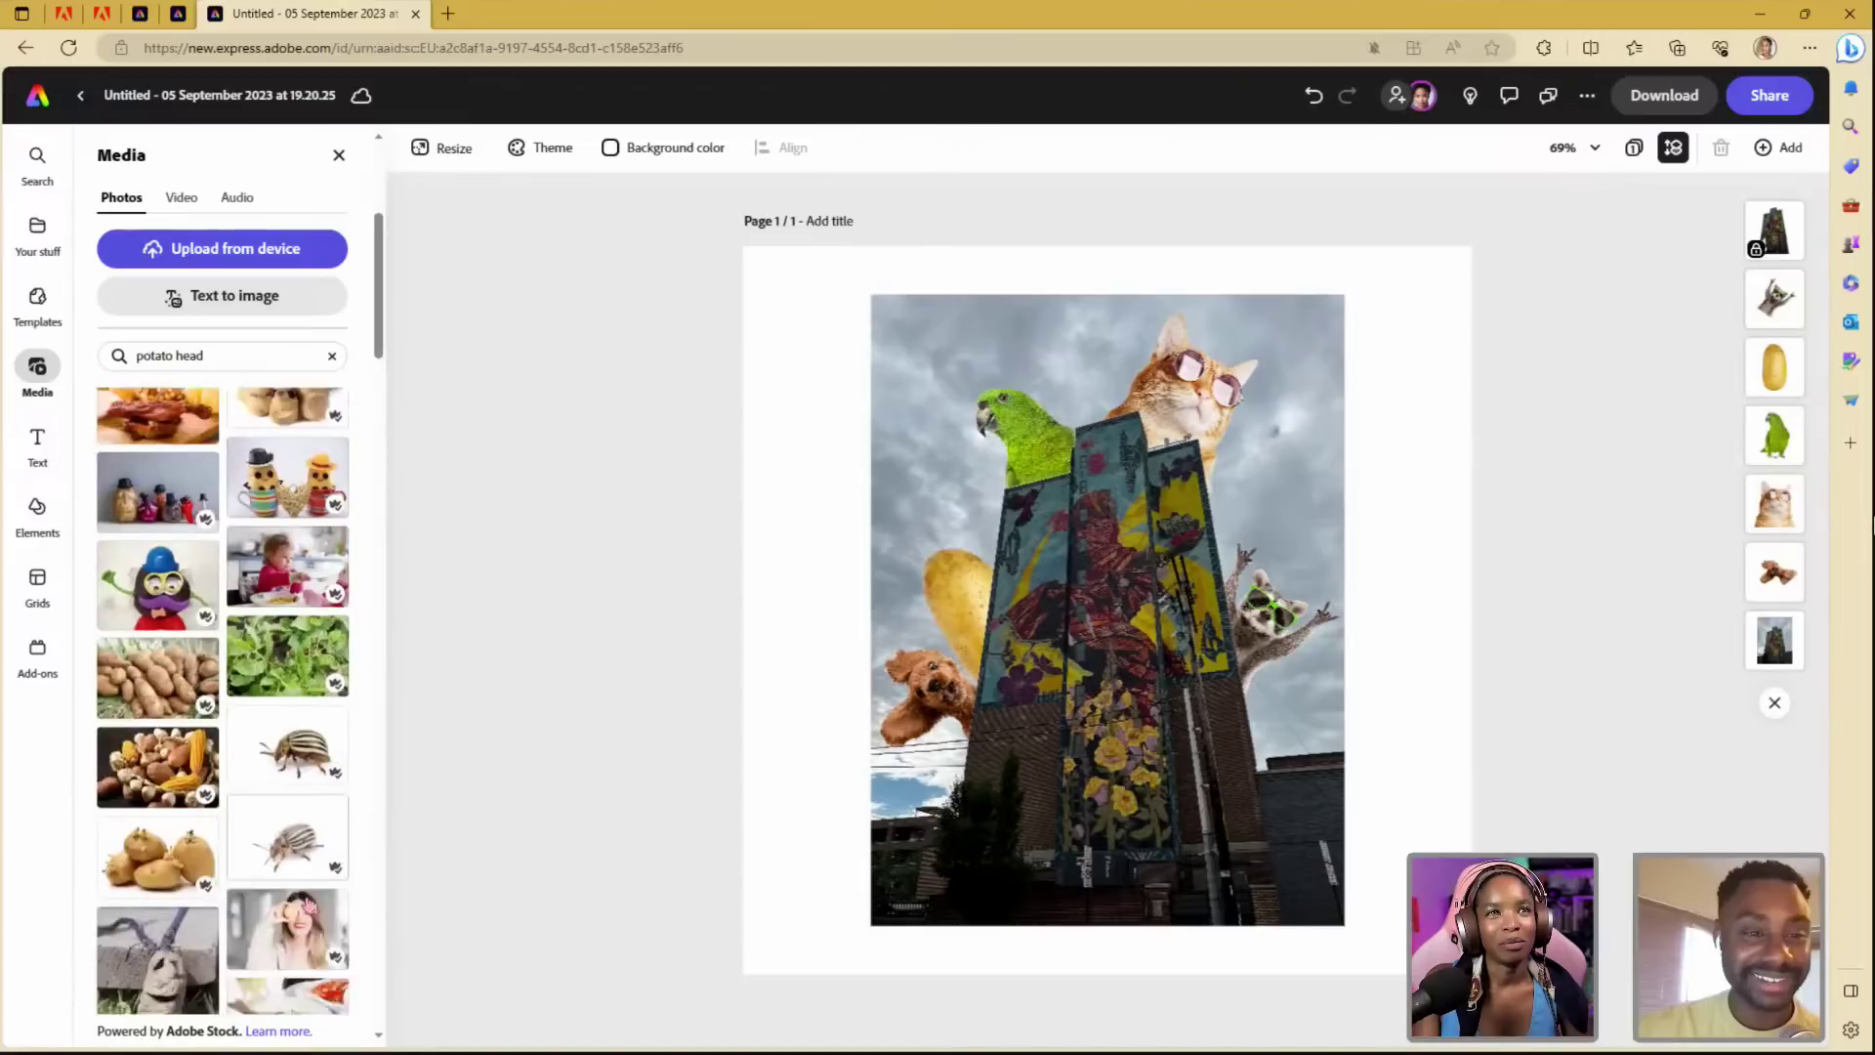
pyautogui.scroll(5, 309, 908)
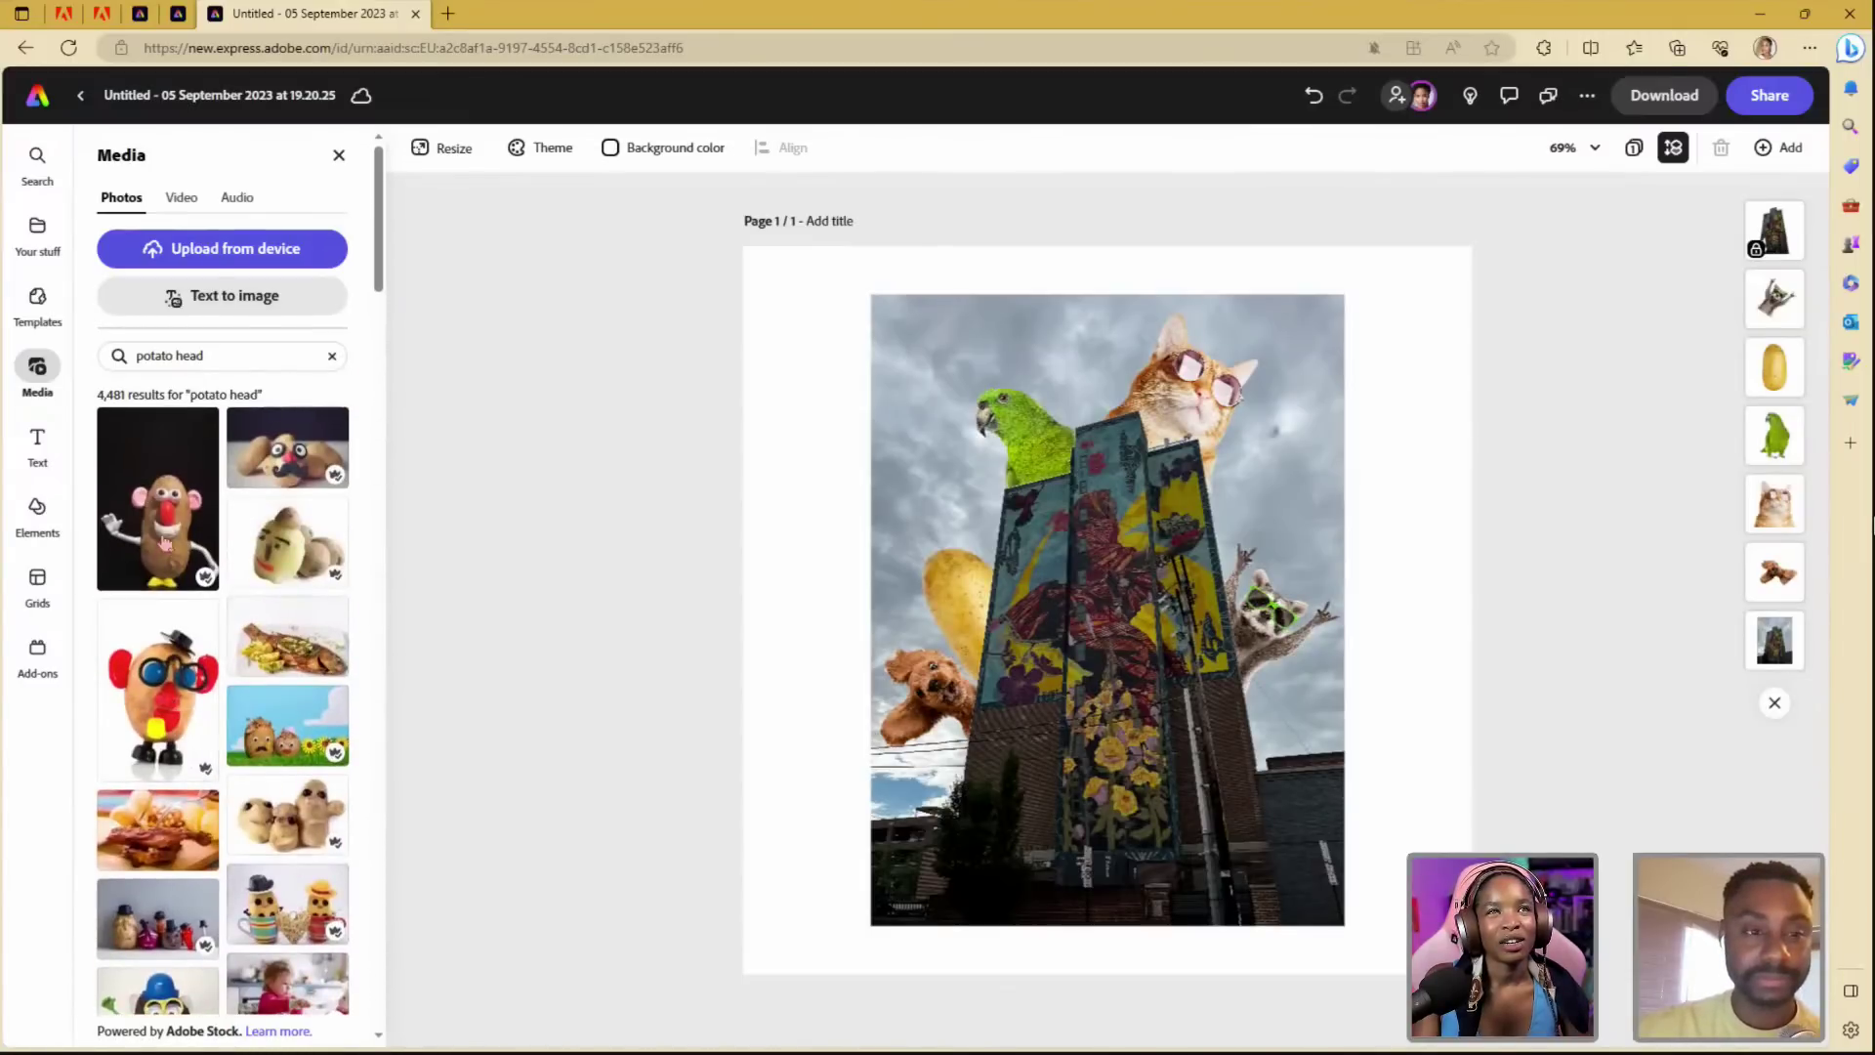
pyautogui.click(195, 557)
pyautogui.click(882, 406)
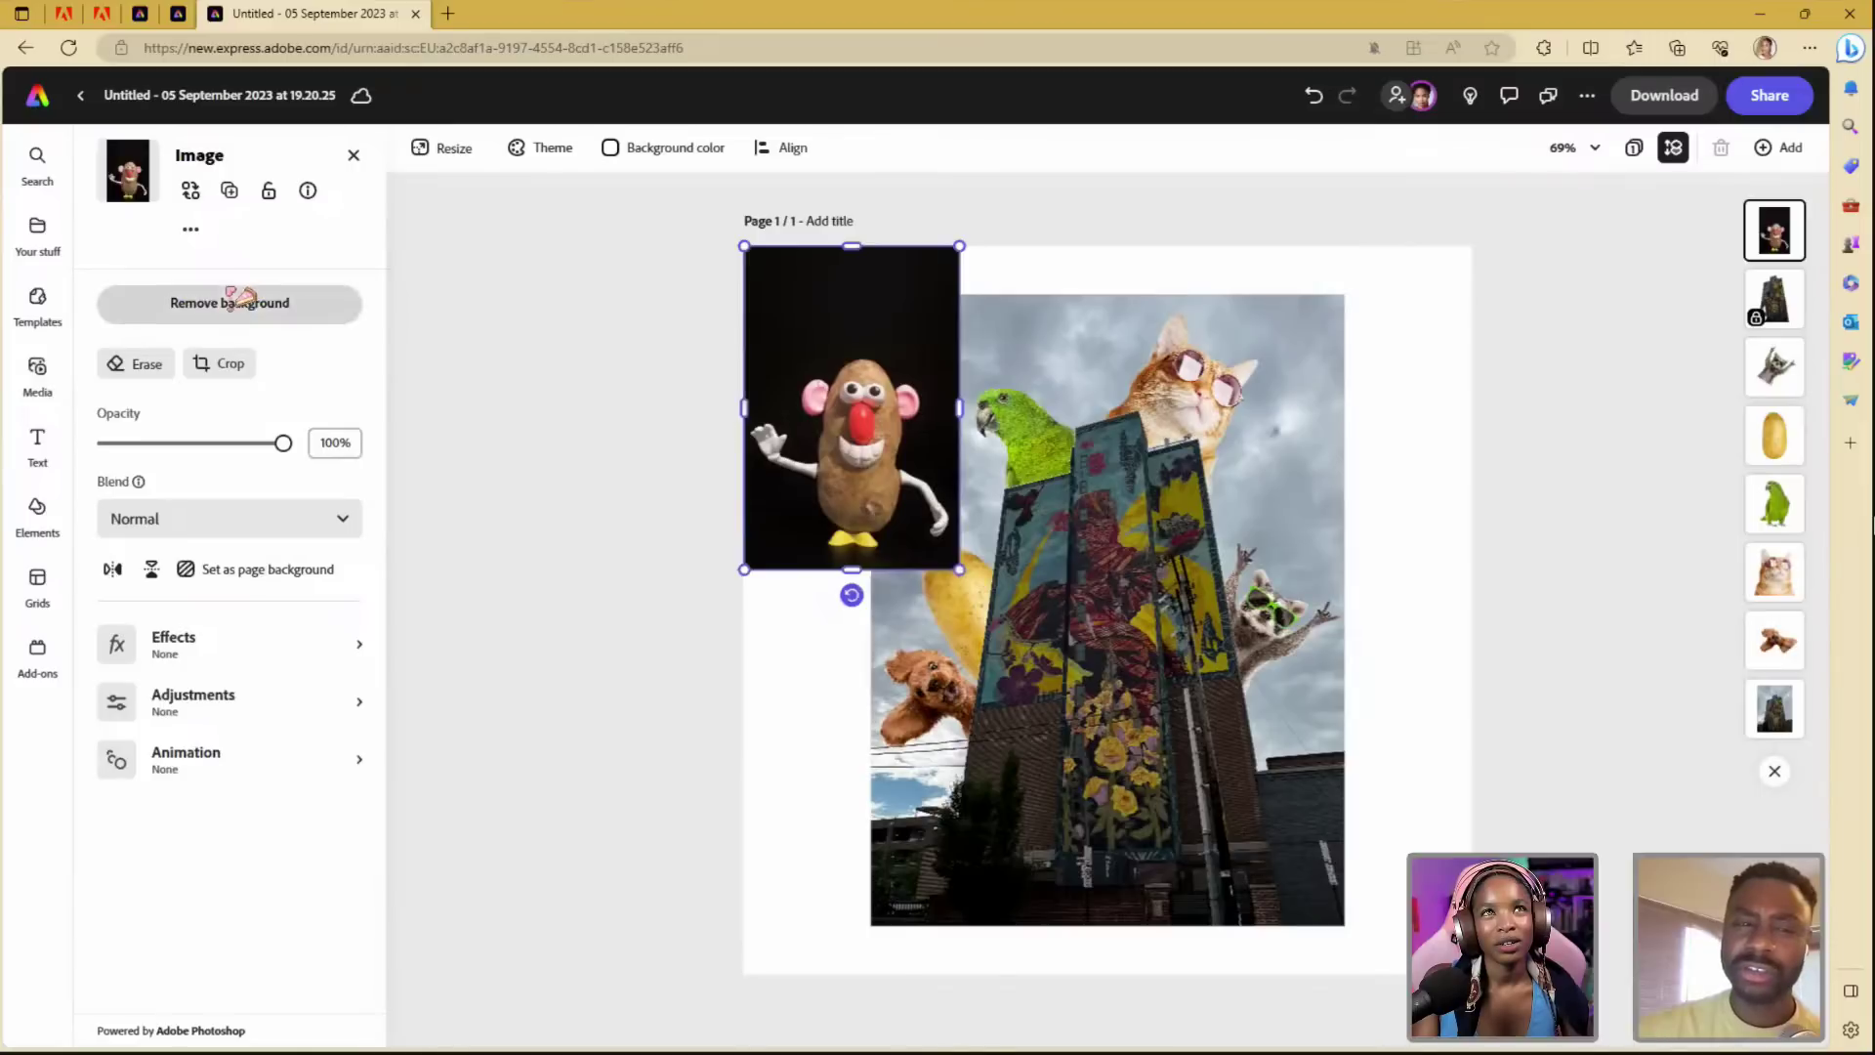
pyautogui.click(261, 306)
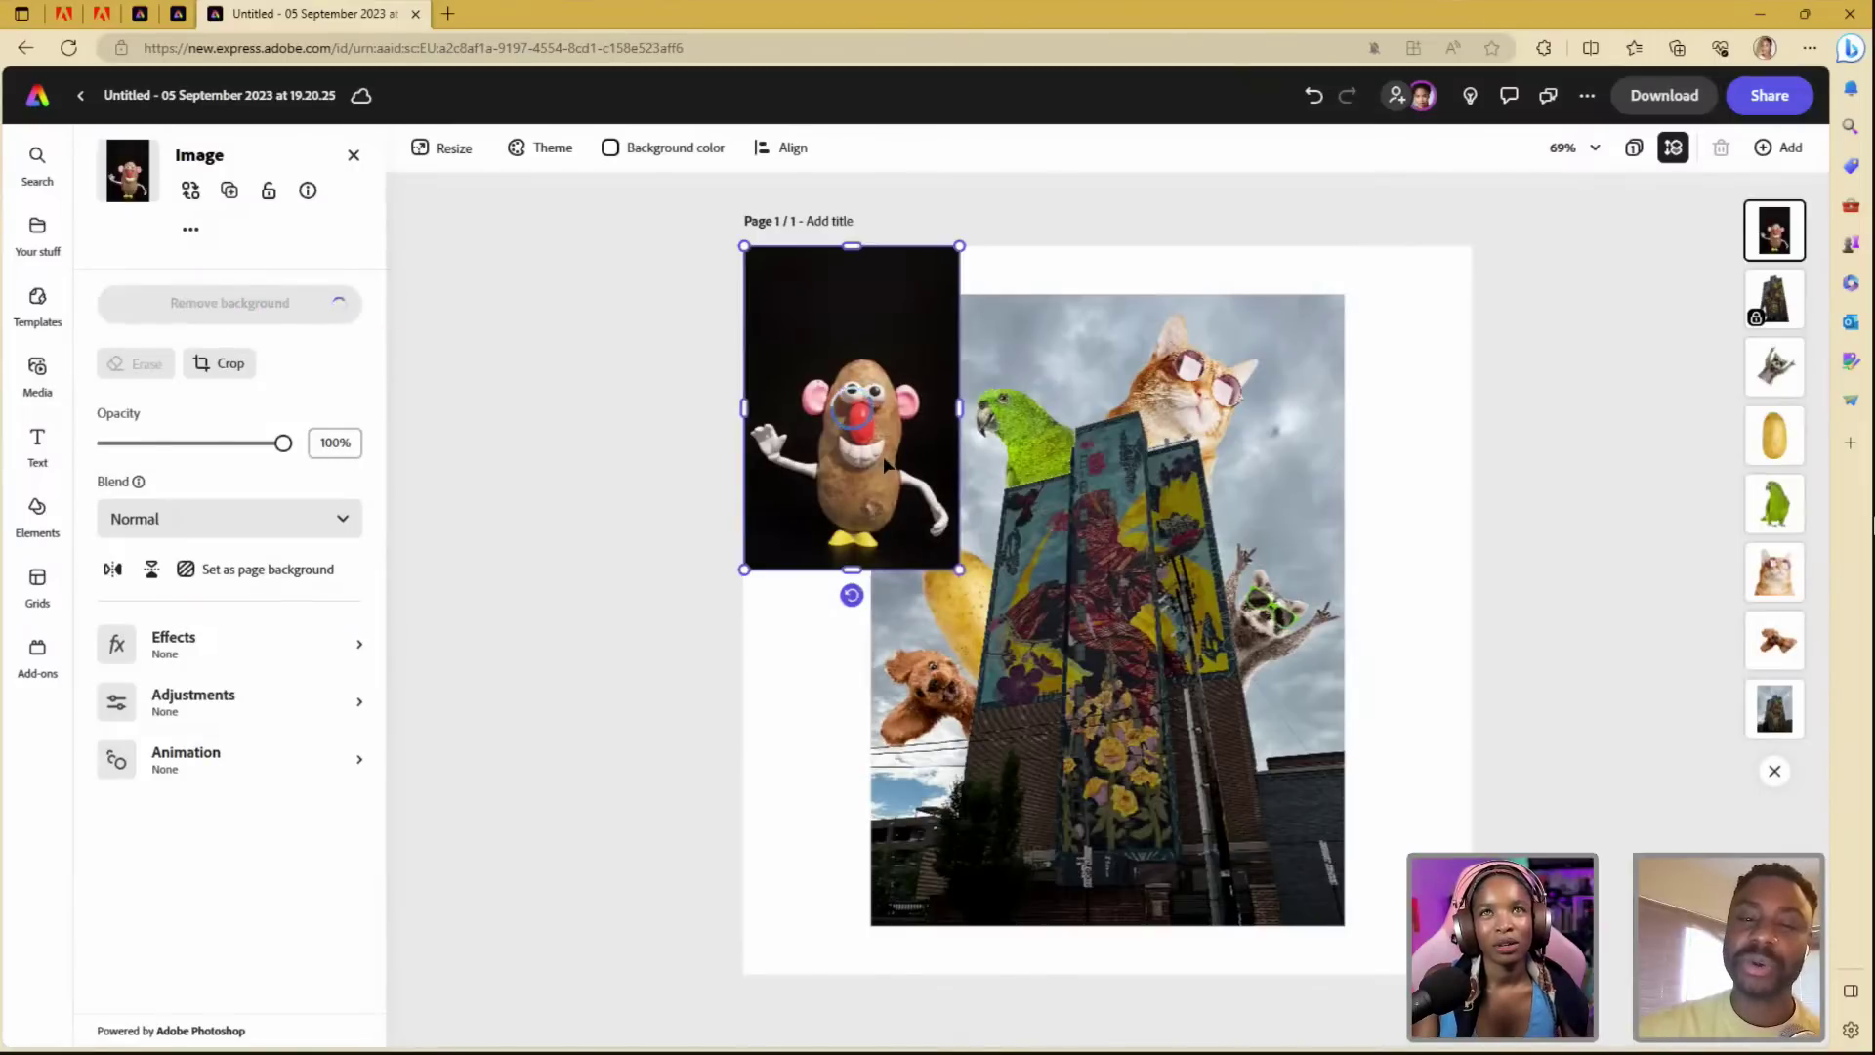
# - Move the potato head cutout to the building's upper right edge, shrink it and rotate it clockwise
pyautogui.moveTo(883, 459); pyautogui.dragTo(1182, 633)
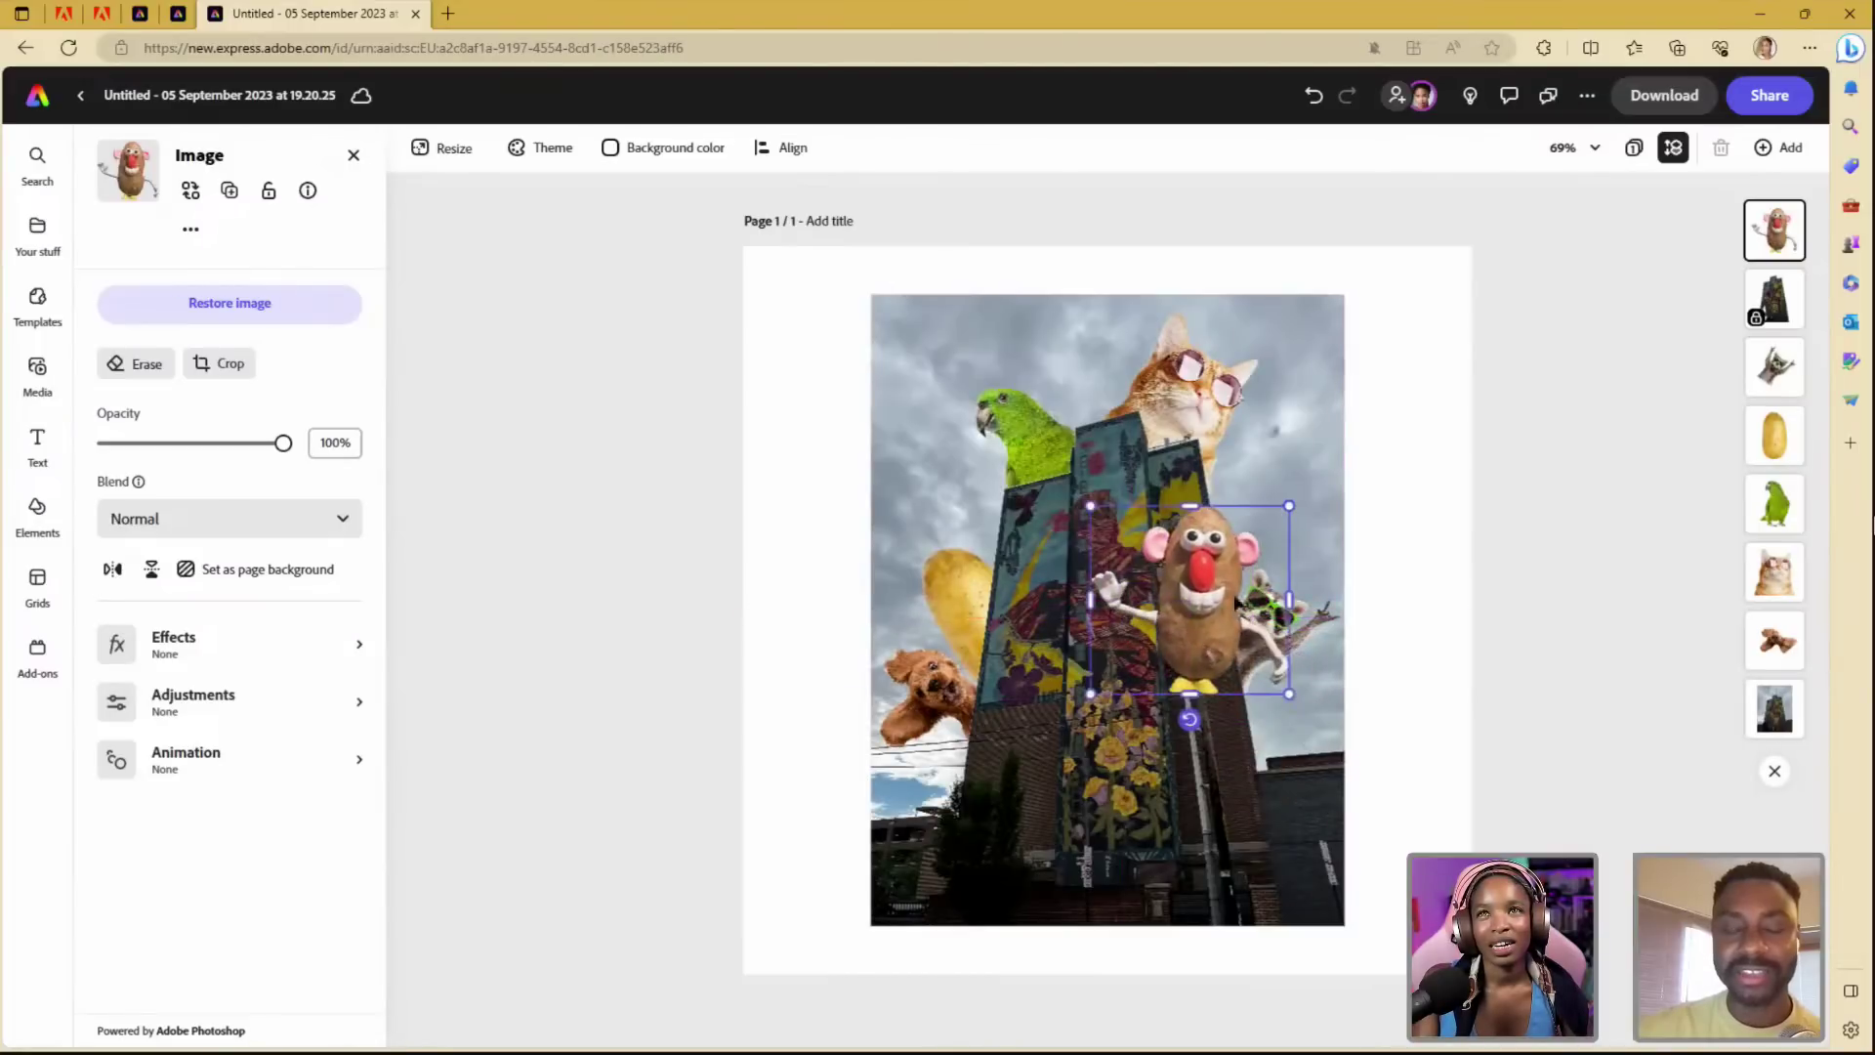
pyautogui.moveTo(1295, 499); pyautogui.dragTo(1228, 563)
pyautogui.moveTo(1159, 719); pyautogui.dragTo(1123, 711)
pyautogui.moveTo(1160, 625)
pyautogui.mouseDown()
pyautogui.moveTo(1175, 552)
pyautogui.moveTo(1172, 600)
pyautogui.mouseUp()
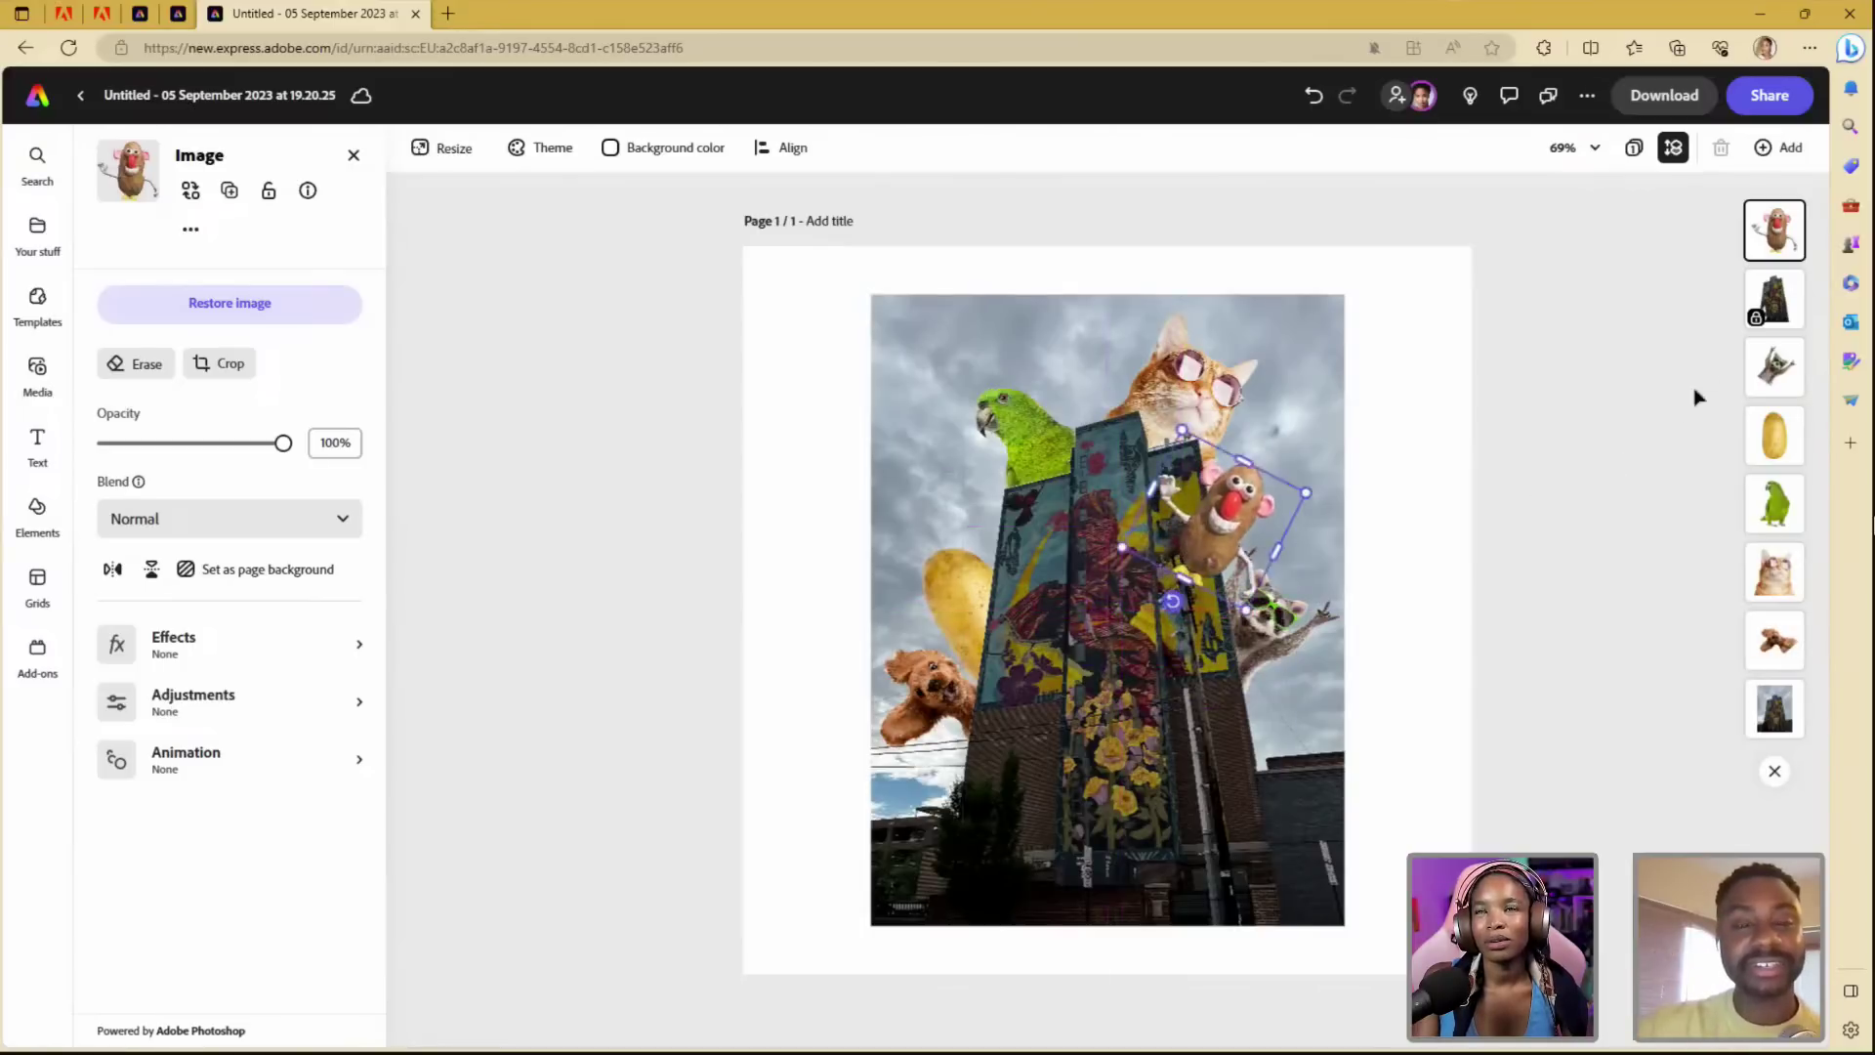
# - Place the potato head layer behind the building cutout and unlock the building cutout
pyautogui.moveTo(1775, 232); pyautogui.dragTo(1772, 313)
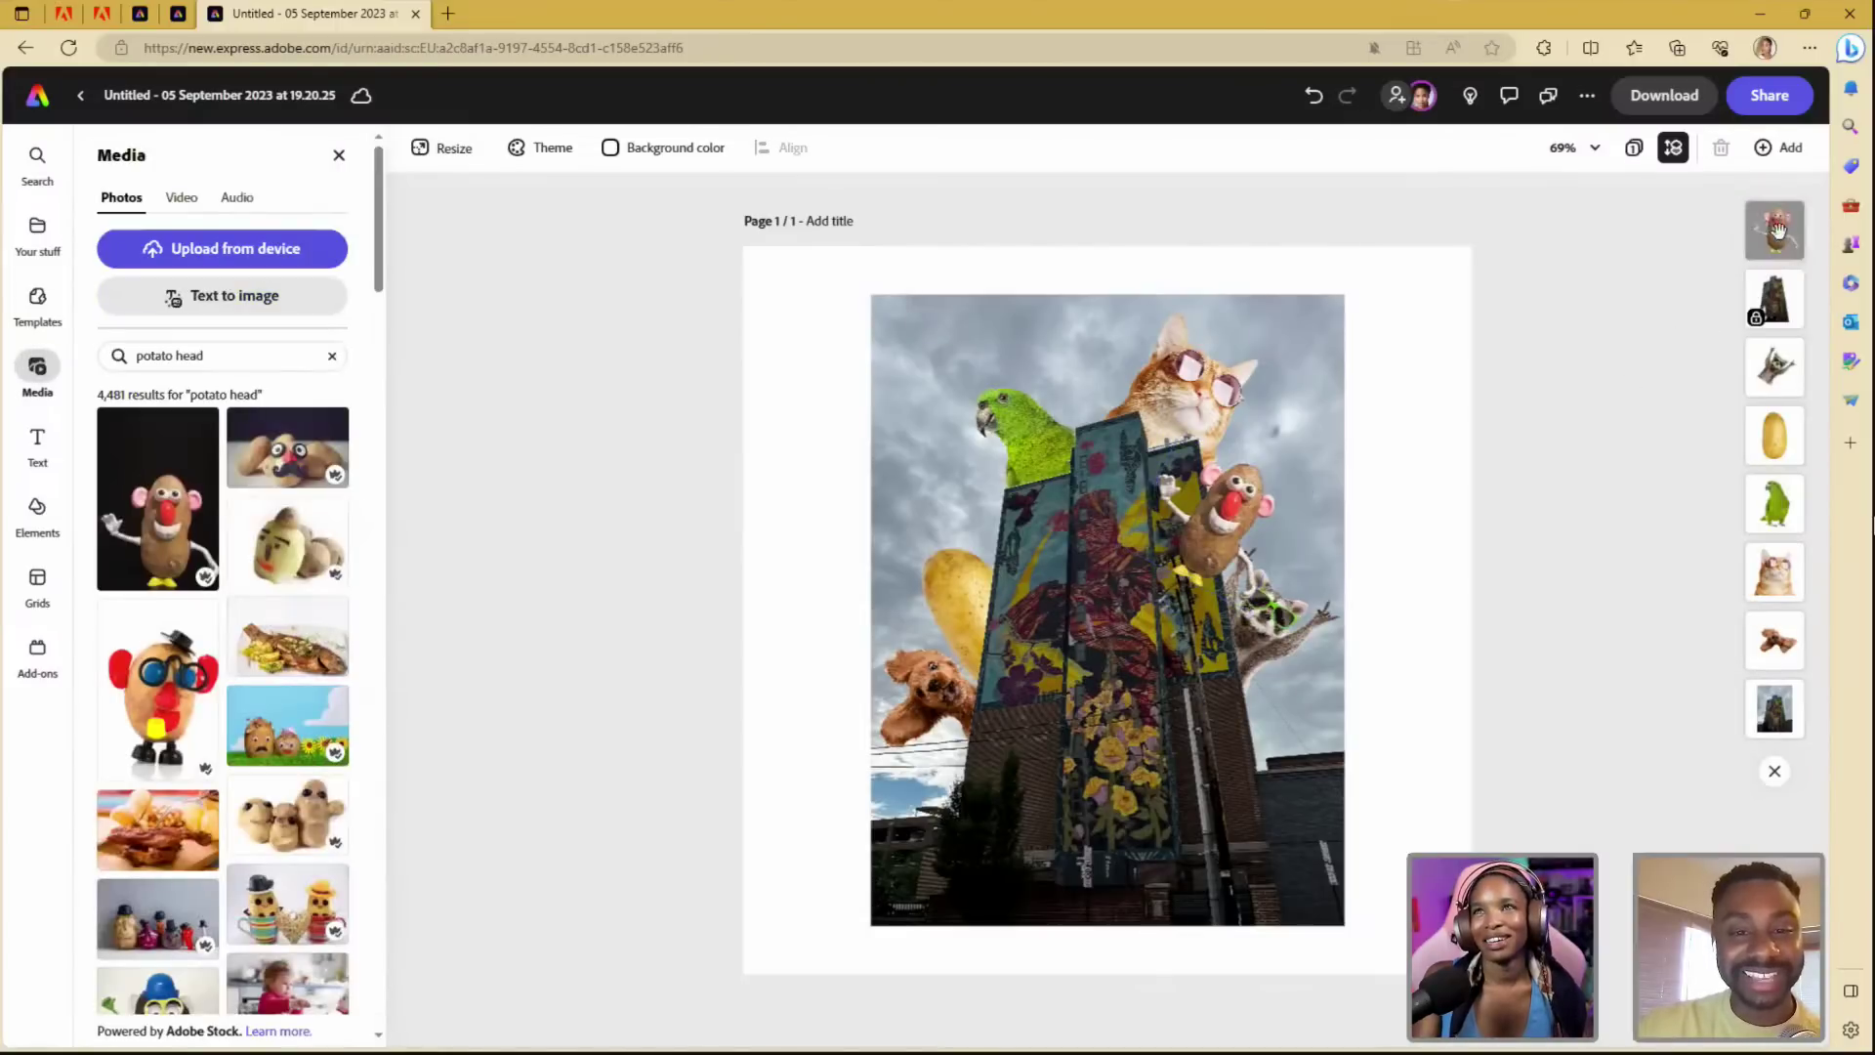
pyautogui.click(1607, 432)
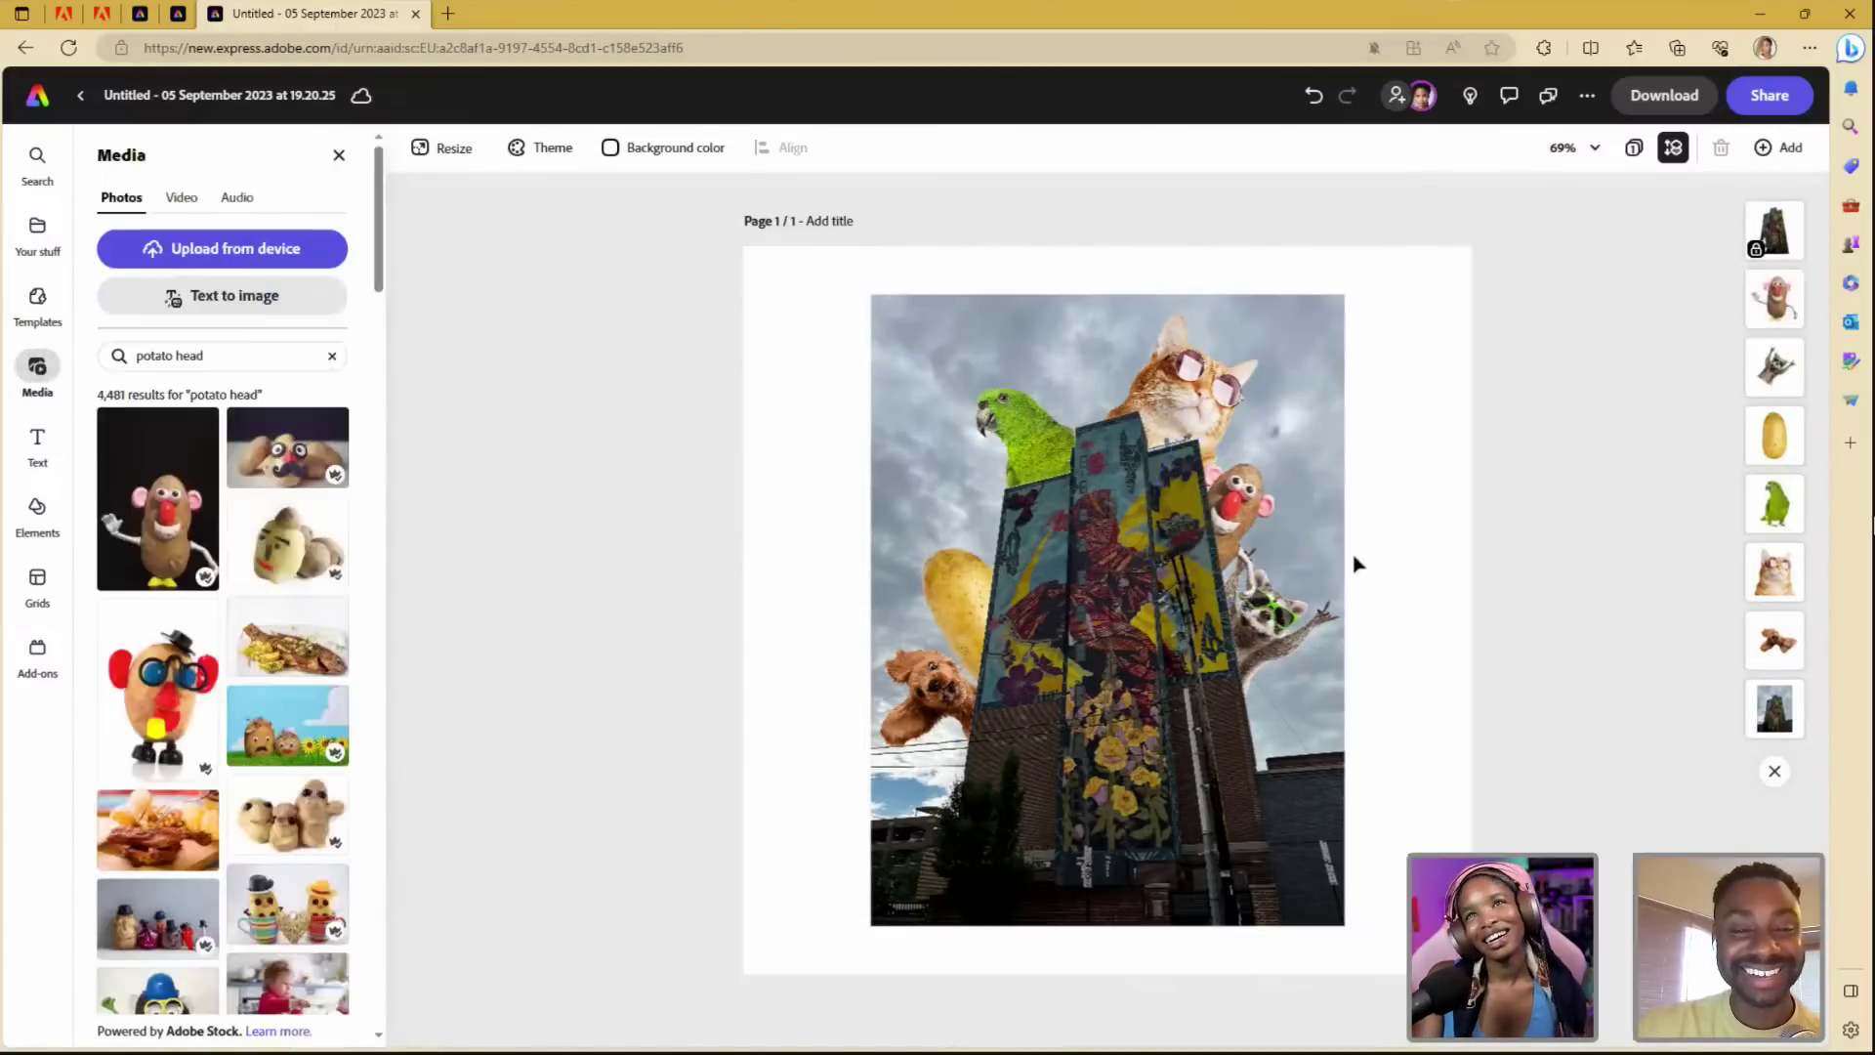
pyautogui.click(1250, 510)
pyautogui.click(1435, 578)
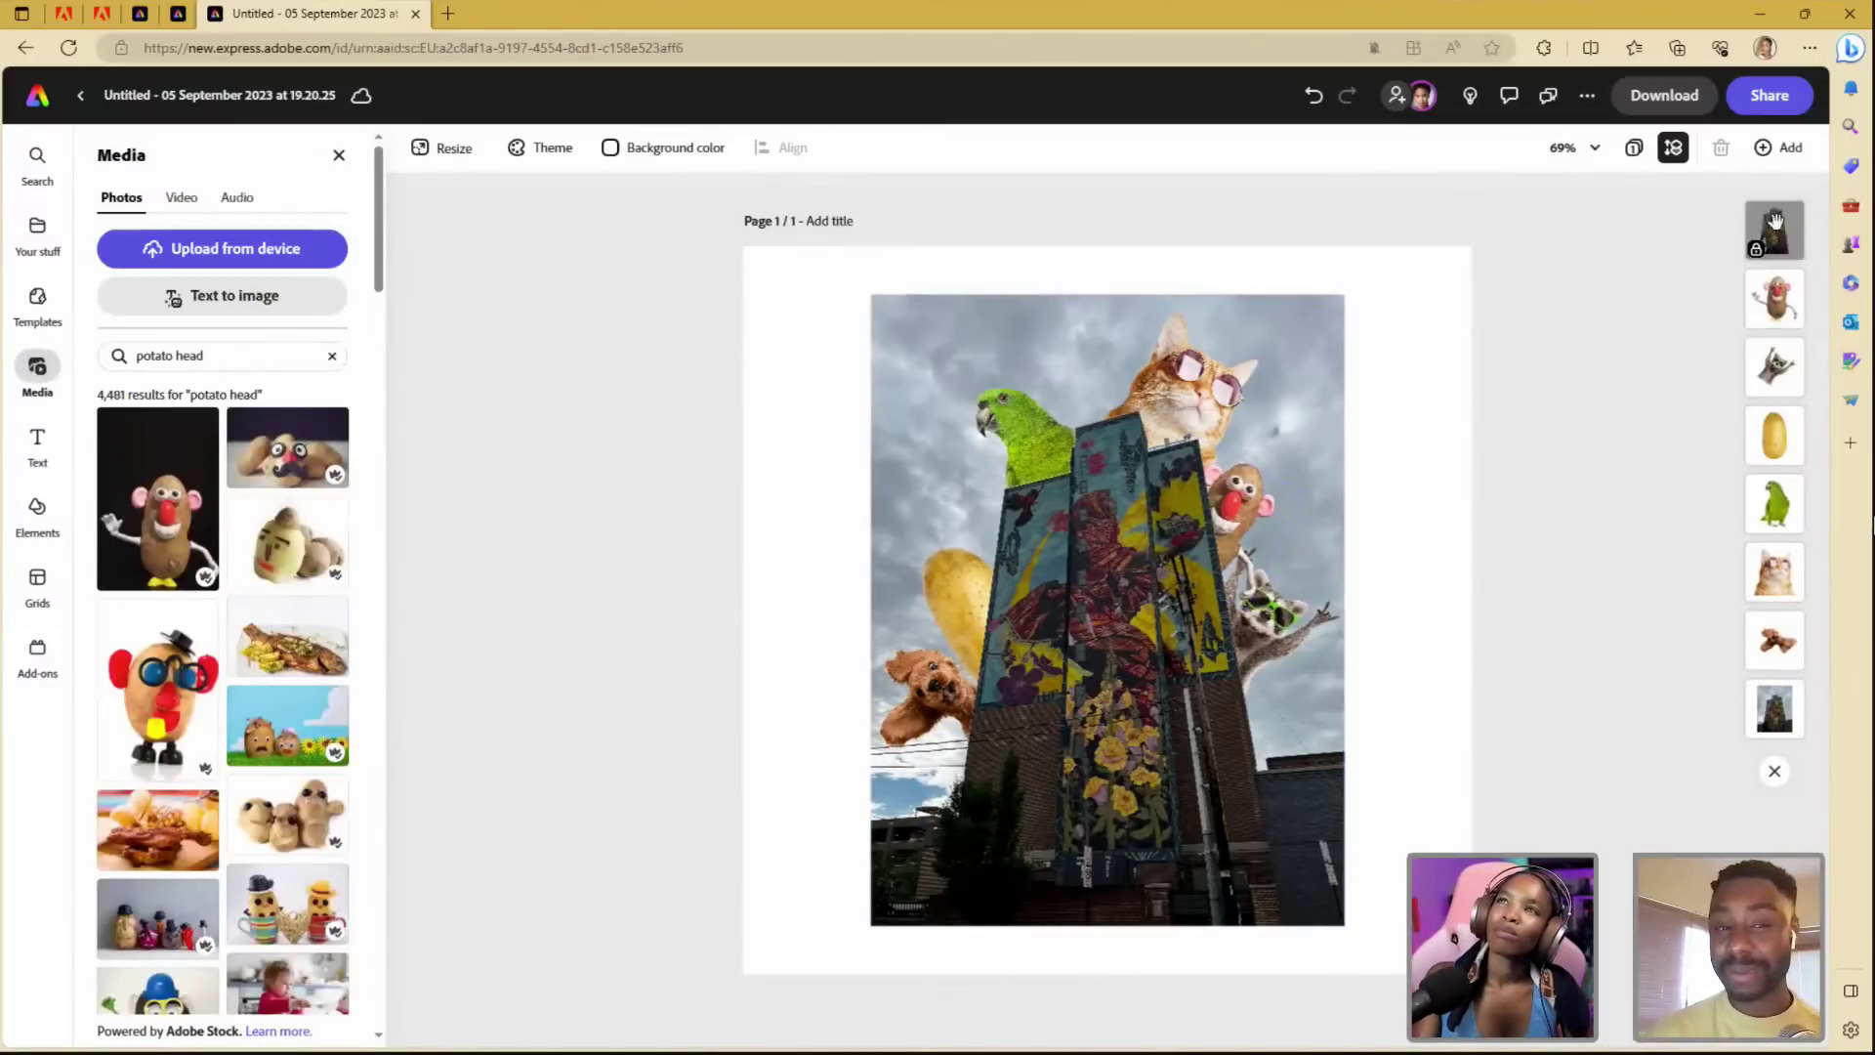
pyautogui.click(1796, 249)
pyautogui.click(269, 190)
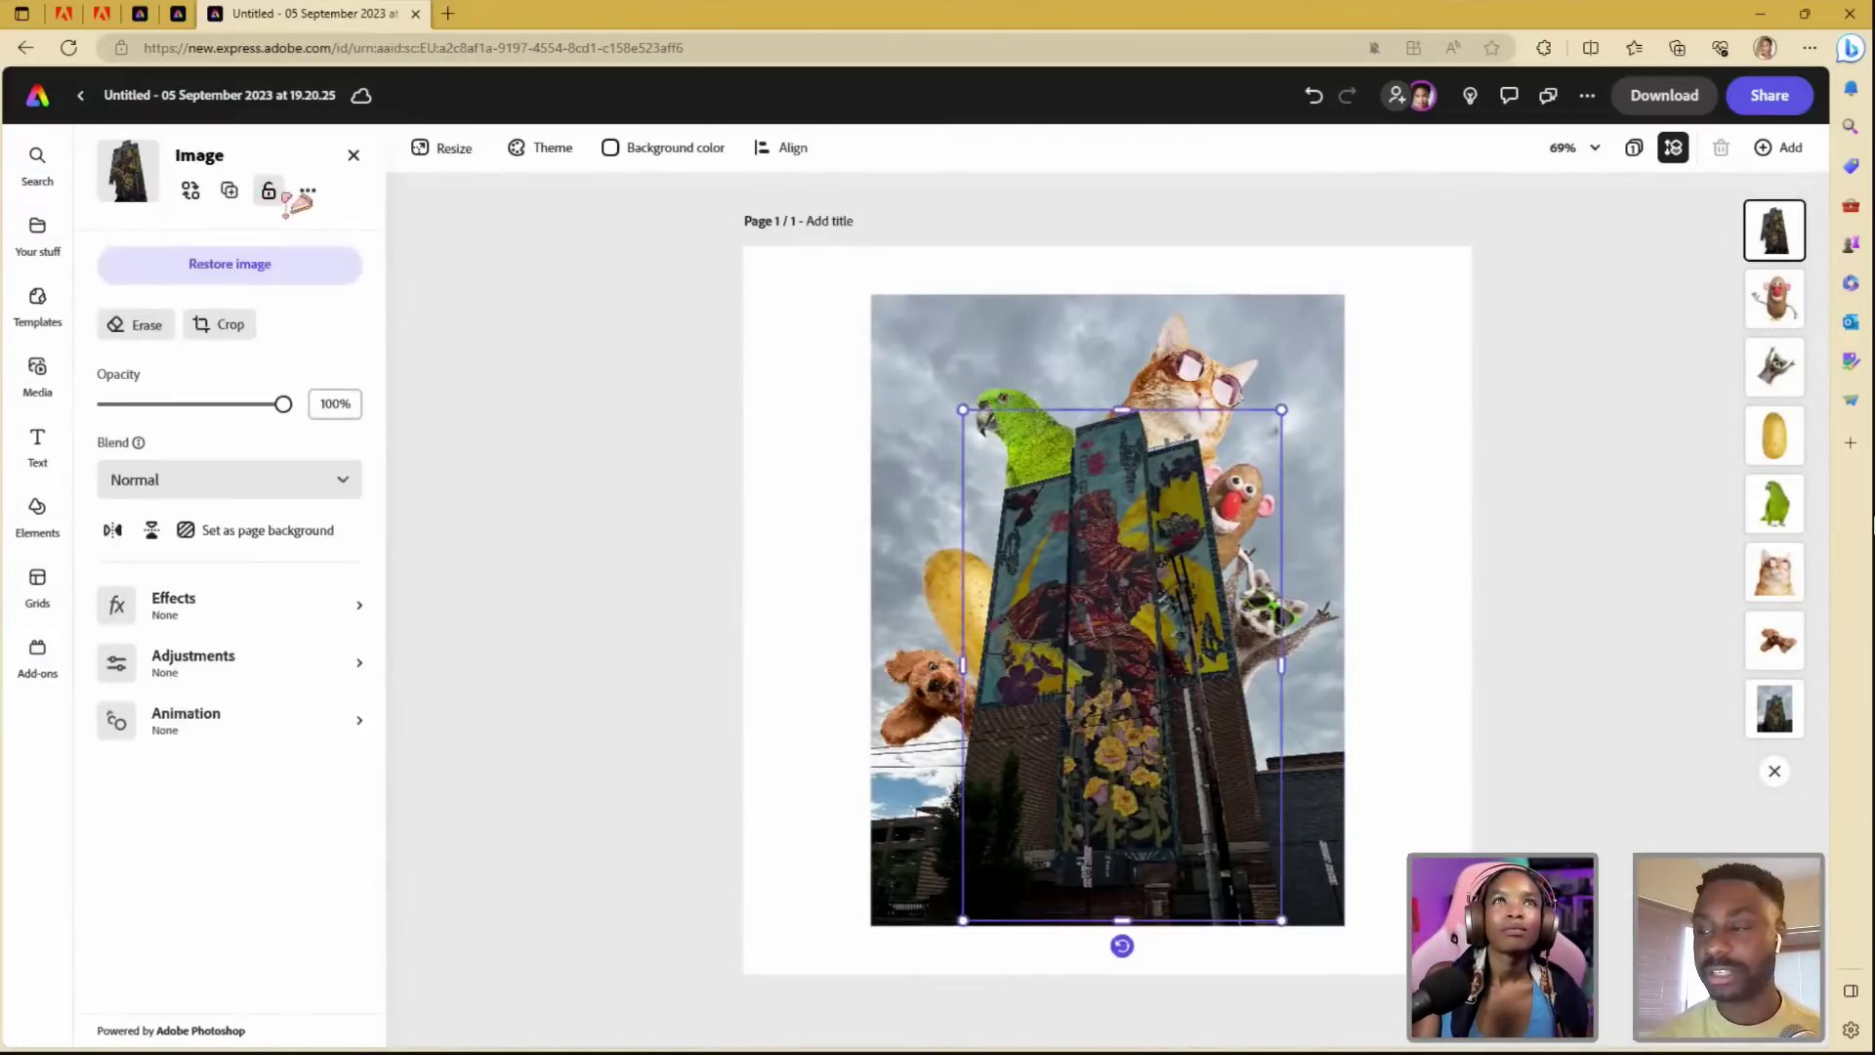
# - Try grouping all the images on the page and ungroup them again
pyautogui.moveTo(1486, 993); pyautogui.dragTo(795, 254)
pyautogui.click(168, 274)
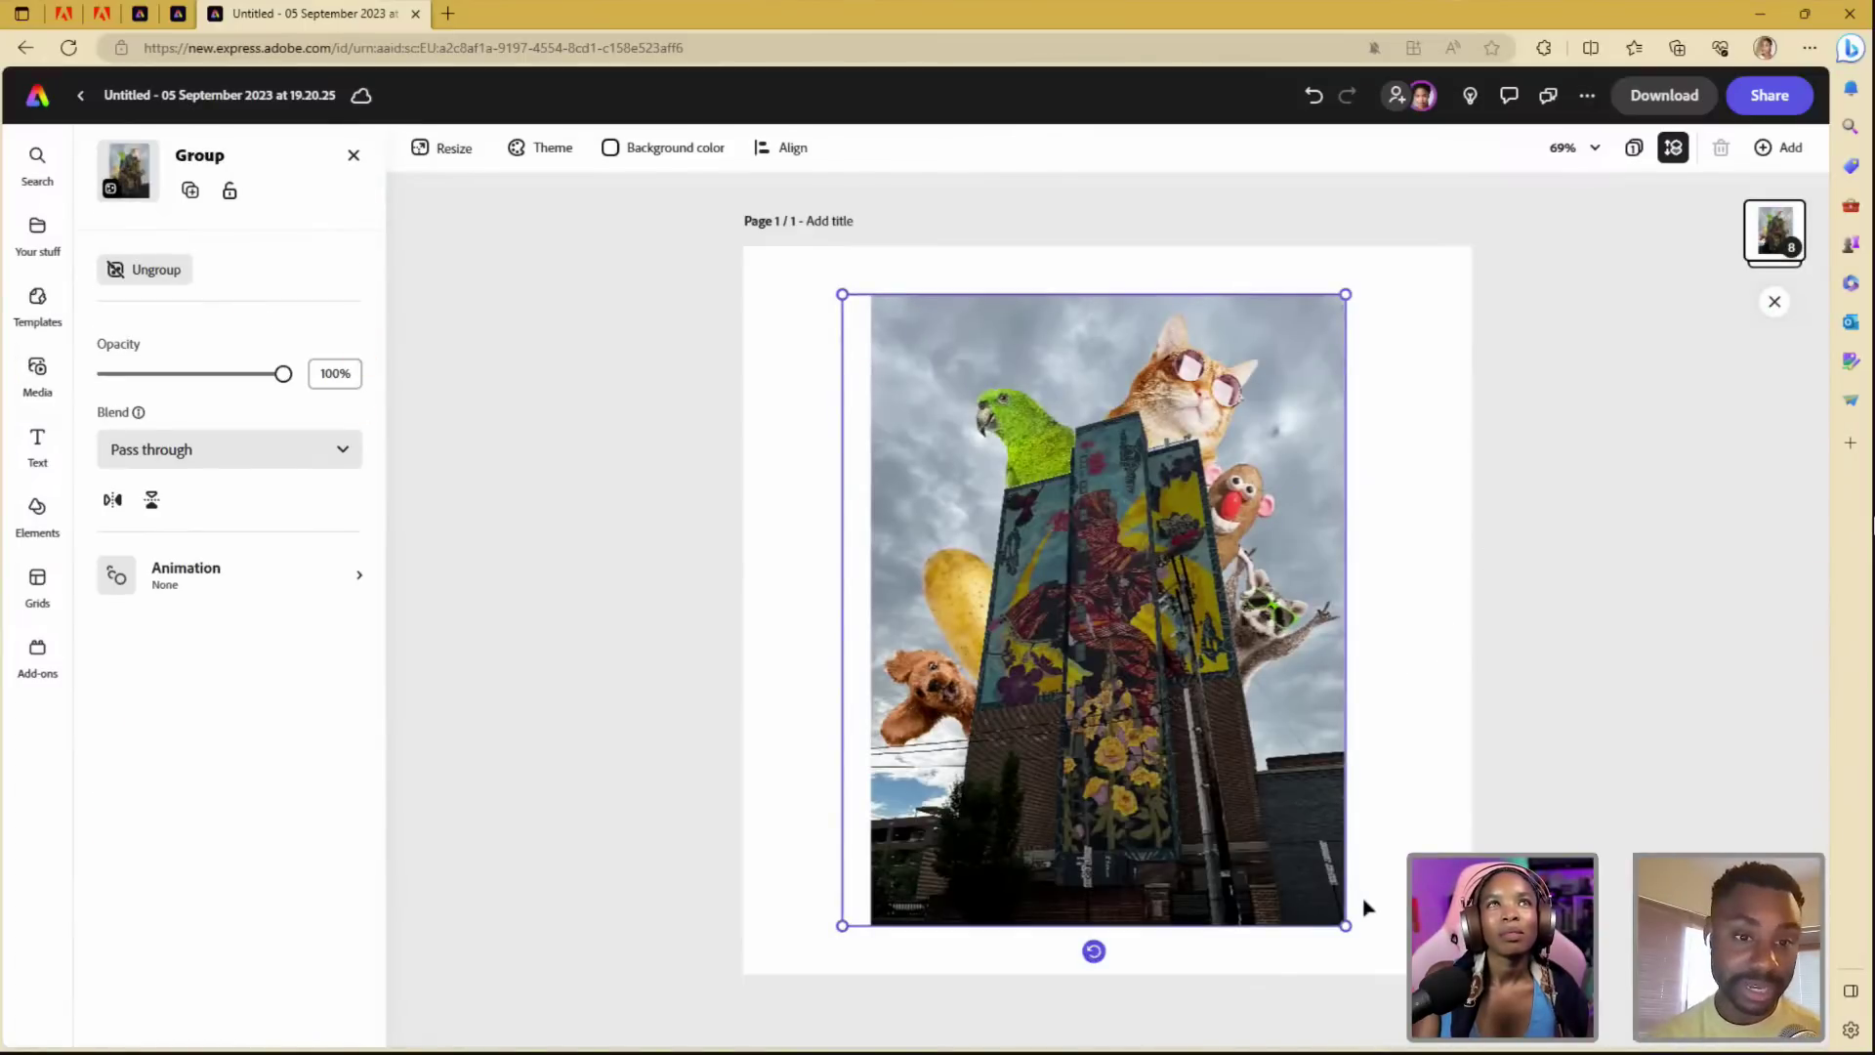
pyautogui.click(1613, 892)
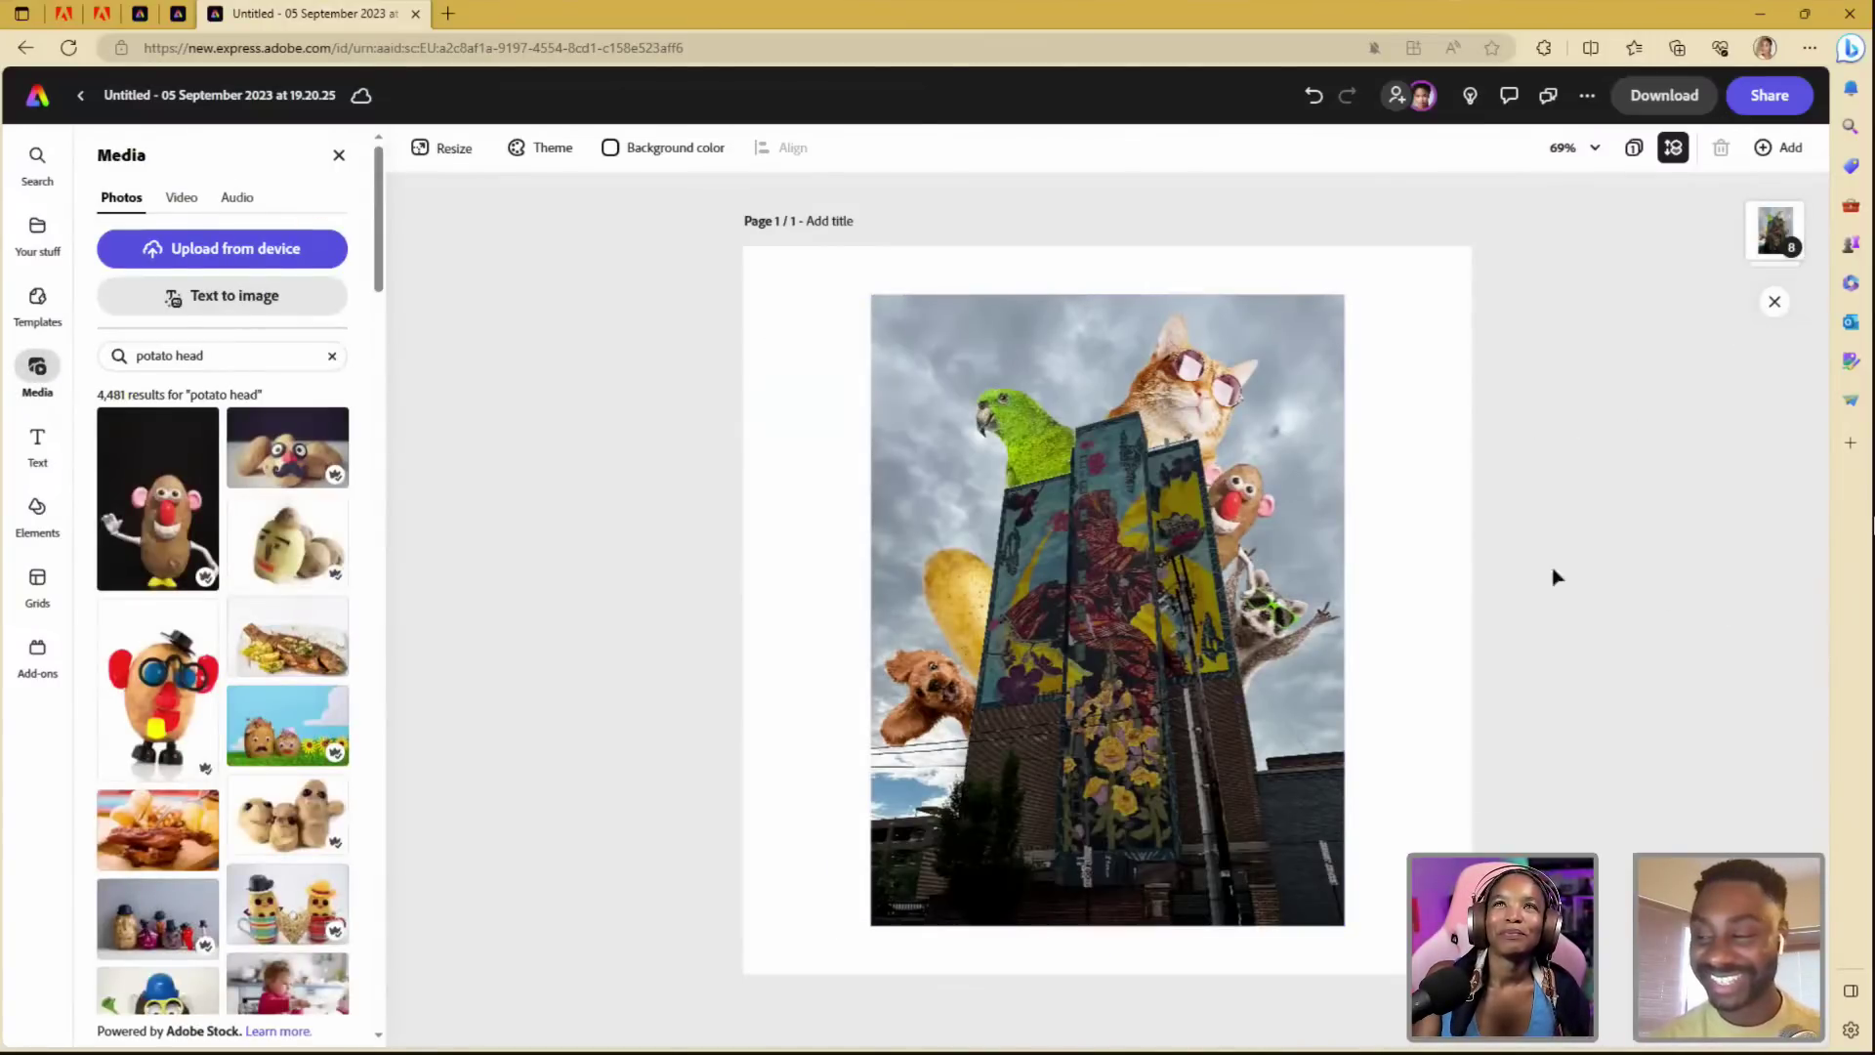
pyautogui.click(1276, 538)
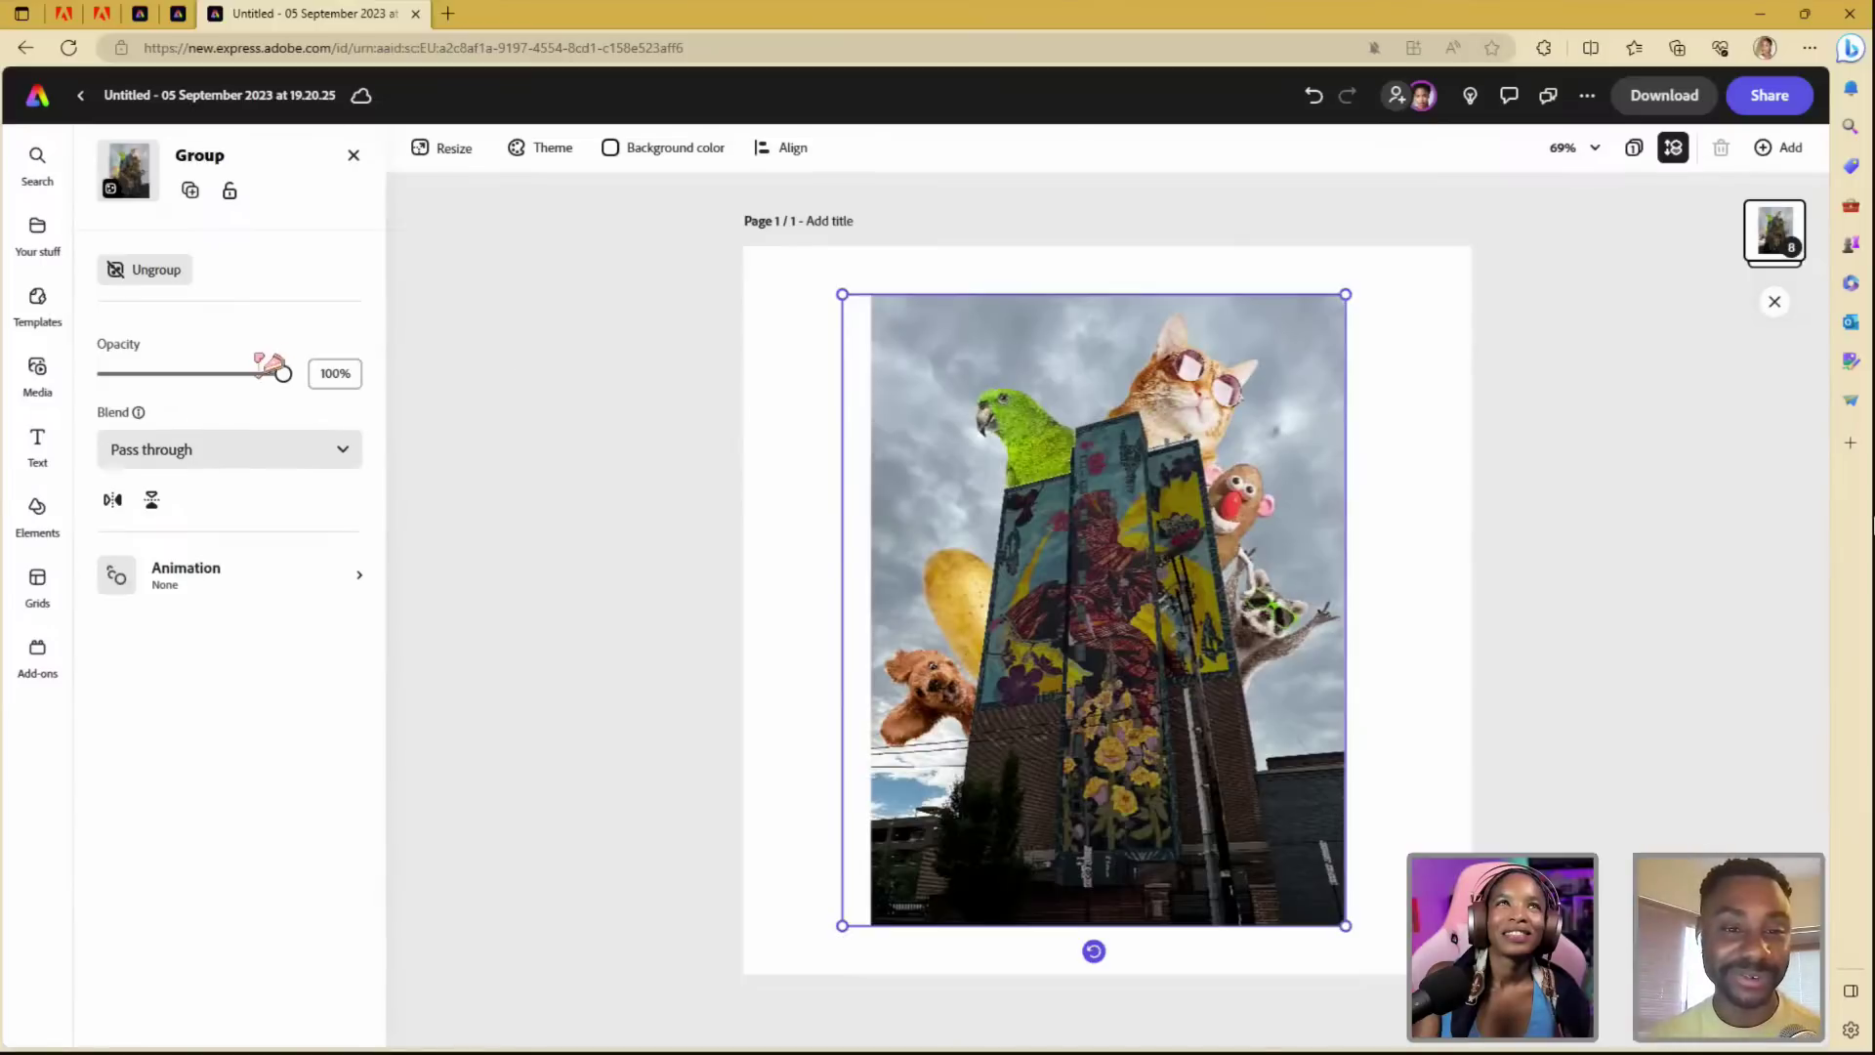
pyautogui.click(156, 269)
pyautogui.press('Escape')
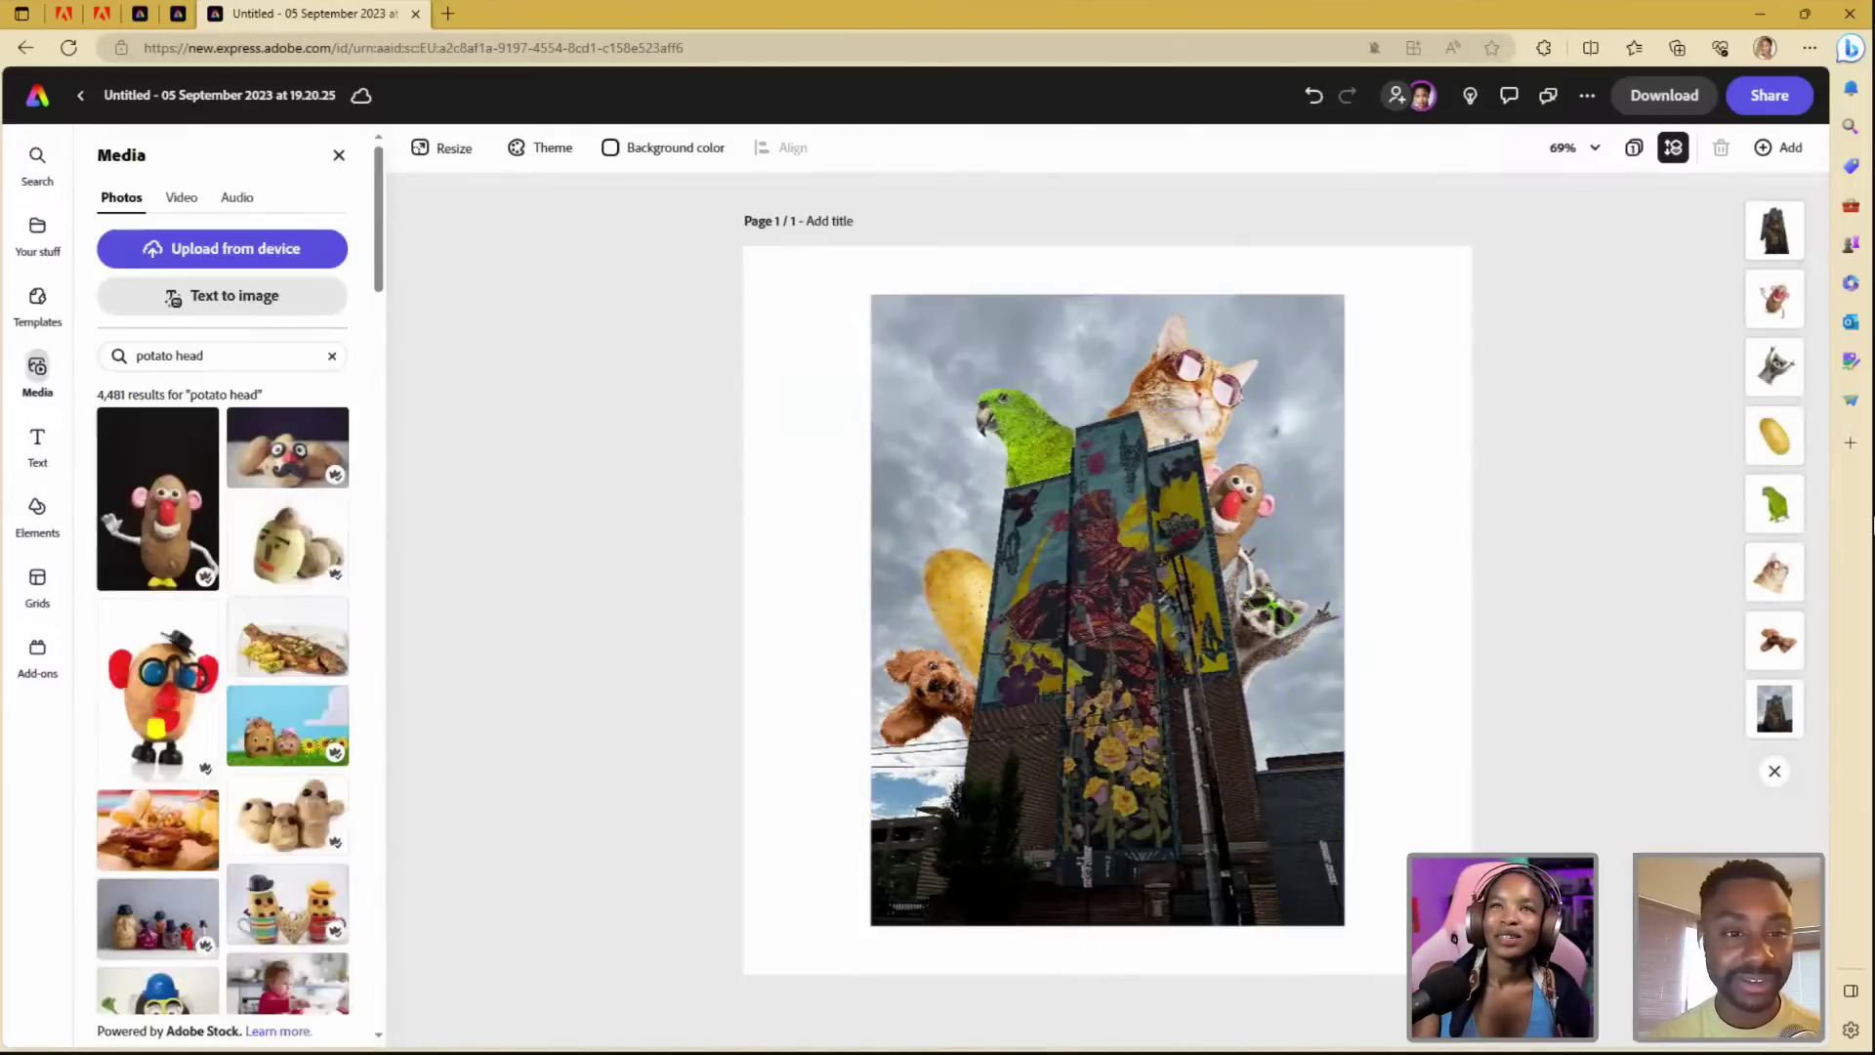
# - Crop the full background photo of the building to the circle shape
pyautogui.click(1328, 914)
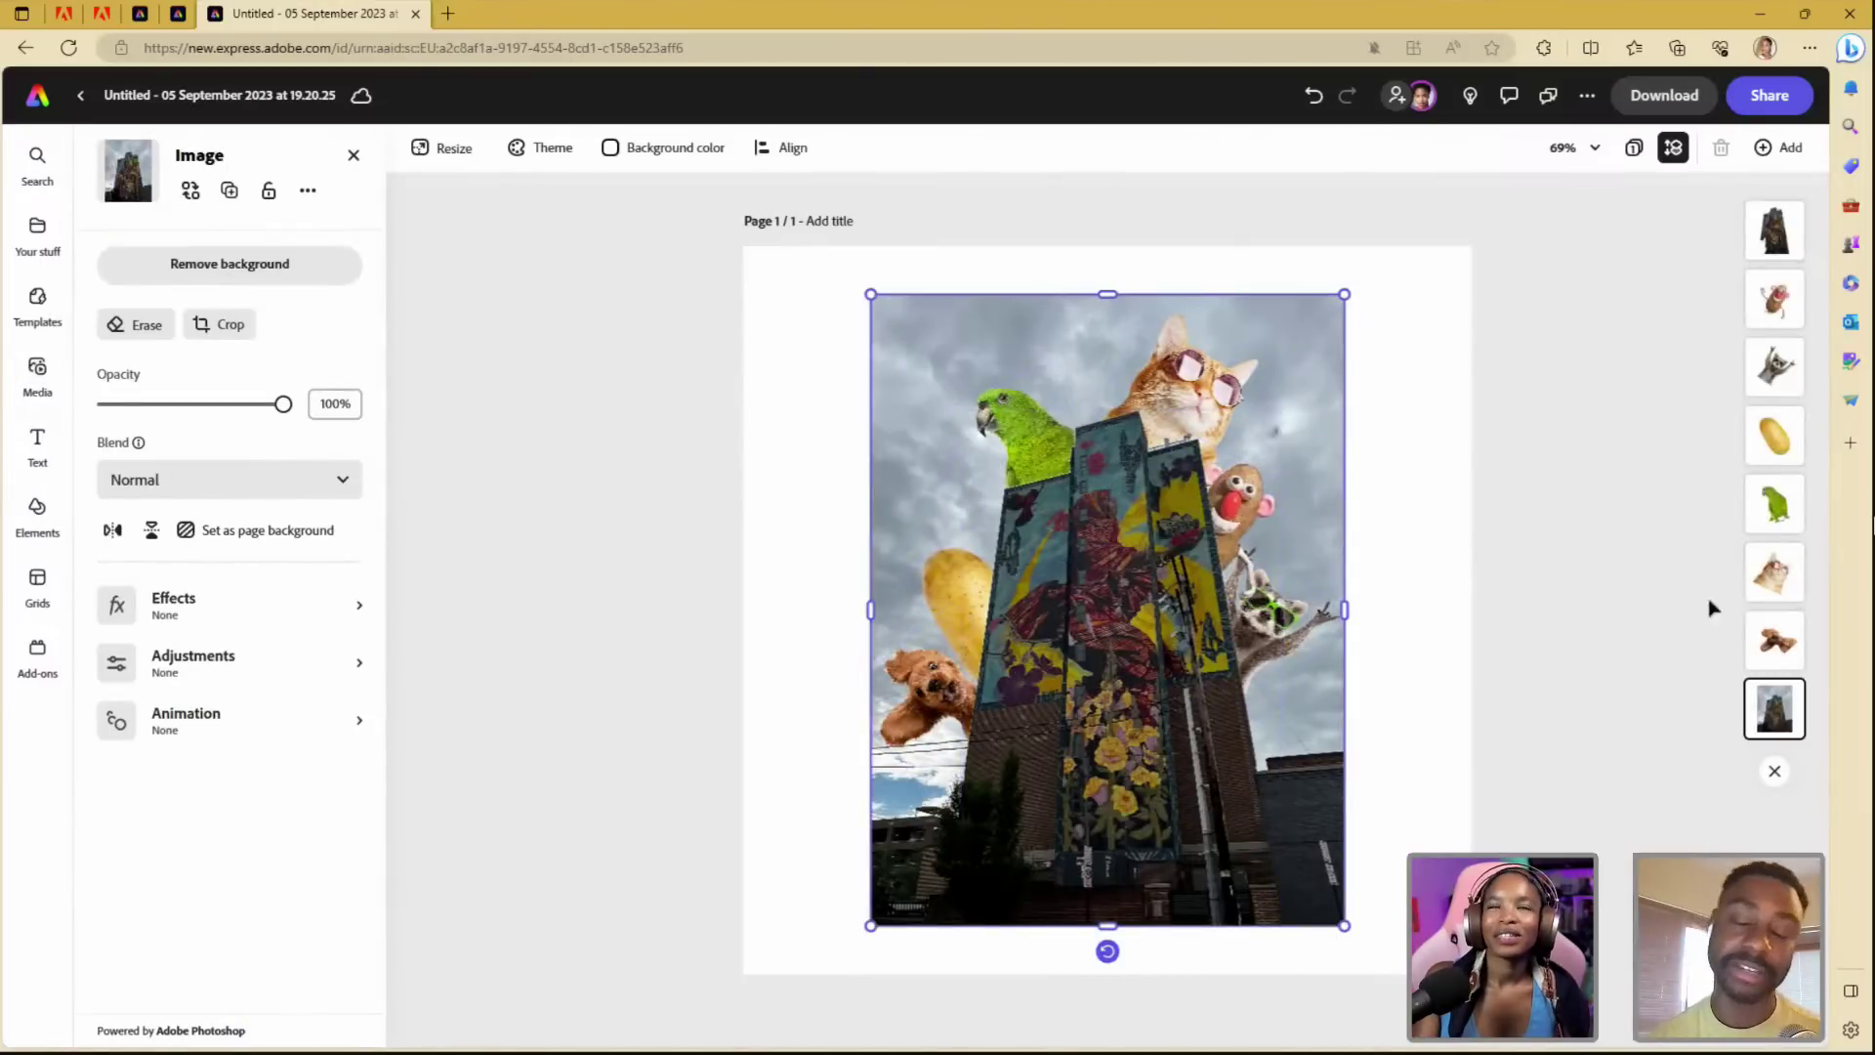
pyautogui.click(207, 330)
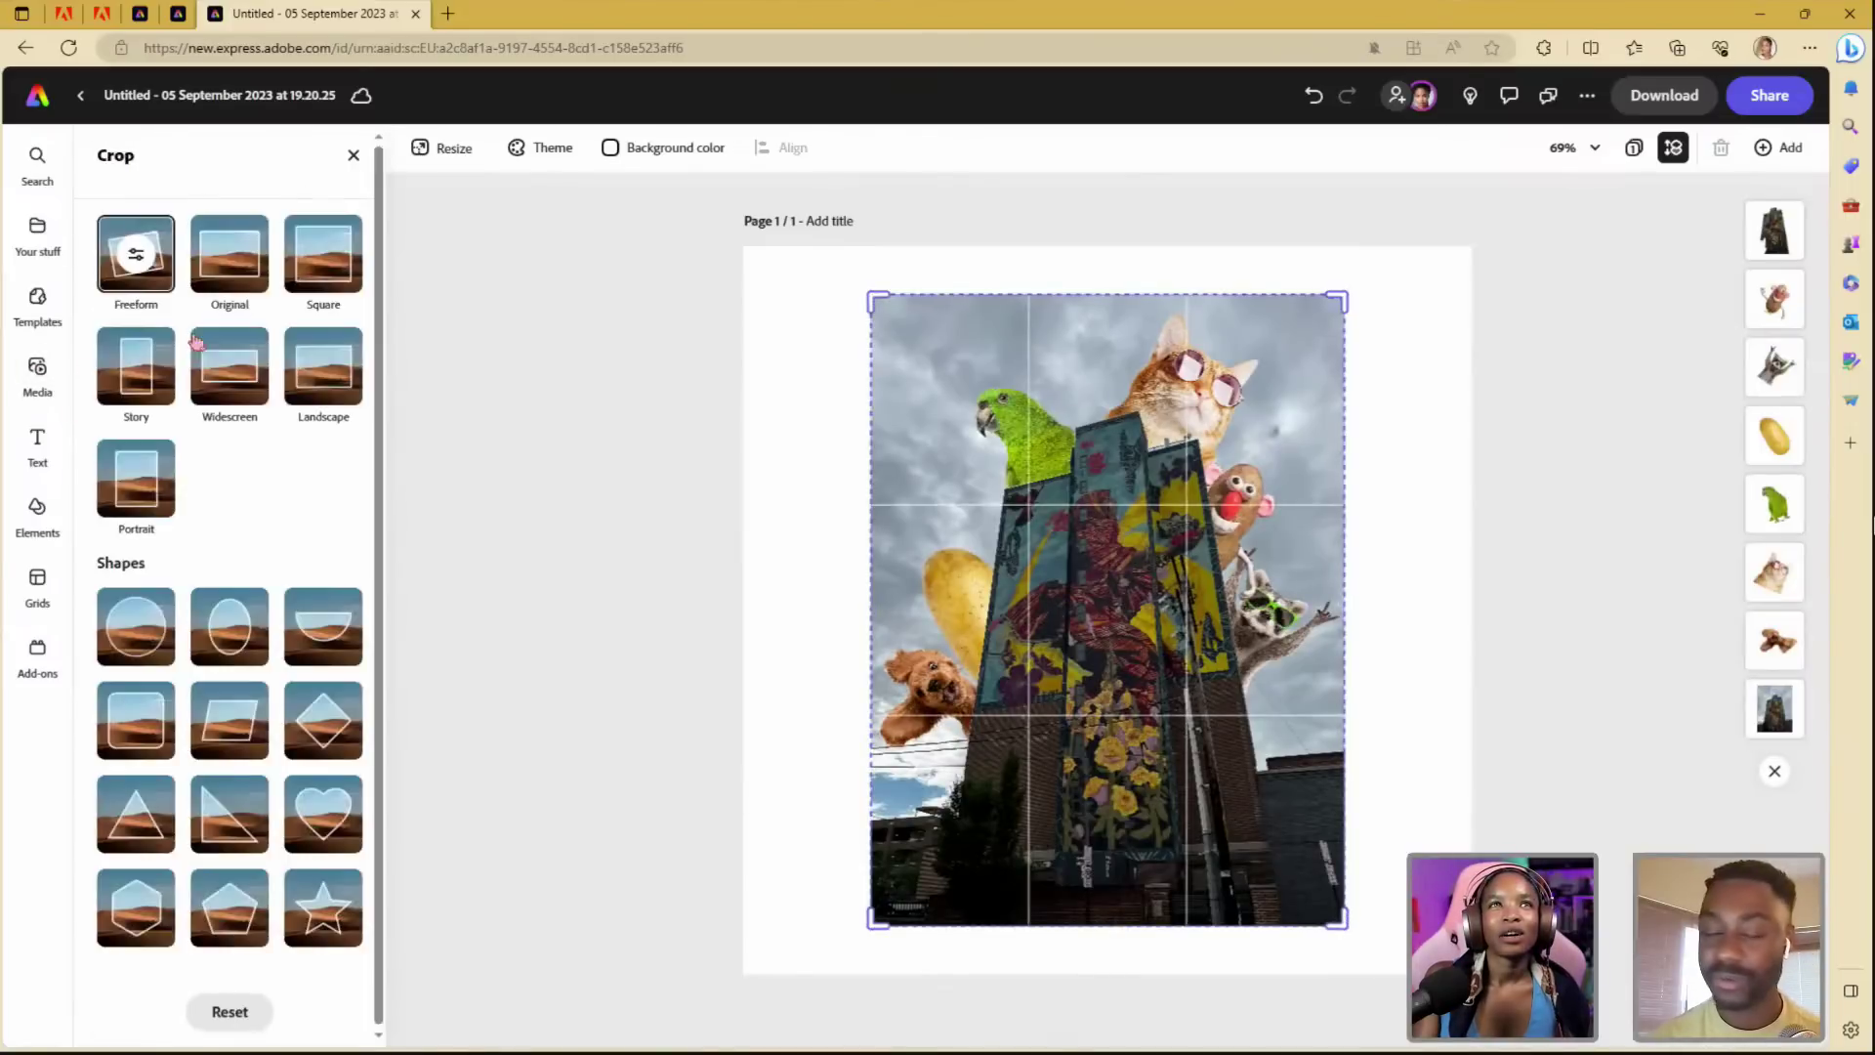
pyautogui.click(156, 651)
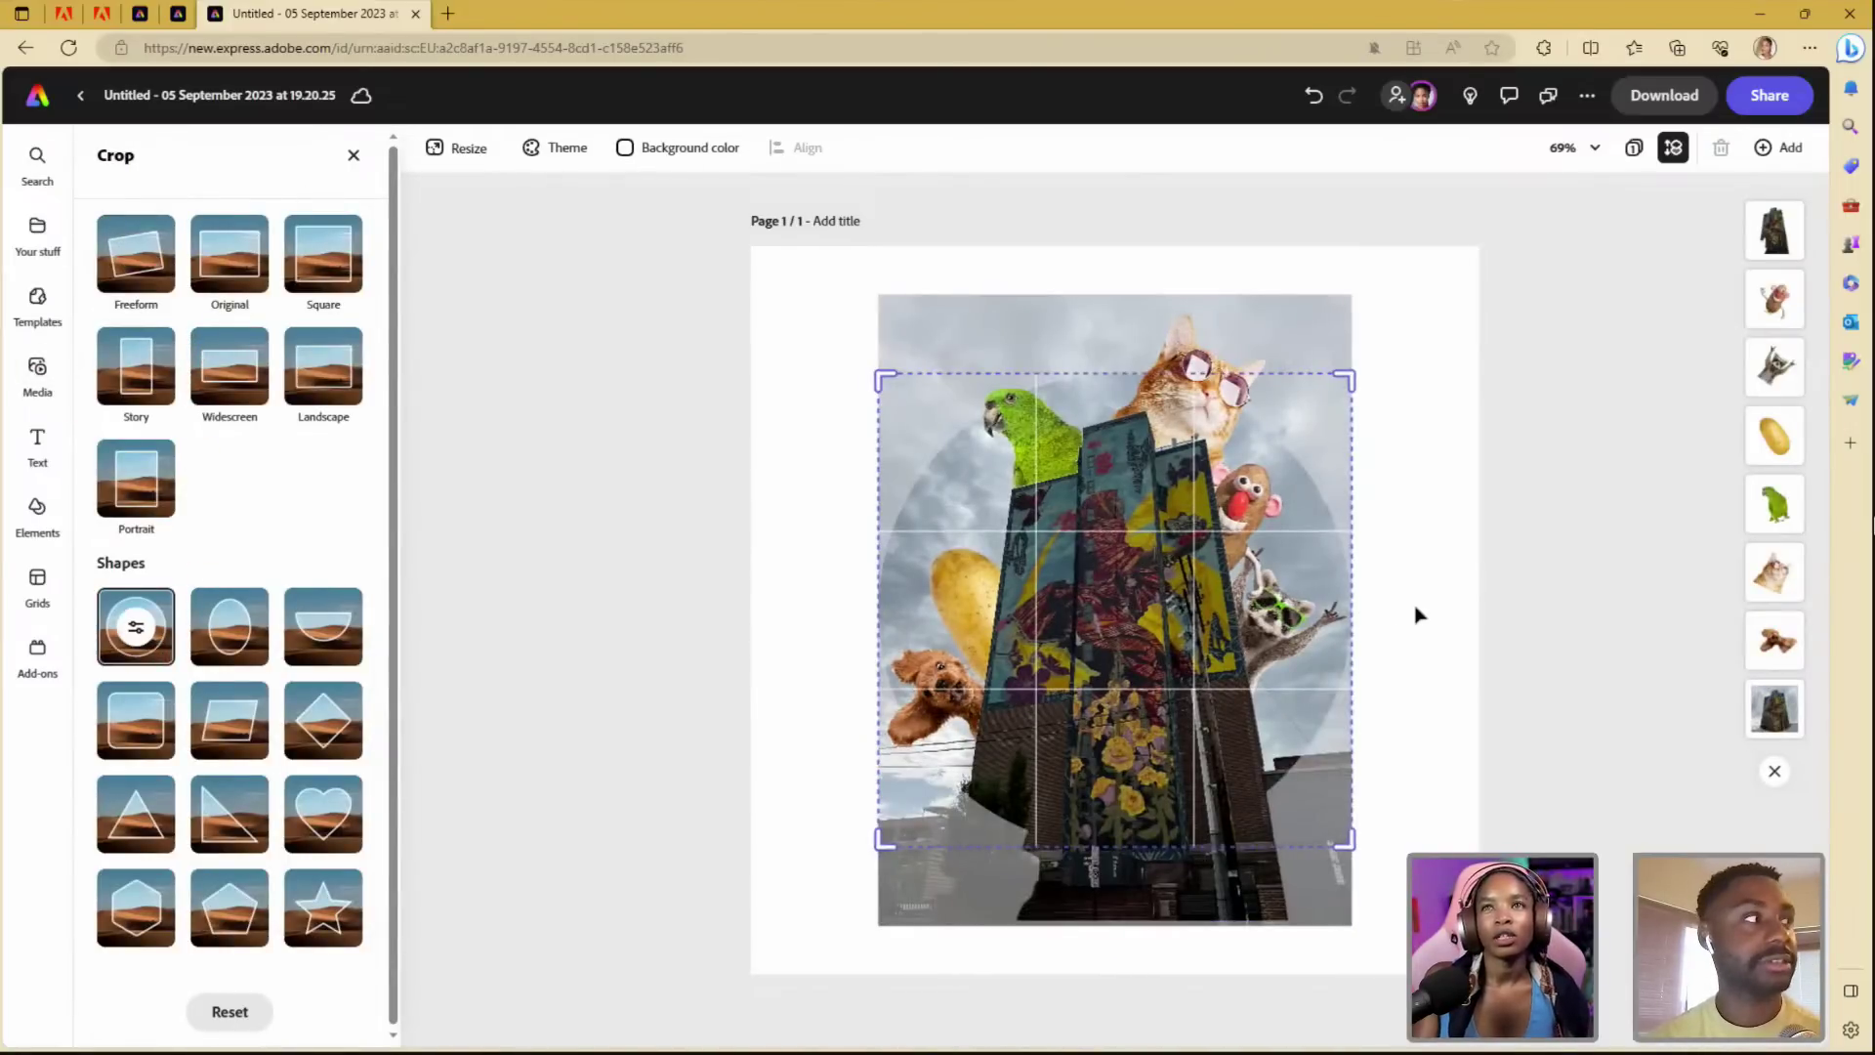
pyautogui.click(1454, 542)
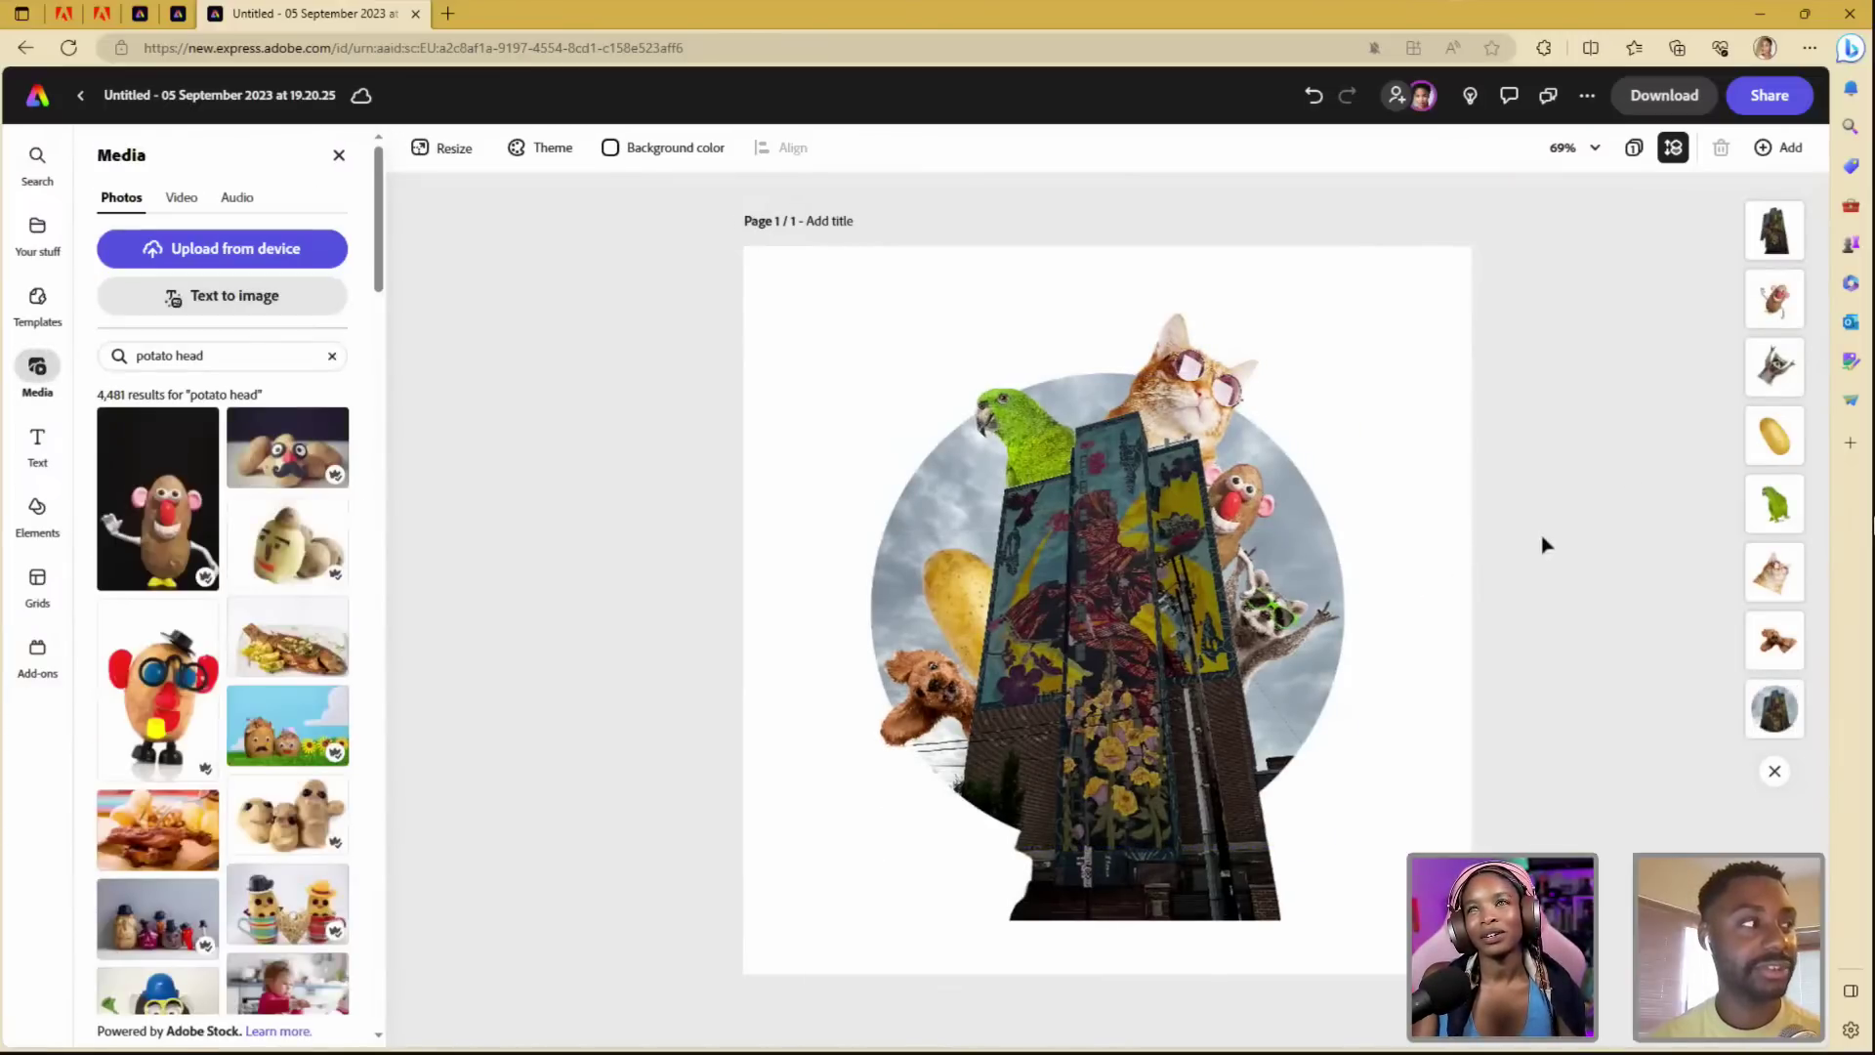
# - Crop the building cutout to the circle shape so its base follows the background circle
pyautogui.click(1778, 239)
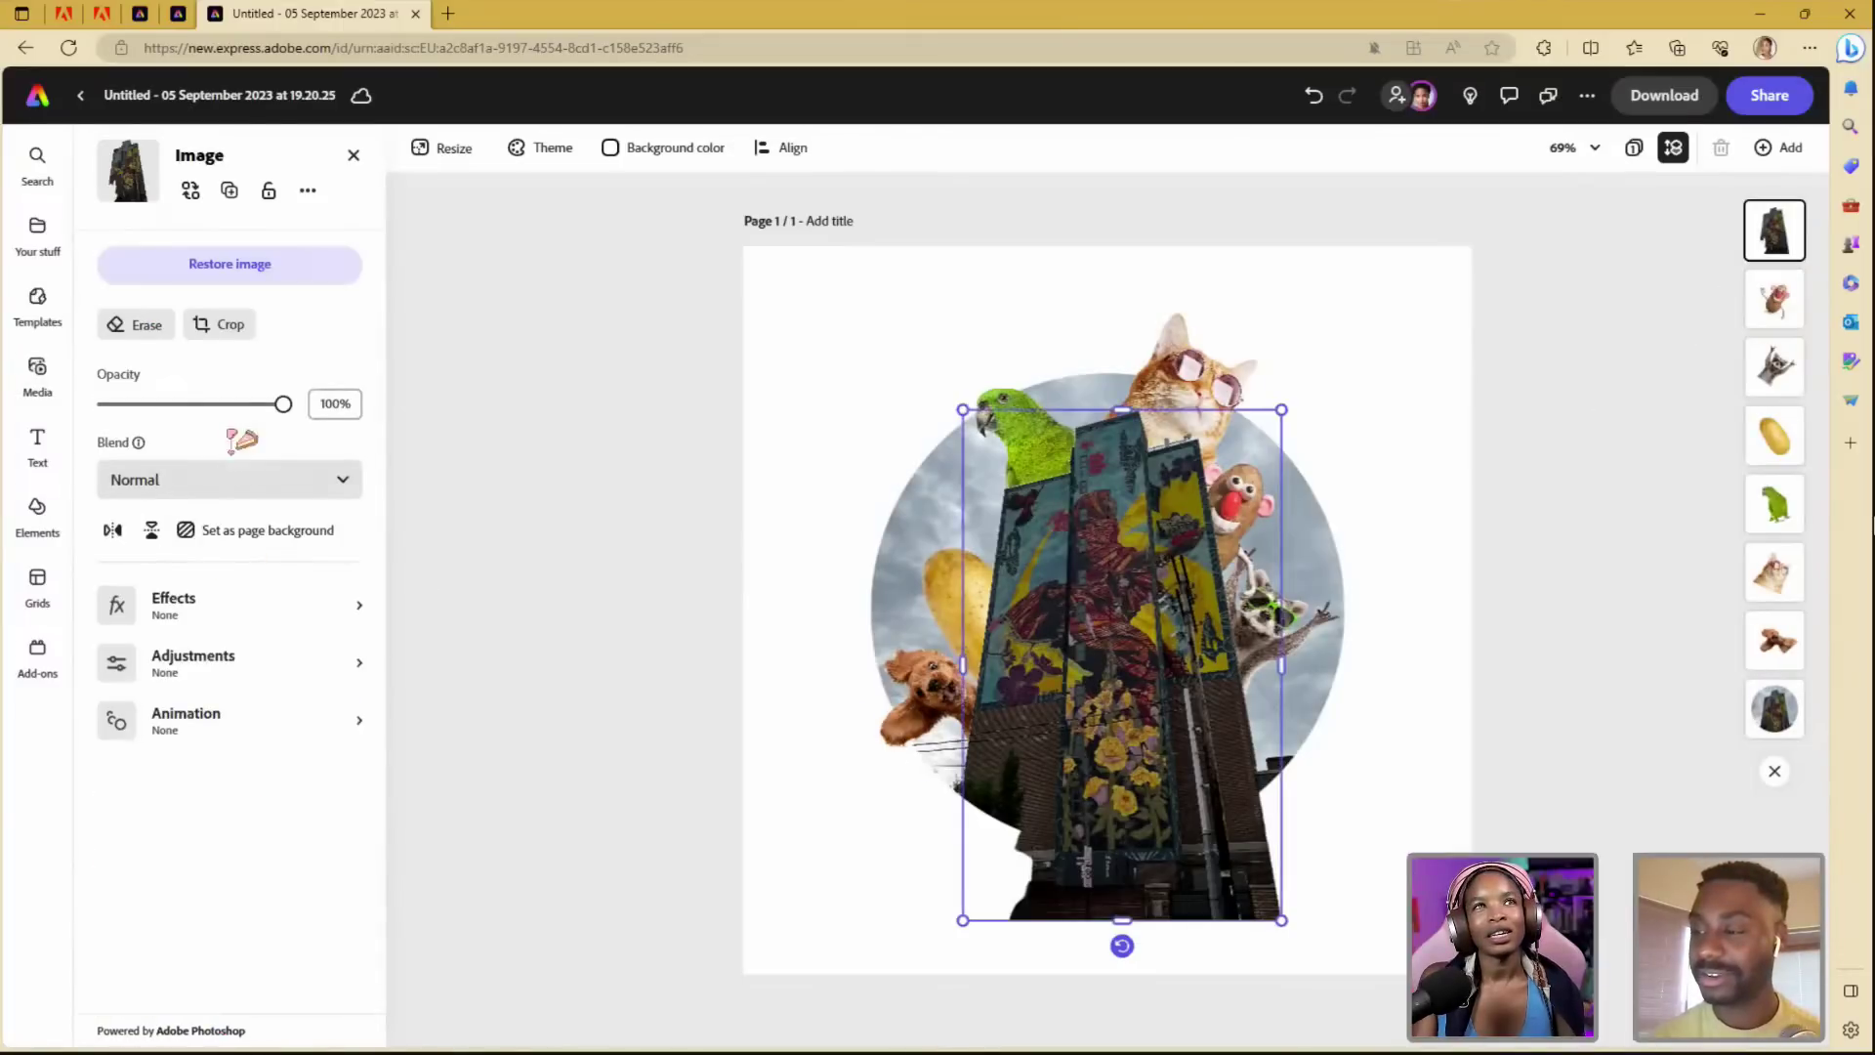
pyautogui.click(241, 325)
pyautogui.click(136, 625)
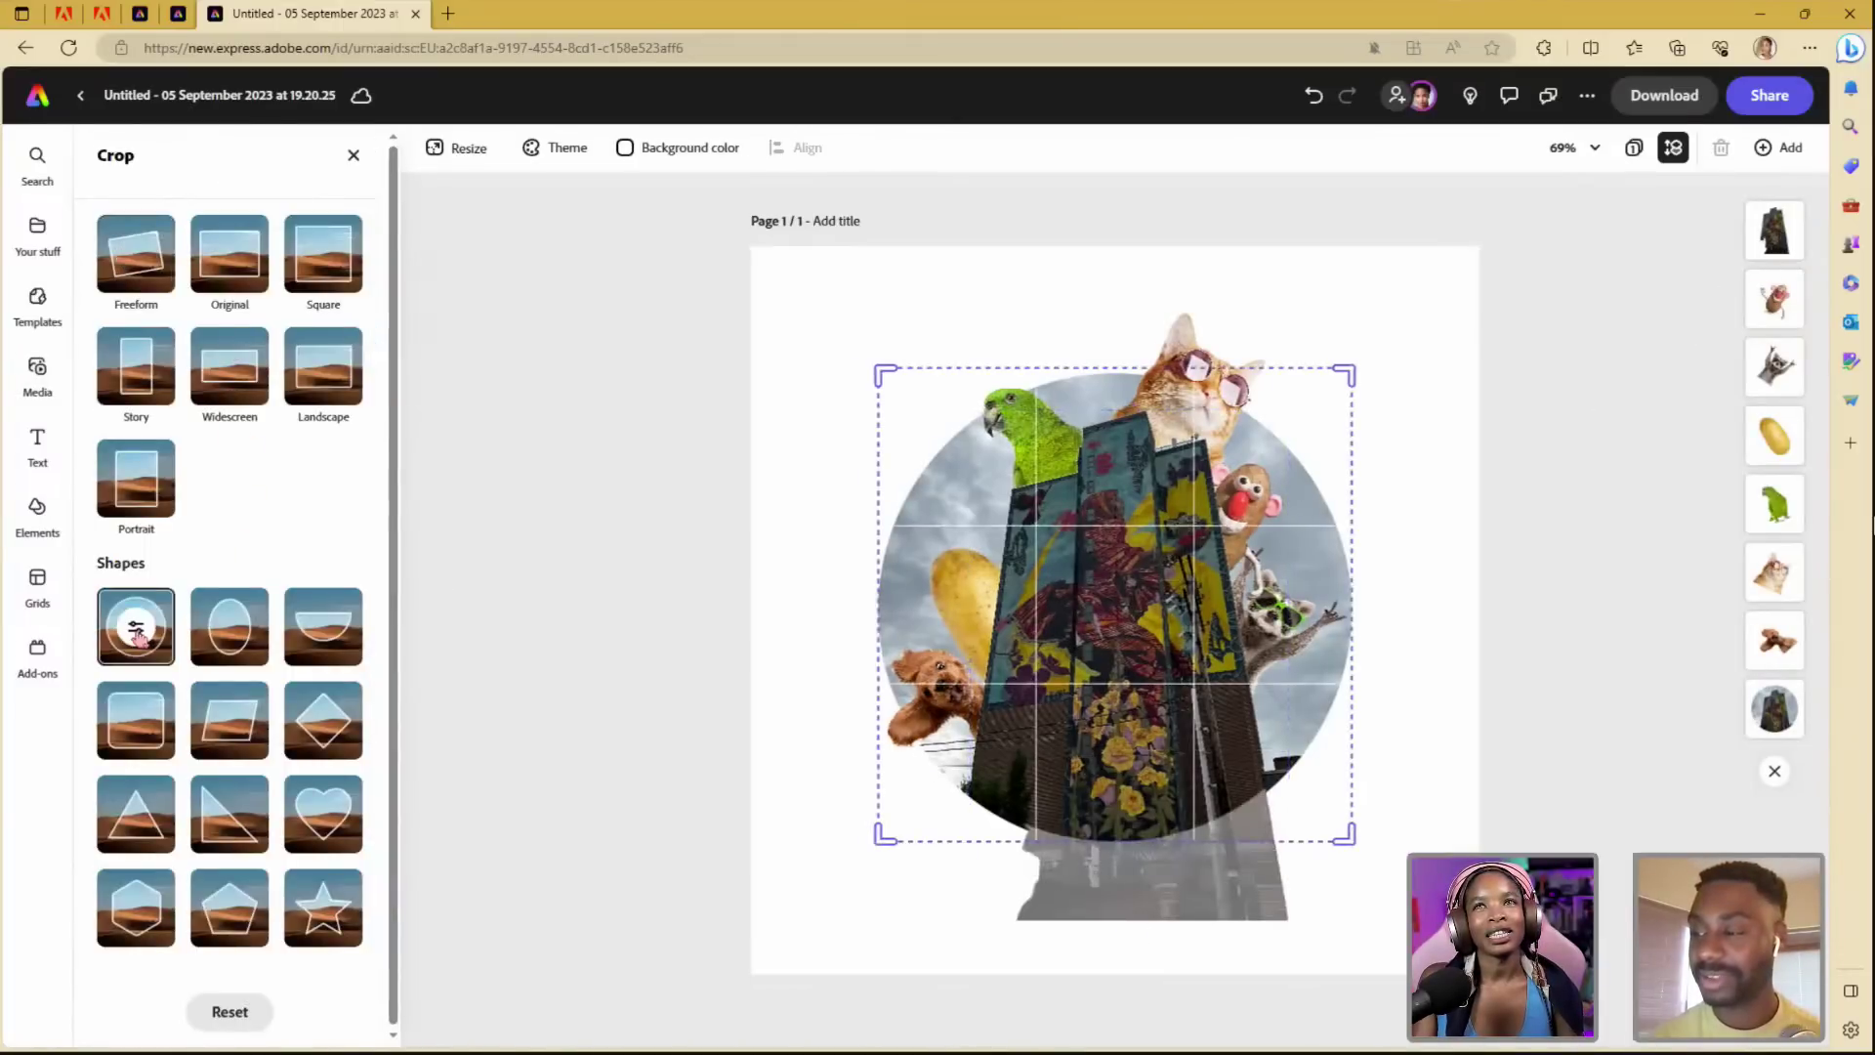
pyautogui.click(1509, 644)
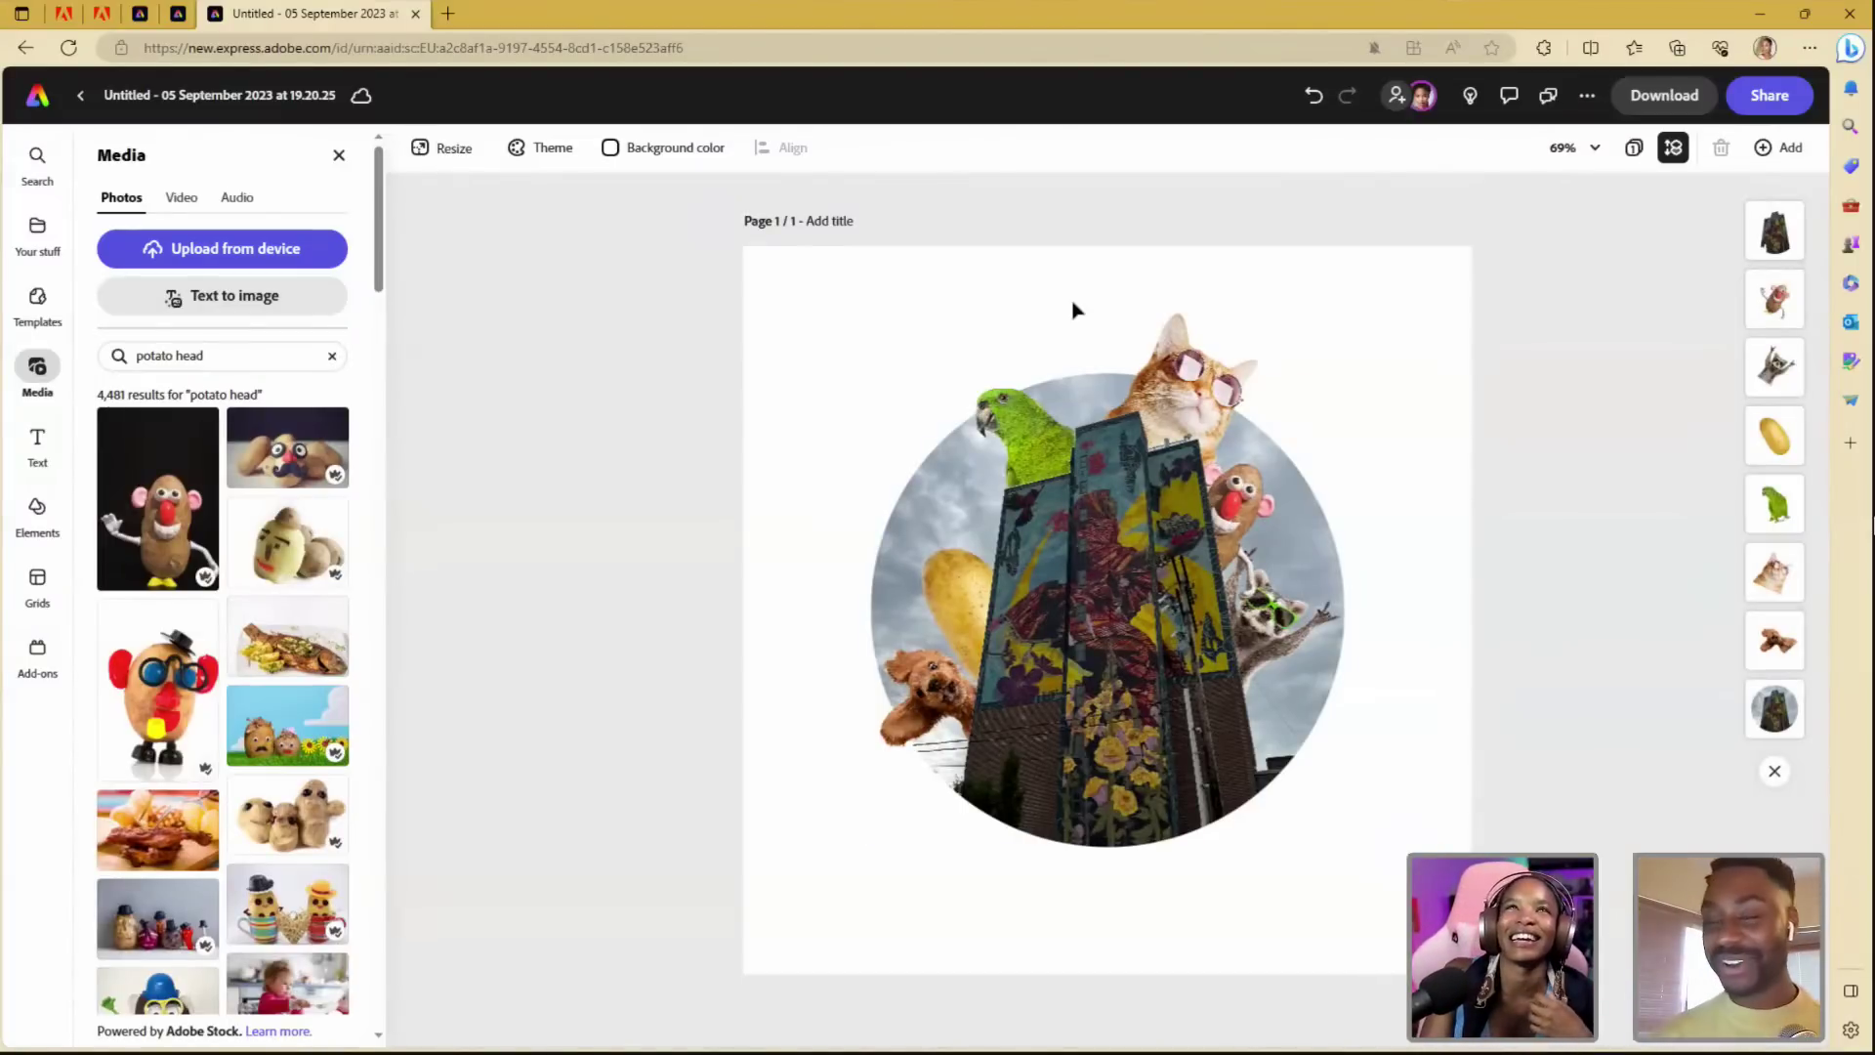
# - Set the page's background color to none so the page is transparent
pyautogui.click(653, 148)
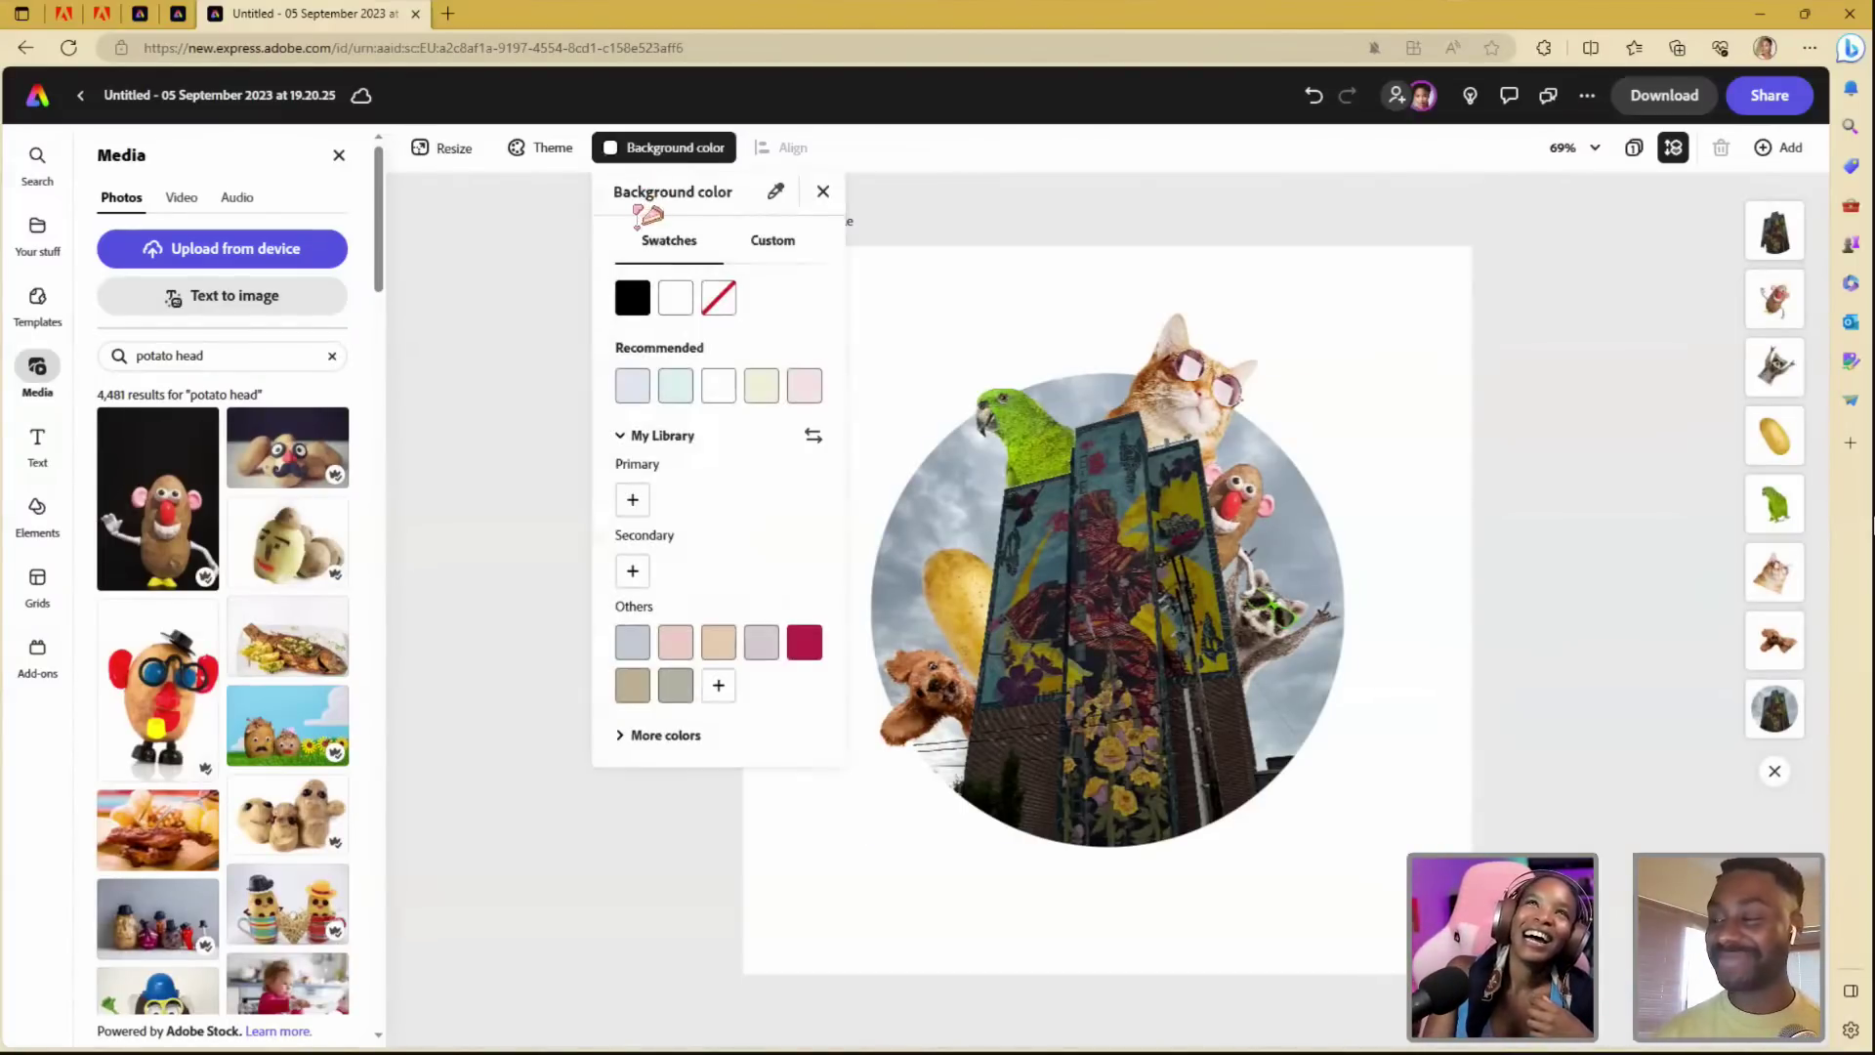
pyautogui.click(718, 298)
pyautogui.click(599, 927)
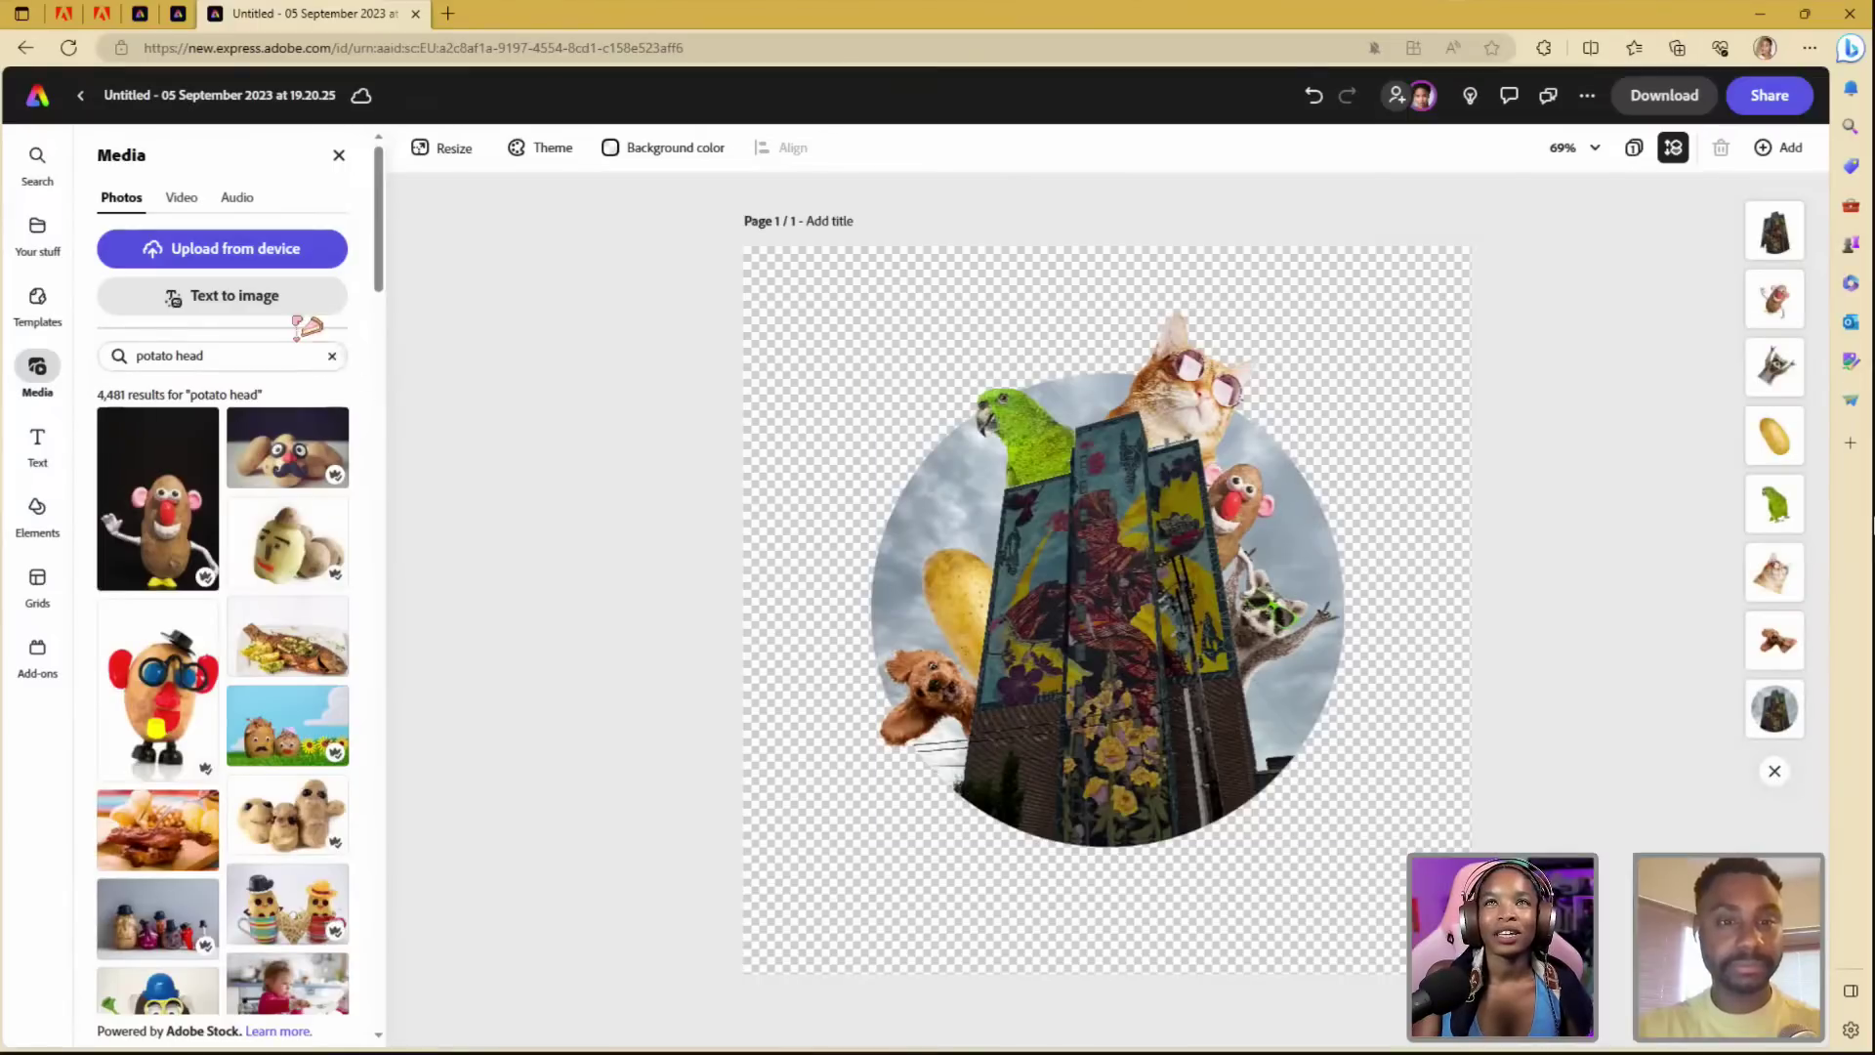
# - Leave the building design and create a new blank design in the standard 1:1 square size
pyautogui.click(338, 155)
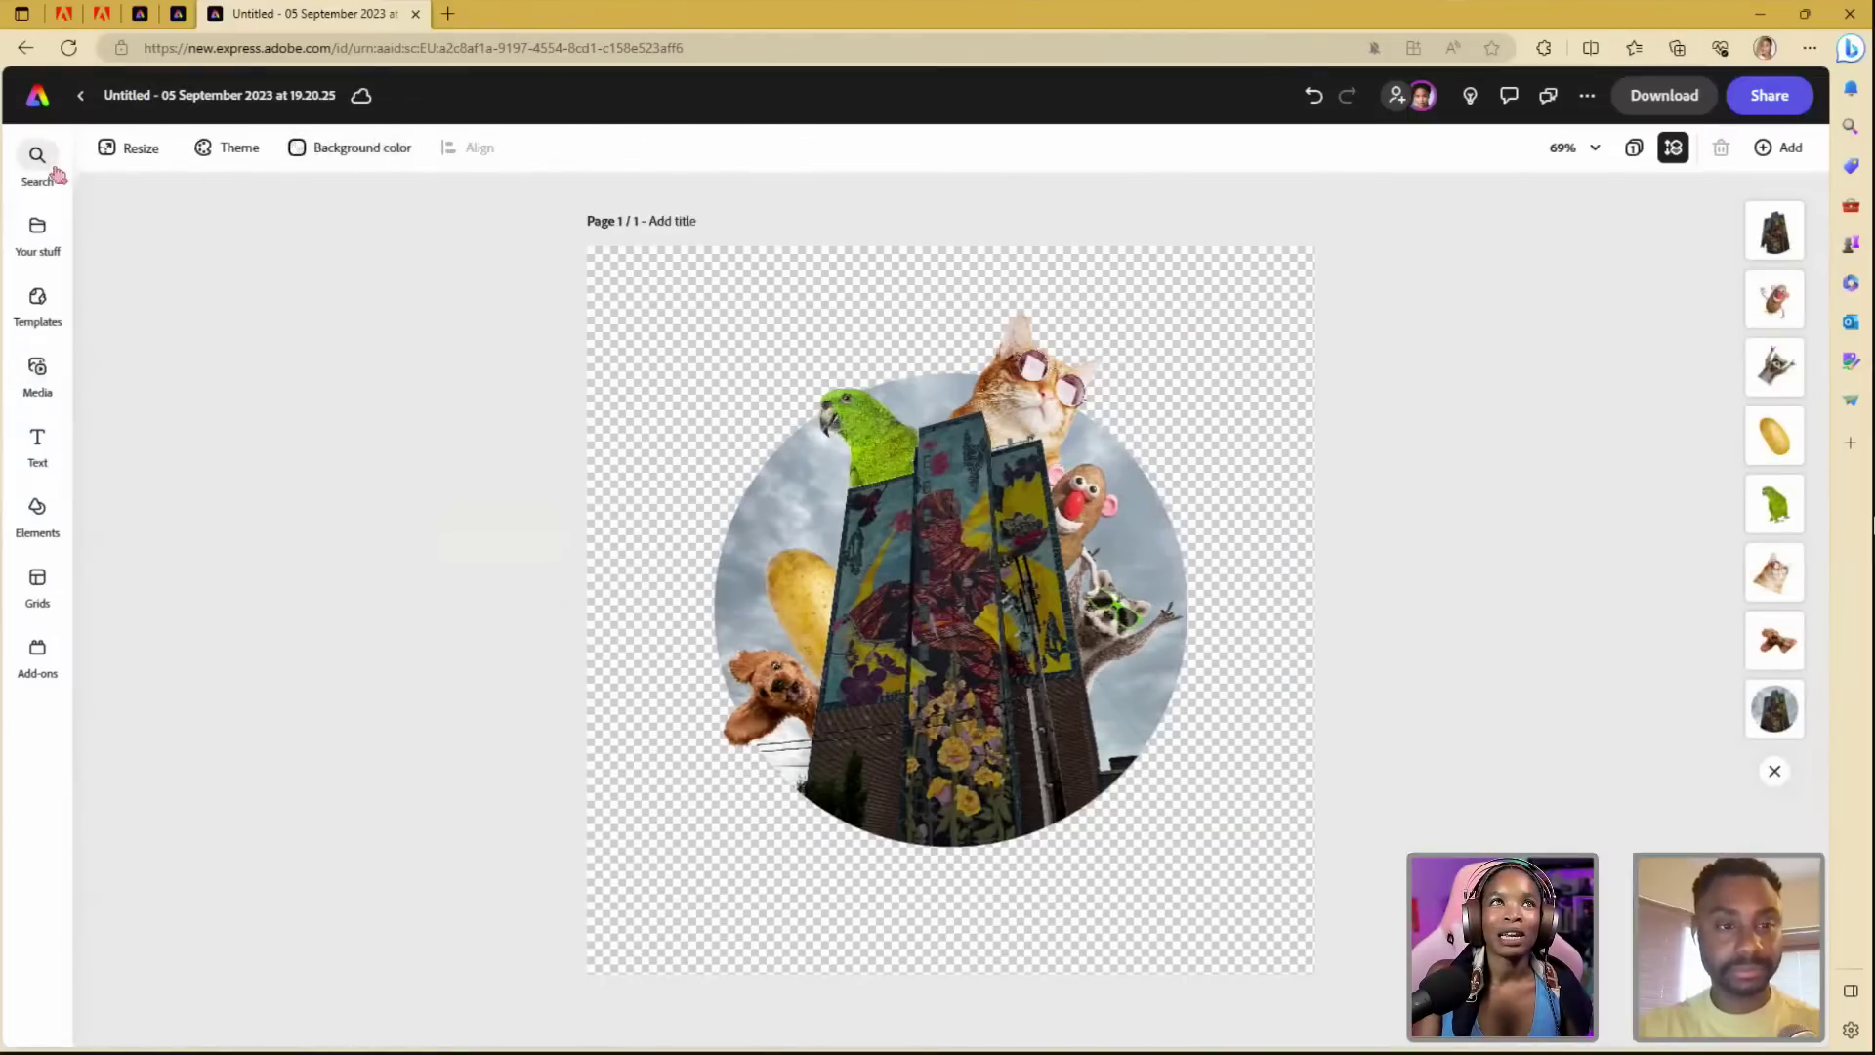
pyautogui.click(81, 95)
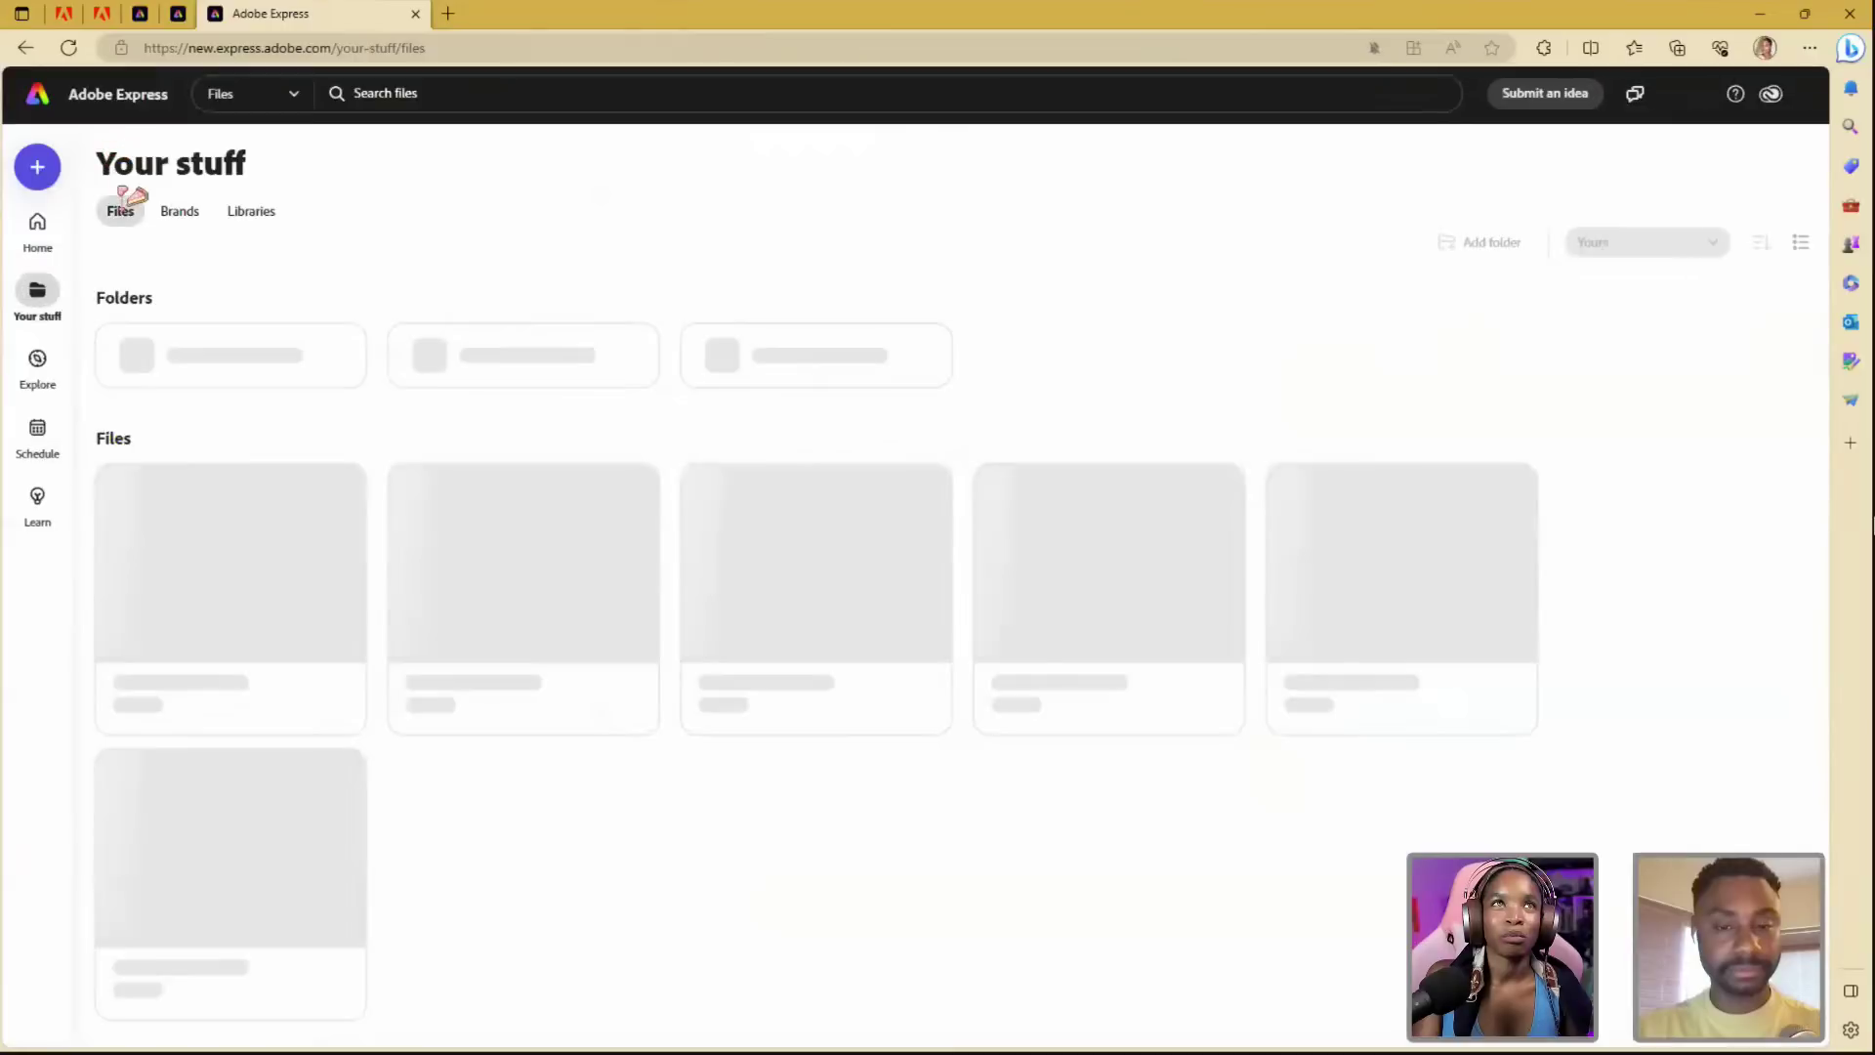
pyautogui.click(29, 172)
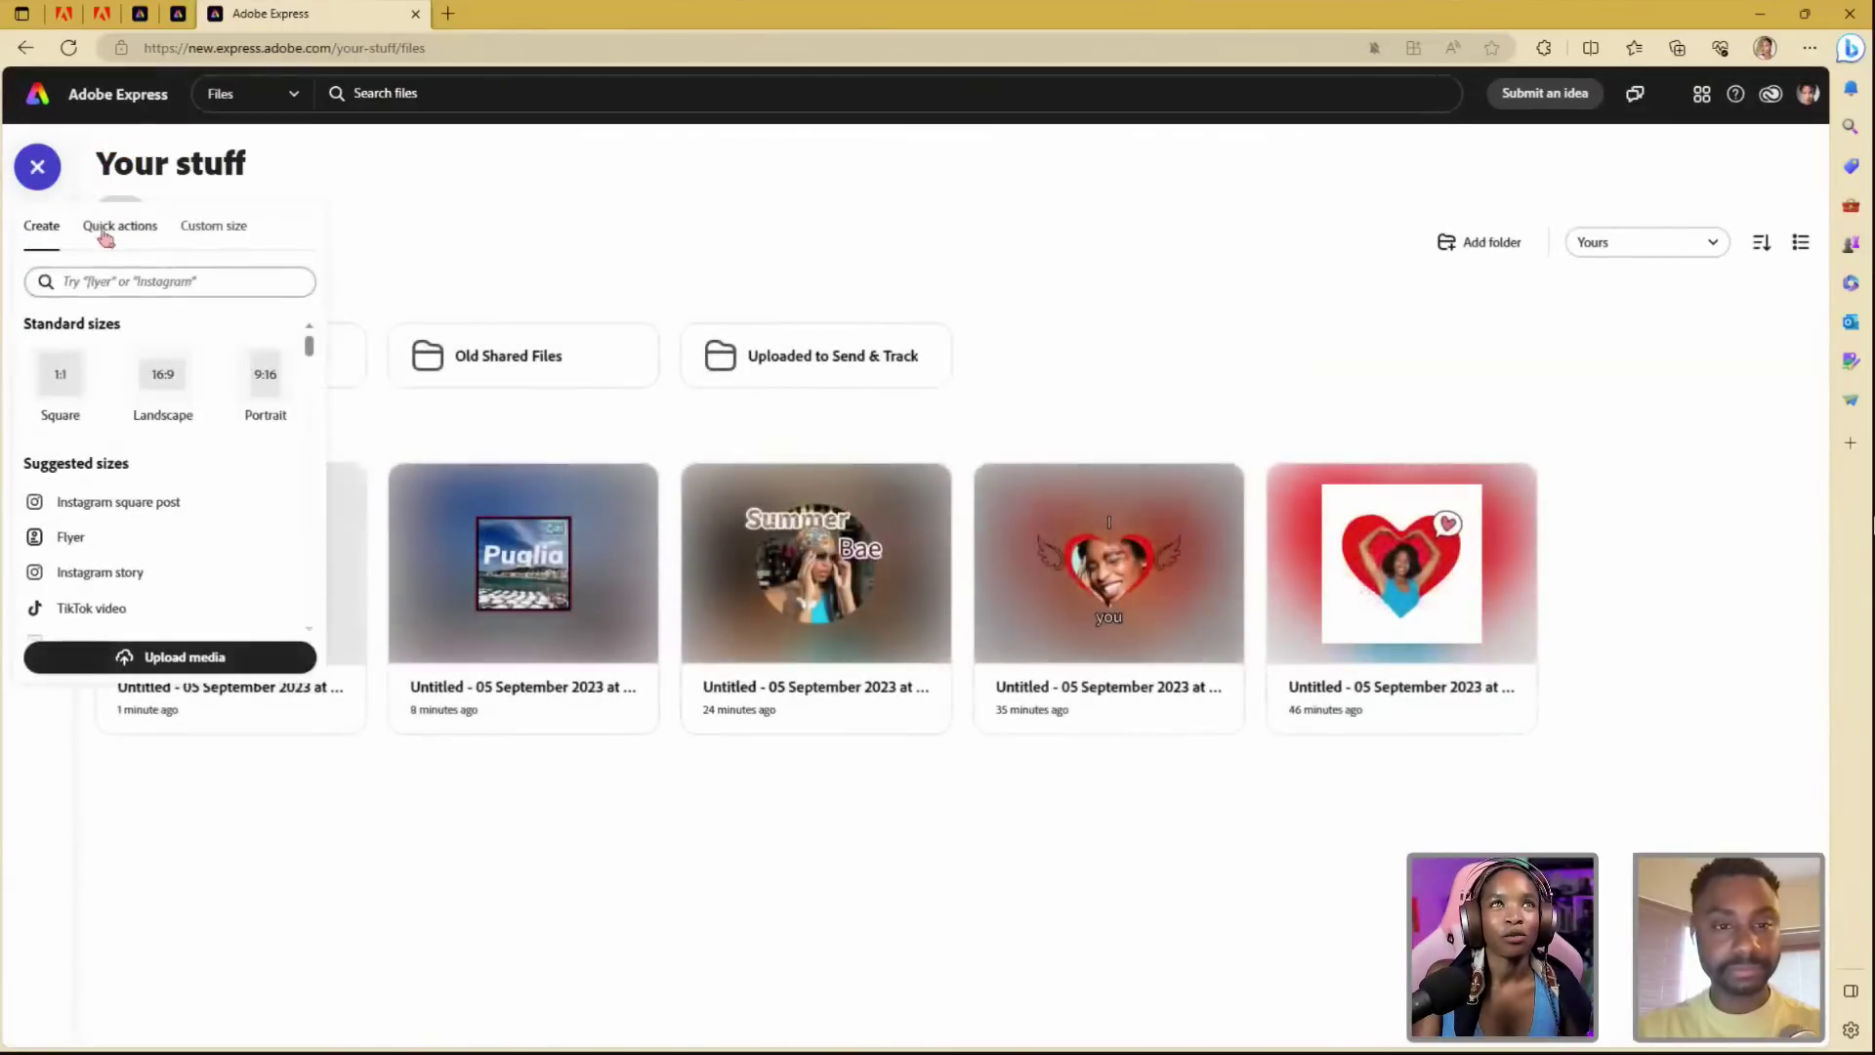
pyautogui.click(75, 393)
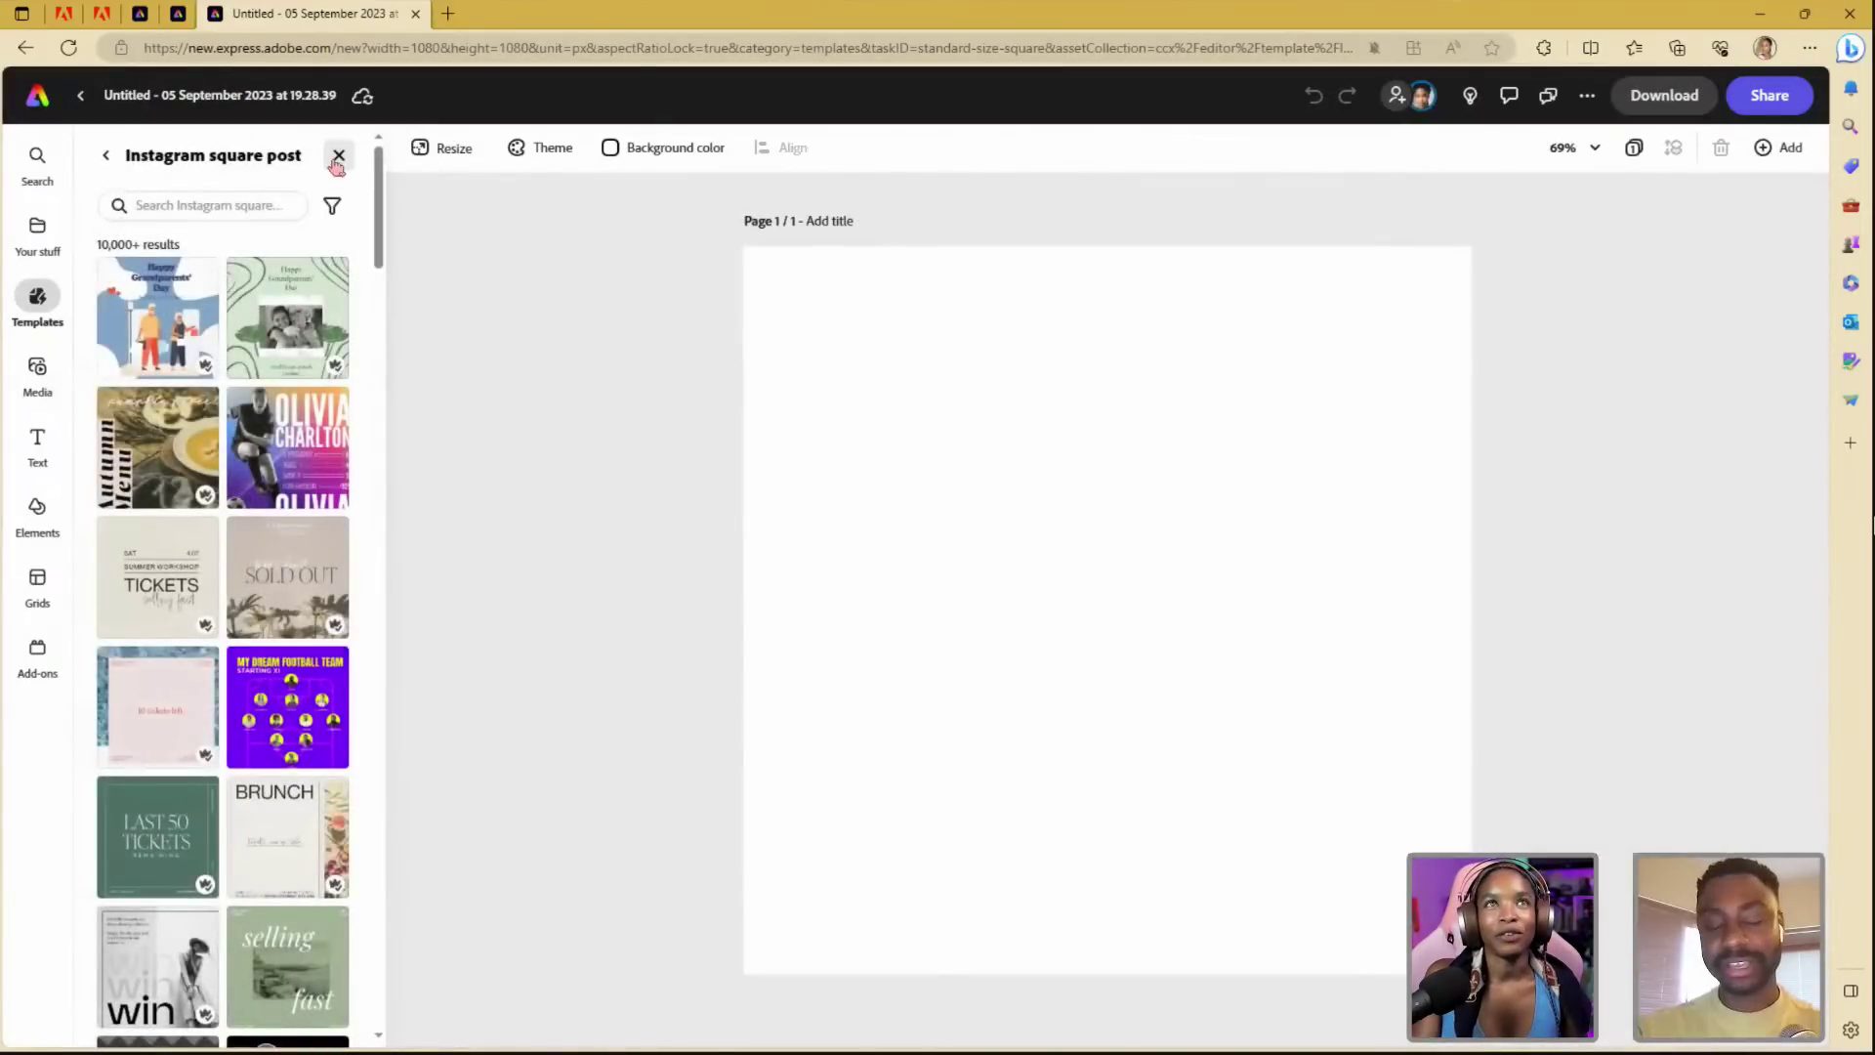
pyautogui.click(338, 156)
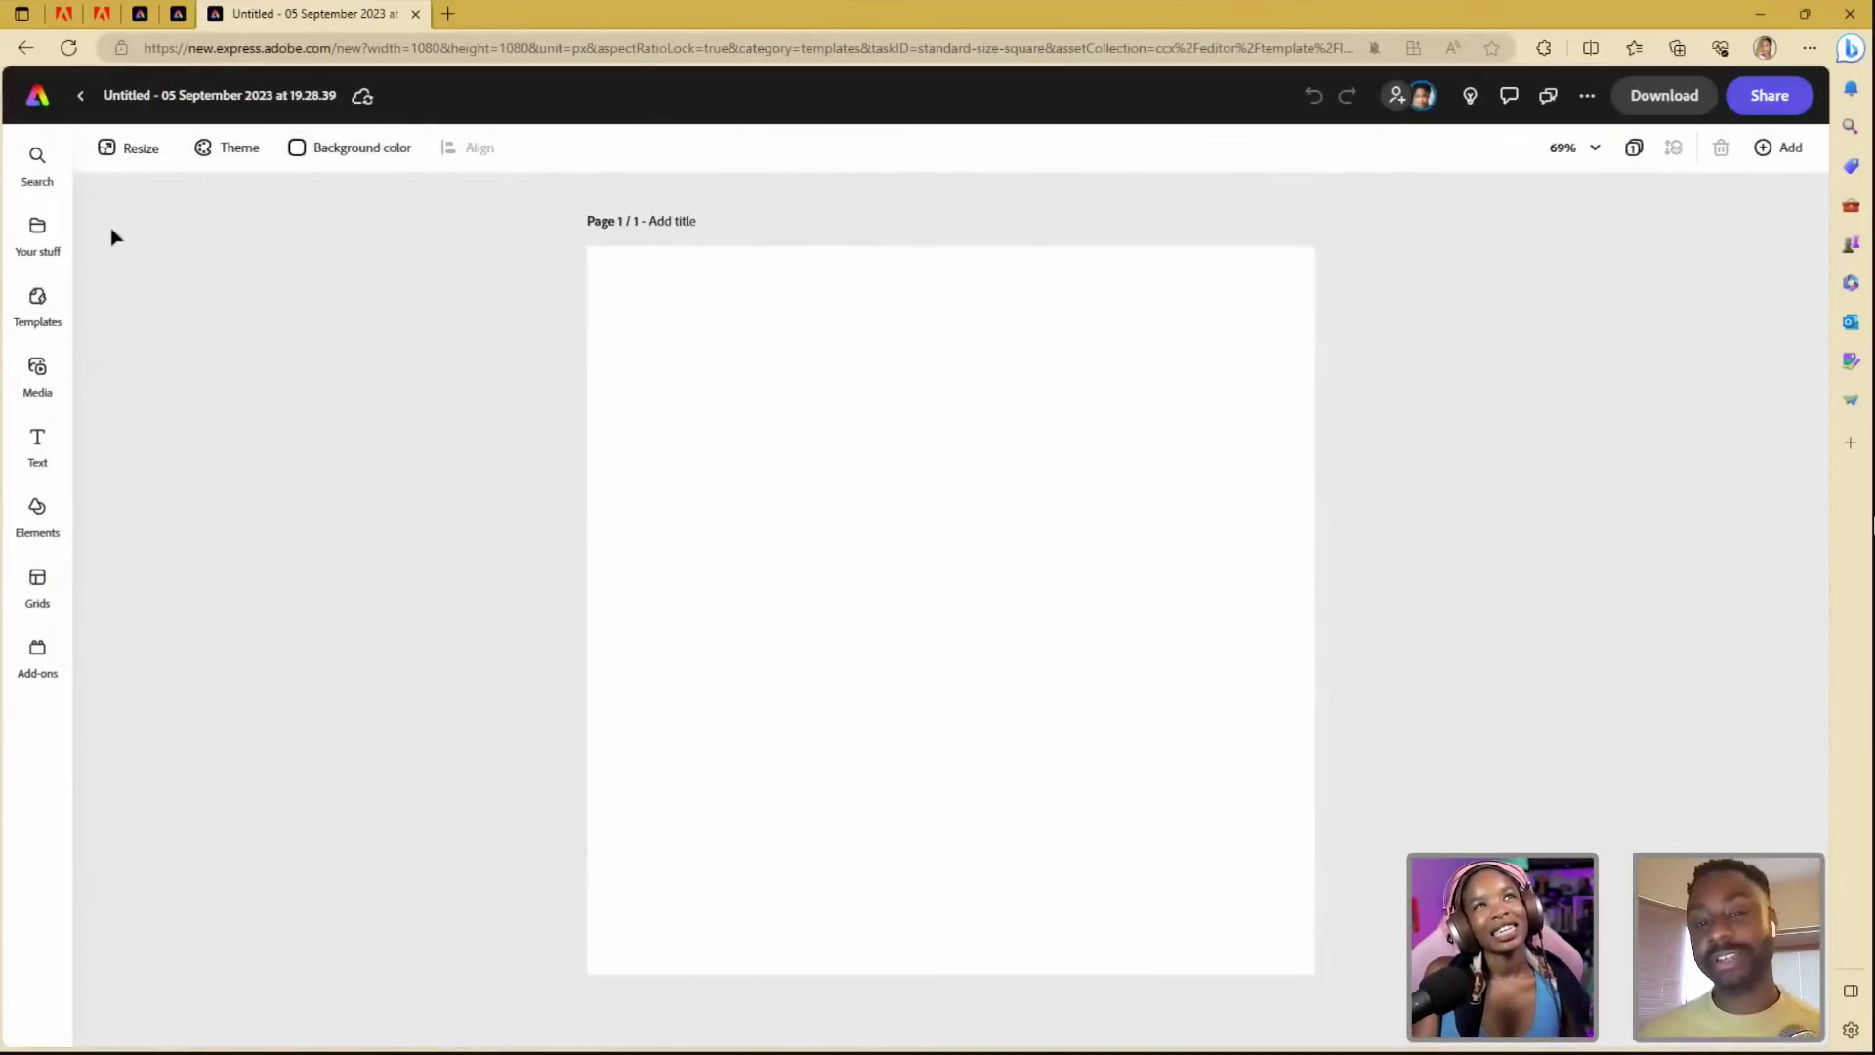
# - Start uploading a photo from the device and choose IMG_8915.JPG, the hand holding a yellow drink
pyautogui.click(39, 373)
pyautogui.click(238, 251)
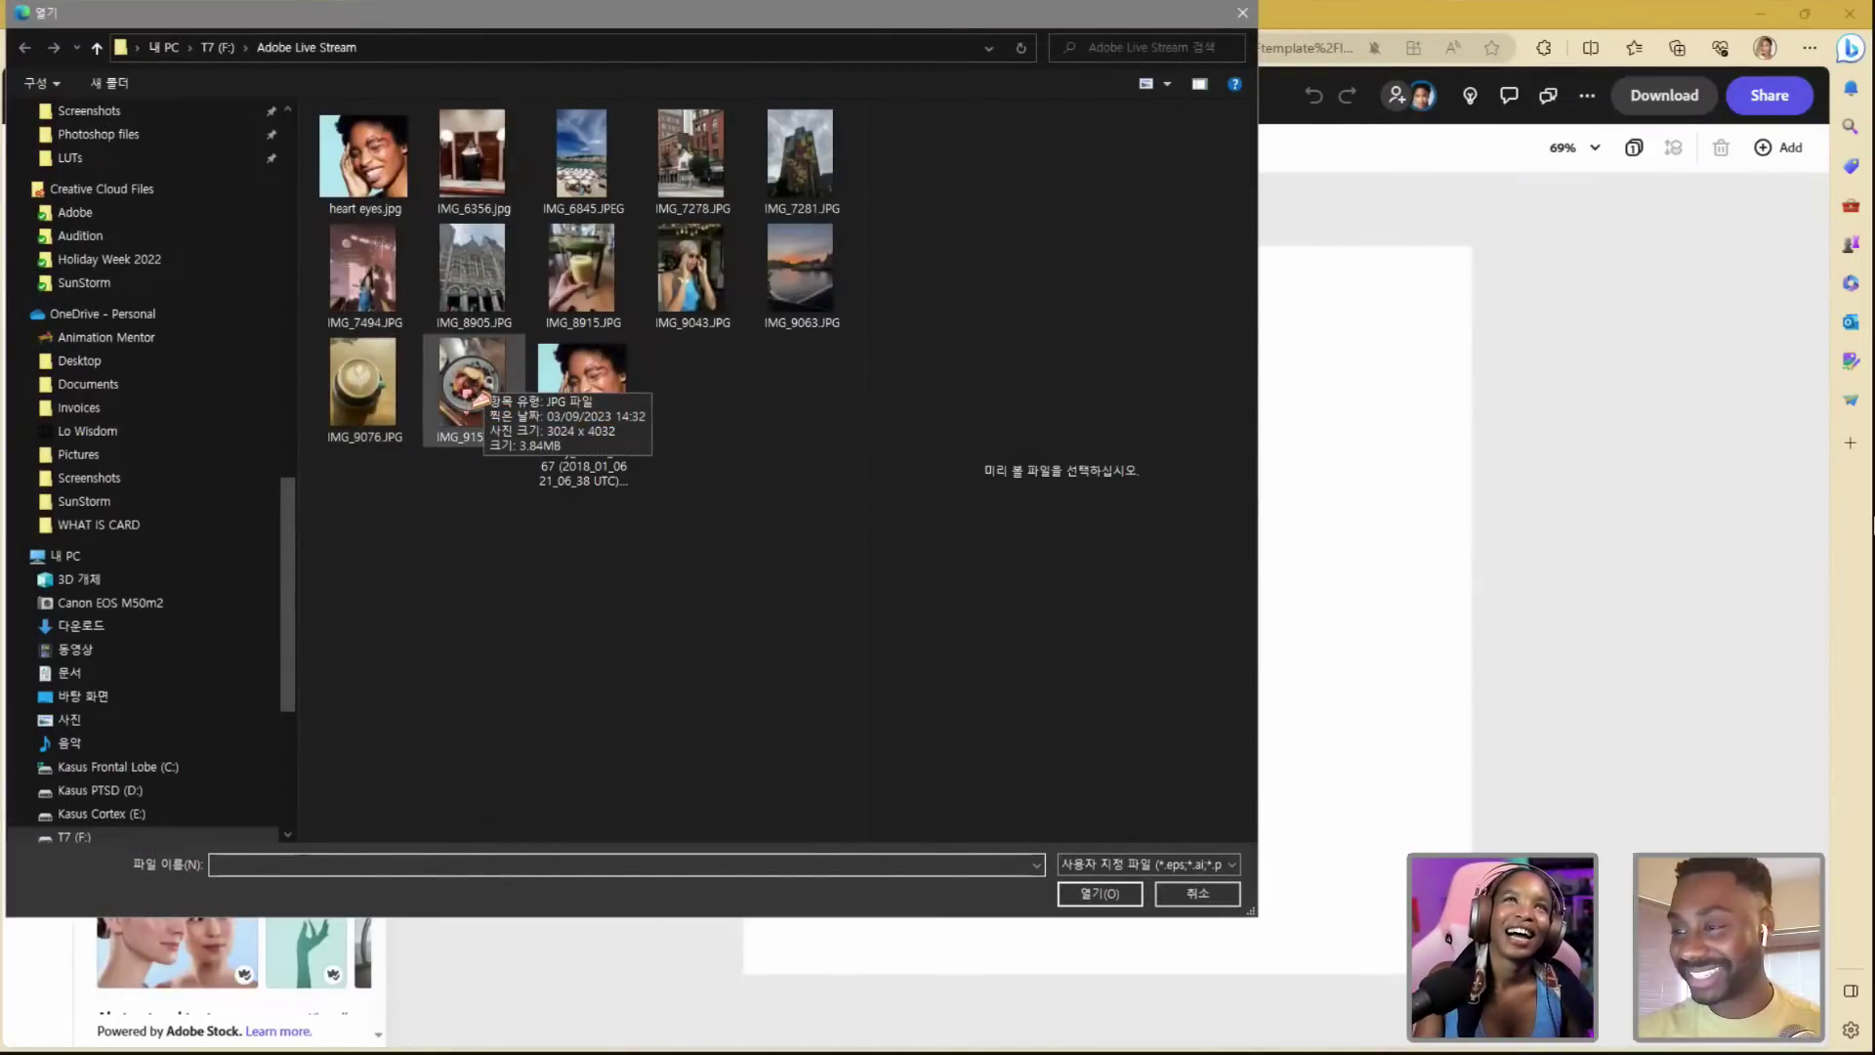
pyautogui.click(582, 269)
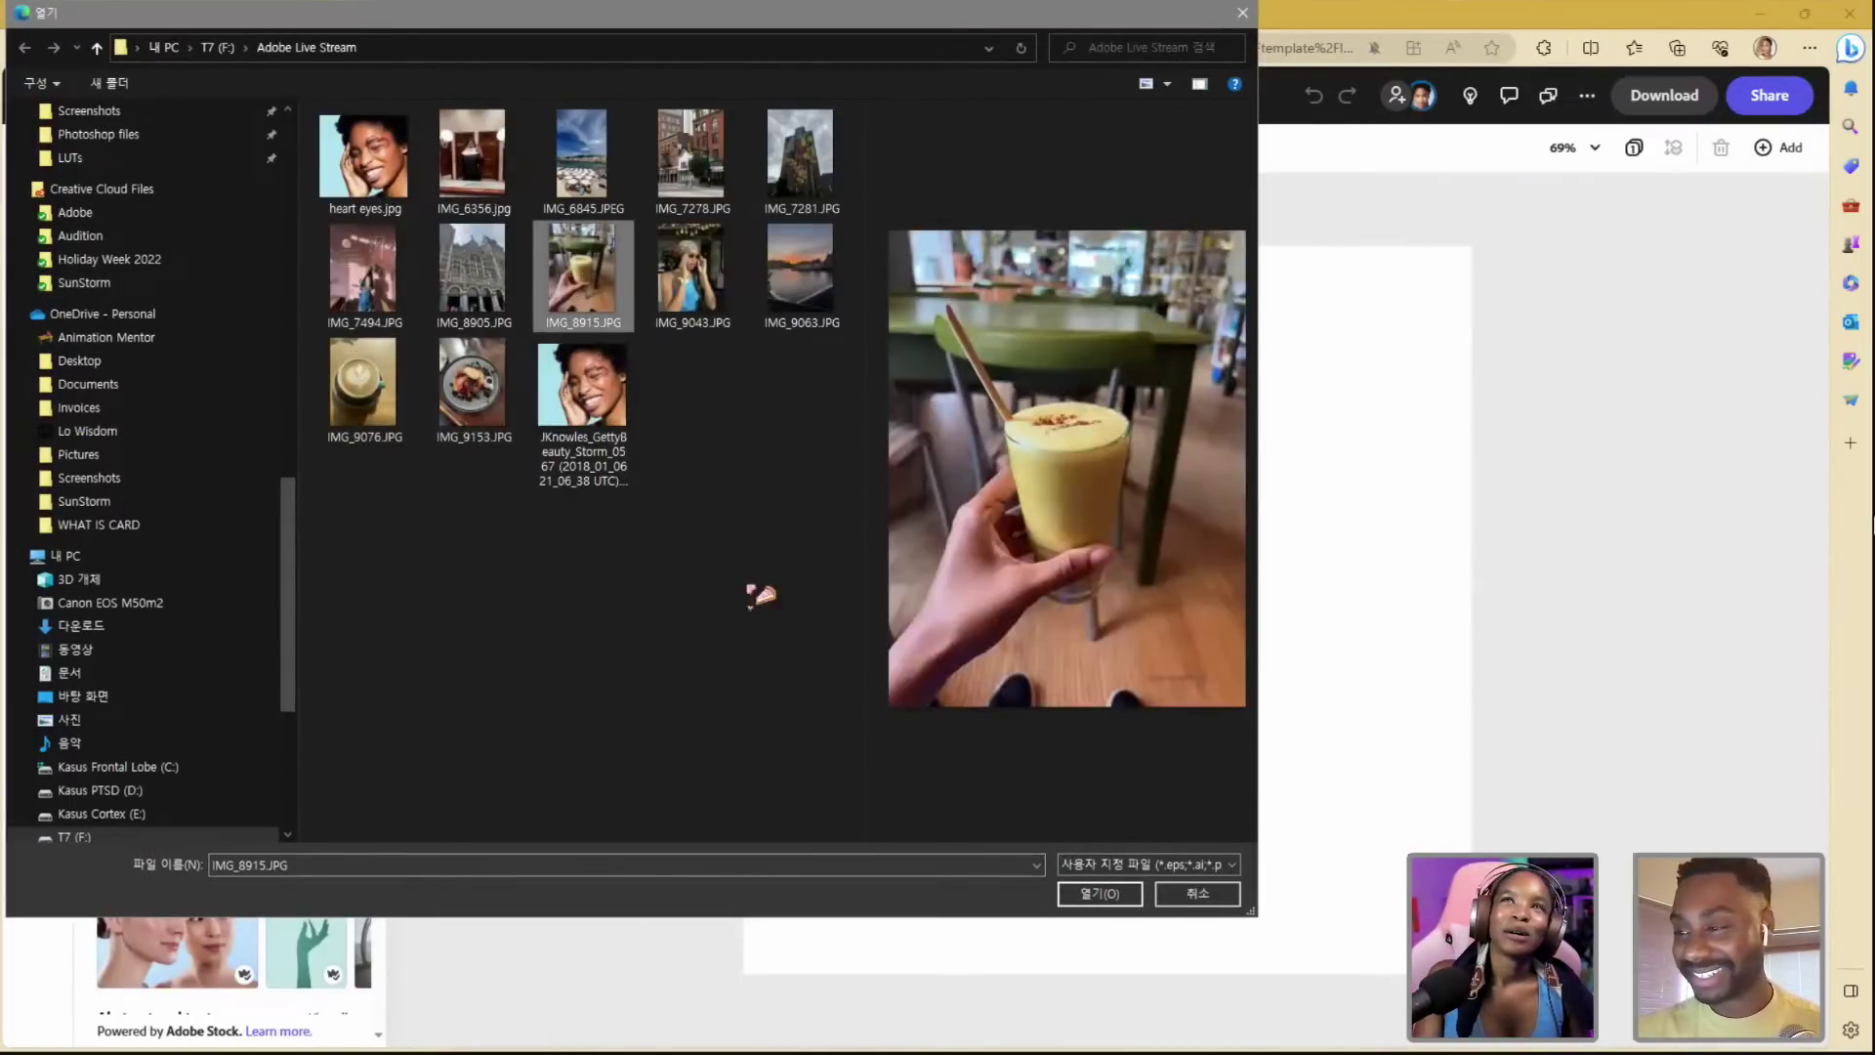
# - Upload the photo IMG_8915.JPG to the blank page and select it
pyautogui.click(1099, 894)
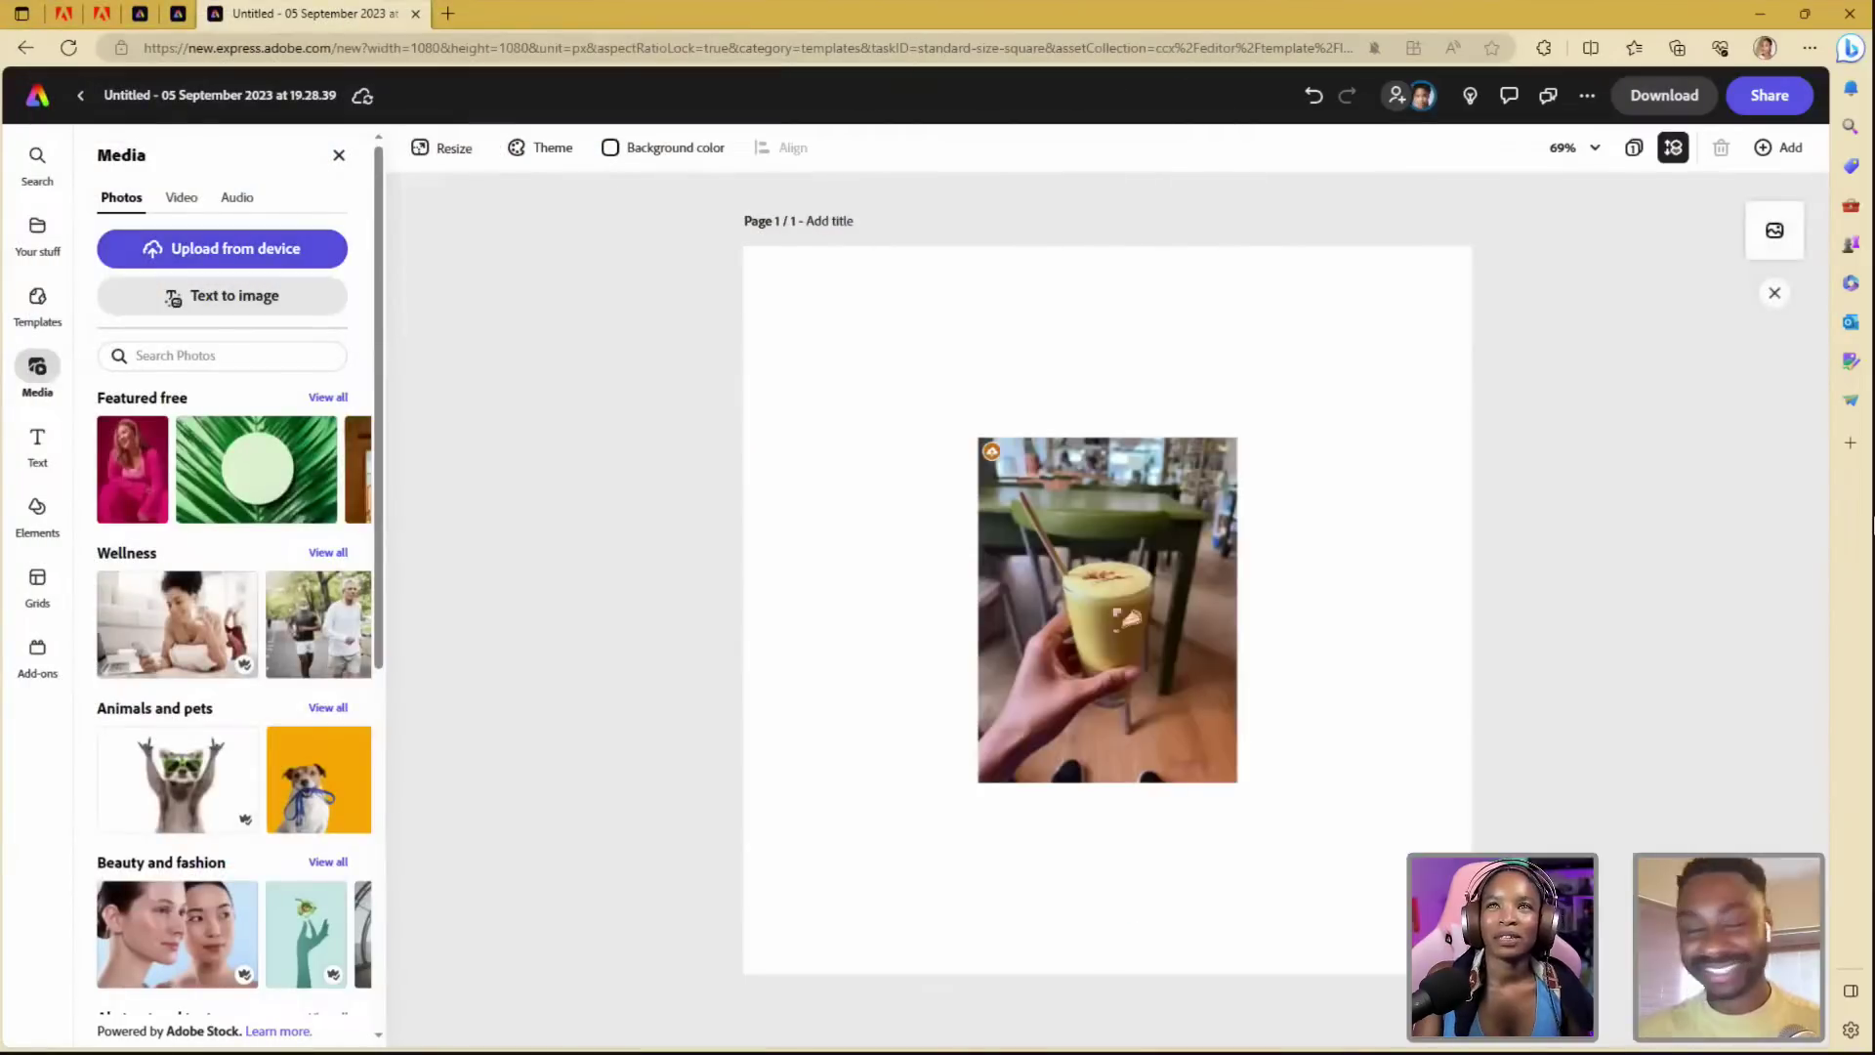
pyautogui.click(987, 506)
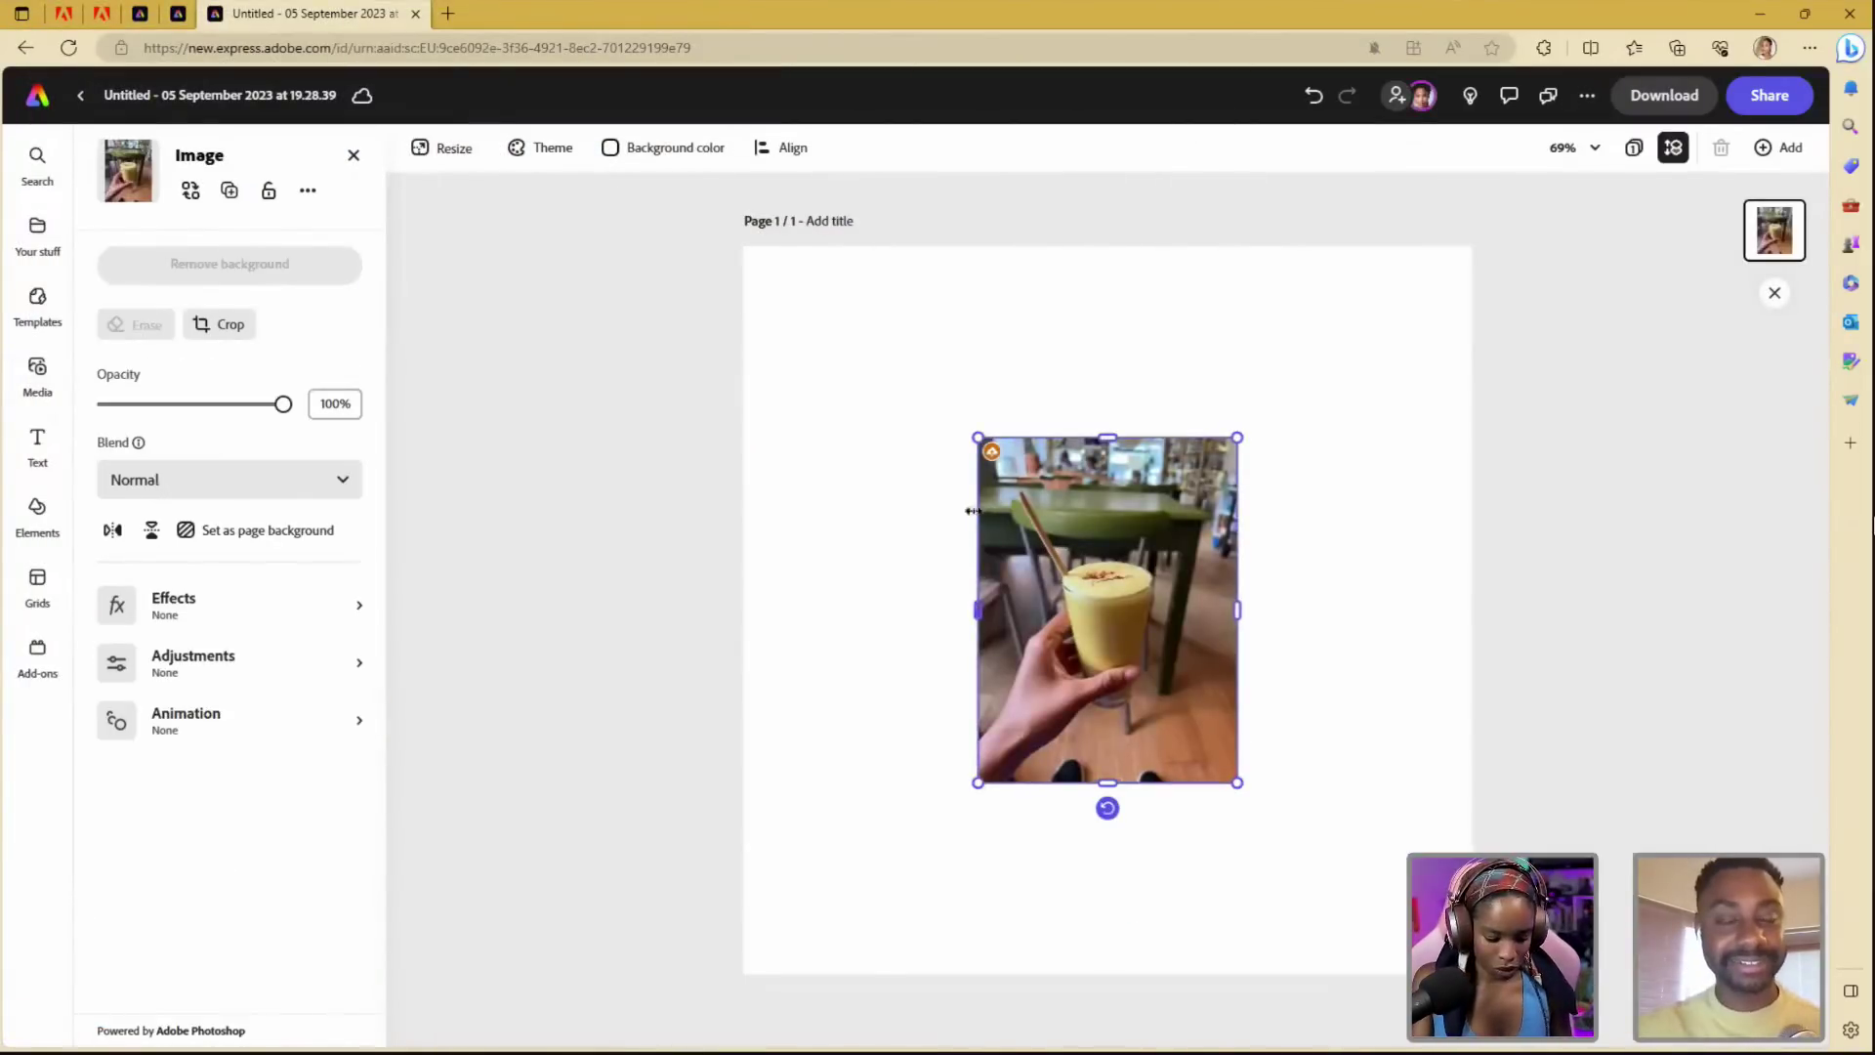
pyautogui.click(997, 463)
pyautogui.click(968, 426)
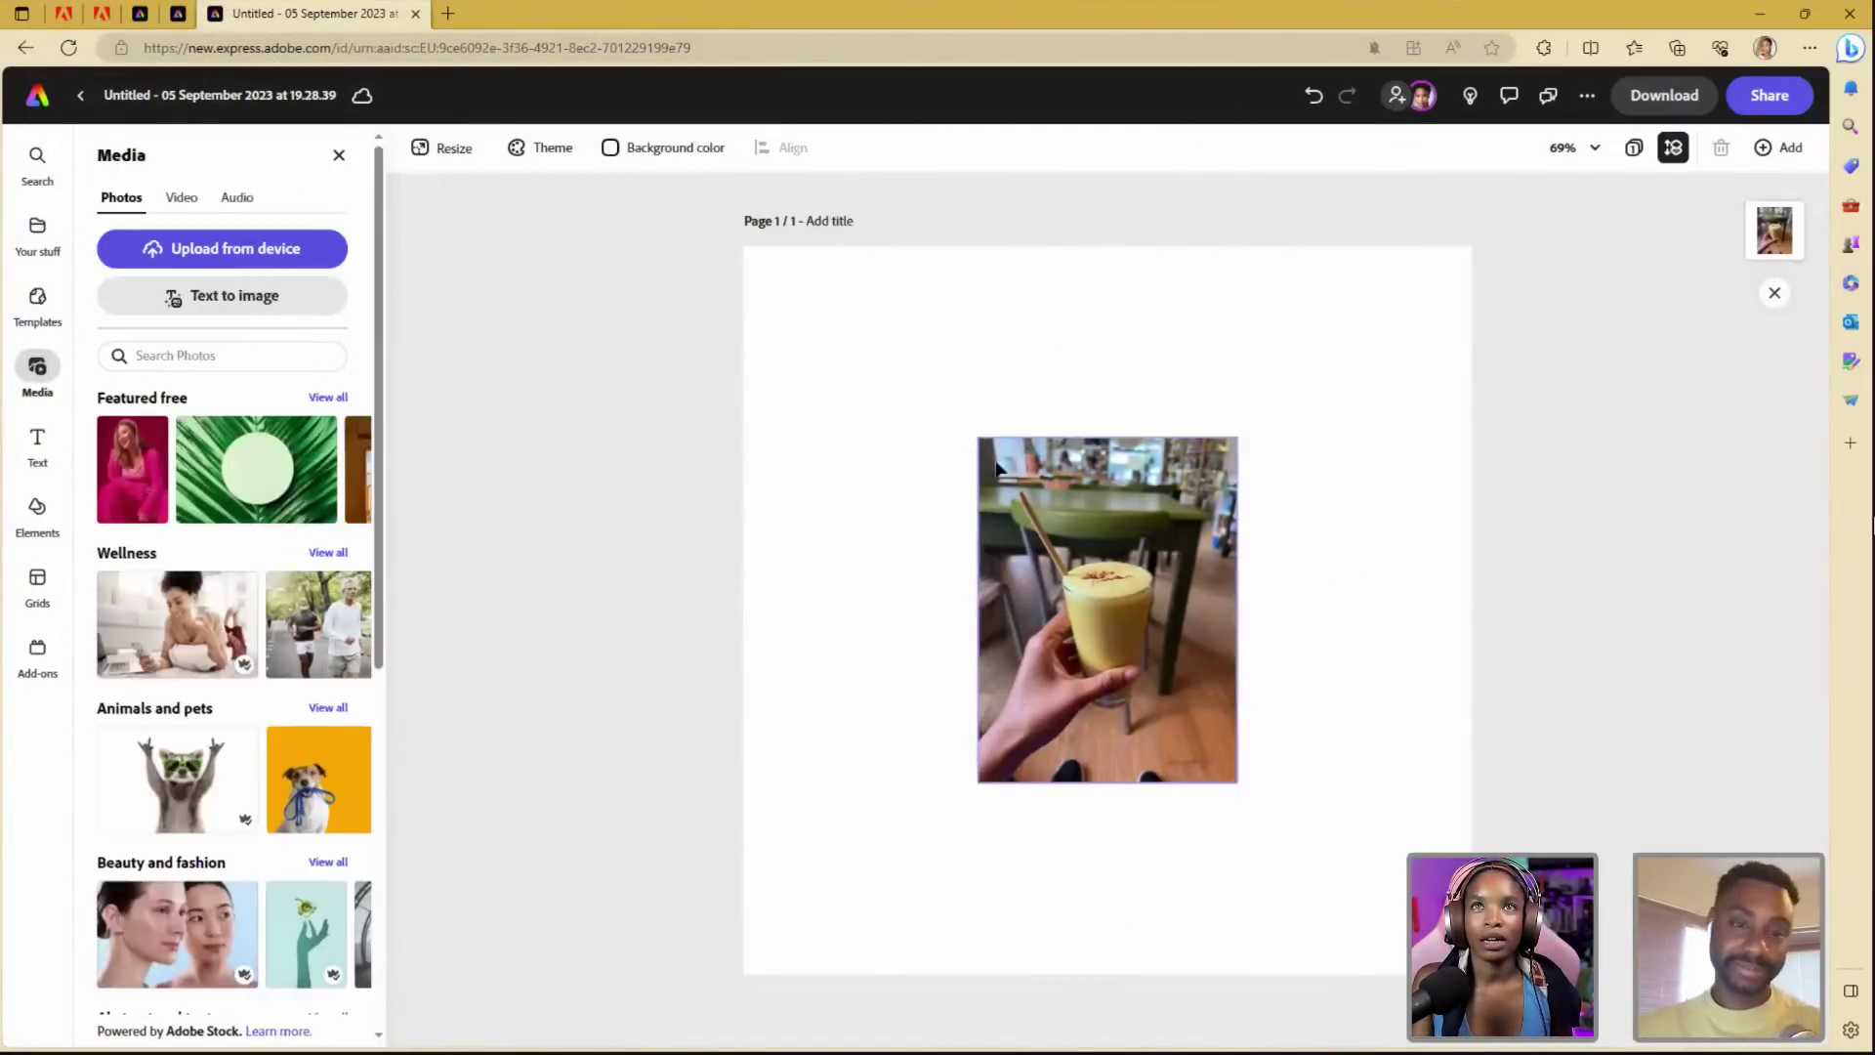
pyautogui.click(997, 469)
# - Enlarge the drink photo proportionally around its center to about three quarters of the page height
pyautogui.moveTo(979, 439); pyautogui.dragTo(936, 408)
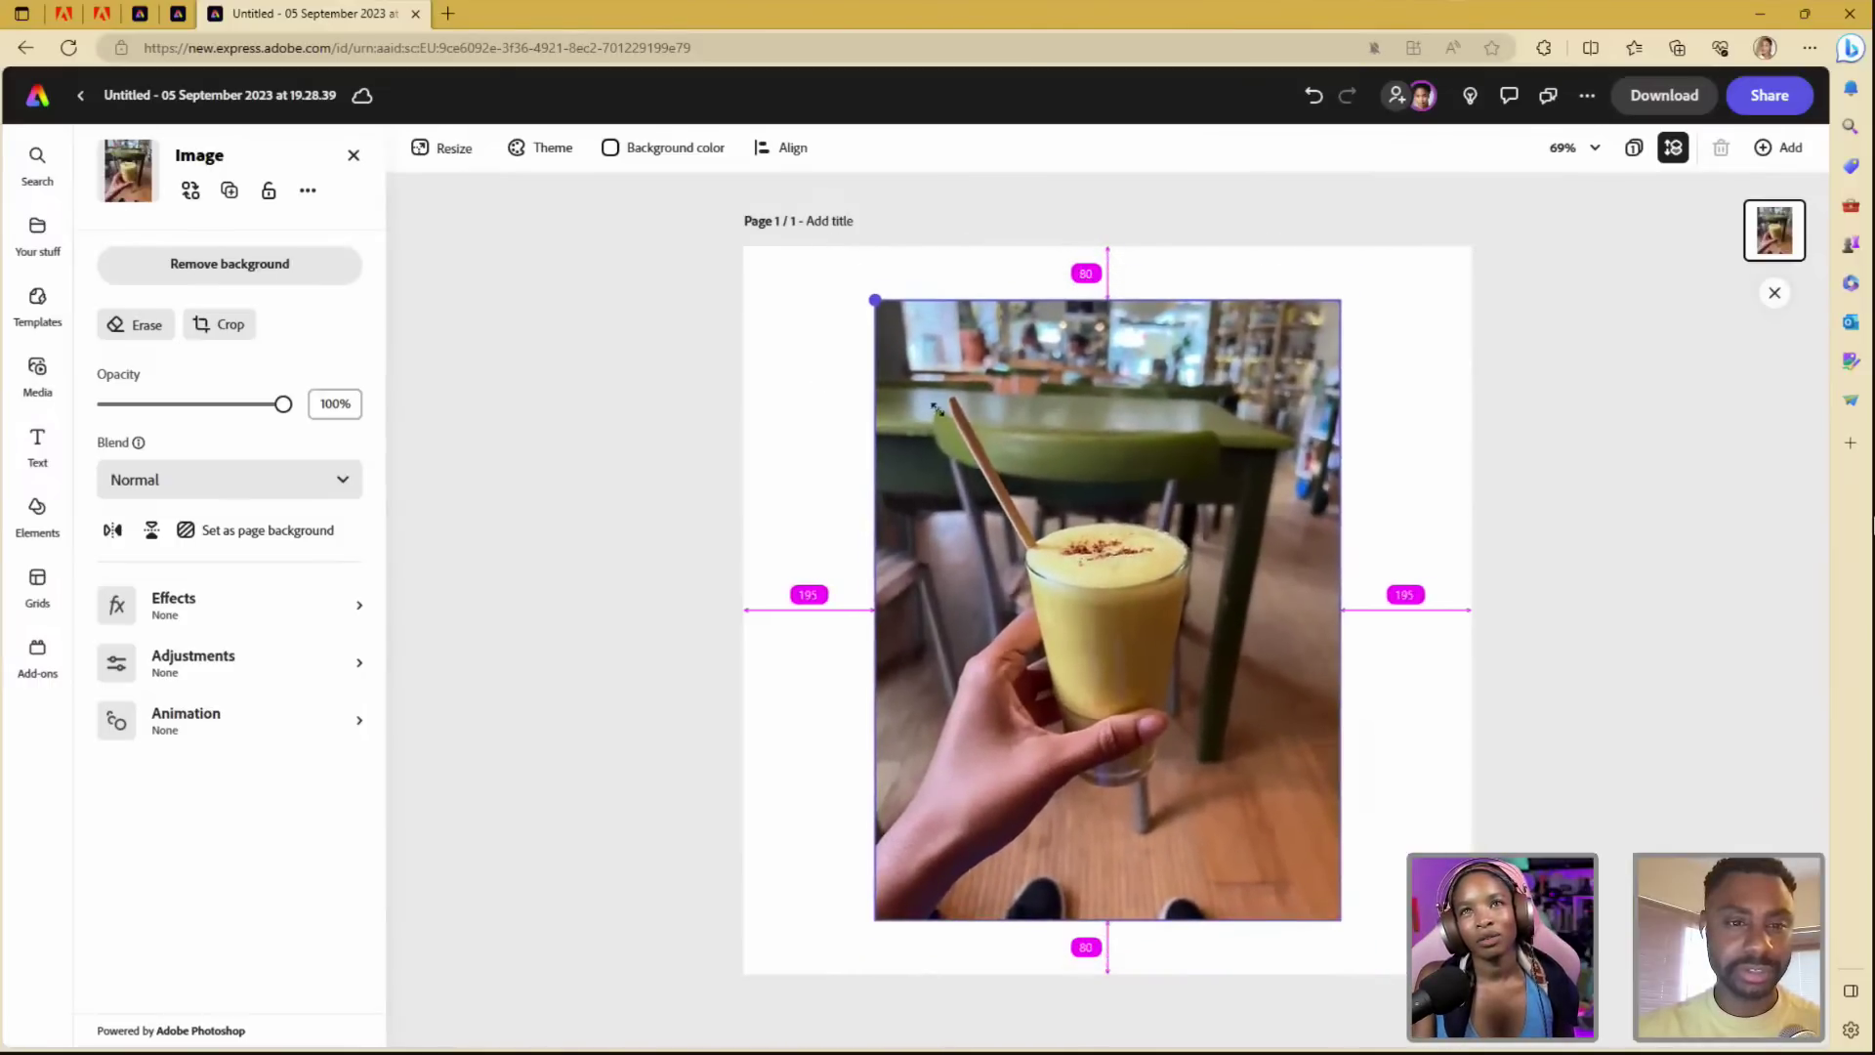
pyautogui.moveTo(1434, 753); pyautogui.dragTo(1452, 774)
pyautogui.click(1452, 775)
pyautogui.click(1110, 617)
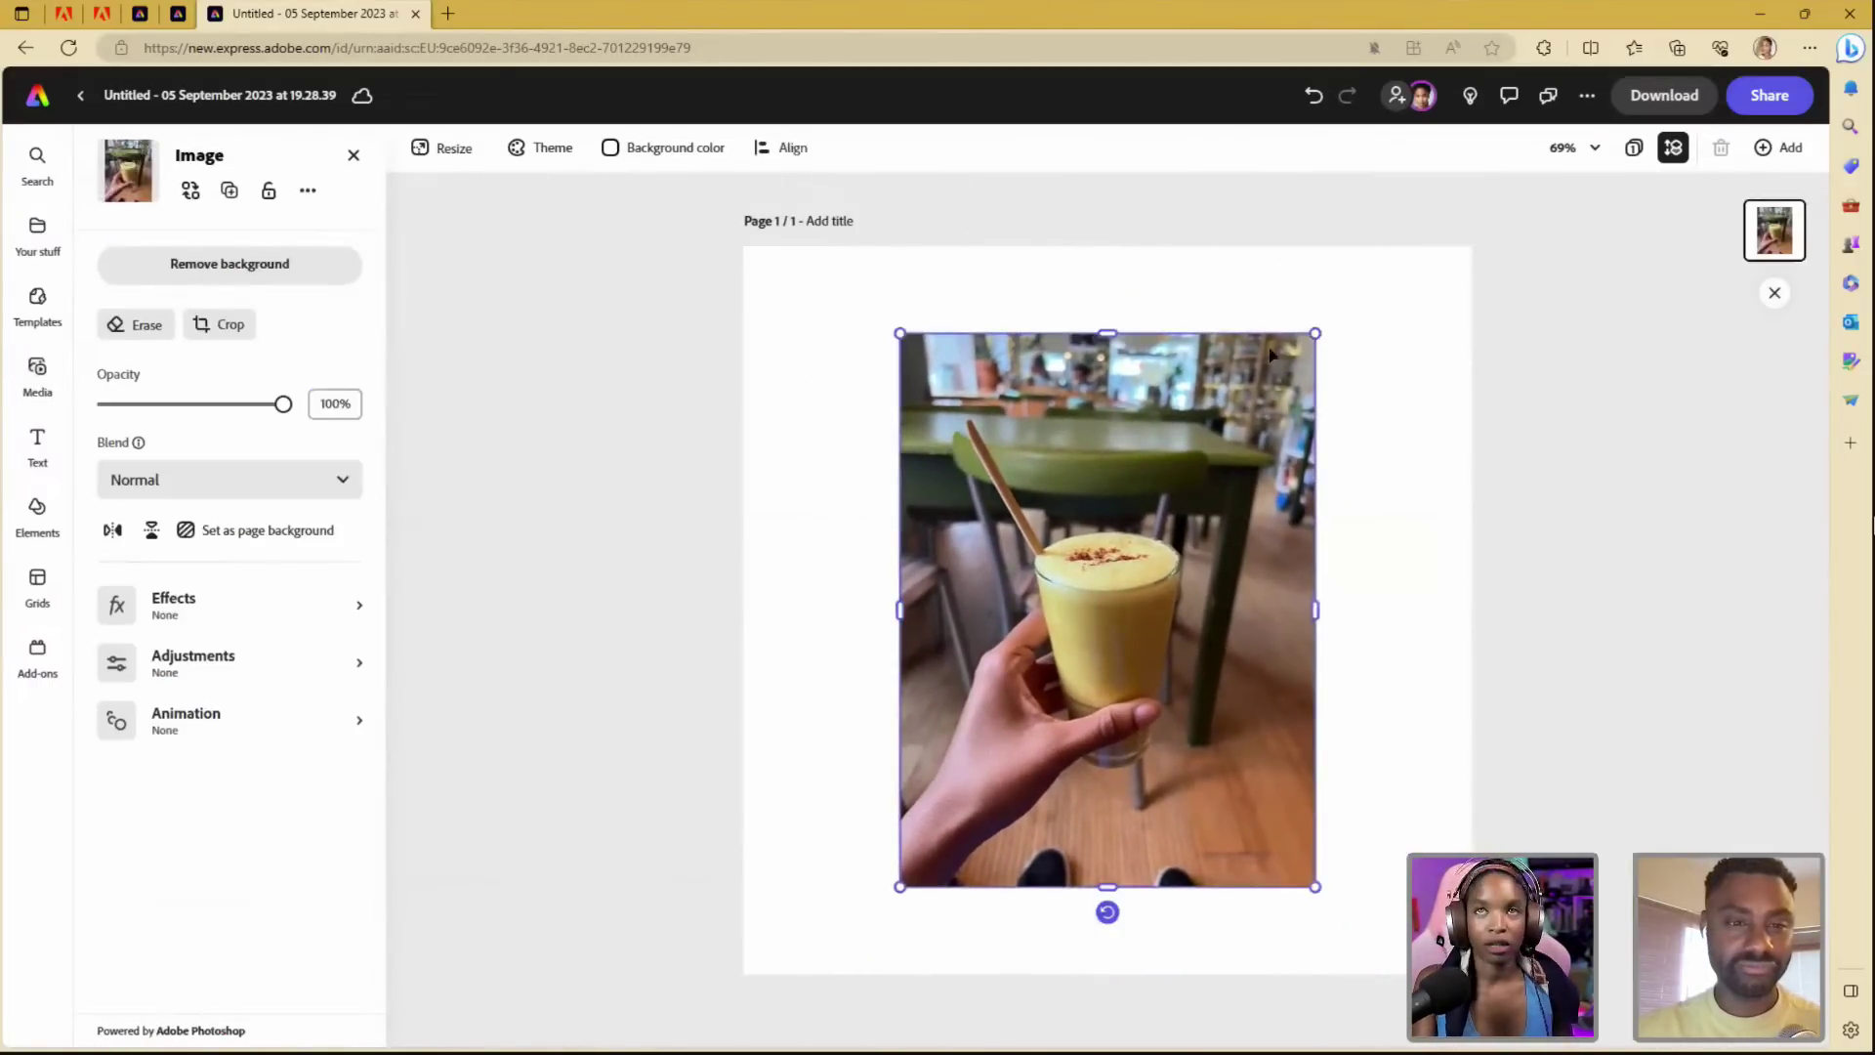
pyautogui.moveTo(1309, 334); pyautogui.dragTo(1322, 326)
pyautogui.click(1573, 469)
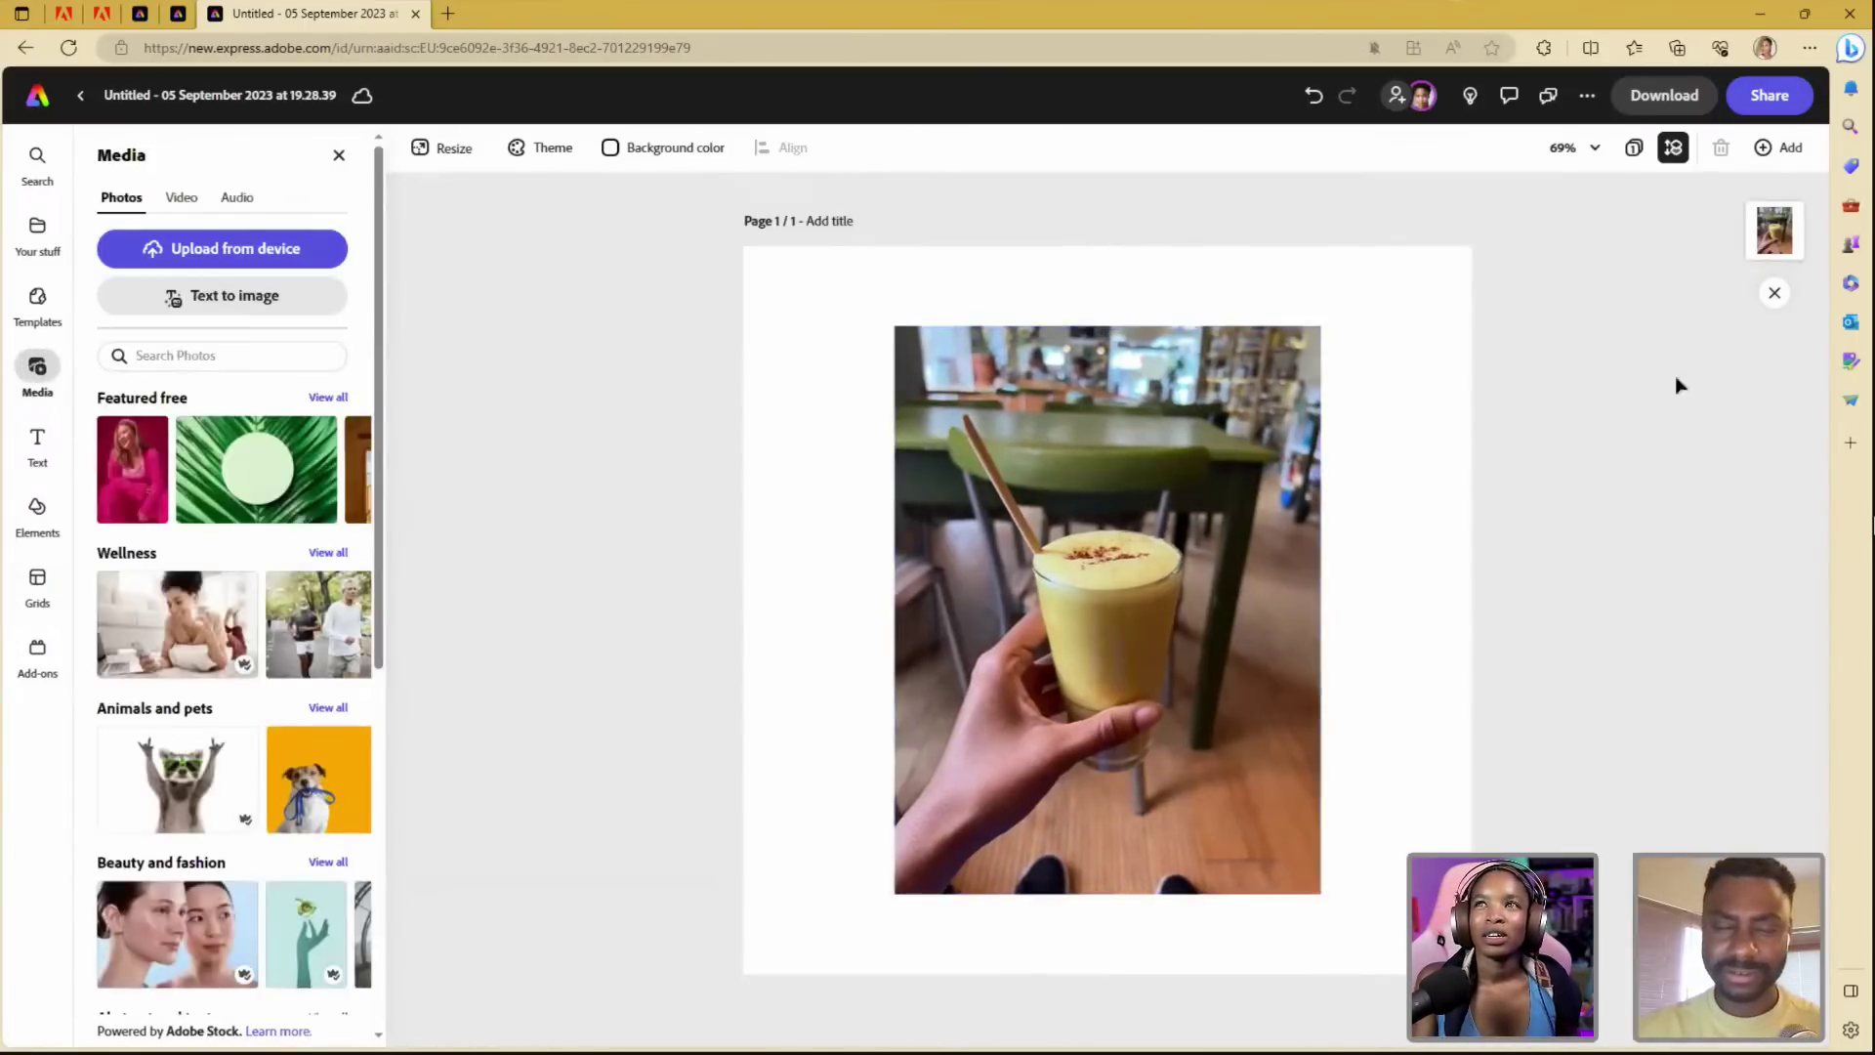
# - Duplicate the drink photo exactly over the original and remove the background from the copy
pyautogui.click(1770, 238)
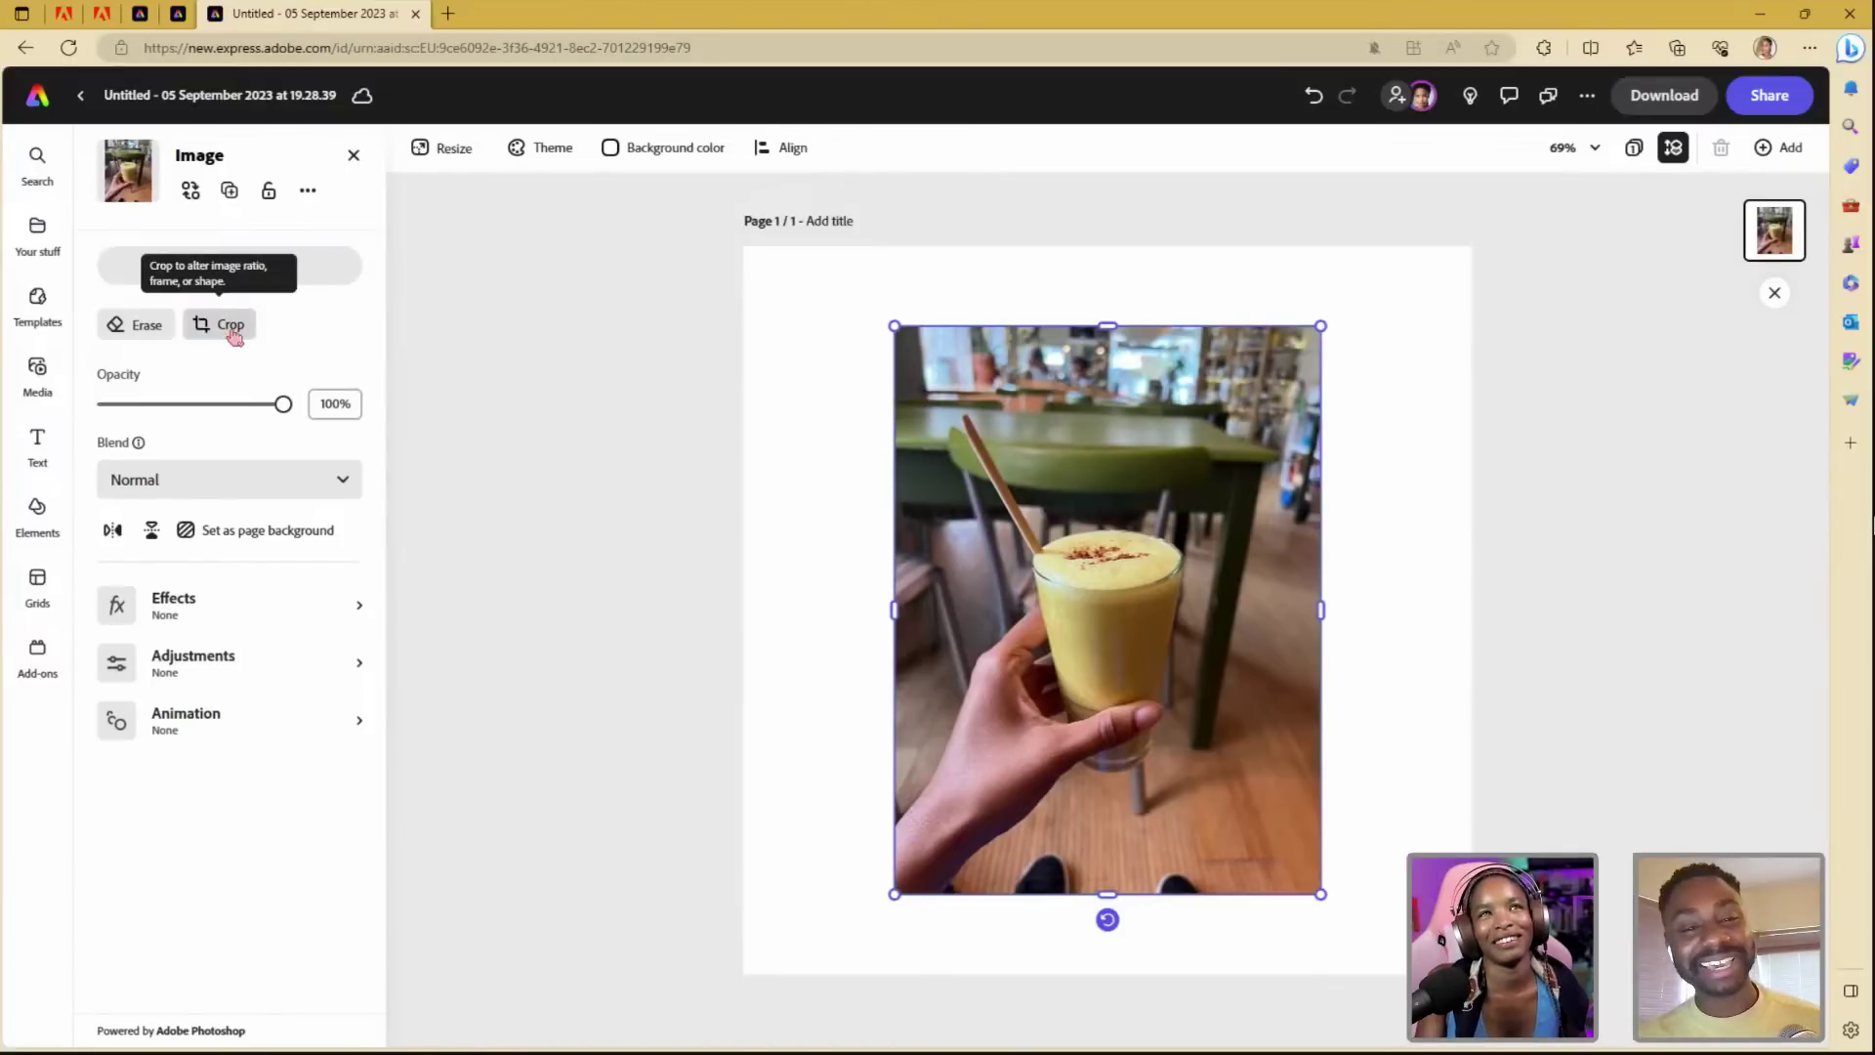
pyautogui.rightClick(1772, 244)
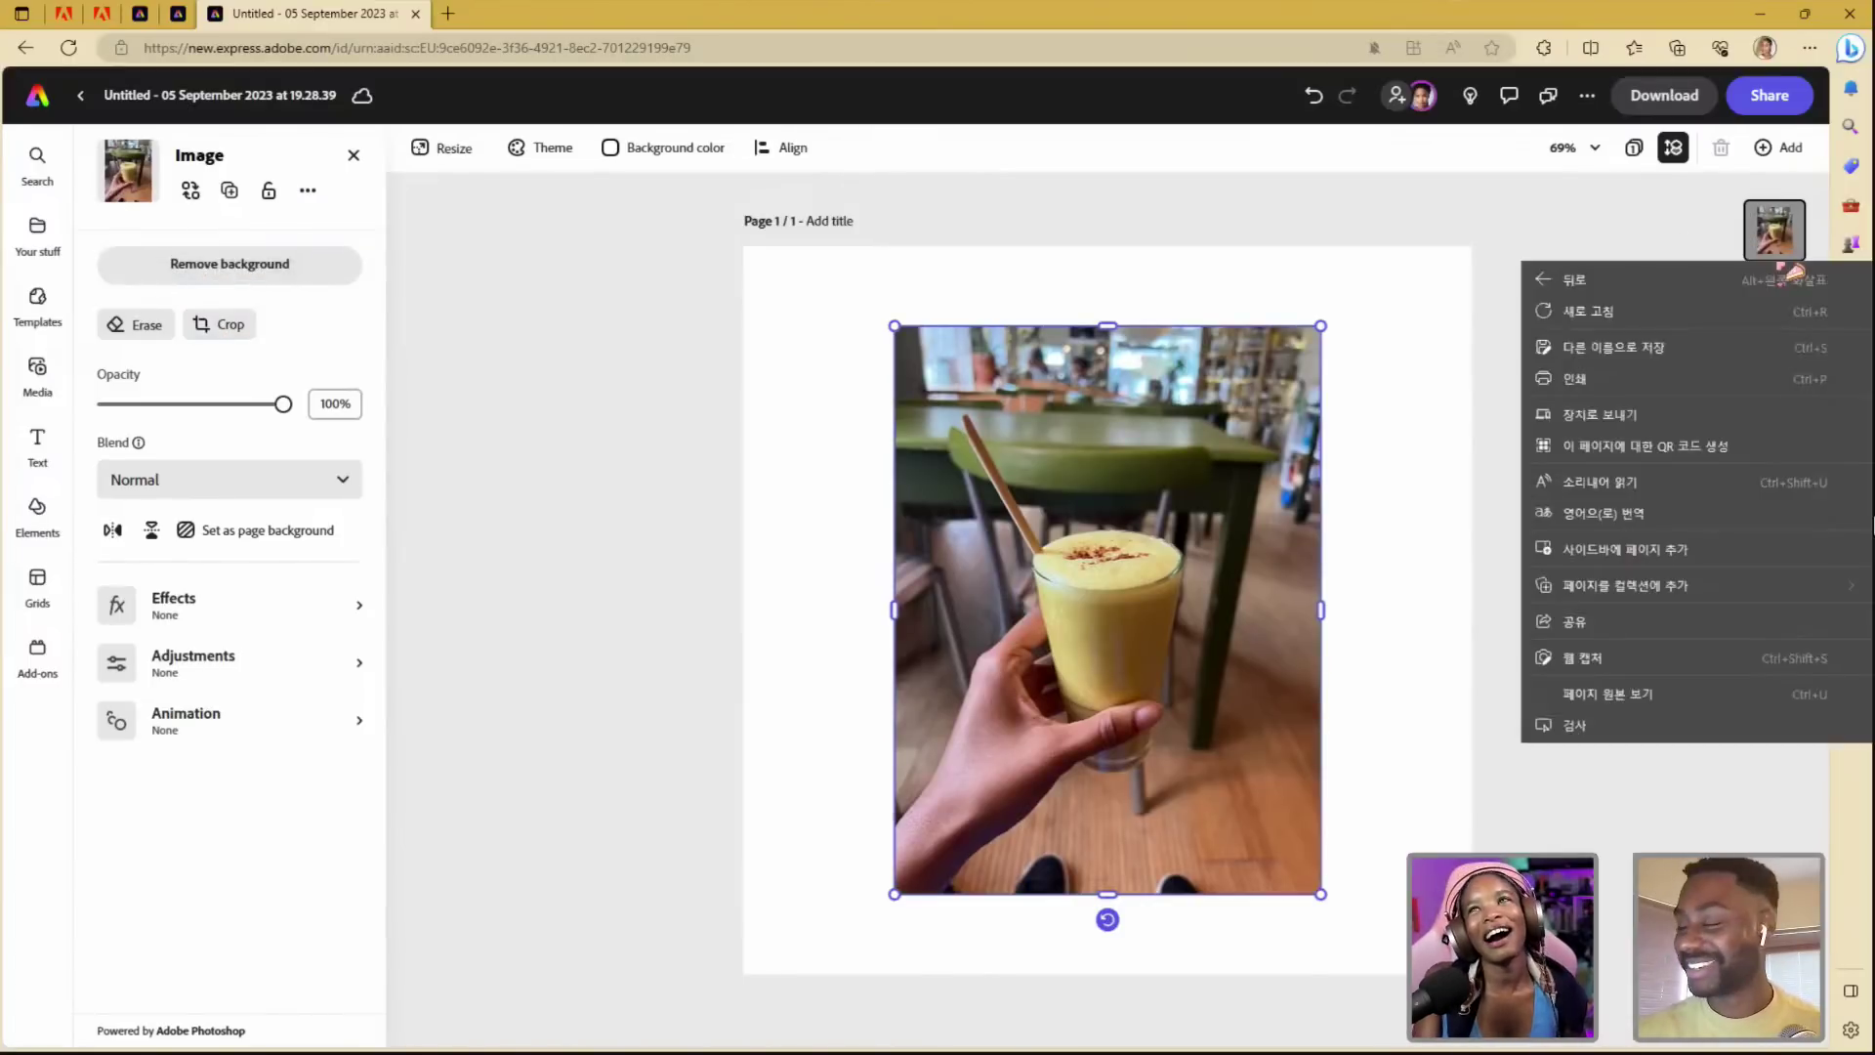
pyautogui.click(1679, 239)
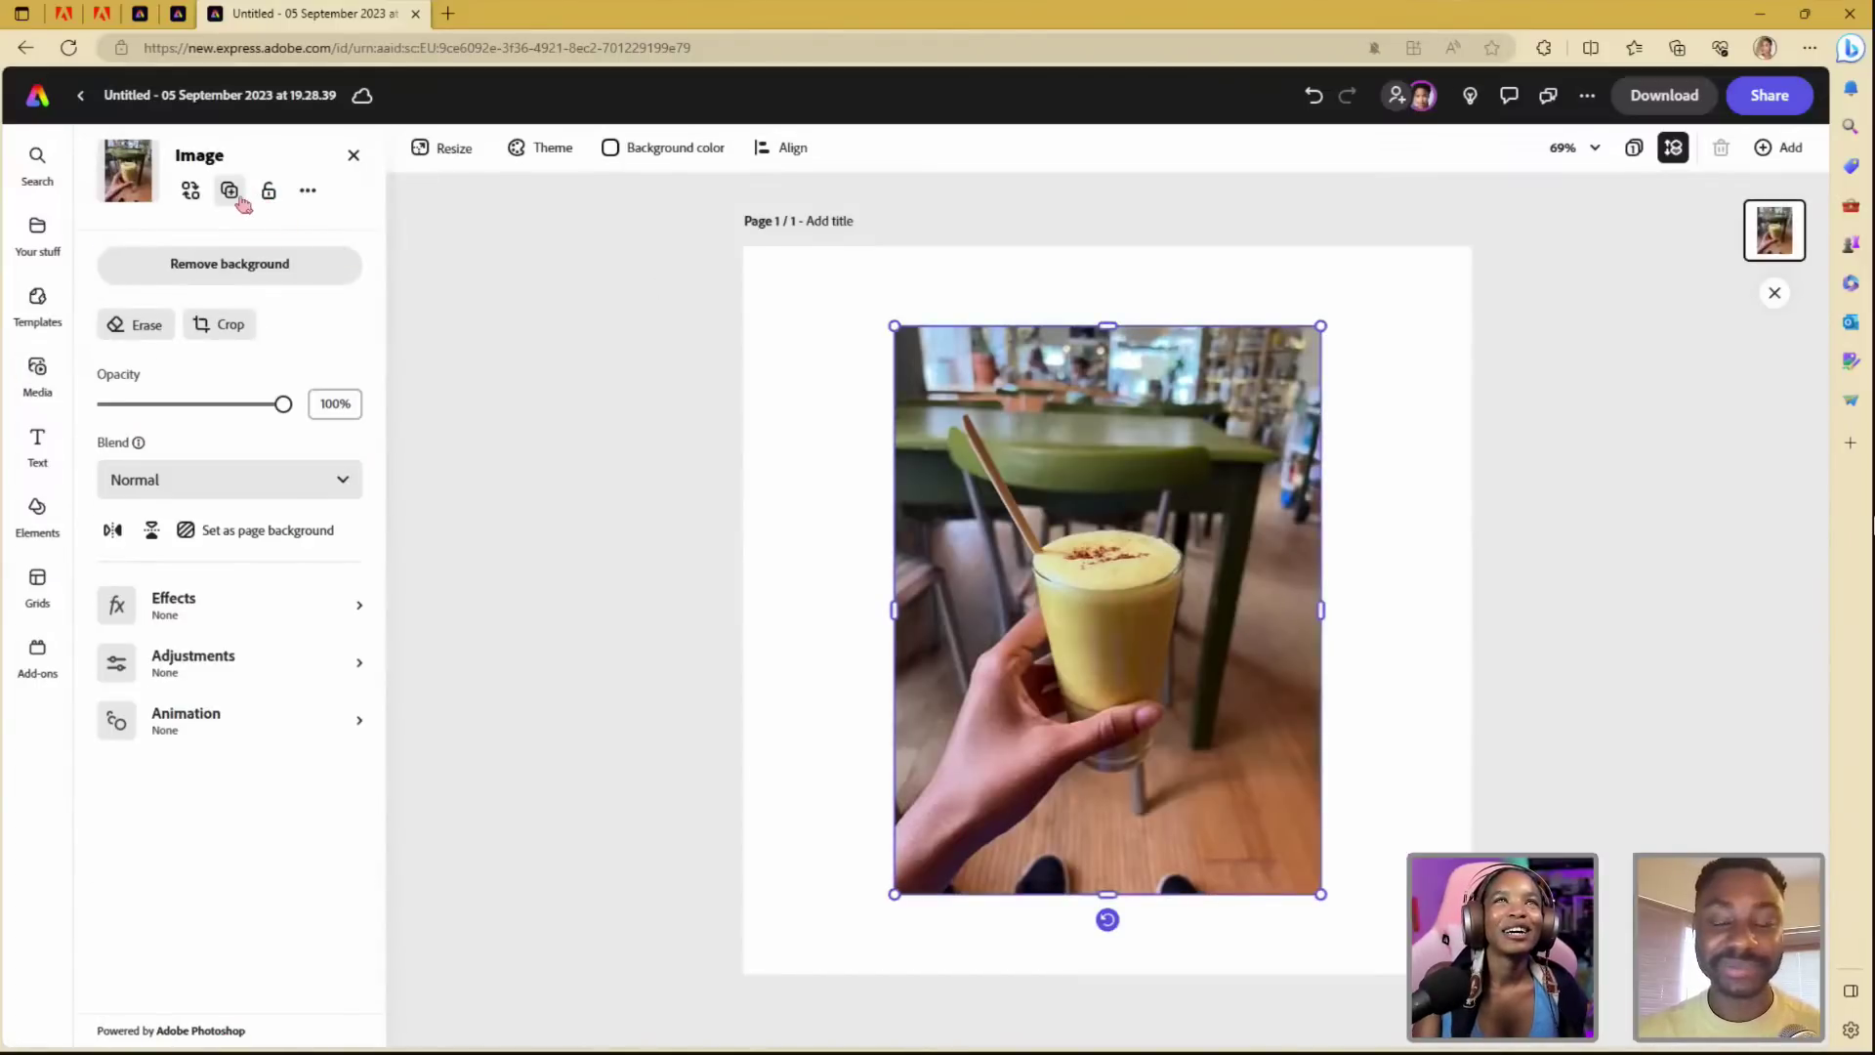
pyautogui.click(231, 191)
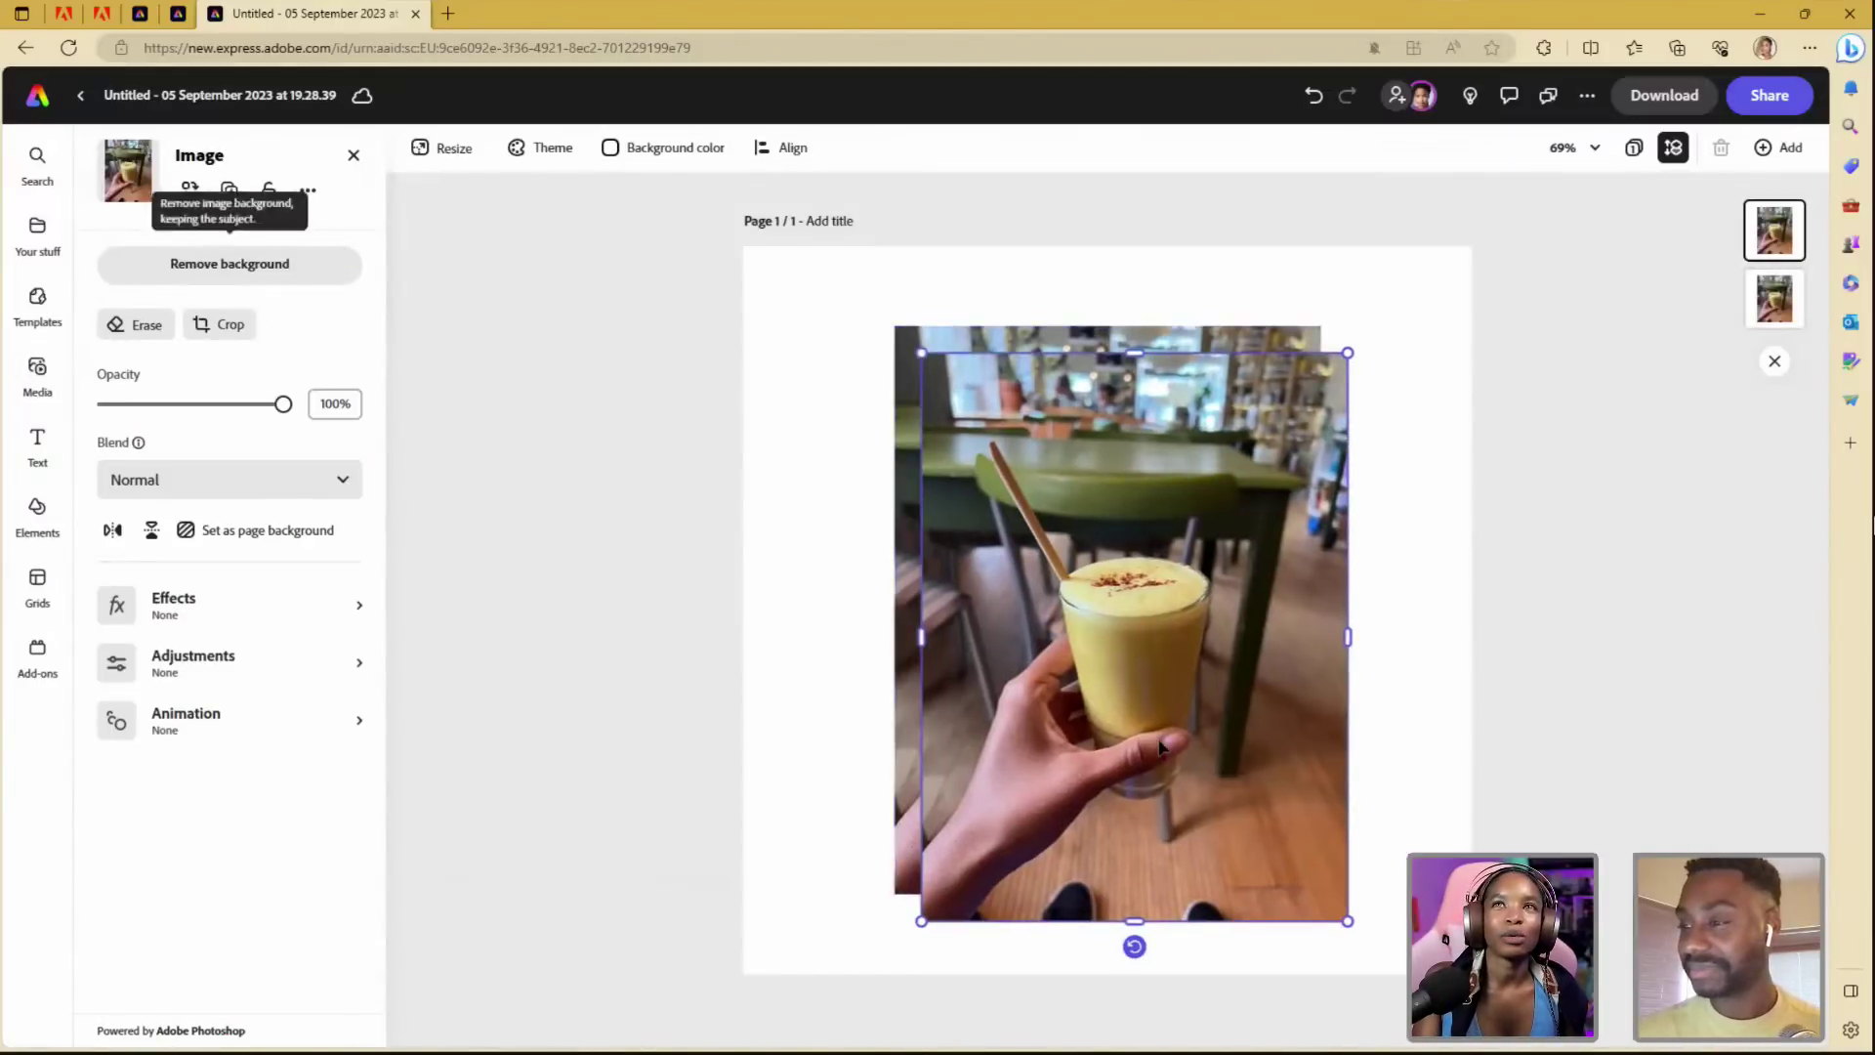
pyautogui.moveTo(1154, 736); pyautogui.dragTo(1128, 710)
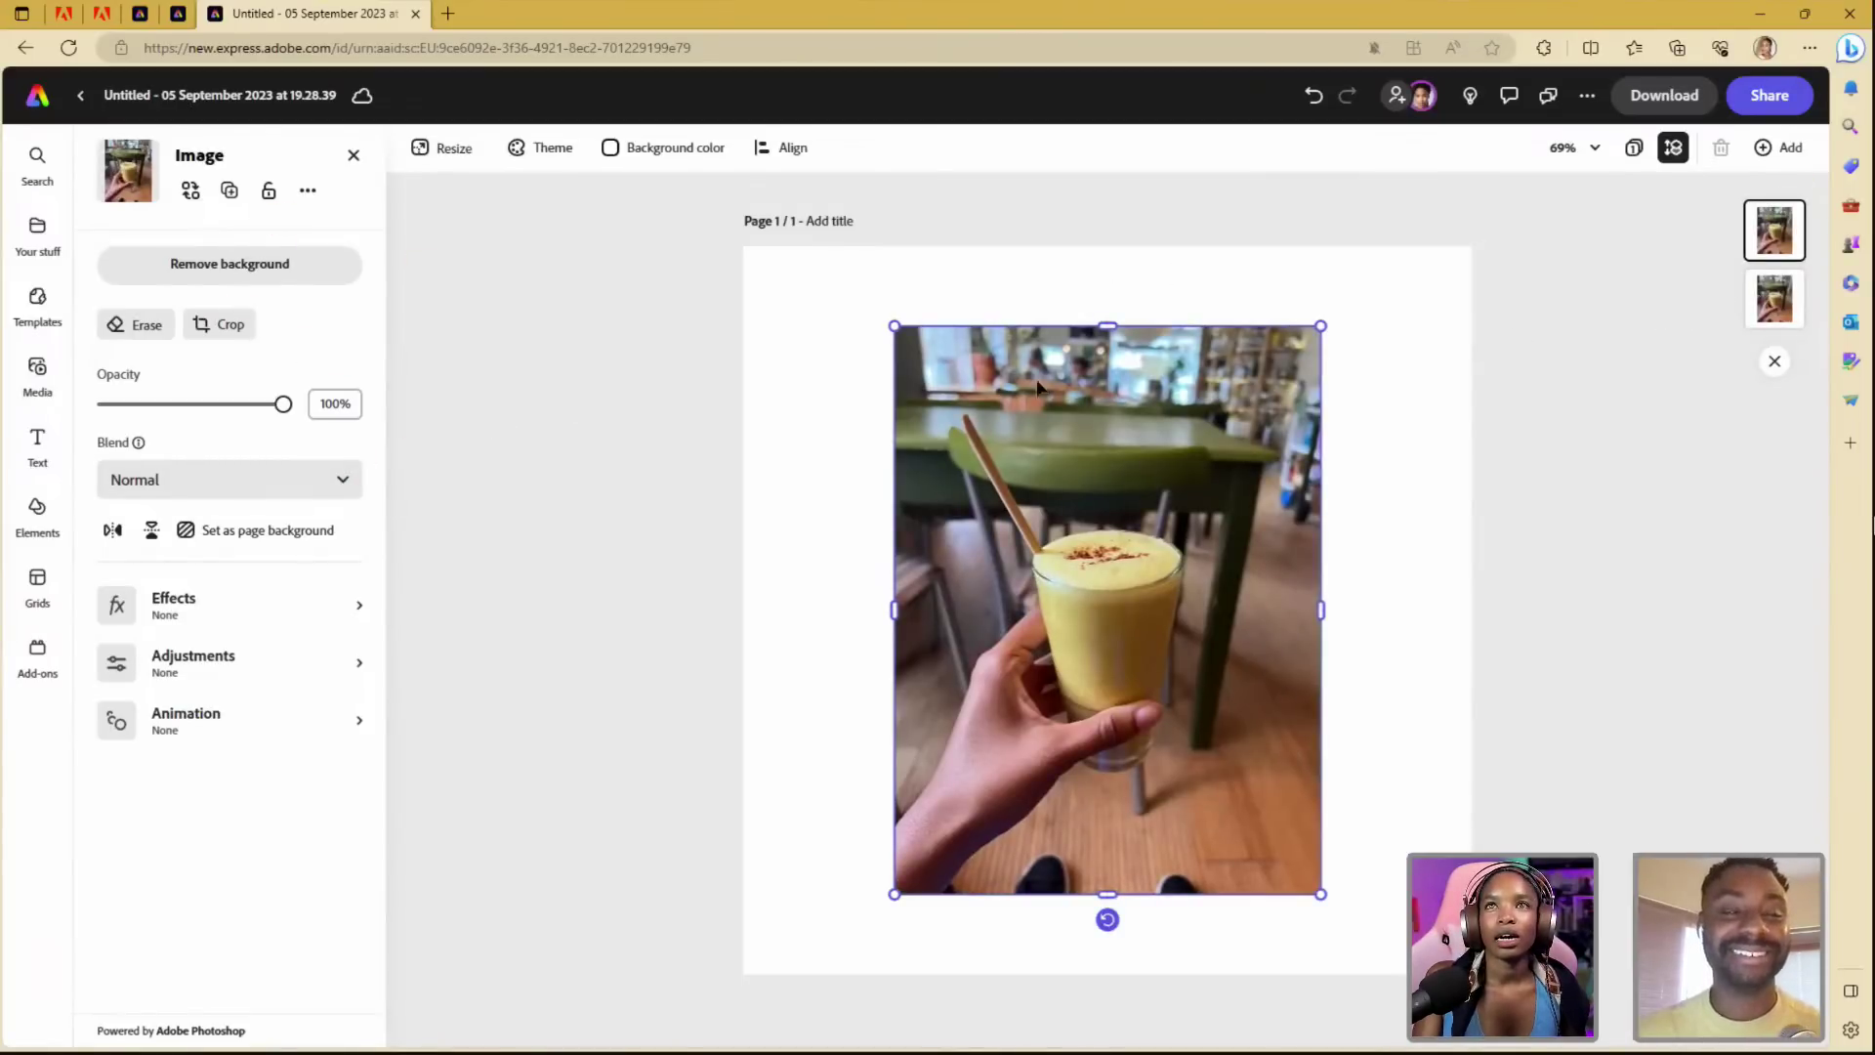
pyautogui.click(260, 264)
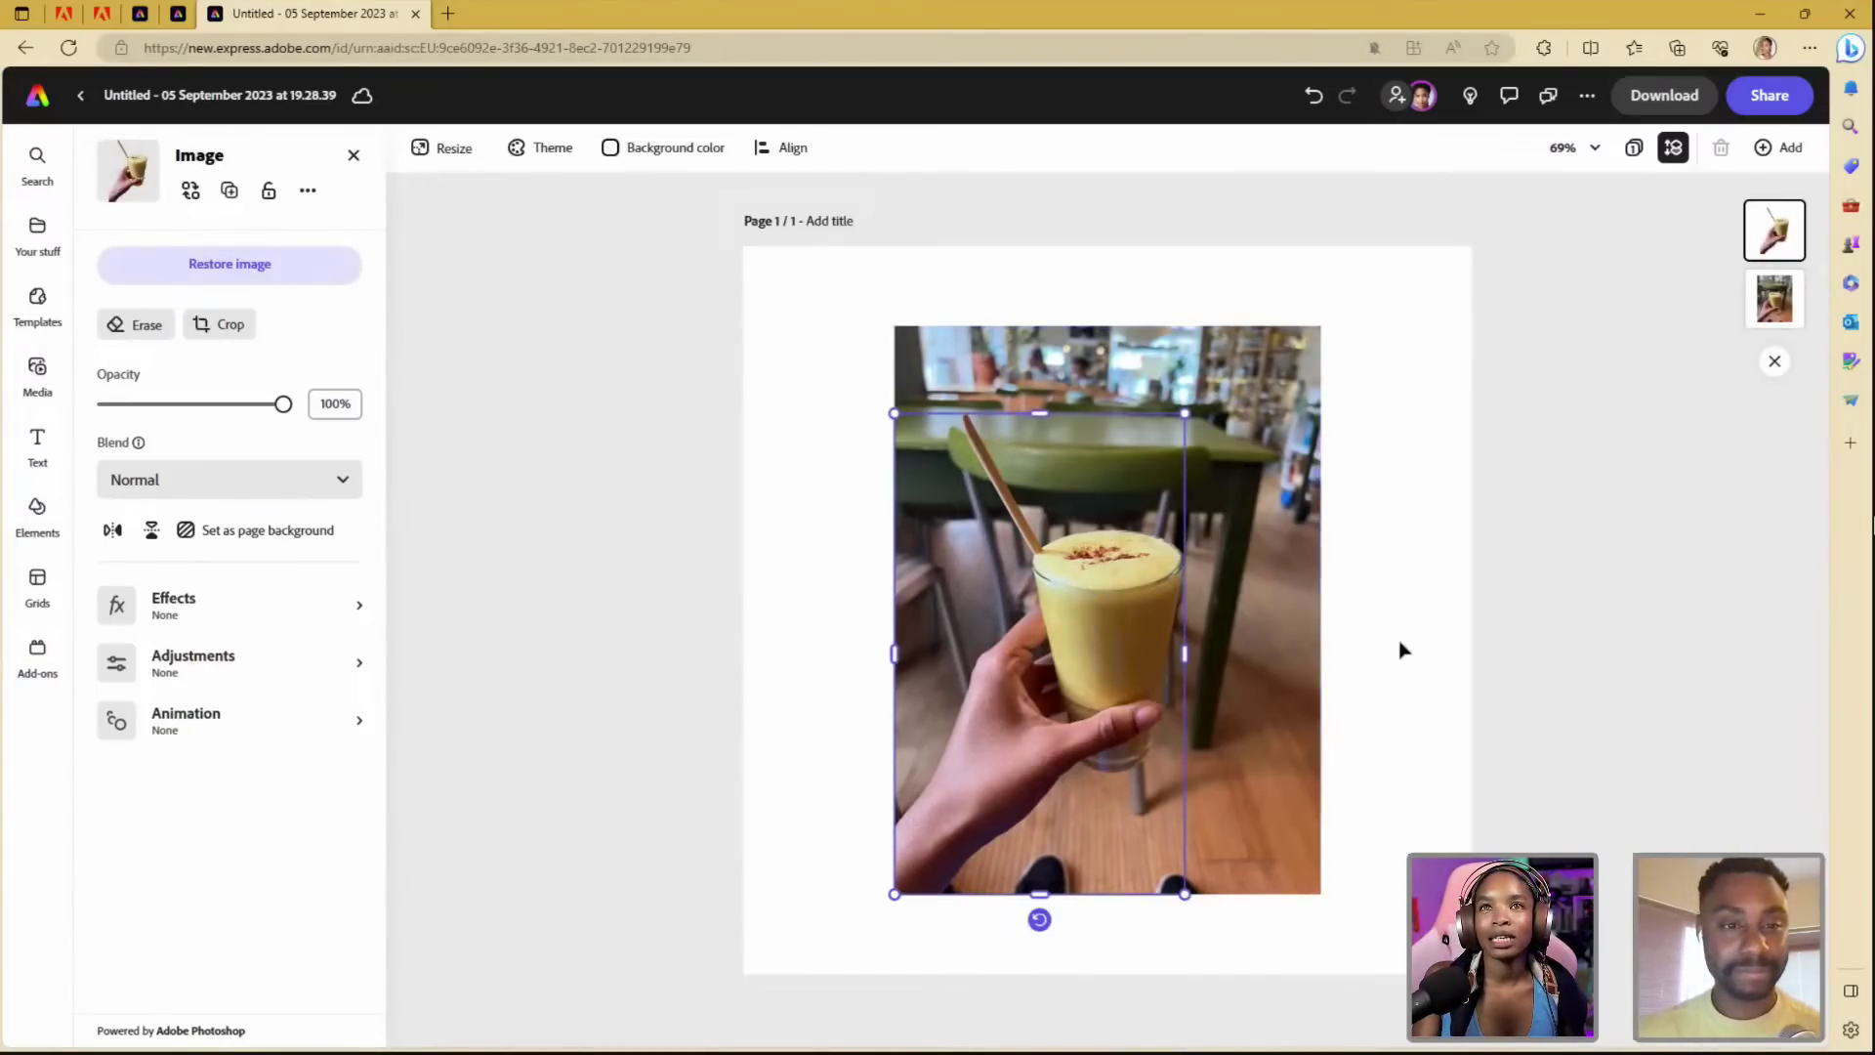
pyautogui.click(1433, 645)
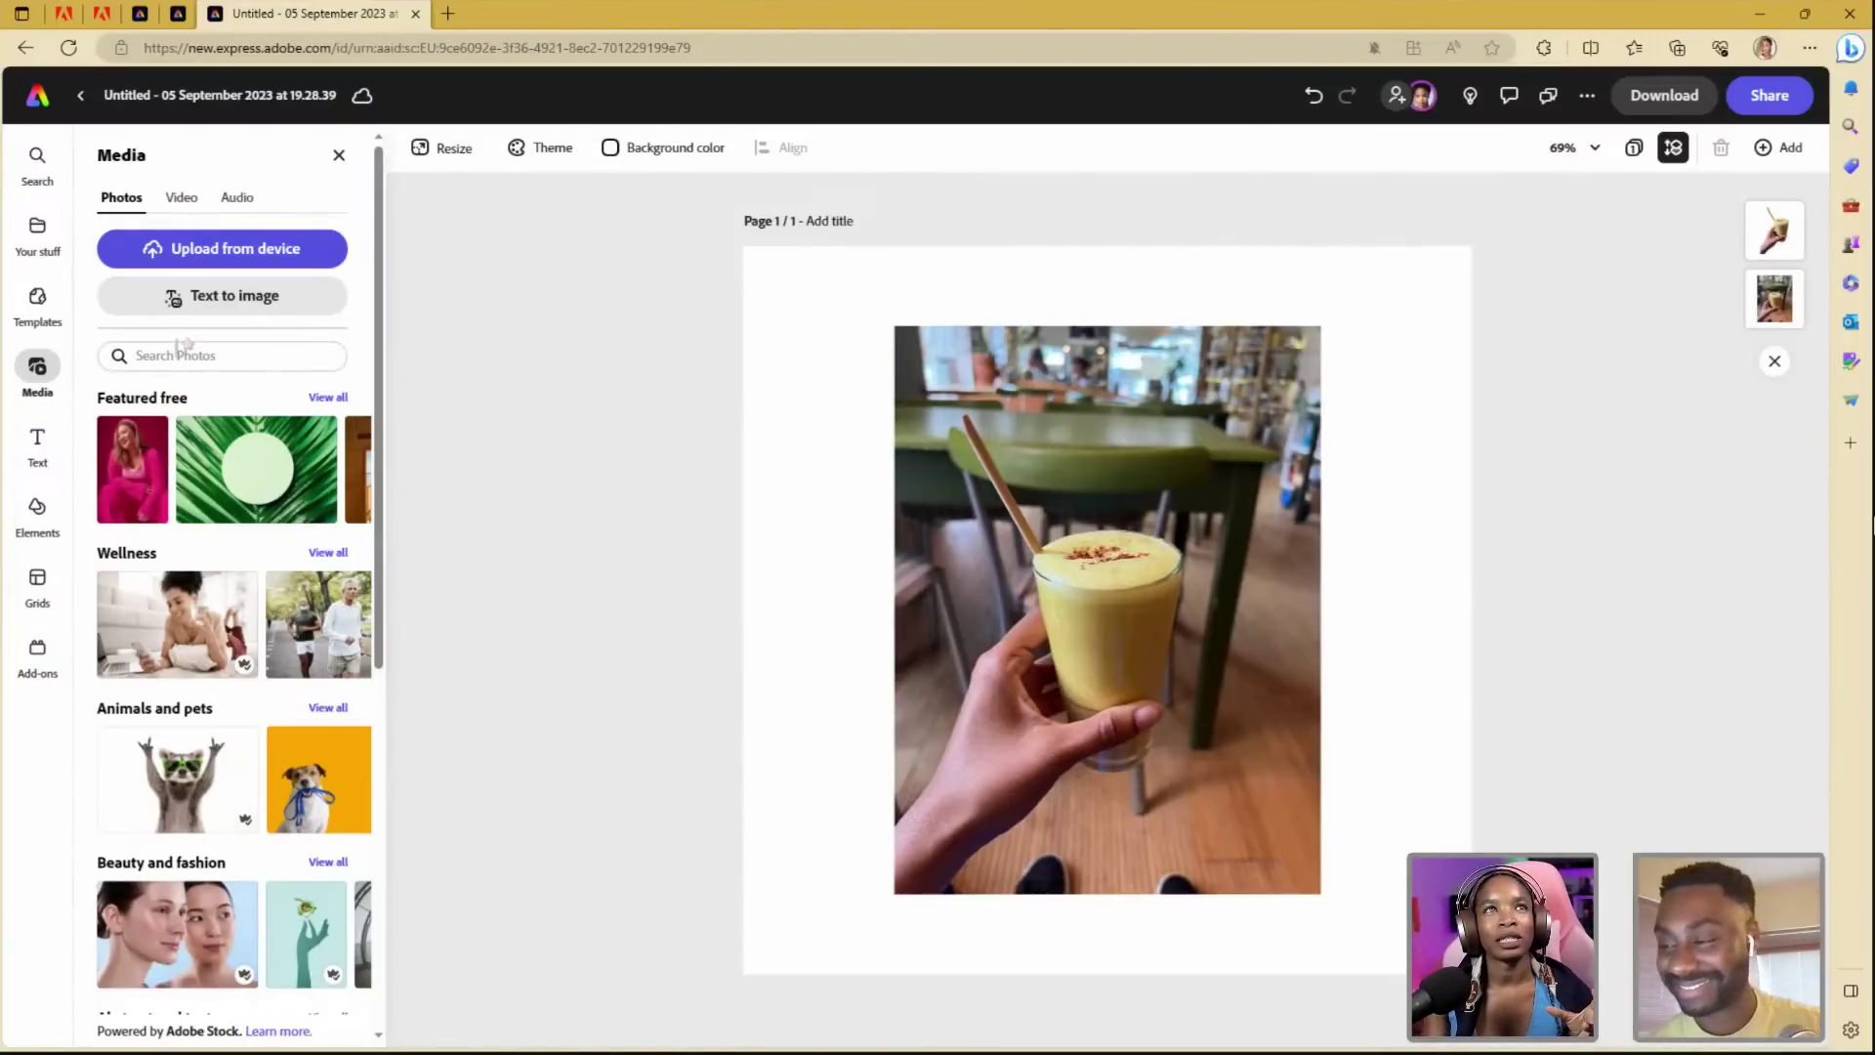
# - Add a new text element reading "Coffee?" with a capital C
pyautogui.click(37, 440)
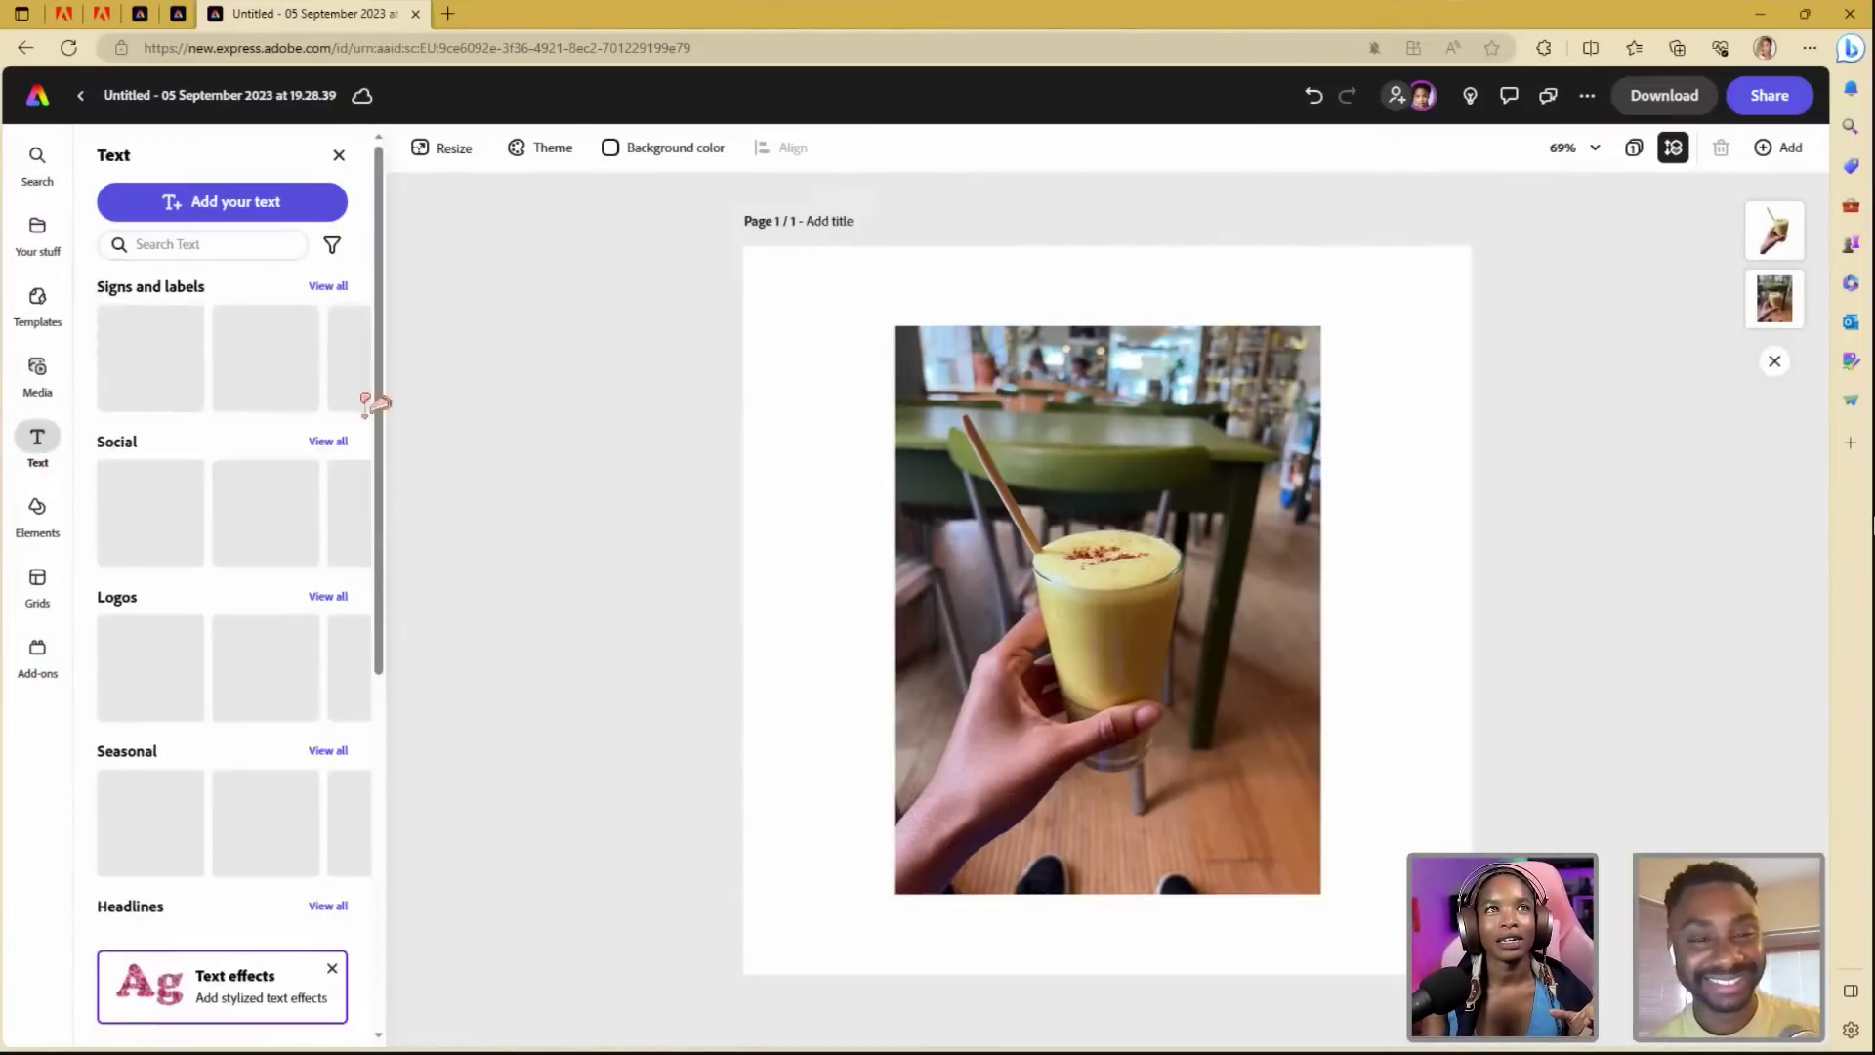
pyautogui.click(263, 219)
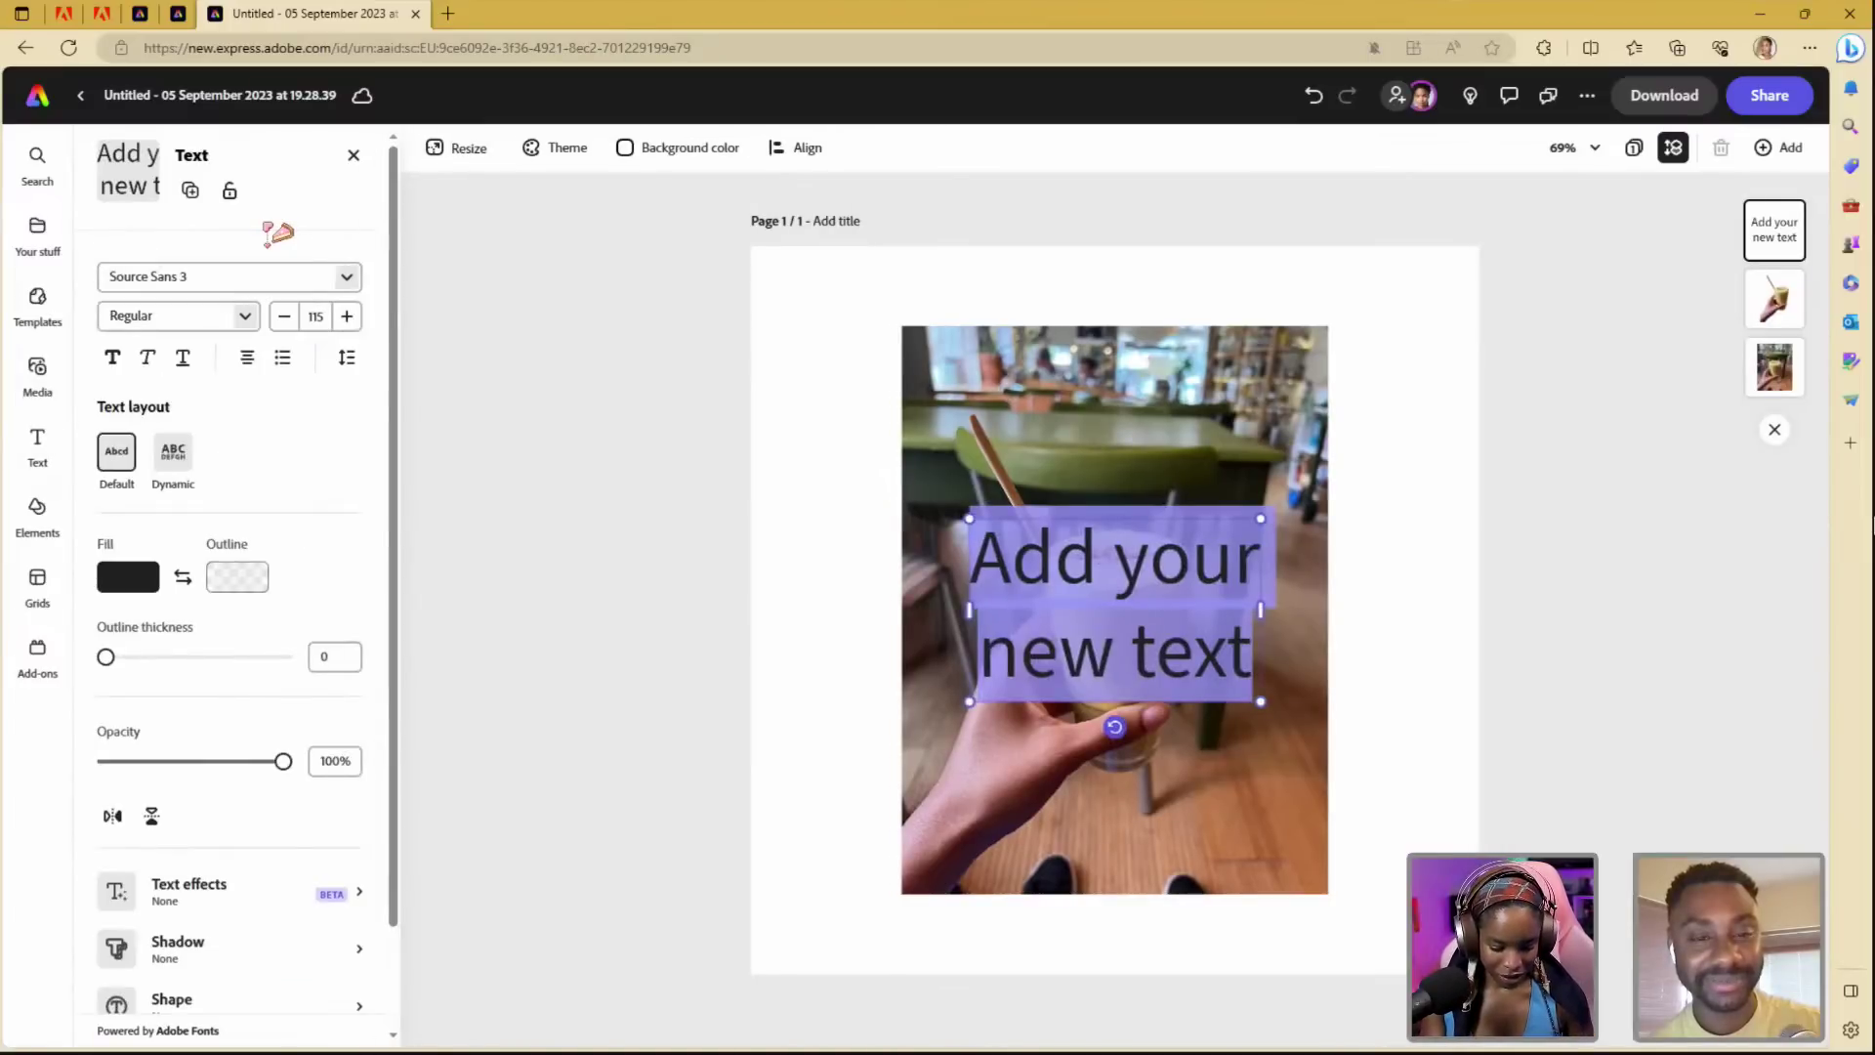
pyautogui.write('coffe')
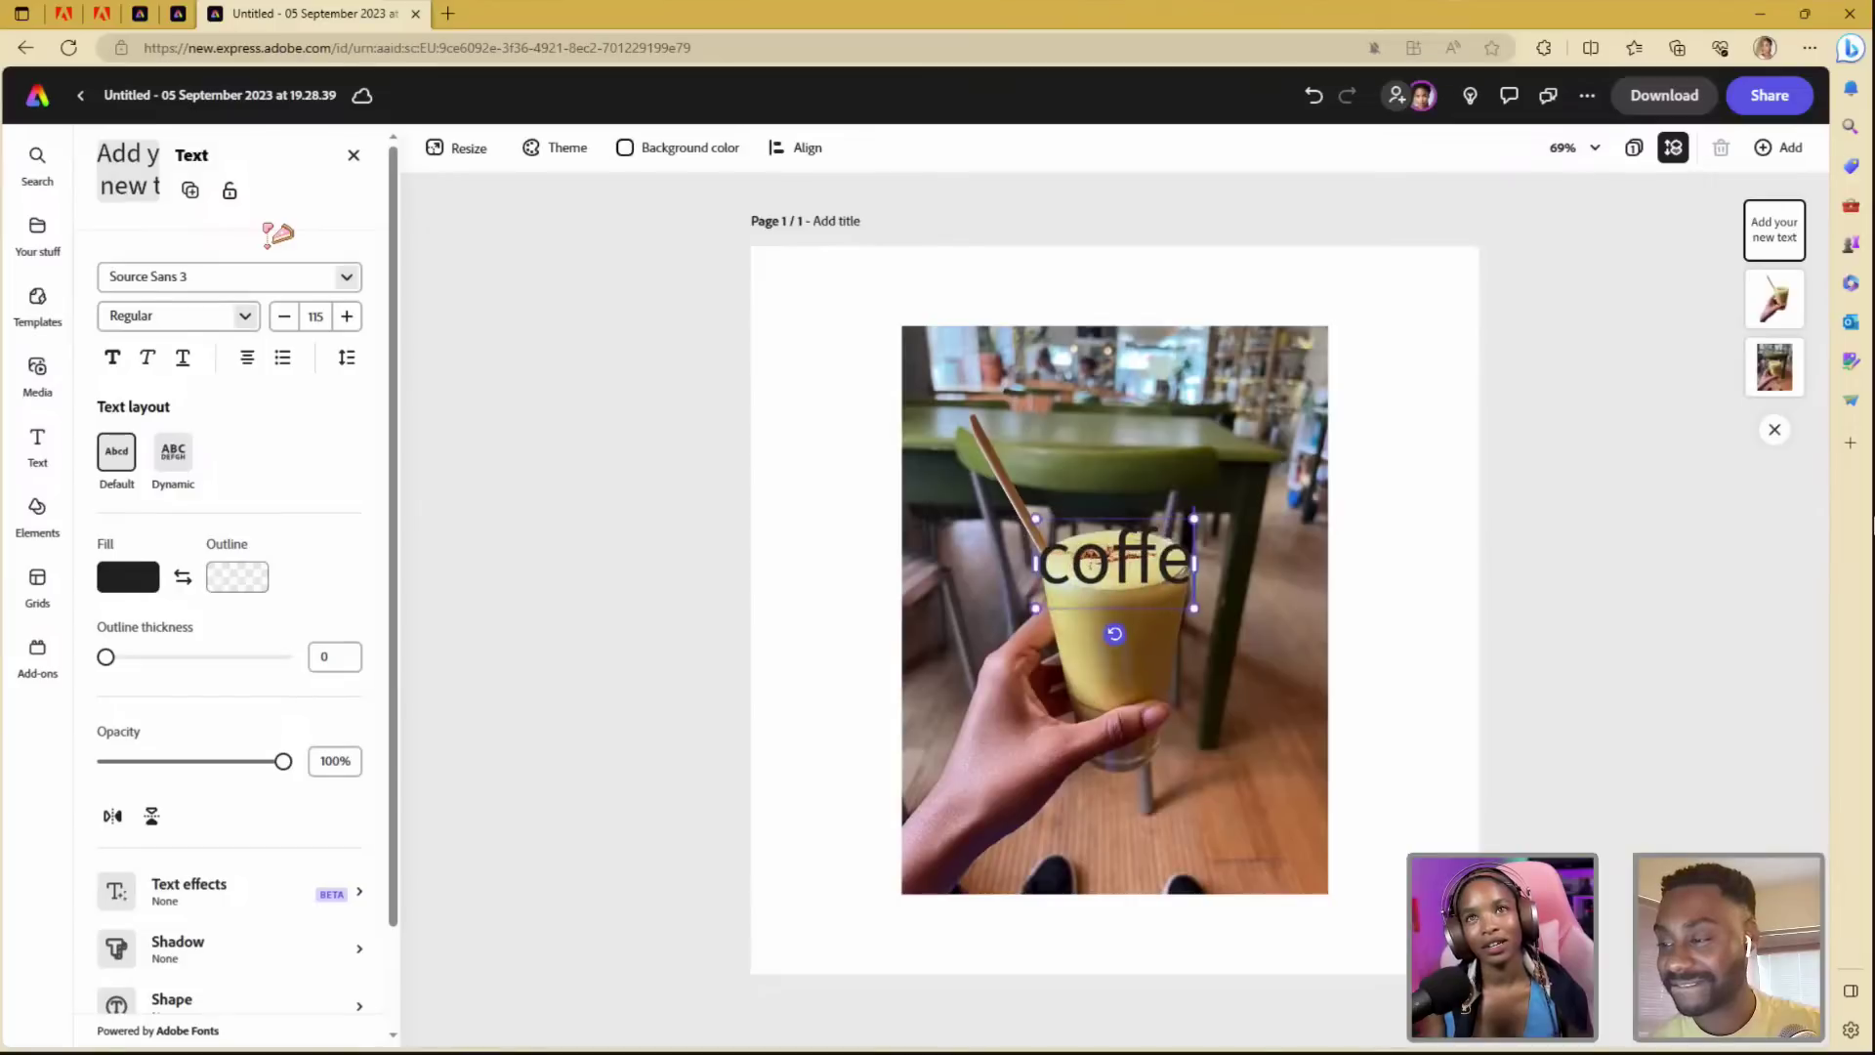
pyautogui.write('e?')
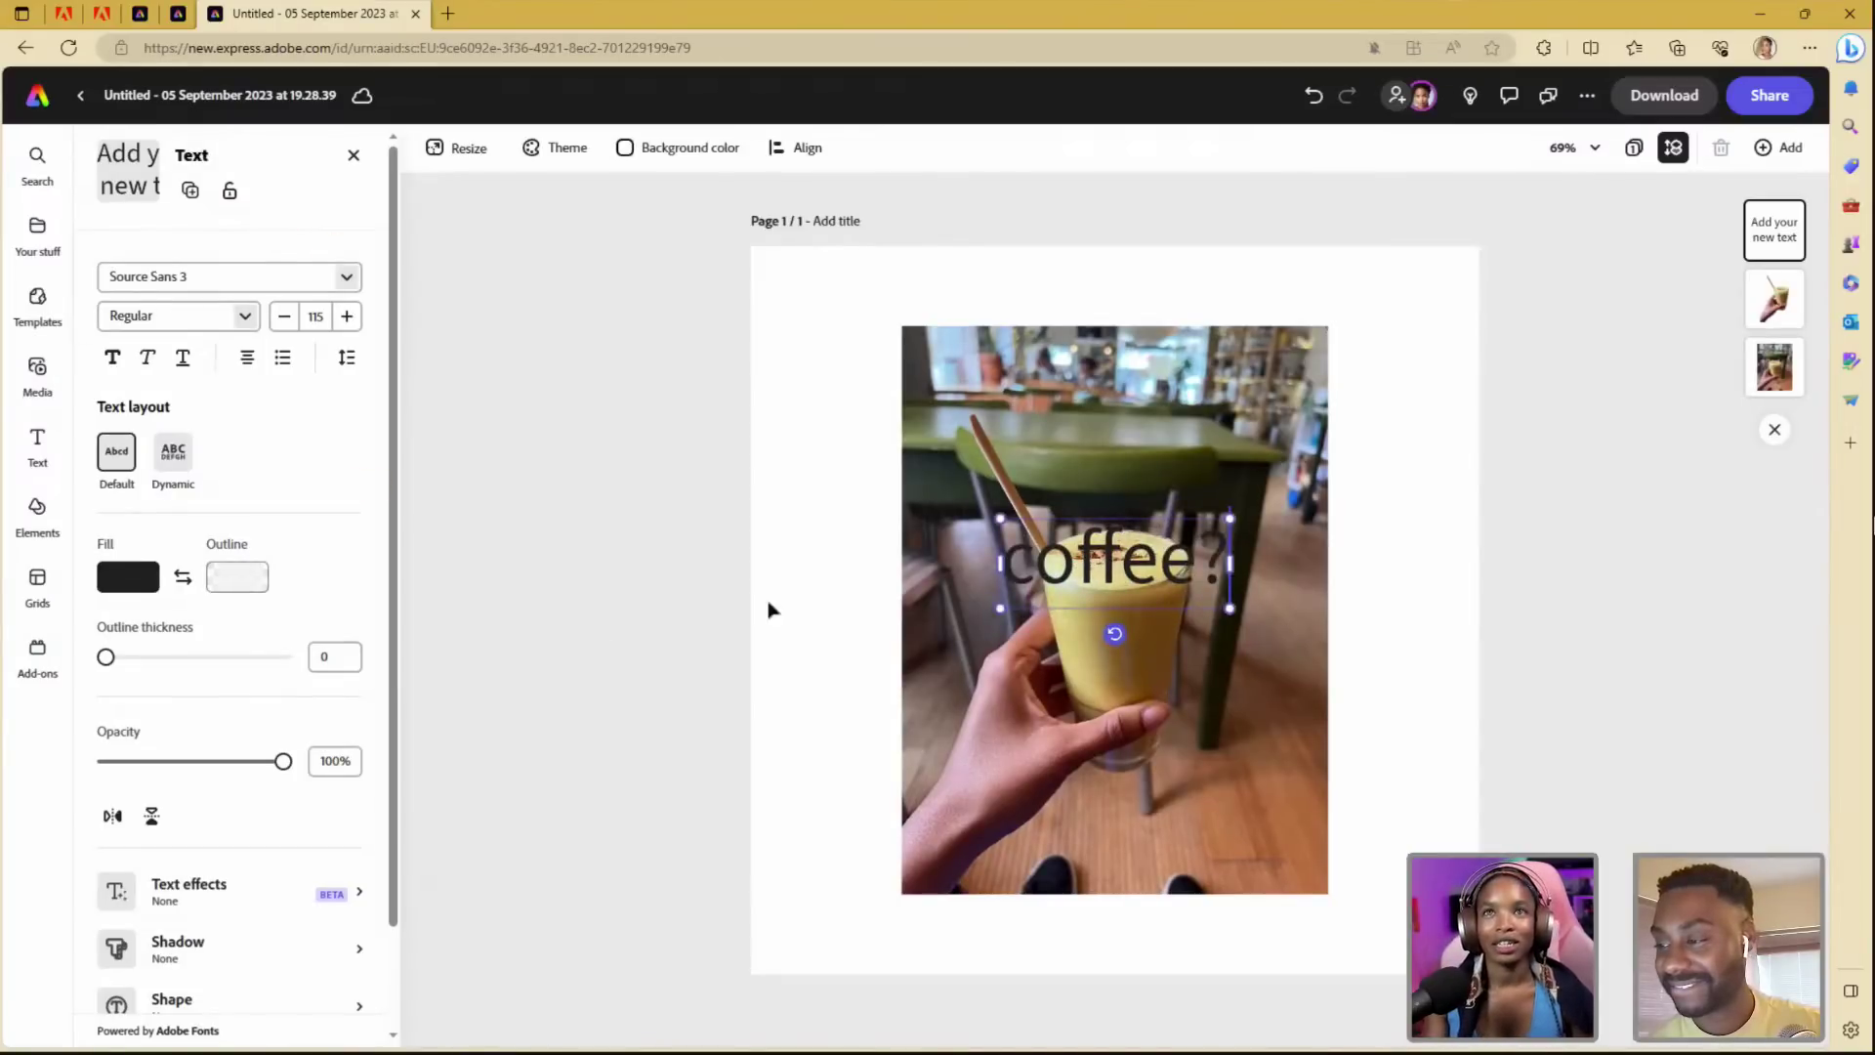
pyautogui.click(1037, 566)
pyautogui.press('BackSpace')
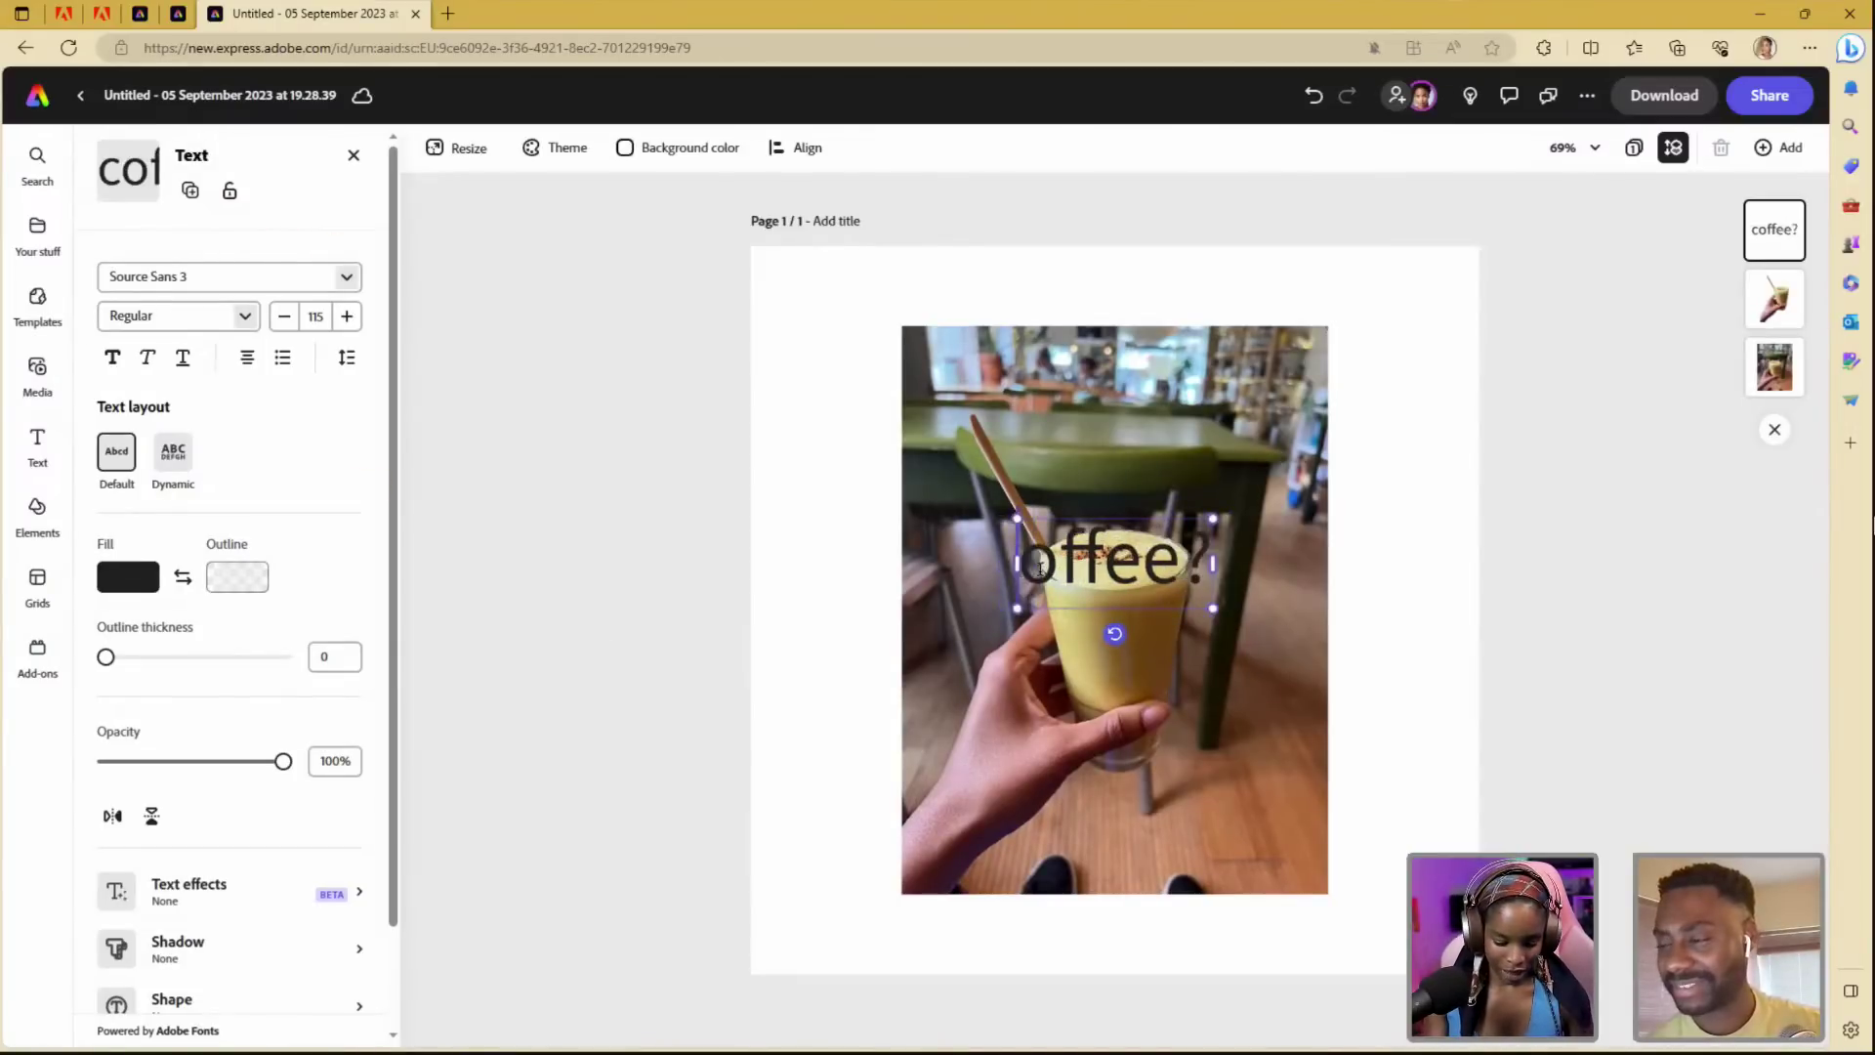
pyautogui.write('C')
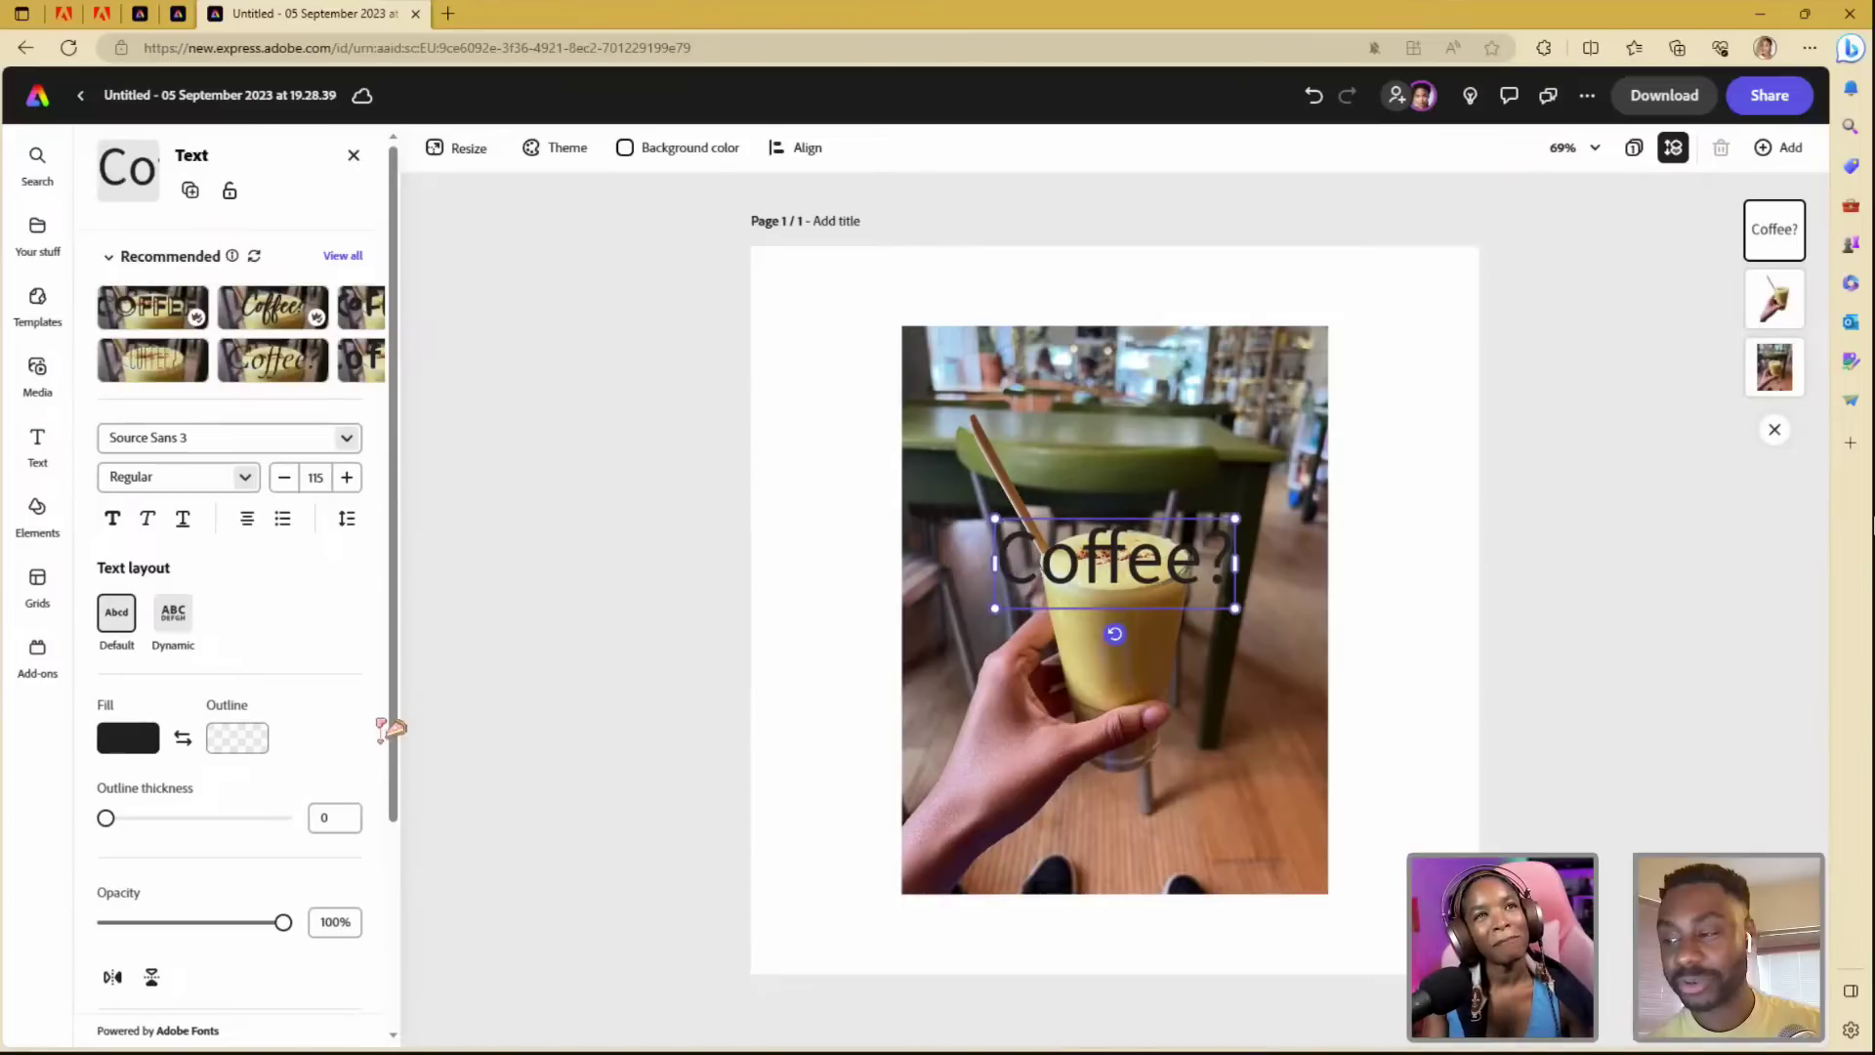
# - Restyle the "Coffee?" text with the recommended heavy Asphalt BlackCondensed font
pyautogui.moveTo(408, 764); pyautogui.dragTo(401, 967)
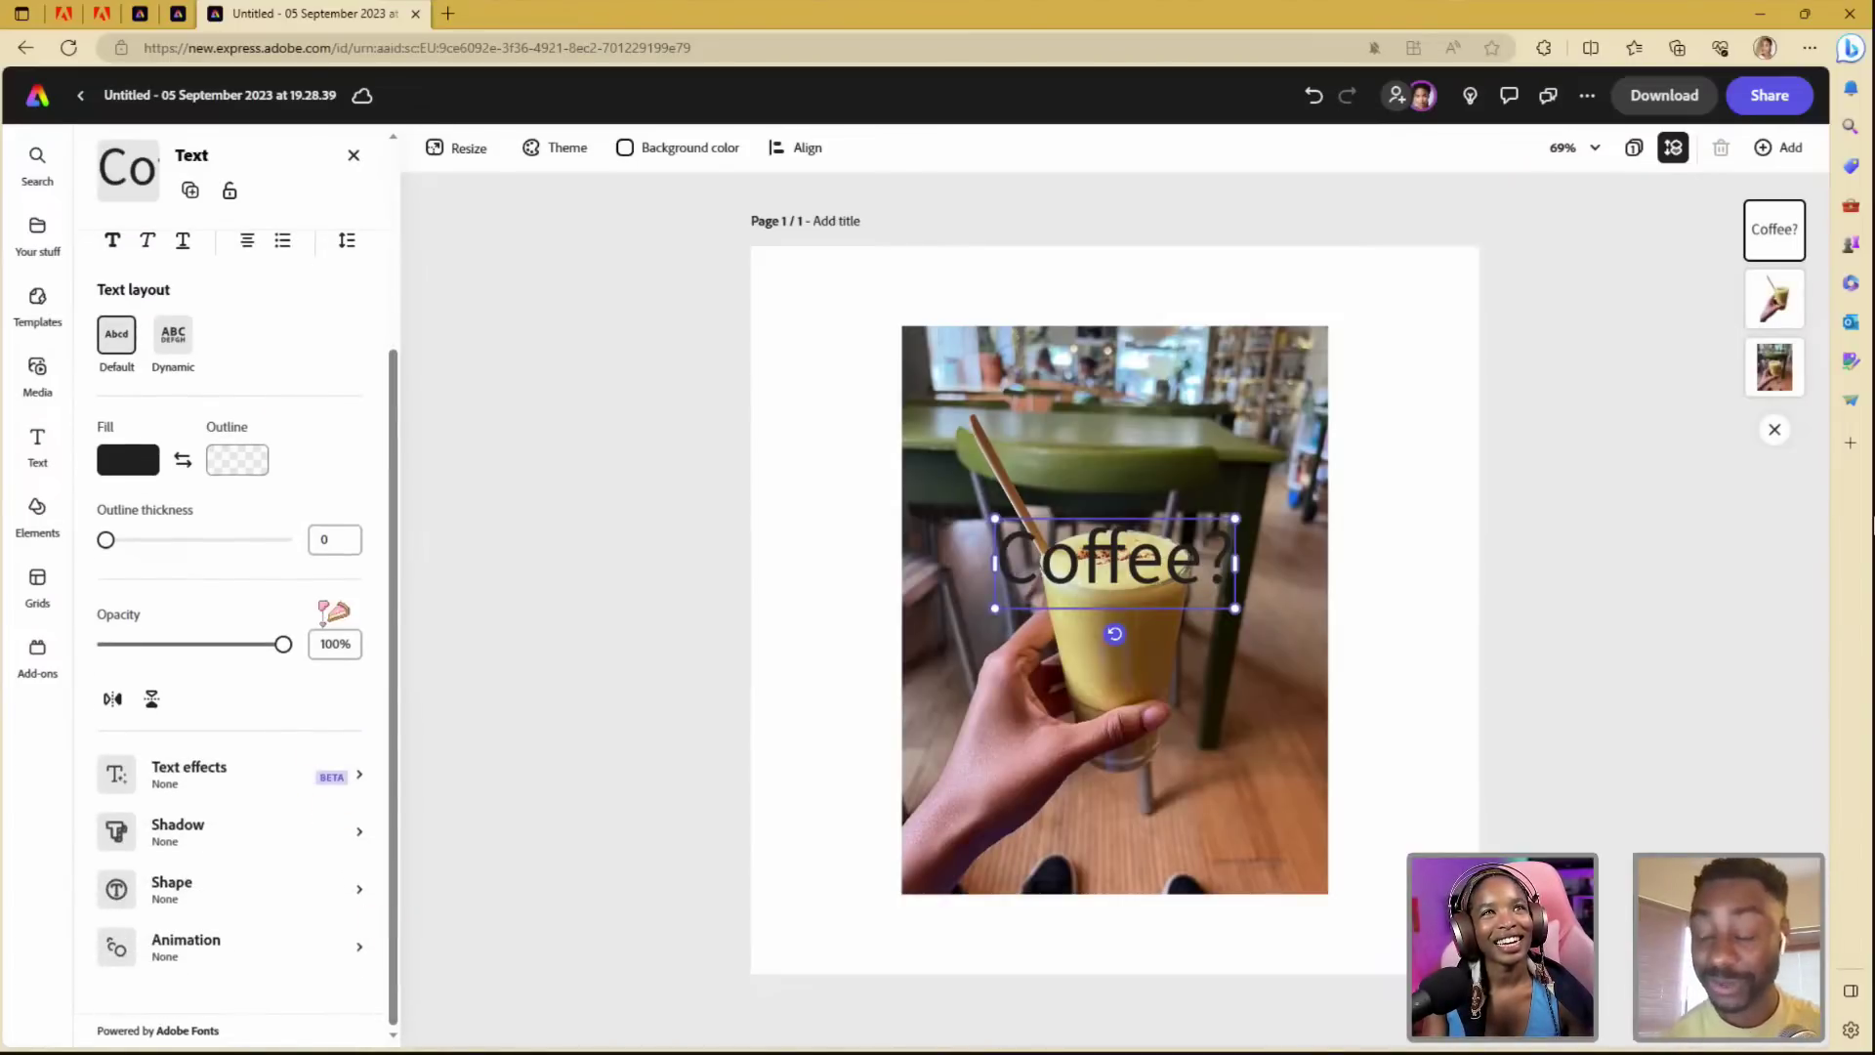
pyautogui.scroll(3, 327, 612)
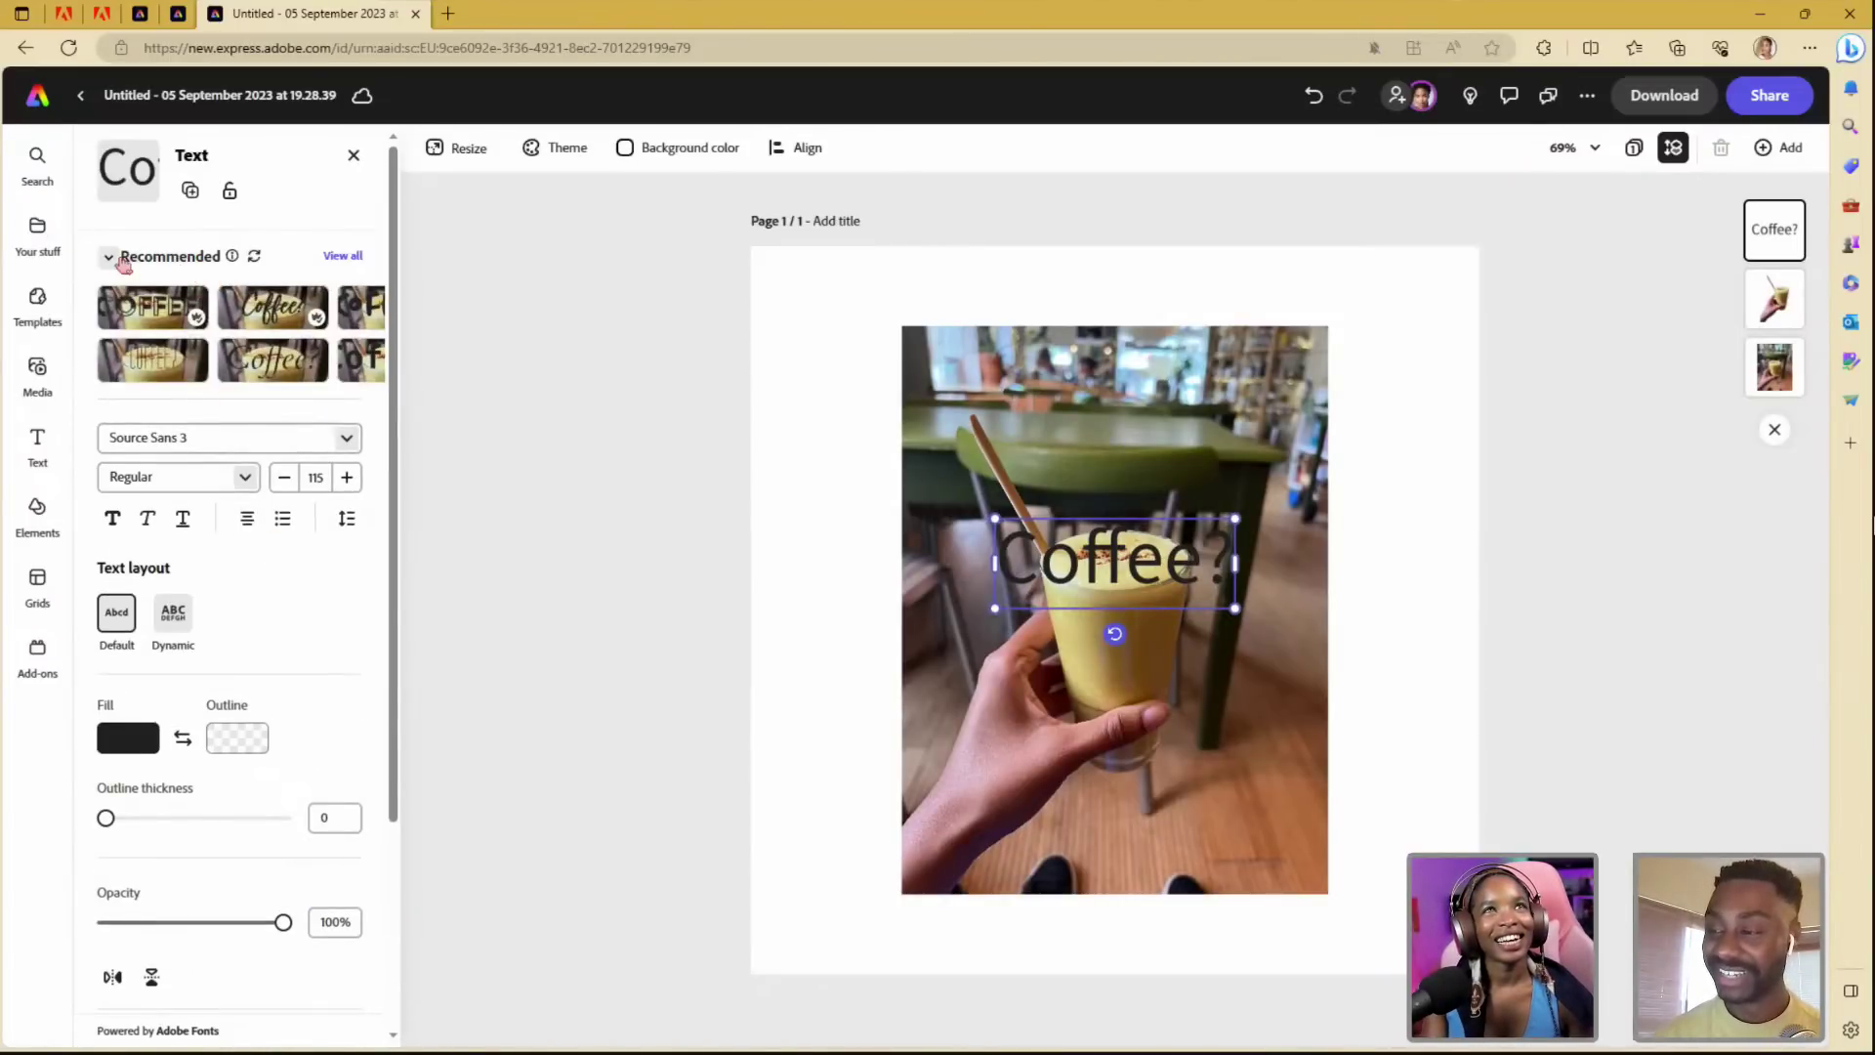
pyautogui.click(326, 267)
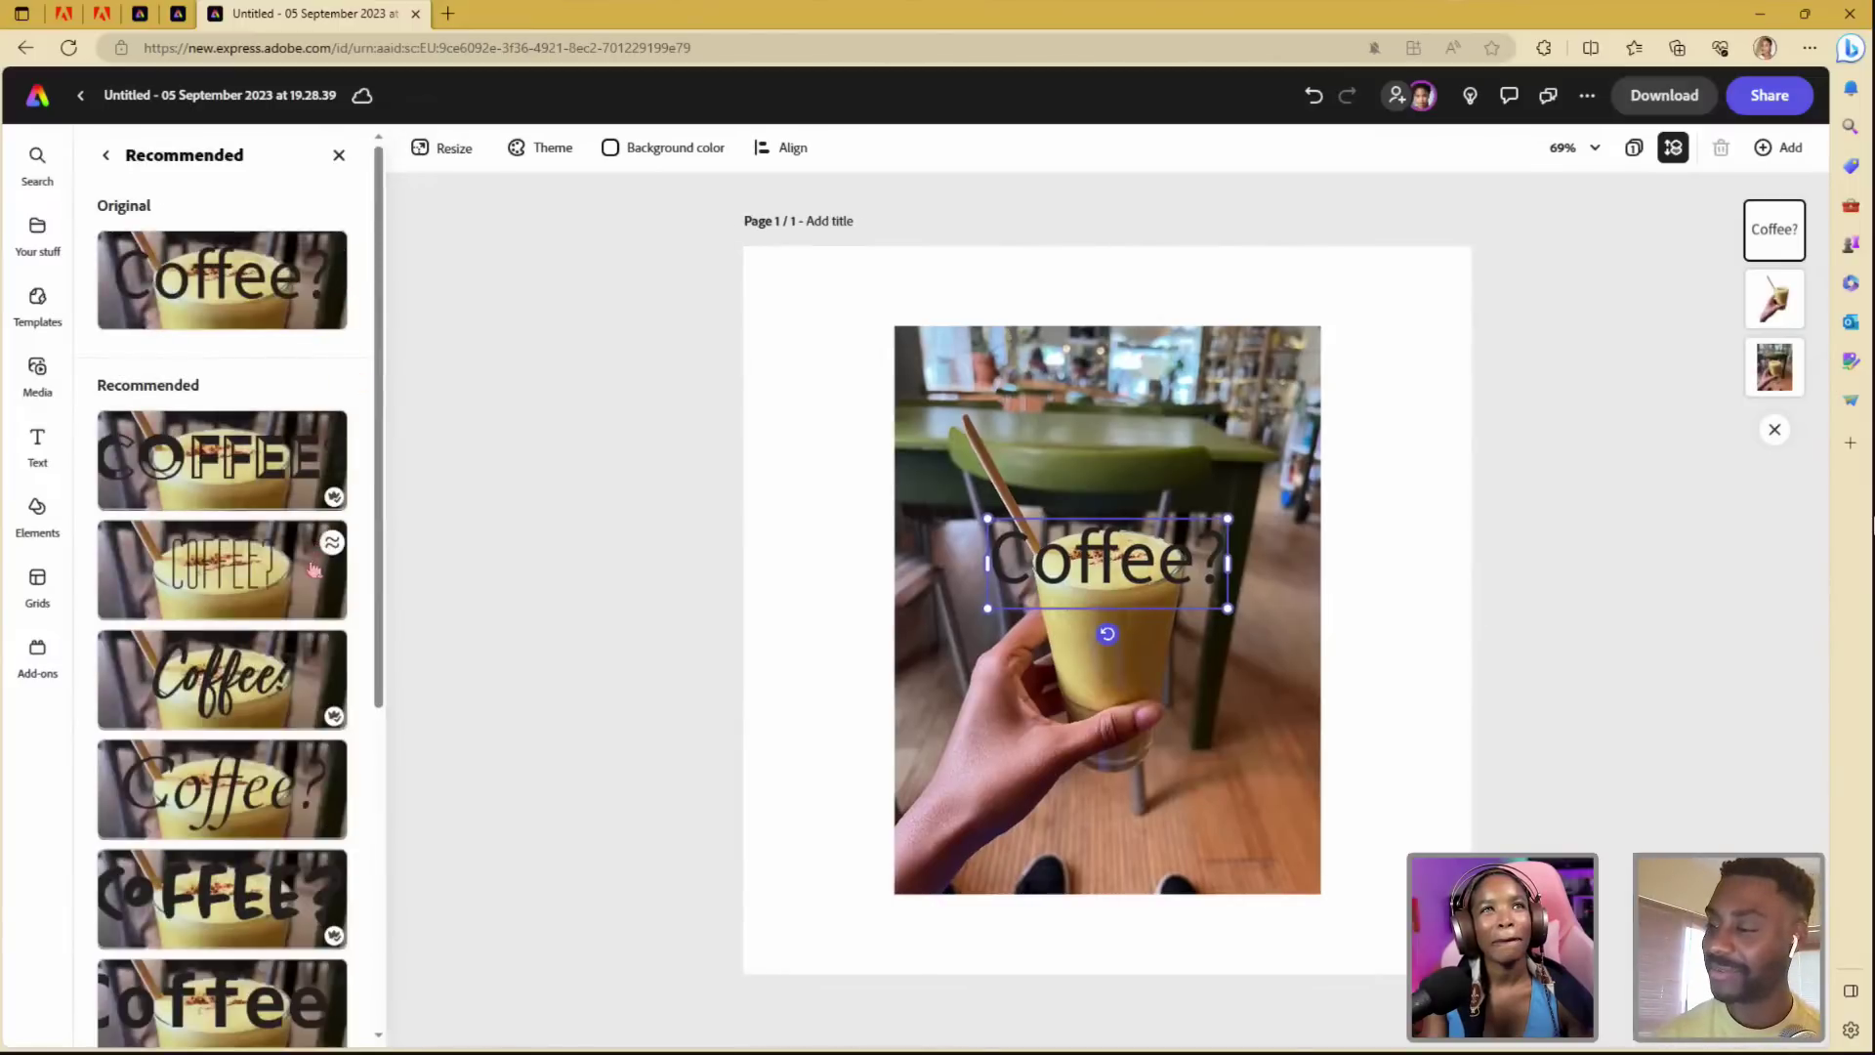
pyautogui.scroll(-5, 309, 573)
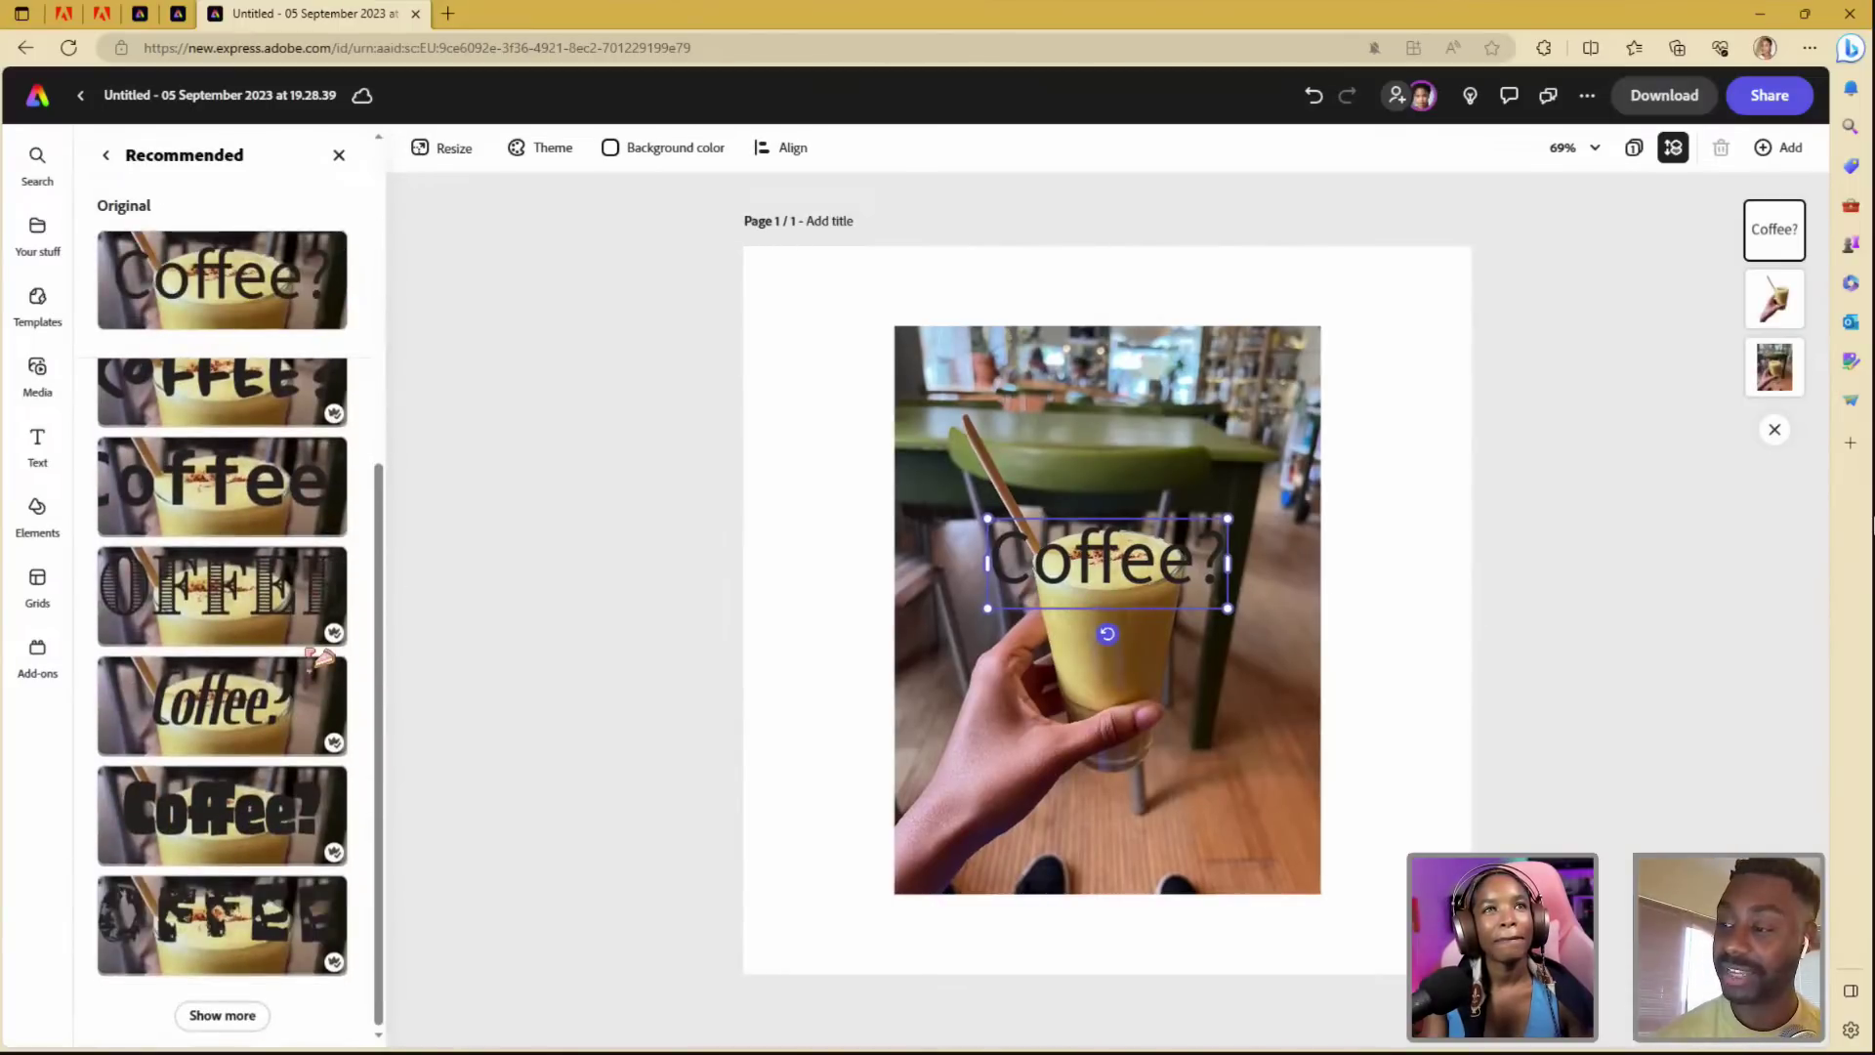
pyautogui.click(265, 825)
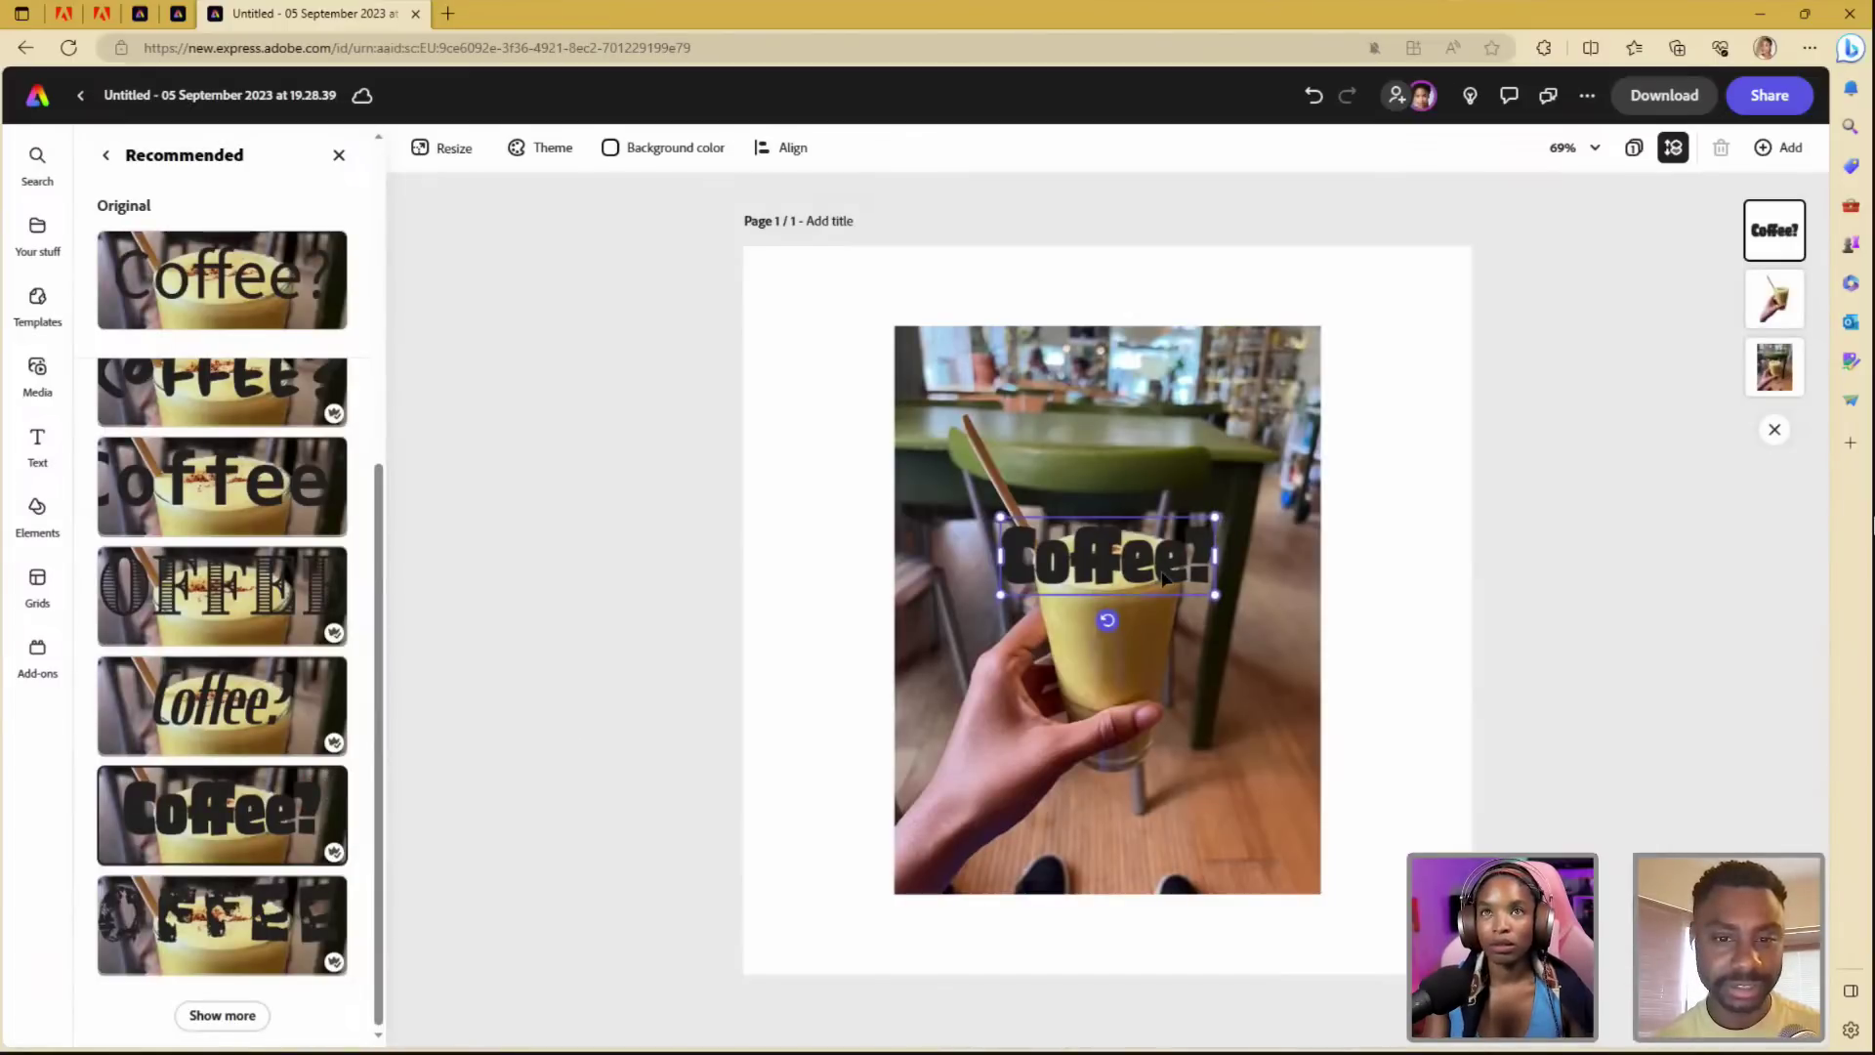
# - Enlarge the "Coffee?" text to size 196 and place it just above the glass, layered between the cutout and the full photo
pyautogui.moveTo(1214, 516); pyautogui.dragTo(1364, 389)
pyautogui.moveTo(1260, 546); pyautogui.dragTo(1196, 538)
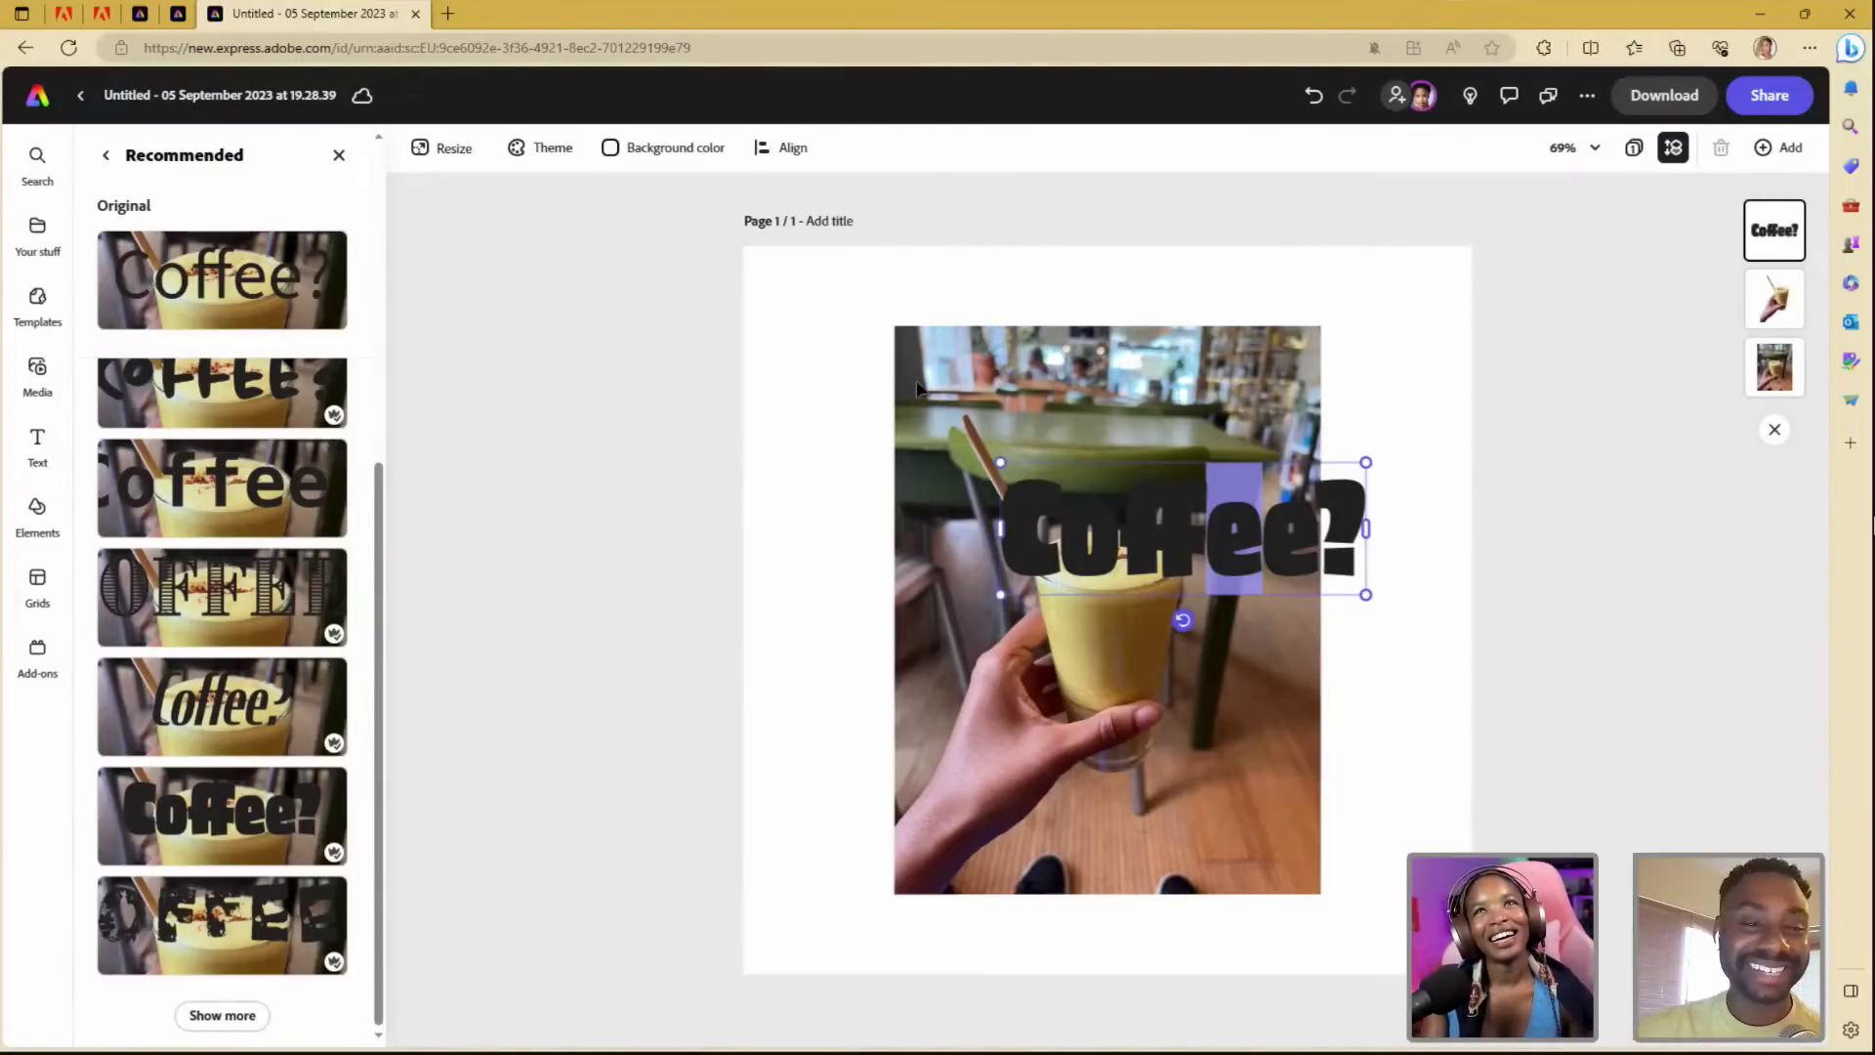
pyautogui.moveTo(1263, 545); pyautogui.dragTo(1214, 514)
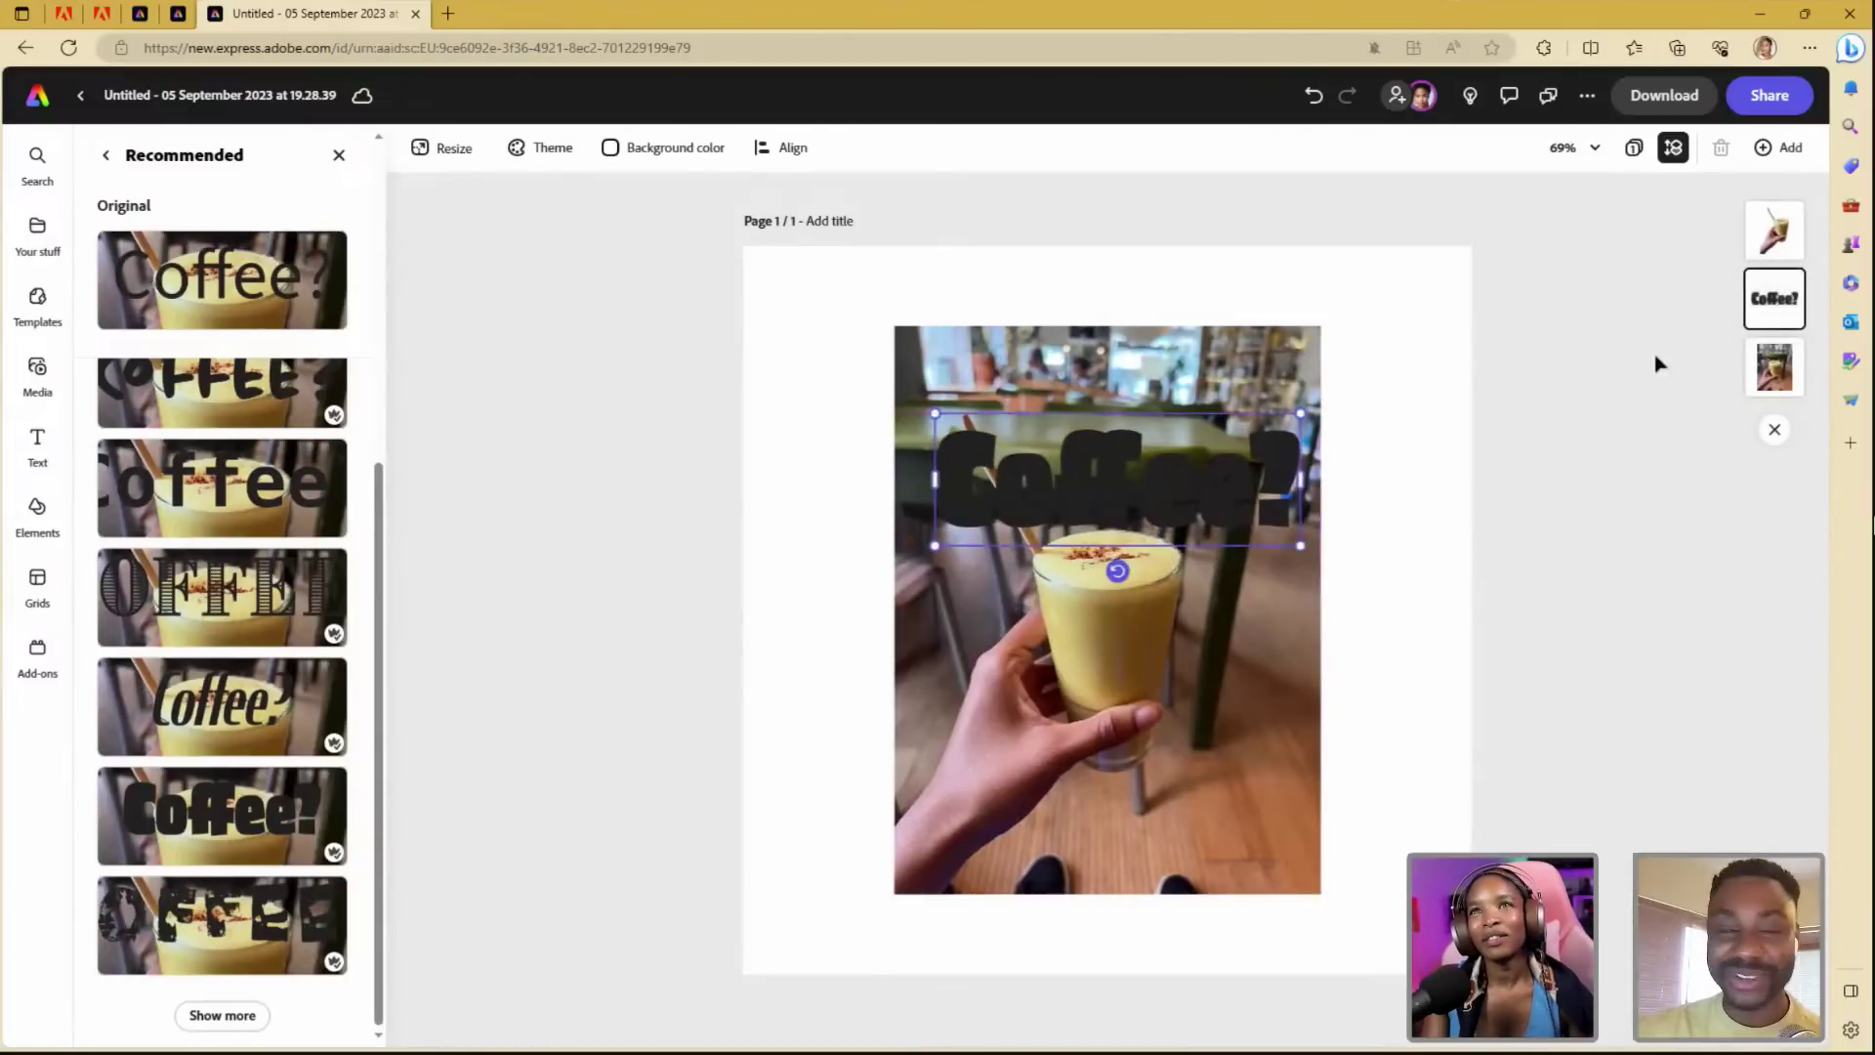
# - Shift the cutout hand and drink slightly over the text, and undo that move
pyautogui.click(1397, 452)
pyautogui.click(1218, 488)
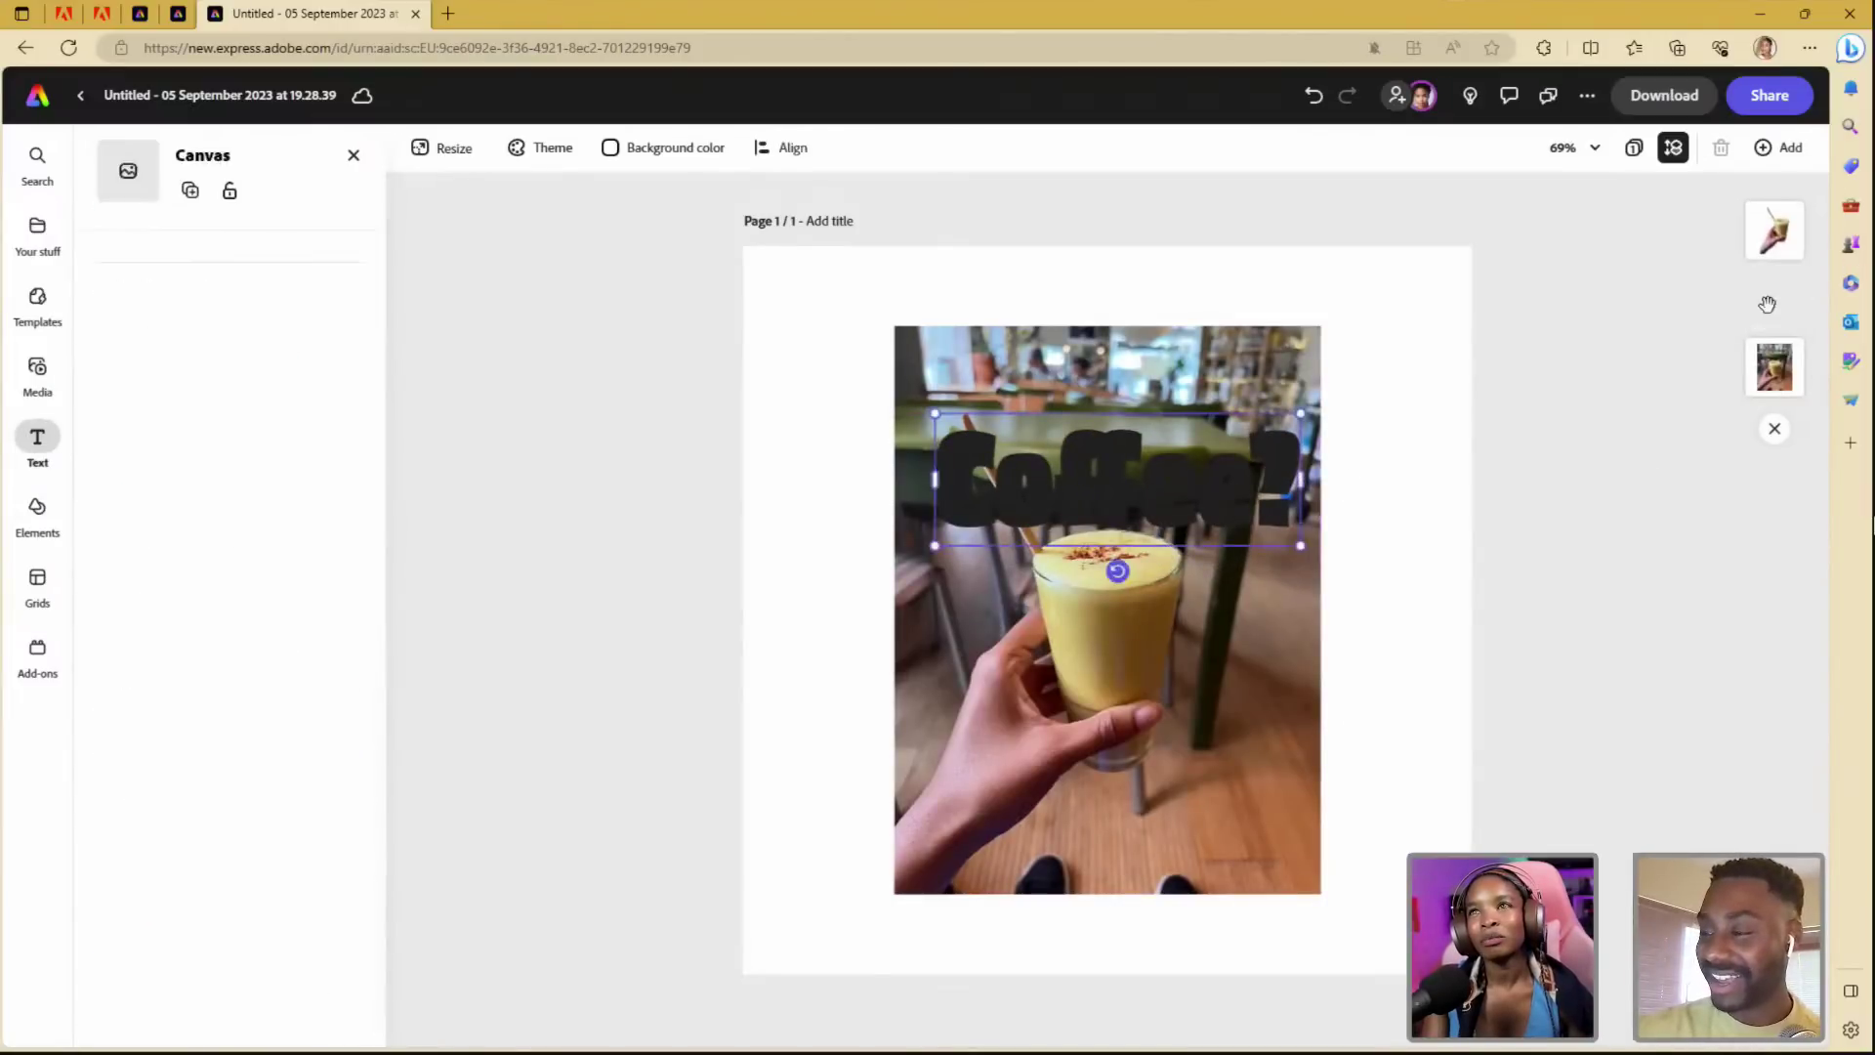
pyautogui.click(1269, 476)
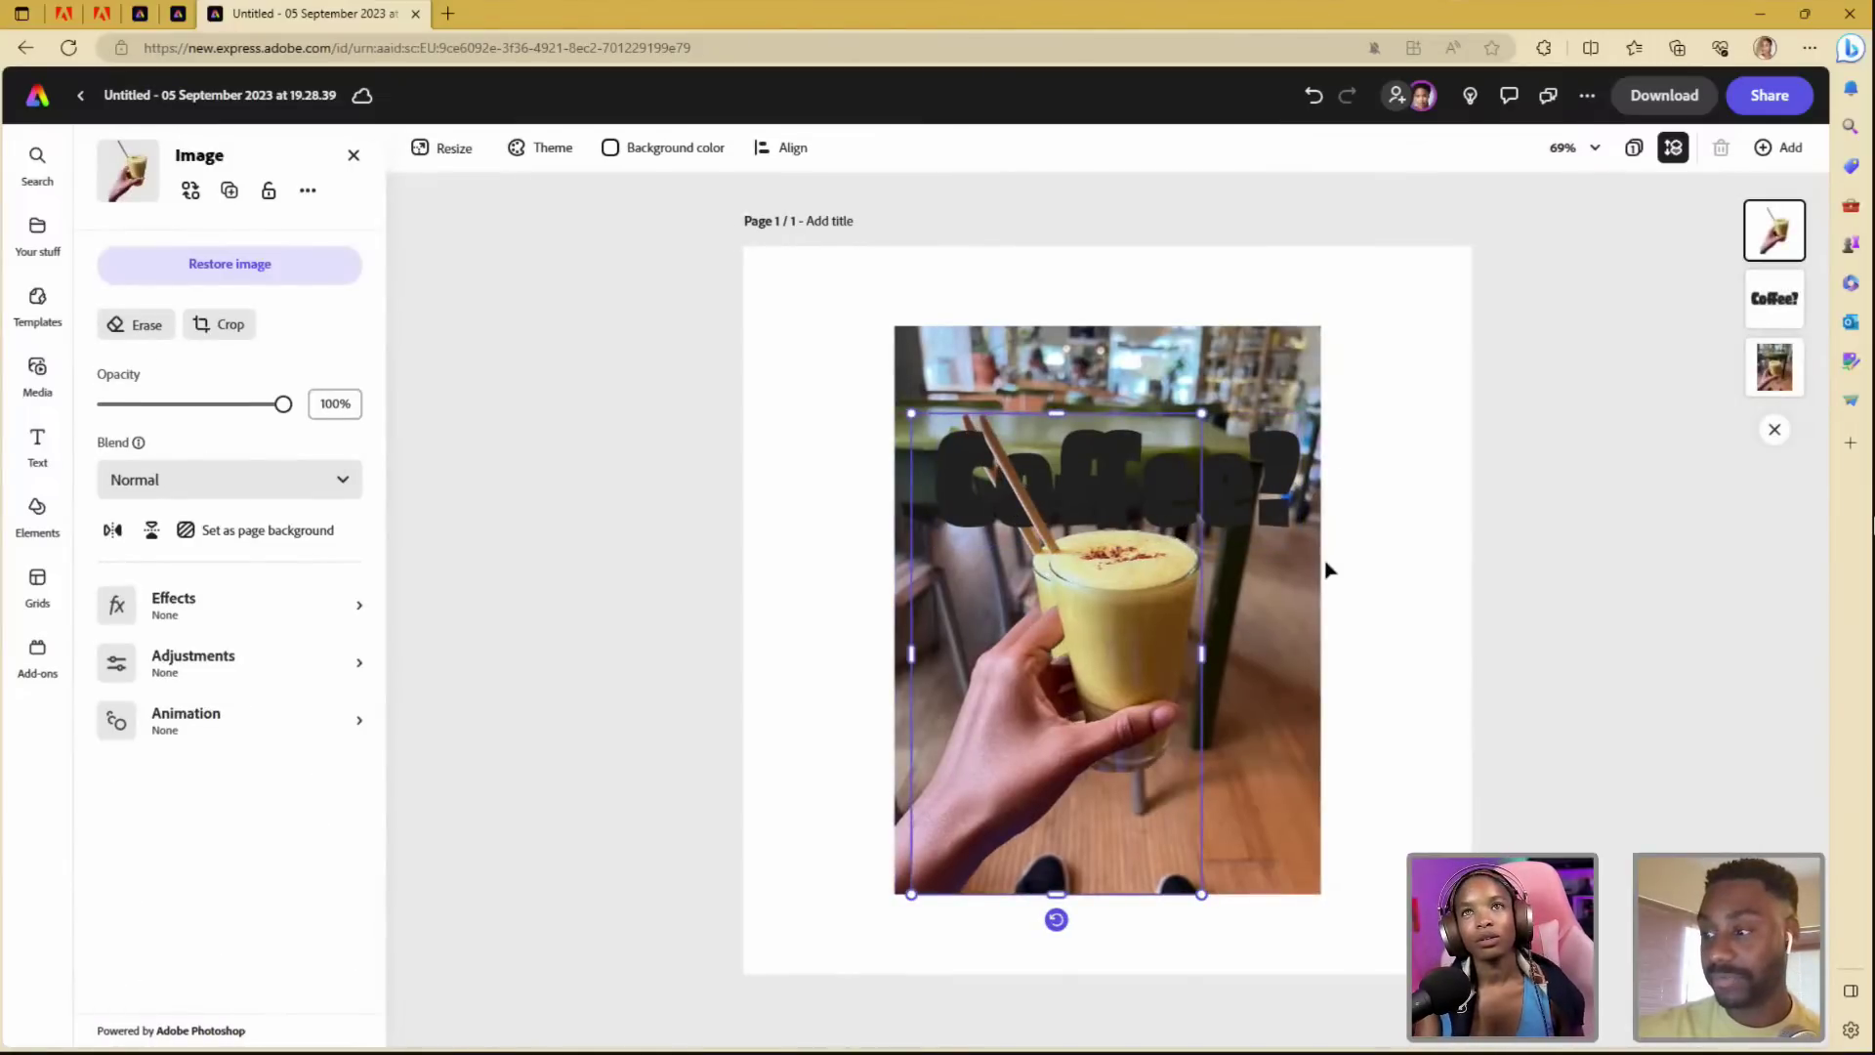
pyautogui.hotkey('ctrl', 'z')
# - Fill the "Coffee?" text with a pale yellow sampled from the drink's foam using the eyedropper
pyautogui.click(1774, 297)
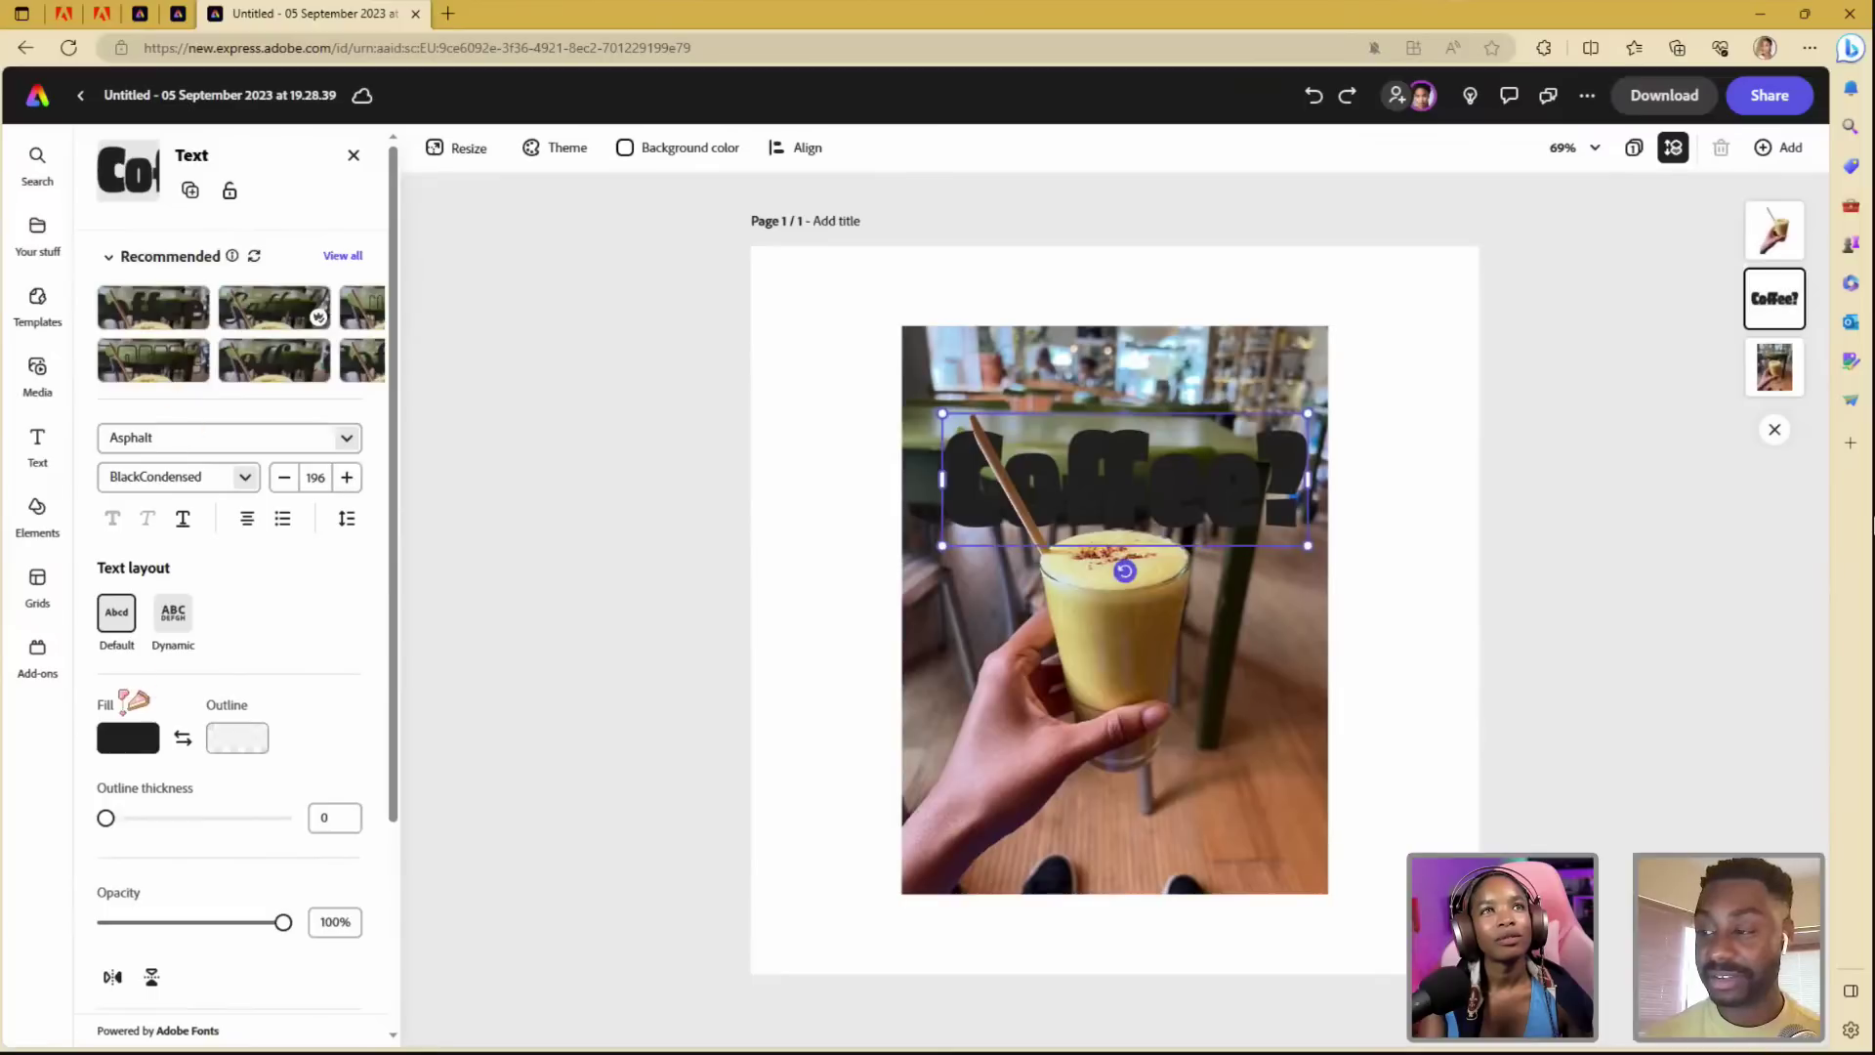
pyautogui.click(125, 750)
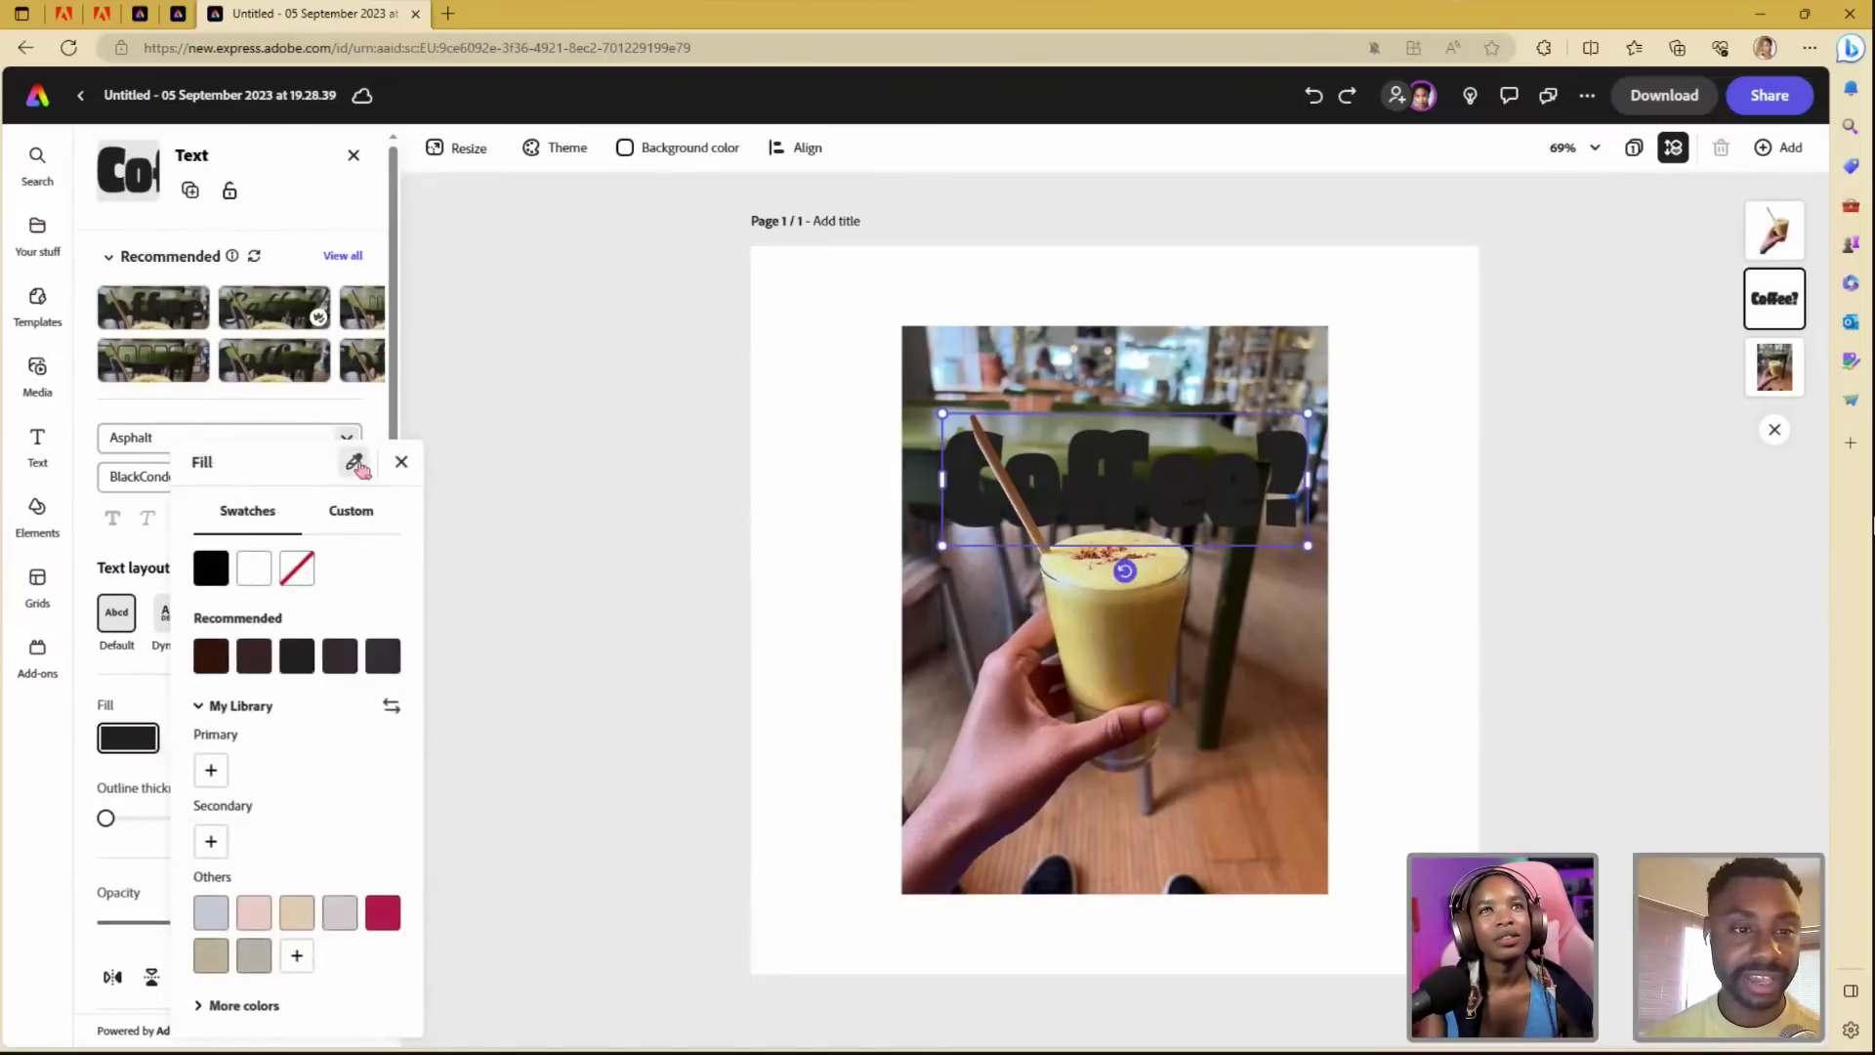
pyautogui.click(1125, 647)
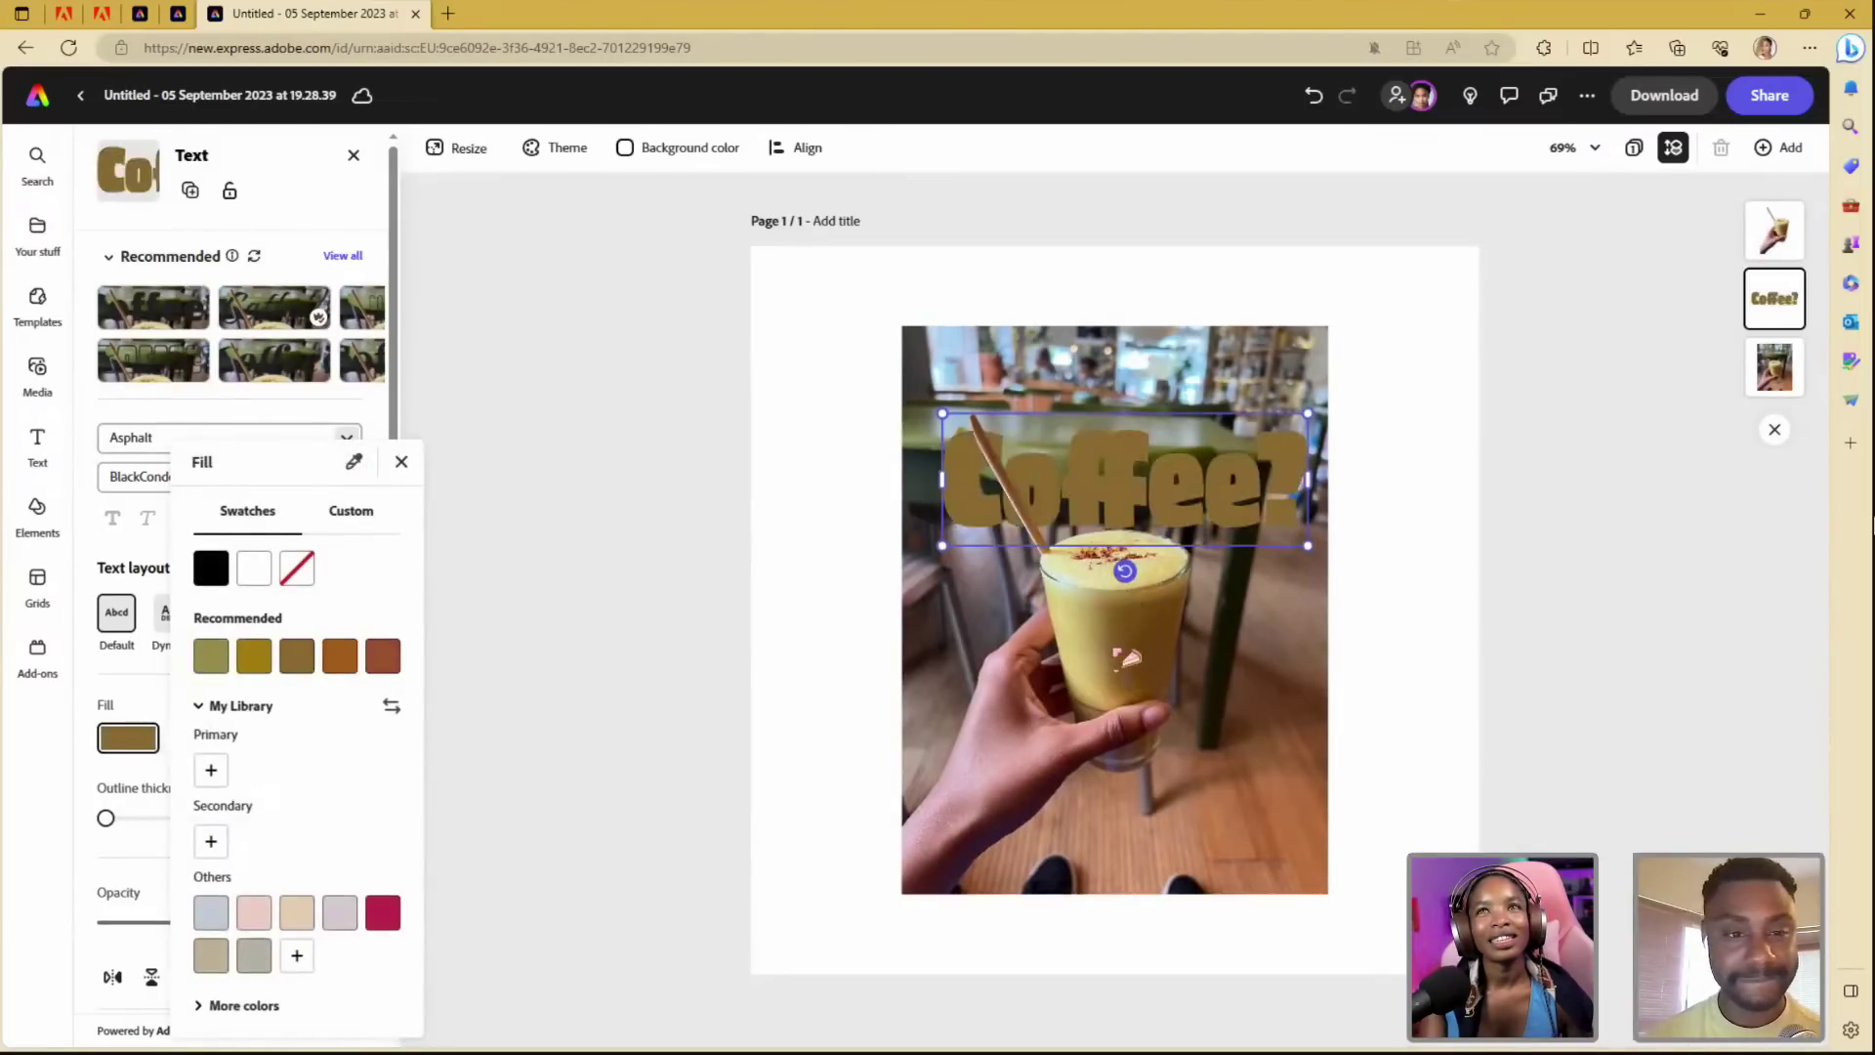
pyautogui.click(354, 462)
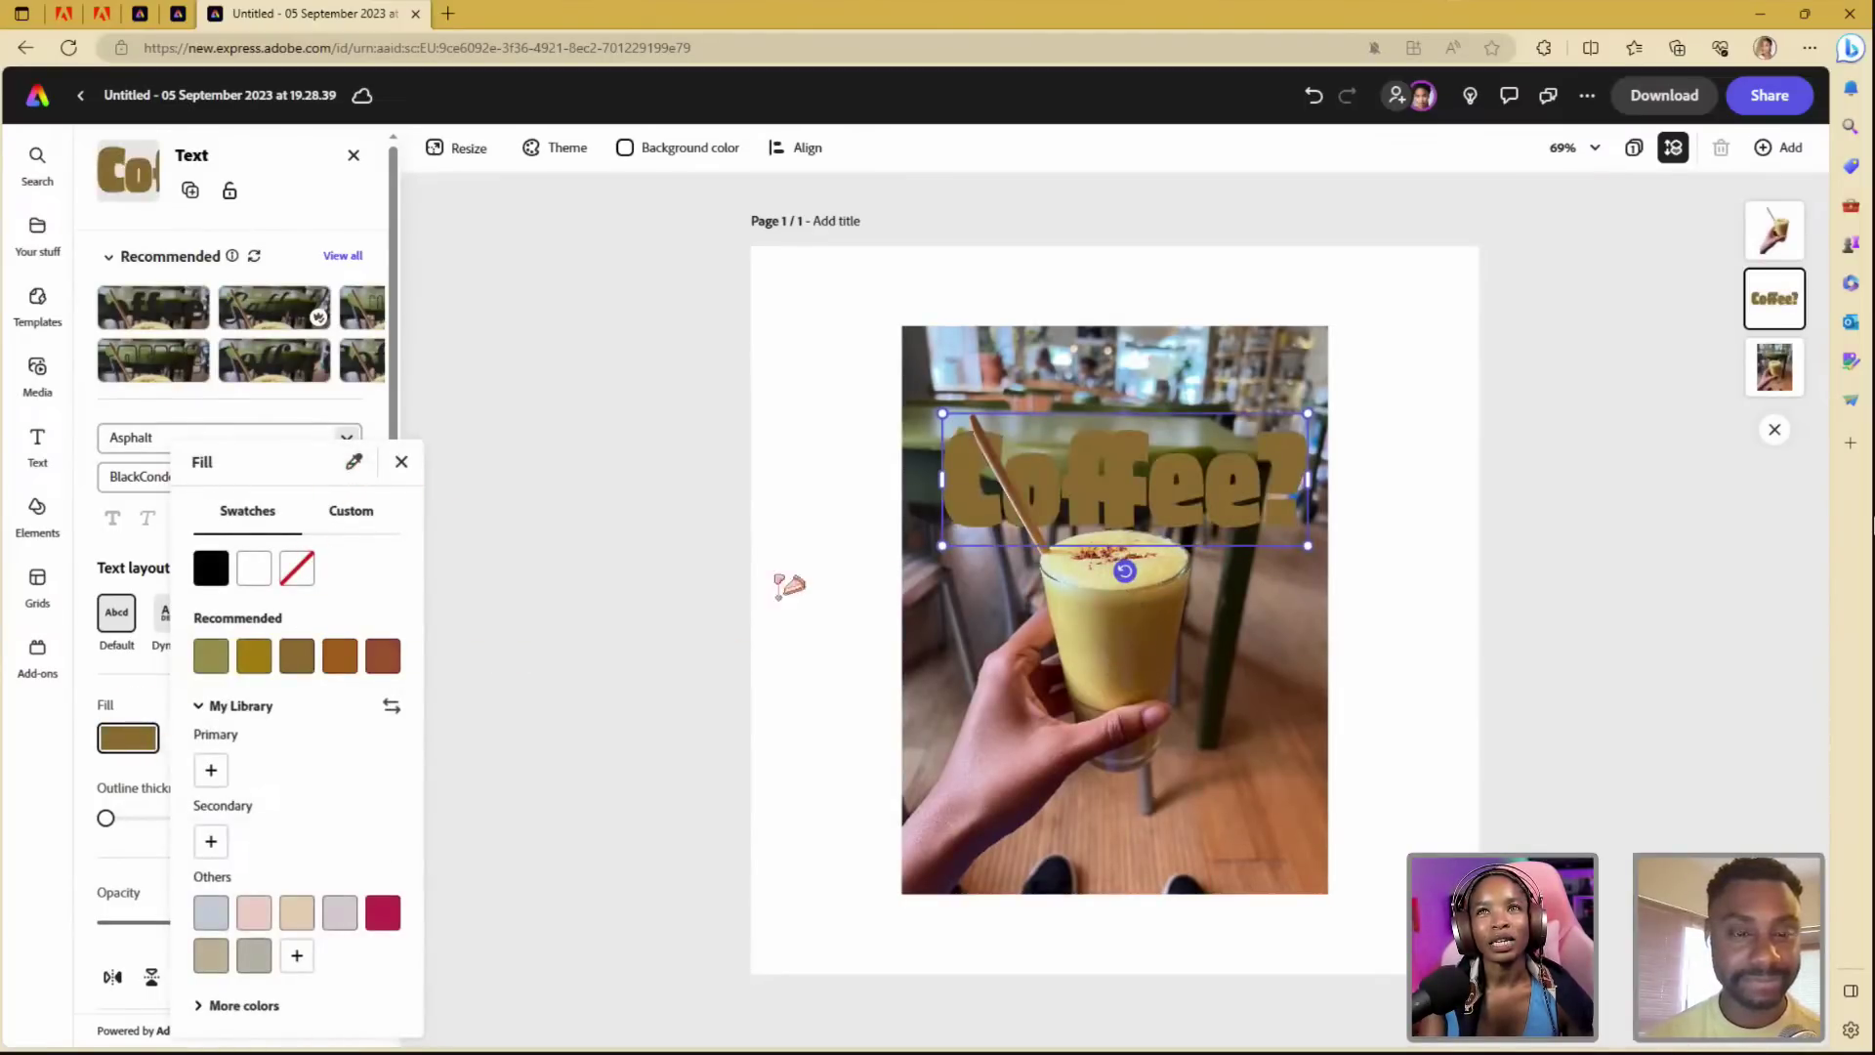
pyautogui.click(1084, 667)
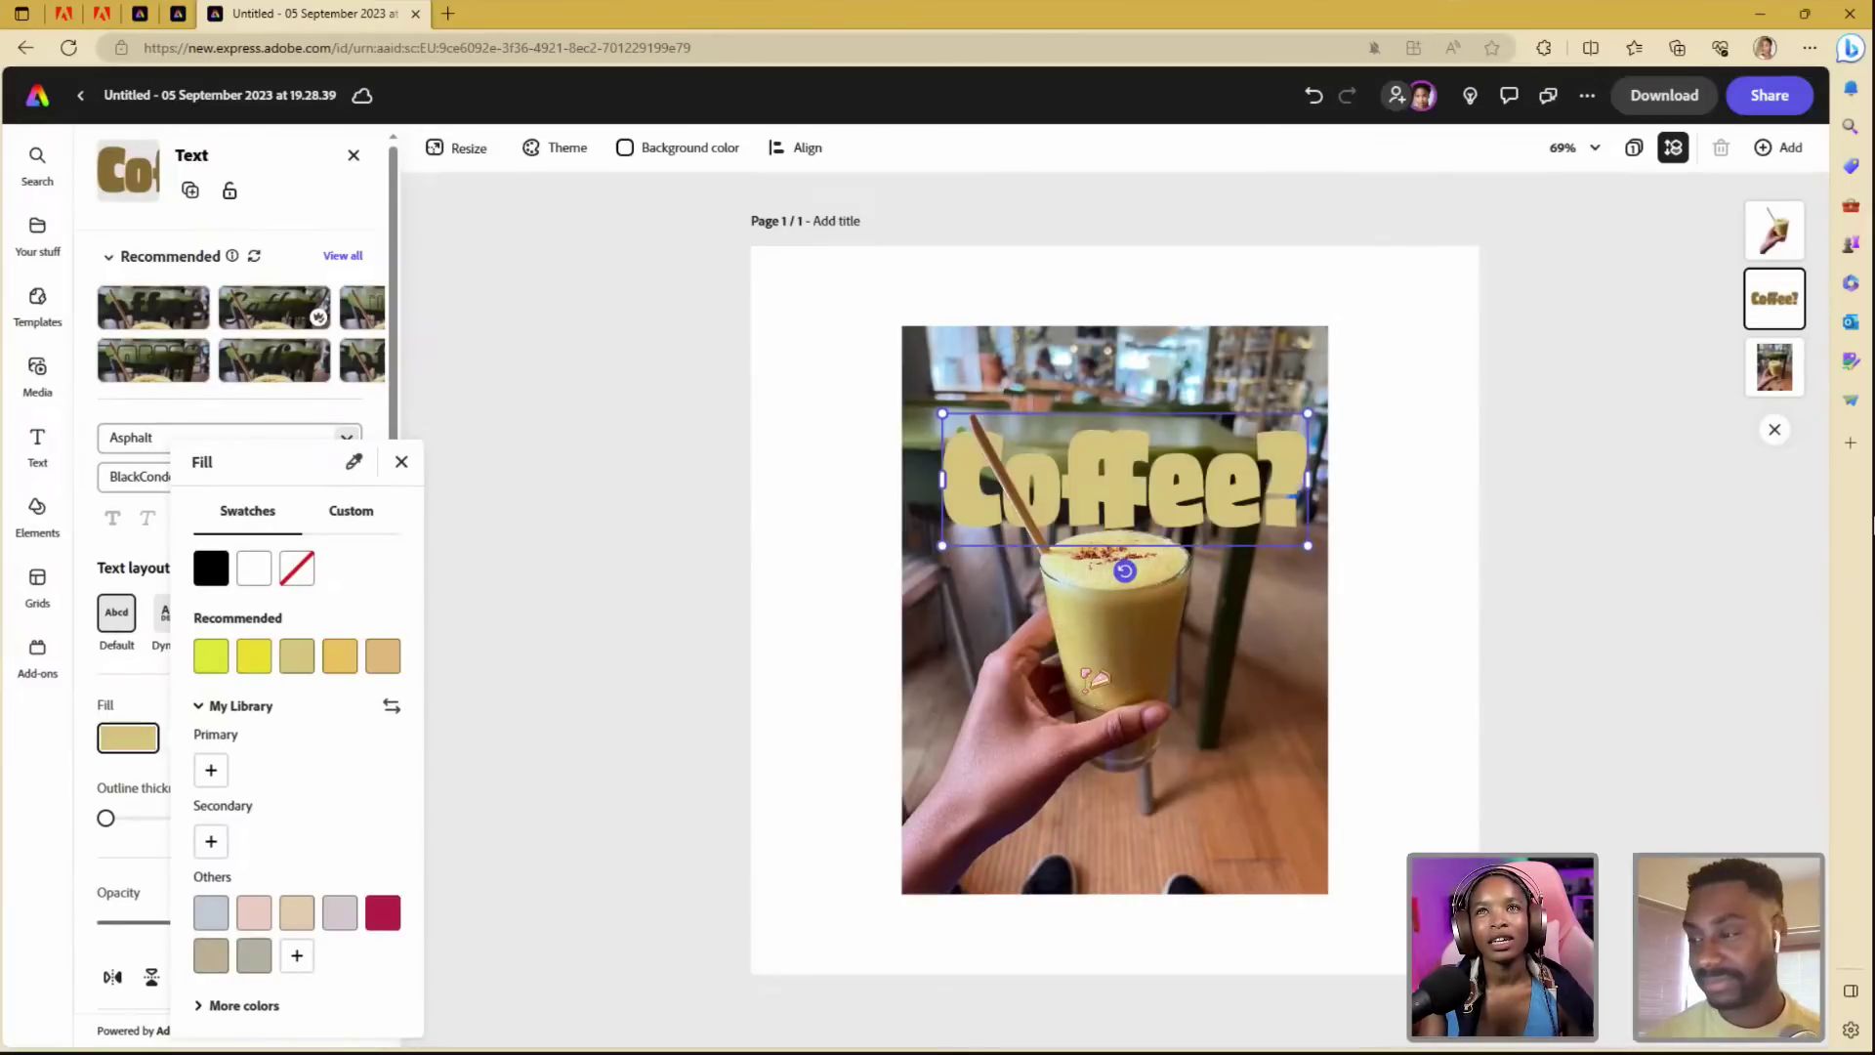
pyautogui.click(353, 462)
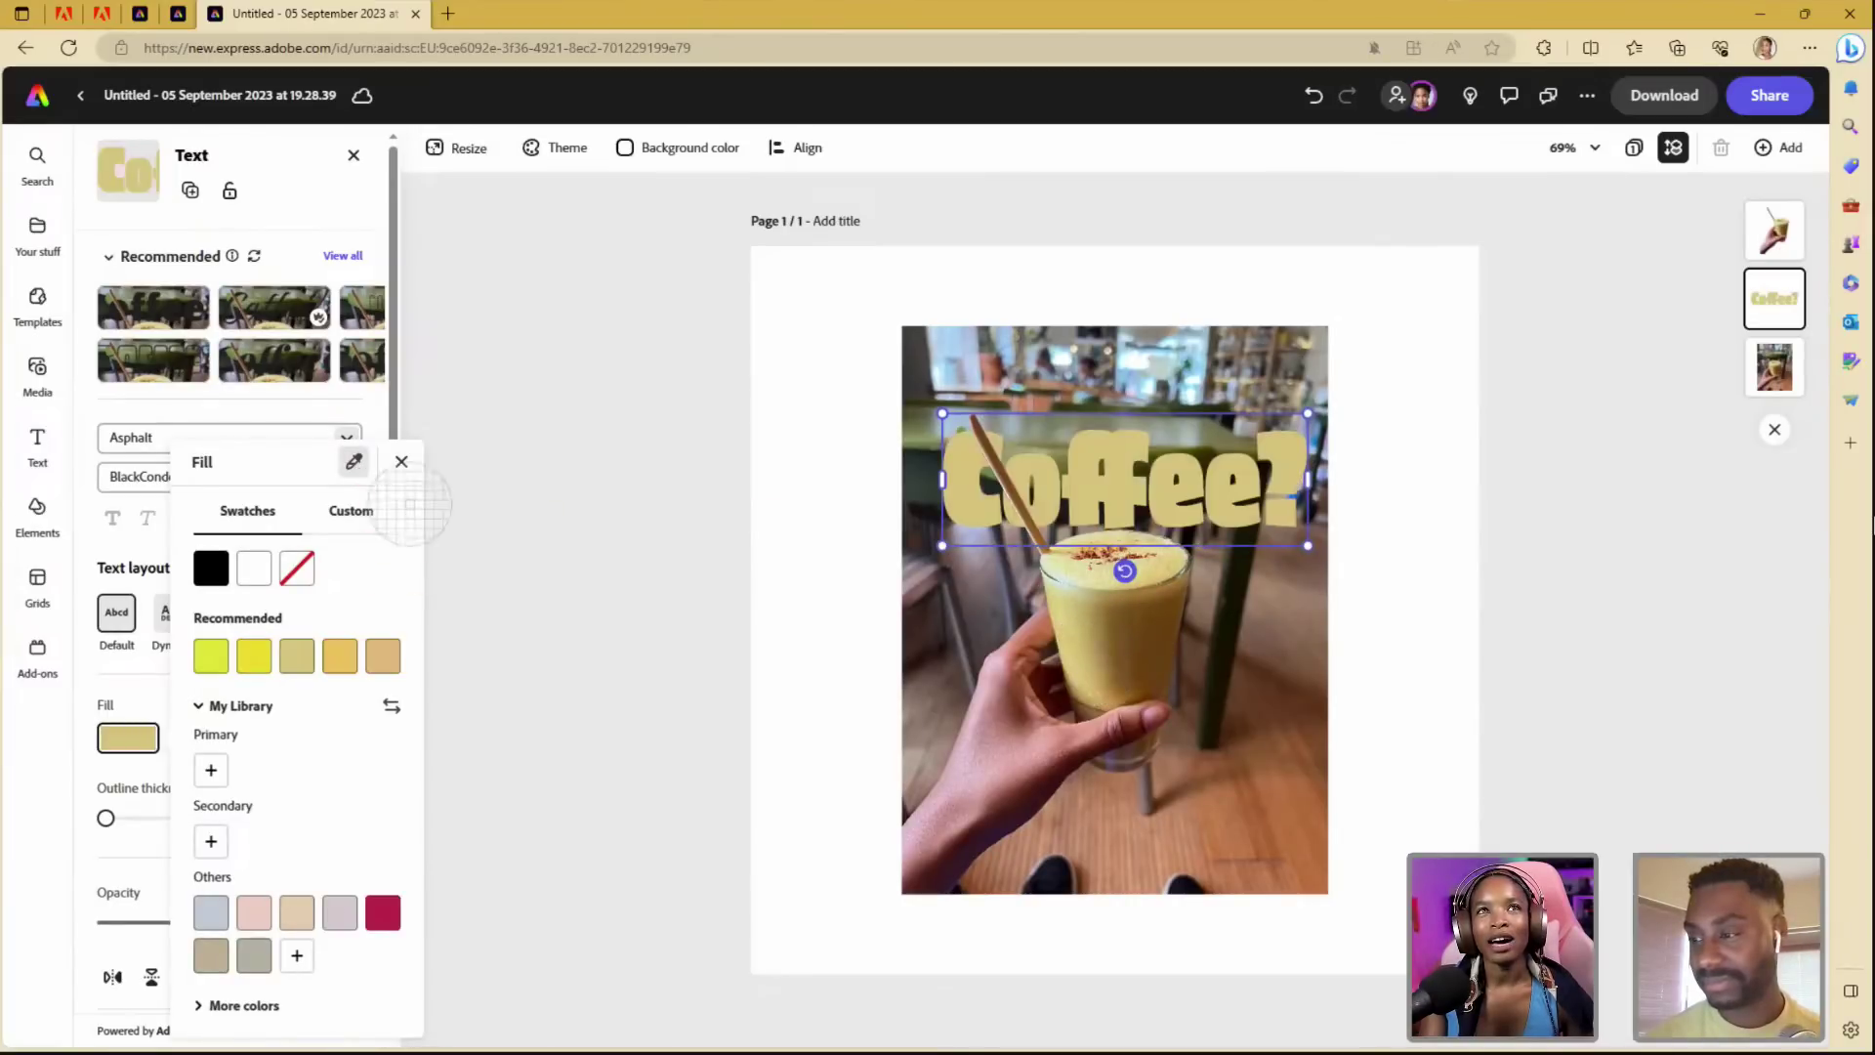
pyautogui.click(1080, 573)
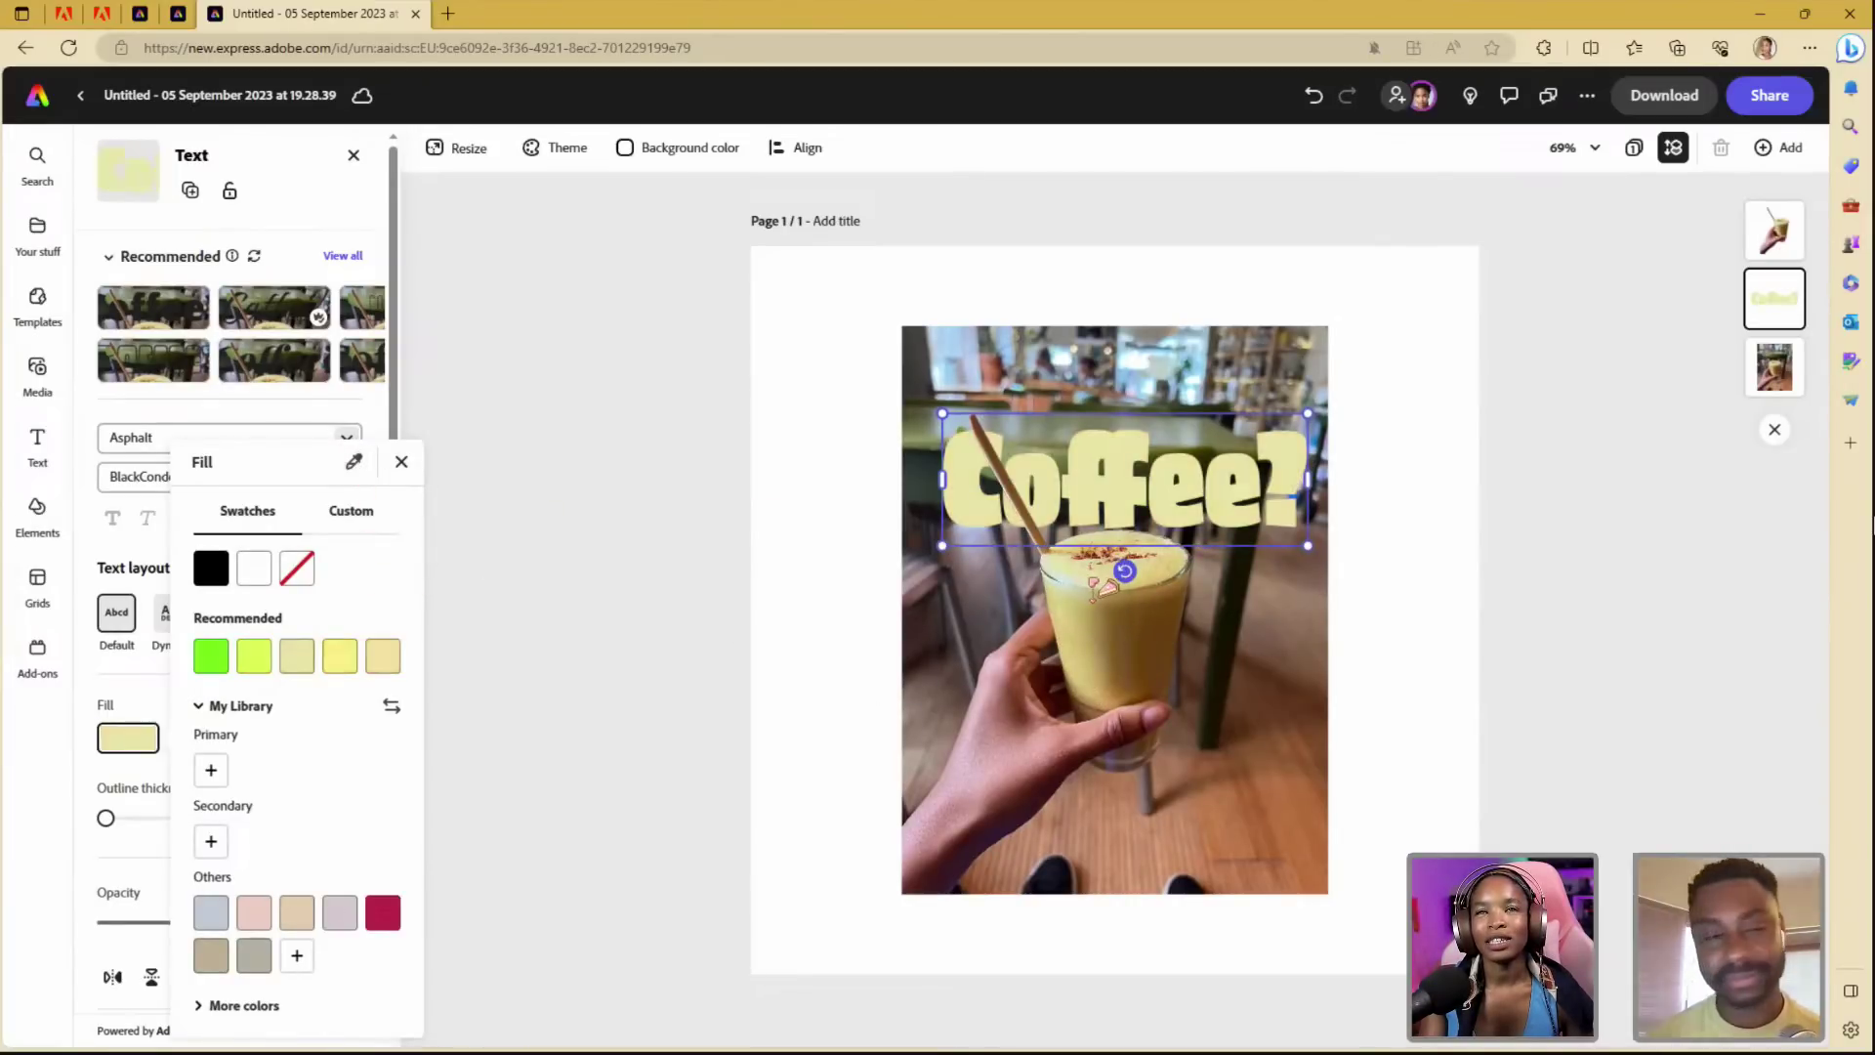
# - Fill the "Coffee?" text with white and nudge it slightly up and left above the glass
pyautogui.click(256, 574)
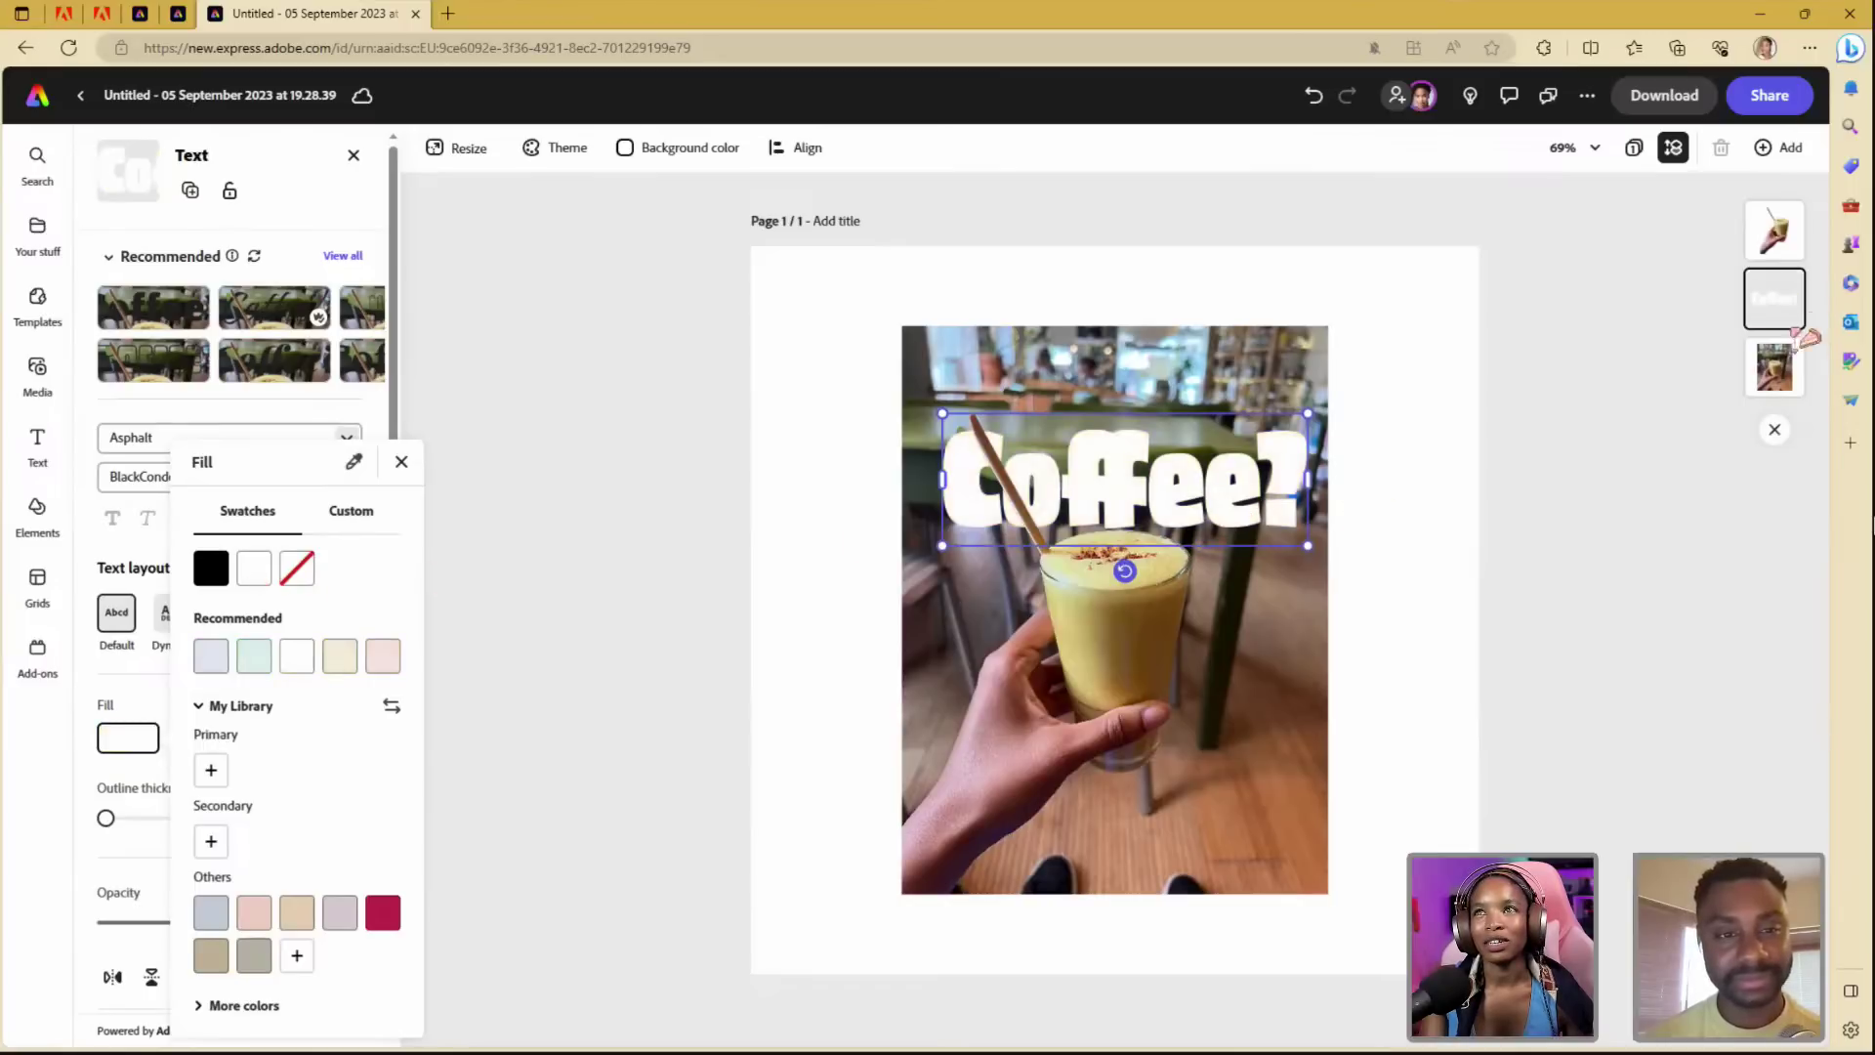
pyautogui.click(1238, 459)
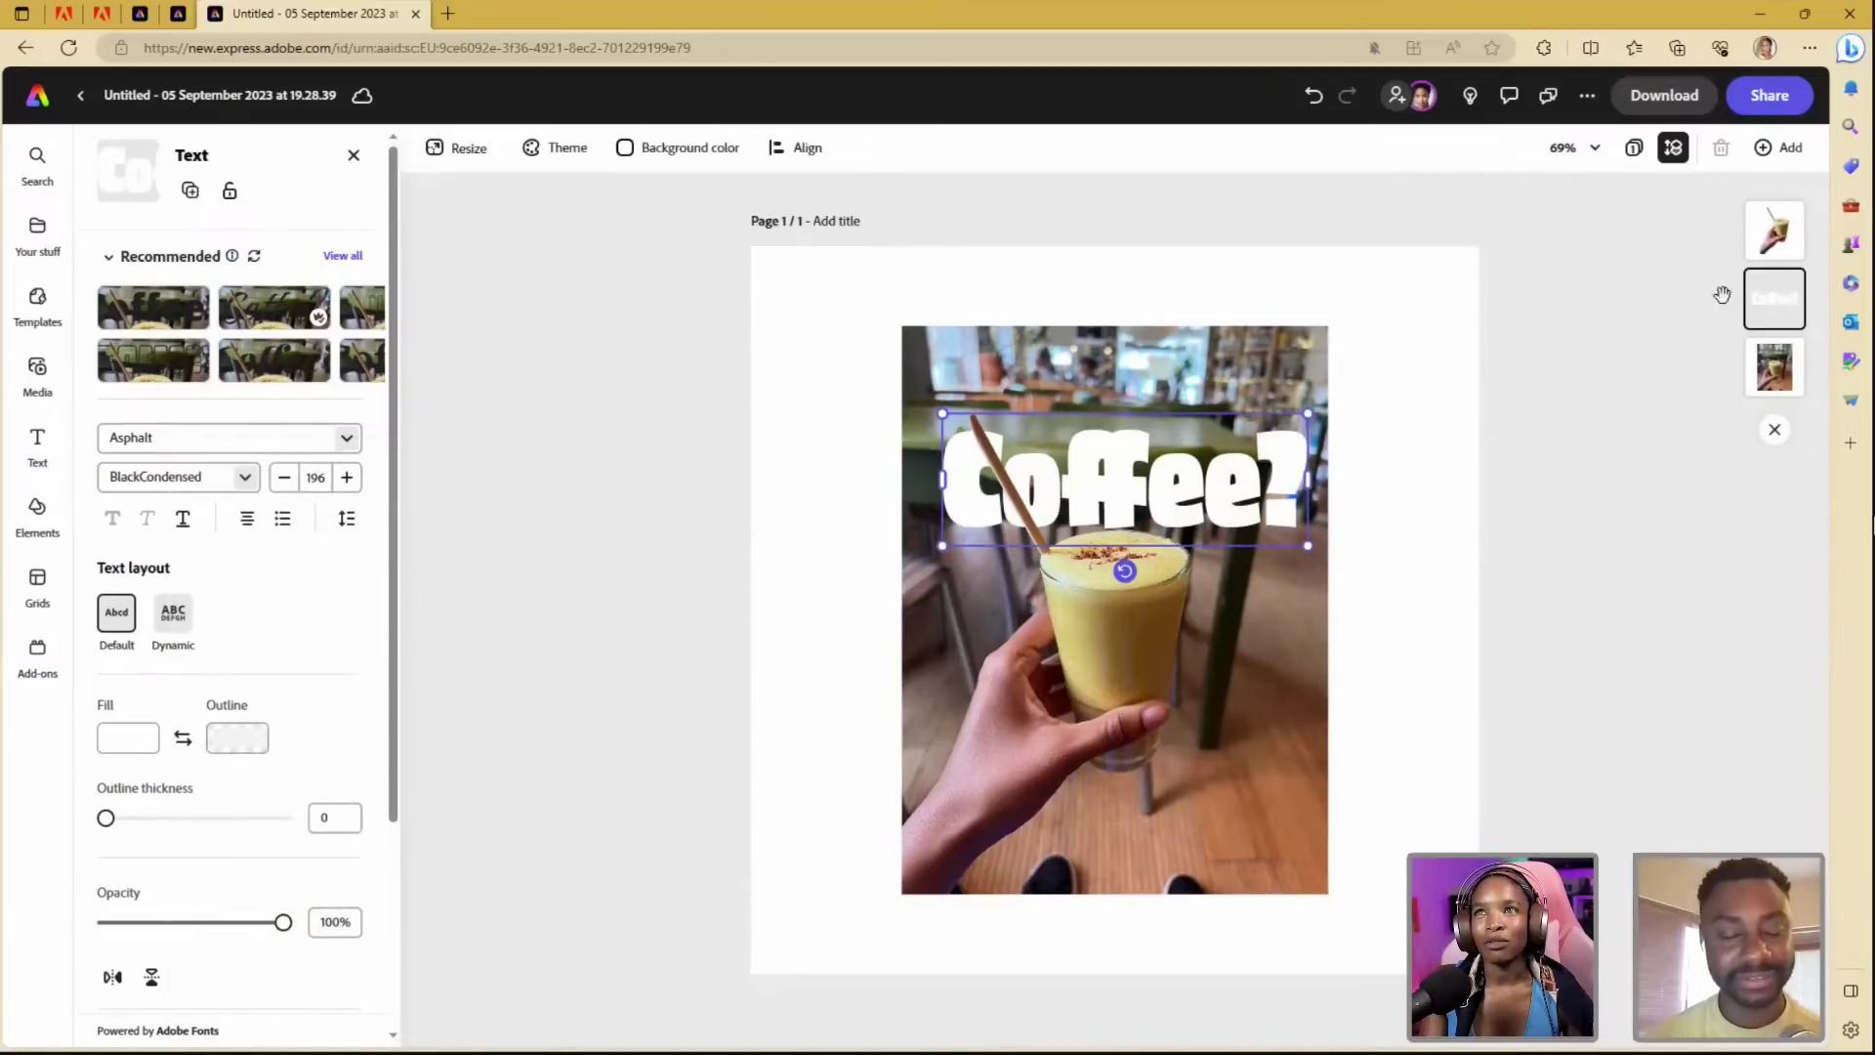
pyautogui.click(1210, 506)
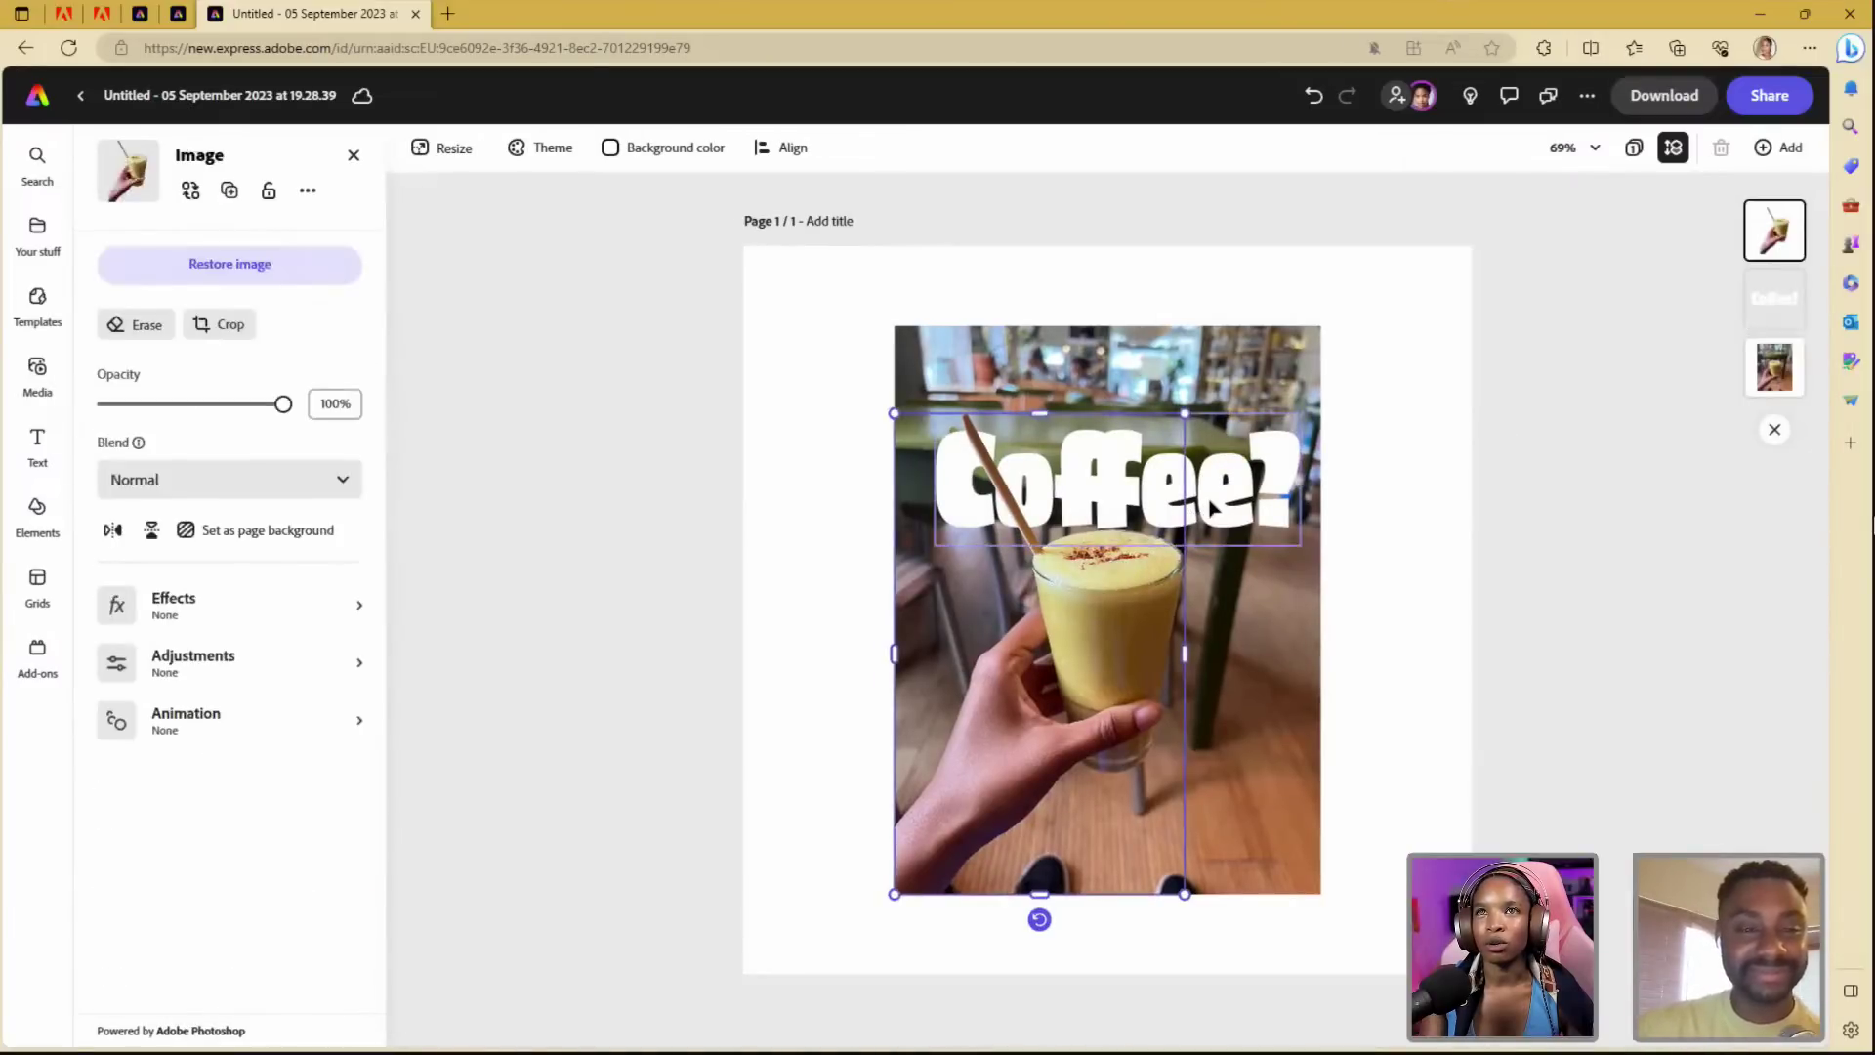
pyautogui.click(1211, 506)
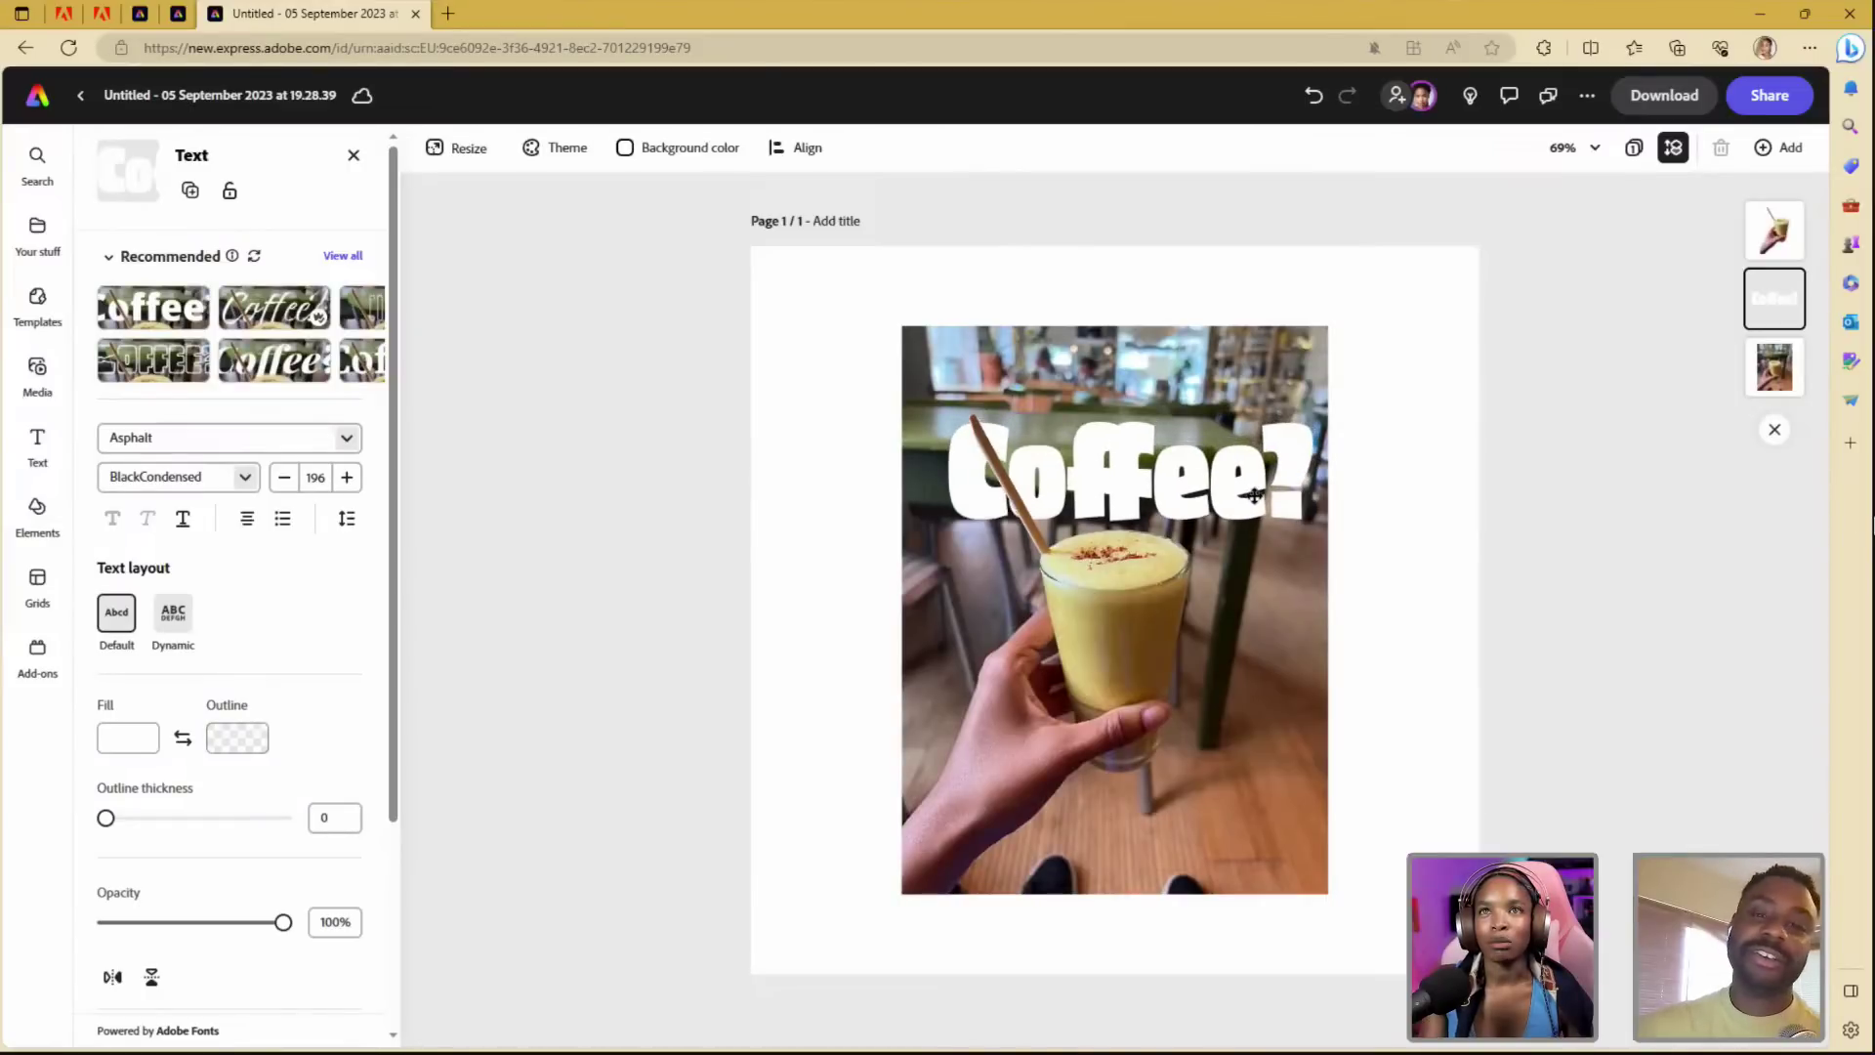
pyautogui.moveTo(1253, 495); pyautogui.dragTo(1240, 493)
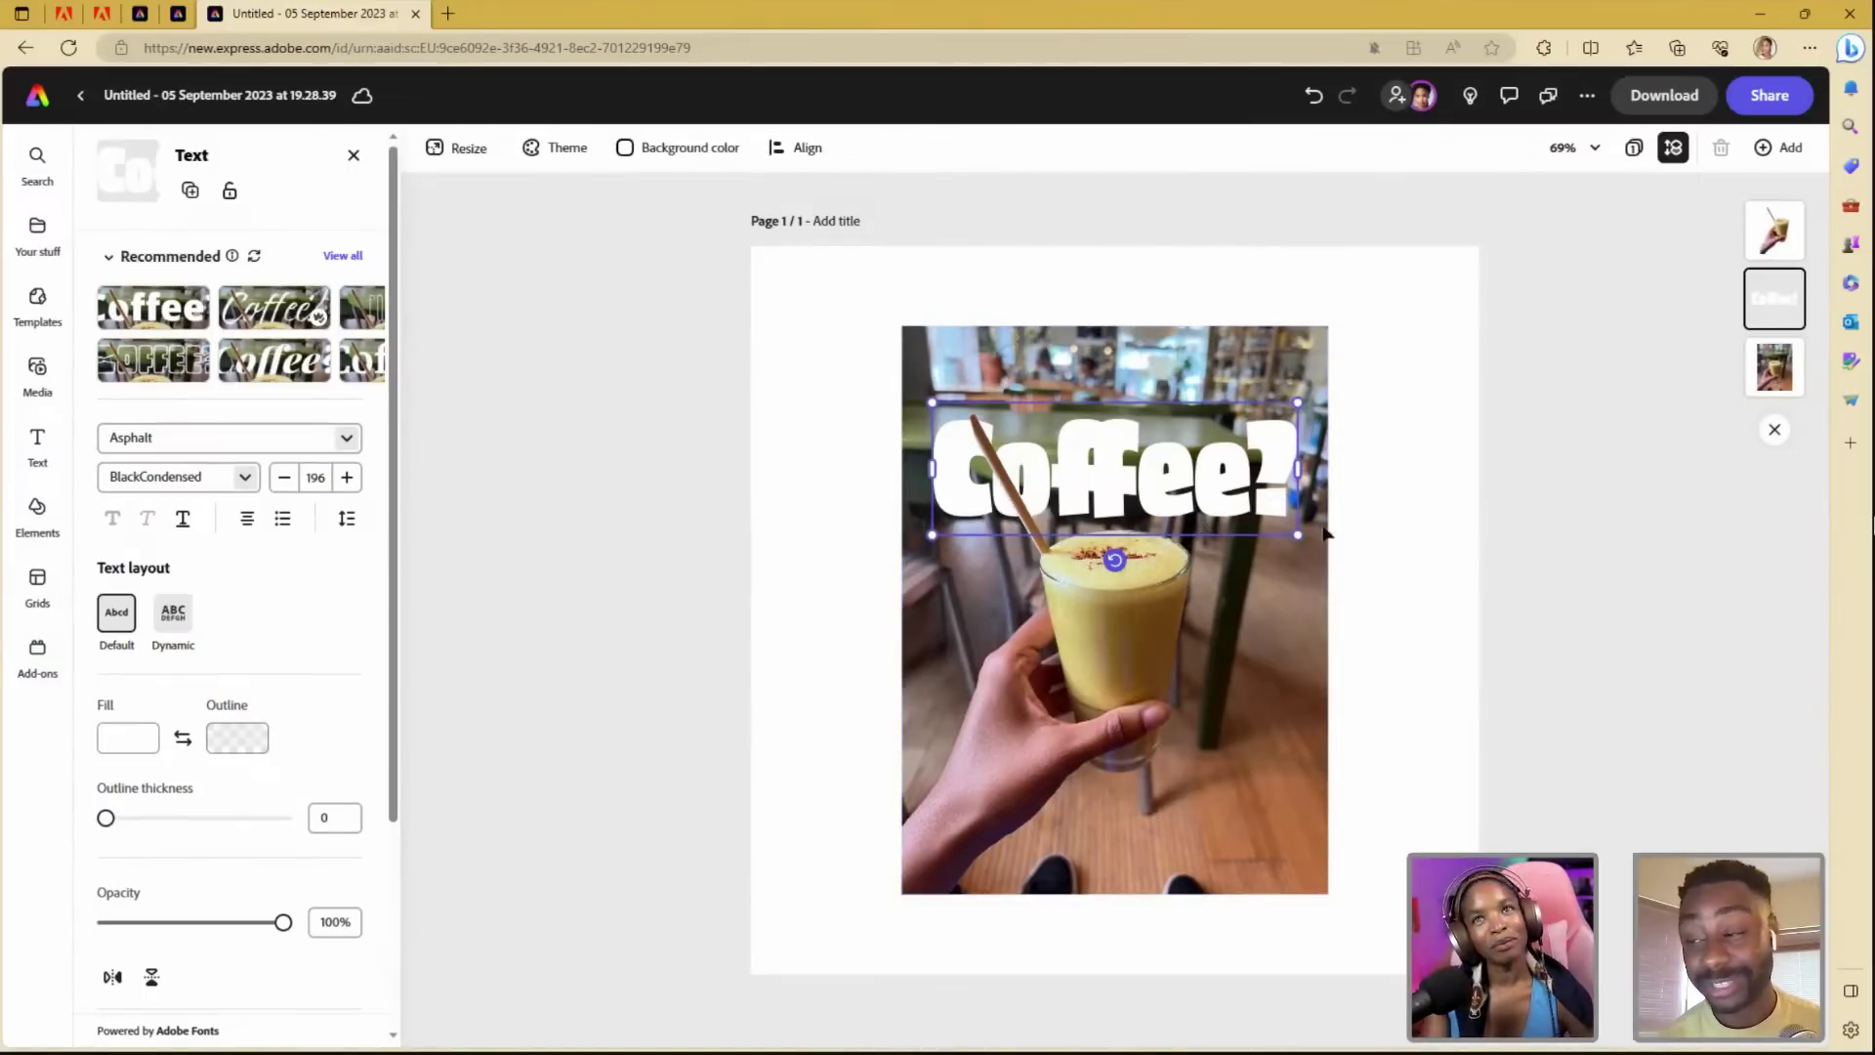
pyautogui.click(1412, 565)
# - Give the "Coffee?" text a black outline with a thickness of 30
pyautogui.click(1114, 469)
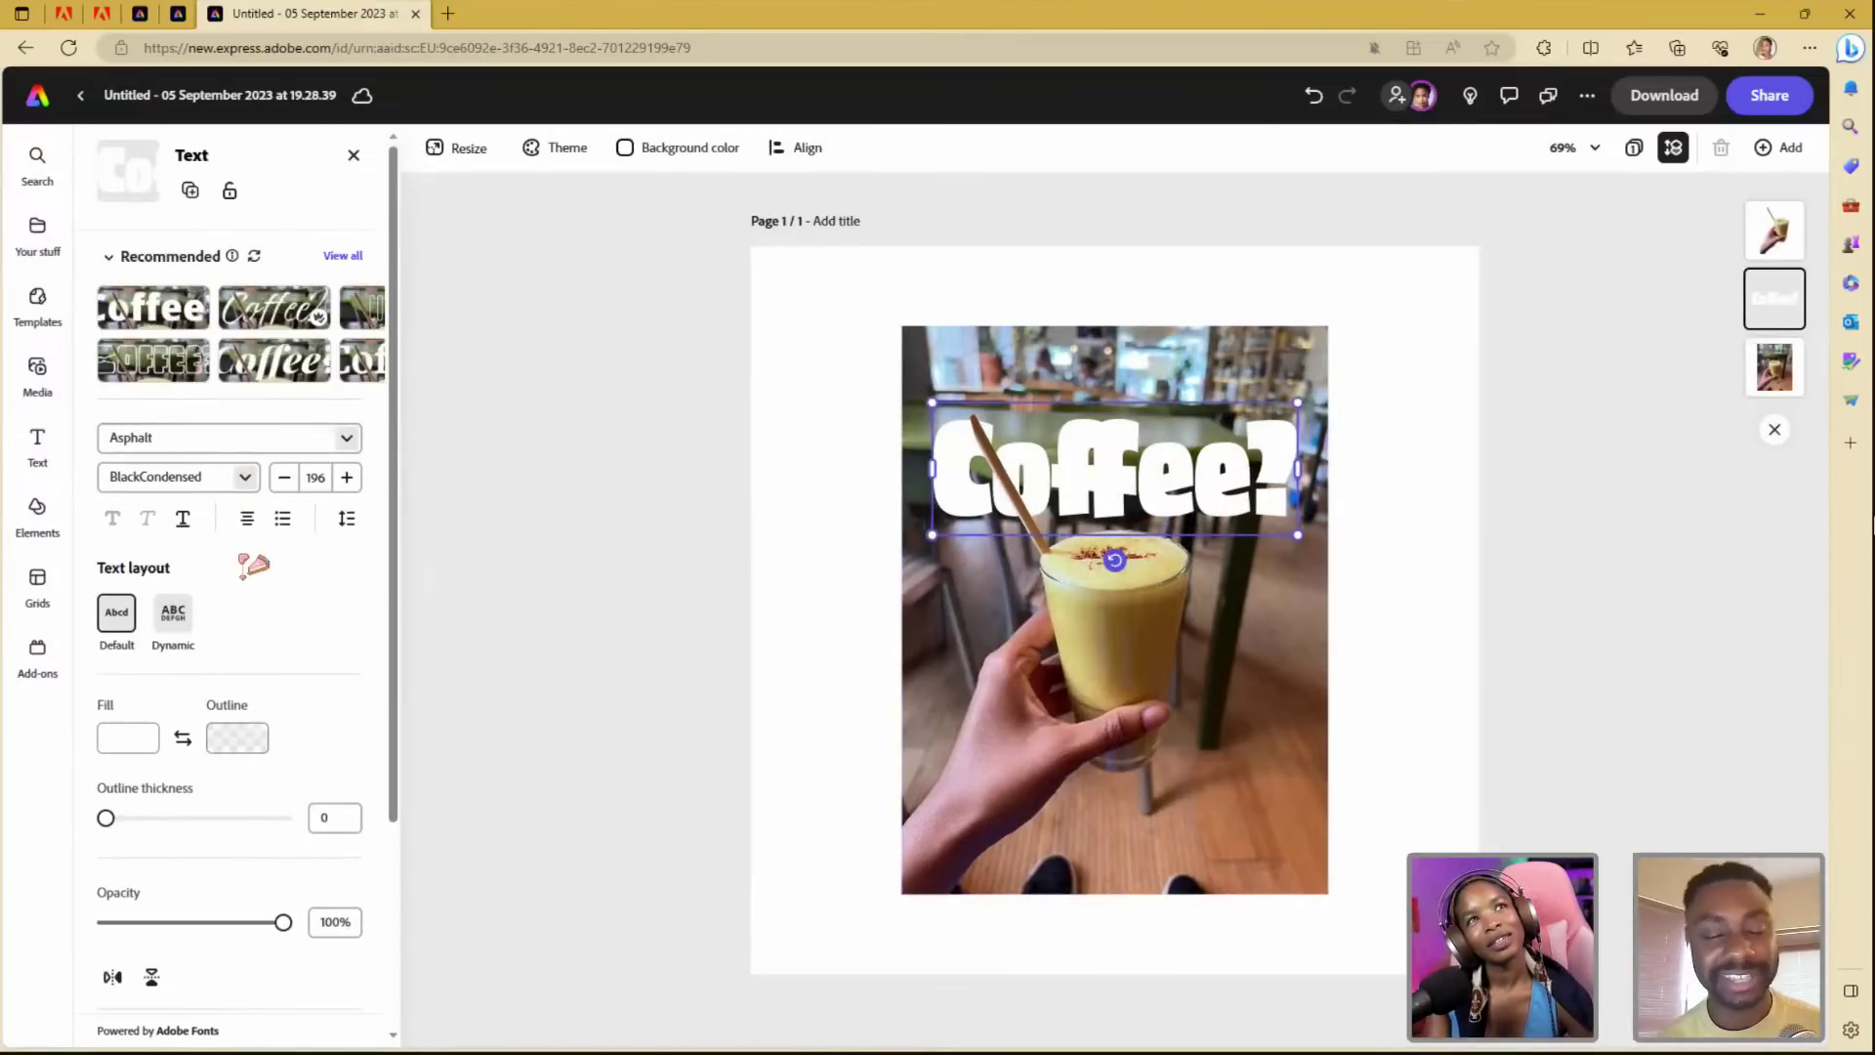
pyautogui.click(244, 746)
pyautogui.click(320, 574)
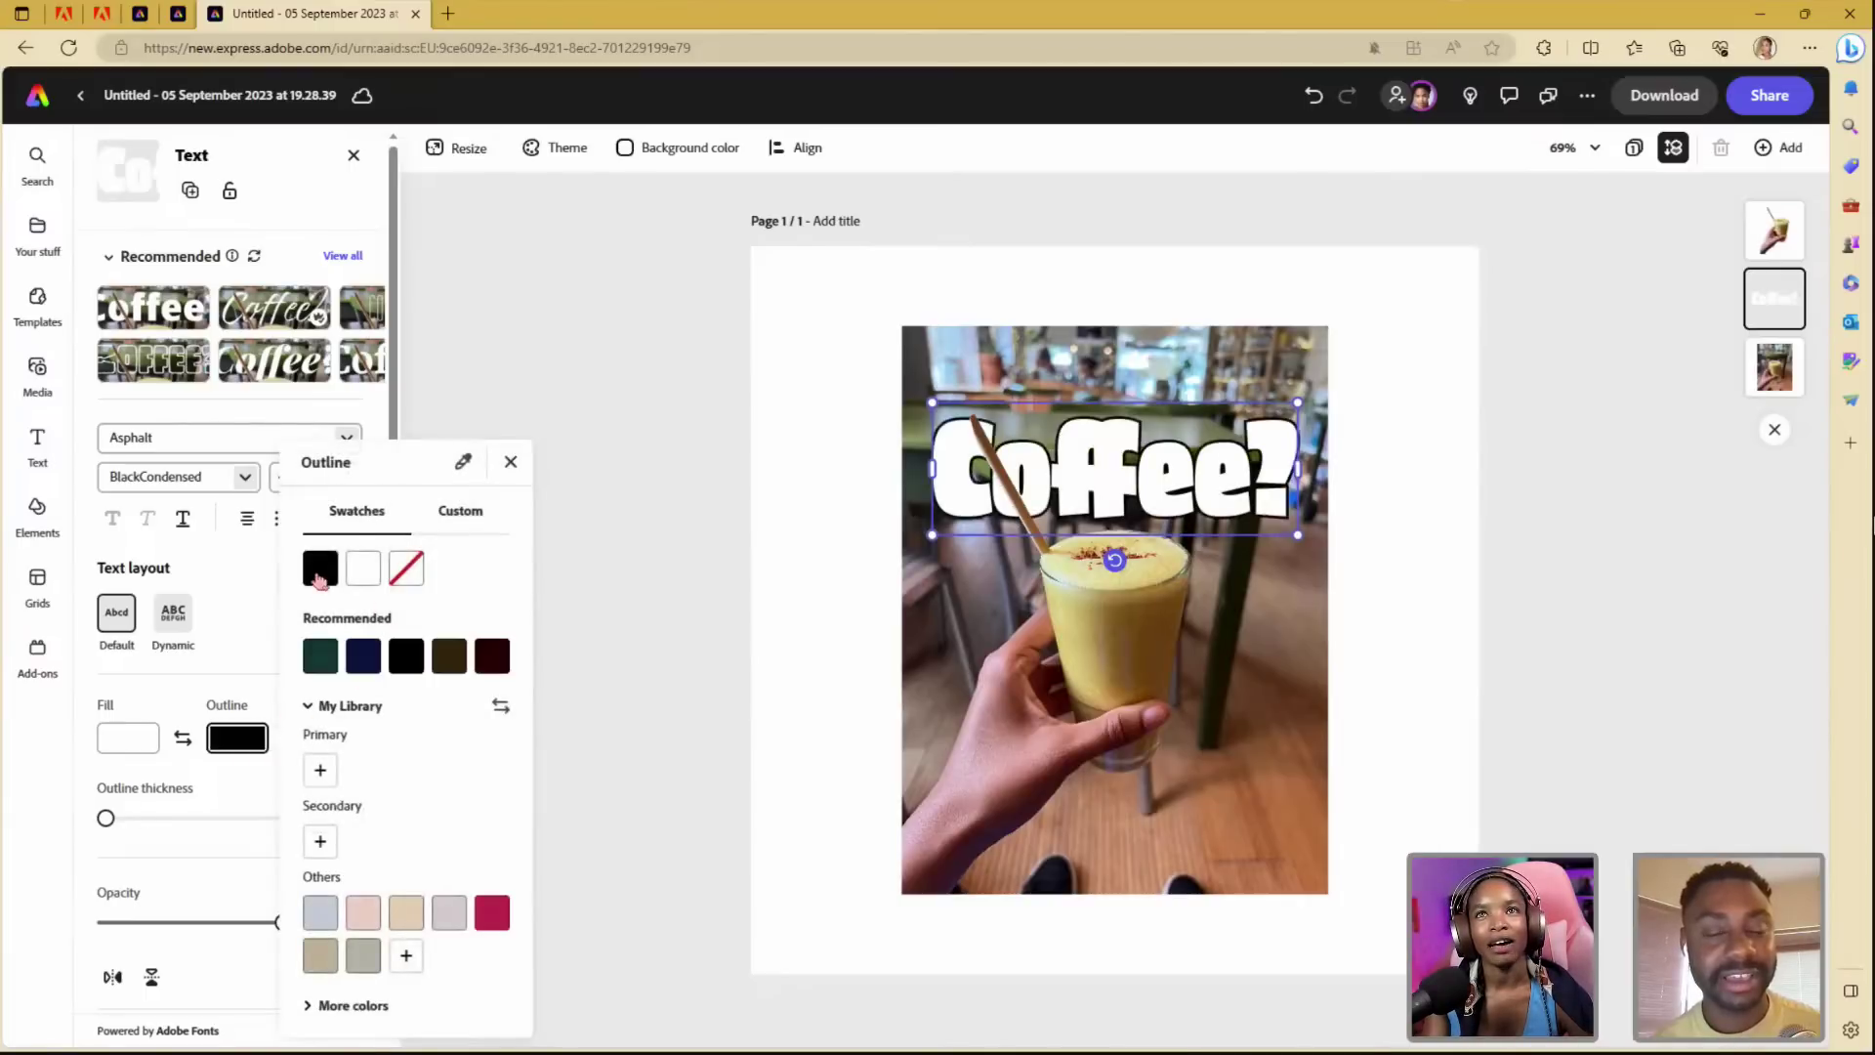
pyautogui.click(132, 817)
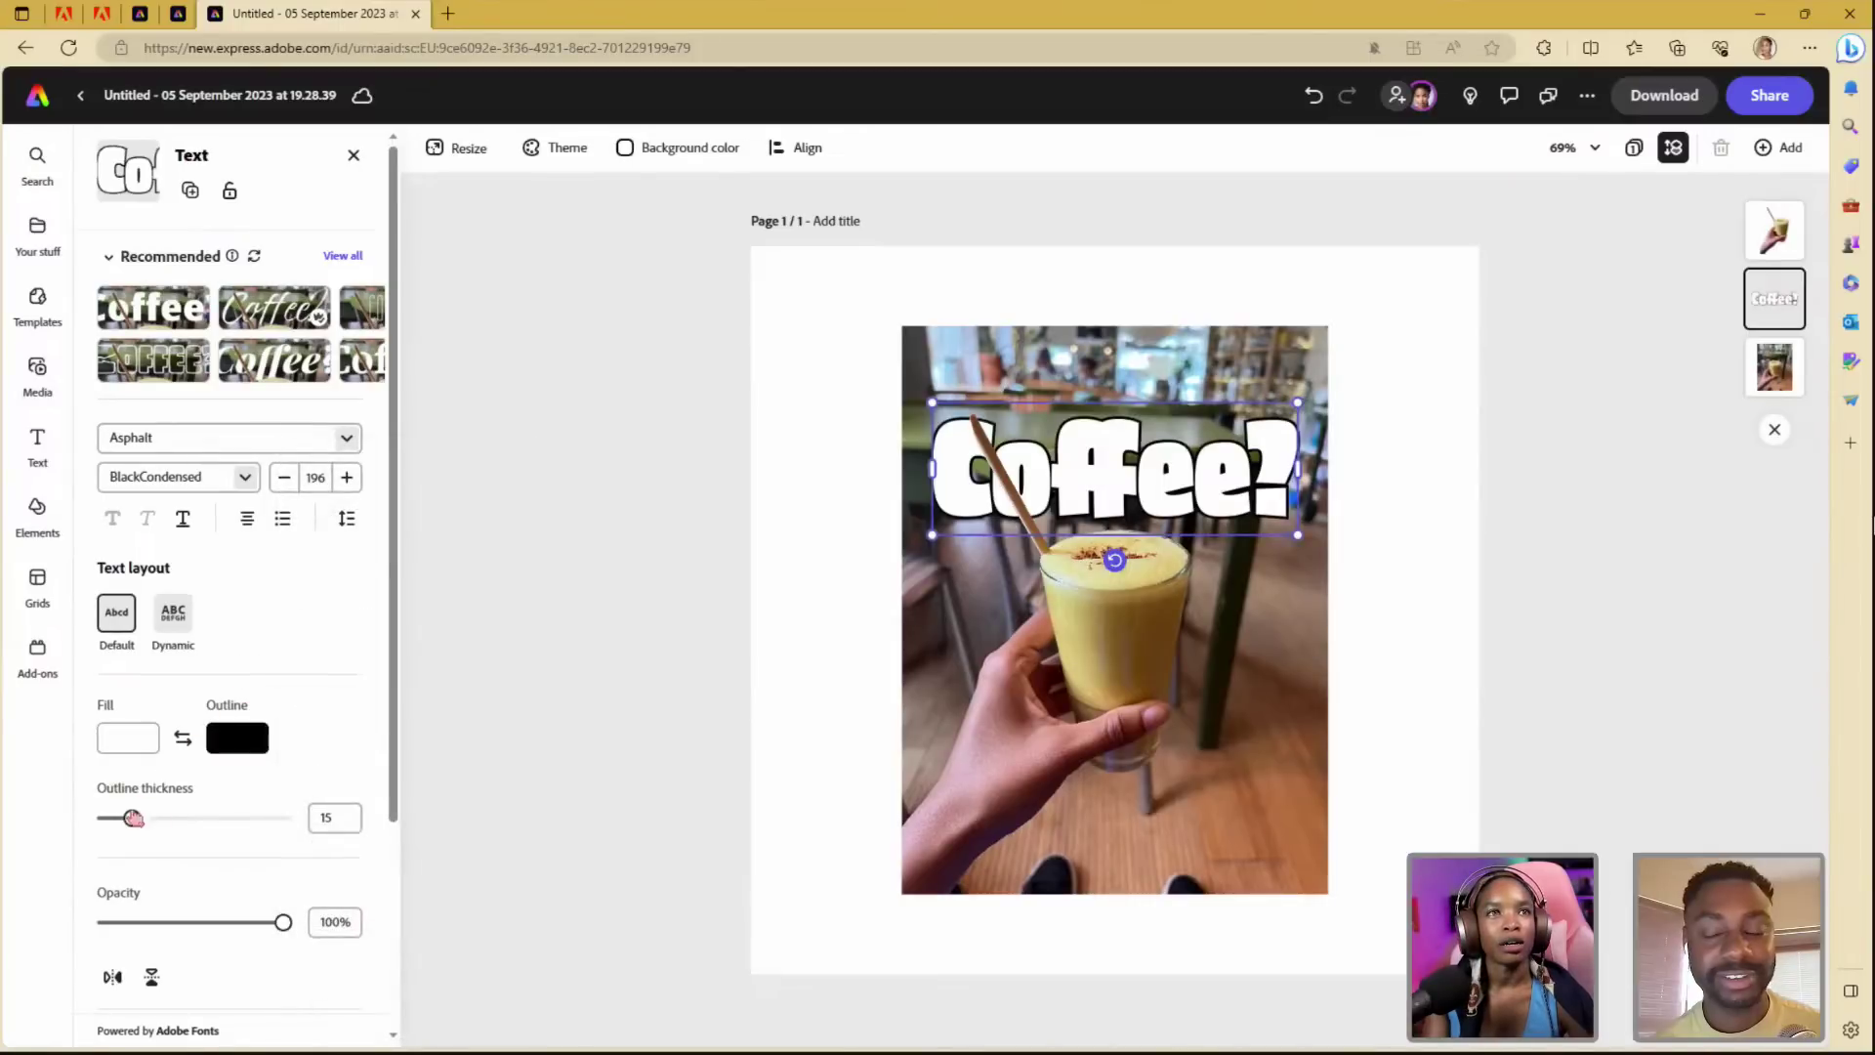
pyautogui.moveTo(132, 819); pyautogui.dragTo(147, 827)
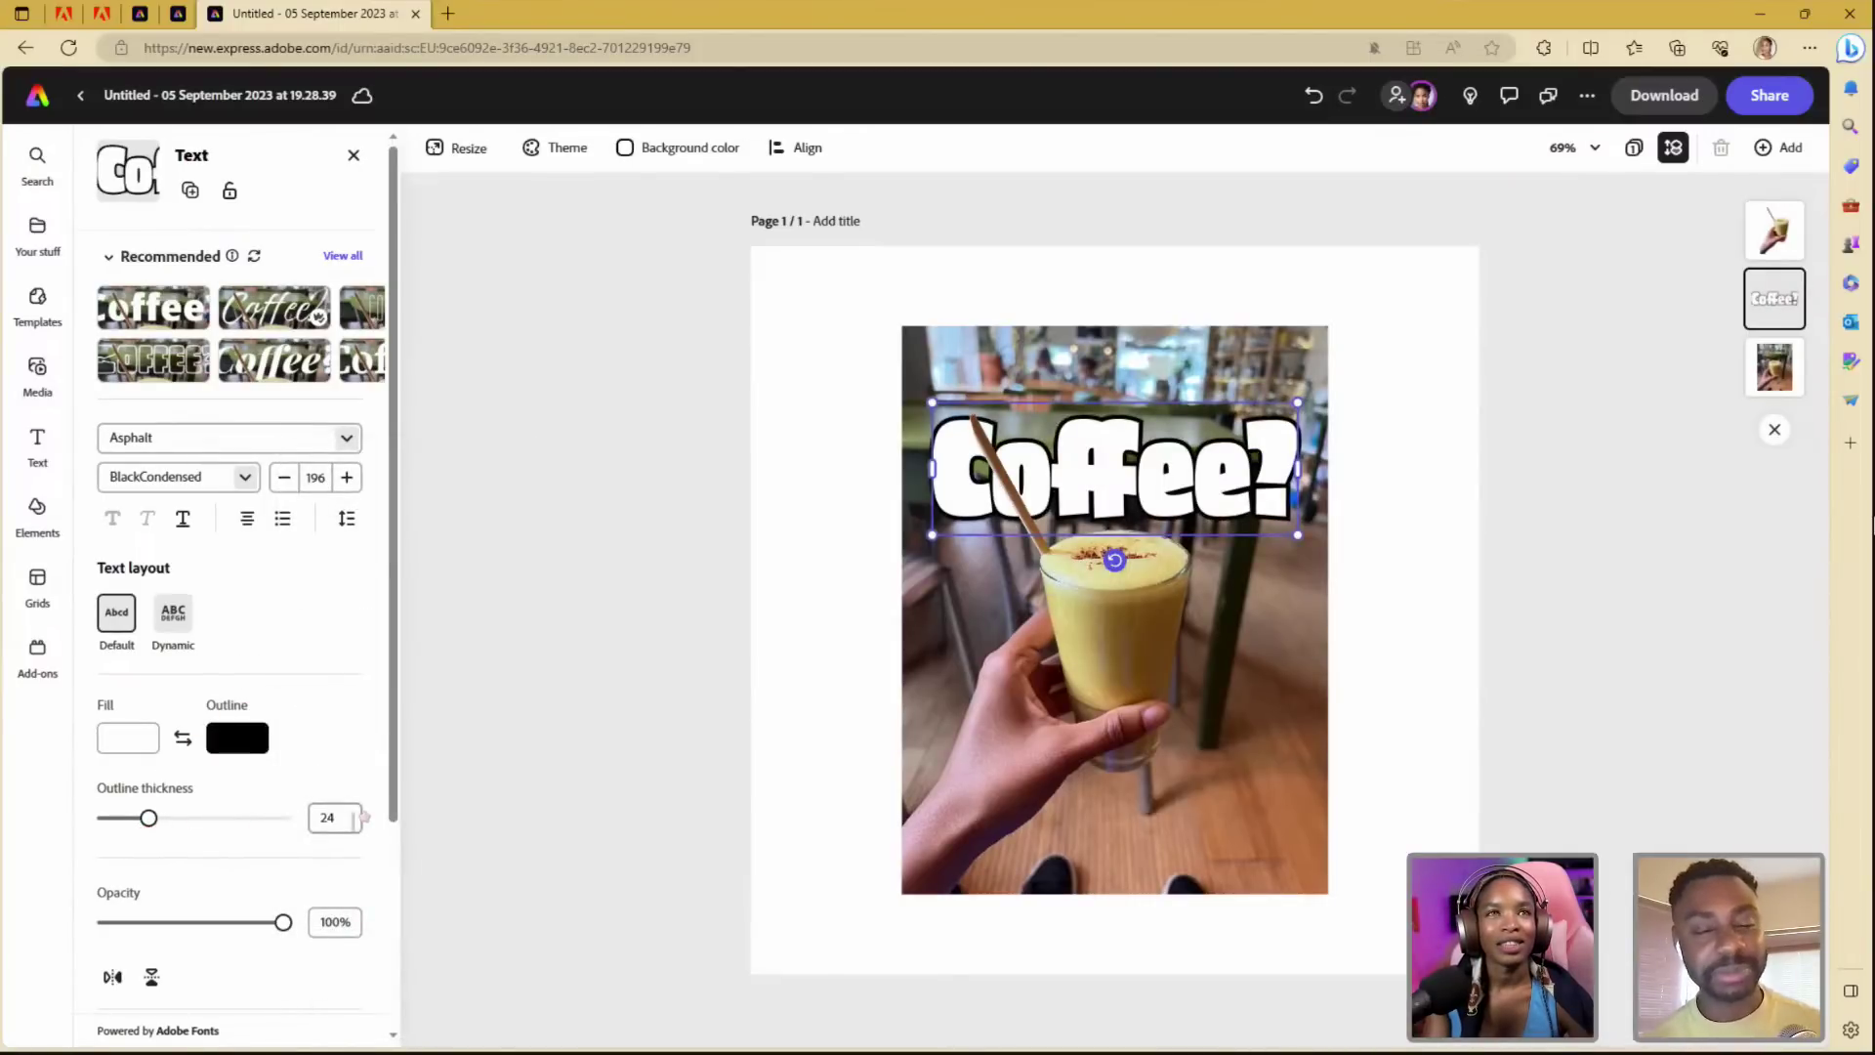
pyautogui.moveTo(360, 817); pyautogui.dragTo(296, 817)
pyautogui.write('30')
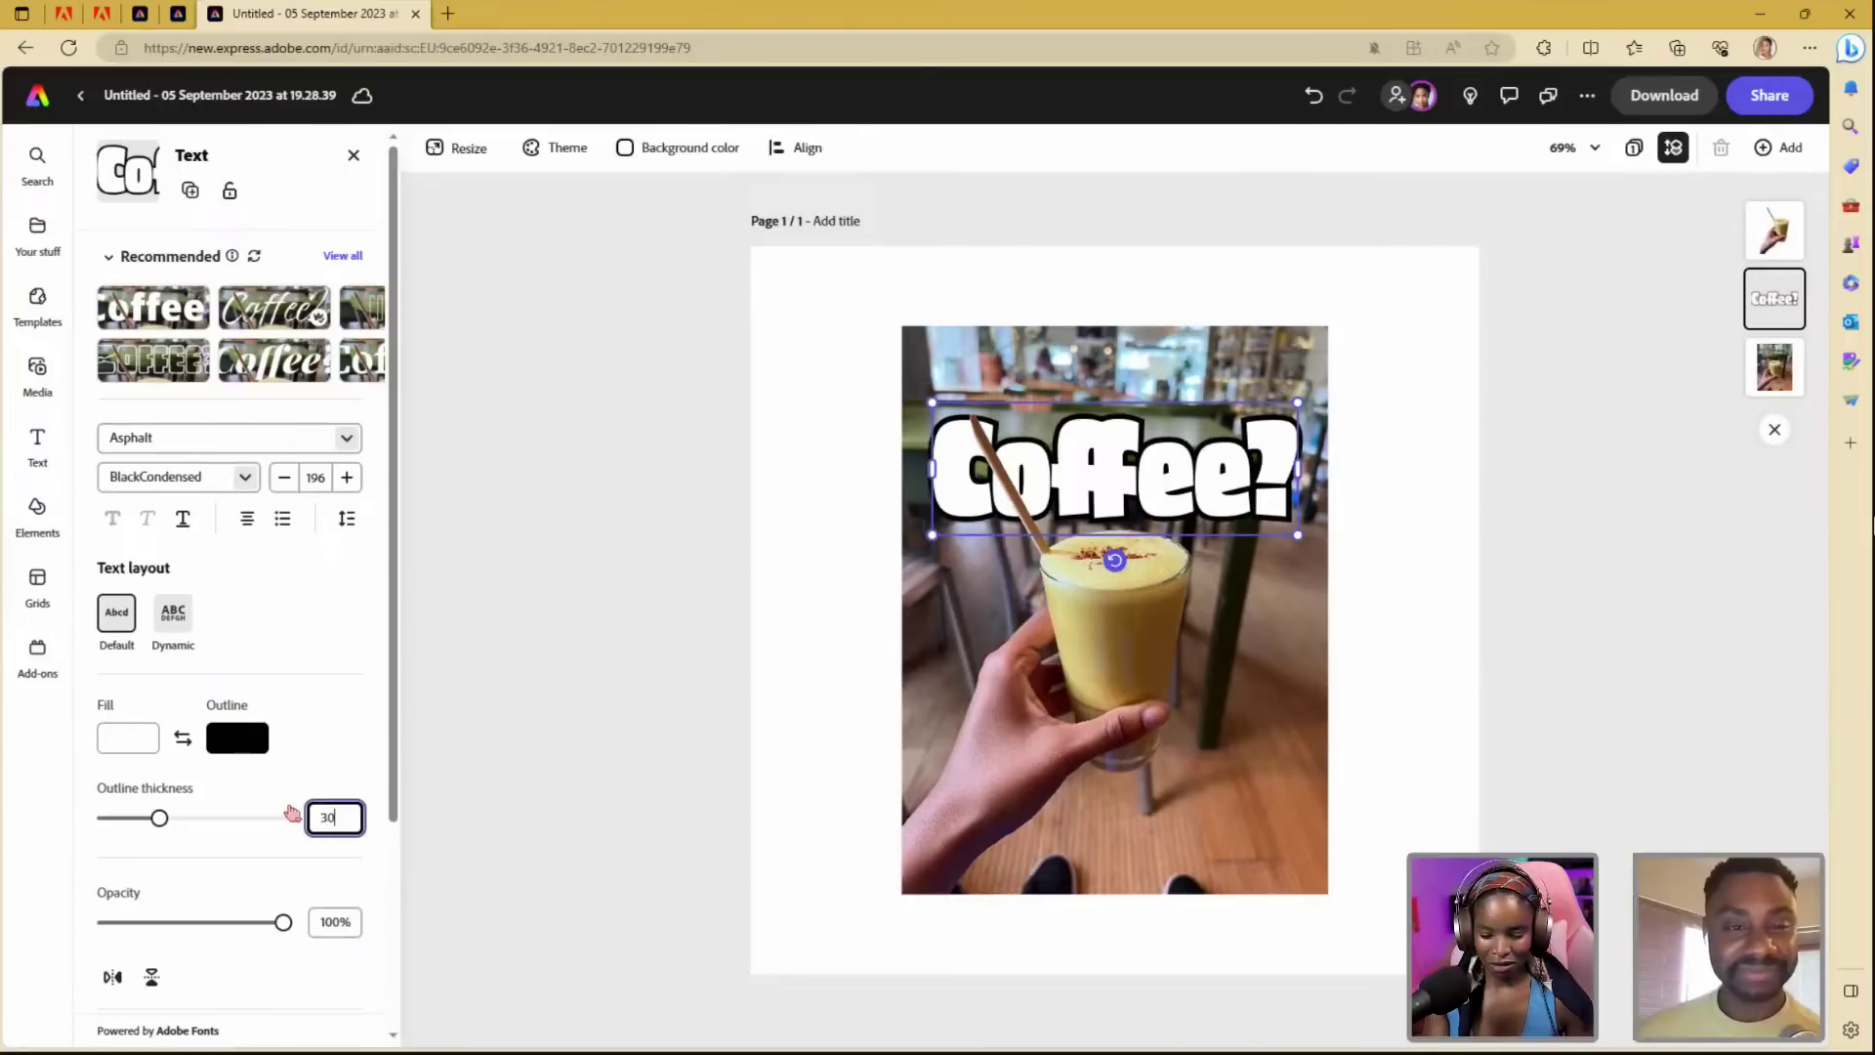
pyautogui.click(1437, 609)
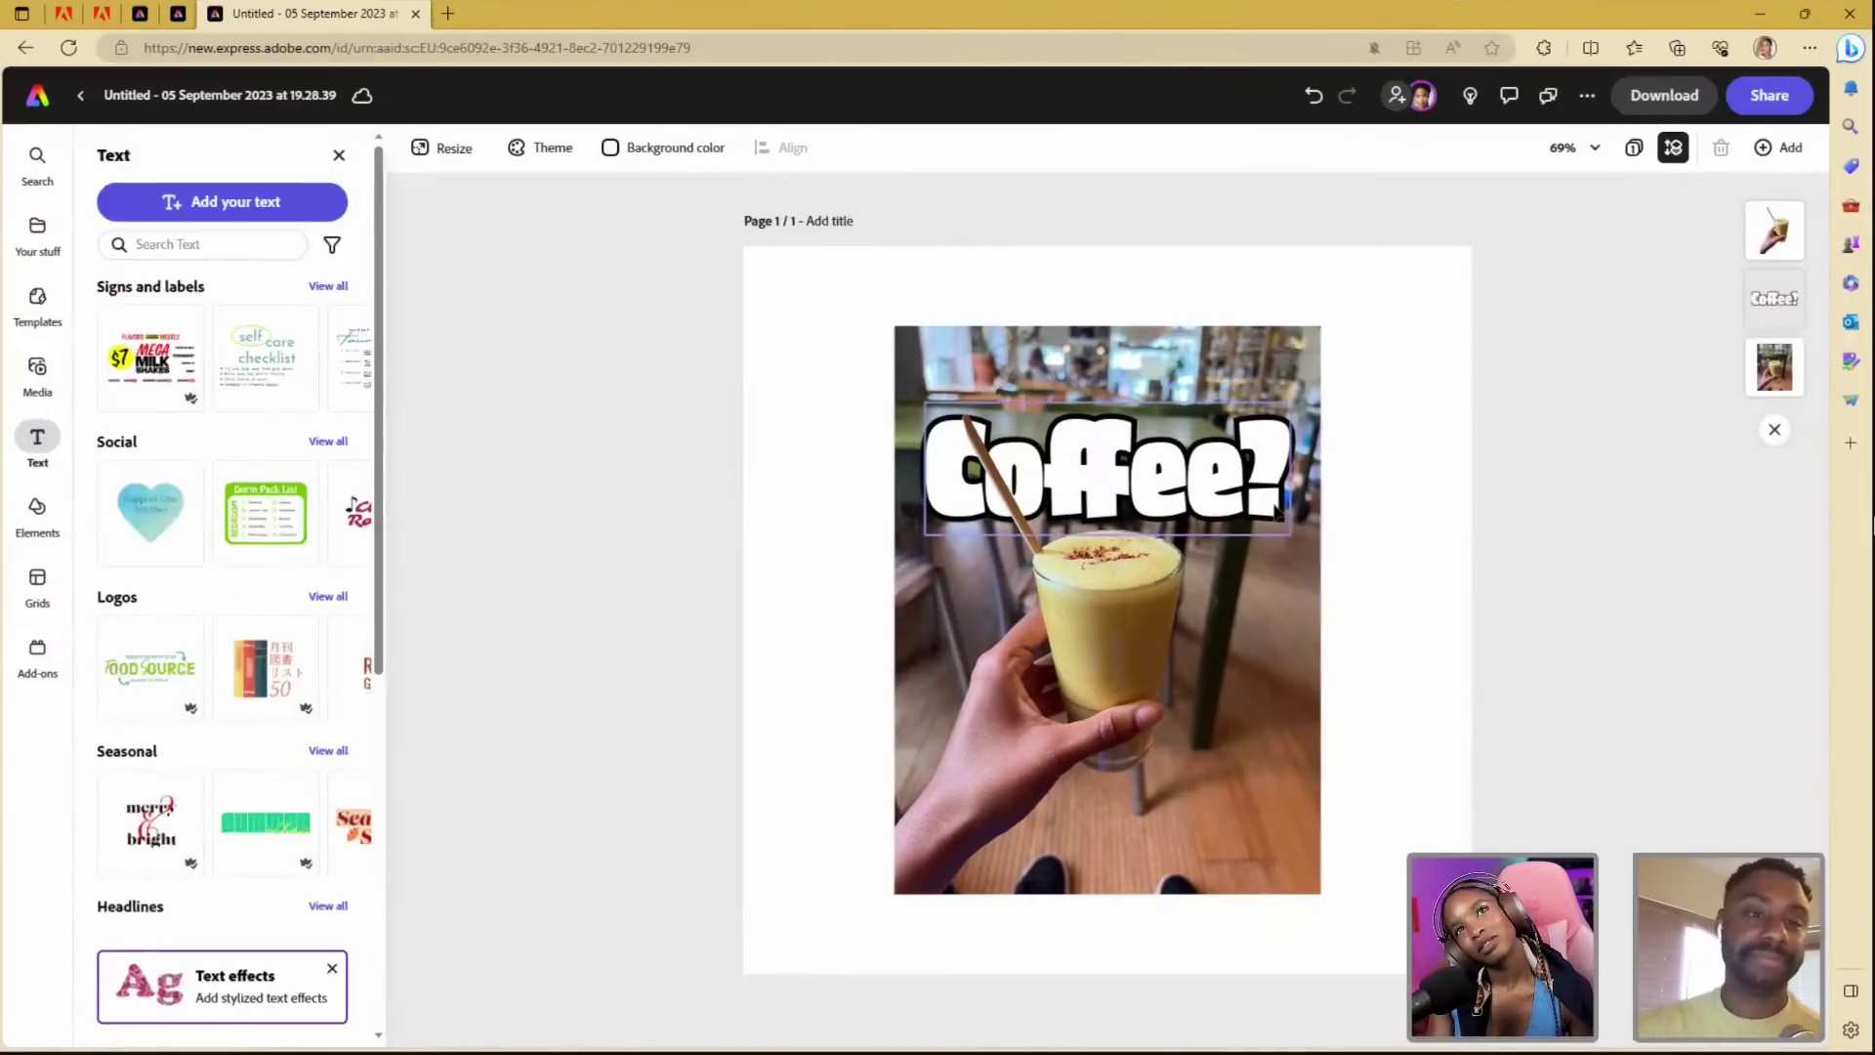
pyautogui.click(1594, 732)
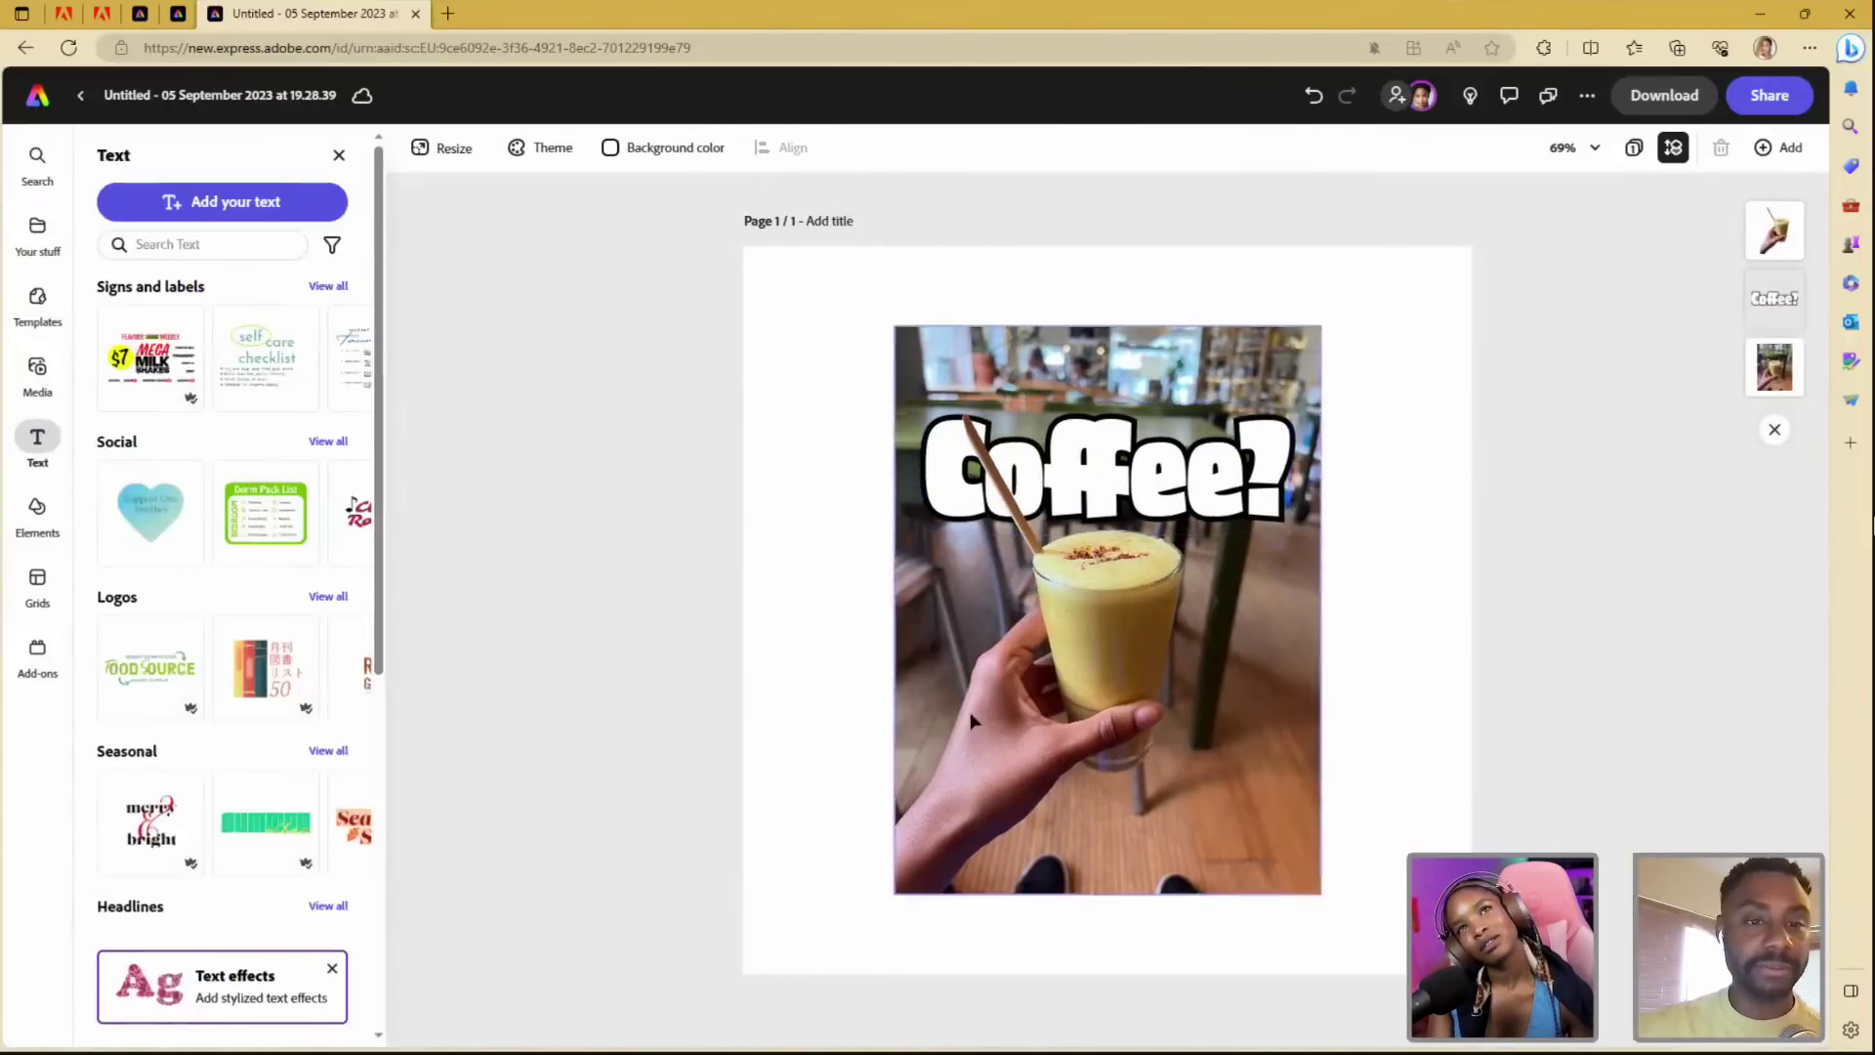
pyautogui.click(1233, 480)
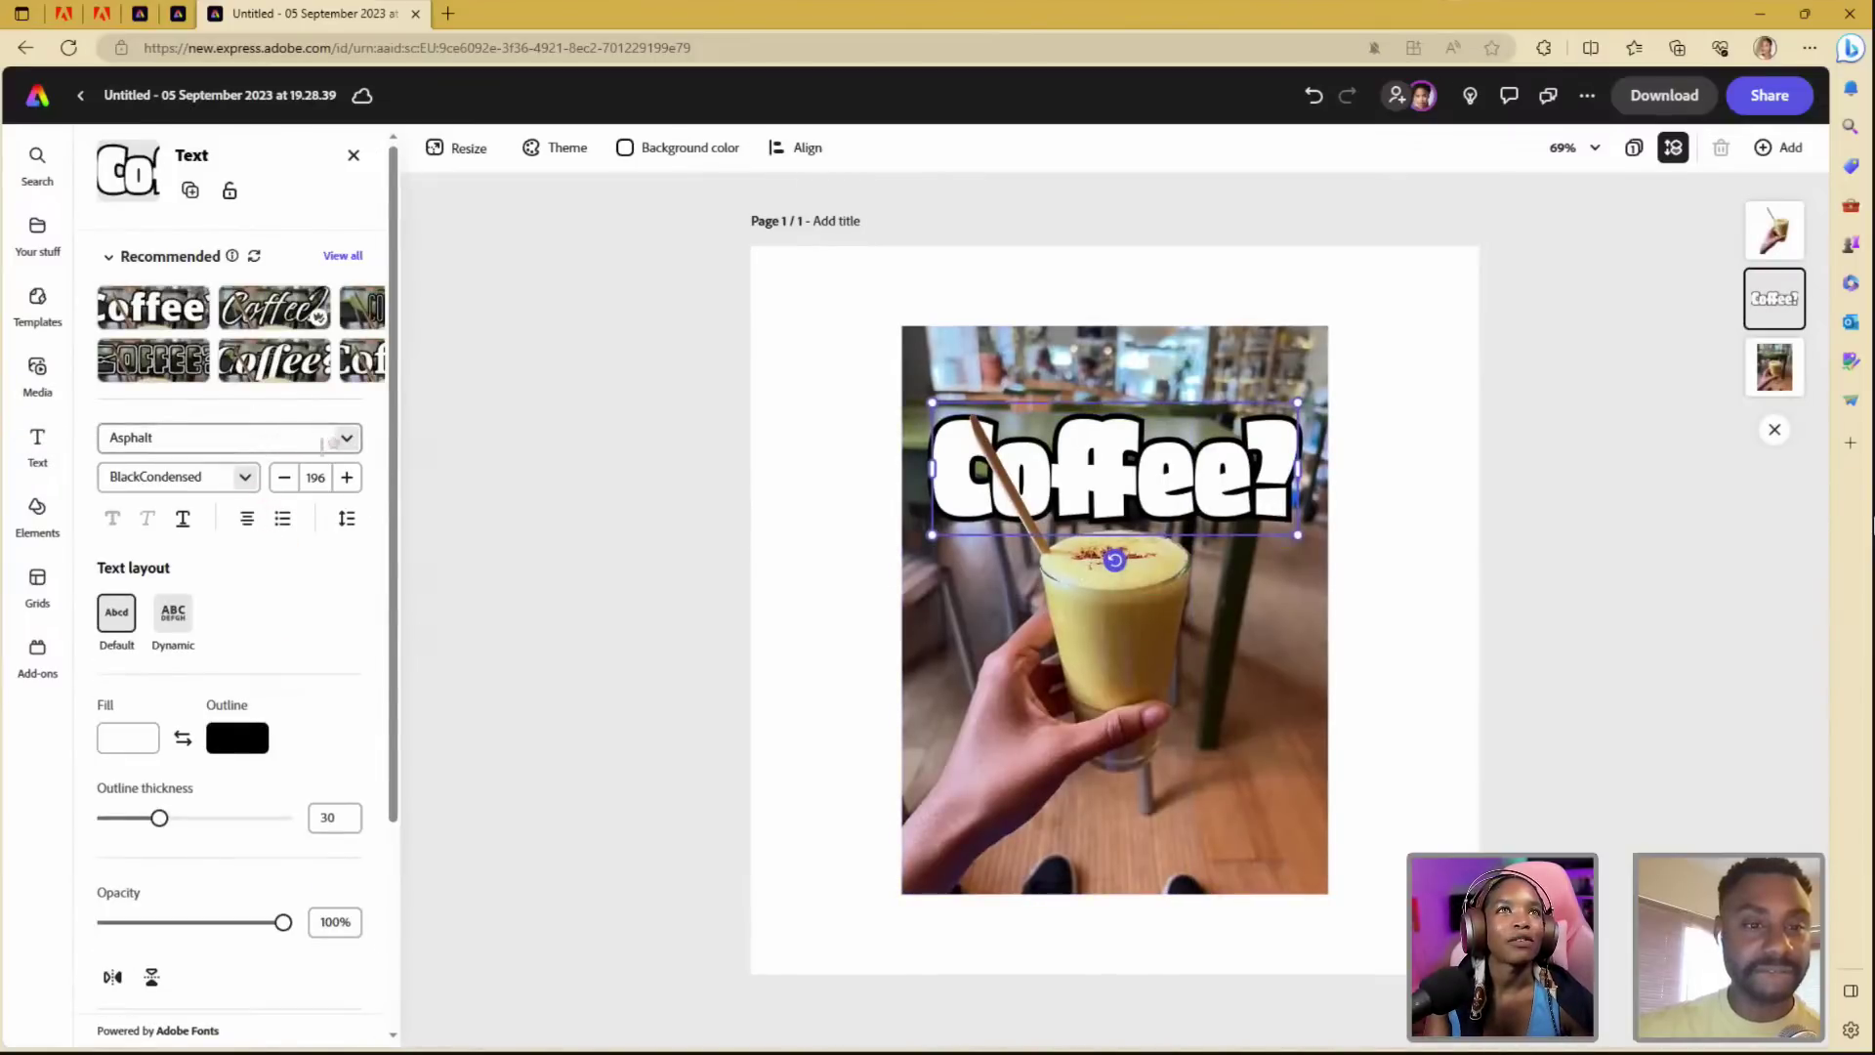
pyautogui.click(350, 442)
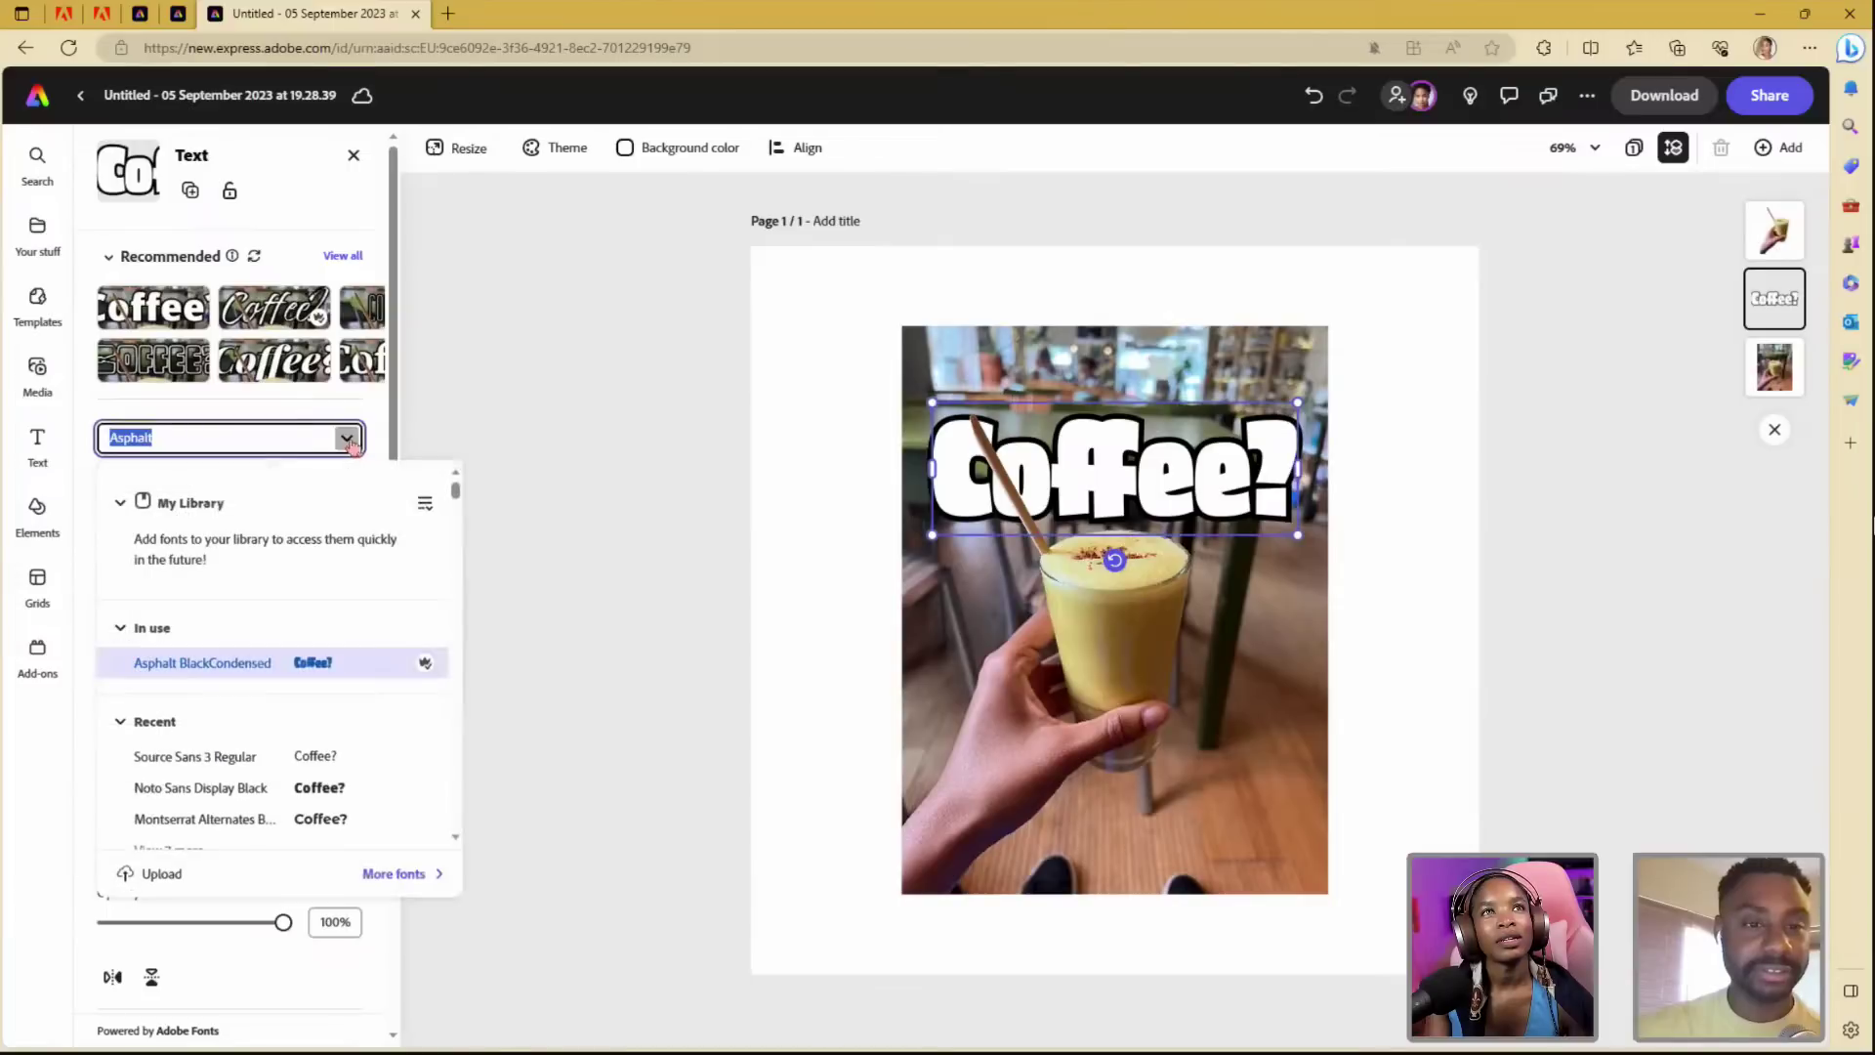
pyautogui.click(383, 427)
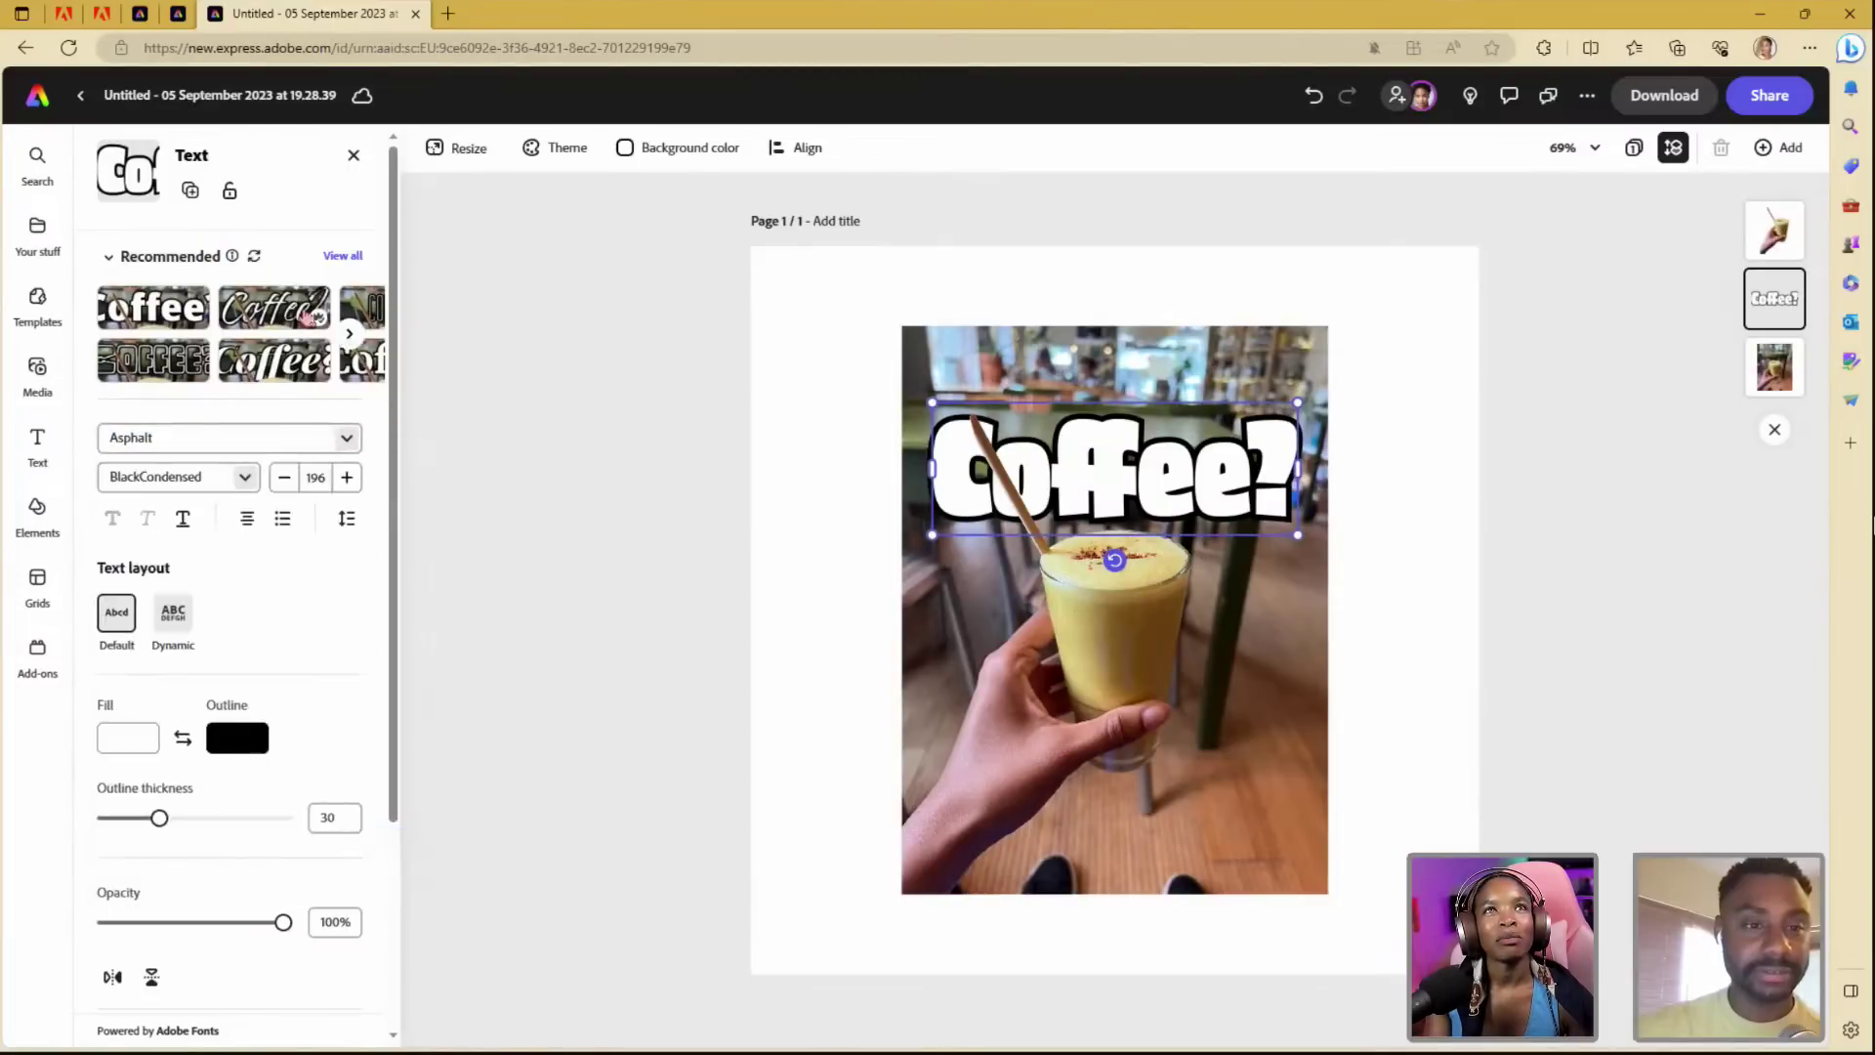
pyautogui.click(108, 257)
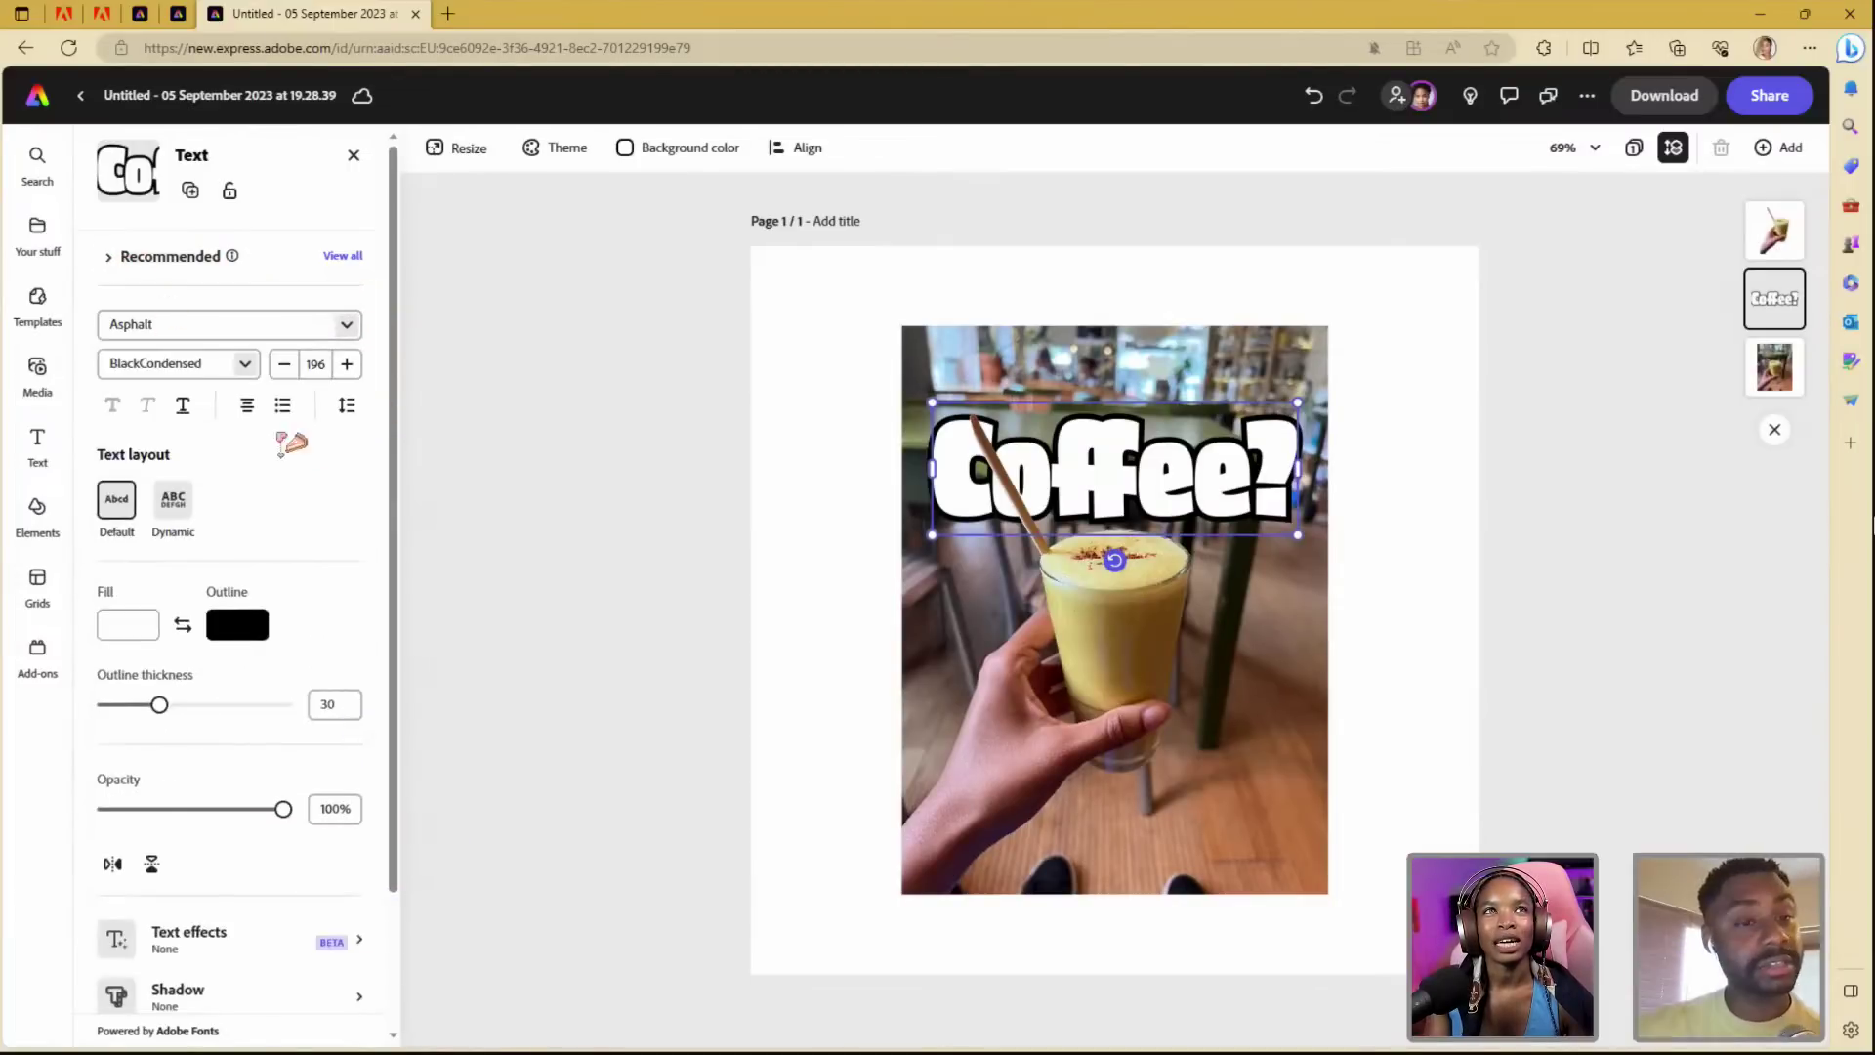
pyautogui.click(1411, 605)
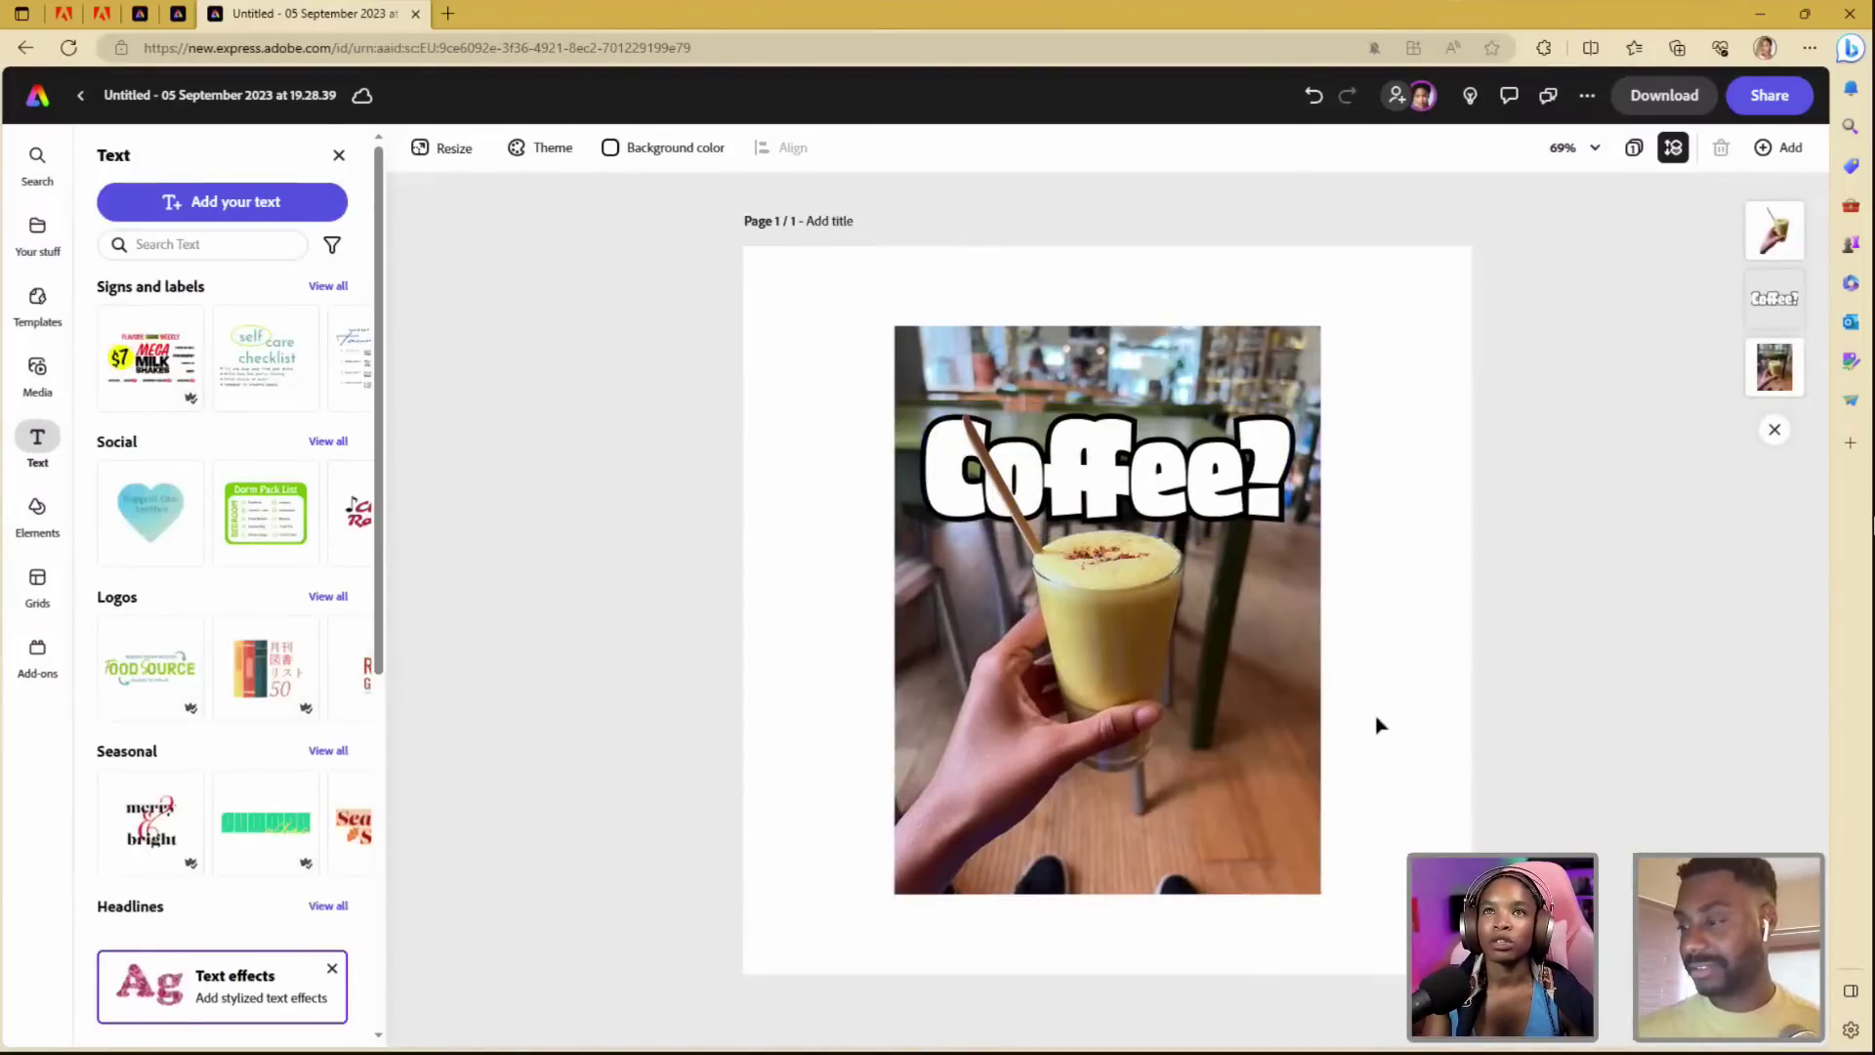
# - Crop the full background photo to a circle shape
pyautogui.click(1766, 387)
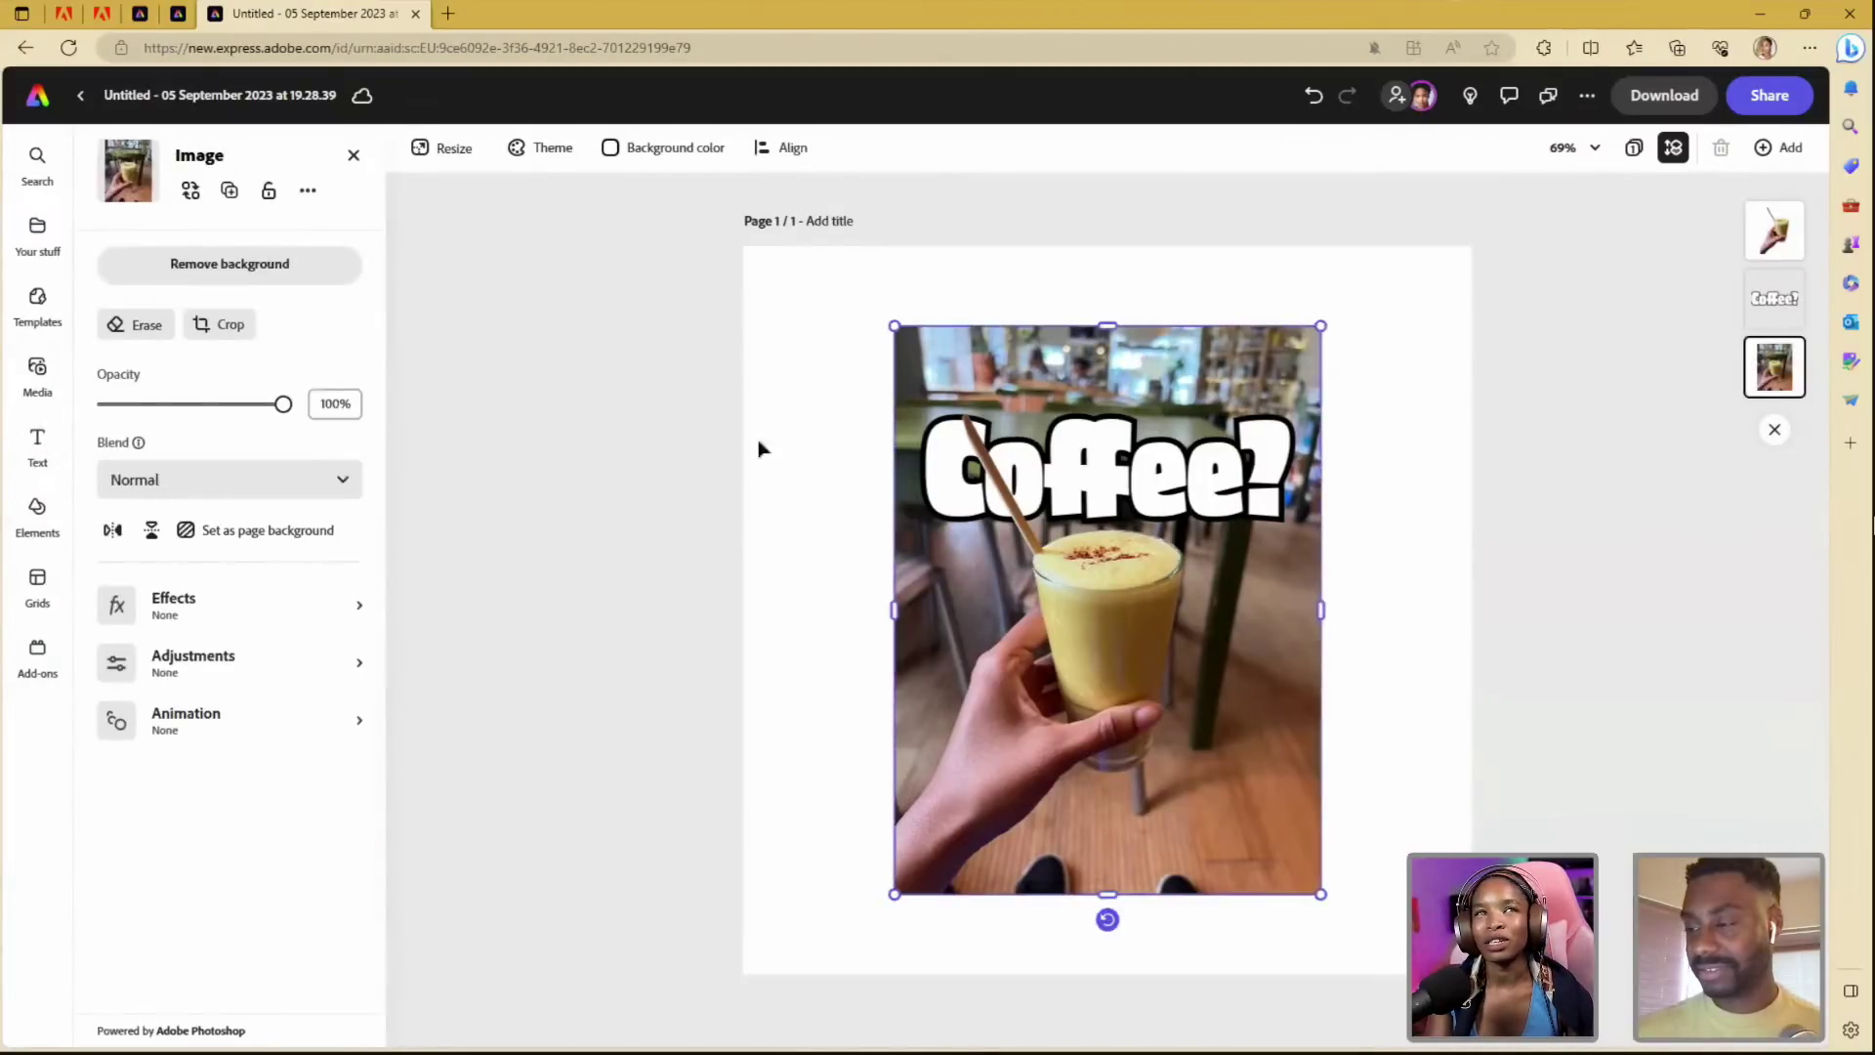
pyautogui.click(224, 325)
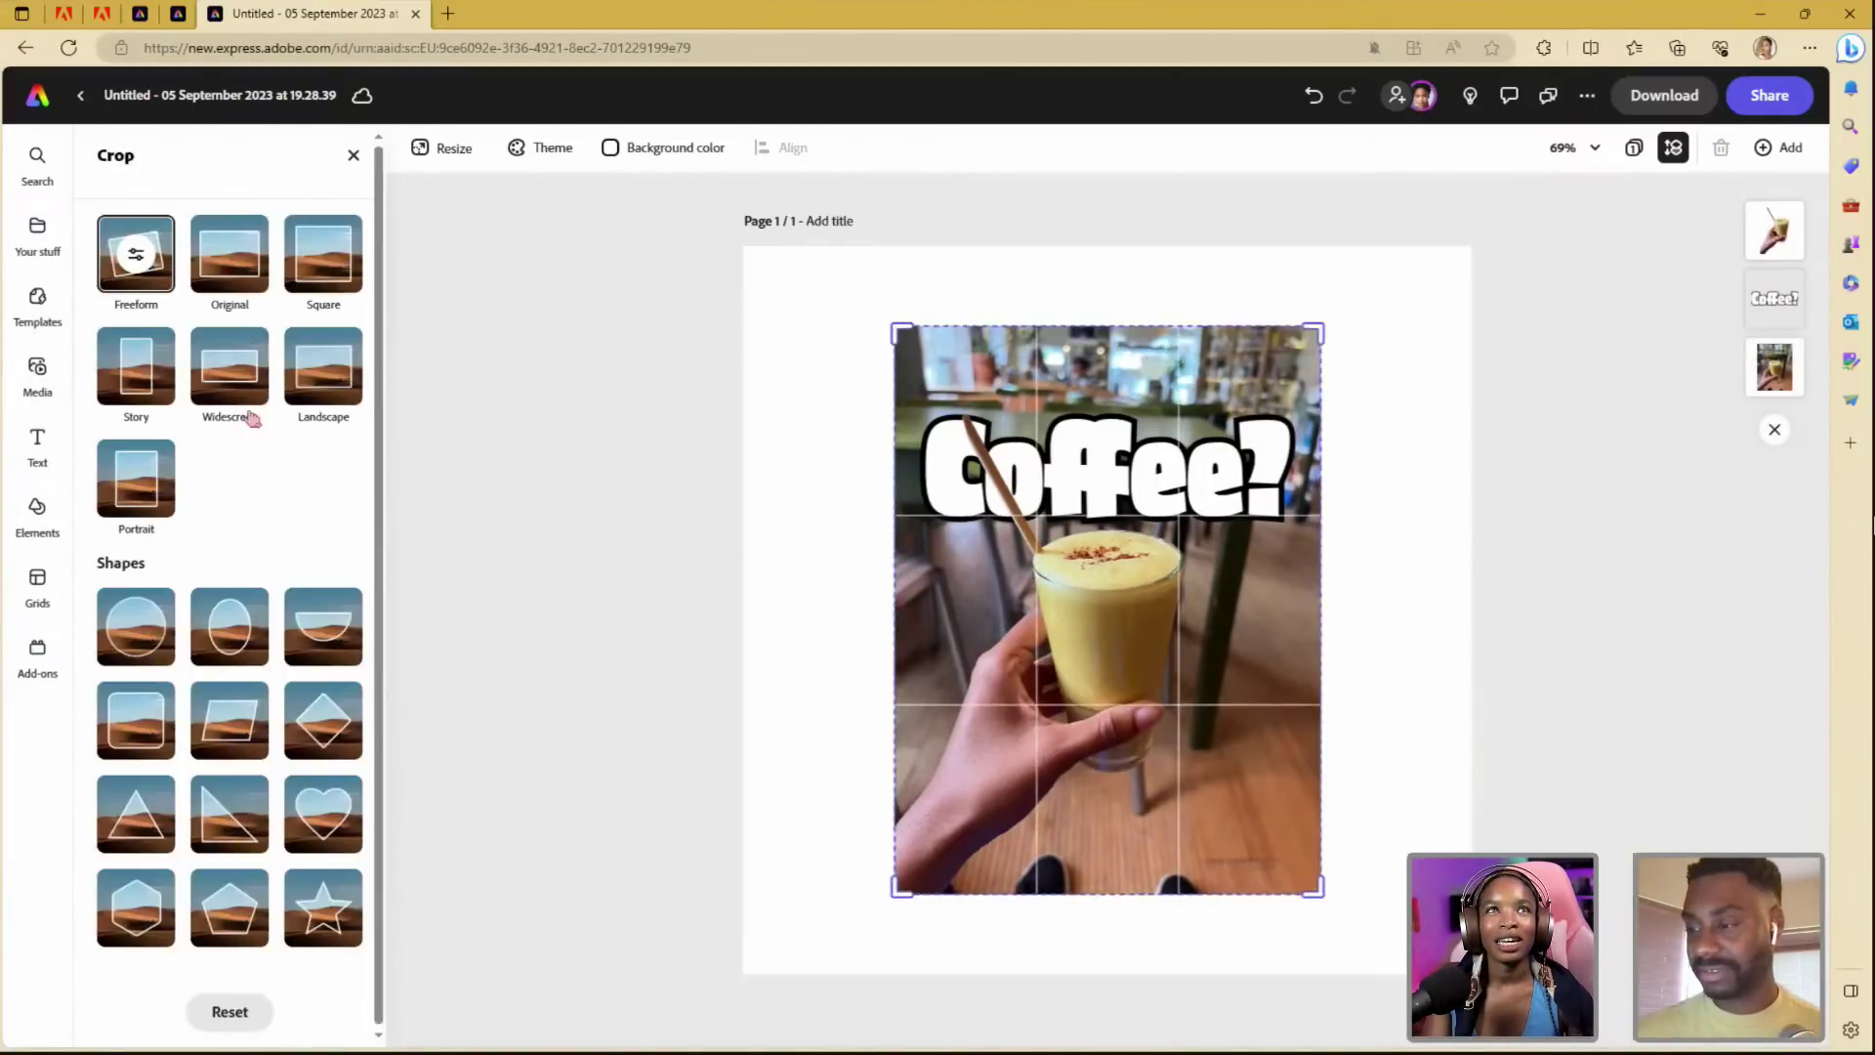
pyautogui.click(136, 644)
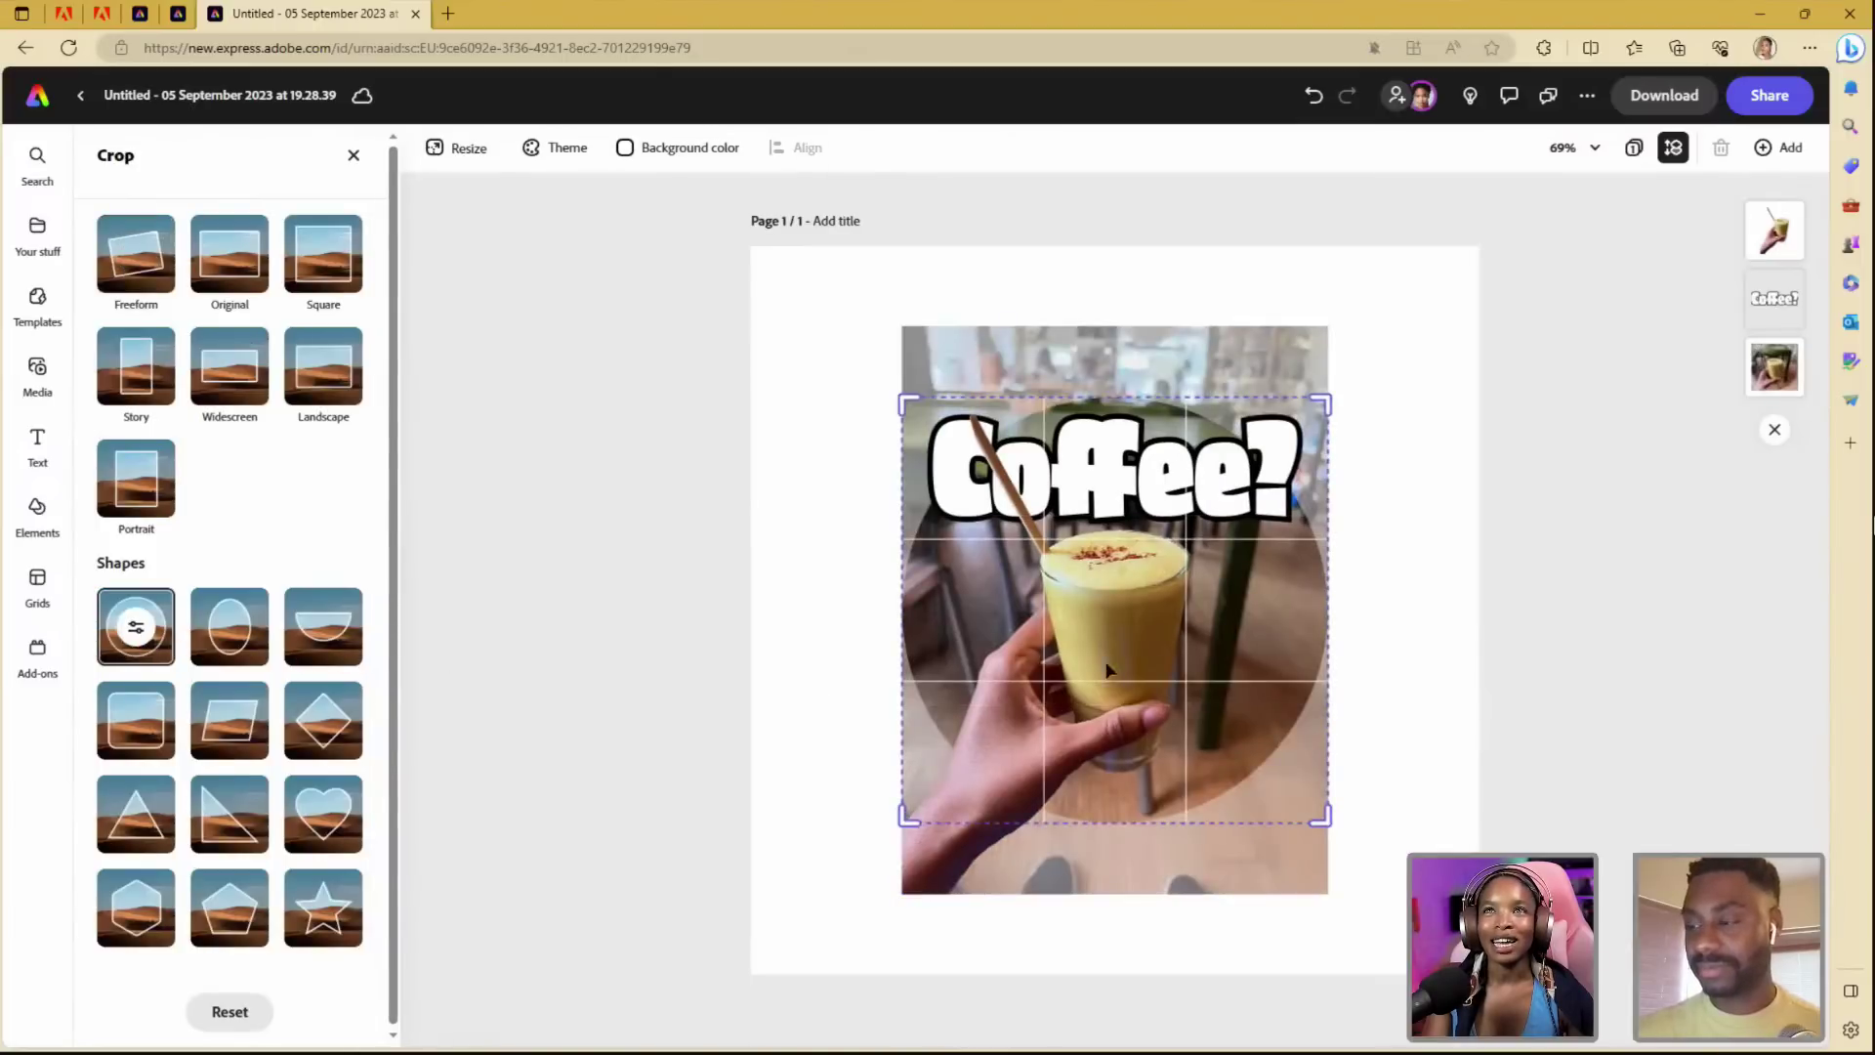
pyautogui.click(1603, 563)
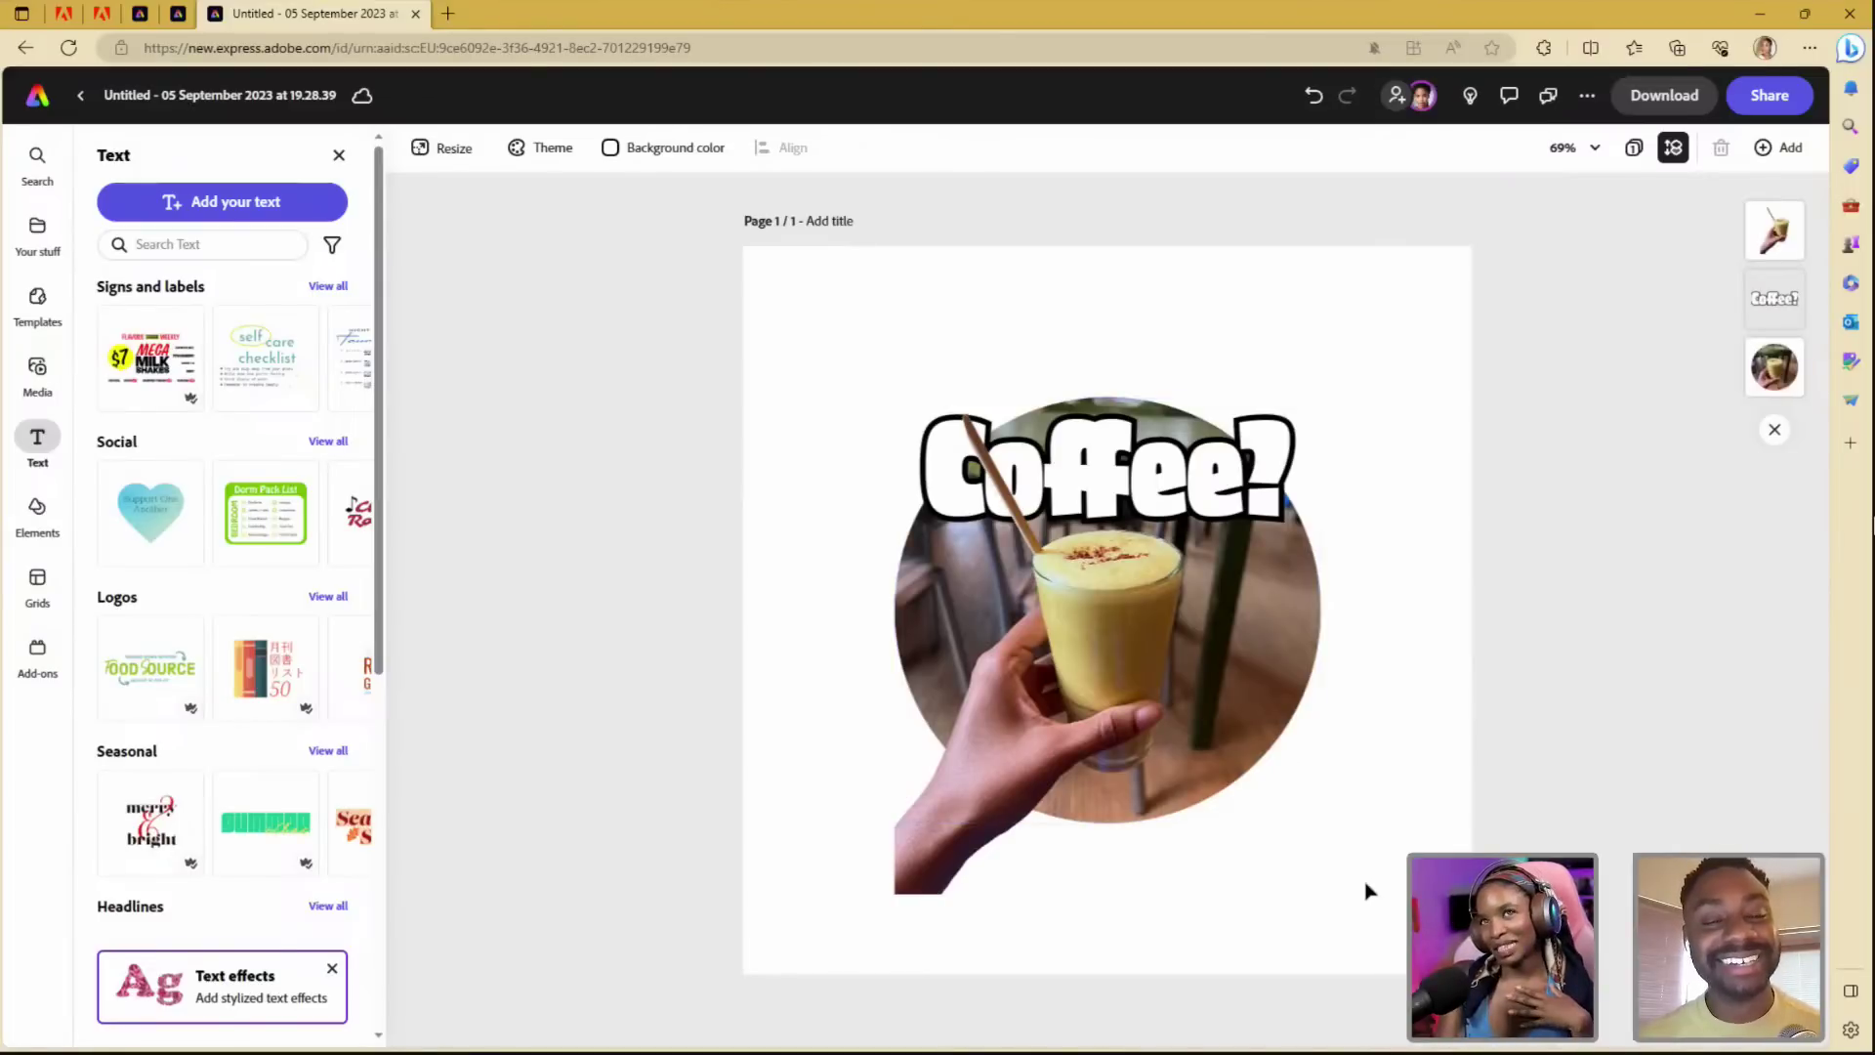
# - Crop the cutout hand and drink with a circle enlarged slightly beyond the photo circle, so the wrist extends just past its edge
pyautogui.click(1773, 230)
pyautogui.click(219, 325)
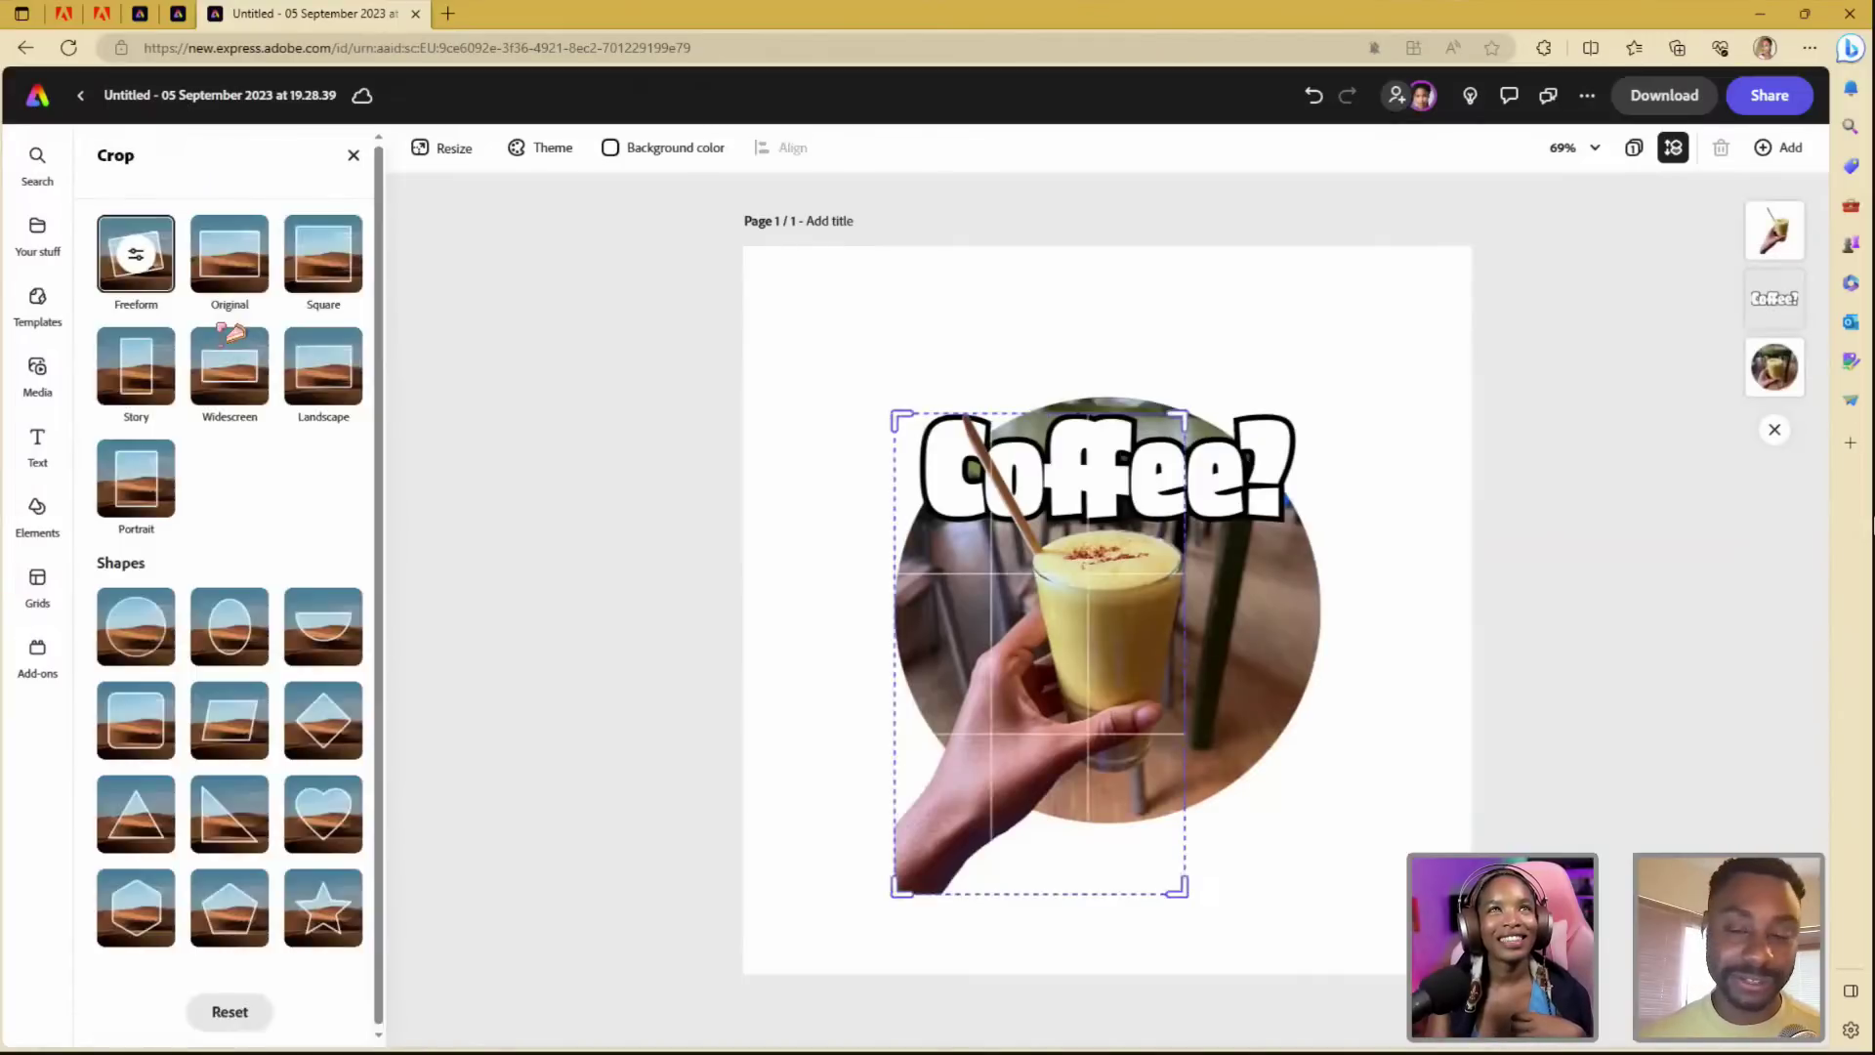
pyautogui.click(171, 647)
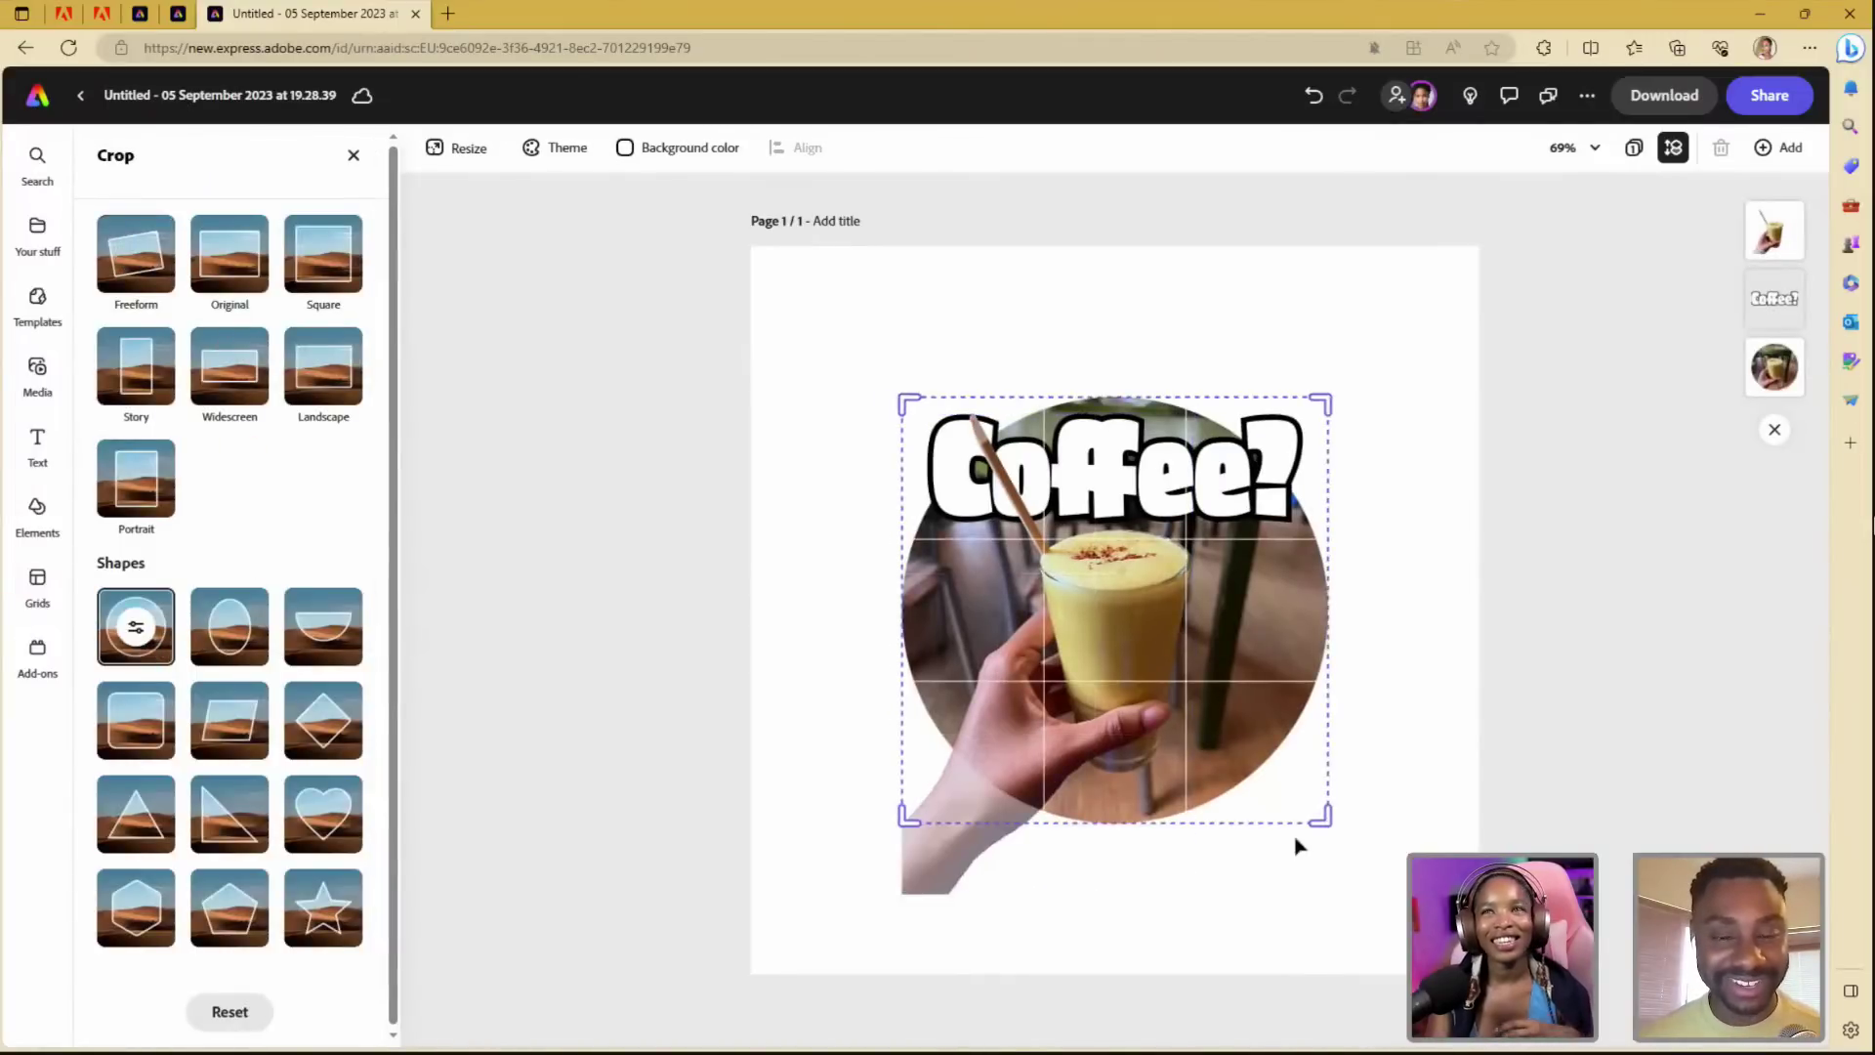
pyautogui.moveTo(1320, 816); pyautogui.dragTo(1361, 870)
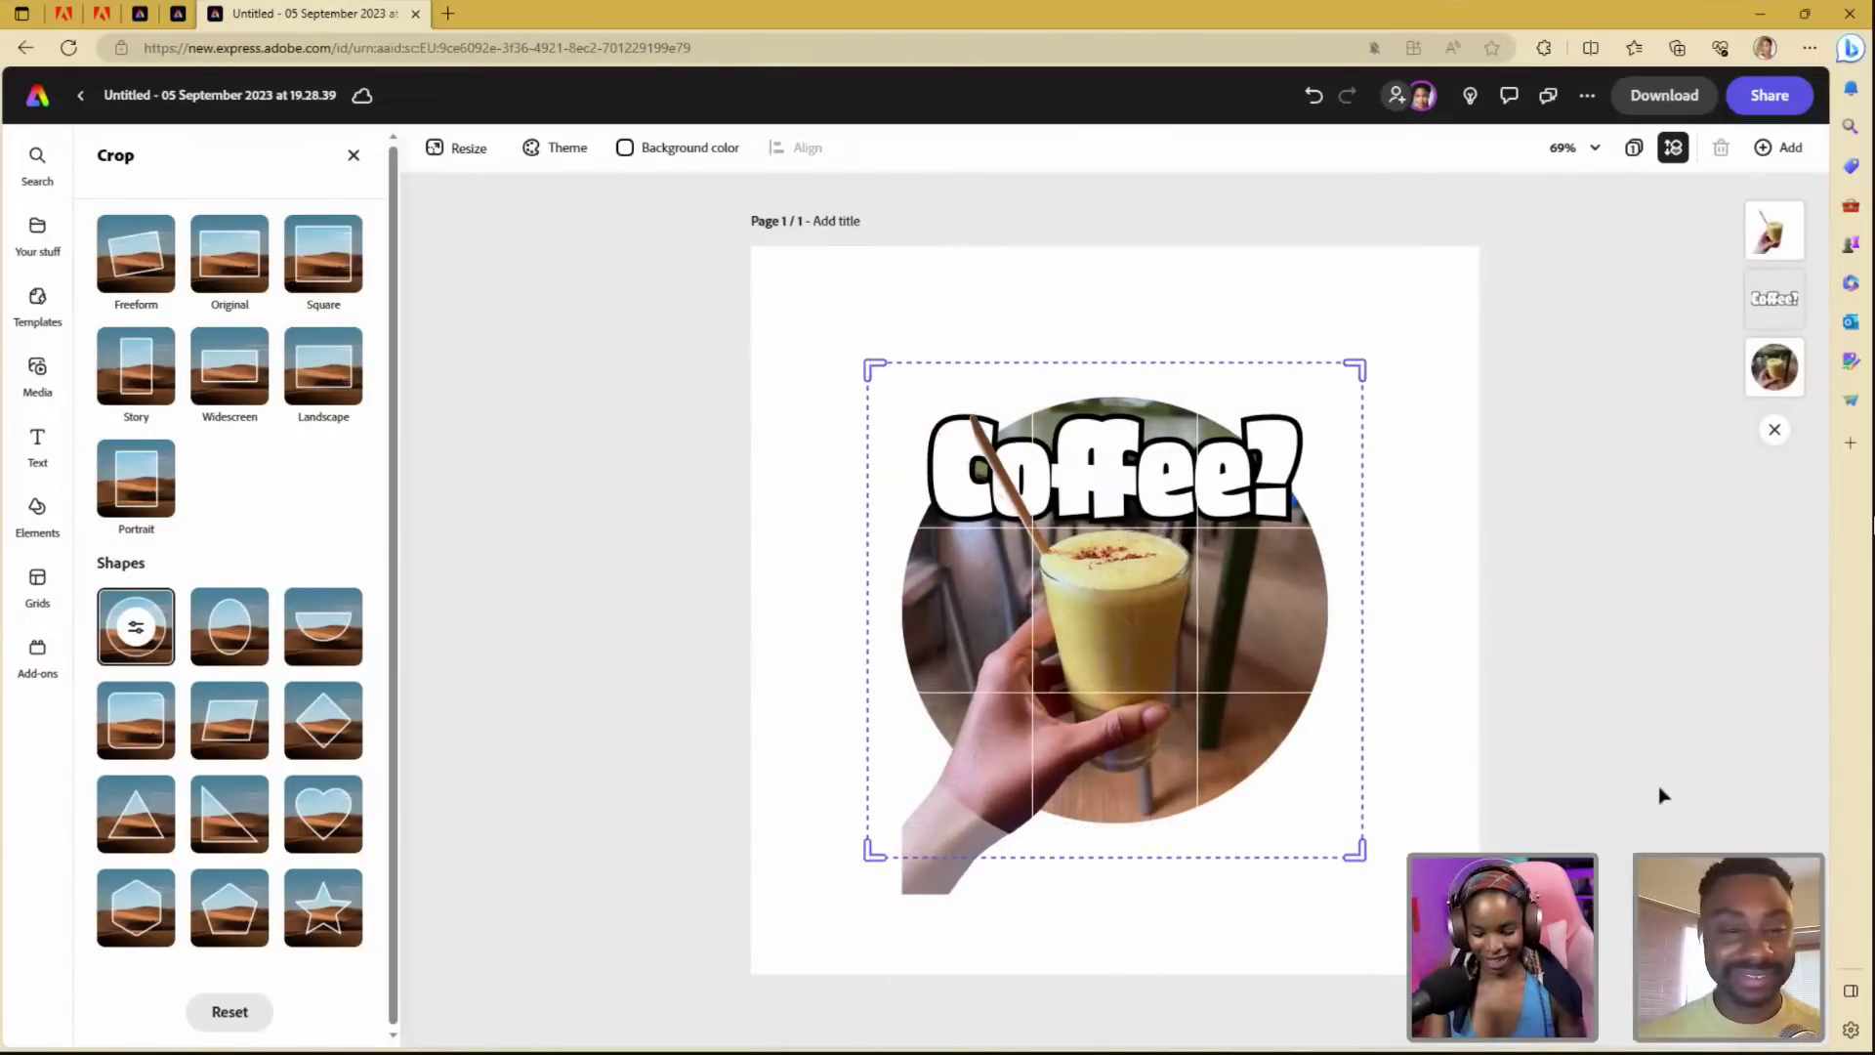
pyautogui.click(1601, 726)
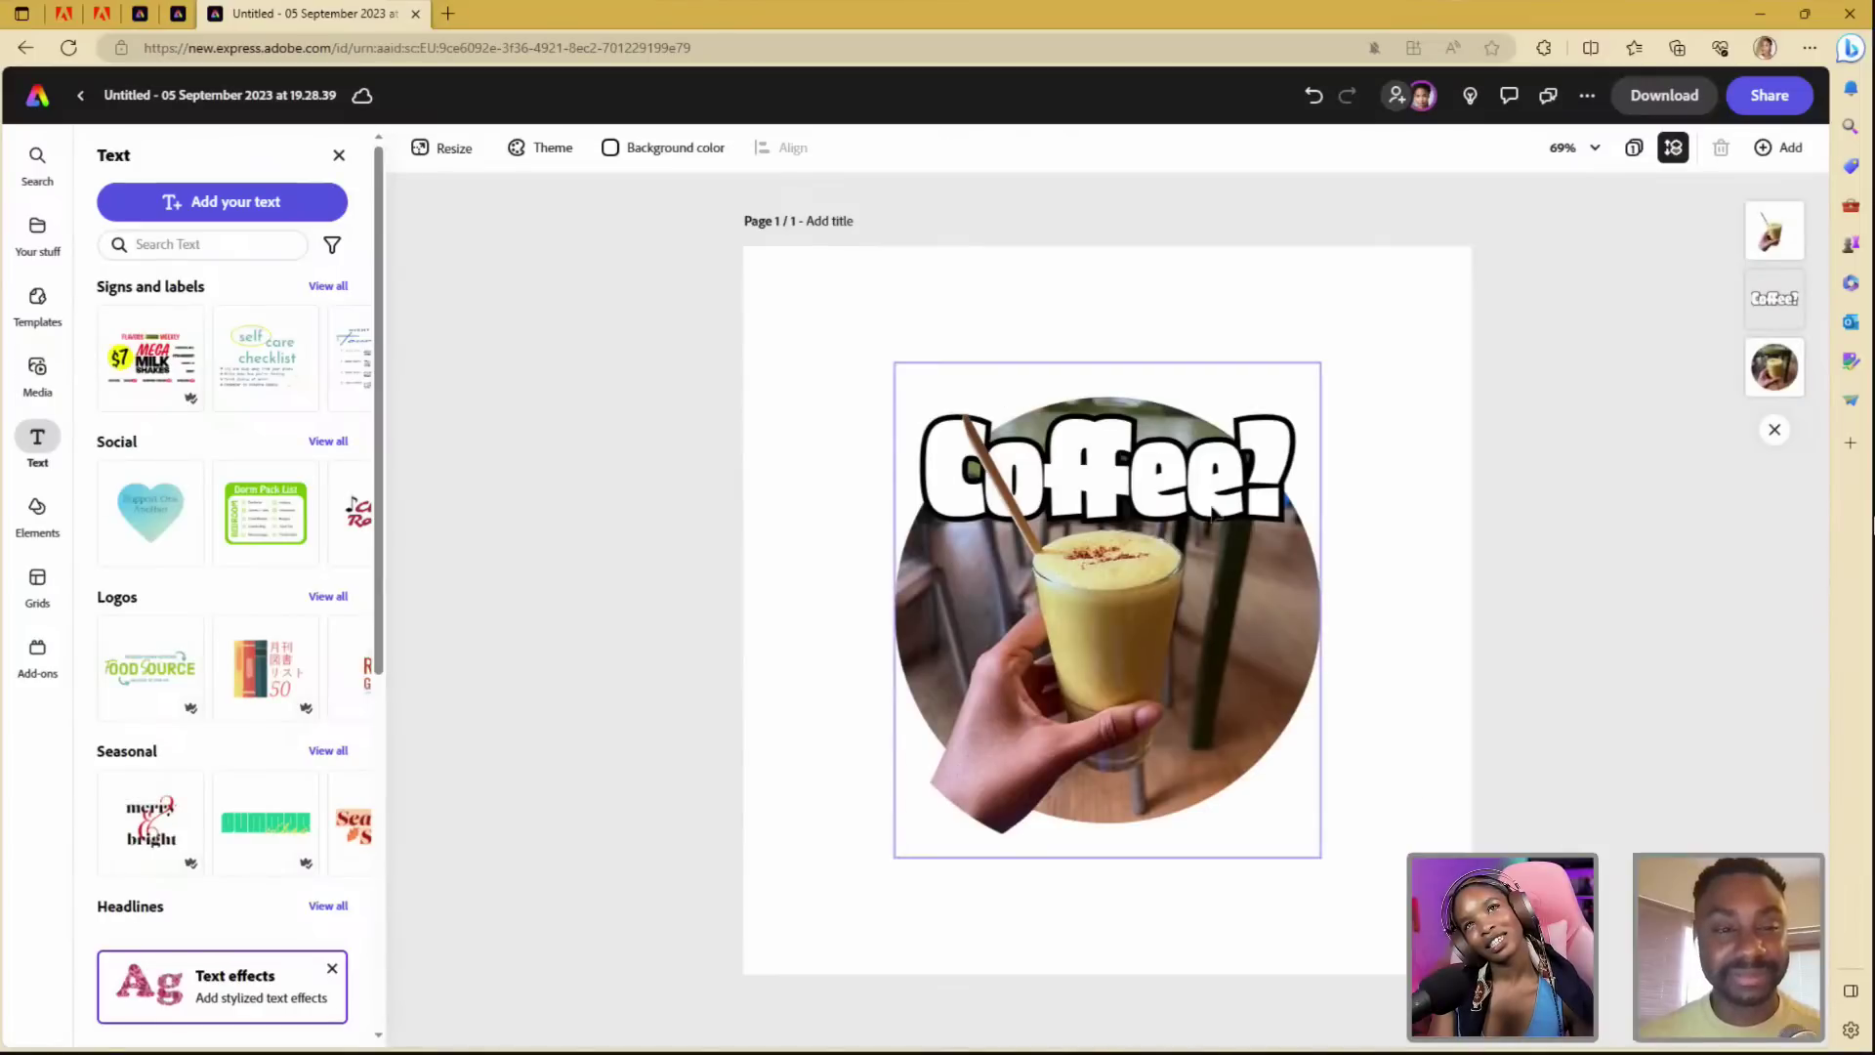
pyautogui.click(1214, 515)
pyautogui.click(1519, 648)
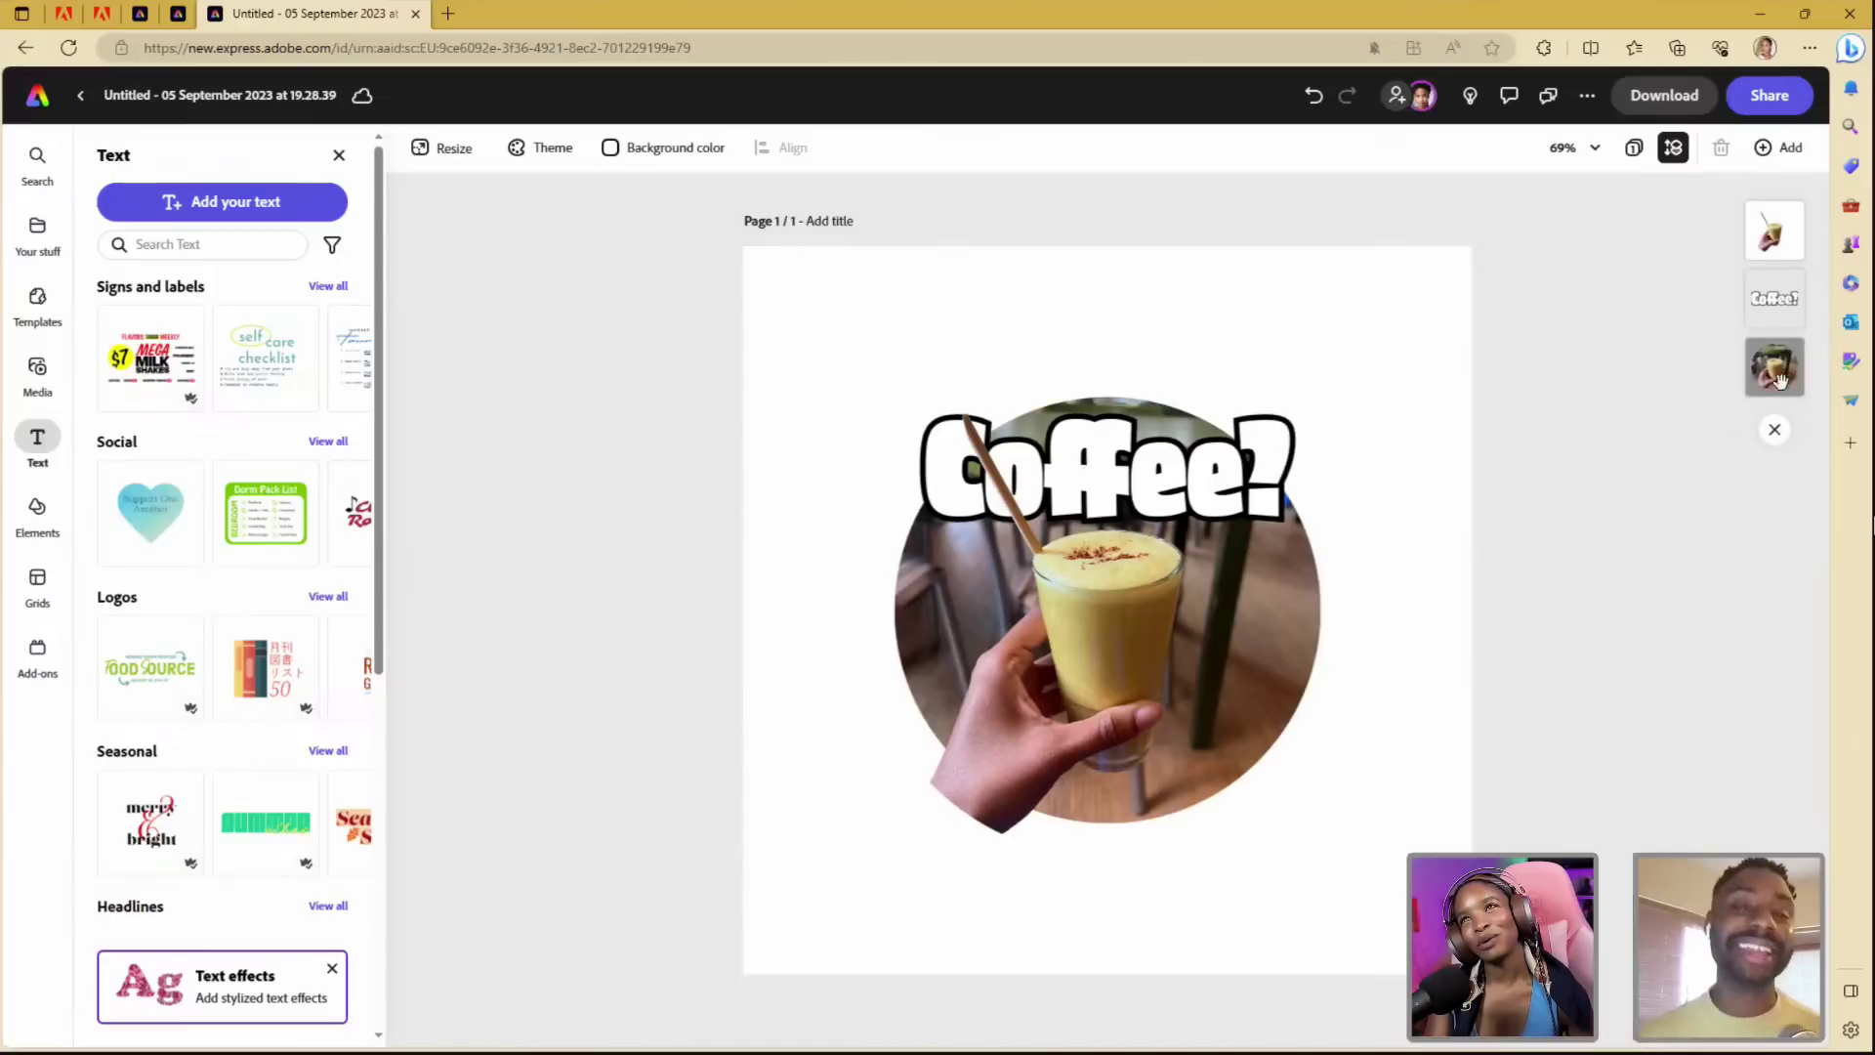
# - Search the design elements for "coffee" and add the solid black coffee bean icon to the page
pyautogui.click(36, 508)
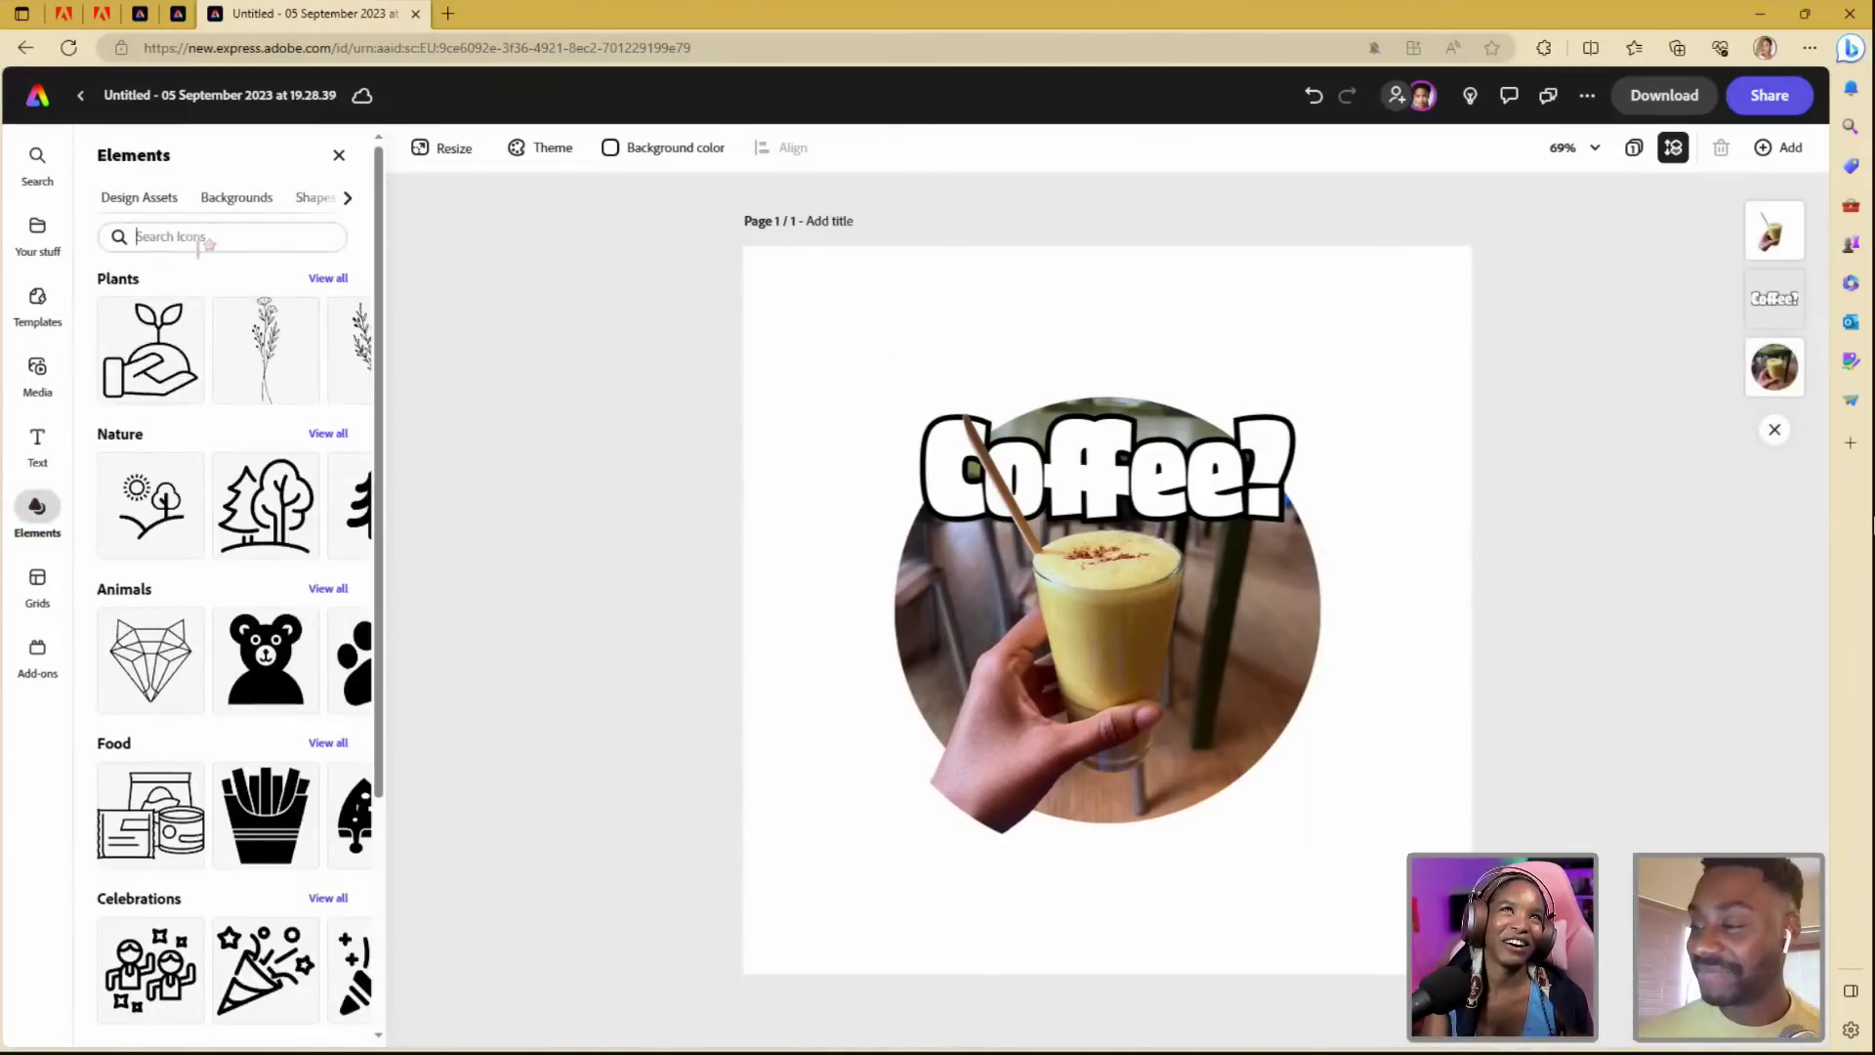
pyautogui.click(201, 238)
pyautogui.write('coffee')
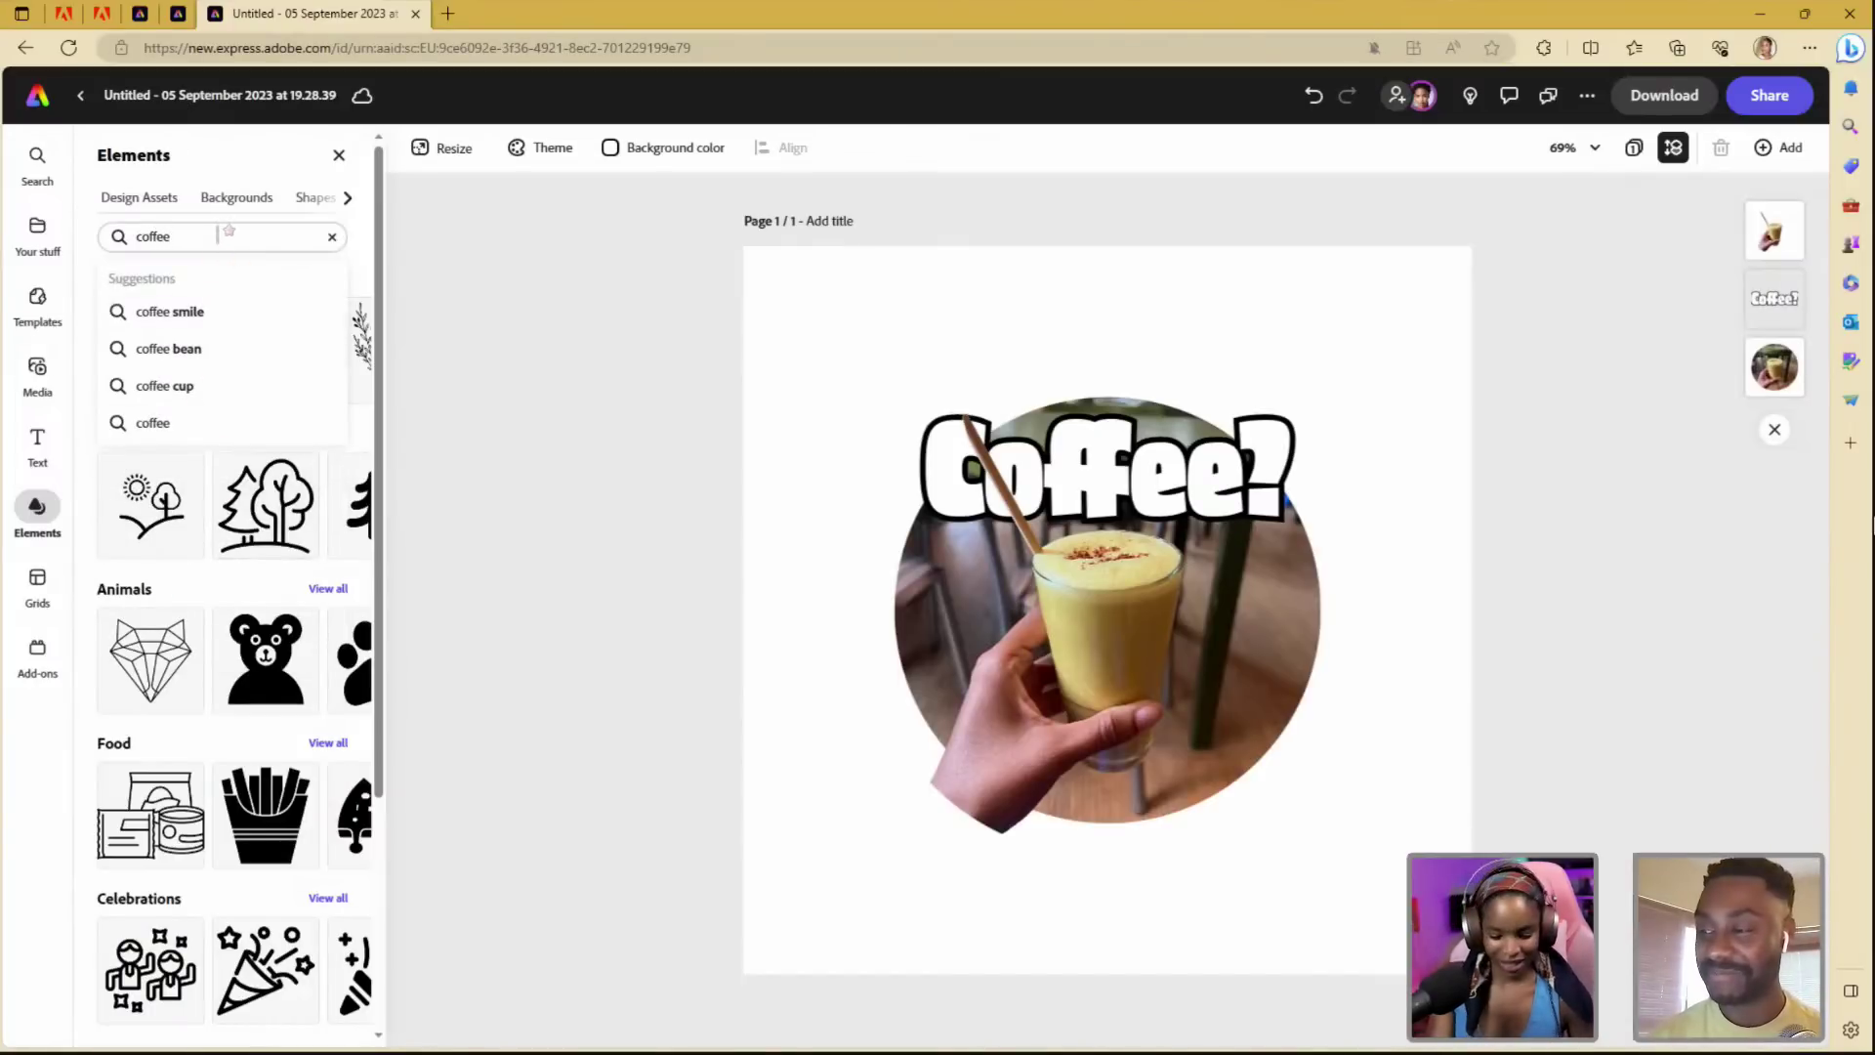
pyautogui.press('Return')
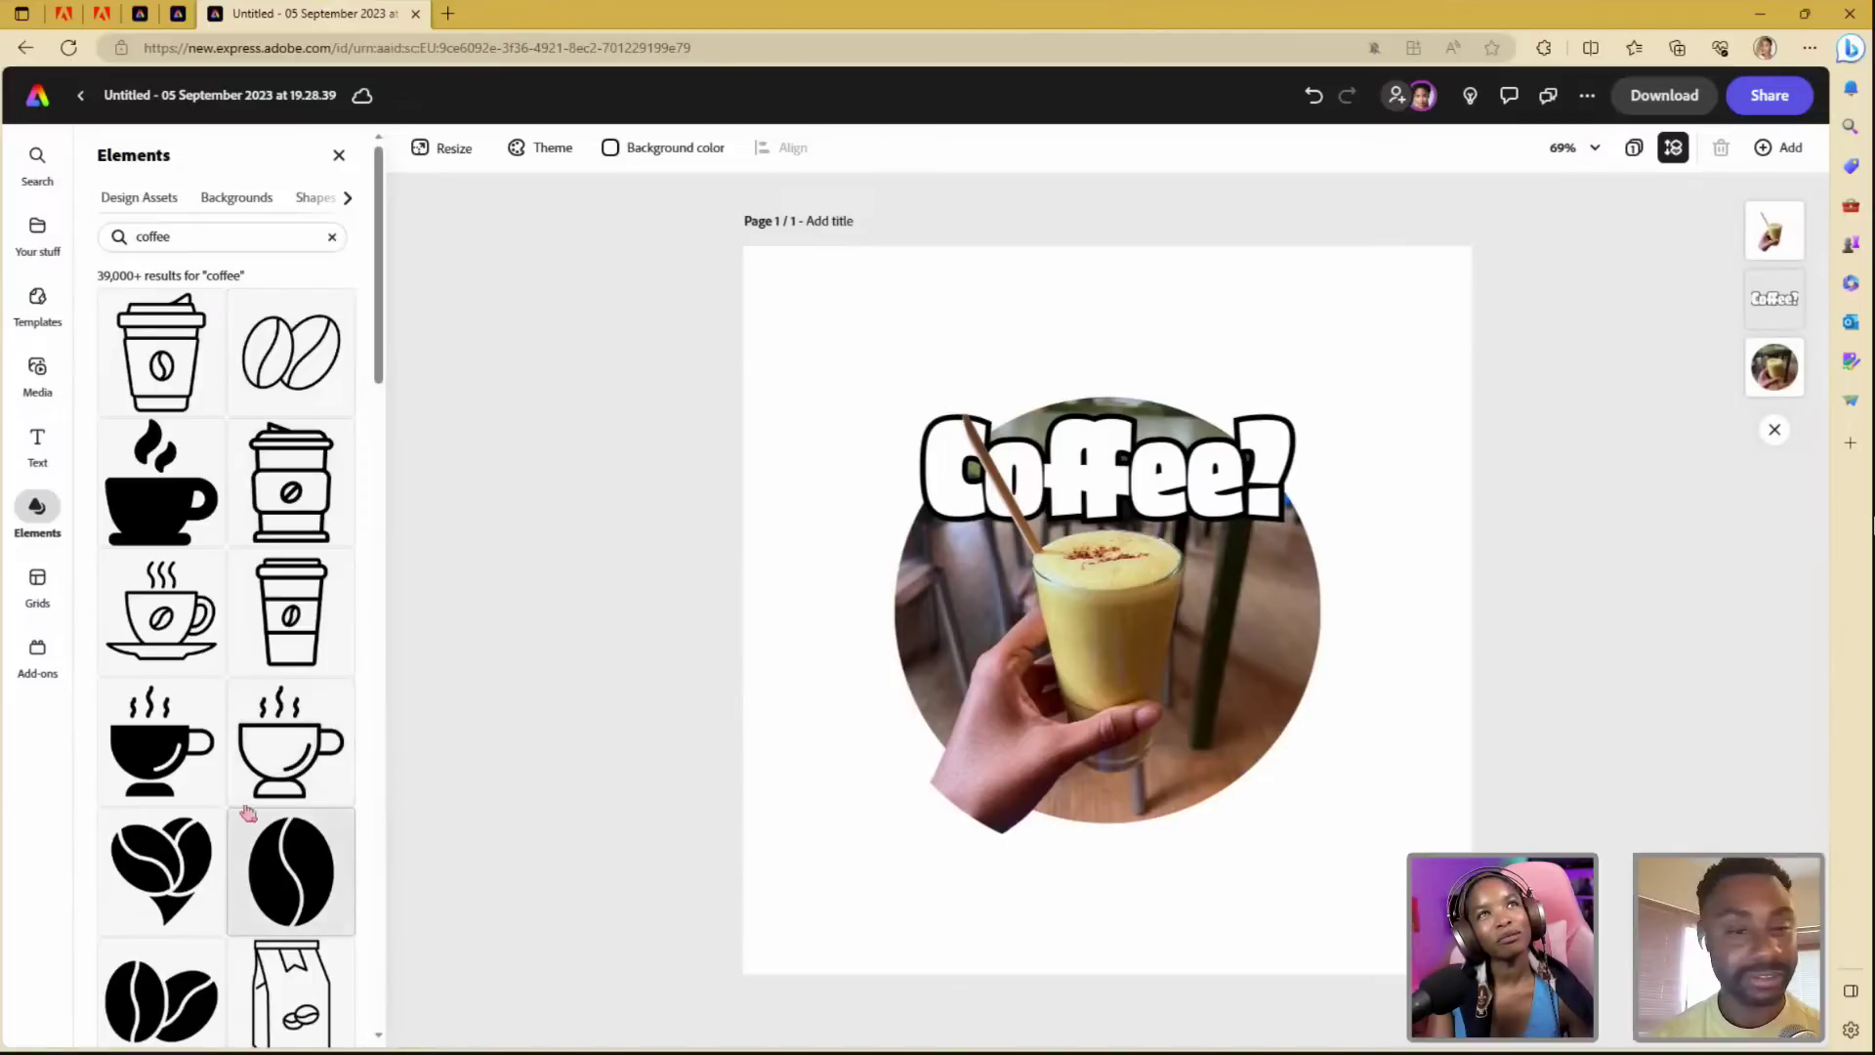
pyautogui.moveTo(380, 307); pyautogui.dragTo(375, 825)
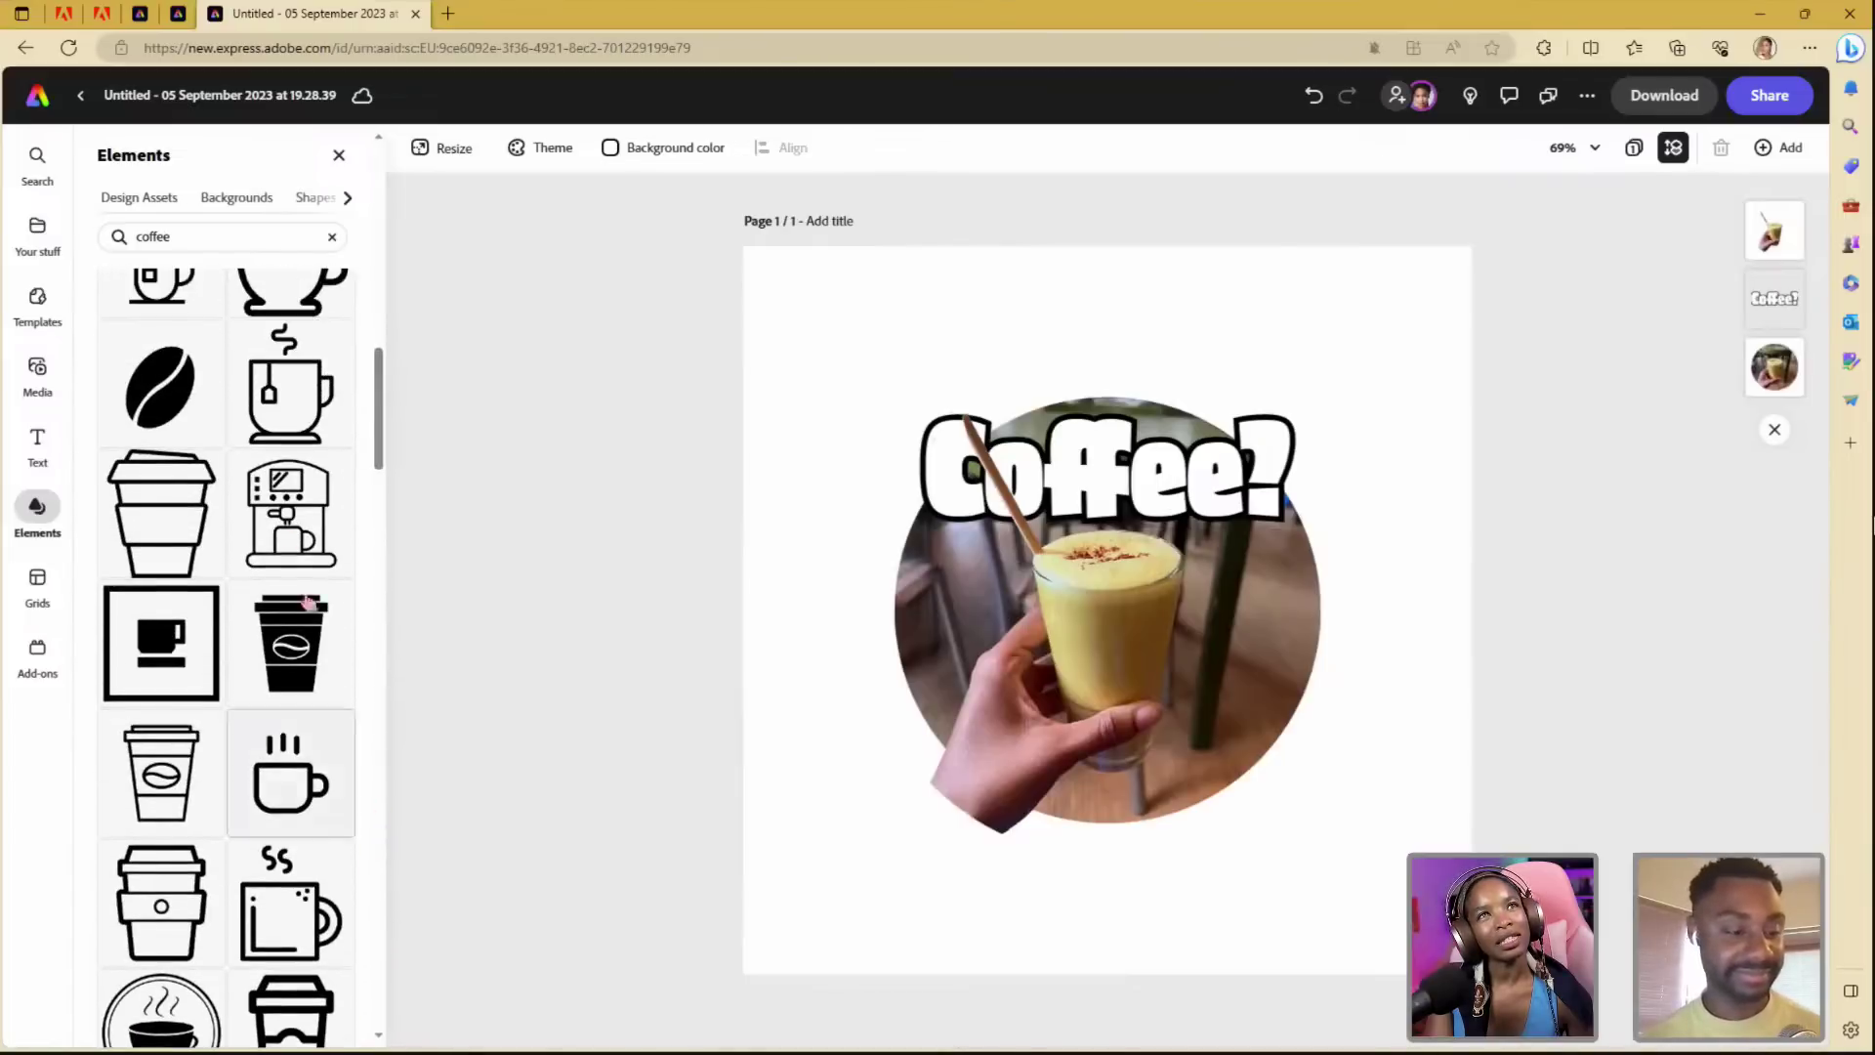
pyautogui.click(166, 397)
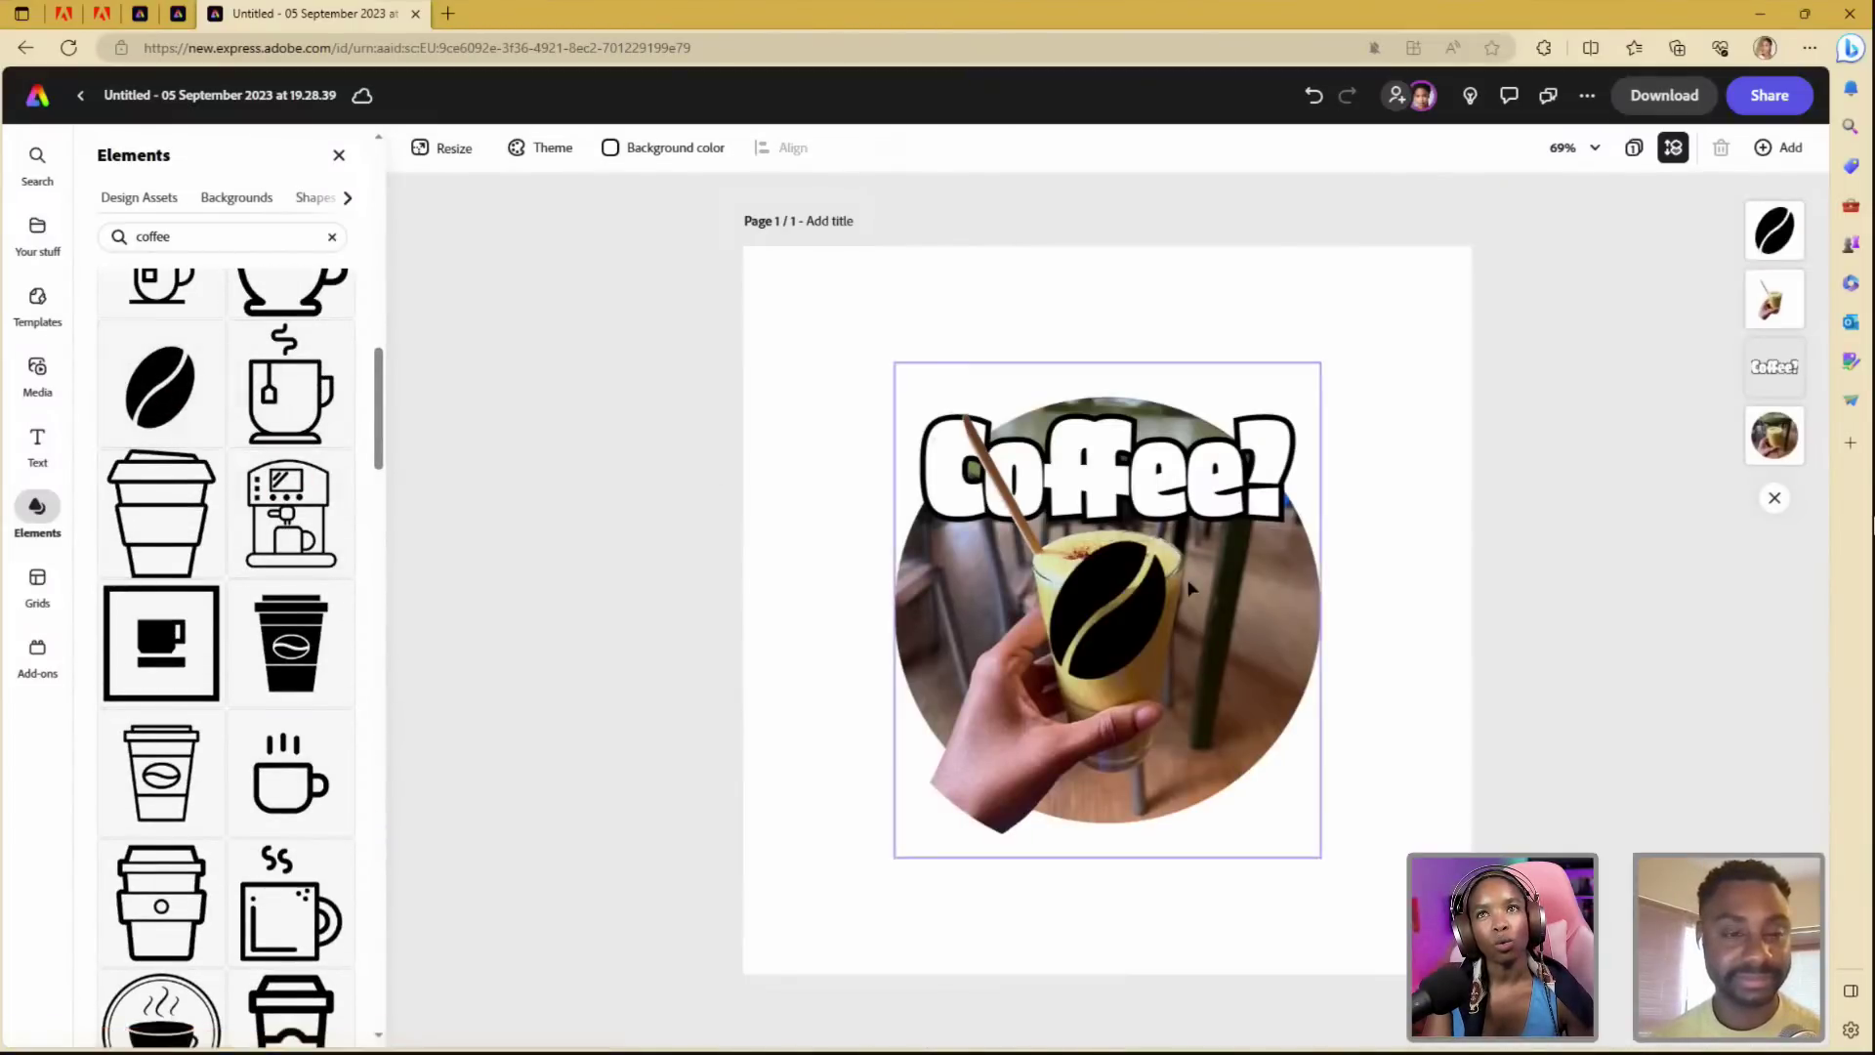
# - Try the coffee bean icon at a small size just right of the "Coffee?" text, and delete it
pyautogui.moveTo(1128, 628); pyautogui.dragTo(1348, 482)
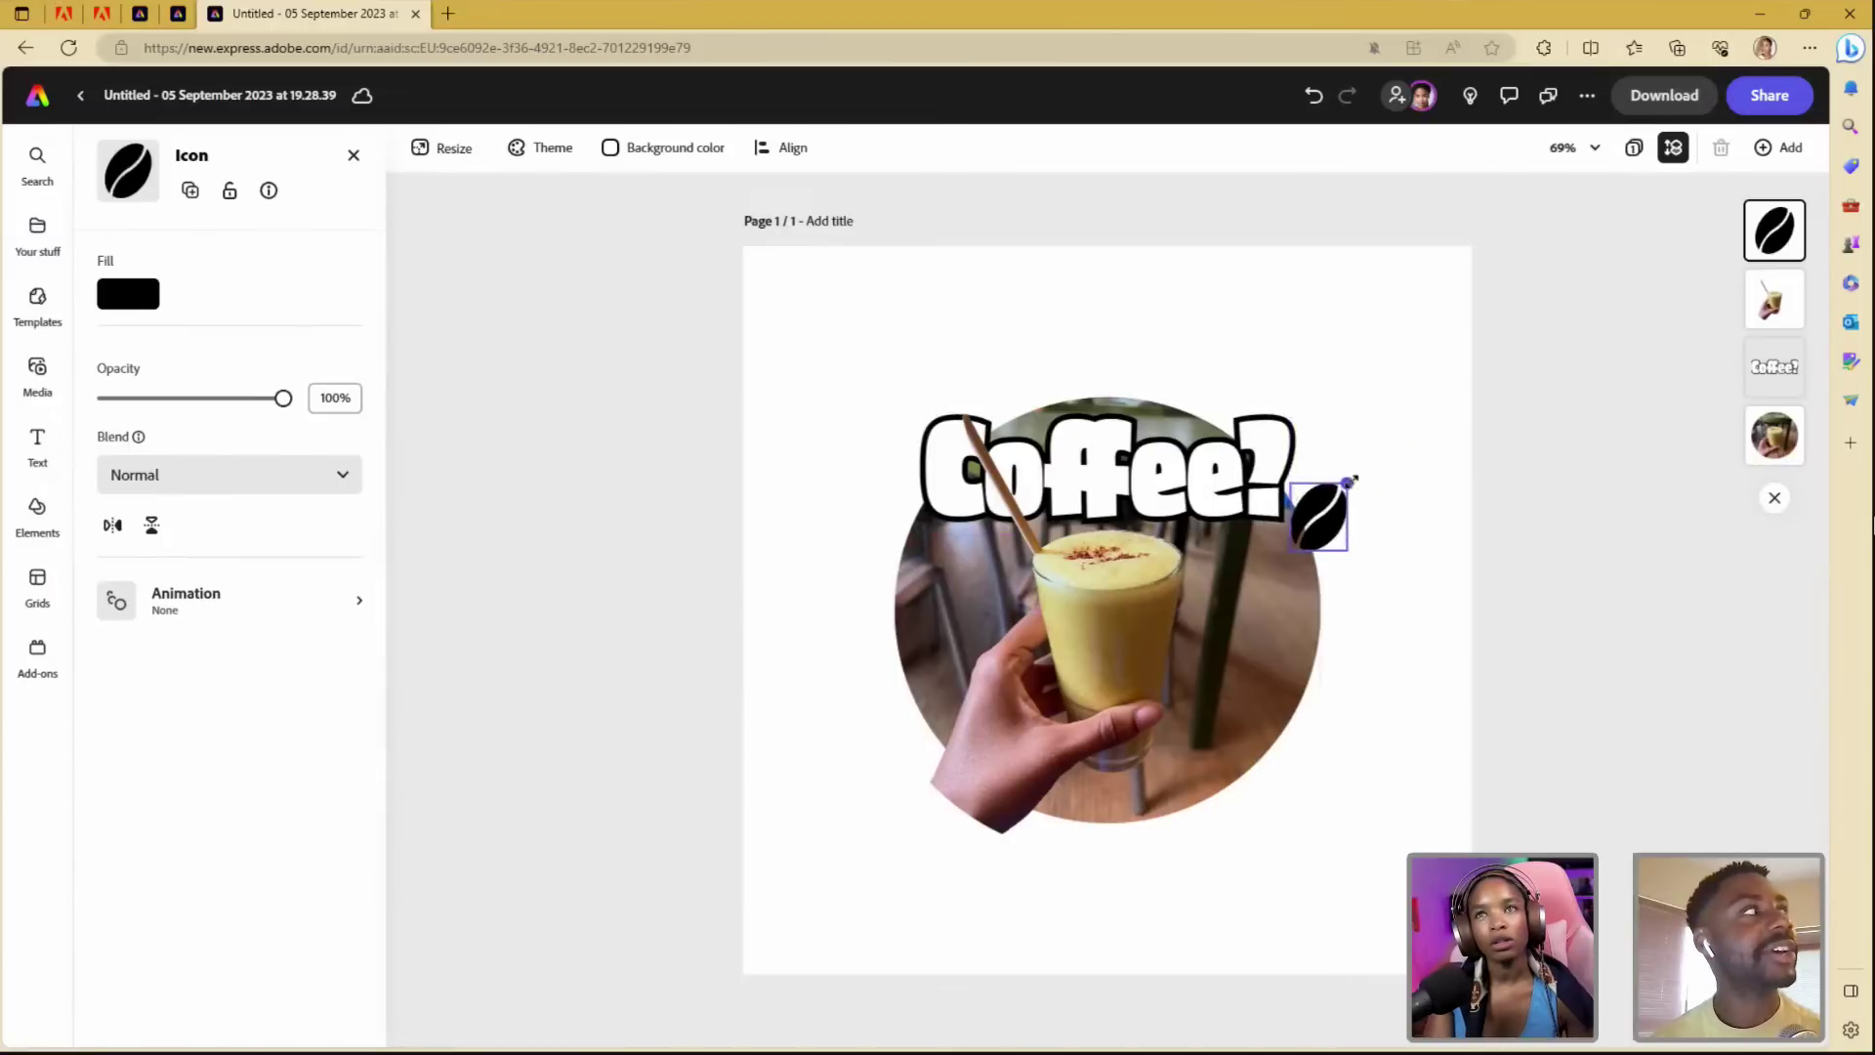
pyautogui.moveTo(1325, 547)
pyautogui.mouseDown()
pyautogui.moveTo(1281, 551)
pyautogui.moveTo(1270, 516)
pyautogui.moveTo(1306, 556)
pyautogui.moveTo(1256, 564)
pyautogui.moveTo(1319, 537)
pyautogui.moveTo(1338, 555)
pyautogui.moveTo(1330, 518)
pyautogui.moveTo(974, 417)
pyautogui.moveTo(1016, 490)
pyautogui.moveTo(1291, 514)
pyautogui.moveTo(1361, 549)
pyautogui.moveTo(1022, 461)
pyautogui.moveTo(1348, 527)
pyautogui.mouseUp()
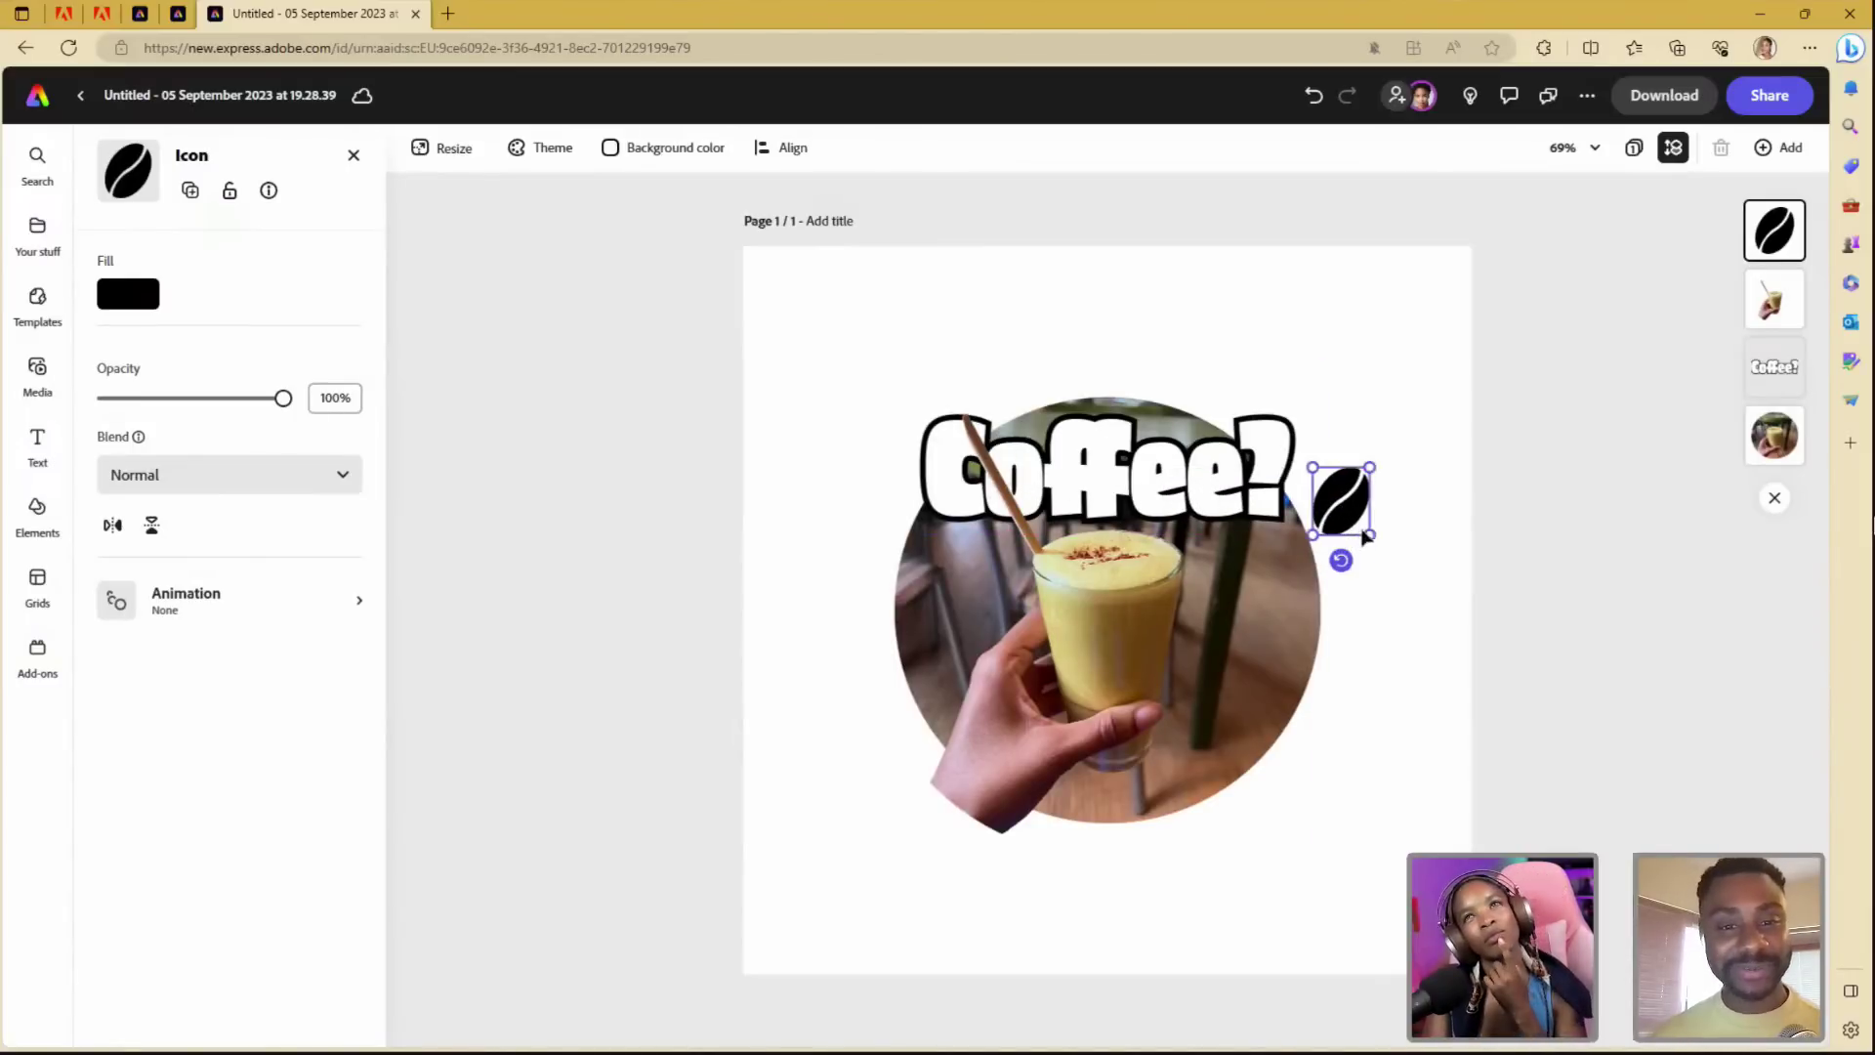
pyautogui.press('Delete')
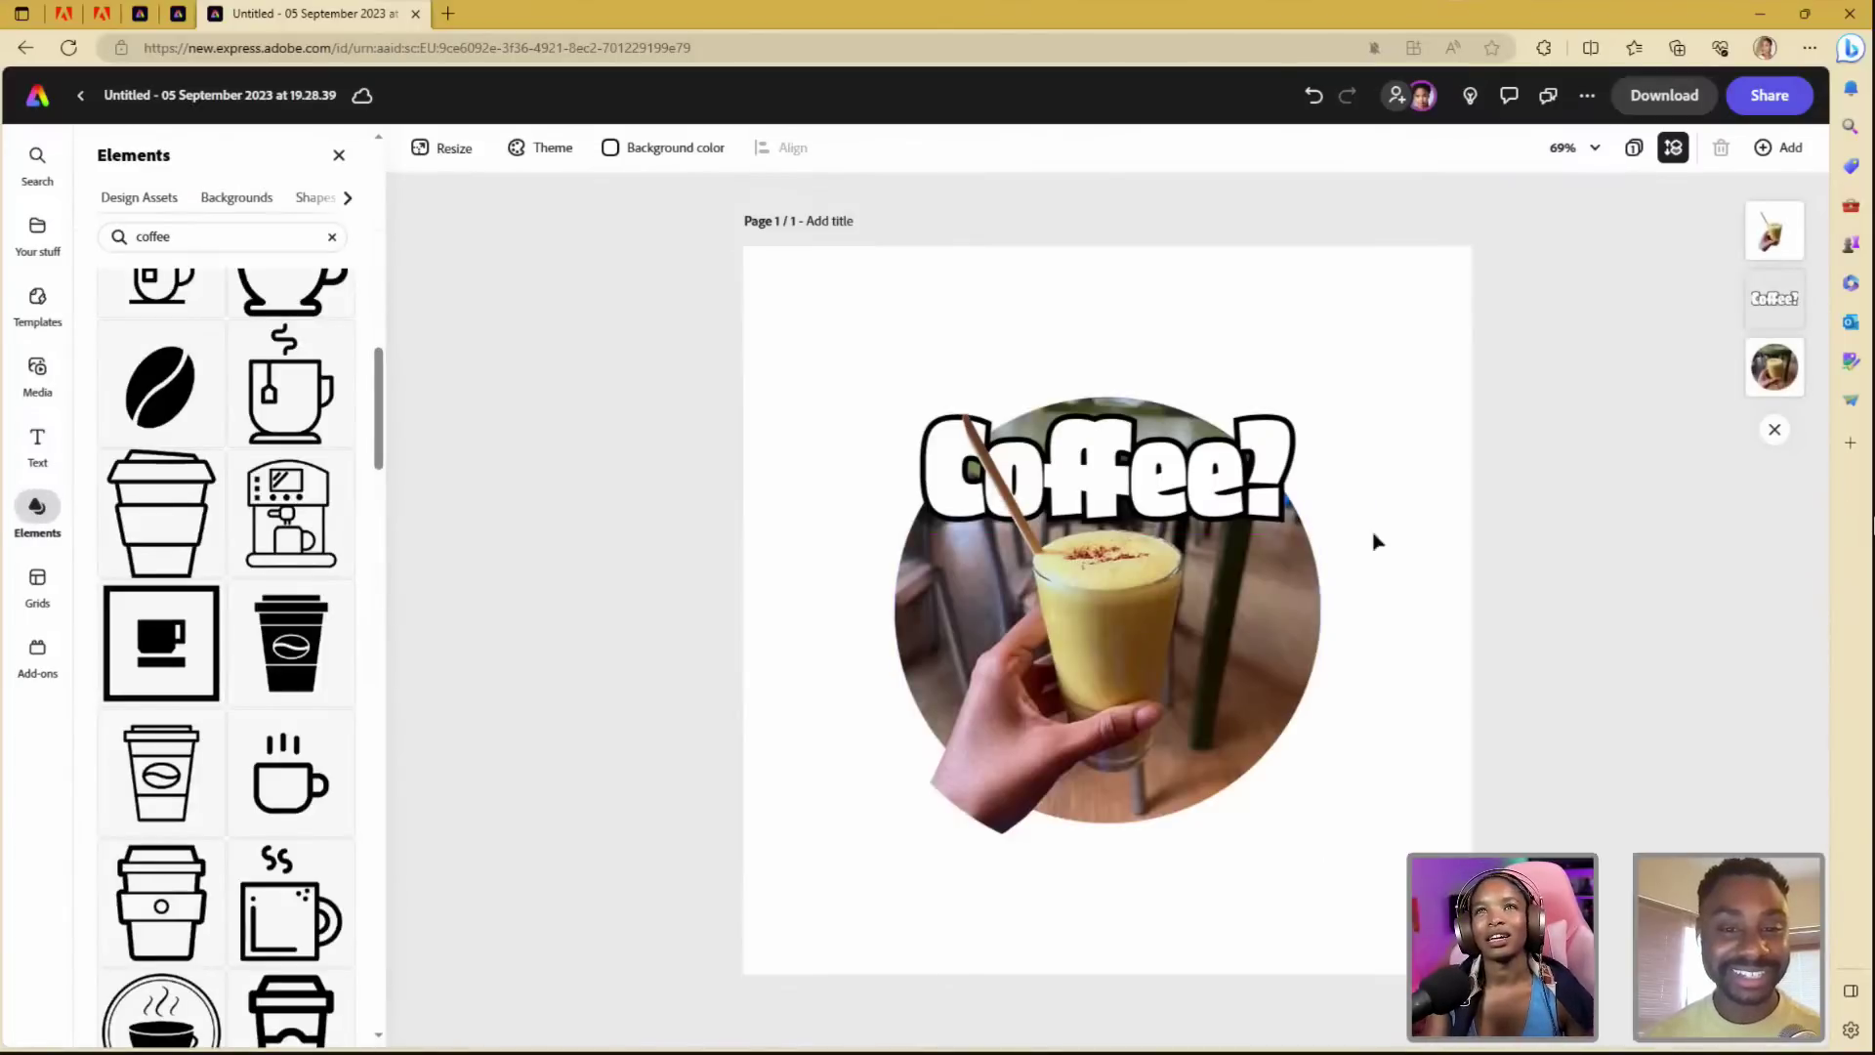
# - Browse the "coffee" icon results for another graphic that suits the design
pyautogui.click(1269, 707)
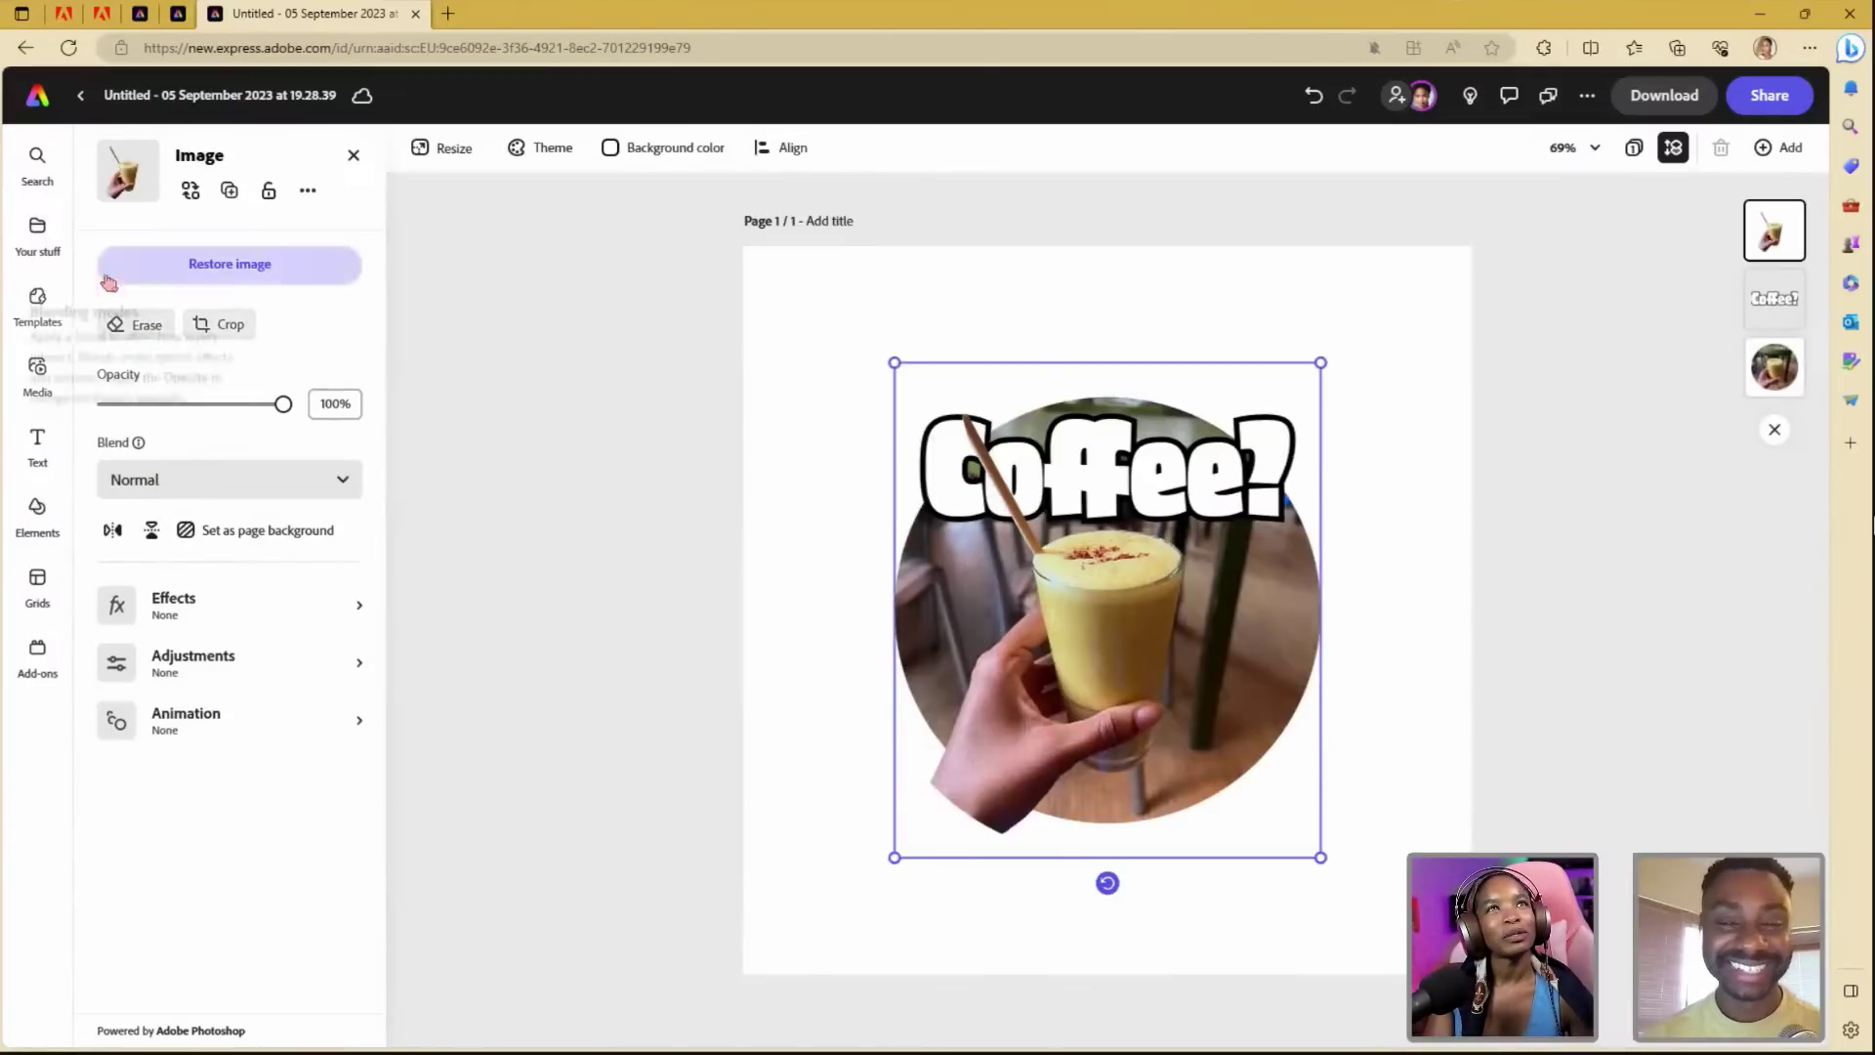
pyautogui.click(37, 512)
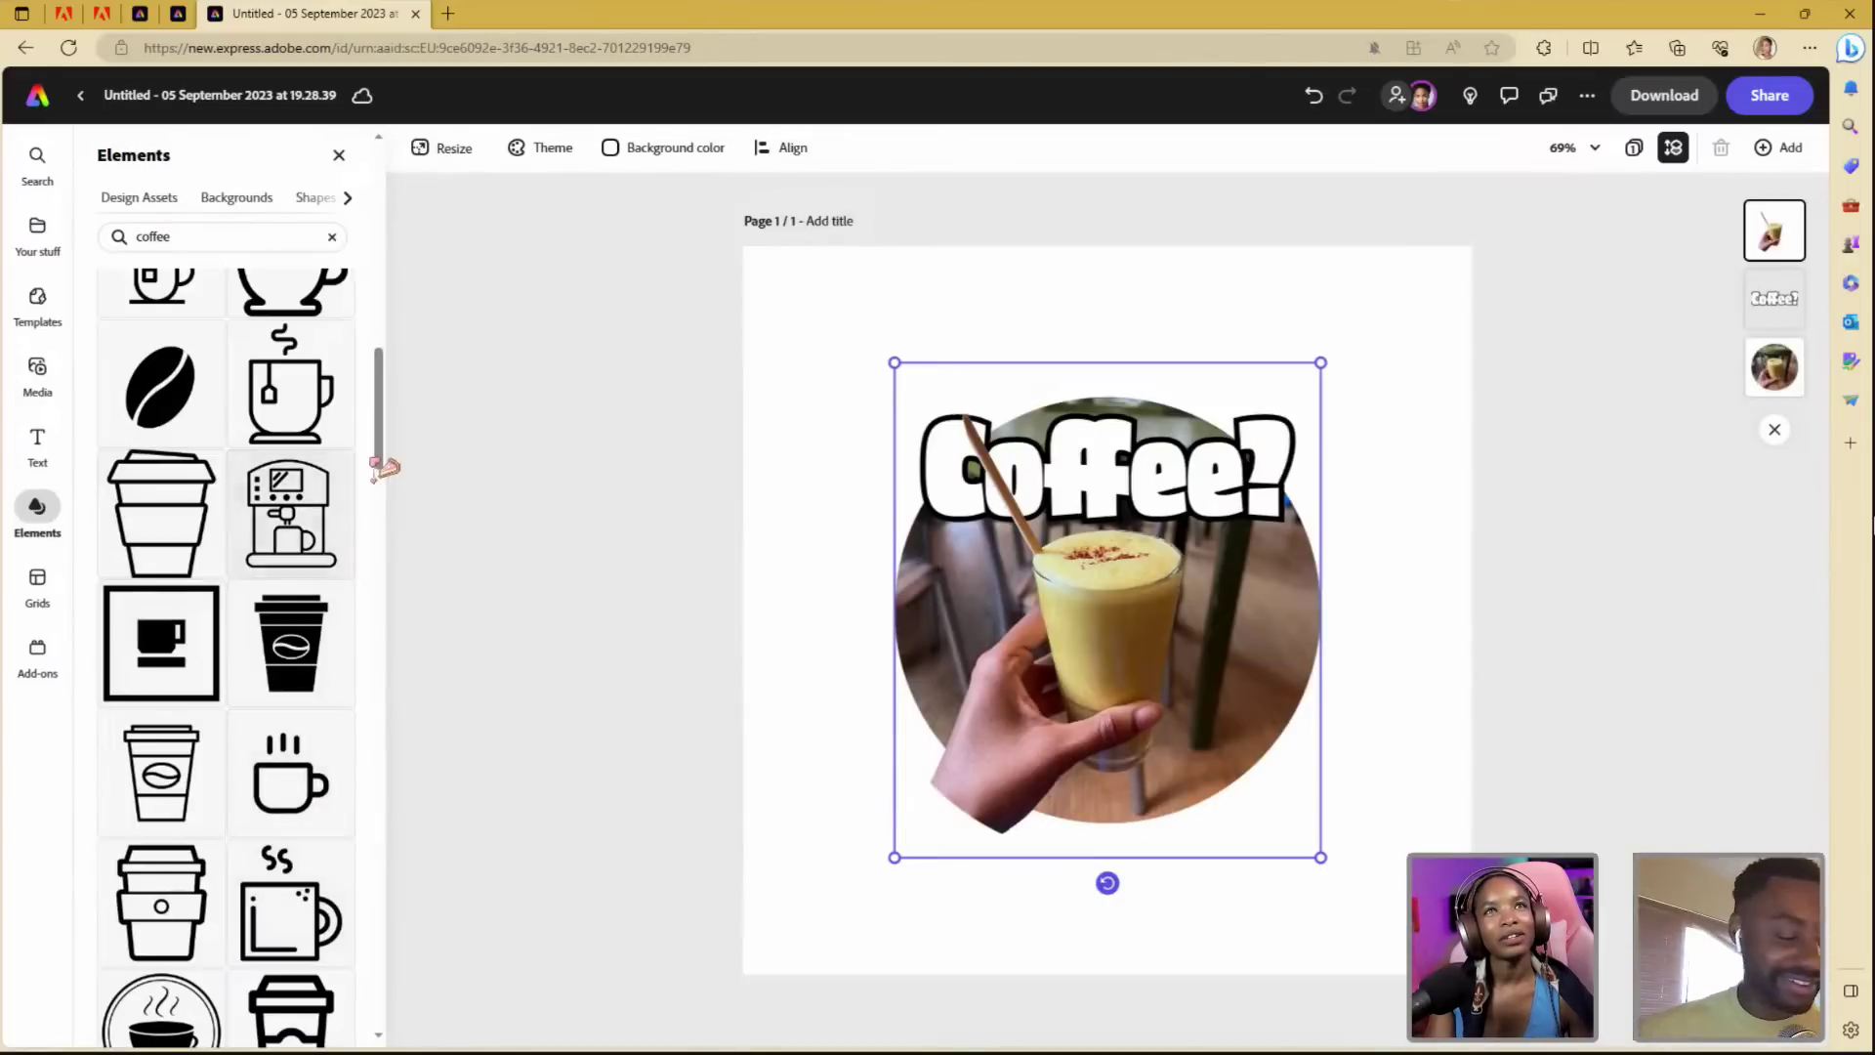
pyautogui.moveTo(393, 447); pyautogui.dragTo(366, 1035)
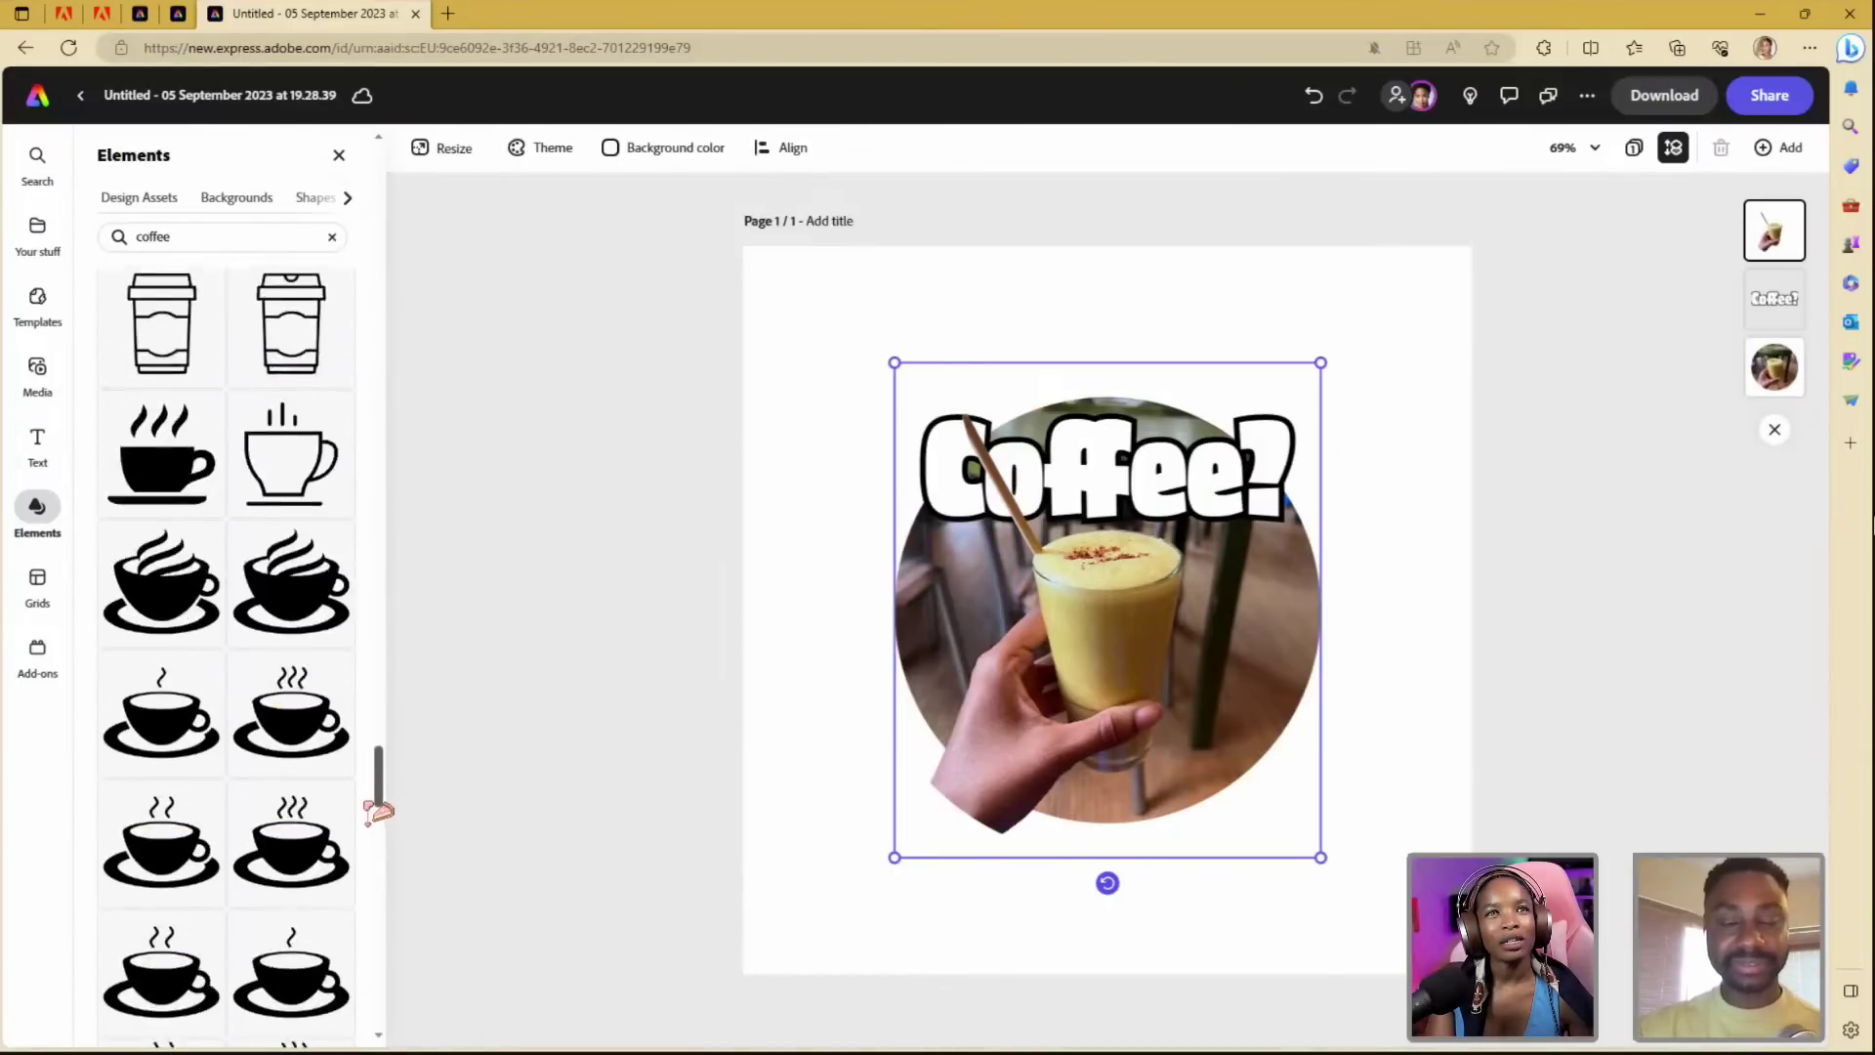
pyautogui.moveTo(377, 810); pyautogui.dragTo(377, 837)
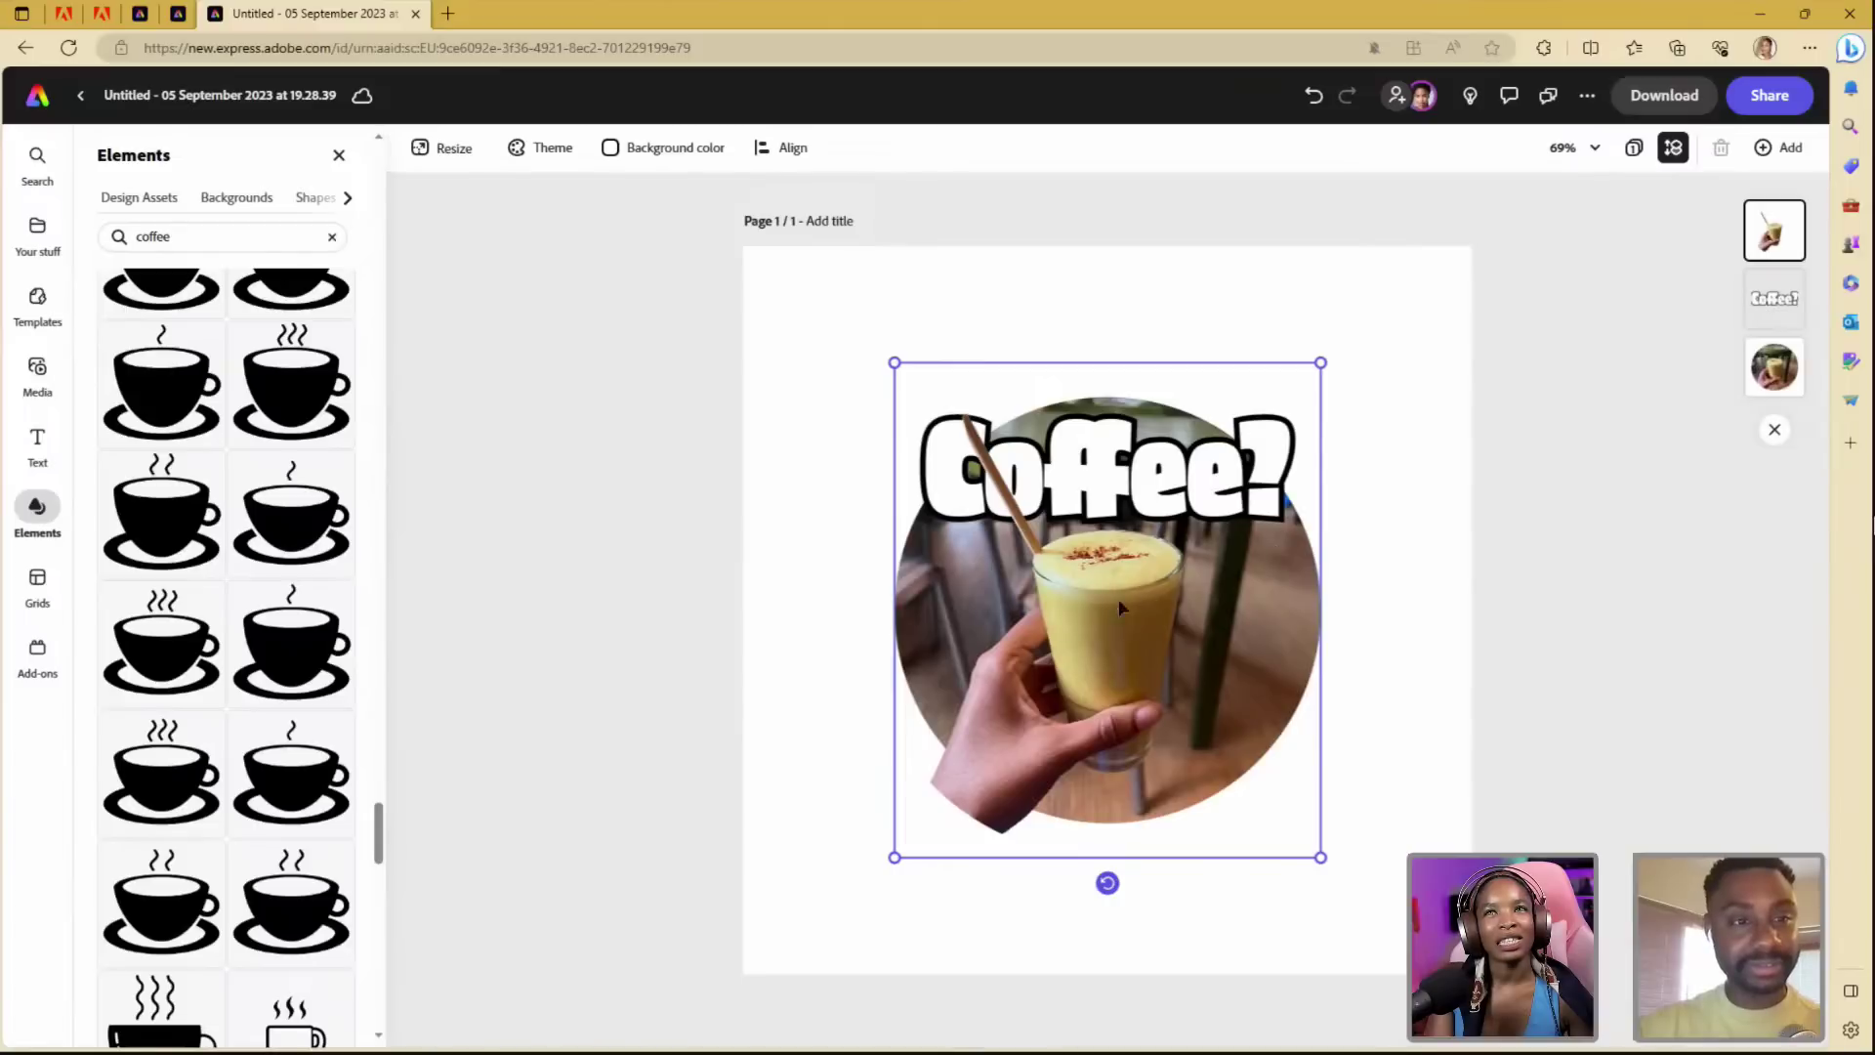
pyautogui.scroll(-5, 384, 879)
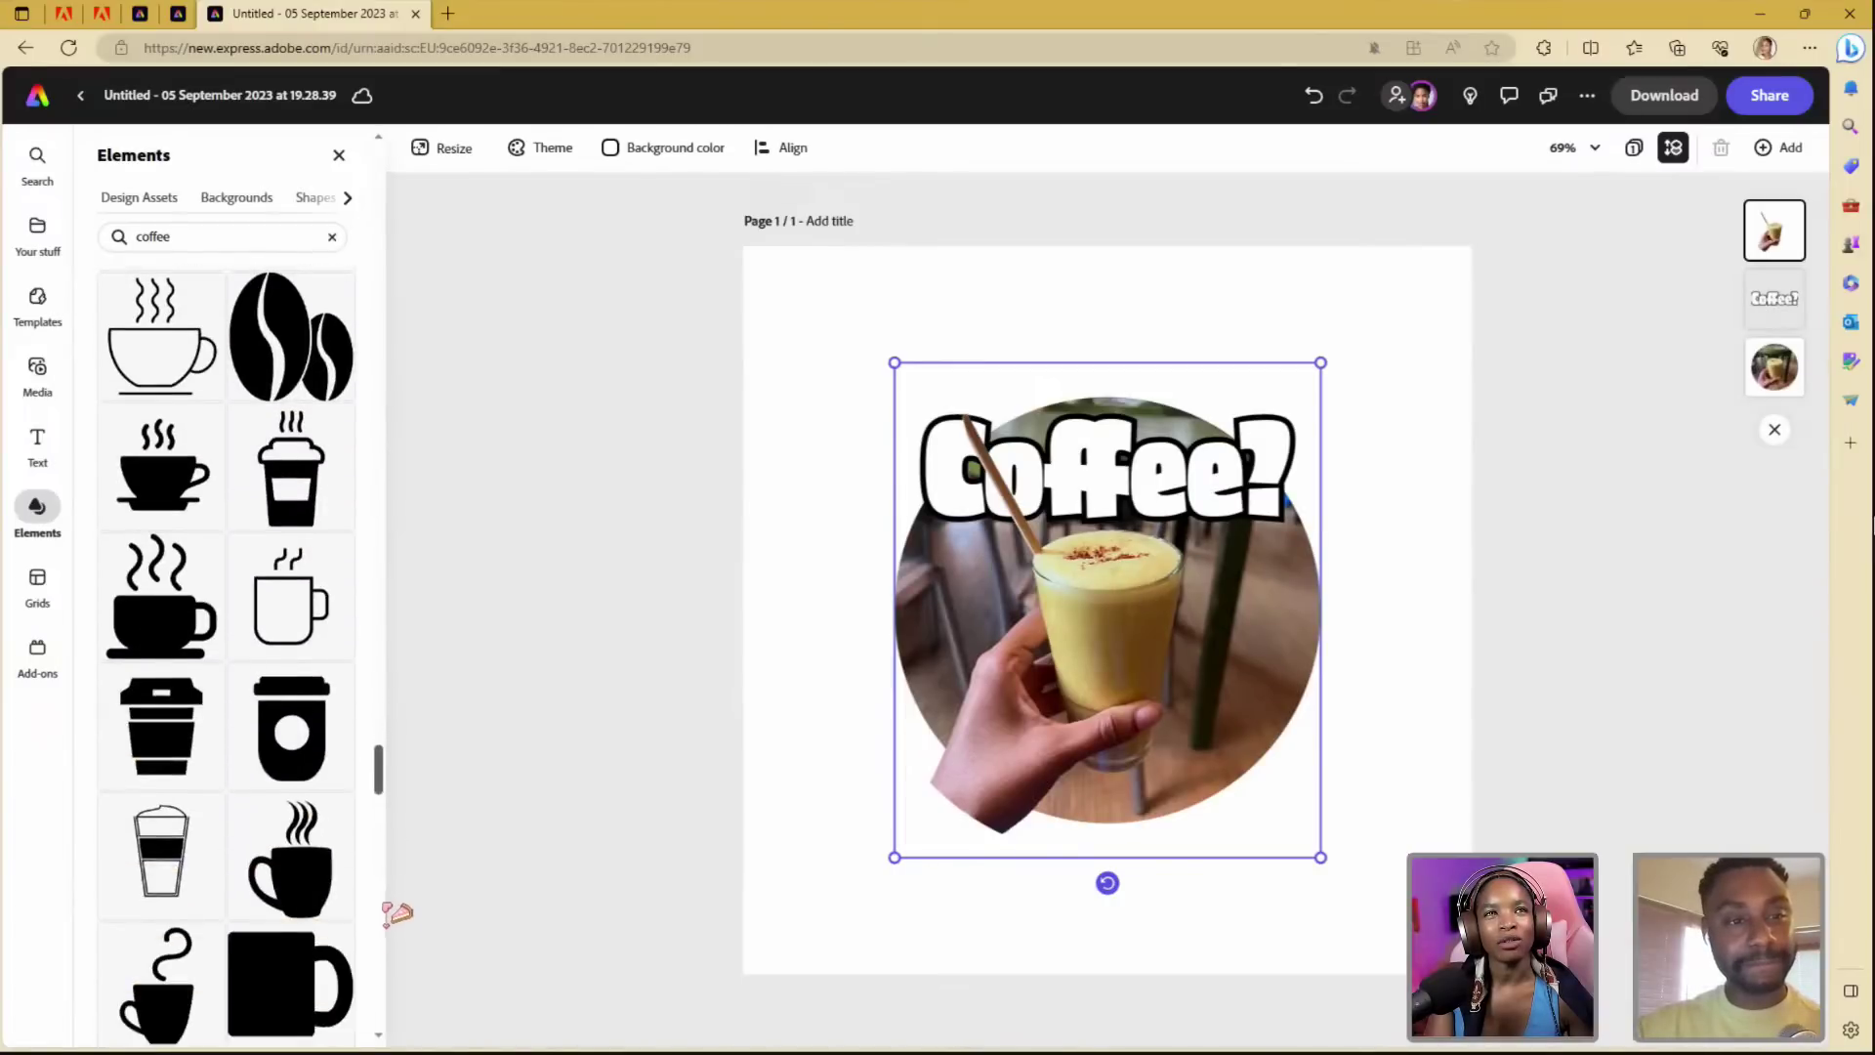
pyautogui.moveTo(390, 782); pyautogui.dragTo(389, 962)
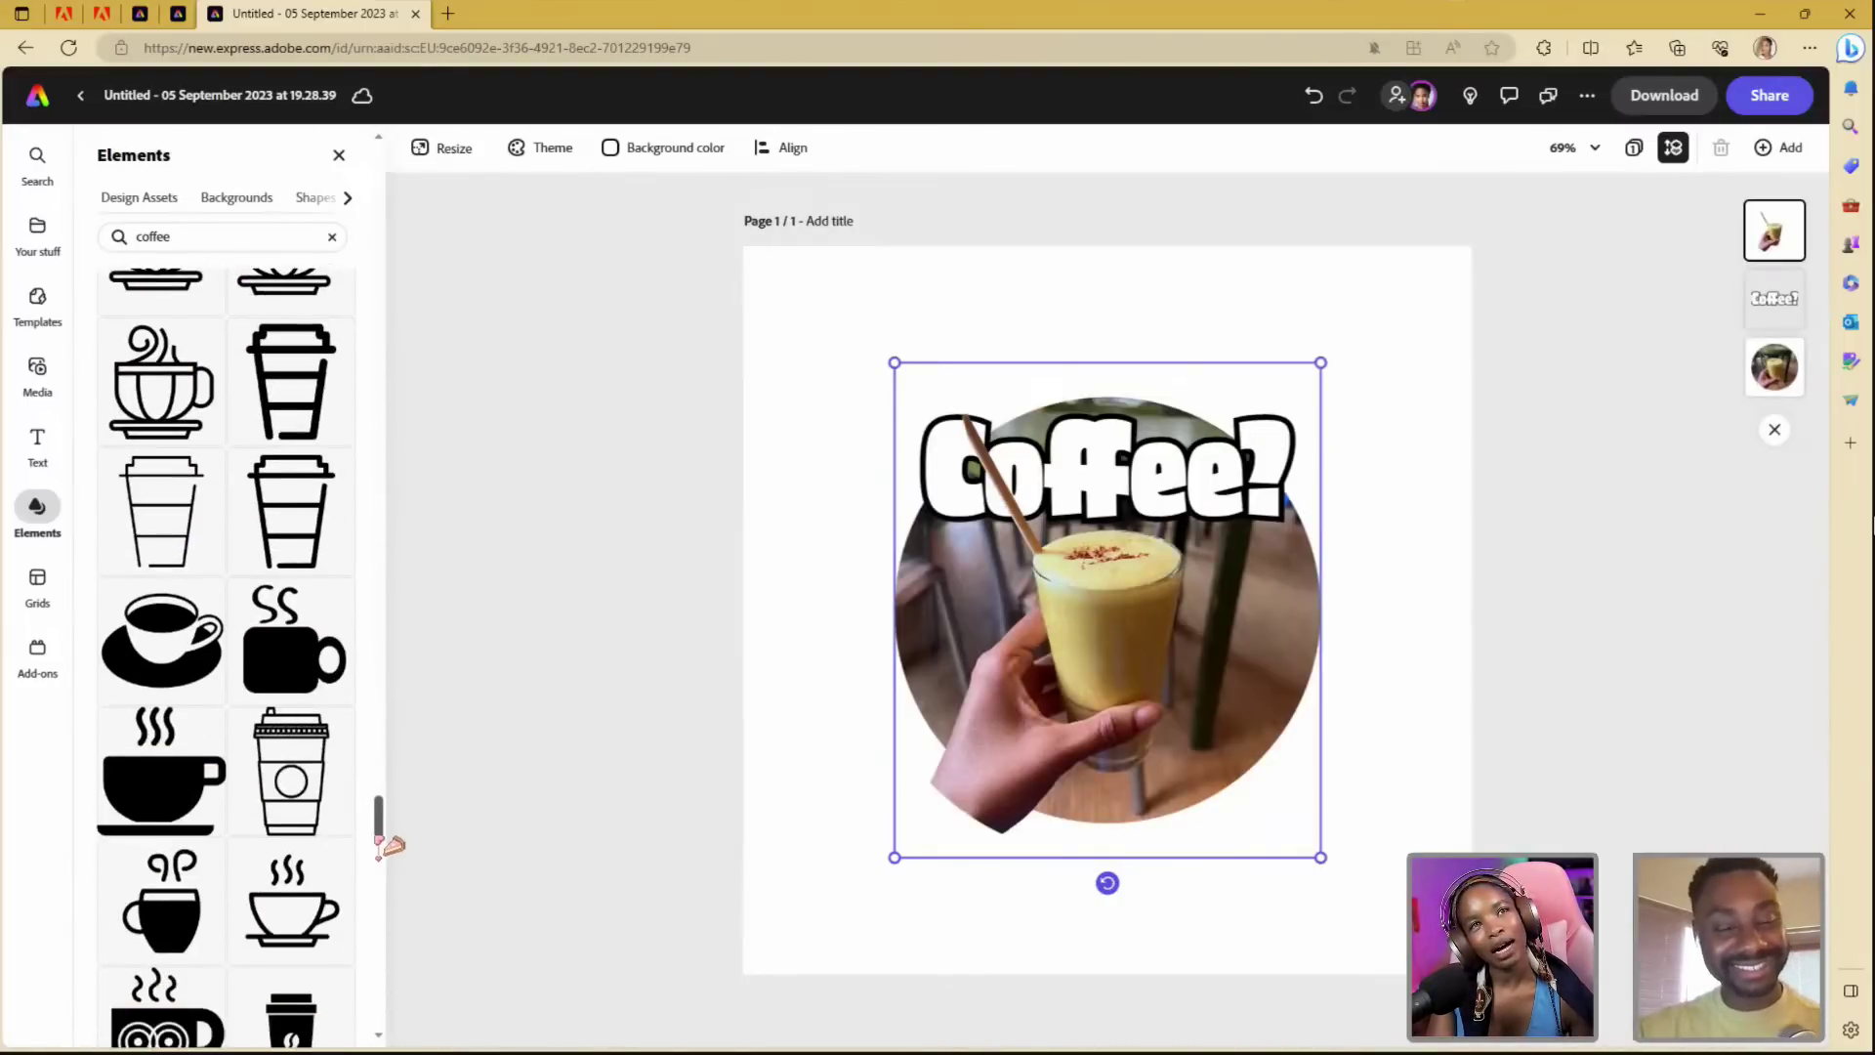
pyautogui.moveTo(391, 845); pyautogui.dragTo(360, 193)
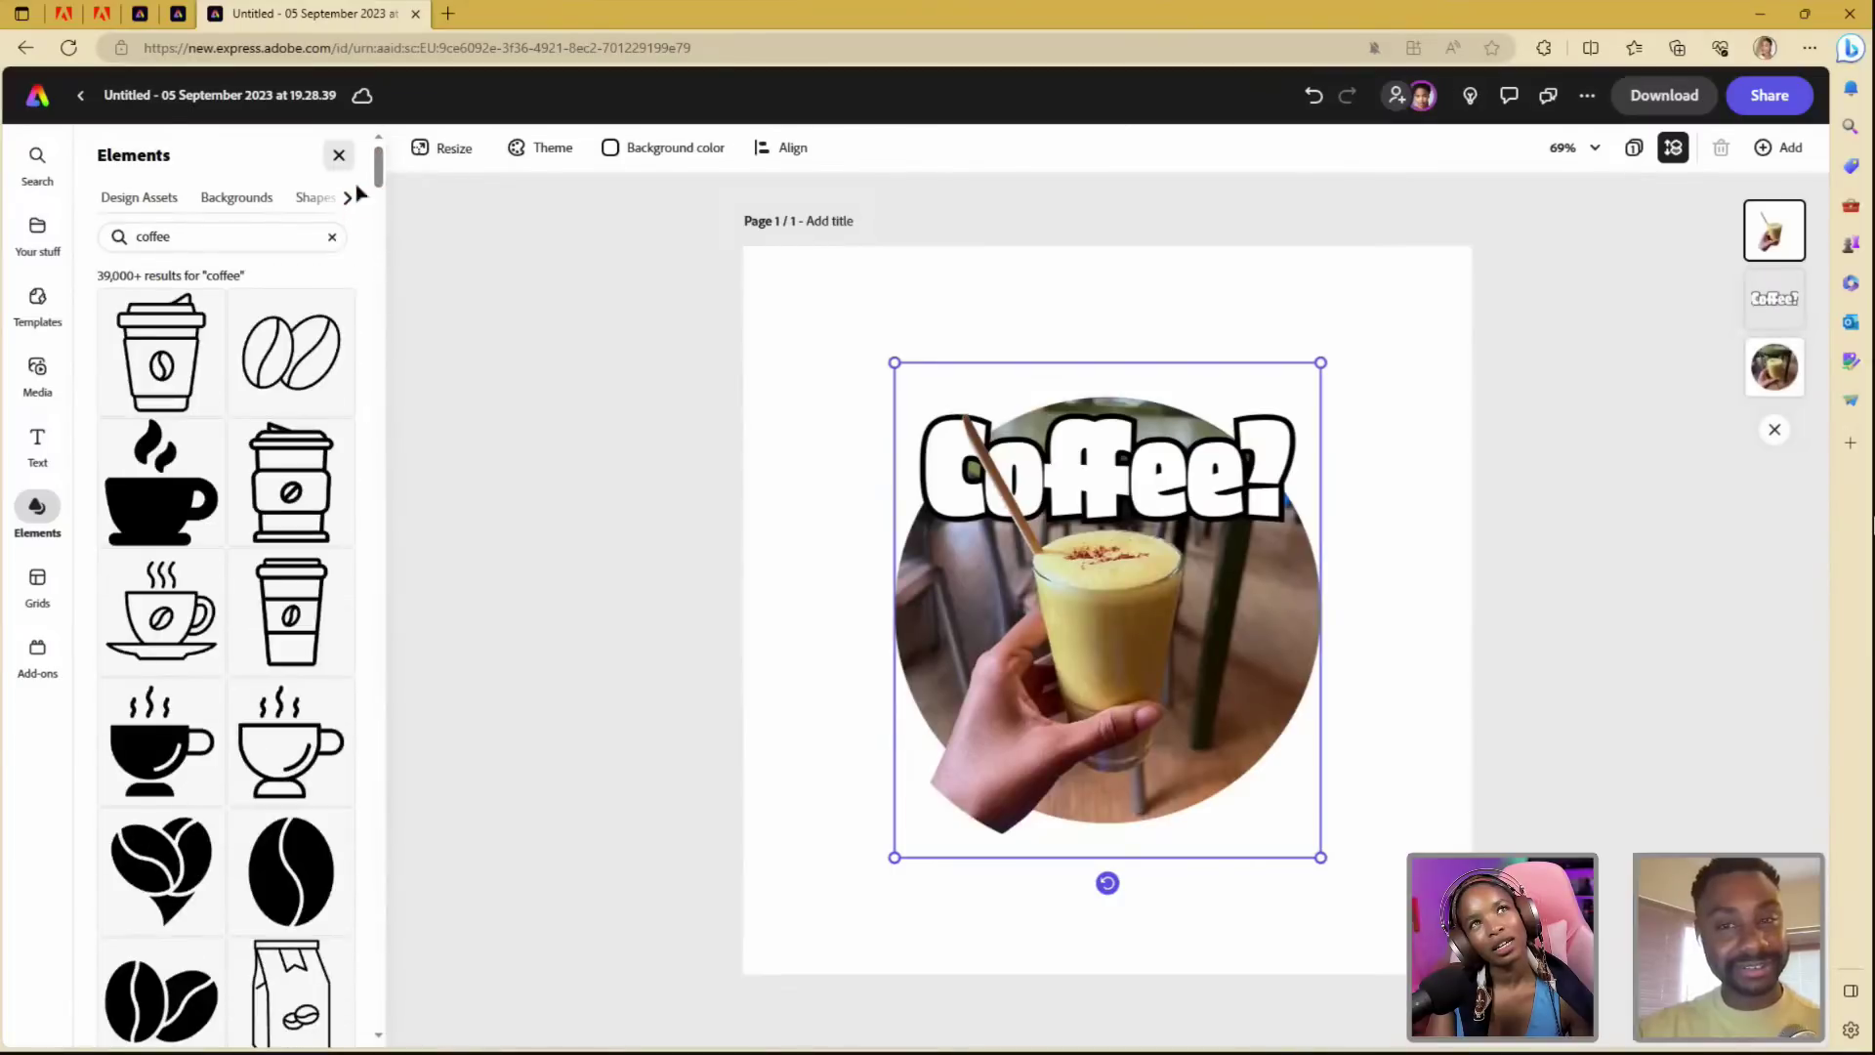
pyautogui.click(584, 386)
# - Preview the looping animations on the "Coffee?" text and apply the Yoyo animation to it
pyautogui.click(1240, 479)
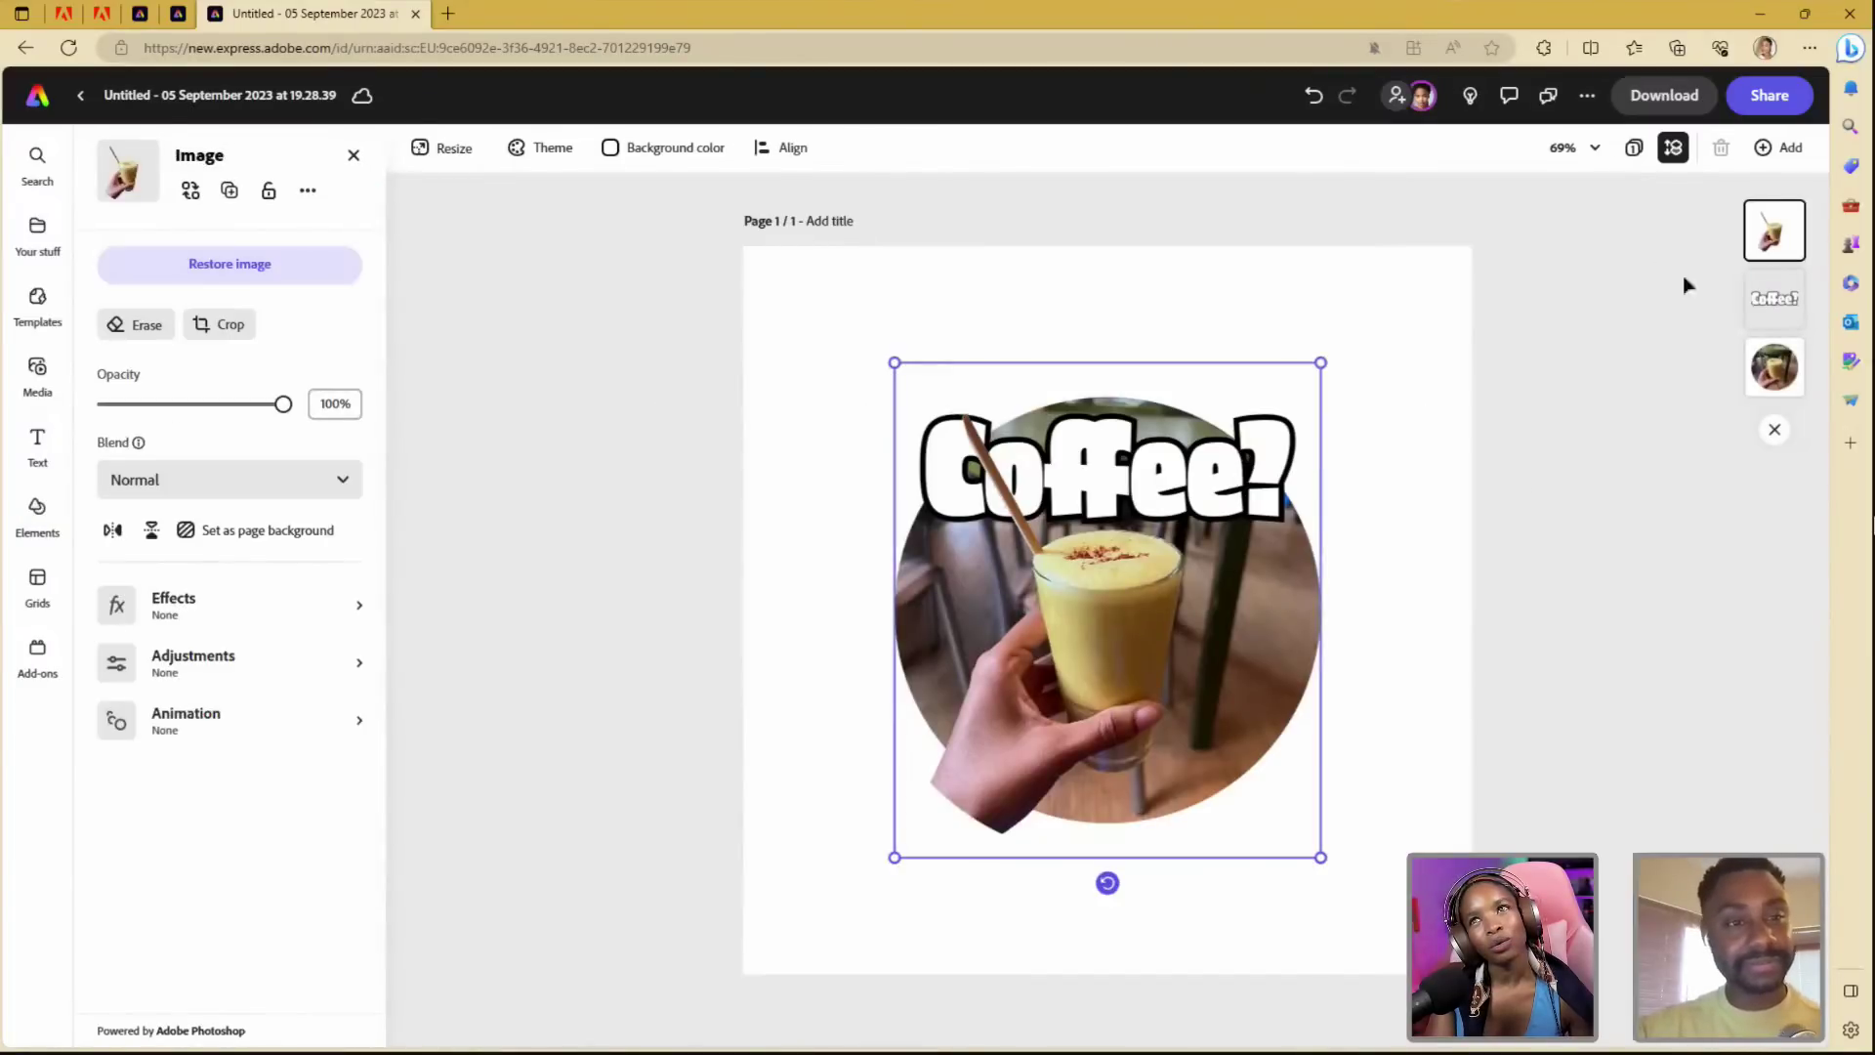
pyautogui.click(1774, 297)
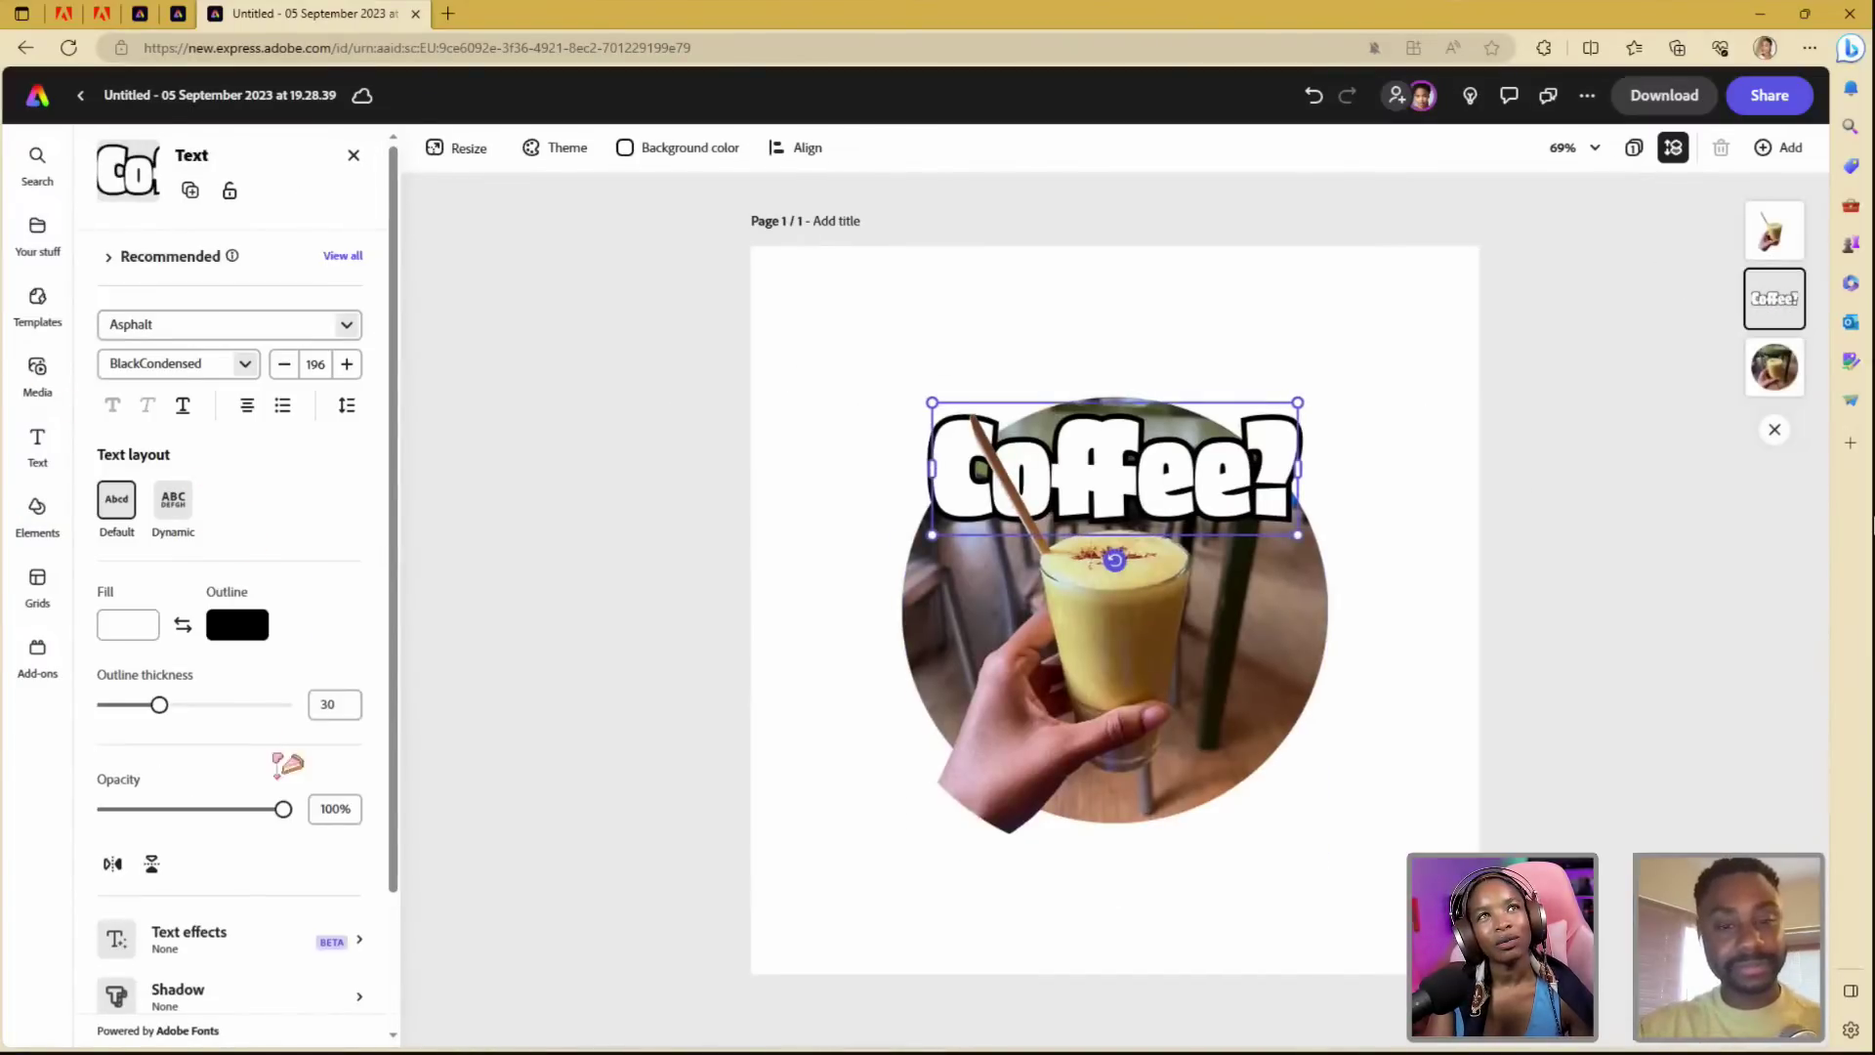
pyautogui.moveTo(392, 879); pyautogui.dragTo(302, 1004)
pyautogui.click(286, 952)
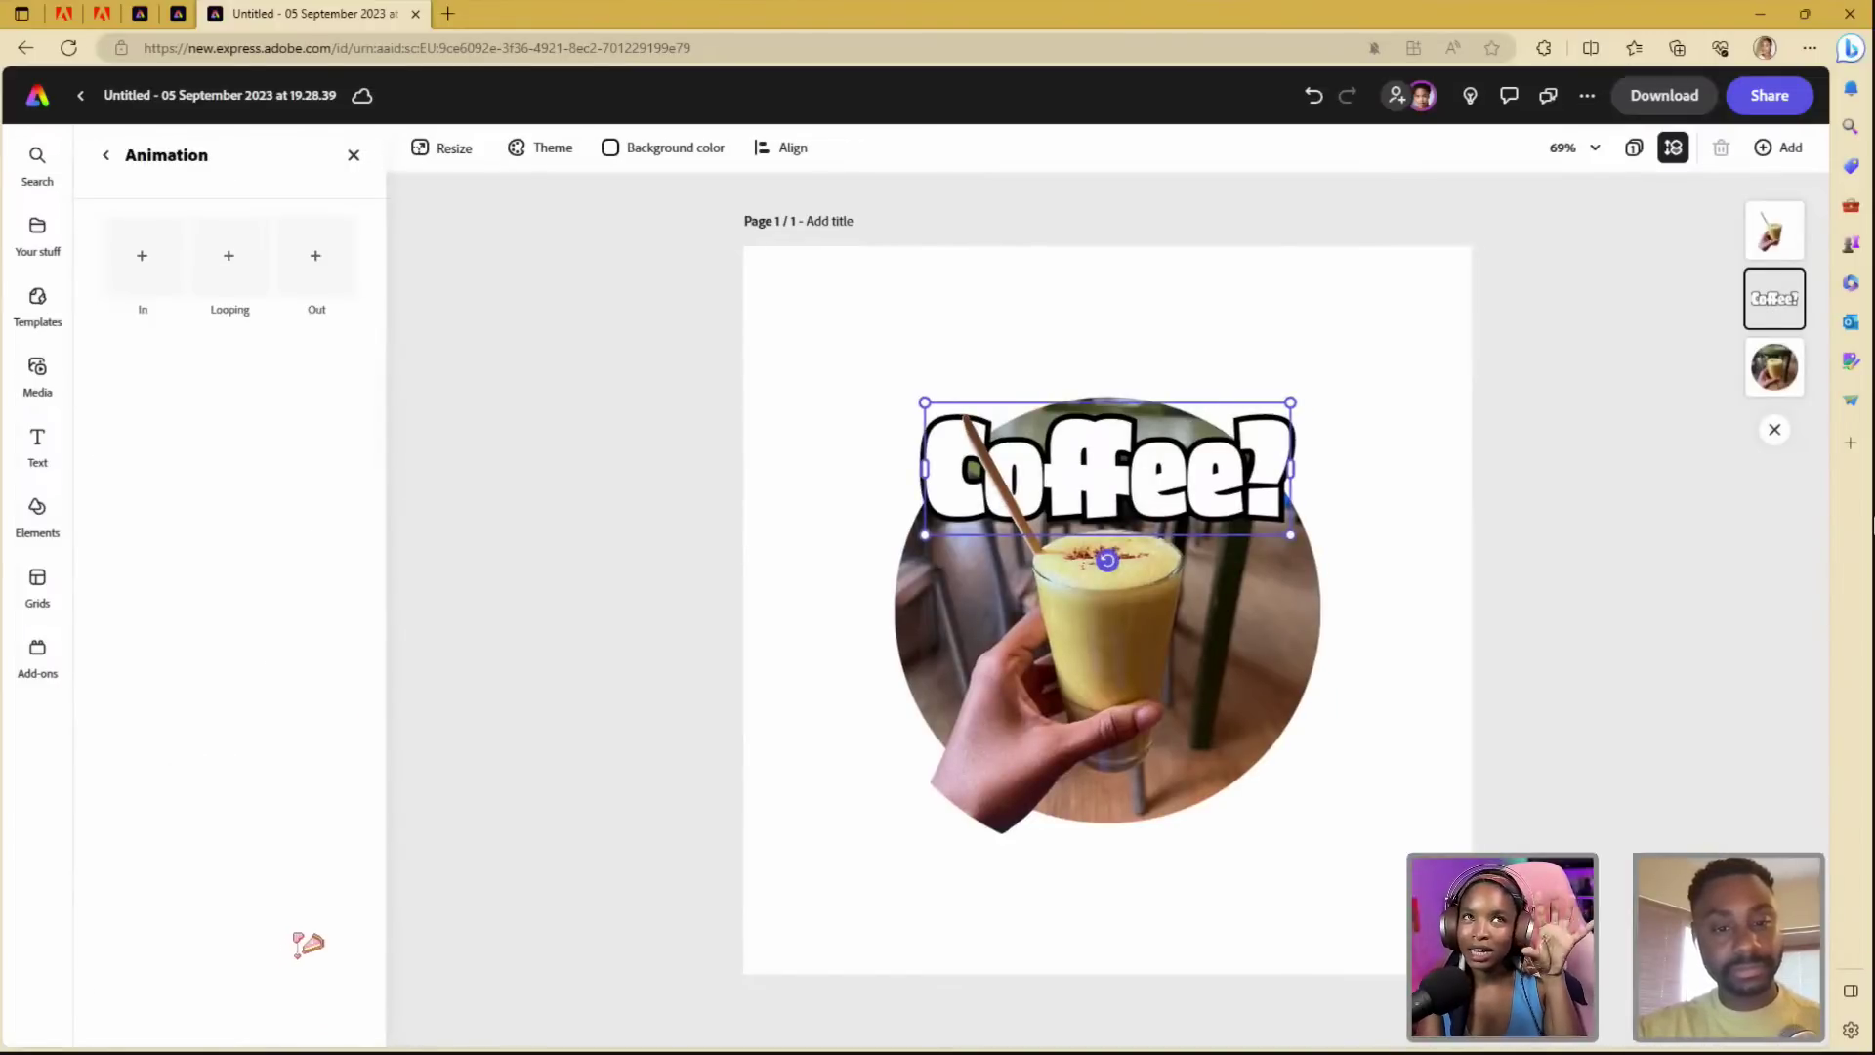
pyautogui.click(233, 252)
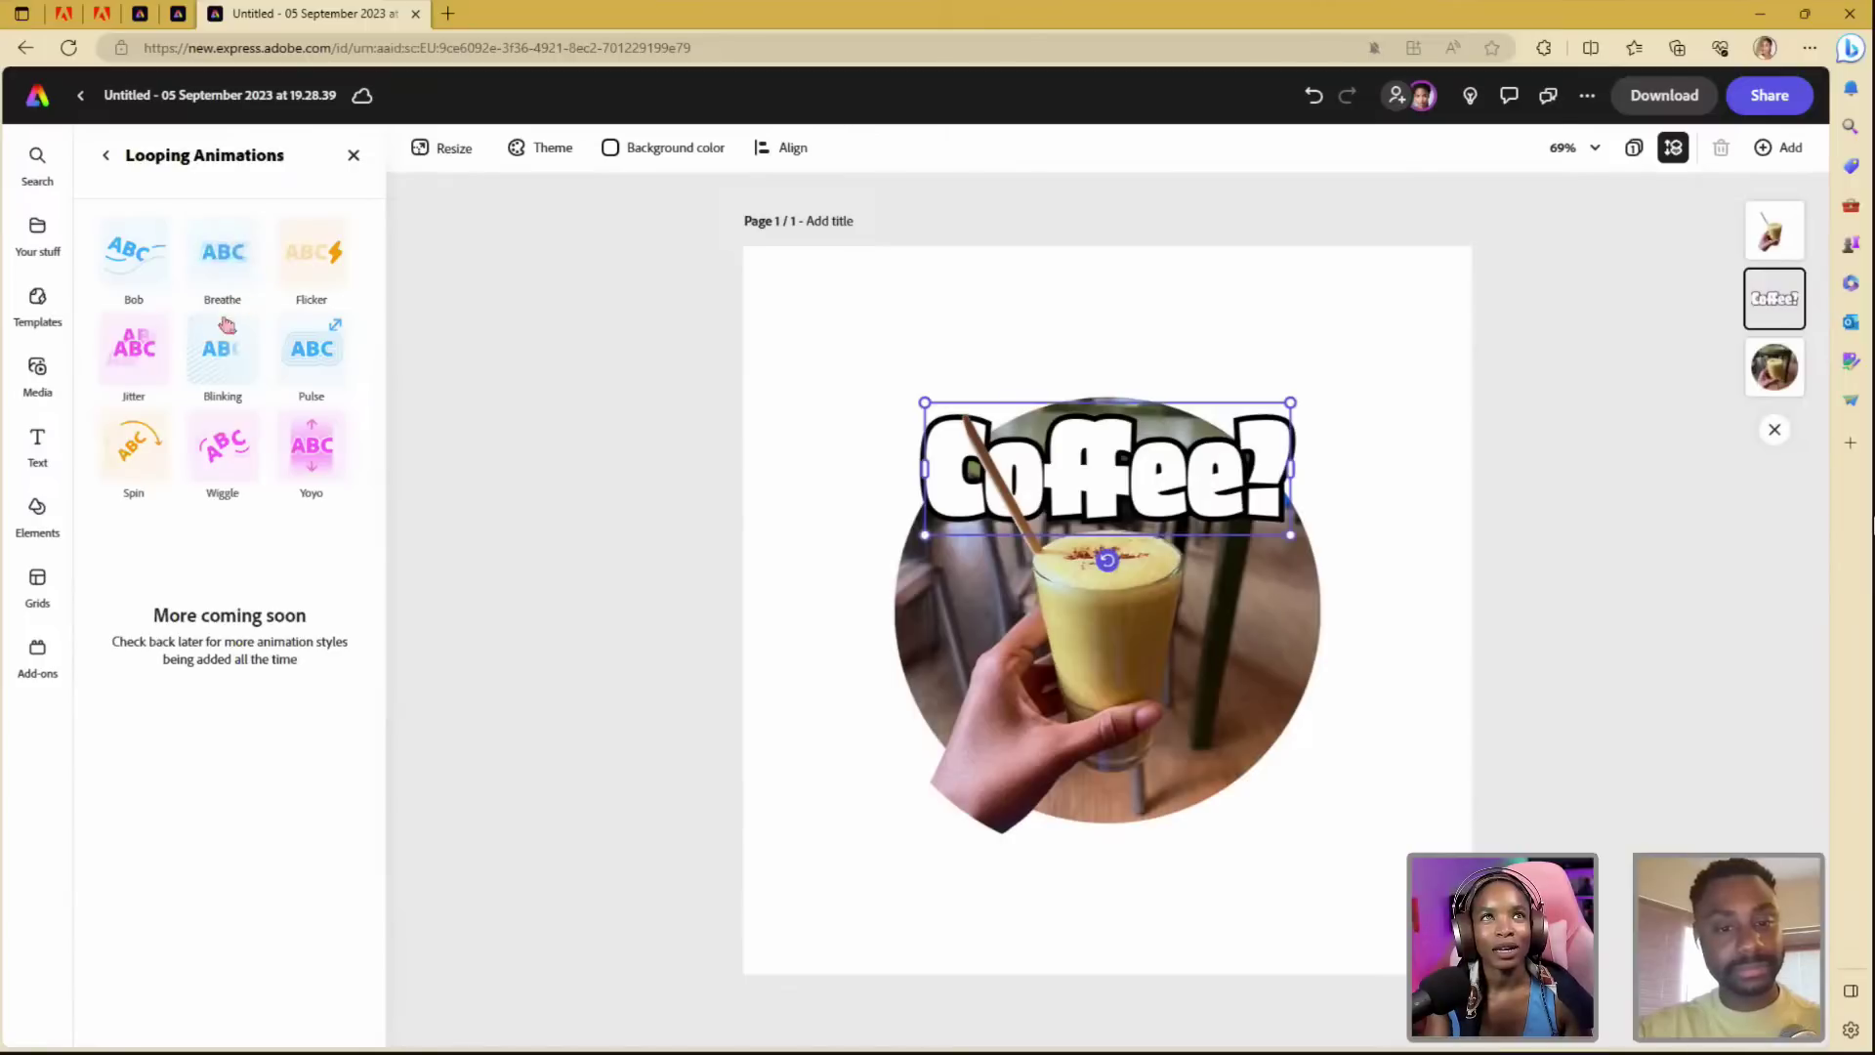
pyautogui.click(222, 259)
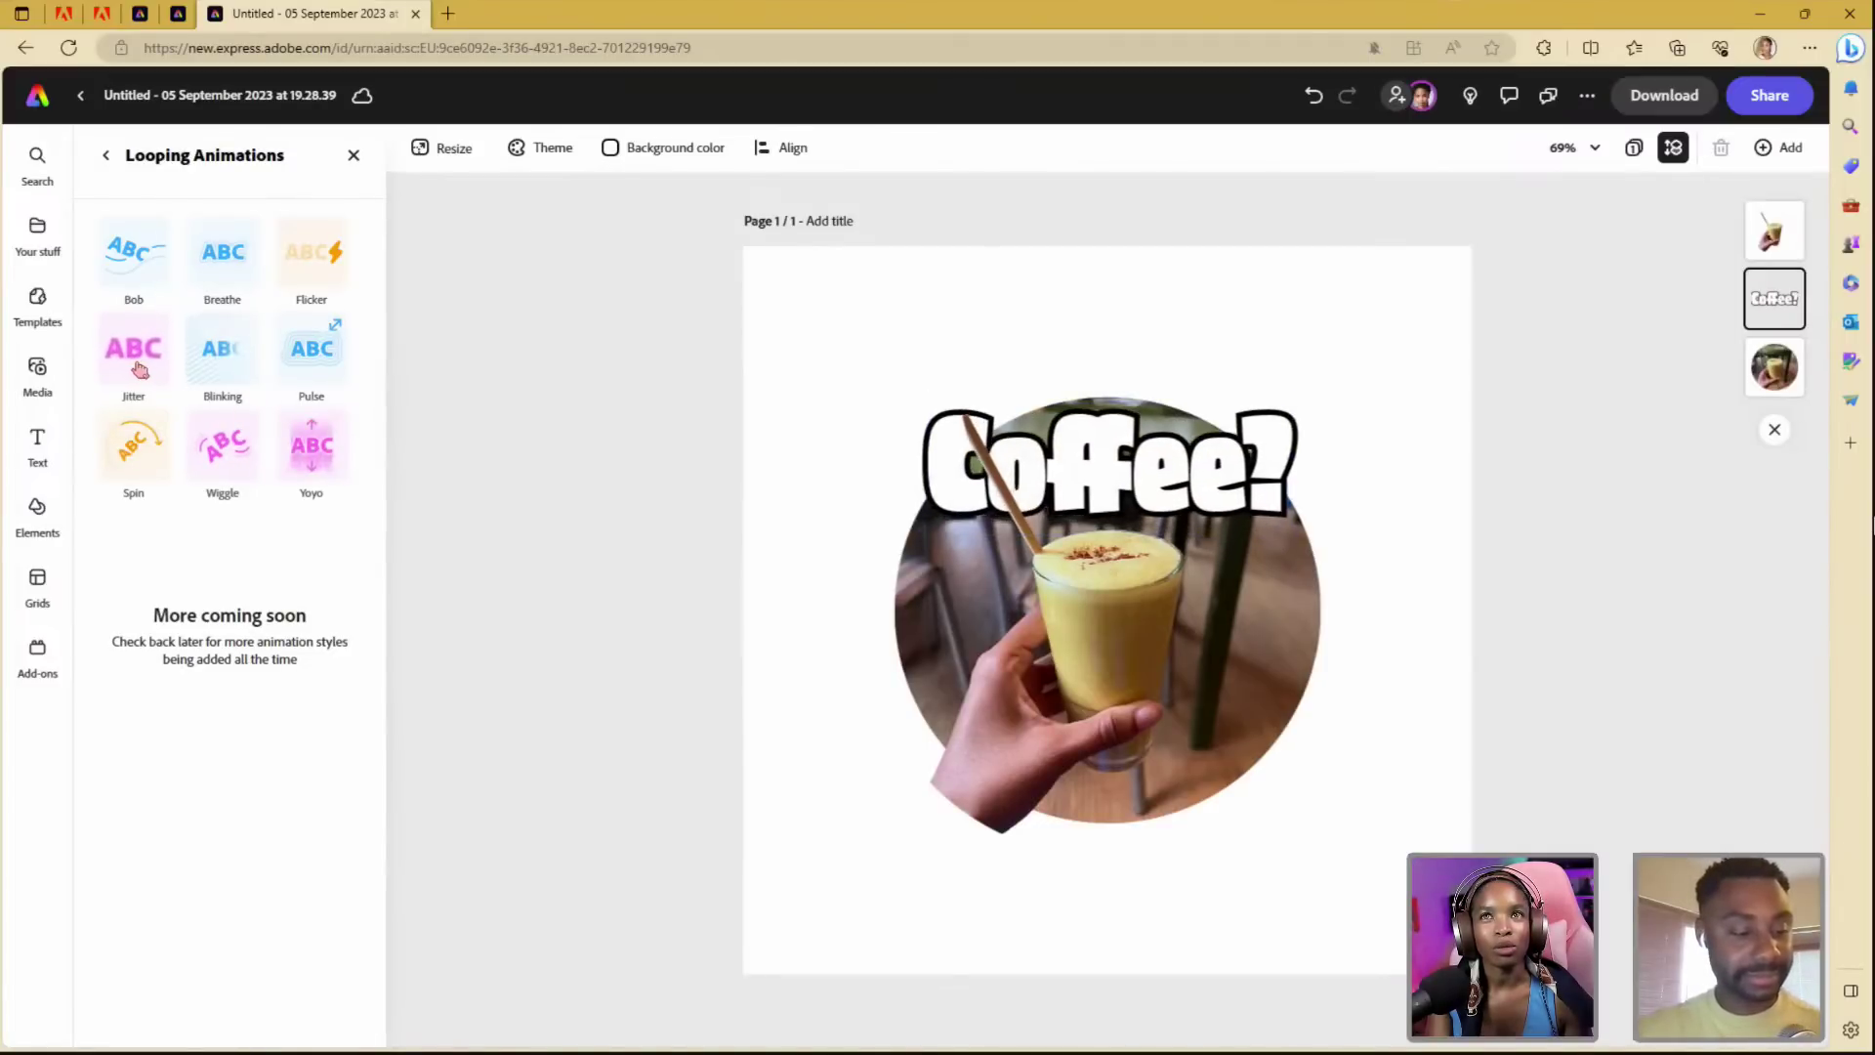
pyautogui.click(312, 347)
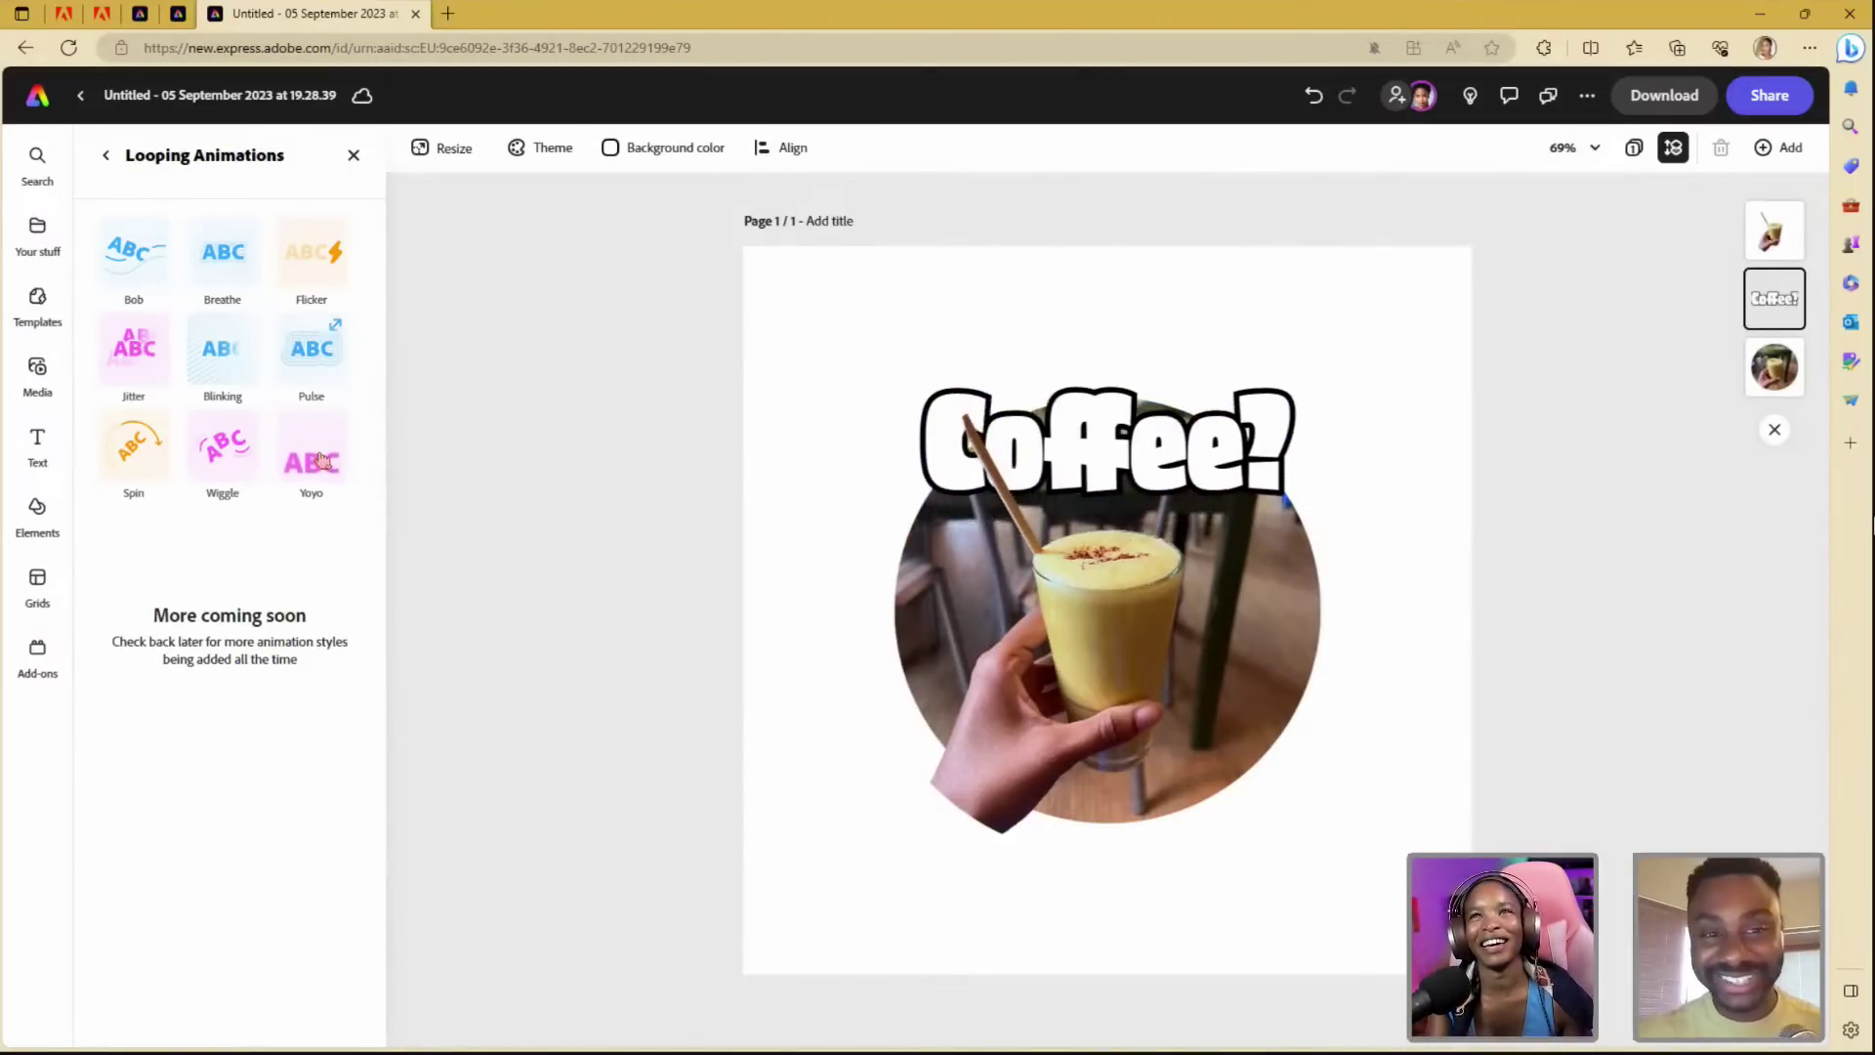
pyautogui.click(342, 466)
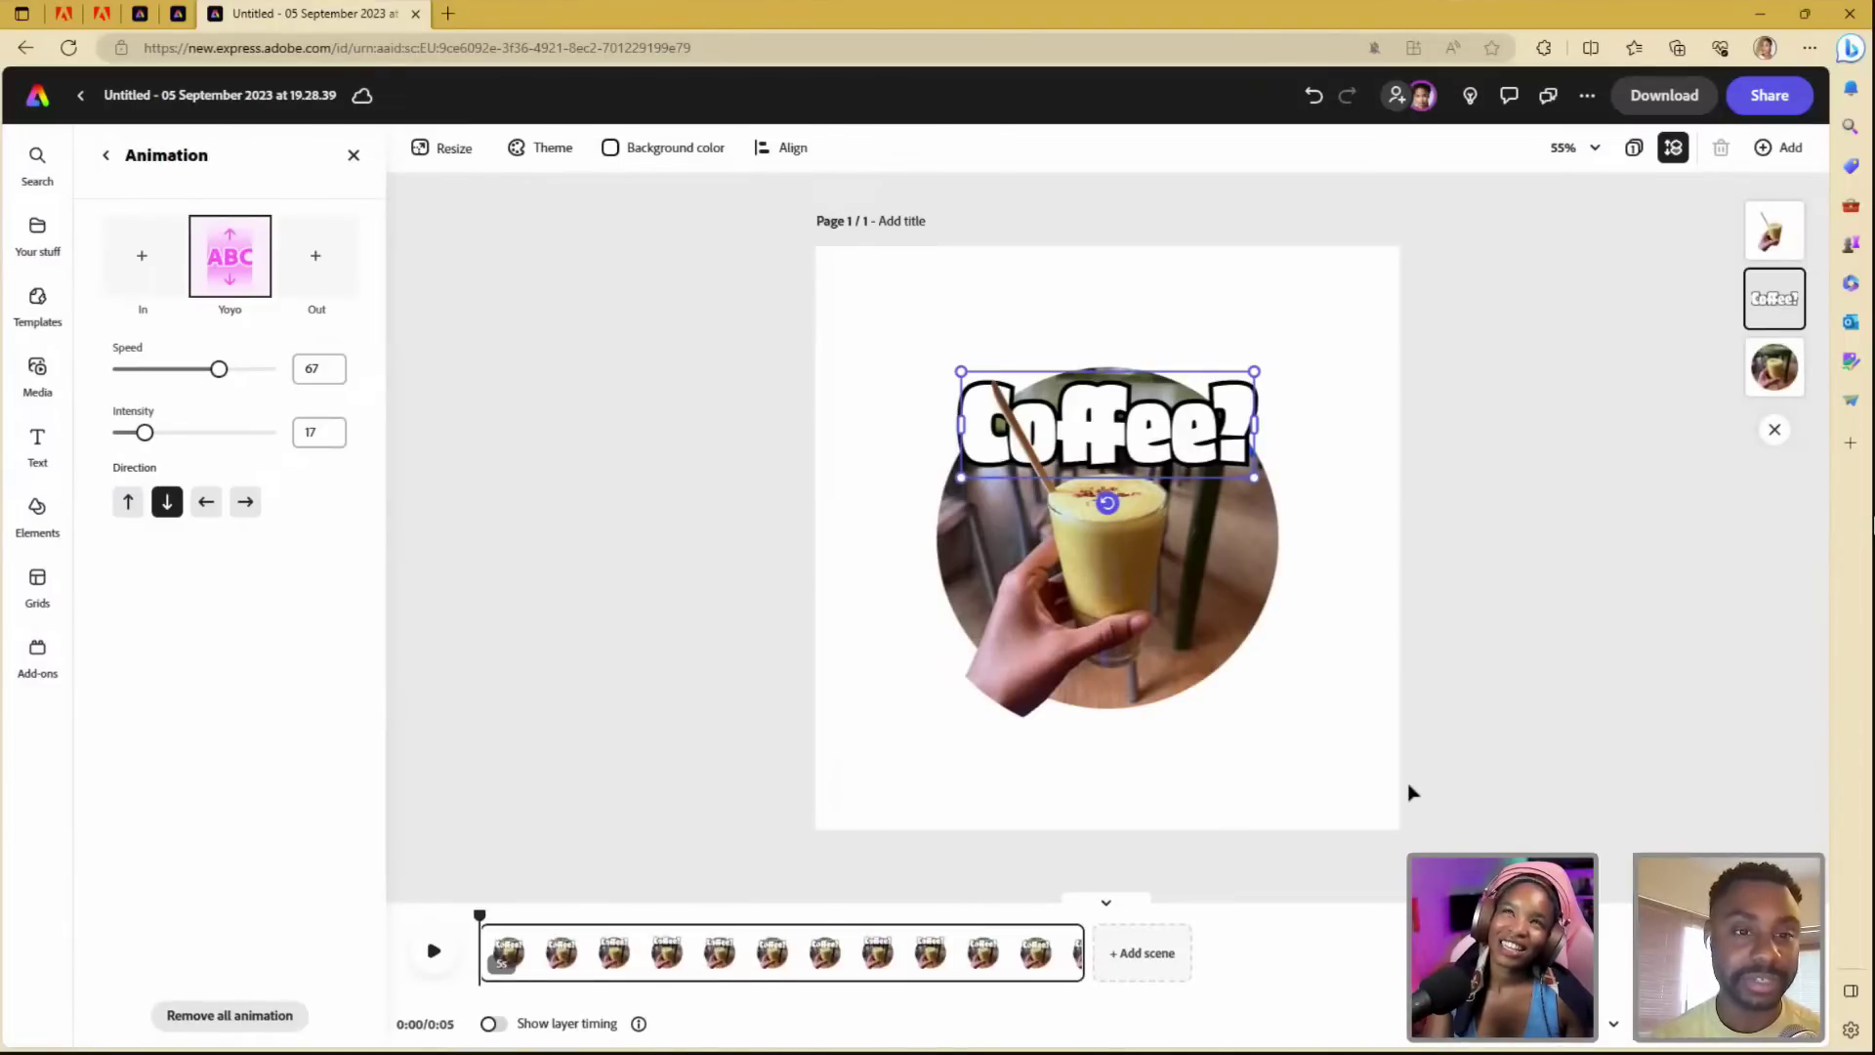
# - Play the scene to review the text animation, pause it partway, and close the animation and text settings
pyautogui.click(433, 952)
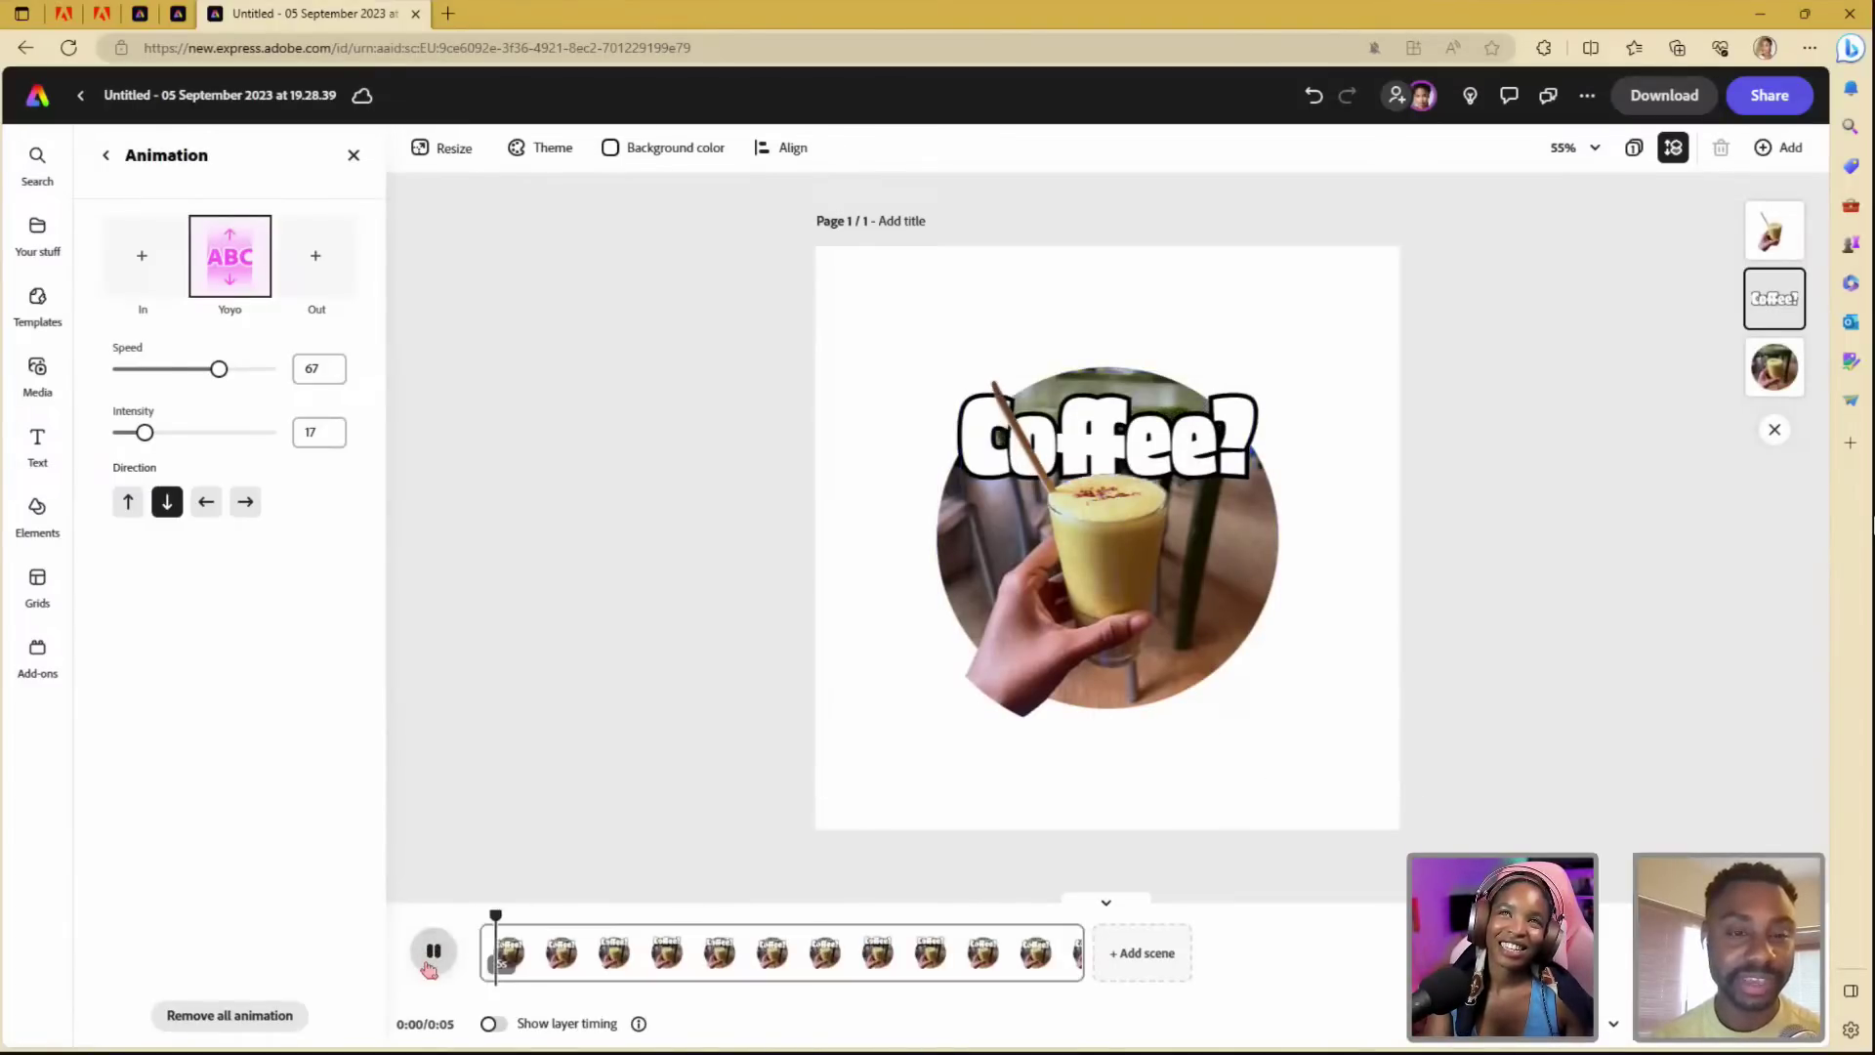
pyautogui.click(429, 965)
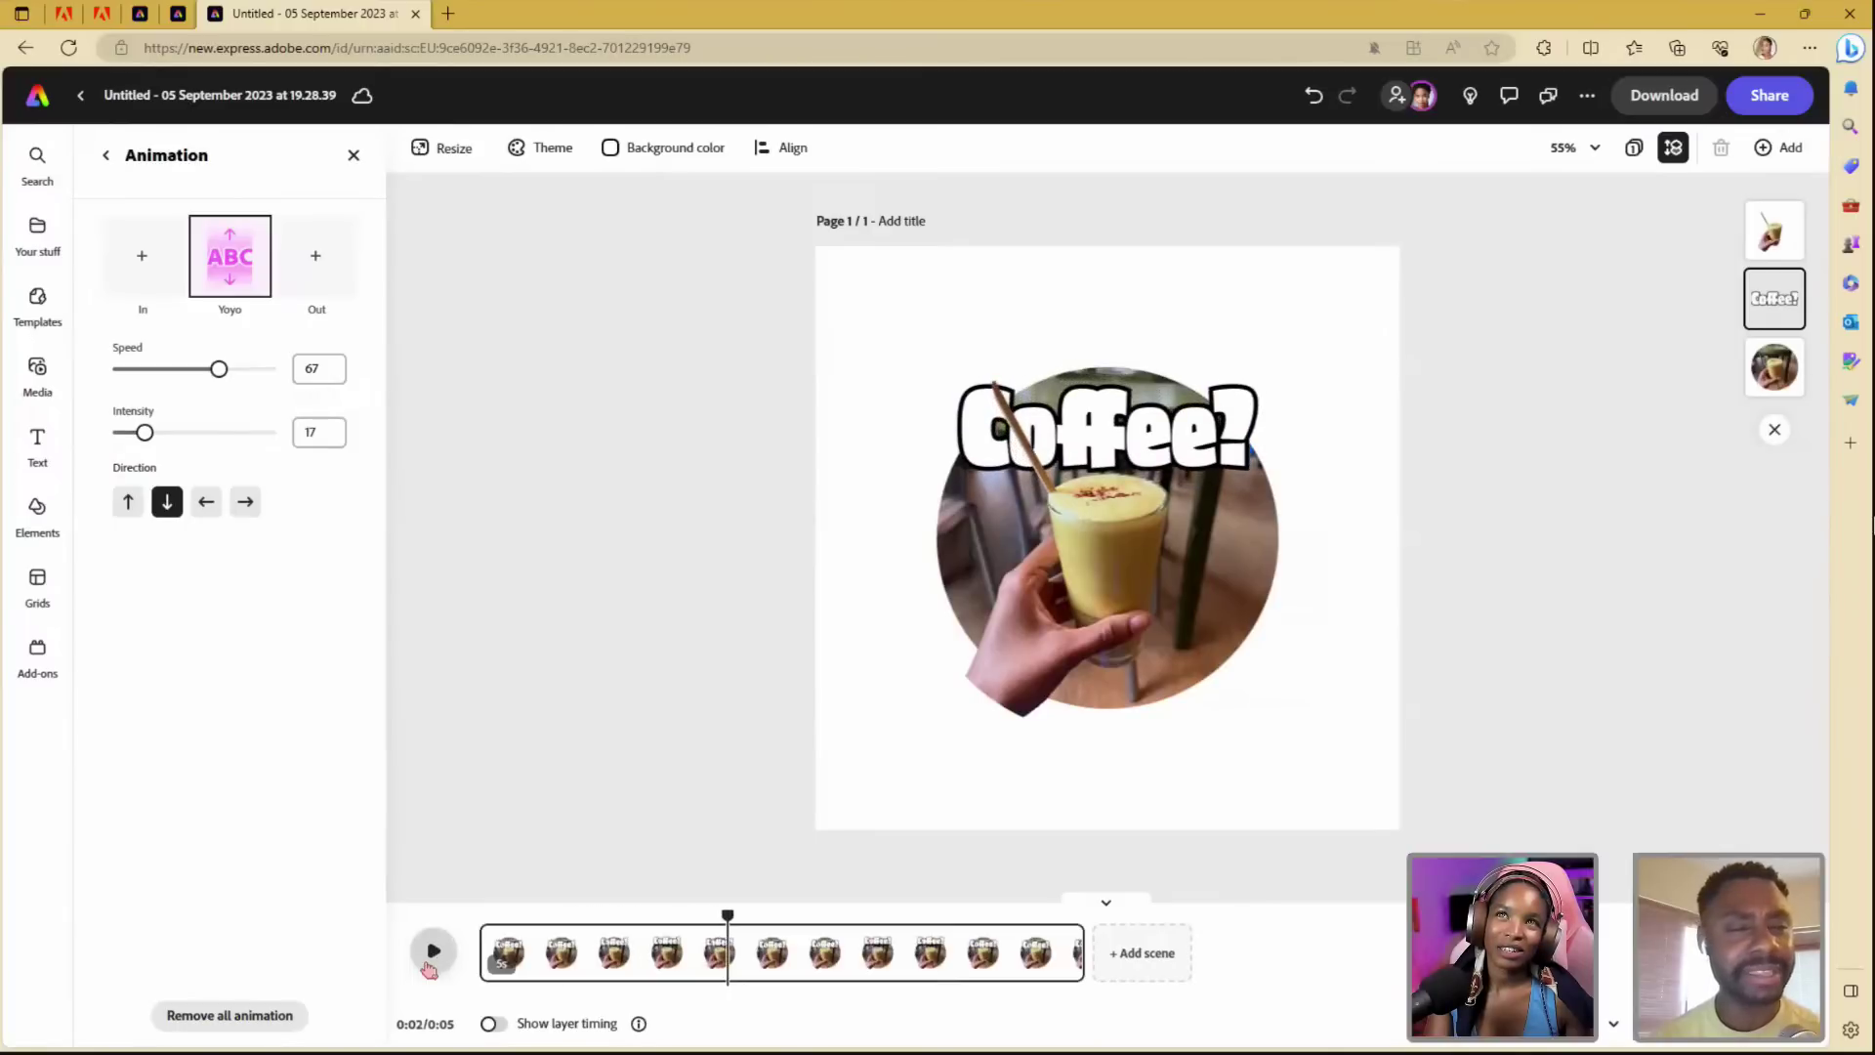
pyautogui.click(354, 154)
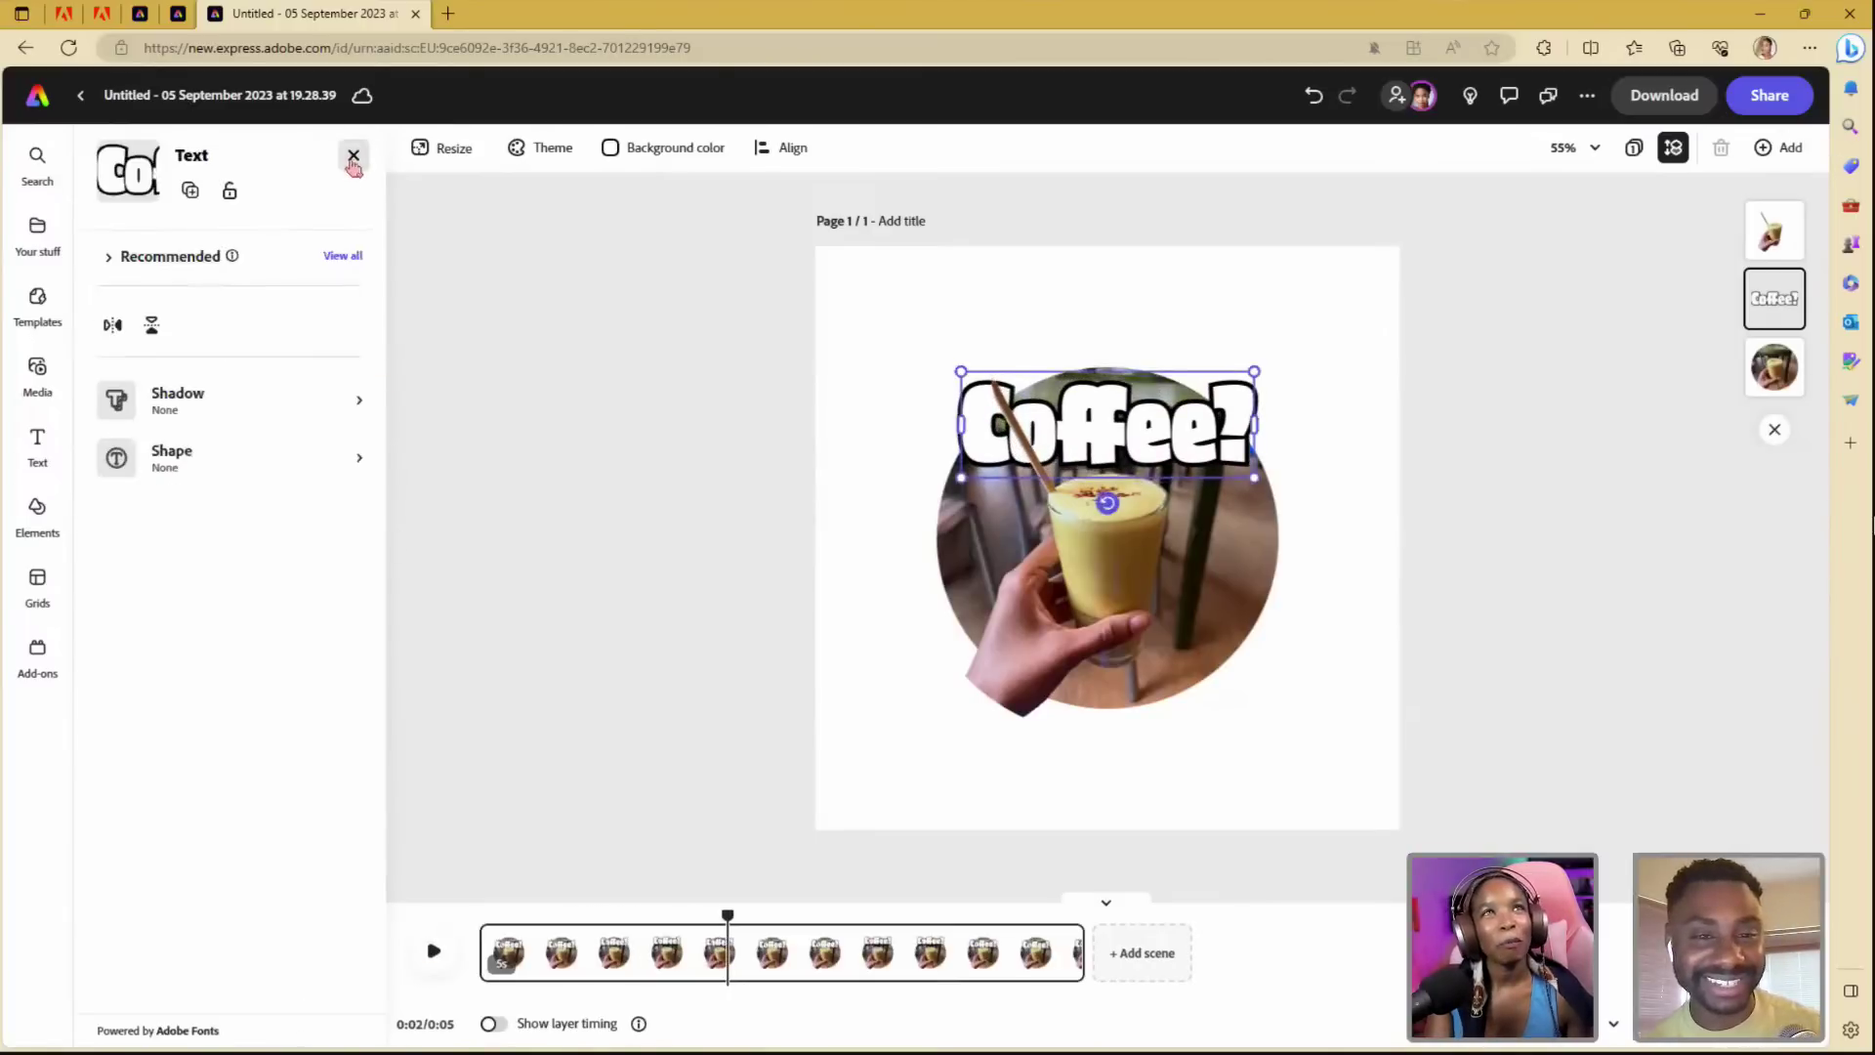
pyautogui.click(354, 154)
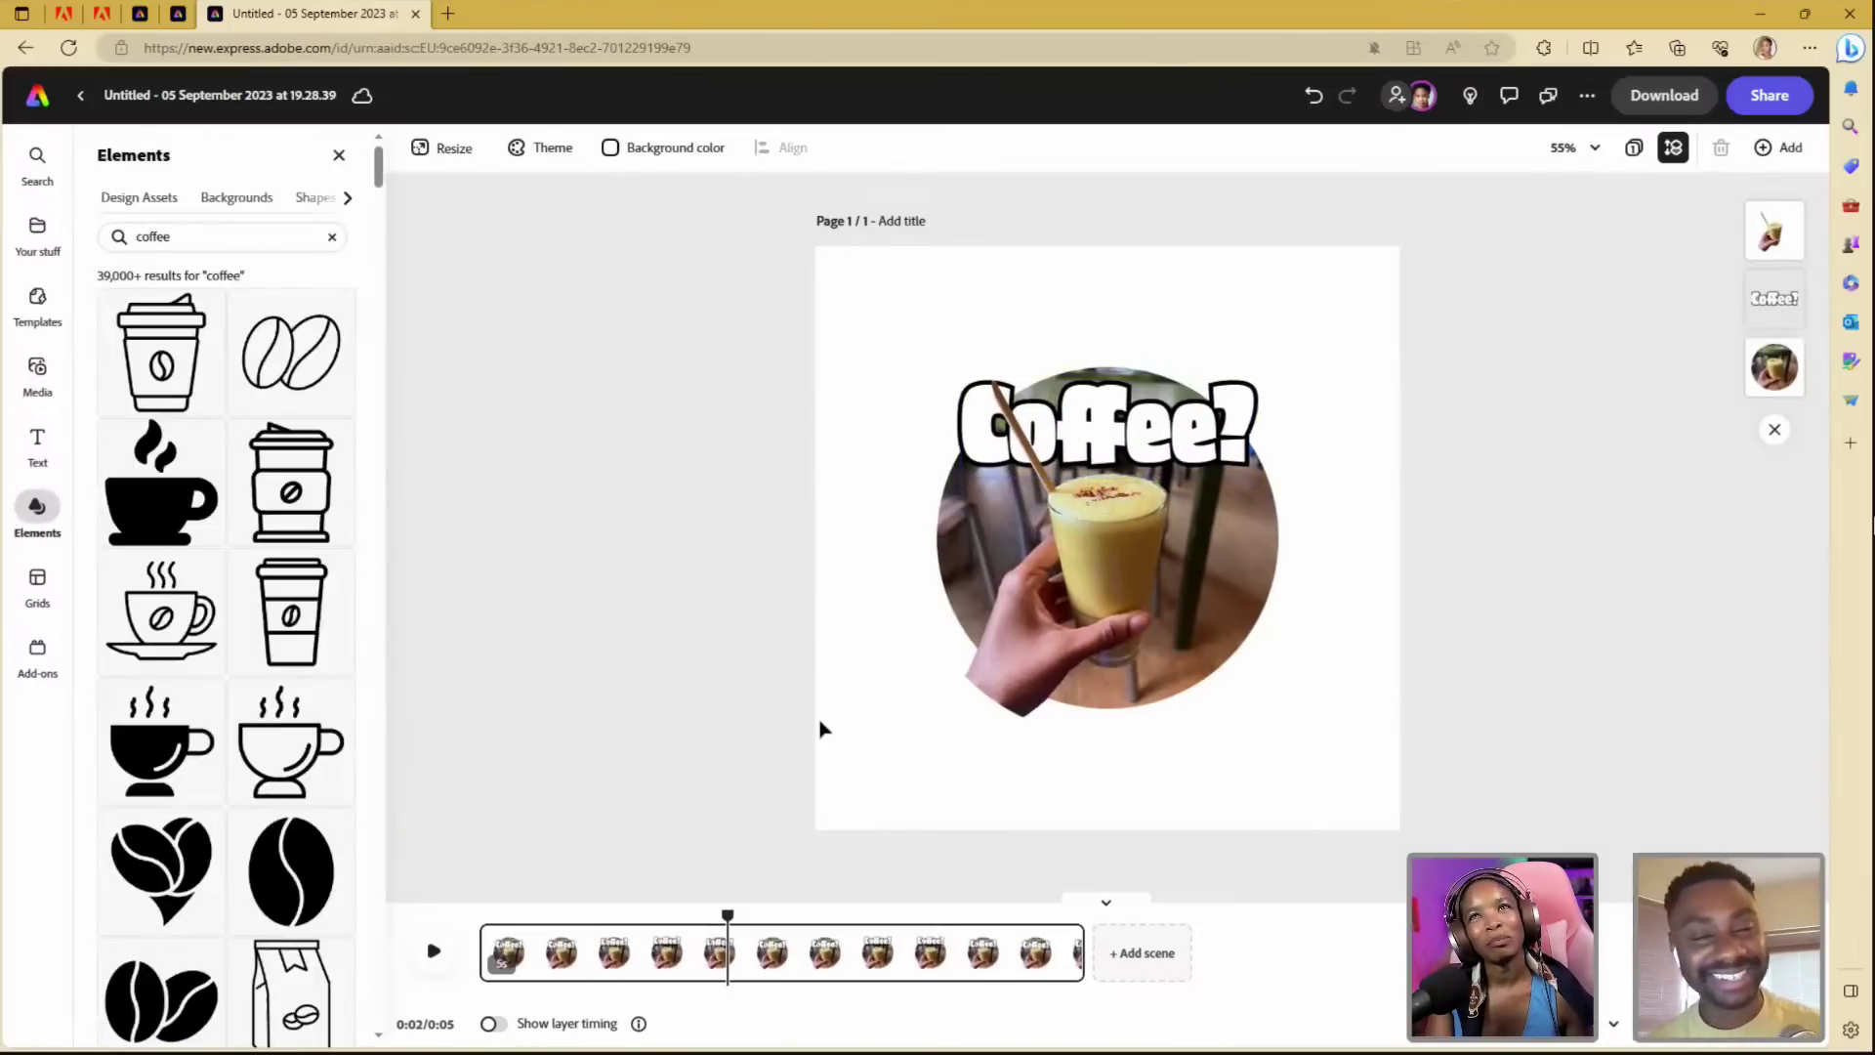
# - Search the design elements for "circle" and add the solid black circle to the page
pyautogui.click(1180, 663)
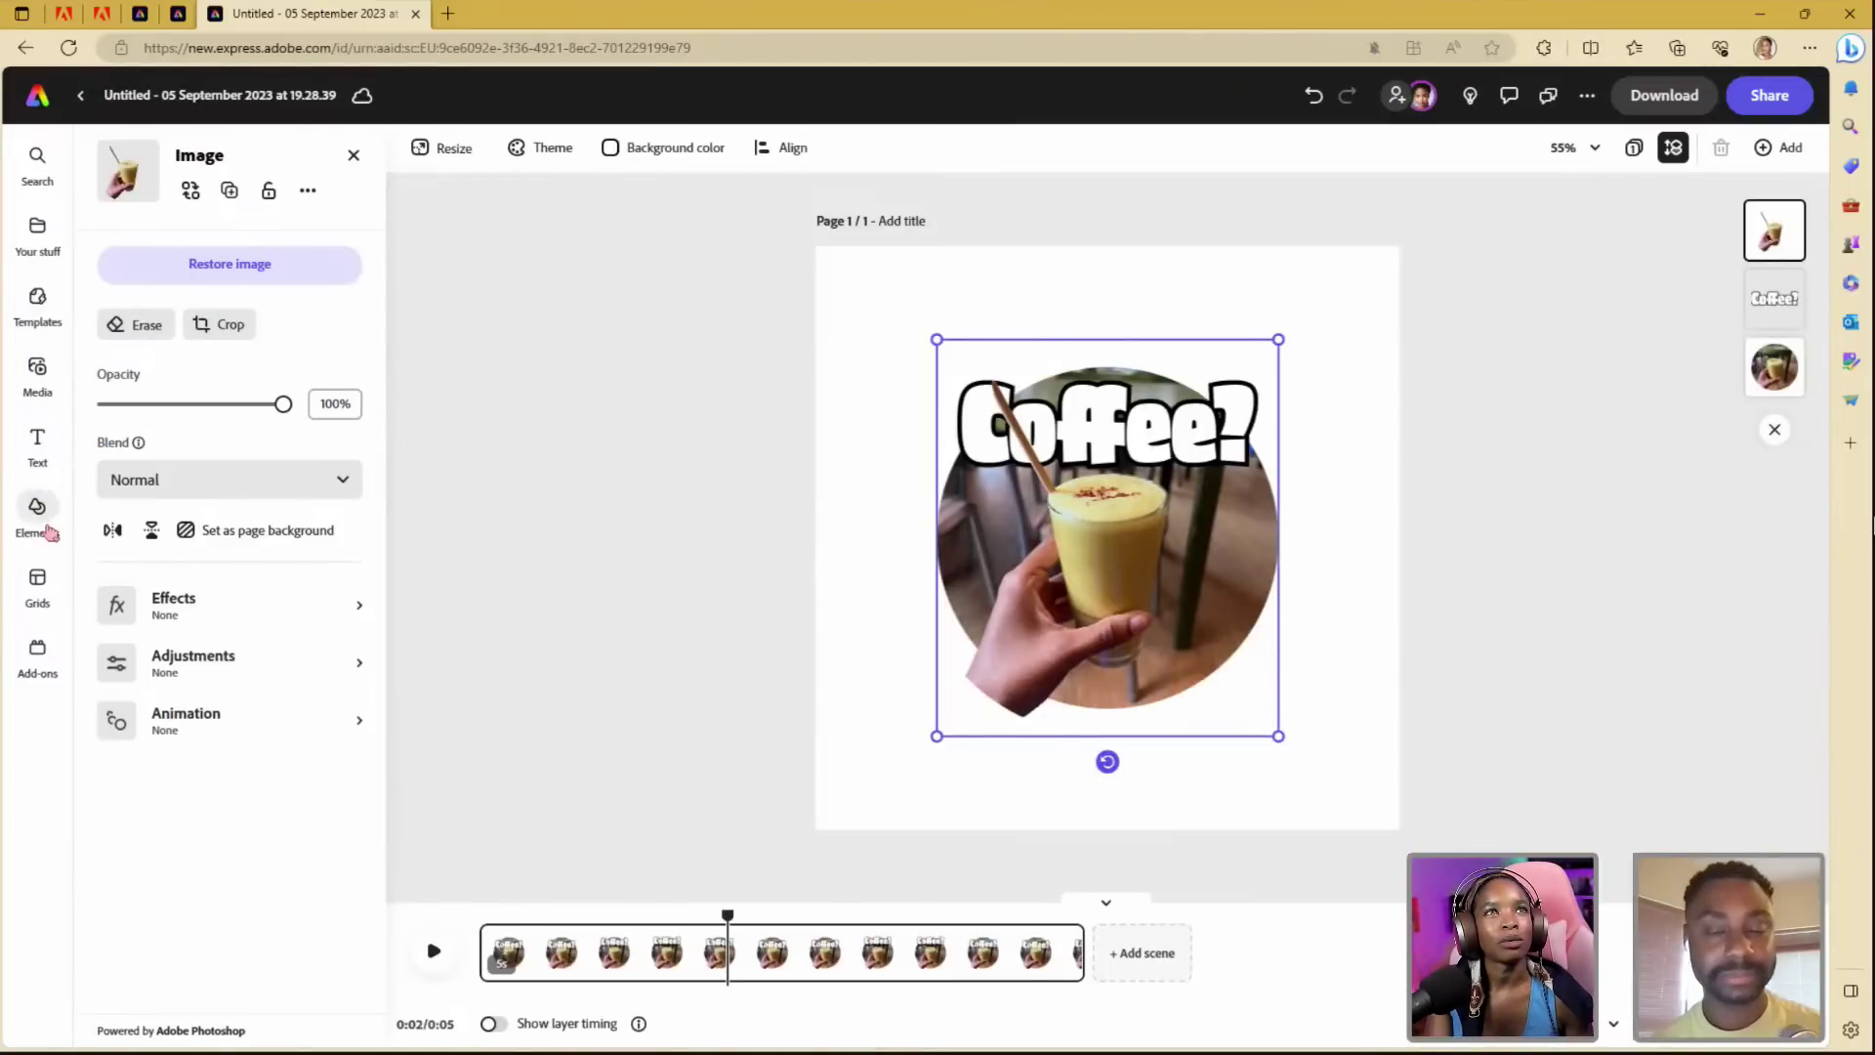
pyautogui.click(47, 525)
pyautogui.click(332, 236)
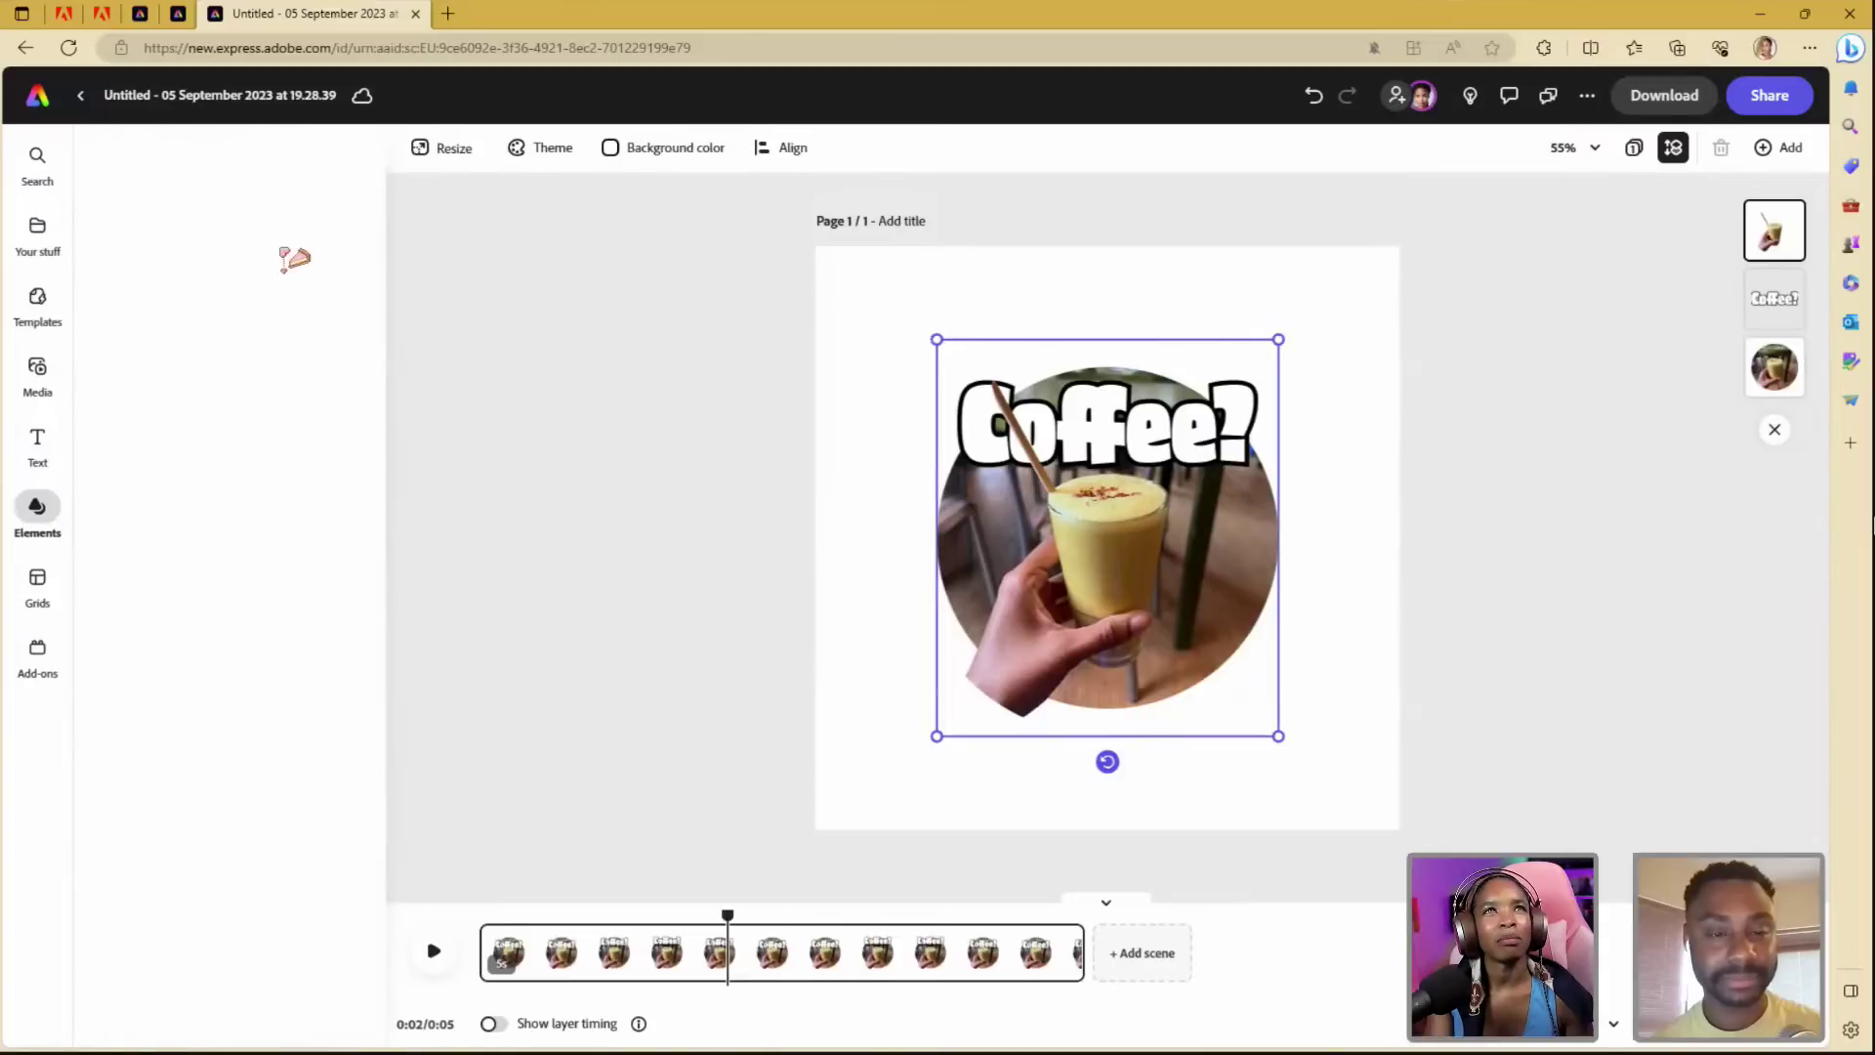
pyautogui.click(225, 242)
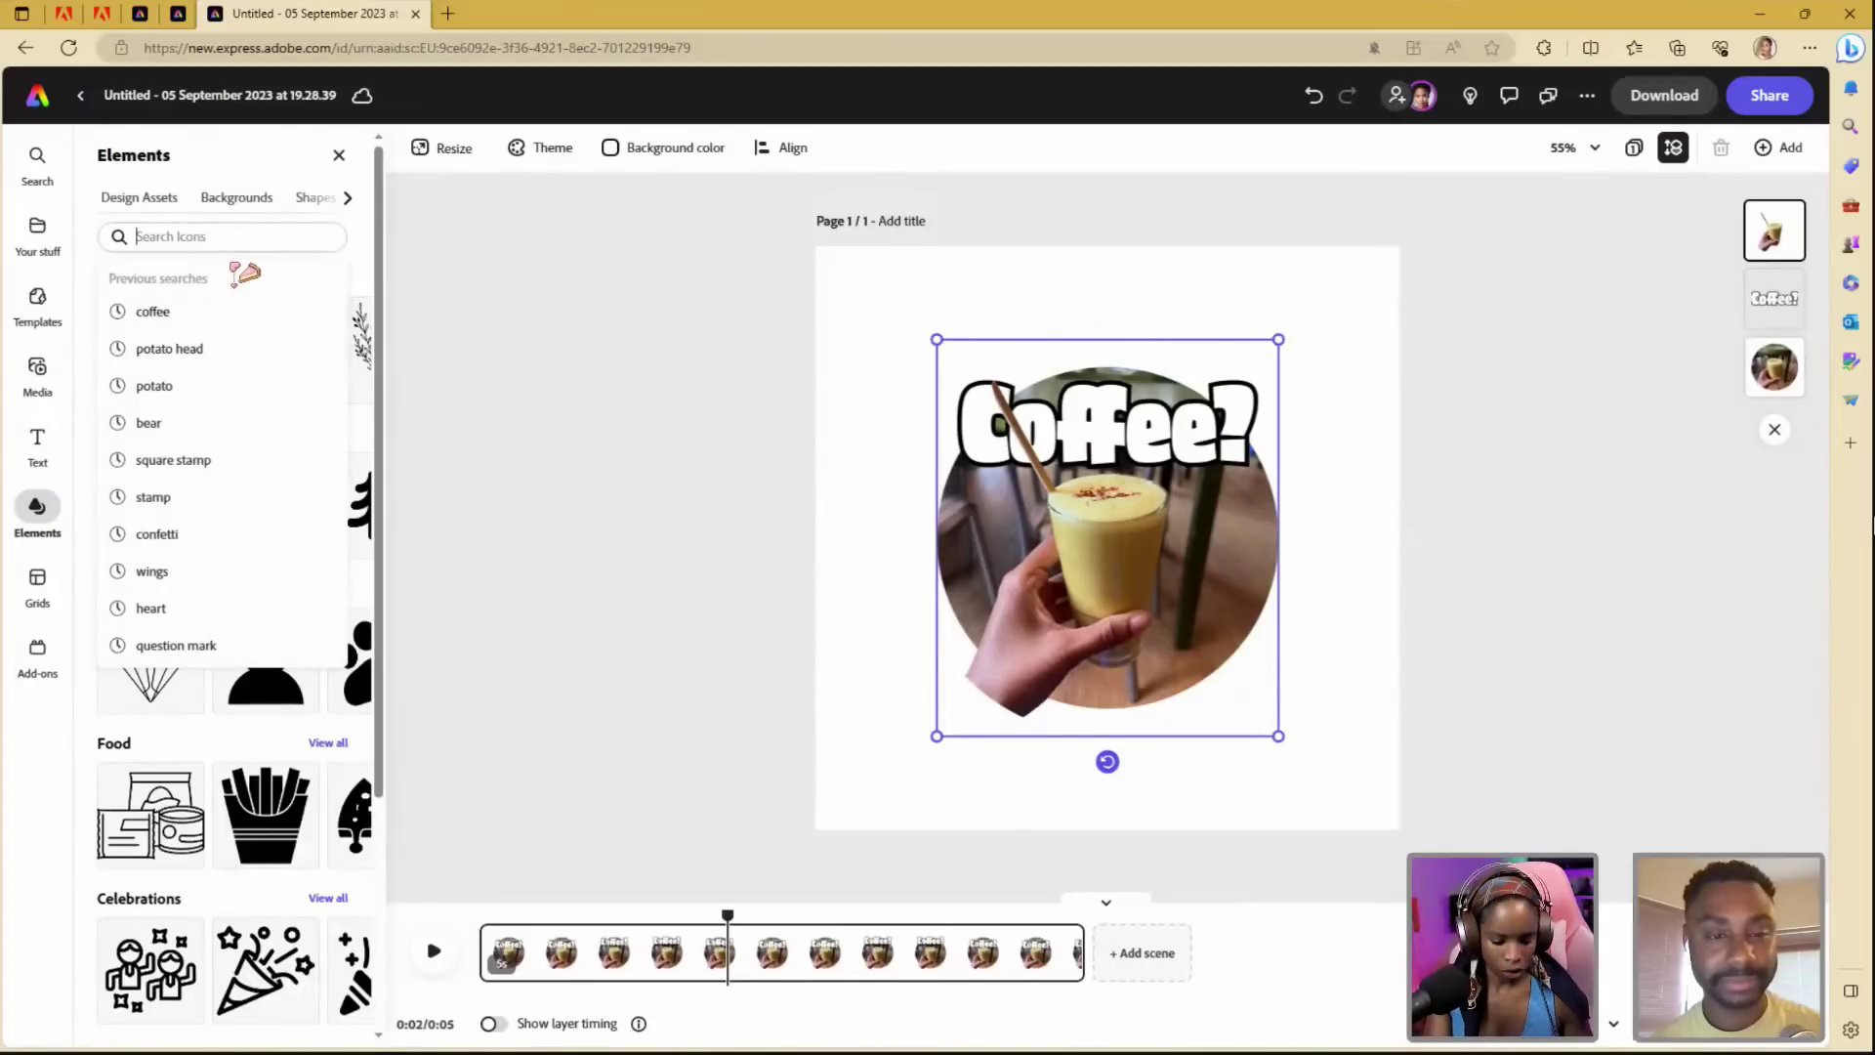
pyautogui.write('circle')
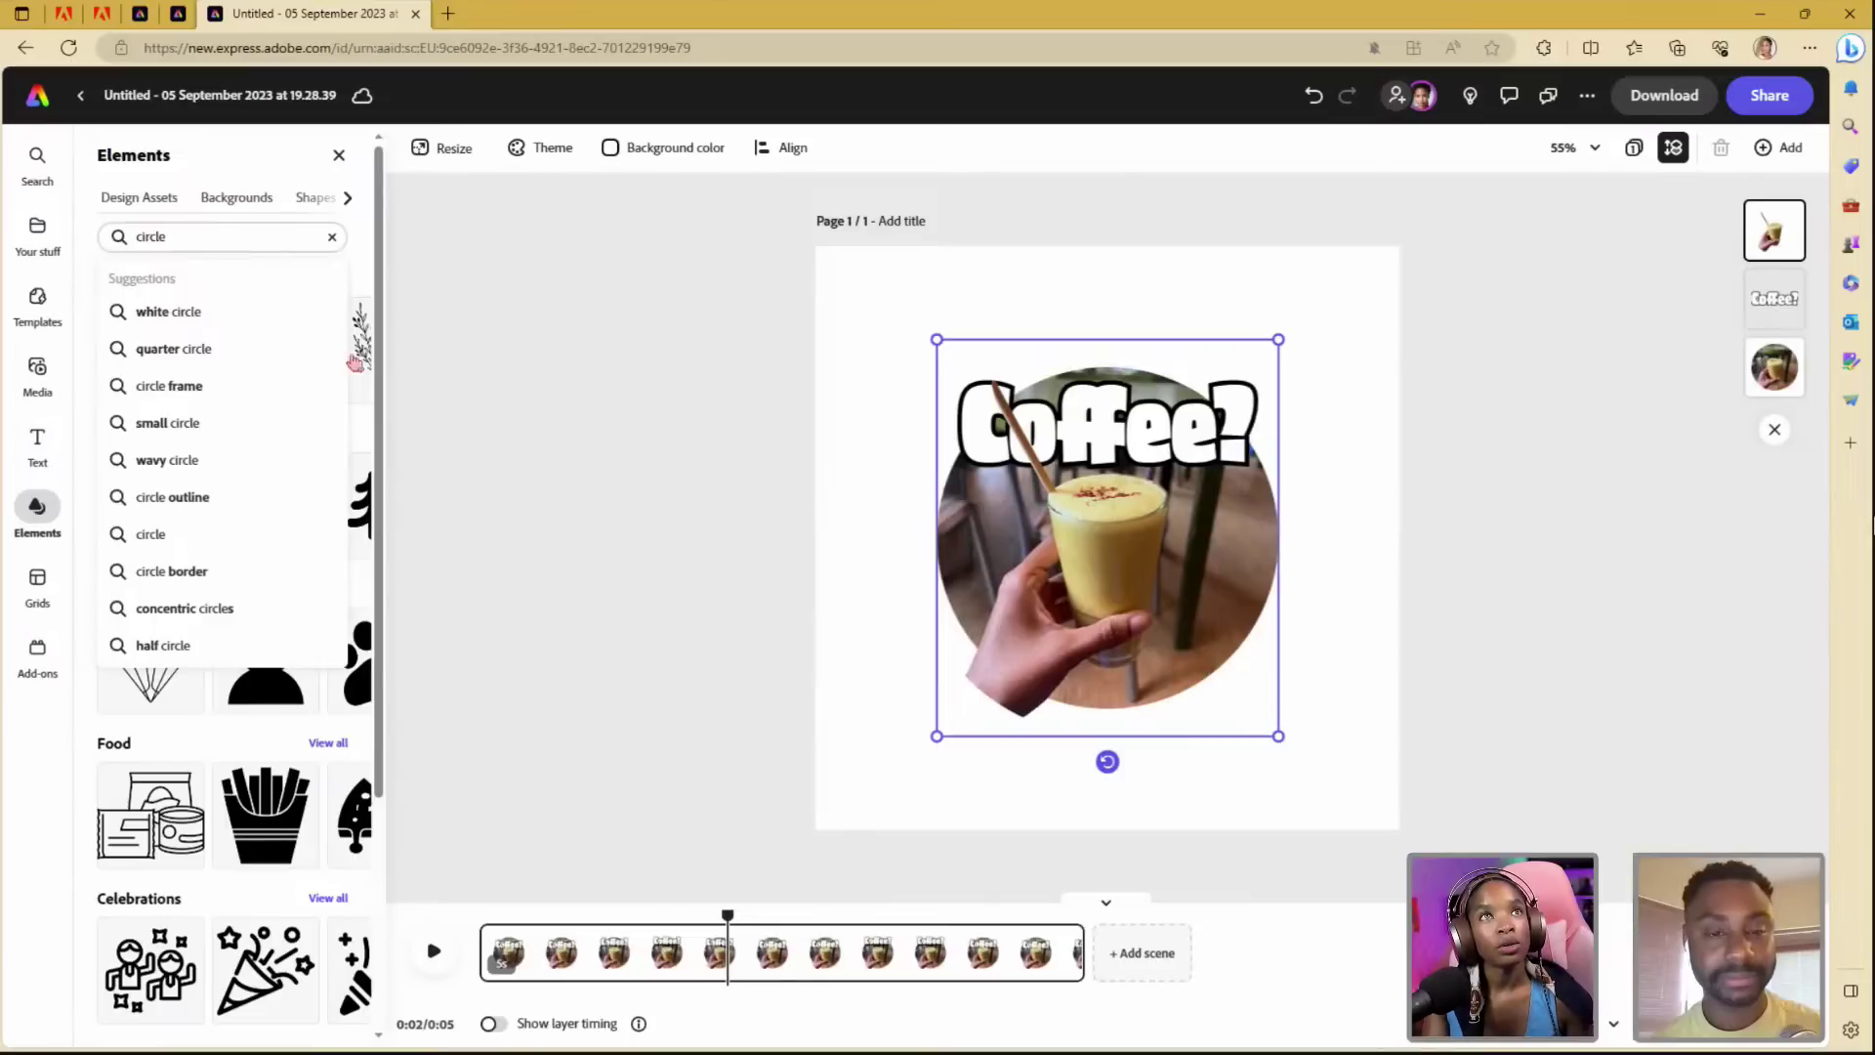
pyautogui.press('Return')
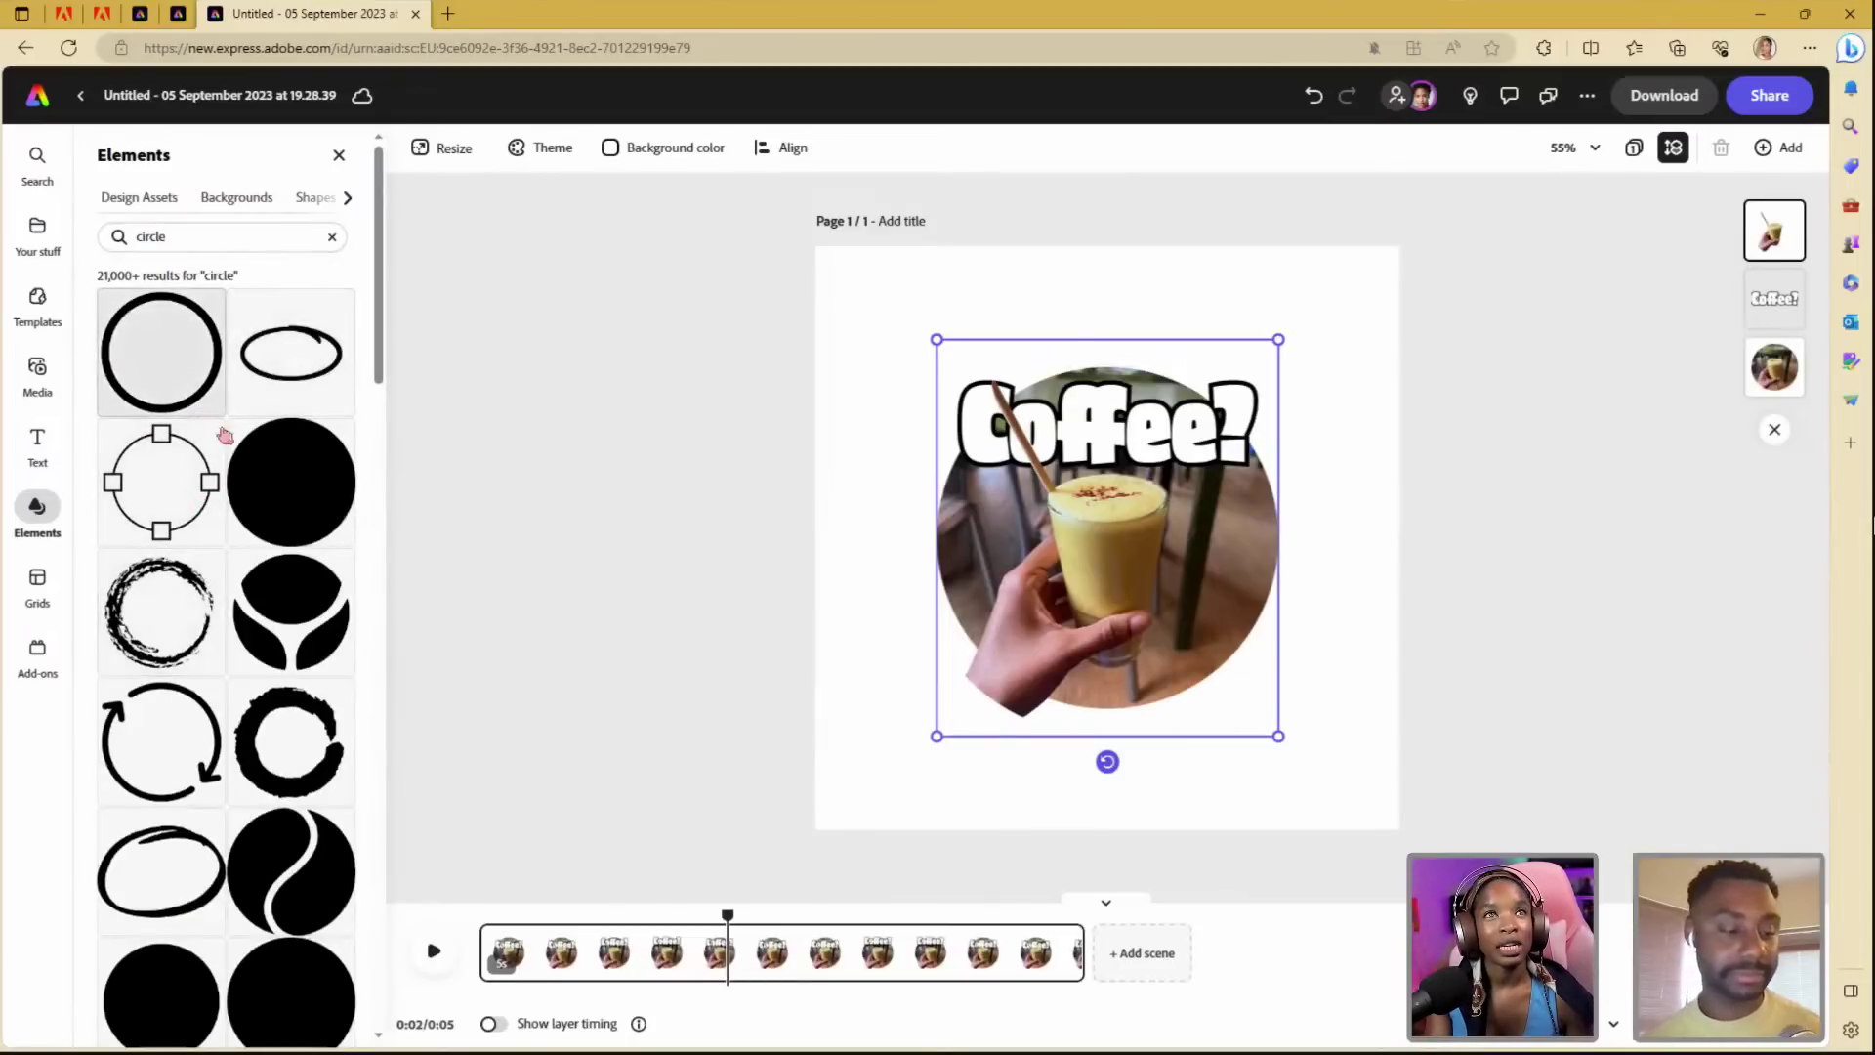
pyautogui.click(293, 491)
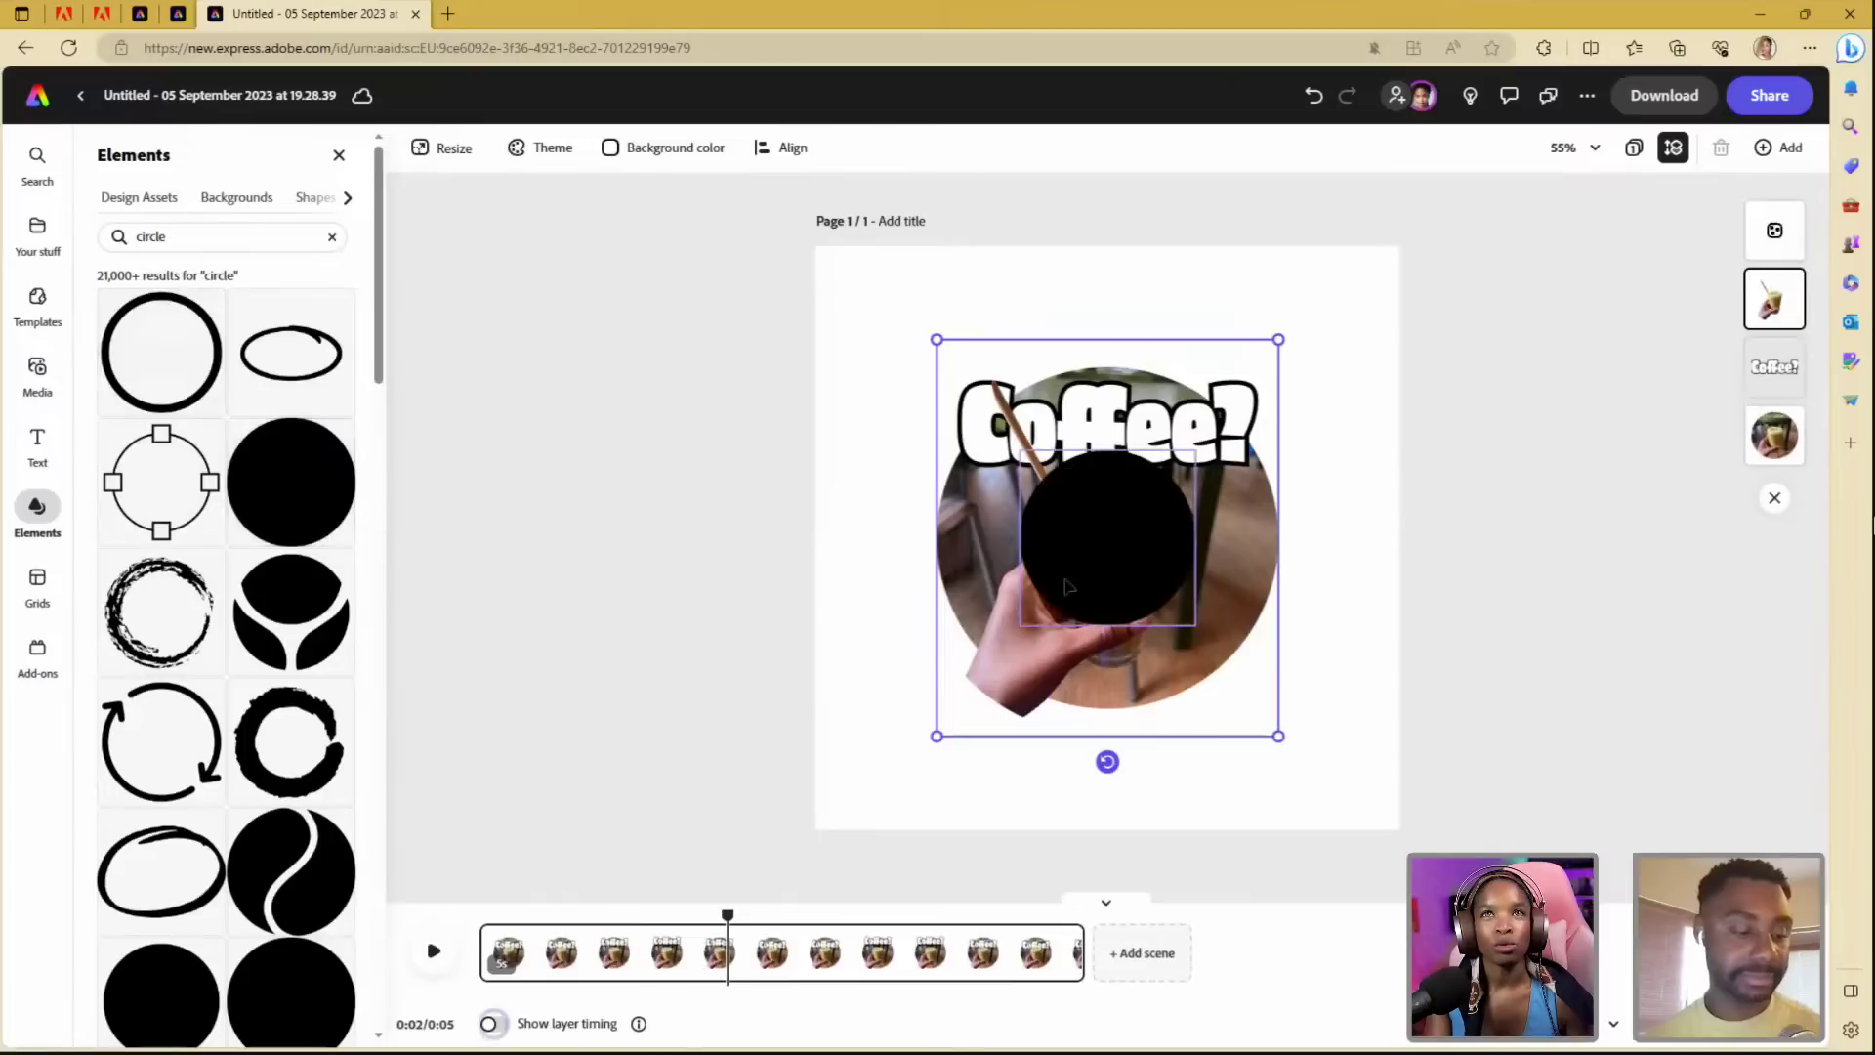
# - Enlarge the black circle to leave a 146 margin on every side of the page, and move it behind the circular photo
pyautogui.click(1181, 613)
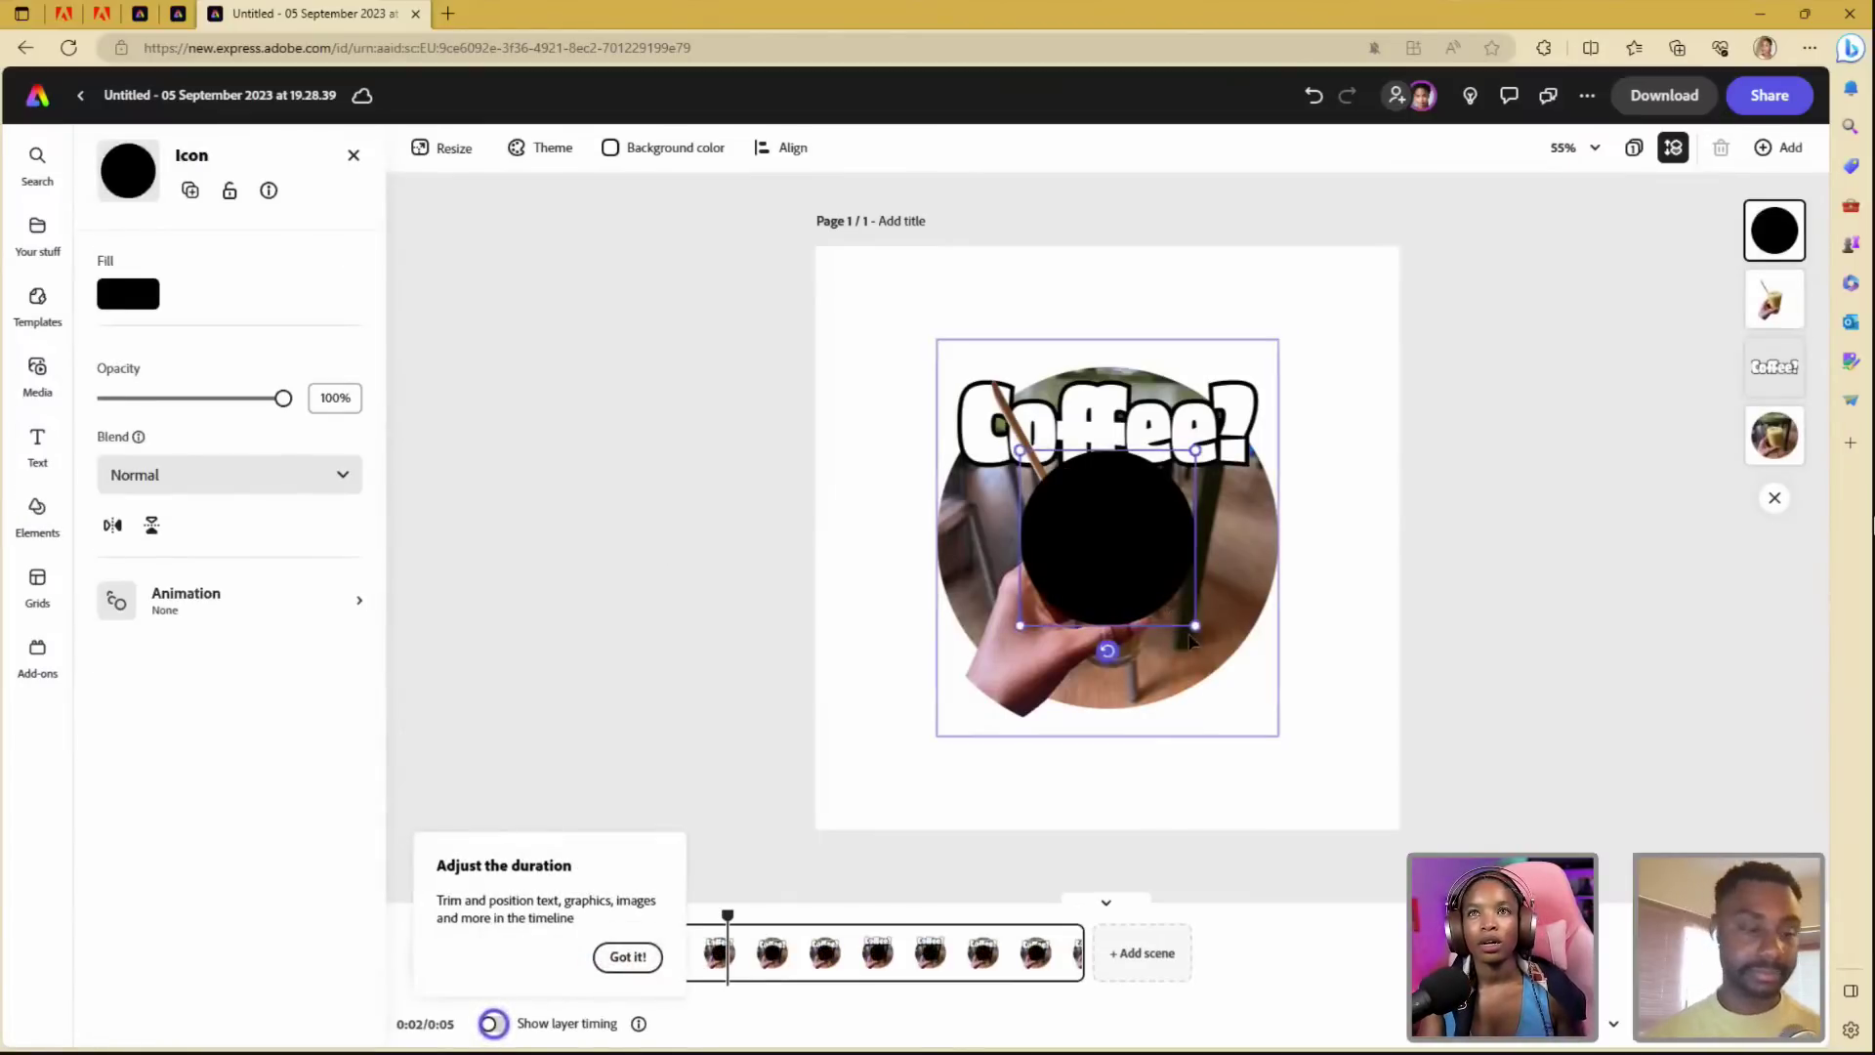
pyautogui.moveTo(1204, 631); pyautogui.dragTo(1319, 763)
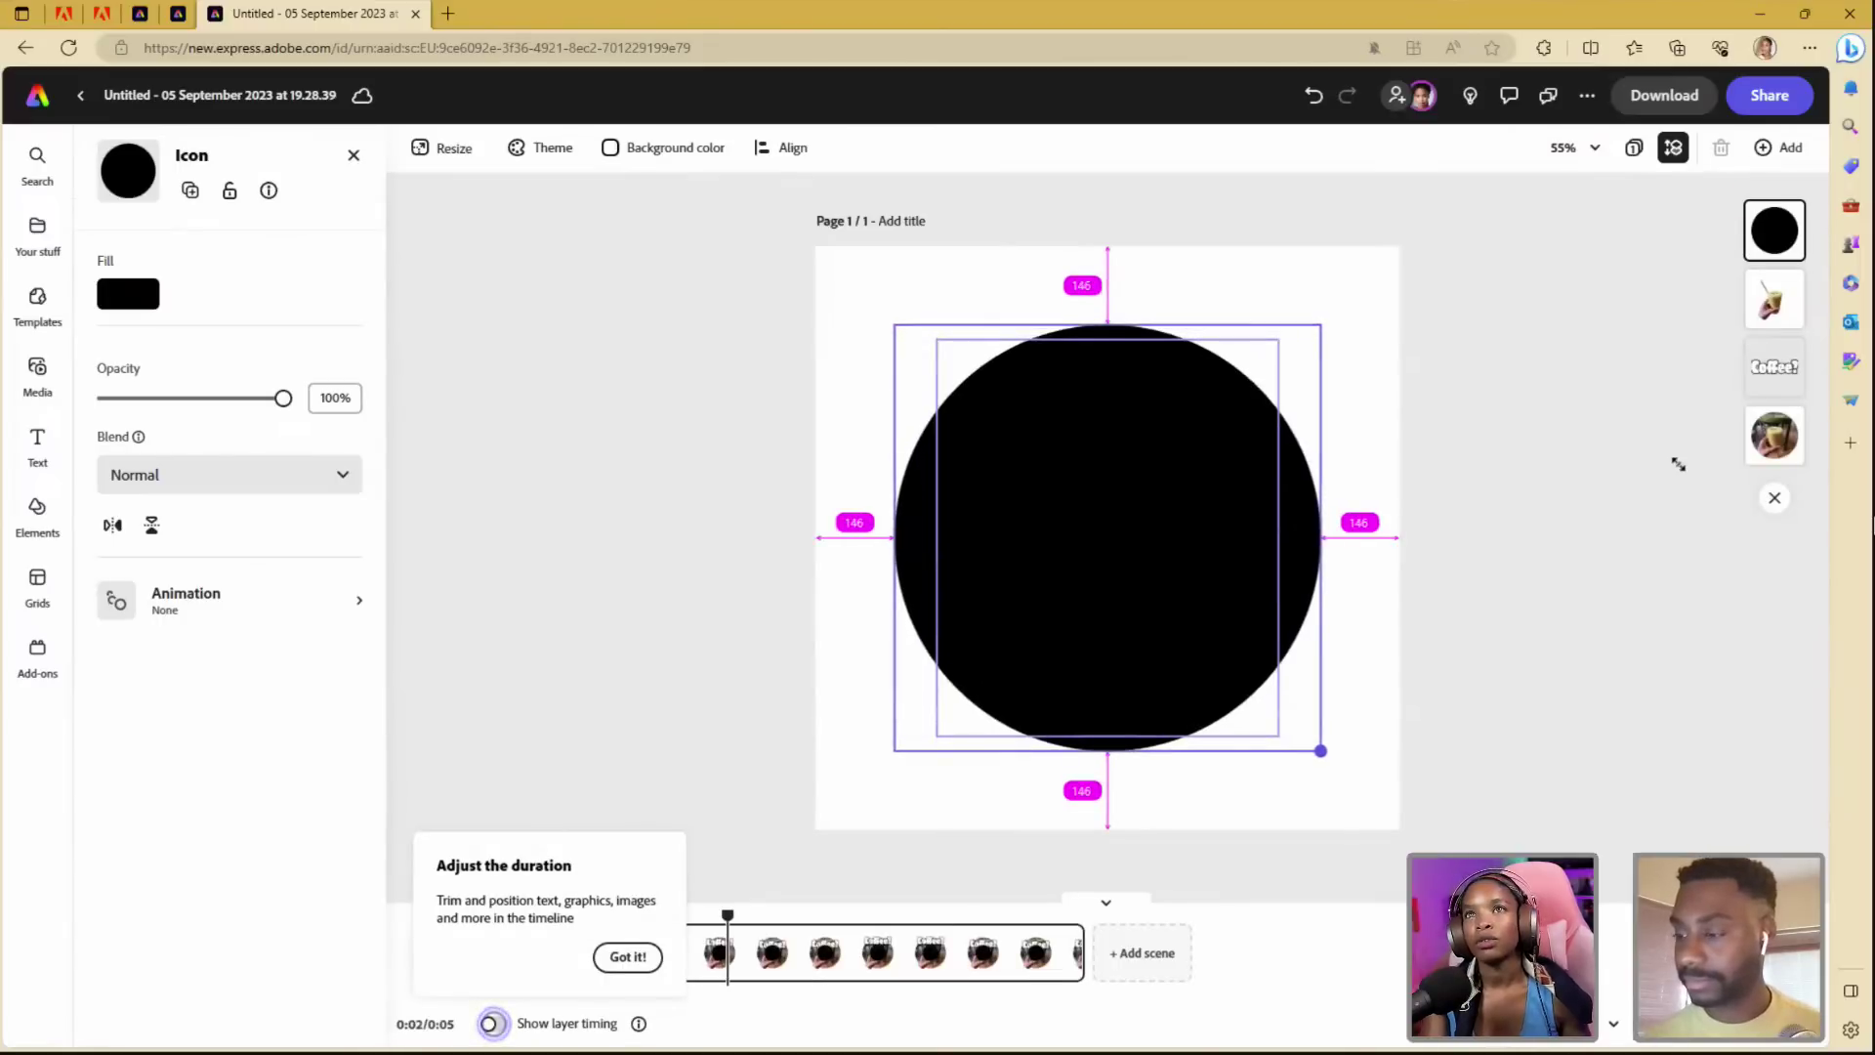
pyautogui.click(1689, 454)
pyautogui.moveTo(1778, 237); pyautogui.dragTo(1775, 432)
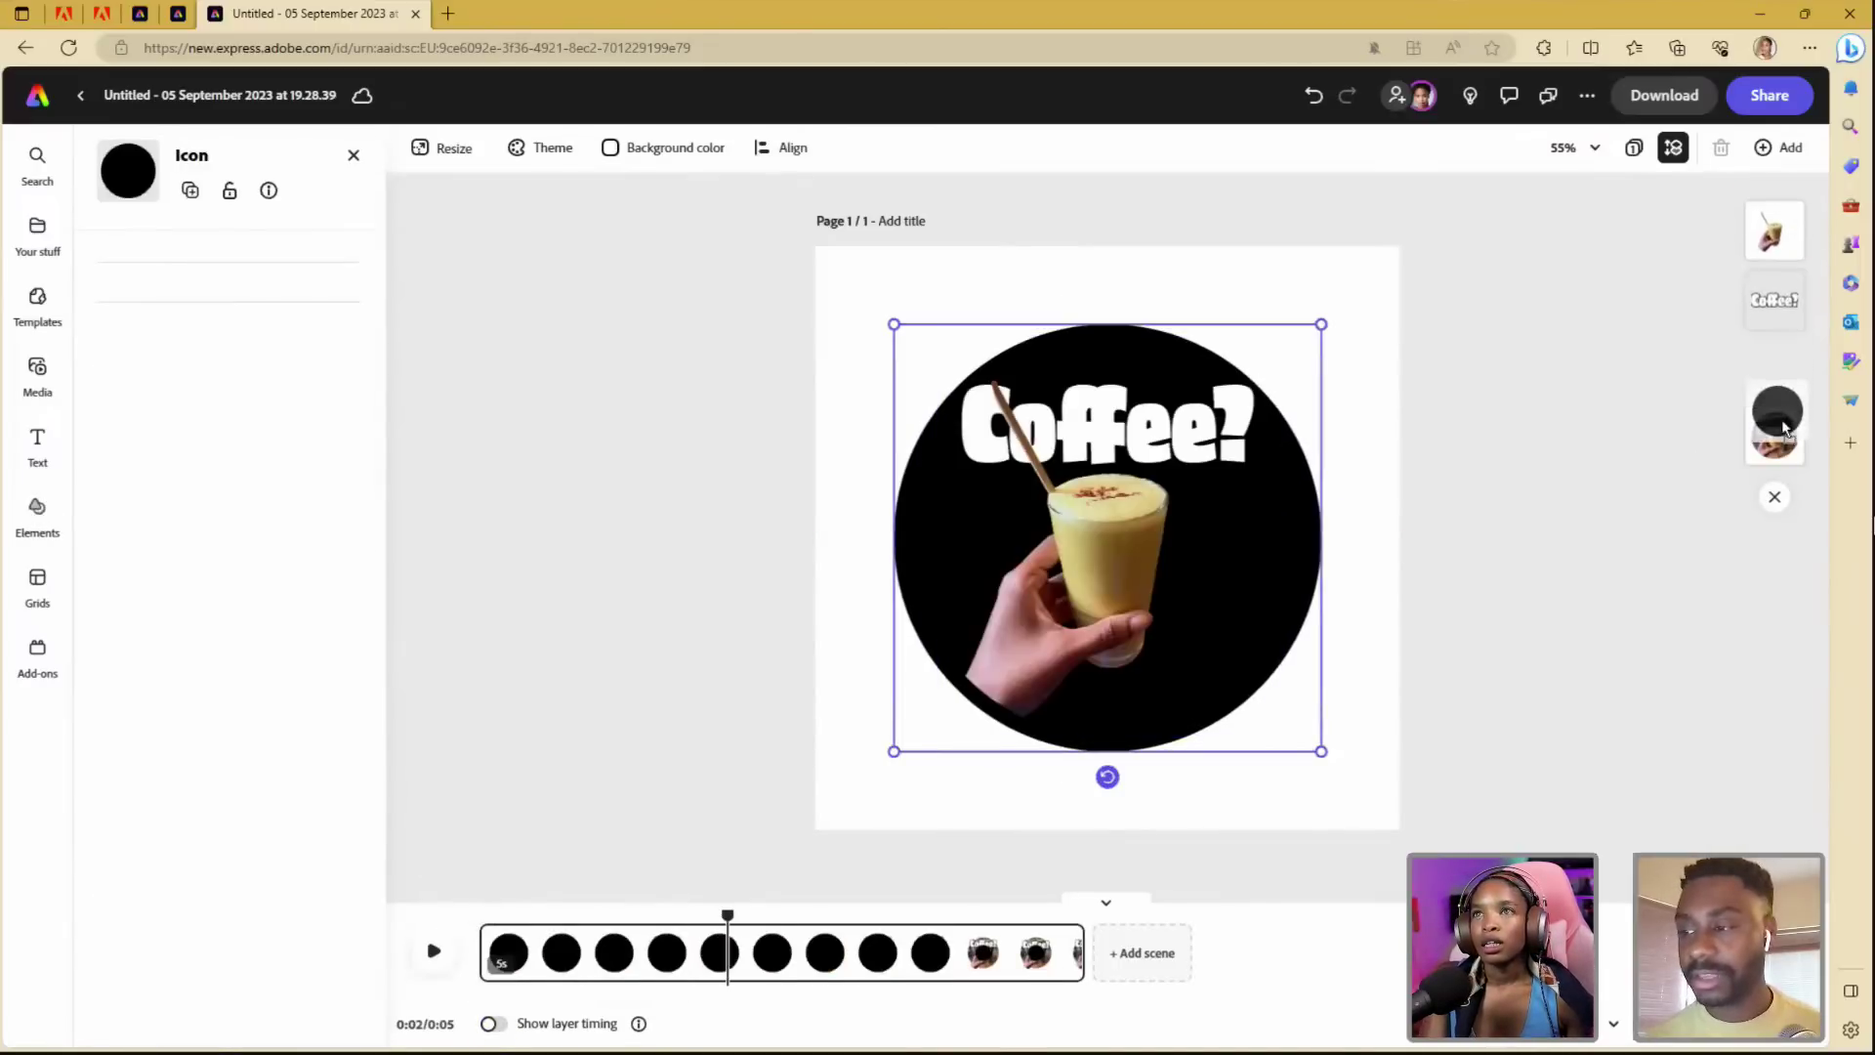
pyautogui.click(1616, 470)
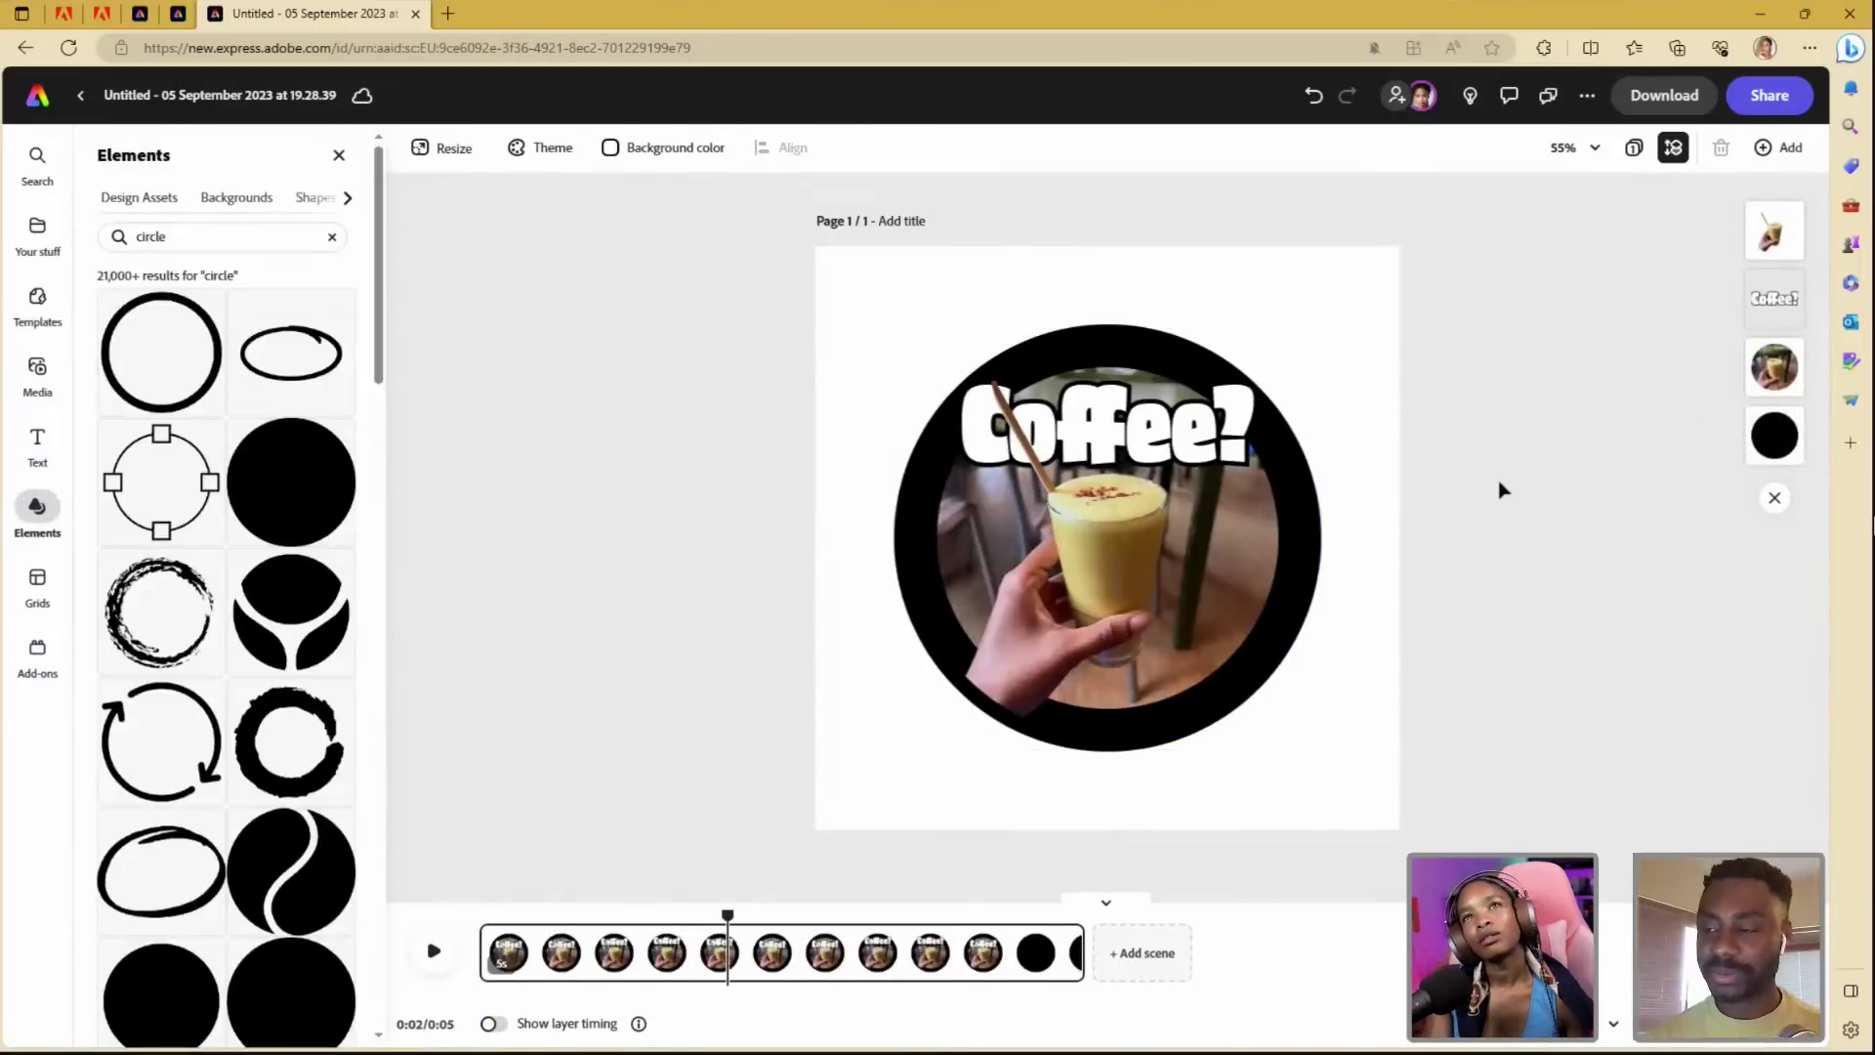
# - Shrink the black circle about its centre so it forms a medium-thick border around the photo, level with the cutout frame's lower edge
pyautogui.click(1774, 434)
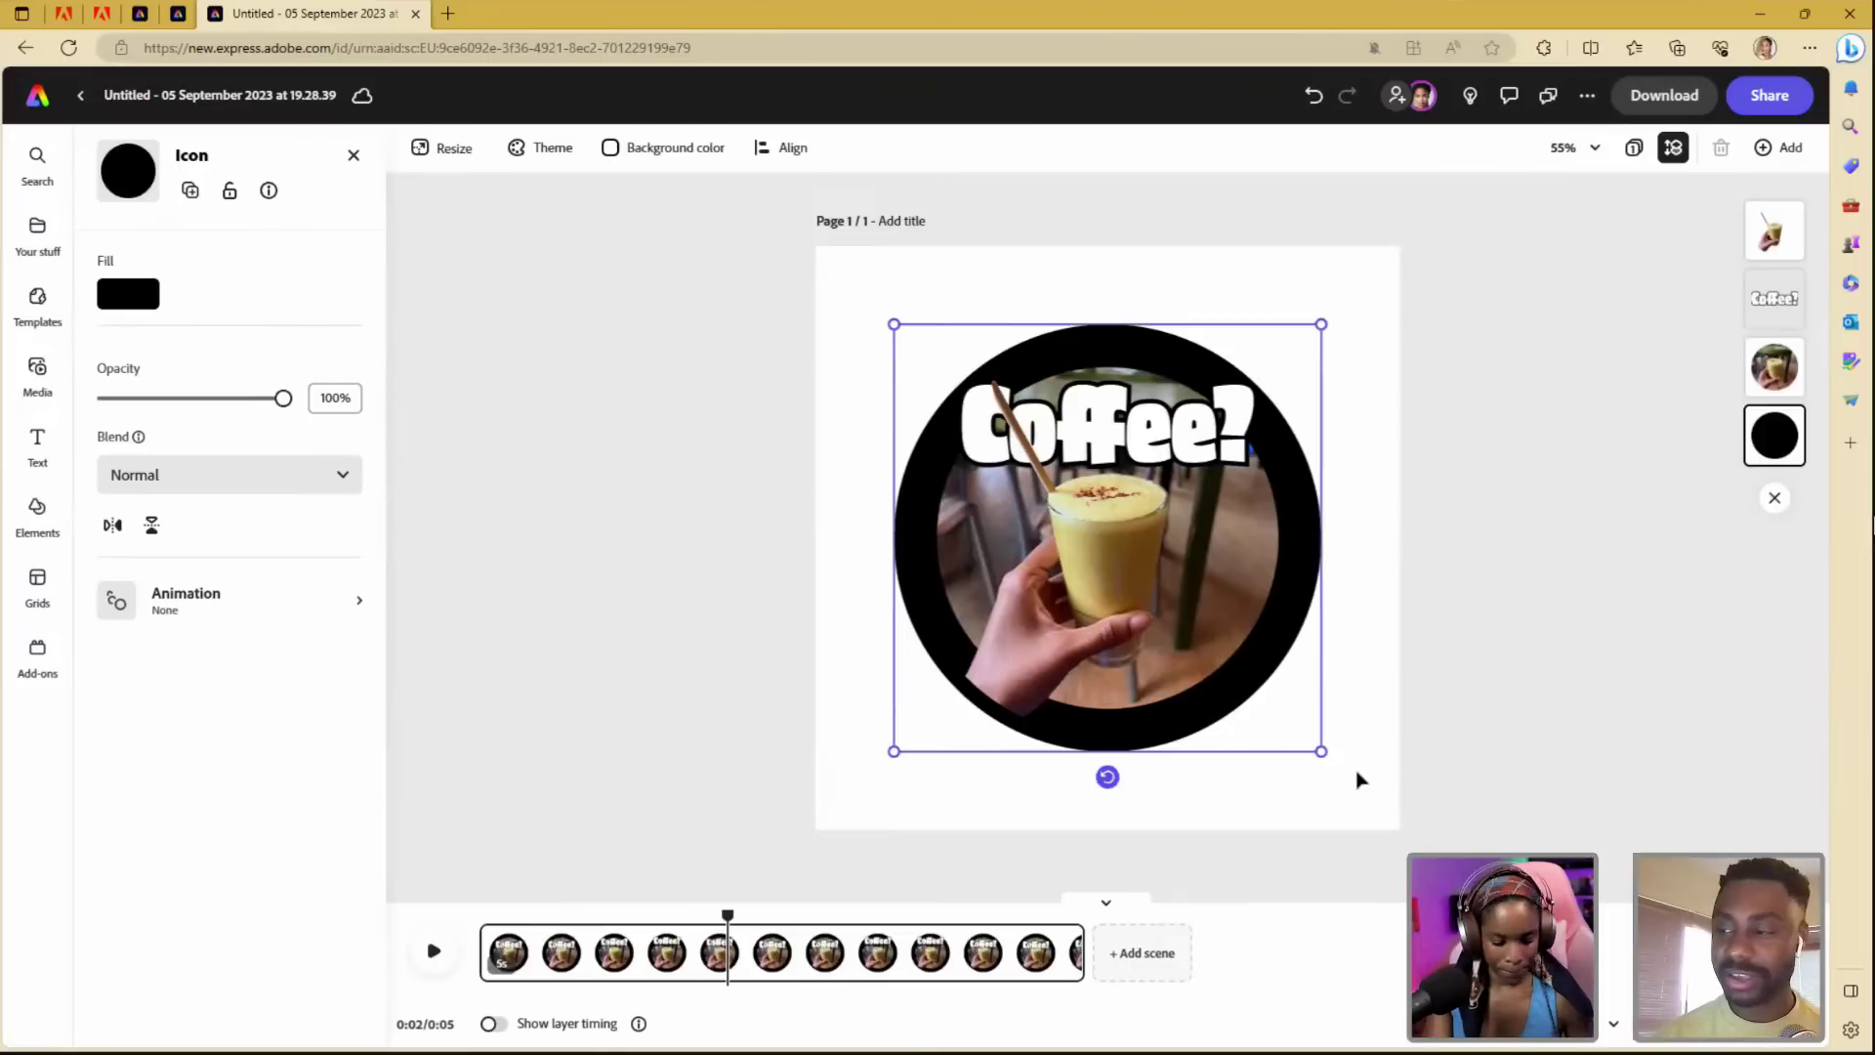
pyautogui.moveTo(1331, 753); pyautogui.dragTo(1311, 738)
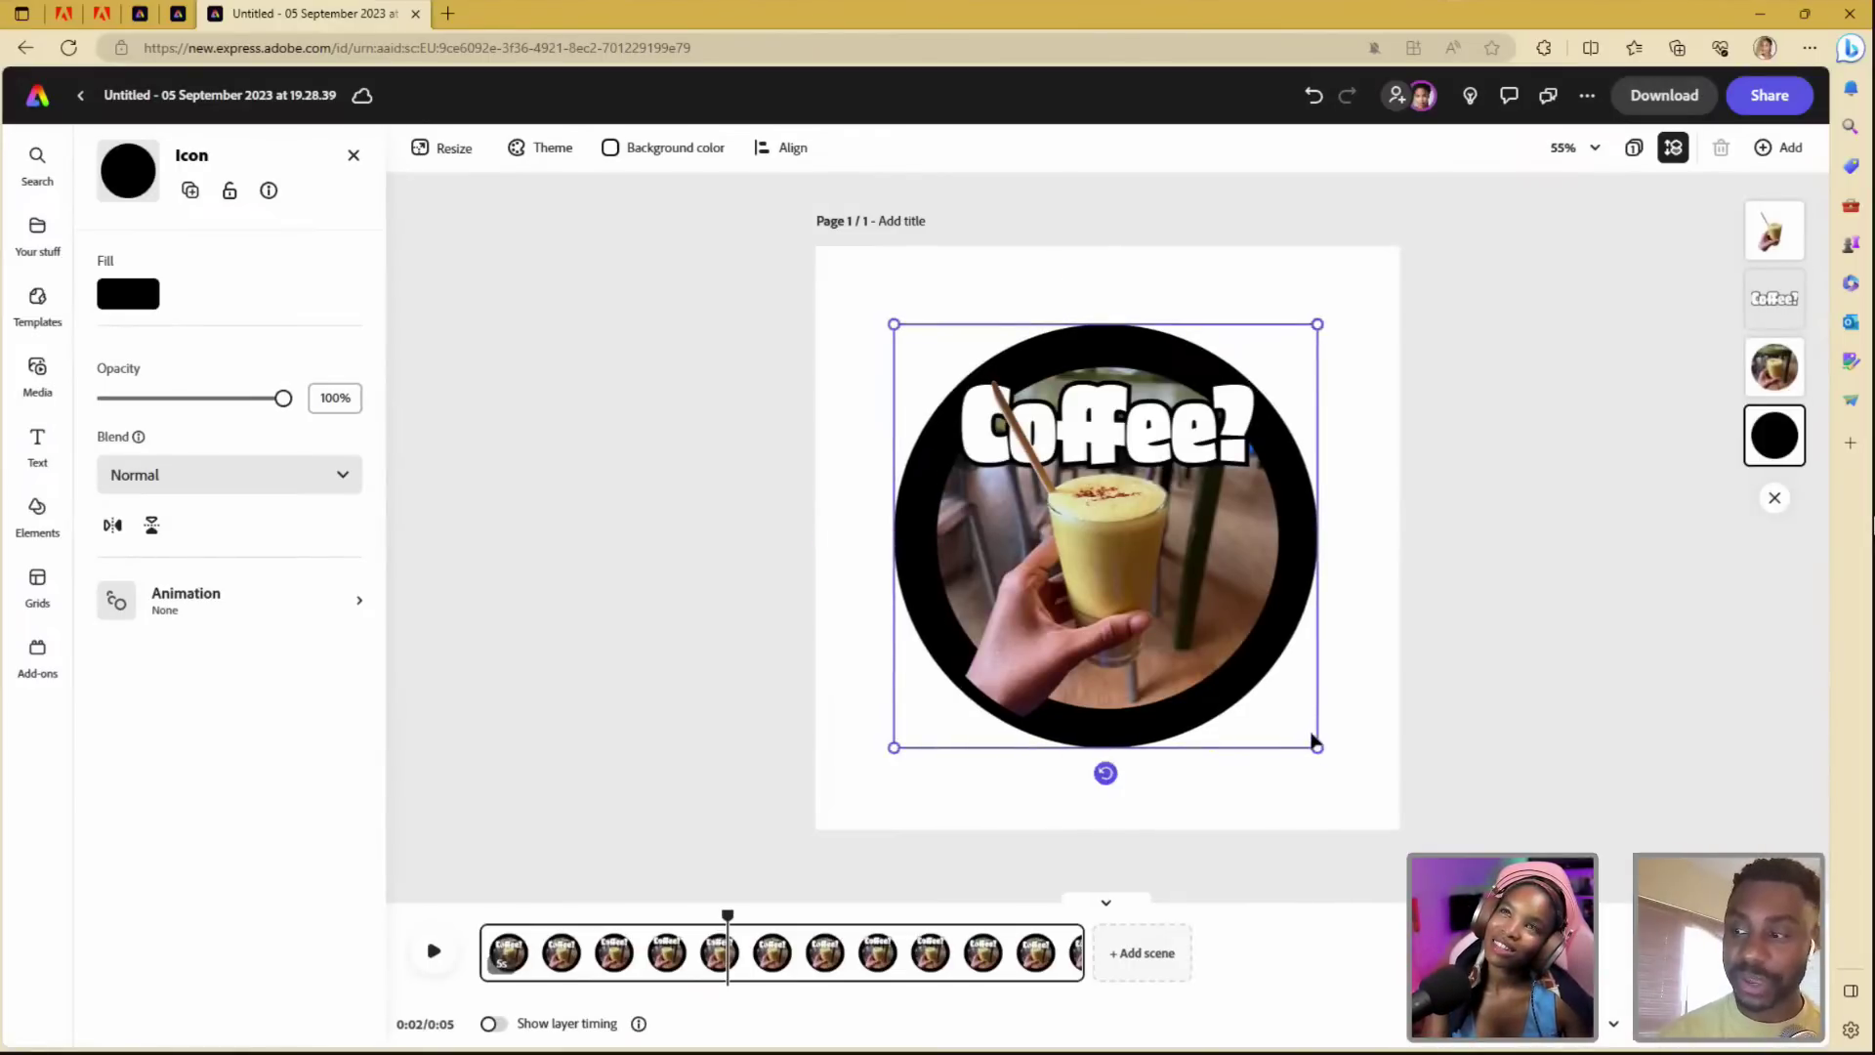
pyautogui.moveTo(1318, 748); pyautogui.dragTo(1269, 709)
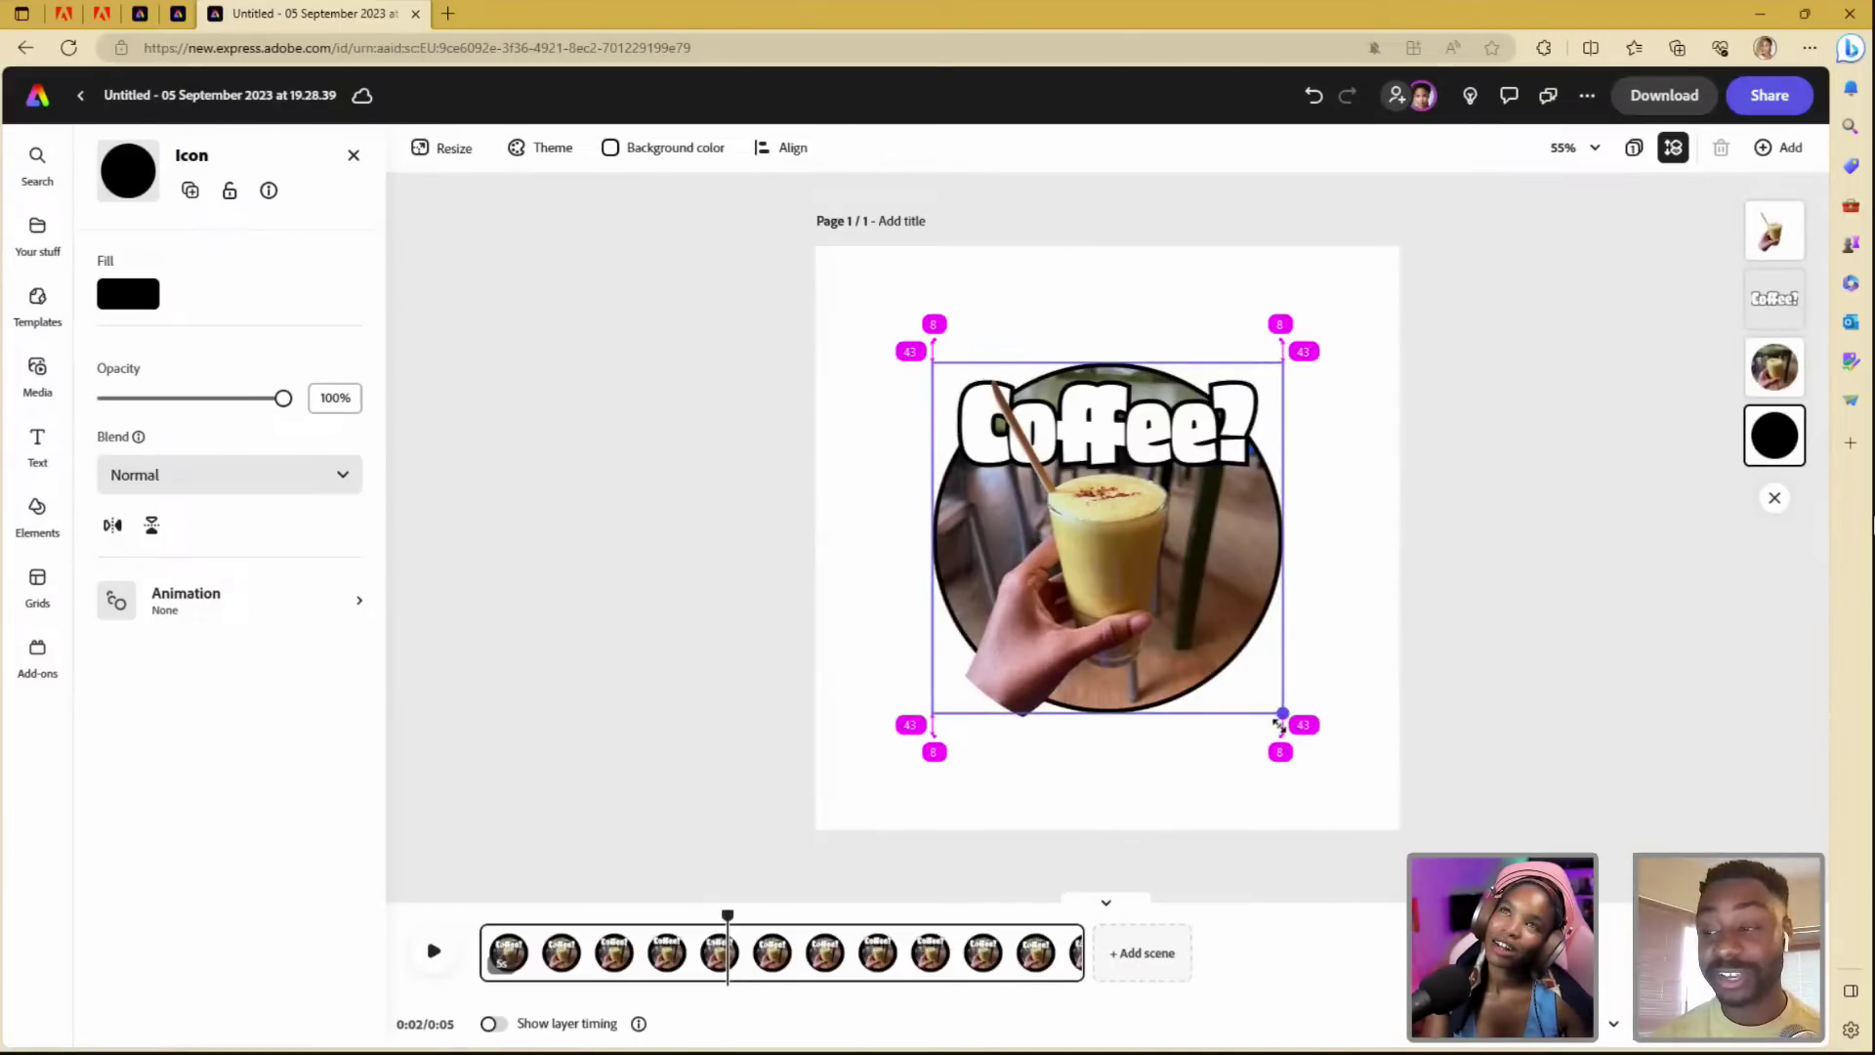
pyautogui.moveTo(1279, 725); pyautogui.dragTo(1280, 726)
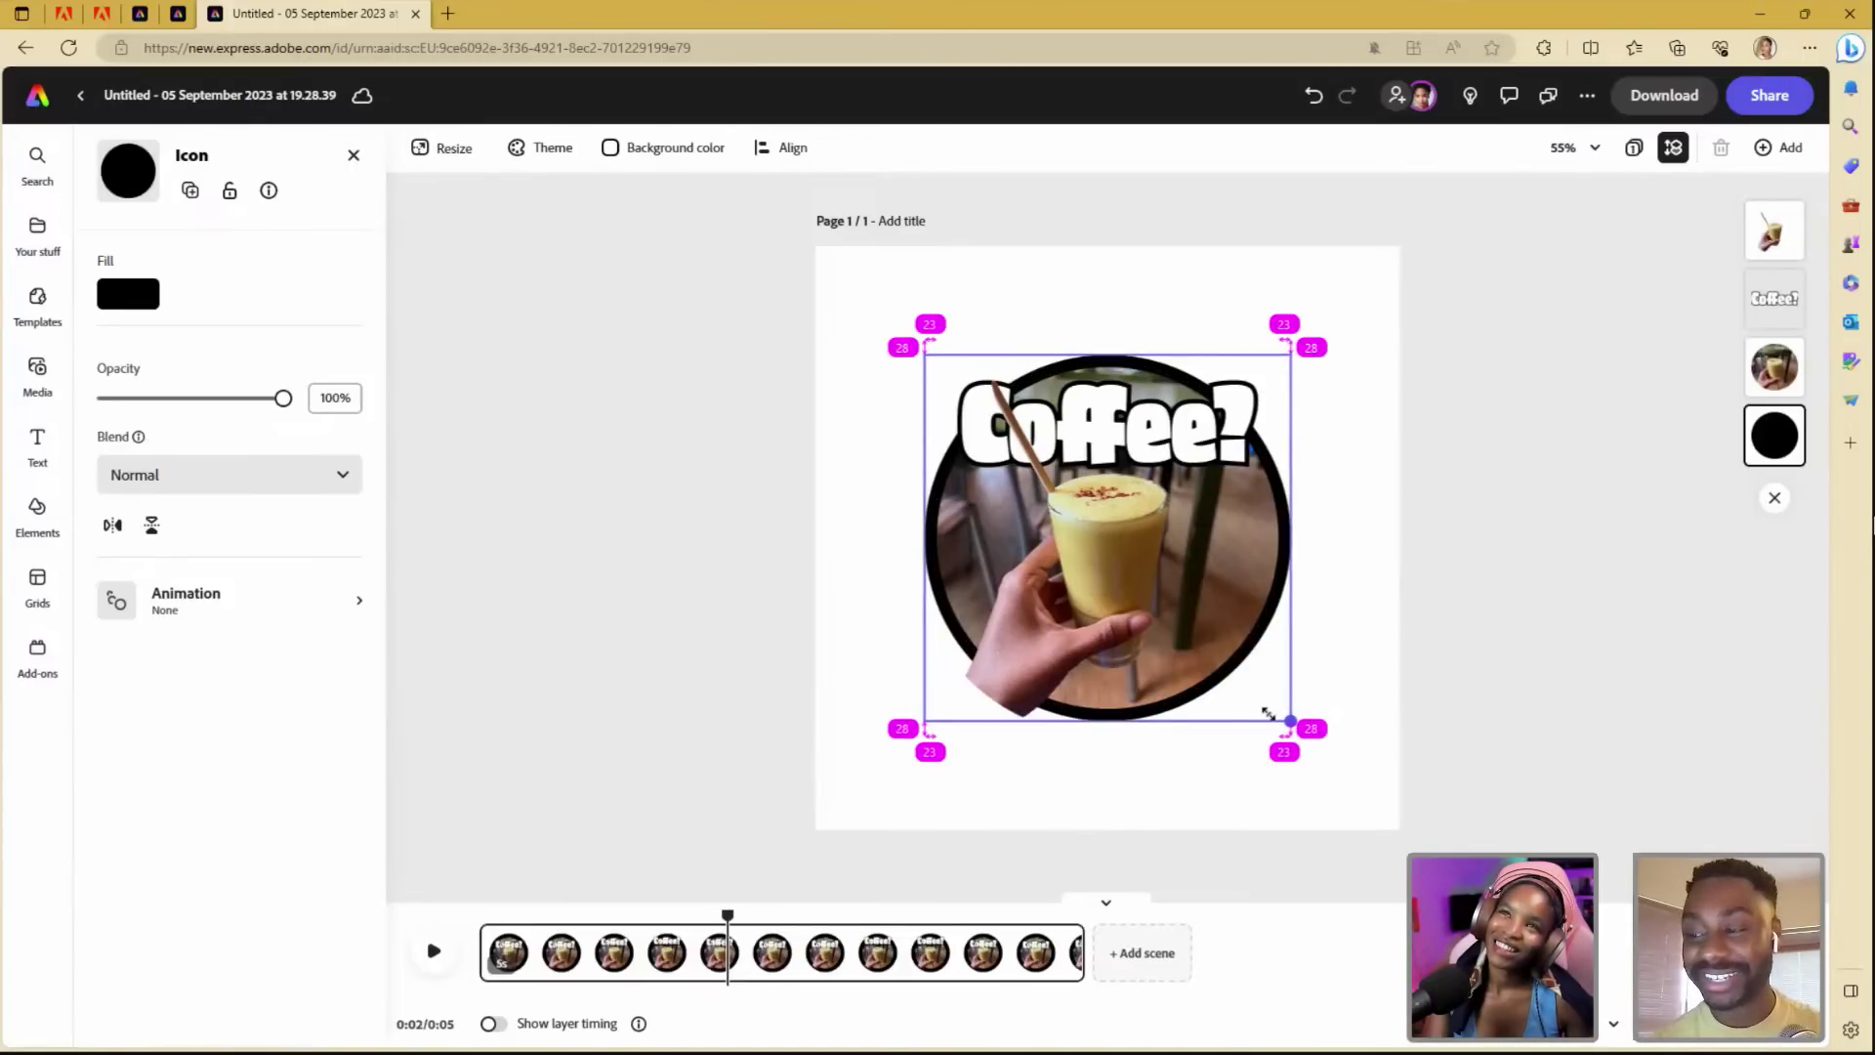
pyautogui.moveTo(1291, 769)
pyautogui.mouseDown()
pyautogui.moveTo(1368, 745)
pyautogui.moveTo(1332, 719)
pyautogui.moveTo(1161, 768)
pyautogui.moveTo(1204, 694)
pyautogui.moveTo(1276, 711)
pyautogui.moveTo(1301, 756)
pyautogui.moveTo(1306, 737)
pyautogui.mouseUp()
pyautogui.click(1774, 427)
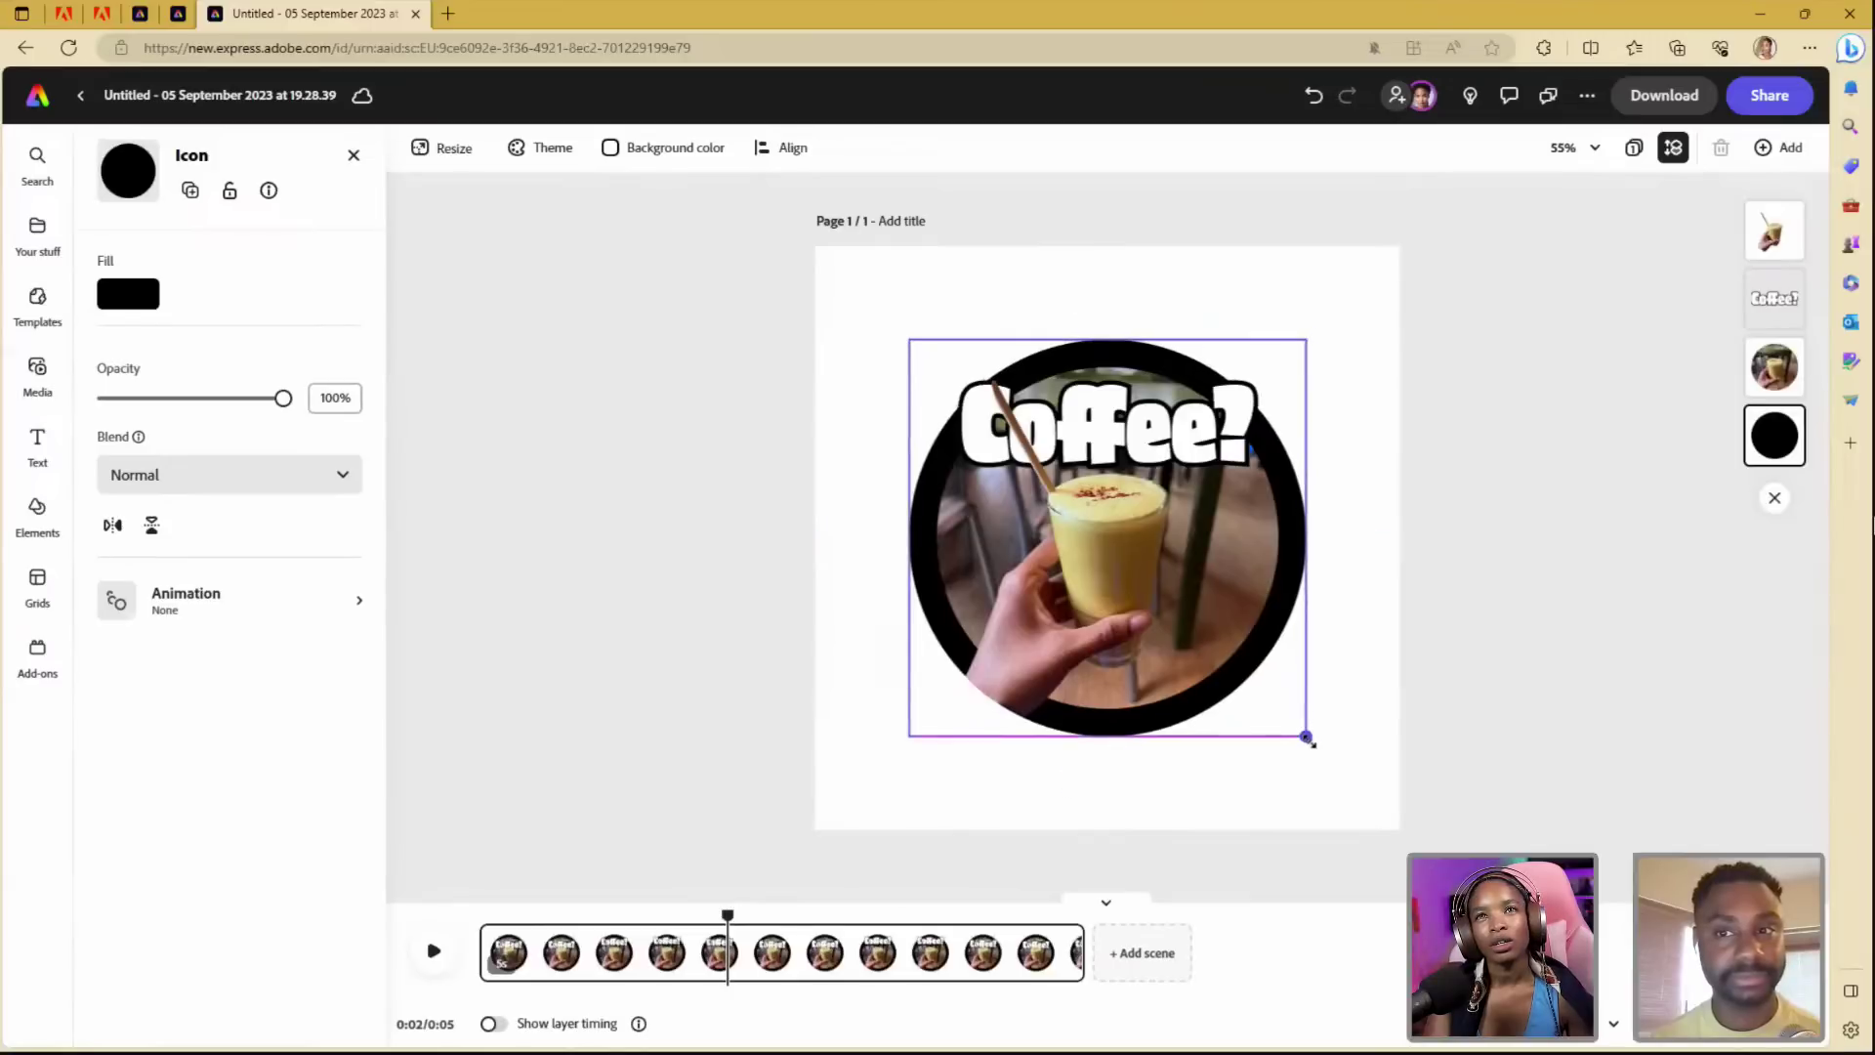
# - Set the outline thickness of the "Coffee?" title to 70
pyautogui.click(961, 698)
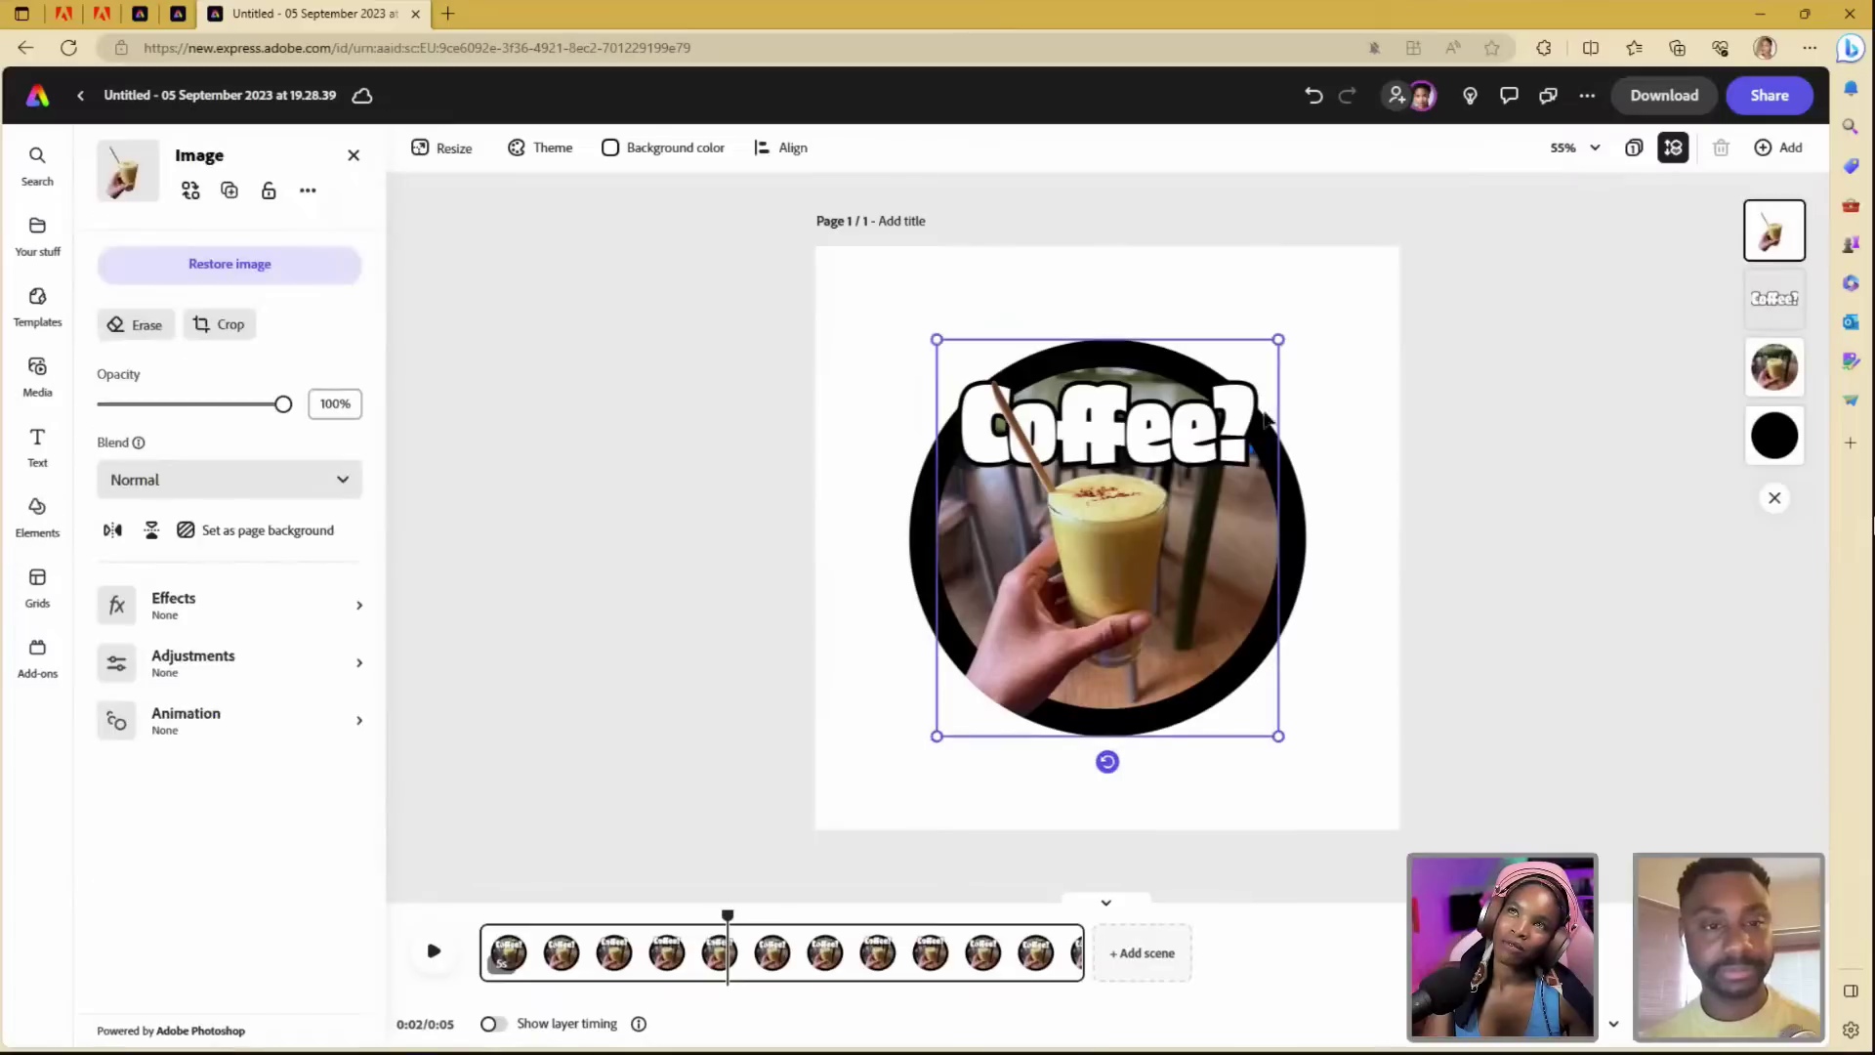
pyautogui.click(1775, 299)
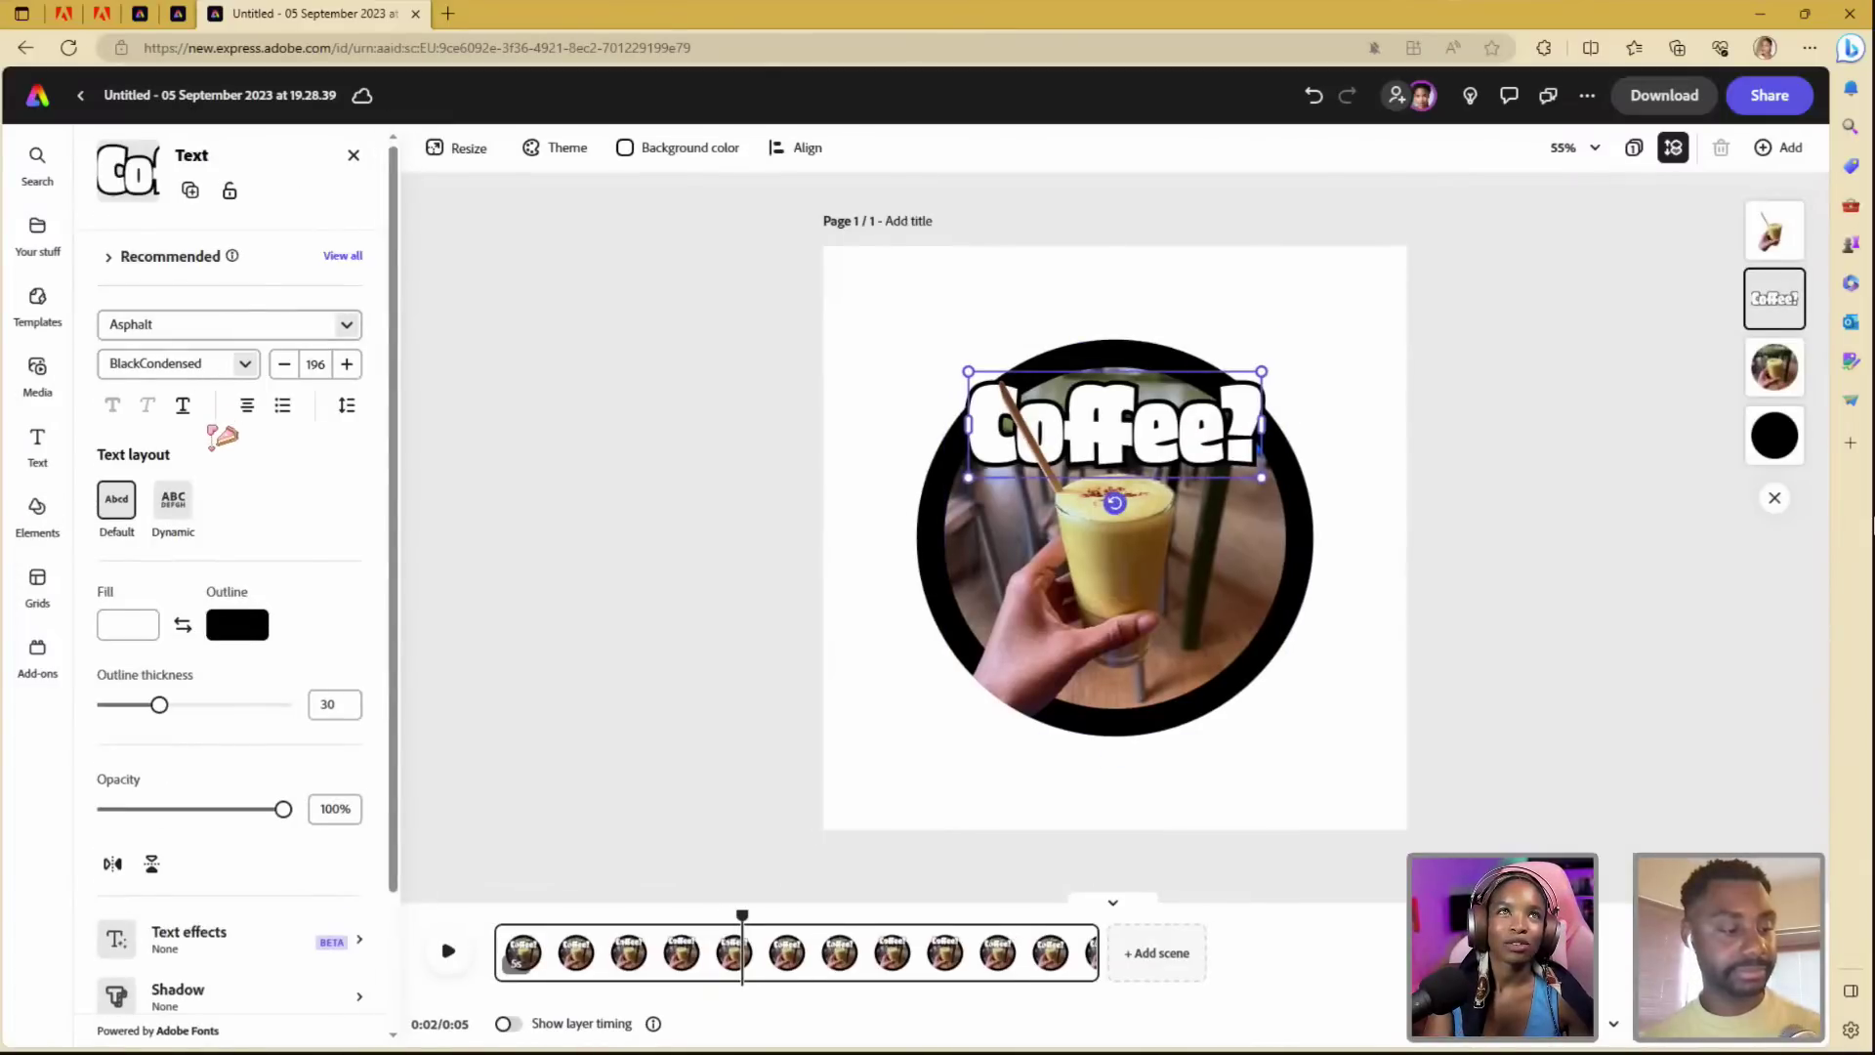
pyautogui.click(349, 703)
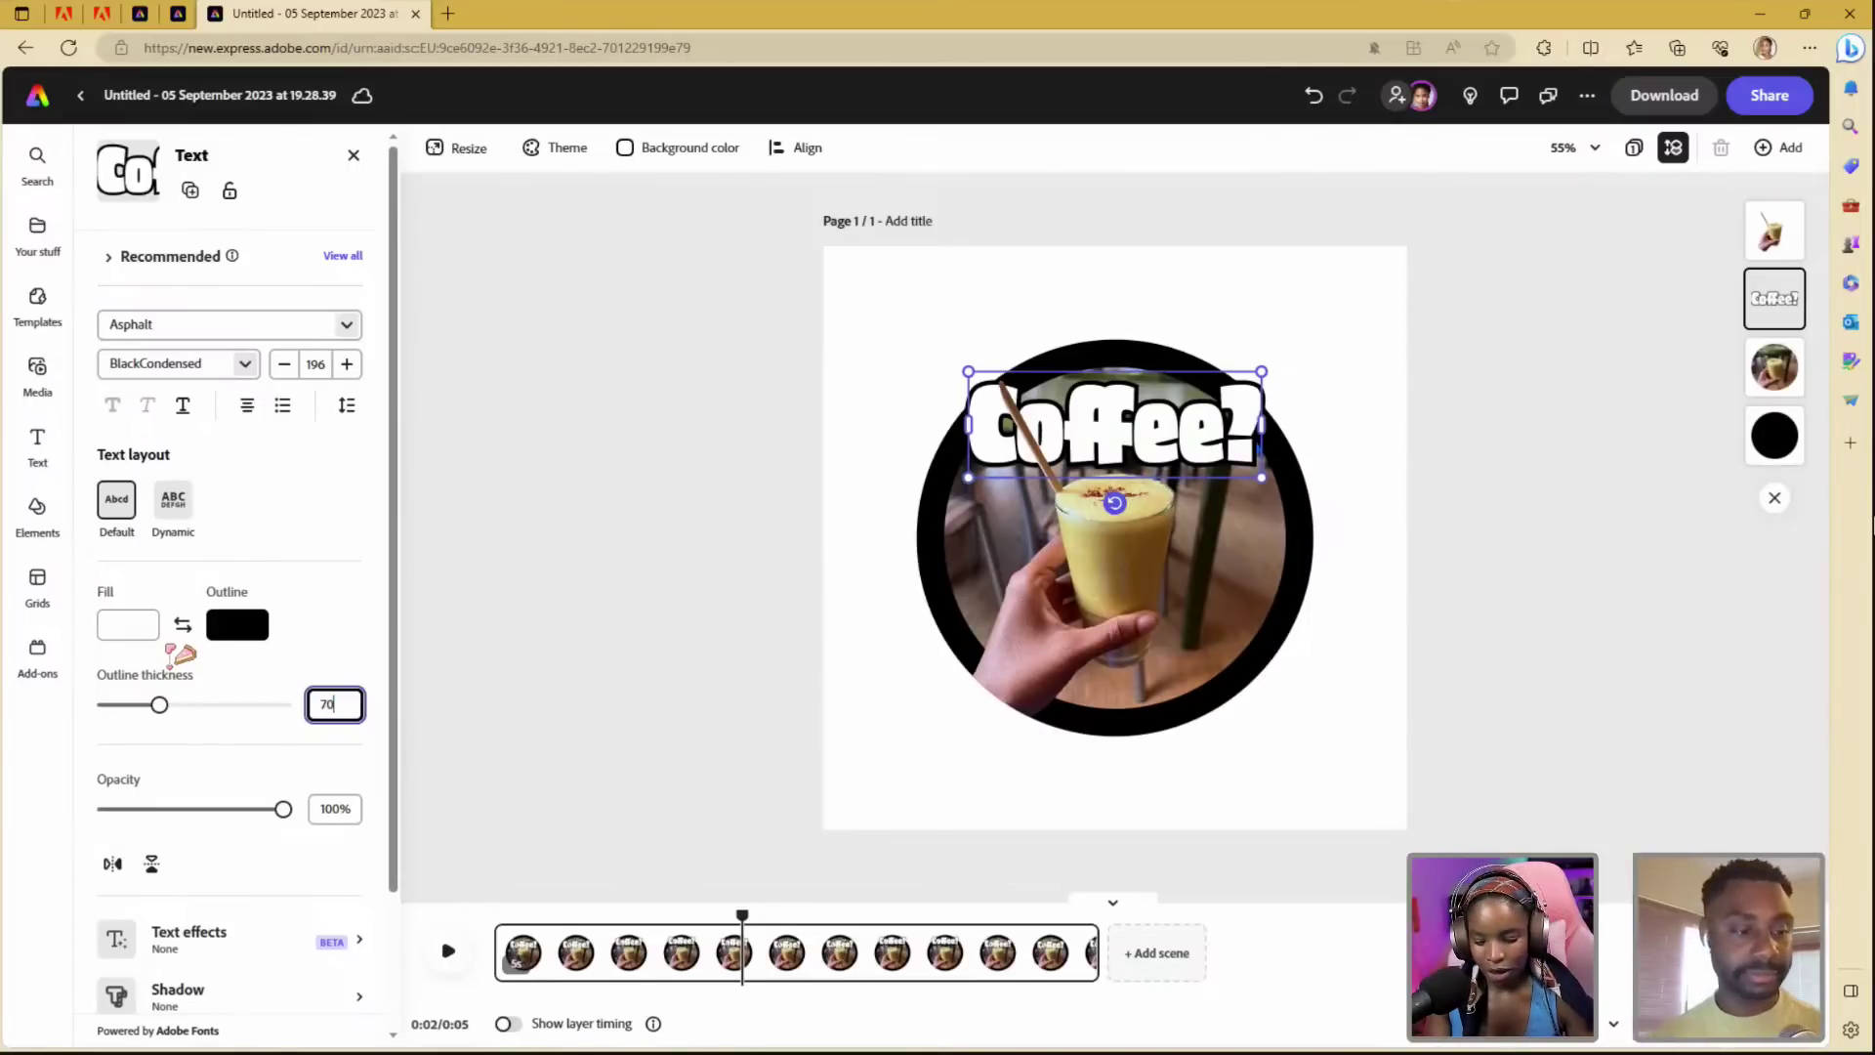
pyautogui.write('70')
pyautogui.click(1591, 553)
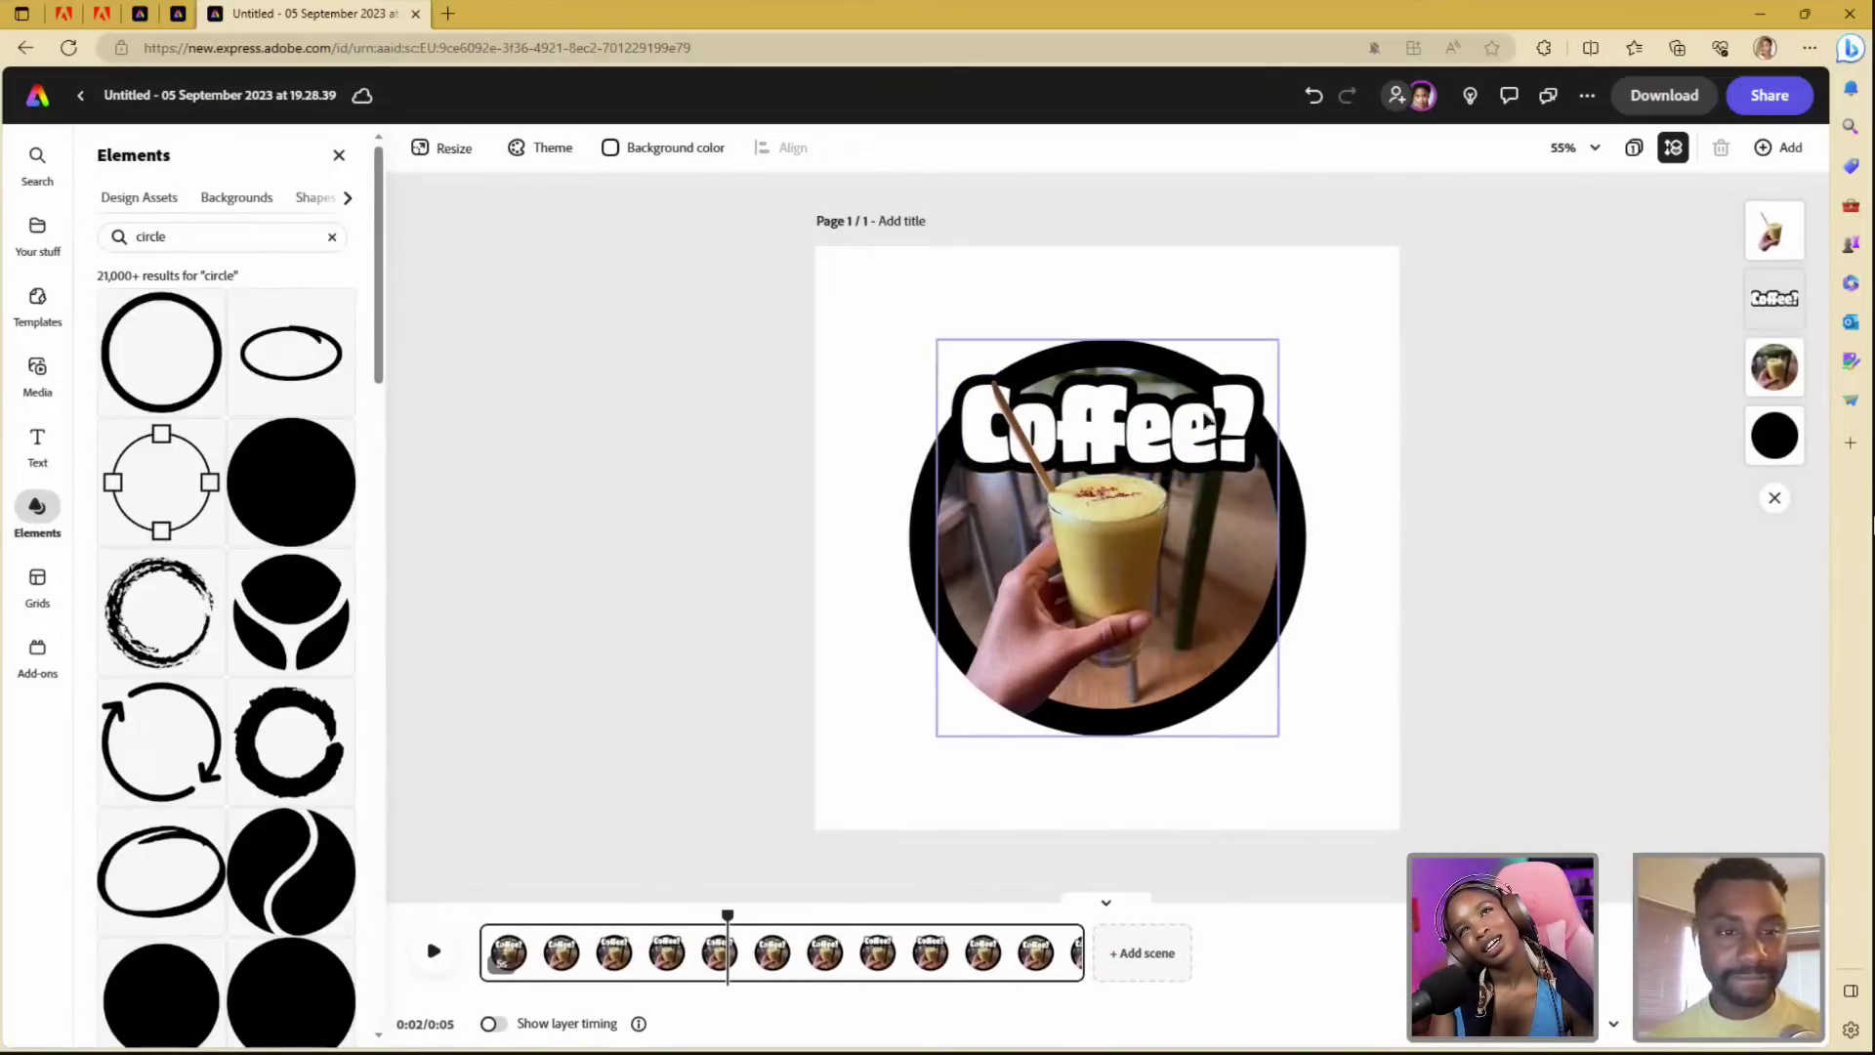
# - Remove the Yoyo looping animation from the "Coffee?" title and close the text settings
pyautogui.click(1774, 298)
pyautogui.click(831, 959)
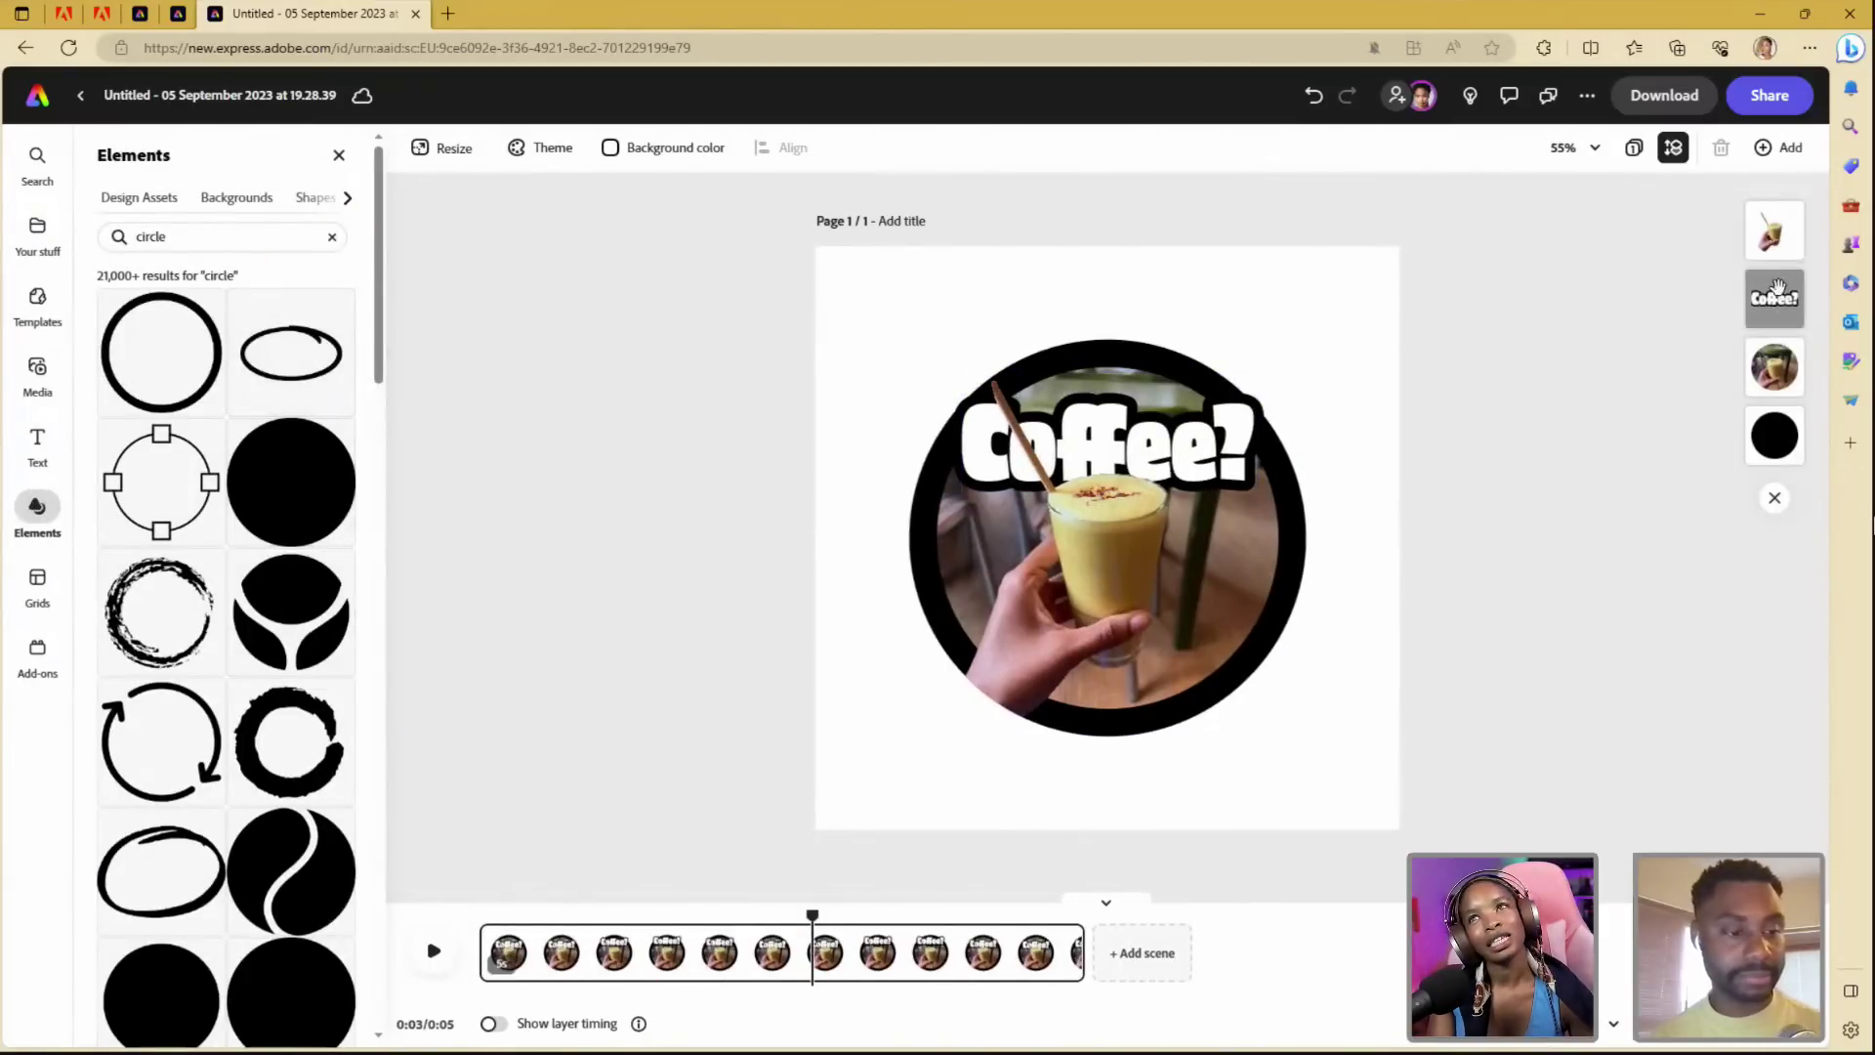
pyautogui.click(1774, 298)
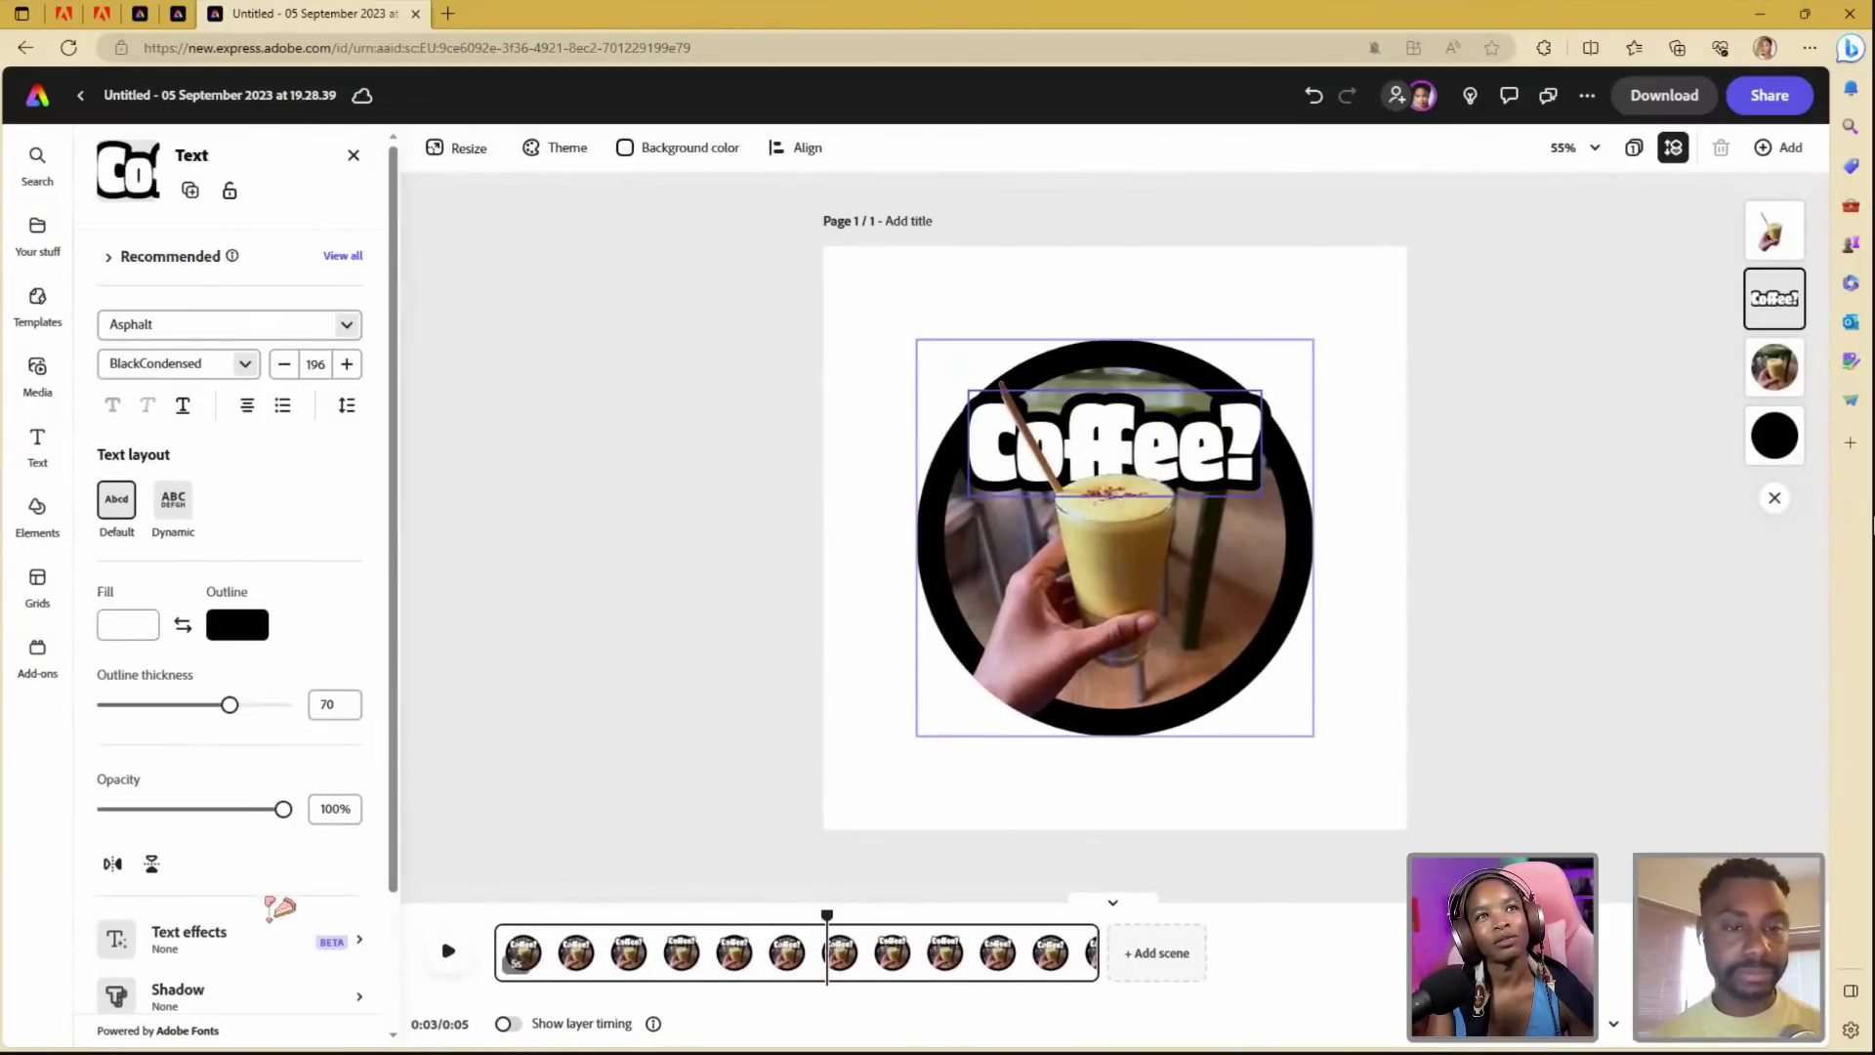
pyautogui.moveTo(396, 884); pyautogui.dragTo(395, 1016)
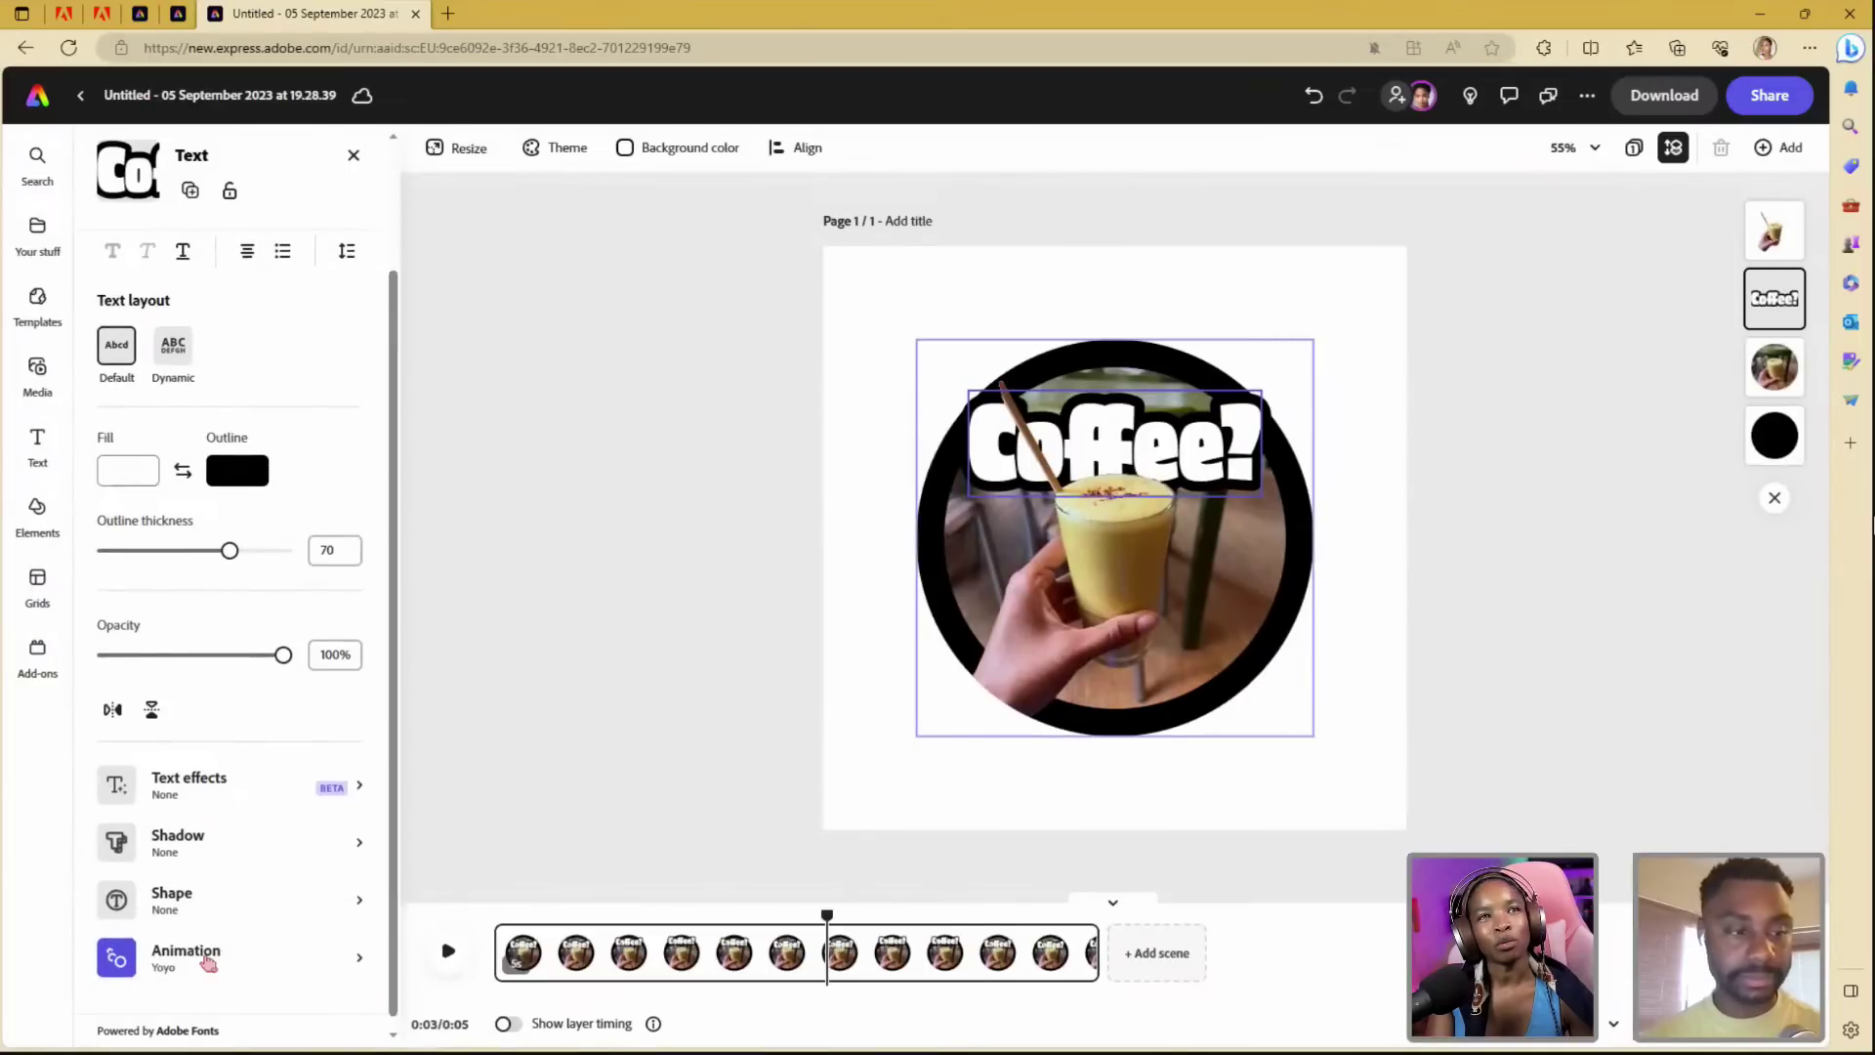
pyautogui.click(208, 964)
pyautogui.moveTo(247, 288)
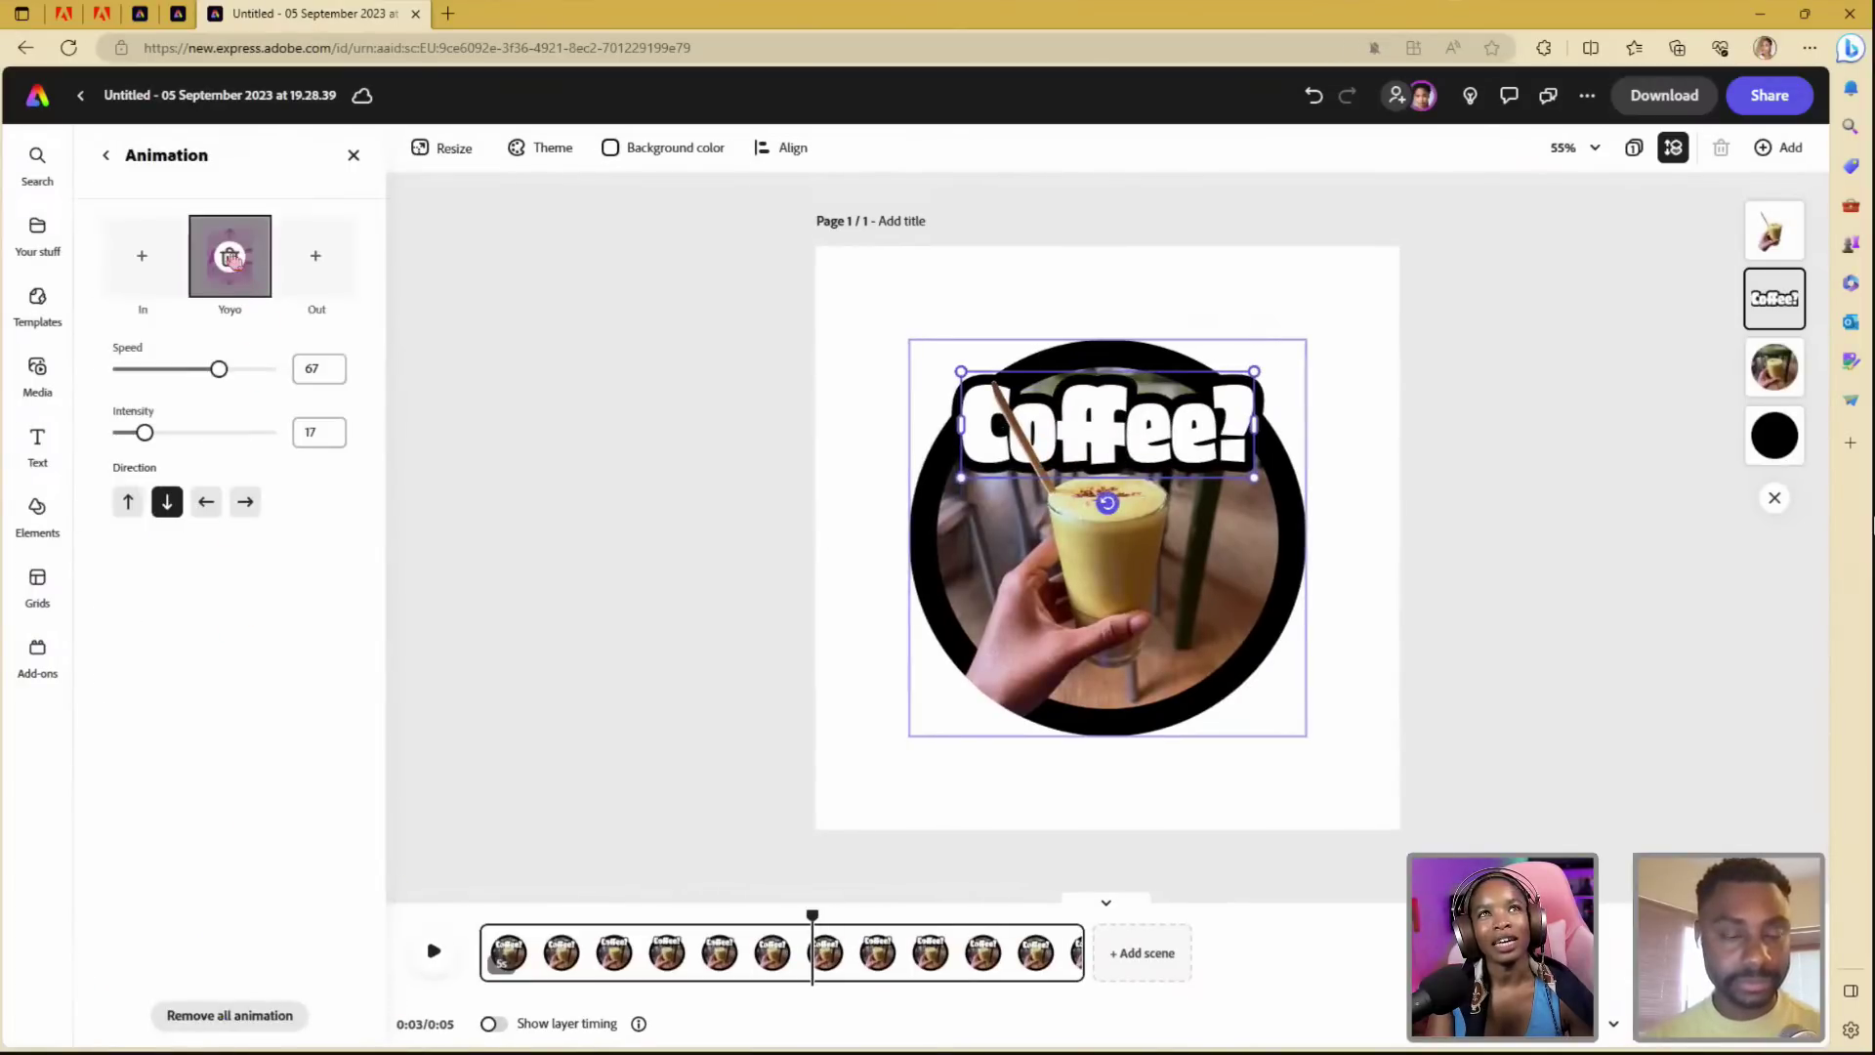
pyautogui.click(230, 256)
pyautogui.click(105, 154)
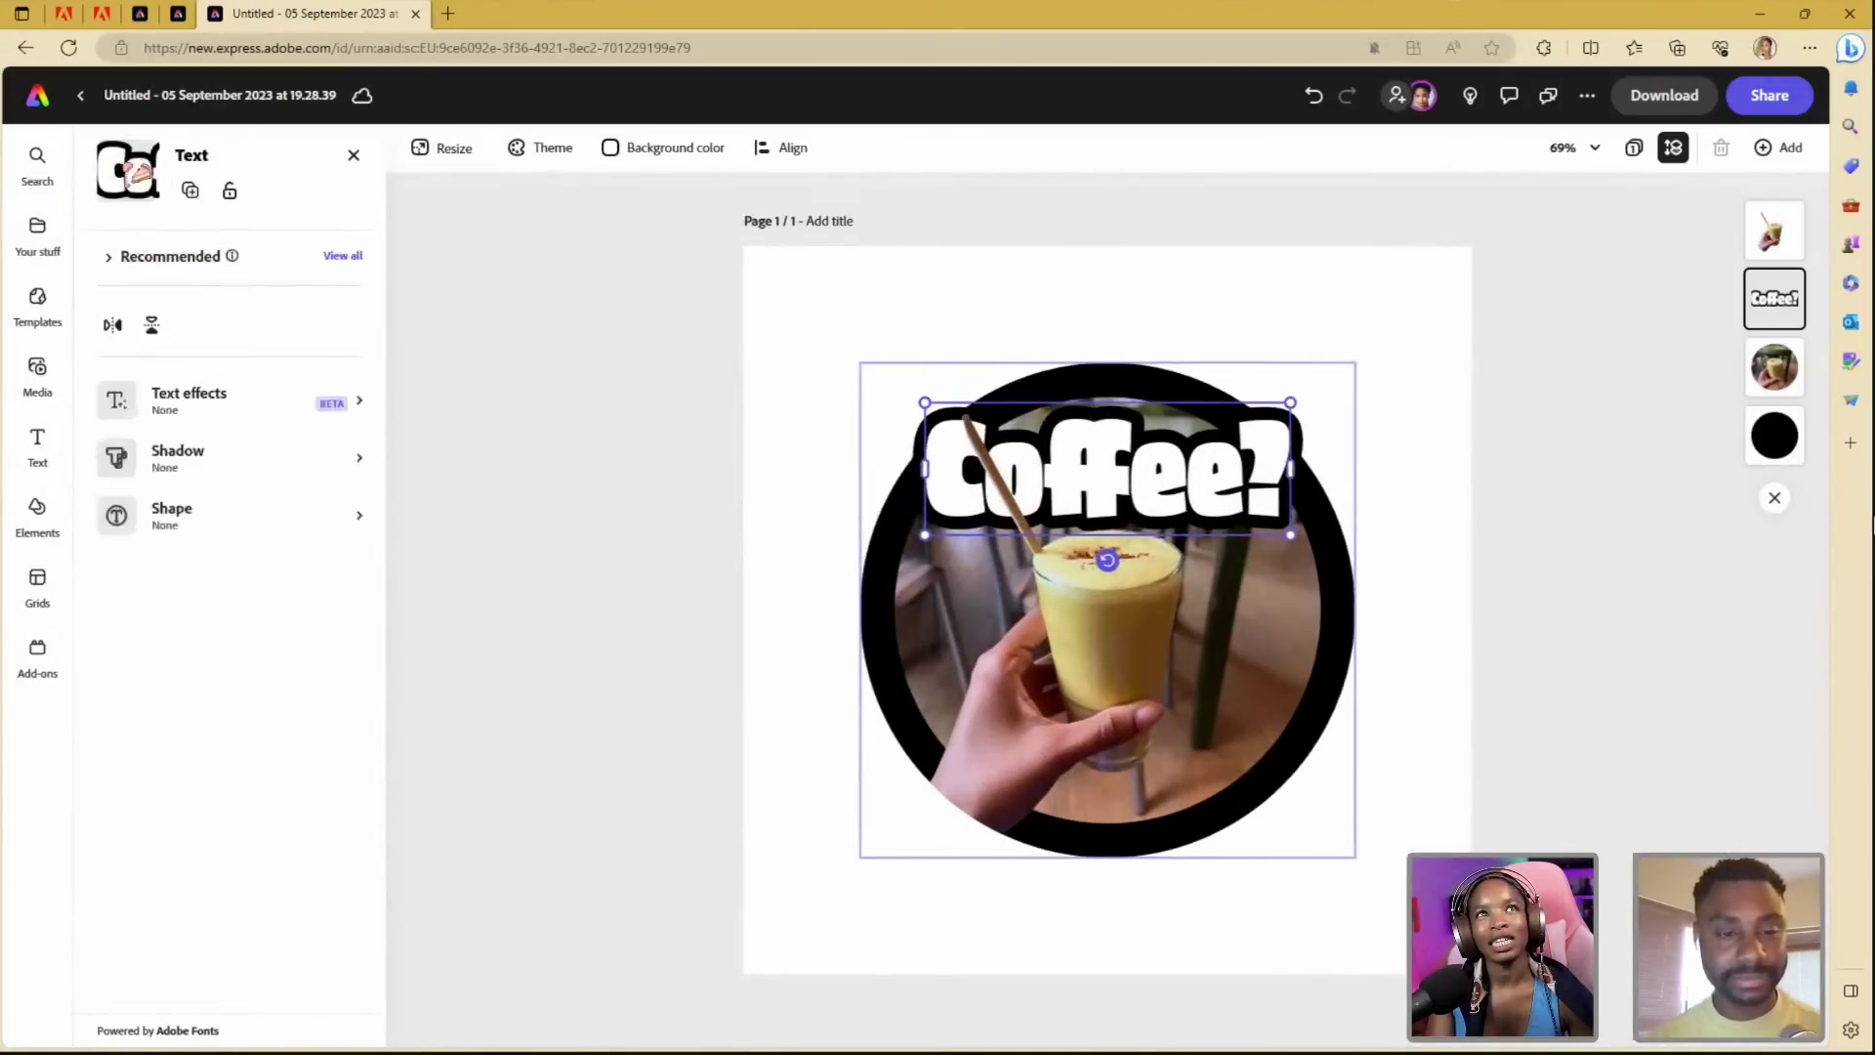
pyautogui.click(354, 156)
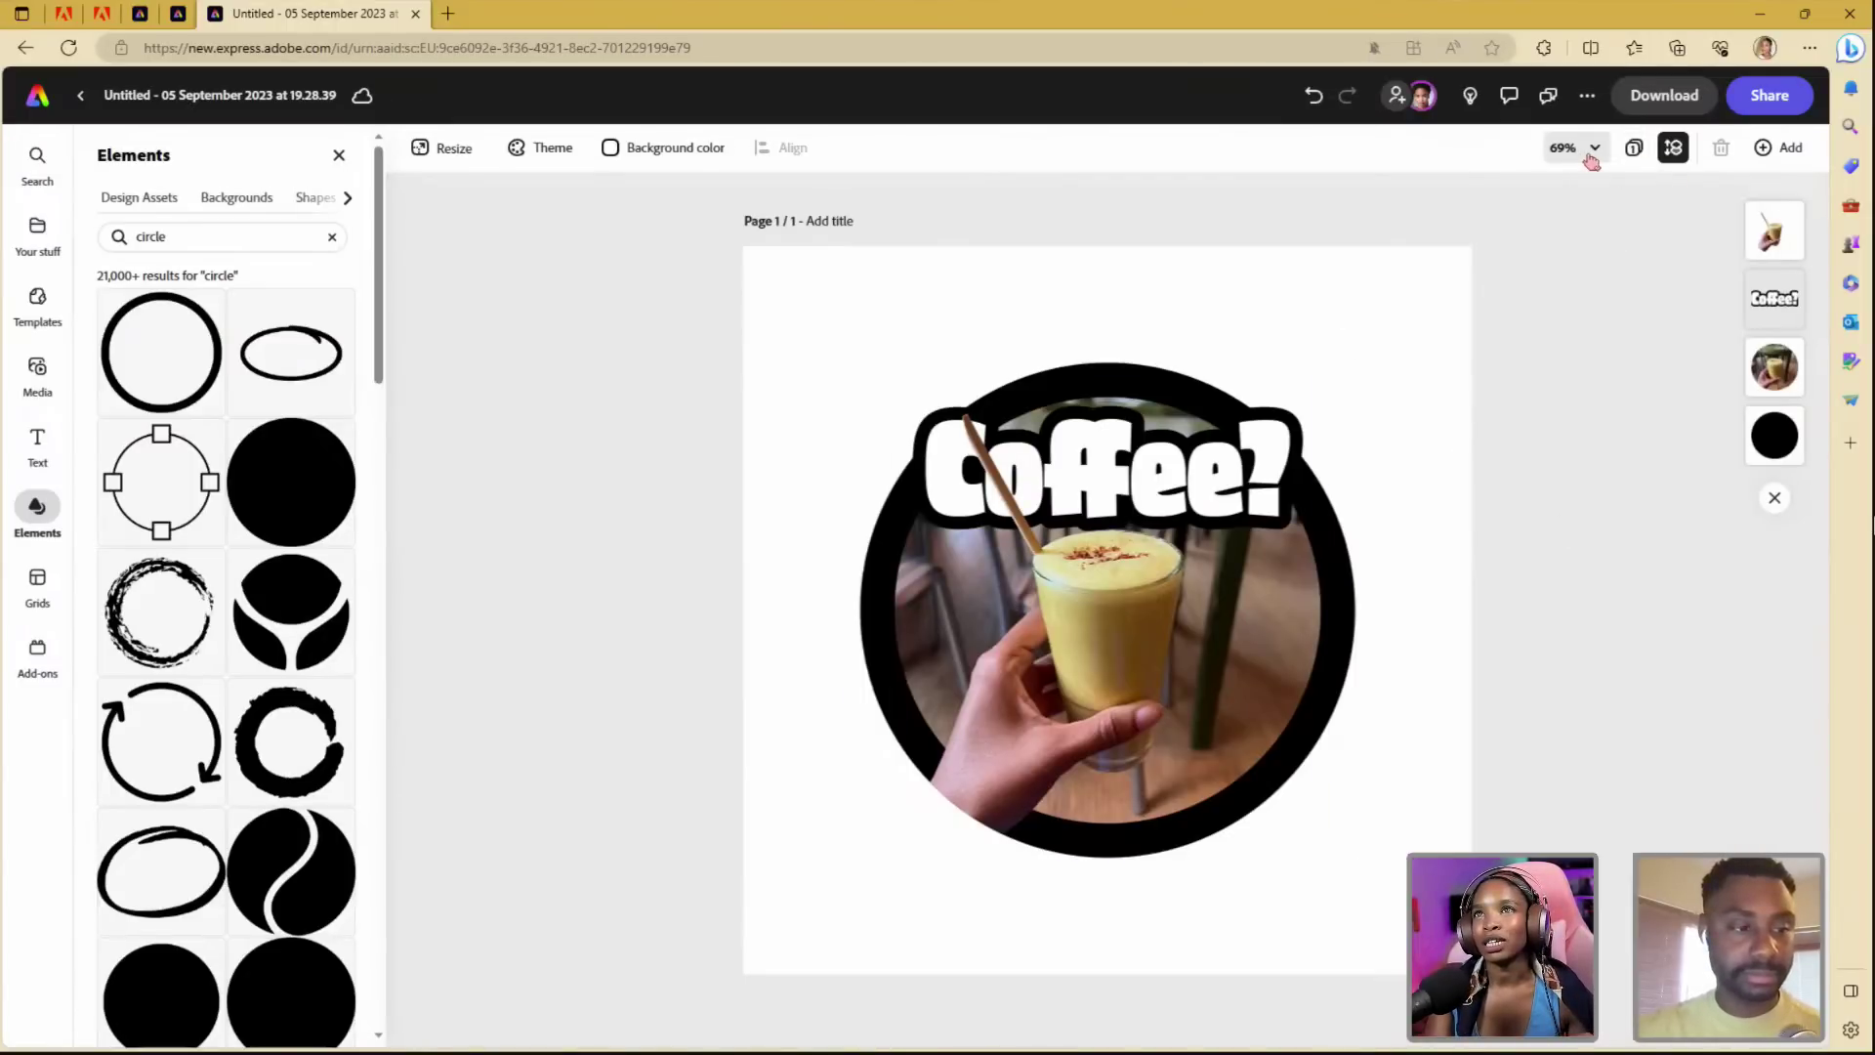
# - Enlarge the "Coffee?" title slightly about its centre to font size 199
pyautogui.click(1281, 470)
pyautogui.click(1734, 310)
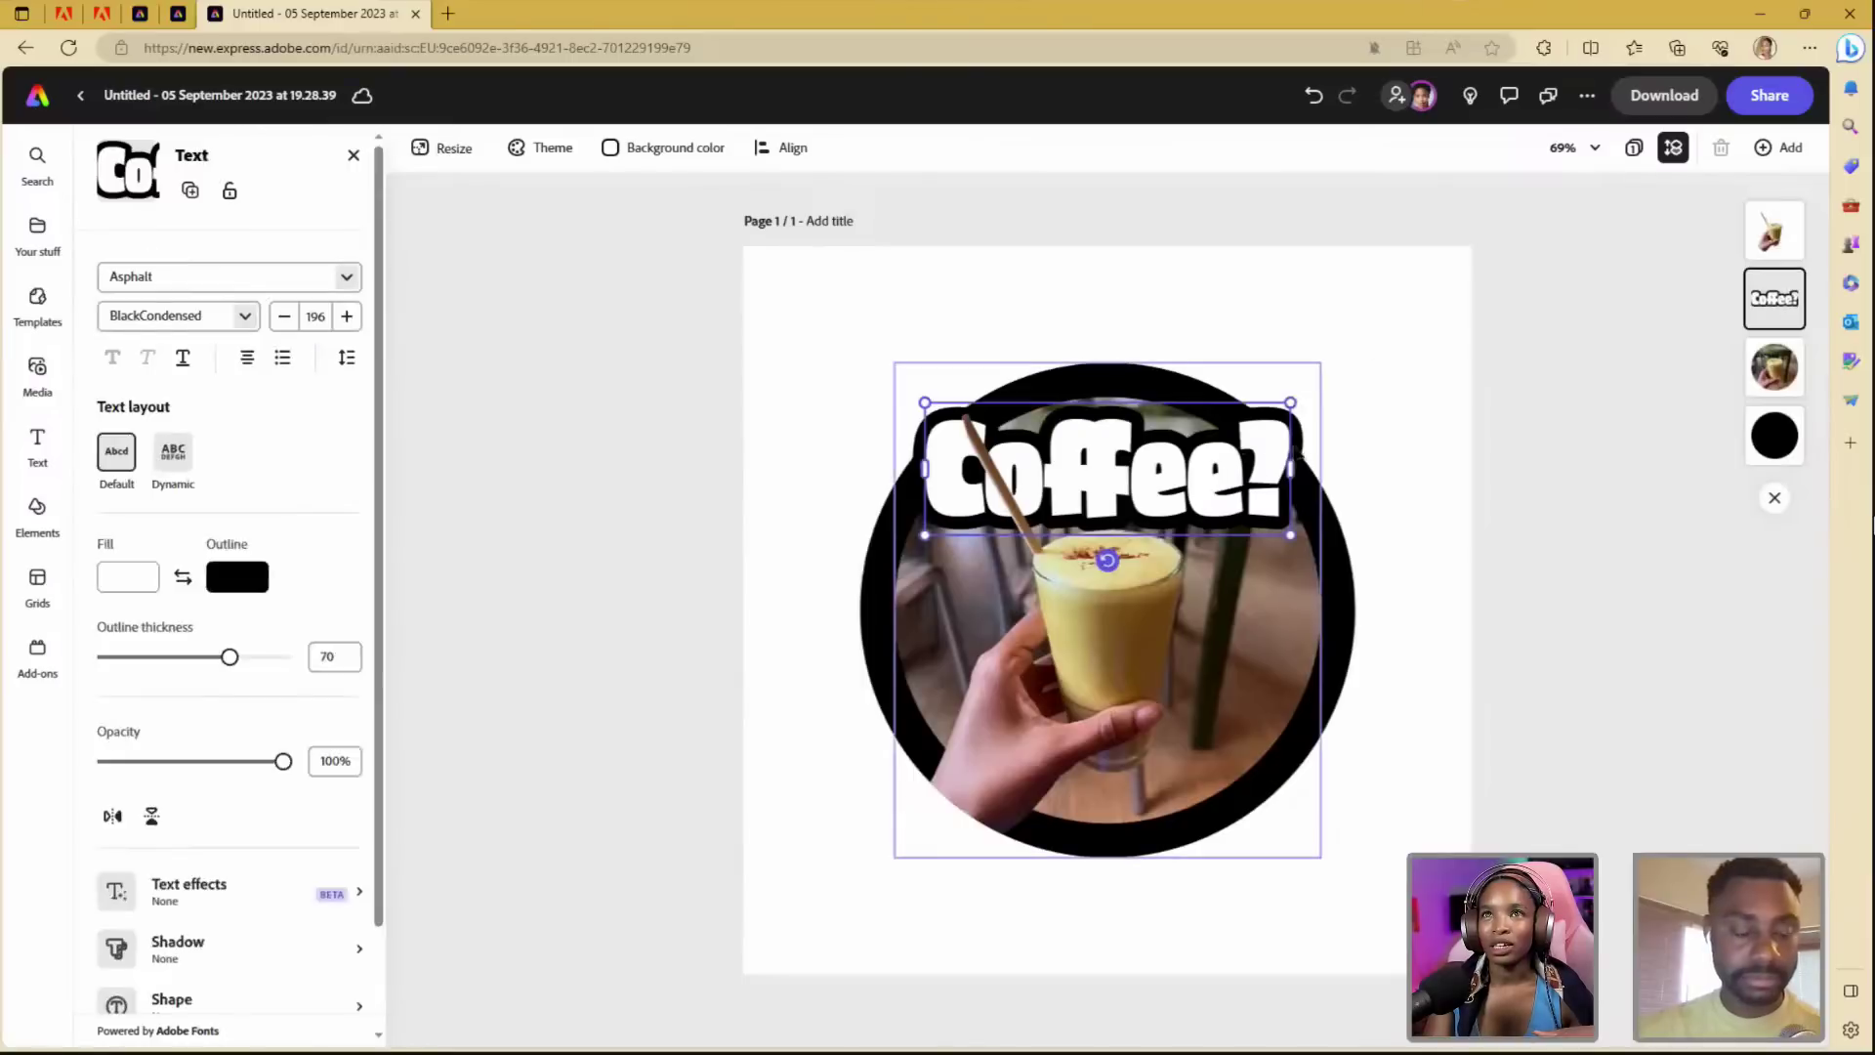
pyautogui.moveTo(1306, 395); pyautogui.dragTo(1318, 387)
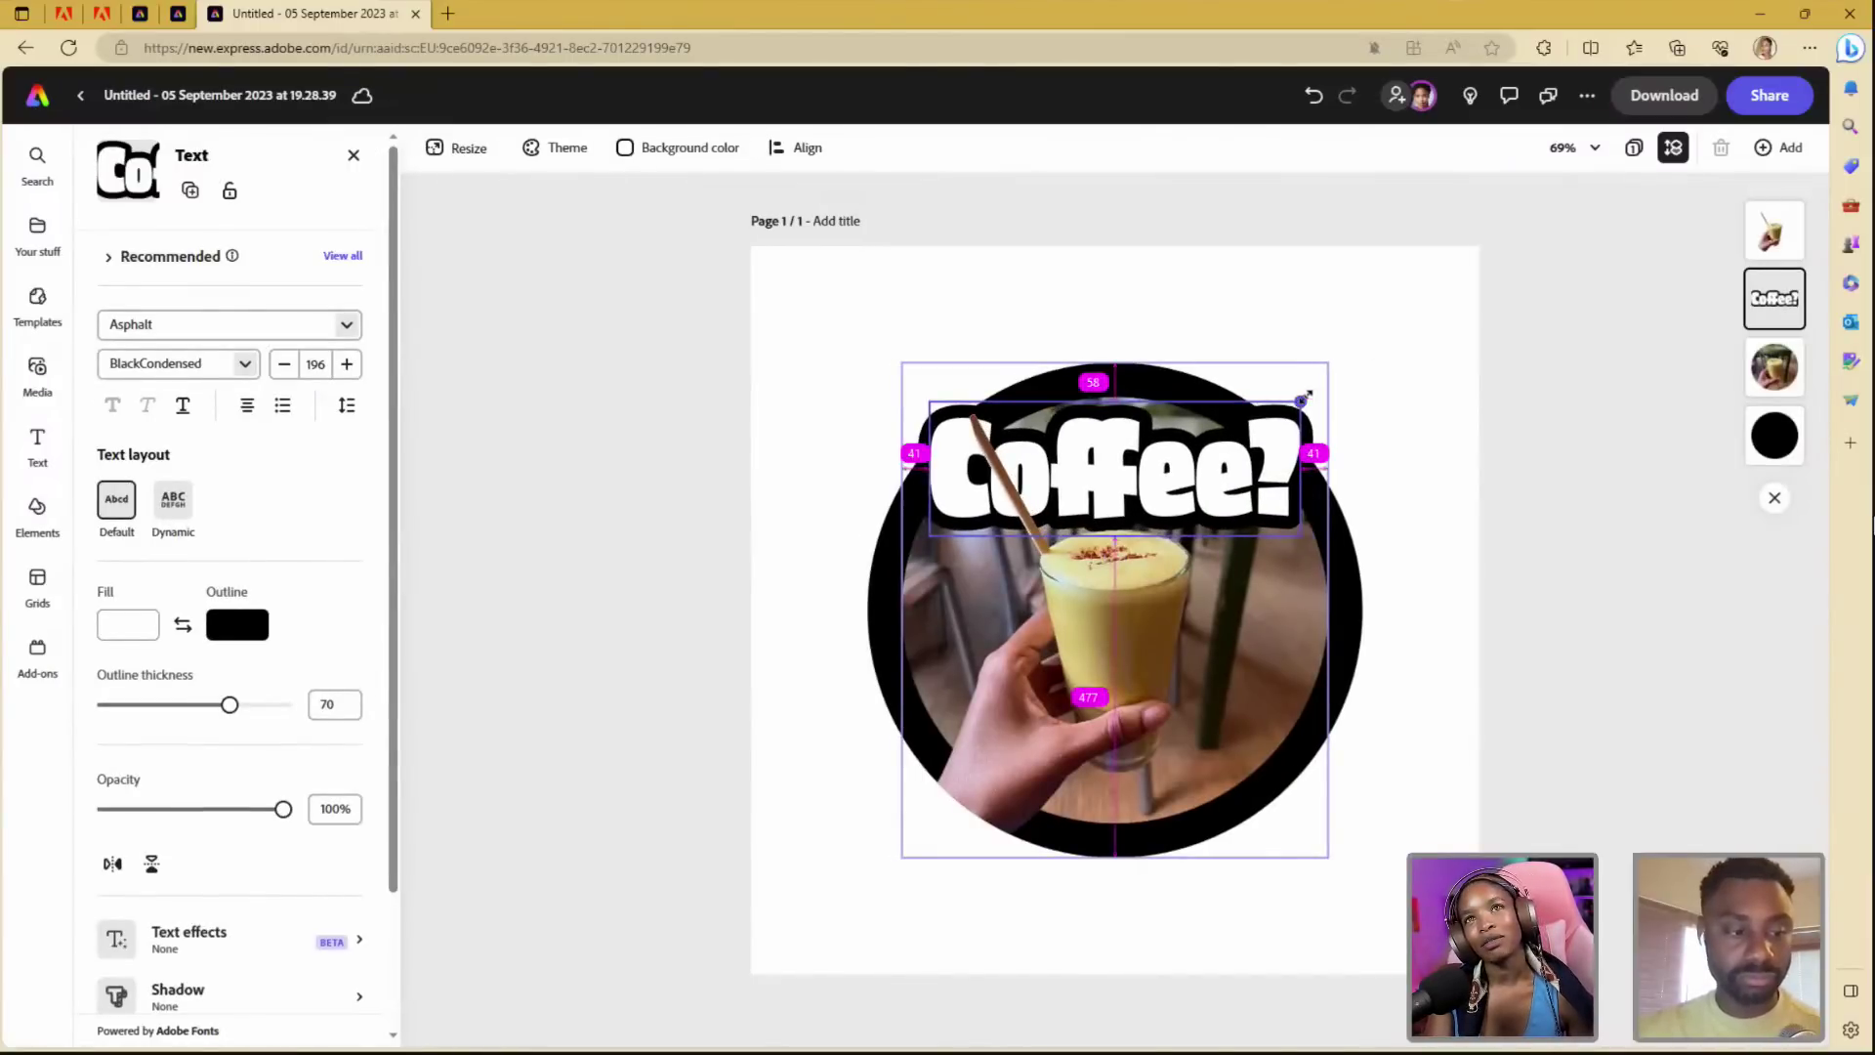
# - Undo the accidental move of the drink cutout and lock the cutout in place
pyautogui.moveTo(1114, 561); pyautogui.dragTo(1124, 510)
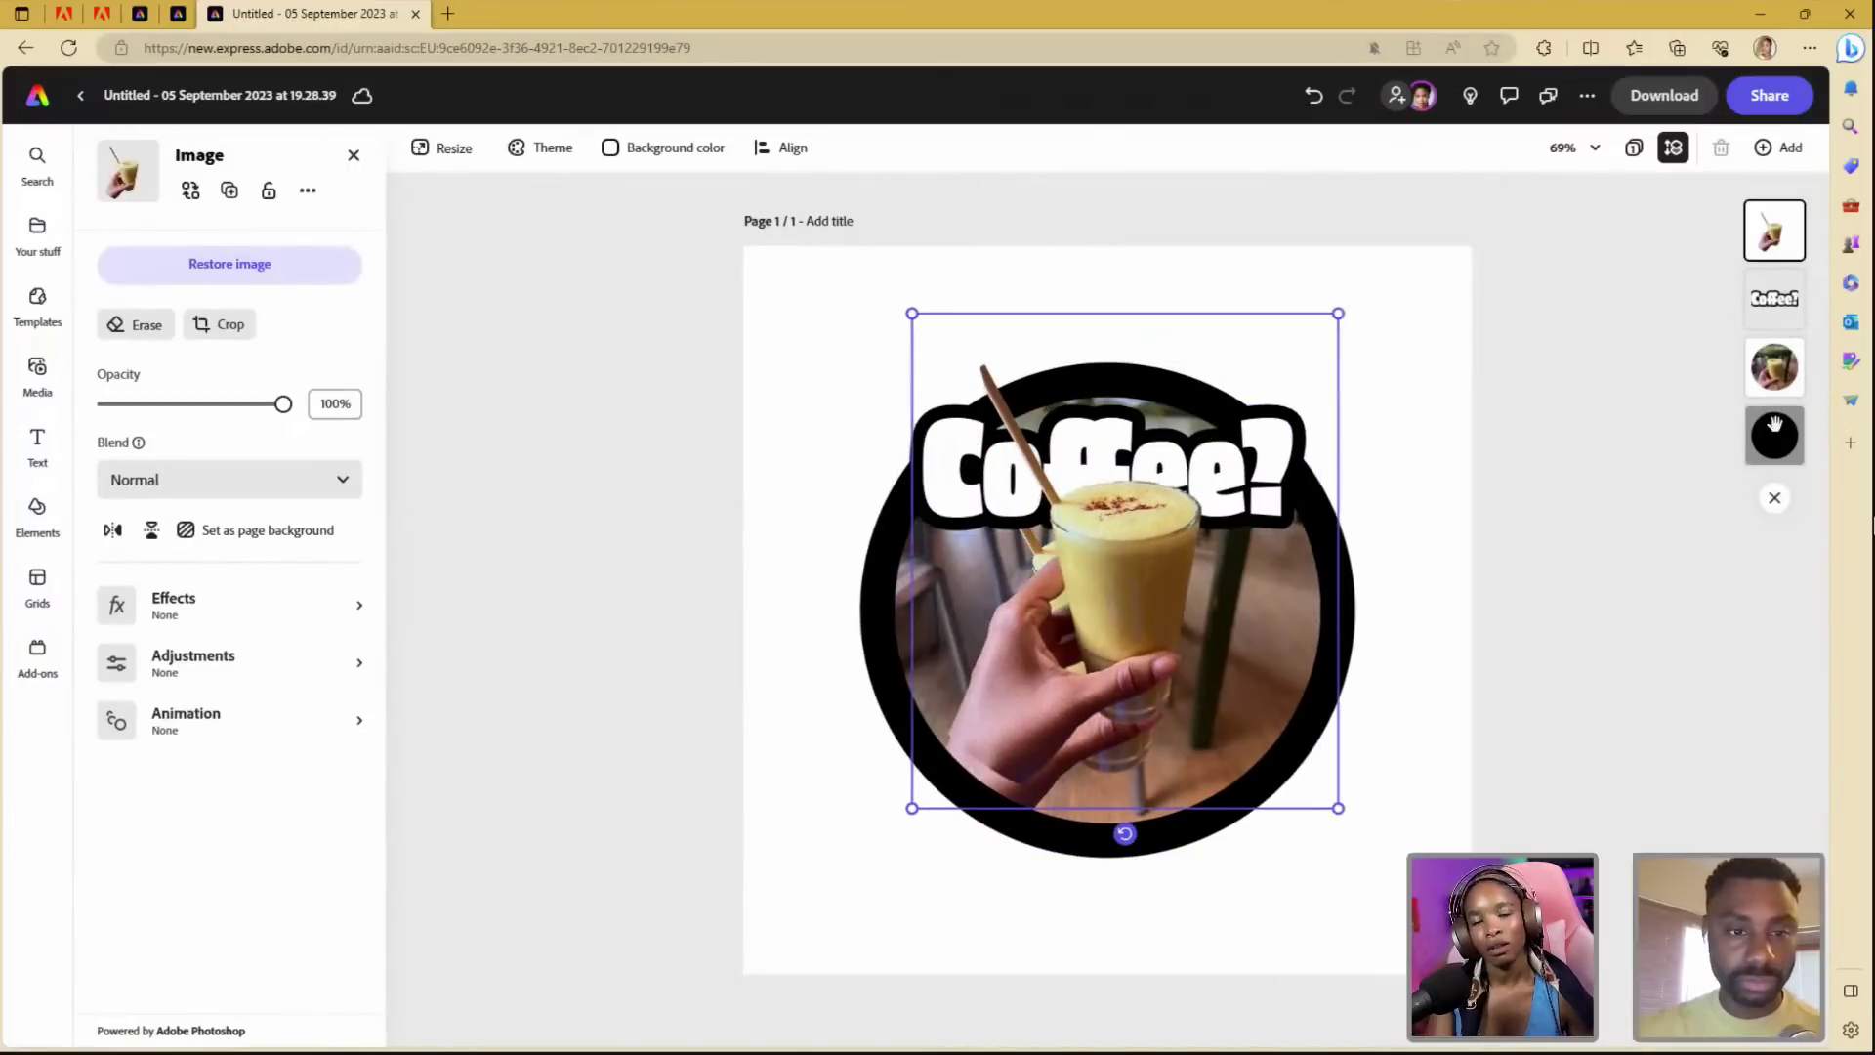
pyautogui.hotkey('ctrl', 'z')
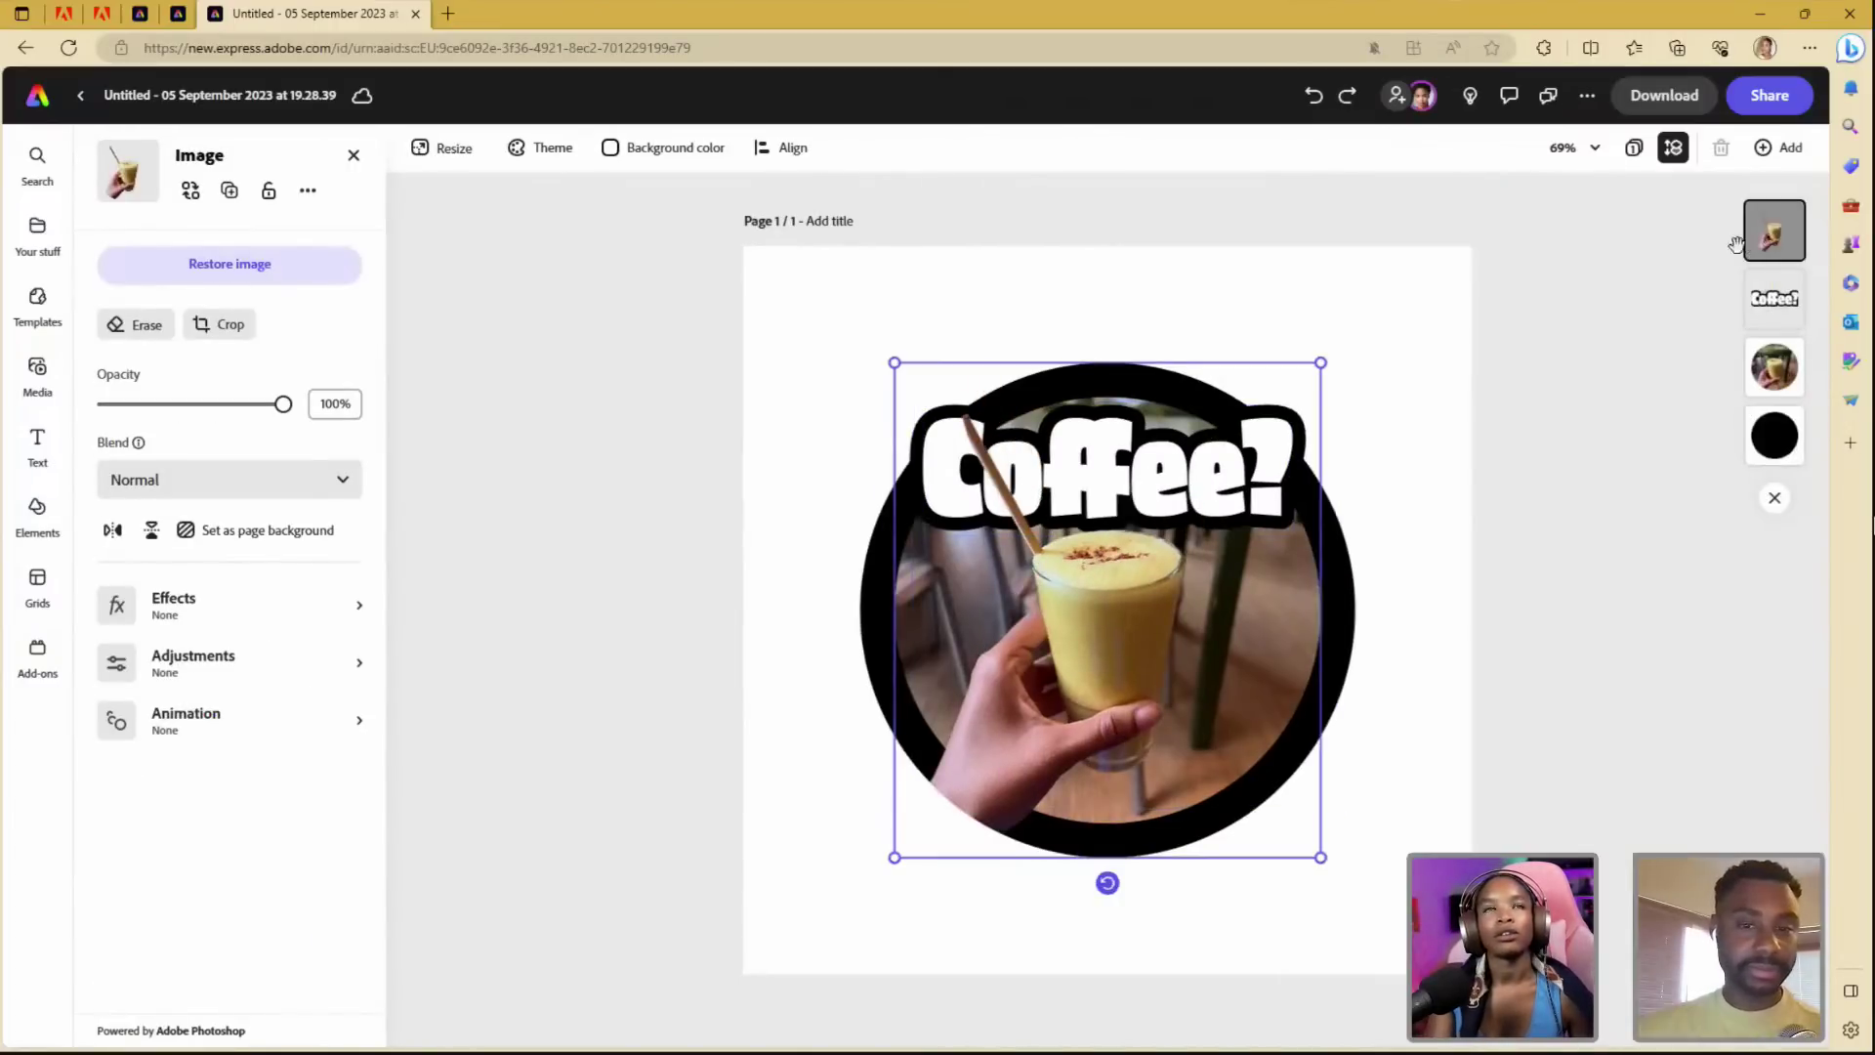
pyautogui.click(268, 191)
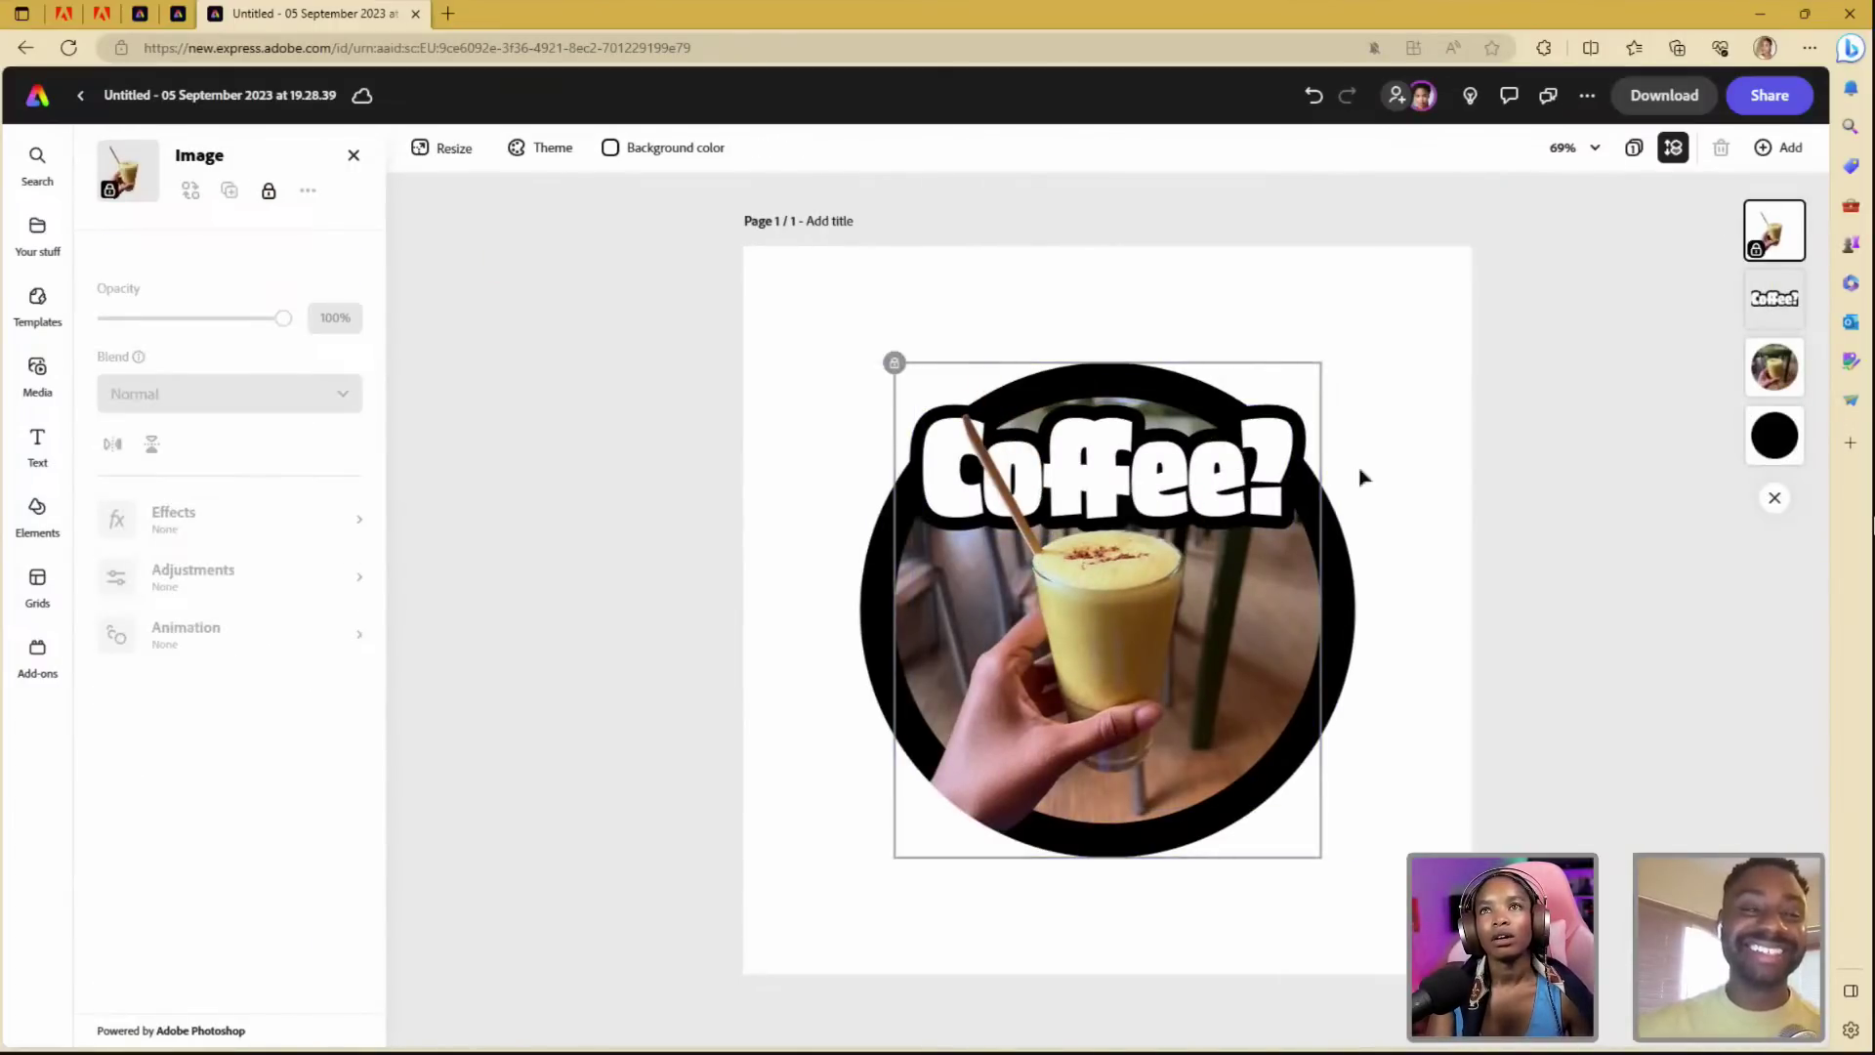
# - Move the "Coffee?" title straight up so it overlaps the top of the black circle, with the straw's tip touching its lower edge
pyautogui.click(1767, 303)
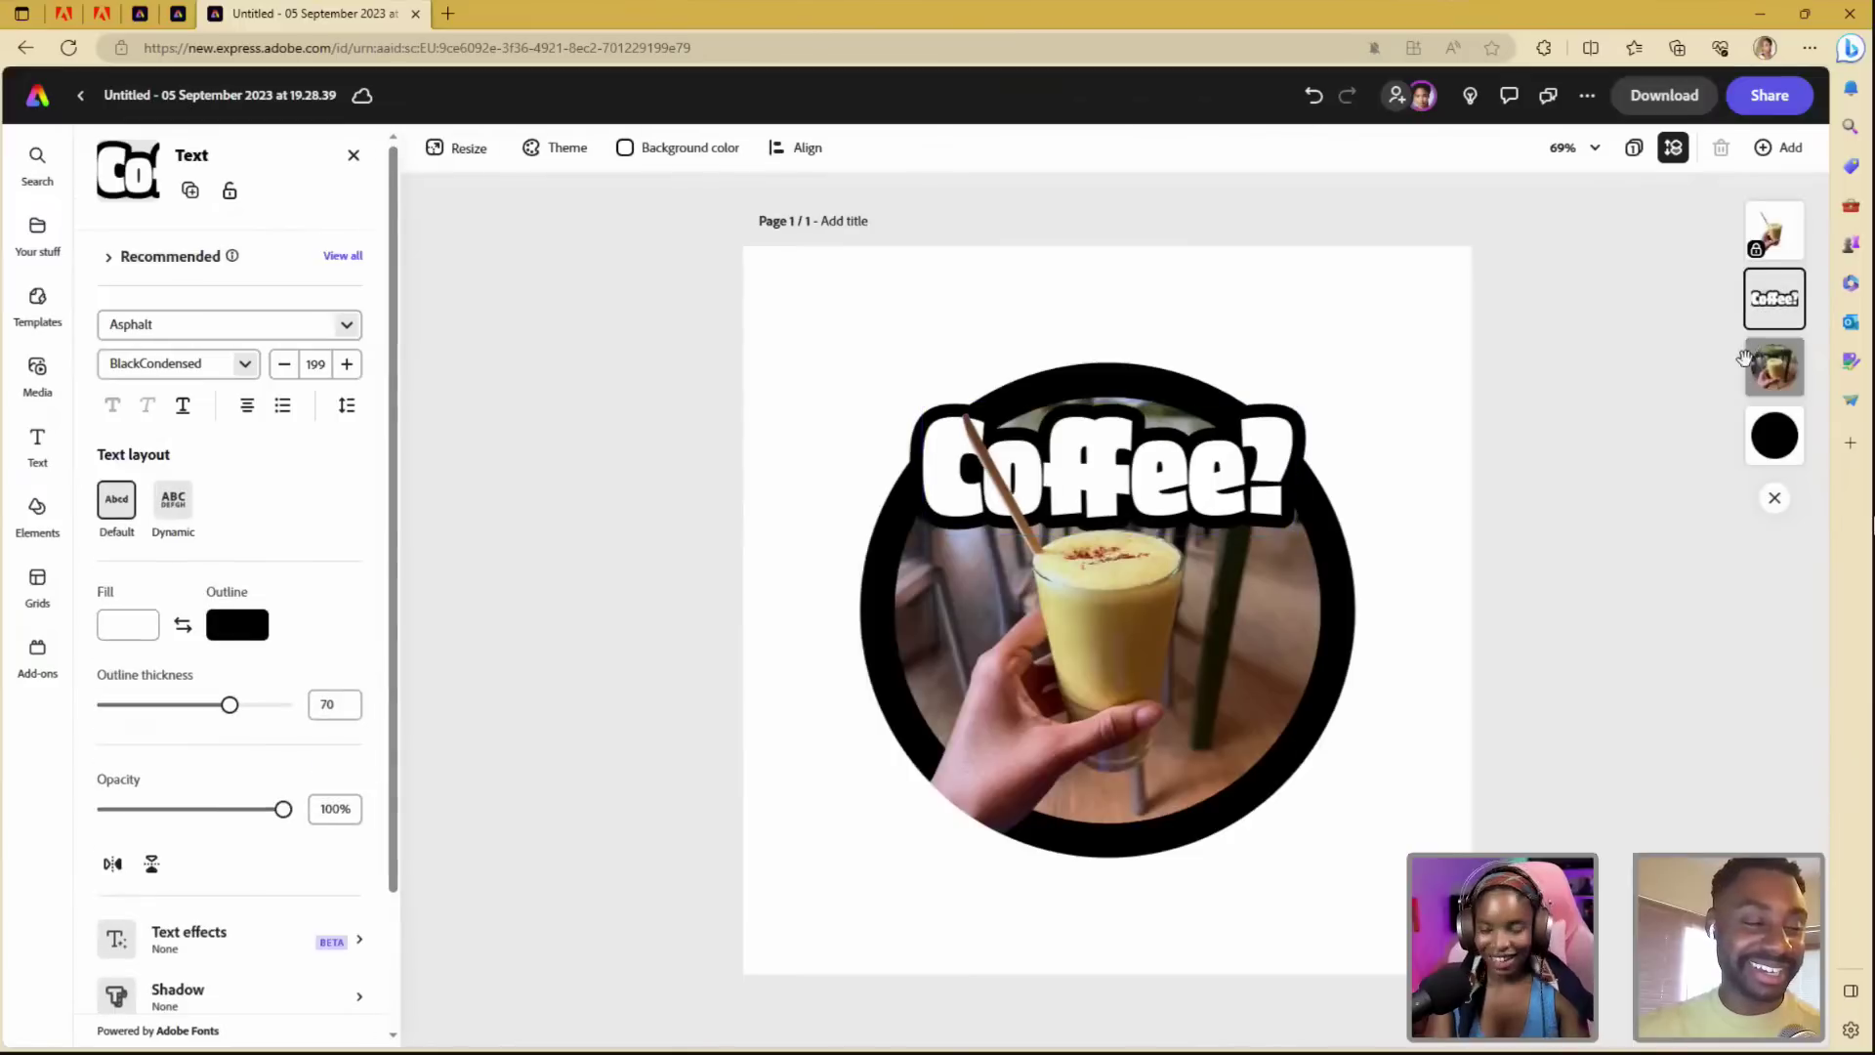
pyautogui.moveTo(1274, 455); pyautogui.dragTo(1287, 405)
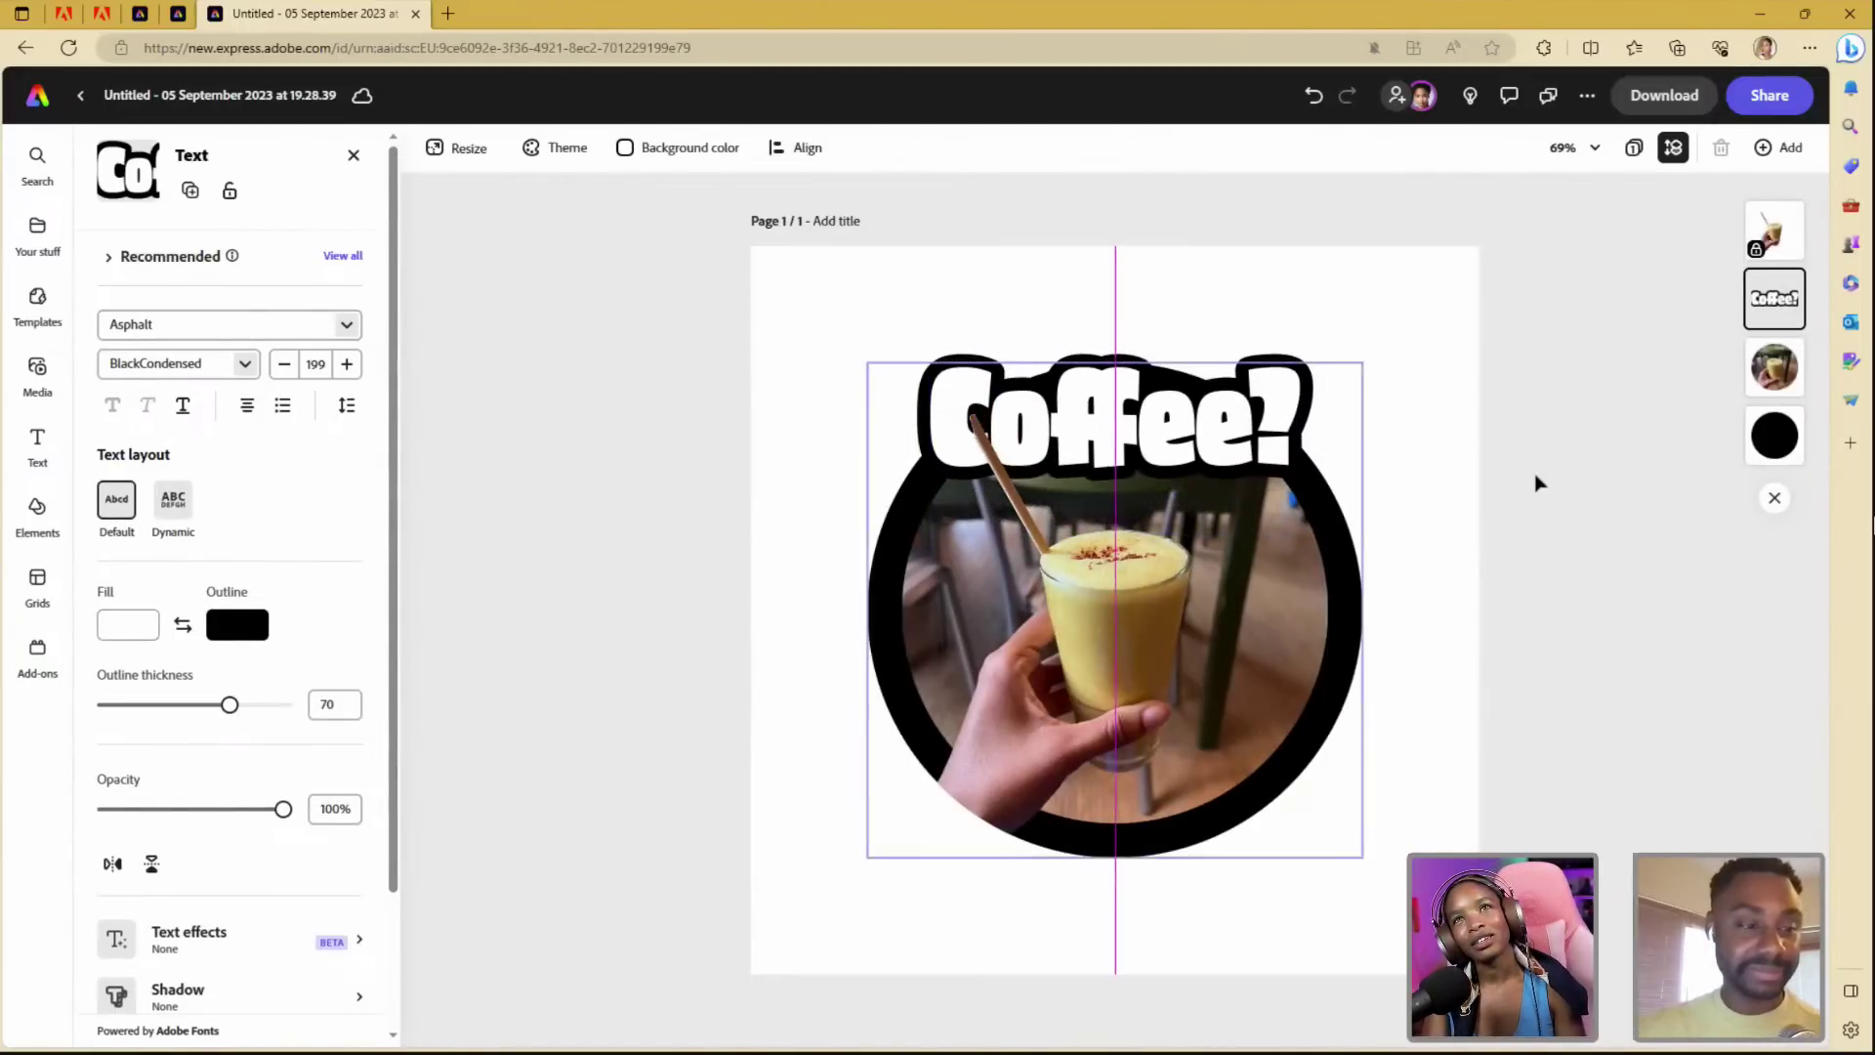
pyautogui.hotkey('shift', 'Up')
pyautogui.hotkey('shift', 'Up')
pyautogui.hotkey('shift', 'Up')
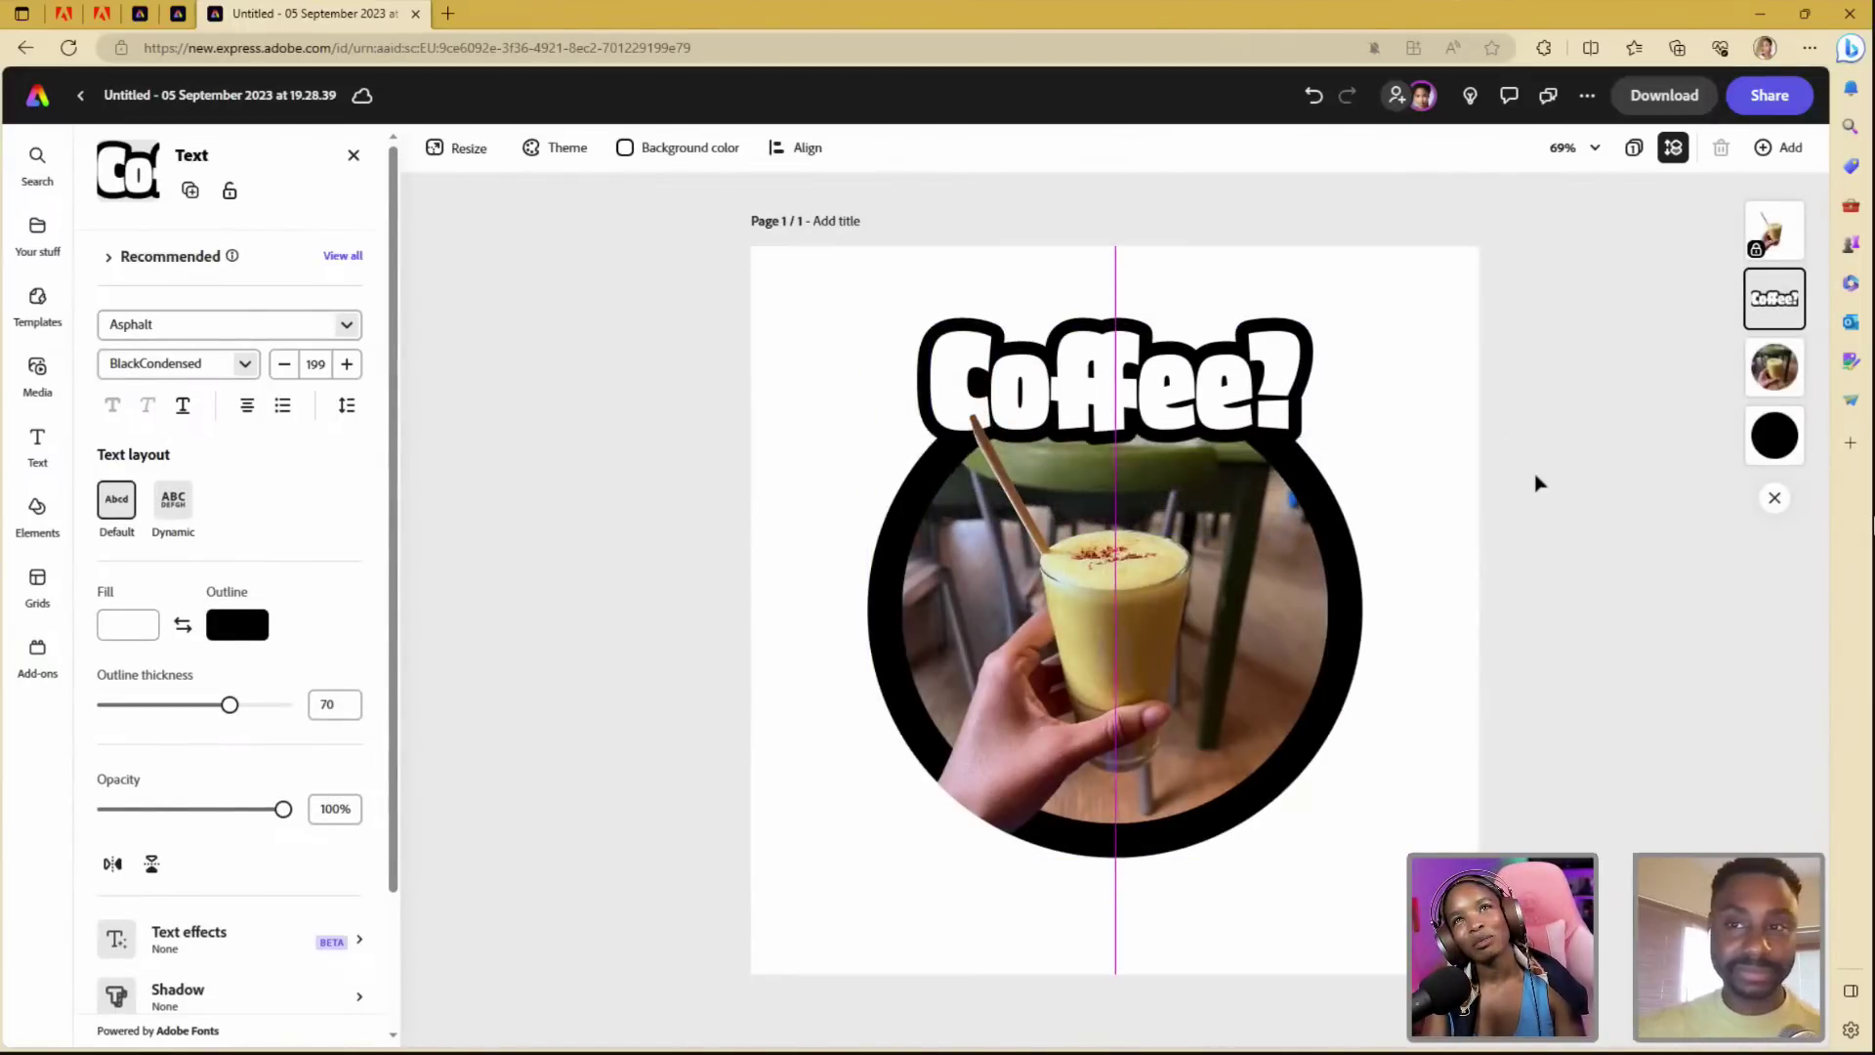
pyautogui.moveTo(1235, 403); pyautogui.dragTo(1356, 364)
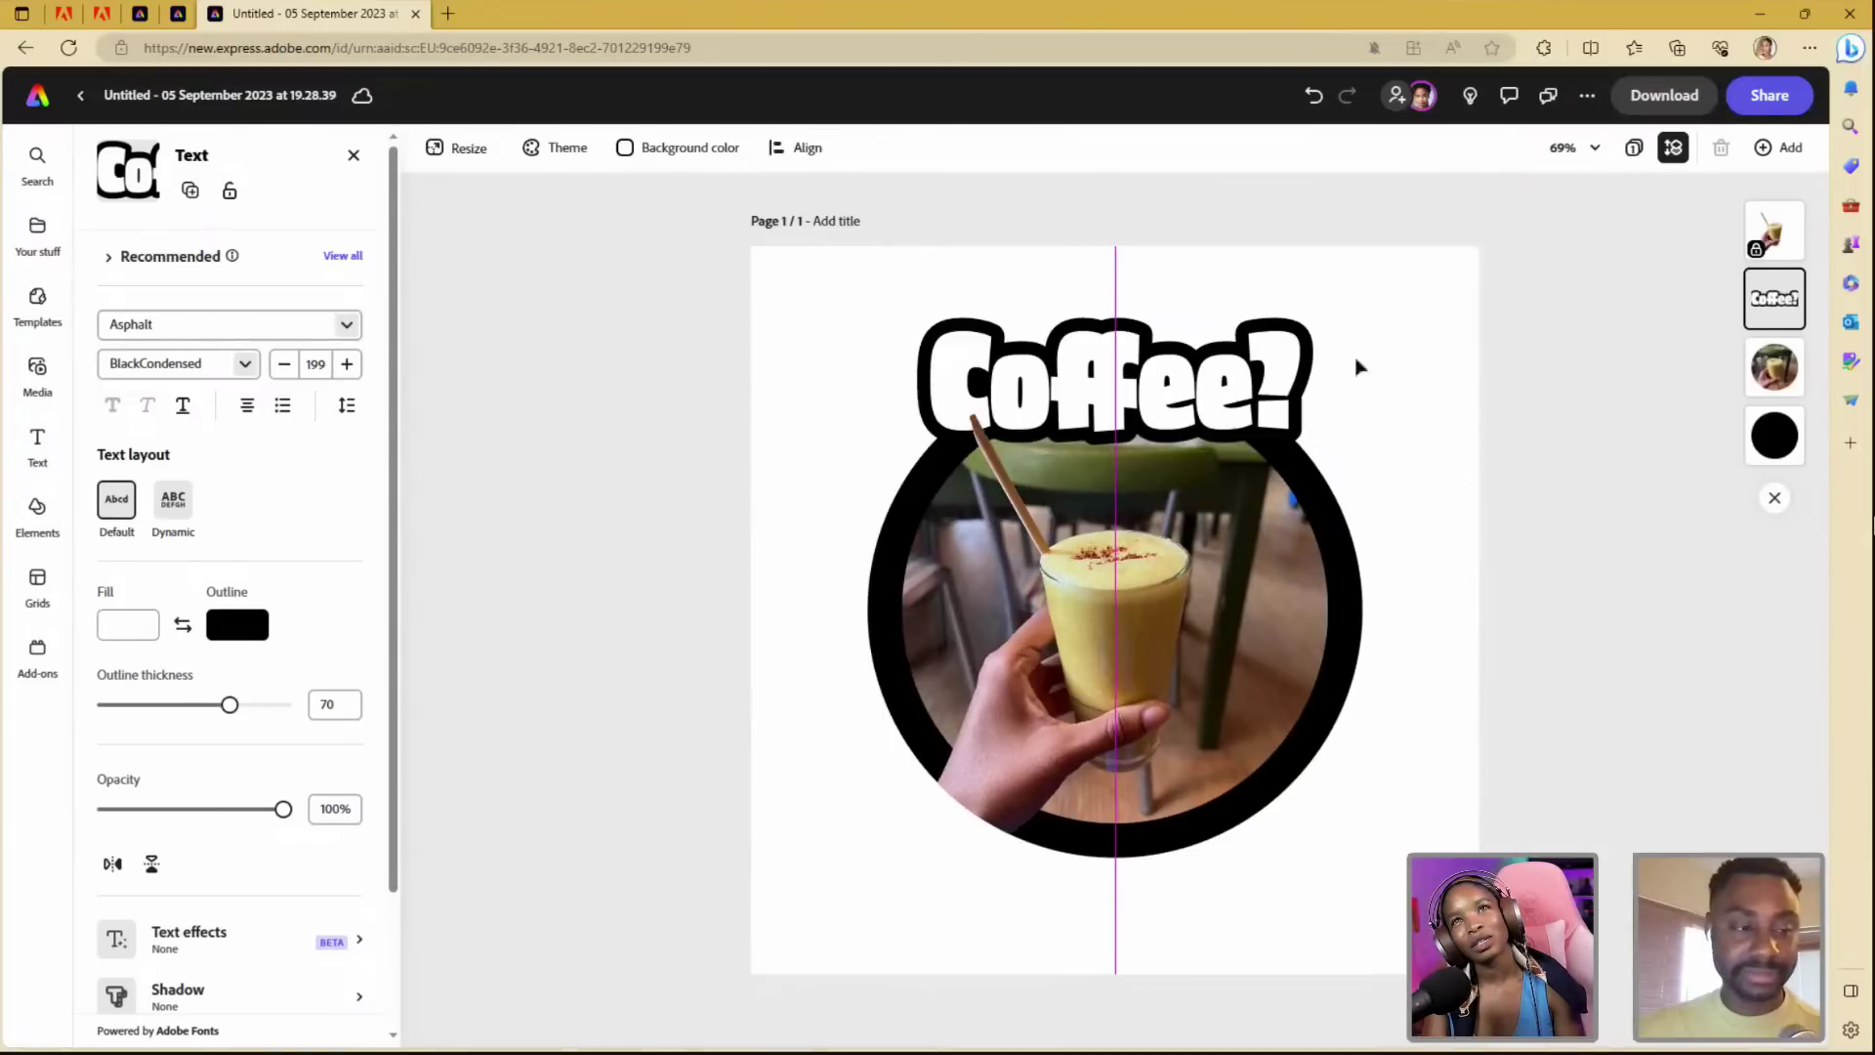
pyautogui.hotkey('ctrl', 'z')
pyautogui.click(1520, 508)
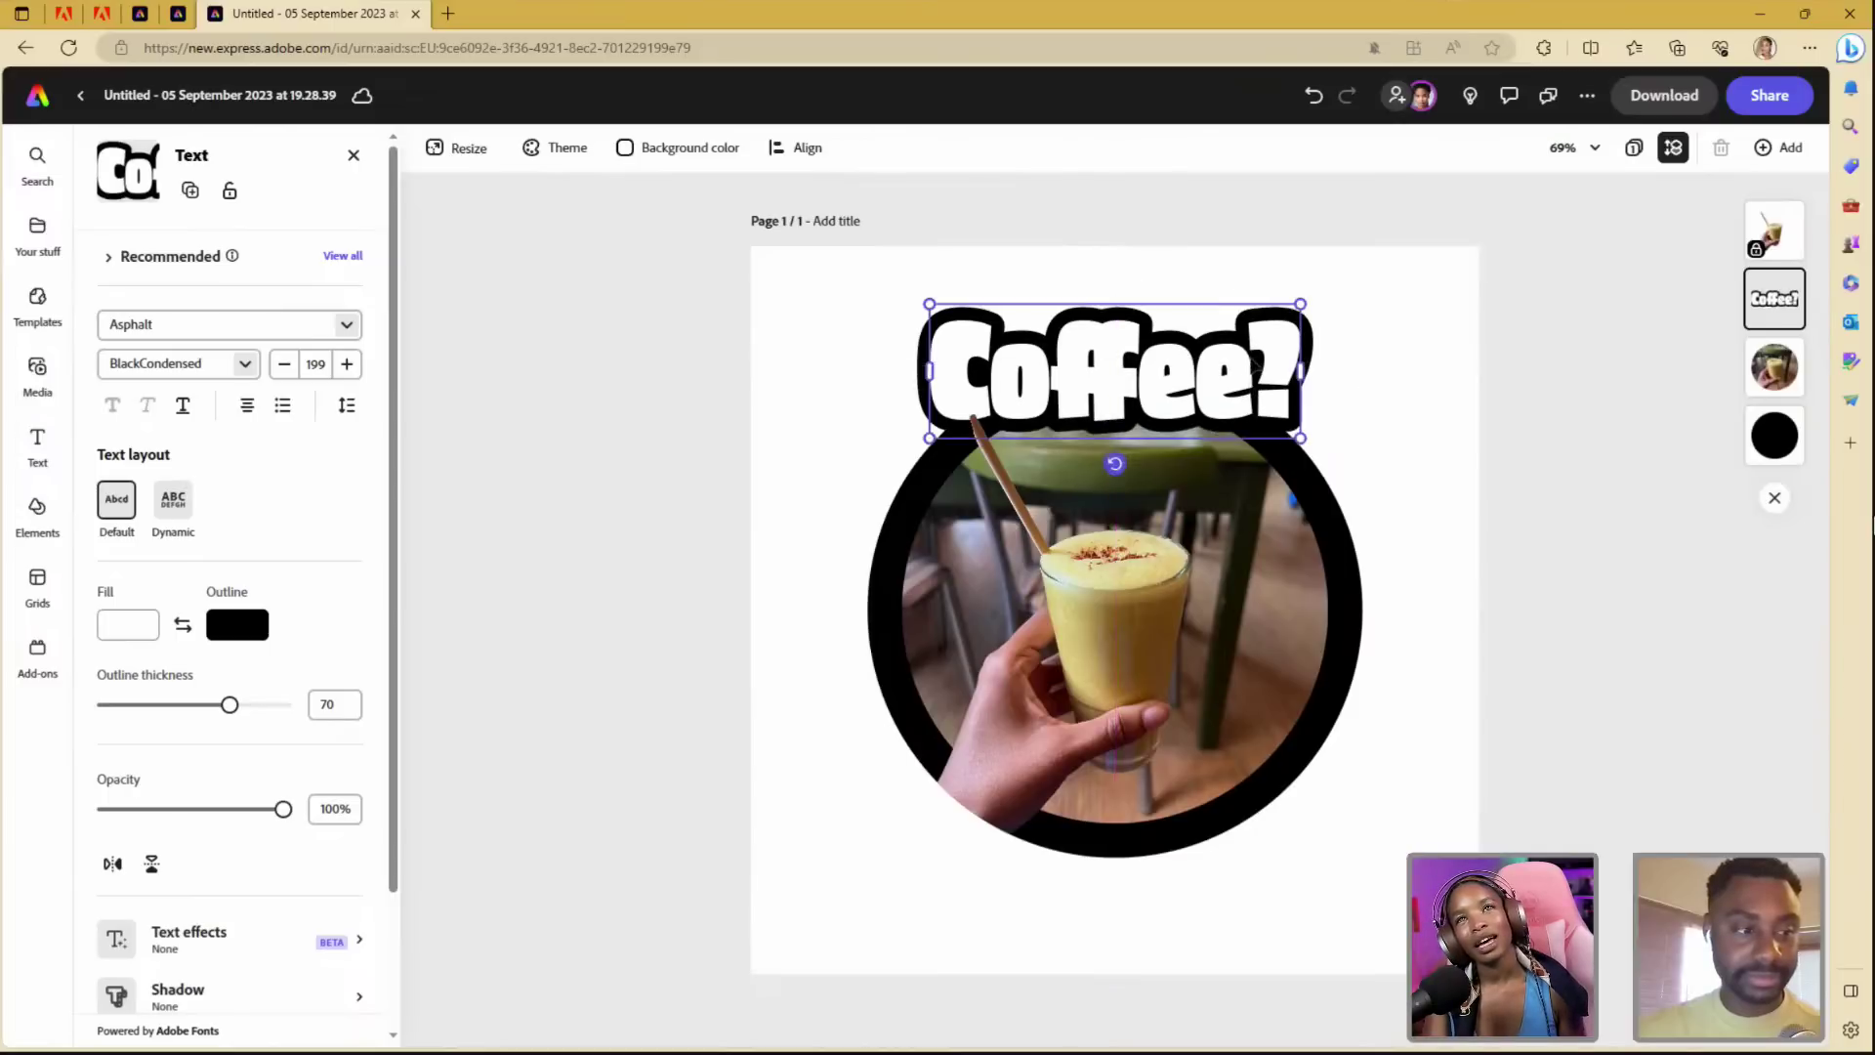
pyautogui.click(1547, 606)
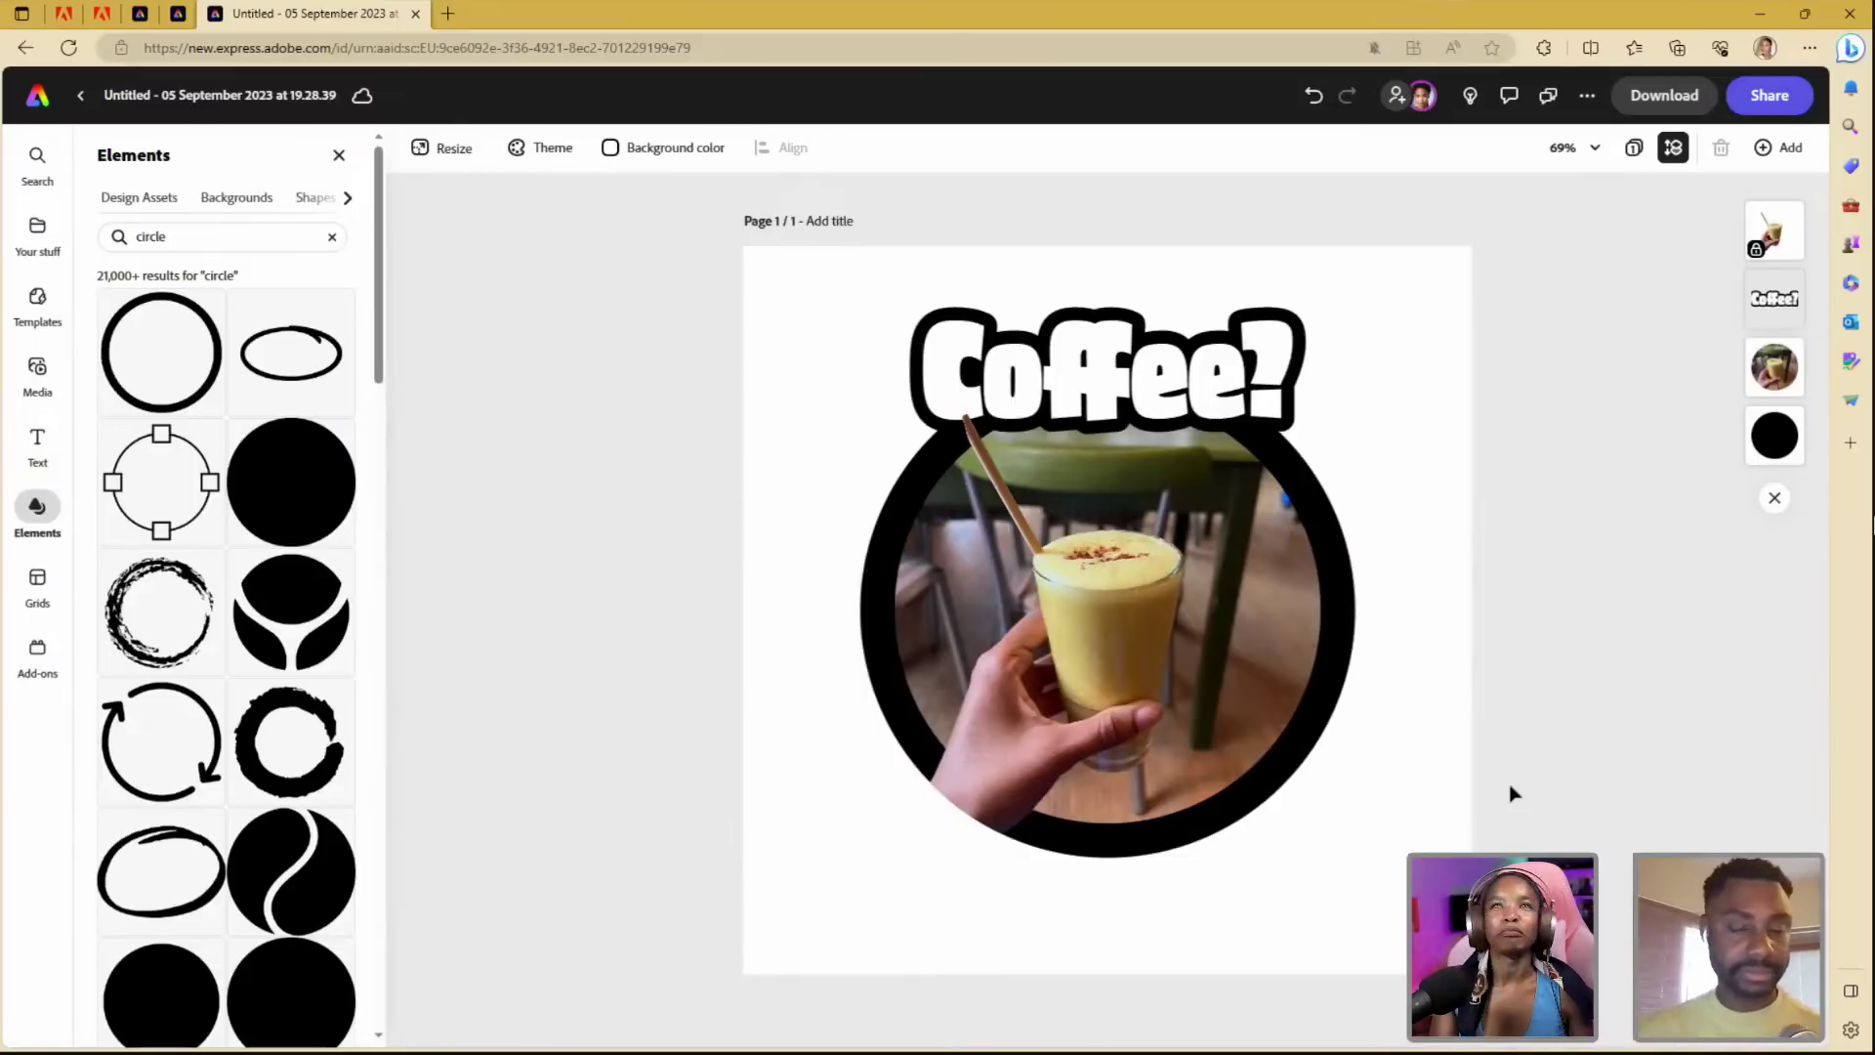
# - Set the outline thickness of the "Coffee?" title to 100
pyautogui.click(1774, 435)
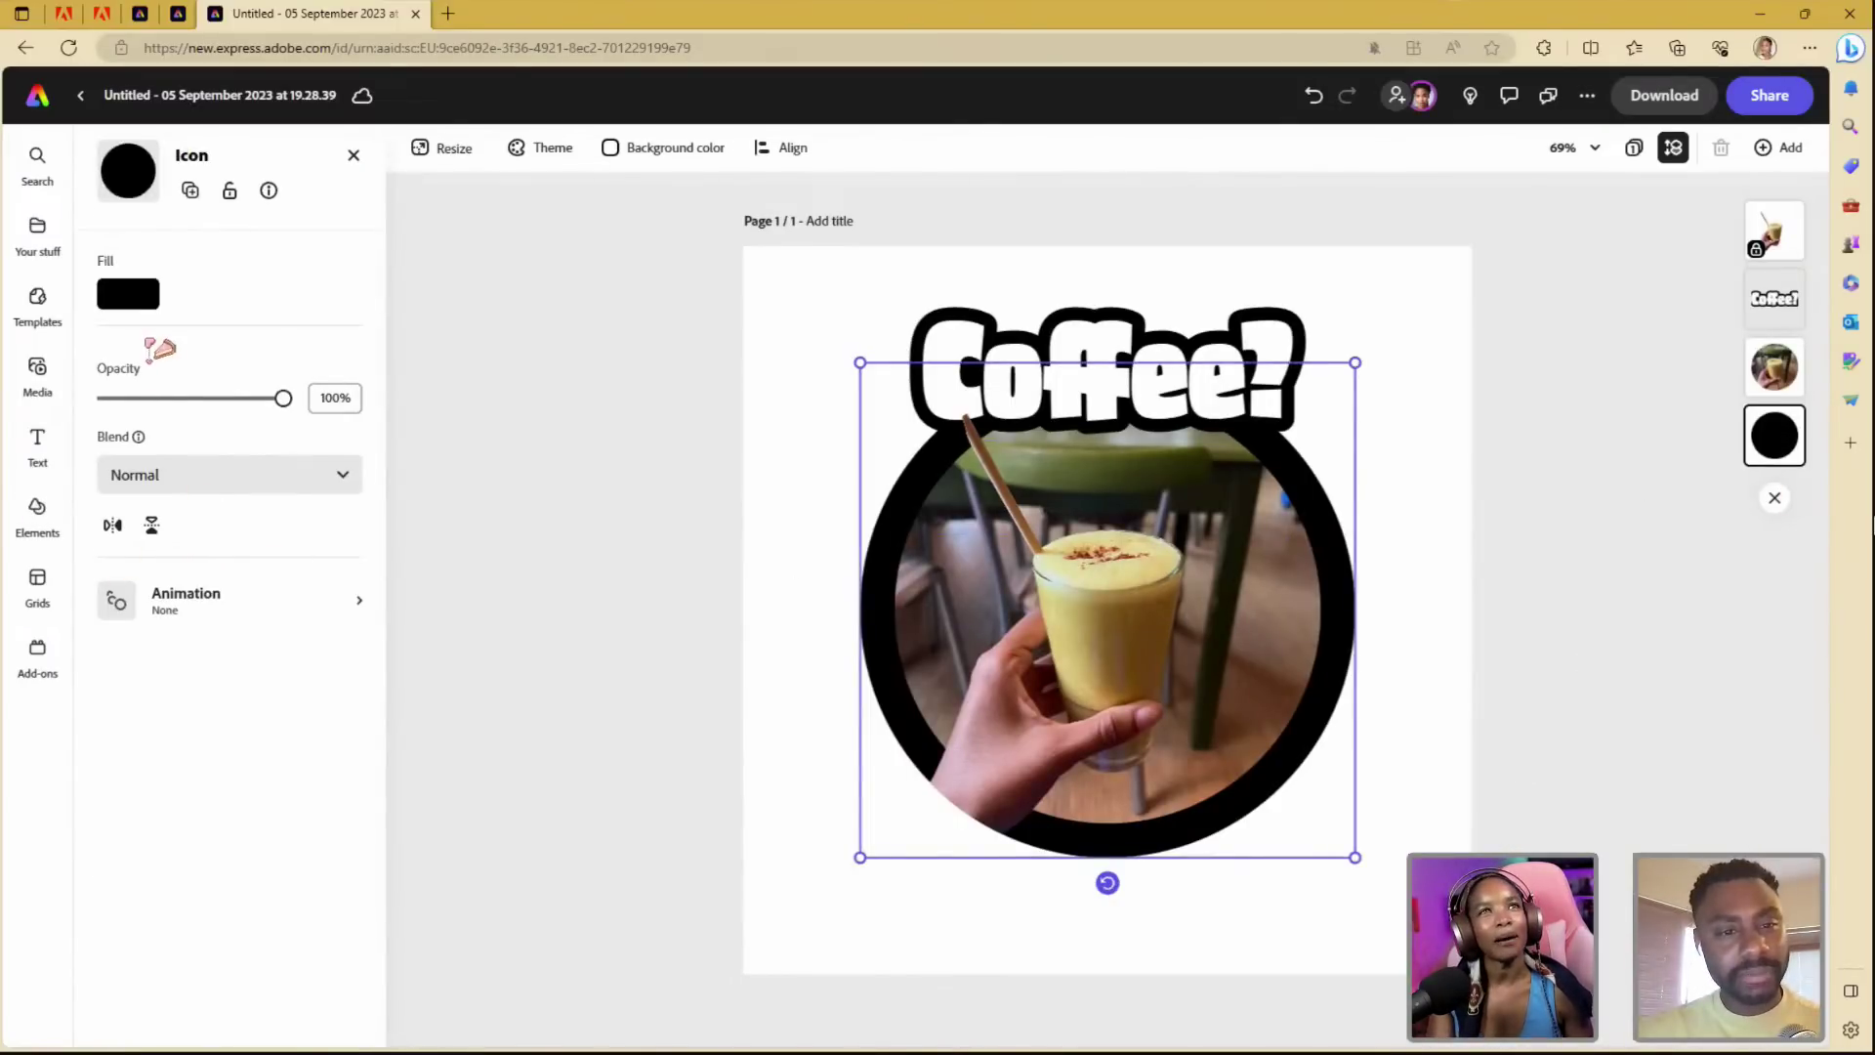
pyautogui.click(1715, 659)
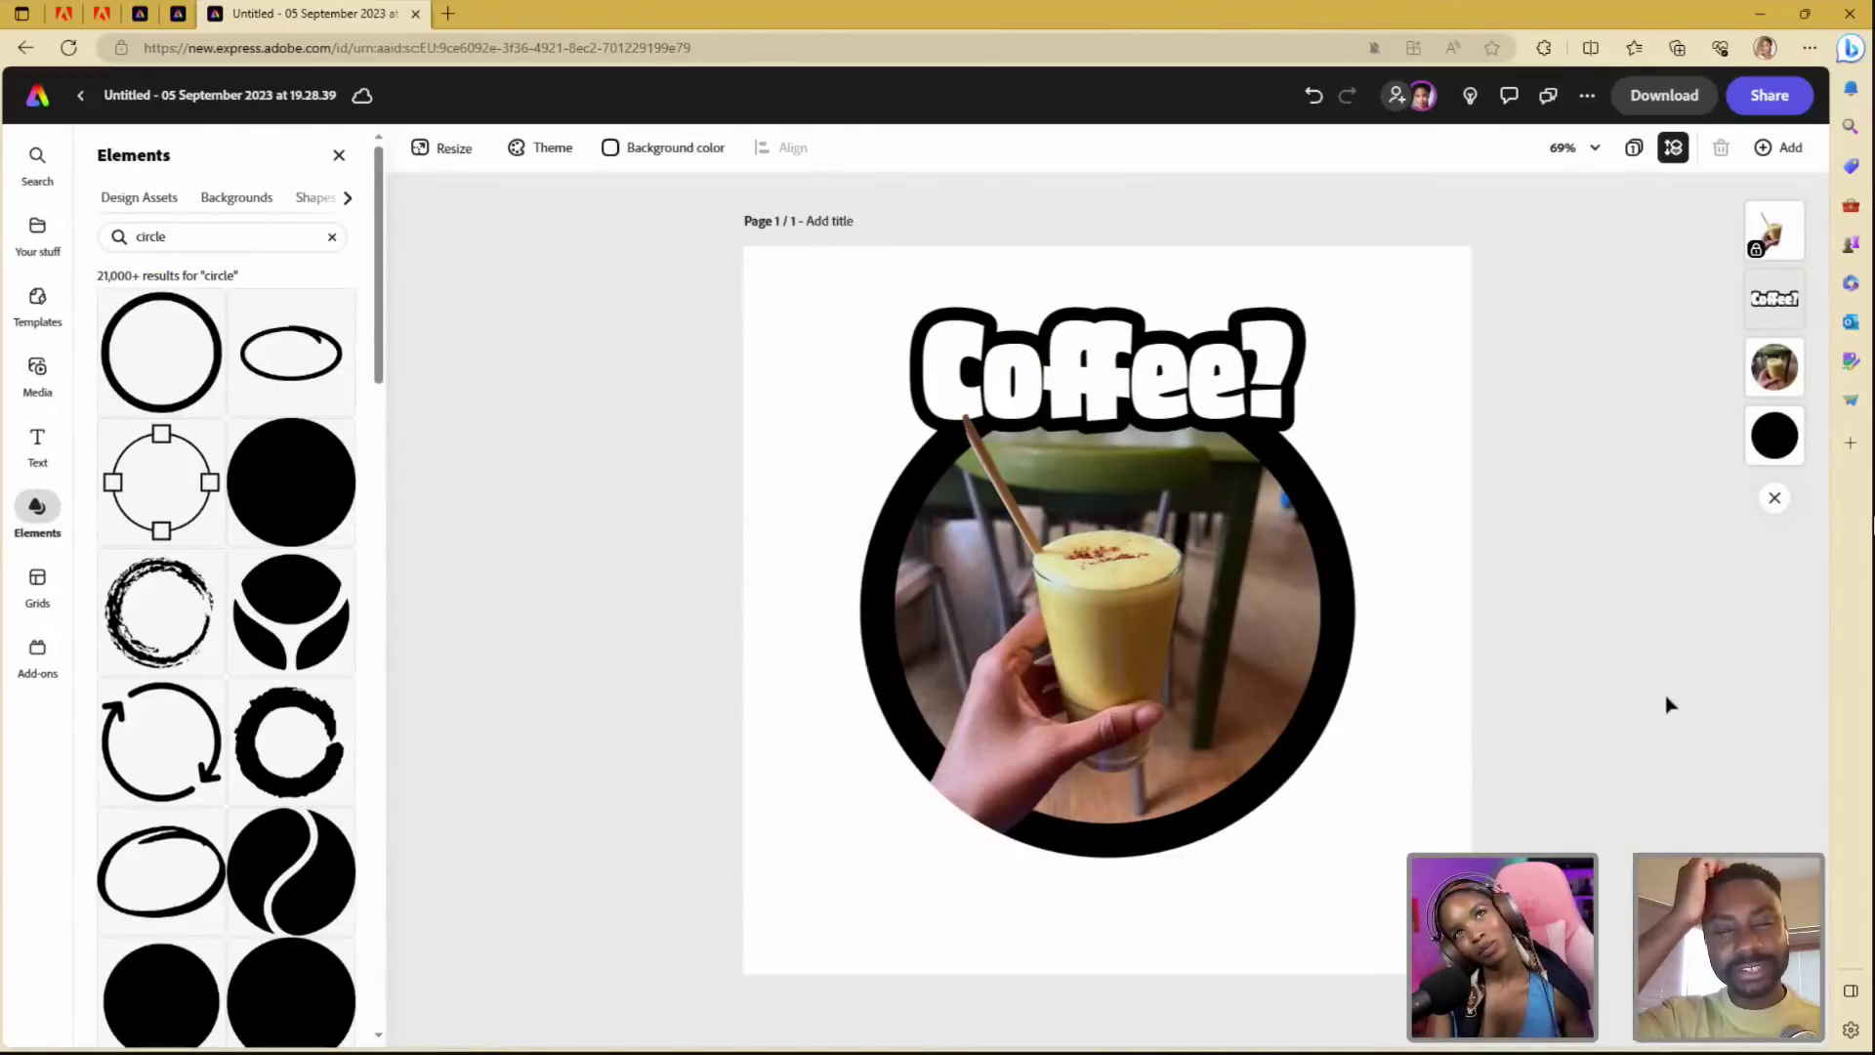
pyautogui.click(1774, 298)
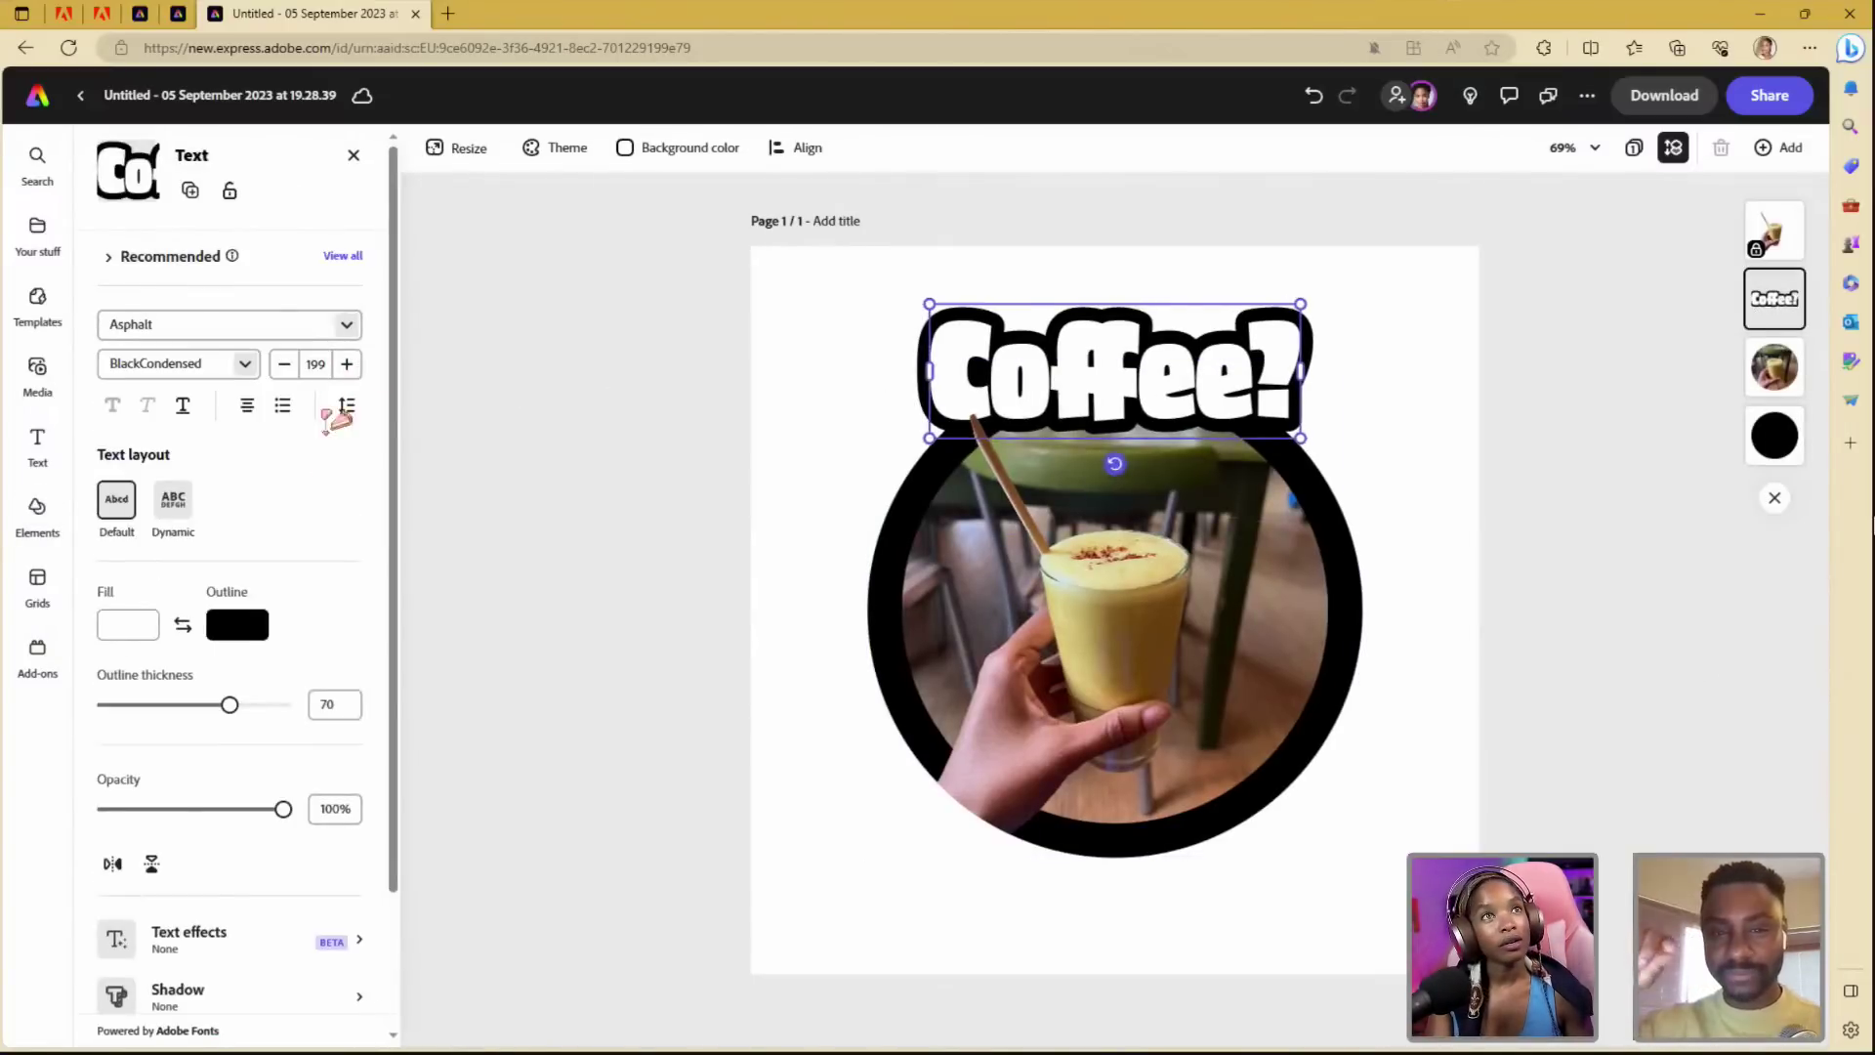
pyautogui.click(325, 704)
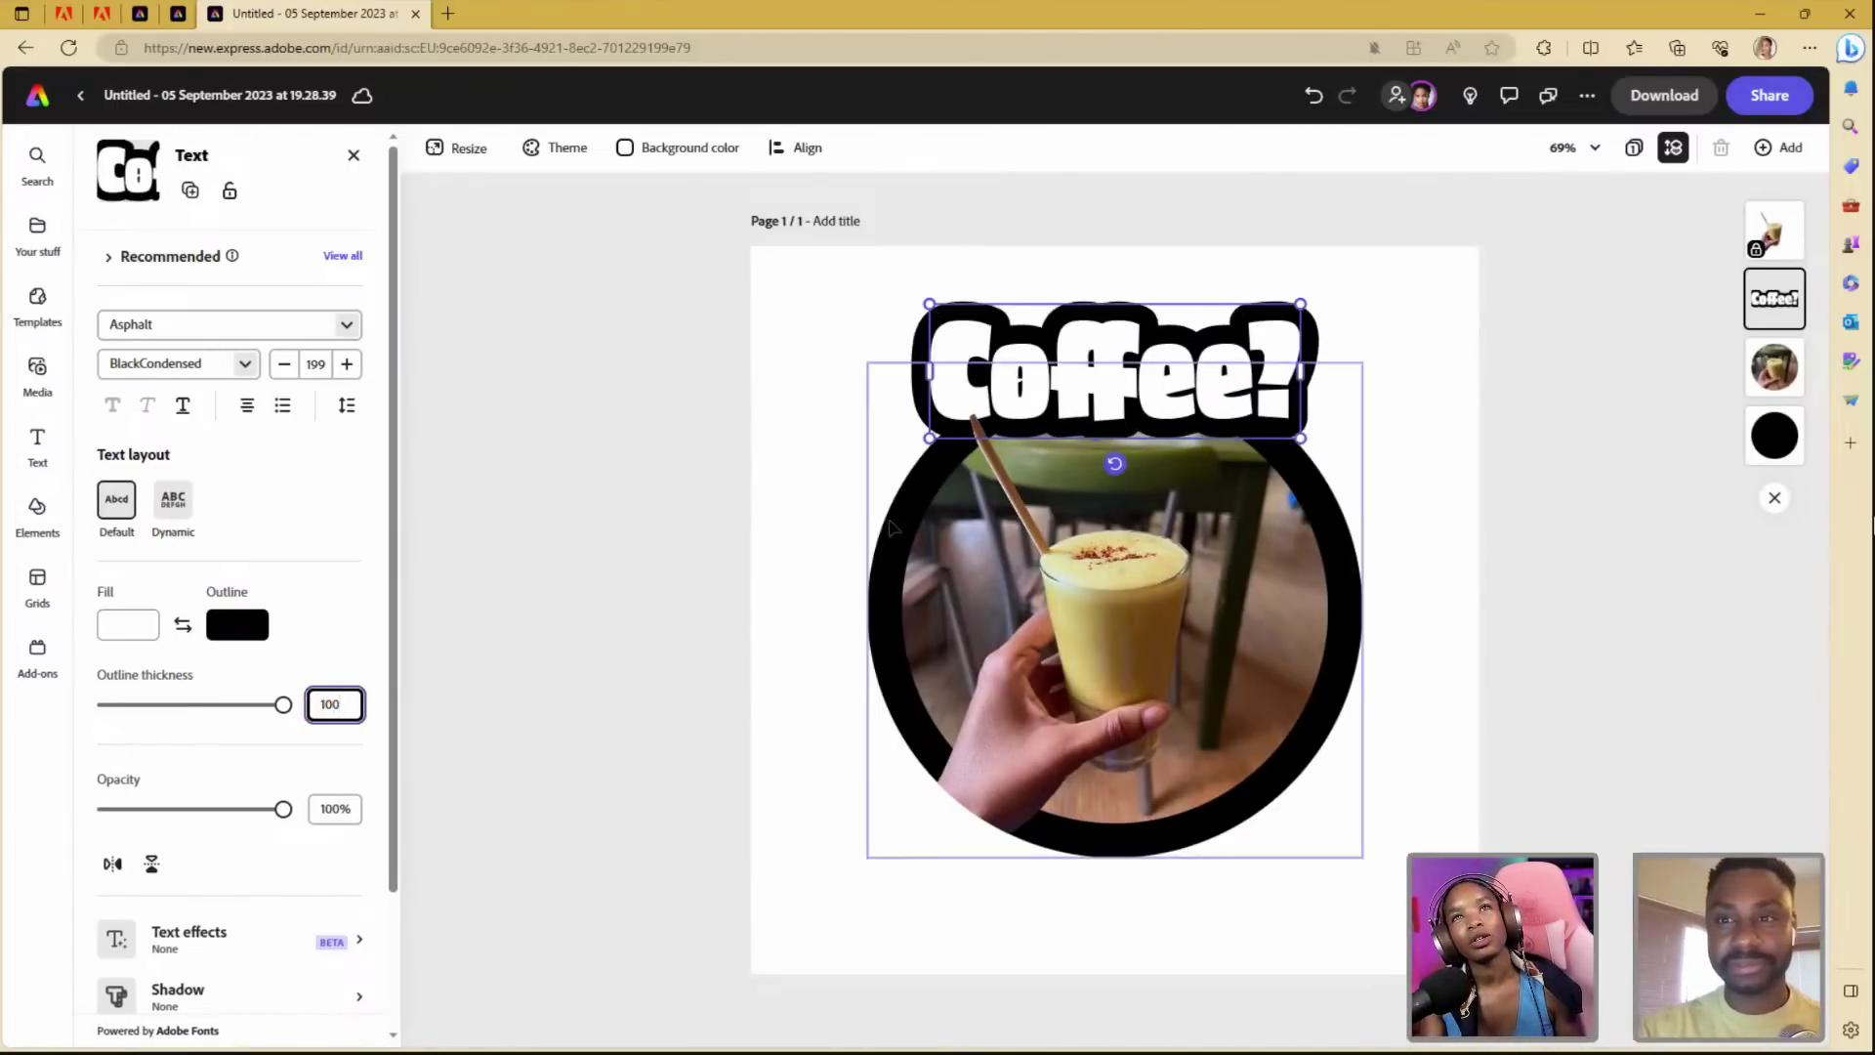
pyautogui.click(617, 623)
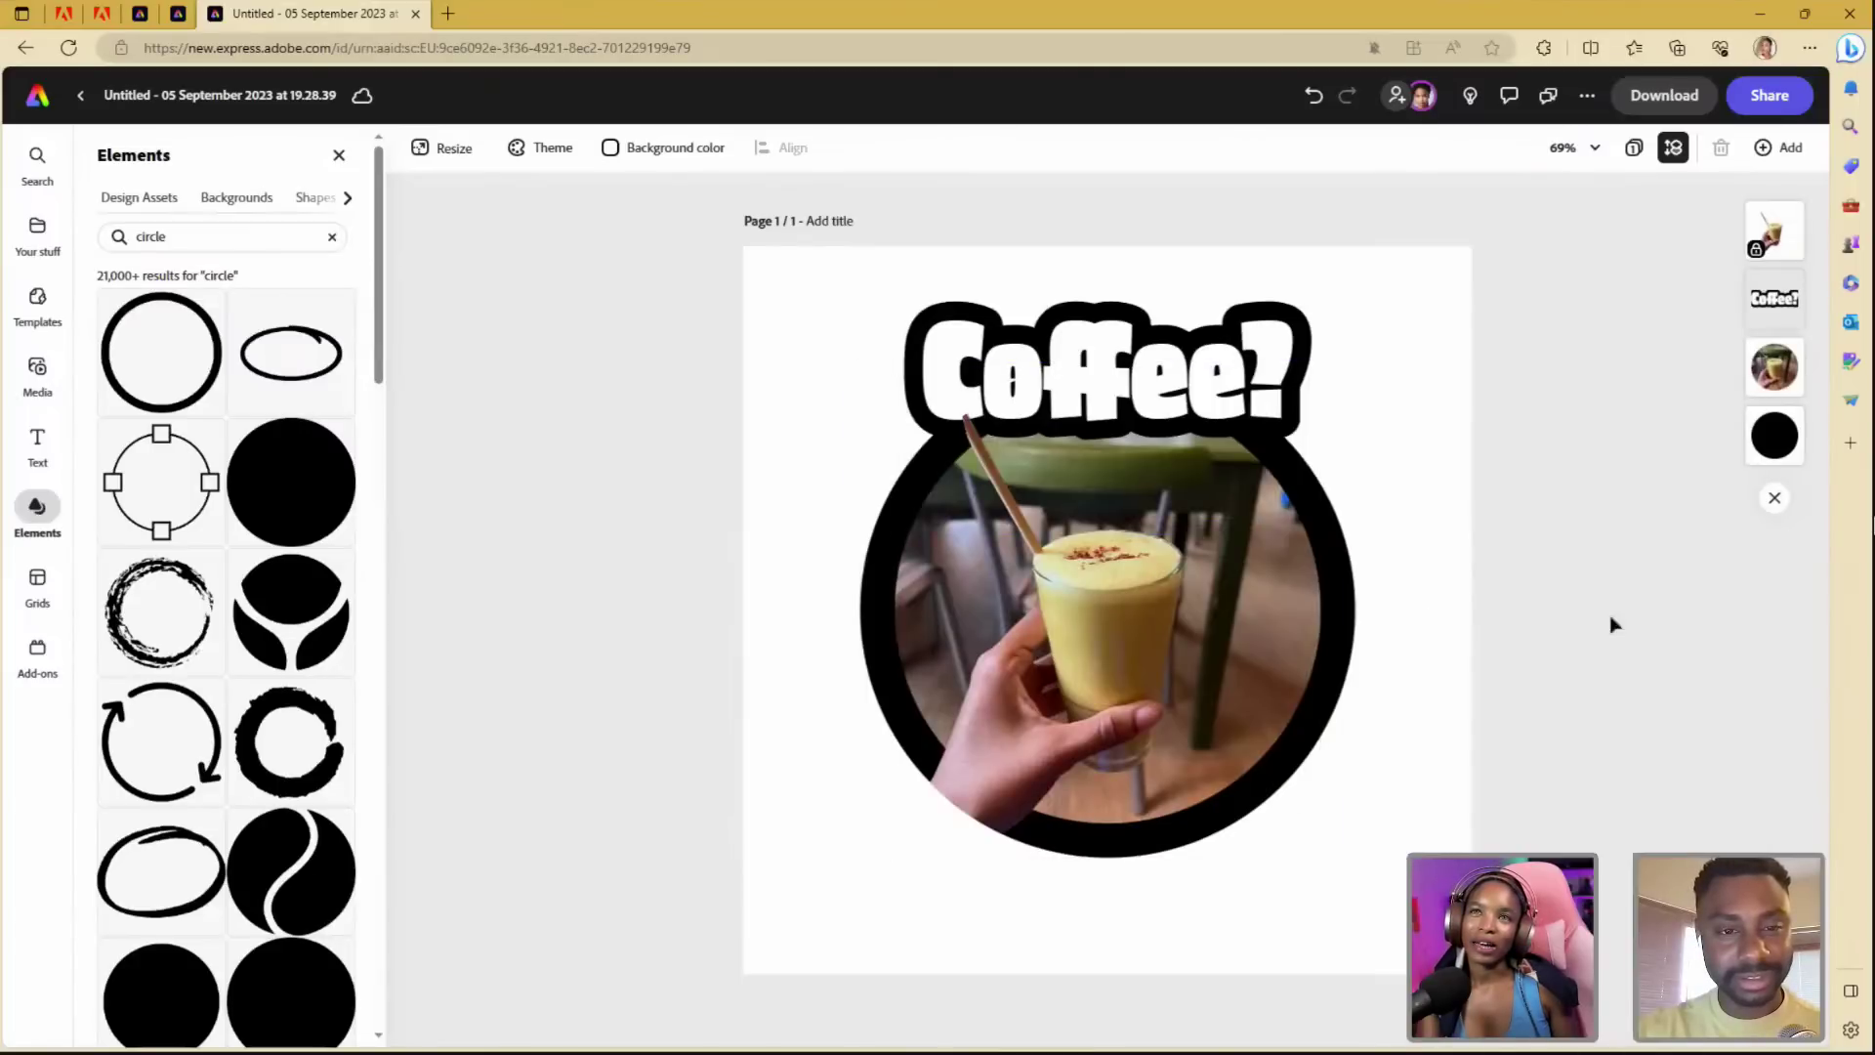
# - Try a slightly different size for the black circle border and undo the resize
pyautogui.click(1785, 442)
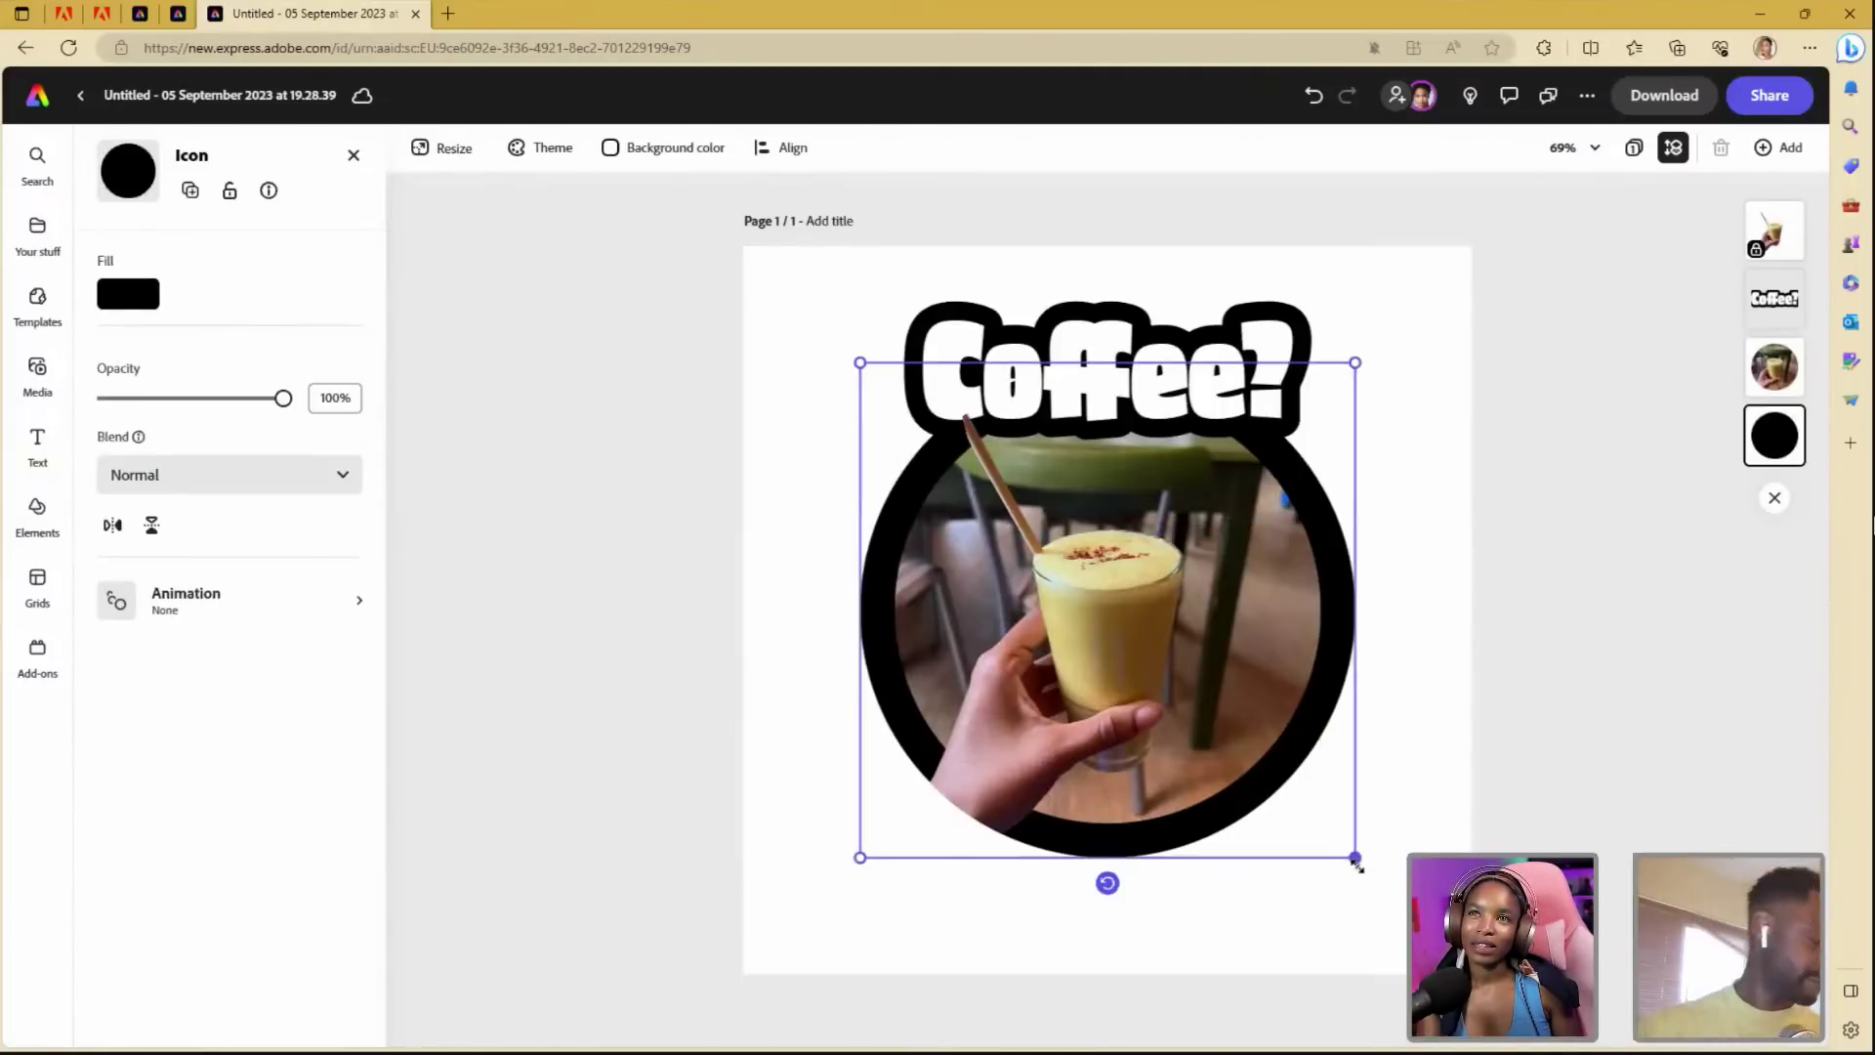
pyautogui.moveTo(1357, 861); pyautogui.dragTo(1349, 867)
pyautogui.hotkey('ctrl', 'z')
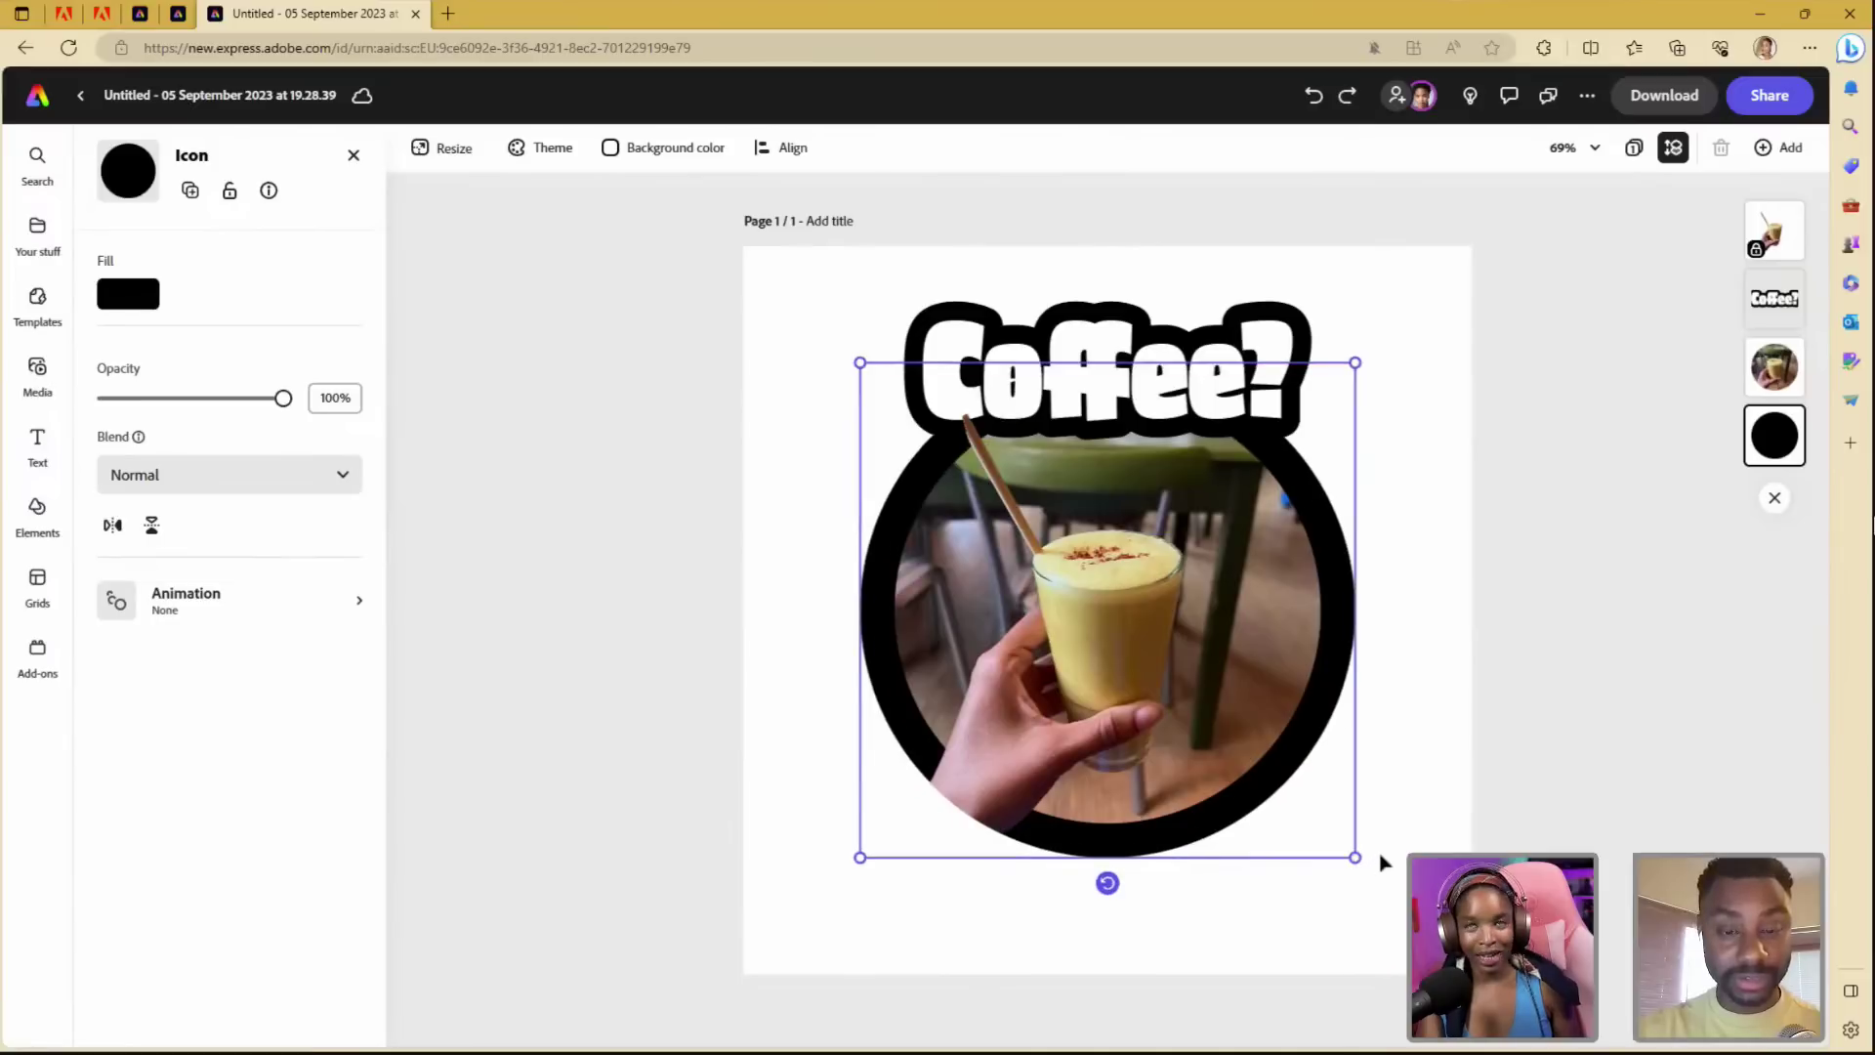
pyautogui.click(1420, 833)
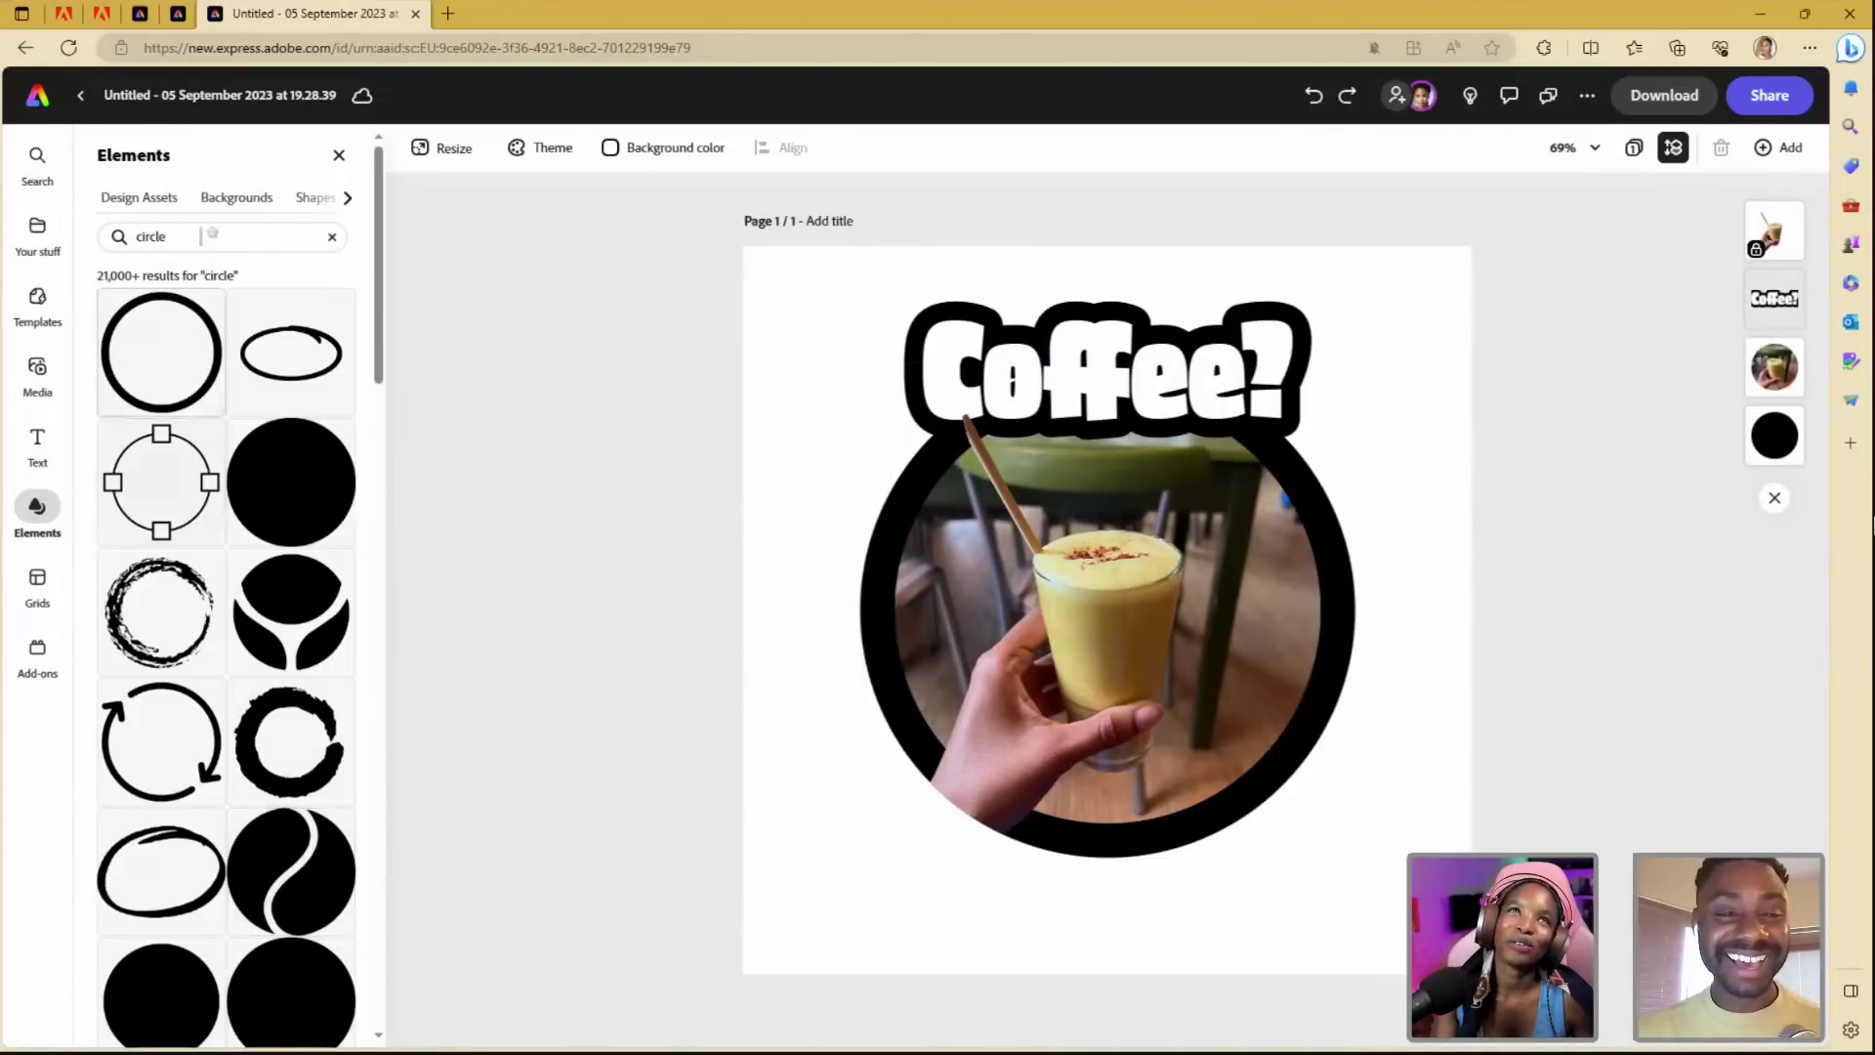
# - Close the elements search and set the page background to No fill
pyautogui.click(332, 237)
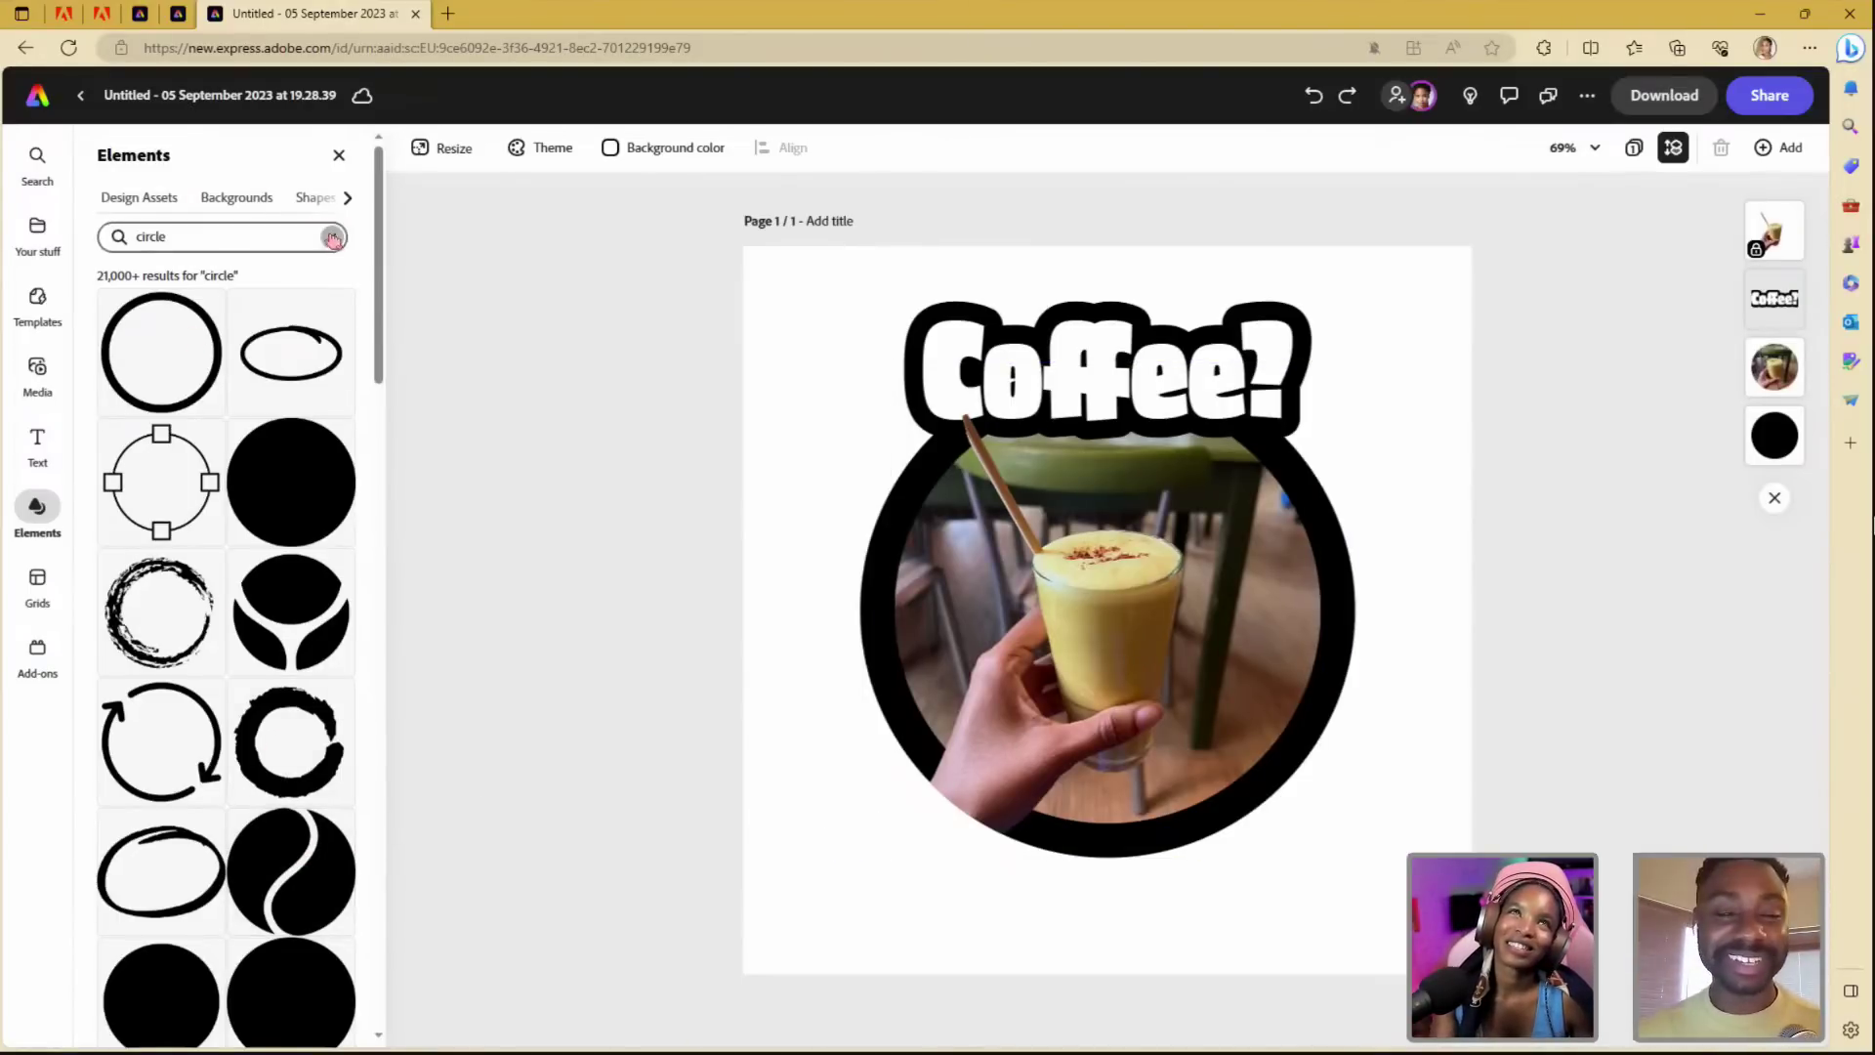
pyautogui.click(338, 156)
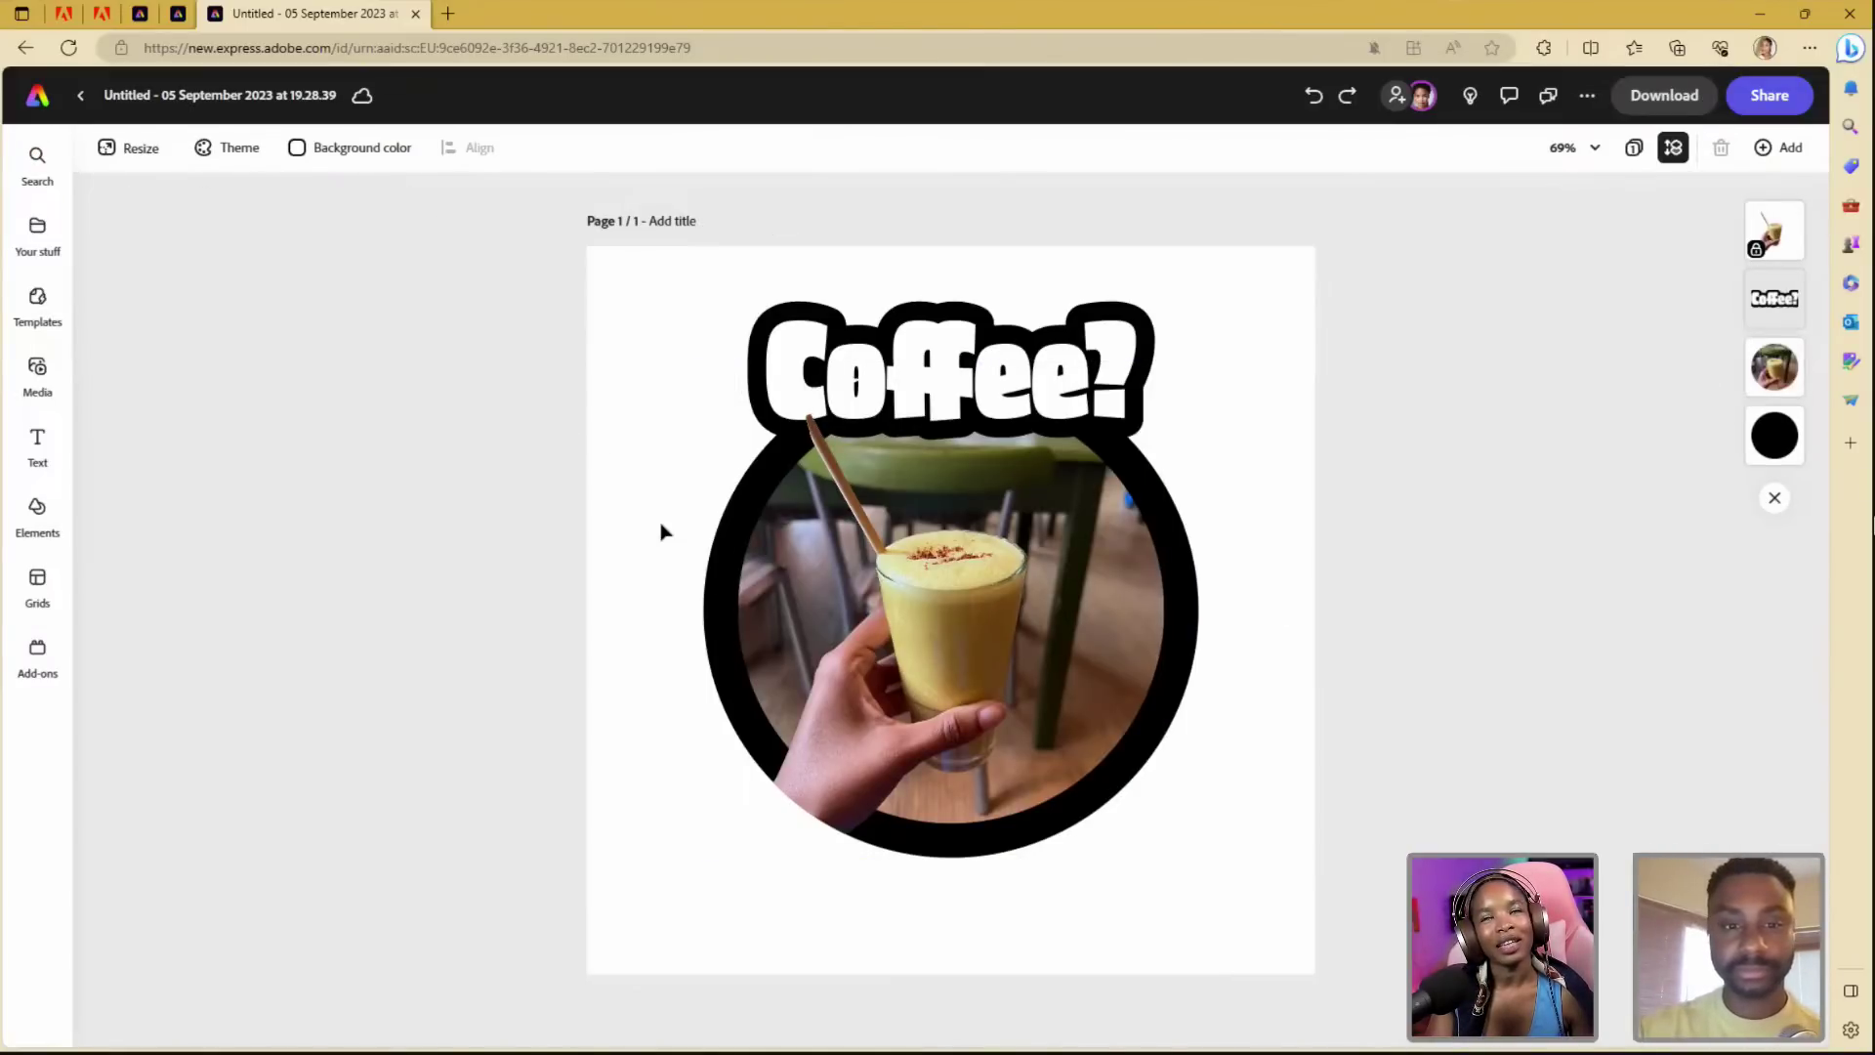
pyautogui.click(310, 156)
pyautogui.click(406, 297)
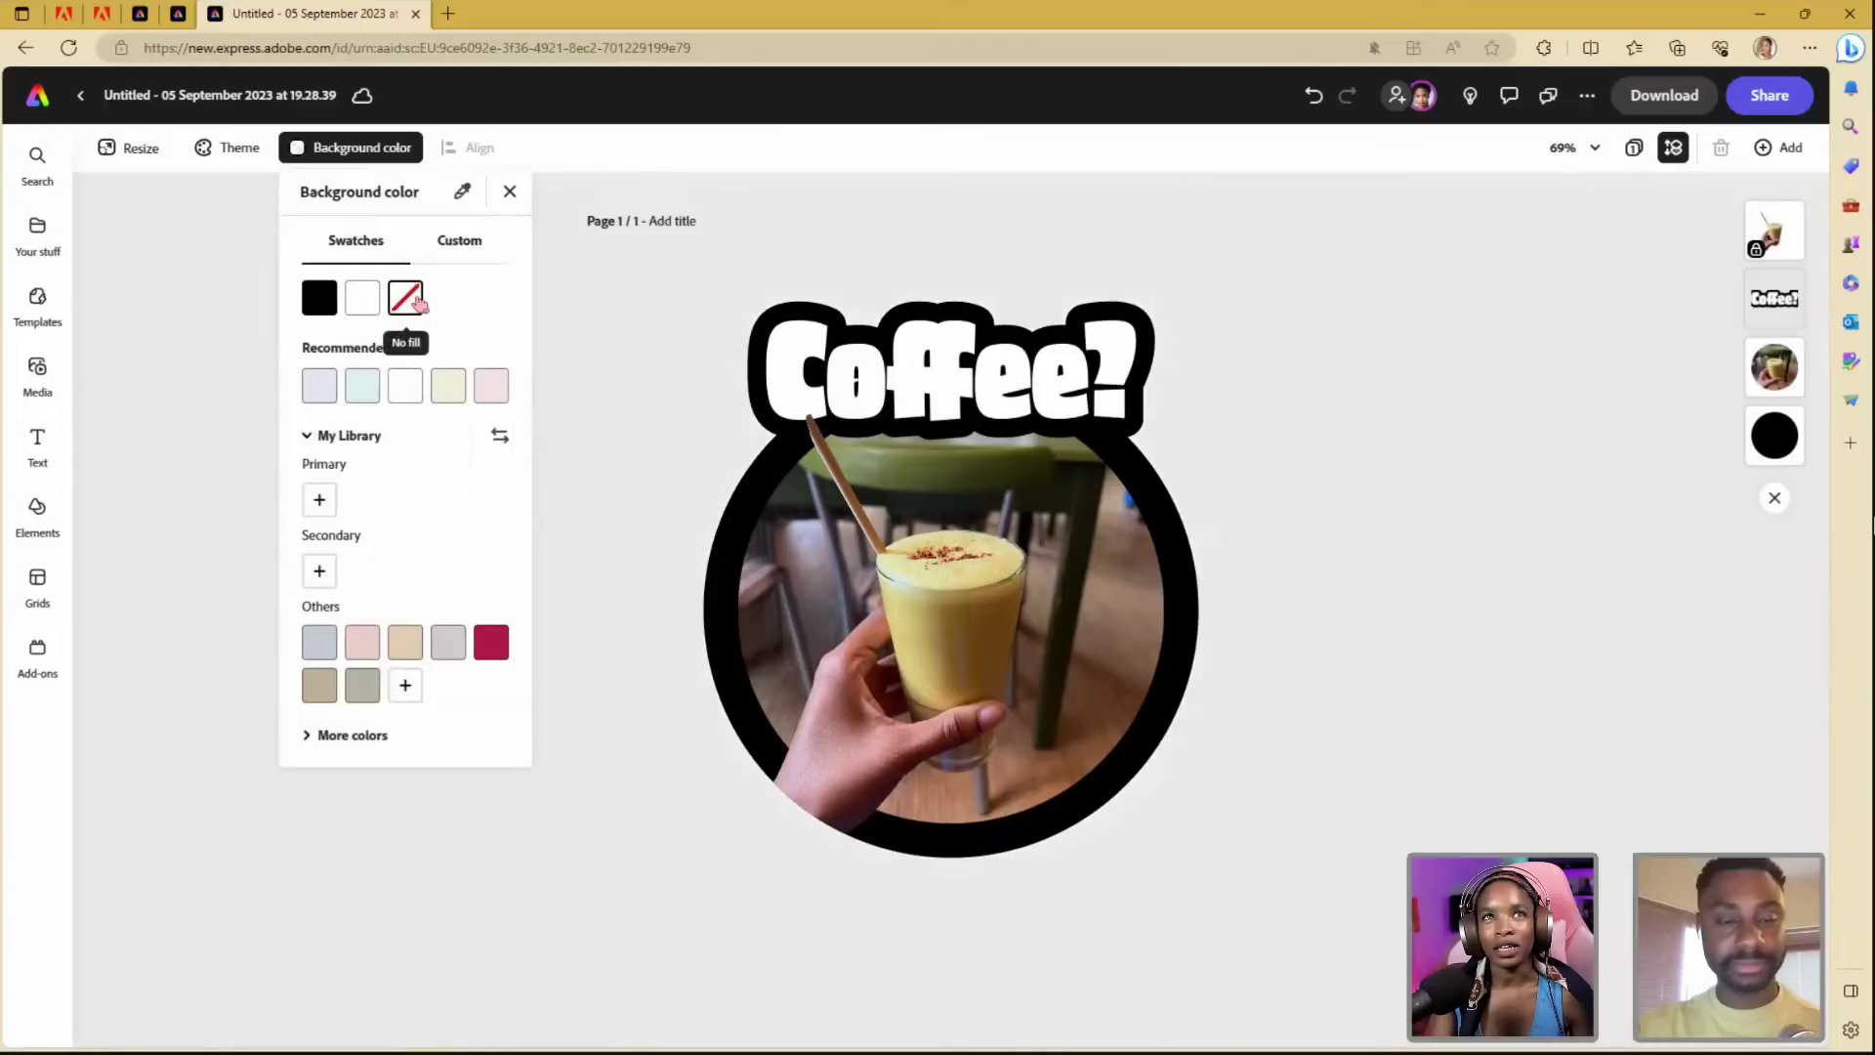
pyautogui.click(574, 328)
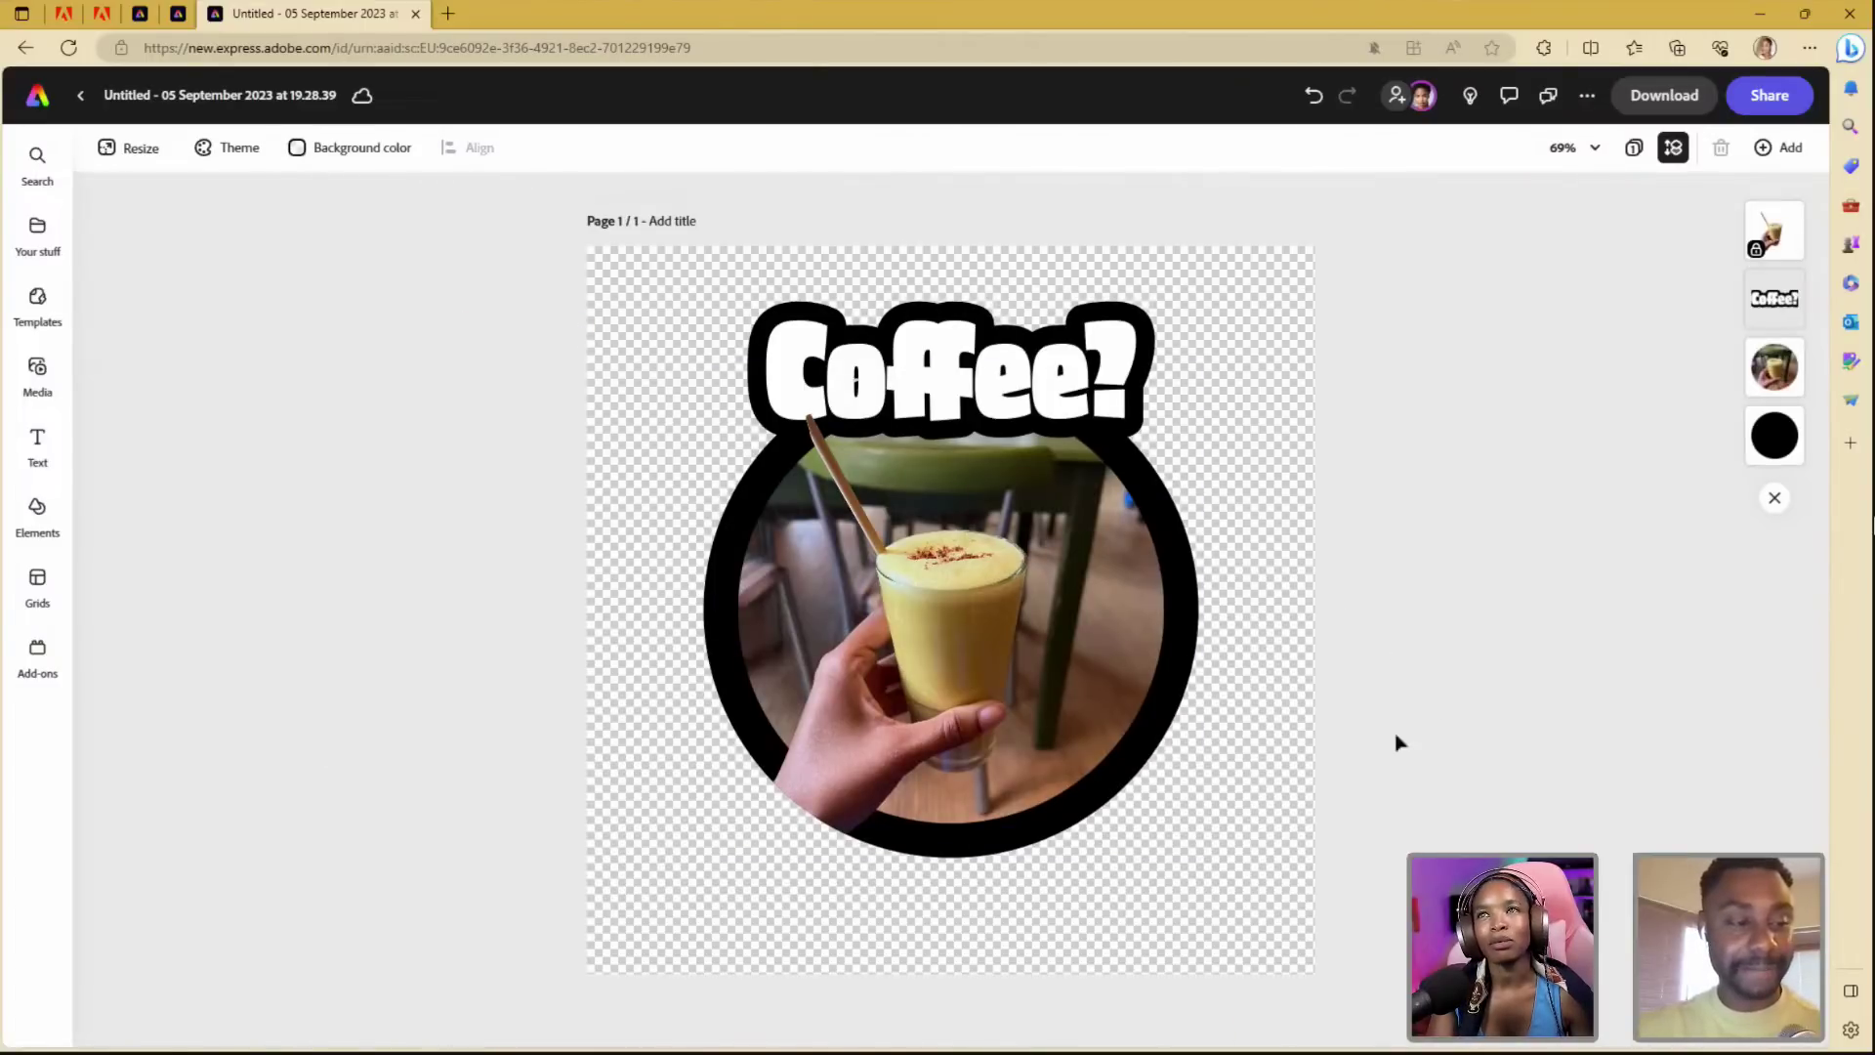
# - Return to the saved files and open the circular building-and-animals design "Untitled - 05 September 2023 at 19.20.25"
pyautogui.click(80, 95)
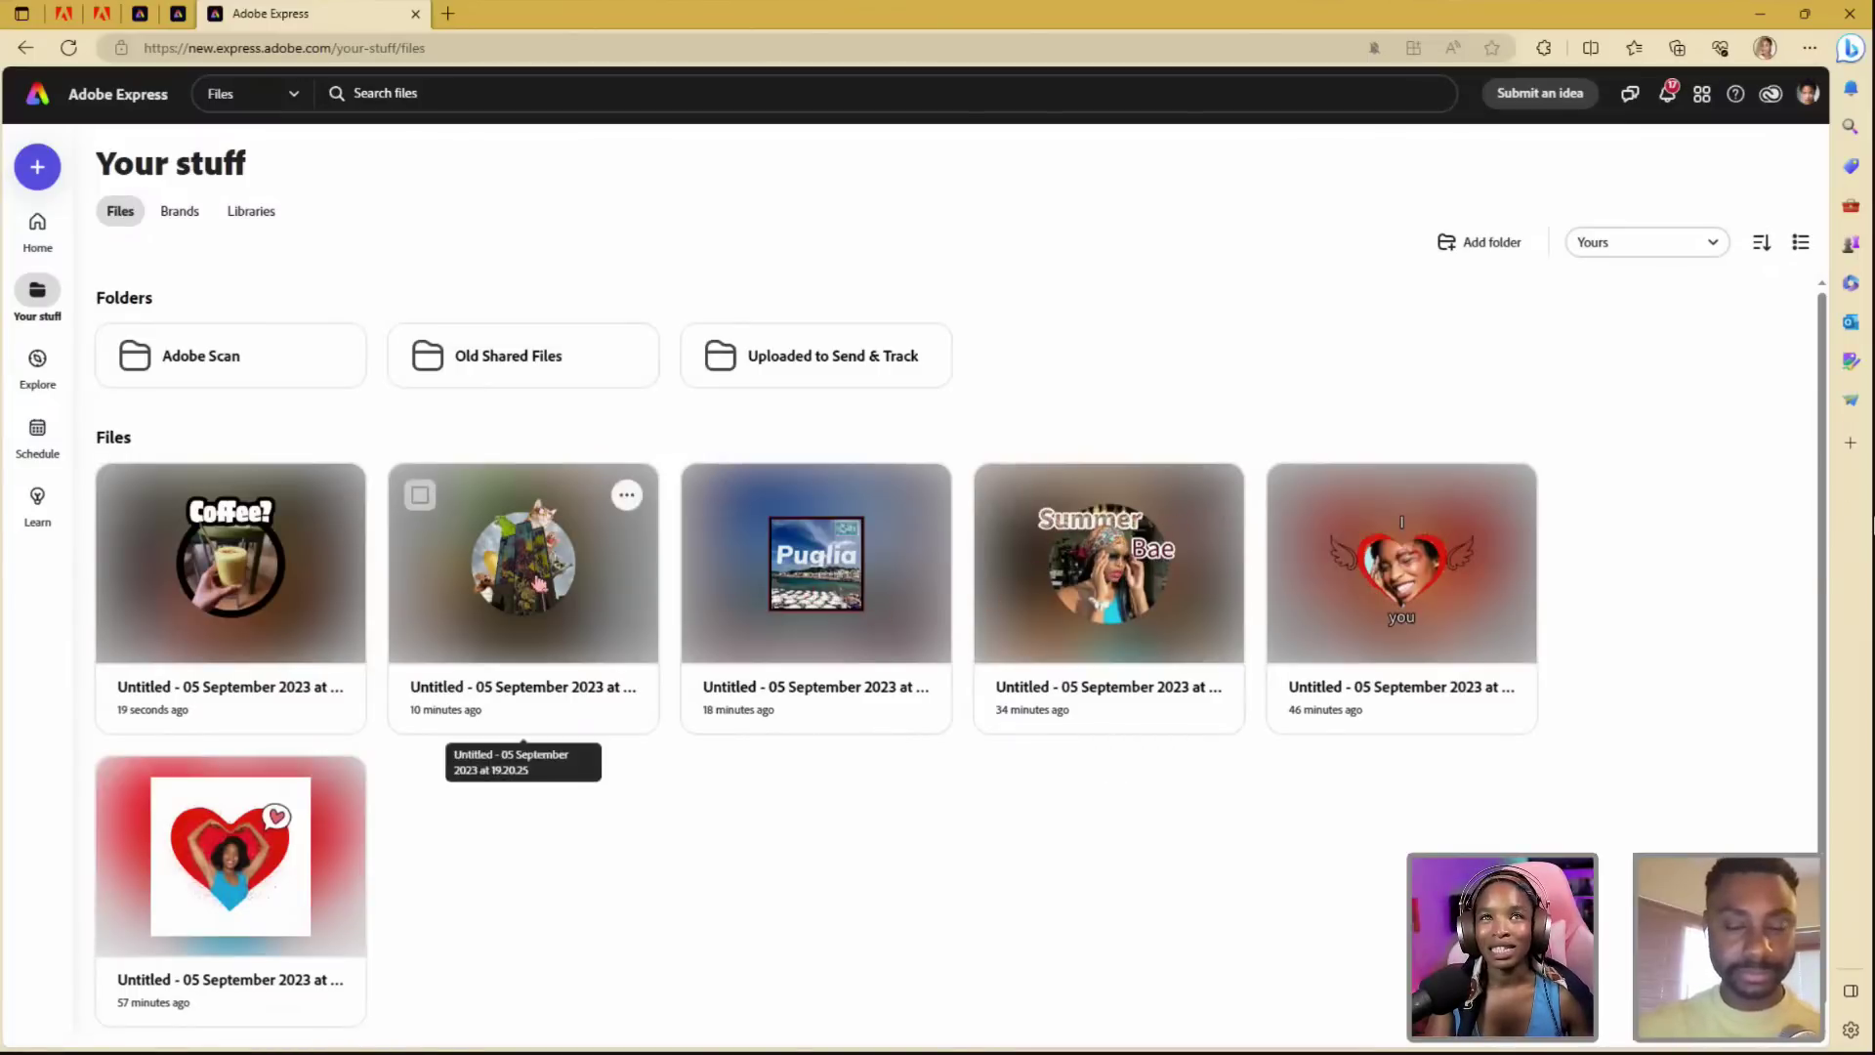
pyautogui.click(572, 589)
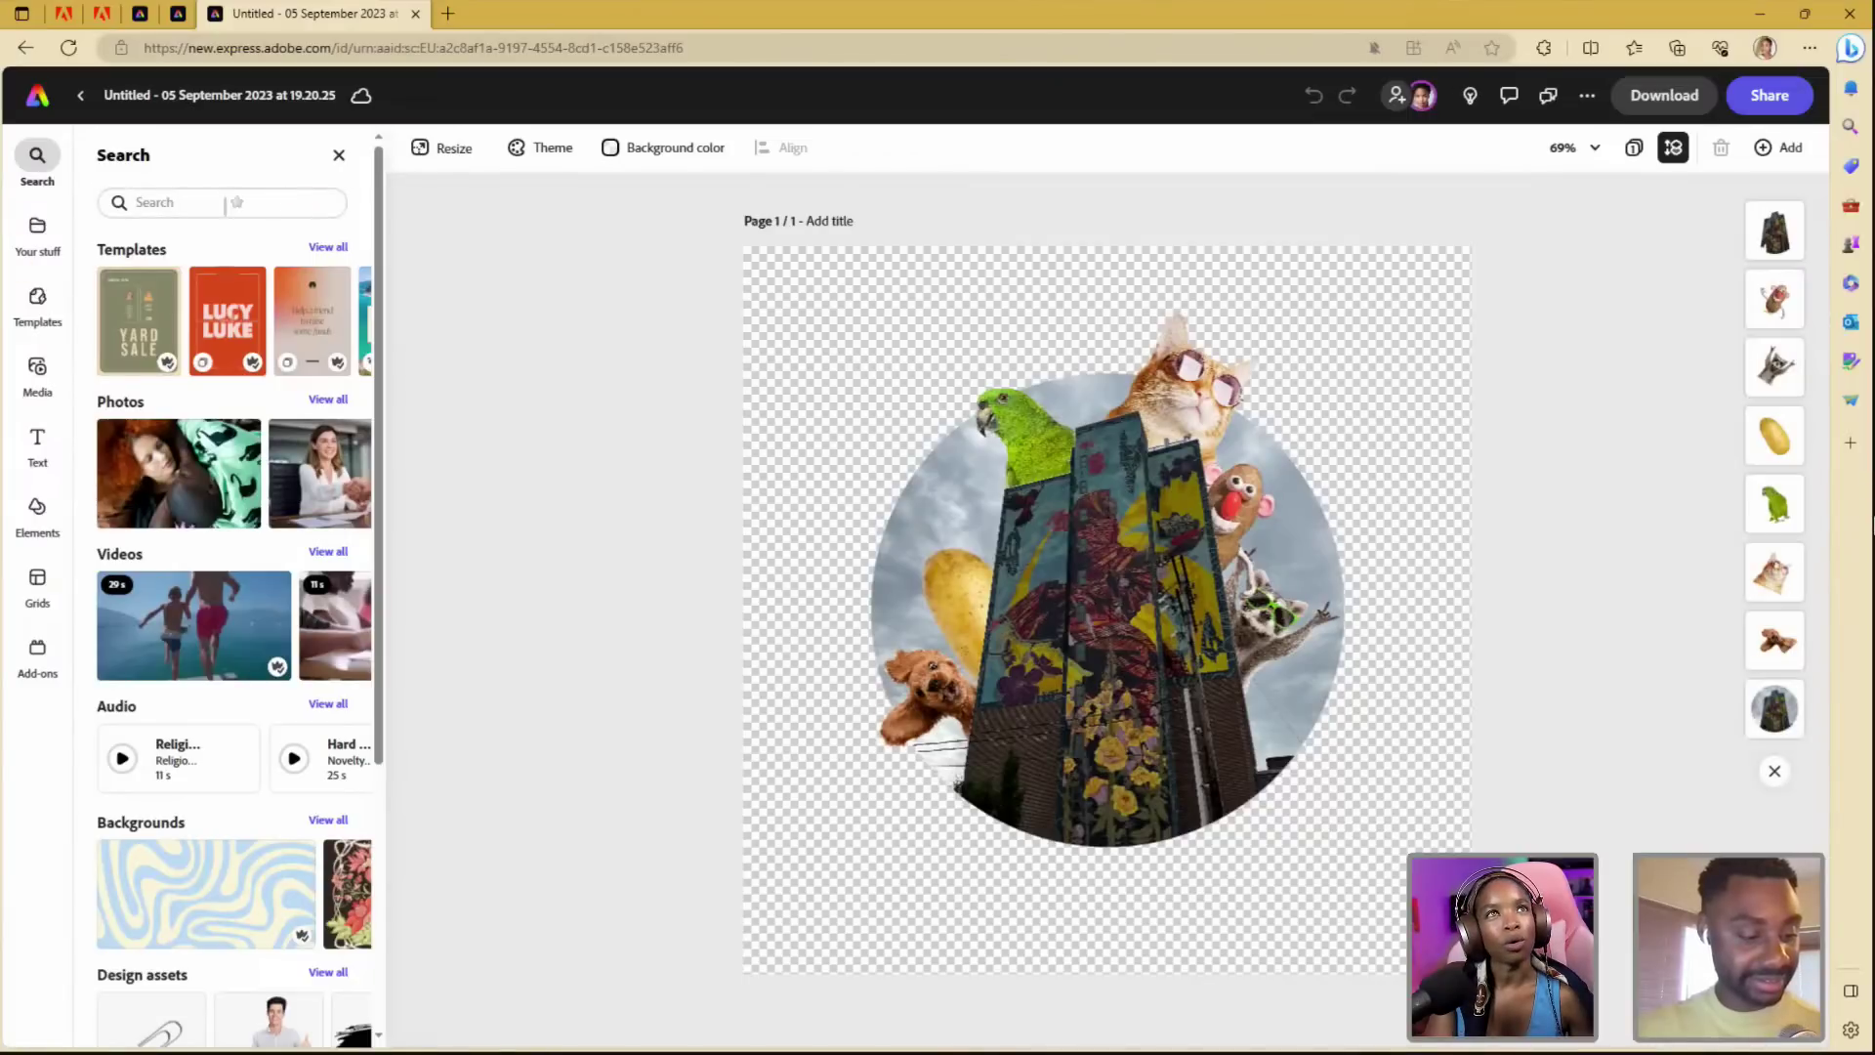
# - Browse the flower shapes in the elements library and add the black eight-petal flower with a hole in its centre
pyautogui.click(46, 525)
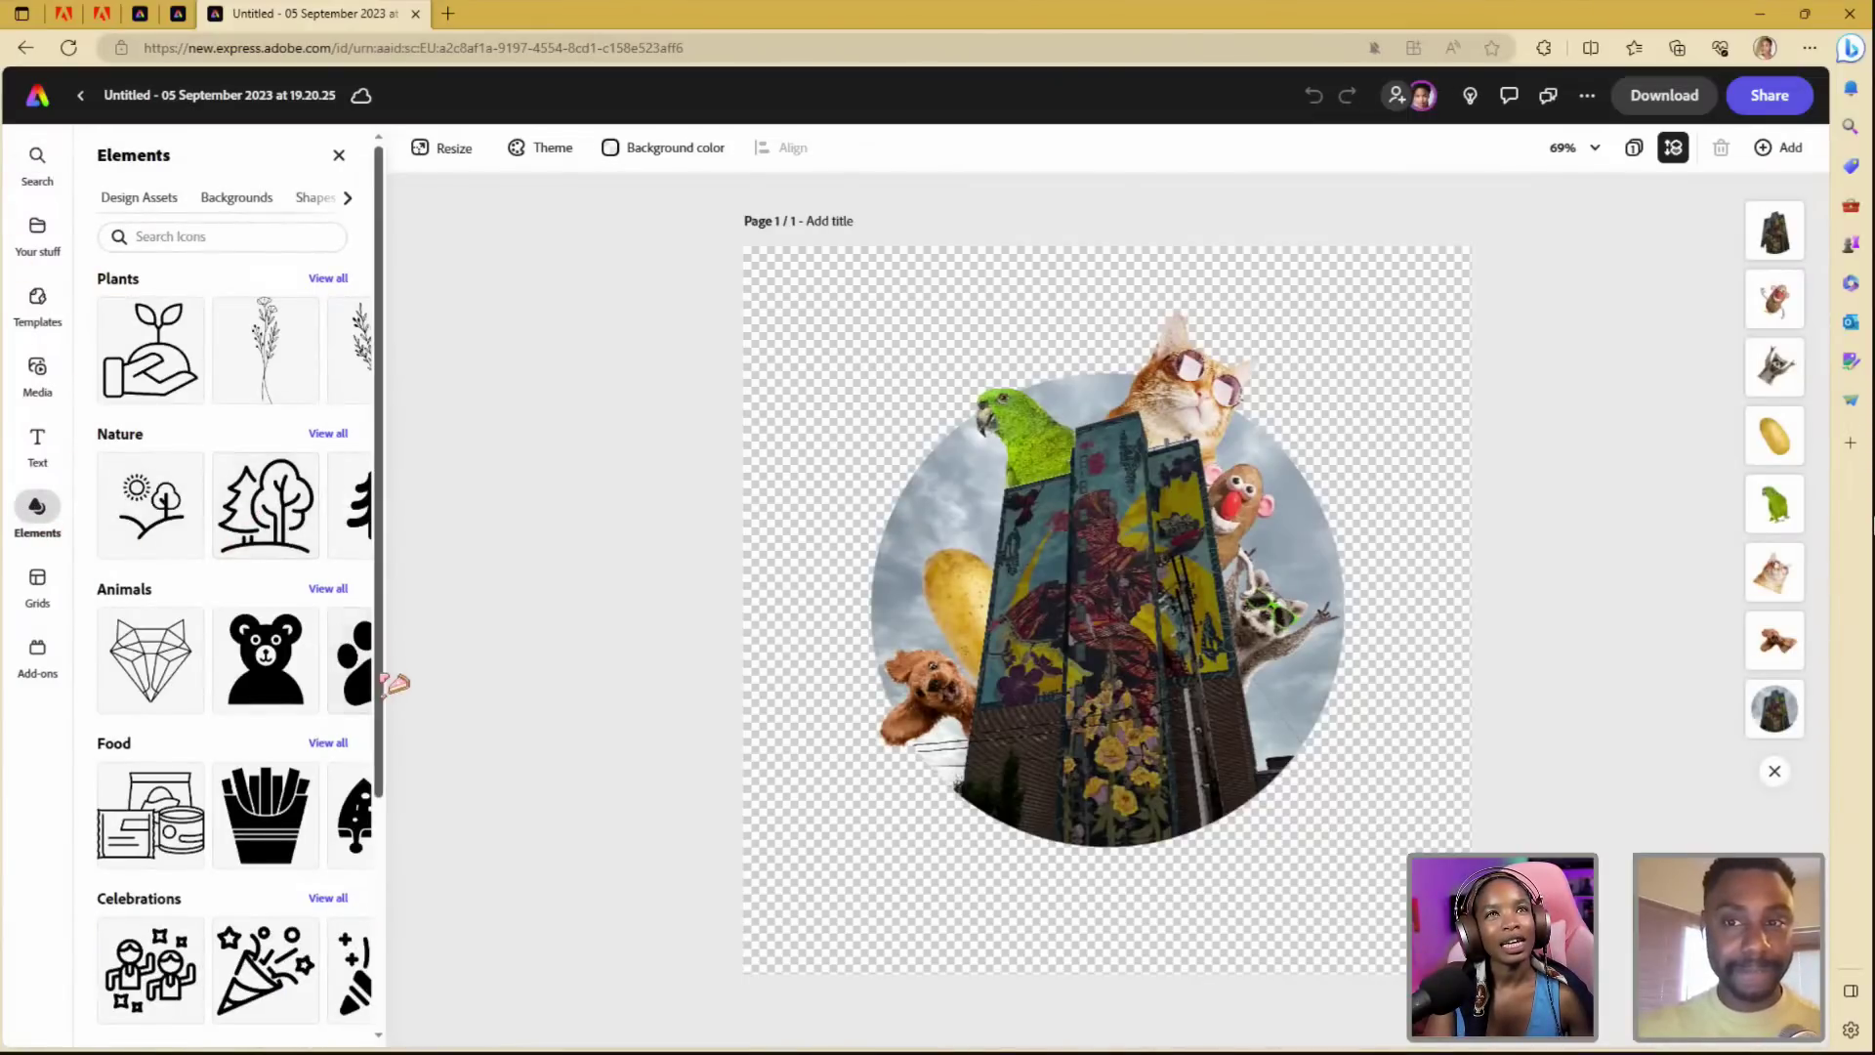
pyautogui.scroll(-3, 391, 830)
pyautogui.scroll(3, 385, 860)
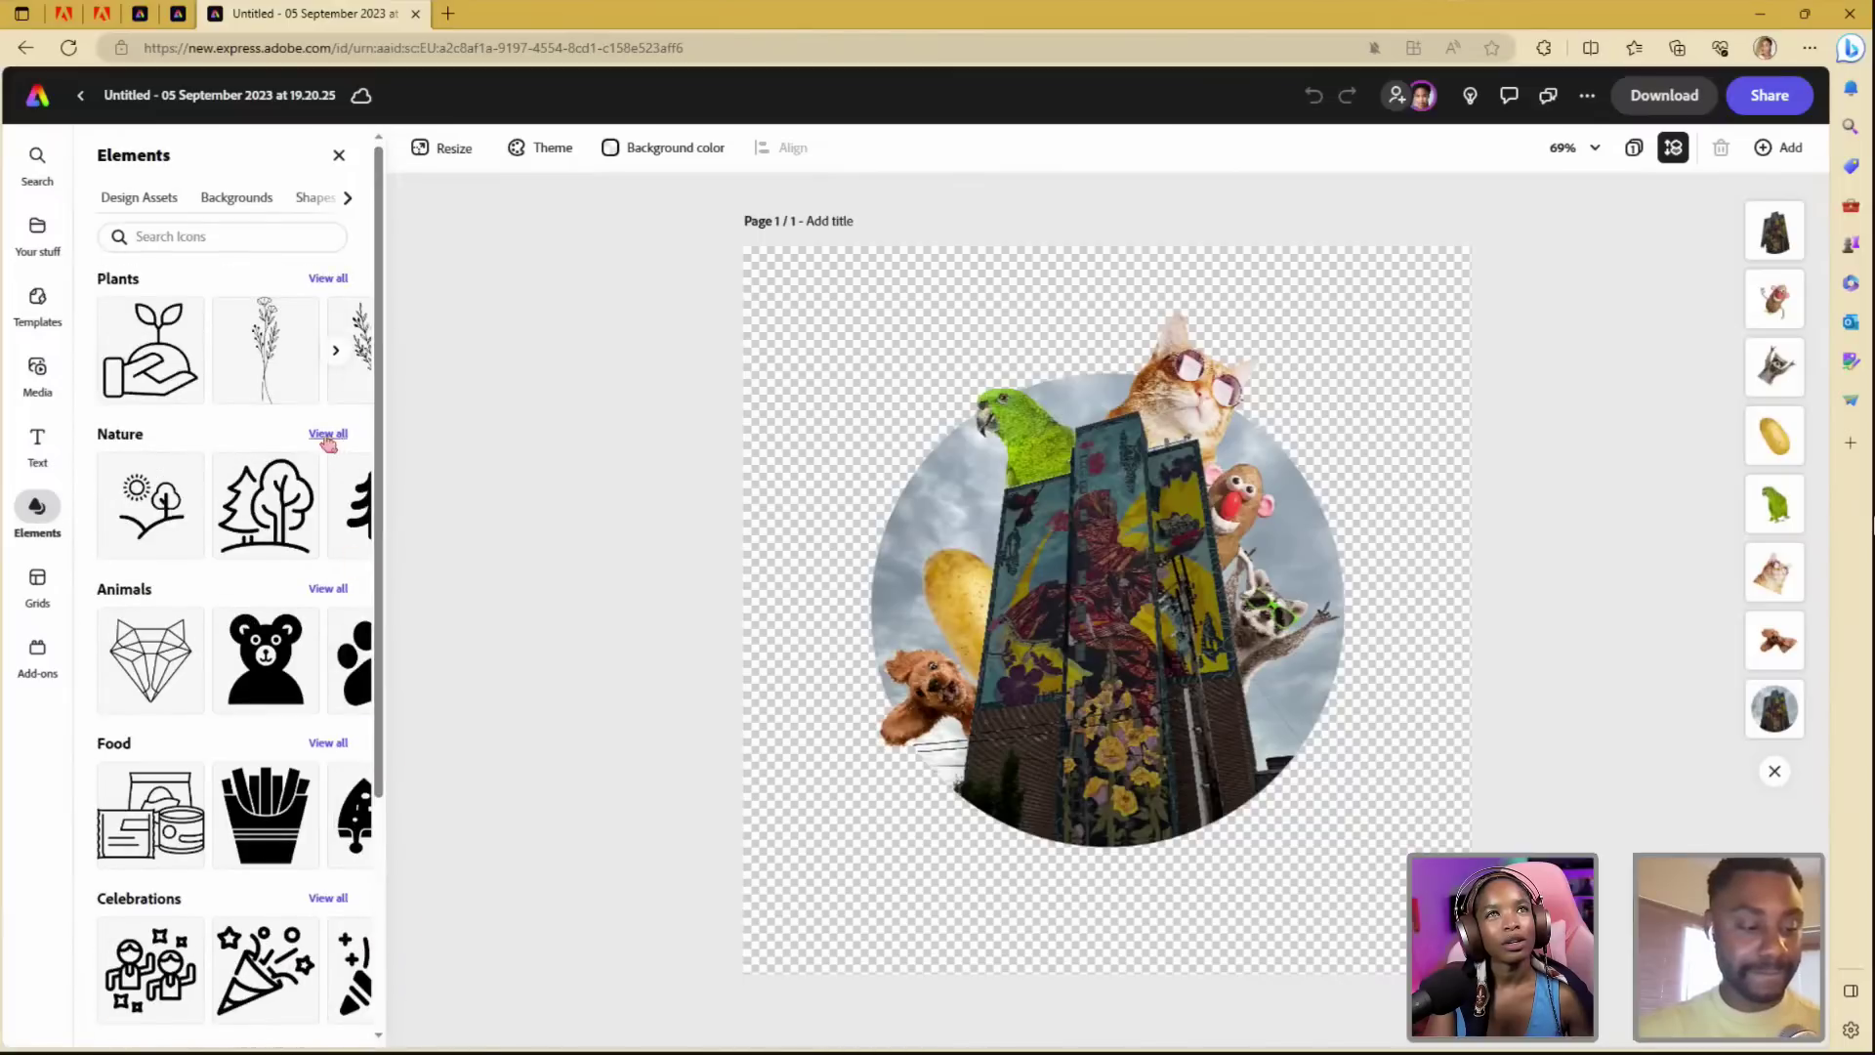
pyautogui.click(244, 236)
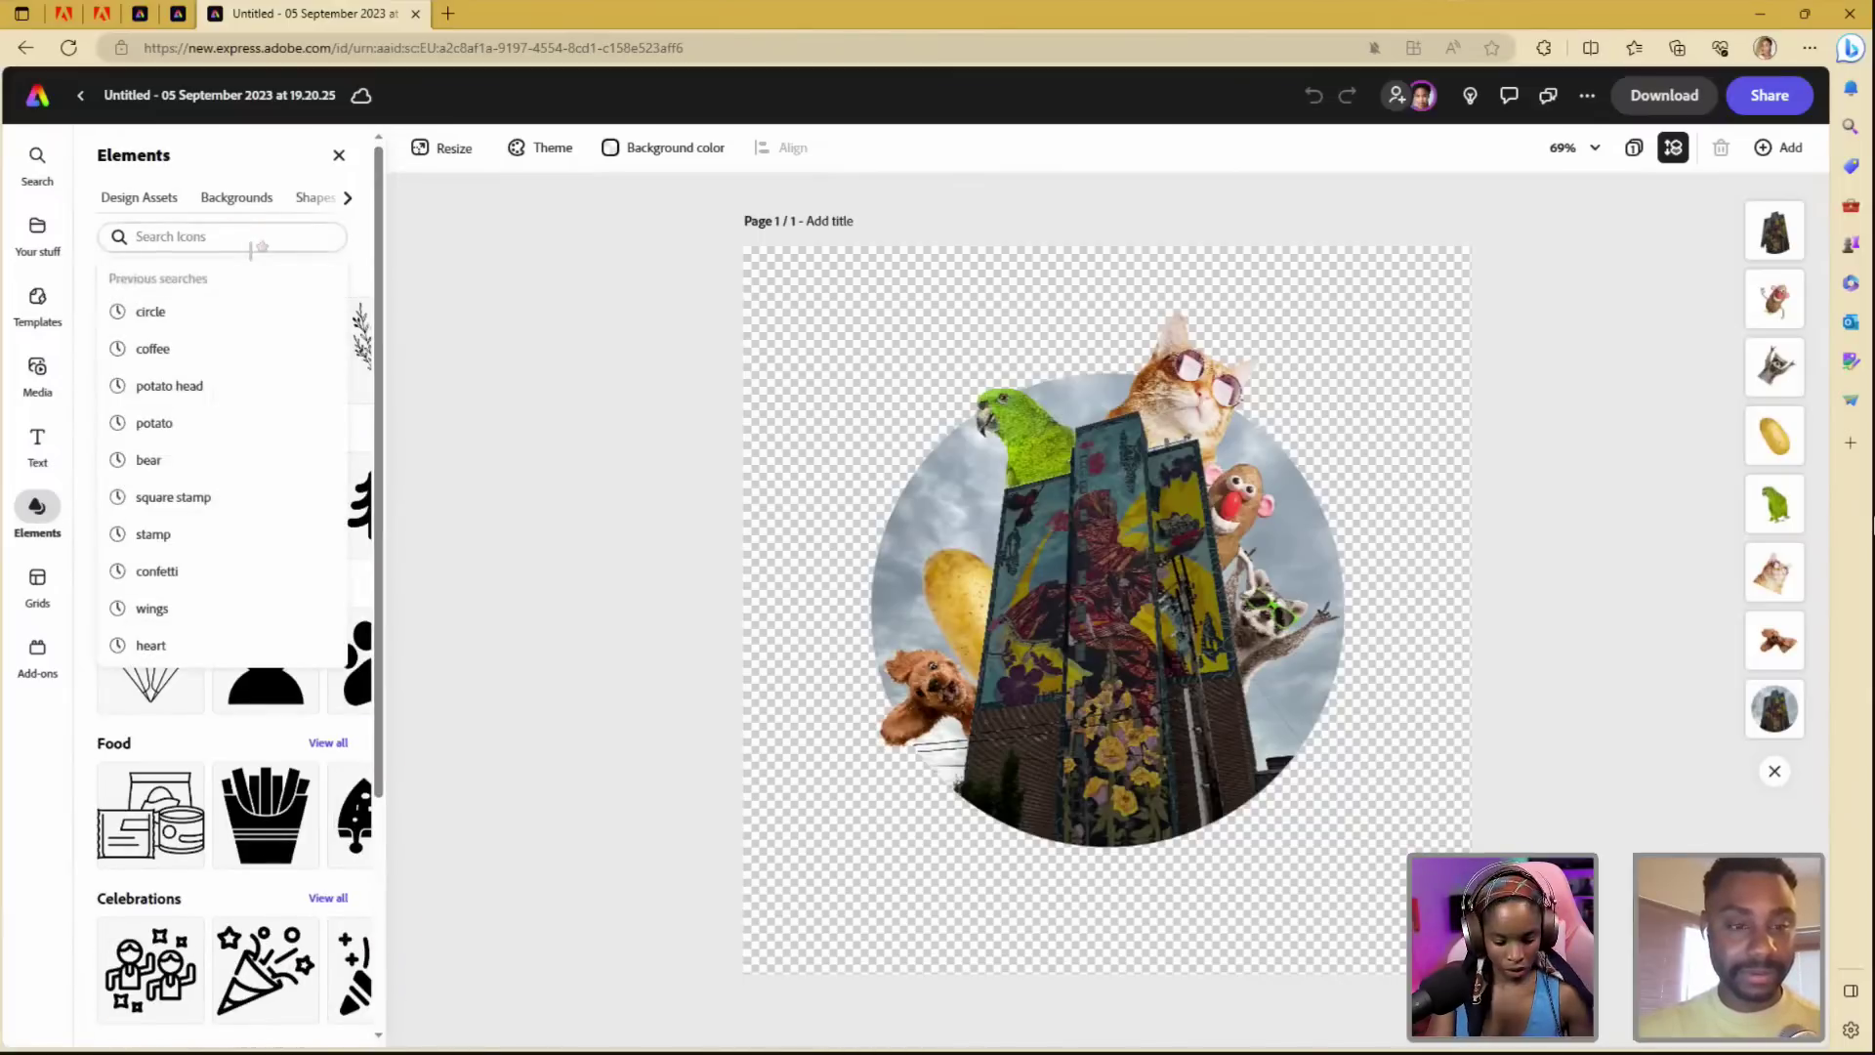
pyautogui.click(316, 200)
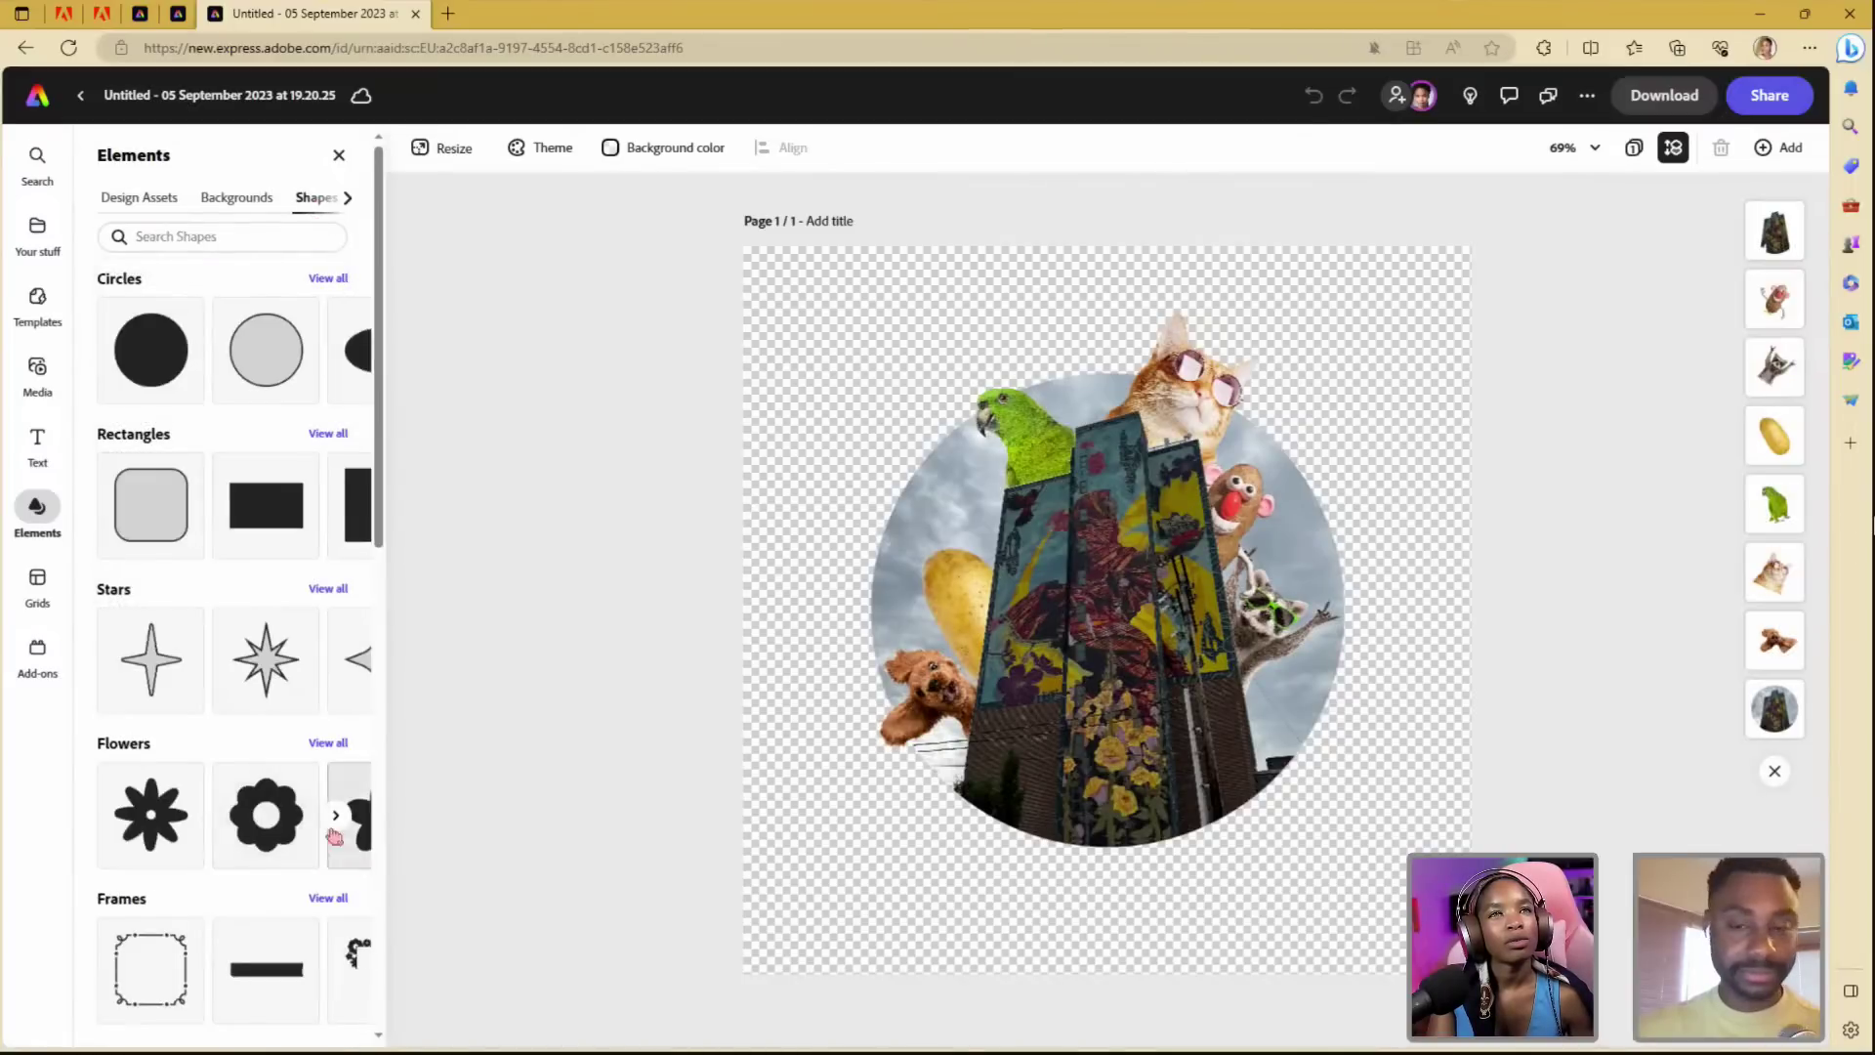
pyautogui.click(336, 818)
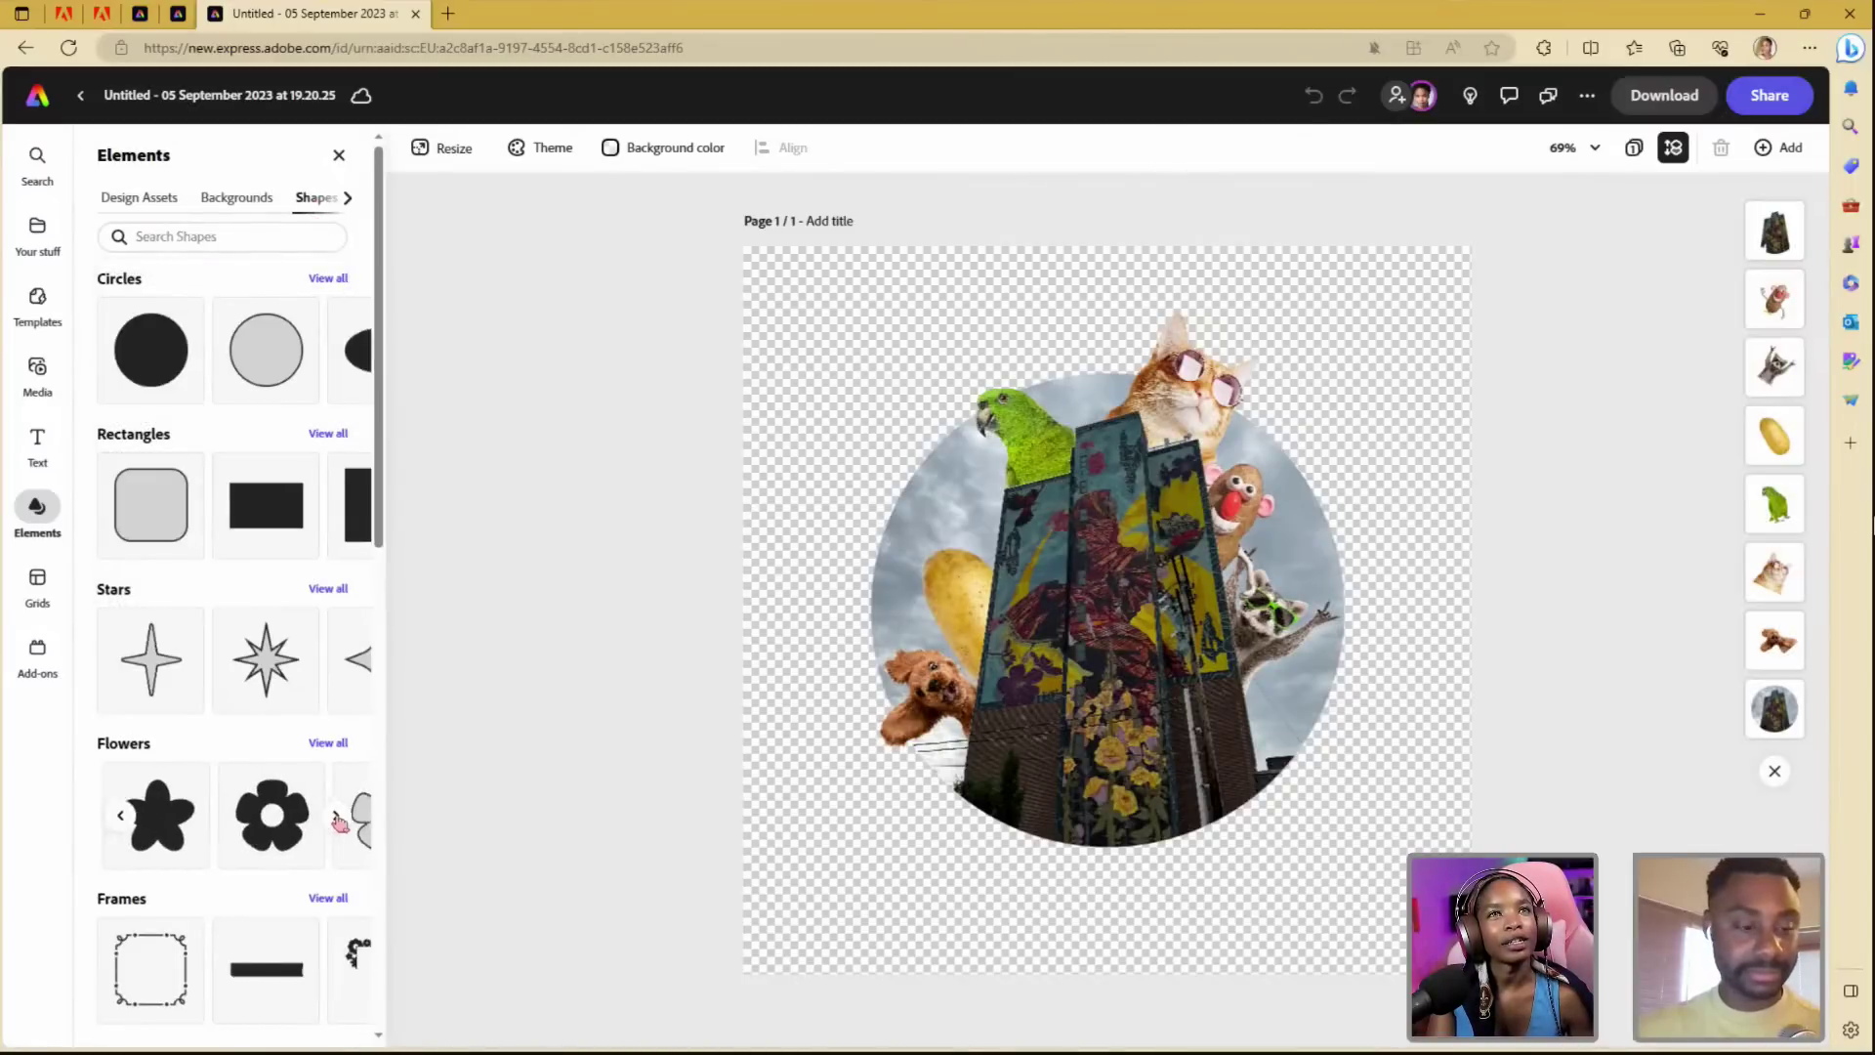
pyautogui.click(337, 818)
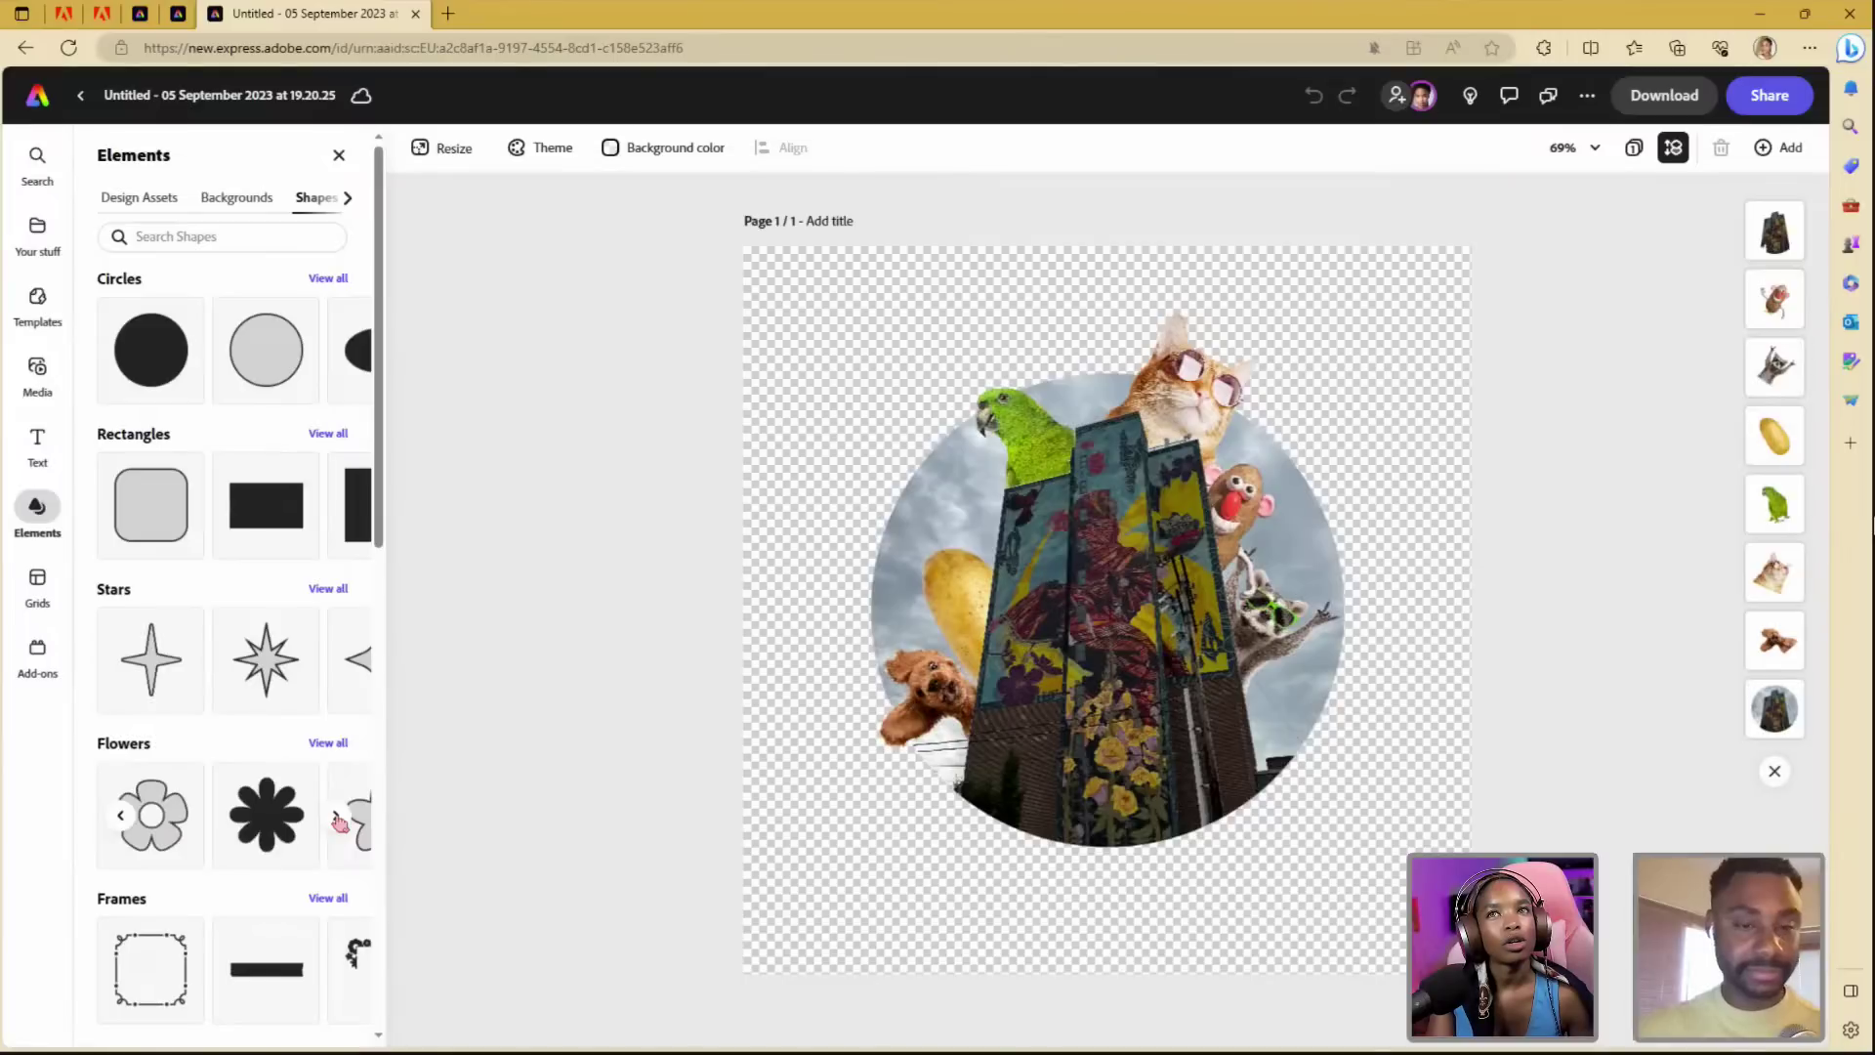
pyautogui.hscroll(3, 142, 820)
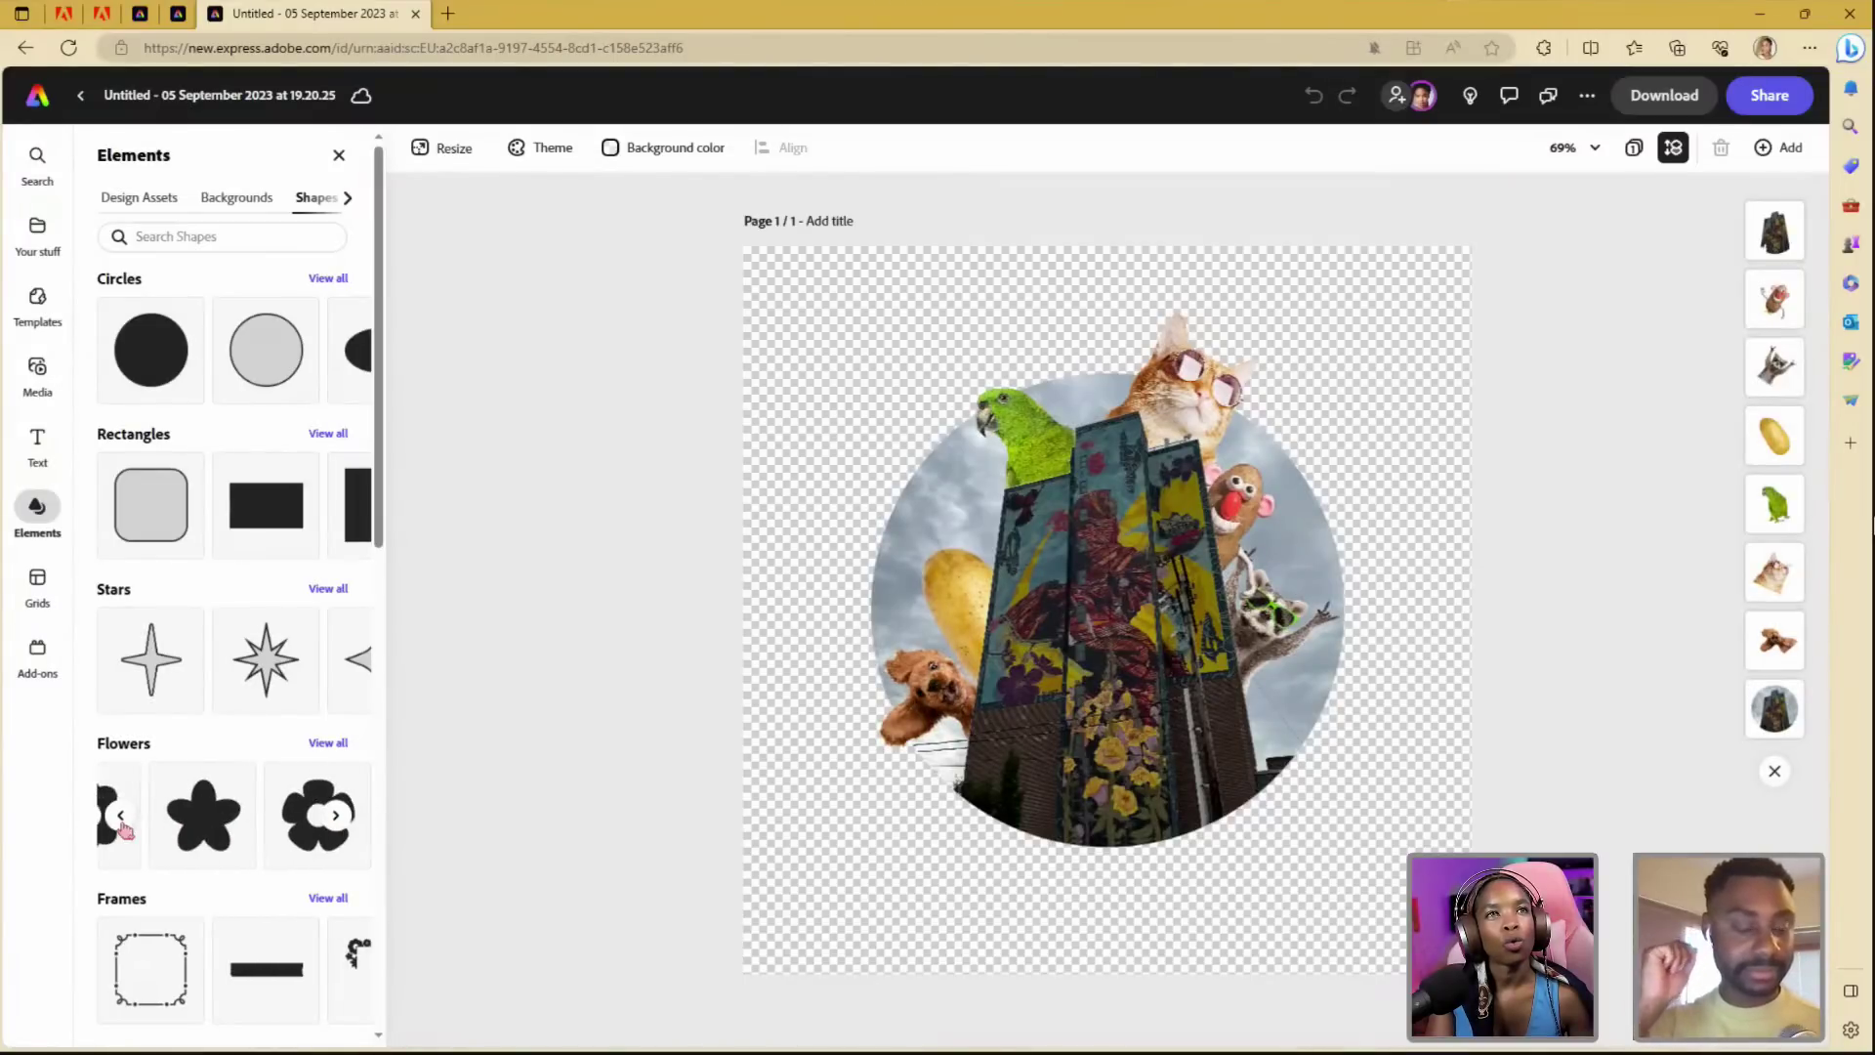
pyautogui.click(261, 816)
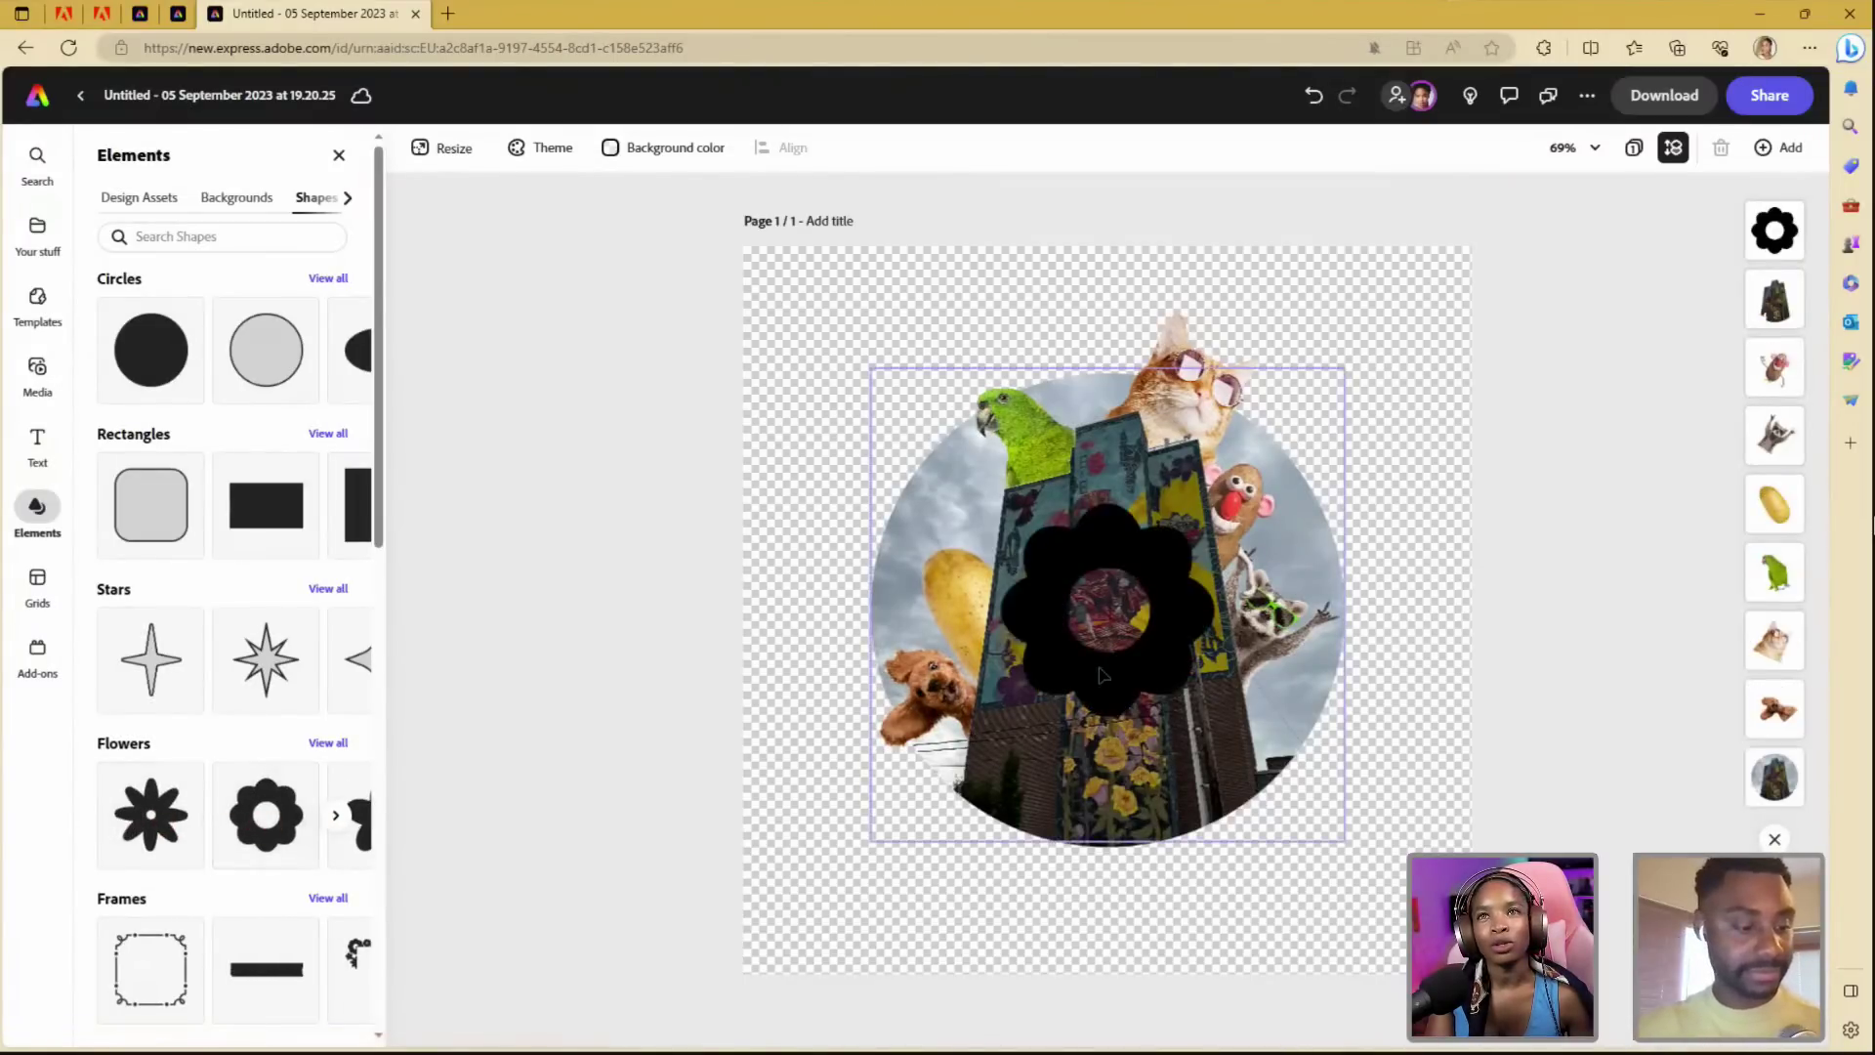
# - Enlarge the flower shape until its petals extend beyond the circular photo and send it behind all other layers
pyautogui.click(1775, 230)
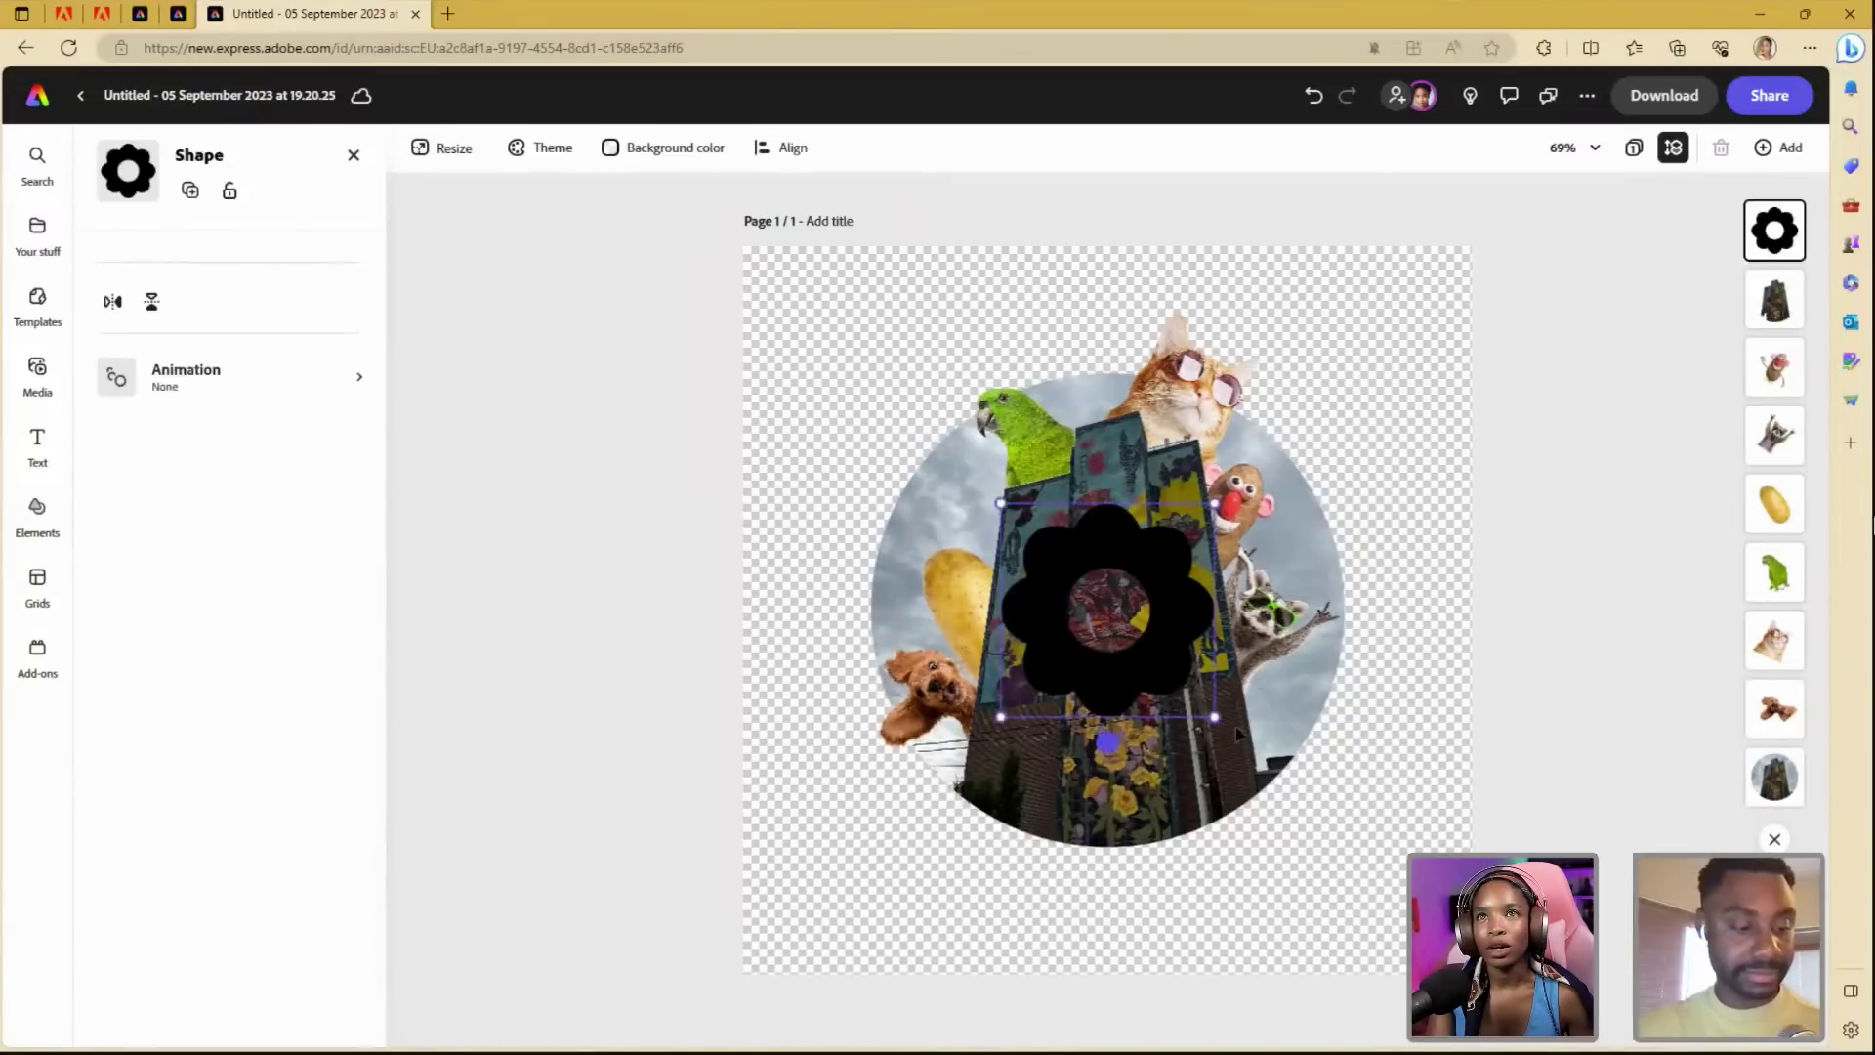
pyautogui.moveTo(1220, 722); pyautogui.dragTo(1396, 927)
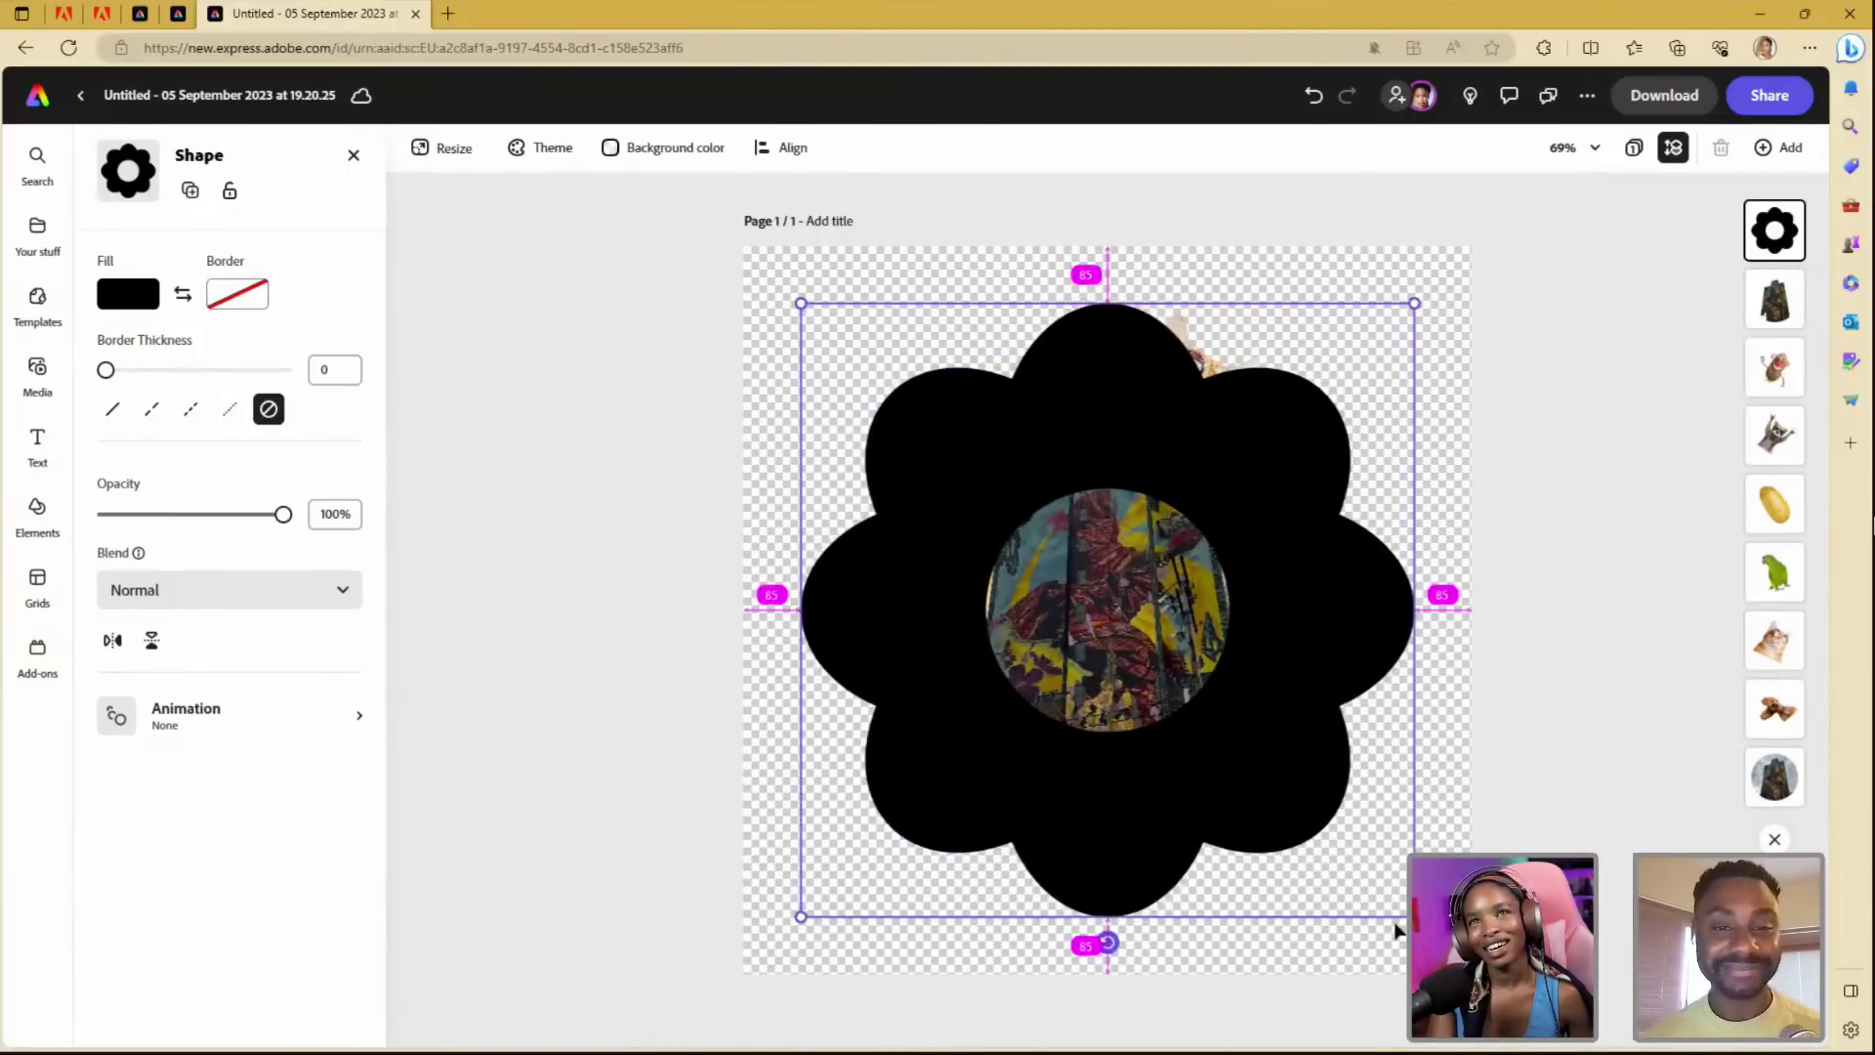
pyautogui.moveTo(1775, 231); pyautogui.dragTo(1783, 781)
pyautogui.click(1499, 442)
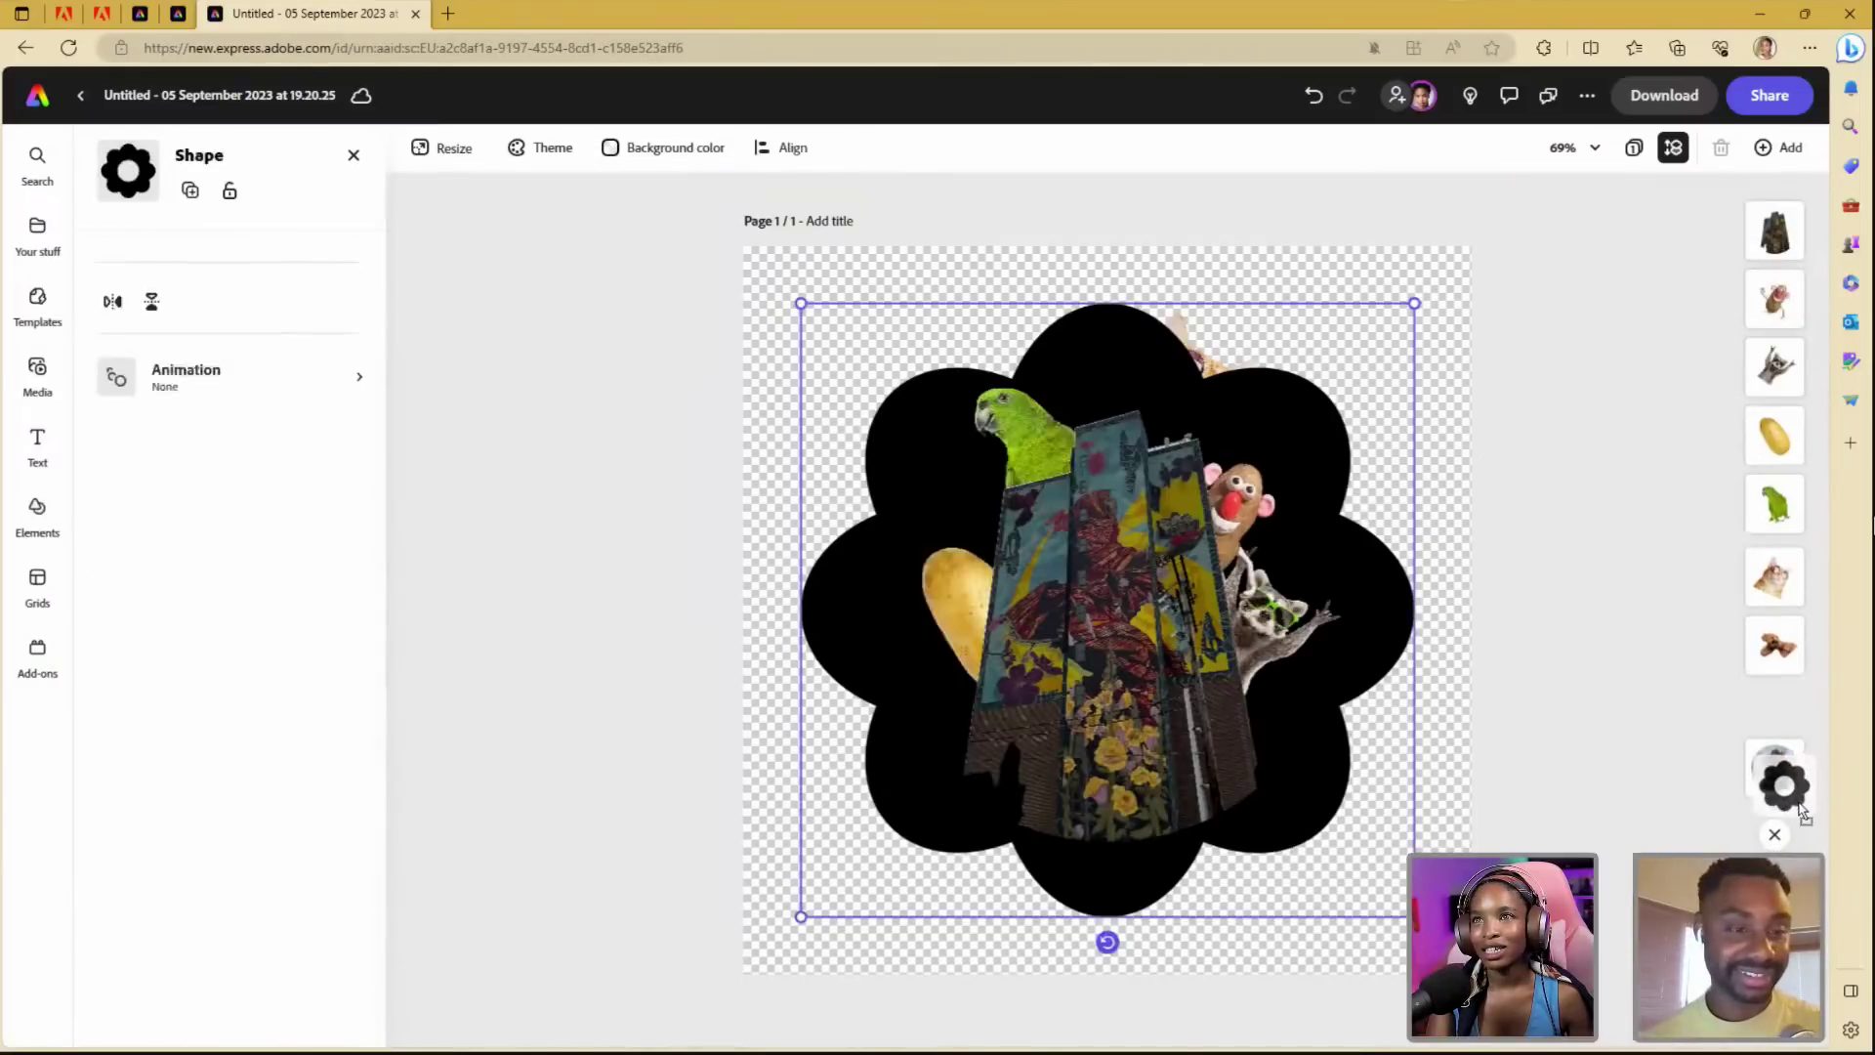
pyautogui.click(1641, 758)
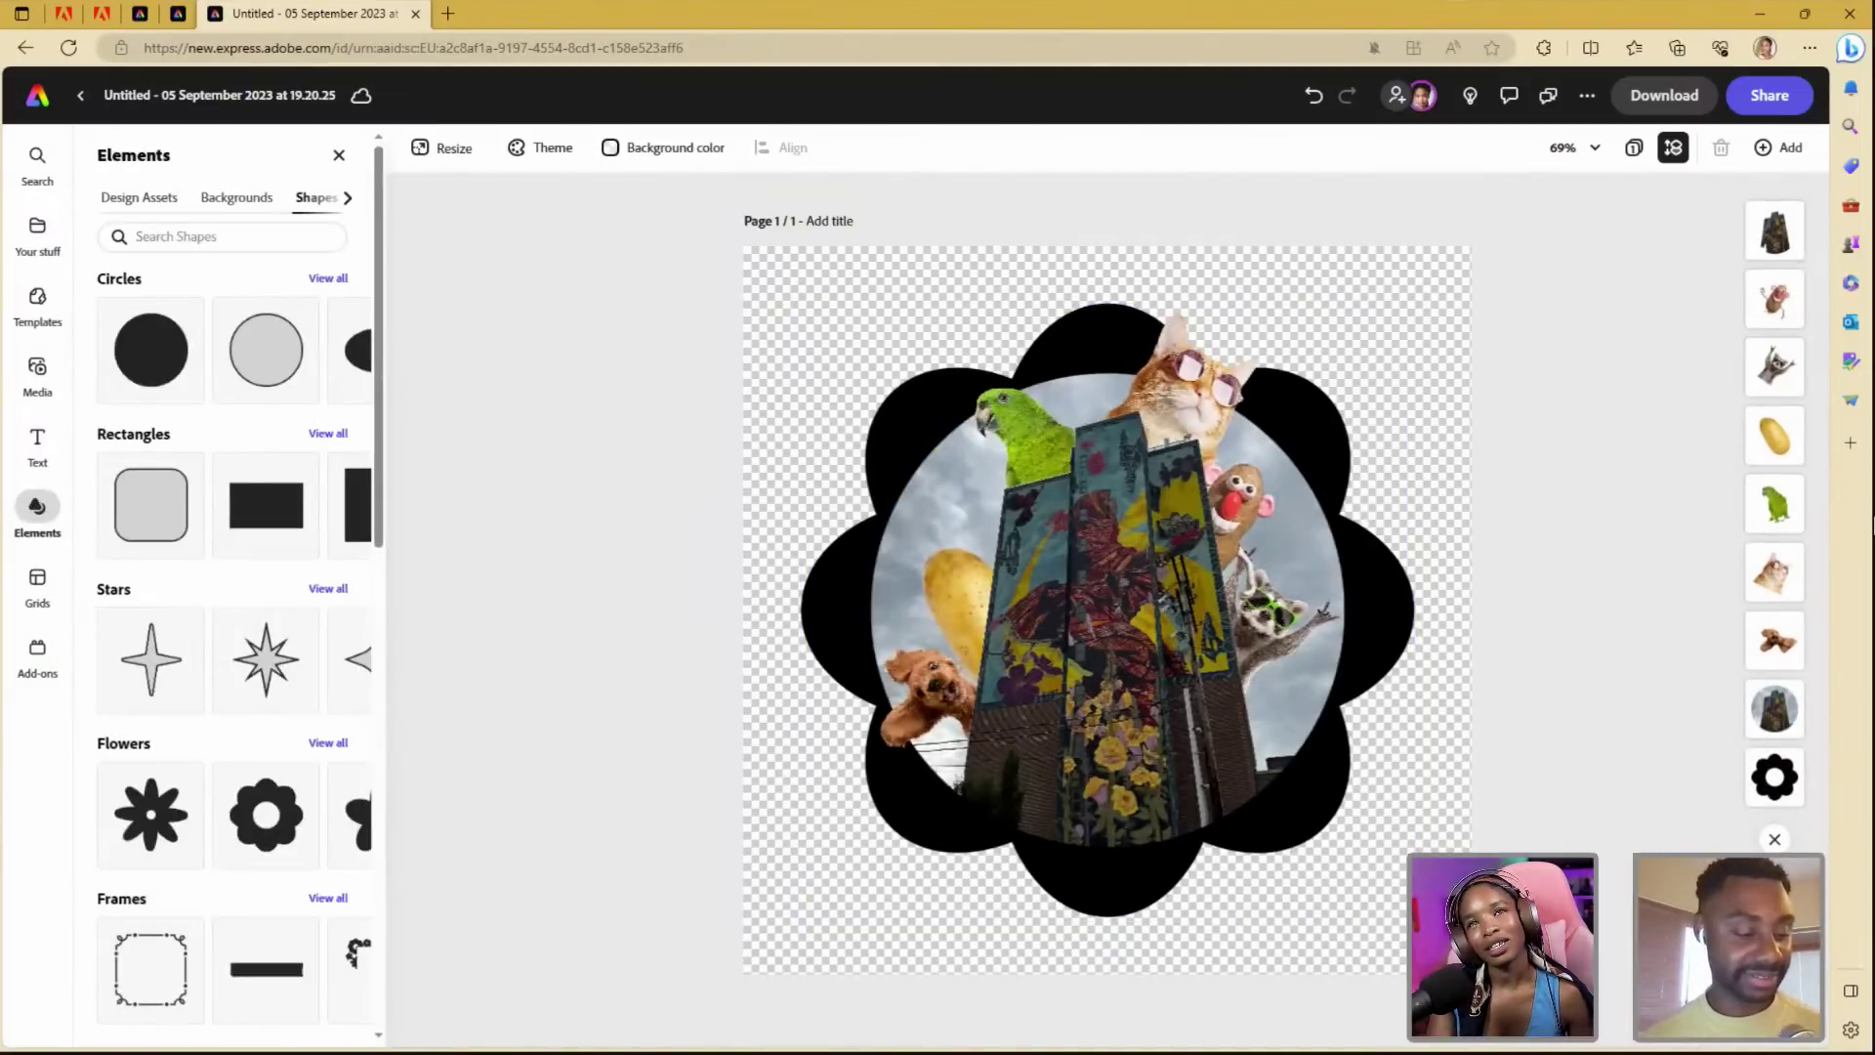
# - Fill the flower shape with a pale grey-blue colour sampled from the sky in the circular photo
pyautogui.click(1774, 777)
pyautogui.click(157, 303)
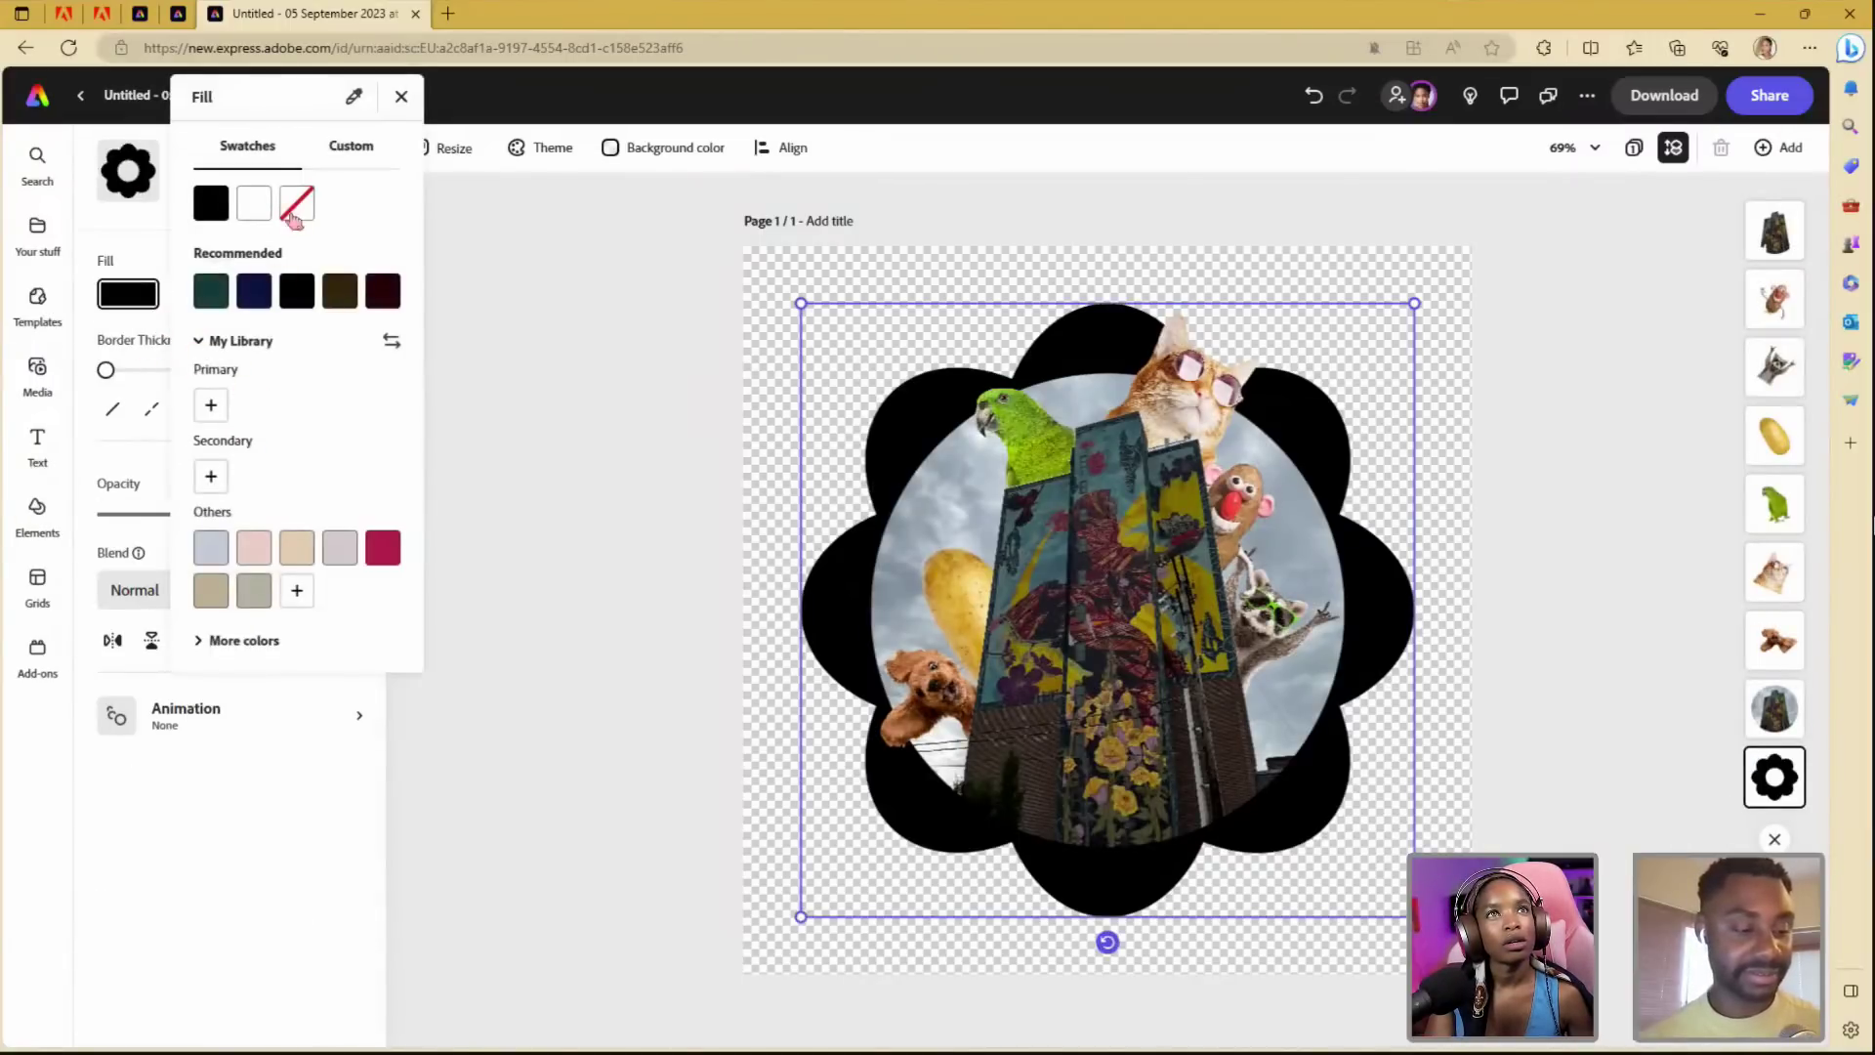
pyautogui.click(353, 96)
pyautogui.click(946, 506)
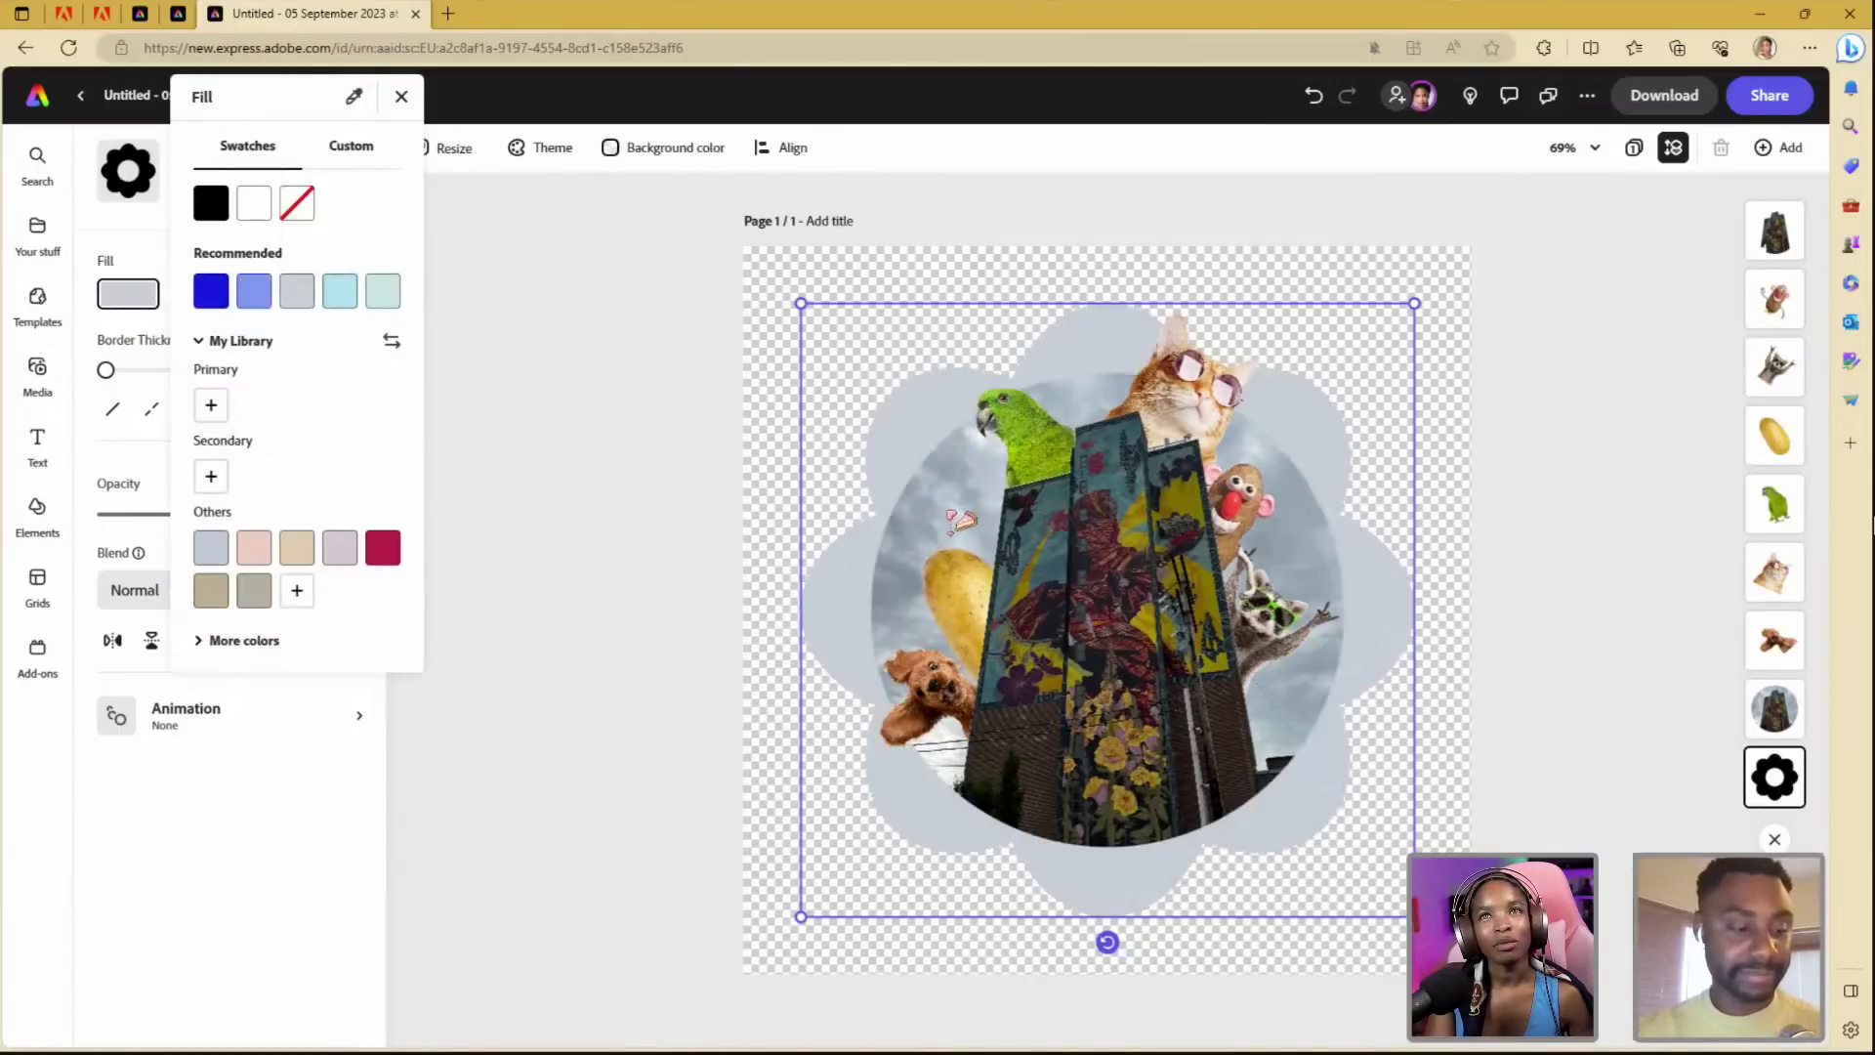
pyautogui.click(355, 97)
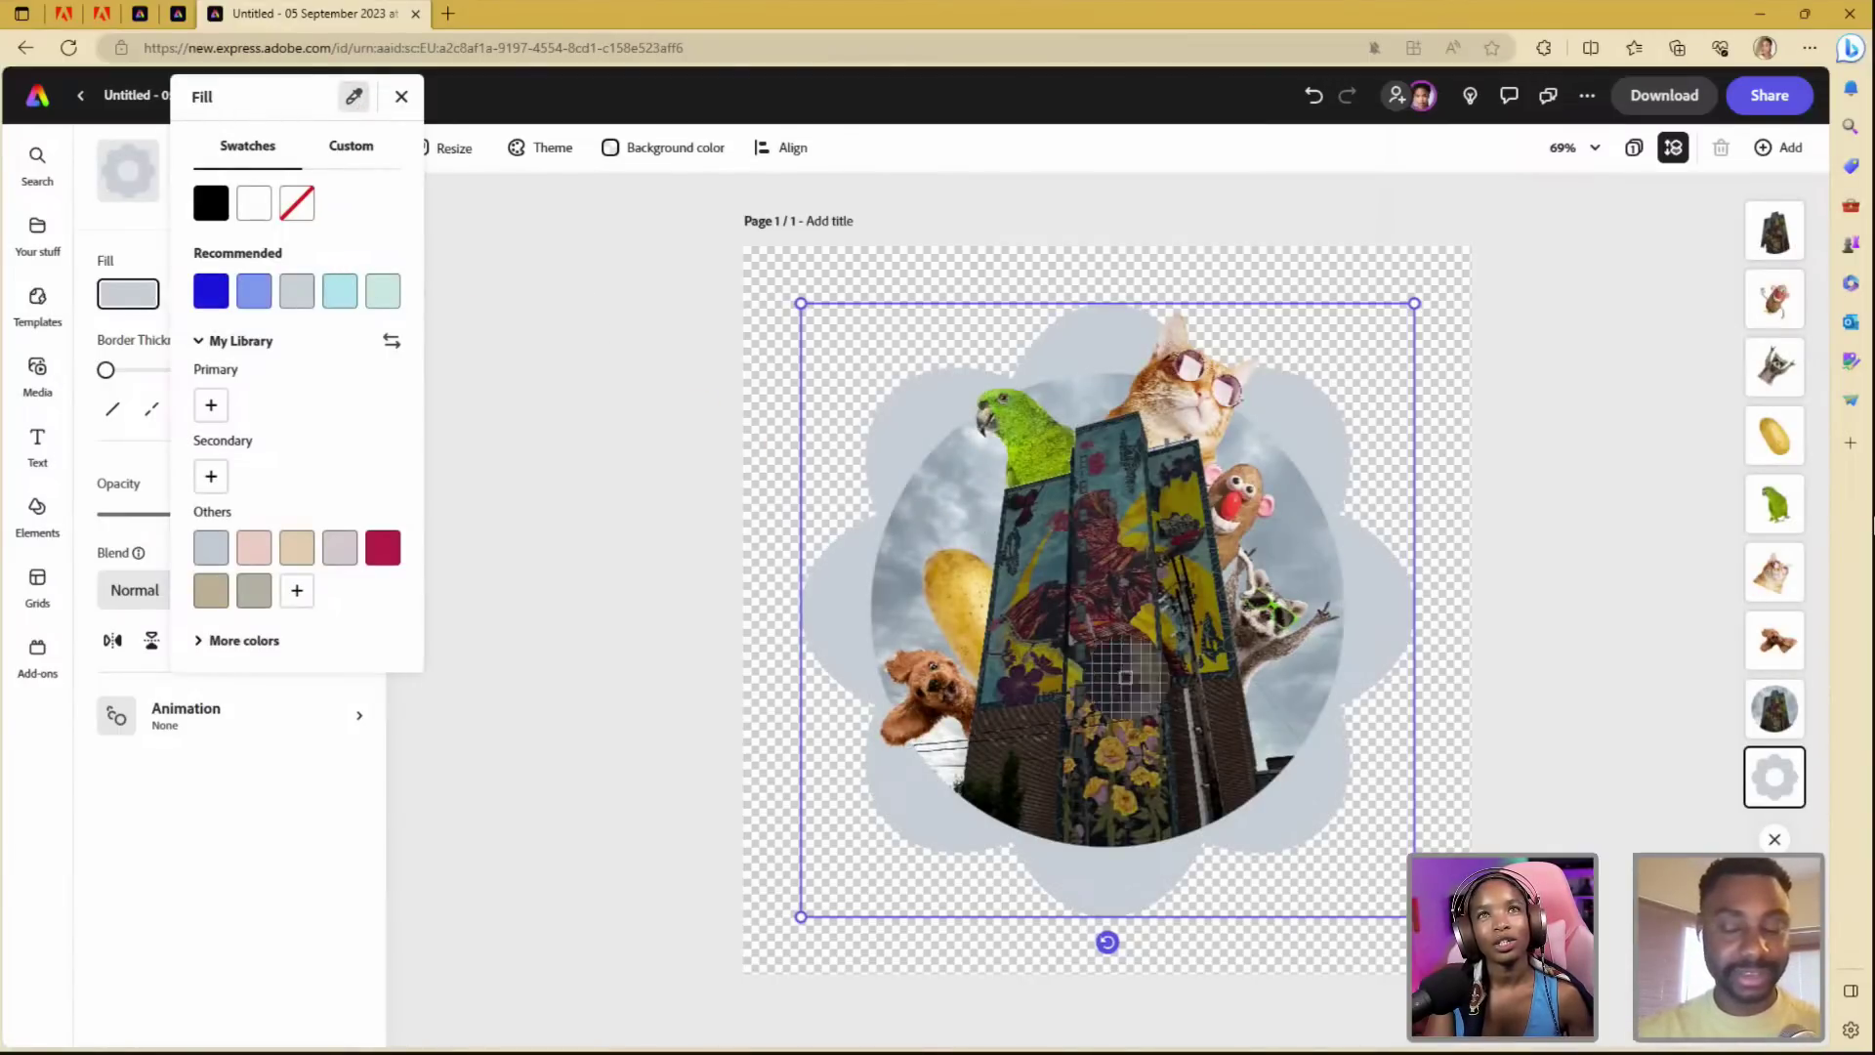
pyautogui.click(962, 515)
pyautogui.click(1538, 688)
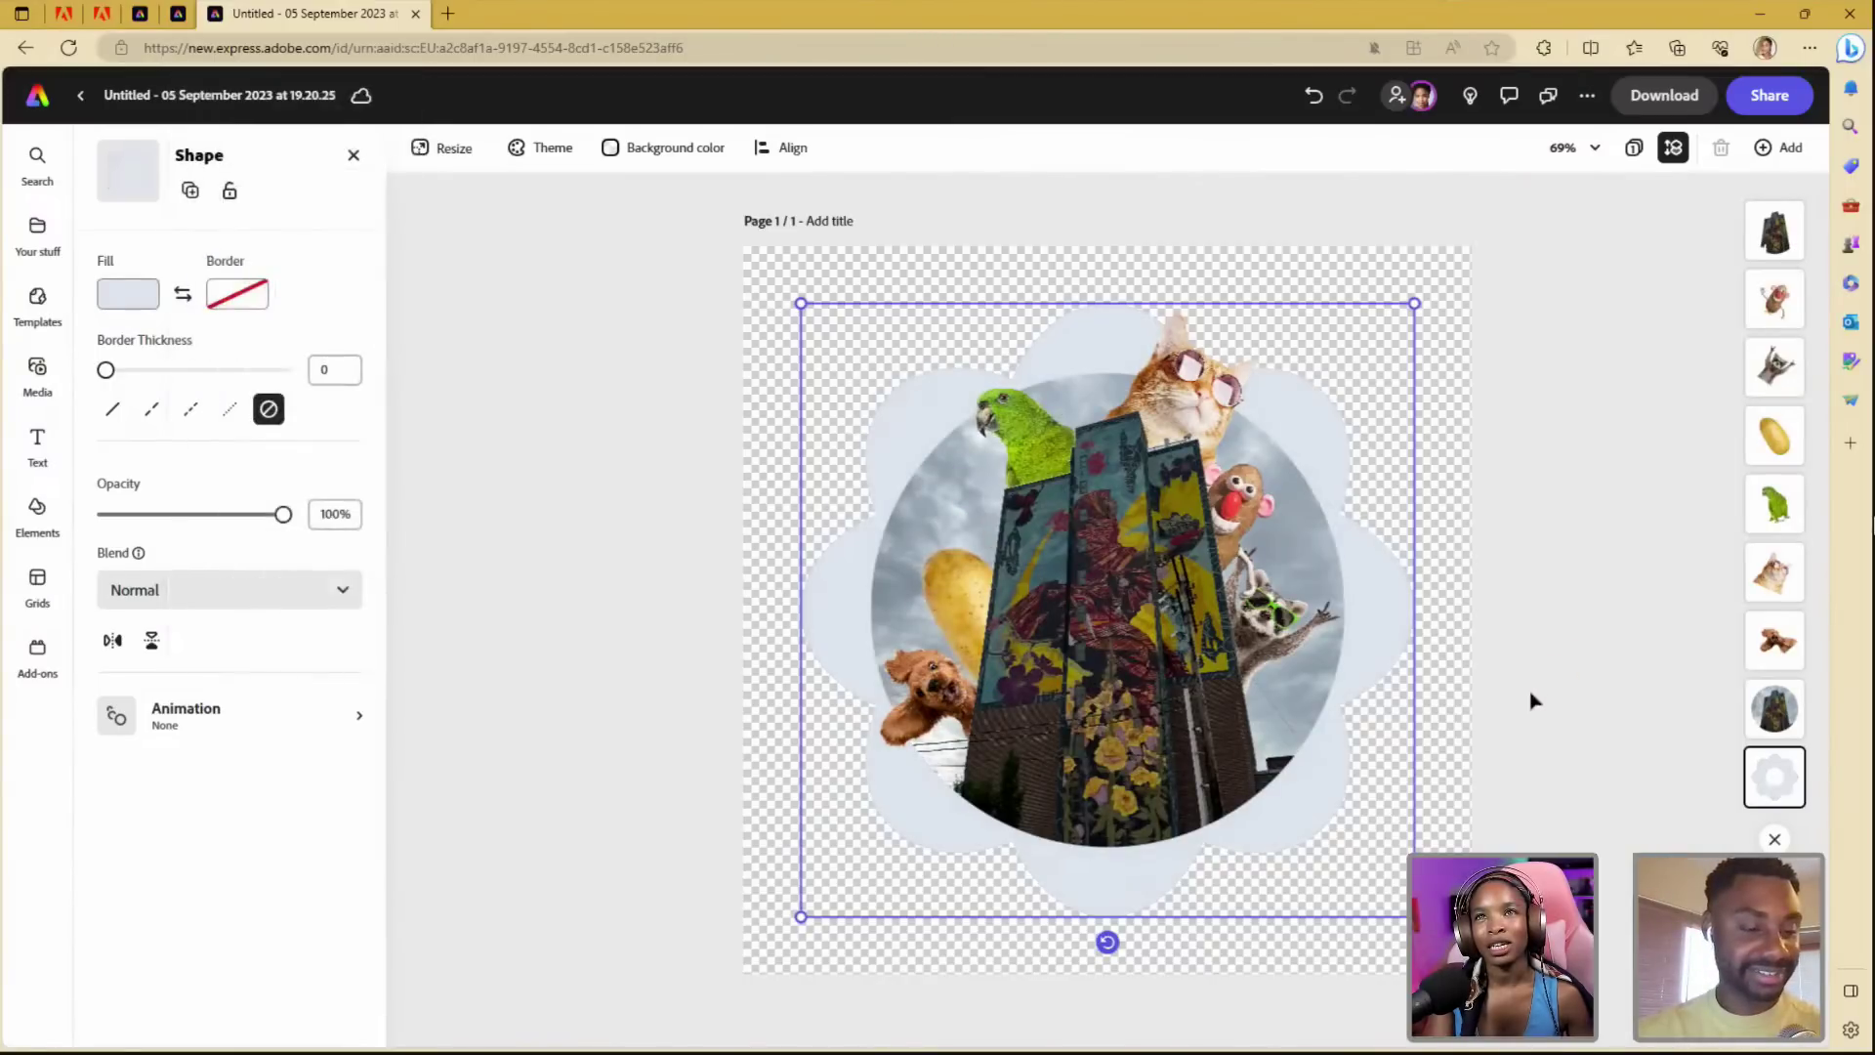
pyautogui.click(1523, 718)
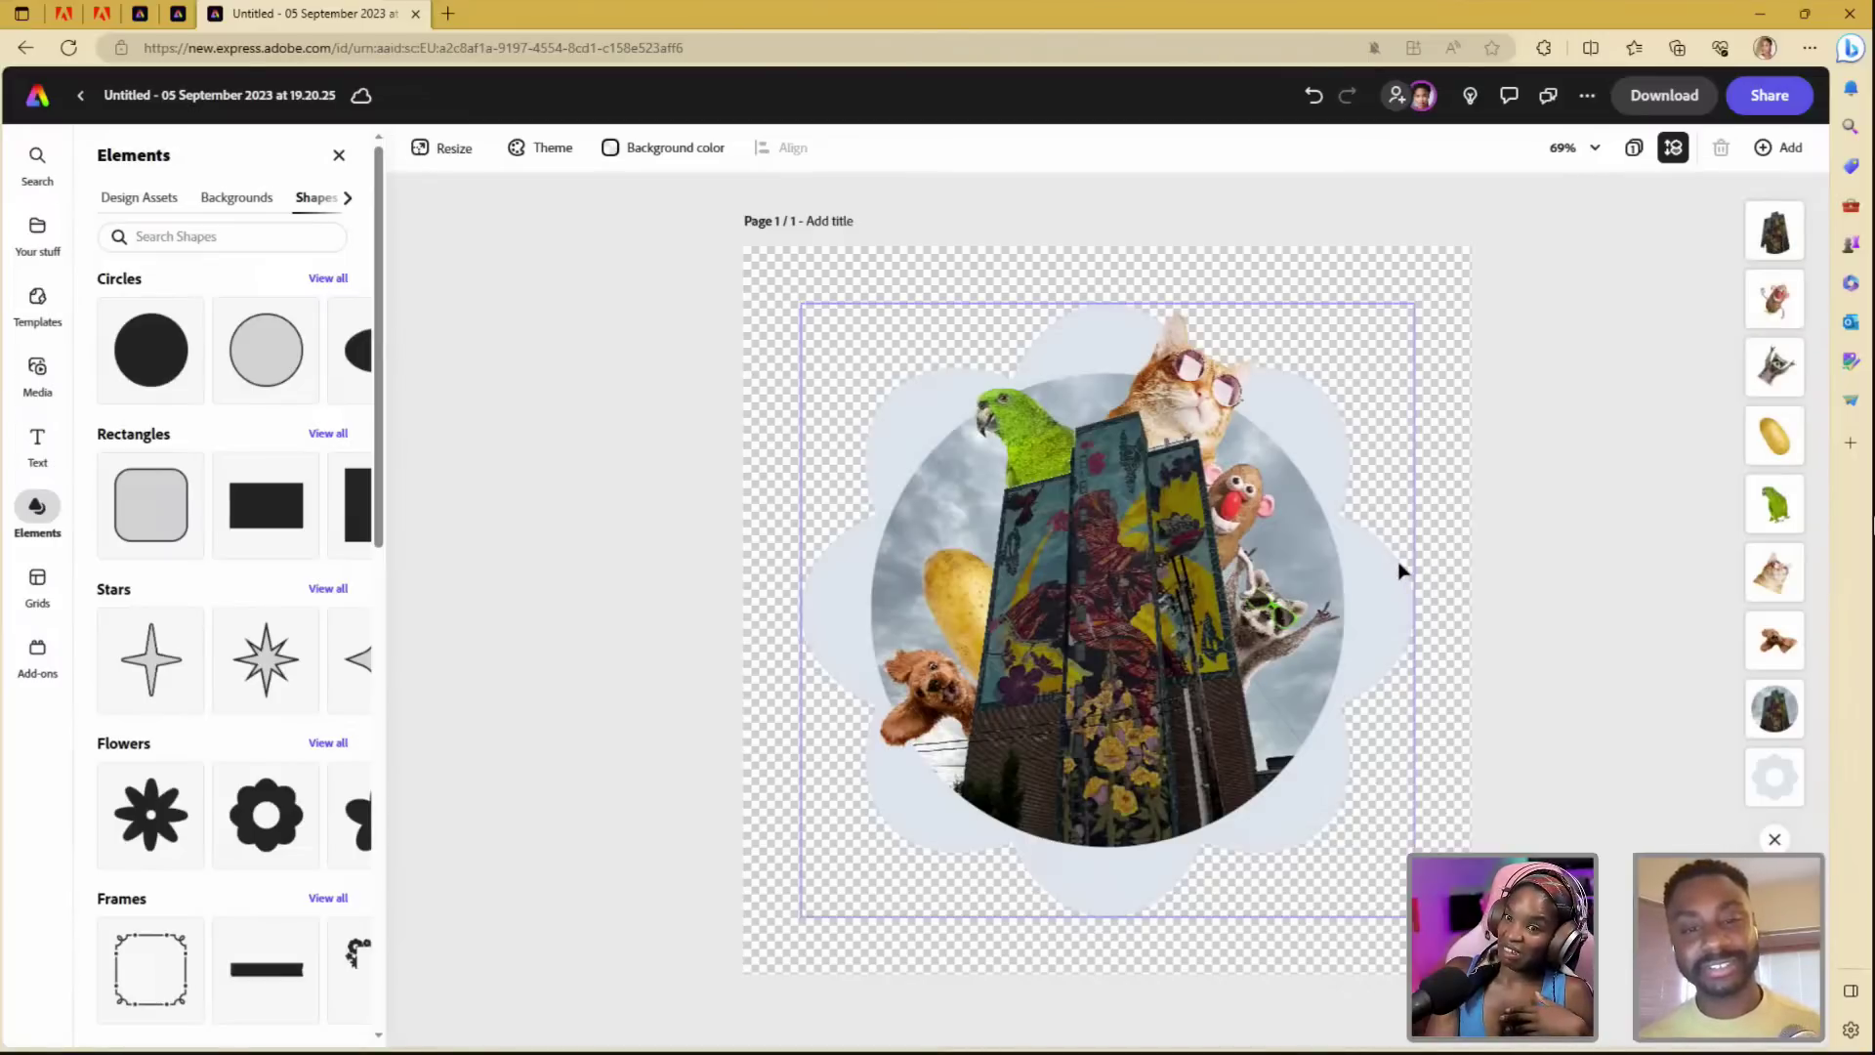
# - Give the pale grey-blue flower shape a solid white border
pyautogui.click(1404, 664)
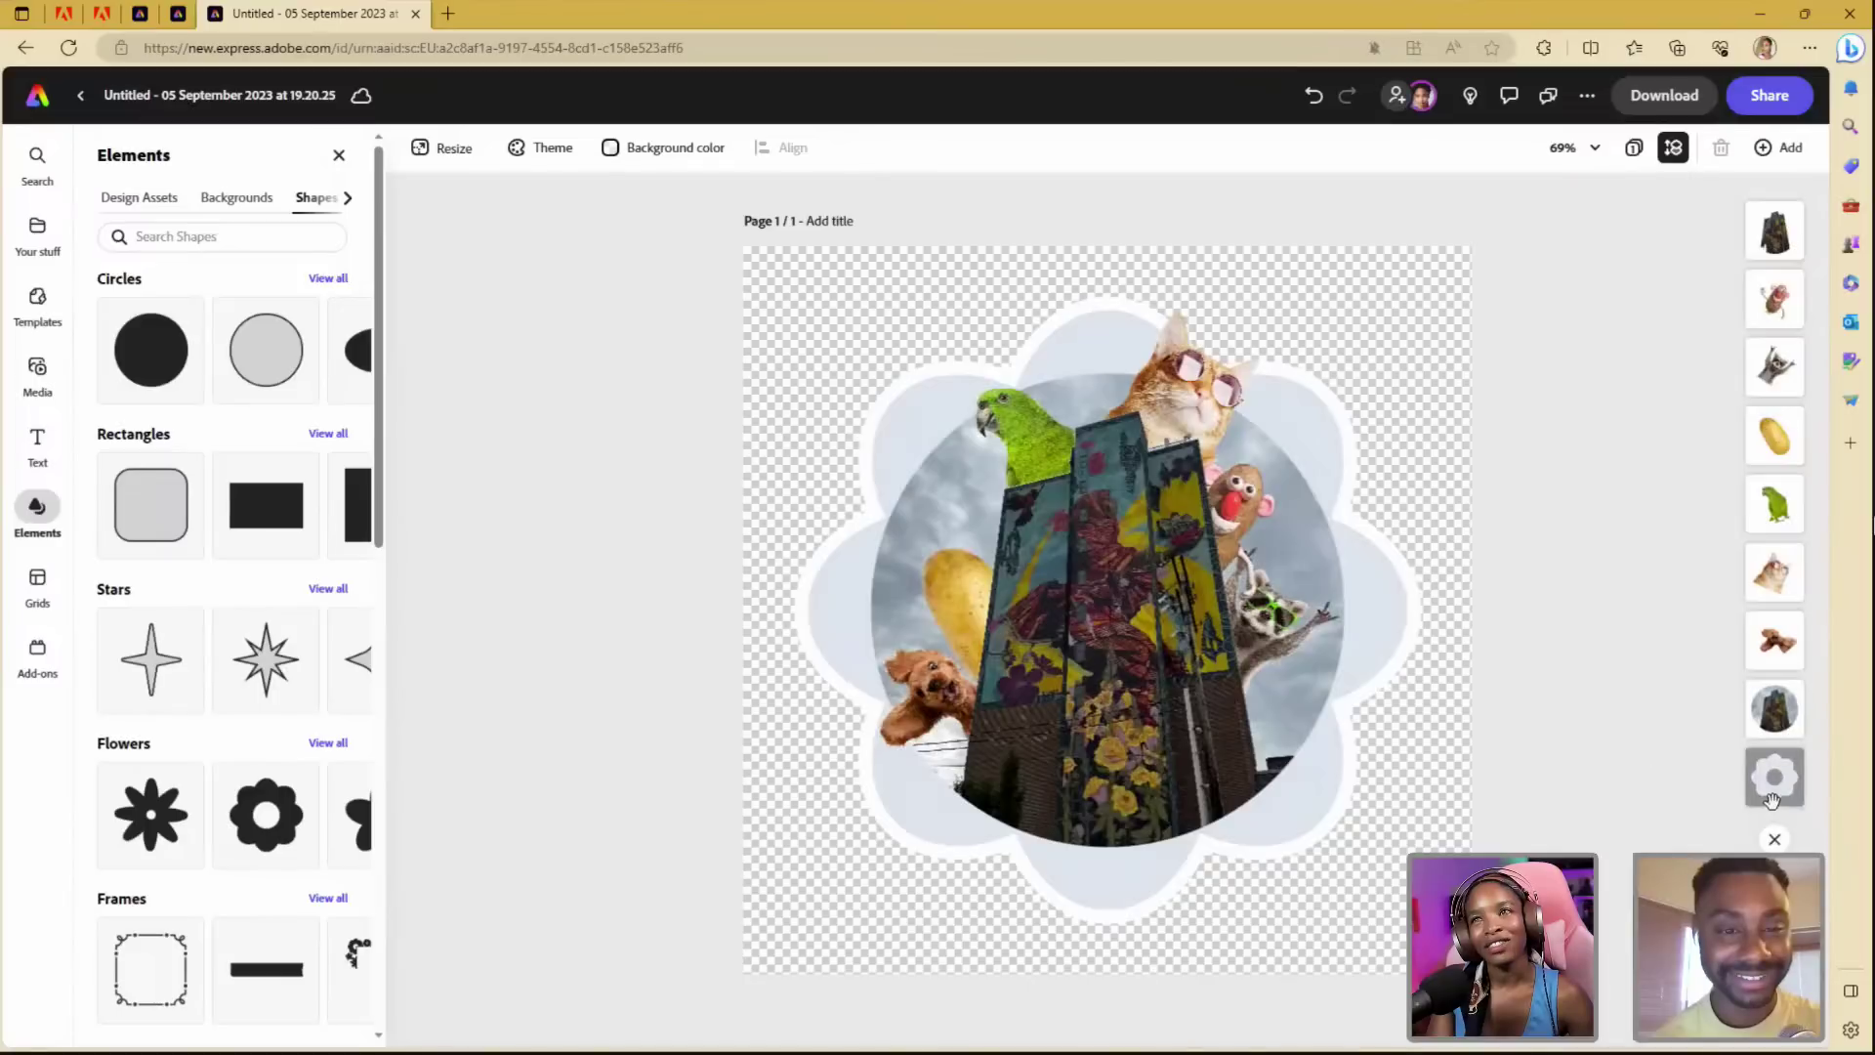
pyautogui.click(1367, 654)
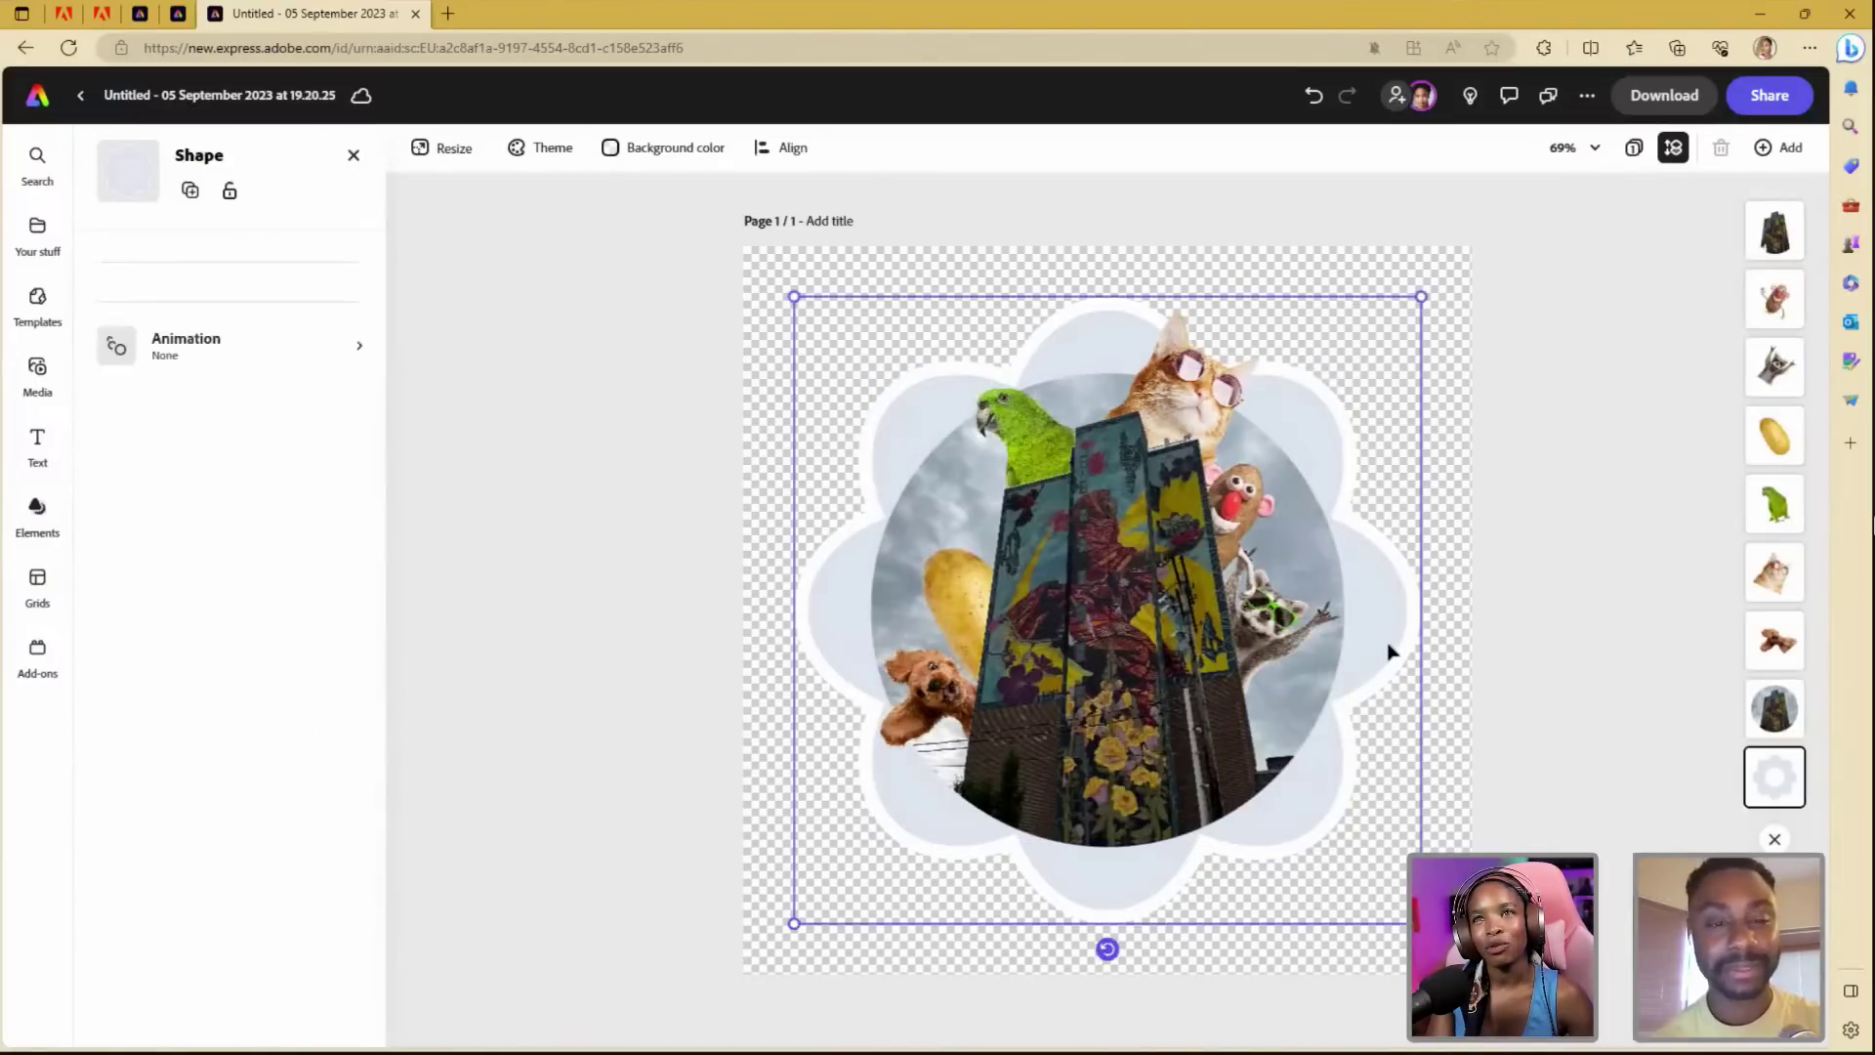
pyautogui.click(1557, 832)
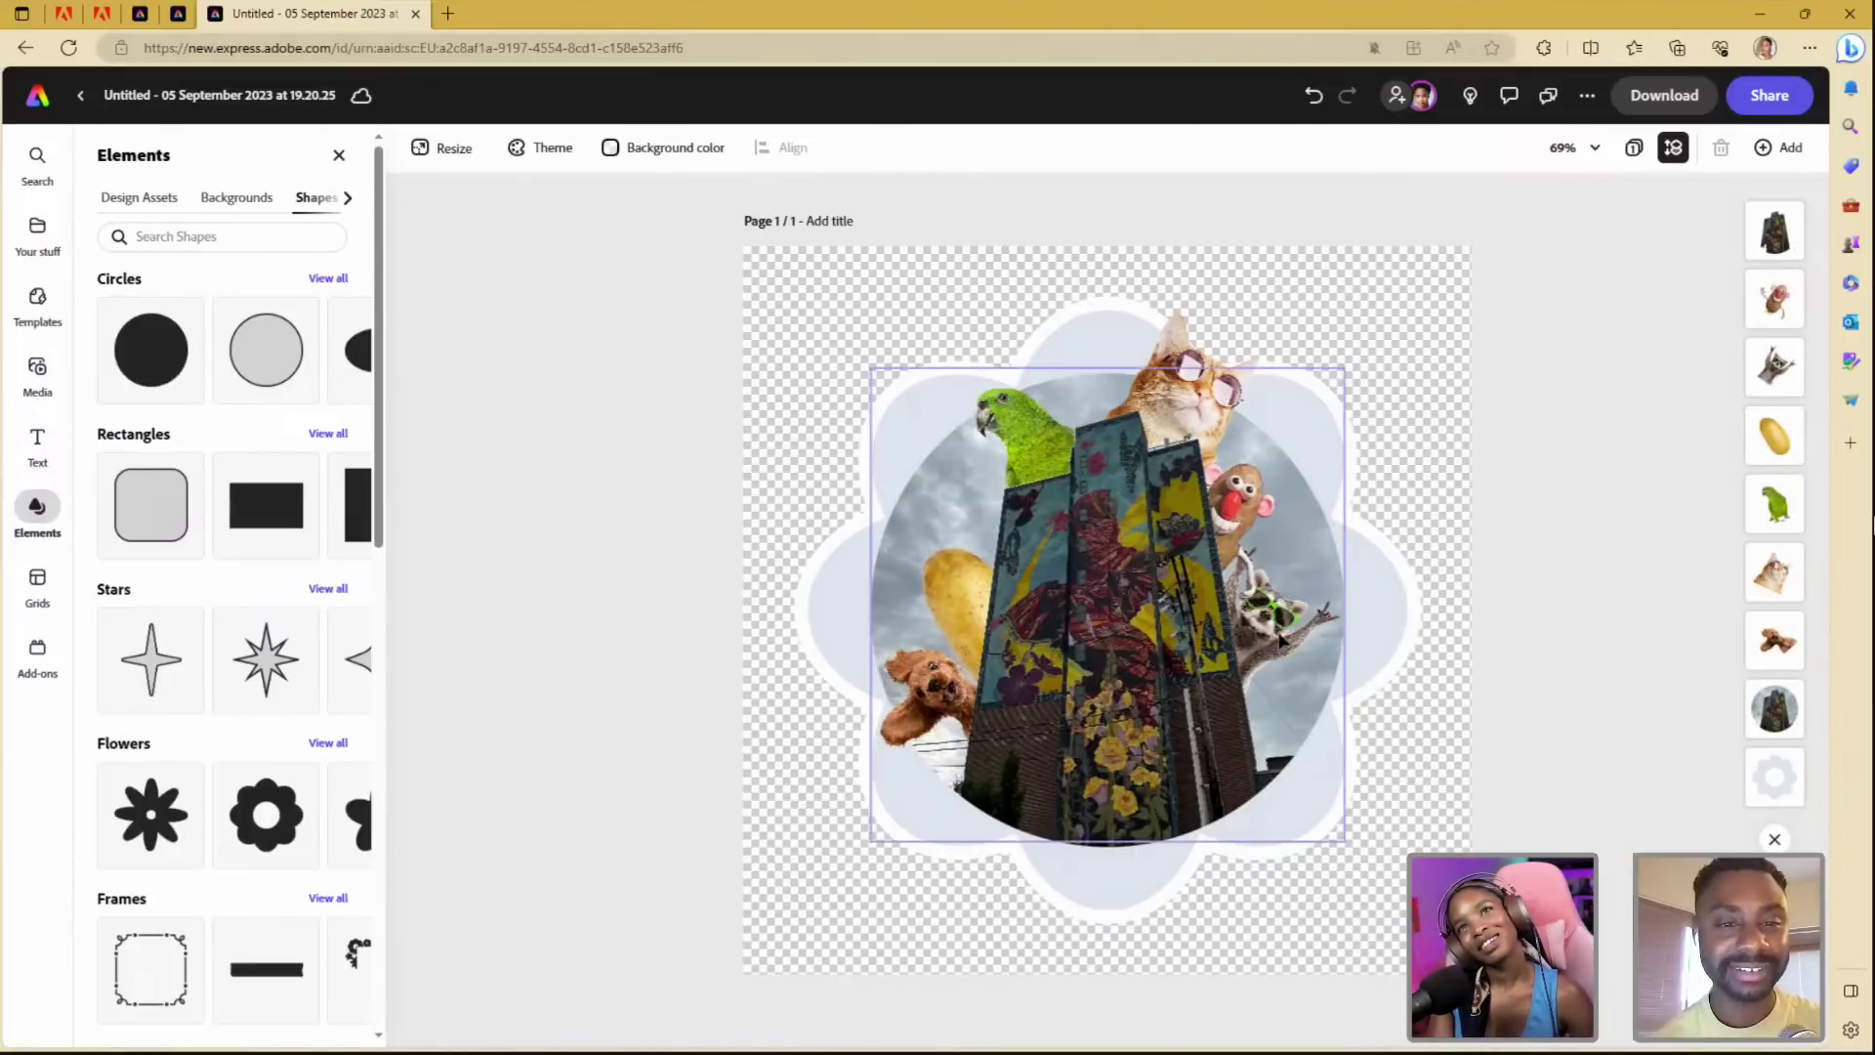
# - Rotate the raccoon image slightly clockwise beside the building
pyautogui.click(1774, 368)
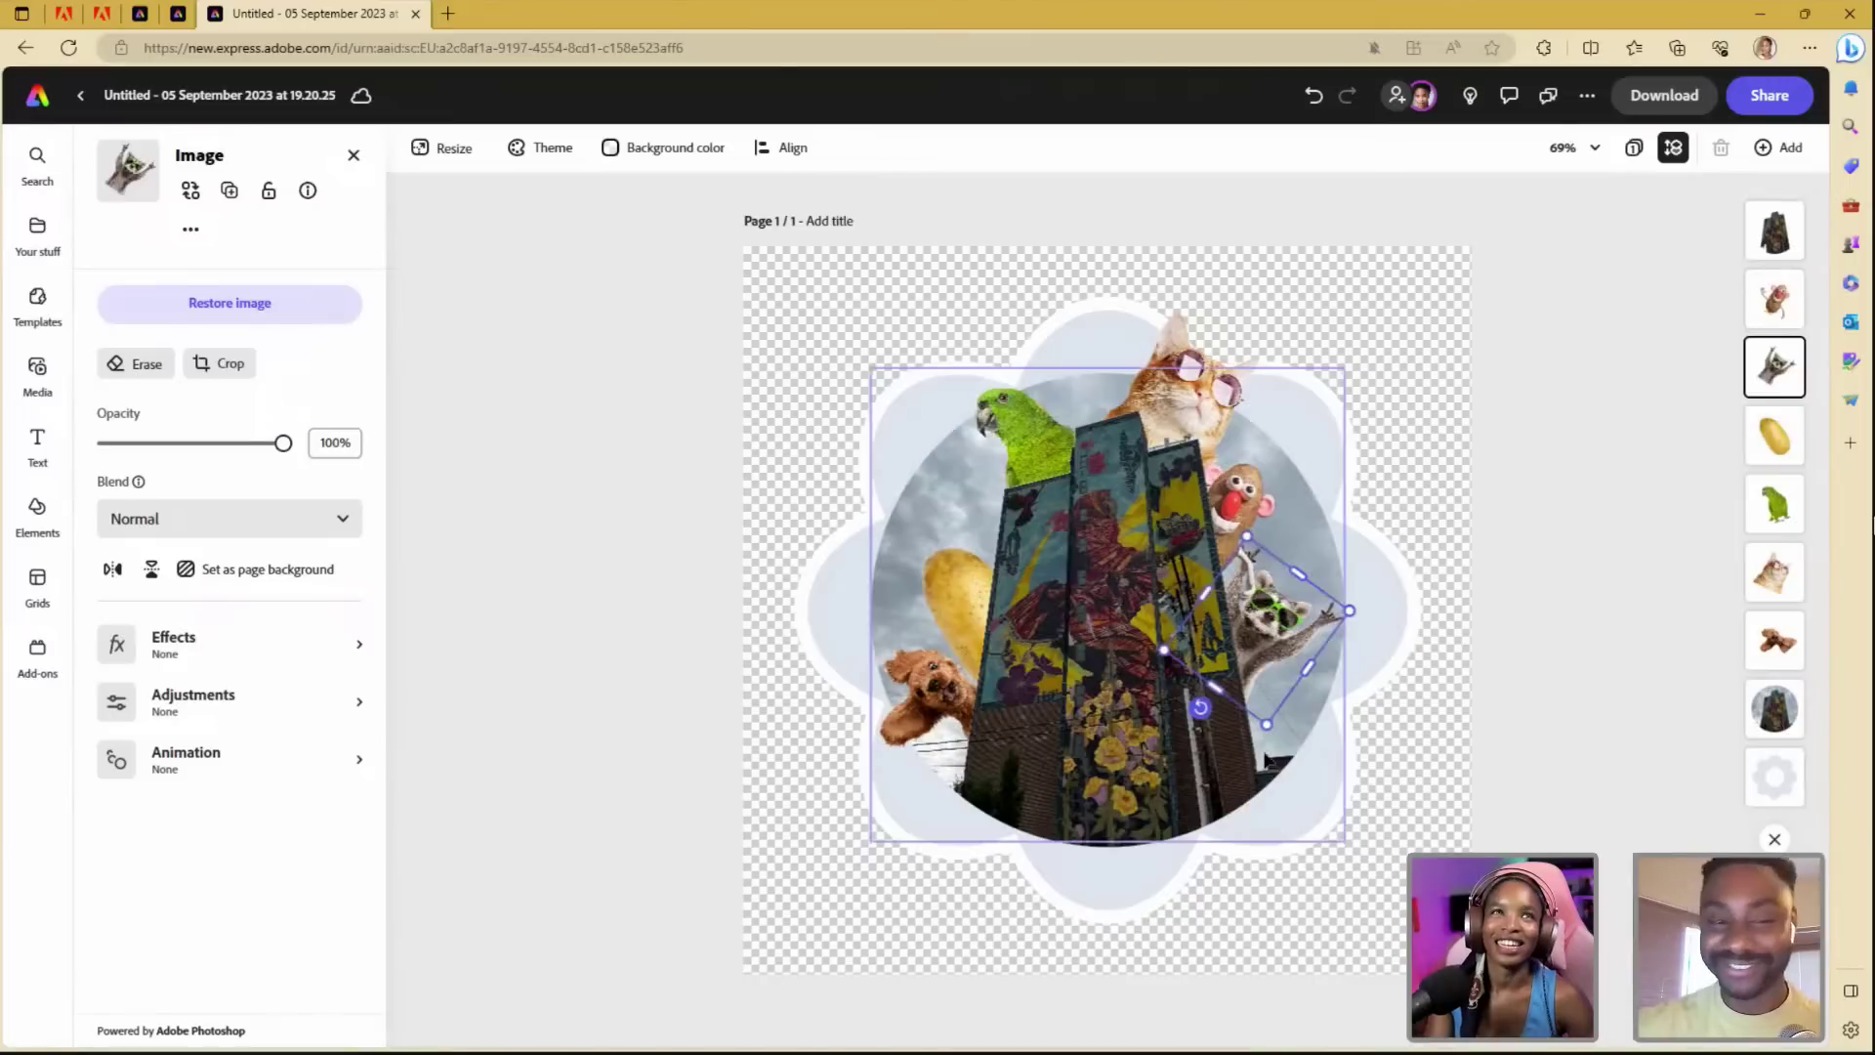
pyautogui.moveTo(1201, 708); pyautogui.dragTo(1181, 689)
pyautogui.click(1559, 701)
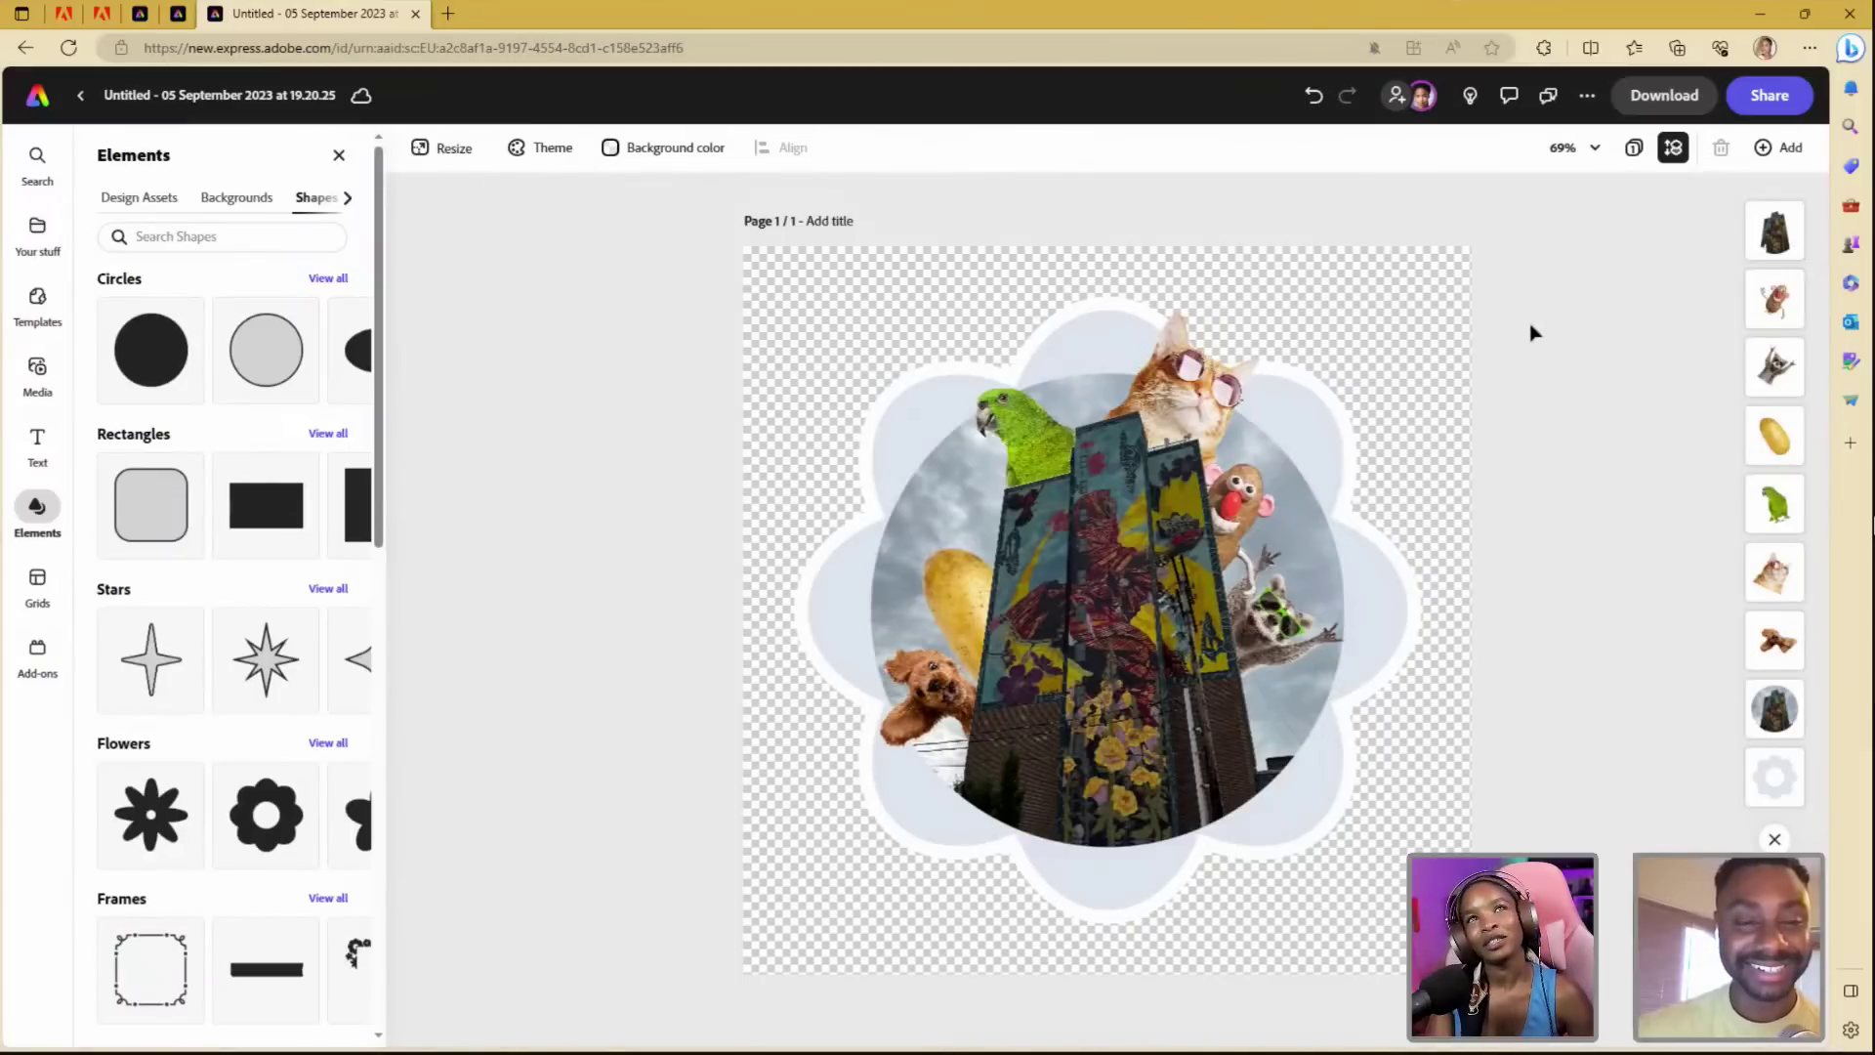
# - Close the elements library and check the page's background colour setting
pyautogui.click(339, 156)
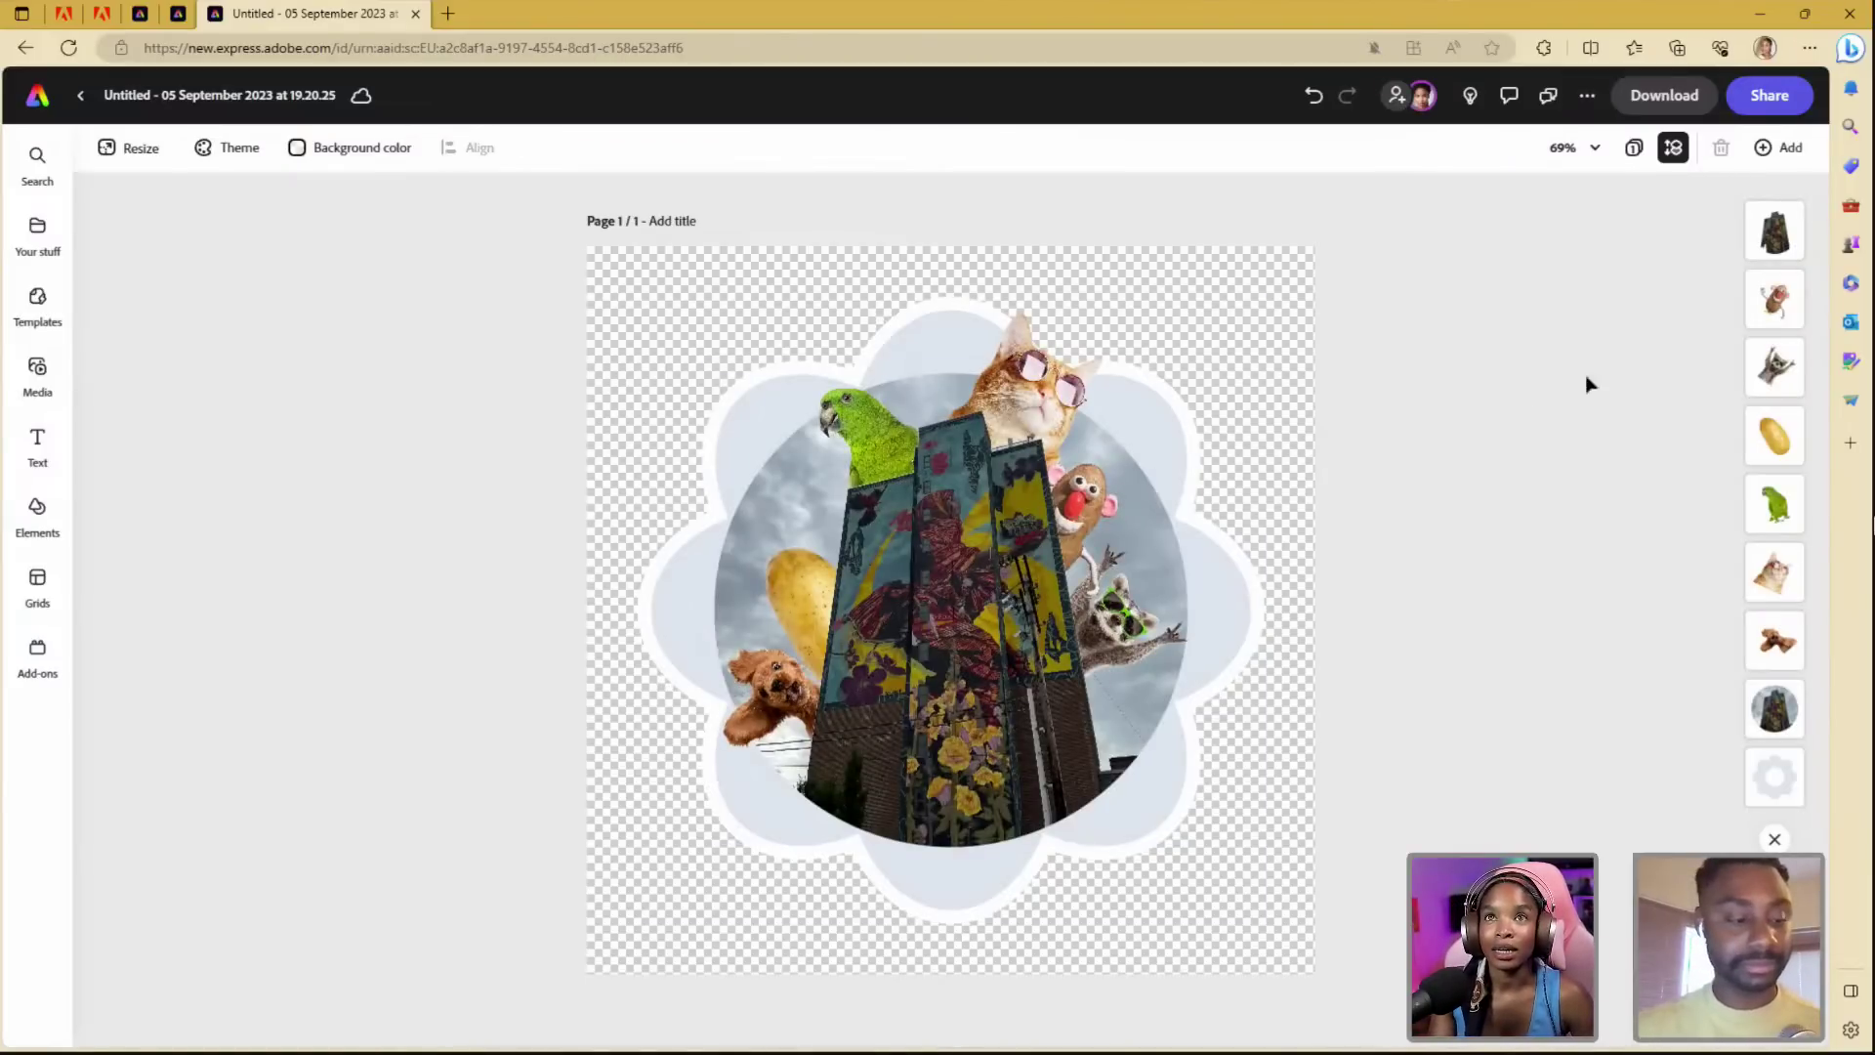
pyautogui.click(330, 151)
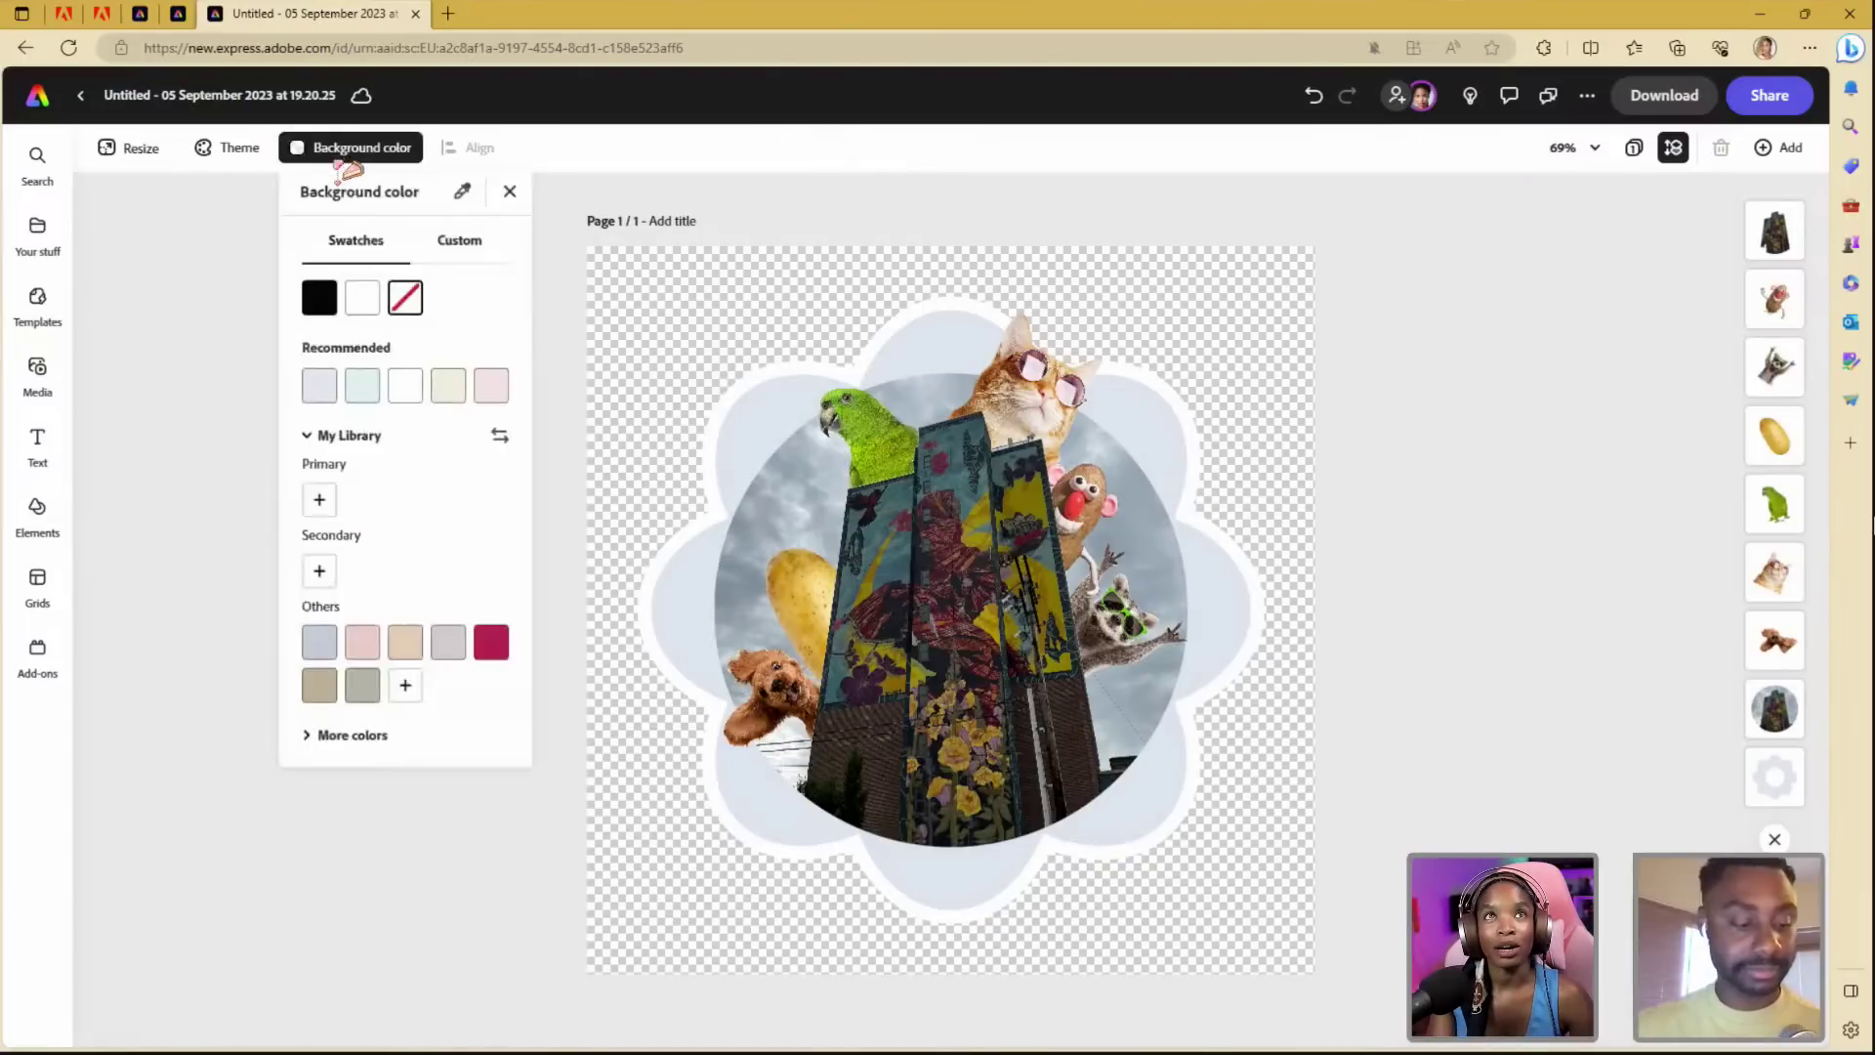
pyautogui.click(1595, 226)
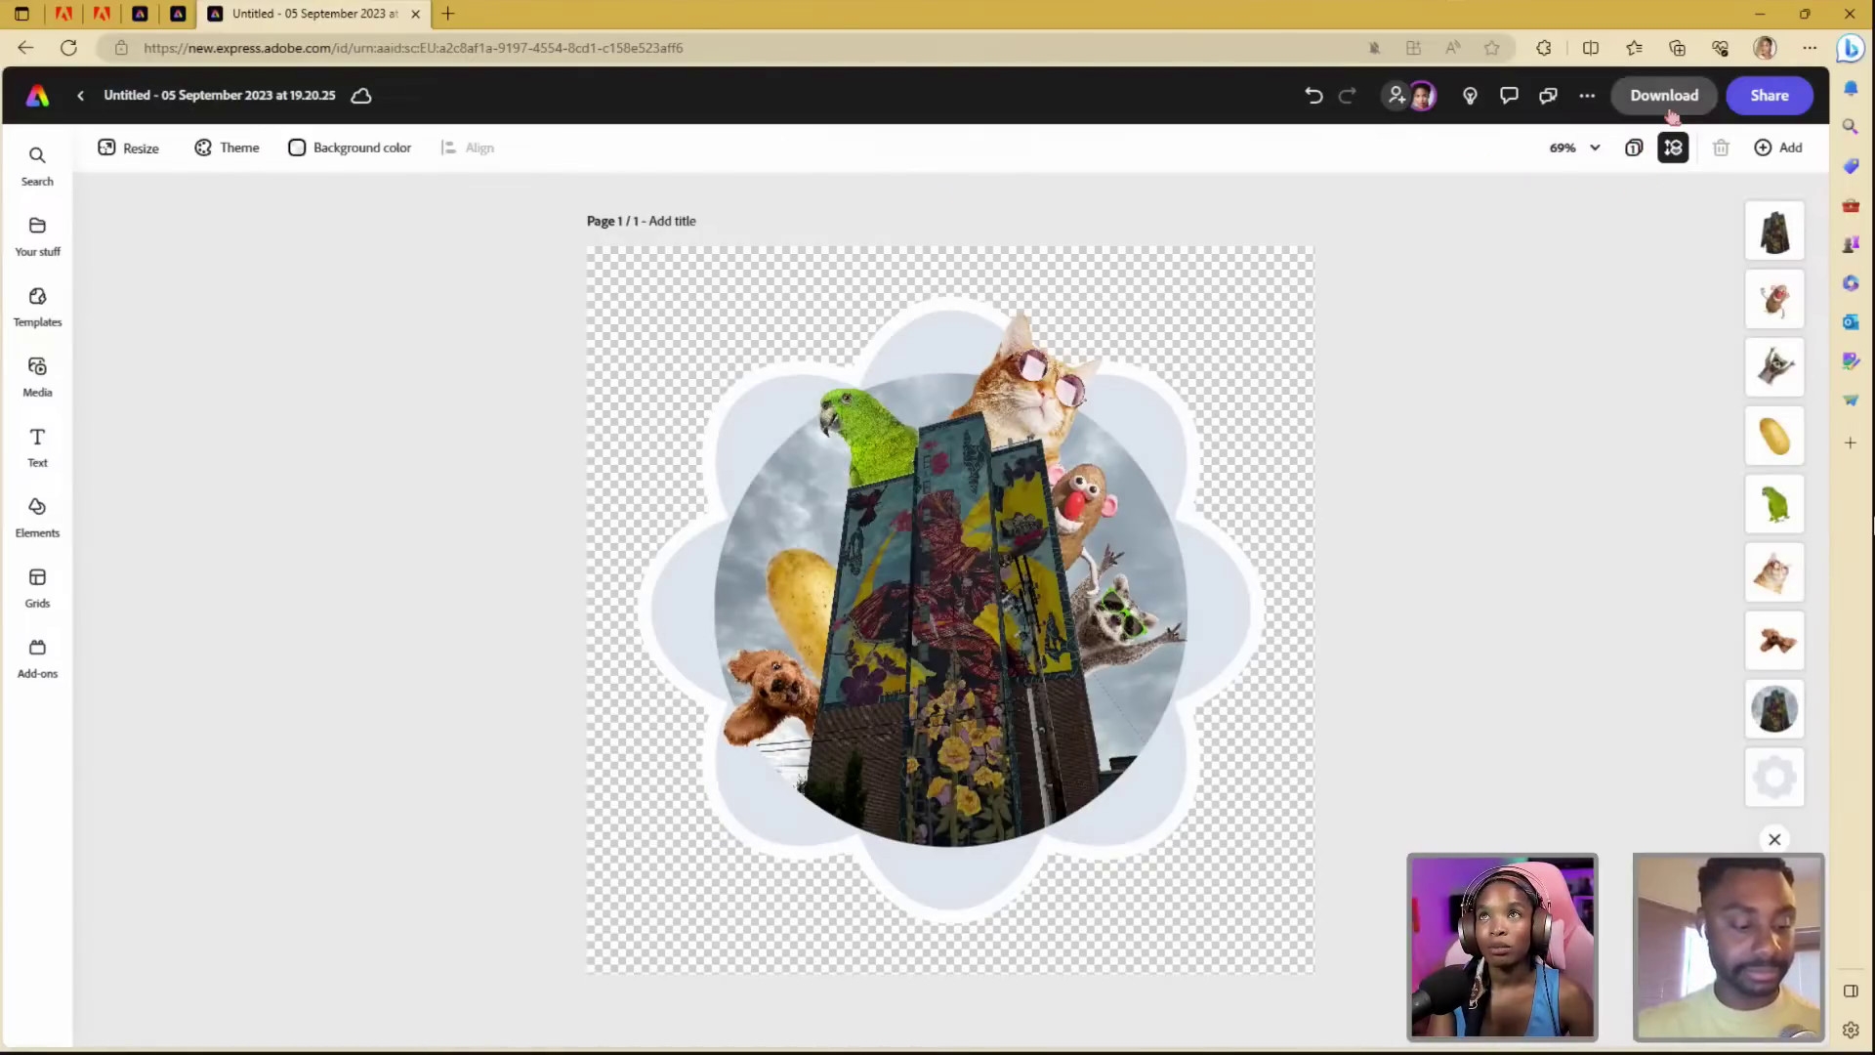
# - Review the available download file formats, keep Transparent PNG selected, and close the download options
pyautogui.click(1668, 107)
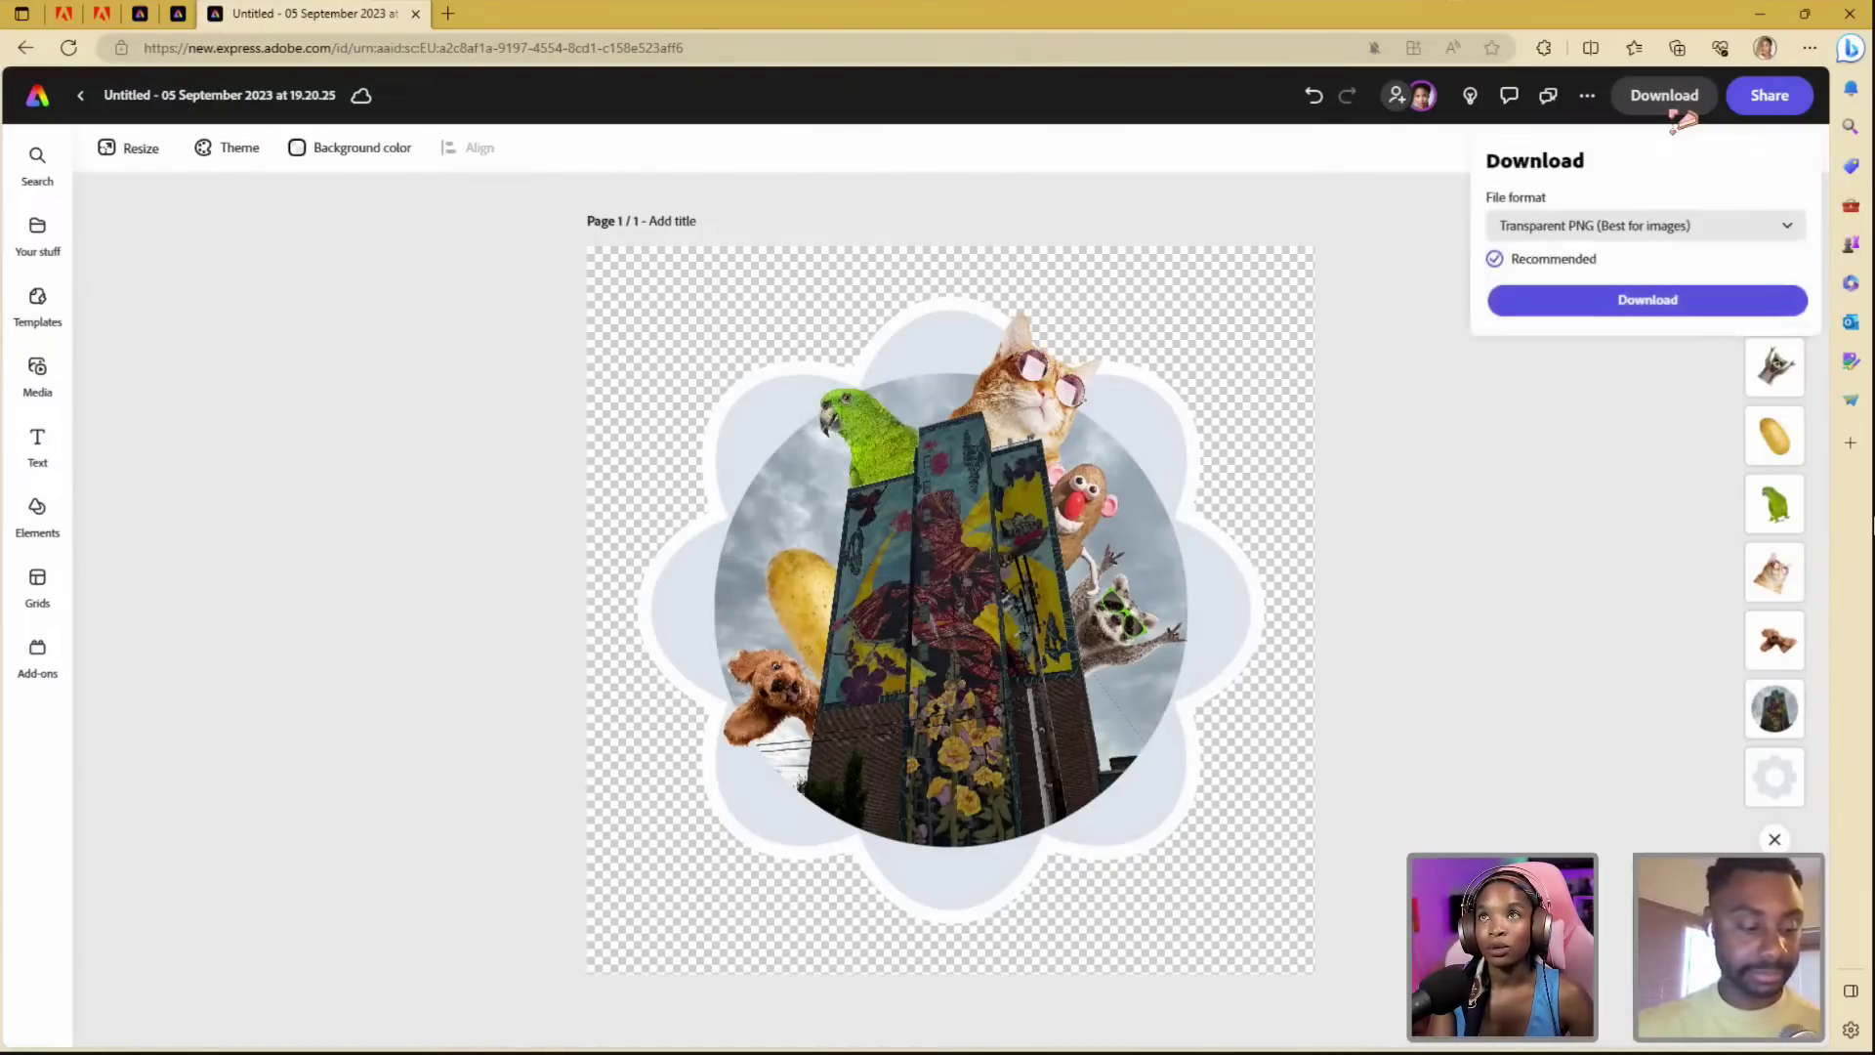
pyautogui.click(1587, 234)
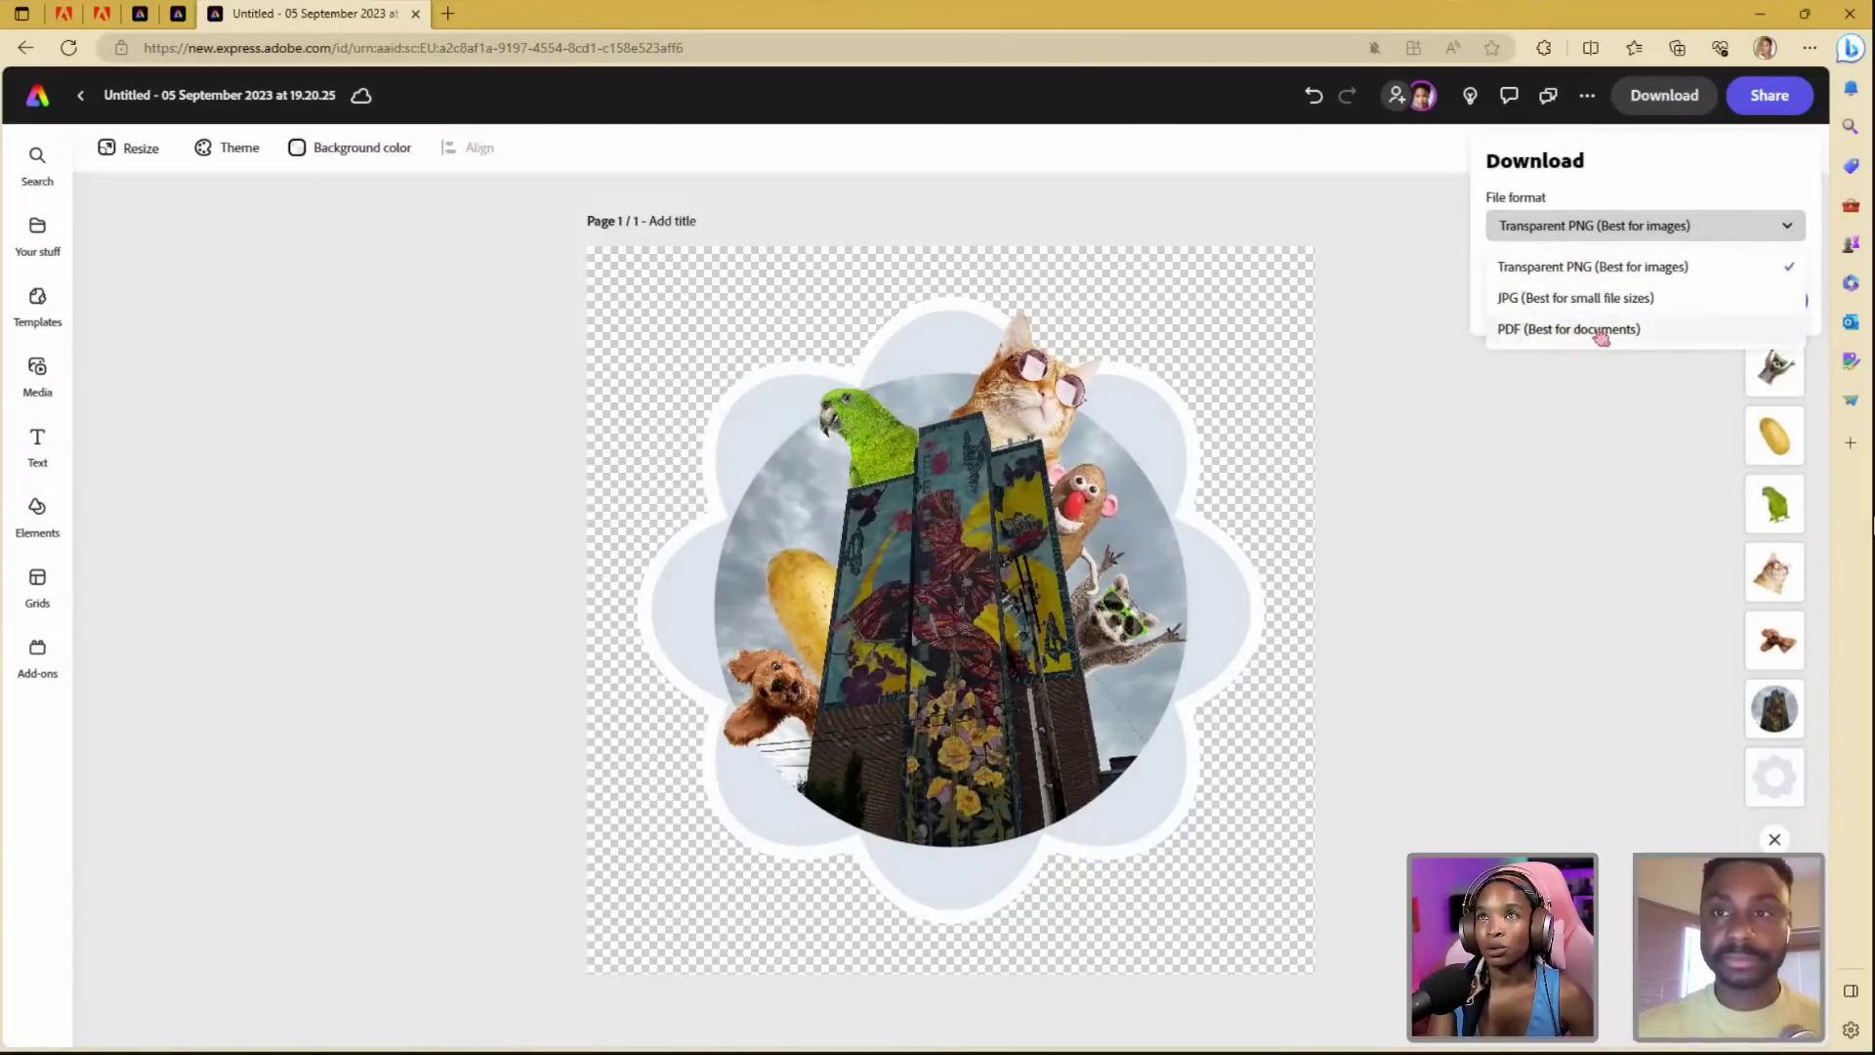
pyautogui.click(1626, 266)
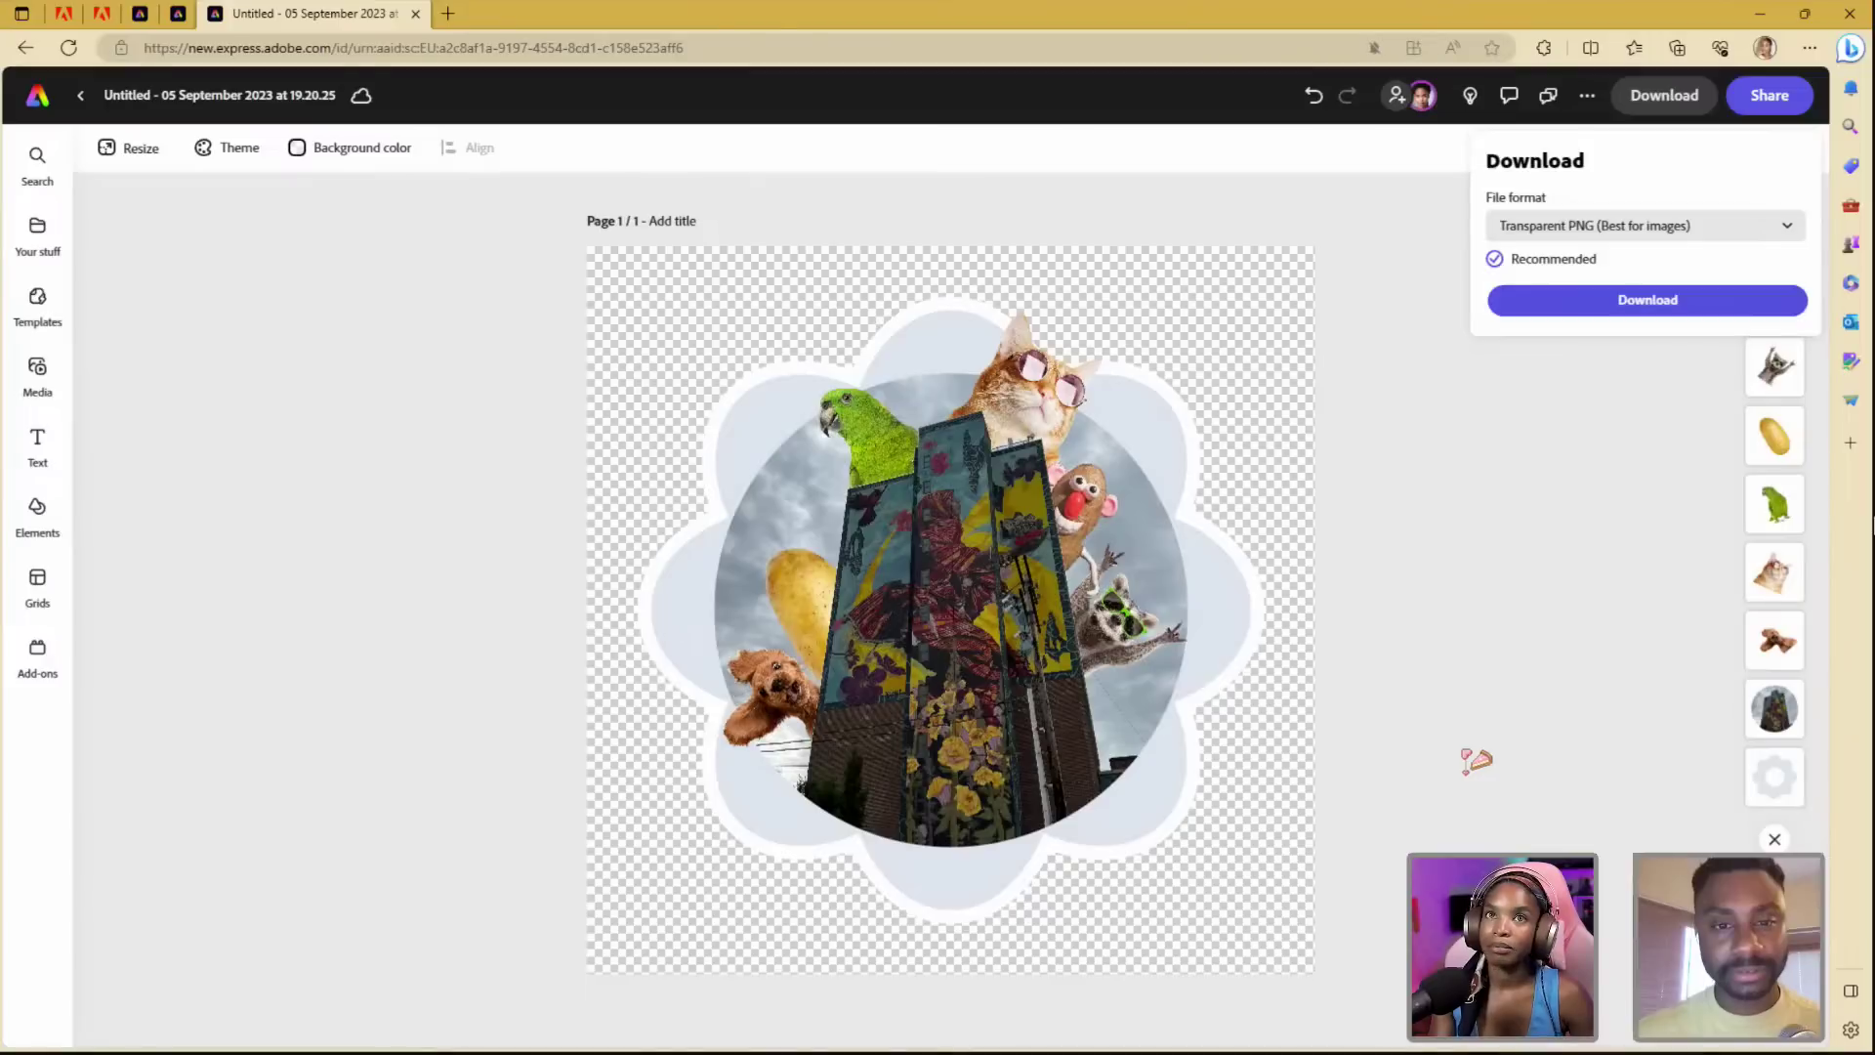
pyautogui.click(1572, 656)
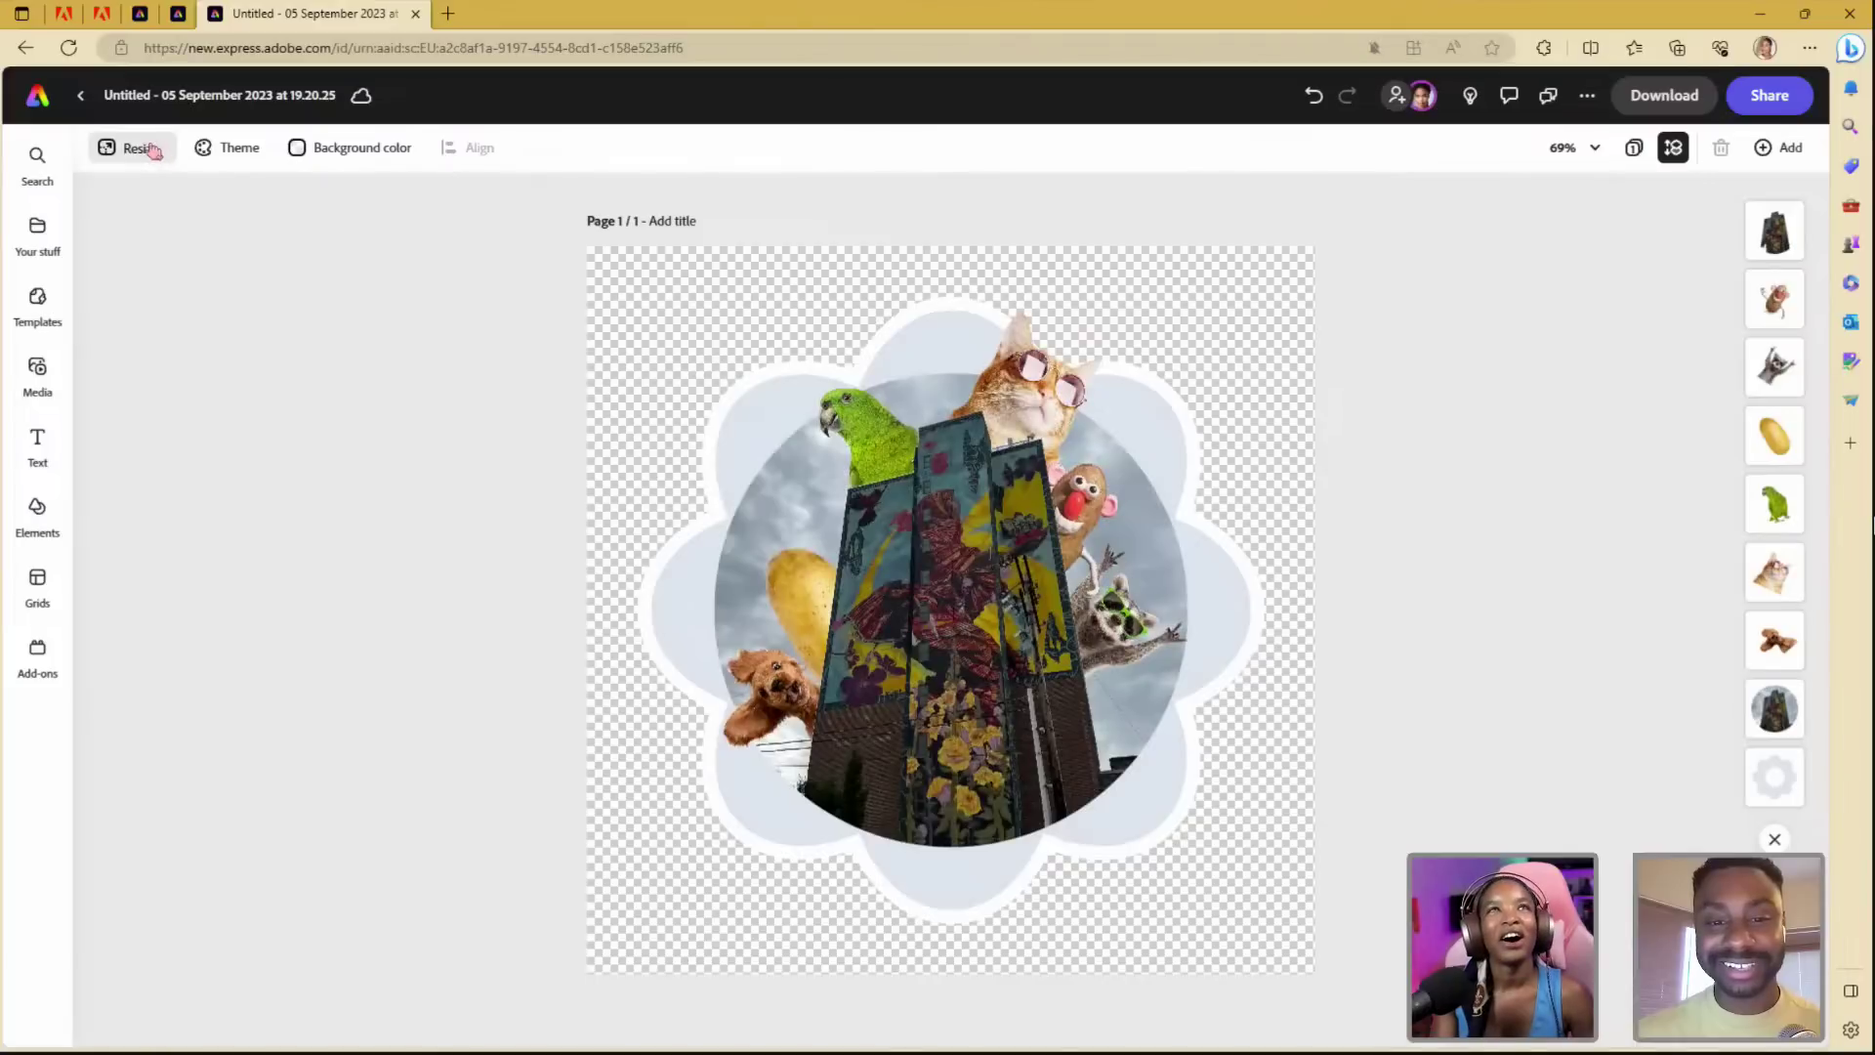
# - Return to the saved files, open the animated "Puglia" stamp design for a look, and go back to the files
pyautogui.click(85, 97)
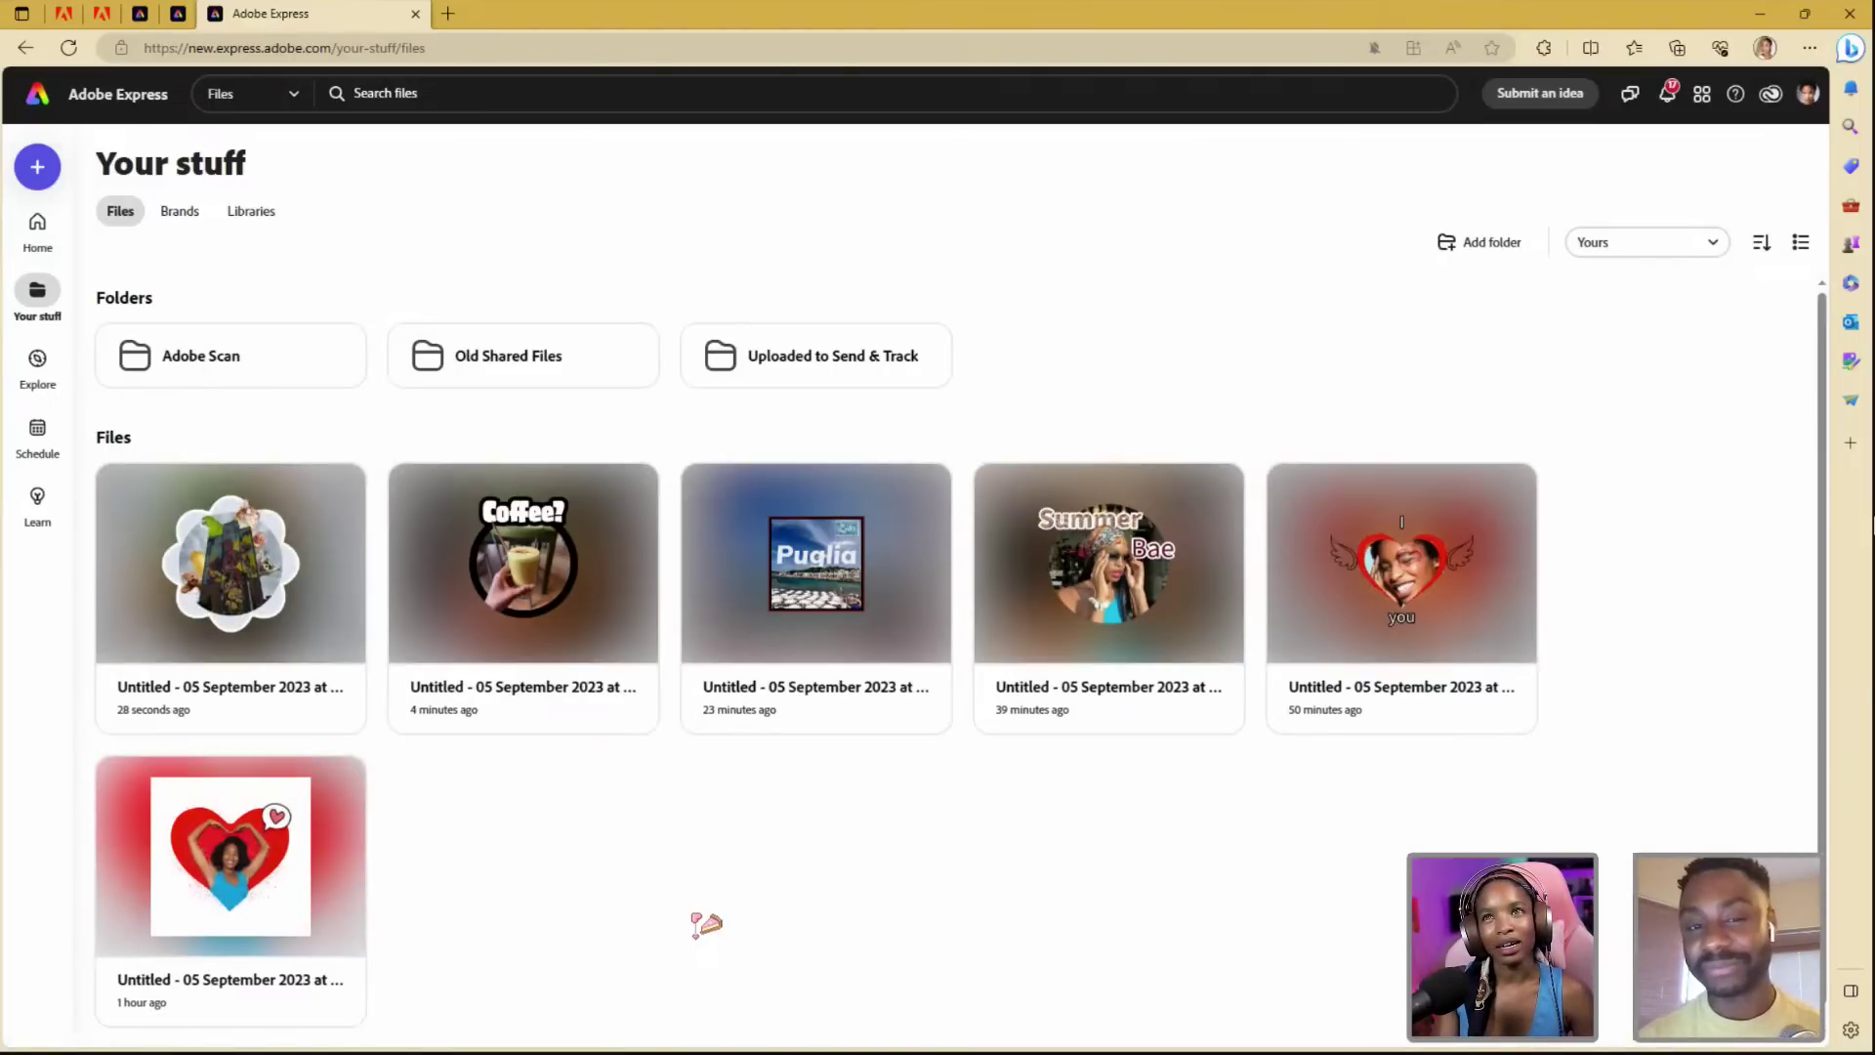
pyautogui.click(789, 613)
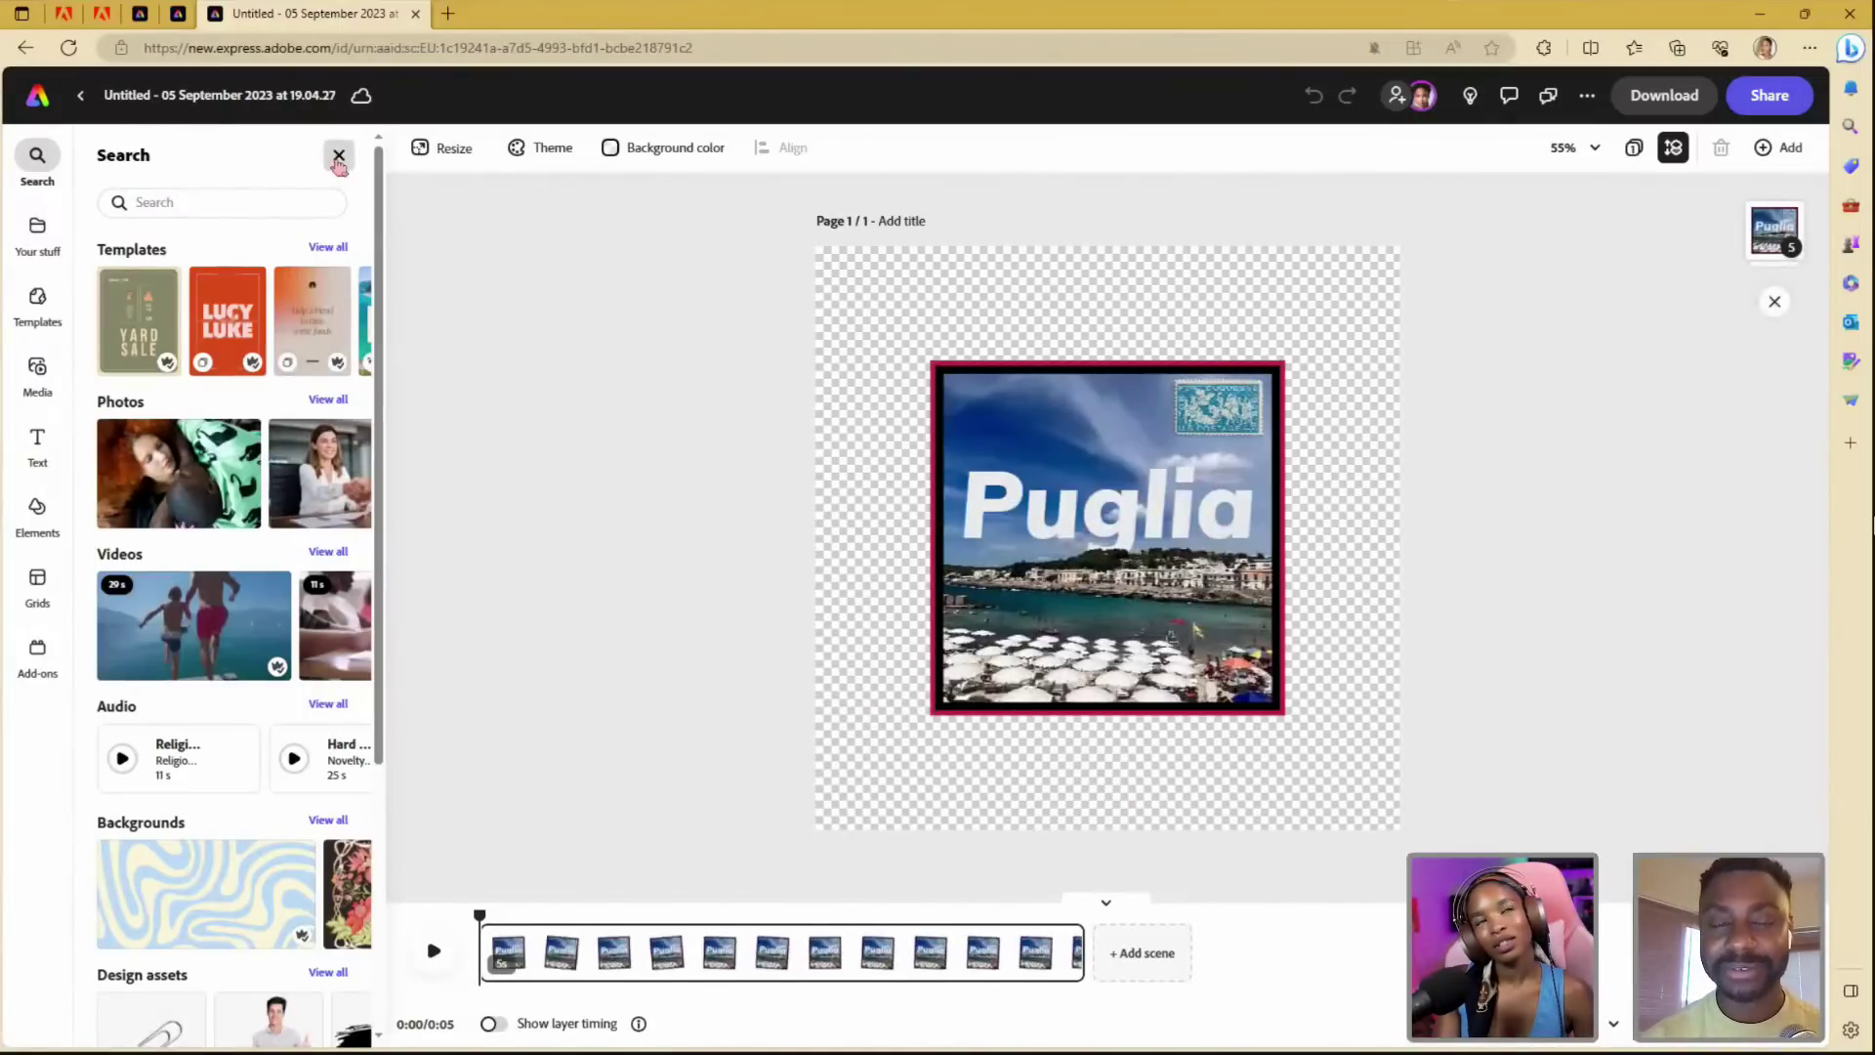
pyautogui.click(339, 155)
pyautogui.click(80, 94)
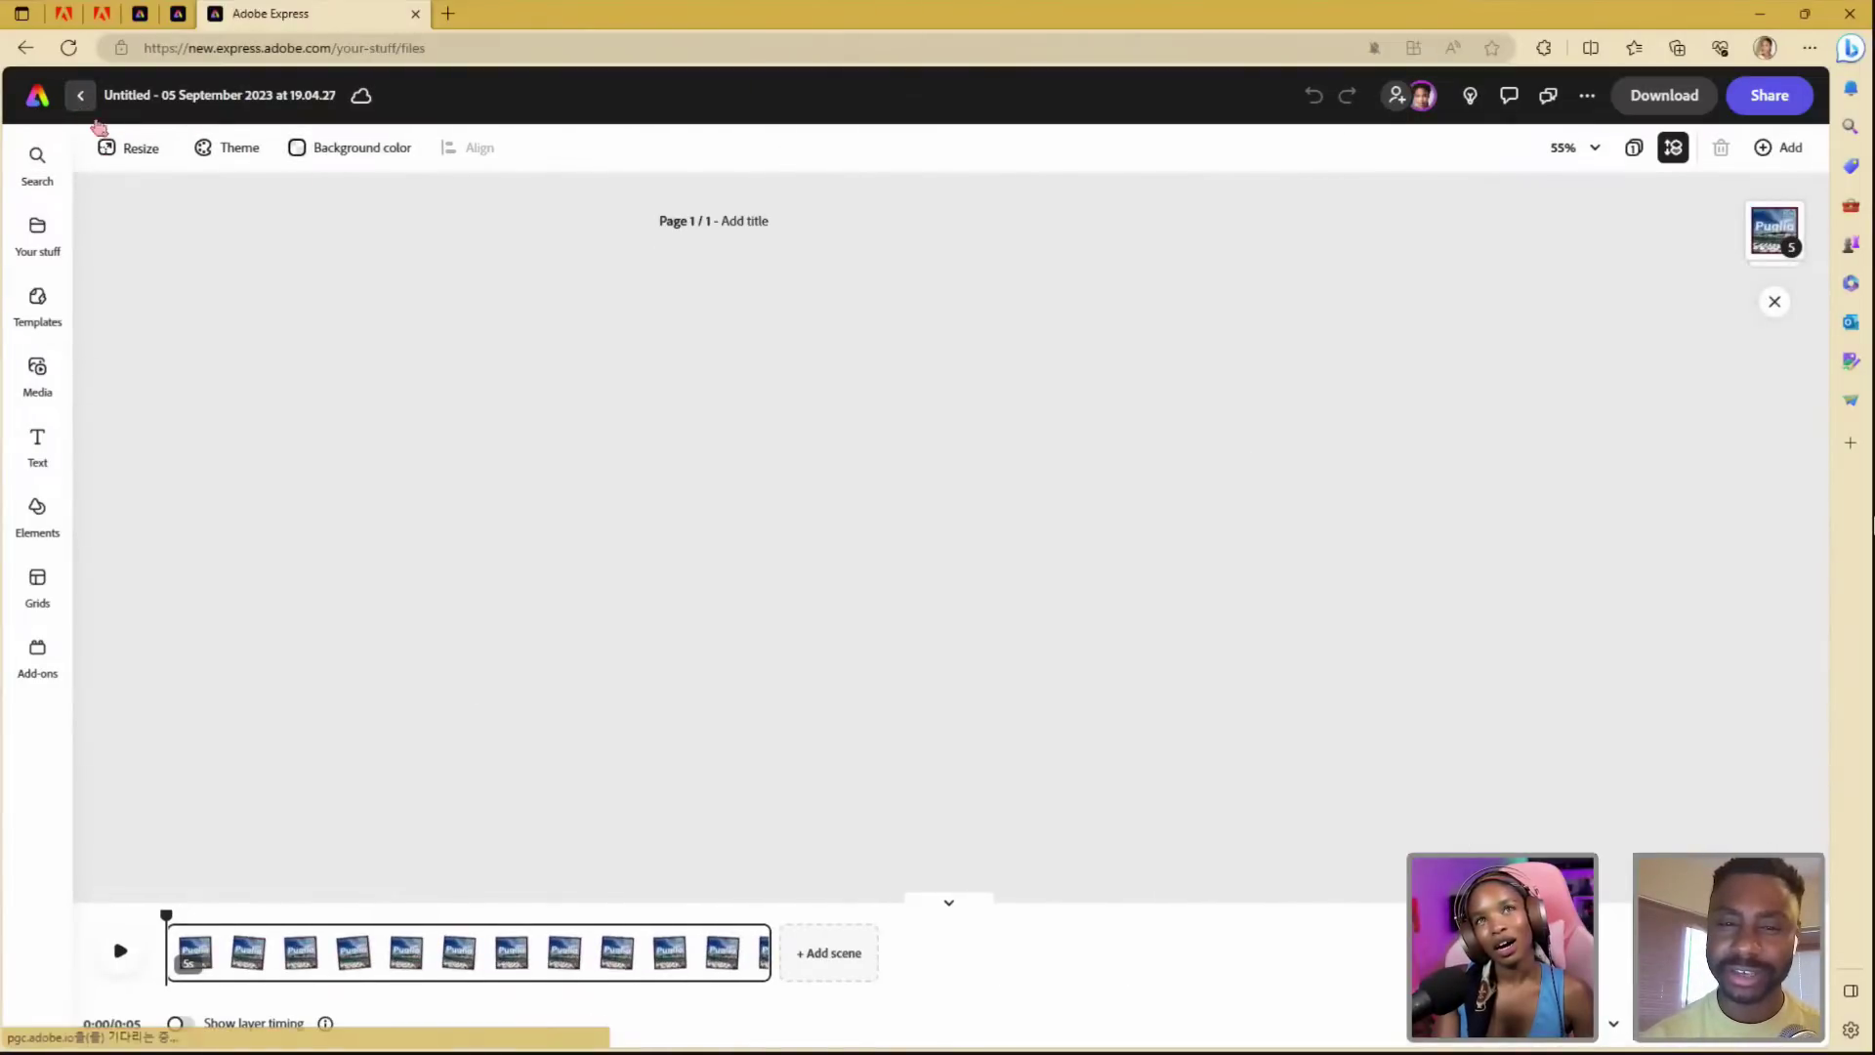
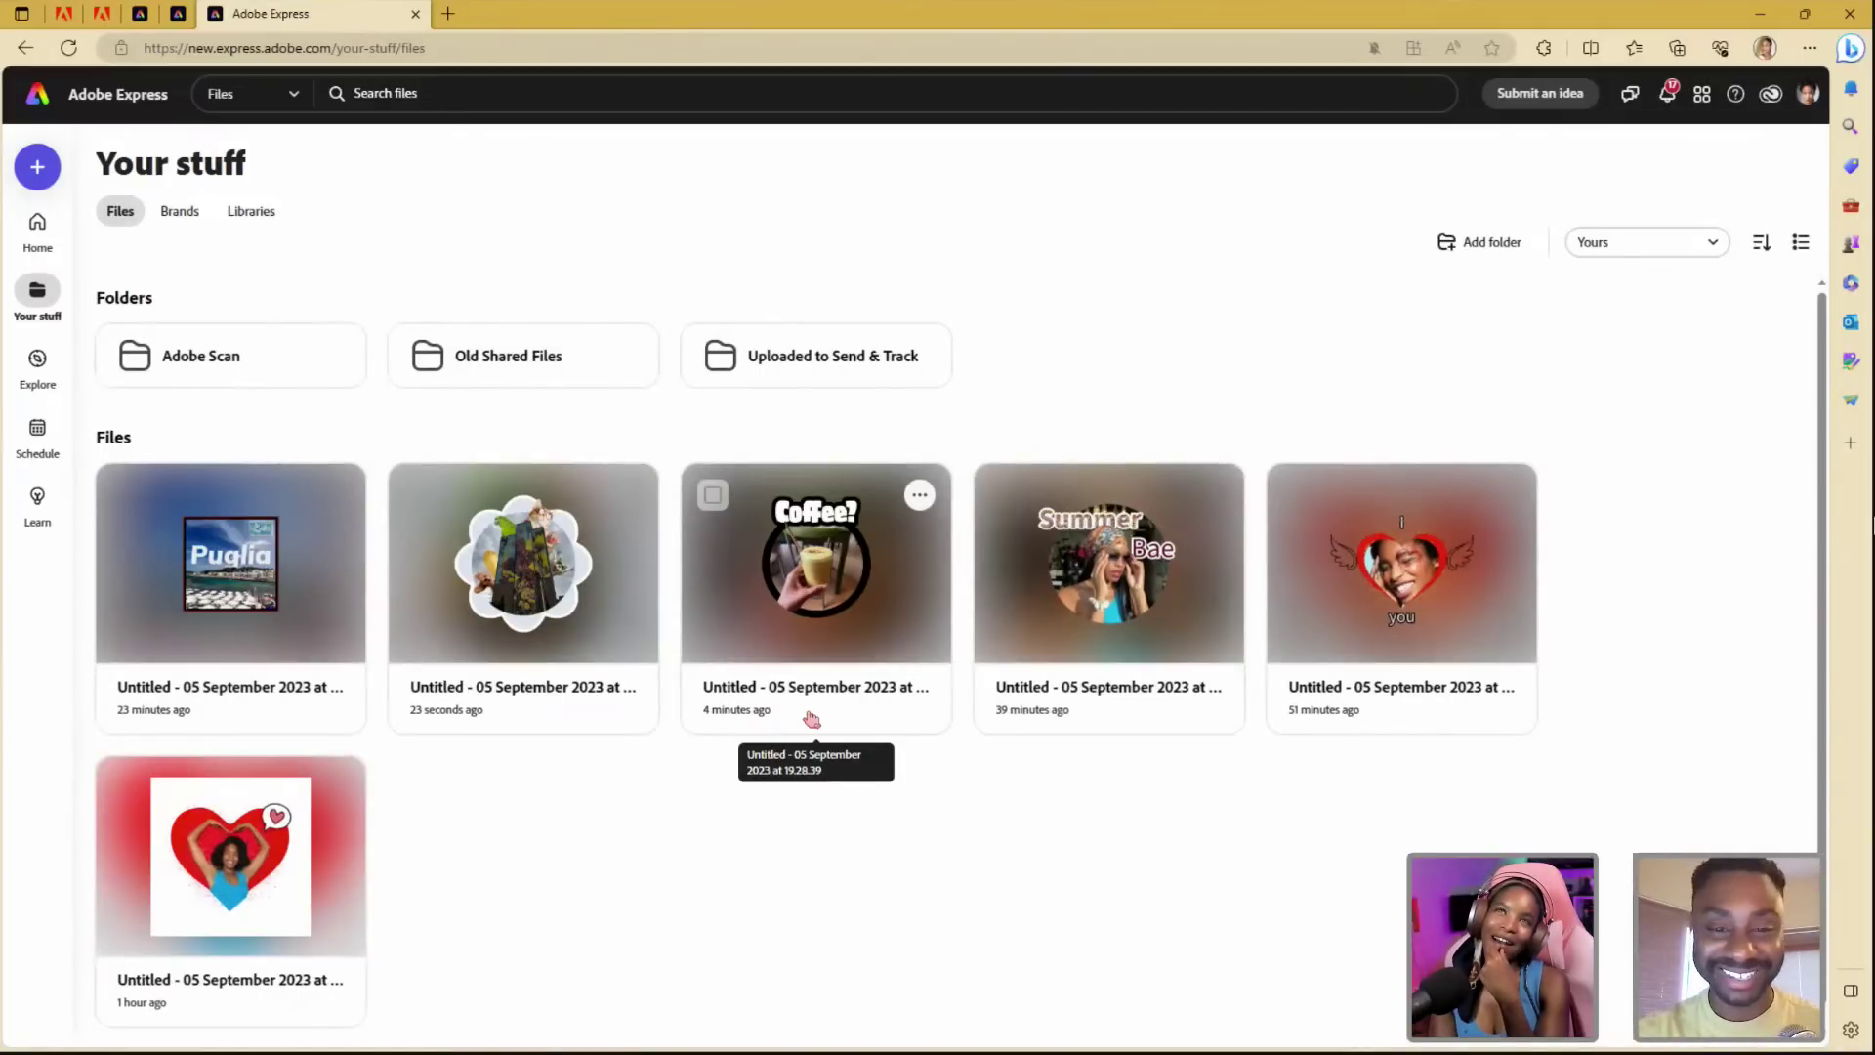
# - Open the "Coffee?" sticker design "Untitled - 05 September 2023 at 19.28.39" and show its pages in the grid overview
pyautogui.click(807, 574)
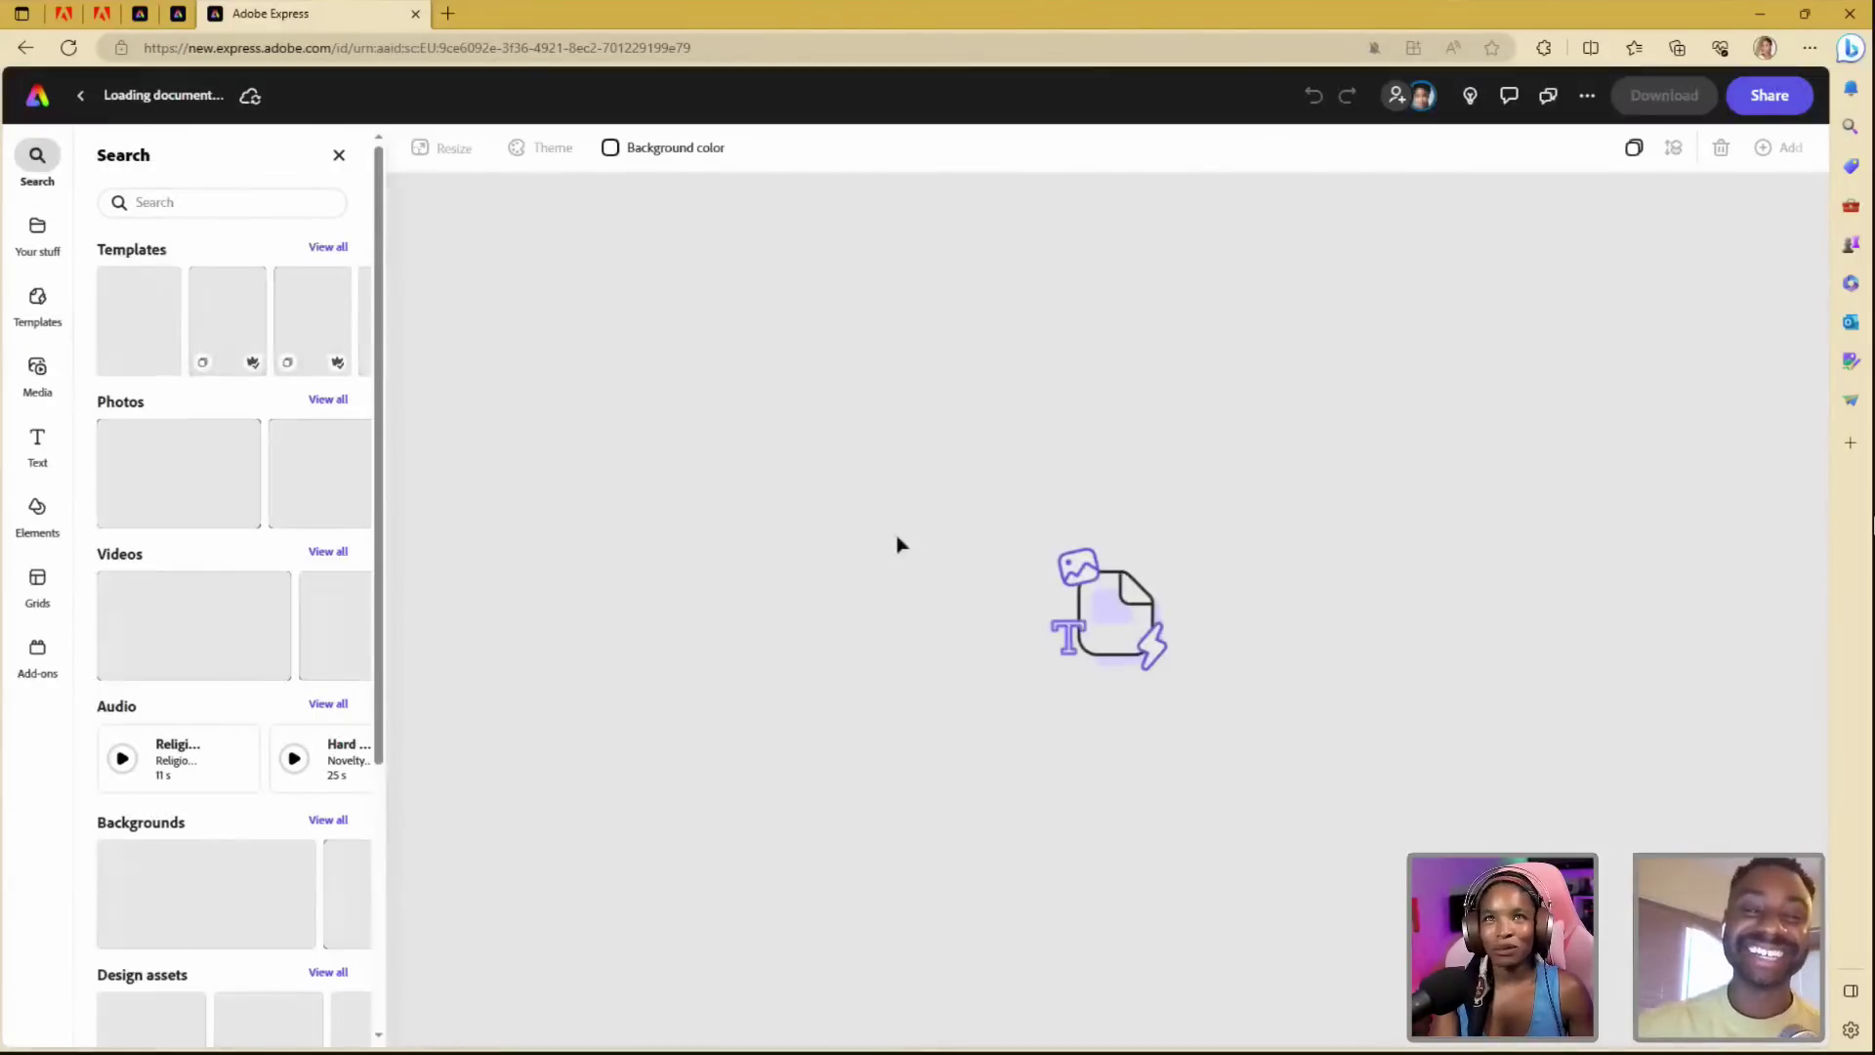
pyautogui.click(339, 154)
pyautogui.click(1638, 150)
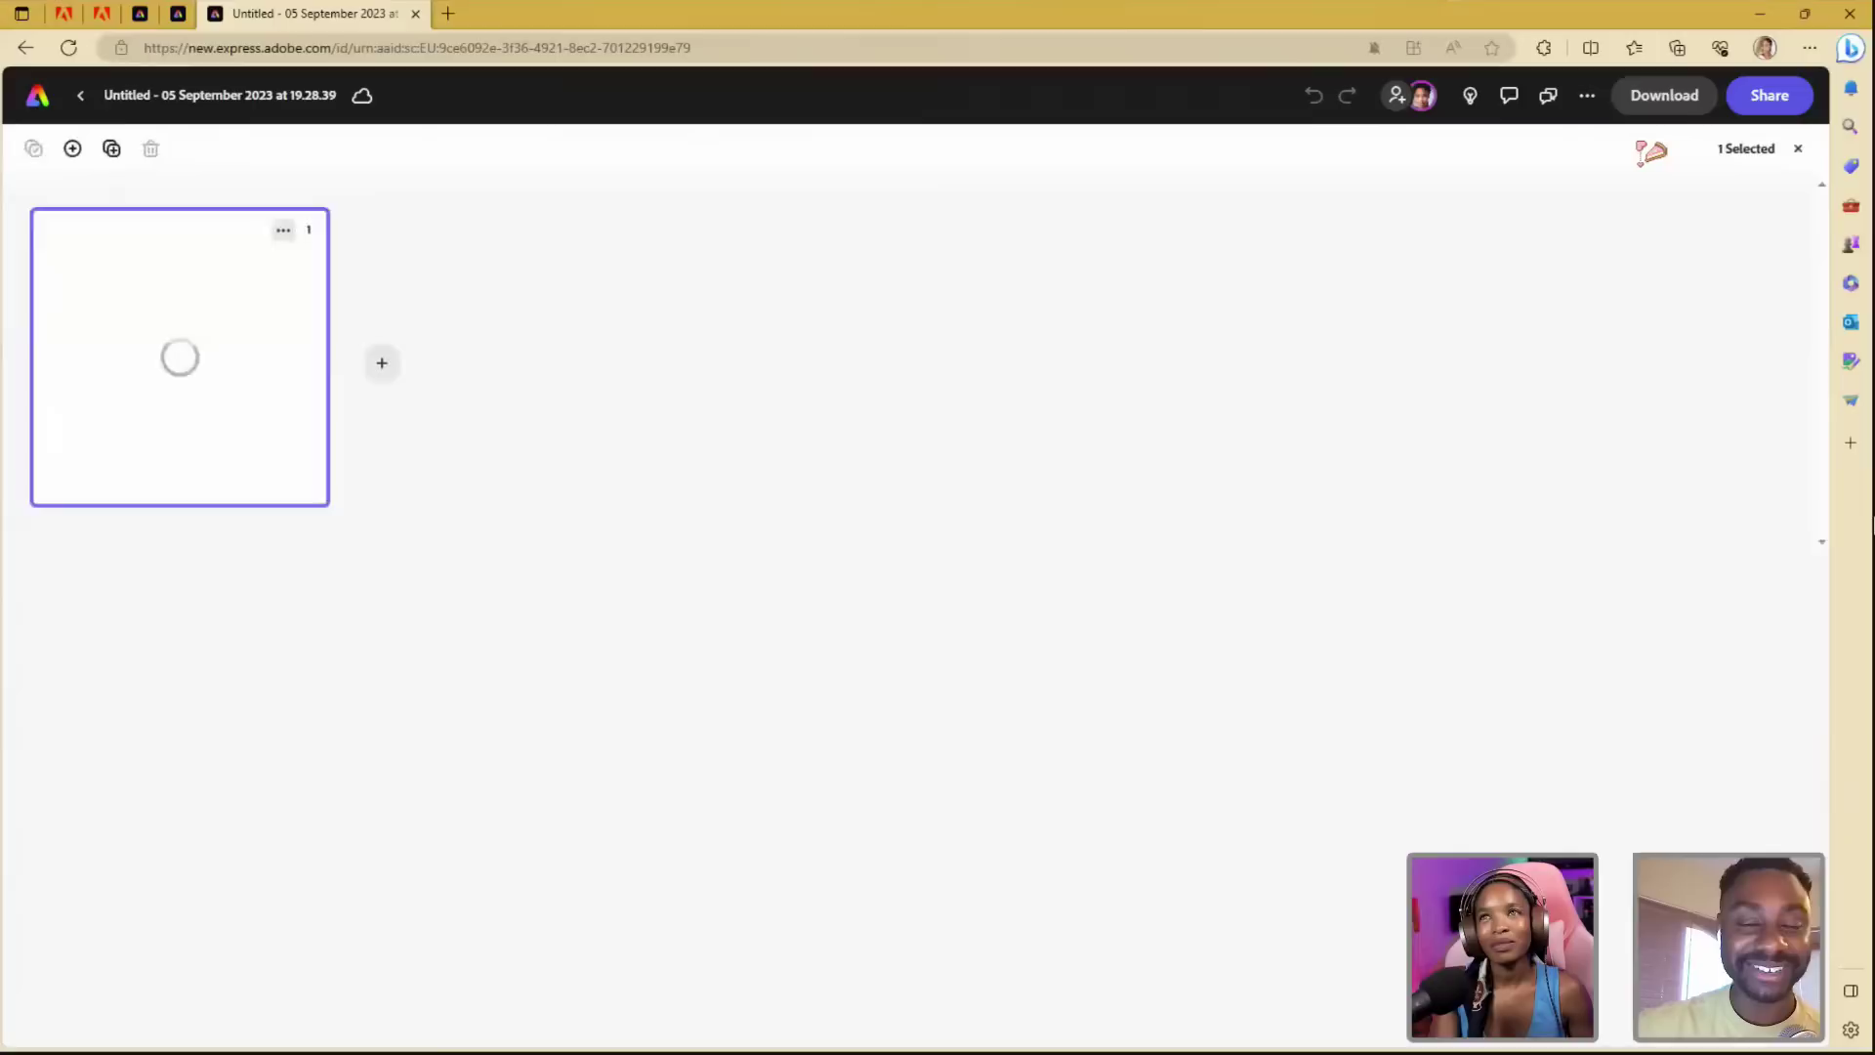
# - Duplicate the "Coffee?" sticker page and add the photo "heart eyes.jpg" from the device to the copy
pyautogui.click(112, 150)
pyautogui.doubleClick(536, 376)
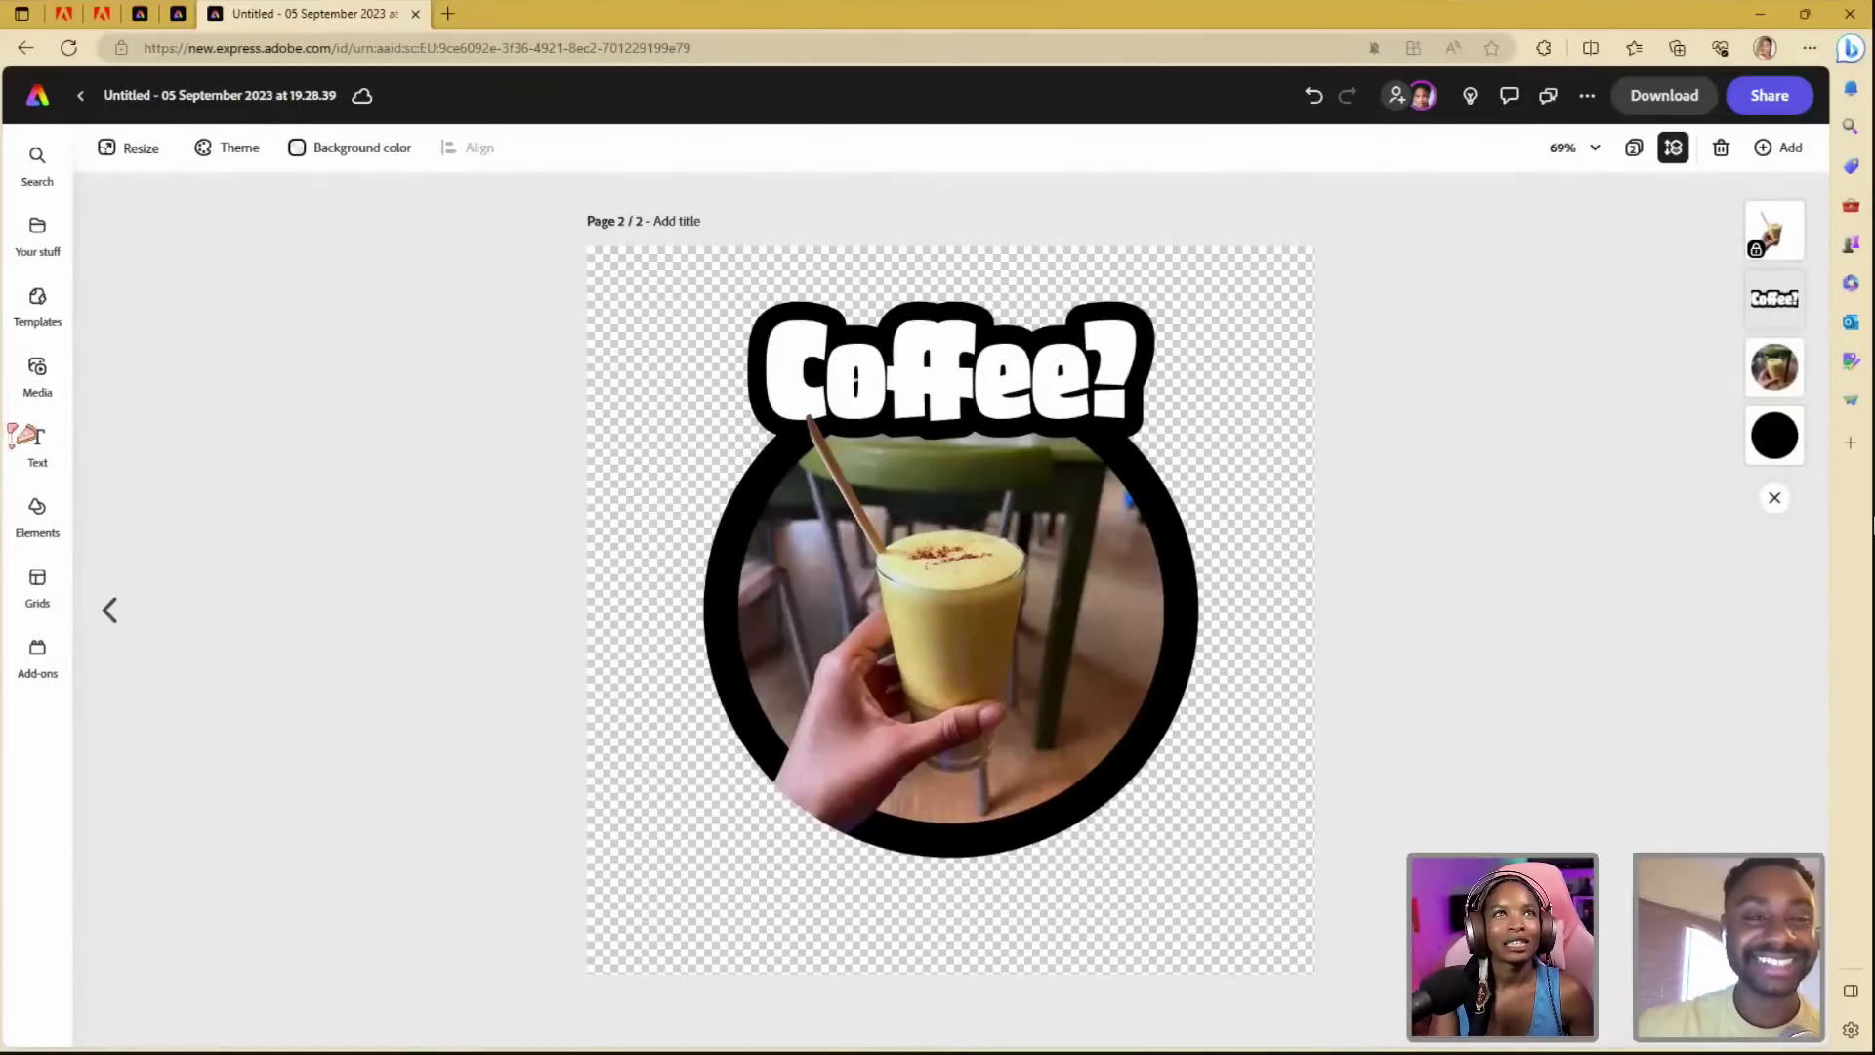
pyautogui.click(37, 371)
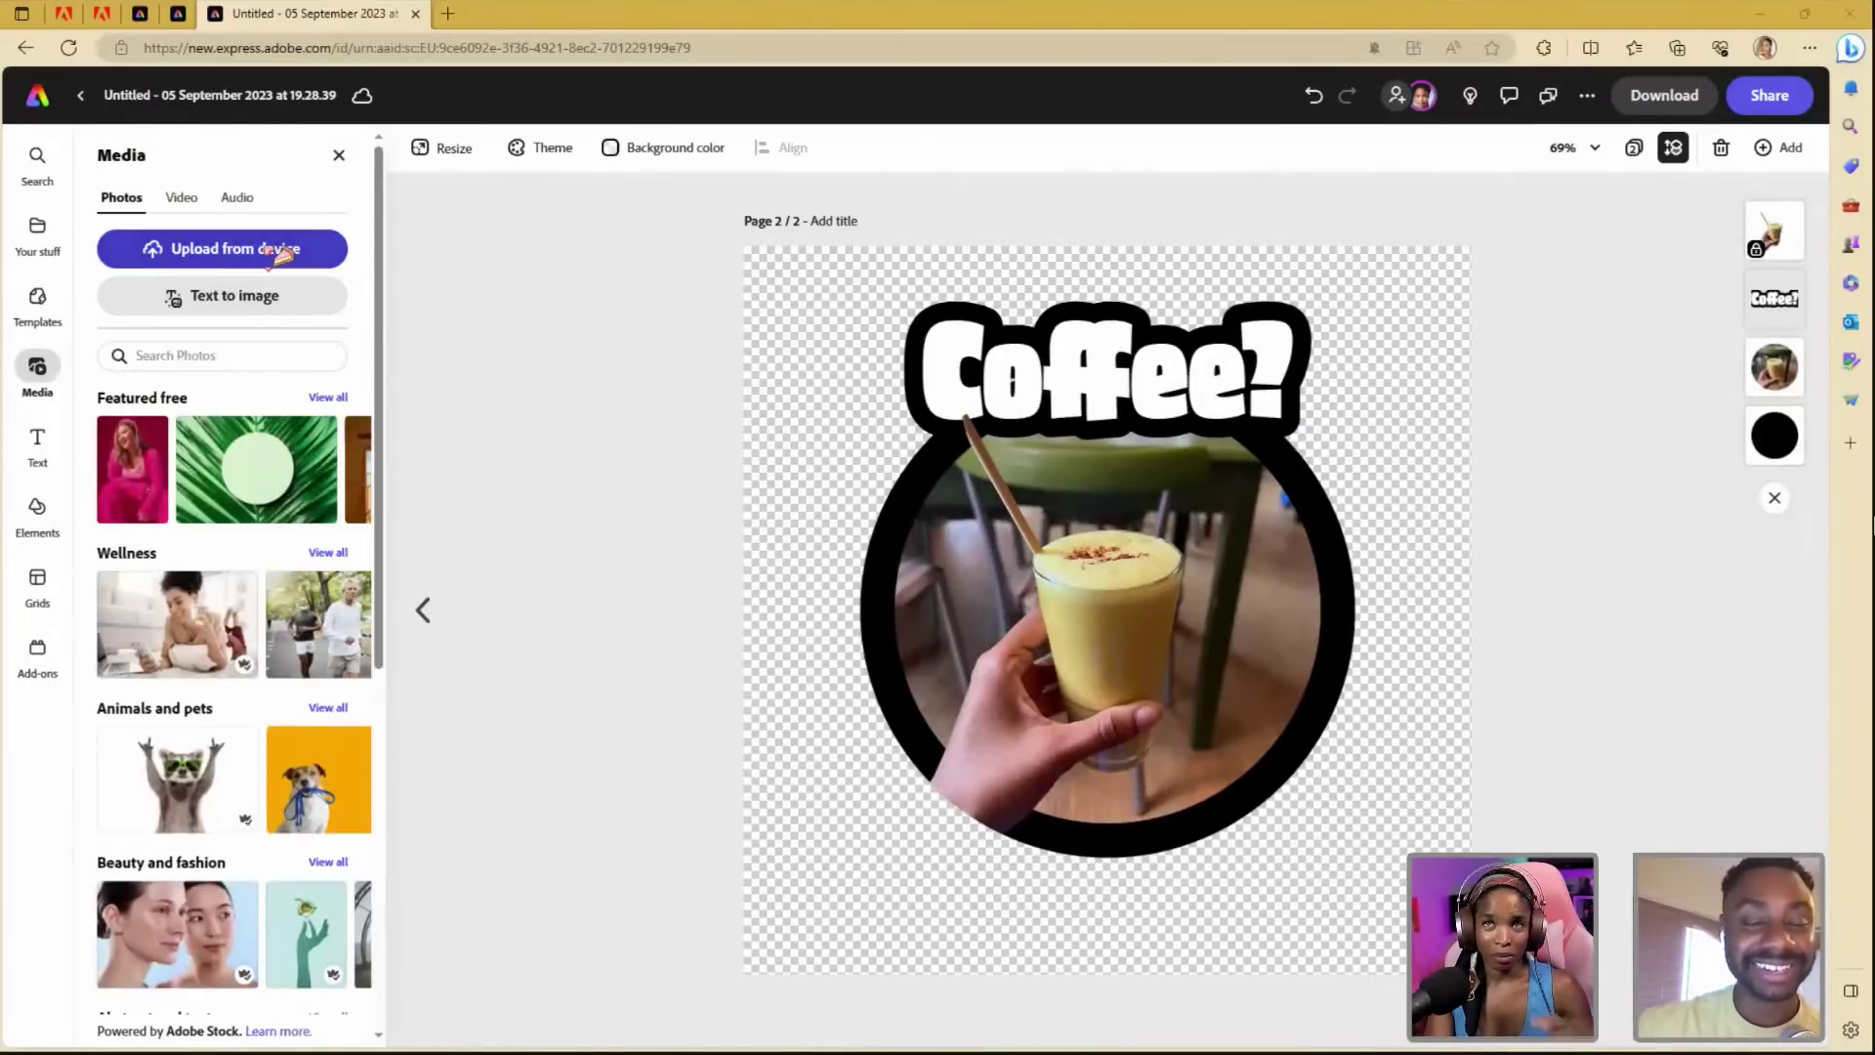
pyautogui.click(279, 250)
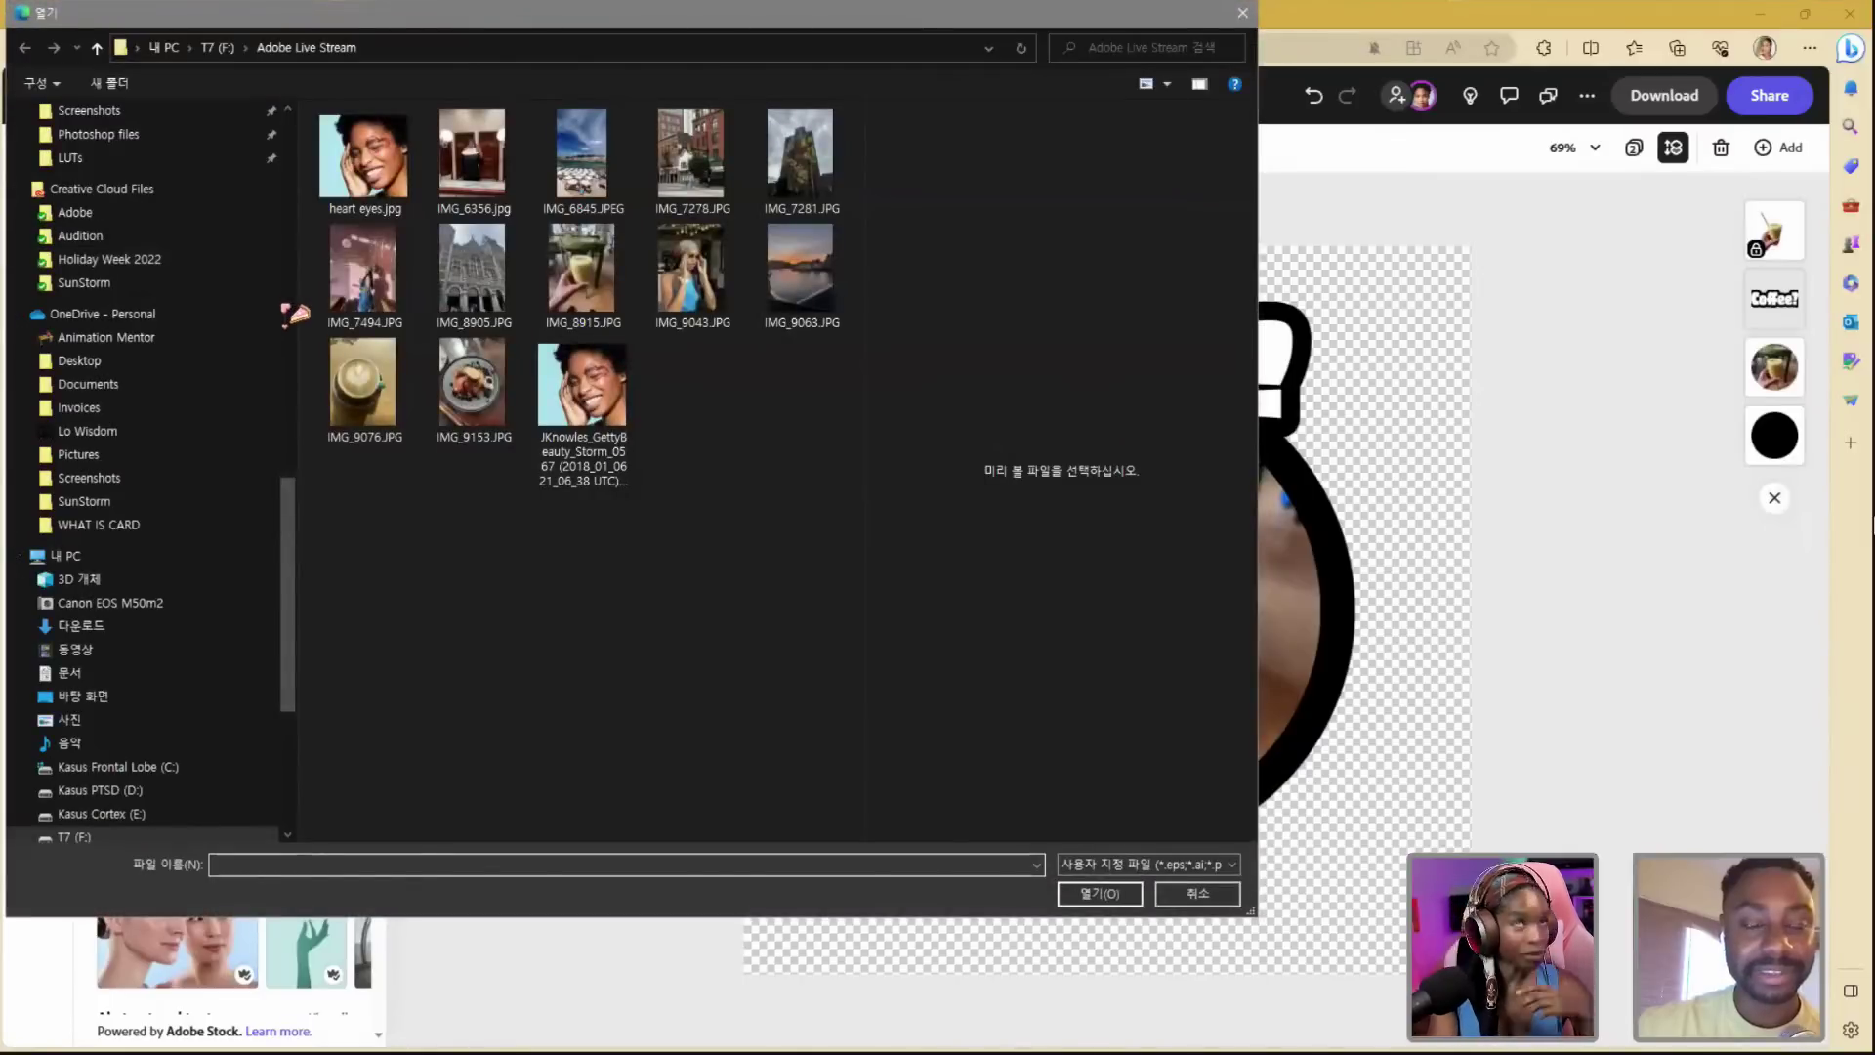
pyautogui.click(390, 186)
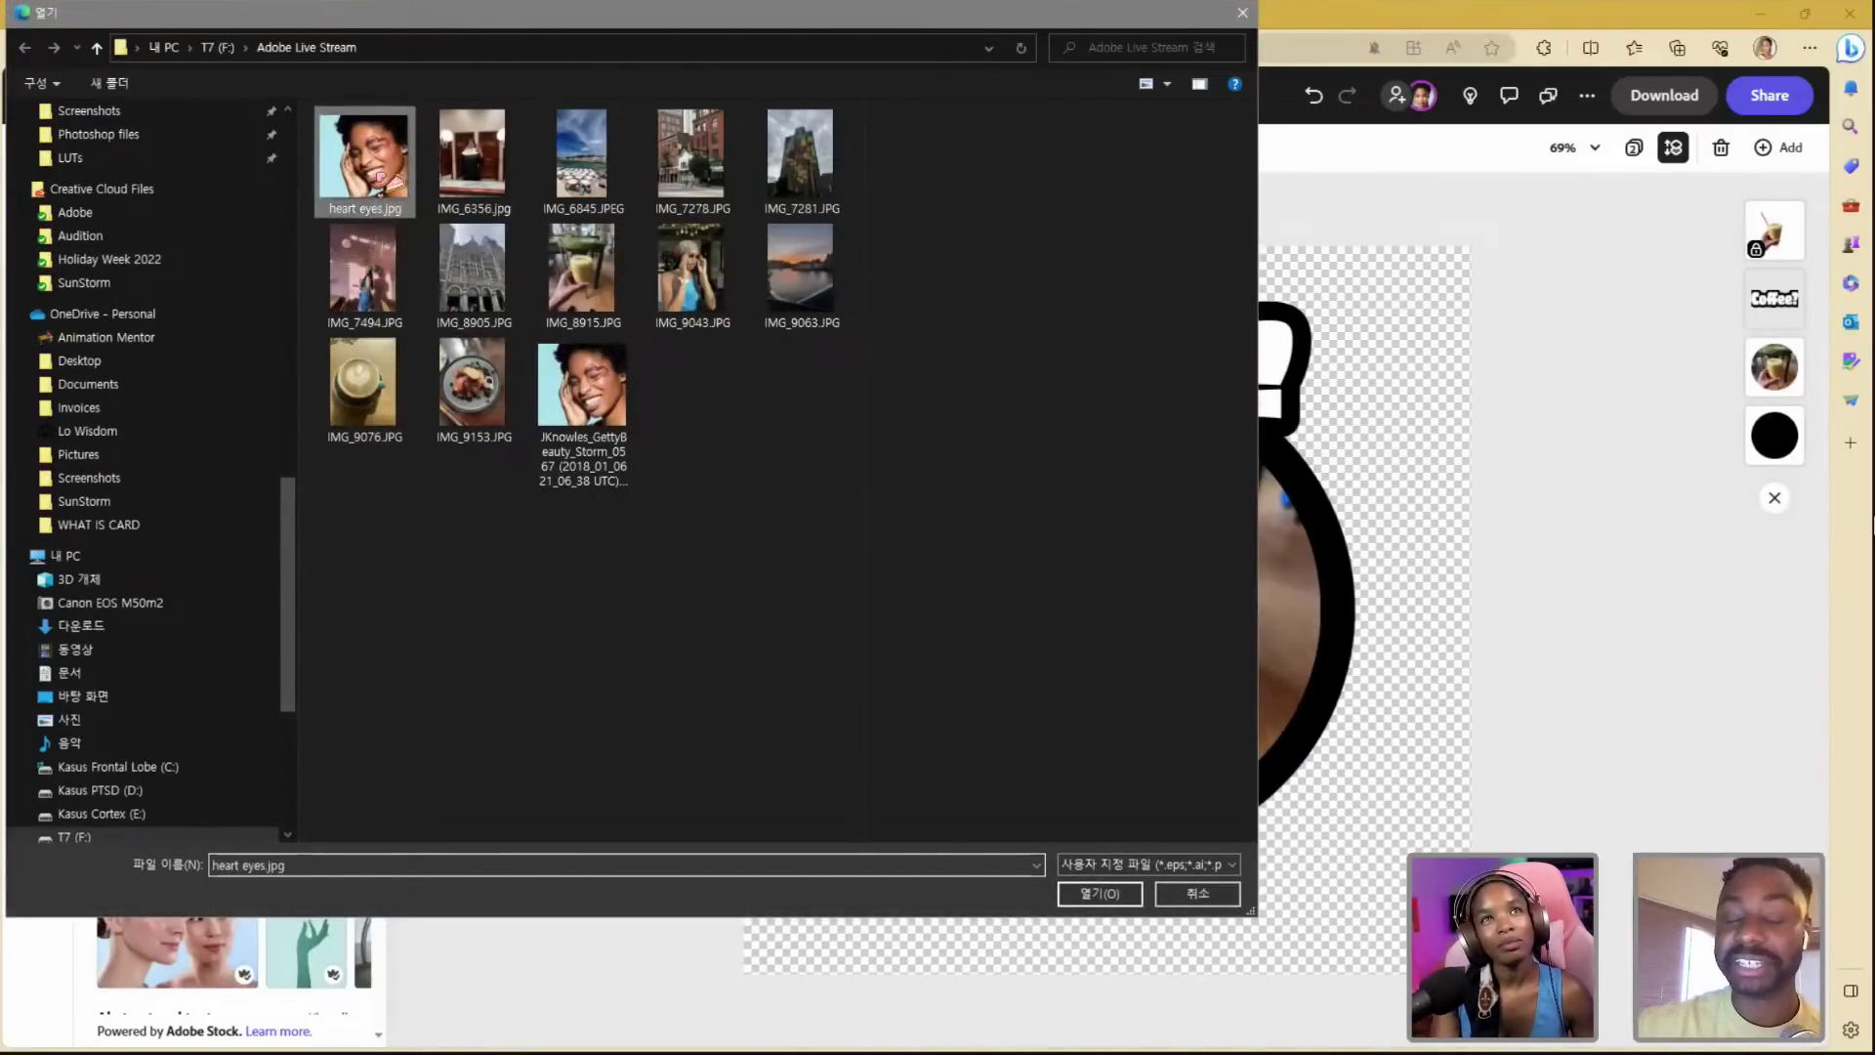
pyautogui.click(1101, 894)
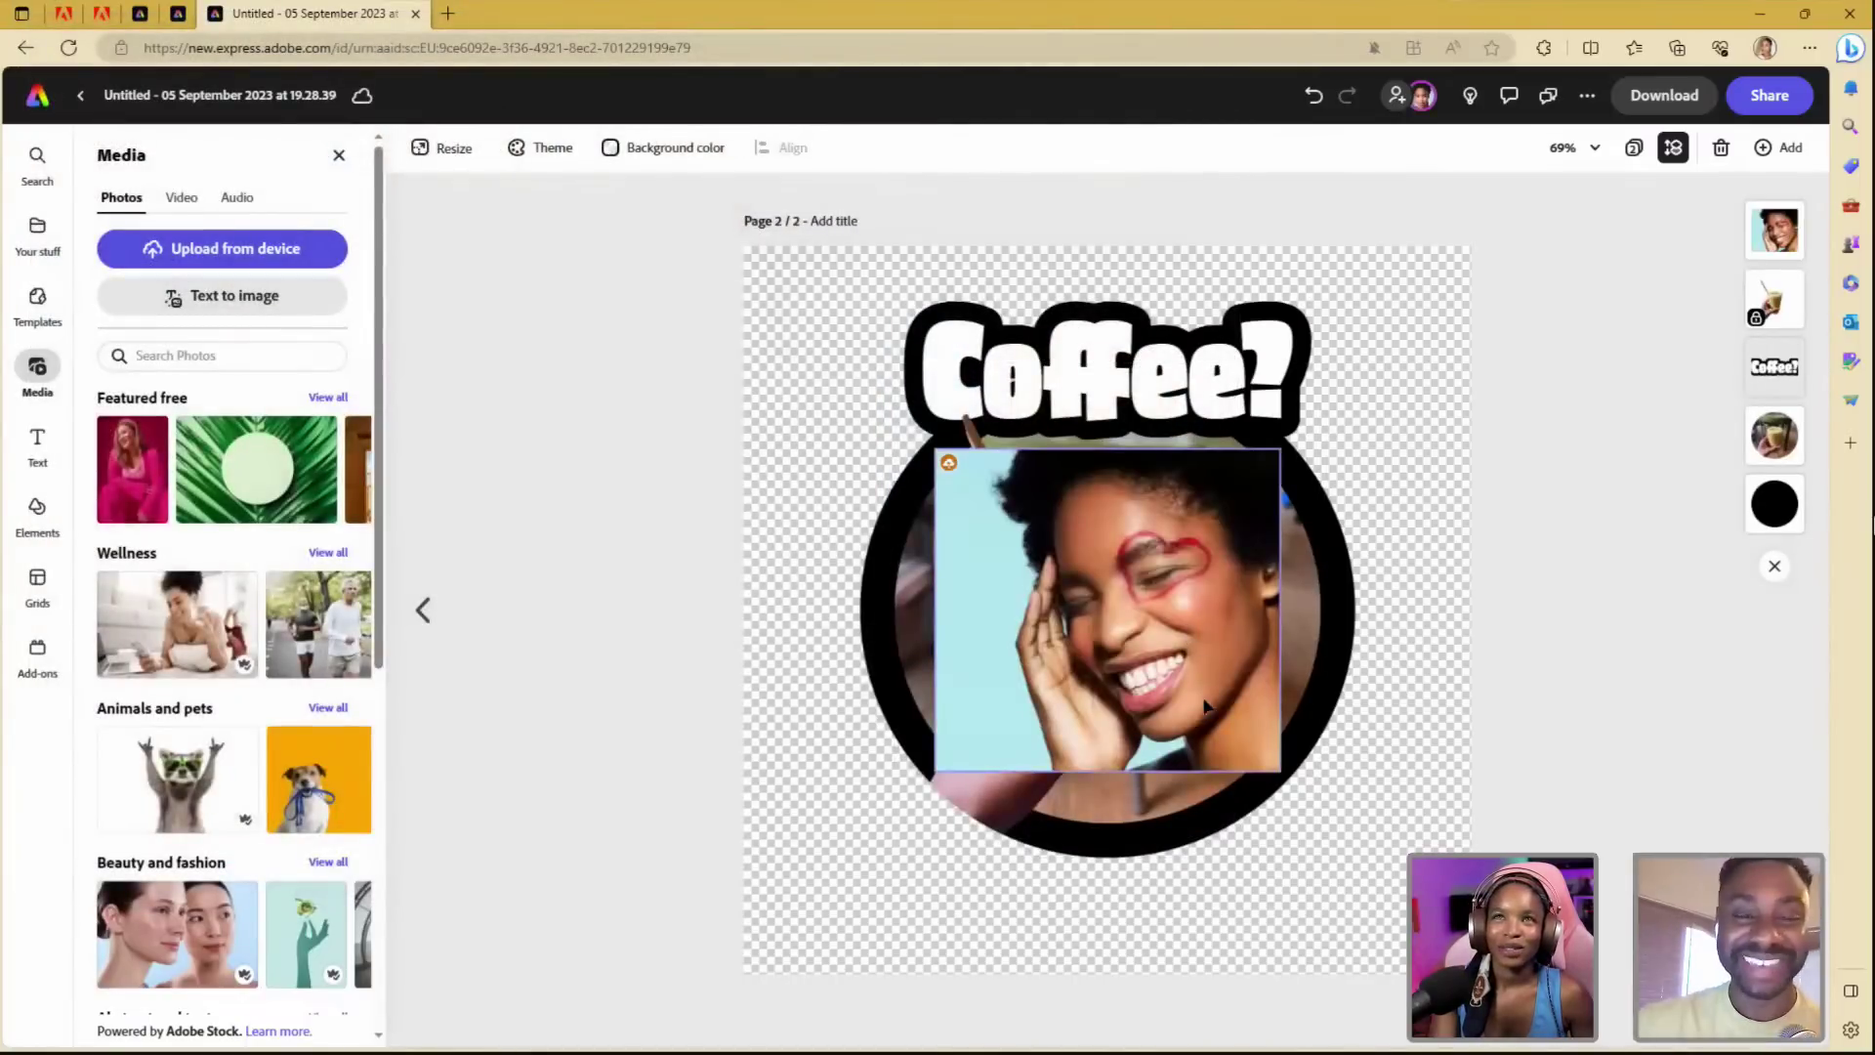
# - Crop the uploaded portrait photo to a heart shape, tightening the frame around the face and repositioning the photo inside it
pyautogui.moveTo(1205, 705); pyautogui.dragTo(842, 632)
pyautogui.click(205, 318)
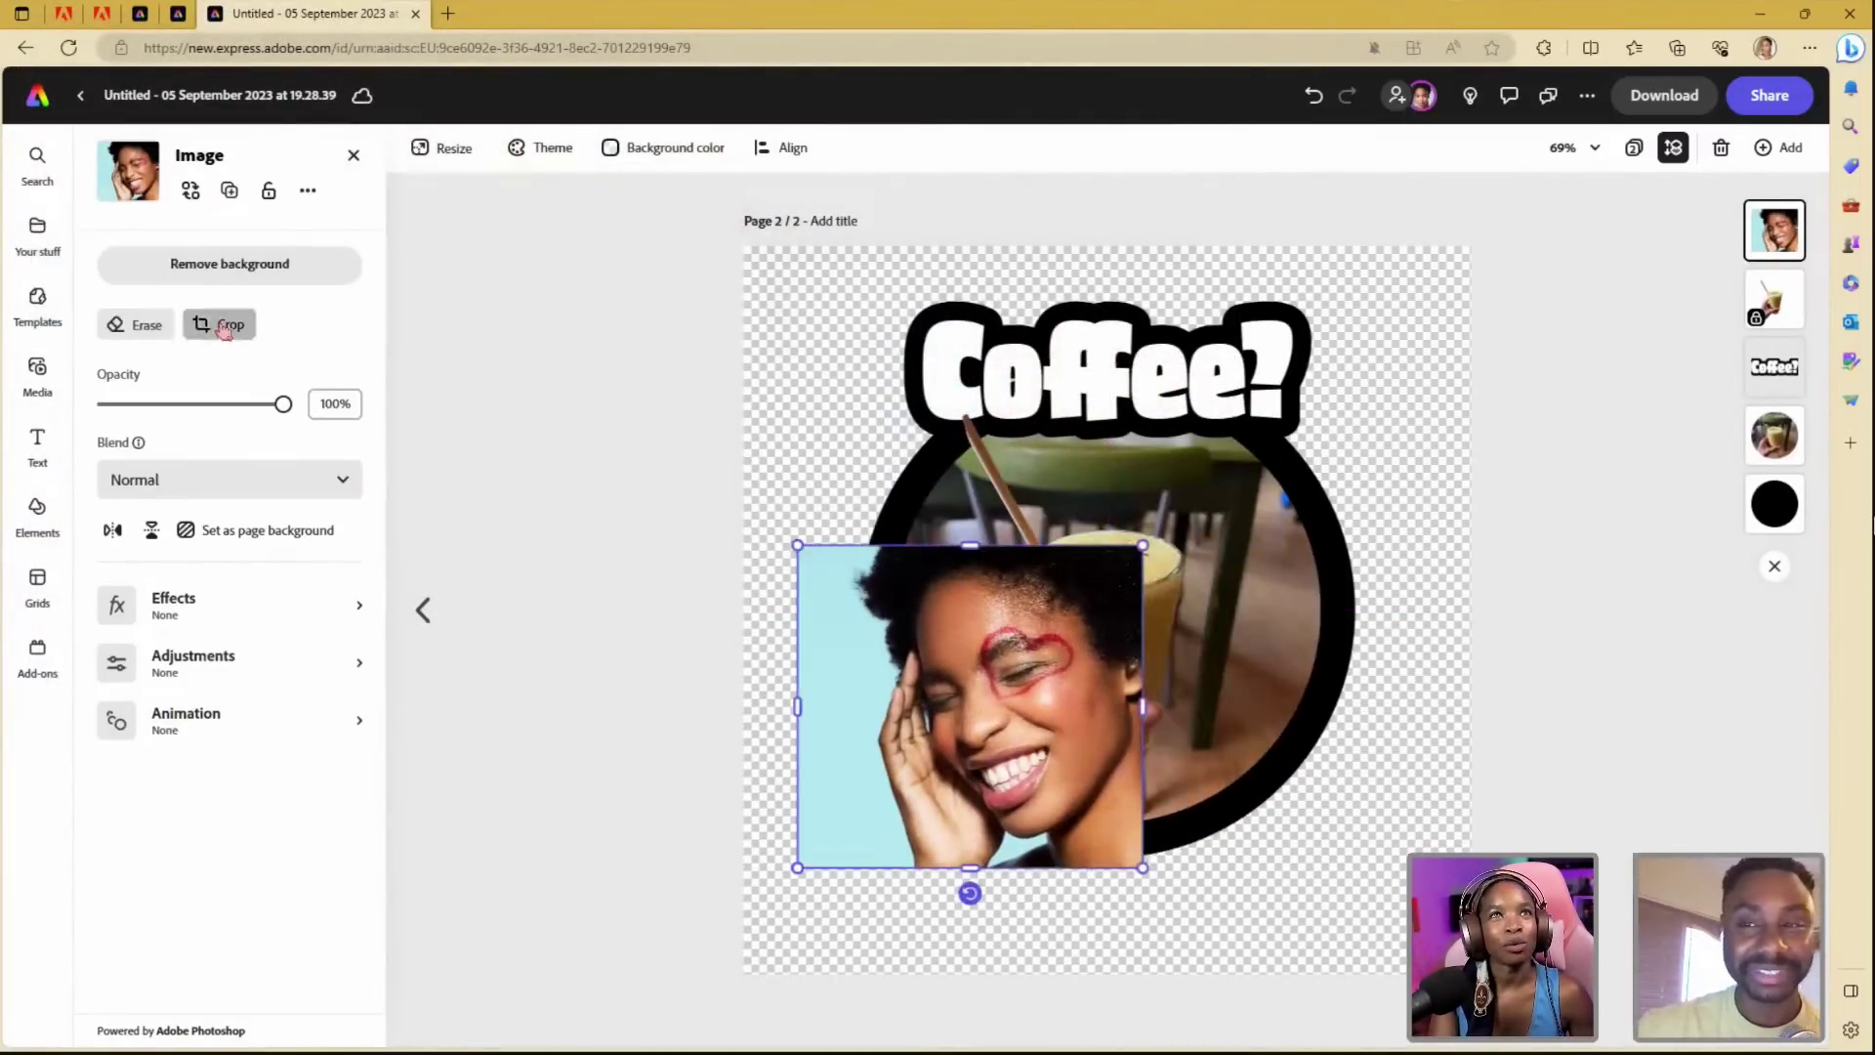
pyautogui.click(335, 835)
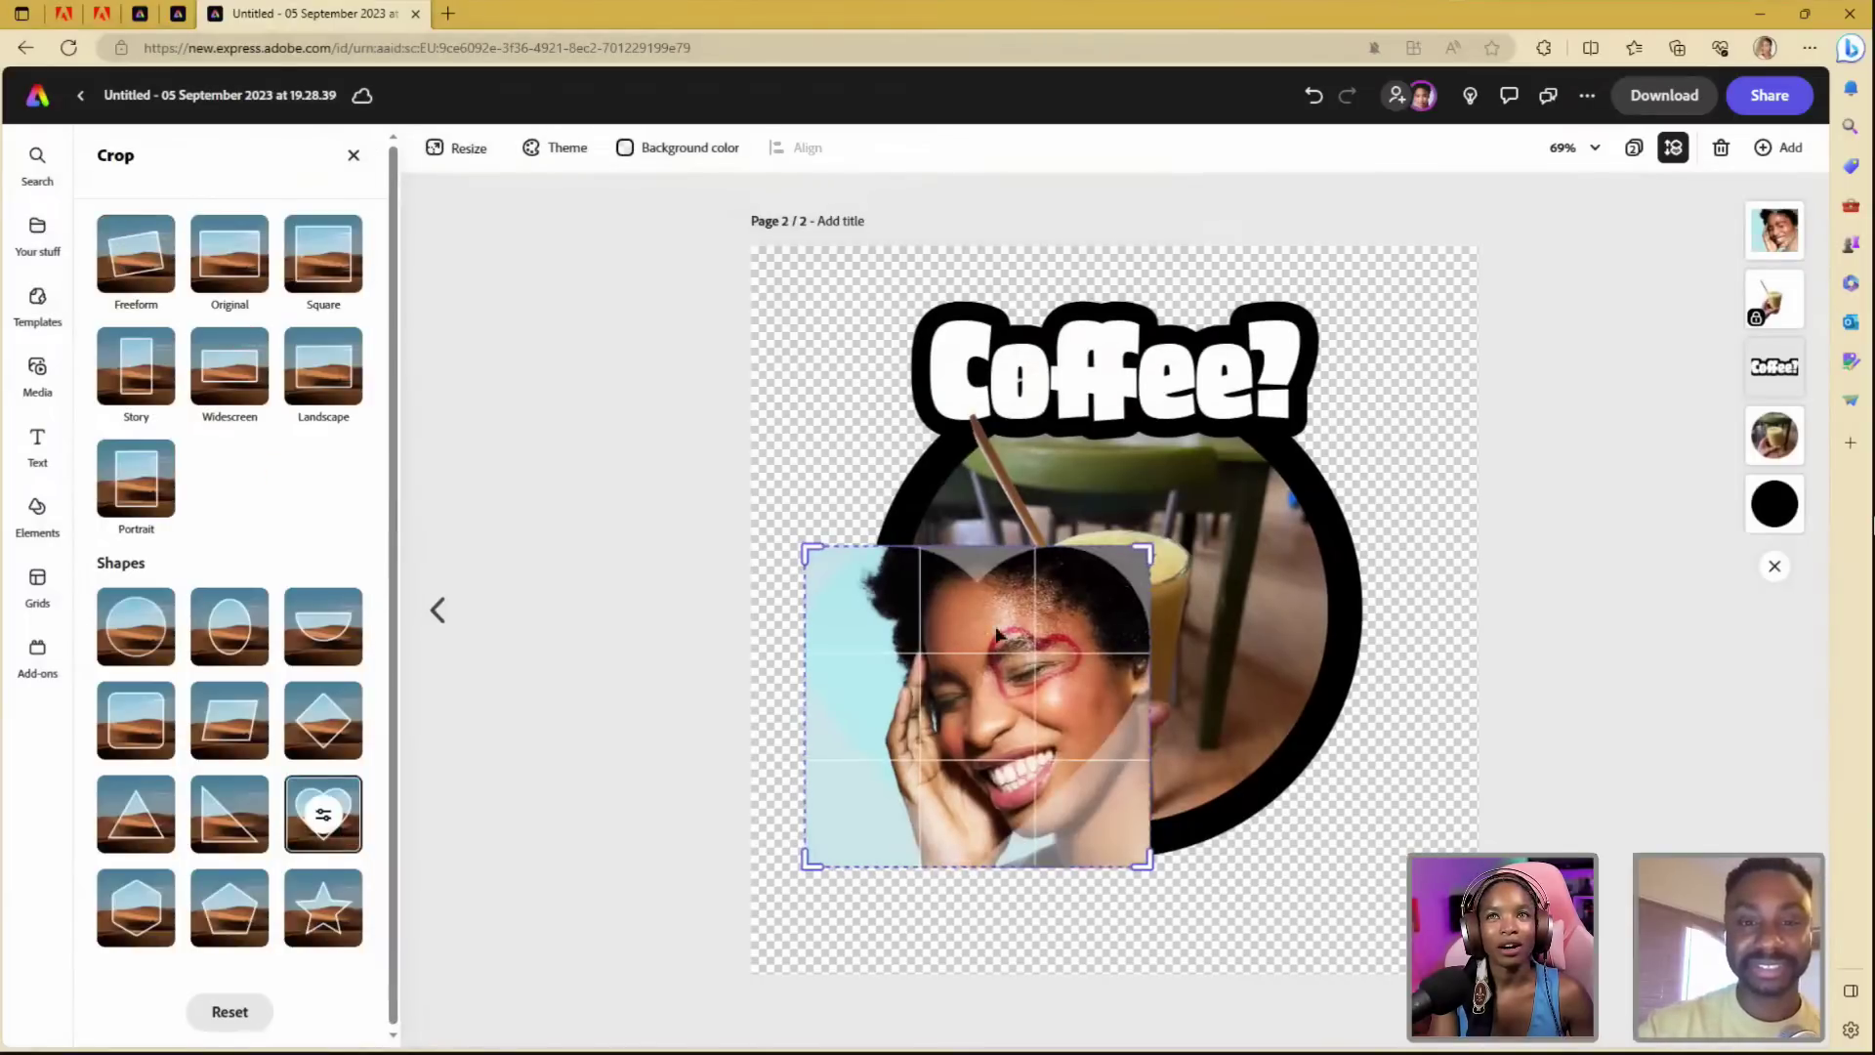
pyautogui.moveTo(811, 553); pyautogui.dragTo(865, 605)
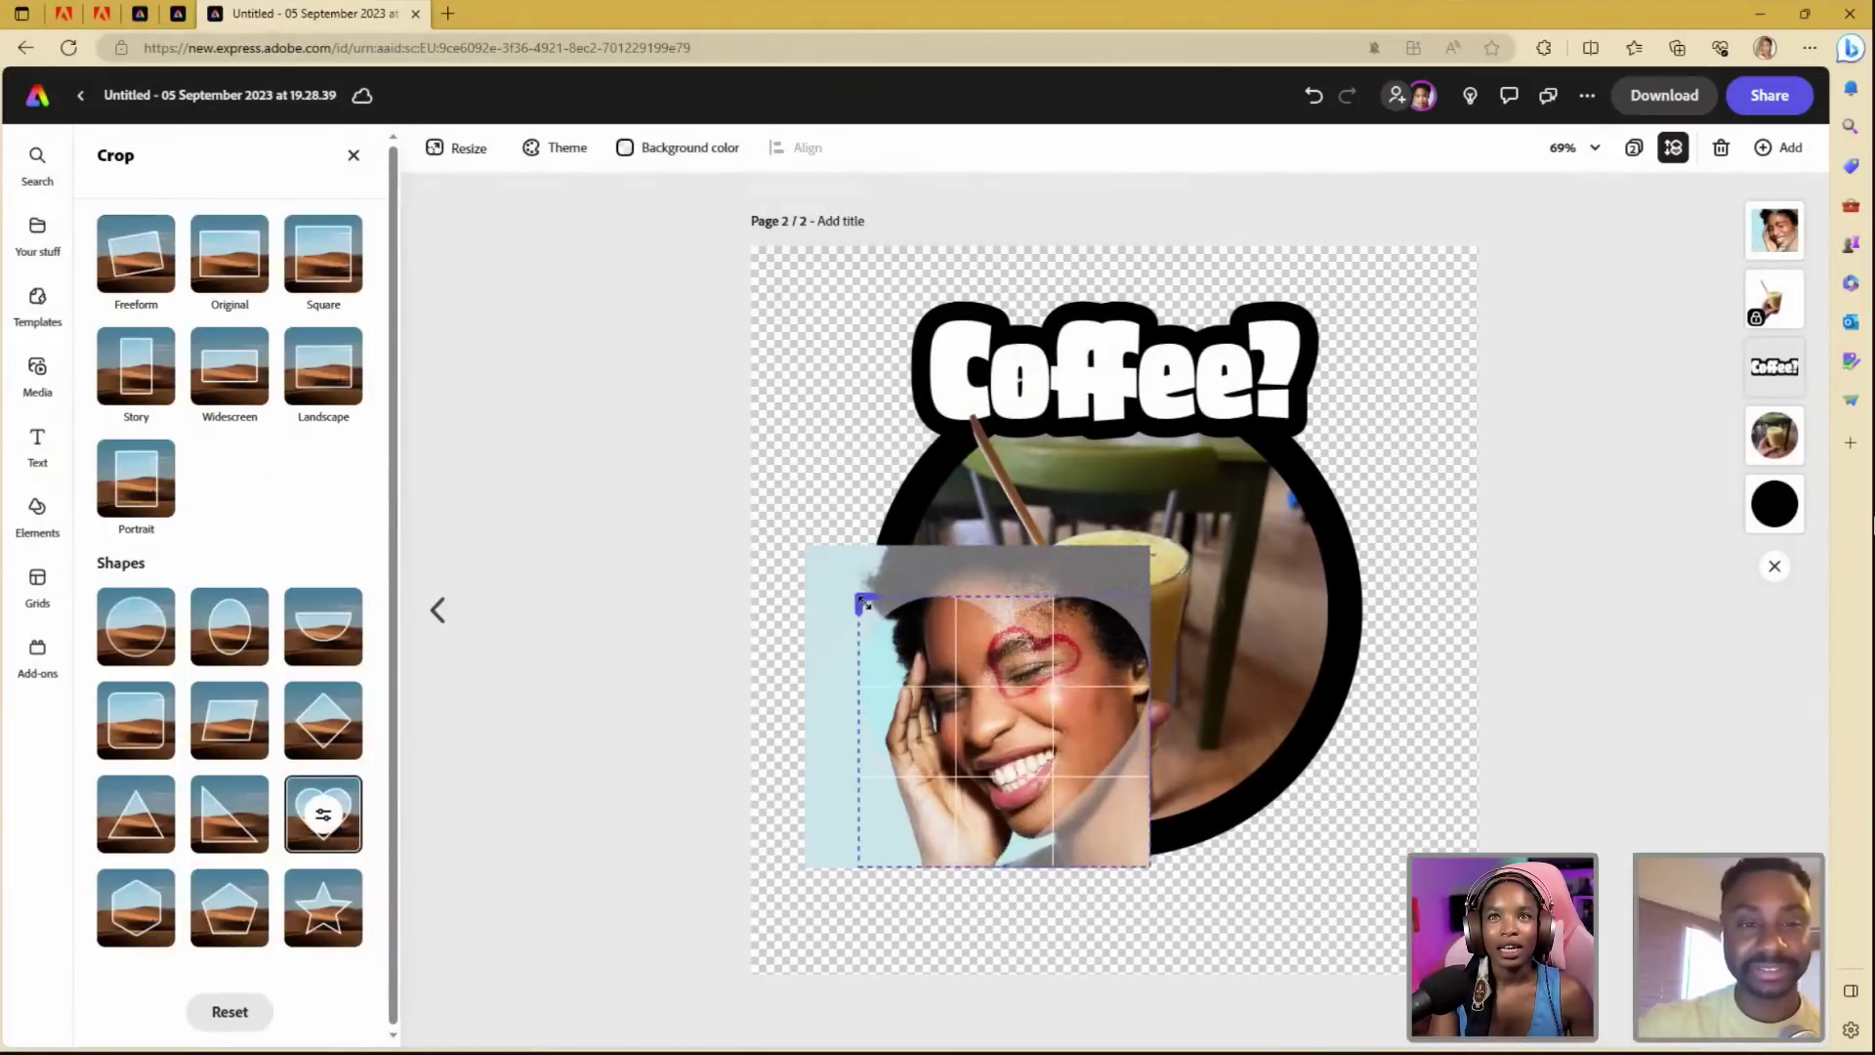
pyautogui.moveTo(893, 678)
pyautogui.mouseDown()
pyautogui.moveTo(874, 698)
pyautogui.moveTo(895, 687)
pyautogui.mouseUp()
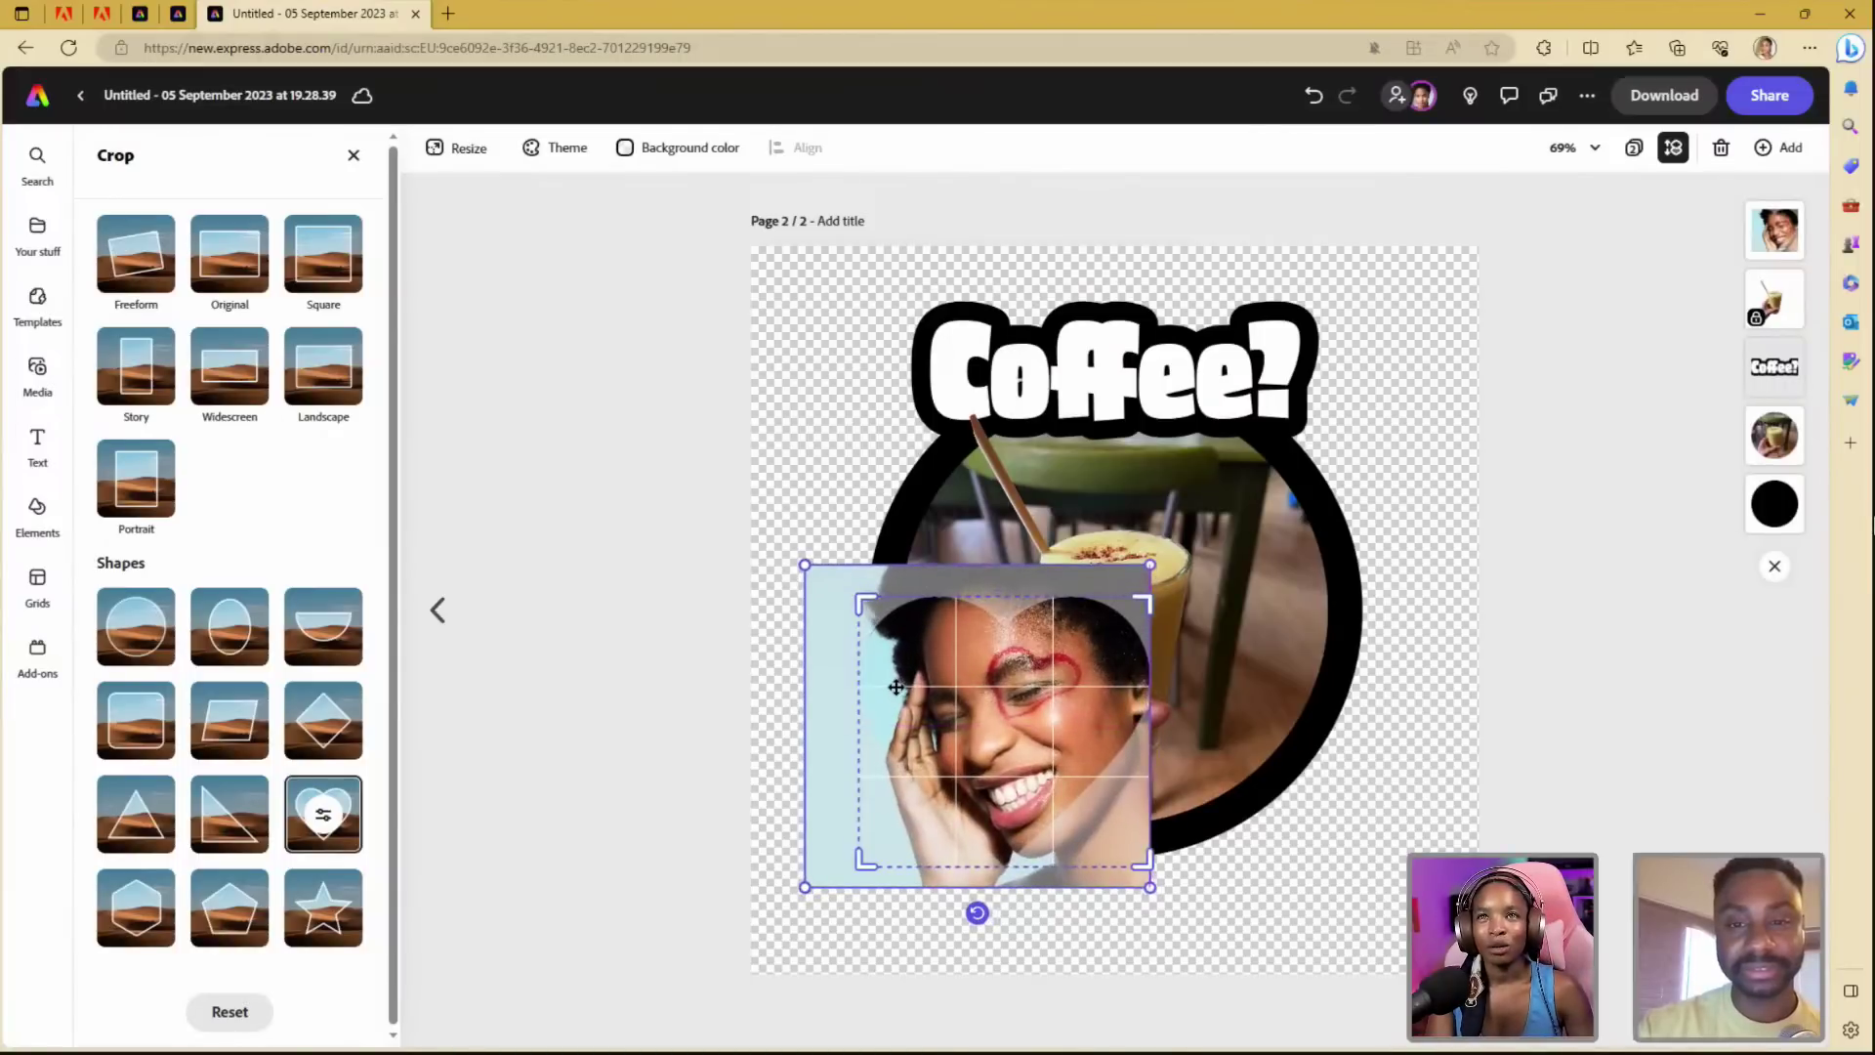
pyautogui.click(1715, 757)
# - Shrink the heart-shaped photo and place it over the upper right edge of the black ring
pyautogui.click(1098, 750)
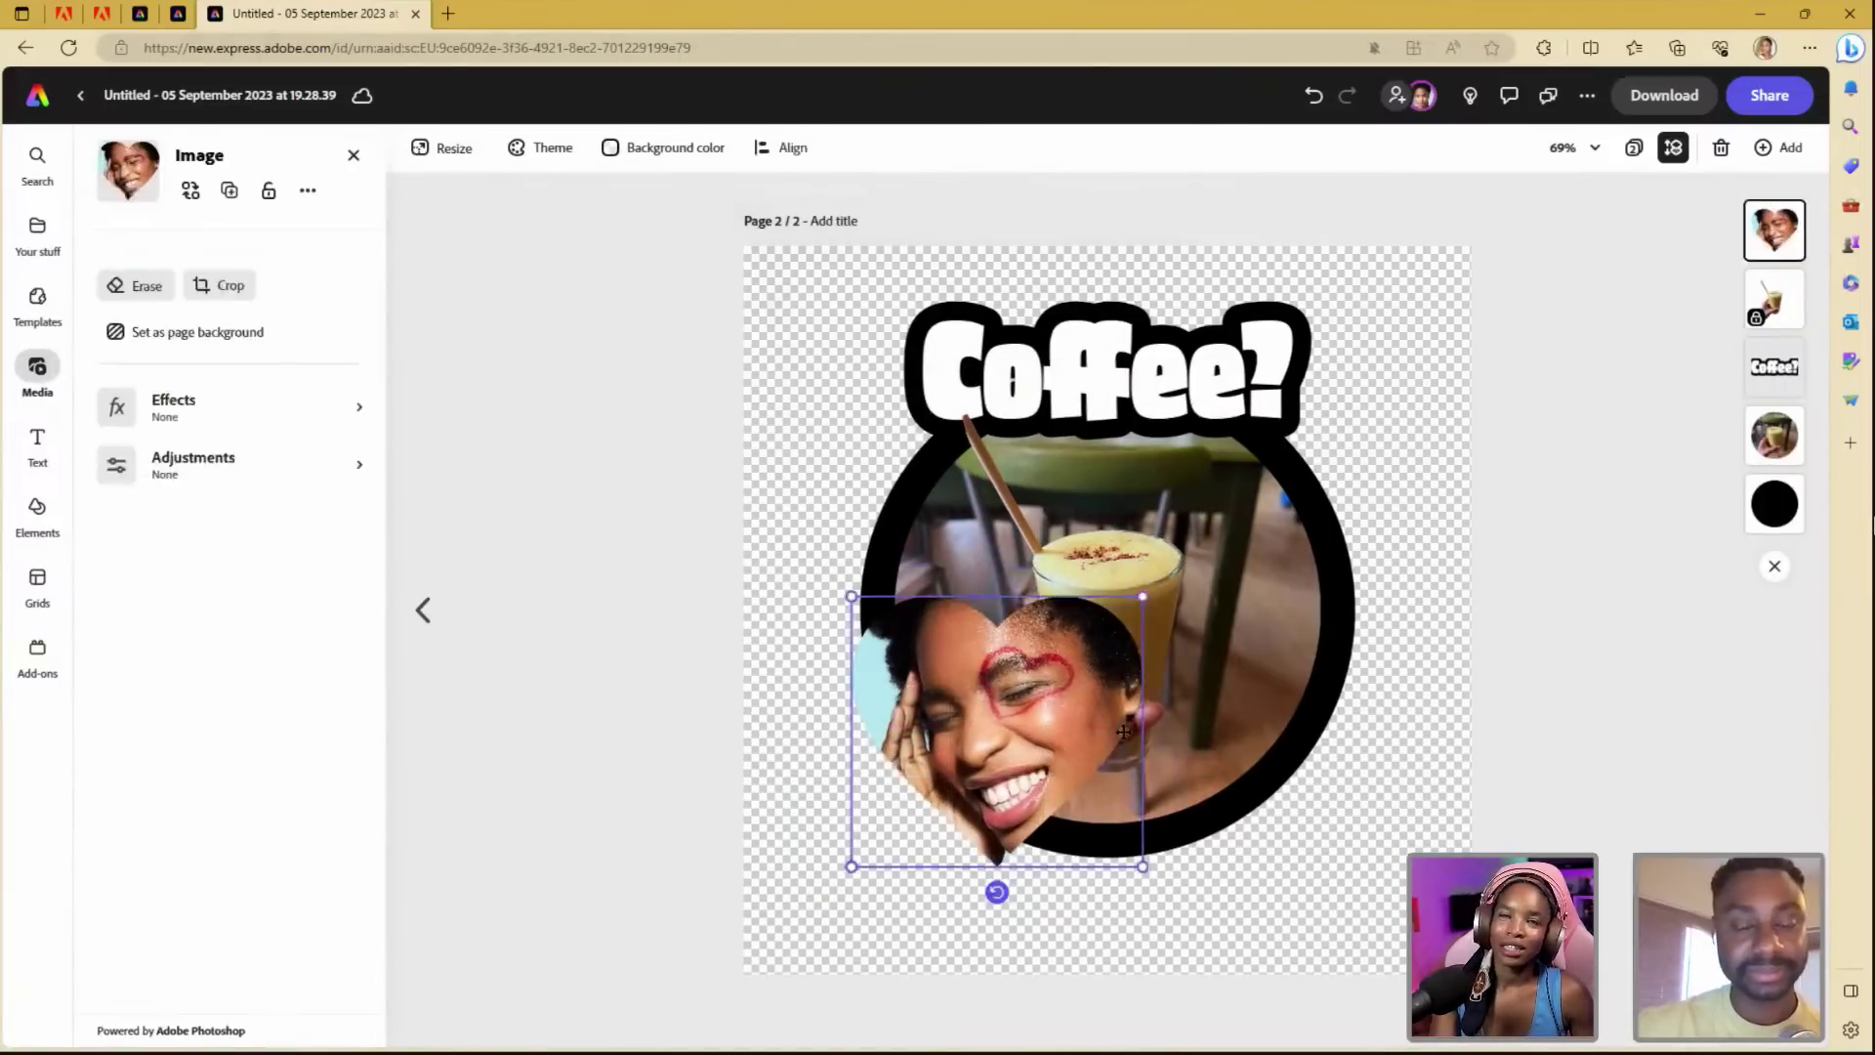
pyautogui.moveTo(1098, 750); pyautogui.dragTo(1353, 615)
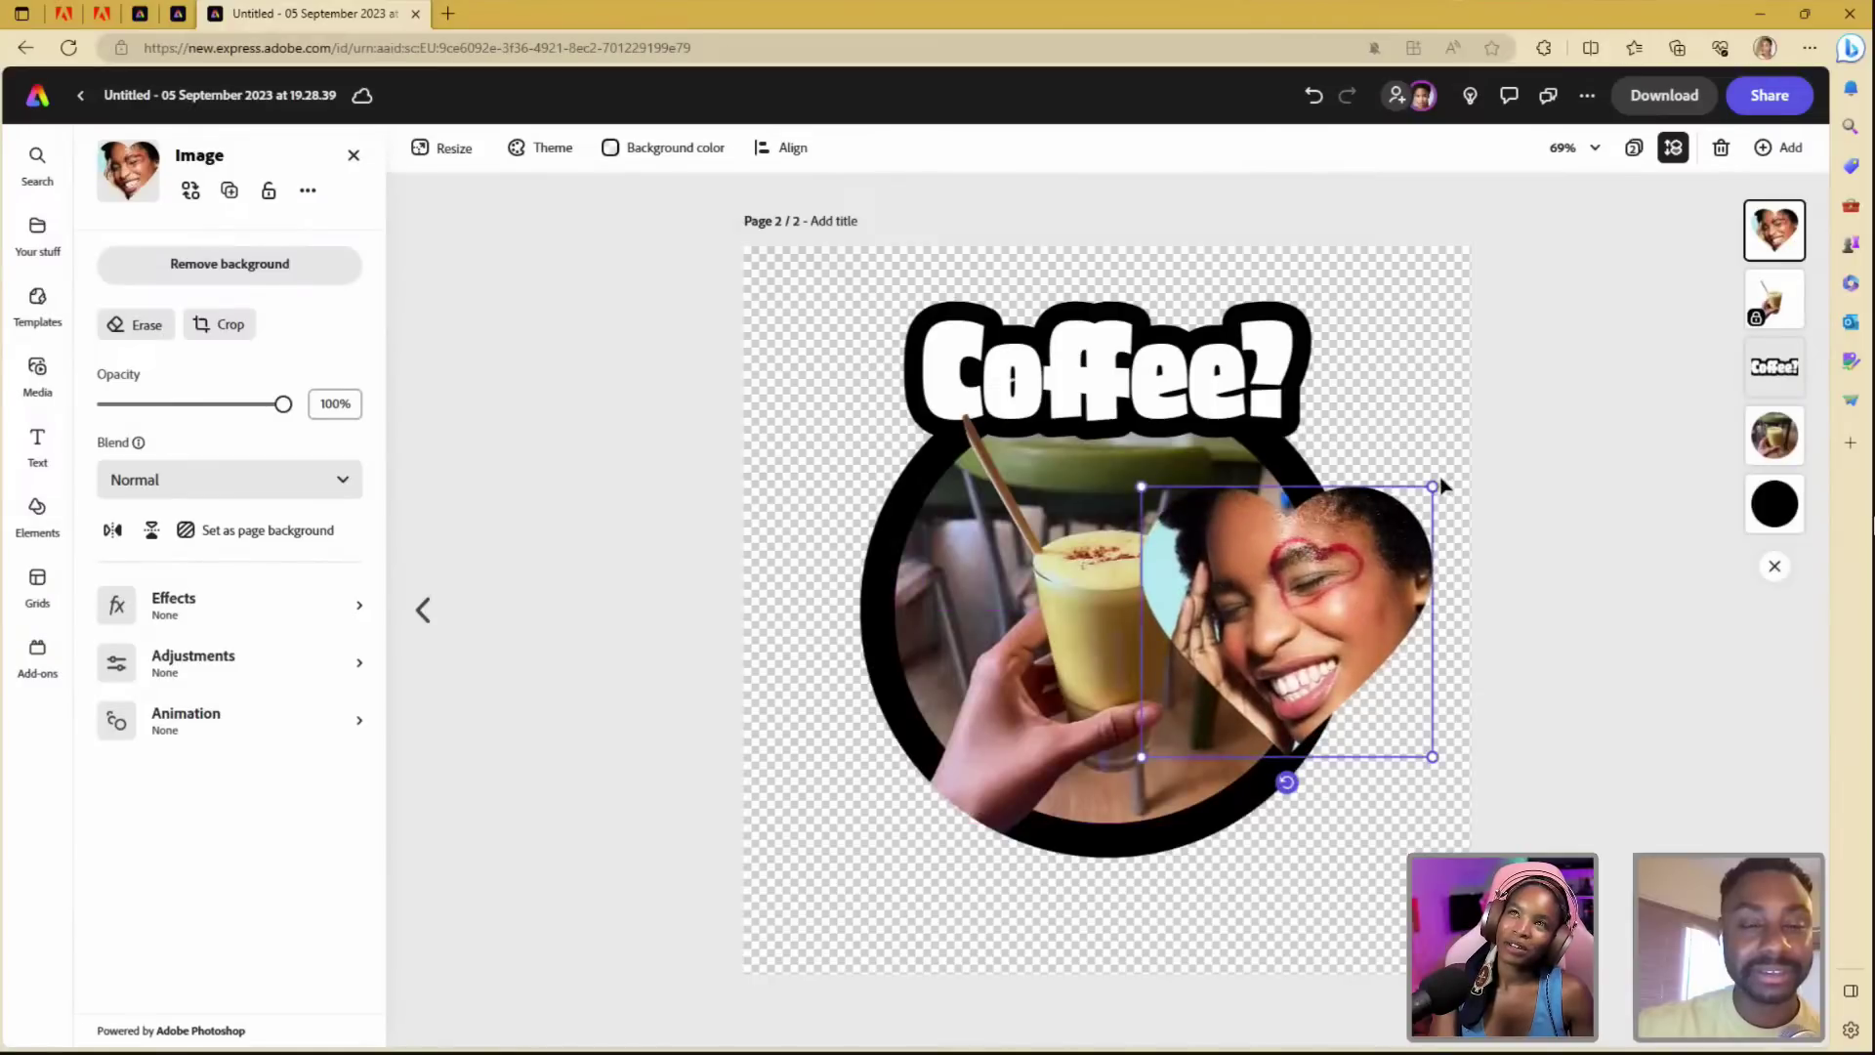
pyautogui.moveTo(1432, 487); pyautogui.dragTo(1345, 566)
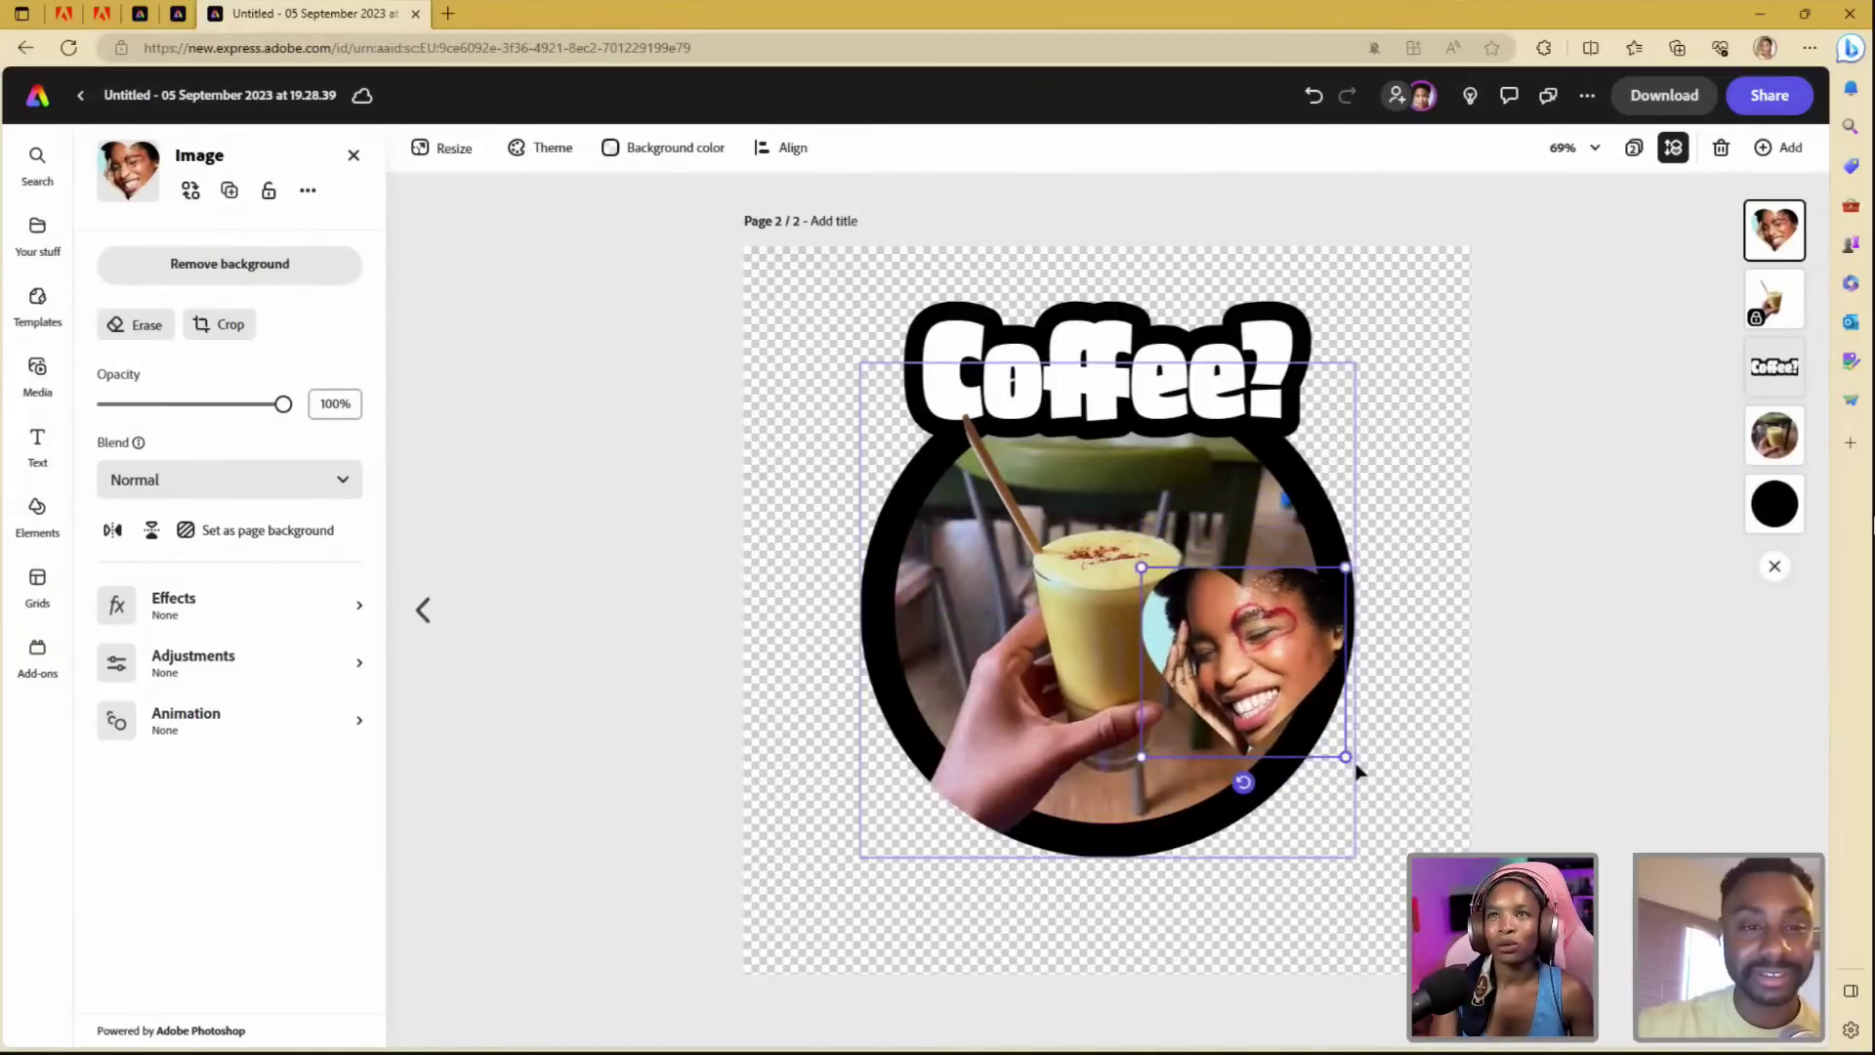
pyautogui.moveTo(1286, 674); pyautogui.dragTo(1366, 423)
# - Move the "Coffee?" text down and to the left so it clears the heart-shaped photo
pyautogui.click(964, 362)
pyautogui.moveTo(1149, 355); pyautogui.dragTo(1108, 398)
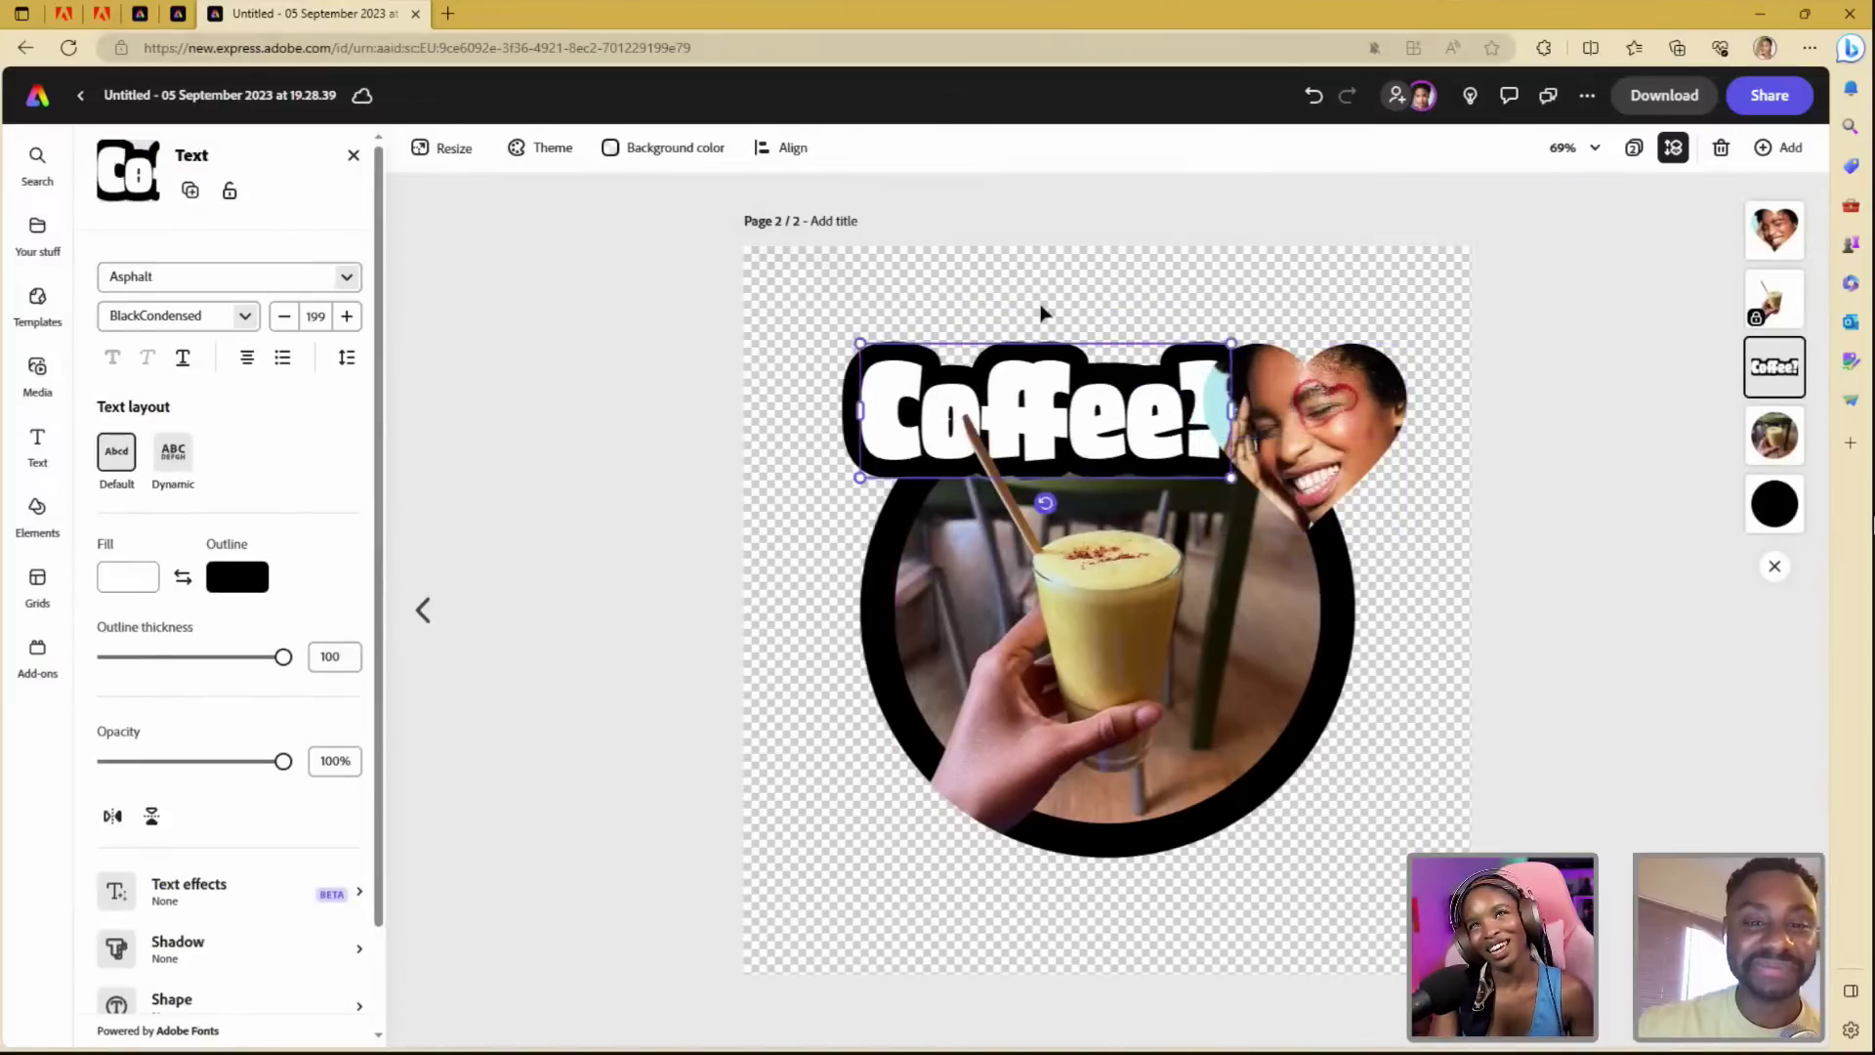
pyautogui.click(1111, 401)
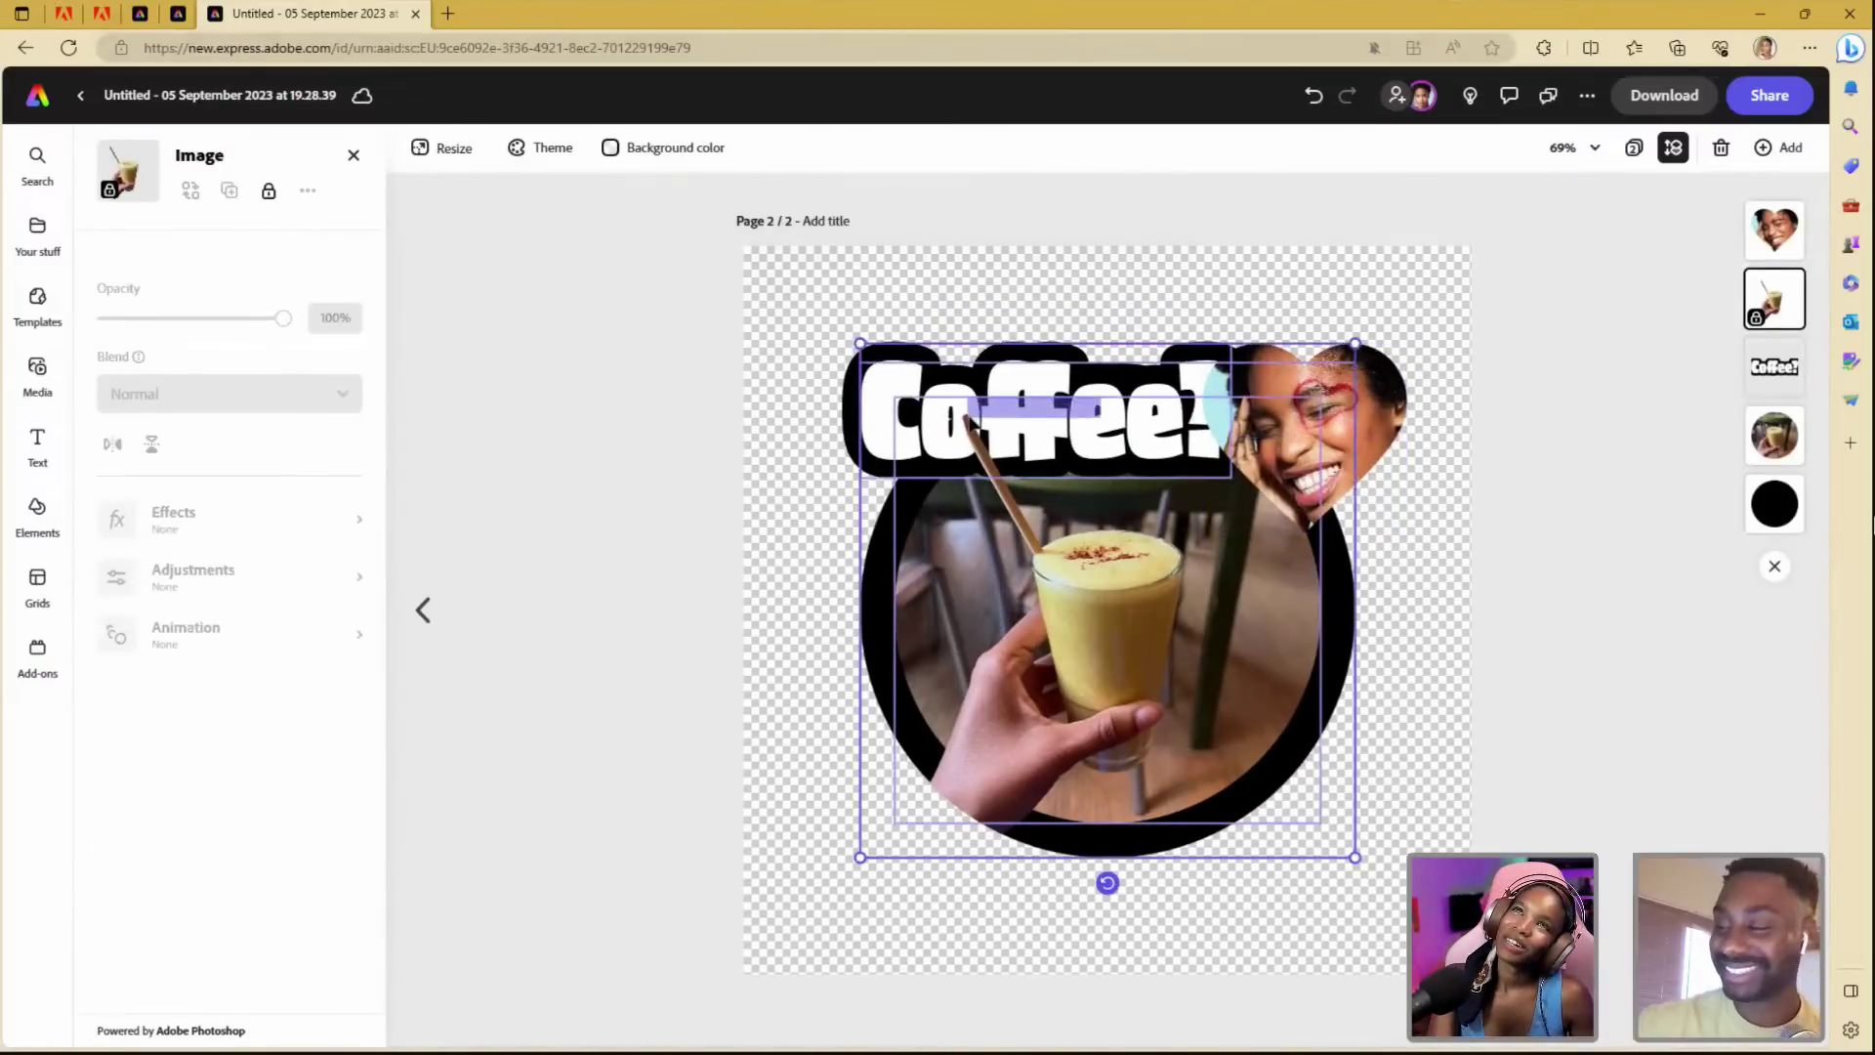
pyautogui.keyDown('shift'); pyautogui.click(970, 420); pyautogui.keyUp('shift')
pyautogui.click(837, 337)
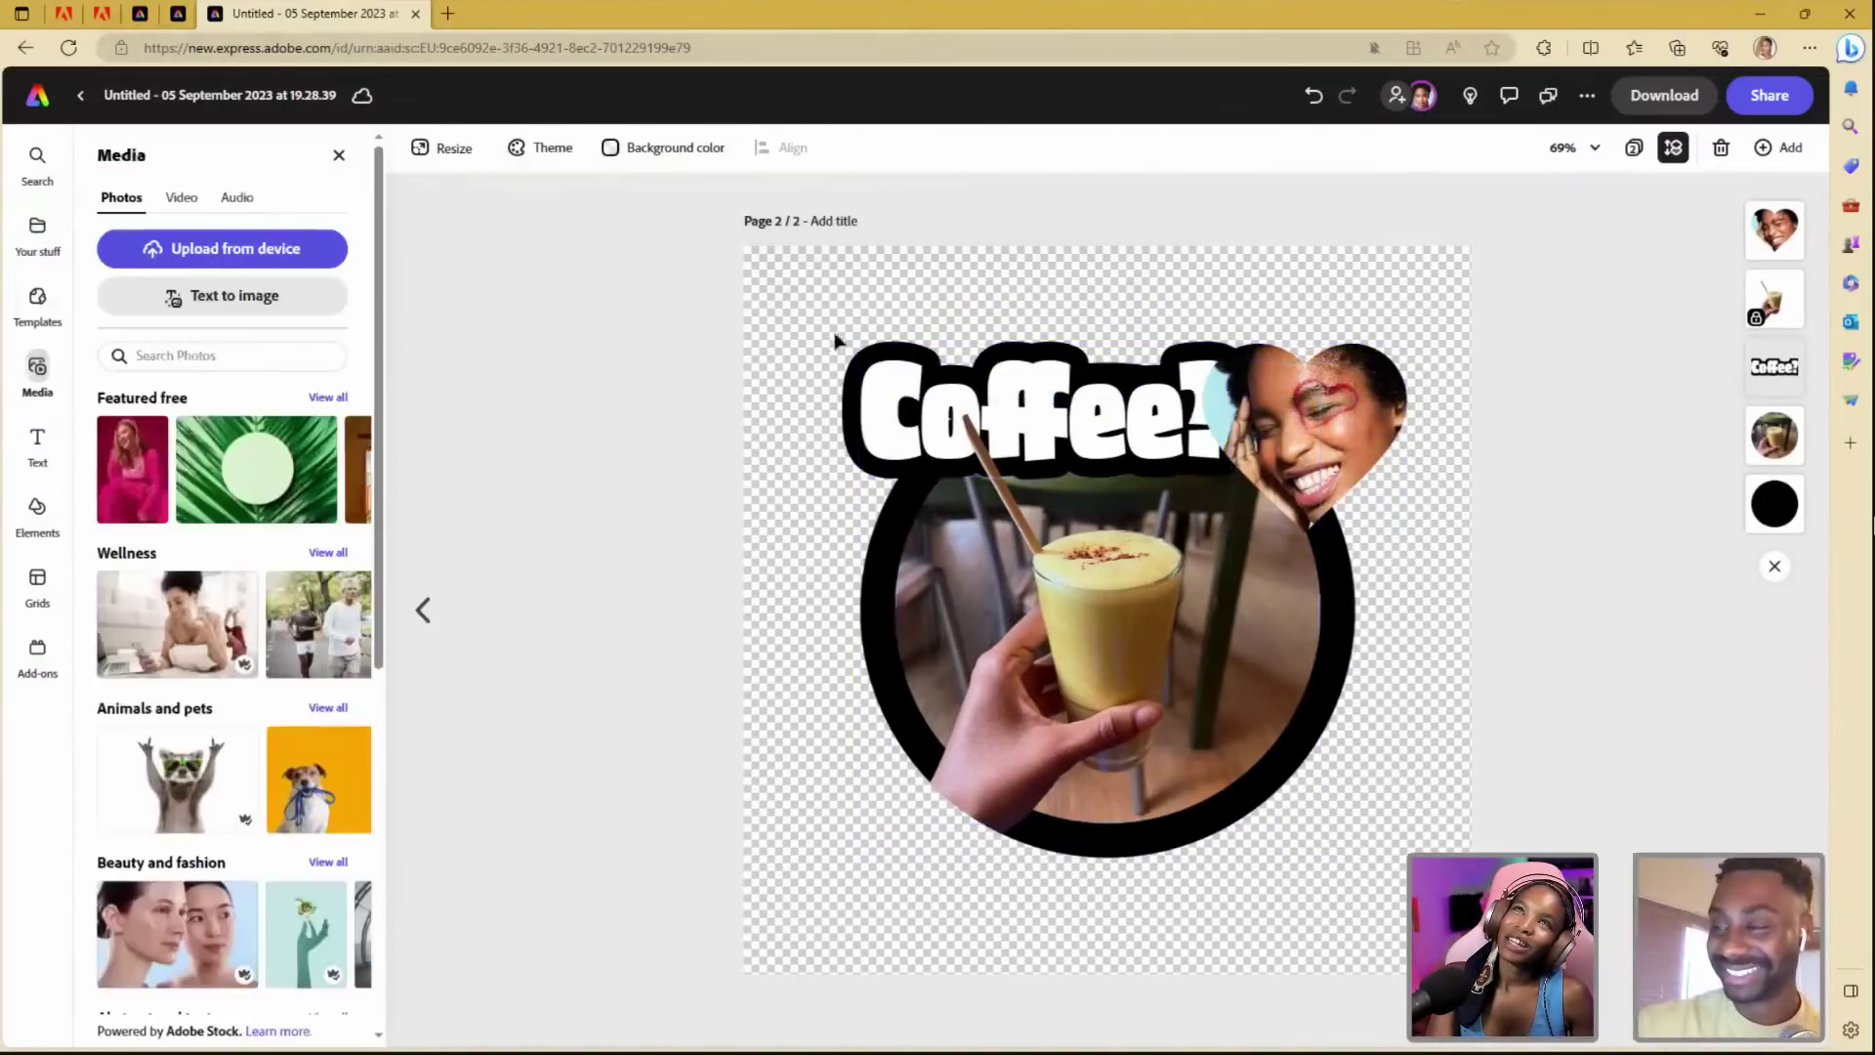
pyautogui.click(867, 374)
pyautogui.moveTo(867, 374); pyautogui.dragTo(842, 404)
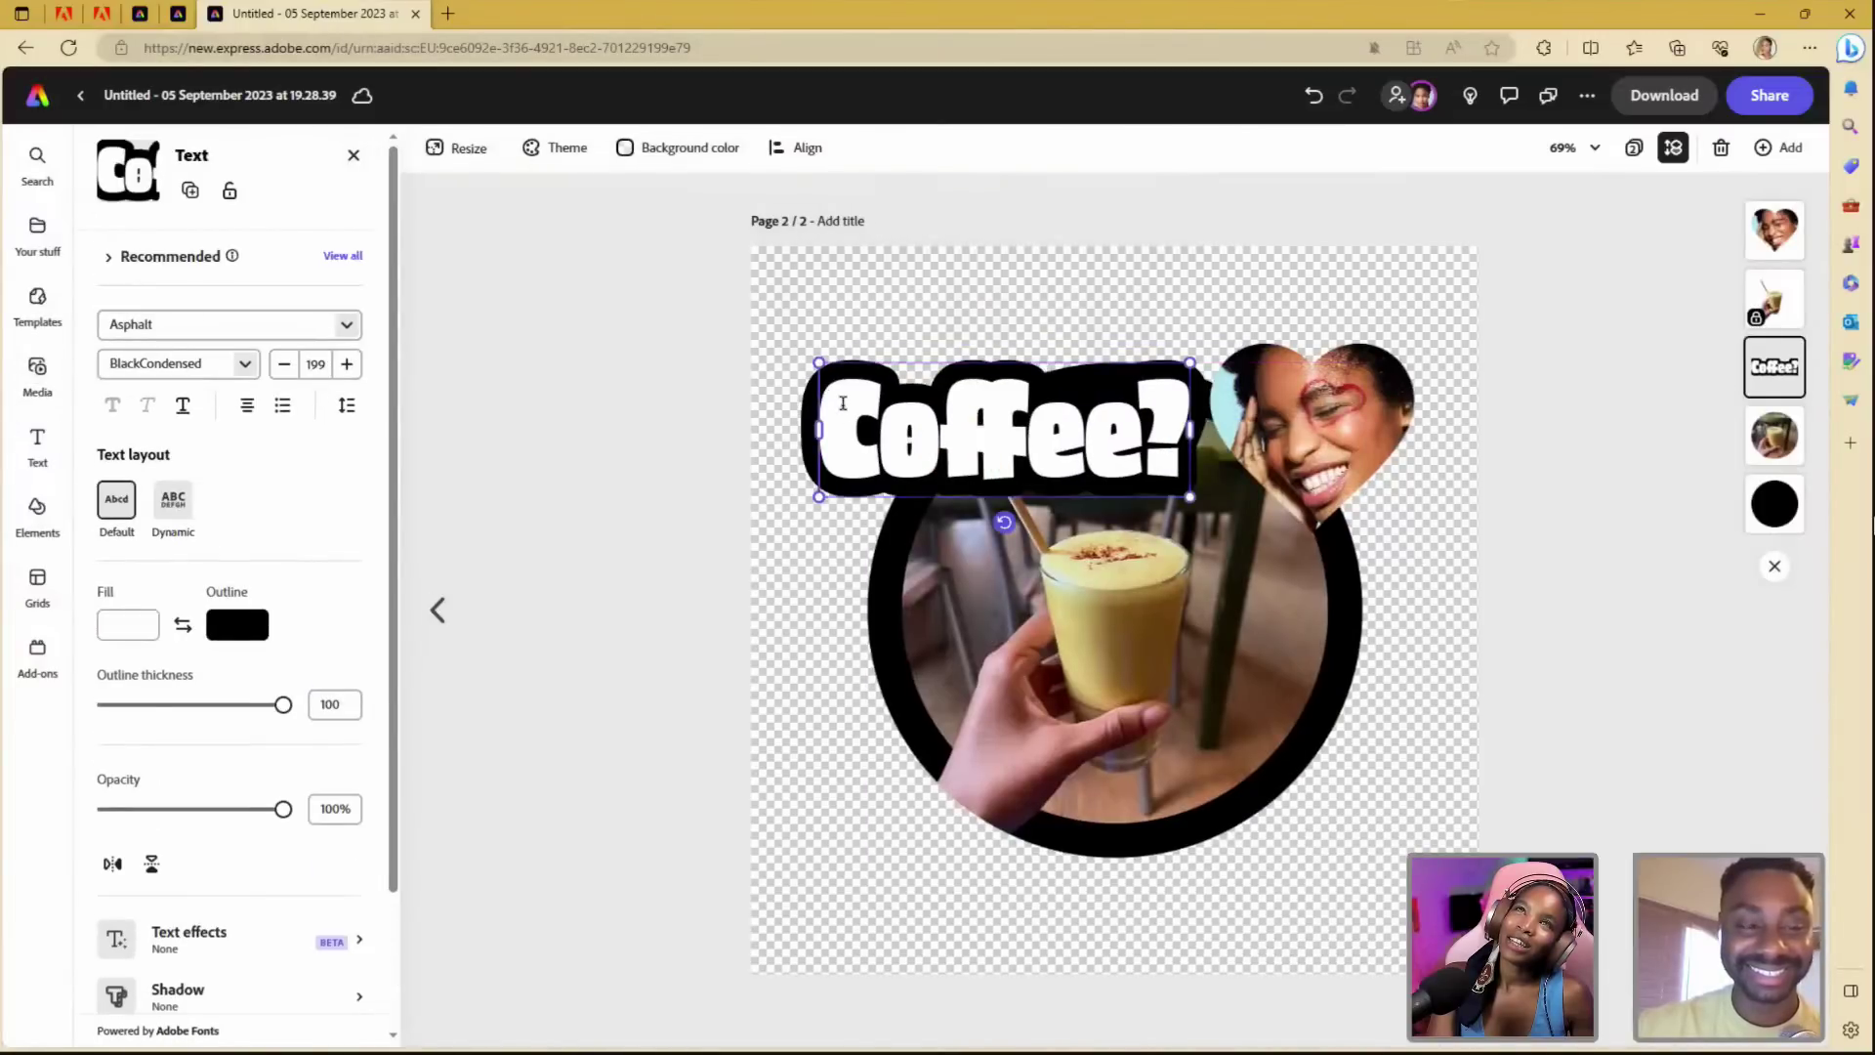
# - Replace the word "Coffee" so that the sticker's title reads "U+ ME?"
pyautogui.doubleClick(843, 403)
pyautogui.write('u')
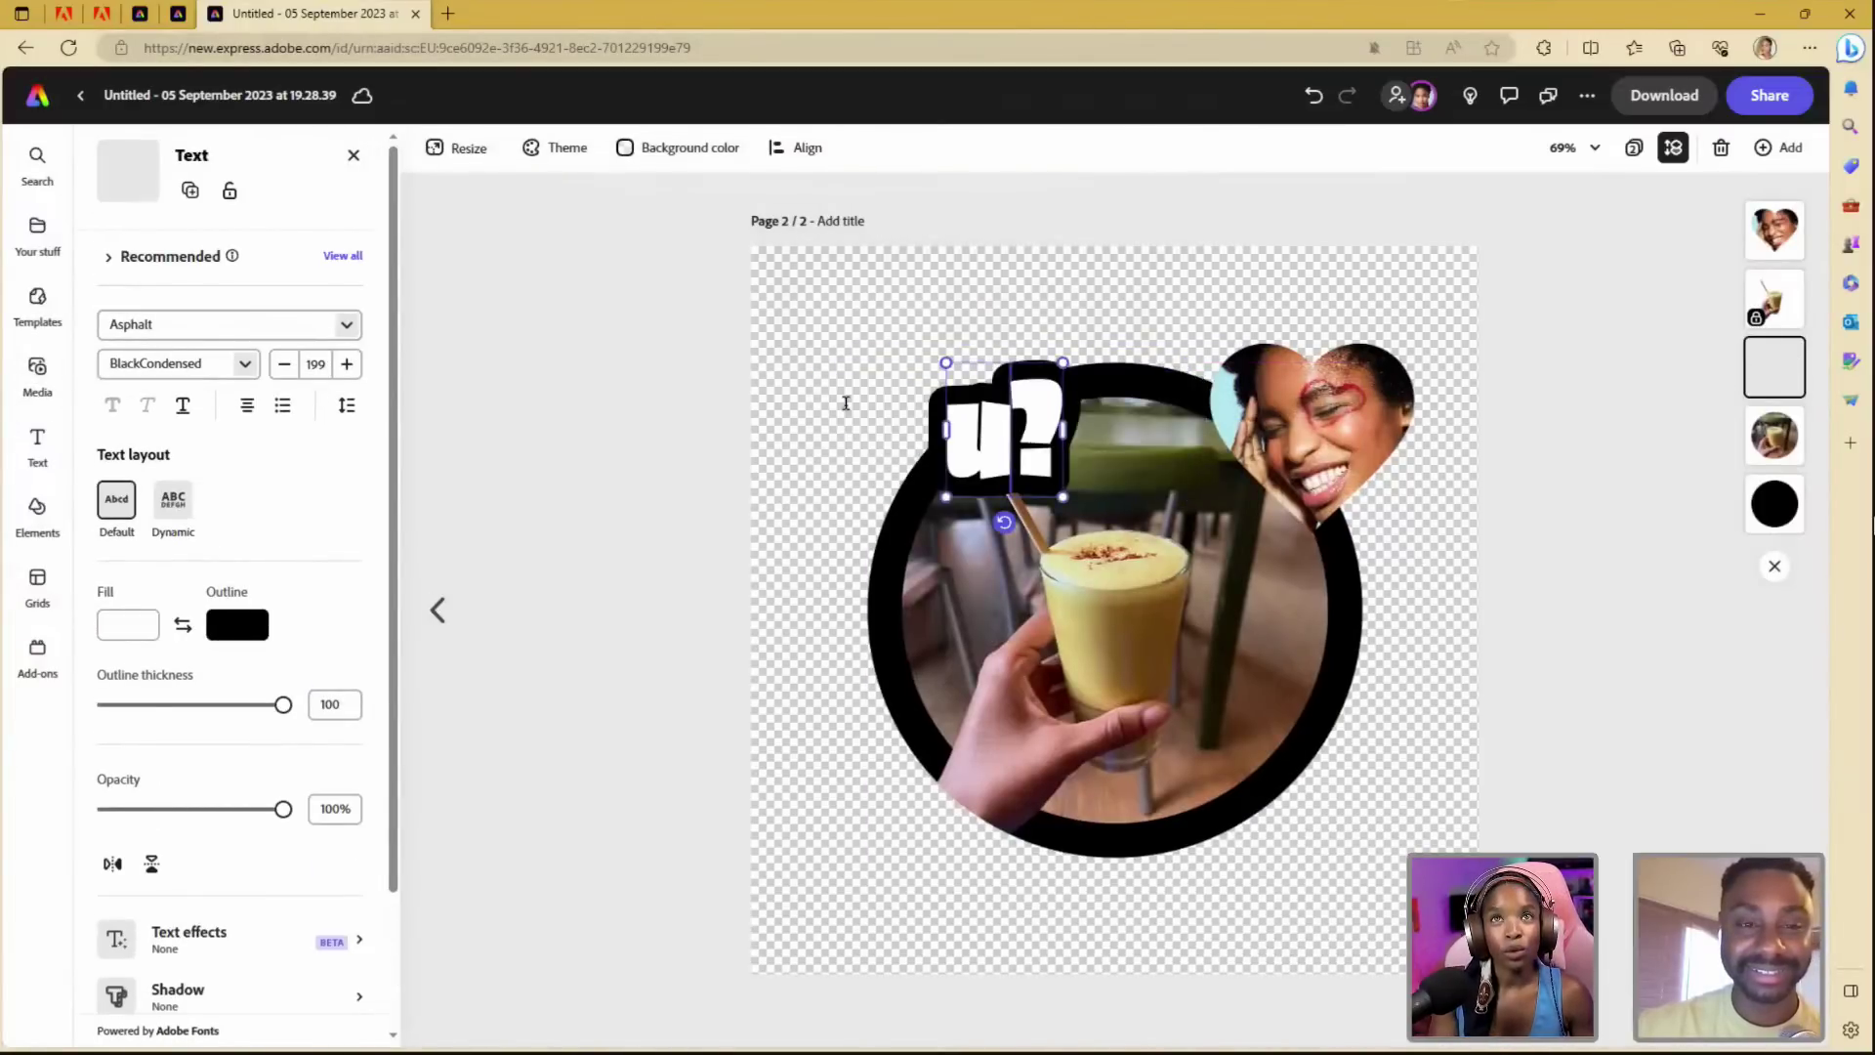
pyautogui.press('BackSpace')
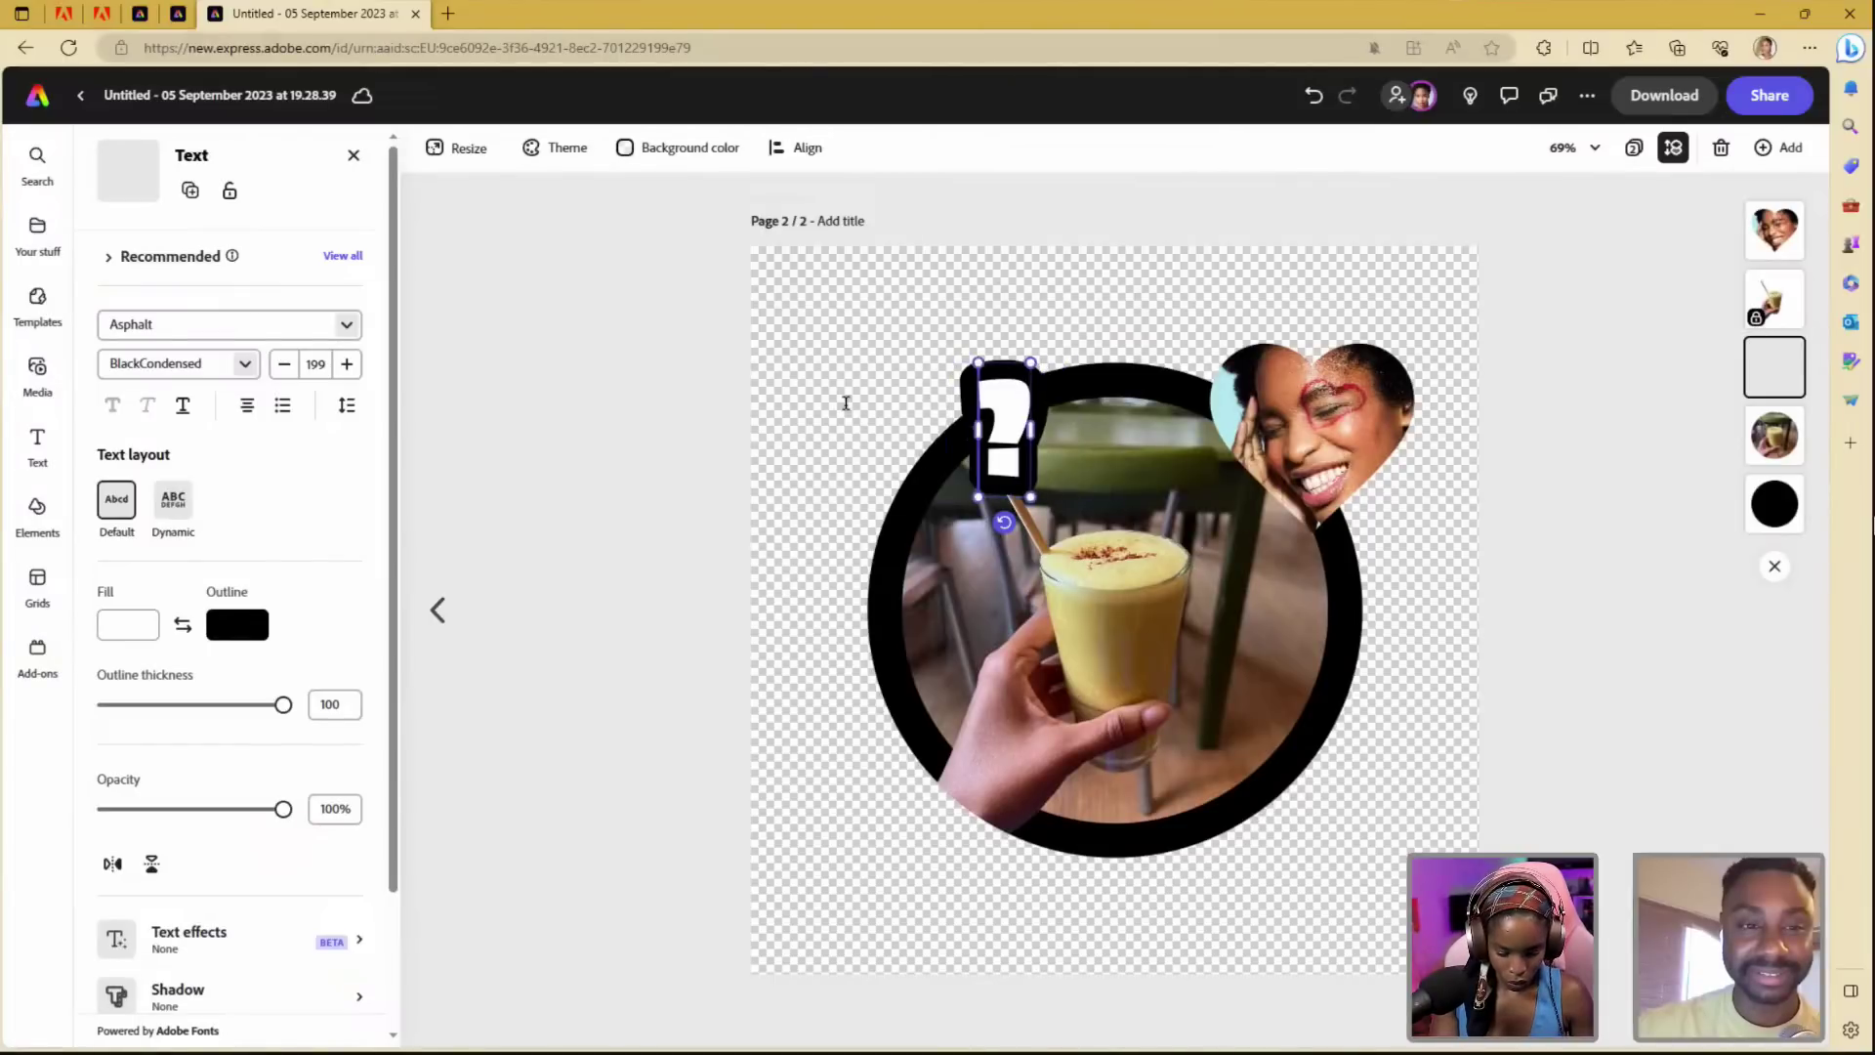
pyautogui.write('U')
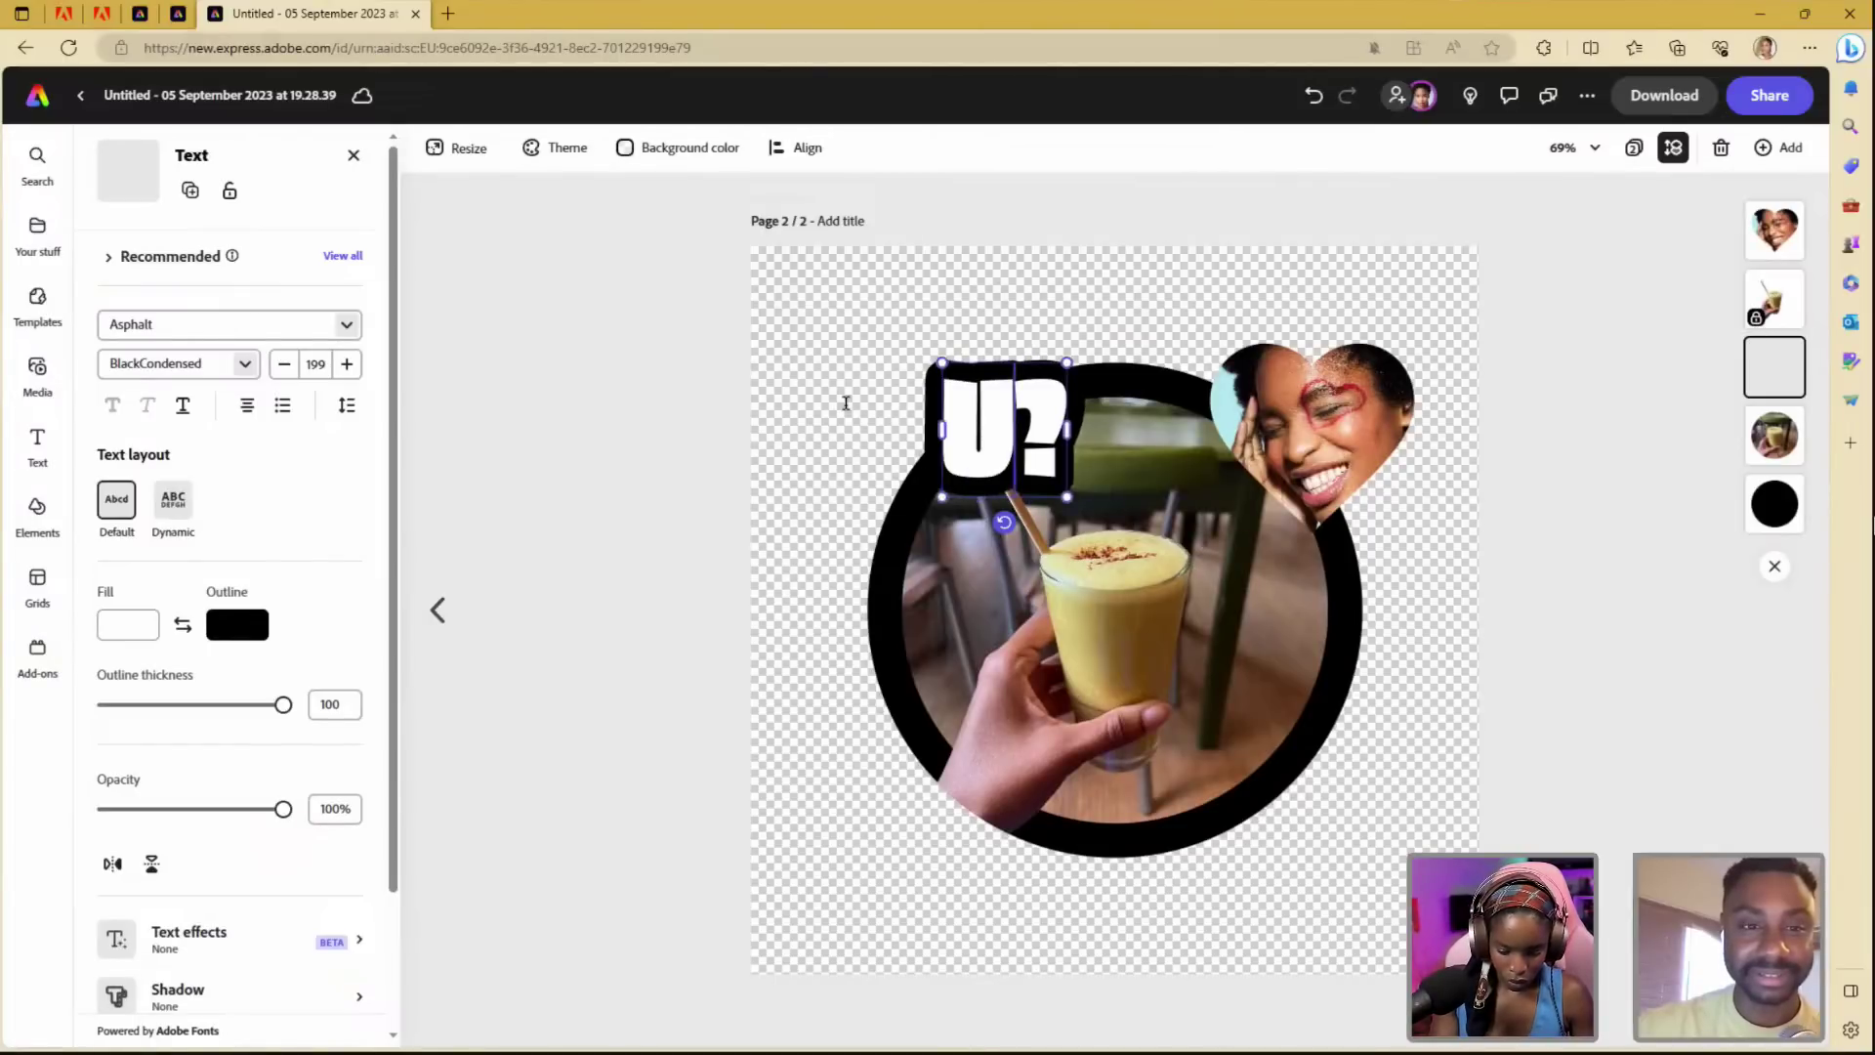
pyautogui.write('+')
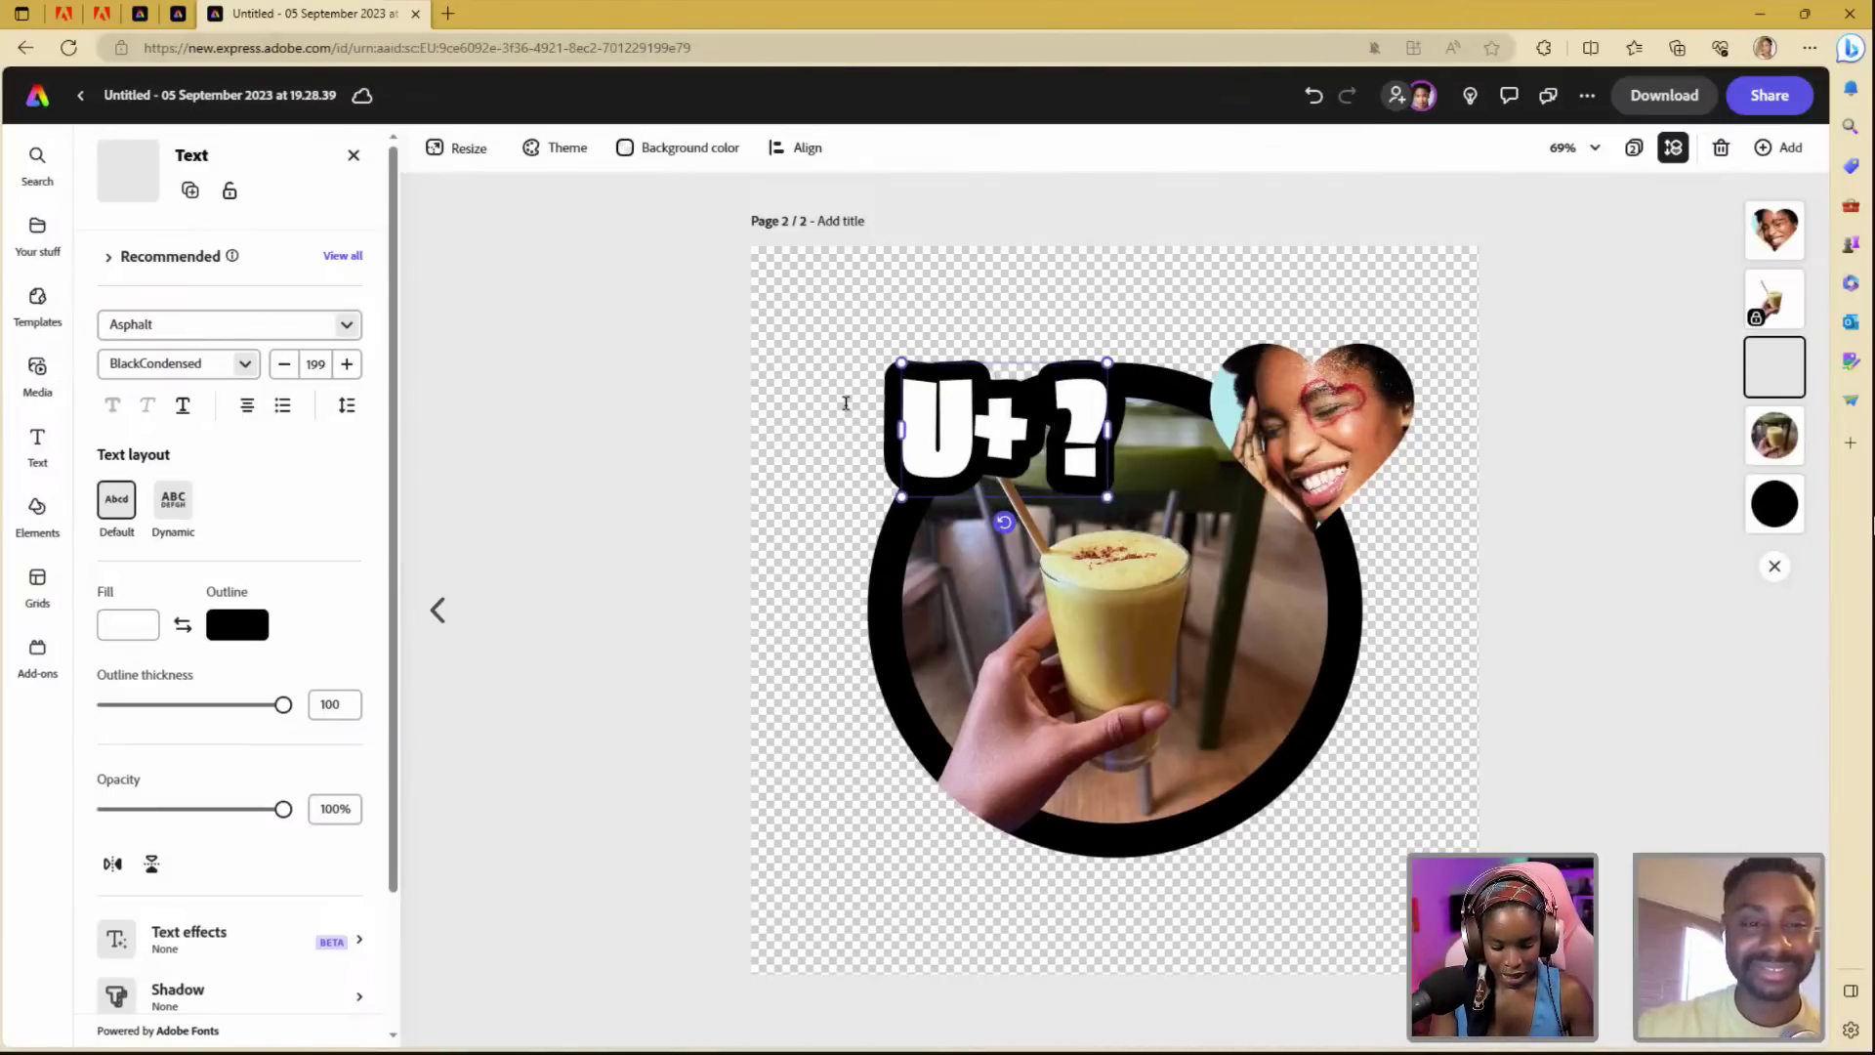
pyautogui.write(' ME')
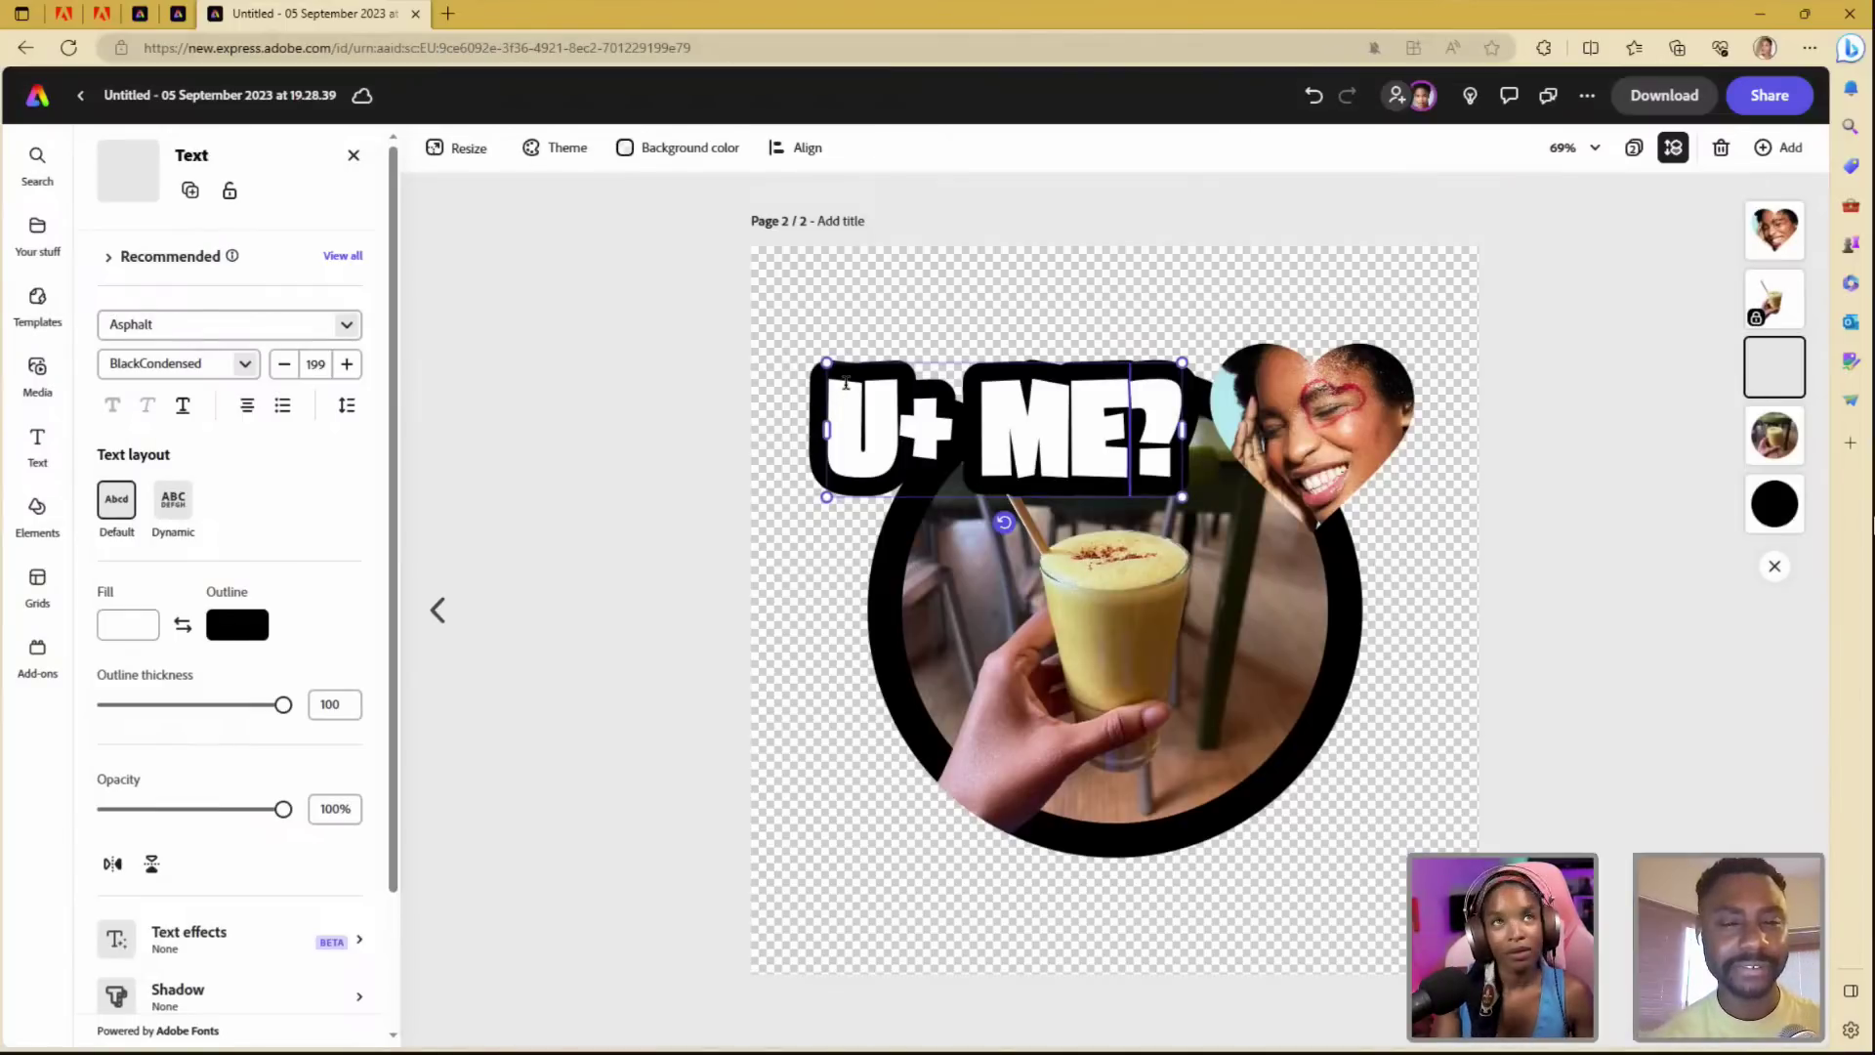
pyautogui.click(686, 399)
pyautogui.click(1126, 426)
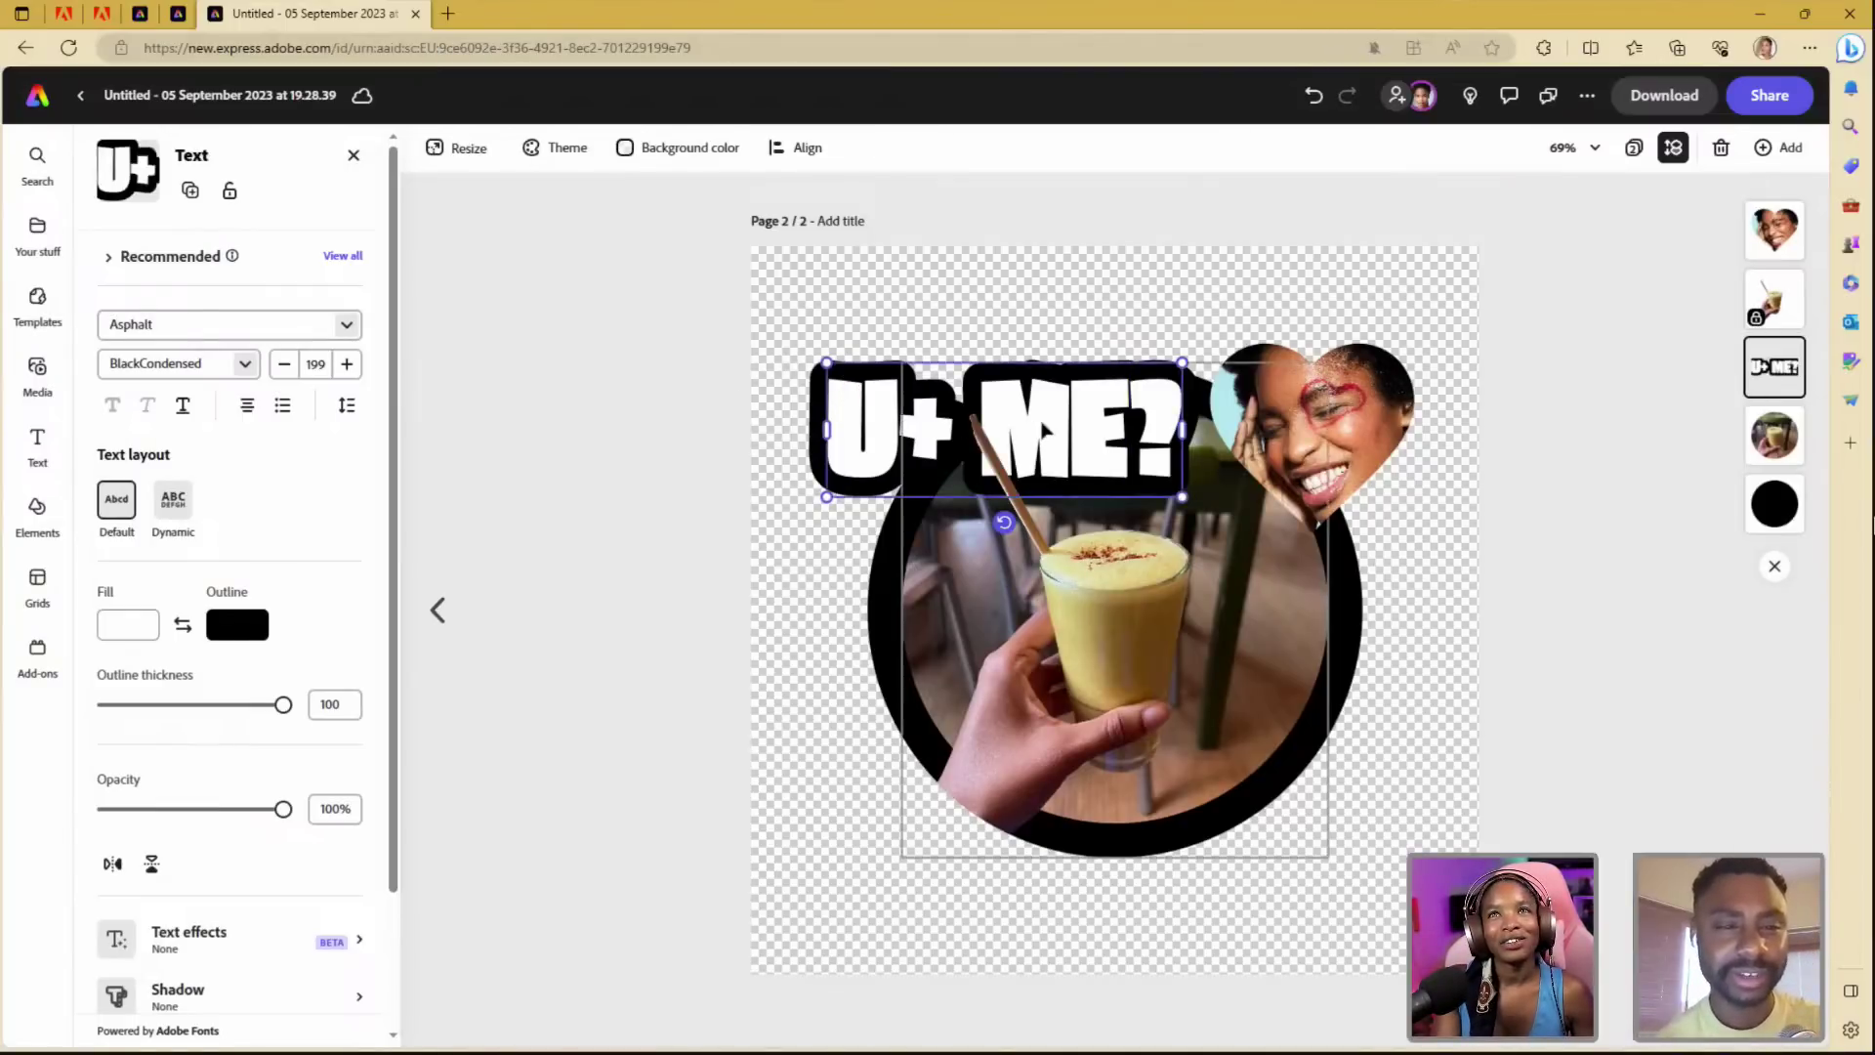
pyautogui.keyDown('shift'); pyautogui.click(1125, 426); pyautogui.keyUp('shift')
pyautogui.keyDown('shift'); pyautogui.click(1126, 426); pyautogui.keyUp('shift')
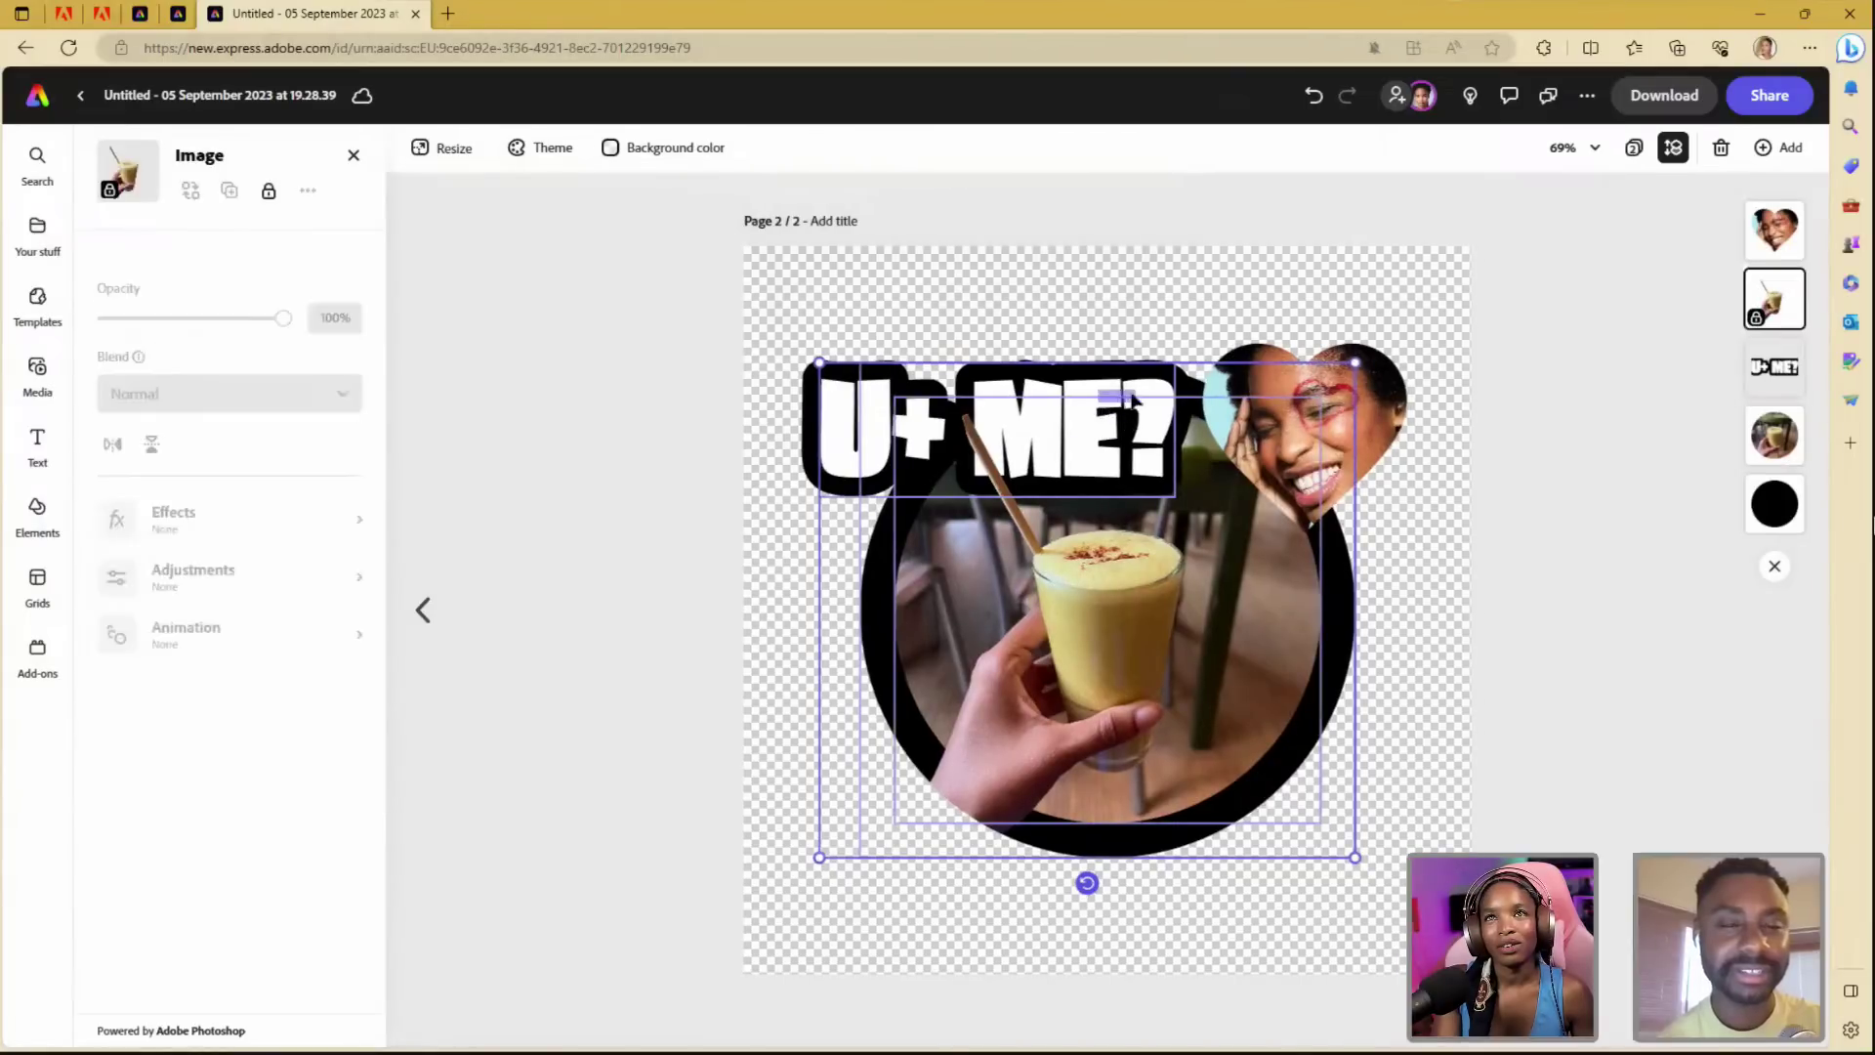
pyautogui.keyDown('shift'); pyautogui.click(1125, 426); pyautogui.keyUp('shift')
# - Enlarge the heart-shaped photo and set it beside the "U+ ME?" text at the ring's upper right
pyautogui.click(1779, 244)
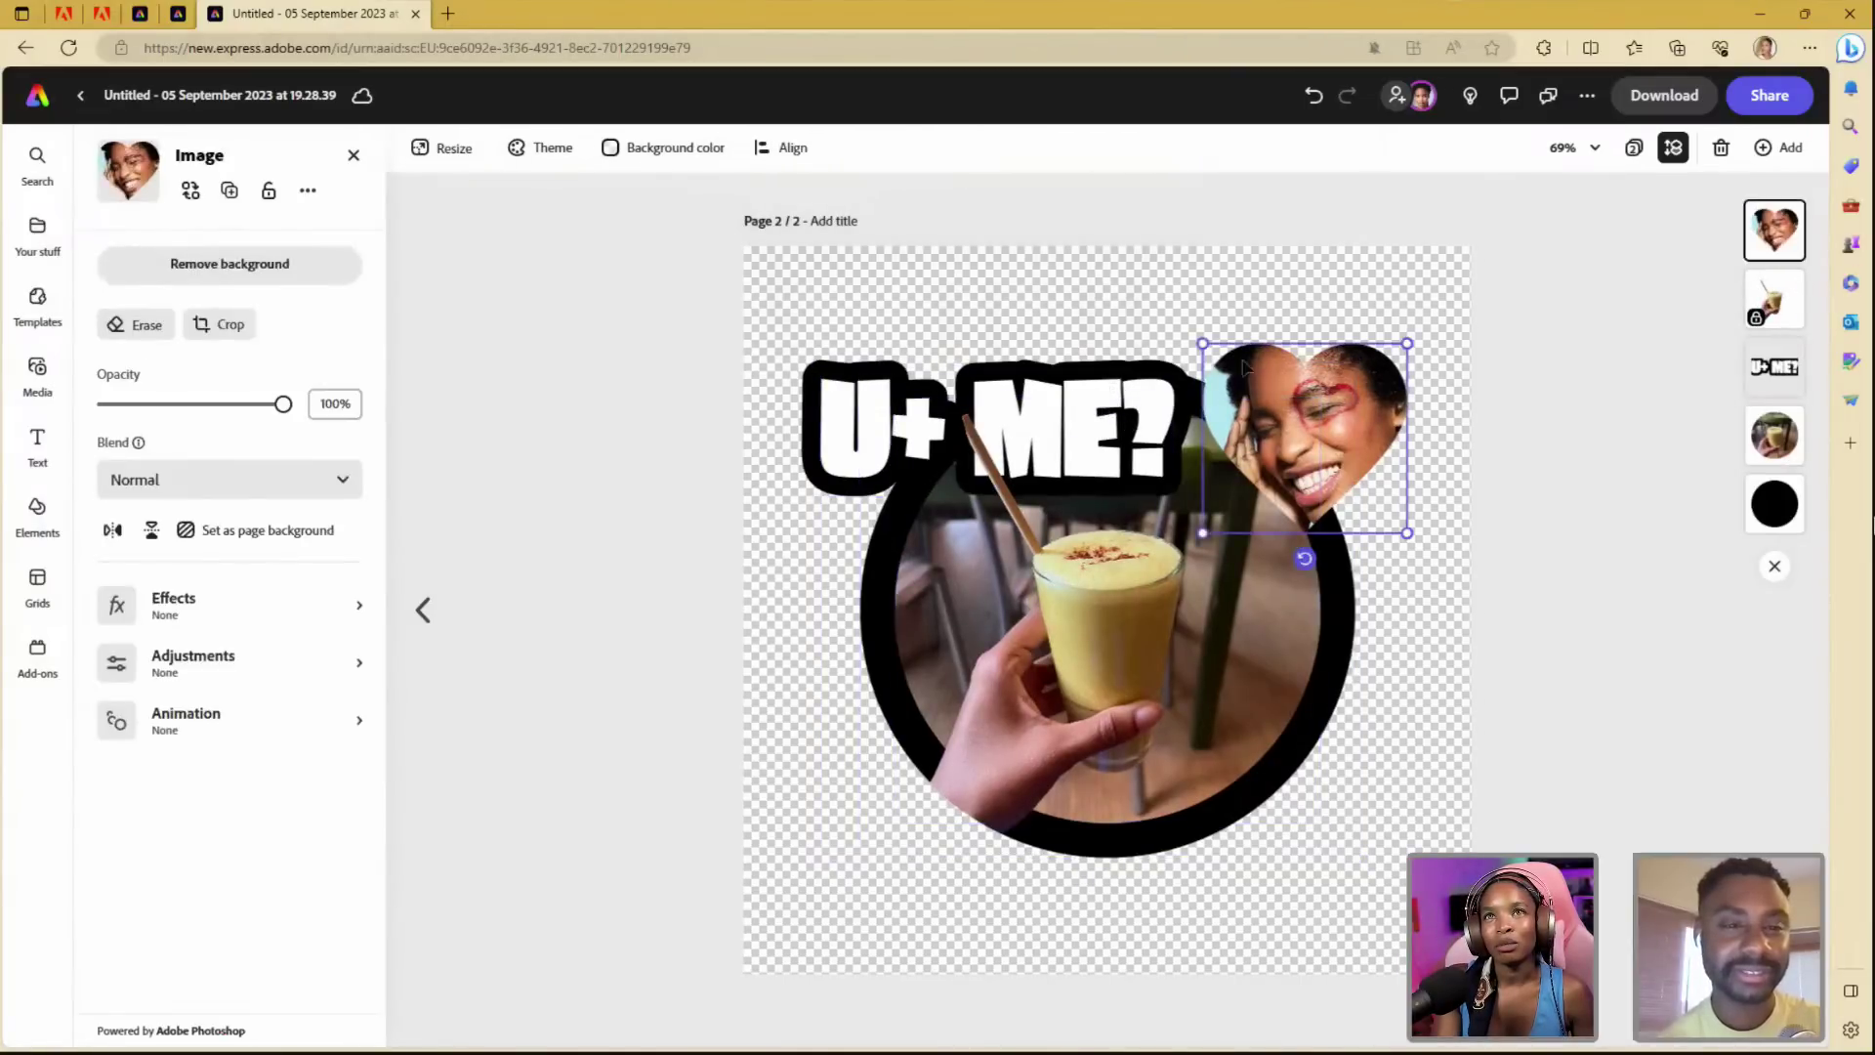
pyautogui.moveTo(1354, 402); pyautogui.dragTo(1349, 548)
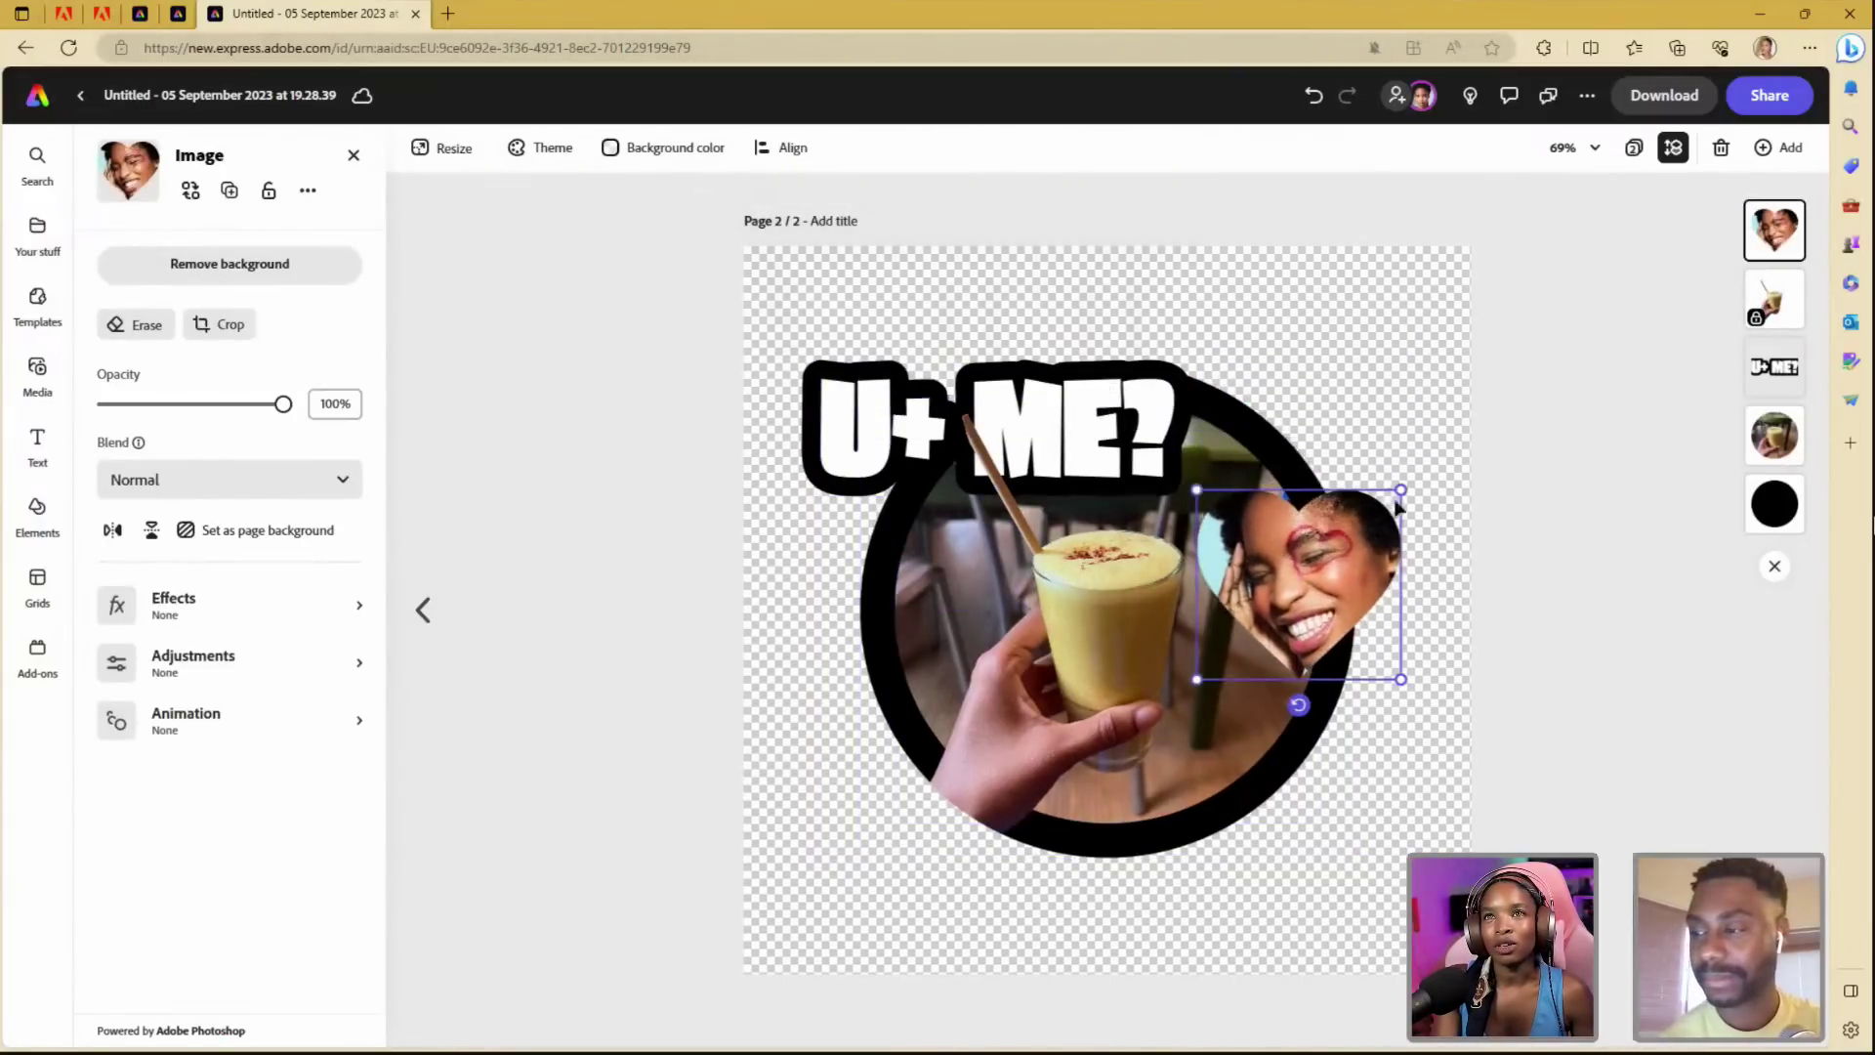
pyautogui.moveTo(1426, 468); pyautogui.dragTo(1454, 454)
pyautogui.moveTo(1409, 524); pyautogui.dragTo(1406, 403)
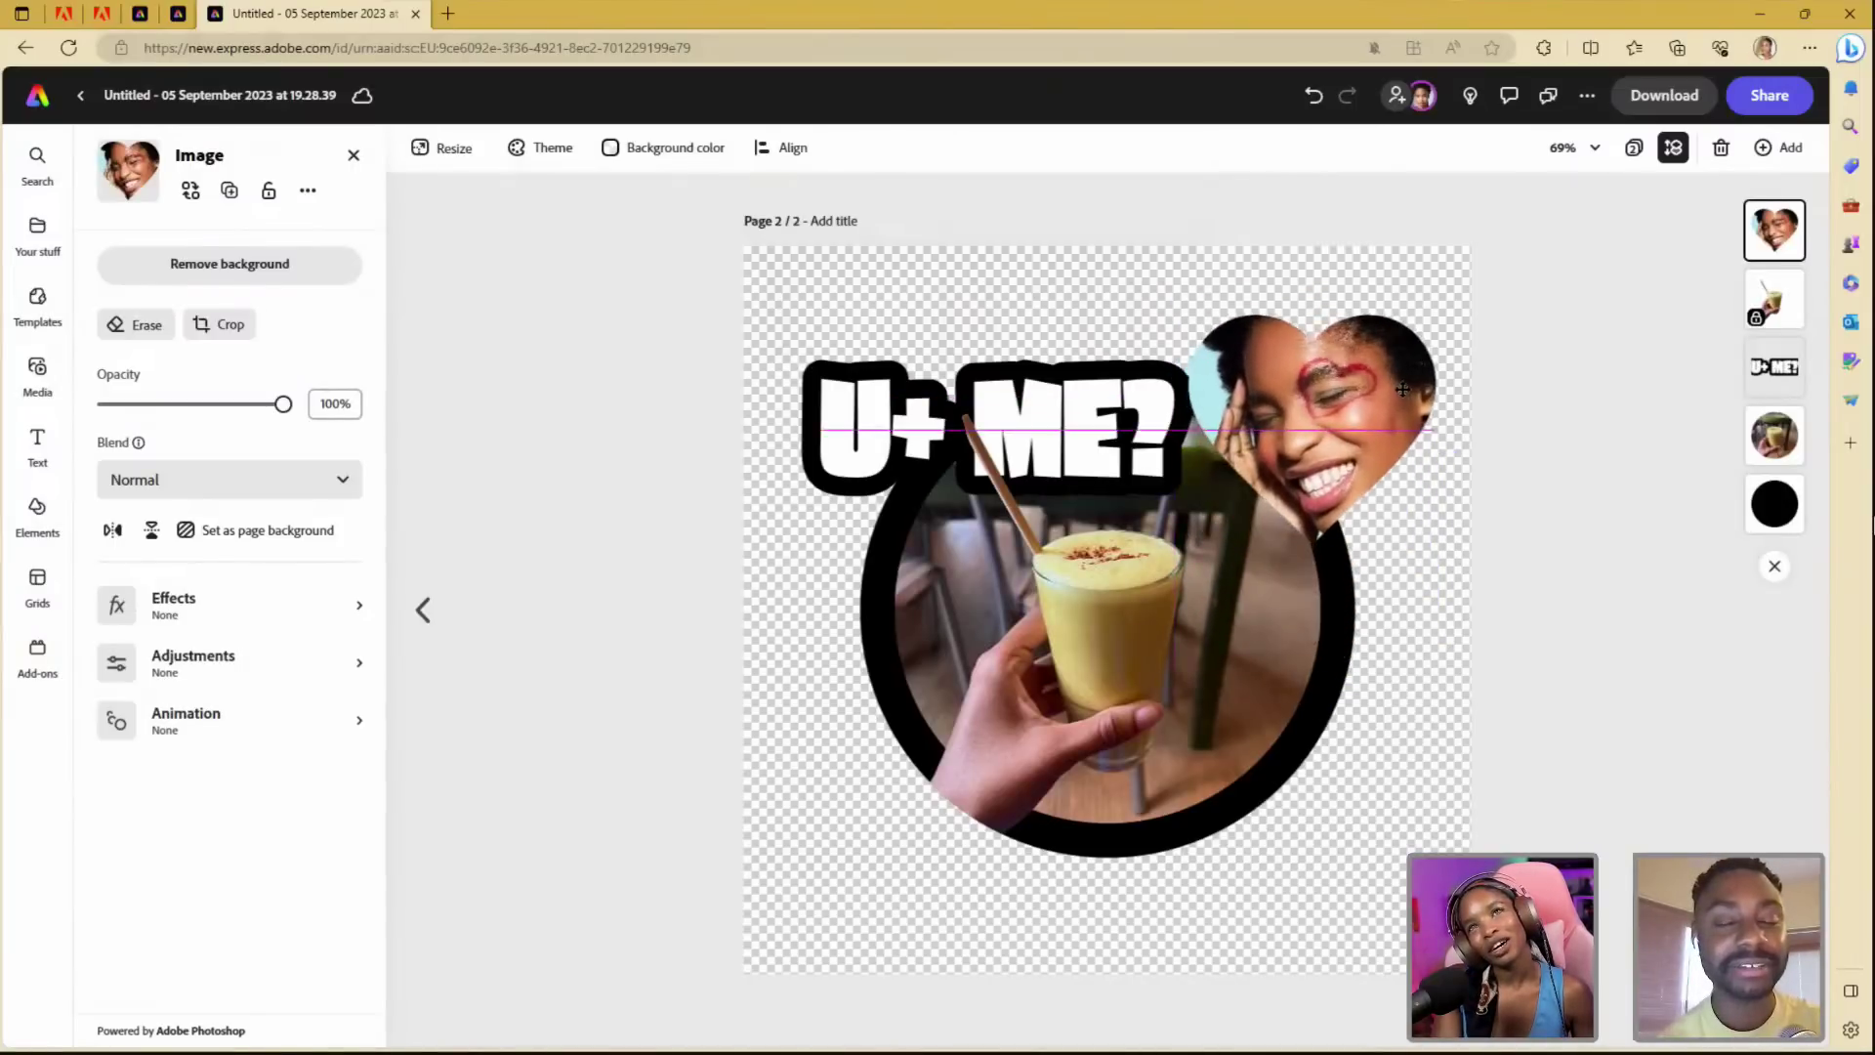
# - Tilt the "U+ ME?" text steeply upward, reduce its size to 182, and fit it along the ring's upper left edge
pyautogui.click(1777, 368)
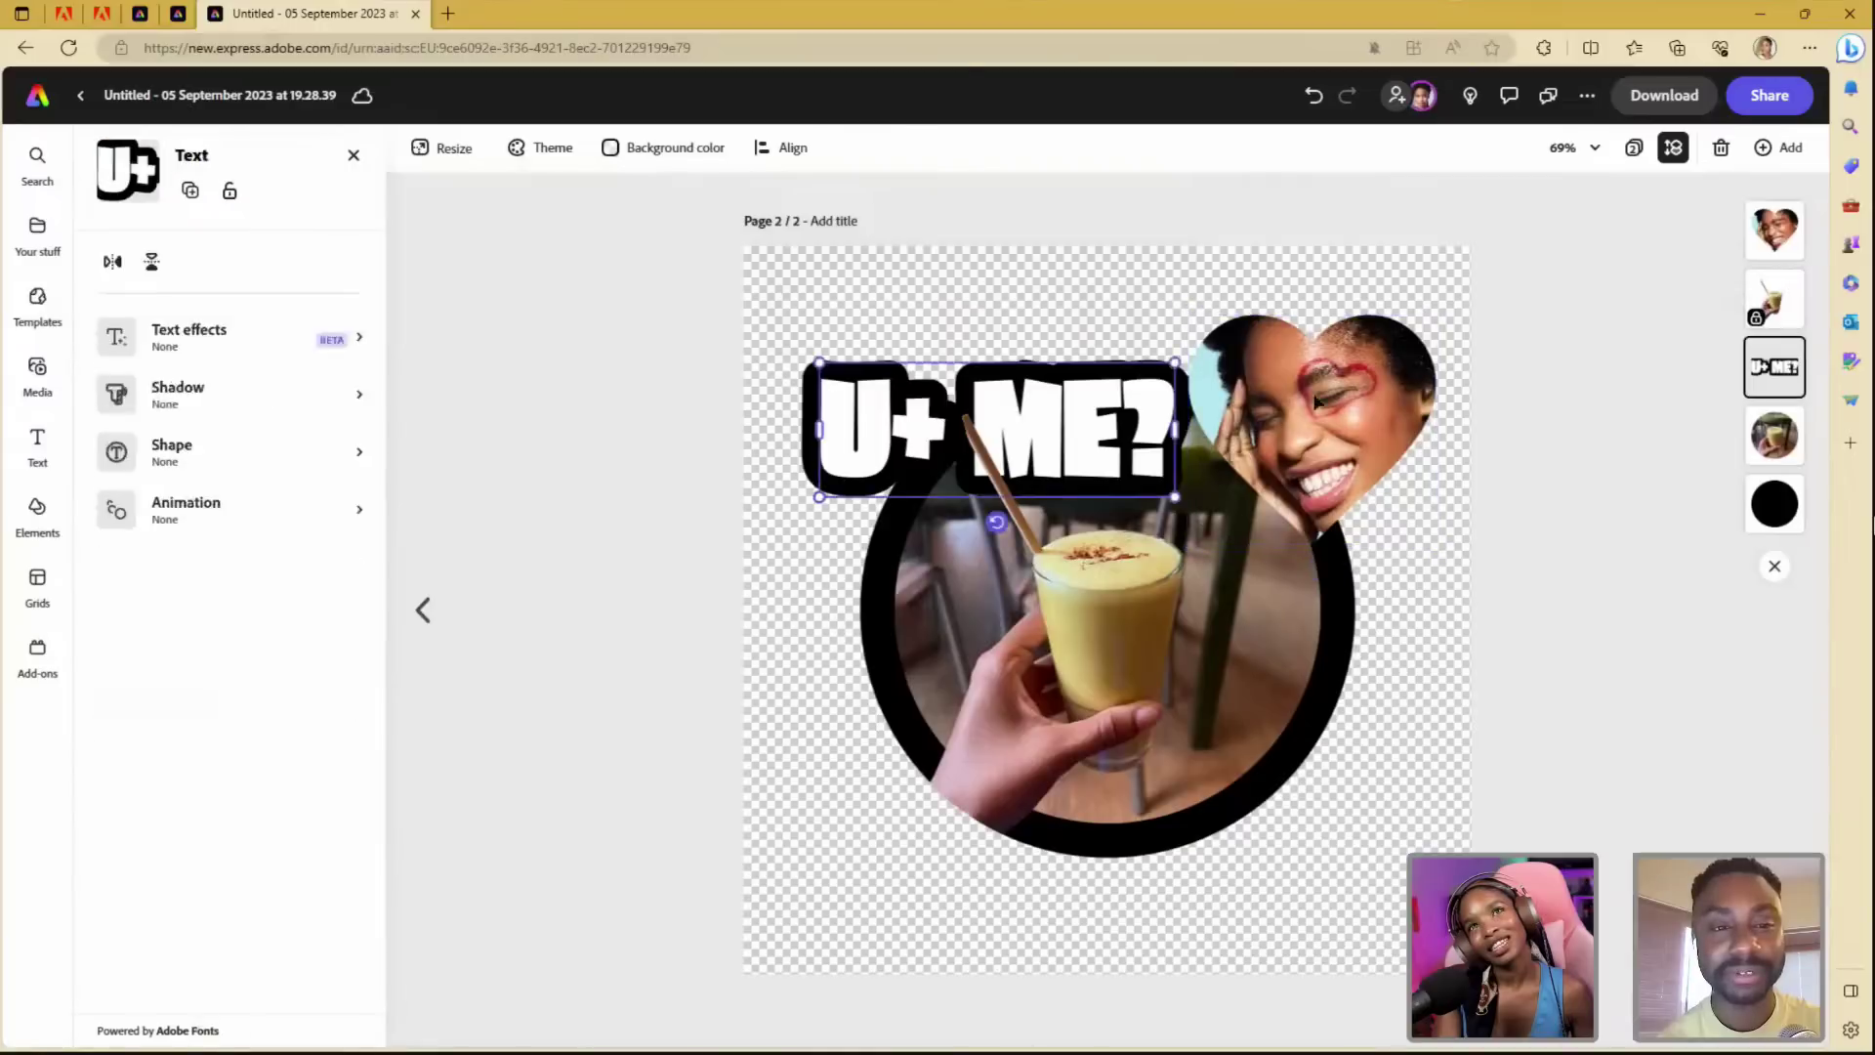
pyautogui.moveTo(1003, 524); pyautogui.dragTo(1040, 516)
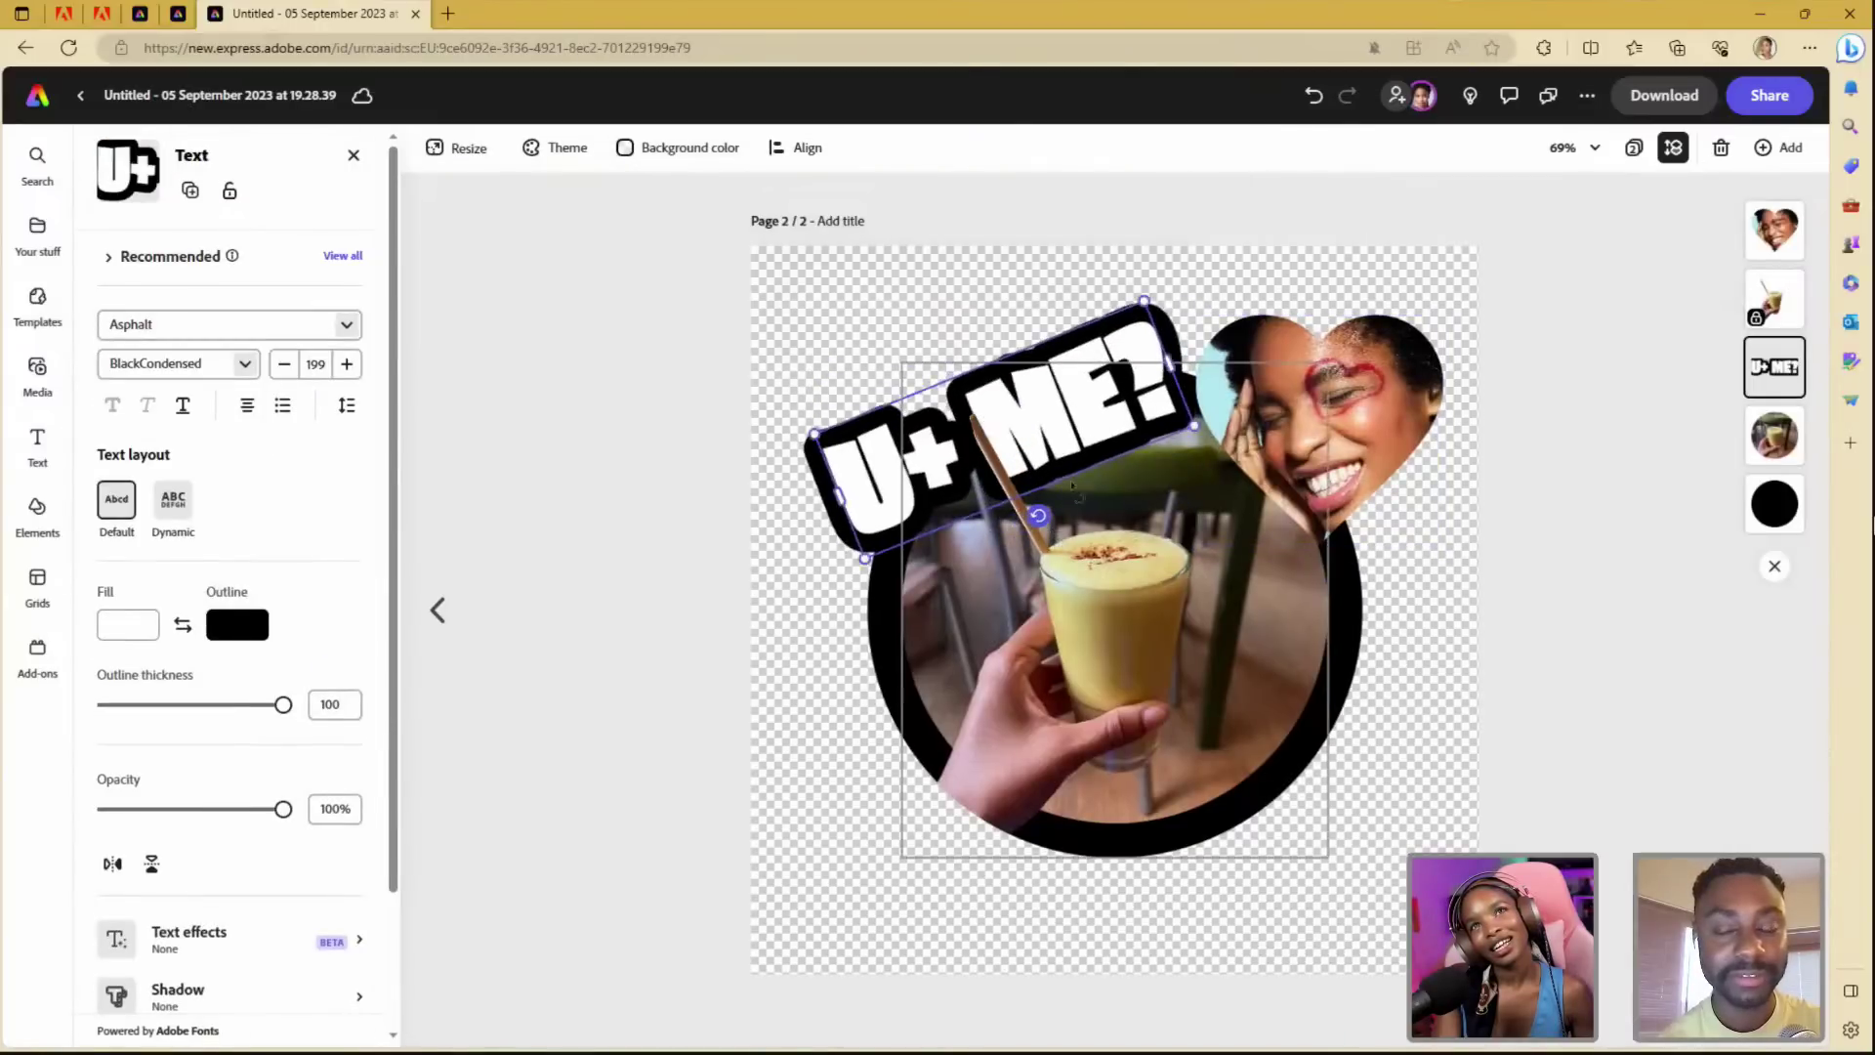
pyautogui.moveTo(1074, 353); pyautogui.dragTo(1074, 314)
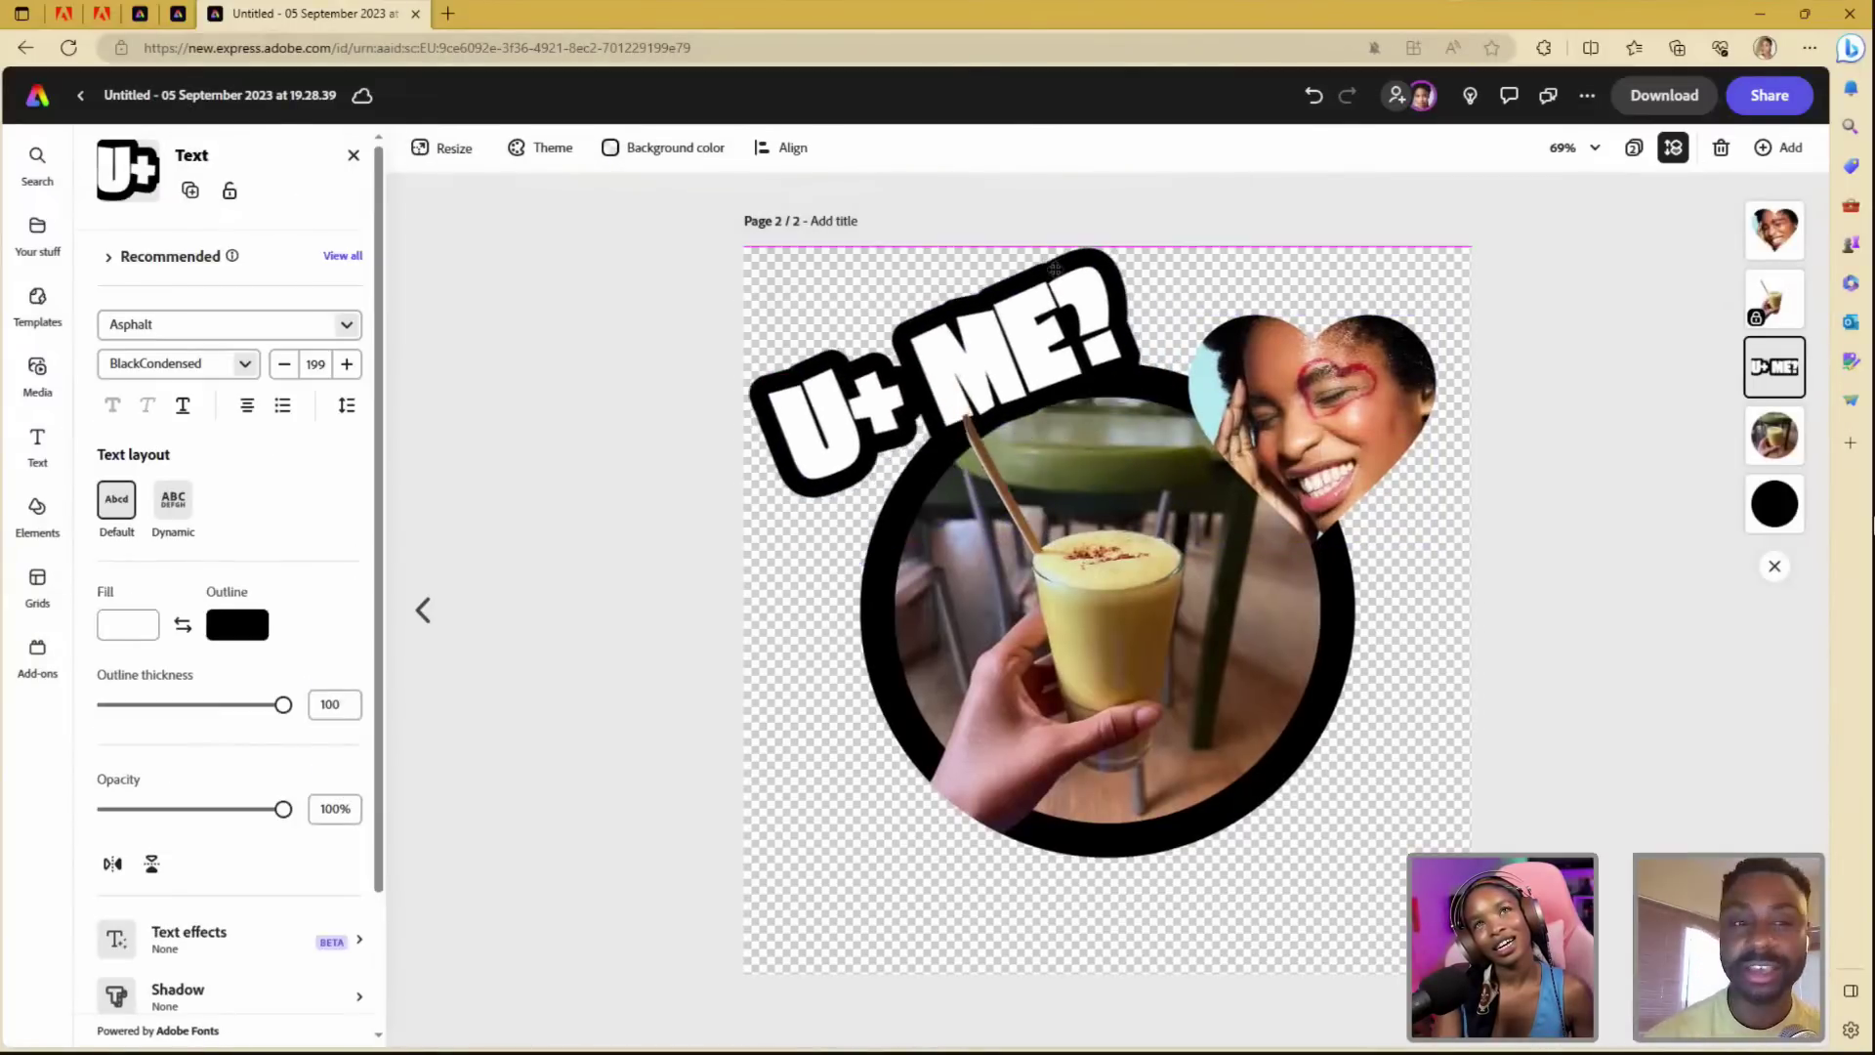
pyautogui.moveTo(1011, 472); pyautogui.dragTo(1016, 471)
pyautogui.moveTo(1049, 326); pyautogui.dragTo(1034, 325)
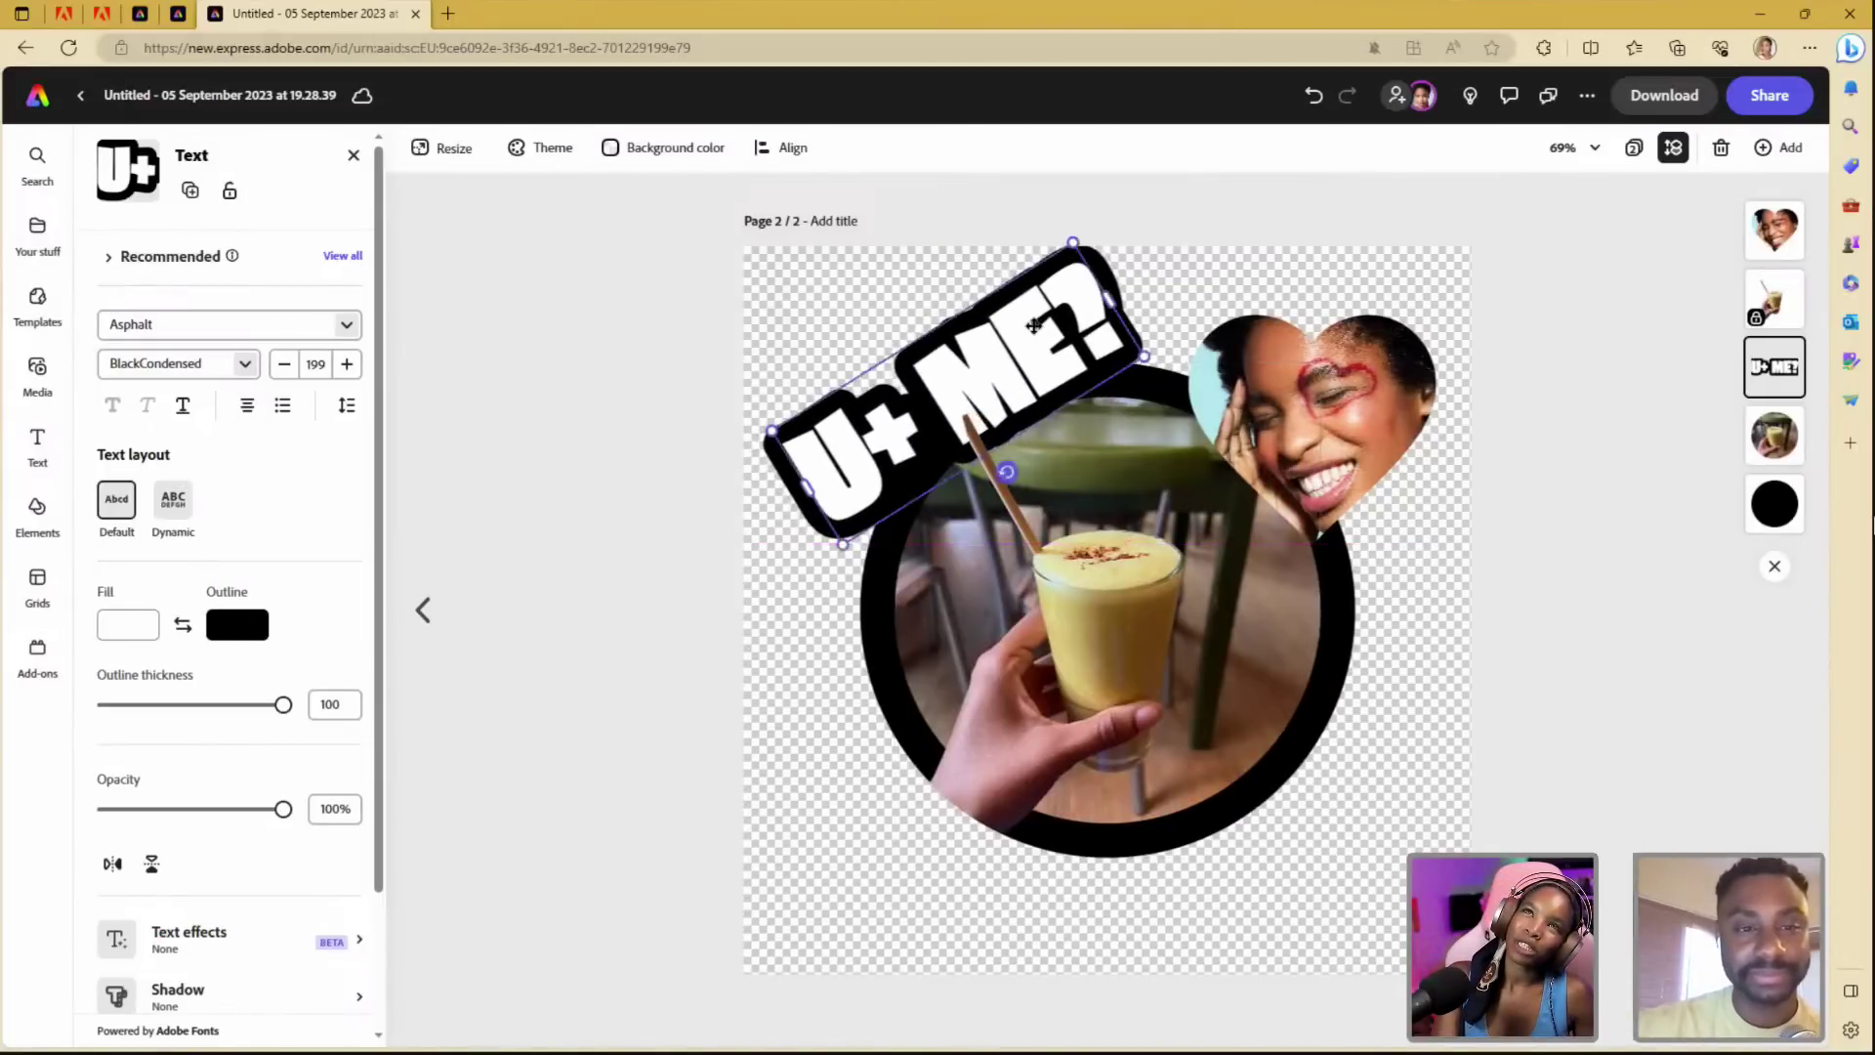
pyautogui.moveTo(1016, 485)
pyautogui.mouseDown()
pyautogui.moveTo(1041, 439)
pyautogui.moveTo(1027, 458)
pyautogui.mouseUp()
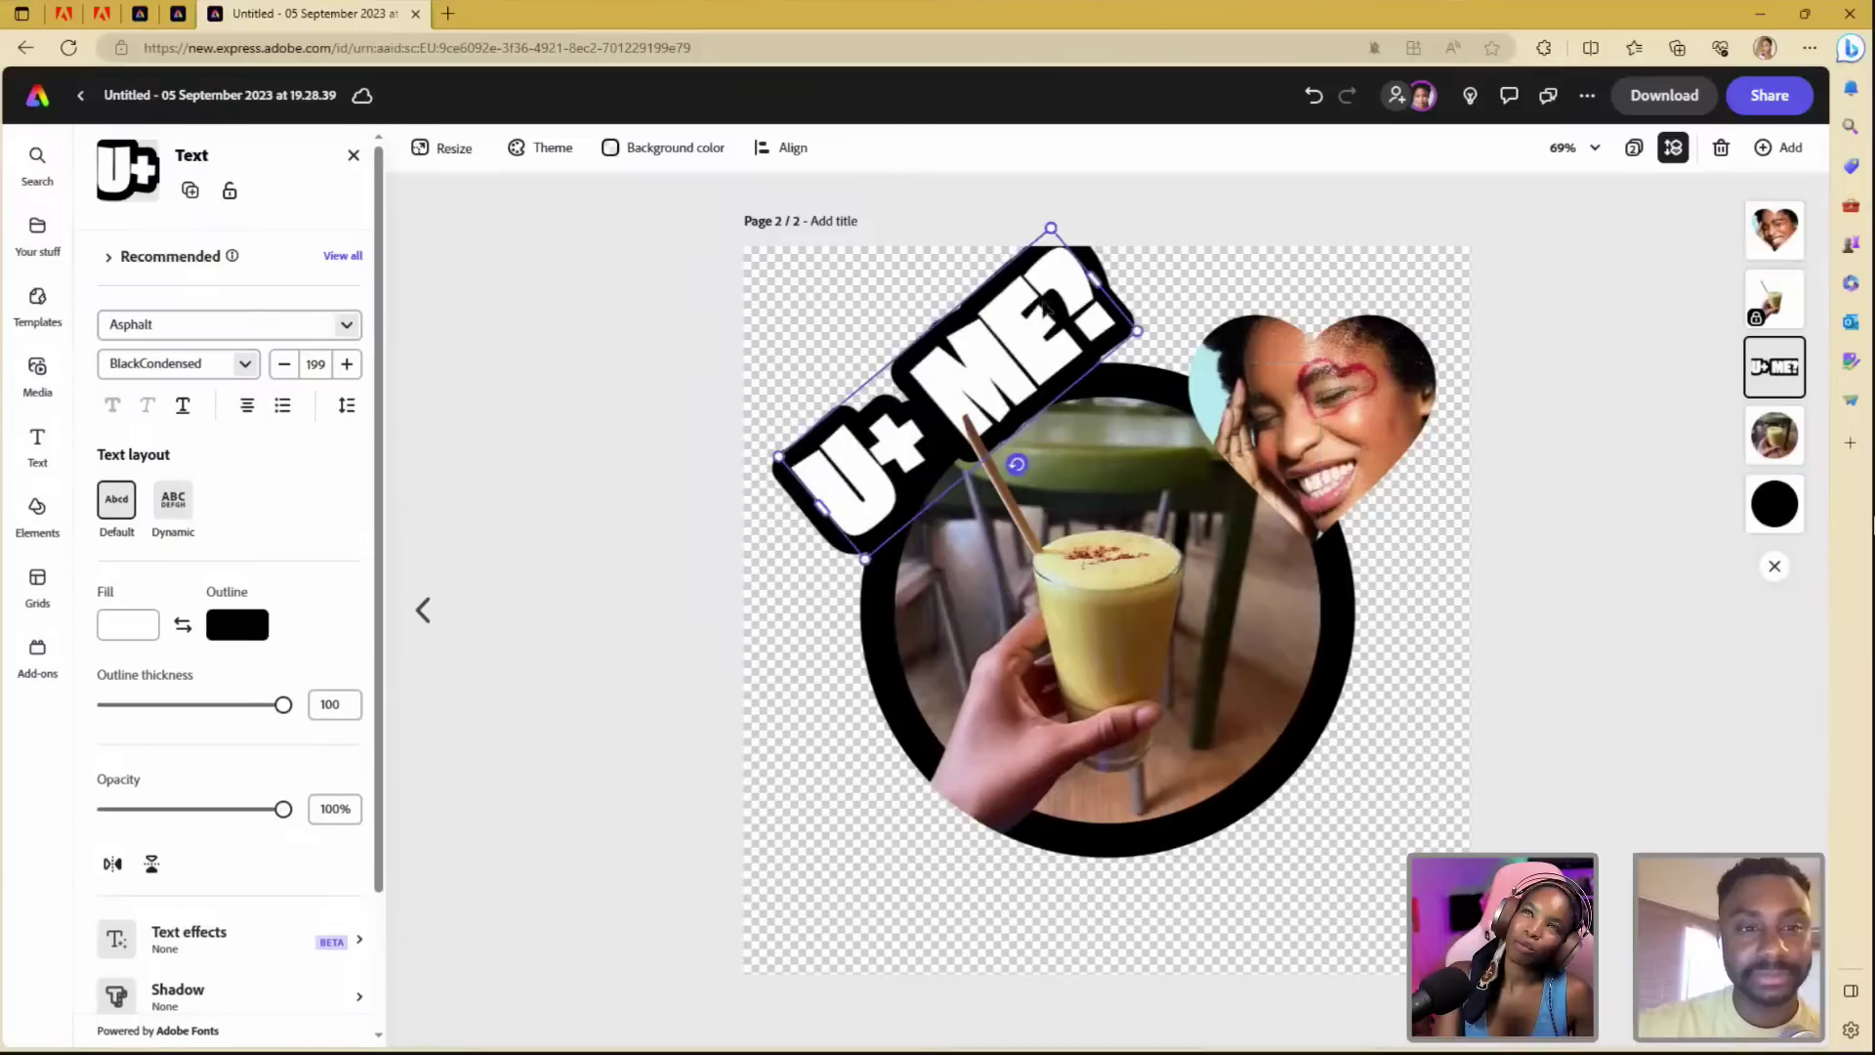
pyautogui.moveTo(1045, 308); pyautogui.dragTo(1017, 322)
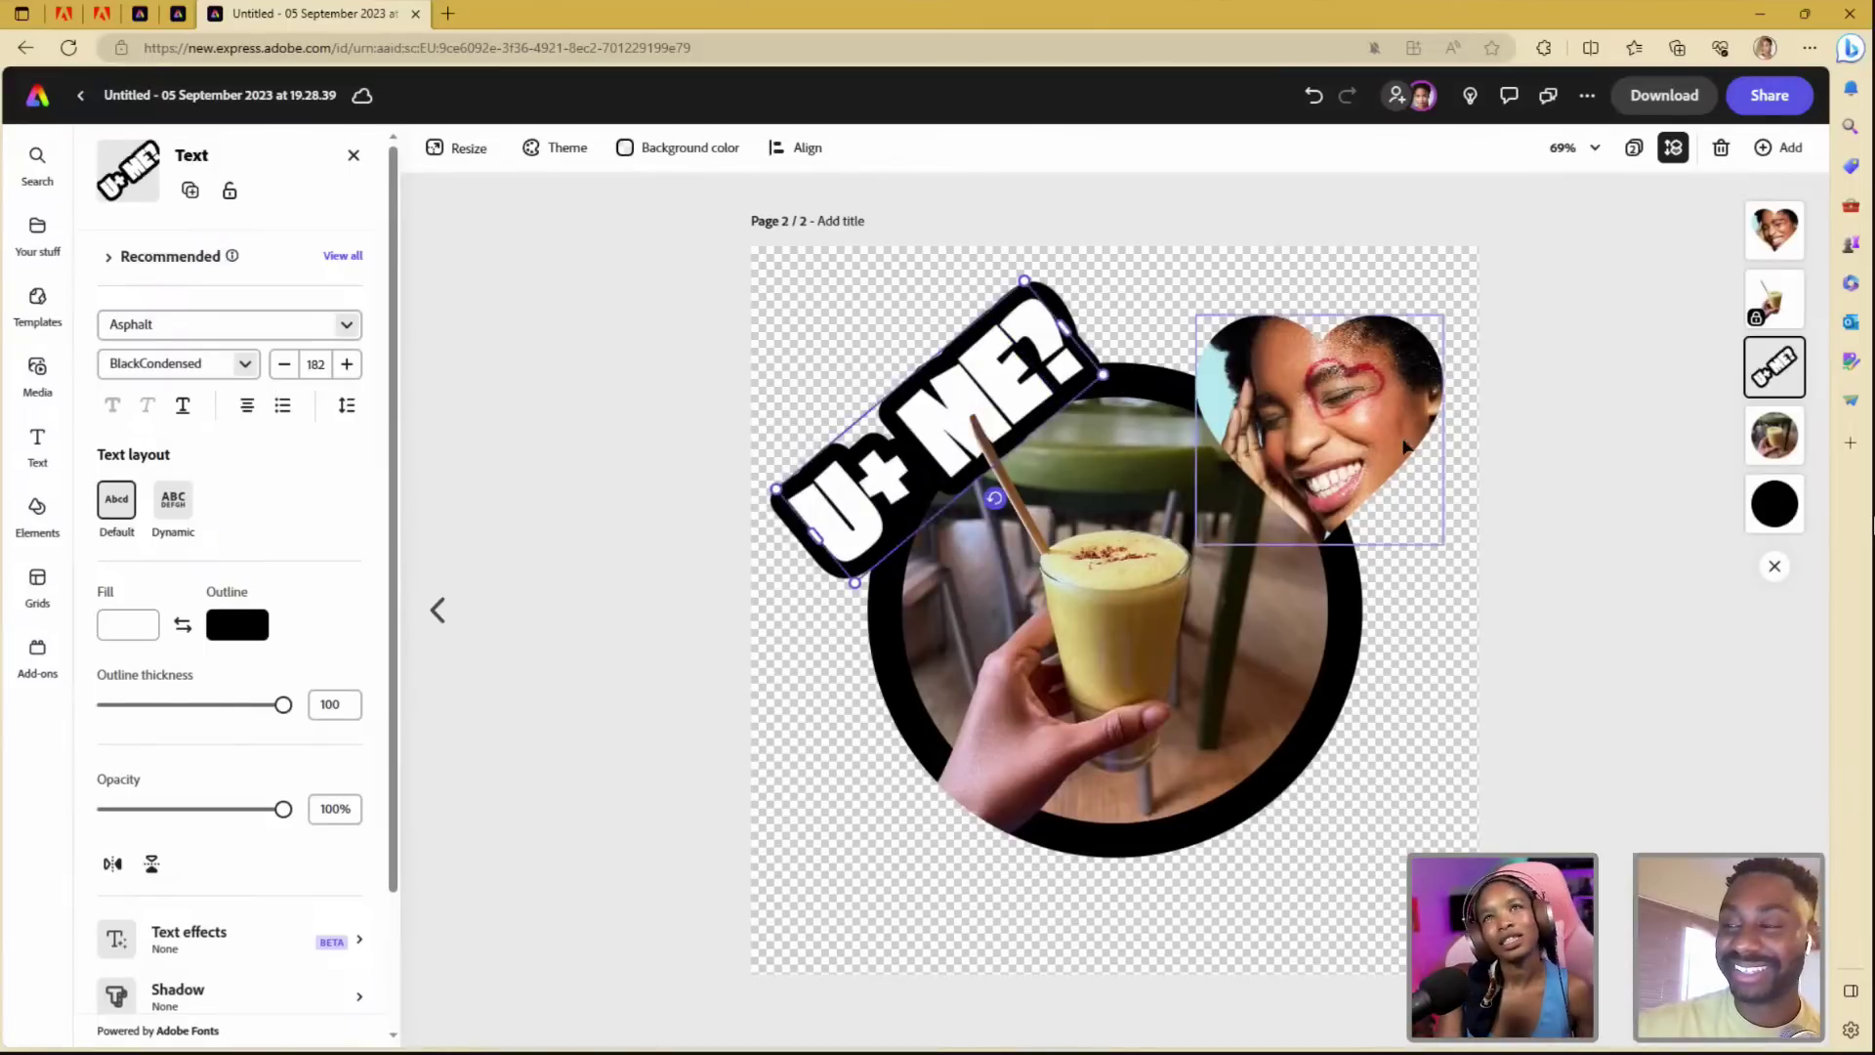
# - Move the heart-shaped photo left onto the ring's upper right edge, then try tilting it clockwise and undo the rotation
pyautogui.moveTo(1379, 419); pyautogui.dragTo(1328, 418)
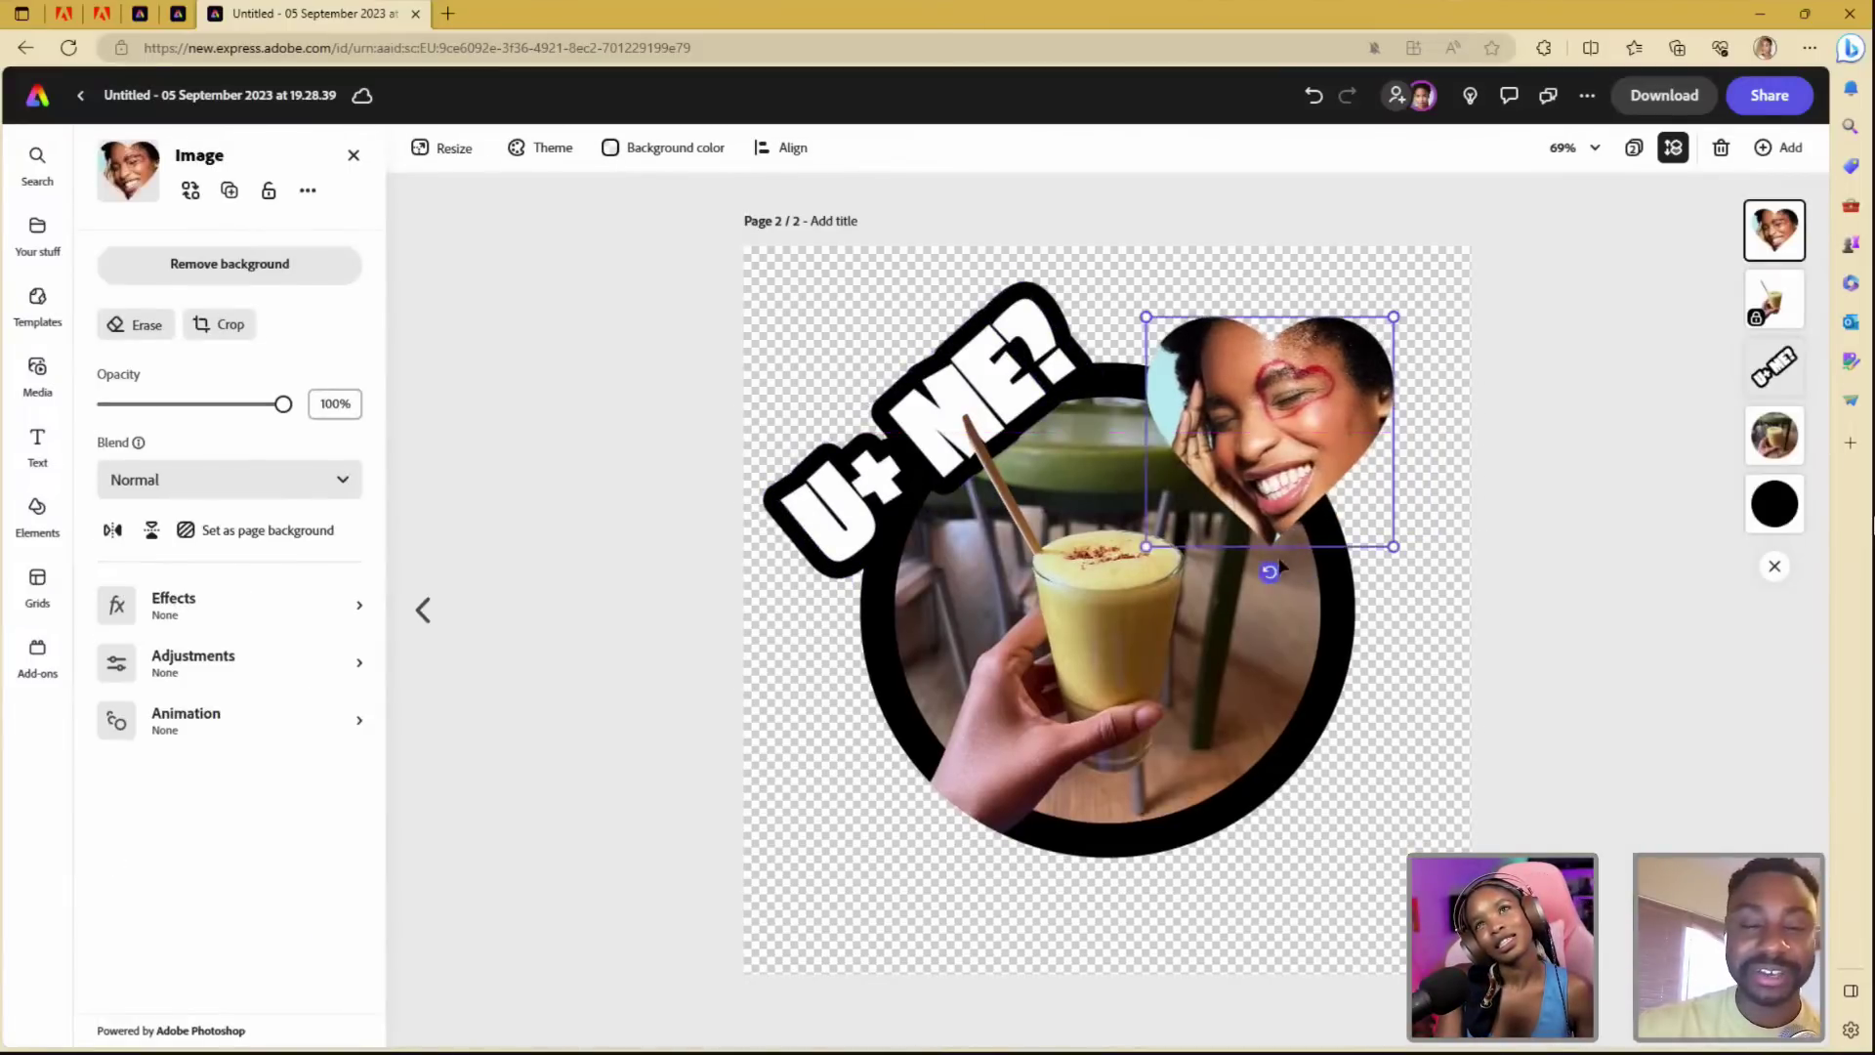
pyautogui.moveTo(1269, 573); pyautogui.dragTo(1223, 566)
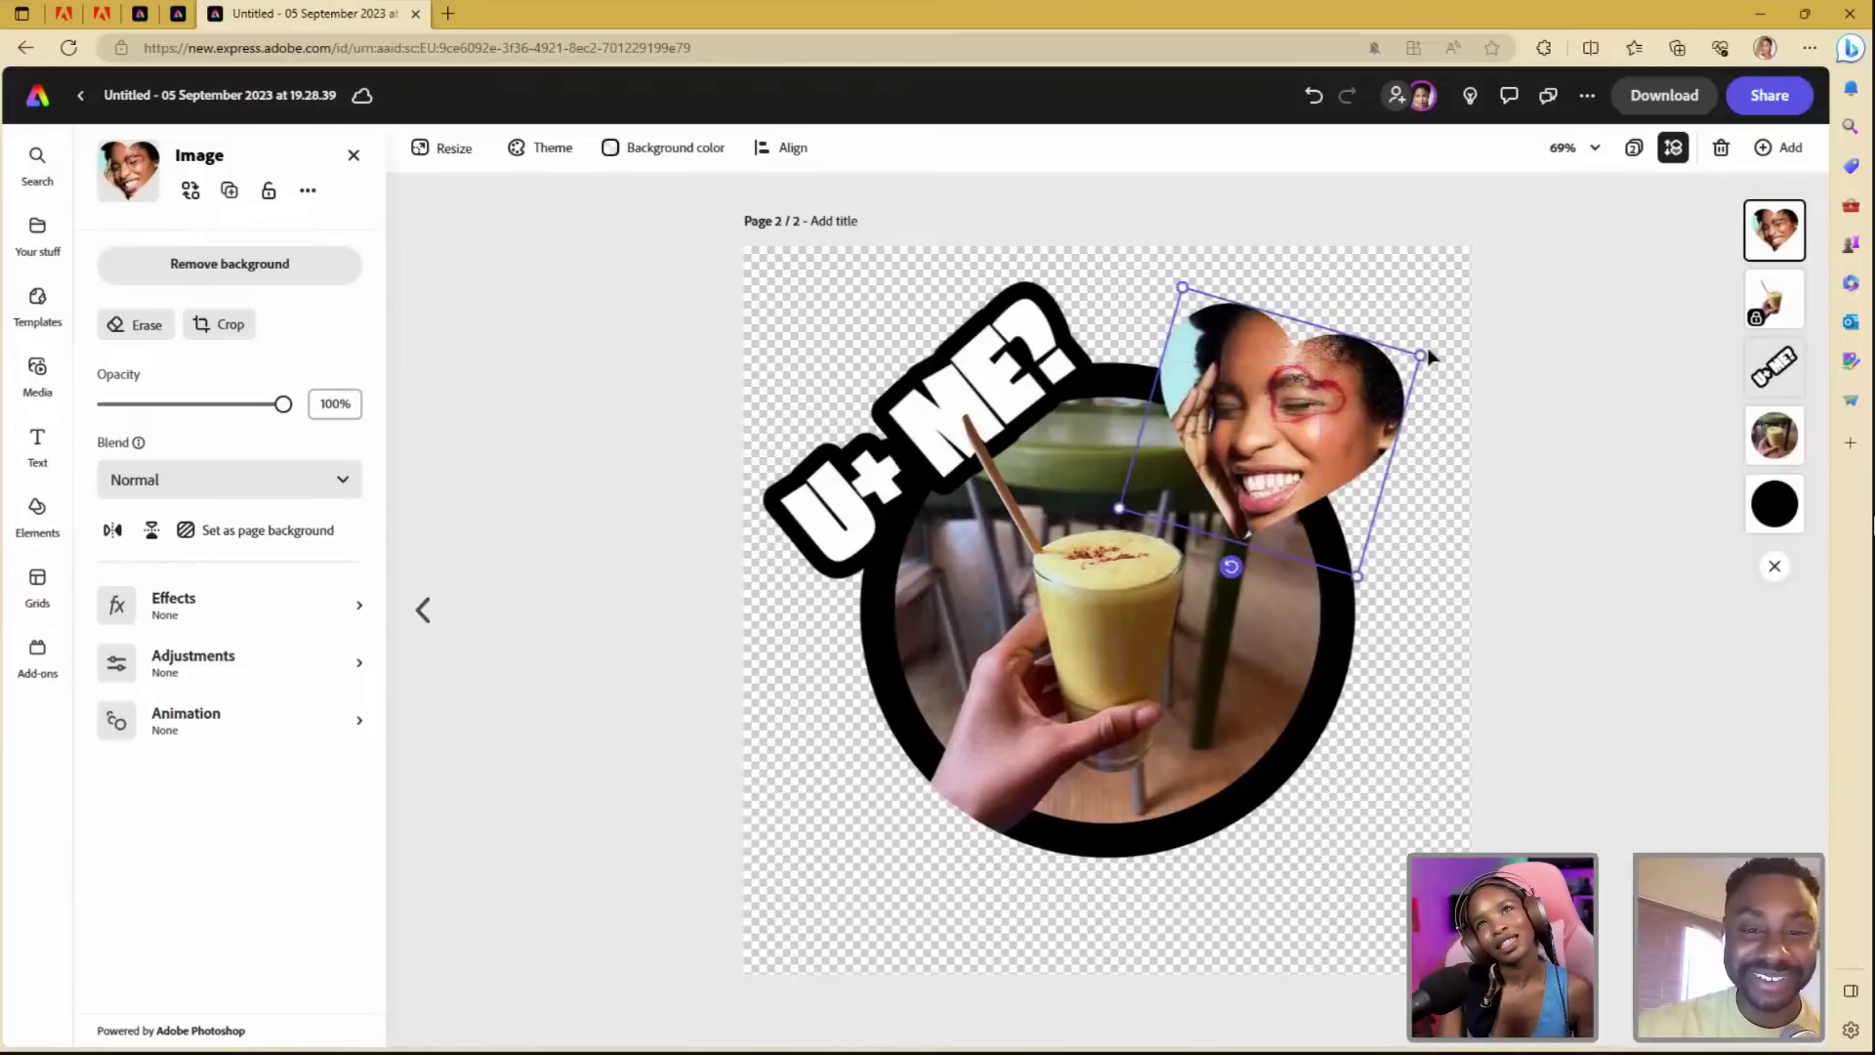
pyautogui.hotkey('ctrl', 'z')
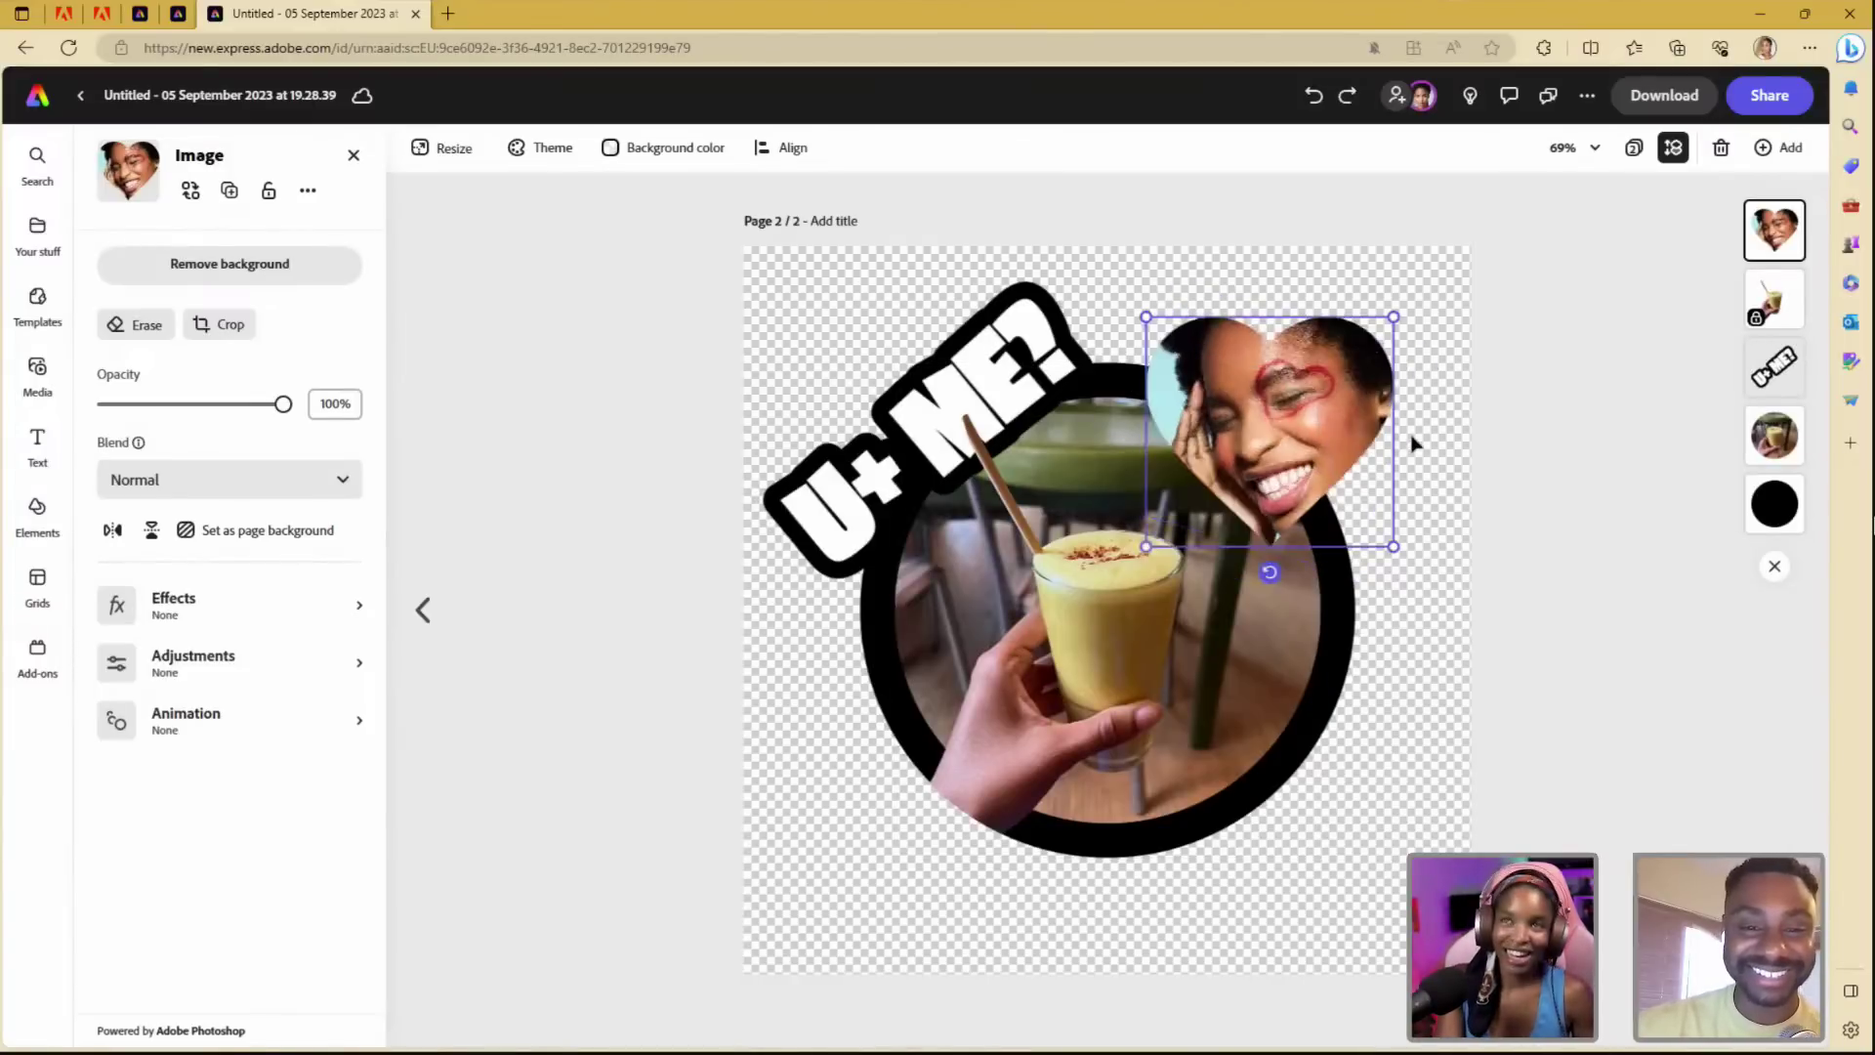
# - Search the shapes for "HEART", add a solid black heart, and size it slightly larger than the heart-shaped photo, directly over it
pyautogui.click(1521, 682)
pyautogui.click(1277, 383)
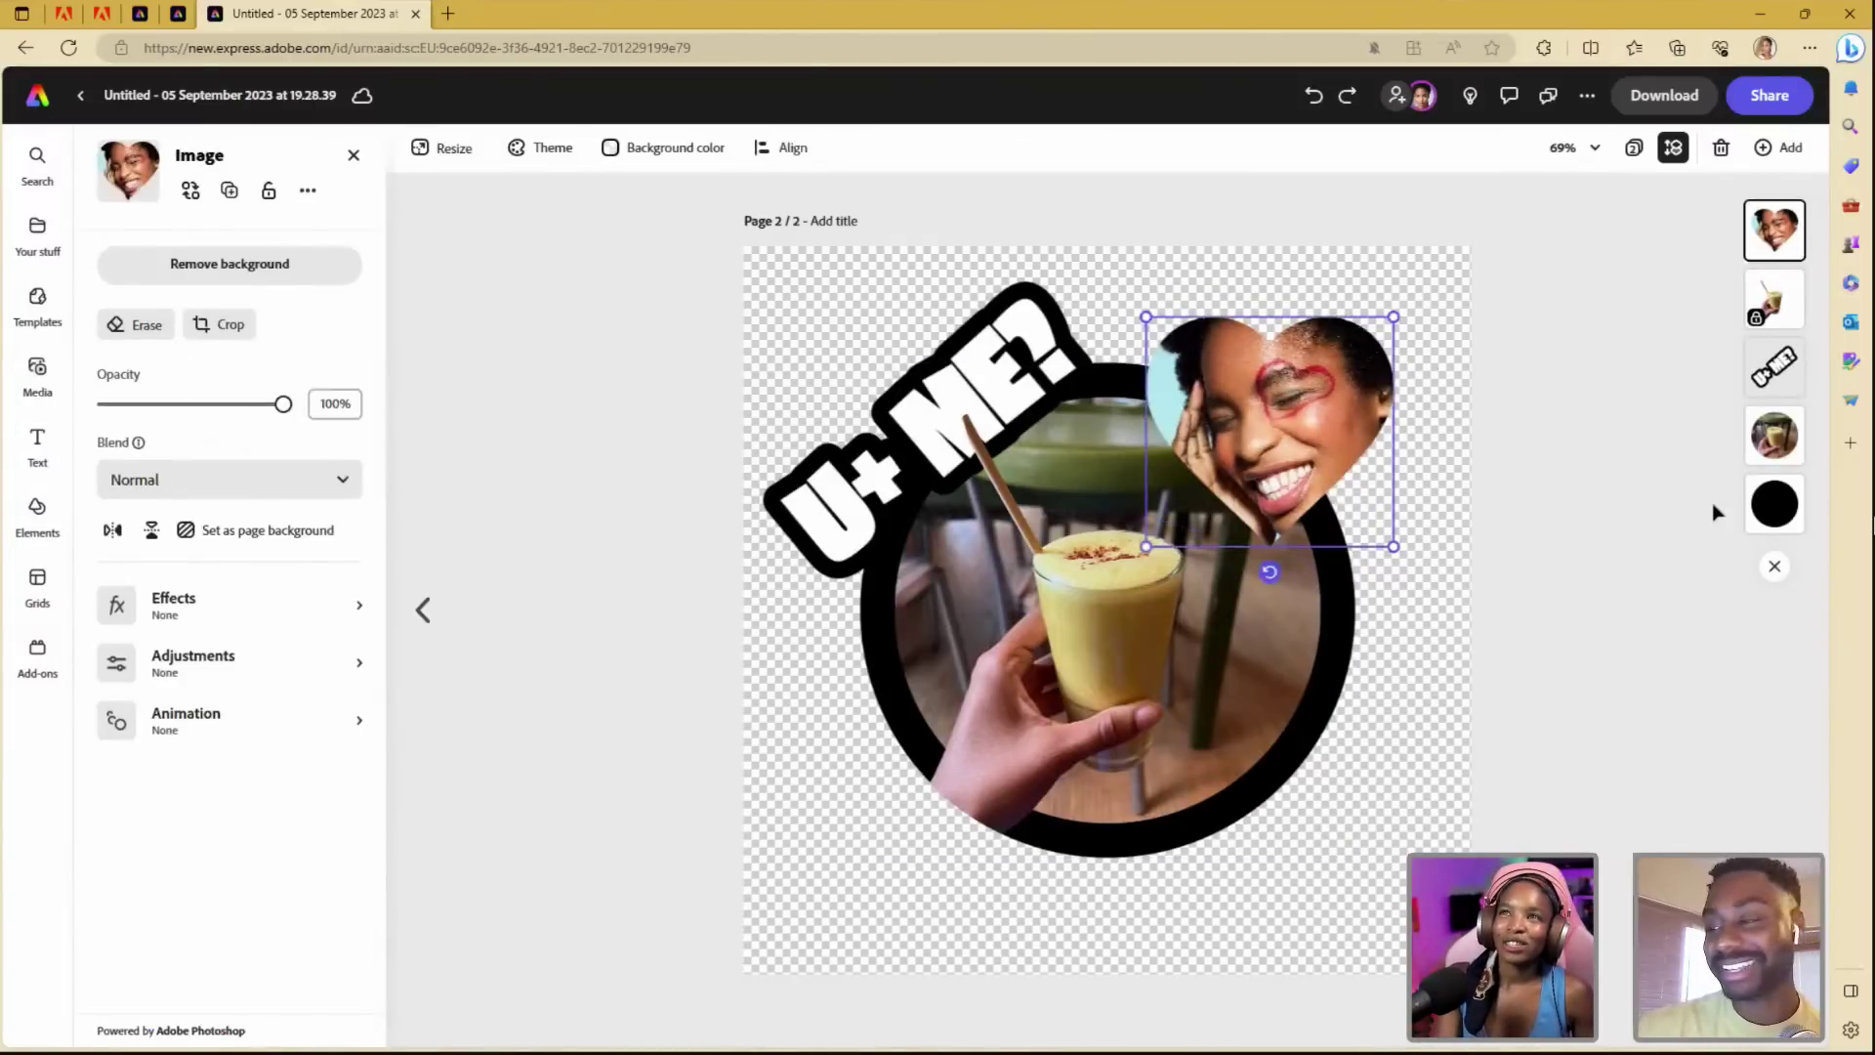
pyautogui.click(38, 505)
pyautogui.click(247, 236)
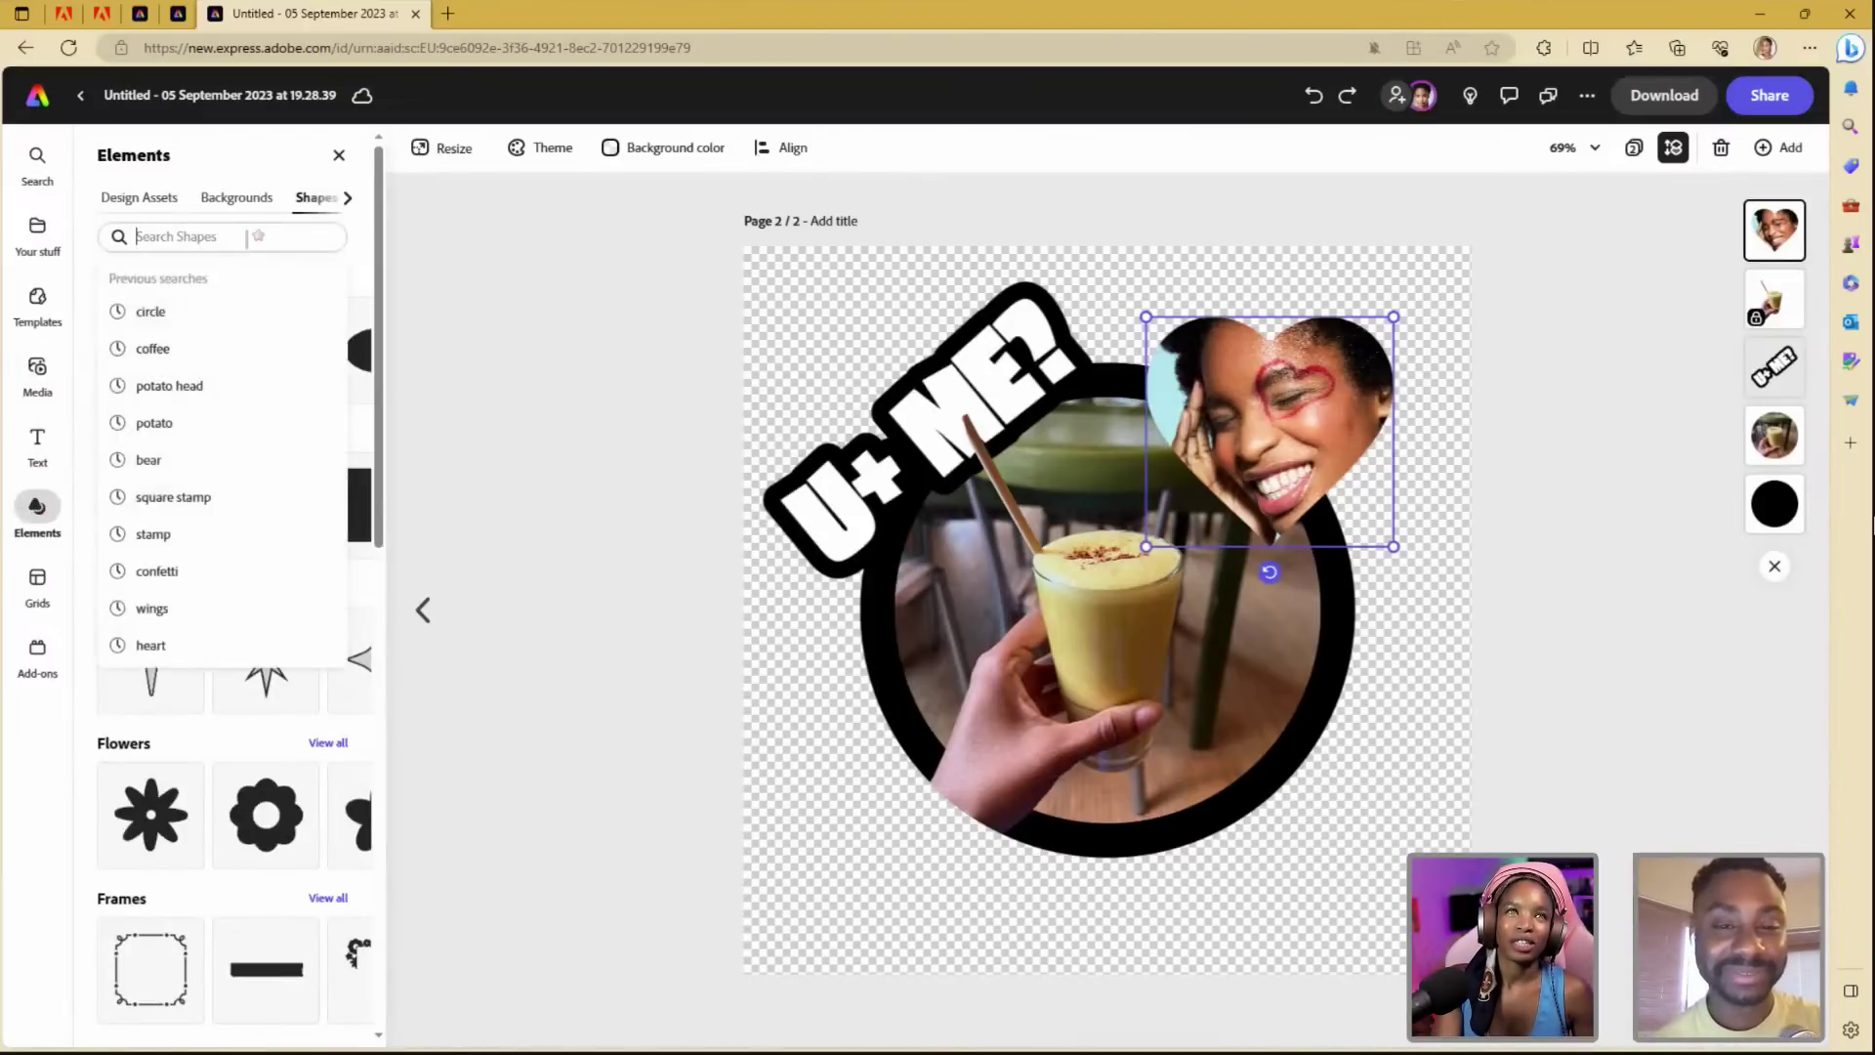
pyautogui.write('HEART')
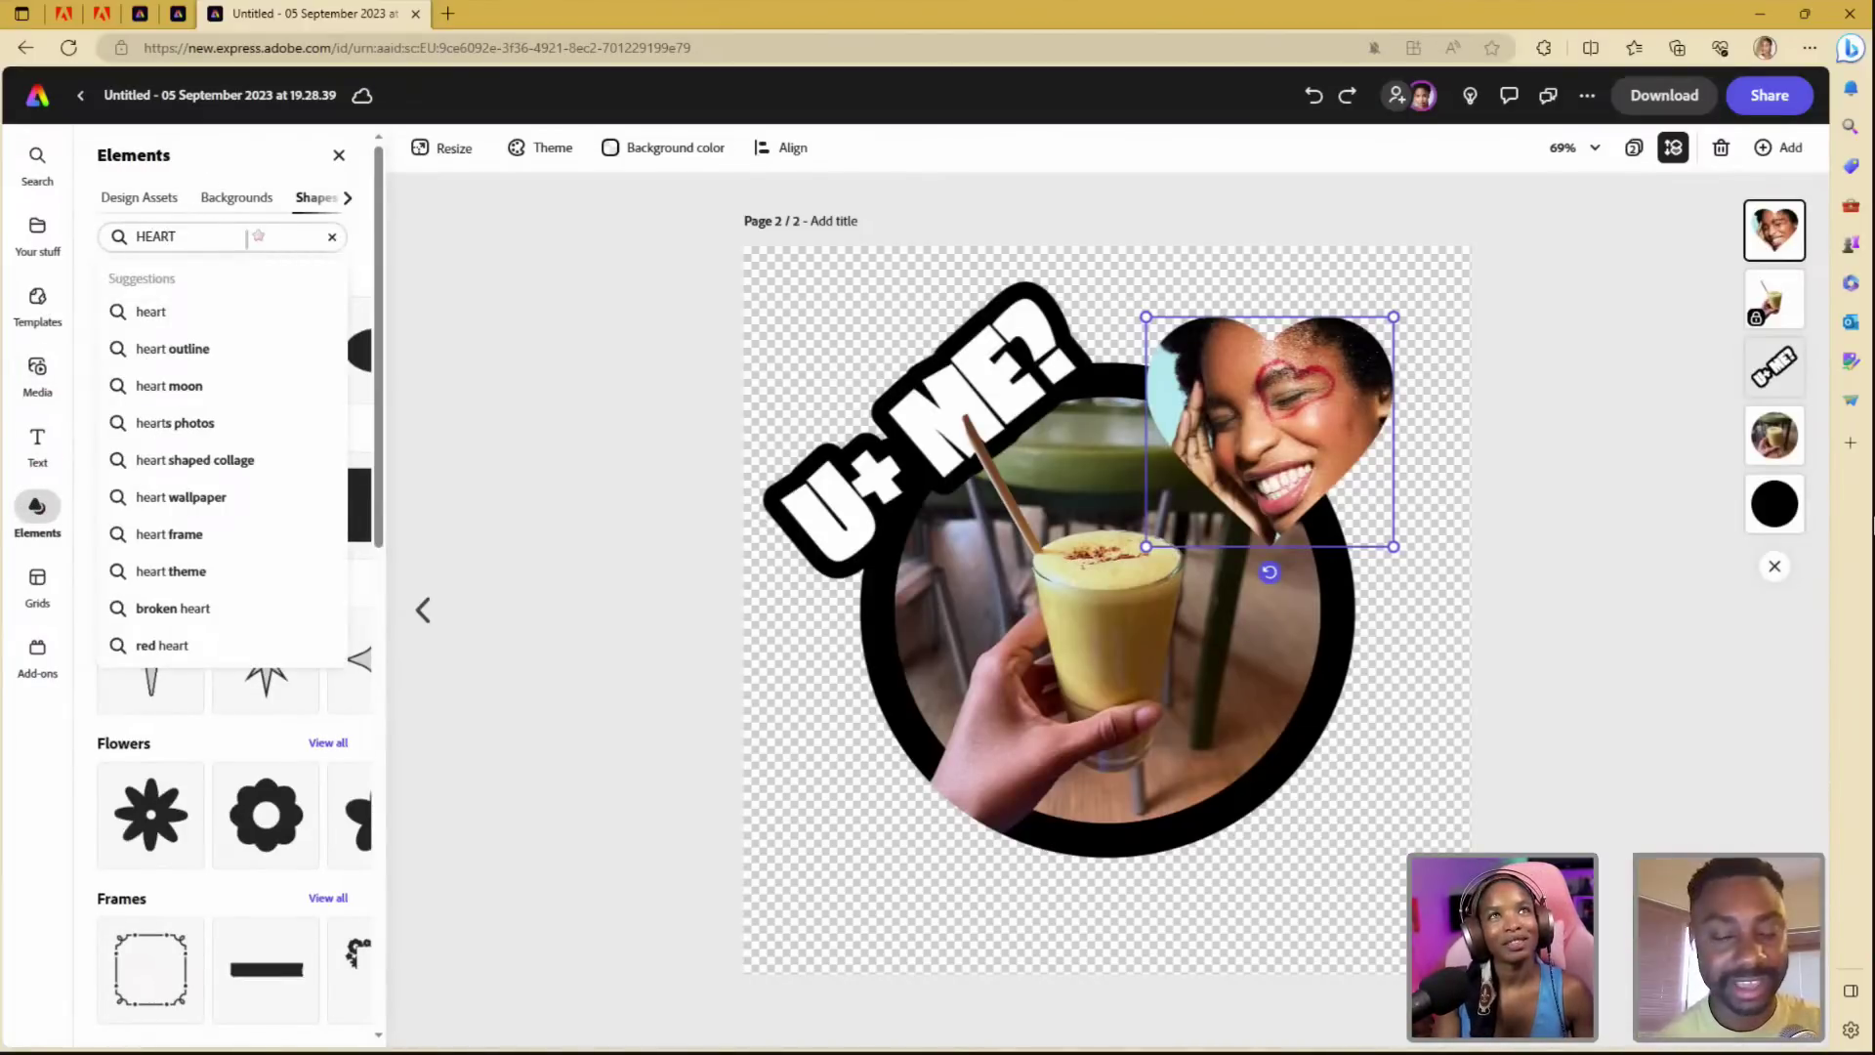
pyautogui.press('Return')
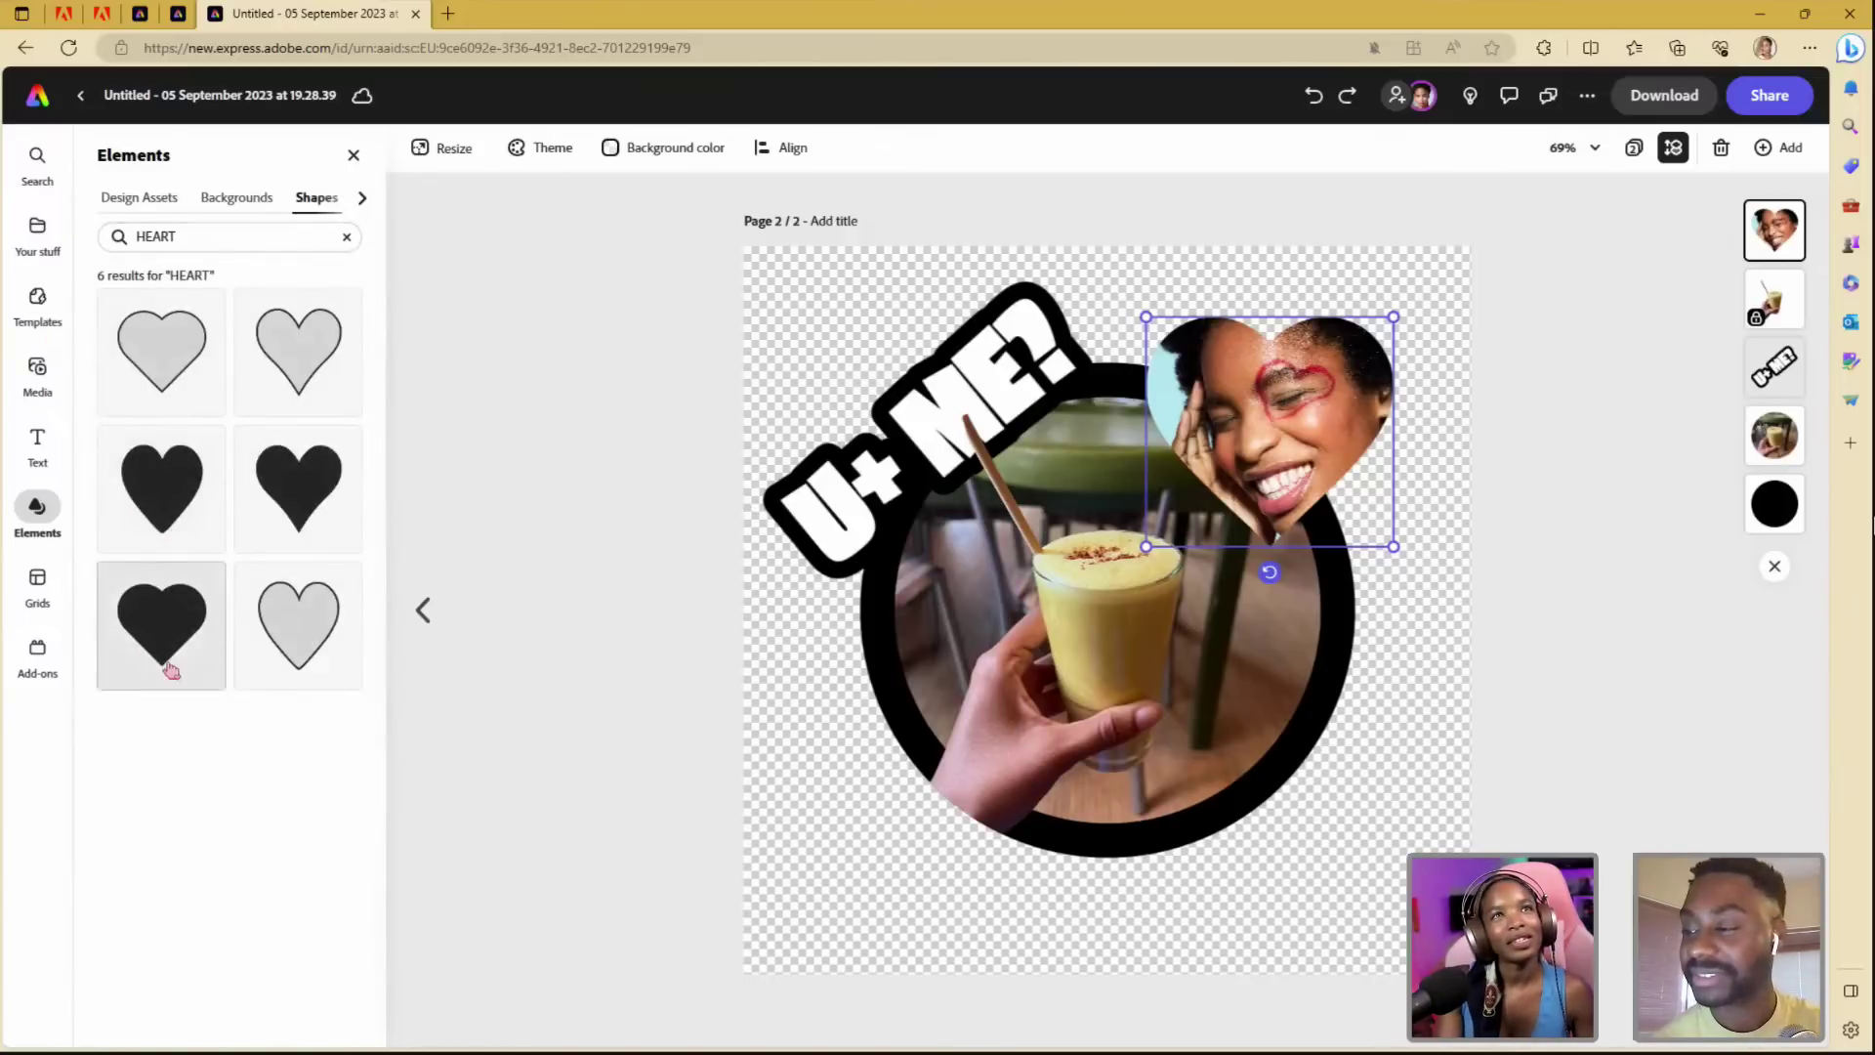
pyautogui.moveTo(1173, 596); pyautogui.dragTo(1345, 410)
pyautogui.moveTo(1394, 542); pyautogui.dragTo(1412, 547)
pyautogui.moveTo(1409, 285); pyautogui.dragTo(1419, 289)
# - Place the black heart behind the heart-shaped photo in the layer order and center the photo on it as a black outline
pyautogui.moveTo(1775, 230); pyautogui.dragTo(1595, 356)
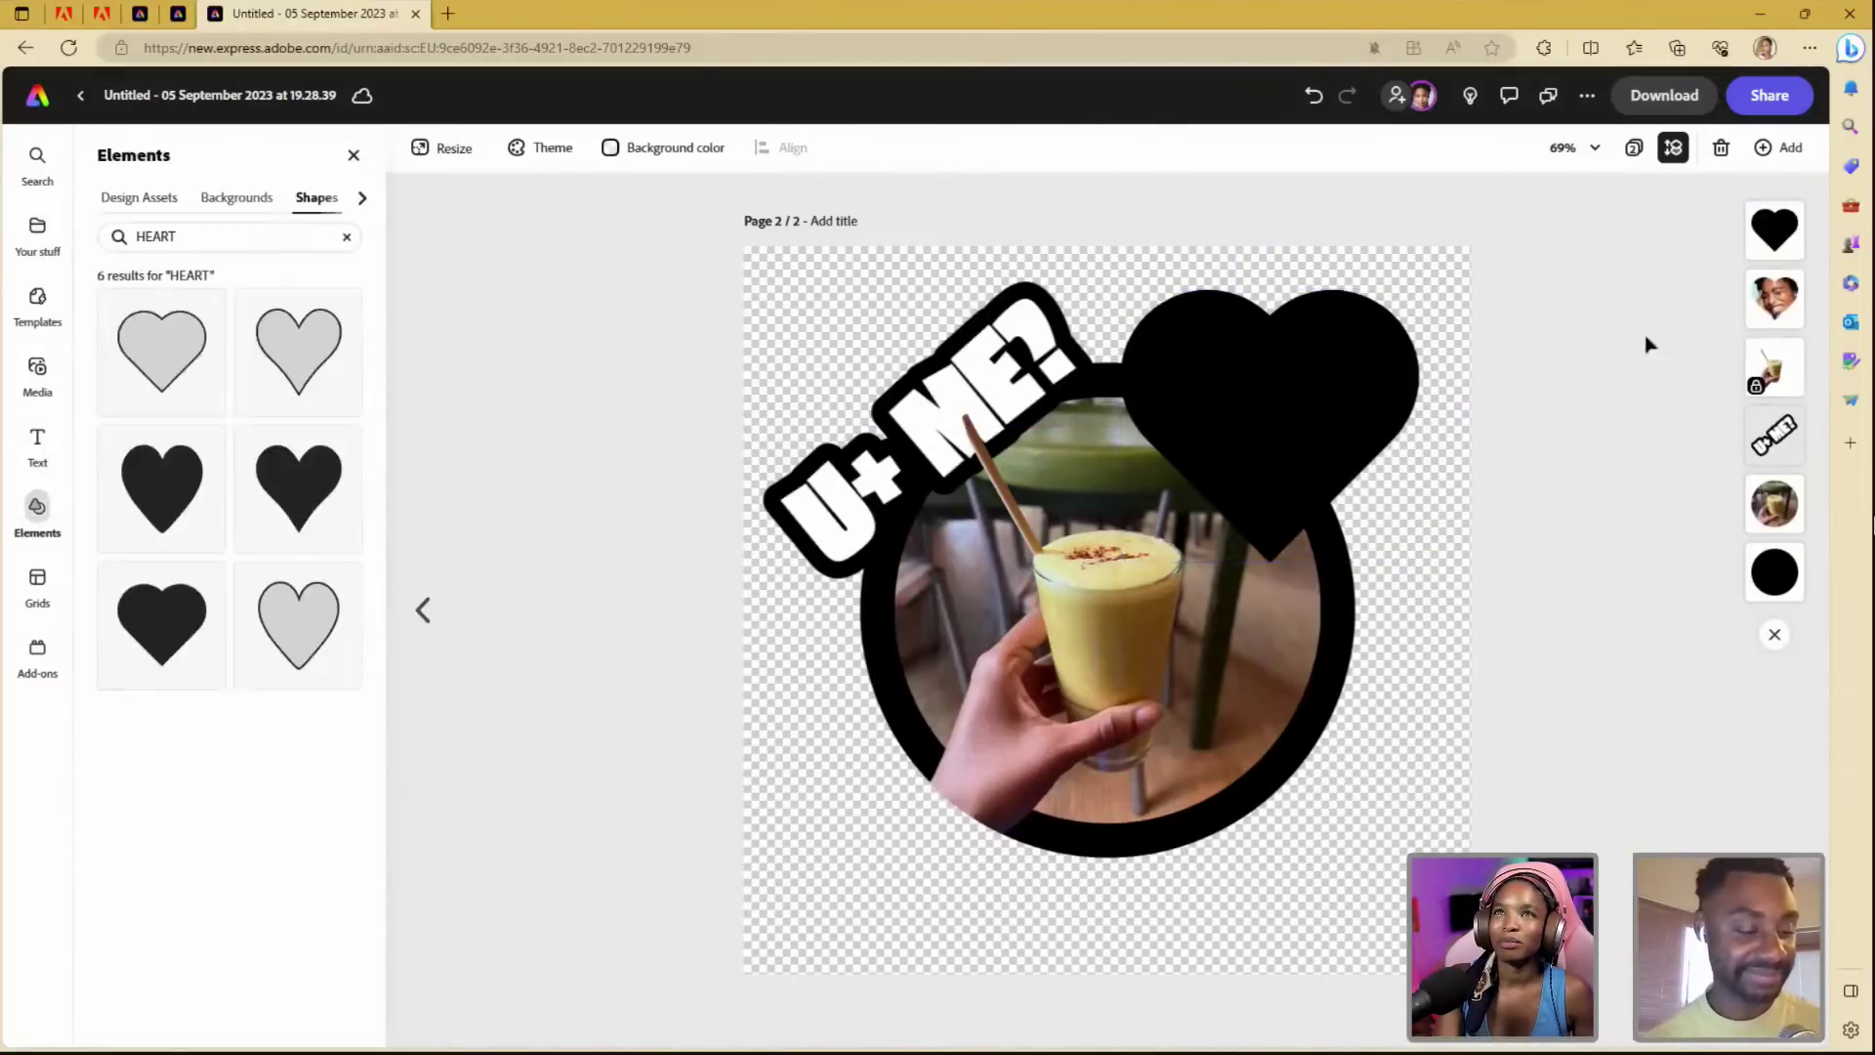
pyautogui.moveTo(1774, 252); pyautogui.dragTo(1644, 364)
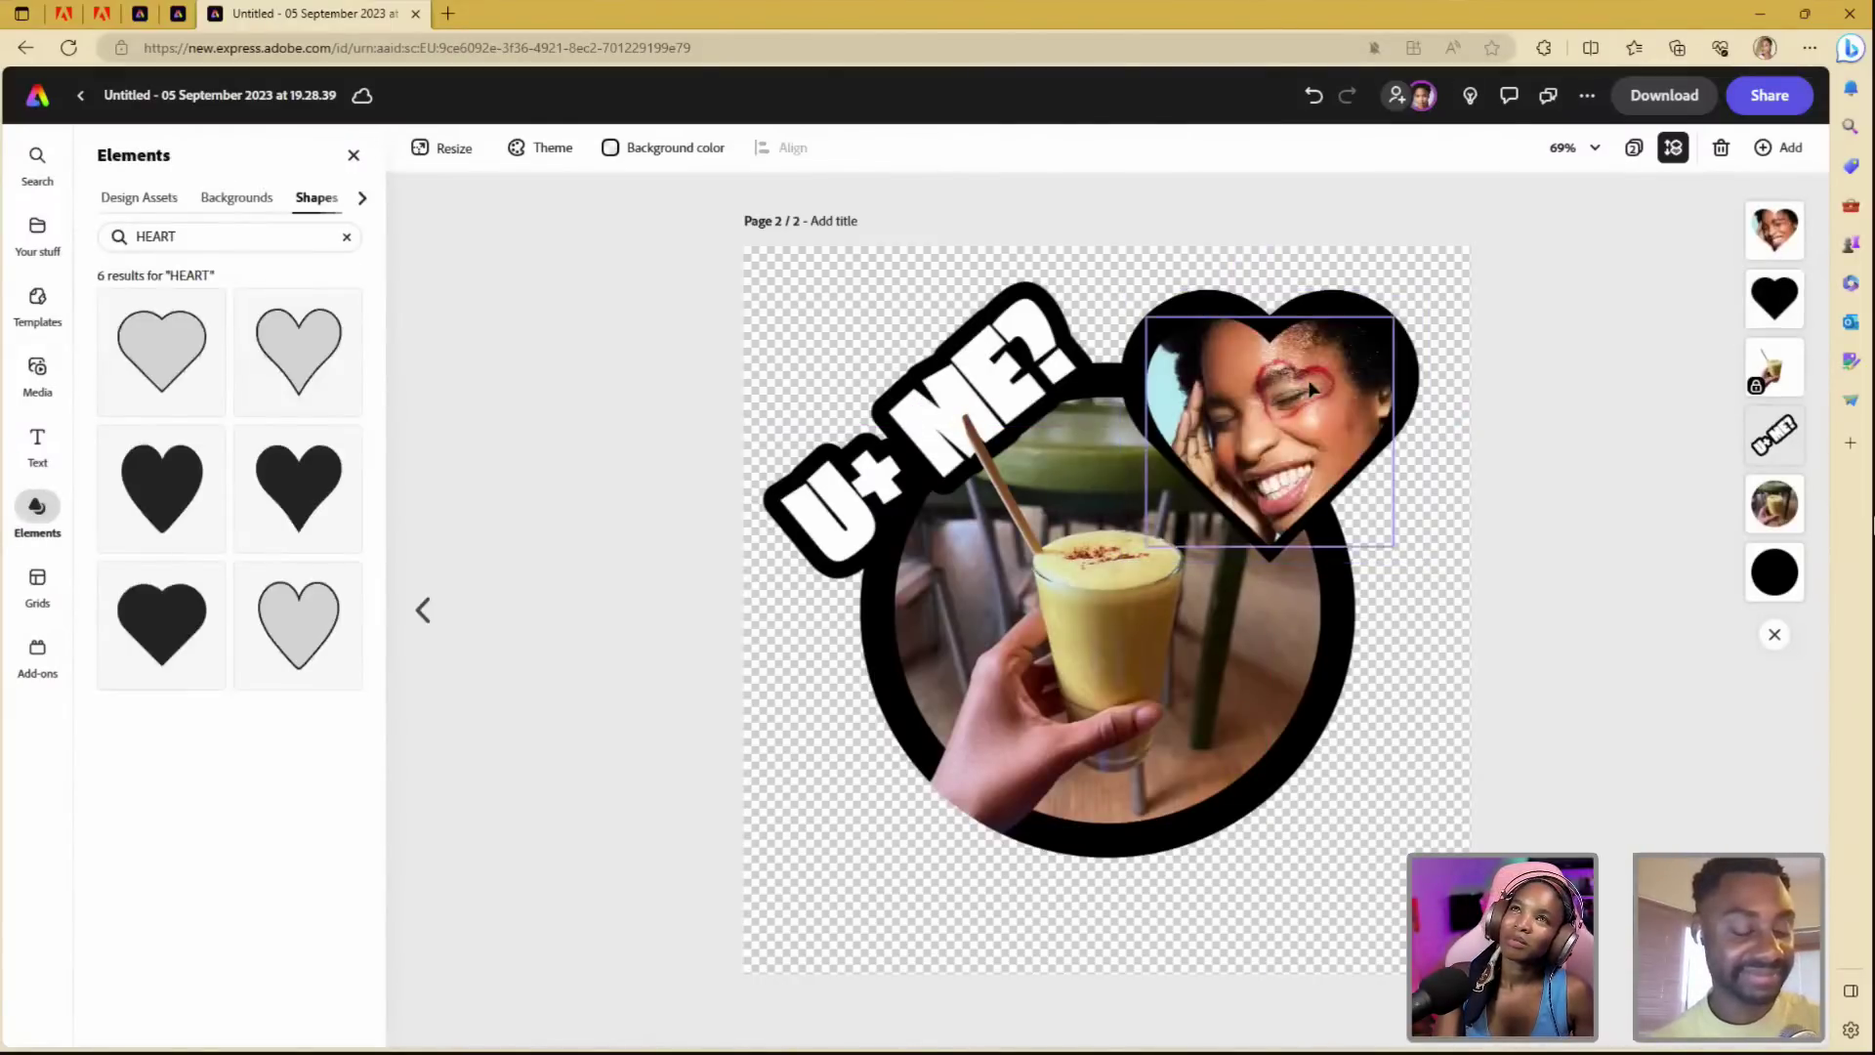
pyautogui.moveTo(1312, 389); pyautogui.dragTo(1308, 375)
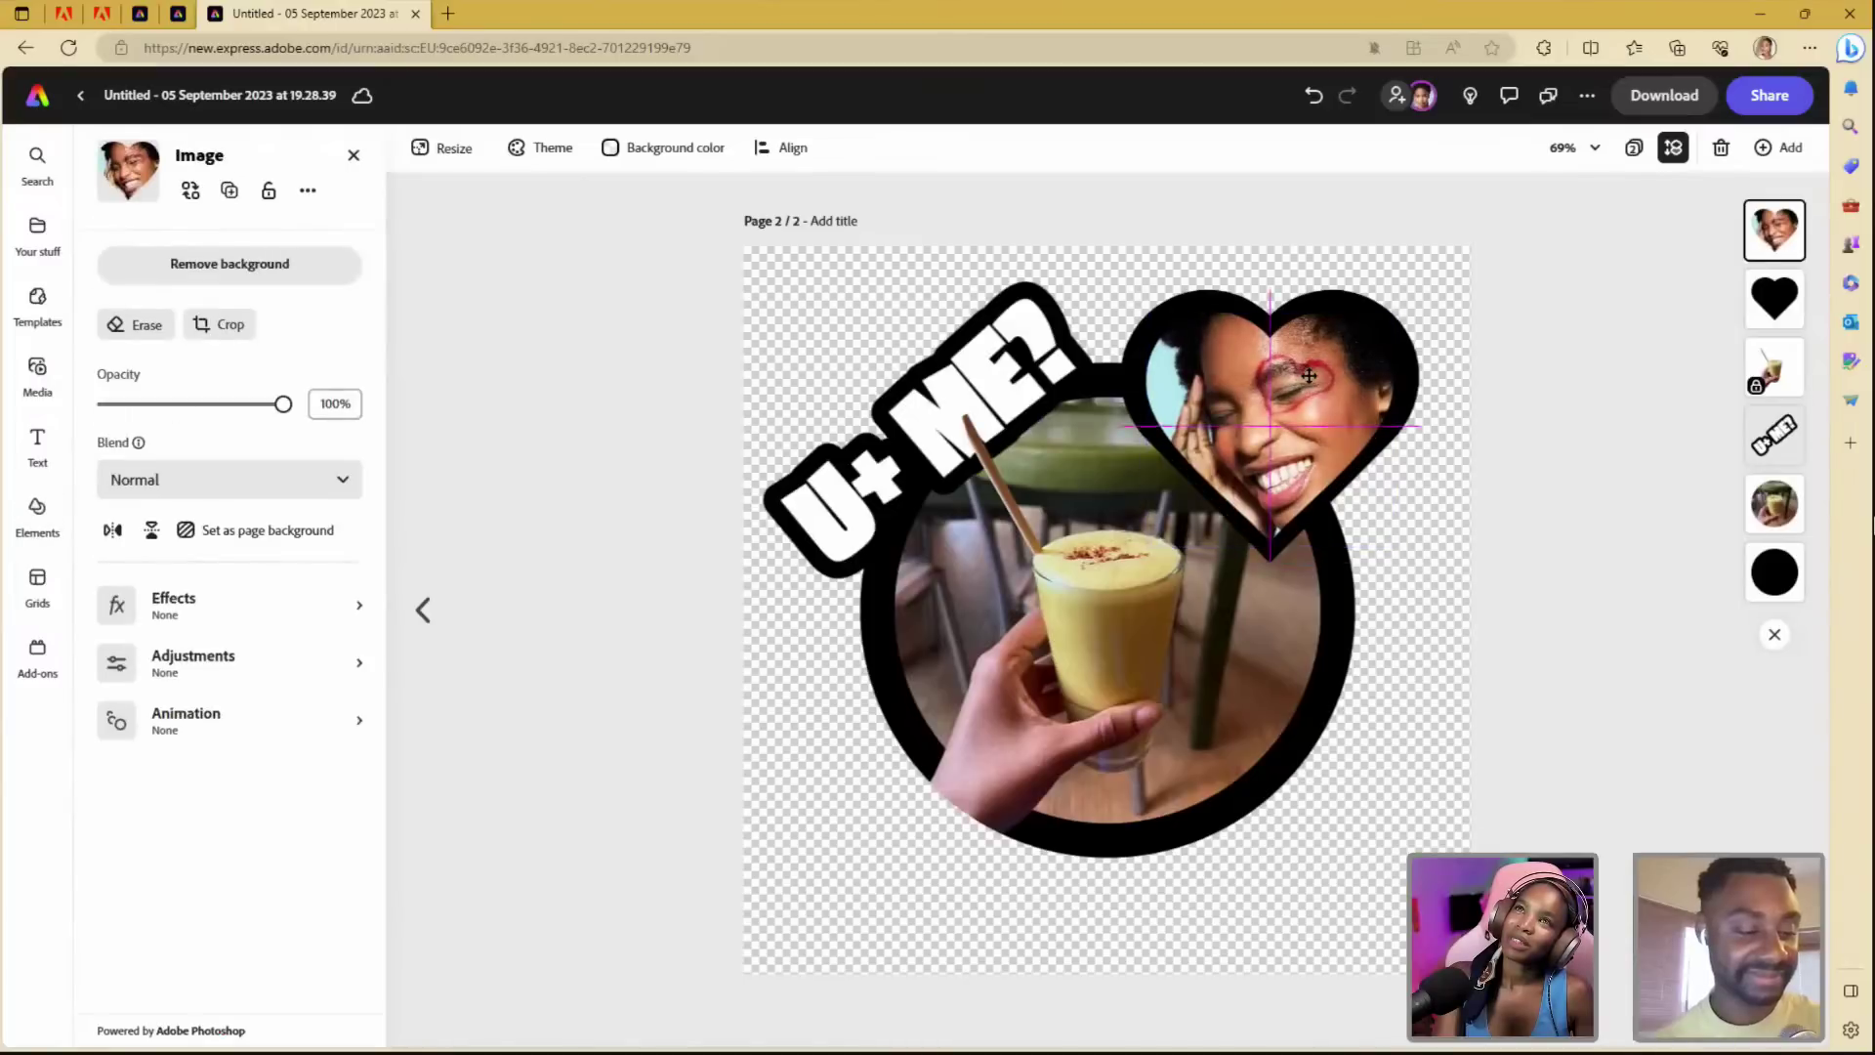
pyautogui.click(1514, 418)
# - Enlarge the heart-shaped photo around its center so that only a thinner black border of the heart shape remains
pyautogui.click(1790, 243)
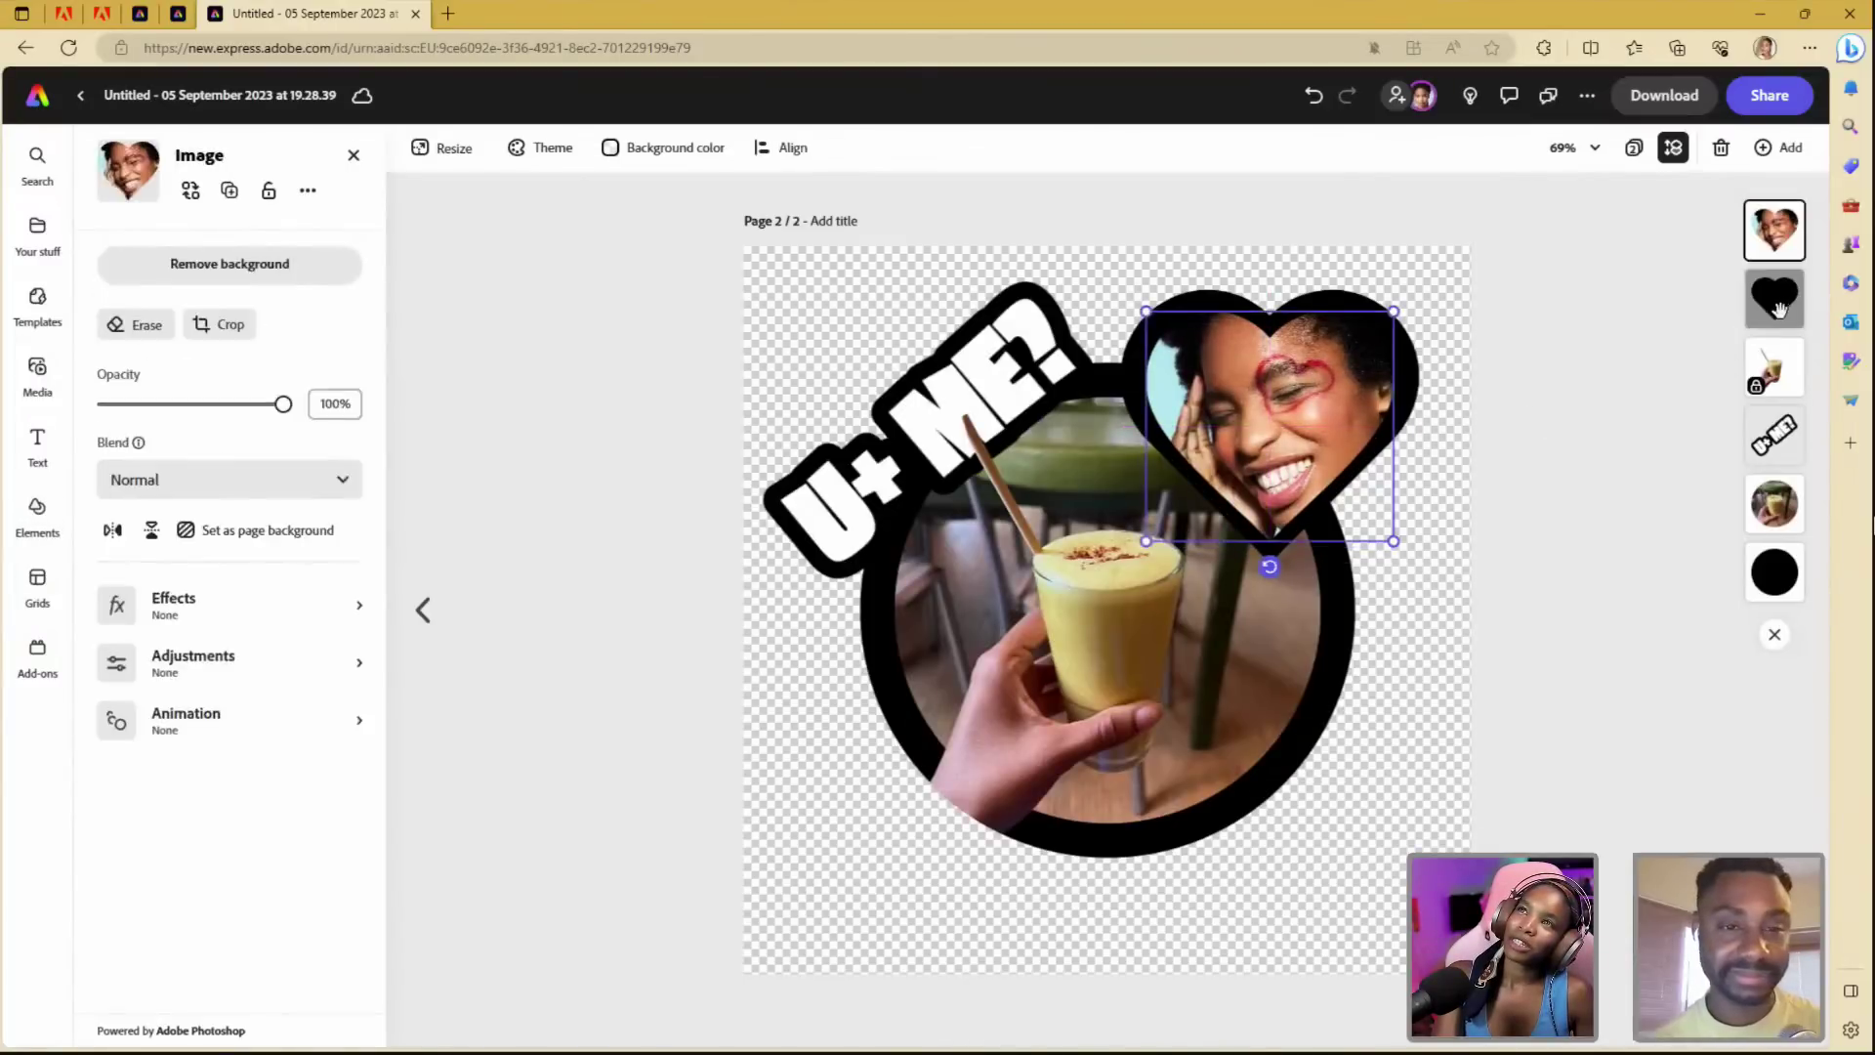
pyautogui.click(1774, 298)
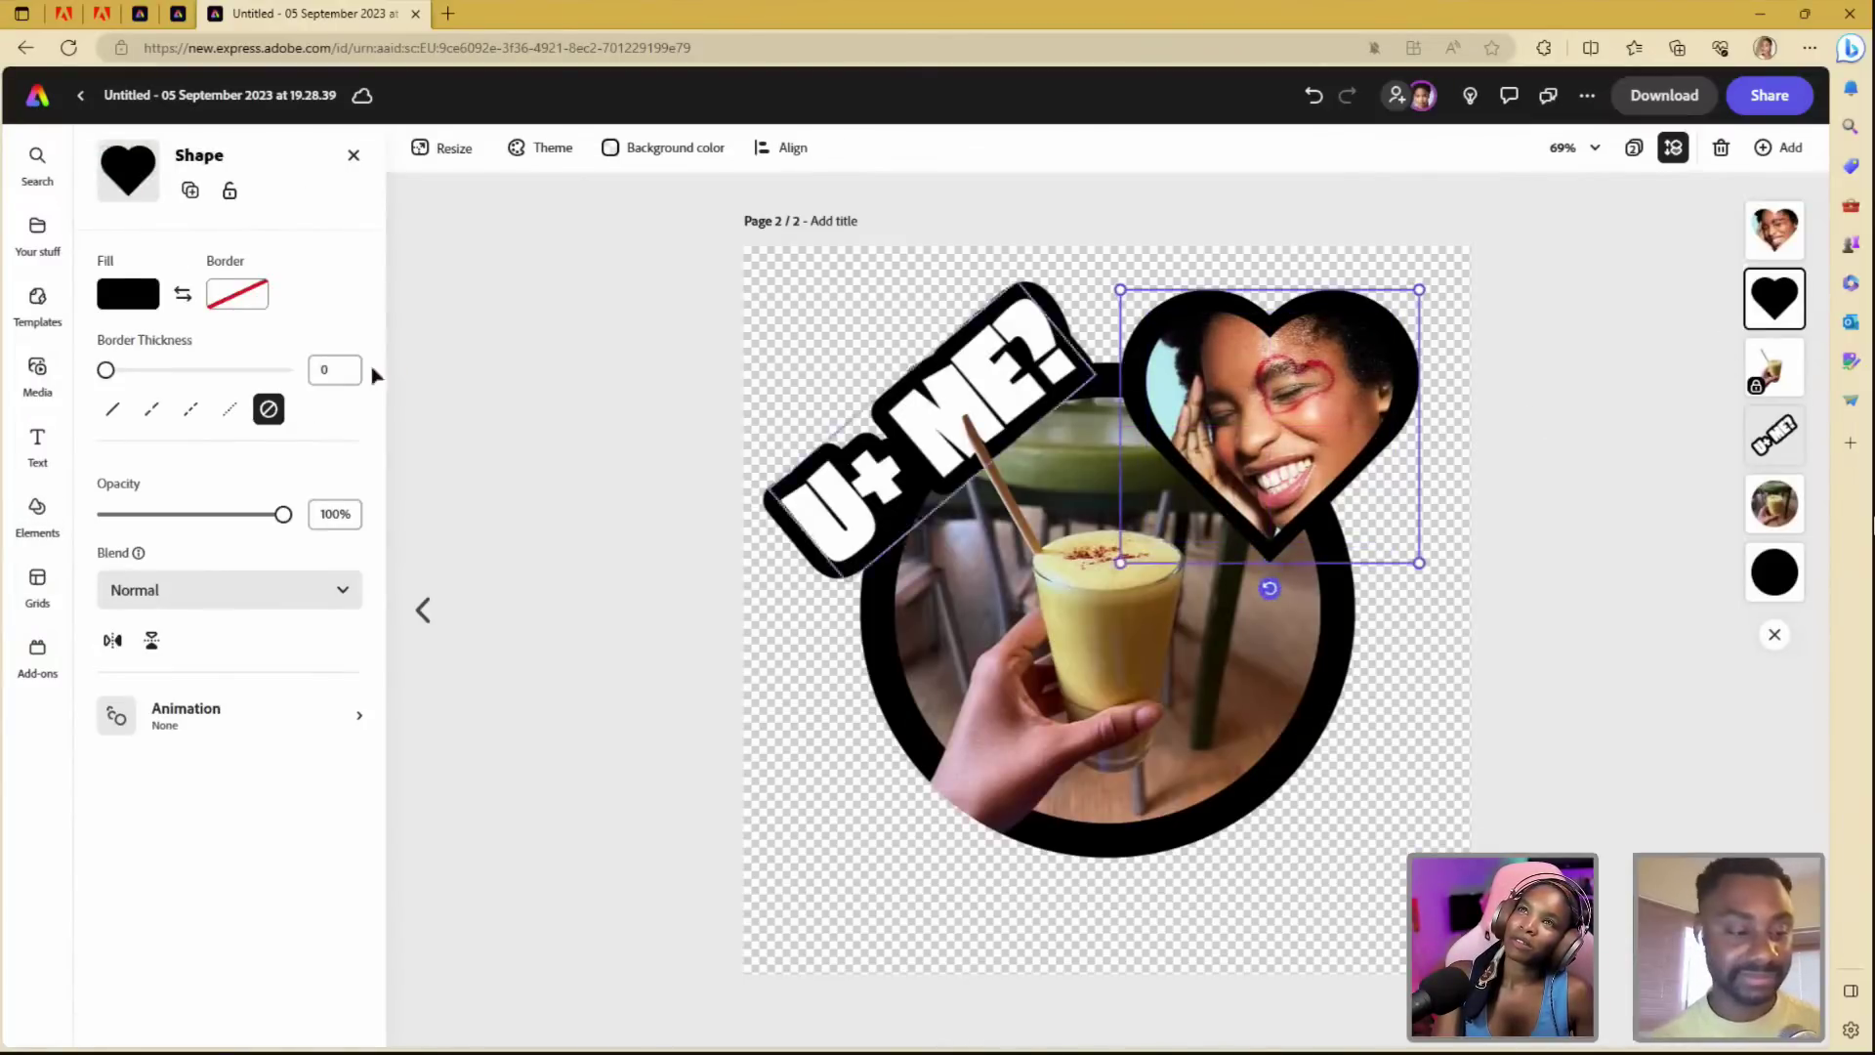
pyautogui.click(1628, 561)
pyautogui.click(1385, 517)
pyautogui.moveTo(1386, 517); pyautogui.dragTo(1291, 467)
pyautogui.click(1527, 531)
pyautogui.click(1380, 536)
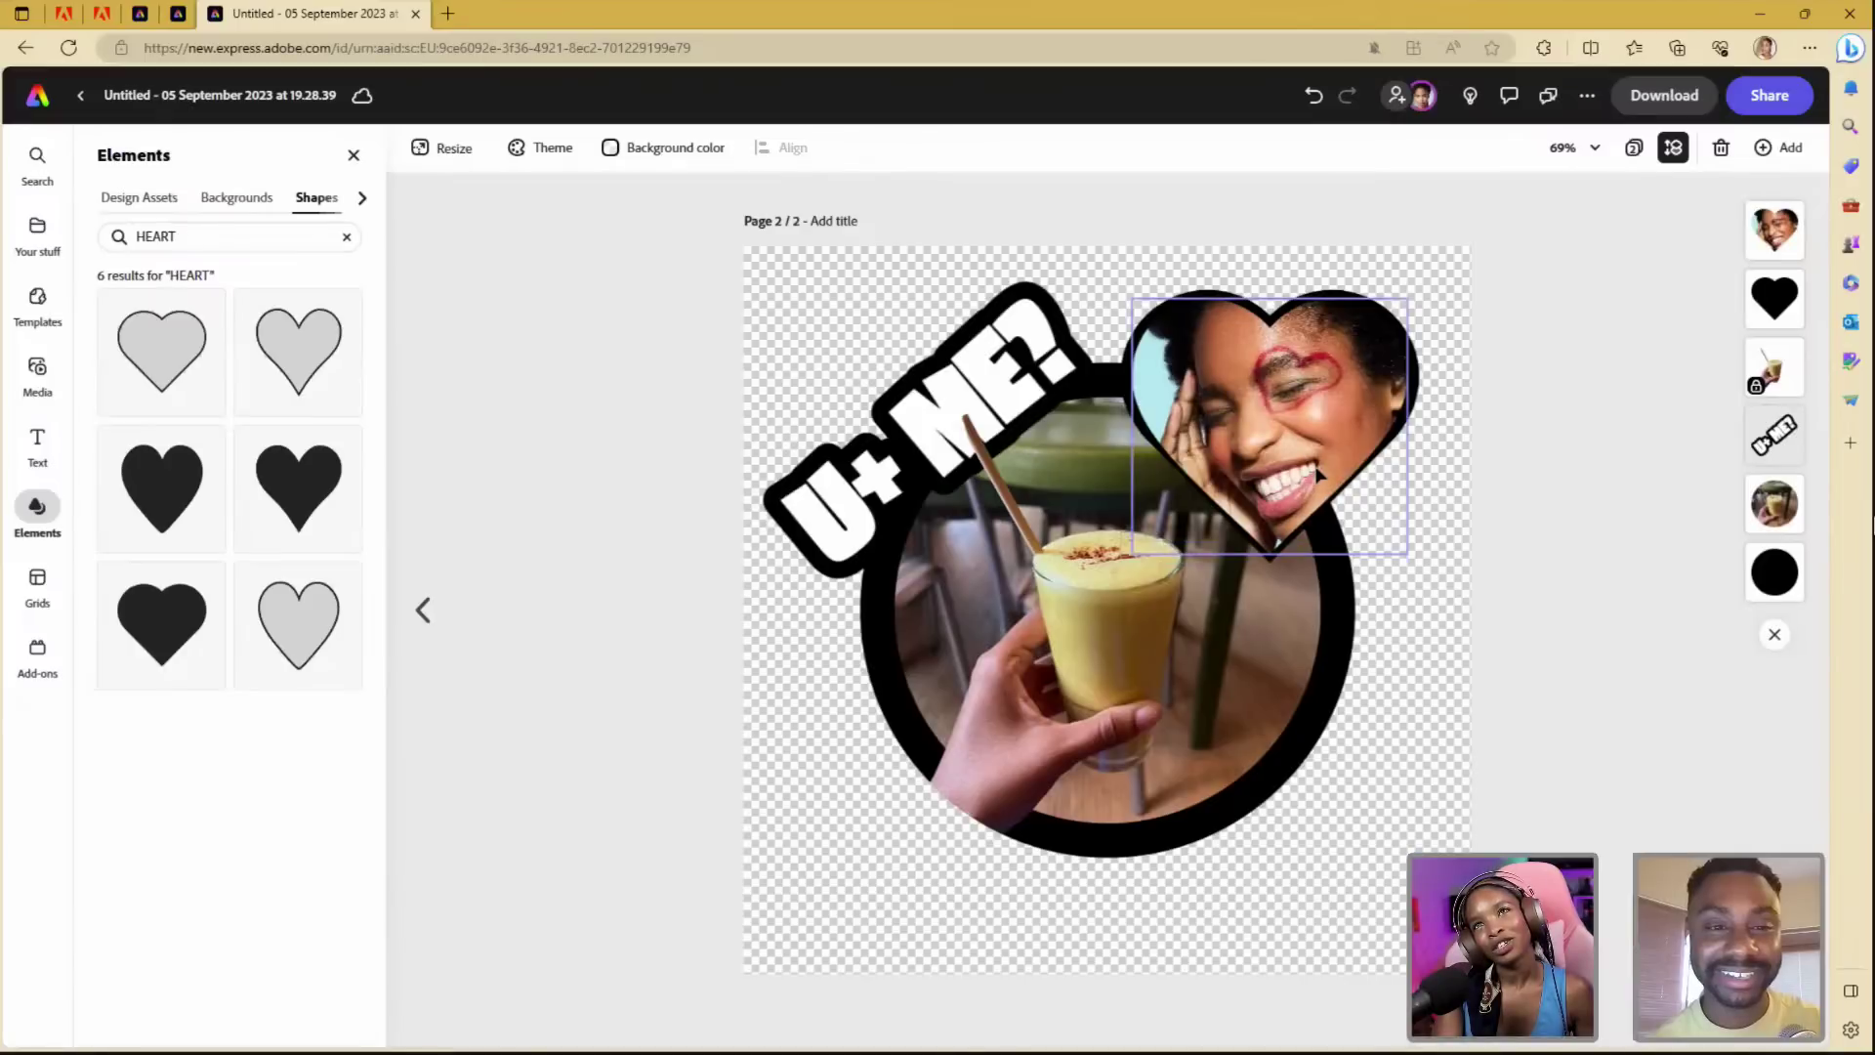
pyautogui.click(1317, 473)
pyautogui.moveTo(1407, 553); pyautogui.dragTo(1402, 547)
pyautogui.click(1516, 545)
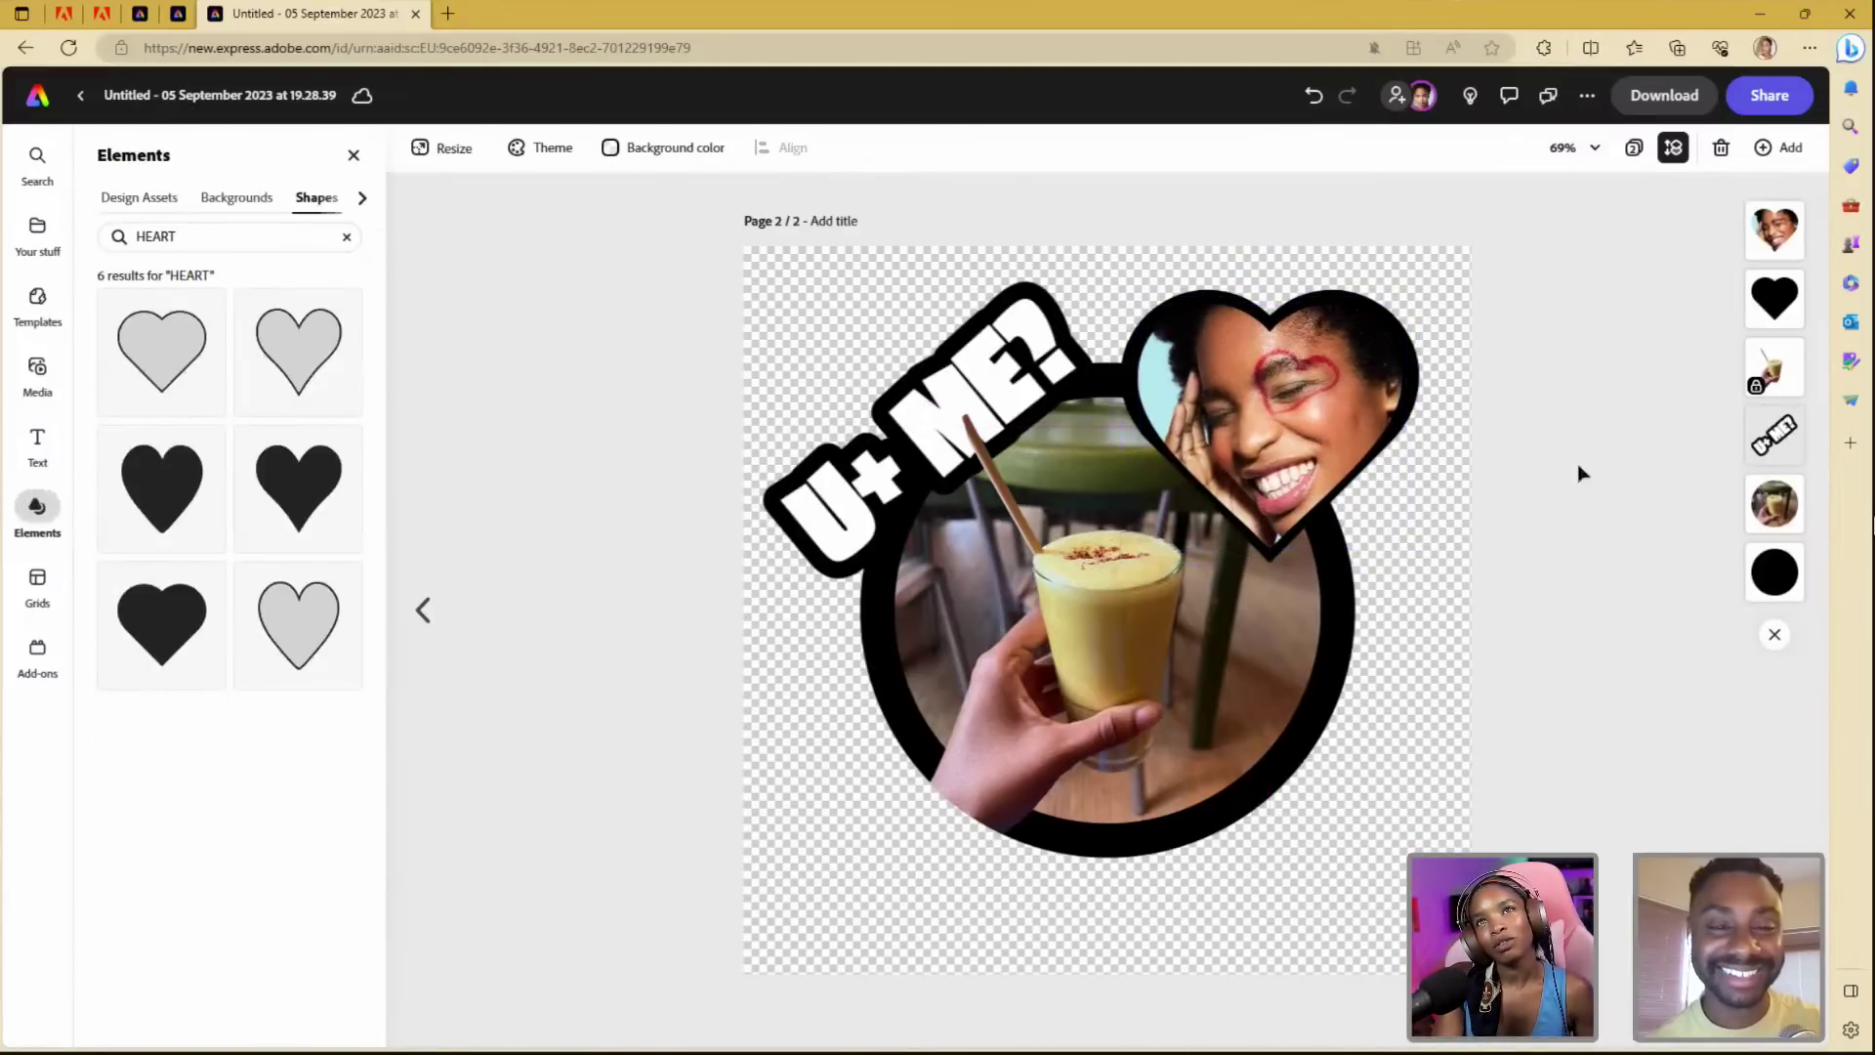
# - Group the heart-shaped photo with the black heart behind it
pyautogui.click(1783, 295)
pyautogui.click(1774, 229)
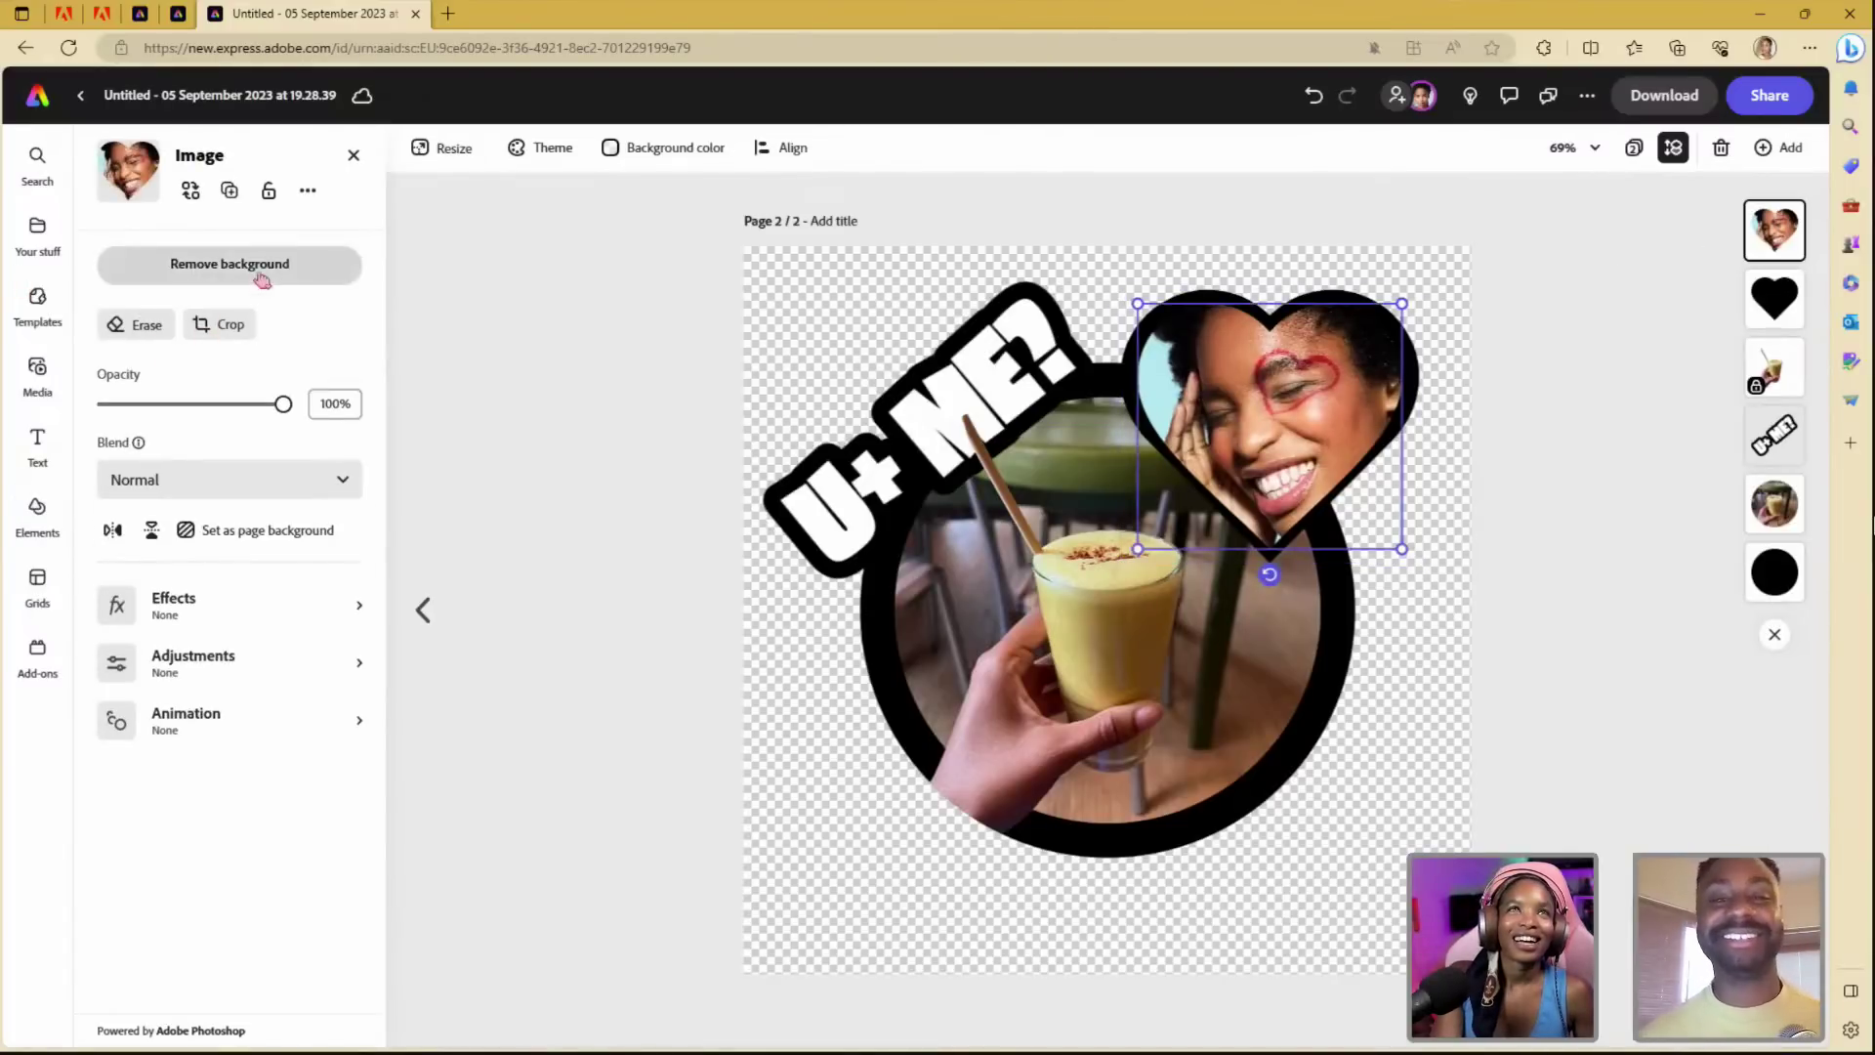
pyautogui.moveTo(1518, 287); pyautogui.dragTo(1326, 354)
pyautogui.click(135, 269)
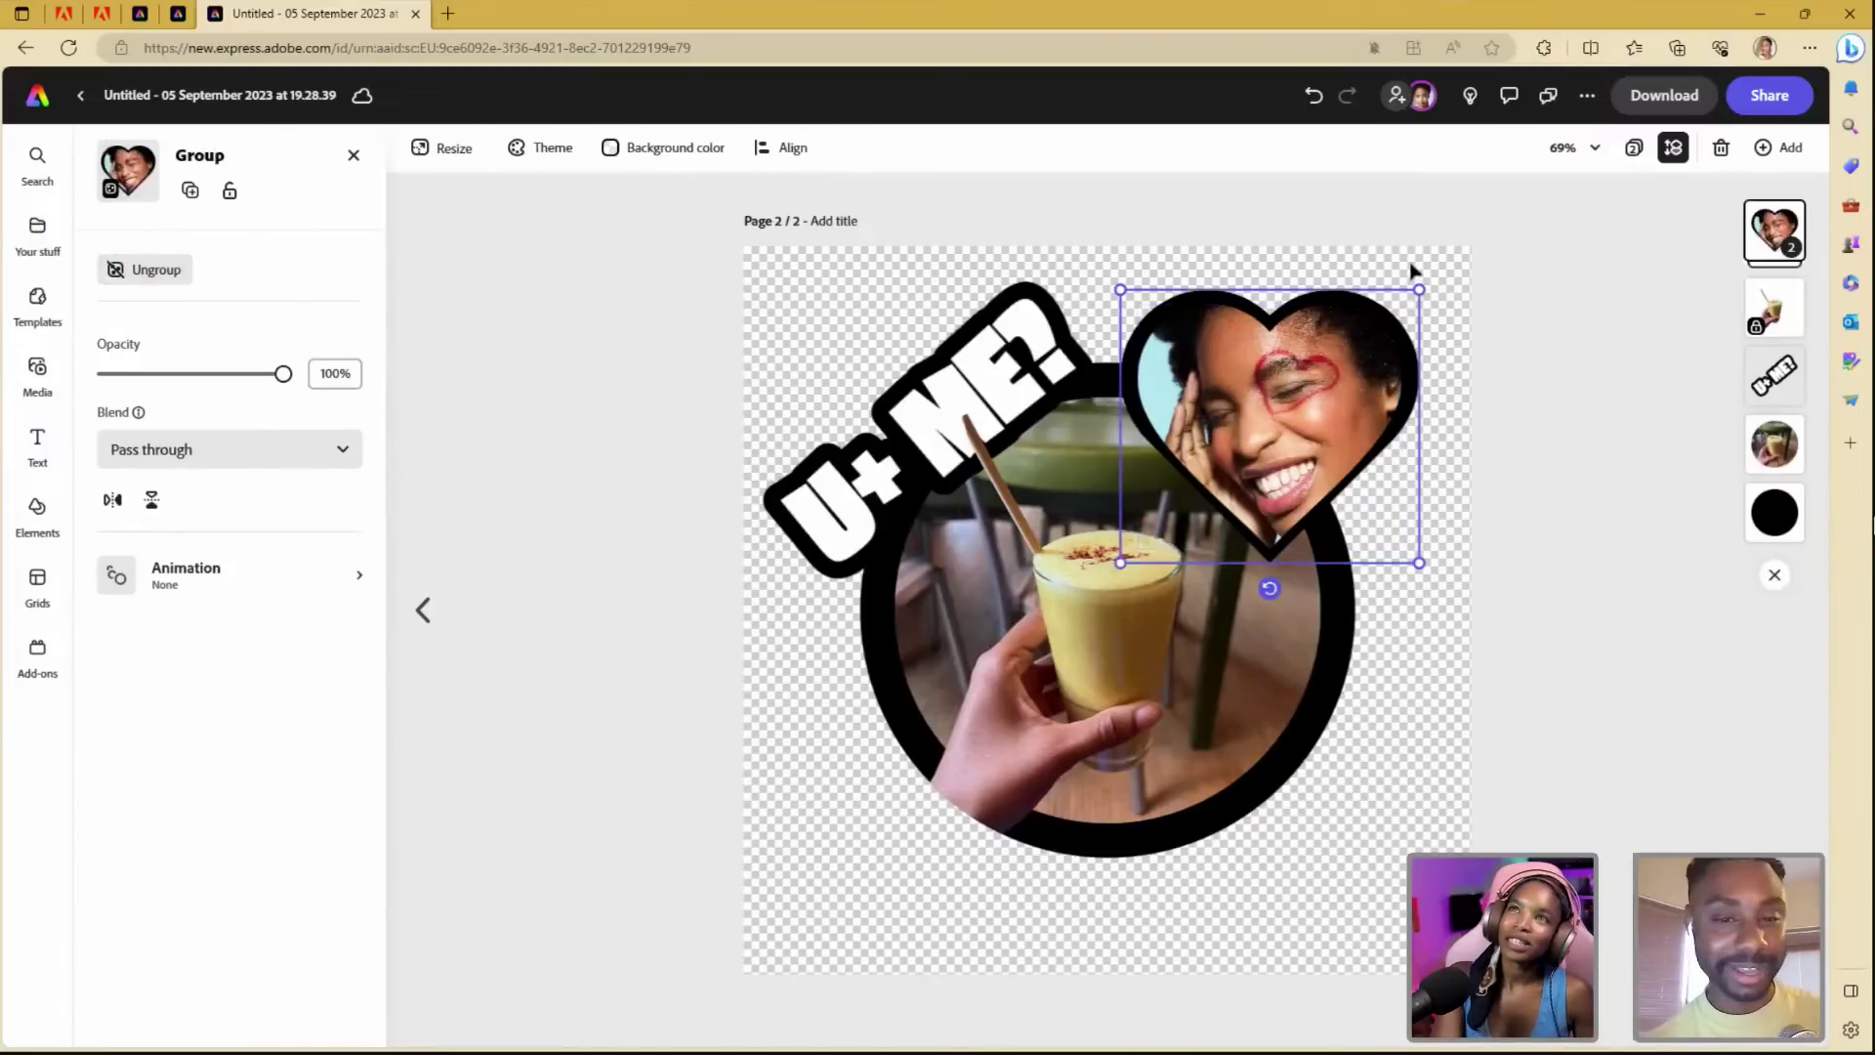
# - Shrink the heart photo group slightly, tilt it clockwise, and move it outward on the ring's upper right edge
pyautogui.moveTo(1417, 290); pyautogui.dragTo(1397, 310)
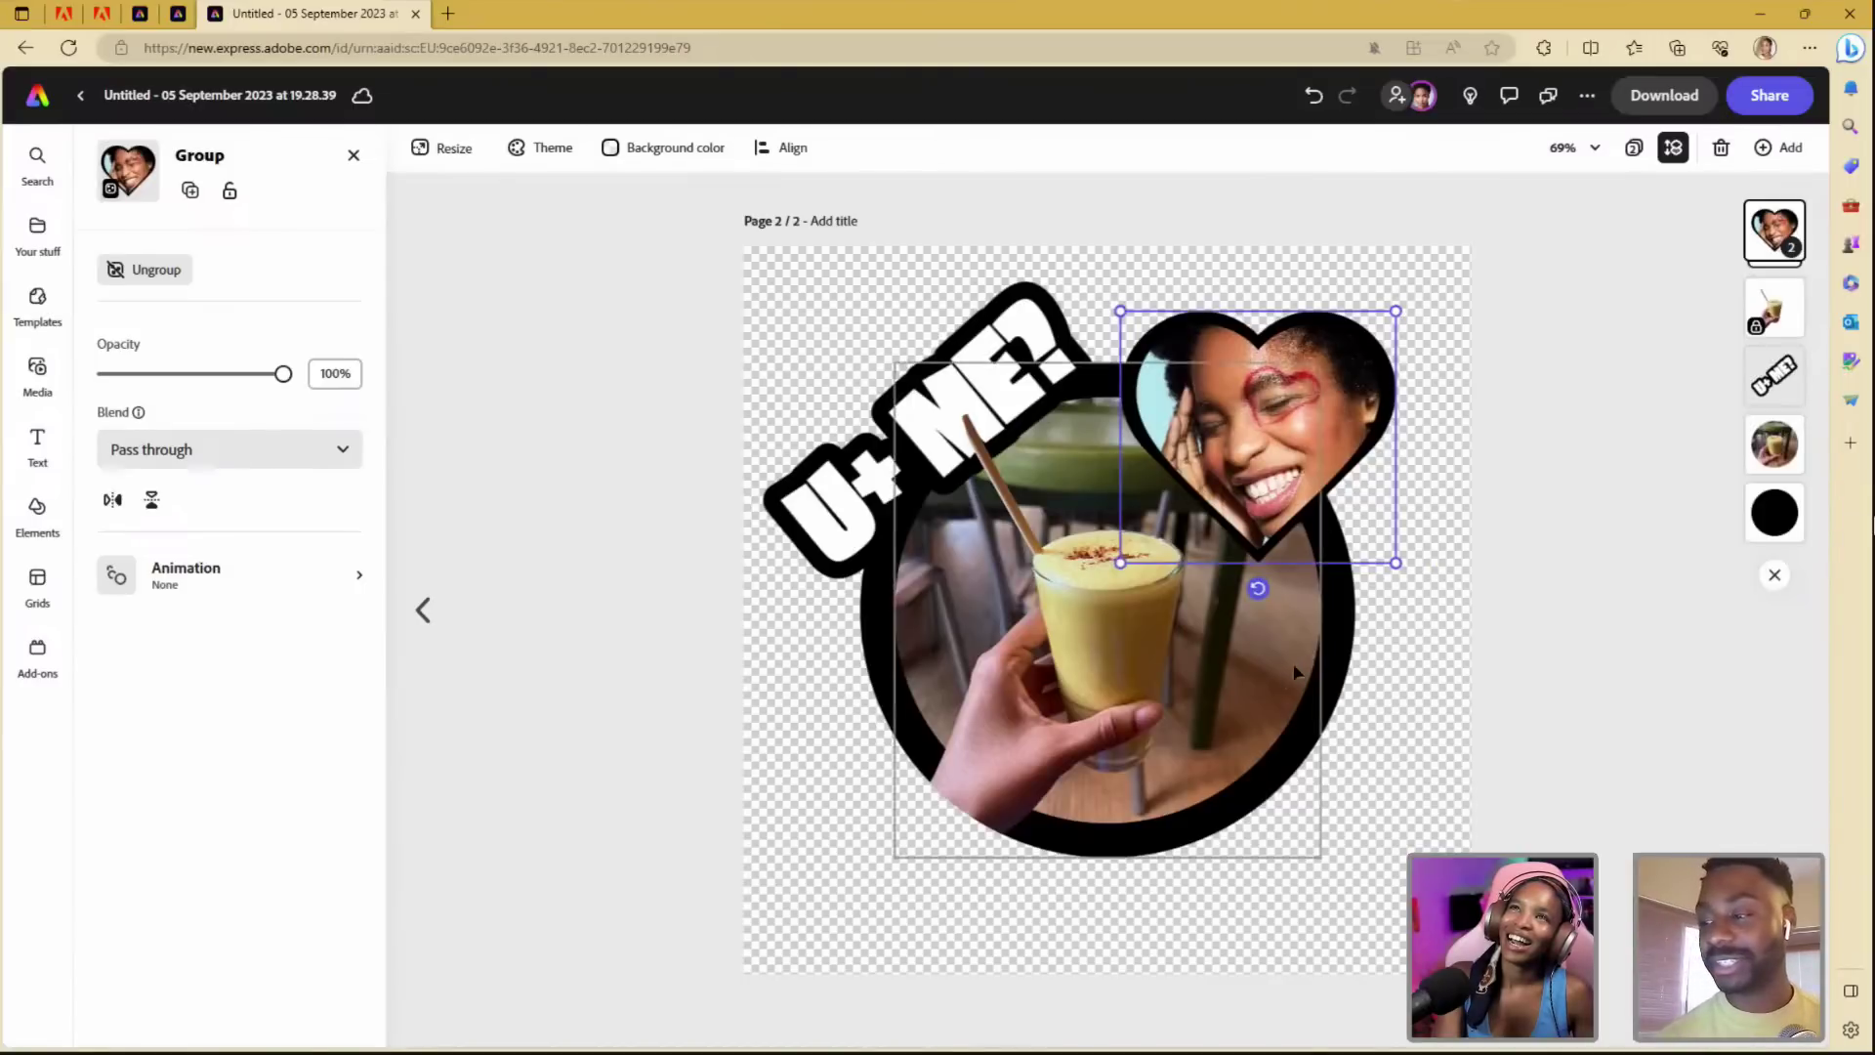
pyautogui.moveTo(1258, 588); pyautogui.dragTo(1222, 584)
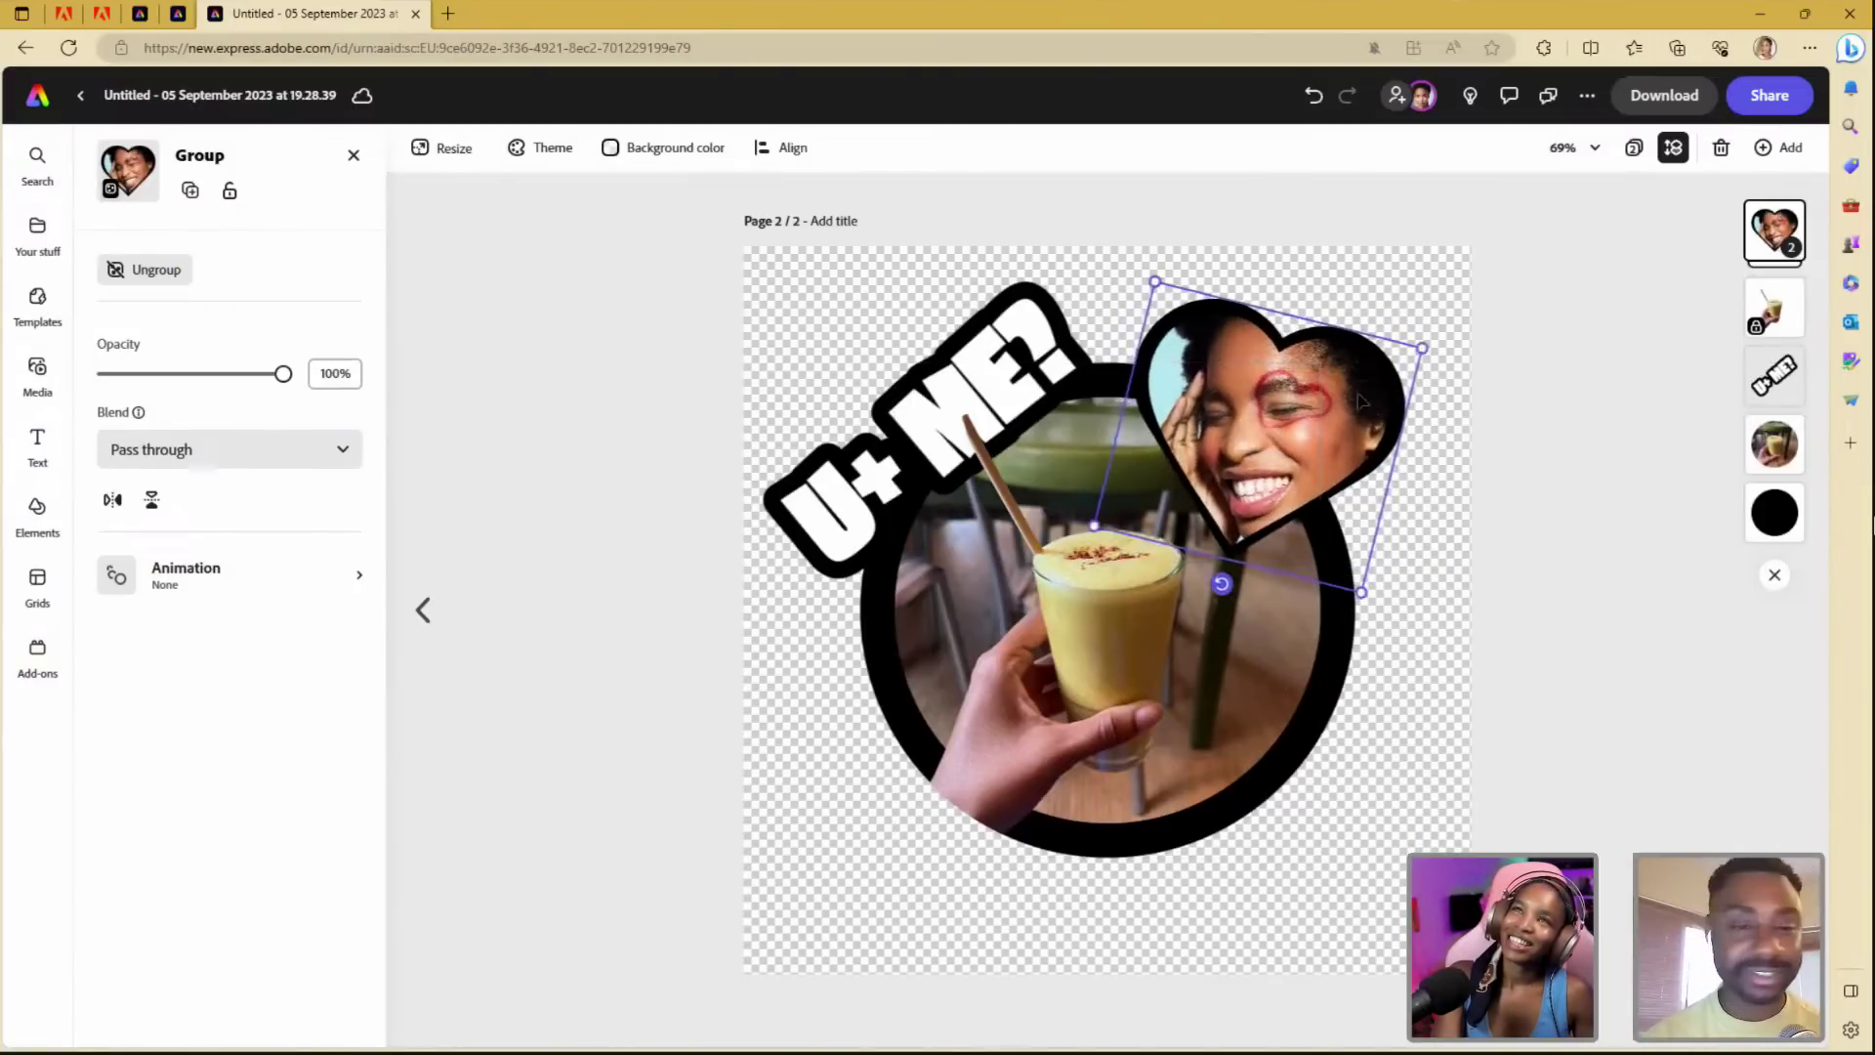
pyautogui.moveTo(1368, 401); pyautogui.dragTo(1398, 397)
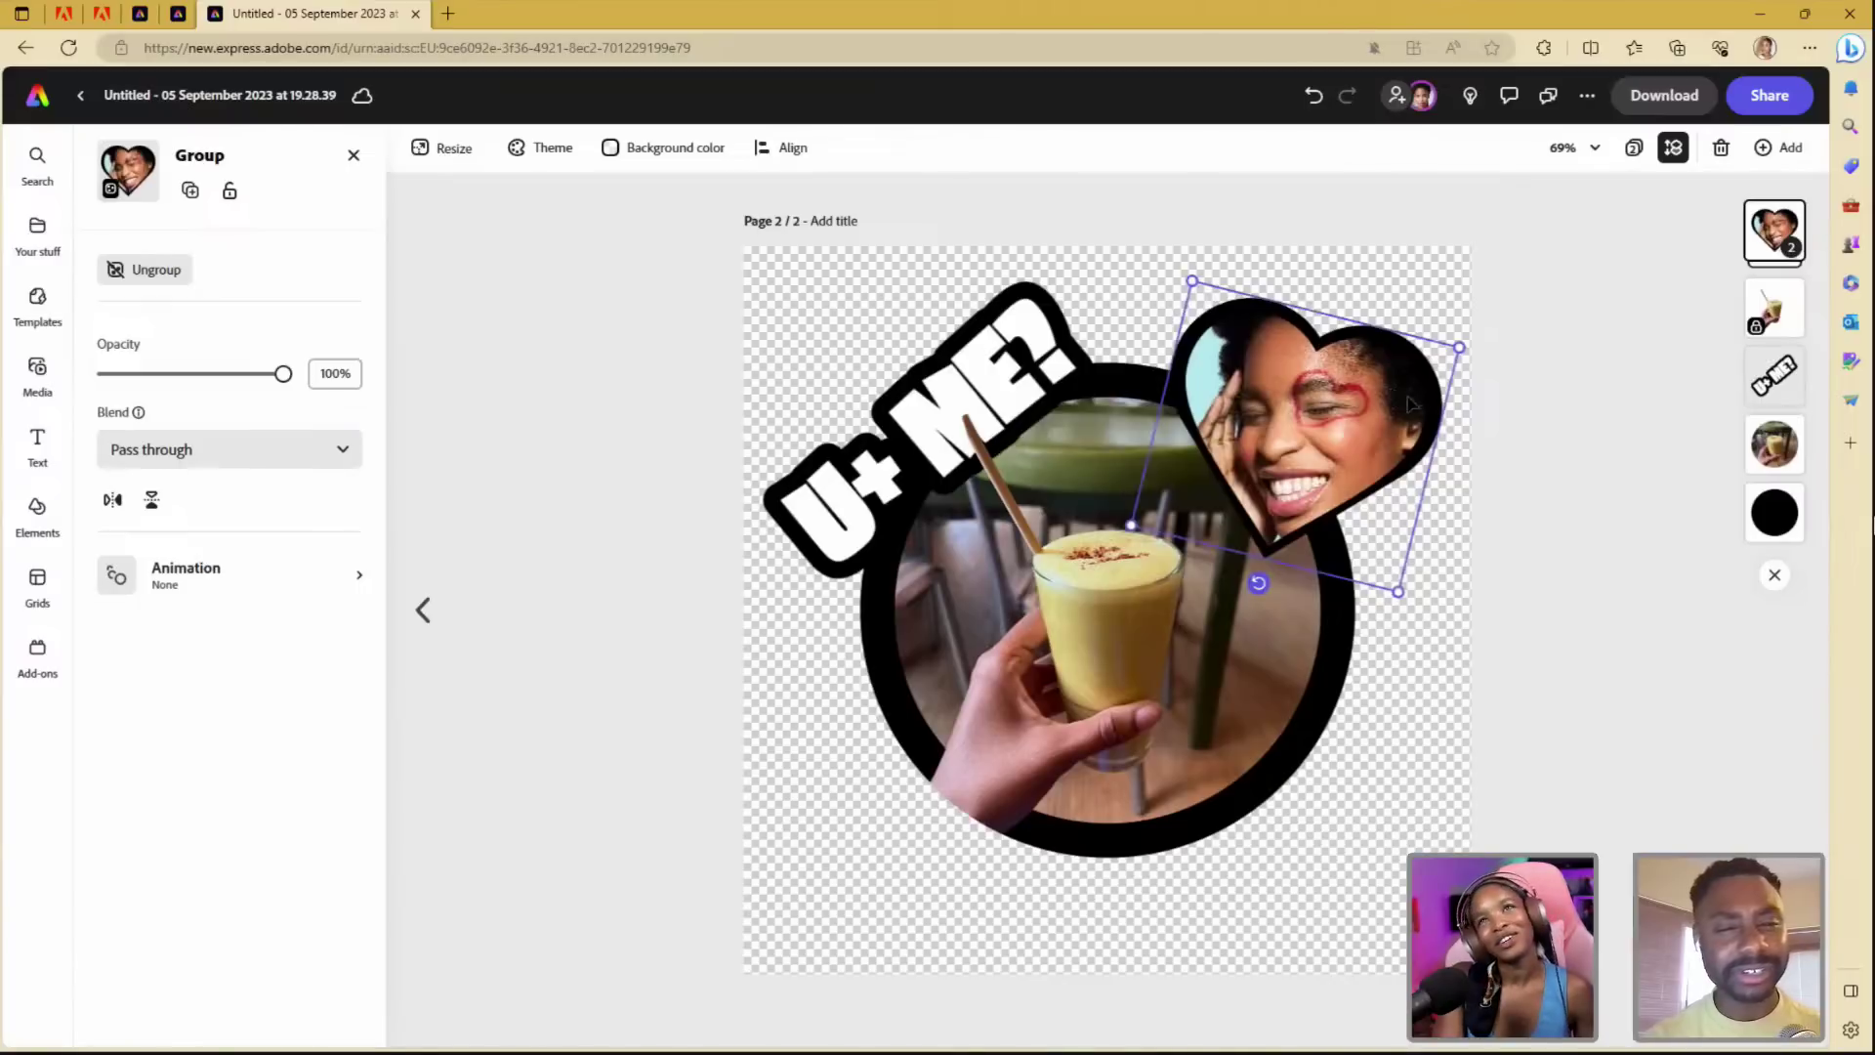
pyautogui.click(1541, 505)
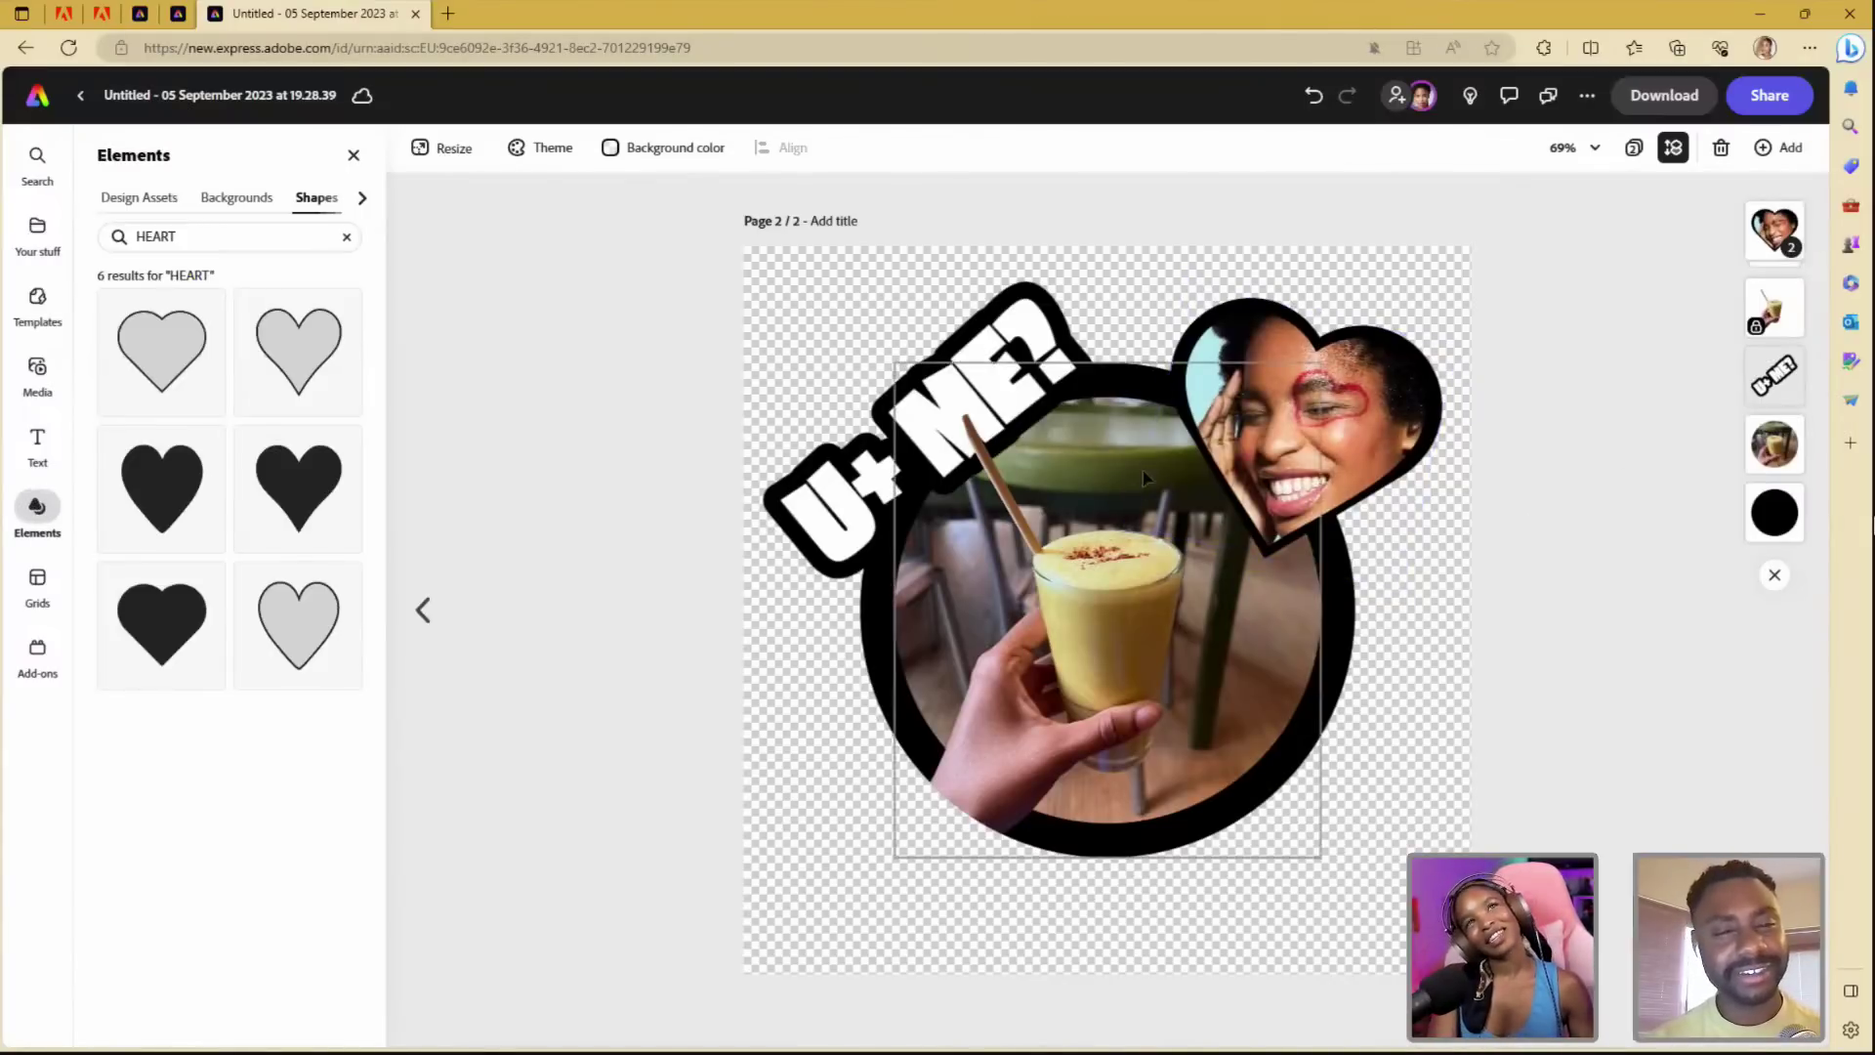
pyautogui.click(1289, 415)
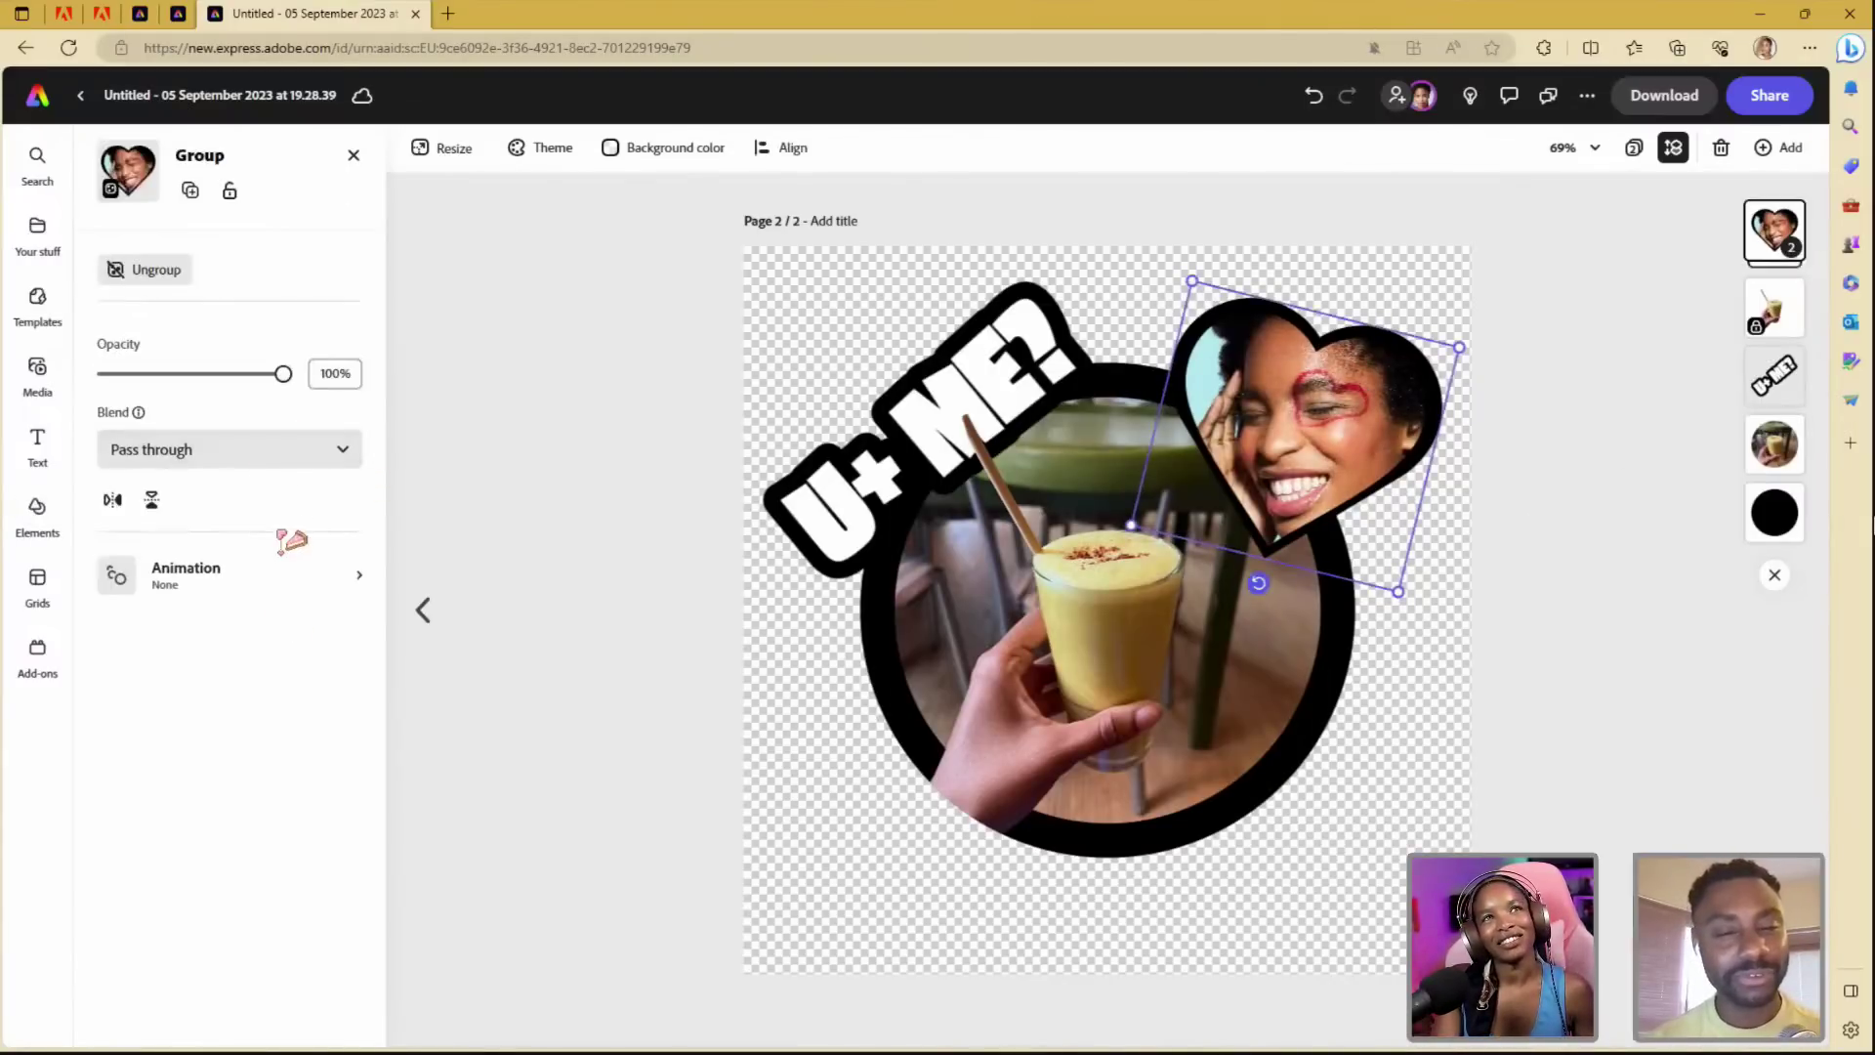
pyautogui.click(1508, 623)
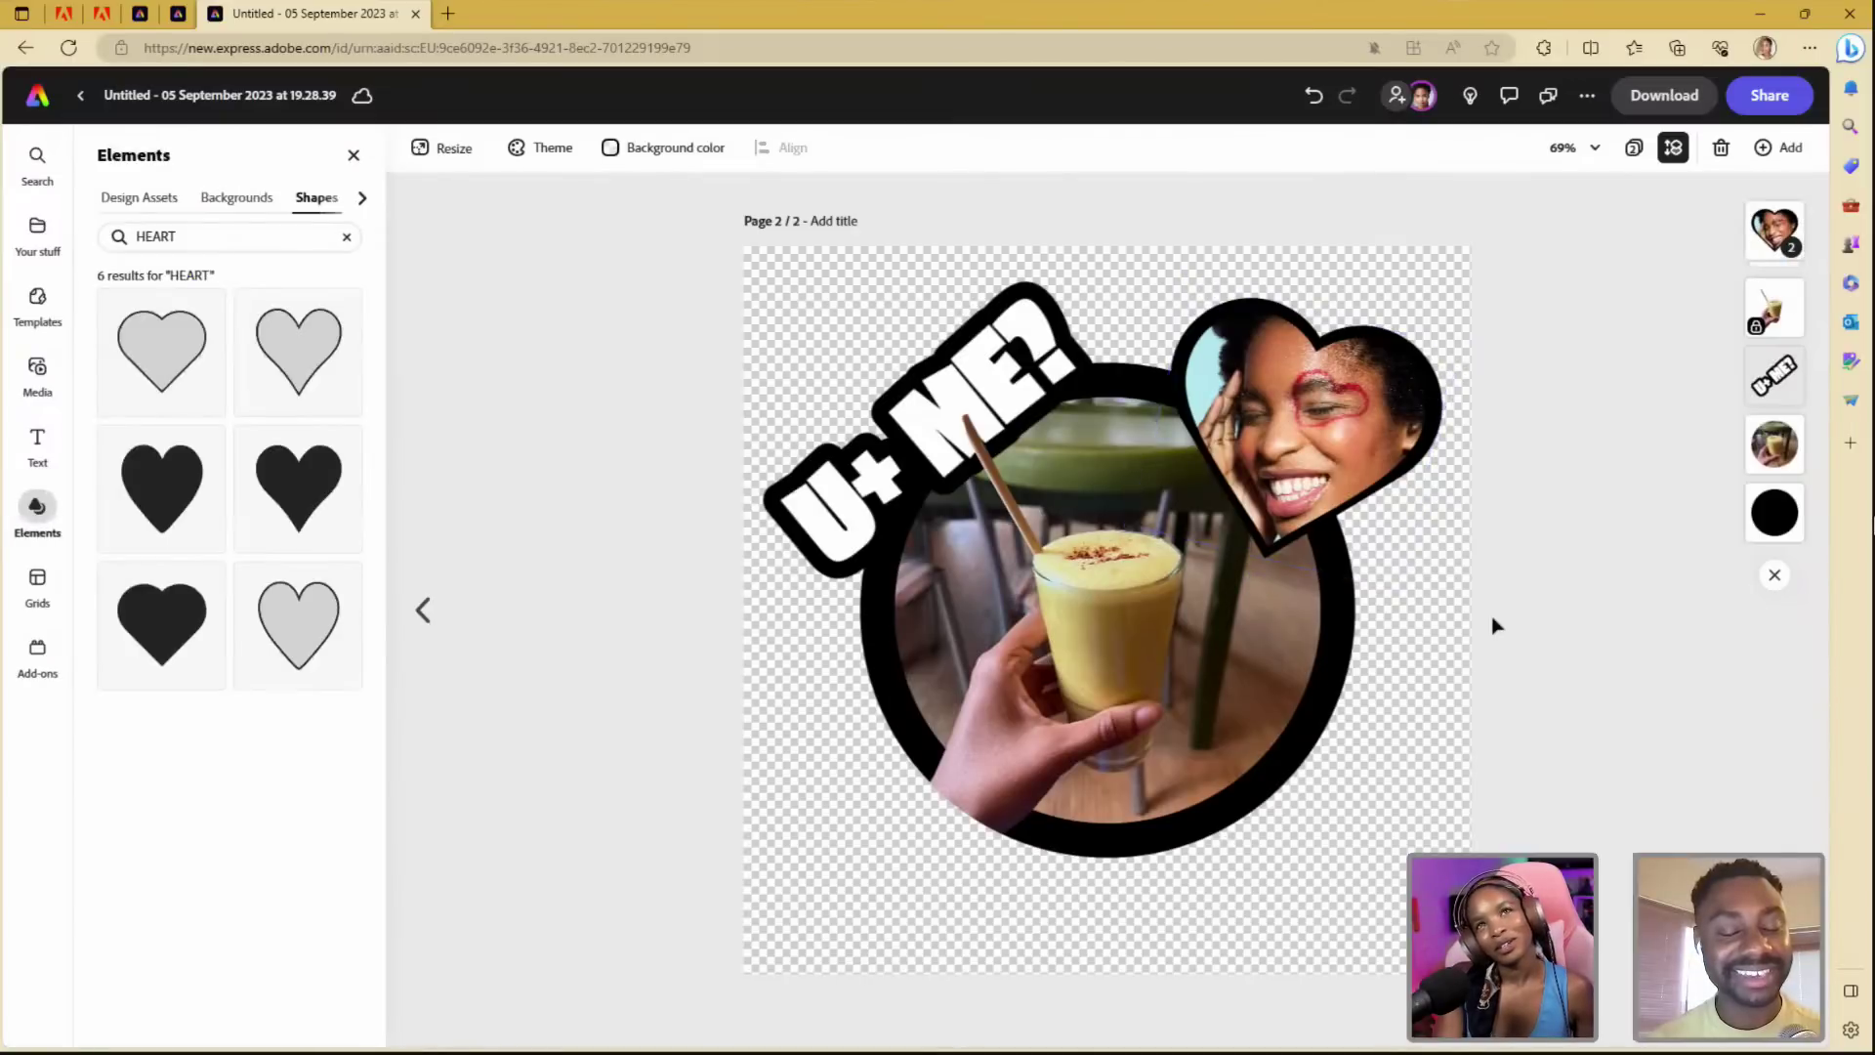
# - Nudge the "U+ ME?" text upward, then enlarge the heart photo group and shift it back over the ring's upper right edge
pyautogui.moveTo(1042, 350)
pyautogui.mouseDown()
pyautogui.moveTo(1069, 307)
pyautogui.moveTo(1039, 328)
pyautogui.mouseUp()
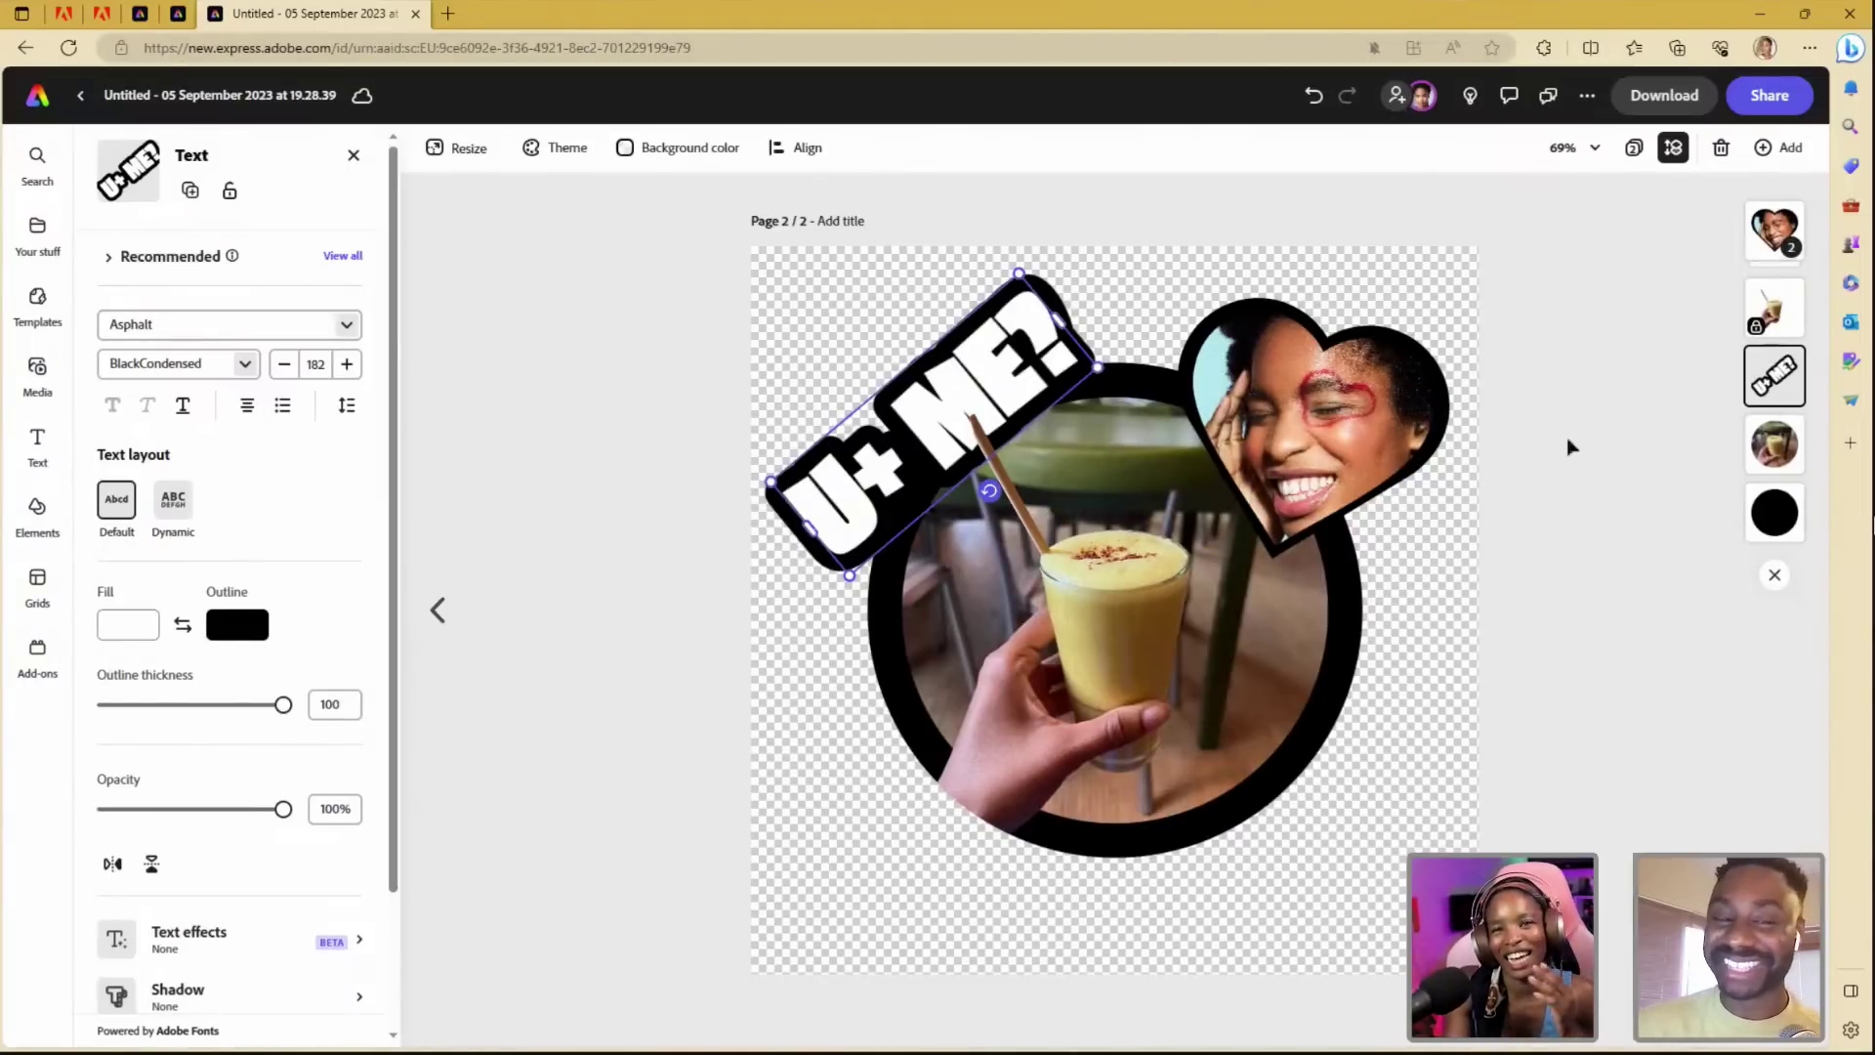
pyautogui.click(1421, 435)
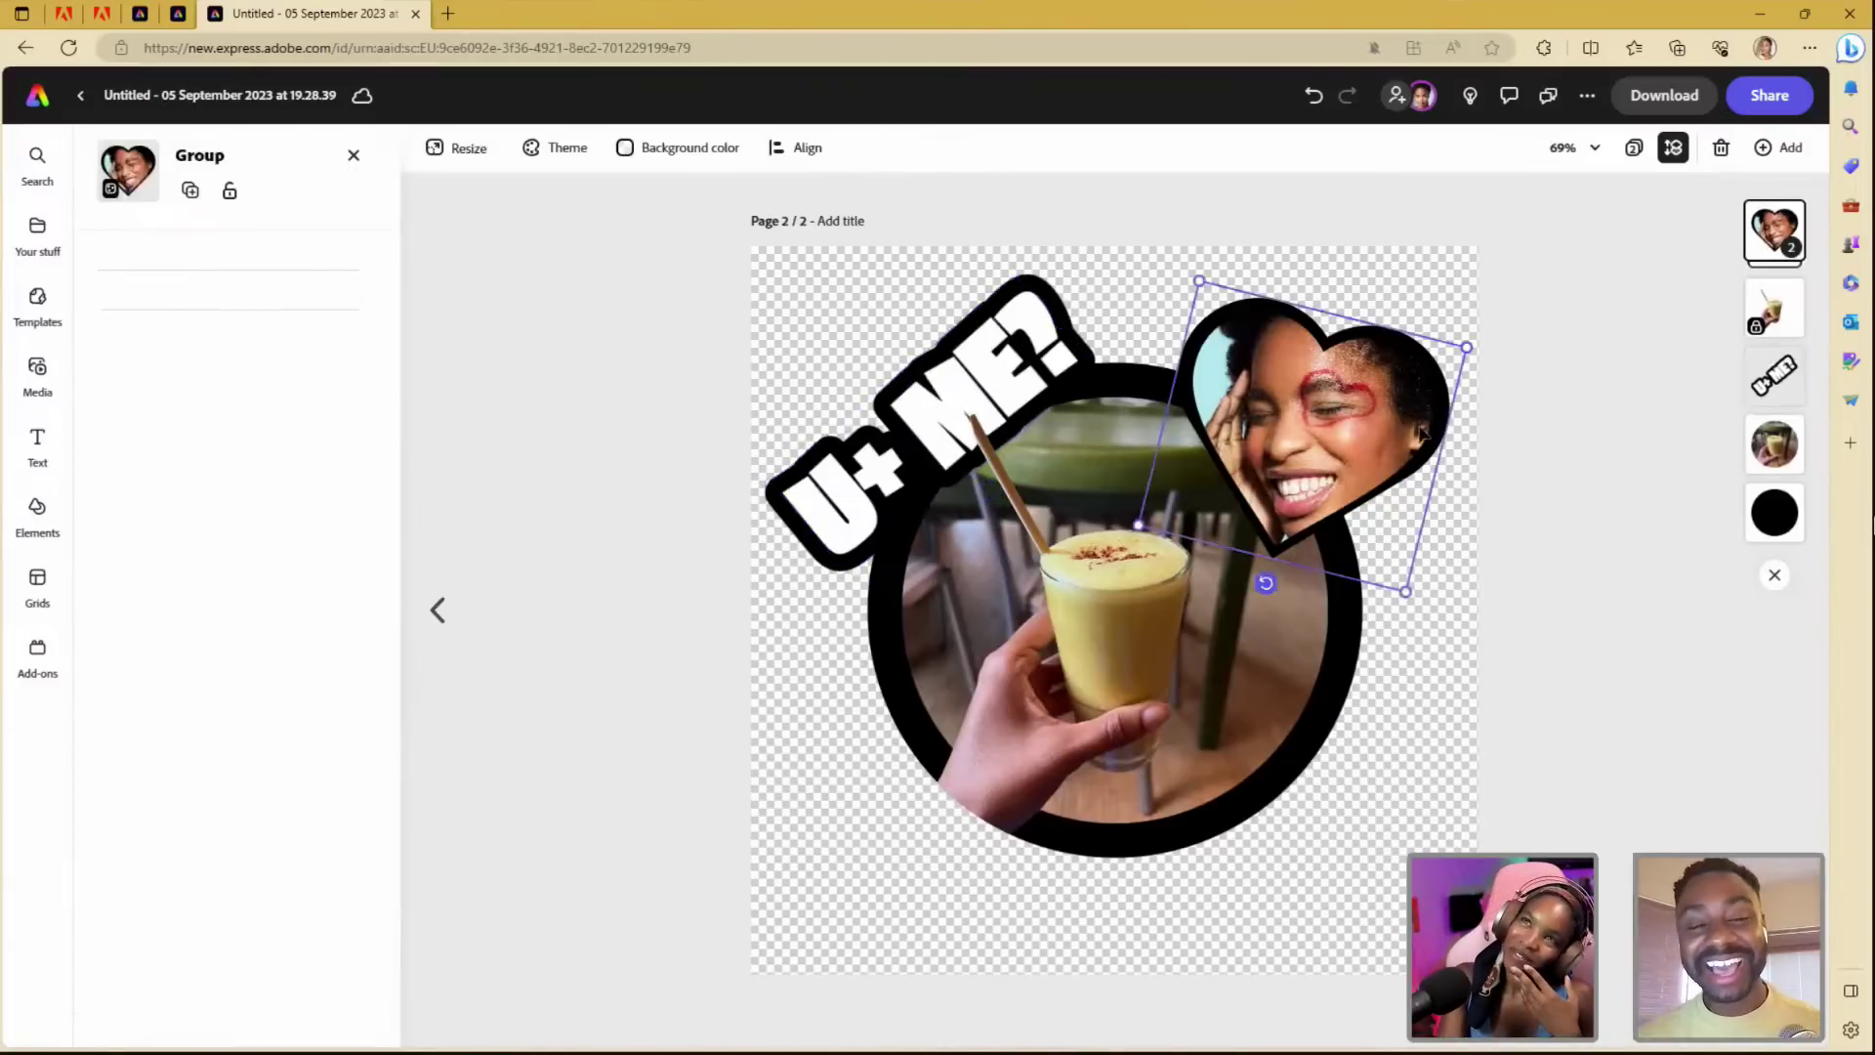
pyautogui.moveTo(1407, 586); pyautogui.dragTo(1426, 630)
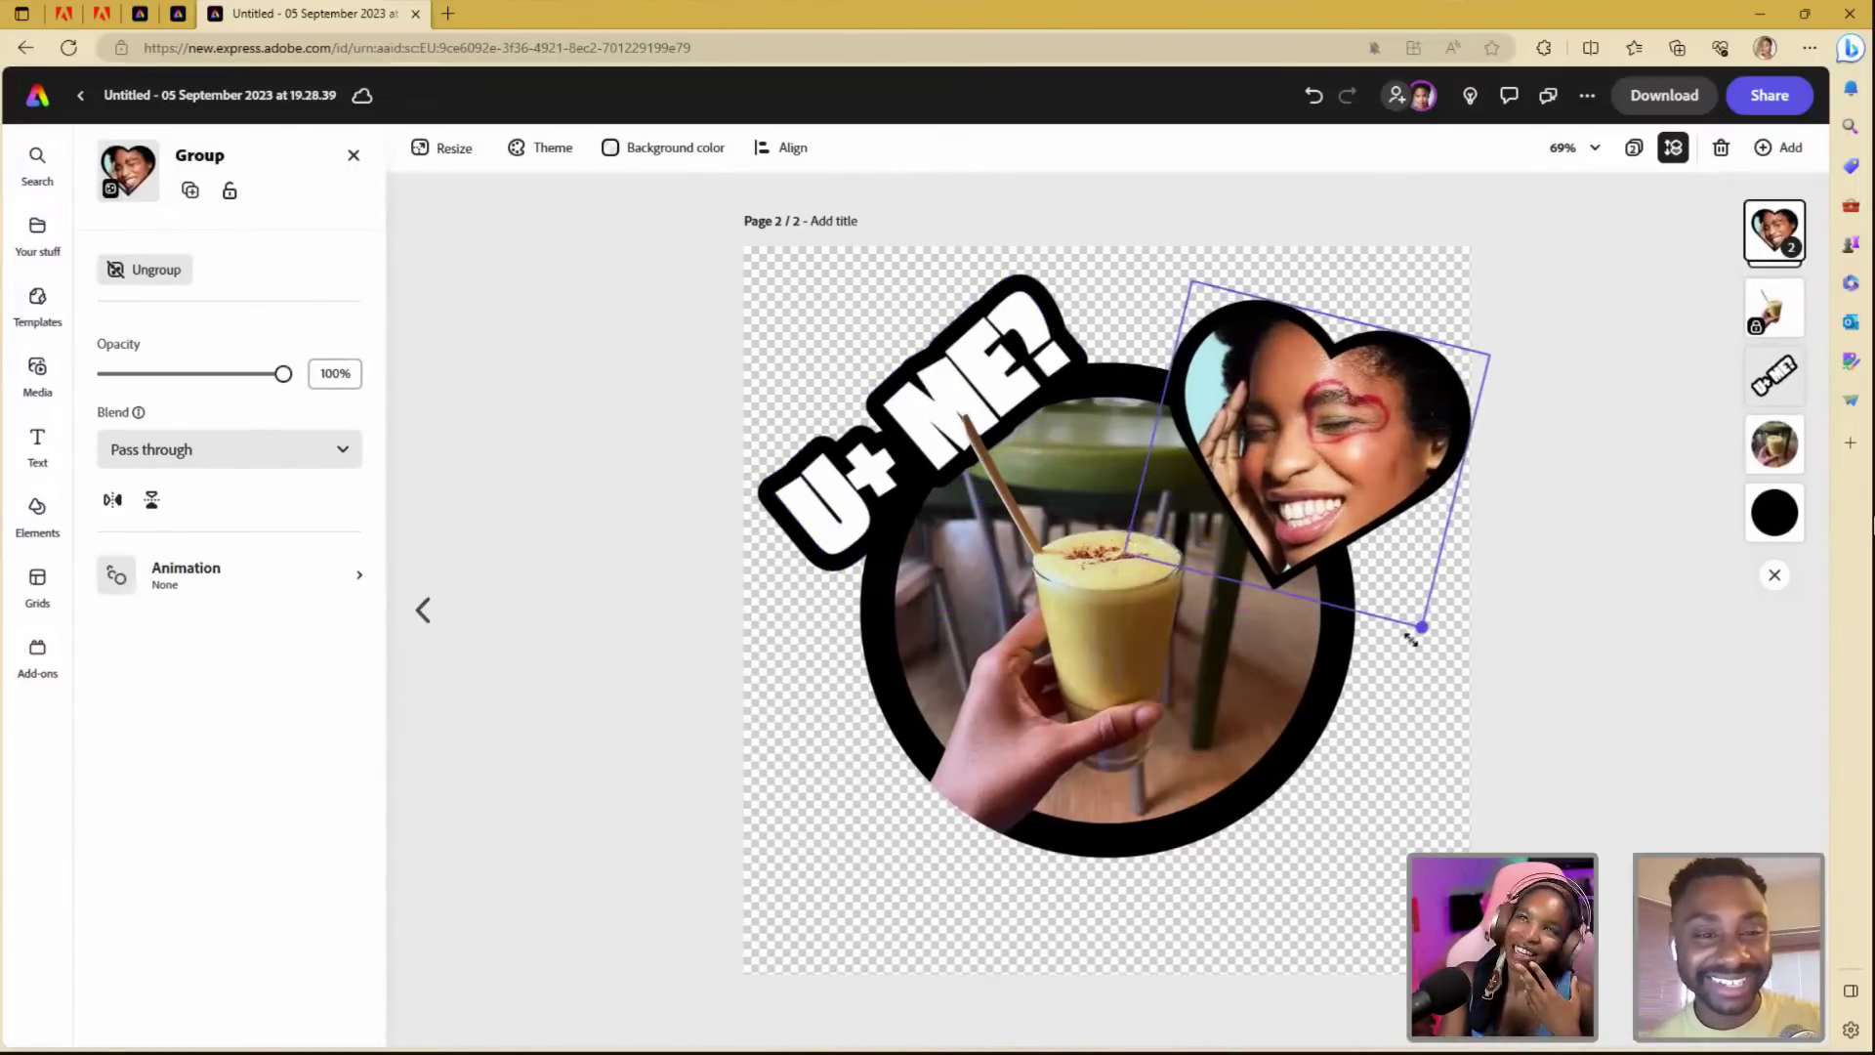
pyautogui.moveTo(1387, 501); pyautogui.dragTo(1372, 494)
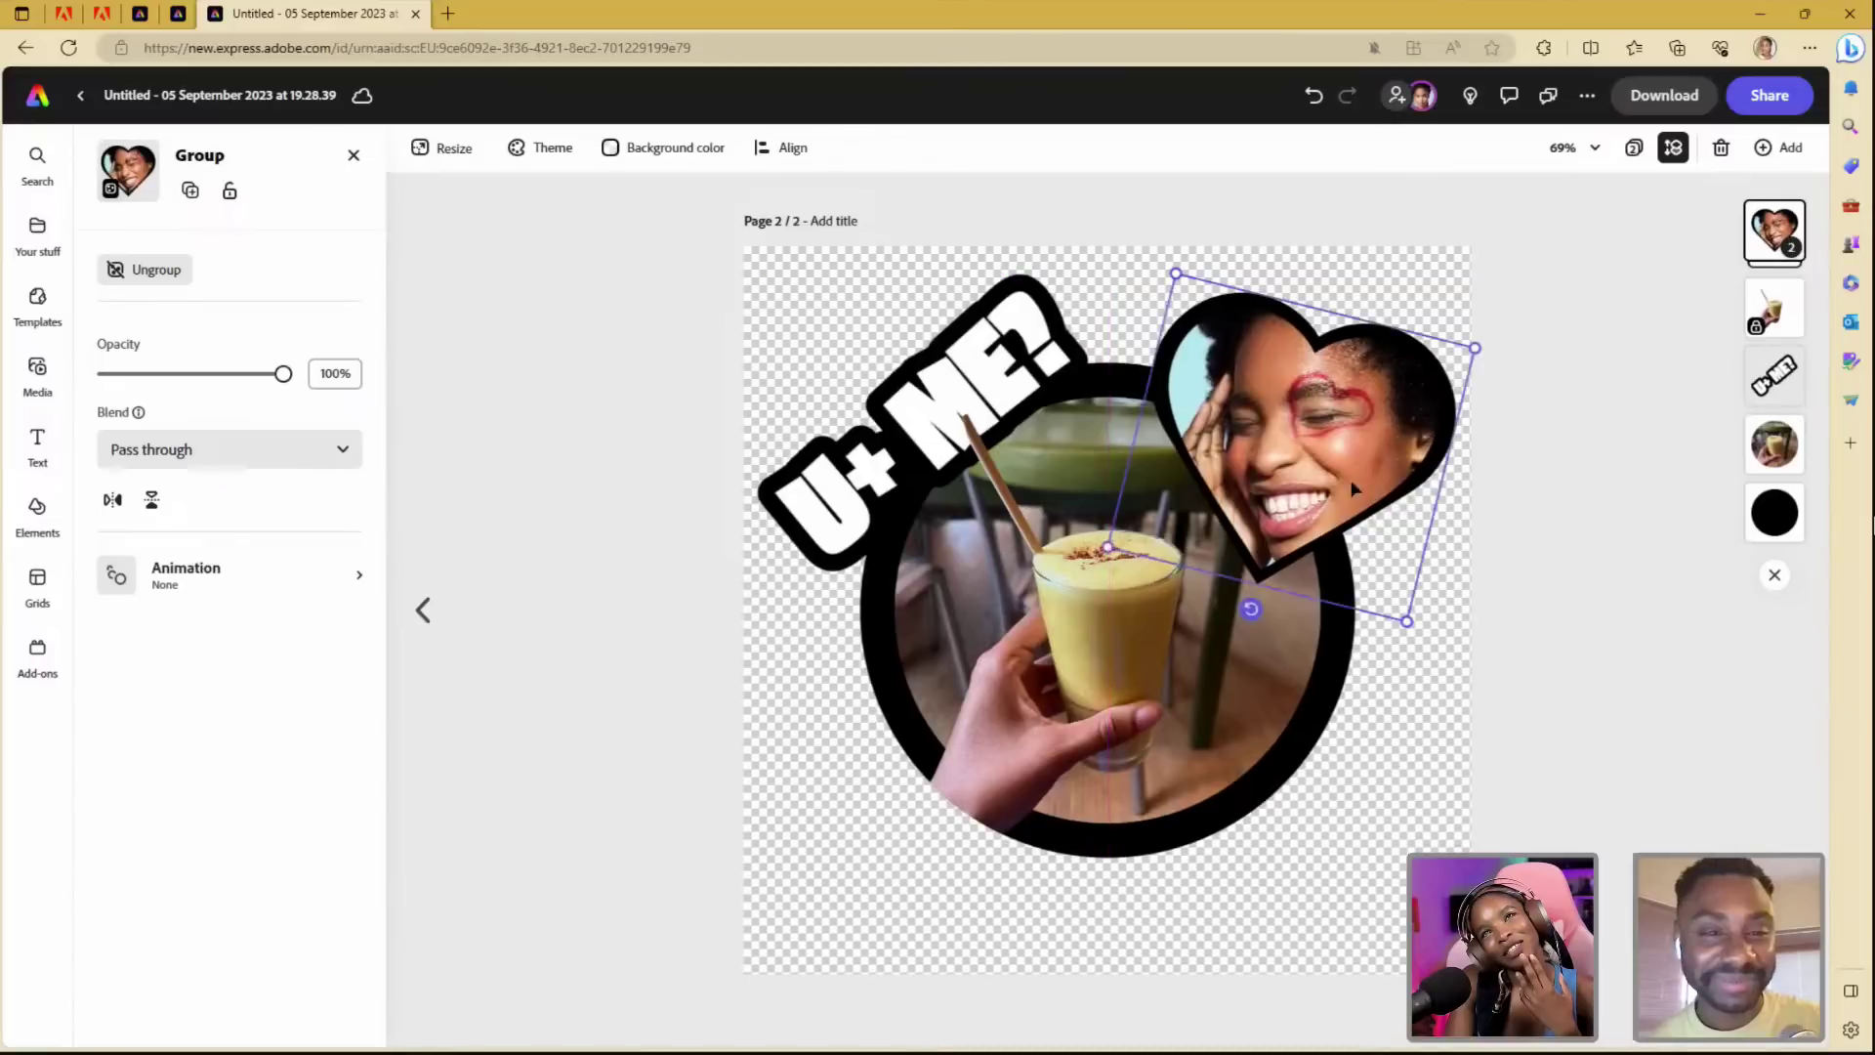
# - Reduce the "U+ ME?" text slightly, refit it against the ring's upper left edge, and nudge the heart photo group down
pyautogui.click(1036, 320)
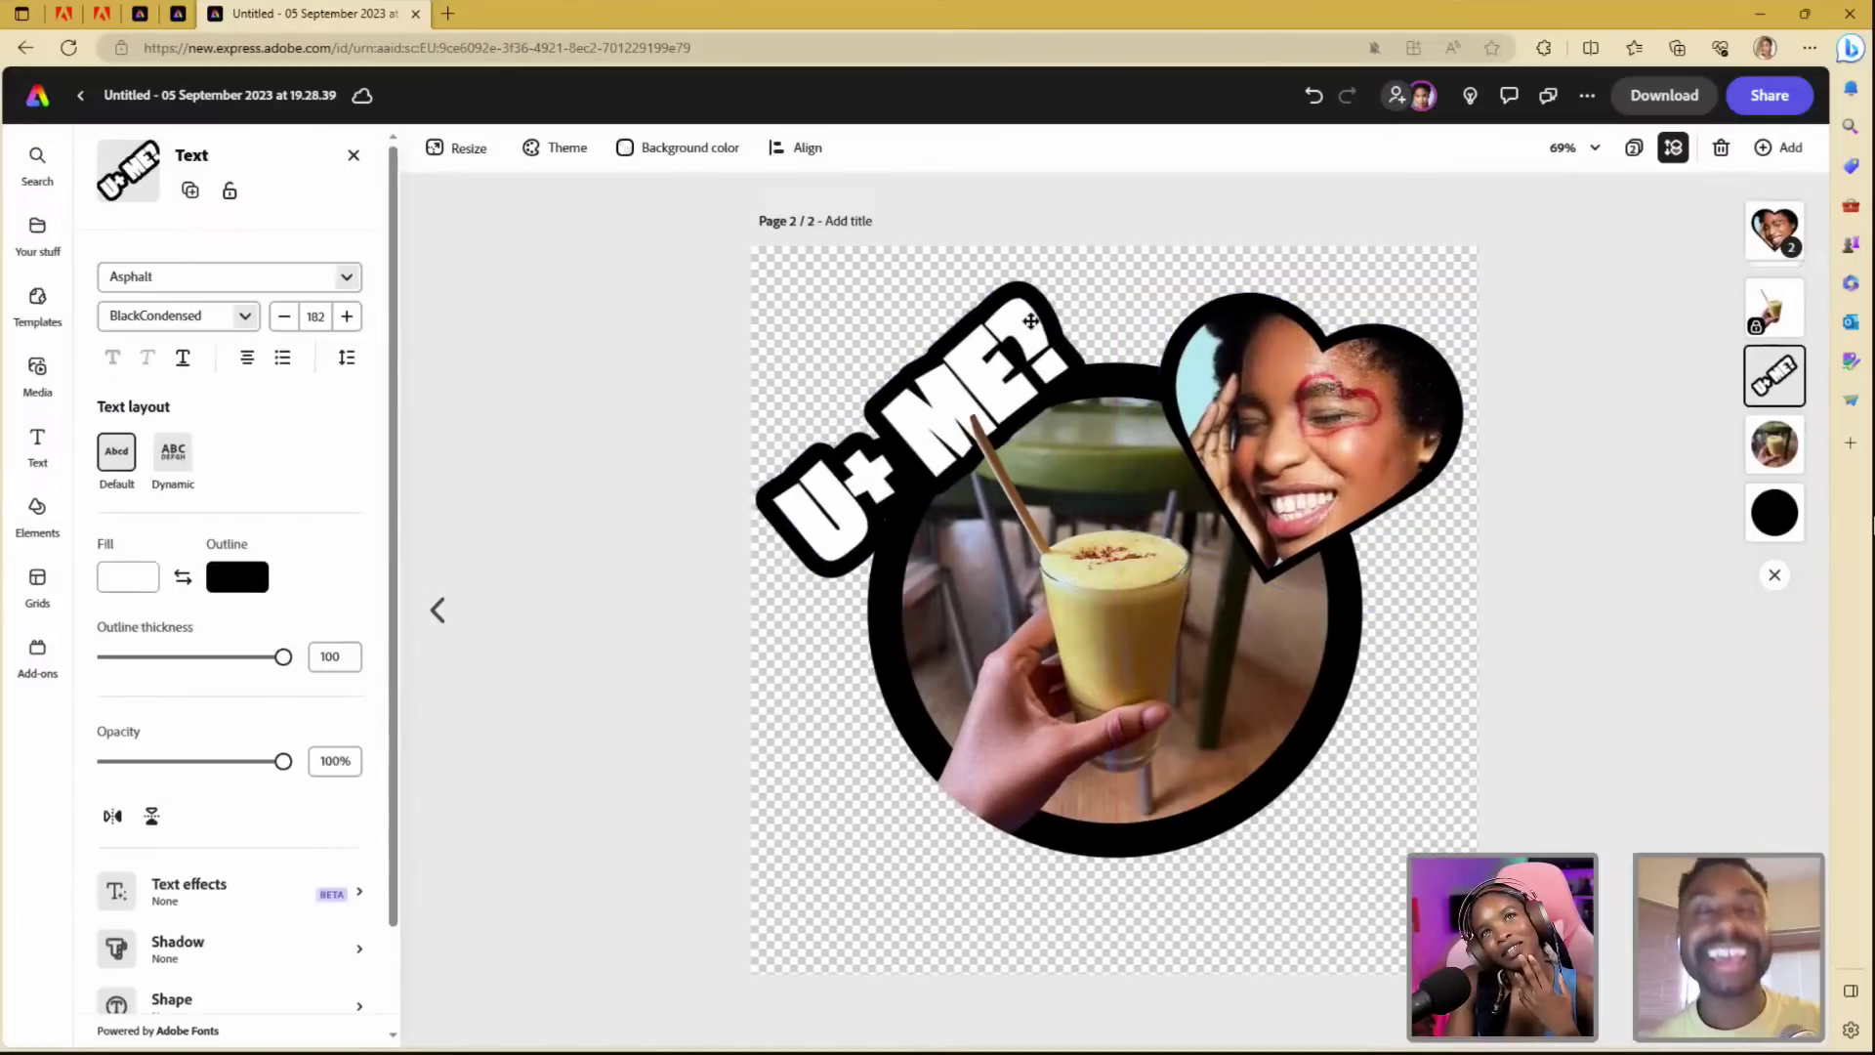
pyautogui.moveTo(1020, 281); pyautogui.dragTo(1010, 305)
pyautogui.moveTo(999, 353); pyautogui.dragTo(1005, 338)
pyautogui.click(1384, 422)
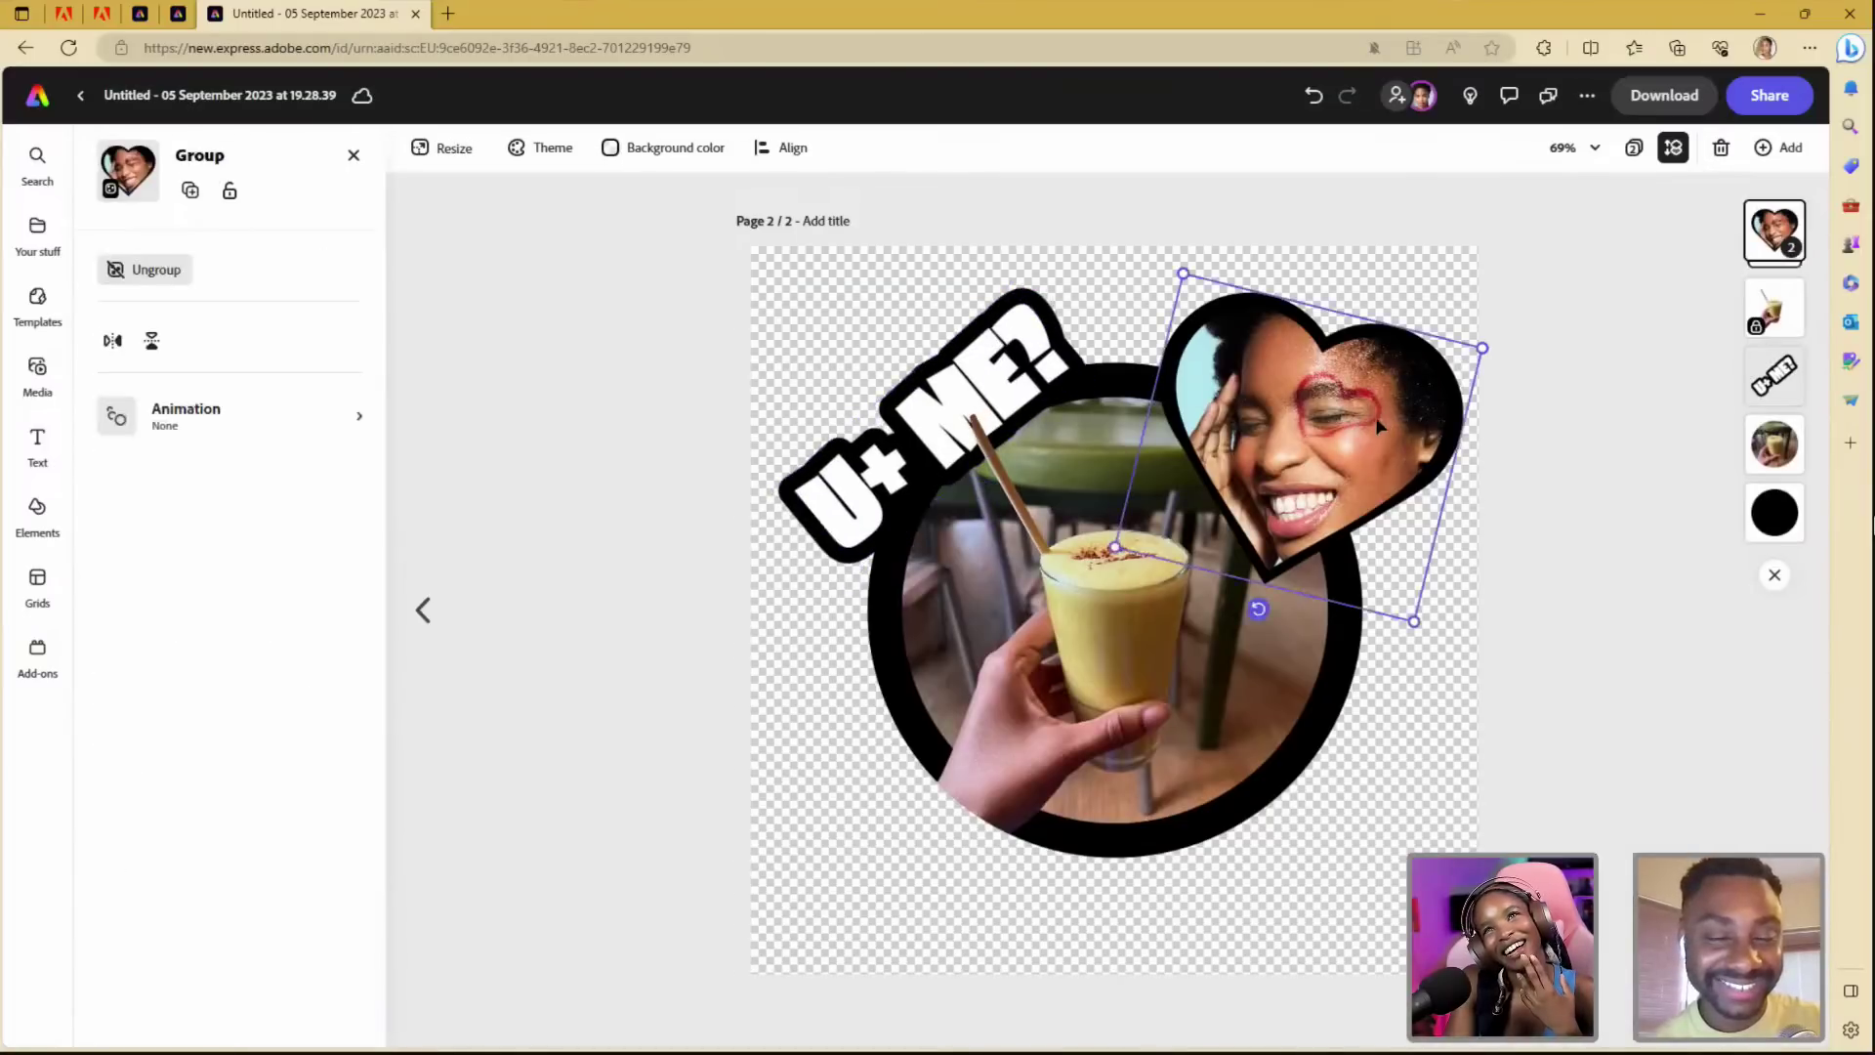
pyautogui.click(1775, 514)
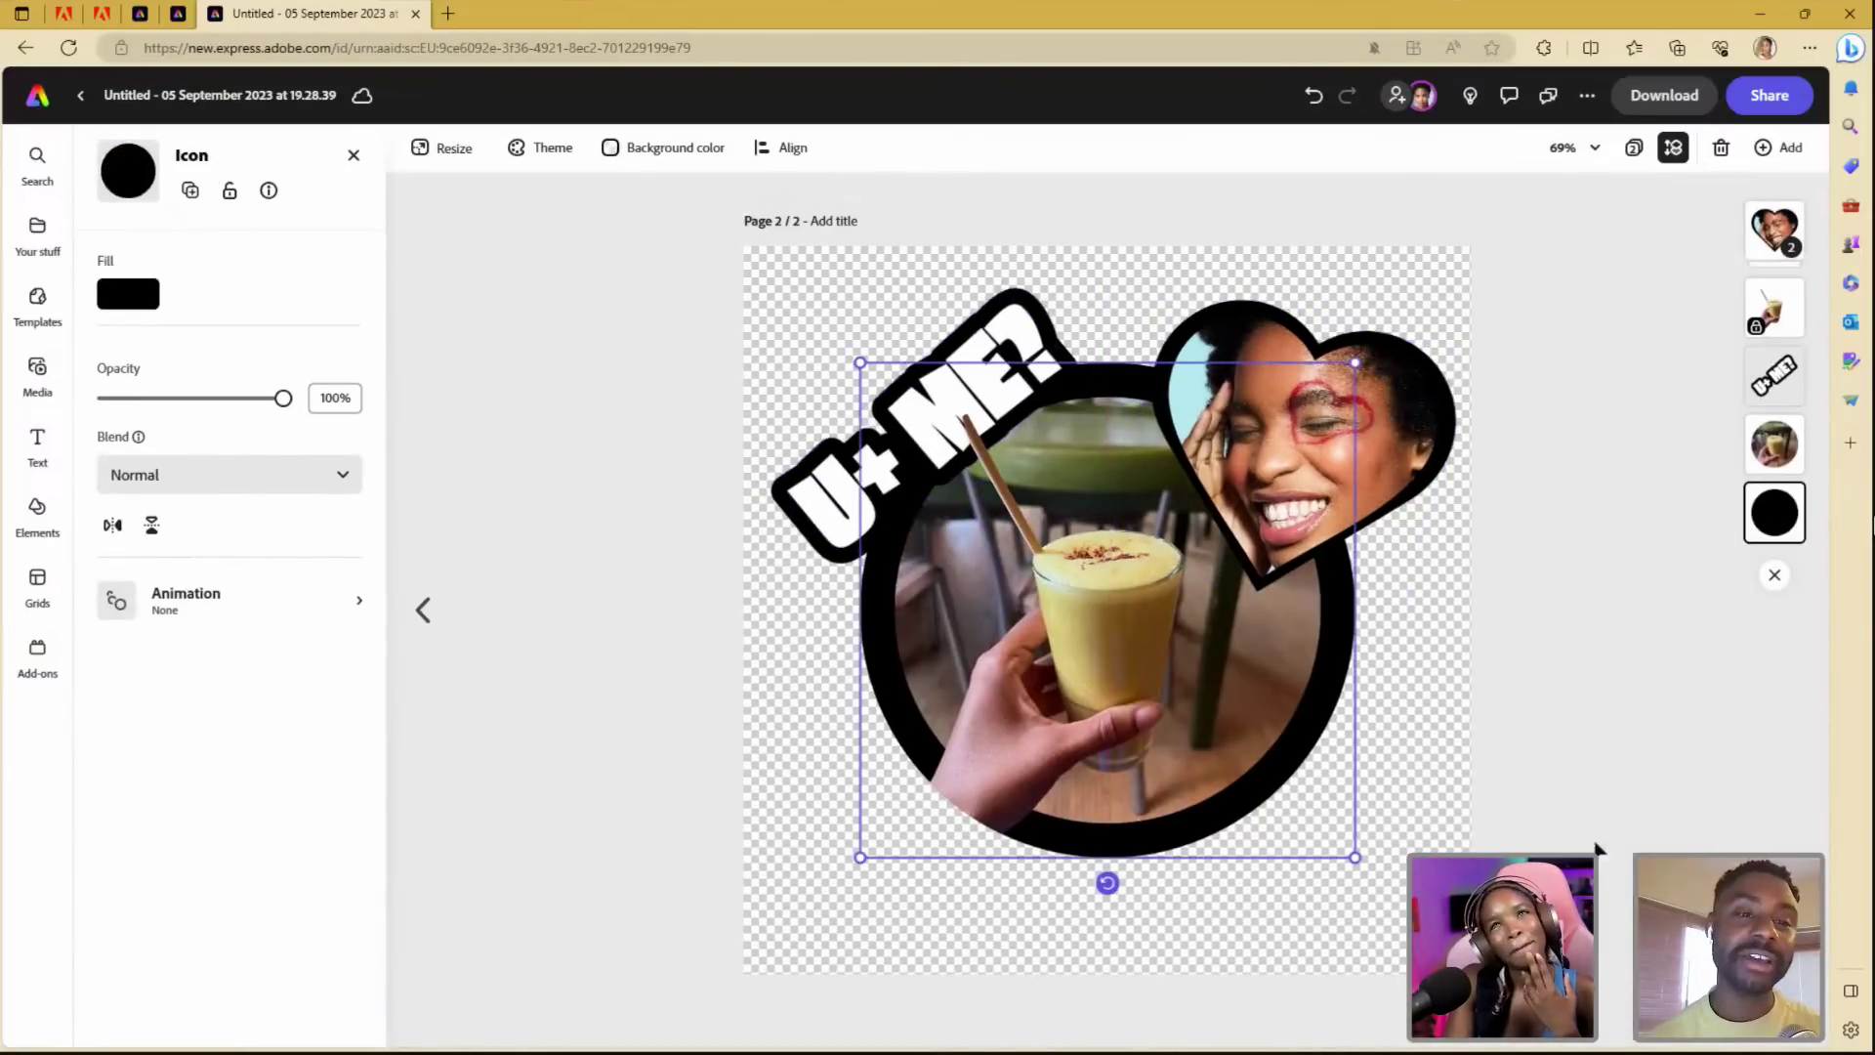
pyautogui.click(1583, 781)
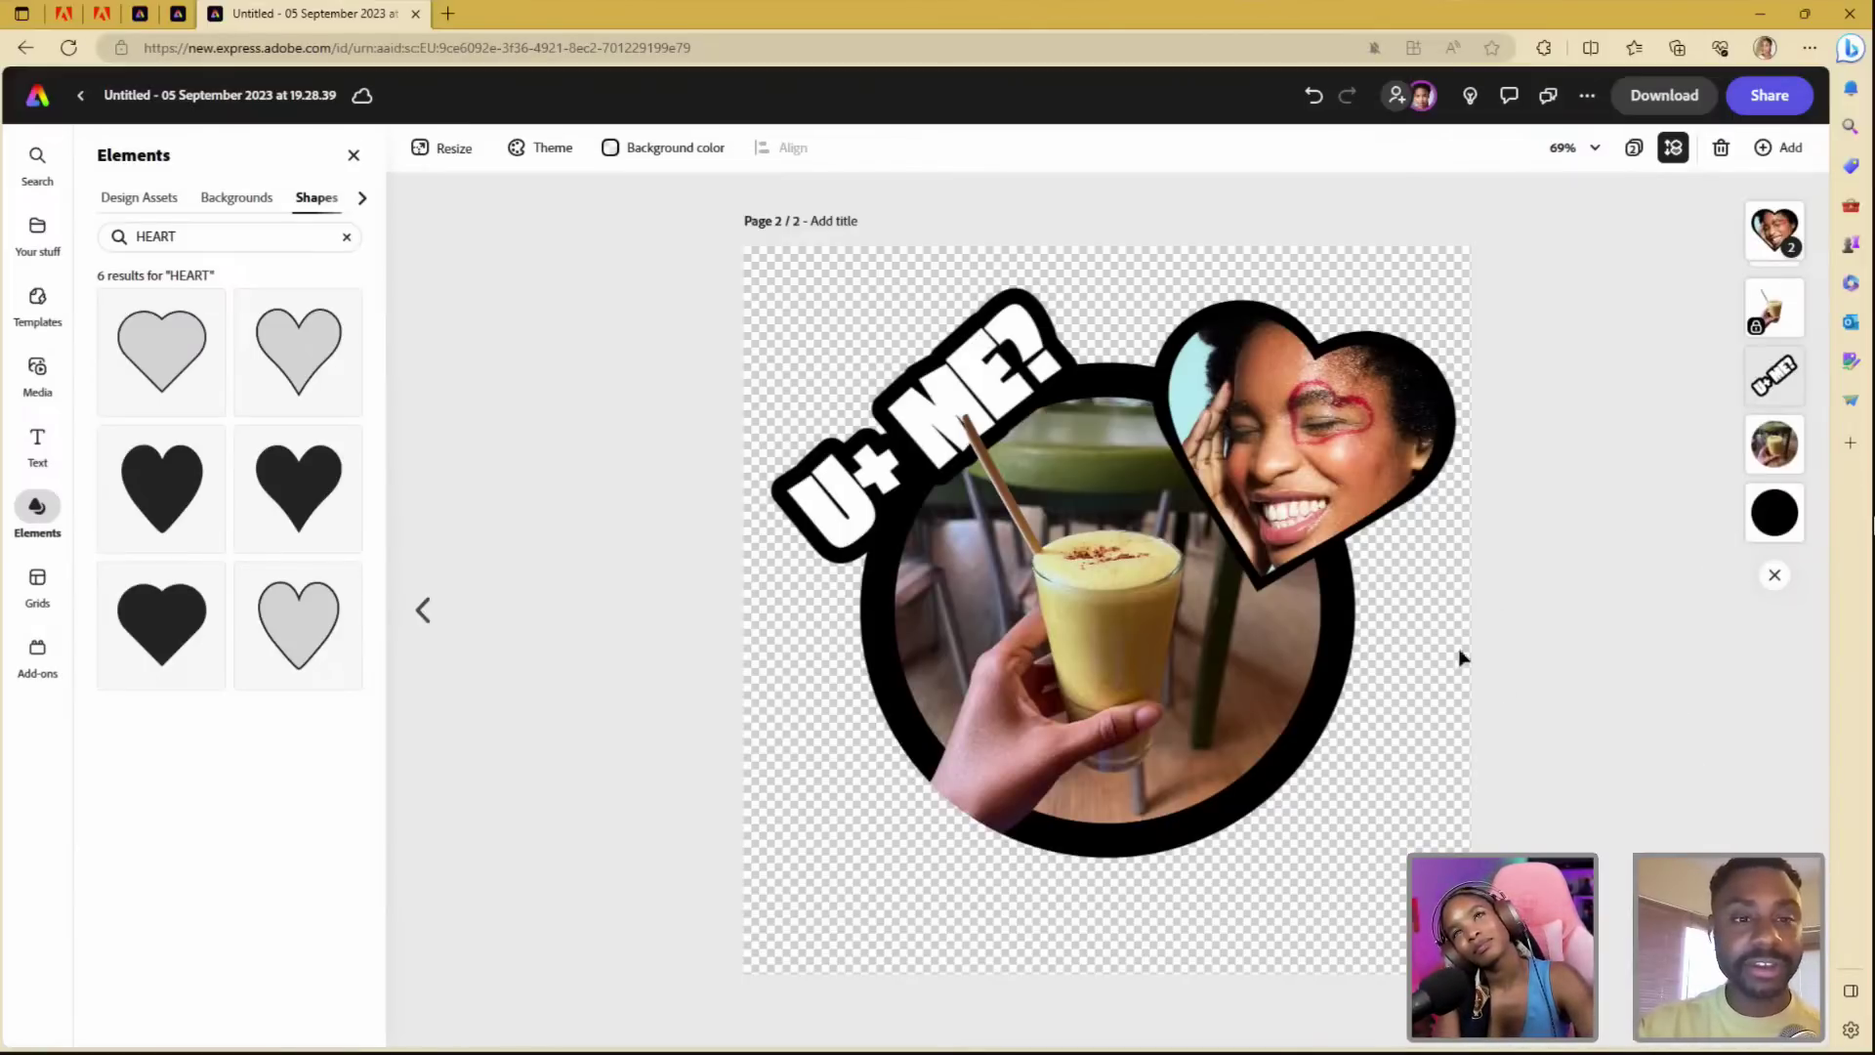
# - Add another solid black heart, shrink and tilt it clockwise, and place it inside the ring just below the heart photo
pyautogui.click(161, 622)
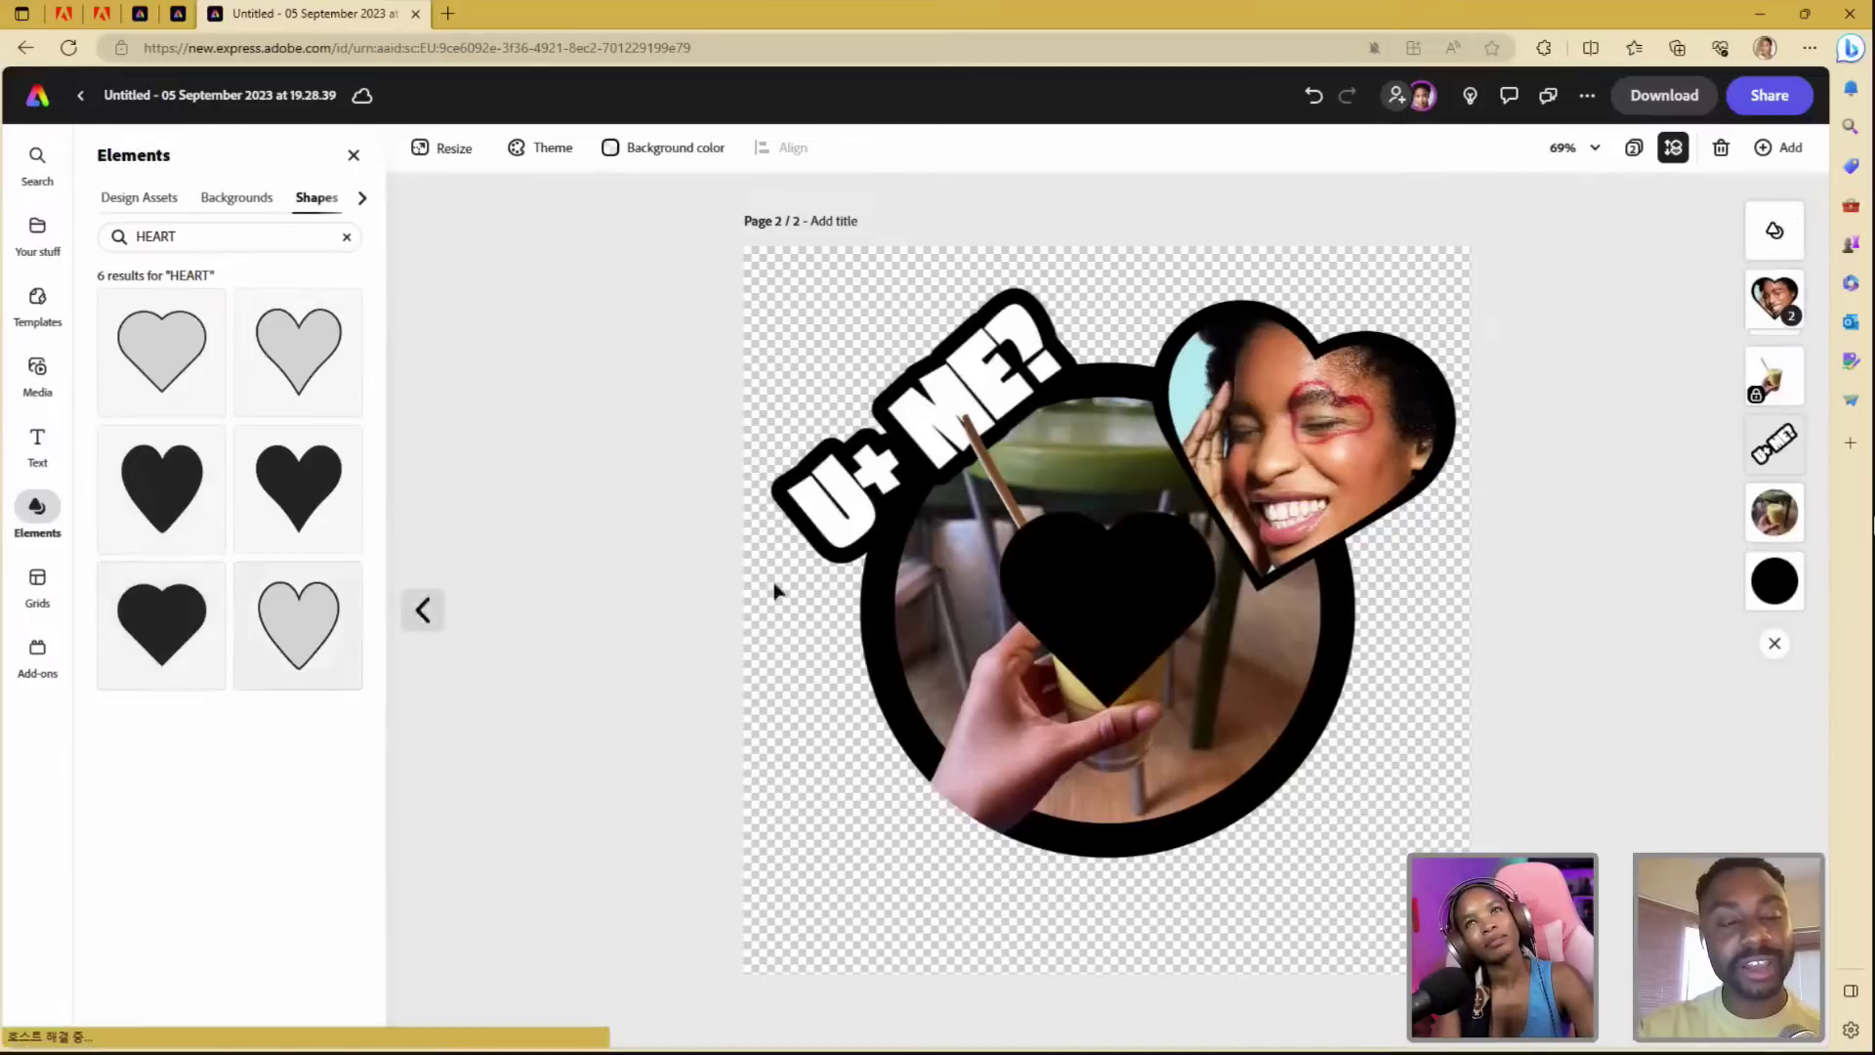
pyautogui.moveTo(1200, 592); pyautogui.dragTo(1429, 647)
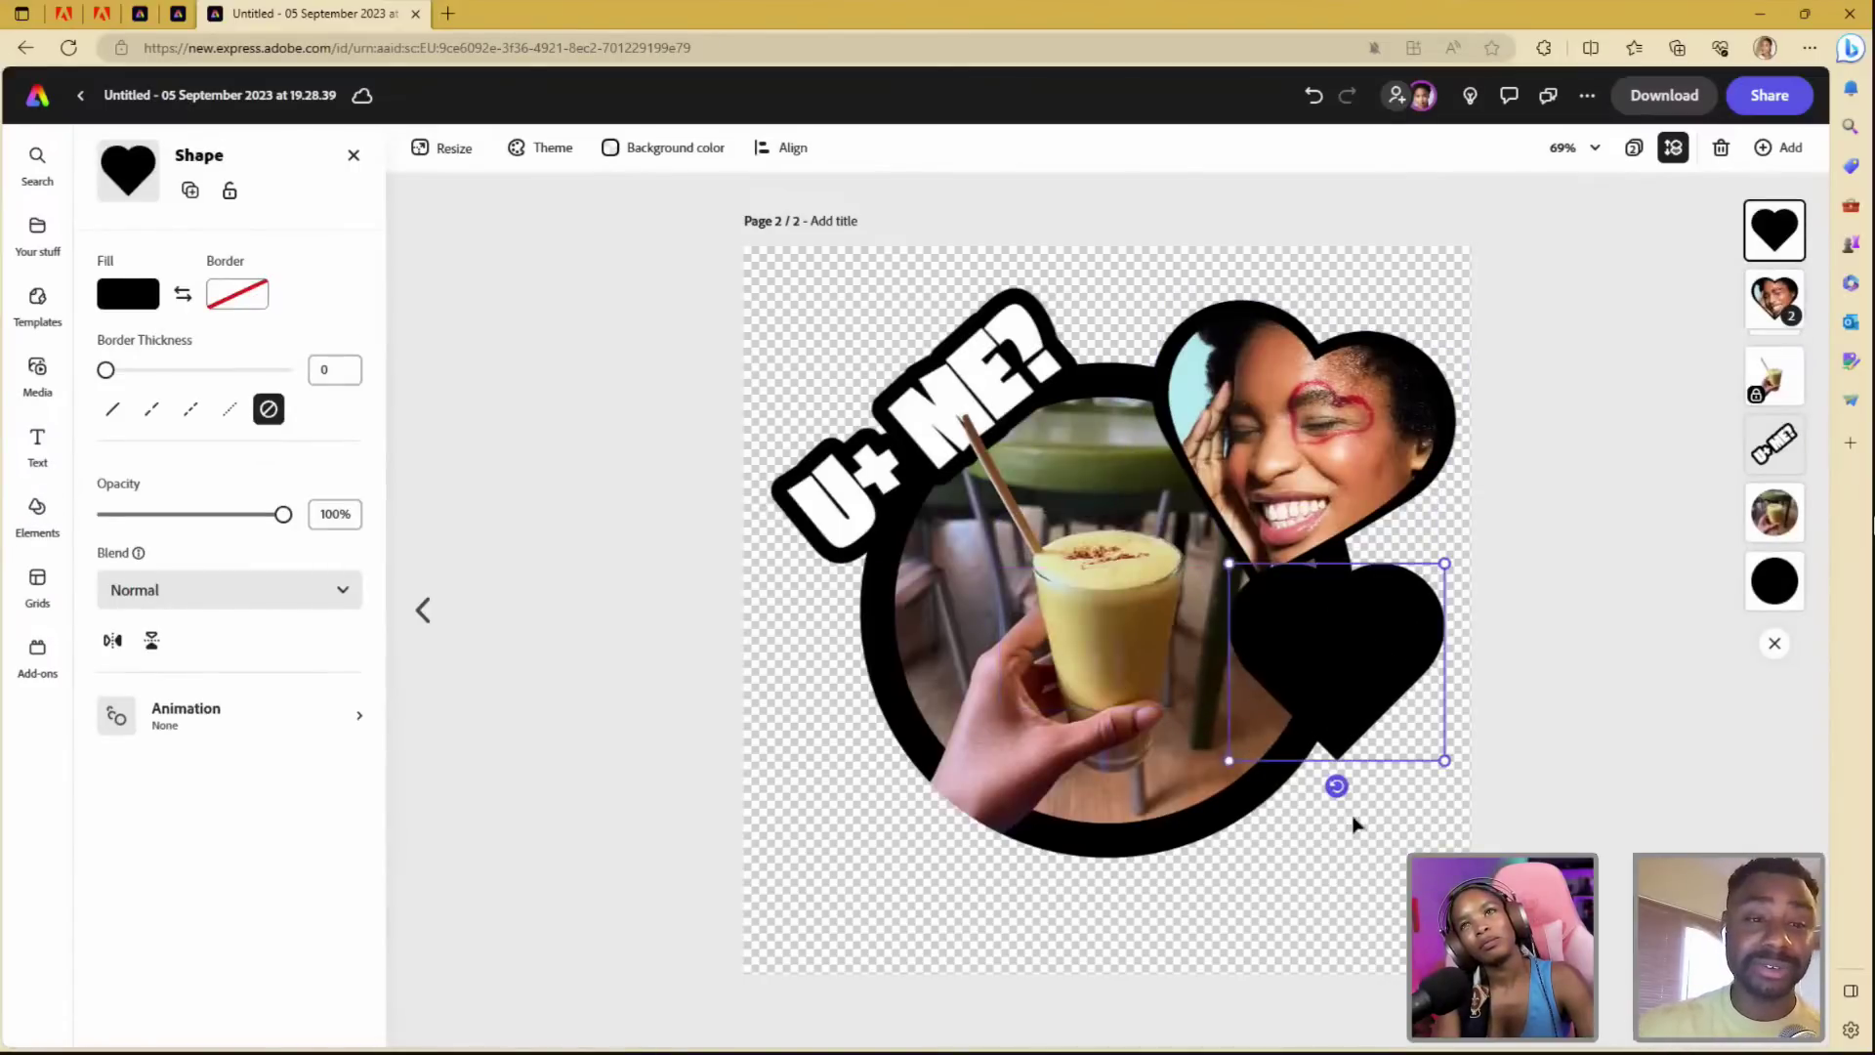
pyautogui.moveTo(1336, 785); pyautogui.dragTo(1377, 730)
pyautogui.moveTo(1347, 642)
pyautogui.mouseDown()
pyautogui.moveTo(1367, 645)
pyautogui.moveTo(1311, 652)
pyautogui.mouseUp()
pyautogui.moveTo(1353, 763); pyautogui.dragTo(1279, 735)
pyautogui.moveTo(1289, 640); pyautogui.dragTo(1247, 657)
pyautogui.moveTo(1305, 727); pyautogui.dragTo(1264, 641)
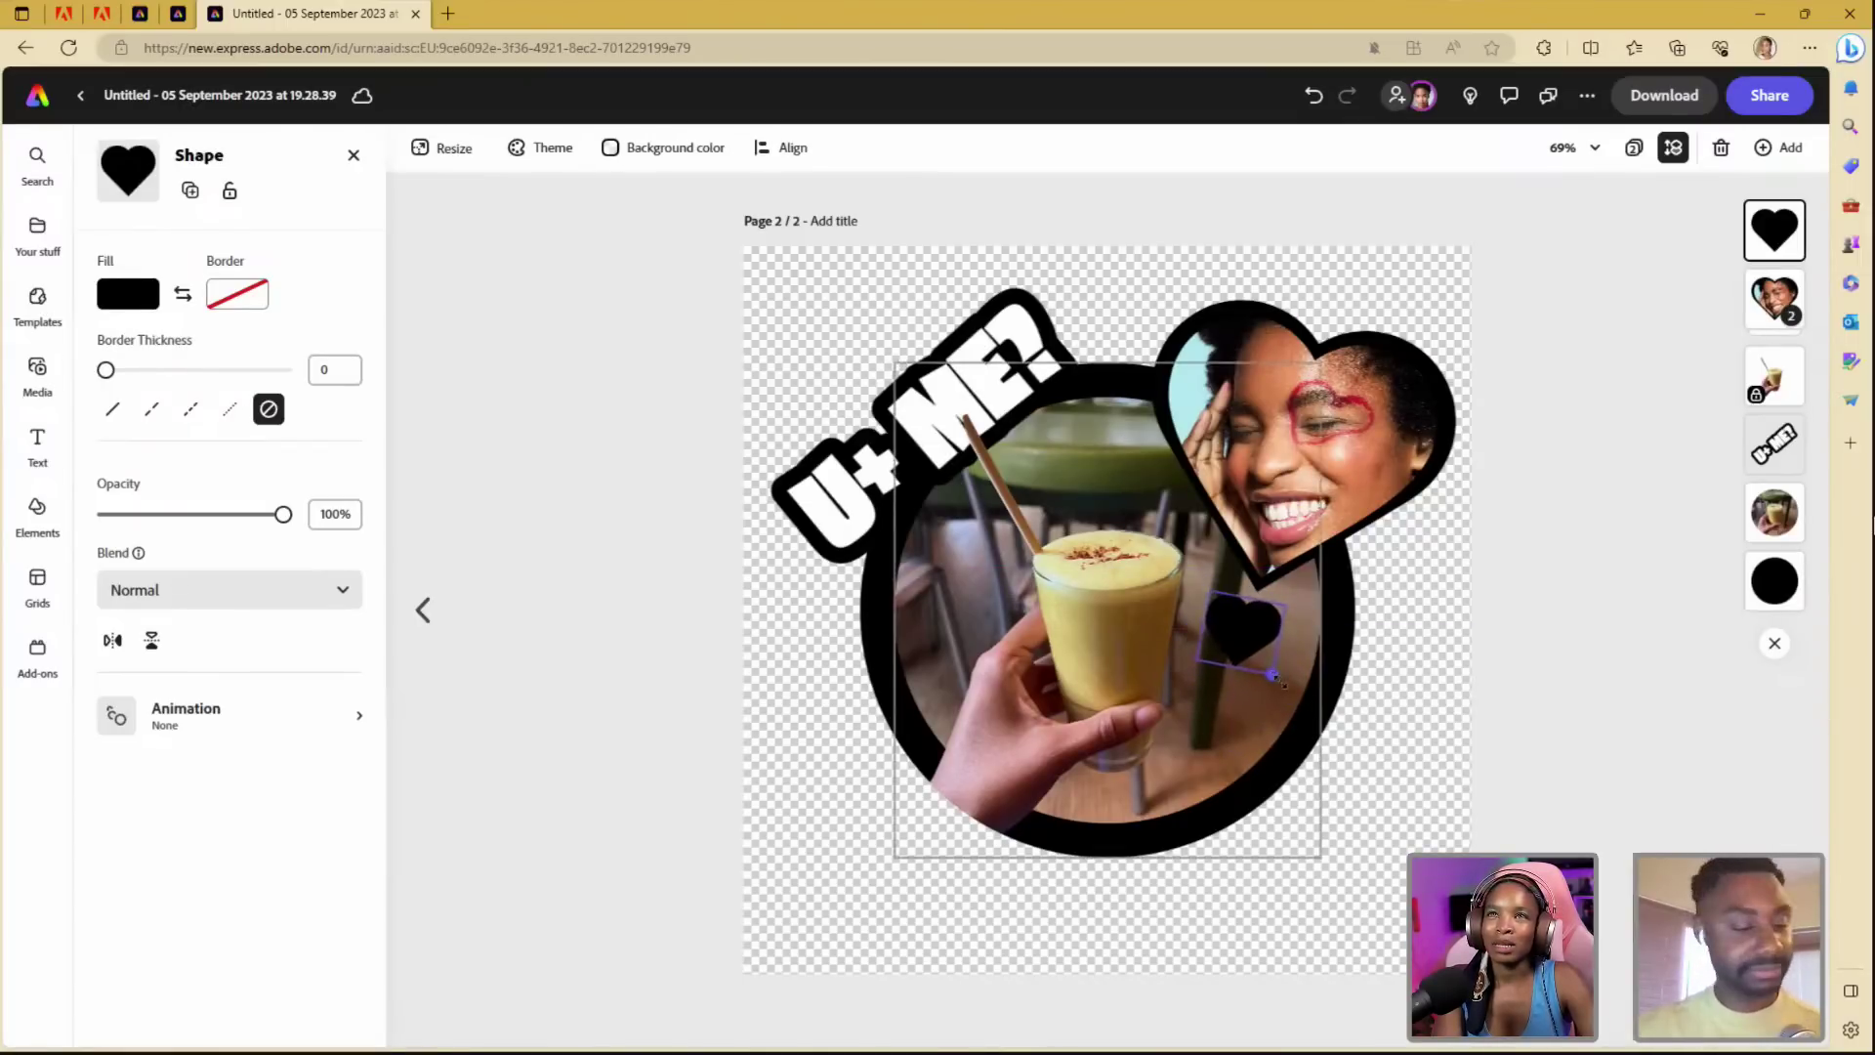
pyautogui.moveTo(1252, 635)
pyautogui.mouseDown()
pyautogui.moveTo(1275, 648)
pyautogui.moveTo(1256, 651)
pyautogui.mouseUp()
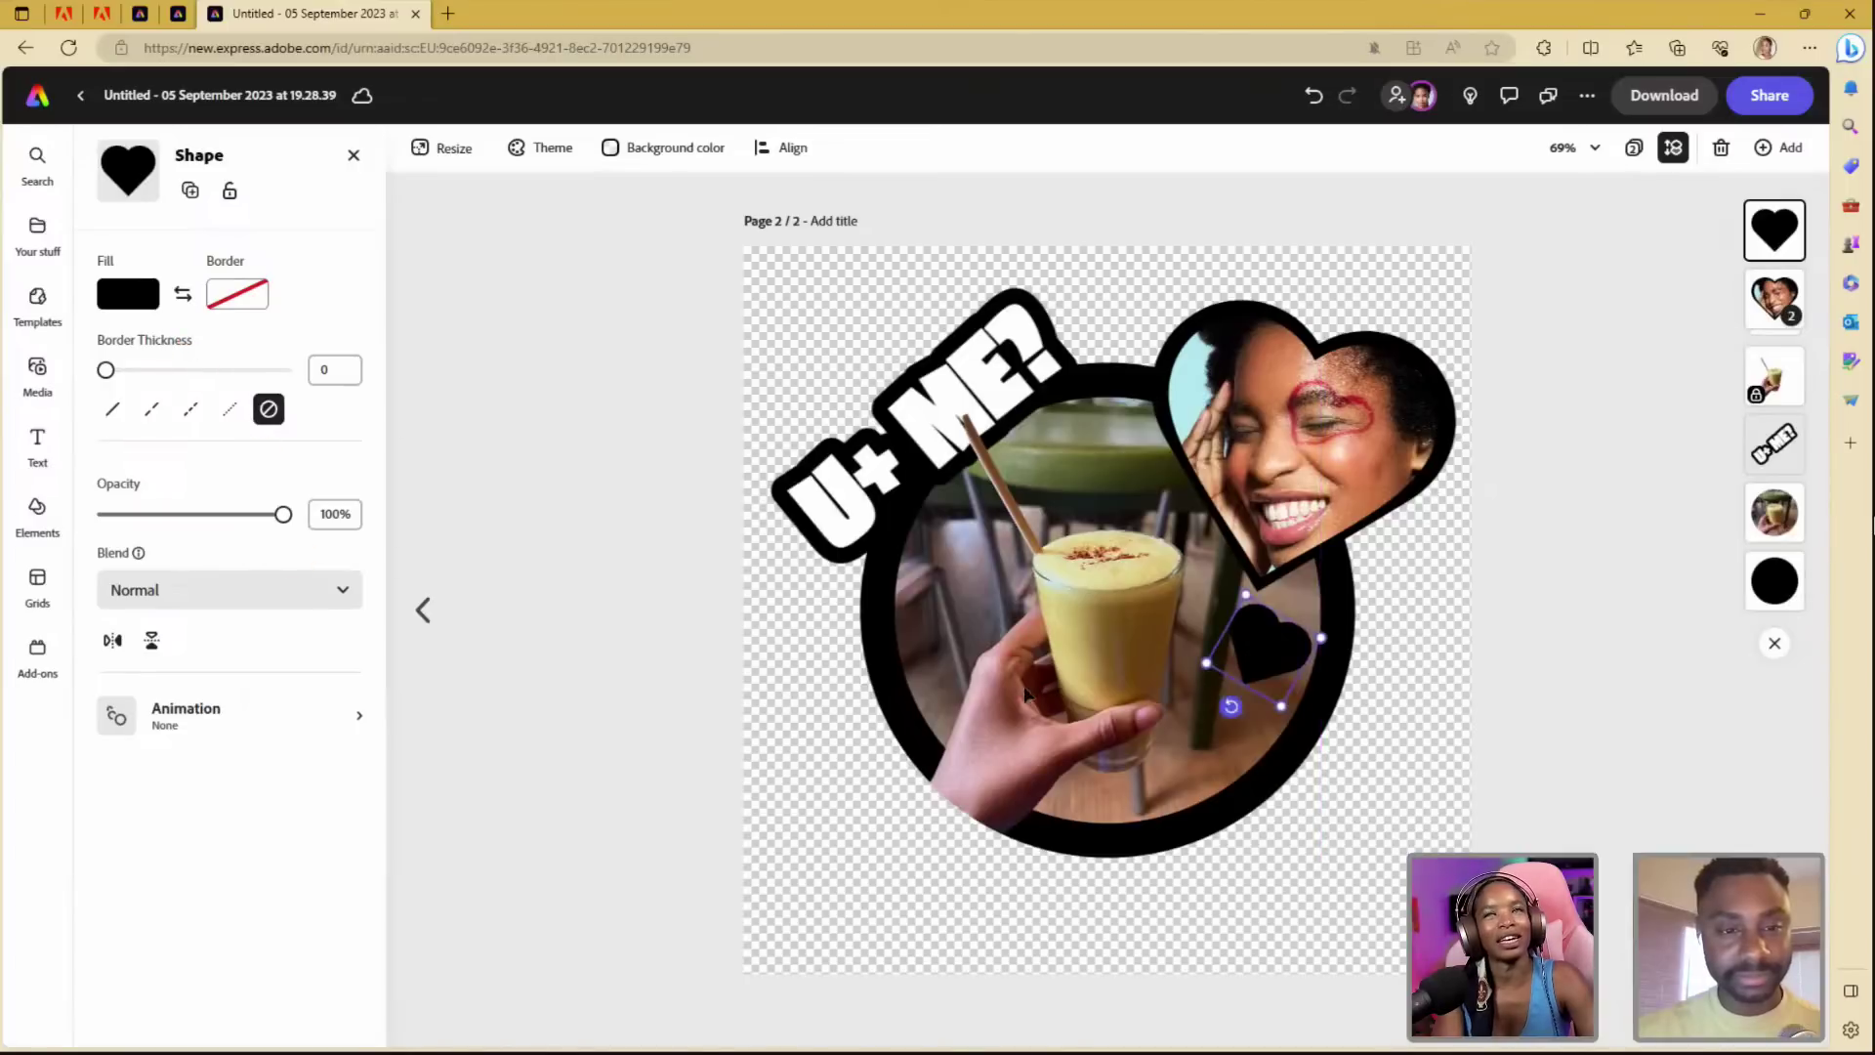
# - Duplicate the small black heart, turn the copy upright, make it slightly smaller, and place it below the first along the ring's inner edge
pyautogui.click(191, 191)
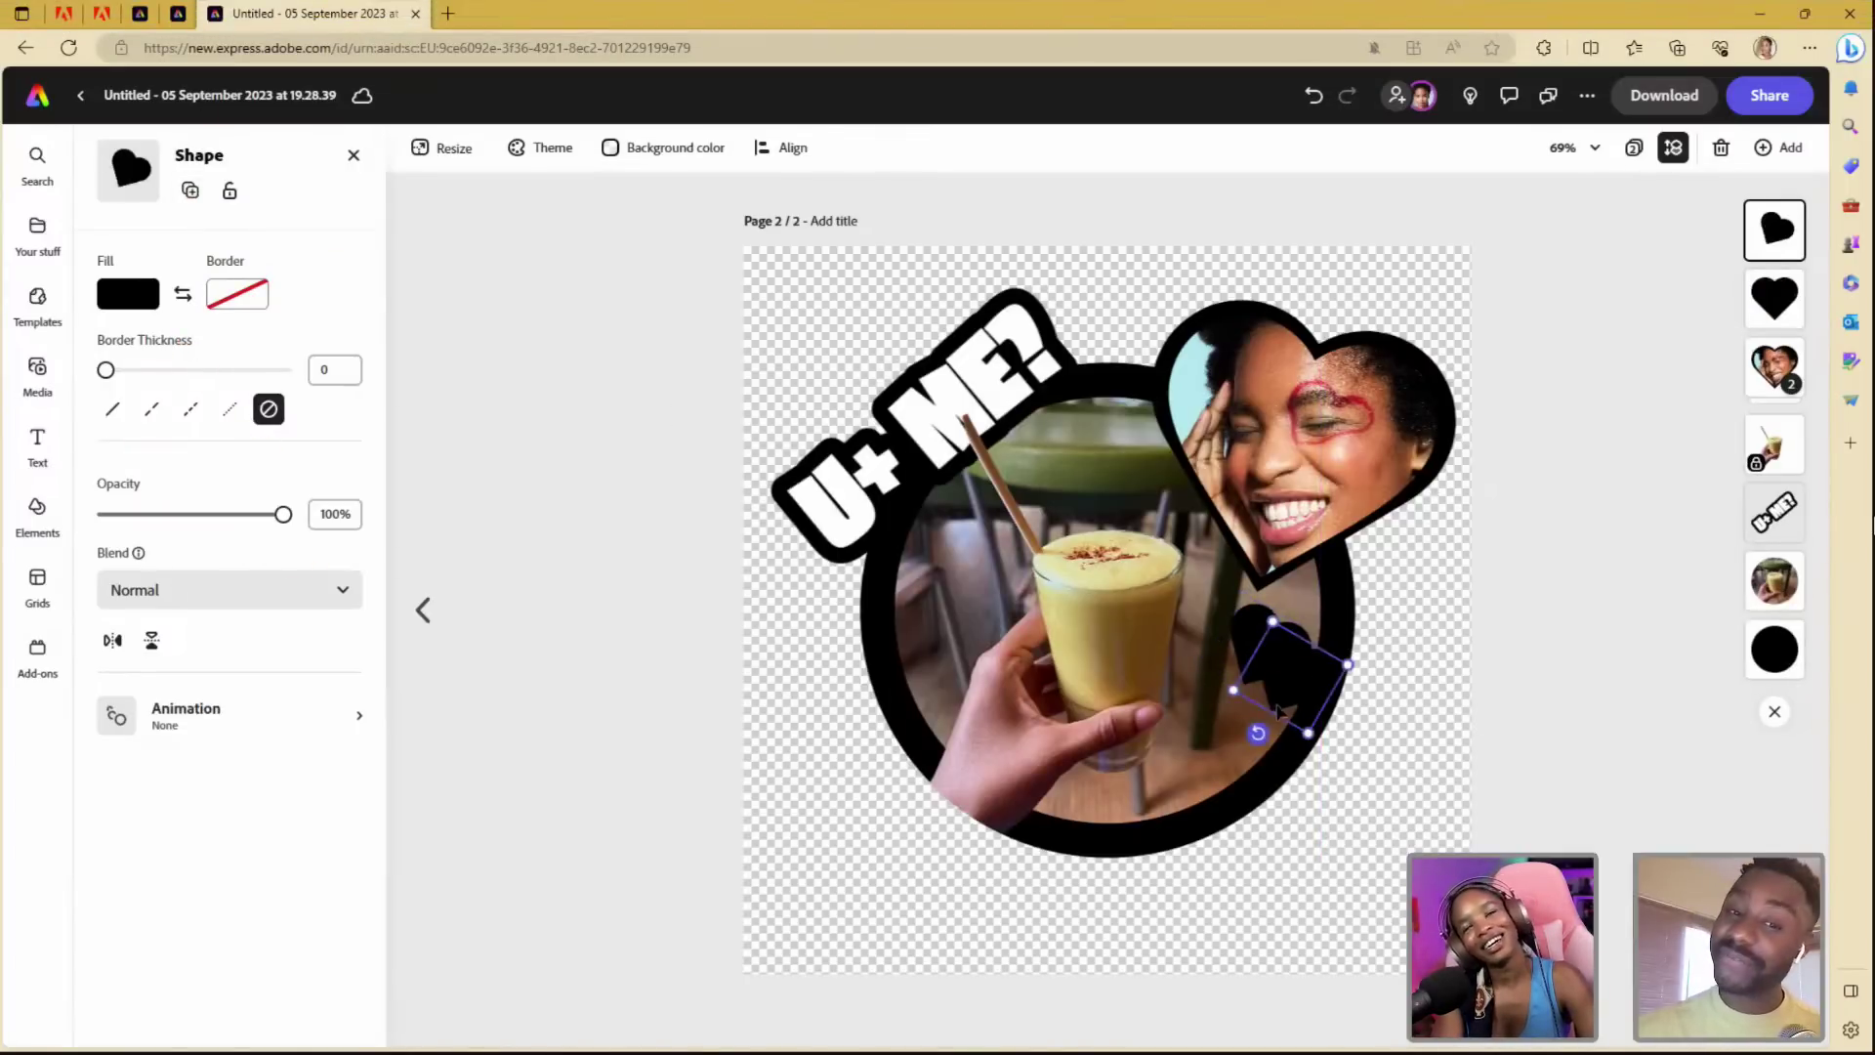
pyautogui.moveTo(1288, 705); pyautogui.dragTo(1236, 735)
pyautogui.click(1410, 796)
pyautogui.click(1220, 737)
pyautogui.click(1481, 757)
pyautogui.click(1228, 737)
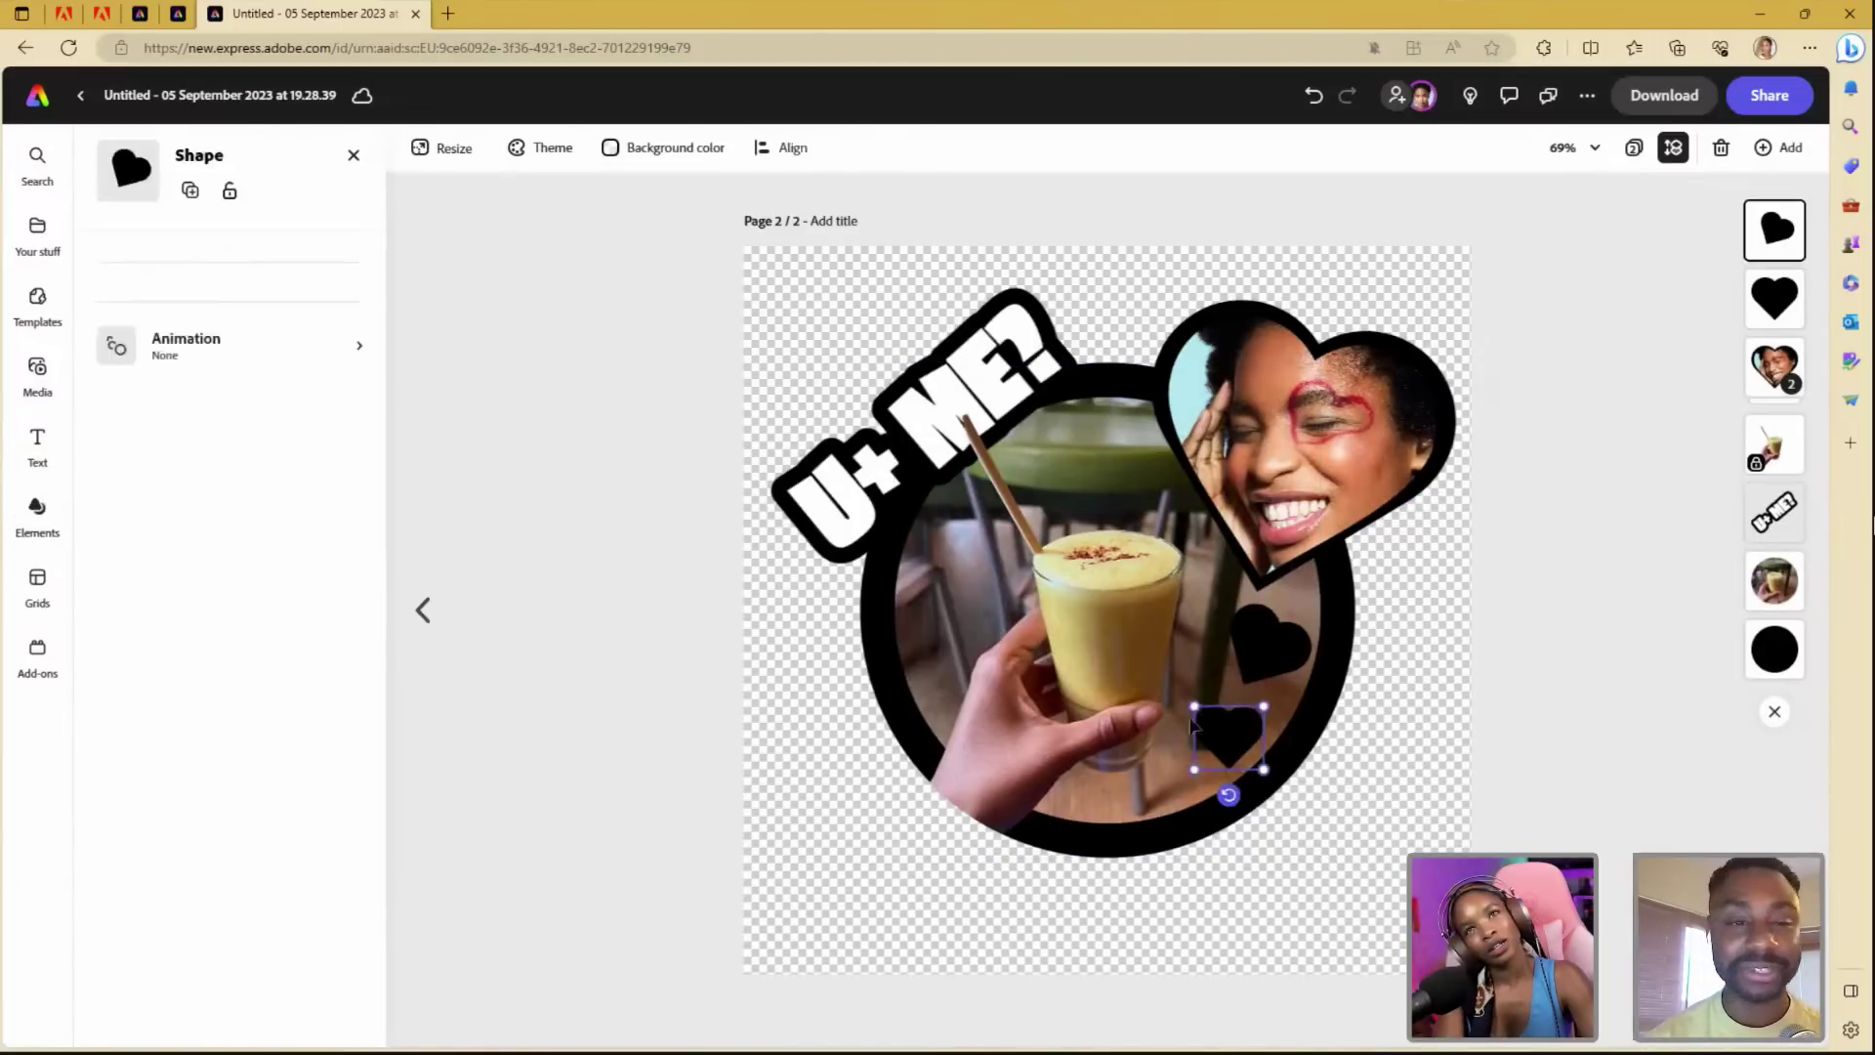
# - Duplicate the upright small heart, tilt and shrink the copy, and place it below it near the ring's bottom inner edge
pyautogui.click(190, 190)
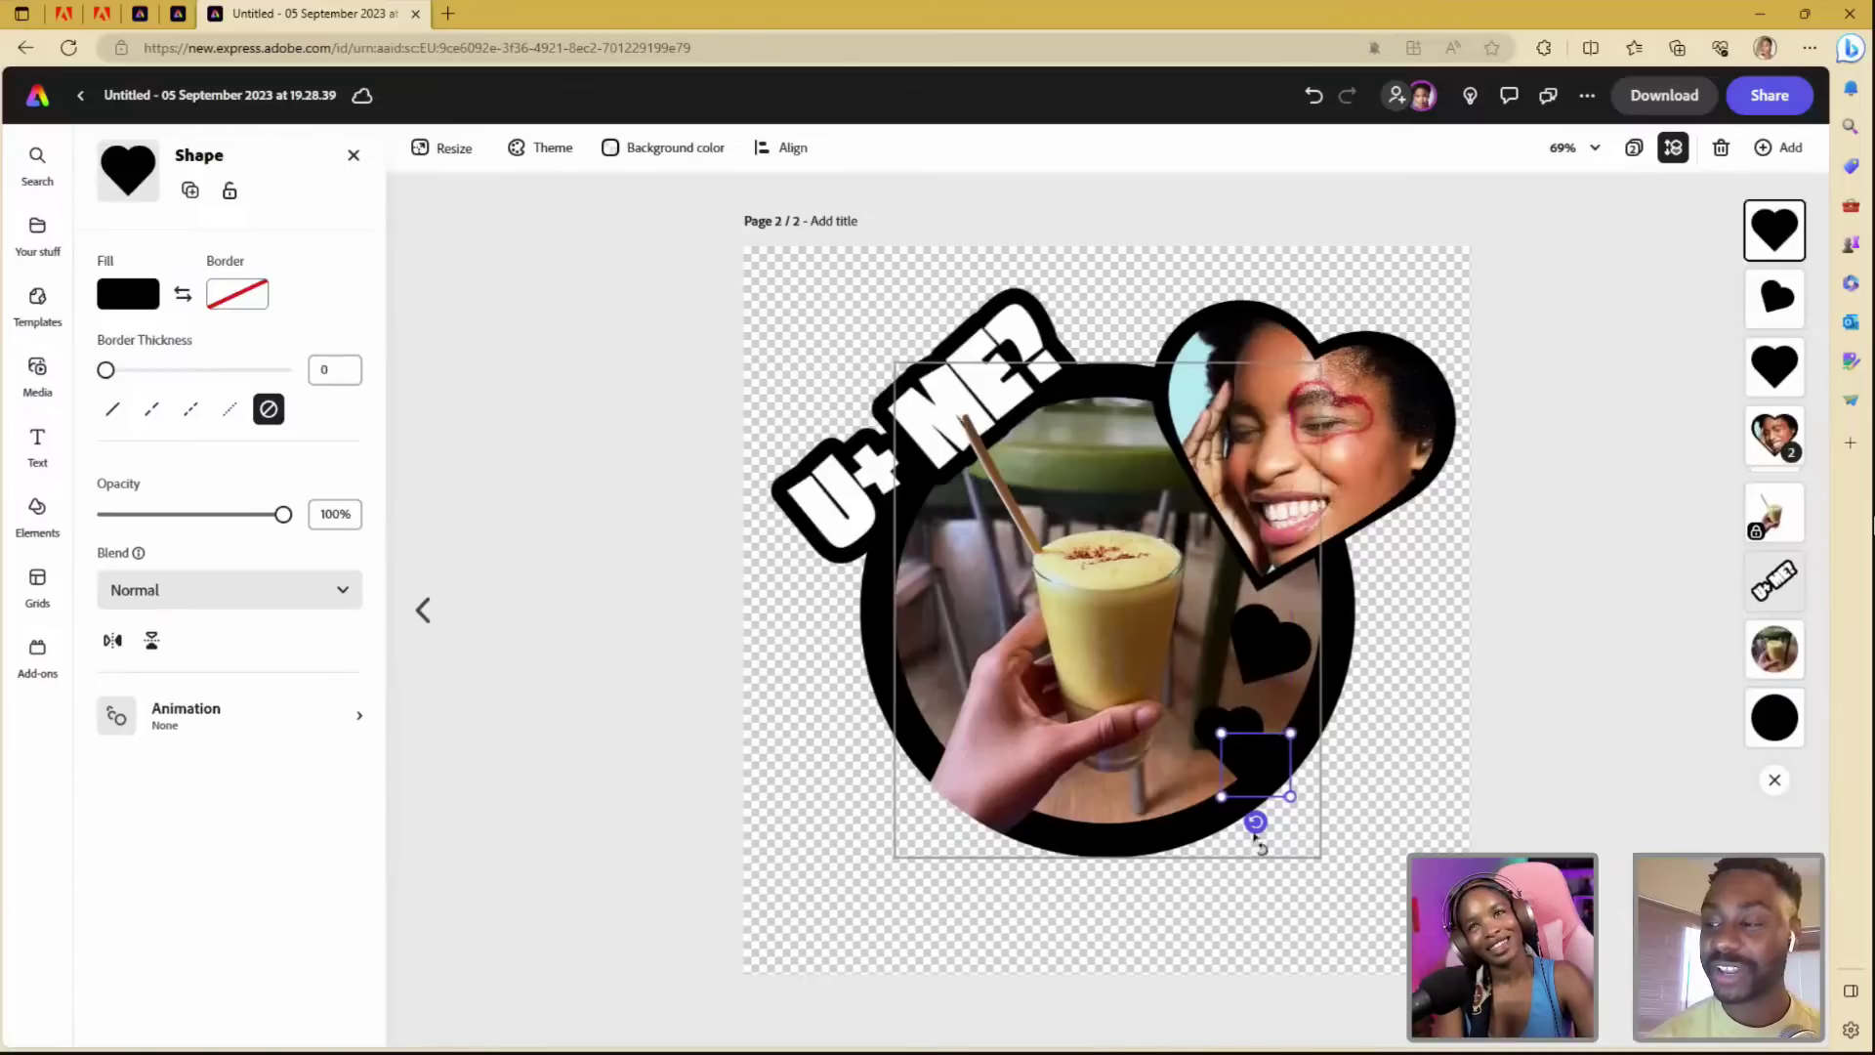
pyautogui.moveTo(1255, 825); pyautogui.dragTo(1177, 781)
pyautogui.click(1255, 841)
pyautogui.click(1176, 771)
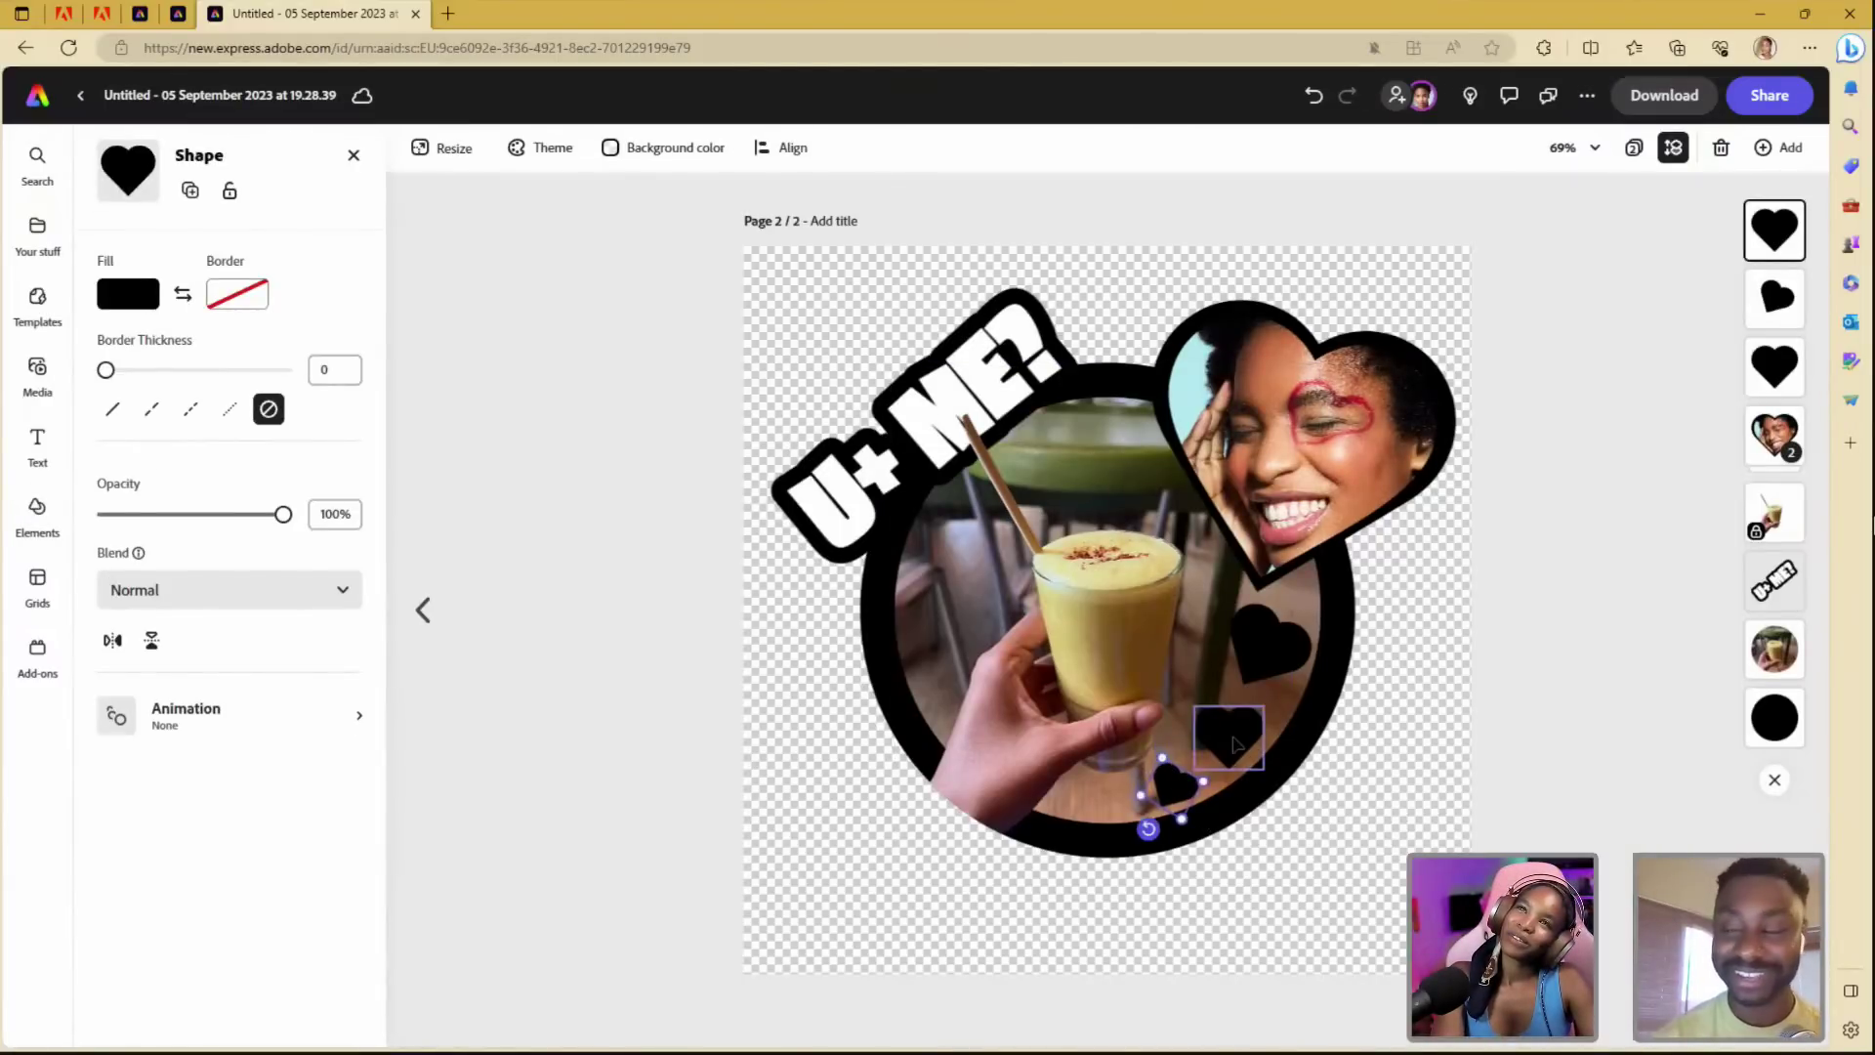
pyautogui.click(1232, 744)
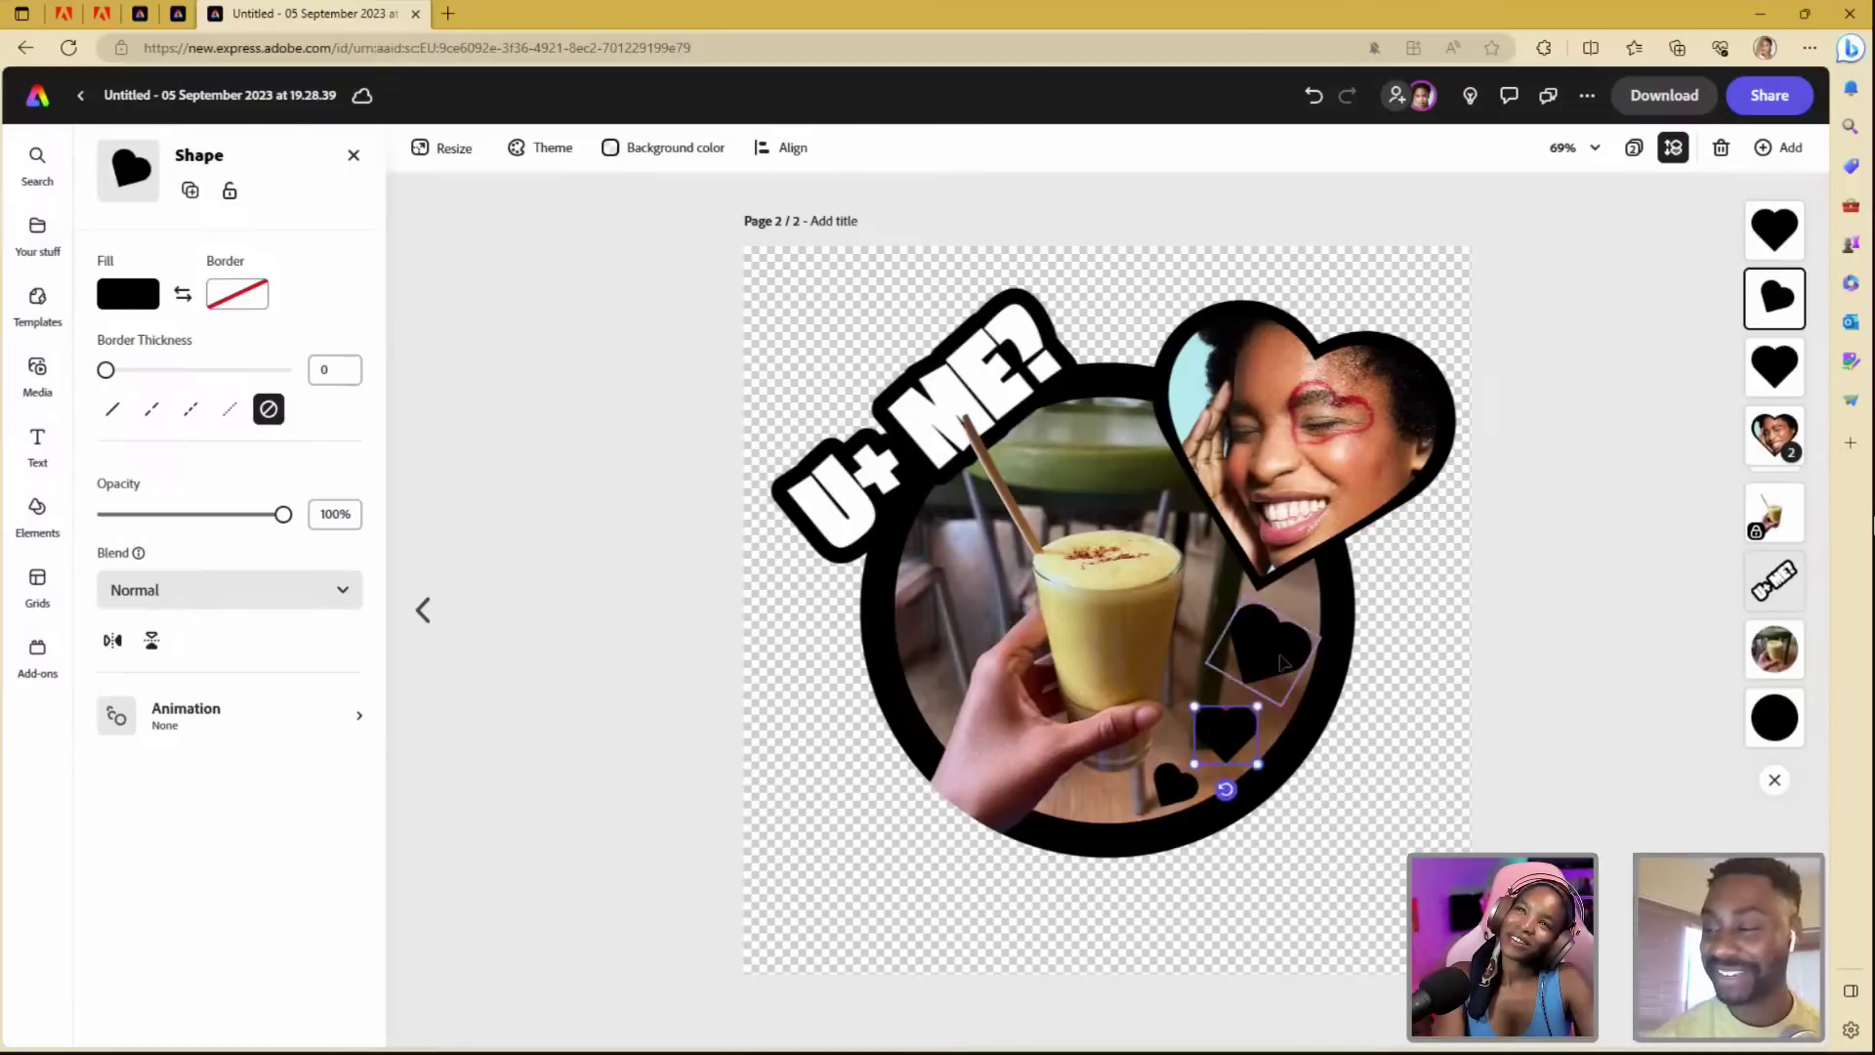
pyautogui.click(1281, 660)
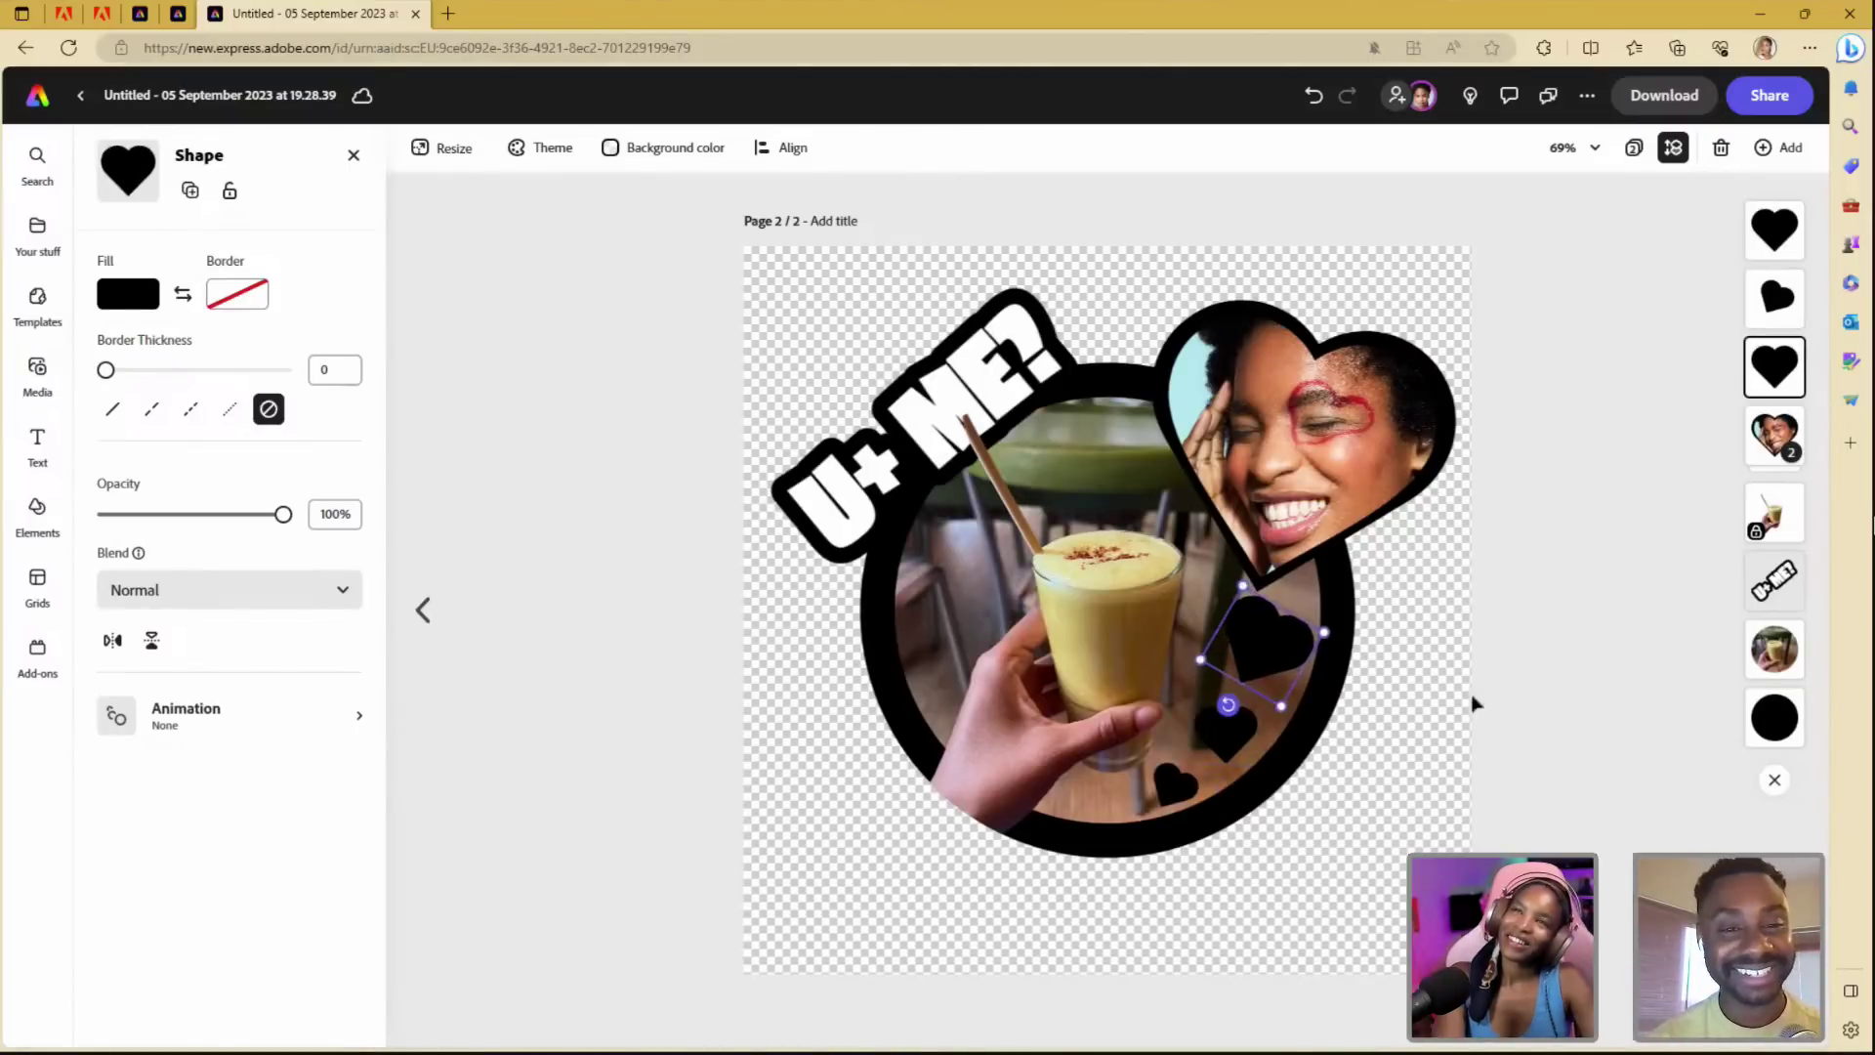
pyautogui.click(1567, 747)
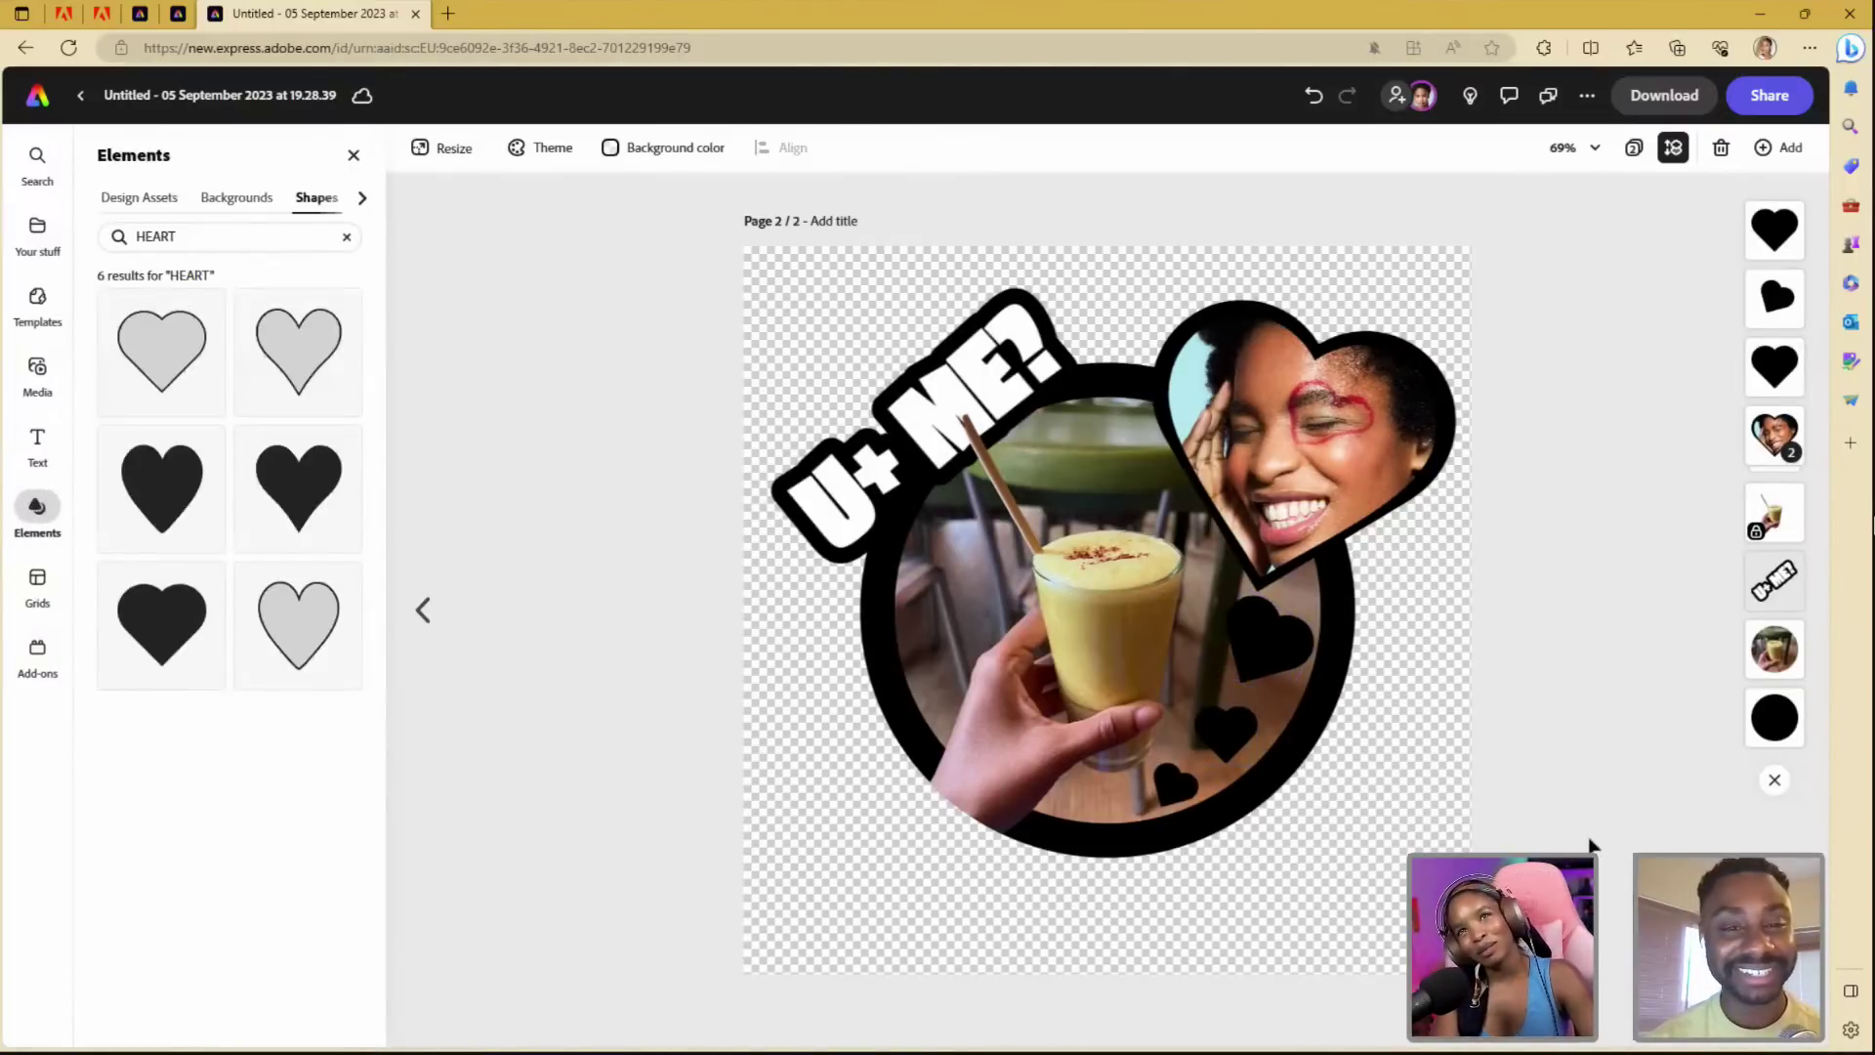
pyautogui.click(1269, 644)
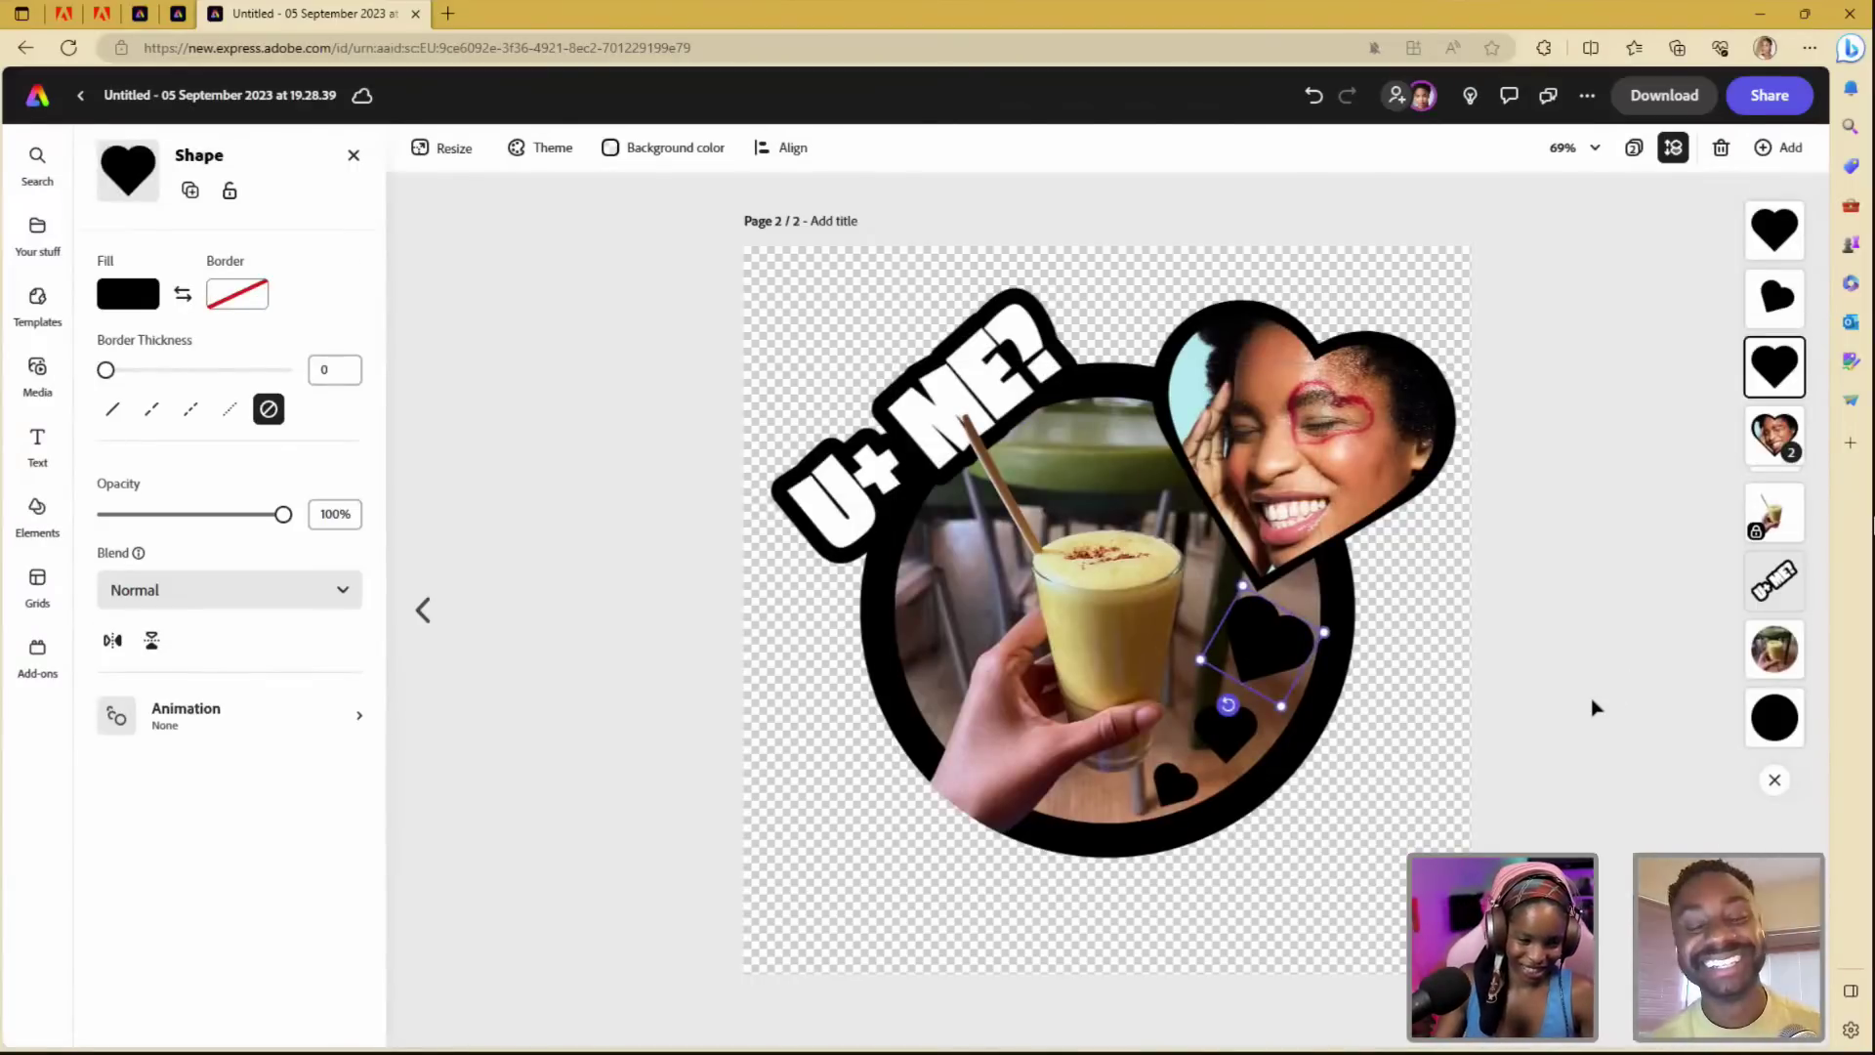
pyautogui.click(1467, 747)
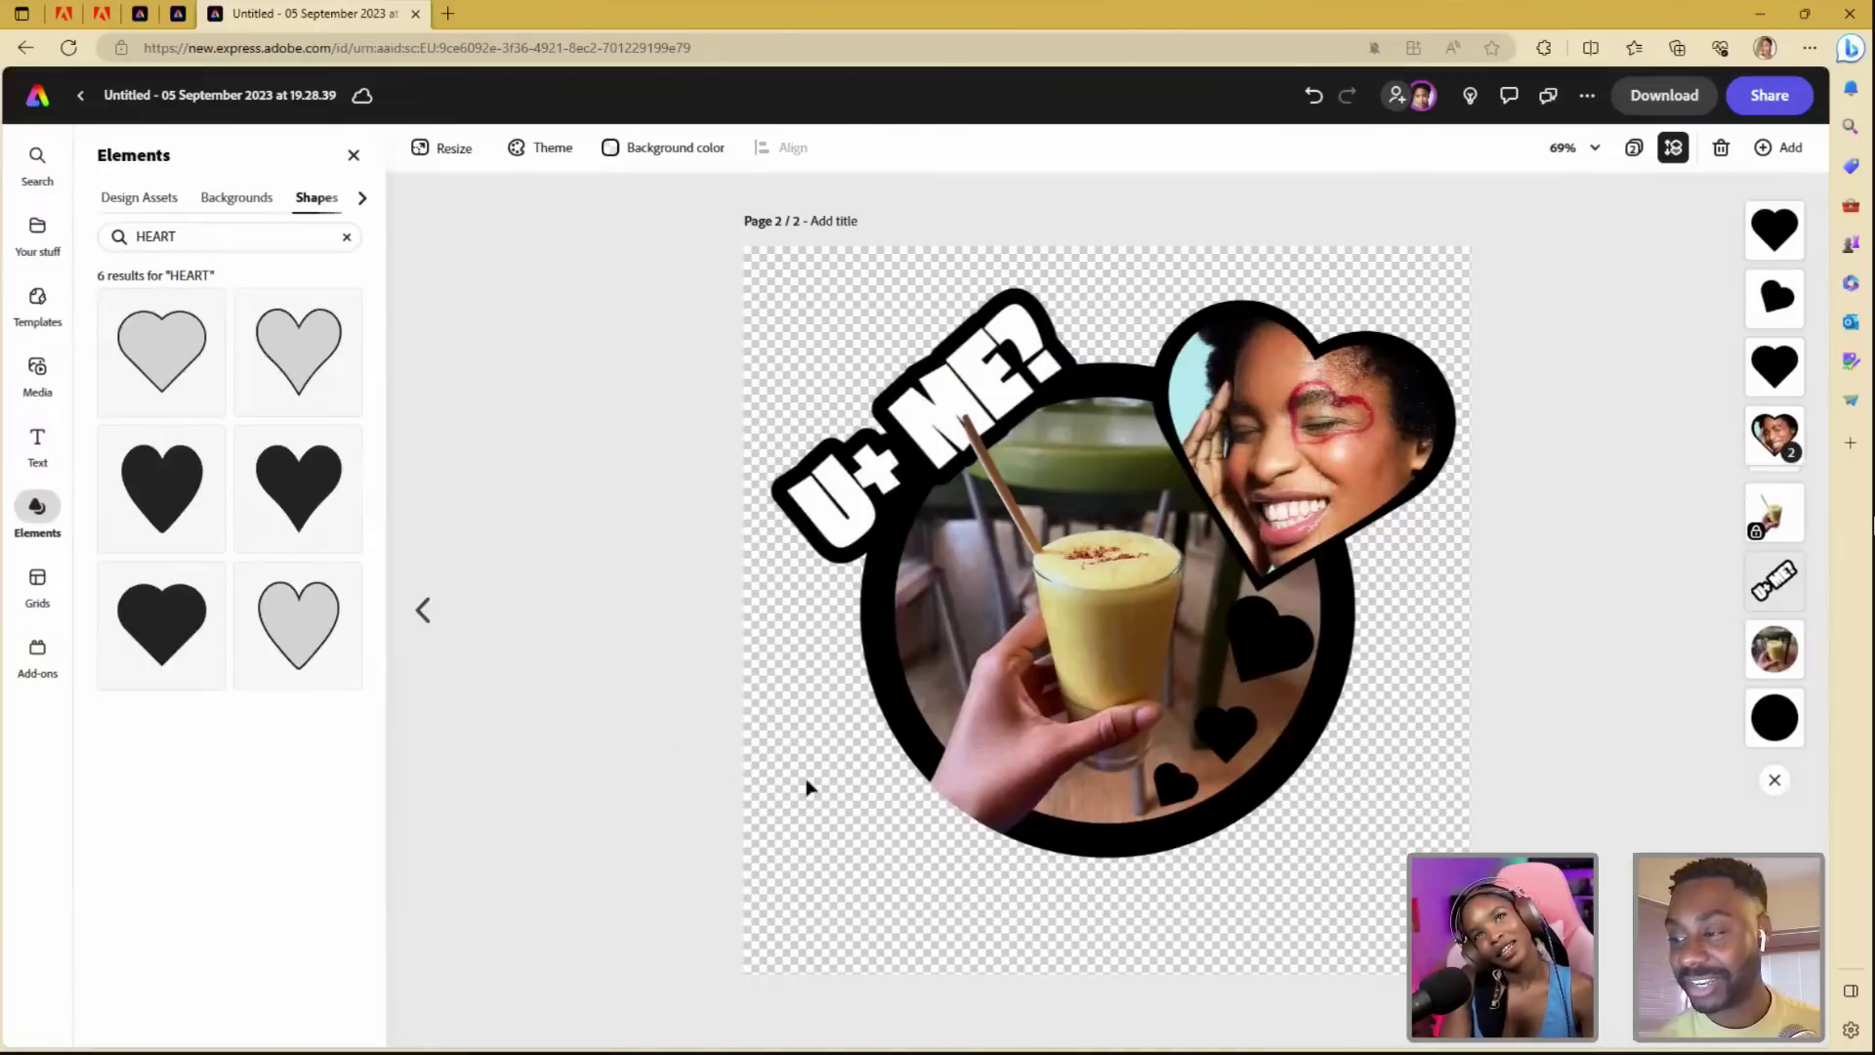
# - Fill the largest of the three small hearts white and give it a black border with a thickness of 11
pyautogui.click(1270, 643)
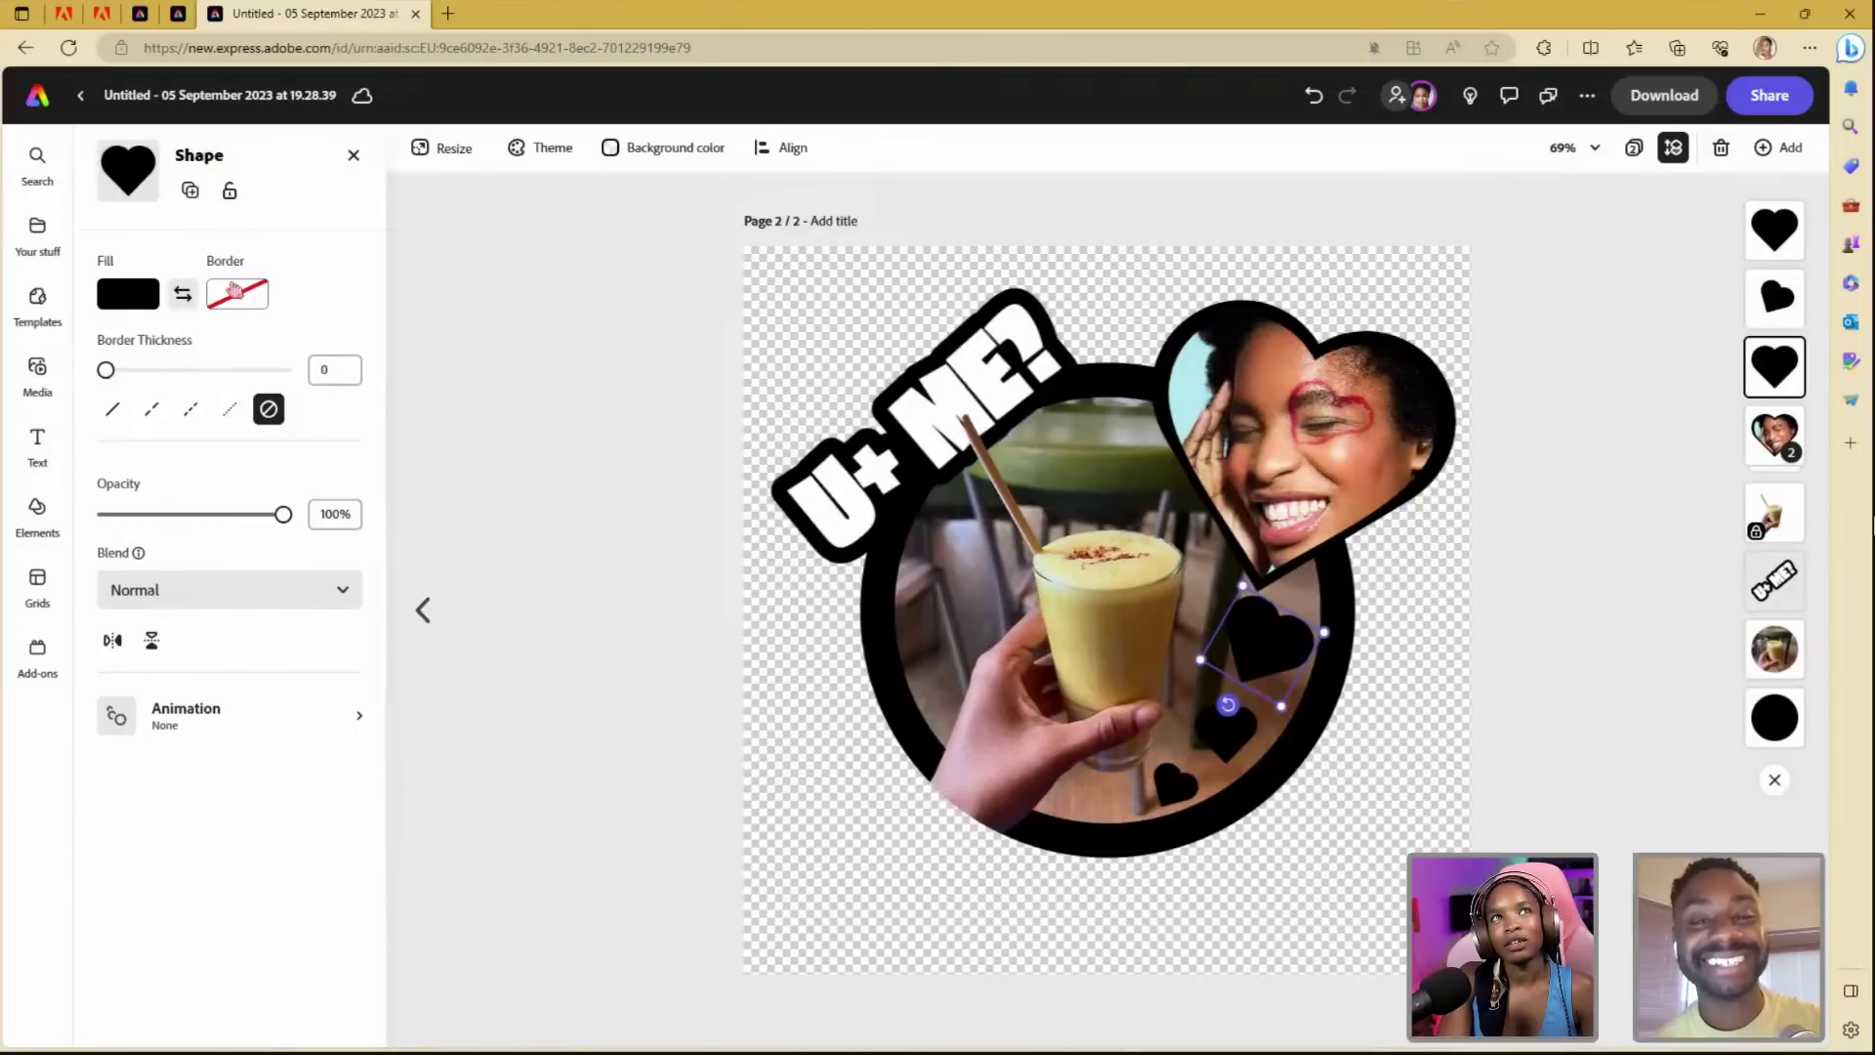
pyautogui.click(124, 297)
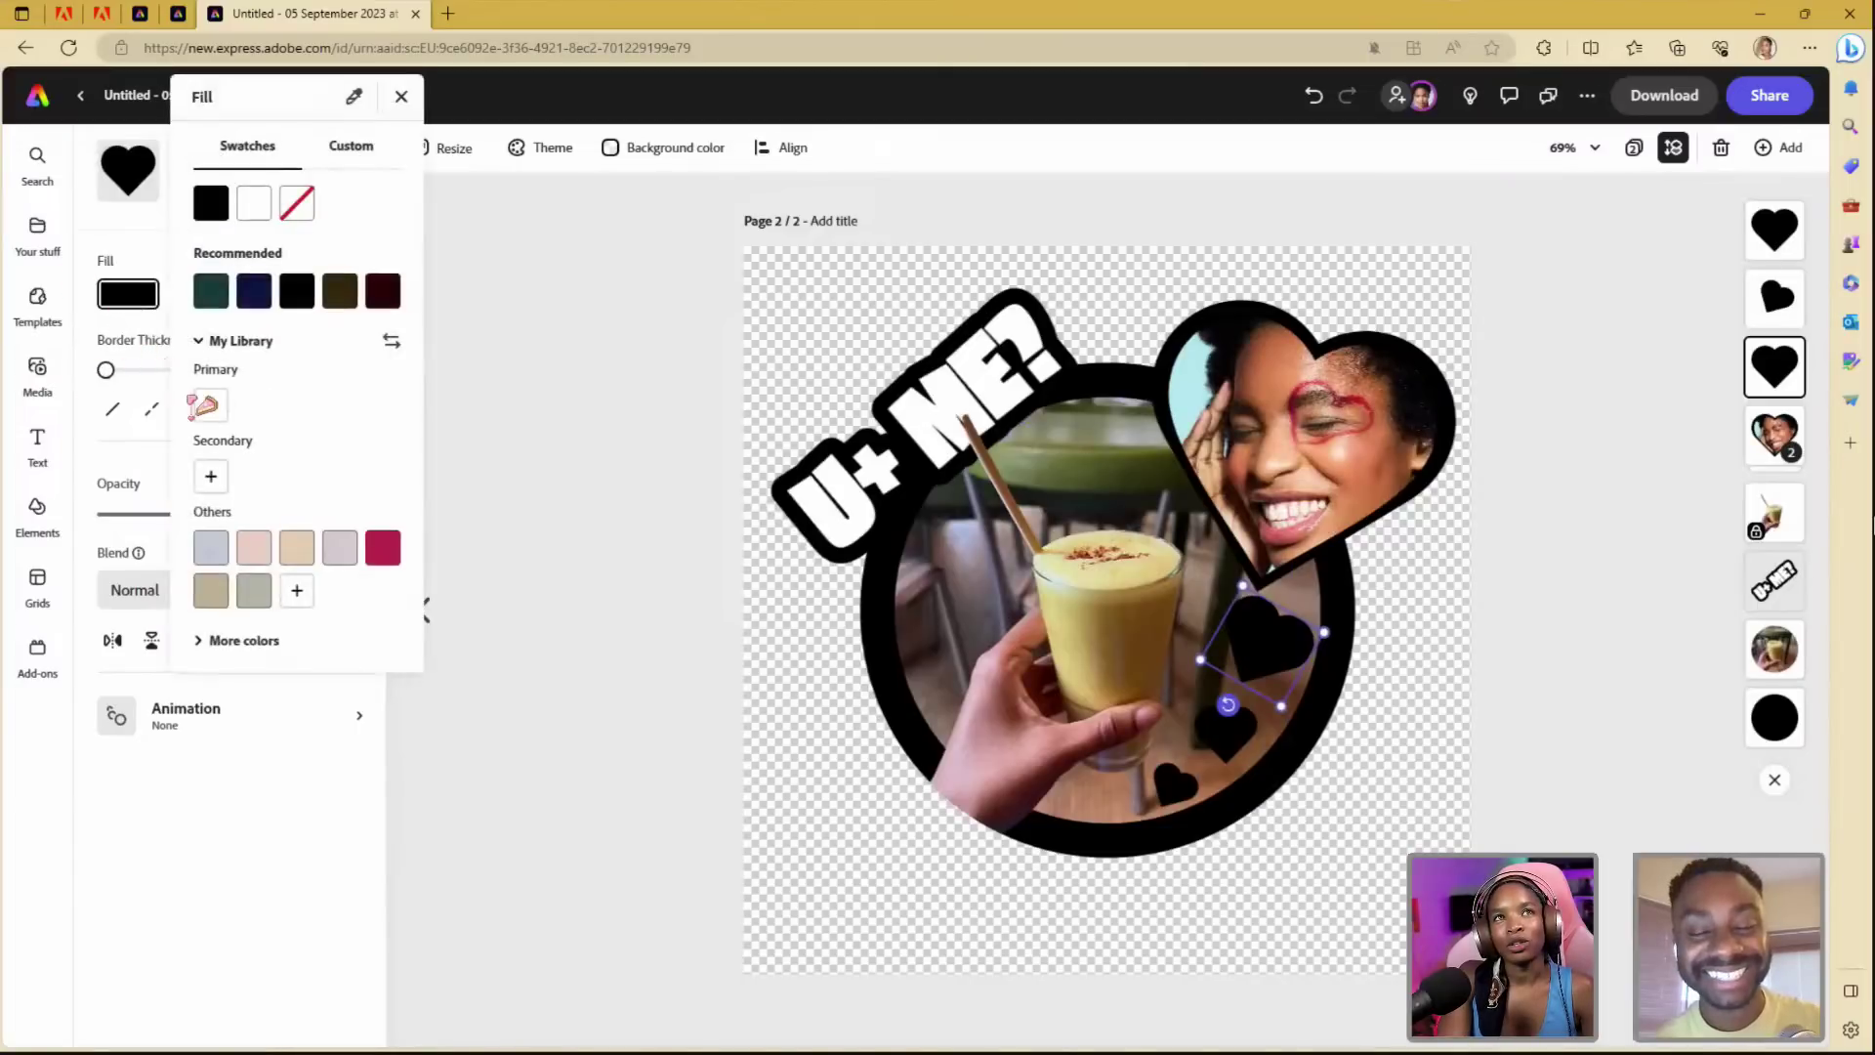
pyautogui.click(254, 203)
pyautogui.click(567, 367)
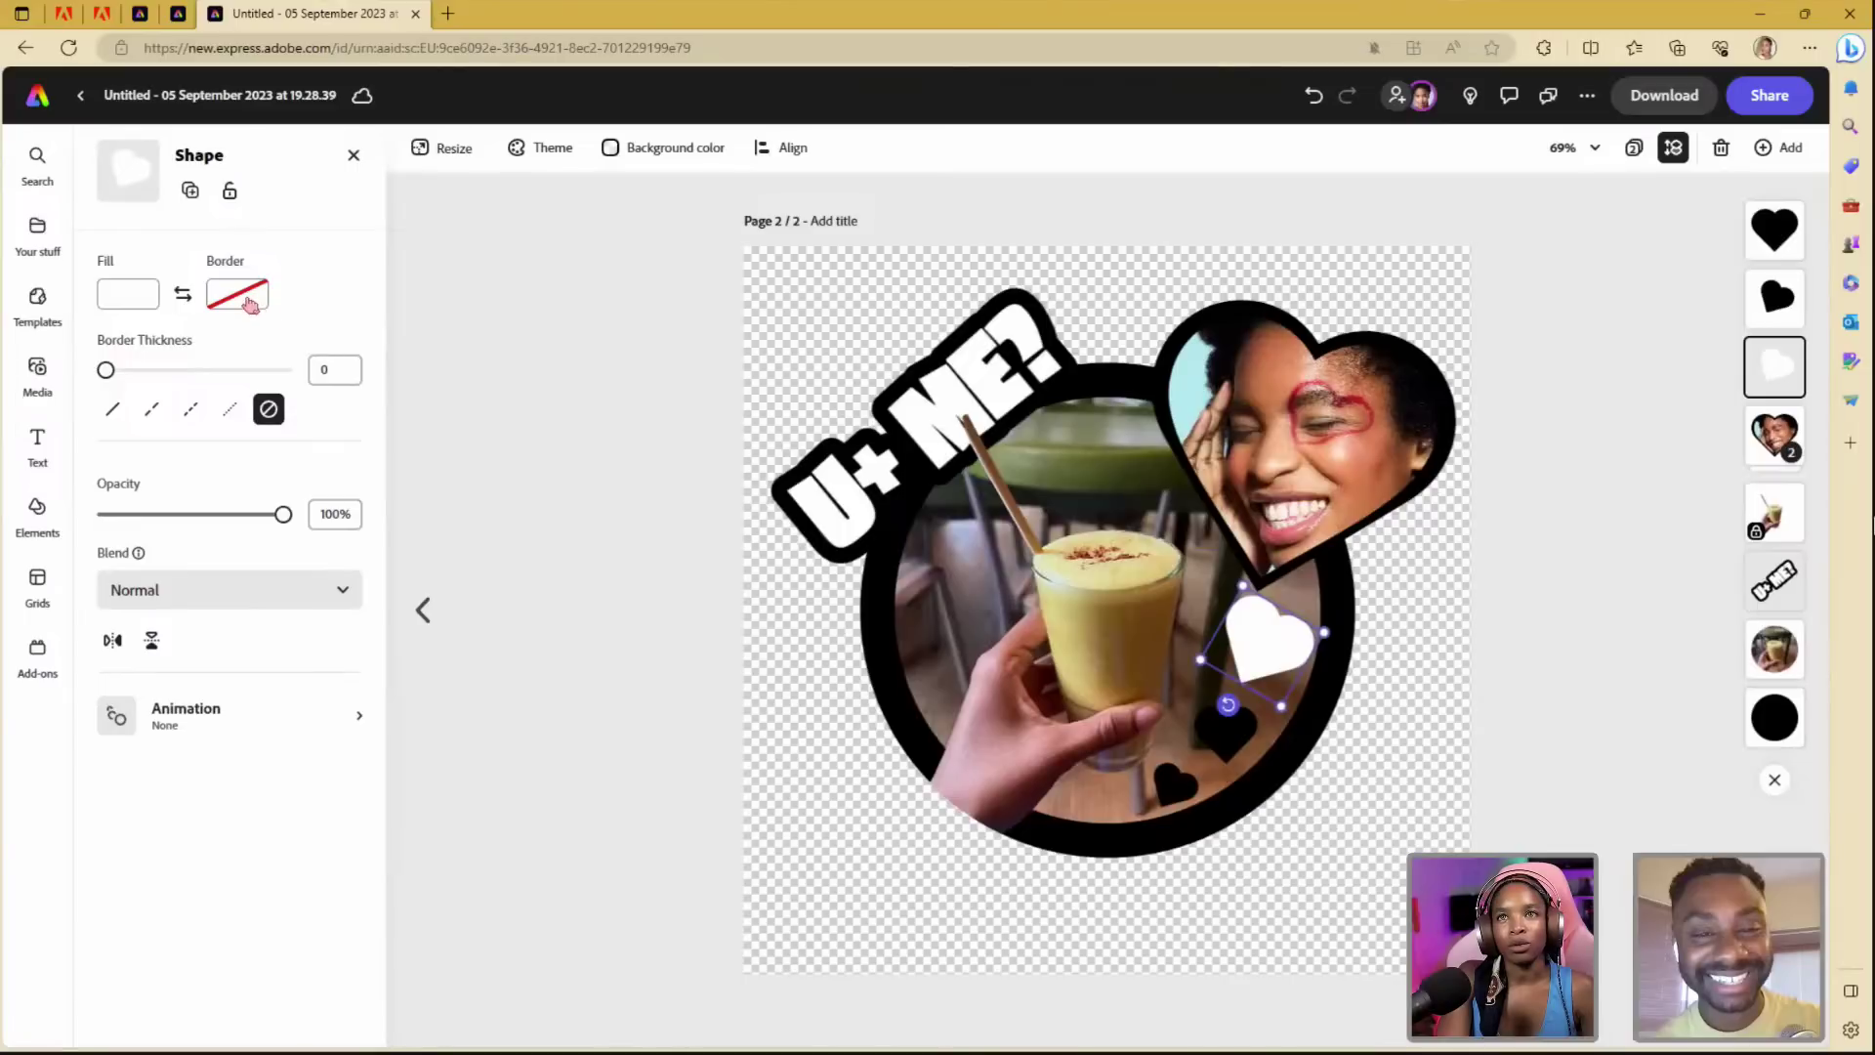
pyautogui.click(249, 305)
pyautogui.click(327, 207)
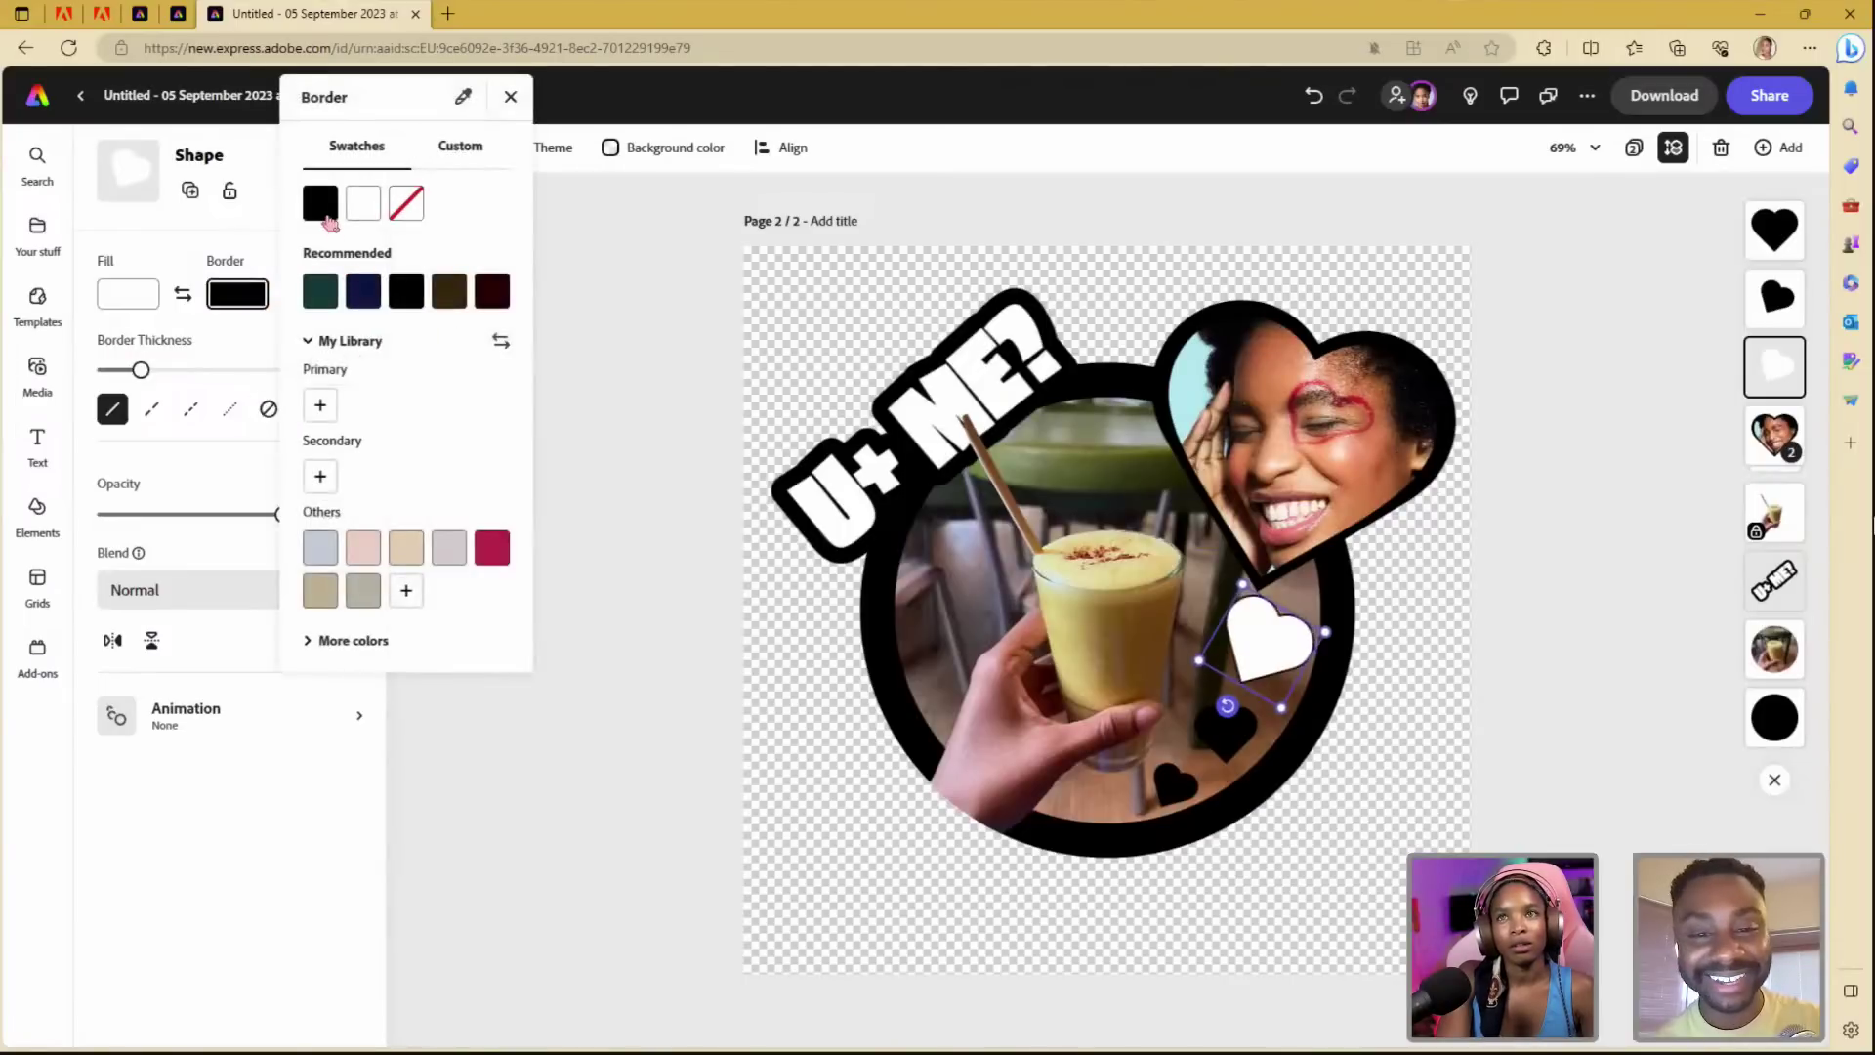
pyautogui.click(185, 359)
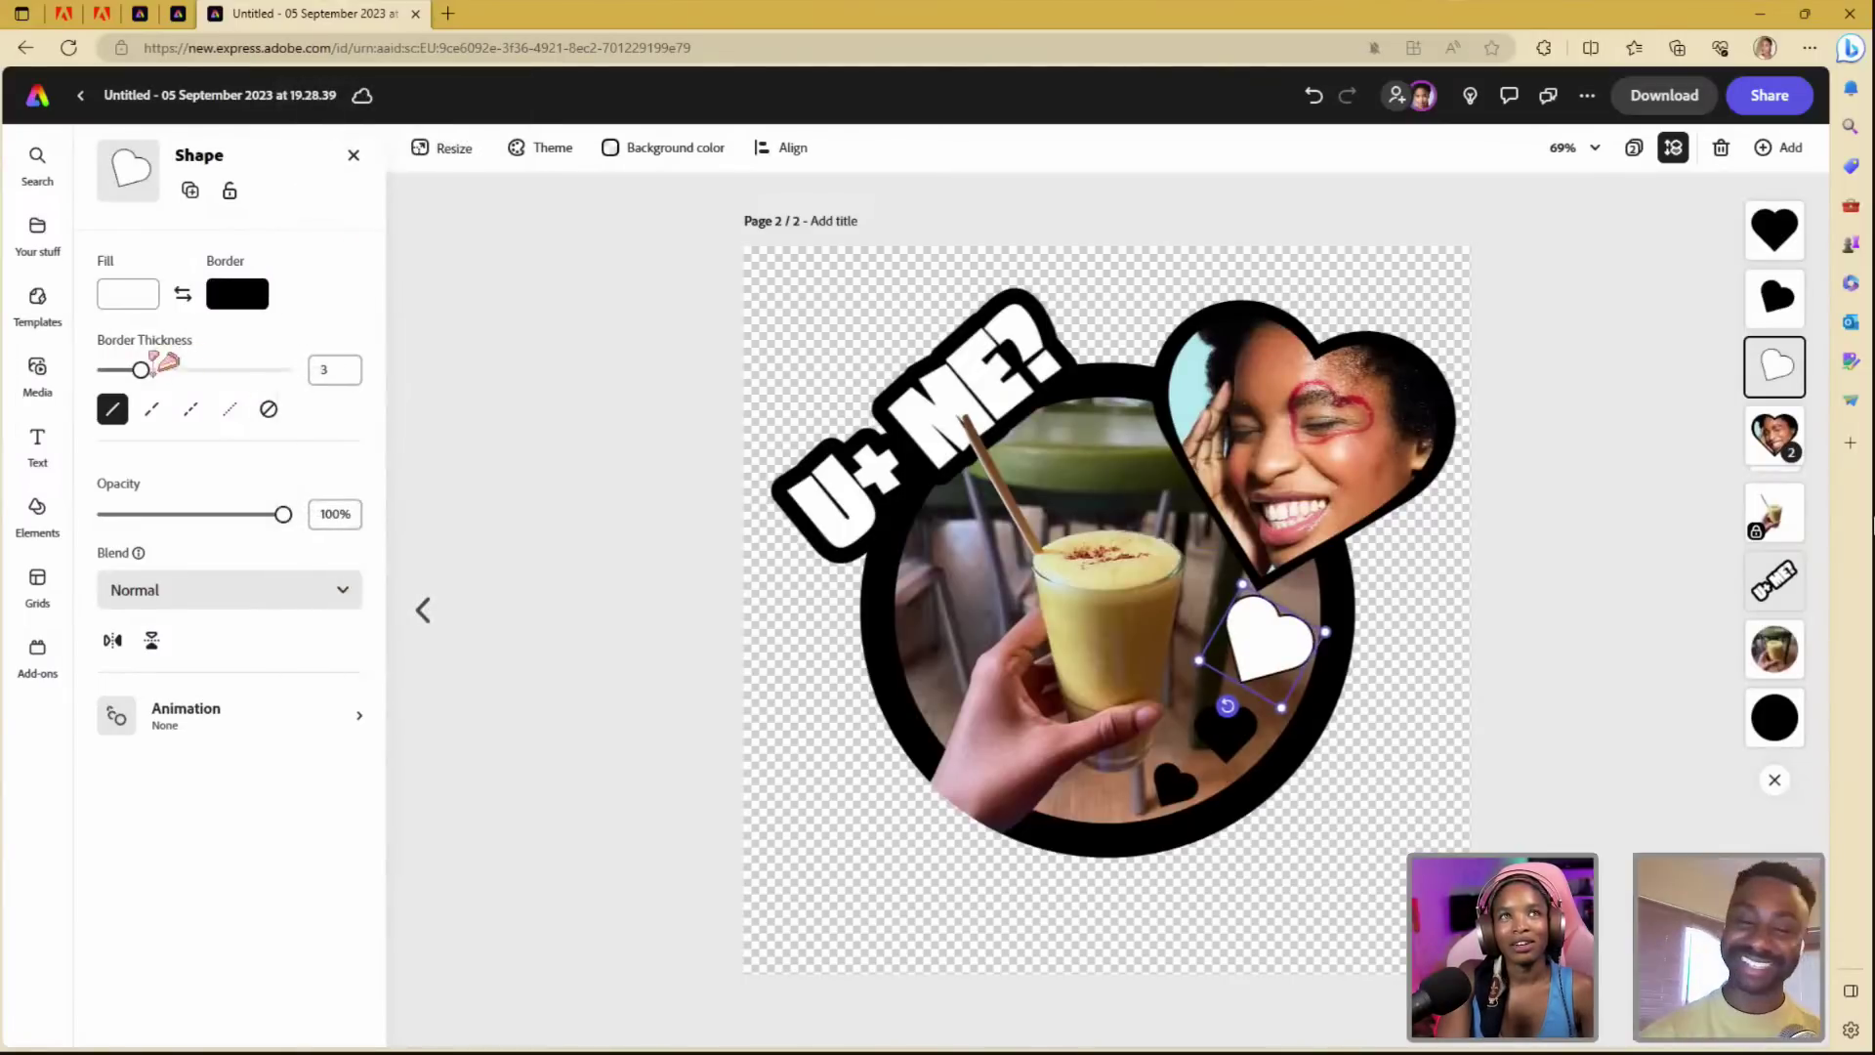
pyautogui.moveTo(147, 376); pyautogui.dragTo(243, 405)
pyautogui.click(673, 467)
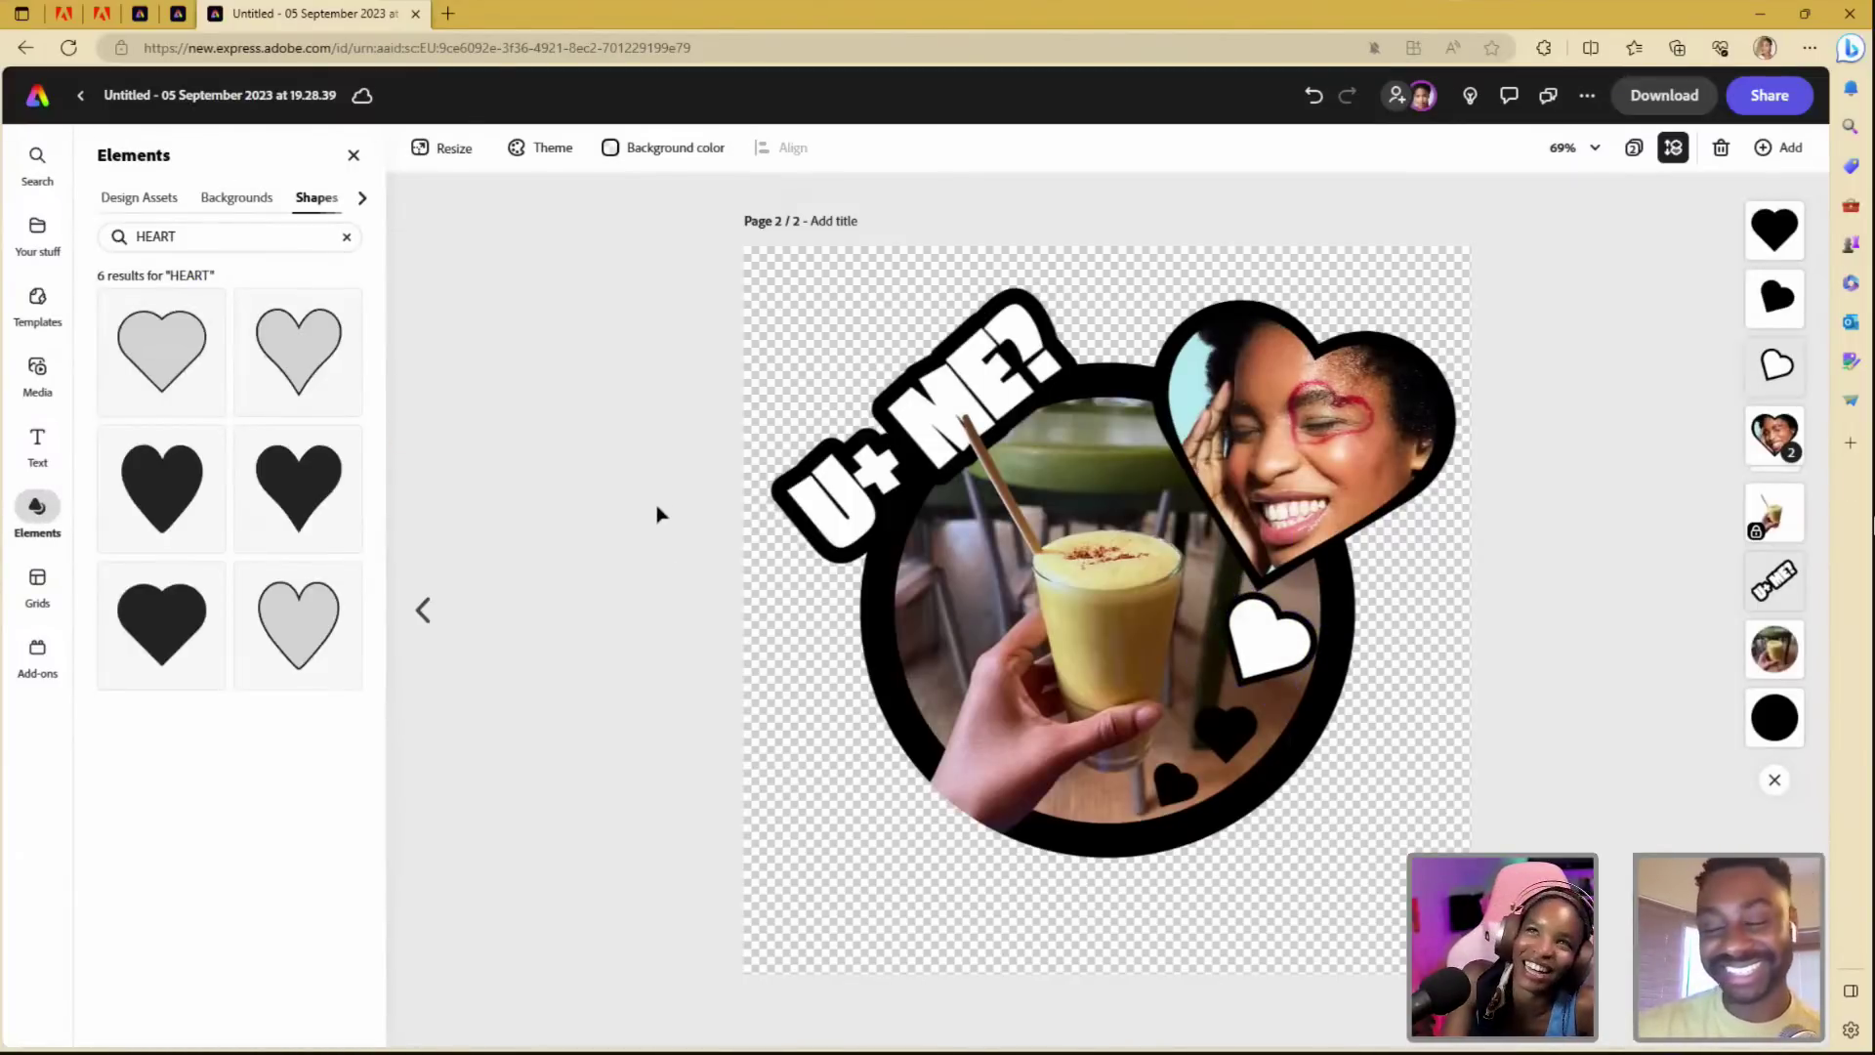
# - Fill the middle small heart white and give it a black border thickened to match the largest one
pyautogui.click(1226, 734)
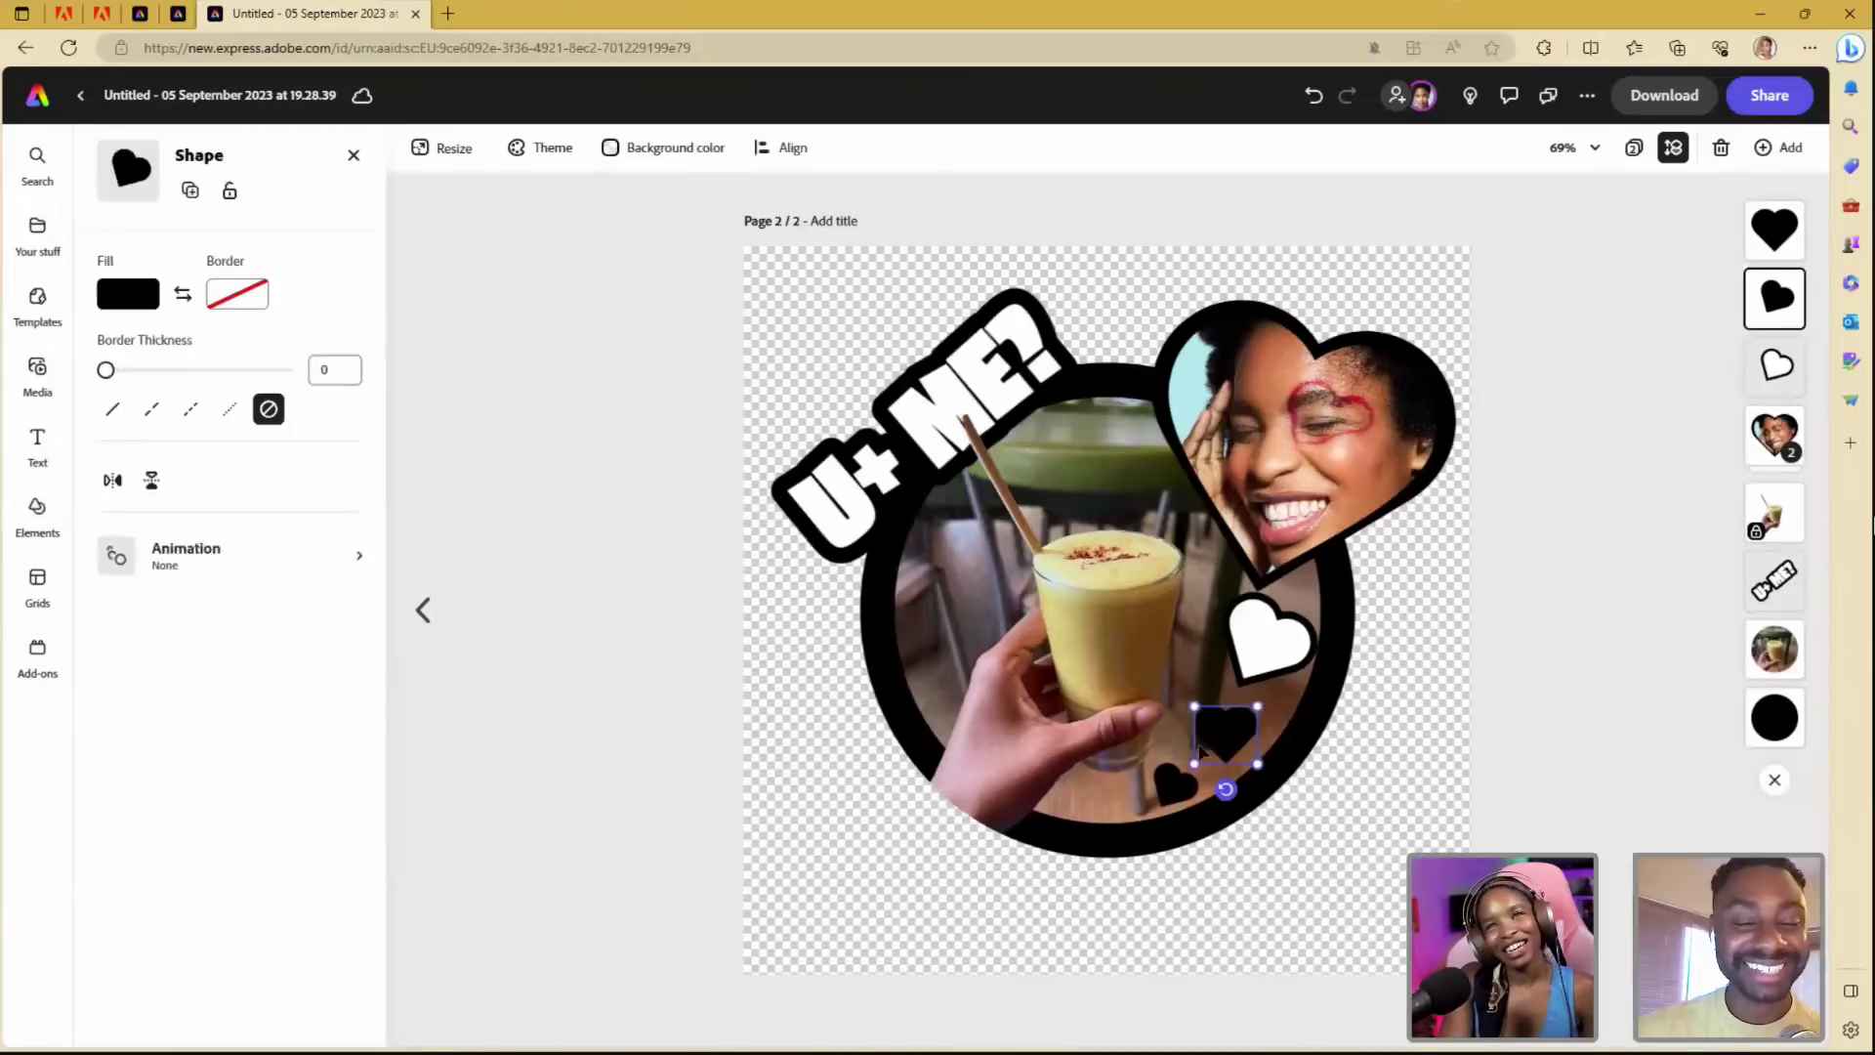
pyautogui.click(113, 302)
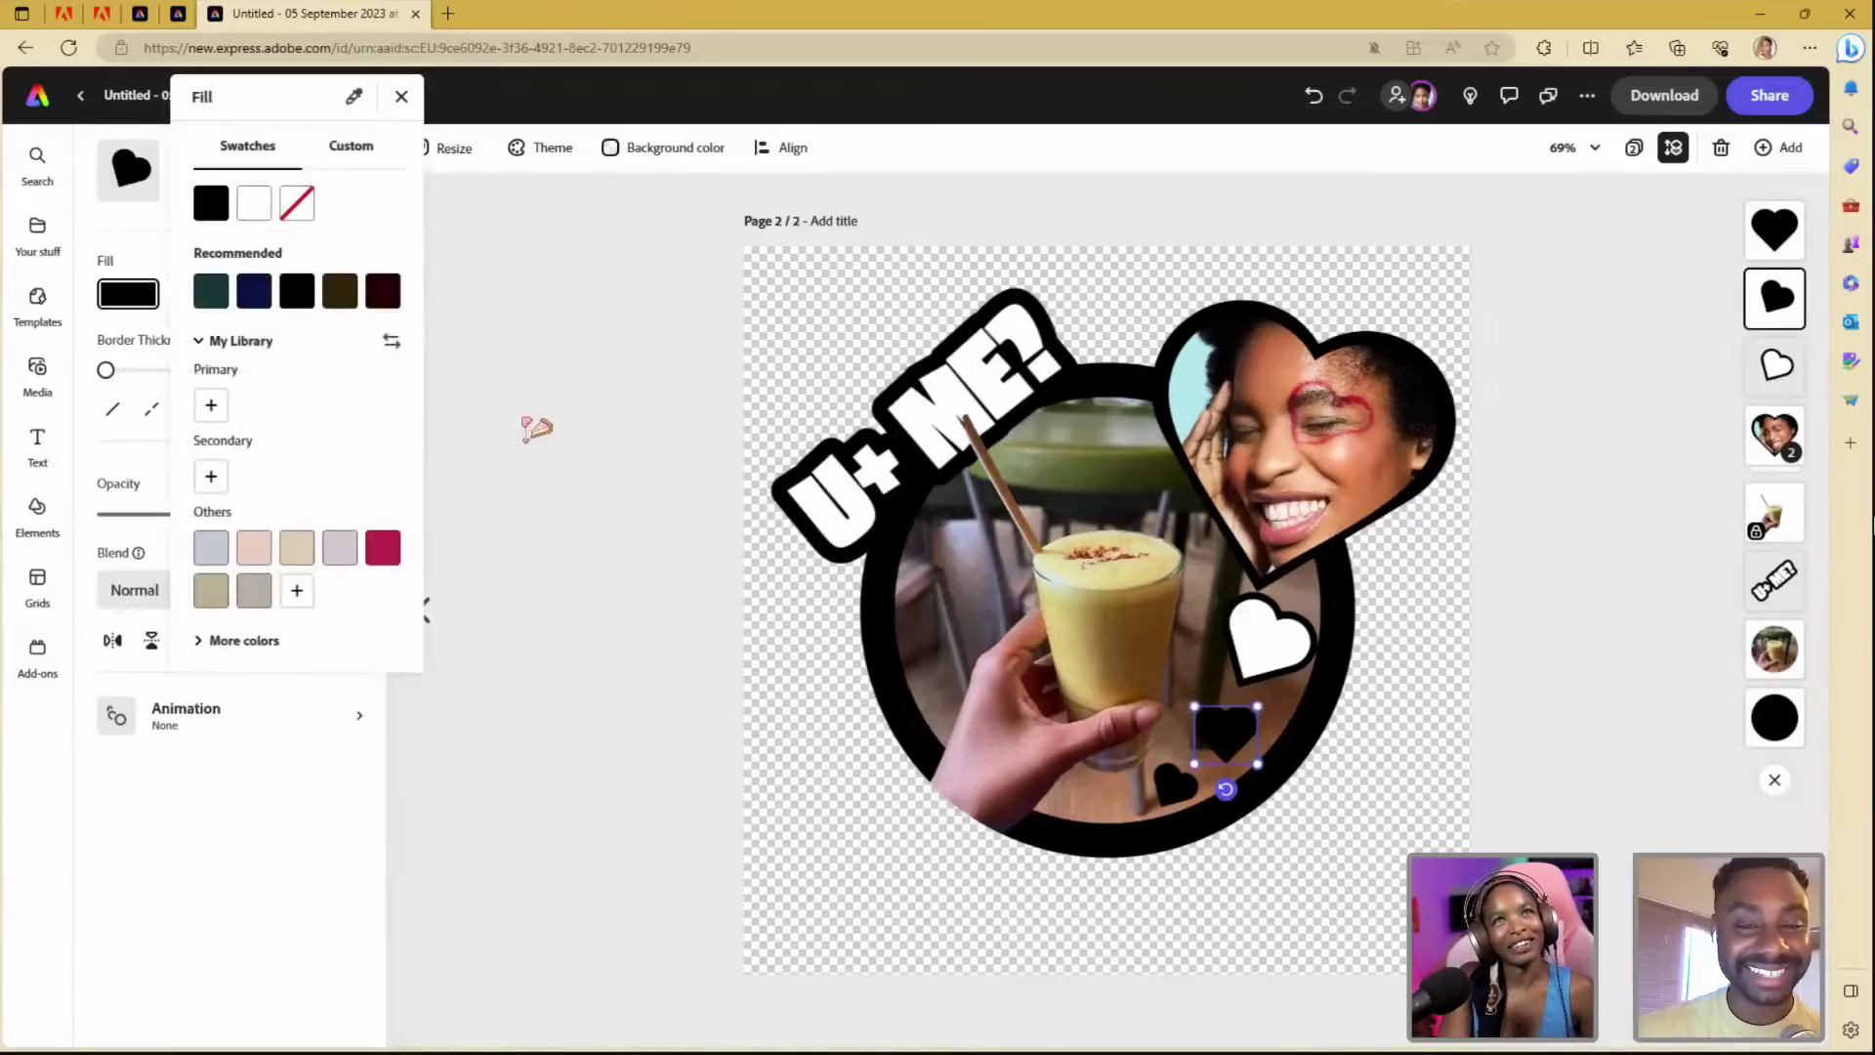
pyautogui.click(254, 203)
pyautogui.click(557, 447)
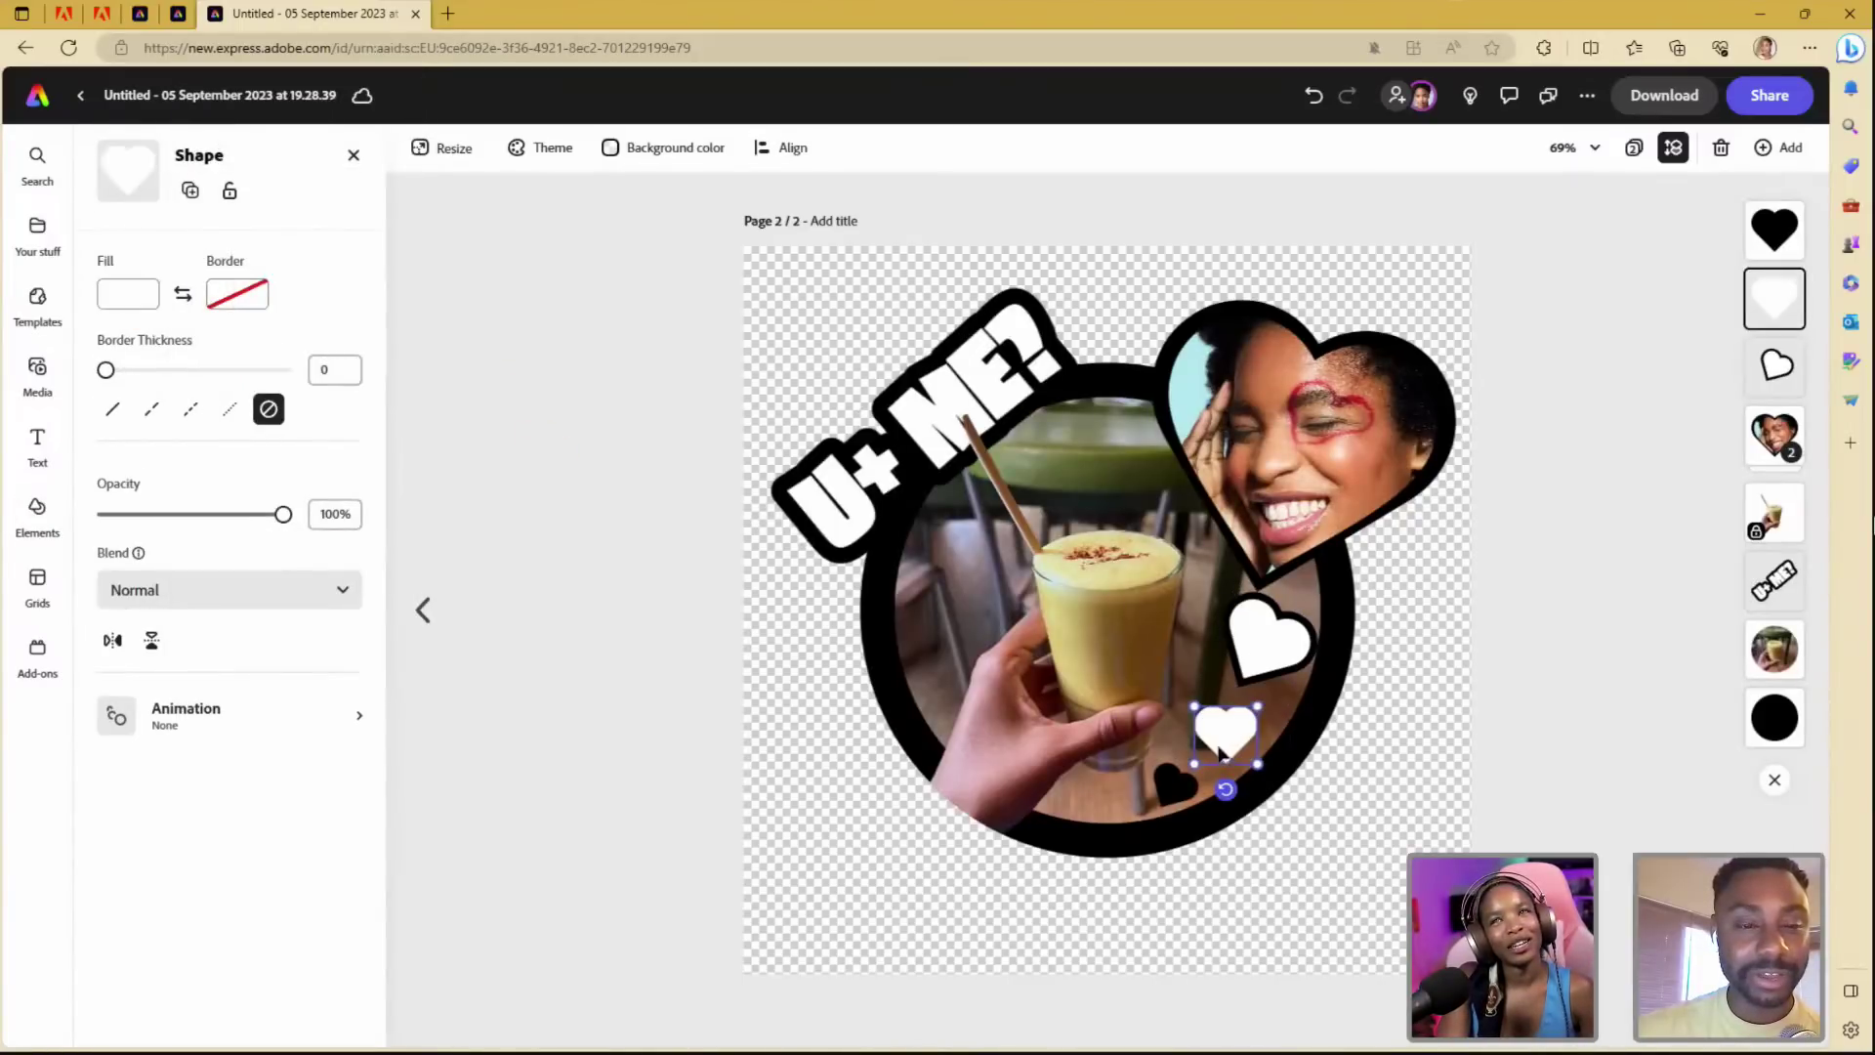
pyautogui.click(216, 288)
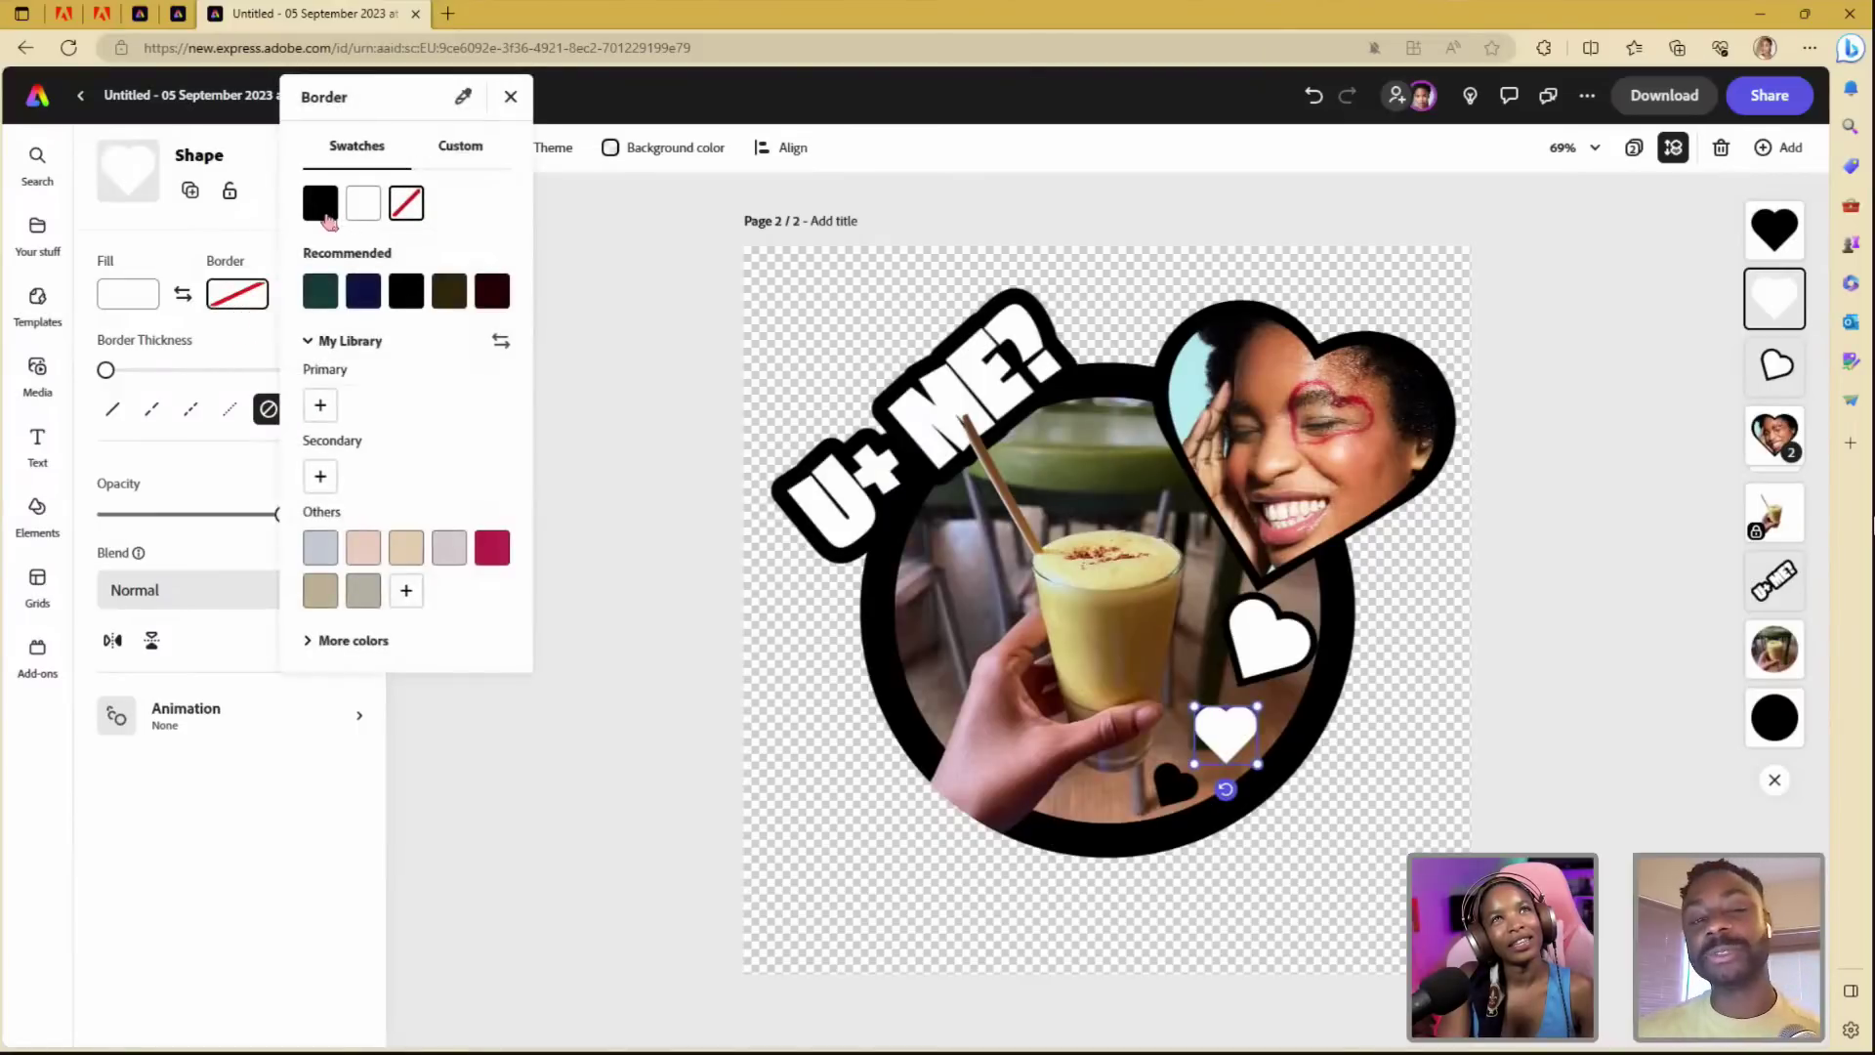
pyautogui.click(321, 203)
pyautogui.click(630, 483)
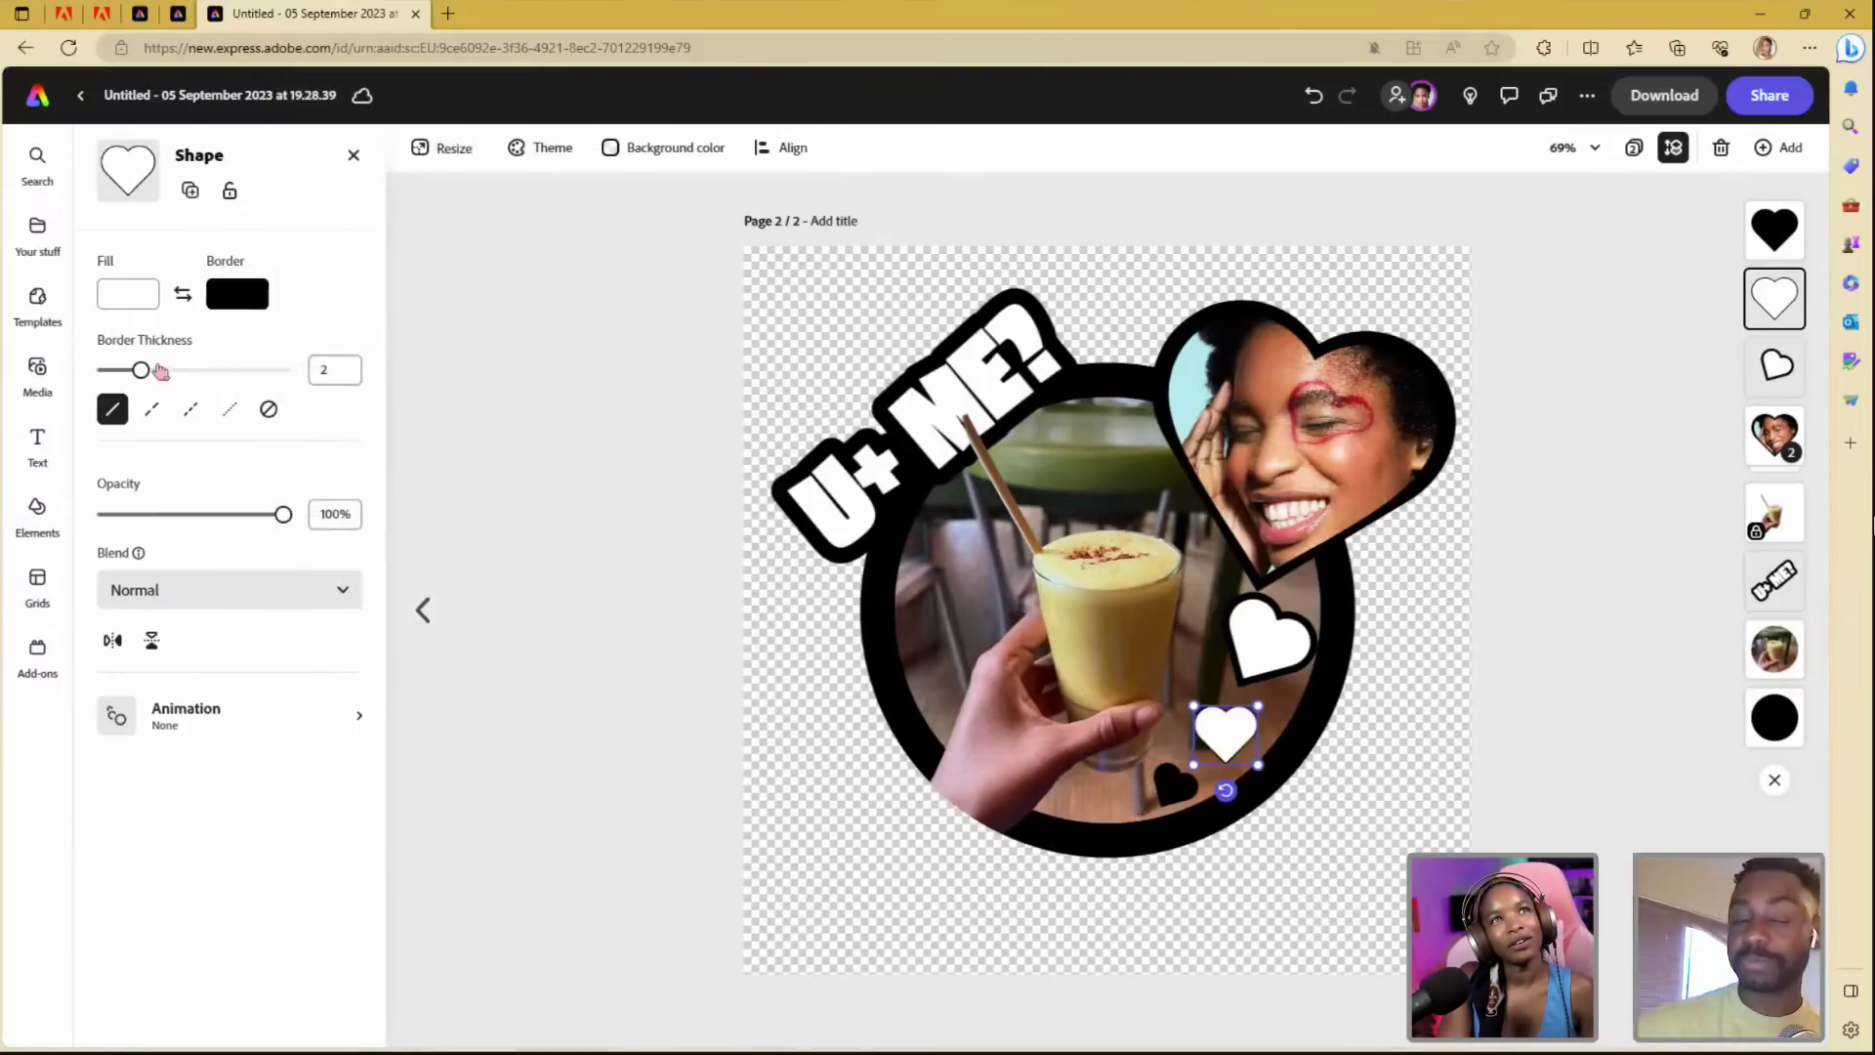
pyautogui.moveTo(145, 374); pyautogui.dragTo(332, 406)
pyautogui.click(1269, 646)
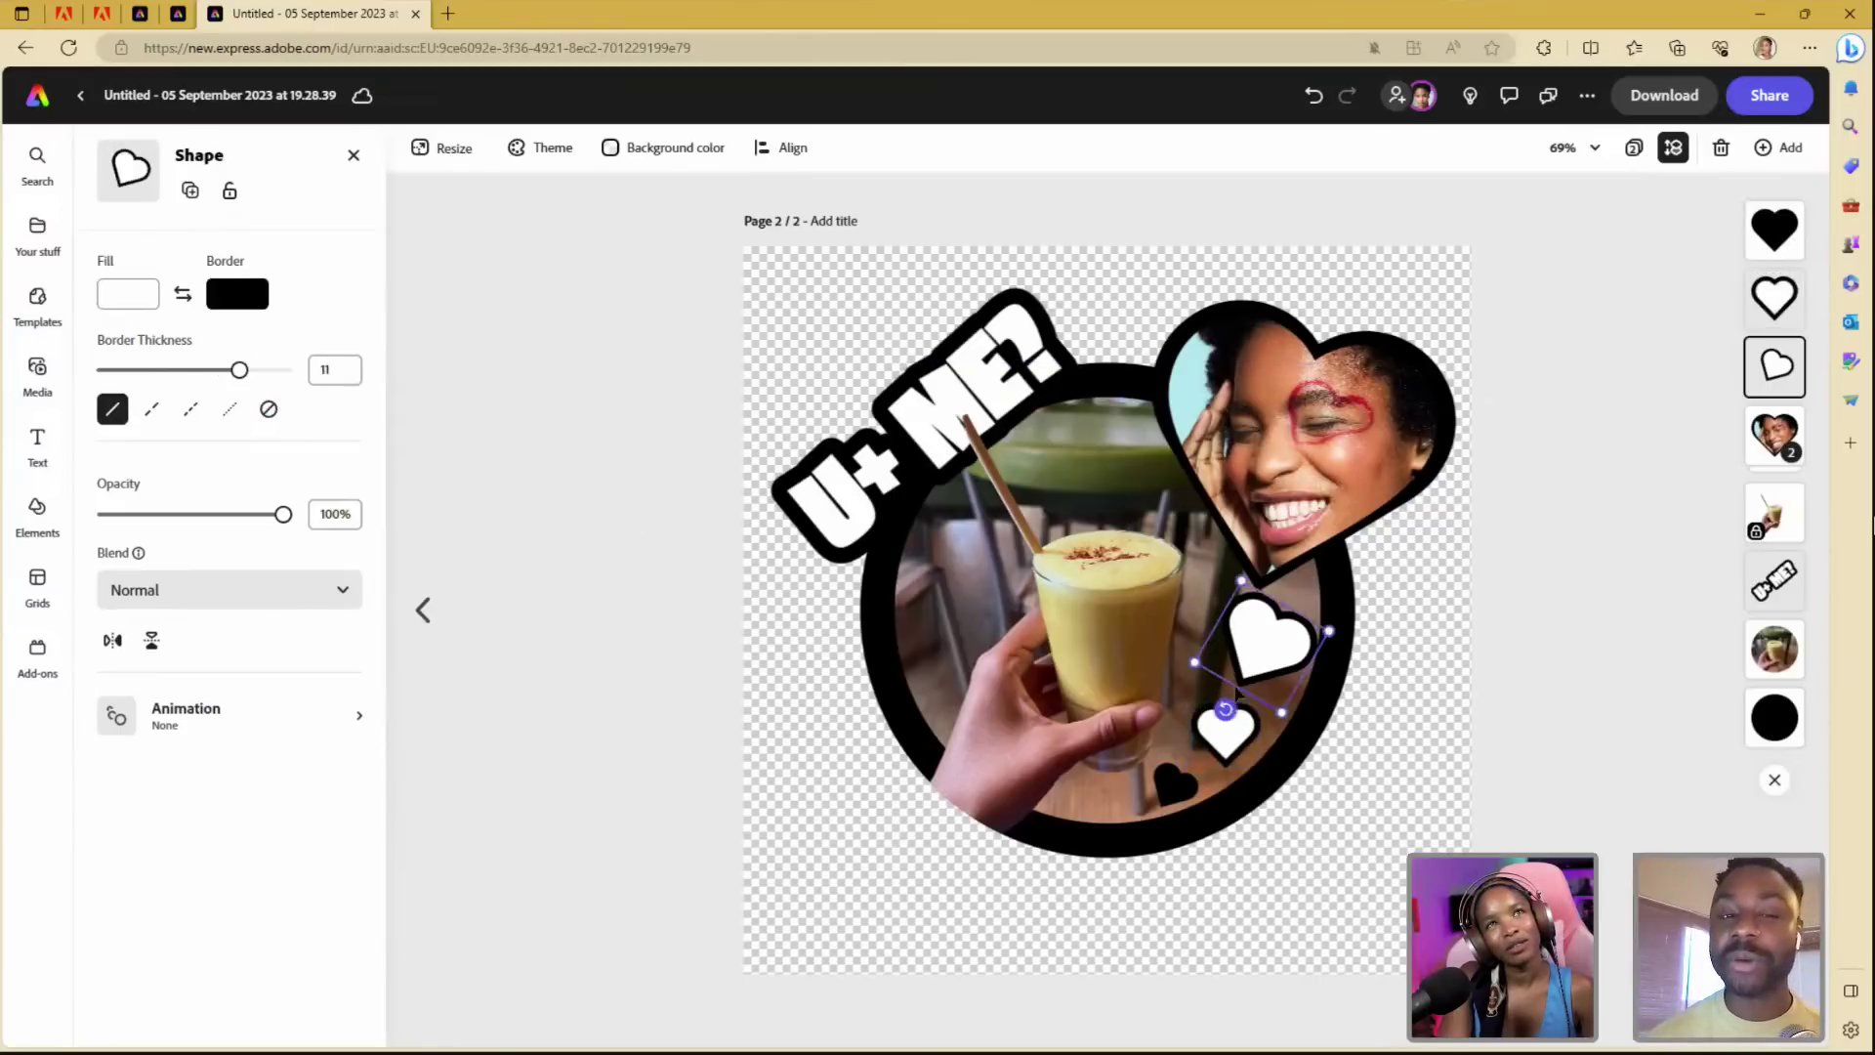
# - Fill the smallest heart white and give it a black border with a thickness of 7
pyautogui.click(1174, 784)
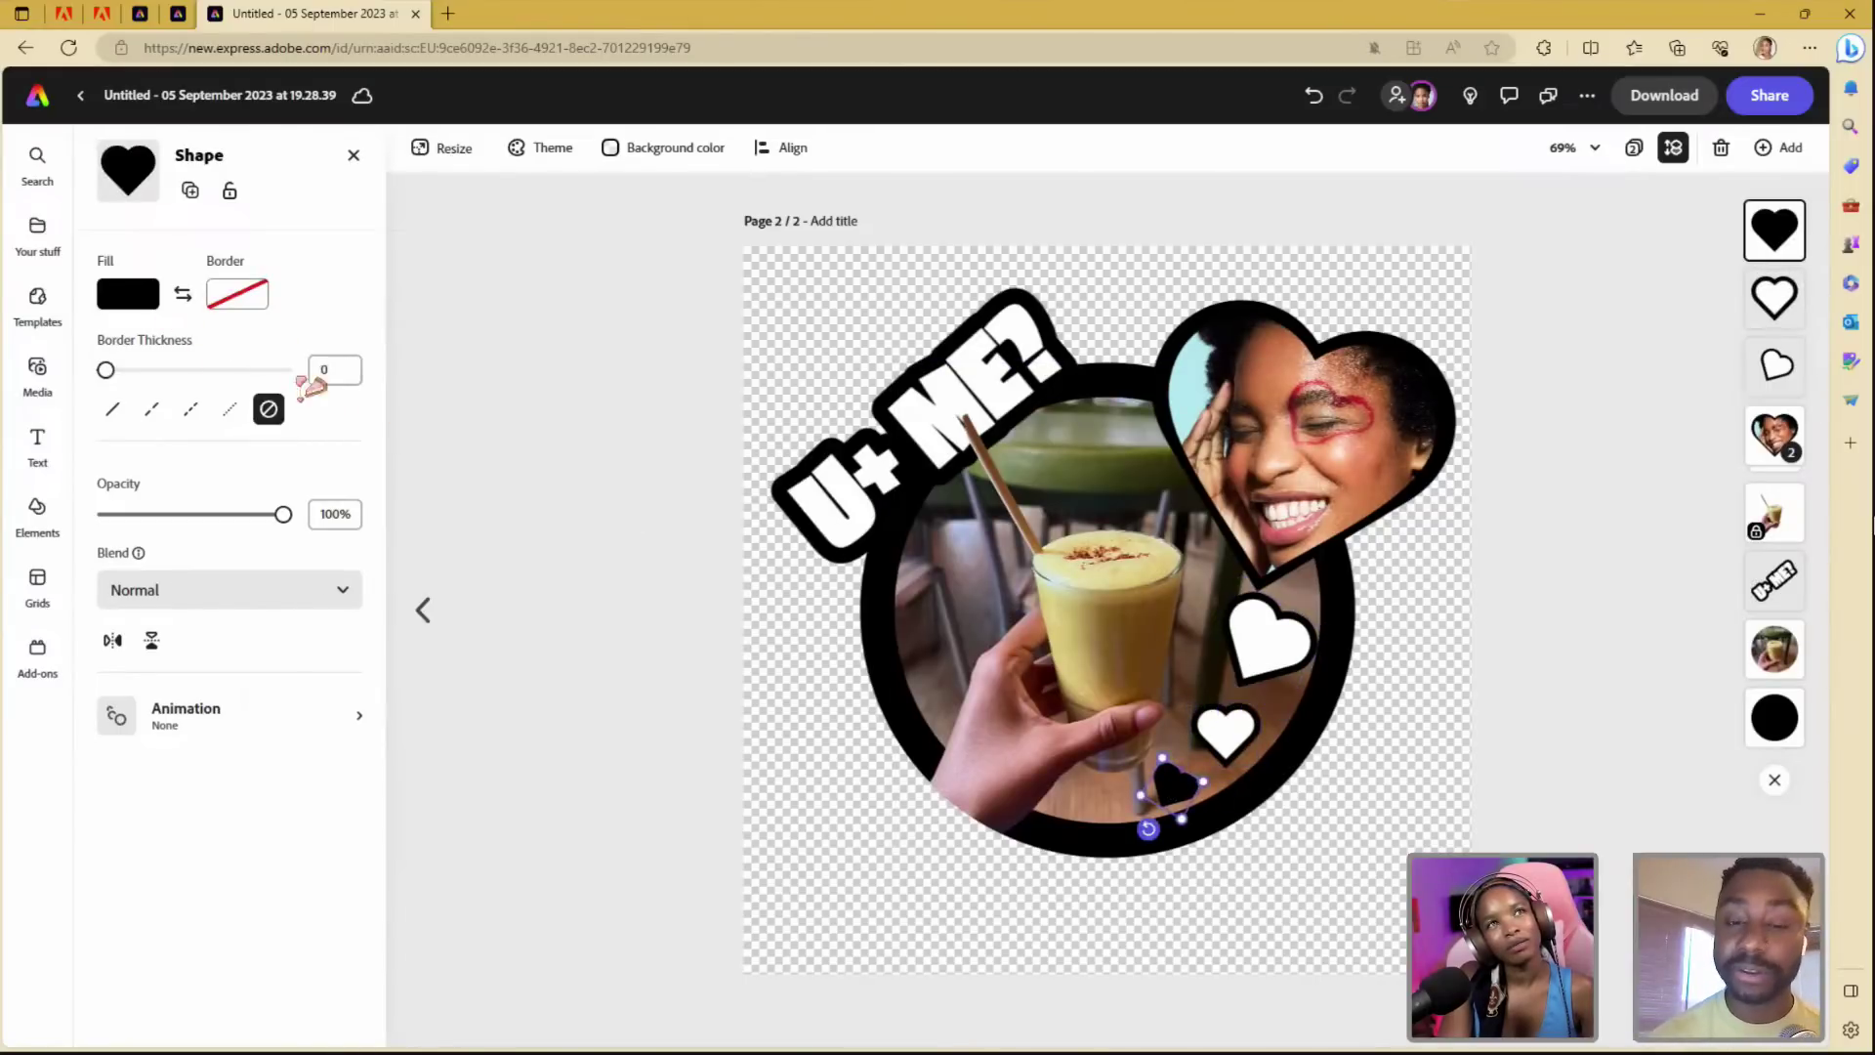
pyautogui.click(330, 371)
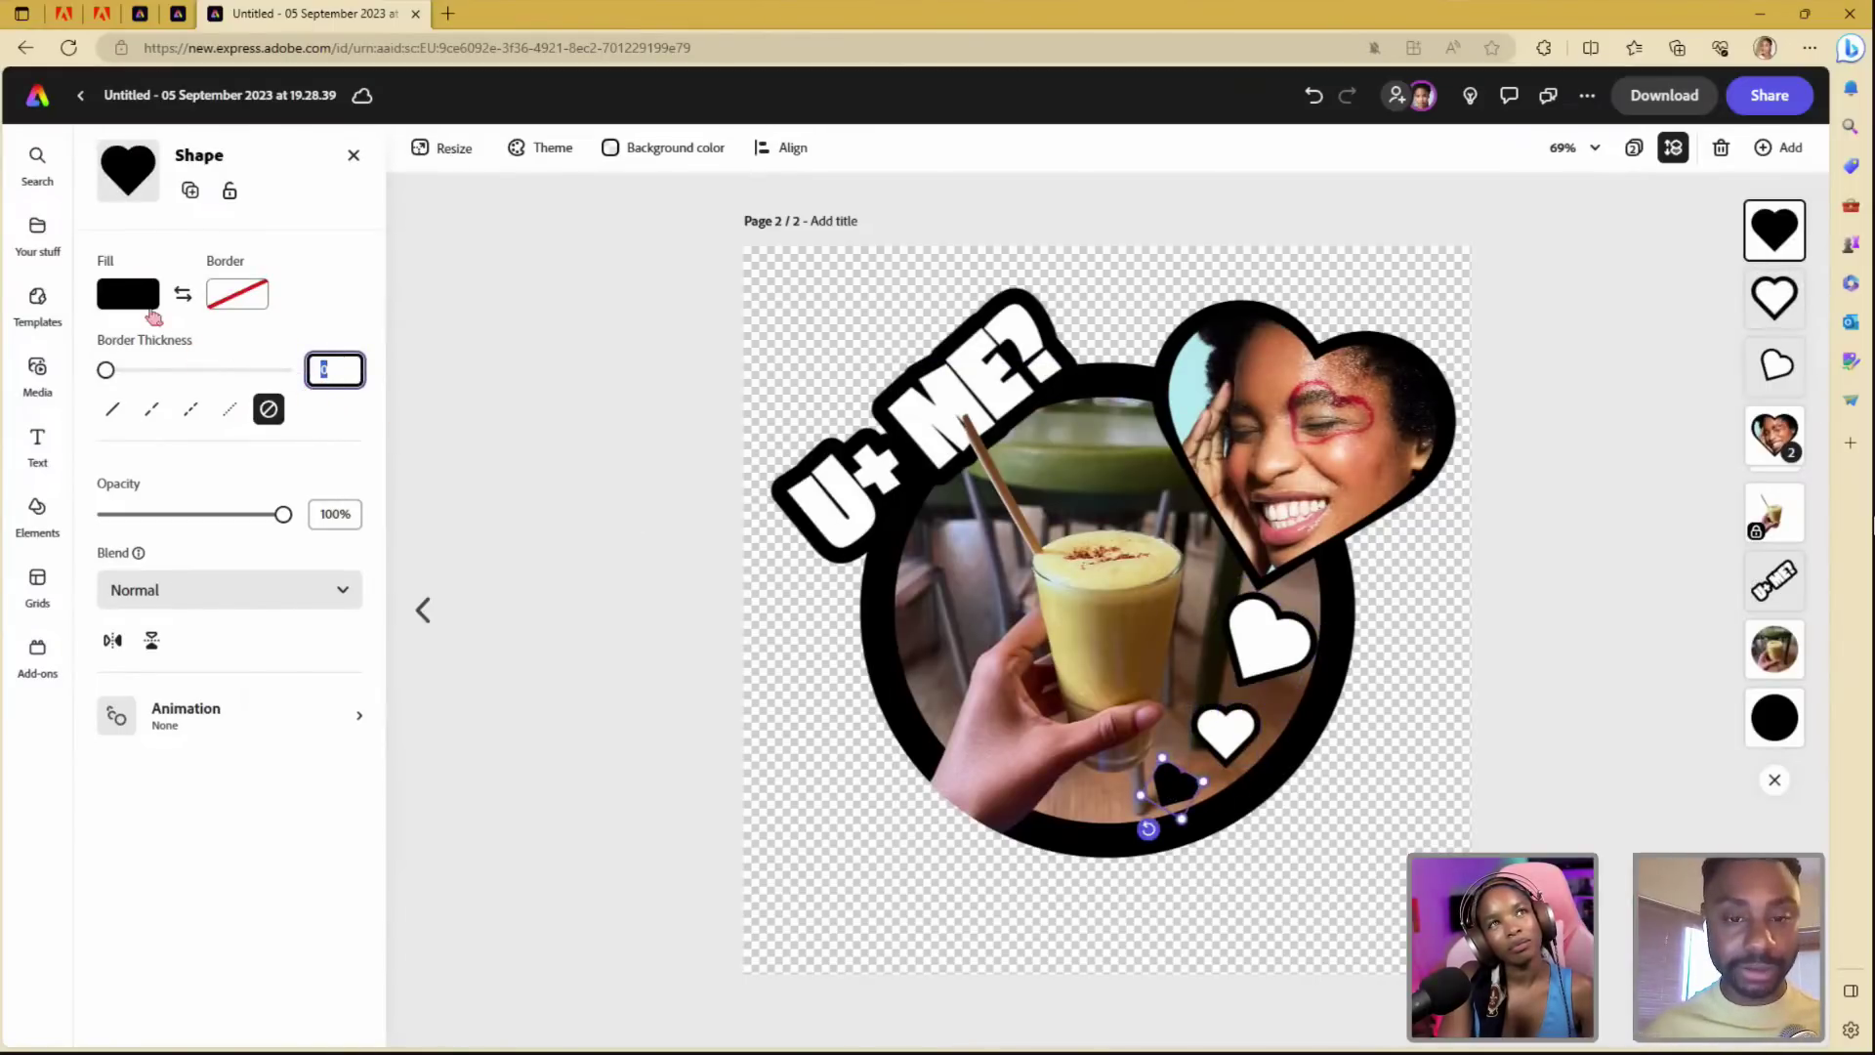
pyautogui.click(148, 307)
pyautogui.click(254, 205)
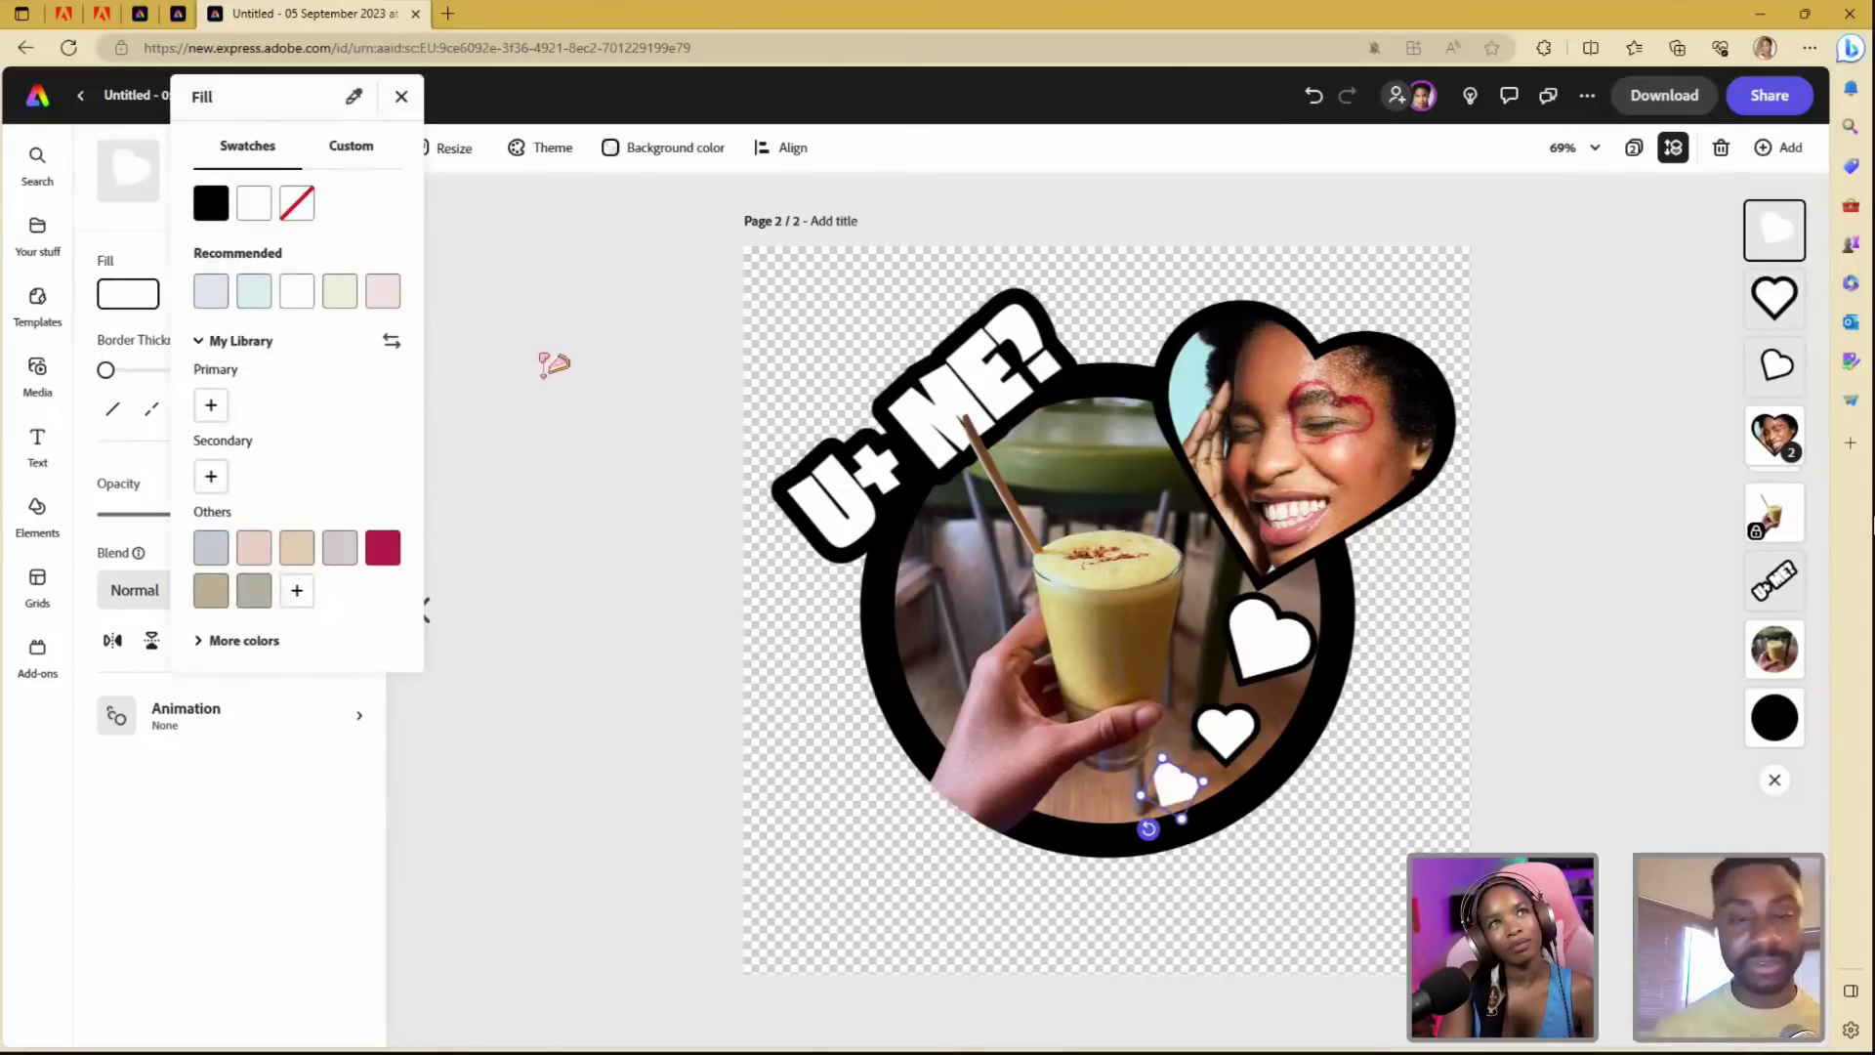
pyautogui.click(544, 364)
pyautogui.click(238, 292)
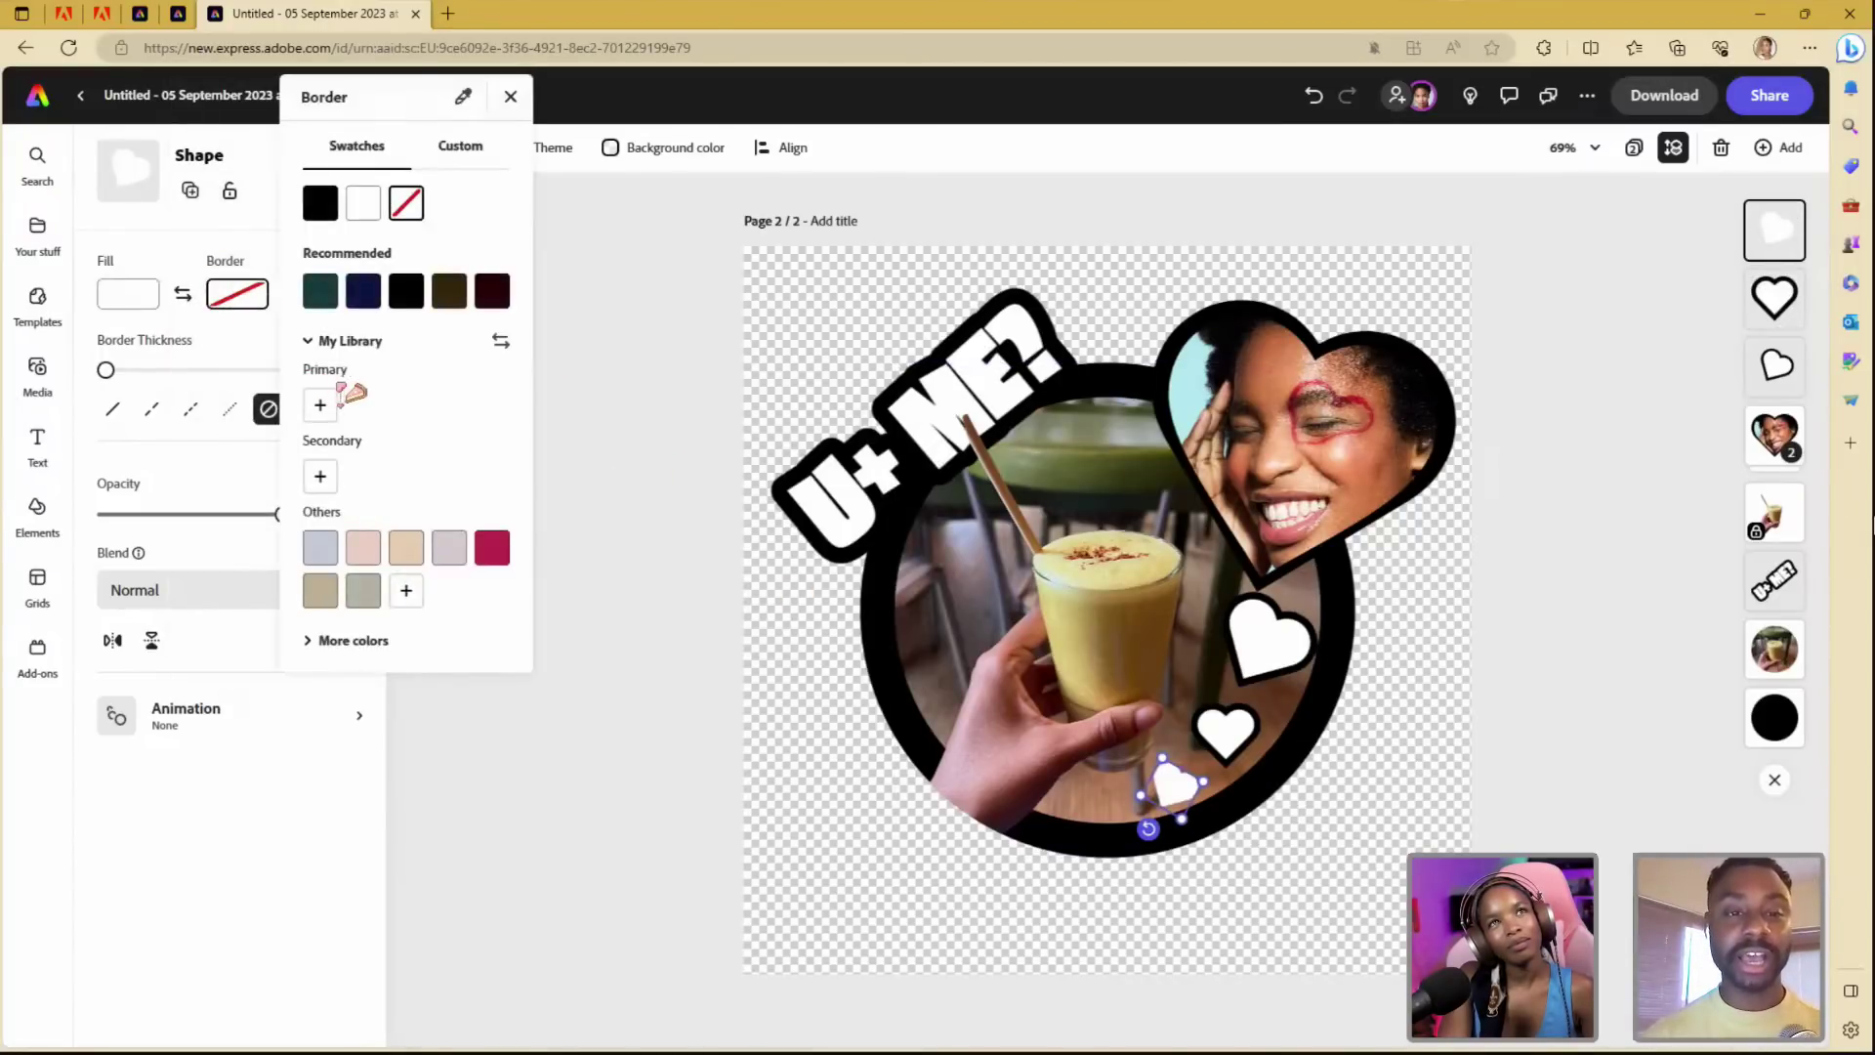
pyautogui.click(318, 205)
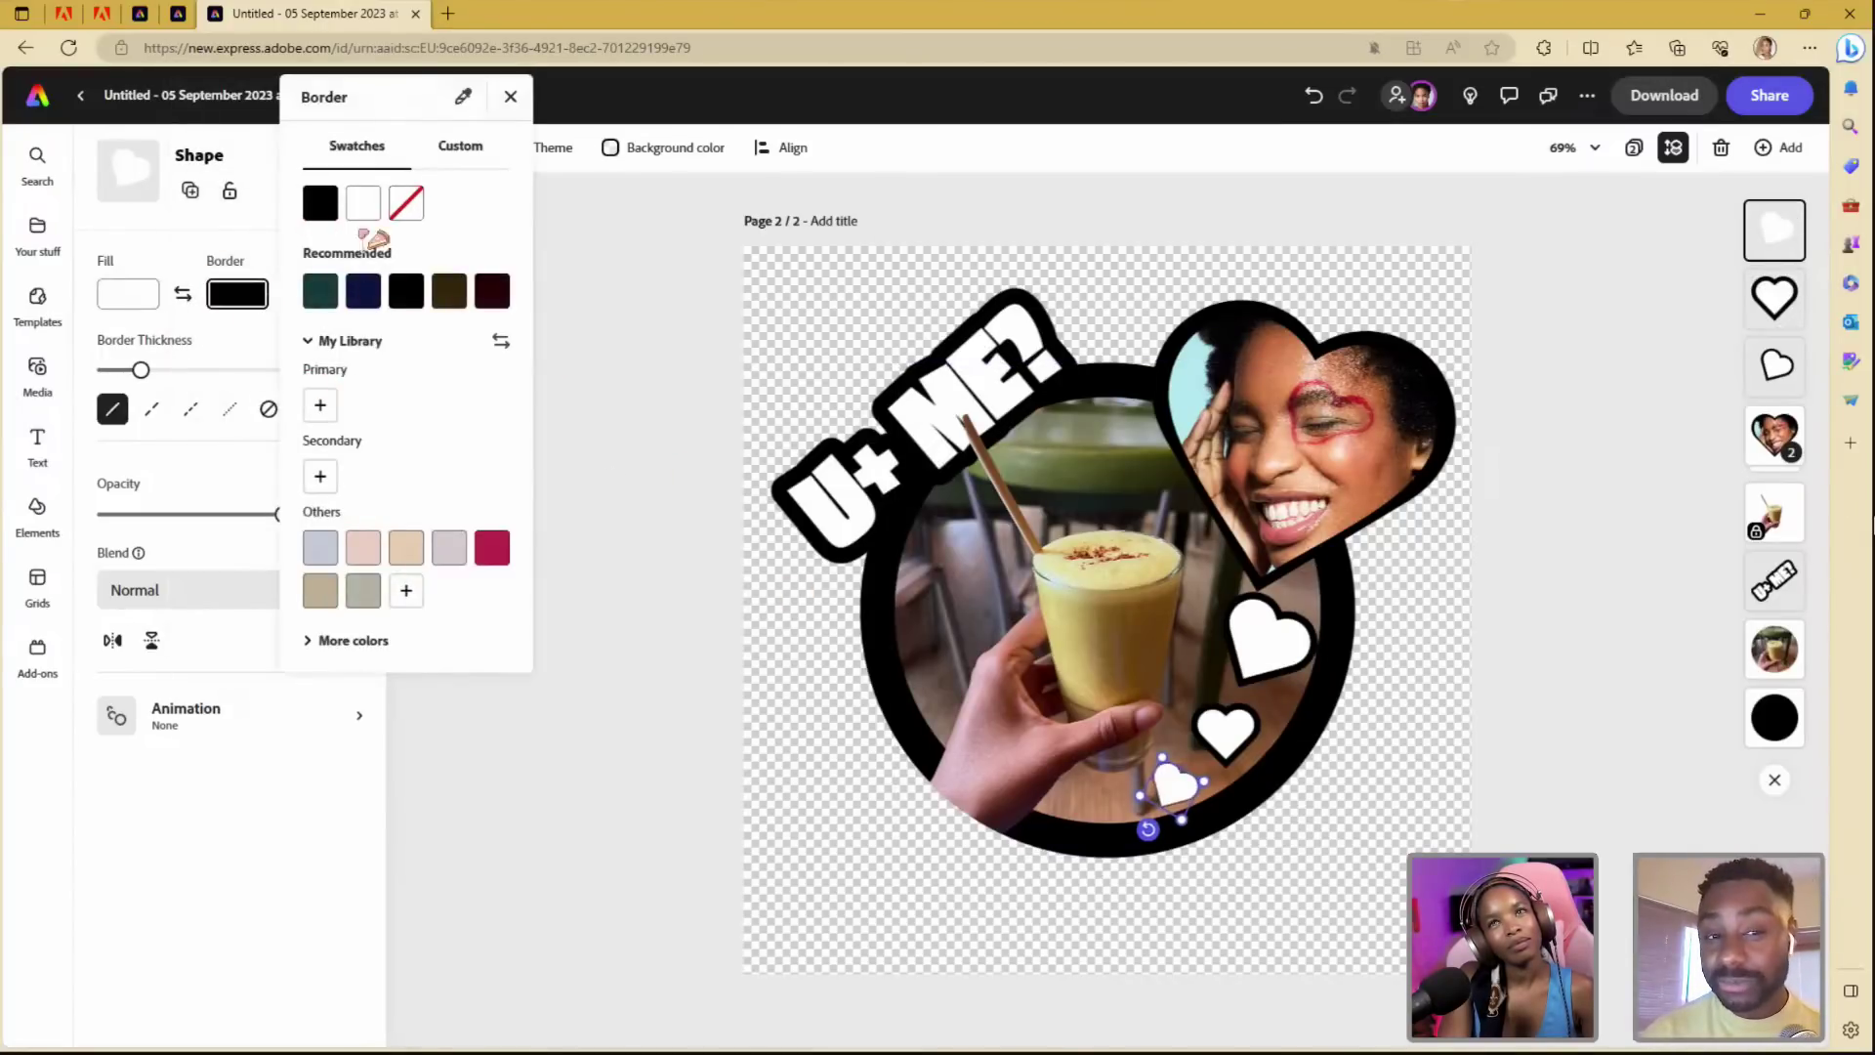
pyautogui.click(564, 448)
pyautogui.moveTo(141, 369); pyautogui.dragTo(277, 369)
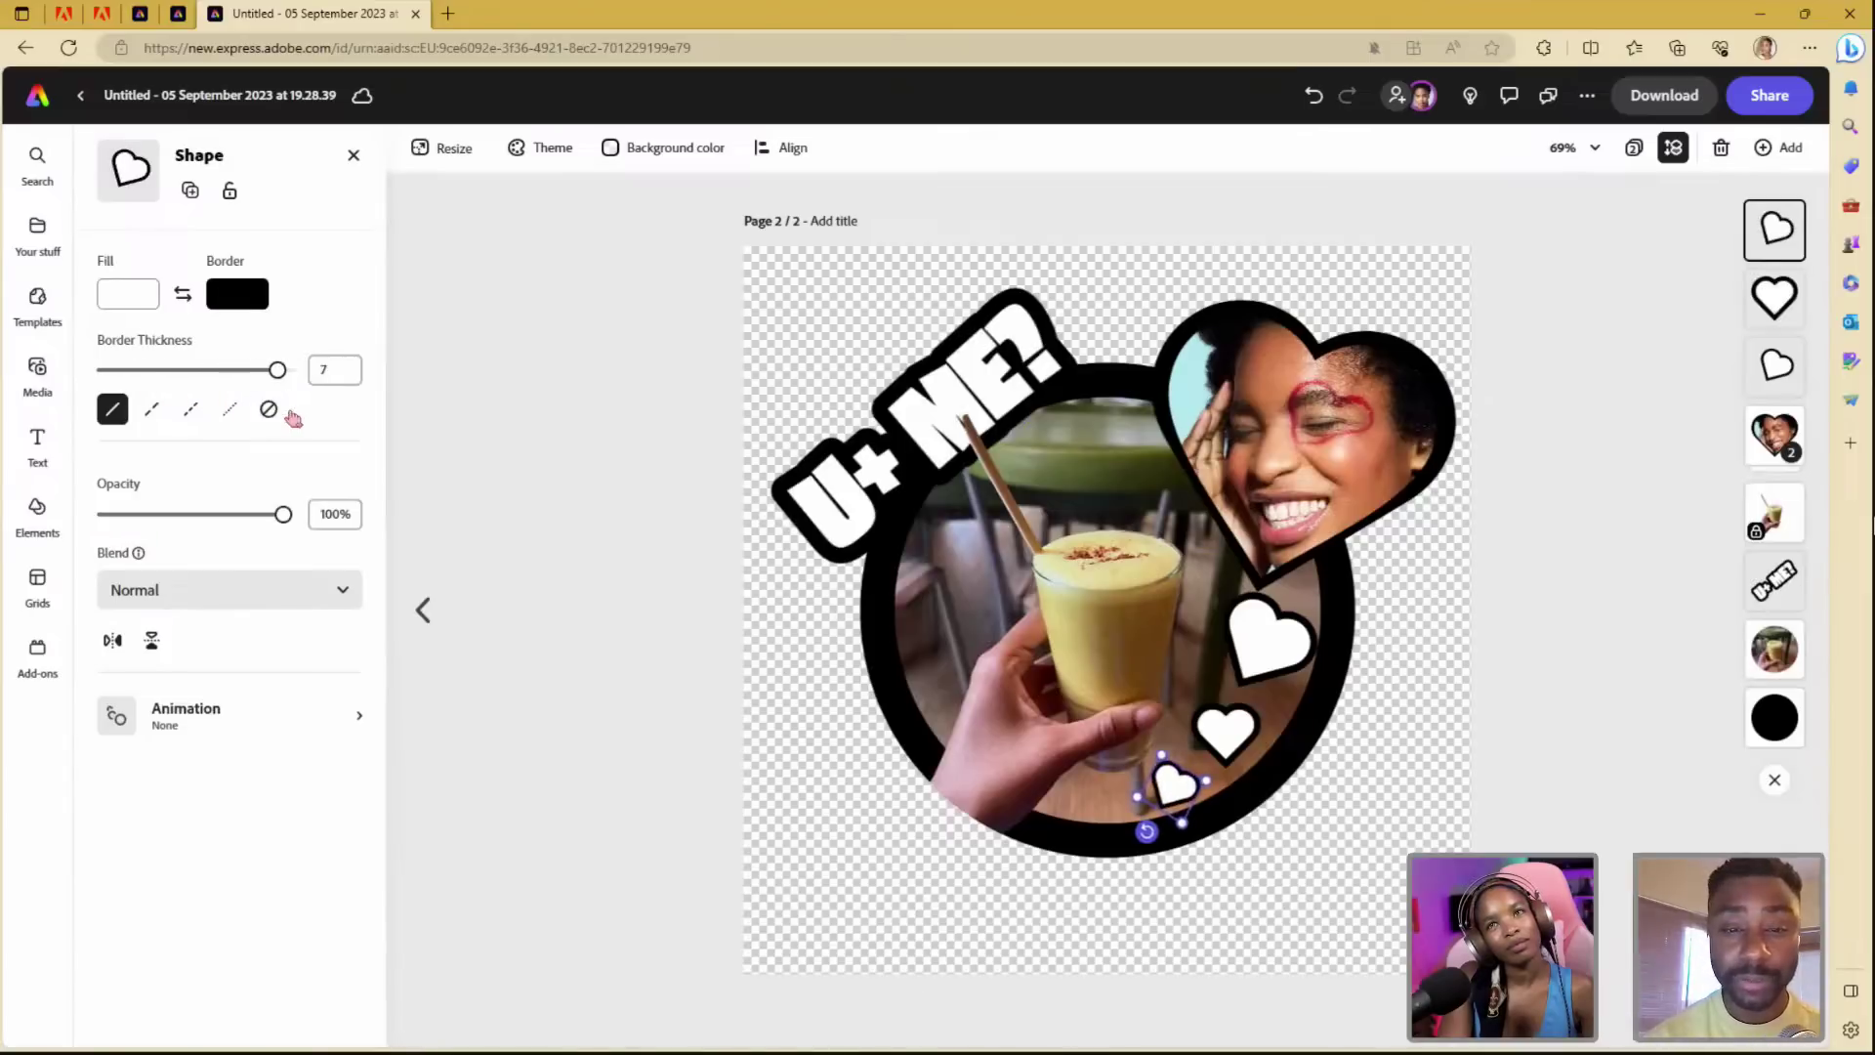
pyautogui.click(543, 447)
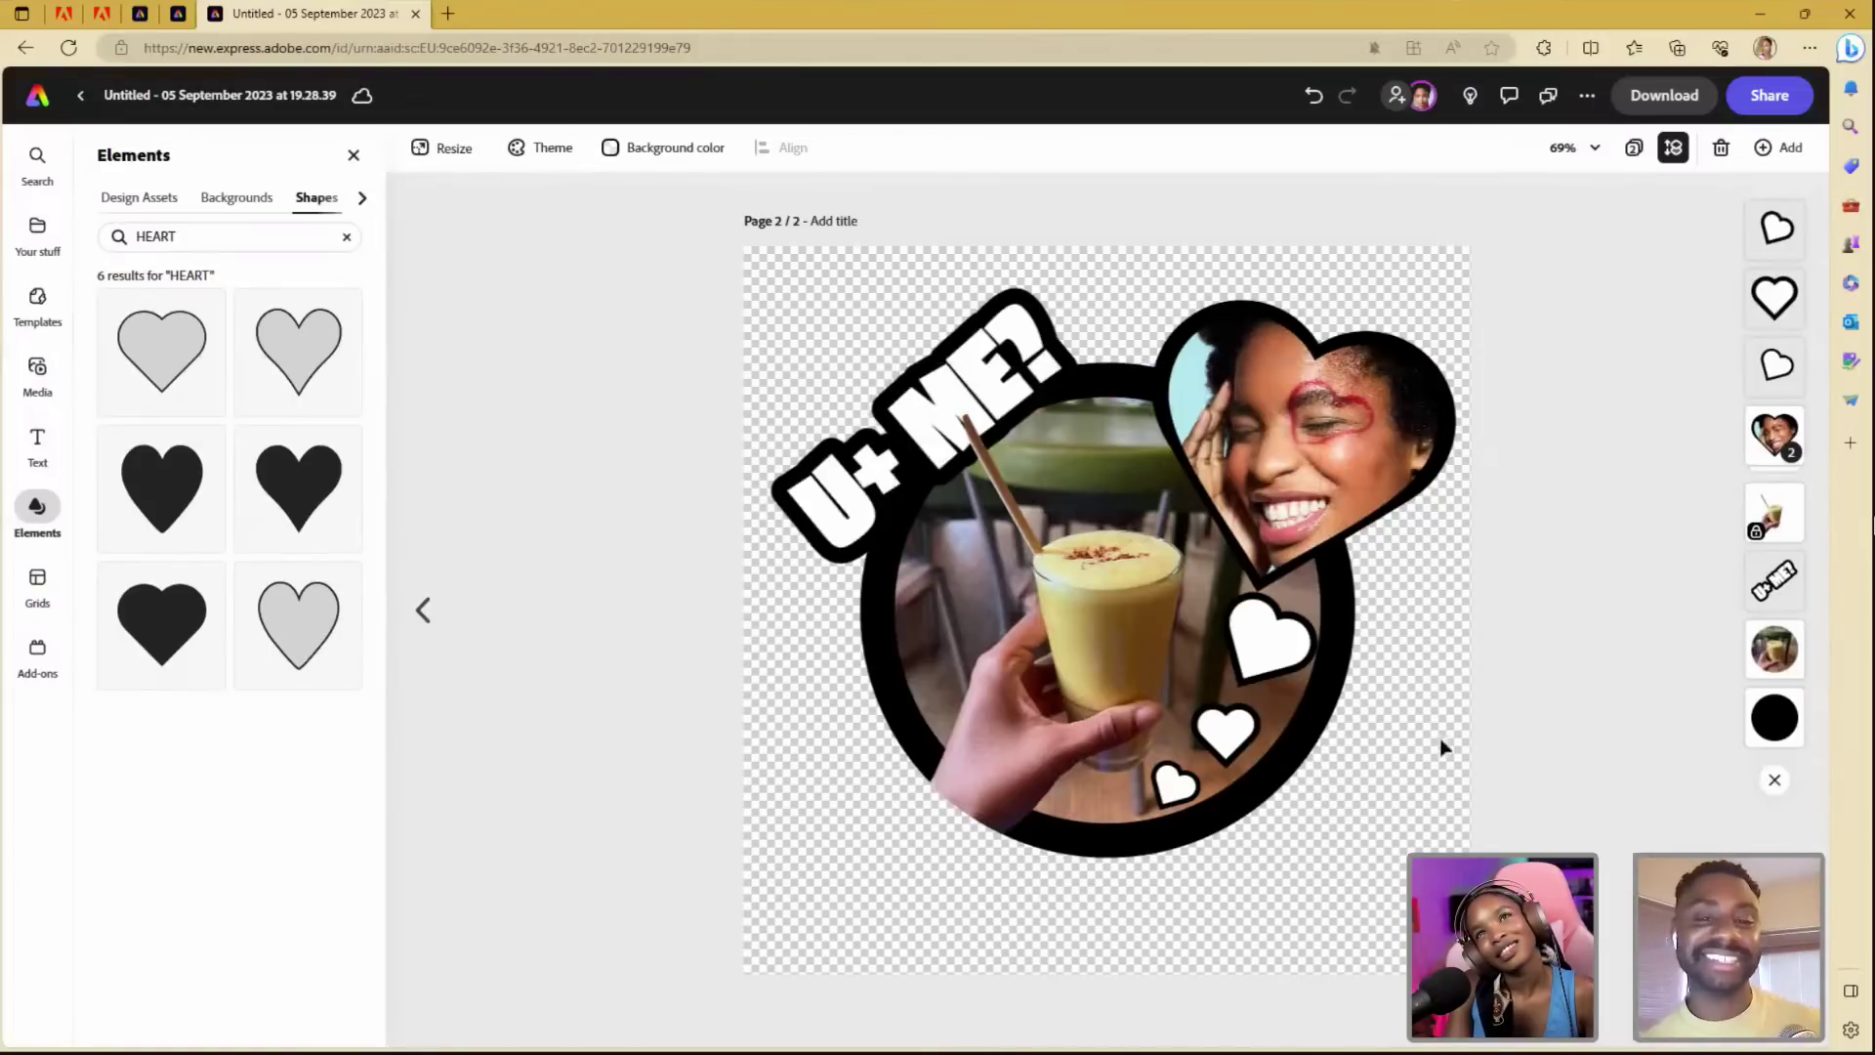
pyautogui.click(1288, 520)
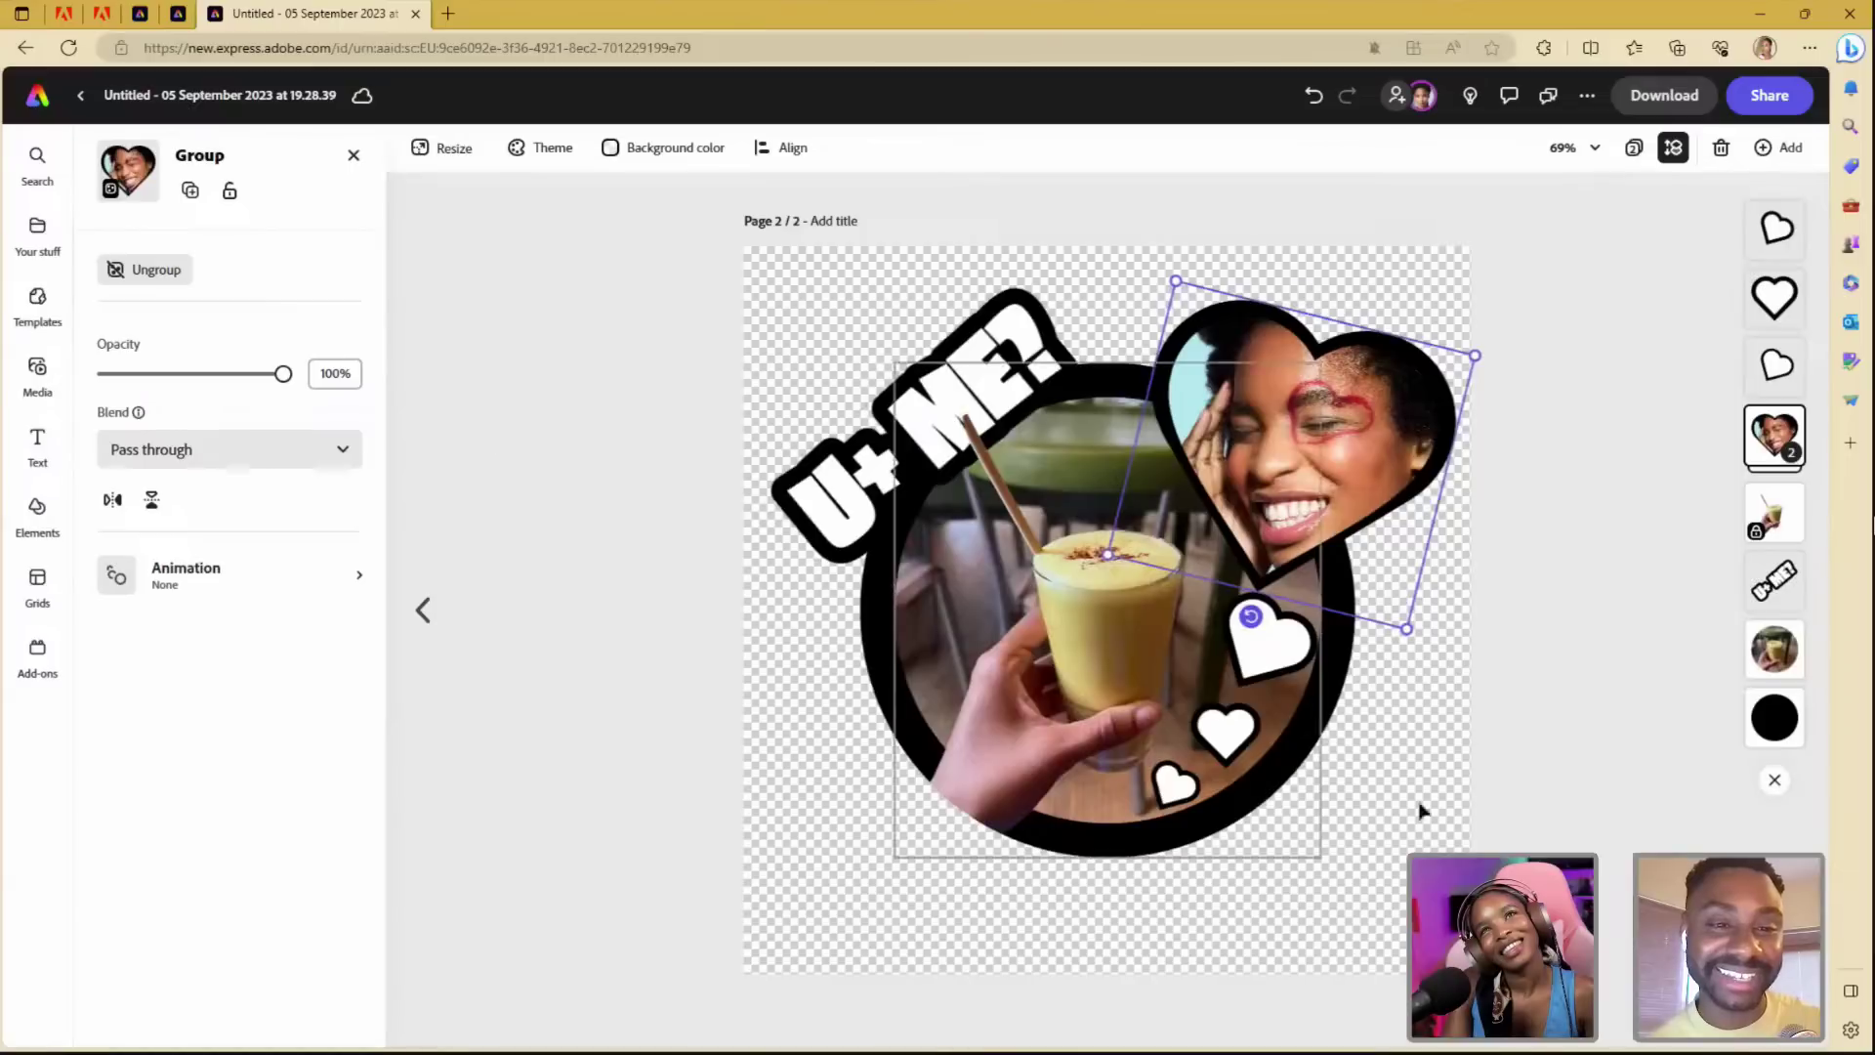
pyautogui.click(1471, 780)
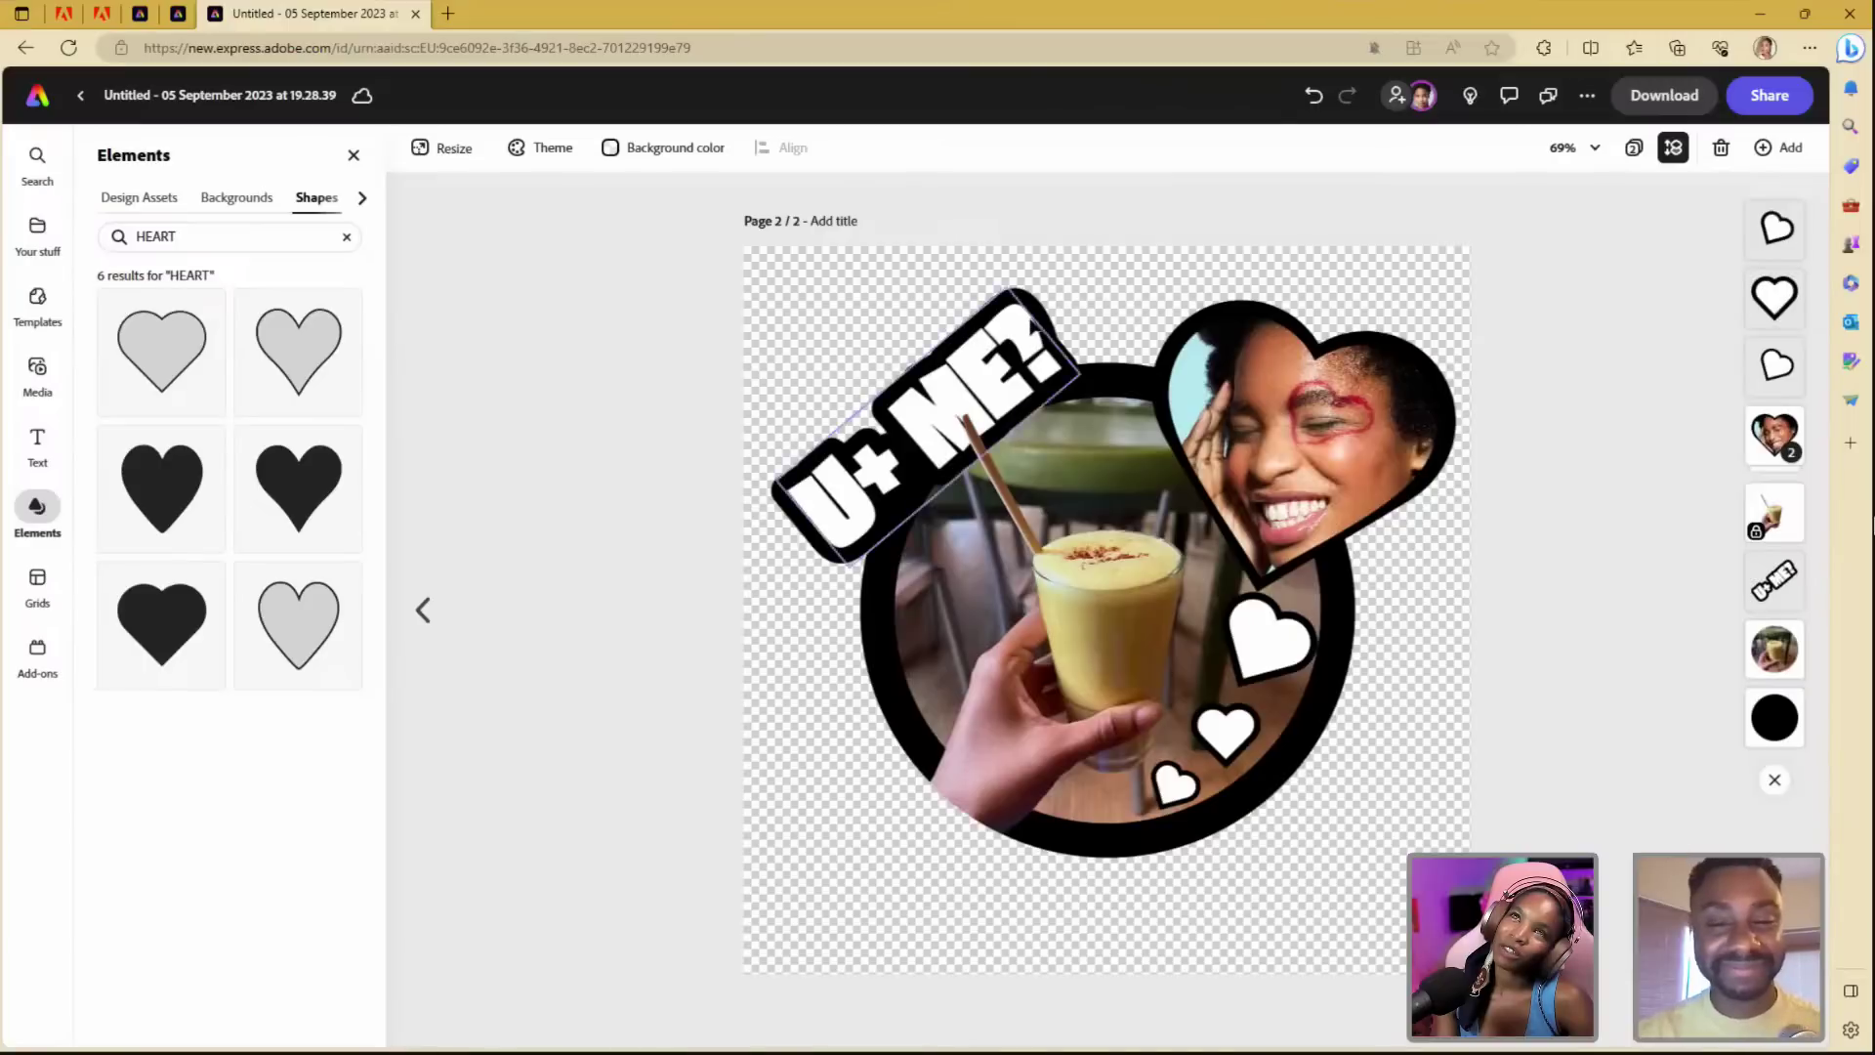
pyautogui.click(1027, 344)
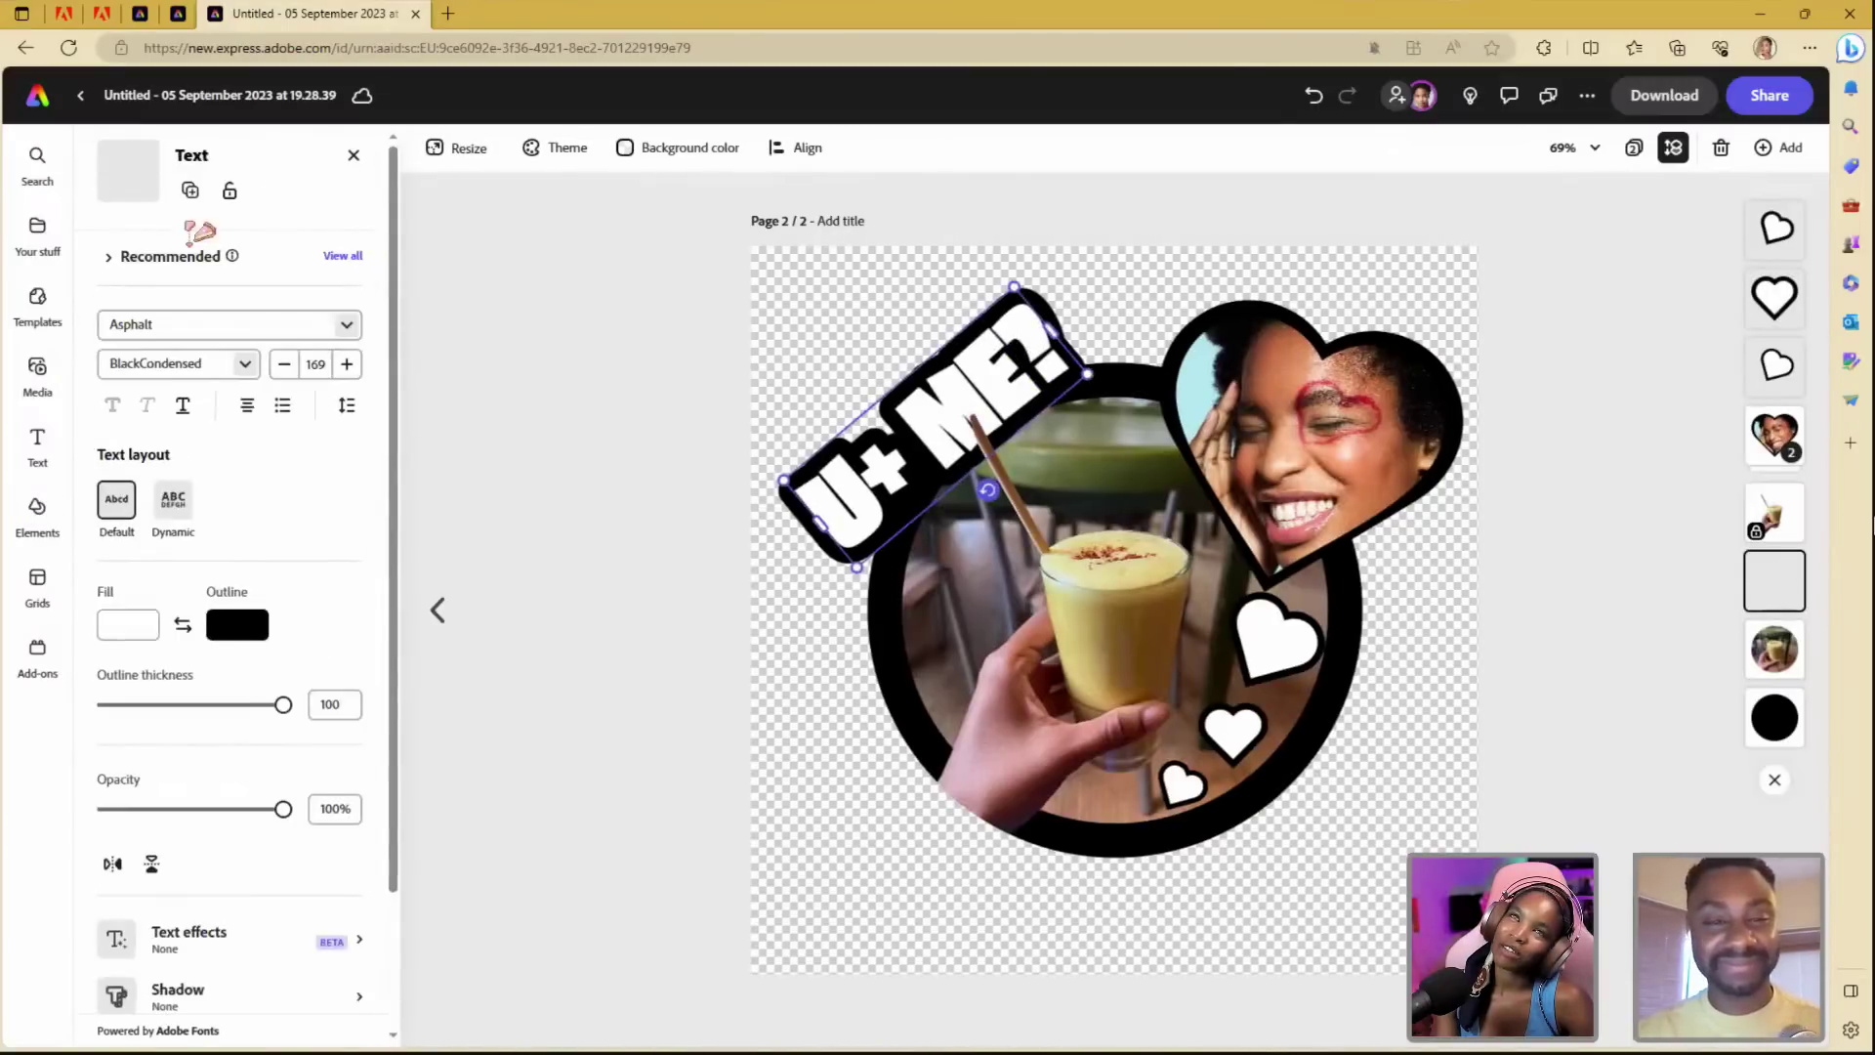
pyautogui.click(1513, 478)
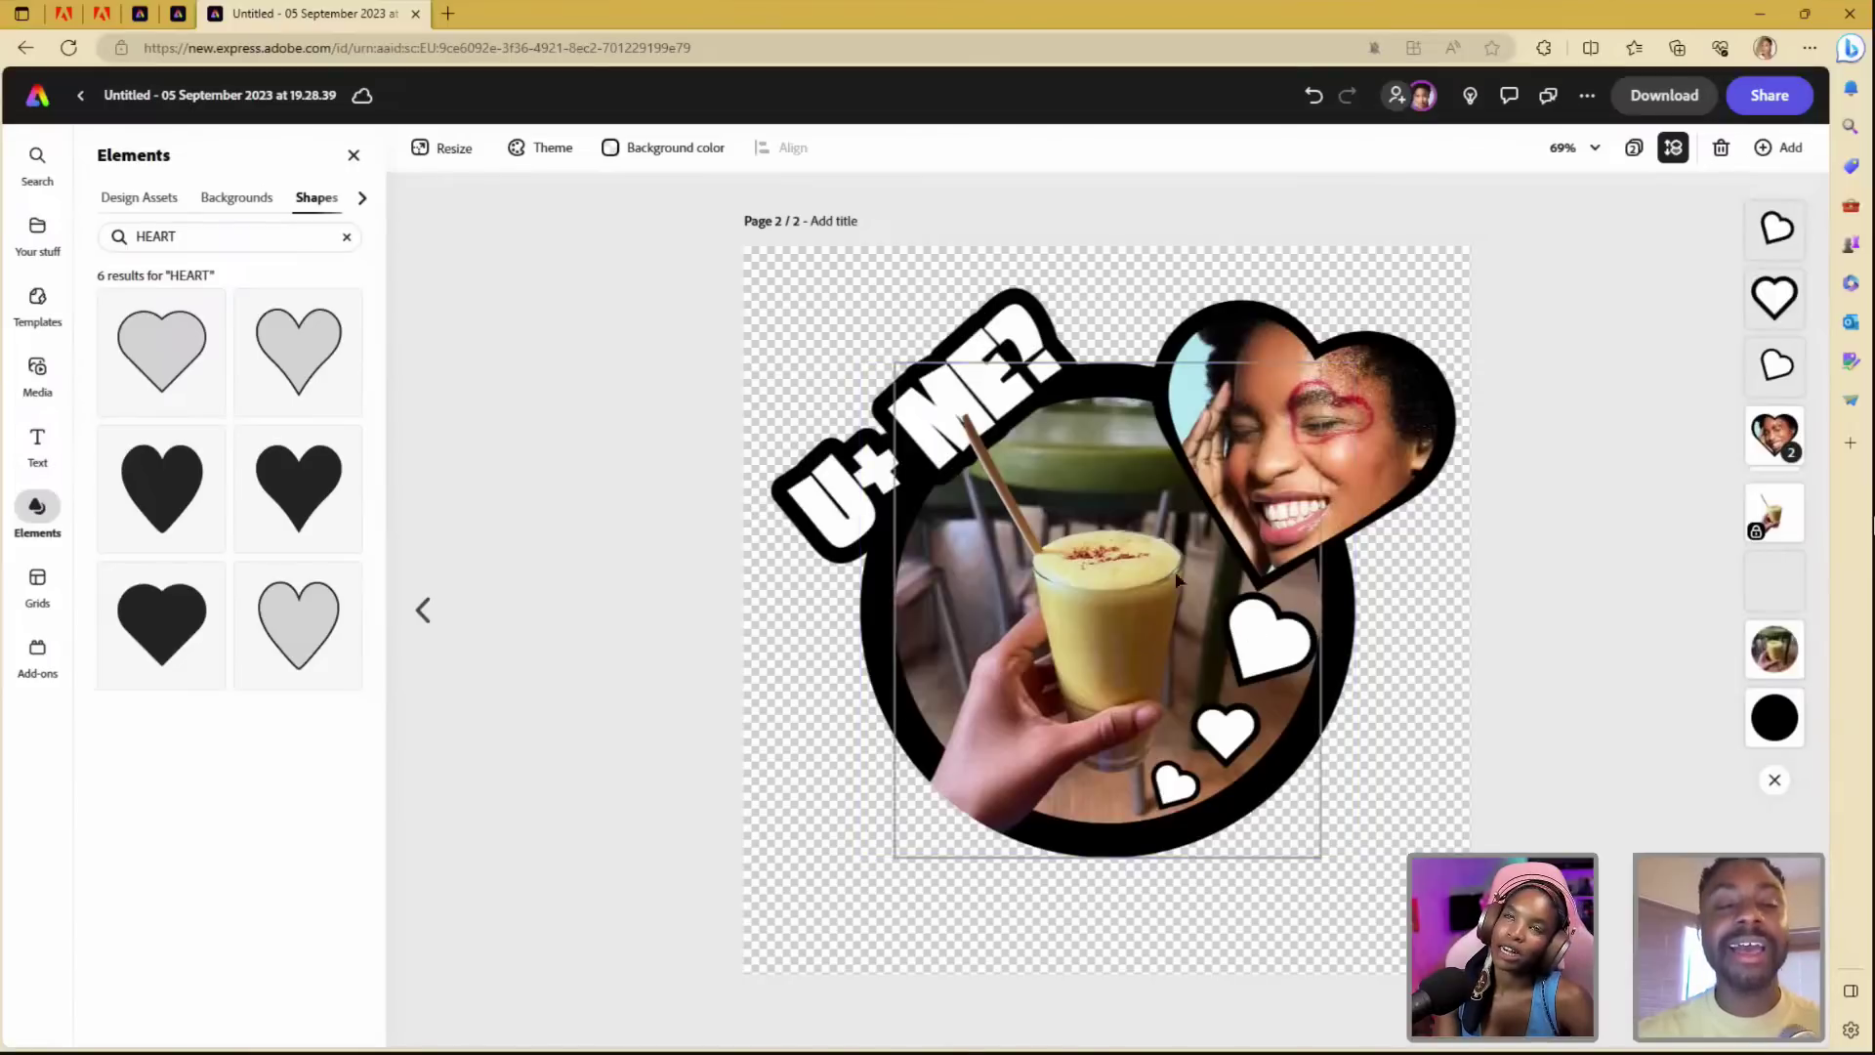
pyautogui.click(353, 155)
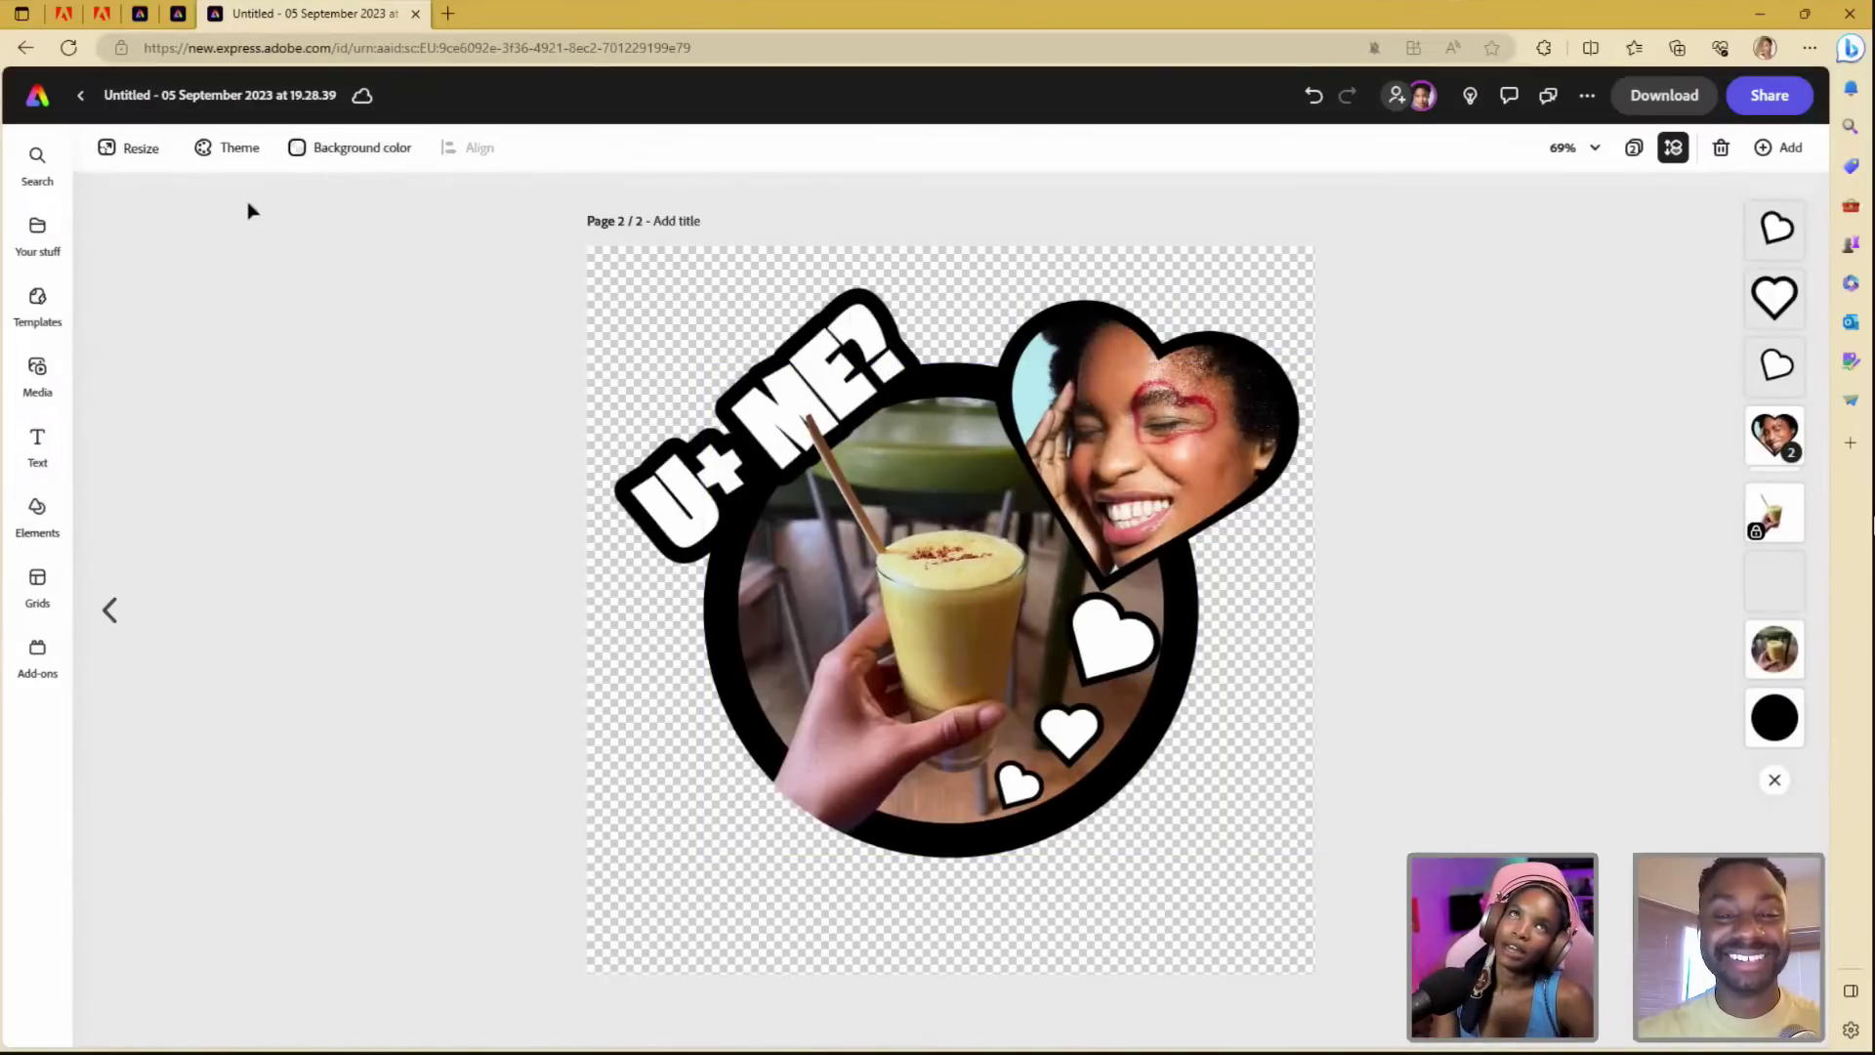
# - Reopen the "Coffee?" sticker file from the saved files, review its two pages in the page overview, and return to the file list
pyautogui.click(81, 98)
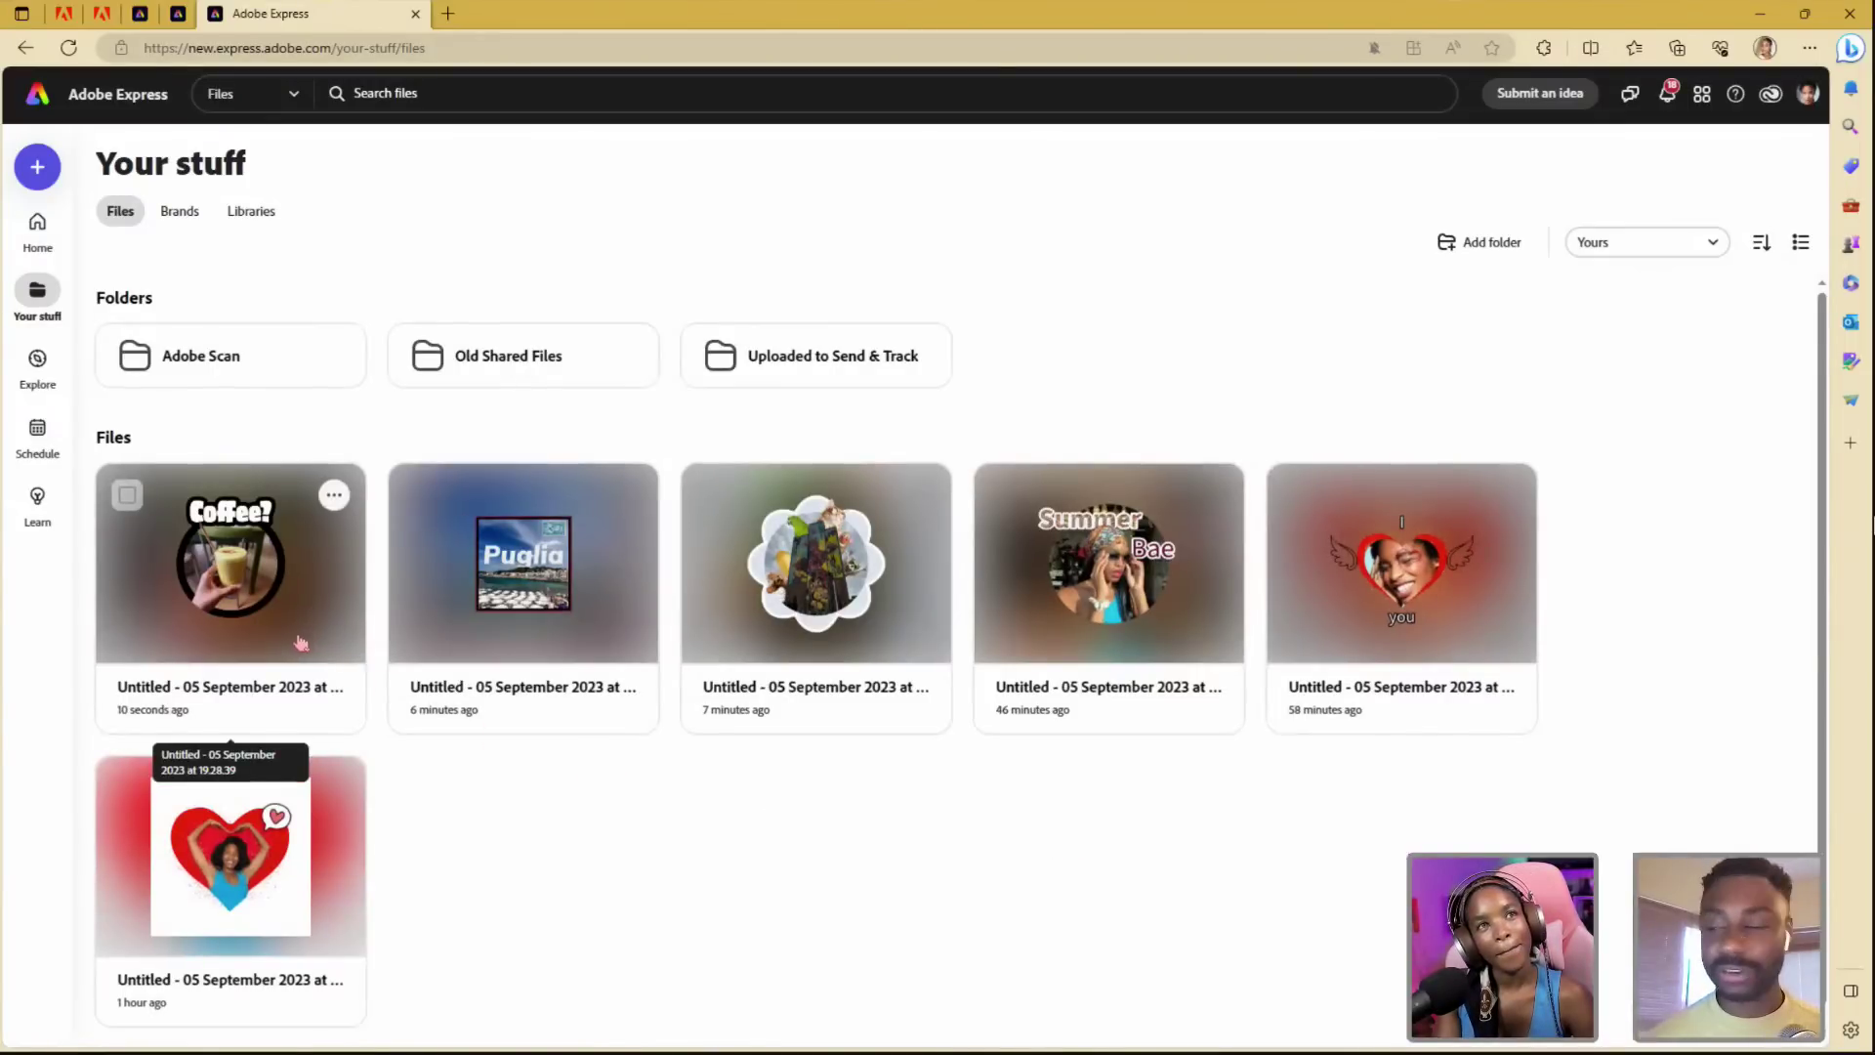
pyautogui.click(251, 594)
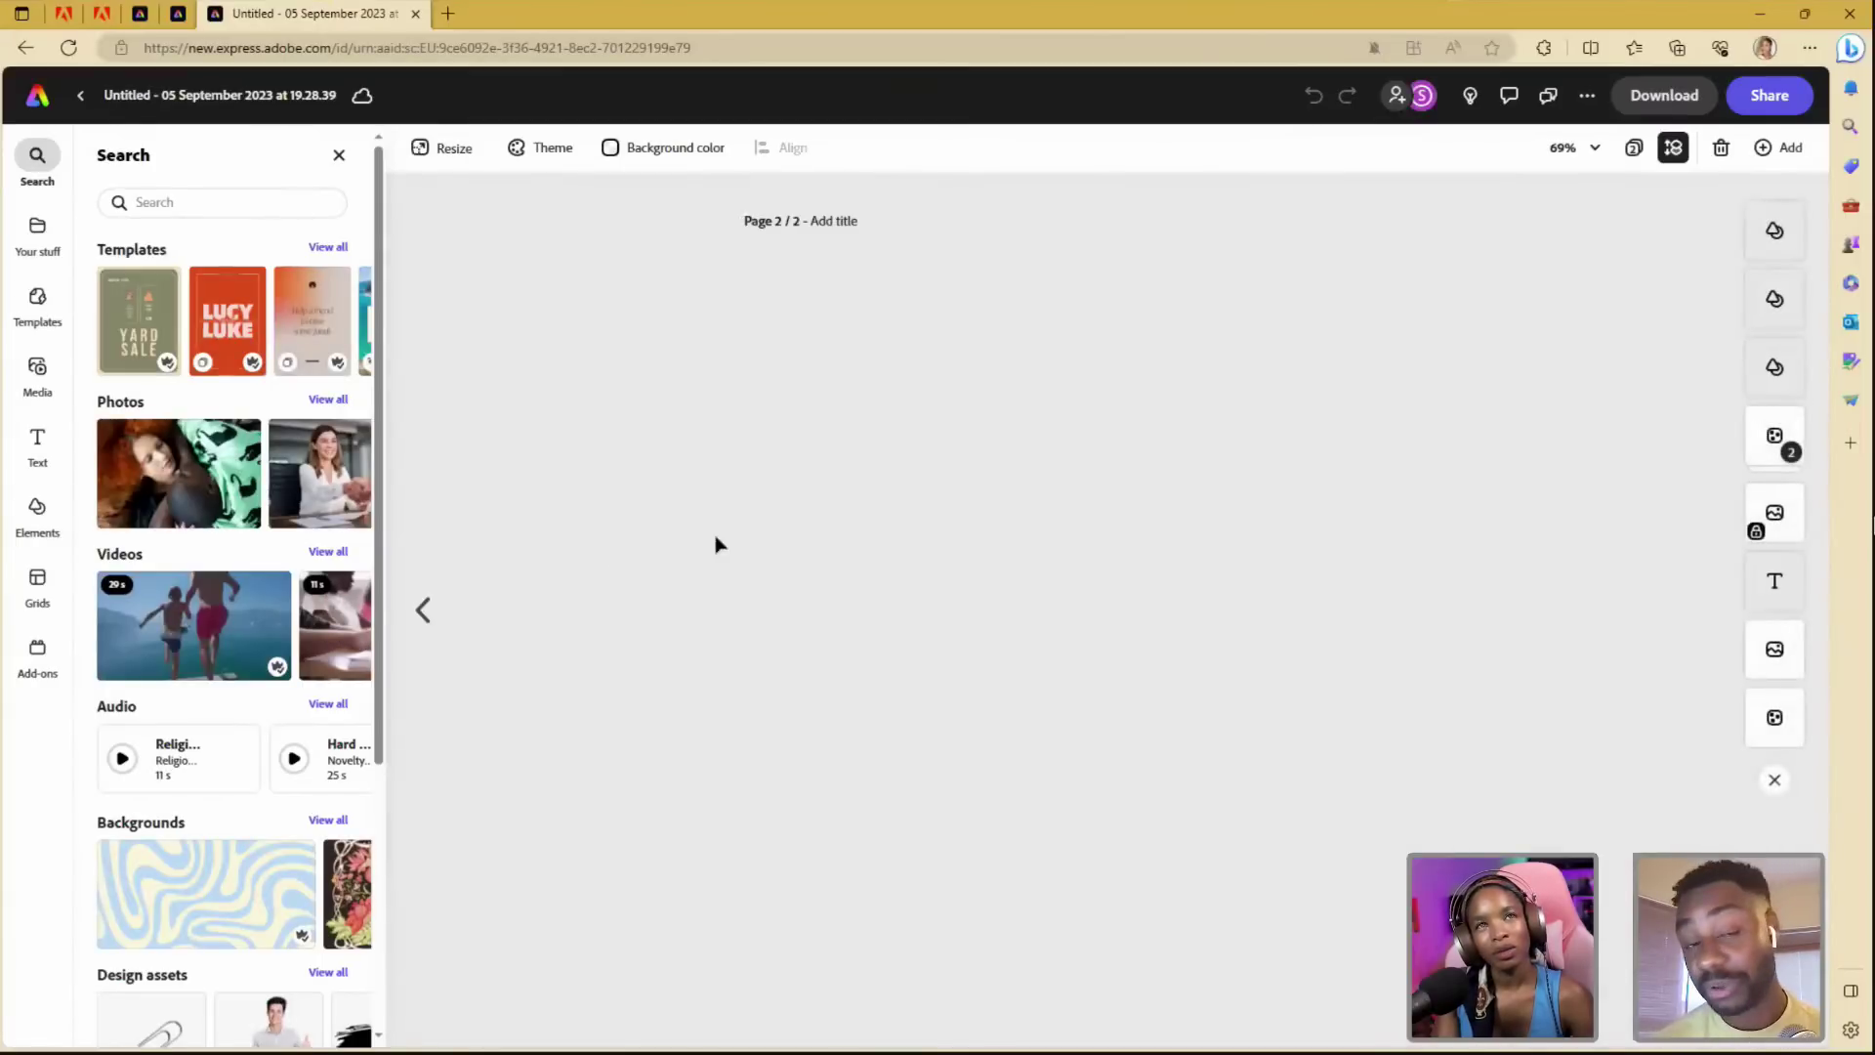
pyautogui.click(1633, 147)
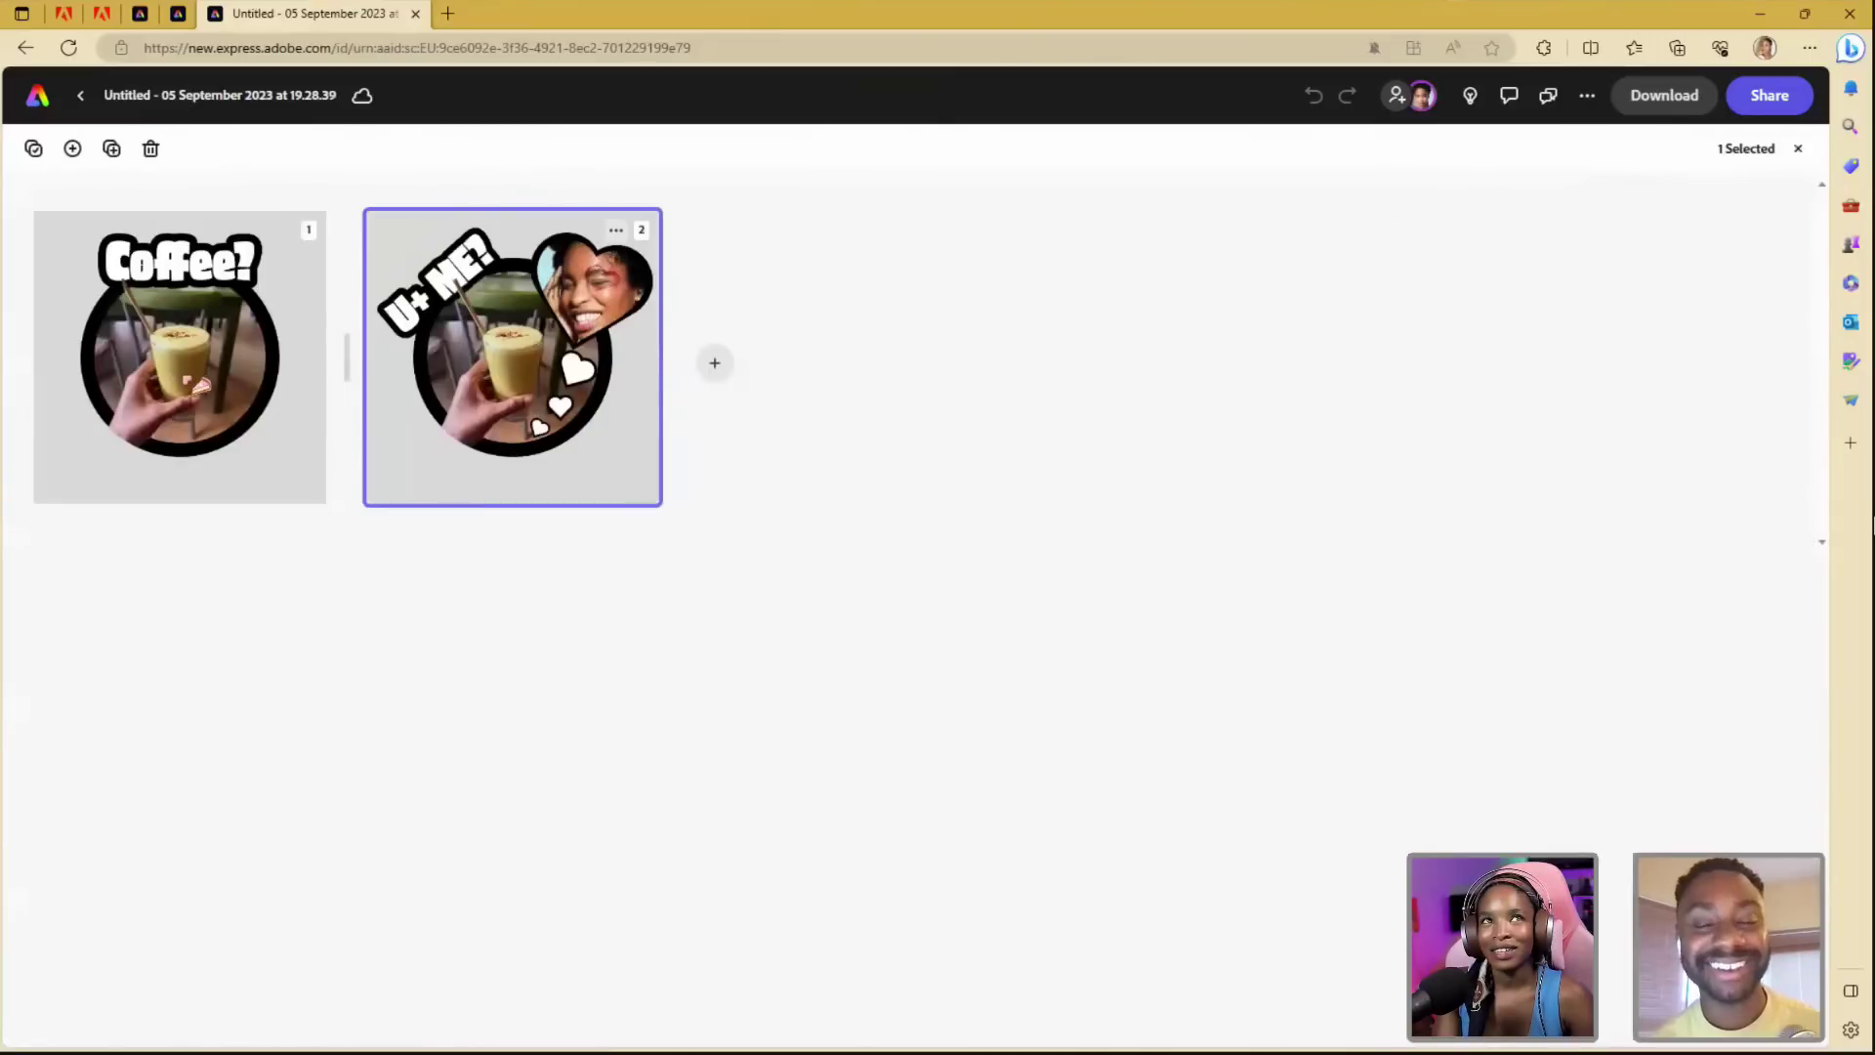
pyautogui.click(198, 380)
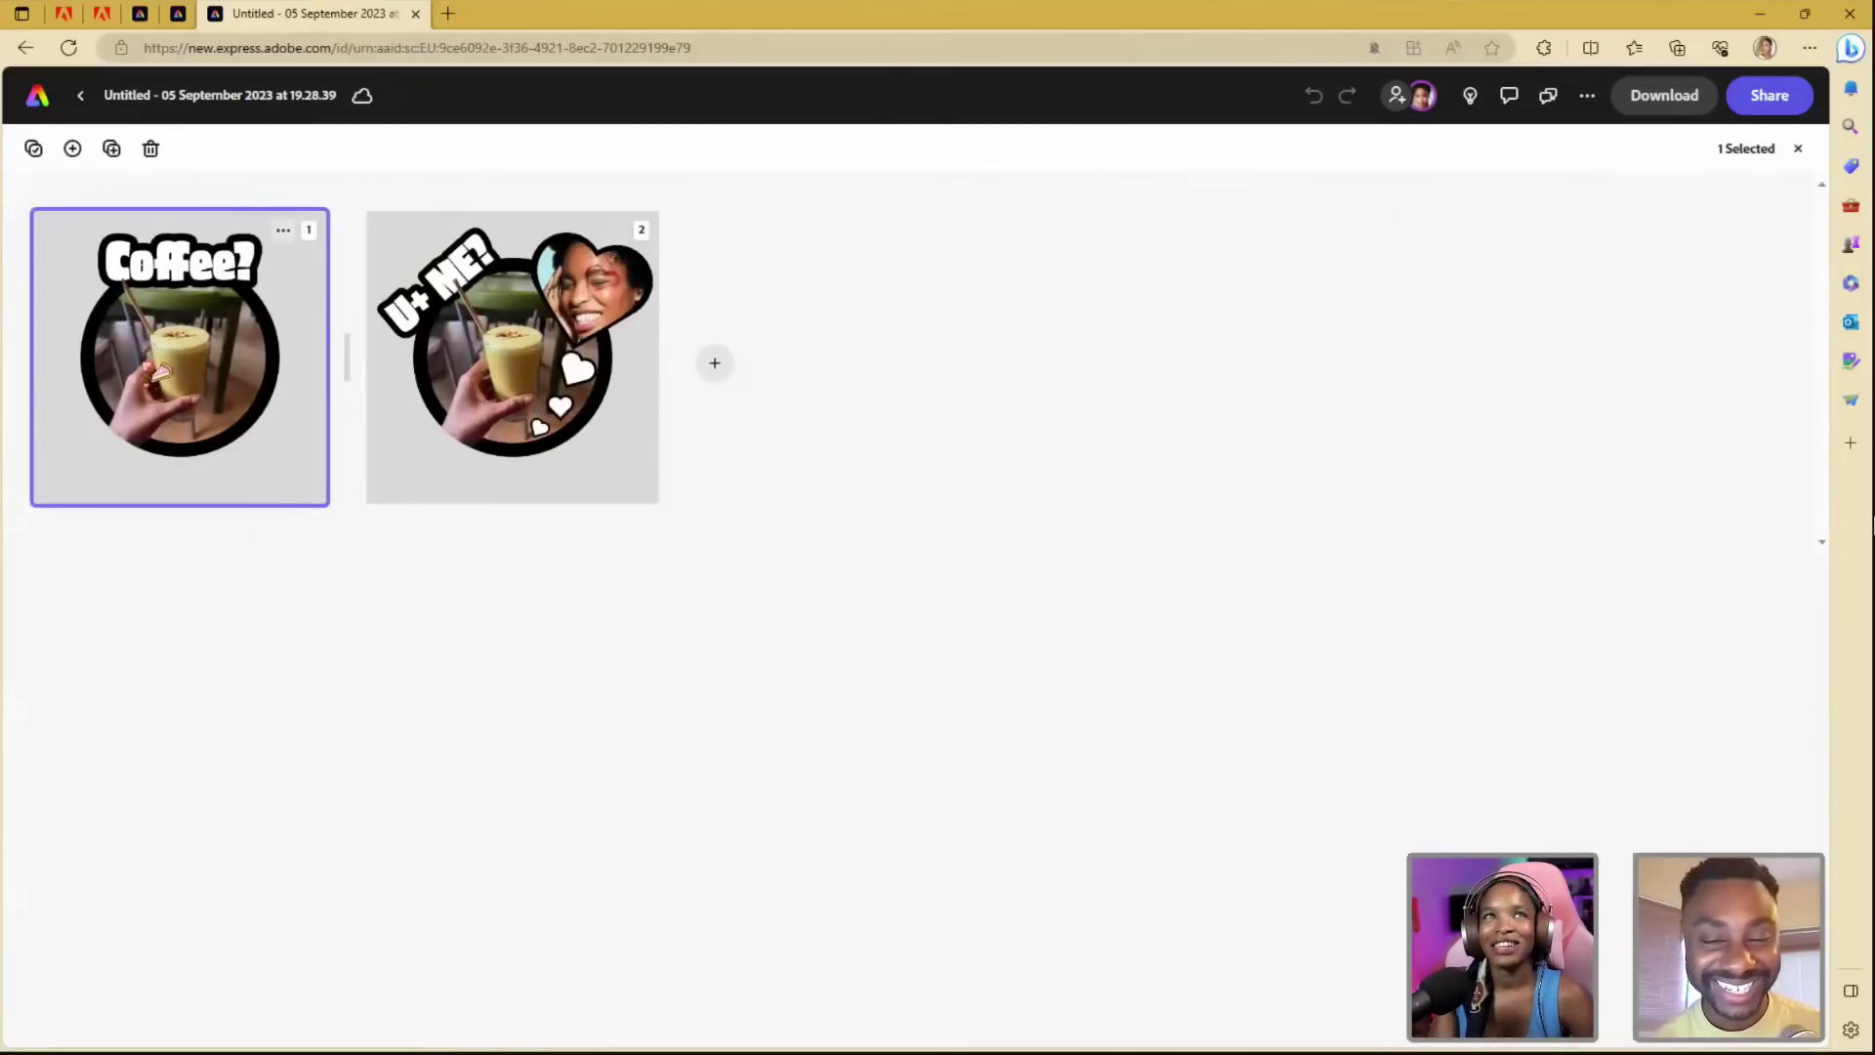
pyautogui.doubleClick(145, 366)
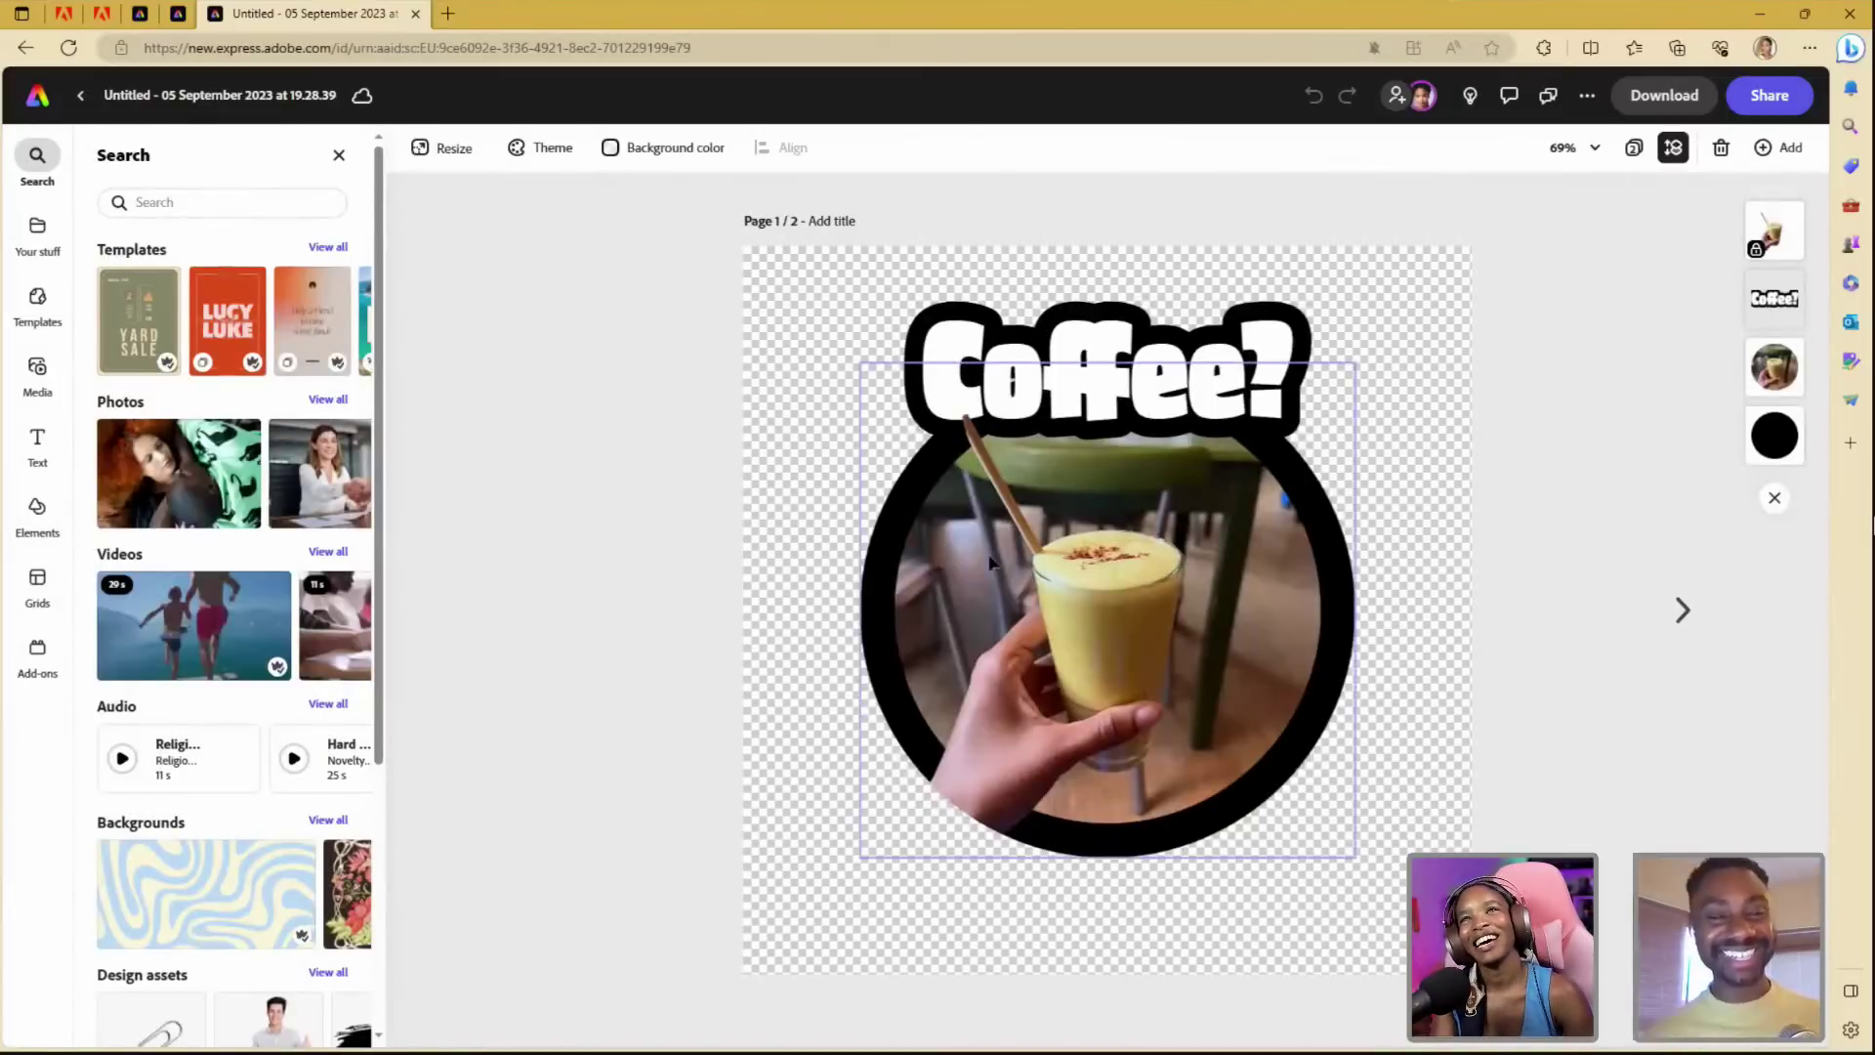
pyautogui.click(83, 98)
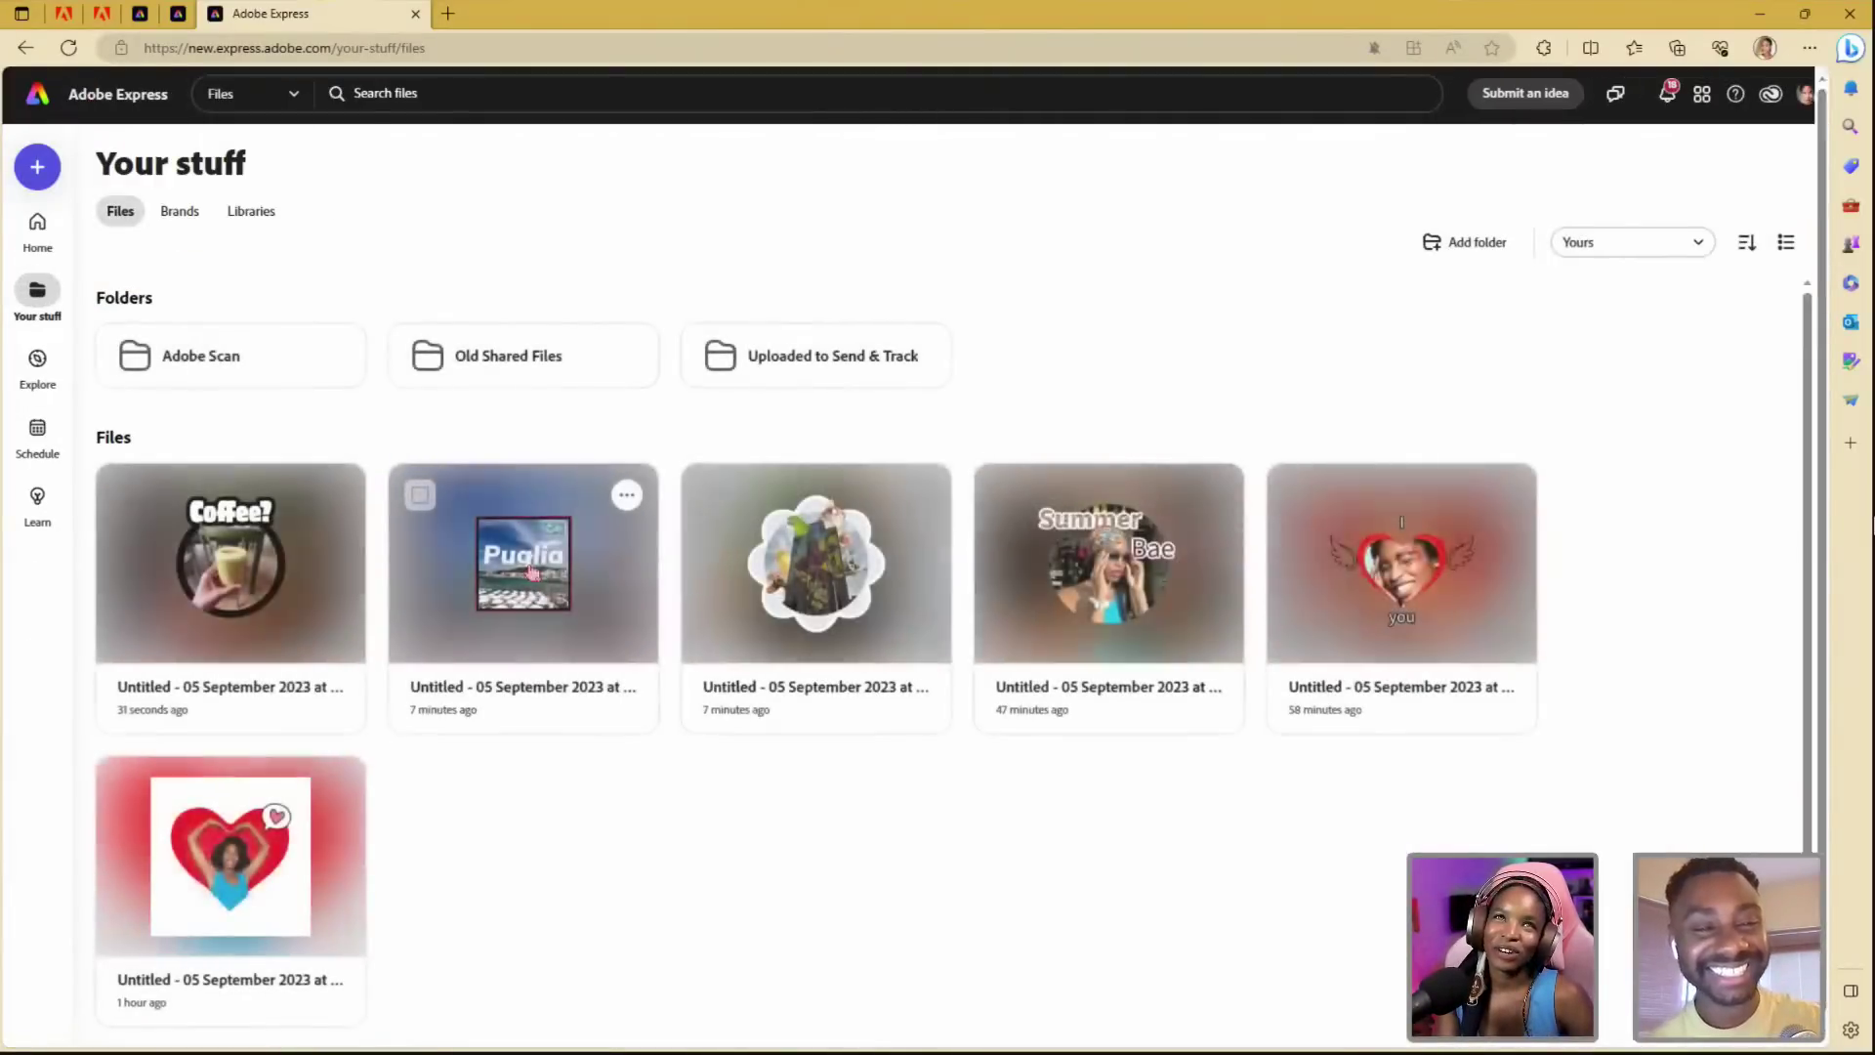
# - Review the "Puglia" stamp design, the flower-shaped building collage and the "Summer Bae" sticker from the saved files, returning to the file list
pyautogui.click(530, 571)
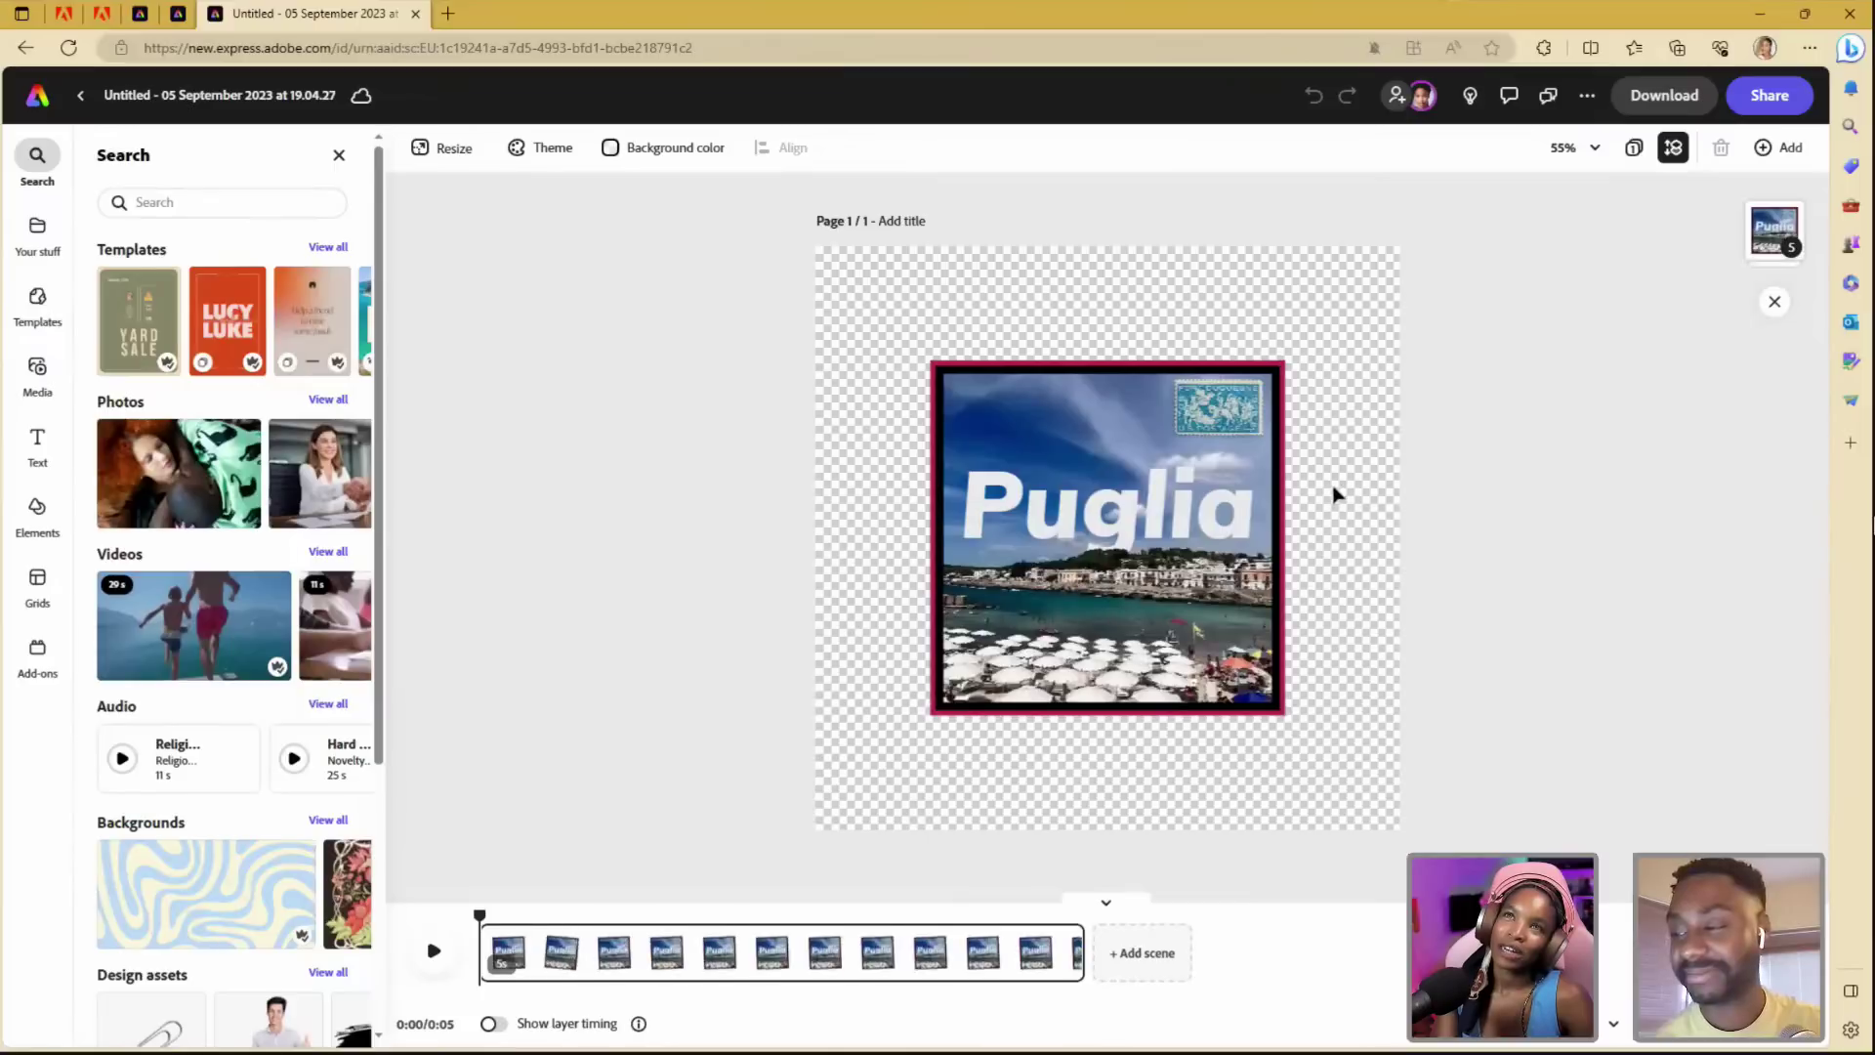
pyautogui.click(80, 95)
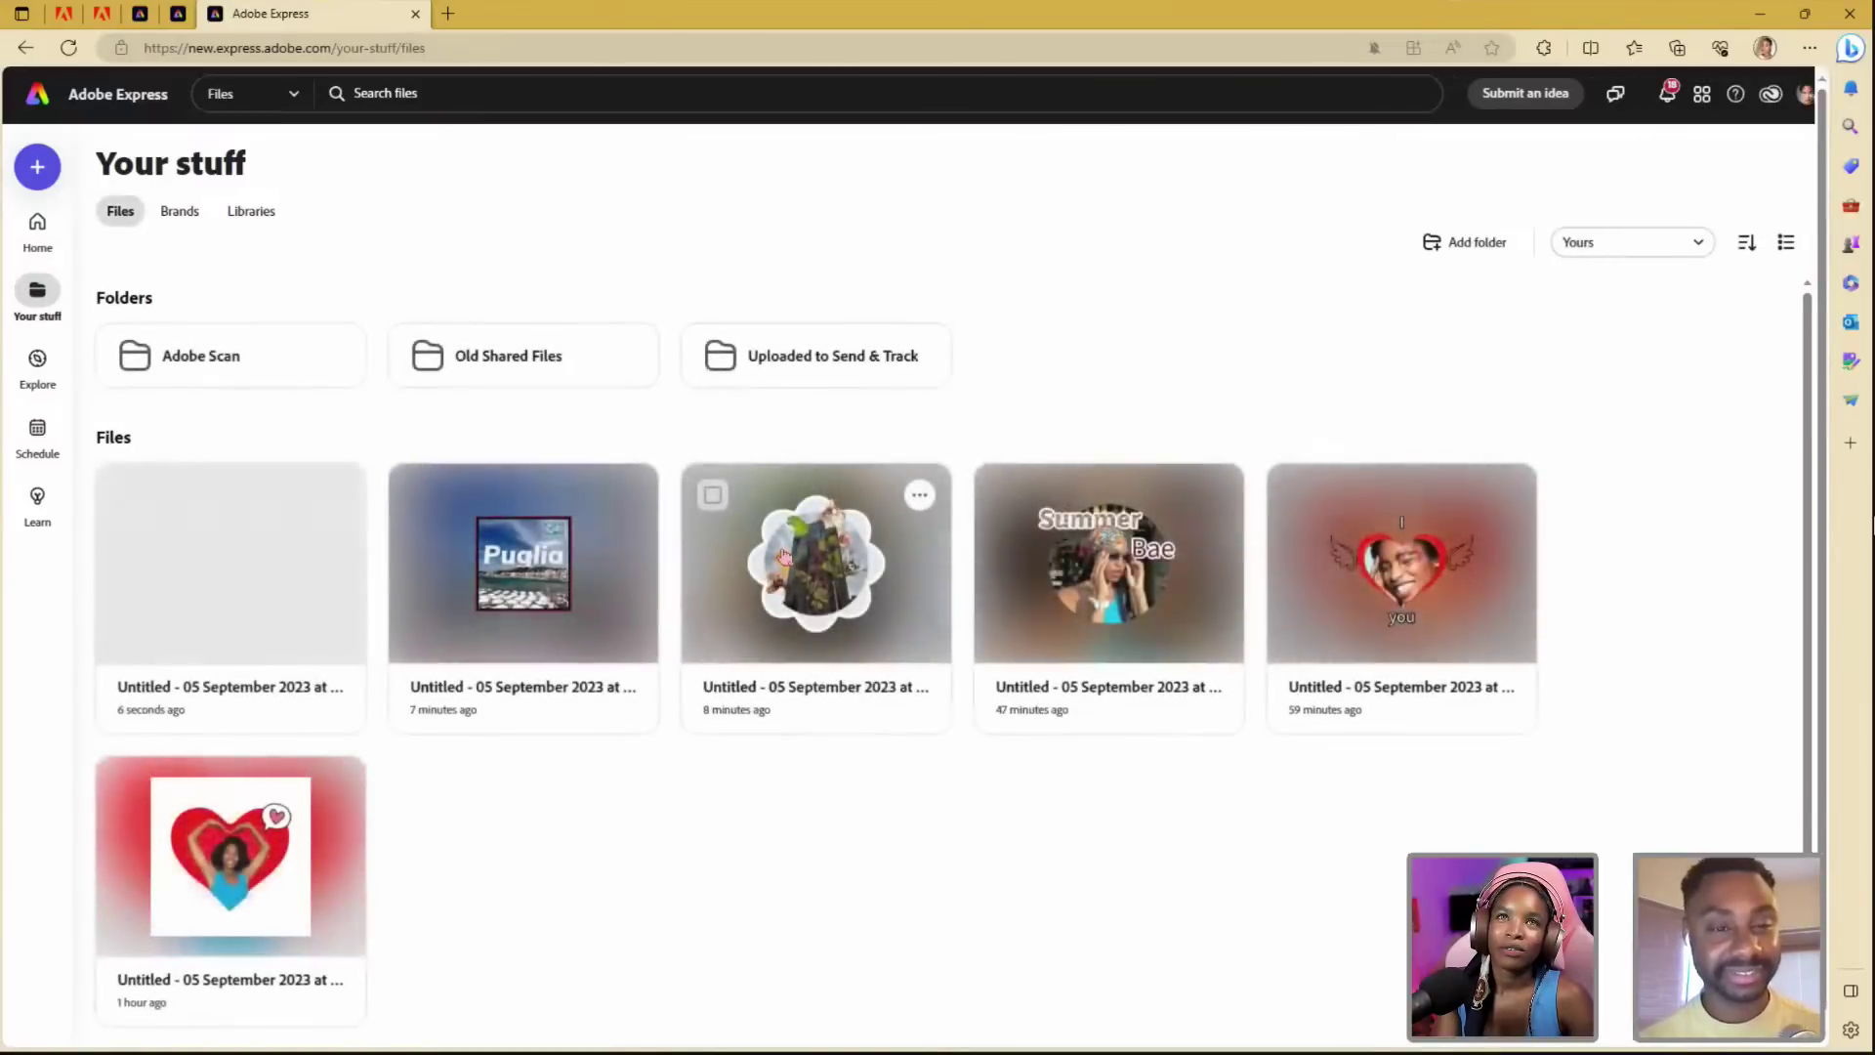
pyautogui.click(781, 558)
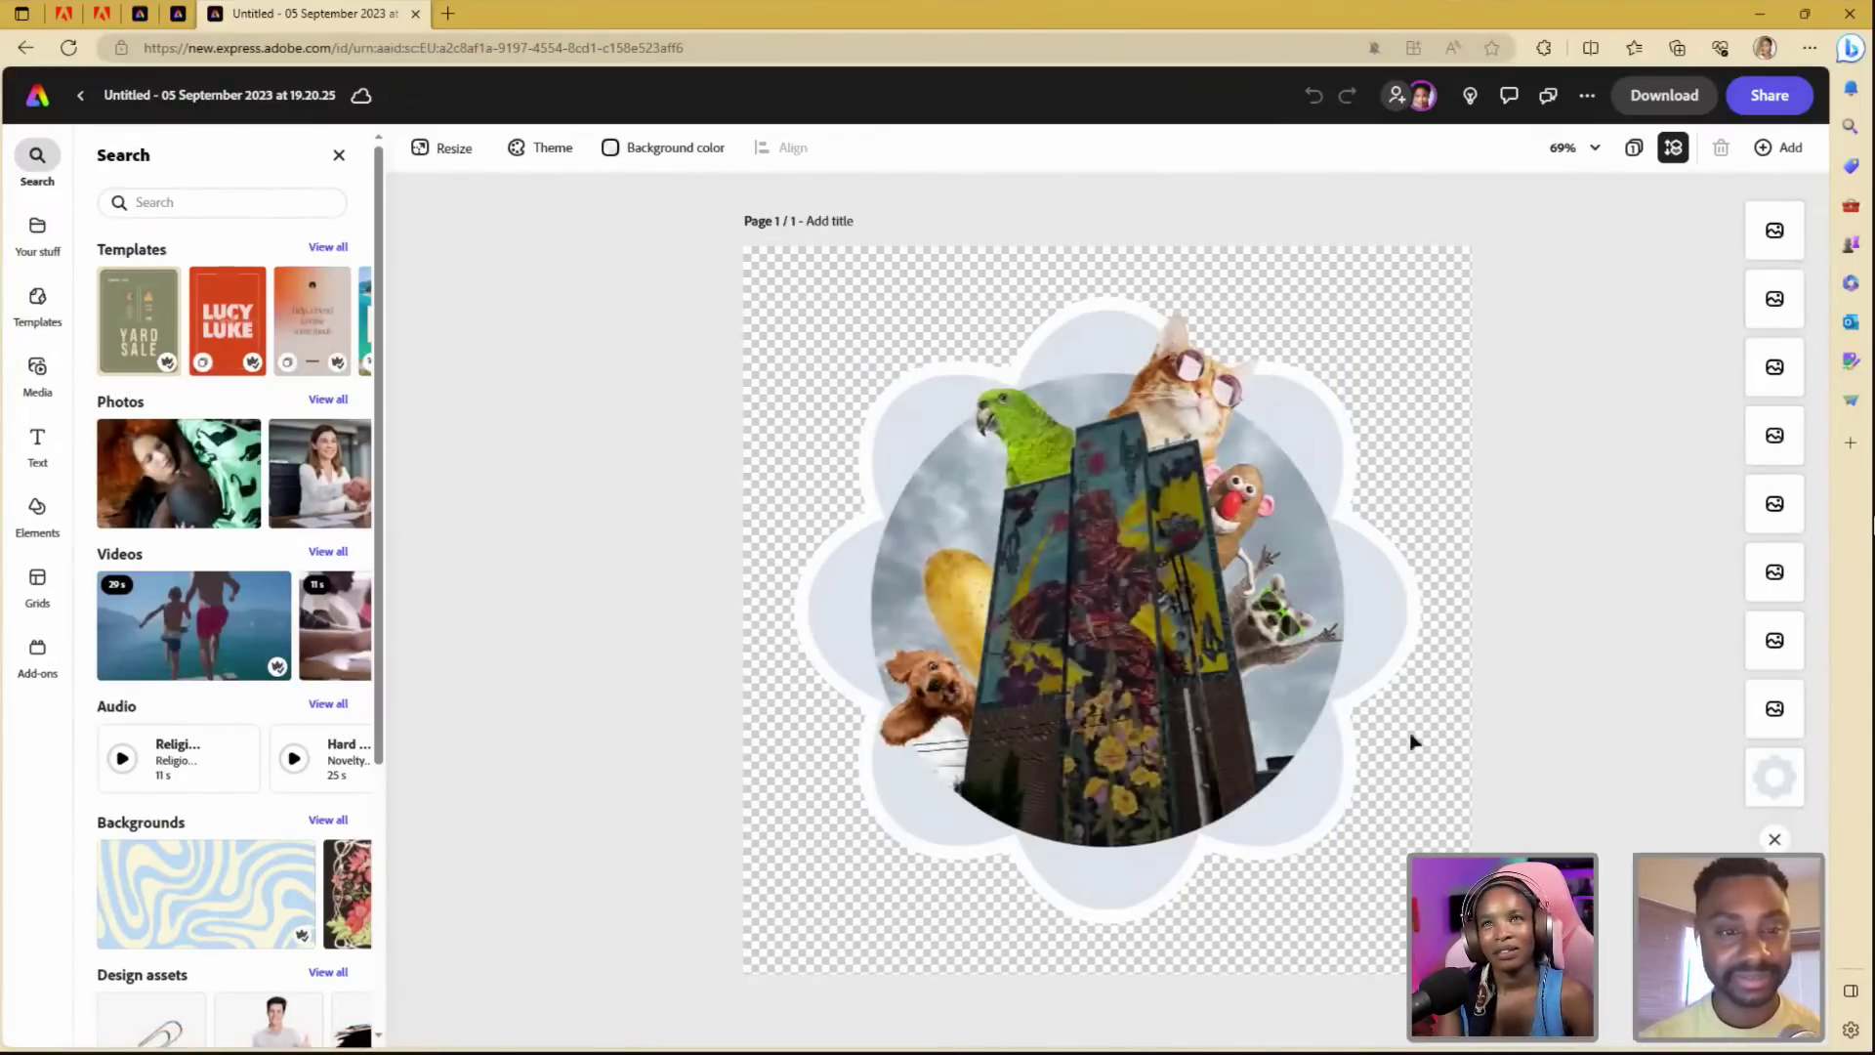
pyautogui.click(79, 97)
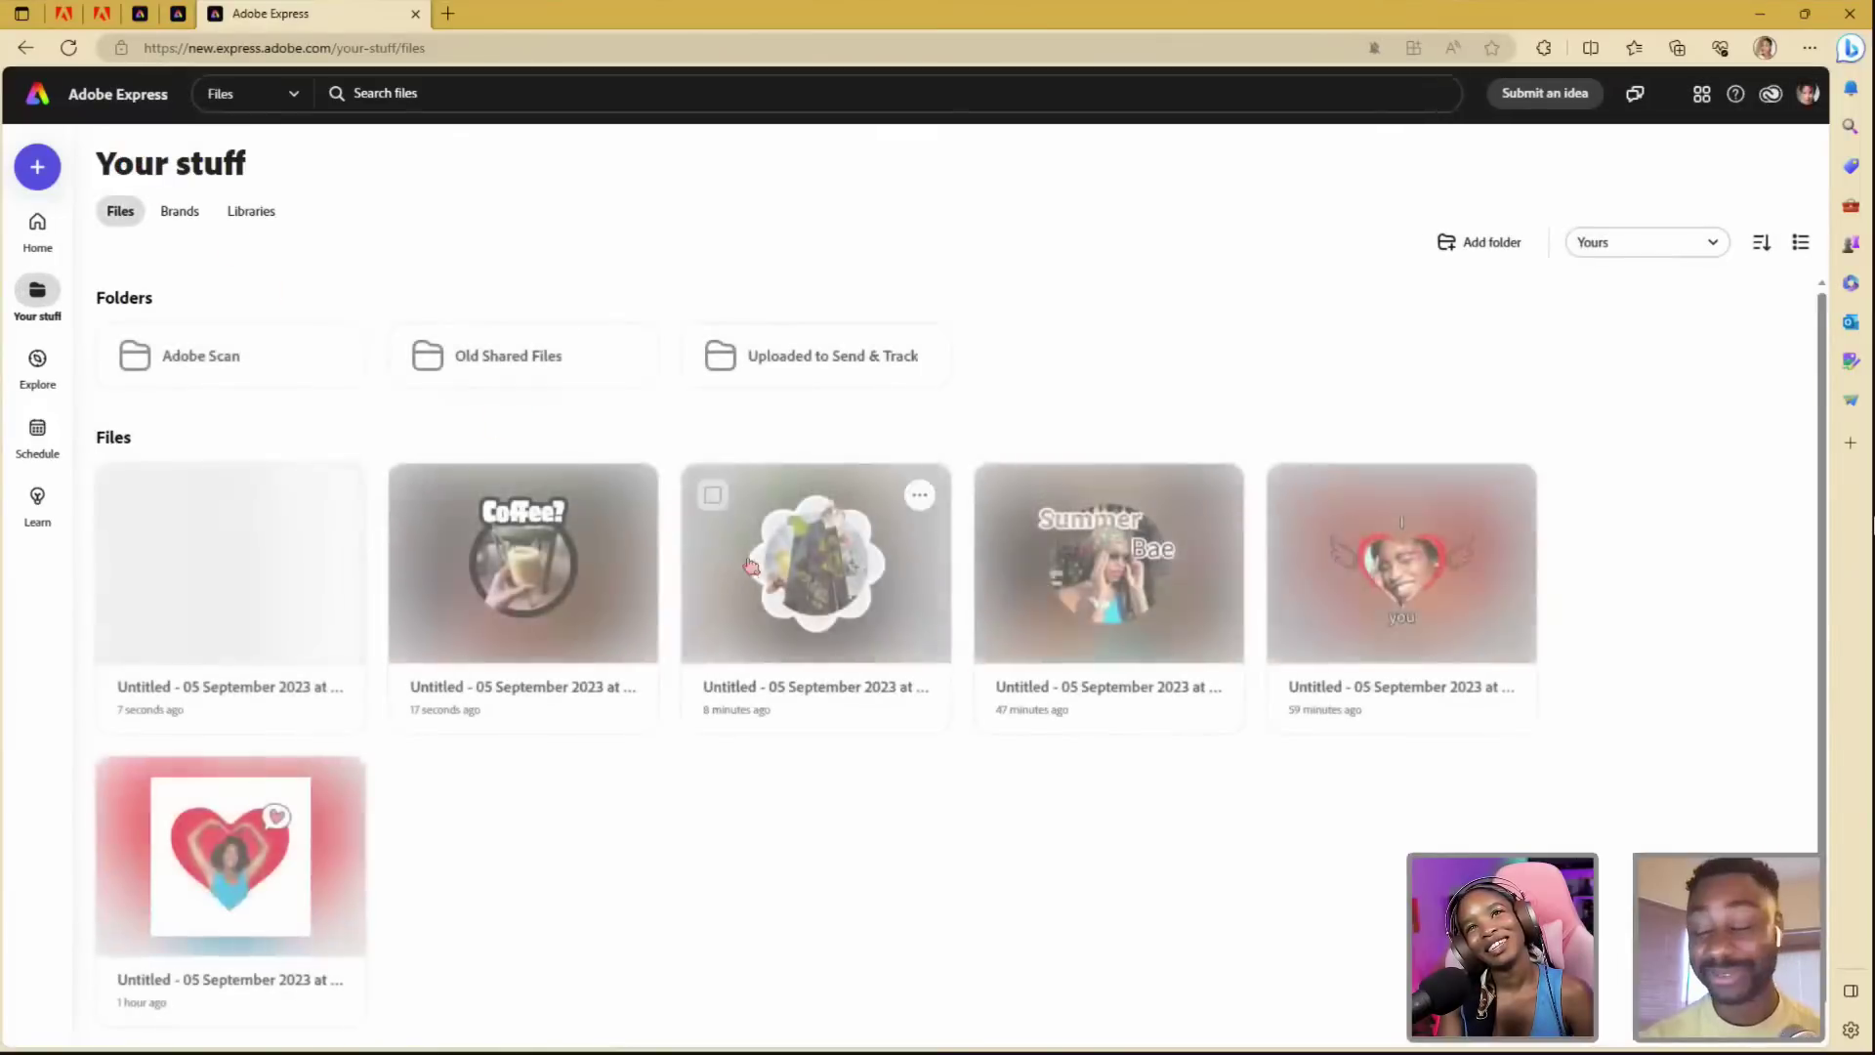
pyautogui.click(1101, 599)
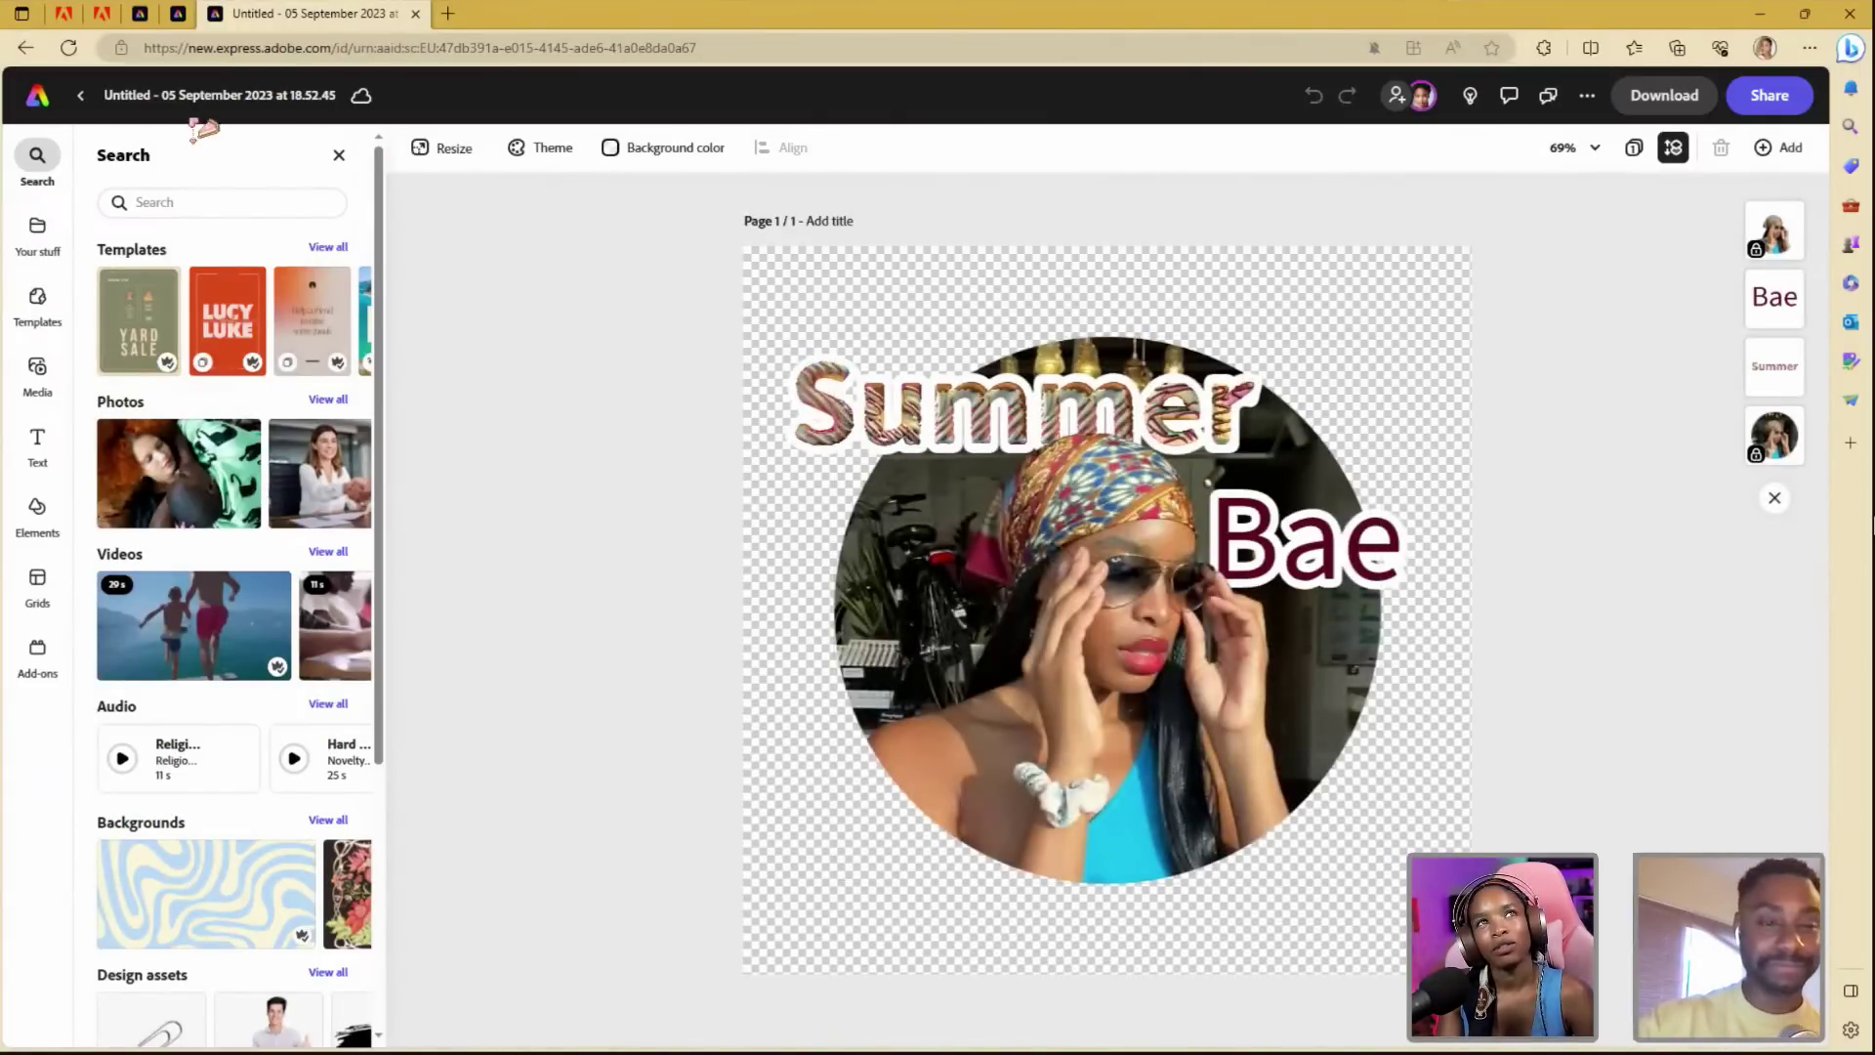
pyautogui.click(81, 97)
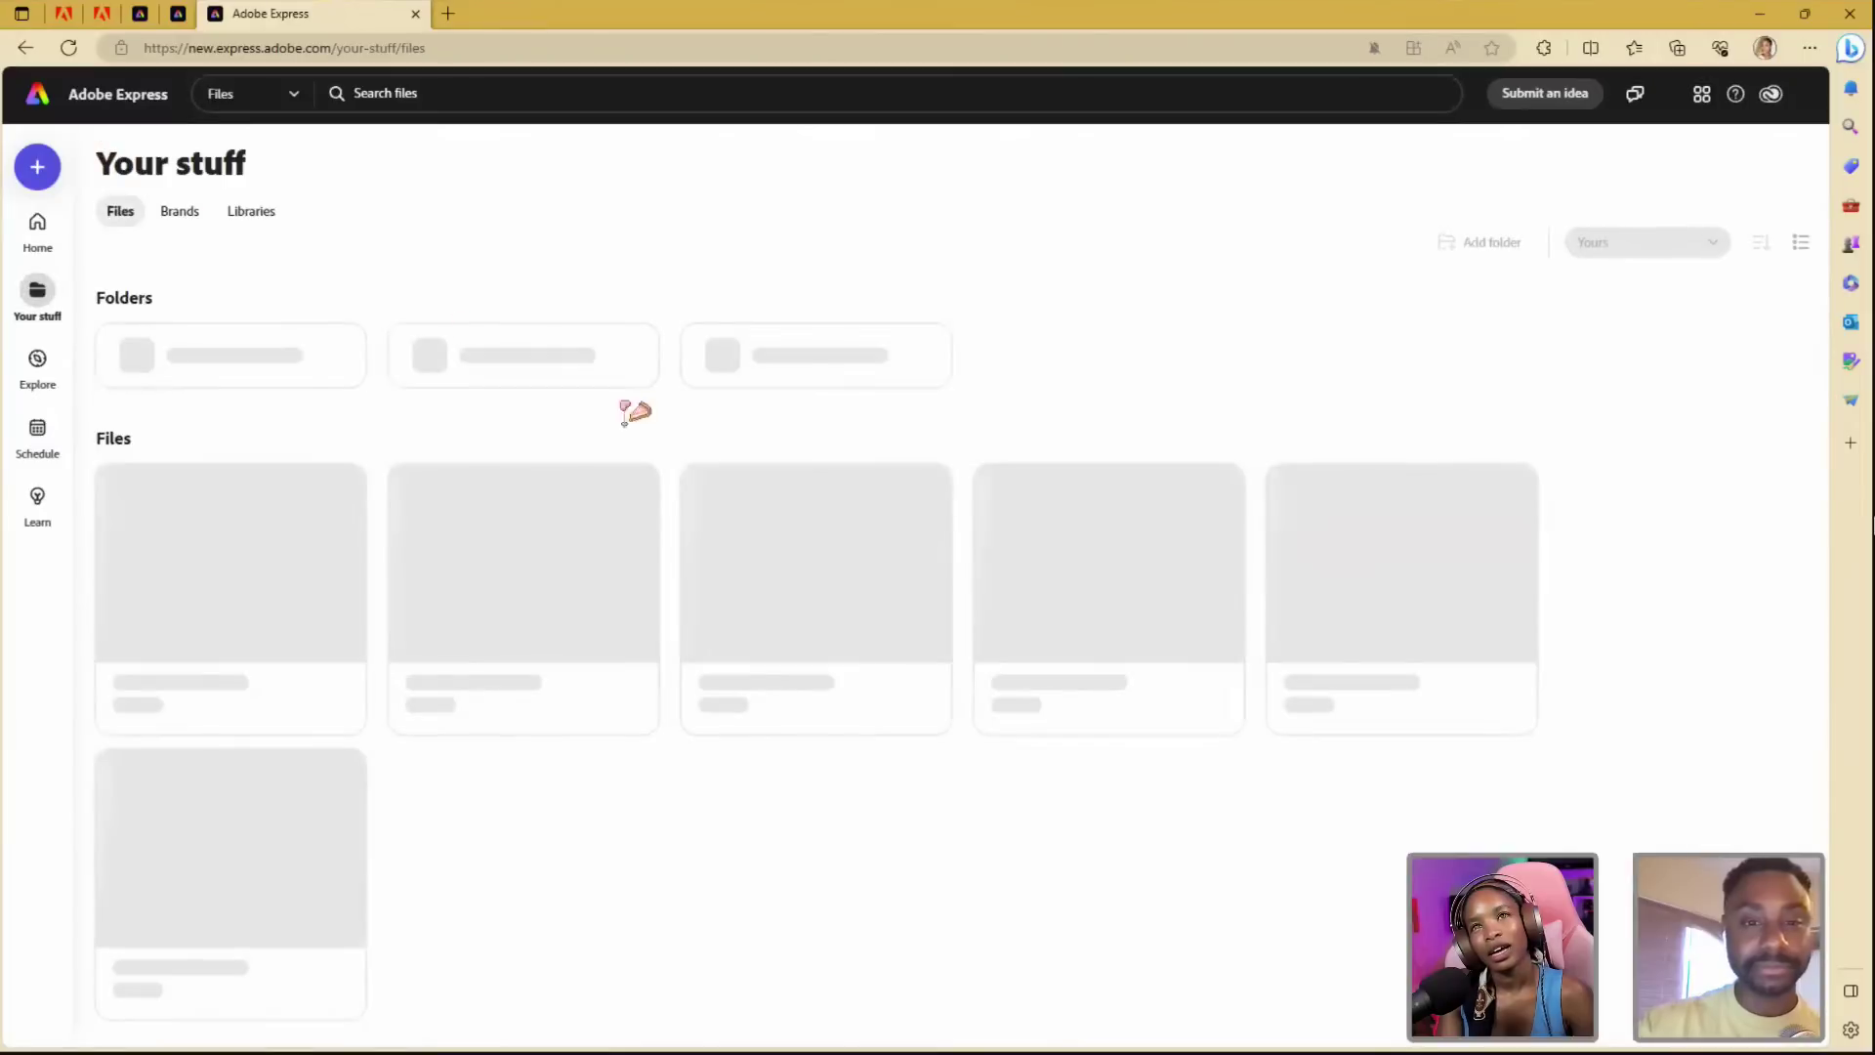
# - Review the winged-heart "I you" sticker with the side panel closed, and return to the file list
pyautogui.click(1422, 590)
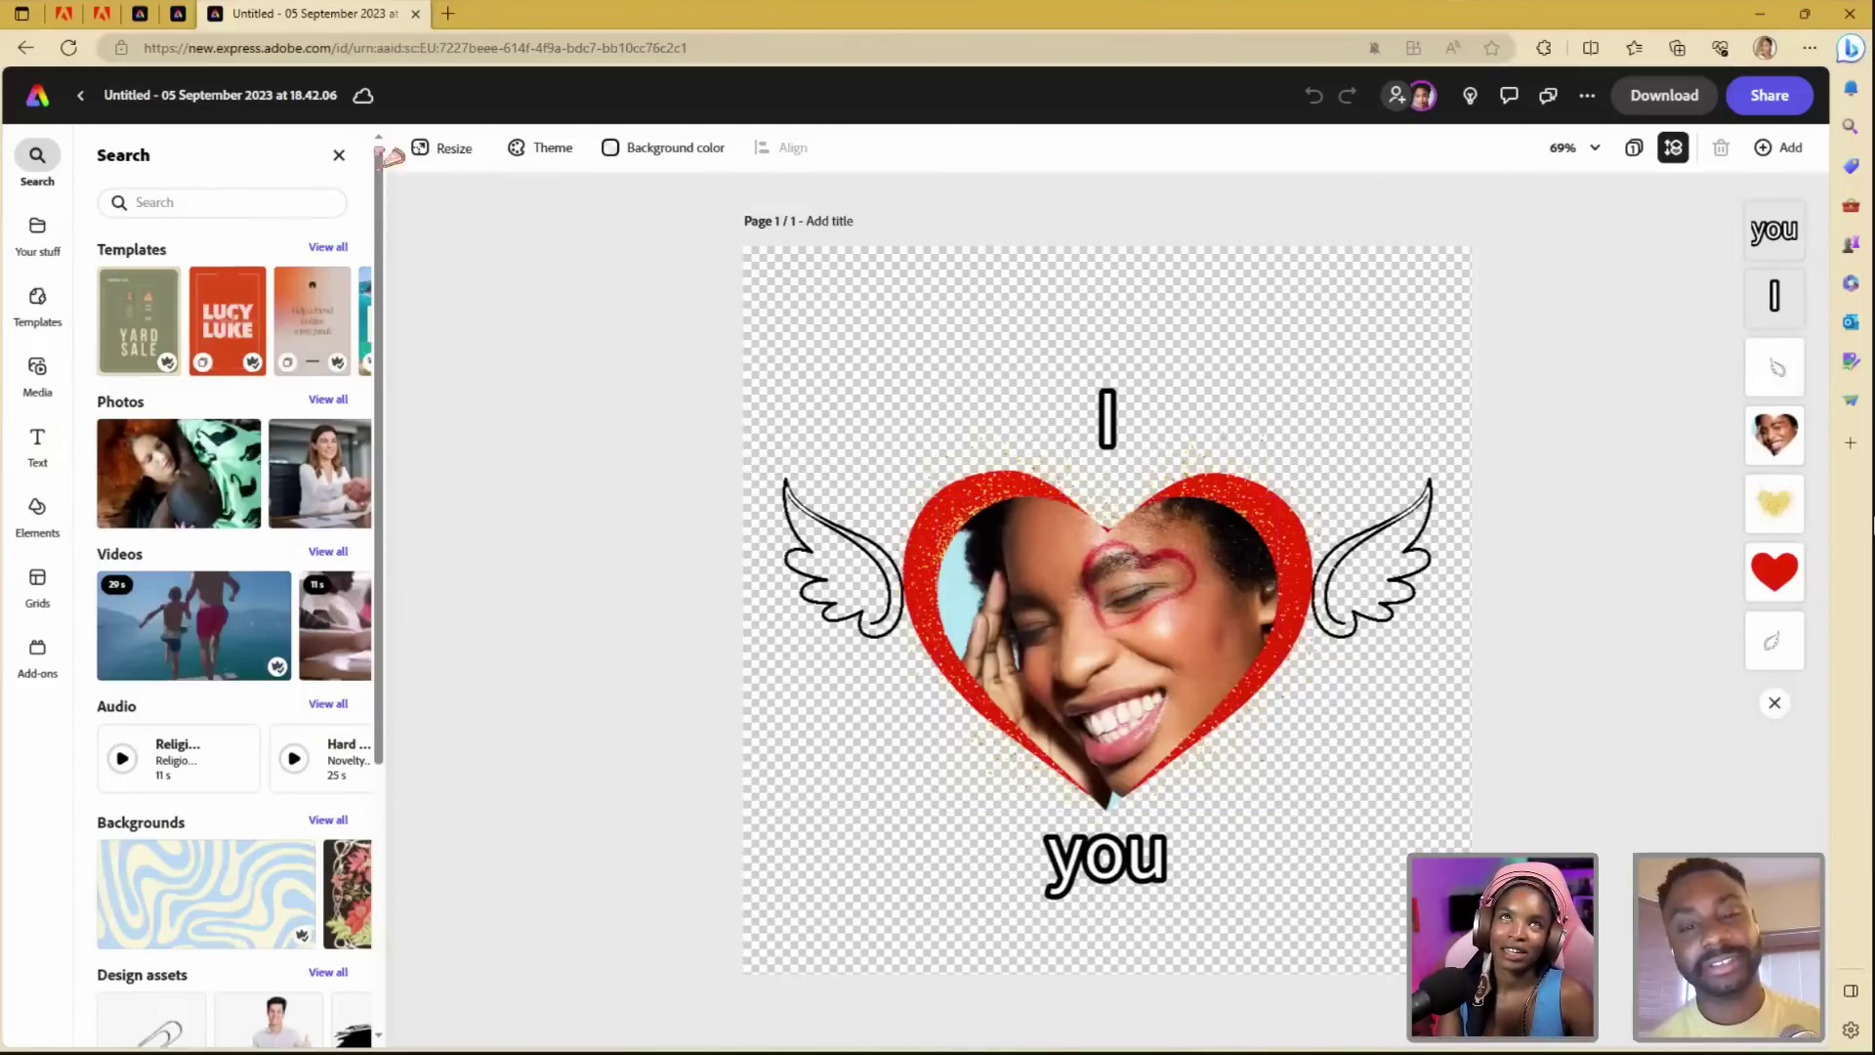
pyautogui.click(339, 154)
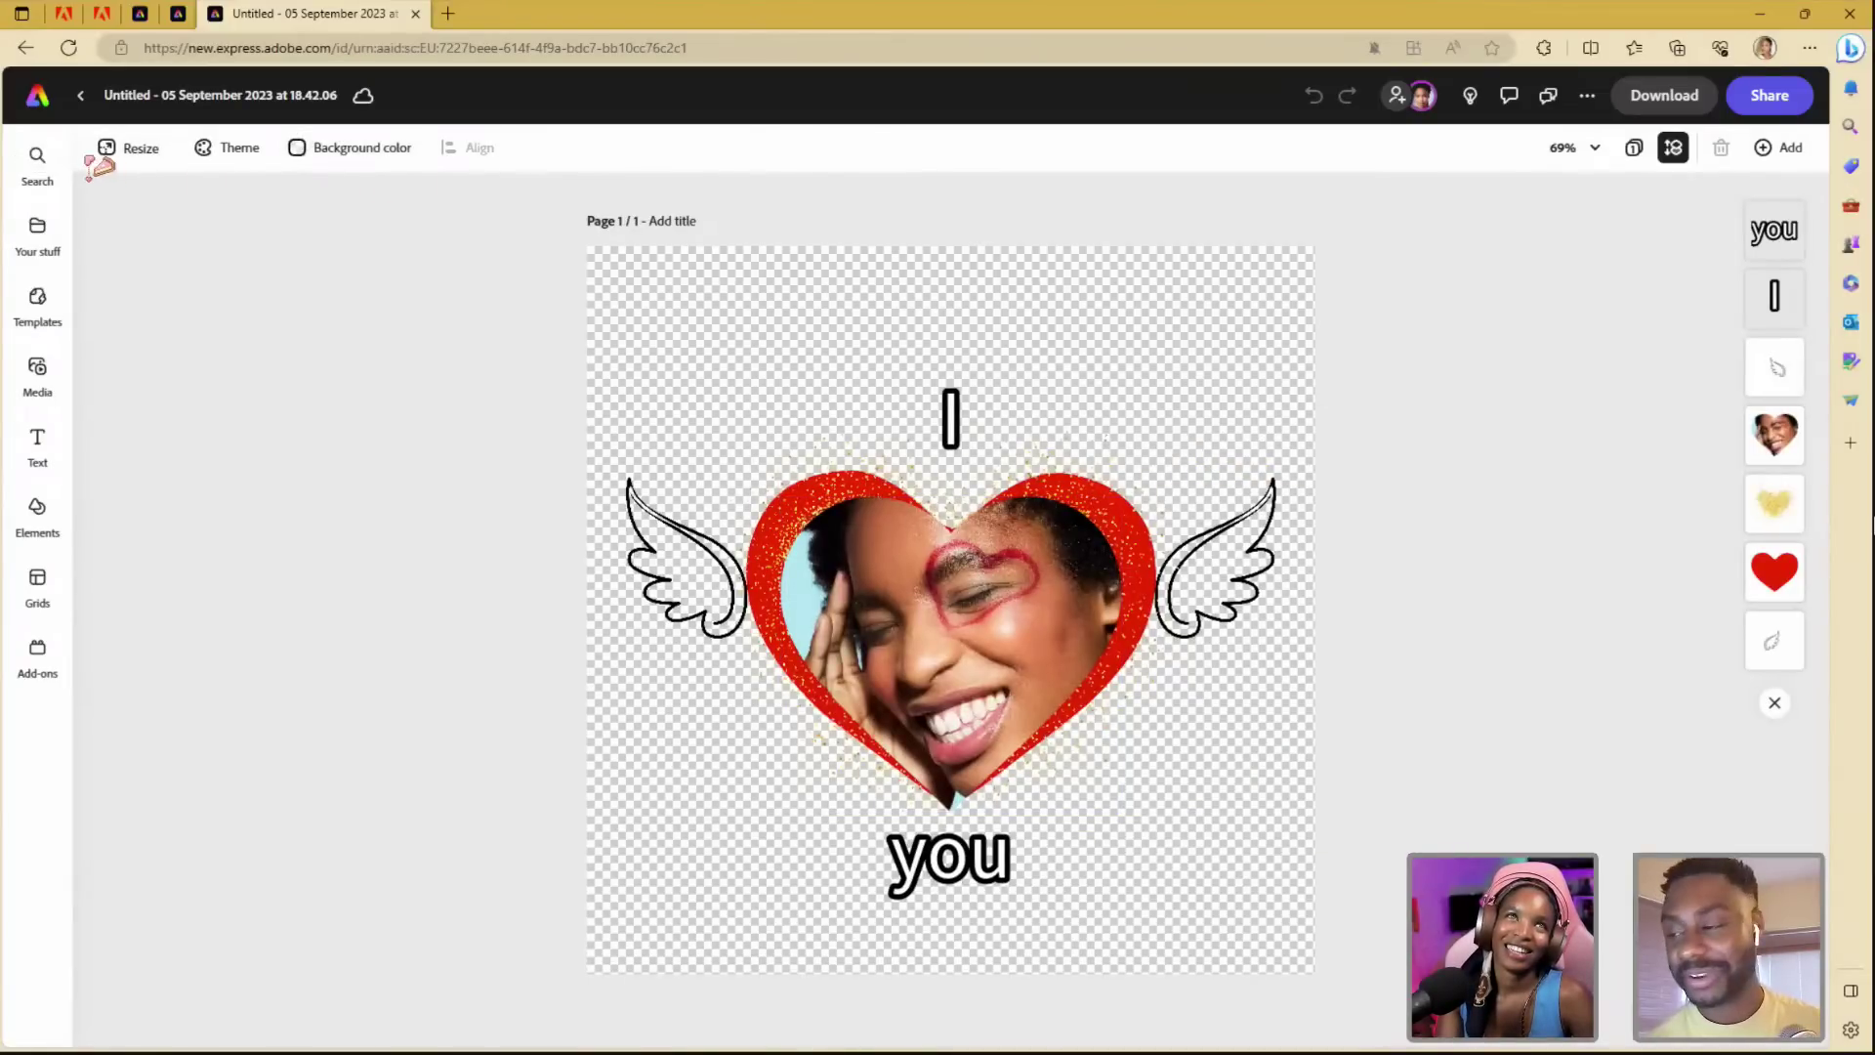
pyautogui.click(80, 97)
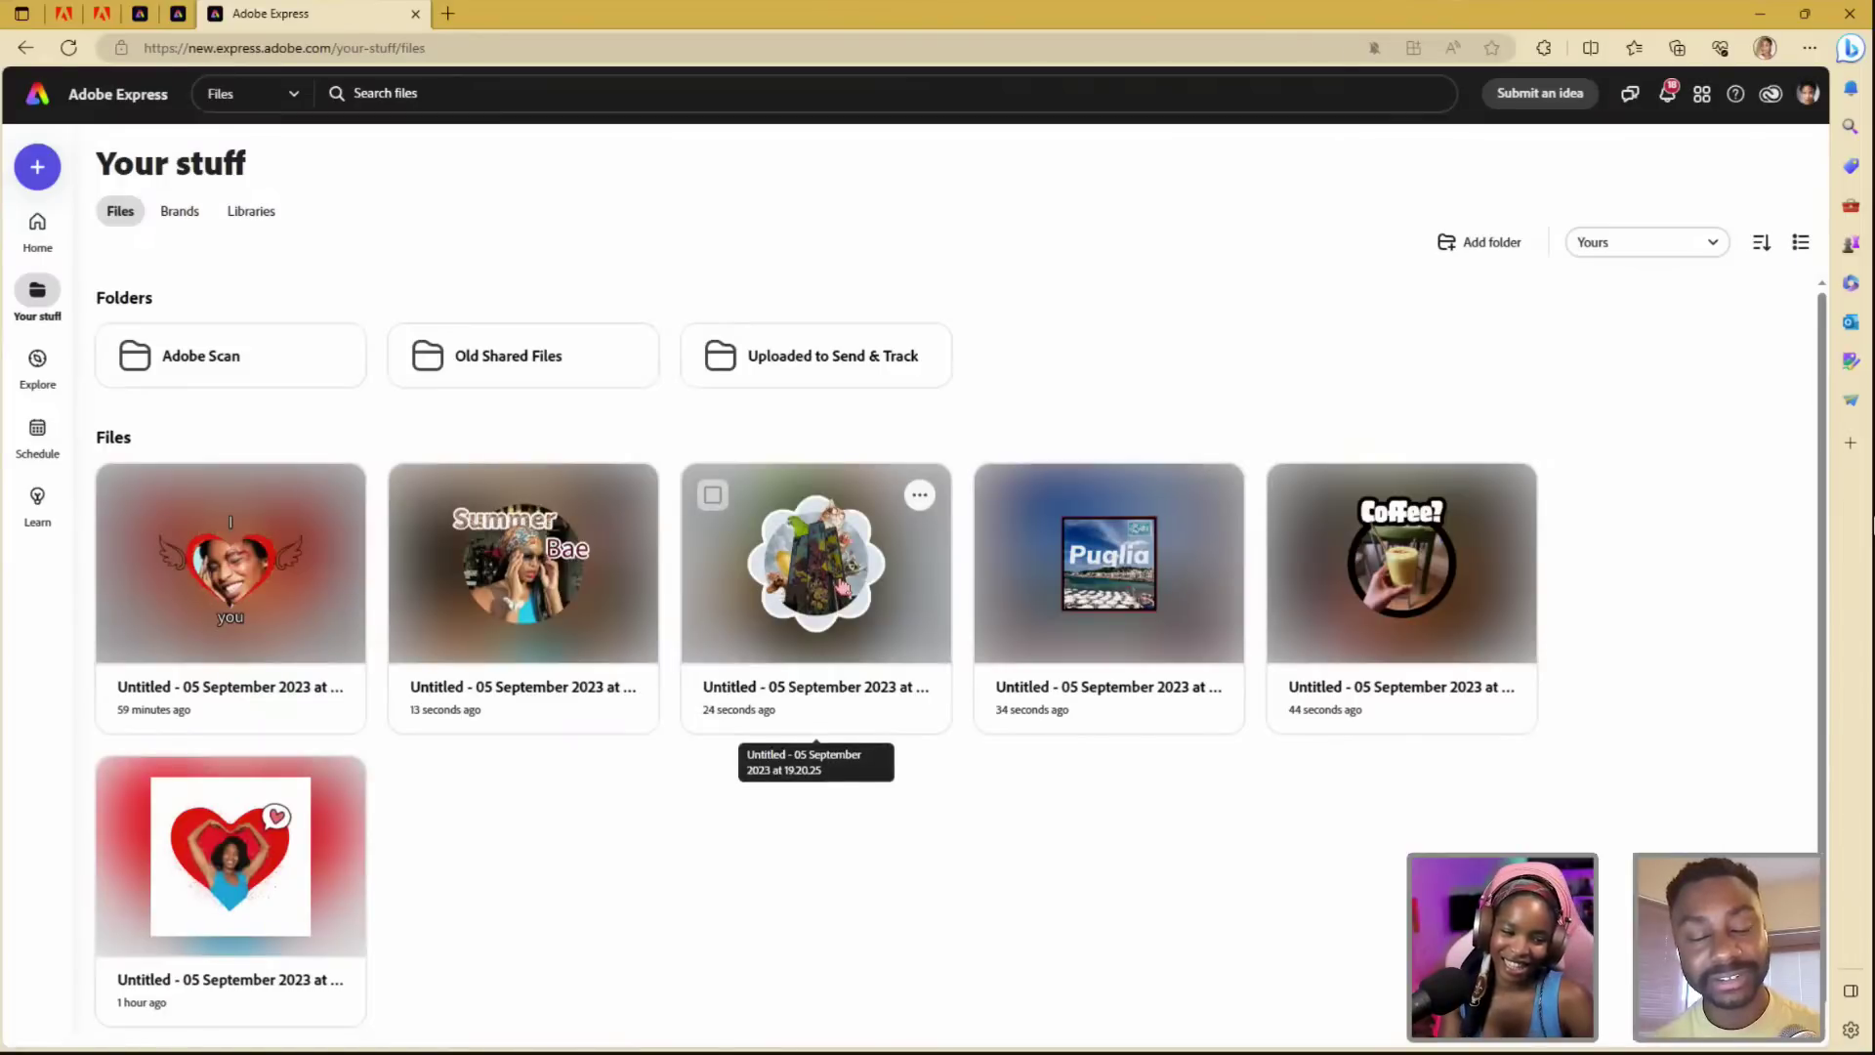
# - Reopen the flower-shaped building collage, inspect its cut-out building layer and the unobstructed design, and return to the file list
pyautogui.click(841, 588)
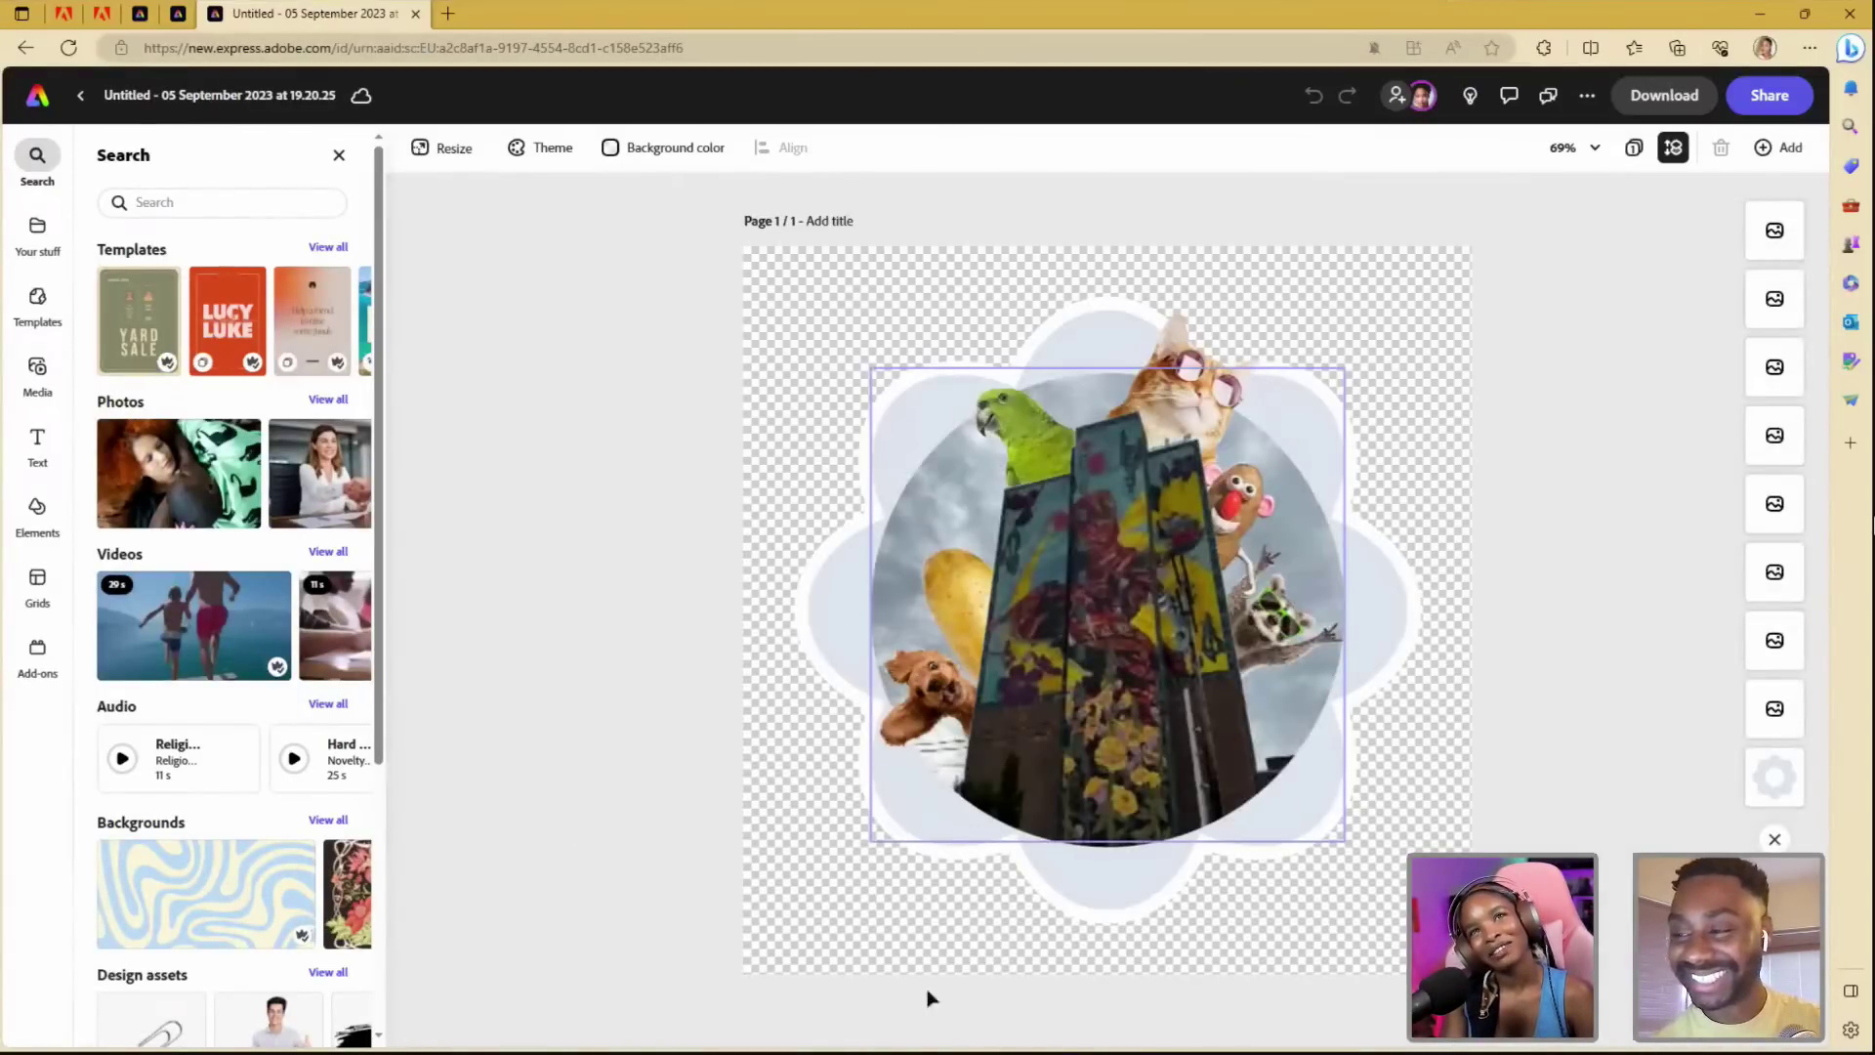
pyautogui.click(944, 608)
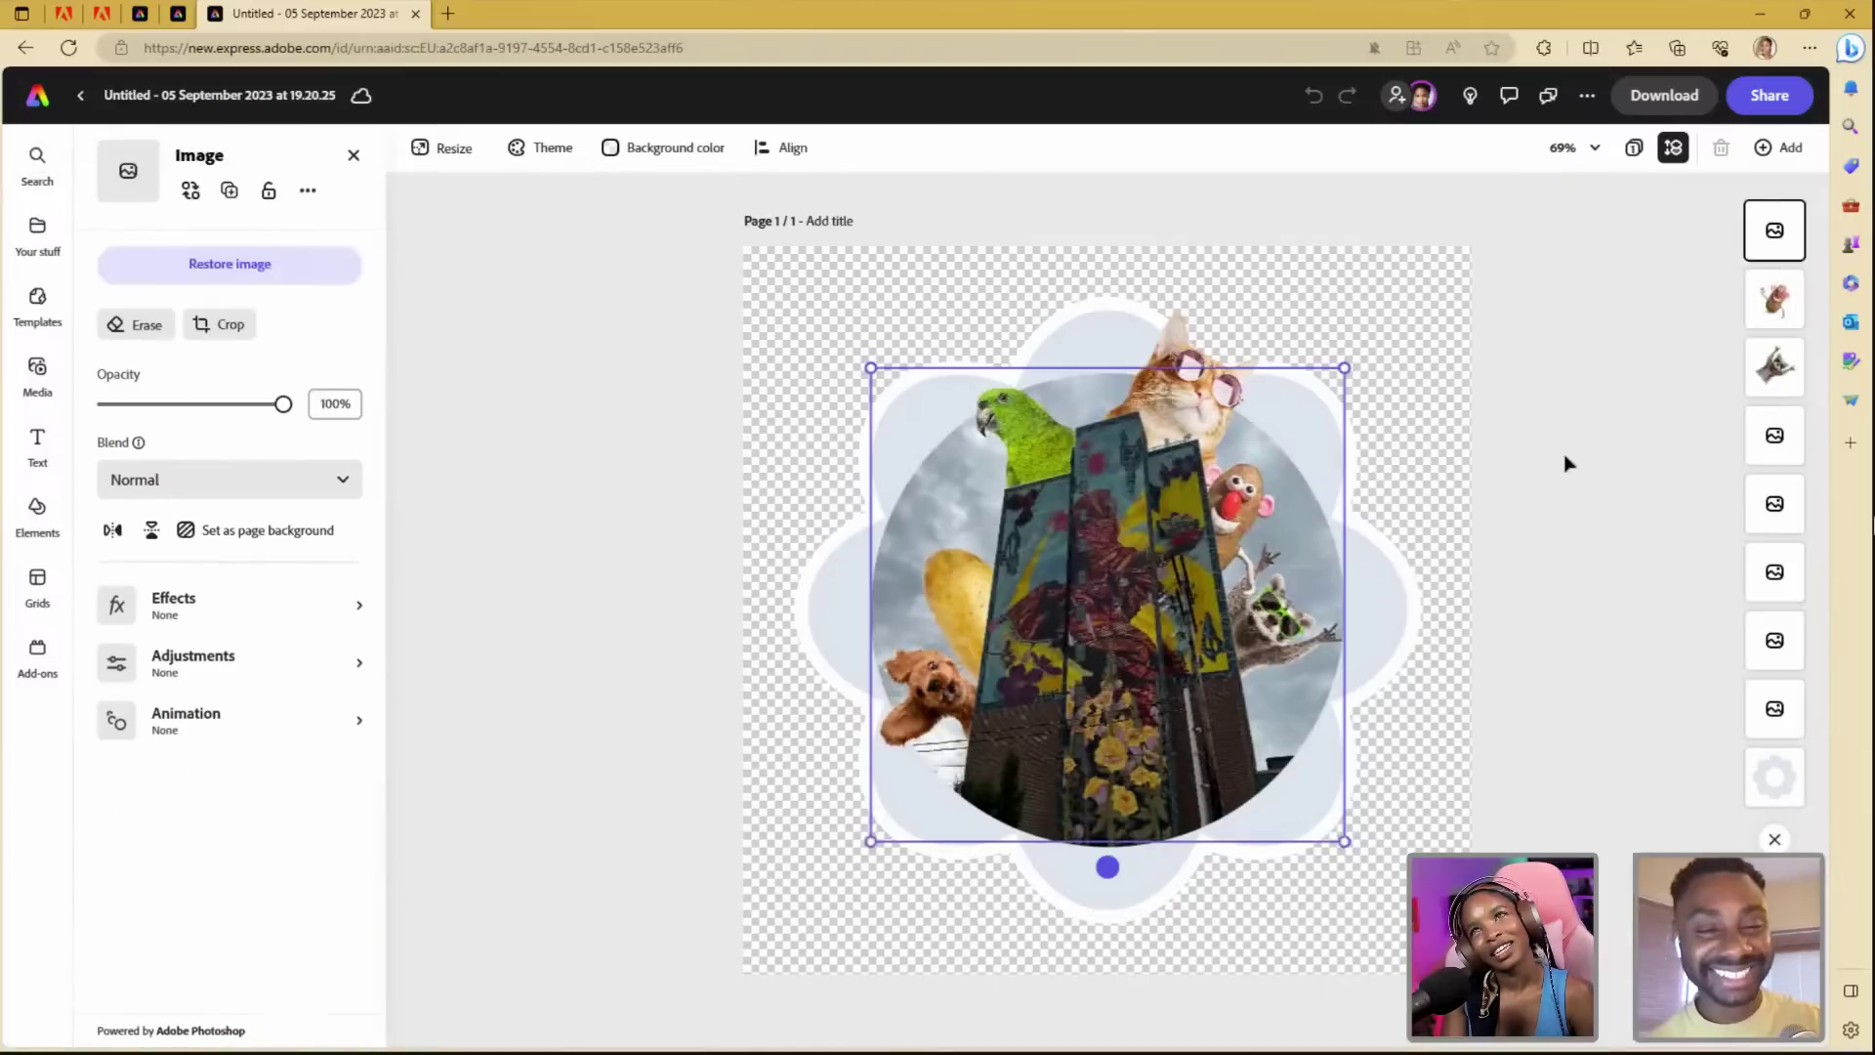
pyautogui.click(1696, 426)
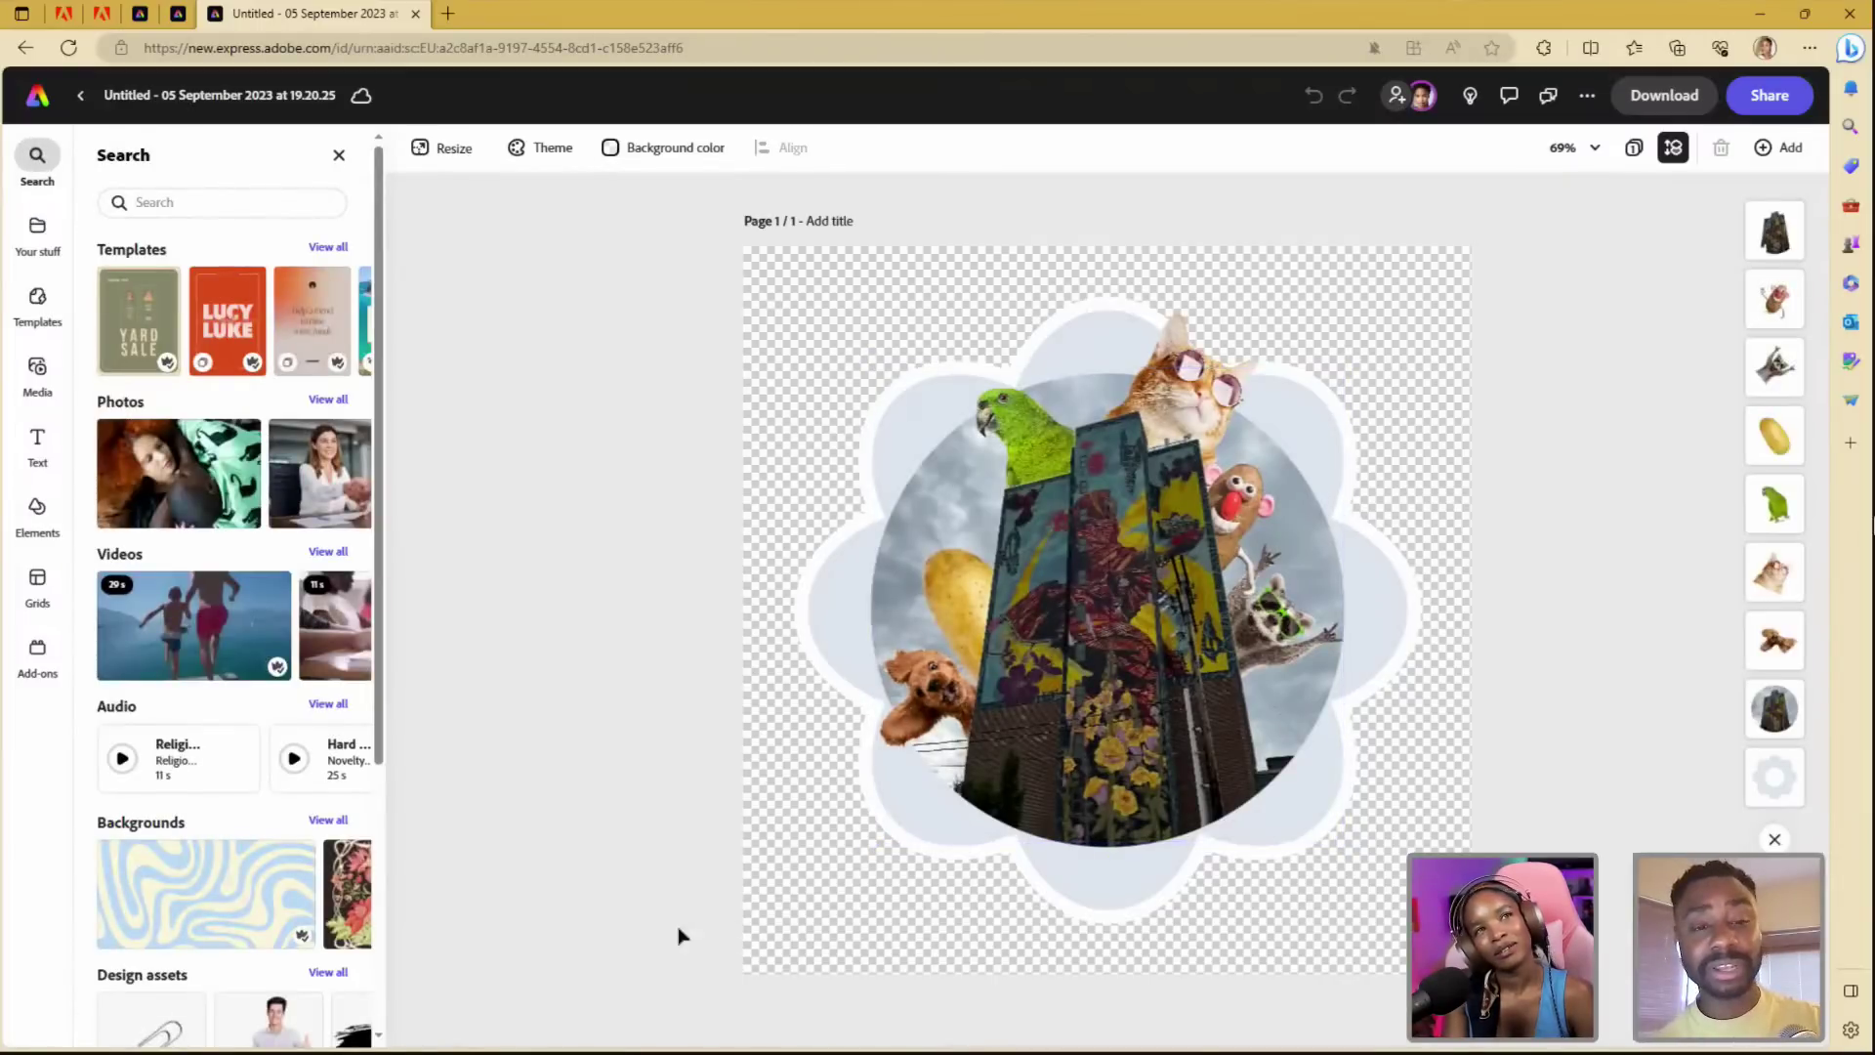
pyautogui.click(336, 156)
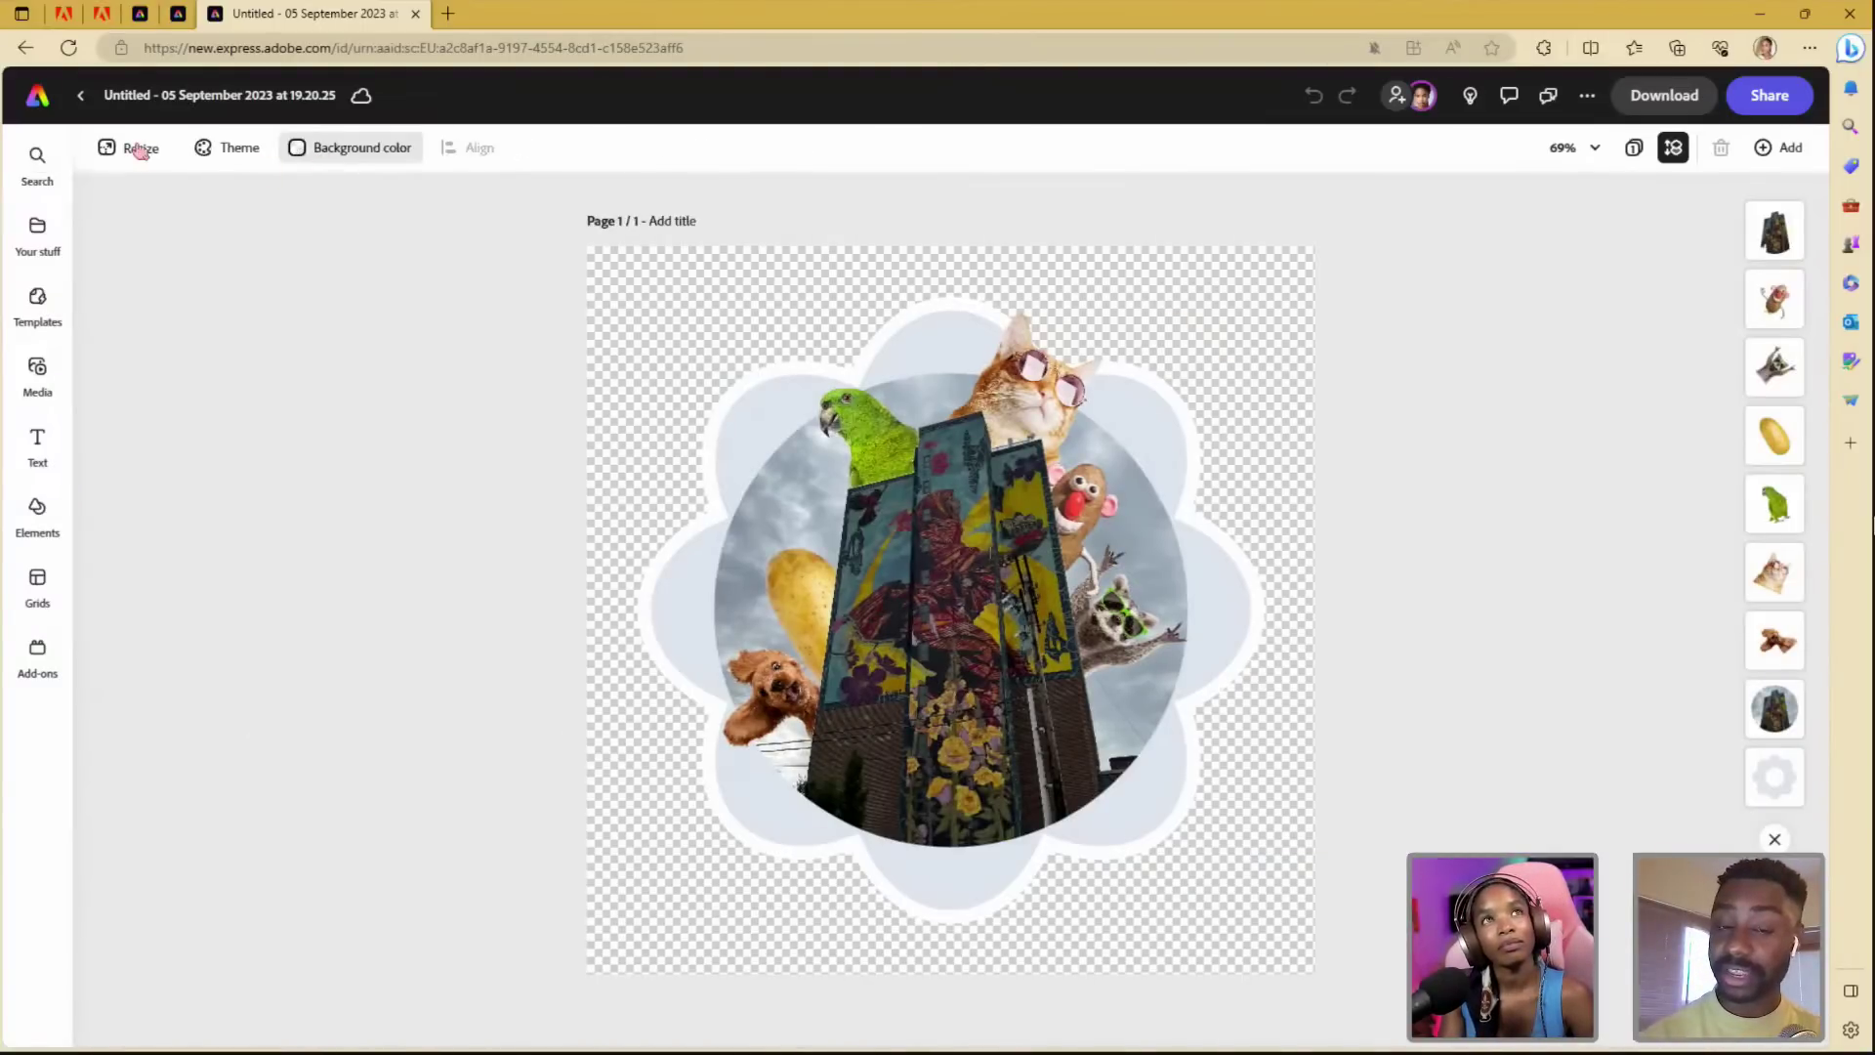
pyautogui.click(81, 96)
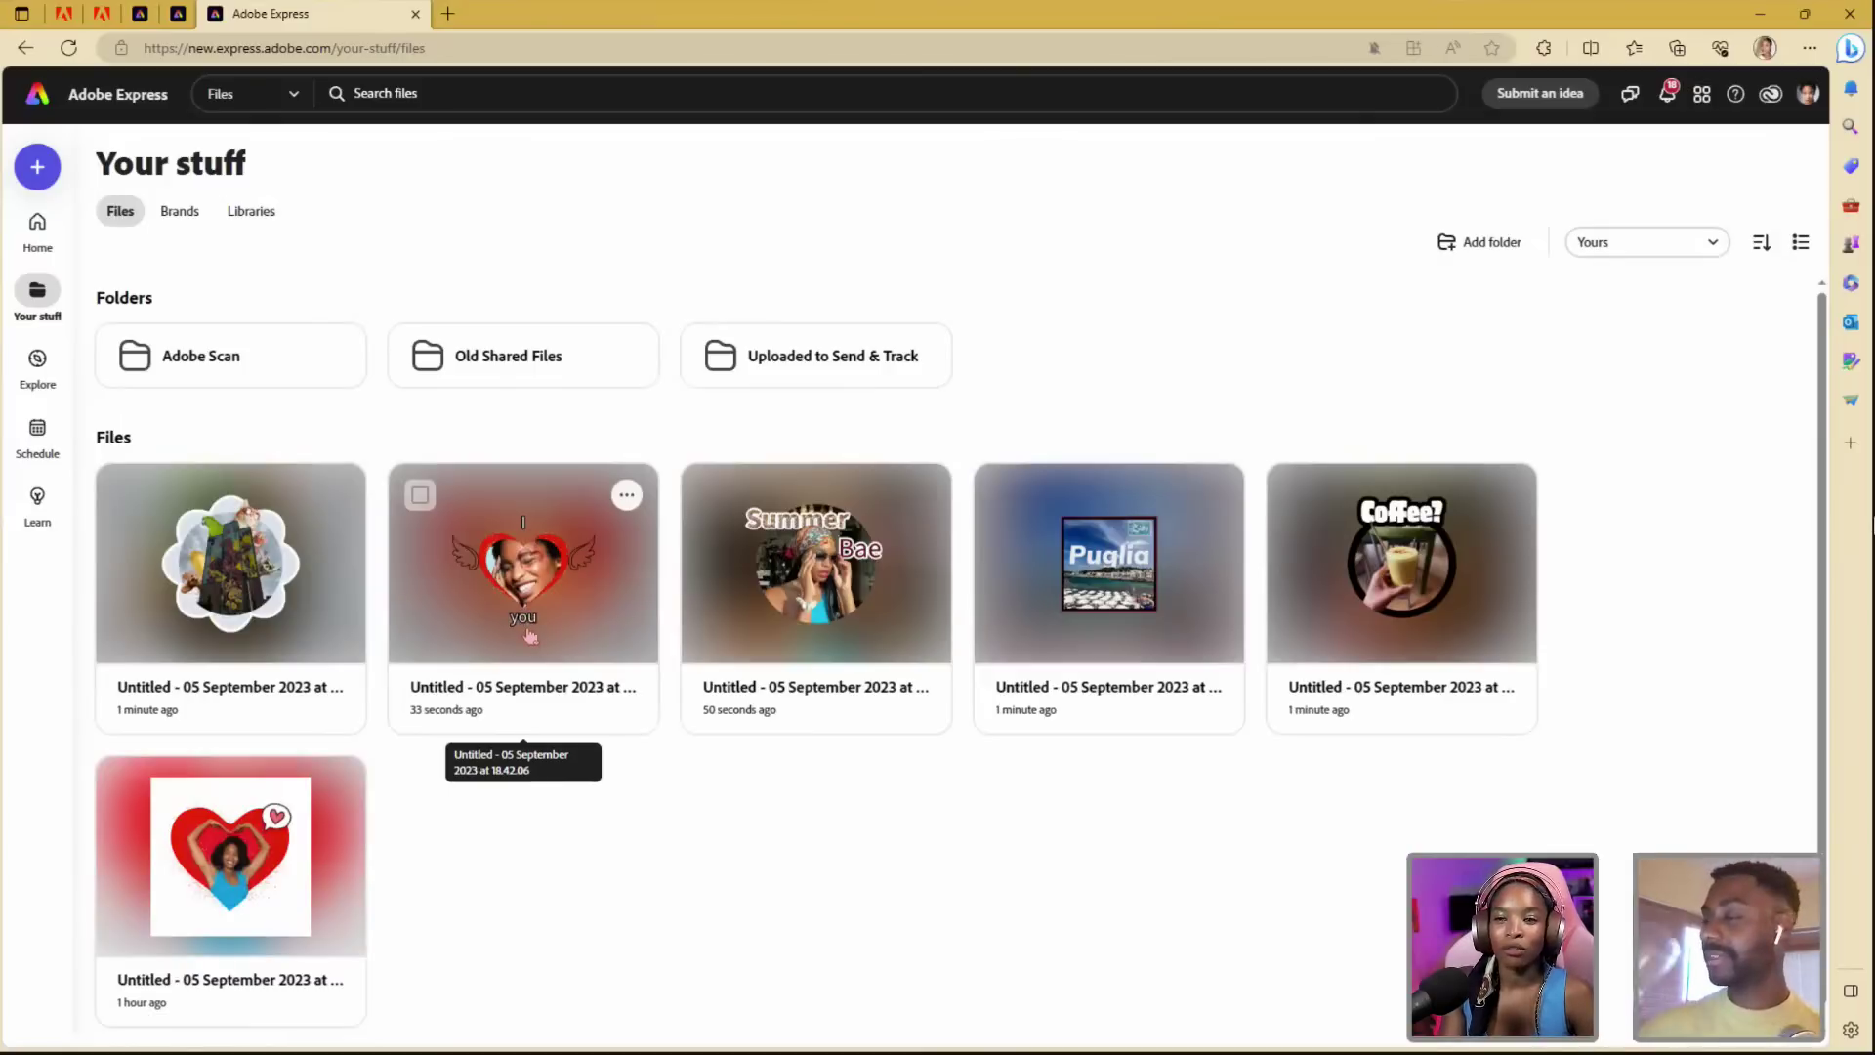
# - Reopen the winged-heart sticker, inspect its heart-shaped portrait, a wing and the "you" text, and return to the file list
pyautogui.click(524, 571)
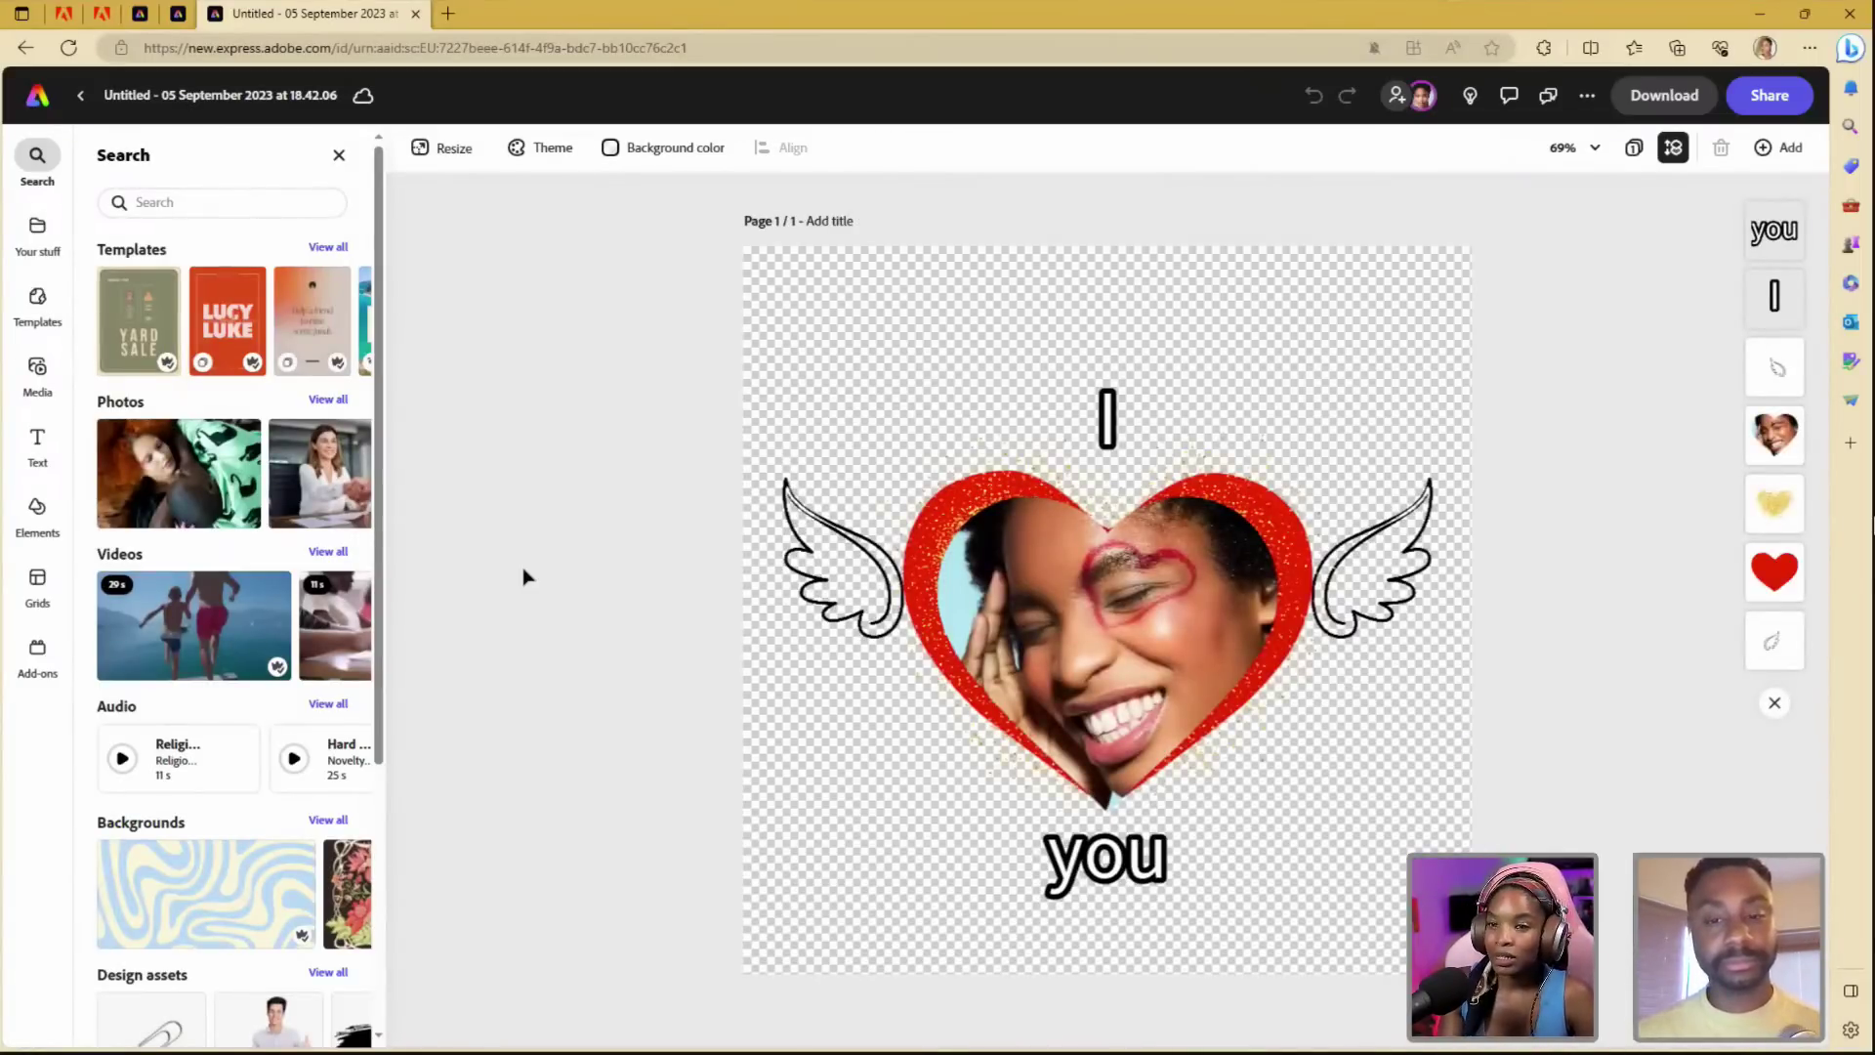
pyautogui.click(1113, 653)
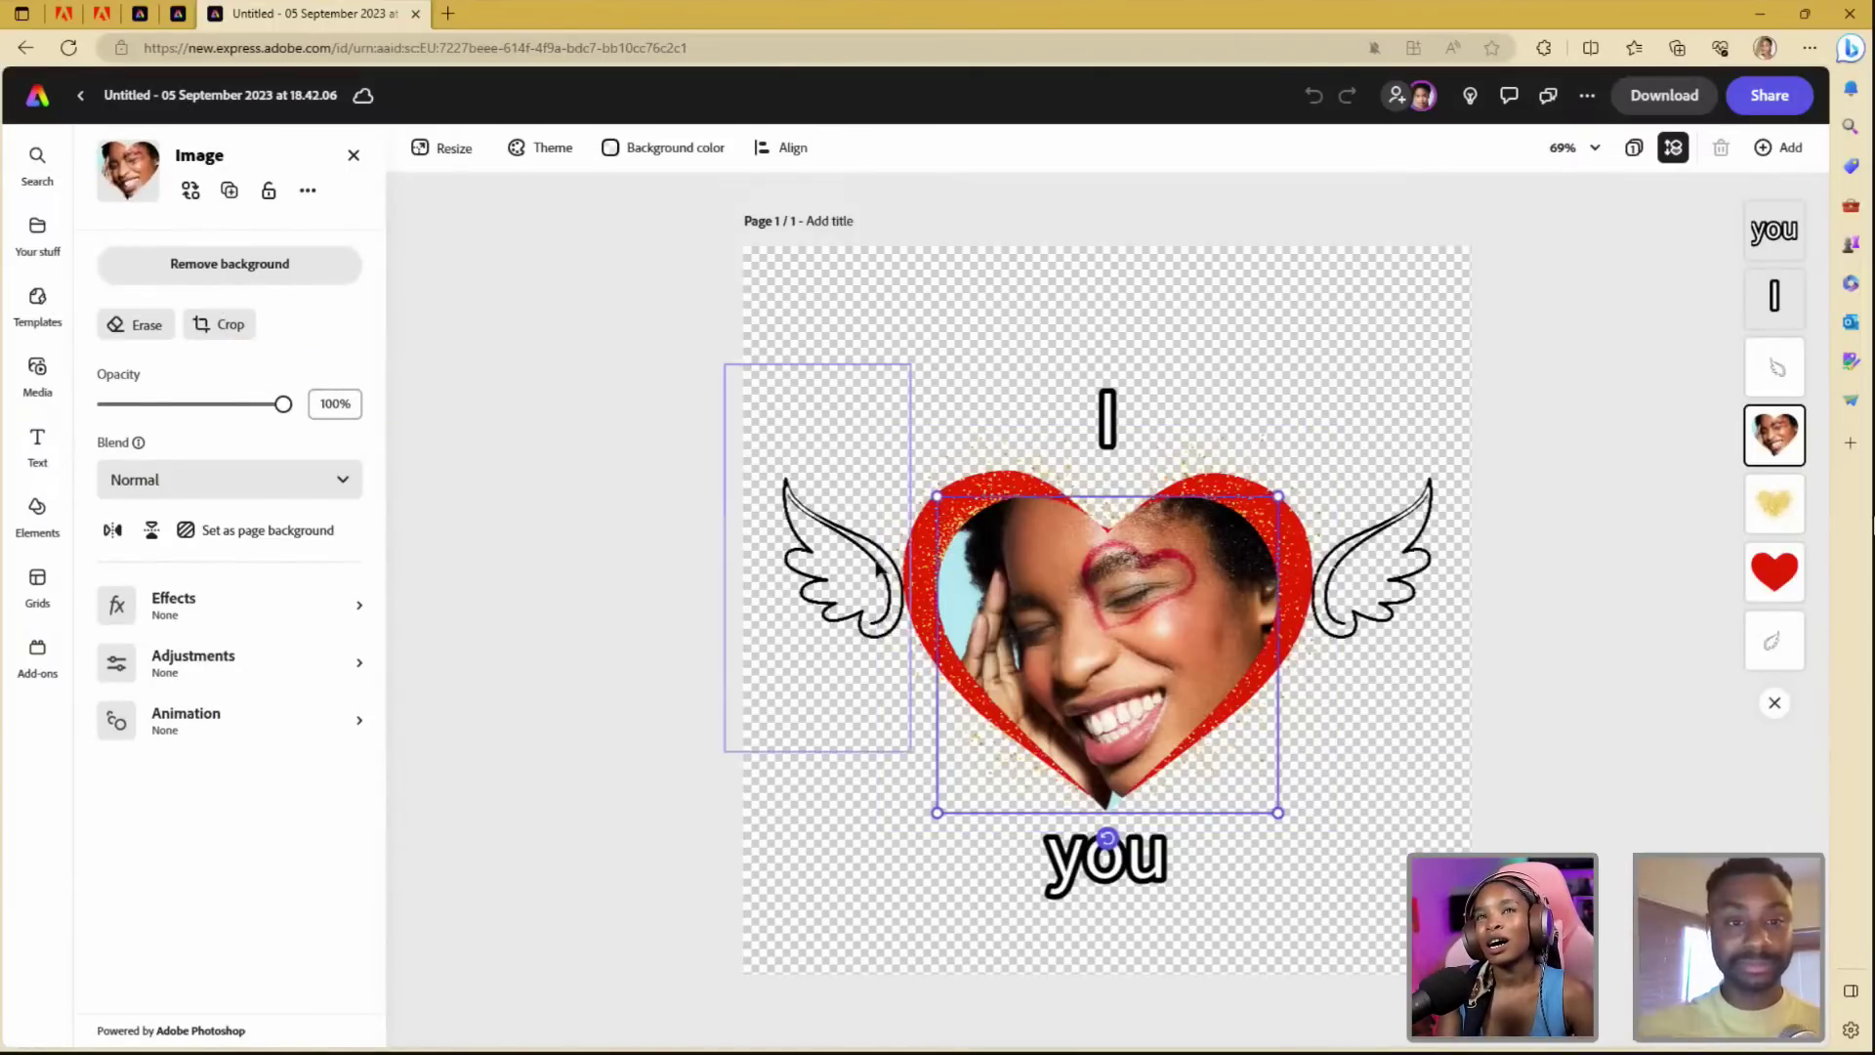
pyautogui.click(878, 568)
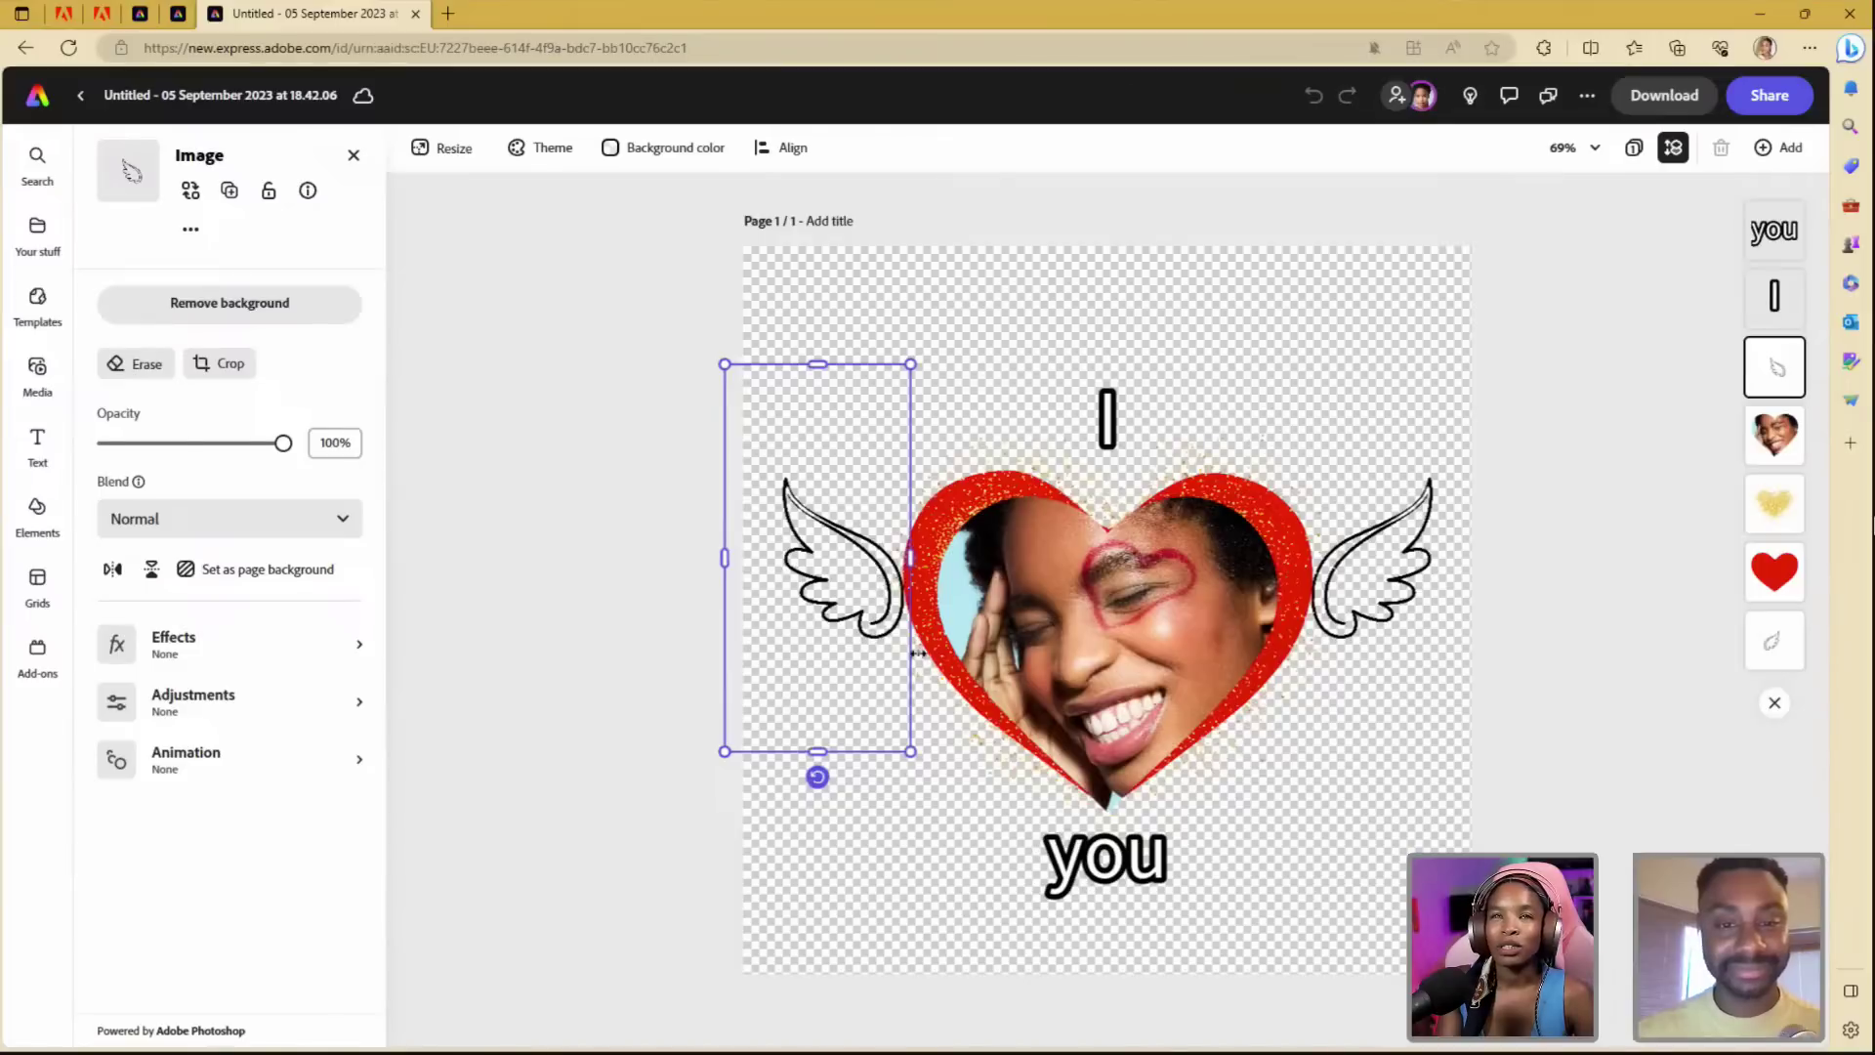
pyautogui.click(1162, 861)
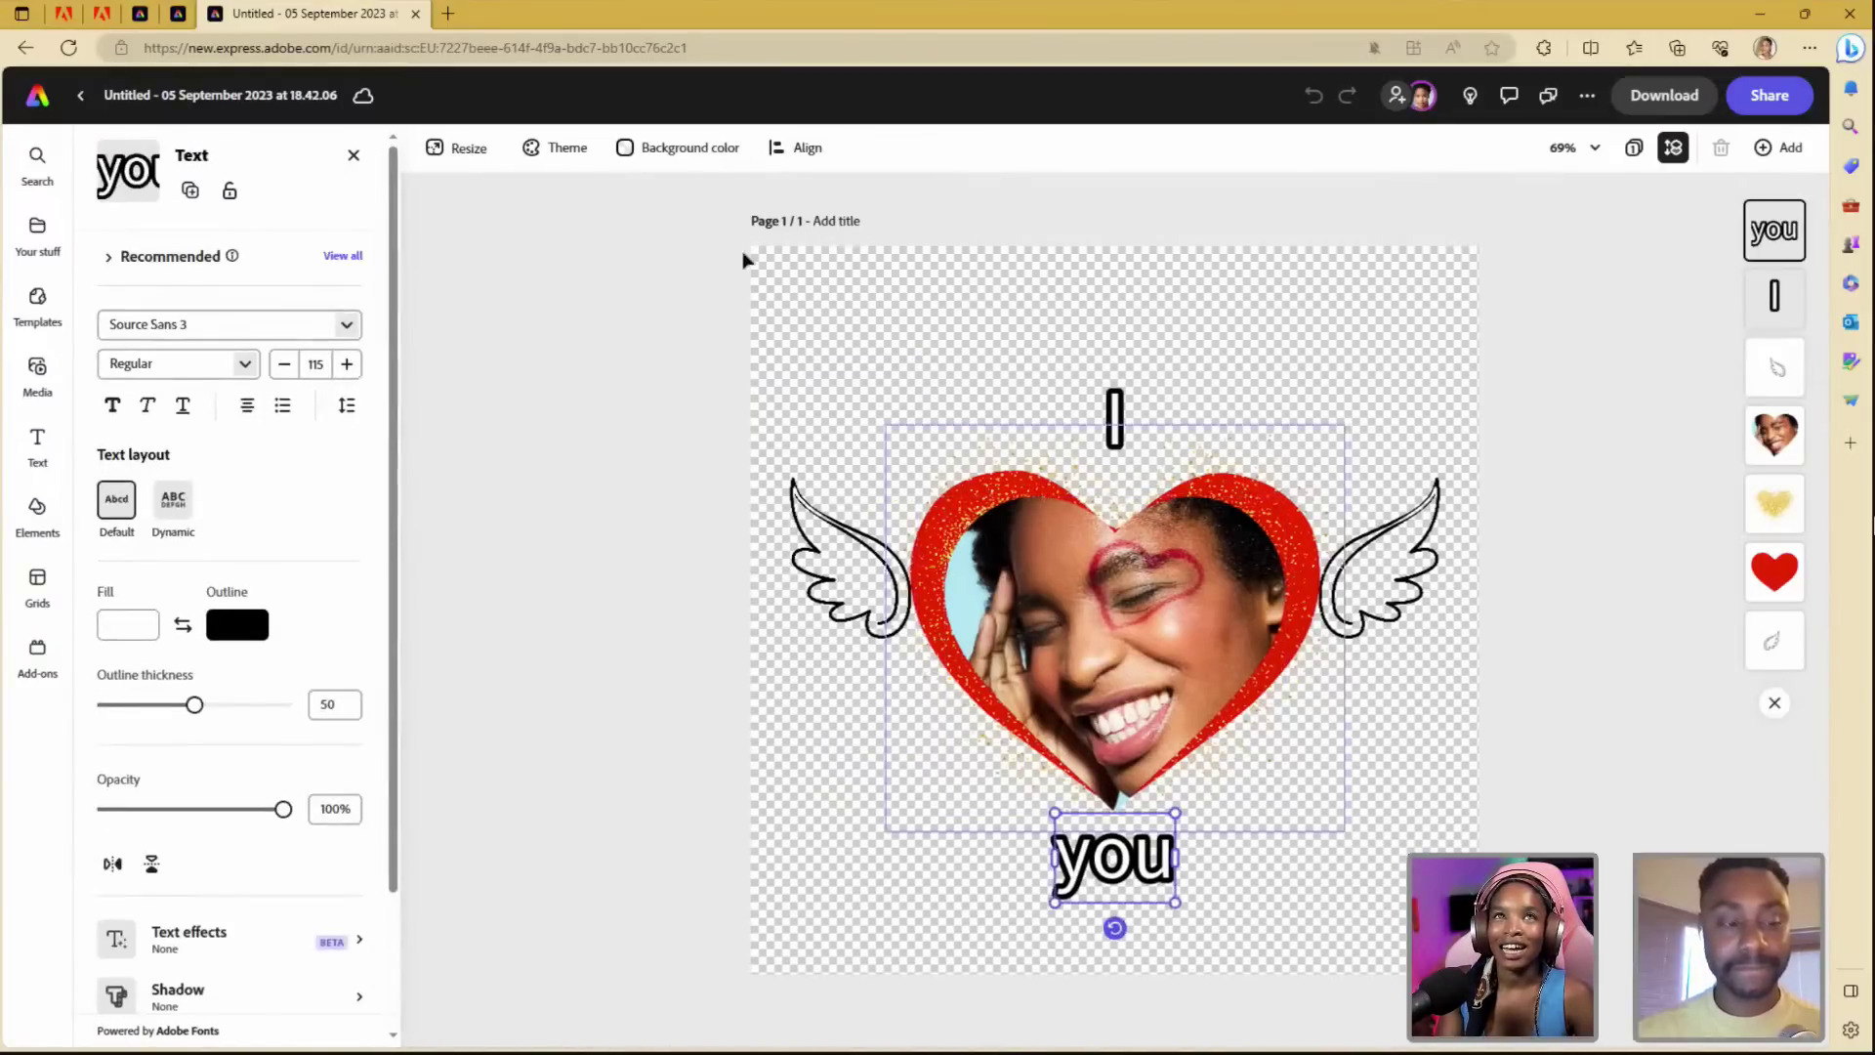
pyautogui.click(353, 154)
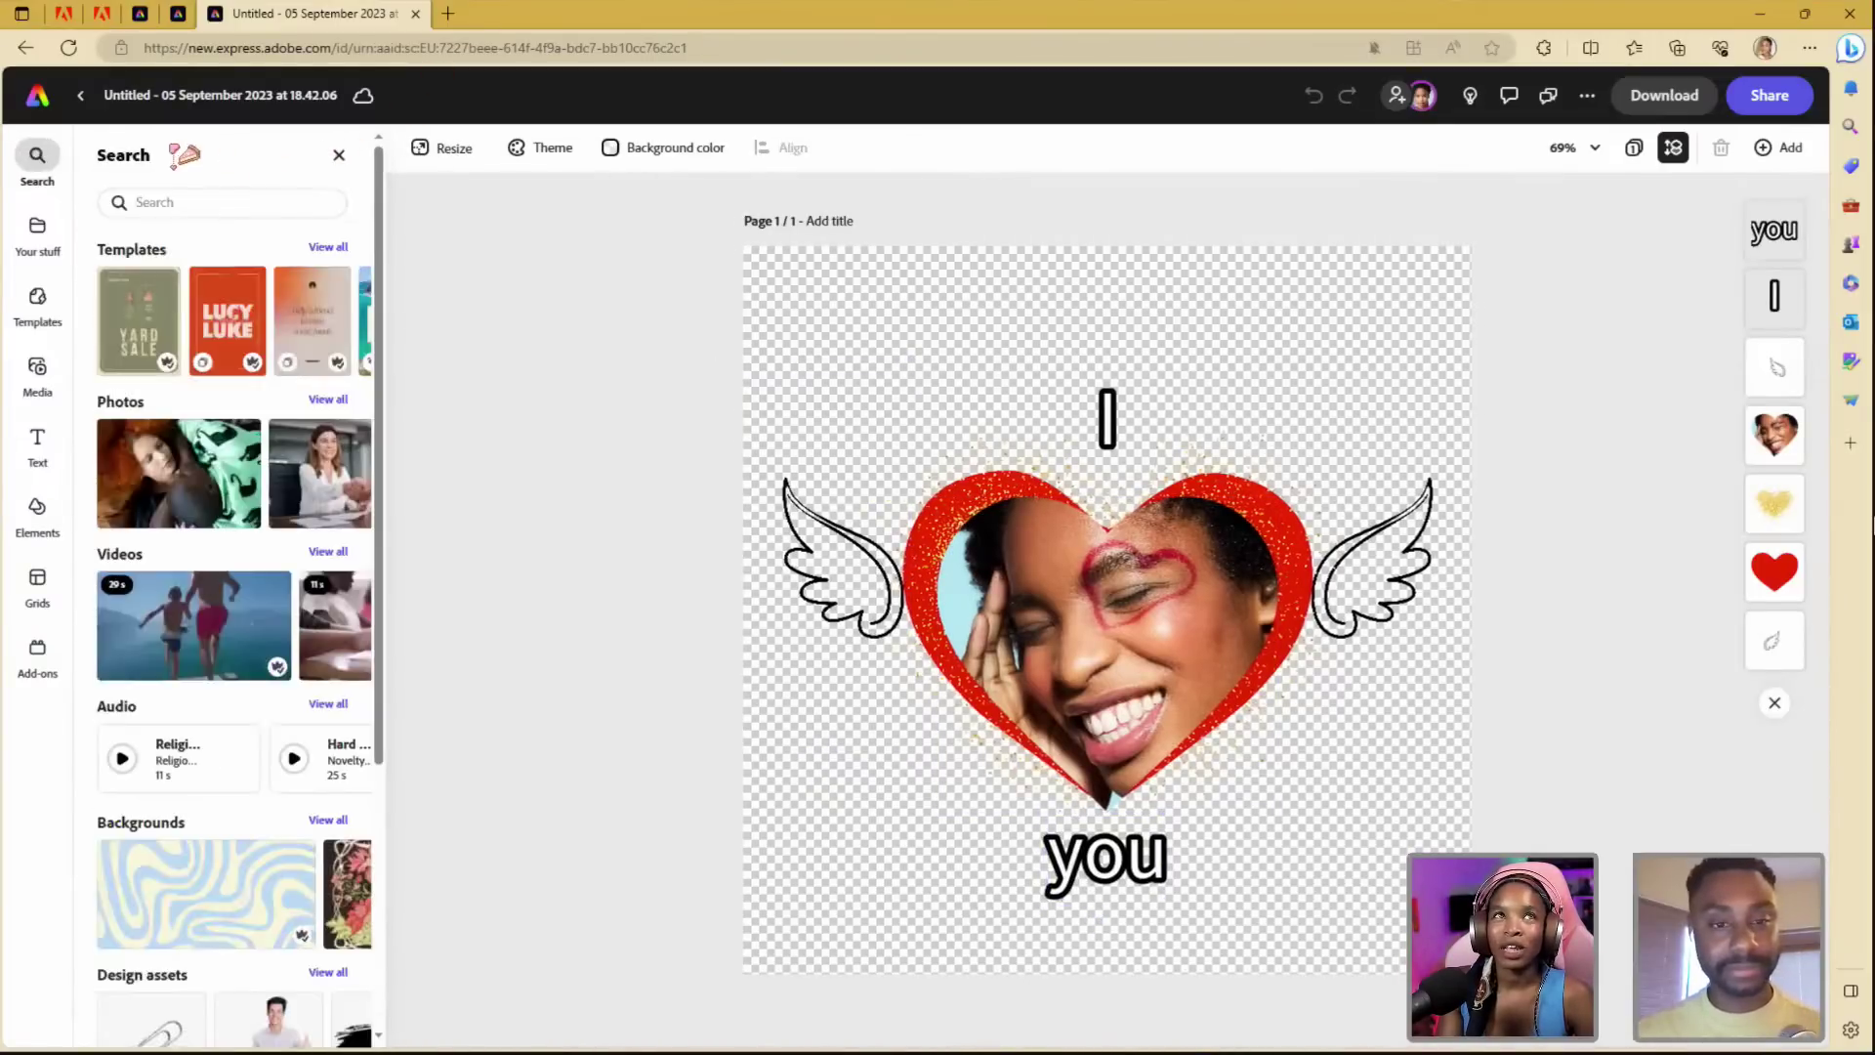
pyautogui.click(81, 94)
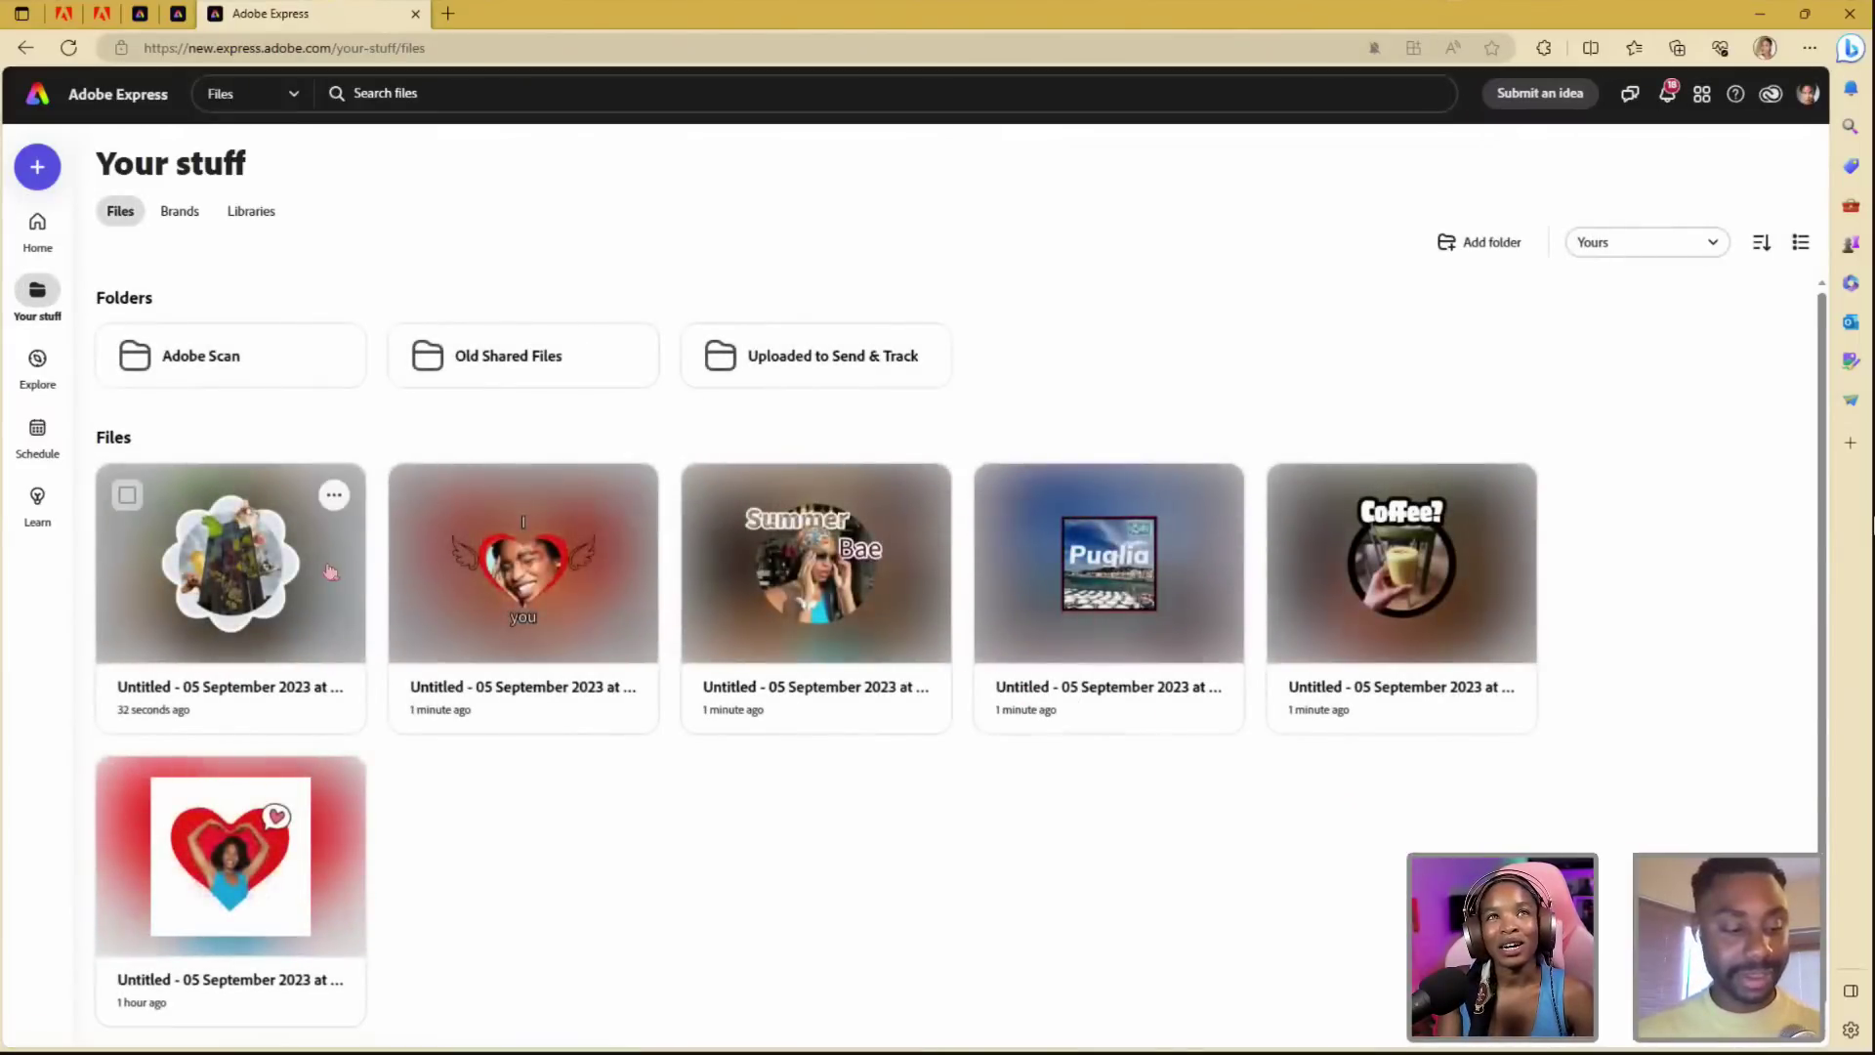
# - Look at the "Puglia" design again and open the "U+ ME?" page of the "Coffee?" sticker file from its page overview
pyautogui.click(1115, 591)
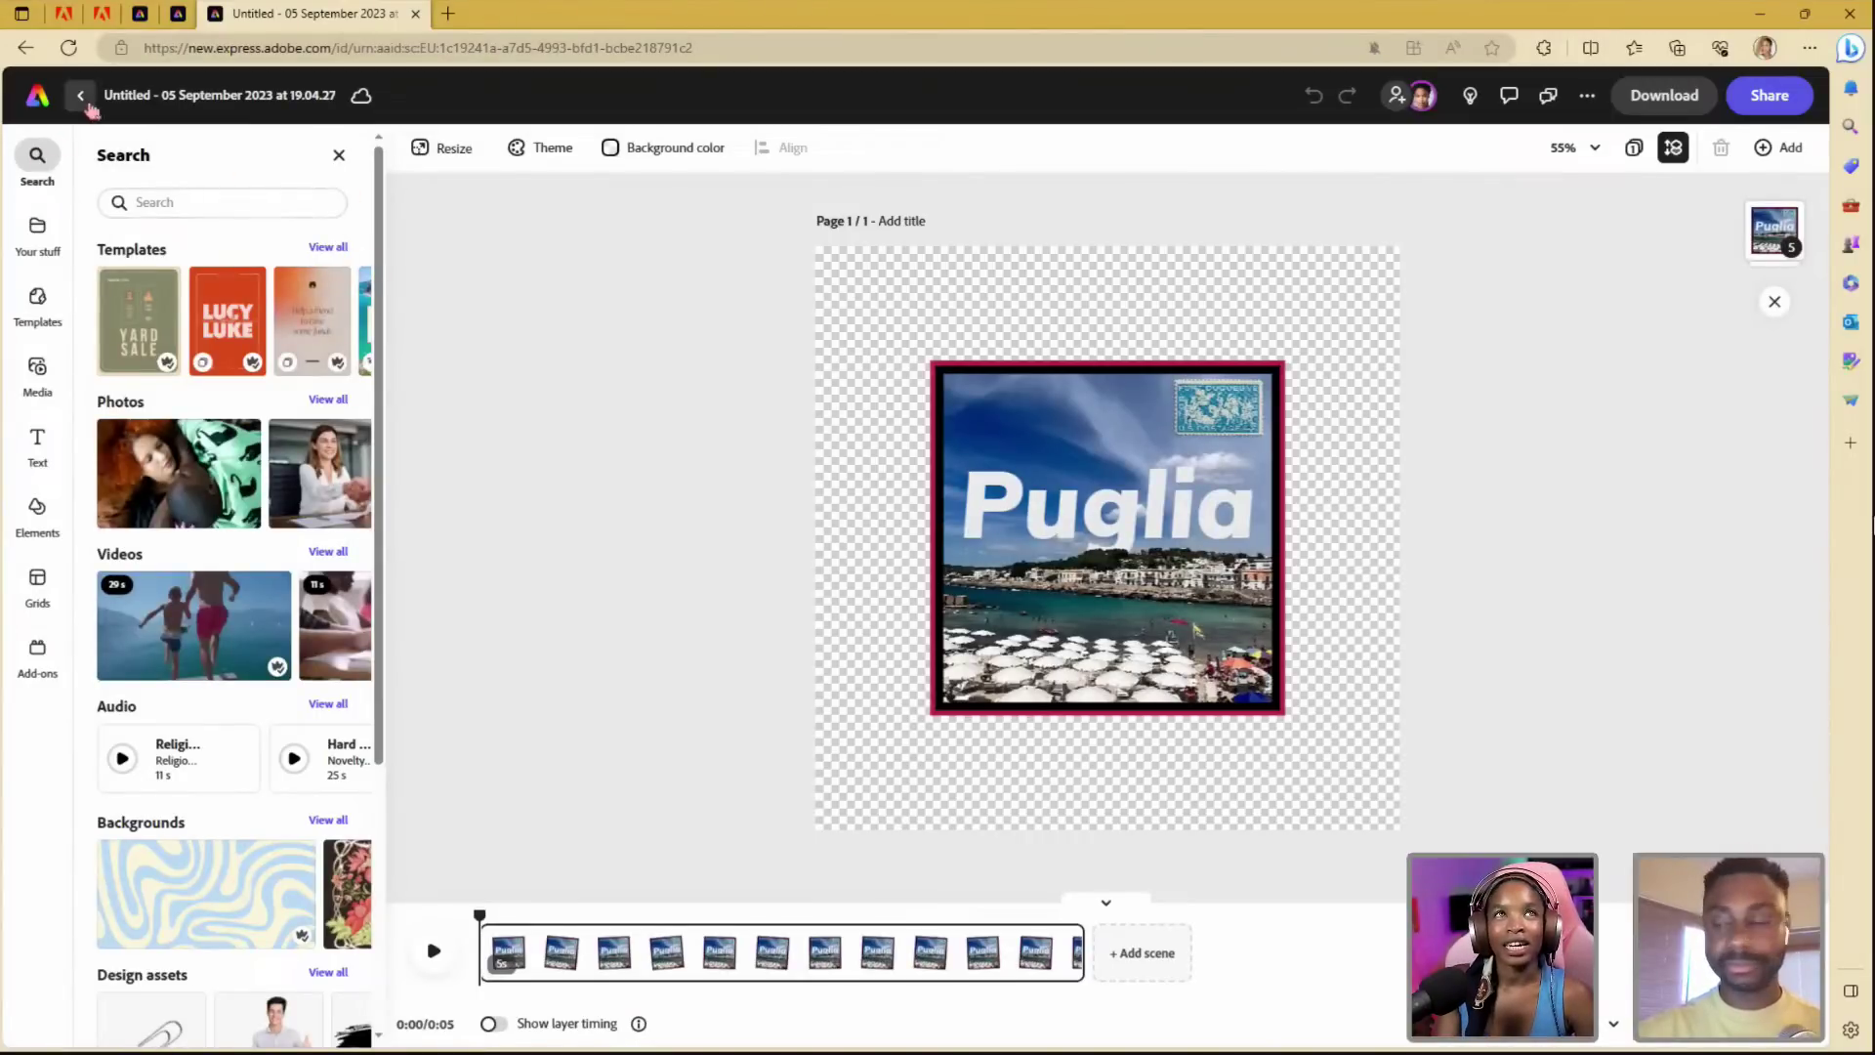
pyautogui.click(80, 95)
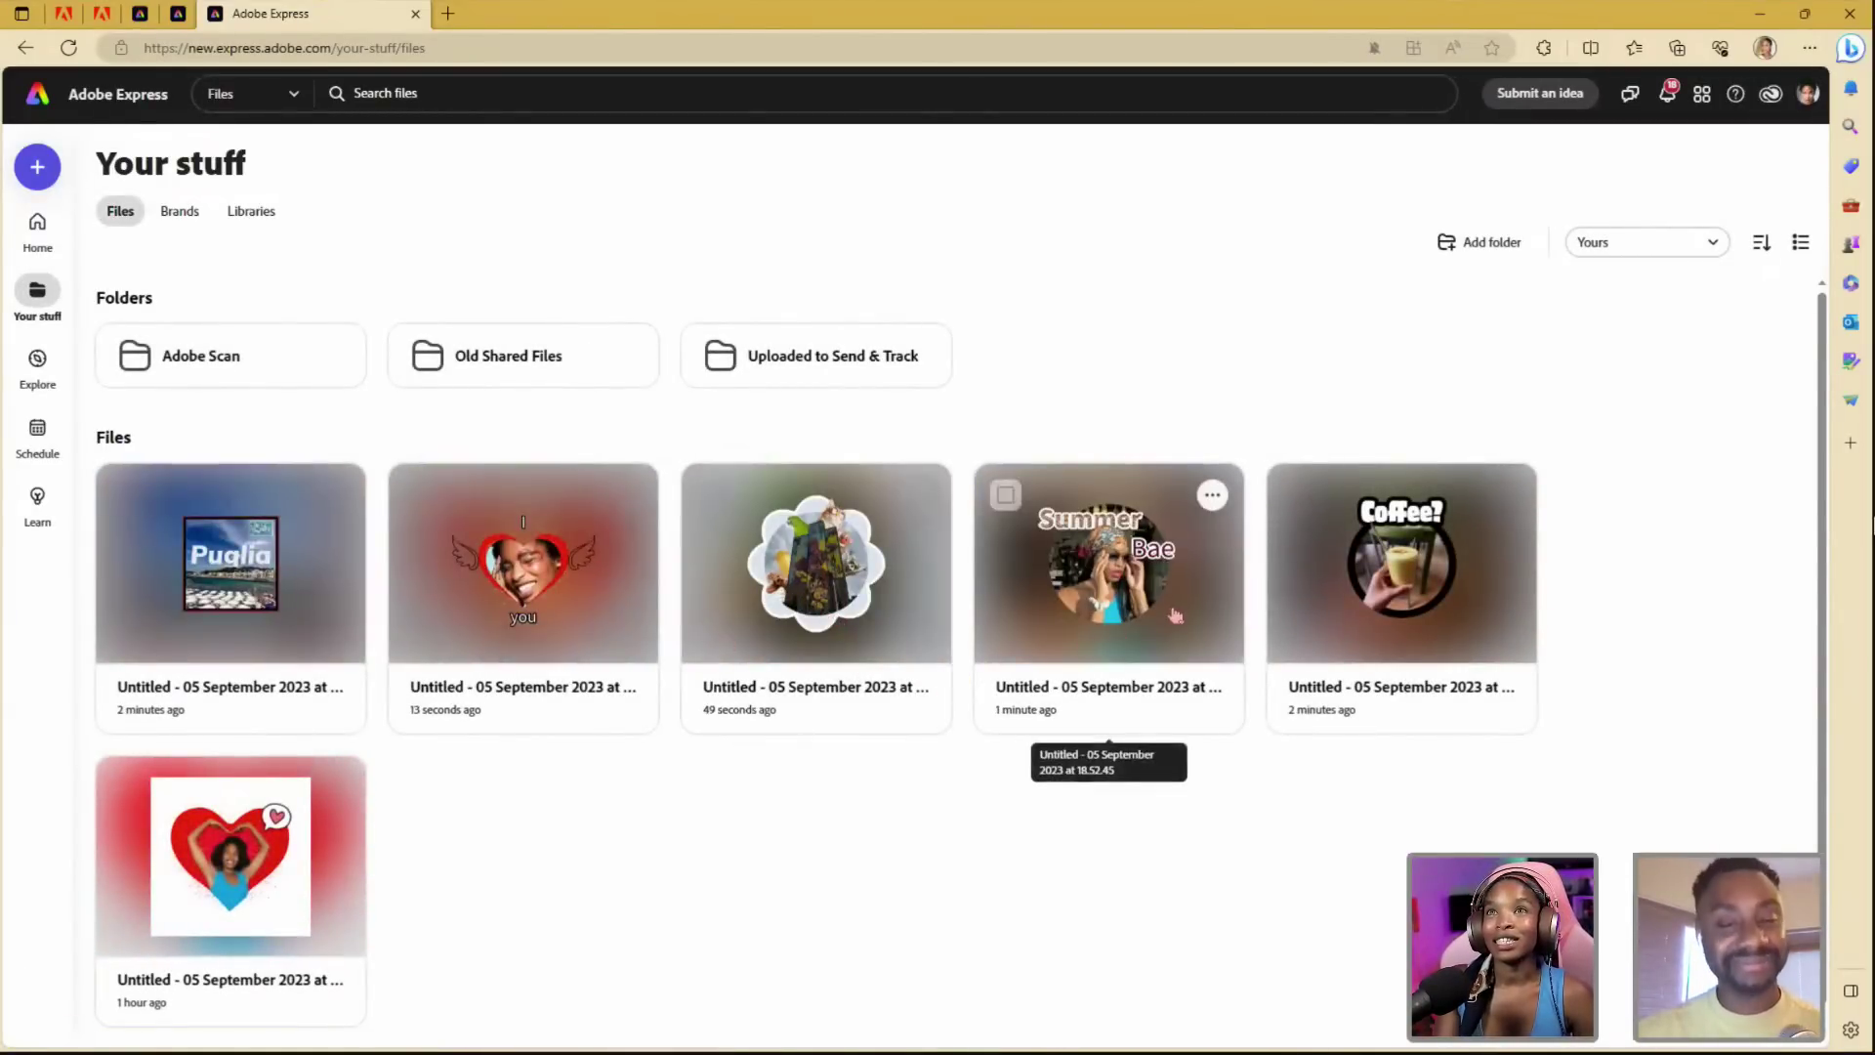
pyautogui.click(1370, 563)
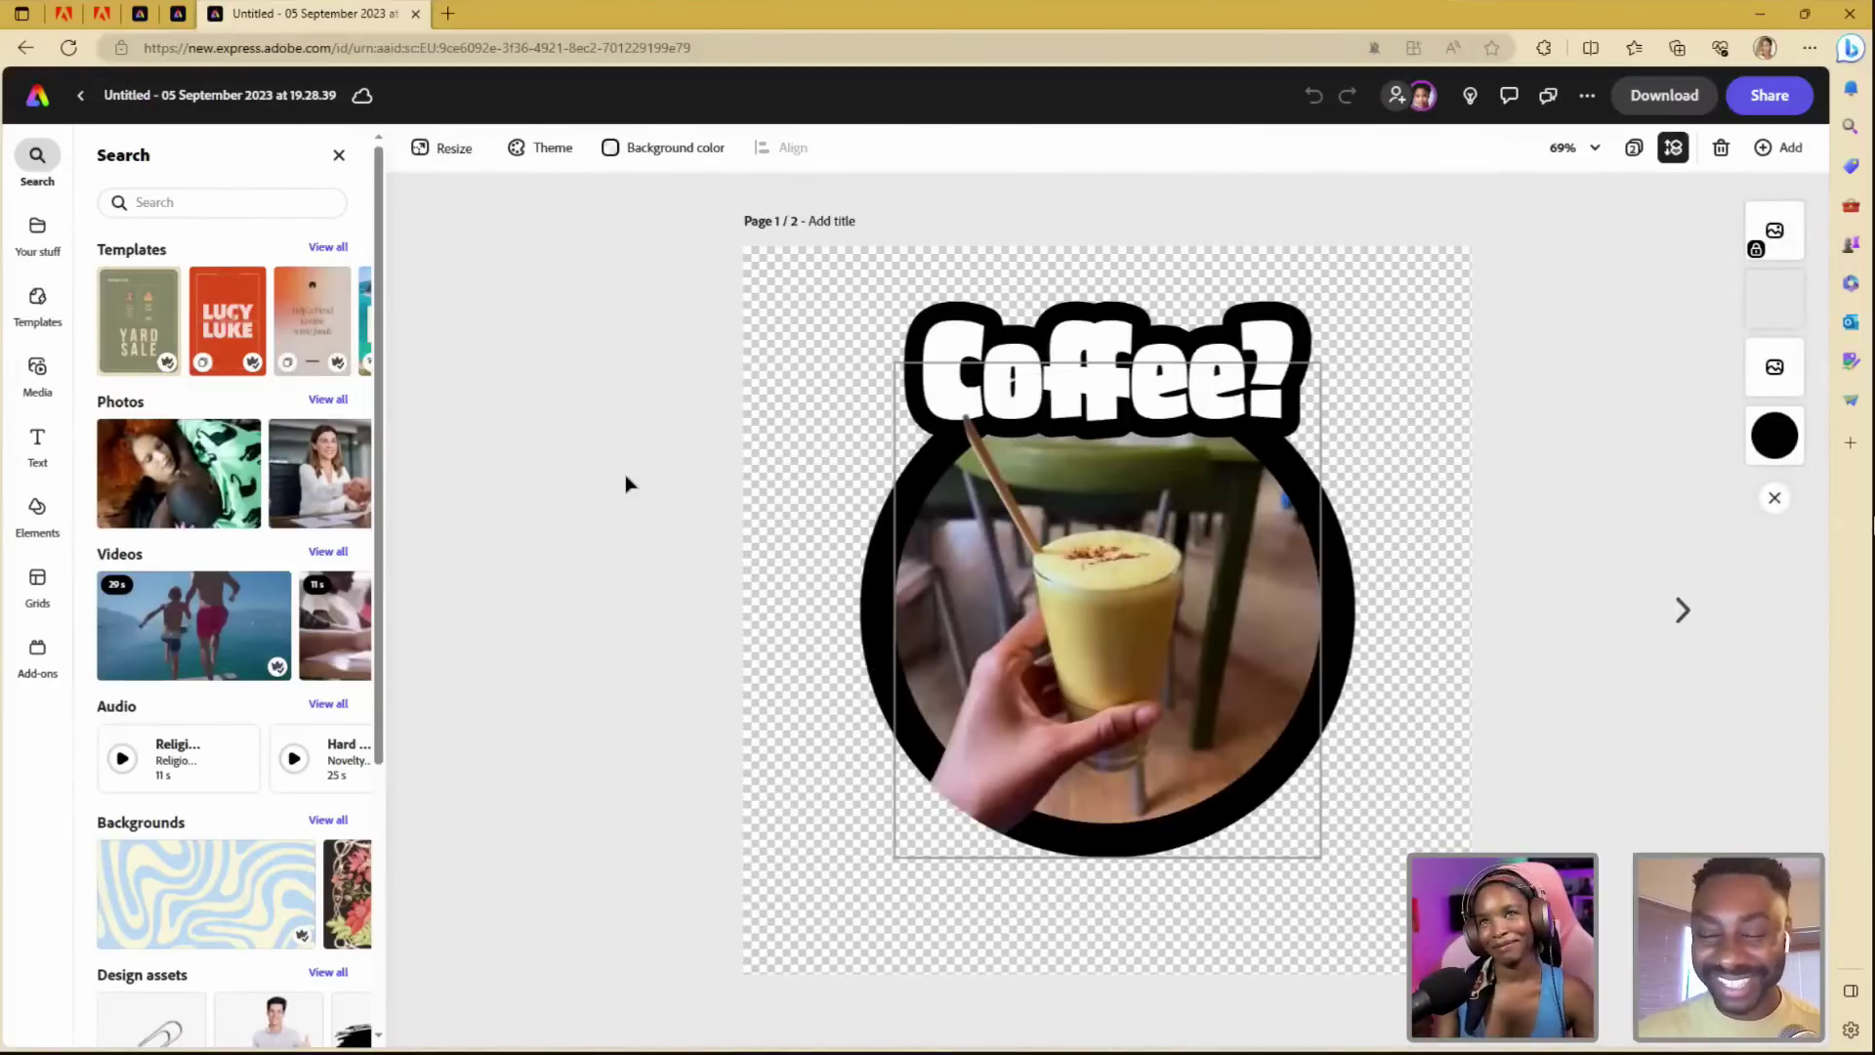
pyautogui.click(1634, 147)
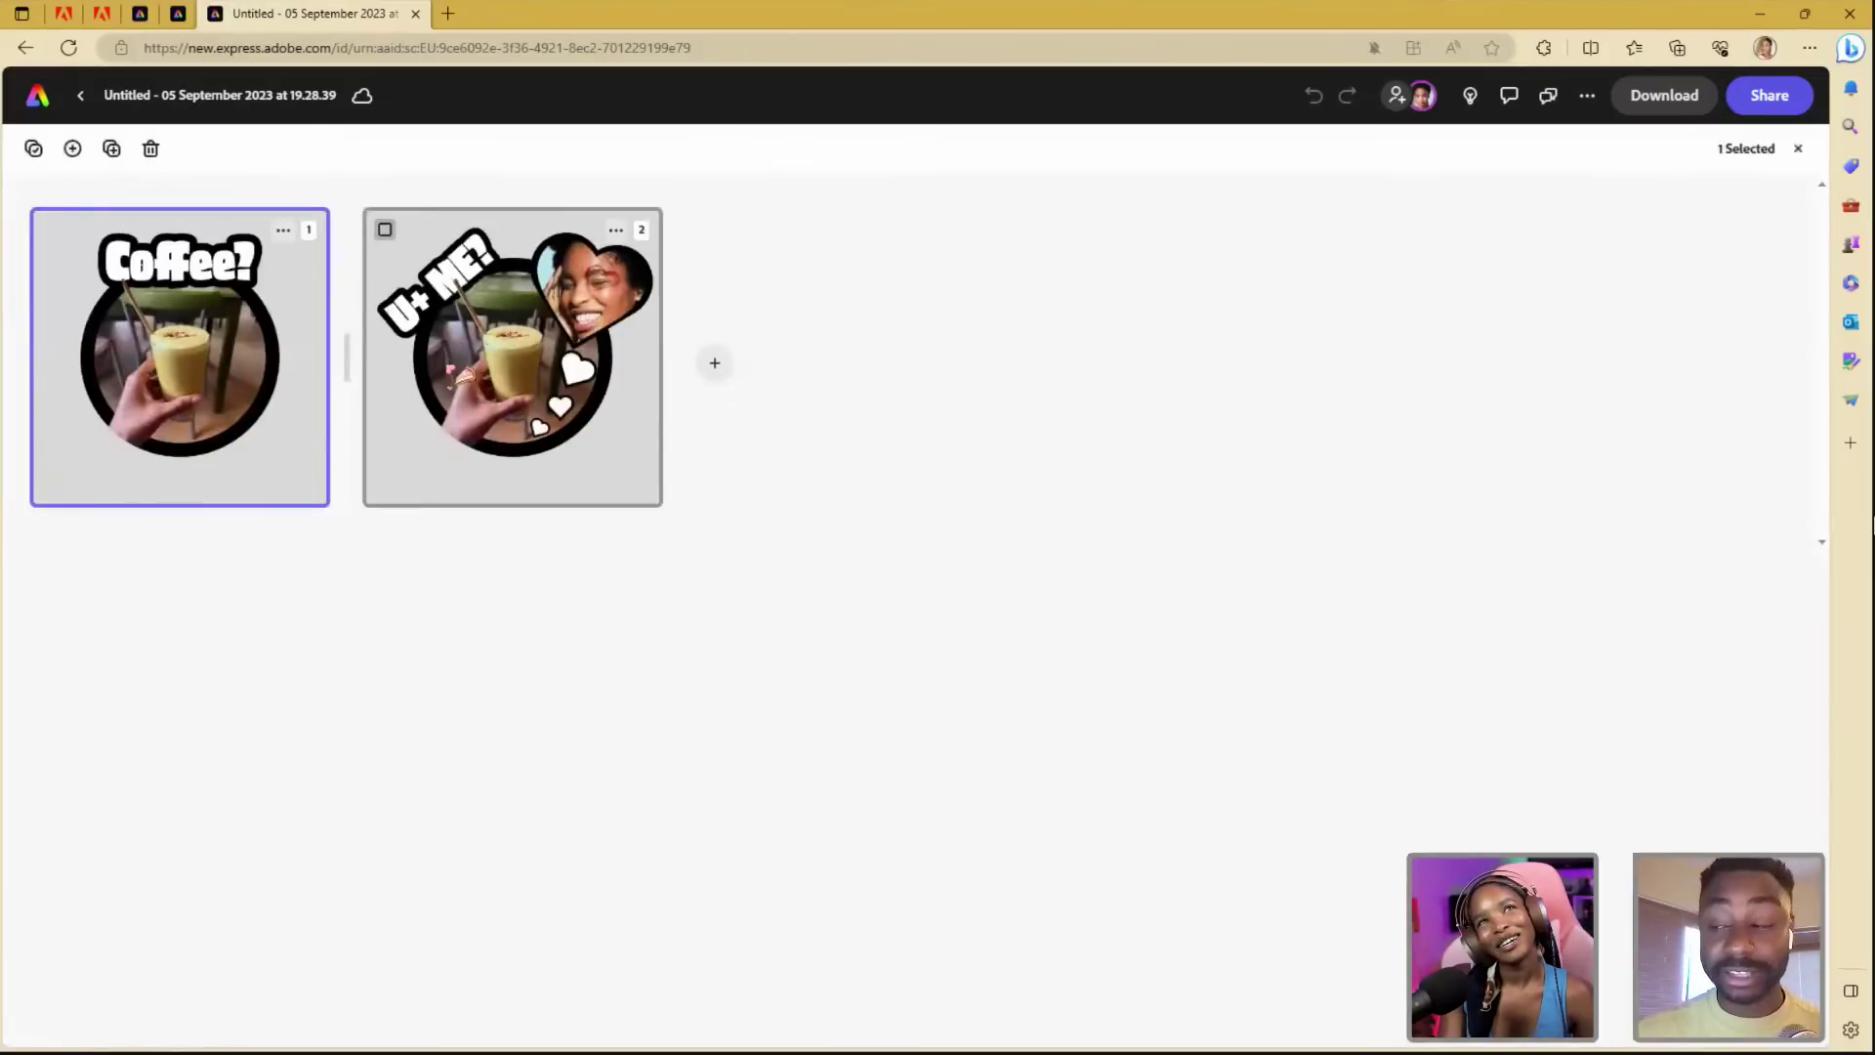
pyautogui.click(489, 361)
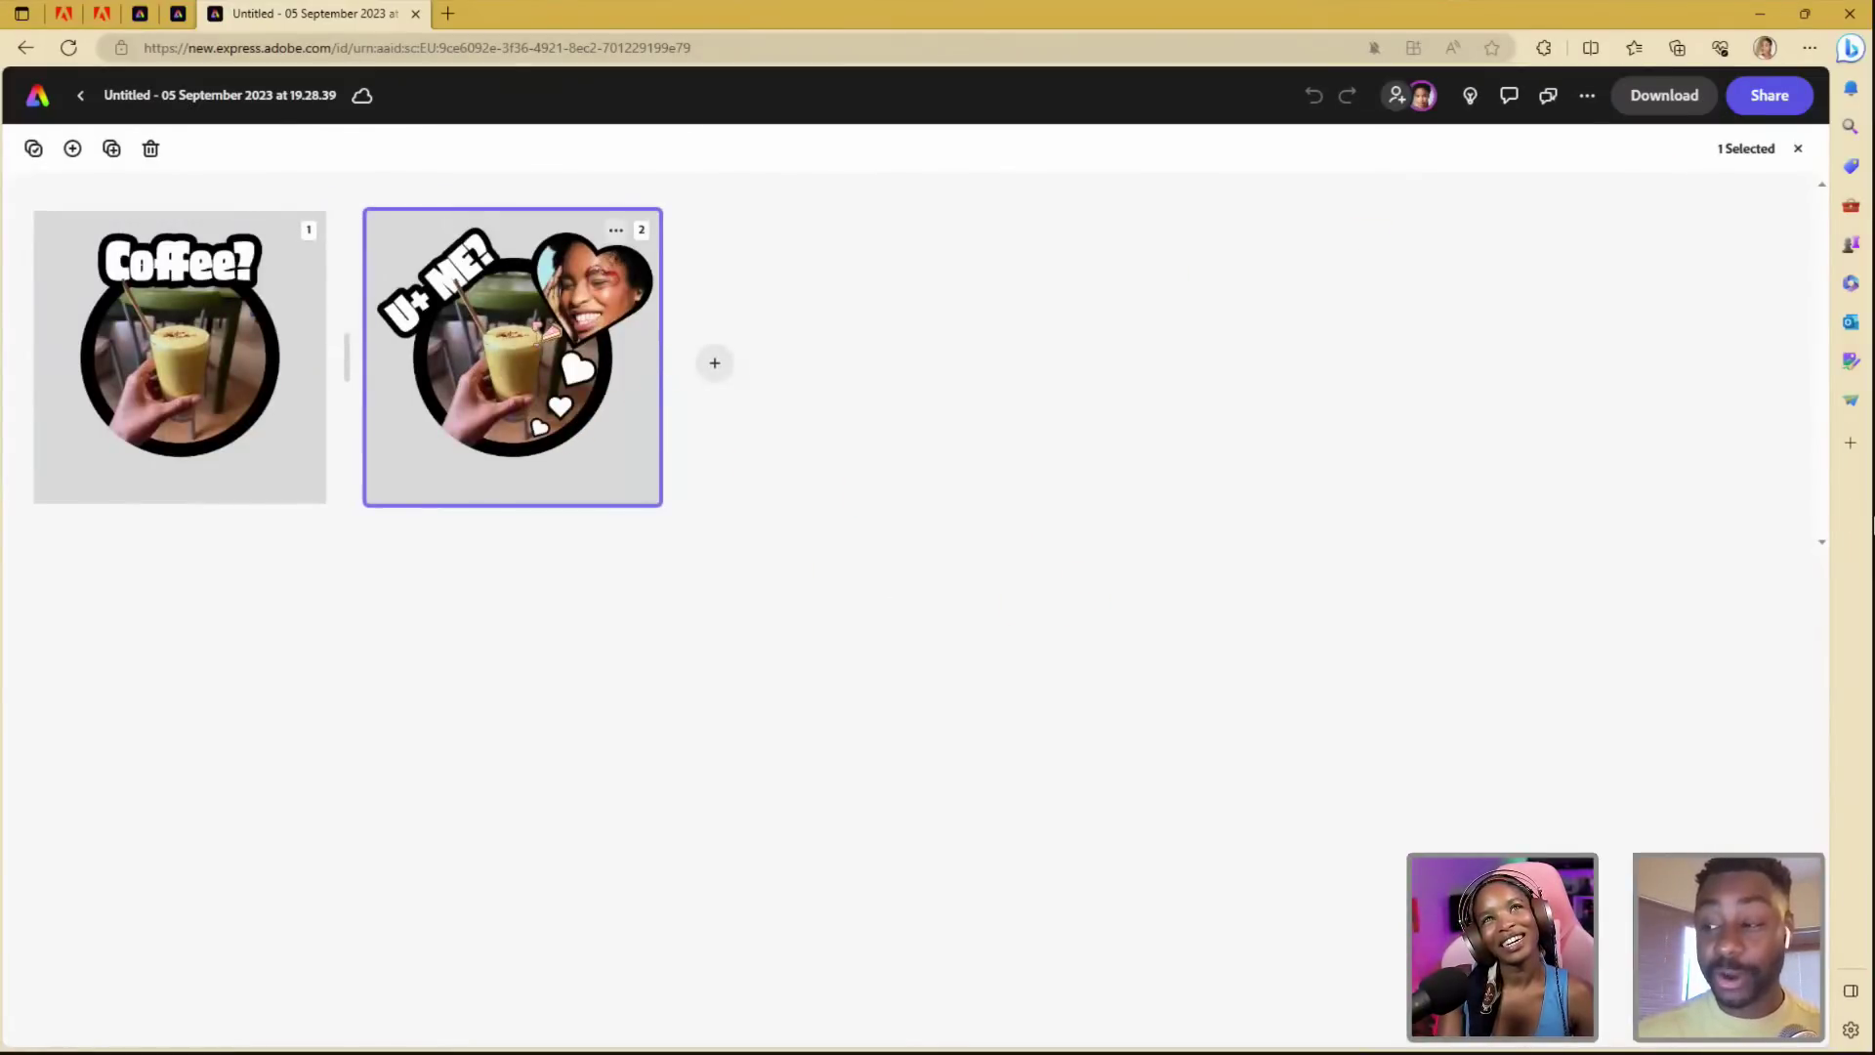
pyautogui.doubleClick(536, 324)
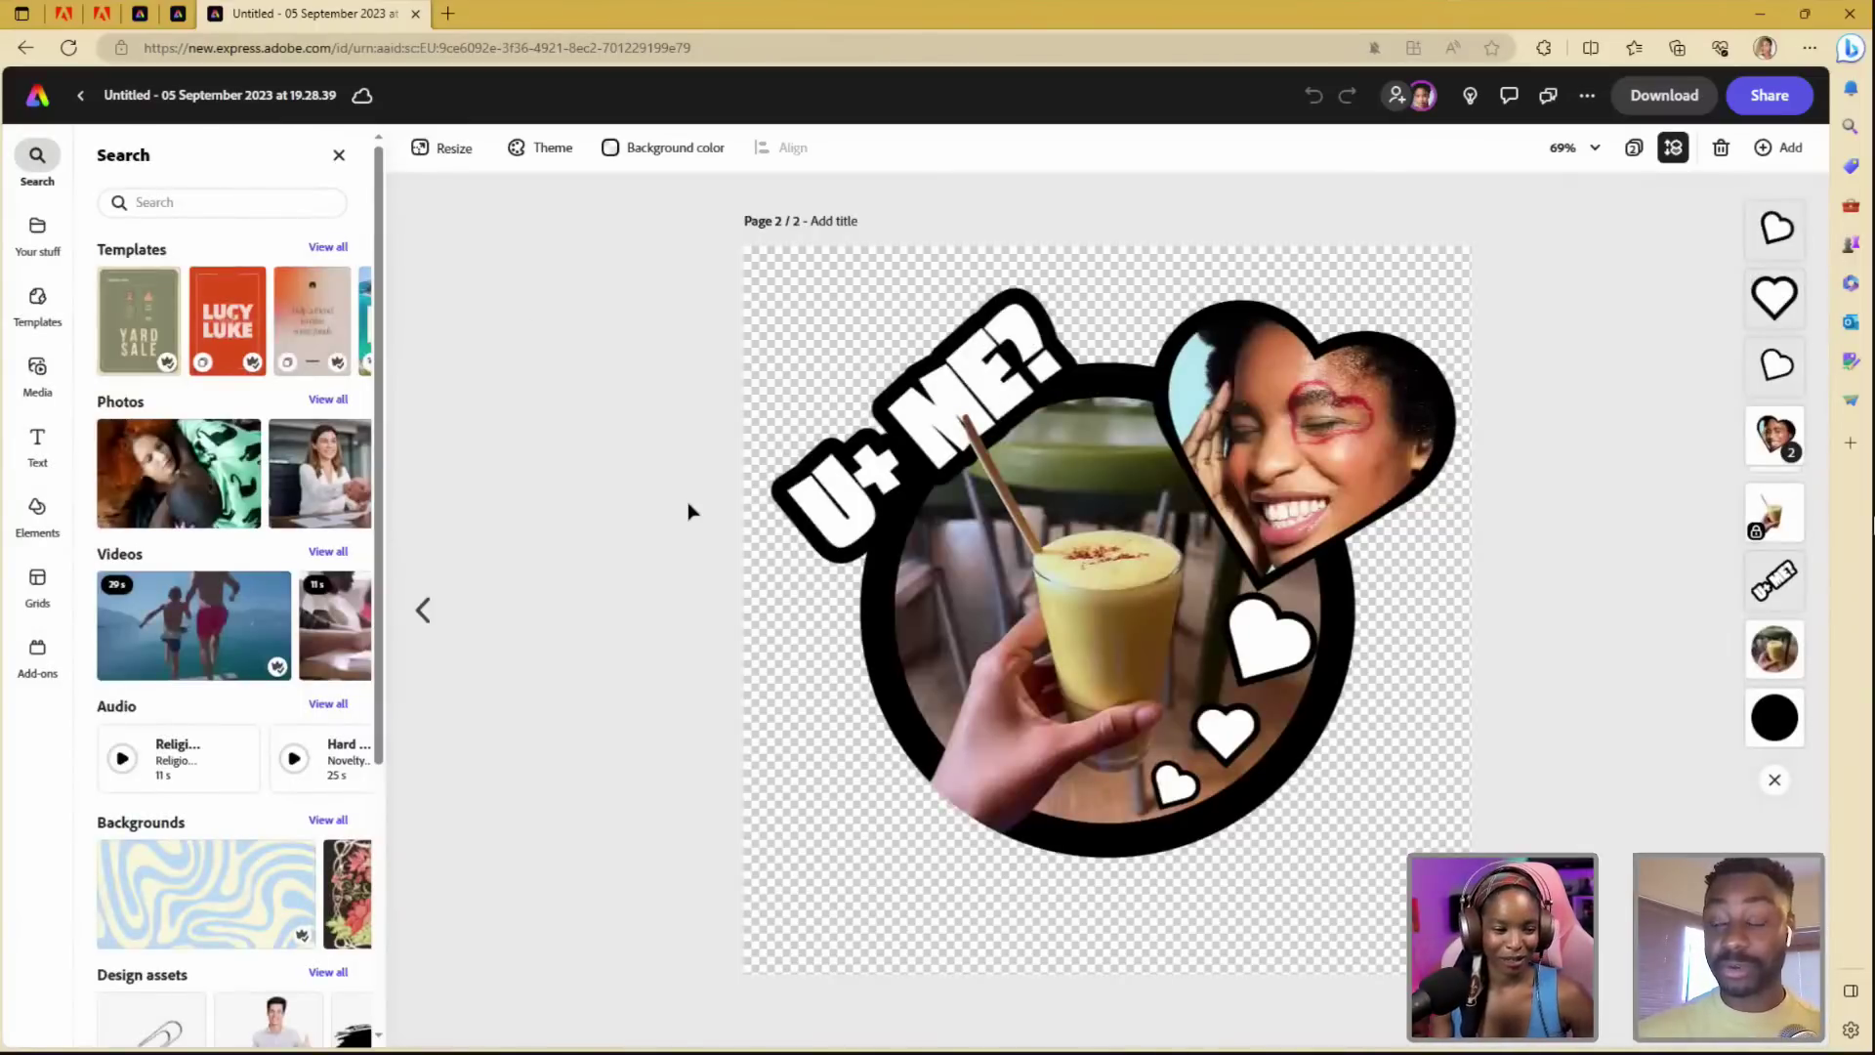